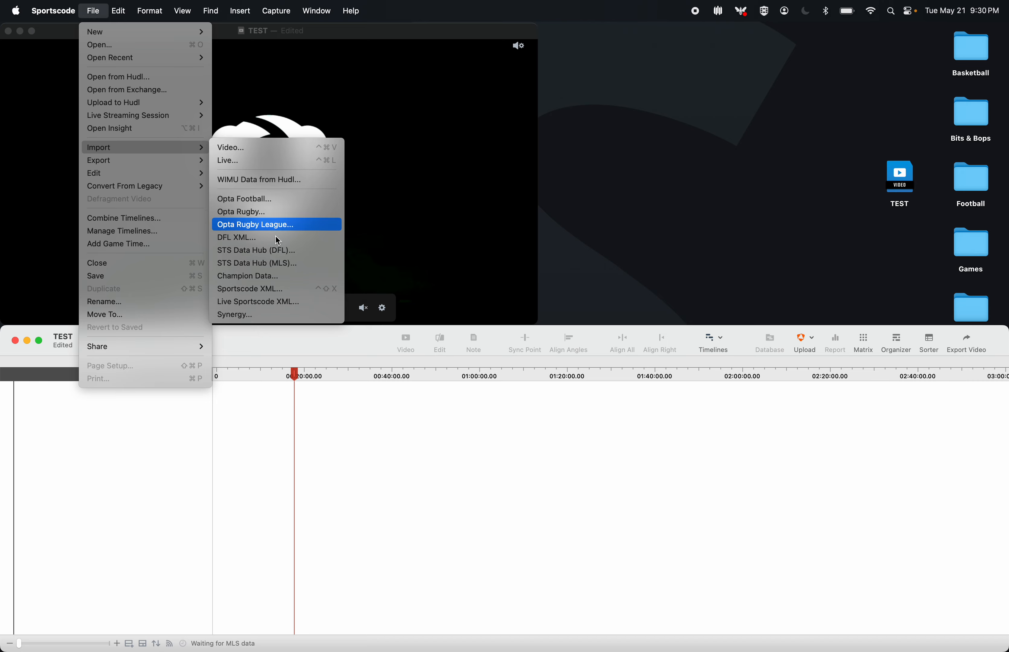
# - Import the STS Data Hub (MLS) match data for Nashville SC vs Columbus Crew, March 30, 2024, without alignment or merging
pyautogui.click(256, 263)
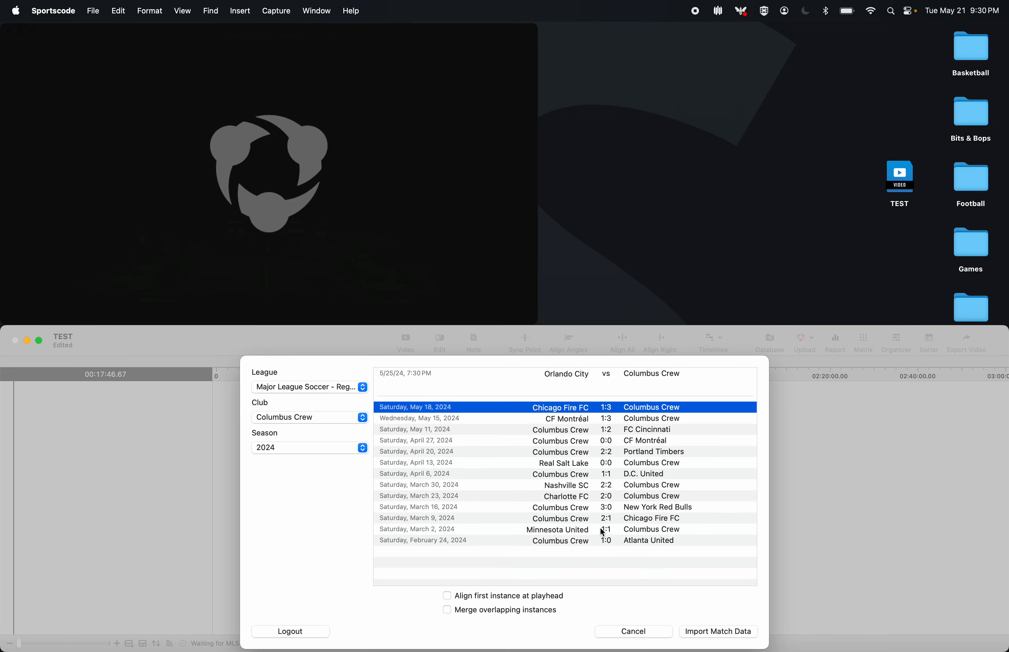
pyautogui.click(599, 540)
pyautogui.click(597, 431)
pyautogui.click(590, 487)
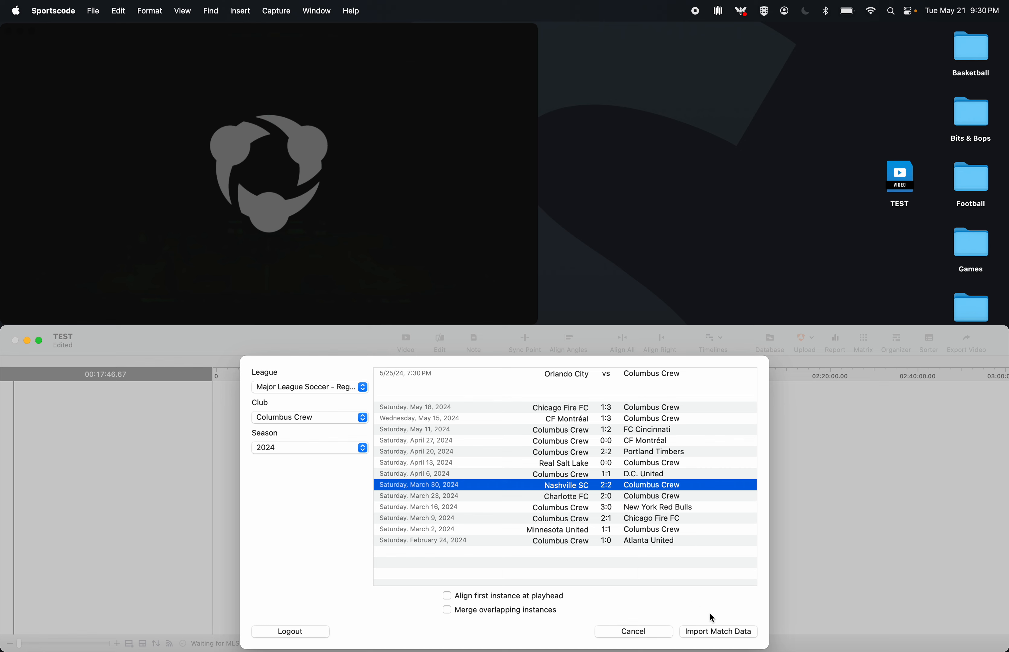
pyautogui.click(712, 633)
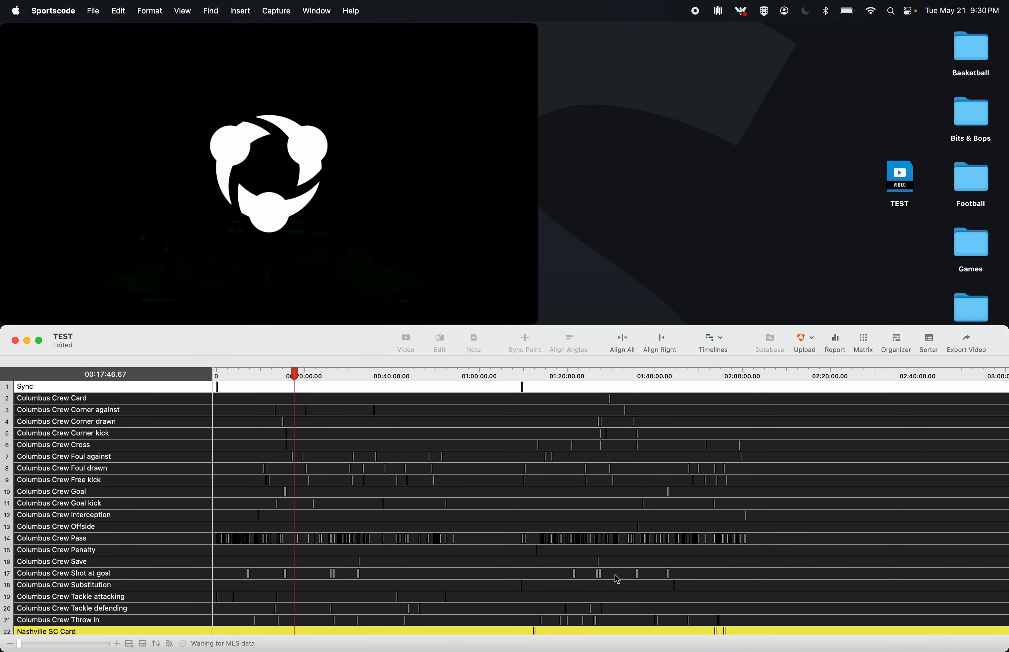
# - Examine the imported timeline rows for Columbus Crew events, Nashville SC events and the individual players of both teams
pyautogui.click(313, 171)
pyautogui.scroll(5, 313, 171)
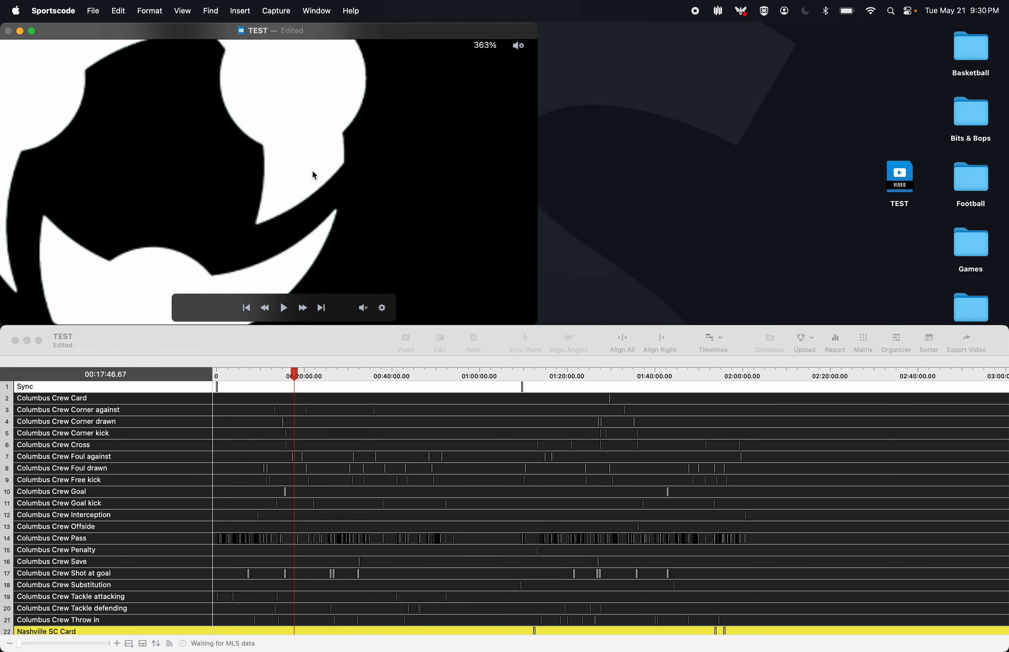
pyautogui.scroll(-5, 312, 170)
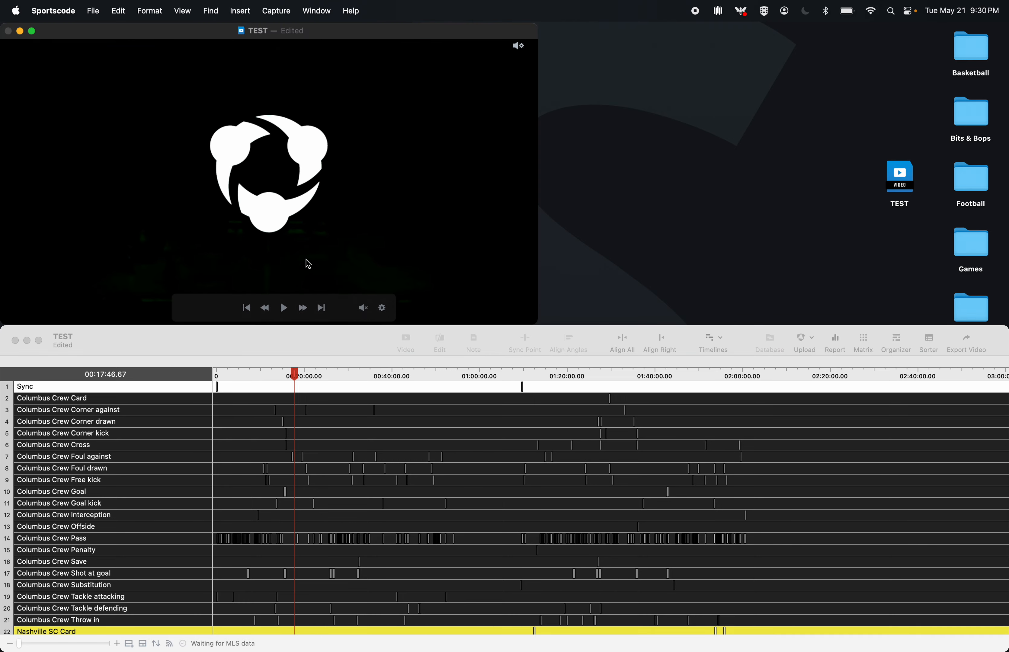
pyautogui.scroll(-12, 395, 462)
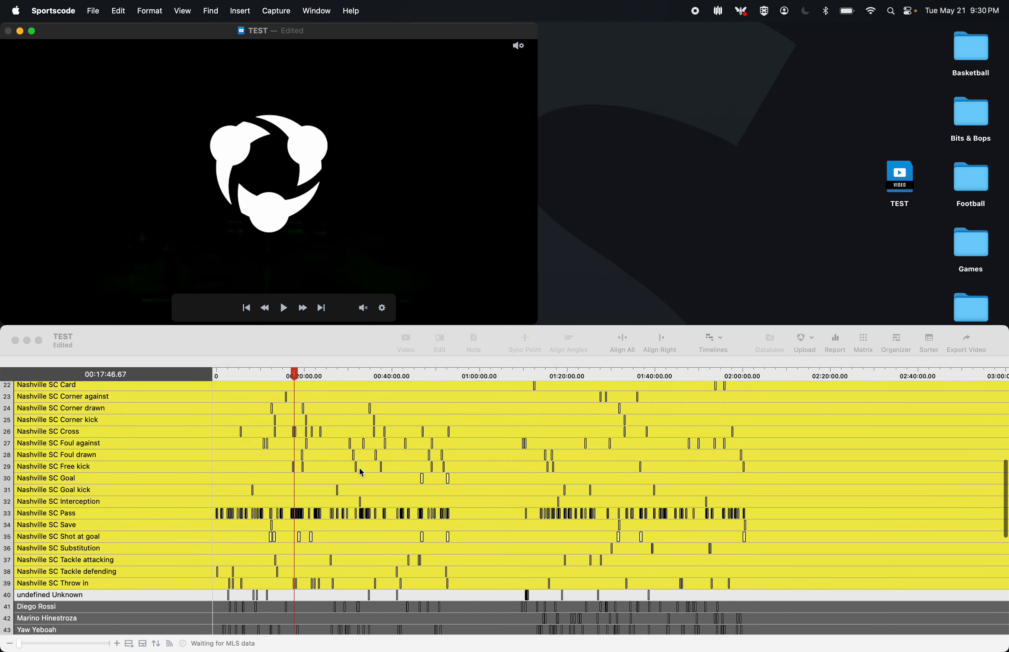
pyautogui.scroll(-4, 361, 472)
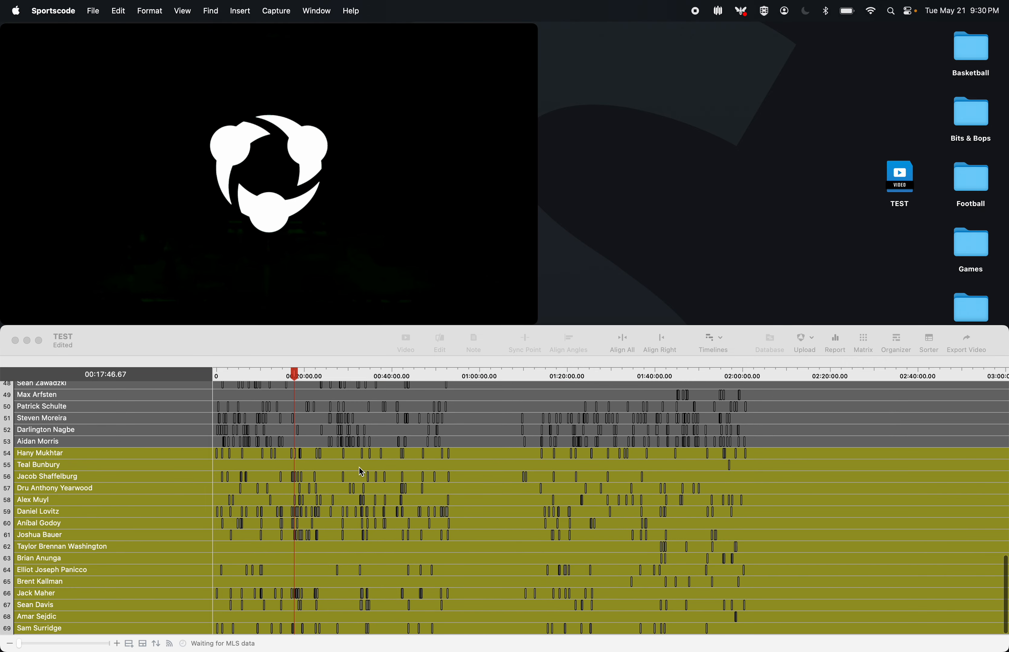
pyautogui.scroll(4, 361, 472)
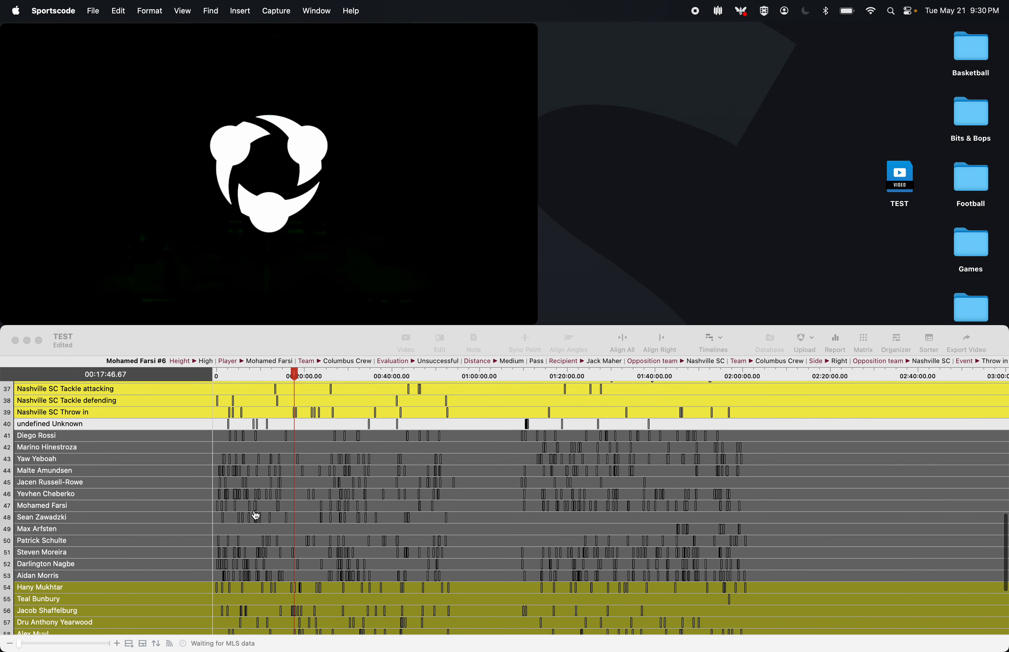
pyautogui.scroll(12, 152, 447)
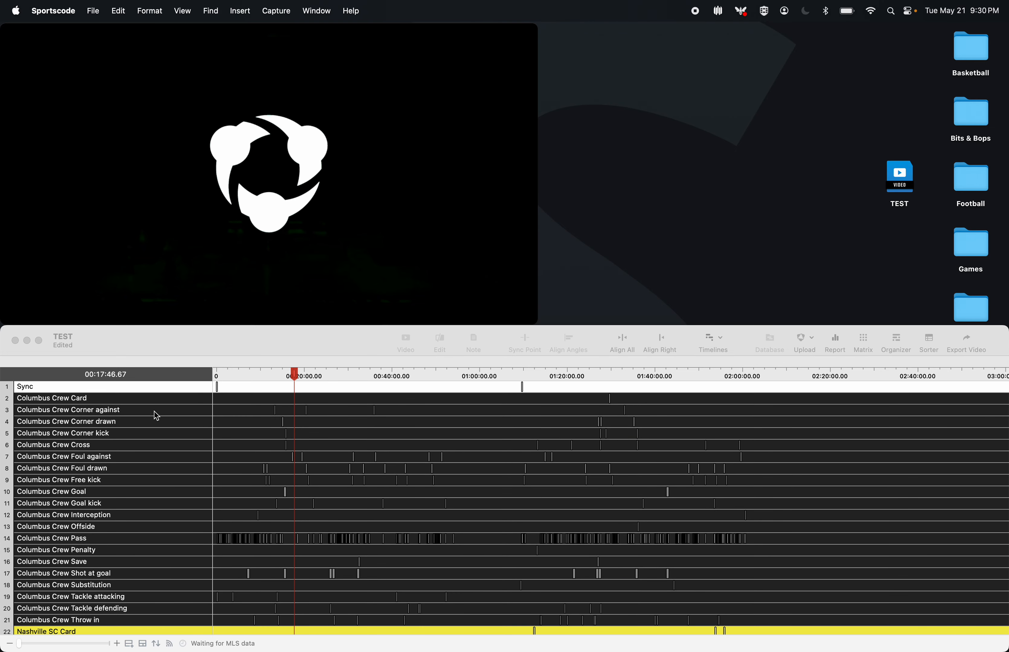
pyautogui.scroll(-6, 157, 416)
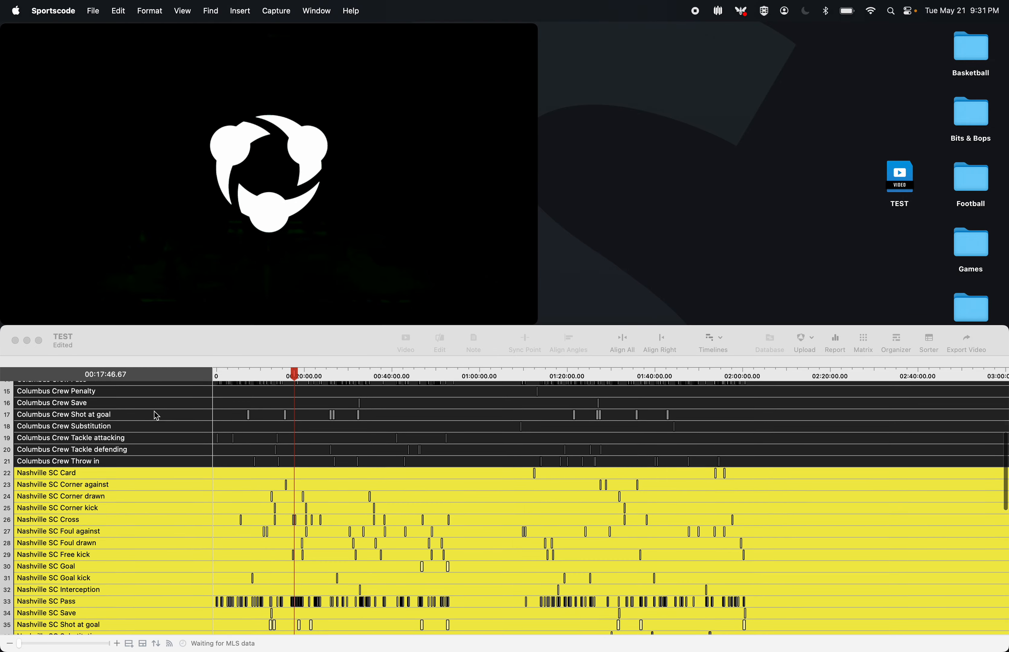
pyautogui.scroll(-5, 154, 412)
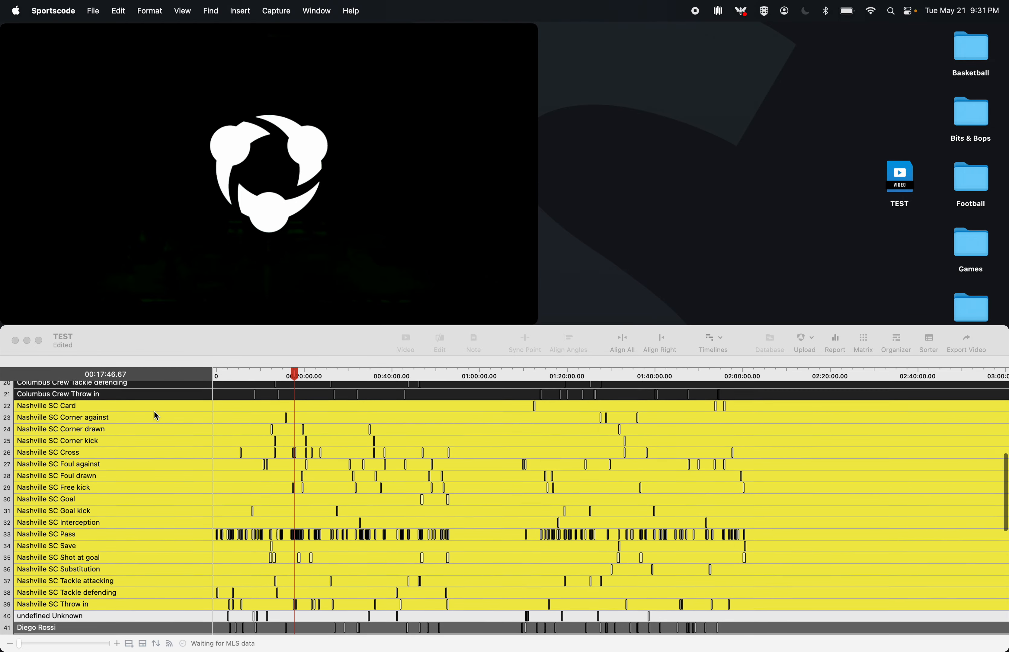
pyautogui.click(140, 484)
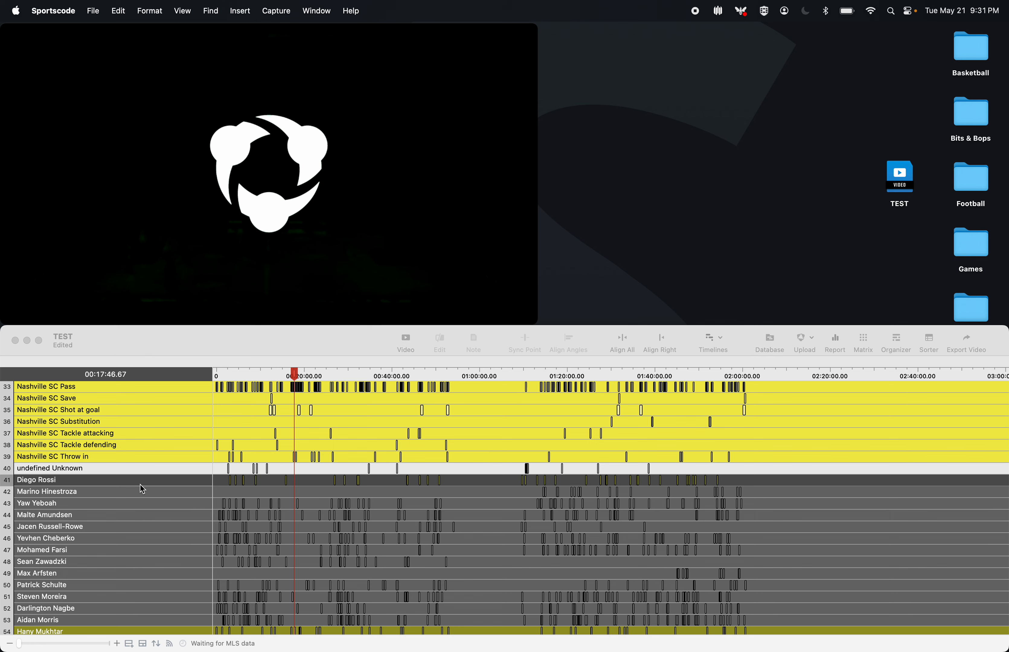
pyautogui.scroll(-3, 141, 534)
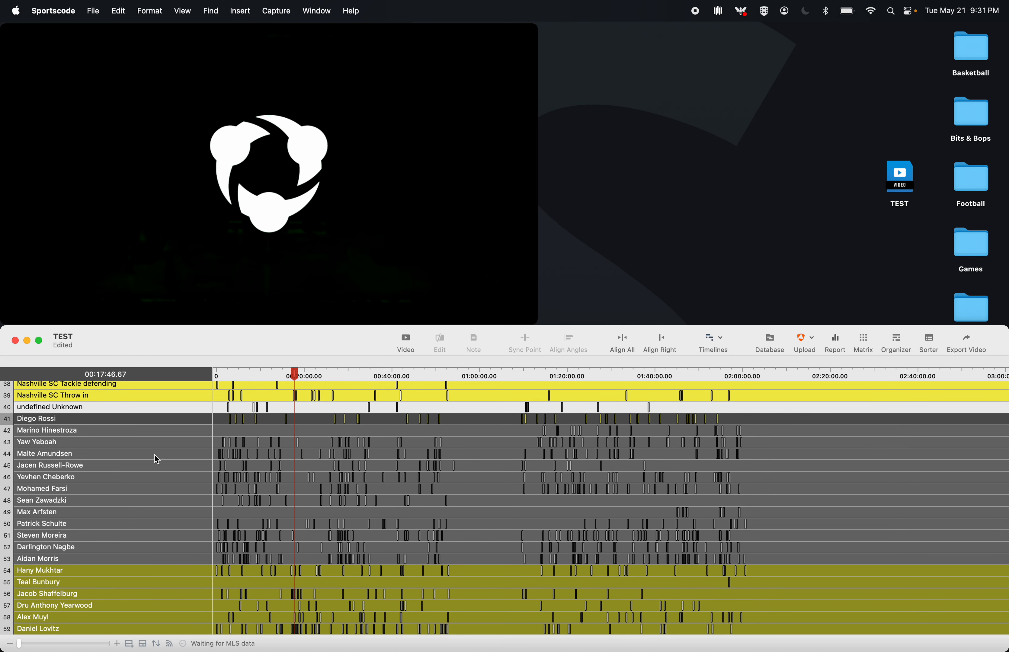
pyautogui.click(136, 465)
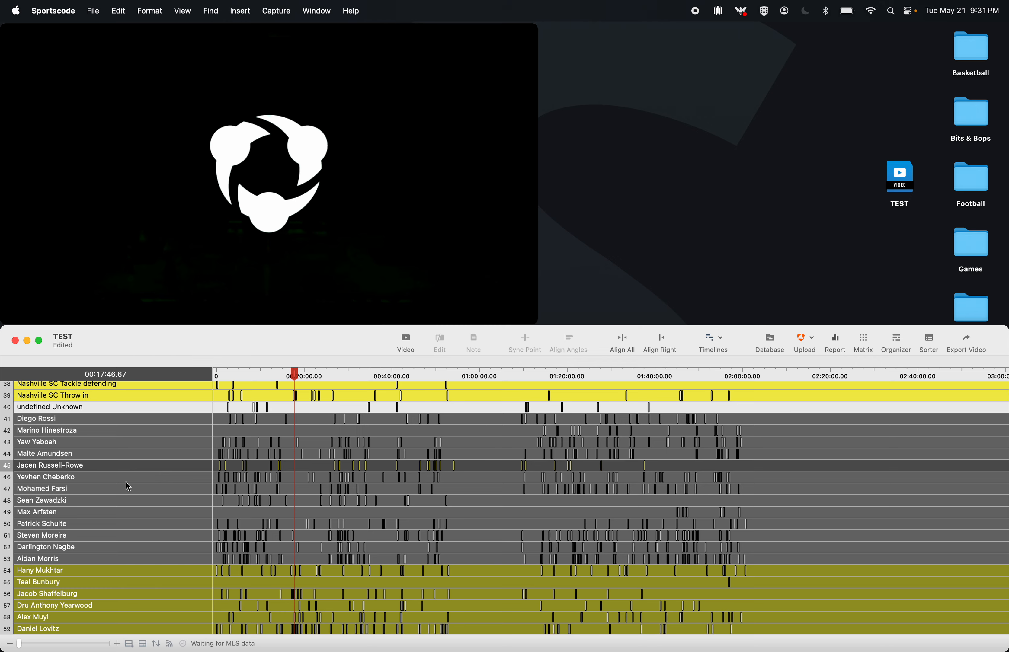
# - Open the last Columbus Crew player row (row 53) in the Sorter, examine its label columns, and close the Sorter window
pyautogui.click(86, 561)
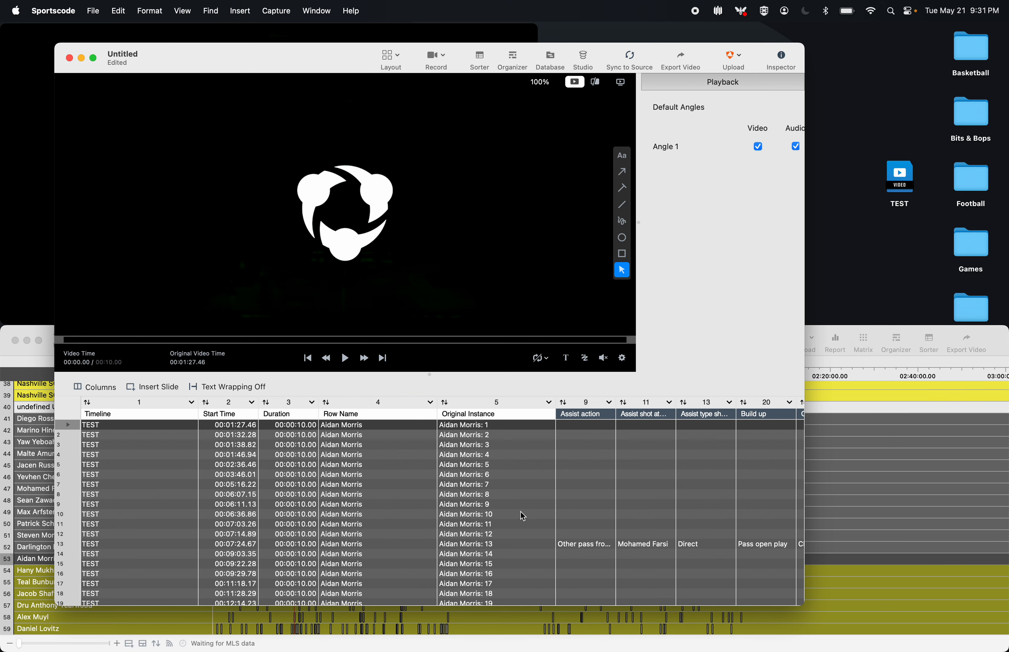
pyautogui.hscroll(10, 498, 519)
pyautogui.scroll(-10, 500, 522)
pyautogui.hscroll(3, 499, 521)
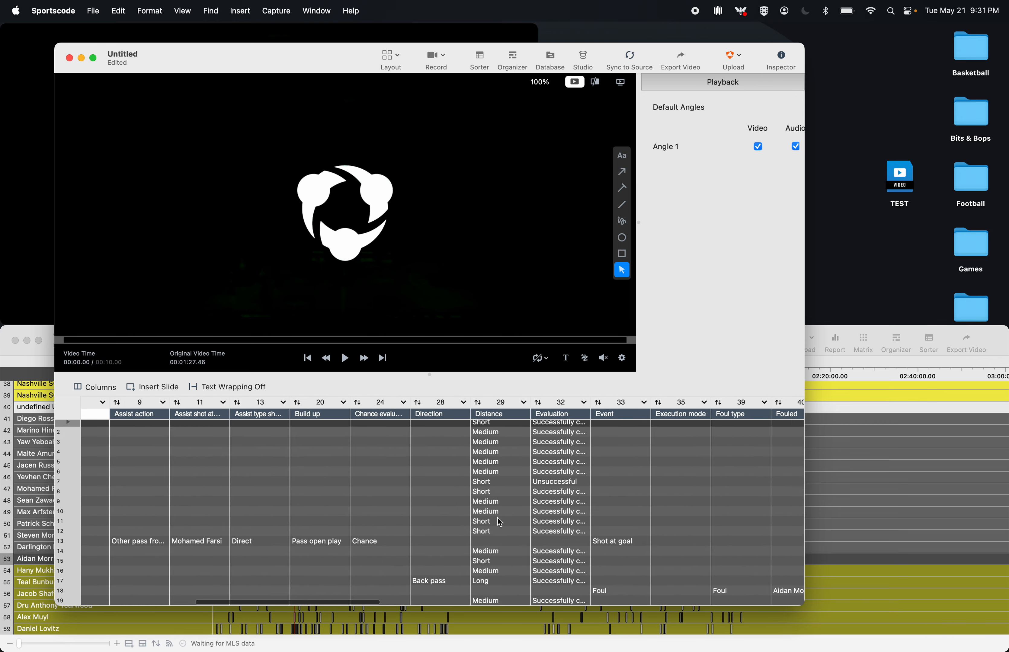
pyautogui.hscroll(15, 497, 519)
pyautogui.scroll(2, 498, 519)
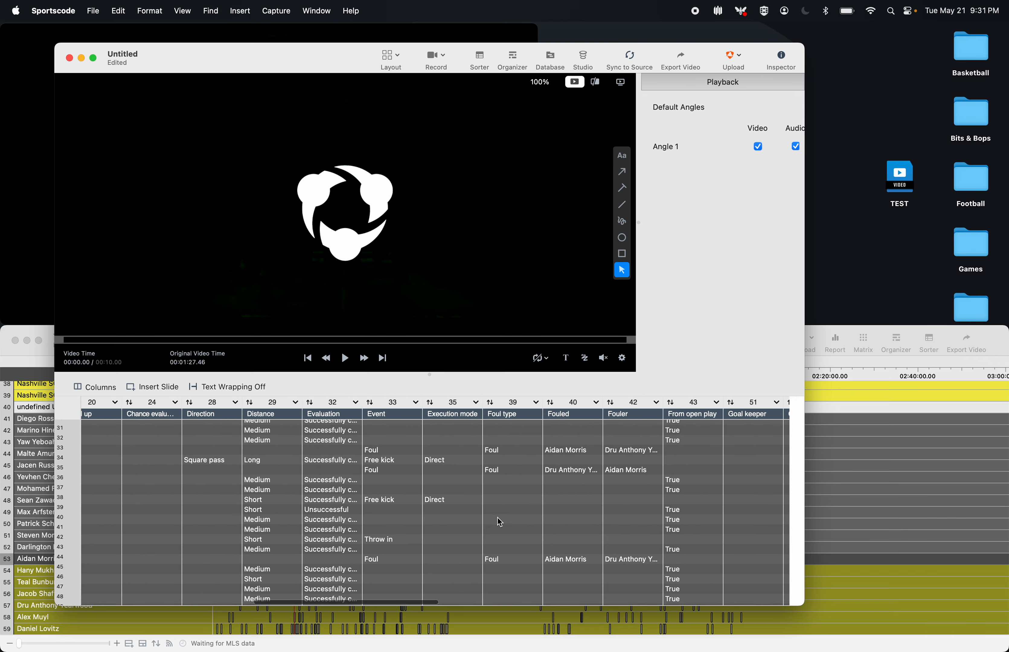
pyautogui.hscroll(8, 496, 518)
pyautogui.scroll(1, 496, 518)
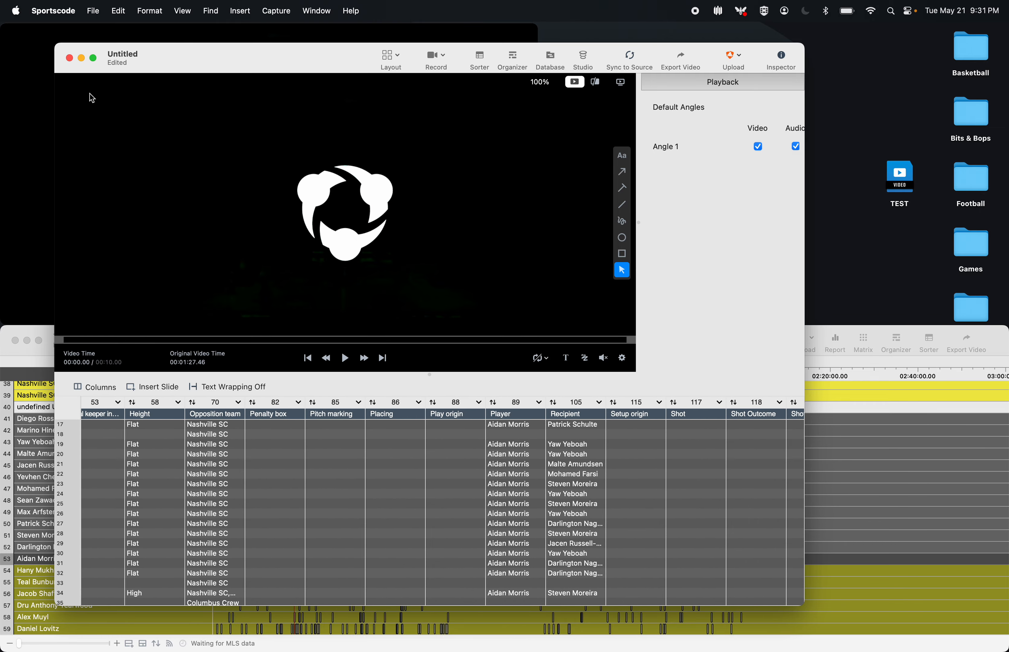
pyautogui.click(69, 58)
# - Open a matrix of the TEST timeline and swap its axes so the labels run down the side
pyautogui.click(334, 428)
pyautogui.click(864, 342)
pyautogui.moveTo(458, 136); pyautogui.dragTo(453, 104)
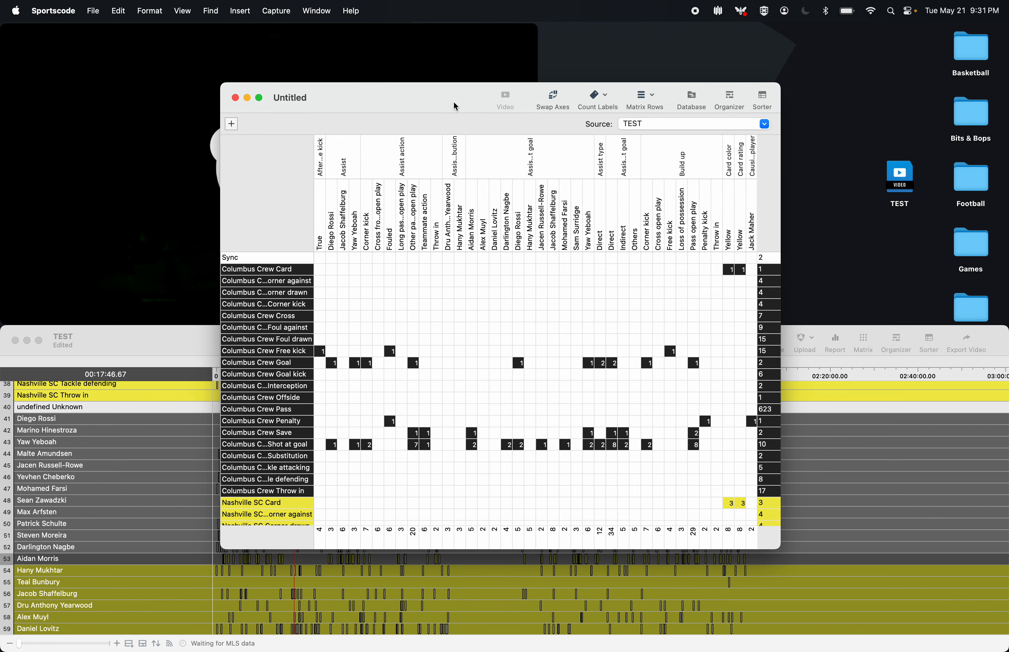
pyautogui.click(552, 101)
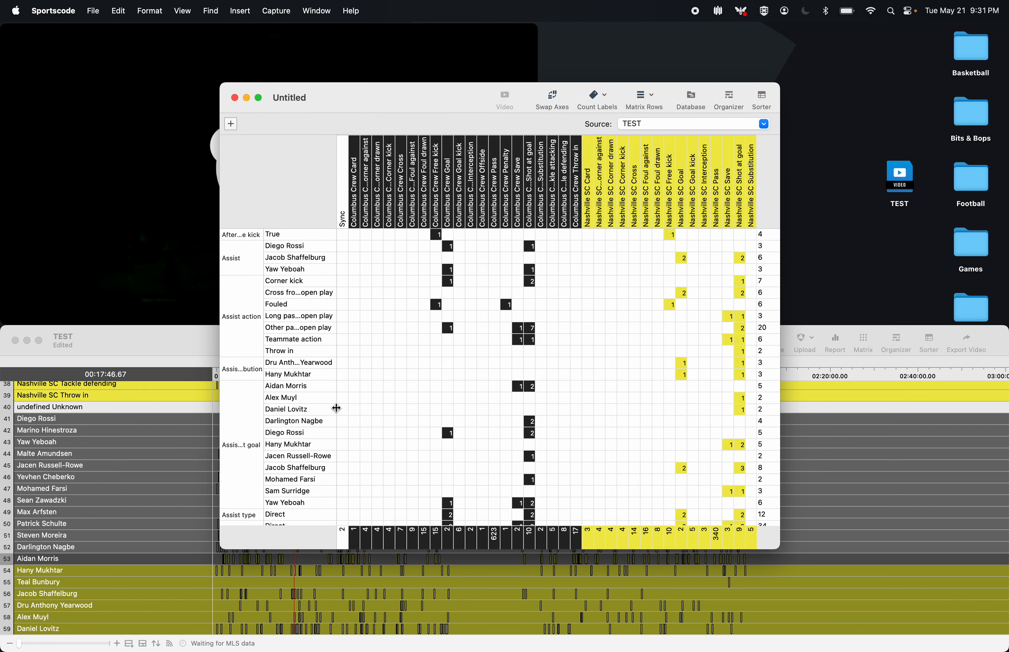
# - Widen the label and label-group columns of the matrix so their full names fit
pyautogui.moveTo(337, 408); pyautogui.dragTo(439, 392)
pyautogui.moveTo(264, 394); pyautogui.dragTo(301, 389)
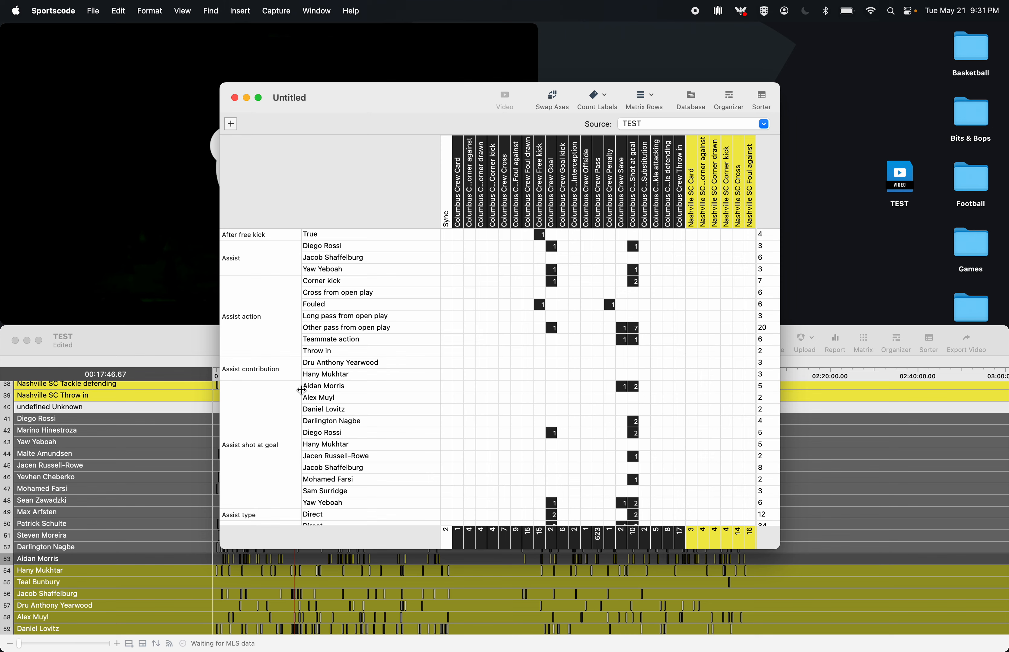
# - Inspect the Build up group in the matrix, checking individual Columbus Crew cells for Corner kick, Free kick and Pass open play
pyautogui.scroll(-10, 276, 353)
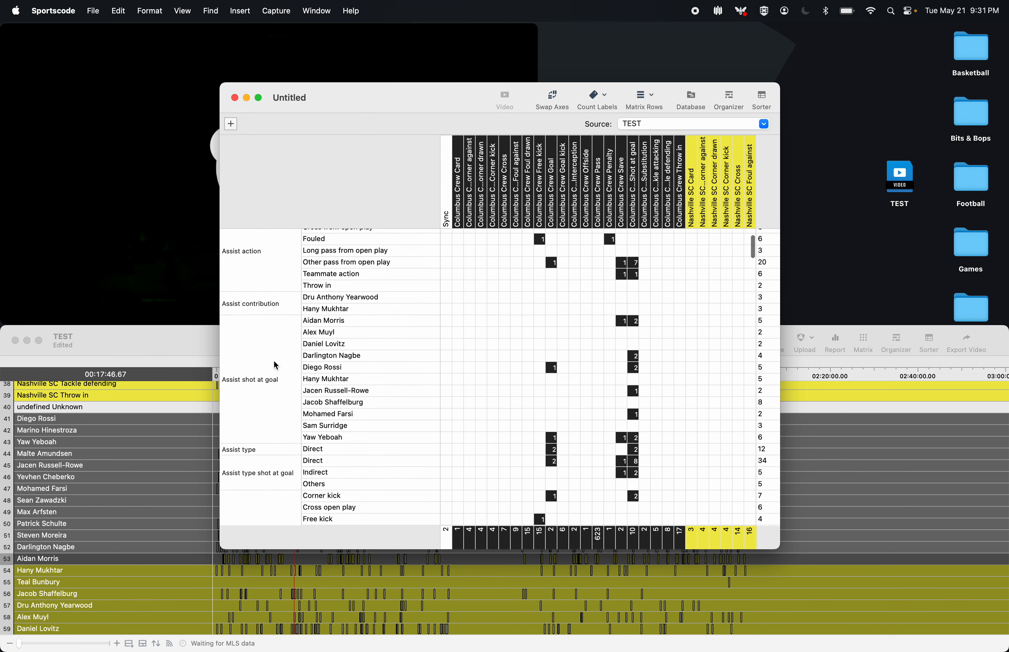
pyautogui.scroll(-8, 273, 366)
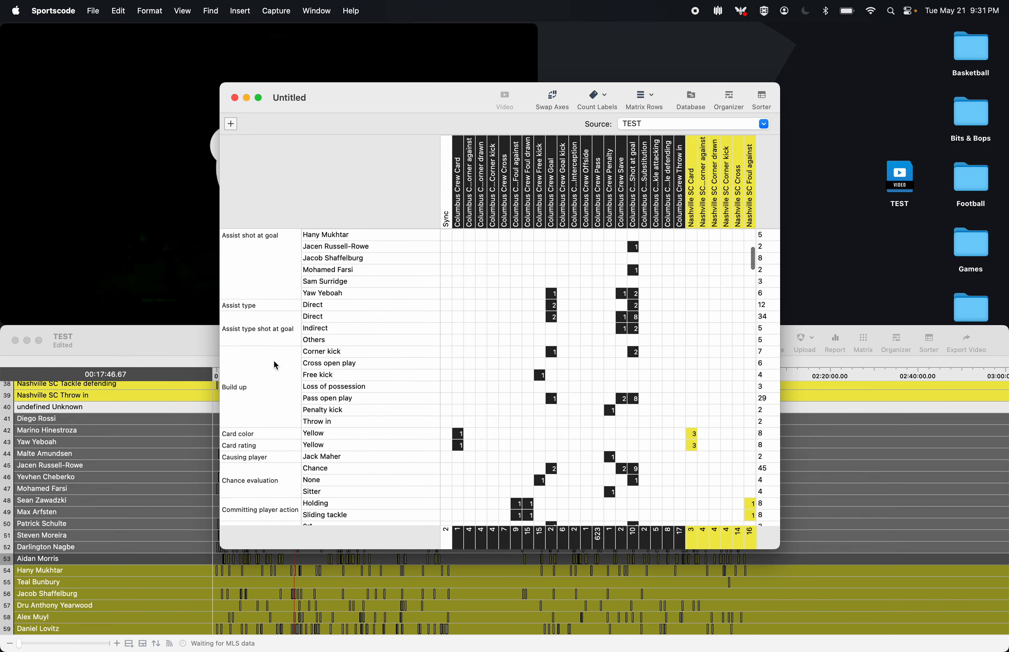
pyautogui.click(284, 332)
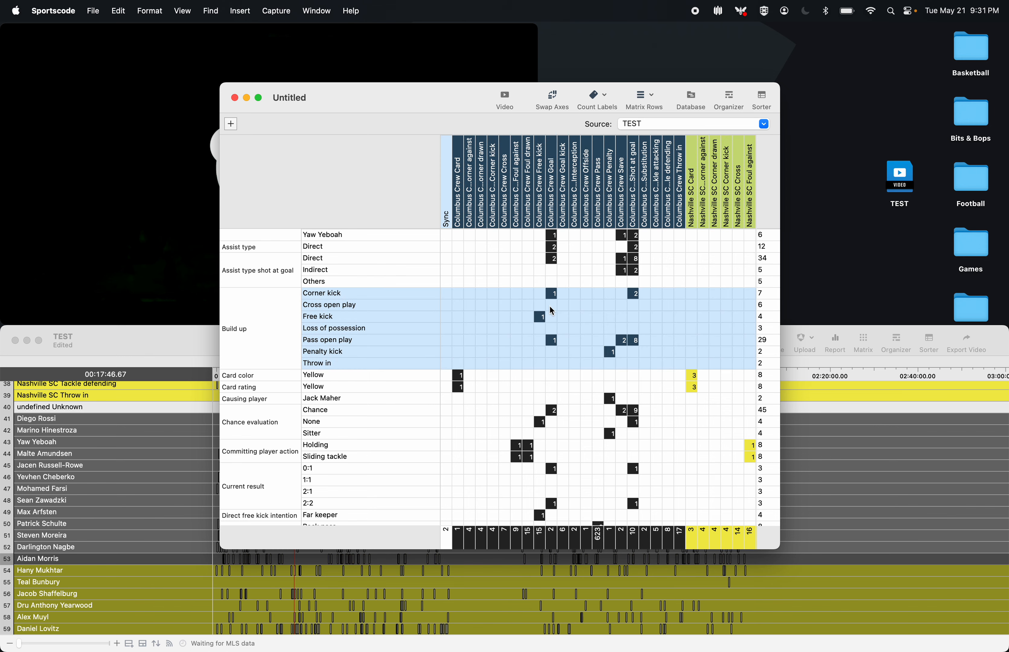
pyautogui.click(551, 297)
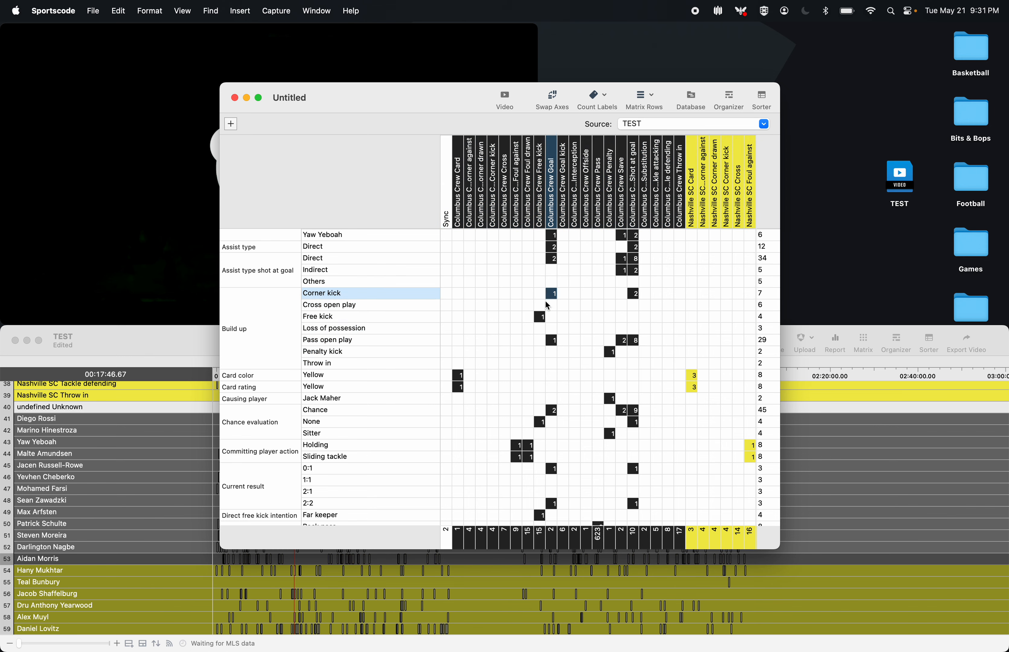
pyautogui.click(540, 318)
pyautogui.click(552, 341)
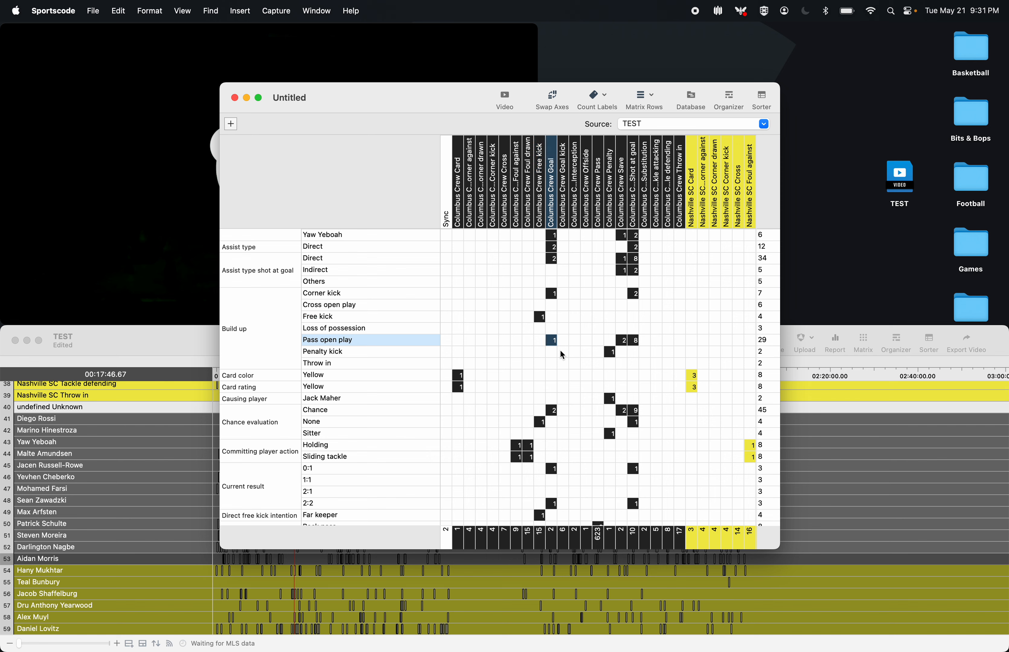
pyautogui.click(623, 341)
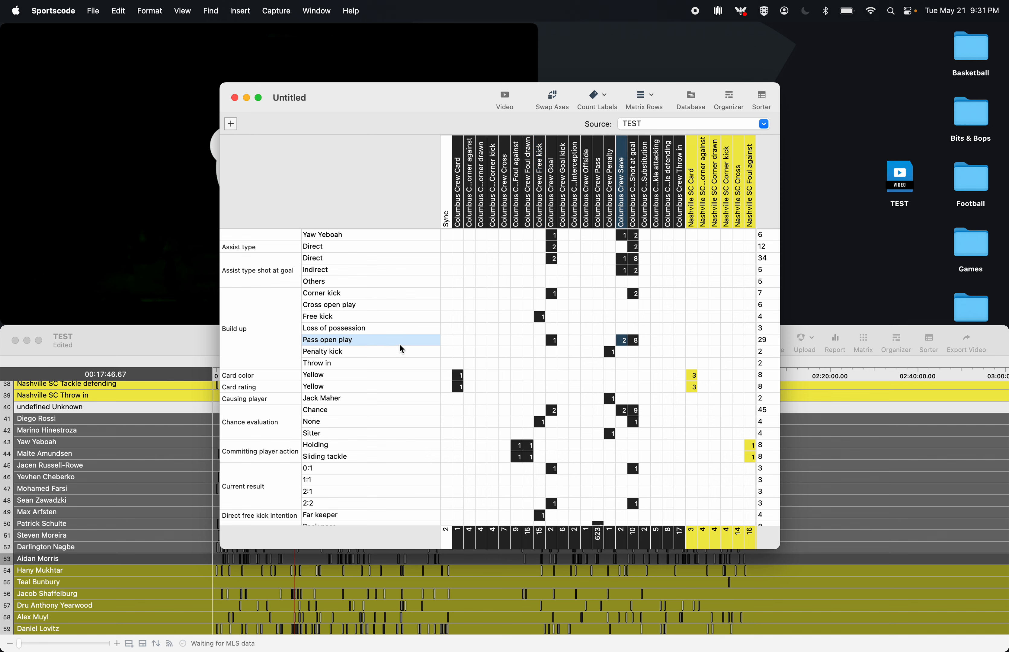
pyautogui.click(634, 341)
pyautogui.click(627, 342)
pyautogui.click(636, 342)
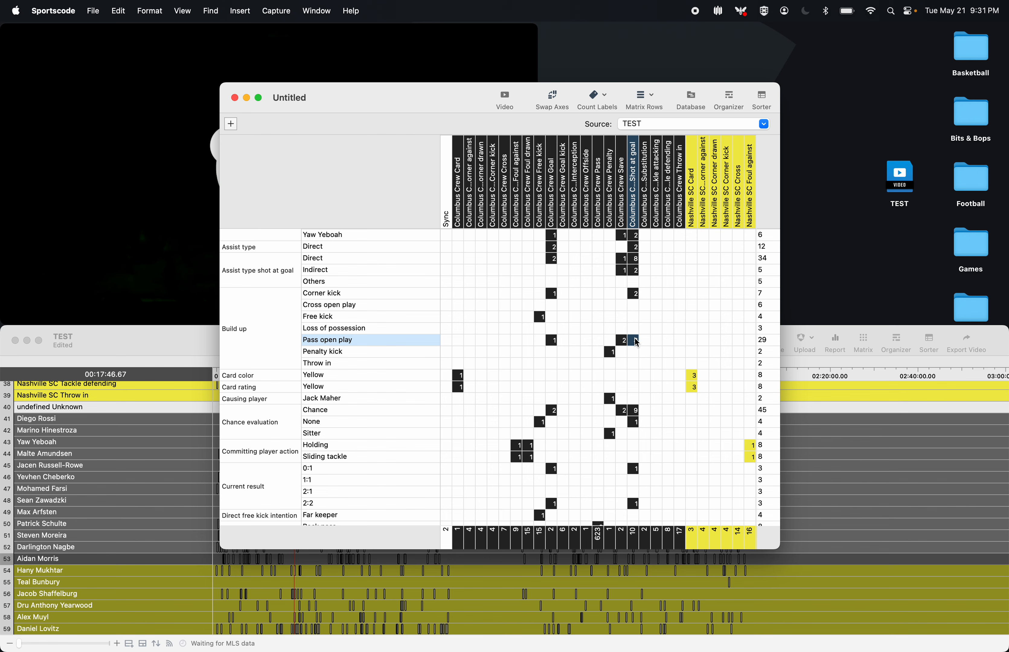
pyautogui.click(620, 343)
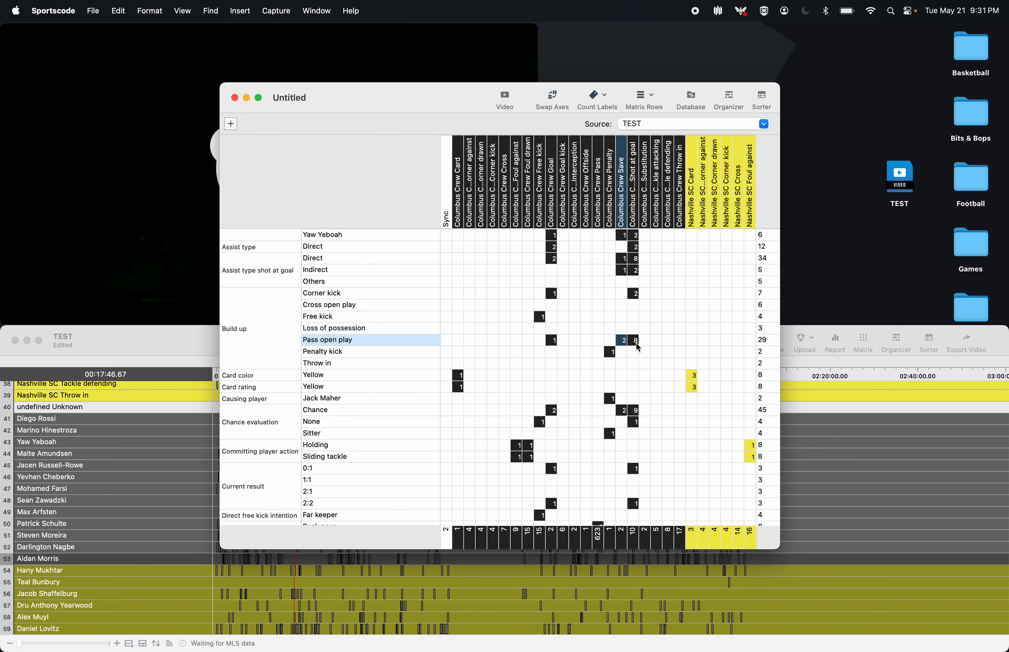
# - Review the Direction, Evaluation and Event labels across the player columns, selecting the Penalty row and the Shot at goal row
pyautogui.scroll(-5, 479, 359)
pyautogui.scroll(-8, 478, 359)
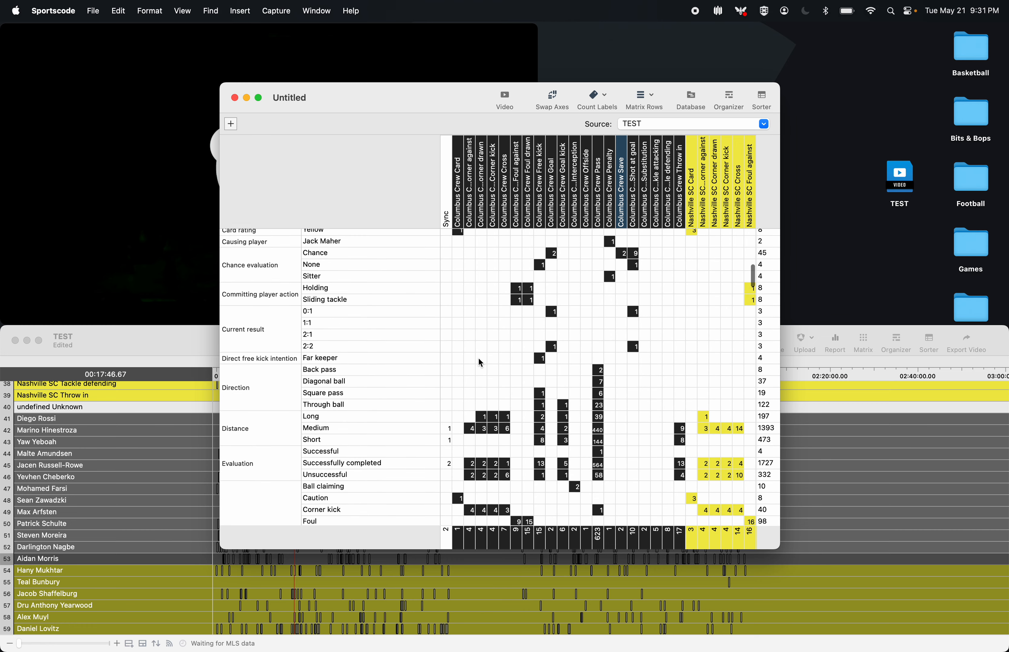
pyautogui.scroll(-2, 480, 364)
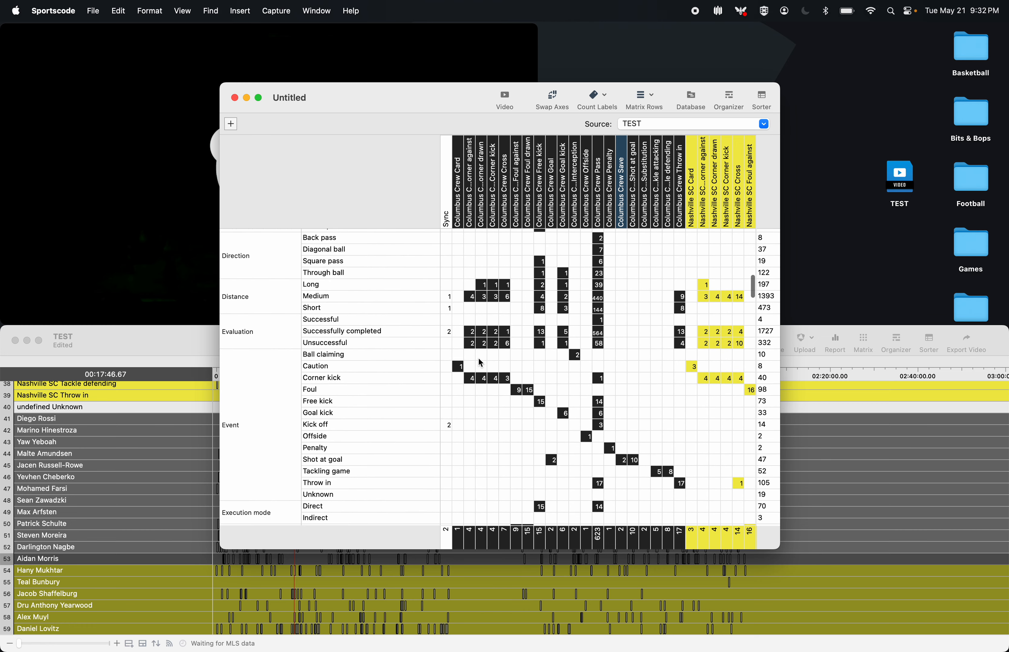
pyautogui.scroll(-5, 479, 359)
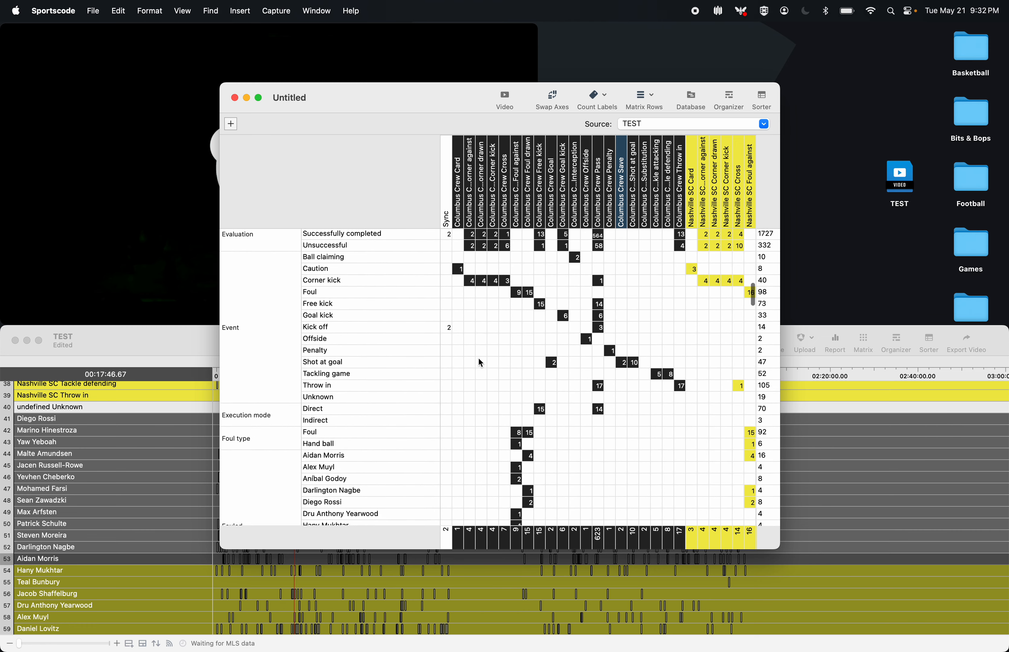
pyautogui.hscroll(15, 478, 357)
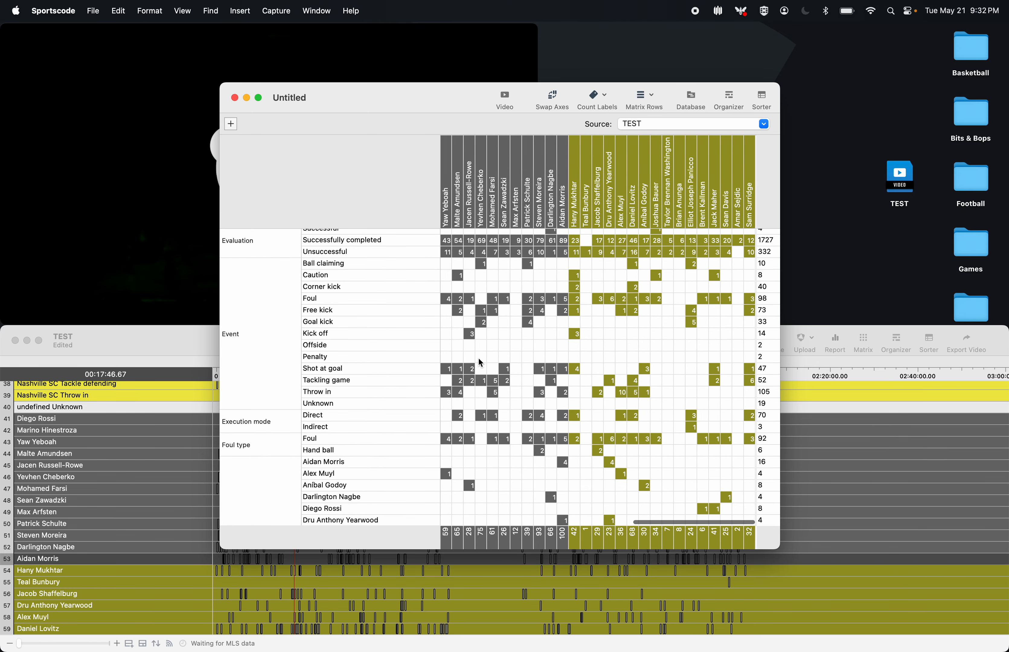
pyautogui.click(360, 357)
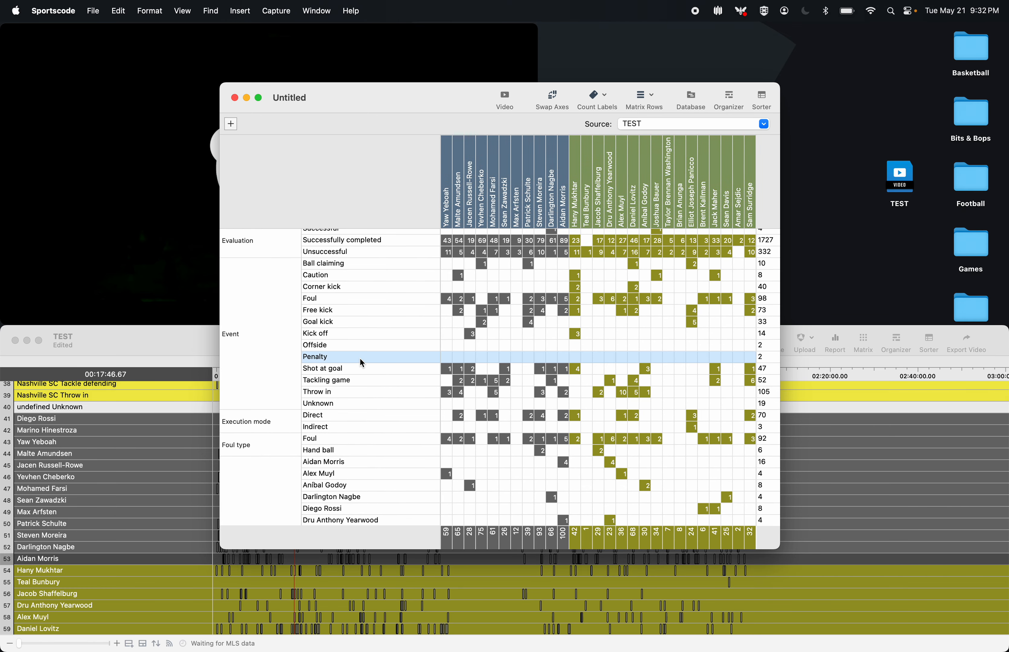
pyautogui.click(358, 368)
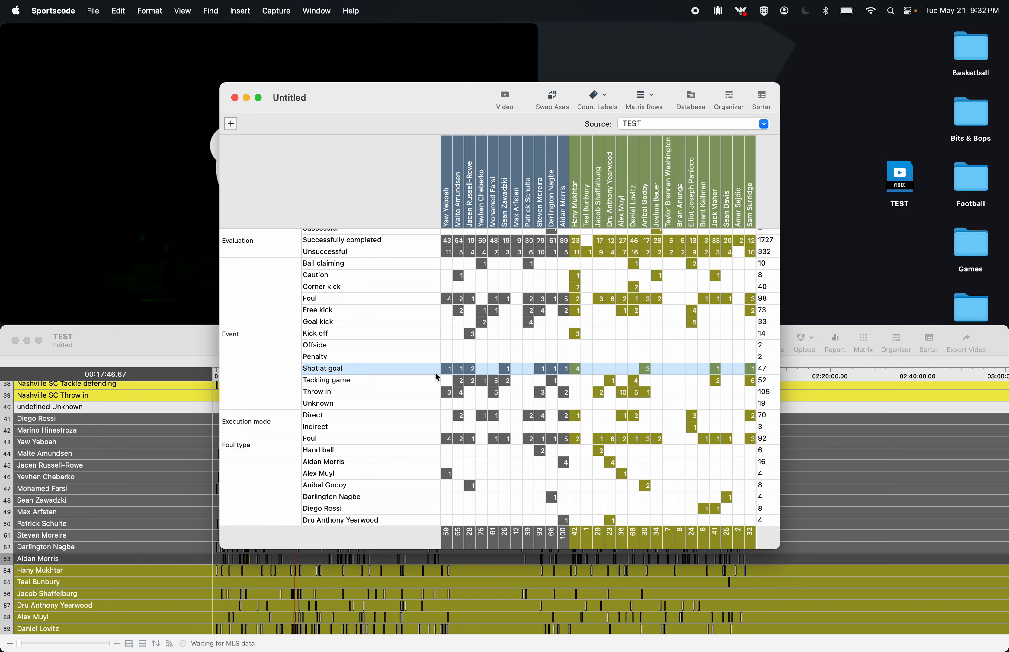
# - Select the Tackling game and Throw in rows, and review the label groups from Execution mode through Play origin
pyautogui.click(348, 381)
pyautogui.click(347, 392)
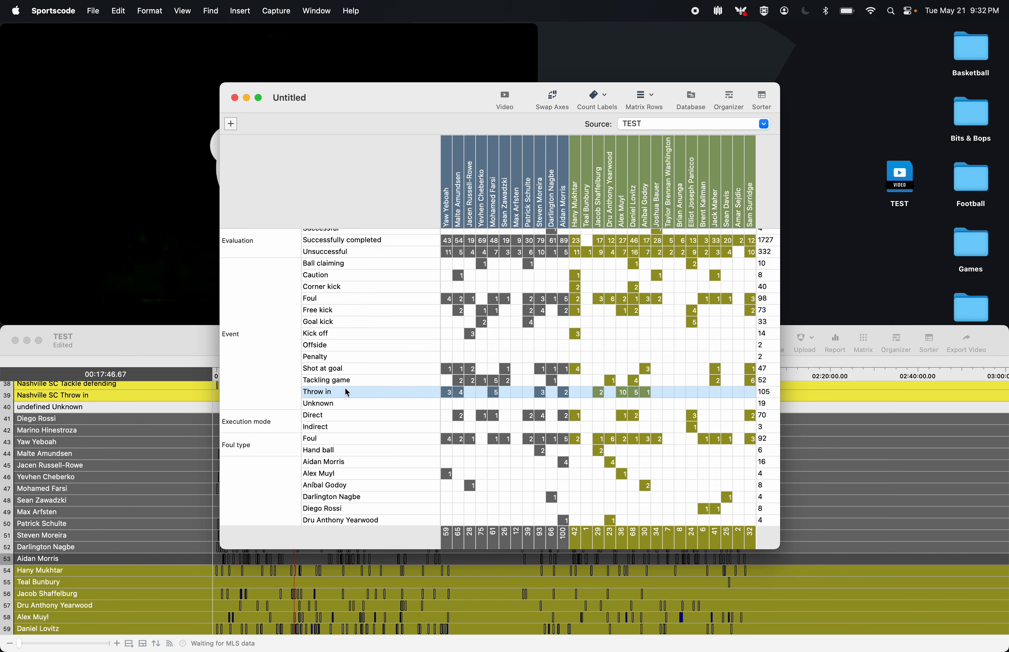
pyautogui.hscroll(-2, 518, 351)
pyautogui.scroll(-5, 518, 350)
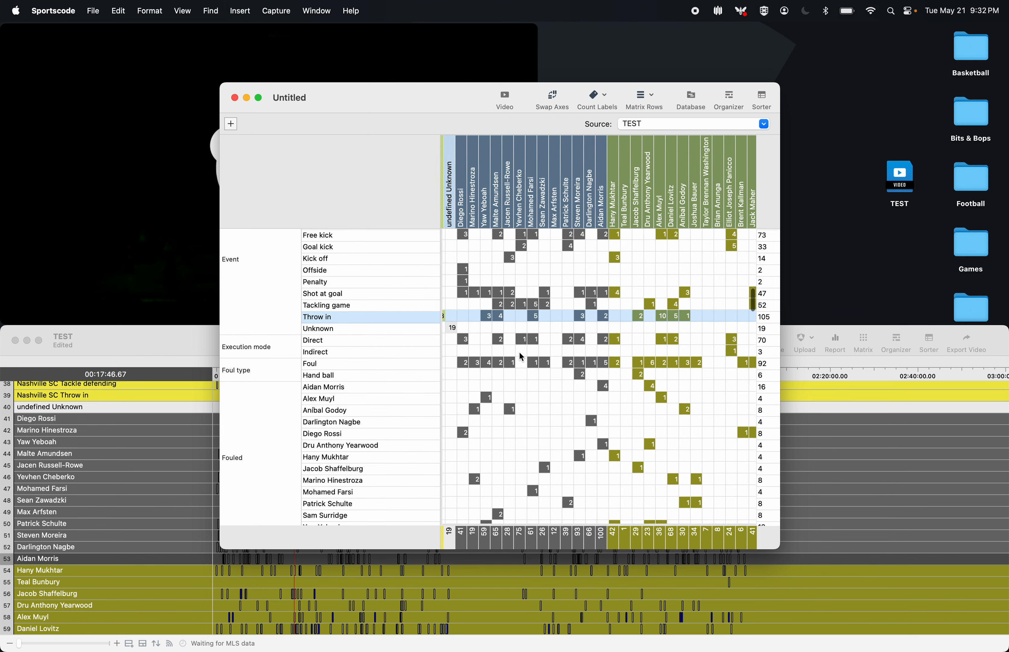
pyautogui.scroll(-10, 357, 403)
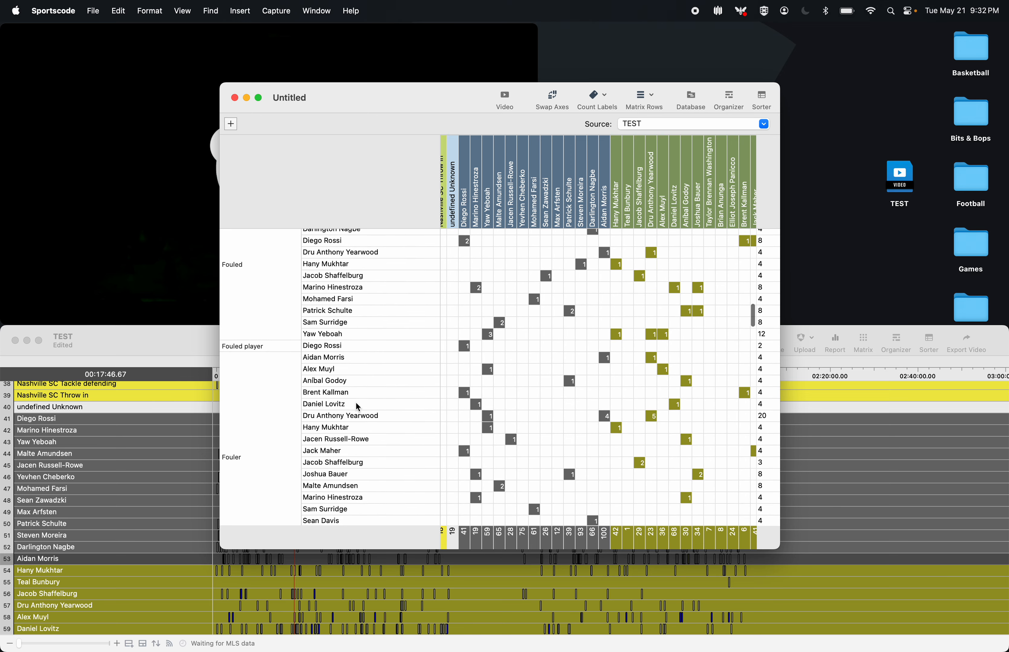
pyautogui.scroll(-4, 356, 401)
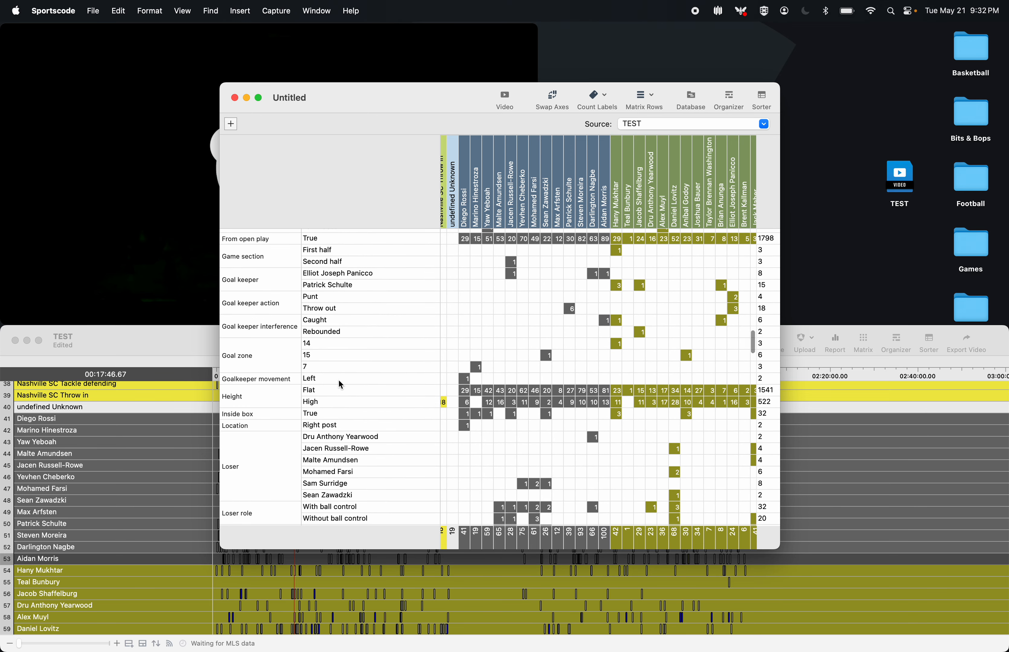
pyautogui.scroll(-7, 339, 459)
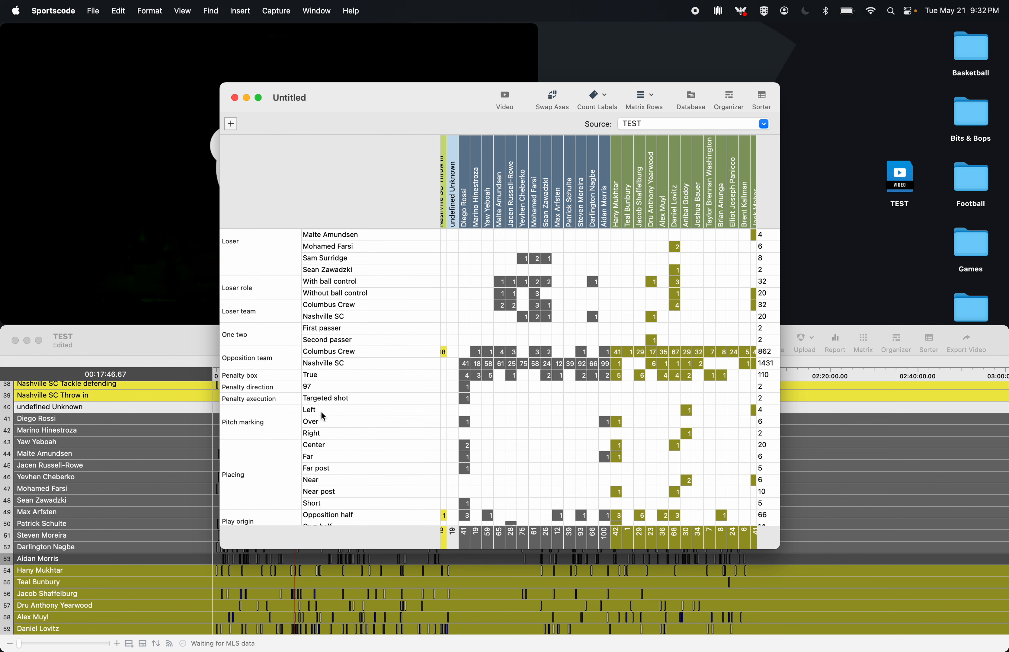
pyautogui.scroll(-5, 319, 298)
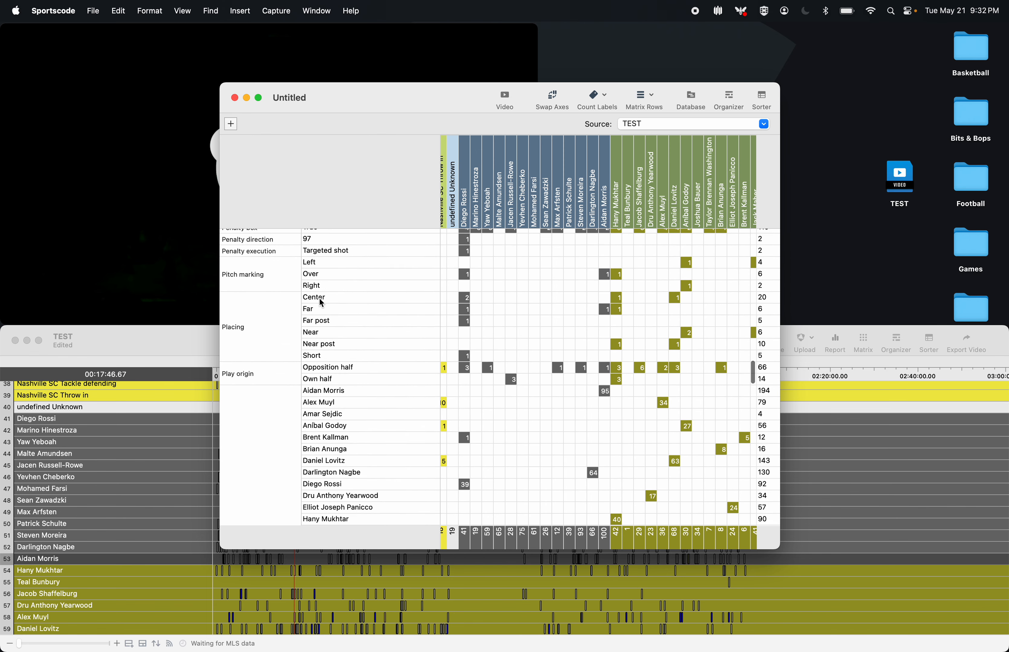
# - Select the whole Player label group and review the remaining label groups through Type of shot
pyautogui.click(285, 289)
pyautogui.scroll(-6, 322, 367)
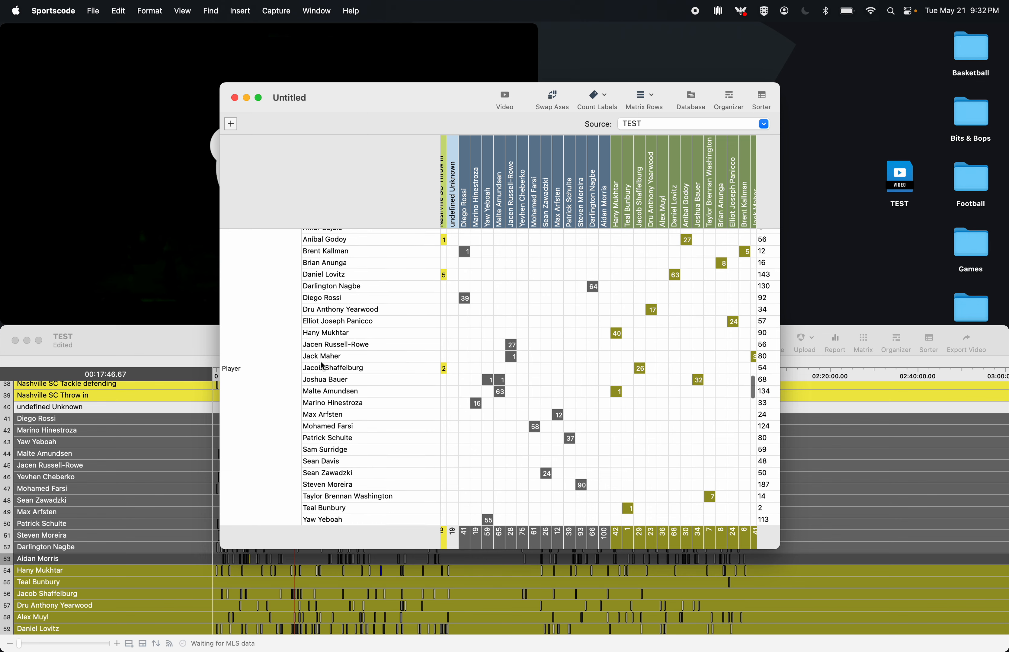
pyautogui.click(266, 383)
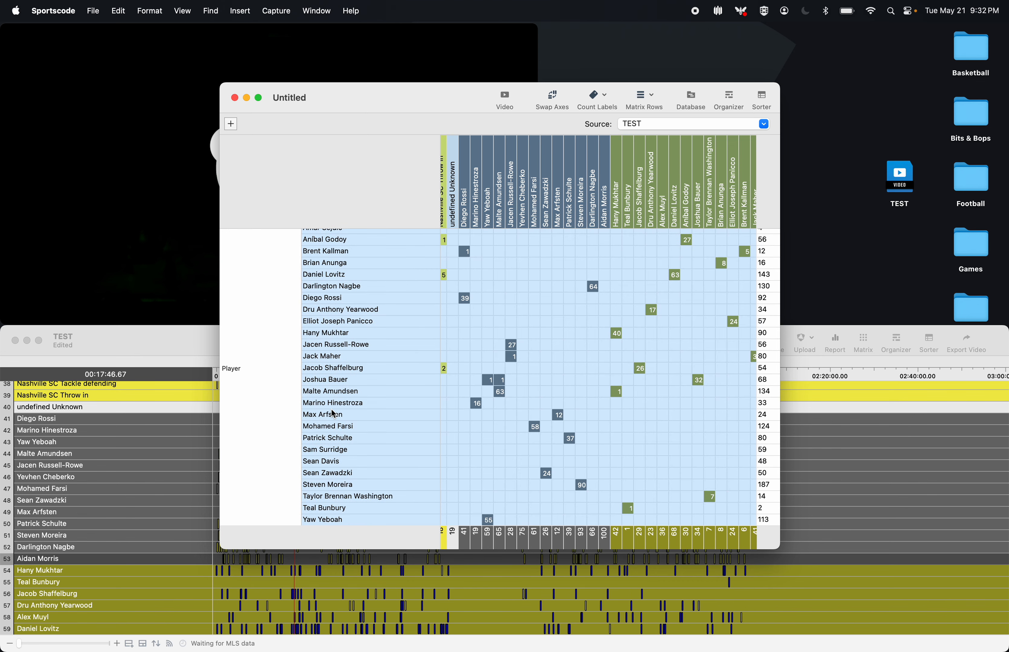
pyautogui.scroll(-6, 334, 414)
pyautogui.scroll(-6, 281, 408)
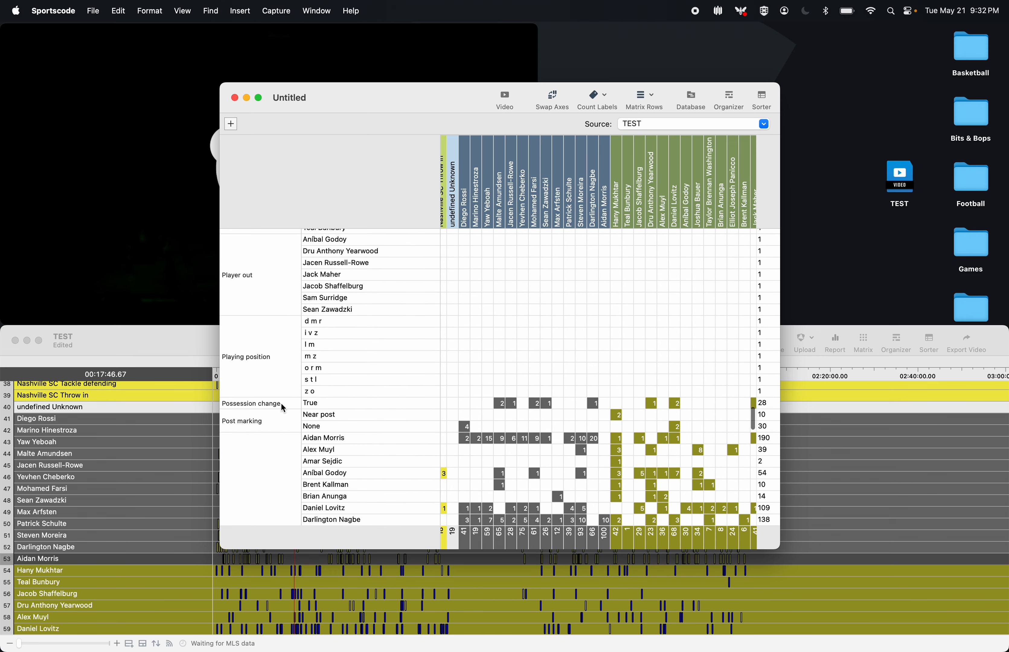
pyautogui.scroll(-3, 284, 408)
pyautogui.scroll(-6, 274, 408)
pyautogui.scroll(-10, 274, 408)
pyautogui.scroll(-15, 273, 408)
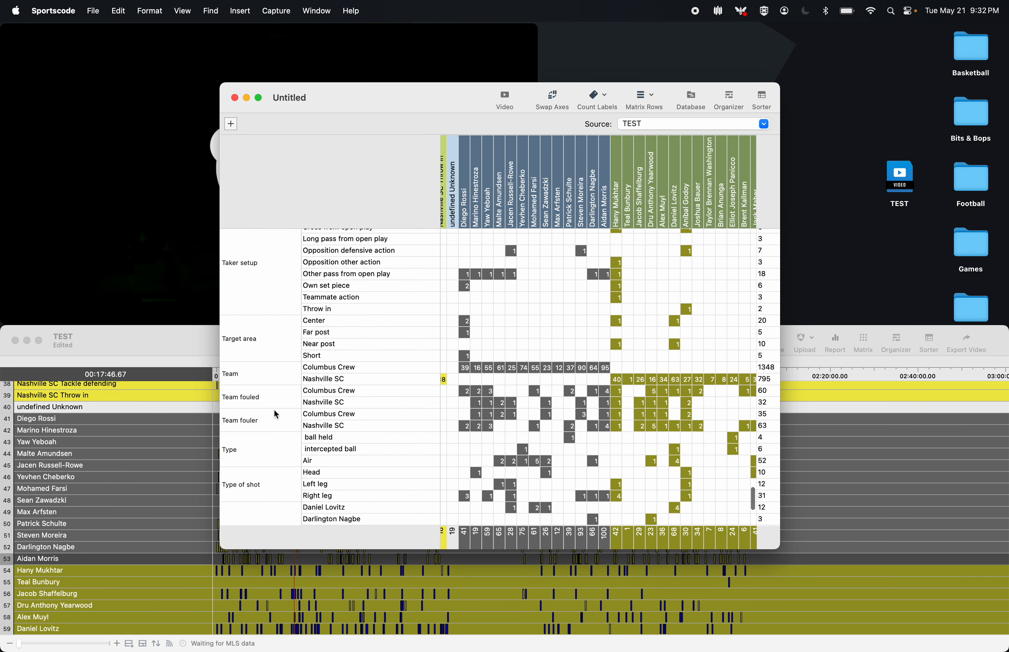
# - Select the Team group's Columbus Crew row and its cell for Columbus Crew Pass
pyautogui.click(383, 366)
pyautogui.hscroll(3, 631, 363)
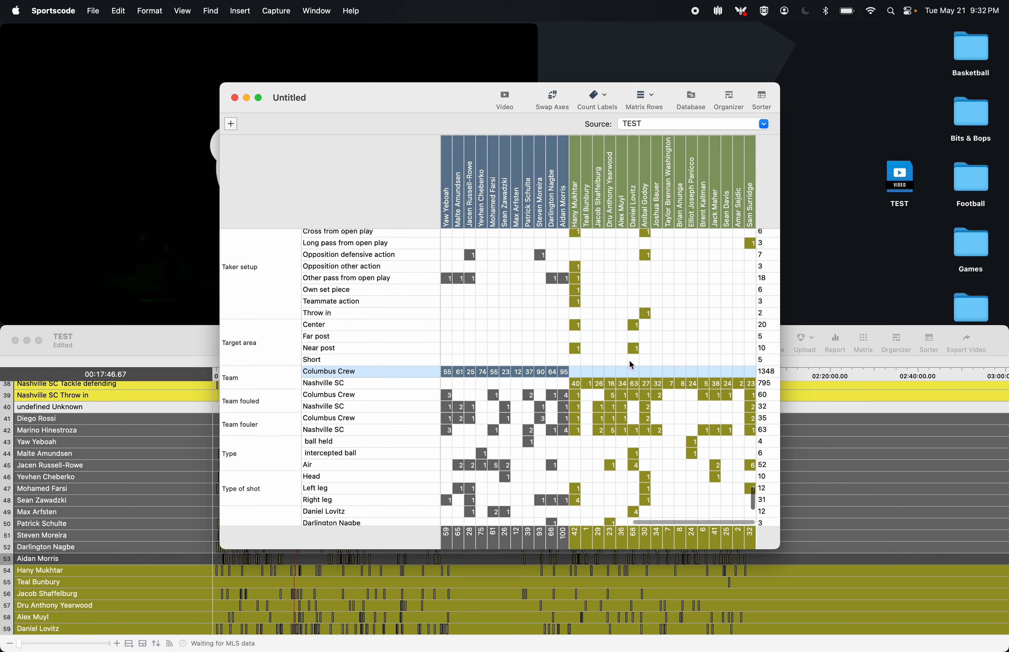
pyautogui.hscroll(-15, 631, 365)
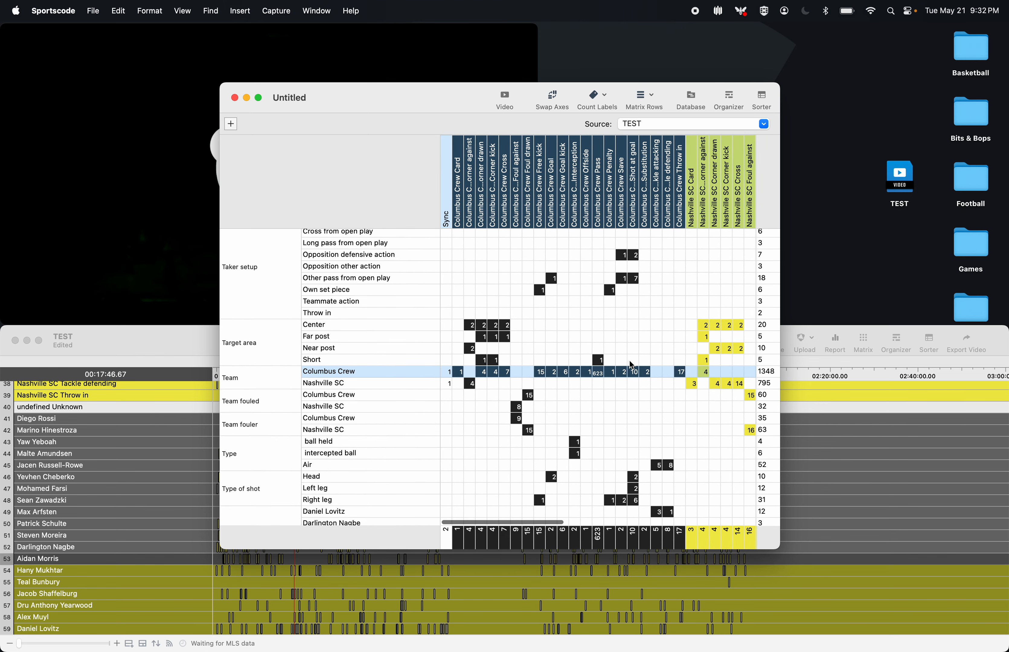
pyautogui.click(599, 374)
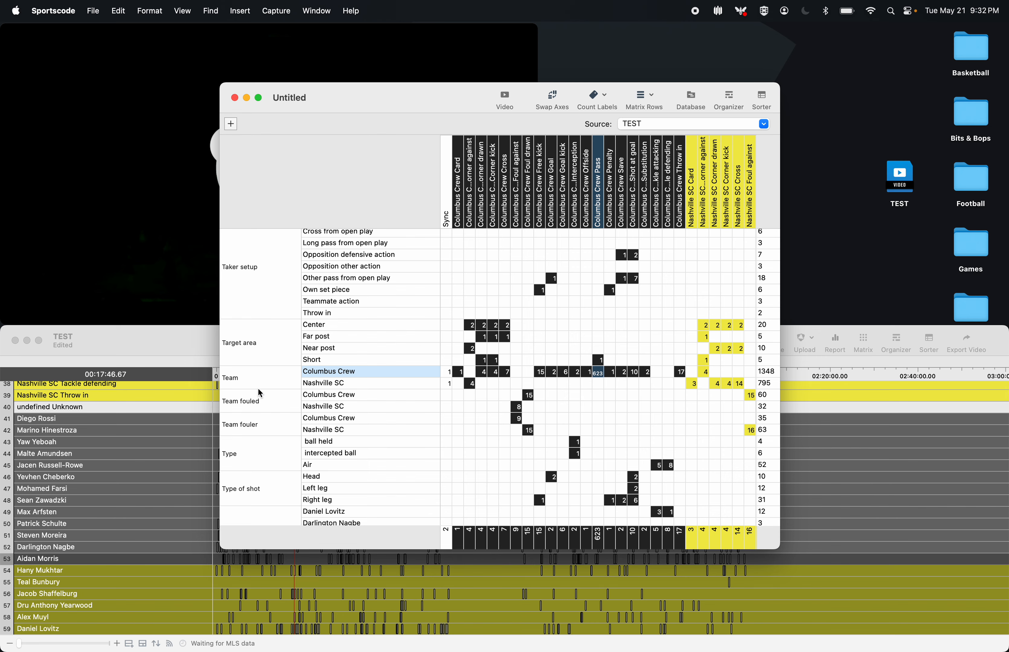
# - Select the ungrouped Pass row at the end of the matrix and examine it across the team and player columns
pyautogui.scroll(-10, 258, 387)
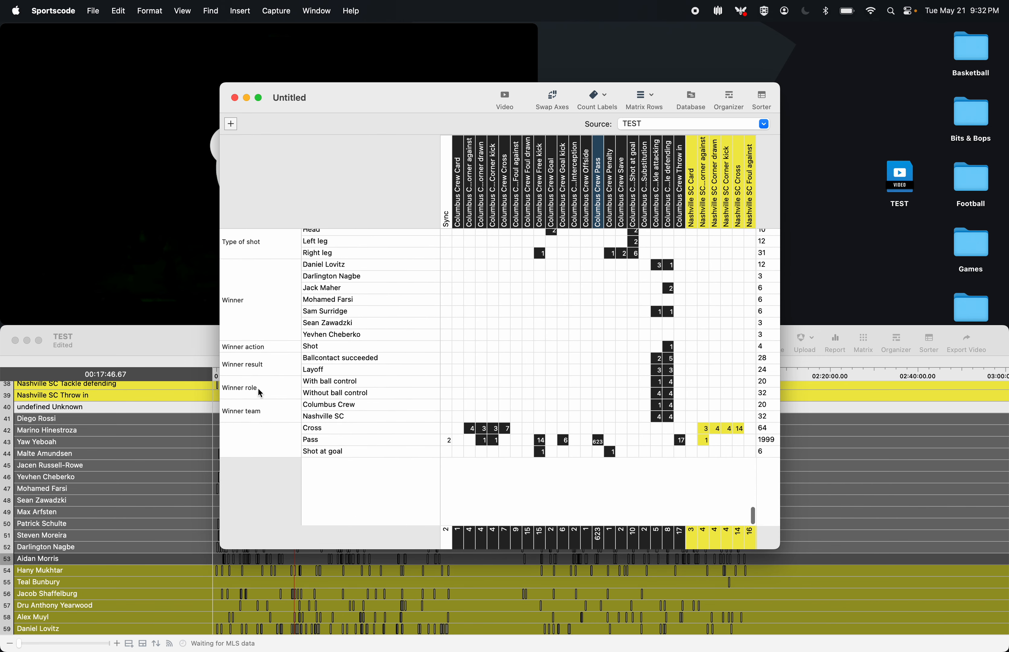
pyautogui.click(326, 439)
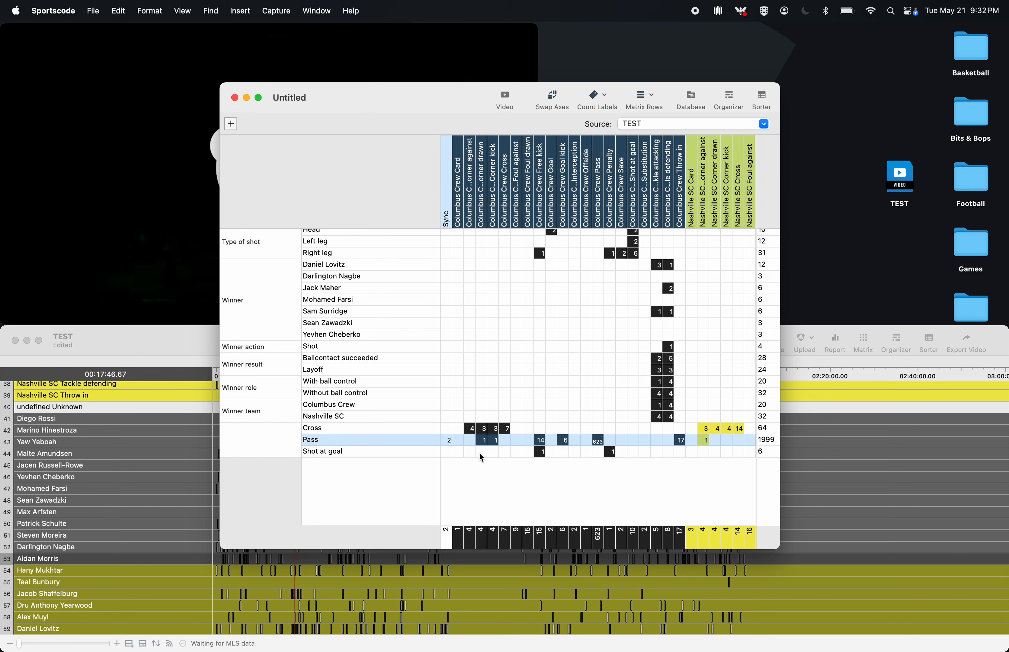
pyautogui.scroll(3, 542, 435)
pyautogui.hscroll(10, 542, 435)
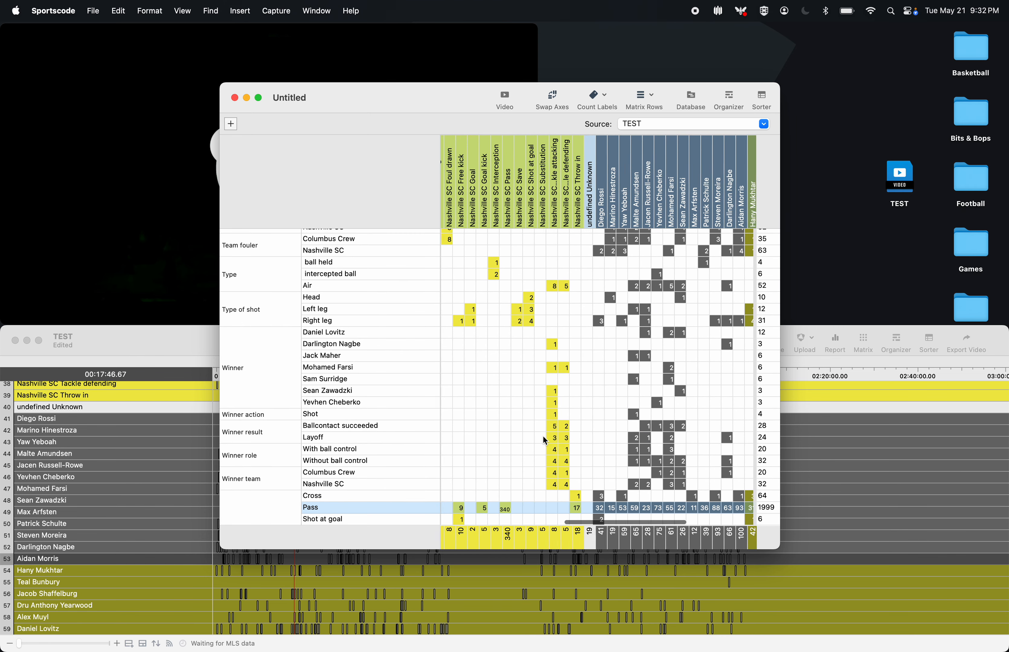
pyautogui.hscroll(5, 543, 435)
# - Examine the ungrouped Shot at goal, Cross and Pass rows, checking the two player cells for Shot at goal
pyautogui.click(397, 517)
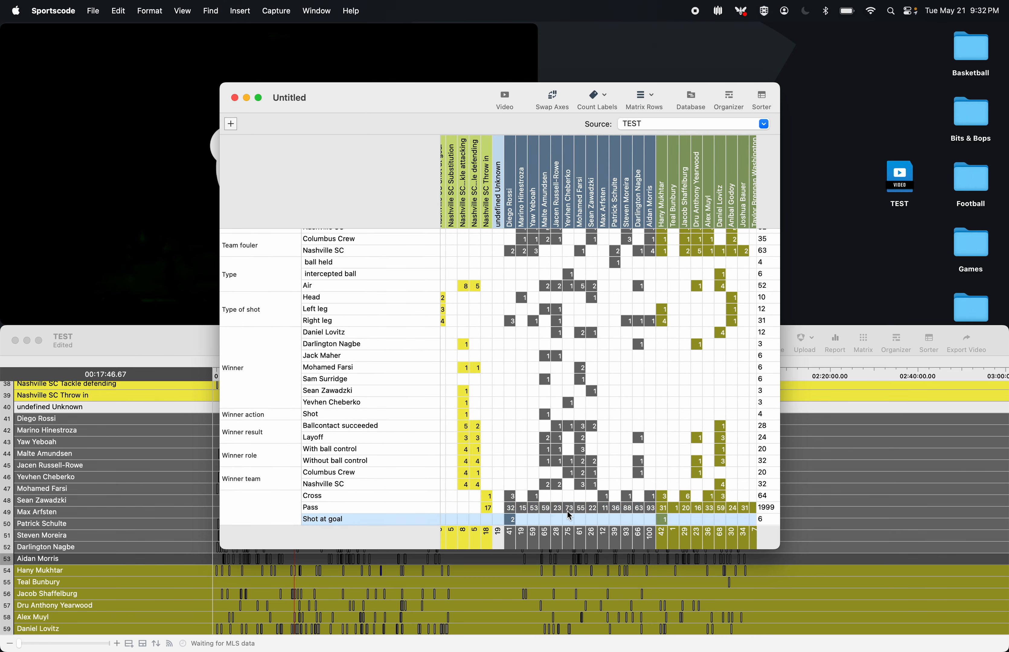
pyautogui.click(513, 521)
pyautogui.click(662, 521)
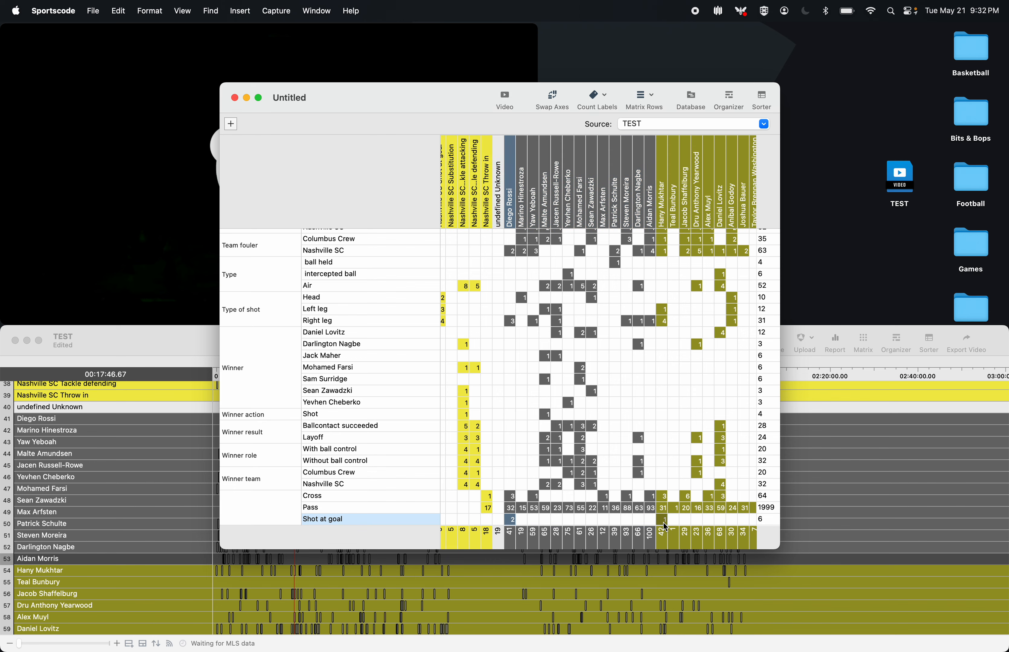
pyautogui.hscroll(8, 660, 514)
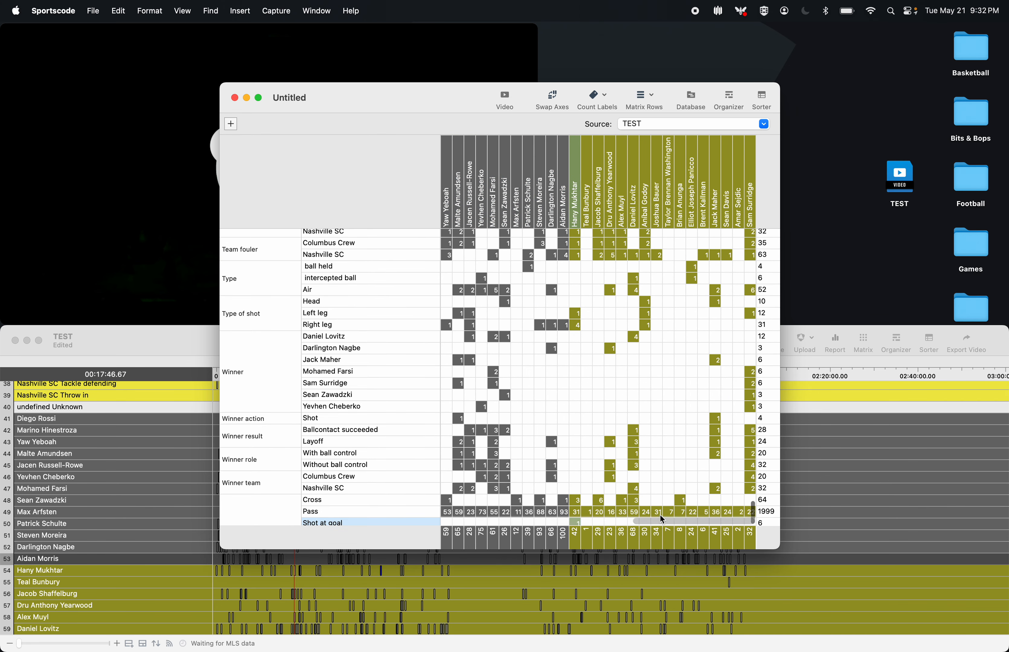
pyautogui.click(395, 502)
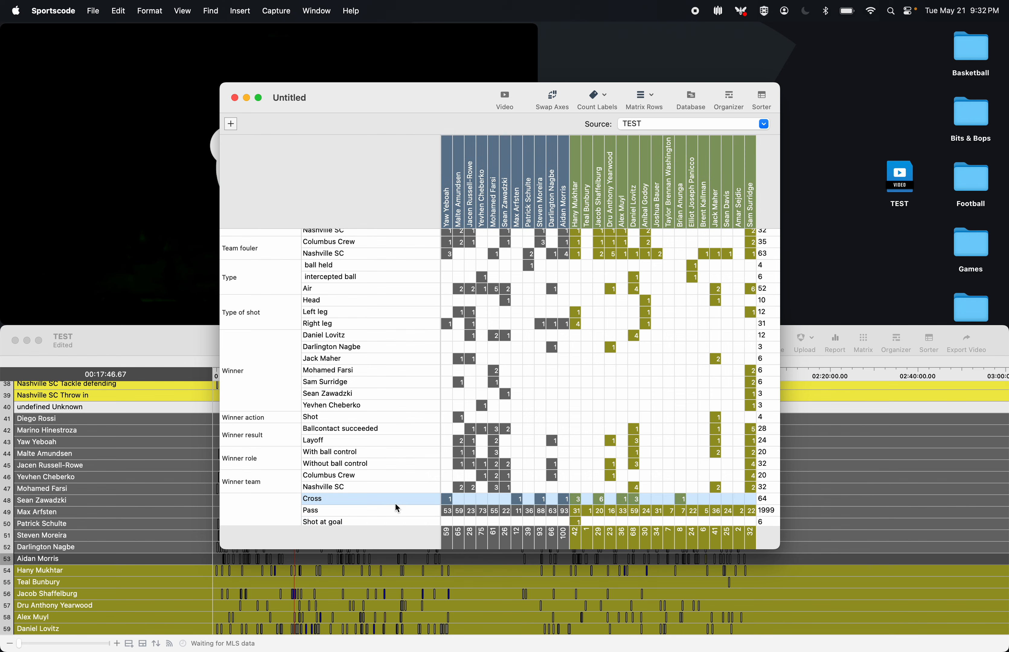
pyautogui.click(418, 515)
# - Review the player columns across the label groups between Player and Winner team
pyautogui.scroll(10, 408, 380)
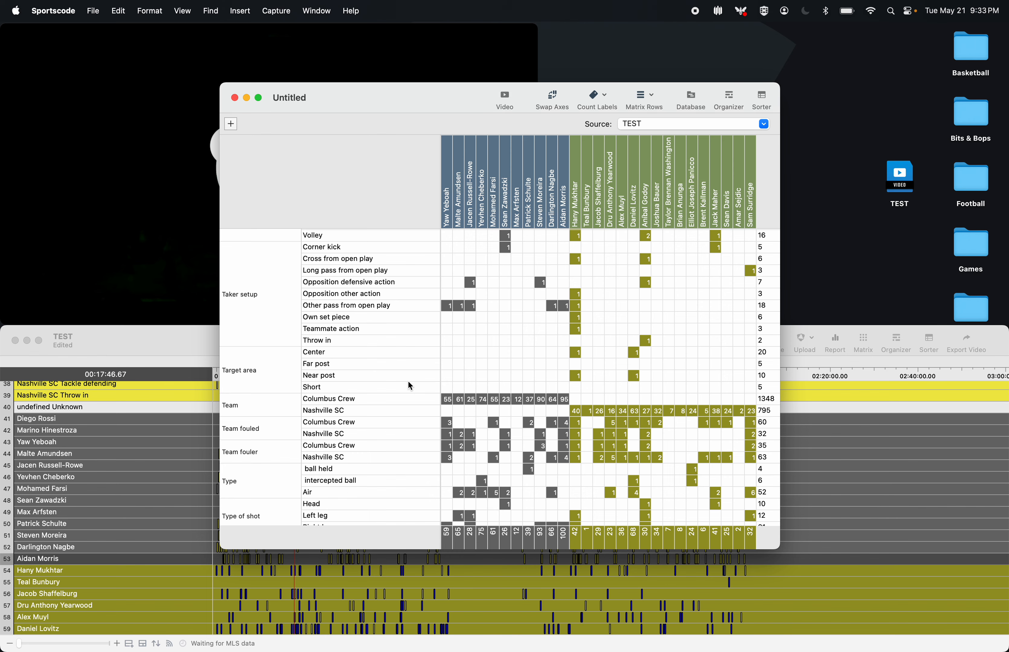
pyautogui.scroll(5, 408, 382)
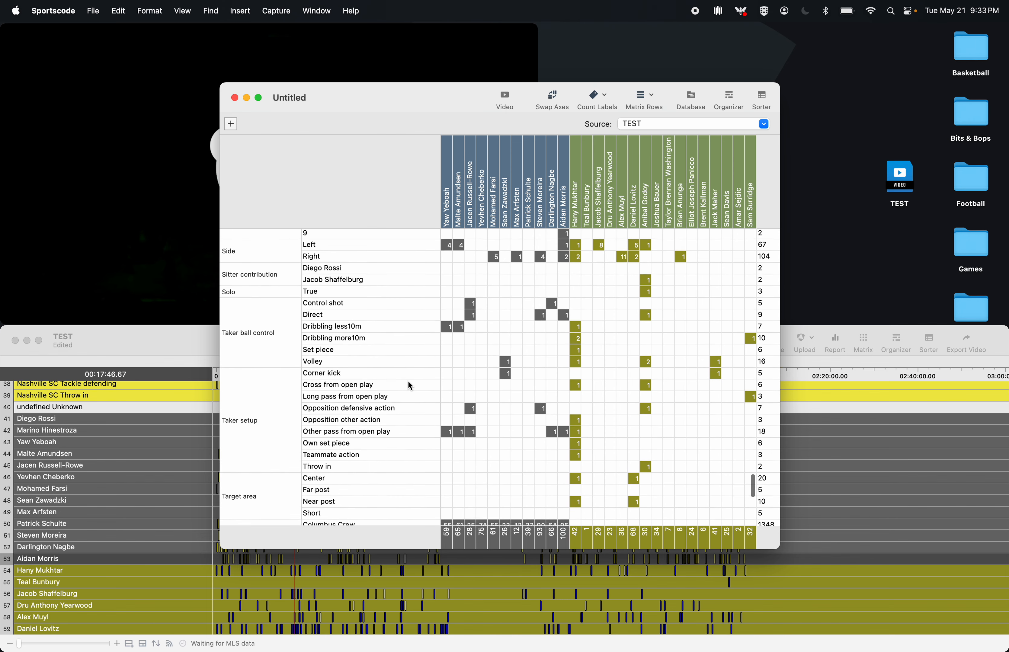
pyautogui.scroll(15, 410, 384)
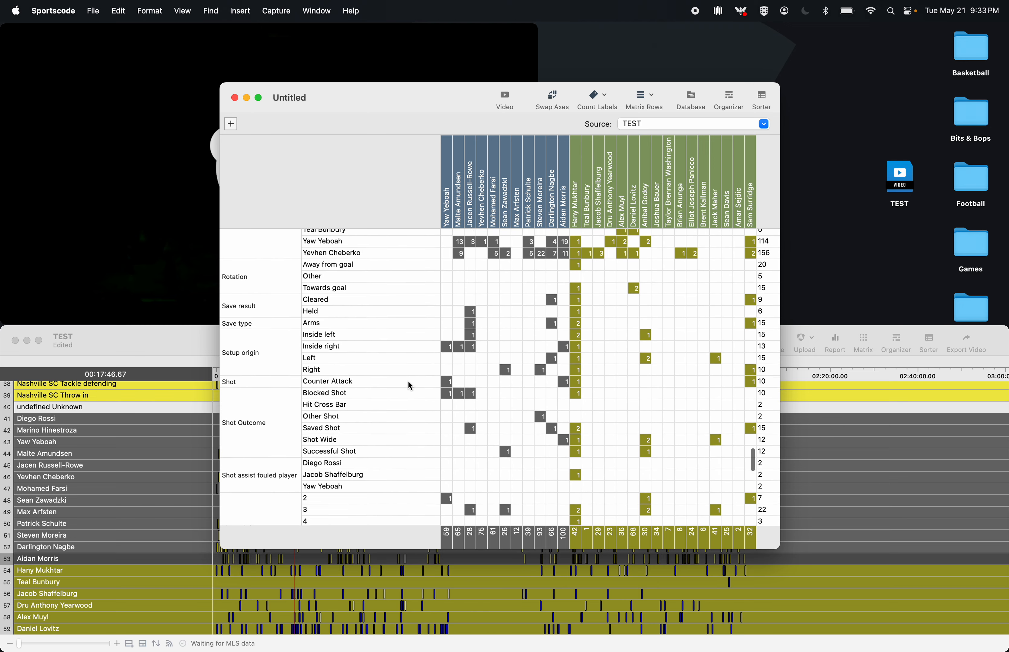
pyautogui.scroll(15, 408, 382)
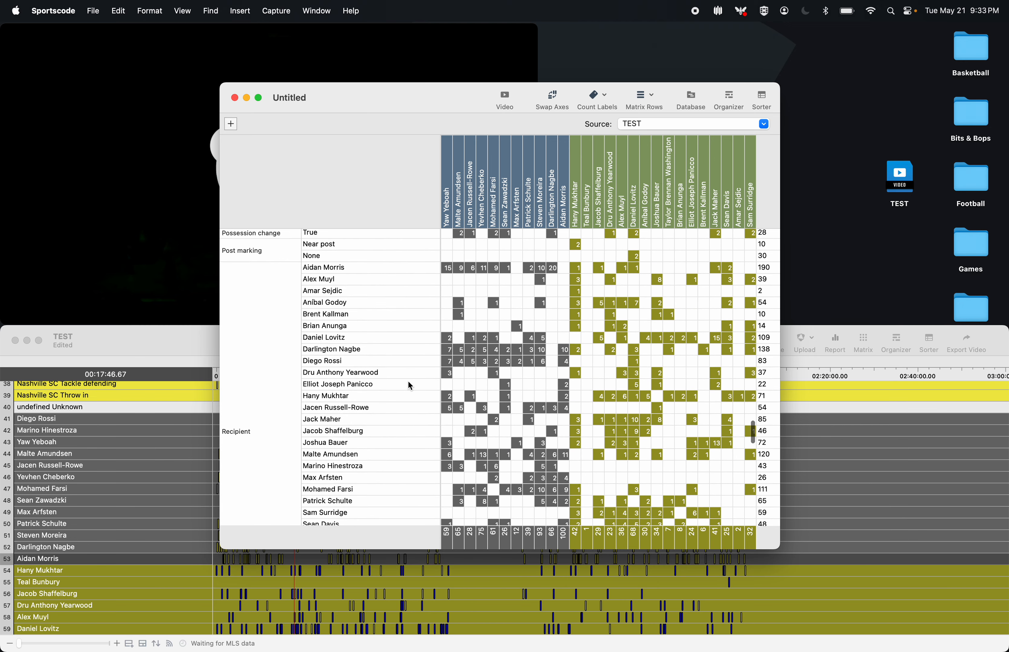
pyautogui.scroll(10, 361, 322)
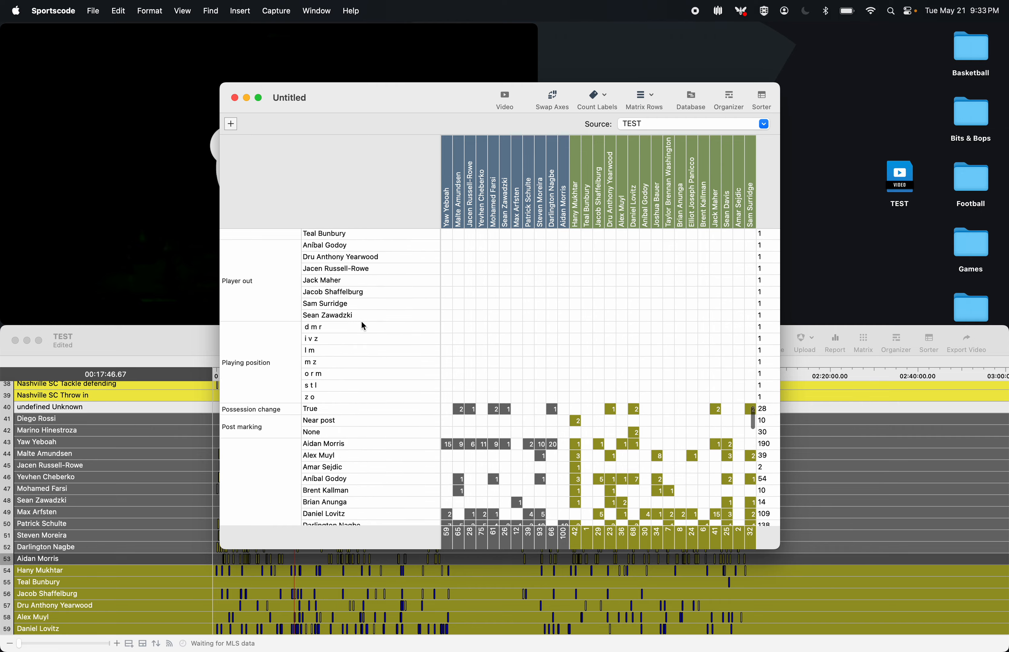
pyautogui.scroll(-20, 361, 322)
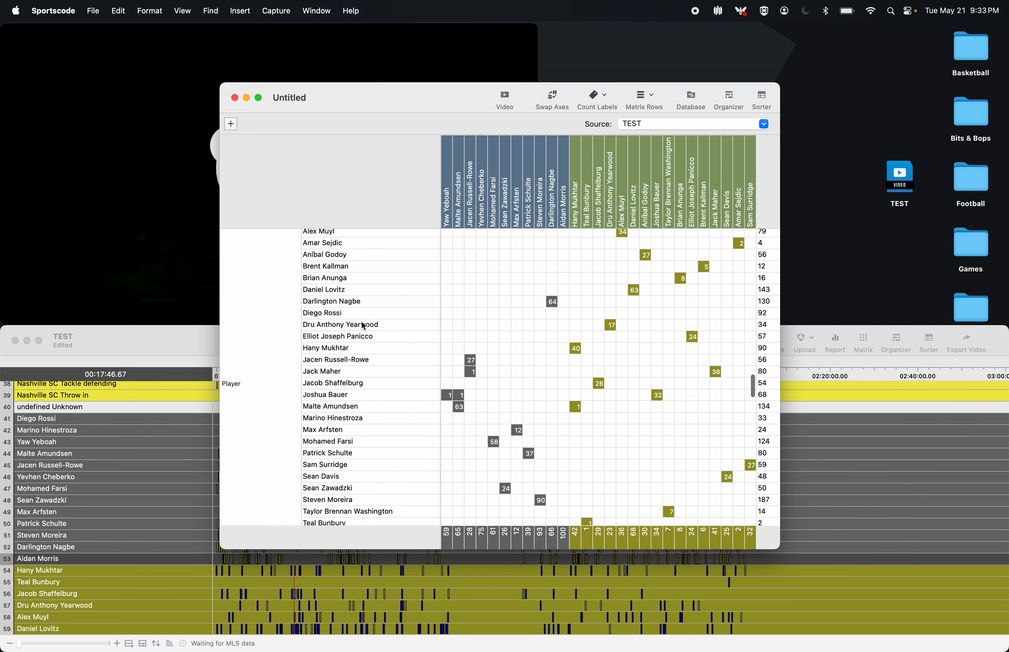
pyautogui.scroll(-5, 362, 324)
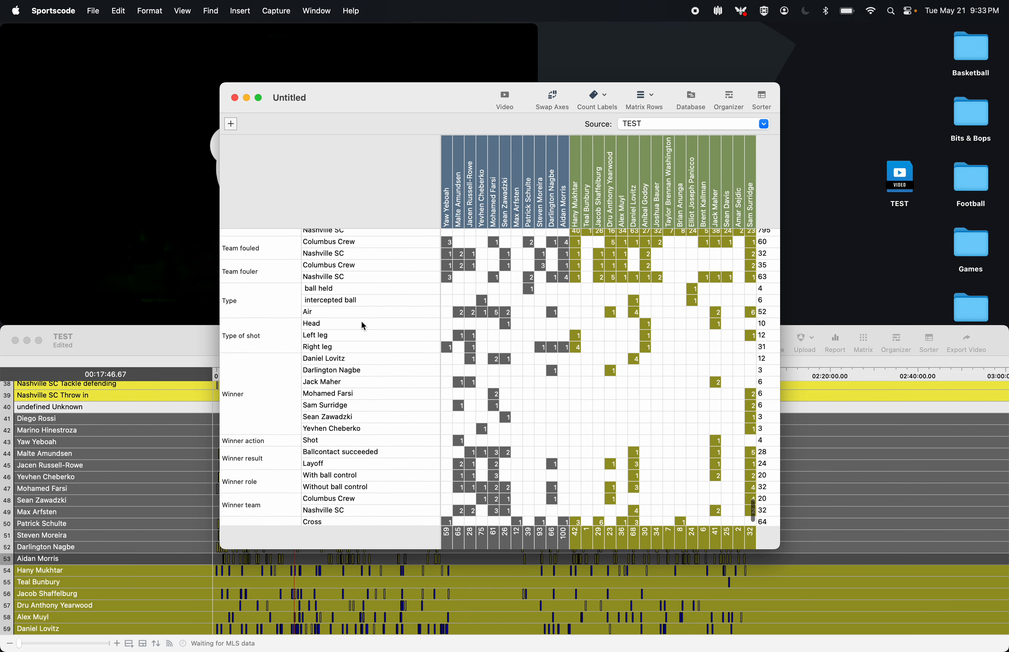
# - Open the instances where Columbus Crew Pass meets the Team label Columbus Crew in the Sorter
pyautogui.click(344, 293)
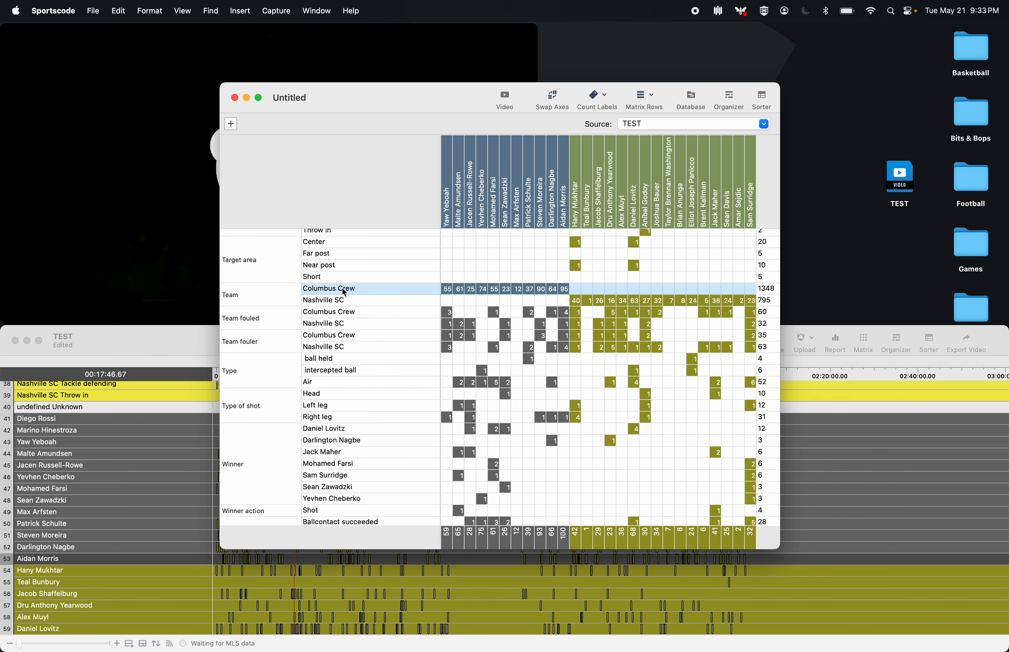
pyautogui.hscroll(-15, 583, 297)
pyautogui.scroll(1, 585, 295)
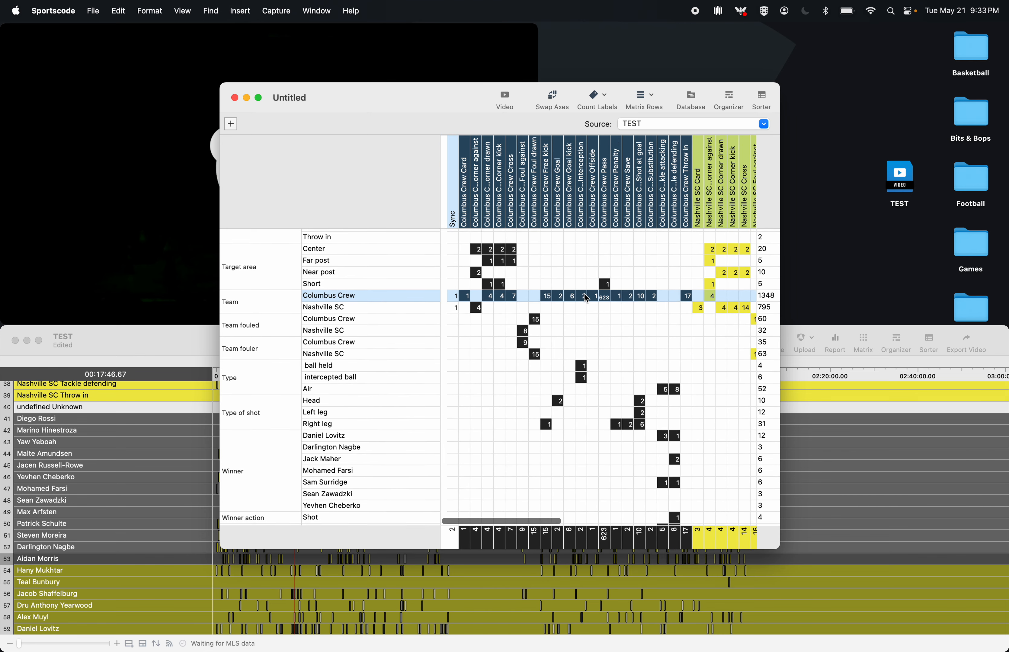
pyautogui.scroll(-1, 587, 299)
pyautogui.hscroll(1, 586, 299)
pyautogui.click(584, 296)
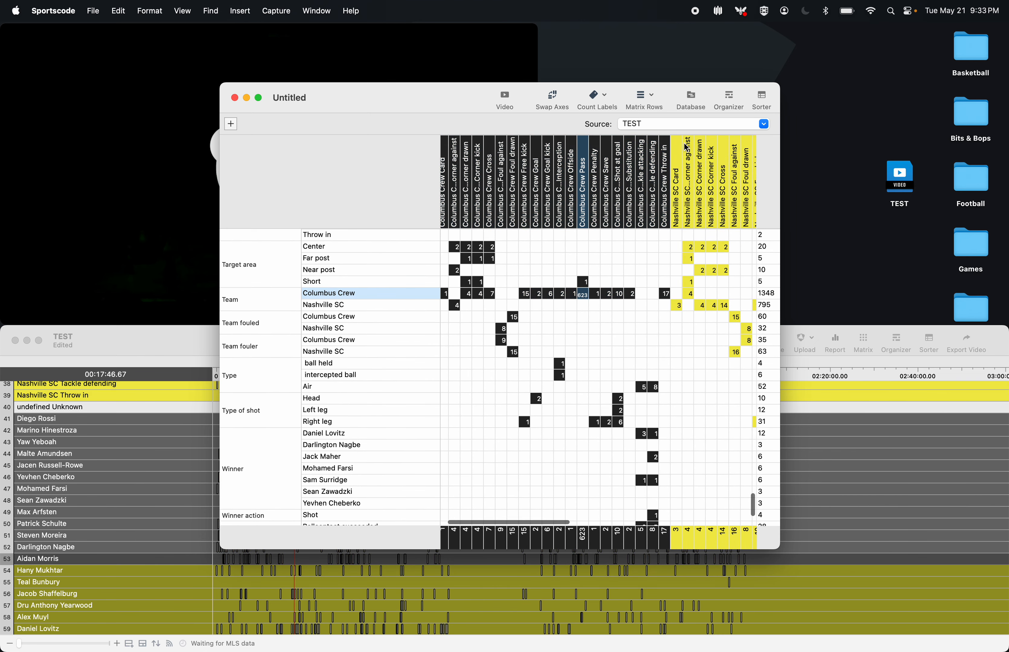
pyautogui.click(761, 100)
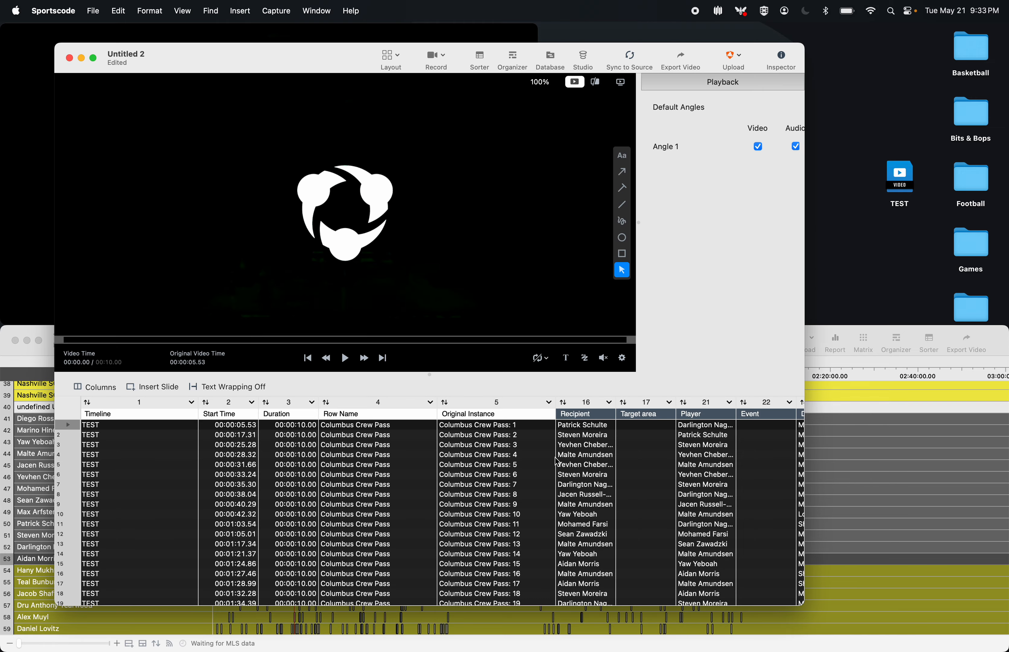
# - Widen the Sorter's Player column so full names fit, and browse the Columbus Crew Pass instances with their labels
pyautogui.hscroll(10, 557, 462)
pyautogui.hscroll(1, 557, 462)
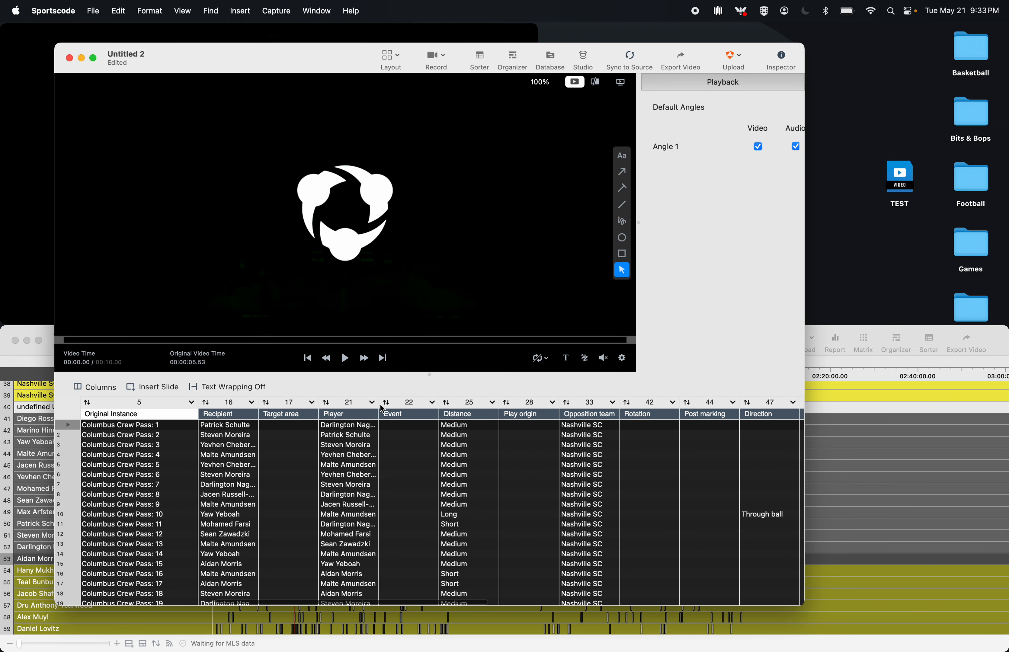
pyautogui.moveTo(379, 405); pyautogui.dragTo(525, 406)
pyautogui.scroll(-5, 354, 537)
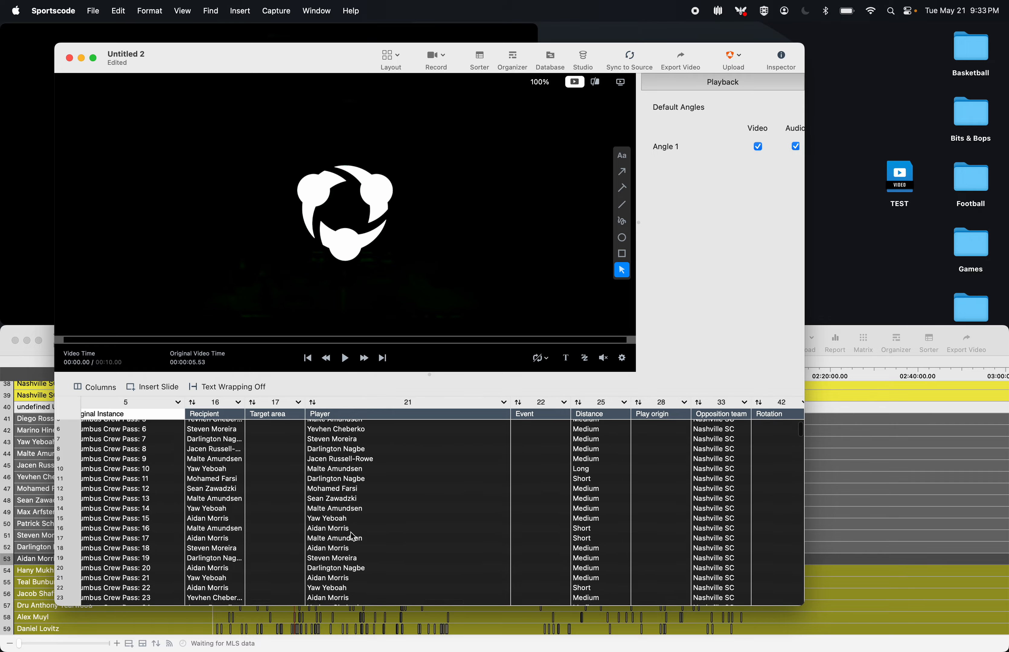
pyautogui.hscroll(-1, 354, 537)
pyautogui.scroll(-6, 353, 537)
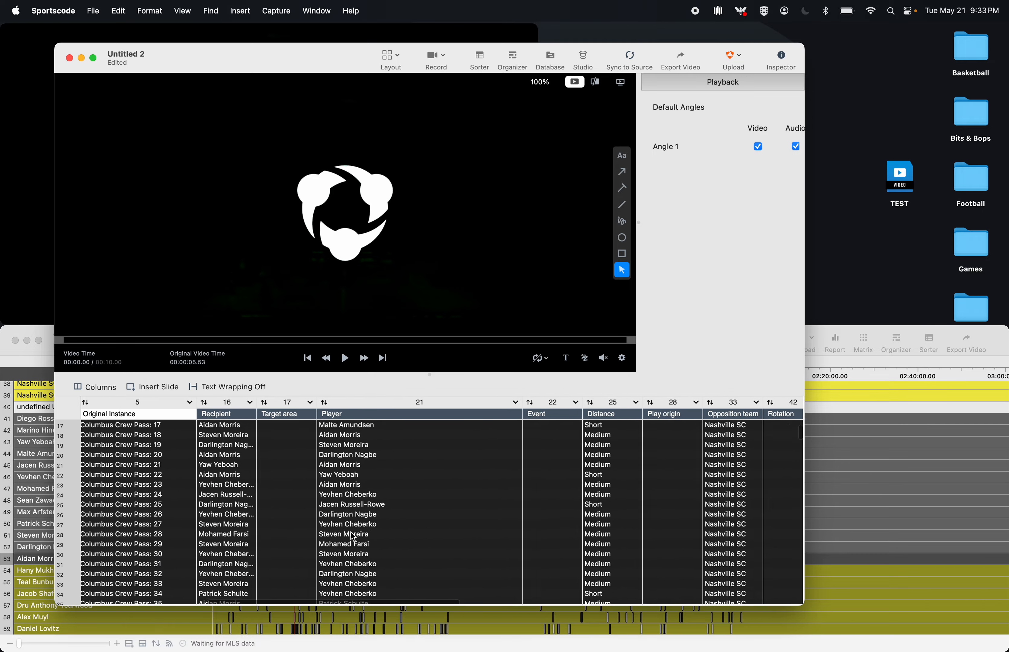
pyautogui.hscroll(2, 354, 536)
pyautogui.scroll(-6, 354, 537)
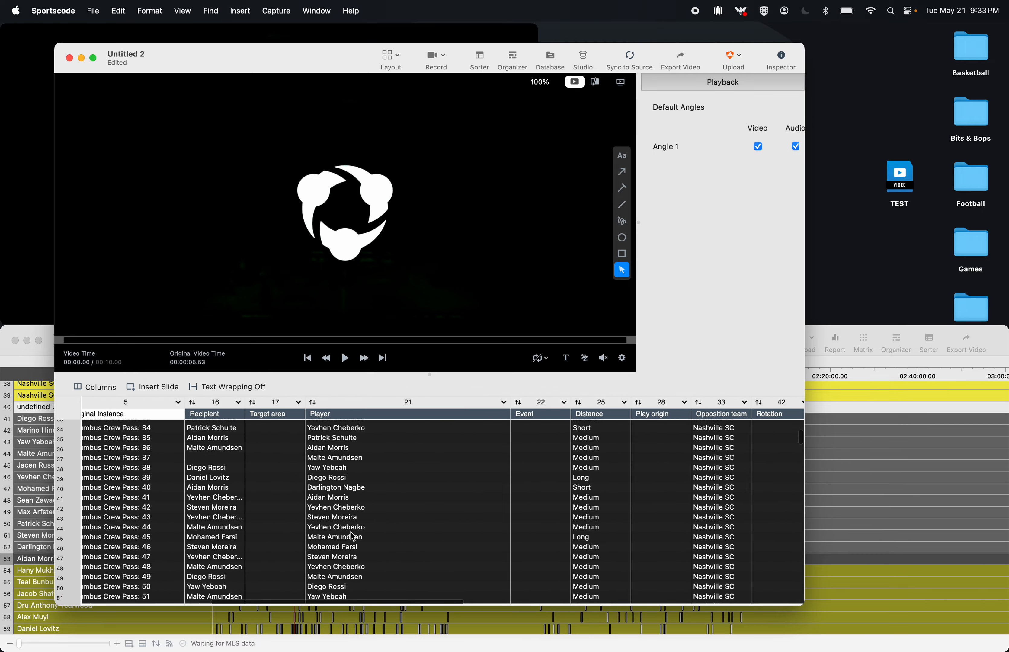
# - Review the label columns from Recipient through Flag for the Columbus Crew Pass instances in the Sorter
pyautogui.hscroll(3, 354, 537)
pyautogui.scroll(-9, 353, 537)
pyautogui.hscroll(2, 354, 536)
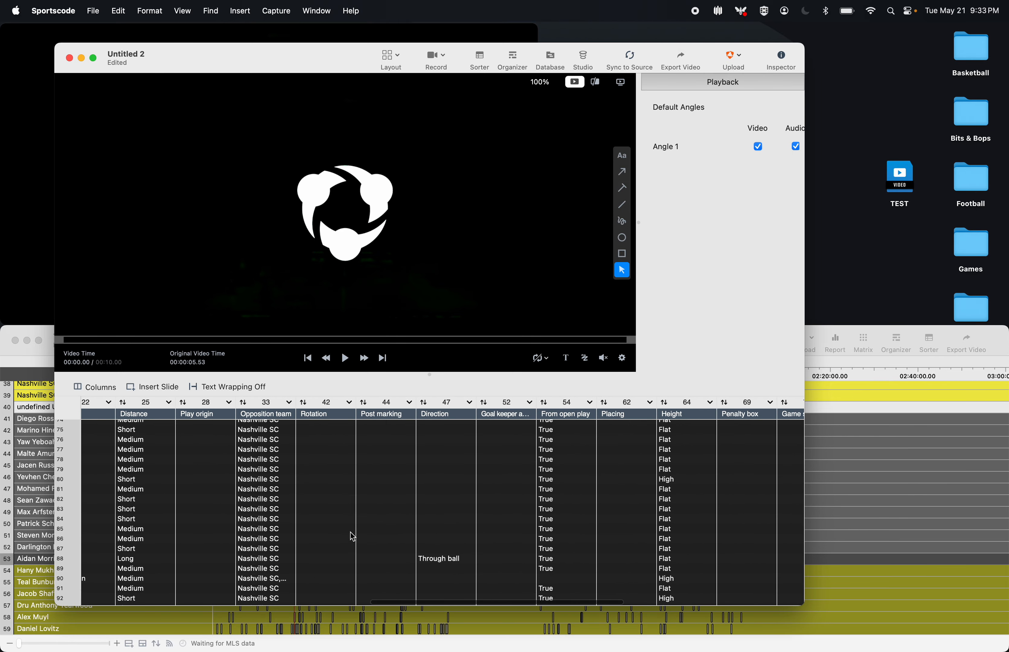
pyautogui.hscroll(15, 353, 537)
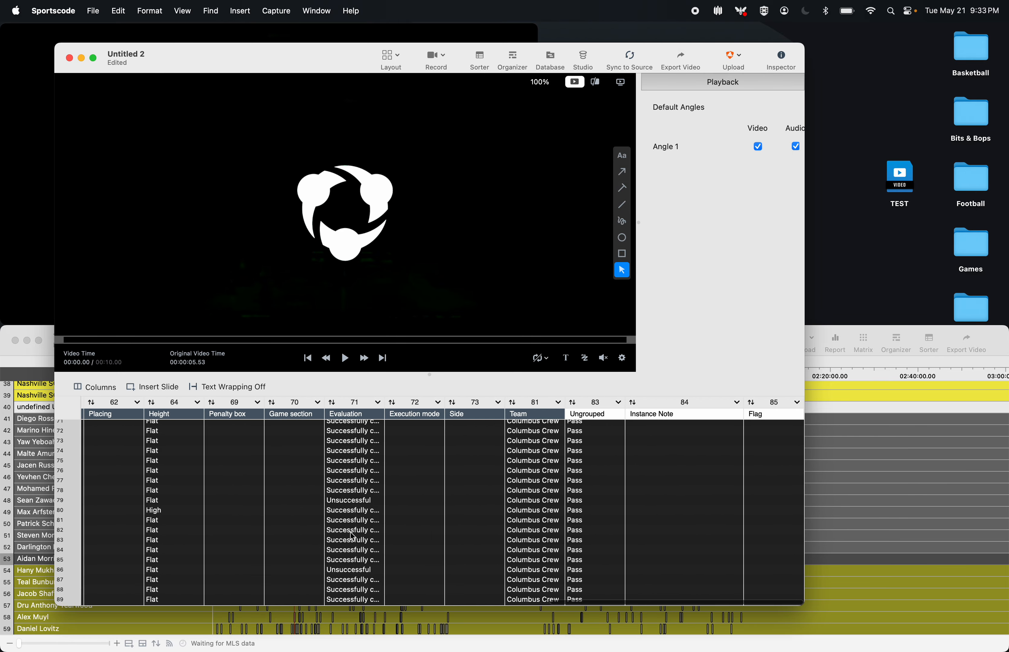
pyautogui.hscroll(-15, 352, 536)
pyautogui.scroll(15, 352, 536)
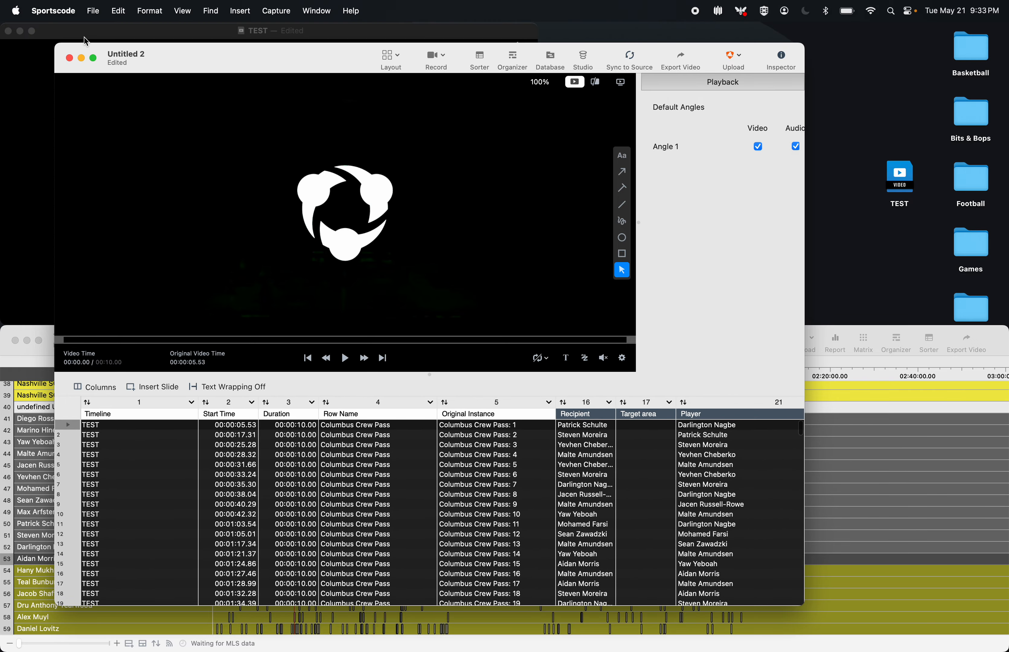
pyautogui.click(69, 58)
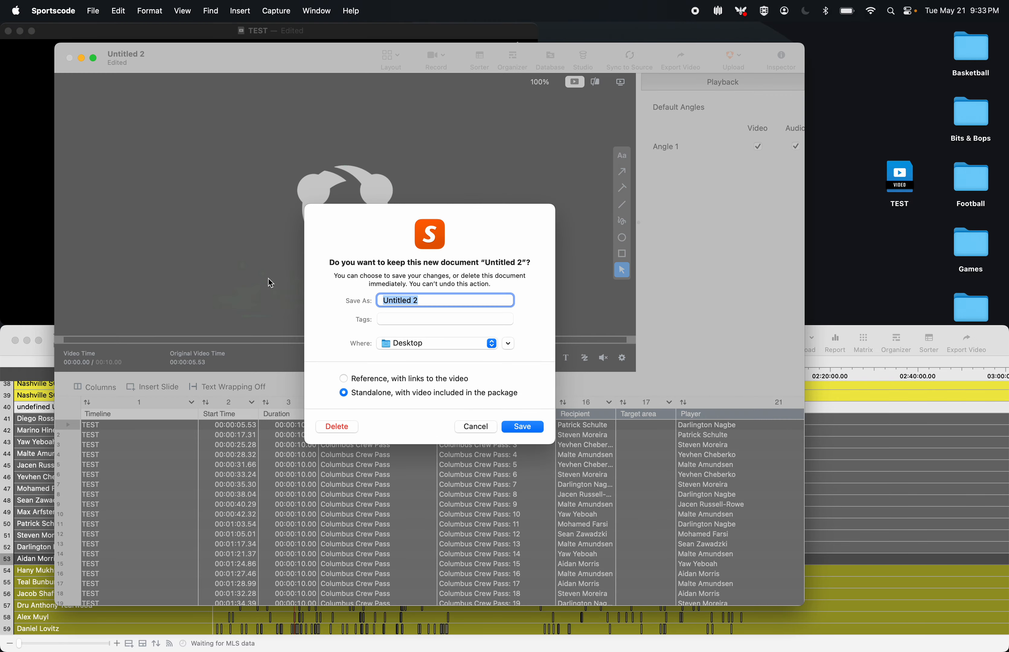
pyautogui.click(475, 427)
pyautogui.hscroll(5, 600, 468)
pyautogui.hscroll(10, 600, 469)
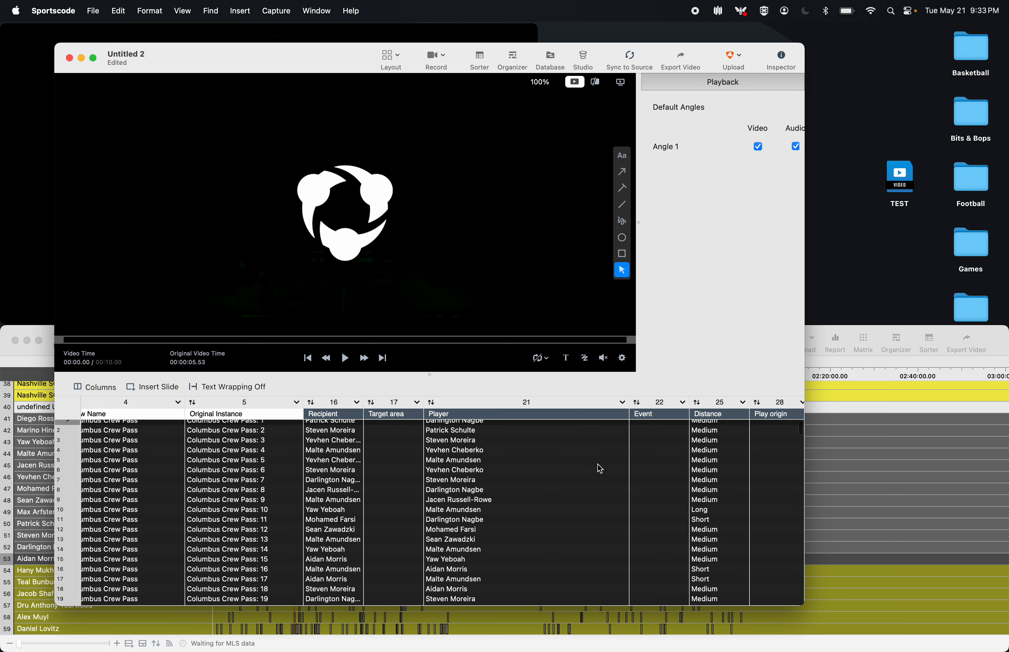
pyautogui.hscroll(5, 600, 468)
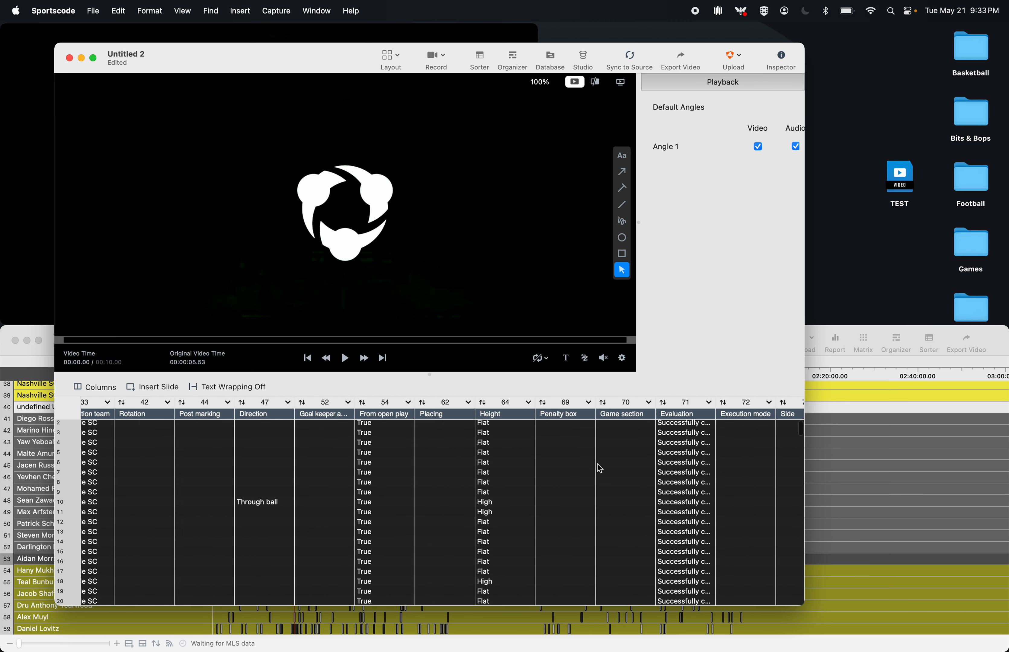
# - Close the Untitled 2 document without keeping it, and close the Matrix
pyautogui.click(70, 58)
pyautogui.click(337, 427)
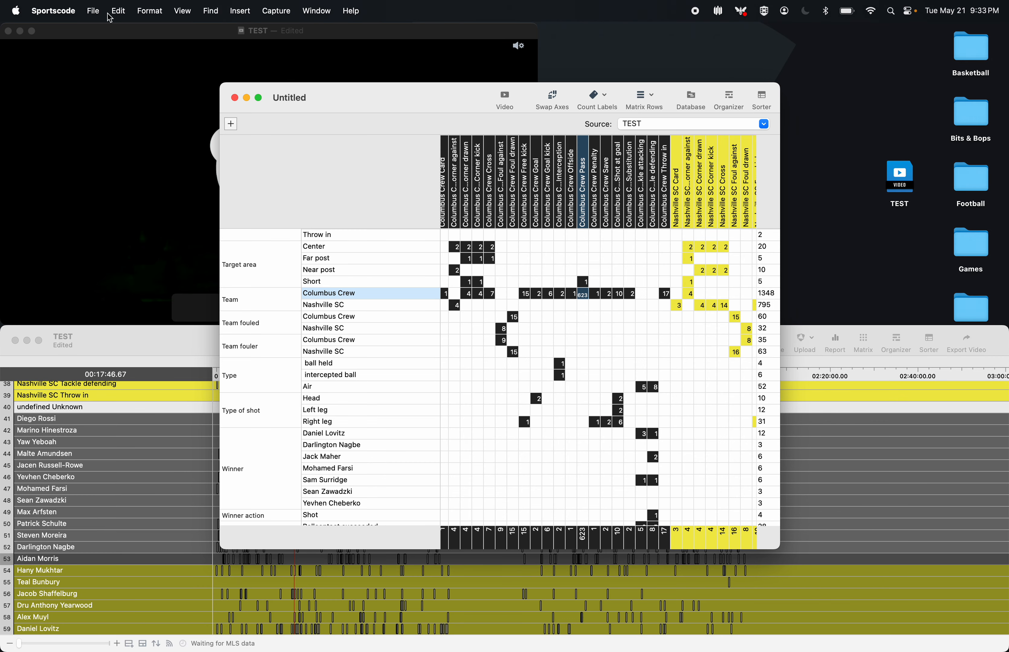
pyautogui.click(236, 98)
# - Create a new code window, enlarge it and reposition it over the timeline
pyautogui.click(93, 10)
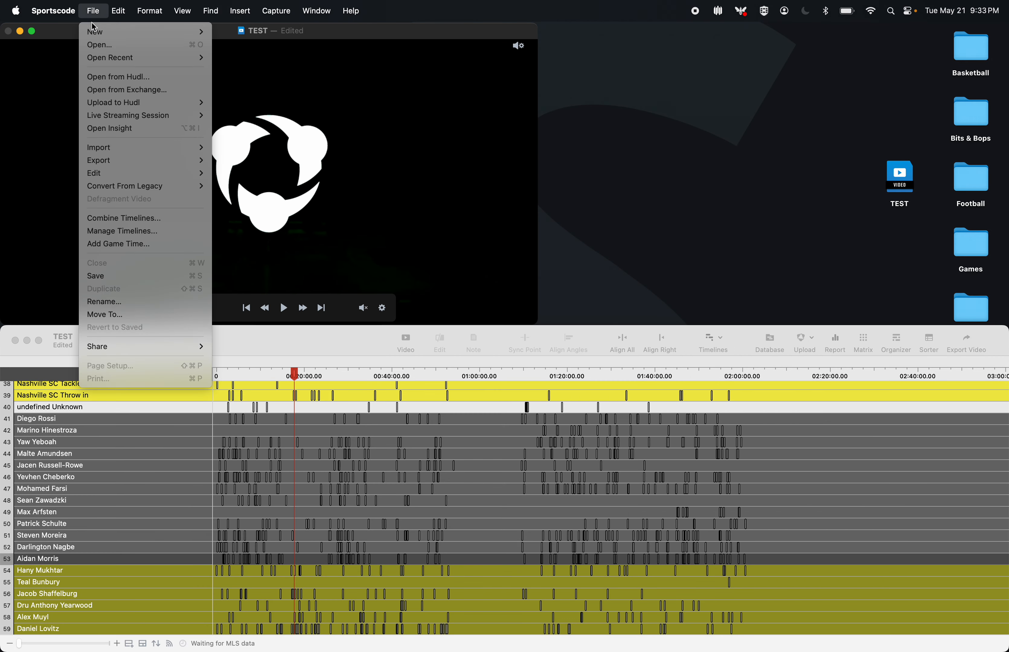
pyautogui.moveTo(110, 31)
pyautogui.click(273, 64)
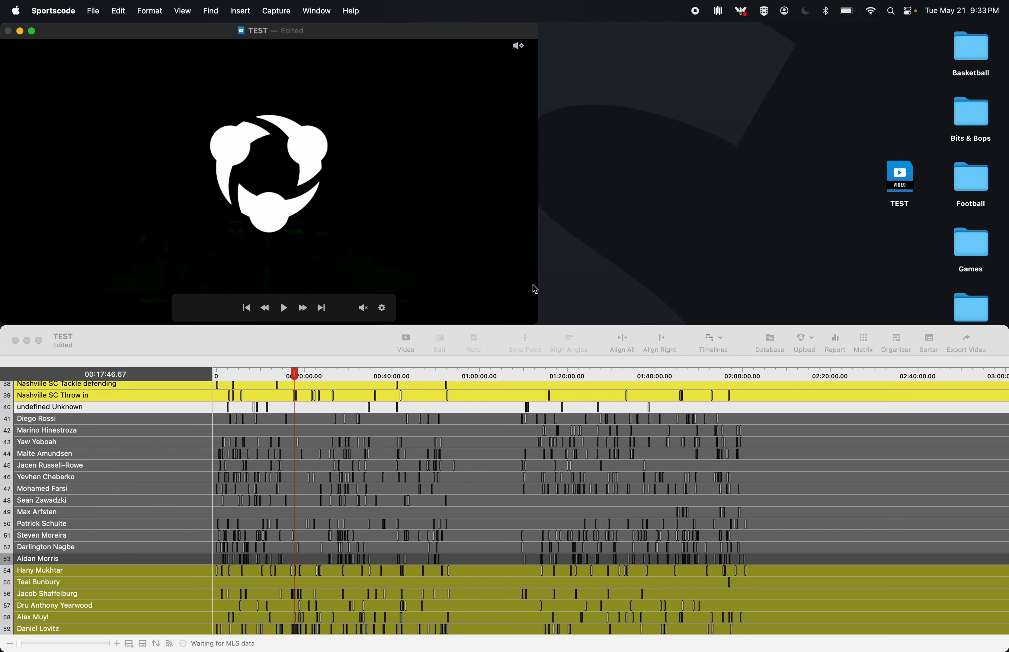
pyautogui.moveTo(351, 140); pyautogui.dragTo(487, 140)
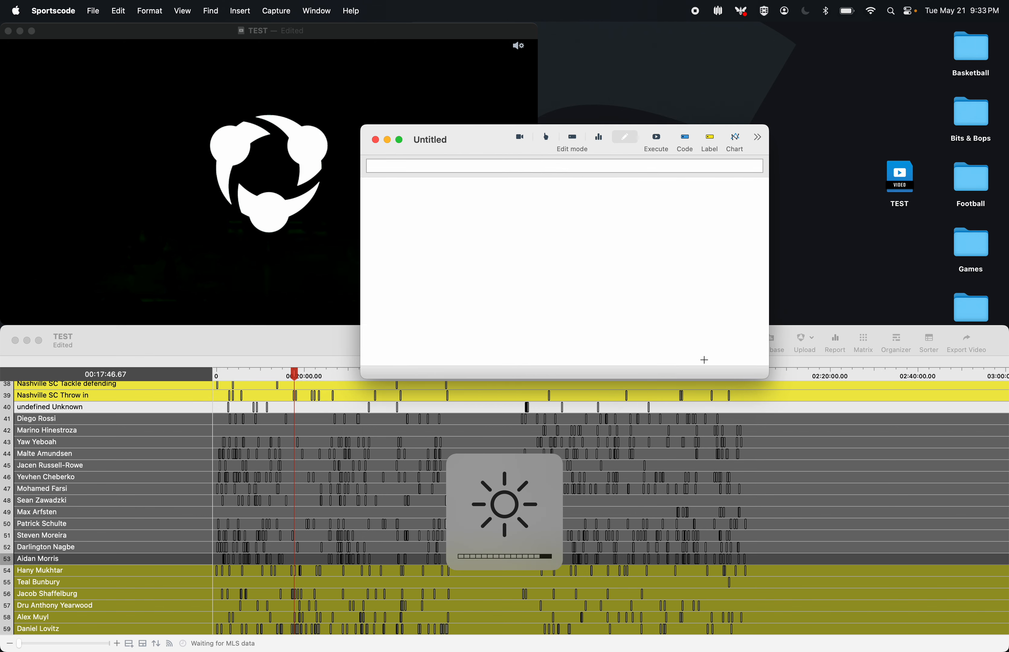
pyautogui.moveTo(770, 376); pyautogui.dragTo(966, 546)
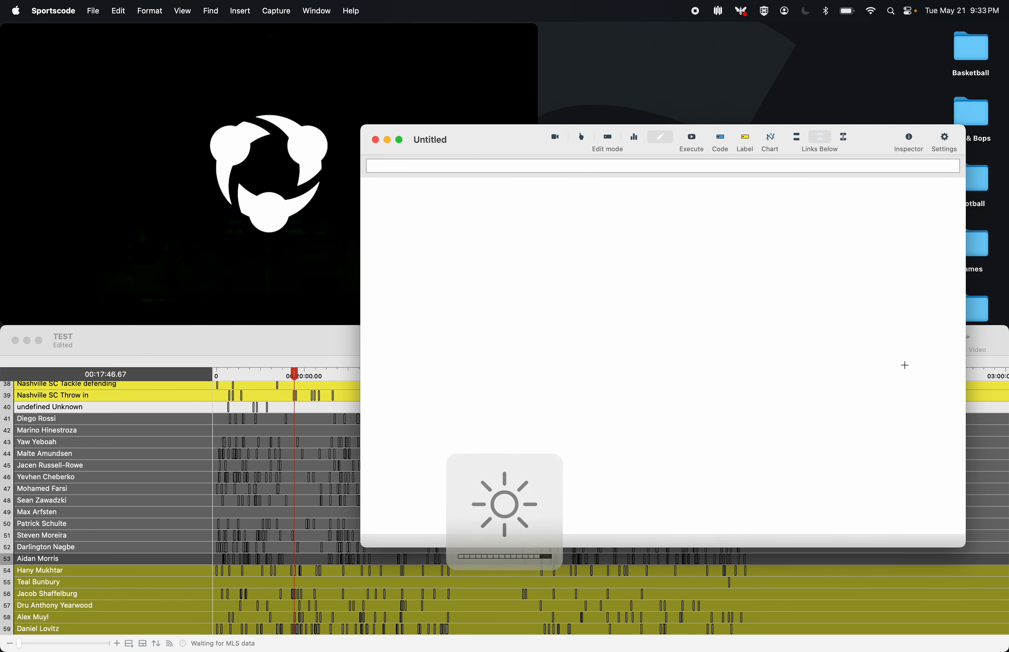
pyautogui.moveTo(874, 146); pyautogui.dragTo(674, 147)
# - Draw a code button about 100 by 32 in the canvas's upper-right area and set its button type to Inactive
pyautogui.click(521, 139)
pyautogui.moveTo(644, 212); pyautogui.dragTo(704, 232)
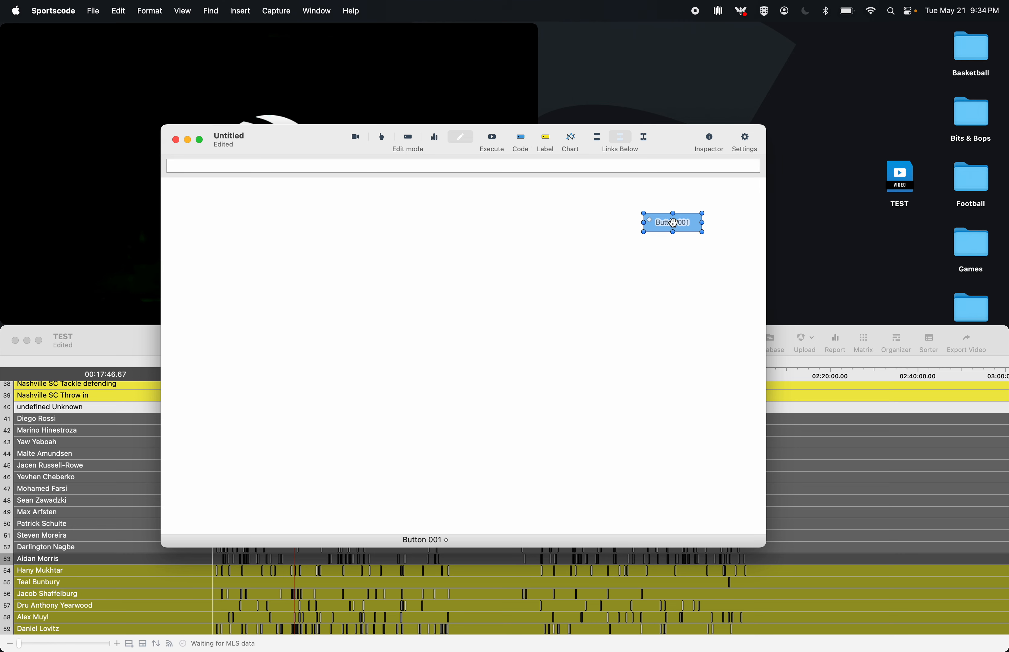
pyautogui.click(439, 151)
pyautogui.click(442, 161)
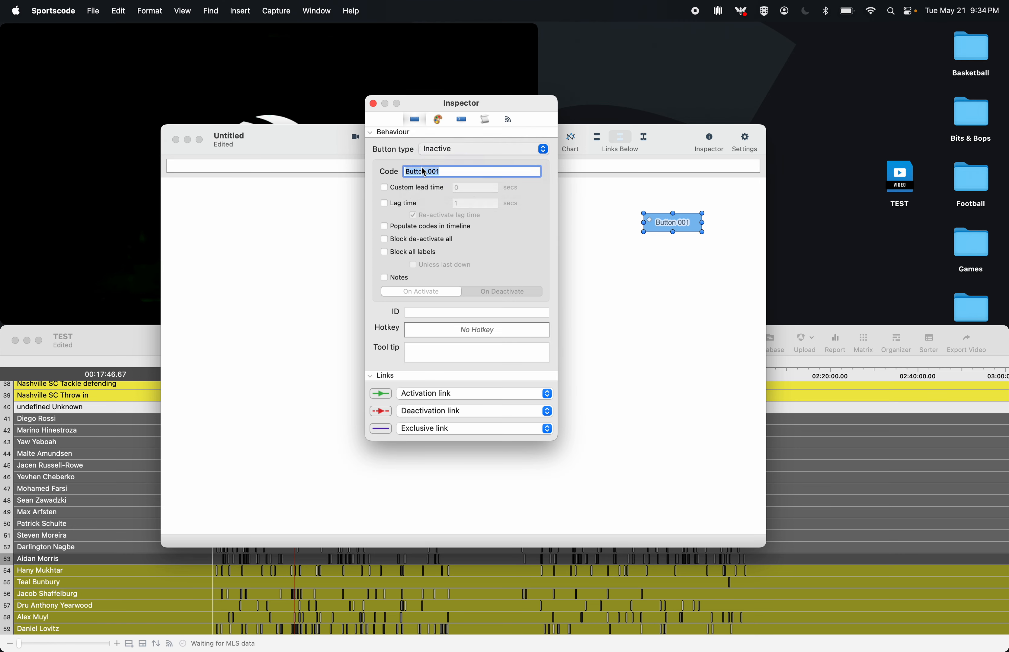
# - Give the inactive button the ID "team" and the name "Columbus Crew"
pyautogui.click(443, 316)
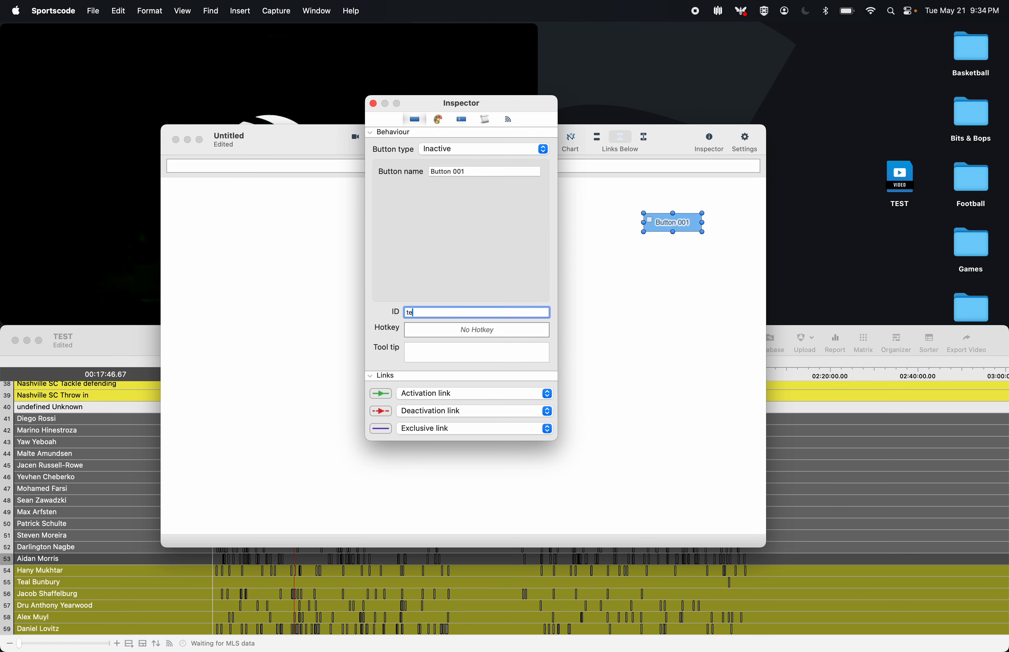
pyautogui.hotkey('shift', 'Tab')
pyautogui.write('Co')
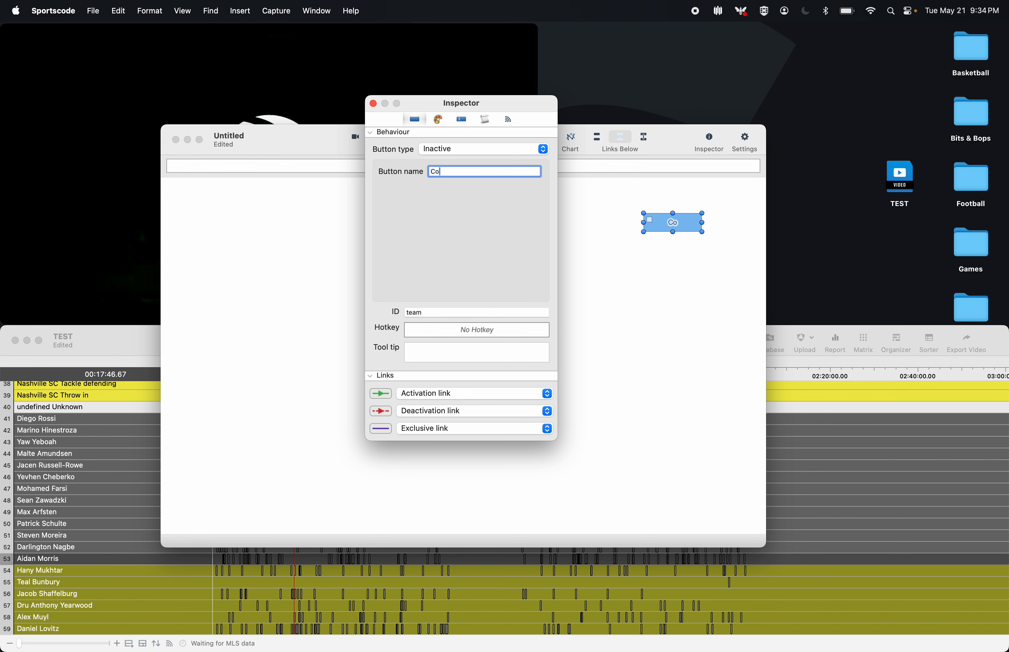
pyautogui.write('lumbus Crew')
# - Hide the Columbus Crew button's identifiers and set its name font style to Light
pyautogui.click(439, 120)
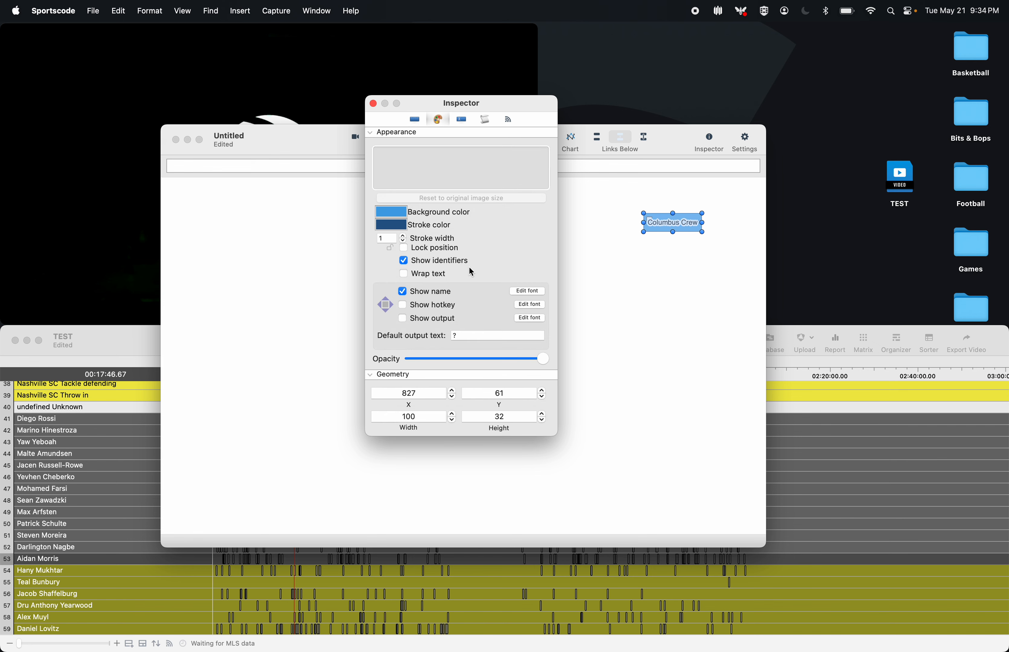
pyautogui.click(408, 262)
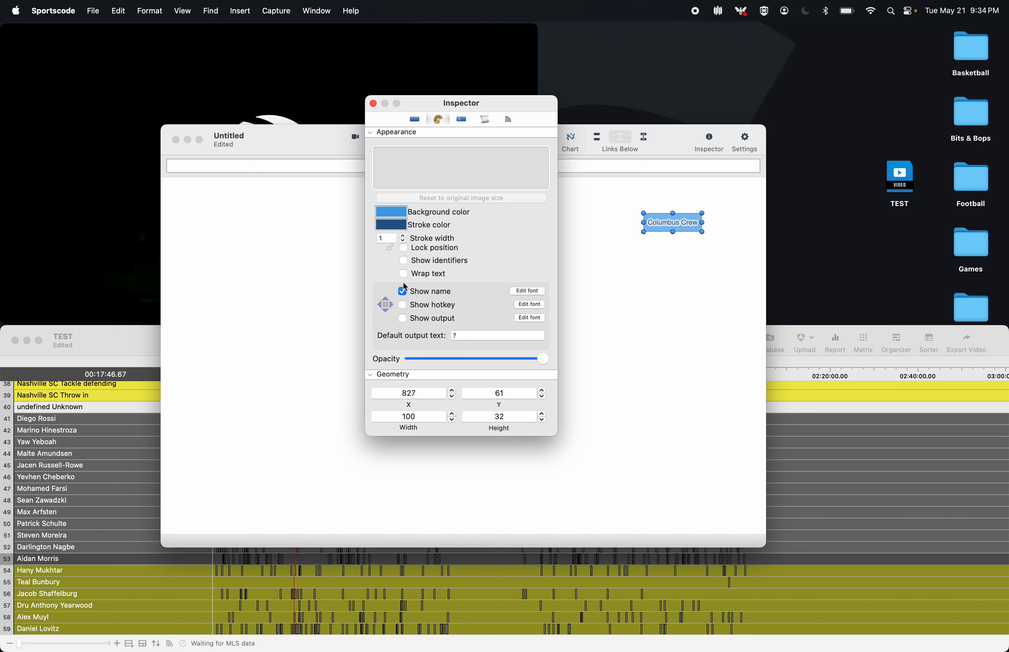
pyautogui.click(538, 291)
pyautogui.click(811, 538)
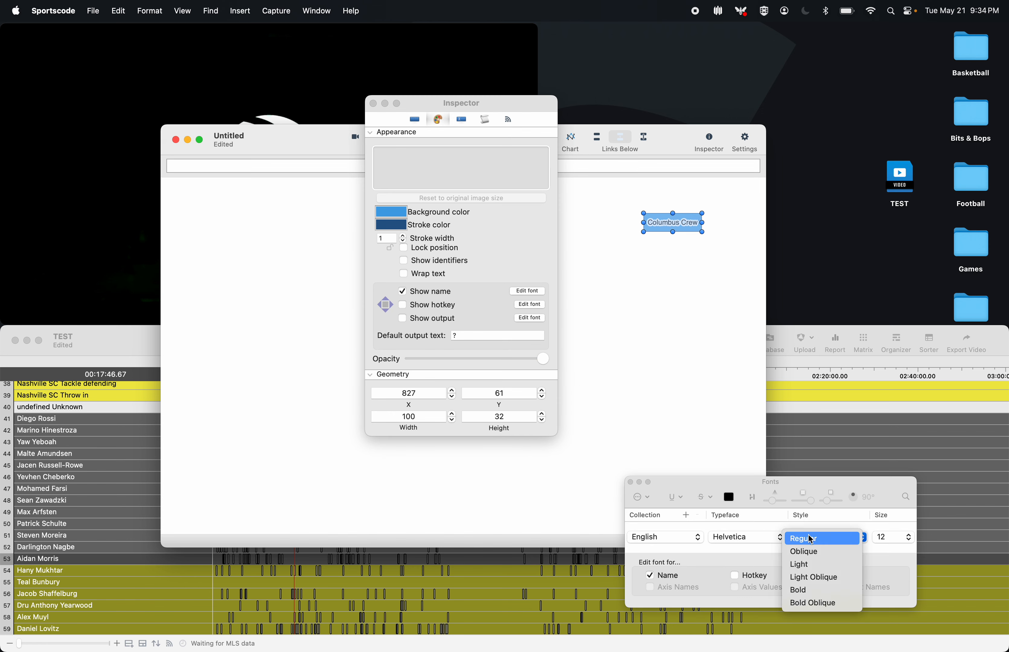
pyautogui.click(808, 564)
# - Try sizes 24 and 18 for the button's name font, and settle on size 14
pyautogui.click(903, 538)
pyautogui.click(886, 589)
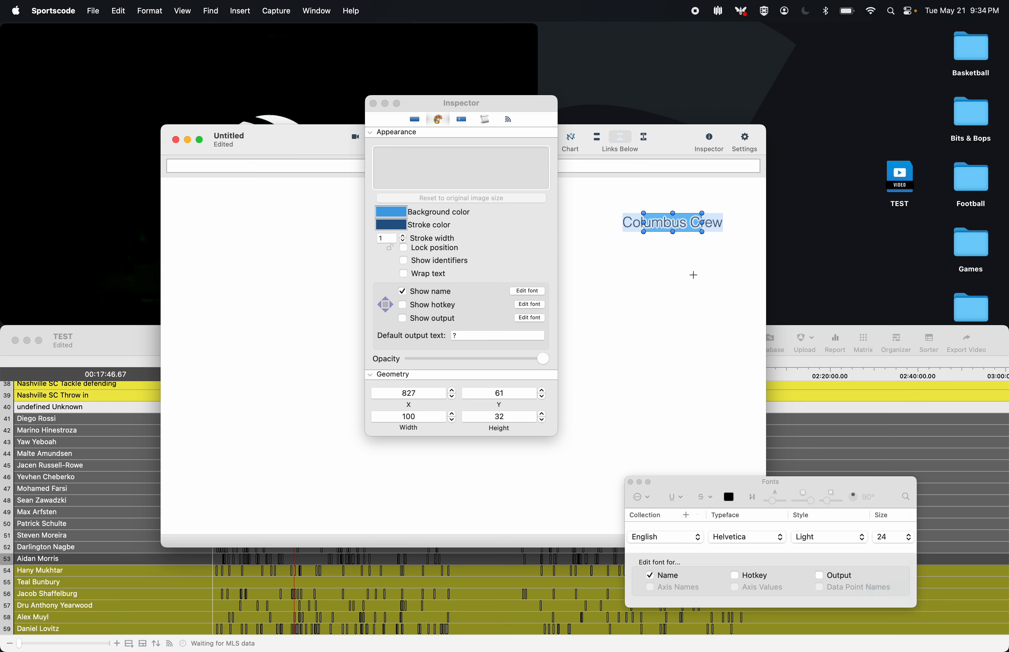
pyautogui.click(891, 537)
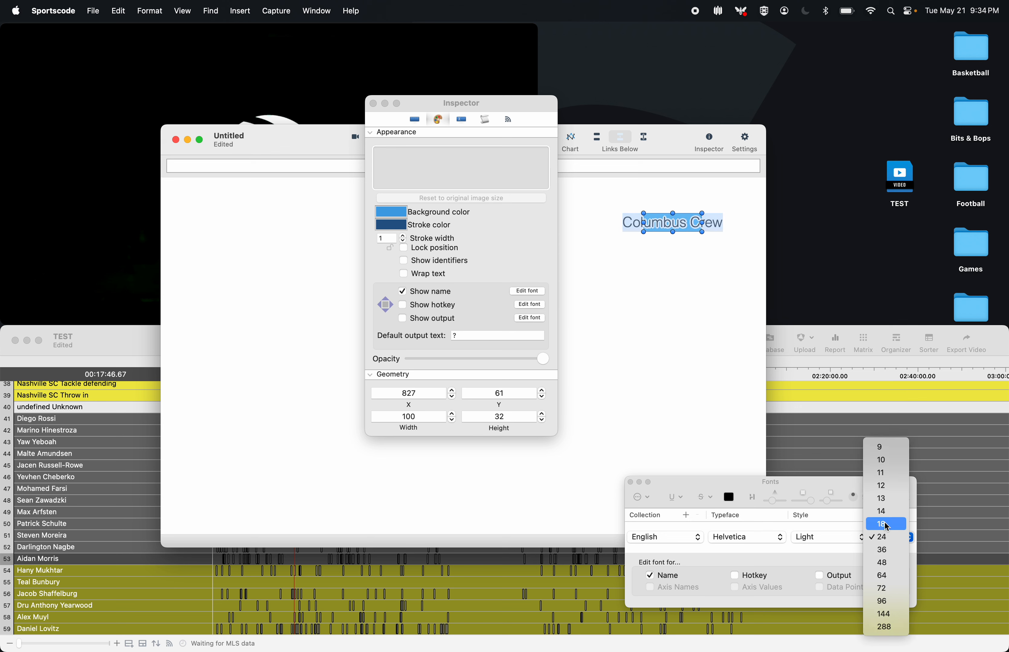
pyautogui.click(888, 528)
pyautogui.click(890, 537)
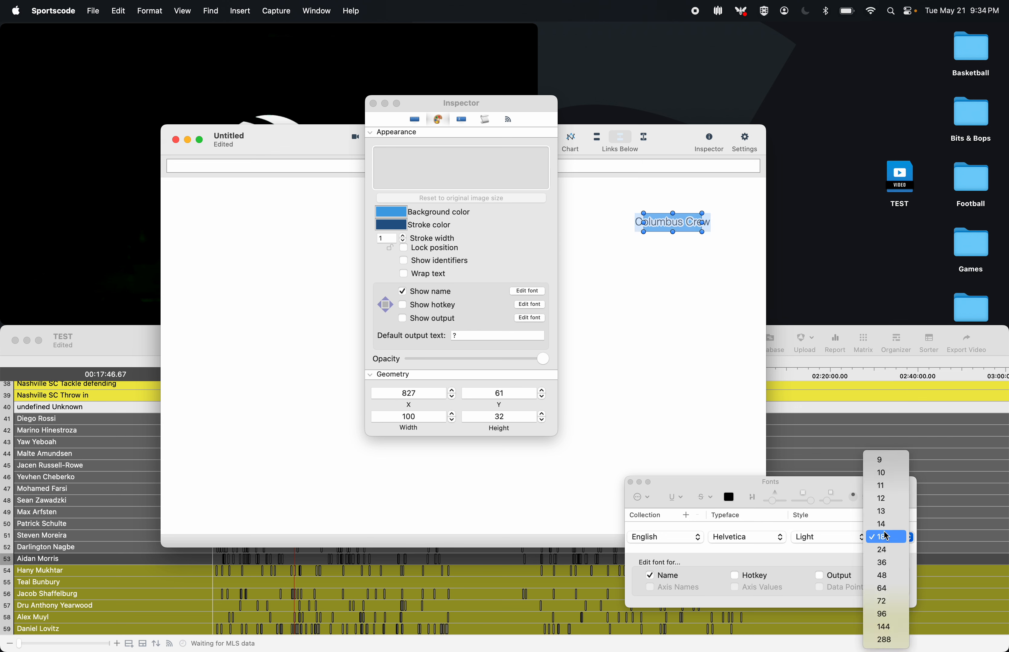
pyautogui.click(887, 522)
# - Resize the Columbus Crew button to width 120 and height 30, and close the Fonts and Inspector windows
pyautogui.moveTo(704, 232); pyautogui.dragTo(718, 232)
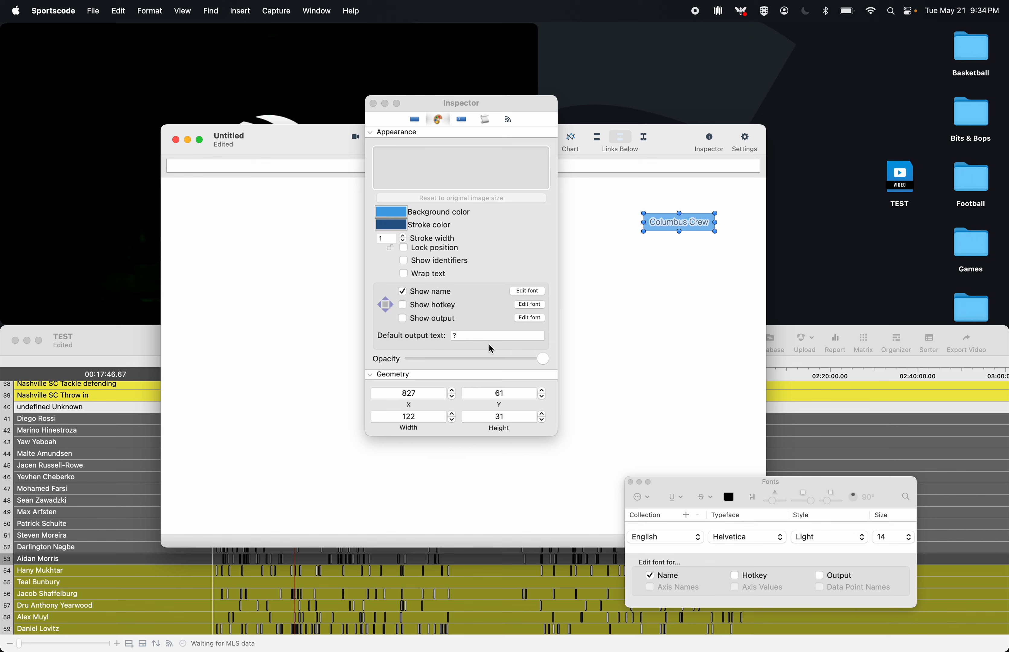
pyautogui.click(453, 420)
pyautogui.click(454, 421)
pyautogui.moveTo(522, 417); pyautogui.dragTo(416, 417)
pyautogui.write('2')
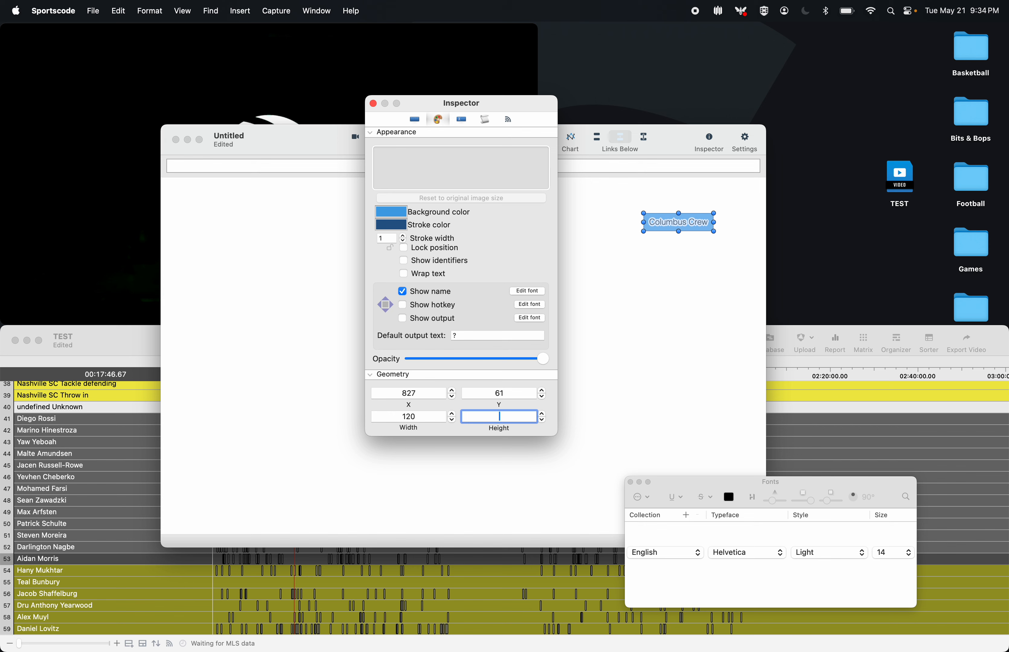
pyautogui.write('30')
pyautogui.press('Return')
pyautogui.click(630, 482)
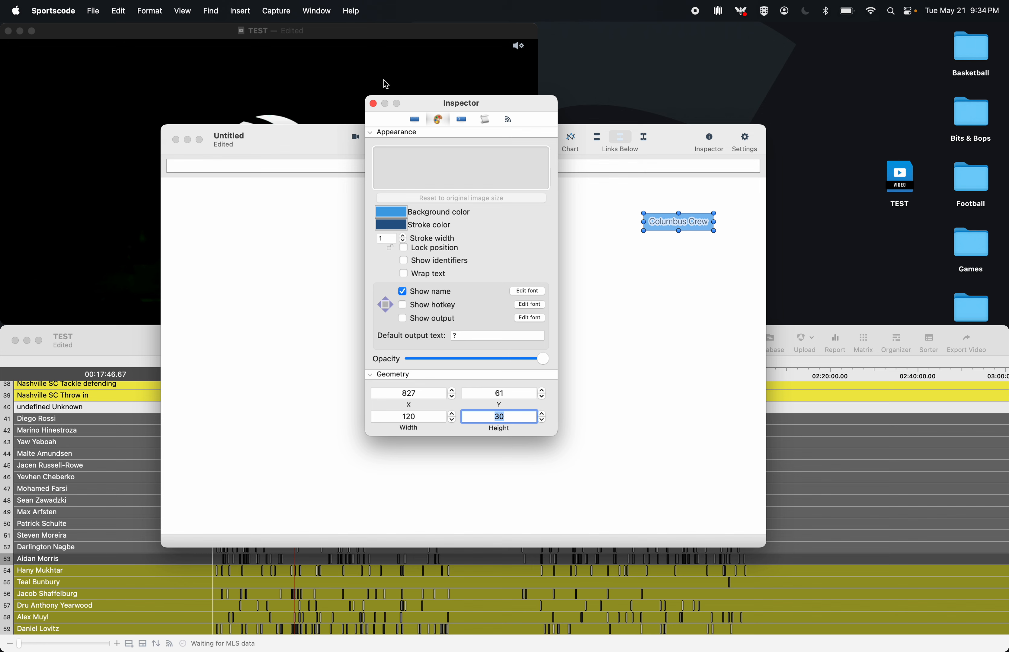
pyautogui.click(373, 103)
# - Move the Columbus Crew button slightly lower on the canvas and deselect it
pyautogui.click(673, 249)
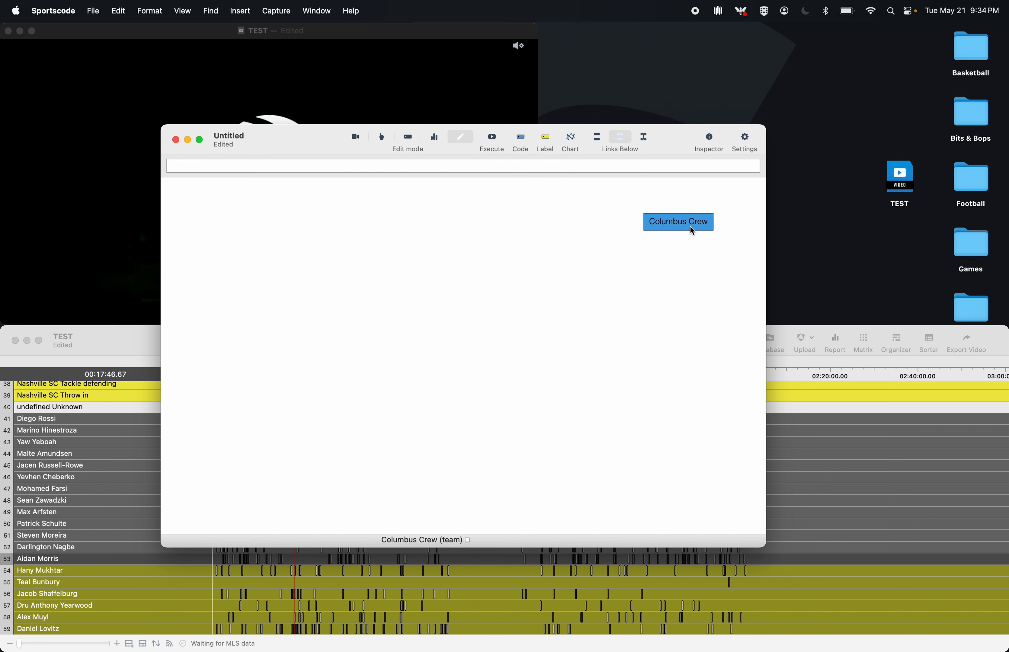
pyautogui.moveTo(689, 224); pyautogui.dragTo(692, 238)
pyautogui.click(658, 351)
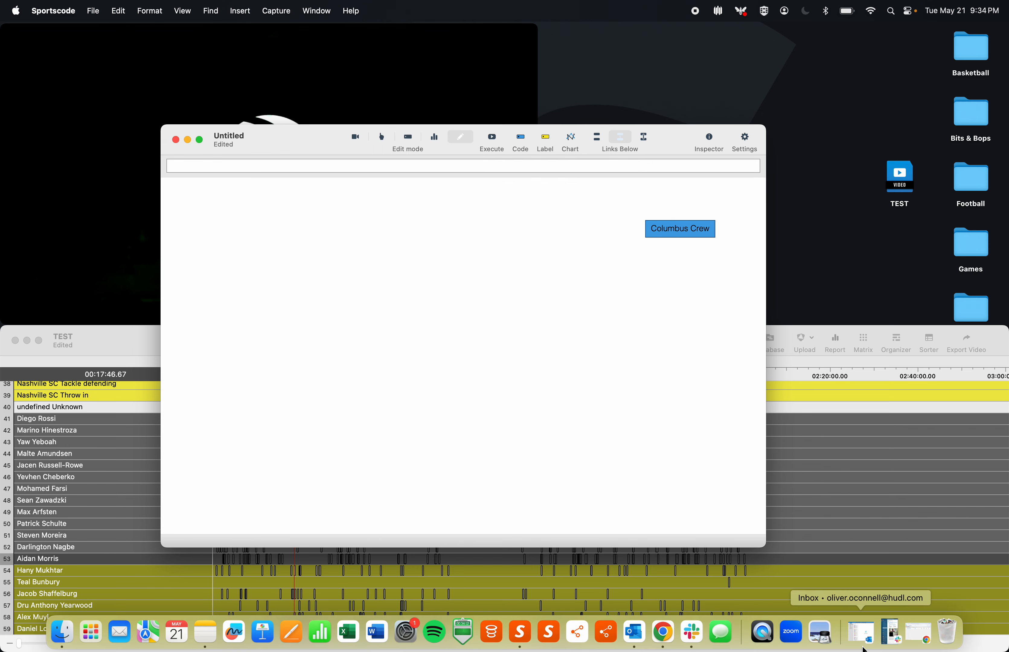
# - Switch to a new Chrome window and search Google for "columbus crew logo"
pyautogui.click(908, 642)
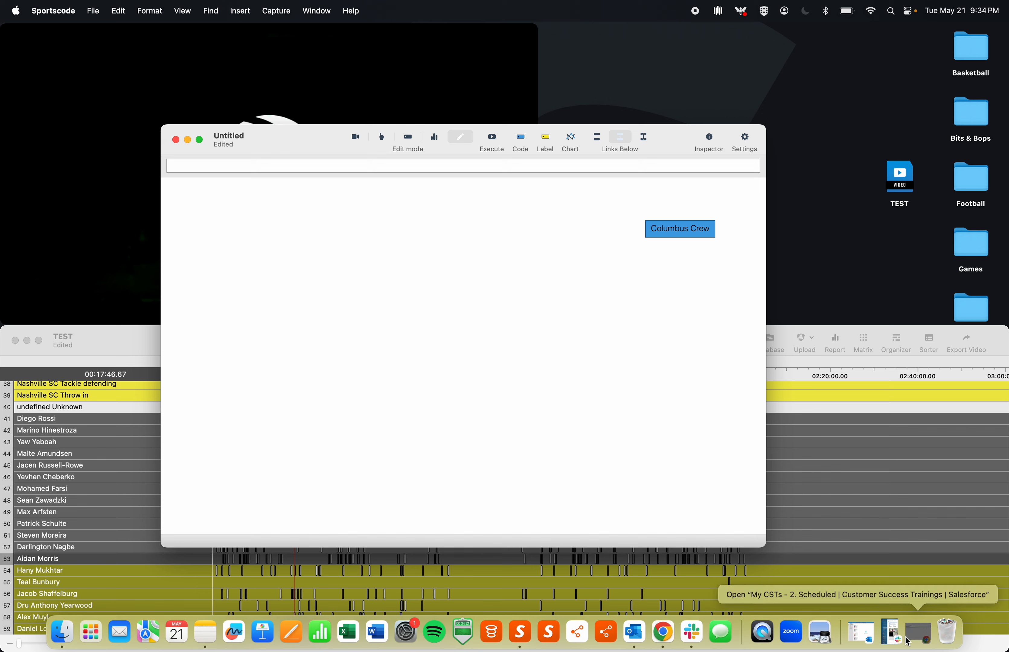
pyautogui.rightClick(664, 631)
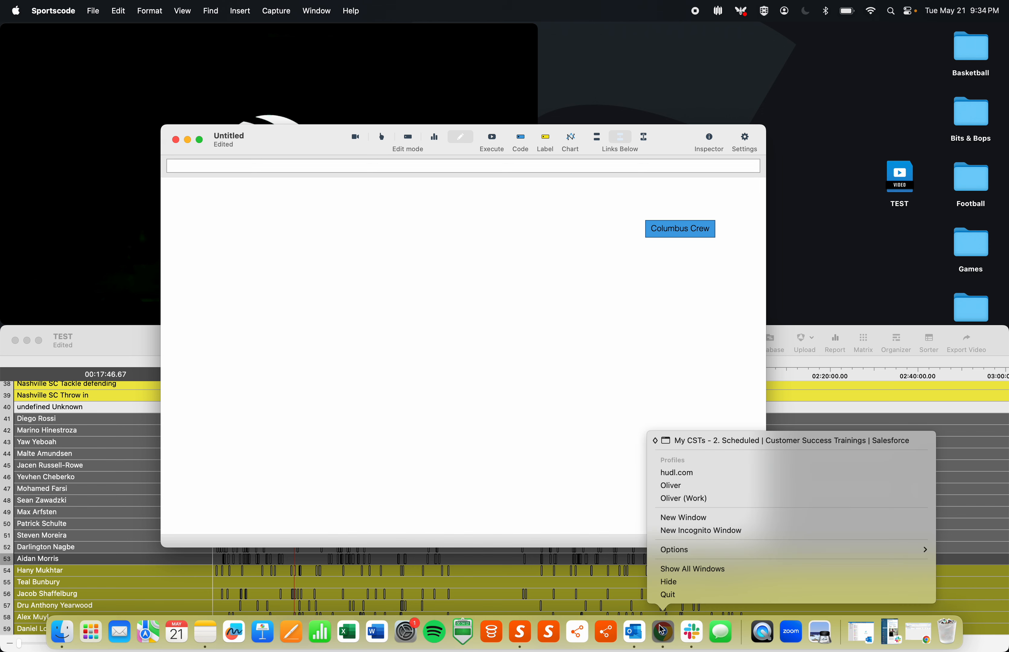
pyautogui.click(696, 527)
pyautogui.write('columbus crew logo')
pyautogui.press('Return')
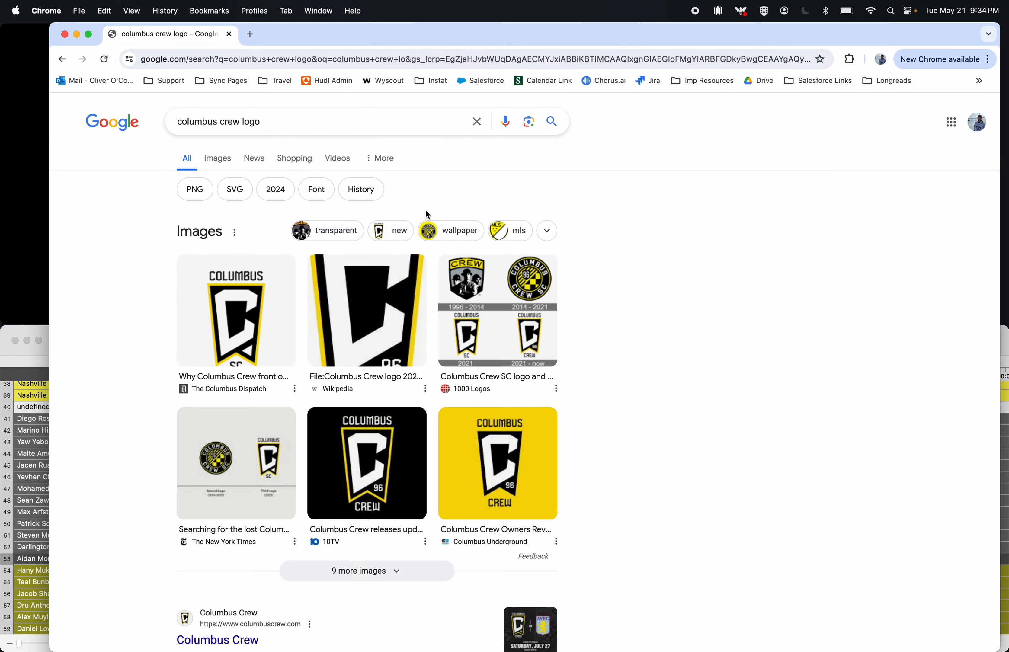
# - Narrow the browser window so the desktop is reachable, and open Wikipedia's Columbus Crew logo from the image results
pyautogui.click(235, 311)
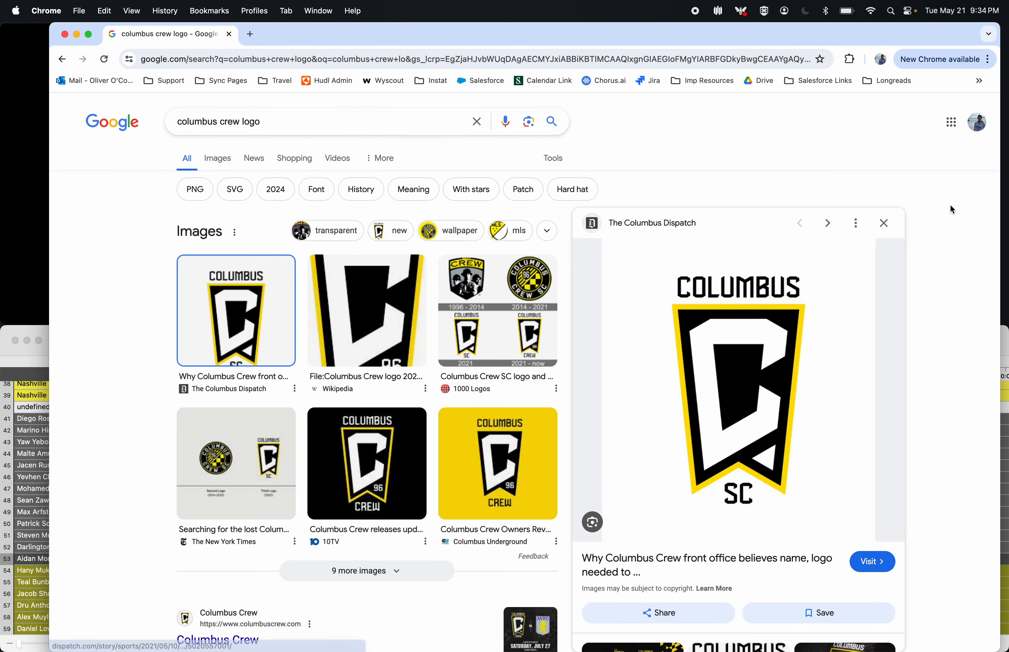
pyautogui.moveTo(998, 187); pyautogui.dragTo(789, 187)
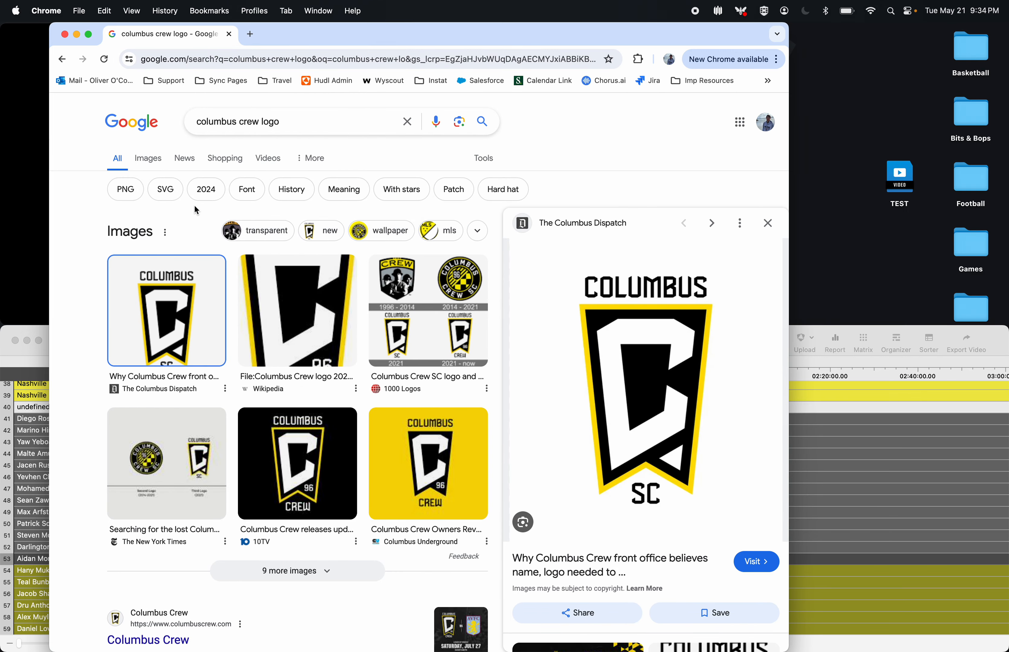
pyautogui.click(153, 160)
pyautogui.click(113, 291)
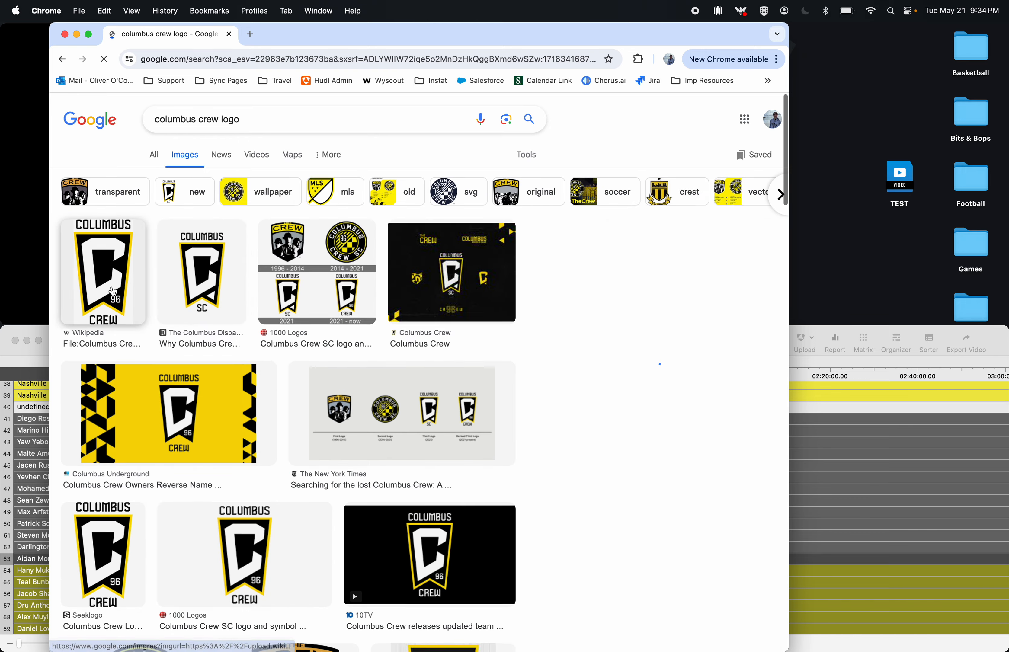
# - Save the Wikipedia Columbus Crew logo image to the desktop and minimize the browser window
pyautogui.moveTo(588, 288); pyautogui.dragTo(847, 200)
pyautogui.moveTo(738, 234); pyautogui.dragTo(865, 205)
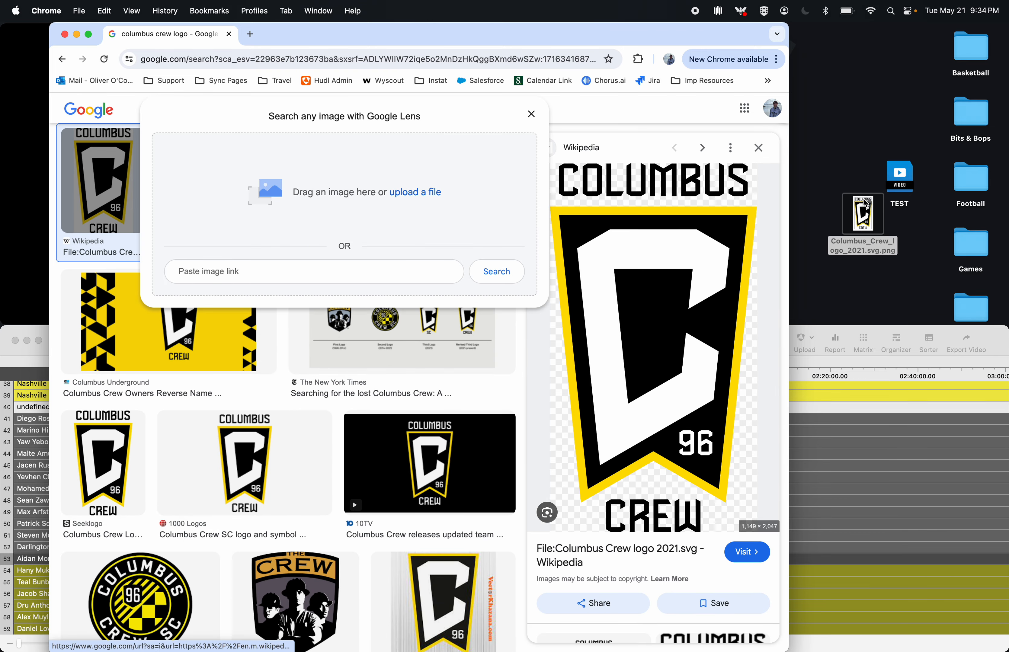
pyautogui.click(533, 114)
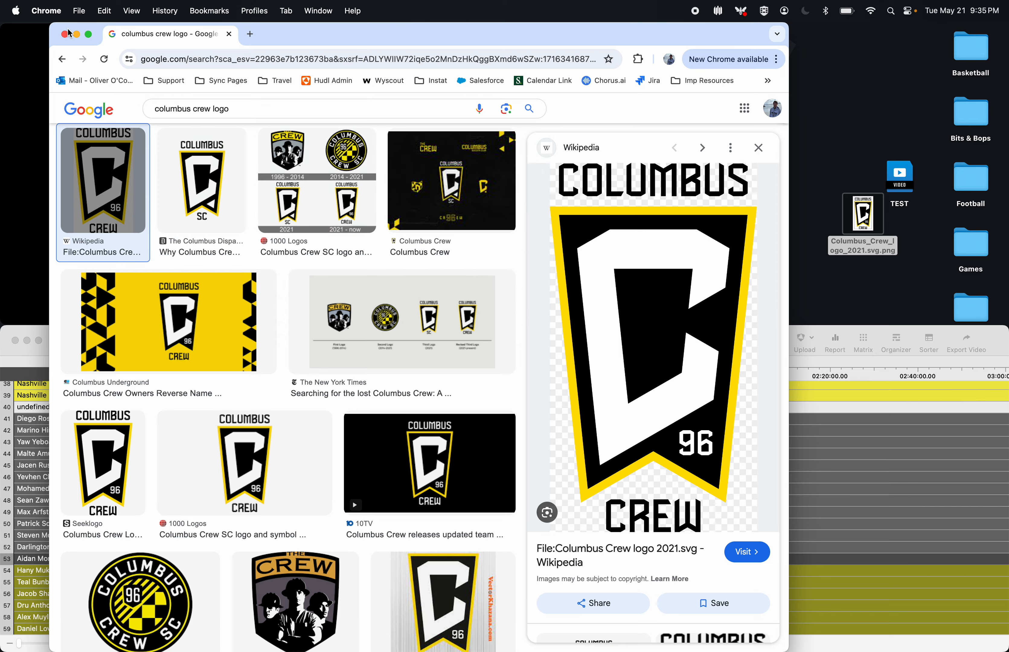
pyautogui.click(75, 34)
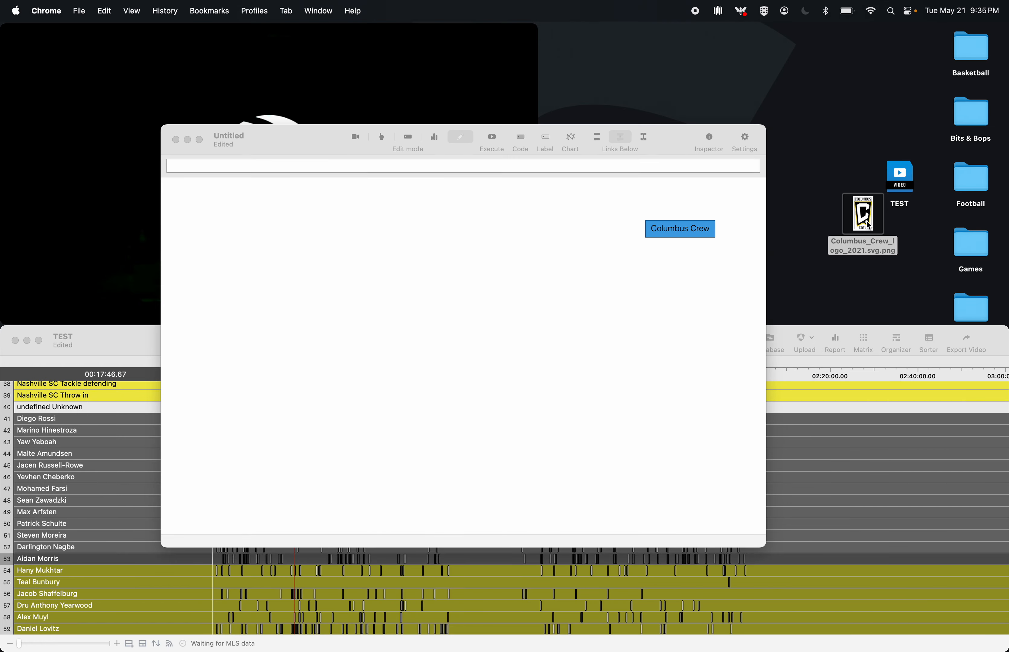
# - Add the Columbus_Crew_logo_2021.svg.png file from the desktop to the code window and shift the oversized logo around the canvas
pyautogui.moveTo(868, 226); pyautogui.dragTo(610, 418)
pyautogui.moveTo(579, 345); pyautogui.dragTo(467, 569)
pyautogui.moveTo(350, 450); pyautogui.dragTo(534, 508)
pyautogui.moveTo(518, 413); pyautogui.dragTo(449, 531)
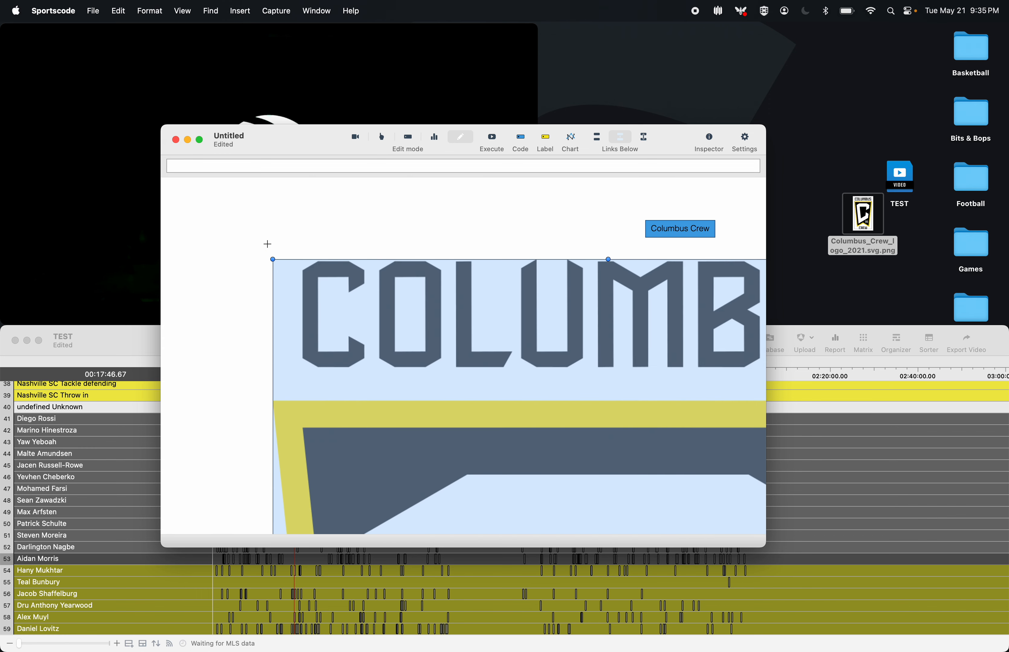
# - Shrink the oversized Columbus Crew logo from its corner and reposition it so more of the crest fits in view
pyautogui.moveTo(272, 261); pyautogui.dragTo(415, 349)
pyautogui.moveTo(239, 226); pyautogui.dragTo(239, 271)
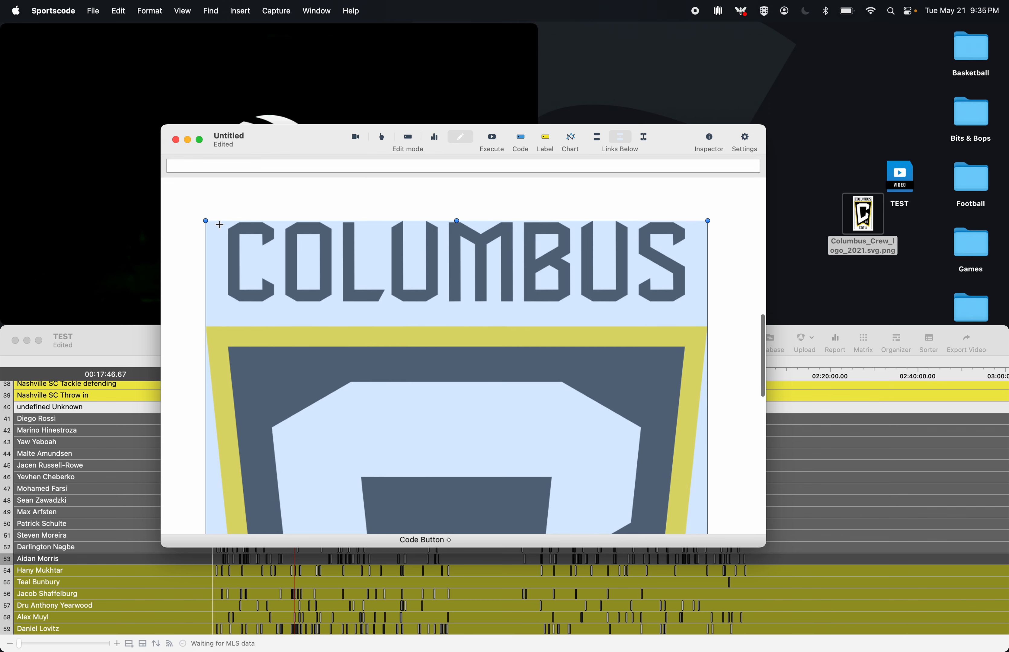
pyautogui.moveTo(206, 221); pyautogui.dragTo(353, 289)
pyautogui.scroll(-5, 492, 508)
pyautogui.moveTo(256, 213); pyautogui.dragTo(483, 515)
pyautogui.moveTo(483, 476); pyautogui.dragTo(426, 261)
pyautogui.scroll(5, 425, 263)
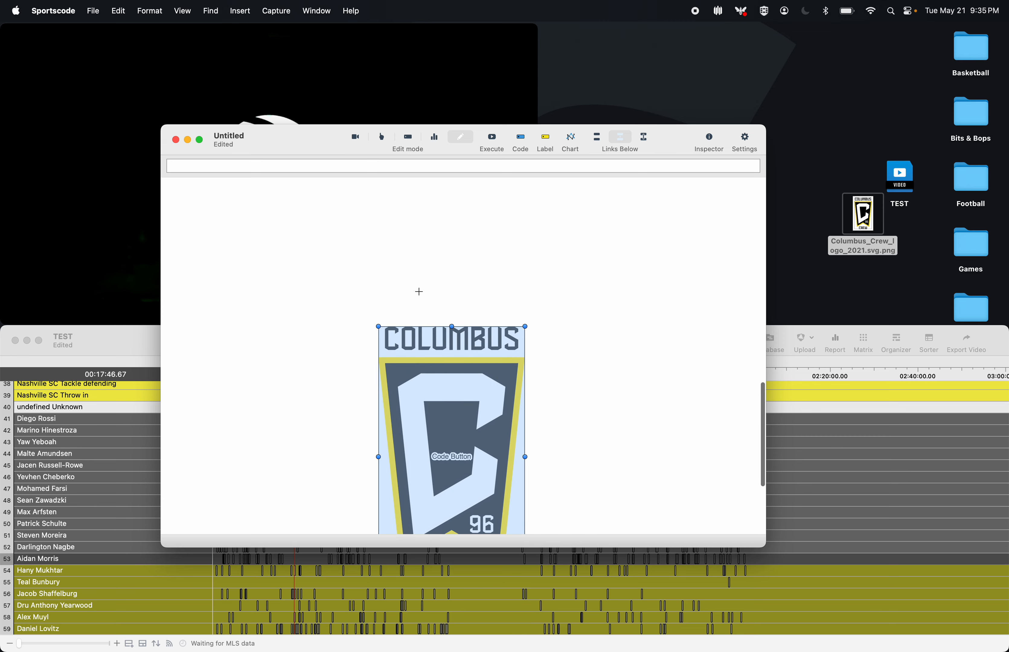
# - Undo the stray resize, shrink the logo further to about 101 by 179, and move it higher on the canvas
pyautogui.moveTo(527, 329); pyautogui.dragTo(541, 373)
pyautogui.press('super+z')
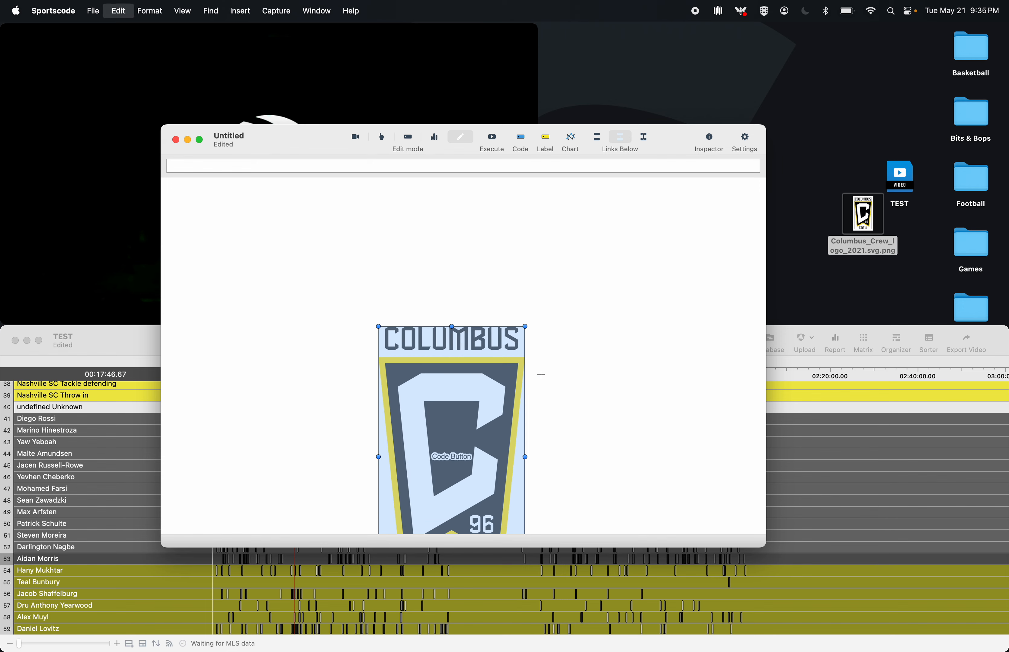
pyautogui.moveTo(527, 327); pyautogui.dragTo(417, 277)
pyautogui.scroll(10, 417, 277)
pyautogui.scroll(-6, 417, 276)
pyautogui.moveTo(472, 470); pyautogui.dragTo(383, 226)
pyautogui.scroll(4, 383, 227)
pyautogui.scroll(5, 383, 226)
pyautogui.moveTo(389, 500); pyautogui.dragTo(390, 298)
pyautogui.scroll(5, 417, 293)
pyautogui.scroll(-3, 417, 293)
# - Move the logo and the Columbus Crew button up the canvas, placing the logo directly below the button
pyautogui.press('super+a')
pyautogui.moveTo(392, 391); pyautogui.dragTo(291, 229)
pyautogui.scroll(5, 290, 230)
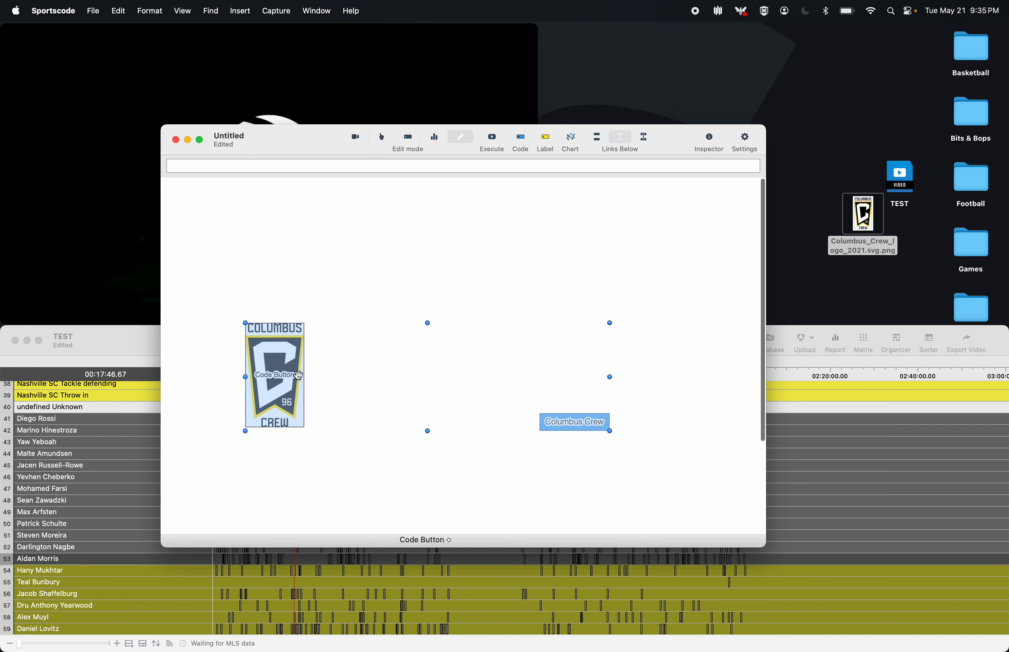
pyautogui.click(288, 227)
pyautogui.moveTo(269, 359); pyautogui.dragTo(563, 301)
pyautogui.moveTo(573, 422); pyautogui.dragTo(557, 199)
pyautogui.moveTo(573, 293); pyautogui.dragTo(562, 240)
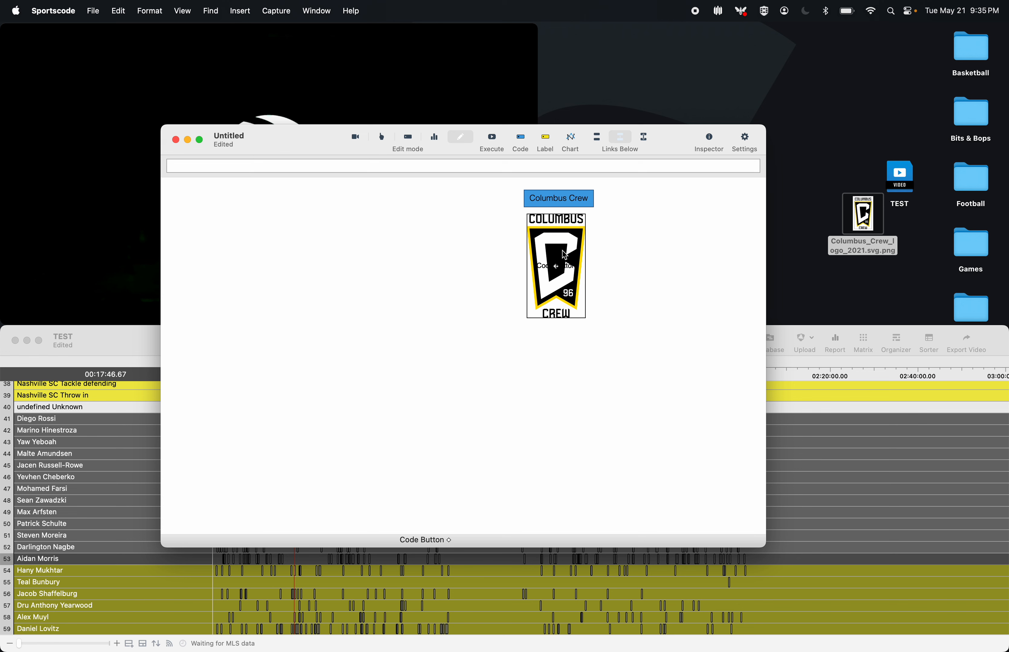
# - Make the logo an Inactive button, remove its stroke, and turn off Show identifiers and Show name
pyautogui.doubleClick(563, 239)
pyautogui.click(438, 119)
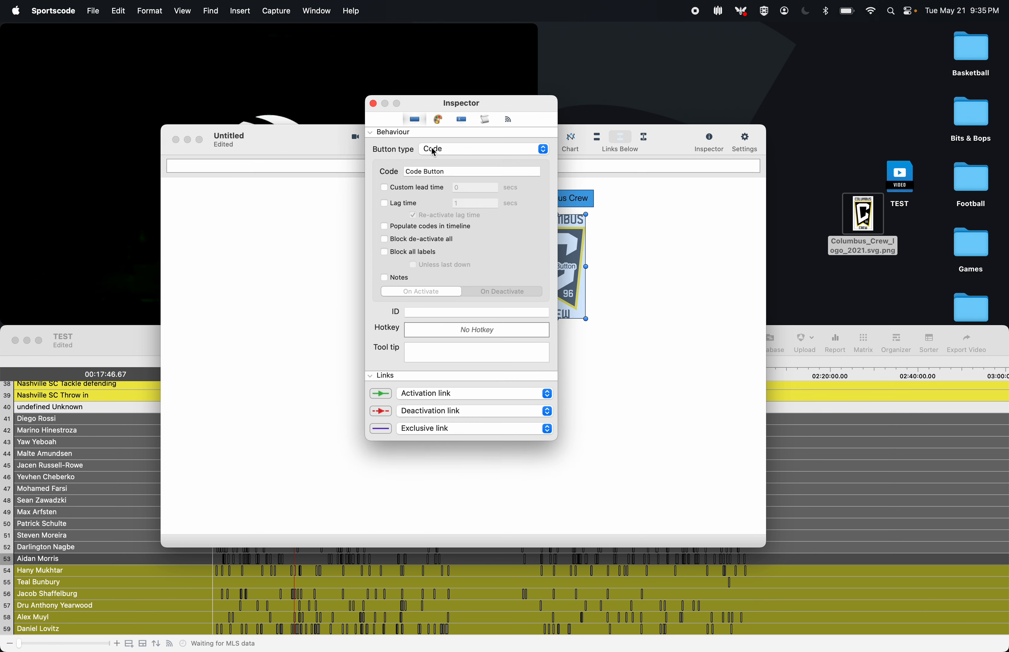
pyautogui.click(441, 149)
pyautogui.click(441, 160)
pyautogui.click(438, 120)
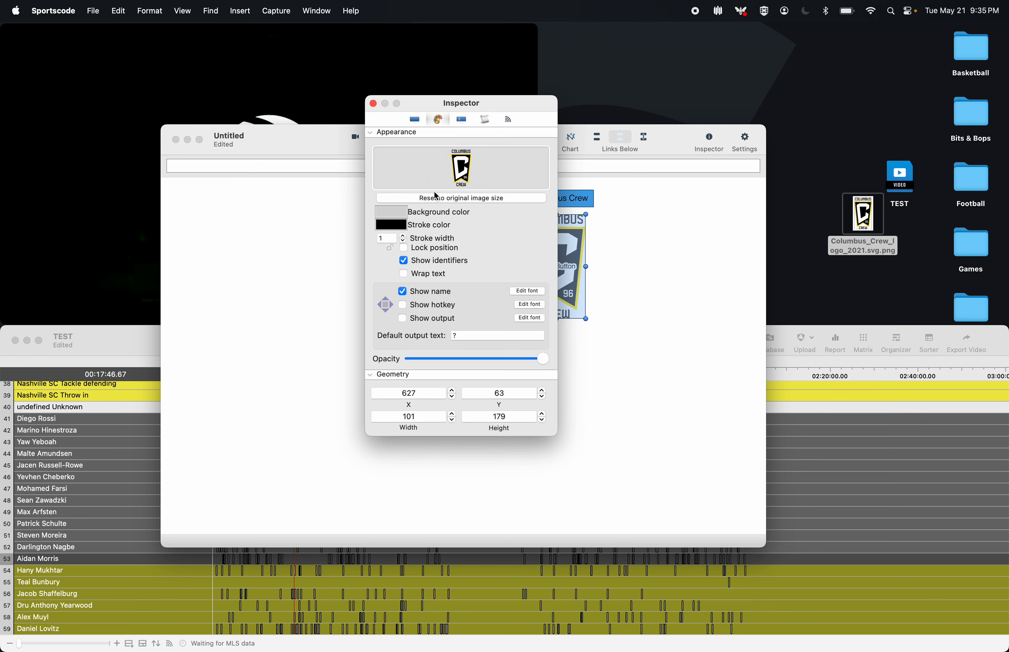
pyautogui.click(403, 240)
pyautogui.click(403, 260)
pyautogui.click(403, 292)
pyautogui.click(373, 104)
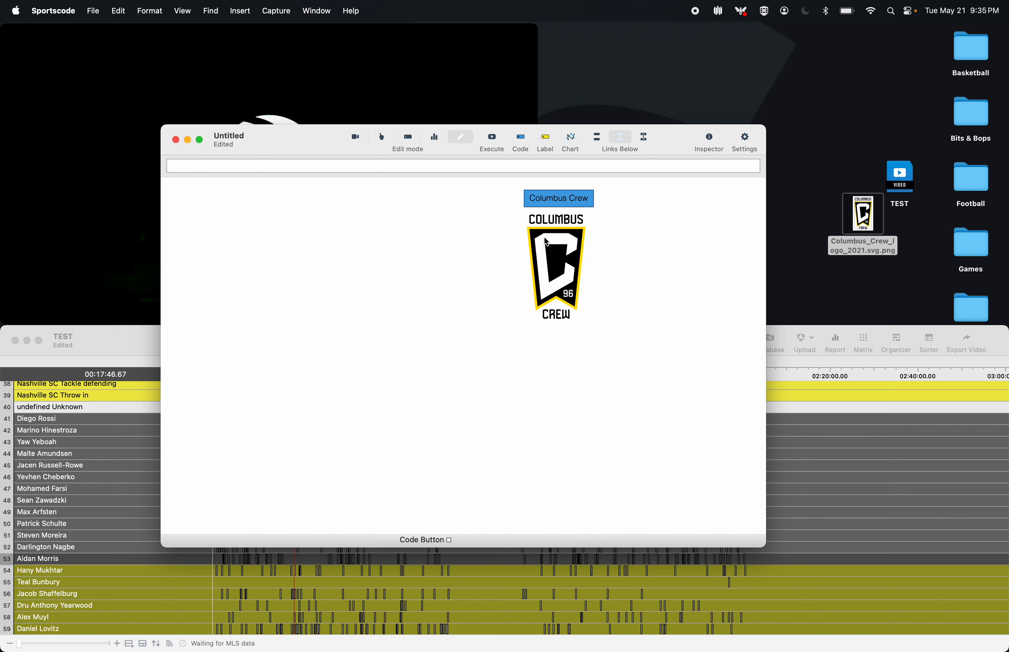
# - Open Digital Color Meter to sample the logo's yellow, and close it once the color is read
pyautogui.press('super+space')
pyautogui.write('digital')
pyautogui.press('Return')
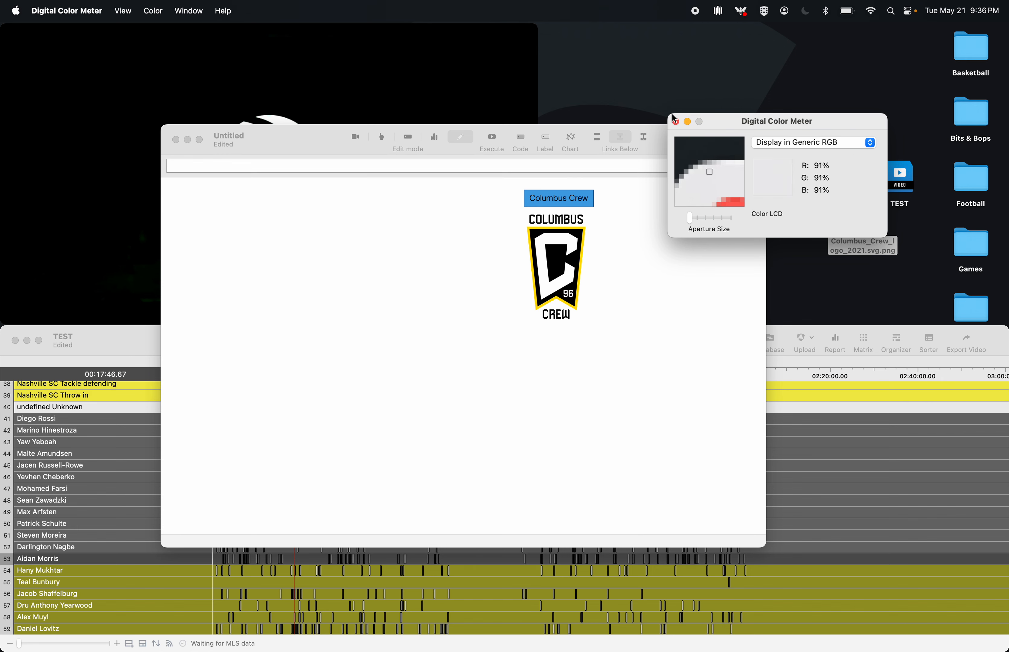
pyautogui.click(676, 122)
# - Add the script "button color (100,84,0)" to the Columbus Crew button and execute it
pyautogui.doubleClick(551, 202)
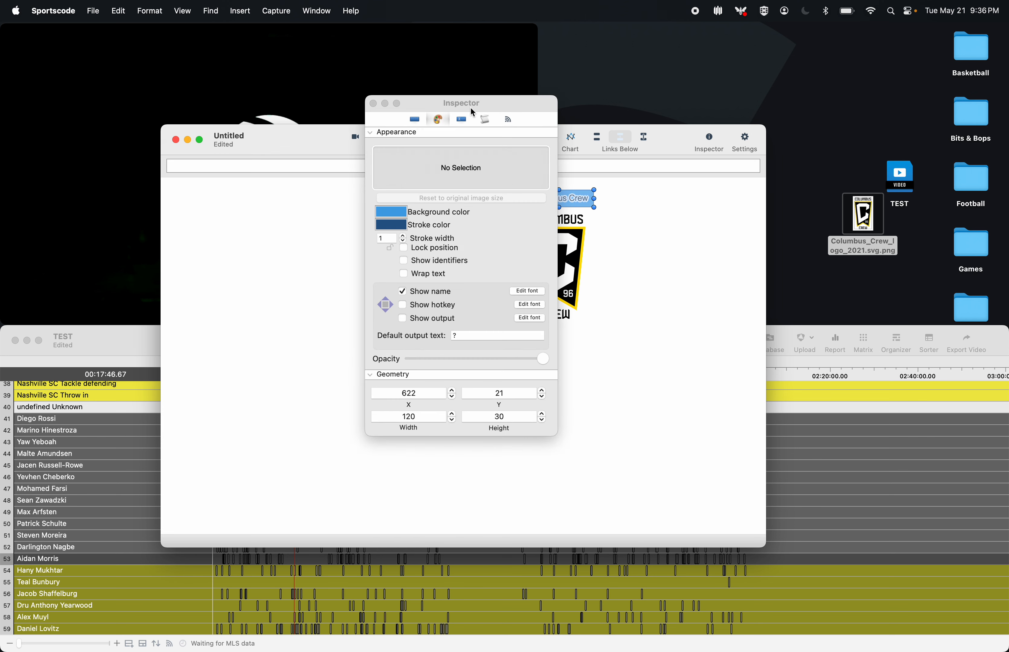
pyautogui.click(470, 107)
pyautogui.click(485, 119)
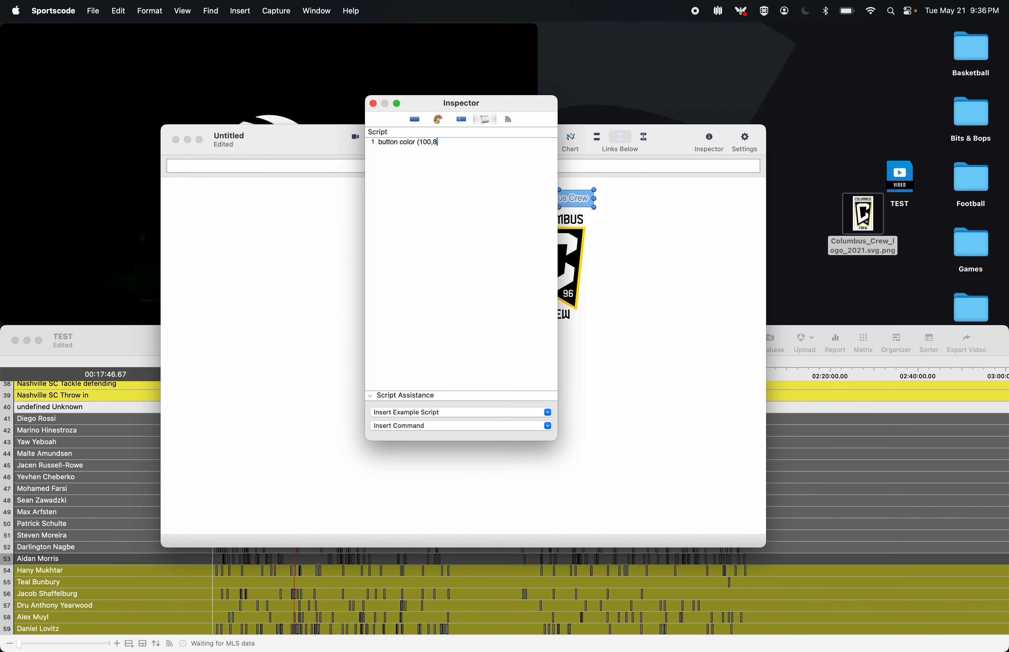
pyautogui.click(374, 104)
pyautogui.click(644, 272)
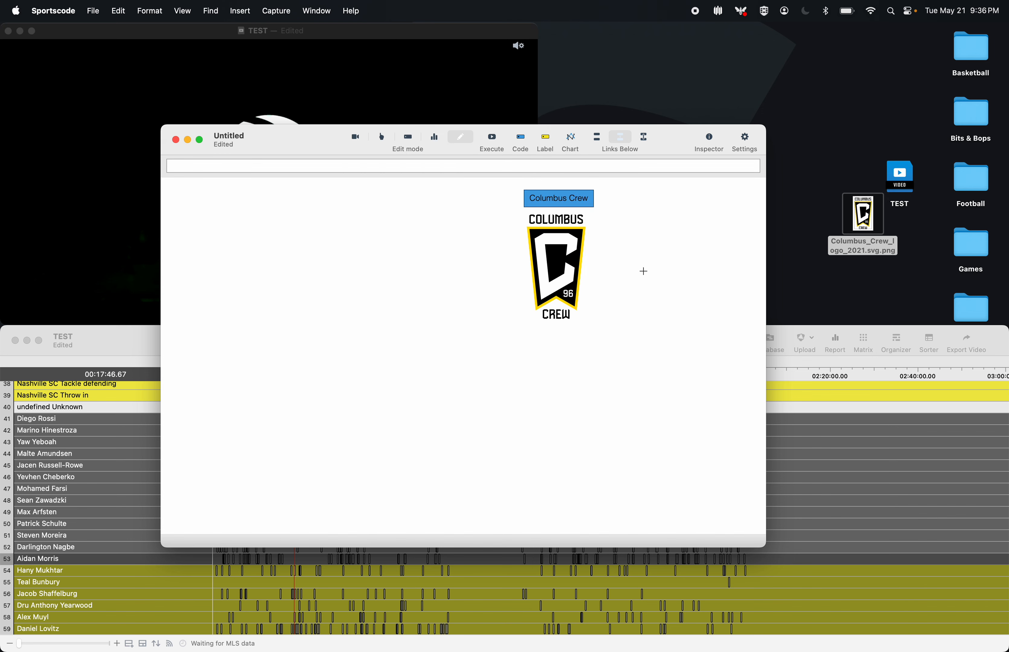
pyautogui.click(488, 136)
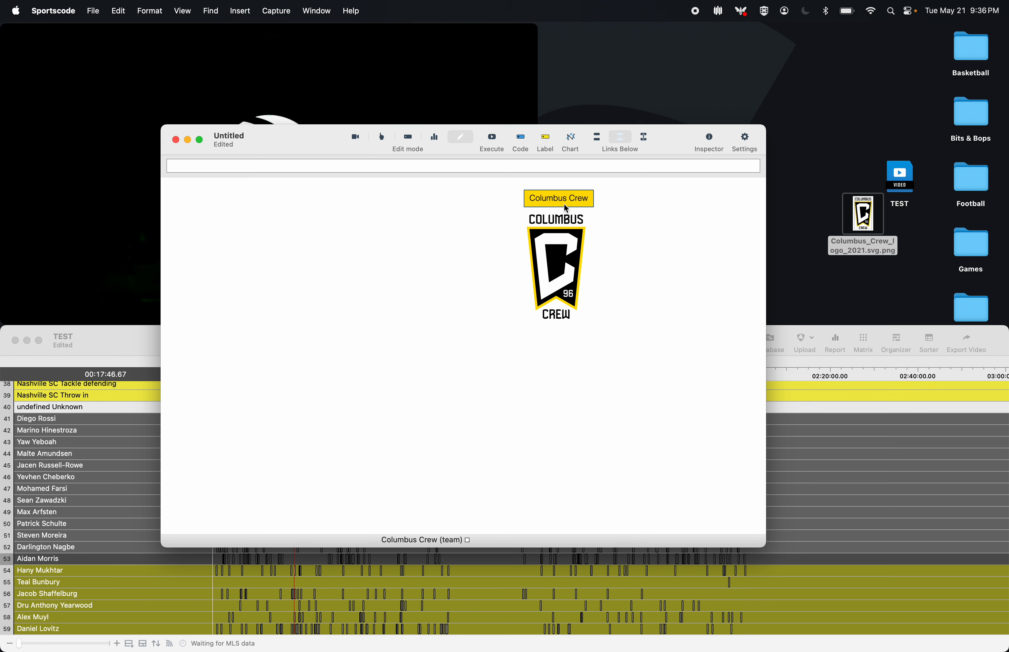
# - Nudge the Columbus Crew button slightly up and move the logo lower to leave space between them
pyautogui.click(573, 202)
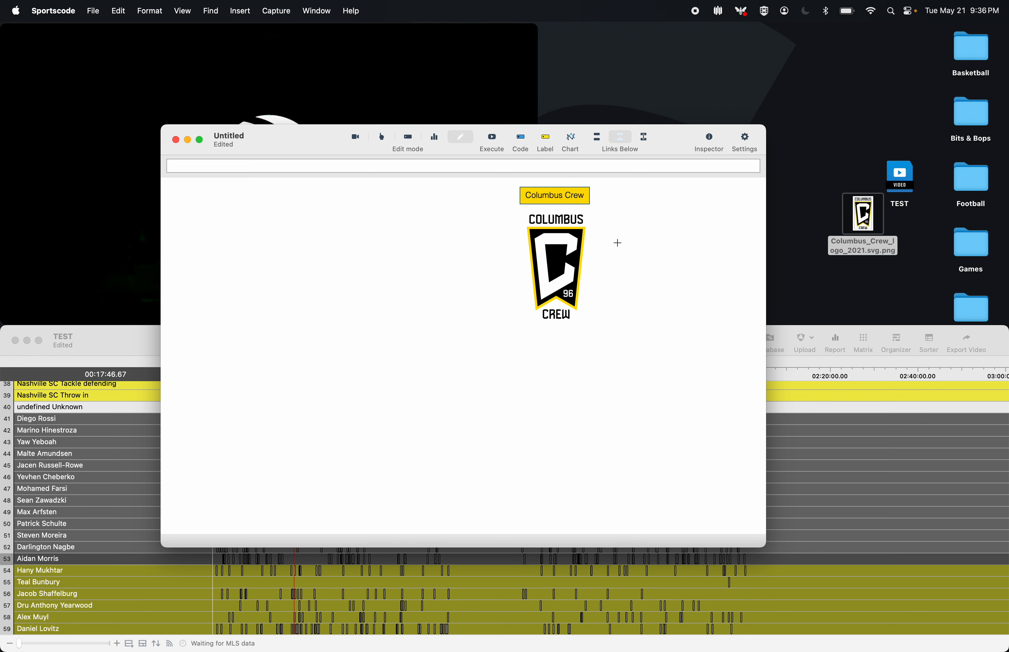
pyautogui.moveTo(568, 263); pyautogui.dragTo(569, 319)
# - Copy the color script from the Columbus Crew button and nudge the button slightly down
pyautogui.doubleClick(559, 197)
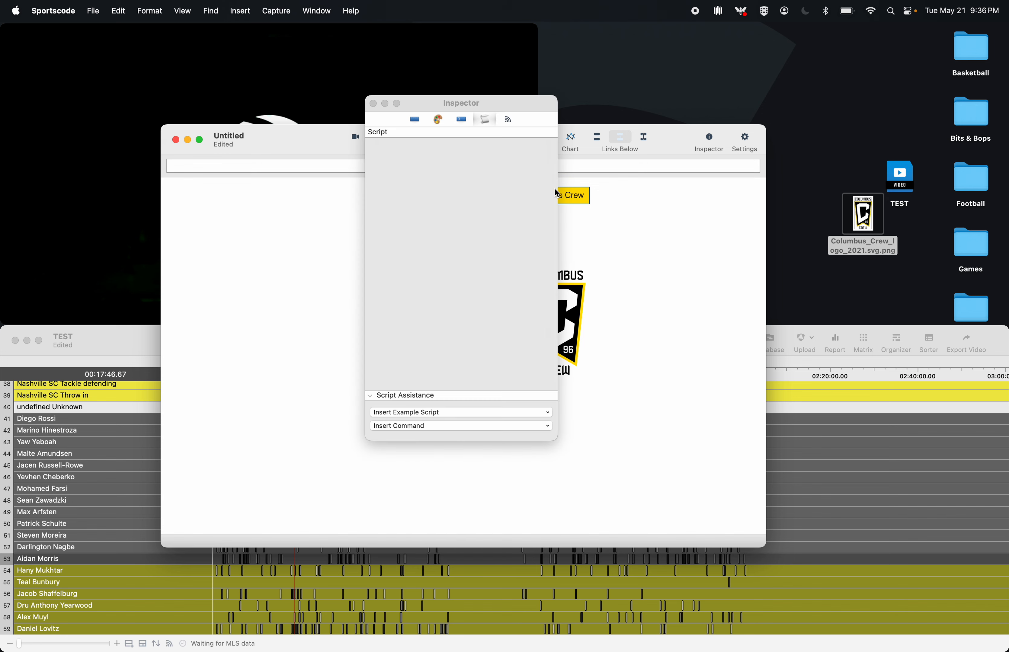
pyautogui.moveTo(475, 157); pyautogui.dragTo(307, 144)
pyautogui.press('super+c')
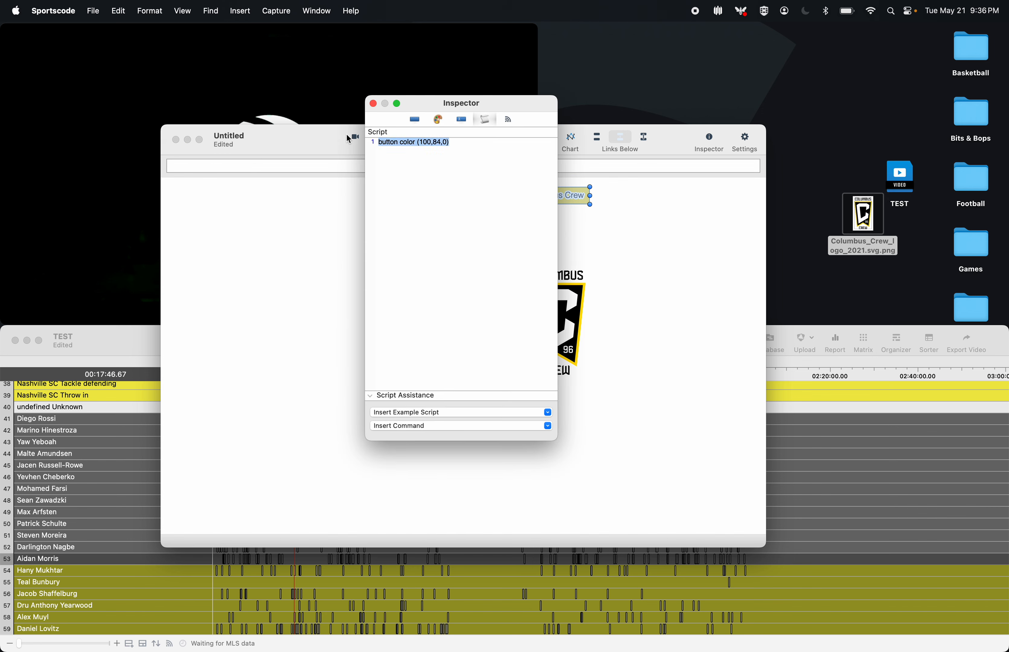
pyautogui.click(373, 104)
pyautogui.moveTo(571, 200); pyautogui.dragTo(570, 206)
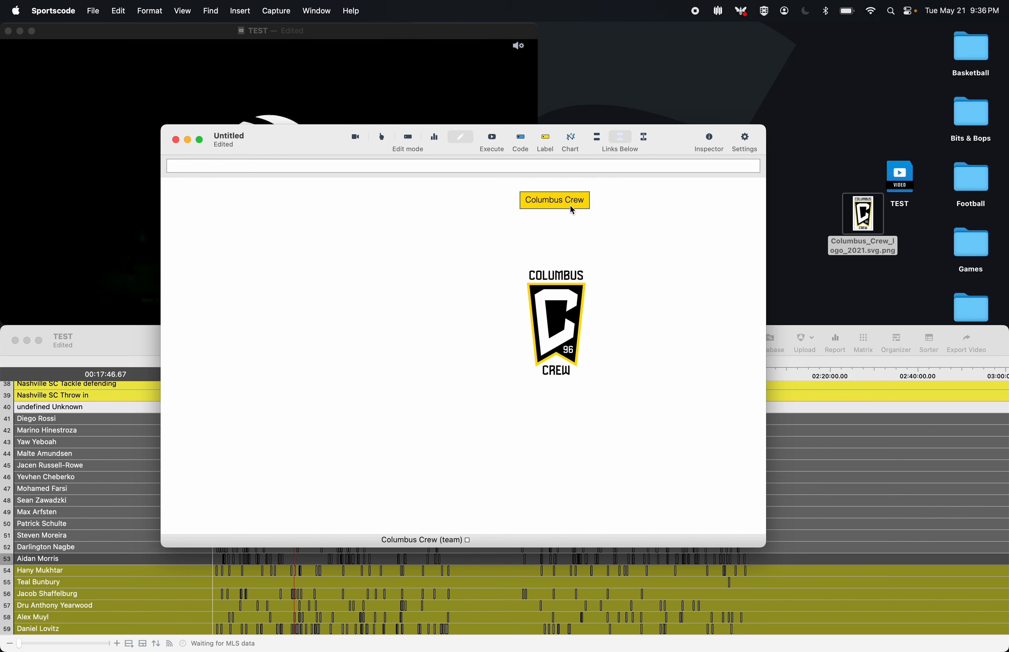
# - Give the Columbus Crew button a white background and a dark stroke with a width of 3
pyautogui.doubleClick(569, 205)
pyautogui.click(439, 118)
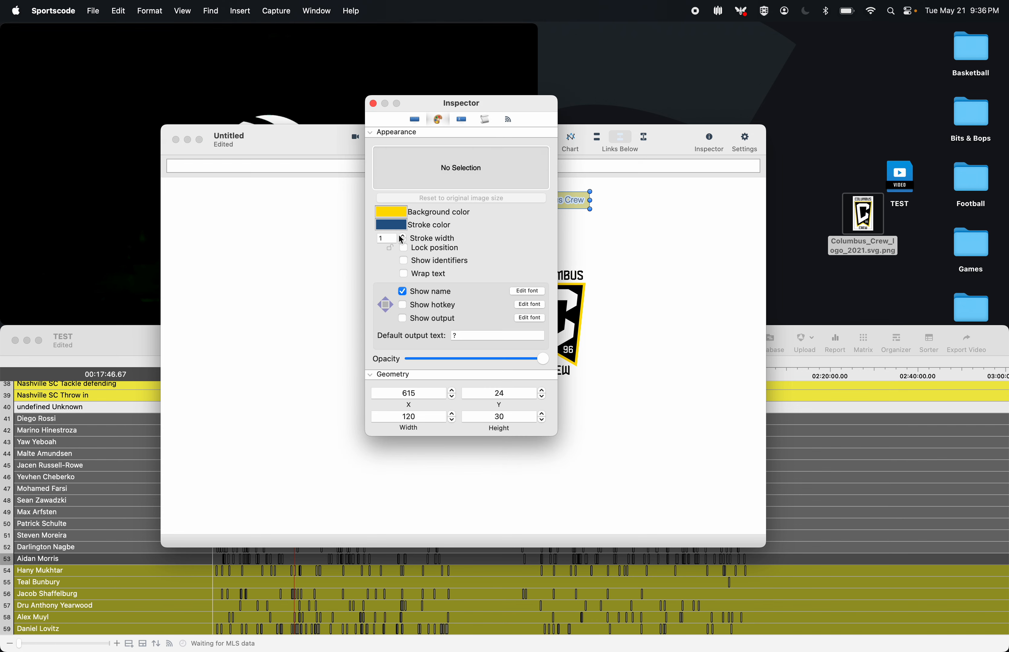
pyautogui.click(373, 538)
pyautogui.click(397, 211)
pyautogui.click(369, 443)
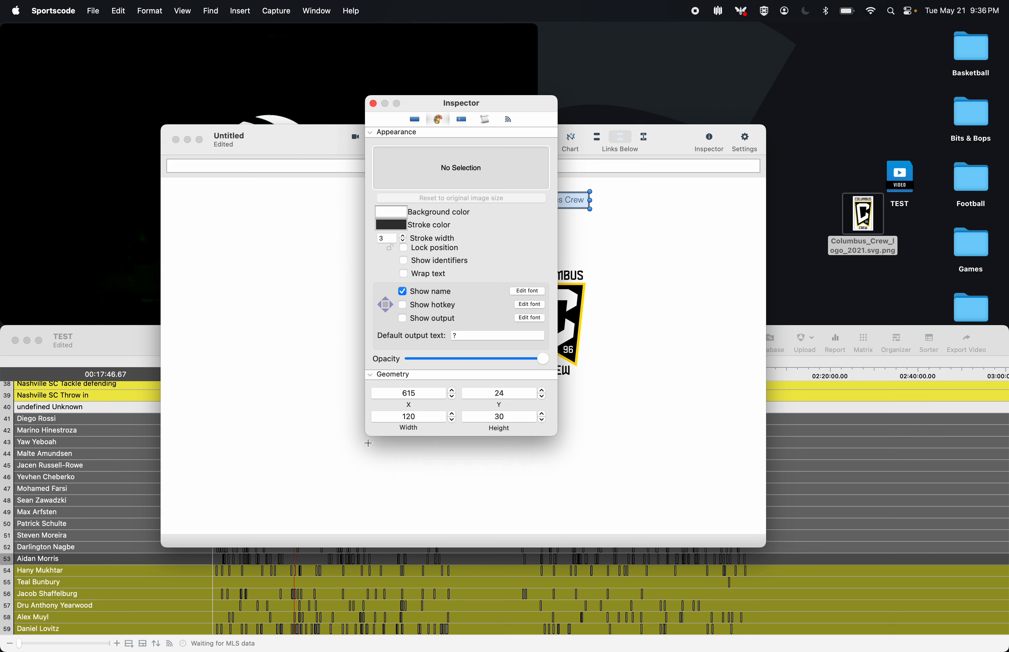
# - Remove the button color script from the Columbus Crew button and close the Inspector
pyautogui.click(492, 120)
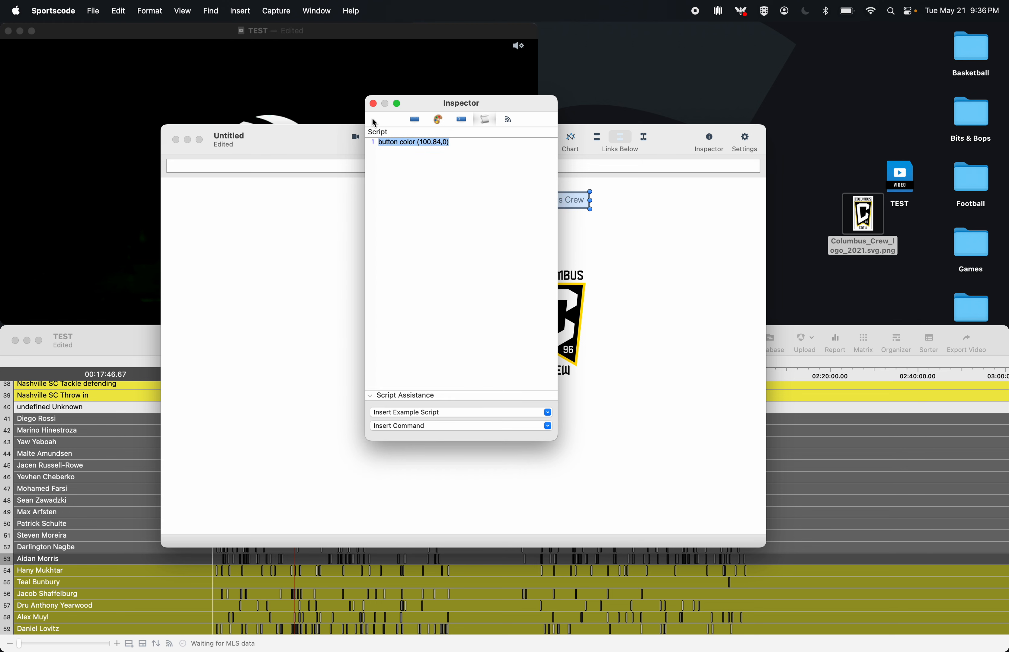
pyautogui.click(373, 103)
# - Duplicate the Columbus Crew button just below itself and paste "button color (100,84,0)" into the copy's script
pyautogui.click(604, 239)
pyautogui.moveTo(569, 205); pyautogui.dragTo(569, 226)
pyautogui.press('super+i')
pyautogui.click(497, 152)
pyautogui.press('super+v')
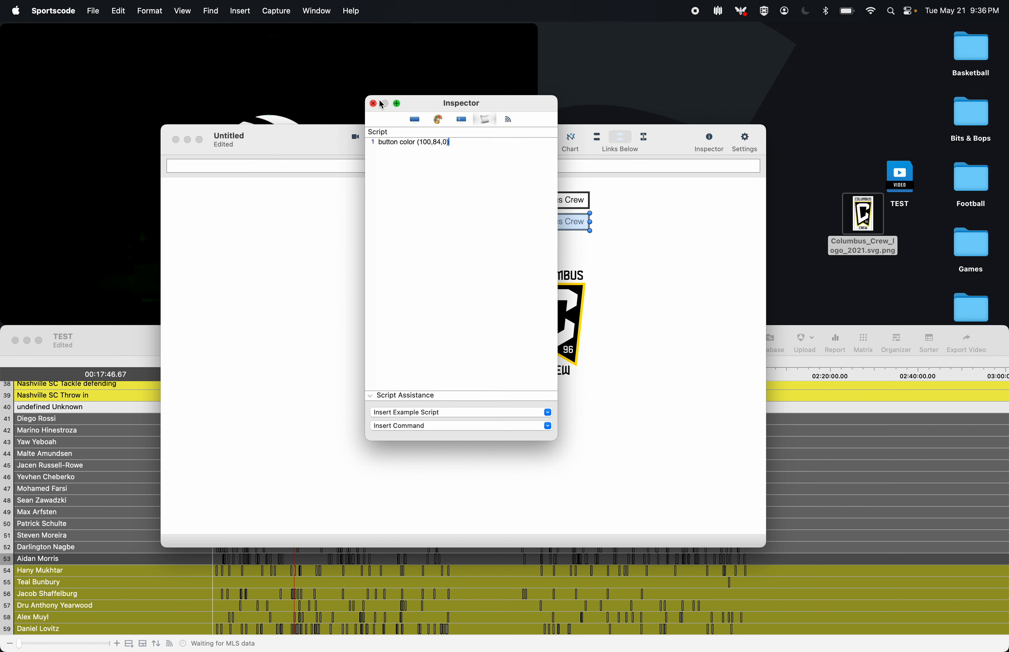
# - Rename the duplicated button "Primary Color"
pyautogui.click(415, 119)
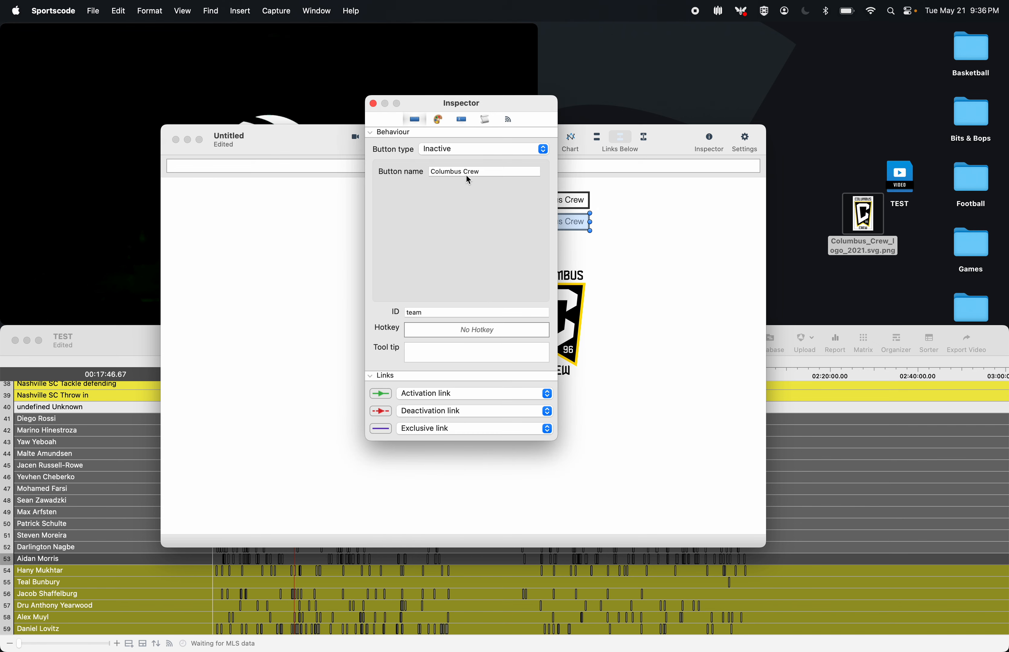
pyautogui.moveTo(497, 171); pyautogui.dragTo(411, 170)
pyautogui.write('Prima')
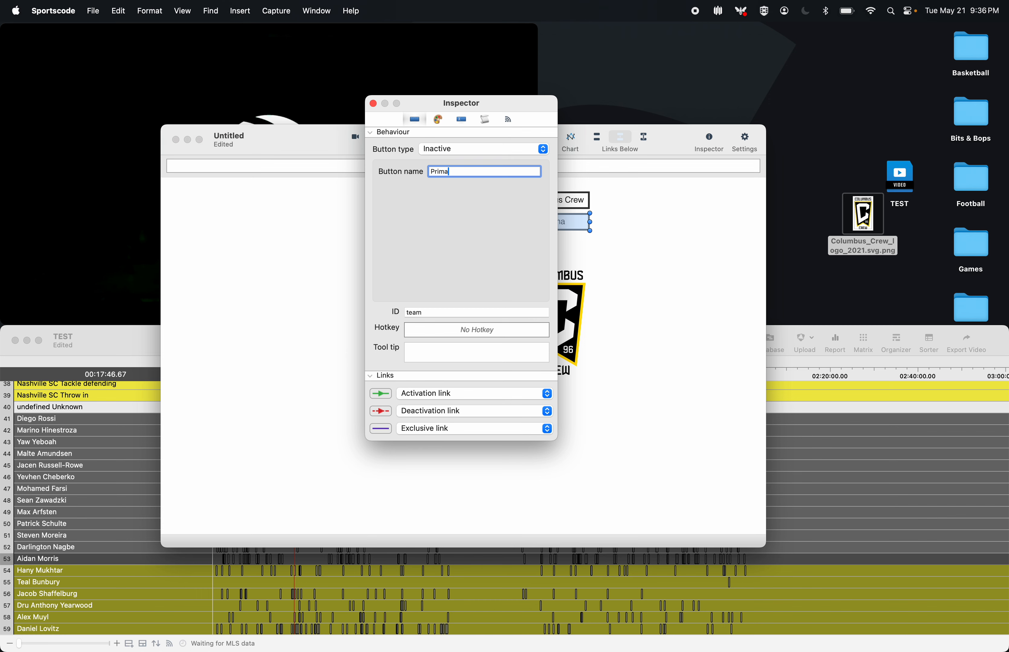
pyautogui.write('ry Color')
# - Move the Inspector clear of the buttons and place the Primary Color button lower, between the team button and the logo
pyautogui.moveTo(397, 137); pyautogui.dragTo(244, 184)
pyautogui.click(554, 224)
pyautogui.moveTo(553, 225); pyautogui.dragTo(553, 242)
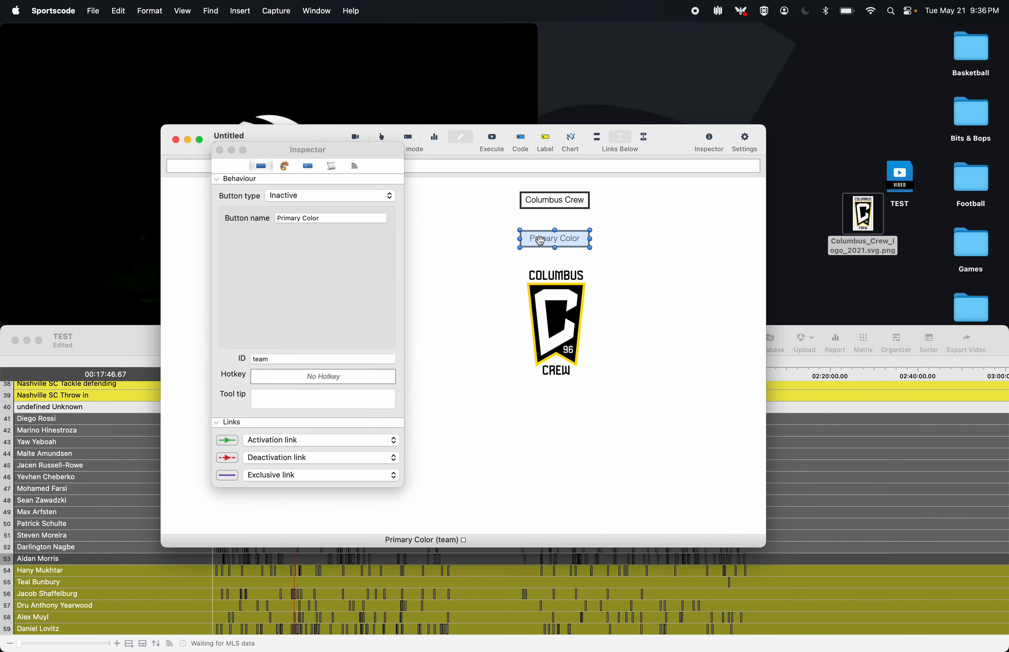
# - Set the stroke width of both the Columbus Crew and Primary Color buttons to 2 and bring the team button closer
pyautogui.click(542, 205)
pyautogui.click(473, 273)
pyautogui.moveTo(638, 196); pyautogui.dragTo(551, 243)
pyautogui.click(283, 170)
pyautogui.click(284, 170)
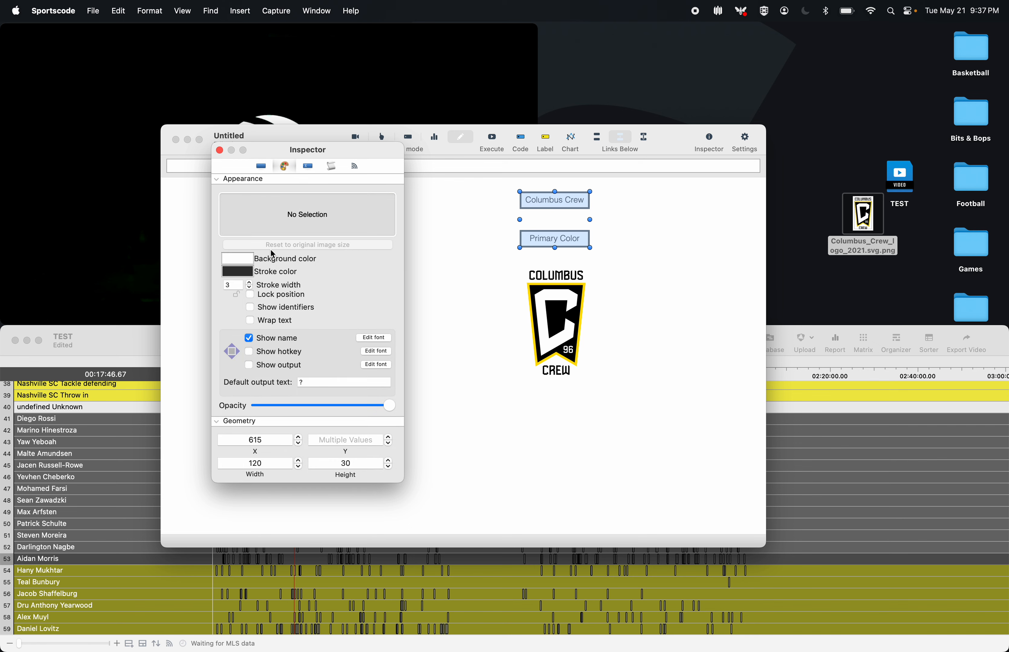
pyautogui.click(601, 243)
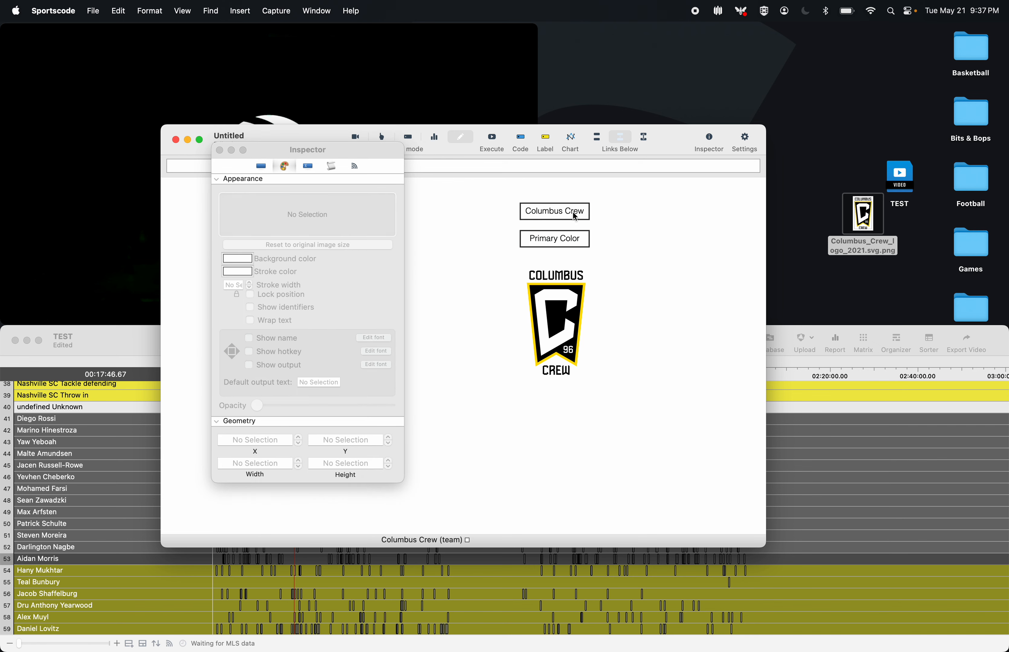
# - Clear the Primary Color button's name and set its ID to "color1"
pyautogui.click(558, 245)
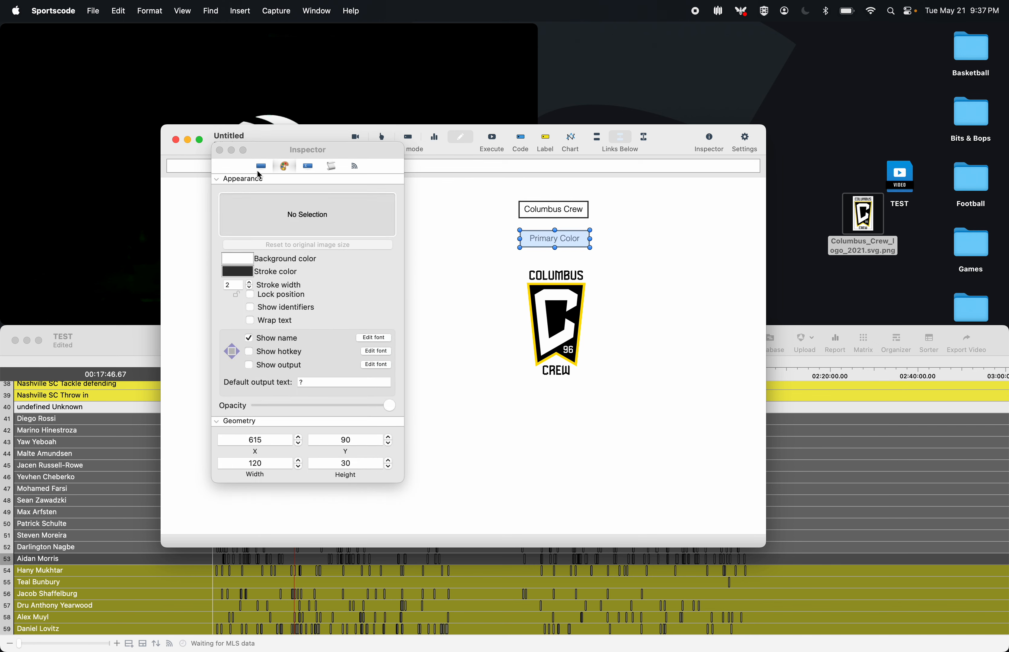
pyautogui.click(261, 166)
pyautogui.moveTo(359, 217); pyautogui.dragTo(229, 217)
pyautogui.press('BackSpace')
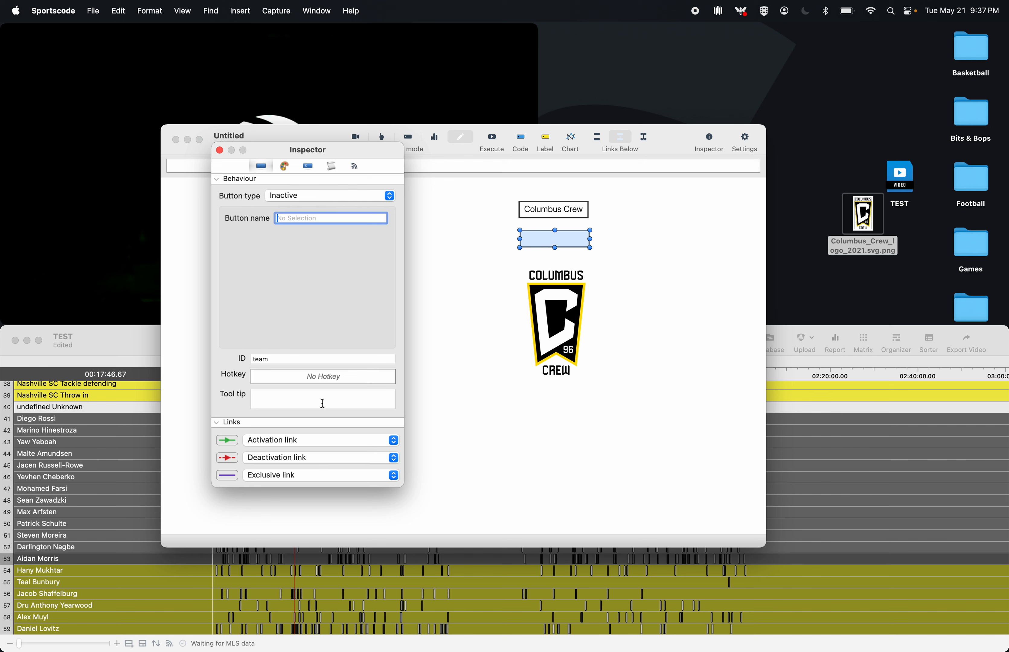
pyautogui.doubleClick(276, 363)
pyautogui.press('BackSpace')
pyautogui.write('color1')
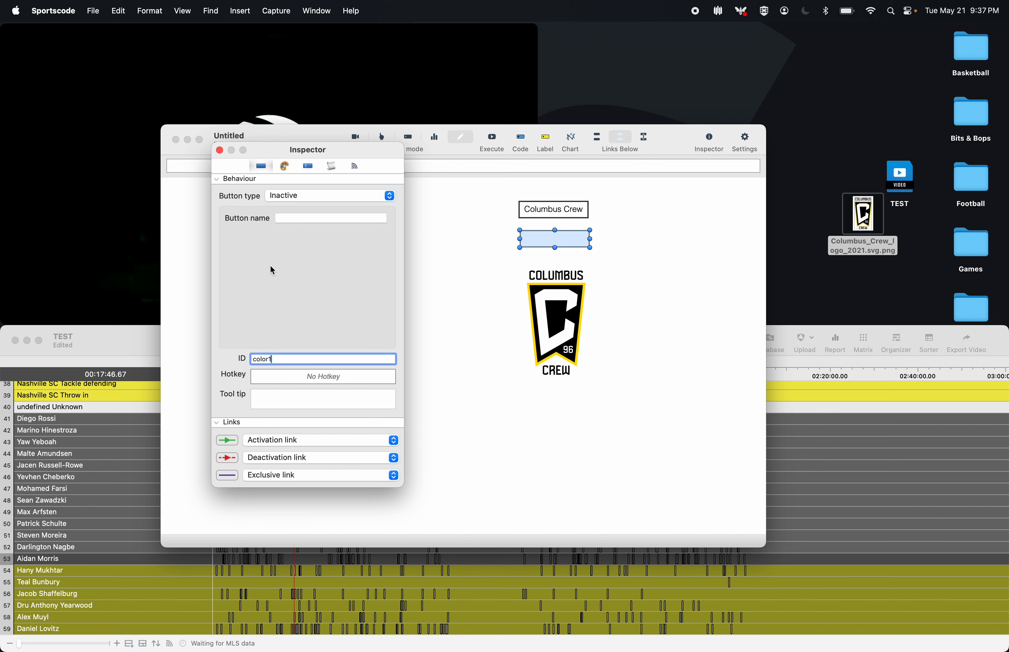
# - Execute the unnamed button's "button color (100,84,0)" script and align the swatch under the Columbus Crew button
pyautogui.click(331, 166)
pyautogui.moveTo(297, 189); pyautogui.dragTo(219, 187)
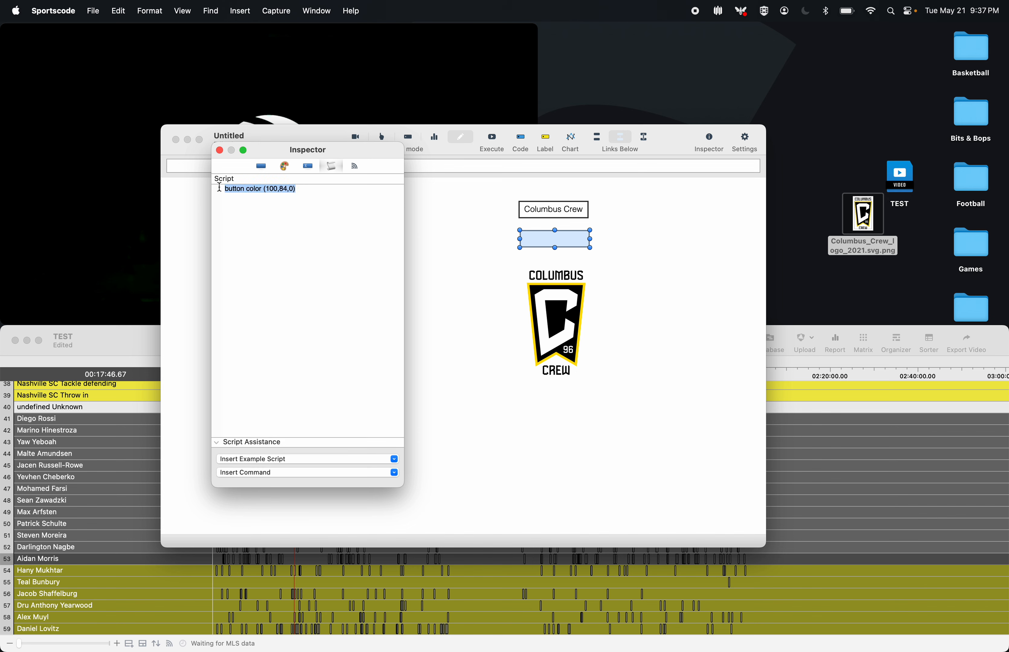
pyautogui.click(494, 140)
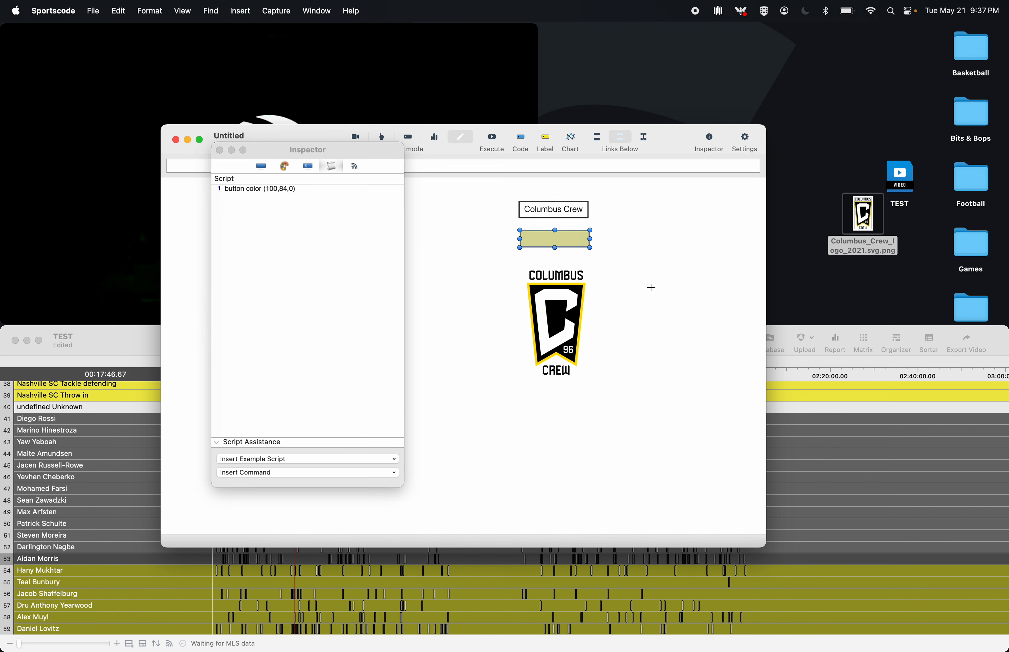
pyautogui.moveTo(576, 241); pyautogui.dragTo(574, 240)
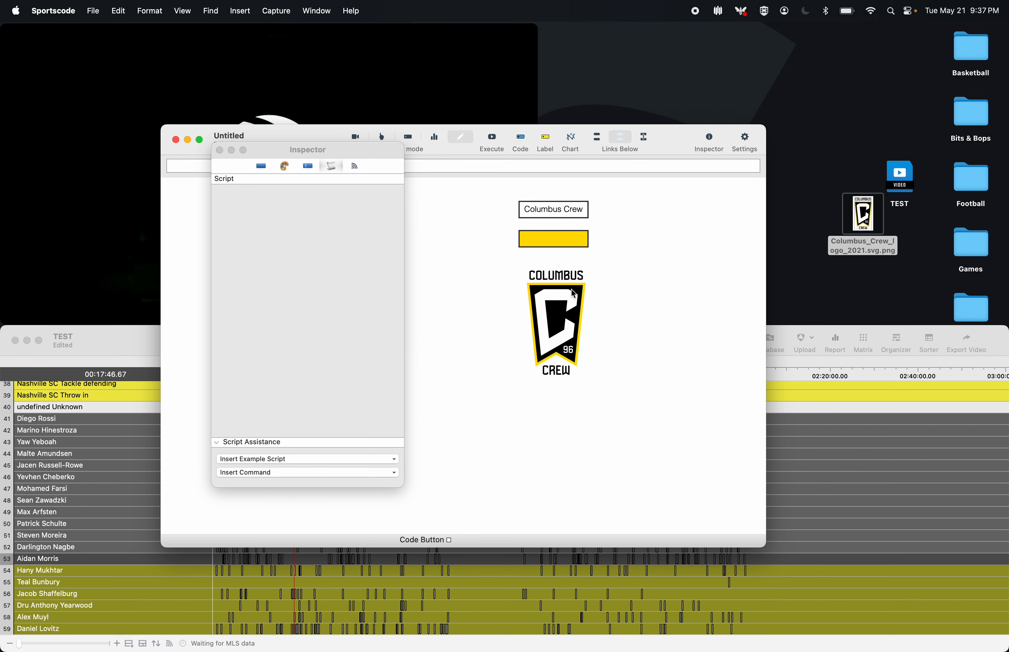
# - Move the logo lower and duplicate the yellow swatch directly beneath the original
pyautogui.moveTo(571, 290); pyautogui.dragTo(572, 311)
pyautogui.moveTo(561, 240); pyautogui.dragTo(561, 263)
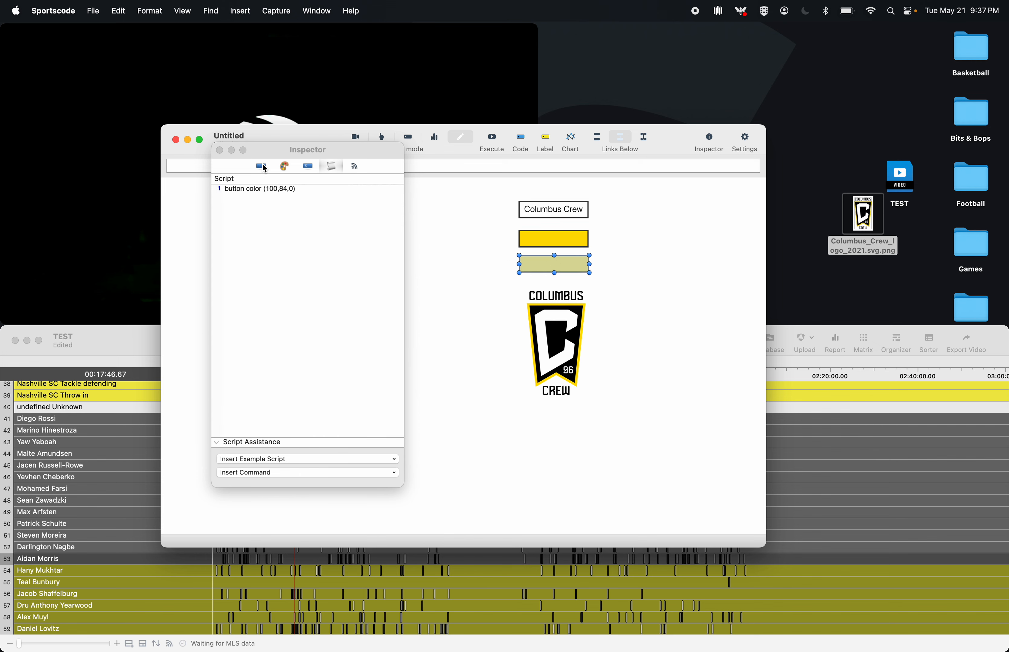
# - Change the duplicated swatch's ID to "color2"
pyautogui.click(262, 167)
pyautogui.click(283, 360)
pyautogui.press('BackSpace')
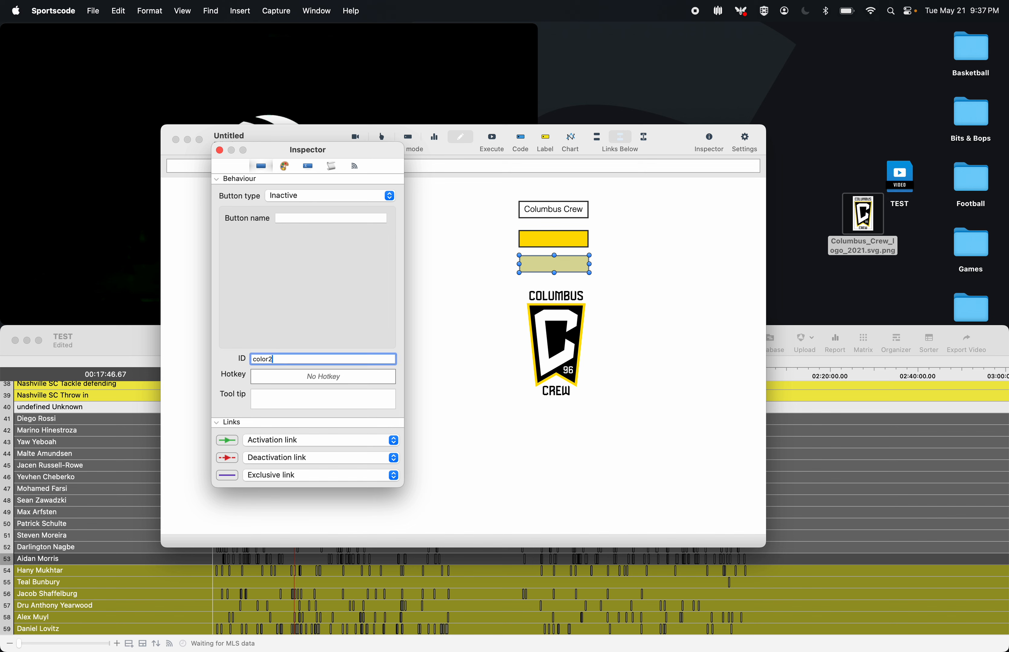
# - Switch to Digital Color Meter and sample the black area of the Columbus Crew logo
pyautogui.press('super+space')
pyautogui.write('di')
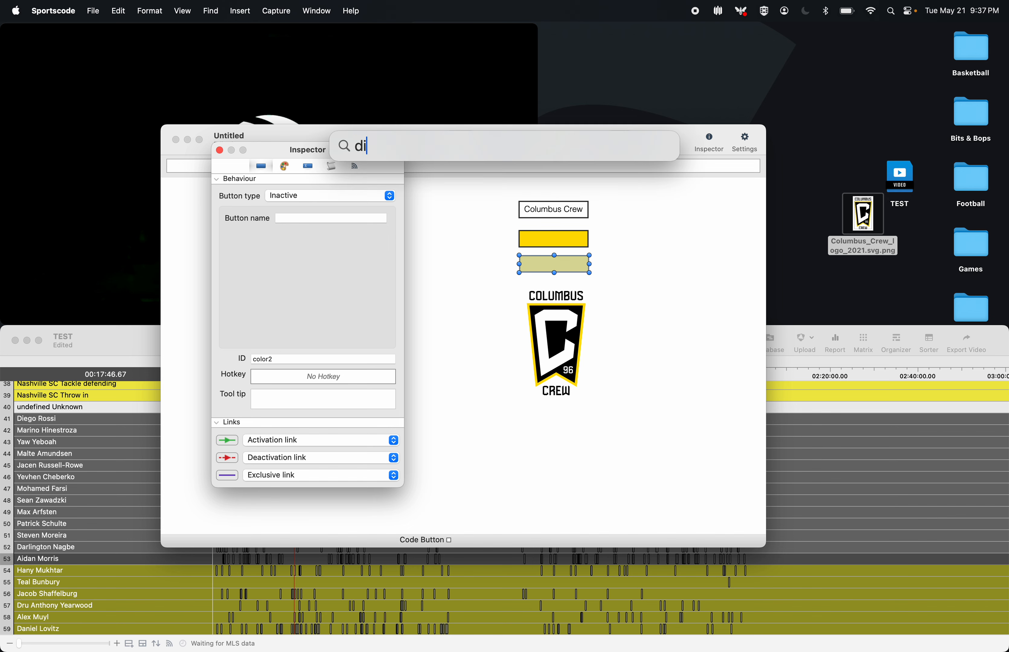
pyautogui.press('Return')
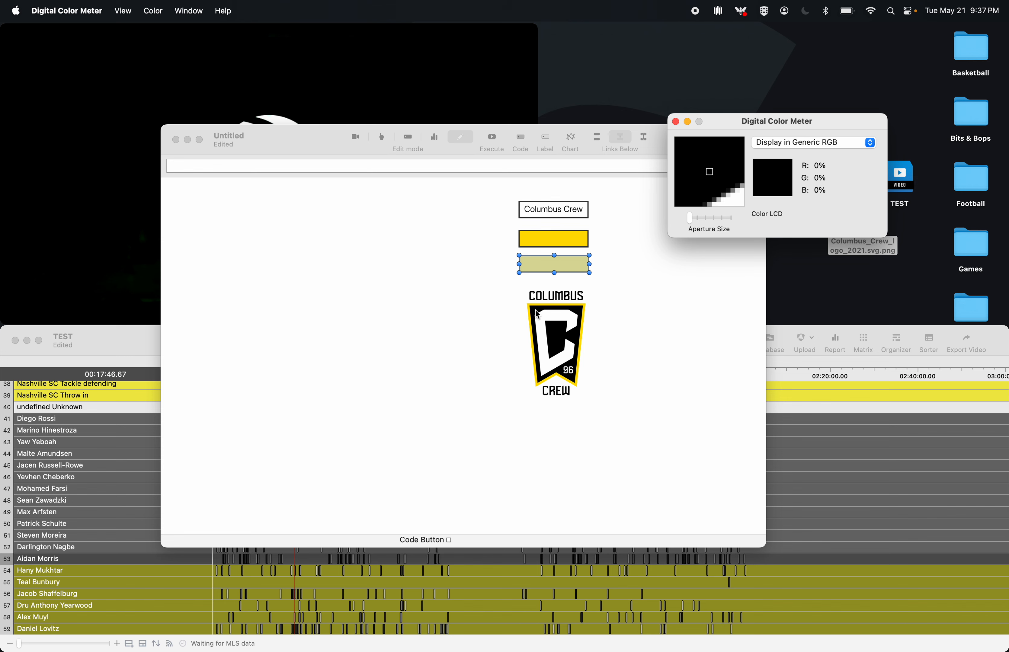
# - Return to Sportscode and set the color2 swatch's background color to black
pyautogui.click(547, 265)
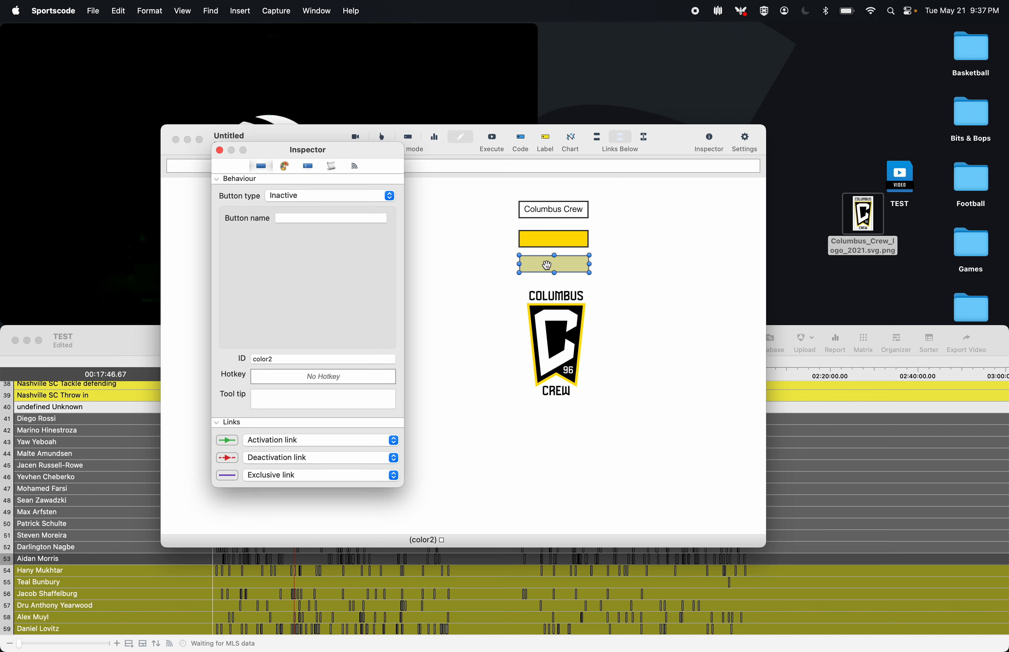
pyautogui.click(288, 166)
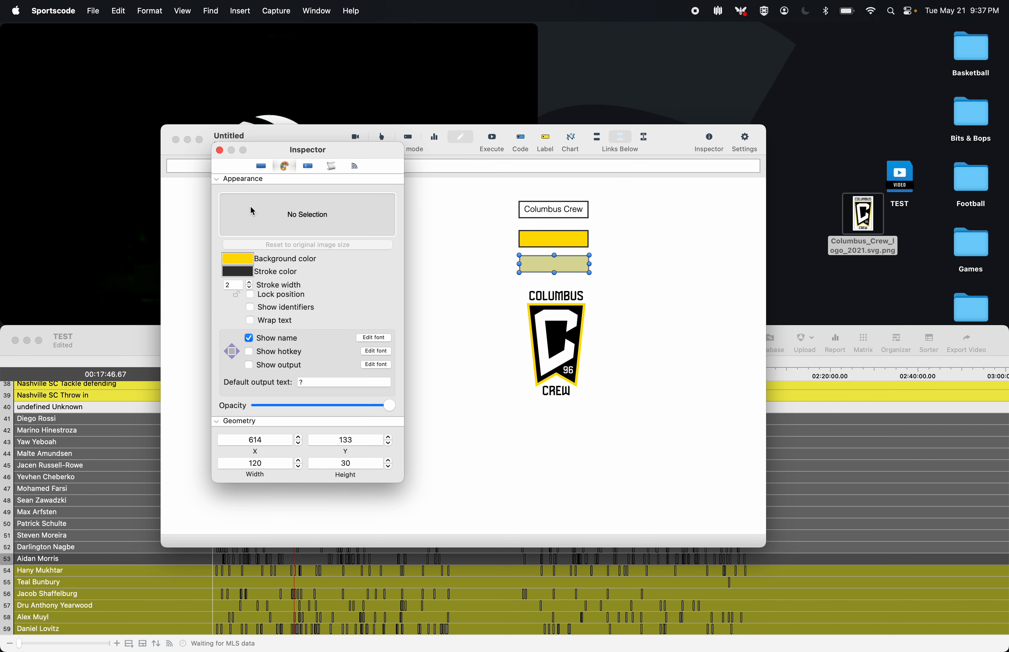
pyautogui.click(244, 257)
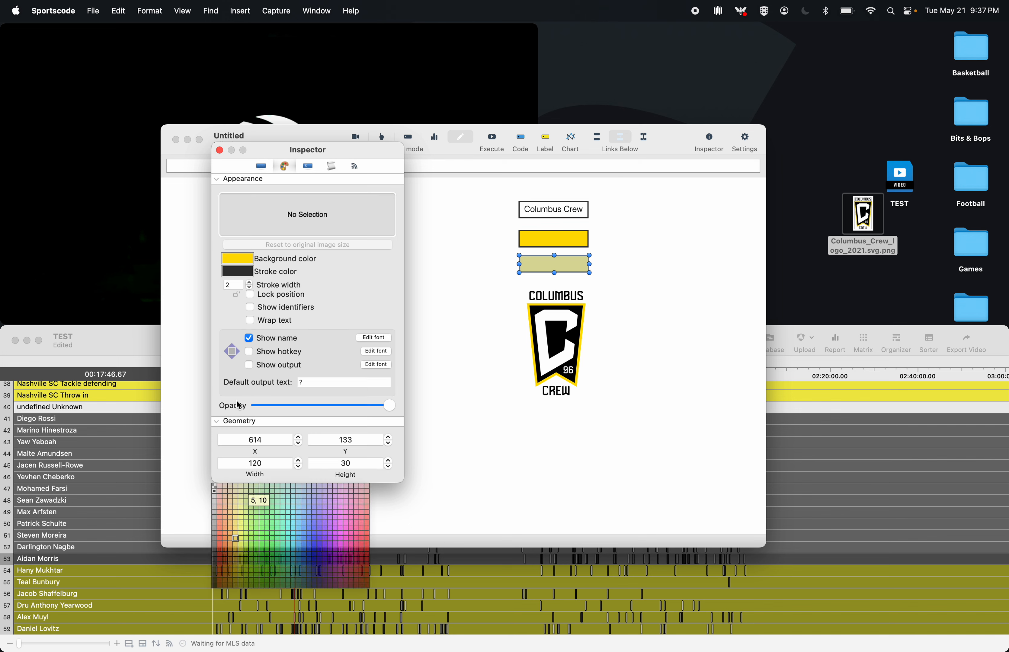
pyautogui.click(215, 579)
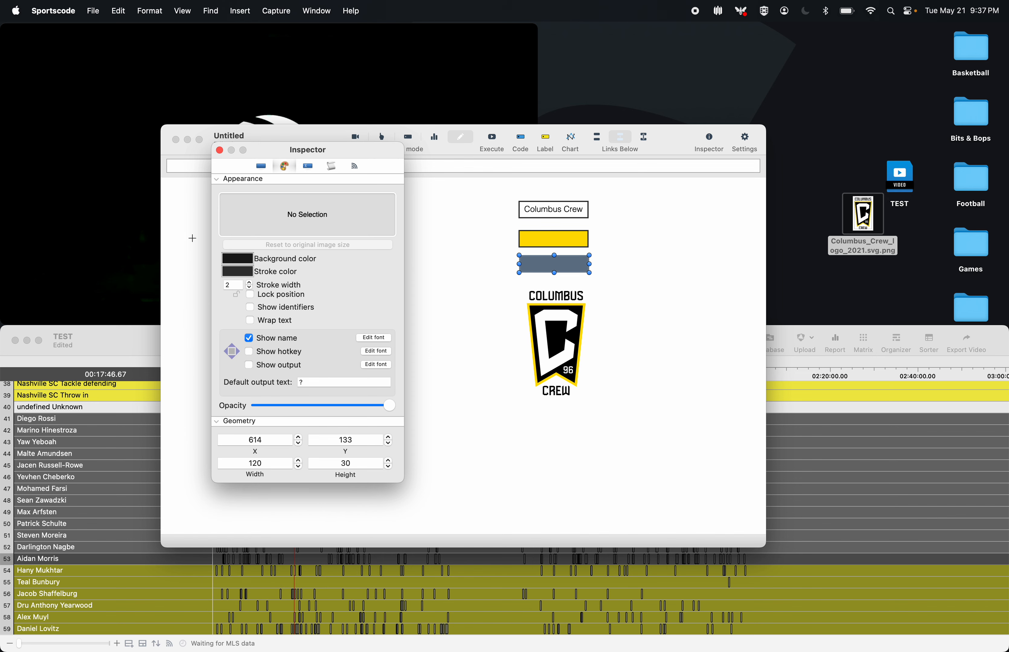
pyautogui.click(220, 152)
pyautogui.click(471, 372)
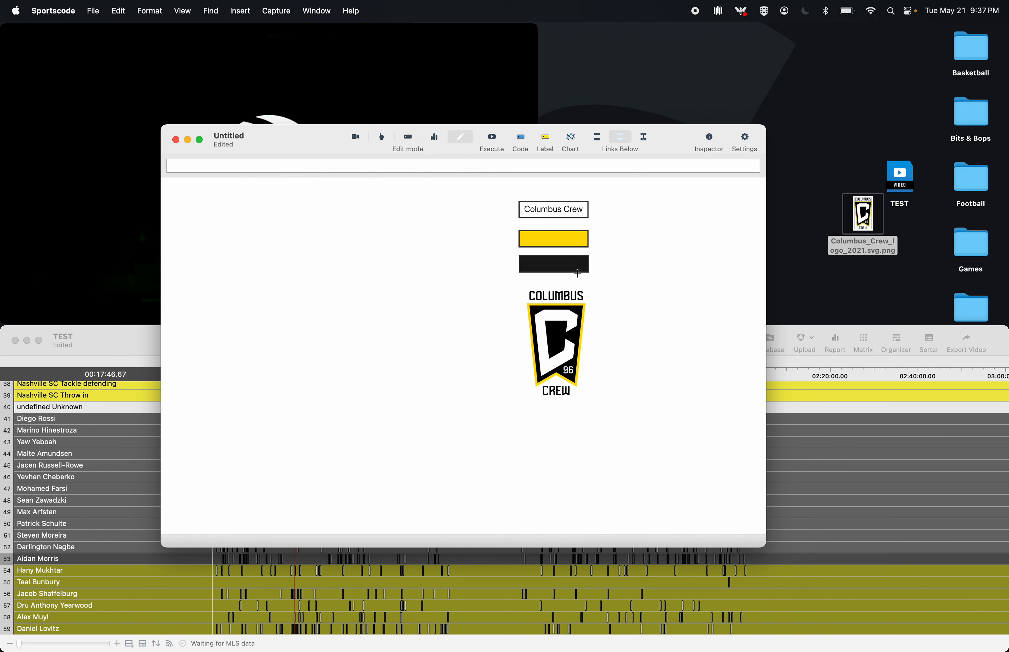
# - Spread out the Columbus Crew button and the two color swatches vertically to make room between them
pyautogui.moveTo(578, 274); pyautogui.dragTo(578, 280)
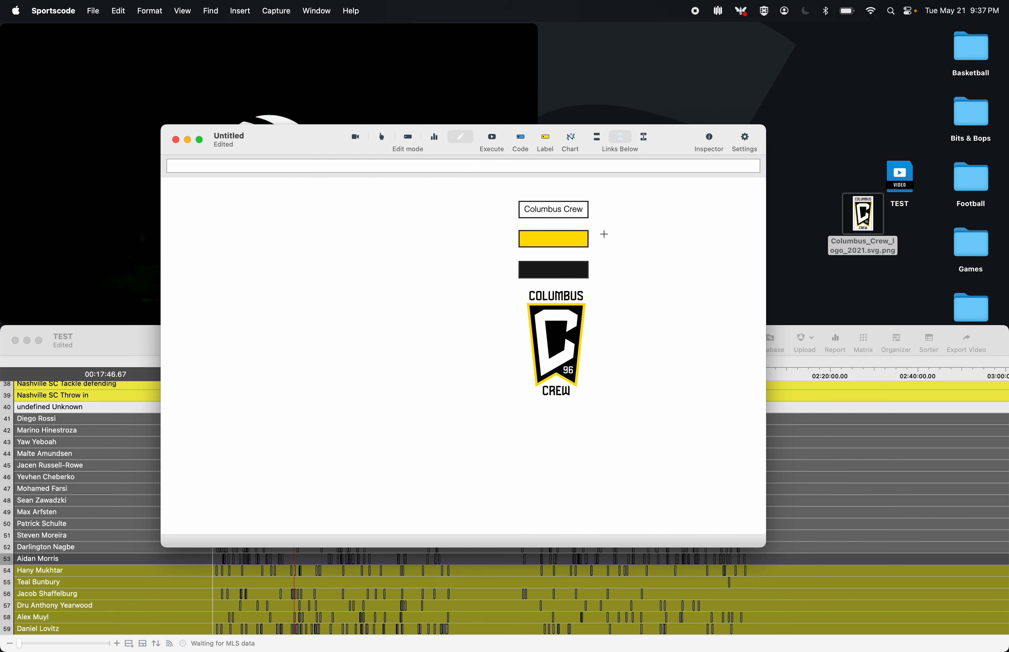
pyautogui.moveTo(577, 211); pyautogui.dragTo(568, 241)
pyautogui.doubleClick(566, 276)
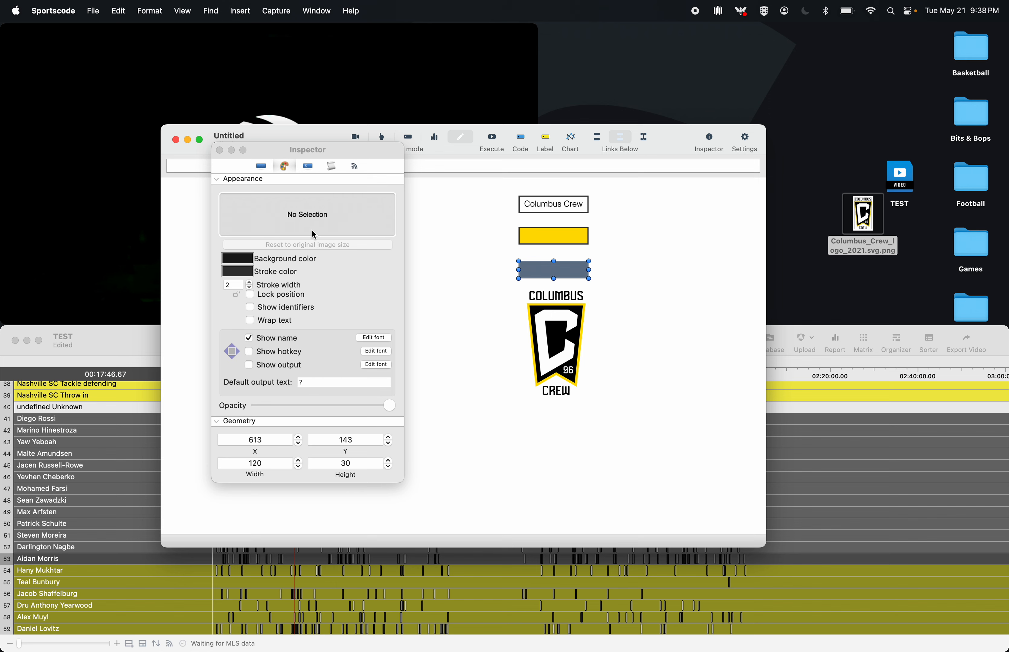
pyautogui.click(219, 150)
# - Duplicate the black swatch directly above the original, beneath the yellow swatch
pyautogui.moveTo(575, 278)
pyautogui.mouseDown()
pyautogui.moveTo(633, 284)
pyautogui.moveTo(575, 239)
pyautogui.moveTo(573, 256)
pyautogui.mouseUp()
pyautogui.click(626, 265)
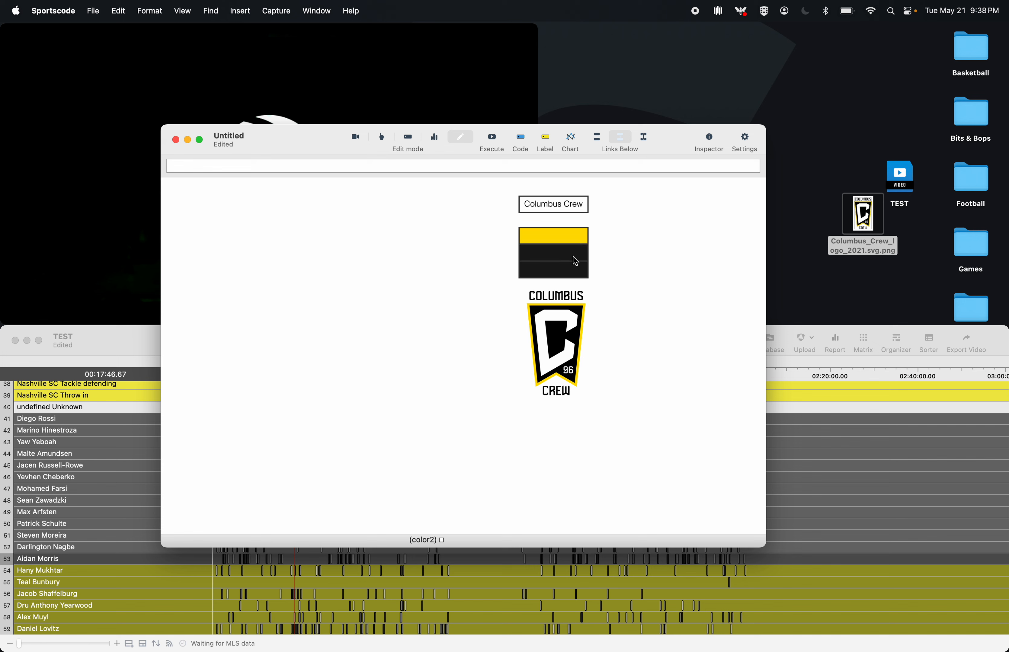
pyautogui.click(573, 257)
# - Clear the ID and the script of the upper black duplicate
pyautogui.doubleClick(557, 248)
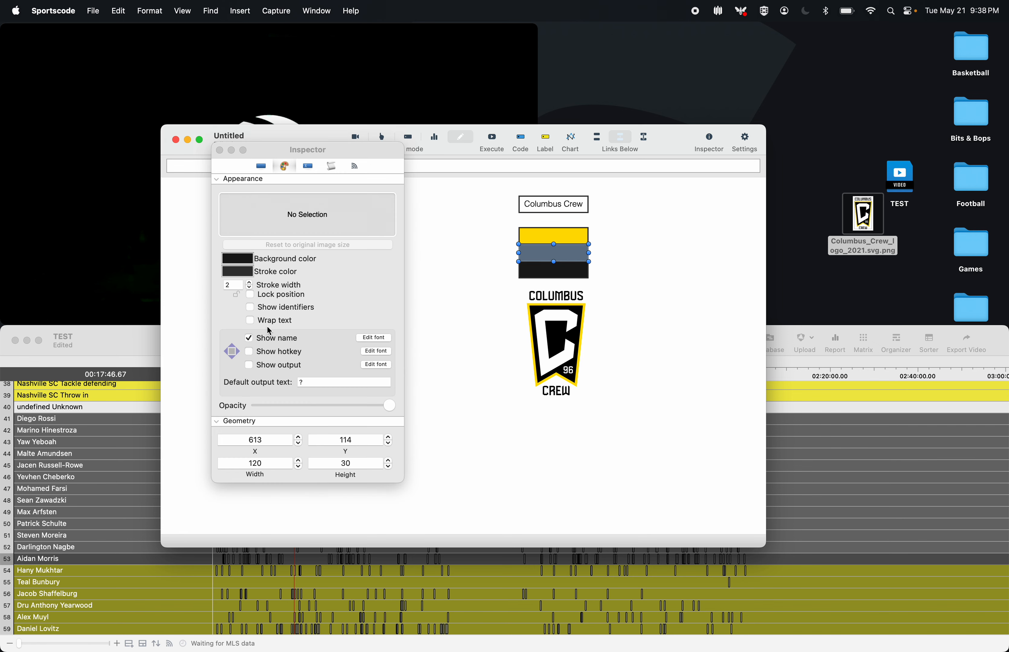
pyautogui.click(260, 166)
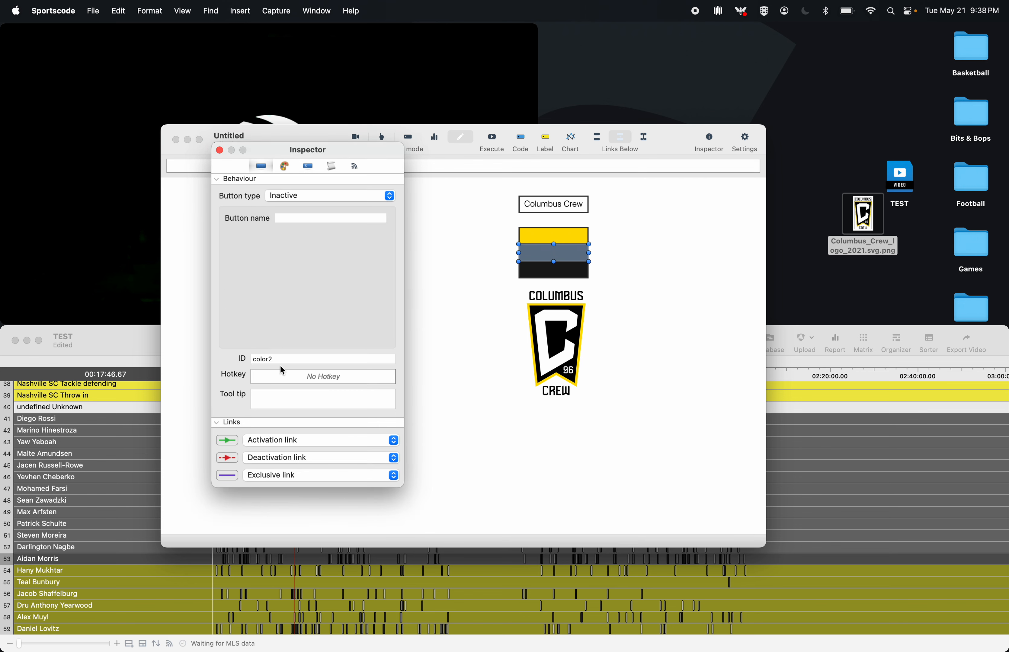
pyautogui.doubleClick(283, 361)
pyautogui.press('BackSpace')
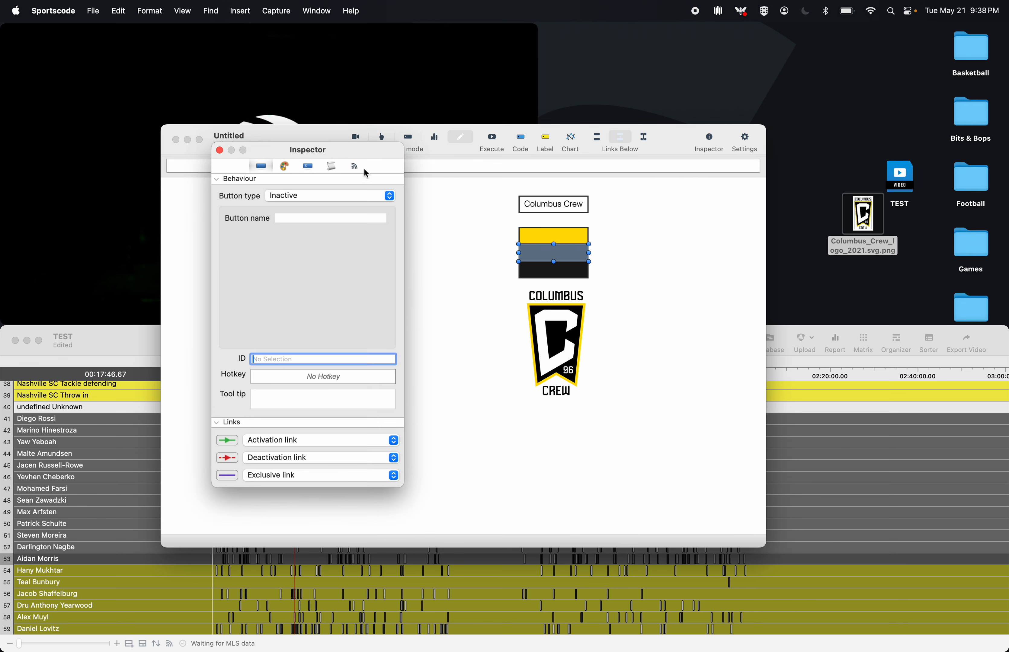
pyautogui.click(331, 165)
pyautogui.moveTo(249, 201); pyautogui.dragTo(224, 186)
pyautogui.press('BackSpace')
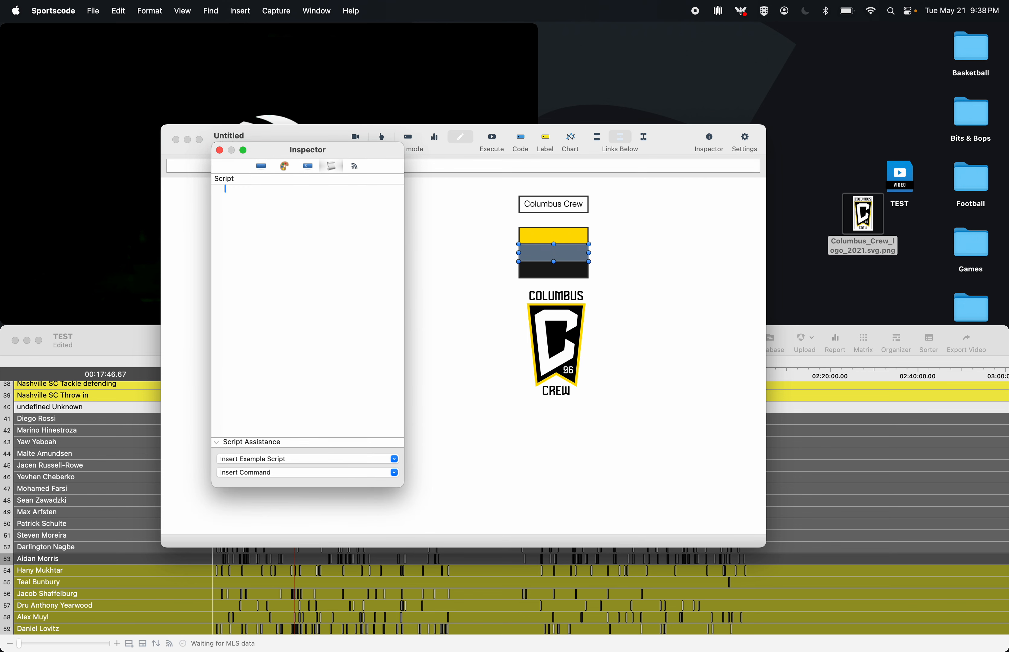
# - Name the duplicated button "Secondary Color"
pyautogui.click(260, 165)
pyautogui.click(290, 219)
pyautogui.write('Second')
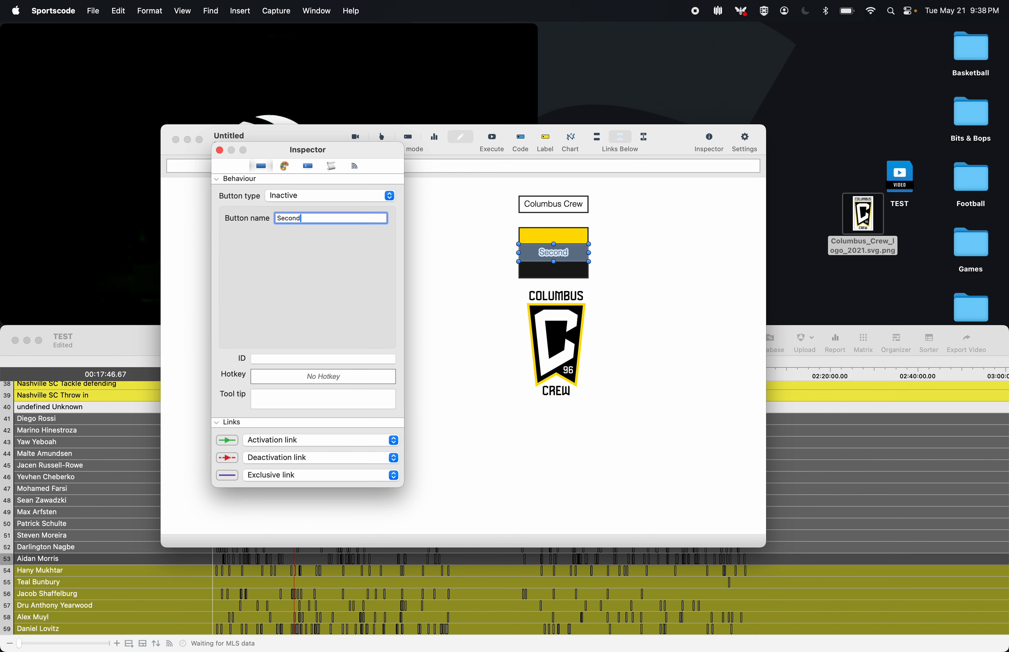
pyautogui.write('ary Color')
# - Give the Secondary Color button a white background and a stroke width of 1
pyautogui.click(284, 166)
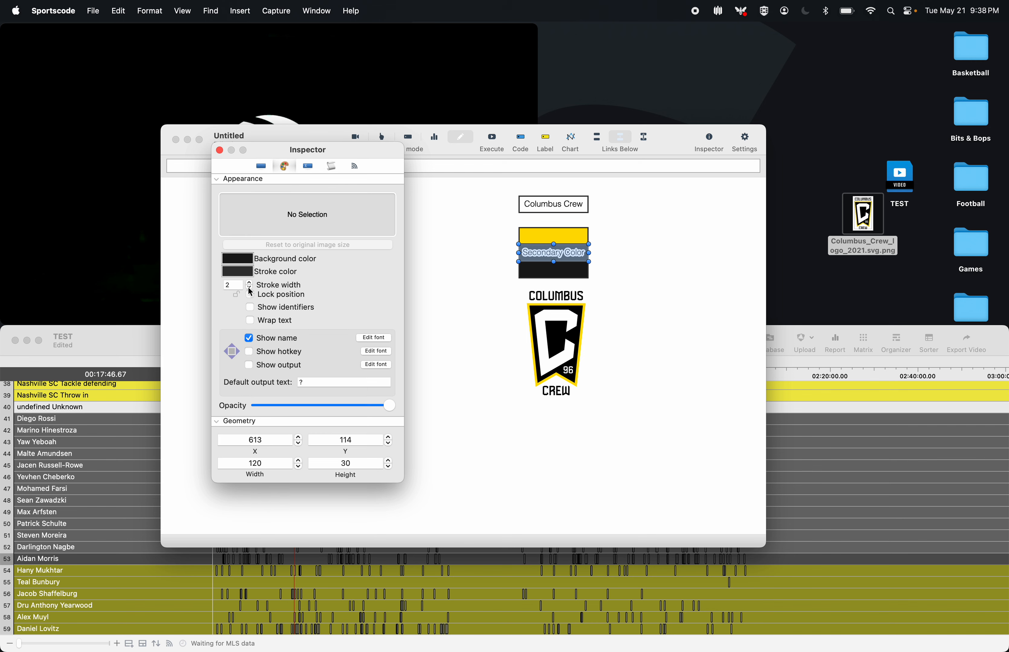
pyautogui.click(246, 264)
pyautogui.click(218, 487)
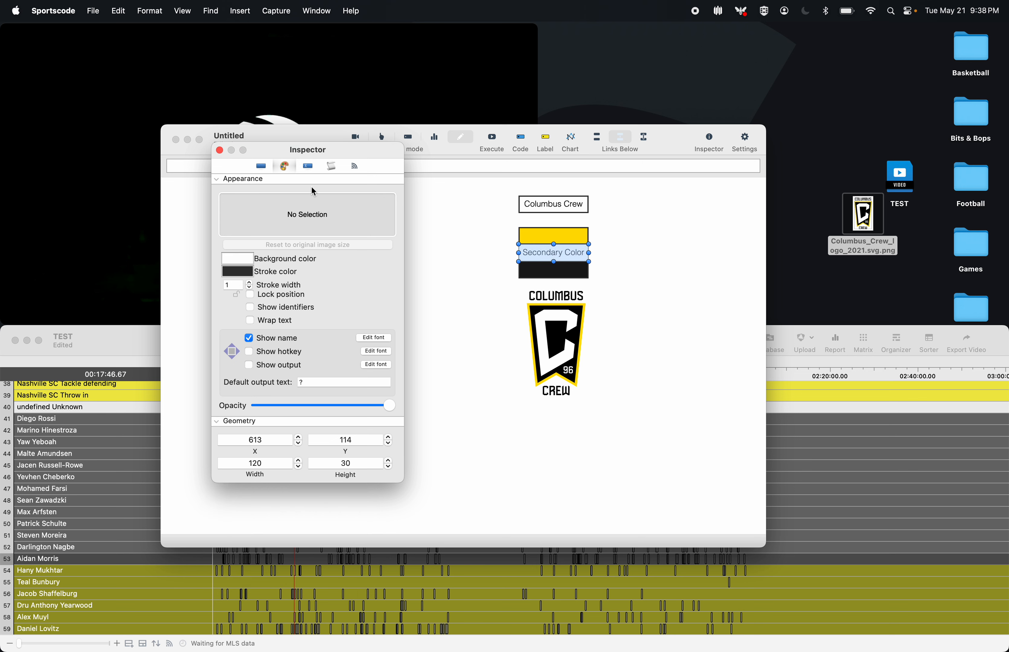
pyautogui.click(332, 167)
pyautogui.click(219, 151)
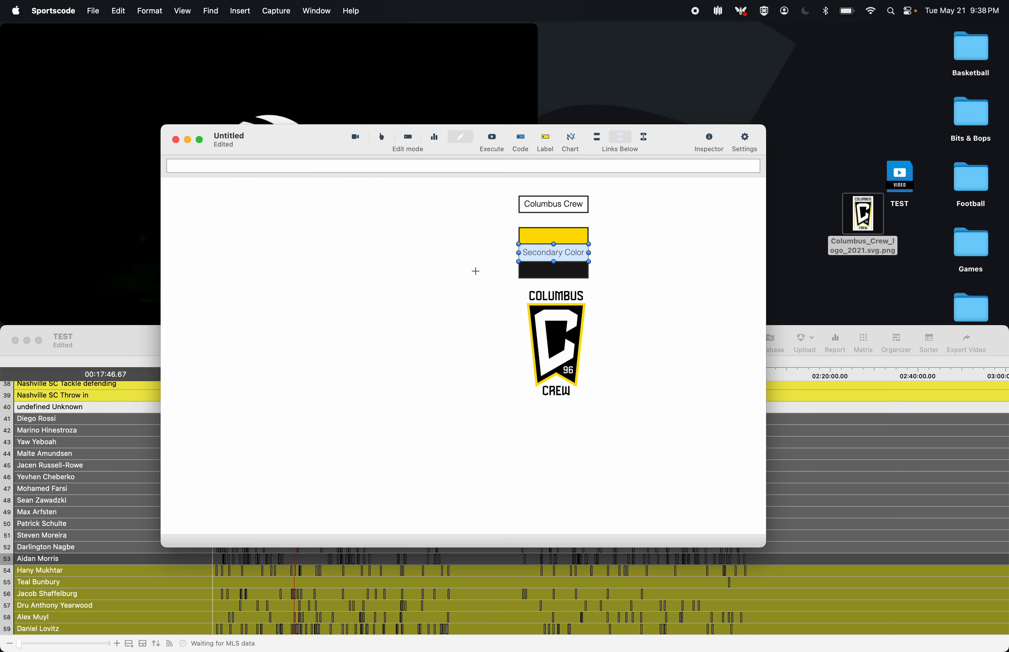
# - Set the font size of the Secondary Color button's name to 12
pyautogui.doubleClick(552, 251)
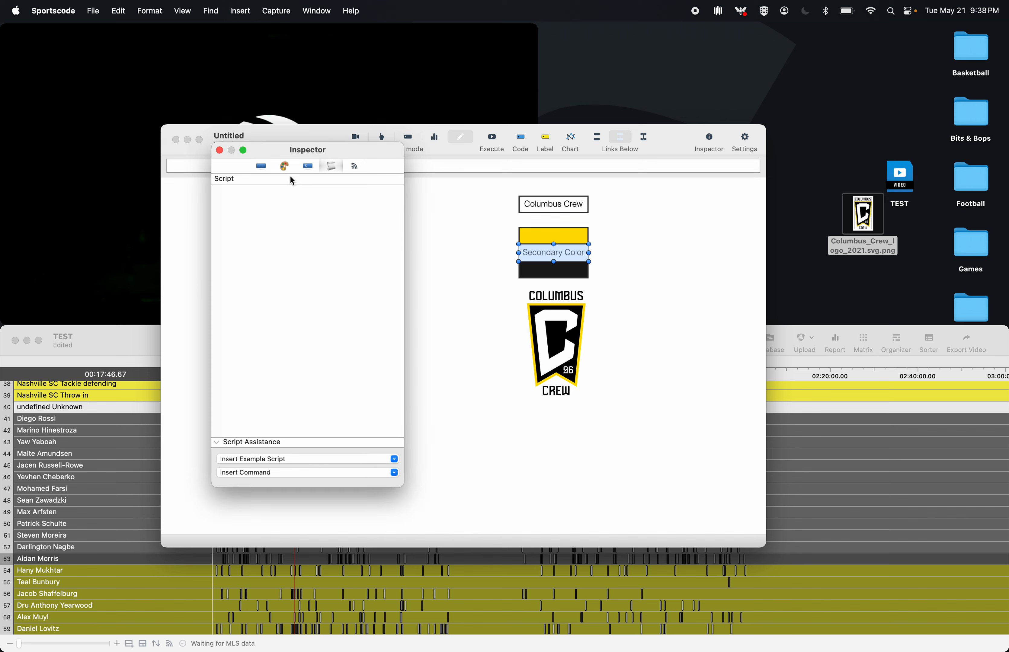
pyautogui.click(285, 166)
pyautogui.click(373, 338)
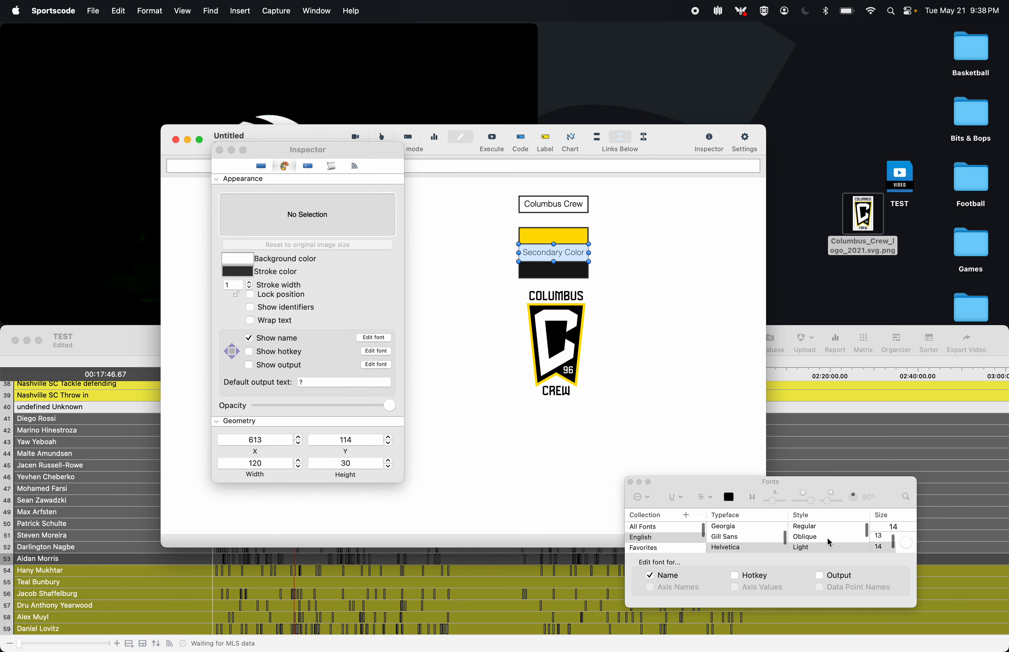
pyautogui.scroll(1, 885, 540)
pyautogui.click(885, 537)
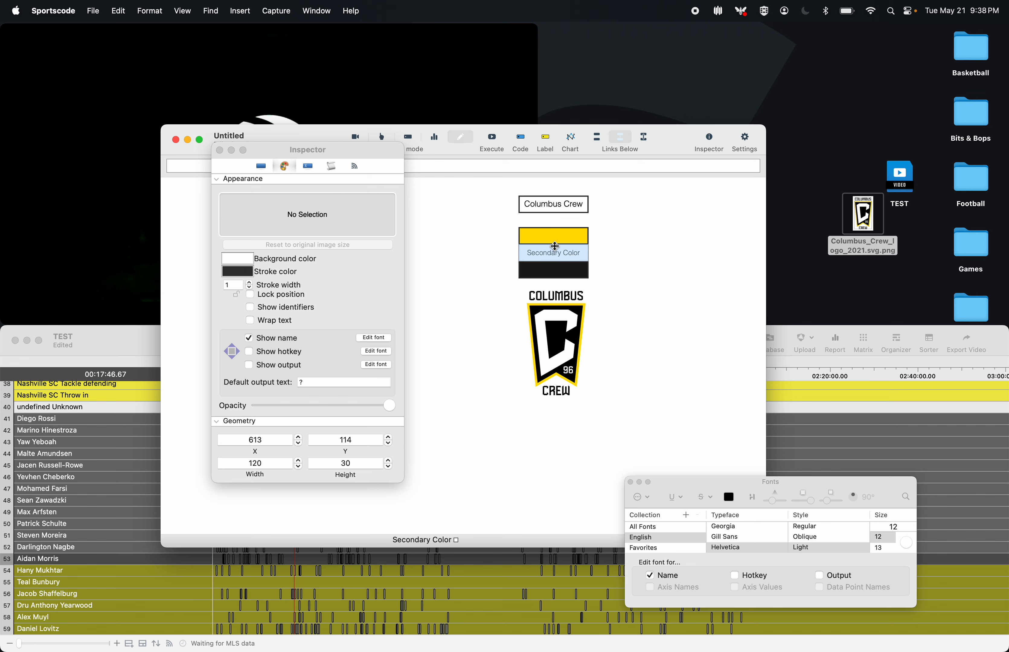
# - Reduce the Secondary Color label's height to 18 by lowering its upper edge toward the black swatch
pyautogui.moveTo(555, 245); pyautogui.dragTo(554, 252)
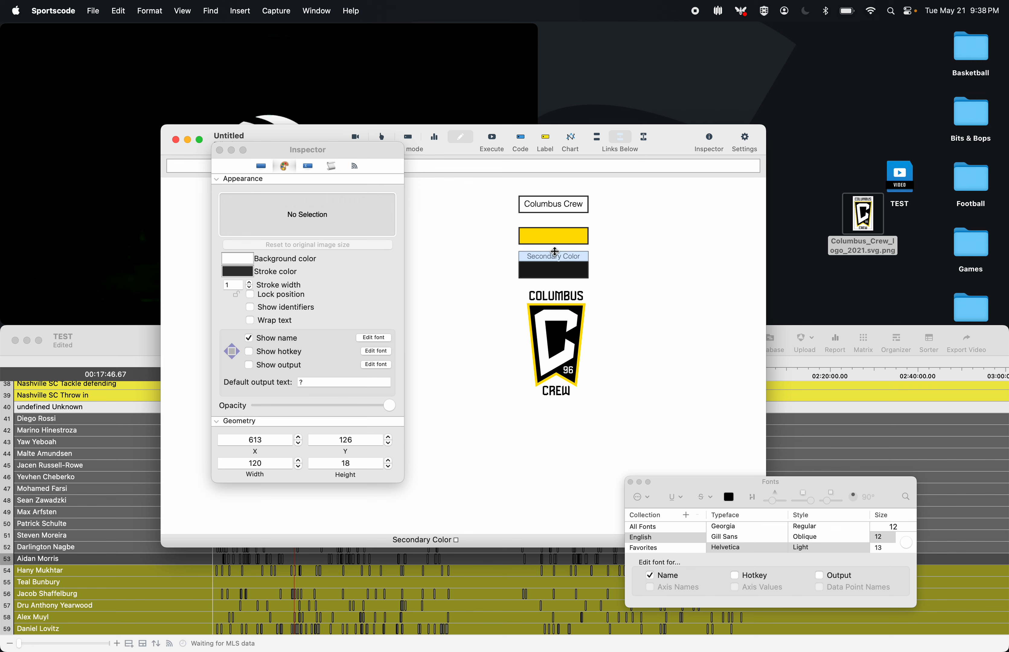
pyautogui.click(671, 299)
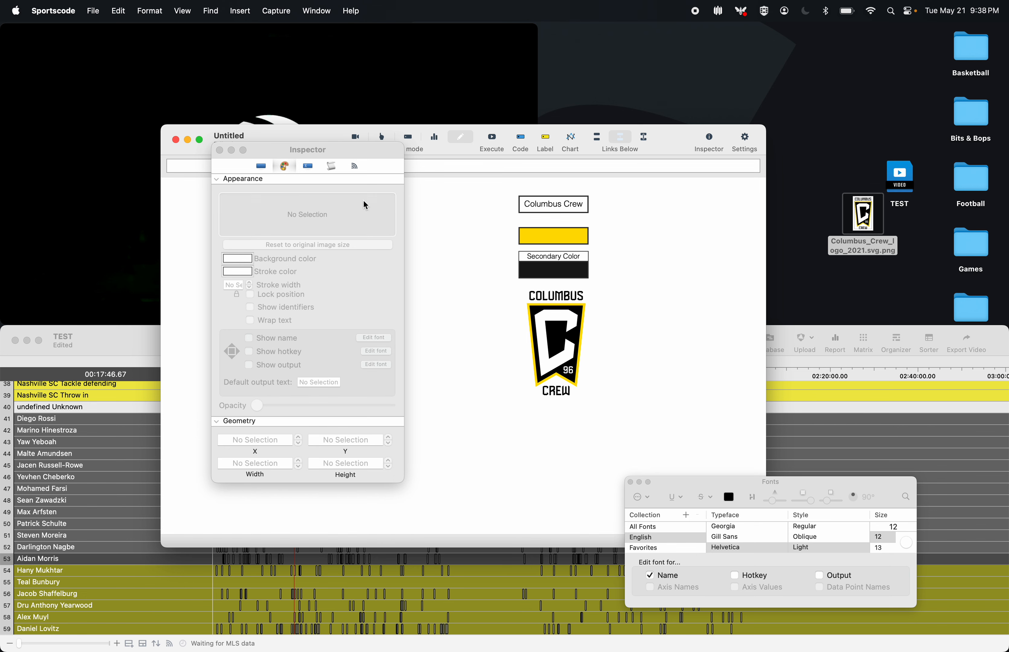
pyautogui.click(220, 150)
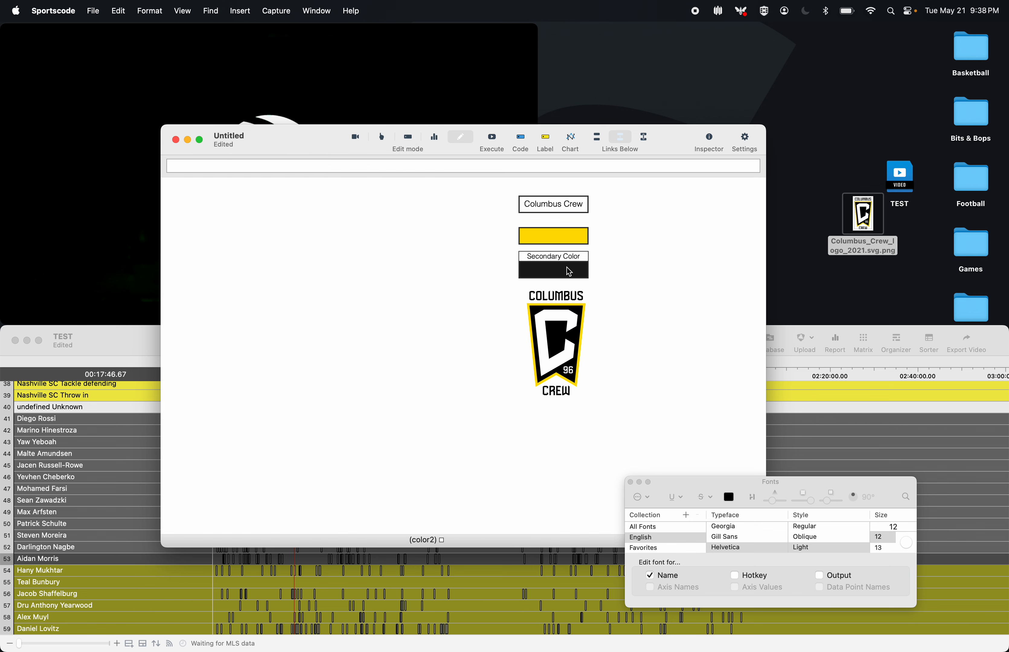
# - Duplicate the Secondary Color label onto the upper edge of the yellow swatch and check its alignment up close
pyautogui.moveTo(570, 268); pyautogui.dragTo(574, 230)
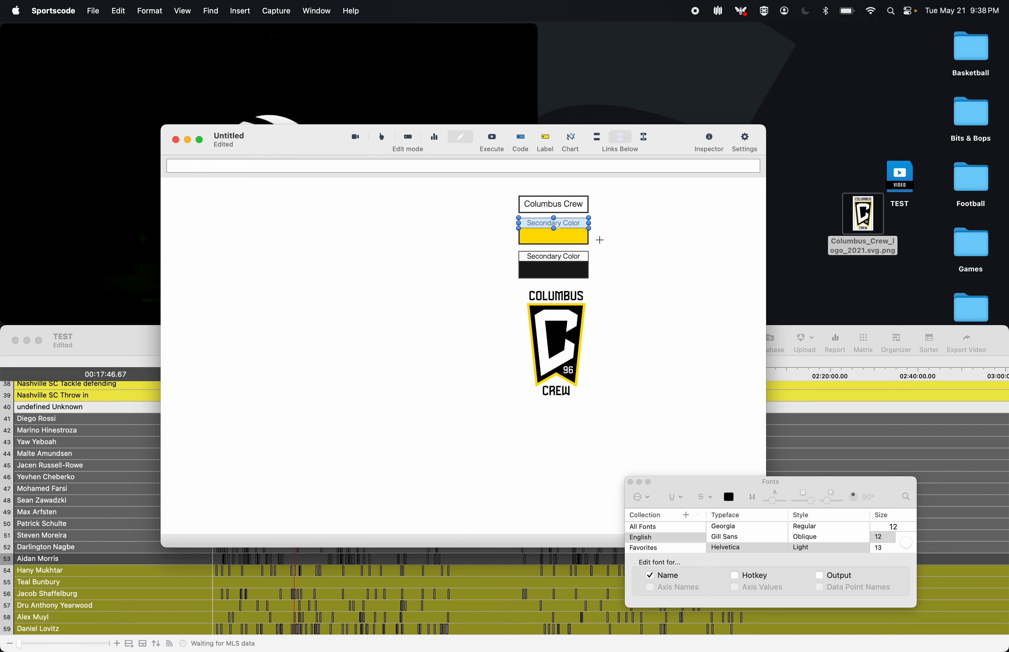
pyautogui.click(614, 250)
pyautogui.scroll(5, 560, 259)
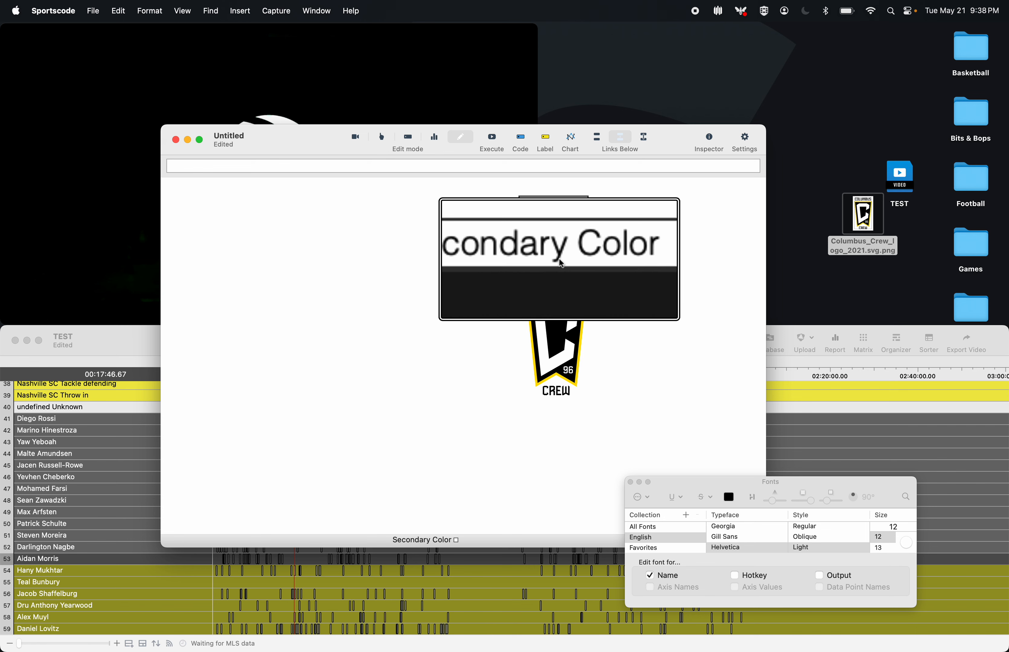
pyautogui.scroll(-5, 560, 259)
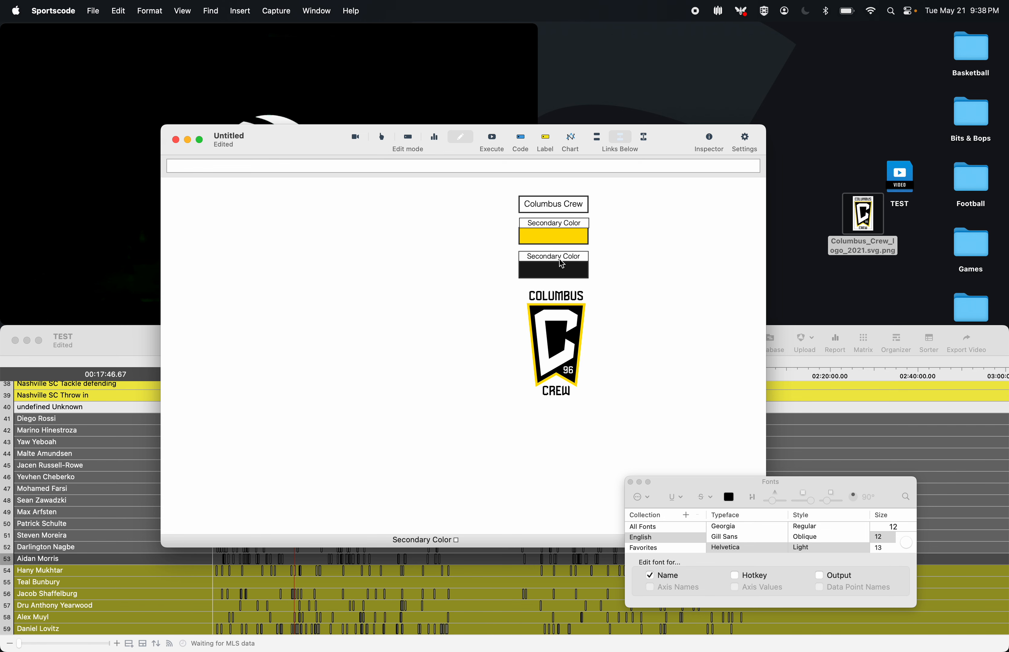
# - Rename the label above the yellow swatch to "Primary Color"
pyautogui.click(560, 225)
pyautogui.doubleClick(560, 222)
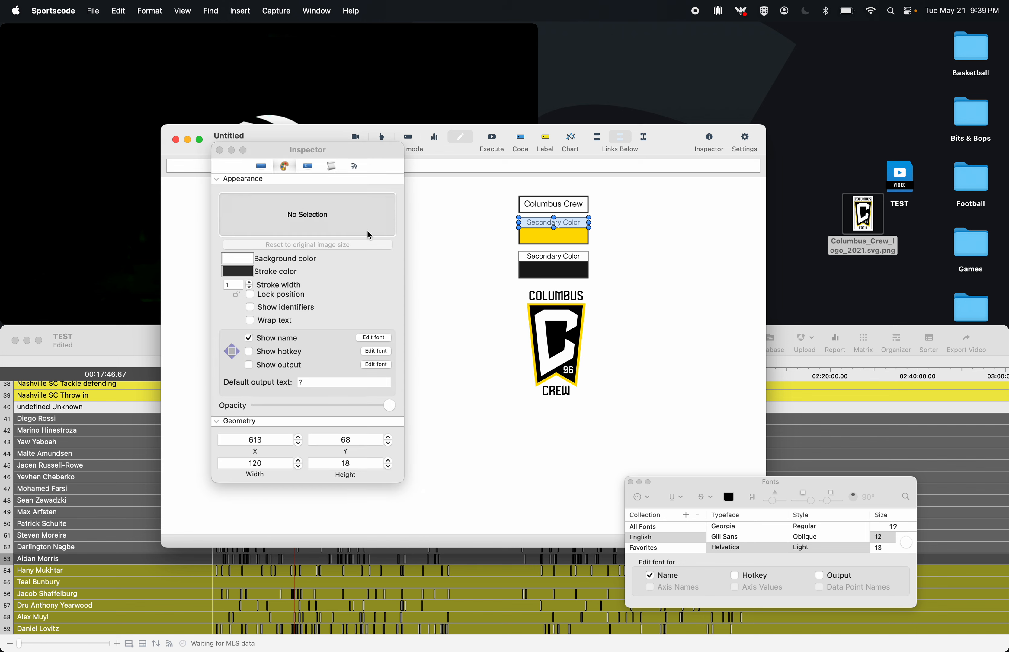
pyautogui.click(253, 183)
pyautogui.click(256, 171)
pyautogui.tripleClick(301, 219)
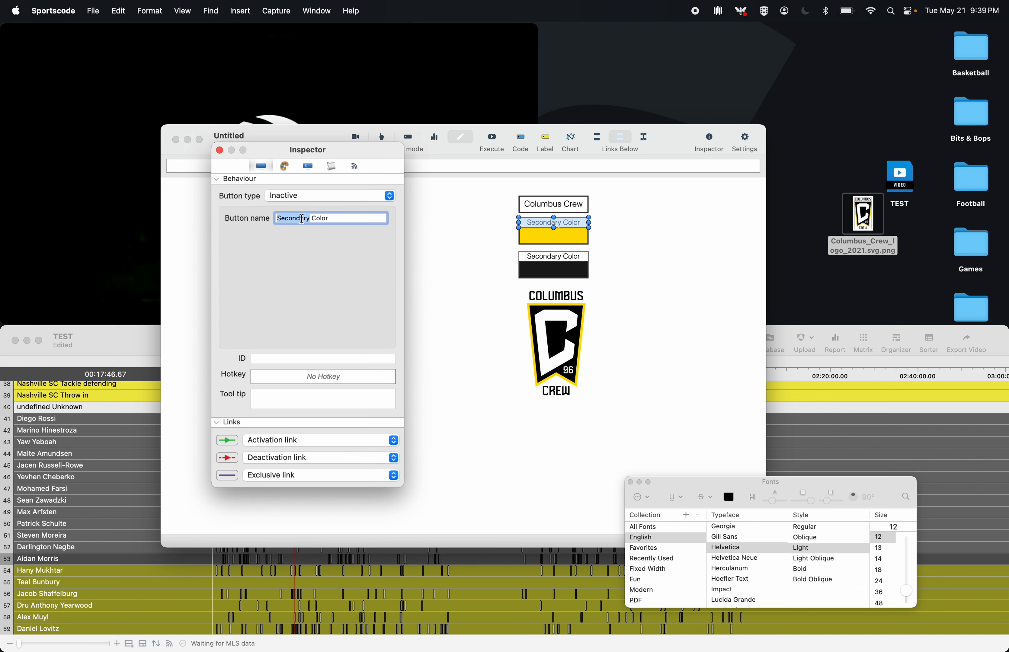
pyautogui.write('Primary Color')
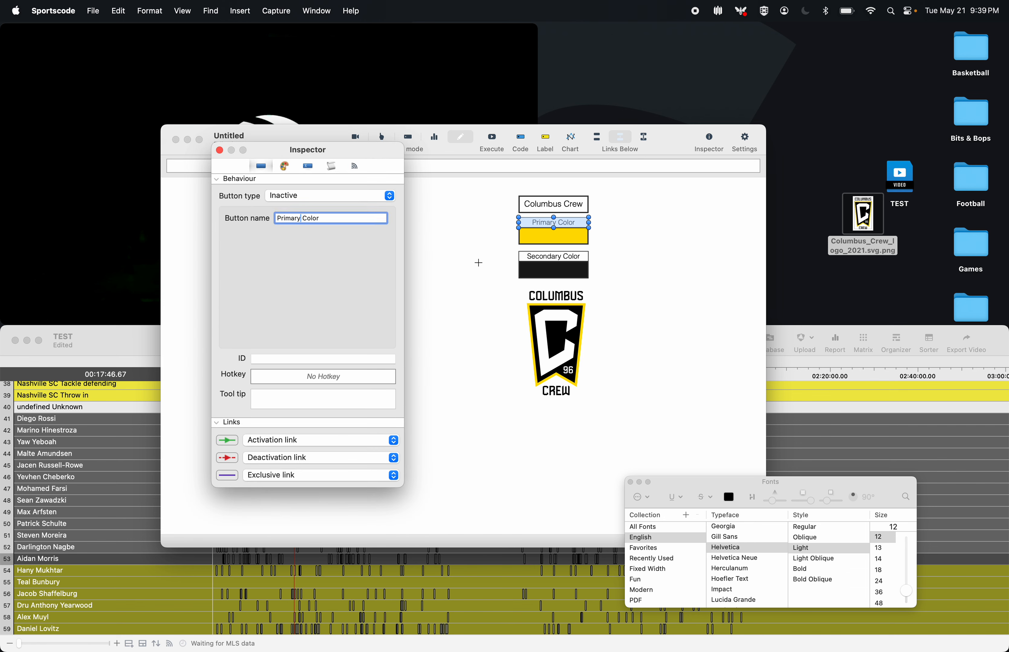
pyautogui.click(219, 150)
# - Duplicate the Primary Color label above the Columbus Crew button and rename the copy "Team Name"
pyautogui.moveTo(577, 225); pyautogui.dragTo(578, 193)
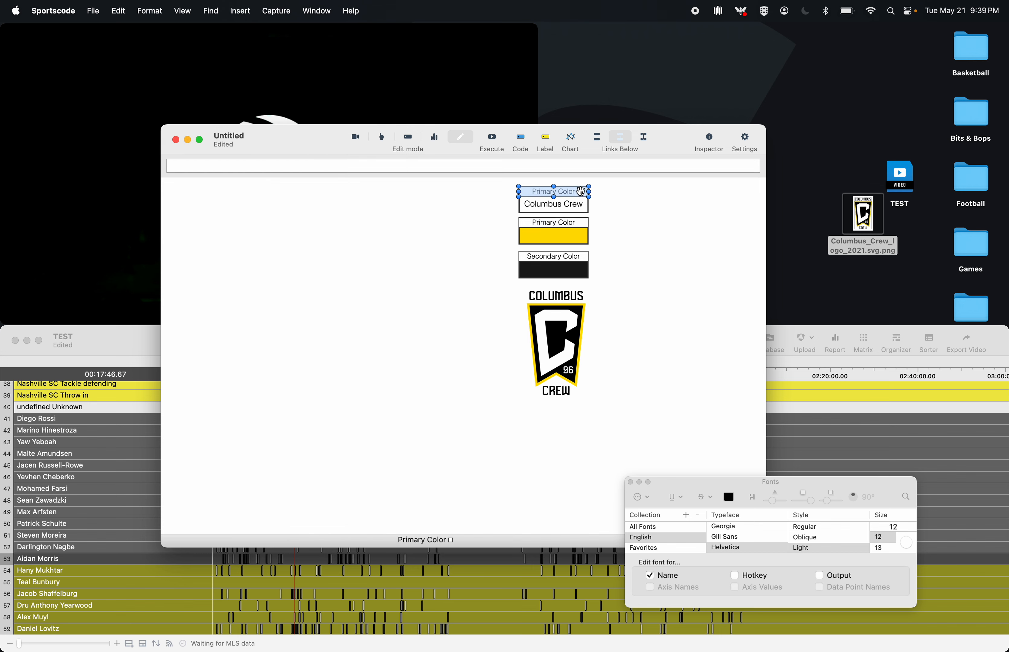
pyautogui.doubleClick(564, 193)
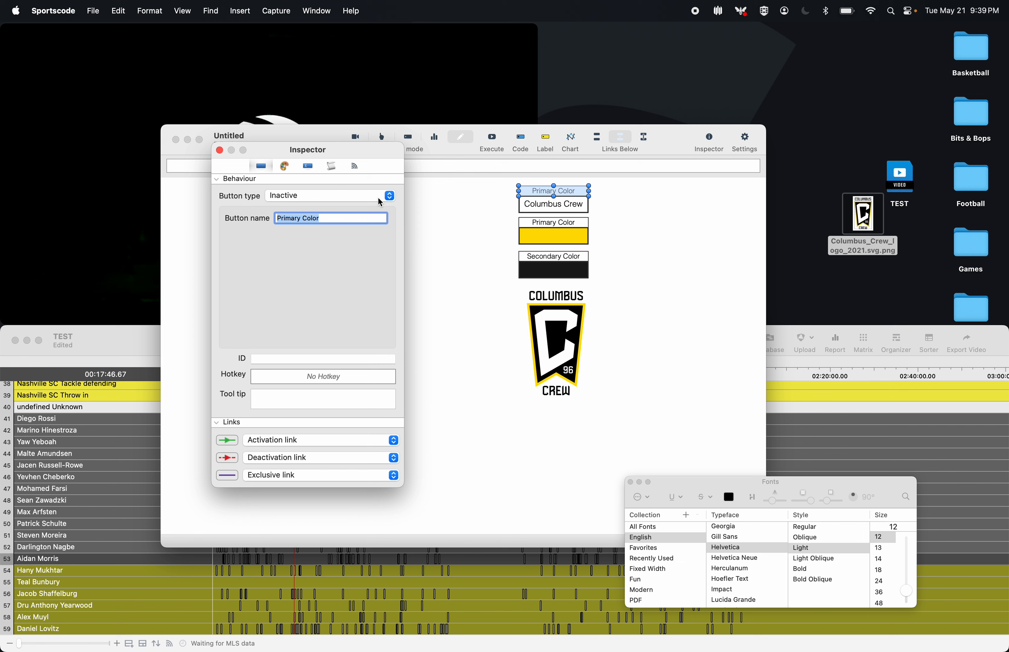
pyautogui.write('Team Name')
# - Set the stroke width of the Team Name, Primary Color and Secondary Color labels to 0
pyautogui.keyDown('shift'); pyautogui.click(555, 223); pyautogui.keyUp('shift')
pyautogui.keyDown('shift'); pyautogui.click(552, 267); pyautogui.keyUp('shift')
pyautogui.click(284, 166)
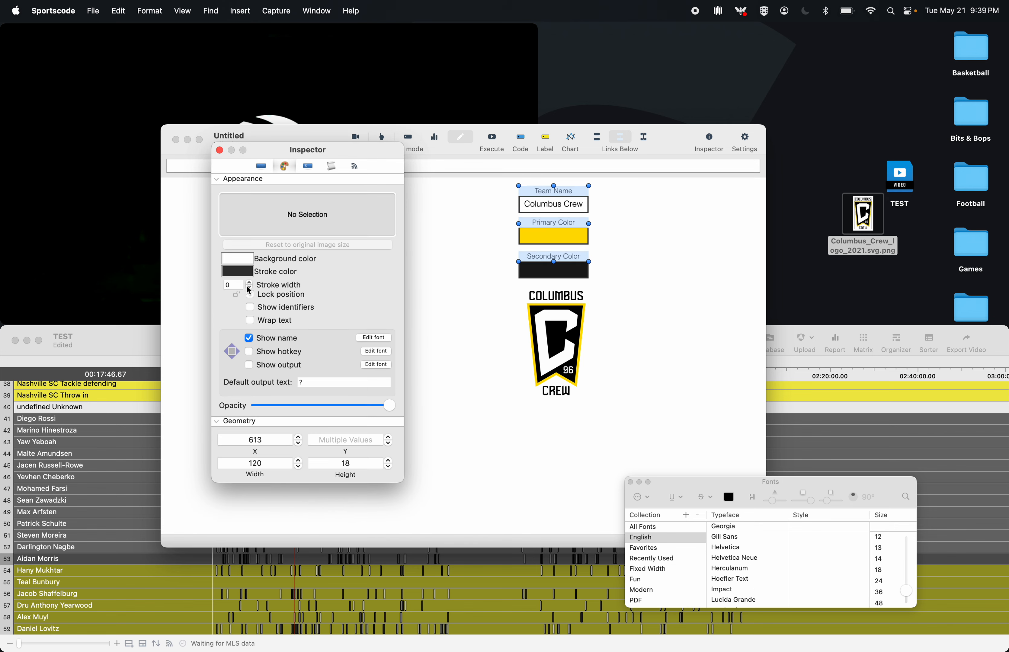
pyautogui.click(220, 150)
pyautogui.click(648, 253)
# - Move the Primary Color label and swatch up beneath the team name button, and position the Secondary Color label and swatch directly below the yellow swatch
pyautogui.moveTo(616, 238); pyautogui.dragTo(503, 224)
pyautogui.moveTo(563, 231); pyautogui.dragTo(565, 204)
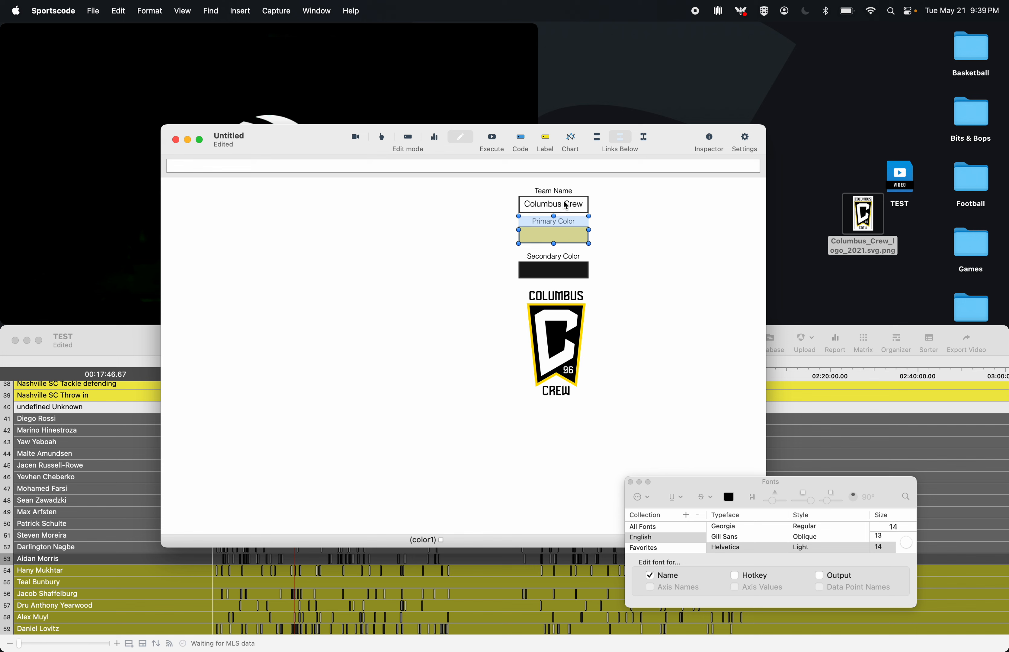
pyautogui.moveTo(605, 266); pyautogui.dragTo(552, 237)
pyautogui.press('Down')
pyautogui.press('Down')
pyautogui.press('Down')
pyautogui.press('Down')
pyautogui.press('Down')
pyautogui.press('Down')
pyautogui.press('Down')
pyautogui.press('Down')
pyautogui.press('Down')
pyautogui.press('Down')
pyautogui.press('Down')
pyautogui.press('Down')
pyautogui.press('Down')
pyautogui.press('Down')
pyautogui.press('Down')
pyautogui.press('Down')
pyautogui.press('Down')
pyautogui.press('Down')
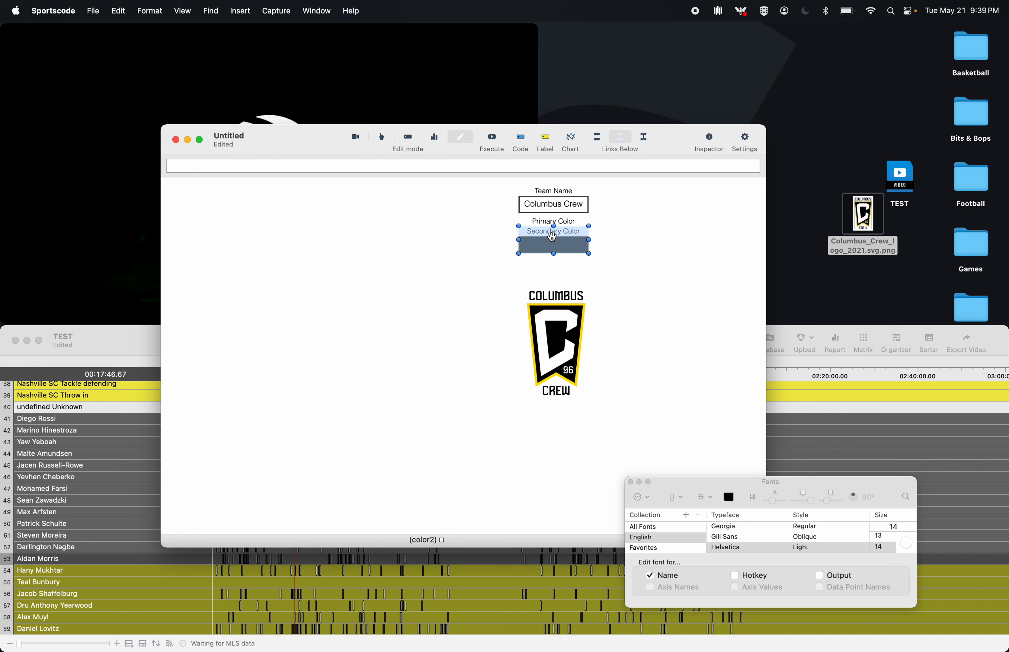
pyautogui.press('Down')
pyautogui.press('Down')
pyautogui.press('Down')
pyautogui.press('Down')
pyautogui.press('Down')
pyautogui.press('Down')
pyautogui.press('Down')
pyautogui.press('Down')
pyautogui.press('Down')
pyautogui.press('Down')
pyautogui.press('Down')
pyautogui.press('Down')
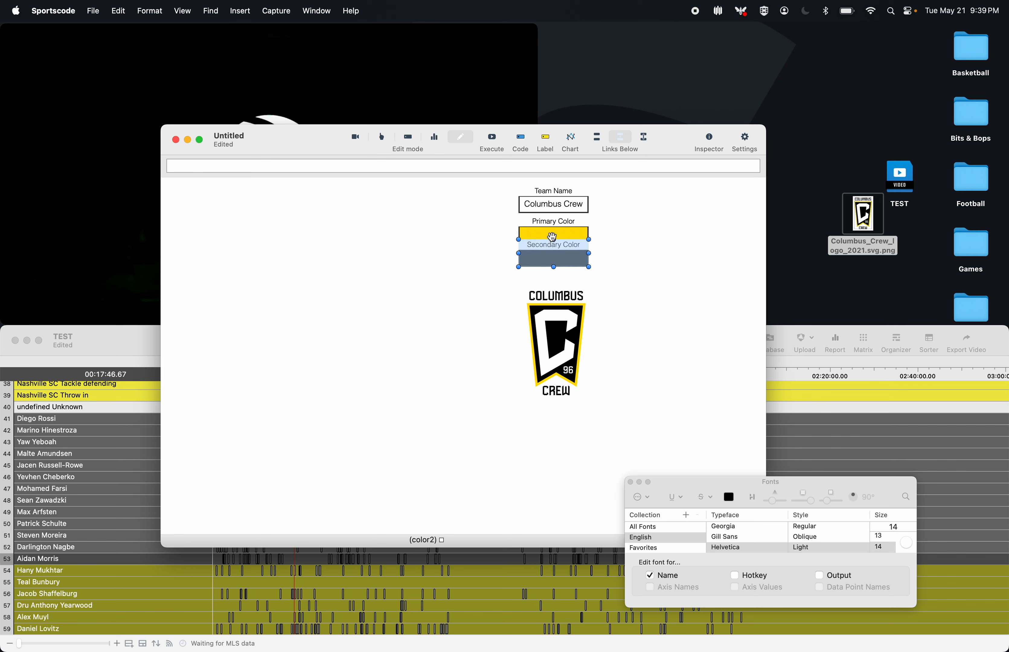
pyautogui.press('Down')
pyautogui.press('Down')
pyautogui.press('Down')
pyautogui.press('Down')
pyautogui.press('Down')
pyautogui.press('Down')
pyautogui.press('Down')
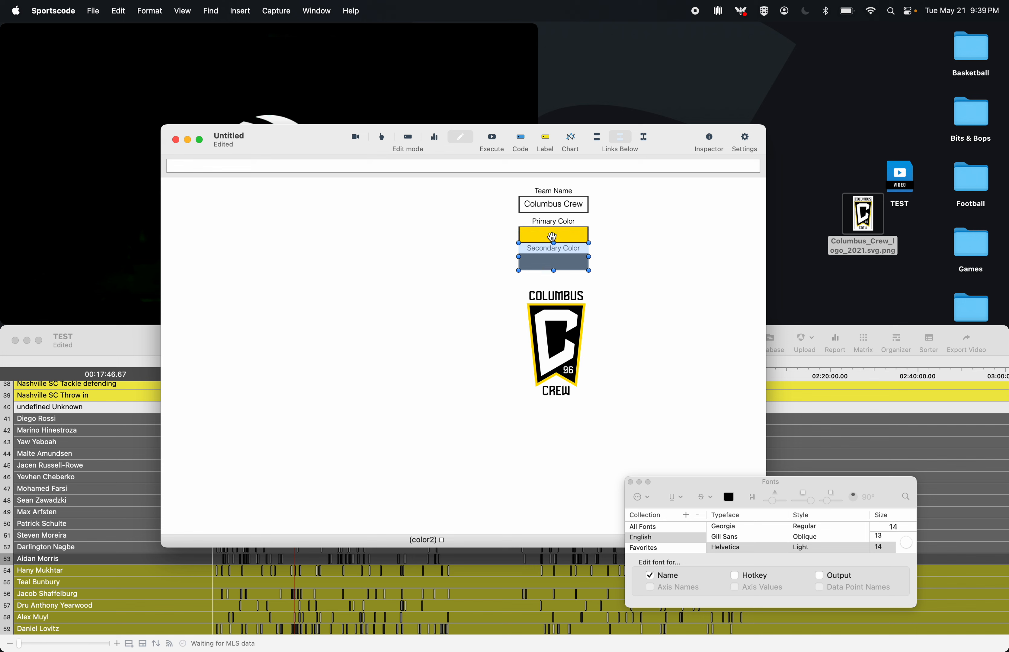
pyautogui.press('Down')
pyautogui.press('Down')
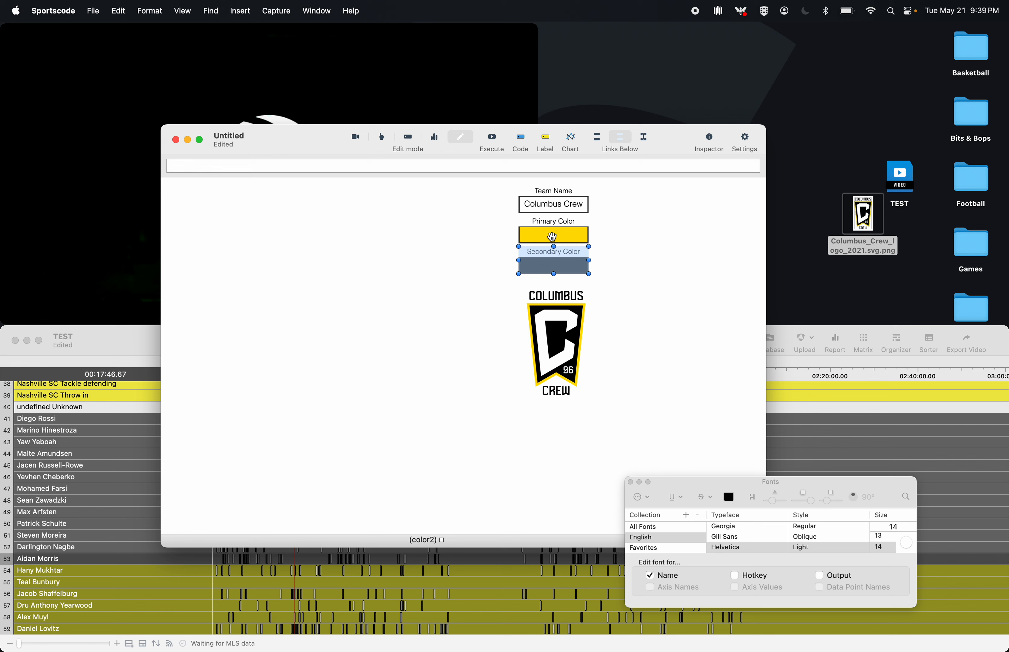
# - Fine-tune the vertical spacing of the Team Name and Primary Color labels so the gaps in the stack match
pyautogui.click(640, 239)
pyautogui.moveTo(611, 246); pyautogui.dragTo(544, 246)
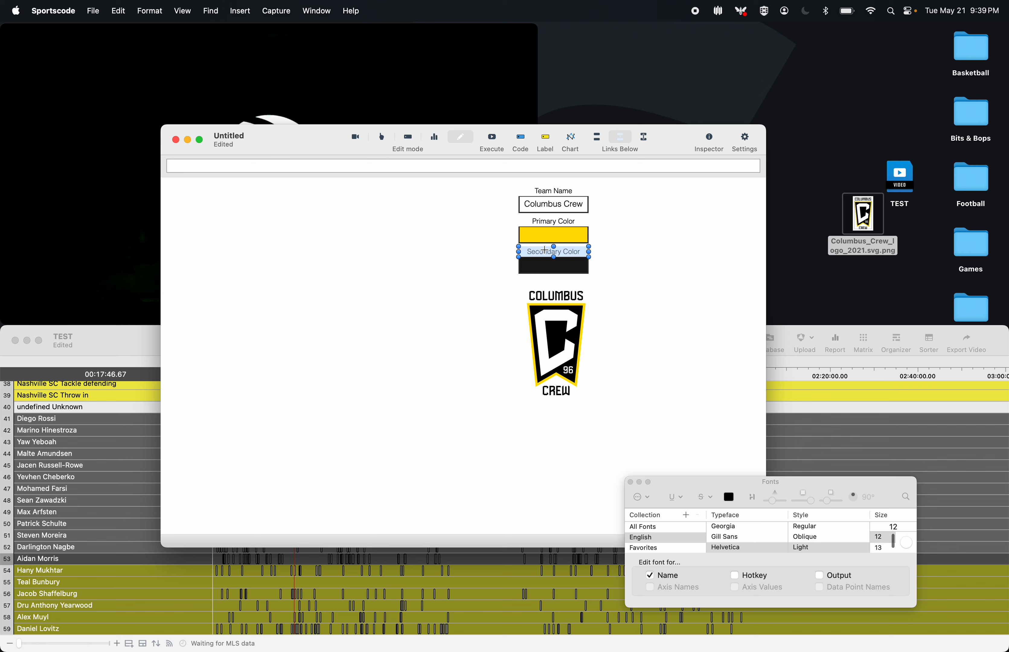
pyautogui.click(546, 218)
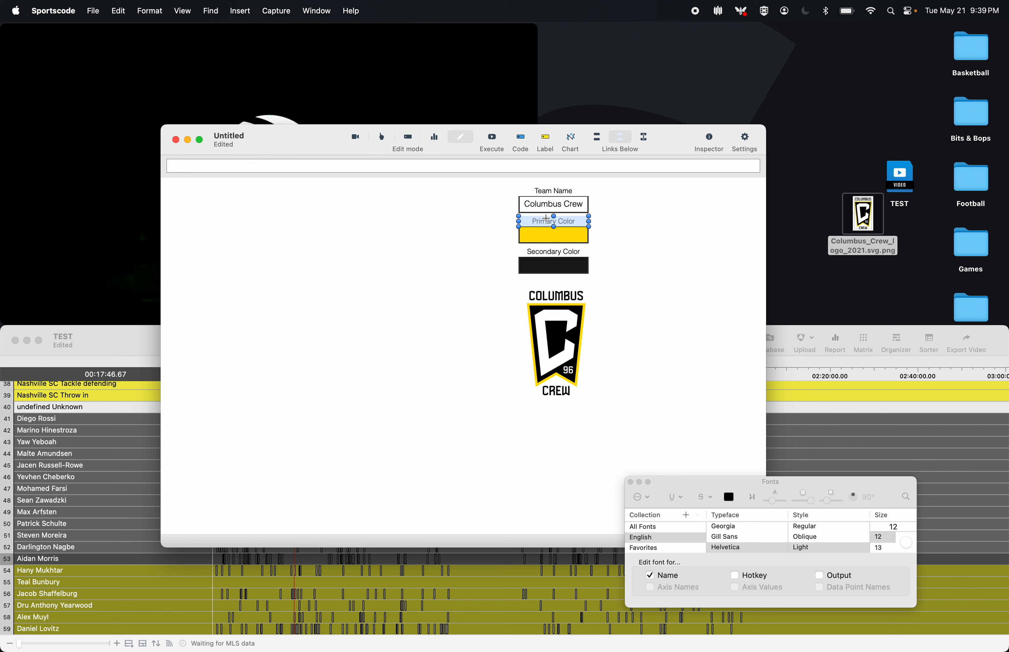
pyautogui.keyDown('shift'); pyautogui.click(553, 190); pyautogui.keyUp('shift')
pyautogui.click(628, 237)
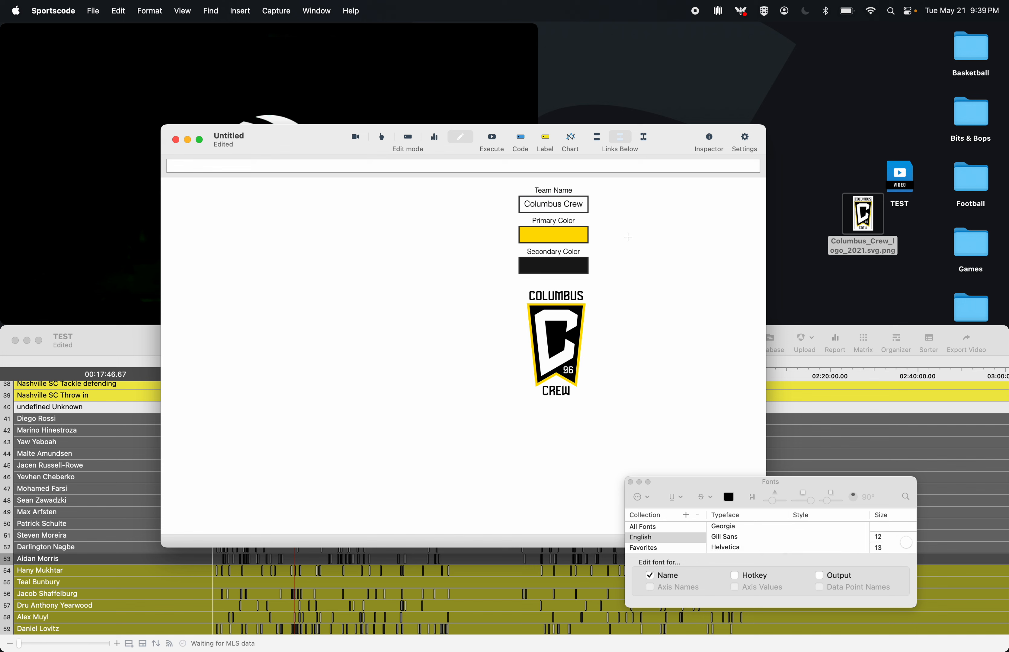
# - Move the Columbus Crew logo up beneath the black swatch and shift the whole team group farther right on the canvas
pyautogui.moveTo(556, 397); pyautogui.dragTo(554, 388)
pyautogui.click(551, 426)
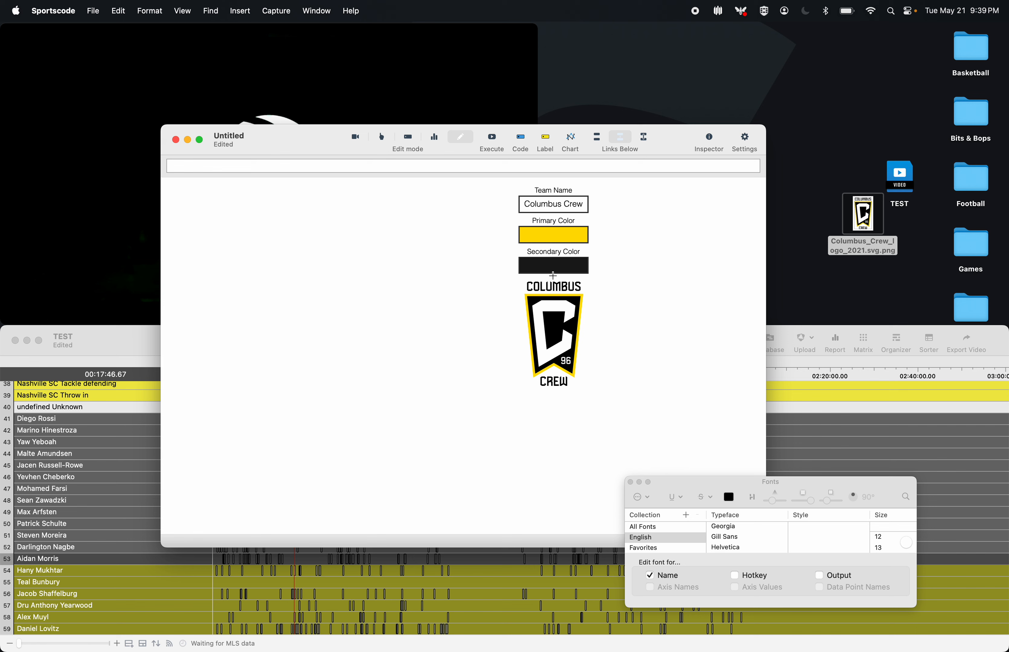
pyautogui.moveTo(545, 435); pyautogui.dragTo(624, 348)
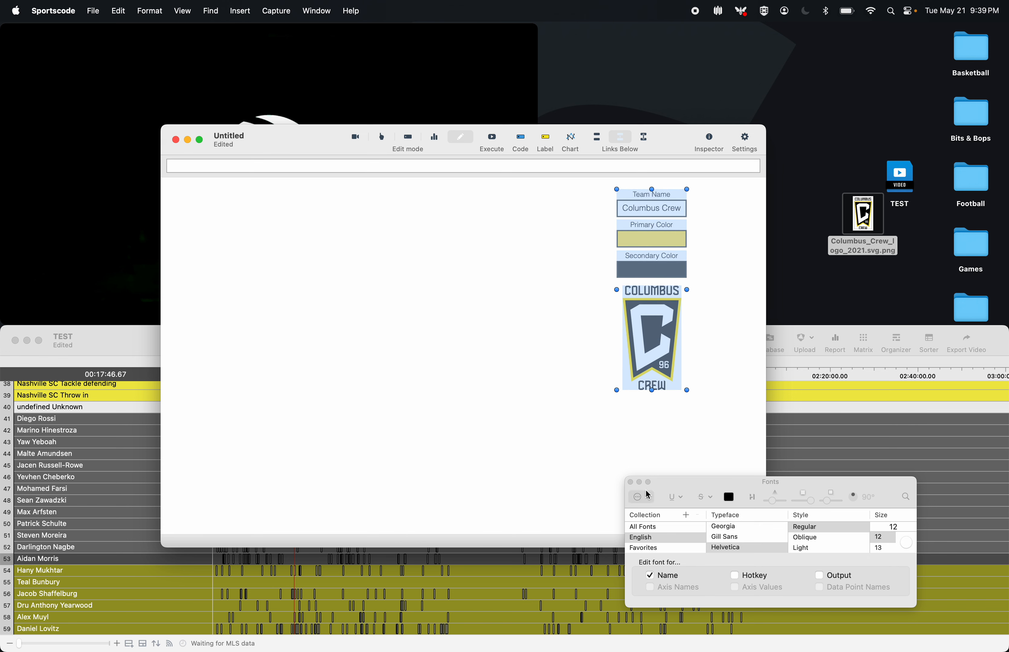
pyautogui.click(630, 482)
pyautogui.click(691, 482)
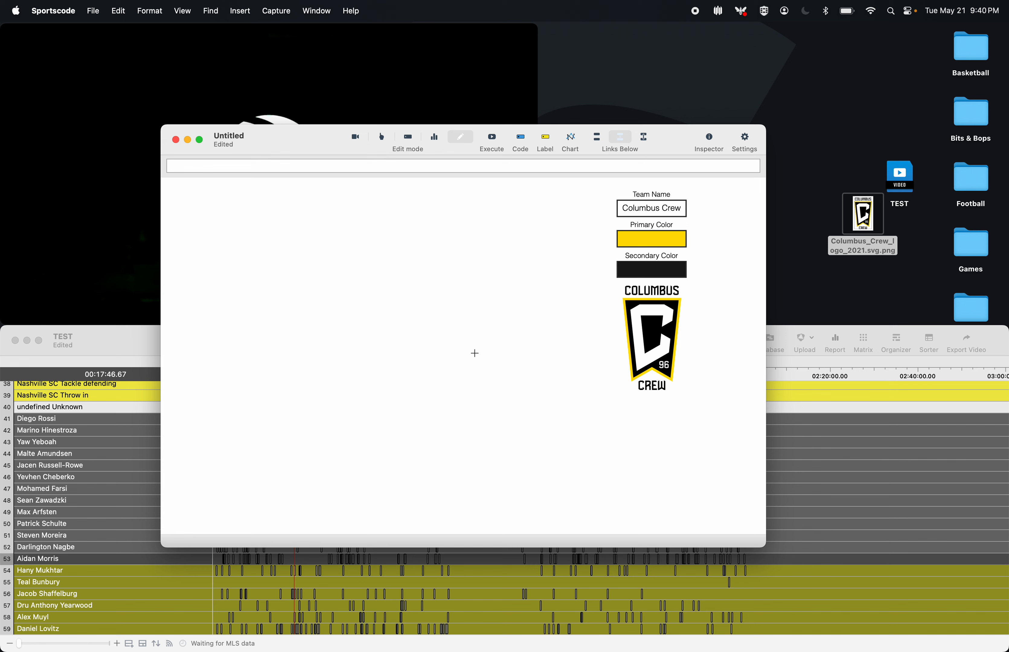
pyautogui.moveTo(195, 208); pyautogui.dragTo(572, 509)
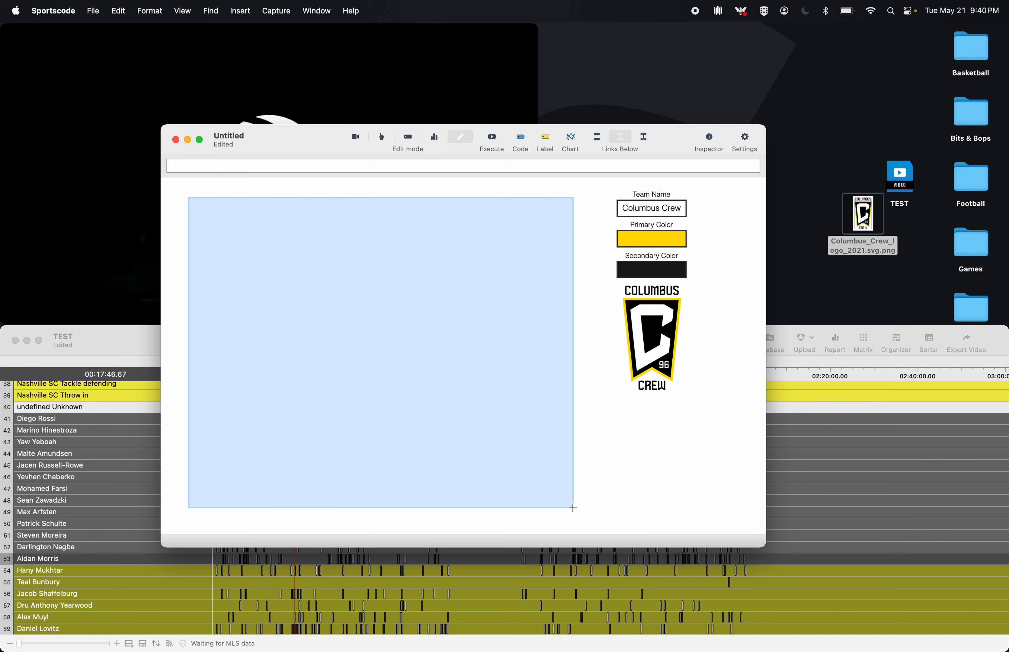
pyautogui.moveTo(574, 508); pyautogui.dragTo(573, 508)
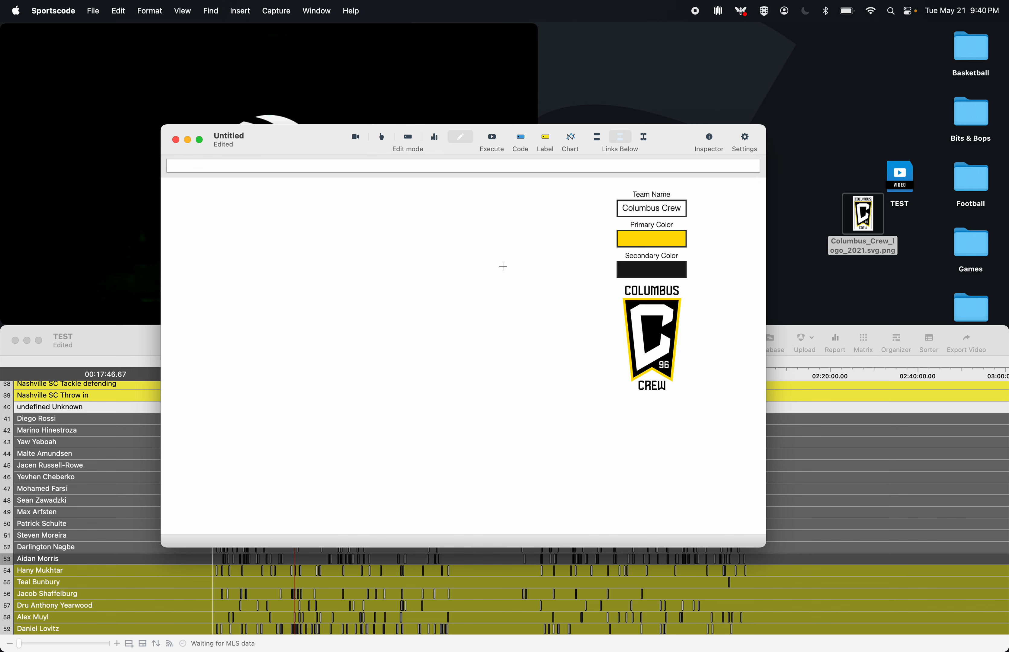
pyautogui.moveTo(447, 232); pyautogui.dragTo(592, 507)
# - Add a code button to the empty left part of the canvas and size it 120 wide by 20 high
pyautogui.moveTo(524, 140); pyautogui.dragTo(229, 247)
pyautogui.doubleClick(229, 246)
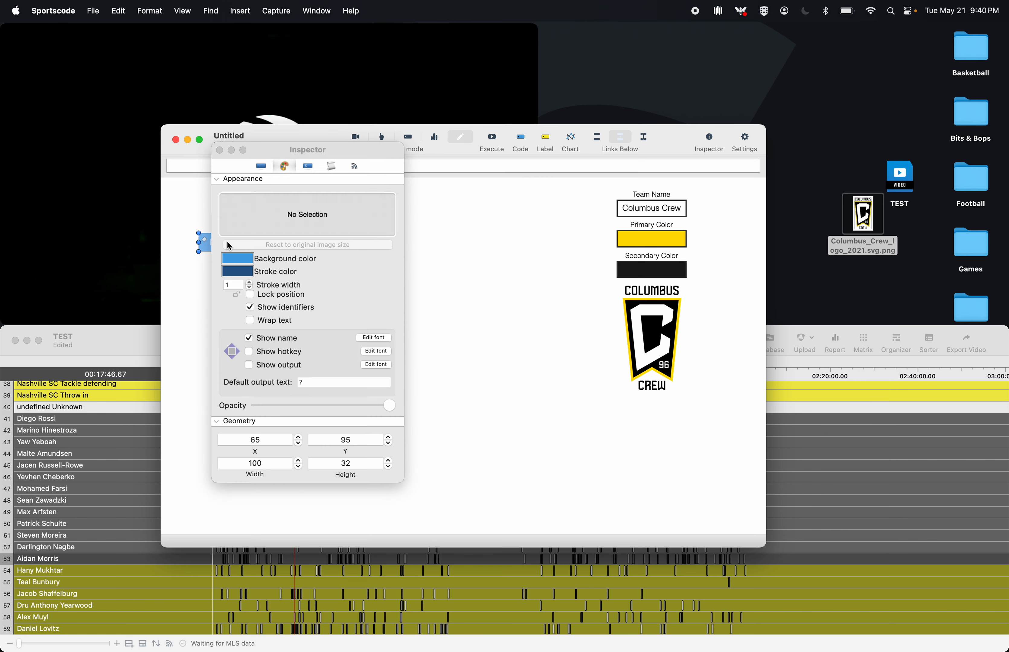
pyautogui.click(273, 465)
pyautogui.doubleClick(273, 464)
pyautogui.write('120')
pyautogui.press('Return')
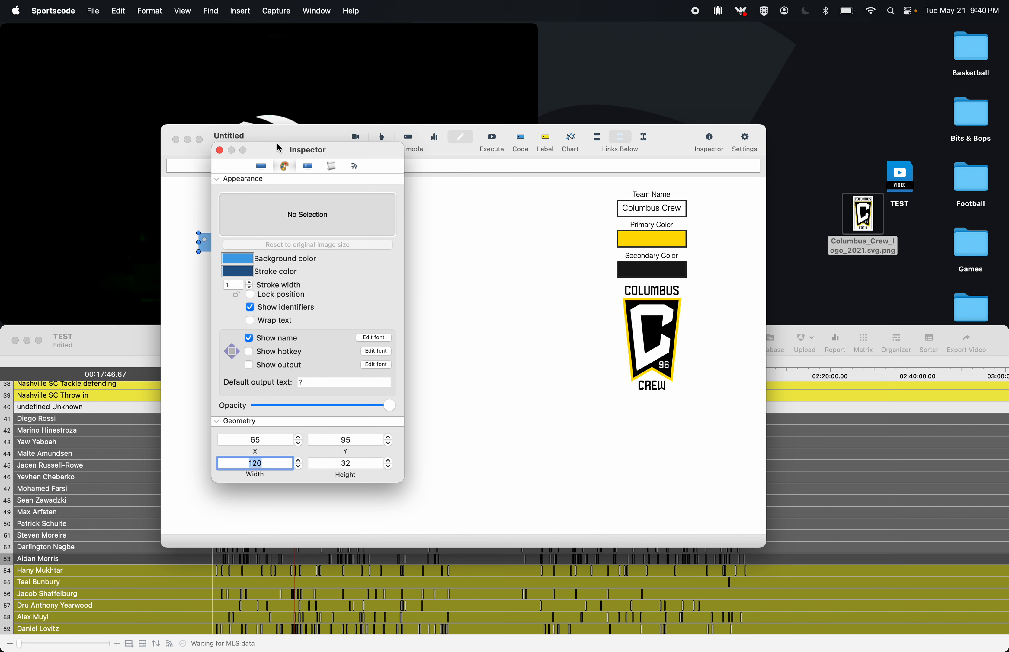
pyautogui.moveTo(277, 147); pyautogui.dragTo(457, 150)
pyautogui.doubleClick(498, 466)
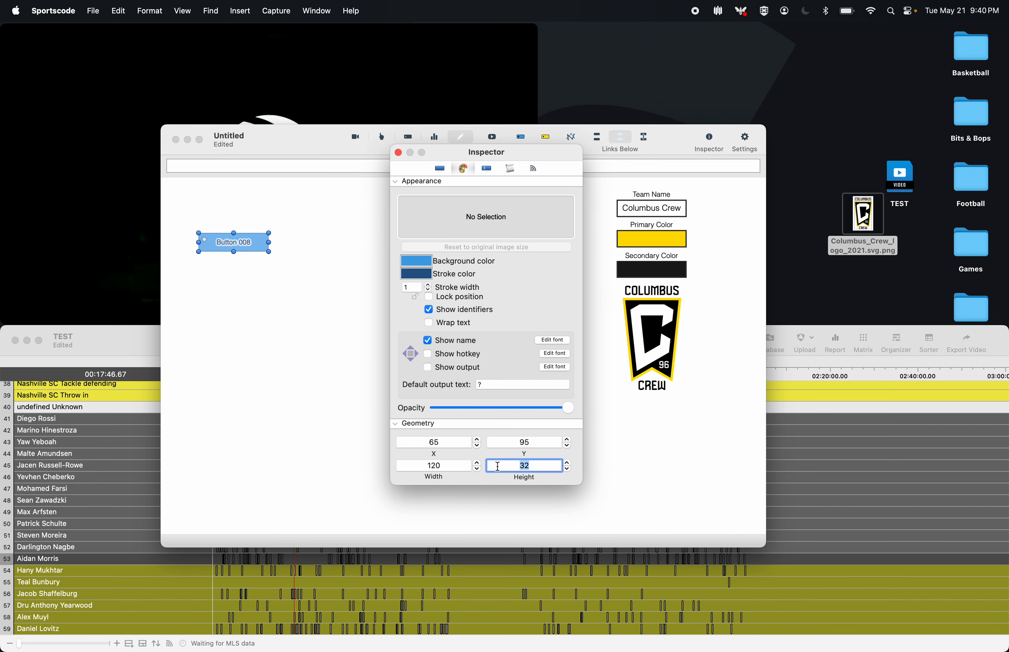
pyautogui.write('20')
pyautogui.press('Return')
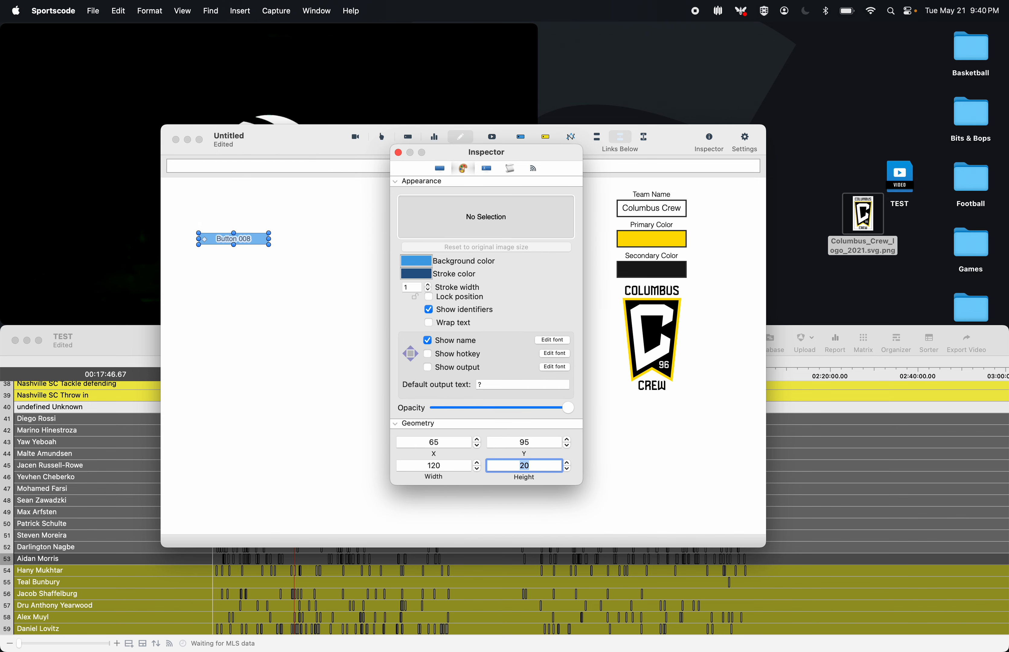
# - Set the new button's name font to Helvetica Light and its background color to light gray
pyautogui.click(565, 342)
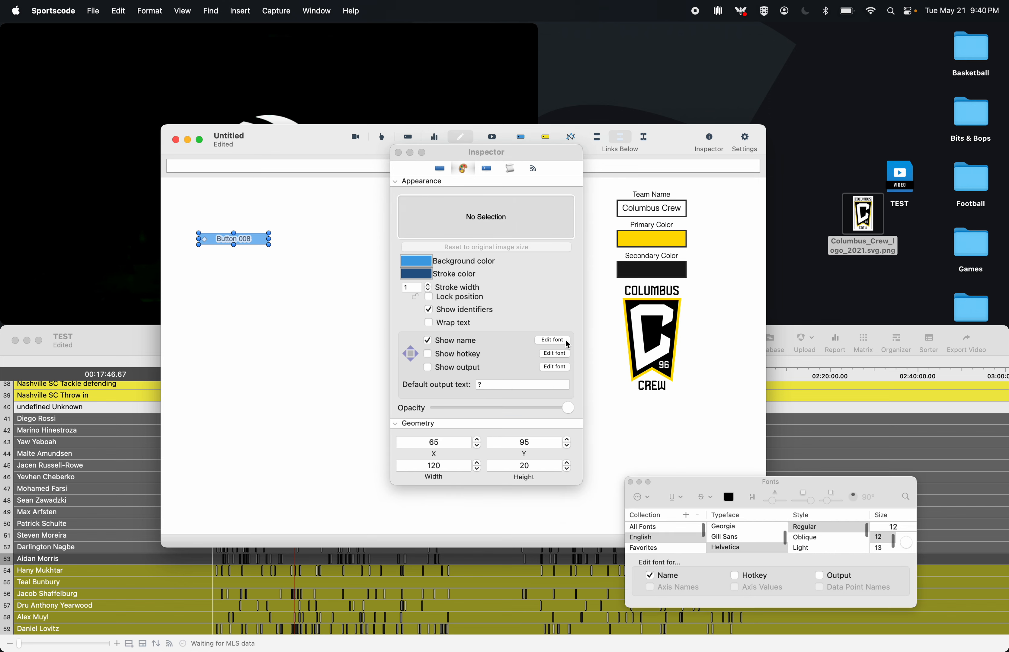
pyautogui.click(808, 548)
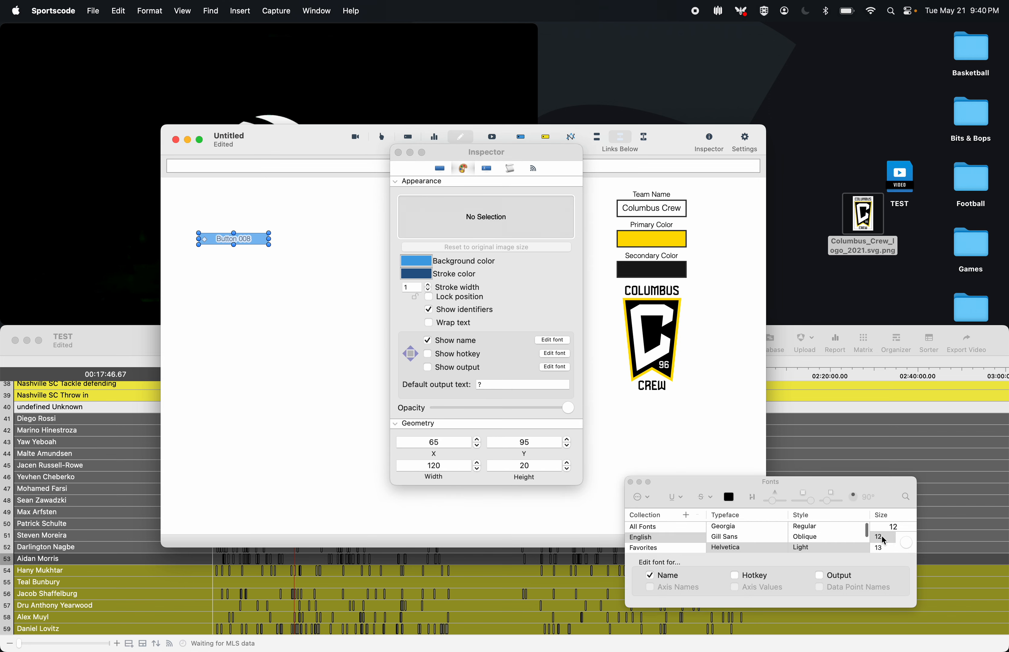
pyautogui.scroll(1, 885, 542)
pyautogui.click(886, 541)
pyautogui.click(630, 482)
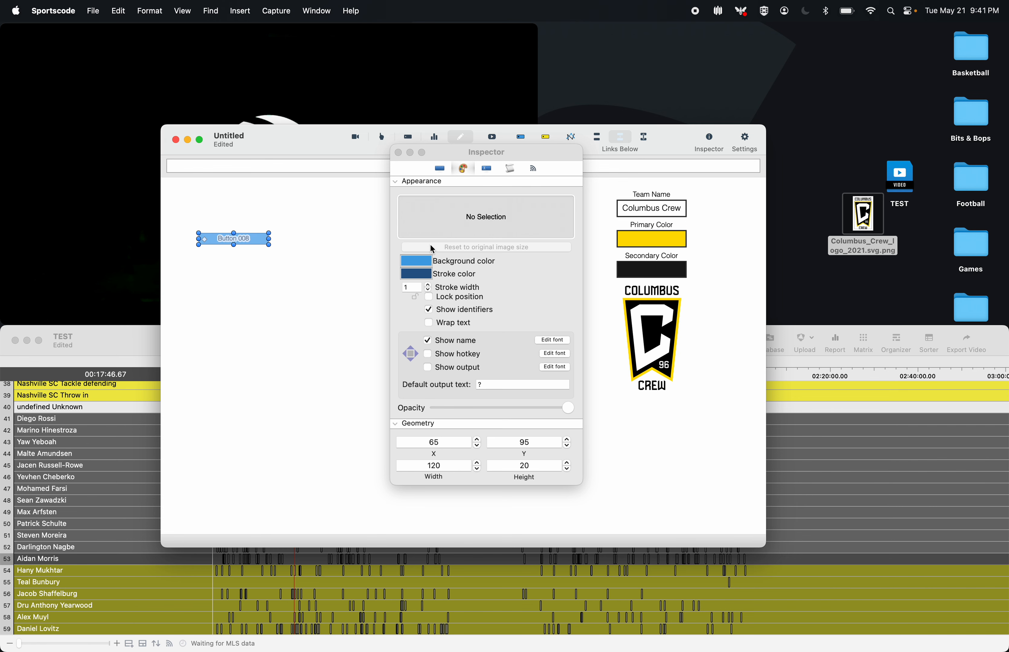
pyautogui.click(419, 262)
pyautogui.click(393, 502)
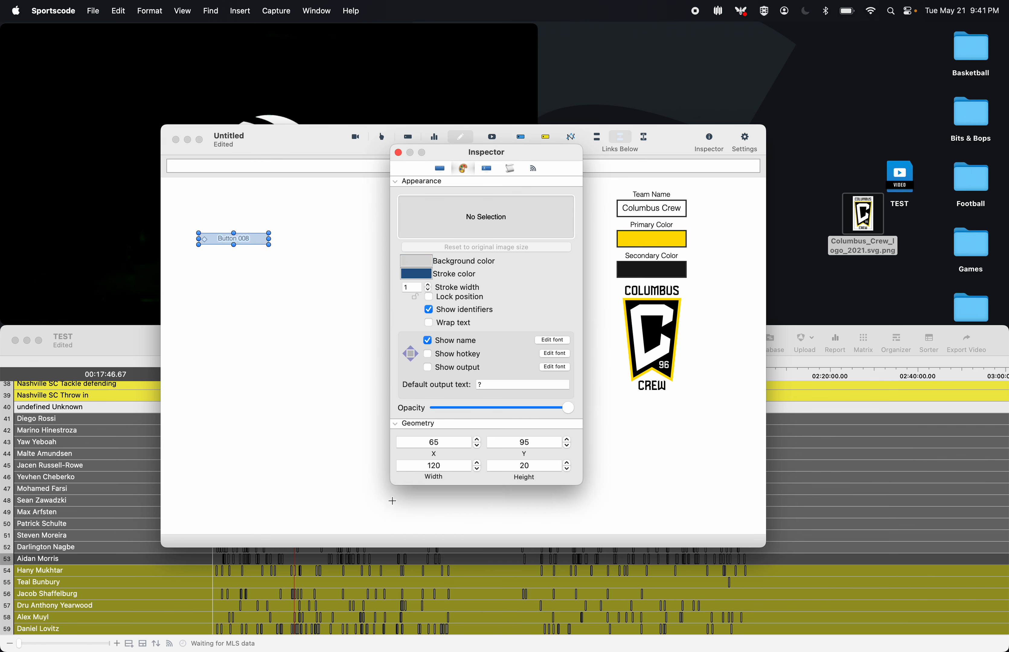
# - Change the new button's type to Inactive and give it the ID player_01
pyautogui.click(441, 168)
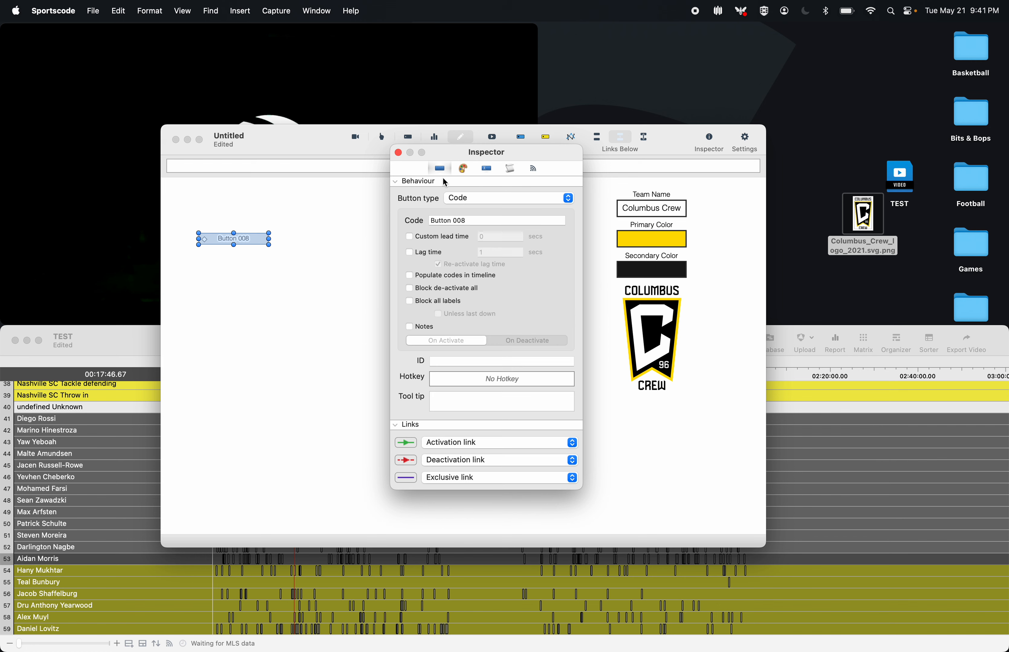
pyautogui.click(468, 202)
pyautogui.click(468, 212)
pyautogui.click(474, 360)
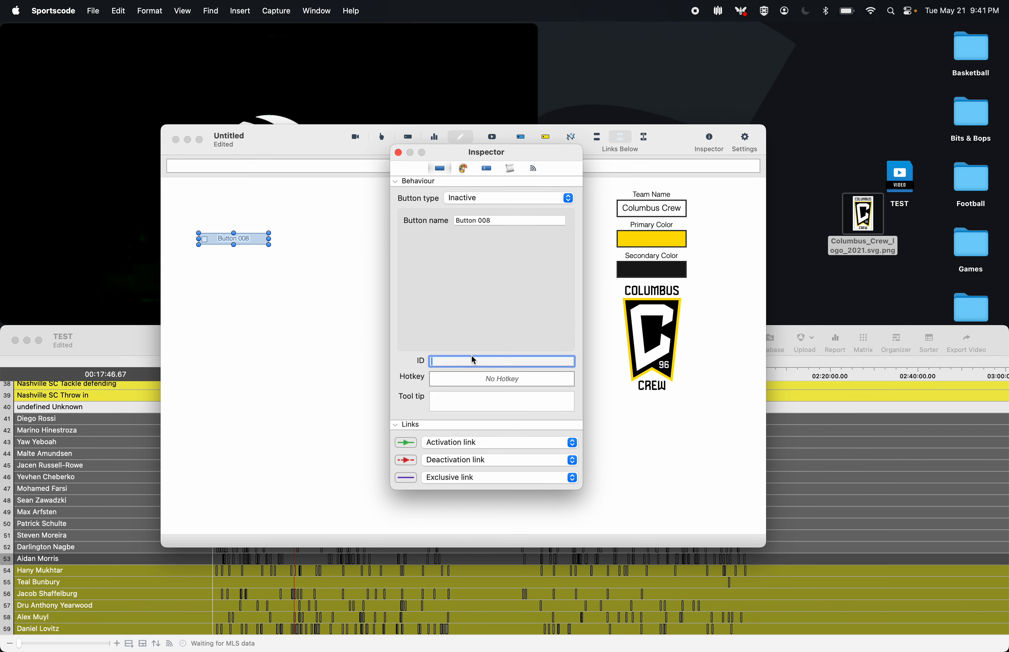
pyautogui.write('player_01')
# - Hide the new button's identifiers and set its stroke color to black
pyautogui.click(463, 169)
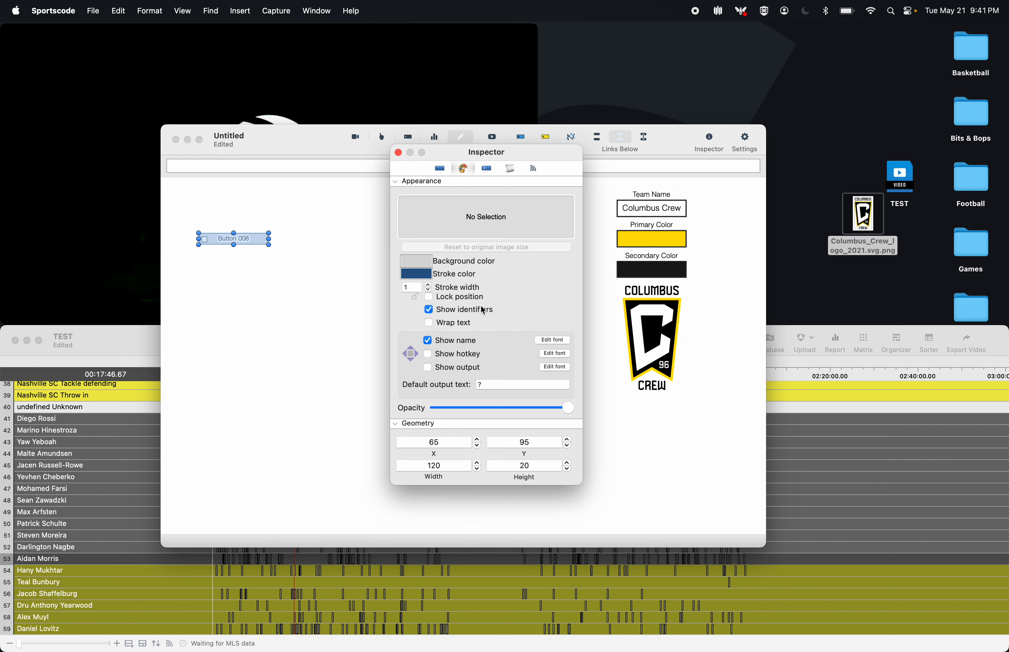
pyautogui.click(428, 310)
pyautogui.click(426, 275)
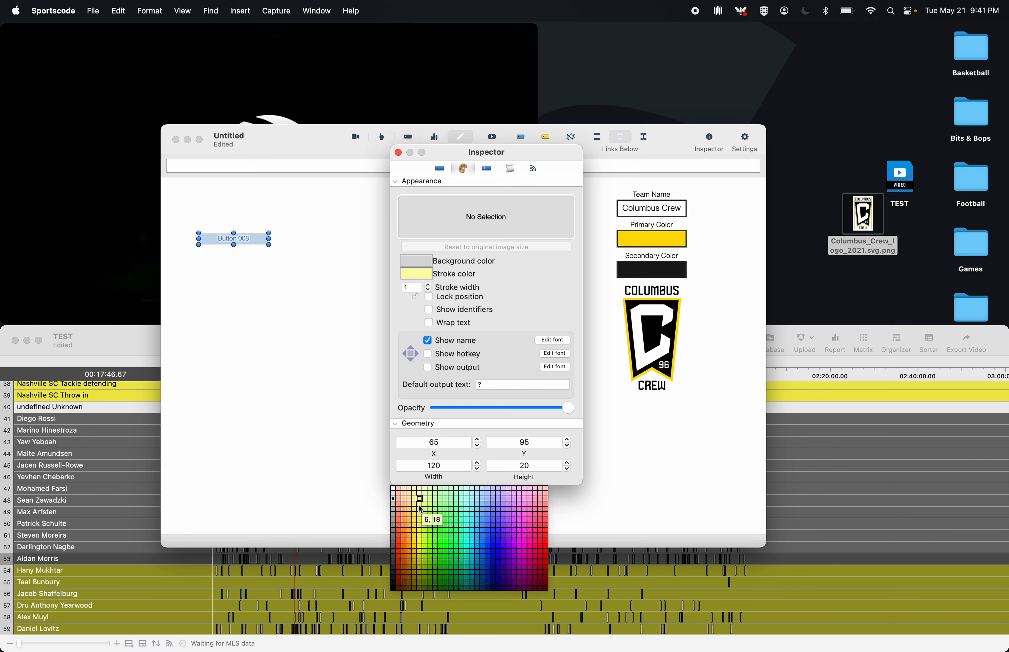
pyautogui.click(393, 588)
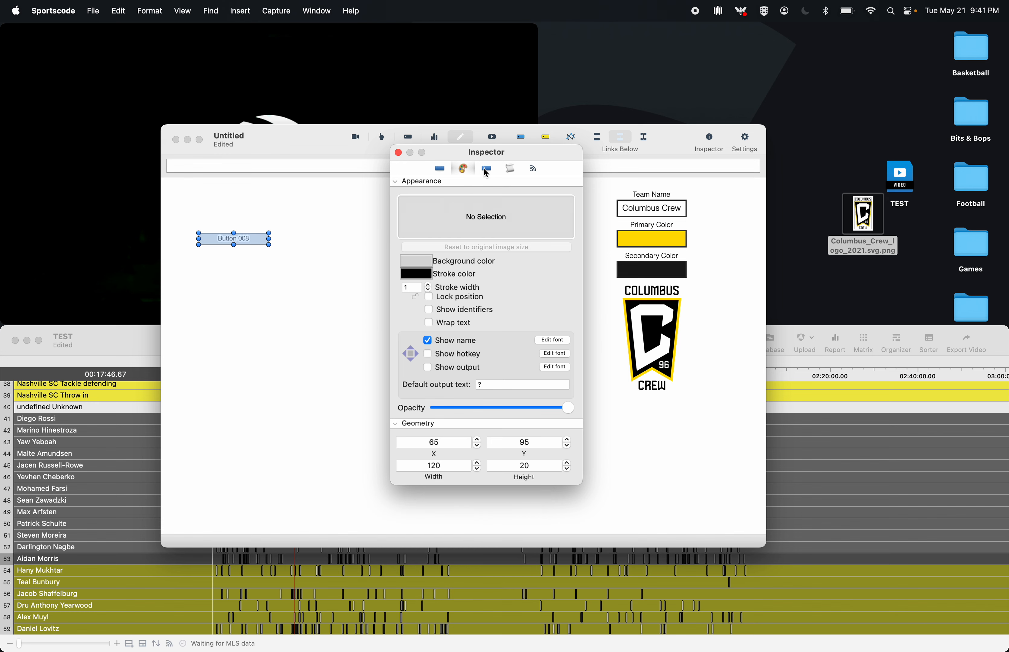
# - Start the button's script with the line $team = #"team", followed by a blank line and the beginning of a $row = assignment
pyautogui.click(508, 169)
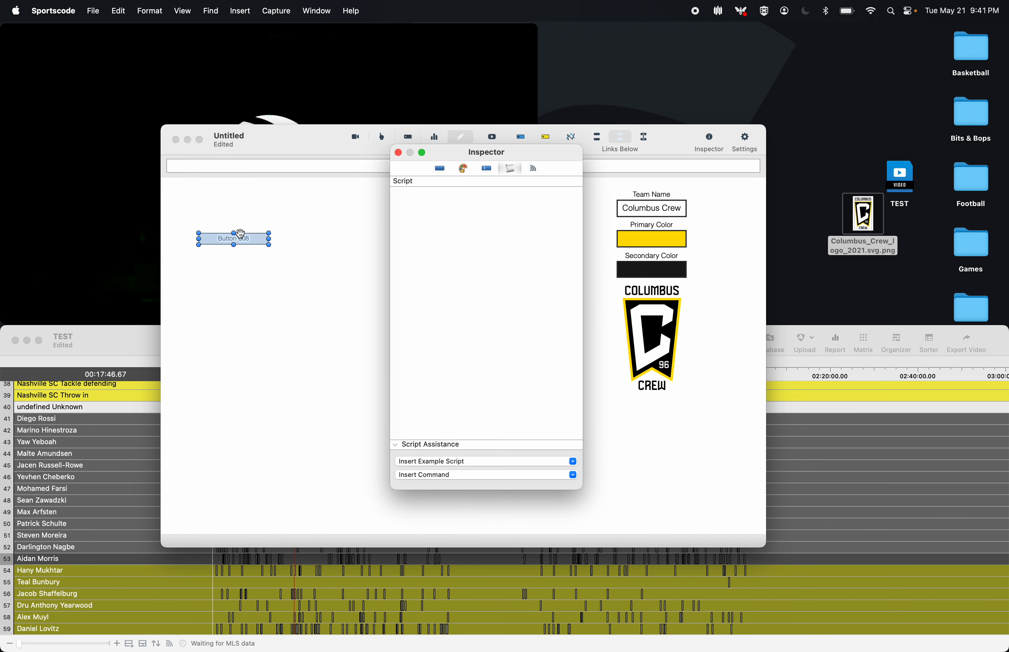
pyautogui.moveTo(462, 157); pyautogui.dragTo(405, 139)
pyautogui.write('$row =')
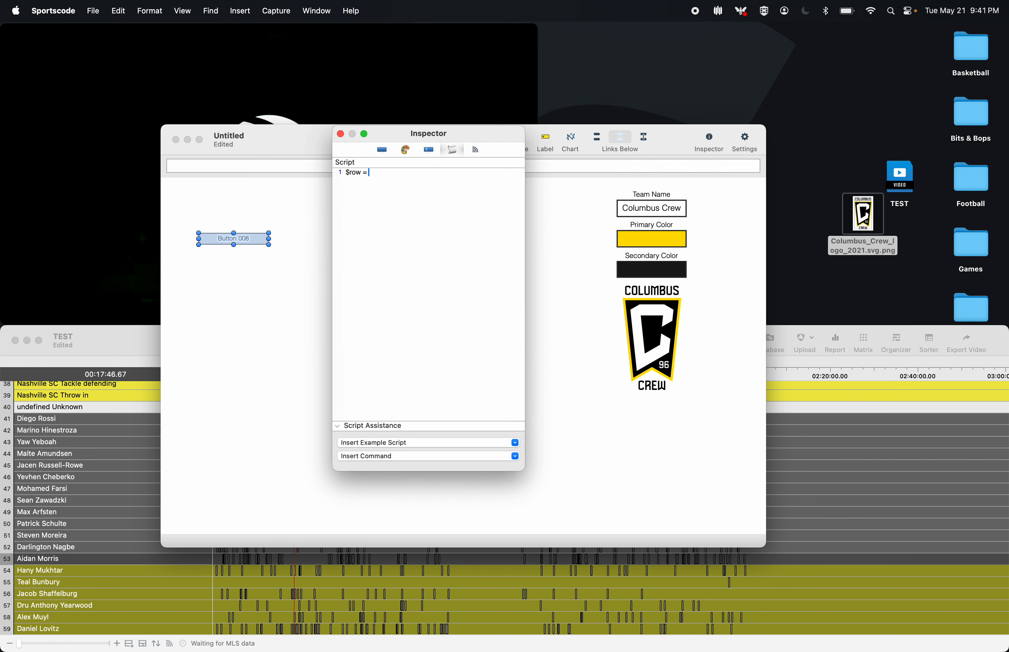
pyautogui.press('Left')
pyautogui.press('Left')
pyautogui.press('Return')
pyautogui.press('Return')
pyautogui.press('Up')
pyautogui.press('Up')
pyautogui.write('$team = #"')
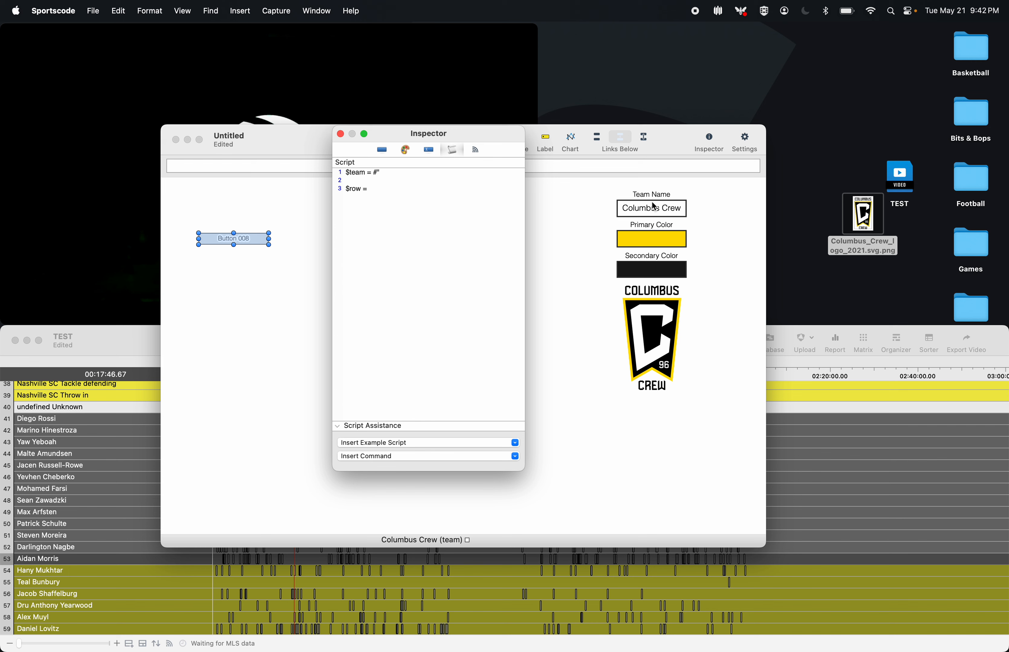
pyautogui.write('team"')
# - Complete the script's row assignment as $row = $team where row = x, using x as a placeholder for the row
pyautogui.click(429, 189)
pyautogui.write('$te')
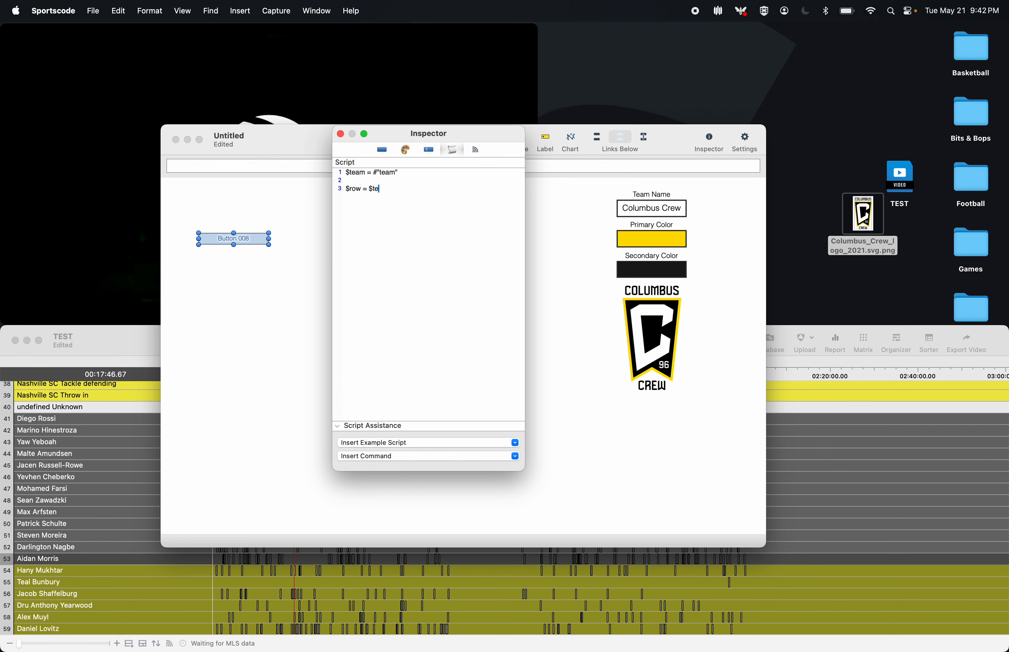
pyautogui.write('am where row =')
pyautogui.scroll(10, 97, 448)
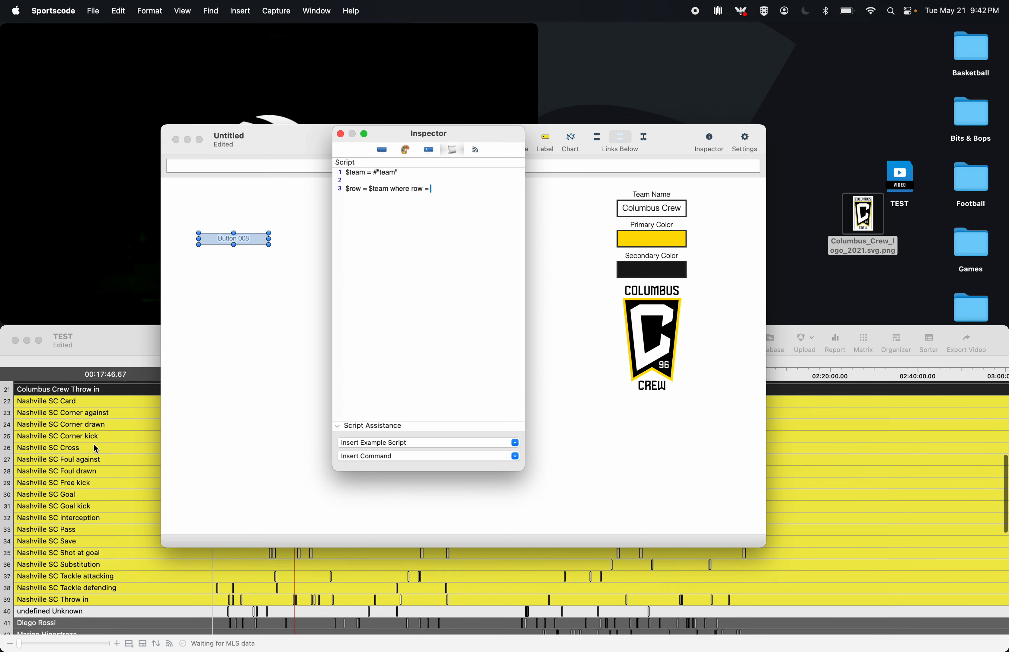
pyautogui.write('x')
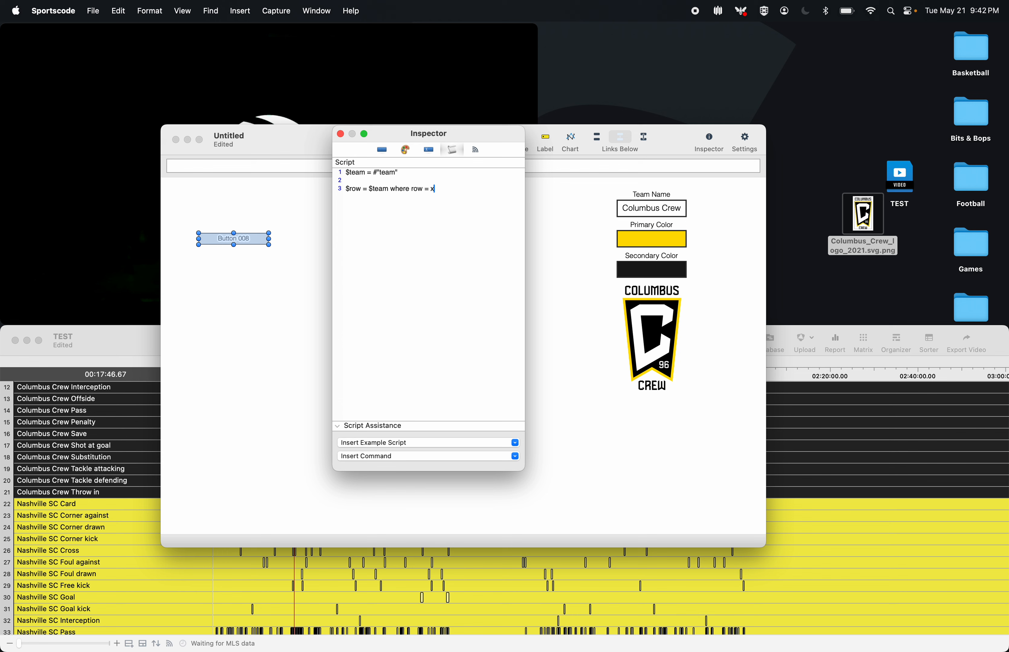
# - Add the line $subject = button name "team" + " Pass" directly below the script's team assignment
pyautogui.scroll(3, 56, 415)
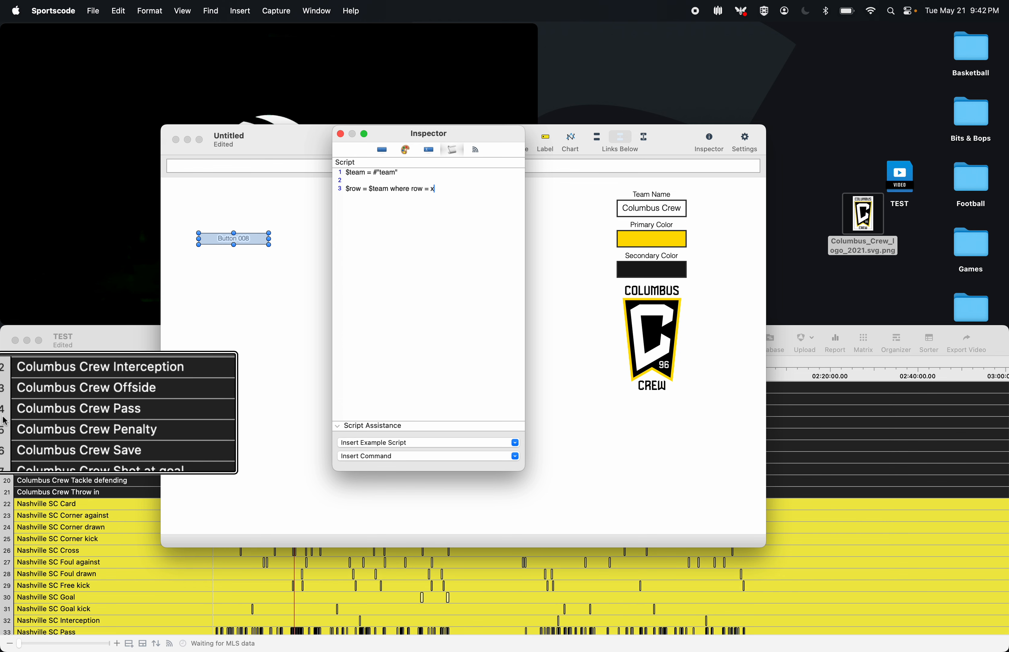
pyautogui.scroll(-3, 108, 415)
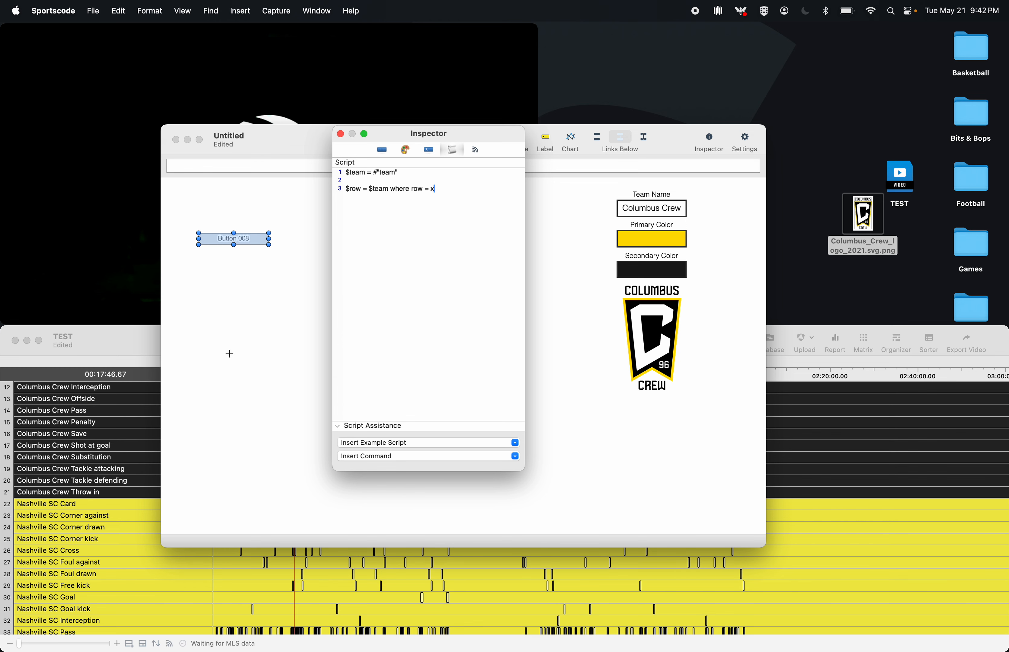
pyautogui.click(409, 173)
pyautogui.press('Return')
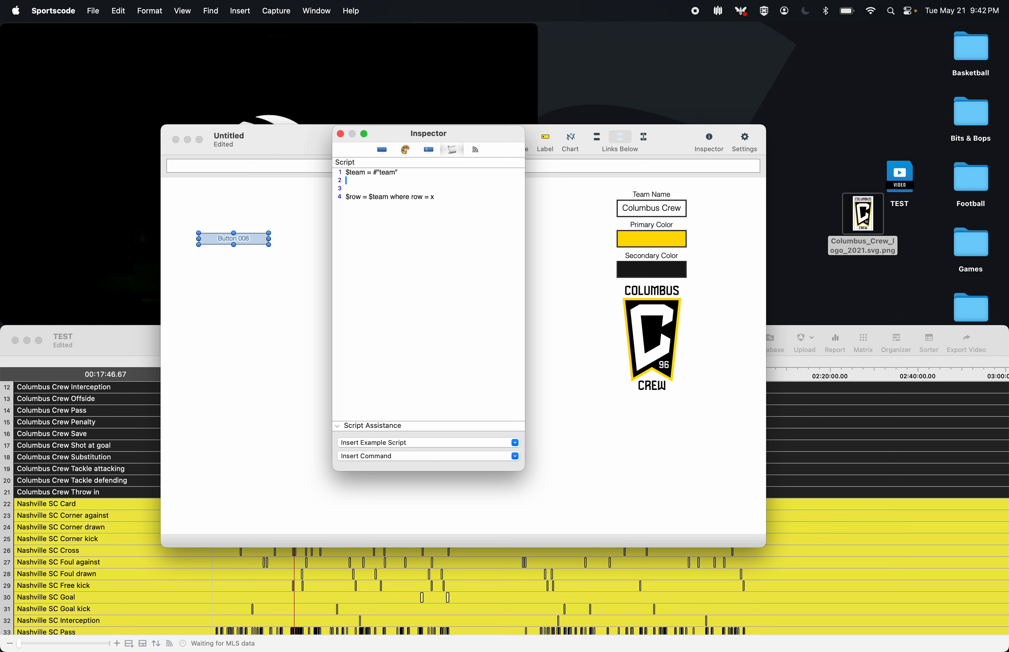
pyautogui.write('$subject = button name "team" + " Pass"')
# - Review how the script's team and subject lines are built and where the row line uses $team
pyautogui.moveTo(408, 173); pyautogui.dragTo(296, 179)
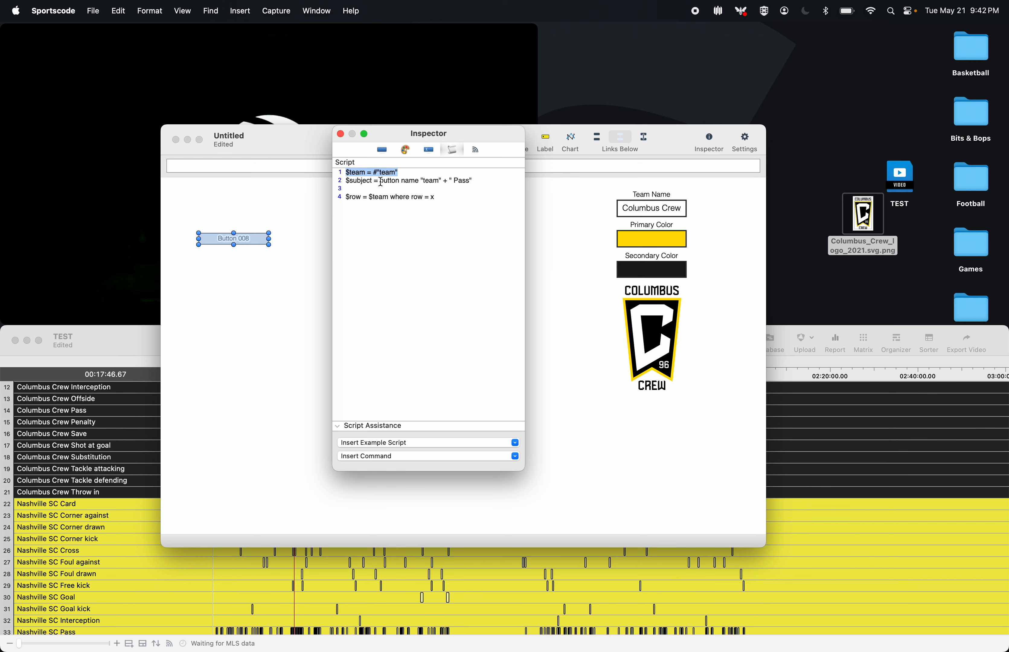
pyautogui.moveTo(380, 182); pyautogui.dragTo(478, 176)
pyautogui.click(445, 179)
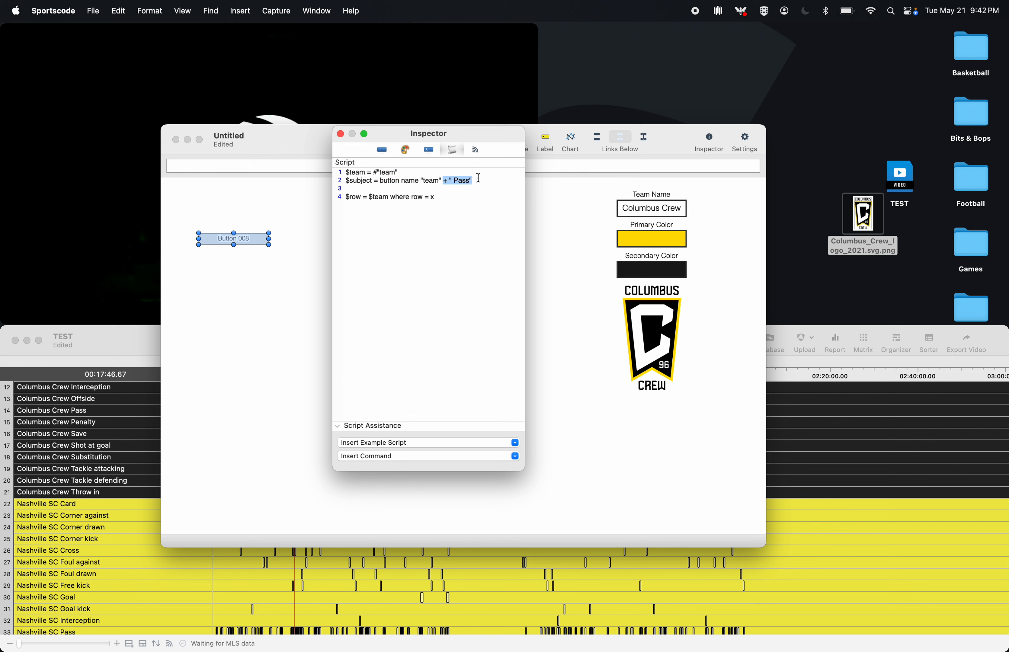
pyautogui.click(422, 171)
pyautogui.moveTo(415, 171); pyautogui.dragTo(373, 171)
pyautogui.moveTo(475, 180); pyautogui.dragTo(338, 173)
pyautogui.click(386, 181)
pyautogui.moveTo(389, 198); pyautogui.dragTo(368, 197)
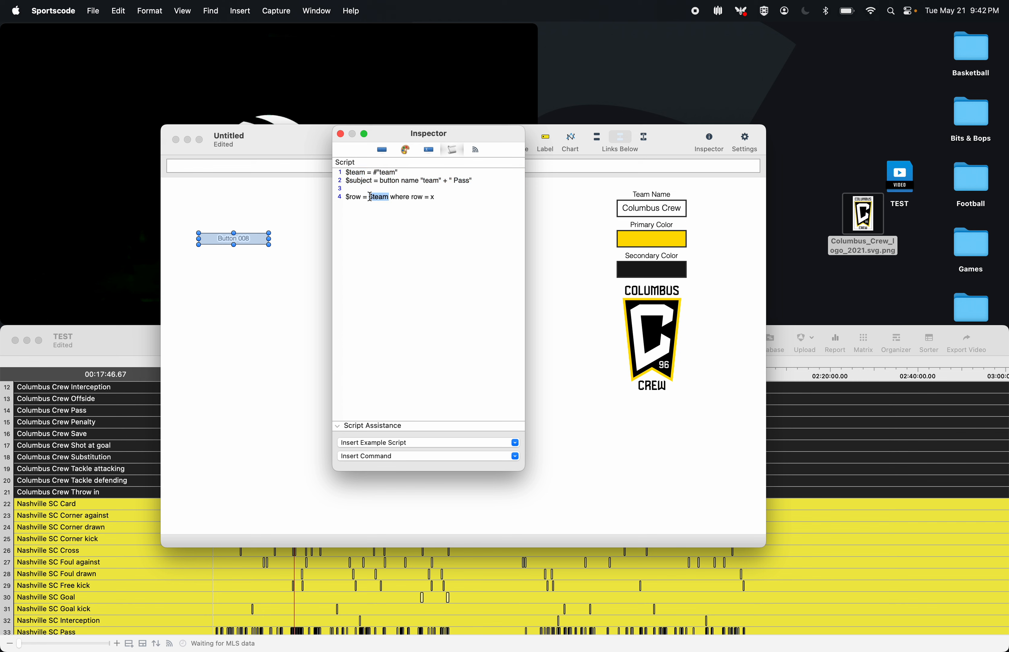
# - Replace the placeholder x in the script's row condition with $subject
pyautogui.doubleClick(372, 182)
pyautogui.click(438, 199)
pyautogui.press('BackSpace')
pyautogui.write('$subject ')
# - Add the script line $string = unique string ($row, "Player", 1) below the row assignment
pyautogui.write('$string = ')
pyautogui.write('unique strin')
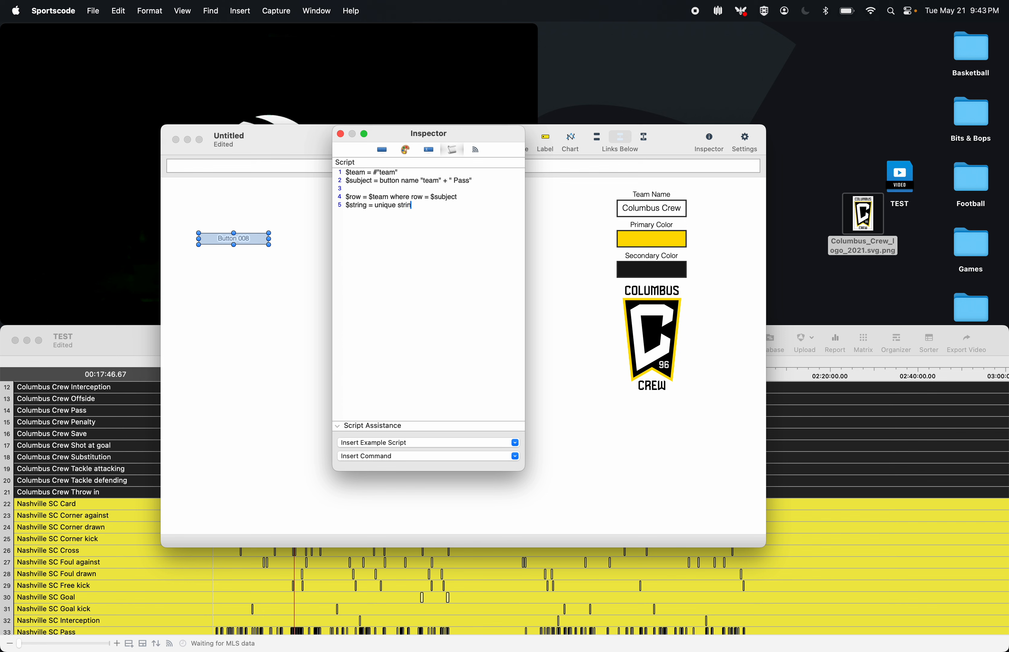
pyautogui.write('g (')
pyautogui.write('$row')
pyautogui.write(', "')
pyautogui.write('Player", ')
pyautogui.write('1')
pyautogui.write(')')
# - Leave a blank line and end the script with if ($string = "", rename "-", rename $string)
pyautogui.write('(')
pyautogui.write('$string ')
pyautogui.write('= ""')
pyautogui.write(', rename -')
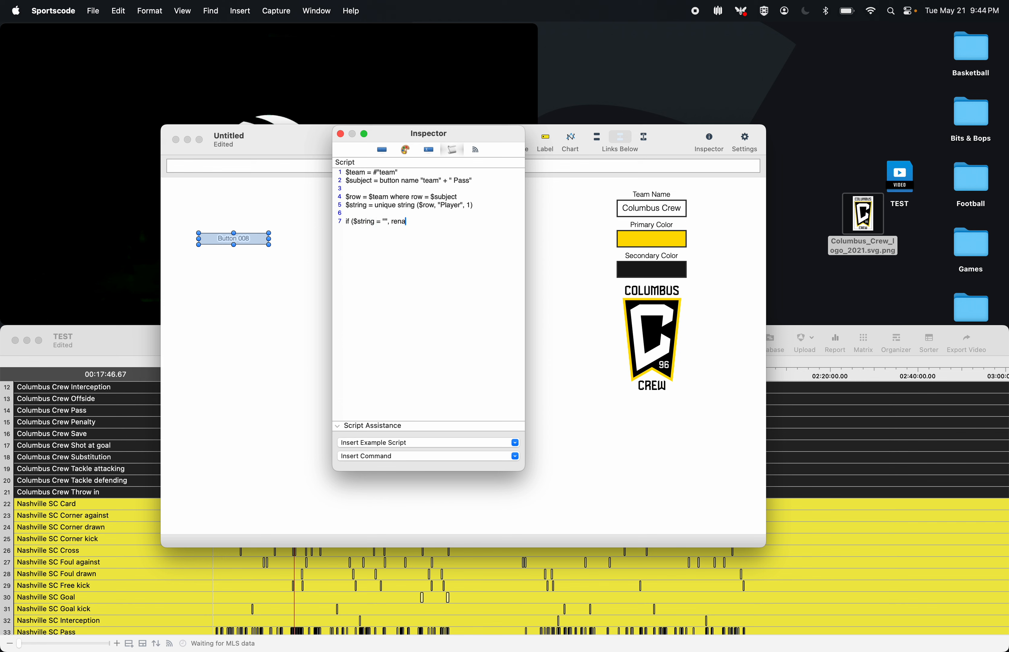
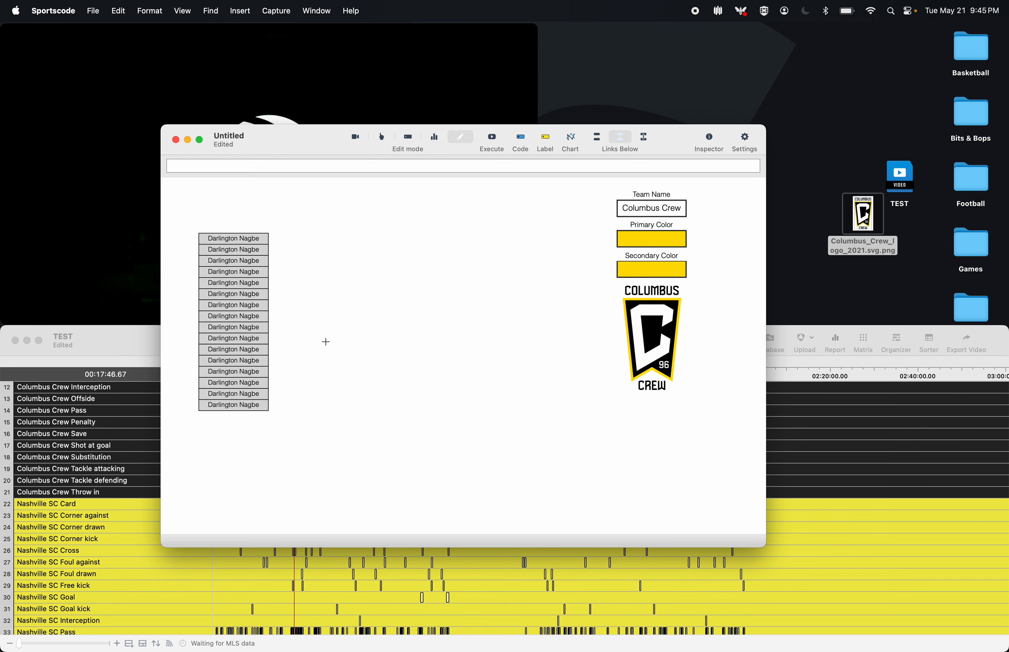
# - Change the unique string index in the second, third and fourth player buttons' scripts to 2, 3 and 4 respectively
pyautogui.doubleClick(235, 252)
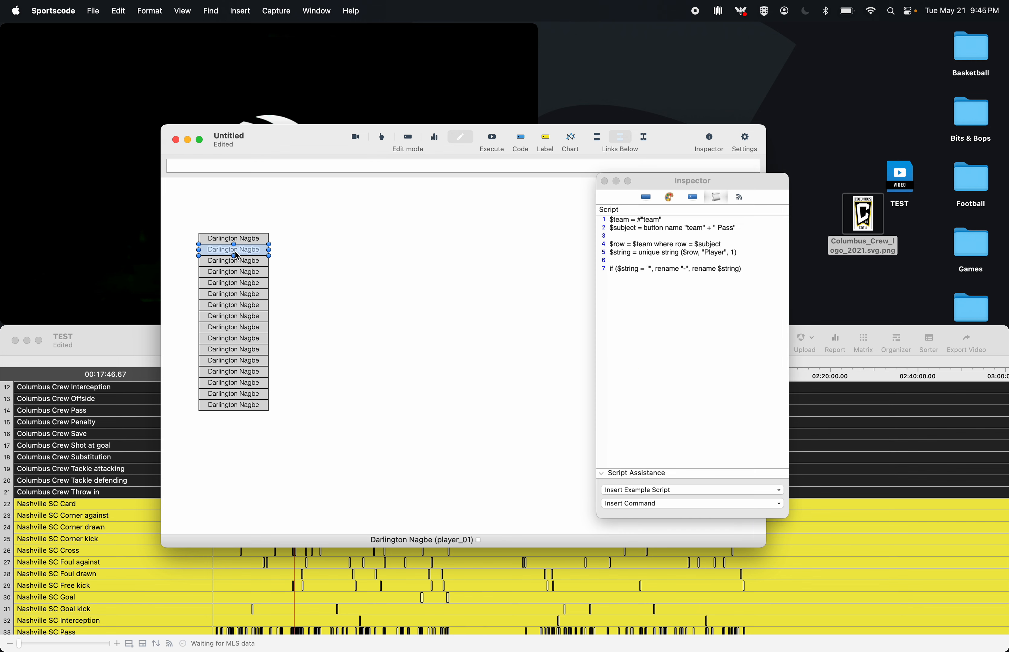
pyautogui.click(725, 253)
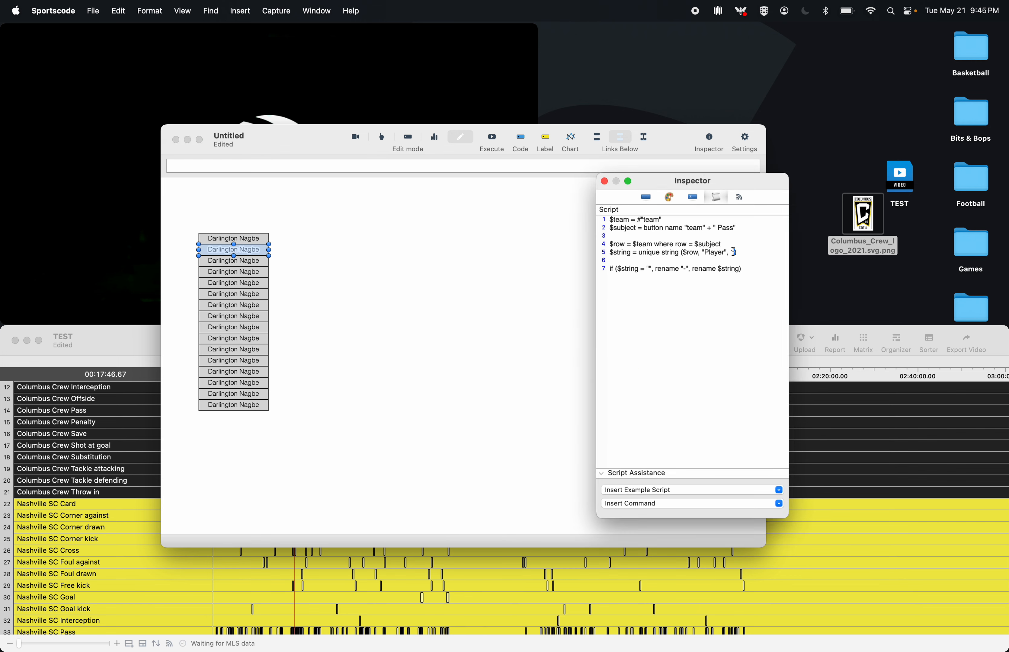
pyautogui.press('BackSpace')
pyautogui.click(250, 262)
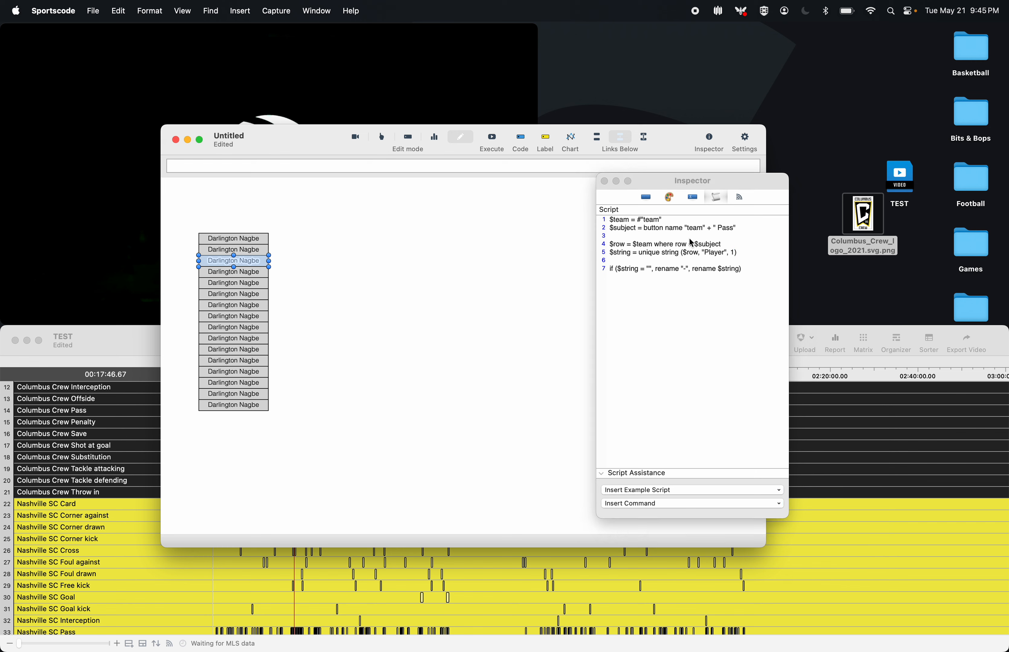
pyautogui.click(727, 251)
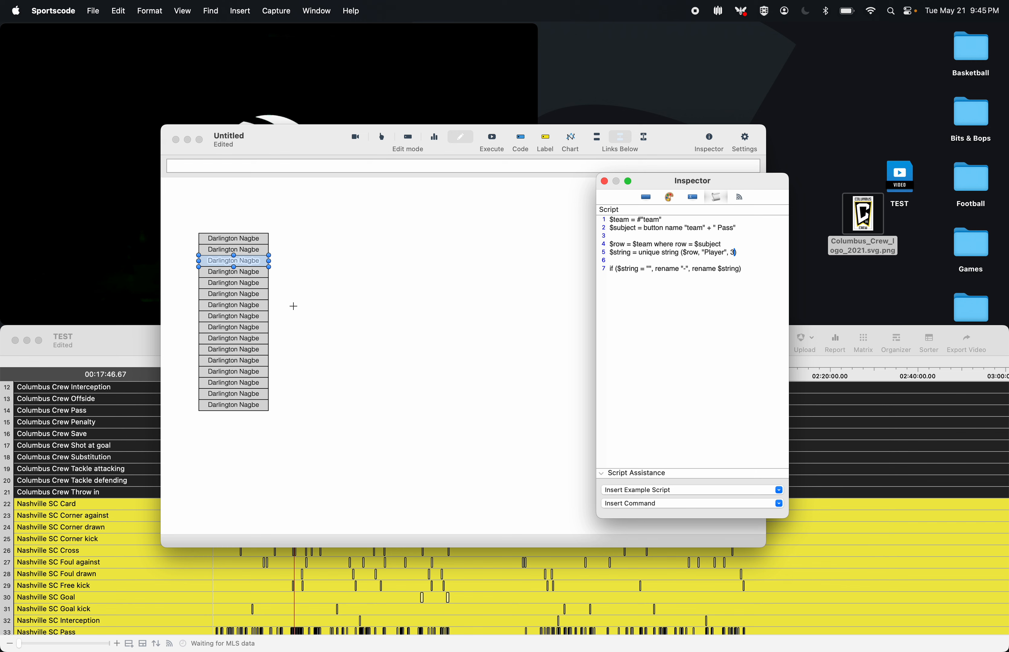
pyautogui.click(237, 273)
pyautogui.click(730, 253)
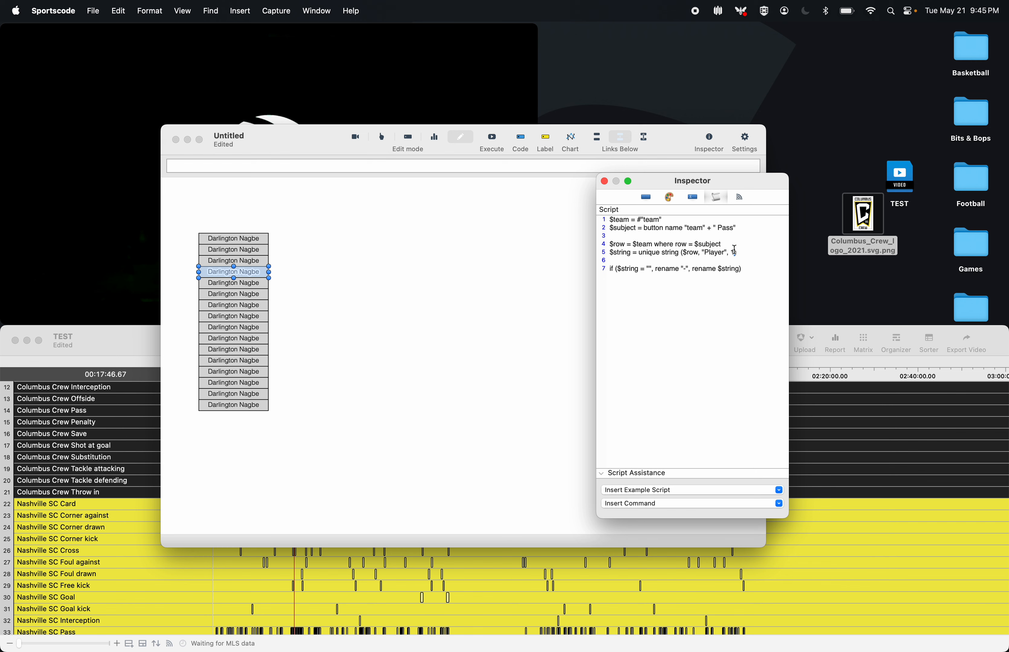
pyautogui.write('4')
# - Move the Inspector nearer the player list and set the fifth and sixth buttons' unique string indexes to 5 and 6
pyautogui.moveTo(750, 188); pyautogui.dragTo(467, 176)
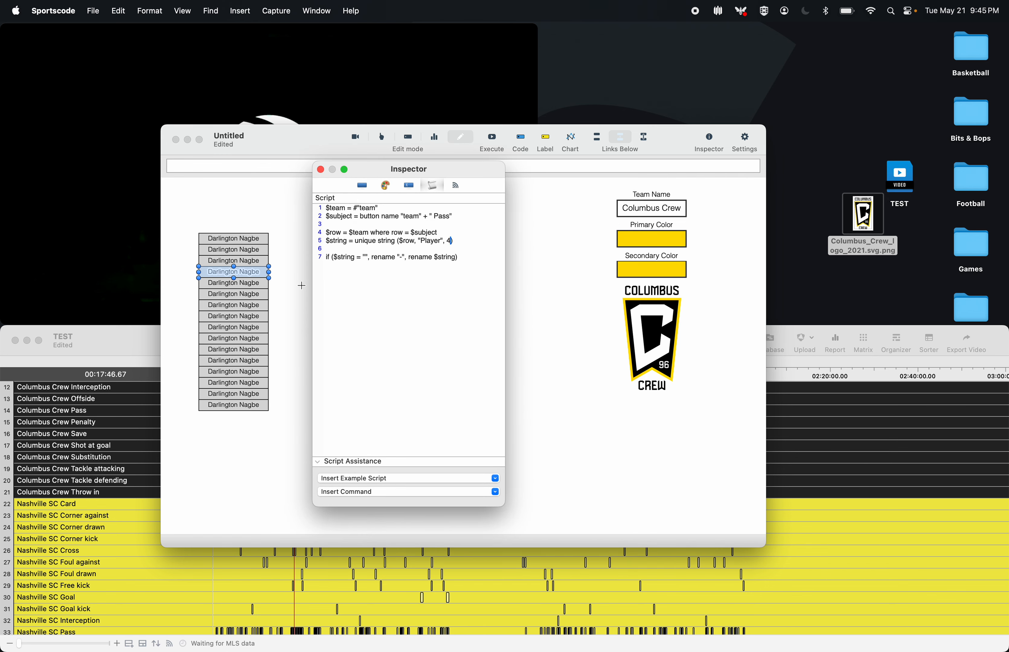
pyautogui.click(255, 285)
pyautogui.click(453, 245)
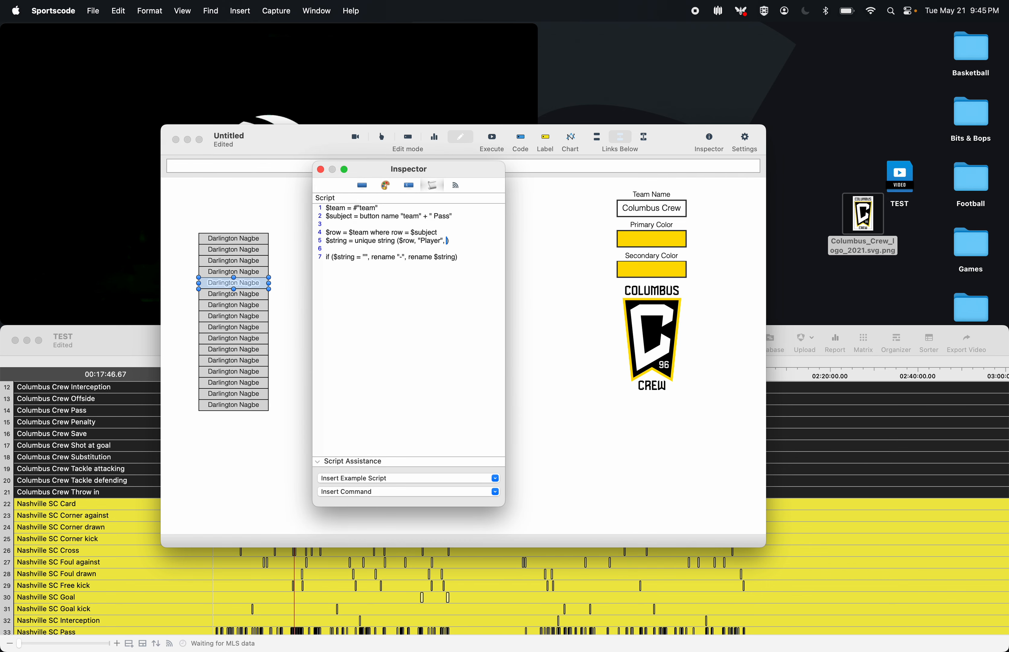
pyautogui.write('5')
pyautogui.click(244, 295)
pyautogui.click(443, 250)
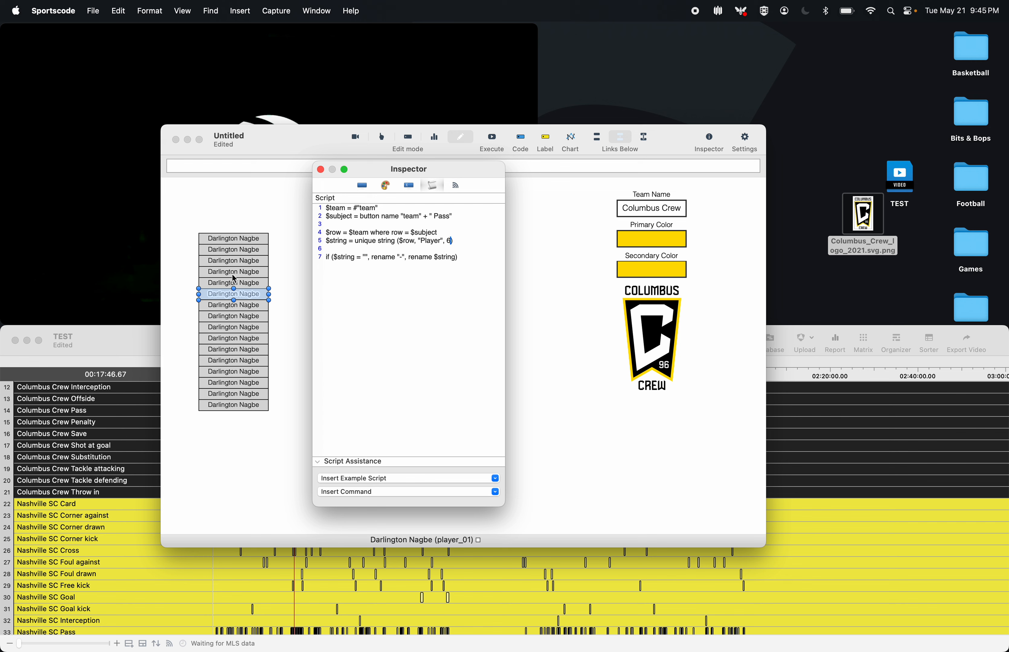
# - Set the unique string index in the seventh, eighth and ninth player buttons' scripts to 7, 8 and 9
pyautogui.click(235, 306)
pyautogui.click(449, 243)
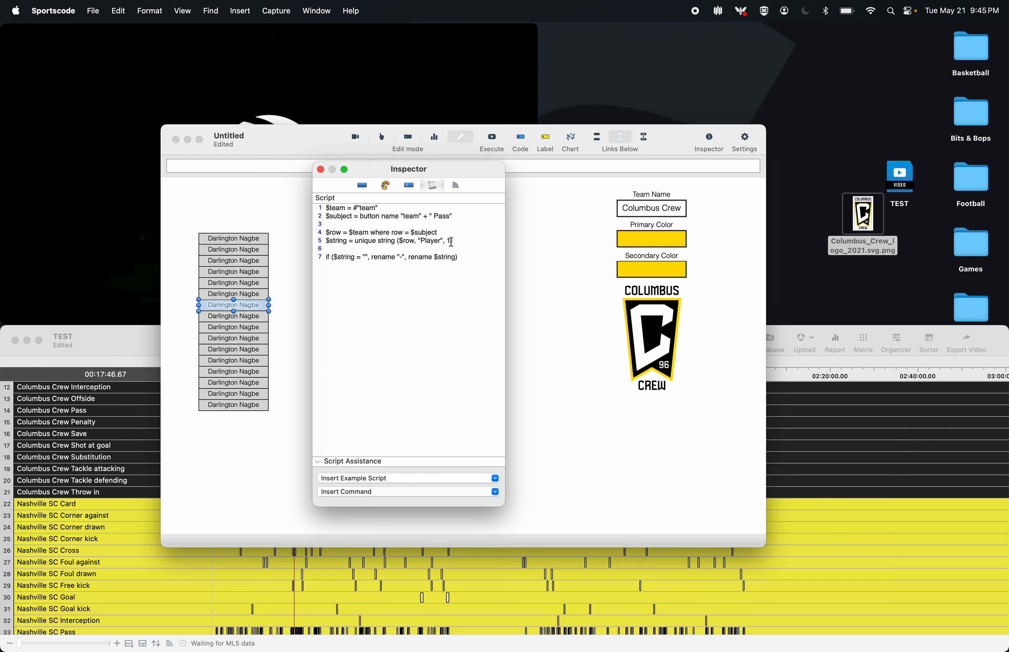
pyautogui.click(235, 317)
pyautogui.click(454, 243)
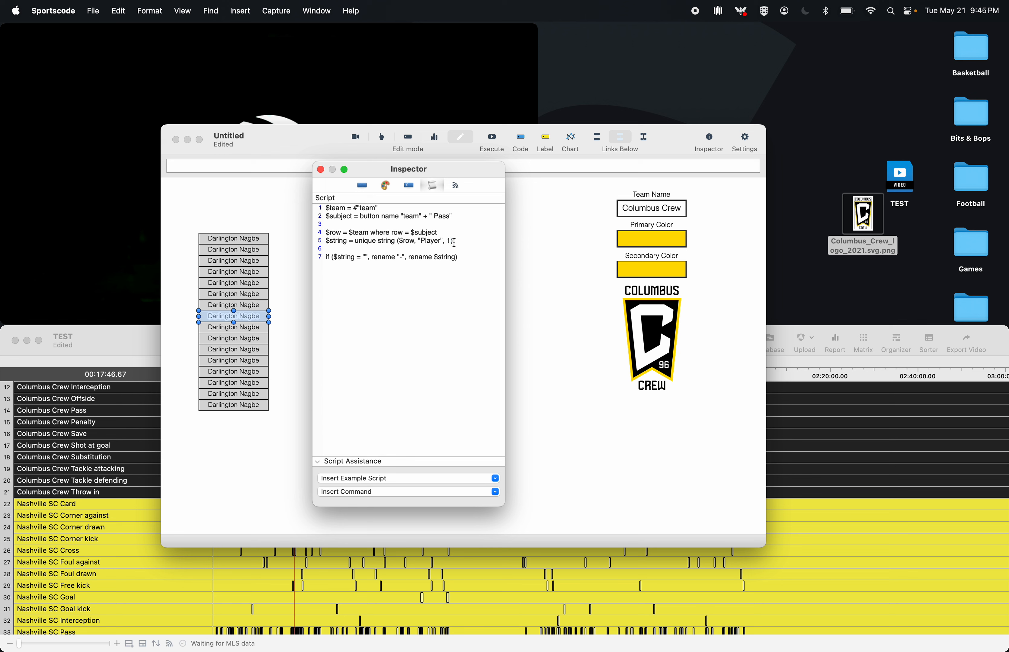
pyautogui.click(234, 327)
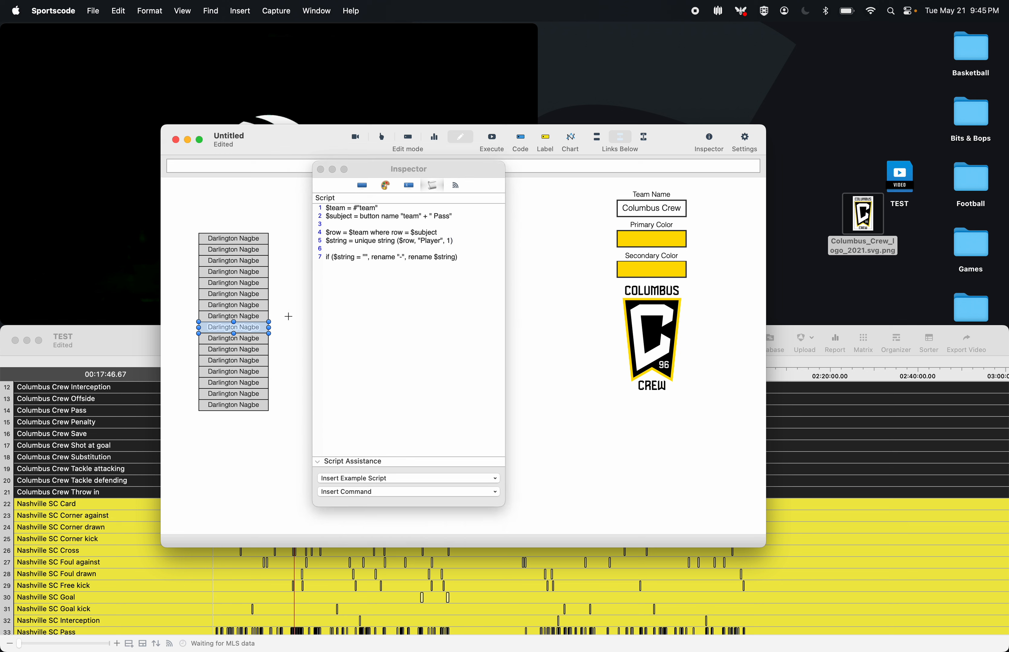
pyautogui.click(438, 250)
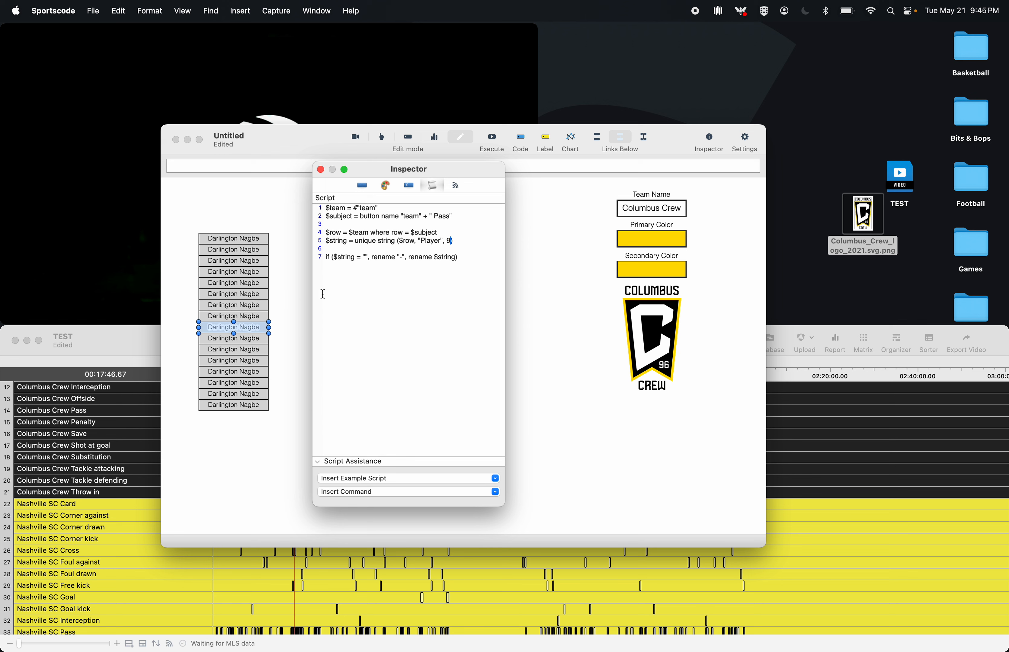
# - Set the unique string index in the tenth, eleventh and twelfth player buttons' scripts to 10, 11 and 12
pyautogui.click(235, 338)
pyautogui.click(451, 239)
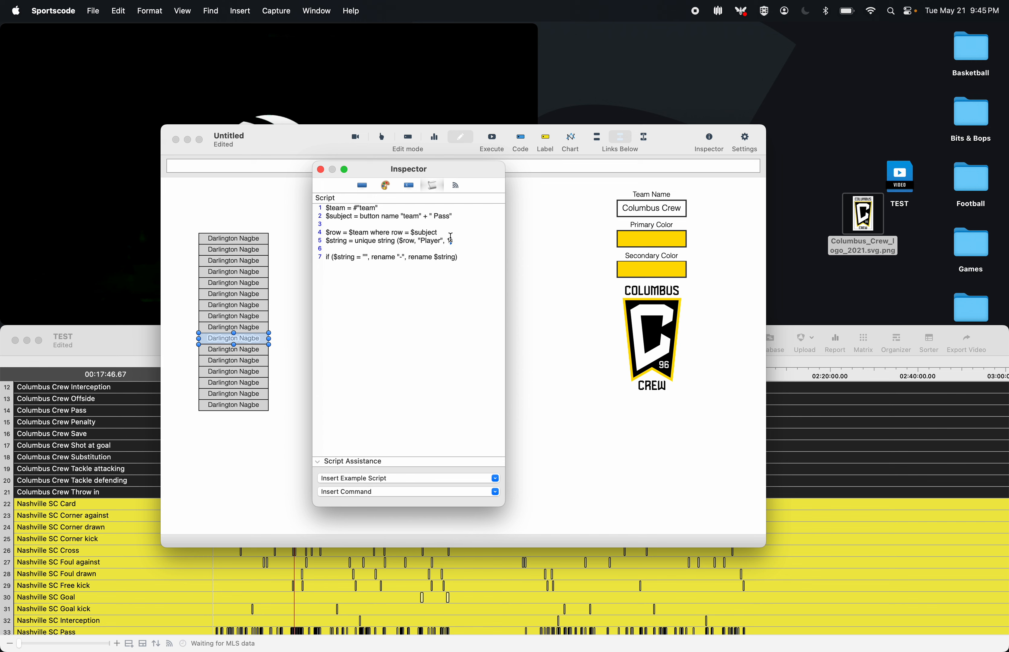
pyautogui.click(246, 350)
pyautogui.click(466, 260)
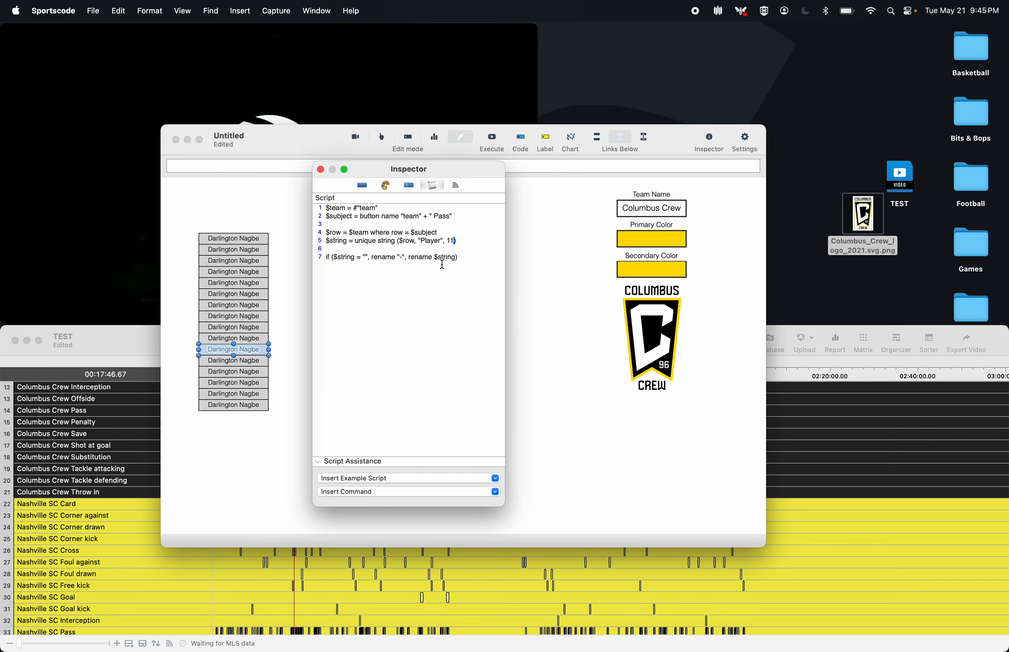
pyautogui.click(250, 360)
pyautogui.click(449, 238)
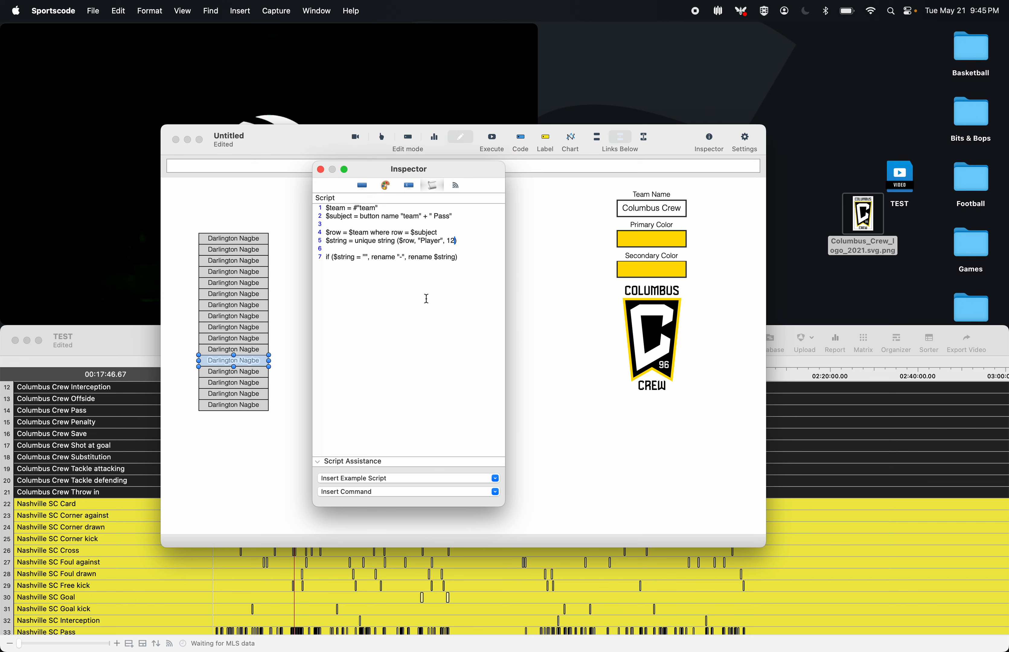
# - Set the unique string index in the thirteenth, fourteenth and fifteenth player buttons' scripts to 13, 14 and 15
pyautogui.click(251, 373)
pyautogui.click(450, 242)
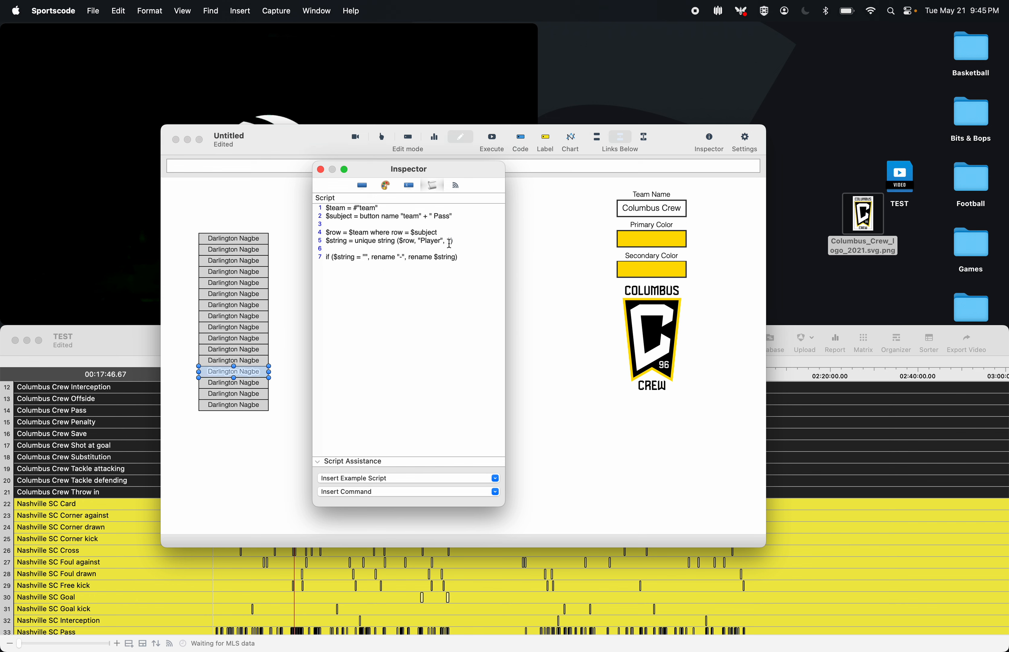
pyautogui.click(228, 384)
pyautogui.click(441, 251)
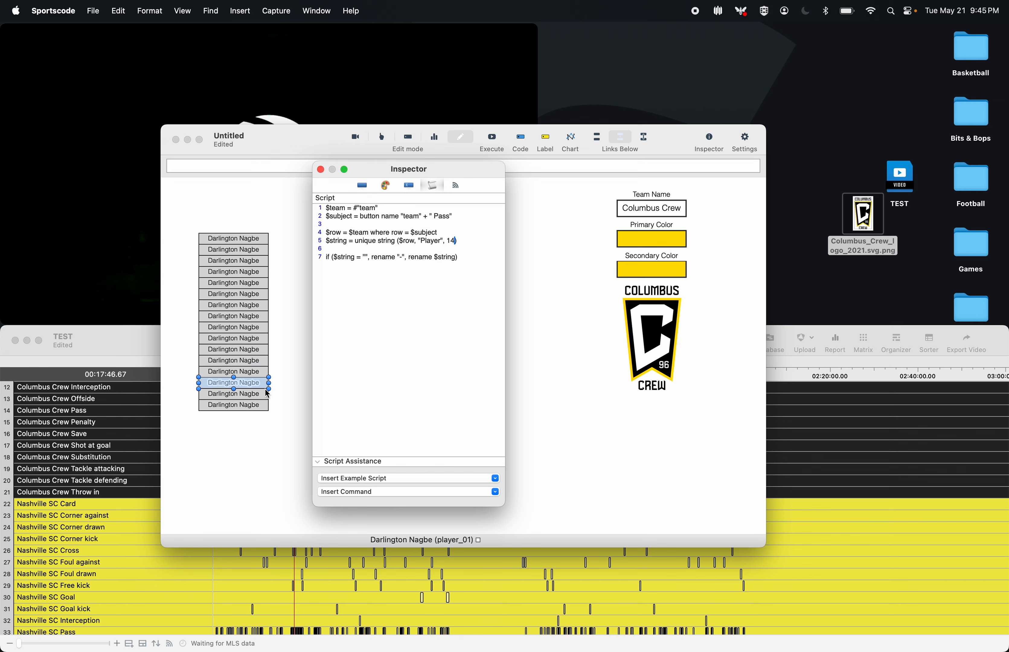
pyautogui.click(257, 395)
pyautogui.click(443, 241)
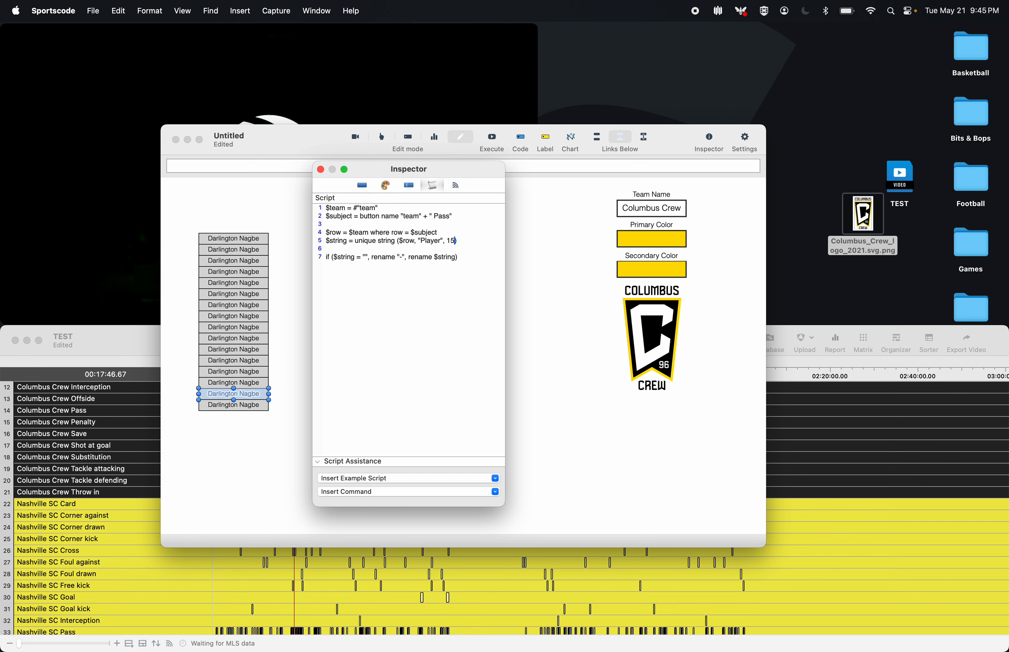
# - Set the unique string index in the sixteenth player button's script to 16
pyautogui.click(247, 406)
pyautogui.click(433, 248)
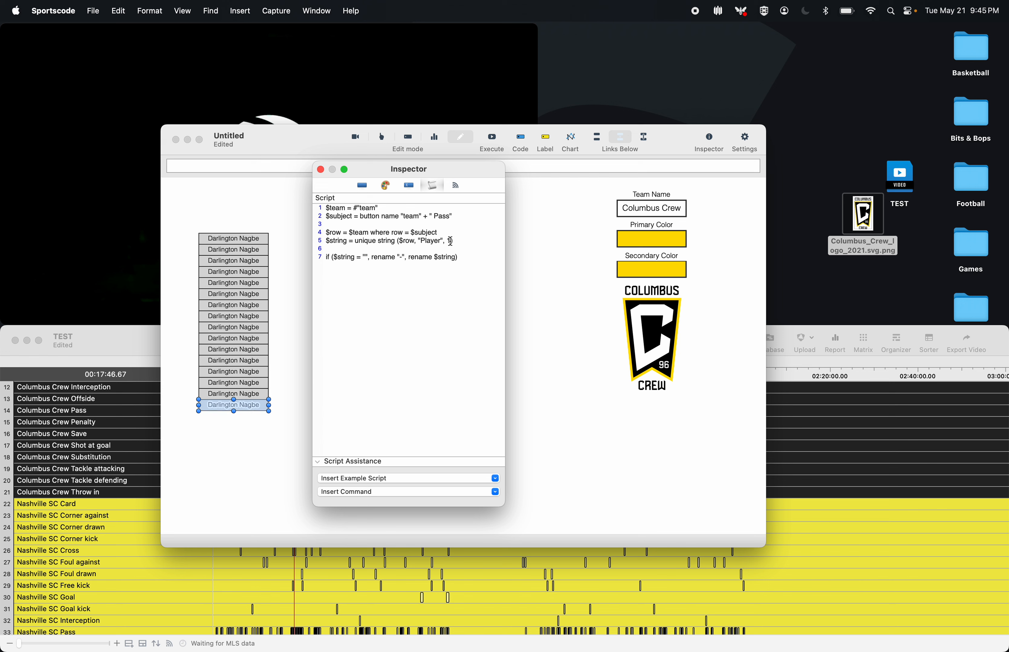
pyautogui.press('BackSpace')
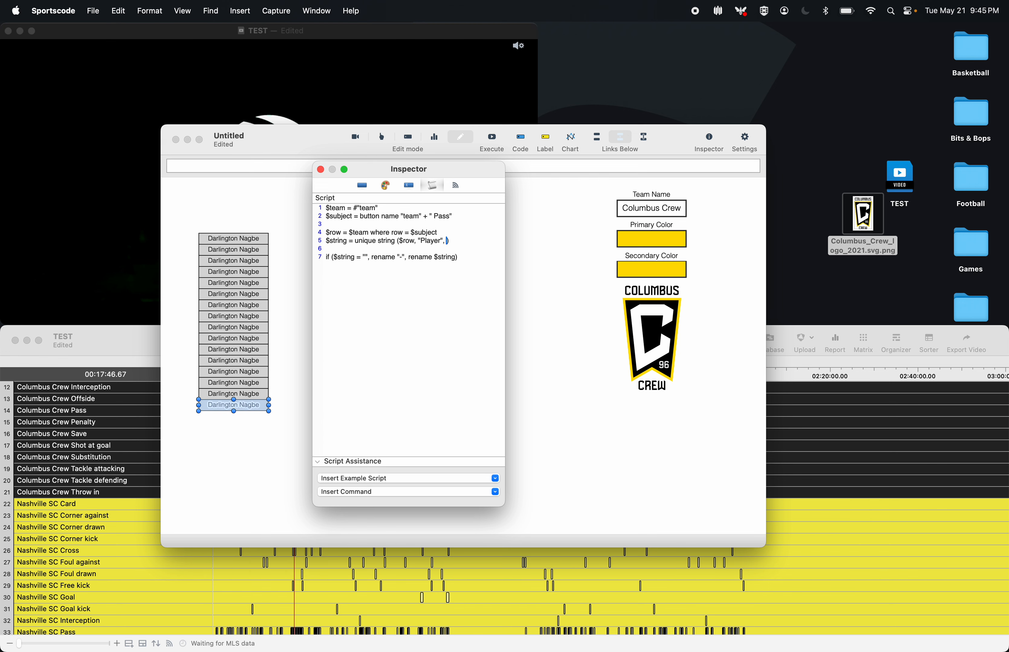
pyautogui.write('6')
# - Execute the scripts to rename the player buttons, check the last few buttons and close the Inspector
pyautogui.click(492, 142)
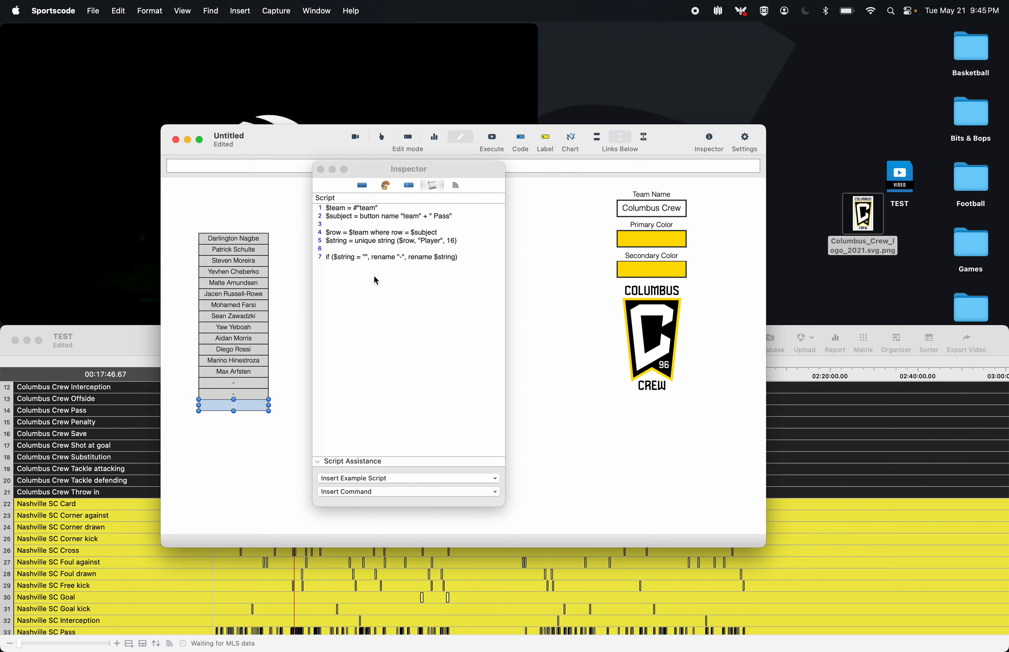
pyautogui.click(258, 374)
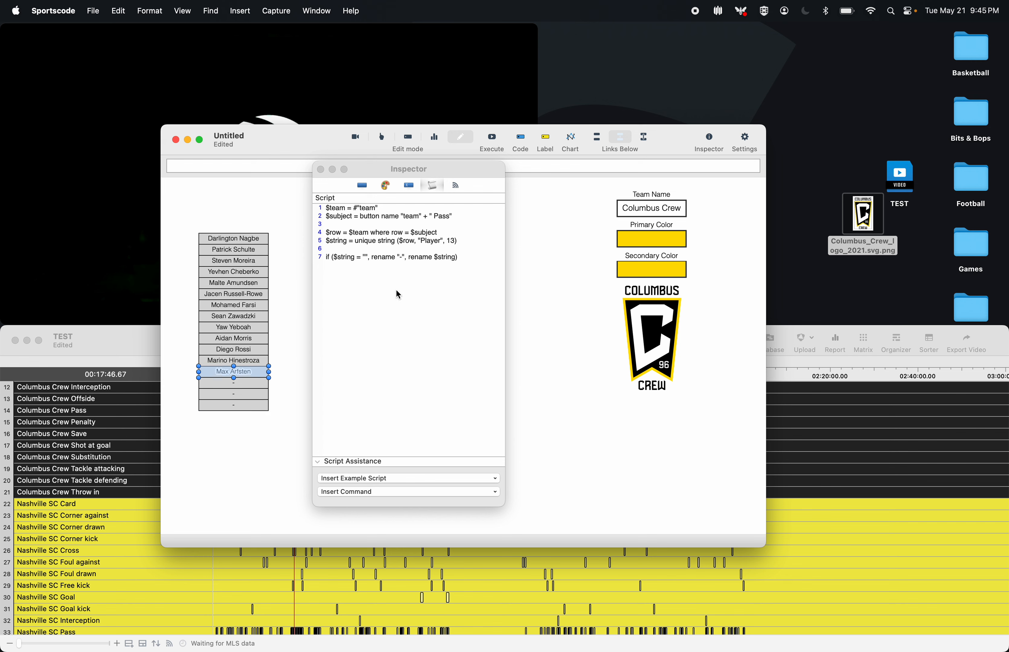
pyautogui.moveTo(277, 386); pyautogui.dragTo(246, 412)
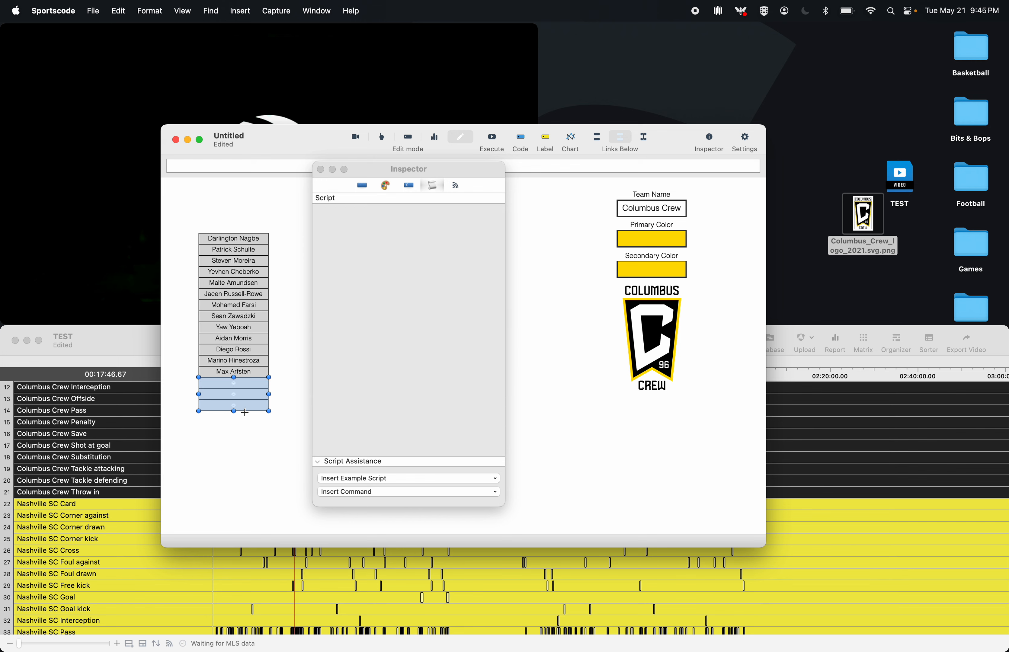
pyautogui.click(267, 406)
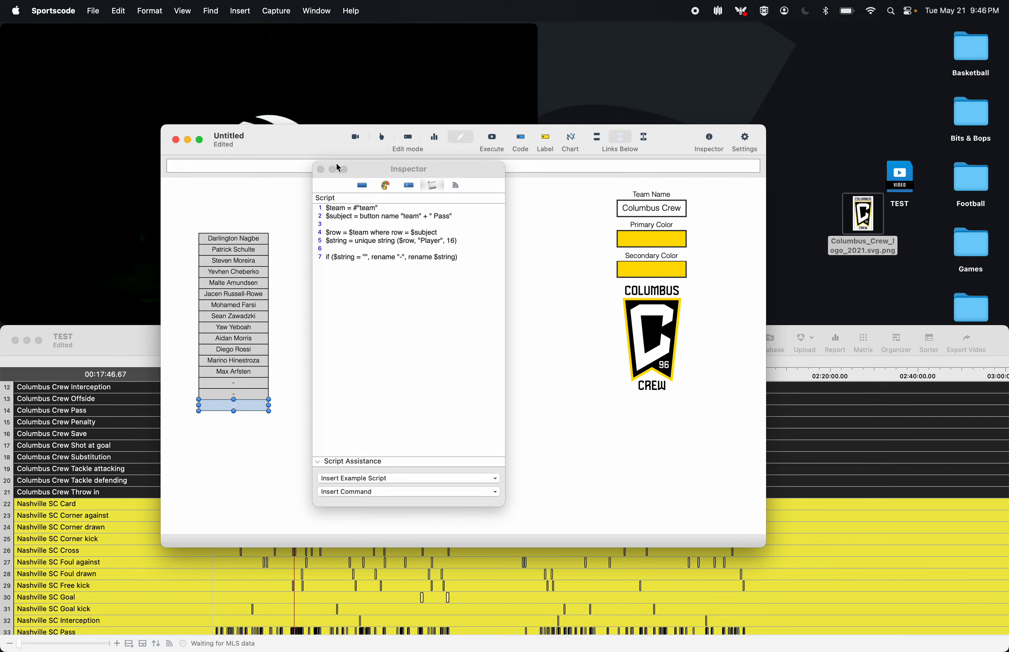
pyautogui.click(321, 169)
# - Switch to Chrome, search for "how many subs can you have in the MLS", highlight the answer and minimise the browser
pyautogui.moveTo(777, 637)
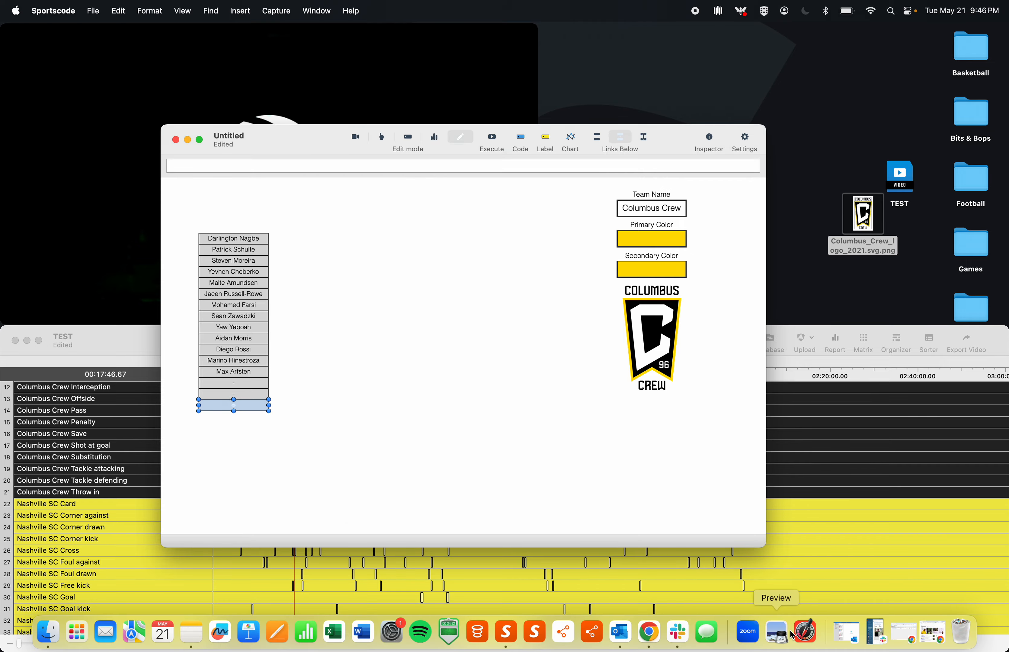
pyautogui.click(929, 638)
pyautogui.click(264, 62)
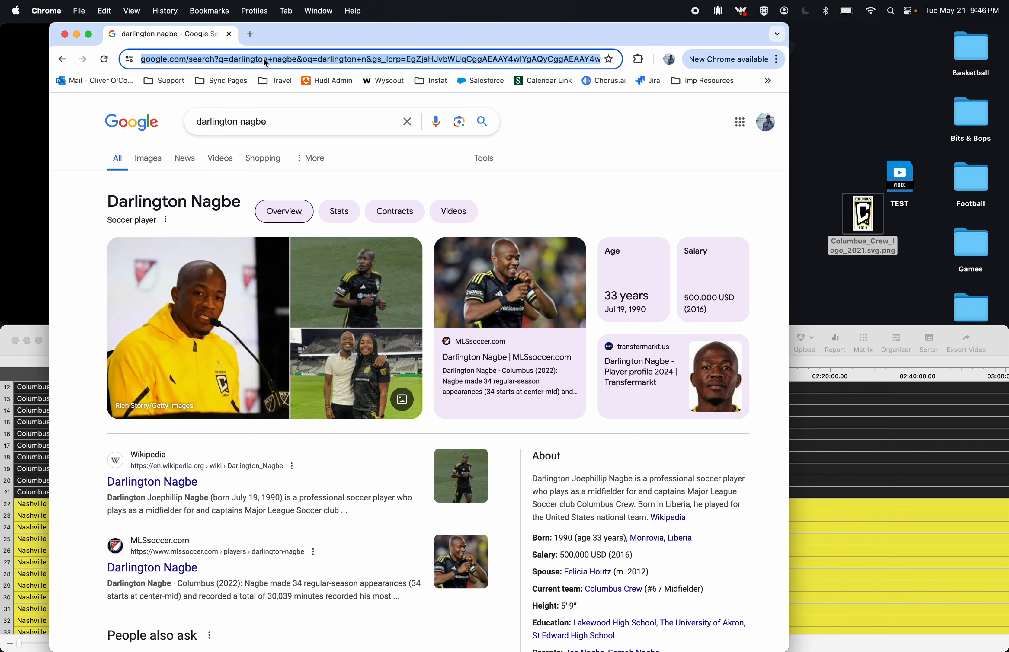
pyautogui.write('how many subs ')
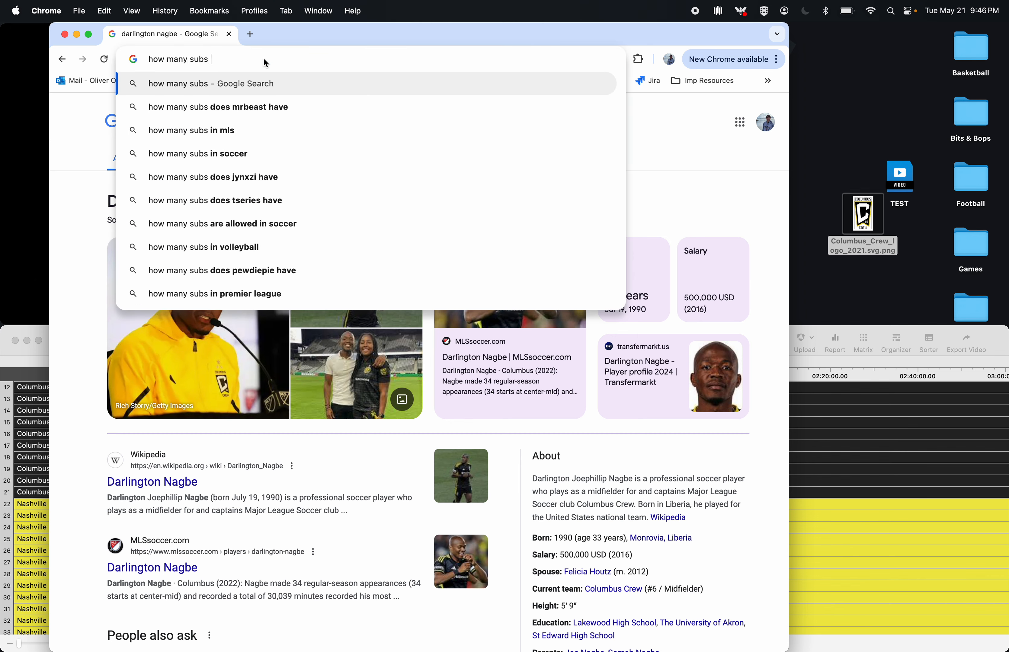
pyautogui.write('can you have in the MLS')
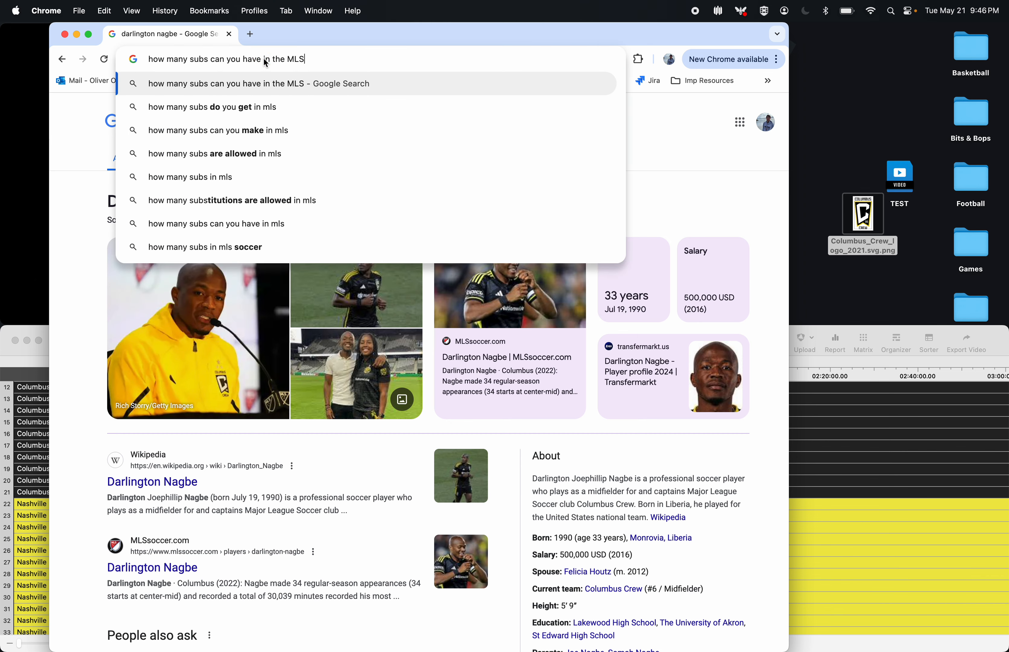
pyautogui.press('Return')
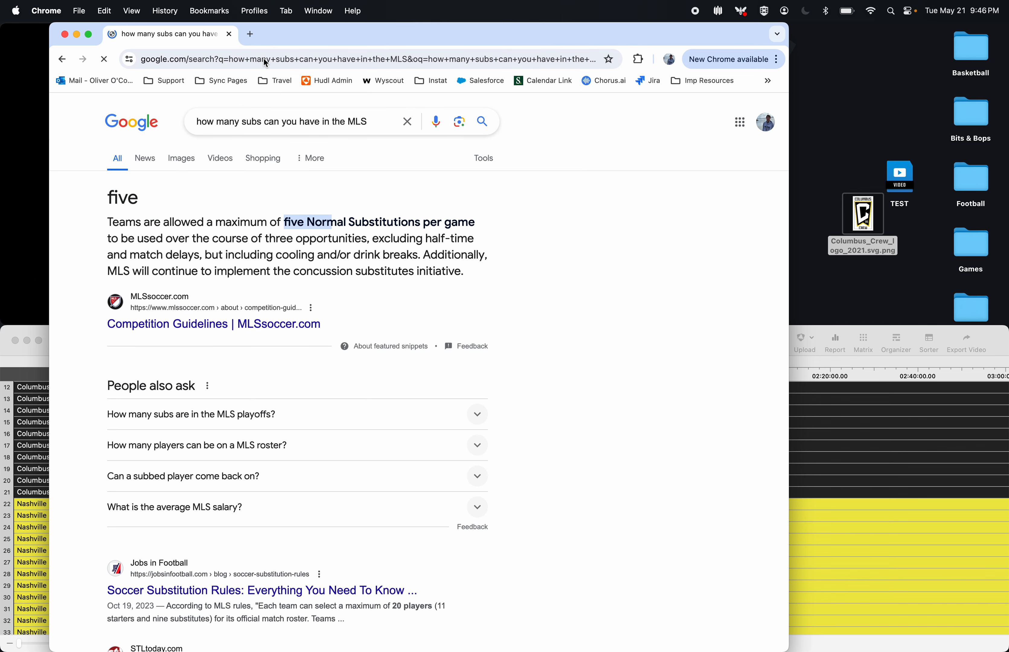
pyautogui.moveTo(286, 219); pyautogui.dragTo(484, 222)
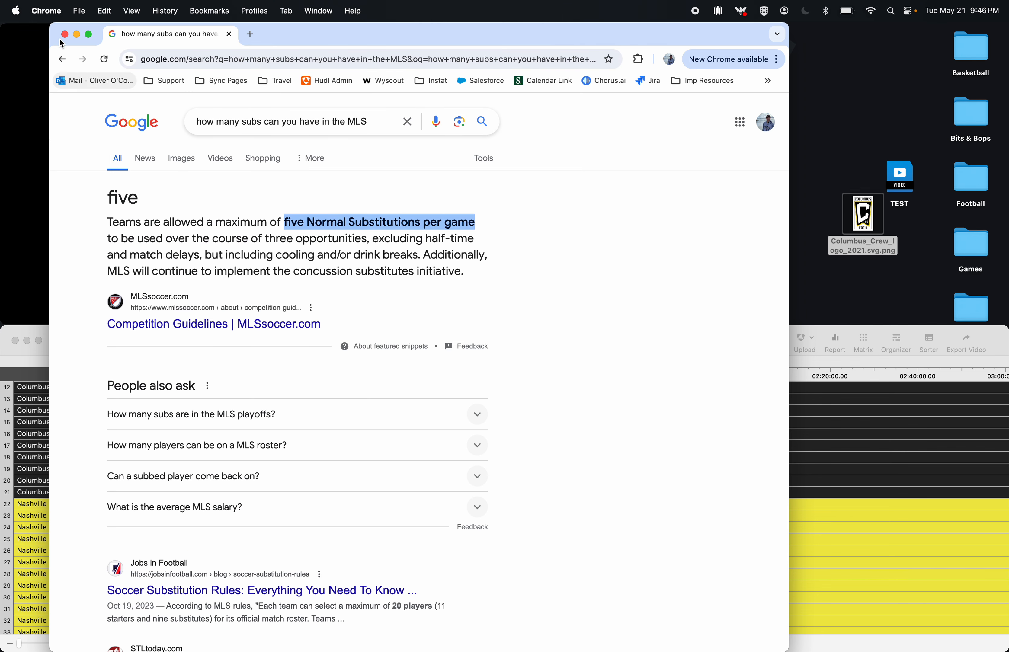
pyautogui.click(77, 33)
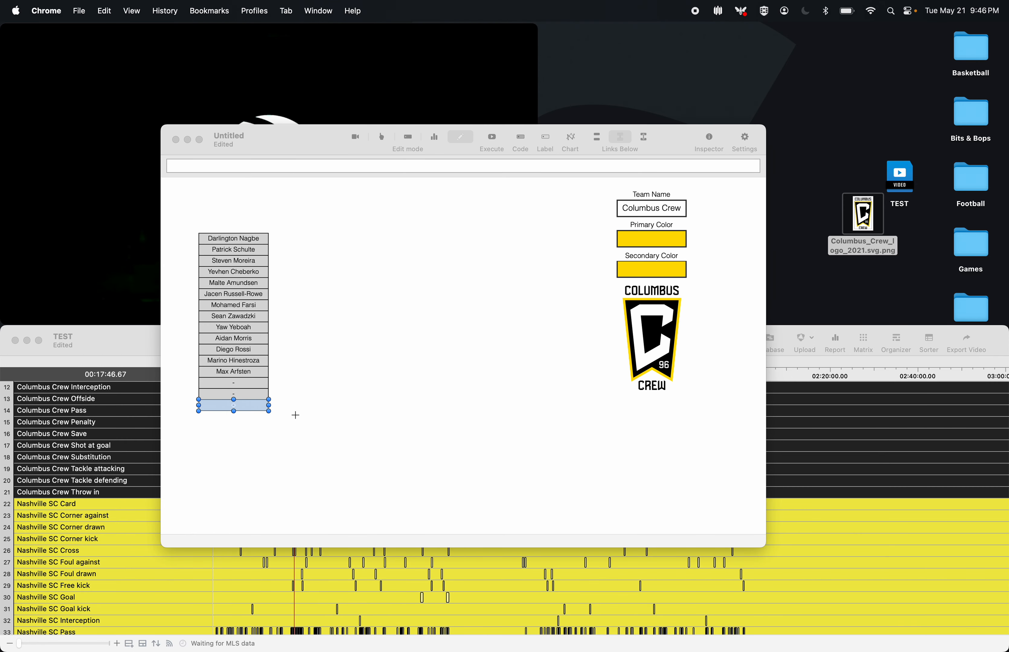
# - Check the unique string index in the sixteenth player button's script, then close the Inspector and deselect the button
pyautogui.doubleClick(248, 407)
pyautogui.click(453, 244)
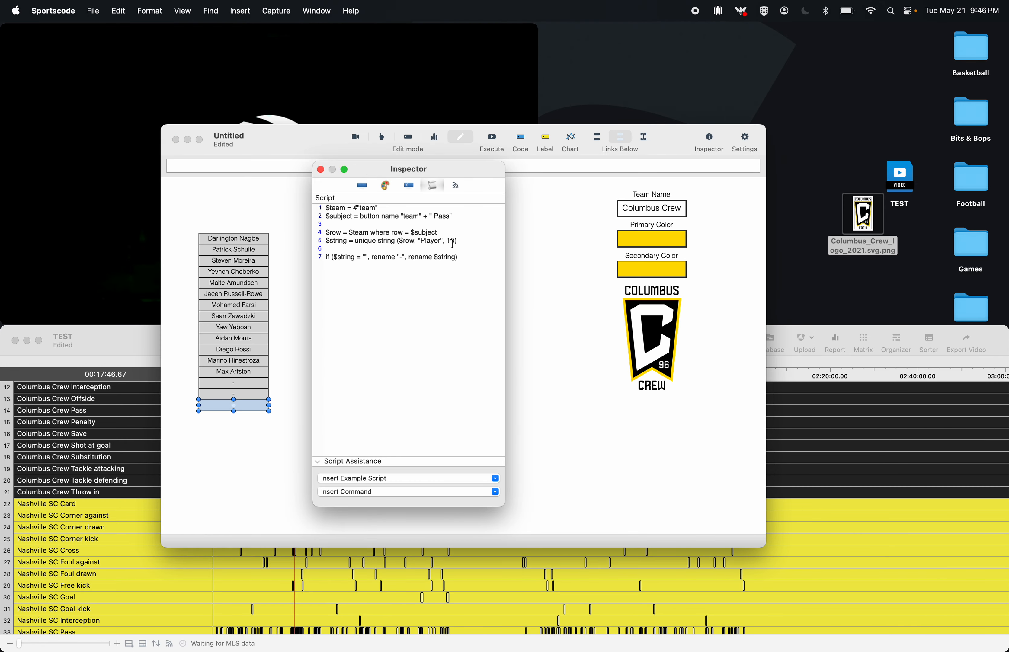
pyautogui.doubleClick(453, 241)
pyautogui.click(321, 169)
pyautogui.click(303, 363)
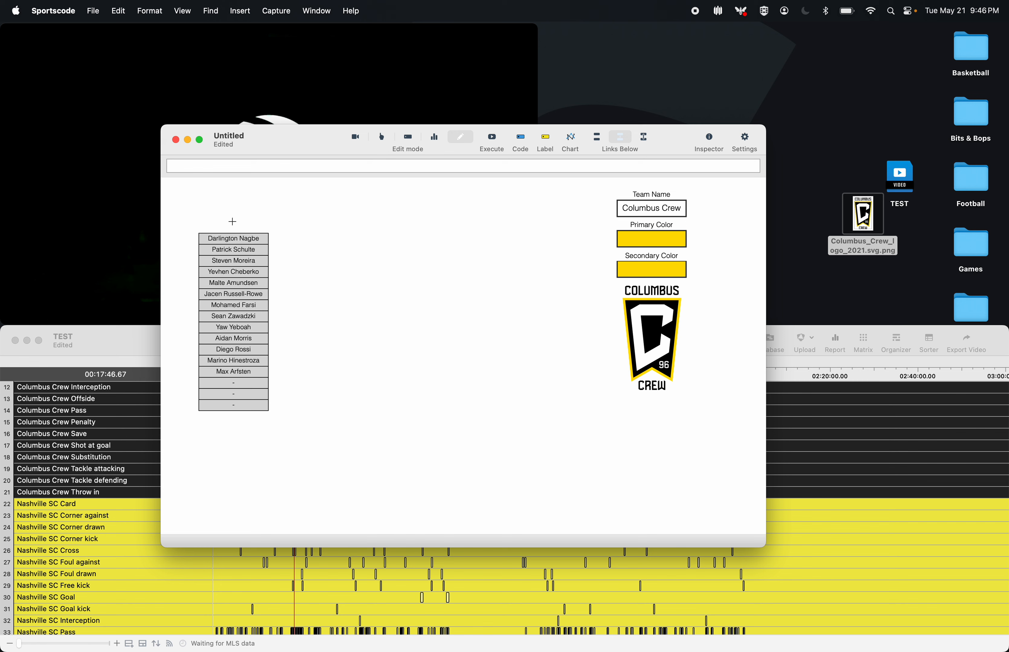
# - Set the IDs of the second, third and fourth player buttons to player_02, player_03 and player_04
pyautogui.doubleClick(228, 253)
pyautogui.click(362, 185)
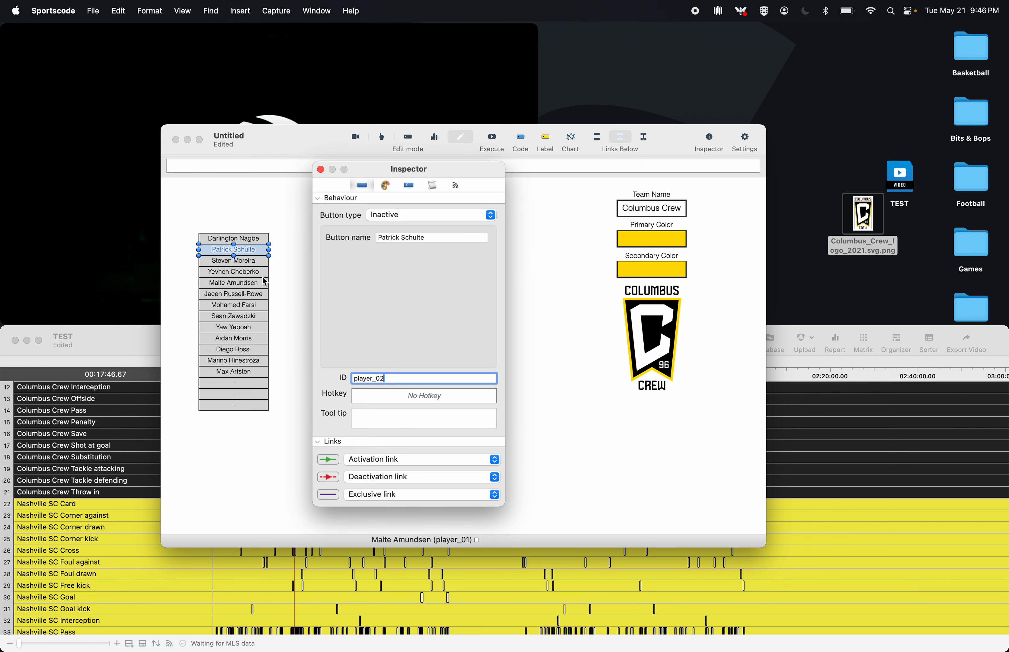
pyautogui.click(255, 260)
pyautogui.doubleClick(255, 260)
pyautogui.click(385, 379)
pyautogui.press('BackSpace')
pyautogui.write('3')
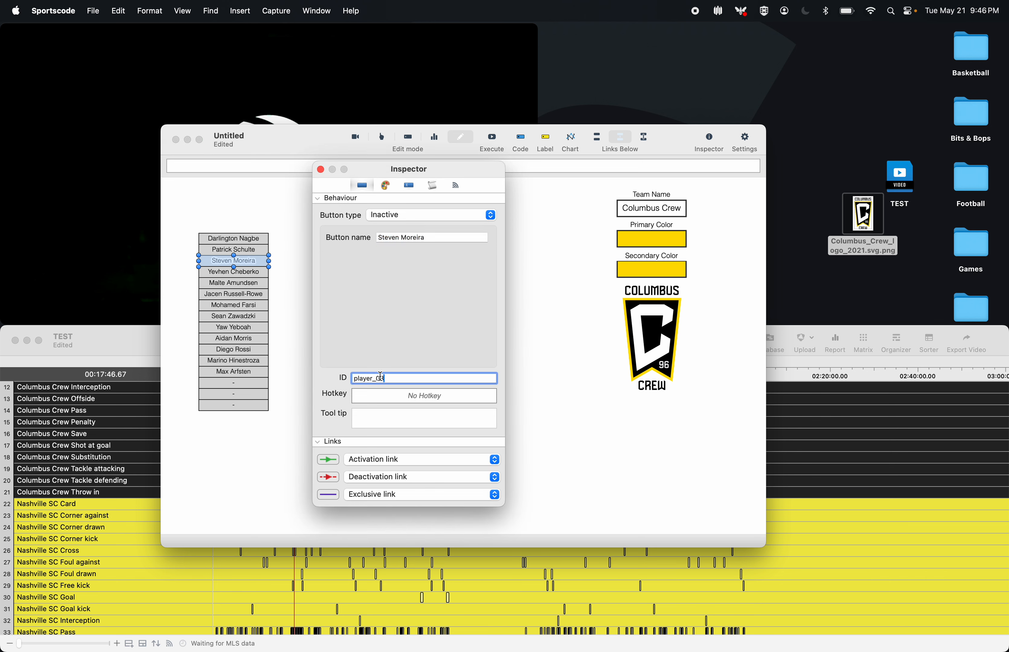
pyautogui.doubleClick(254, 272)
pyautogui.click(385, 379)
pyautogui.press('BackSpace')
pyautogui.write('4')
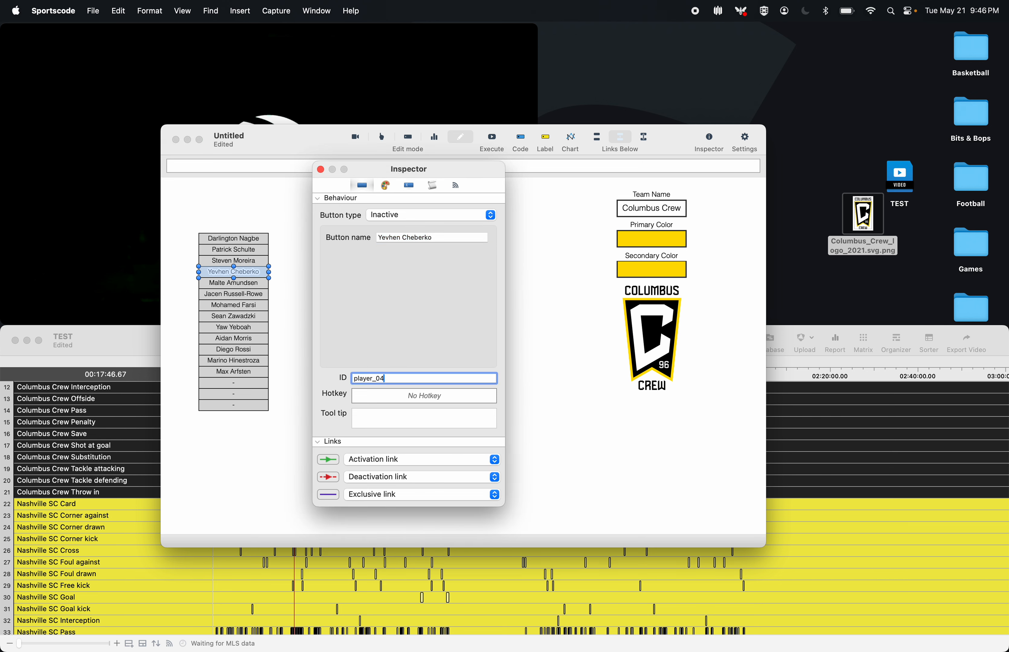
# - Set the IDs of the fifth and sixth player buttons to player_05 and player_06
pyautogui.doubleClick(255, 283)
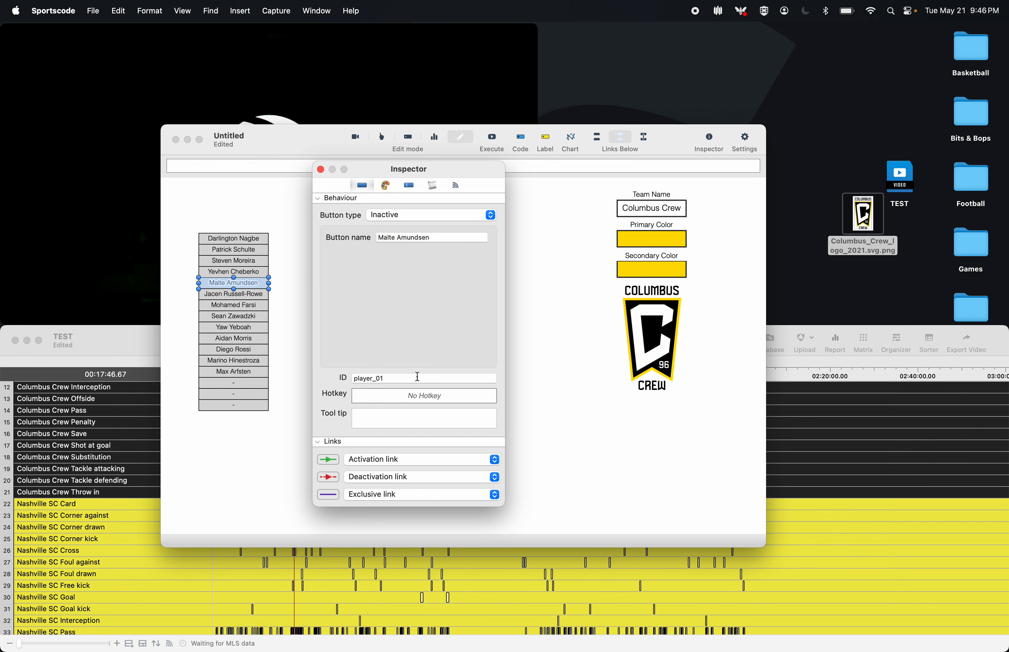
pyautogui.click(417, 378)
pyautogui.press('BackSpace')
pyautogui.write('5')
pyautogui.doubleClick(256, 294)
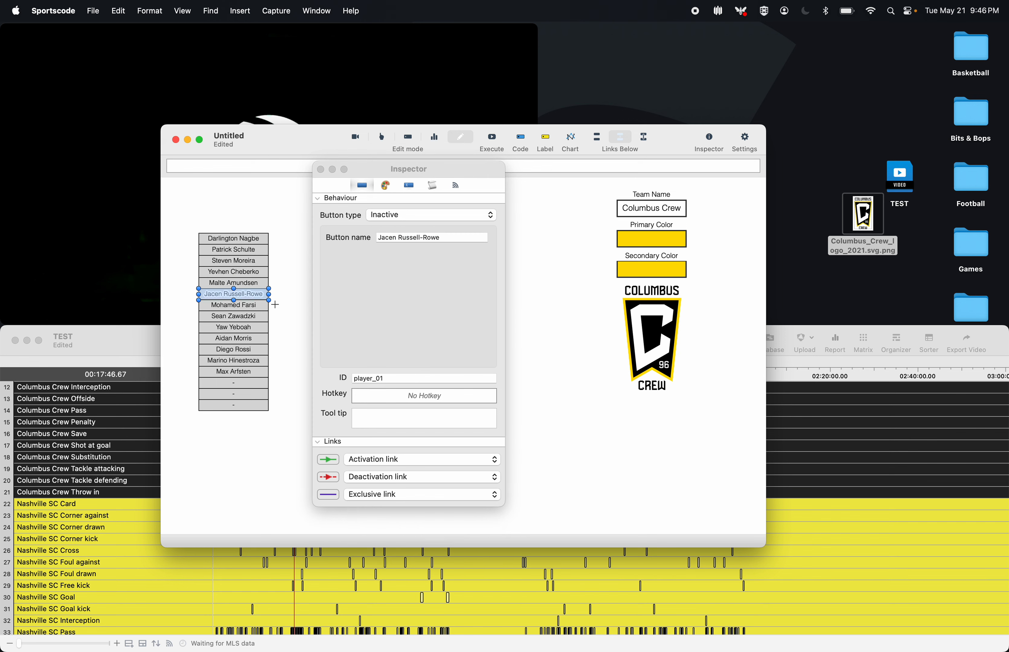
pyautogui.click(414, 377)
pyautogui.write('6')
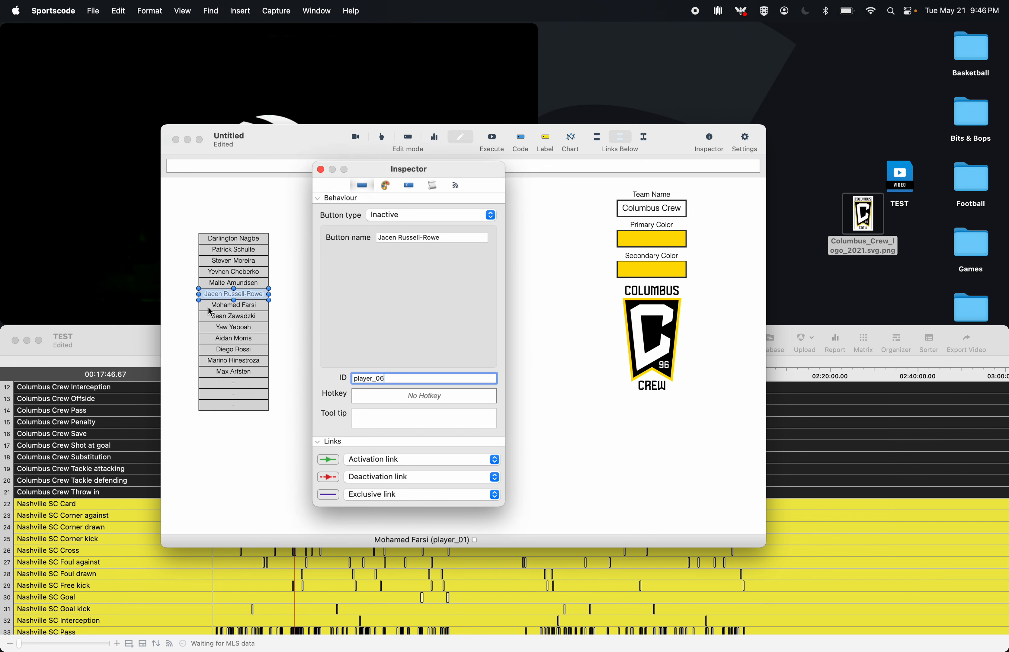
# - Set the IDs of the seventh and eighth player buttons to player_07 and player_08, and check the eighth button's script
pyautogui.doubleClick(217, 305)
pyautogui.click(391, 376)
pyautogui.press('BackSpace')
pyautogui.write('7')
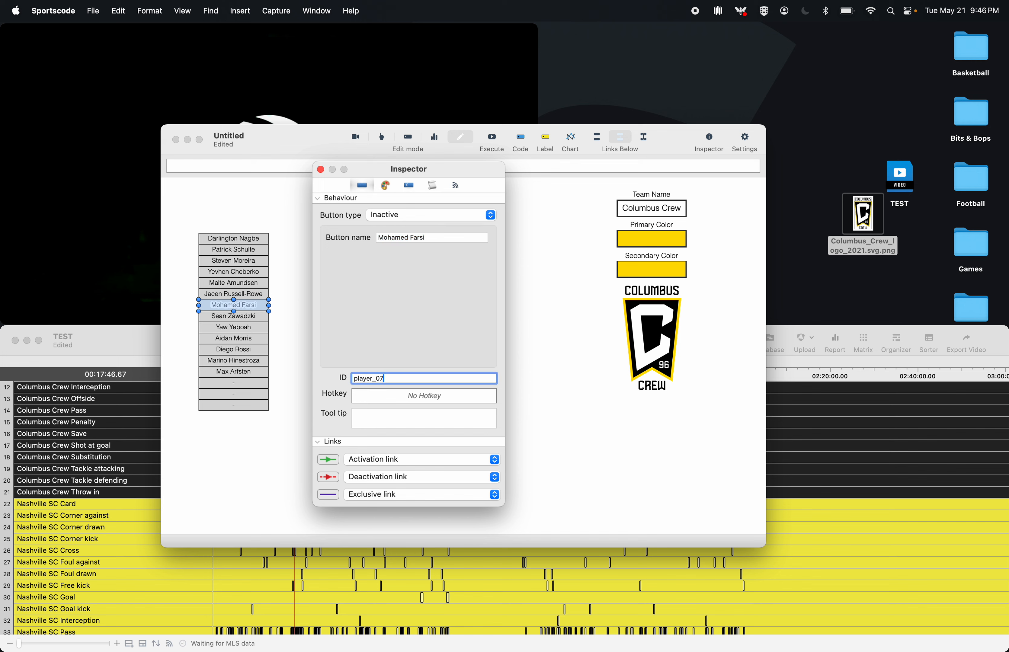
pyautogui.doubleClick(251, 317)
pyautogui.click(380, 377)
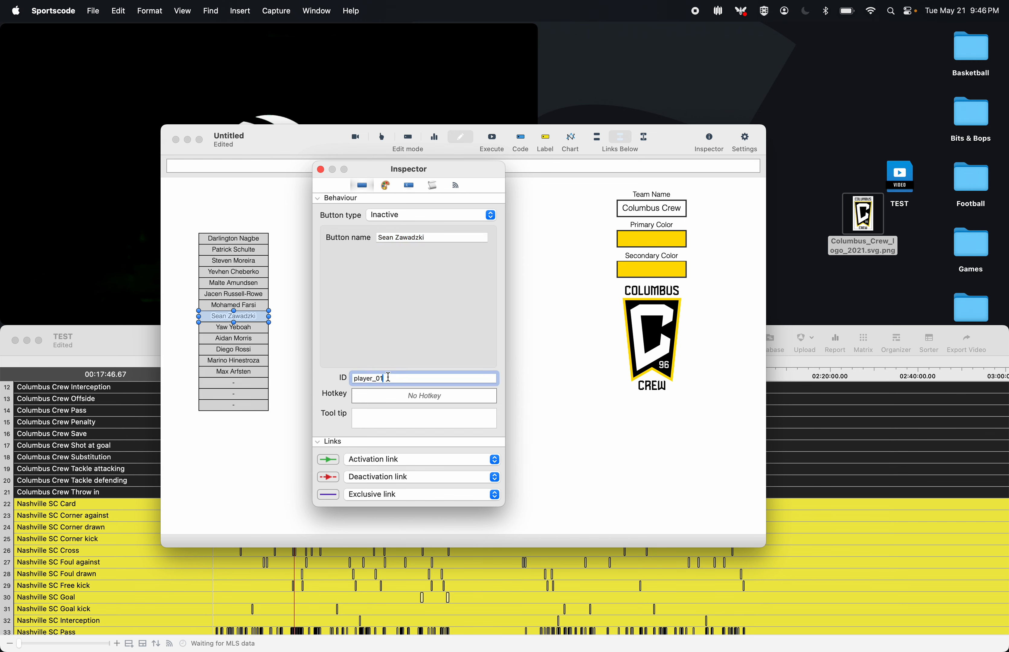
pyautogui.press('BackSpace')
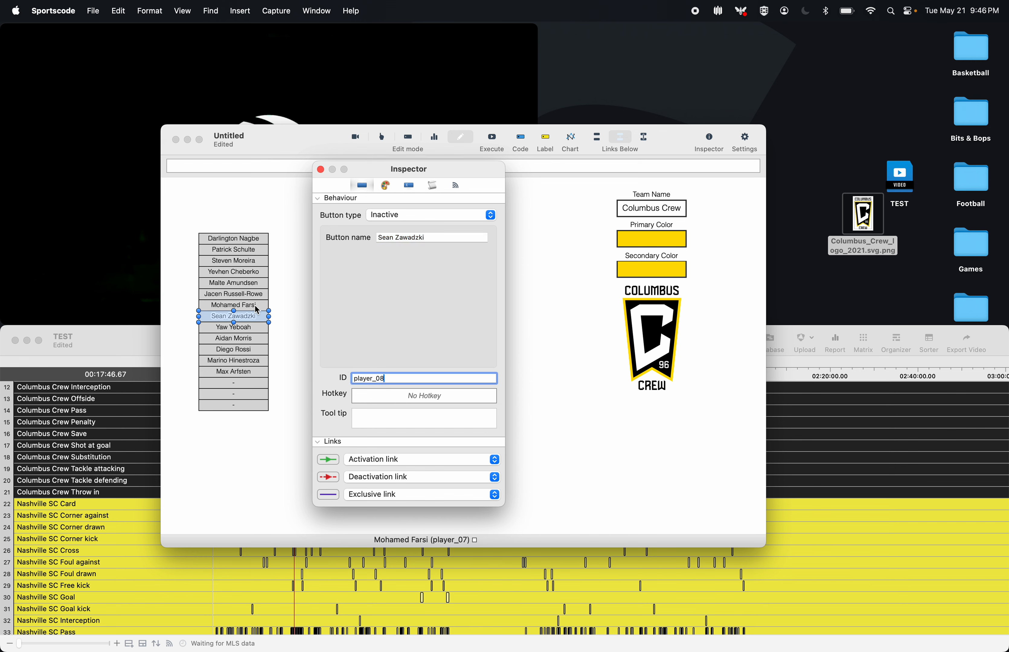
pyautogui.click(432, 187)
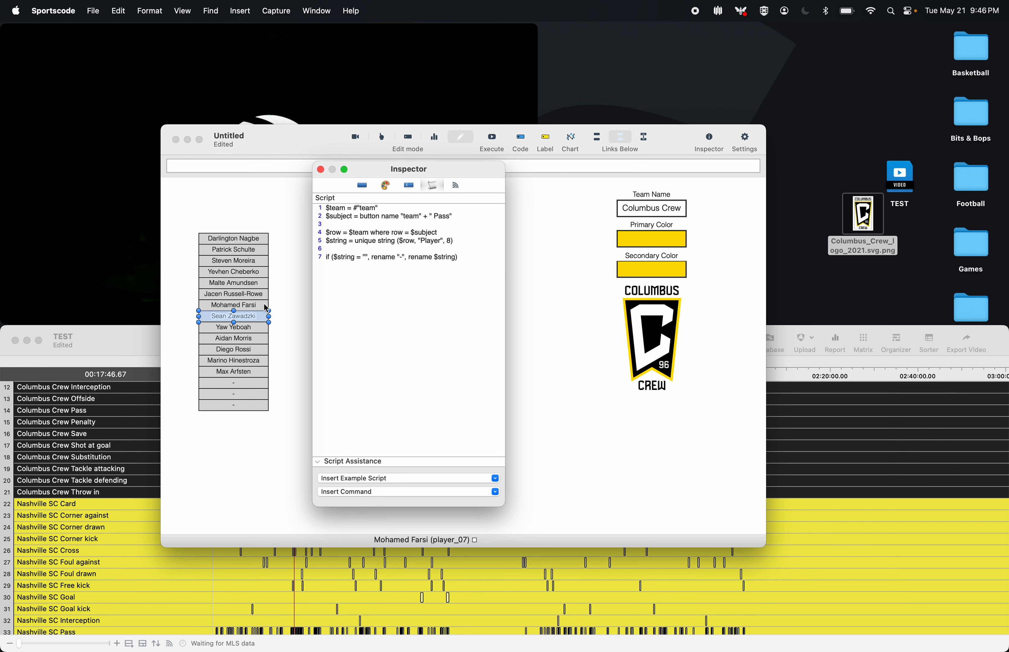
# - Set the ninth player button's ID to player_09 and give the tenth button the next ID in the sequence
pyautogui.click(249, 328)
pyautogui.click(362, 186)
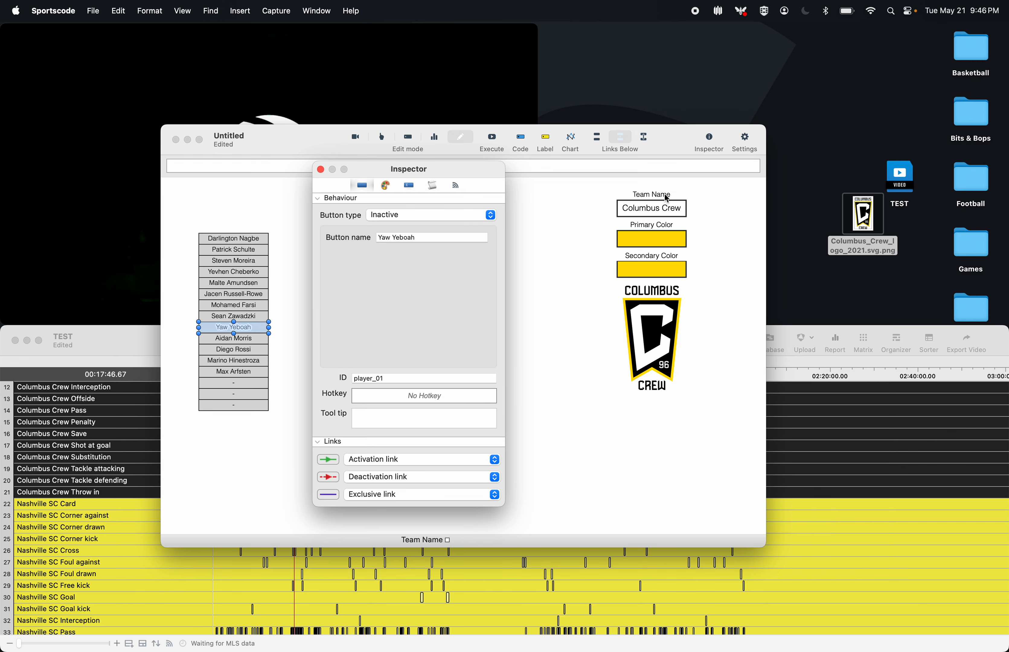
pyautogui.click(397, 382)
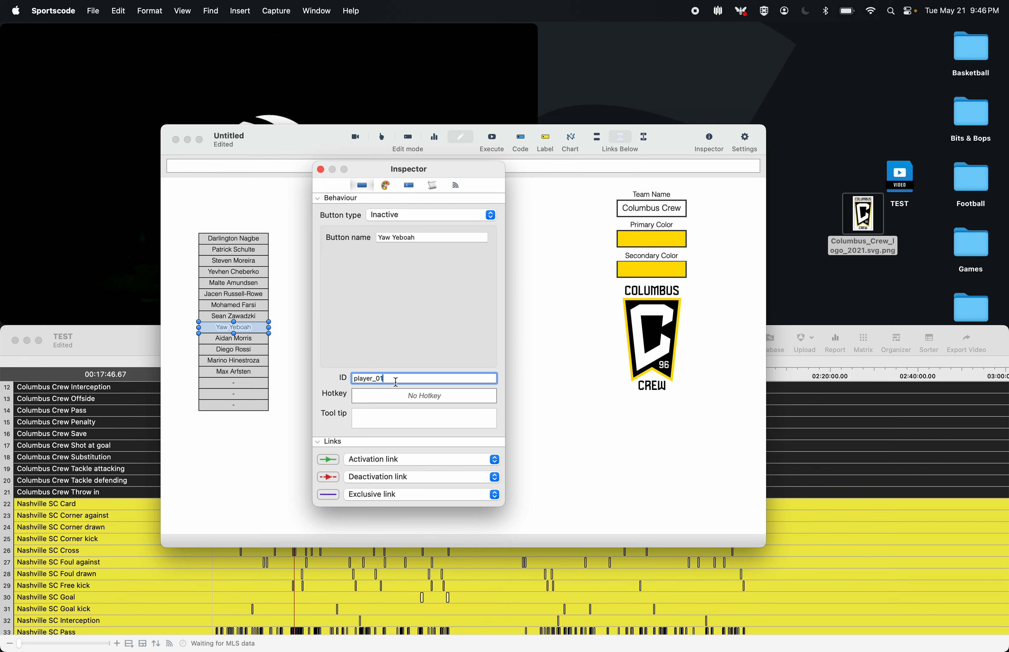
pyautogui.press('BackSpace')
pyautogui.write('9')
pyautogui.click(245, 339)
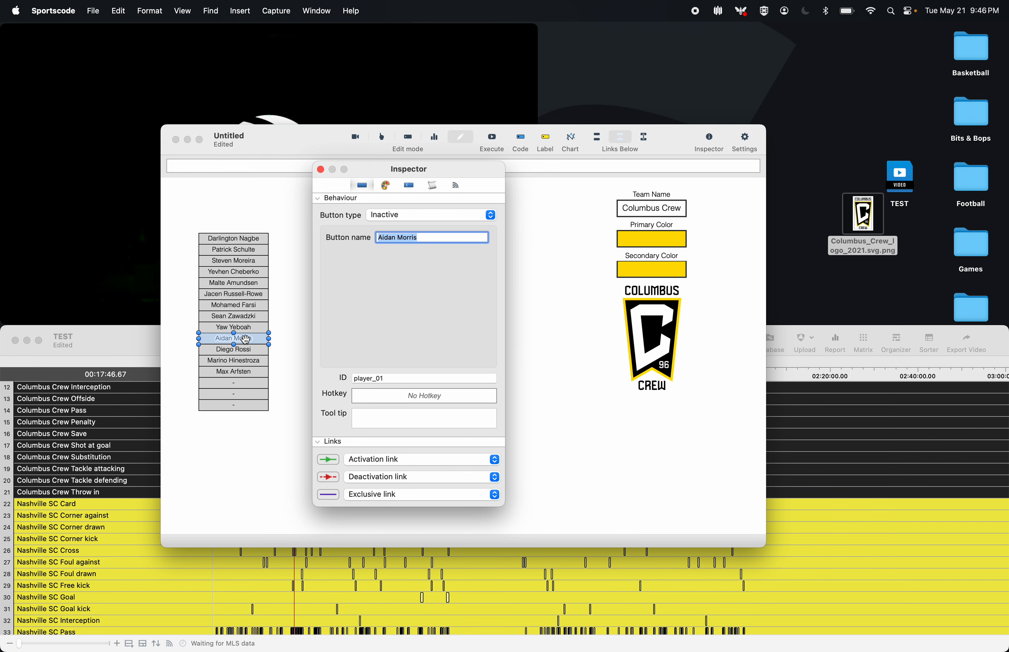
pyautogui.click(398, 382)
pyautogui.press('super+c')
pyautogui.press('BackSpace')
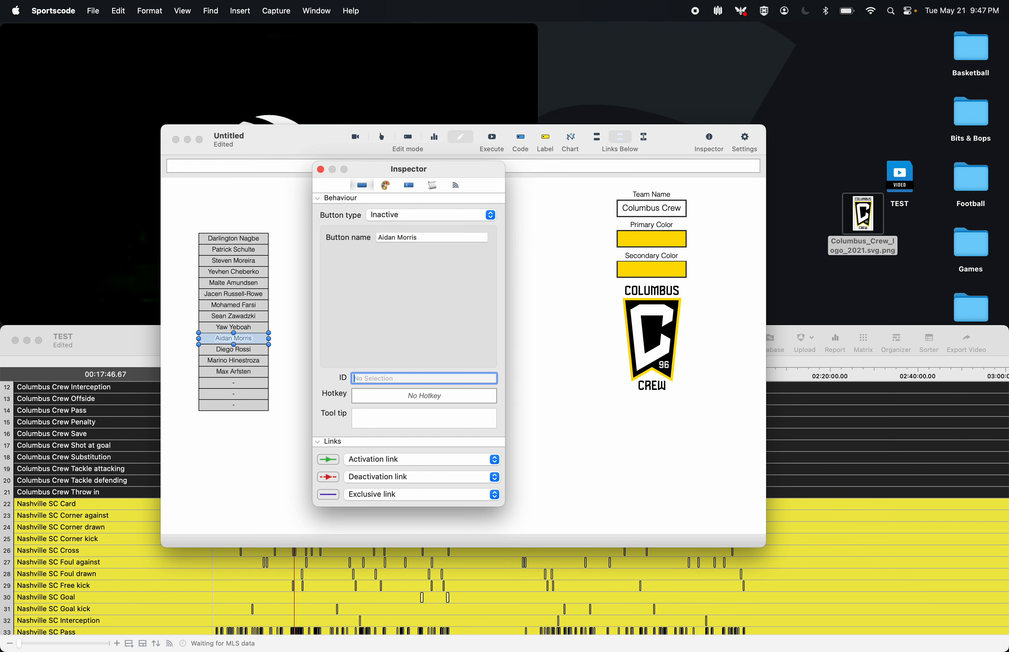
pyautogui.press('super+v')
# - Set the IDs of the eleventh and twelfth player buttons to player_11 and player_12
pyautogui.click(261, 350)
pyautogui.moveTo(407, 382); pyautogui.dragTo(353, 378)
pyautogui.press('super+v')
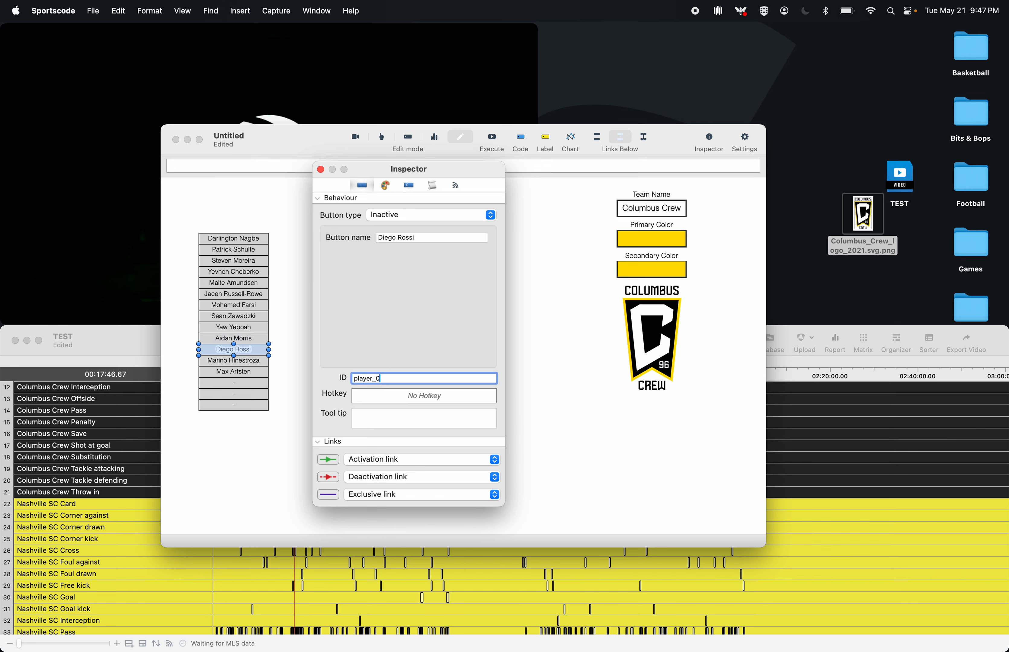
pyautogui.press('BackSpace')
pyautogui.write('11')
pyautogui.click(235, 362)
pyautogui.click(393, 379)
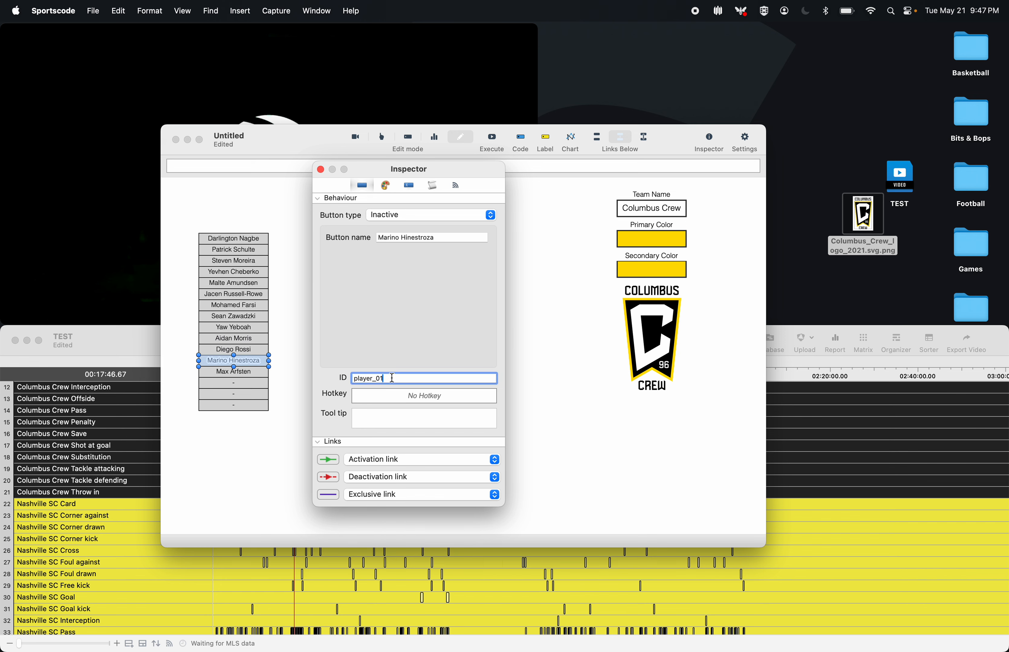
pyautogui.press('BackSpace')
pyautogui.press('BackSpace')
pyautogui.write('12')
# - Set the IDs of the thirteenth and fourteenth player buttons to player_13 and player_14
pyautogui.click(234, 372)
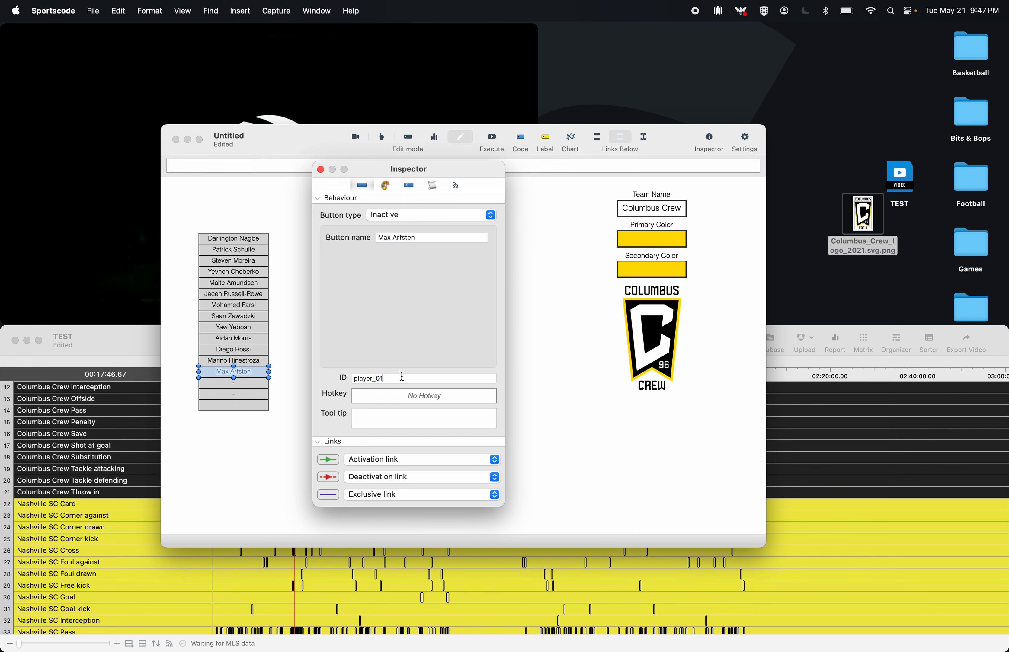
pyautogui.click(393, 379)
pyautogui.press('BackSpace')
pyautogui.press('BackSpace')
pyautogui.write('13')
pyautogui.click(261, 383)
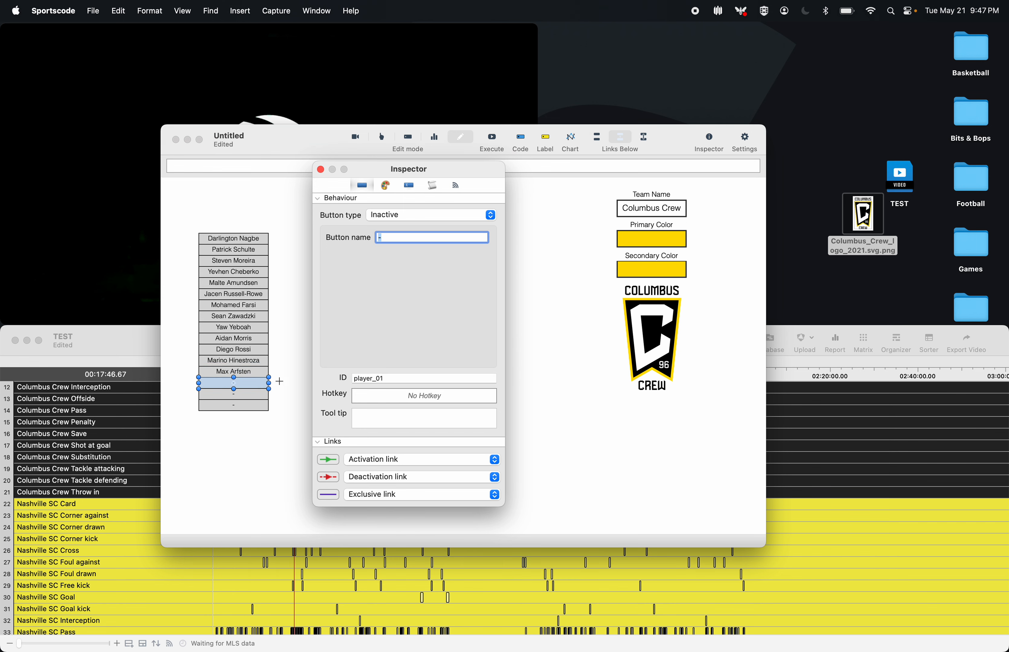
pyautogui.click(417, 379)
pyautogui.press('BackSpace')
pyautogui.press('BackSpace')
pyautogui.write('14')
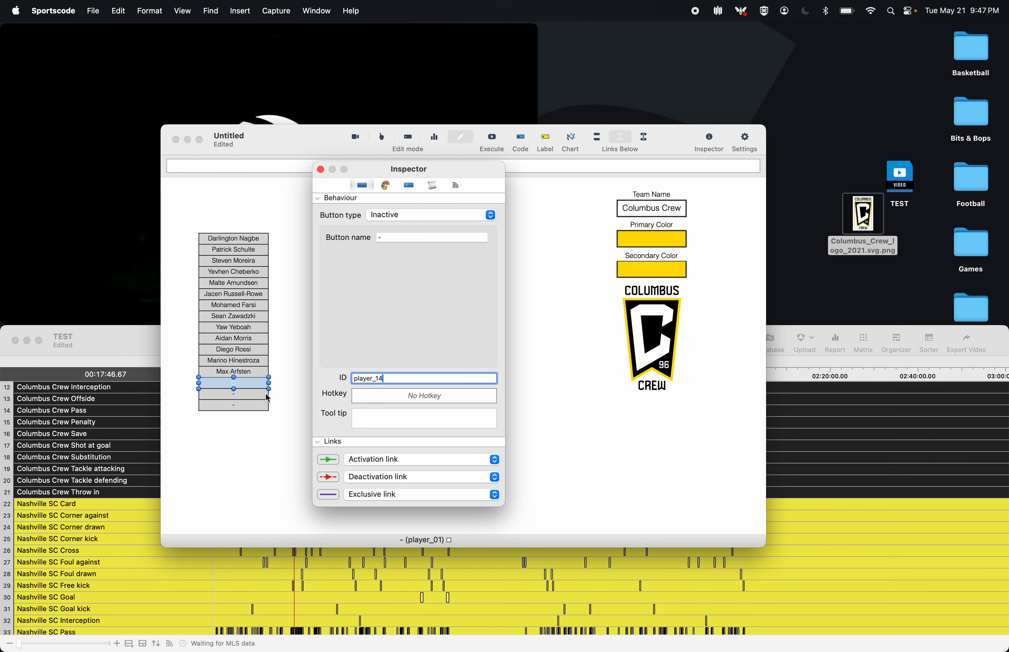
# - Set the IDs of the fifteenth and sixteenth player buttons to player_15 and player_16, and close the Inspector
pyautogui.click(257, 395)
pyautogui.click(433, 378)
pyautogui.press('BackSpace')
pyautogui.press('BackSpace')
pyautogui.write('15')
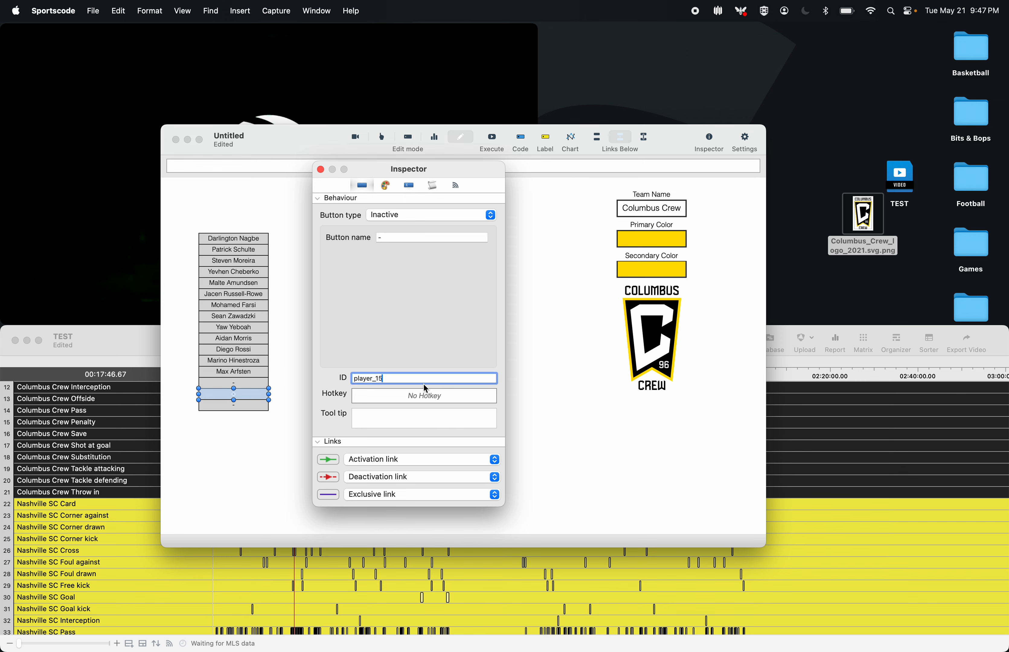
pyautogui.click(260, 410)
pyautogui.click(424, 379)
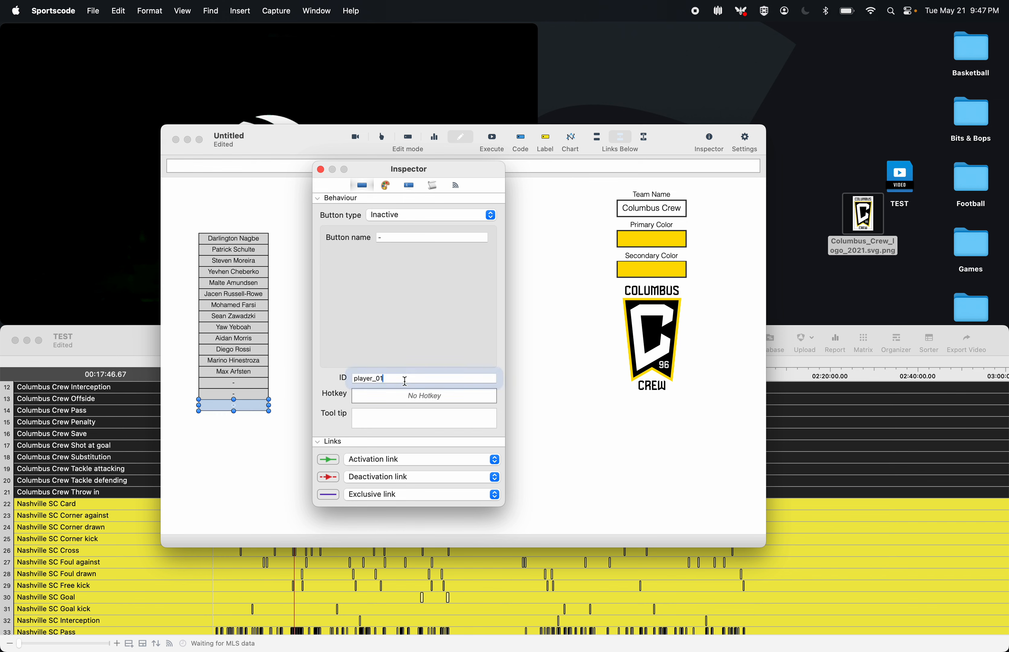
pyautogui.press('BackSpace')
pyautogui.press('BackSpace')
pyautogui.write('1')
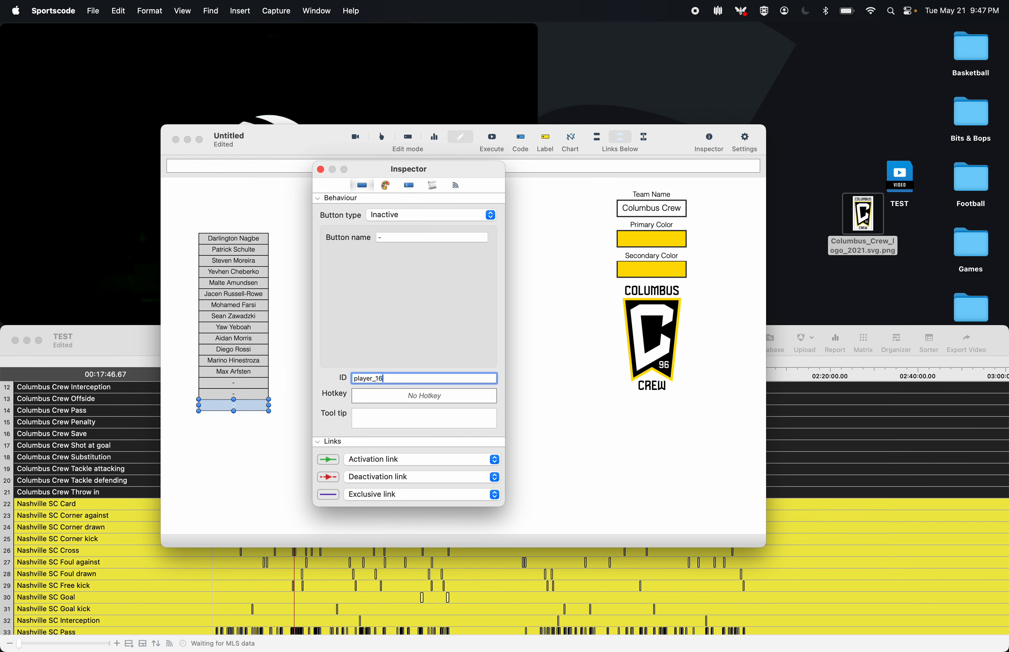
pyautogui.click(321, 169)
pyautogui.click(321, 293)
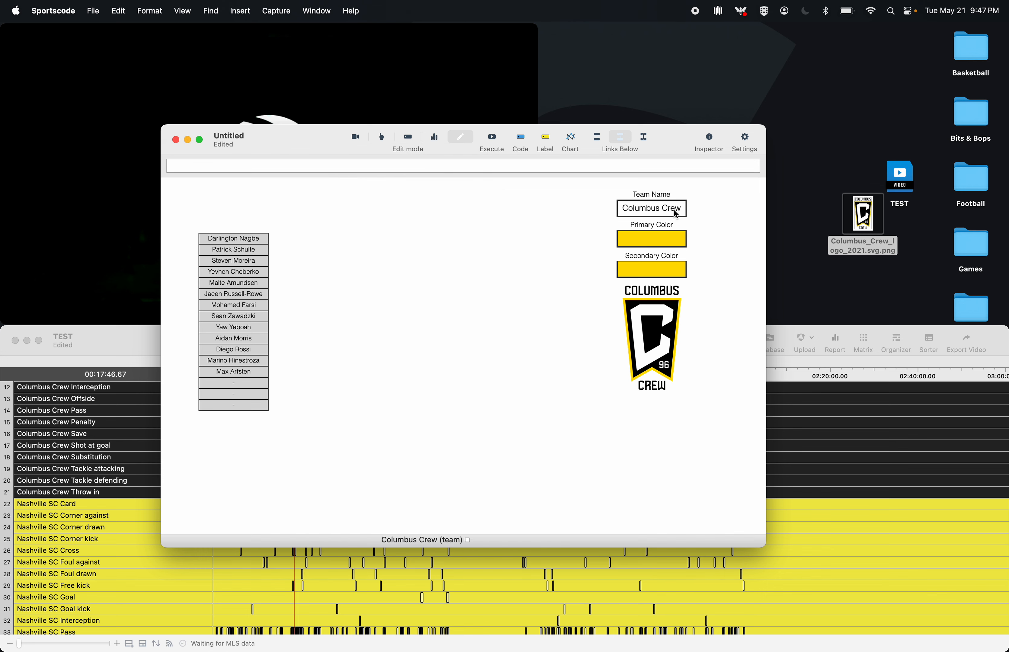
# - Rename the team name button to Nashville SC and execute the scripts to refresh the player list
pyautogui.doubleClick(649, 208)
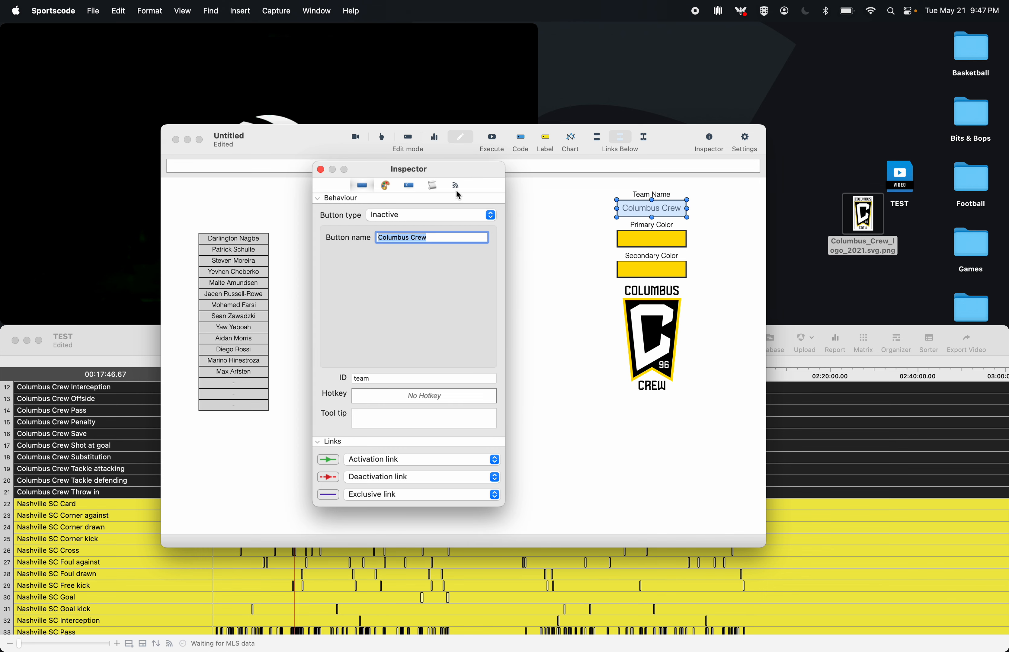
pyautogui.write('Nashville SC')
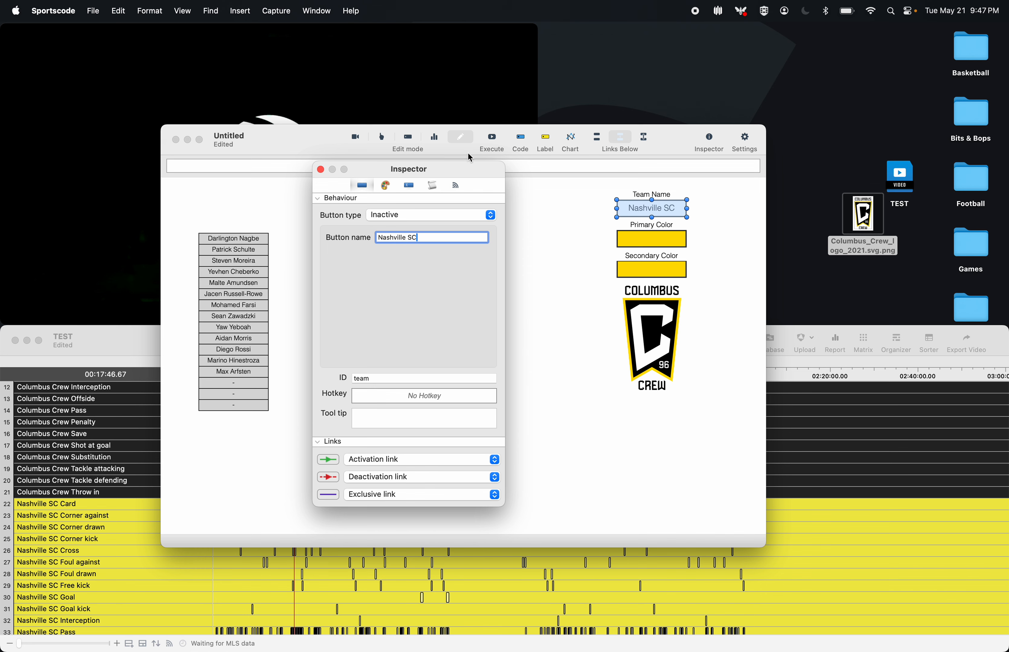
pyautogui.click(499, 135)
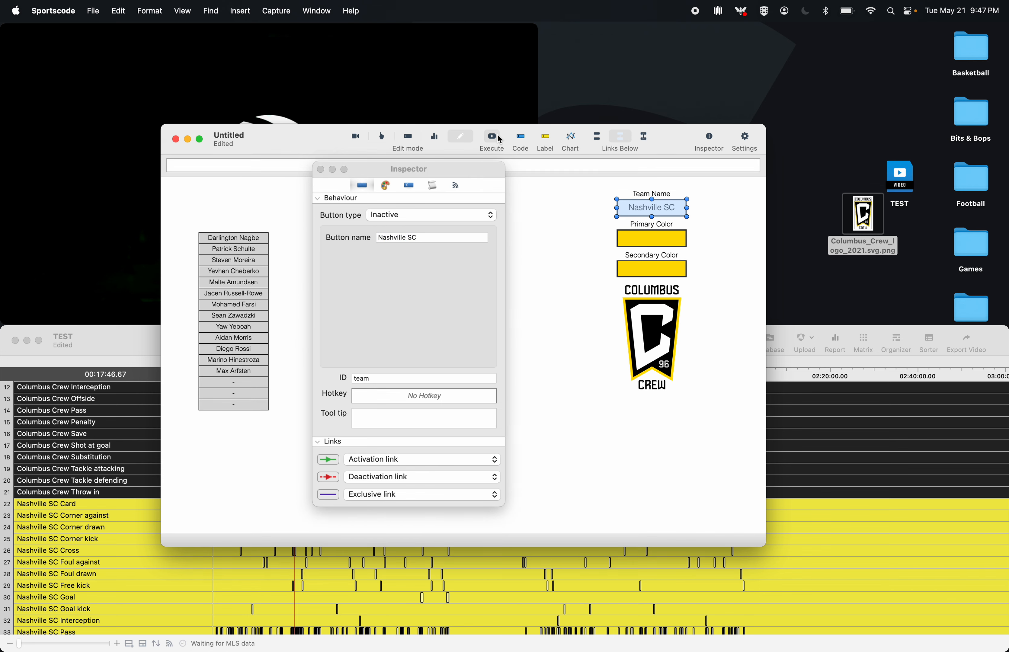
# - Rename the team name button back to Columbus Crew, execute the scripts to refresh the player list, and close the Inspector
pyautogui.click(497, 136)
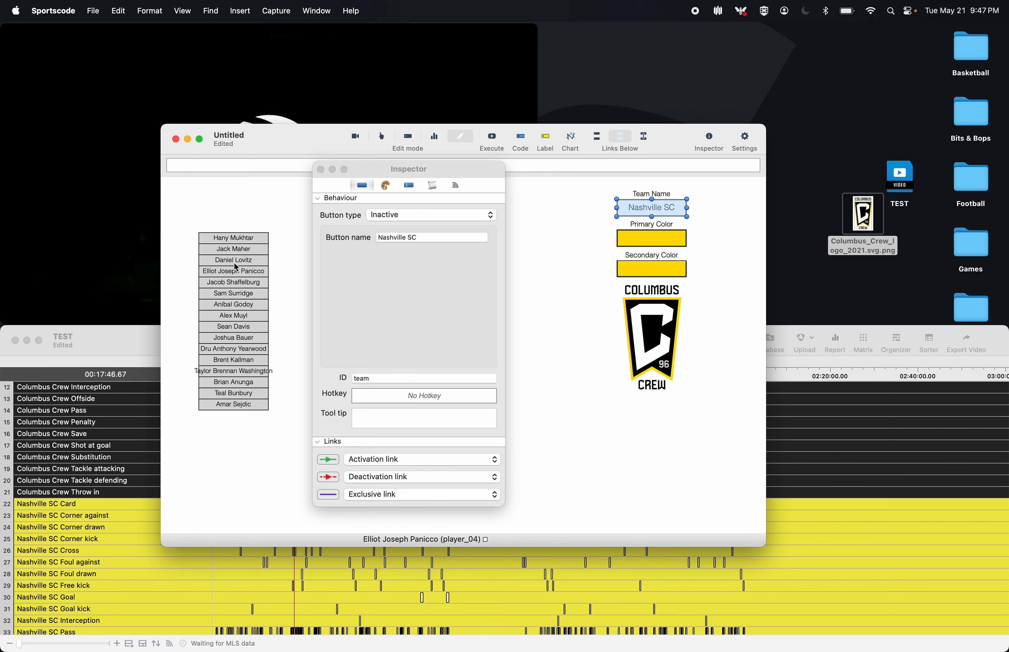
pyautogui.click(425, 237)
pyautogui.write('Columb')
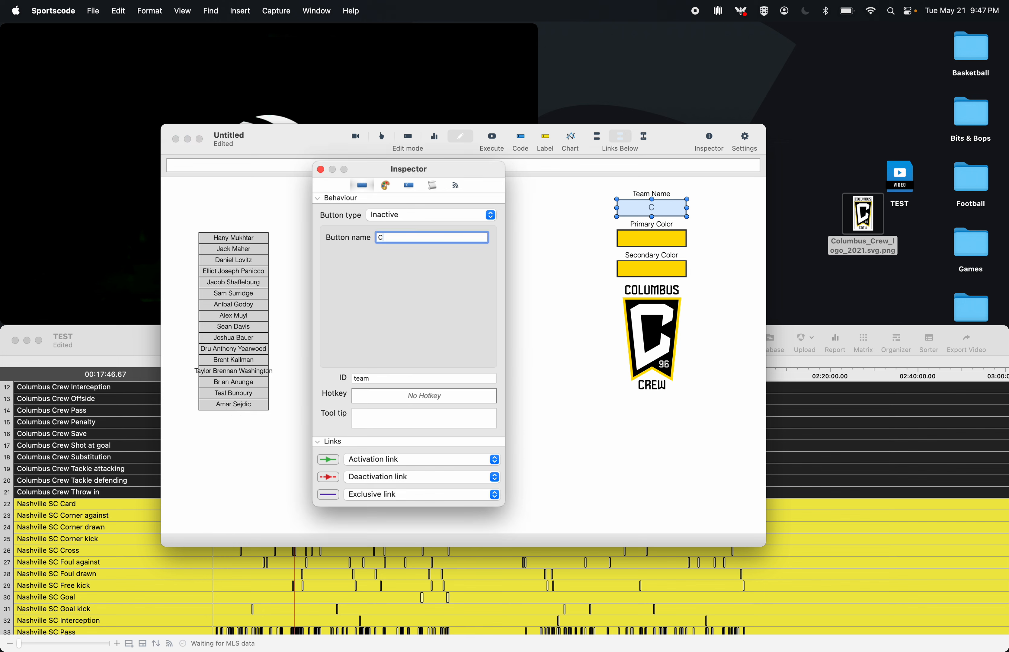
pyautogui.write('us Crew')
pyautogui.click(492, 140)
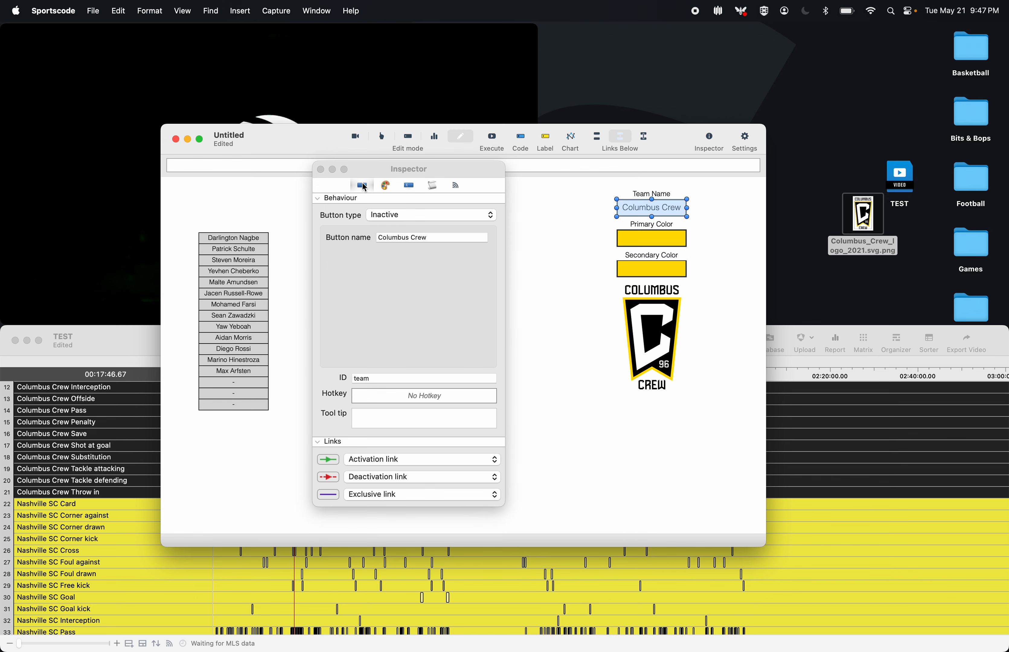
pyautogui.click(321, 170)
pyautogui.click(306, 225)
# - Set the width of all sixteen player buttons to 150
pyautogui.moveTo(260, 217); pyautogui.dragTo(243, 433)
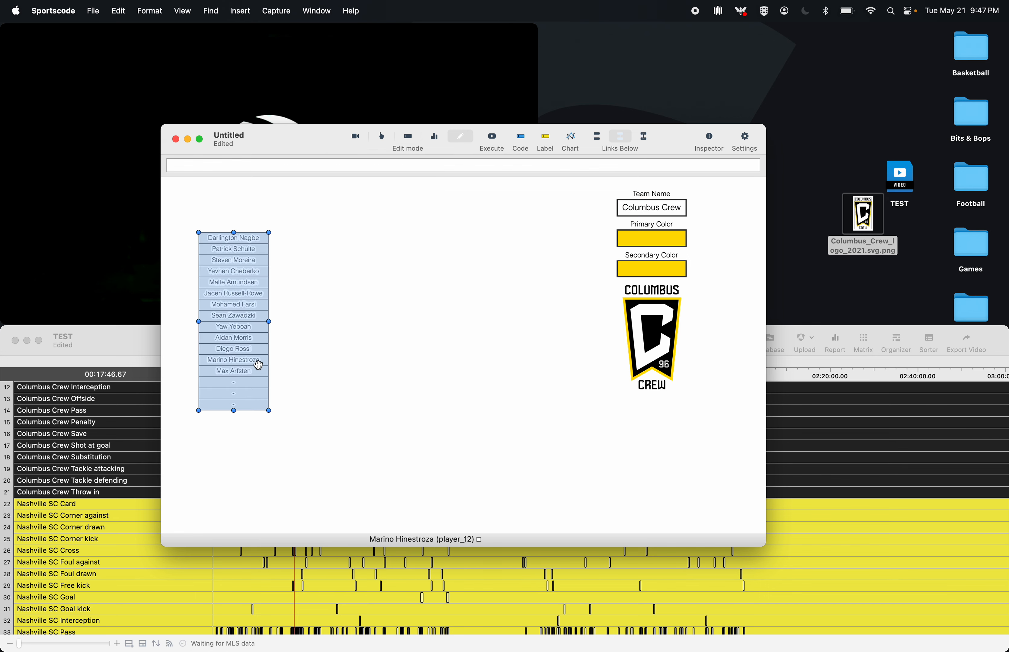
pyautogui.doubleClick(256, 347)
pyautogui.click(385, 185)
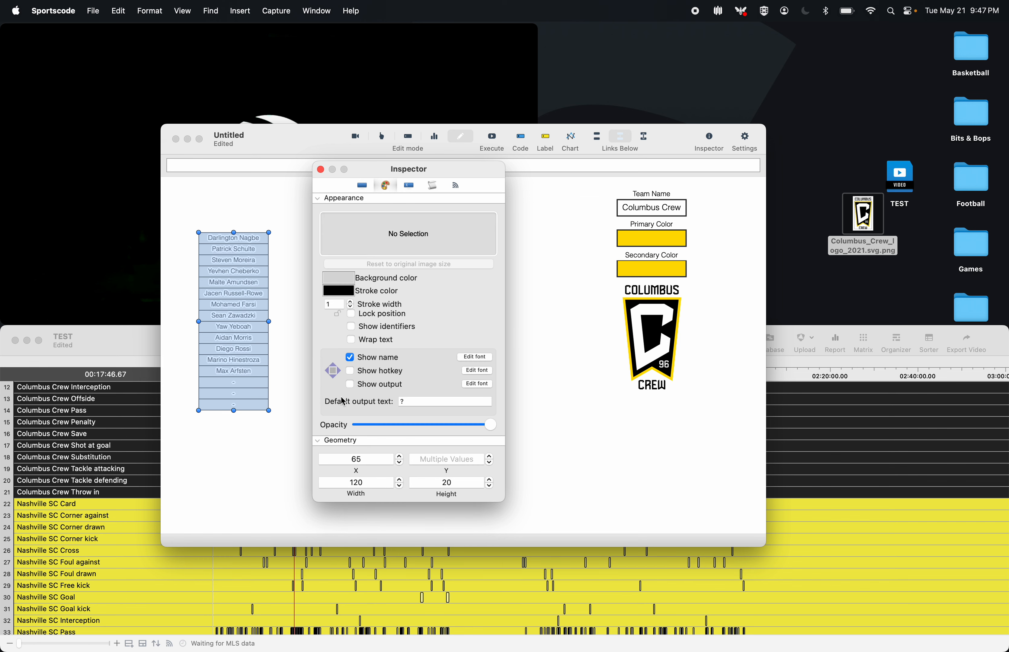
pyautogui.doubleClick(373, 479)
pyautogui.write('150')
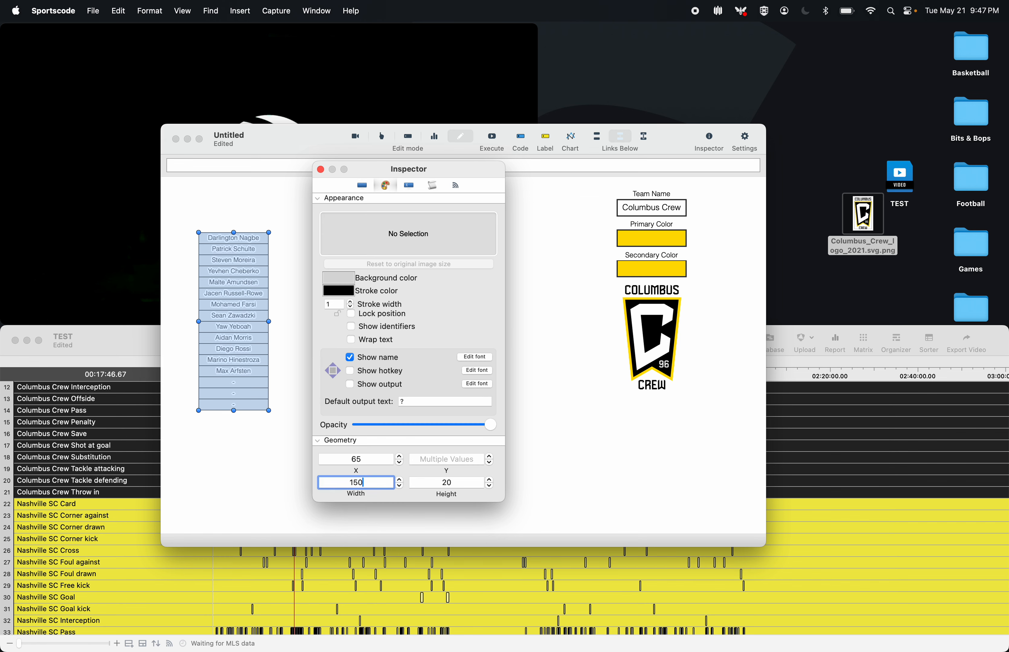
pyautogui.press('Return')
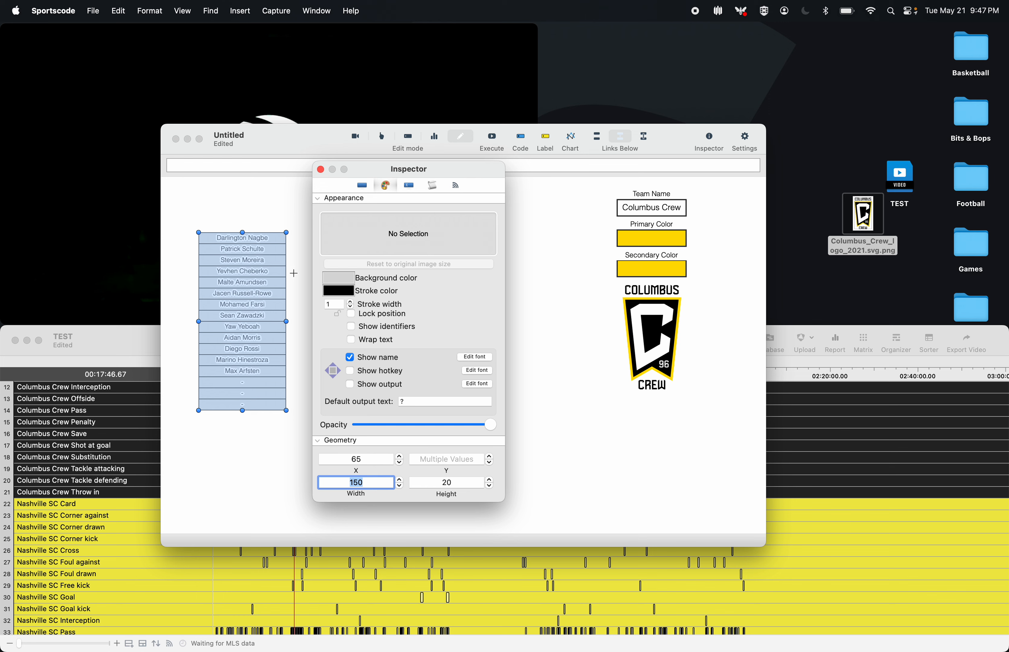
pyautogui.click(320, 169)
pyautogui.click(326, 191)
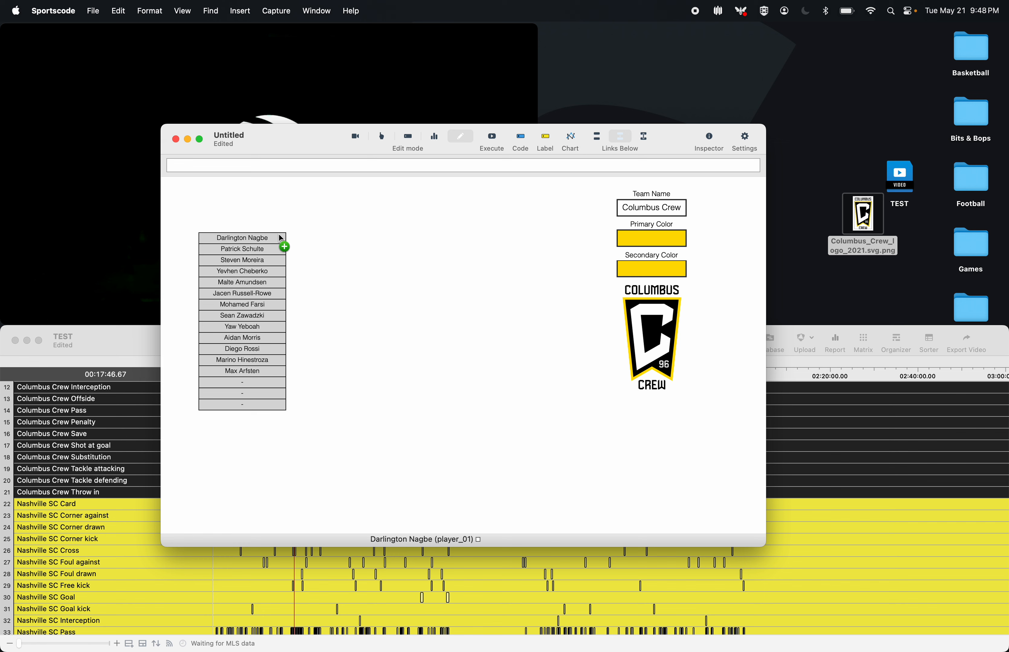
# - Duplicate the first player button directly beside the original and set the copy's width to 30
pyautogui.moveTo(281, 239); pyautogui.dragTo(370, 240)
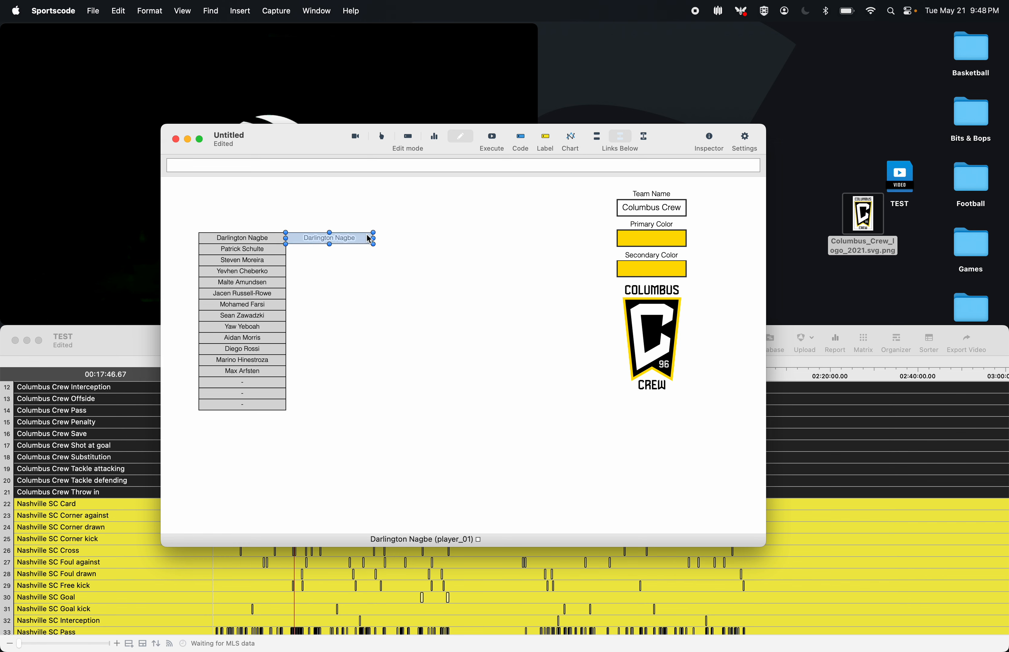
pyautogui.doubleClick(359, 239)
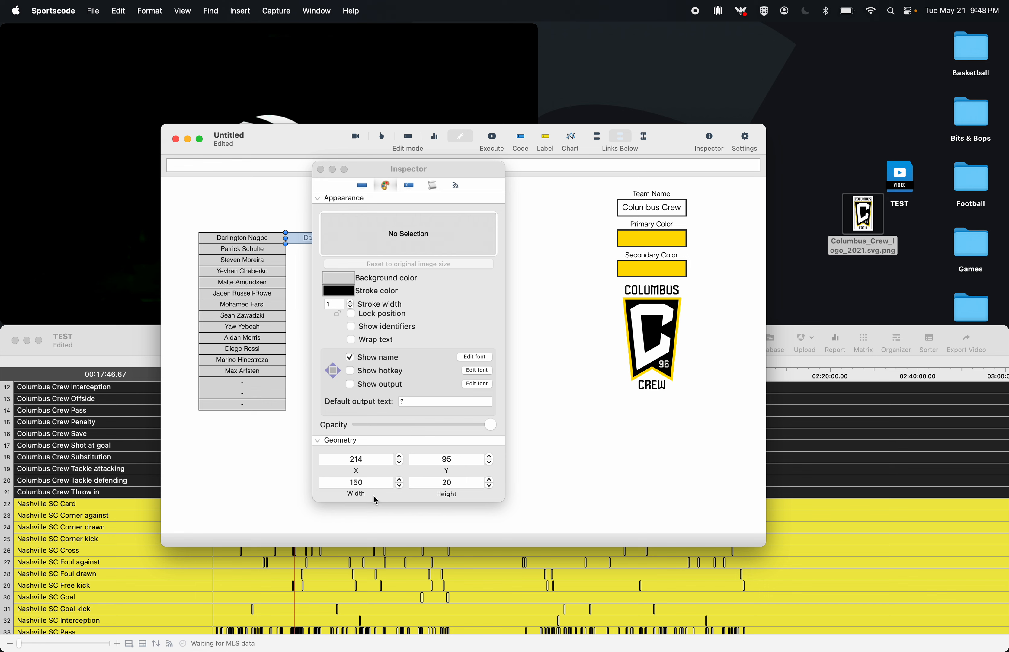
pyautogui.click(319, 484)
pyautogui.write('30')
pyautogui.press('Return')
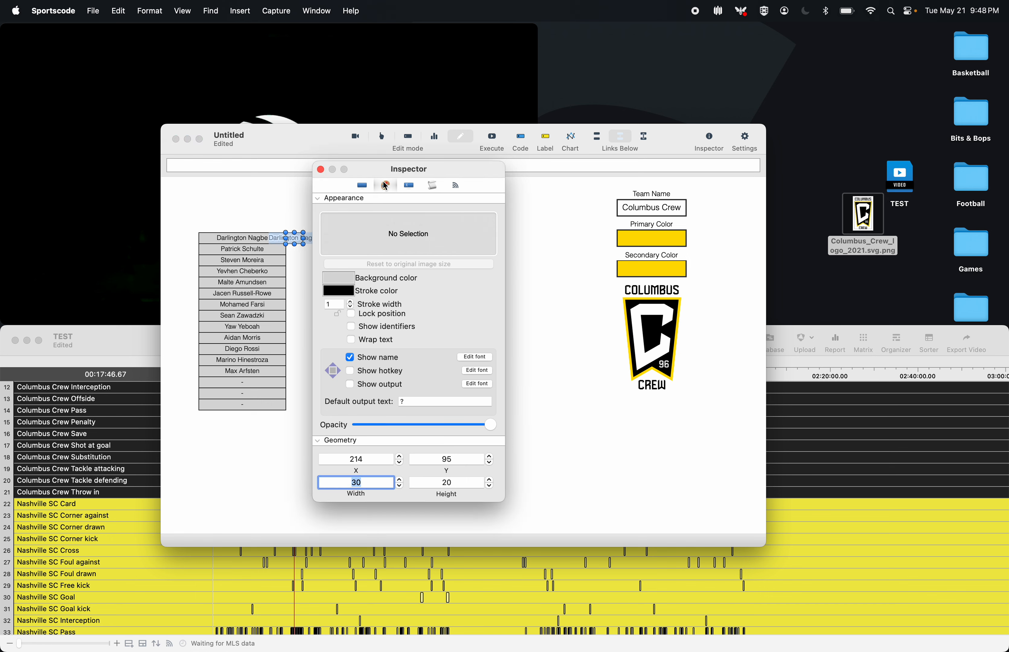
# - Give the narrow copy a white background and make it show its output instead of its name
pyautogui.moveTo(386, 175); pyautogui.dragTo(478, 175)
pyautogui.click(432, 277)
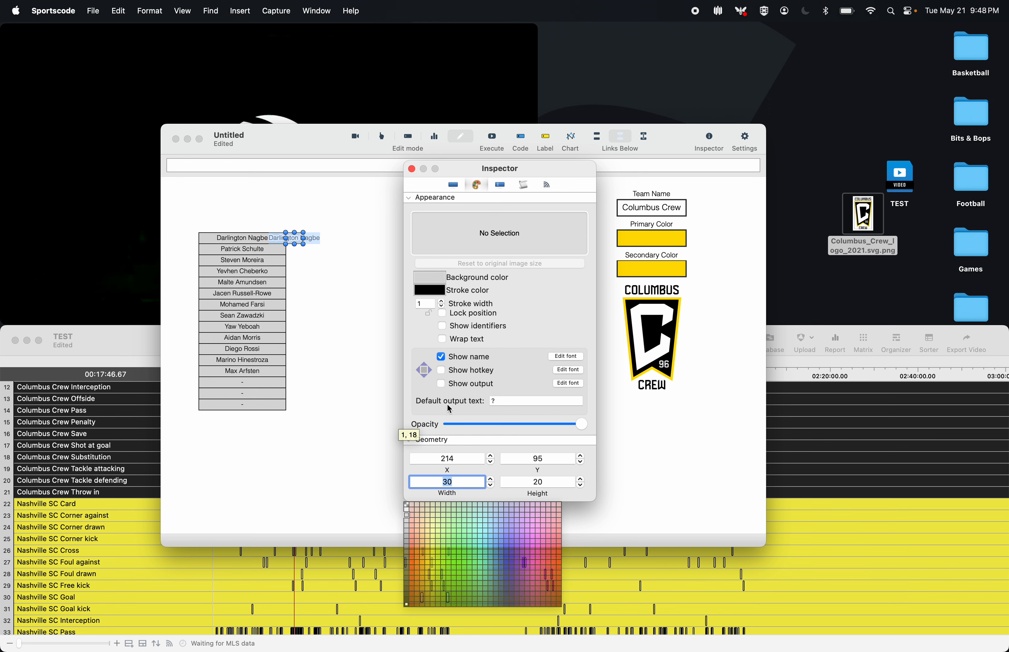
pyautogui.click(407, 509)
pyautogui.click(442, 384)
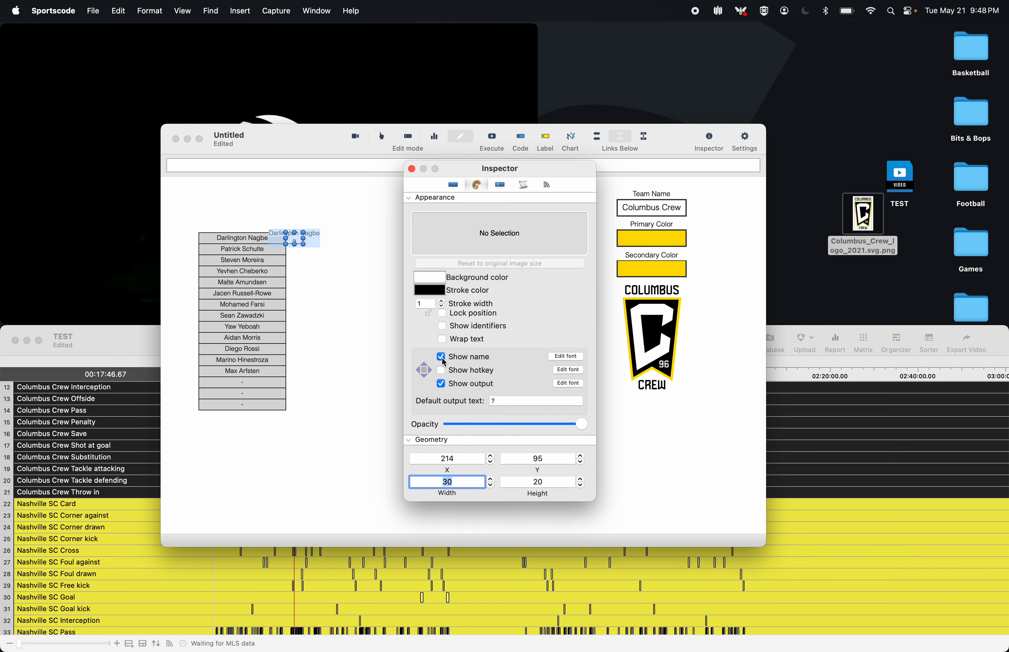
# - Clear the narrow button's name and set its ID to pass_01
pyautogui.click(453, 184)
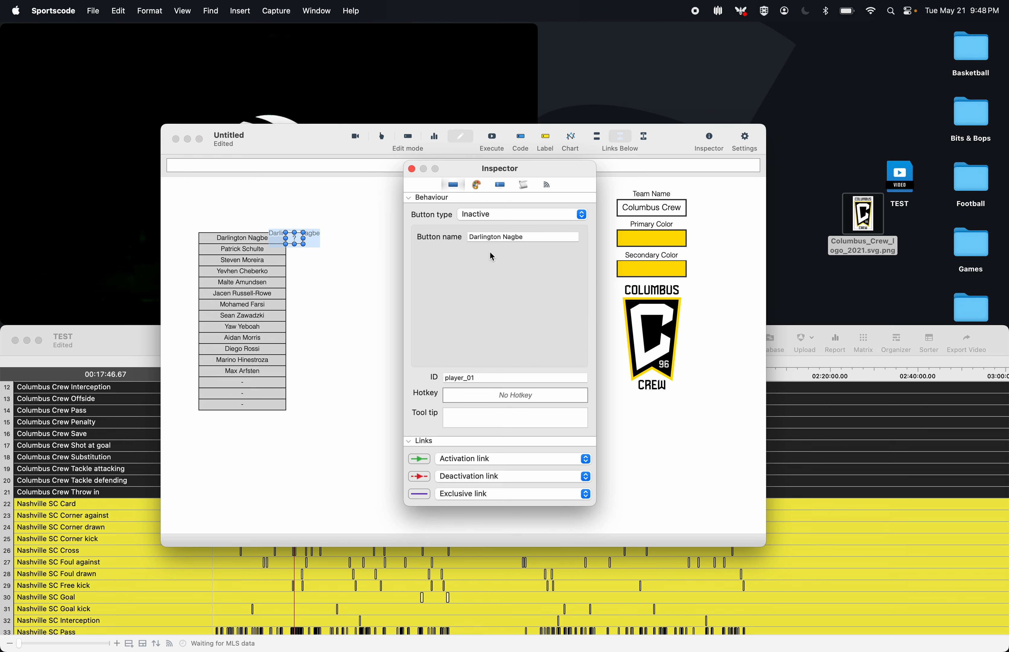
pyautogui.tripleClick(528, 234)
pyautogui.press('BackSpace')
pyautogui.tripleClick(547, 378)
pyautogui.press('BackSpace')
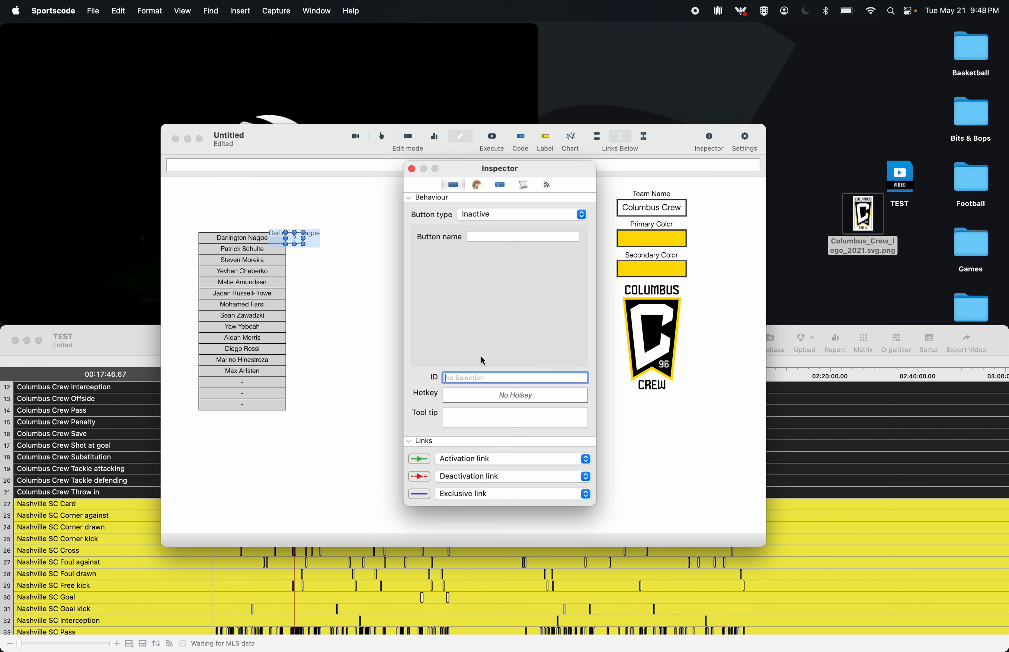
pyautogui.write('pass_01')
pyautogui.click(524, 185)
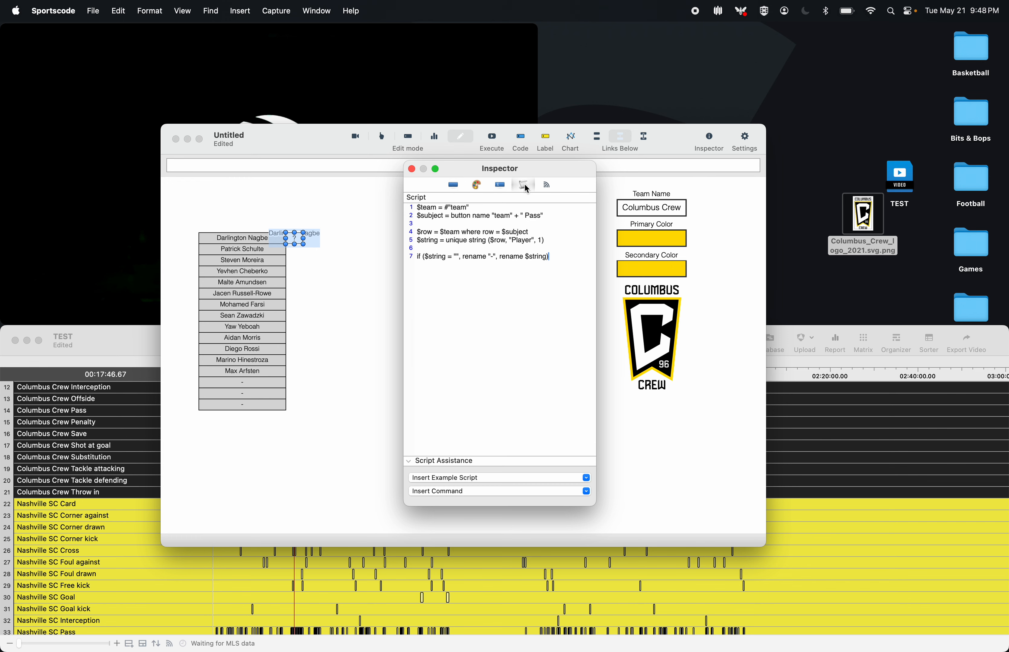
# - Clear the pass_01 button's default output text and set its output font to Helvetica Light, size 11
pyautogui.click(477, 185)
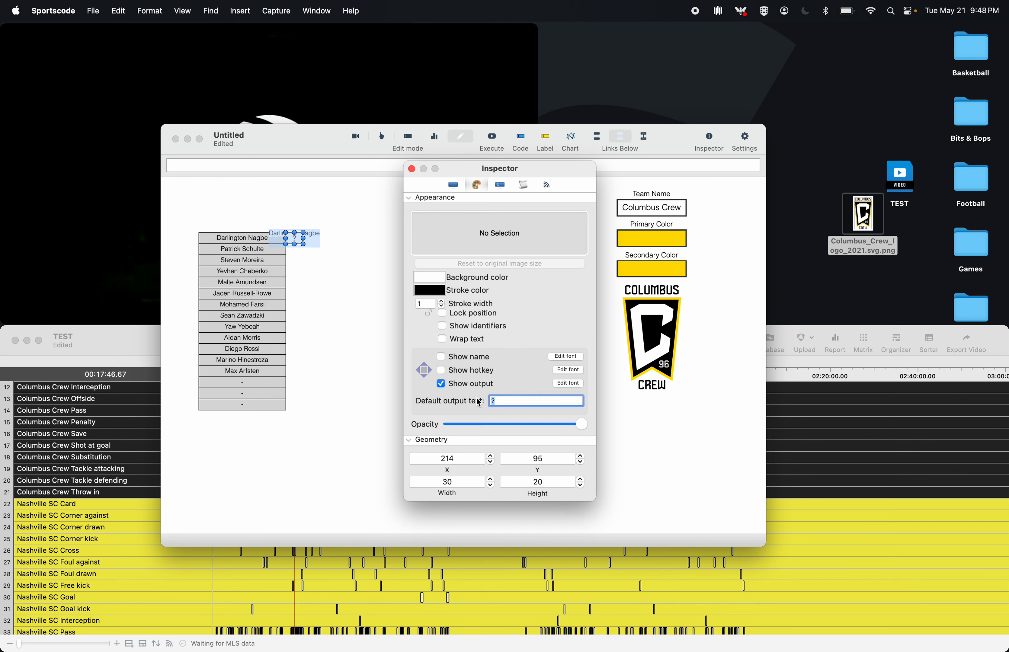
pyautogui.press('BackSpace')
pyautogui.click(569, 383)
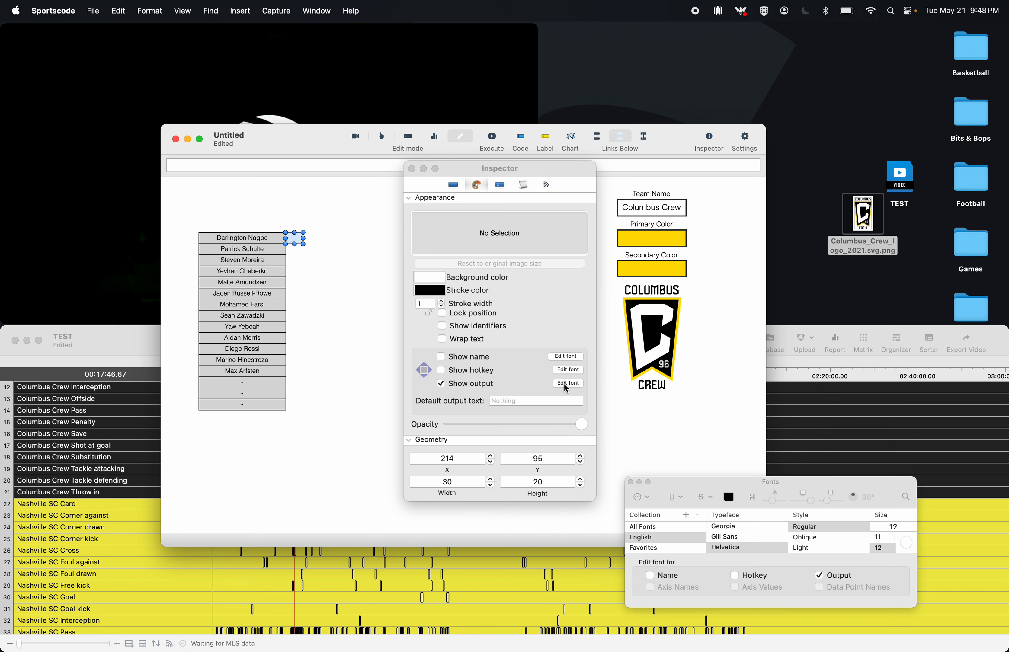
pyautogui.click(802, 548)
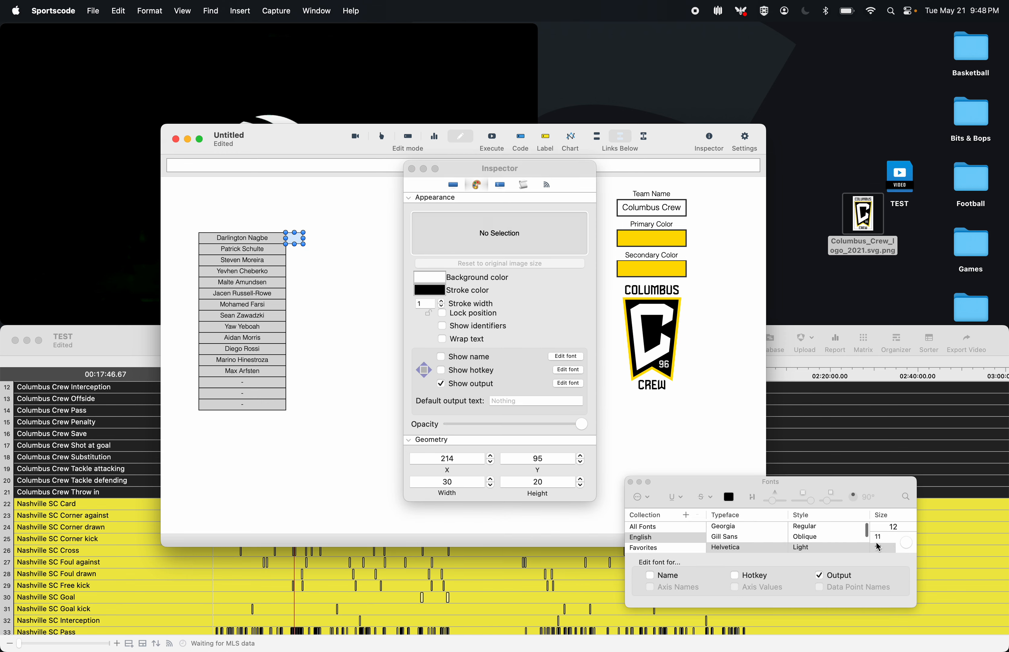
pyautogui.click(241, 241)
pyautogui.click(567, 357)
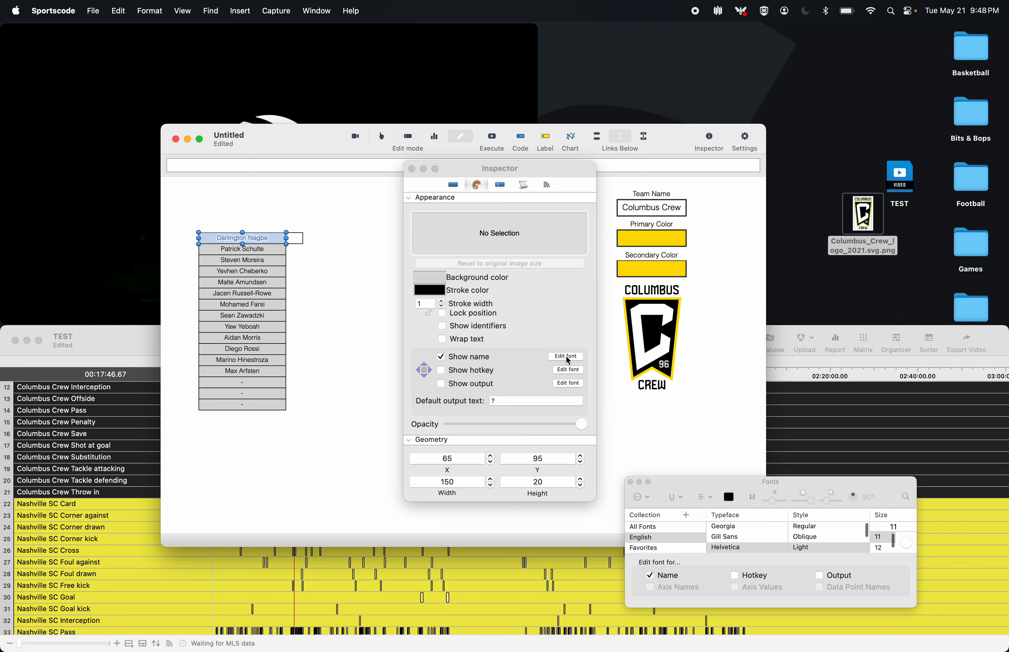
pyautogui.click(295, 238)
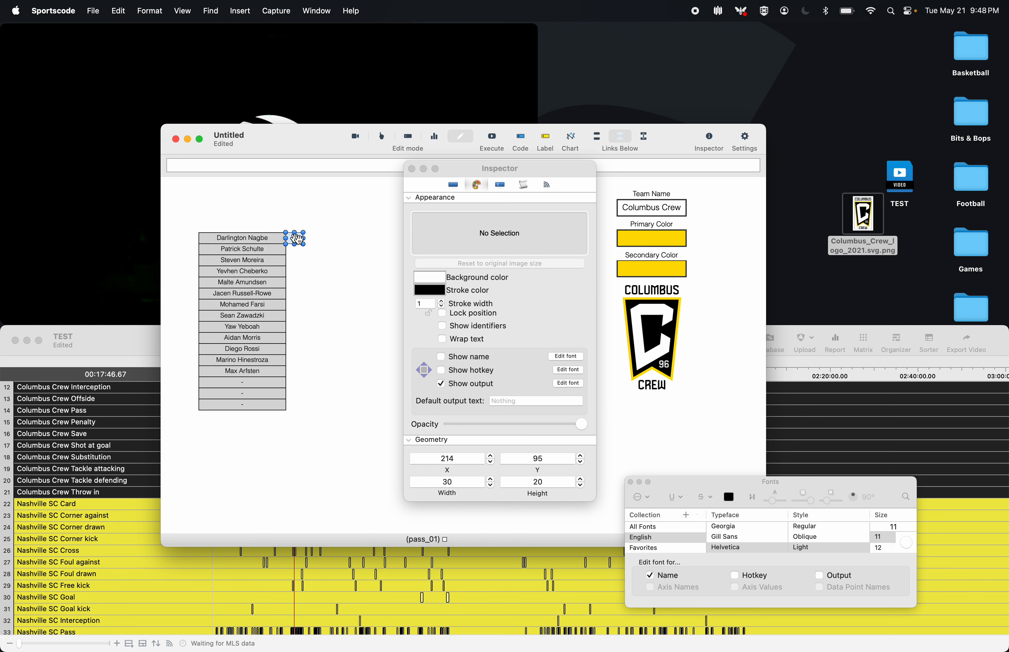
pyautogui.click(571, 384)
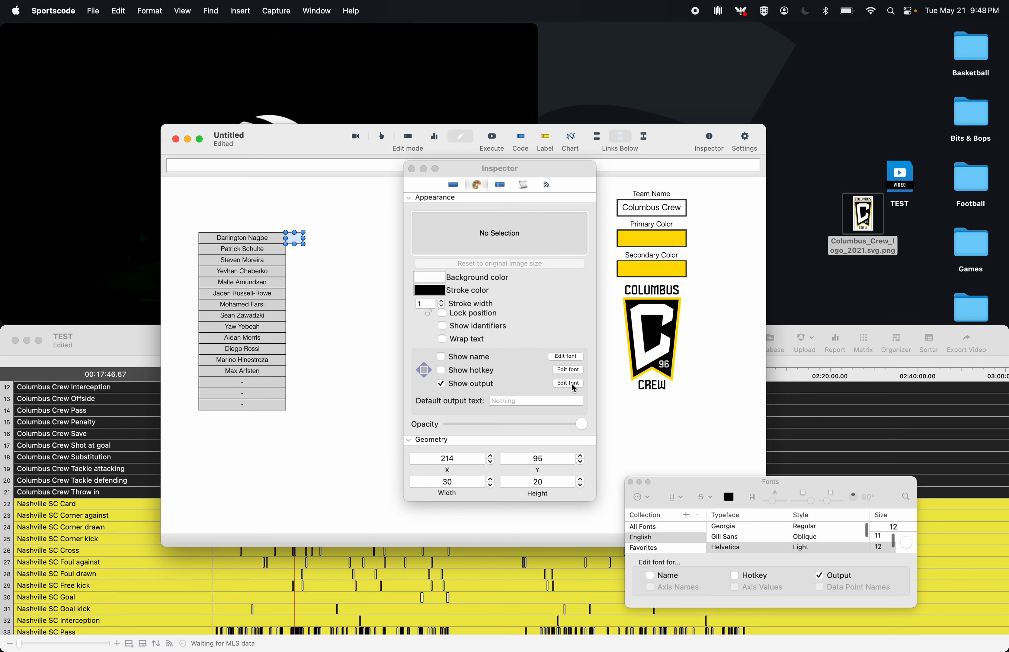
pyautogui.click(879, 537)
pyautogui.click(630, 482)
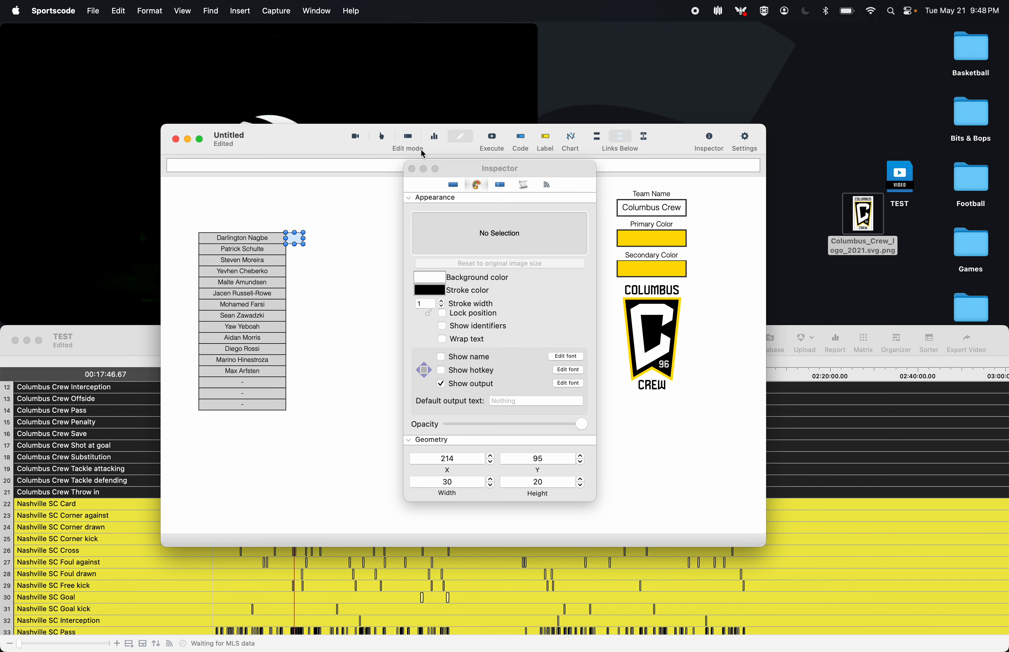
pyautogui.click(411, 168)
# - Duplicate the pass_01 button directly above itself as a column header
pyautogui.click(369, 209)
pyautogui.click(295, 237)
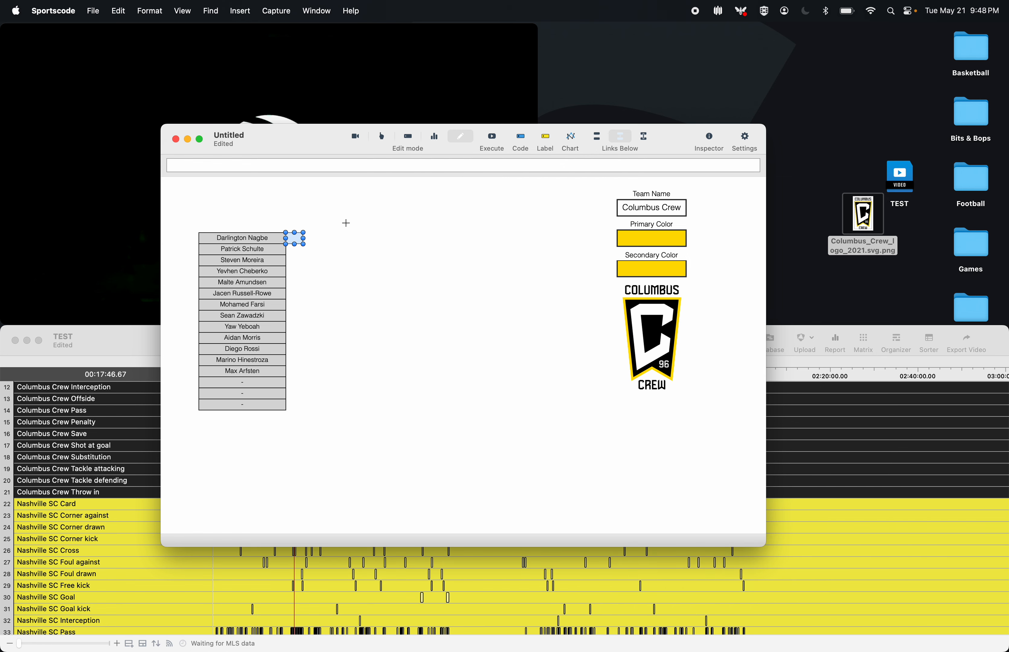
pyautogui.click(346, 224)
pyautogui.moveTo(302, 237); pyautogui.dragTo(294, 229)
pyautogui.click(321, 206)
# - Name the header button P and clear its ID
pyautogui.doubleClick(296, 233)
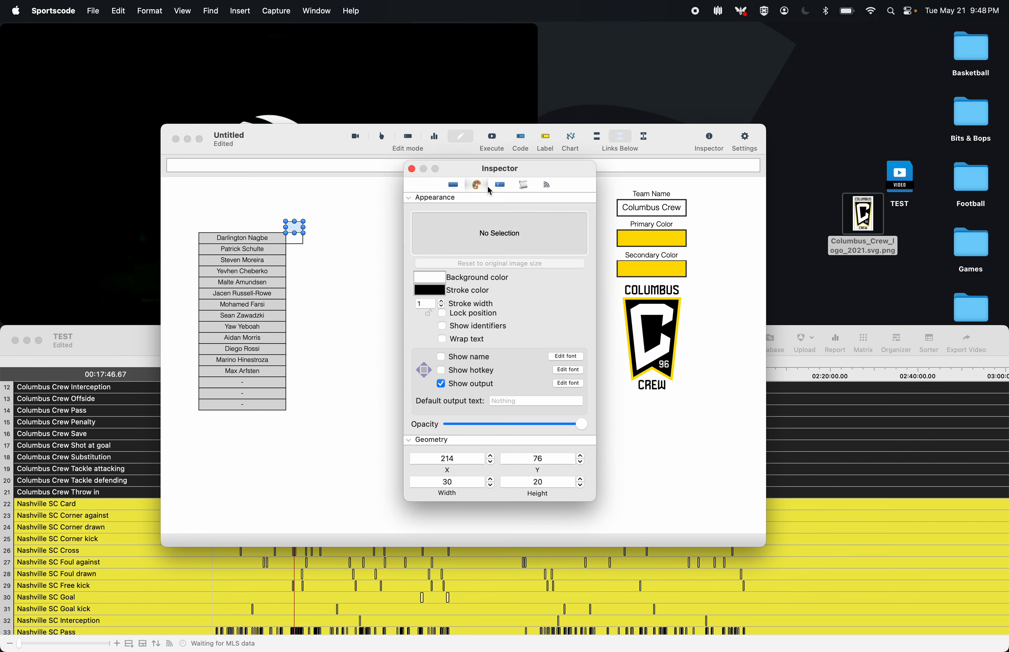
pyautogui.click(523, 185)
pyautogui.click(454, 188)
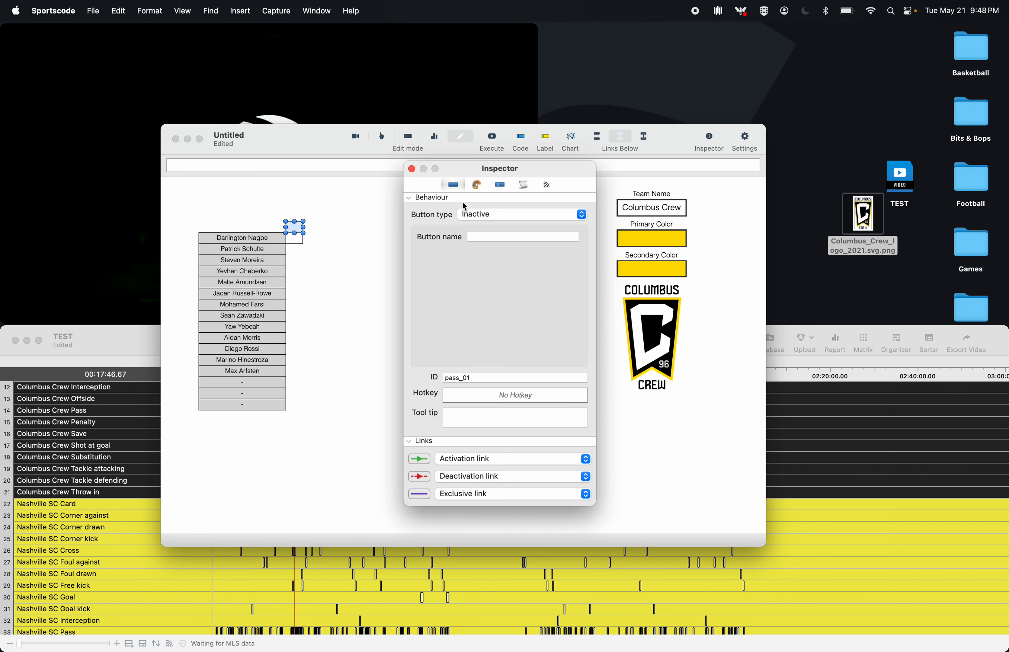
pyautogui.click(491, 235)
pyautogui.write('P')
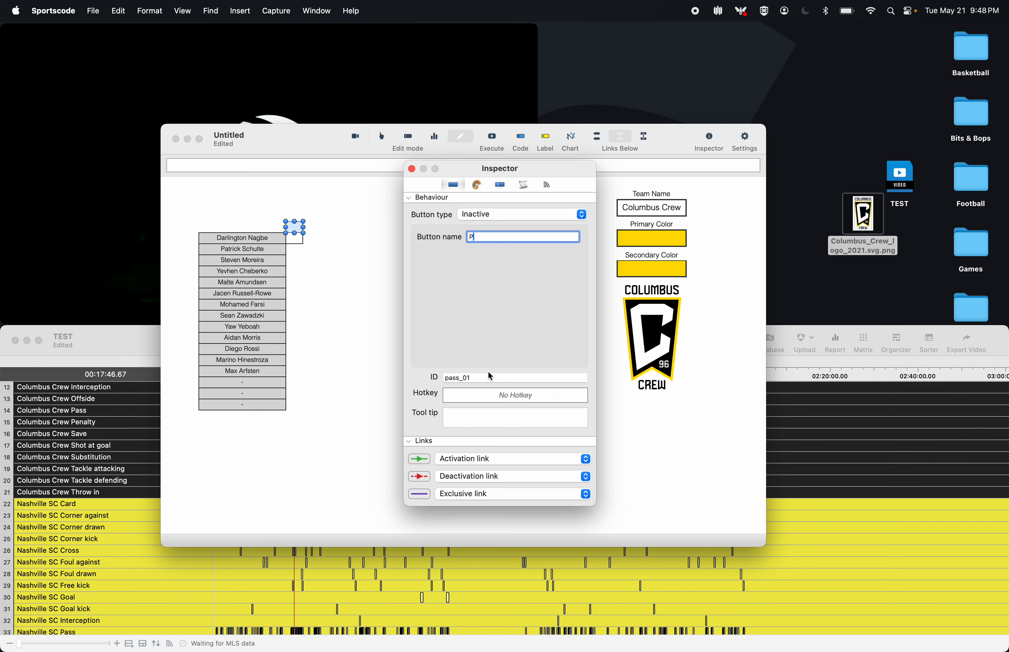
pyautogui.doubleClick(490, 377)
pyautogui.press('BackSpace')
# - Delete the scripts from the header button and the pass_01 button, and close the Inspector
pyautogui.click(523, 186)
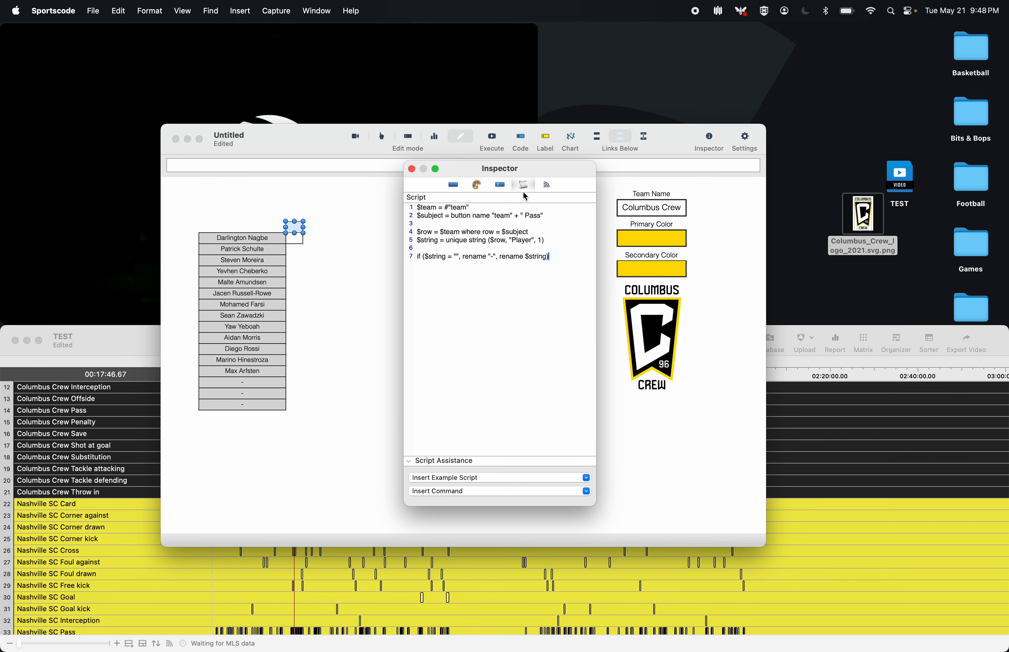
pyautogui.press('super+a')
pyautogui.press('BackSpace')
pyautogui.click(296, 241)
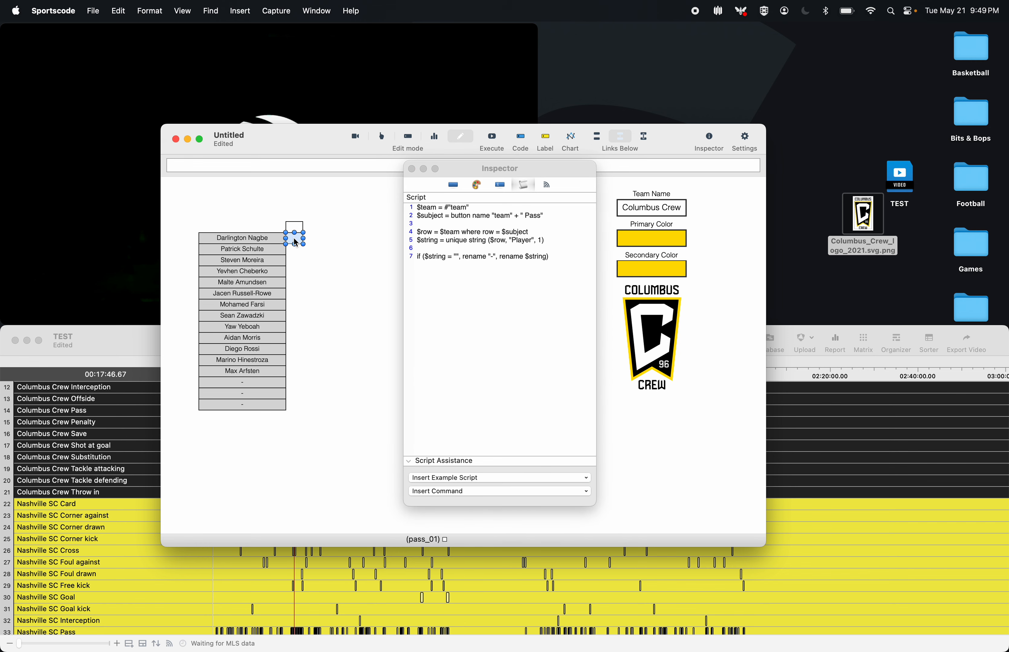
pyautogui.moveTo(496, 320); pyautogui.dragTo(309, 185)
pyautogui.press('BackSpace')
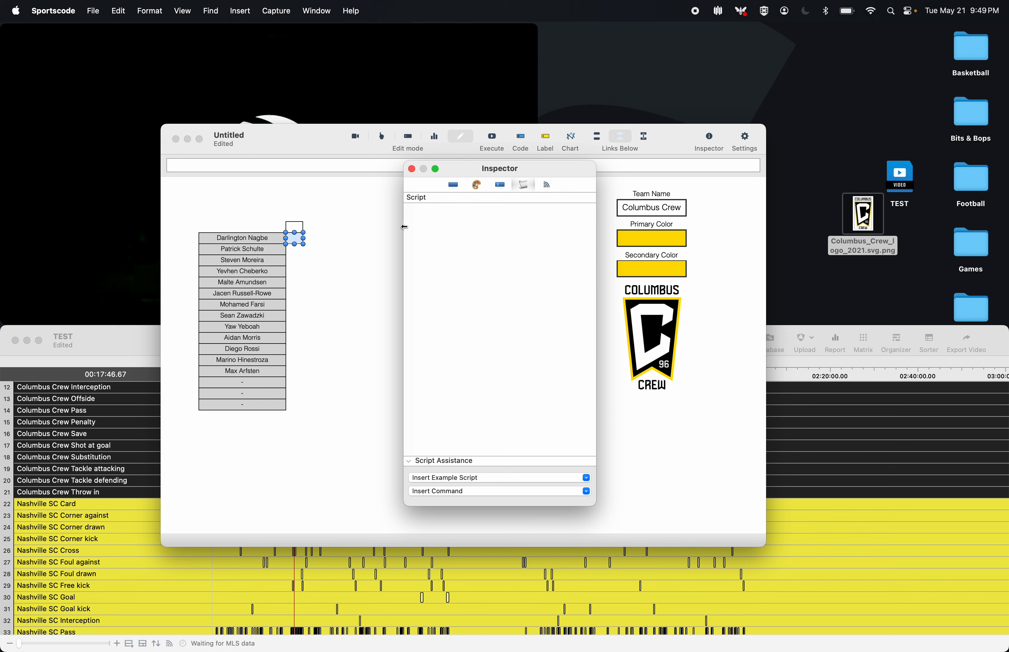
pyautogui.click(412, 169)
# - Delete the secondary color button's script and set its background color to near-black
pyautogui.doubleClick(643, 269)
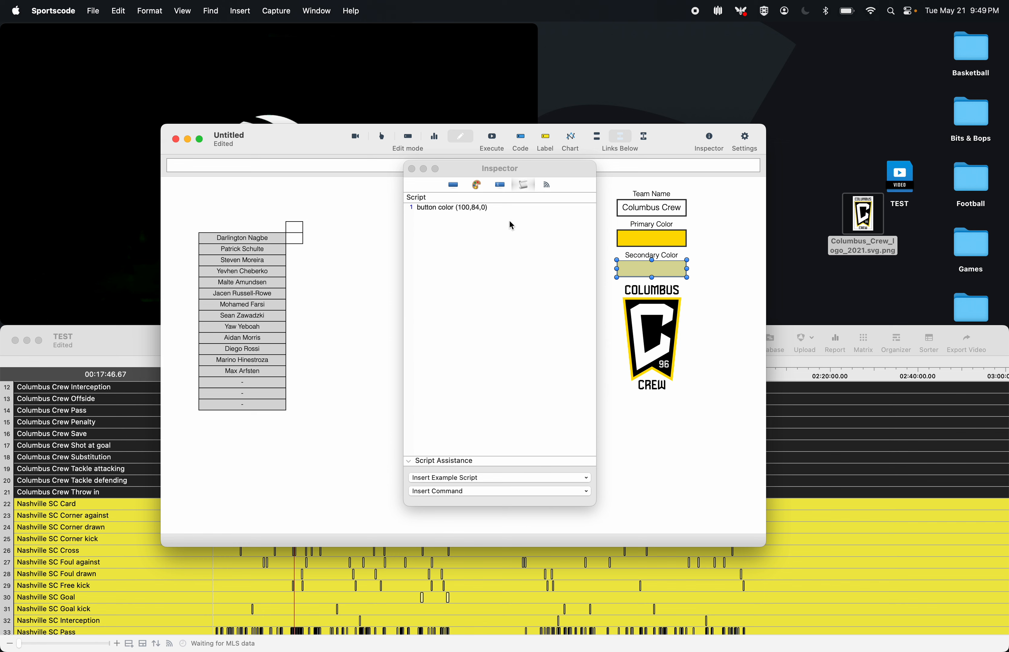
pyautogui.moveTo(517, 216); pyautogui.dragTo(381, 198)
pyautogui.press('BackSpace')
pyautogui.click(480, 186)
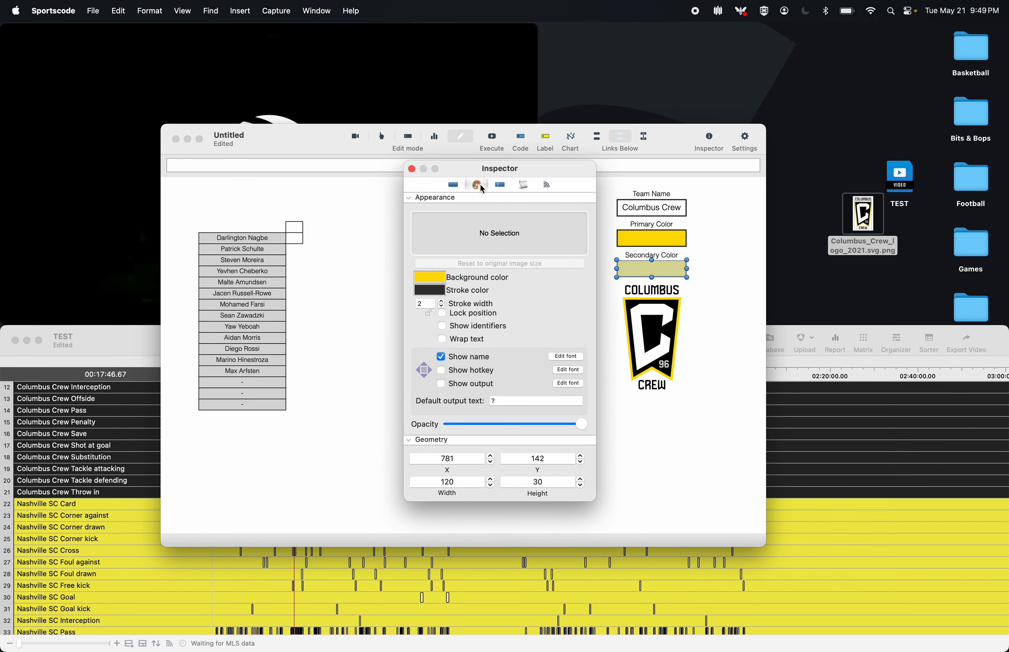
pyautogui.click(430, 287)
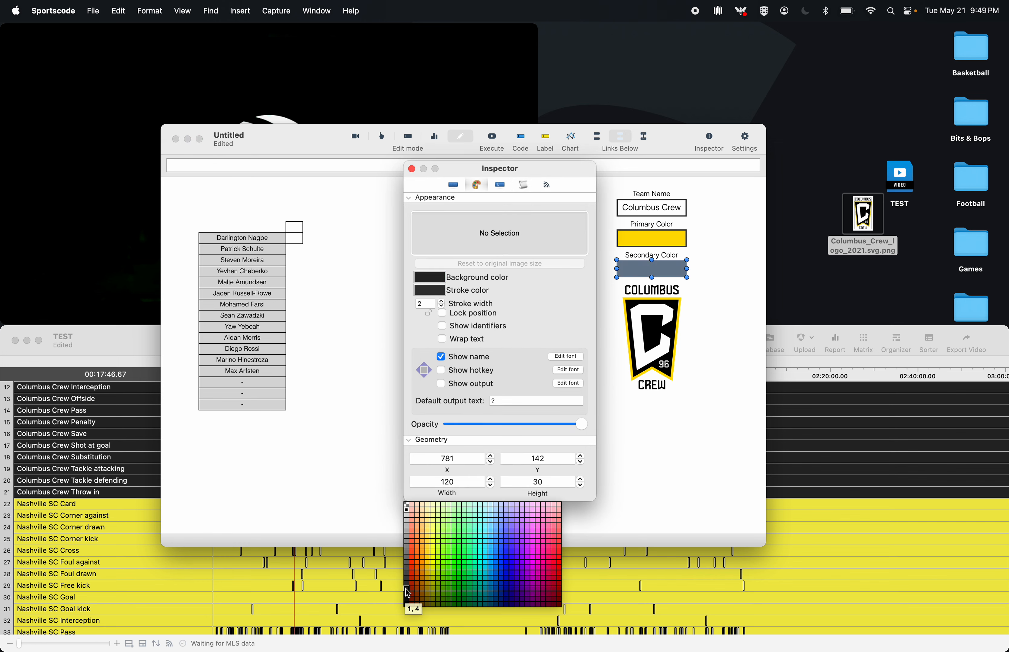
pyautogui.click(414, 611)
pyautogui.click(411, 169)
pyautogui.click(683, 371)
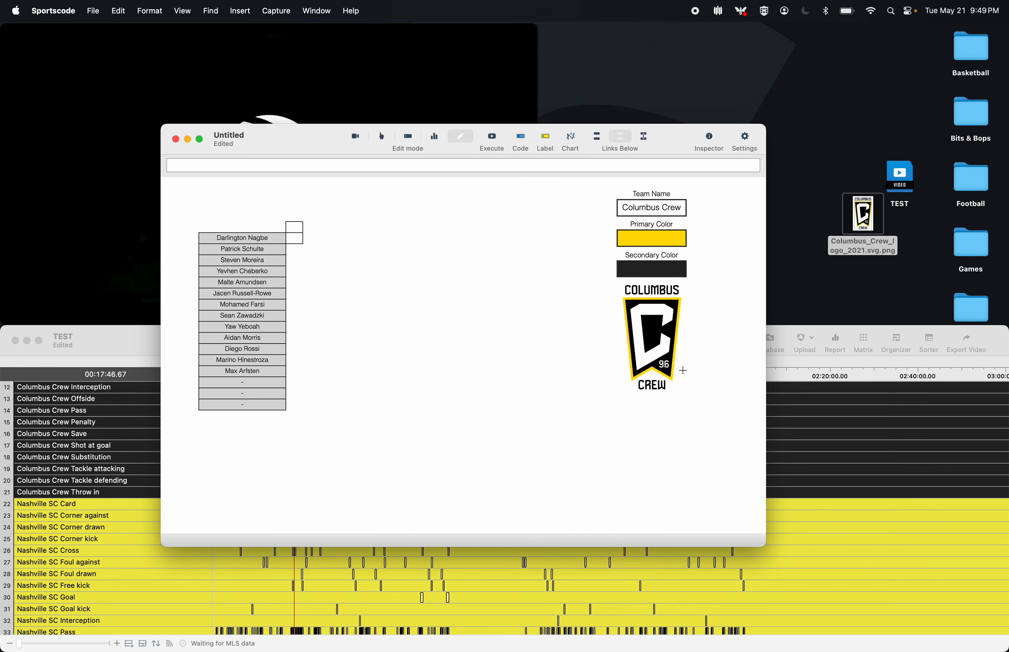
pyautogui.click(655, 255)
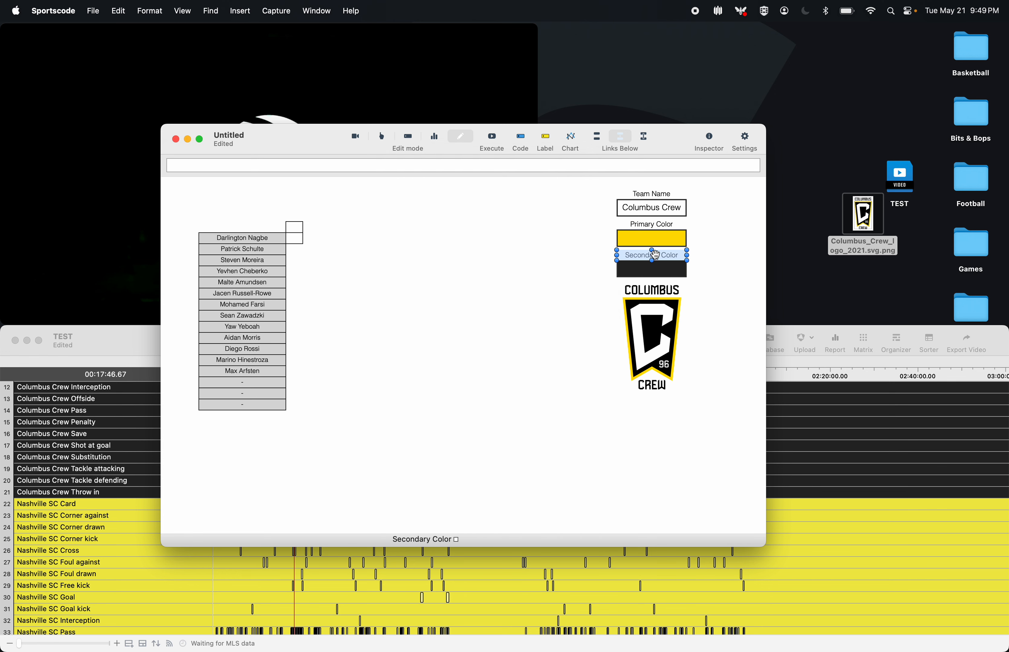
pyautogui.click(545, 319)
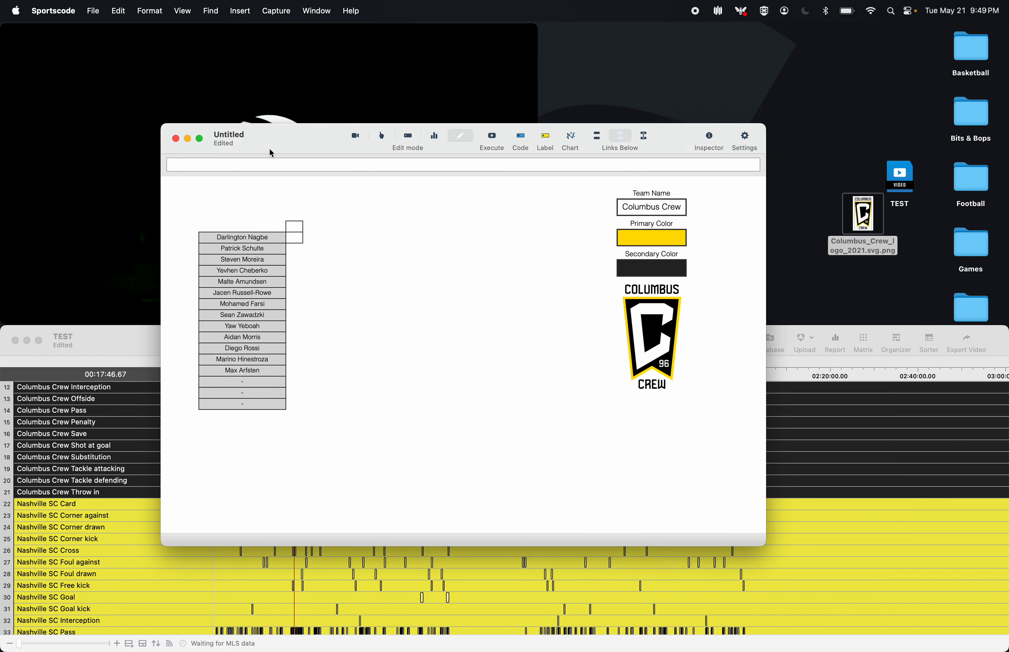
pyautogui.moveTo(270, 151); pyautogui.dragTo(293, 129)
# - Name the blank header button above the pass_01 button P, display its name instead of its output, and close the Inspector
pyautogui.doubleClick(320, 211)
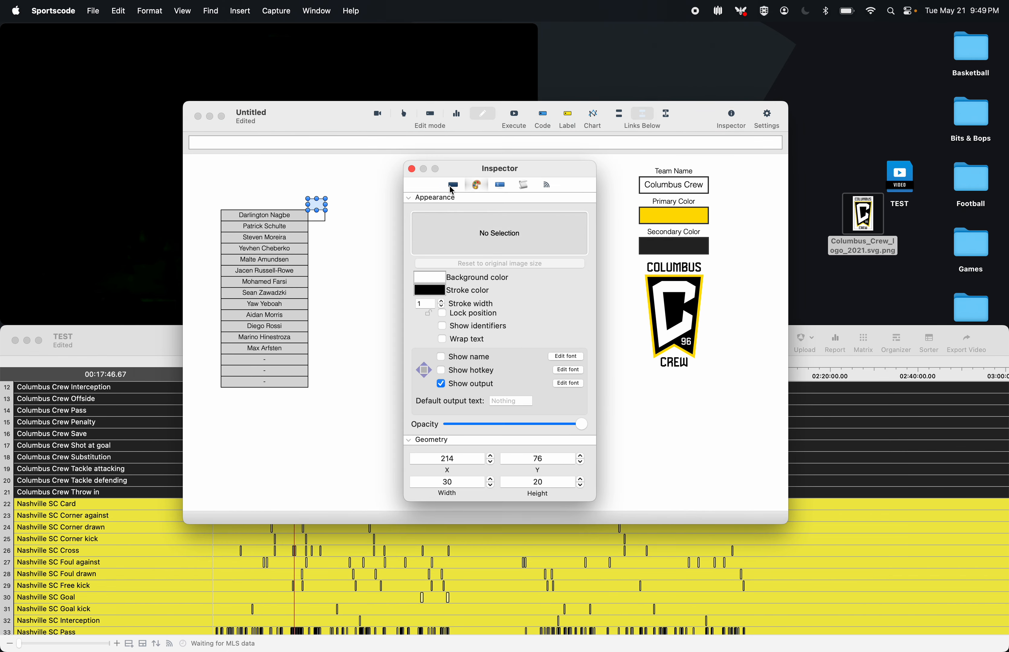
pyautogui.click(453, 184)
pyautogui.click(489, 233)
pyautogui.write('P')
pyautogui.click(476, 185)
pyautogui.click(447, 356)
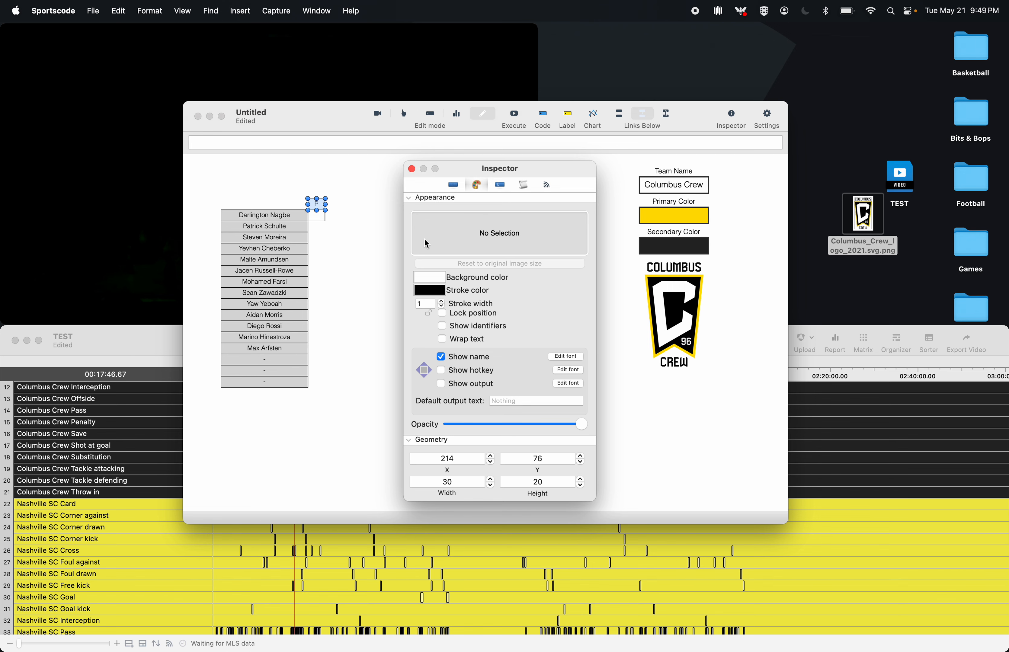
pyautogui.click(412, 169)
pyautogui.click(387, 209)
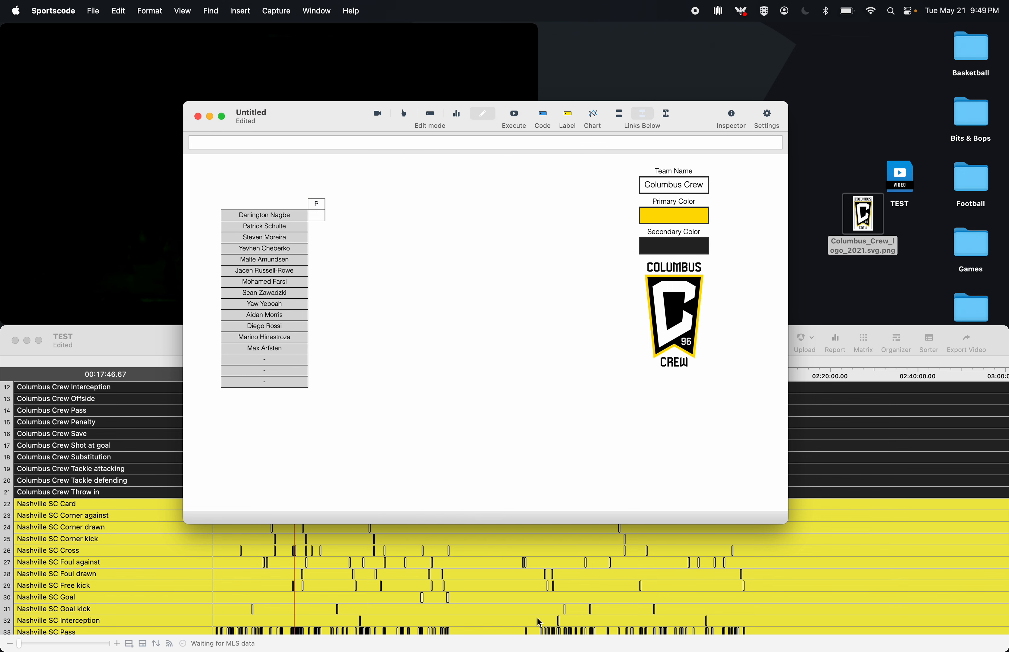
# - Open the instances of the Darlington Nagbe timeline row in a Sorter window
pyautogui.click(527, 576)
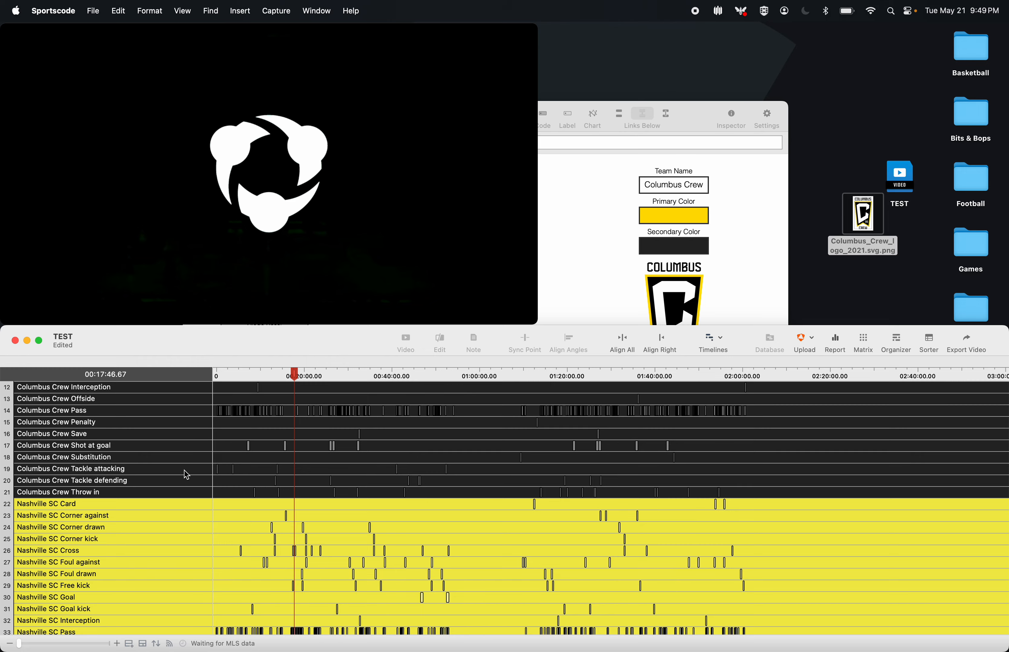
pyautogui.scroll(-10, 162, 479)
pyautogui.scroll(12, 162, 479)
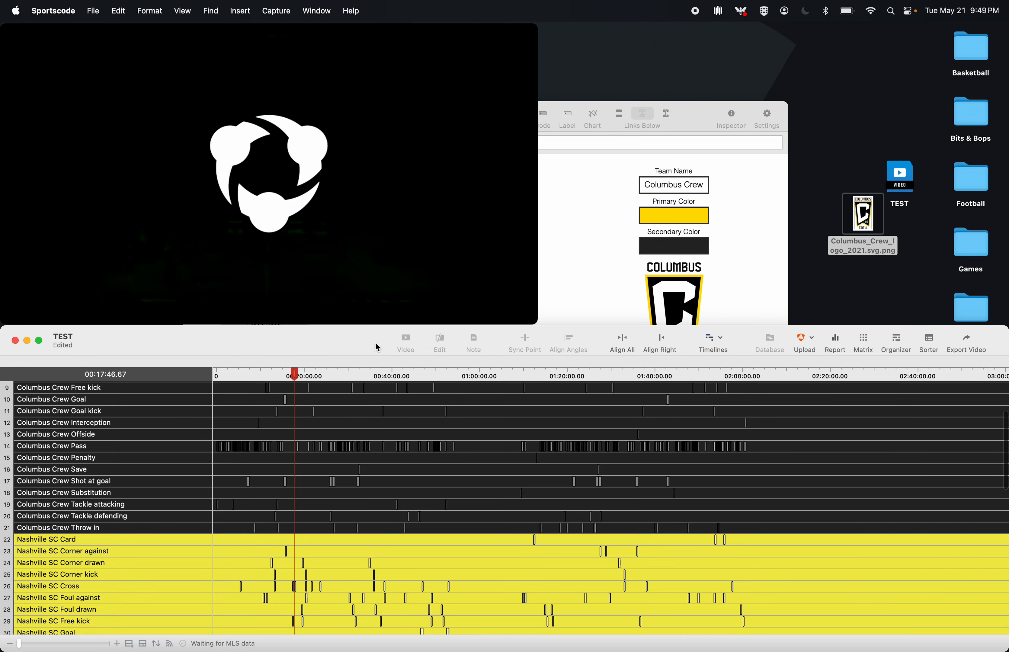
pyautogui.click(597, 266)
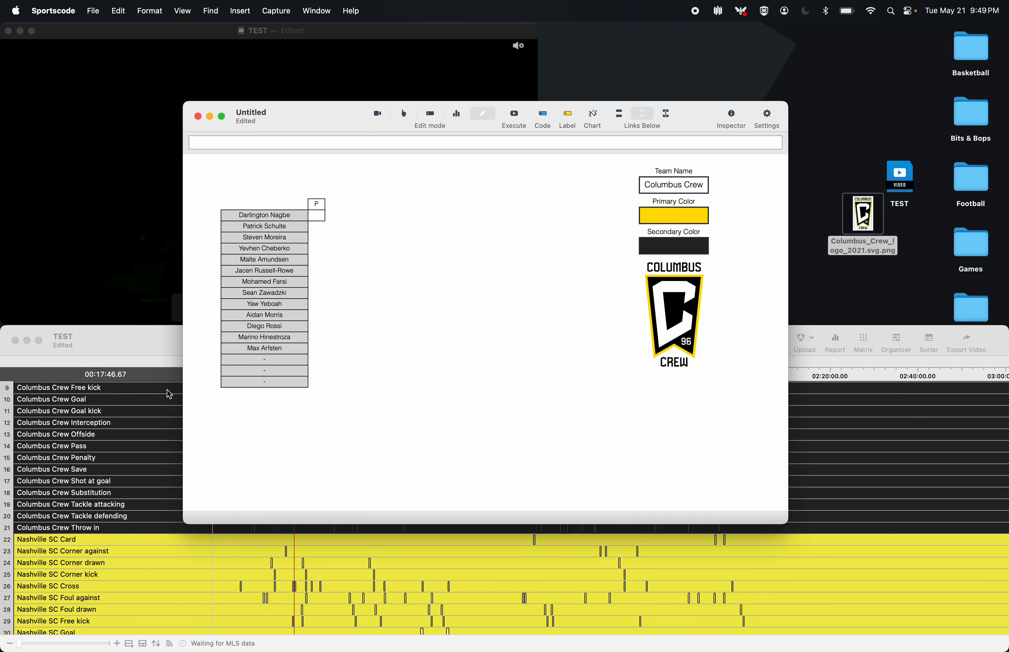
pyautogui.click(133, 492)
pyautogui.scroll(-10, 170, 530)
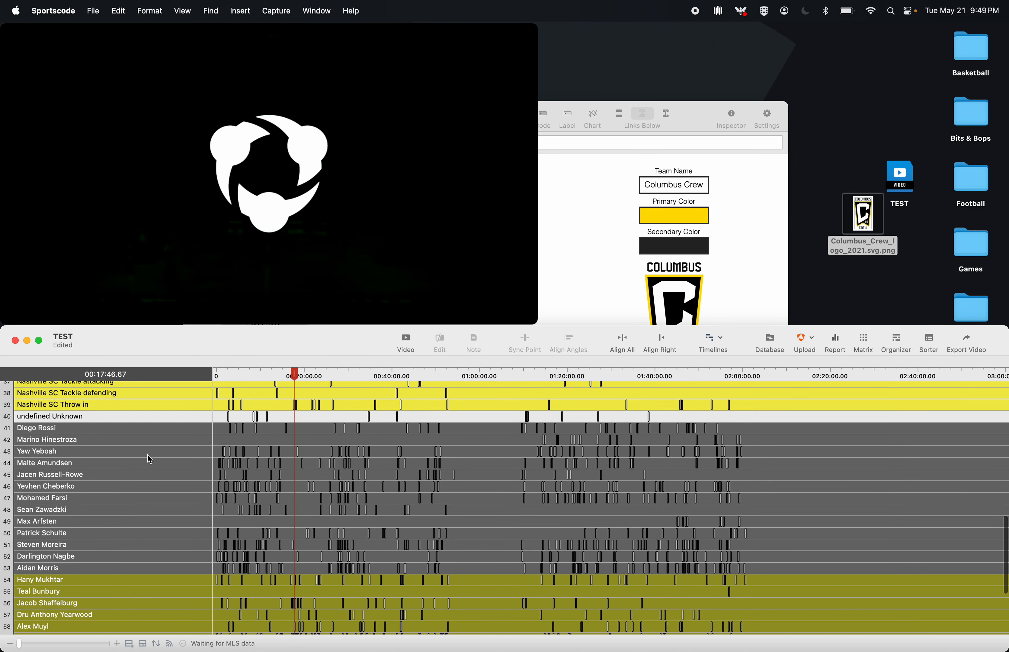
pyautogui.click(79, 558)
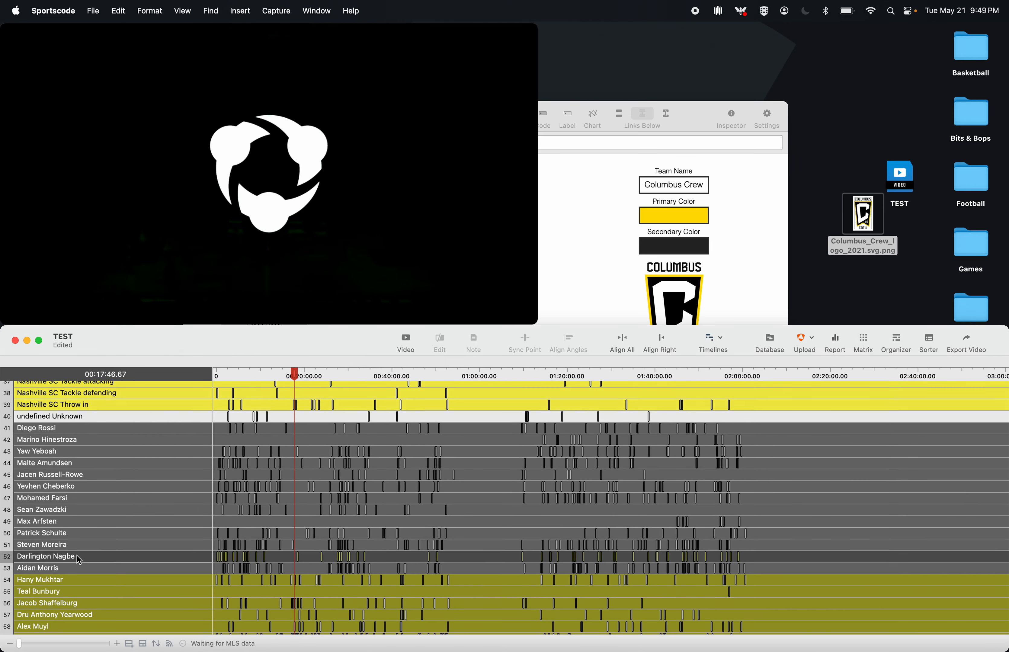
pyautogui.click(919, 344)
# - Widen the Evaluation column and examine the player's labels across the Sorter columns, from Distance through Recipient to Ungrouped
pyautogui.hscroll(2, 612, 537)
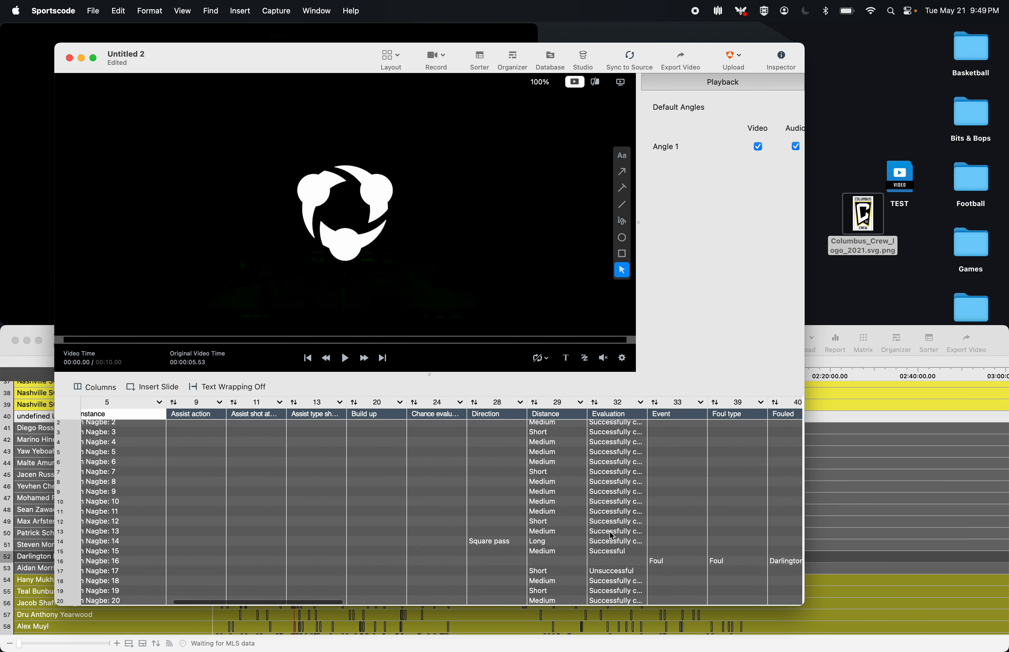
pyautogui.moveTo(624, 402); pyautogui.dragTo(725, 402)
pyautogui.scroll(1, 616, 470)
pyautogui.scroll(-2, 532, 467)
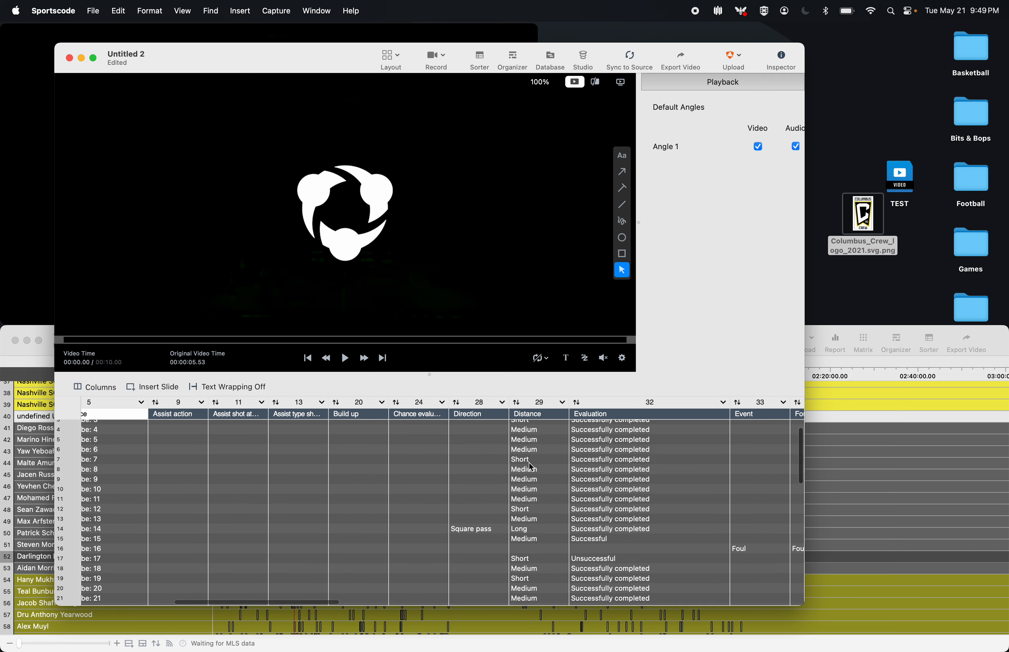
pyautogui.hscroll(4, 628, 511)
pyautogui.scroll(2, 628, 511)
pyautogui.hscroll(2, 573, 500)
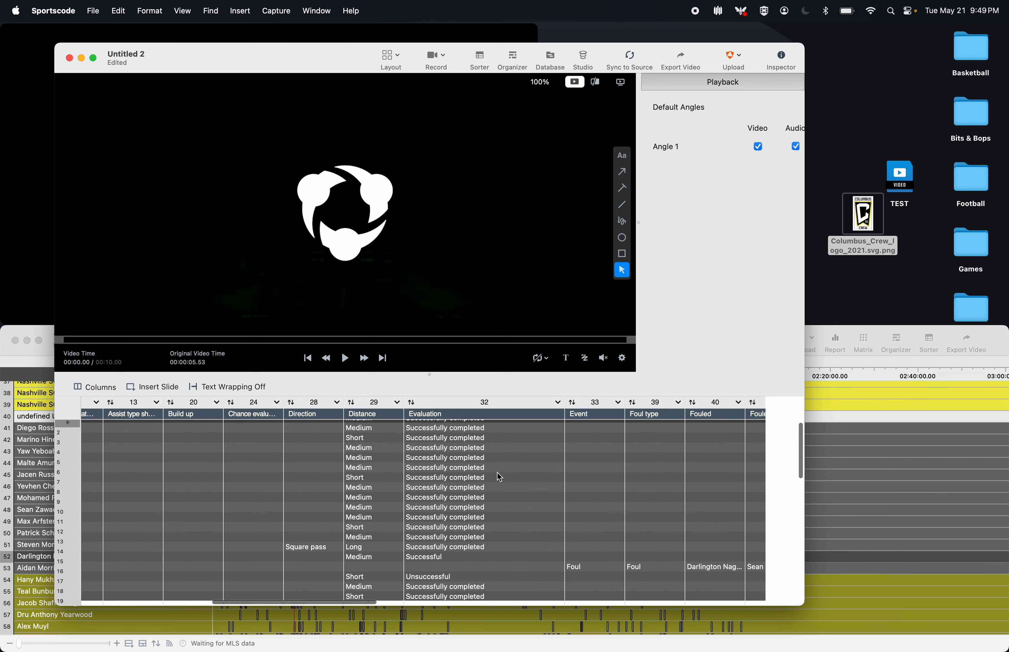
pyautogui.hscroll(10, 499, 477)
pyautogui.hscroll(18, 500, 477)
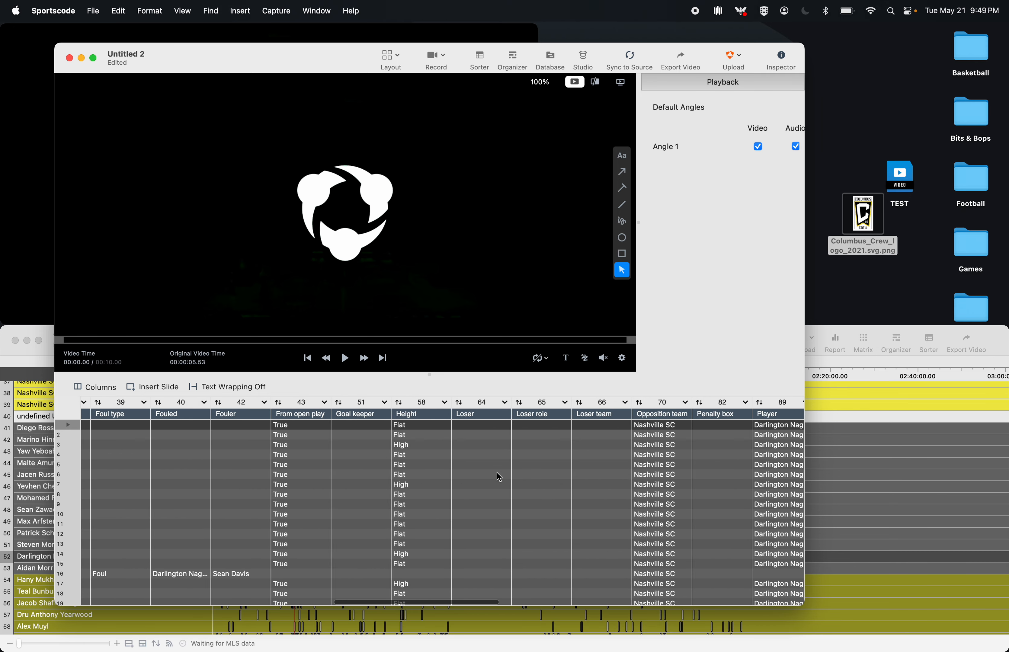
pyautogui.hscroll(7, 499, 478)
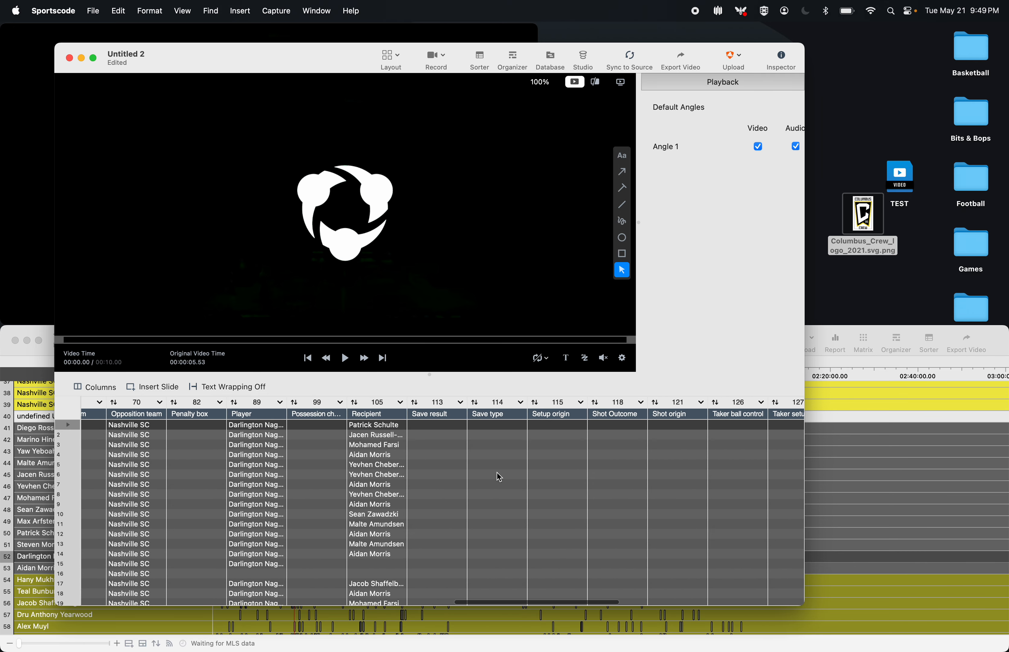
pyautogui.hscroll(20, 390, 470)
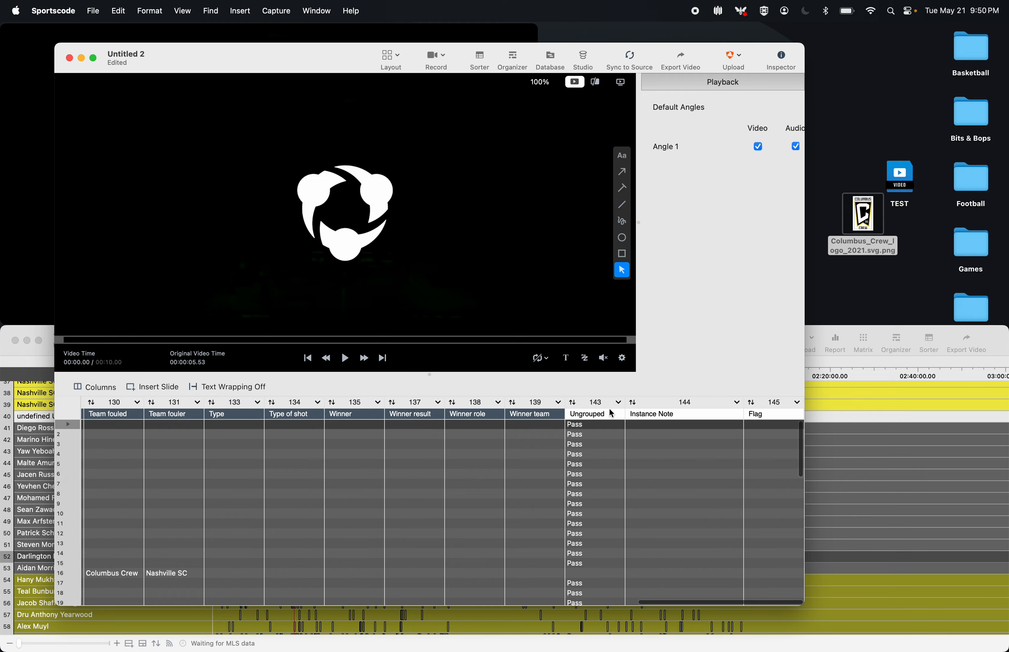
pyautogui.hscroll(-10, 482, 443)
pyautogui.hscroll(-15, 482, 445)
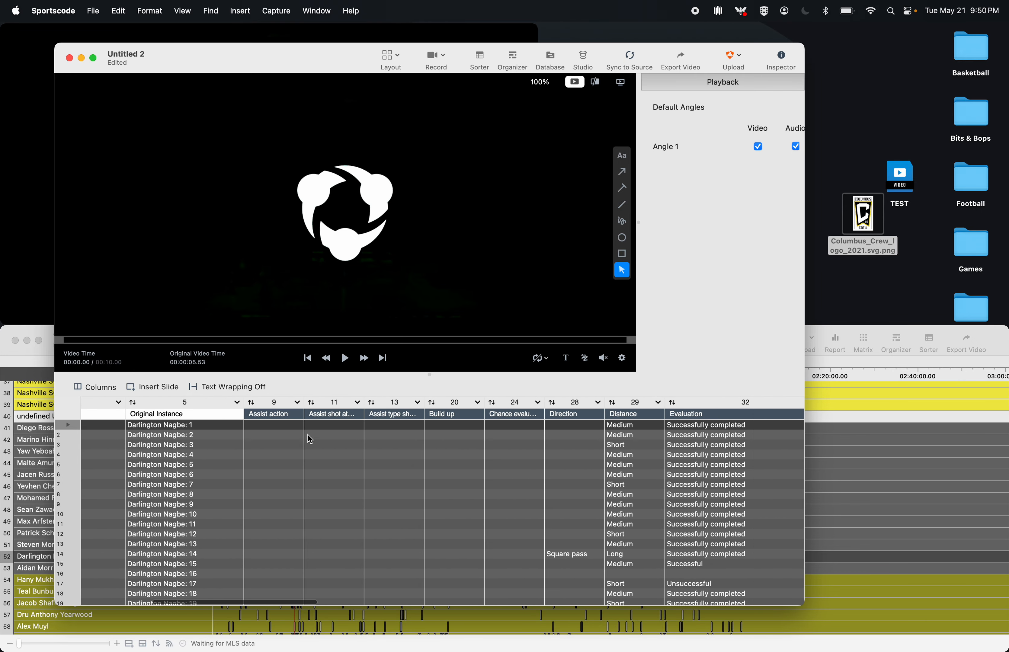
# - Enable all columns for display in the Sorter
pyautogui.click(91, 387)
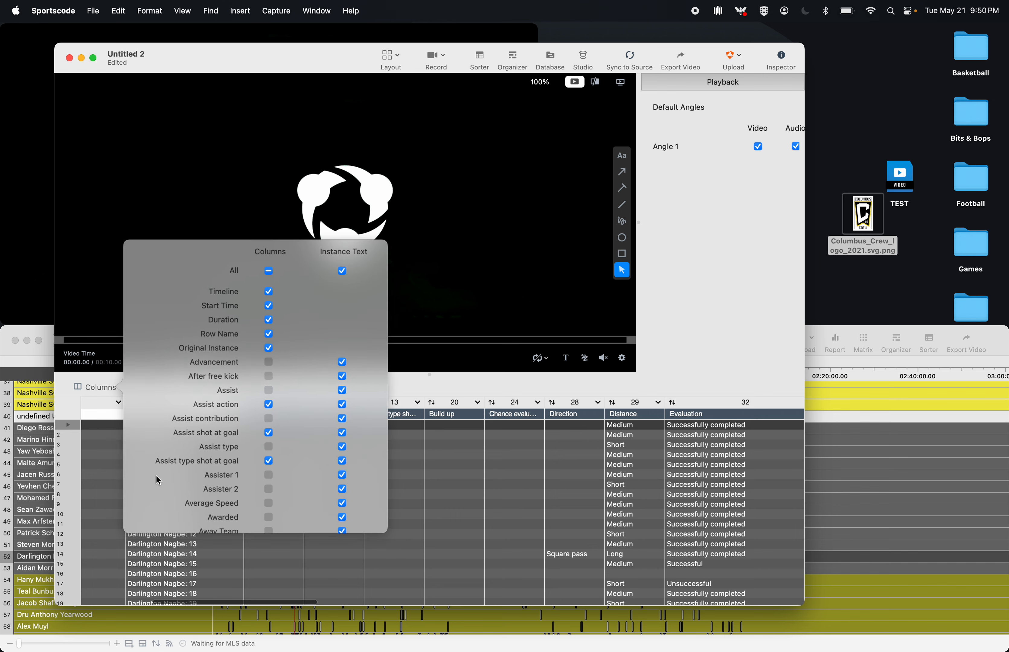
pyautogui.scroll(-10, 155, 475)
pyautogui.scroll(-5, 155, 474)
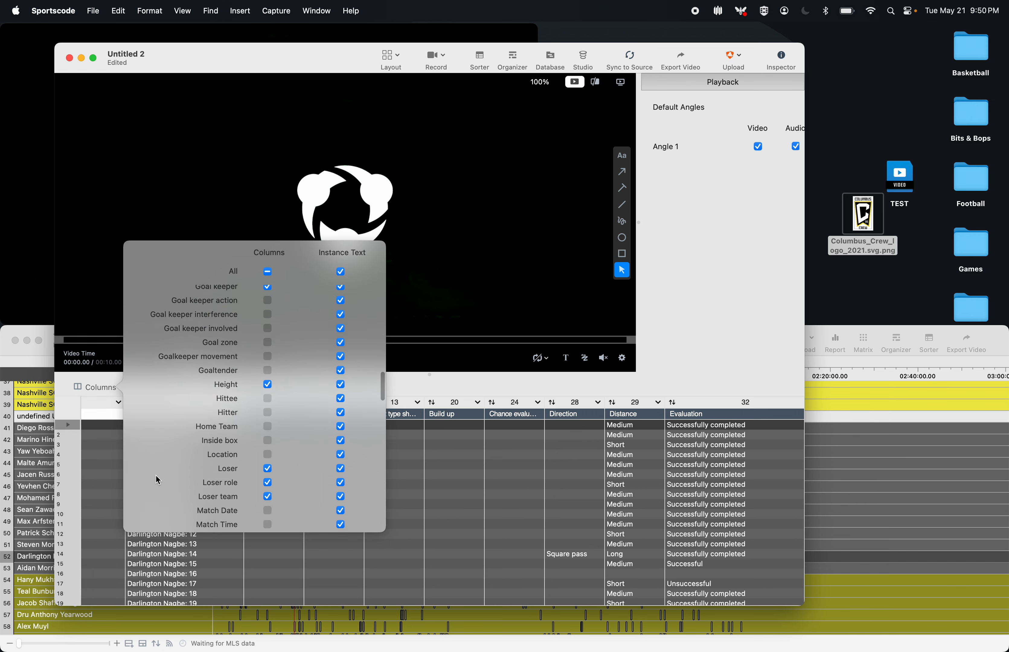
pyautogui.click(268, 273)
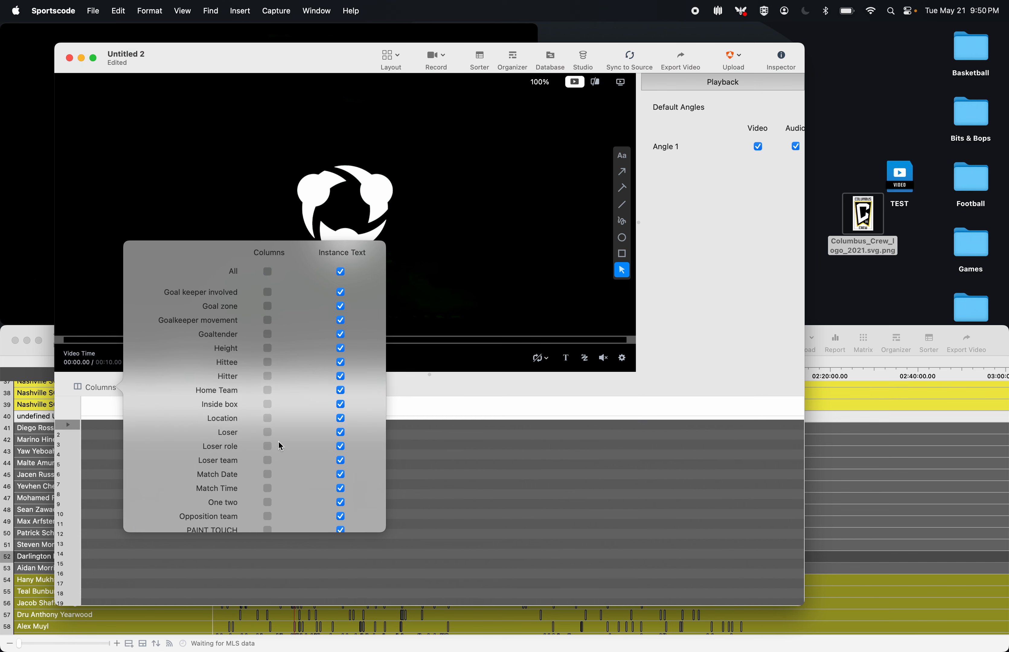
pyautogui.click(390, 483)
# - Examine the full set of label columns from Ungrouped back to Evaluation, keeping the Sorter document open
pyautogui.hscroll(15, 391, 482)
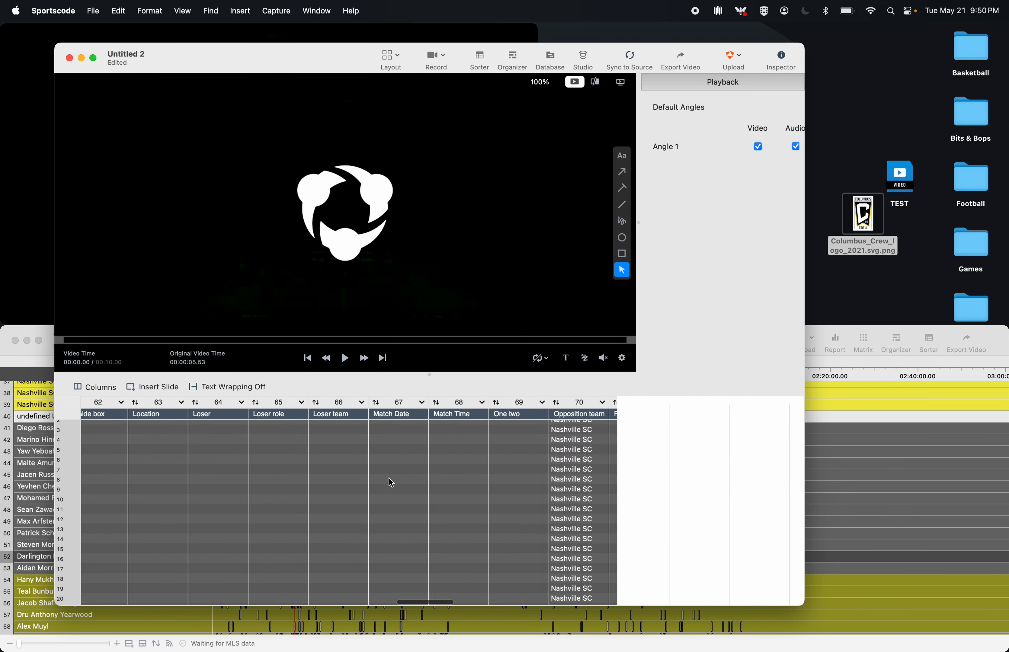
pyautogui.hscroll(20, 391, 482)
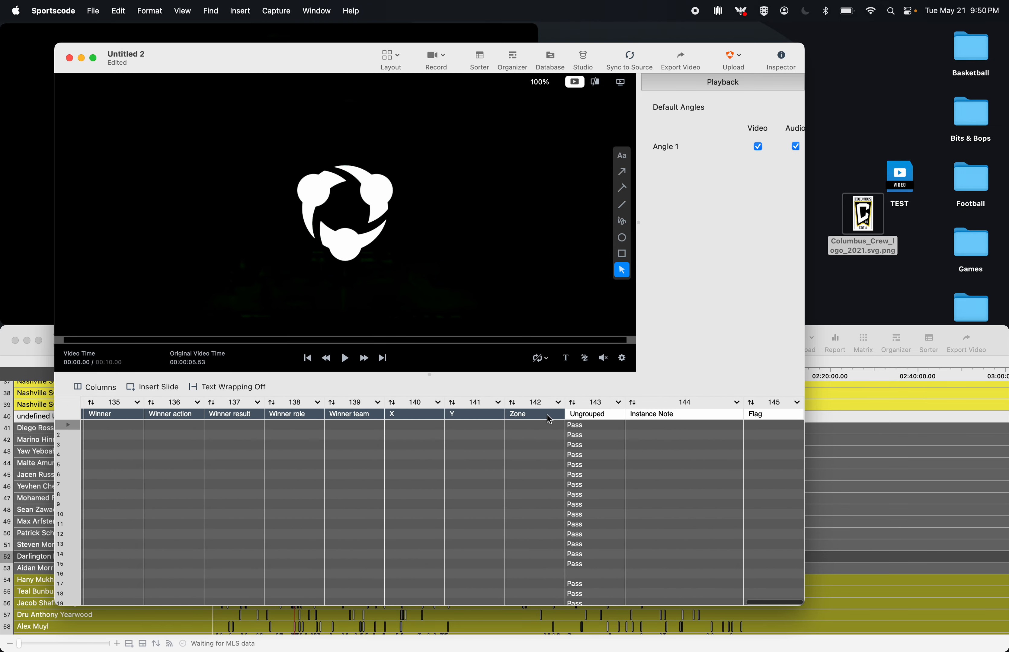
pyautogui.hscroll(-5, 545, 423)
pyautogui.hscroll(6, 545, 423)
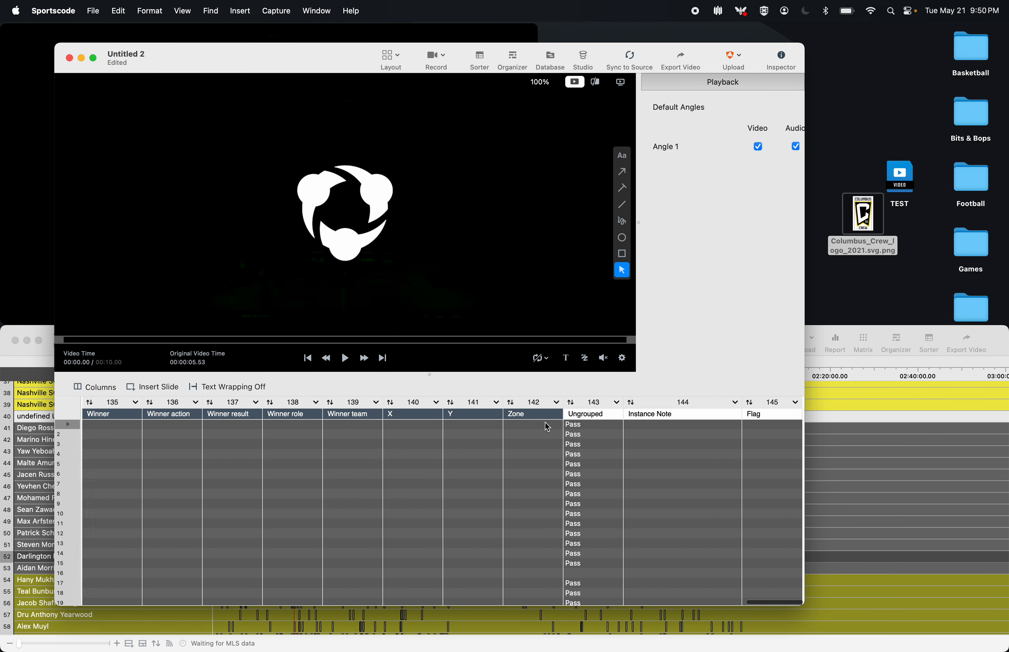
pyautogui.scroll(-2, 509, 454)
pyautogui.scroll(3, 509, 455)
pyautogui.hscroll(-1, 508, 454)
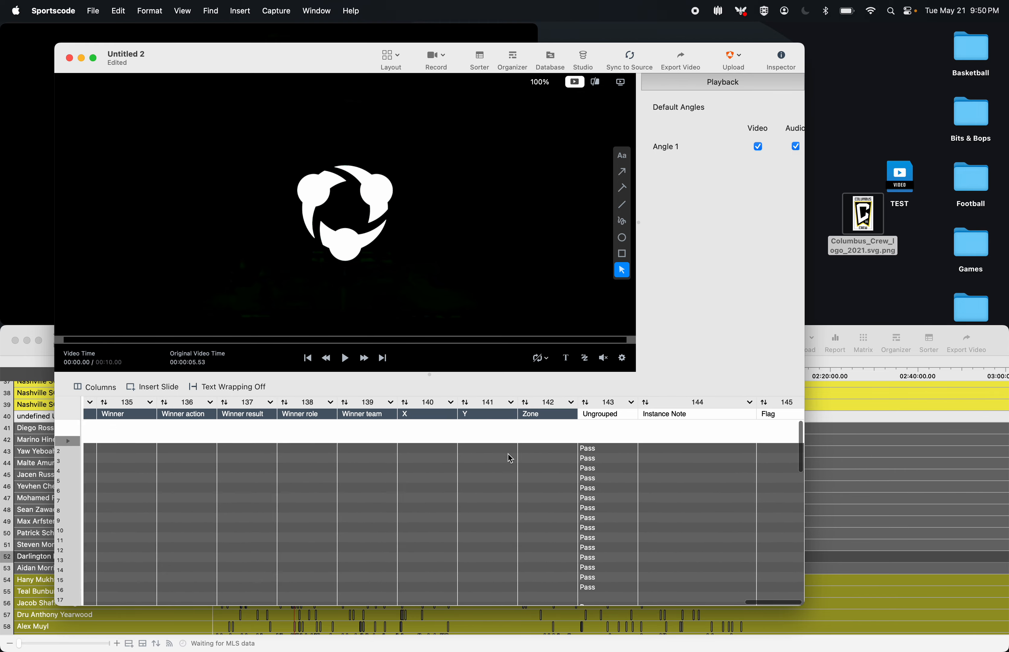
pyautogui.hscroll(-20, 381, 470)
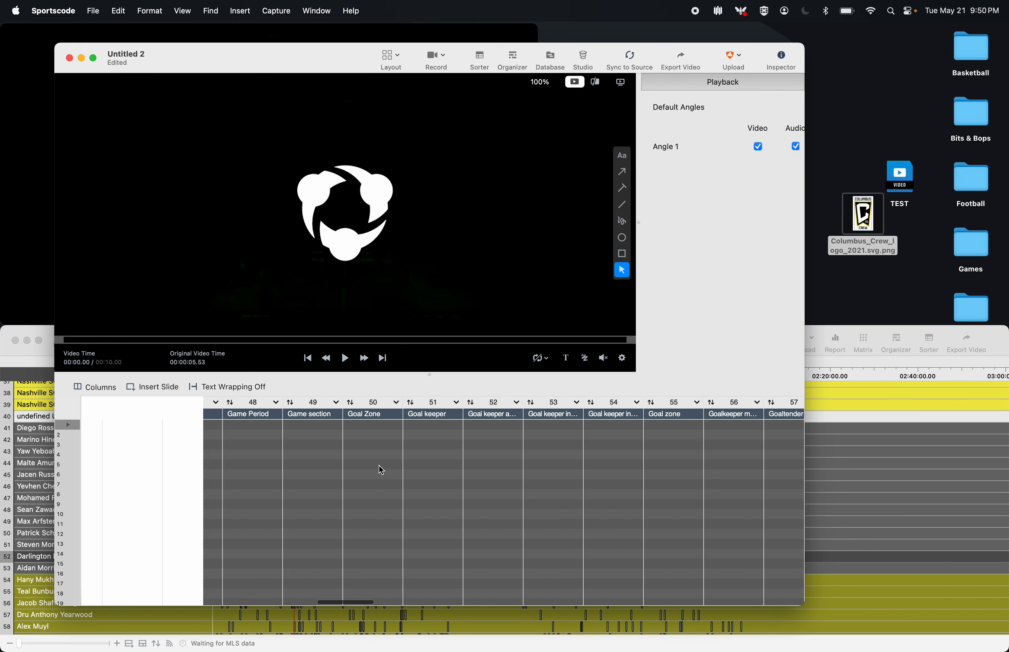
pyautogui.hscroll(-2, 381, 470)
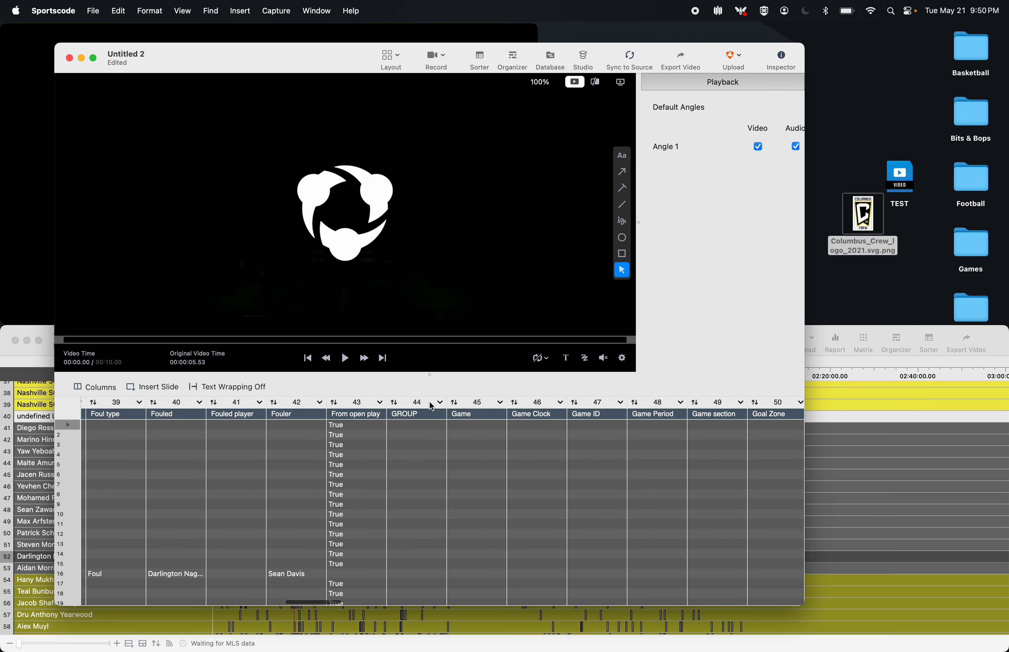
pyautogui.hscroll(-10, 254, 467)
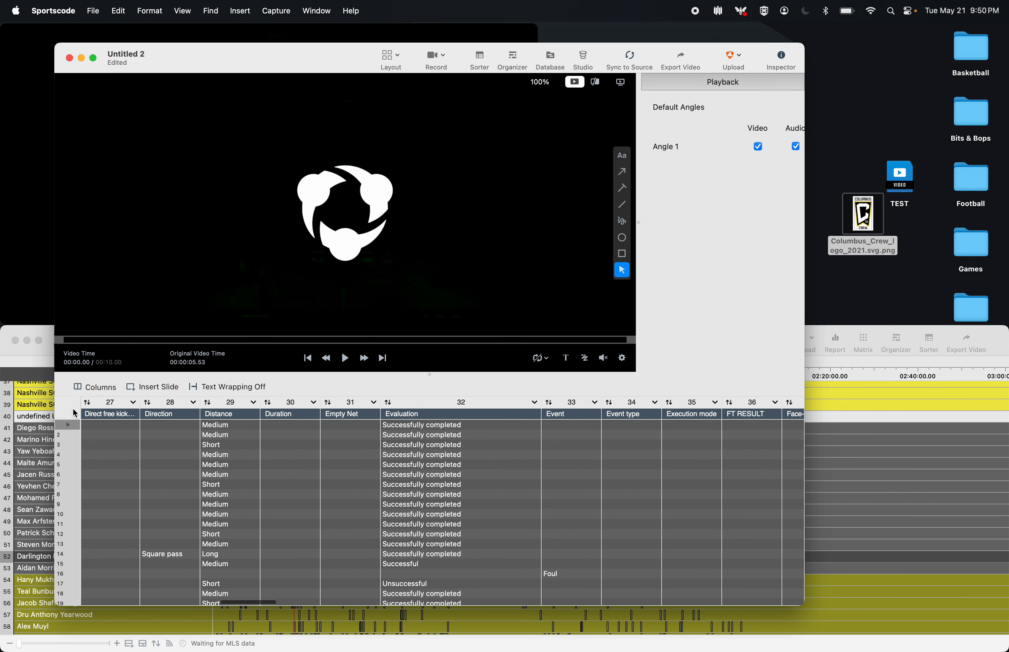
pyautogui.click(69, 58)
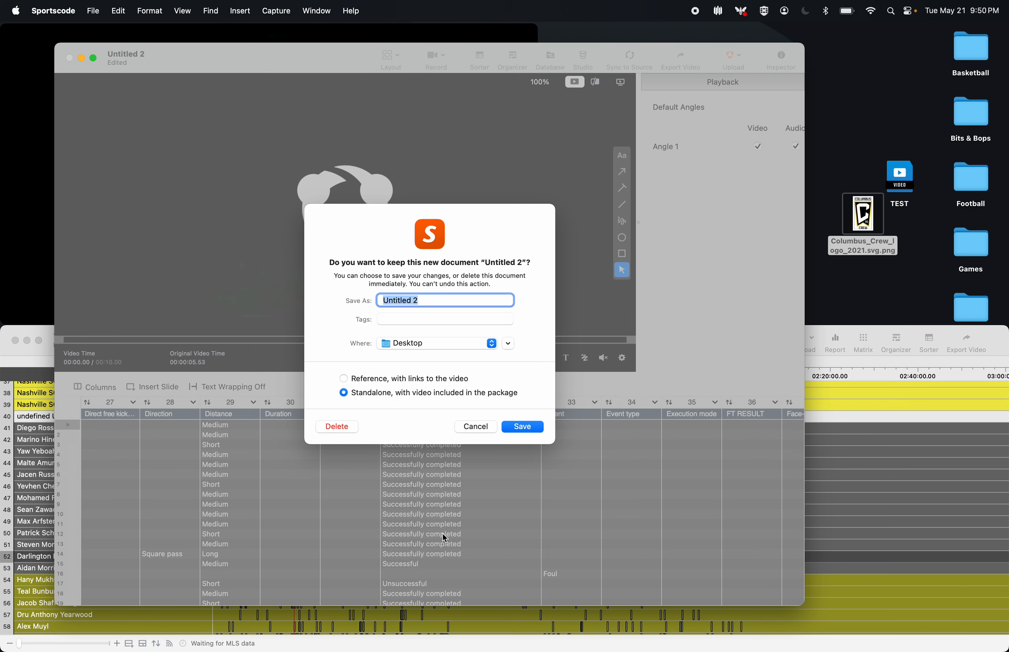
pyautogui.click(474, 427)
# - Examine the Distance, Evaluation and Event labels down the player's instances, and check the first columns
pyautogui.scroll(-10, 447, 516)
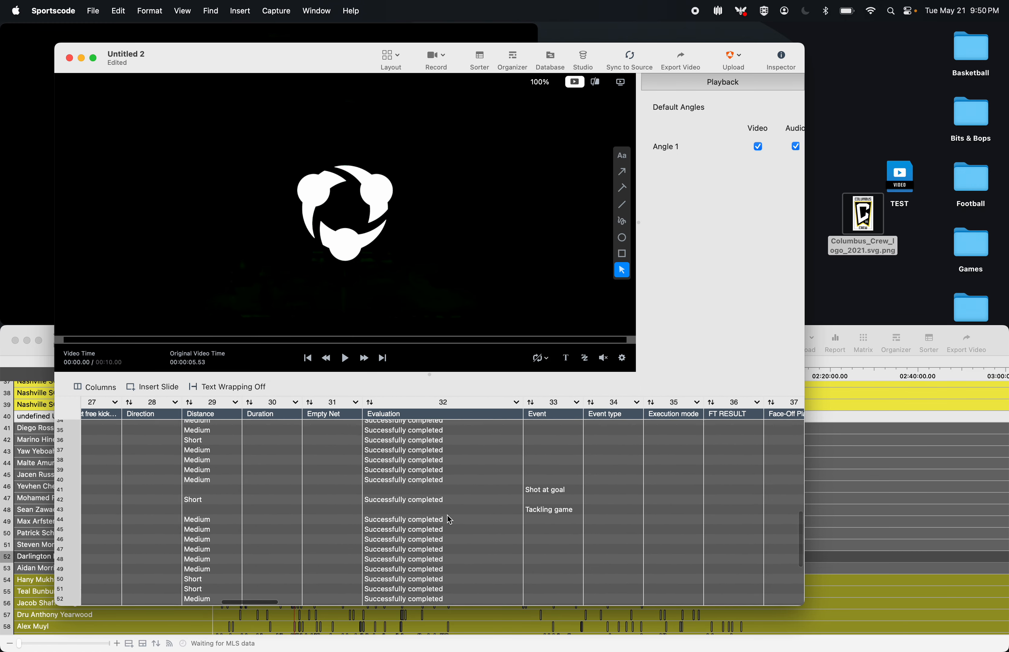
pyautogui.scroll(10, 450, 520)
pyautogui.hscroll(2, 450, 520)
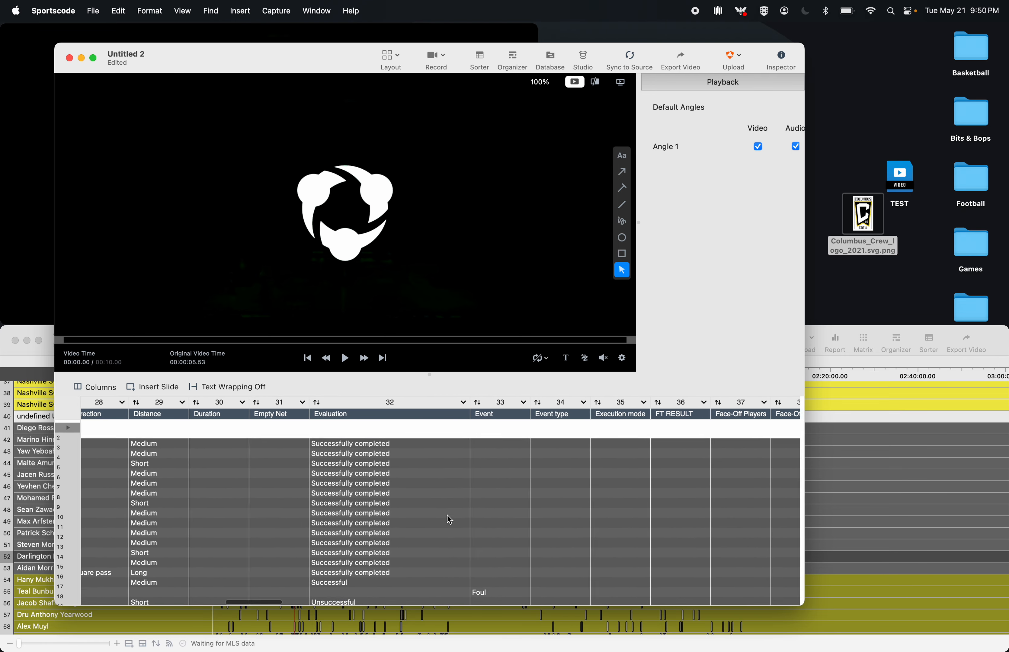
pyautogui.scroll(-3, 449, 520)
pyautogui.hscroll(-2, 448, 520)
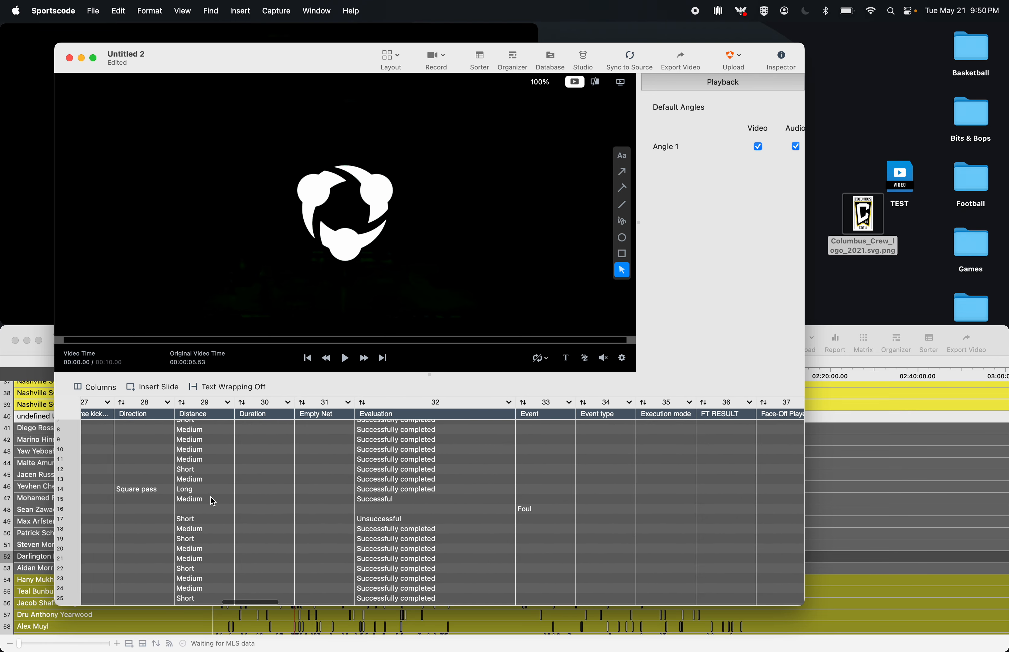
pyautogui.hscroll(-10, 213, 502)
pyautogui.scroll(3, 213, 502)
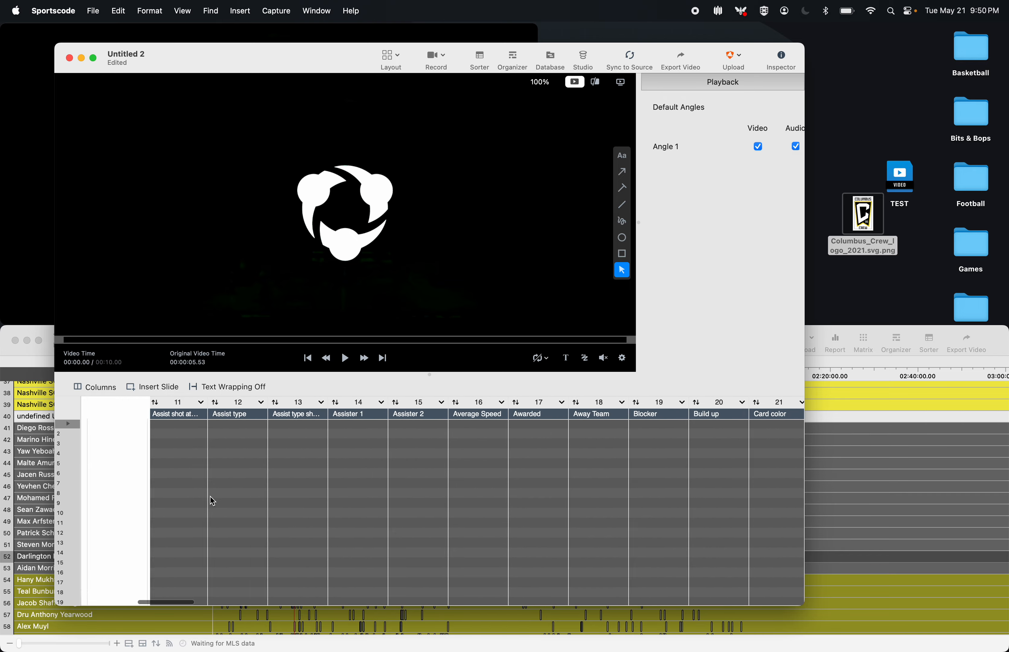
pyautogui.hscroll(-5, 213, 502)
# - Close the Untitled 2 Sorter document without keeping it, and reopen the same player's row in a new Sorter window
pyautogui.click(69, 58)
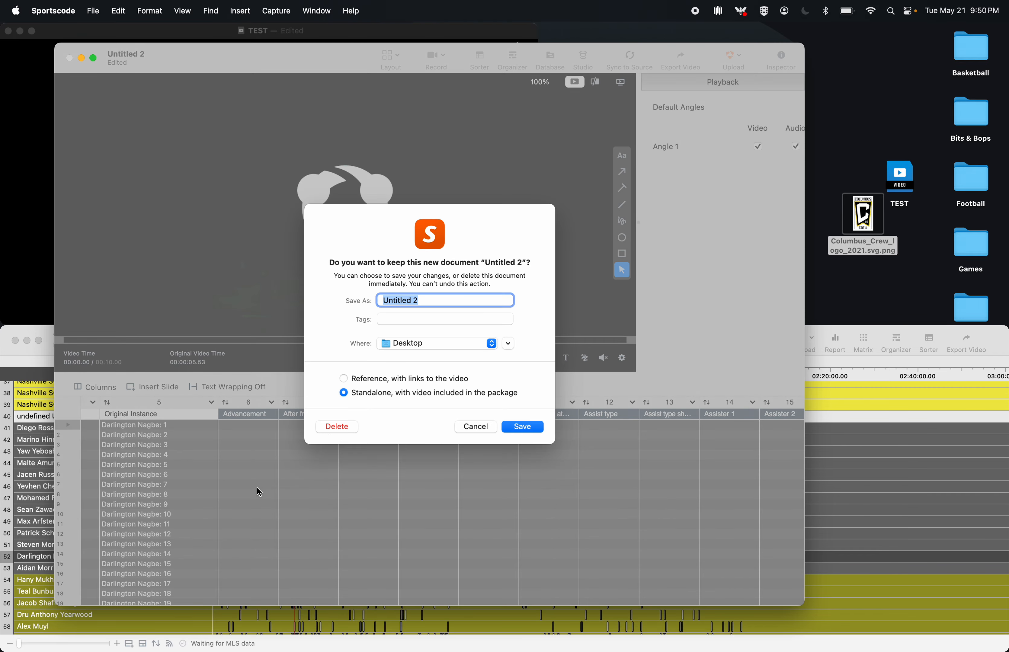
pyautogui.click(334, 426)
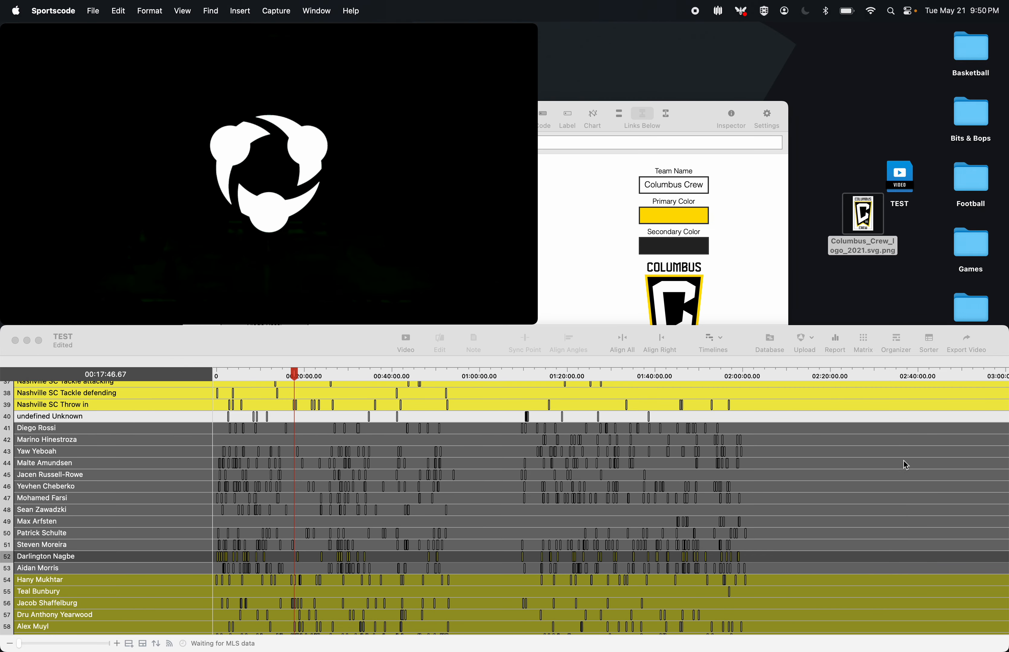
pyautogui.click(929, 341)
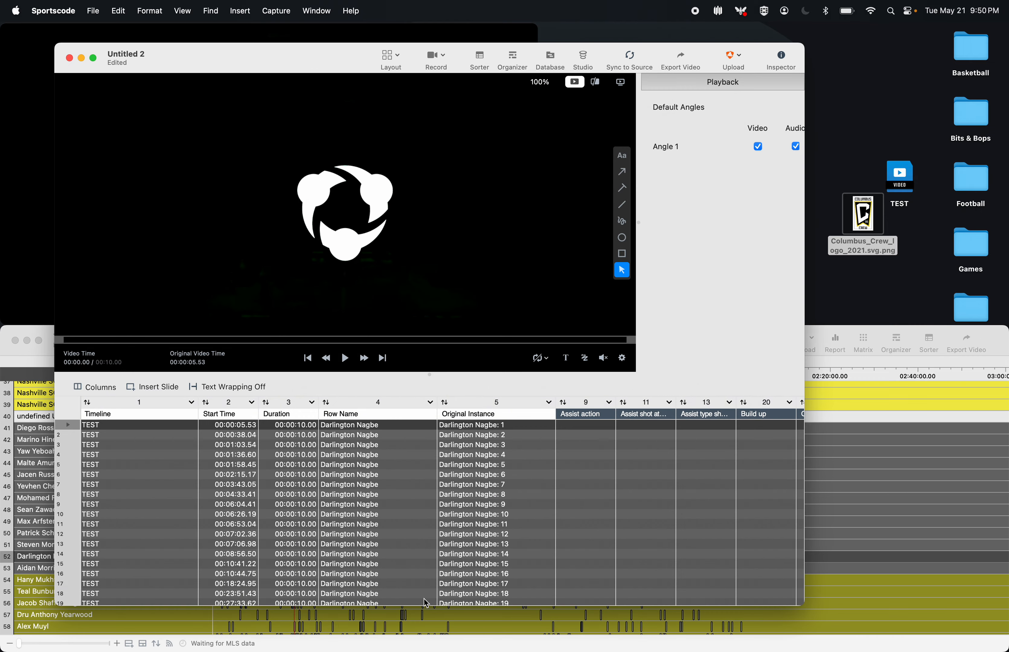
# - Examine the label columns from Assist action through Team fouler across the player's instances in the Sorter
pyautogui.hscroll(3, 426, 603)
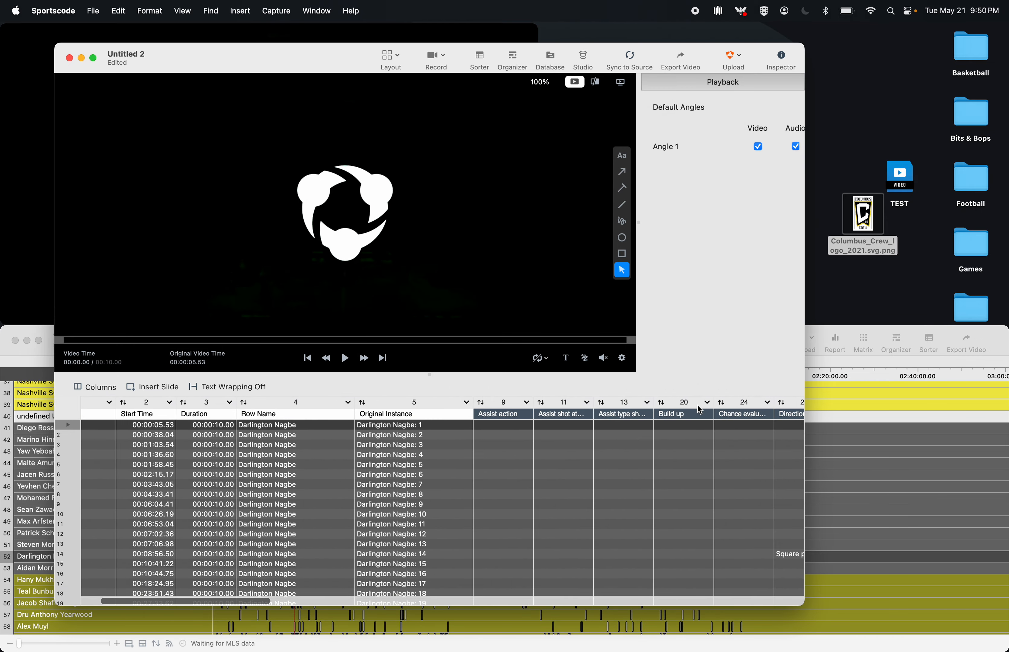
pyautogui.hscroll(5, 700, 410)
pyautogui.scroll(-10, 596, 475)
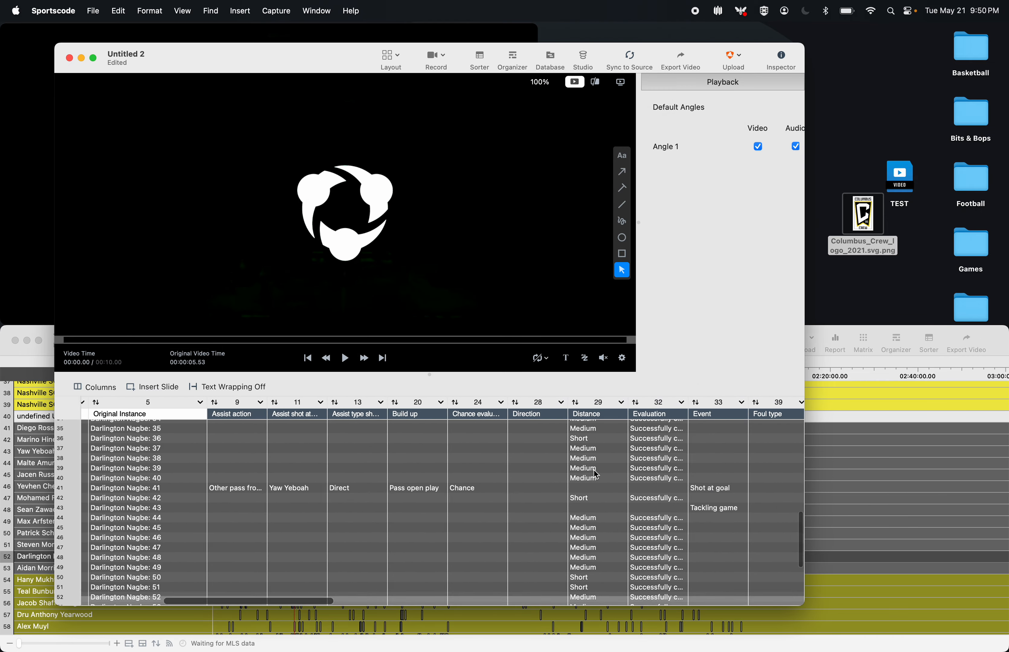
pyautogui.scroll(2, 596, 475)
pyautogui.hscroll(10, 596, 475)
pyautogui.scroll(2, 595, 476)
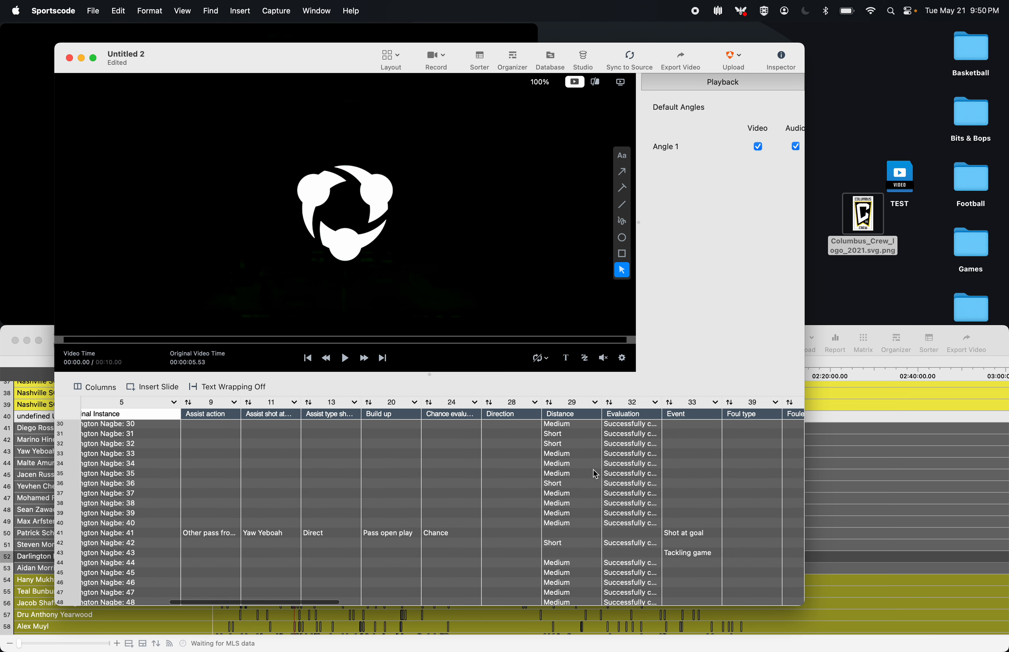
pyautogui.hscroll(8, 595, 475)
pyautogui.scroll(1, 596, 475)
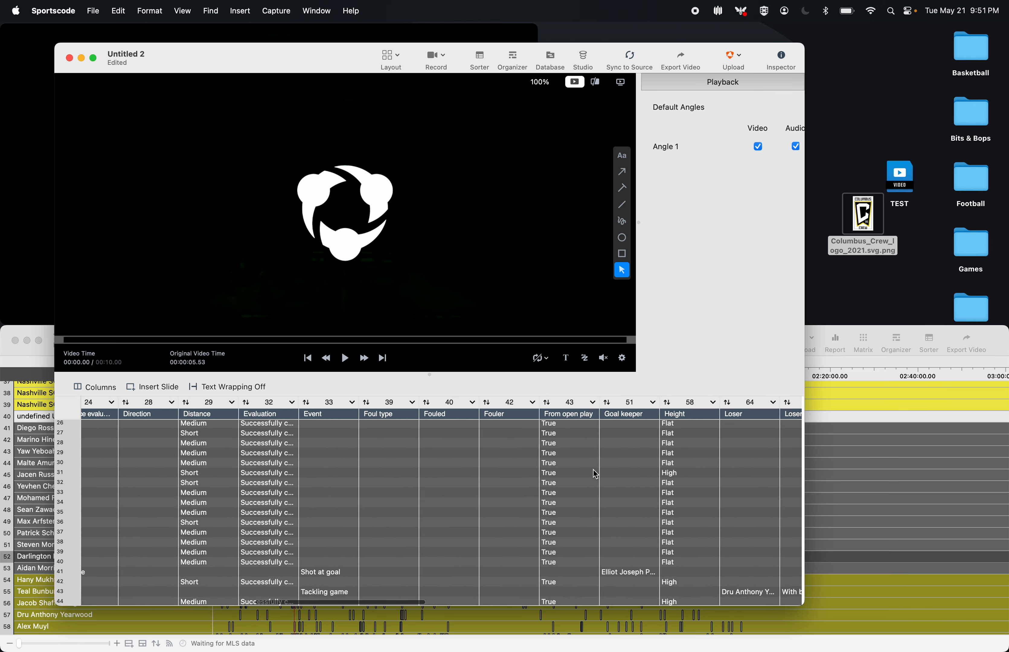
pyautogui.hscroll(10, 521, 472)
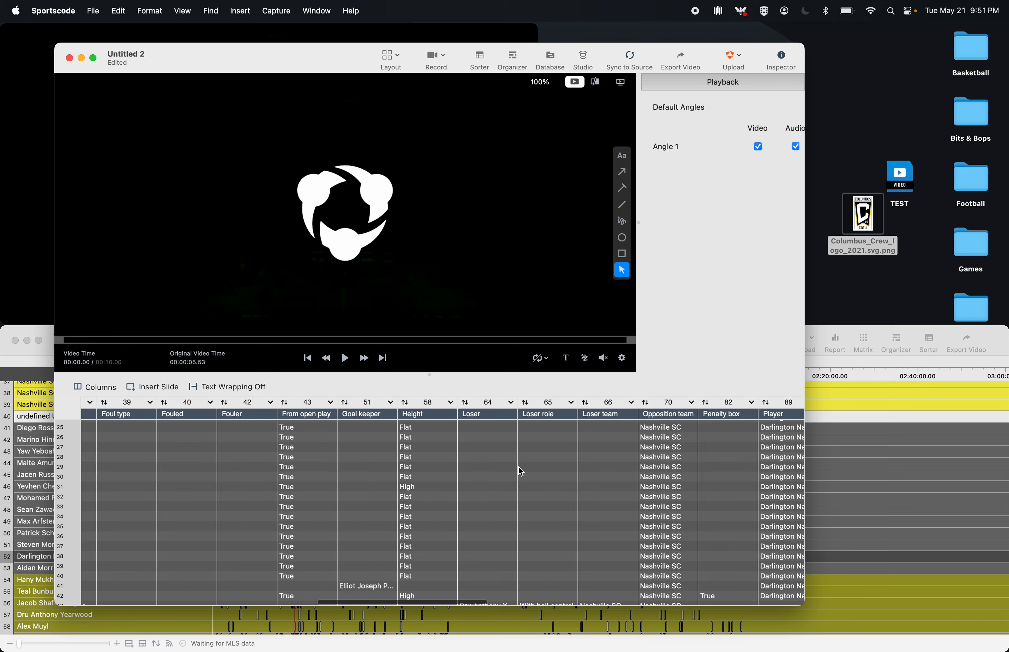
pyautogui.scroll(-1, 521, 472)
pyautogui.scroll(-4, 521, 472)
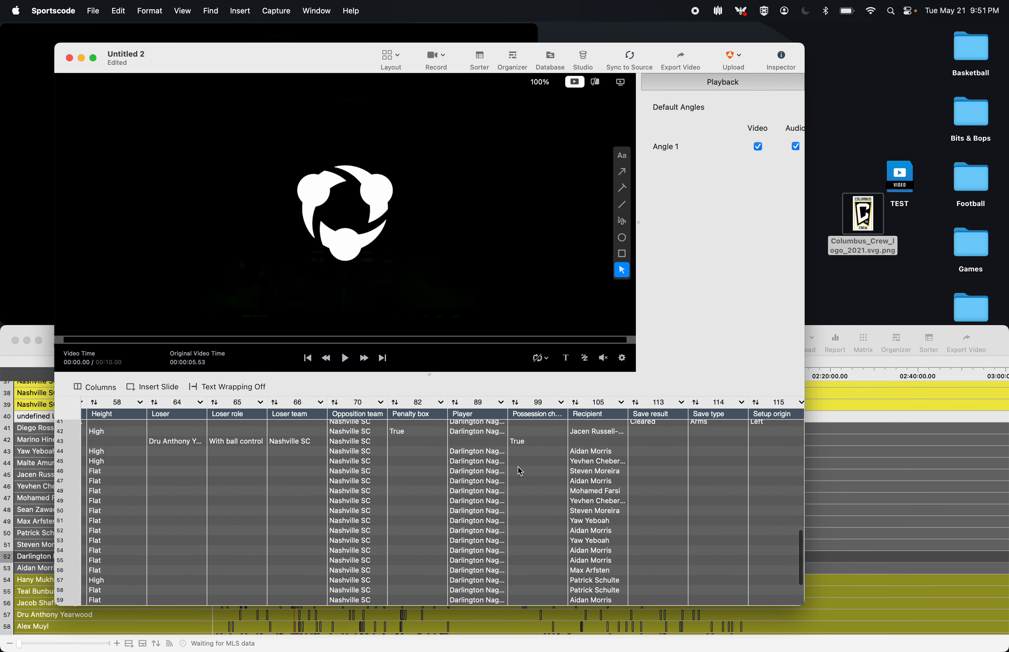
pyautogui.hscroll(10, 521, 472)
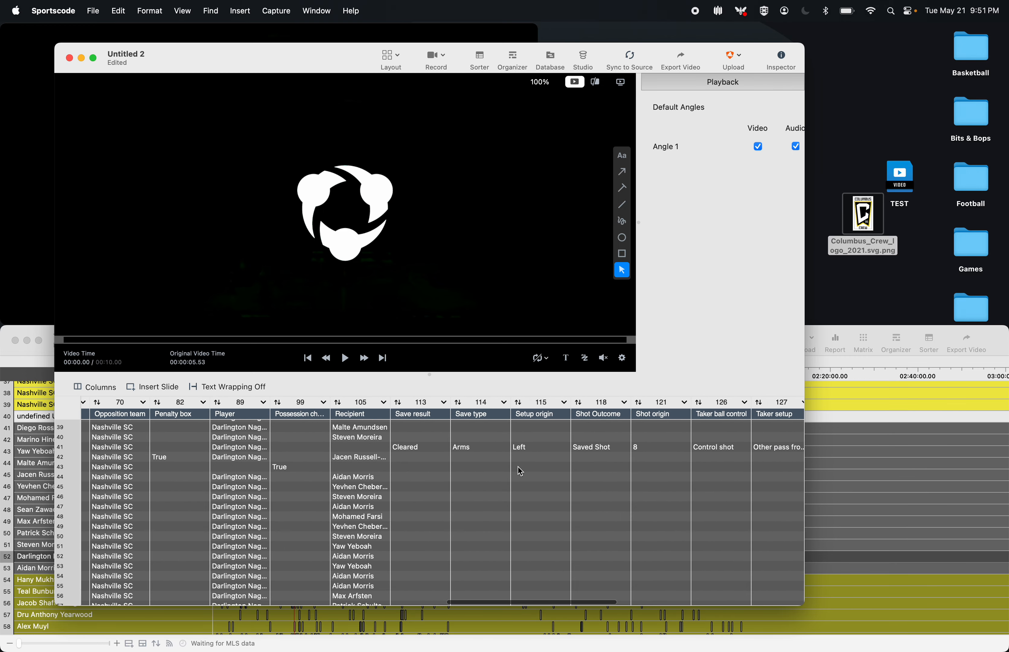
pyautogui.hscroll(5, 521, 472)
pyautogui.scroll(1, 521, 472)
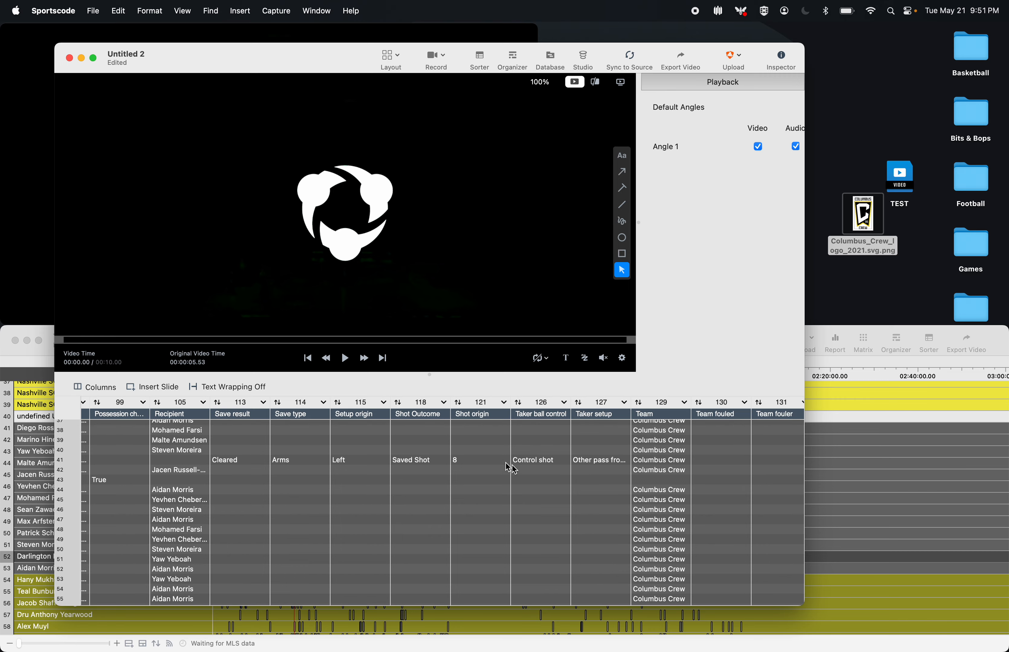
# - Close the Untitled 2 Sorter document without keeping it and return to the code window
pyautogui.click(69, 58)
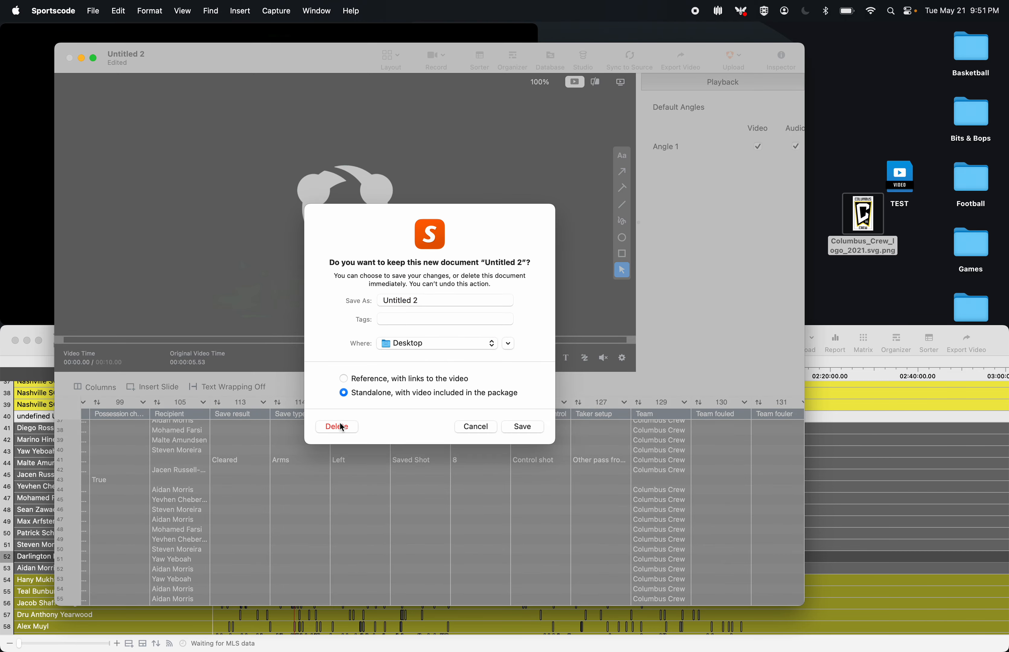
pyautogui.click(342, 427)
pyautogui.click(586, 248)
# - Script the pass_01 output button with $name = #"player_01" and $succ = count "Successfully completed" and "Pass" where row = $name, and widen the Inspector
pyautogui.doubleClick(317, 215)
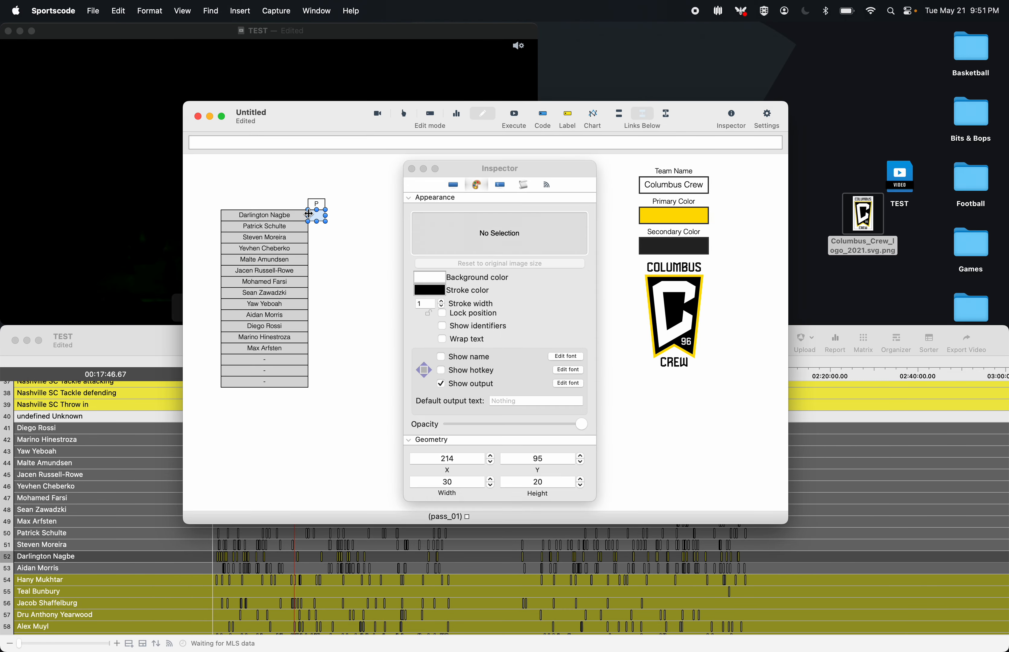
pyautogui.click(525, 186)
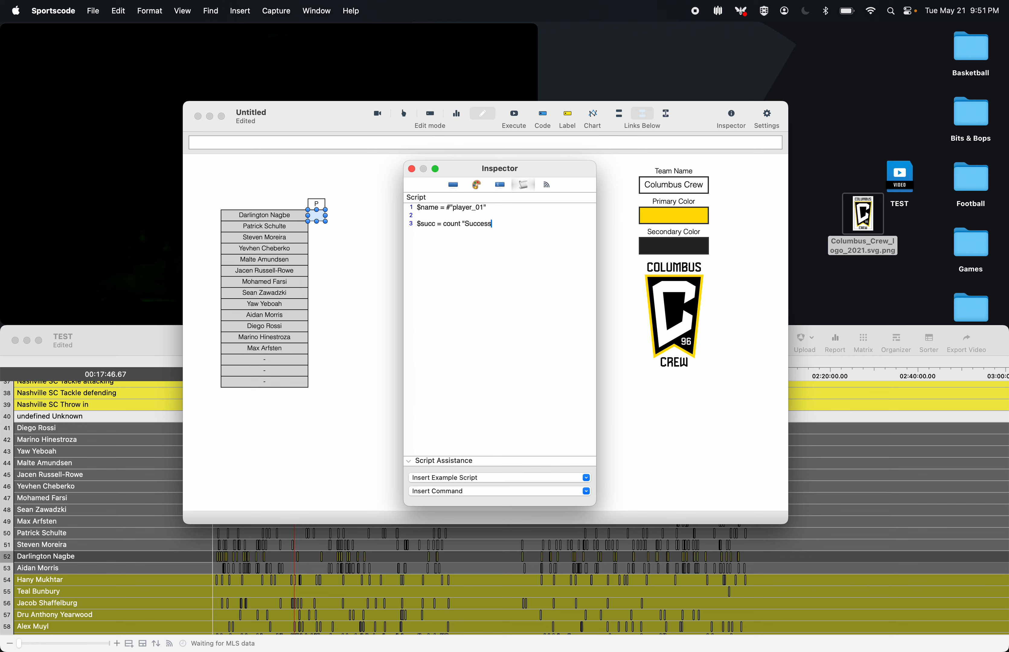
pyautogui.write('Com')
pyautogui.write('ow = $name')
pyautogui.click(543, 225)
pyautogui.write('and "Pass"')
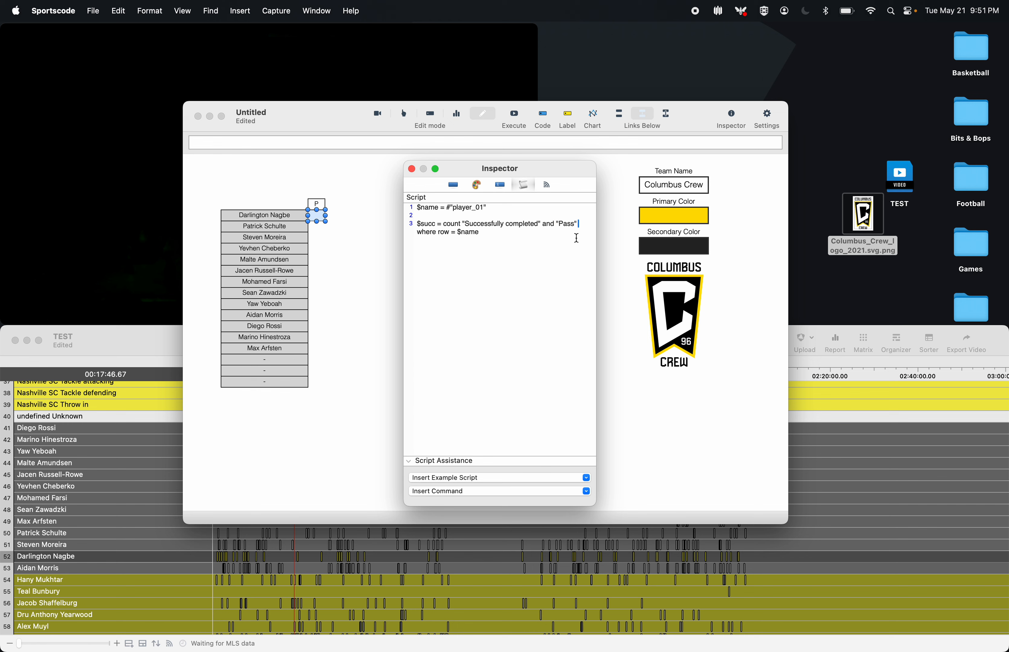
pyautogui.moveTo(597, 241); pyautogui.dragTo(729, 241)
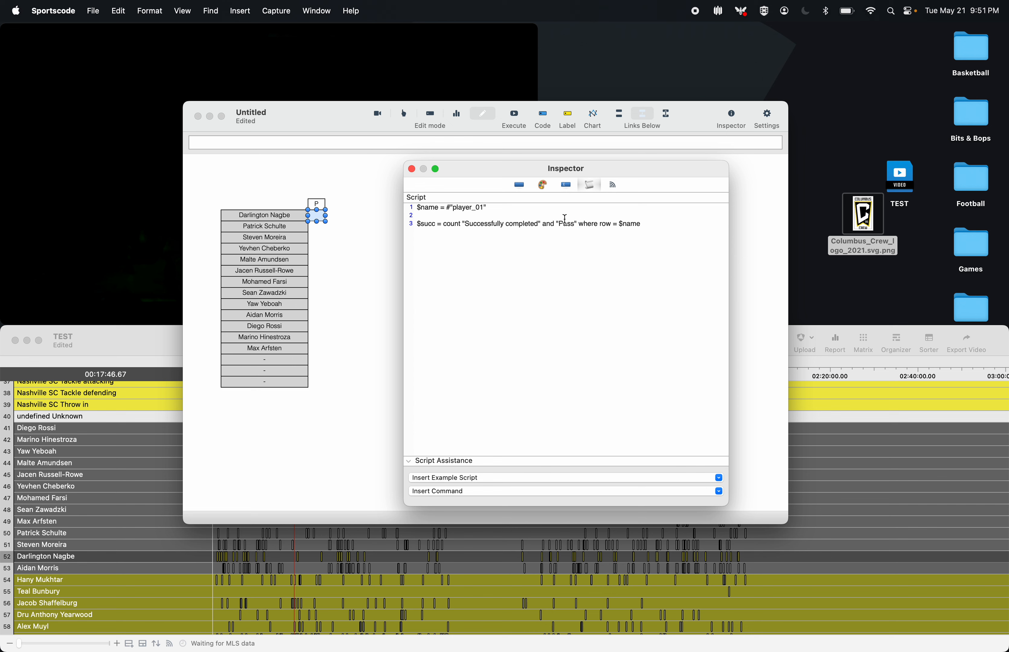
# - Duplicate the $succ line below itself and change the copy to $total = count "Pass" where row = $name
pyautogui.tripleClick(664, 224)
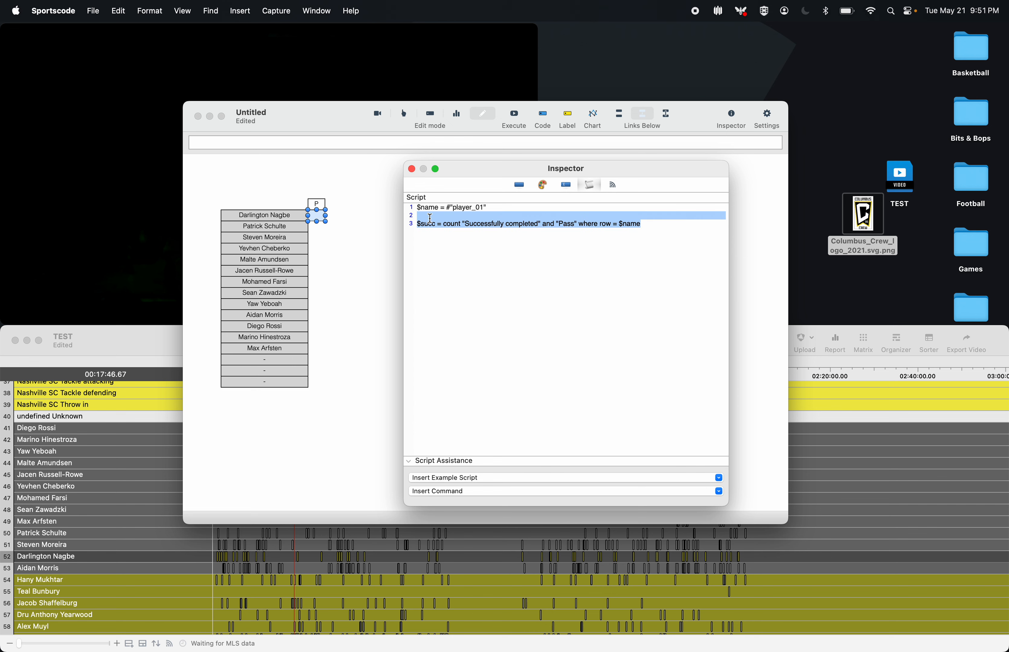
pyautogui.press('super+c')
pyautogui.press('Right')
pyautogui.press('Return')
pyautogui.press('super+v')
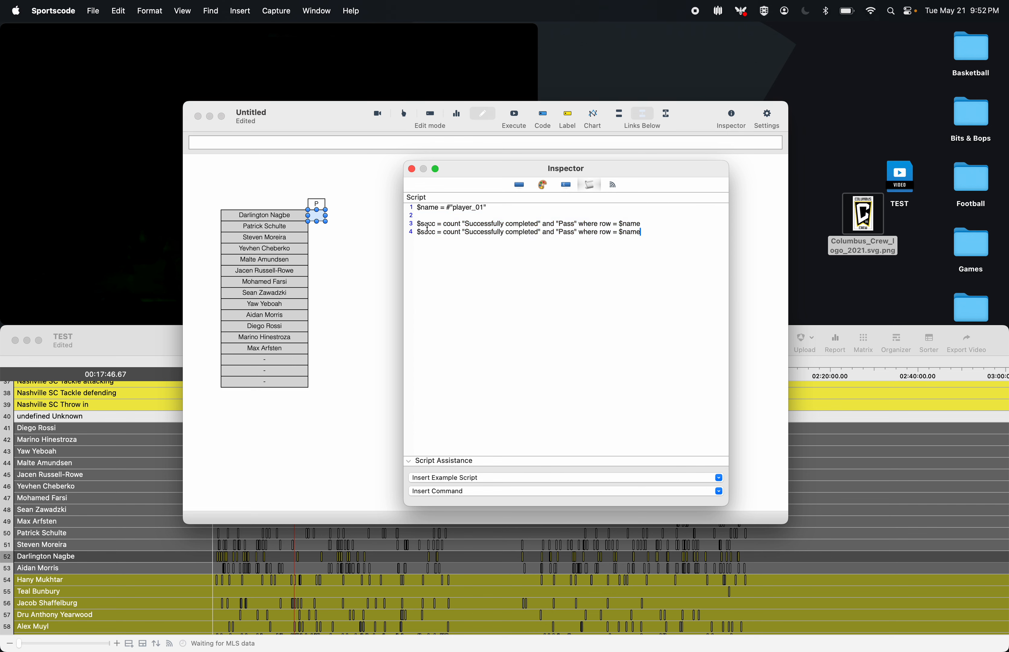
pyautogui.doubleClick(429, 231)
pyautogui.write('total')
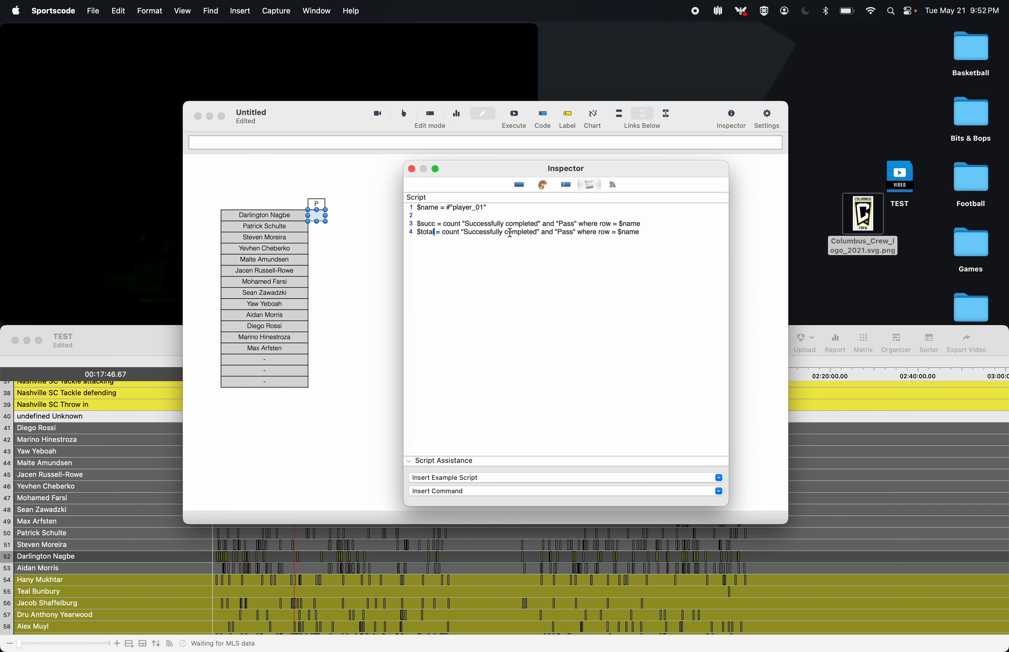
pyautogui.moveTo(555, 233); pyautogui.dragTo(463, 228)
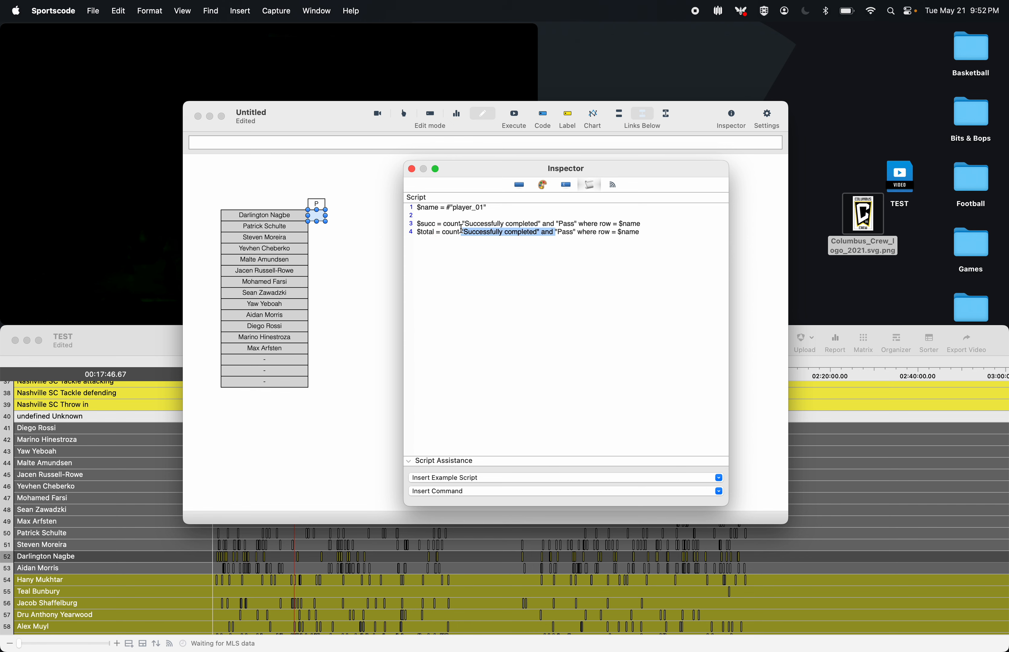
pyautogui.press('BackSpace')
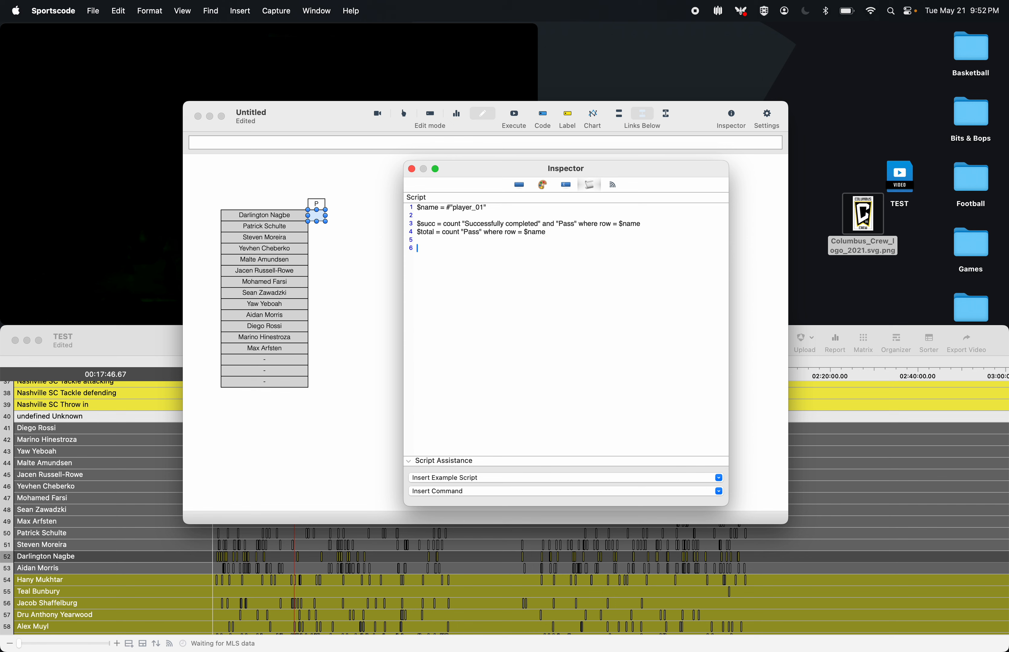
# - End the pass_01 script with show $total and execute it, and repeat the test with show $succ instead
pyautogui.write('how $total')
pyautogui.click(516, 112)
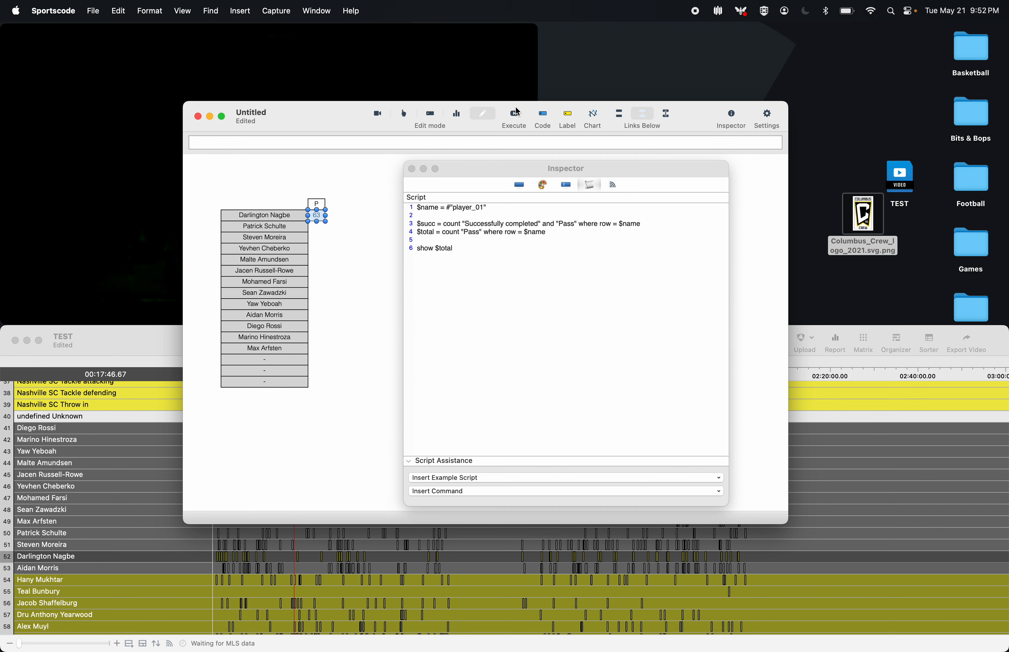
pyautogui.click(445, 248)
pyautogui.doubleClick(446, 249)
pyautogui.write('succ')
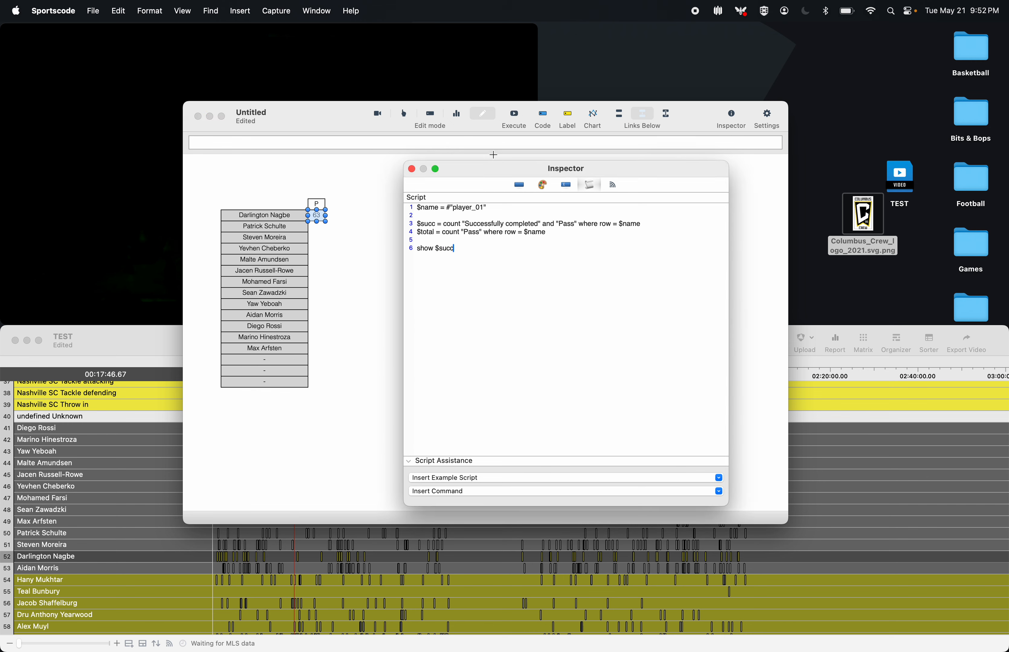
pyautogui.click(516, 116)
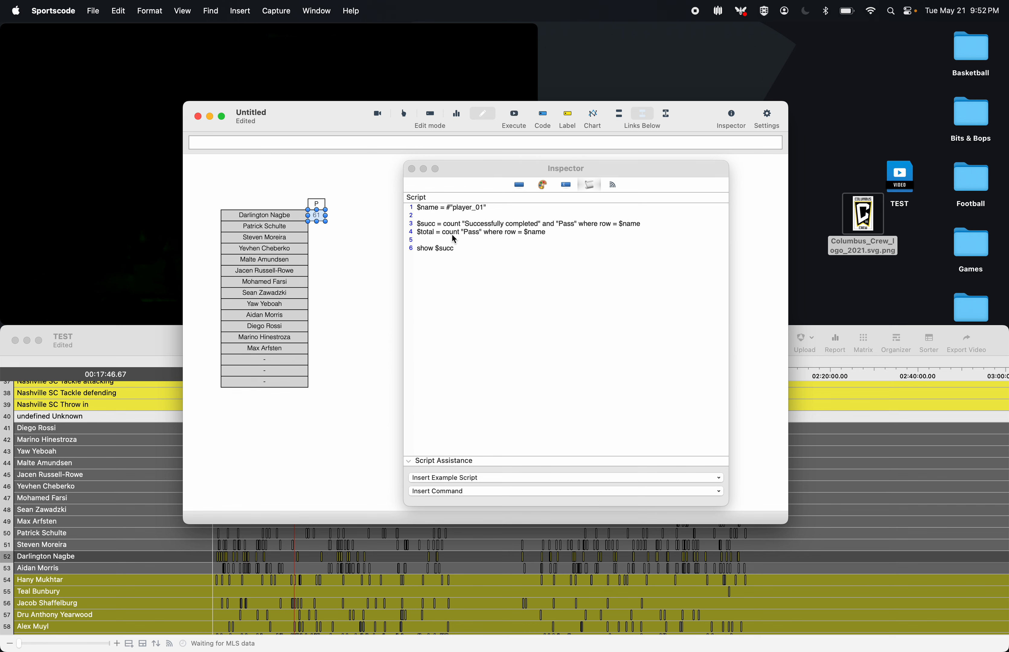
# - Replace the "show $succ" line in the pass cell's script with $perc = round ((($succ/$total)*100),1)
pyautogui.click(468, 246)
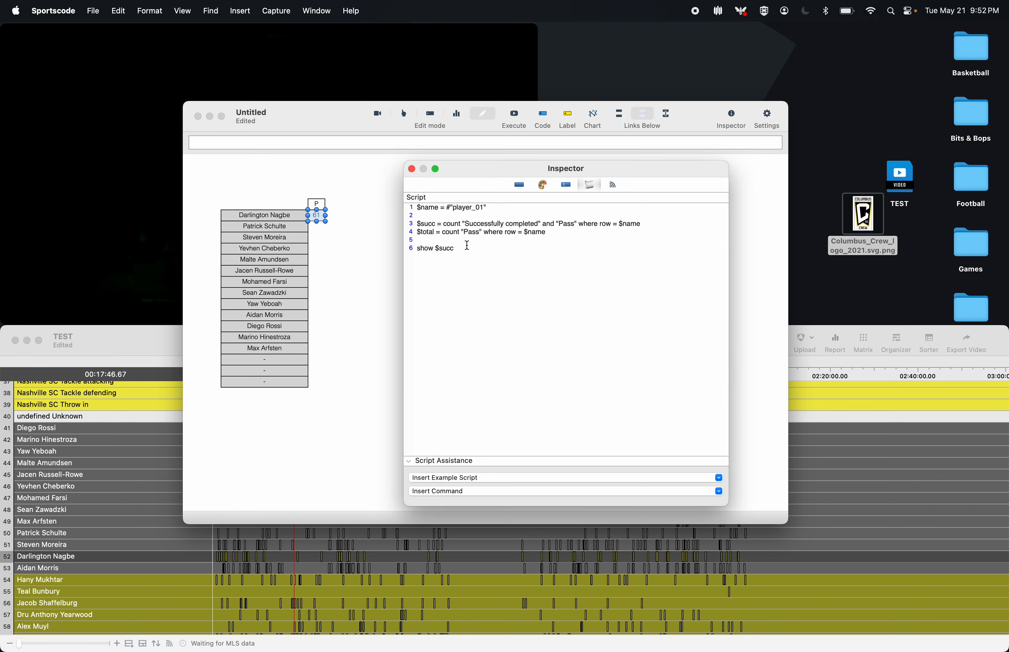
pyautogui.moveTo(461, 248); pyautogui.dragTo(410, 248)
pyautogui.write('$per')
pyautogui.write('c = round ')
pyautogui.write('((($succ')
pyautogui.write('/$tot')
pyautogui.write('al)*100),1) ')
# - Add the line "show $perc" to the end of the pass cell's script and execute it
pyautogui.write('show ')
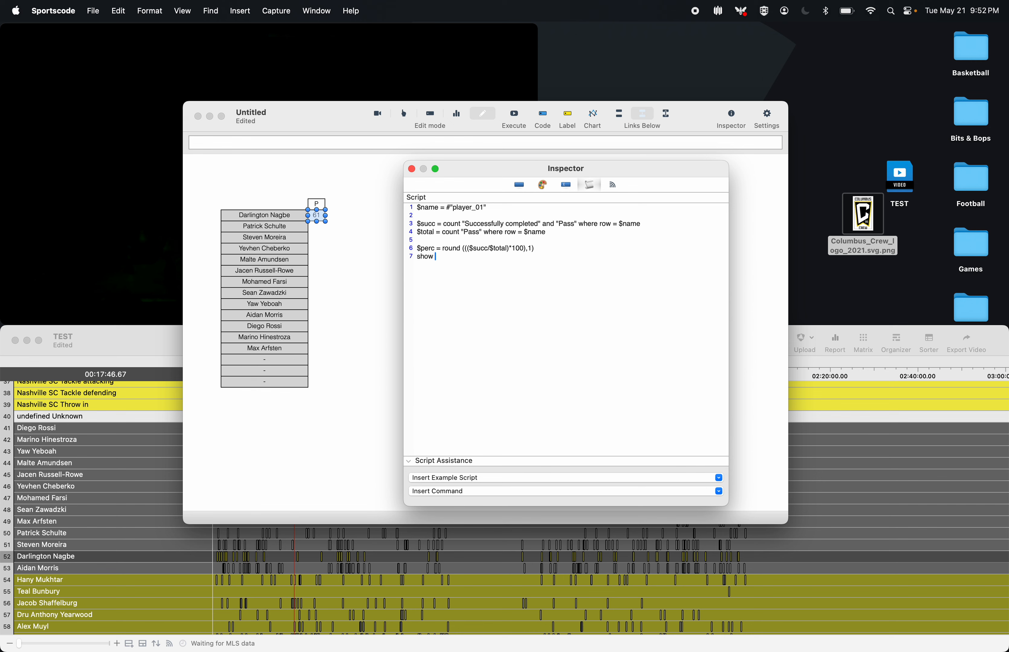
pyautogui.write('$Per')
pyautogui.press('BackSpace')
pyautogui.press('BackSpace')
pyautogui.write('perc')
pyautogui.click(443, 257)
pyautogui.press('BackSpace')
pyautogui.click(514, 114)
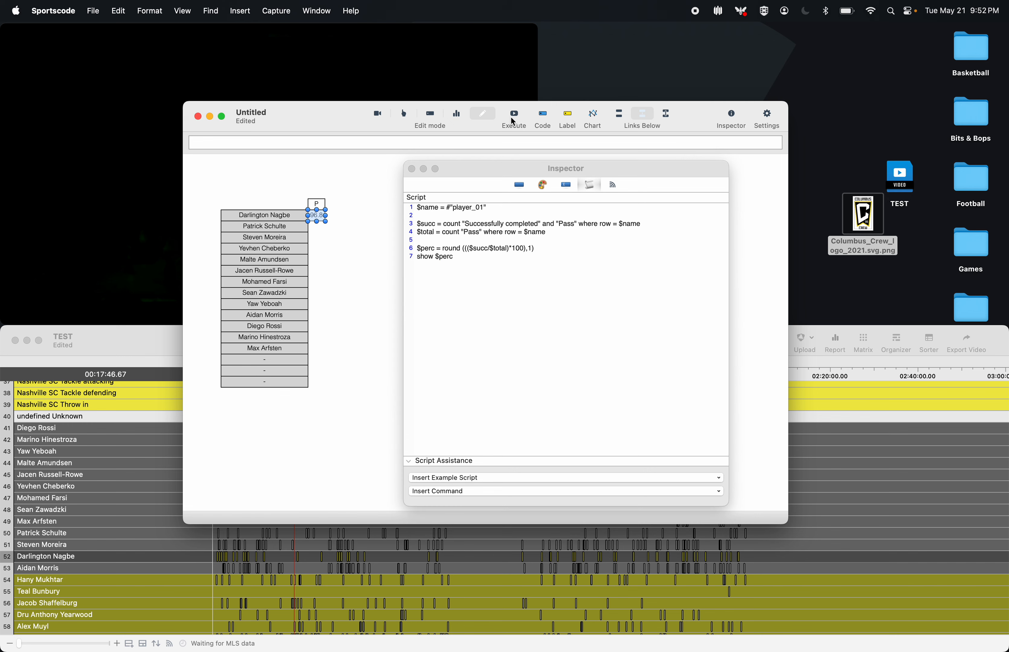
pyautogui.click(370, 232)
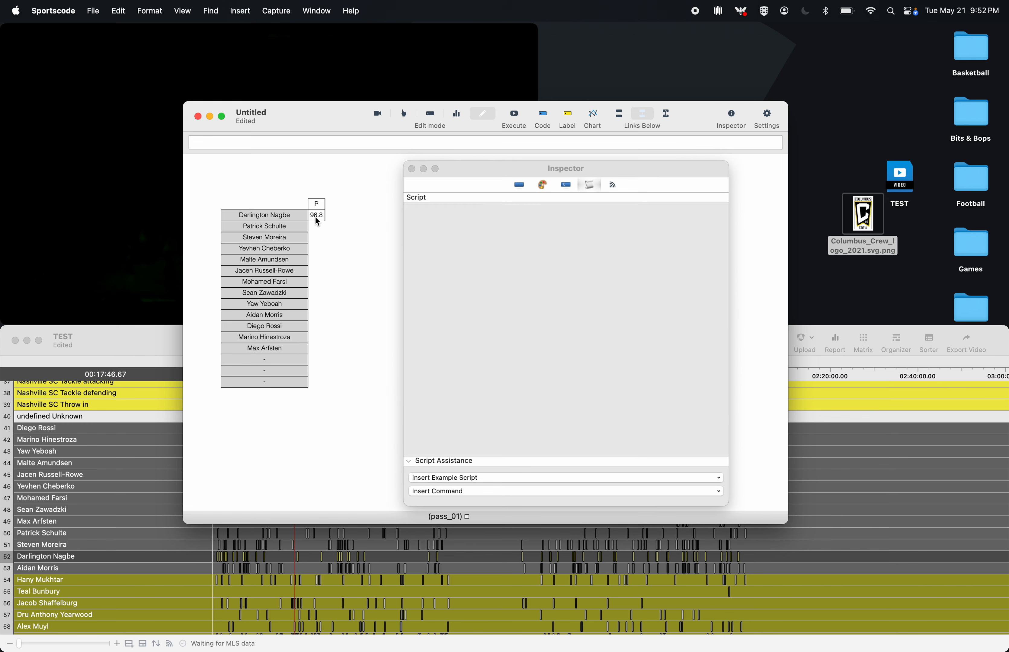
# - Review the script behind the pass percentage cell and close the Inspector
pyautogui.click(317, 205)
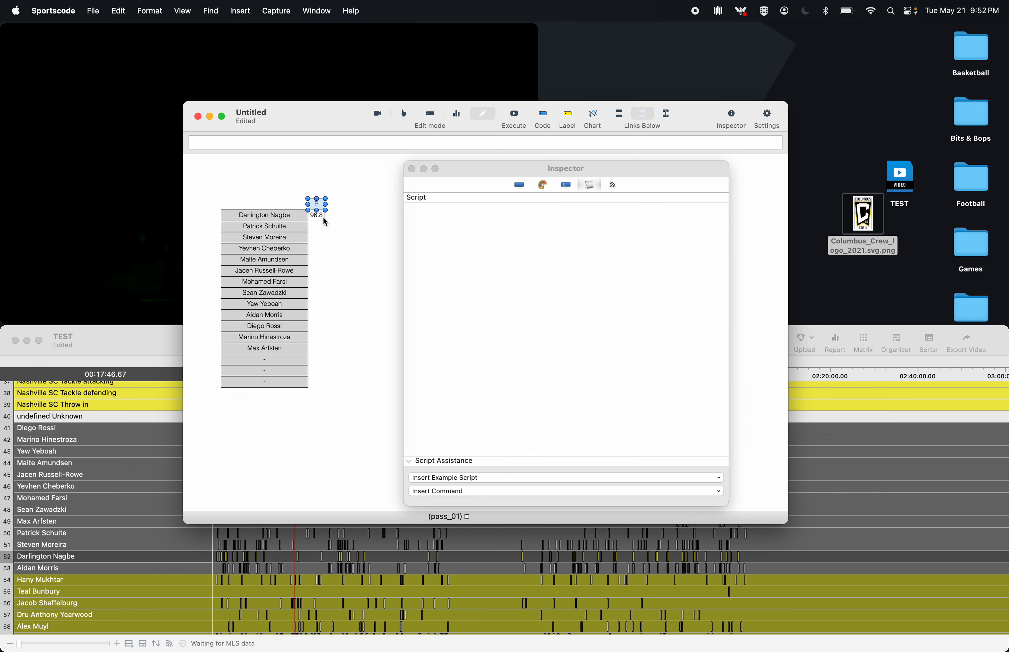
pyautogui.click(321, 235)
pyautogui.click(411, 169)
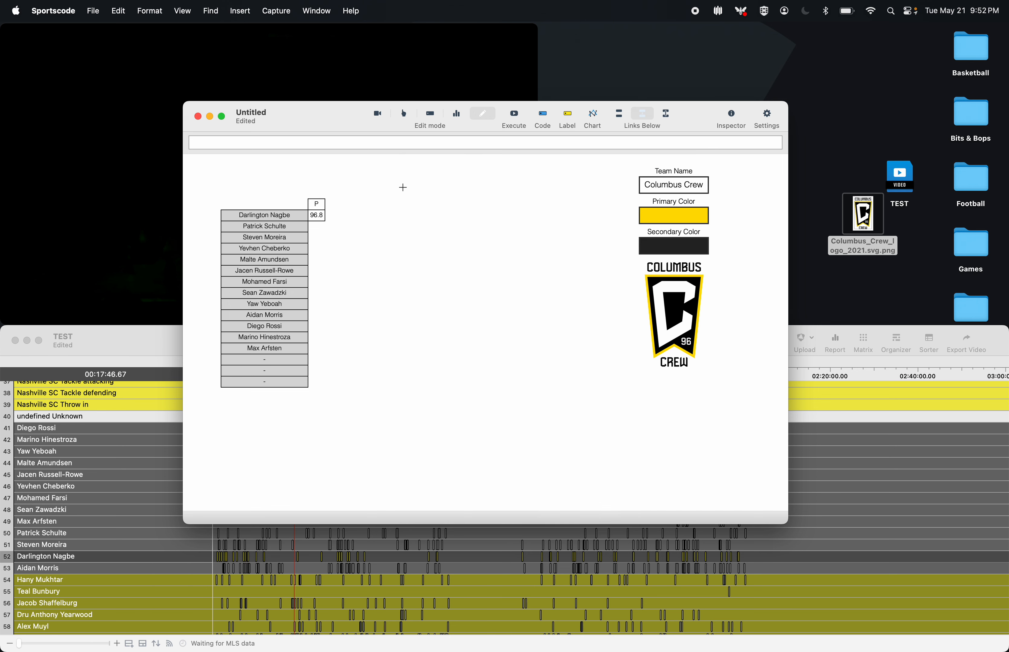
pyautogui.doubleClick(317, 217)
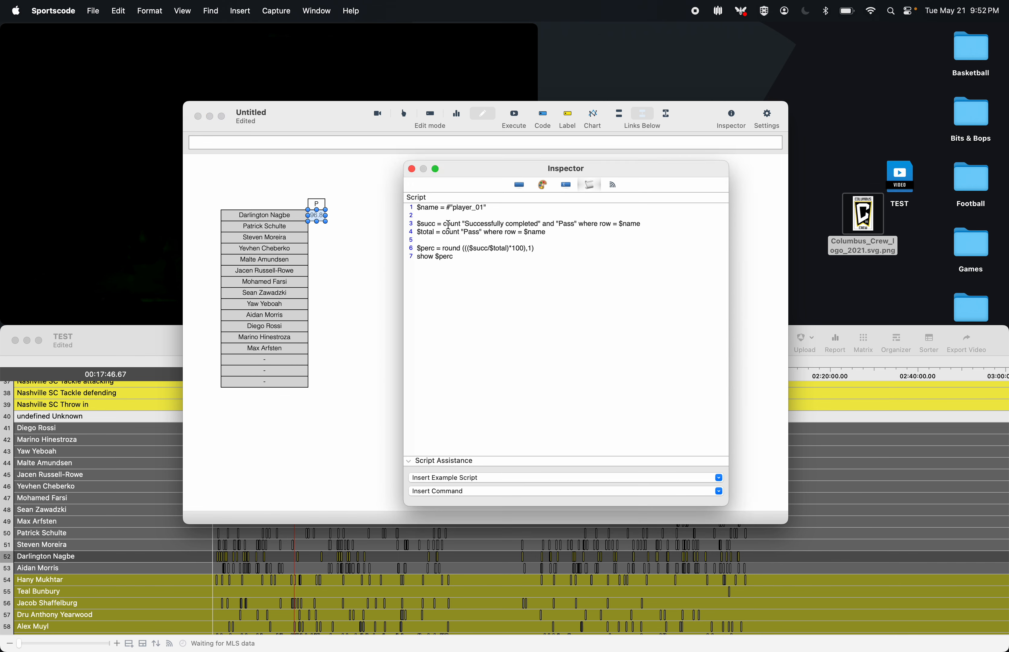
pyautogui.click(386, 242)
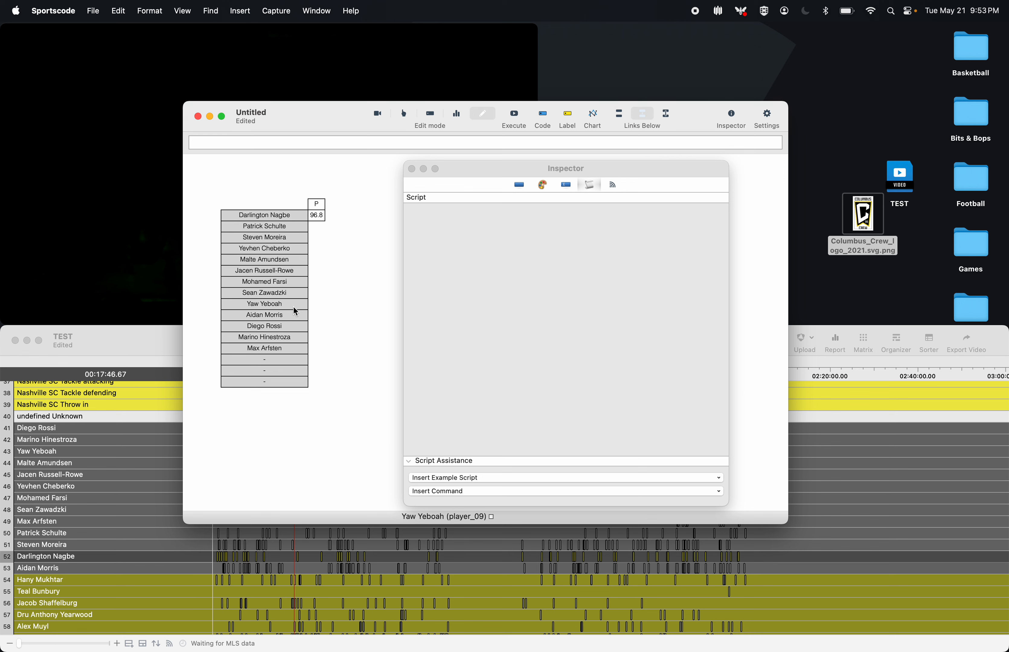
pyautogui.click(411, 169)
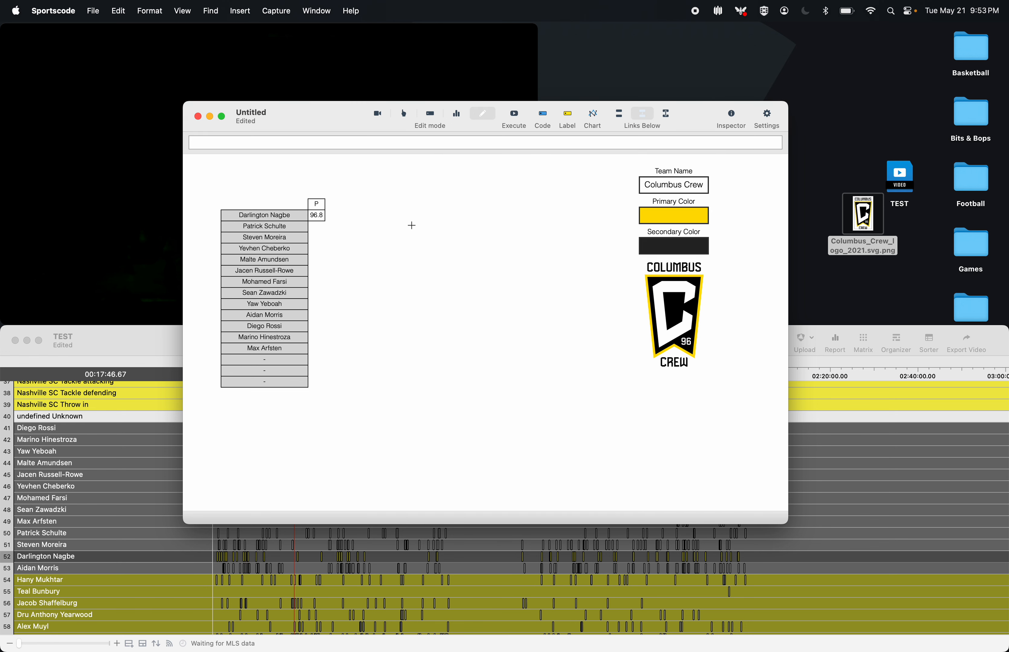
# - Set the P header's background to the light grey used for the player name cells, and close the Inspector
pyautogui.doubleClick(318, 204)
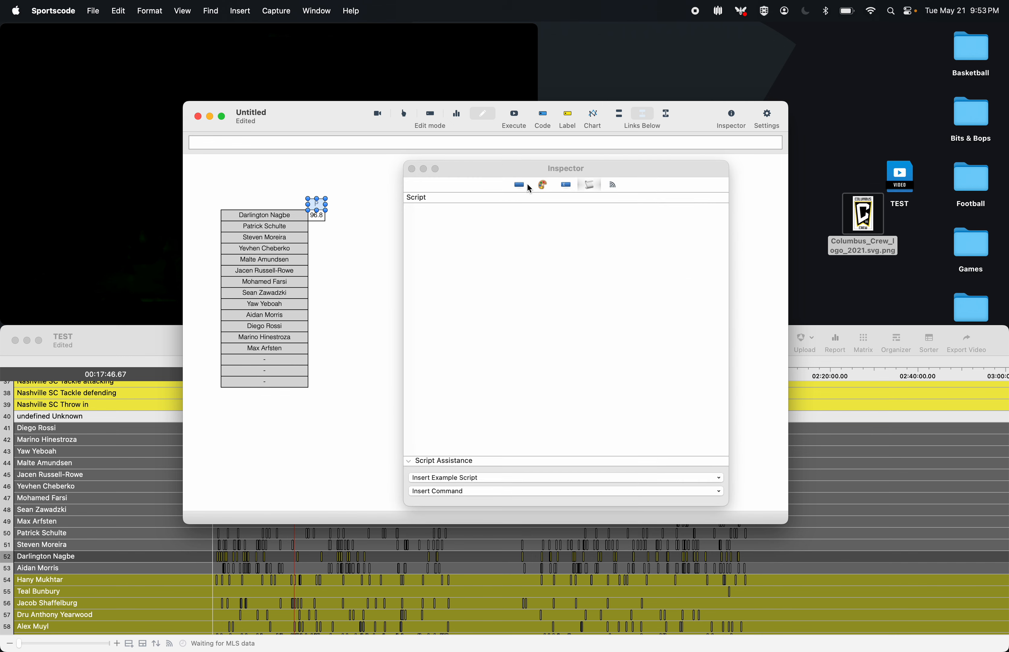
pyautogui.click(541, 186)
pyautogui.click(428, 277)
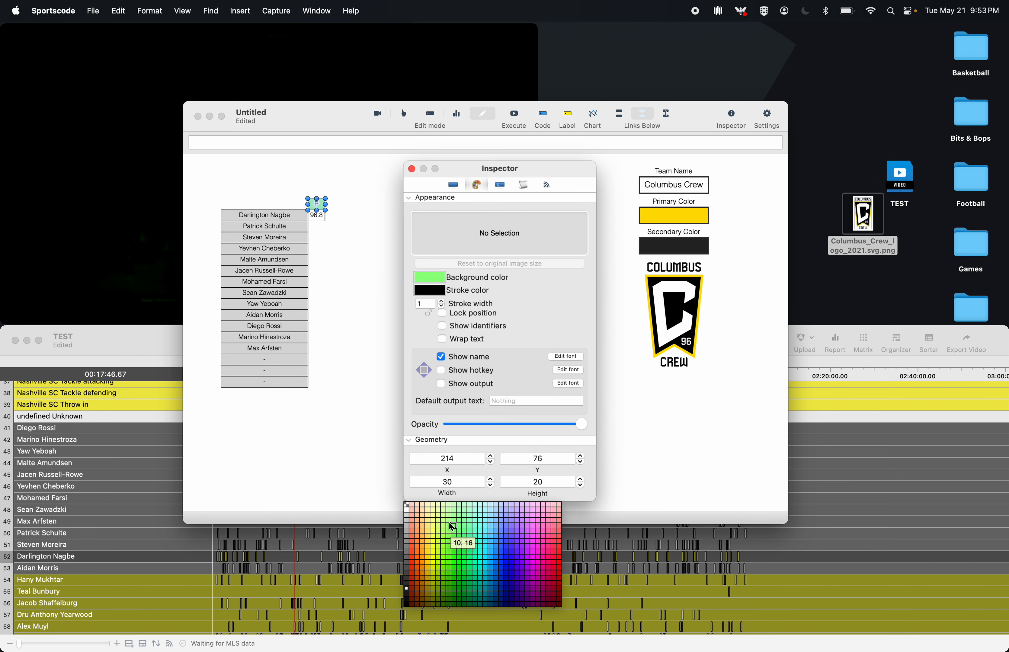
pyautogui.click(366, 426)
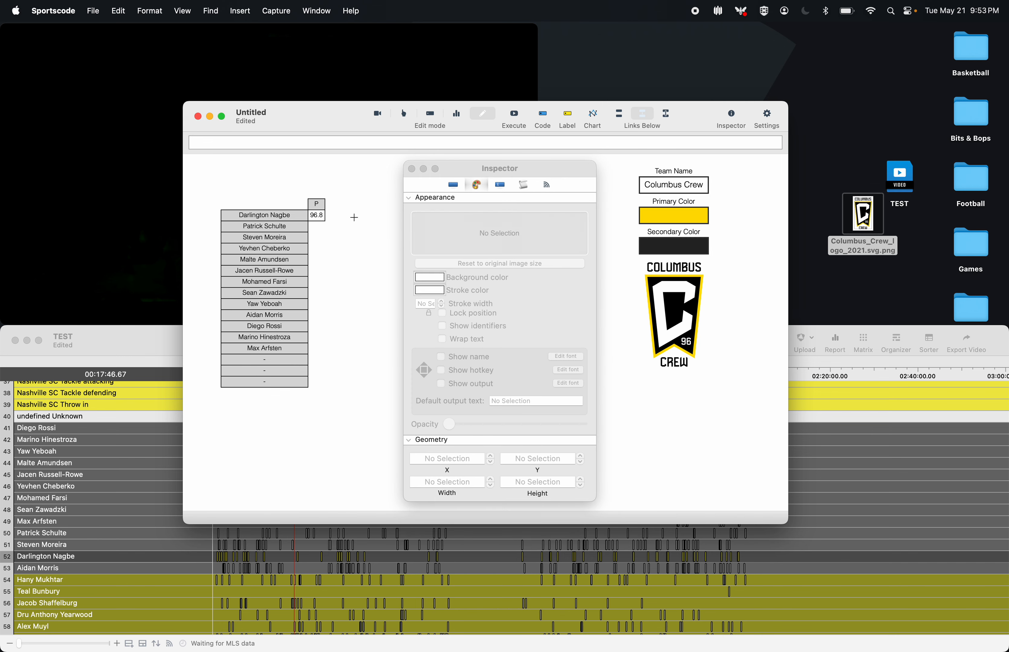
pyautogui.click(319, 217)
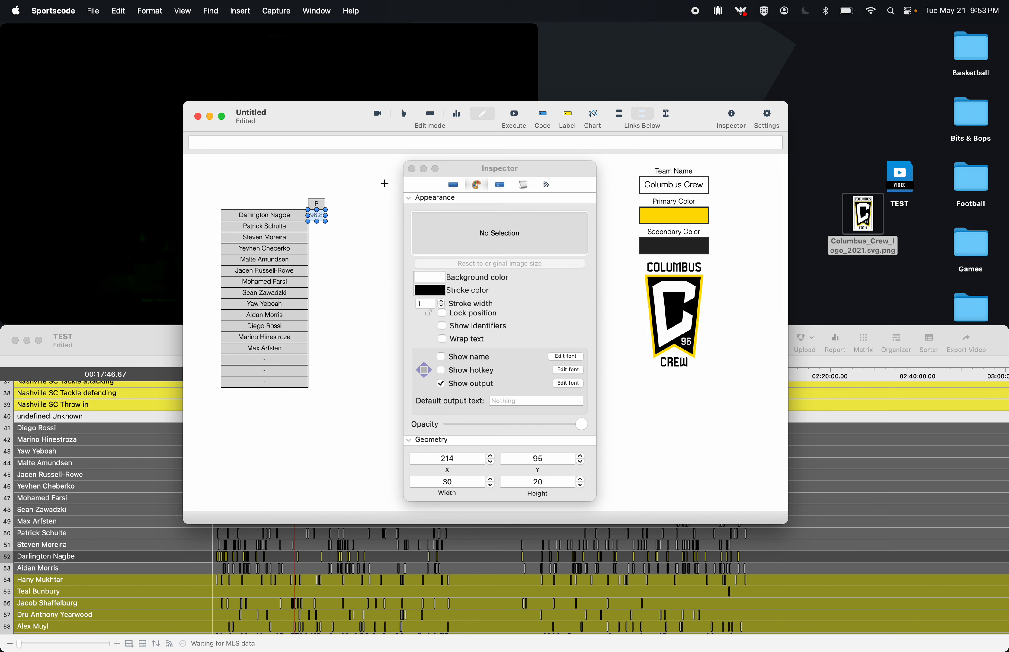
pyautogui.click(385, 200)
pyautogui.click(412, 169)
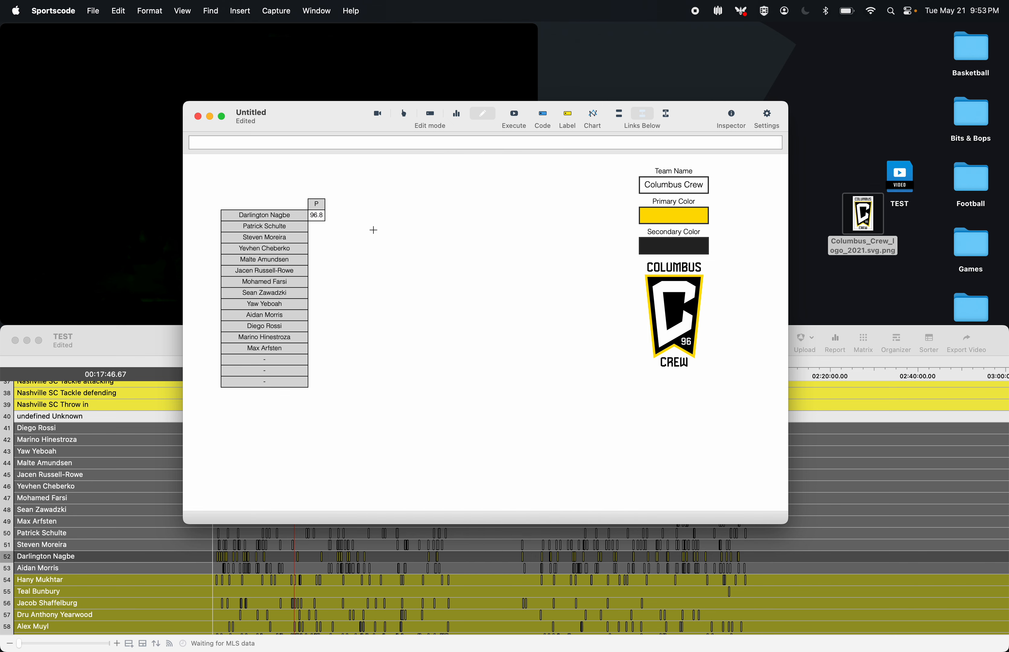
# - Examine the TEST timeline's rows for how the Nashville SC and Columbus Crew events are named
pyautogui.click(162, 590)
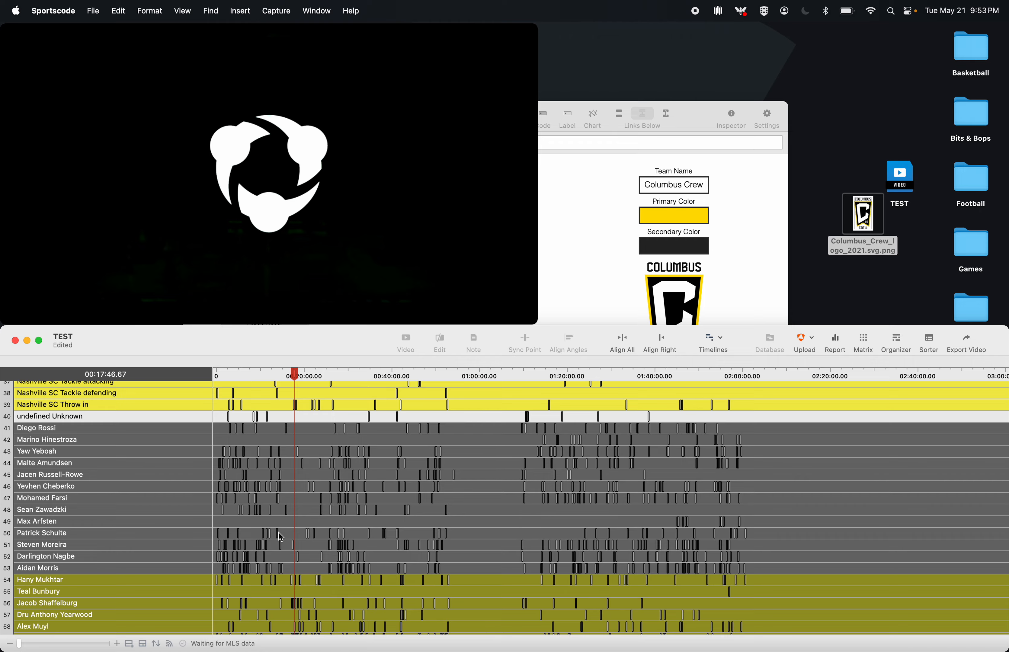
pyautogui.scroll(5, 281, 537)
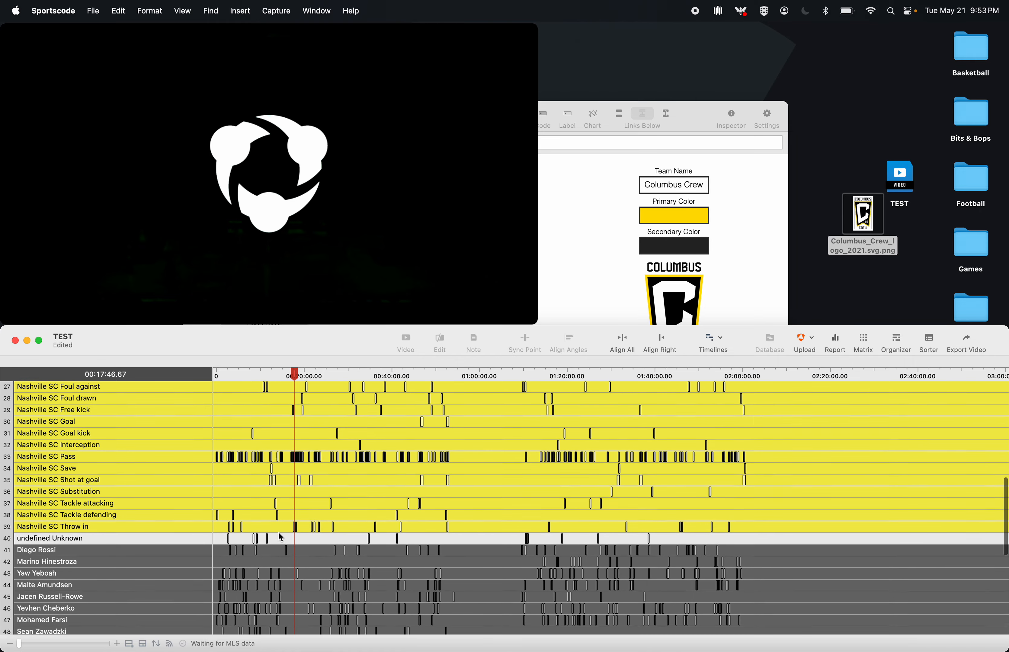
pyautogui.scroll(9, 140, 485)
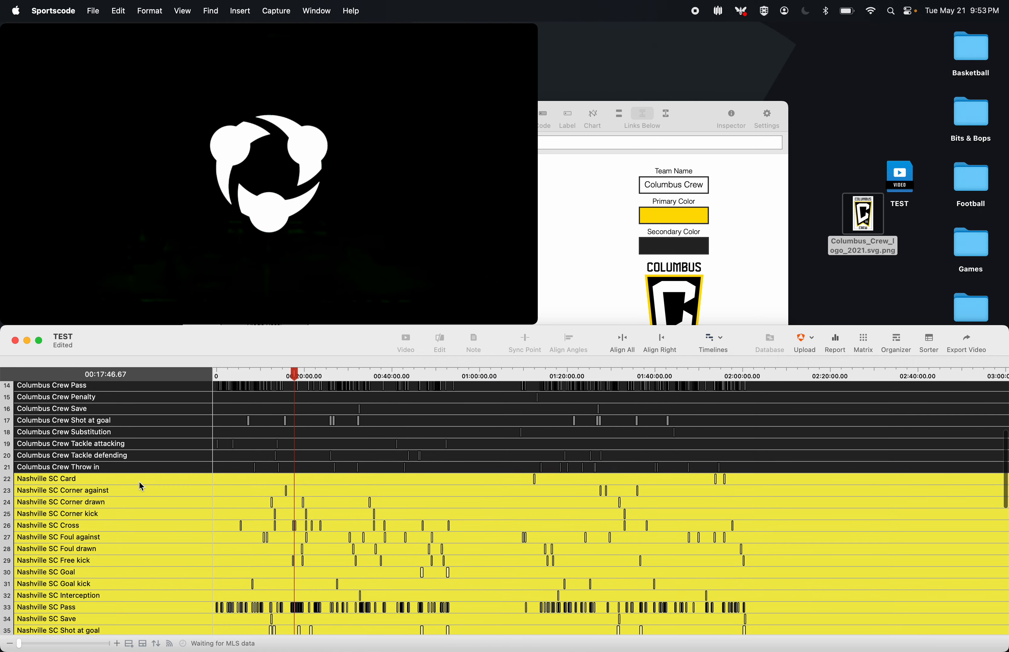
pyautogui.scroll(5, 104, 501)
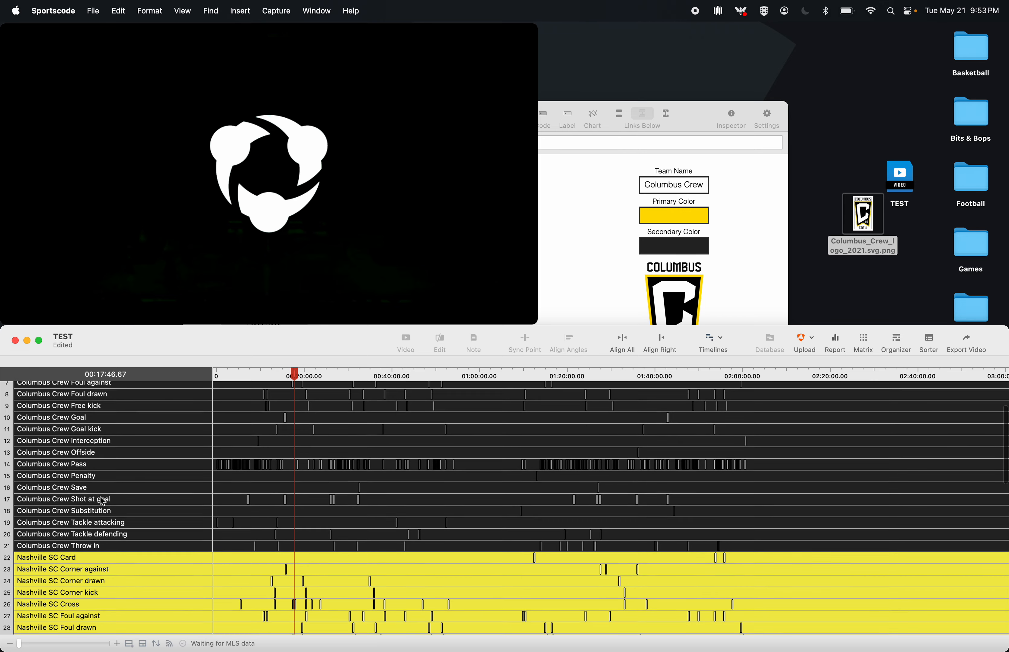
pyautogui.scroll(3, 104, 501)
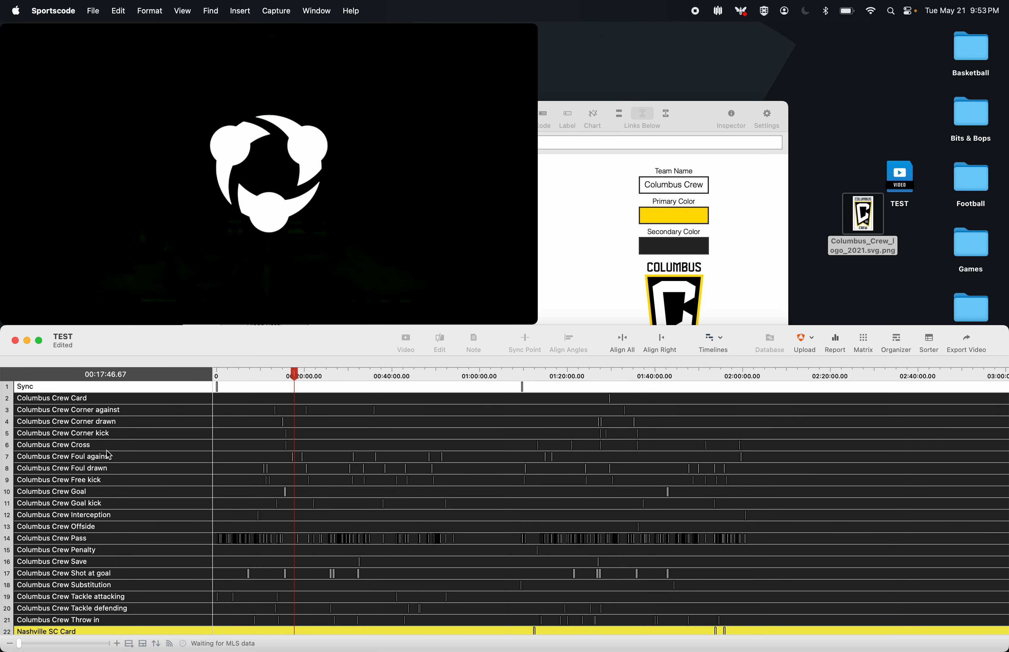
pyautogui.click(109, 448)
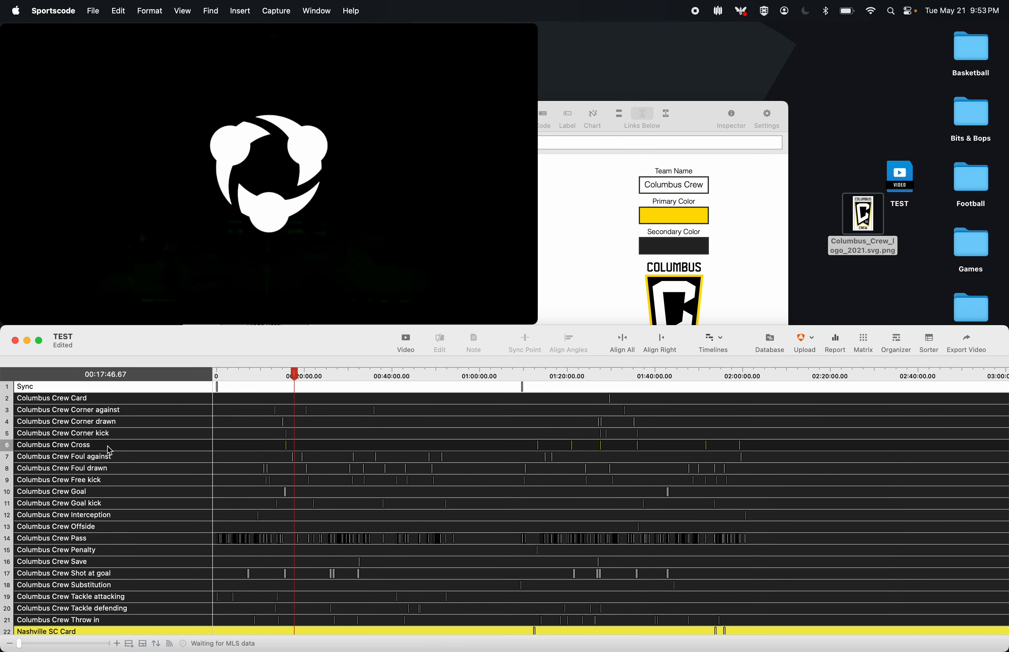
pyautogui.scroll(-4, 109, 450)
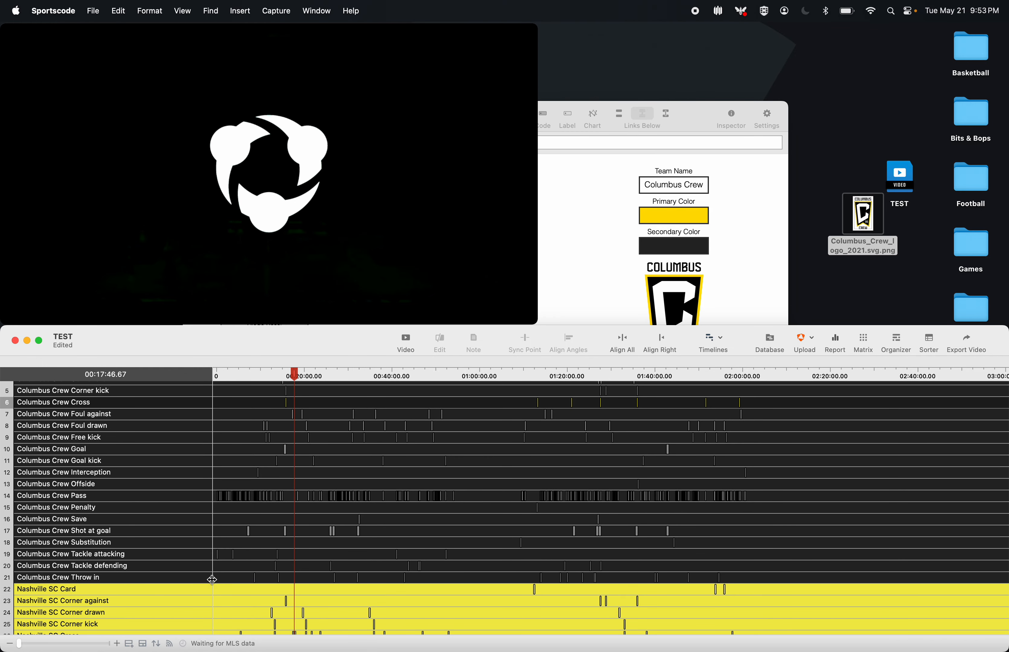
pyautogui.click(224, 573)
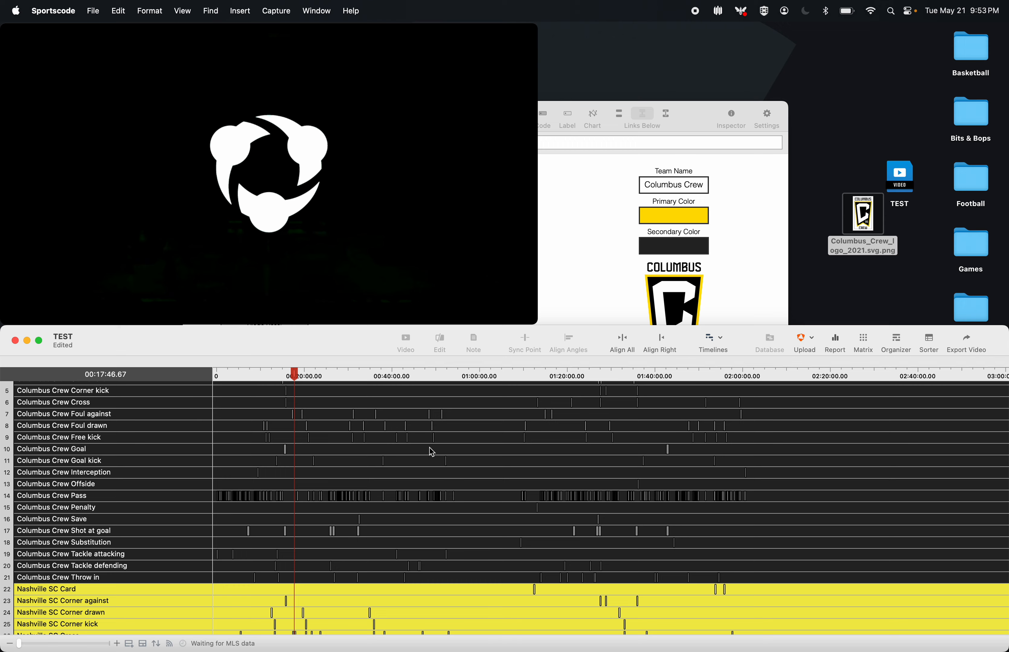
# - Open a matrix of the TEST timeline with swapped axes and widen its label and label group columns
pyautogui.click(863, 340)
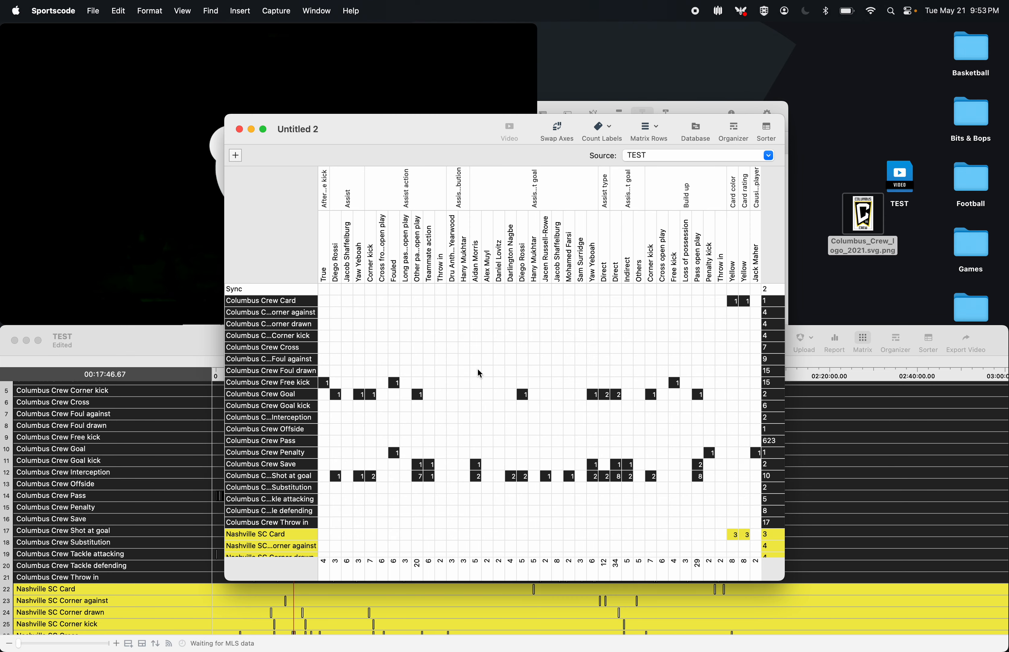
pyautogui.click(557, 127)
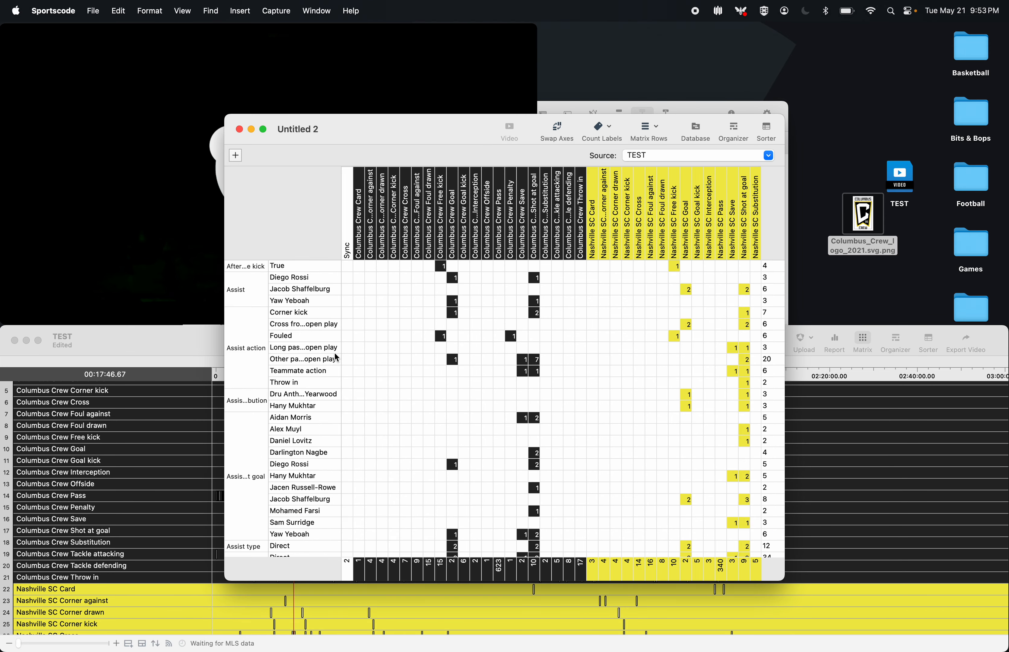
pyautogui.moveTo(341, 352); pyautogui.dragTo(431, 339)
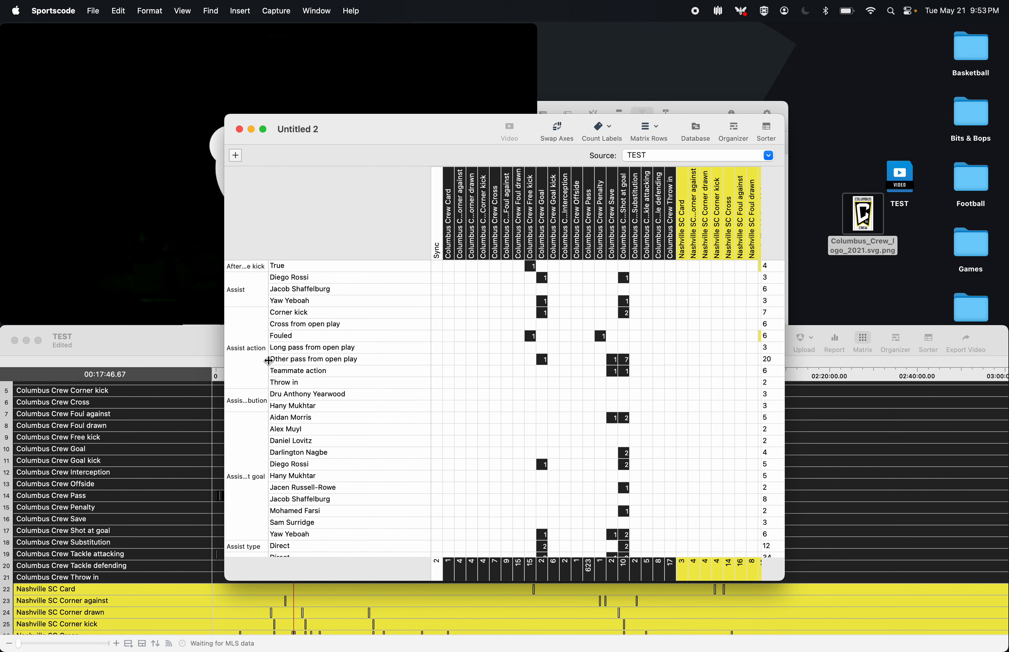
pyautogui.moveTo(268, 362); pyautogui.dragTo(297, 361)
# - Widen the matrix's label group column further so that long group names such as "Committing player action" fit
pyautogui.click(353, 312)
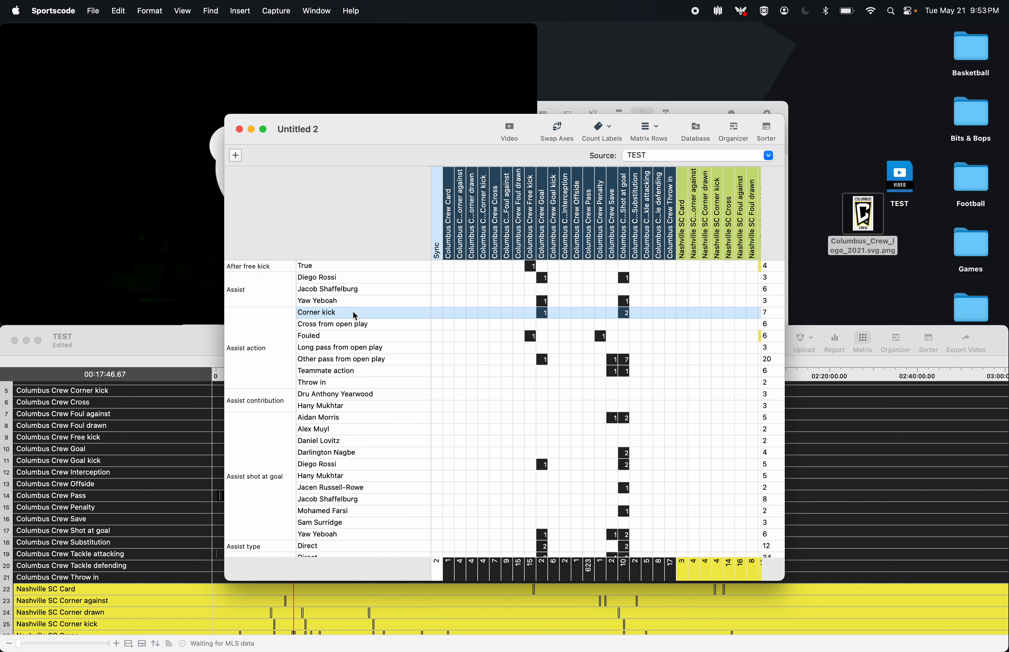
pyautogui.scroll(-3, 366, 408)
pyautogui.scroll(-5, 365, 404)
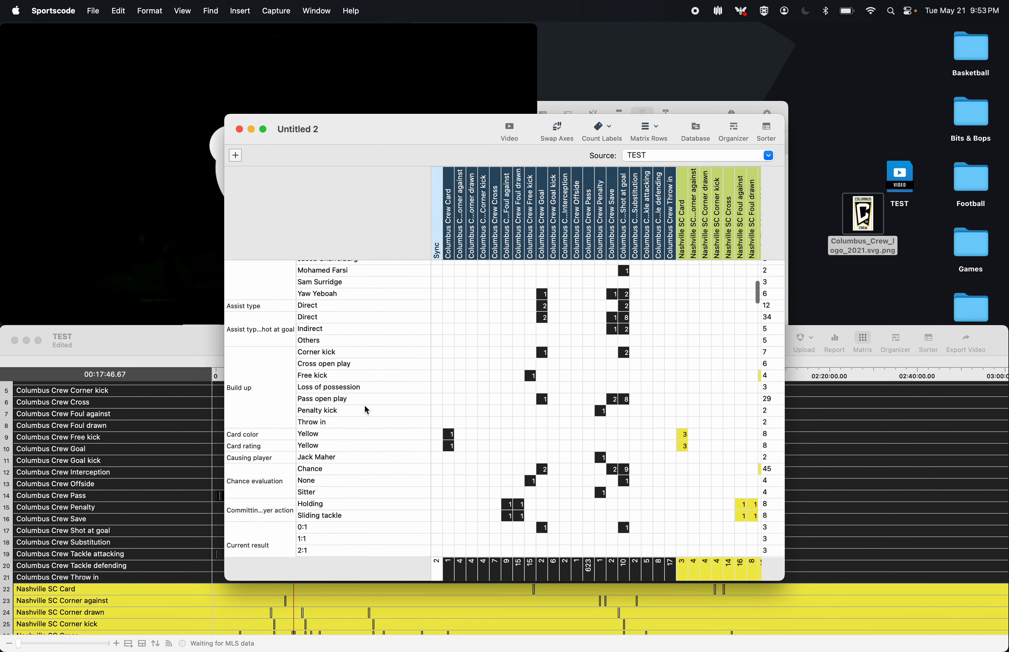
pyautogui.click(296, 441)
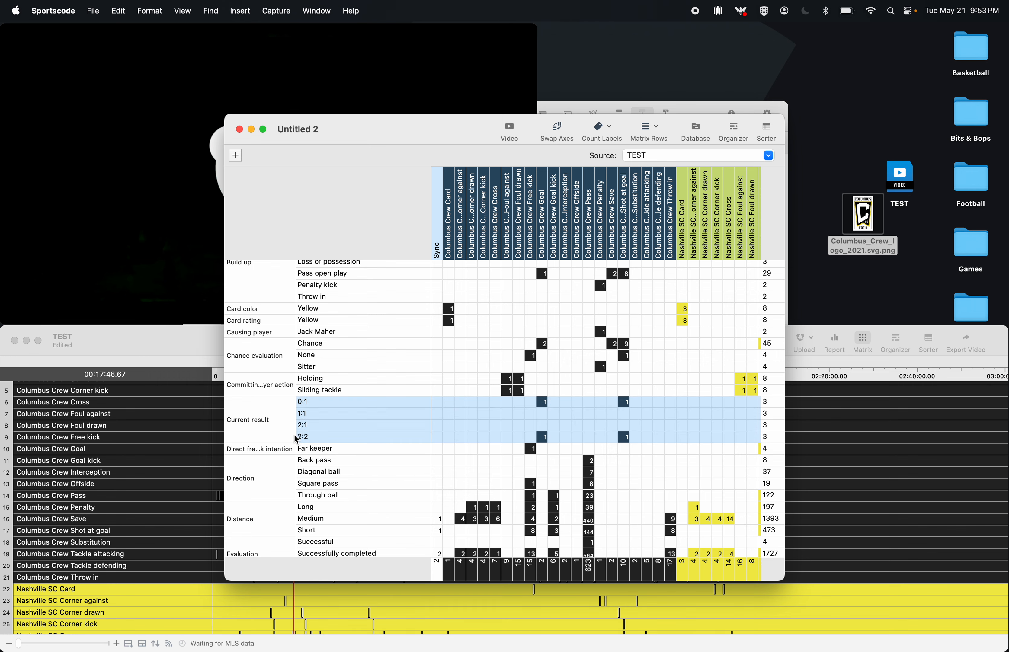
pyautogui.moveTo(297, 430); pyautogui.dragTo(335, 430)
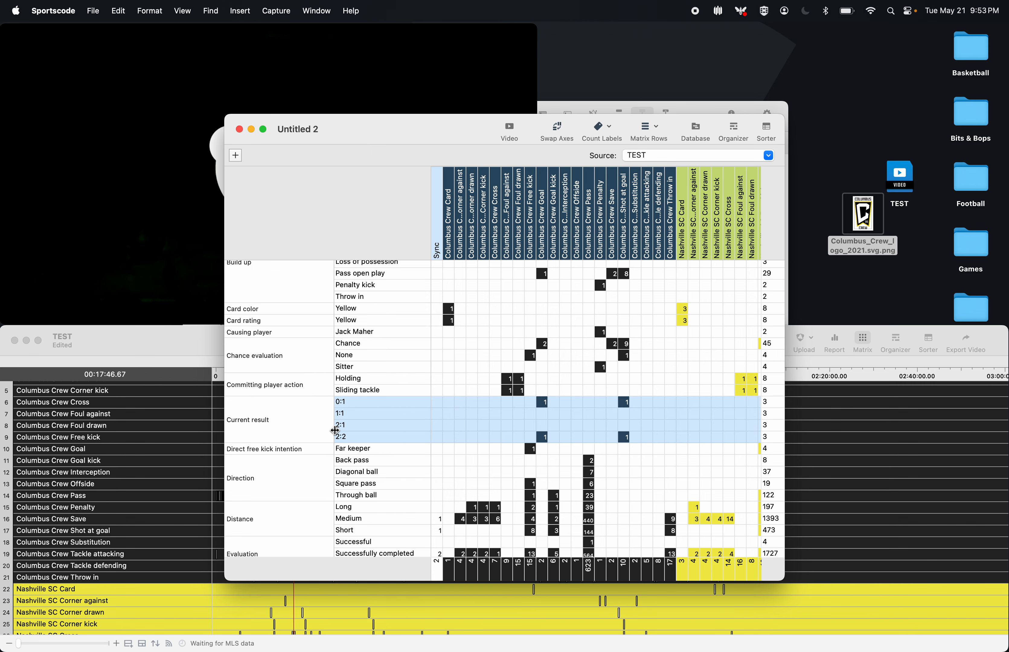
# - Examine the players' Direction and Evaluation labels, including the Successfully completed row and Darlington Nagbe's Successful entry
pyautogui.scroll(-3, 392, 499)
pyautogui.click(298, 372)
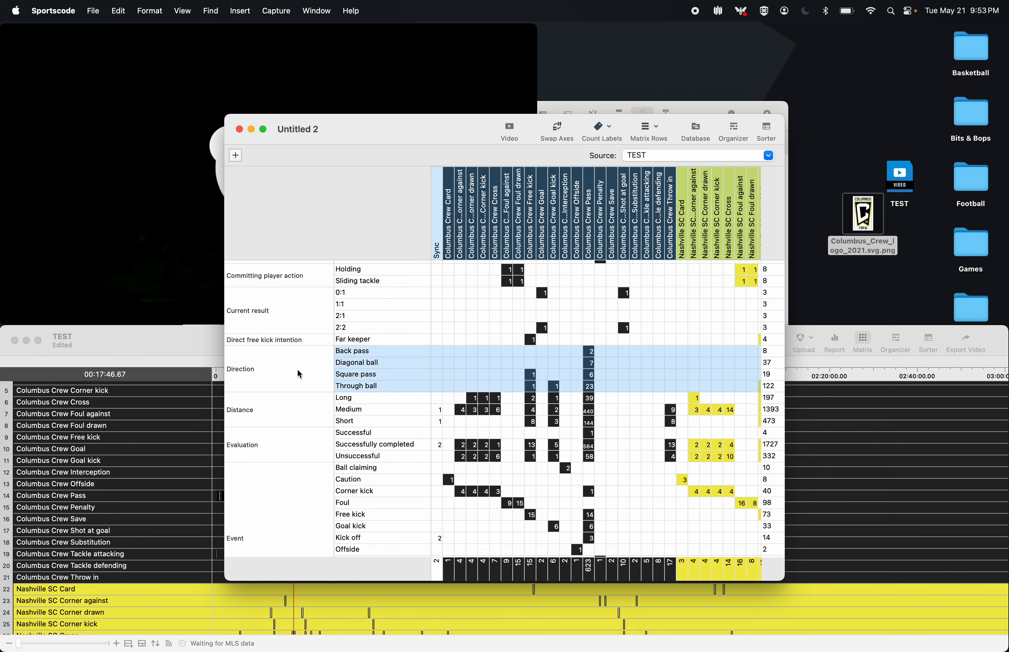
pyautogui.scroll(2, 417, 394)
pyautogui.hscroll(10, 573, 393)
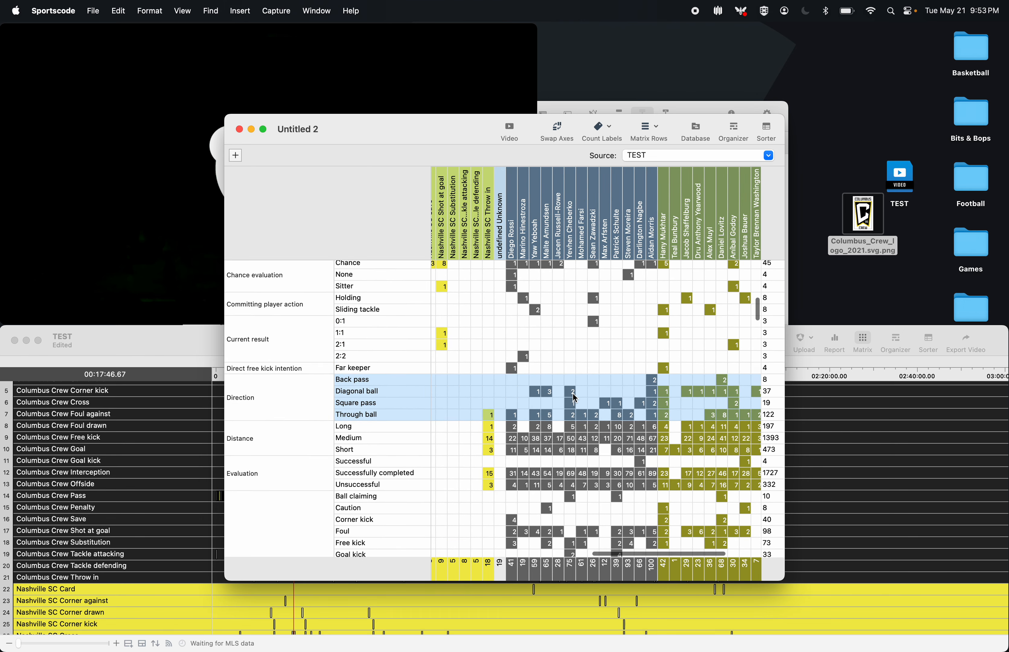
pyautogui.hscroll(4, 574, 394)
pyautogui.scroll(1, 572, 393)
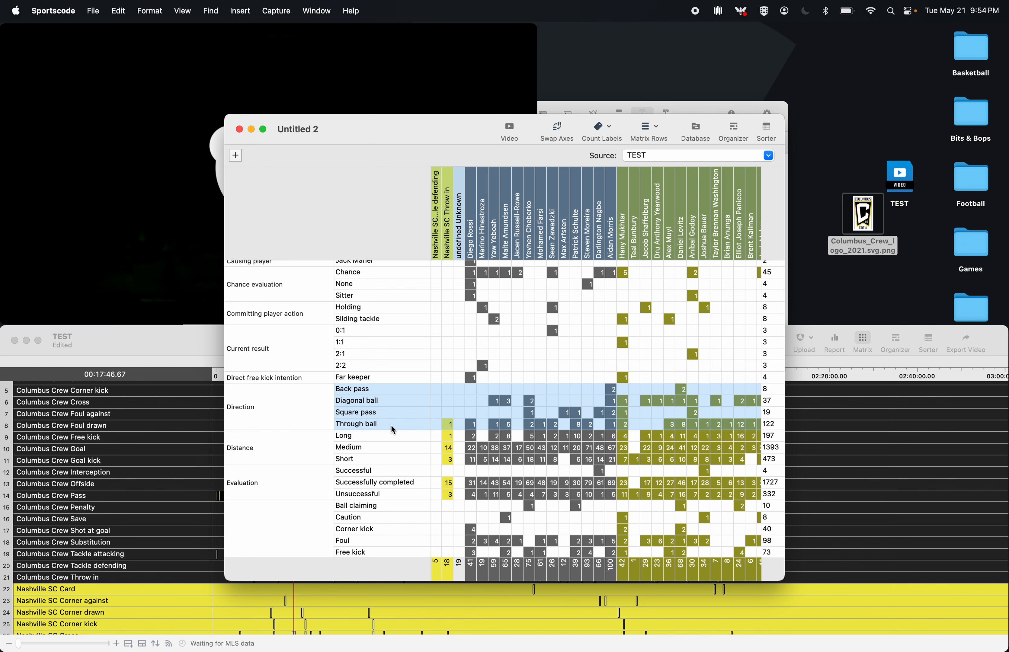
pyautogui.scroll(-3, 391, 424)
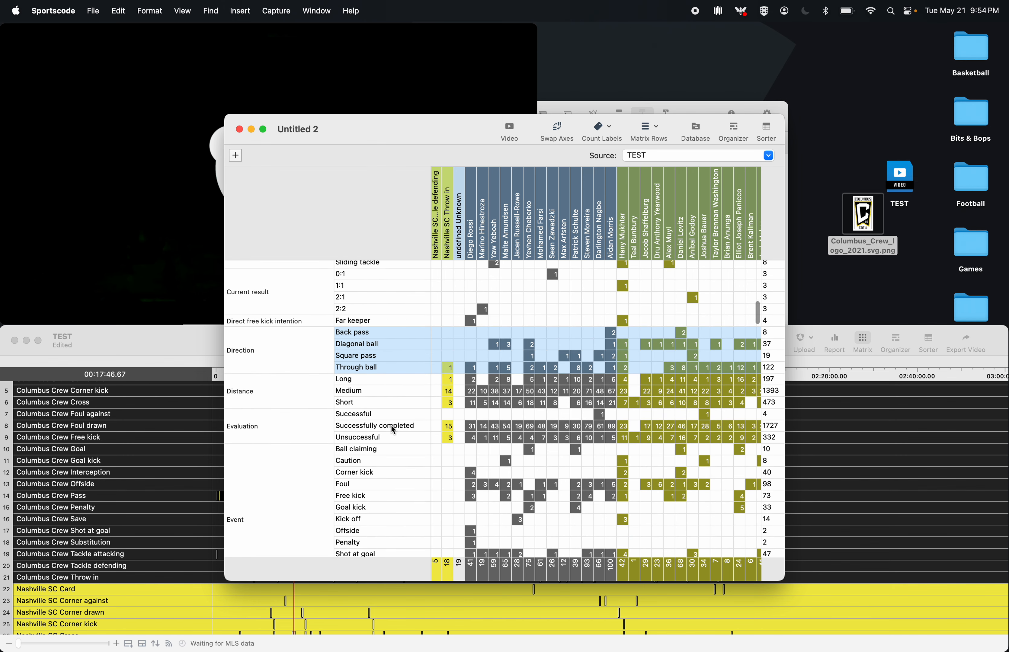
pyautogui.click(385, 412)
pyautogui.click(404, 425)
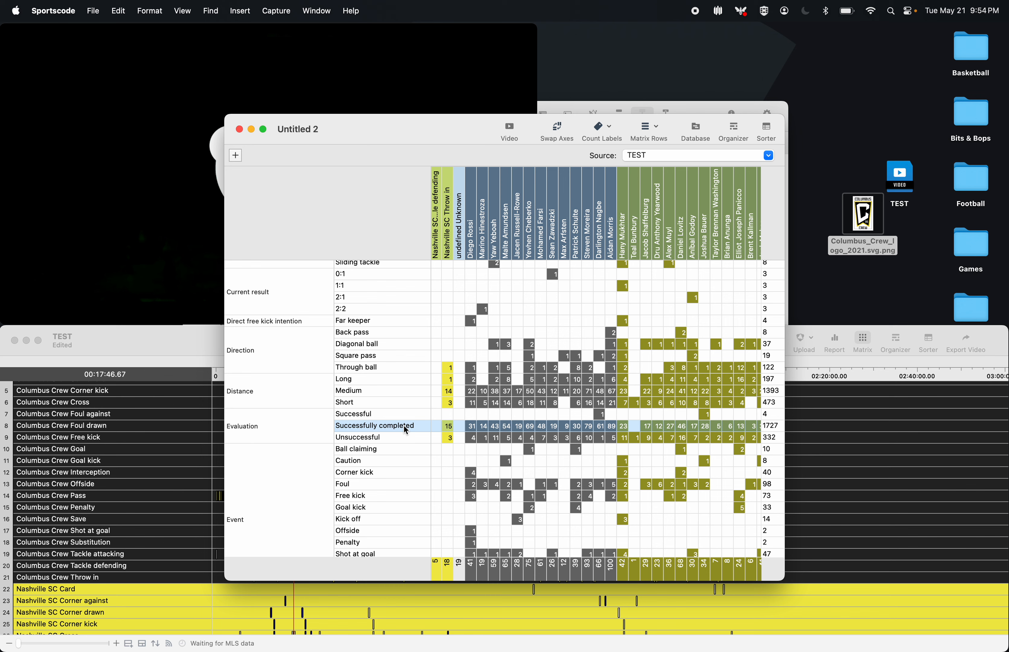
pyautogui.click(600, 413)
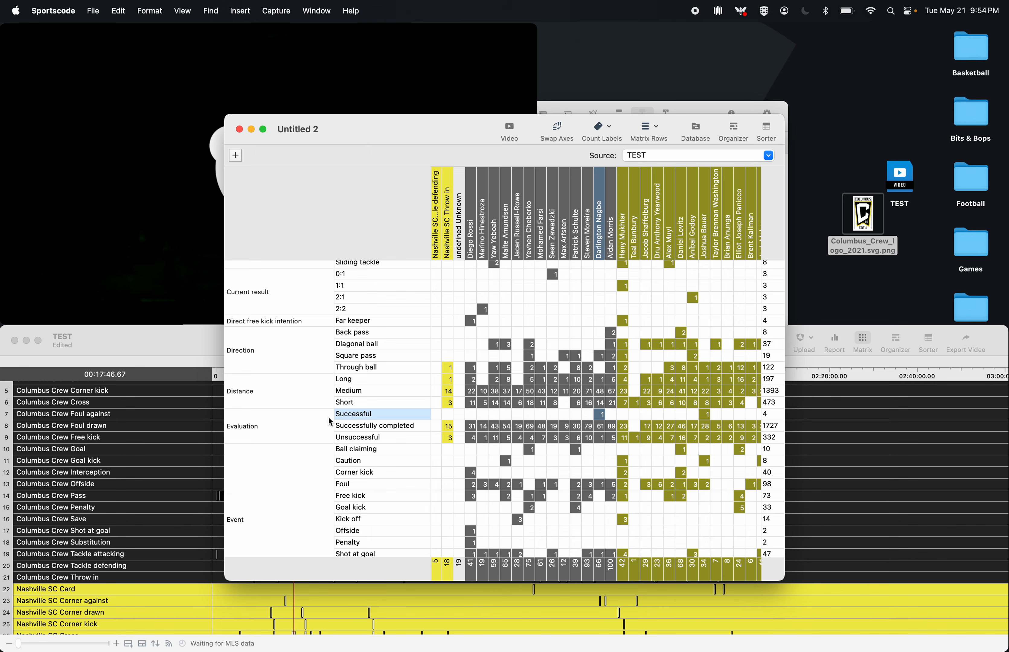
# - Examine the matrix's Event labels, including Corner kick and Tackling game, and the label groups from Execution mode through Setup origin
pyautogui.scroll(-4, 307, 451)
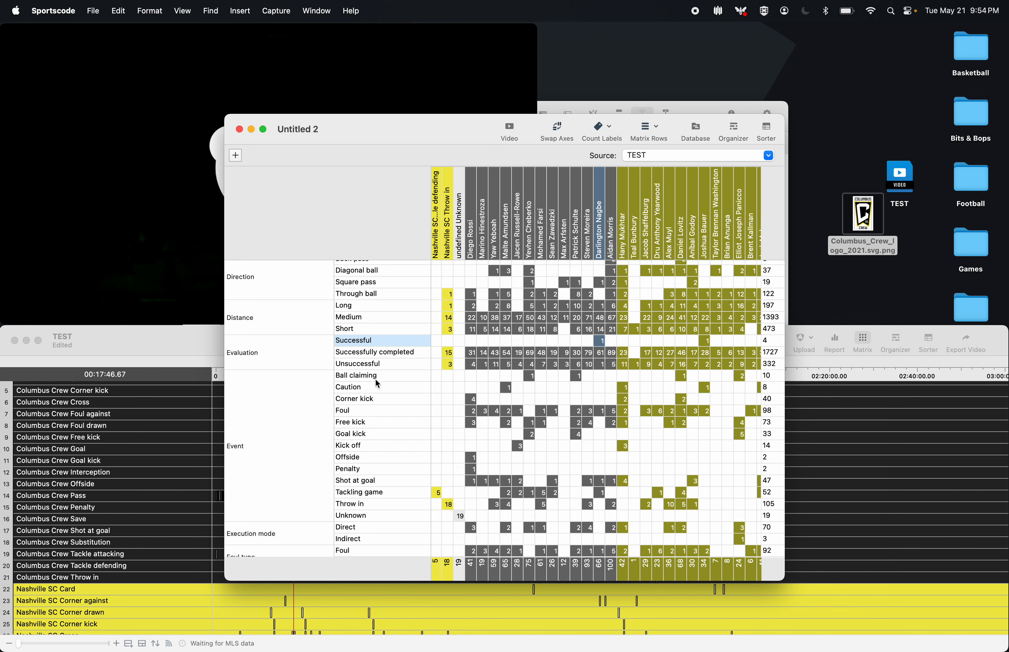
pyautogui.click(371, 400)
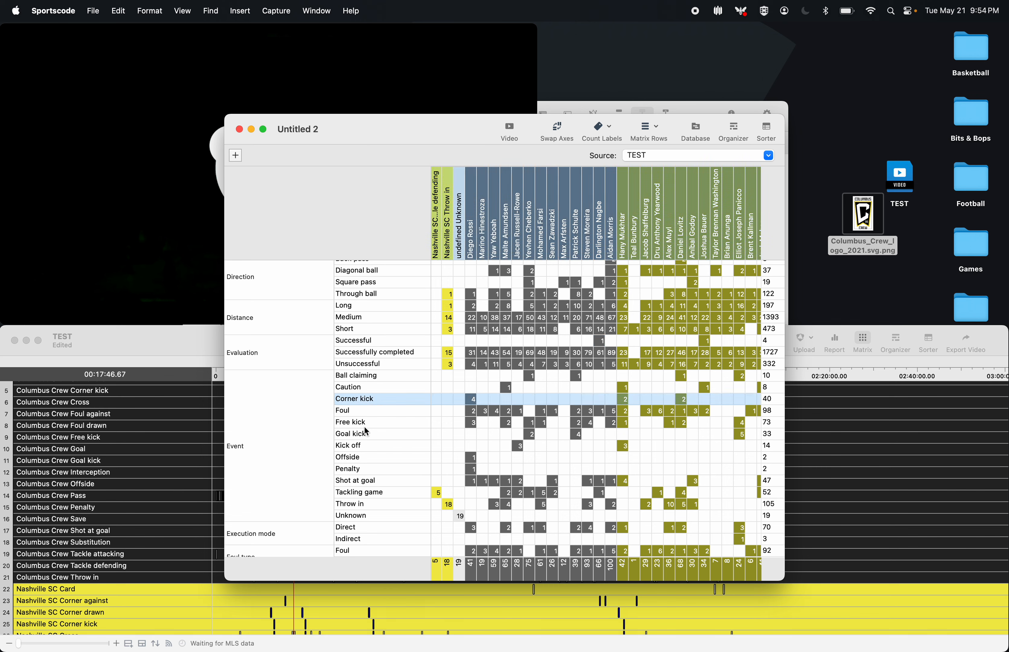
pyautogui.scroll(-1, 361, 469)
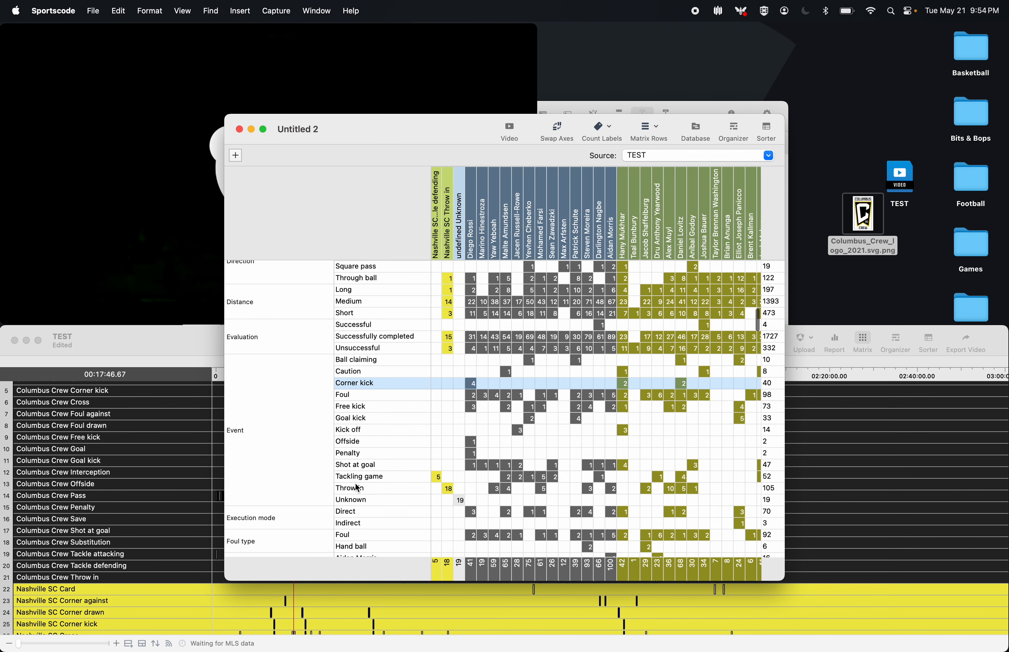
pyautogui.click(358, 479)
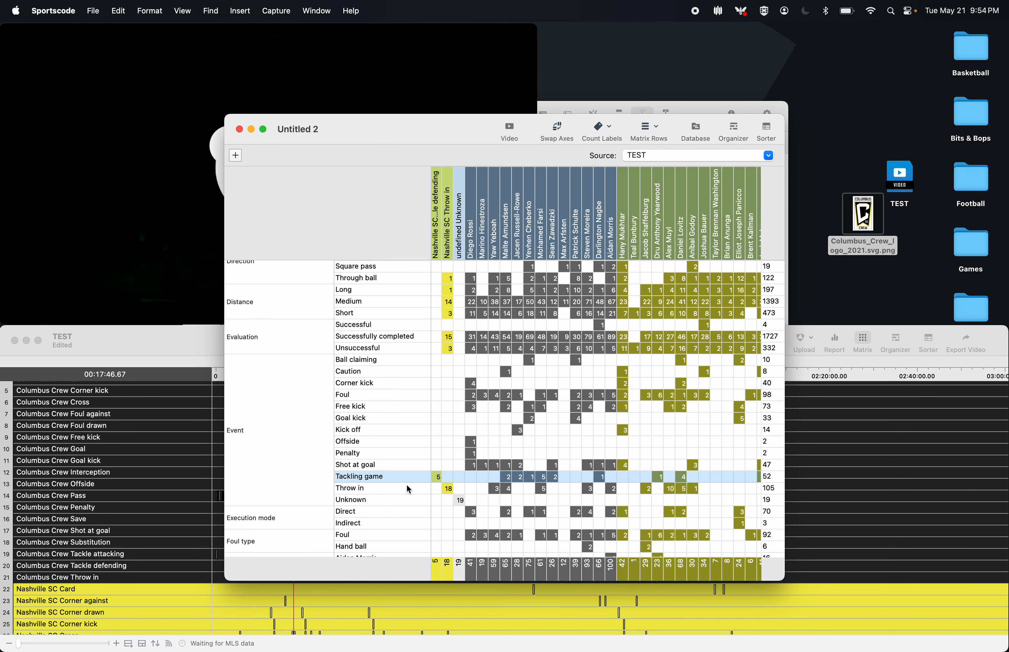
pyautogui.scroll(-6, 408, 488)
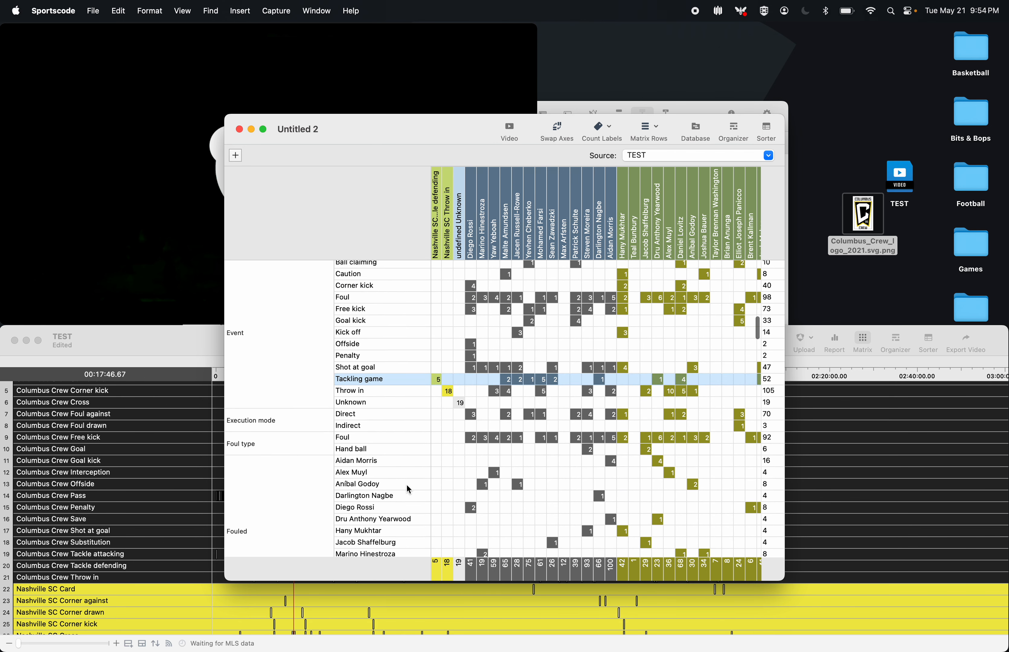
pyautogui.scroll(-15, 407, 485)
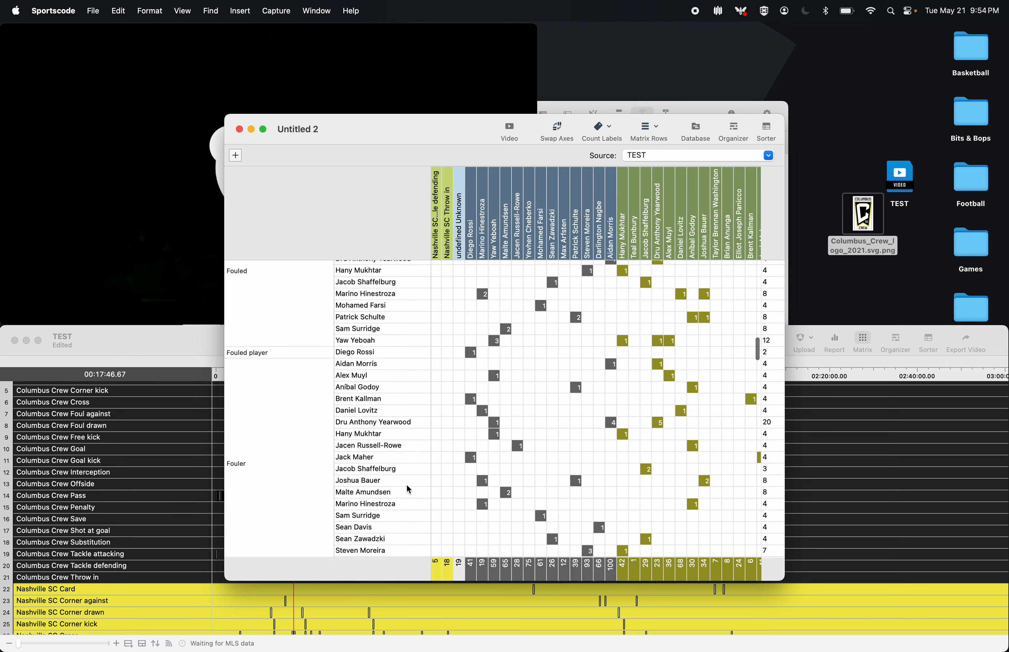
pyautogui.scroll(-20, 407, 488)
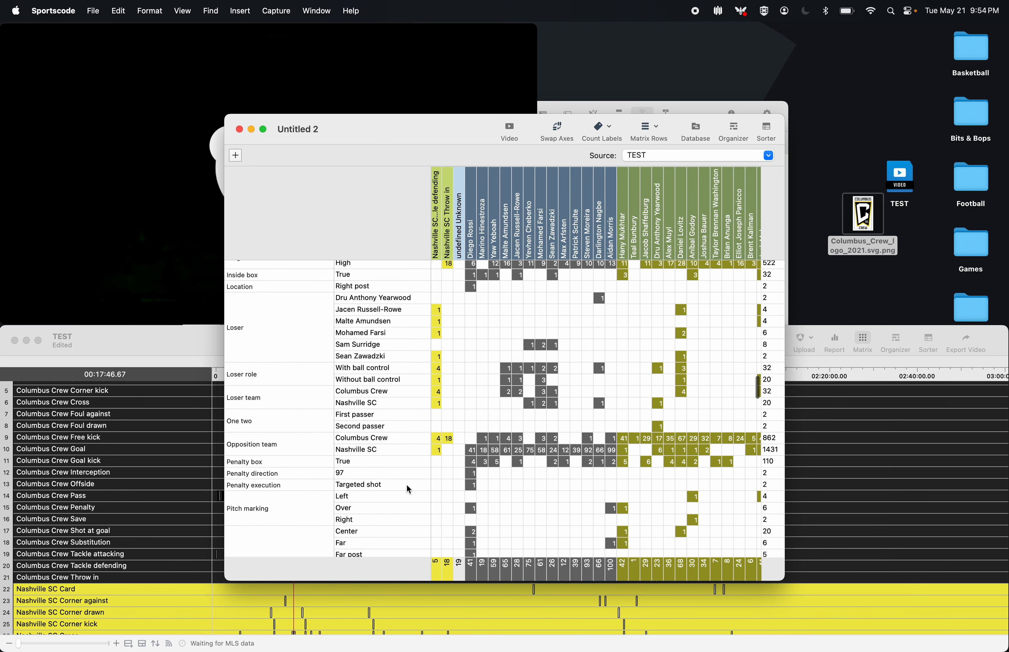
pyautogui.scroll(-20, 408, 489)
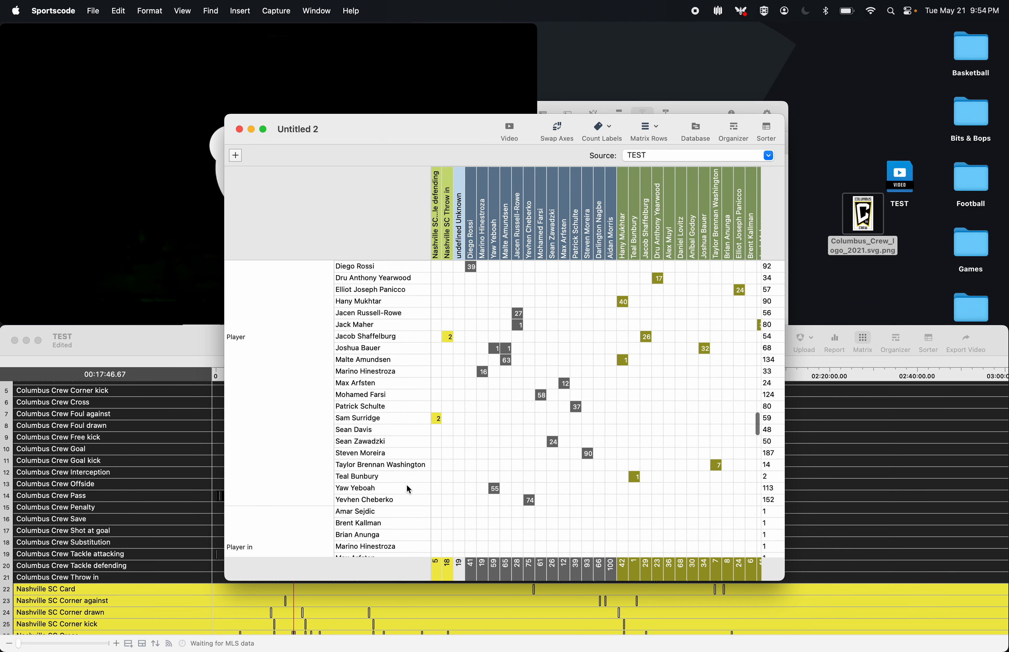
pyautogui.scroll(-20, 408, 489)
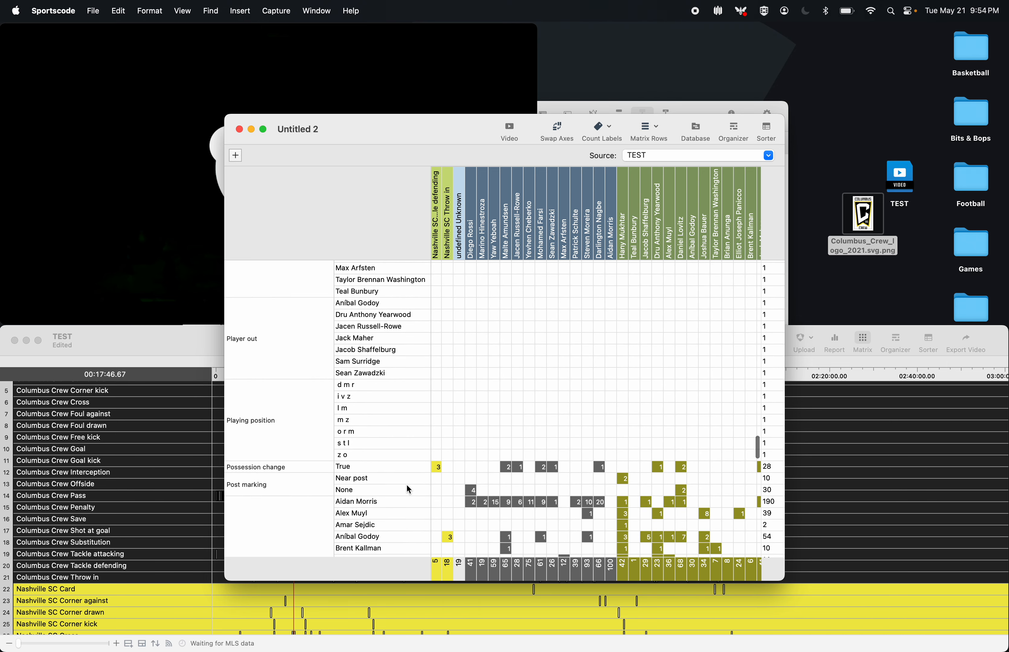
pyautogui.scroll(-15, 409, 488)
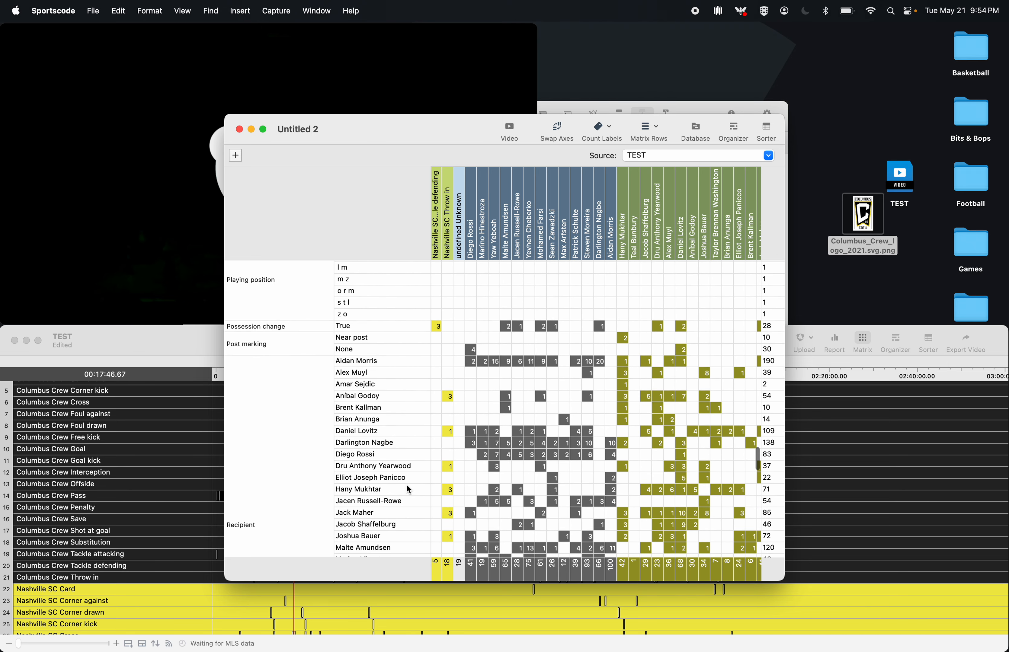
pyautogui.scroll(-10, 407, 486)
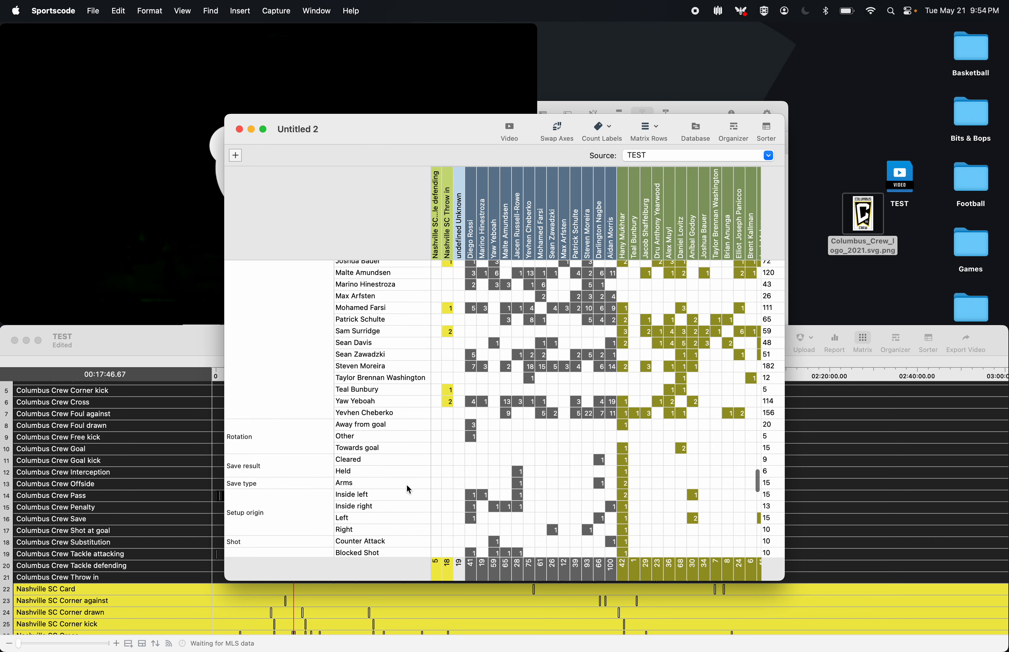
pyautogui.scroll(-4, 408, 488)
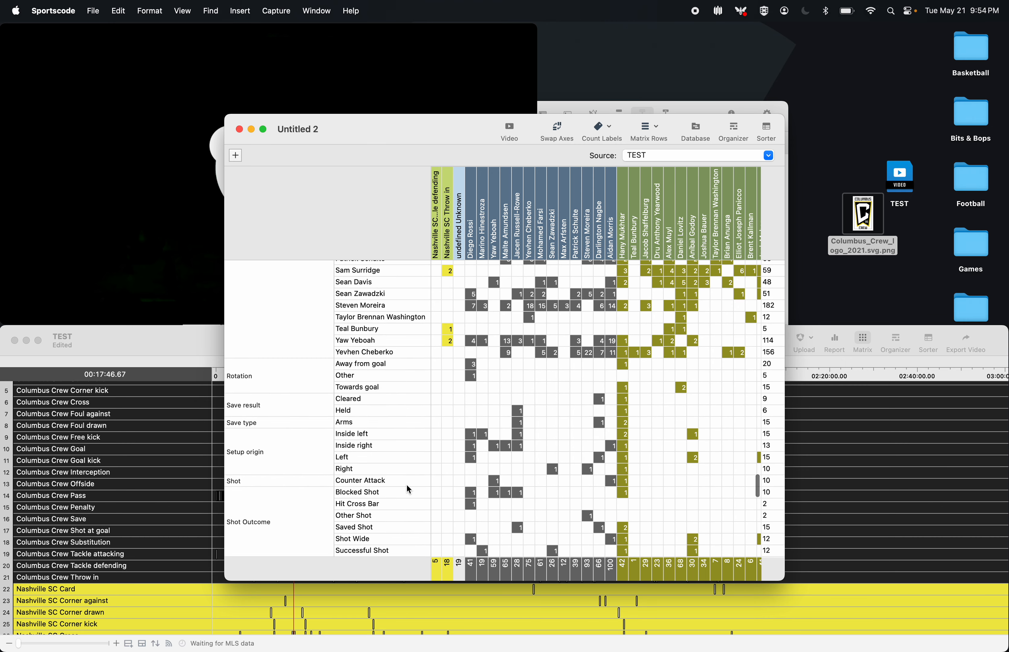
# - Examine the matrix's Shot Outcome labels, including Blocked Shot, and the remaining groups through the ungrouped Cross, Pass and Shot at goal labels
pyautogui.scroll(-7, 408, 490)
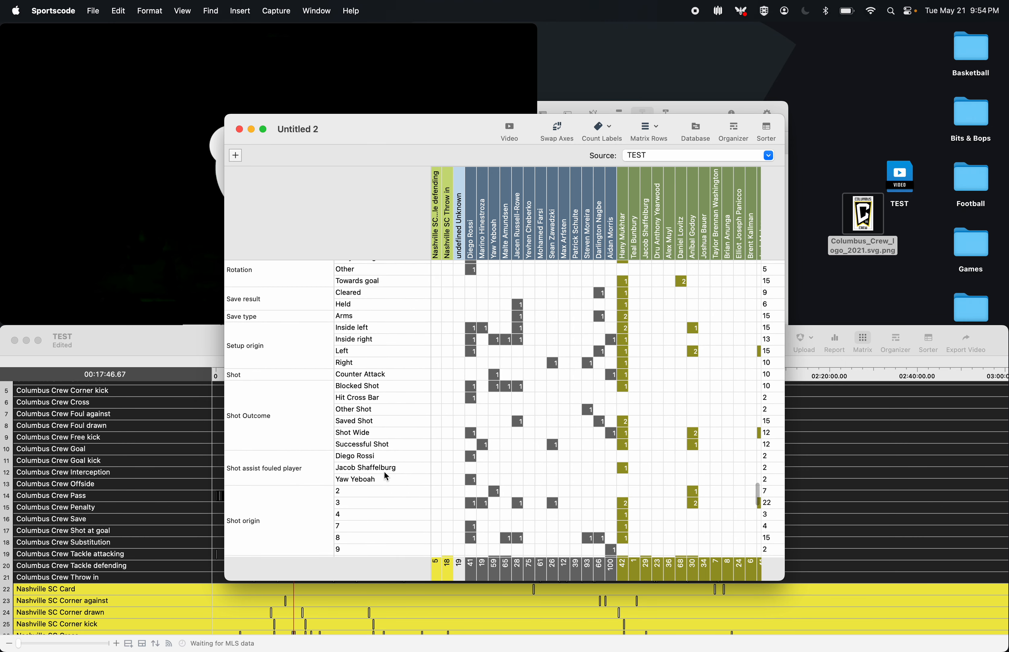
pyautogui.click(386, 385)
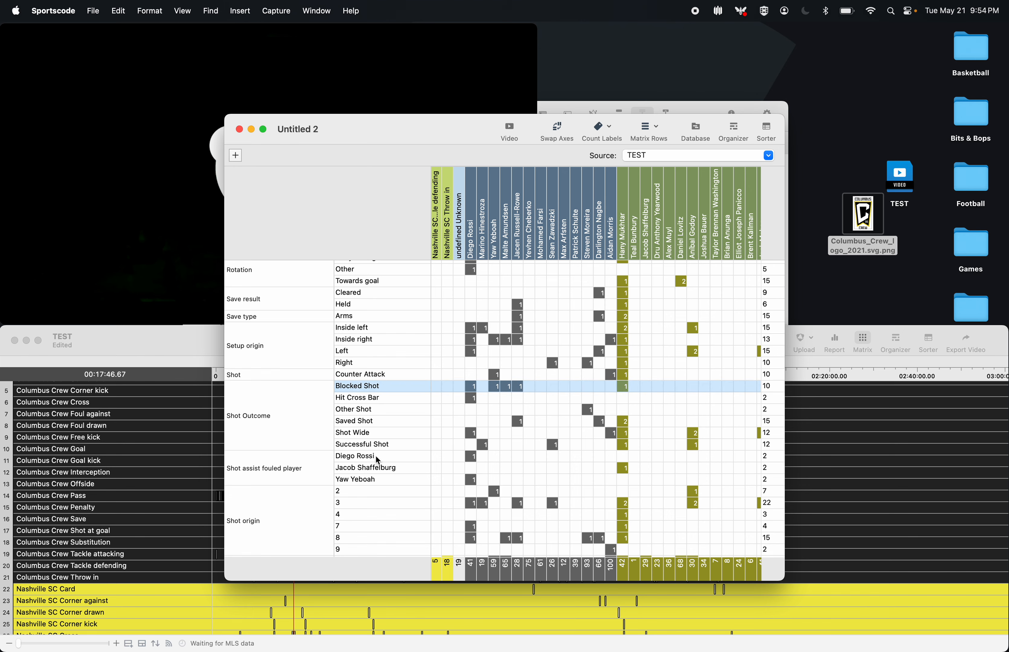
pyautogui.scroll(-10, 375, 455)
pyautogui.scroll(10, 379, 460)
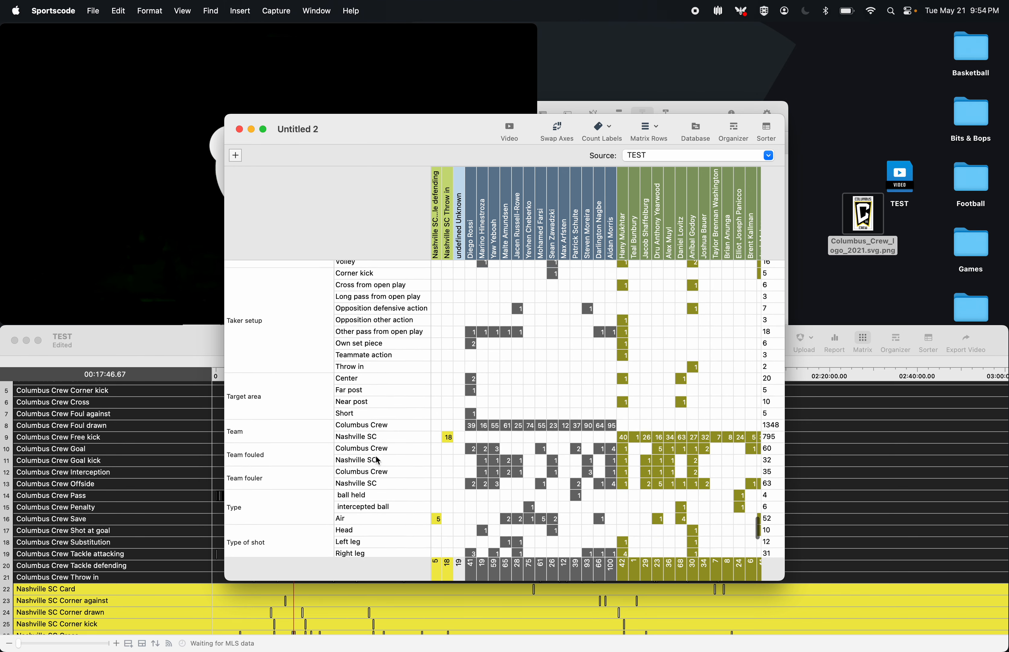
pyautogui.scroll(-12, 377, 457)
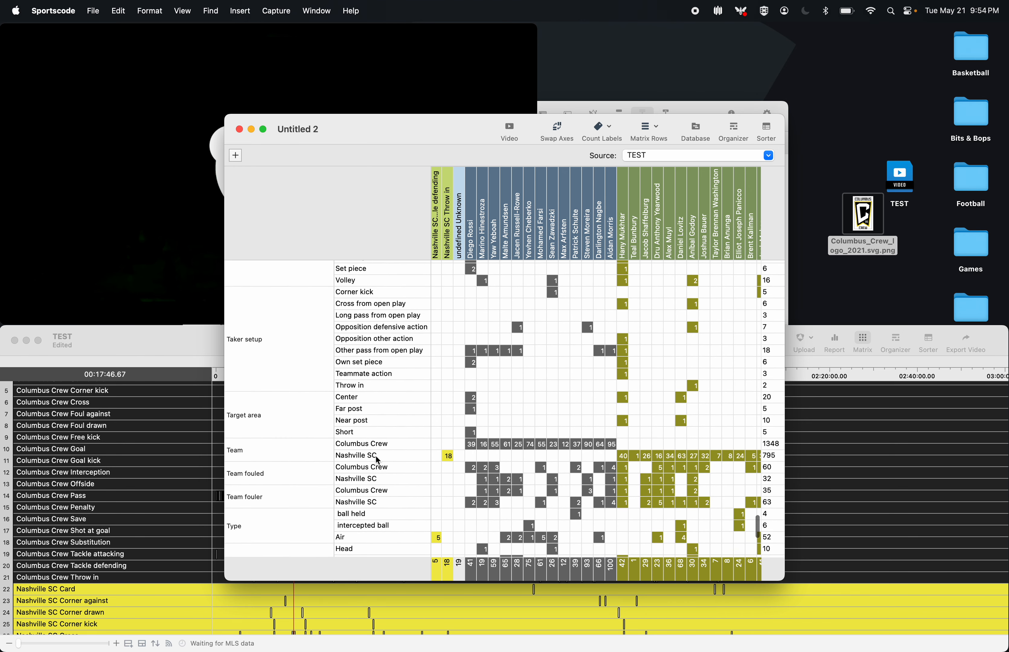
pyautogui.scroll(-7, 356, 491)
pyautogui.scroll(5, 357, 491)
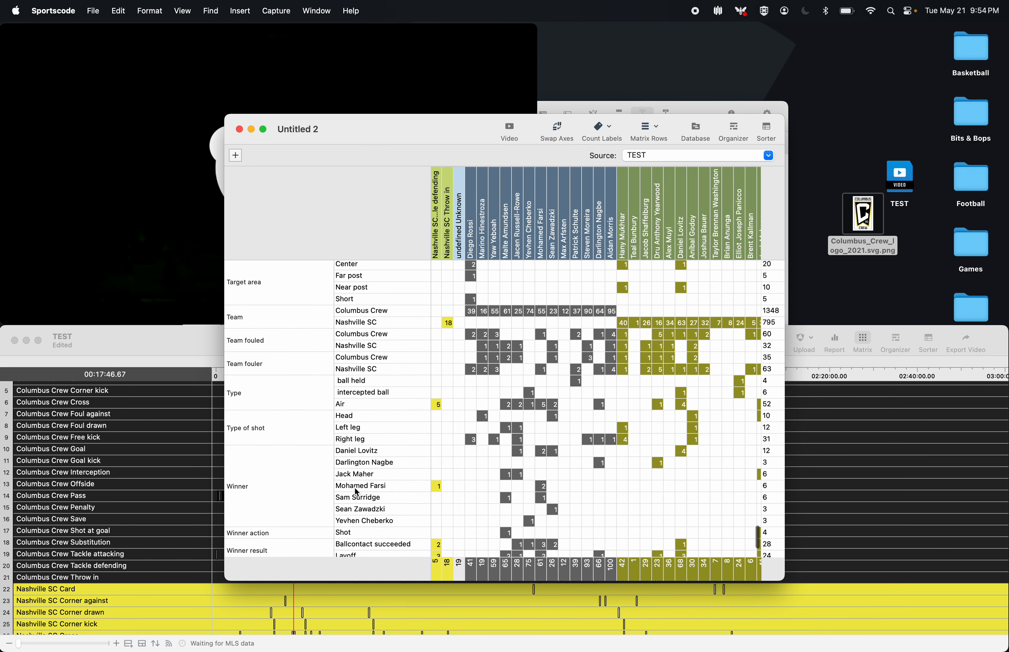
pyautogui.scroll(1, 356, 492)
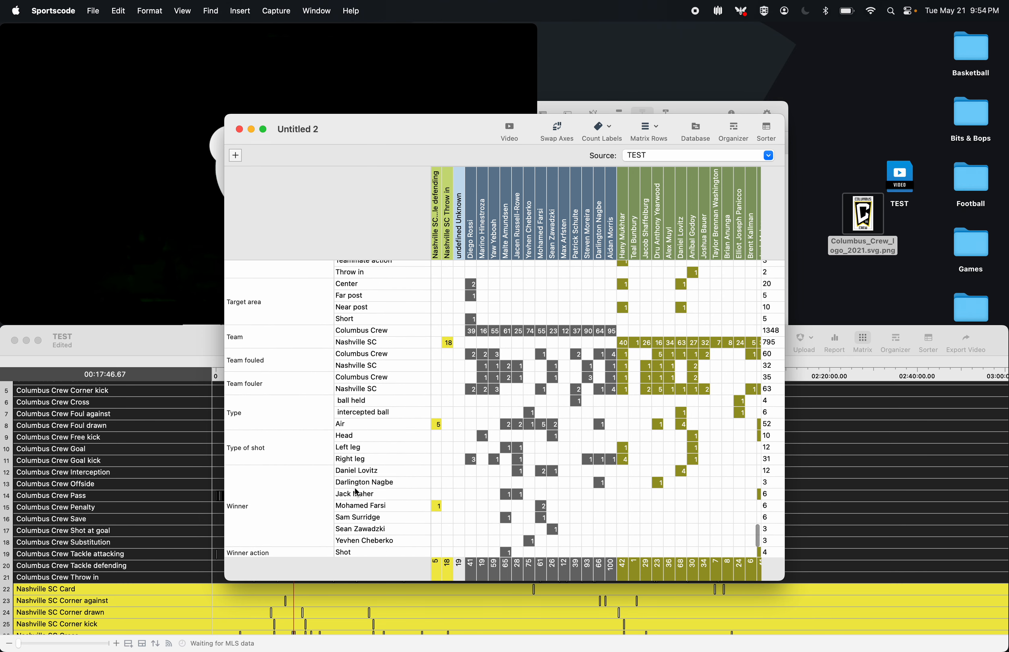
pyautogui.scroll(-15, 264, 382)
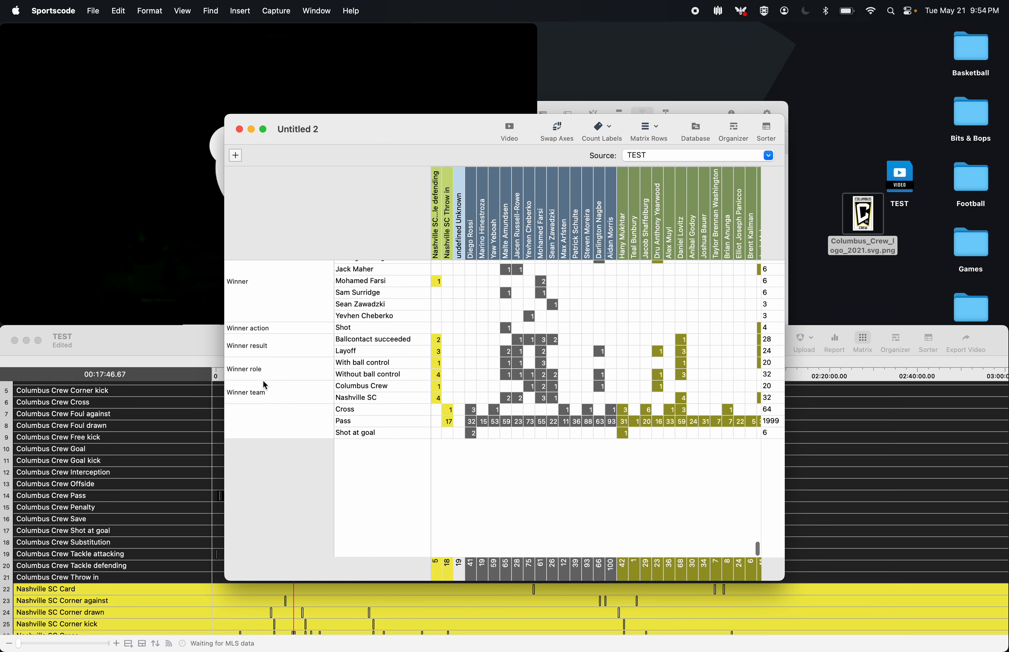
pyautogui.click(364, 433)
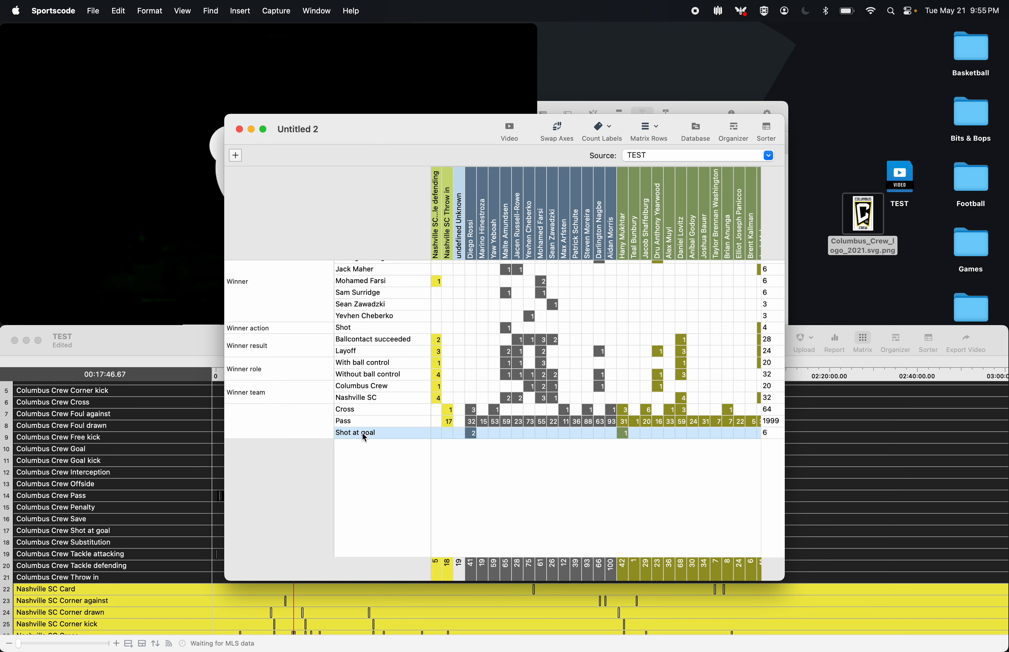
# - Review the matrix's label groups from Winner back to Opposition team, and close the matrix
pyautogui.scroll(15, 363, 433)
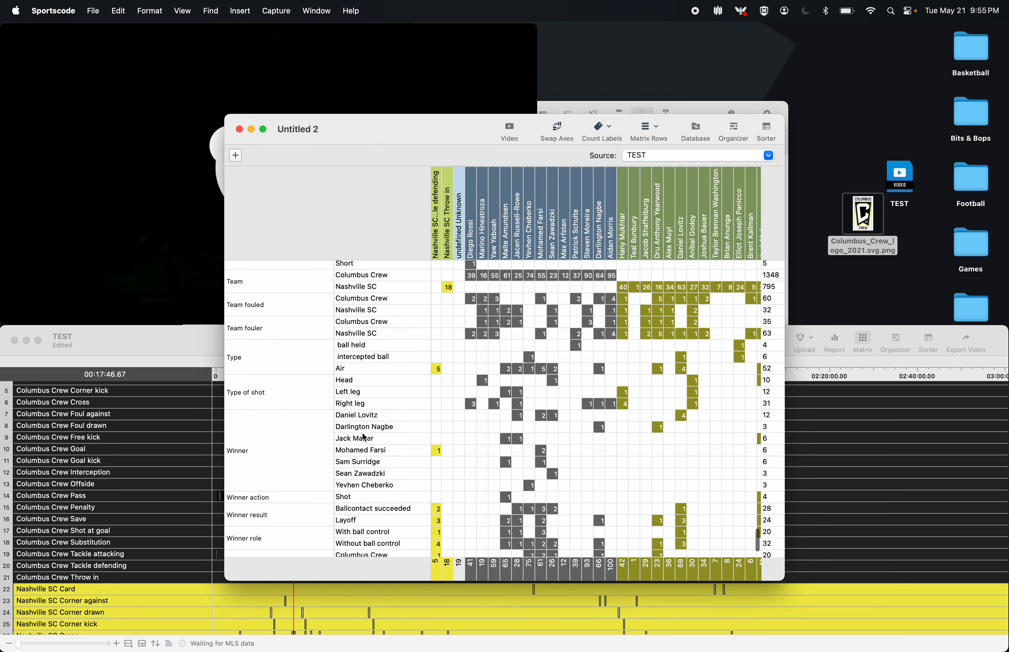
pyautogui.scroll(15, 363, 434)
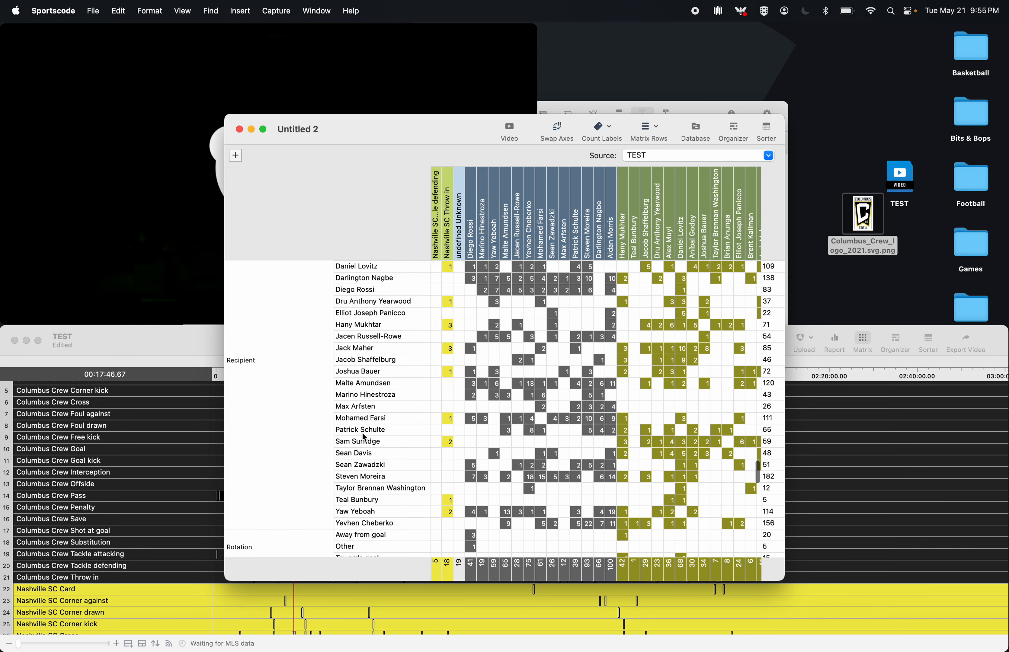
pyautogui.scroll(15, 363, 434)
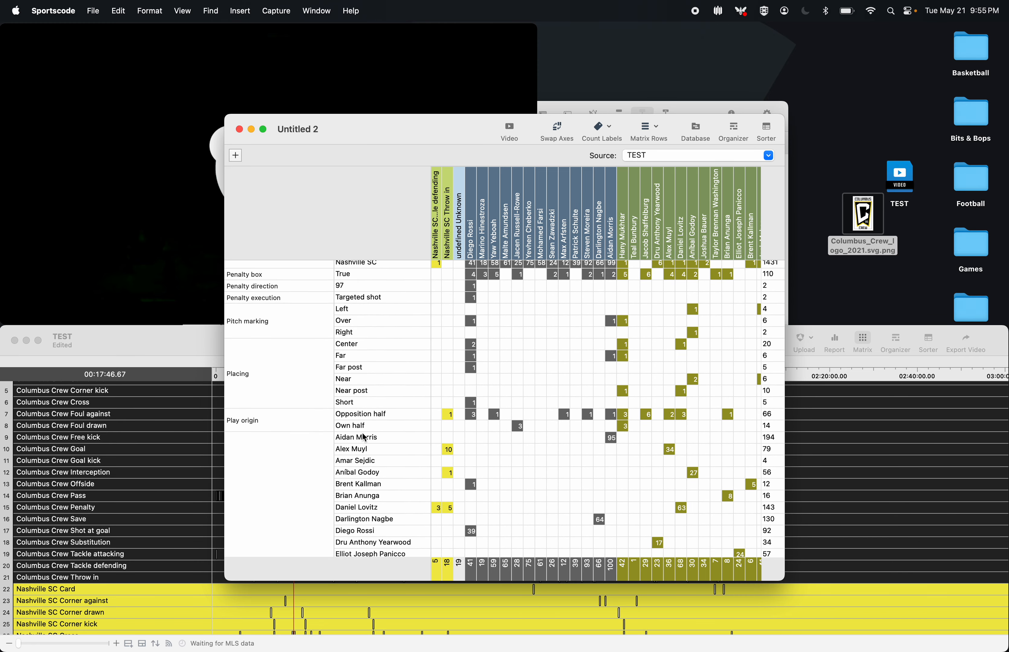
pyautogui.scroll(3, 365, 437)
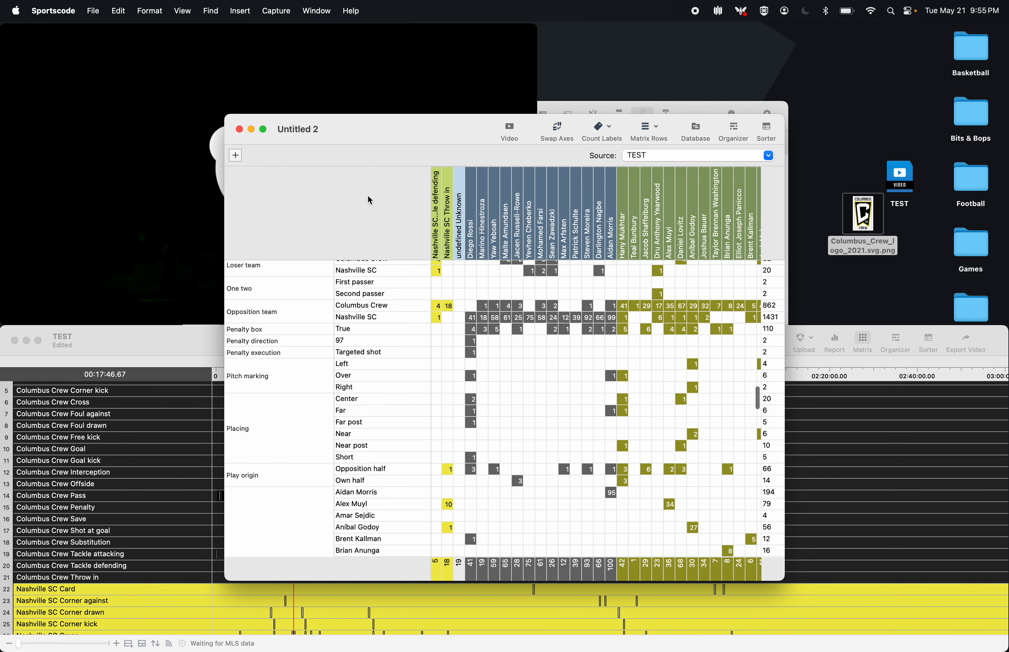
pyautogui.click(240, 129)
# - Open the instances of the Columbus Crew Tackle attacking and Tackle defending rows in a sorter
pyautogui.scroll(3, 344, 390)
pyautogui.scroll(-4, 345, 392)
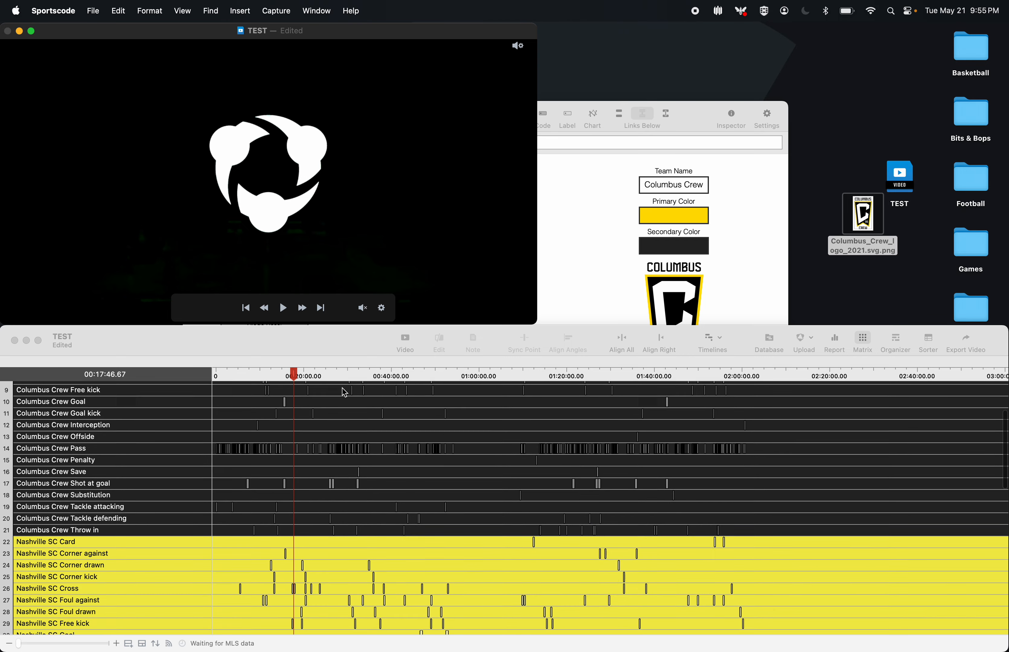
pyautogui.click(101, 516)
pyautogui.keyDown('super'); pyautogui.click(108, 505); pyautogui.keyUp('super')
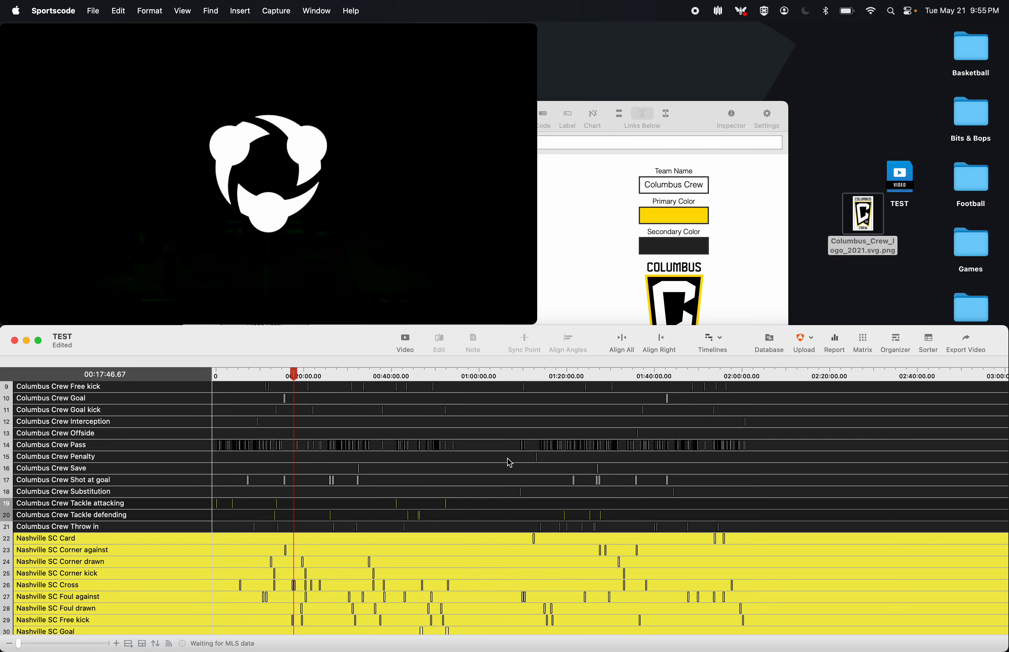
pyautogui.click(929, 342)
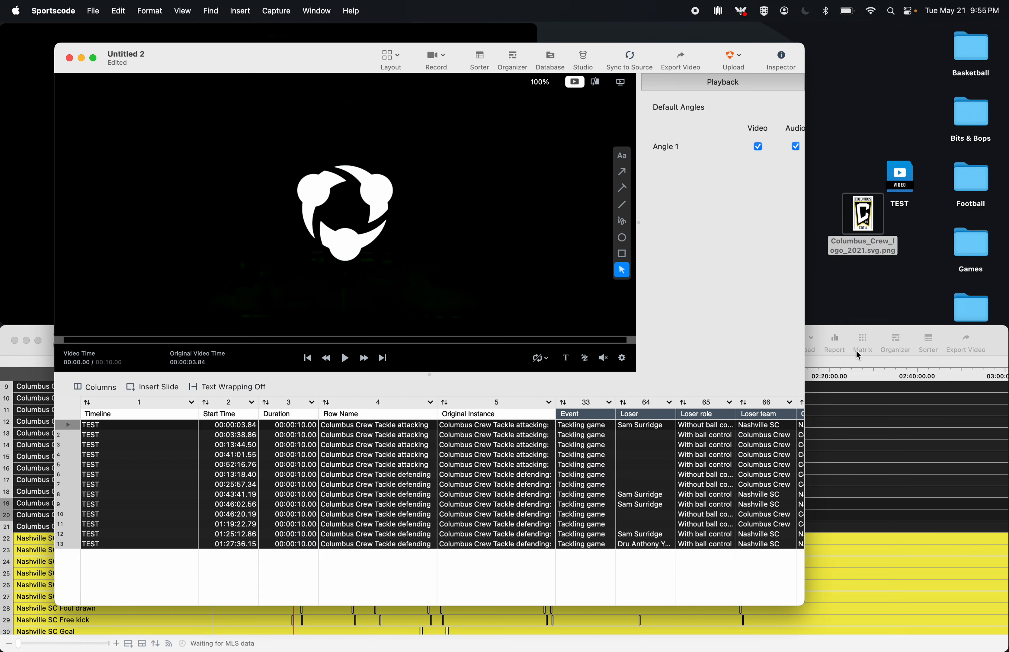
# - Widen the tackle sorter's Player and Possession change columns so that their full contents fit
pyautogui.hscroll(5, 526, 508)
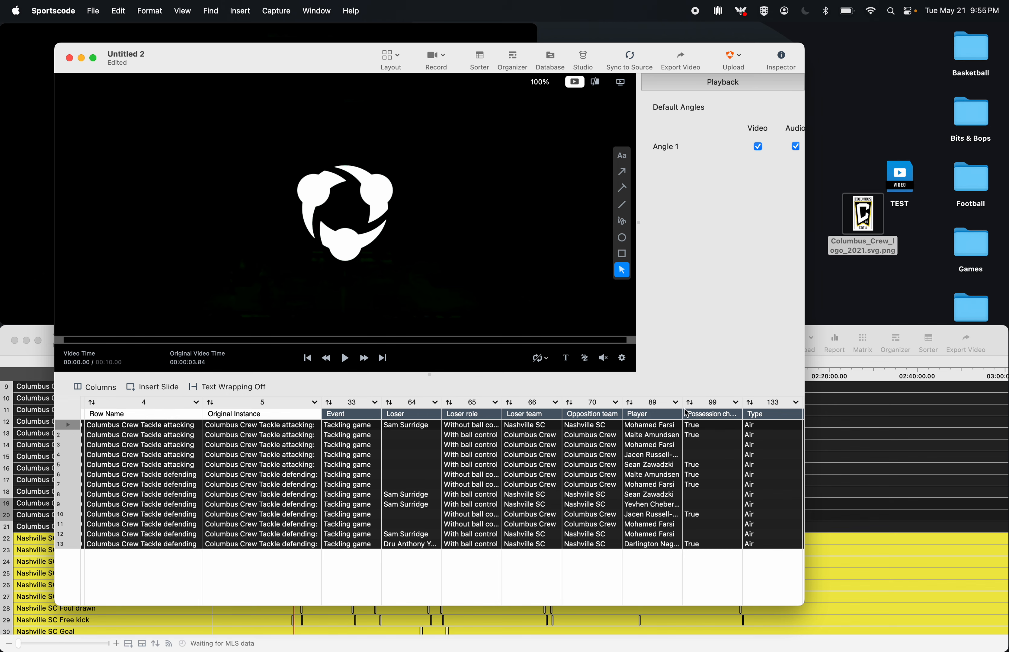
pyautogui.moveTo(683, 405)
pyautogui.mouseDown()
pyautogui.moveTo(713, 406)
pyautogui.moveTo(674, 402)
pyautogui.moveTo(687, 402)
pyautogui.mouseUp()
pyautogui.hscroll(5, 717, 468)
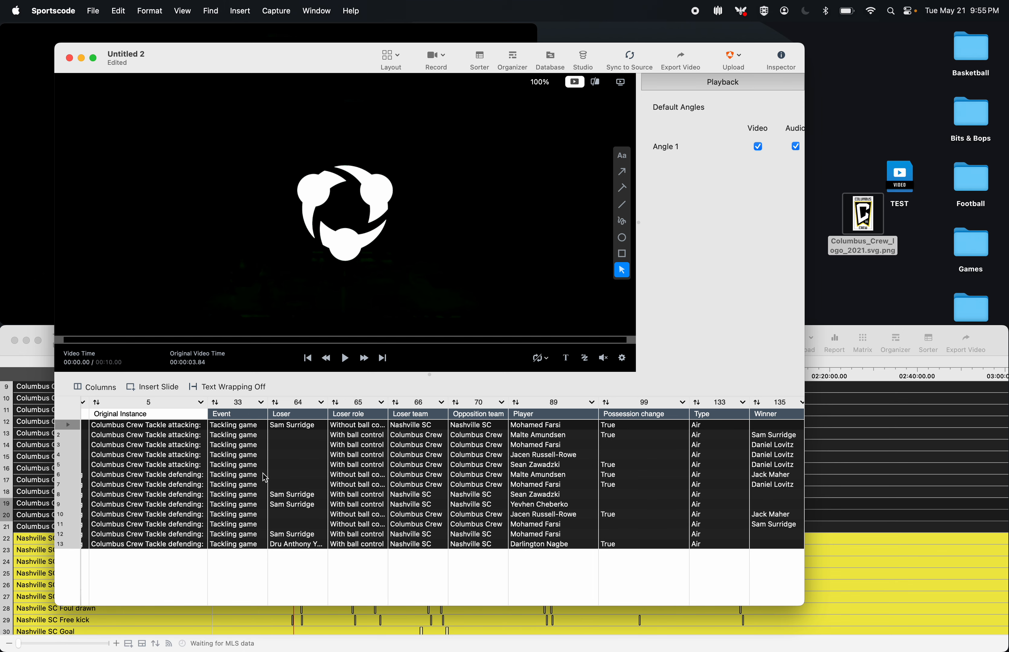
pyautogui.hscroll(5, 461, 499)
pyautogui.hscroll(2, 461, 499)
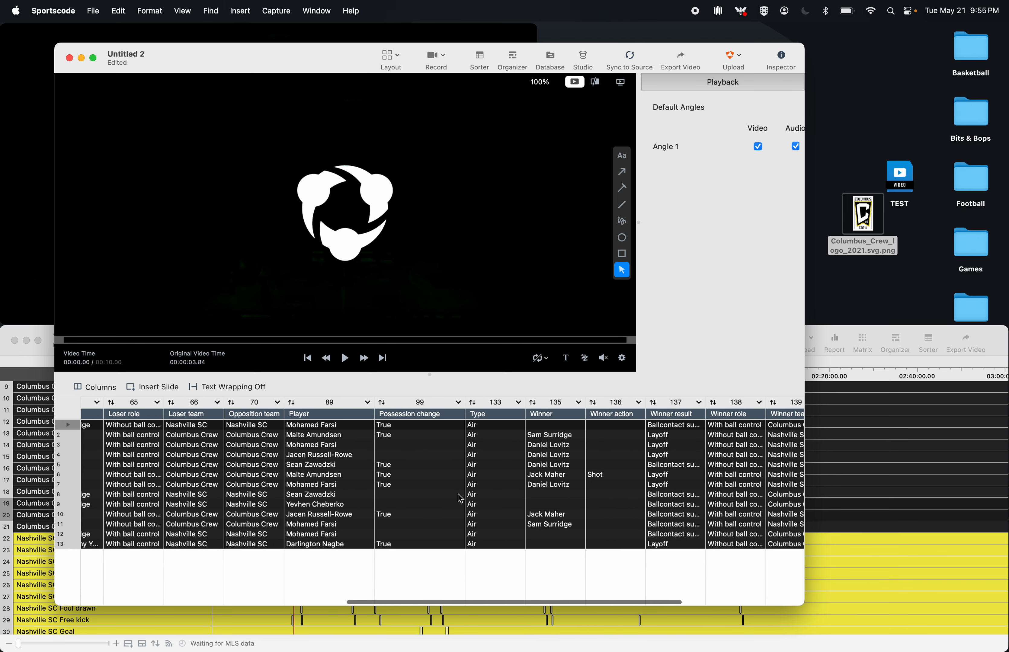
# - Widen the tackle sorter's Winner role column to fit its labels, and compare the tackles' Winner, Player, Loser and Event labels
pyautogui.hscroll(-5, 461, 499)
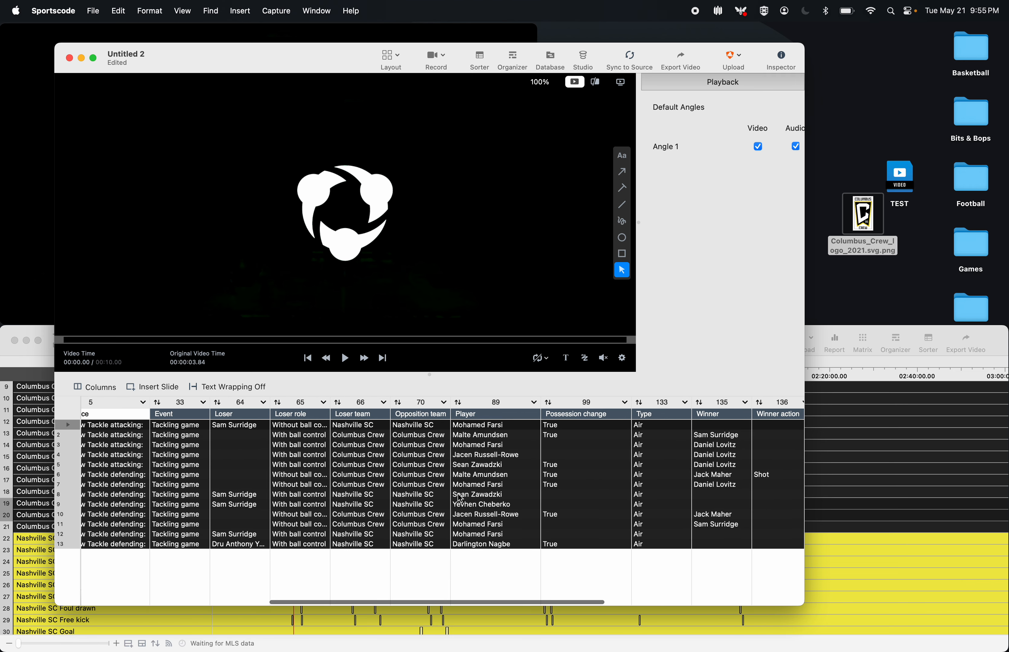
pyautogui.hscroll(6, 461, 499)
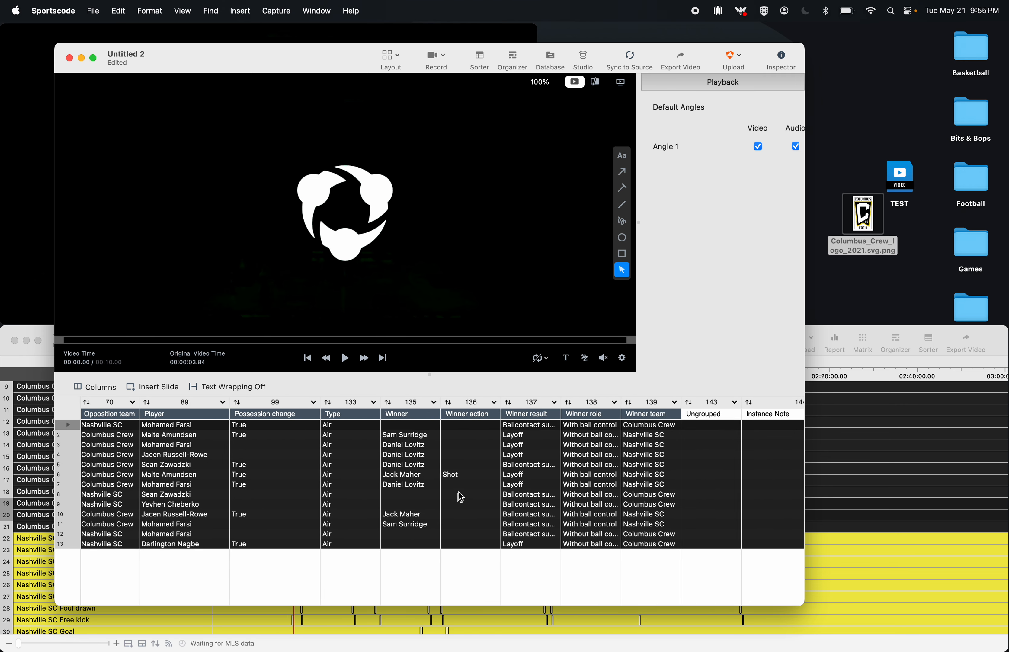
pyautogui.moveTo(622, 402); pyautogui.dragTo(692, 402)
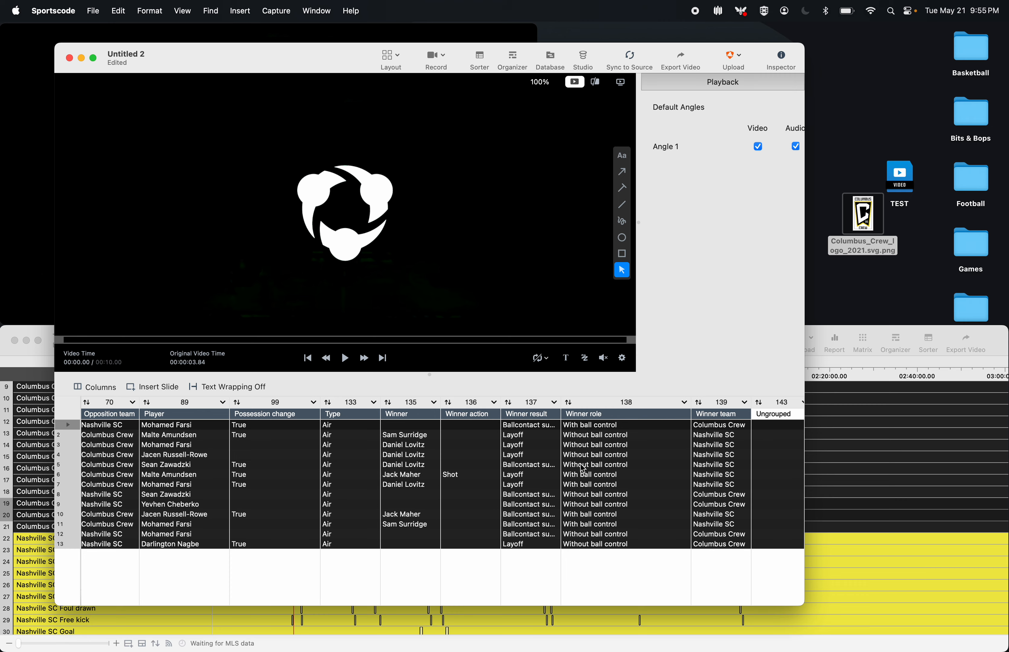
pyautogui.hscroll(-5, 533, 488)
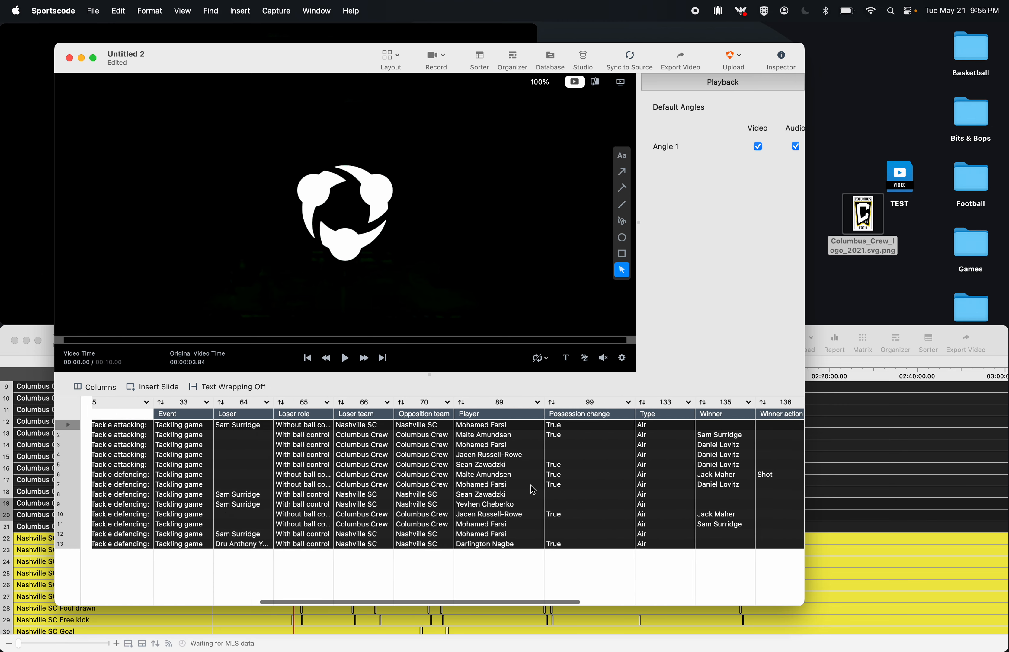
pyautogui.hscroll(-3, 331, 457)
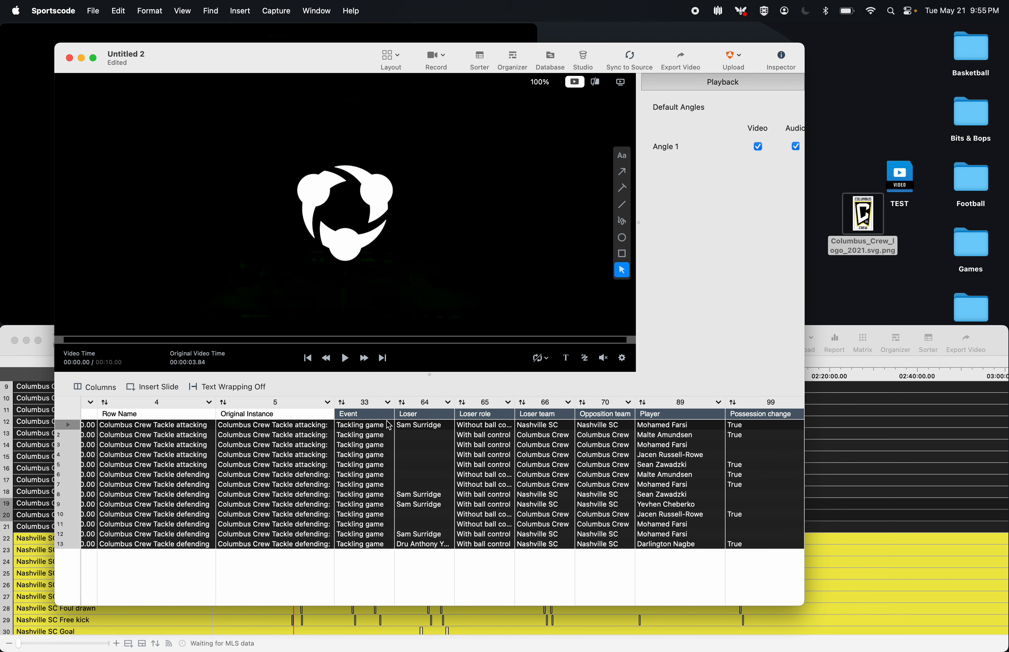
# - Check the tackle sorter's remaining label columns up to Type, and close the sorter without keeping it
pyautogui.hscroll(3, 436, 424)
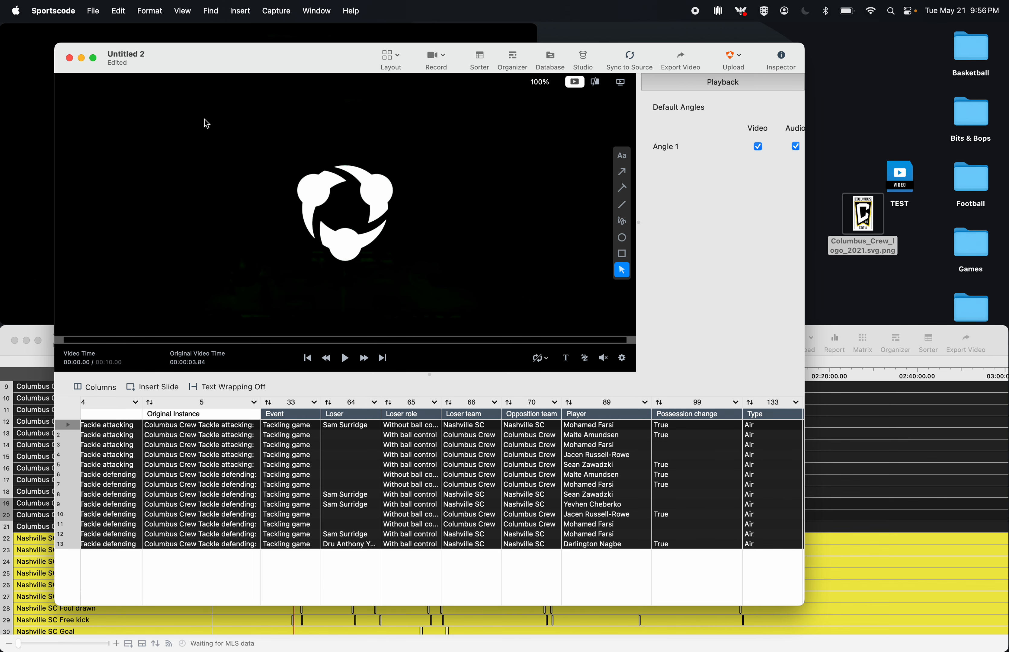
pyautogui.press('super+w')
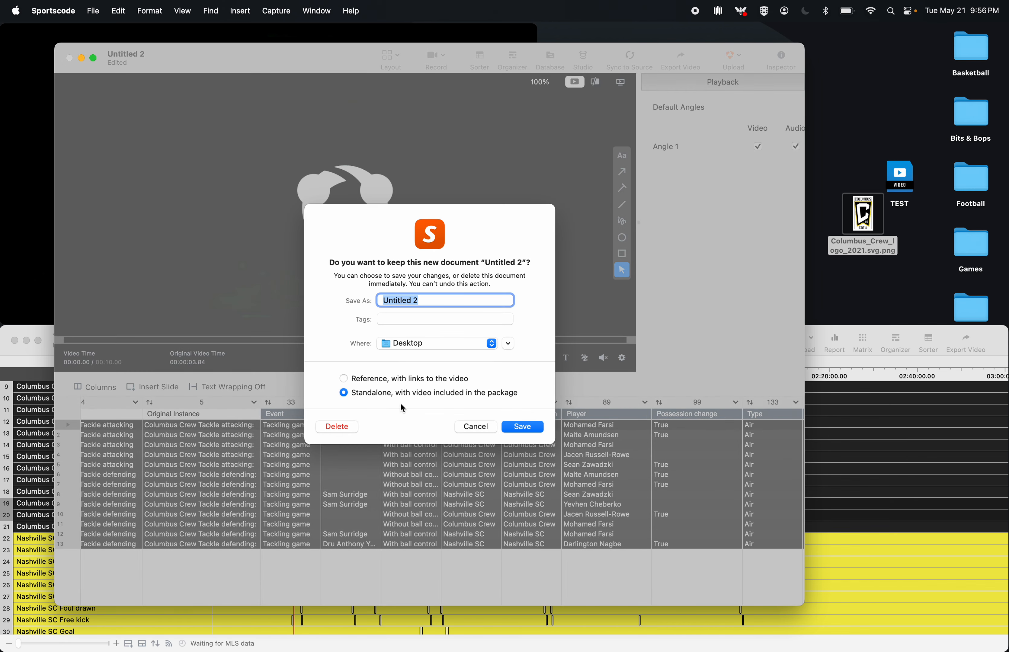
pyautogui.click(338, 426)
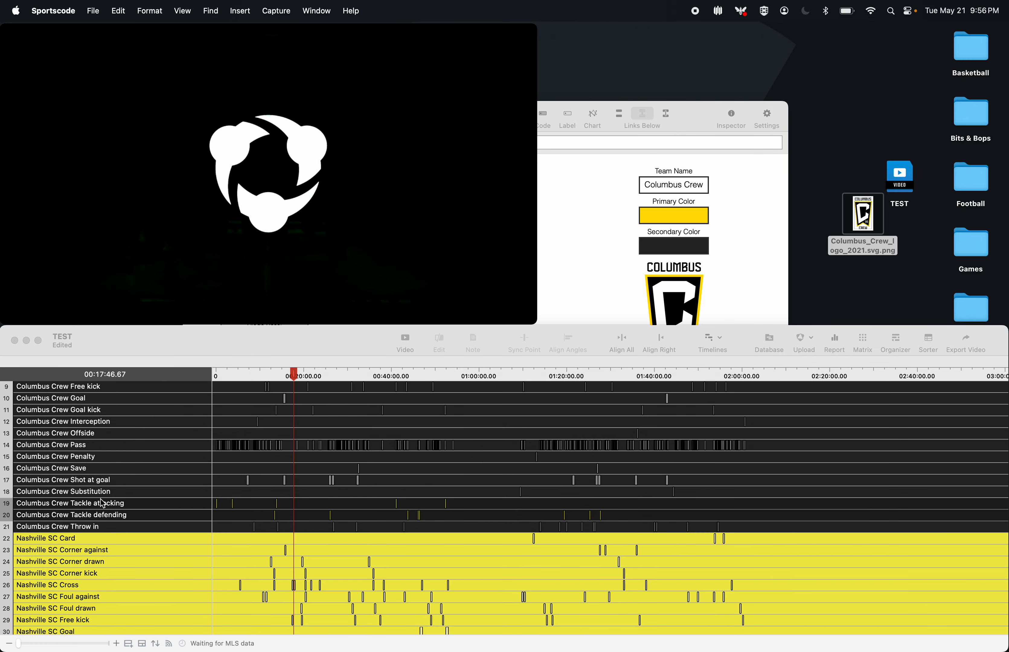
# - Open the instances of the Columbus Crew Shot at goal row in a sorter
pyautogui.click(102, 480)
pyautogui.scroll(2, 581, 420)
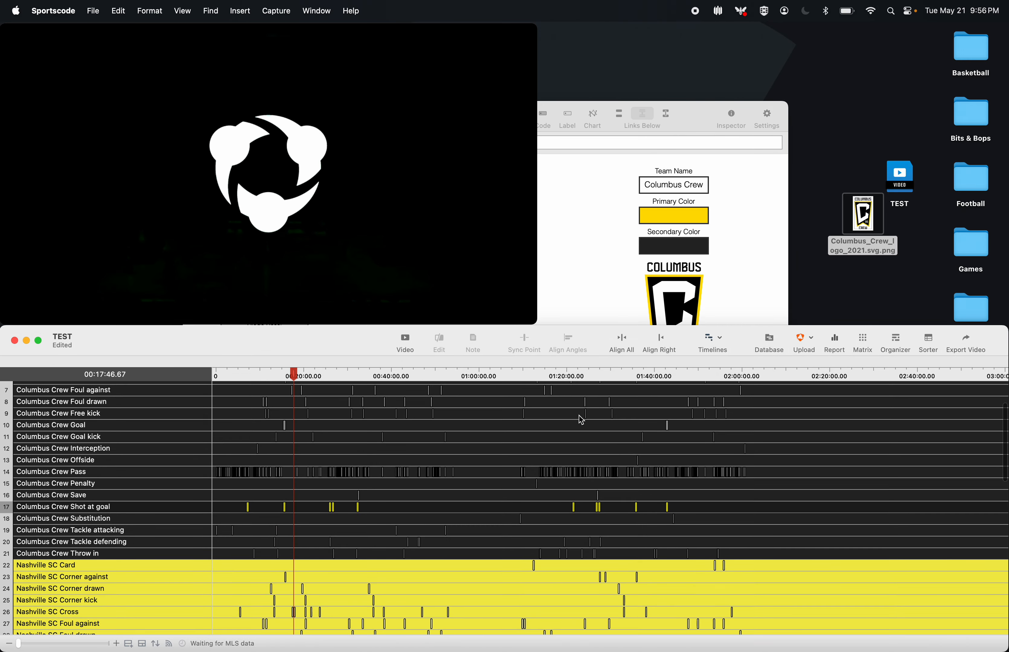
pyautogui.scroll(6, 581, 420)
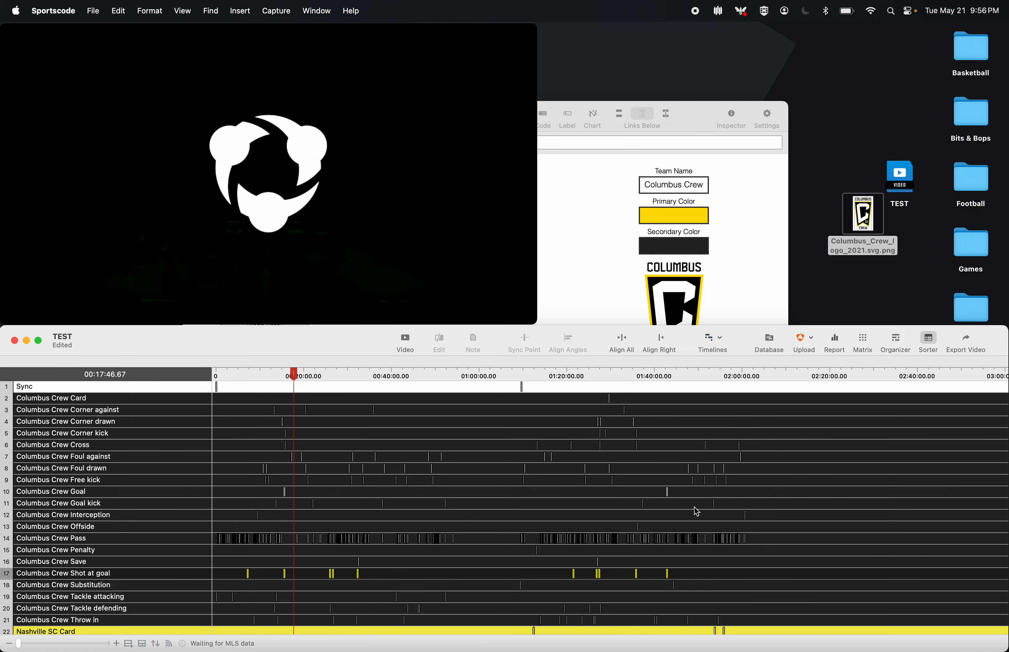
# - Review the shot sorter's label columns from Assist through Save type, and close the sorter without keeping it
pyautogui.hscroll(4, 650, 553)
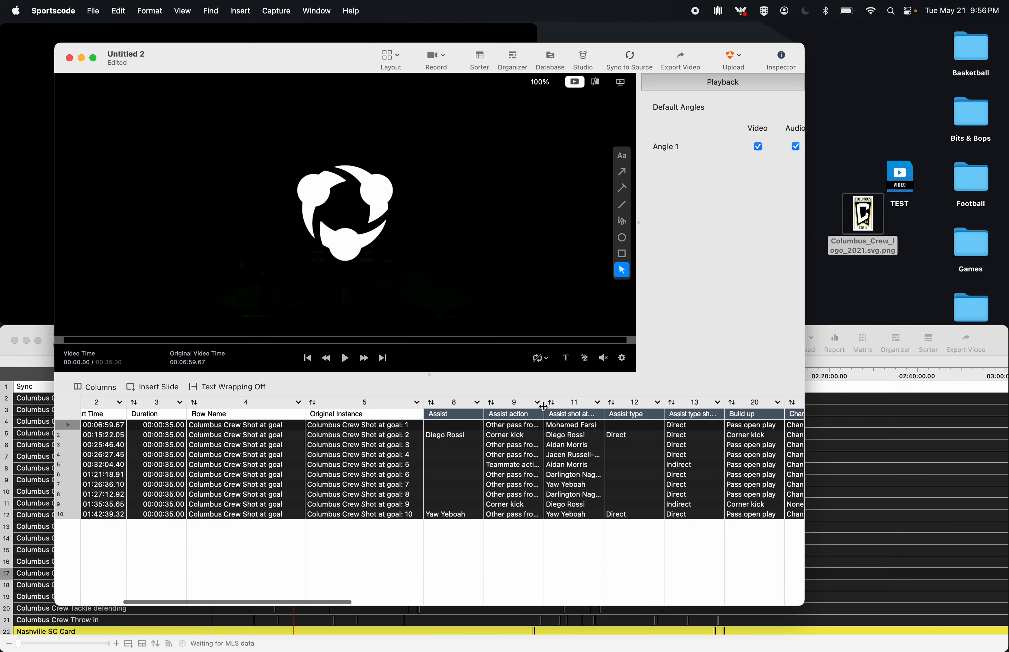
pyautogui.hscroll(8, 666, 479)
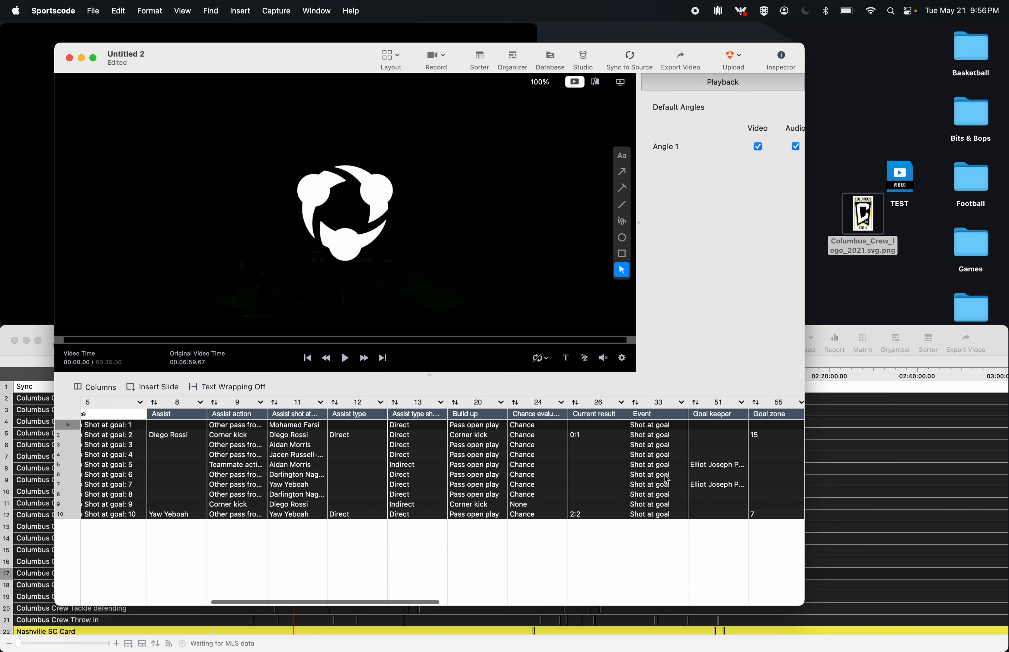
pyautogui.hscroll(8, 649, 475)
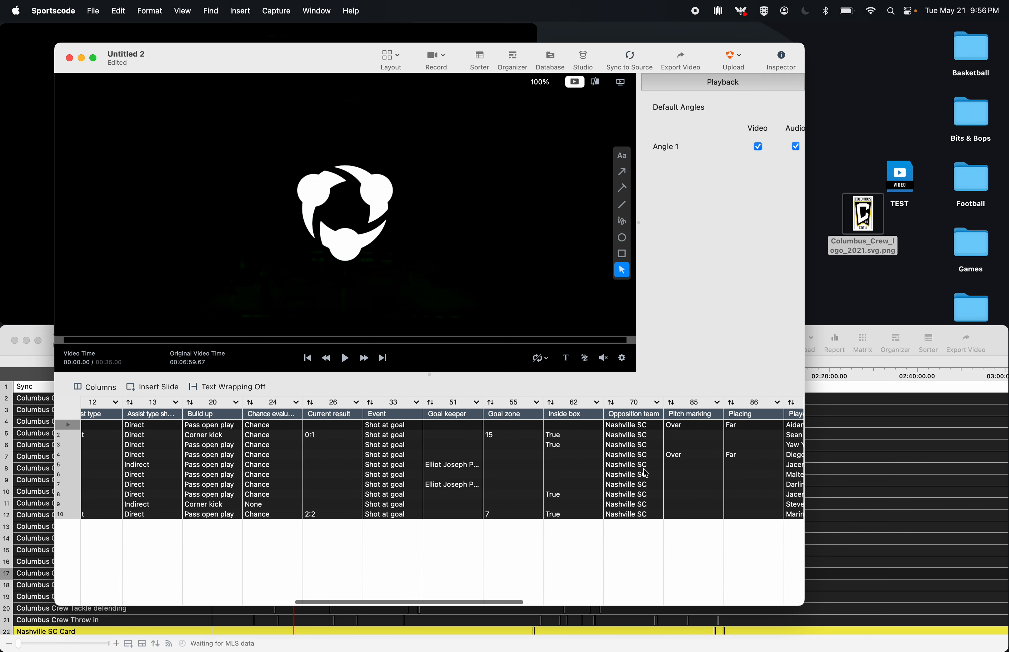
pyautogui.hscroll(5, 645, 473)
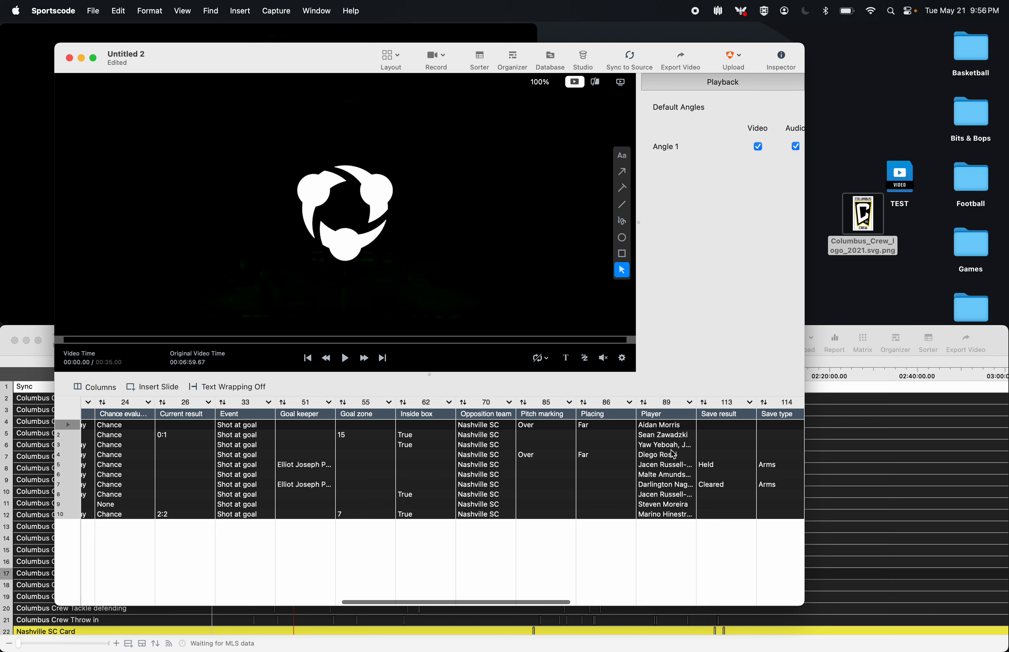
pyautogui.click(69, 57)
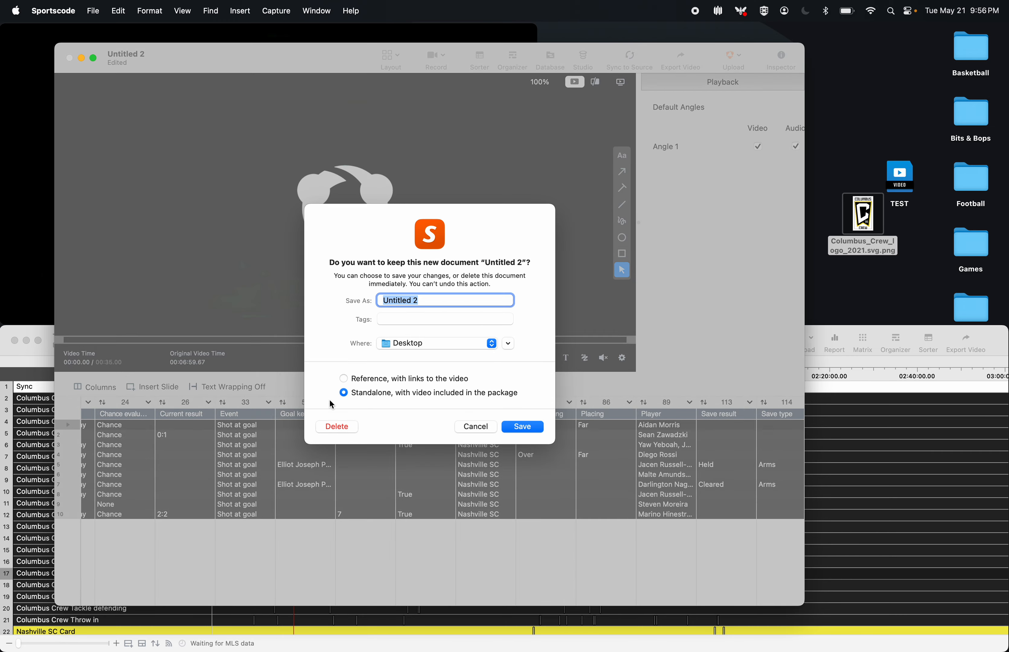
pyautogui.click(339, 424)
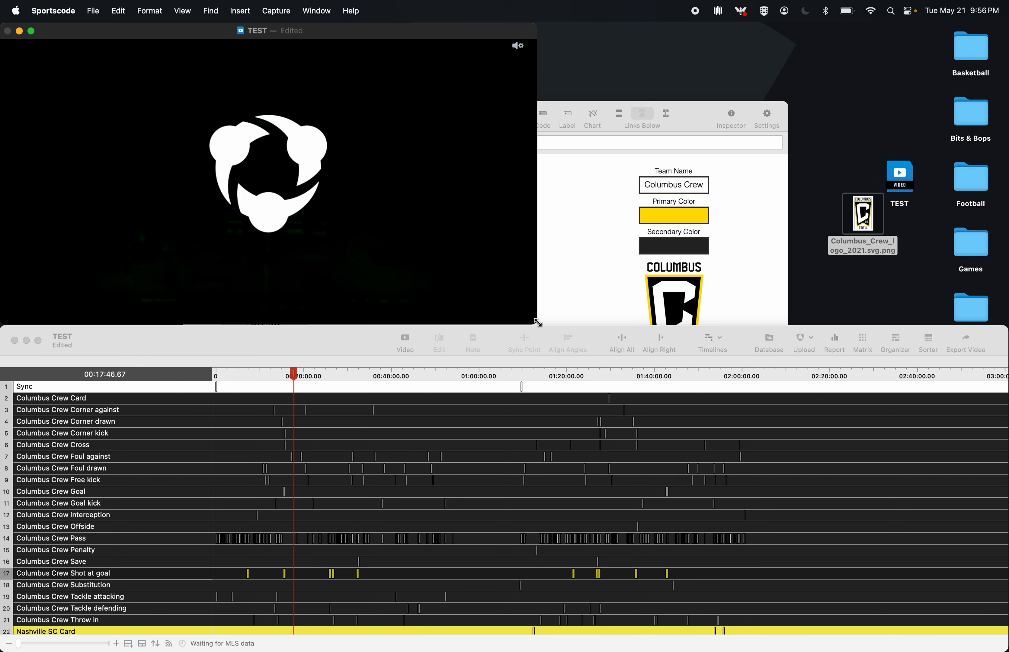
# - In the code window, duplicate the P header and its result cell directly beside the originals
pyautogui.click(551, 309)
pyautogui.moveTo(329, 200)
pyautogui.mouseDown()
pyautogui.moveTo(320, 213)
pyautogui.moveTo(331, 216)
pyautogui.mouseUp()
pyautogui.press('super+c')
pyautogui.press('super+v')
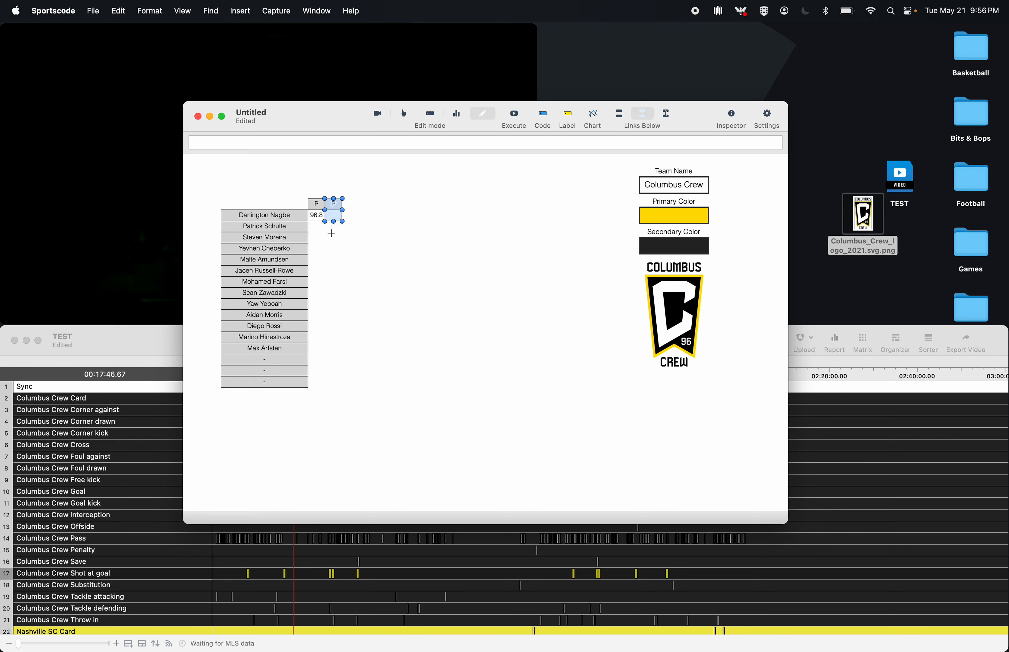
# - Rename the duplicated header button as S
pyautogui.click(335, 226)
pyautogui.doubleClick(334, 205)
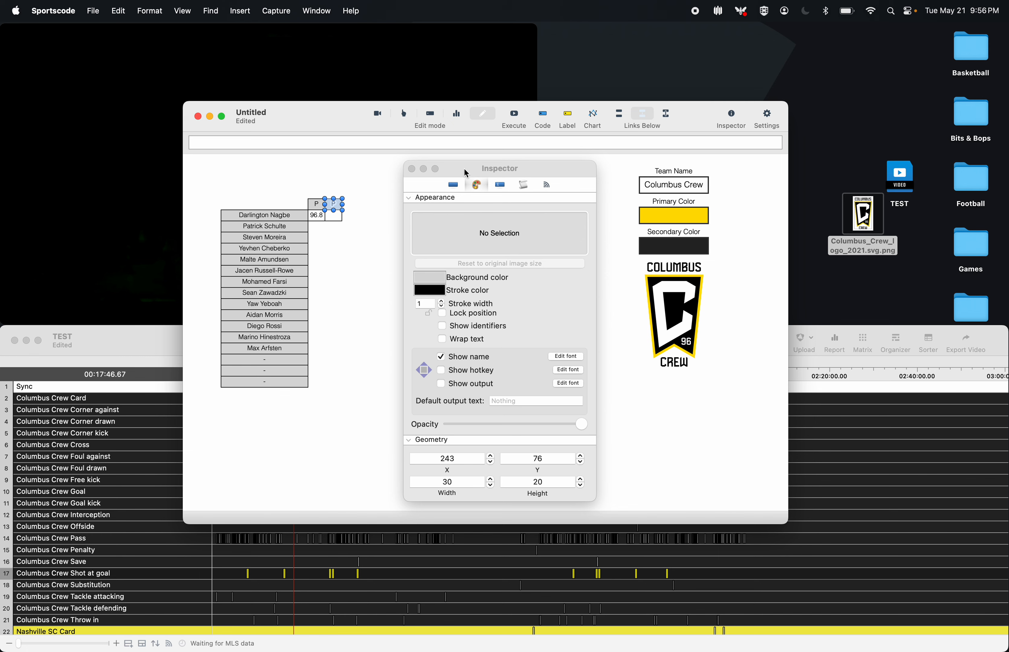
pyautogui.click(453, 186)
pyautogui.doubleClick(477, 236)
pyautogui.write('S')
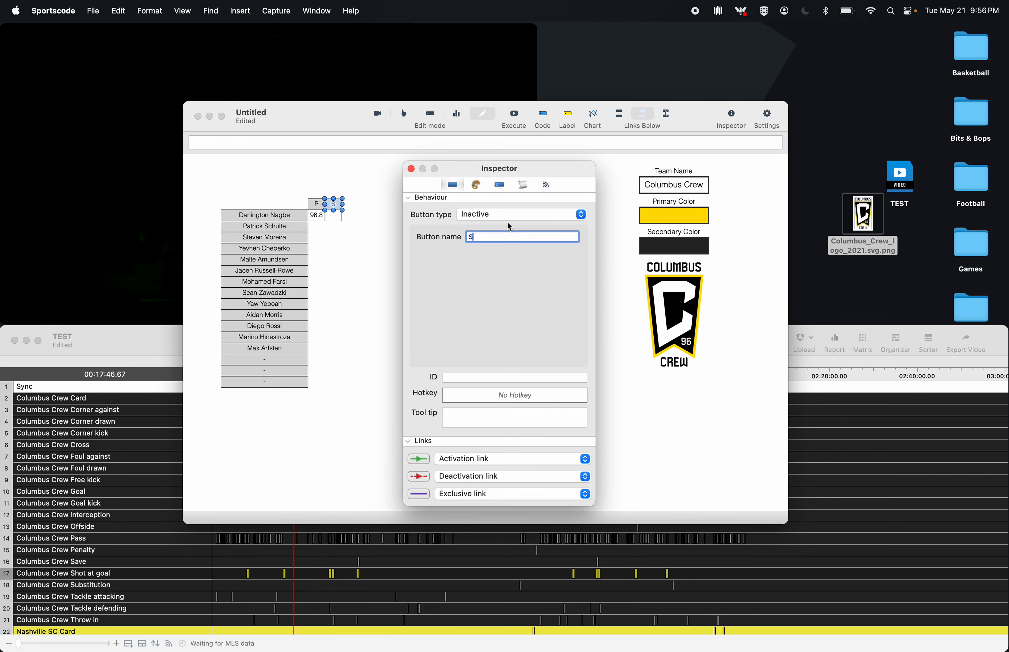
# - In the script of the cell under S, add the line $row = button name "team" + " Shot at goal" below the $name line
pyautogui.click(521, 190)
pyautogui.click(464, 208)
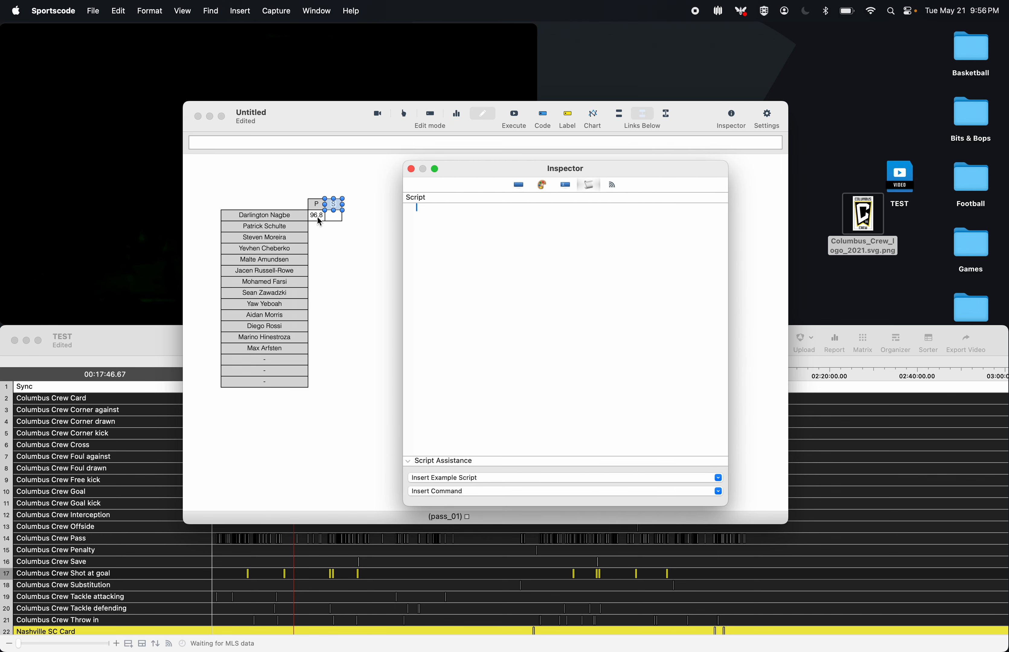
pyautogui.click(335, 217)
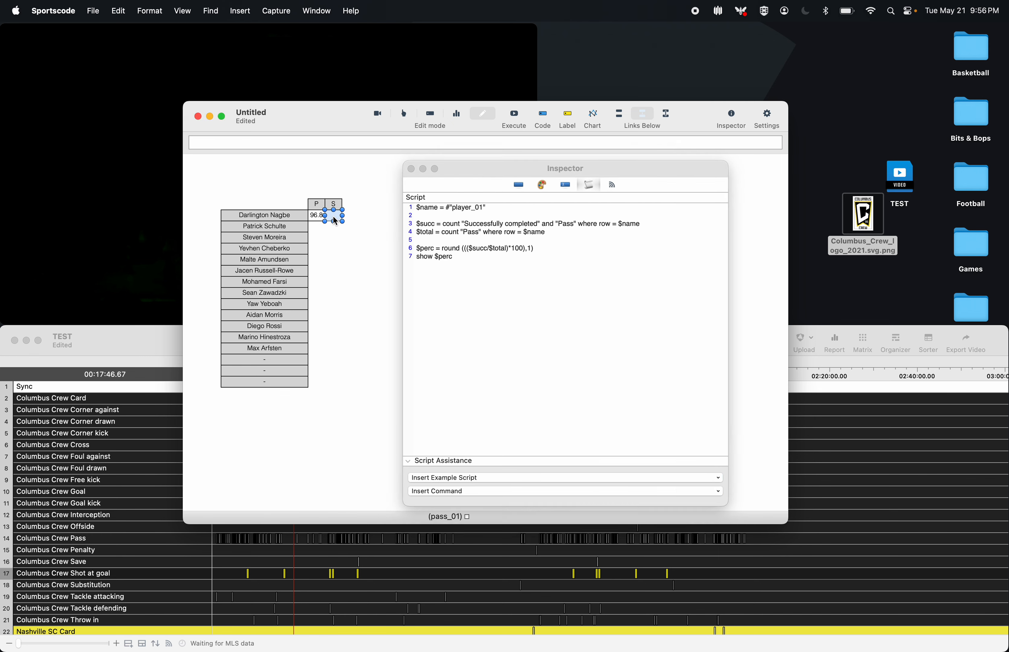
pyautogui.click(492, 207)
pyautogui.press('Return')
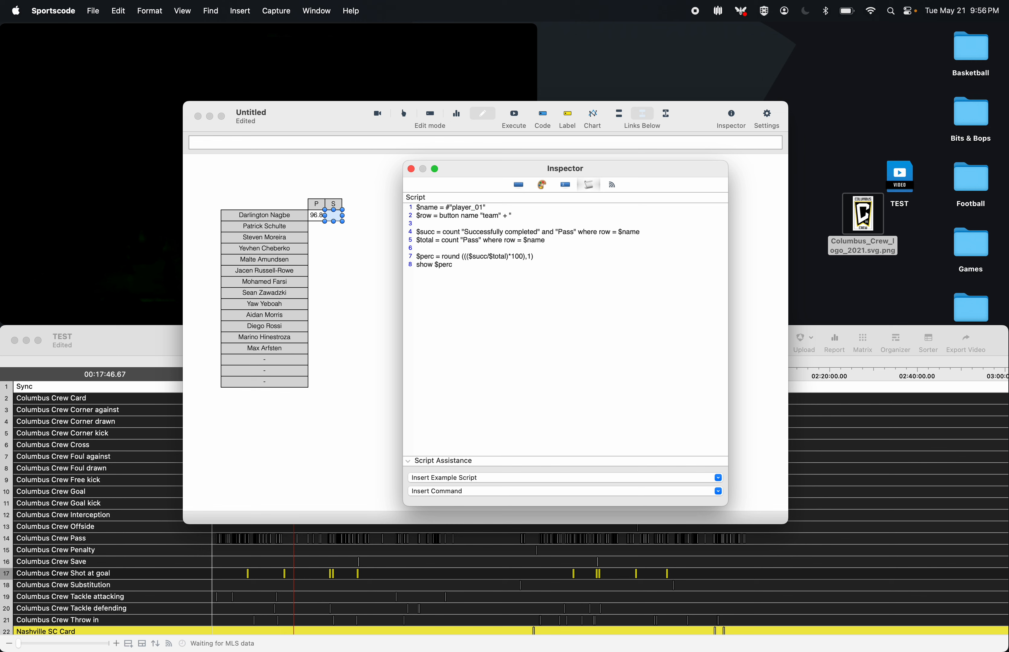
pyautogui.write('Shot at goal')
pyautogui.moveTo(488, 207); pyautogui.dragTo(398, 207)
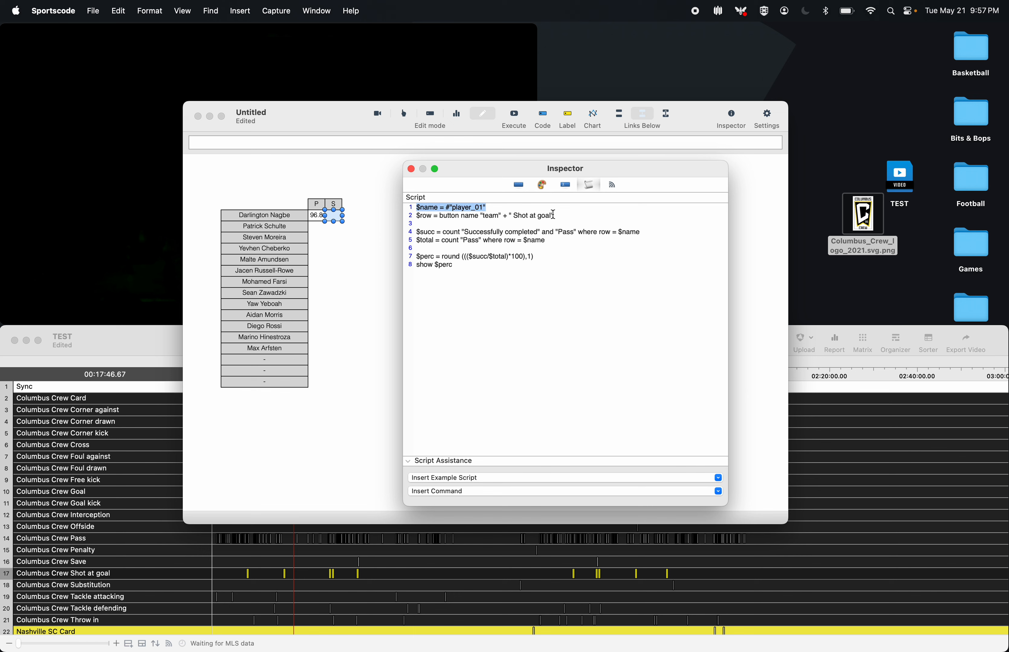
pyautogui.moveTo(553, 215); pyautogui.dragTo(395, 214)
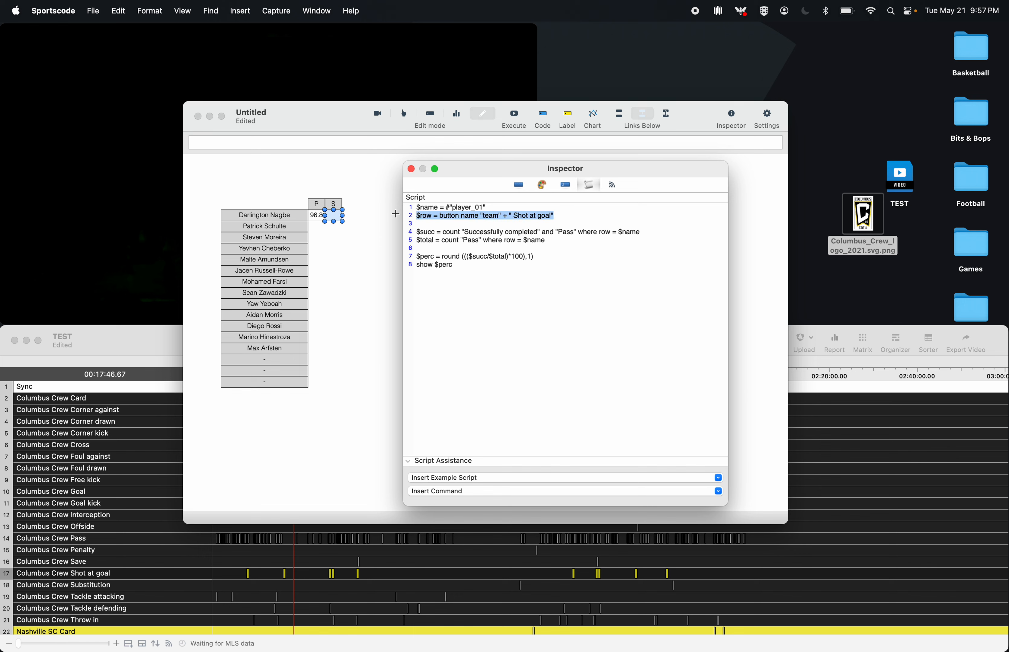
pyautogui.doubleClick(491, 216)
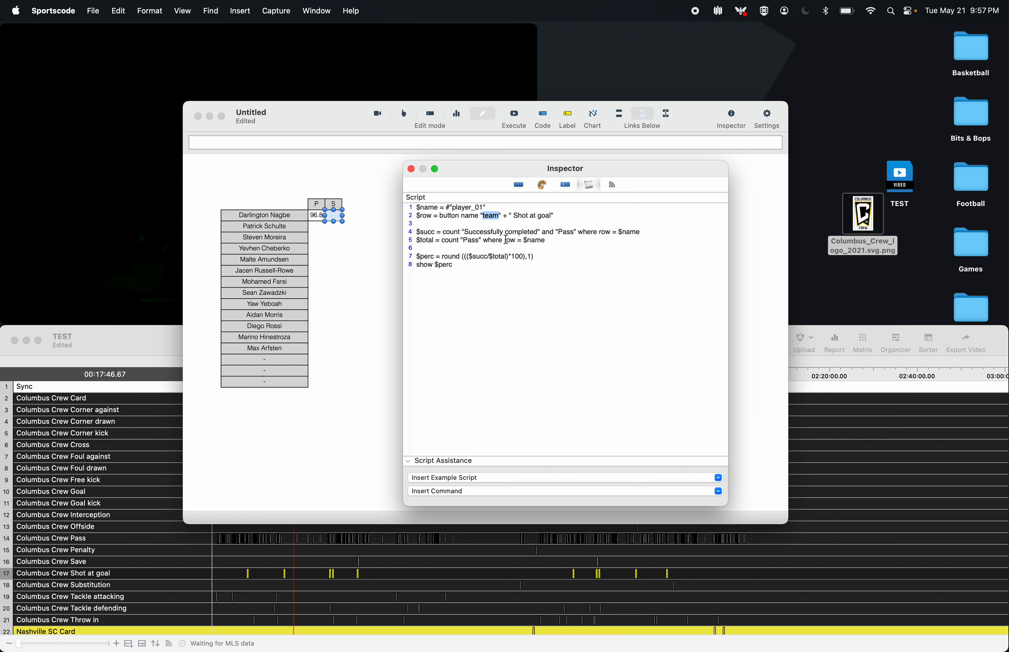
# - Replace the cell's pass percentage calculation with show count $name where row = $row, execute the scripts and close the Inspector
pyautogui.moveTo(482, 277); pyautogui.dragTo(402, 237)
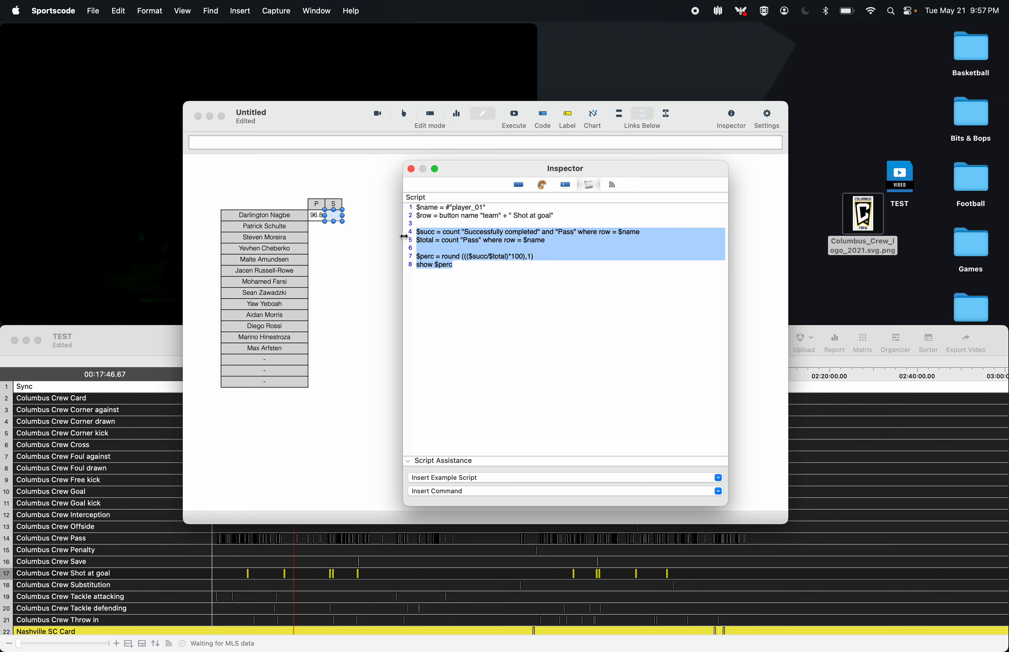
pyautogui.write('show count $name where row = $row')
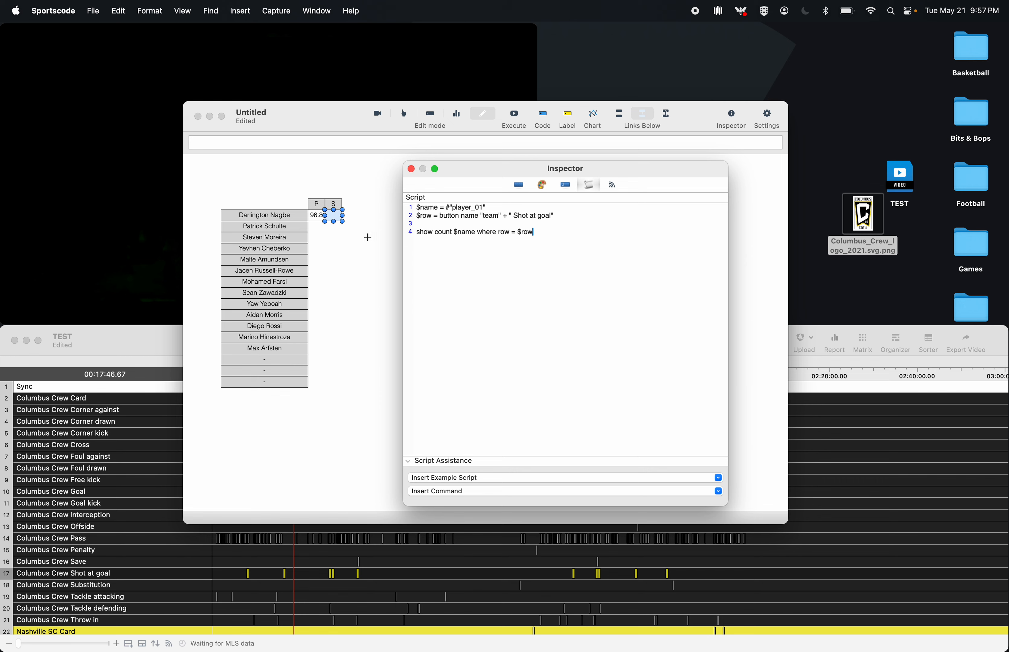
pyautogui.click(515, 117)
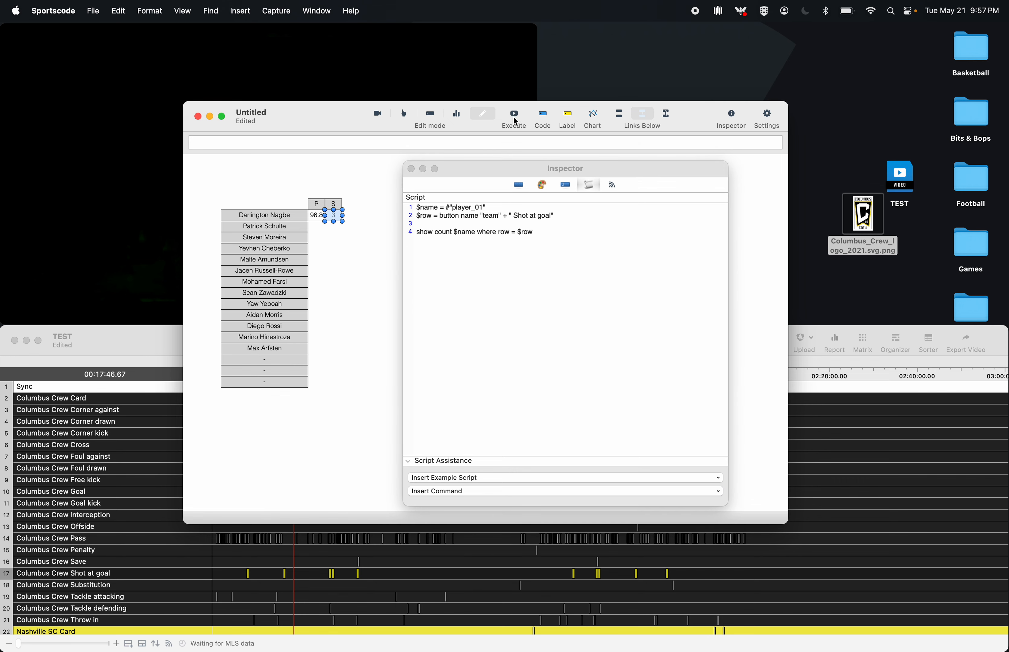
pyautogui.click(410, 169)
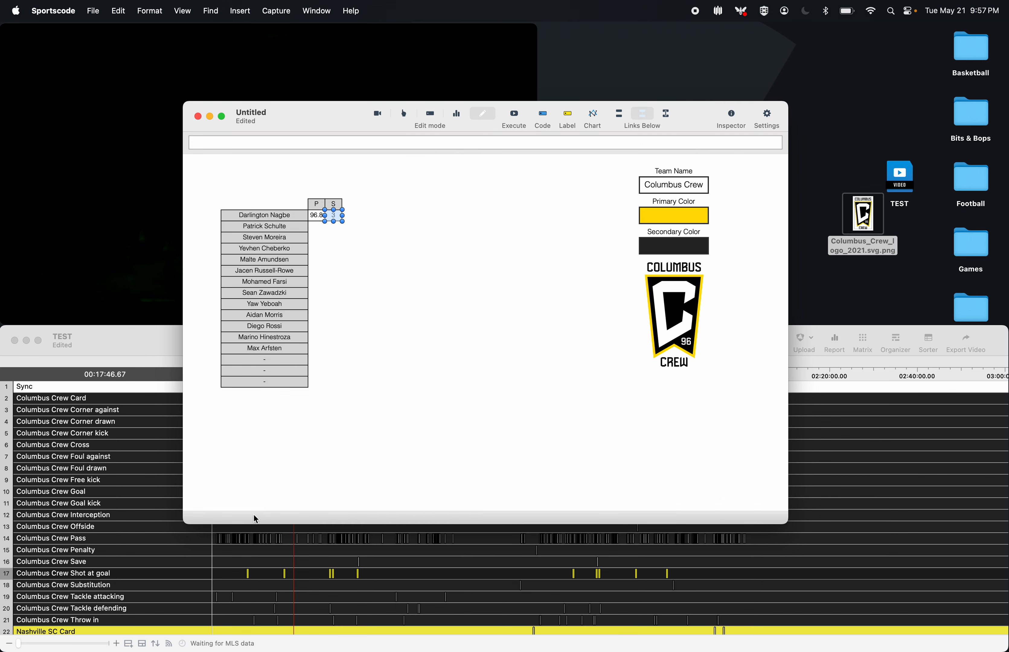
# - Reopen the Columbus Crew Shot at goal instances in a sorter and widen the Player column to fit the full names
pyautogui.click(164, 577)
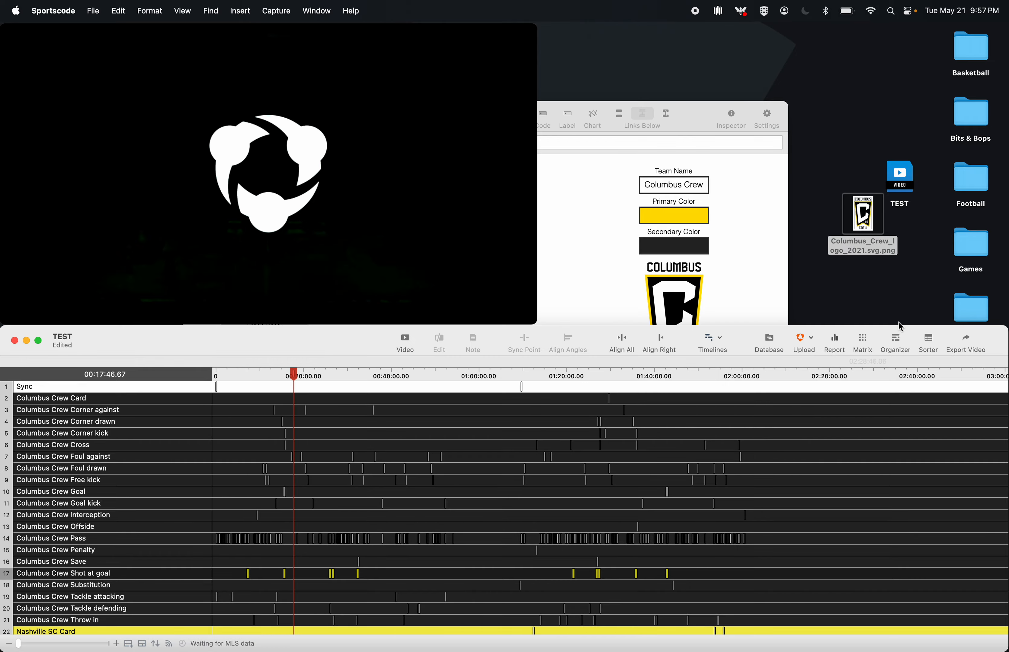
pyautogui.click(929, 341)
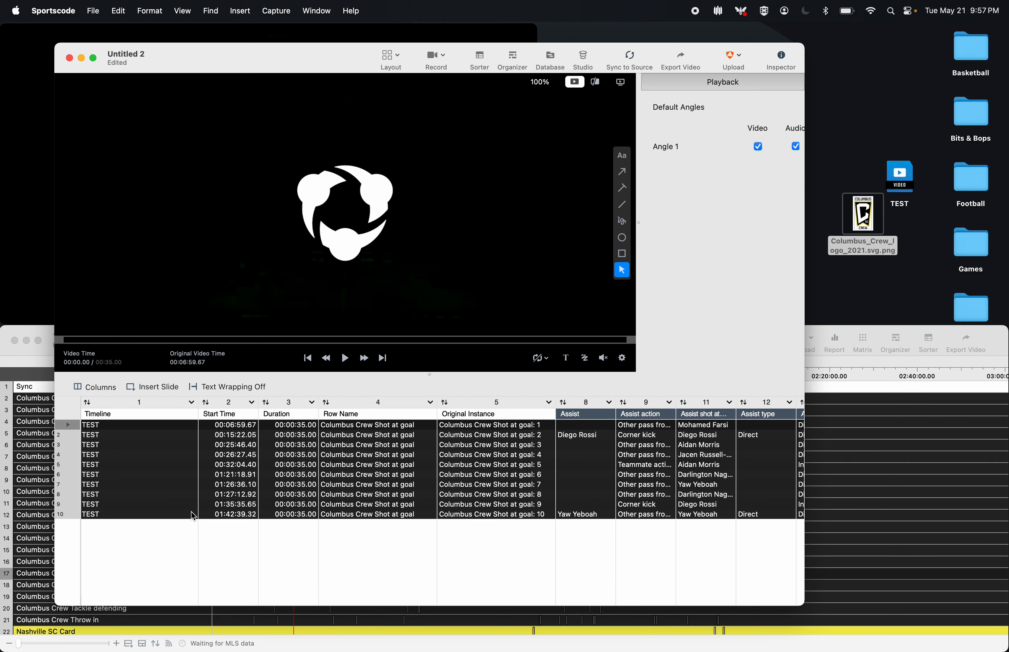
pyautogui.hscroll(15, 428, 515)
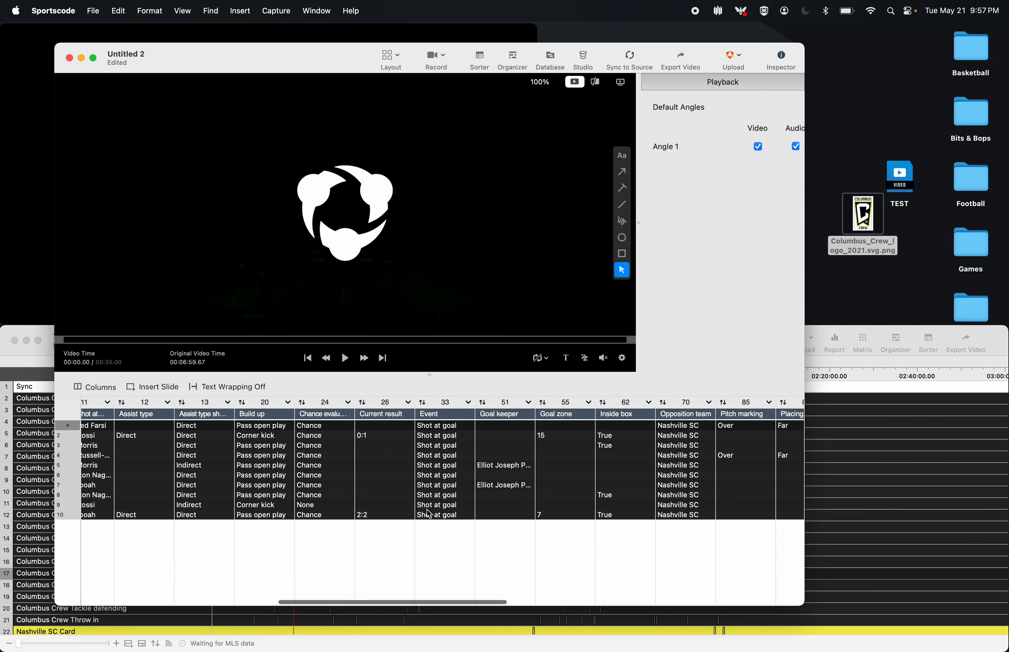
pyautogui.hscroll(10, 428, 514)
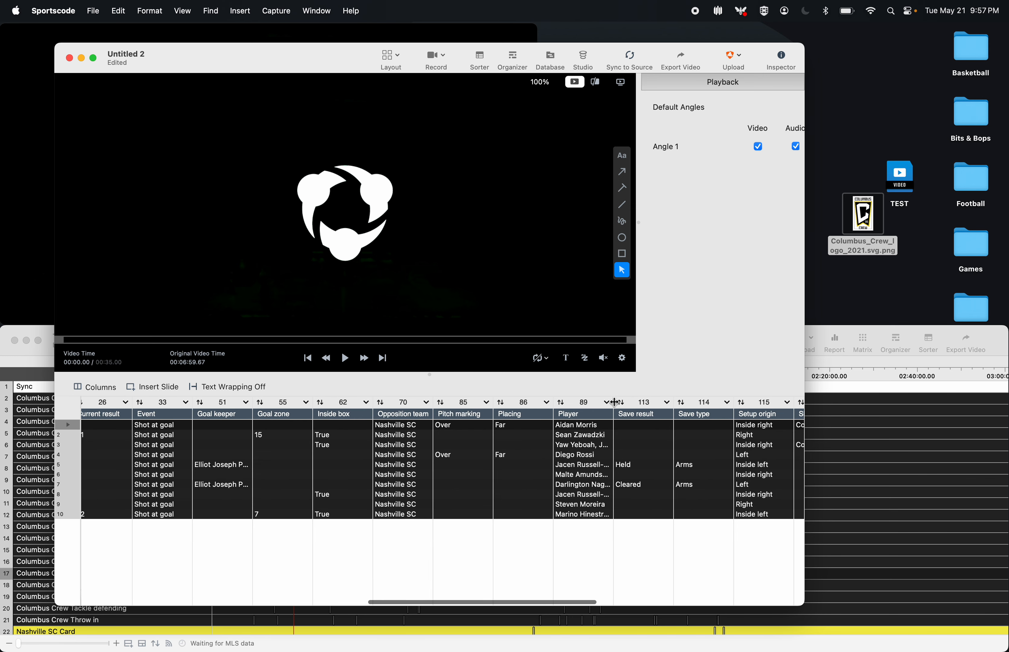
pyautogui.moveTo(615, 402); pyautogui.dragTo(728, 403)
pyautogui.doubleClick(622, 486)
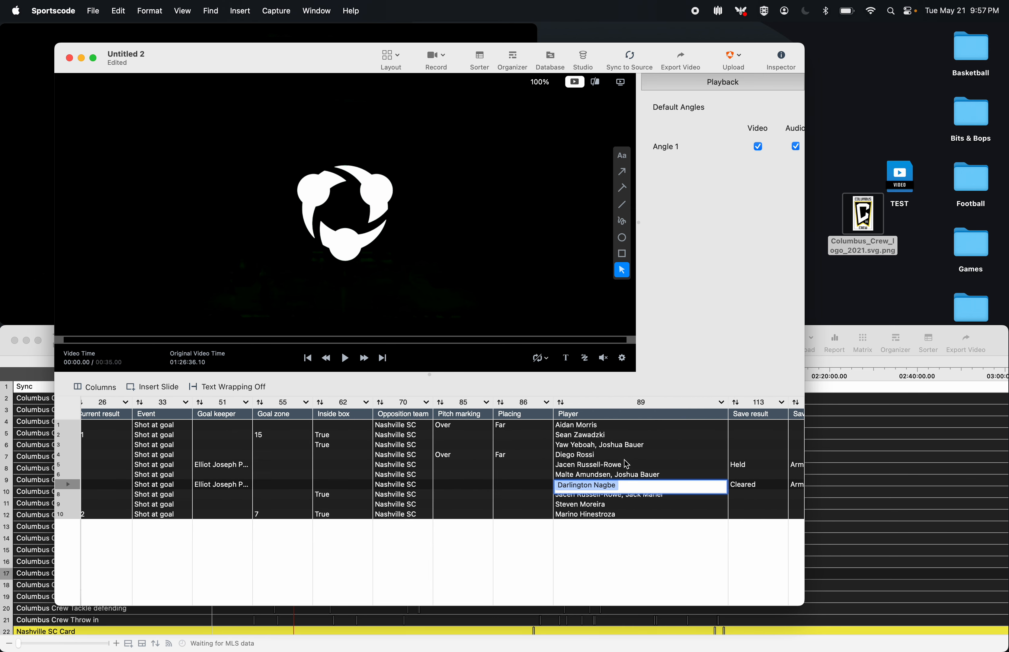
pyautogui.click(620, 542)
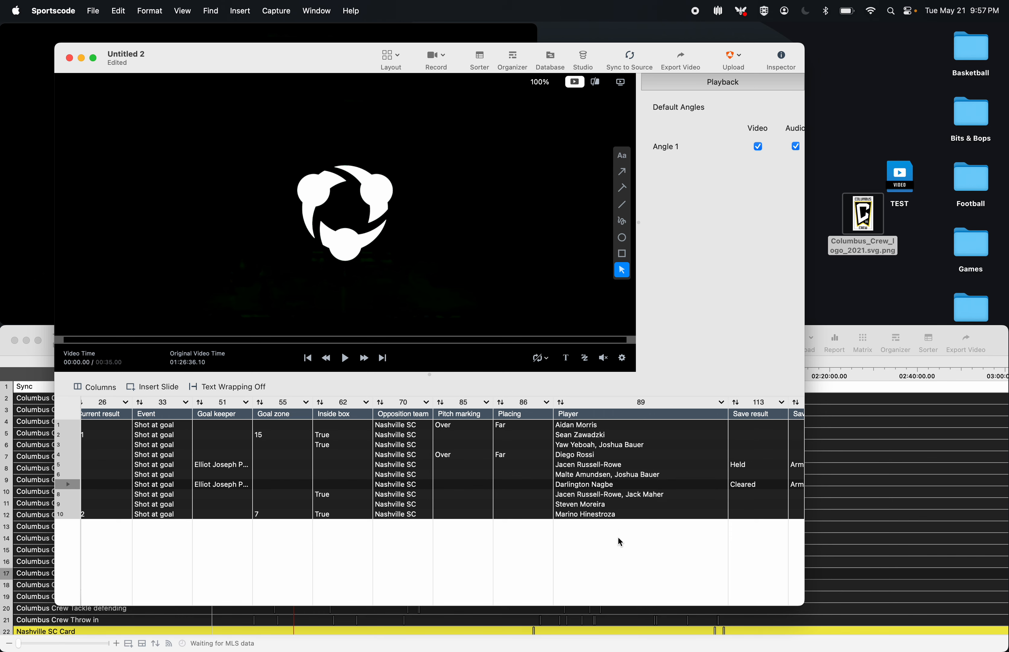
# - Compare the shots' Player labels with the other label groups, and widen the Assist shot at goal column to fit its names
pyautogui.doubleClick(599, 487)
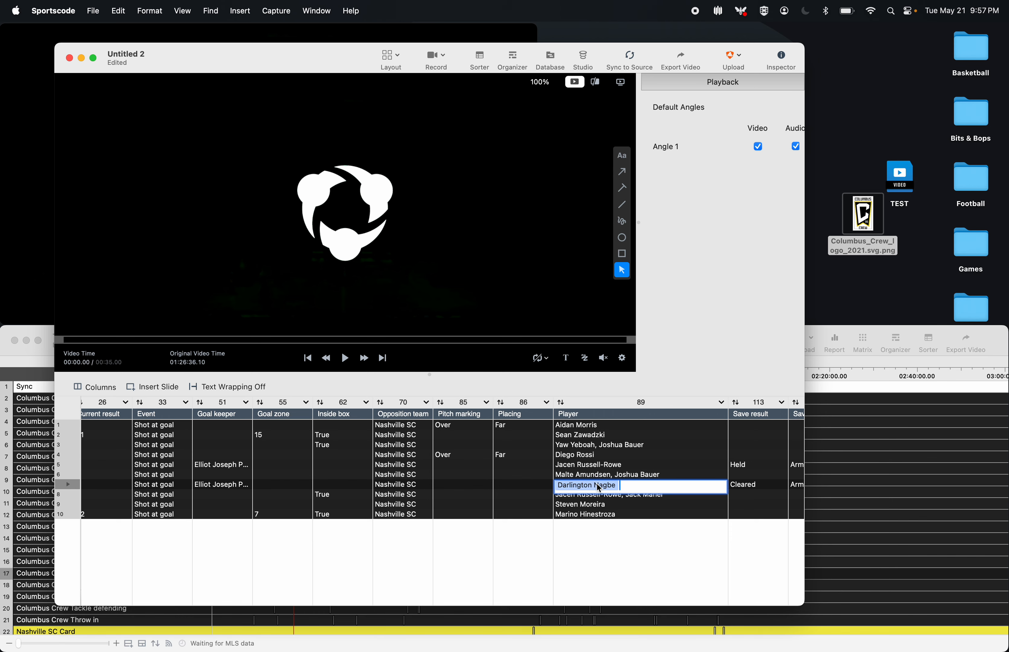
pyautogui.hscroll(10, 599, 488)
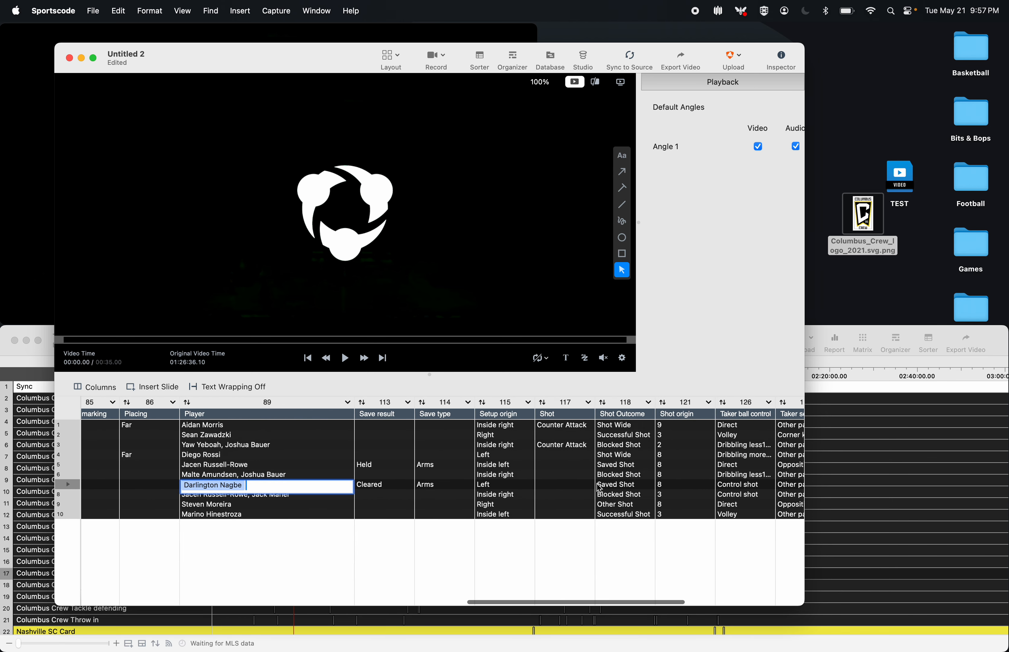
pyautogui.hscroll(-10, 459, 500)
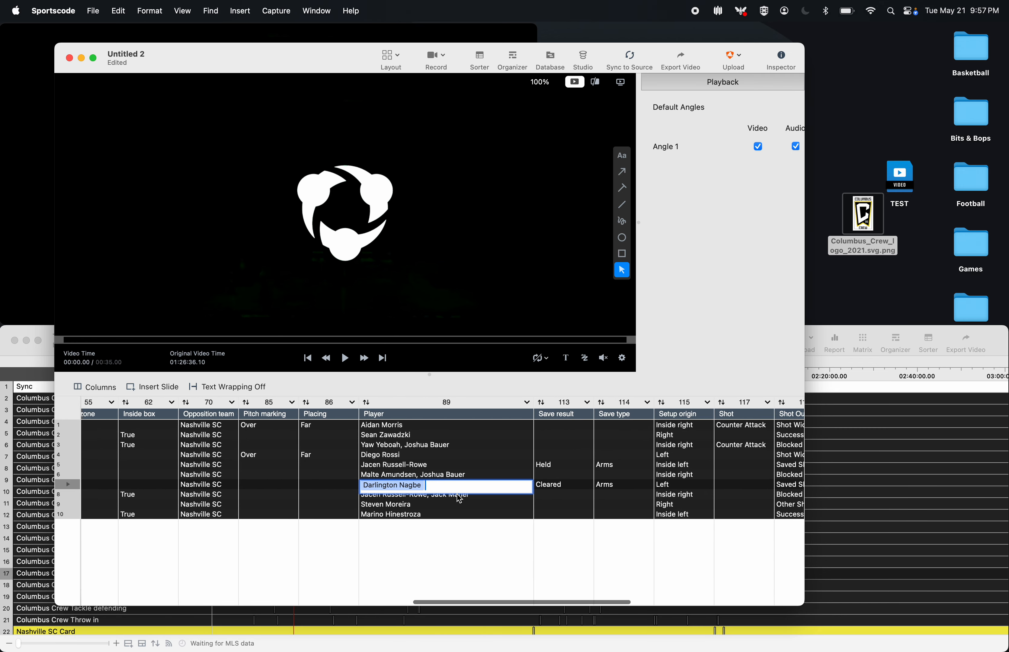
pyautogui.hscroll(-10, 459, 501)
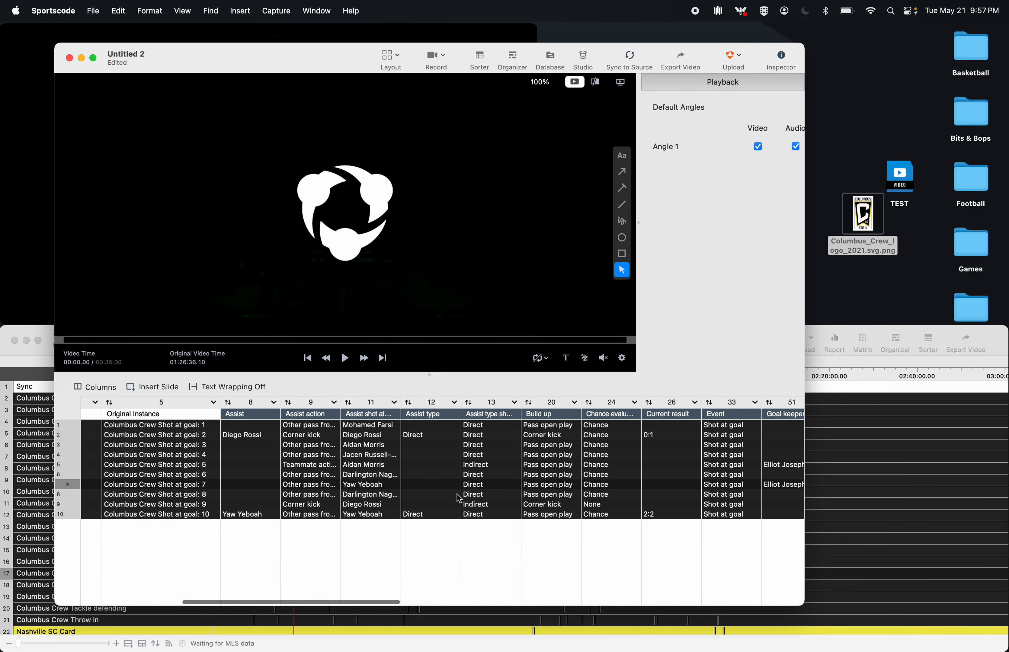
pyautogui.moveTo(401, 405); pyautogui.dragTo(482, 399)
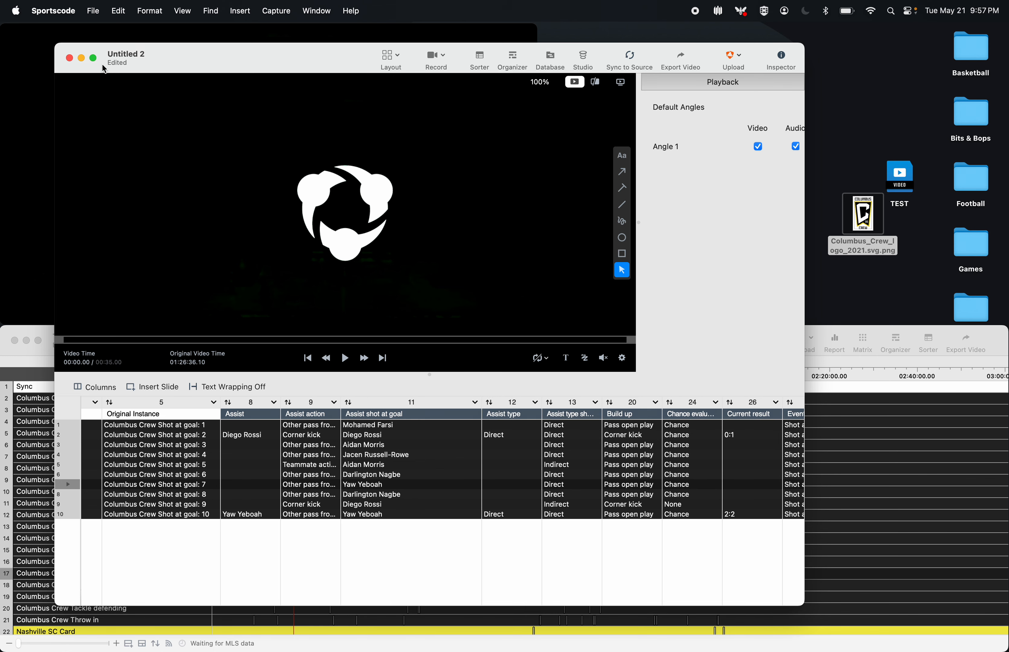
# - Review the shots' Player labels and close the Untitled 2 sorter, deleting it without saving
pyautogui.hscroll(18, 446, 462)
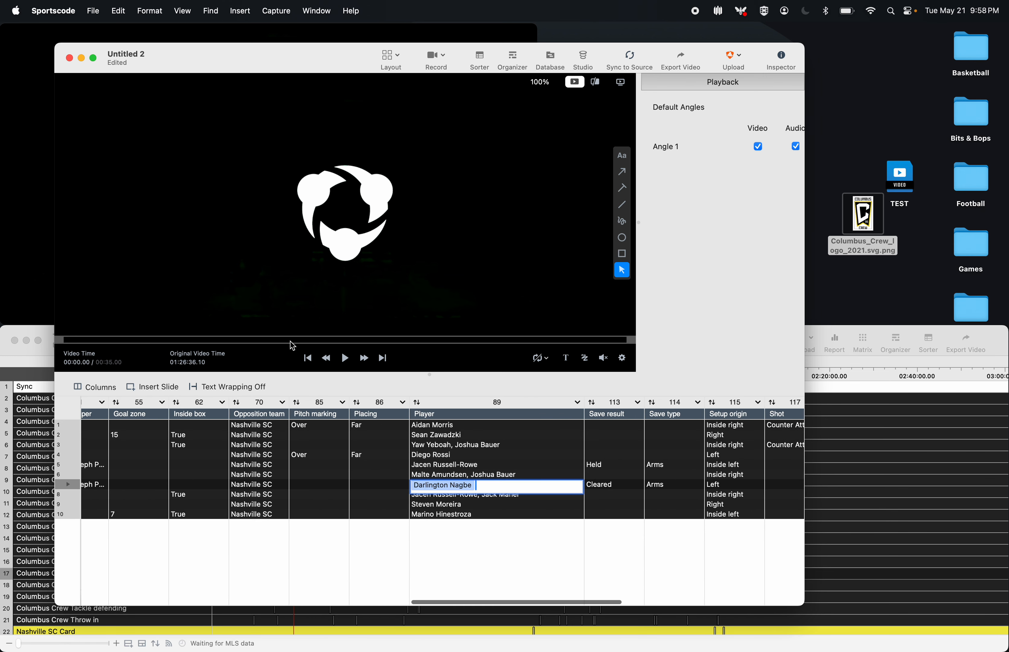
pyautogui.click(68, 59)
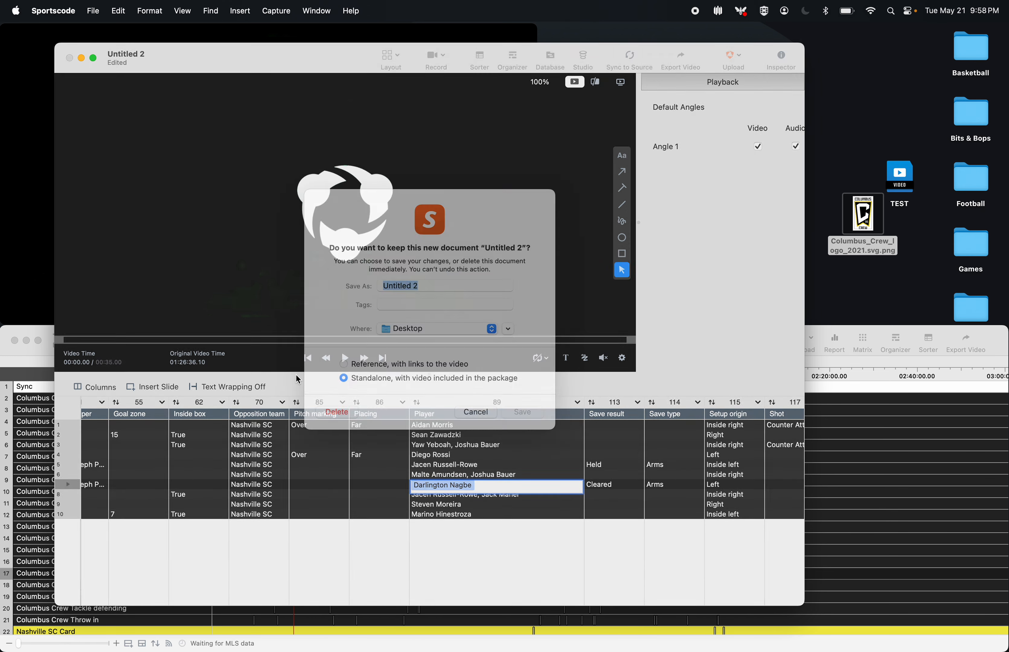
pyautogui.click(334, 423)
pyautogui.click(589, 306)
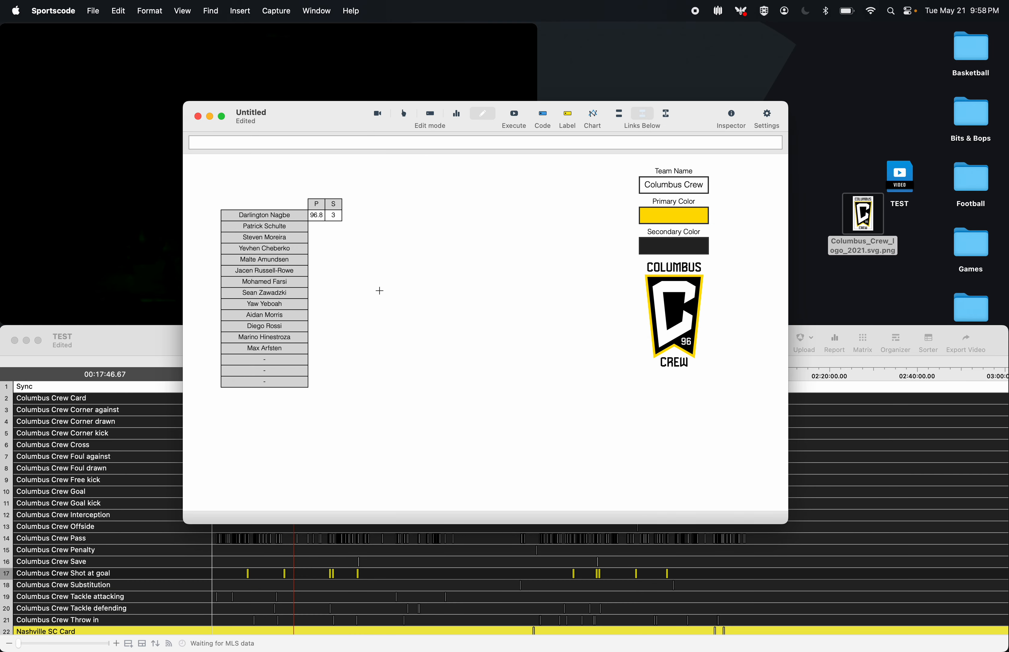
# - Restrict the S cell's script to the Player group with show count "Player":$name where row = $row, execute it and close the Inspector
pyautogui.click(334, 216)
pyautogui.doubleClick(334, 216)
pyautogui.click(499, 232)
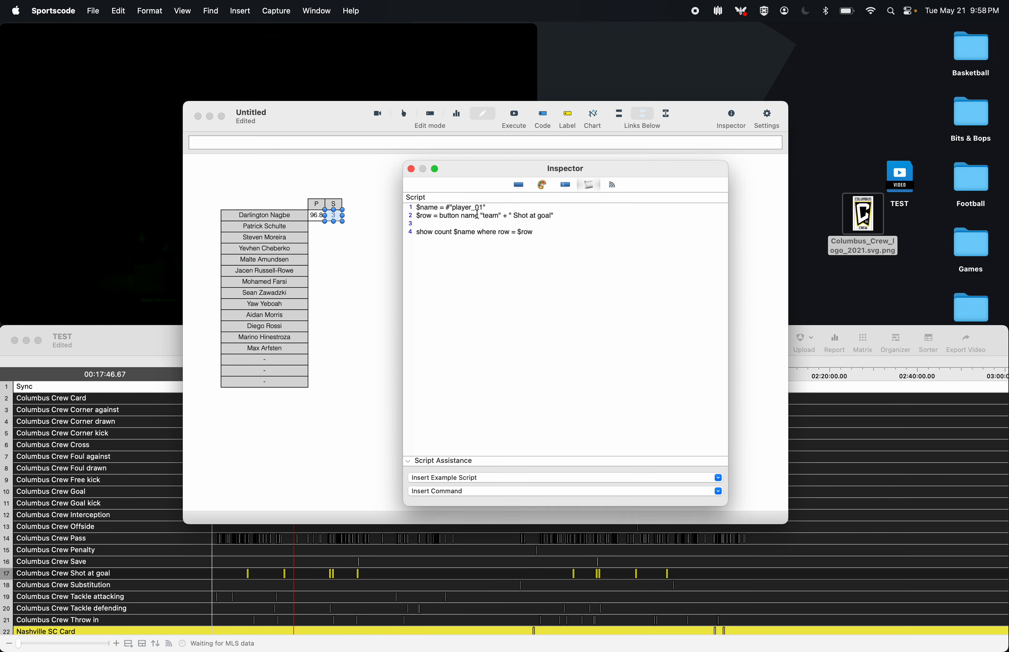
pyautogui.write('"Player"')
pyautogui.click(514, 115)
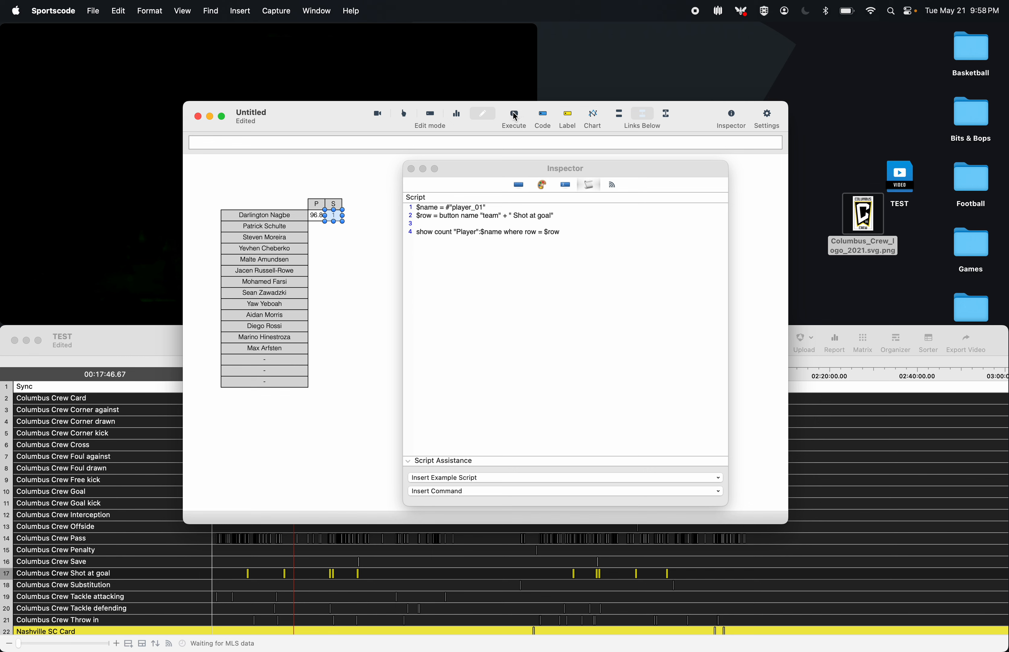
pyautogui.click(453, 303)
pyautogui.click(412, 169)
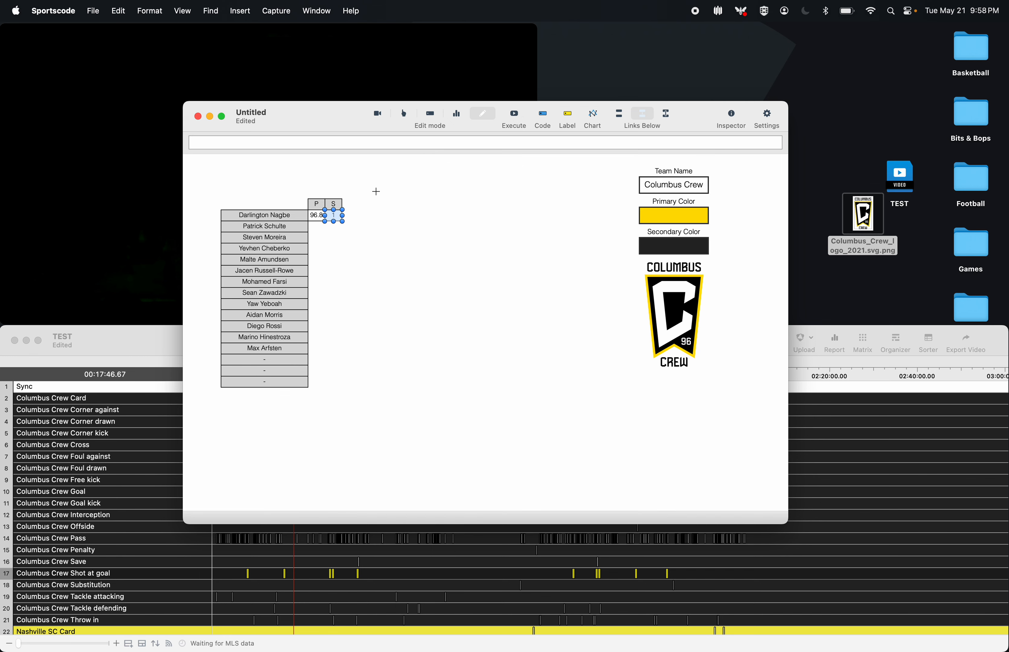
# - Set the ID of the cell under S to shot_01 and close the Inspector
pyautogui.click(368, 192)
pyautogui.doubleClick(335, 216)
pyautogui.click(516, 173)
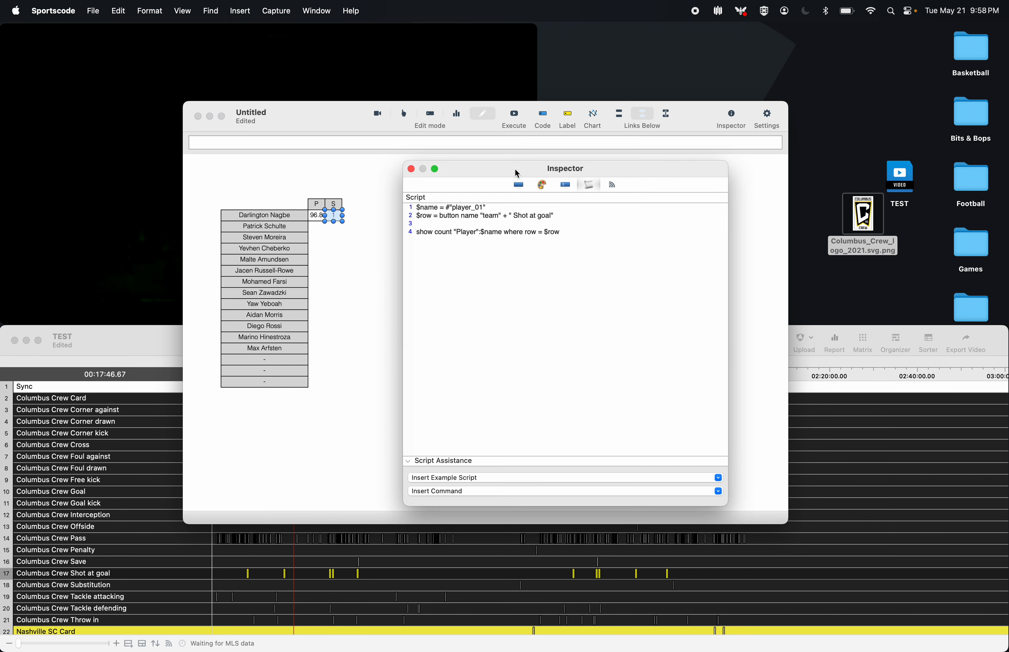
pyautogui.click(519, 186)
pyautogui.moveTo(459, 377); pyautogui.dragTo(429, 376)
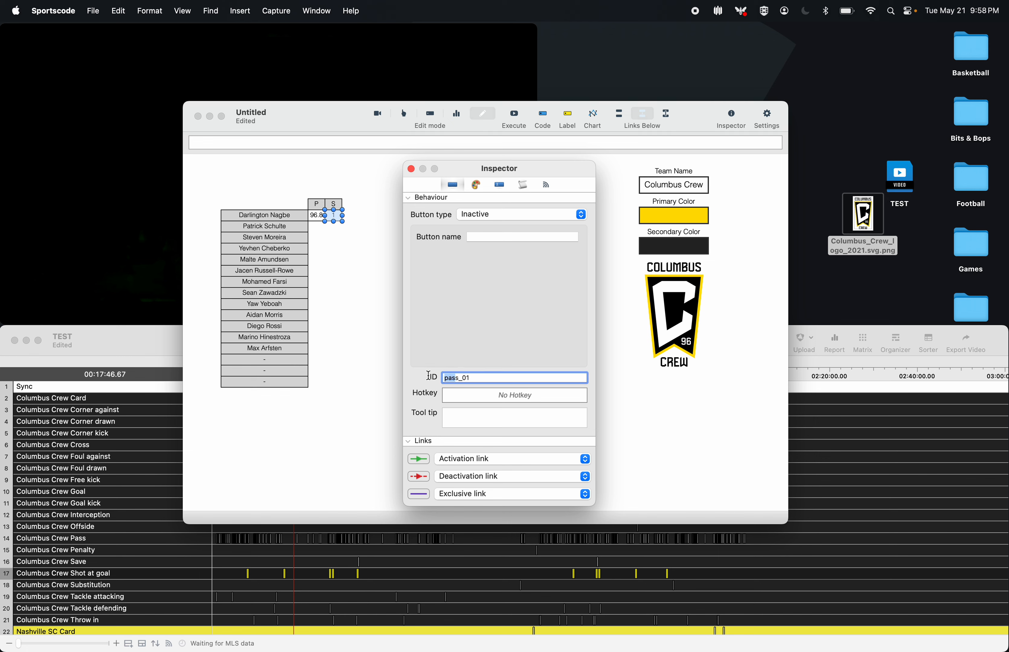
pyautogui.press('BackSpace')
pyautogui.write('t')
pyautogui.click(411, 169)
# - Duplicate the S header and its cell as a new column directly beside the S column
pyautogui.moveTo(362, 205); pyautogui.dragTo(341, 224)
pyautogui.press('super+d')
pyautogui.click(397, 232)
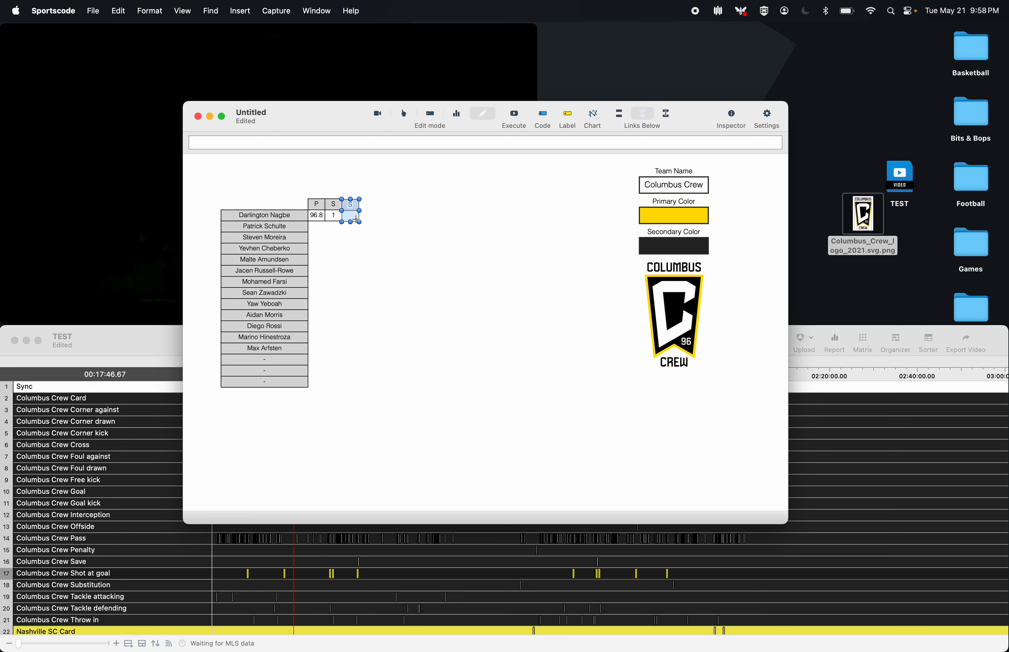
pyautogui.click(367, 281)
# - Open the Columbus Crew Tackle defending instances in a sorter and widen the Player column to fit the full names
pyautogui.click(177, 610)
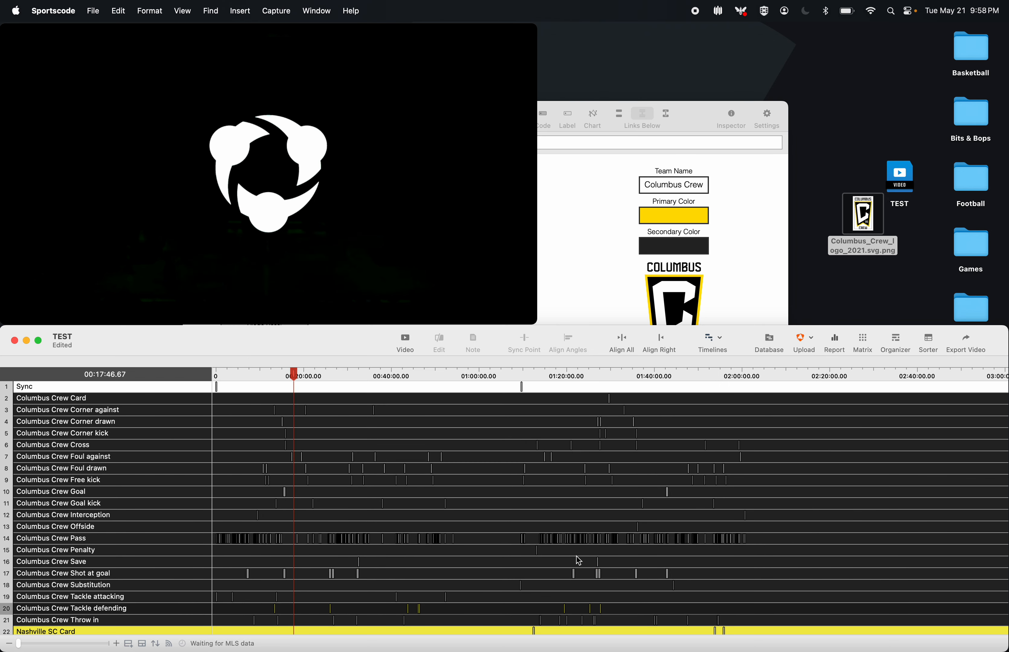
pyautogui.click(929, 342)
pyautogui.hscroll(5, 535, 499)
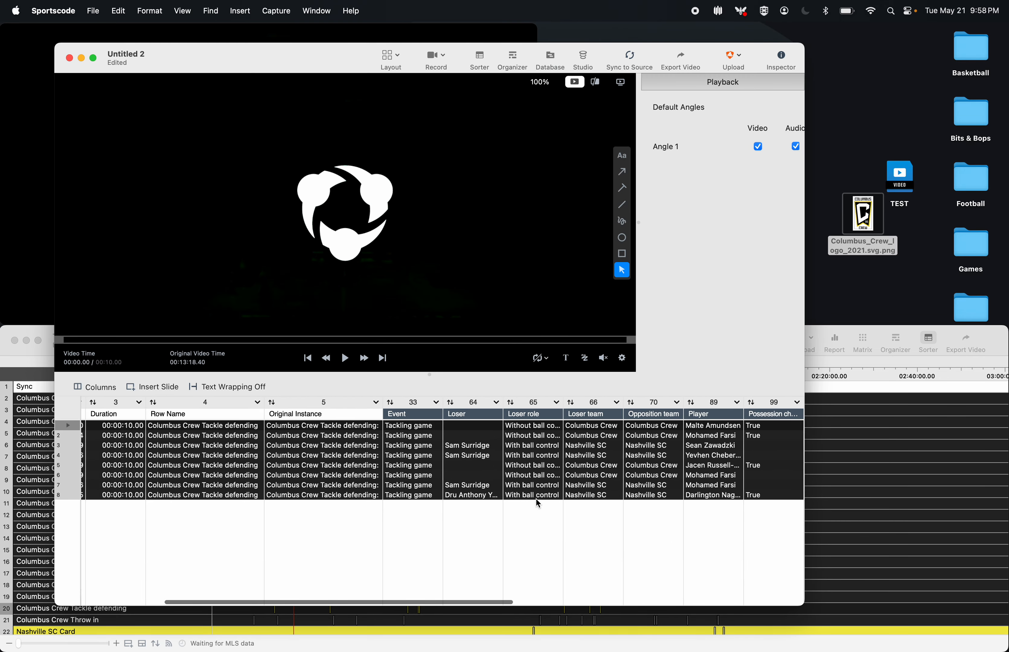
pyautogui.hscroll(5, 399, 480)
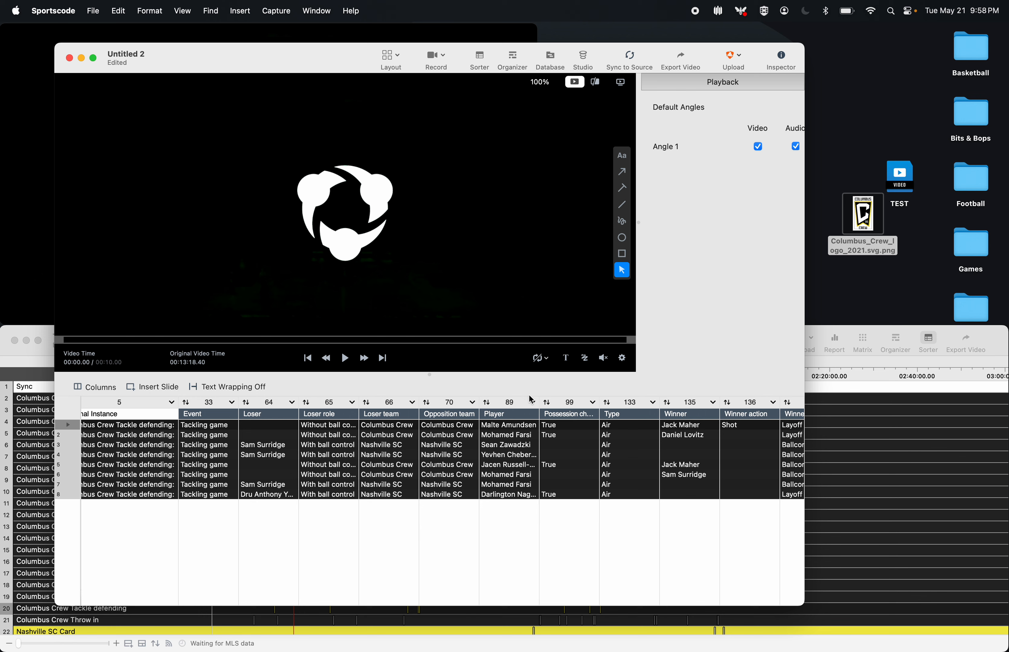
pyautogui.moveTo(540, 402); pyautogui.dragTo(614, 389)
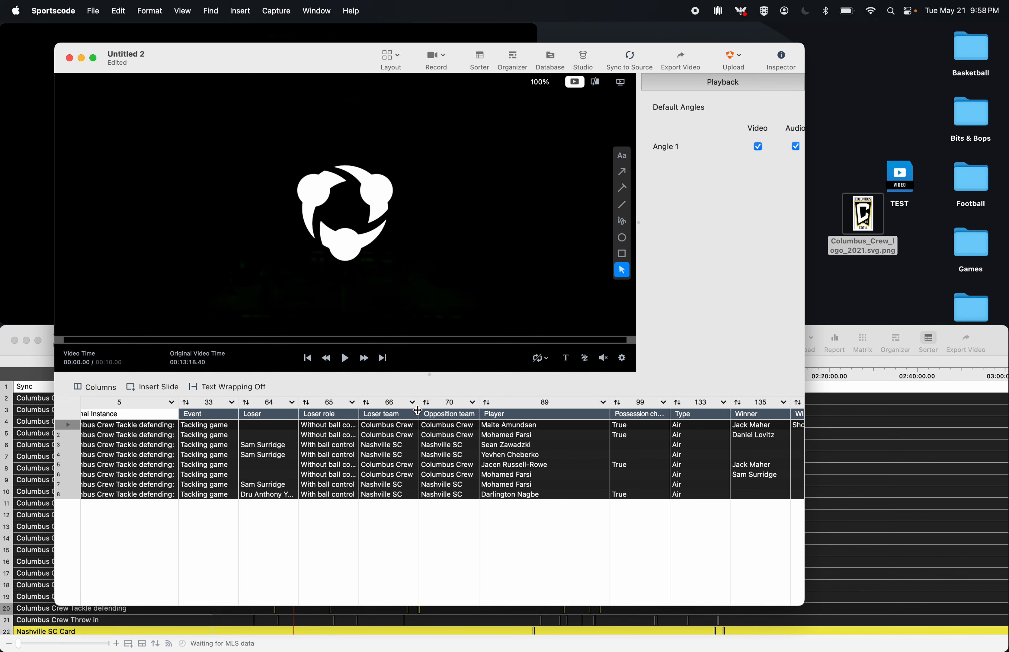
# - Move the Winner team column between Loser team and Opposition team, and widen the Winner result column to fit its labels
pyautogui.hscroll(6, 433, 509)
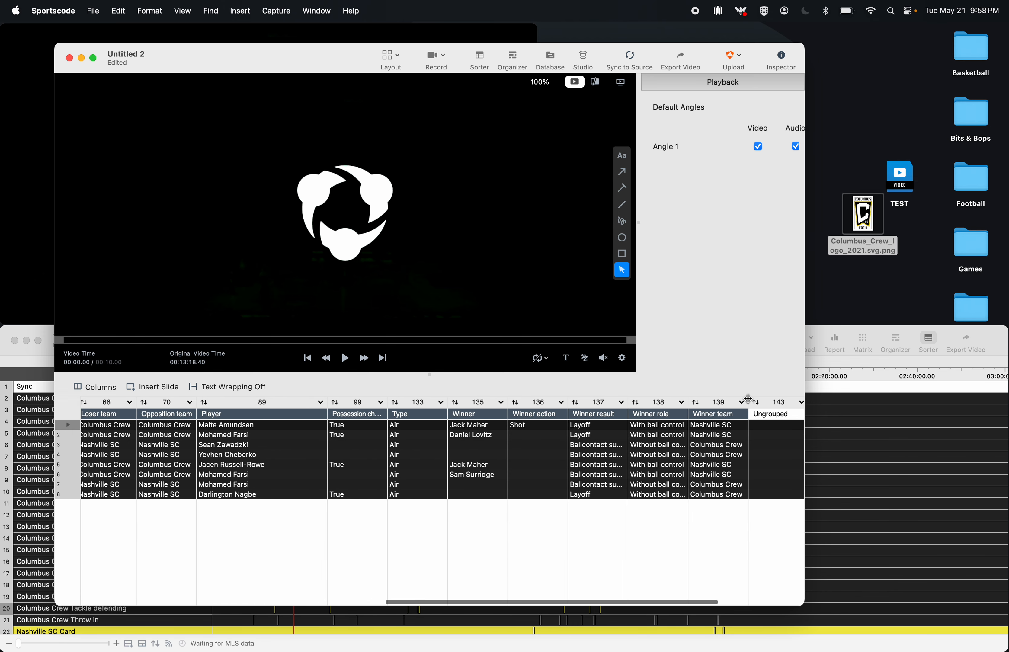
pyautogui.moveTo(749, 401); pyautogui.dragTo(178, 416)
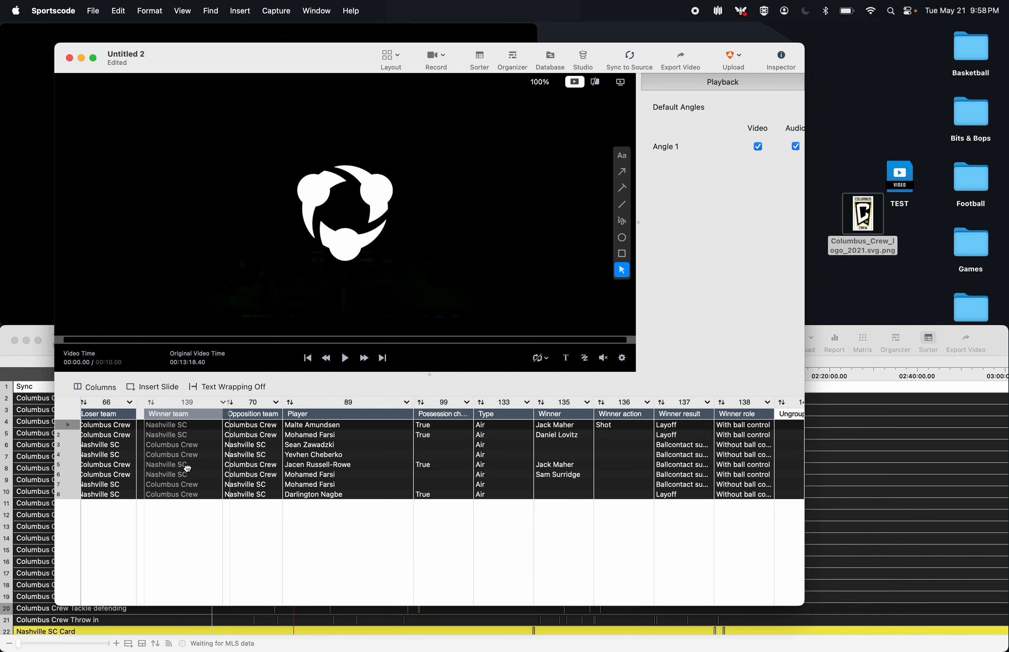
pyautogui.hscroll(2, 318, 524)
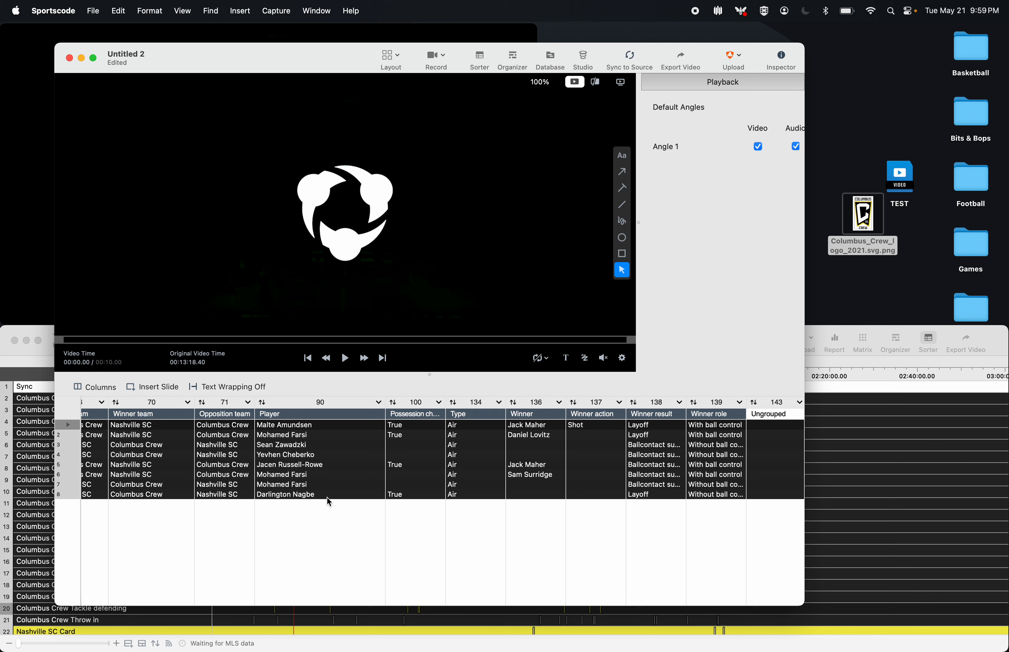
pyautogui.click(692, 402)
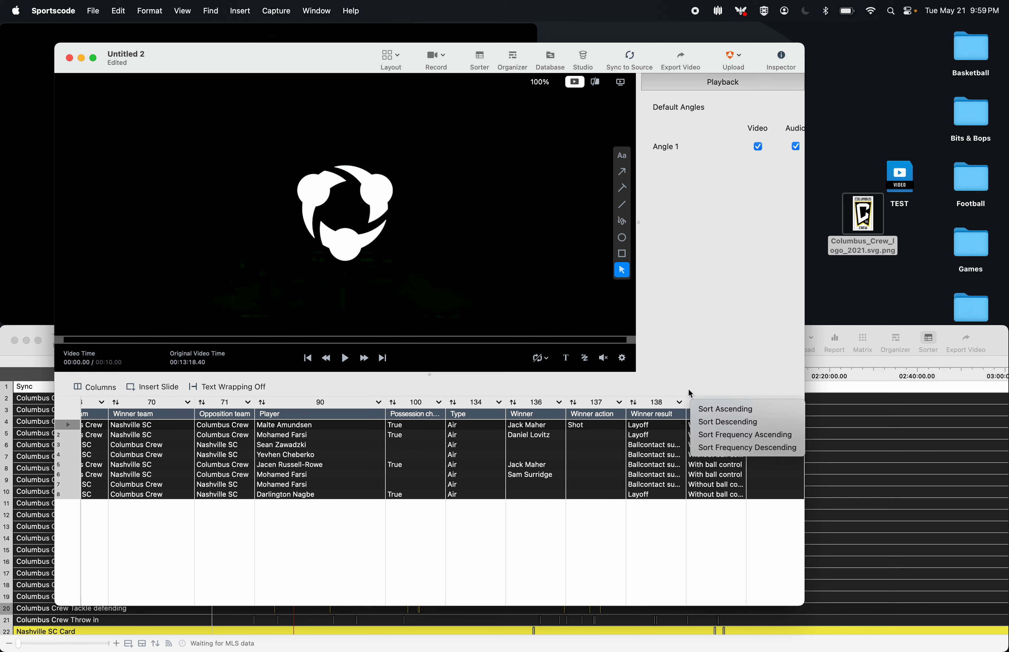
pyautogui.click(690, 394)
pyautogui.moveTo(686, 401); pyautogui.dragTo(717, 397)
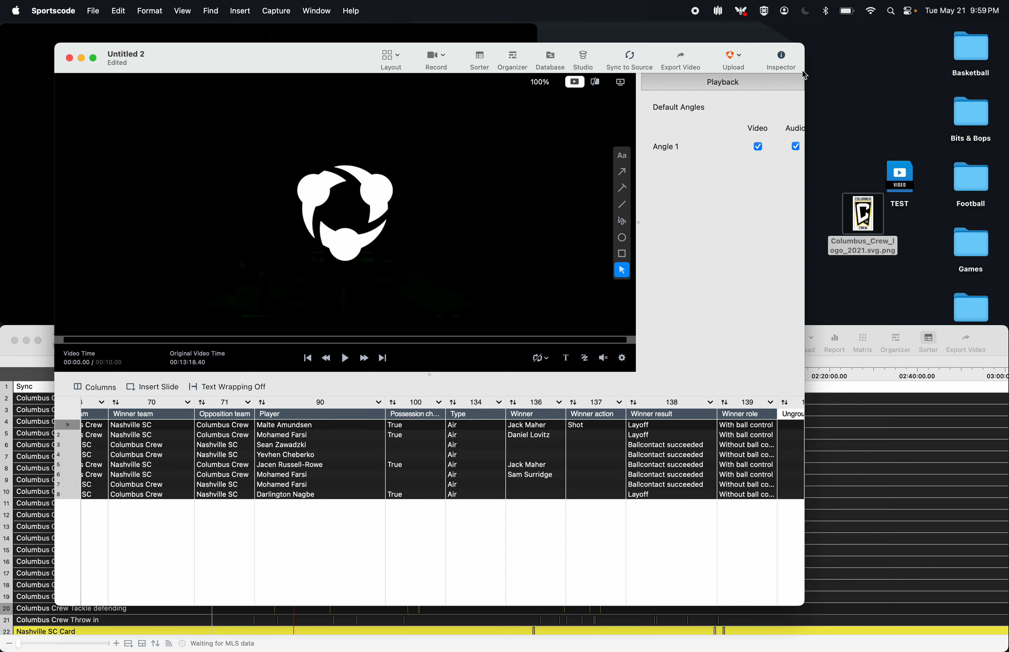
# - Discard the current sorter and open the Columbus Crew Tackle attacking and Tackle defending instances together in a smaller sorter window clear of the code window
pyautogui.moveTo(806, 48); pyautogui.dragTo(608, 88)
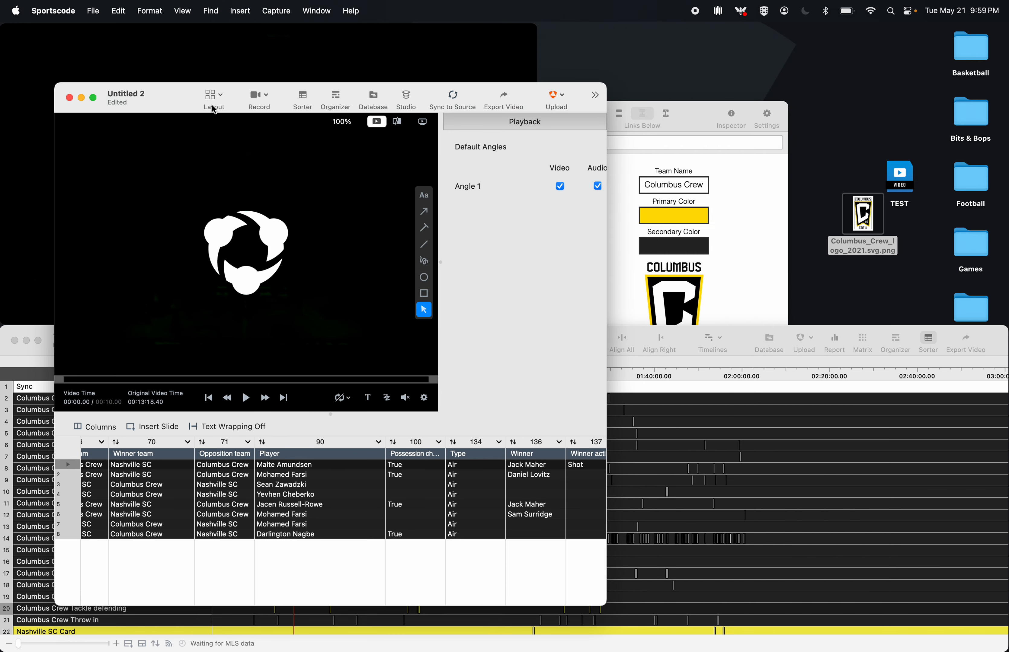
pyautogui.moveTo(193, 102); pyautogui.dragTo(511, 89)
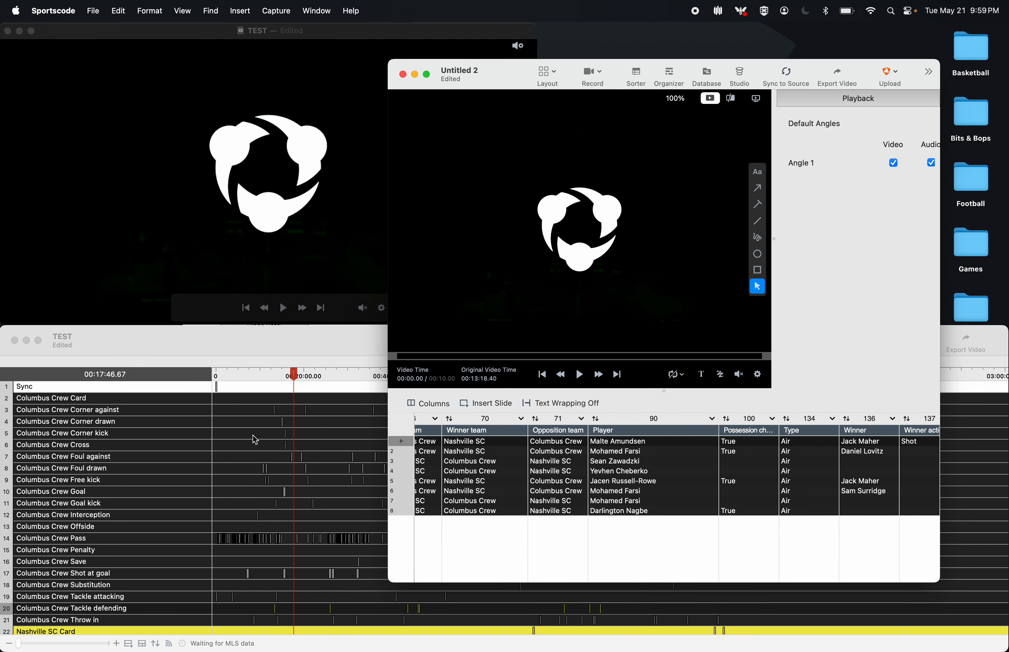
pyautogui.moveTo(399, 76); pyautogui.dragTo(398, 75)
pyautogui.click(402, 73)
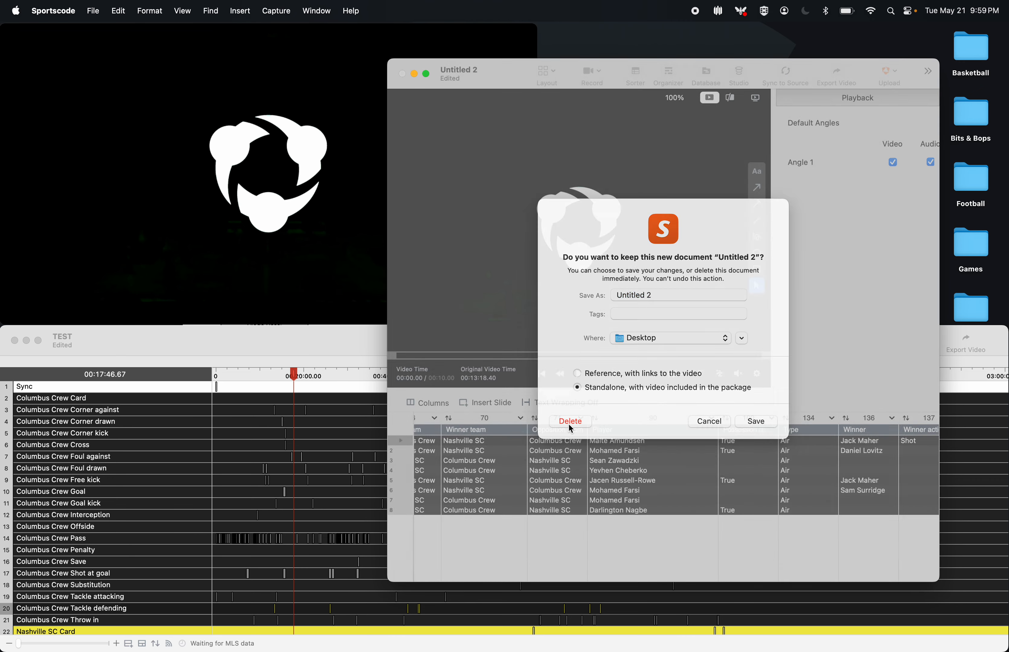
pyautogui.click(569, 421)
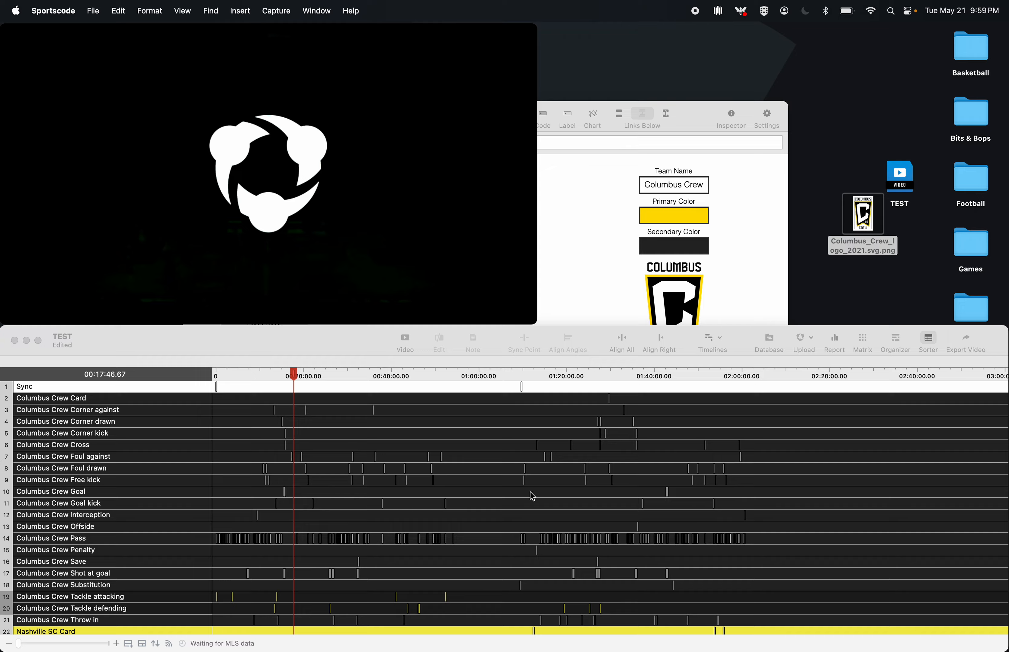
pyautogui.click(933, 345)
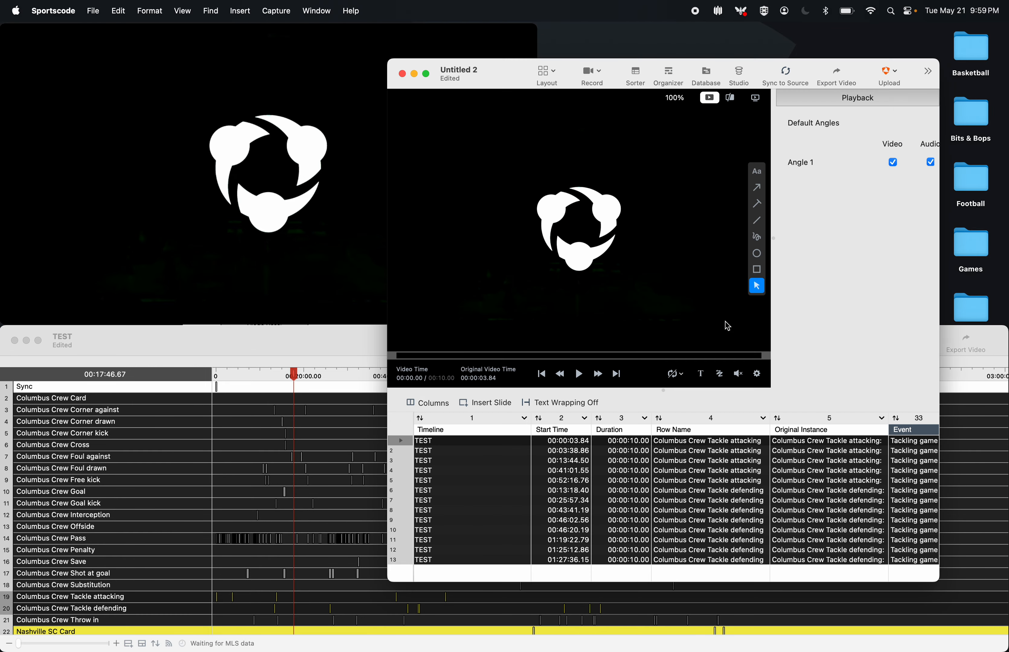
pyautogui.moveTo(578, 73); pyautogui.dragTo(175, 87)
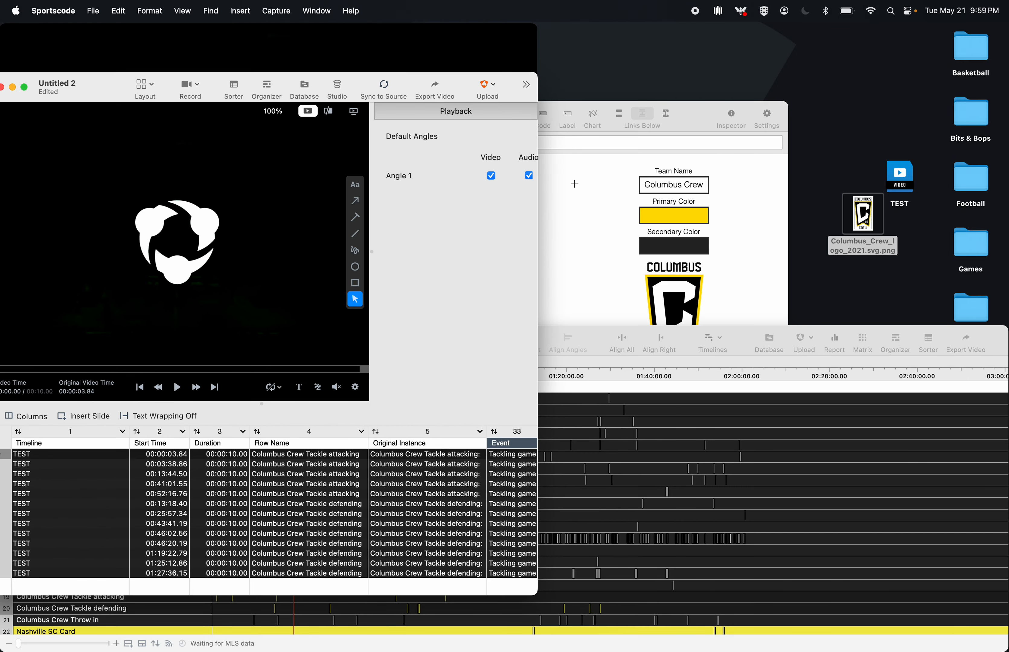
# - Rename the duplicated S column header to T
pyautogui.click(549, 182)
pyautogui.doubleClick(351, 206)
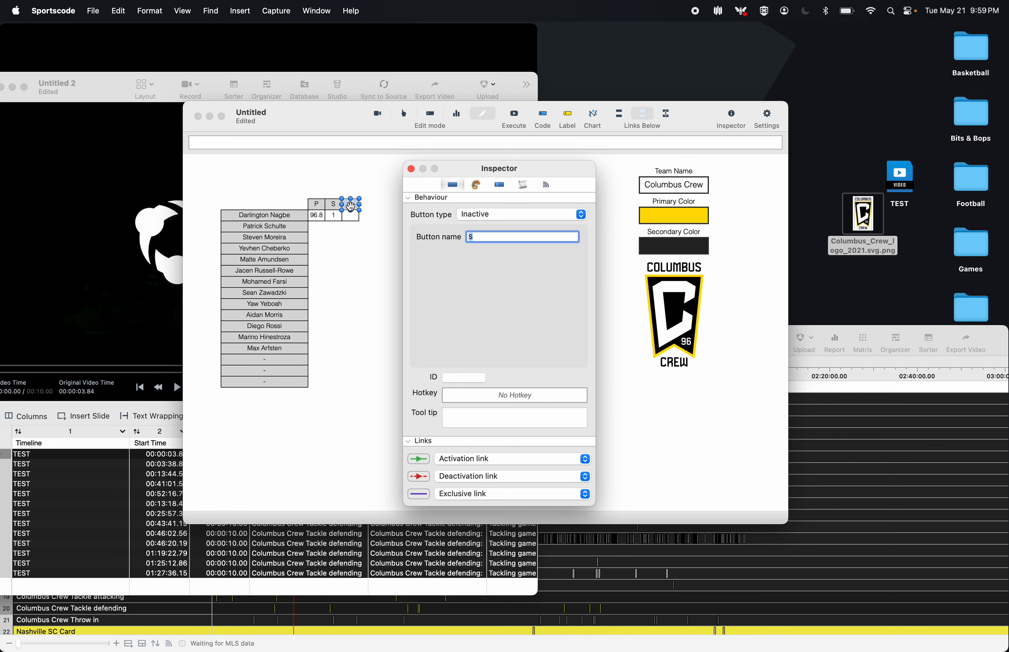
pyautogui.write('T')
# - In the script of the cell under T, add the line $team = #"team" below $name and rename the $row variable to $row_atk
pyautogui.click(351, 215)
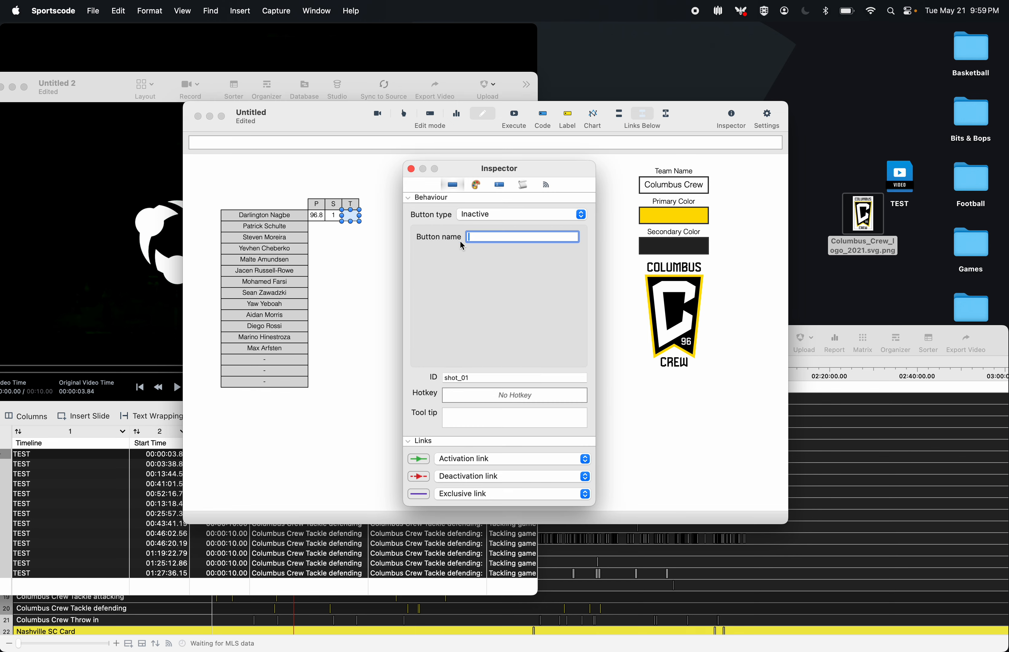
pyautogui.click(523, 185)
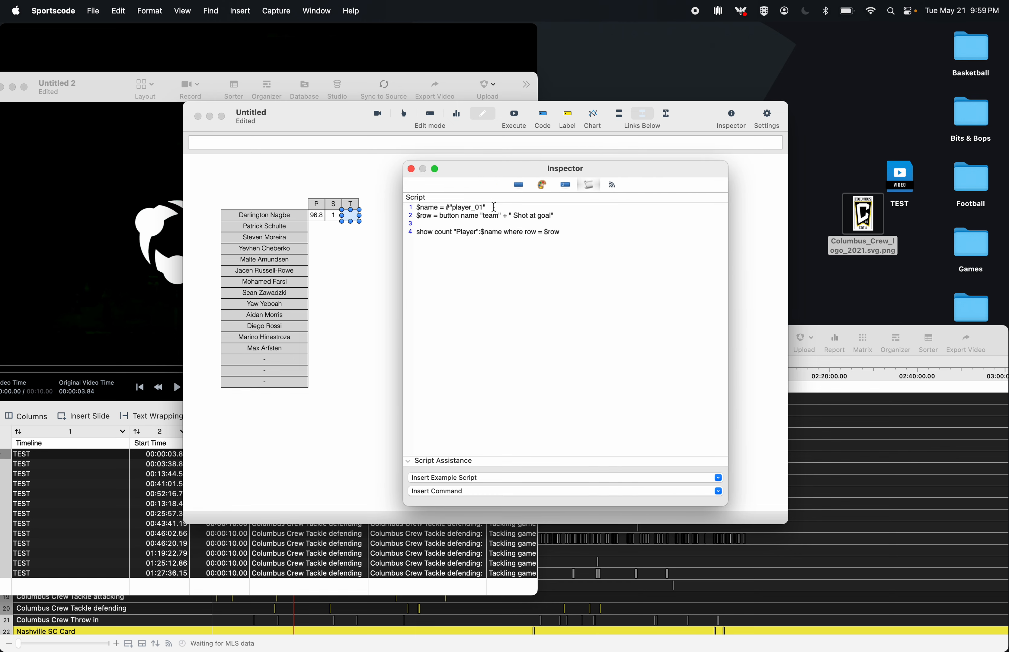
pyautogui.moveTo(580, 214); pyautogui.dragTo(403, 215)
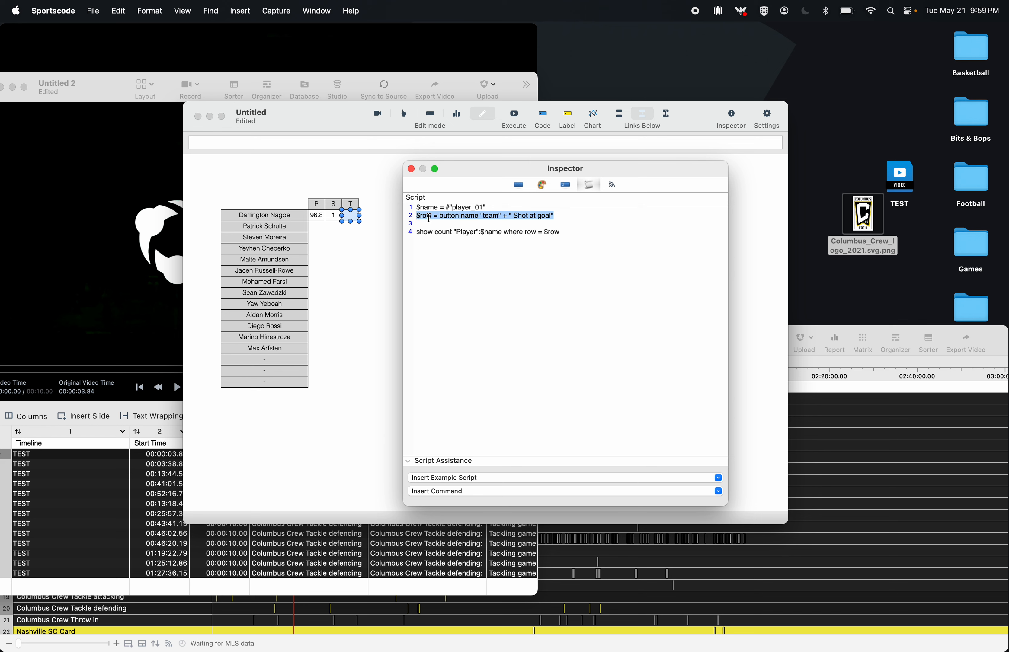
pyautogui.doubleClick(428, 218)
pyautogui.click(542, 209)
pyautogui.press('Return')
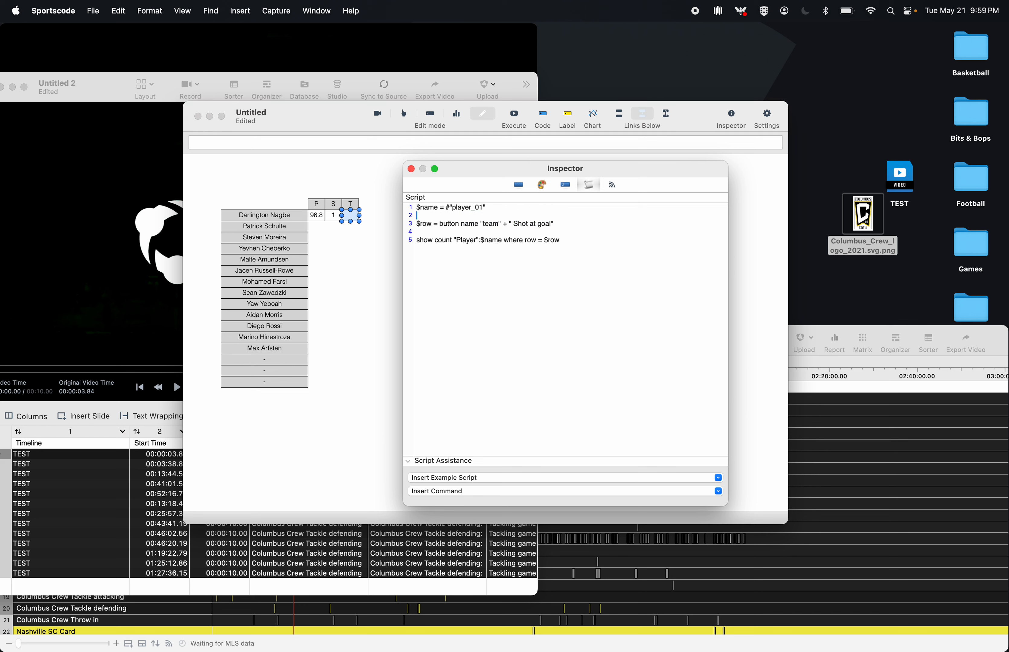
pyautogui.write('$team = #"team"')
pyautogui.click(433, 224)
pyautogui.write('_atk')
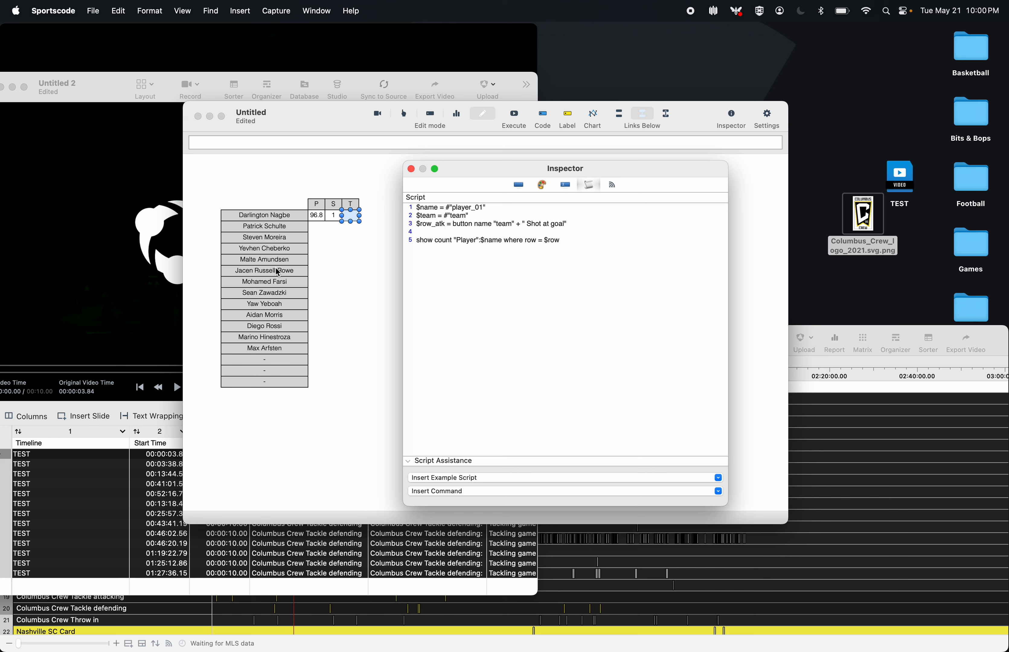
# - Change the row text in the $row_atk line to " Tackle attacking", keeping the sorter in view for reference
pyautogui.hscroll(-1, 148, 517)
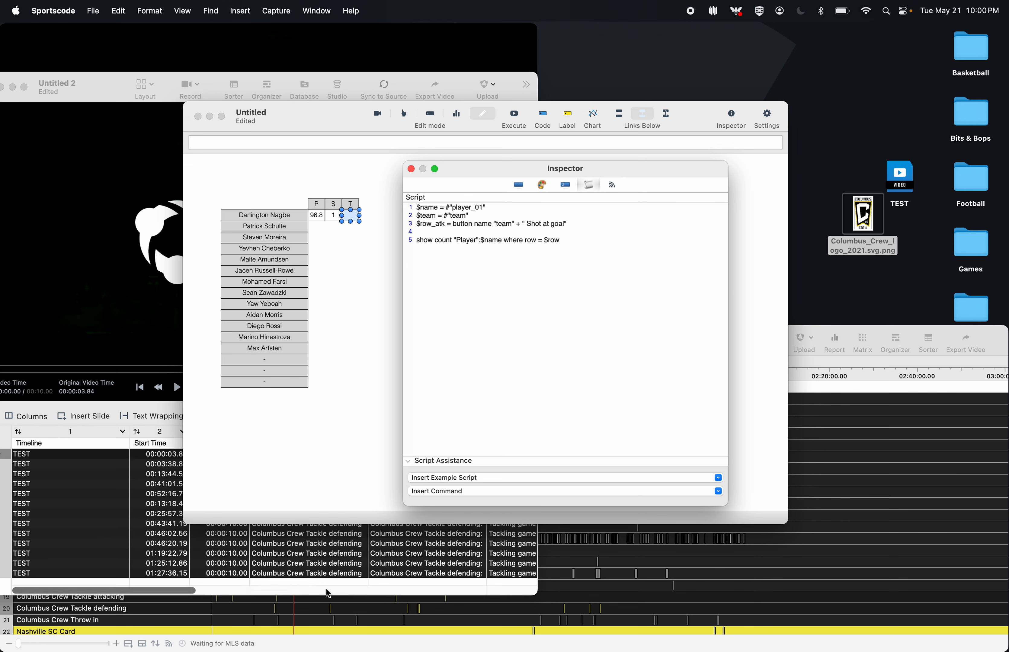
pyautogui.hscroll(2, 305, 588)
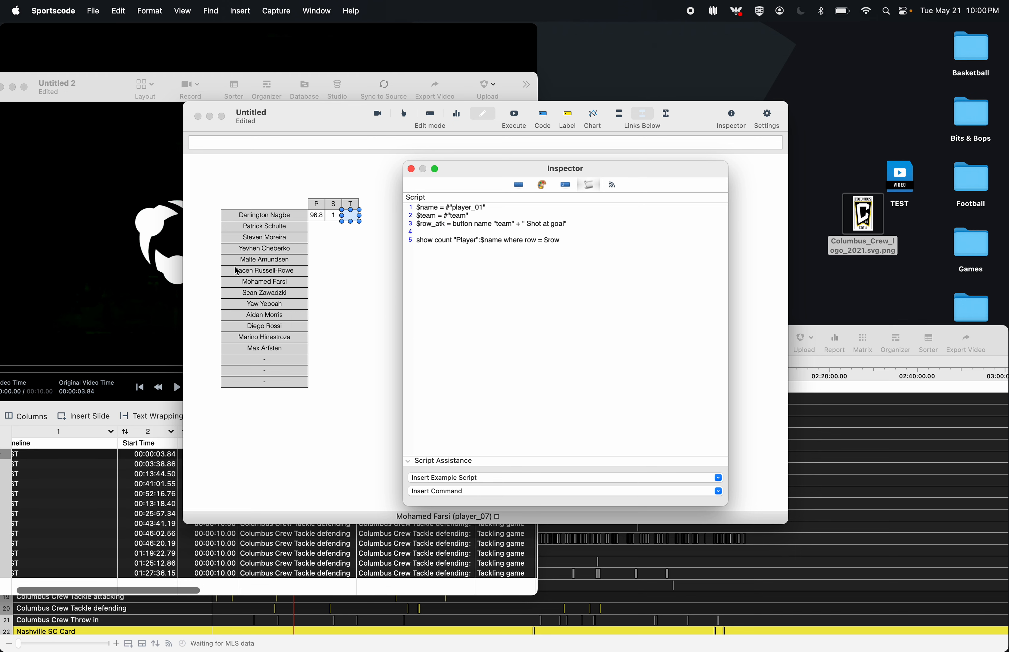
pyautogui.moveTo(279, 121); pyautogui.dragTo(380, 76)
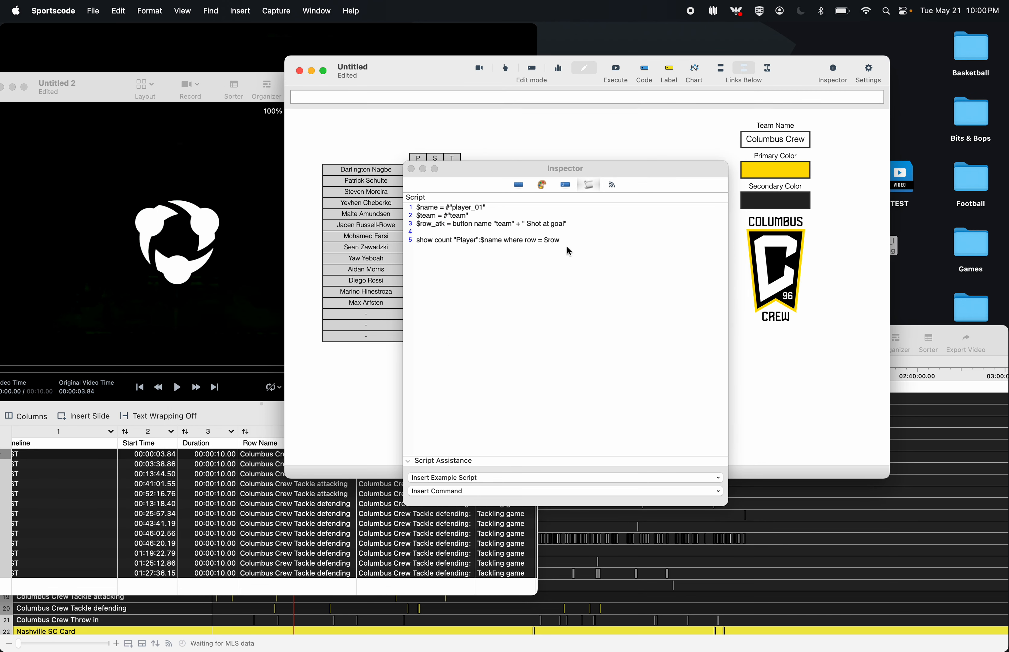
pyautogui.click(546, 227)
pyautogui.moveTo(565, 223); pyautogui.dragTo(531, 224)
pyautogui.write('Tackle')
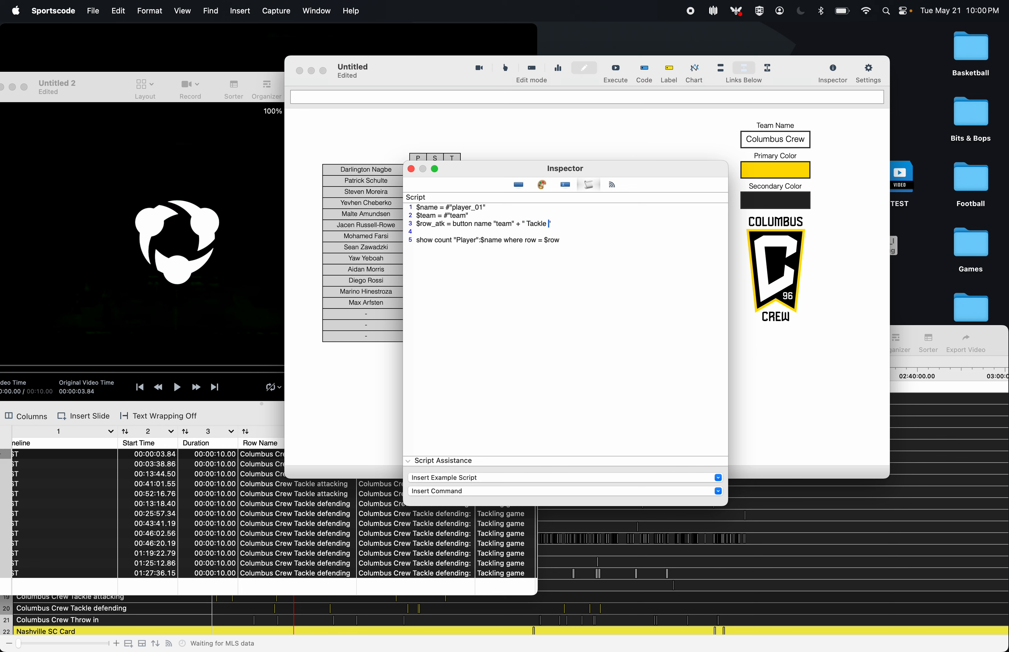
pyautogui.write(' attacking')
pyautogui.hscroll(8, 384, 577)
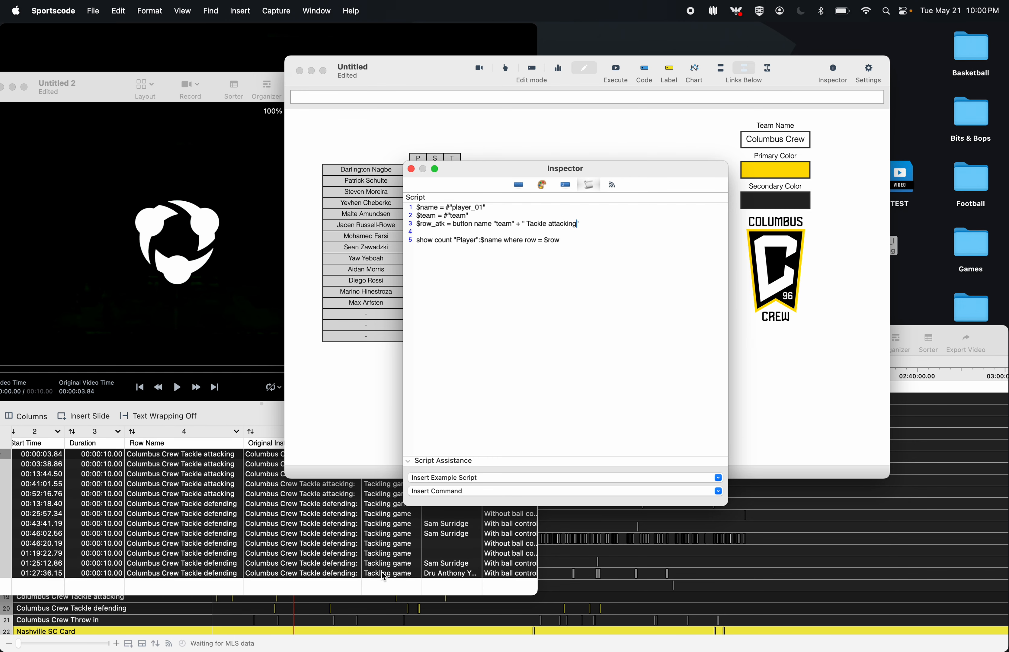
# - Duplicate the $row_atk line beneath itself, renaming the copy $row_def and changing its row text to " Tackle defending"
pyautogui.moveTo(604, 224); pyautogui.dragTo(364, 223)
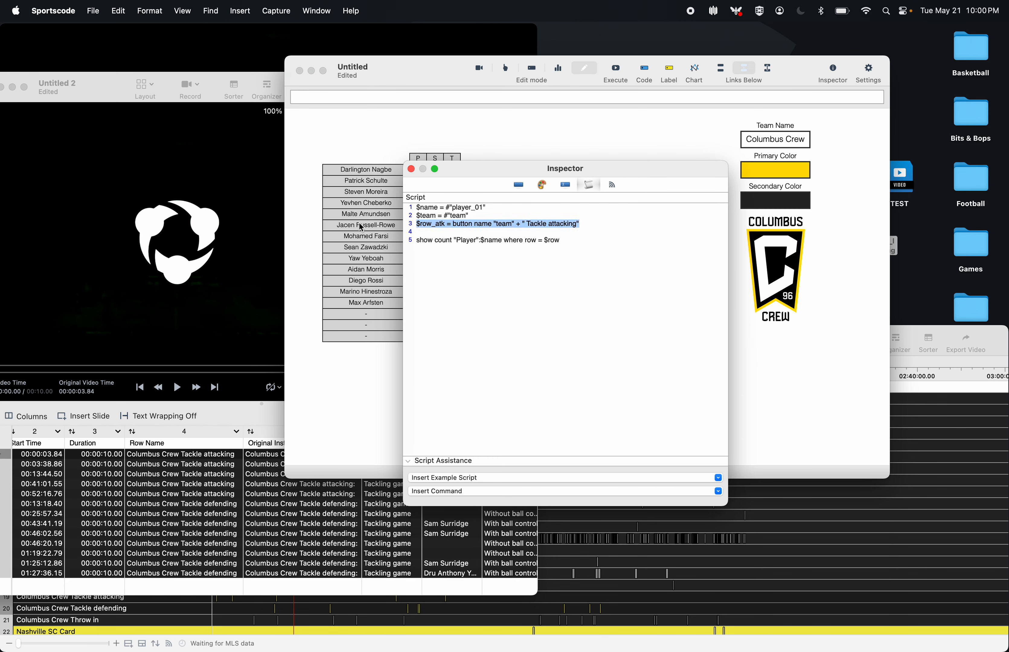
pyautogui.press('super+c')
pyautogui.press('Right')
pyautogui.press('Return')
pyautogui.press('super+v')
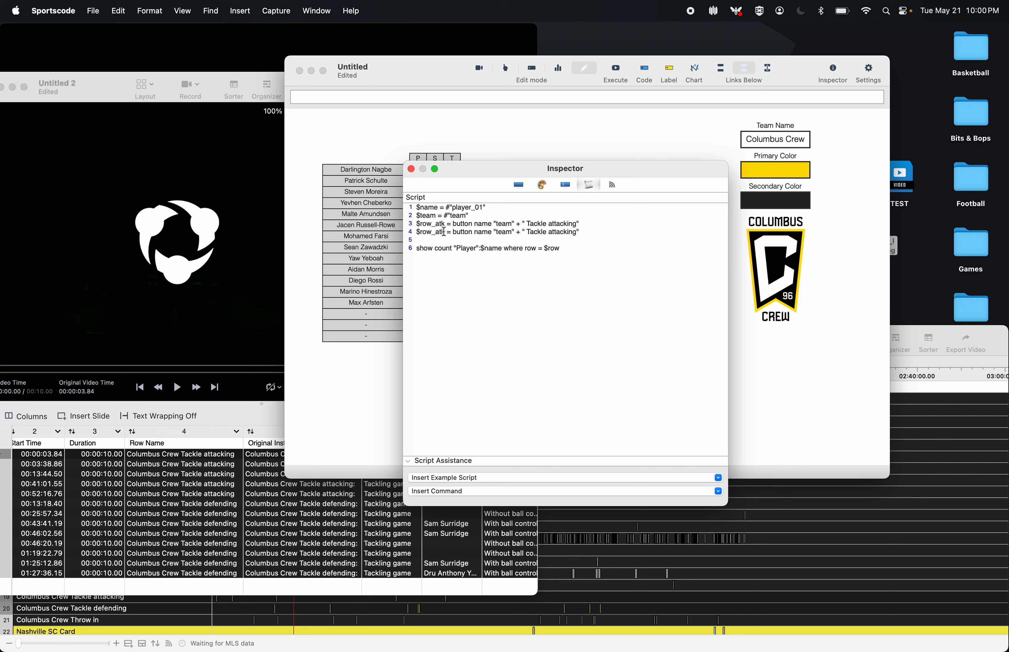
pyautogui.click(444, 231)
pyautogui.press('BackSpace')
pyautogui.press('BackSpace')
pyautogui.press('BackSpace')
pyautogui.write('def')
pyautogui.doubleClick(552, 232)
pyautogui.write('defending')
# - Move the Inspector clear of the player table and replace the show count line in the T cell's script with //
pyautogui.moveTo(578, 255); pyautogui.dragTo(393, 247)
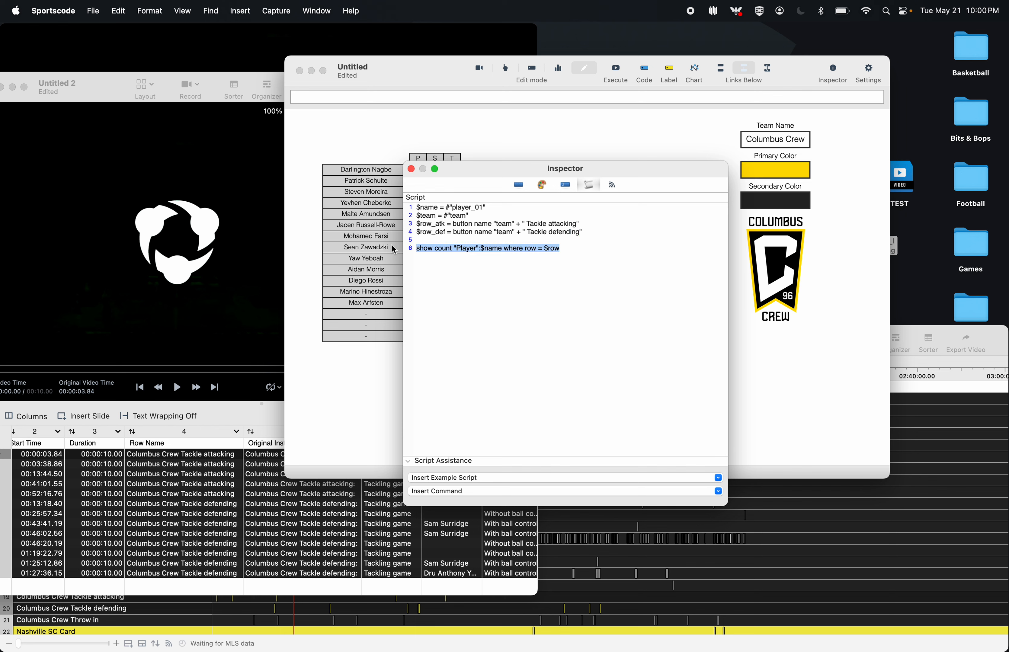
pyautogui.click(392, 248)
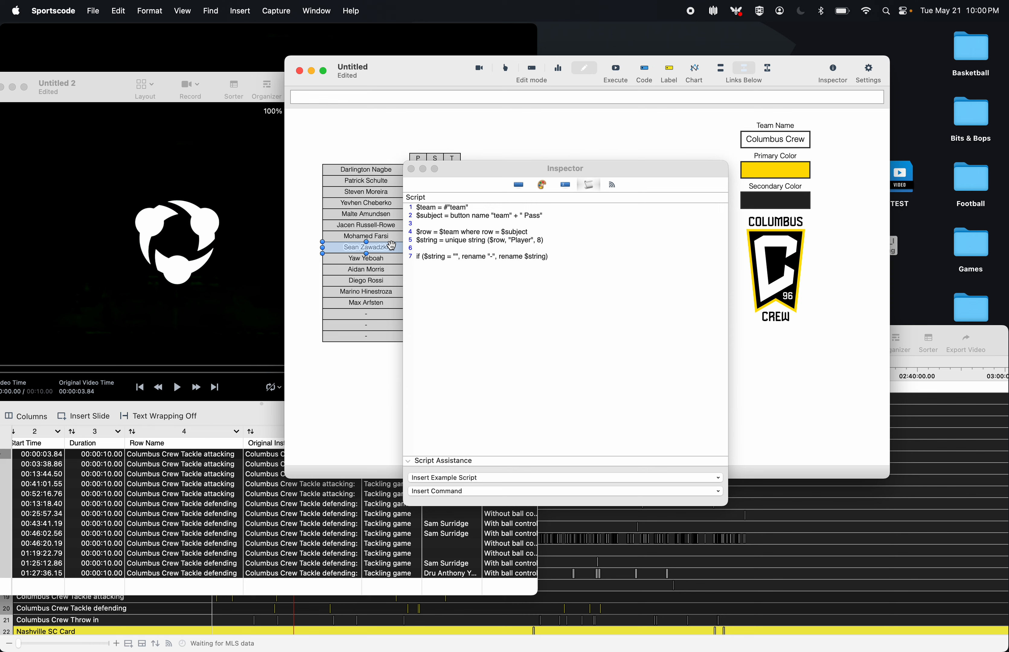
pyautogui.moveTo(468, 175); pyautogui.dragTo(583, 173)
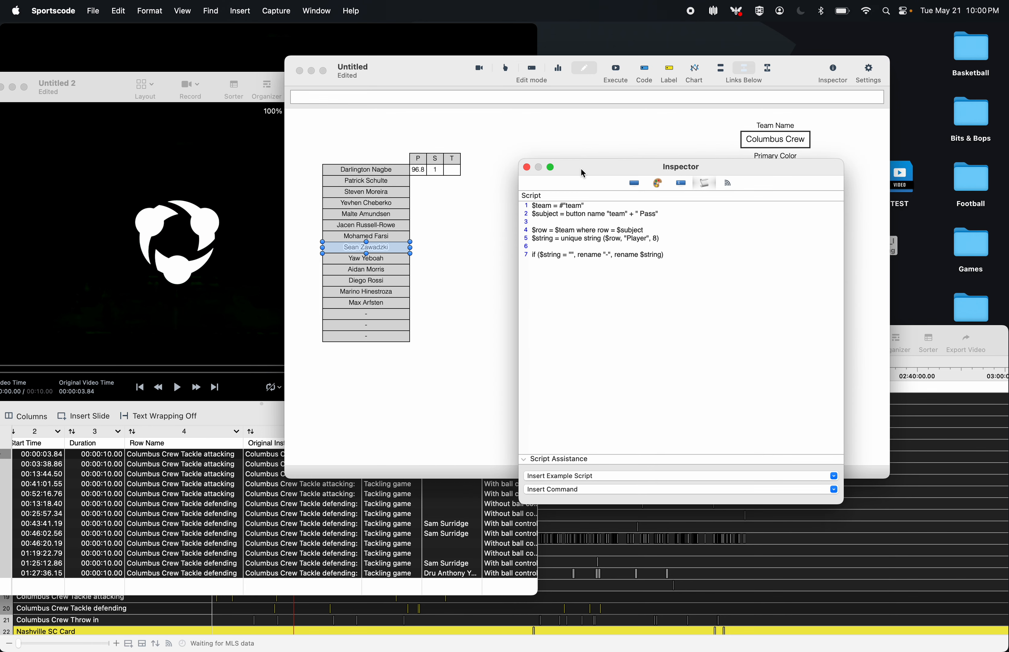
pyautogui.click(453, 172)
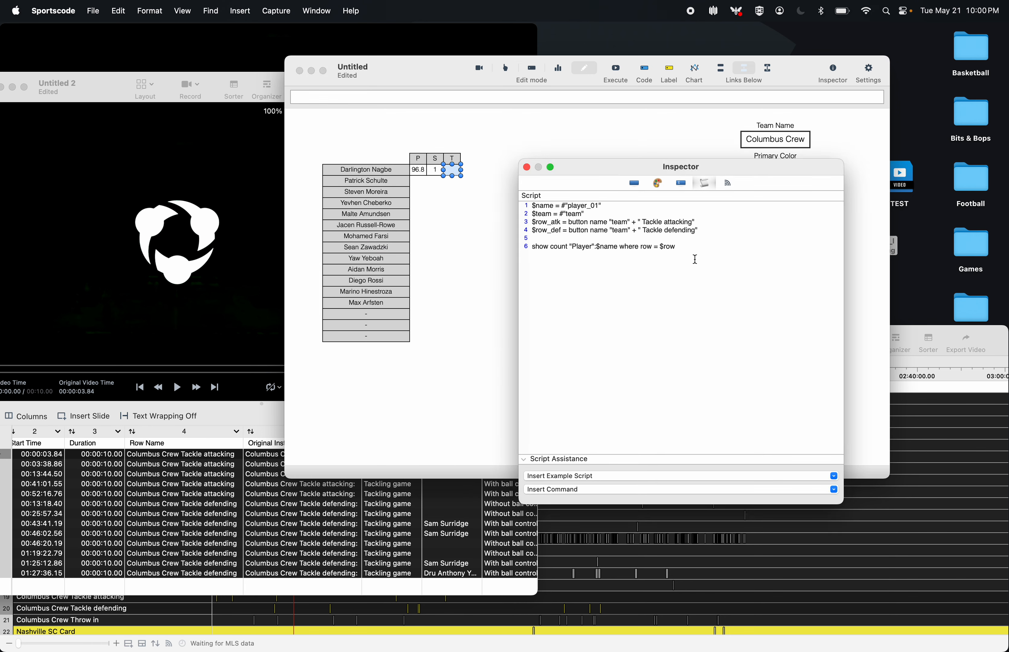
pyautogui.moveTo(680, 247); pyautogui.dragTo(487, 246)
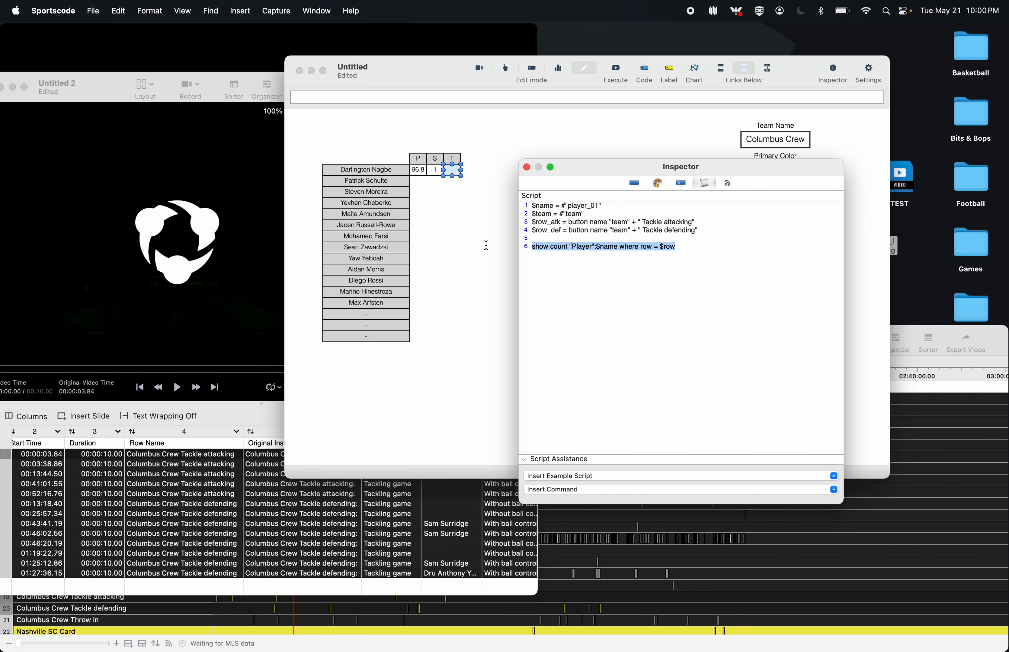
pyautogui.write('//')
pyautogui.press('Return')
pyautogui.press('Return')
# - Check the winner columns in the sorter and begin the line $win_01 = count "Winner team".$team and below the comment
pyautogui.hscroll(15, 253, 549)
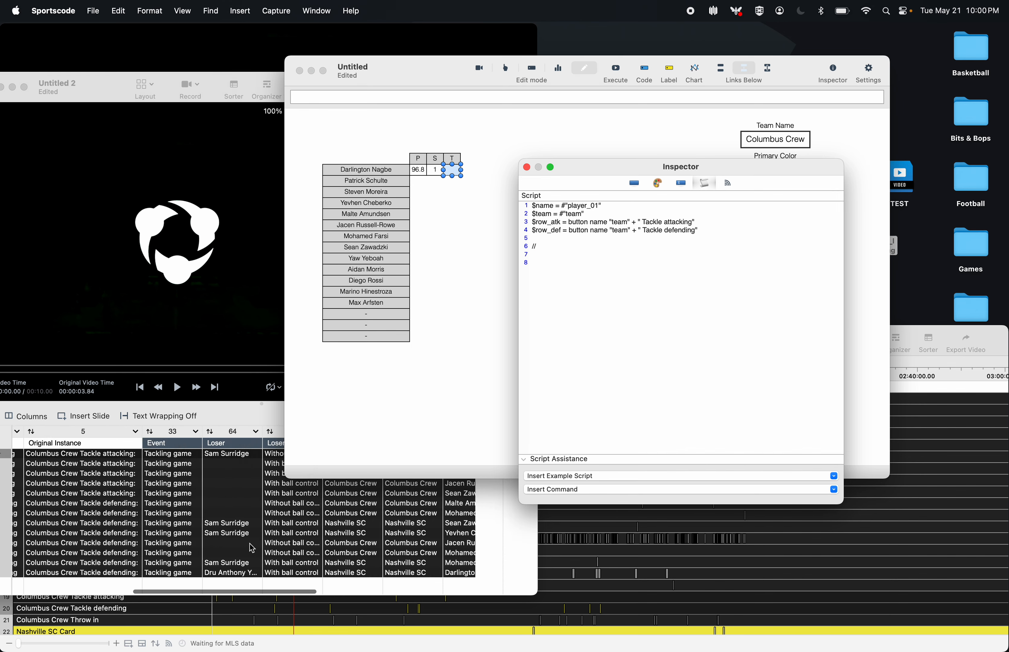
pyautogui.hscroll(15, 253, 548)
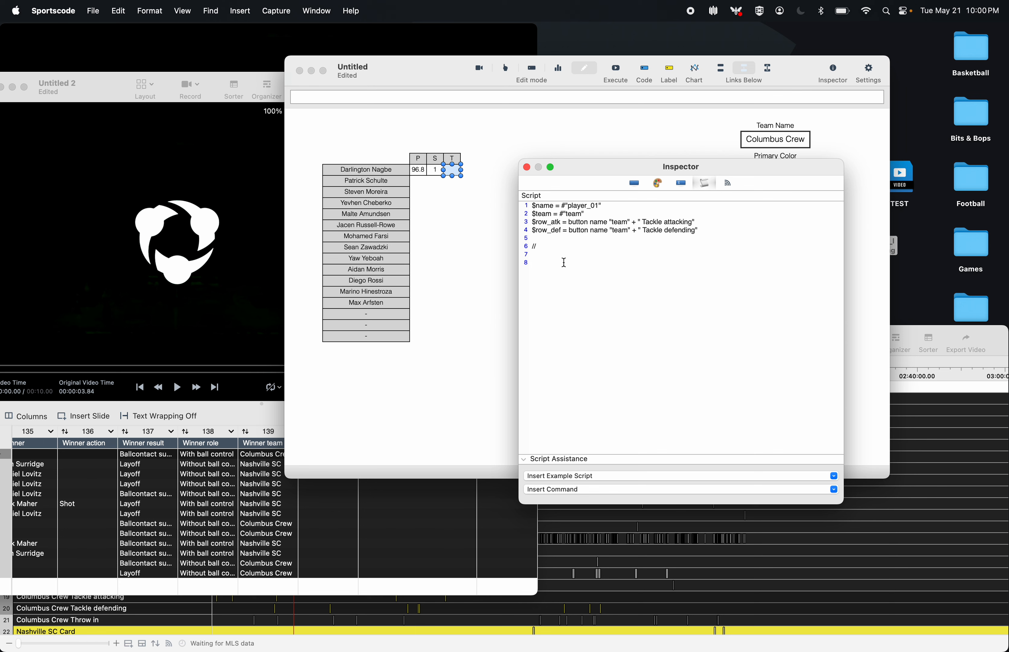
pyautogui.write('$win_01 = count "Winner team".$team:')
pyautogui.write('$team')
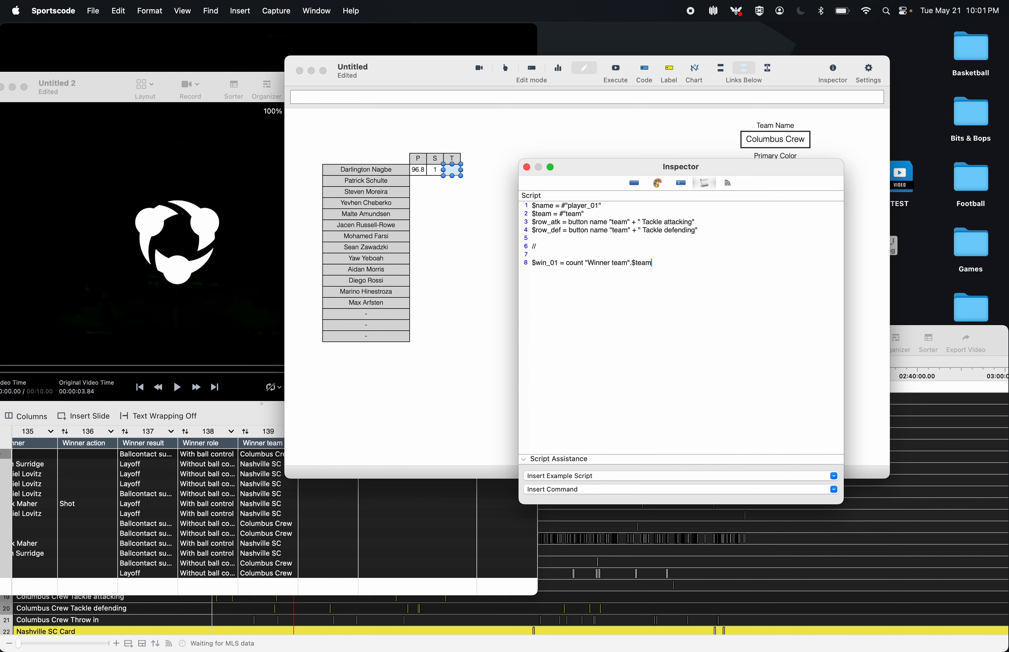
pyautogui.write(' and')
# - Examine the Player, Winner, Loser and Opposition team columns of the tackle instances in the sorter
pyautogui.hscroll(-10, 164, 513)
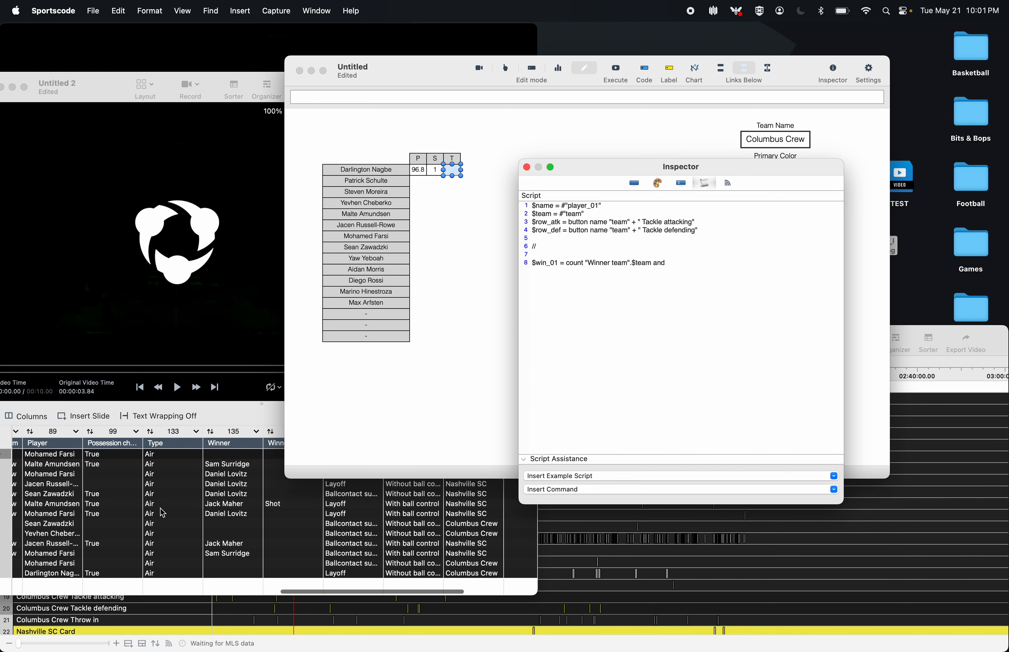
pyautogui.hscroll(-5, 163, 514)
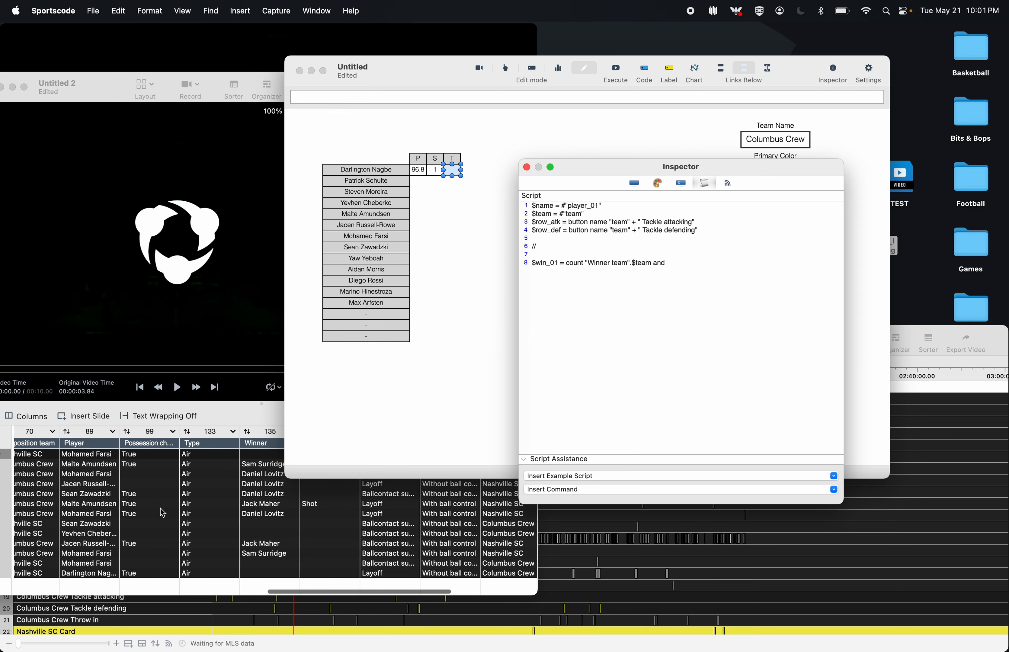
pyautogui.hscroll(3, 164, 513)
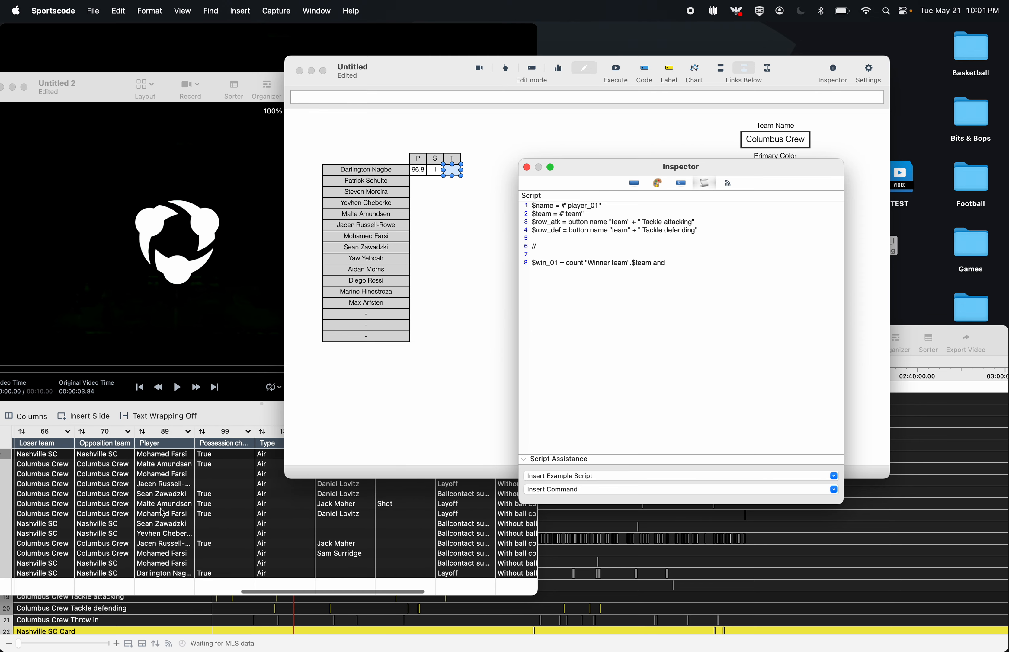
pyautogui.hscroll(3, 163, 514)
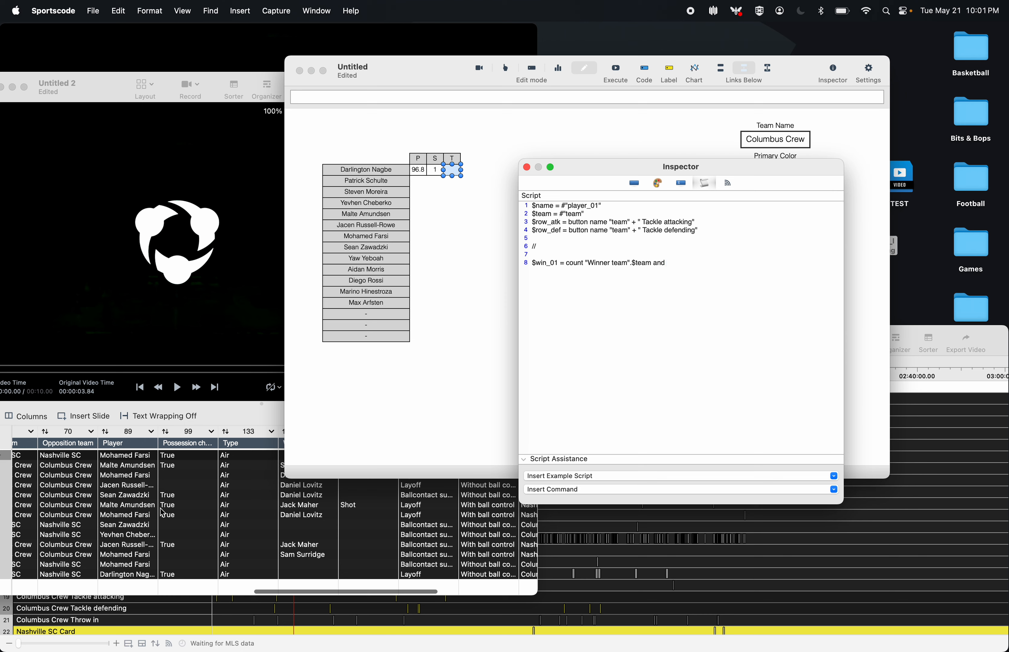
pyautogui.hscroll(3, 164, 513)
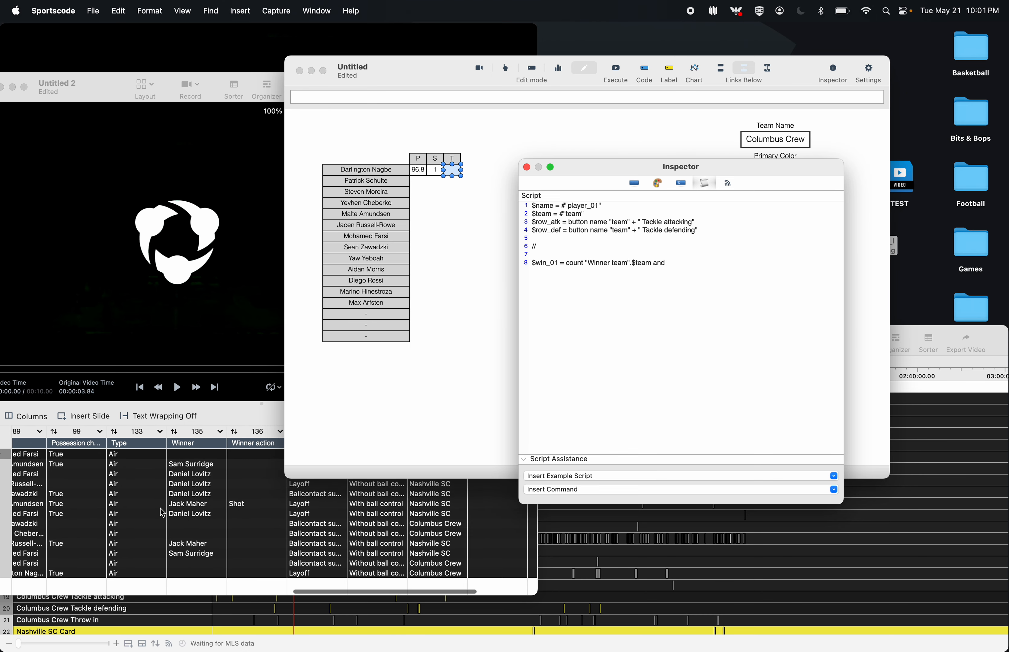
pyautogui.hscroll(-3, 163, 513)
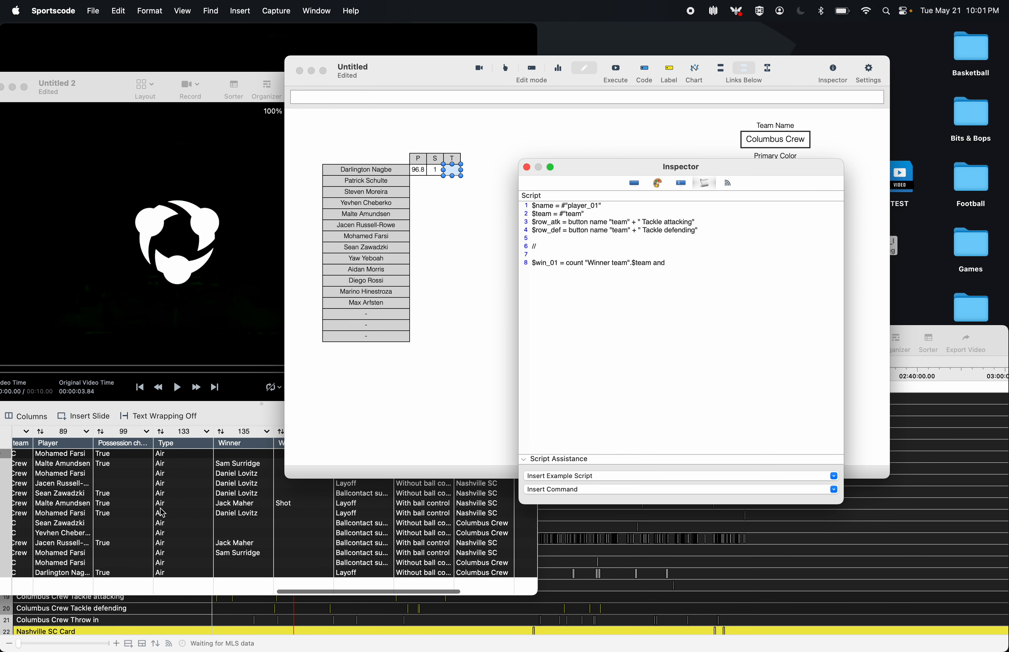
pyautogui.hscroll(-2, 163, 513)
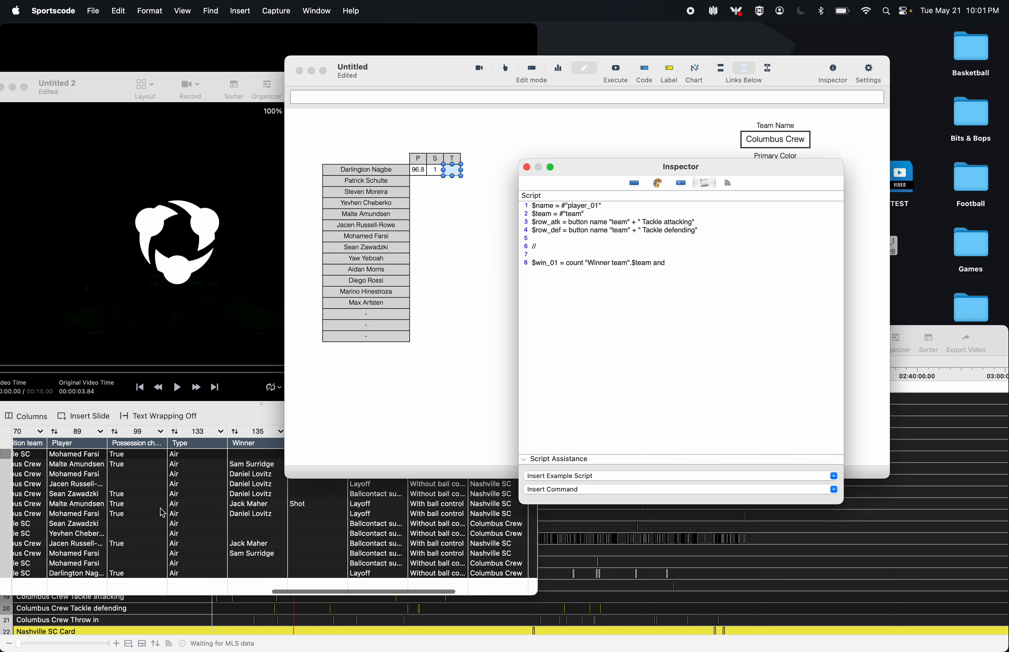
pyautogui.hscroll(-4, 163, 513)
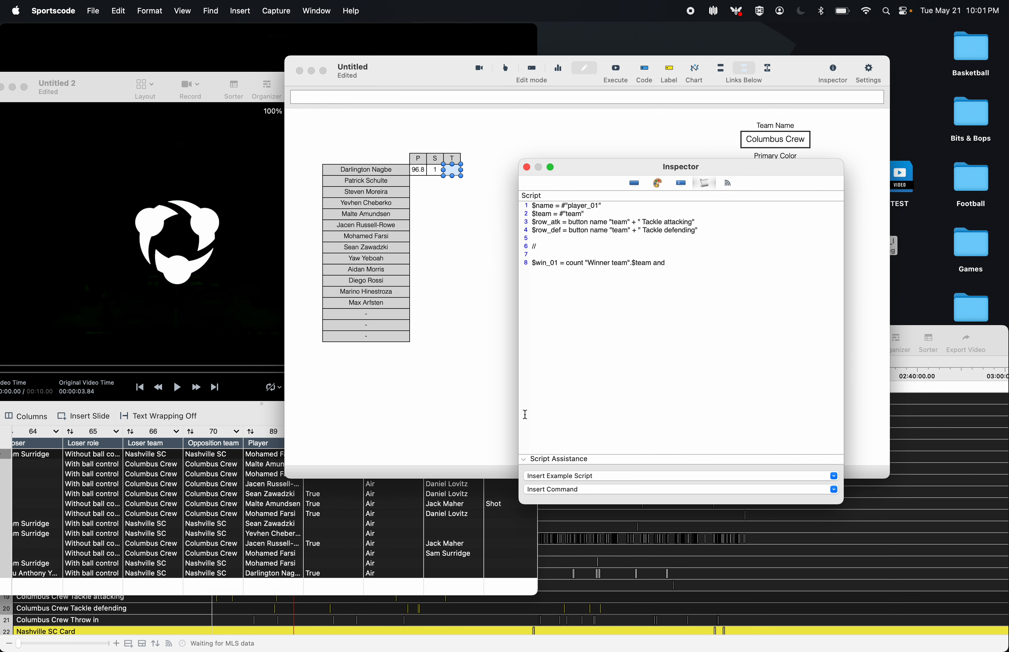
# - Complete the $win_01 line with $name where row = $row_atk
pyautogui.write('$na')
pyautogui.hscroll(-3, 175, 552)
pyautogui.write('me')
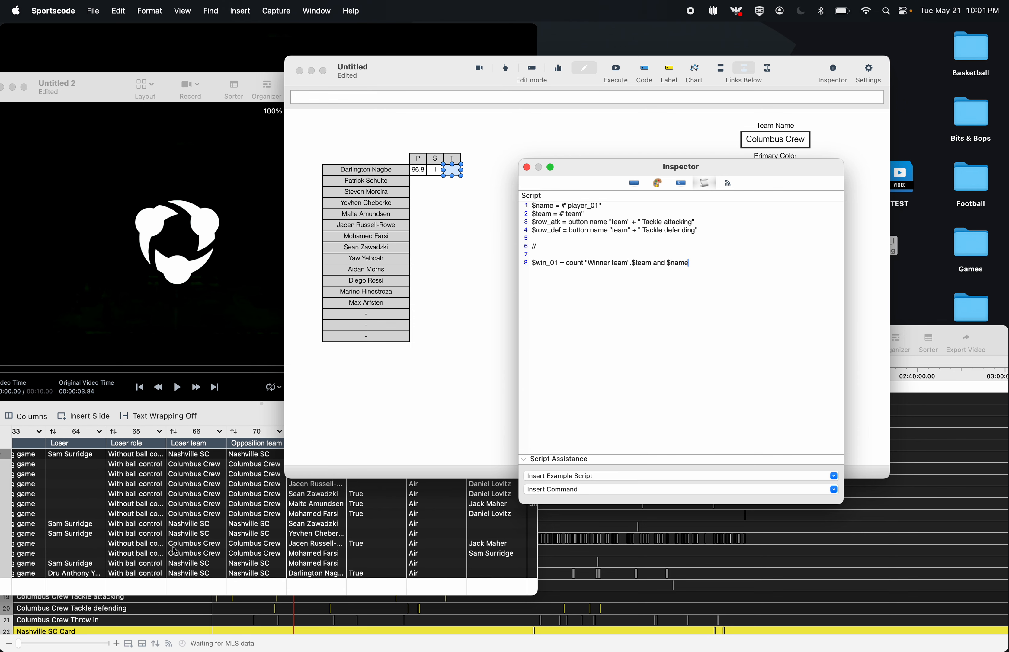
pyautogui.write(' where row =')
pyautogui.moveTo(563, 223); pyautogui.dragTo(523, 222)
pyautogui.press('super+c')
pyautogui.click(741, 277)
pyautogui.press('super+v')
# - Duplicate the $win_01 line below it, renaming the copy $win_02 and pointing its row to $row_def
pyautogui.moveTo(779, 265); pyautogui.dragTo(456, 262)
pyautogui.press('super+v')
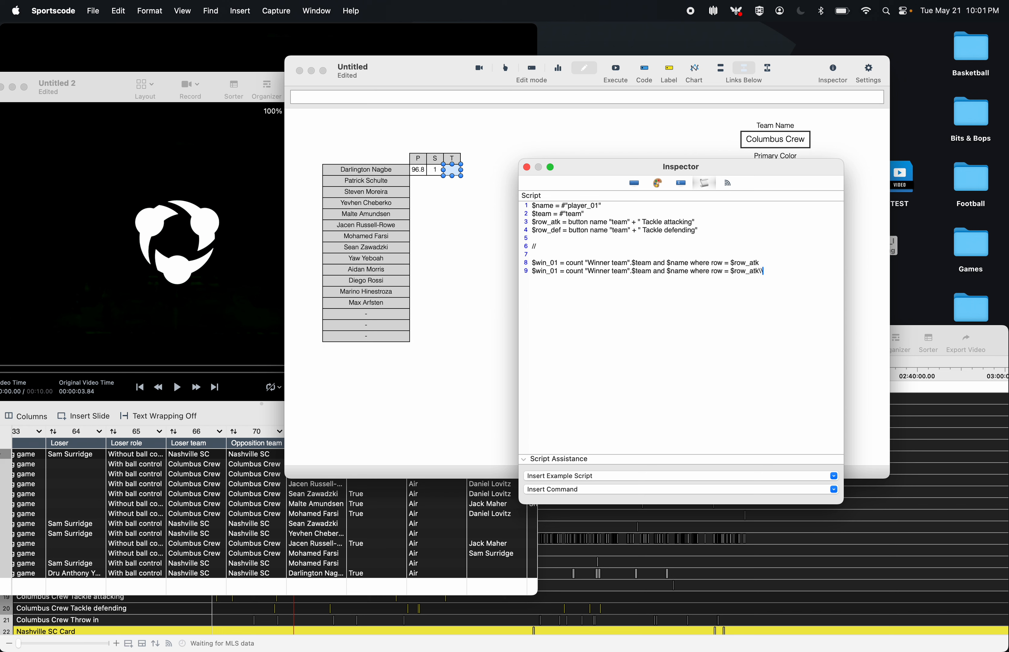
pyautogui.press('BackSpace')
pyautogui.press('BackSpace')
pyautogui.press('BackSpace')
pyautogui.press('BackSpace')
pyautogui.write('de')
pyautogui.press('BackSpace')
pyautogui.press('BackSpace')
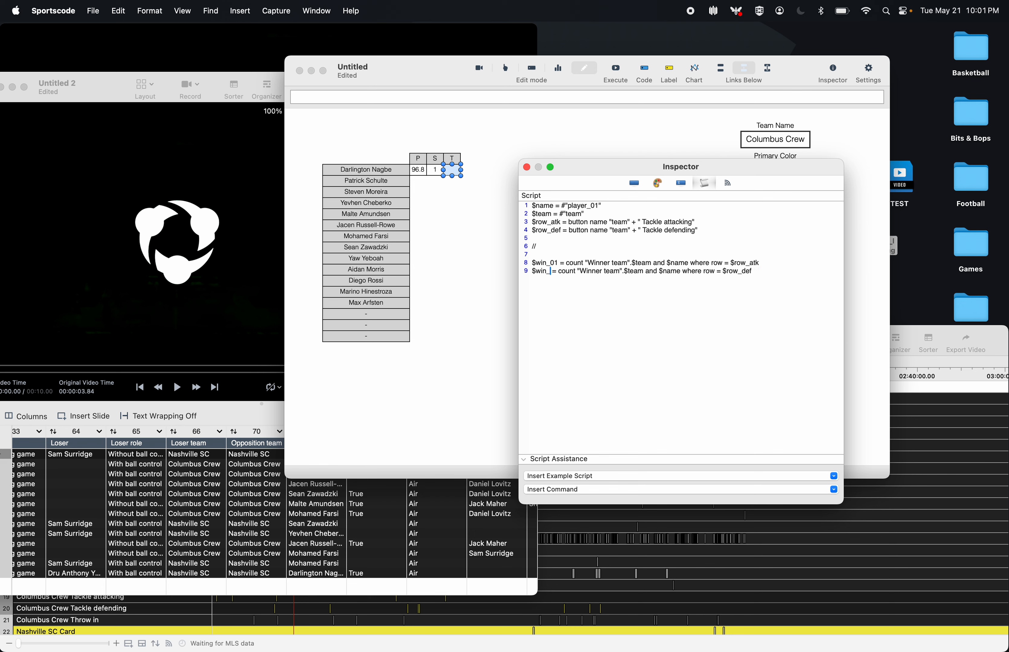
pyautogui.write('2')
pyautogui.click(621, 304)
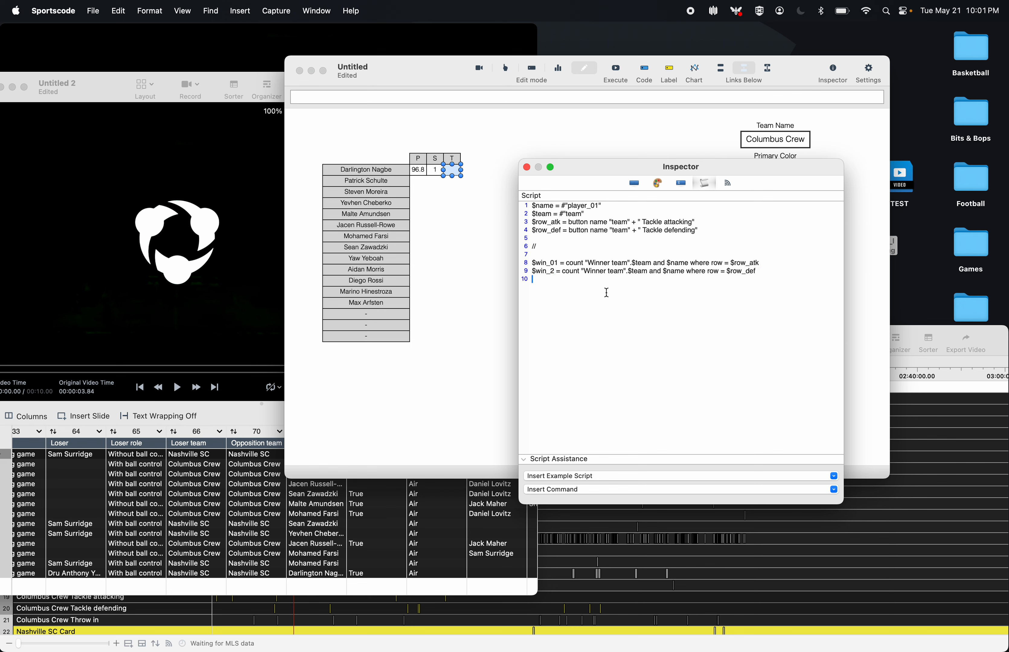
pyautogui.click(552, 272)
pyautogui.write('0')
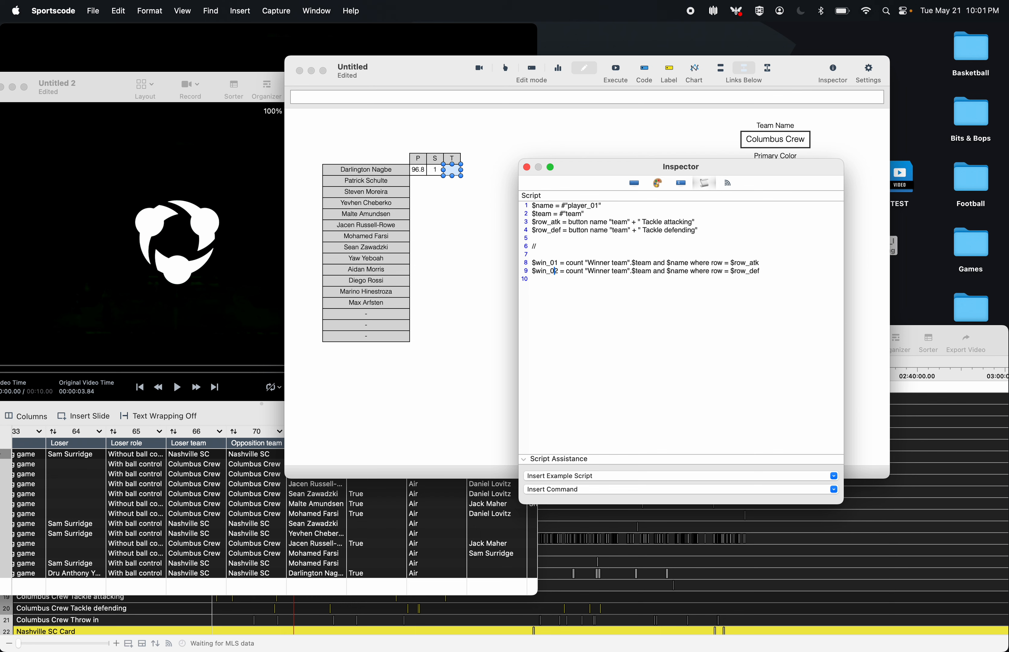
# - Add the line $win = $win_01 + $win_02 and duplicate the three win lines as a second block beneath
pyautogui.write('$win = $win_01 + $win_02')
pyautogui.press('Return')
pyautogui.press('Return')
pyautogui.moveTo(626, 279); pyautogui.dragTo(524, 264)
pyautogui.press('super+c')
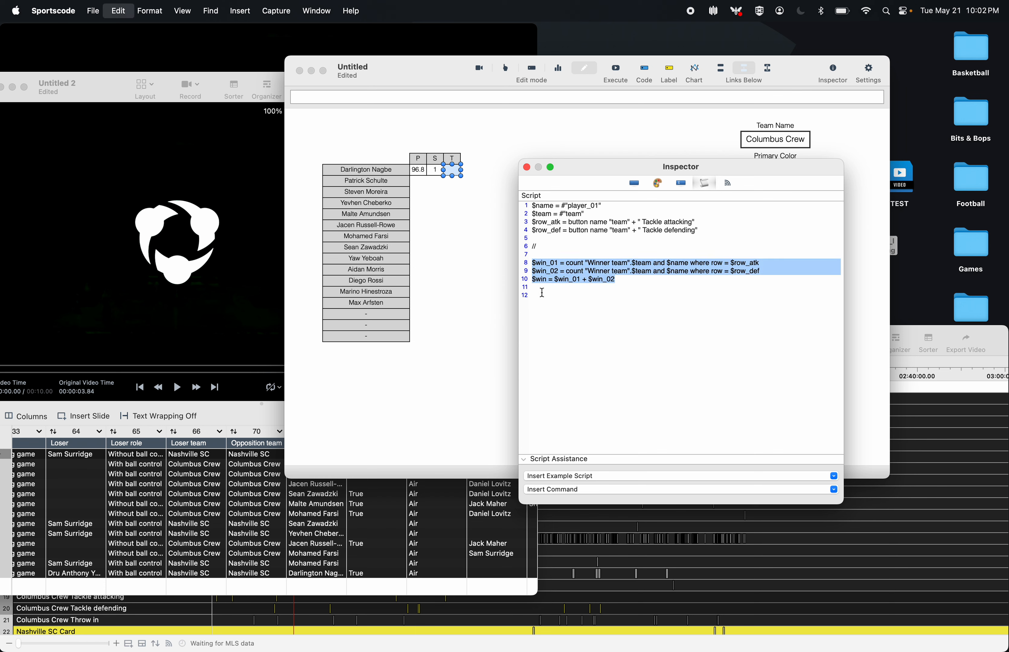
pyautogui.click(543, 295)
pyautogui.press('super+v')
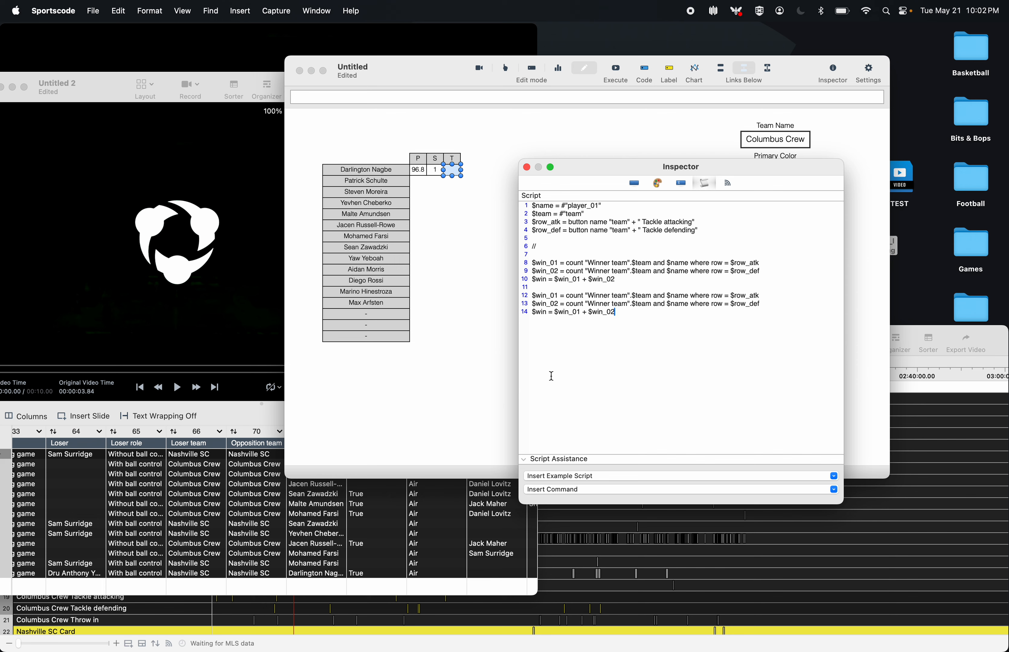
# - Insert "Player". before $name in all four count lines of the T cell's script
pyautogui.hscroll(5, 204, 481)
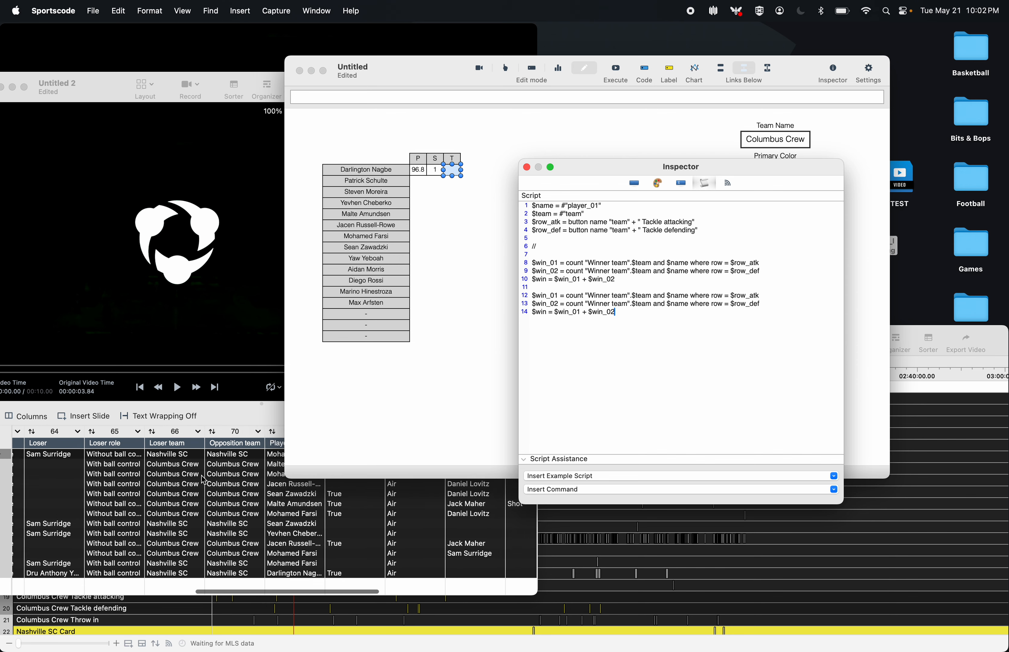
pyautogui.hscroll(2, 204, 480)
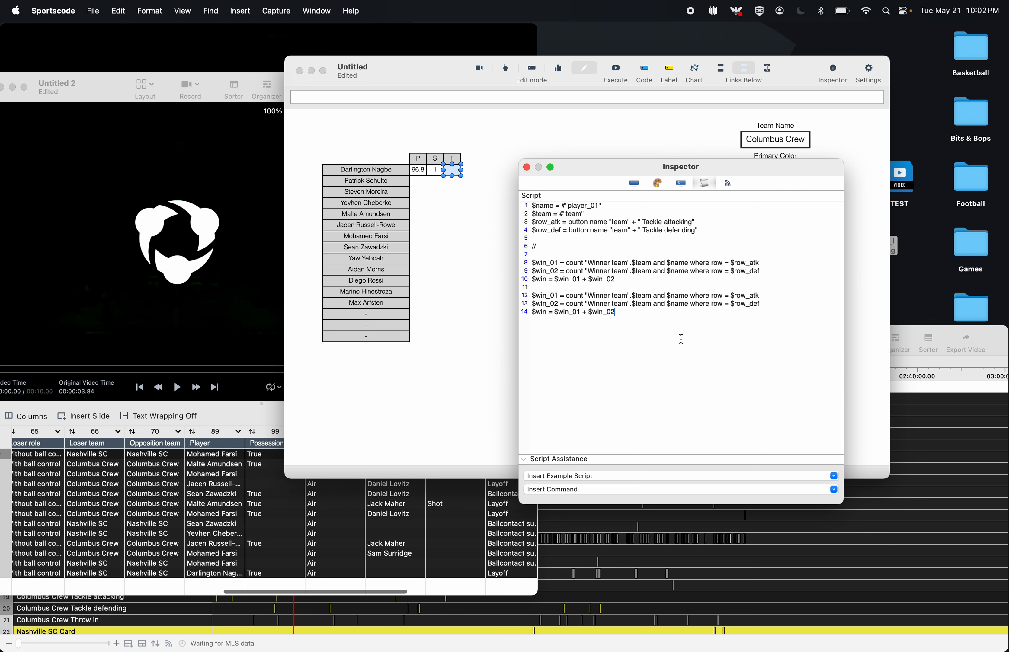
pyautogui.click(668, 263)
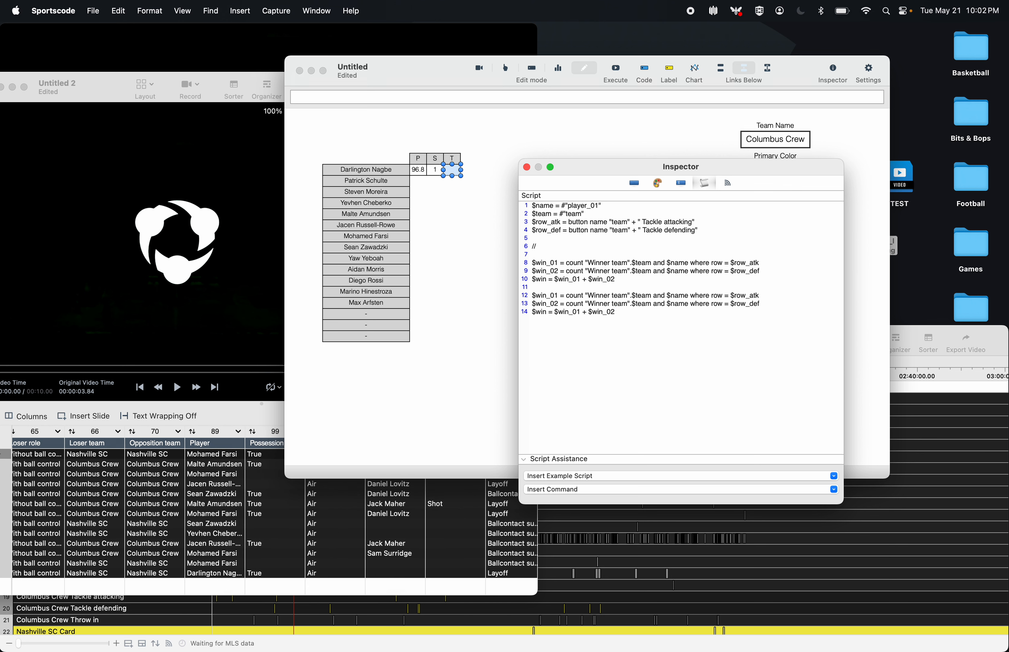
pyautogui.write('"Player",')
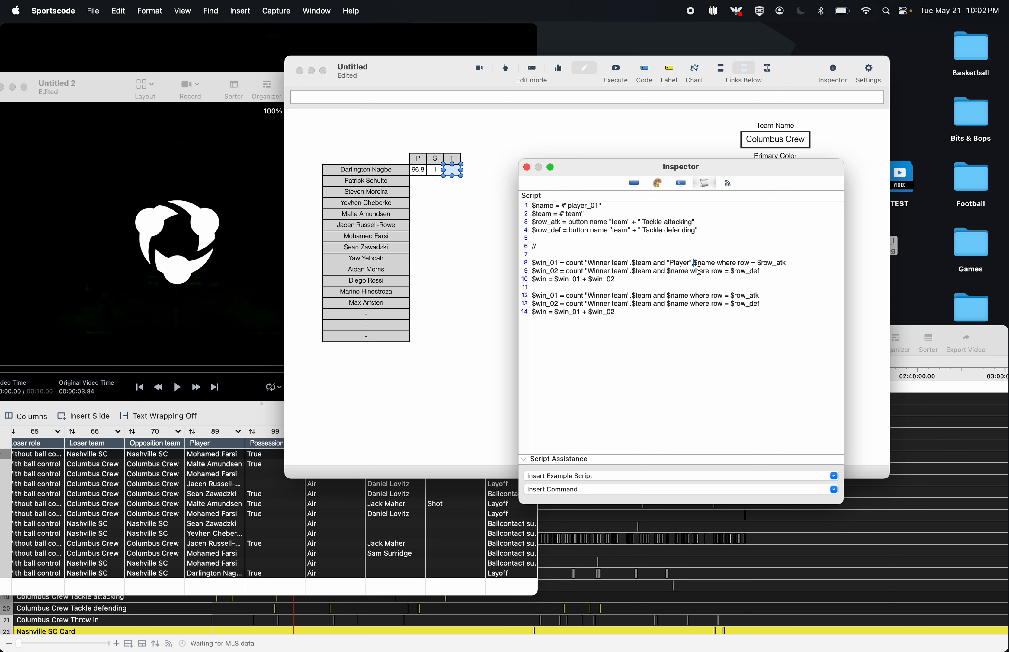
pyautogui.press('BackSpace')
pyautogui.write('.')
pyautogui.moveTo(693, 263)
pyautogui.mouseDown()
pyautogui.moveTo(645, 263)
pyautogui.moveTo(695, 260)
pyautogui.mouseUp()
pyautogui.press('super+c')
pyautogui.click(667, 271)
pyautogui.press('super+v')
pyautogui.click(668, 296)
pyautogui.press('super+v')
pyautogui.click(668, 304)
pyautogui.press('super+v')
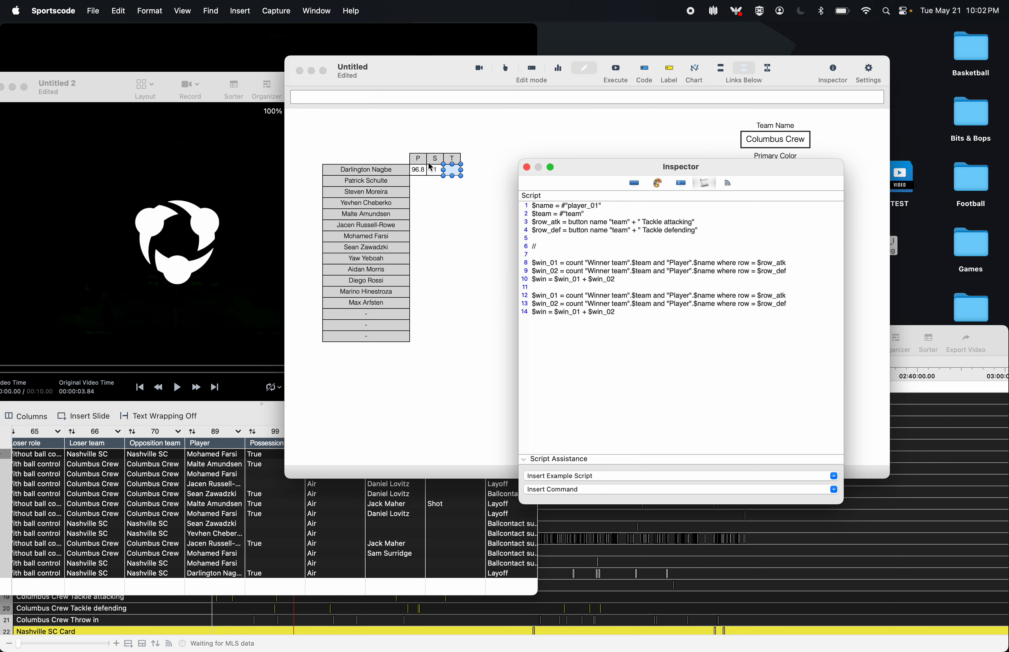
# - In the script of the cell under S, replace the colon between "Player" and $name with a period
pyautogui.click(436, 170)
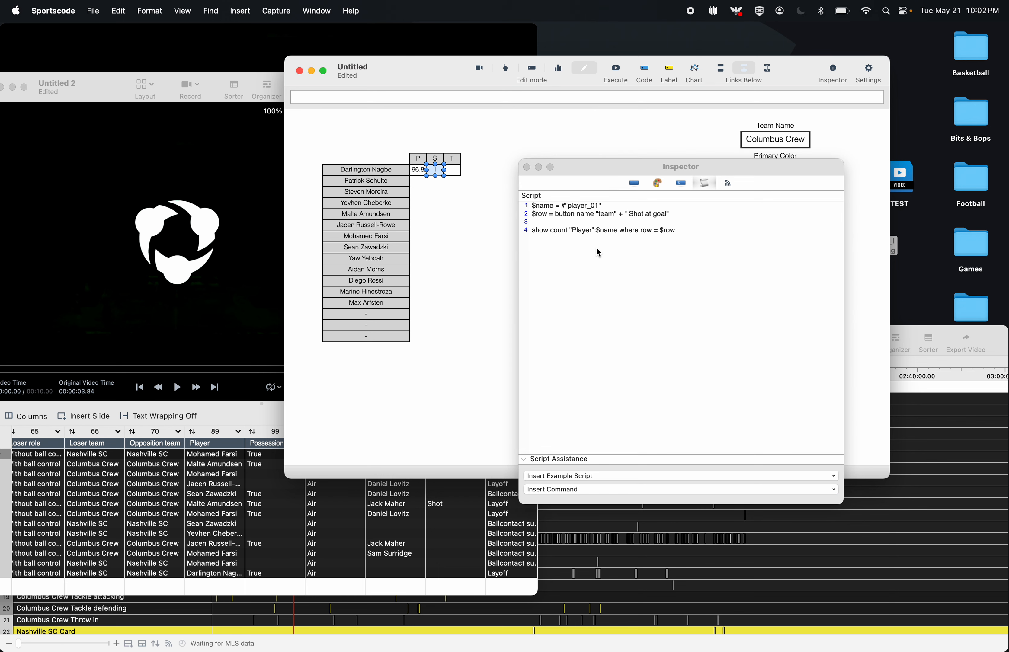
pyautogui.click(596, 231)
pyautogui.press('BackSpace')
pyautogui.write('.')
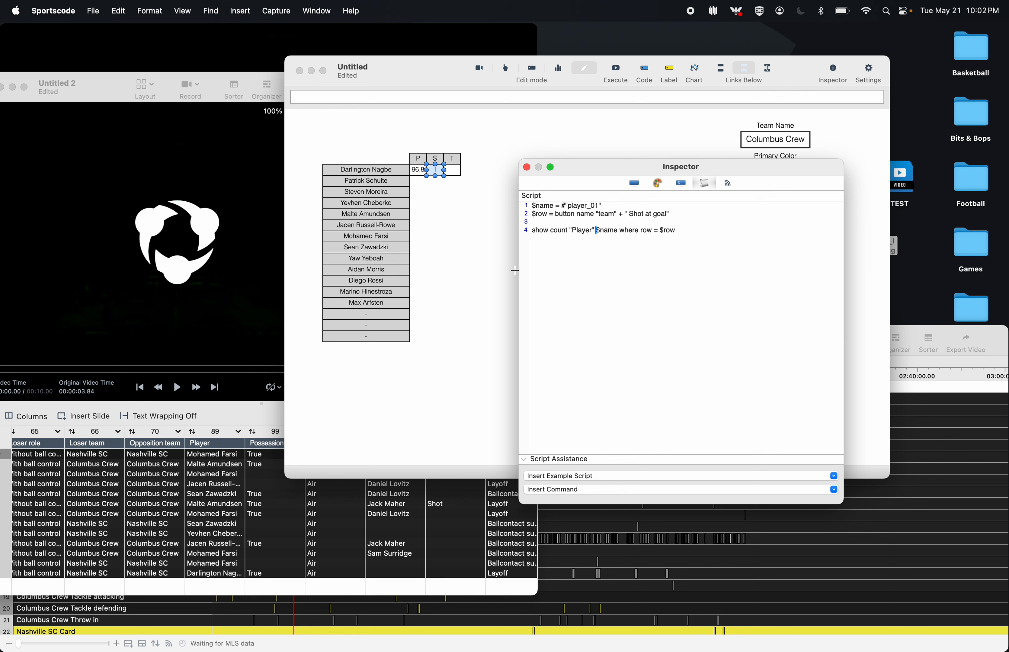
# - In the T cell's script, rename the second block's two count variables to $total_01 and $total_02
pyautogui.click(452, 170)
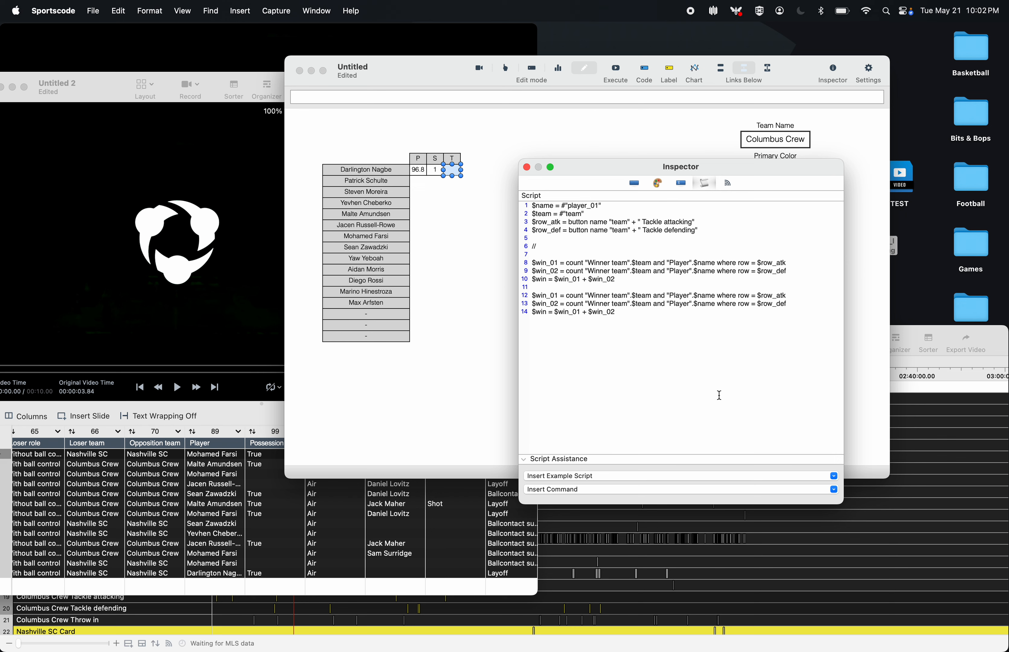
pyautogui.doubleClick(540, 294)
pyautogui.write('total')
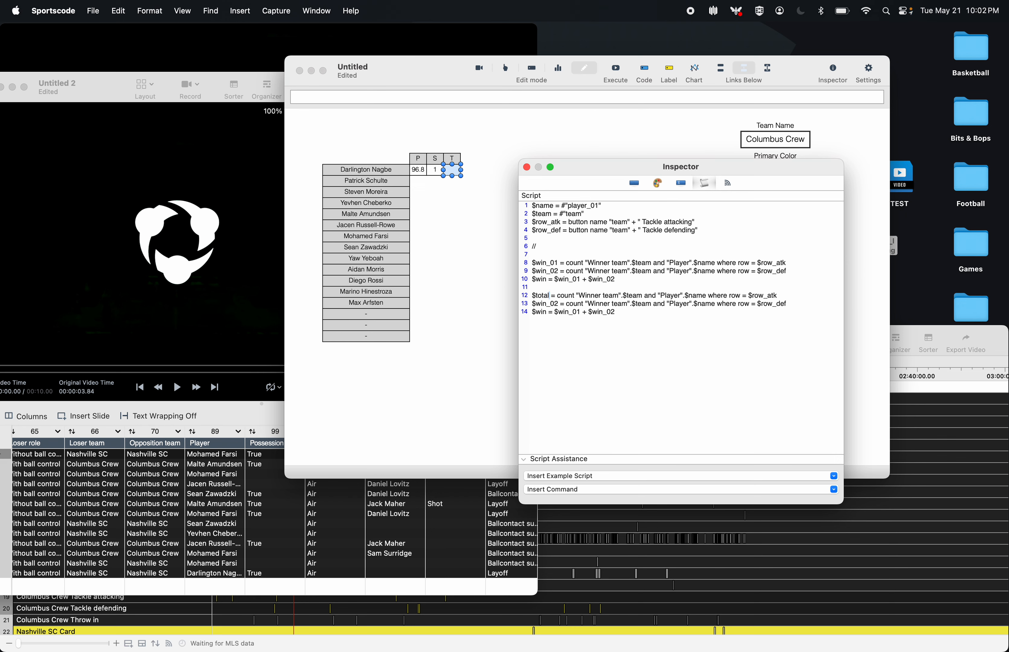
pyautogui.write('_01')
pyautogui.doubleClick(544, 295)
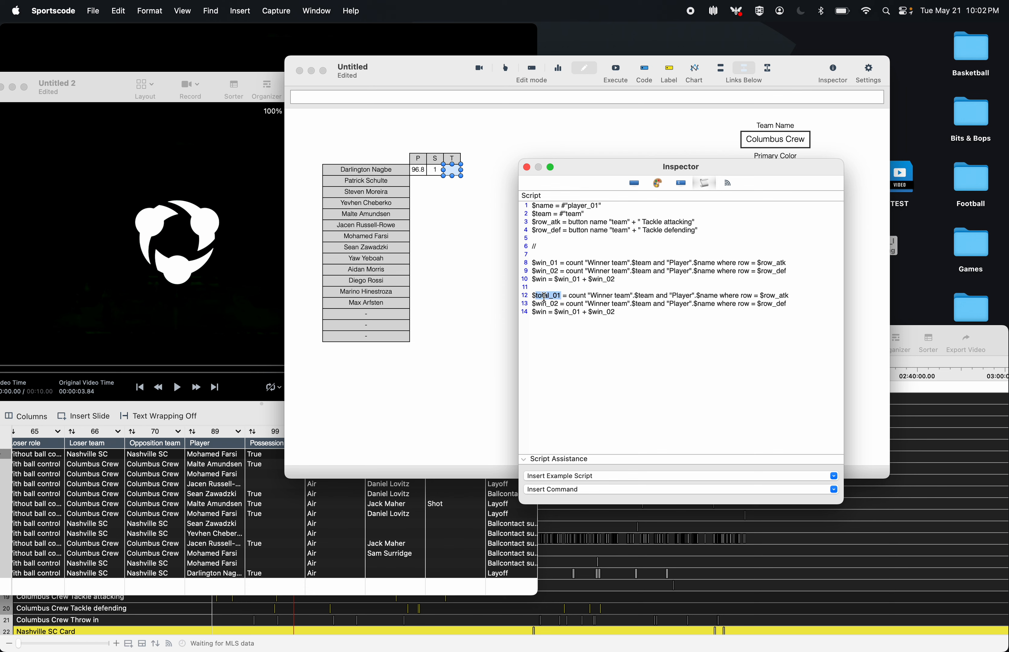
pyautogui.press('cmd+c')
pyautogui.doubleClick(547, 304)
pyautogui.press('cmd+v')
pyautogui.press('BackSpace')
pyautogui.write('2')
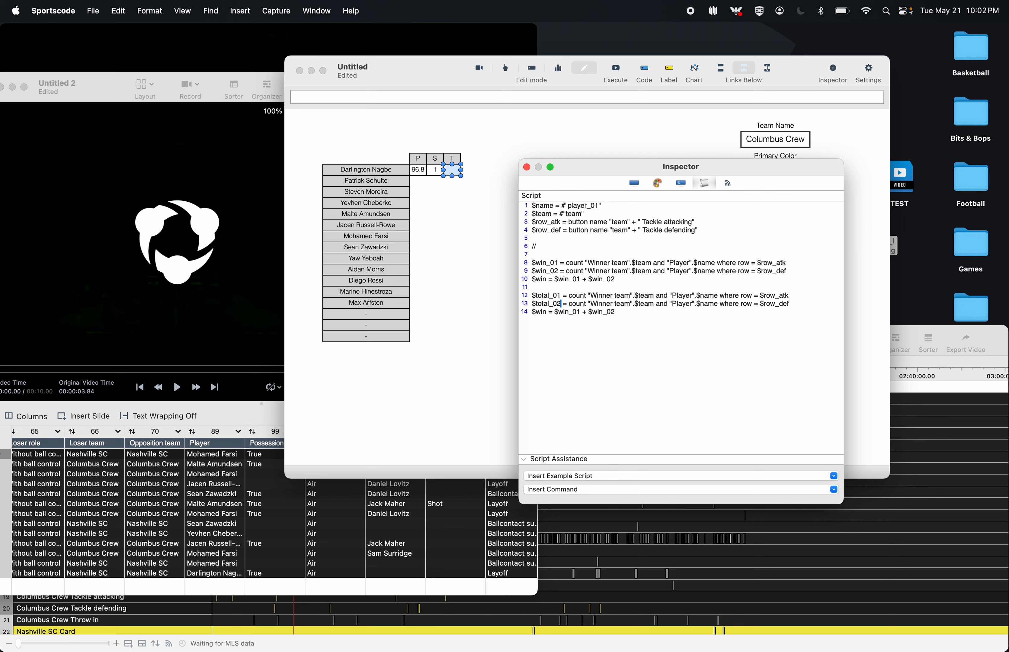
# - Change the second block's sum line to $total = $total_01 + $total_02
pyautogui.doubleClick(572, 313)
pyautogui.doubleClick(545, 313)
pyautogui.write('total')
pyautogui.doubleClick(569, 312)
pyautogui.press('super+v')
pyautogui.doubleClick(605, 313)
pyautogui.press('super+v')
# - Remove the "Winner team".$team and condition from both total count lines
pyautogui.moveTo(670, 296)
pyautogui.mouseDown()
pyautogui.moveTo(570, 295)
pyautogui.moveTo(668, 304)
pyautogui.mouseUp()
pyautogui.press('BackSpace')
pyautogui.press('BackSpace')
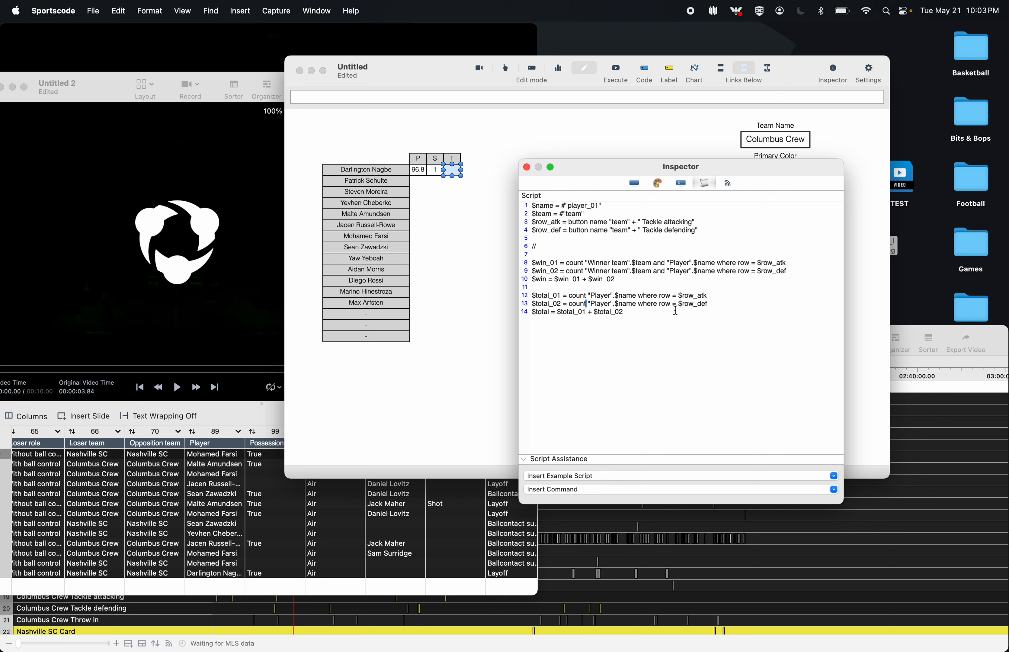
# - Add a // separator, the line $perc = round ((($win/$total)*100),1) and the line show $perc at the script's end
pyautogui.click(698, 317)
pyautogui.press('Return')
pyautogui.press('Return')
pyautogui.write('//')
pyautogui.press('Return')
pyautogui.write('$perc = round ((($win/$total)*100),1) ')
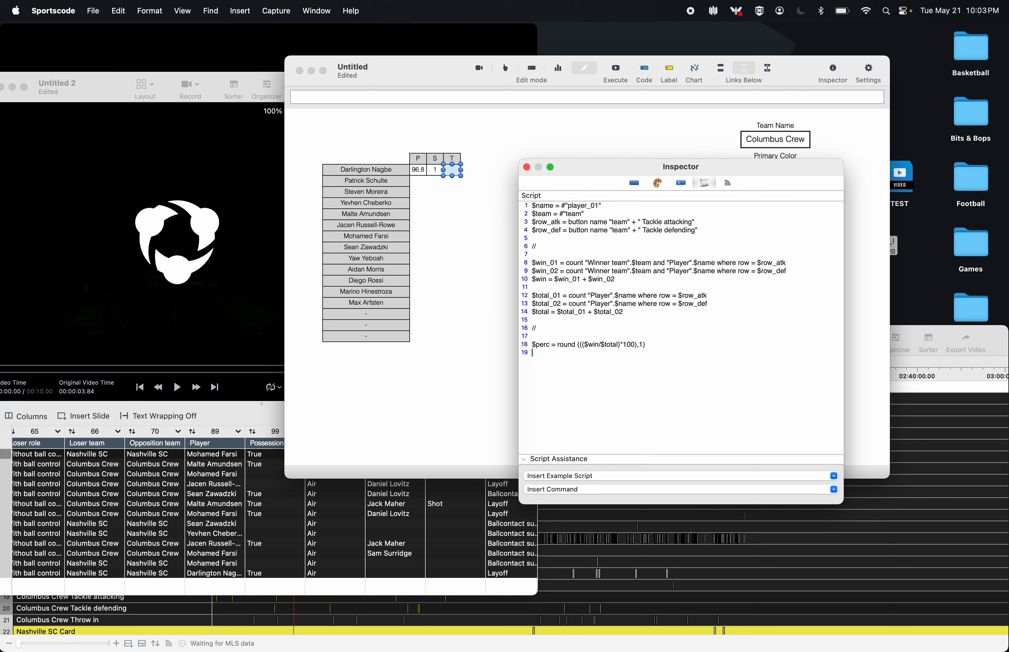
pyautogui.write('show $perc')
# - Examine the loser, player and winner columns of the tackle instances, widening the Player column to fit the full names
pyautogui.hscroll(-8, 381, 534)
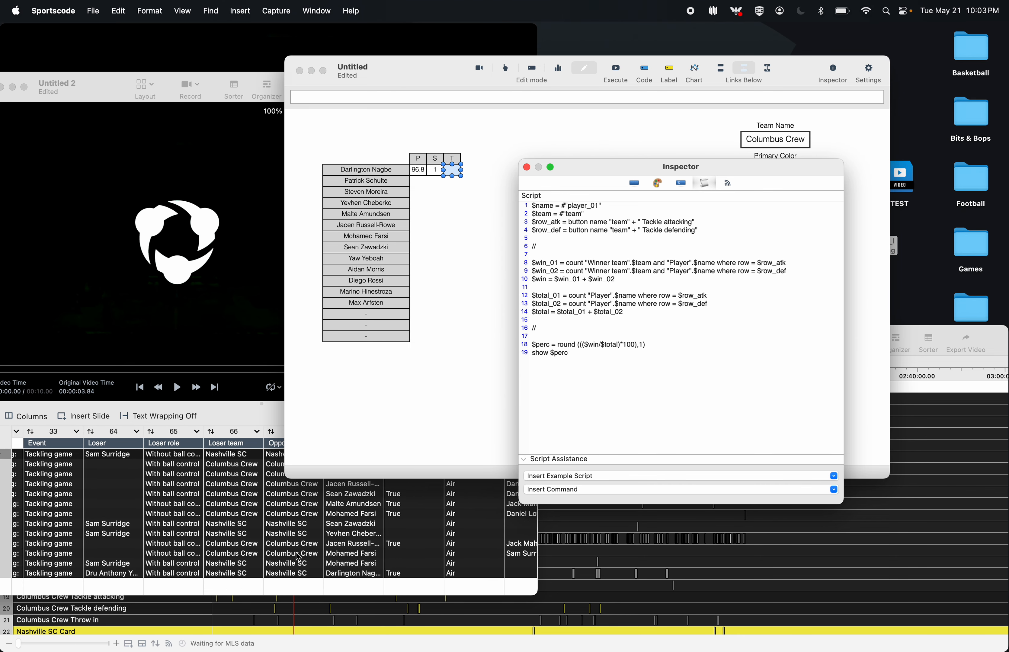
pyautogui.hscroll(-3, 299, 558)
pyautogui.hscroll(3, 299, 559)
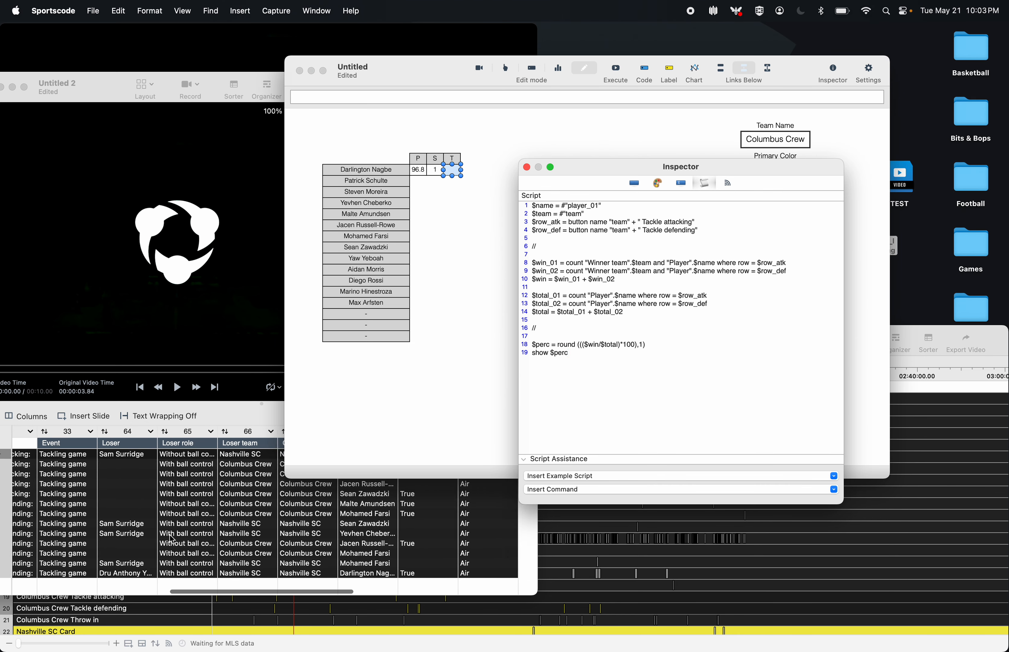
pyautogui.hscroll(10, 172, 539)
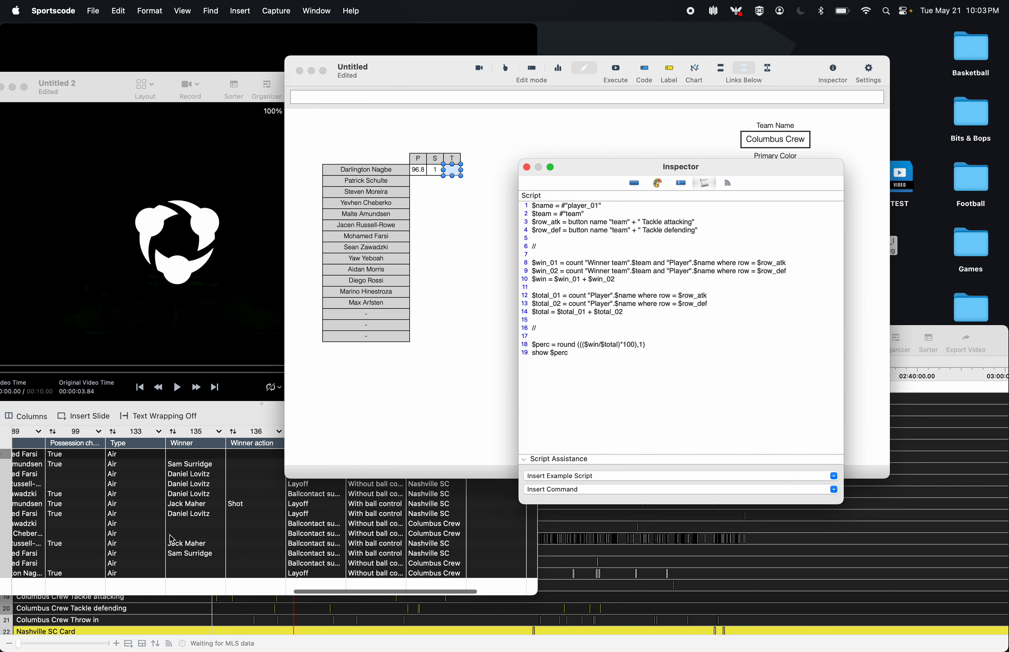
pyautogui.hscroll(-3, 172, 539)
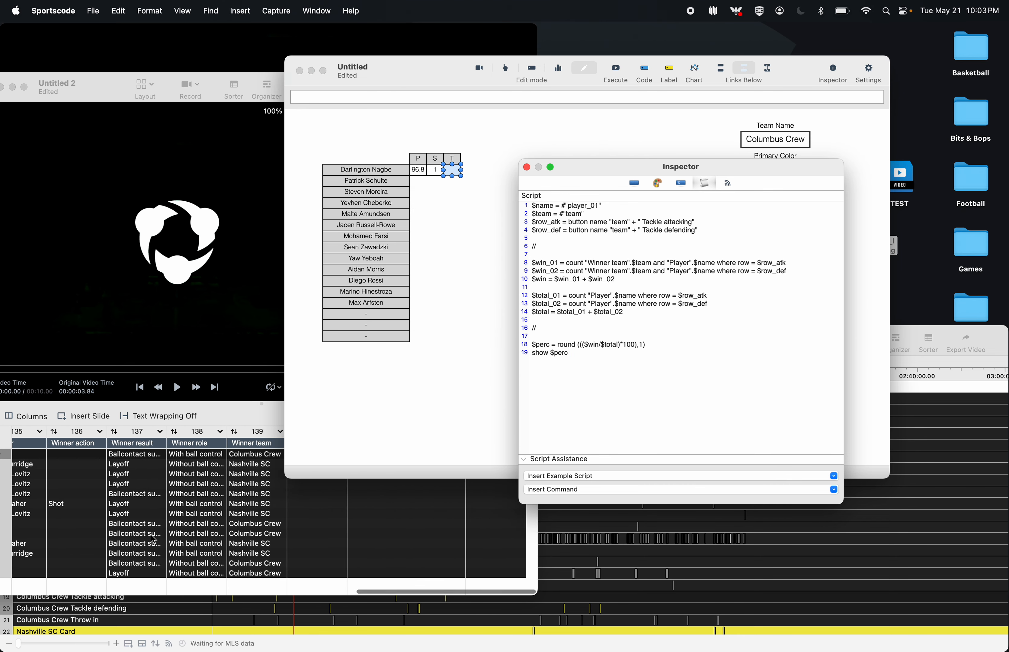
pyautogui.hscroll(-5, 154, 539)
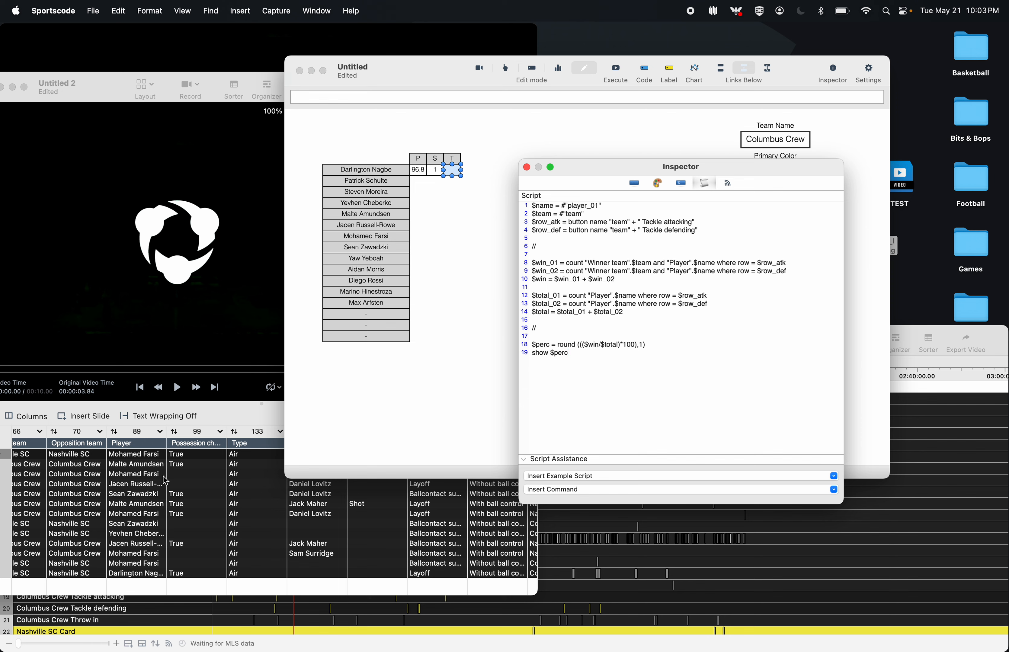
pyautogui.click(168, 435)
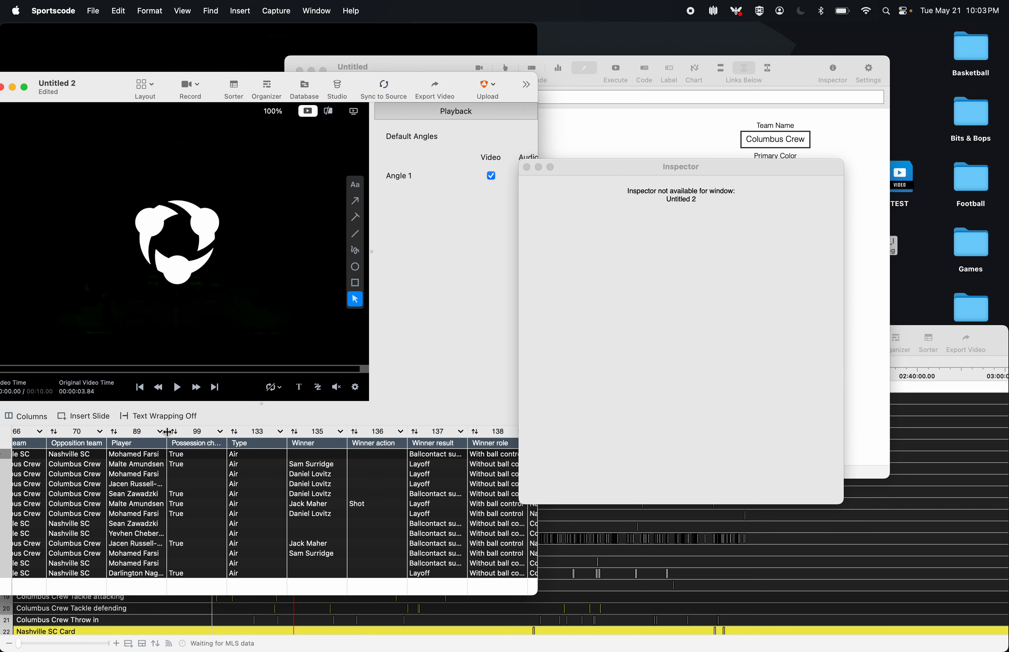
pyautogui.moveTo(168, 433); pyautogui.dragTo(291, 434)
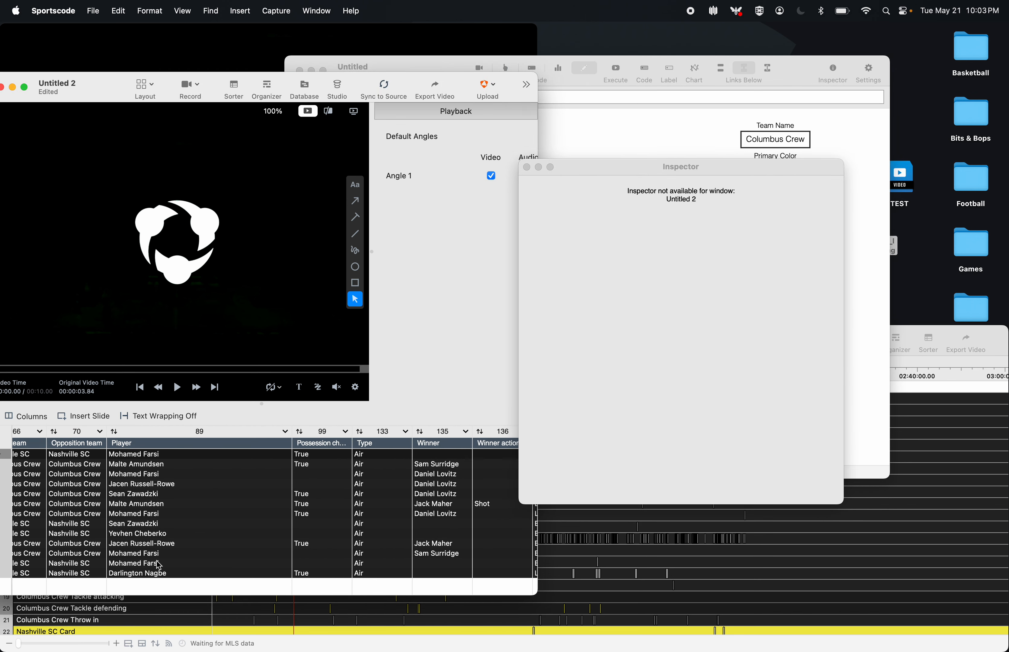
# - Return to the player table, close the Inspector and execute the scripts
pyautogui.click(538, 167)
pyautogui.click(566, 121)
pyautogui.click(616, 69)
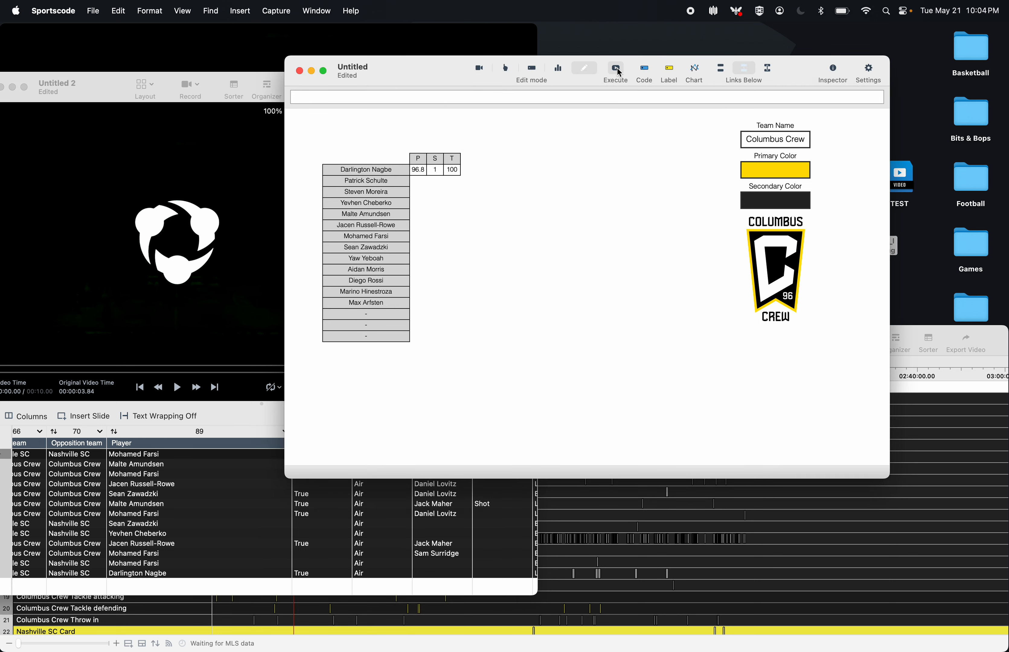
# - Change the ID of the cell under T to tackle_01 and close the Inspector
pyautogui.moveTo(487, 172); pyautogui.dragTo(322, 166)
pyautogui.click(453, 171)
pyautogui.doubleClick(453, 171)
pyautogui.click(634, 183)
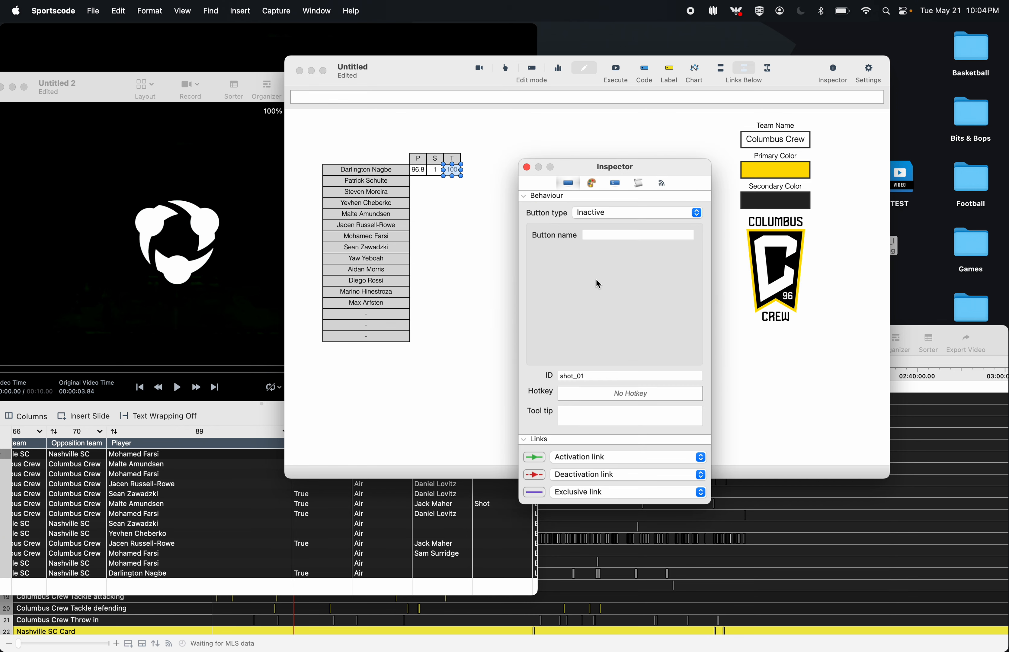
pyautogui.click(575, 377)
pyautogui.press('BackSpace')
pyautogui.press('BackSpace')
pyautogui.press('BackSpace')
pyautogui.press('BackSpace')
pyautogui.write('tackle')
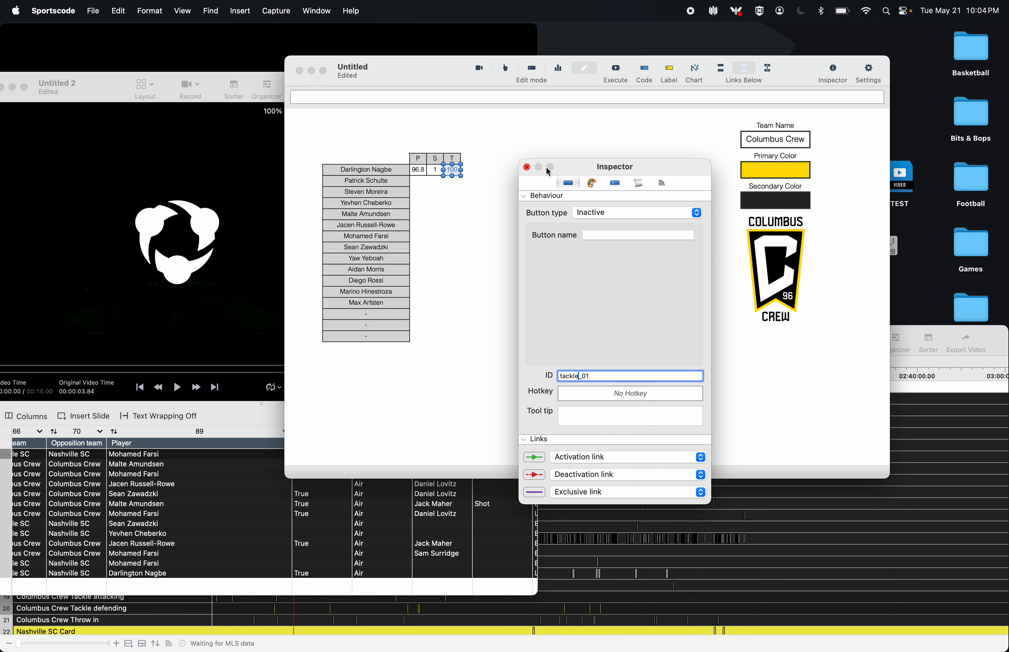
pyautogui.click(526, 167)
pyautogui.click(501, 188)
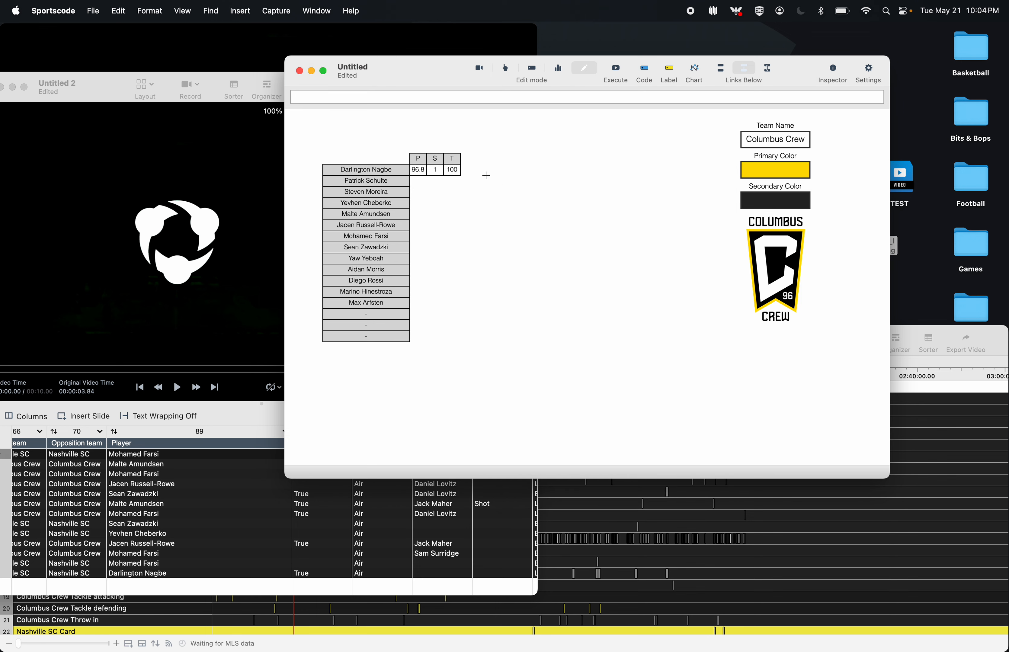
# - Review the scripts of the first player's T, S and P cells
pyautogui.moveTo(487, 175); pyautogui.dragTo(408, 163)
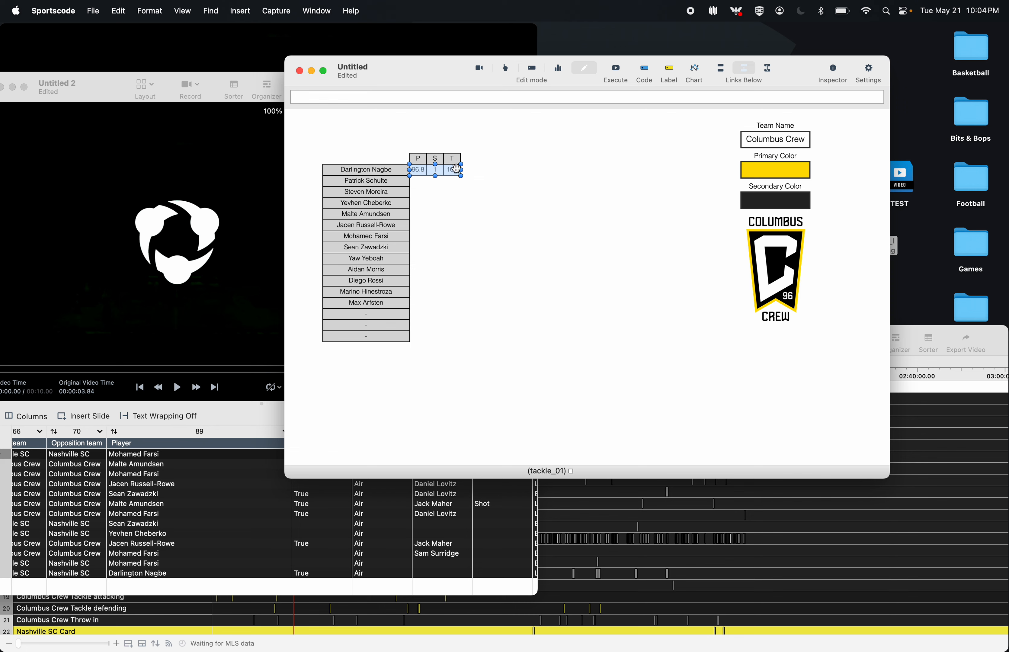
pyautogui.click(483, 168)
pyautogui.doubleClick(453, 170)
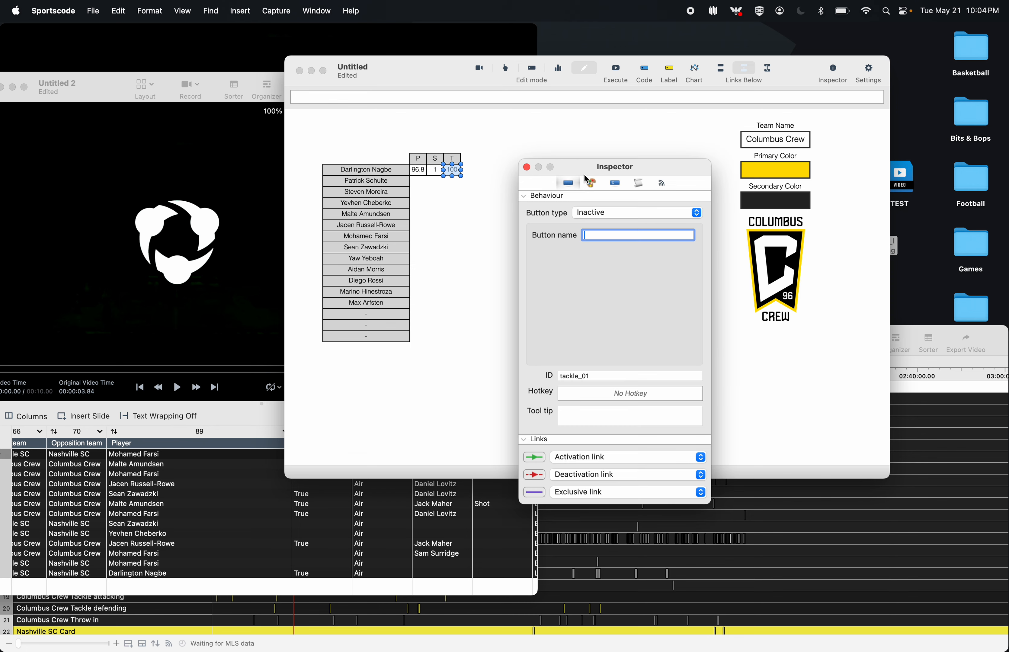
pyautogui.click(638, 182)
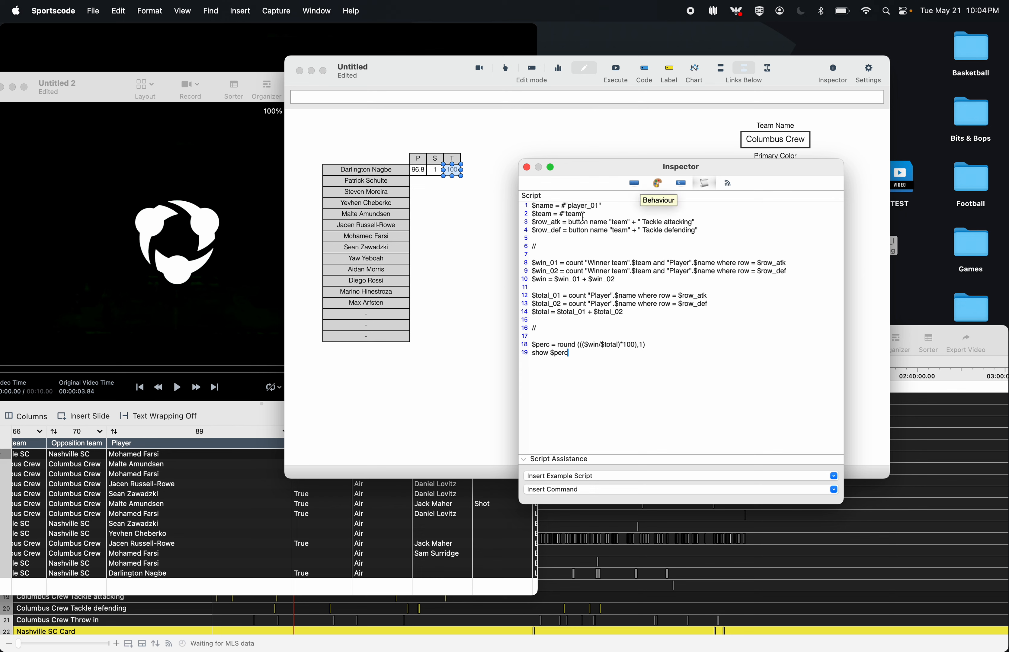
pyautogui.click(439, 174)
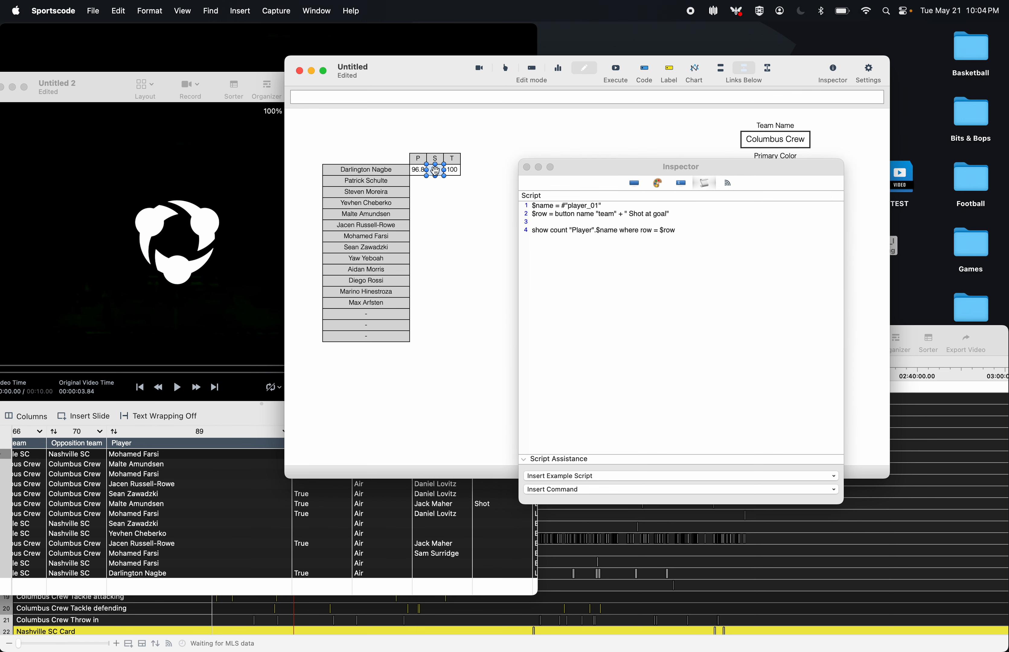
pyautogui.click(420, 173)
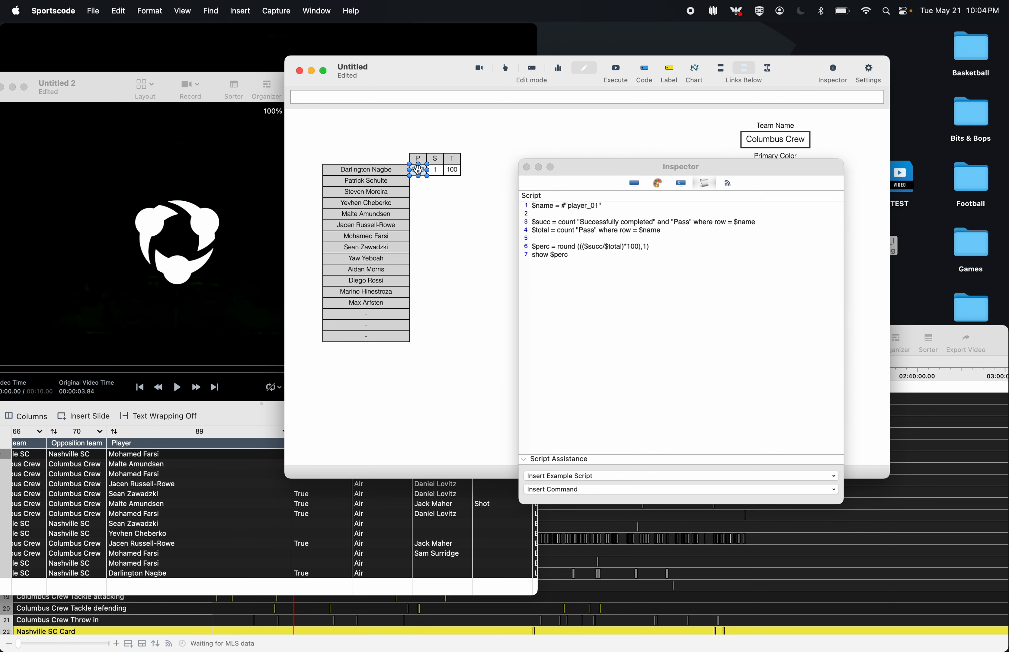
pyautogui.click(453, 174)
# - In the T cell's script, rename $win_01 and $win_02 to $win01 and $win02, including in the sum line
pyautogui.click(584, 270)
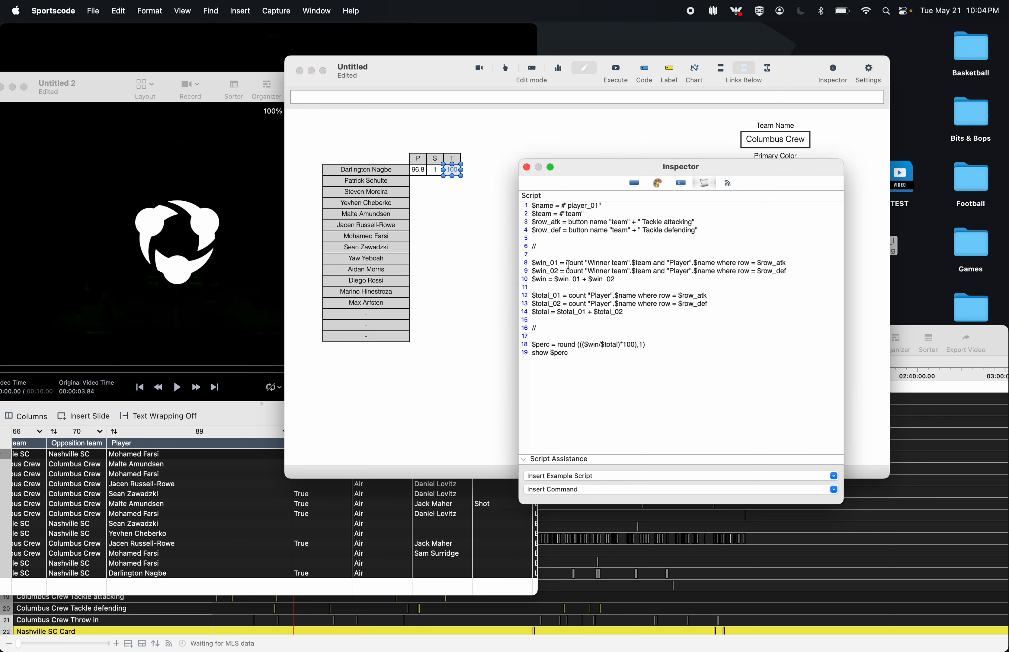
pyautogui.click(554, 264)
pyautogui.press('BackSpace')
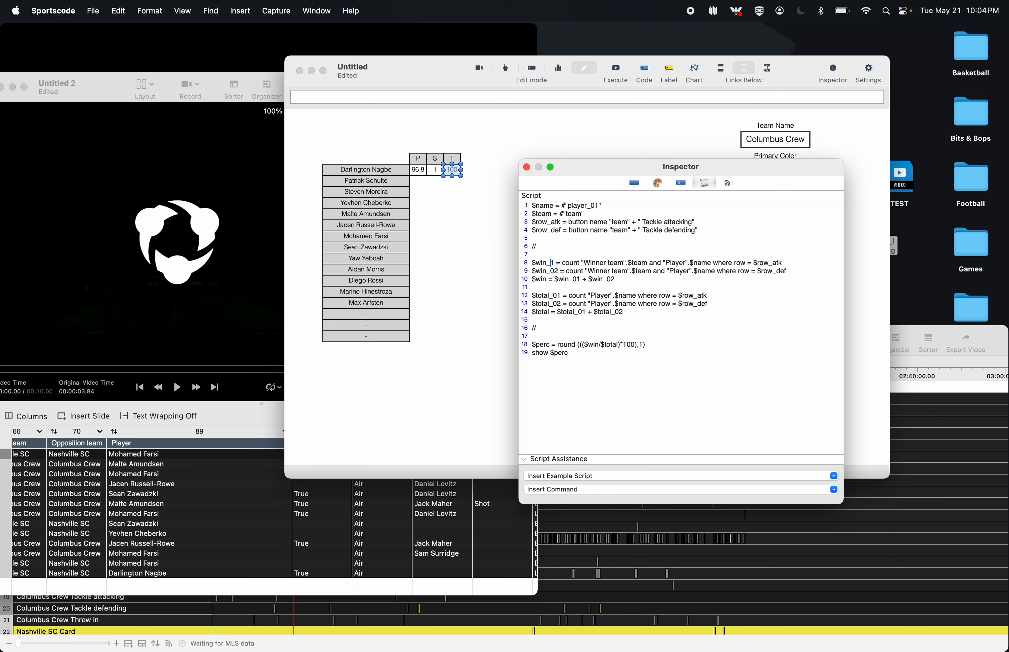
pyautogui.press('BackSpace')
pyautogui.write('0')
pyautogui.press('Down')
pyautogui.press('BackSpace')
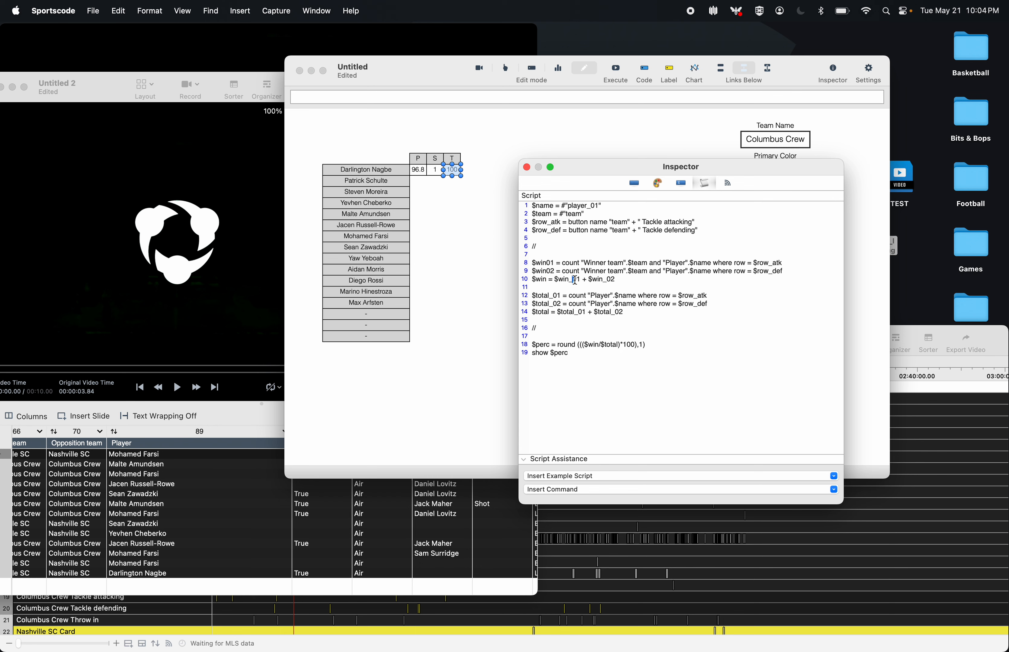
pyautogui.press('BackSpace')
pyautogui.press('Right')
pyautogui.press('Right')
pyautogui.press('Right')
pyautogui.press('BackSpace')
# - Rename the total variables to $total01 and $total02 throughout the script and execute it again
pyautogui.click(554, 298)
pyautogui.press('BackSpace')
pyautogui.click(550, 304)
pyautogui.press('BackSpace')
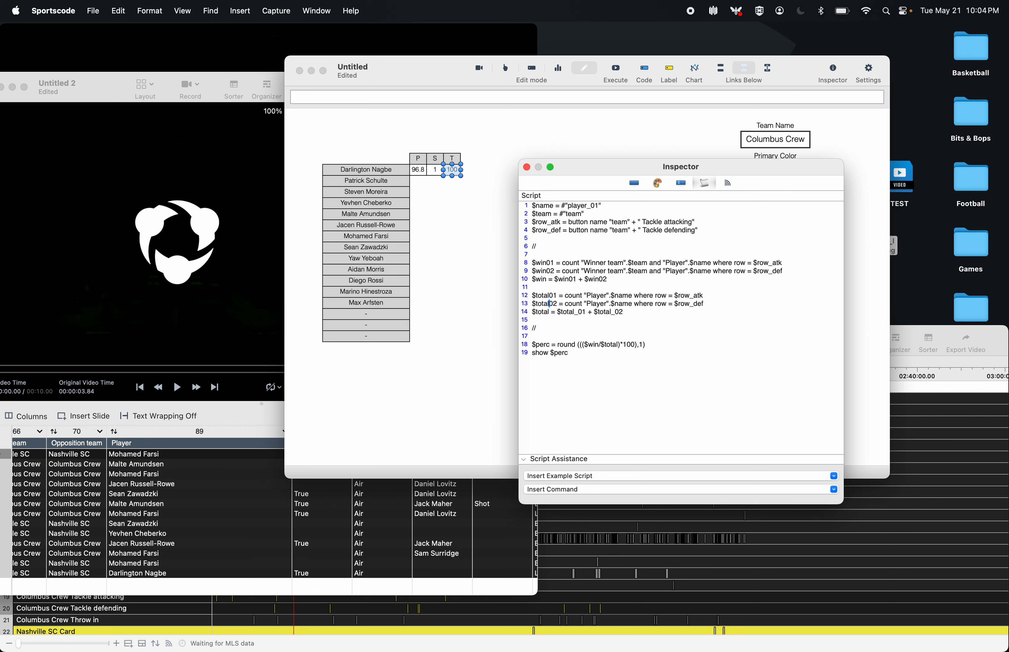
pyautogui.click(578, 313)
pyautogui.press('BackSpace')
pyautogui.click(610, 313)
pyautogui.press('BackSpace')
pyautogui.click(617, 64)
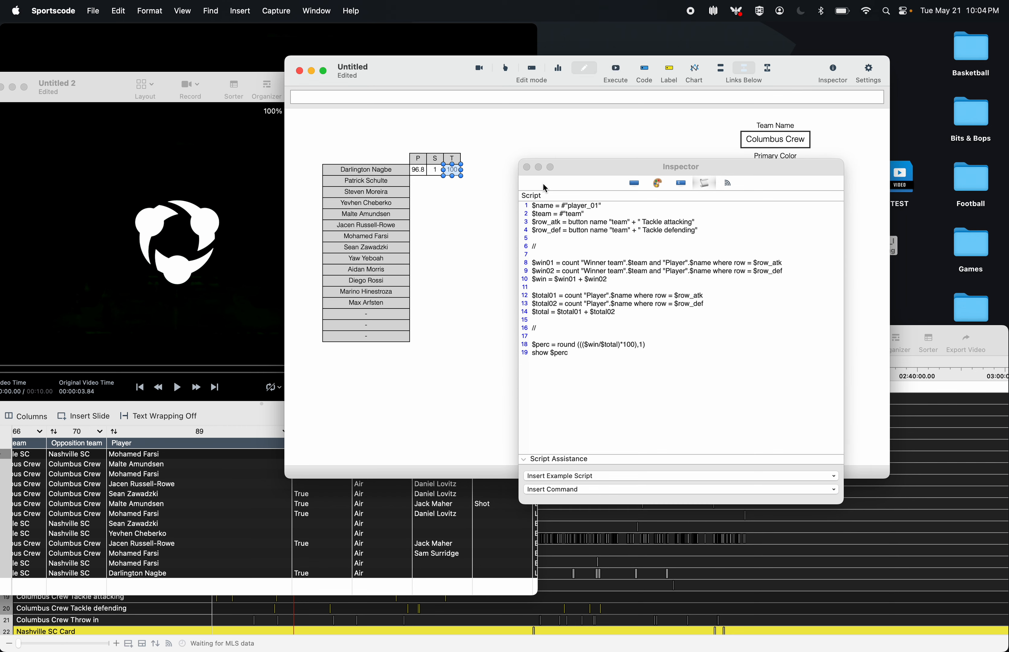
# - Check where the _01 suffix occurs in the stat cells' scripts and IDs, then close the Inspector
pyautogui.moveTo(586, 206); pyautogui.dragTo(598, 206)
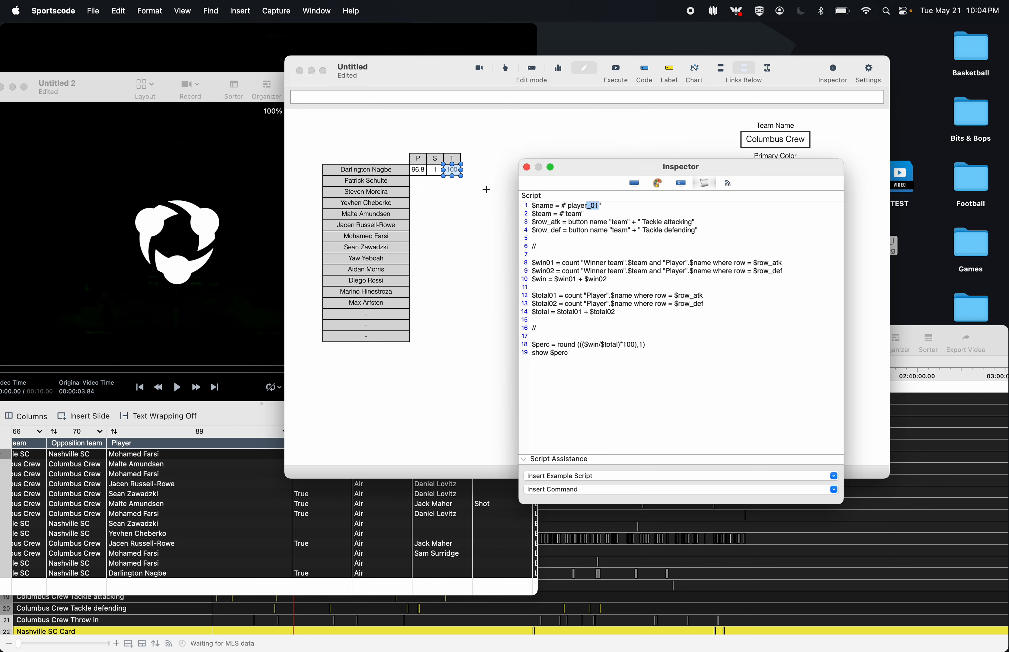
pyautogui.click(435, 173)
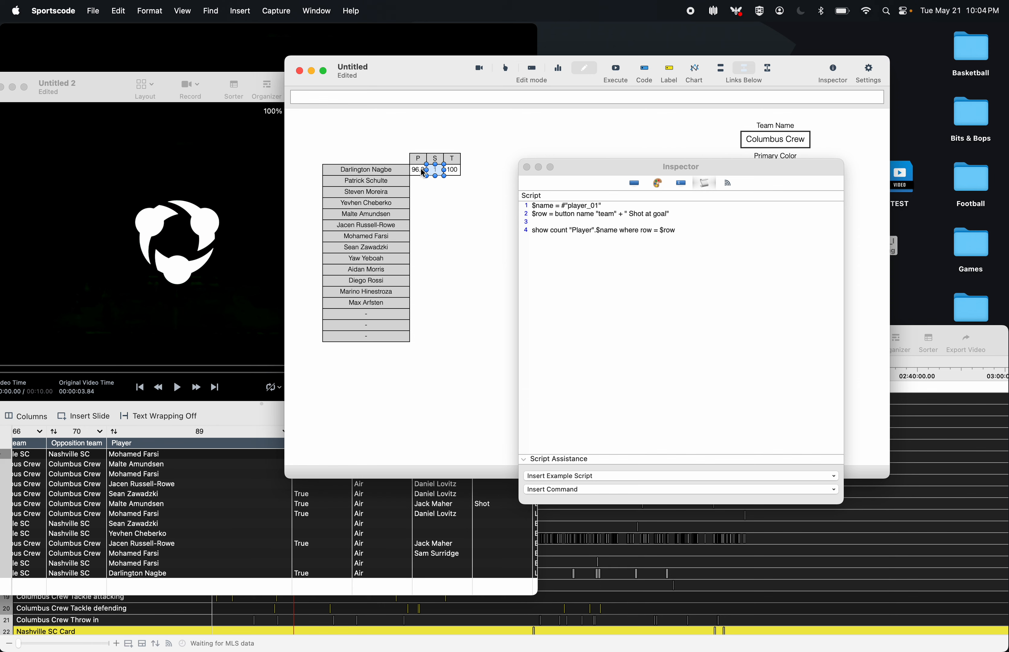
pyautogui.click(421, 169)
pyautogui.click(633, 182)
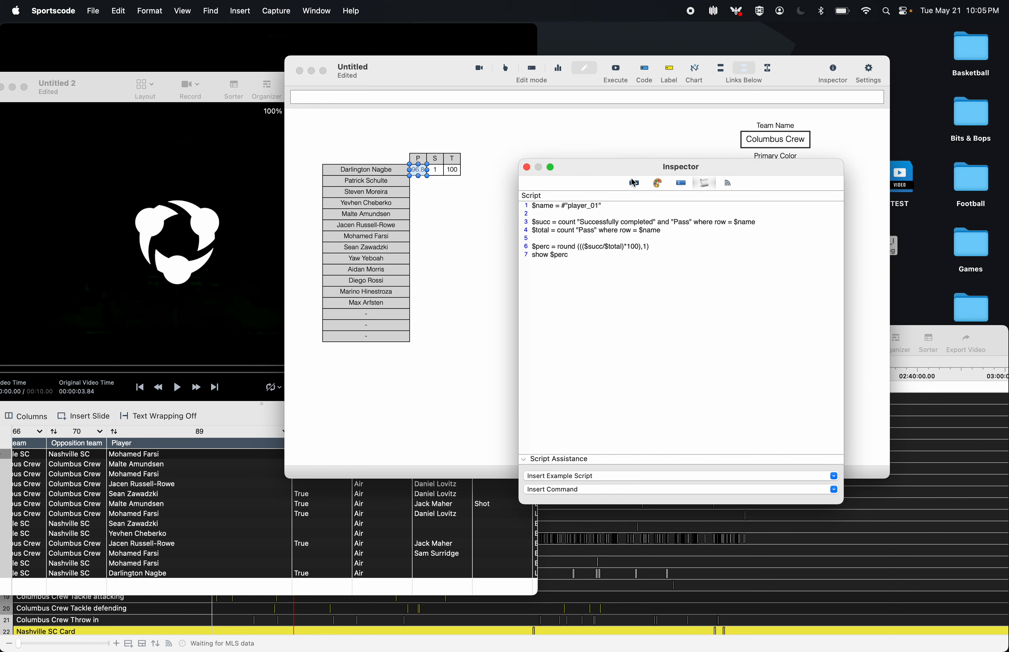
pyautogui.click(585, 373)
pyautogui.moveTo(585, 374); pyautogui.dragTo(573, 374)
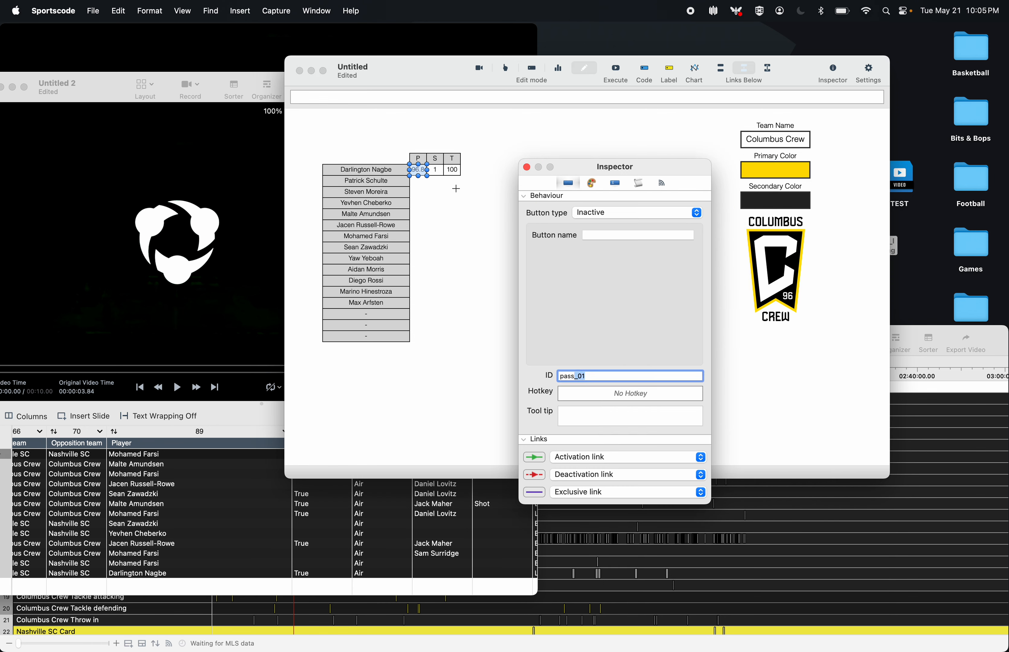
pyautogui.click(452, 170)
pyautogui.click(433, 171)
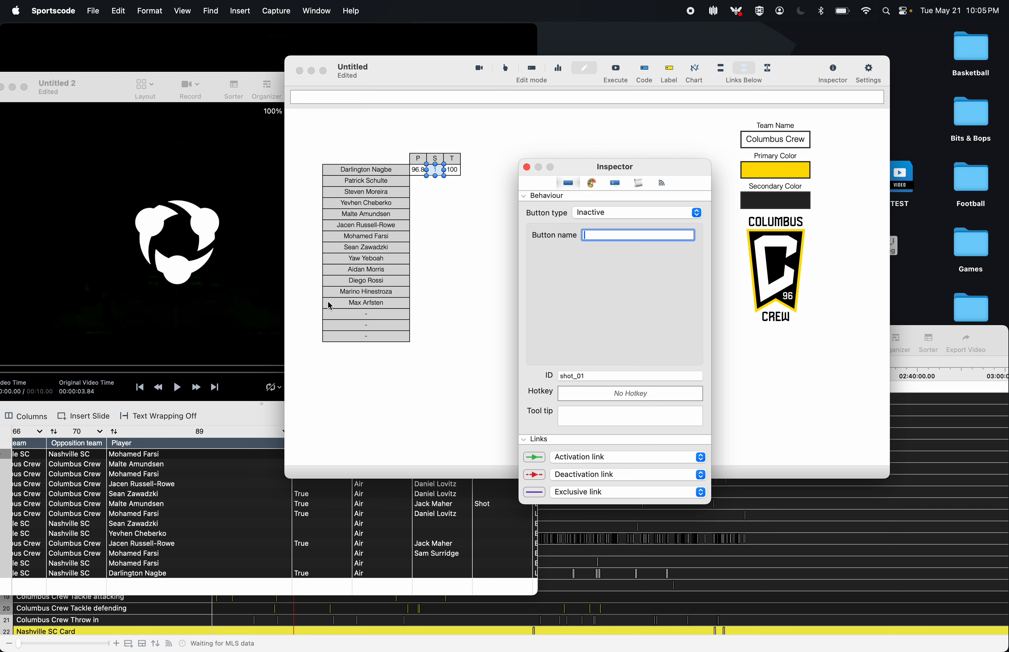
pyautogui.click(527, 167)
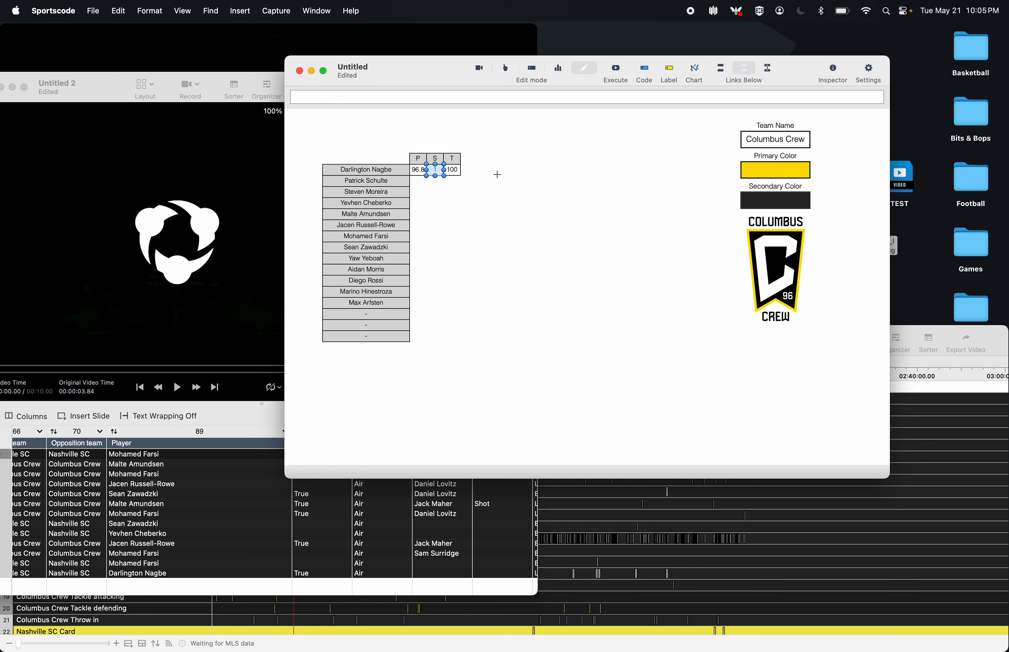
# - Select the first player's P, S and T cells and create a new blank code window
pyautogui.moveTo(492, 171); pyautogui.dragTo(418, 170)
pyautogui.click(92, 10)
pyautogui.moveTo(104, 8)
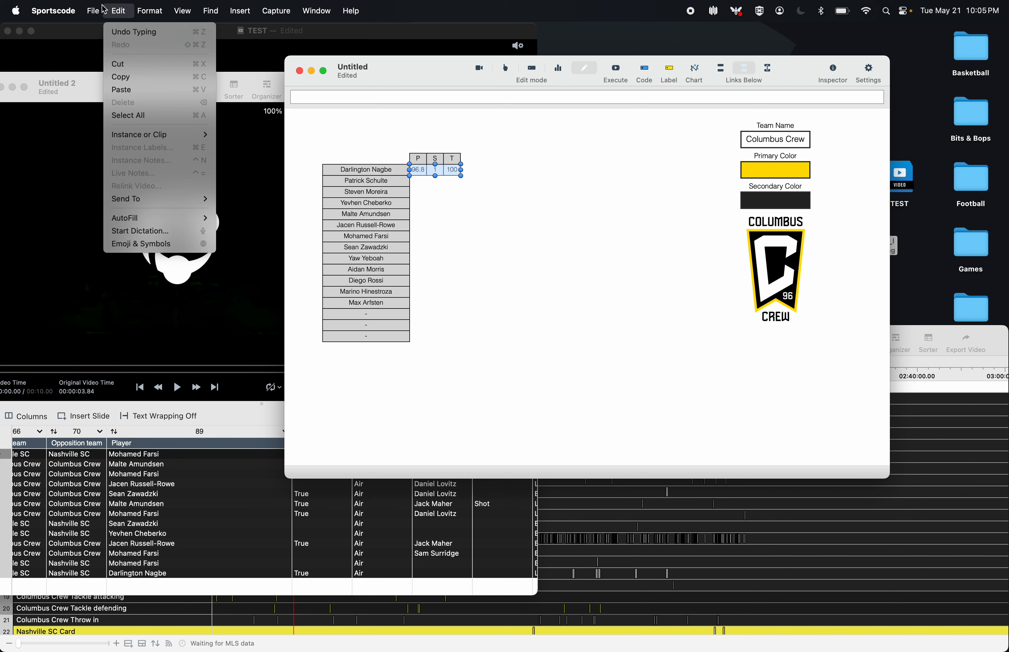
pyautogui.moveTo(115, 32)
pyautogui.click(255, 58)
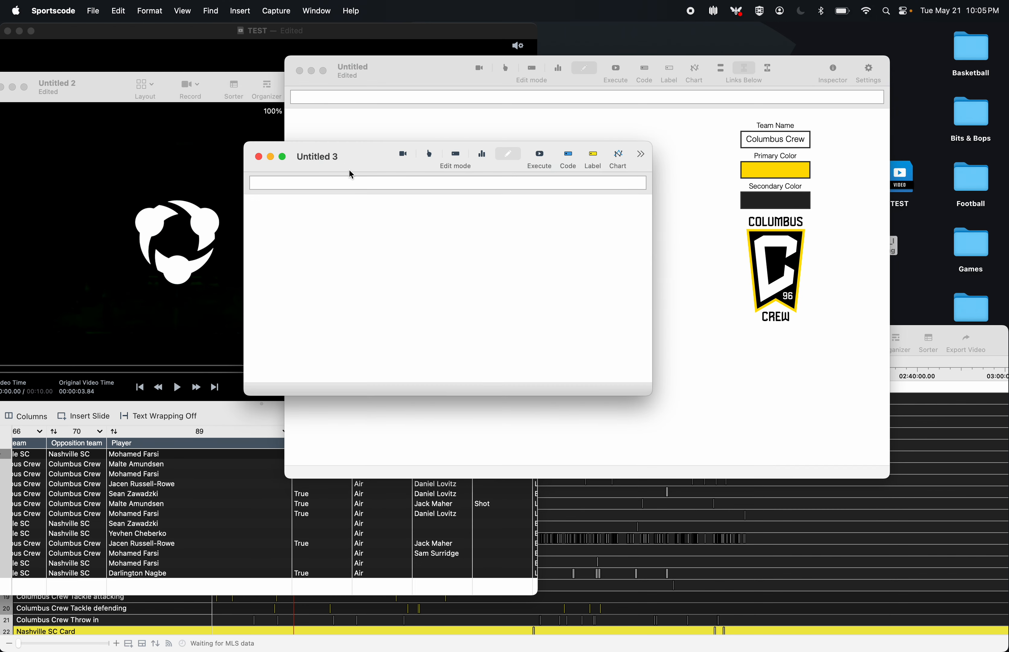
# - Paste the first player's three stat cells into the blank code window and replace every _01 with _02 there
pyautogui.press('super+v')
pyautogui.press('super+f')
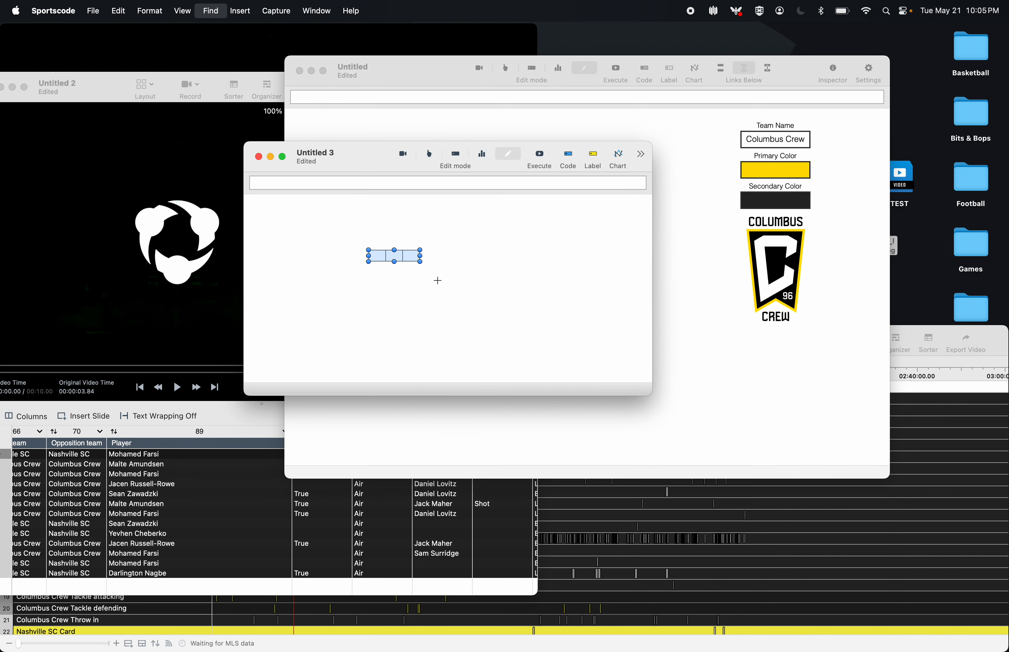
pyautogui.click(726, 85)
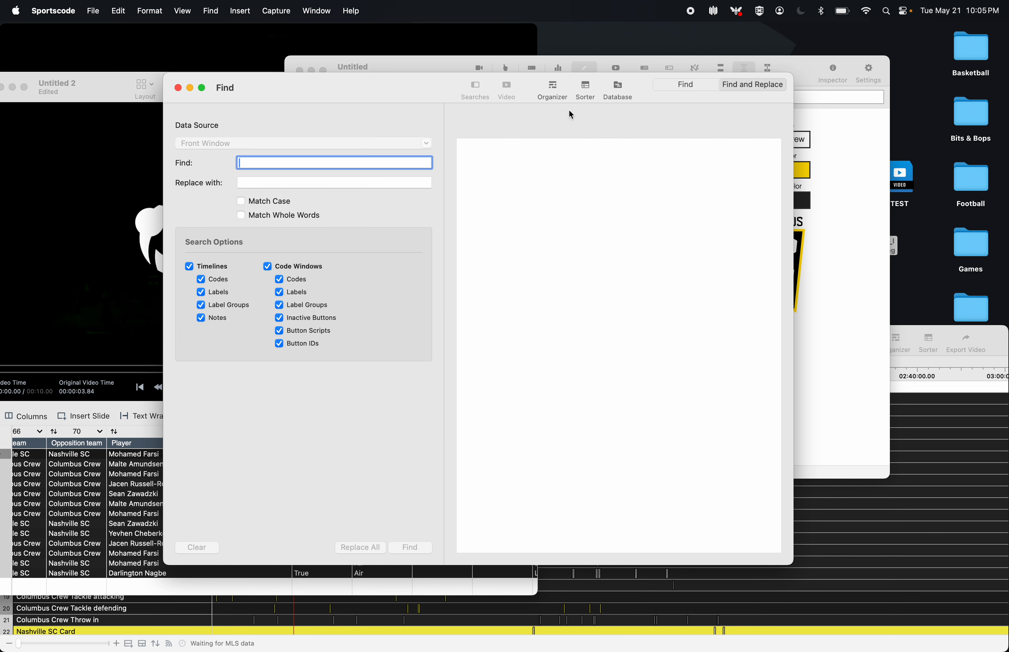
pyautogui.write('_01')
pyautogui.press('Tab')
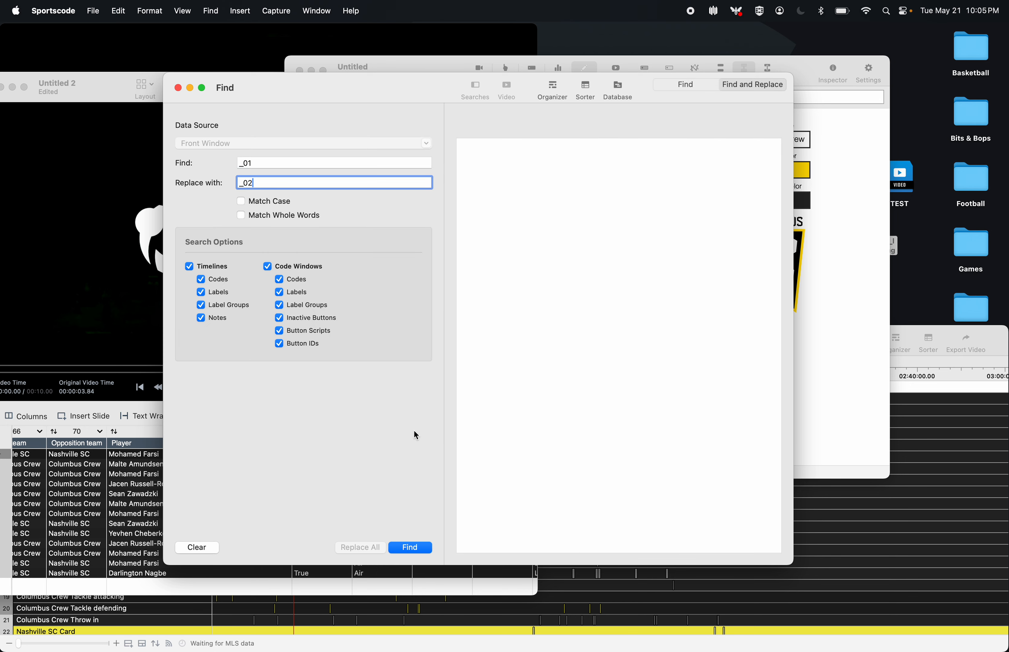
pyautogui.write('_02')
pyautogui.click(410, 548)
pyautogui.click(491, 151)
pyautogui.click(366, 547)
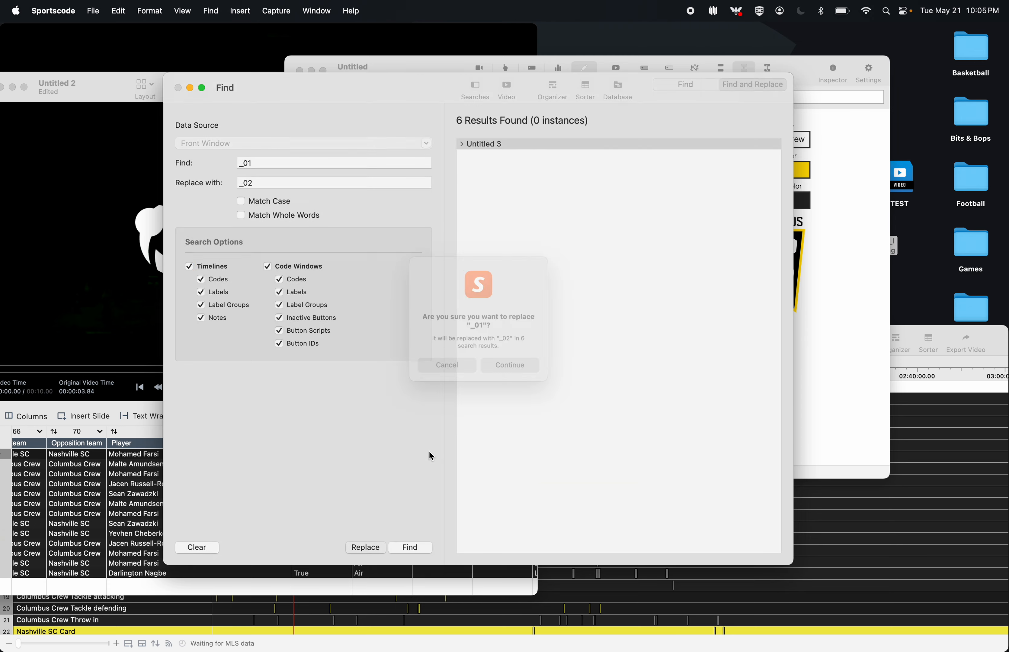
pyautogui.click(507, 368)
# - Copy the _02 cells into the player table and align them with the second player's row, moving the Find window aside
pyautogui.moveTo(792, 73); pyautogui.dragTo(542, 117)
pyautogui.moveTo(283, 139); pyautogui.dragTo(737, 118)
pyautogui.moveTo(502, 250); pyautogui.dragTo(350, 254)
pyautogui.press('super+c')
pyautogui.click(414, 405)
pyautogui.press('super+v')
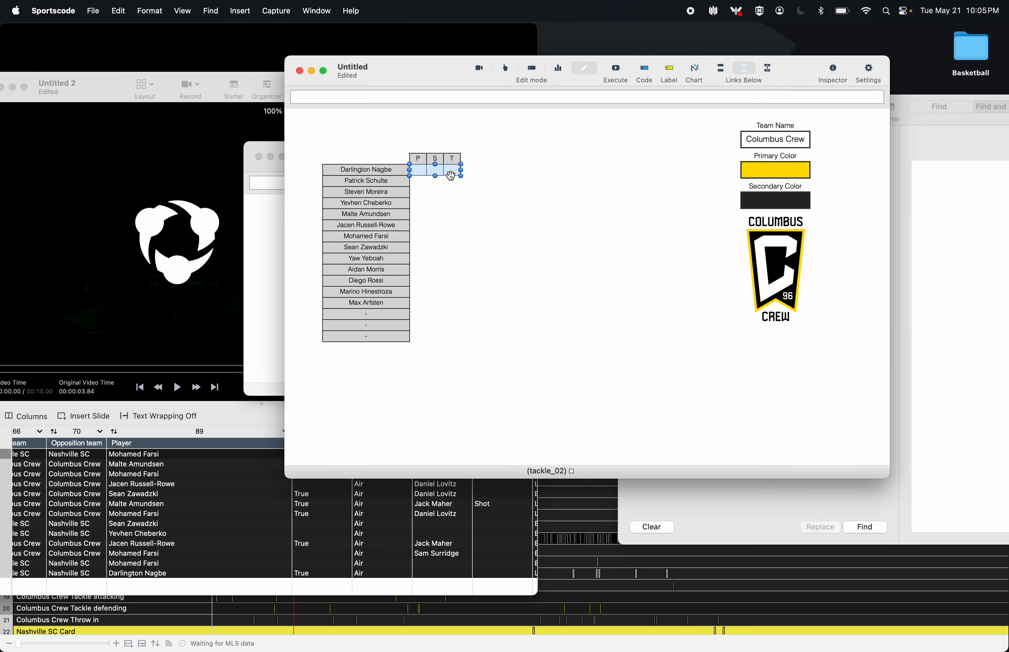
pyautogui.moveTo(451, 176); pyautogui.dragTo(450, 187)
pyautogui.press('Up')
# - Replace every _02 with _03 in the three cells of the scratch code window
pyautogui.press('super+grave')
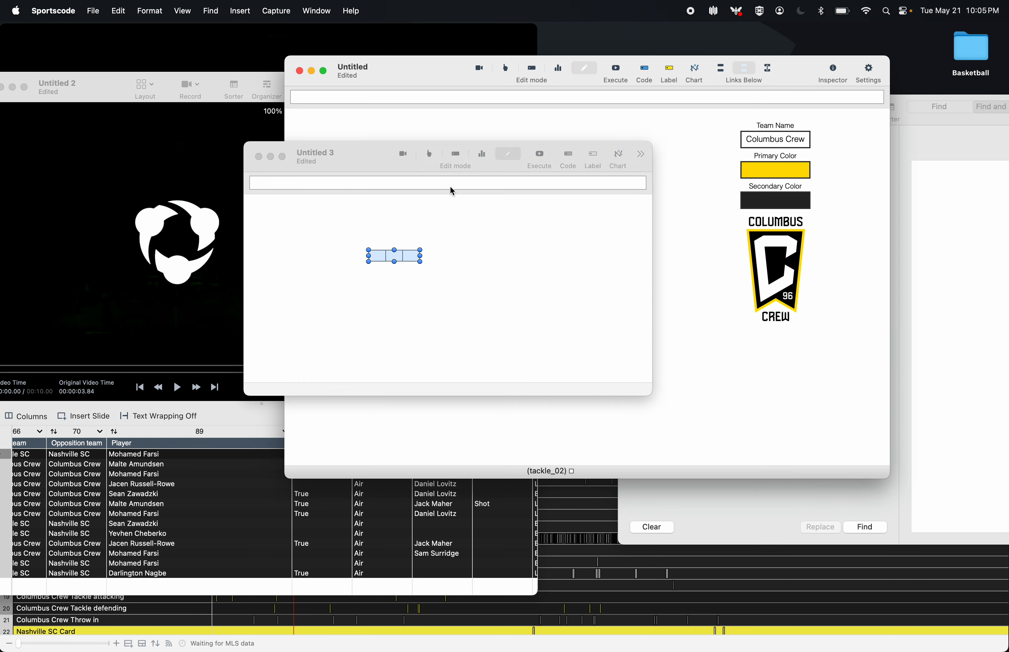
pyautogui.press('super+f')
pyautogui.click(750, 187)
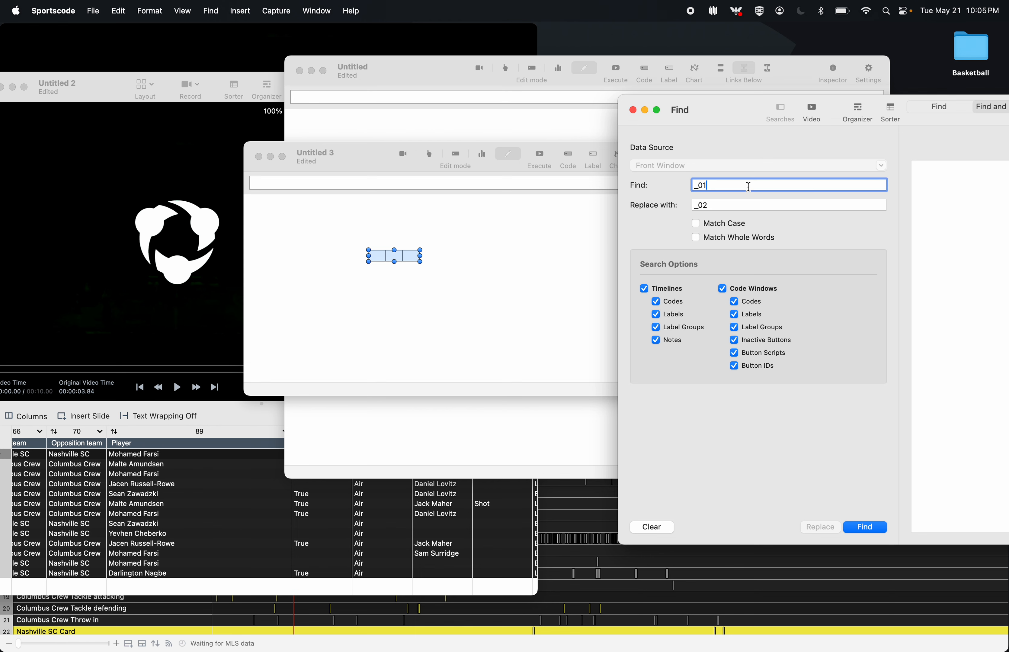
pyautogui.press('Tab')
pyautogui.write('_0')
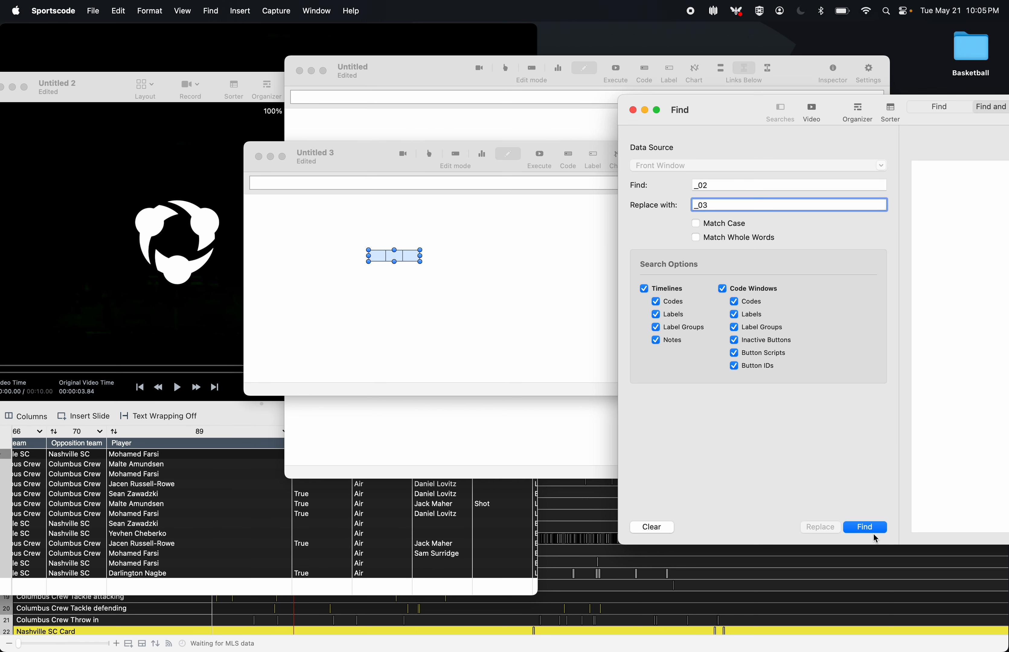
pyautogui.click(865, 528)
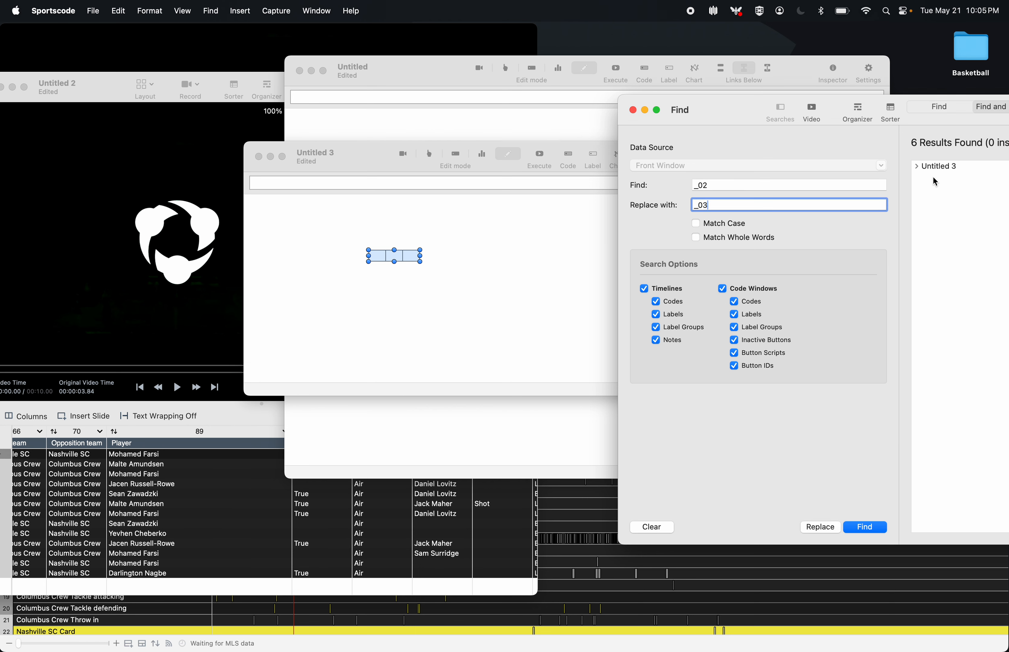
pyautogui.click(808, 528)
pyautogui.click(861, 373)
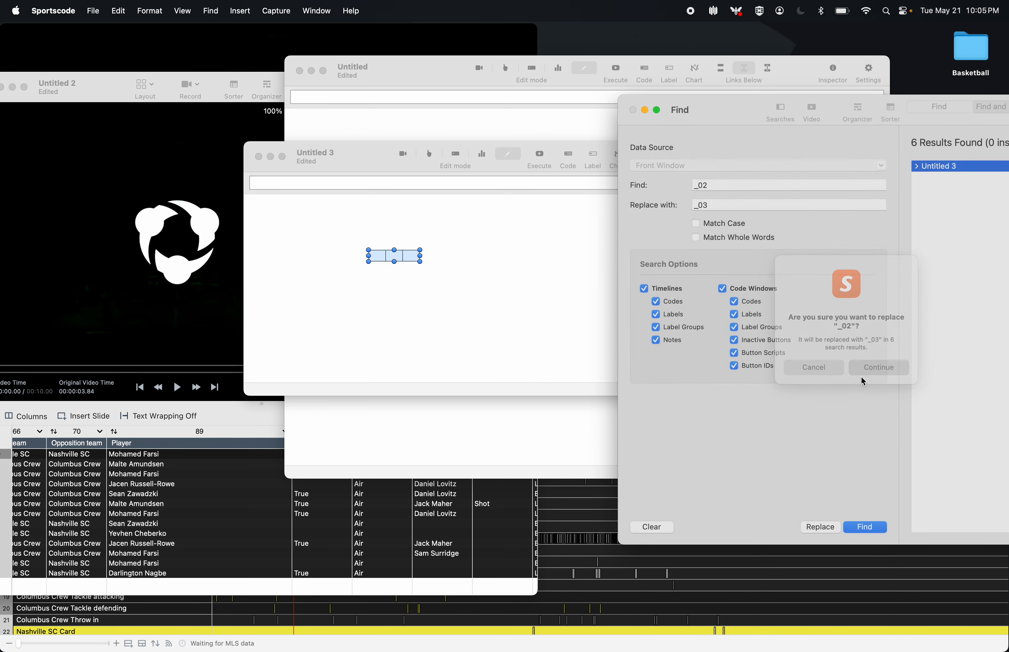
# - Copy the _03 cells into the player table and place them beside the third player's name
pyautogui.moveTo(486, 293); pyautogui.dragTo(326, 246)
pyautogui.press('super+c')
pyautogui.click(431, 441)
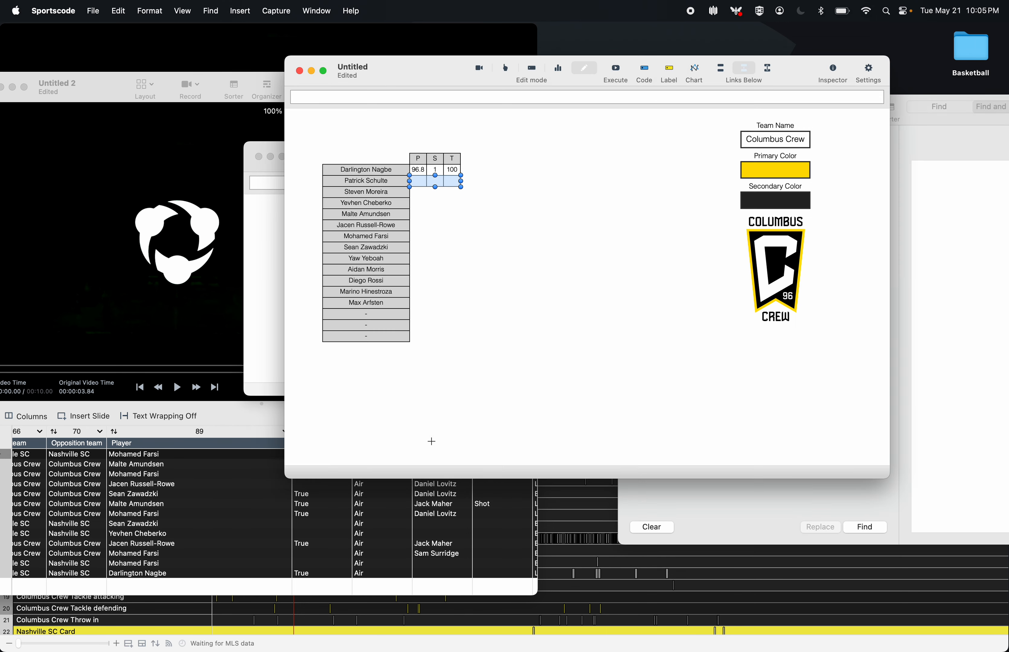
pyautogui.press('super+v')
pyautogui.moveTo(449, 171); pyautogui.dragTo(449, 194)
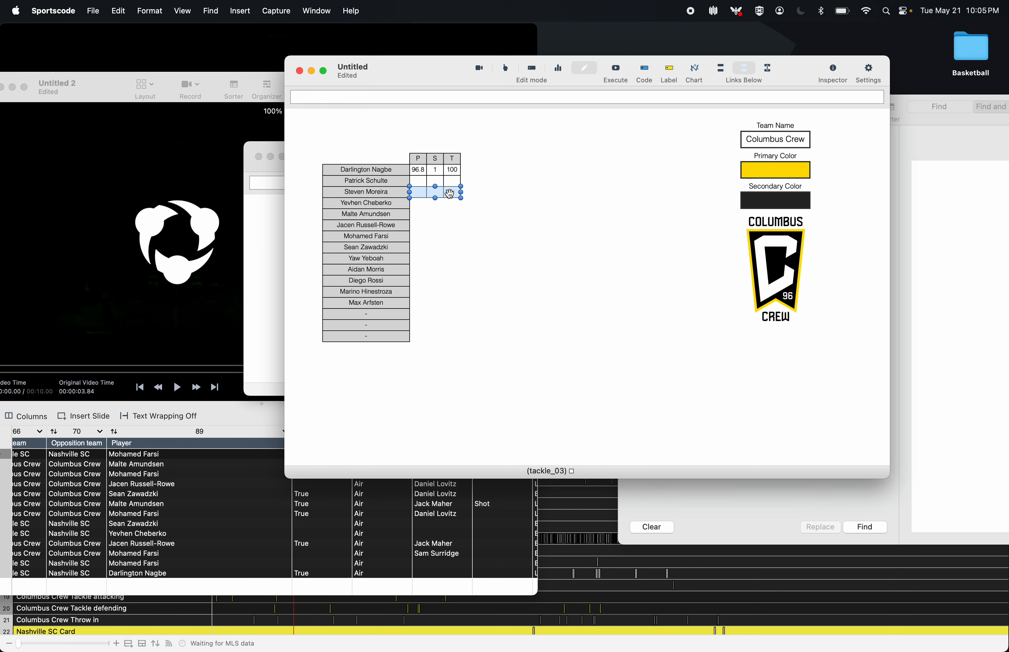
# - Replace every _03 with _04 in the three cells of the scratch code window
pyautogui.press('super+grave')
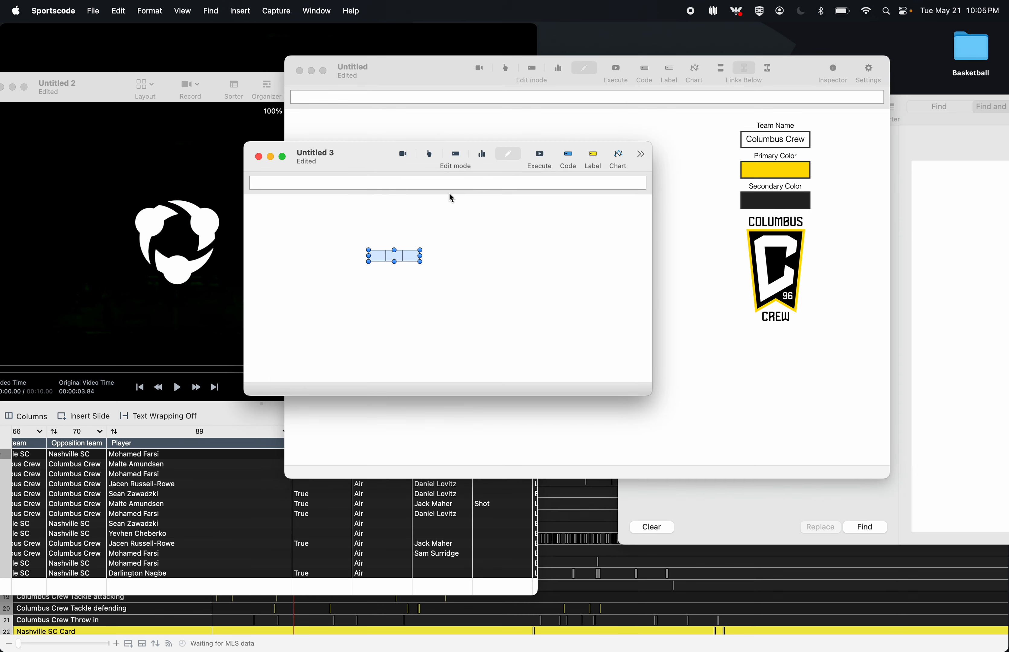
pyautogui.press('super+grave')
pyautogui.click(716, 186)
pyautogui.press('BackSpace')
pyautogui.write('3')
pyautogui.press('Tab')
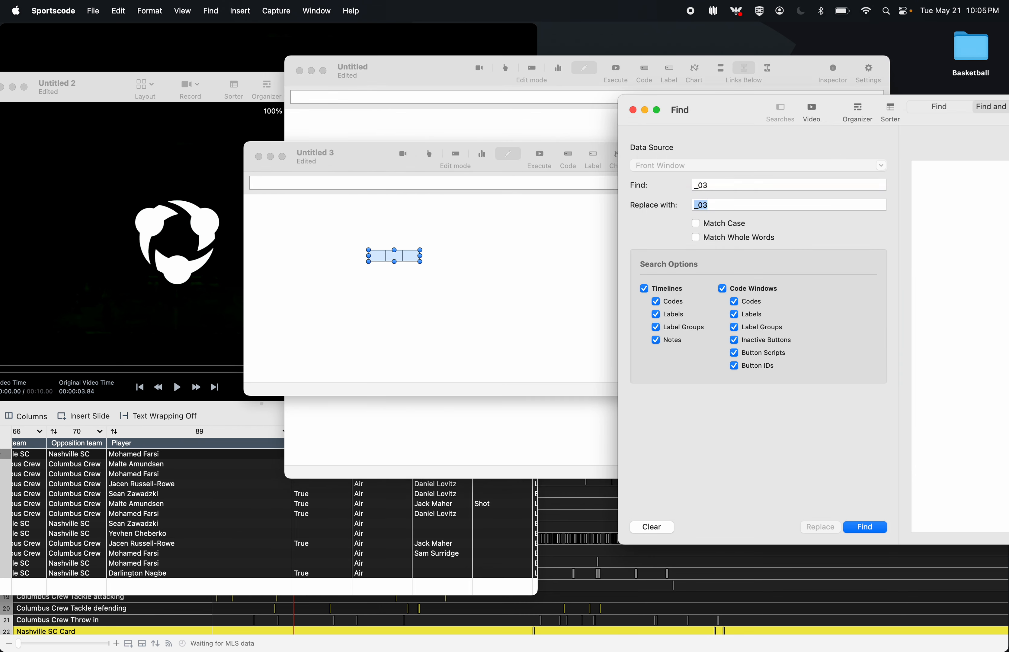
pyautogui.write('_0')
pyautogui.click(872, 528)
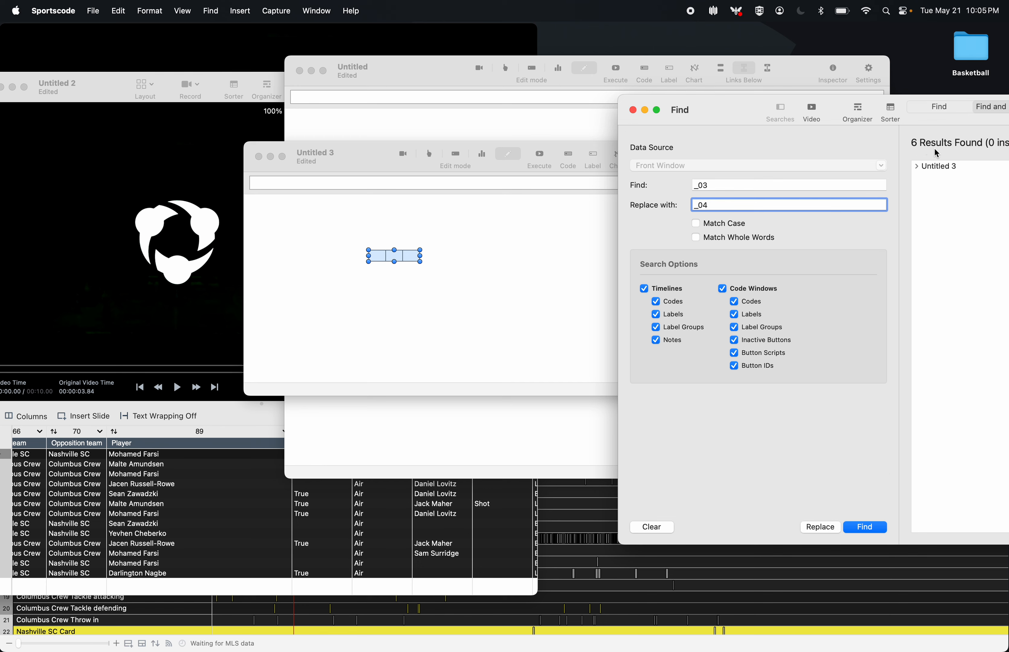
pyautogui.click(948, 166)
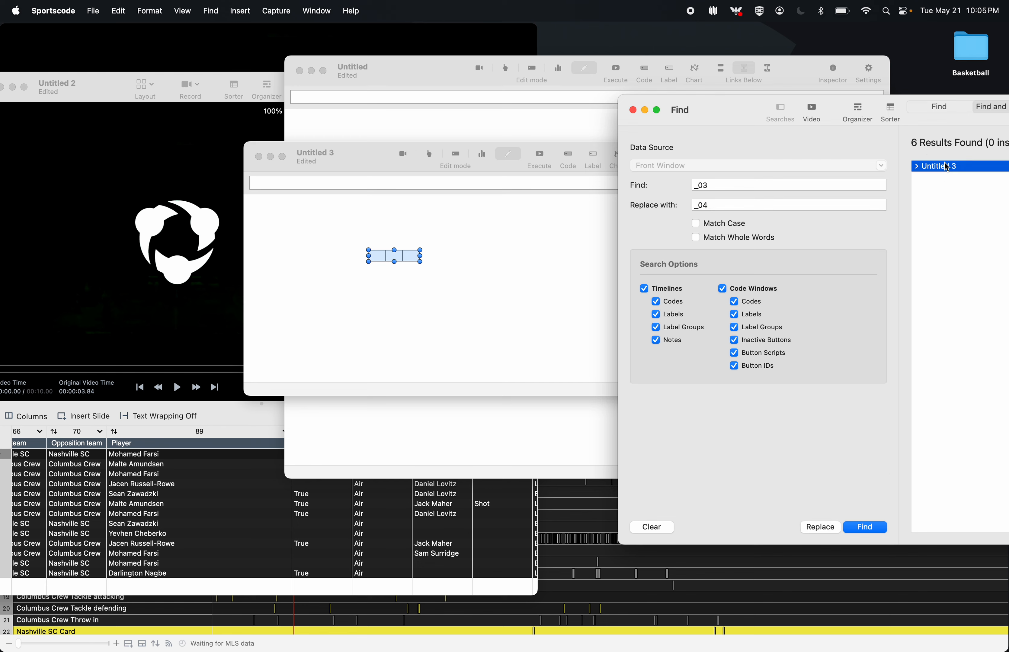
pyautogui.click(821, 527)
pyautogui.click(876, 369)
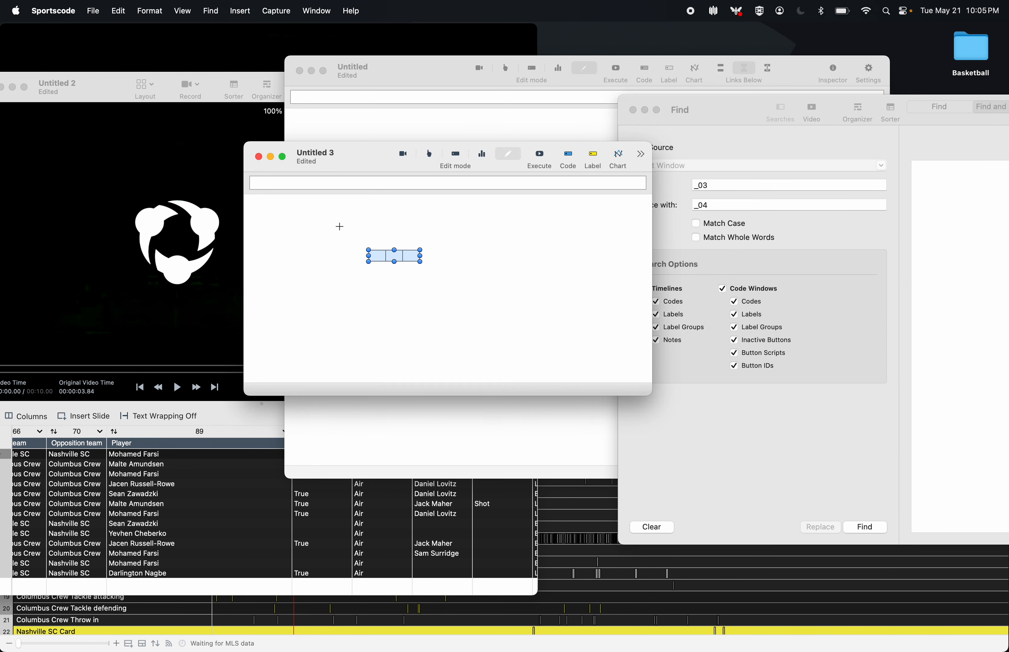
# - Copy the _04 cells into the player table and place them beside the fourth player's name
pyautogui.click(437, 439)
pyautogui.press('super+v')
pyautogui.moveTo(448, 174); pyautogui.dragTo(448, 208)
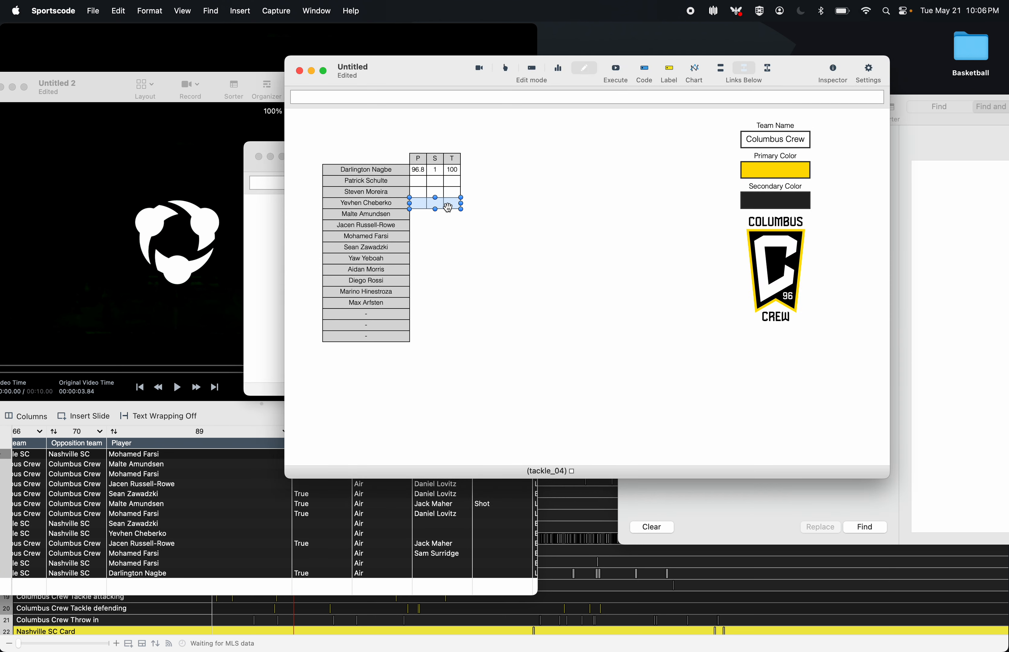
# - Replace every _04 with _05 in the three cells of the scratch code window
pyautogui.press('super+grave')
pyautogui.press('super+f')
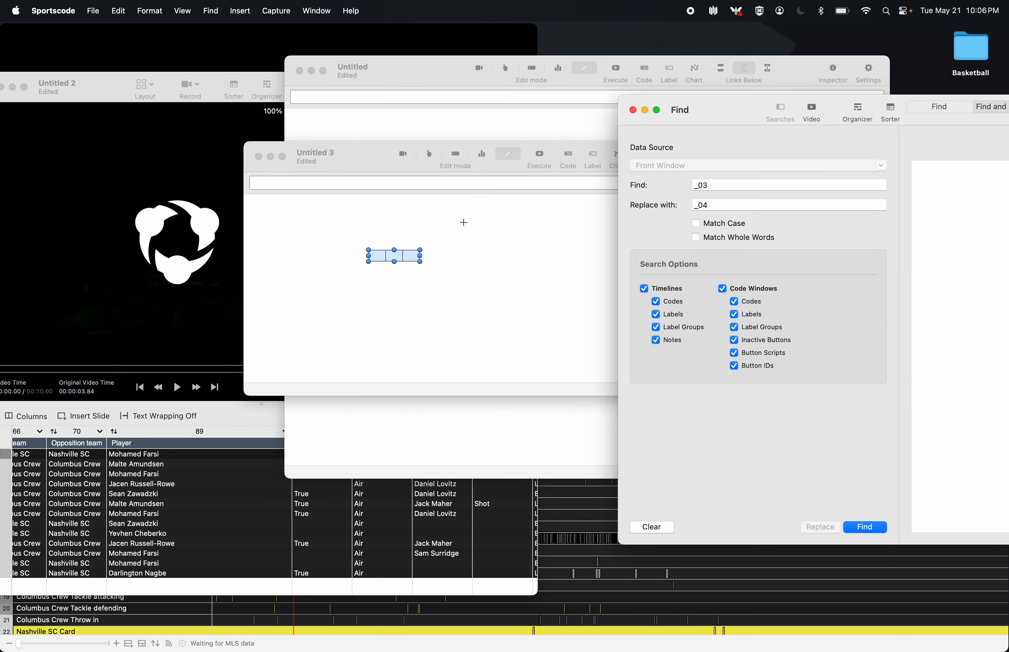
pyautogui.click(790, 184)
pyautogui.press('Tab')
pyautogui.press('Right')
pyautogui.press('BackSpace')
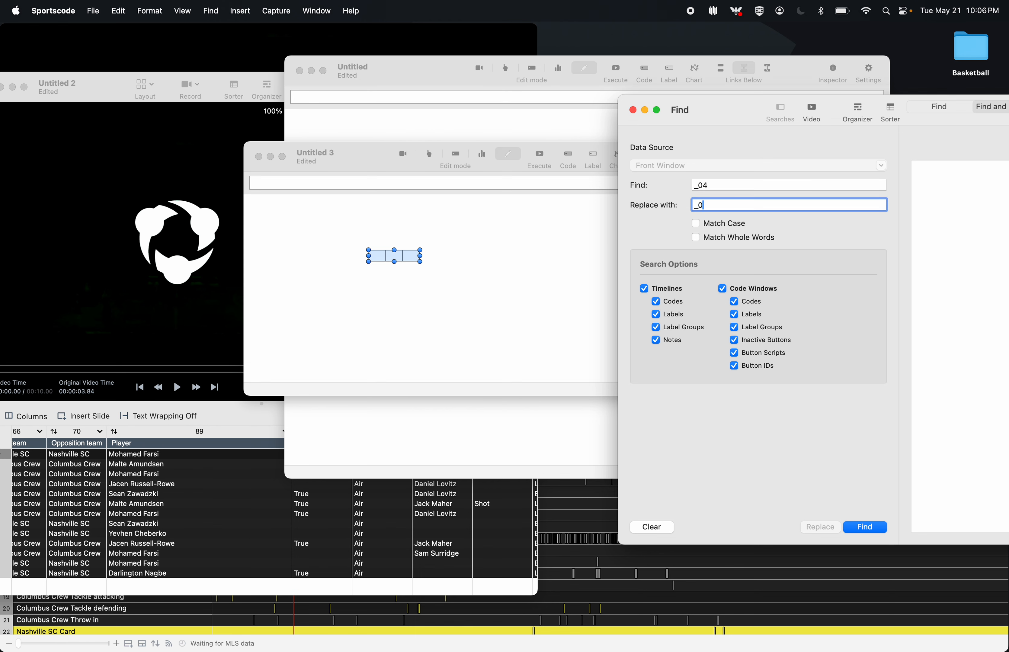
pyautogui.write('5')
pyautogui.click(860, 528)
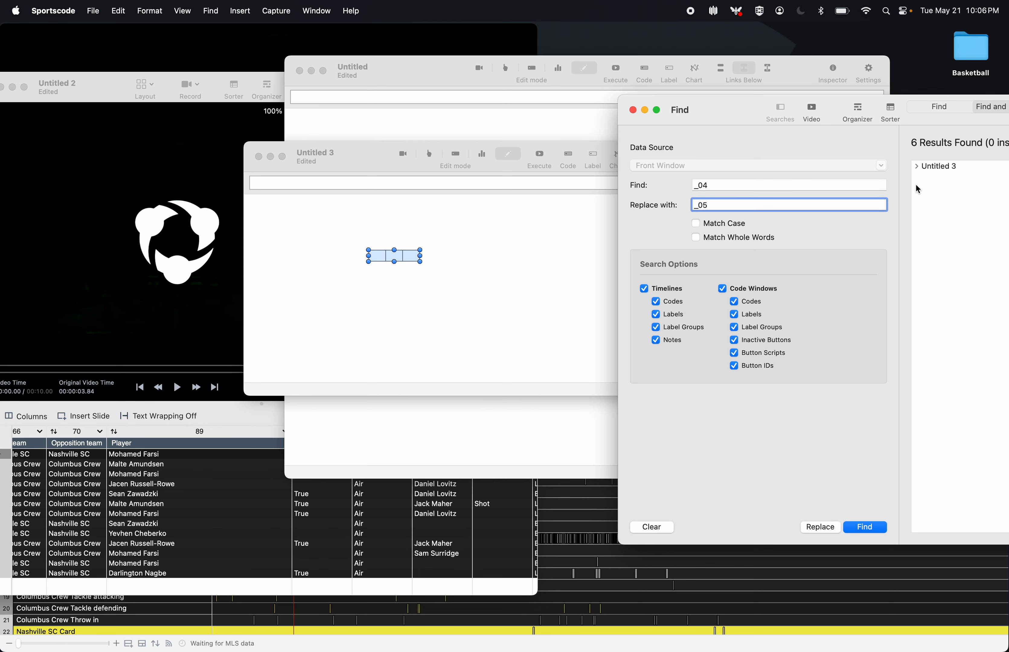
pyautogui.click(821, 527)
pyautogui.click(888, 375)
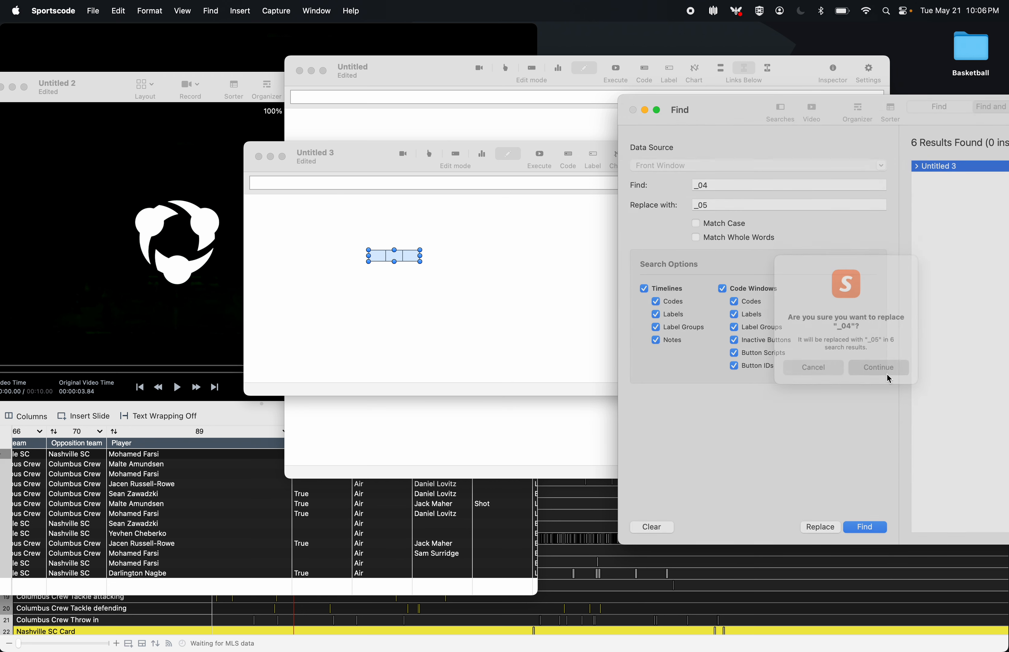
# - Copy the _05 cells into the player table and place them beside the fifth player's name
pyautogui.moveTo(489, 269); pyautogui.dragTo(303, 242)
pyautogui.click(430, 444)
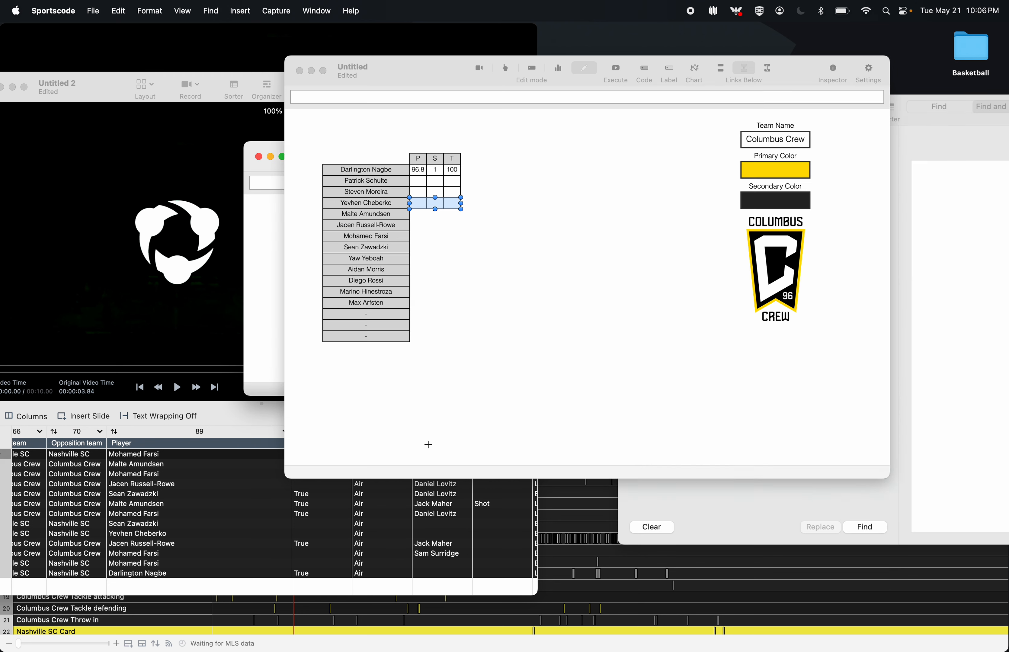
pyautogui.moveTo(451, 171); pyautogui.dragTo(450, 215)
pyautogui.press('Up')
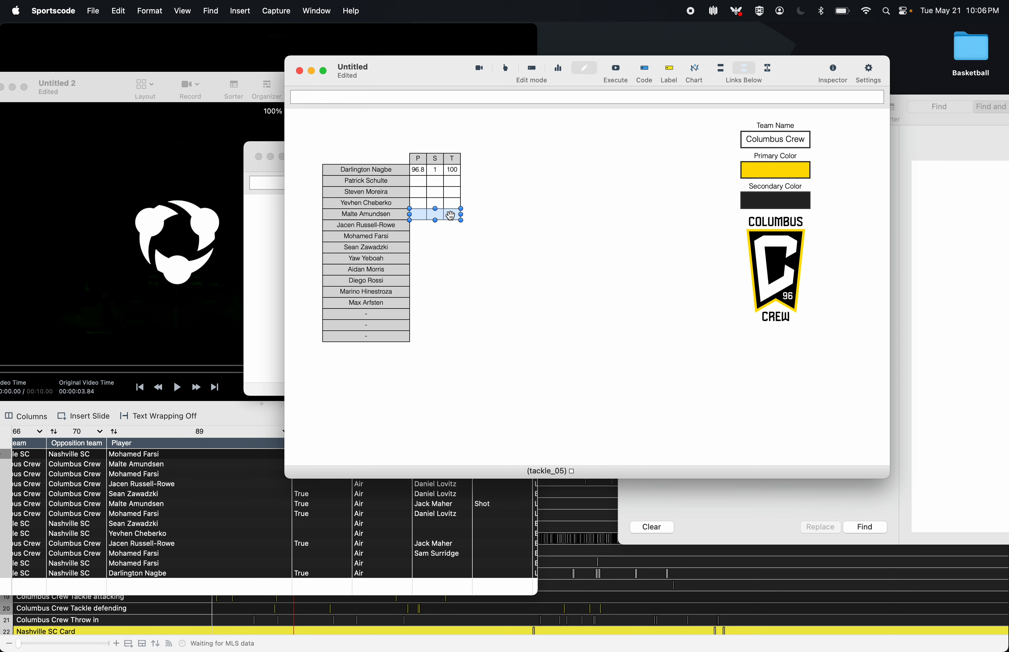
# - Replace every _05 with _06 in the three cells of the scratch code window
pyautogui.press('super+grave')
pyautogui.press('super+f')
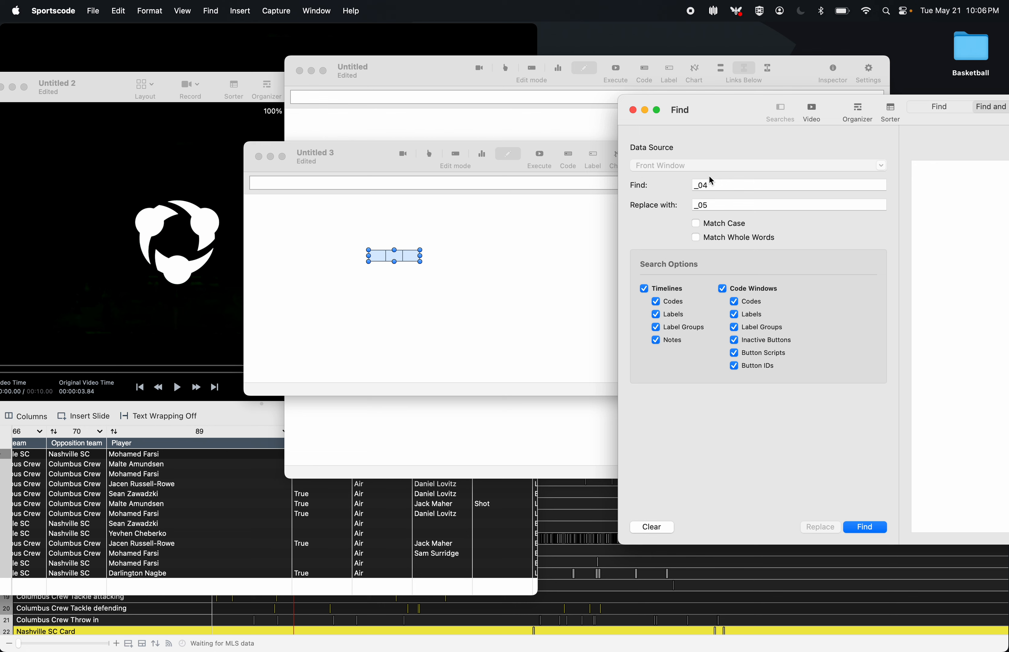
pyautogui.click(709, 185)
pyautogui.press('BackSpace')
pyautogui.press('BackSpace')
pyautogui.write('05')
pyautogui.press('Tab')
pyautogui.press('BackSpace')
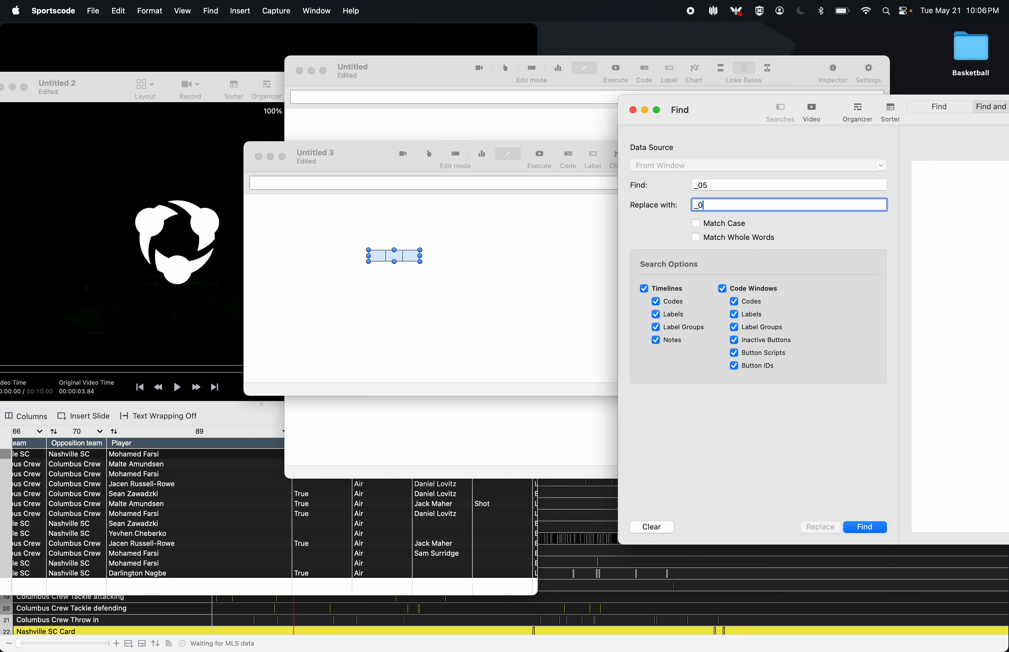
pyautogui.write('6')
pyautogui.click(860, 528)
pyautogui.click(932, 172)
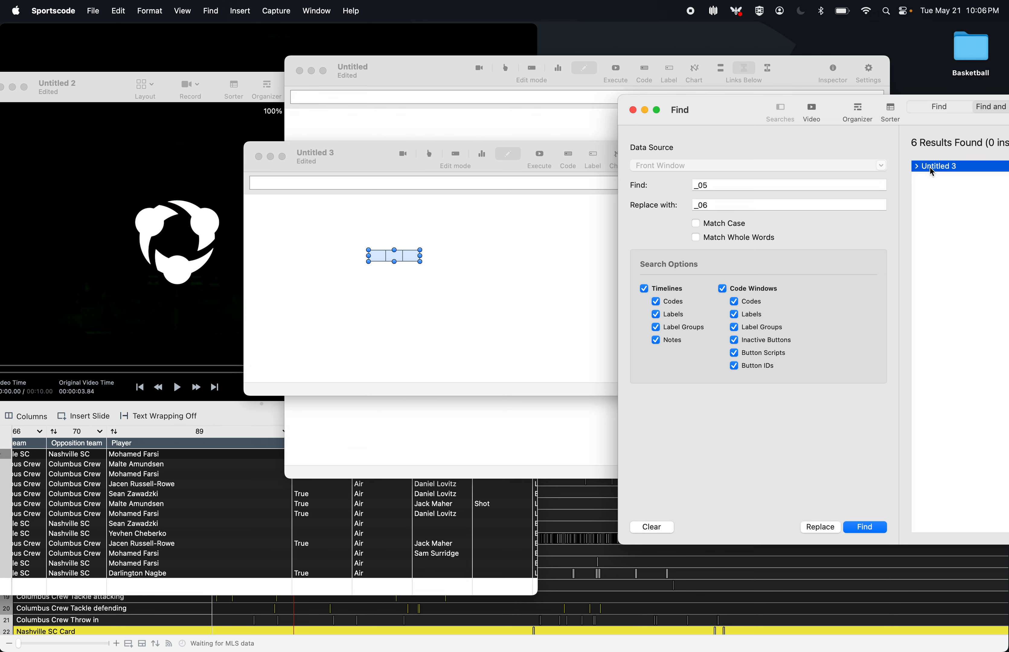
pyautogui.click(826, 528)
pyautogui.click(892, 361)
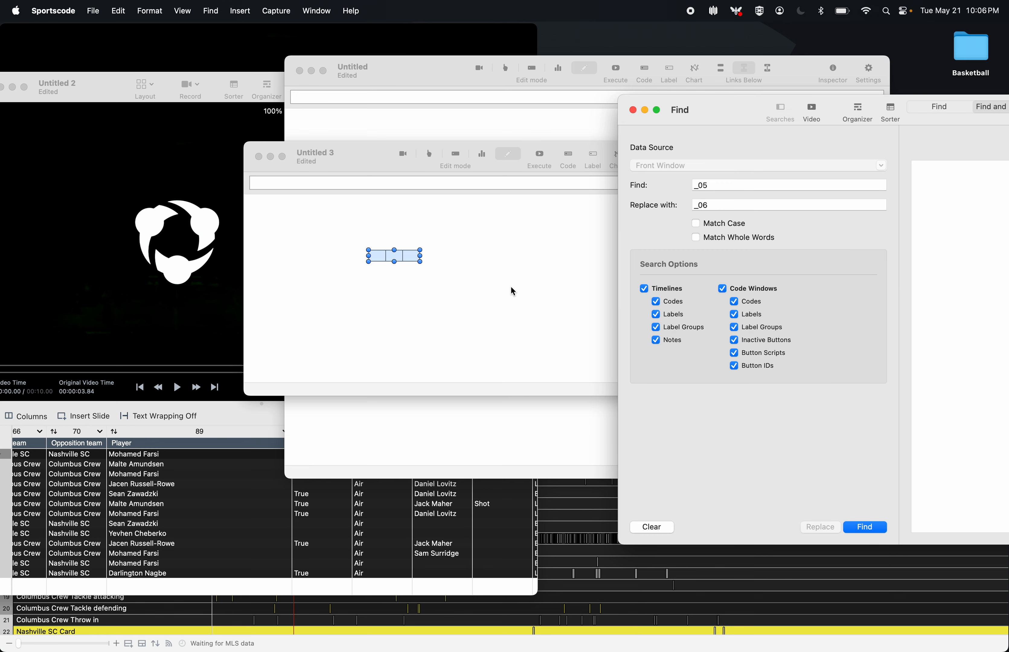
# - Copy the _06 cells into the sixth player's row of the table and execute the scripts
pyautogui.click(510, 285)
pyautogui.click(422, 438)
pyautogui.press('super+v')
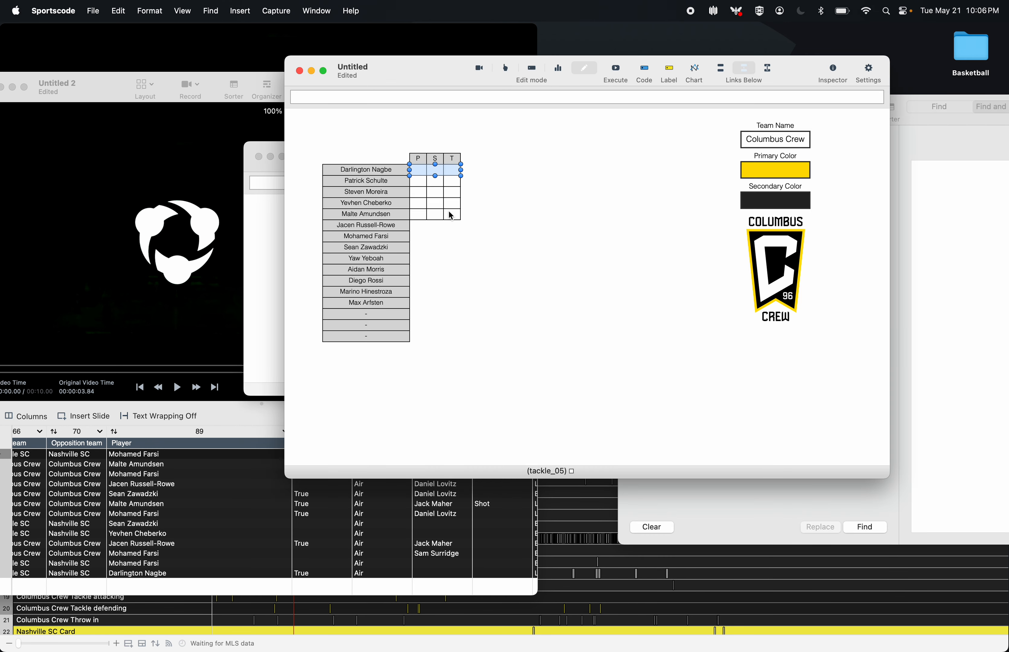
pyautogui.moveTo(449, 175); pyautogui.dragTo(448, 232)
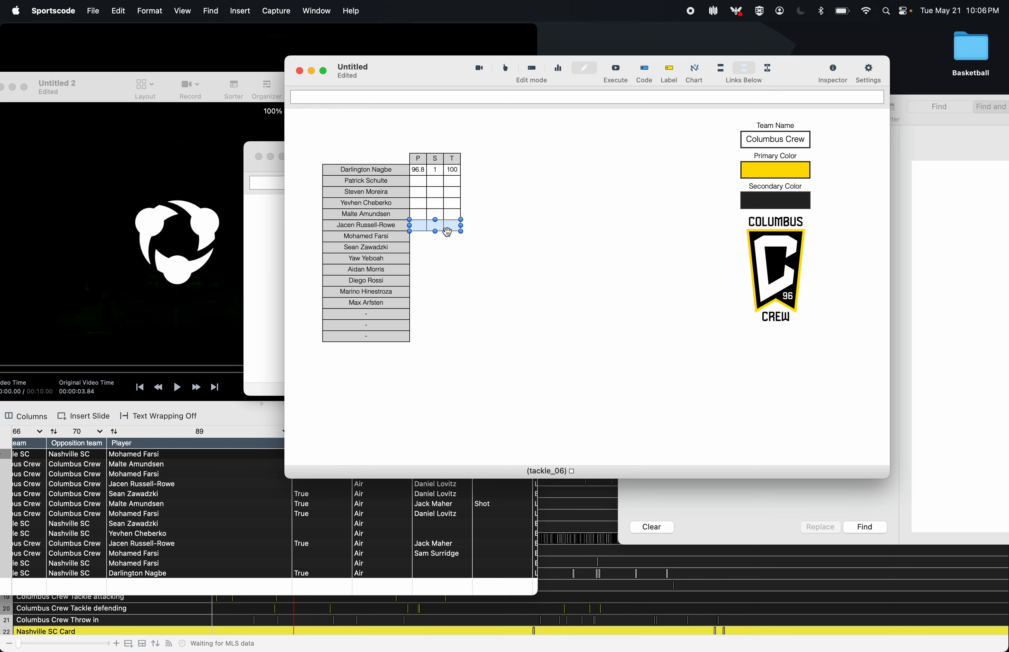
pyautogui.click(617, 71)
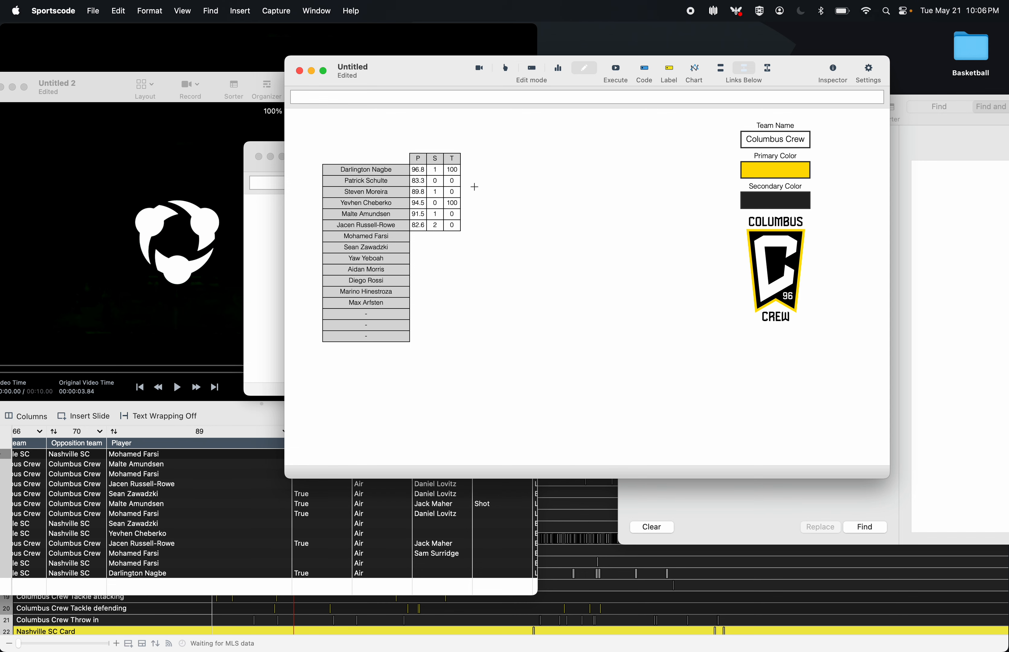
# - Replace every _06 with _07 in the three cells of the scratch code window
pyautogui.press('super+grave')
pyautogui.click(464, 222)
pyautogui.press('super+grave')
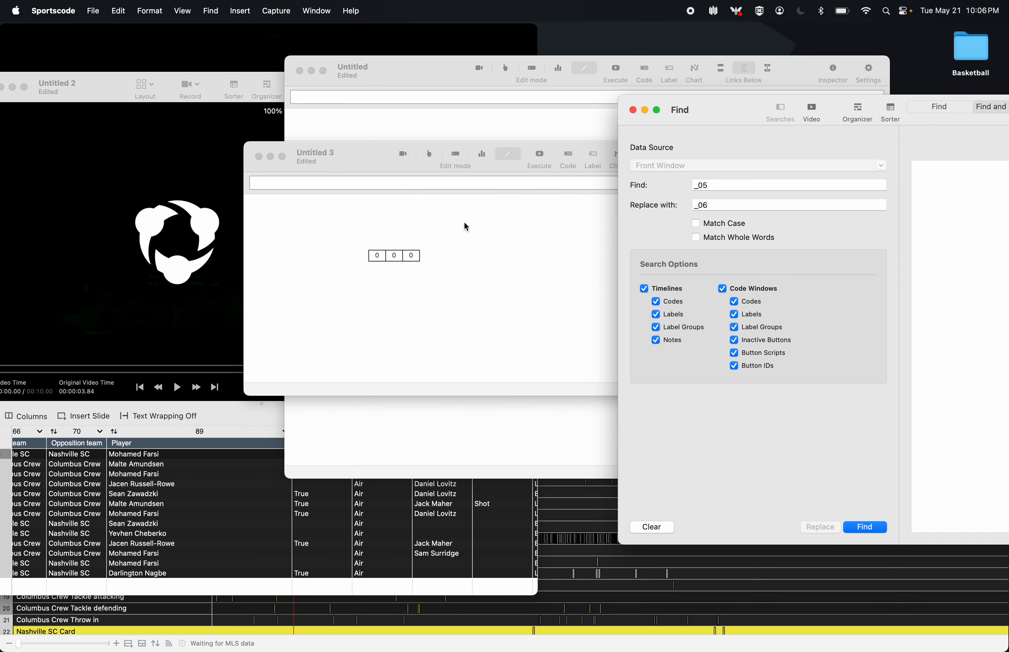
pyautogui.press('BackSpace')
pyautogui.write('6')
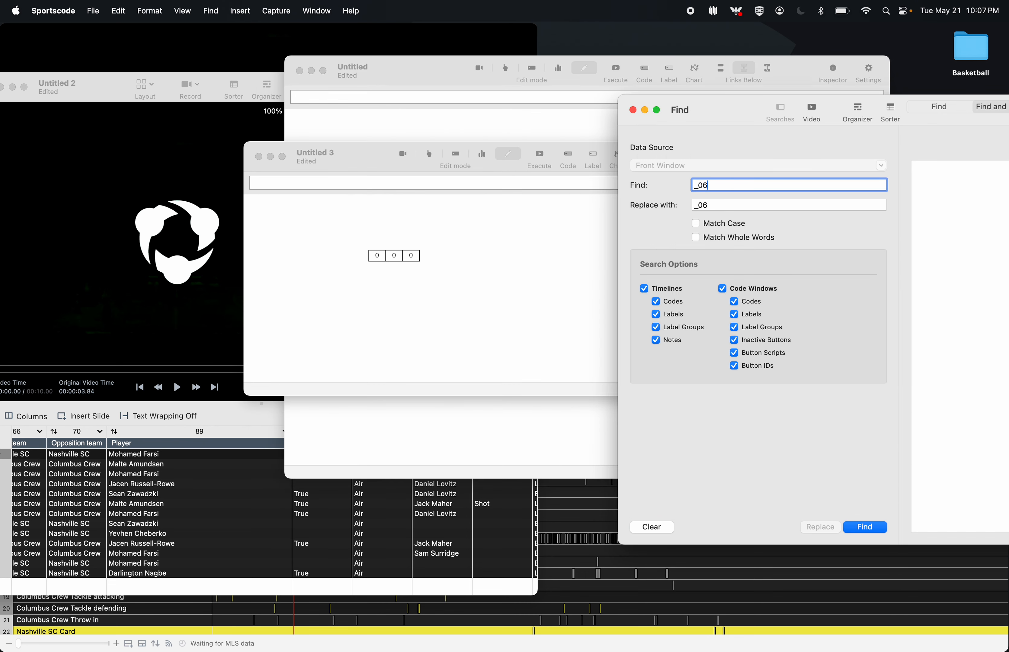
pyautogui.press('Tab')
pyautogui.write('_0')
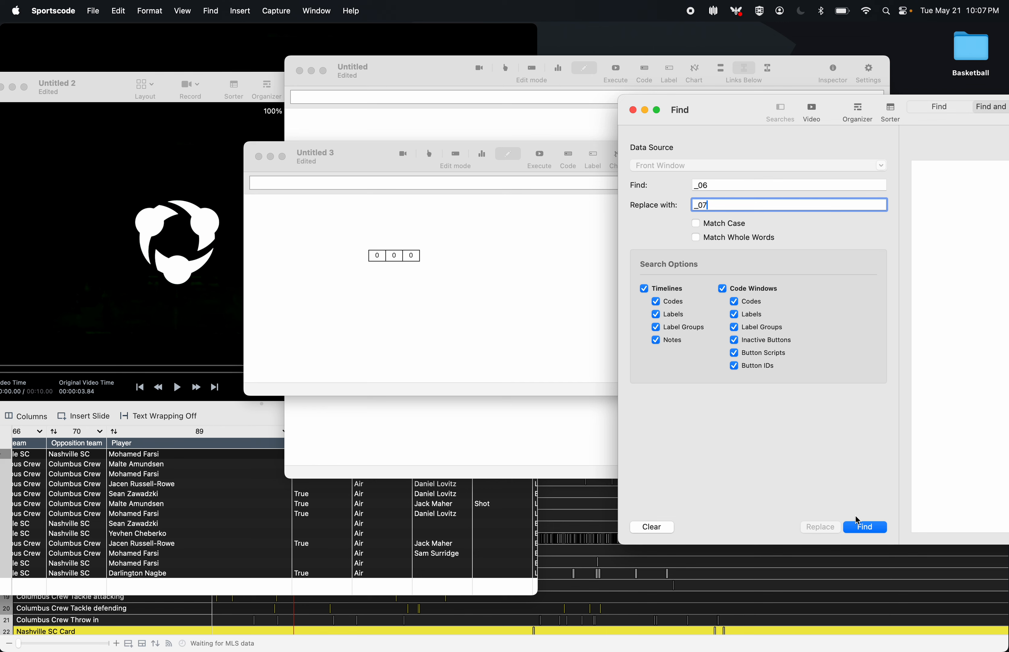
pyautogui.click(857, 526)
pyautogui.click(821, 527)
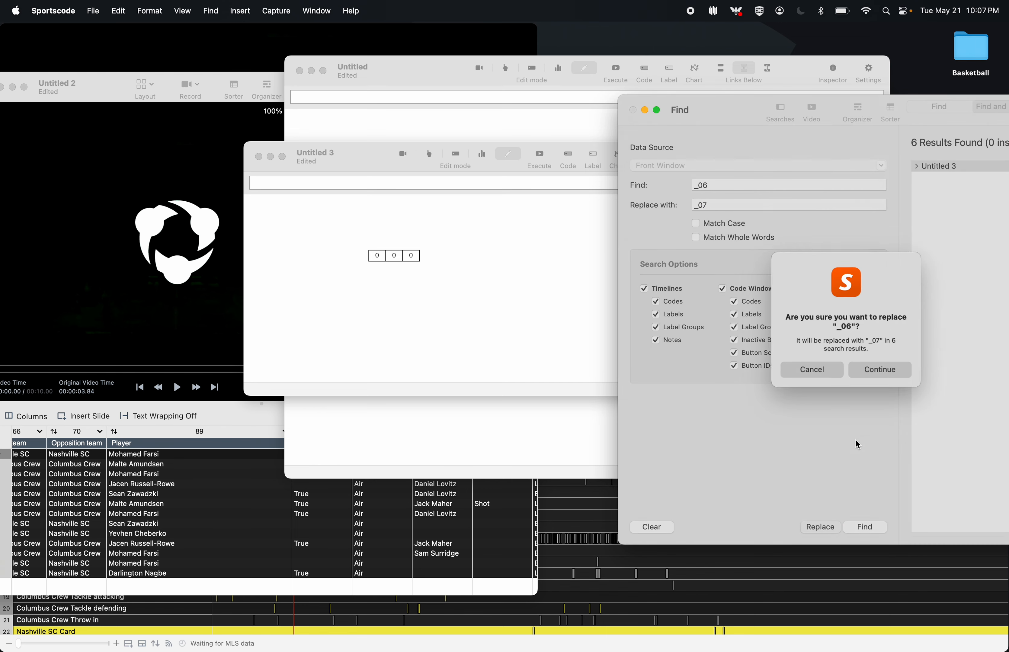
pyautogui.click(891, 372)
# - Copy the _07 cells into the player table and place them beside the seventh player's name
pyautogui.moveTo(511, 294); pyautogui.dragTo(306, 230)
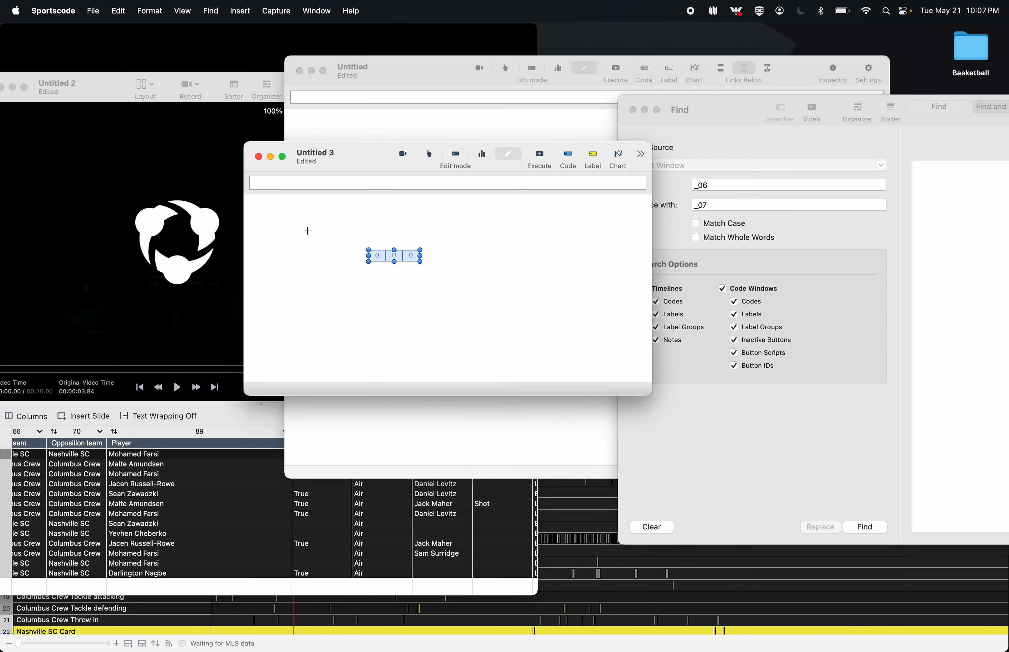
pyautogui.press('super+c')
pyautogui.click(428, 427)
pyautogui.press('super+v')
pyautogui.moveTo(450, 173); pyautogui.dragTo(451, 240)
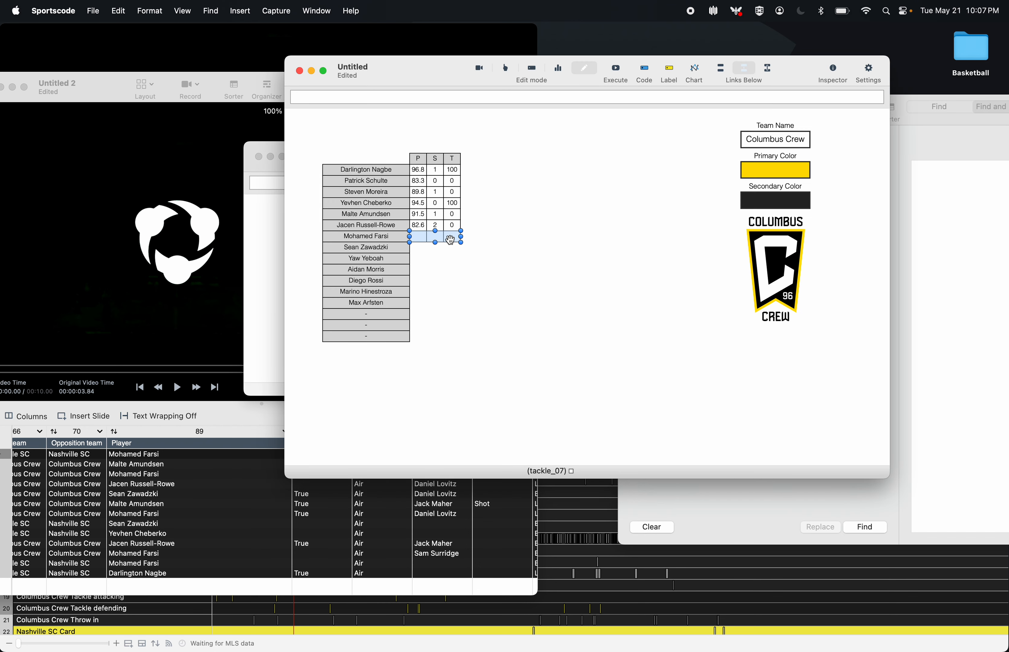
# - Replace every _07 with _08 in the three cells of the scratch code window
pyautogui.press('super+grave')
pyautogui.press('super+f')
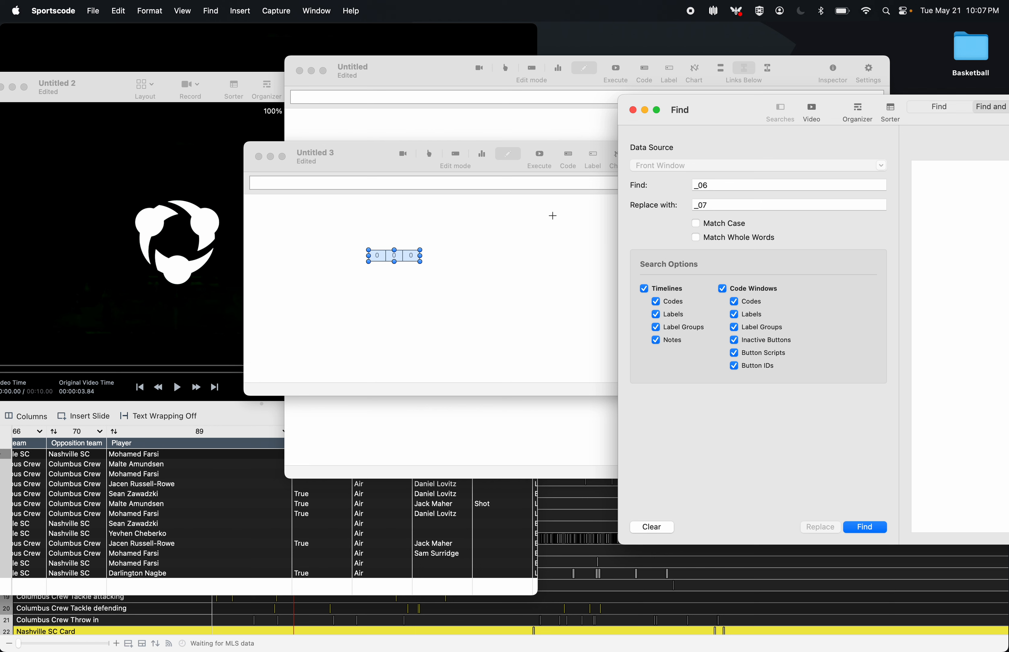
pyautogui.click(742, 191)
pyautogui.press('BackSpace')
pyautogui.press('Tab')
pyautogui.write('_0')
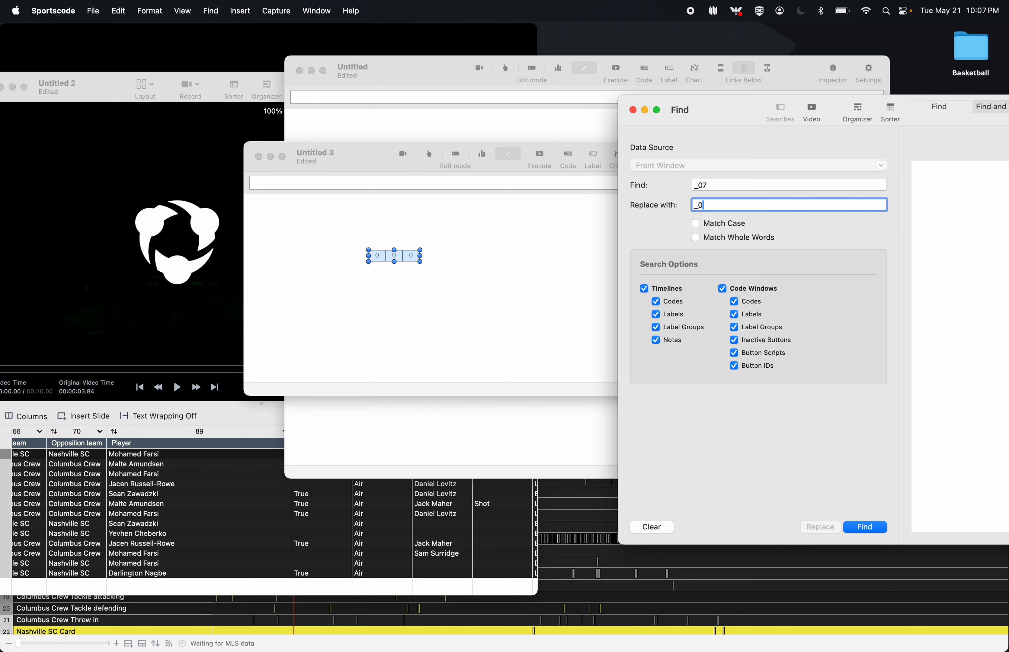
pyautogui.write('8')
pyautogui.click(866, 528)
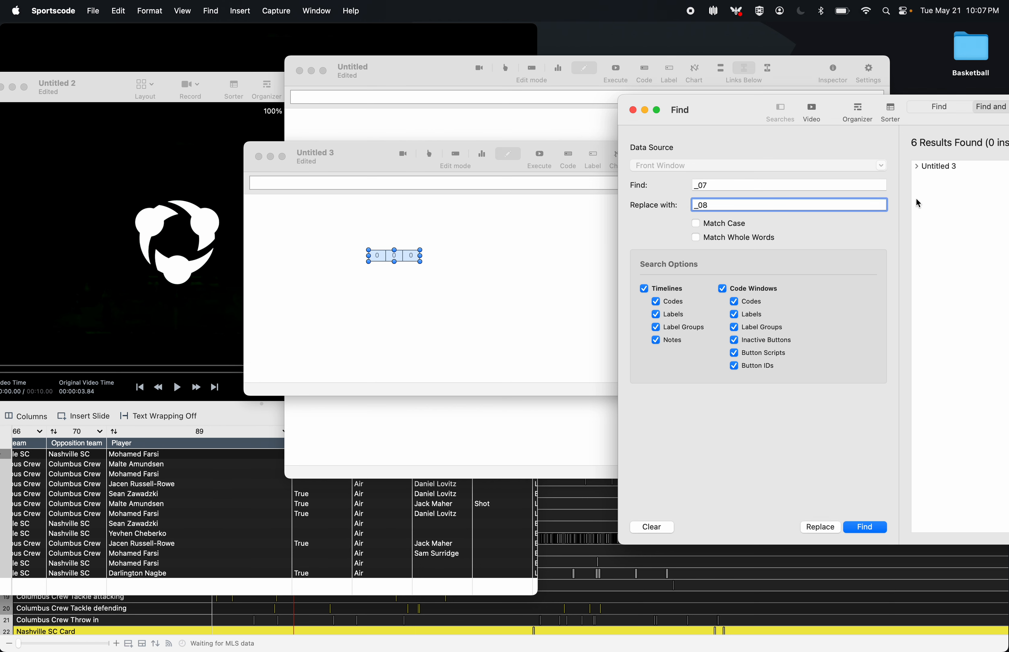
pyautogui.click(929, 168)
pyautogui.click(832, 528)
pyautogui.click(882, 368)
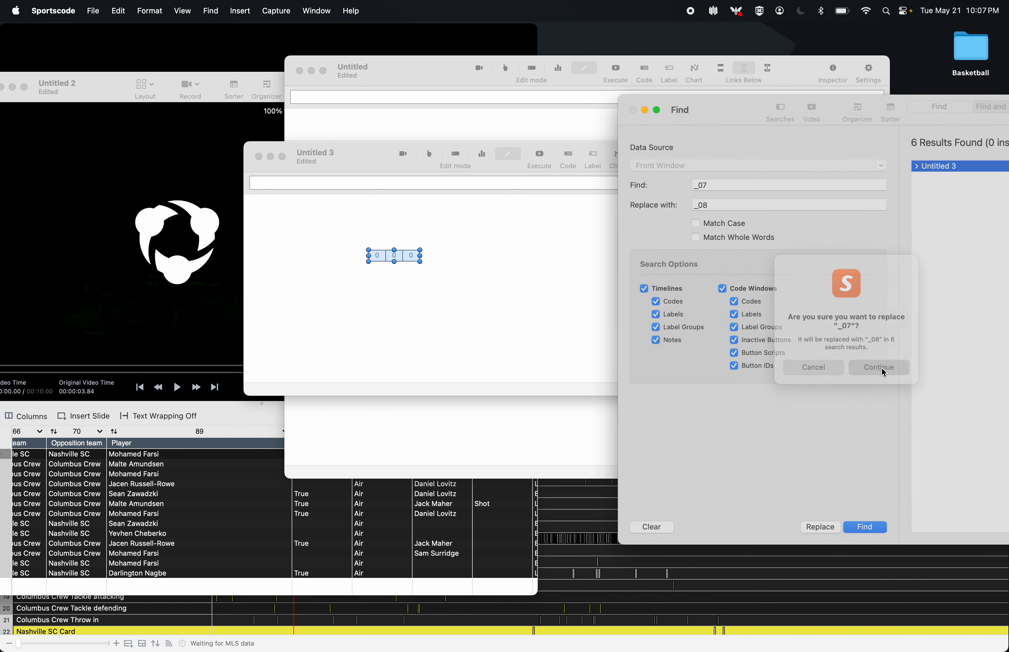
# - Copy the _08 cells into the player table and place them beside the eighth player's name
pyautogui.click(524, 315)
pyautogui.press('super+c')
pyautogui.click(497, 446)
pyautogui.press('super+v')
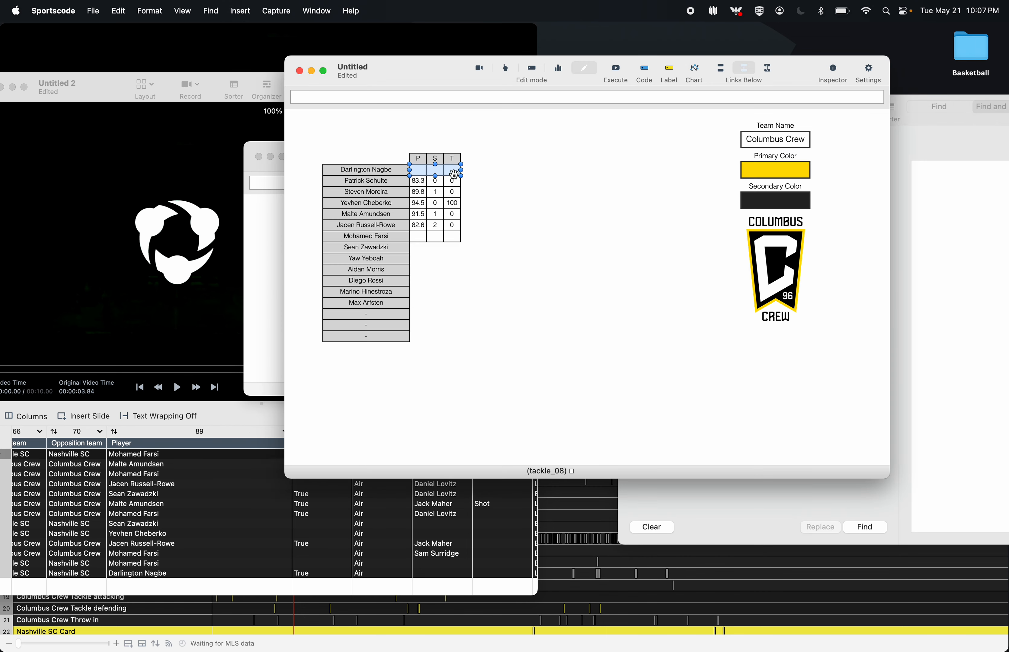
pyautogui.moveTo(453, 174); pyautogui.dragTo(451, 250)
# - Replace every _08 with _09 in the three cells of the scratch code window
pyautogui.press('super+grave')
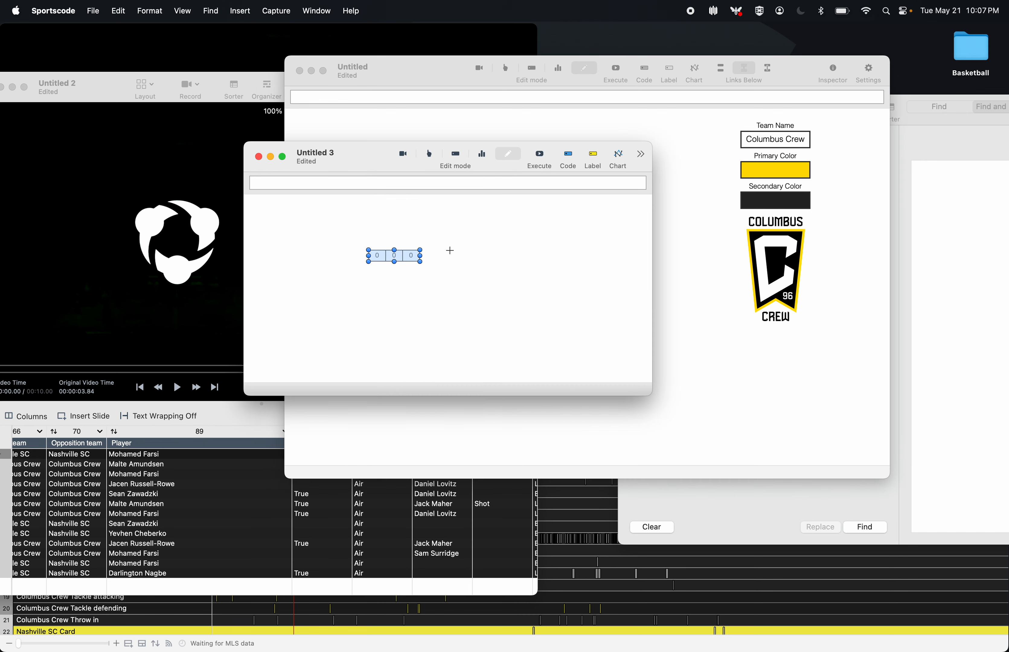
pyautogui.press('super+f')
pyautogui.click(726, 185)
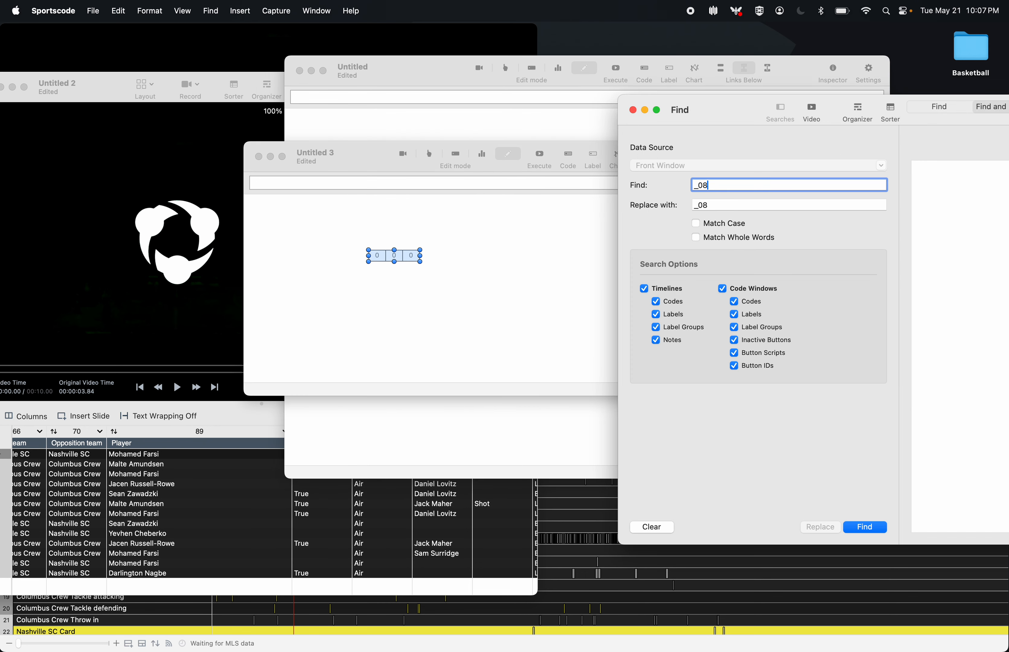
pyautogui.press('Tab')
pyautogui.write('_09')
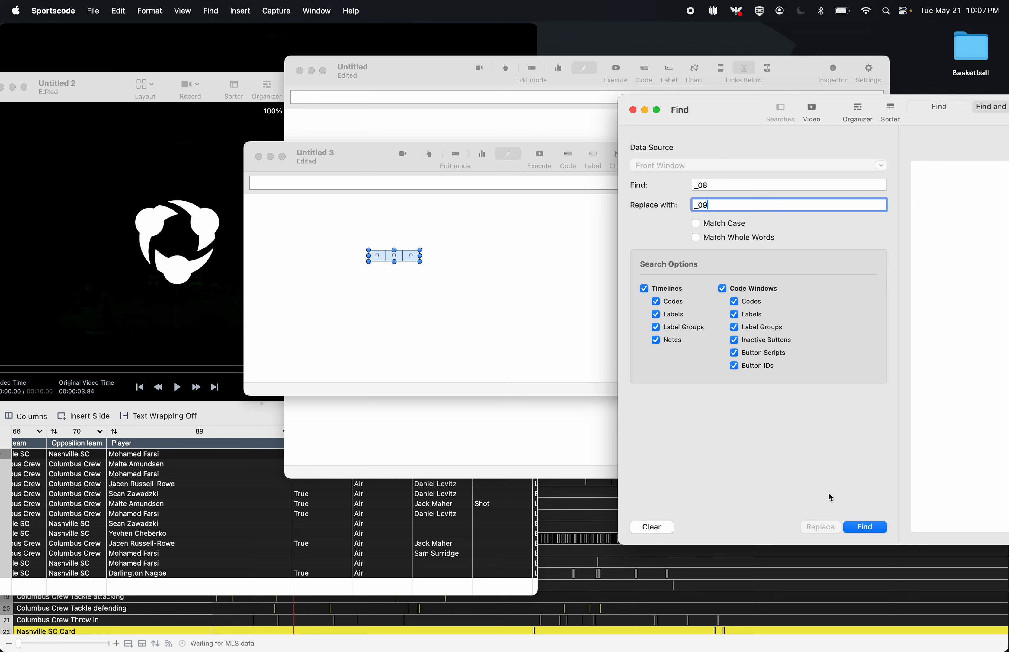
pyautogui.click(869, 529)
pyautogui.click(927, 167)
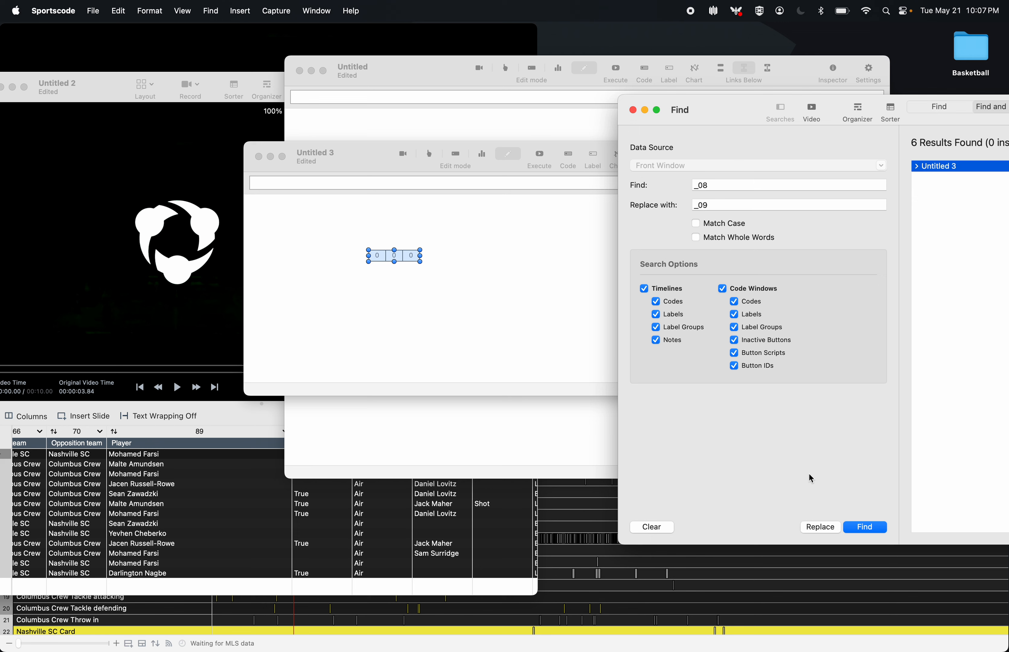
pyautogui.click(826, 530)
pyautogui.click(881, 371)
# - Copy the _09 cells into the player table and place them beside the ninth player's name
pyautogui.click(428, 287)
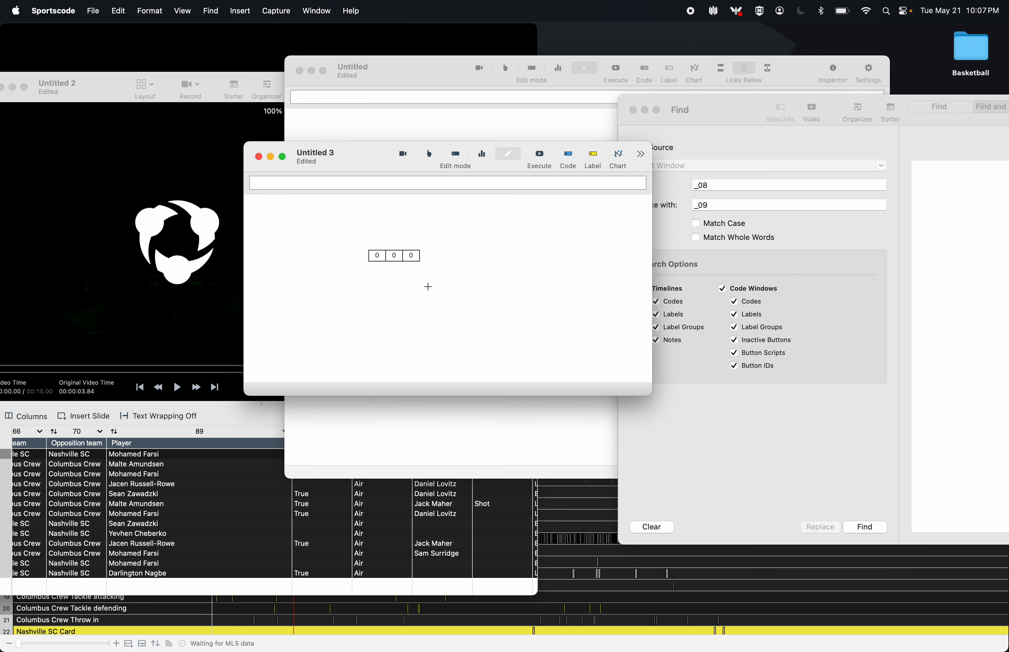
pyautogui.moveTo(440, 277); pyautogui.dragTo(334, 219)
pyautogui.press('super+c')
pyautogui.click(433, 442)
pyautogui.press('super+v')
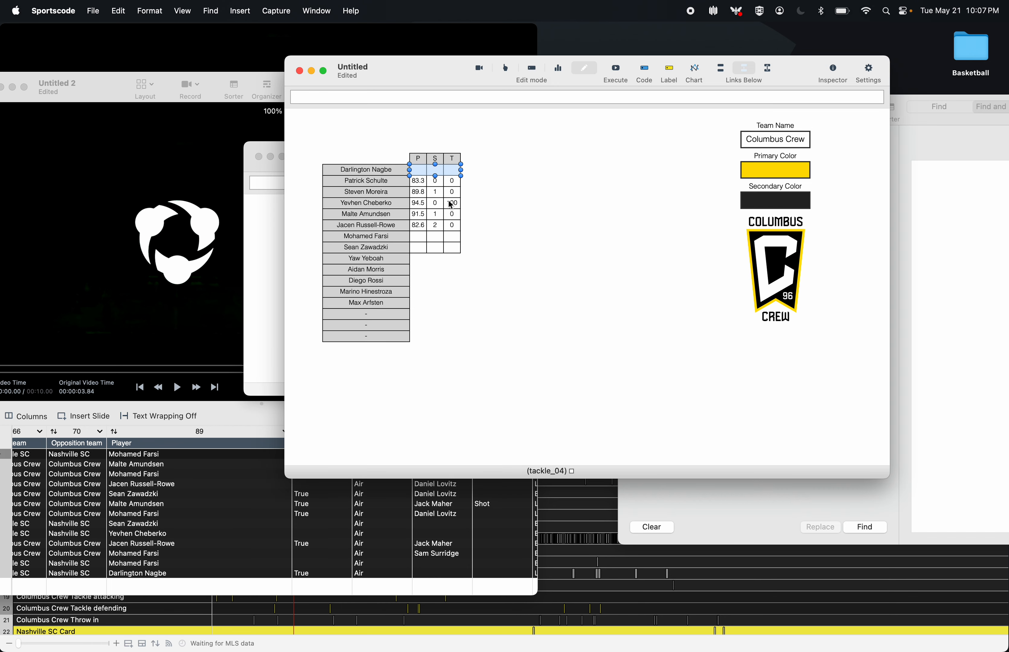
pyautogui.moveTo(449, 181); pyautogui.dragTo(450, 262)
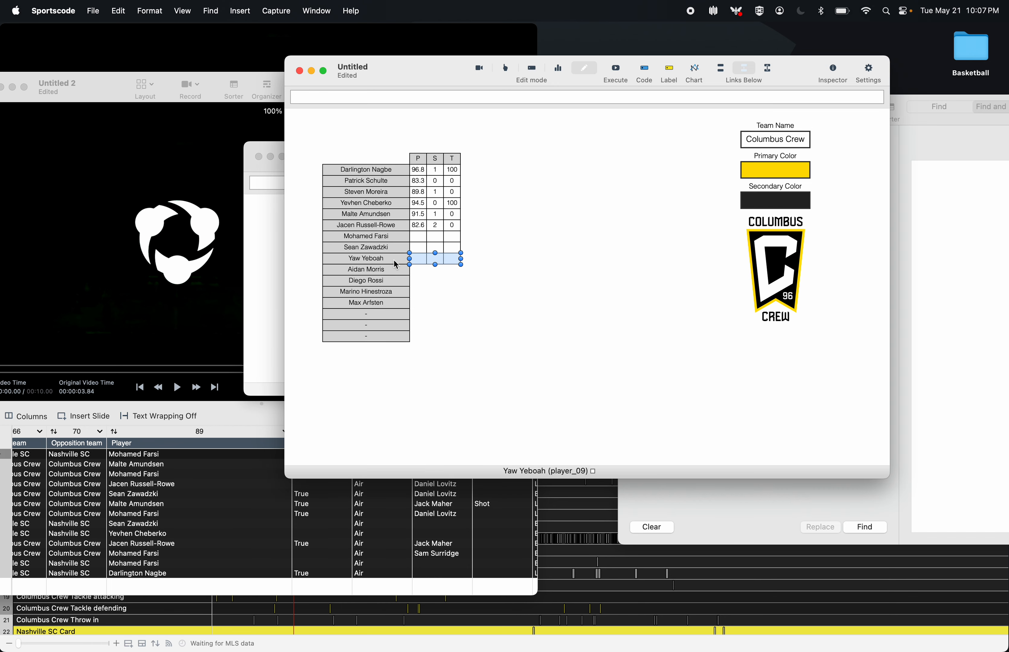
pyautogui.click(486, 300)
# - Replace every _09 with _10 in the three cells of the scratch code window
pyautogui.press('super+grave')
pyautogui.press('super+grave')
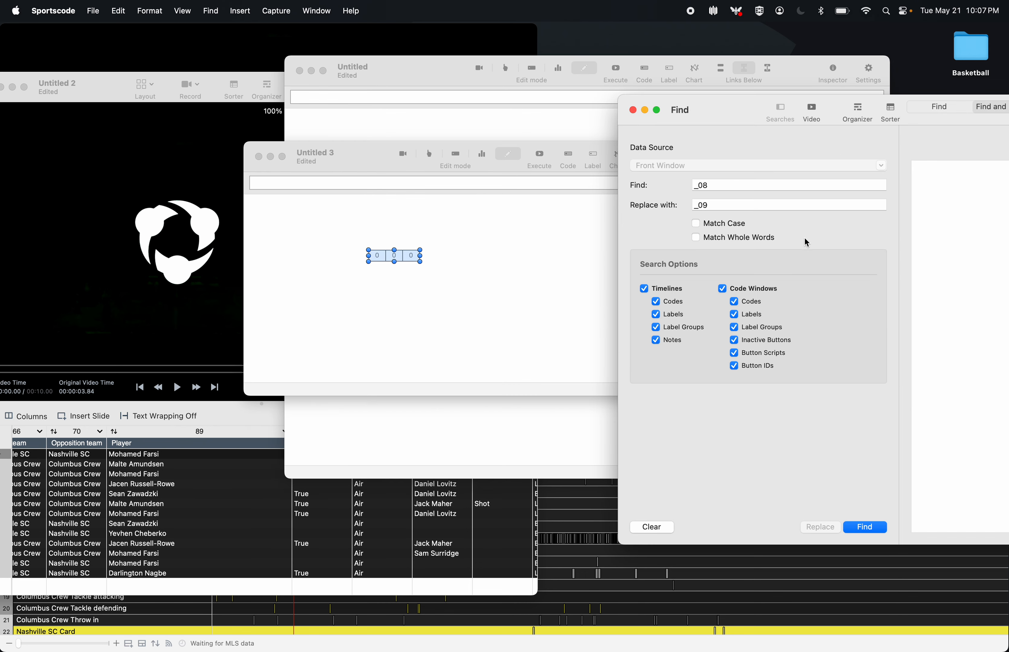
pyautogui.click(737, 185)
pyautogui.press('BackSpace')
pyautogui.write('9')
pyautogui.press('Tab')
pyautogui.press('Right')
pyautogui.press('BackSpace')
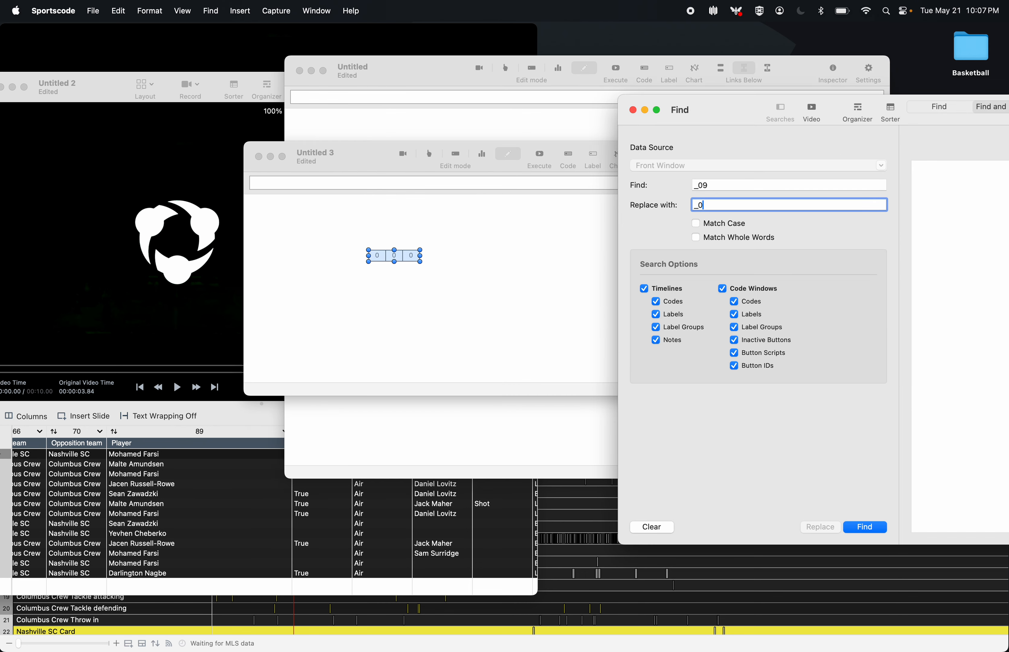
pyautogui.press('Return')
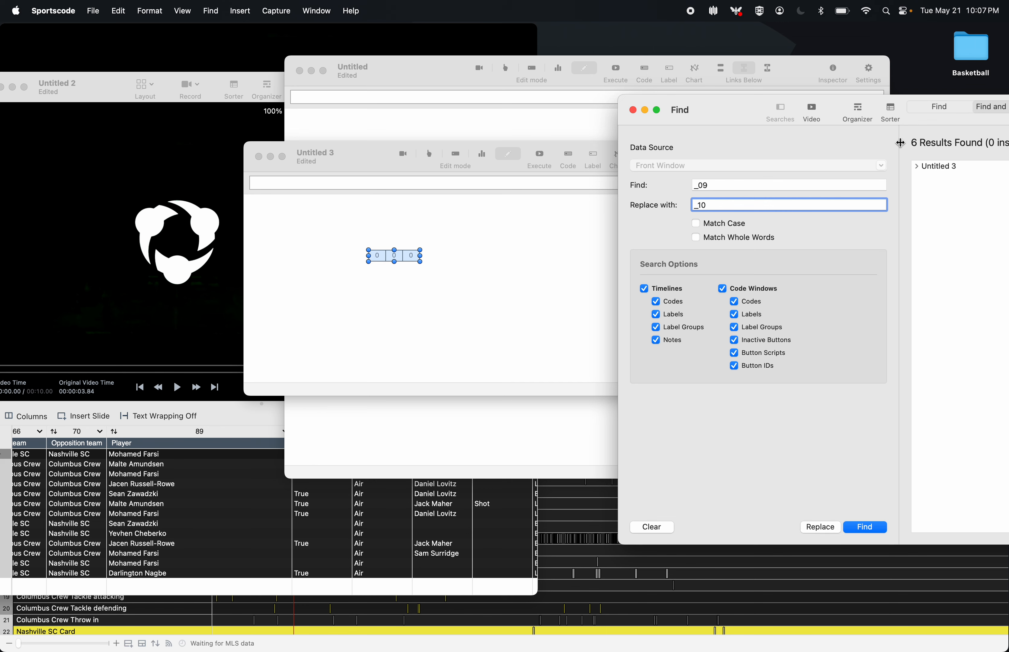
pyautogui.click(939, 170)
pyautogui.click(821, 527)
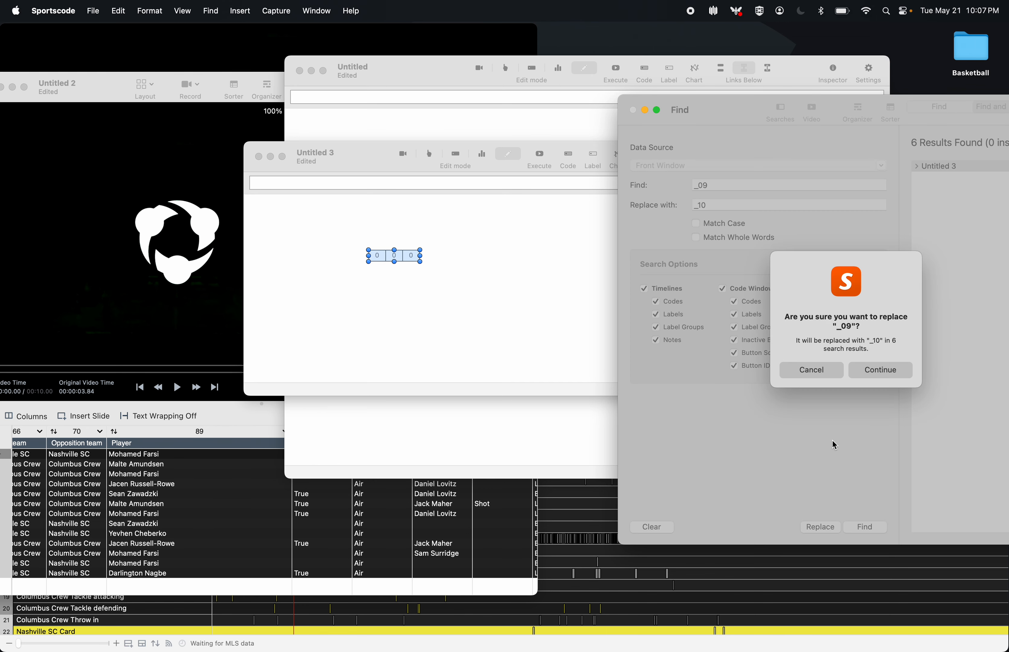
pyautogui.click(876, 373)
# - Copy the _10 cells into the player table and place them beside the tenth player's name
pyautogui.click(532, 304)
pyautogui.moveTo(532, 304); pyautogui.dragTo(356, 254)
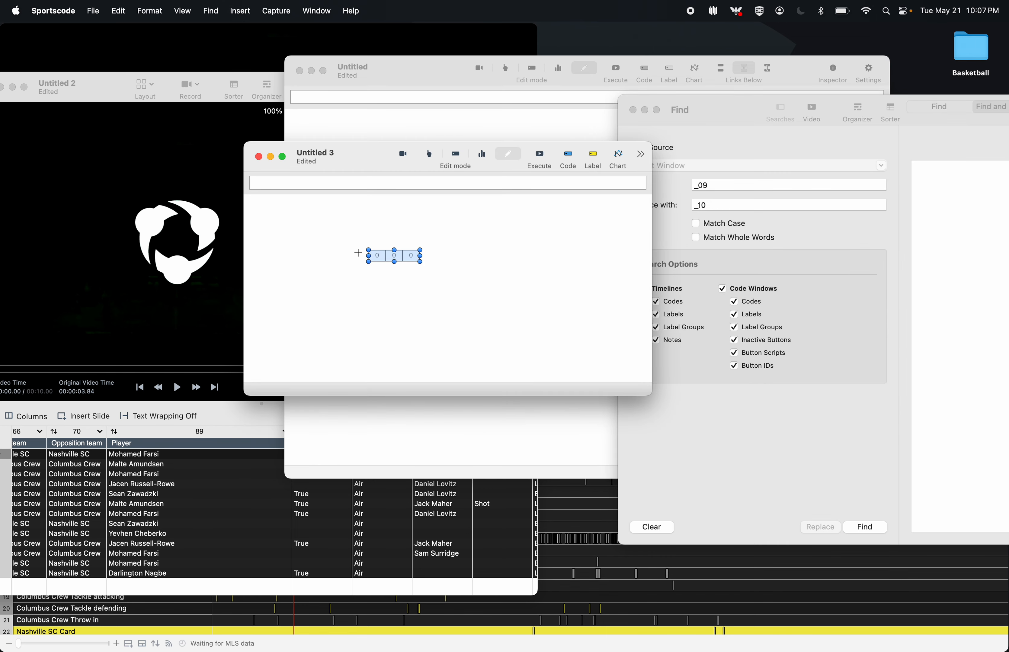
pyautogui.press('super+c')
pyautogui.click(430, 419)
pyautogui.press('super+v')
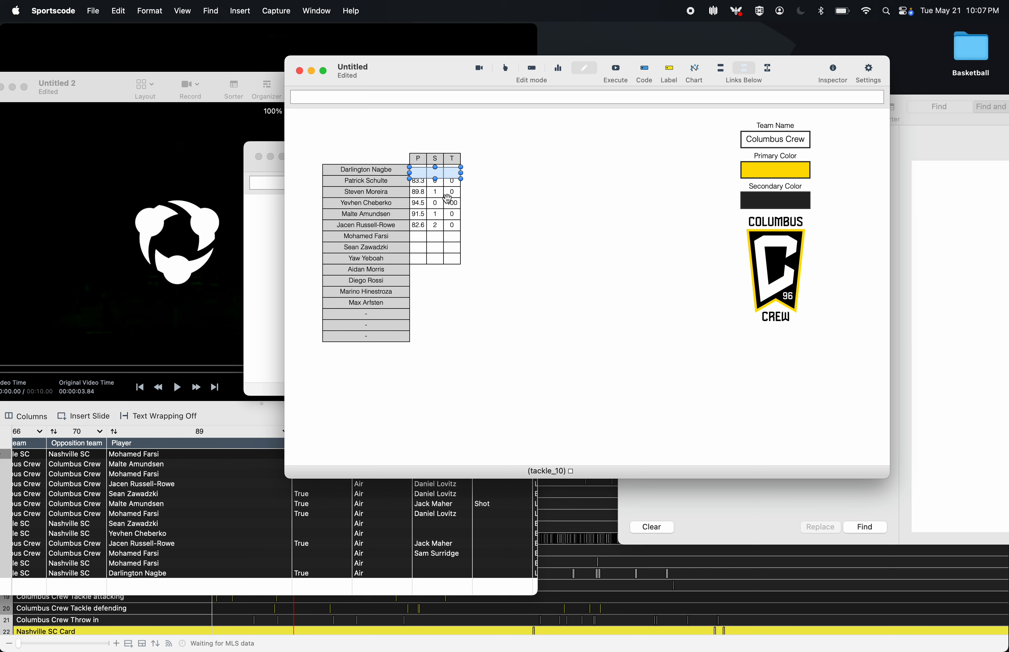
pyautogui.moveTo(453, 186); pyautogui.dragTo(447, 272)
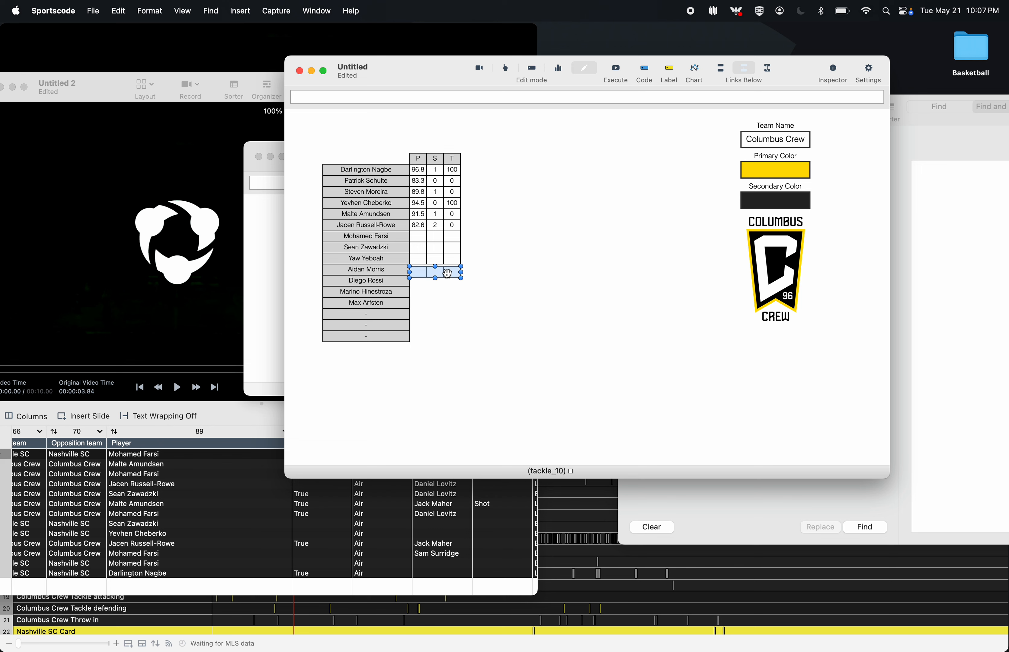
pyautogui.click(425, 283)
# - Replace every _10 with _11 in the three cells of the scratch code window
pyautogui.press('super+grave')
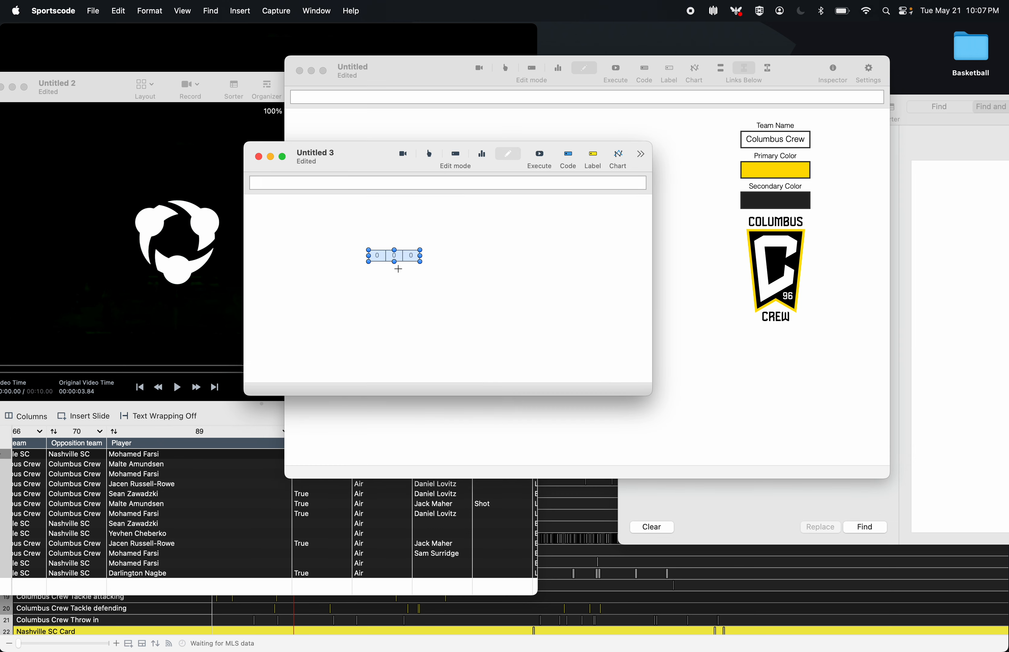
pyautogui.press('super+f')
pyautogui.click(740, 188)
pyautogui.press('BackSpace')
pyautogui.press('BackSpace')
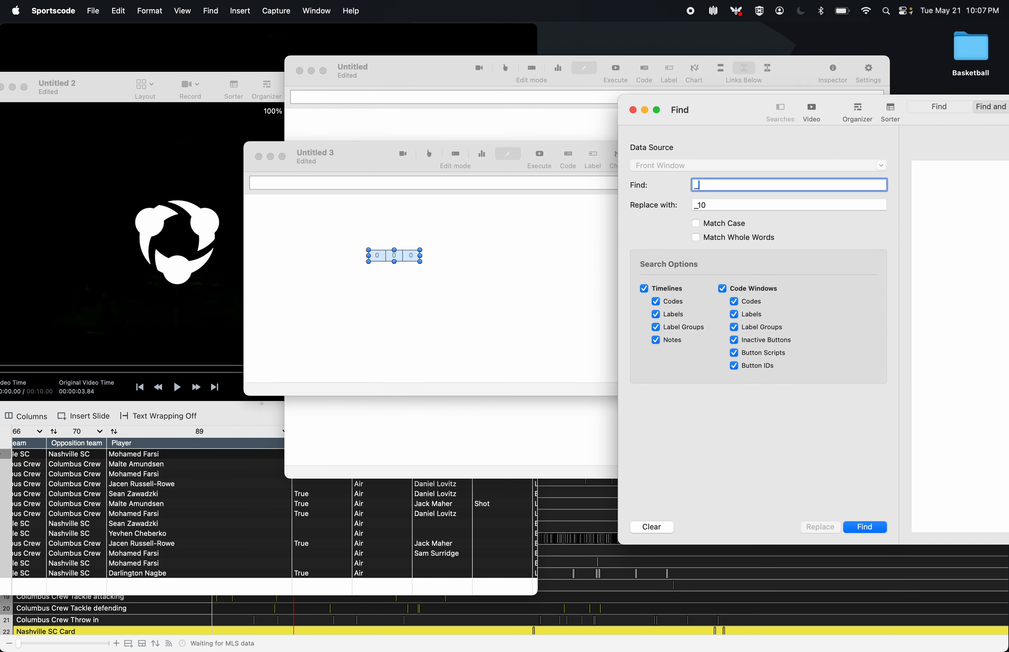
pyautogui.write('10')
pyautogui.press('Tab')
pyautogui.write('_1')
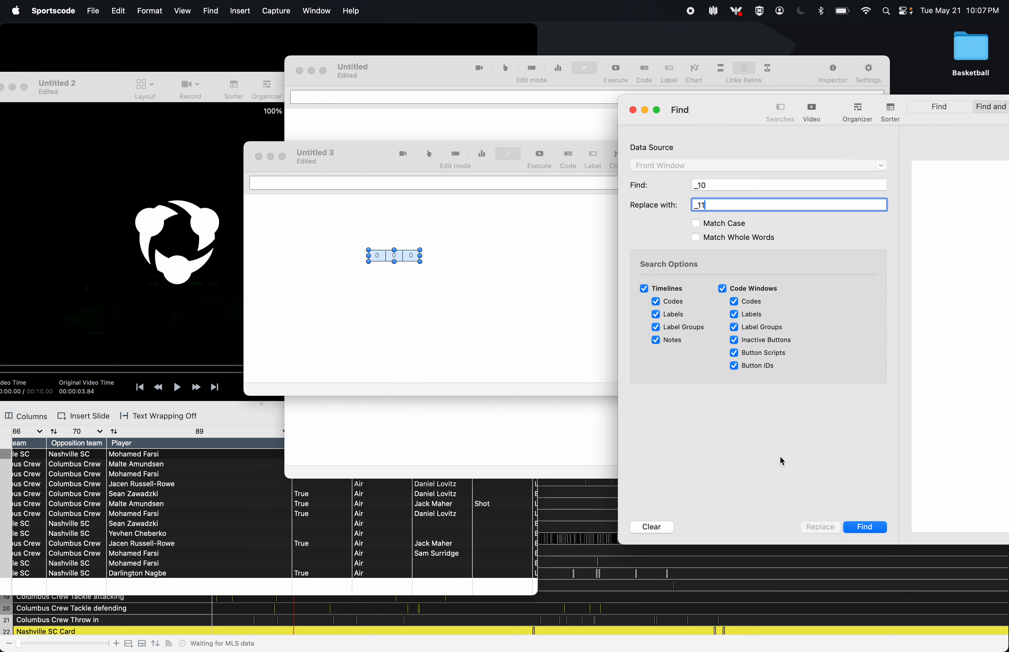
pyautogui.click(868, 530)
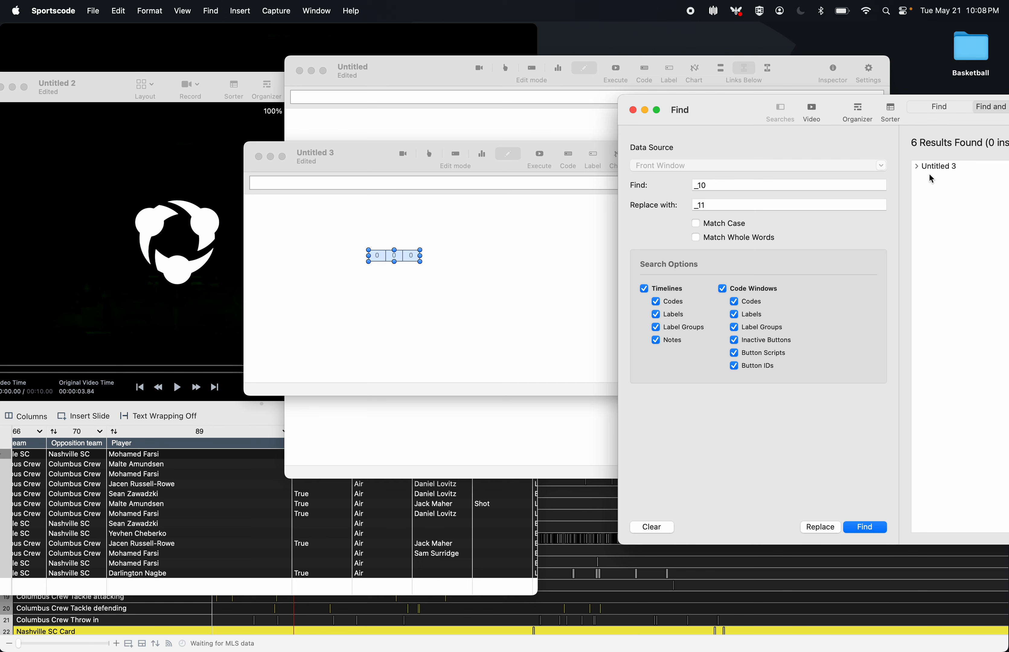
pyautogui.click(935, 165)
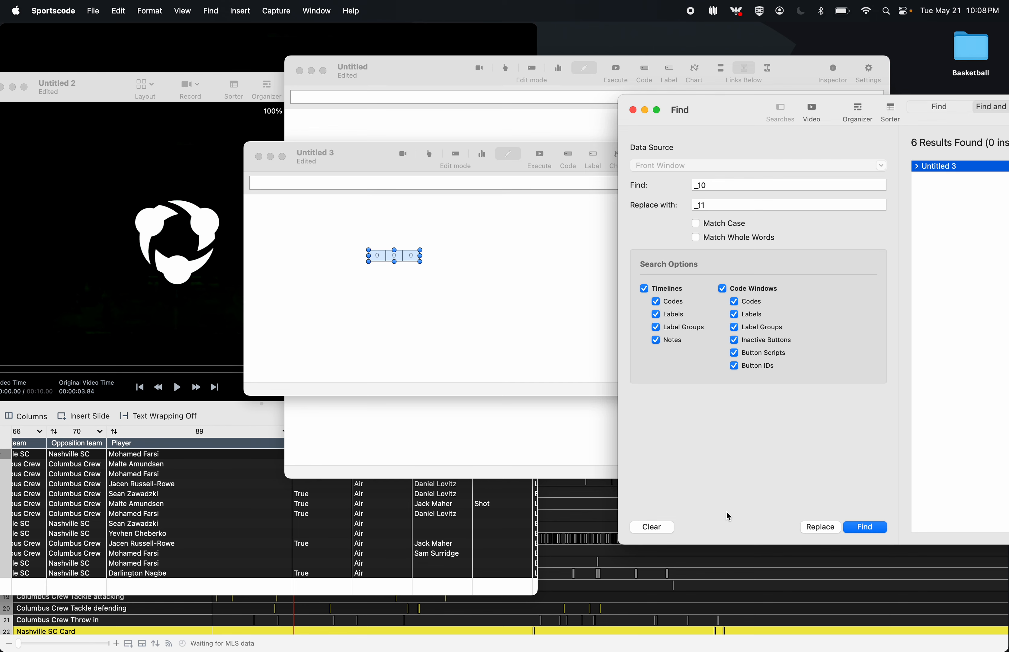
pyautogui.click(820, 528)
pyautogui.click(896, 367)
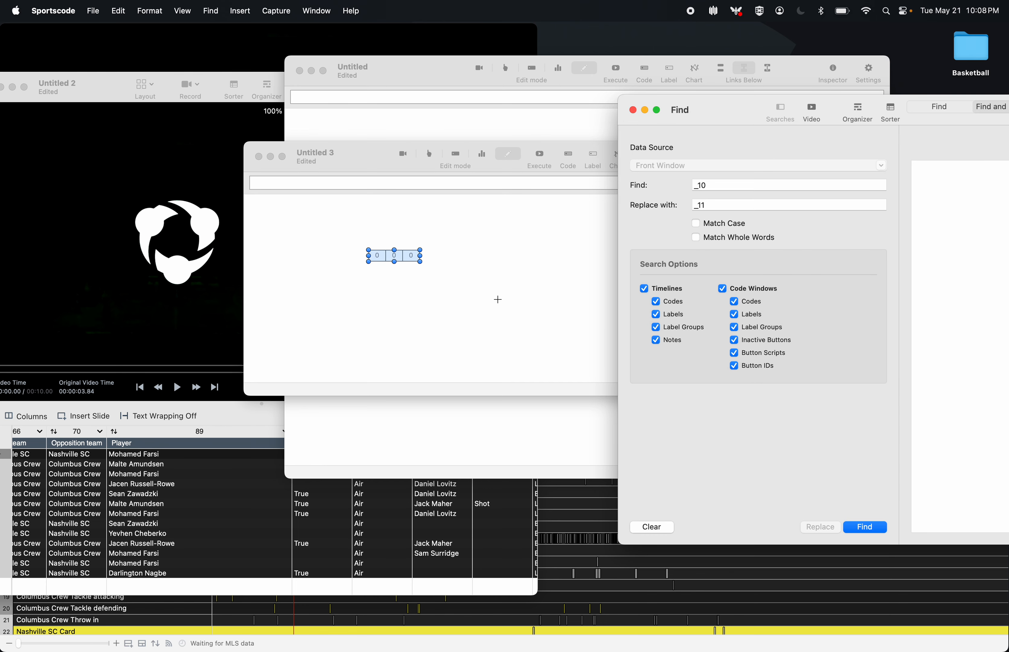
# - Copy the _11 cells into the eleventh player's row and nudge them left and up into alignment
pyautogui.click(498, 299)
pyautogui.moveTo(512, 295); pyautogui.dragTo(288, 232)
pyautogui.press('super+c')
pyautogui.click(417, 397)
pyautogui.press('super+v')
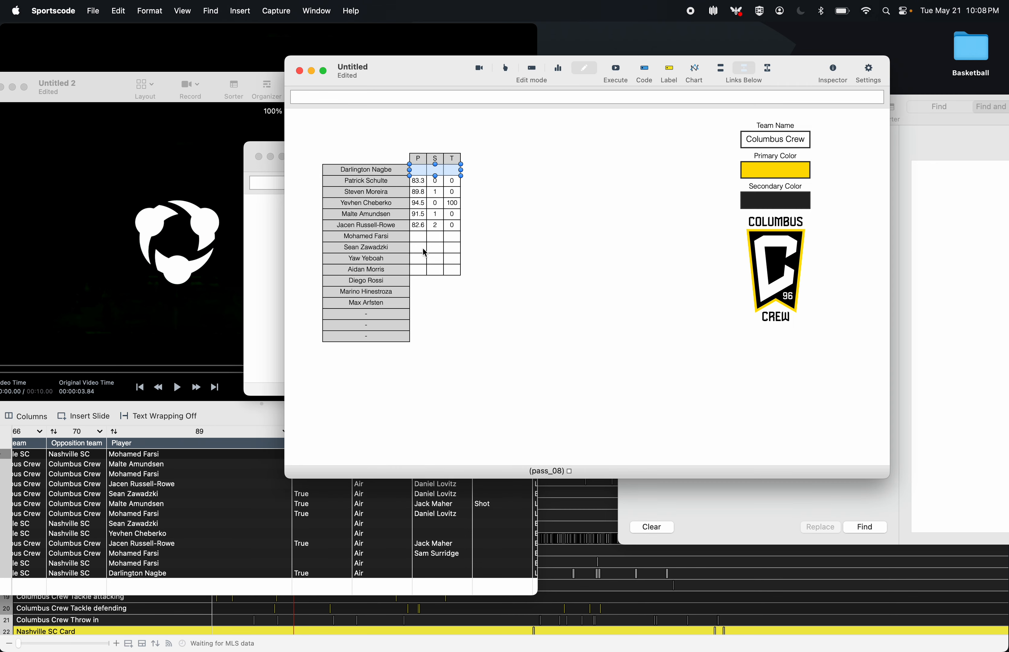
pyautogui.moveTo(451, 170); pyautogui.dragTo(451, 280)
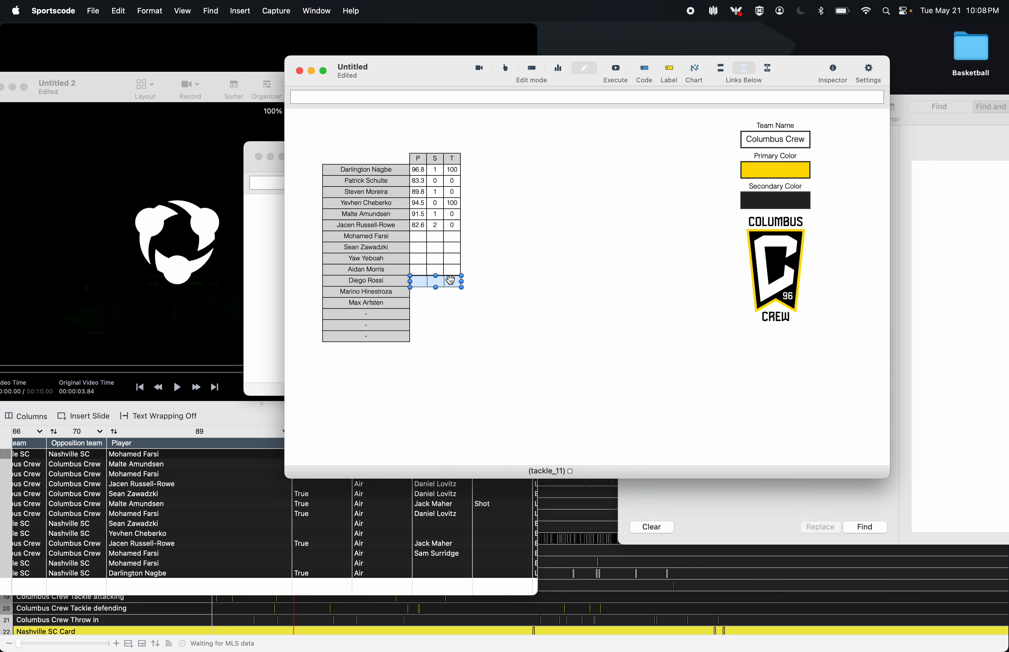
pyautogui.press('Left')
pyautogui.press('Up')
# - Replace every _11 with _12 in the three cells of the scratch code window
pyautogui.press('super+grave')
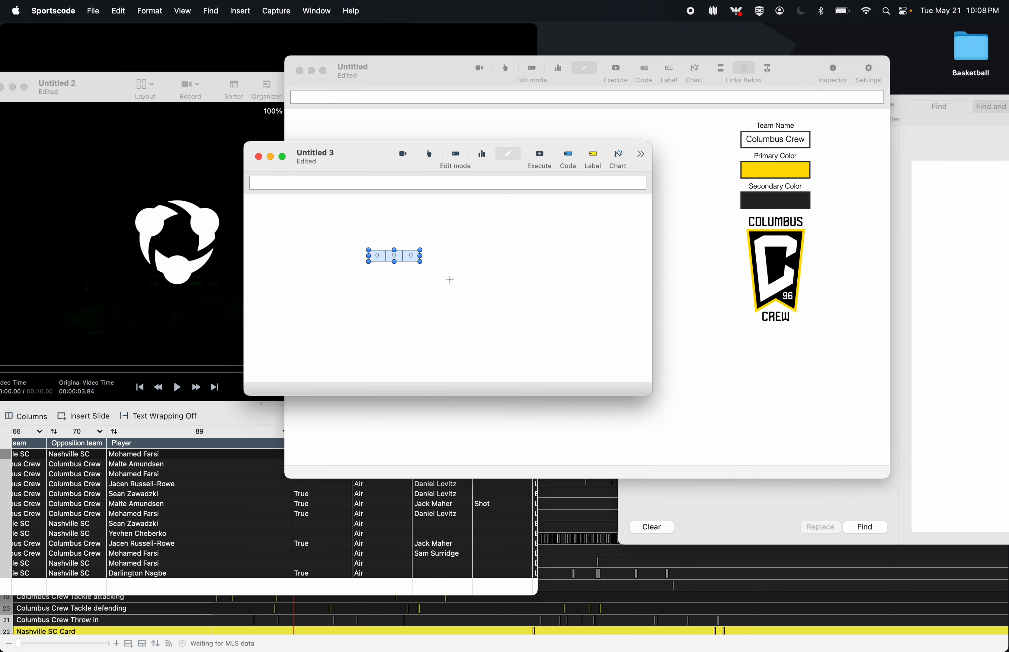
pyautogui.press('super+f')
pyautogui.doubleClick(778, 182)
pyautogui.press('Right')
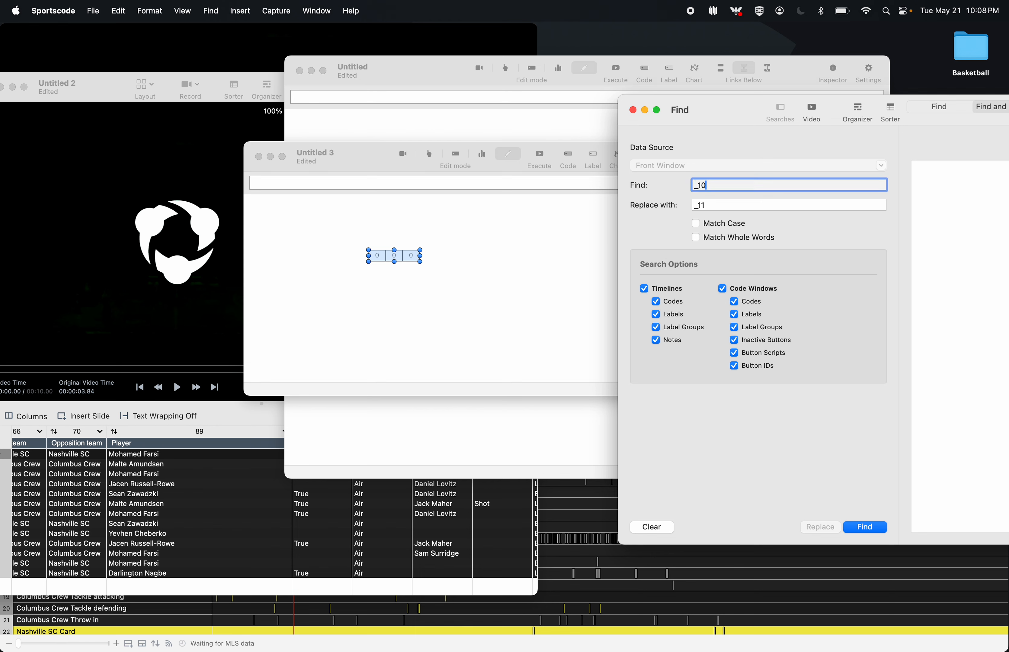
pyautogui.press('BackSpace')
pyautogui.write('1')
pyautogui.press('Tab')
pyautogui.press('Right')
pyautogui.press('BackSpace')
pyautogui.write('2')
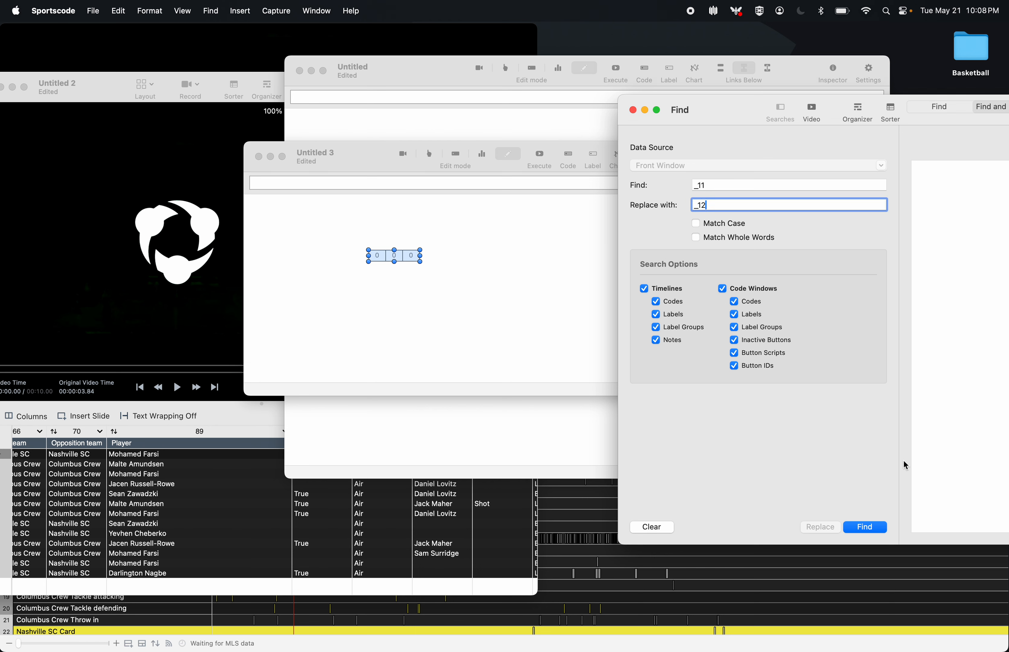
pyautogui.click(874, 527)
pyautogui.click(925, 167)
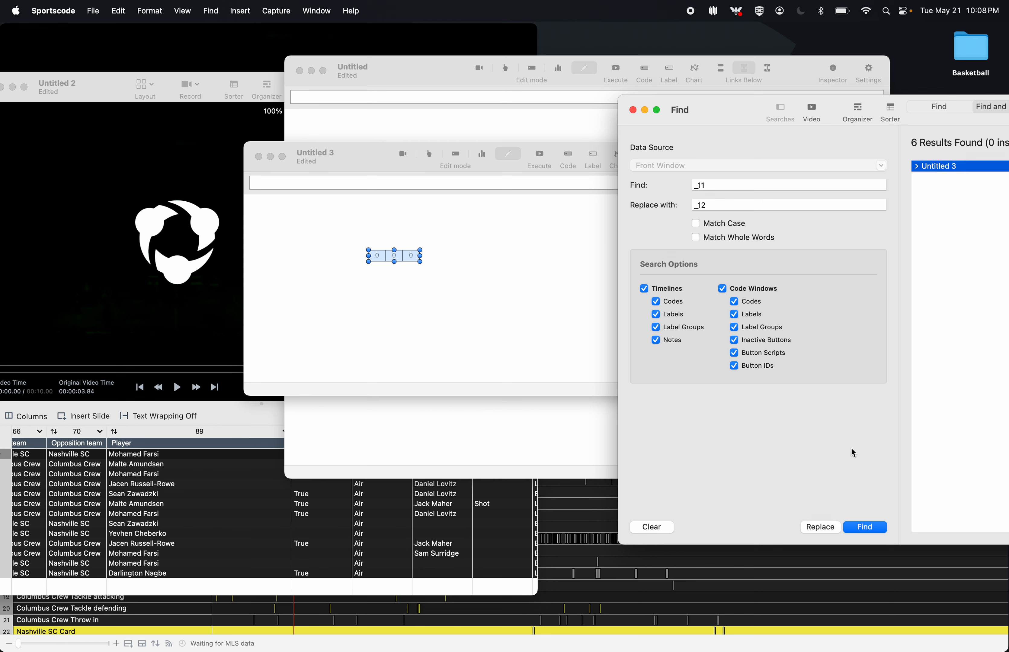
pyautogui.click(820, 528)
pyautogui.click(883, 370)
# - Copy the _12 cells into the player table and place them beside the twelfth player's name
pyautogui.click(502, 266)
pyautogui.moveTo(504, 264); pyautogui.dragTo(335, 240)
pyautogui.press('super+c')
pyautogui.click(444, 418)
pyautogui.press('super+v')
pyautogui.moveTo(454, 171); pyautogui.dragTo(453, 293)
# - Replace every _12 with _13 in the three cells of the scratch code window
pyautogui.press('super+grave')
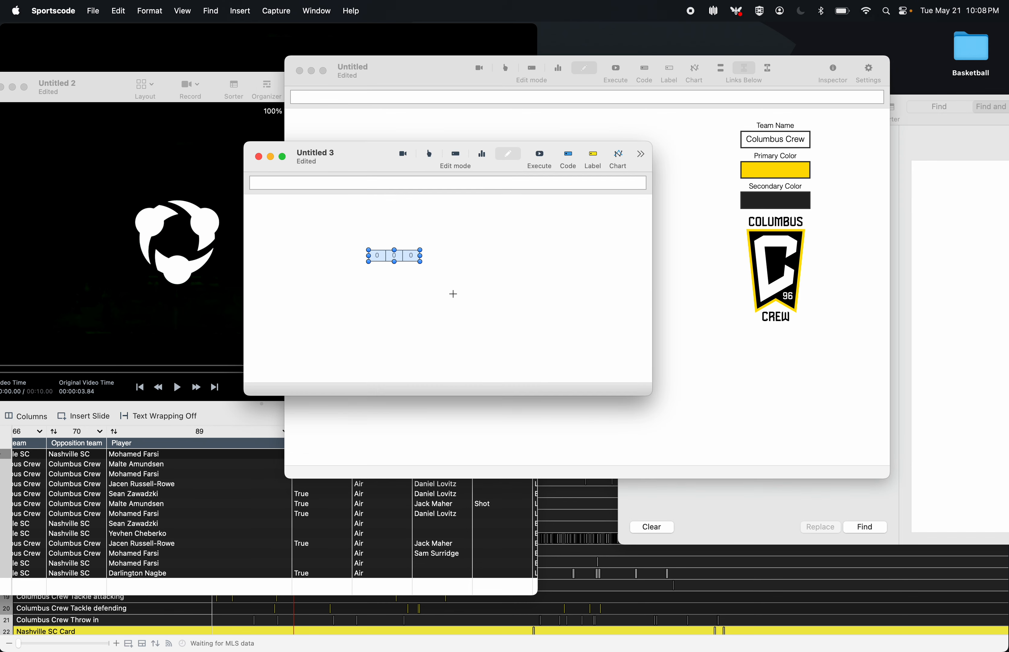
pyautogui.press('super+f')
pyautogui.press('BackSpace')
pyautogui.write('2')
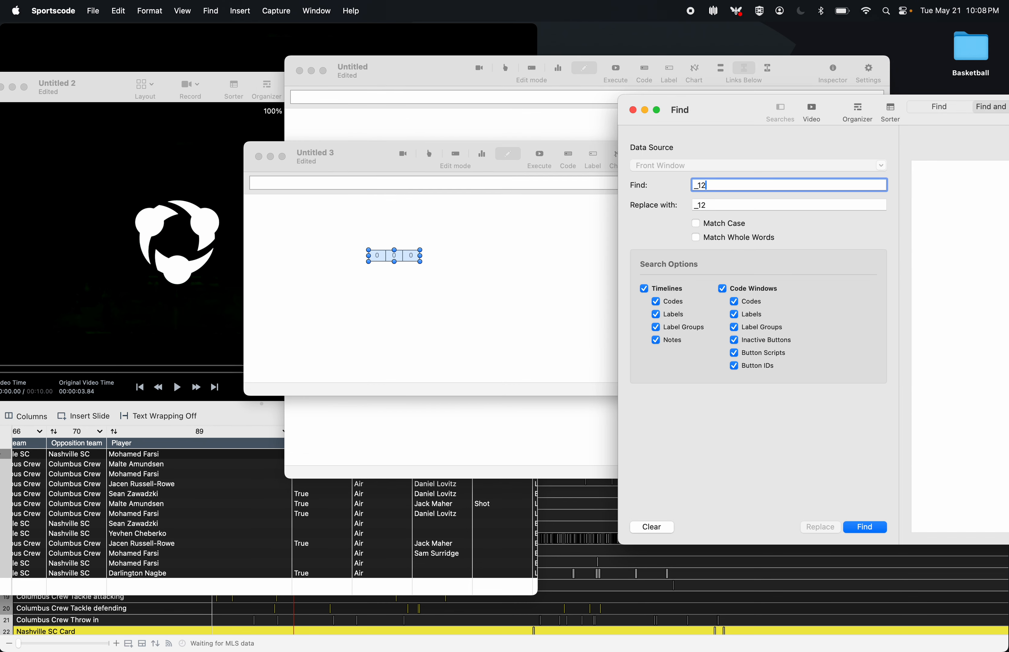
pyautogui.press('Tab')
pyautogui.write('_13')
pyautogui.click(869, 535)
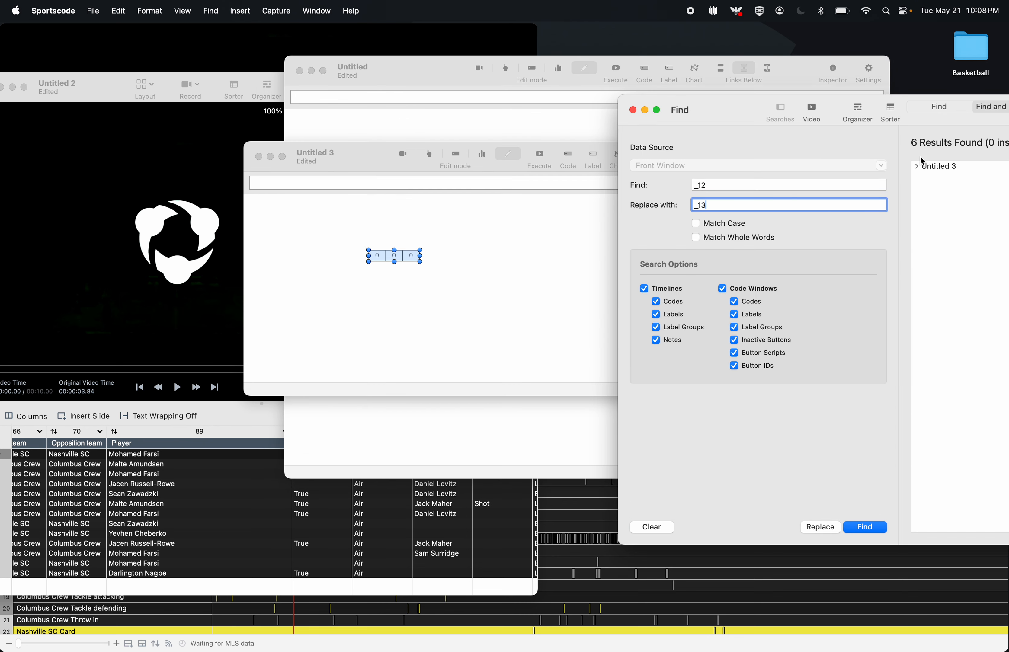
pyautogui.click(923, 166)
pyautogui.click(829, 525)
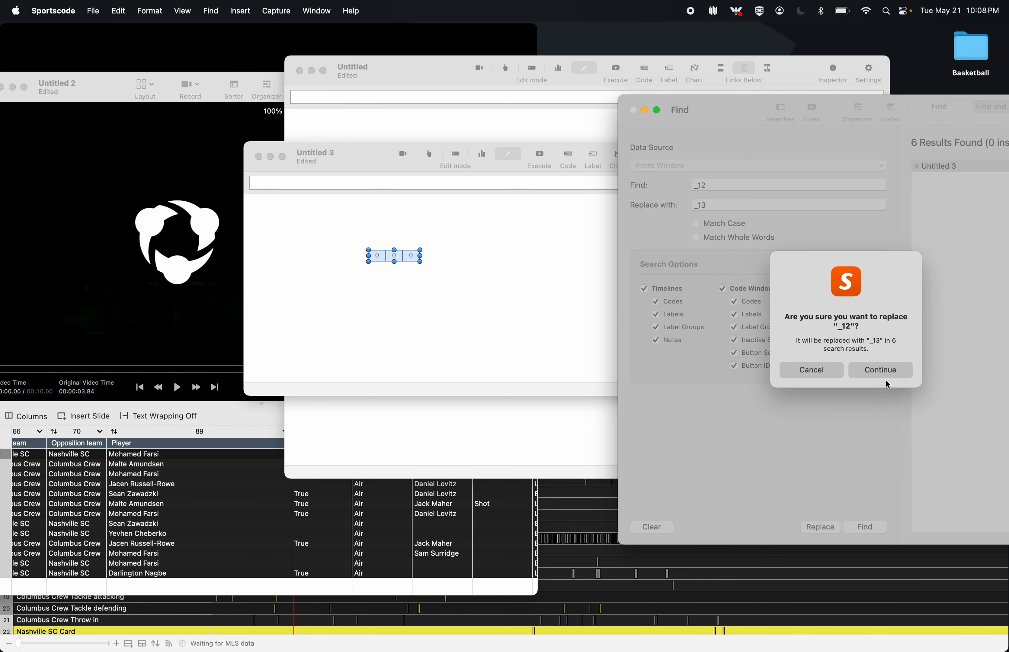
pyautogui.click(880, 366)
# - Copy the _13 cells into the thirteenth player's row and nudge them up into alignment
pyautogui.click(477, 285)
pyautogui.moveTo(475, 285); pyautogui.dragTo(345, 241)
pyautogui.press('cmd+c')
pyautogui.click(457, 433)
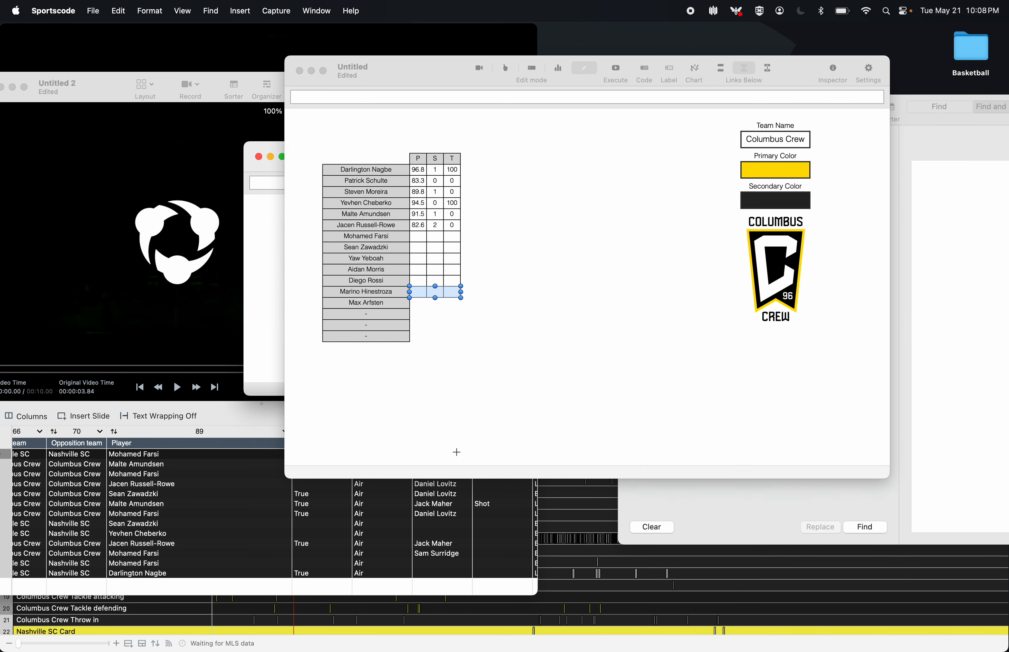
pyautogui.press('cmd+v')
pyautogui.moveTo(444, 173); pyautogui.dragTo(444, 307)
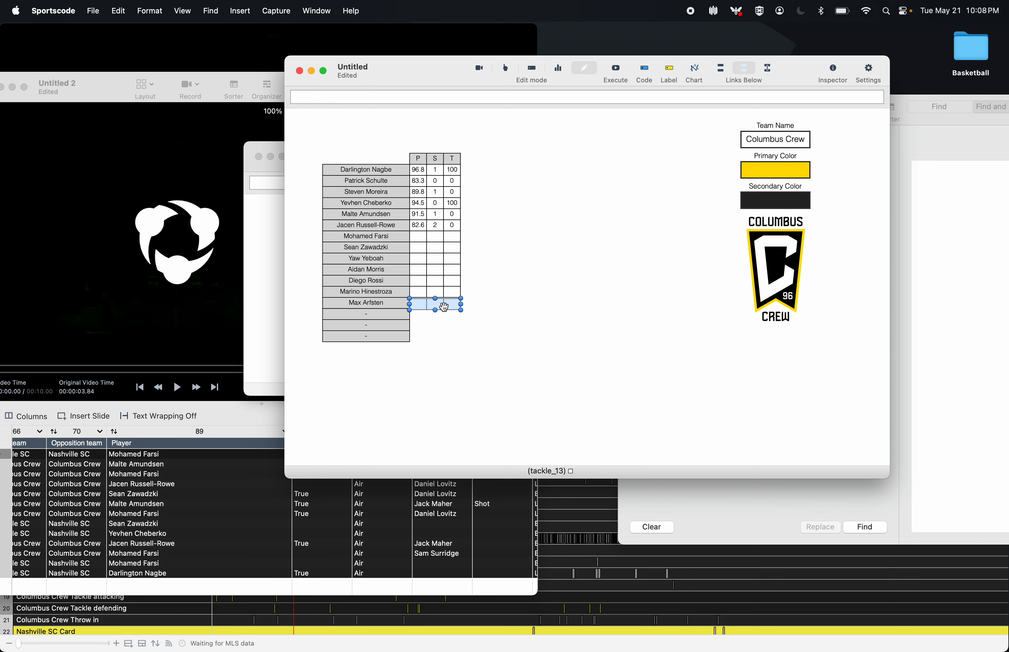
pyautogui.press('Up')
pyautogui.press('Up')
# - Replace every _13 with _14 in the three cells of the scratch code window
pyautogui.press('super+grave')
pyautogui.press('super+f')
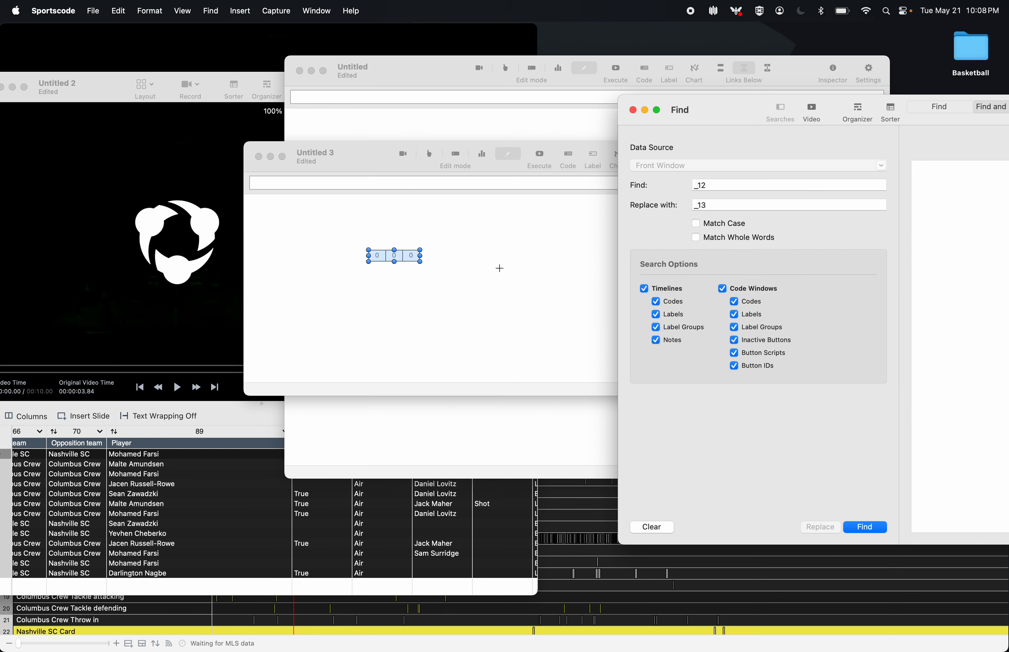
pyautogui.click(726, 186)
pyautogui.press('BackSpace')
pyautogui.write('3')
pyautogui.press('Tab')
pyautogui.write('_14')
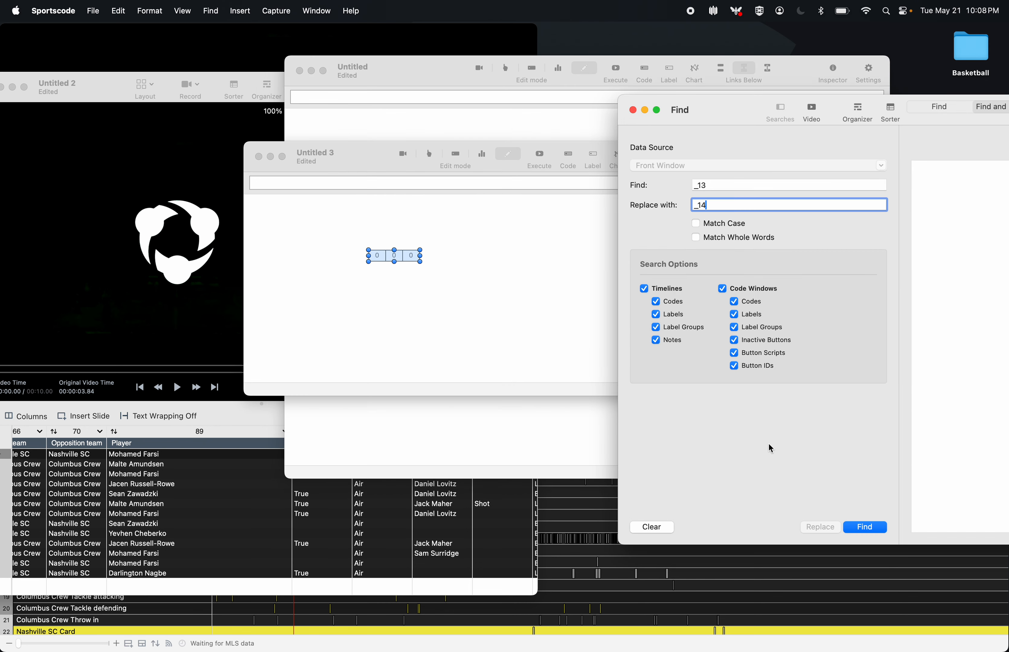
pyautogui.click(861, 527)
pyautogui.click(946, 167)
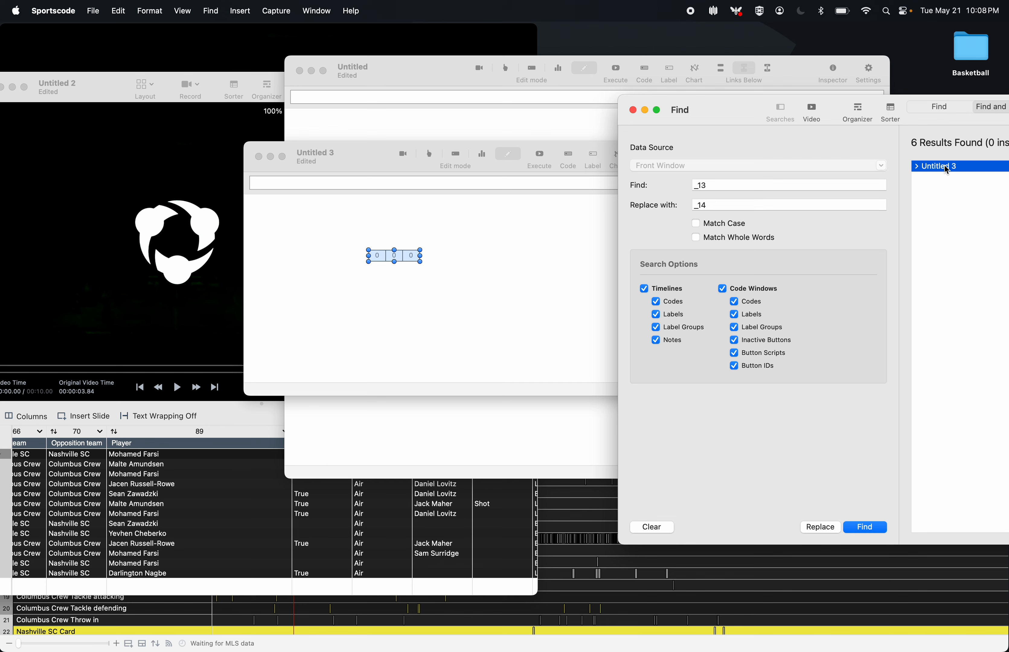
pyautogui.click(813, 523)
pyautogui.click(891, 376)
# - Copy the _14 cells into the player table and place them beside the fourteenth name cell
pyautogui.click(450, 330)
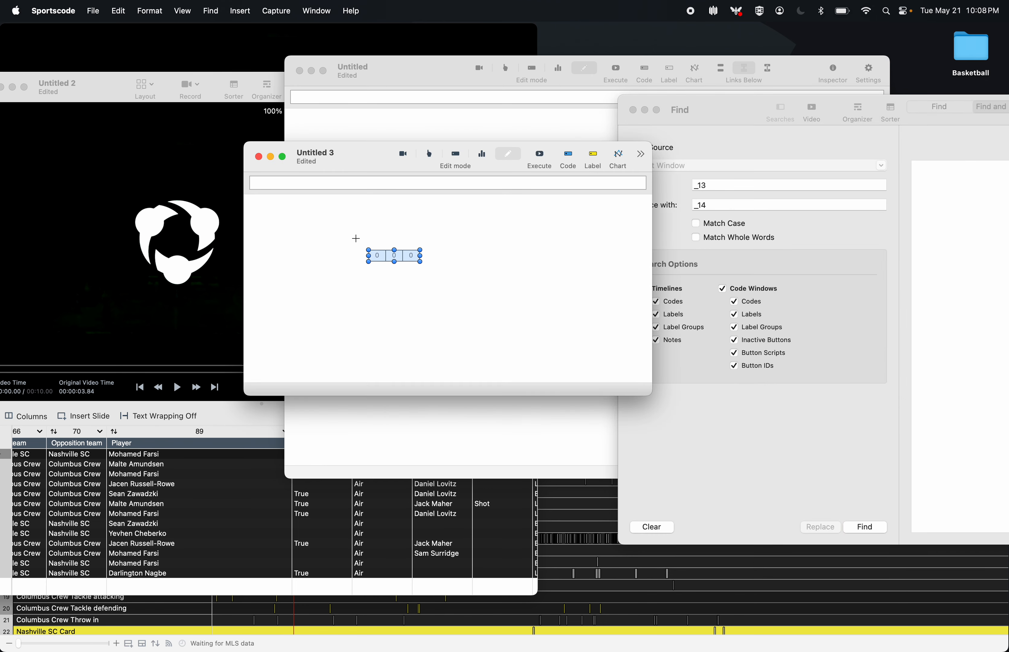
pyautogui.press('super+c')
pyautogui.click(440, 421)
pyautogui.press('super+v')
pyautogui.moveTo(452, 170); pyautogui.dragTo(452, 312)
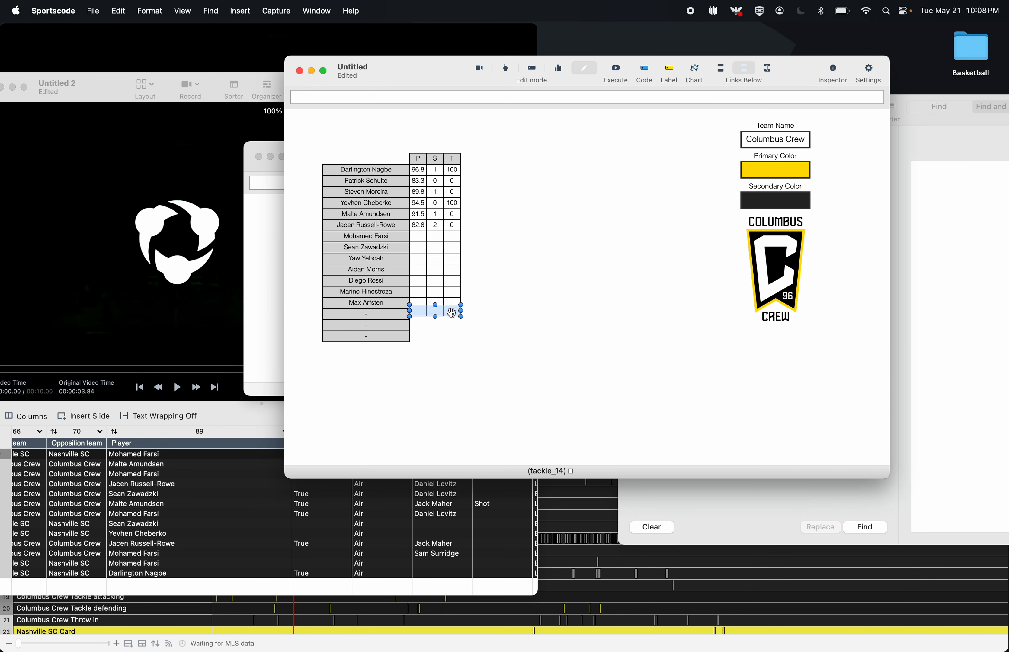
# - Replace every _14 with _15 in the three cells of the scratch code window
pyautogui.press('super+grave')
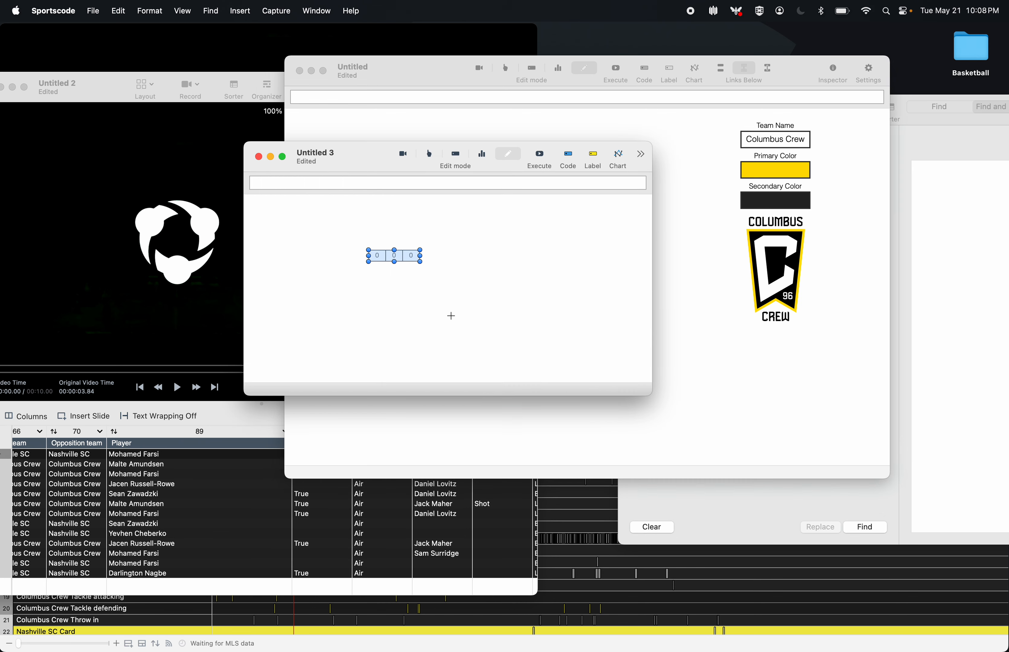
pyautogui.press('super+f')
pyautogui.doubleClick(725, 178)
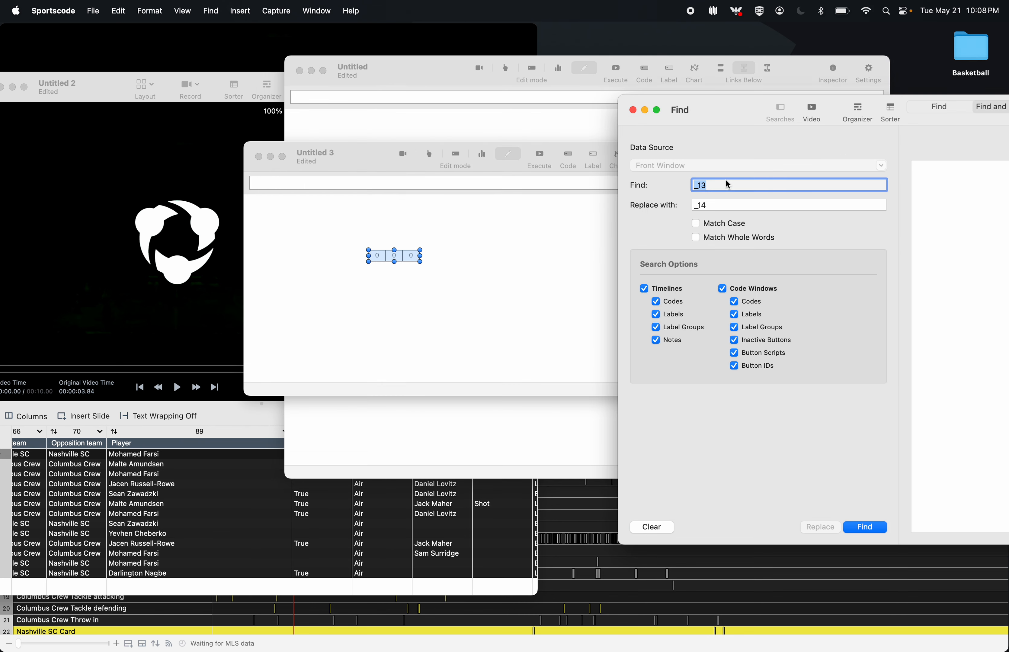
pyautogui.write('_14')
pyautogui.press('Tab')
pyautogui.write('_15')
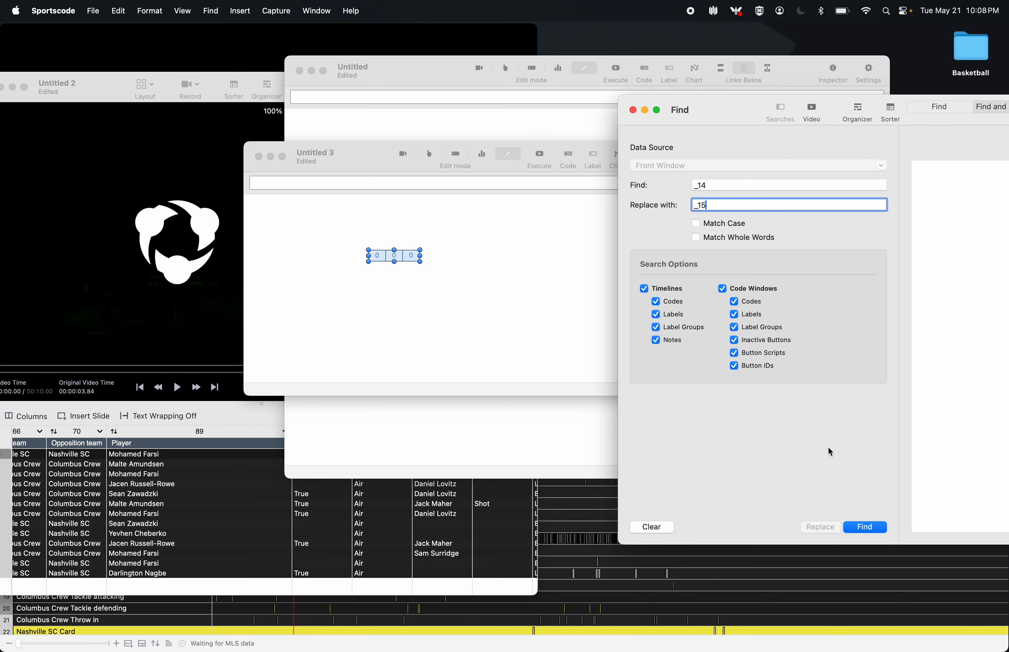
pyautogui.click(863, 527)
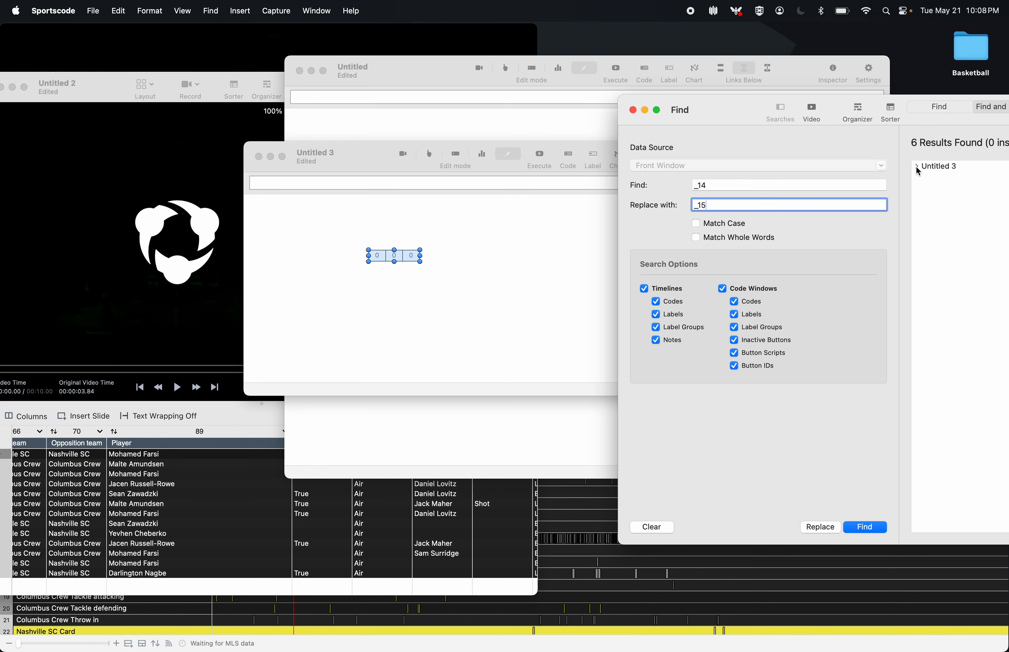
pyautogui.click(821, 528)
pyautogui.click(877, 372)
# - Copy the _15 cells into the player table and place them beside the fifteenth name cell
pyautogui.click(492, 295)
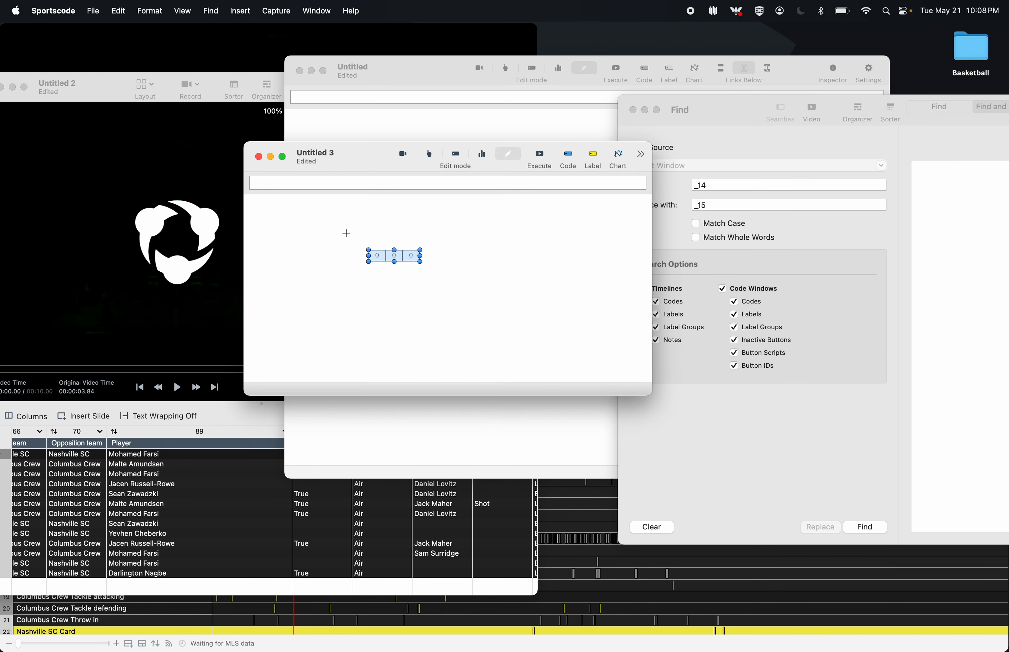
pyautogui.click(442, 422)
pyautogui.press('super+v')
pyautogui.moveTo(453, 173); pyautogui.dragTo(452, 328)
# - Replace every _15 with _16 in the three cells of the scratch code window
pyautogui.press('super+grave')
pyautogui.press('super+grave')
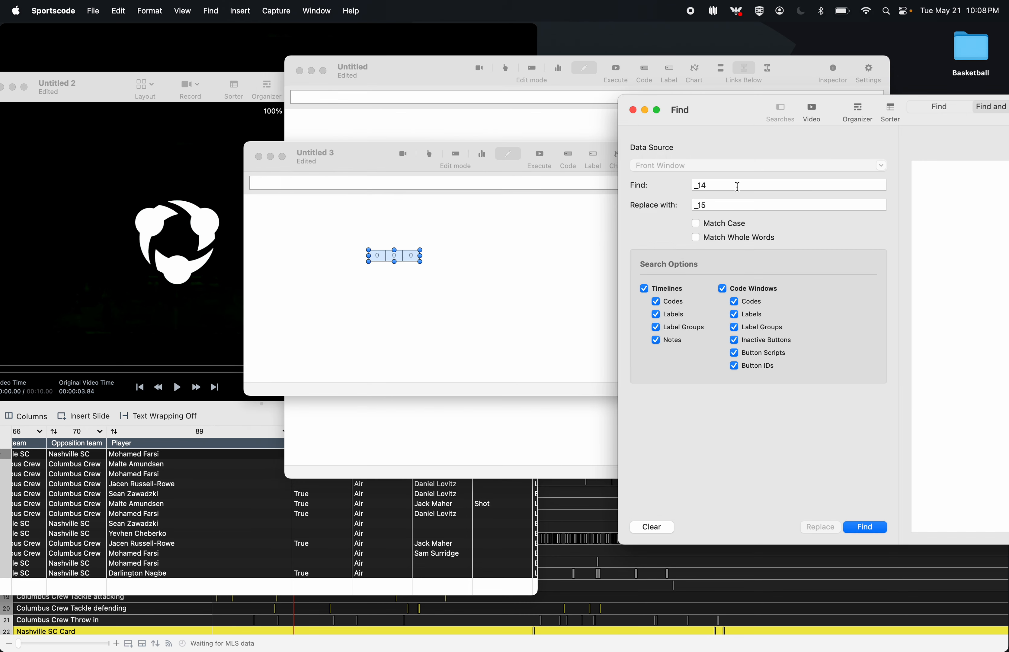
pyautogui.click(739, 183)
pyautogui.press('BackSpace')
pyautogui.write('5')
pyautogui.press('Tab')
pyautogui.write('_16')
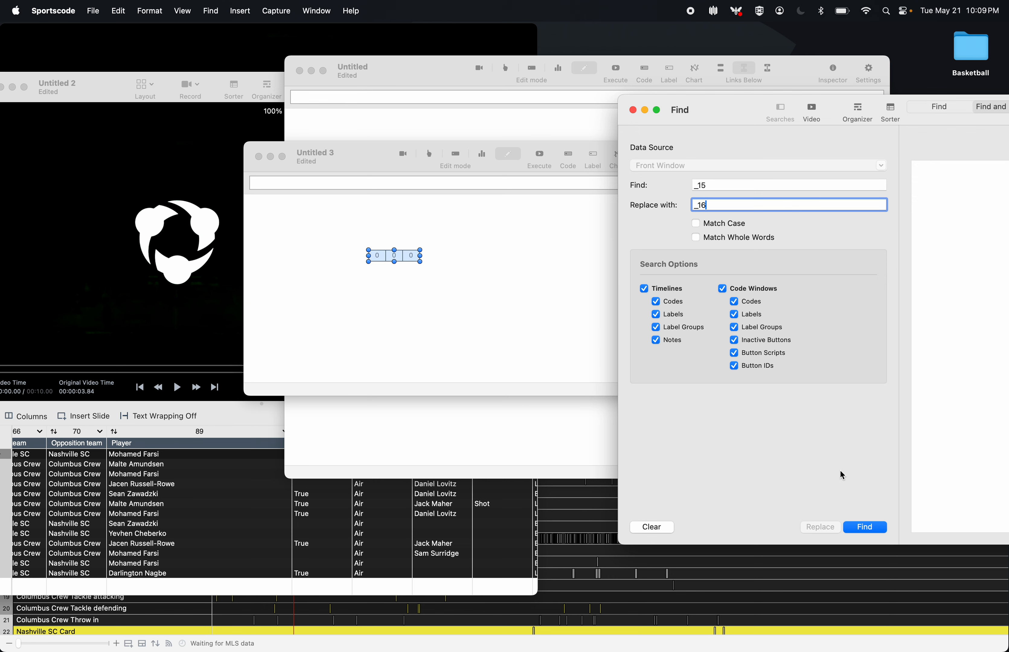
pyautogui.click(862, 530)
pyautogui.click(928, 166)
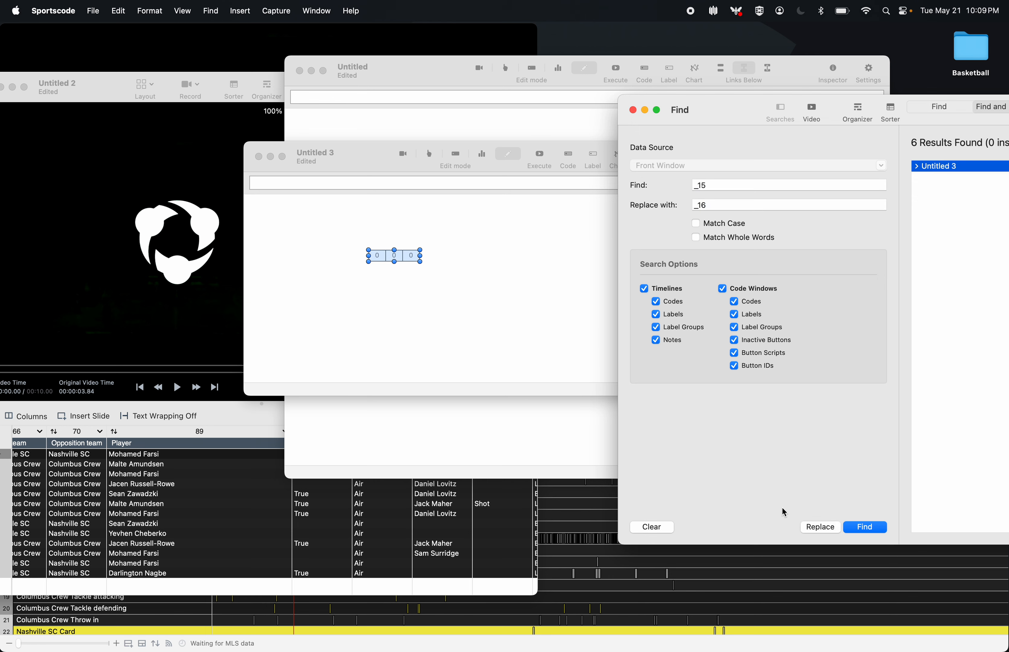
pyautogui.click(820, 527)
pyautogui.click(874, 374)
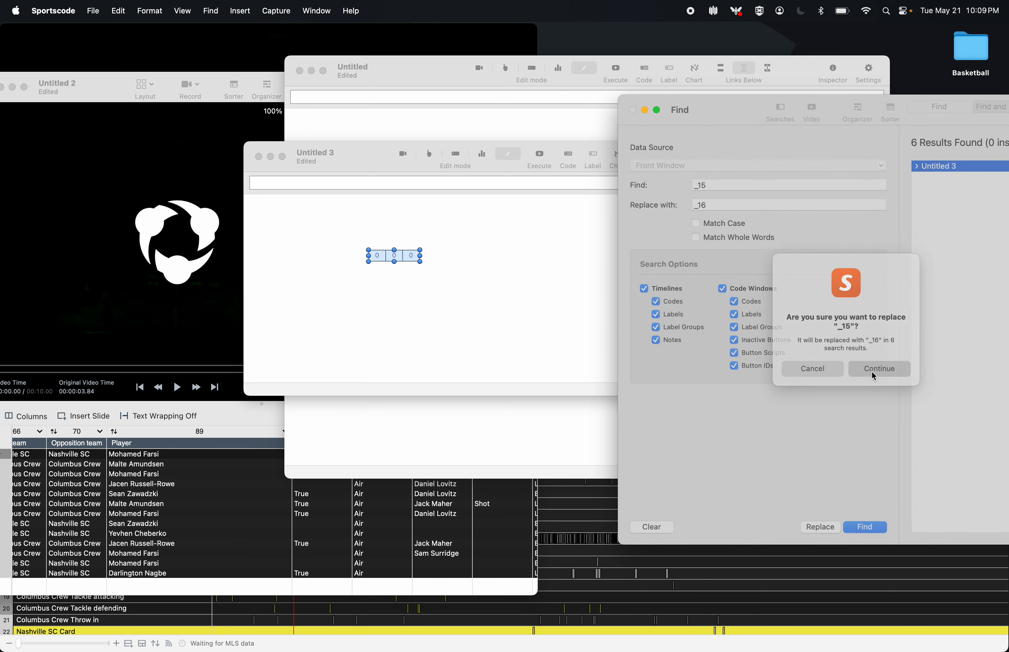
# - Copy the _16 cells into the table's sixteenth row and nudge them up into alignment
pyautogui.moveTo(507, 301); pyautogui.dragTo(331, 250)
pyautogui.press('super+c')
pyautogui.click(422, 418)
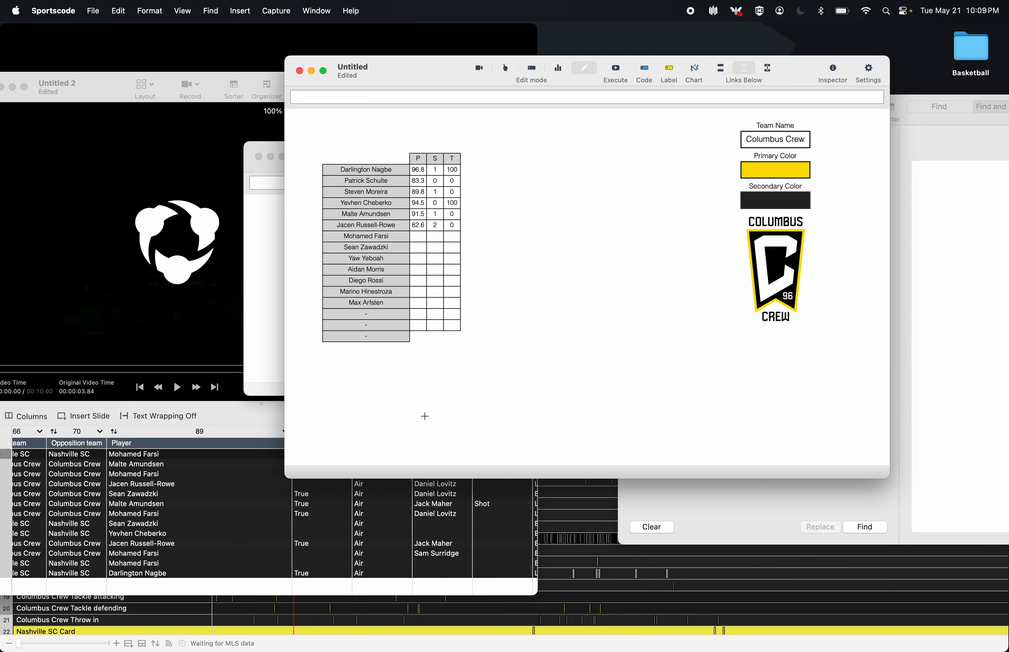
pyautogui.press('super+v')
pyautogui.moveTo(444, 171); pyautogui.dragTo(445, 338)
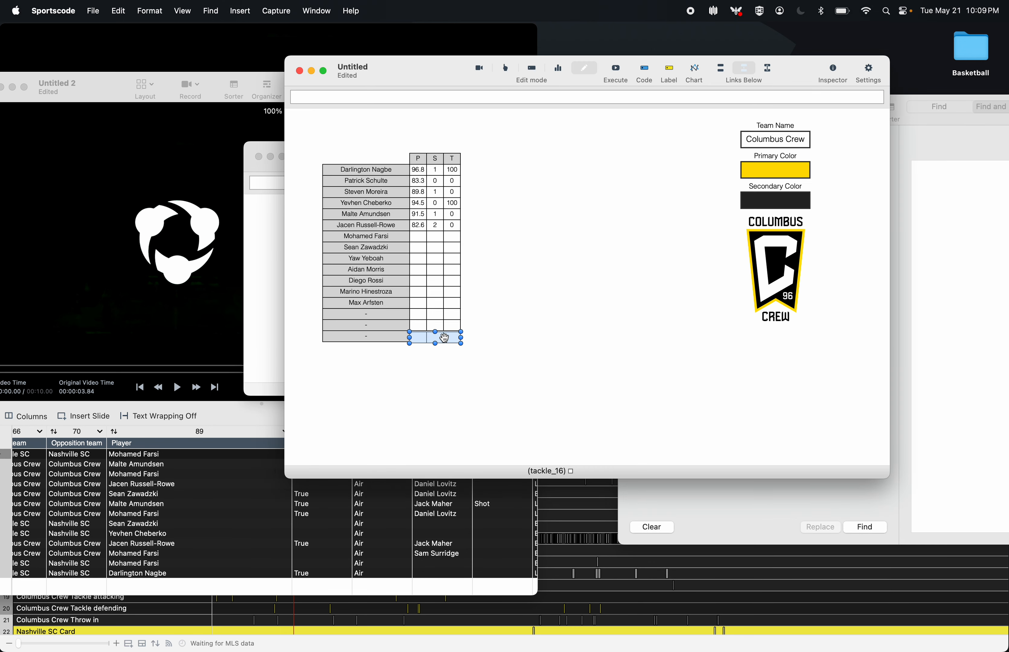
pyautogui.press('Up')
pyautogui.press('Up')
# - Execute the code window's scripts to calculate the statistics in all sixteen rows
pyautogui.click(459, 426)
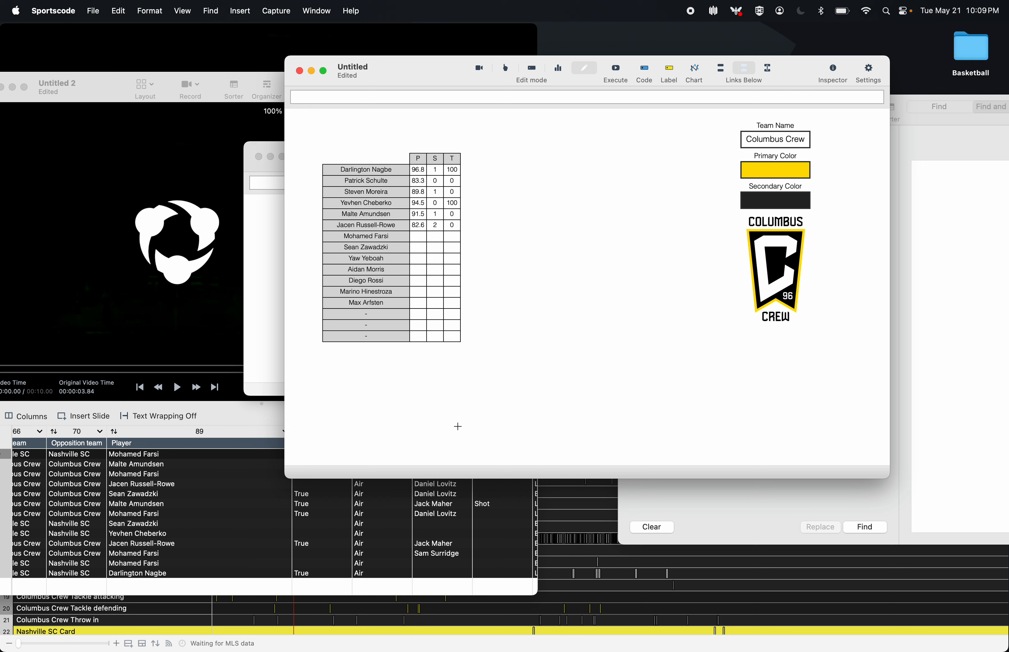
pyautogui.click(615, 68)
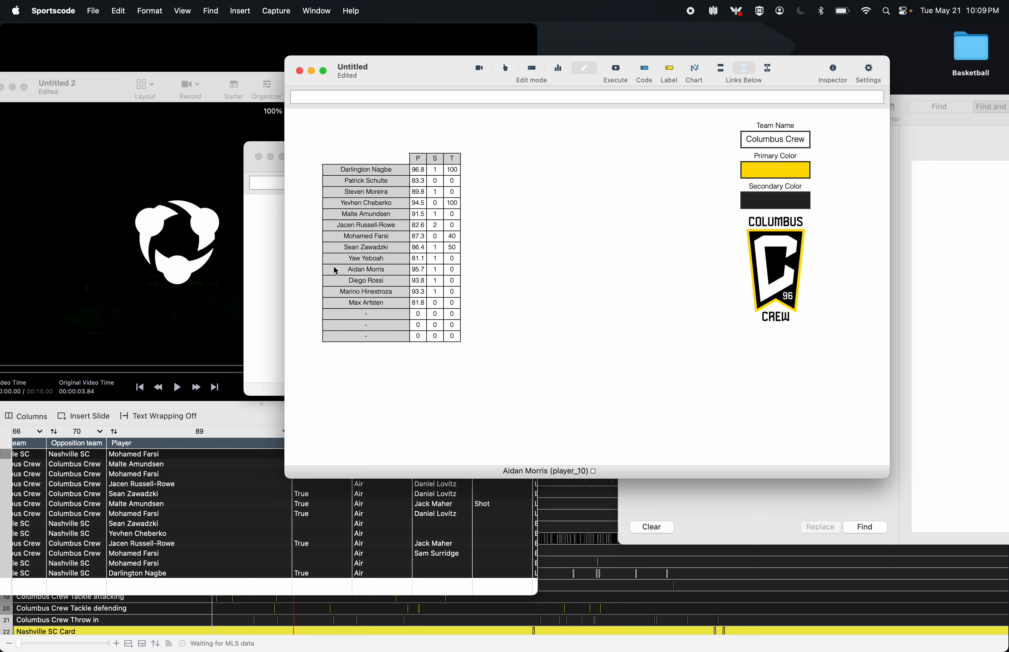
pyautogui.moveTo(355, 404); pyautogui.dragTo(420, 368)
pyautogui.click(512, 121)
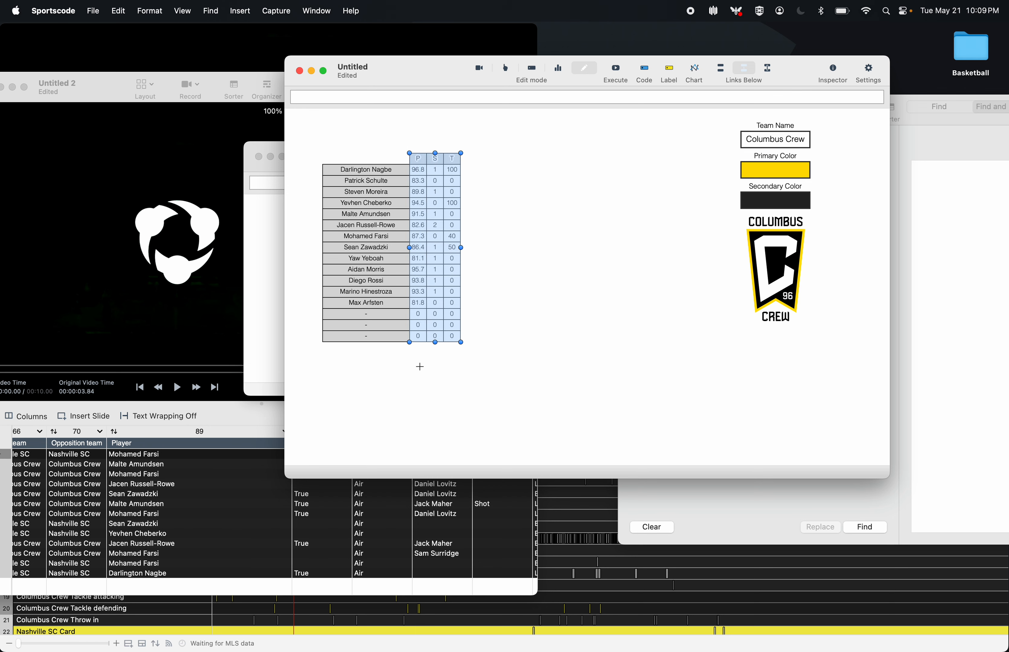
pyautogui.press('super+d')
pyautogui.press('super+z')
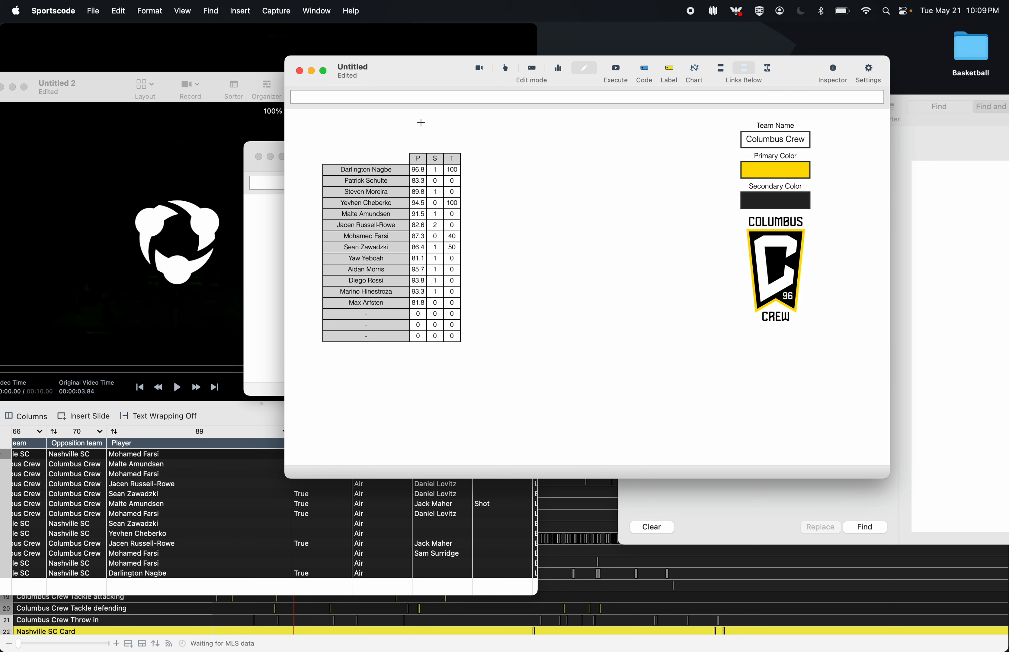
# - Duplicate the whole P column with its header and align the copy beside the T column, leaving a small gap
pyautogui.moveTo(418, 121); pyautogui.dragTo(419, 360)
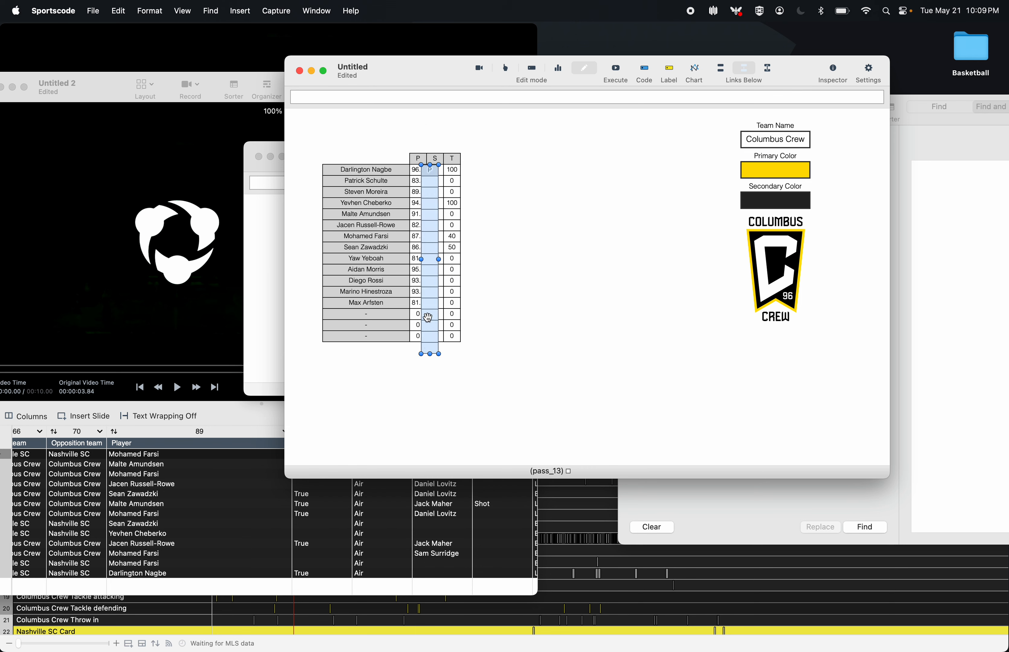
pyautogui.moveTo(421, 315); pyautogui.dragTo(469, 302)
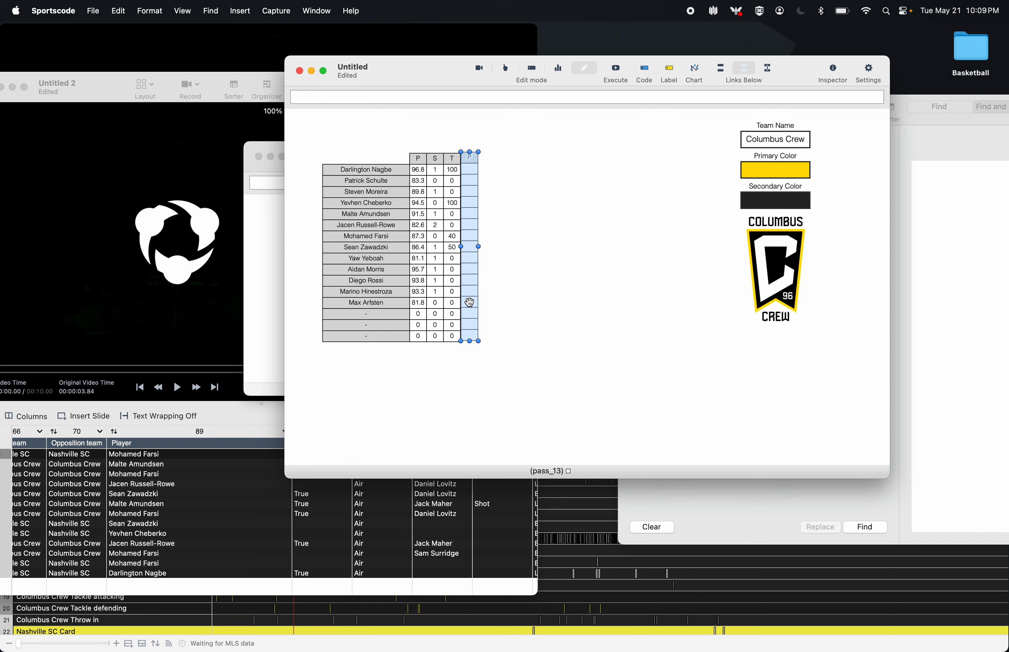
pyautogui.press('Down')
pyautogui.press('Down')
pyautogui.press('Down')
pyautogui.press('Up')
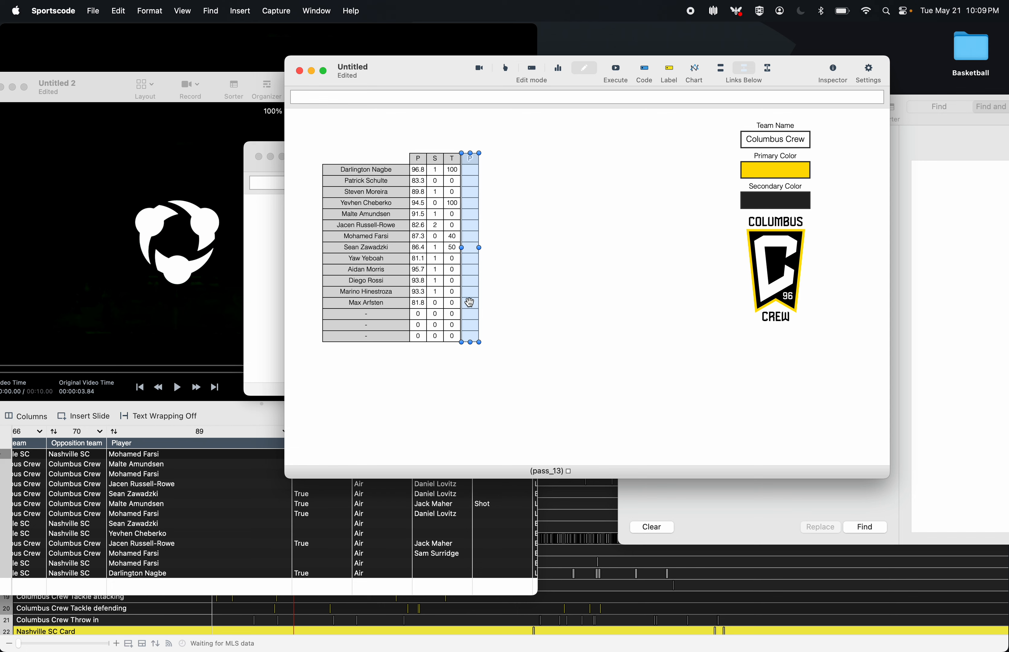
pyautogui.press('Right')
pyautogui.press('Right')
pyautogui.press('Right')
pyautogui.press('Right')
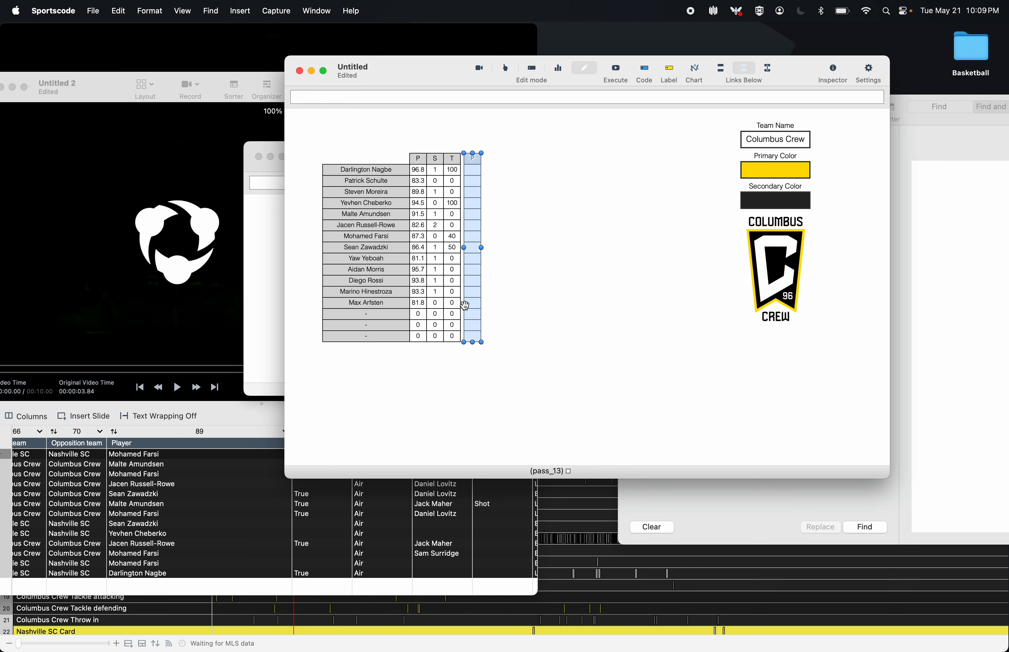
# - Rename the header of the copied column beside T to P(r)
pyautogui.click(542, 251)
pyautogui.doubleClick(475, 162)
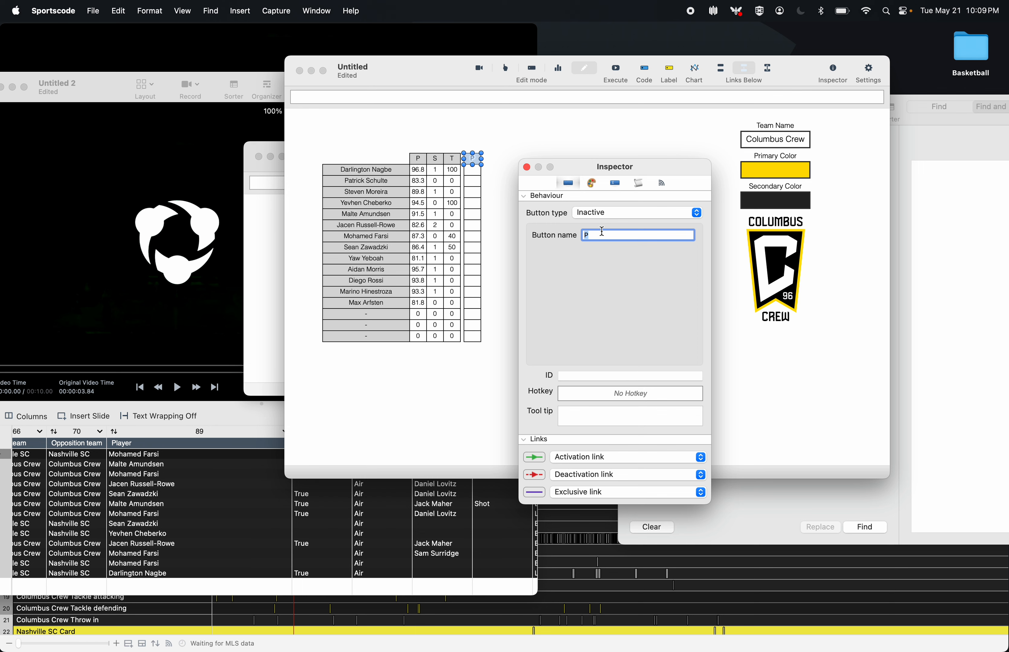
pyautogui.click(605, 231)
pyautogui.write('(r)')
pyautogui.click(527, 167)
pyautogui.click(507, 166)
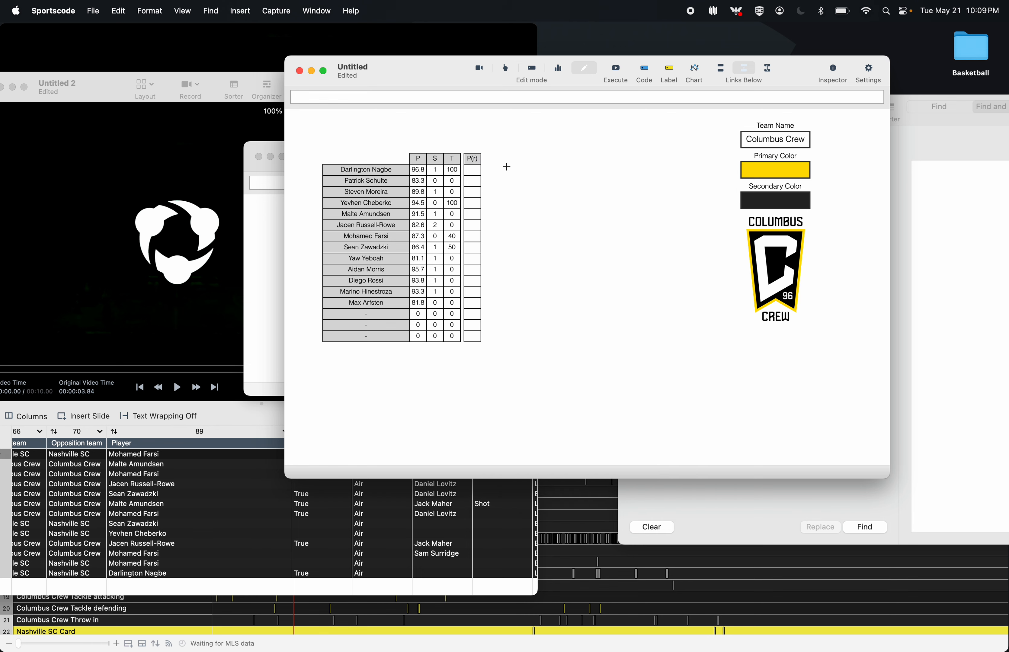
pyautogui.doubleClick(479, 170)
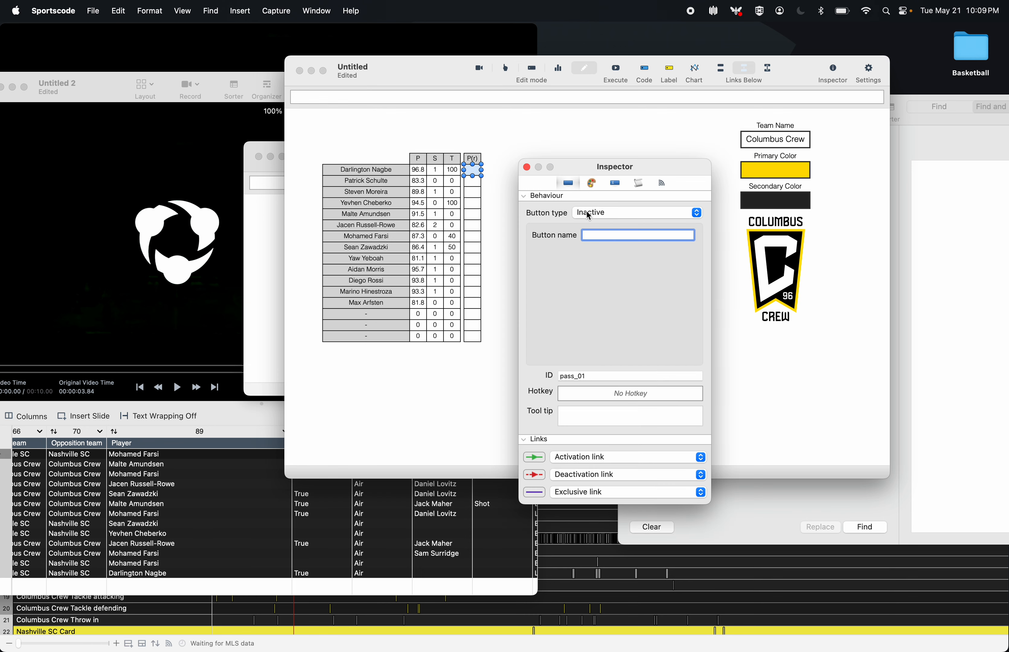
pyautogui.click(472, 335)
pyautogui.doubleClick(471, 336)
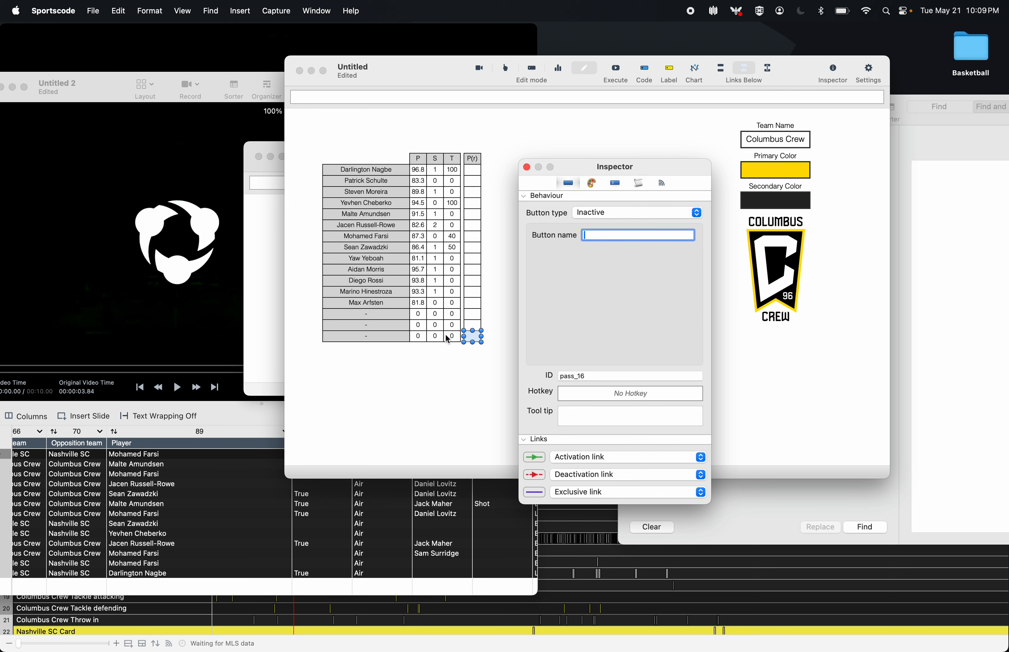
pyautogui.moveTo(609, 375); pyautogui.dragTo(516, 376)
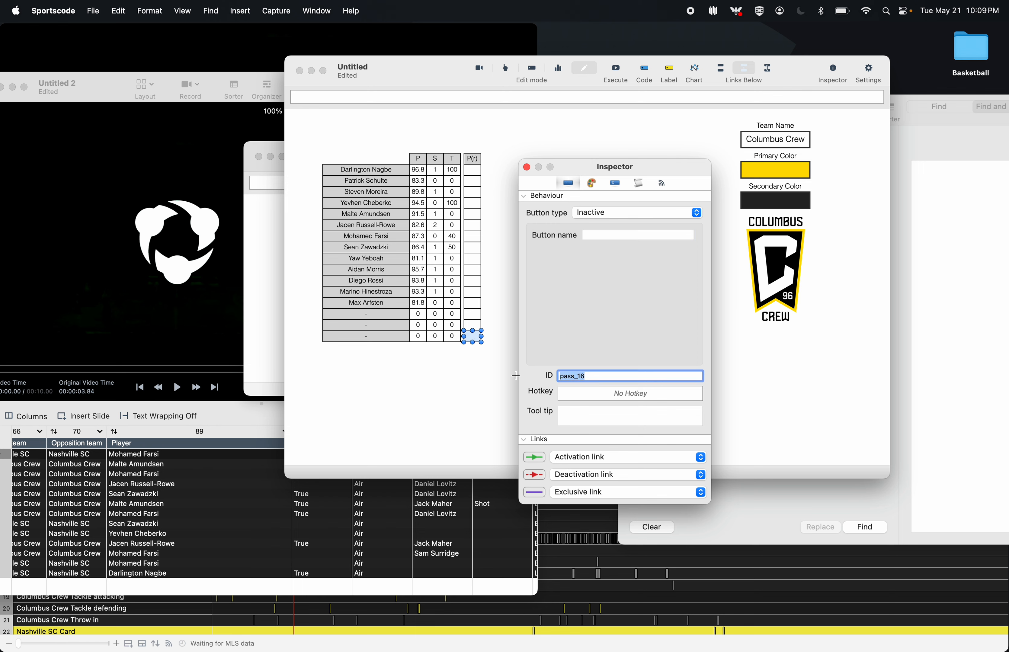
pyautogui.write('ran')
pyautogui.press('BackSpace')
pyautogui.press('BackSpace')
pyautogui.press('BackSpace')
pyautogui.click(527, 167)
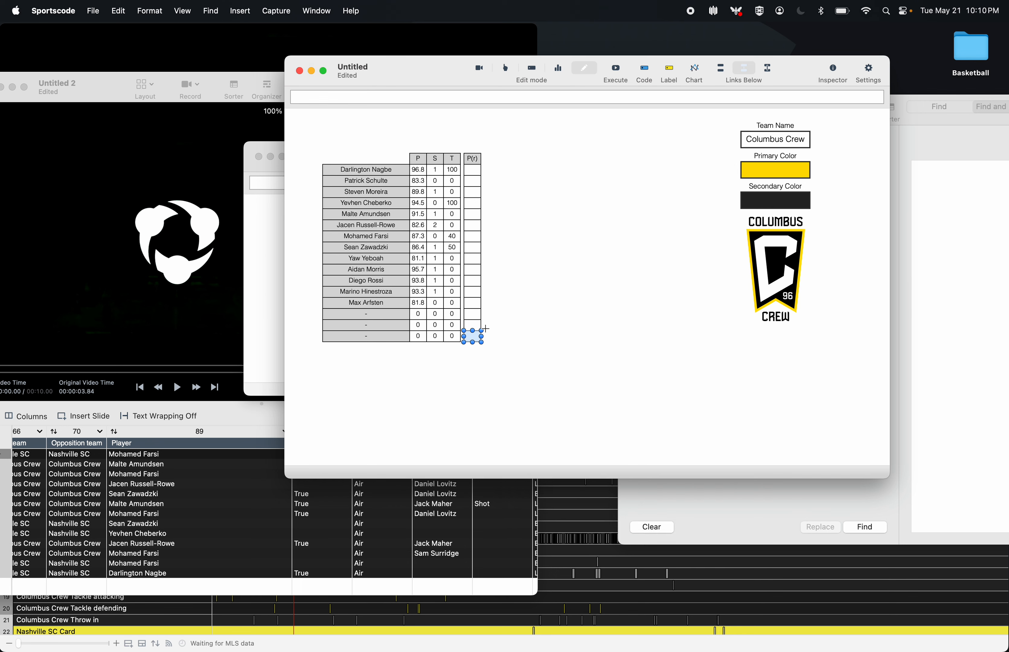
# - Delete the cells under the P(r) header and copy the sixteen cells of the P column into the Untitled 3 code window
pyautogui.moveTo(483, 344); pyautogui.dragTo(472, 168)
pyautogui.press('Delete')
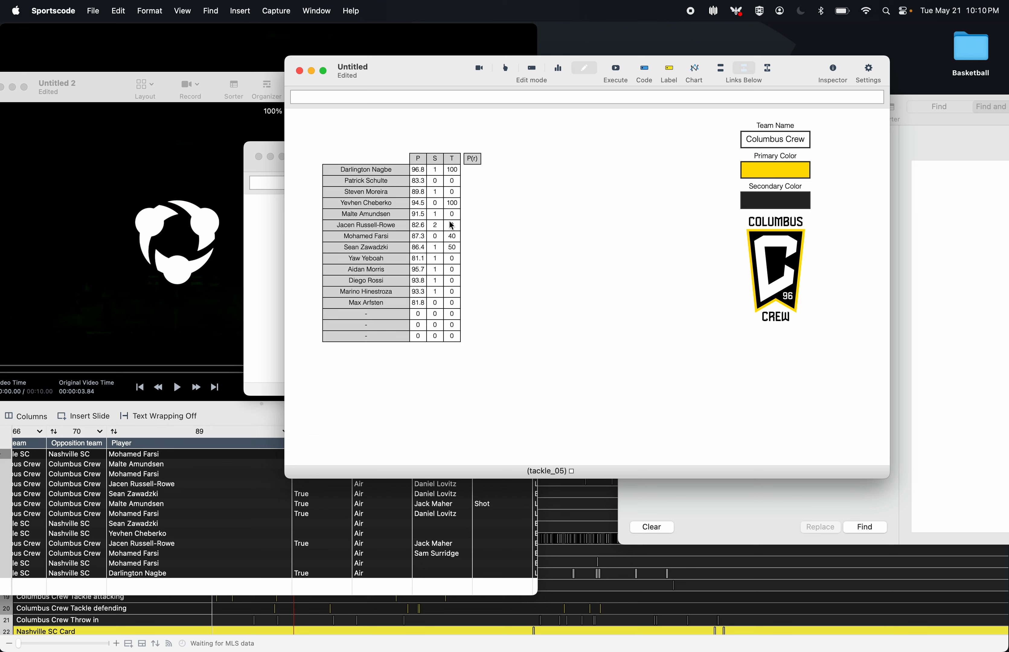
pyautogui.moveTo(419, 352); pyautogui.dragTo(420, 171)
pyautogui.press('super+c')
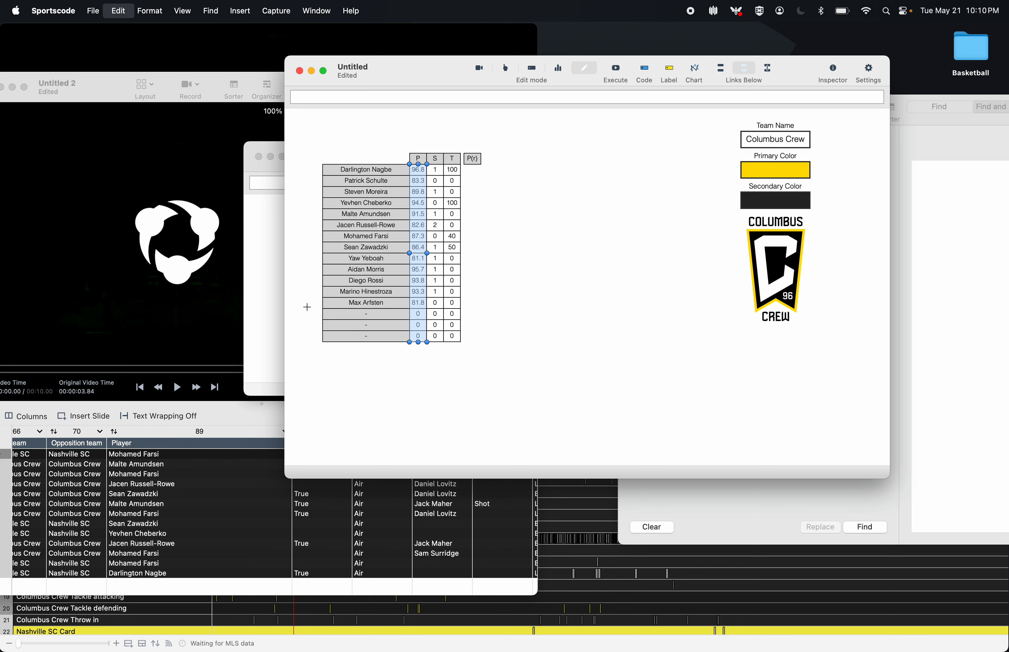
pyautogui.click(277, 316)
pyautogui.press('super+v')
pyautogui.moveTo(377, 261); pyautogui.dragTo(317, 261)
pyautogui.click(356, 272)
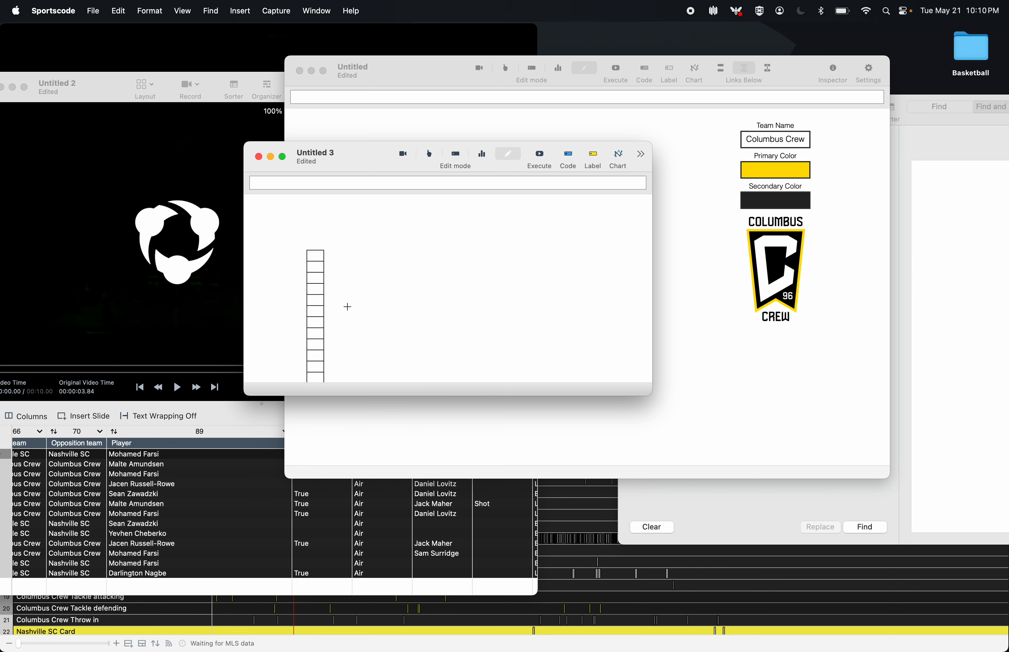
# - Replace pass with pass_rank in the front code window, searching only the button IDs
pyautogui.press('super+f')
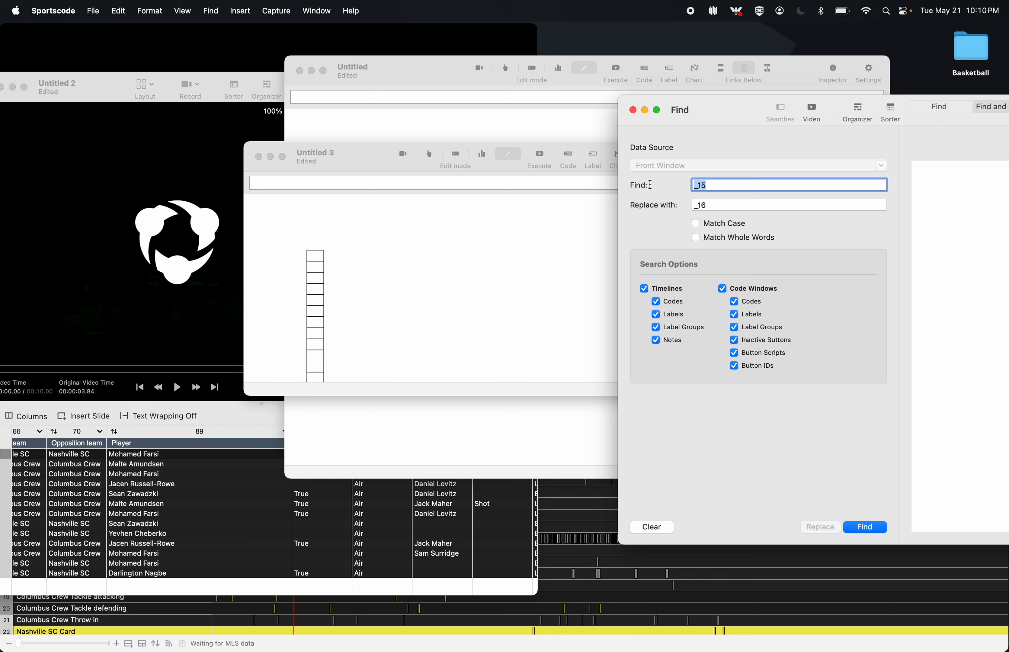
pyautogui.write('pass')
pyautogui.press('Tab')
pyautogui.write('p')
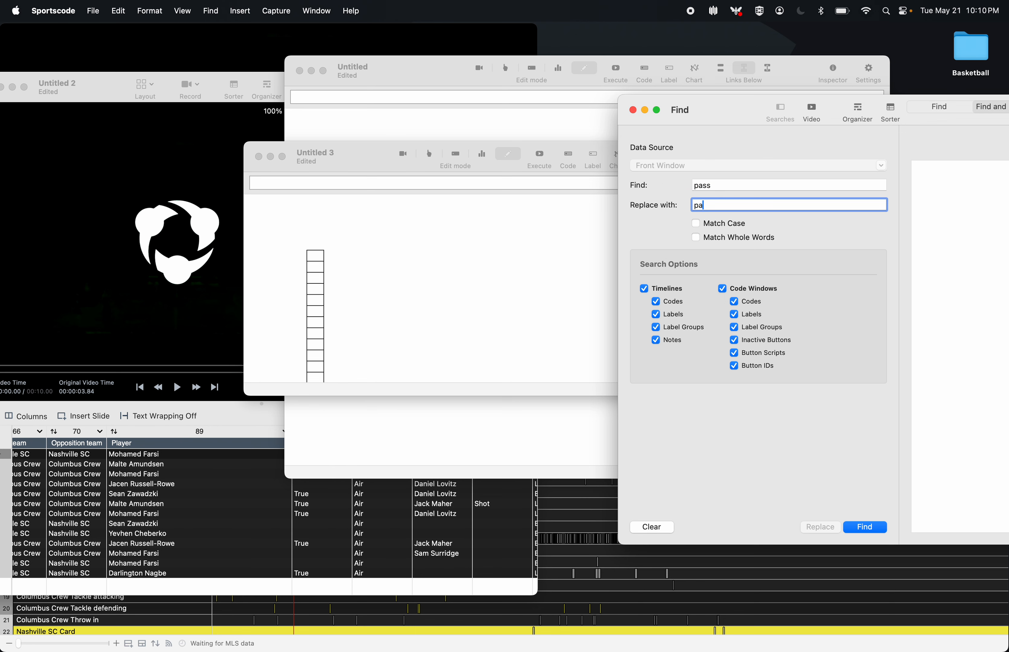
pyautogui.write('ass_rank')
pyautogui.click(644, 289)
pyautogui.click(722, 289)
pyautogui.click(734, 366)
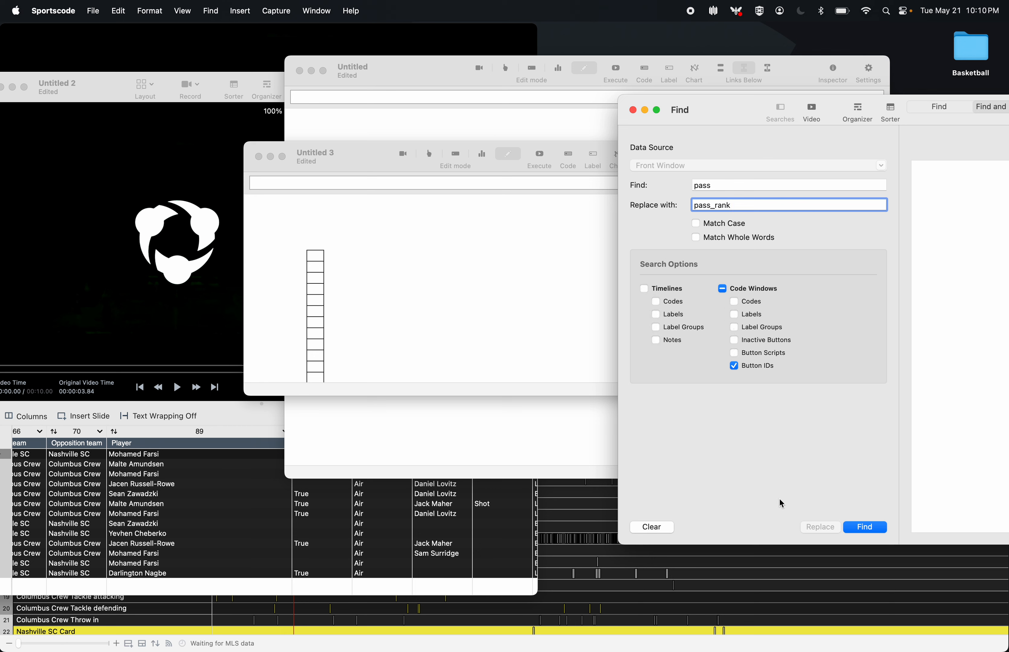
pyautogui.click(865, 528)
pyautogui.click(937, 166)
pyautogui.click(816, 528)
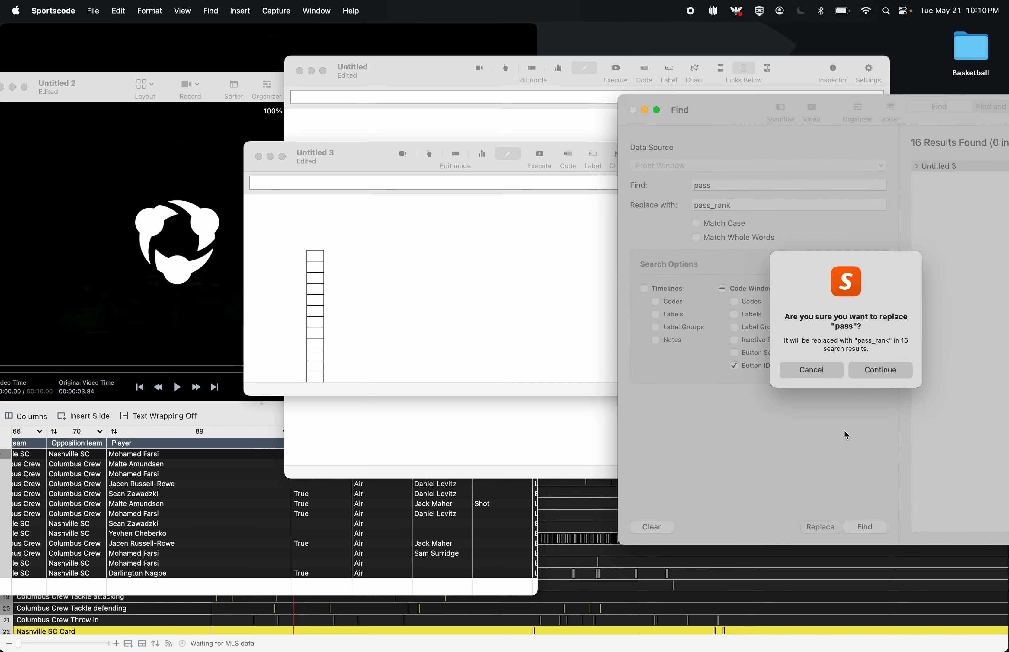
pyautogui.click(879, 372)
pyautogui.click(633, 110)
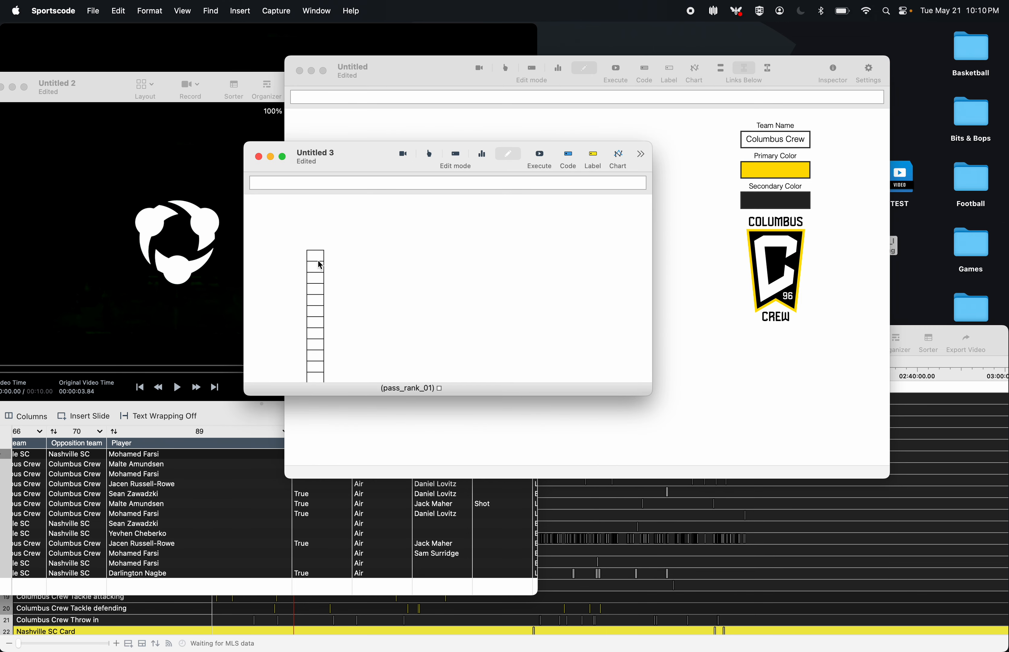
# - Copy all the pass_rank cells into the statistics table's code window and align them directly beneath the P(r) header
pyautogui.scroll(-1, 376, 274)
pyautogui.press('super+a')
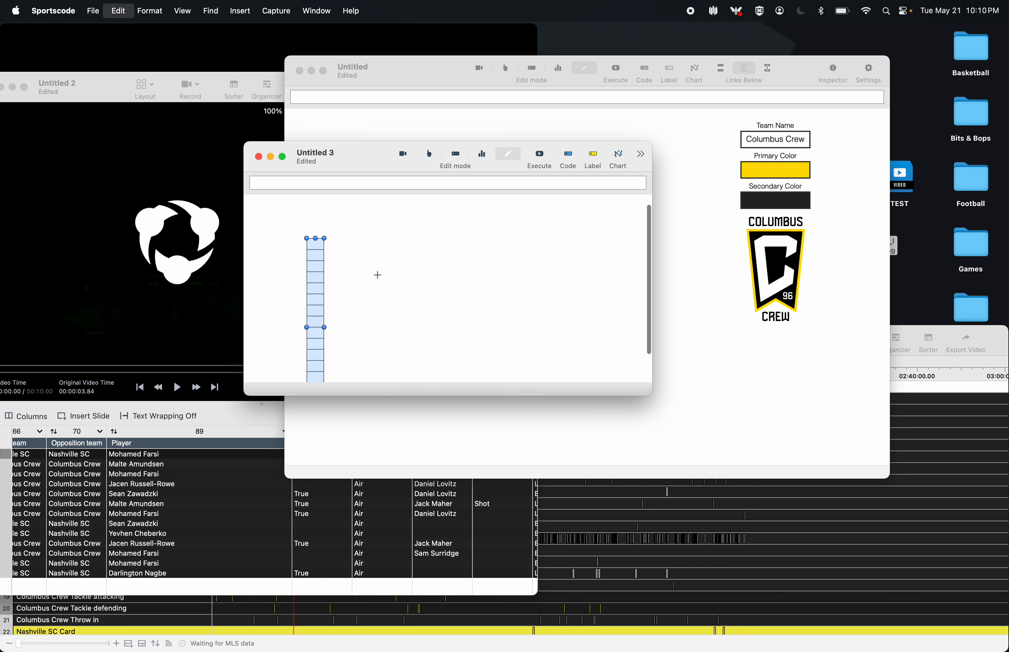
pyautogui.click(258, 156)
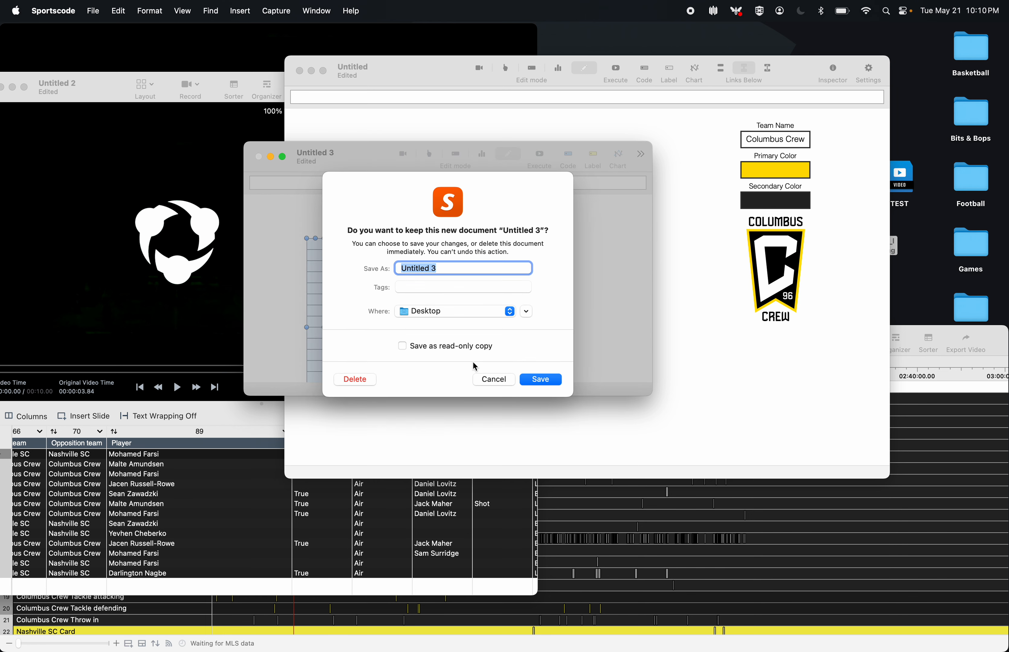
pyautogui.click(491, 378)
pyautogui.click(679, 375)
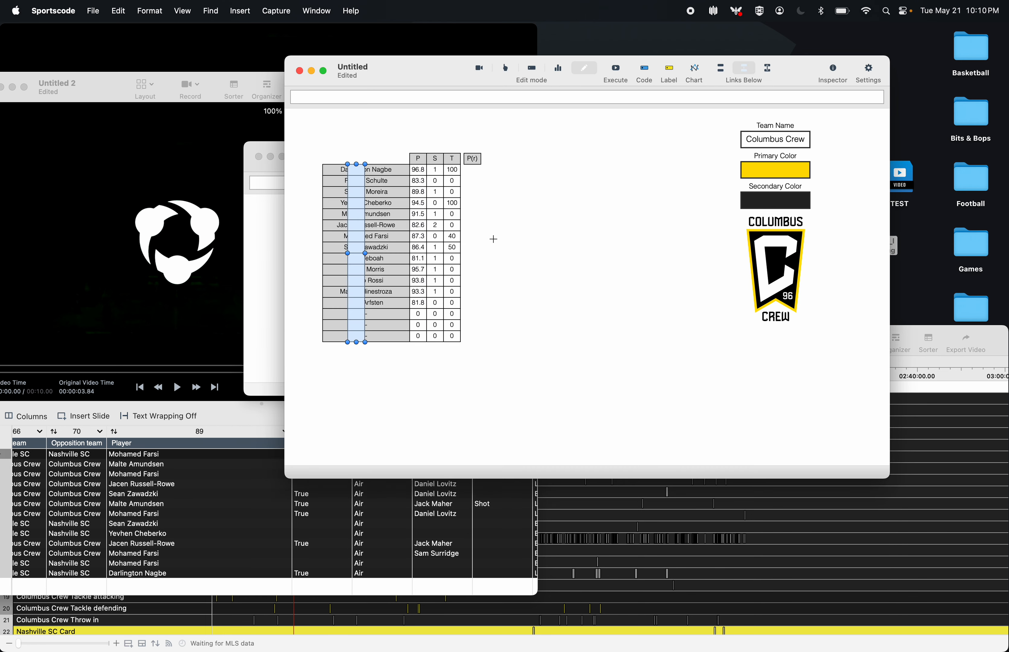
pyautogui.moveTo(344, 226); pyautogui.dragTo(472, 223)
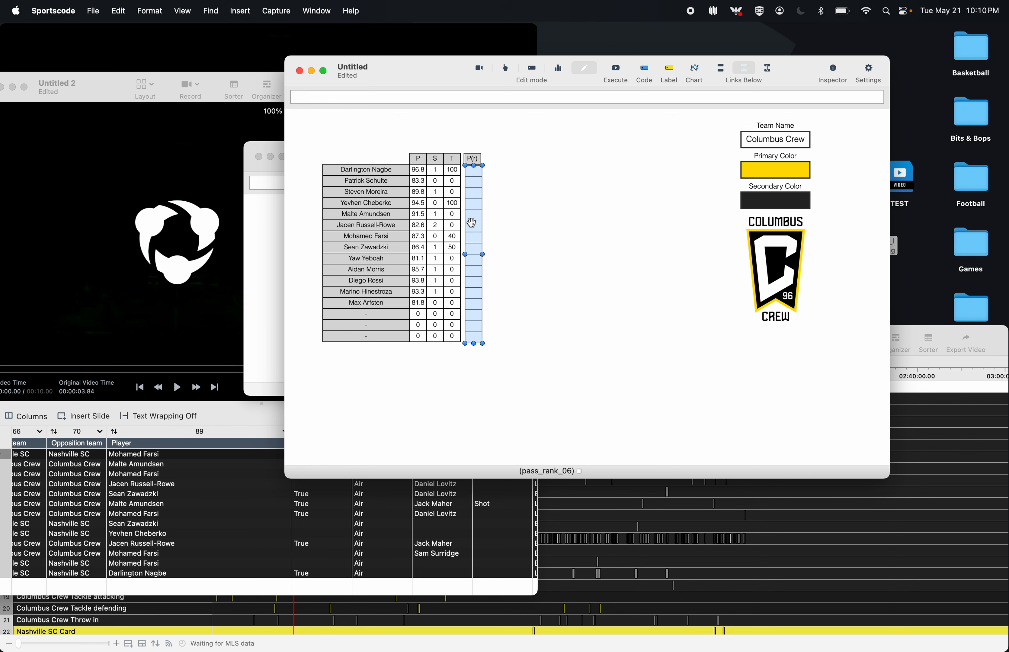
pyautogui.click(540, 218)
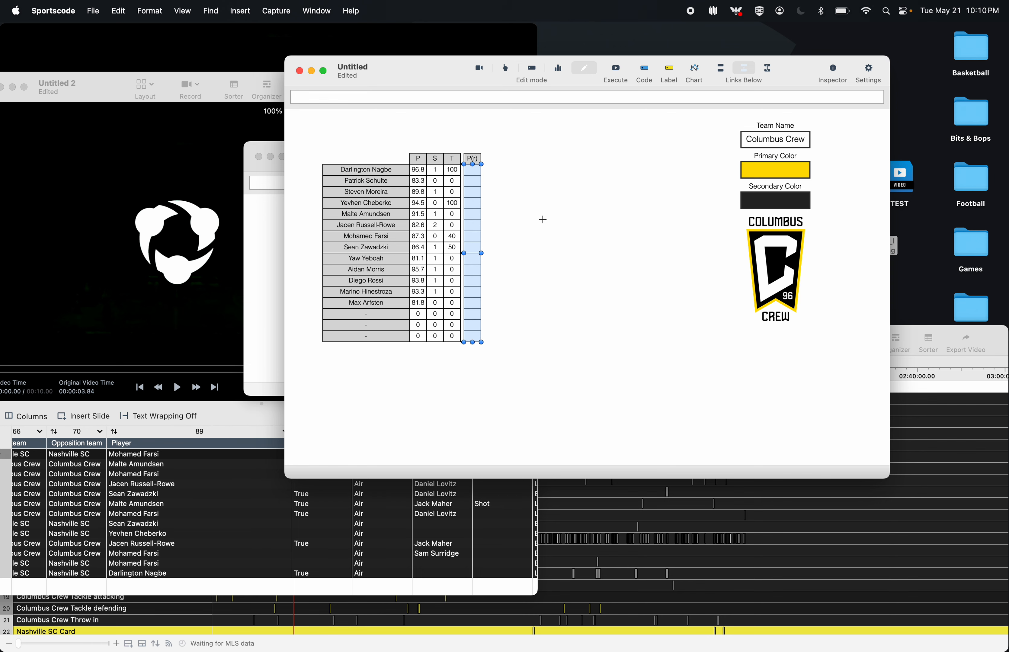
# - Save the statistics table's code window to the Desktop as Code Window
pyautogui.press('super+s')
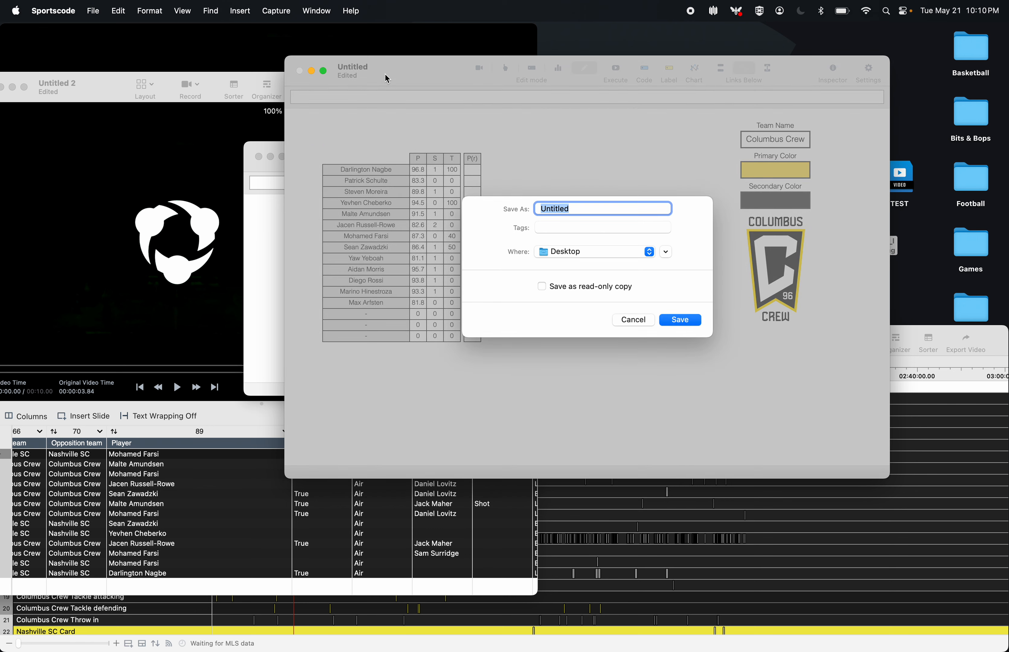
pyautogui.write('Code Window')
pyautogui.press('Return')
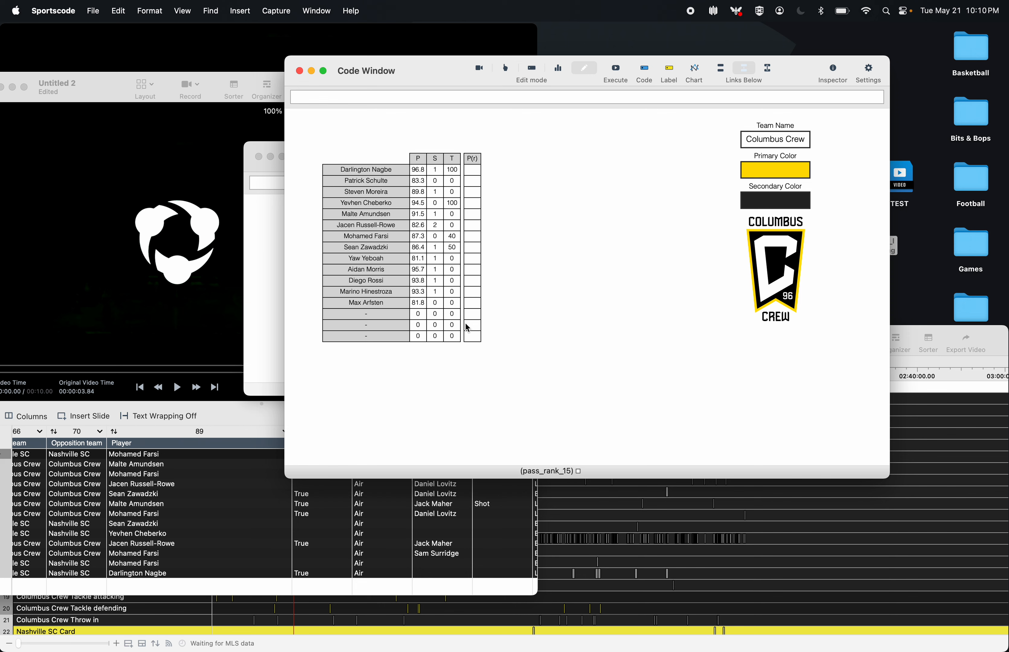
# - Replace the script of the P(r) column's sixteenth cell with $number = @"pass_16"
pyautogui.doubleClick(473, 336)
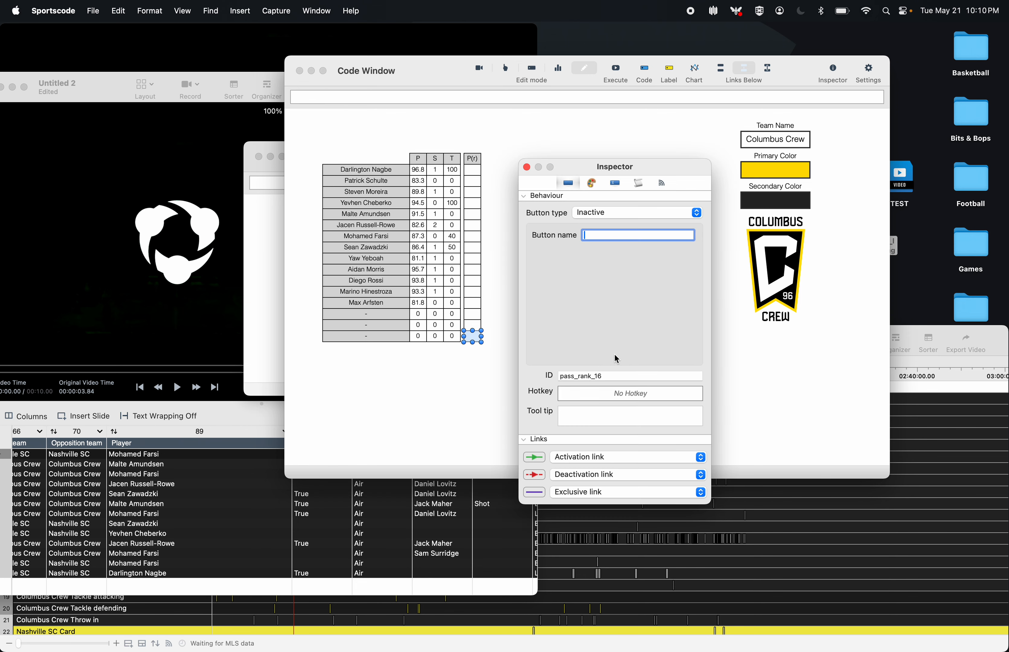
pyautogui.doubleClick(593, 377)
pyautogui.click(638, 182)
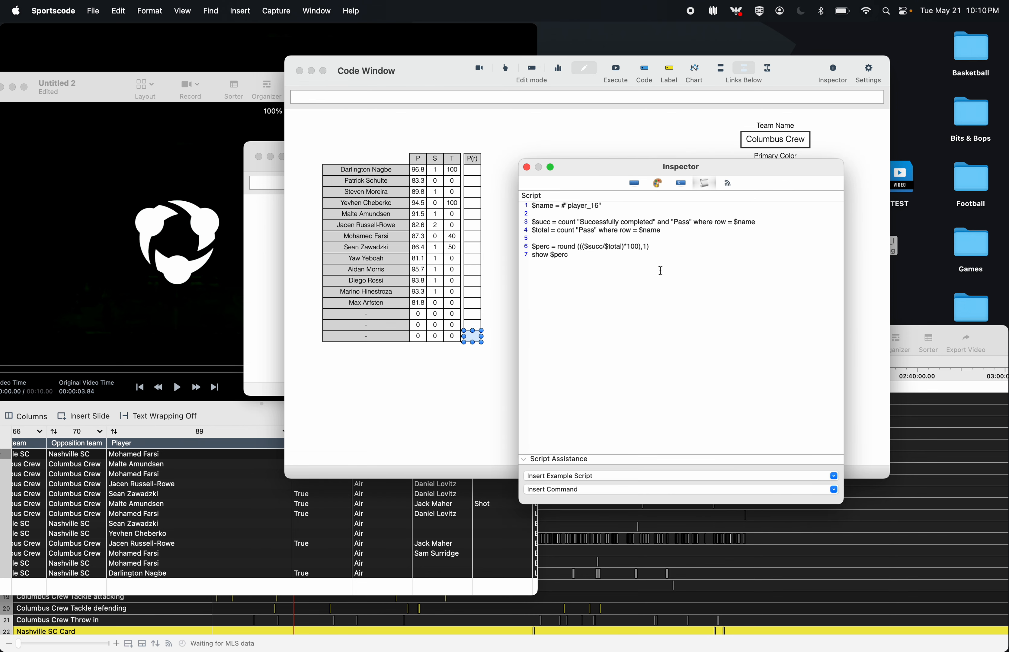
pyautogui.moveTo(660, 271); pyautogui.dragTo(525, 206)
pyautogui.press('BackSpace')
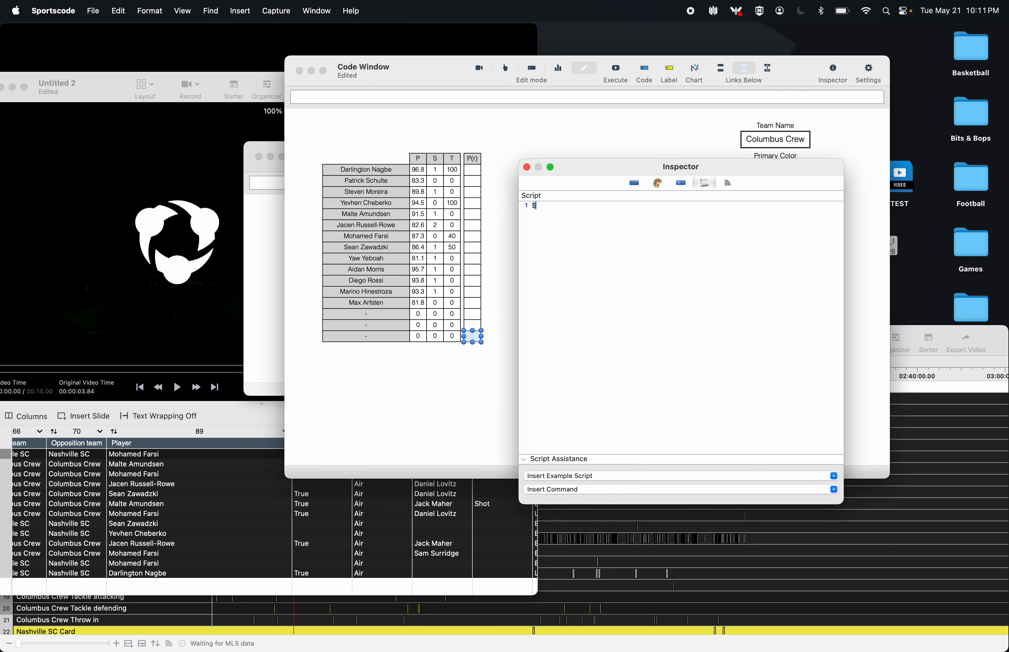
pyautogui.write('umber = @"')
pyautogui.moveTo(624, 167); pyautogui.dragTo(757, 72)
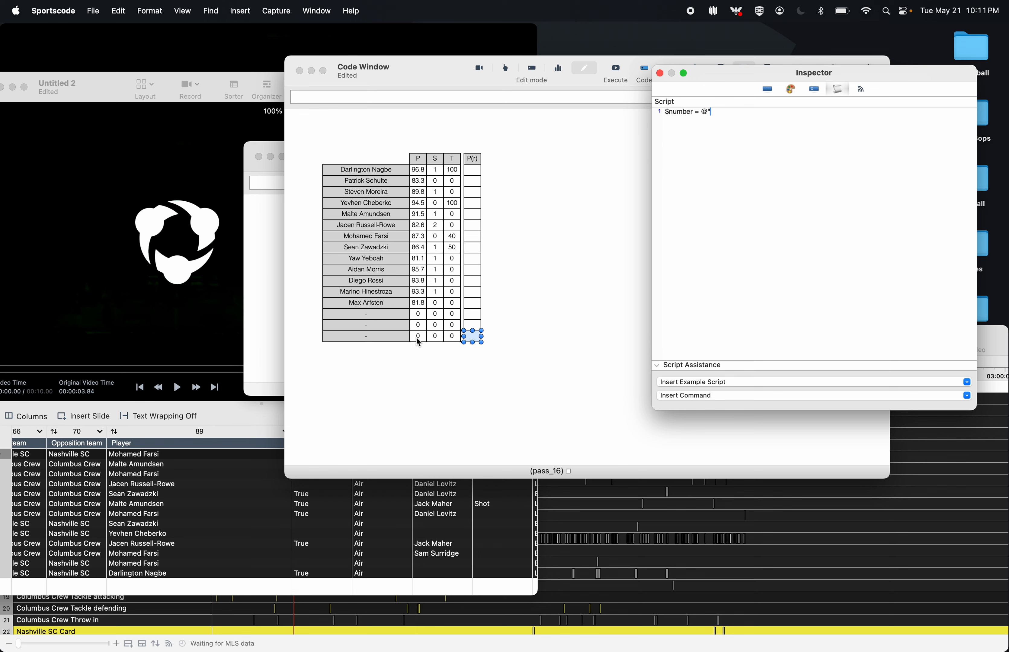
pyautogui.write('pass_16')
pyautogui.moveTo(705, 111); pyautogui.dragTo(702, 113)
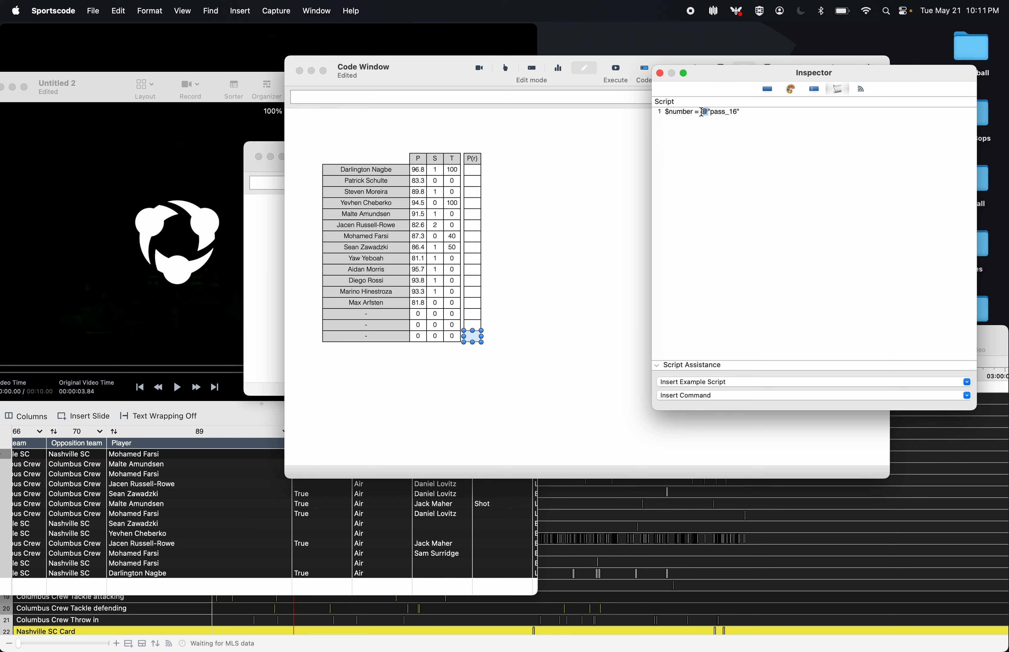
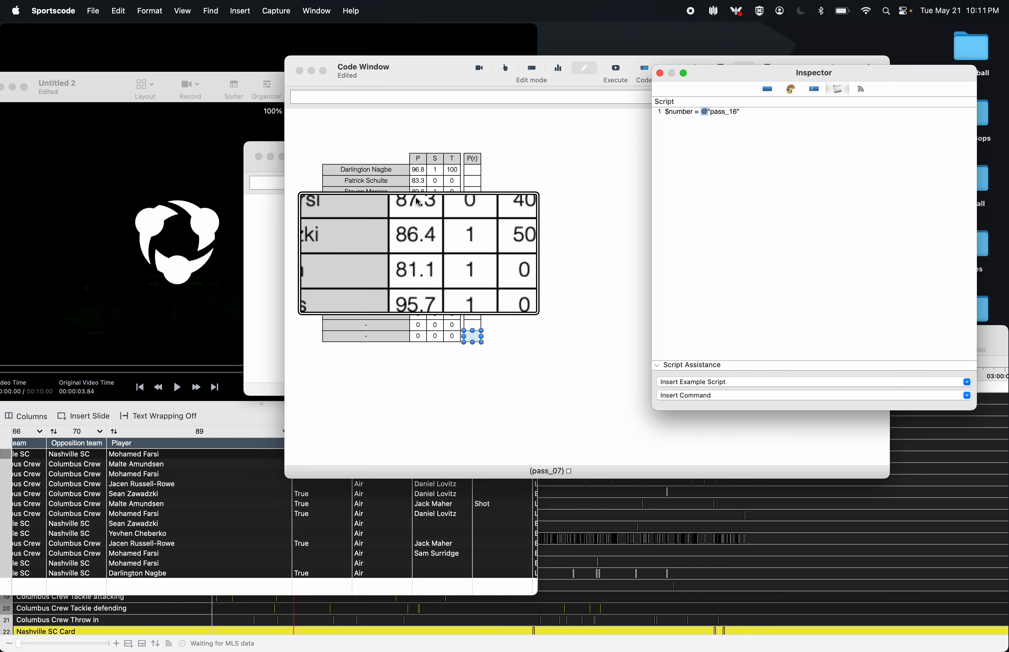
# - Add the line $rank = 0 below the $number line, separated by a blank line
pyautogui.click(747, 162)
pyautogui.press('Return')
pyautogui.press('Return')
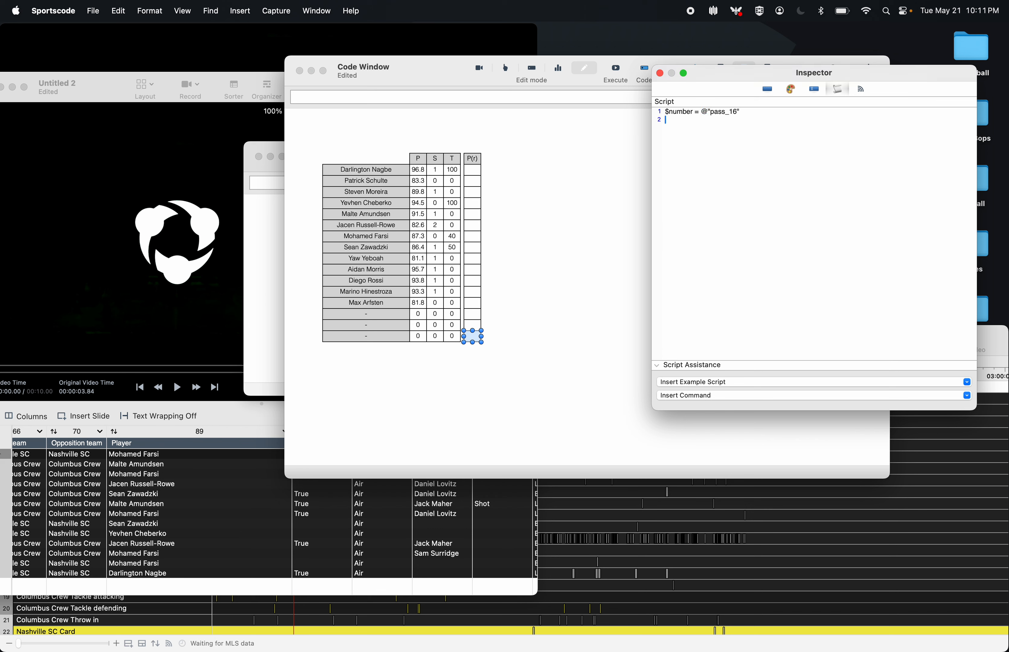
pyautogui.write('$rank =')
pyautogui.write(' 0  ')
# - Add a condition to the pass_rank_16 script that sets $rank = $rank +1 if $number > @"pass_01", and close the script
pyautogui.write('if (')
pyautogui.write('$number ')
pyautogui.write('>')
pyautogui.press('BackSpace')
pyautogui.write('@"pass_01", $$rank')
pyautogui.press('BackSpace')
pyautogui.press('BackSpace')
pyautogui.press('BackSpace')
pyautogui.press('BackSpace')
pyautogui.press('BackSpace')
pyautogui.write('rank = $rank ')
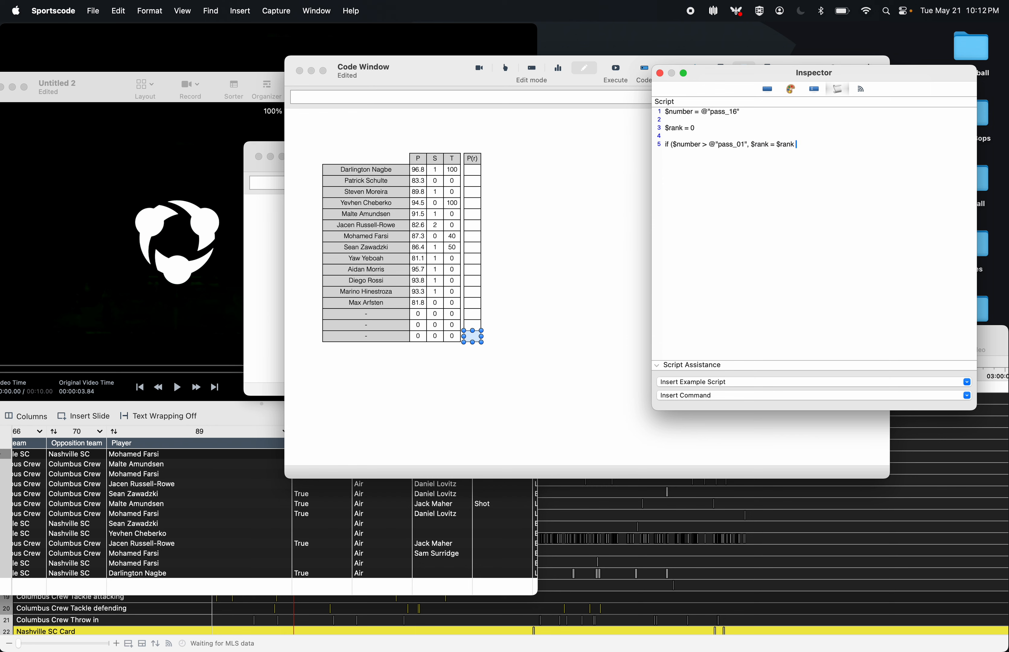
pyautogui.write('+1')
pyautogui.click(660, 73)
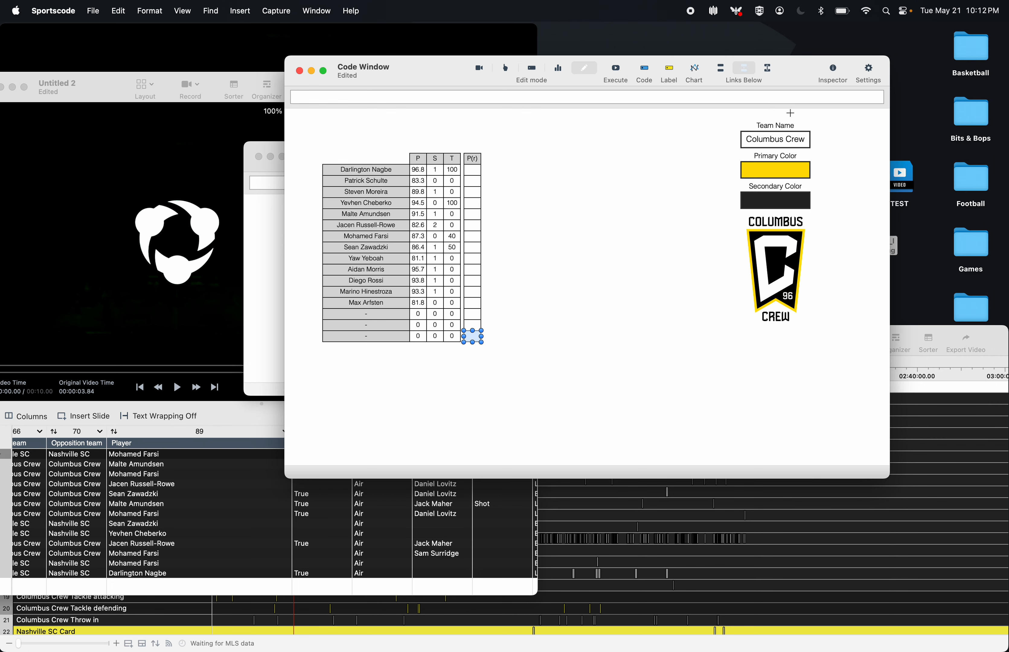
# - Find and open the Rank Test code window, and examine the script of its fifth Rank cell, starting with the $var line
pyautogui.press('super+space')
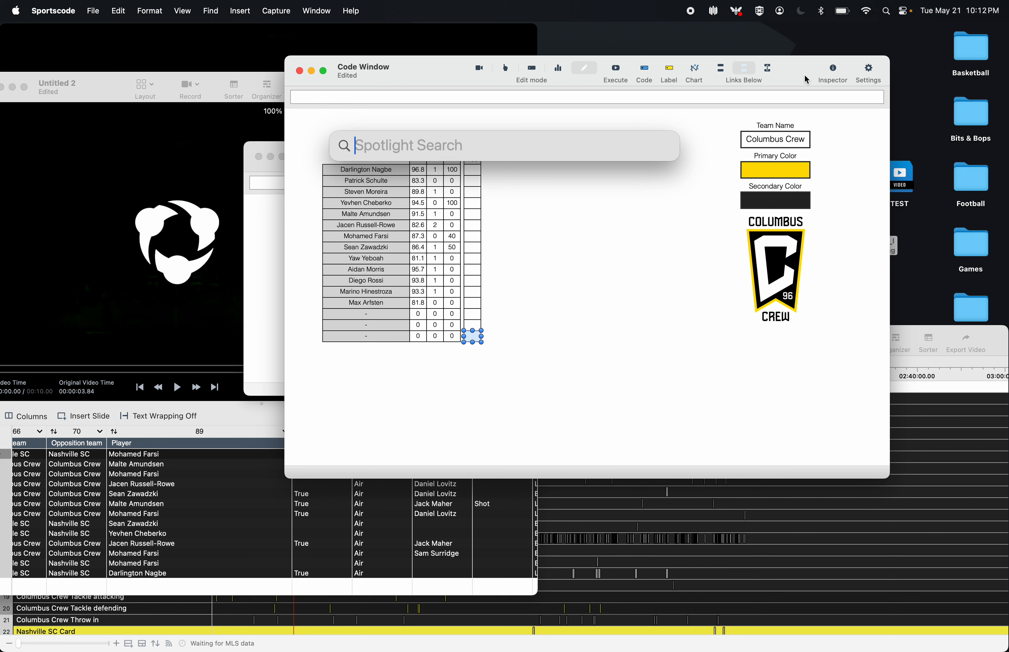
pyautogui.write('rank')
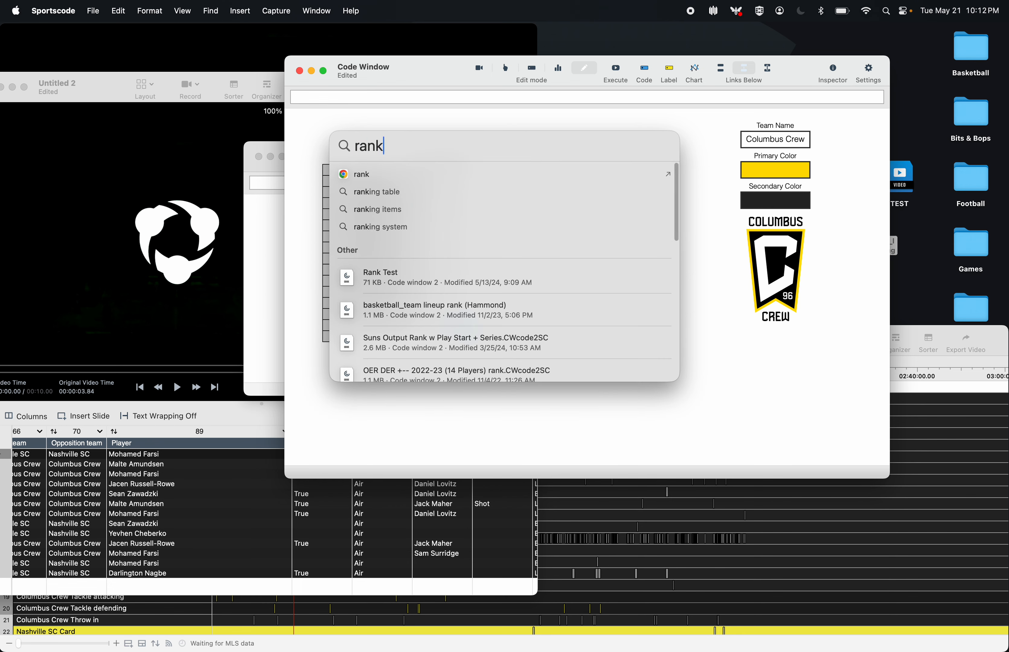
pyautogui.click(500, 273)
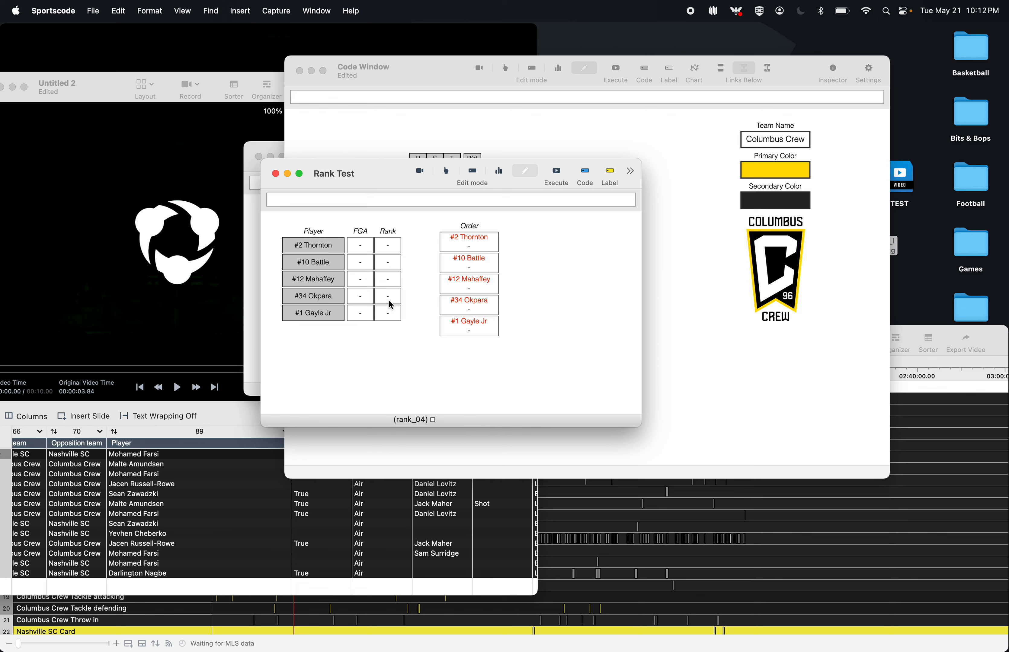
pyautogui.doubleClick(390, 312)
pyautogui.click(768, 142)
pyautogui.click(772, 89)
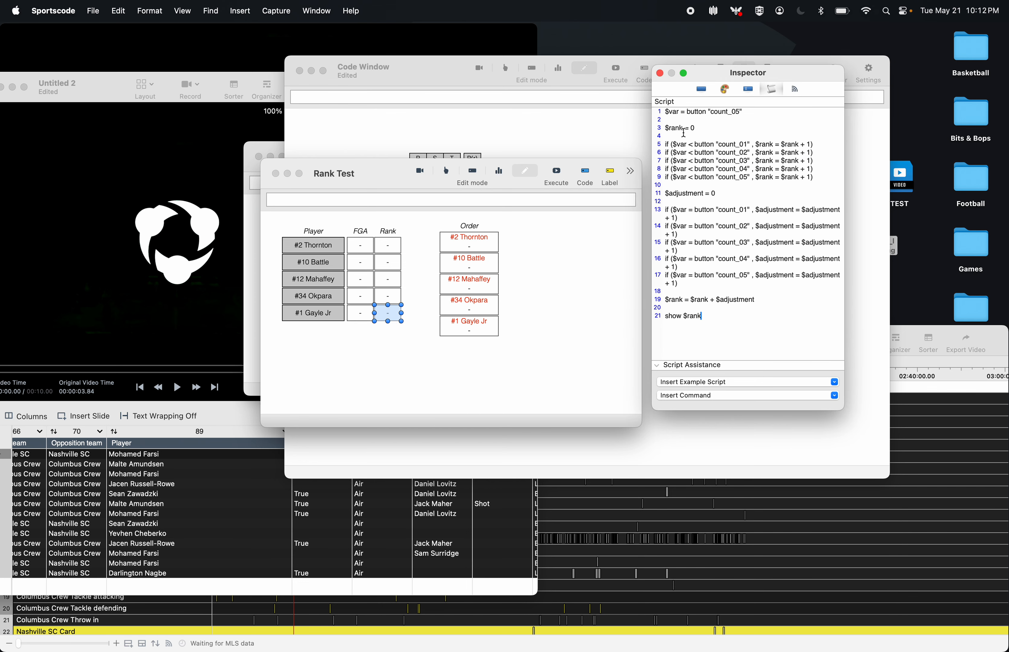
pyautogui.moveTo(752, 111); pyautogui.dragTo(640, 113)
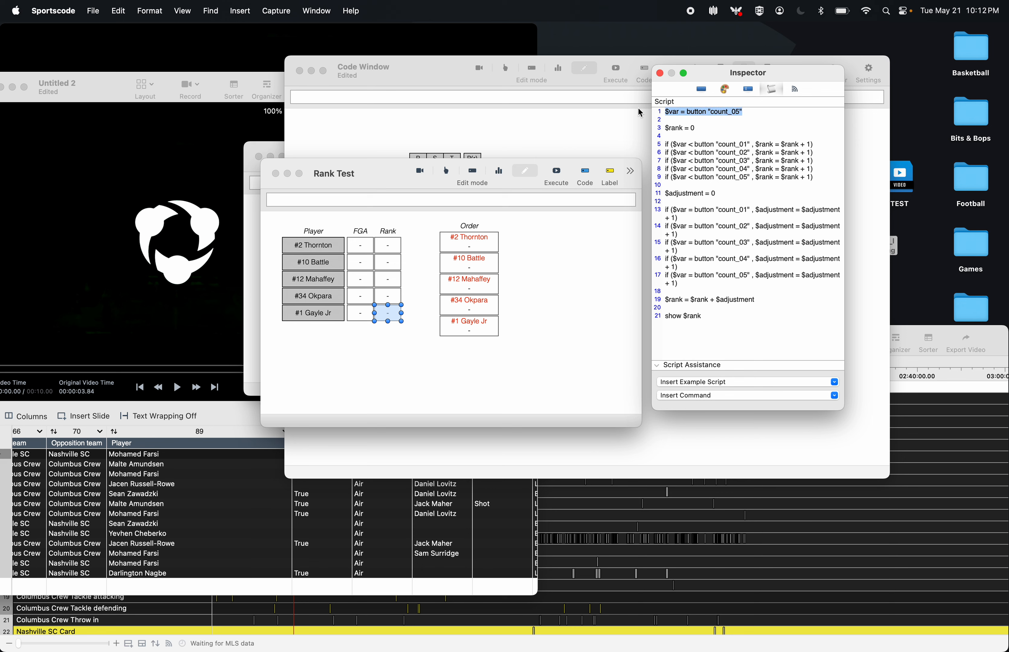
# - Review the rank comparisons in the fifth Rank cell's script, copy the complete script, and close the Rank Test window
pyautogui.doubleClick(691, 144)
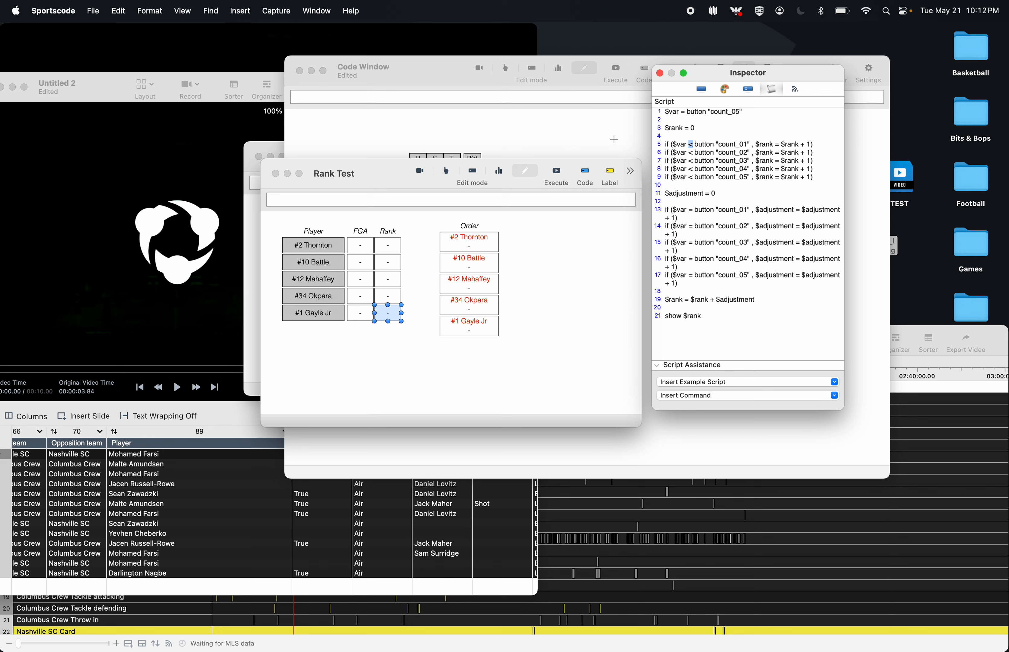
pyautogui.doubleClick(704, 144)
pyautogui.click(815, 179)
pyautogui.moveTo(813, 178); pyautogui.dragTo(635, 140)
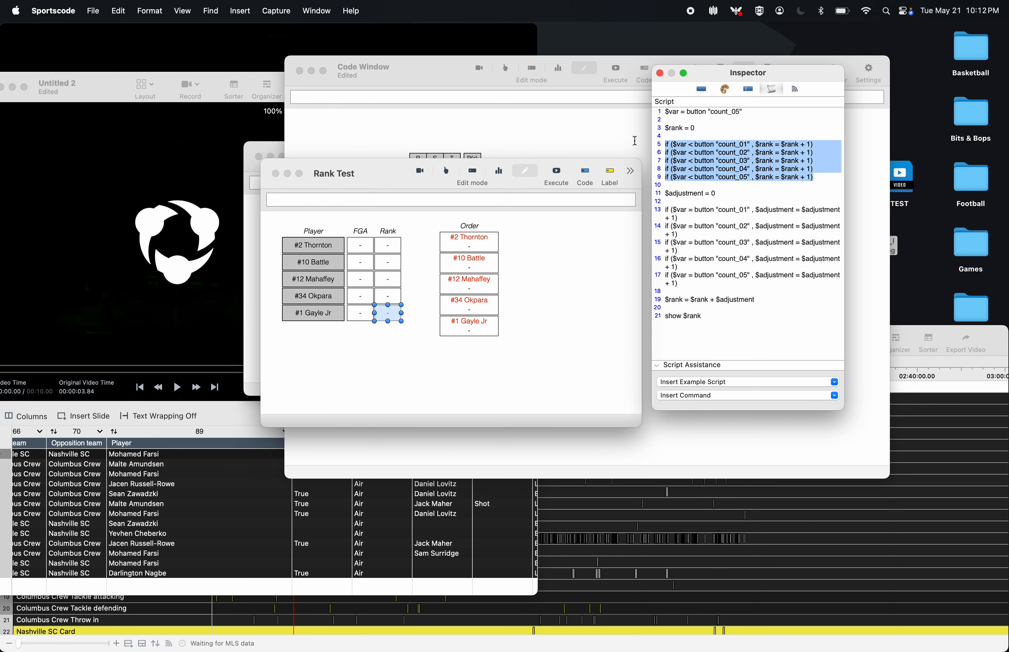
pyautogui.press('super+a')
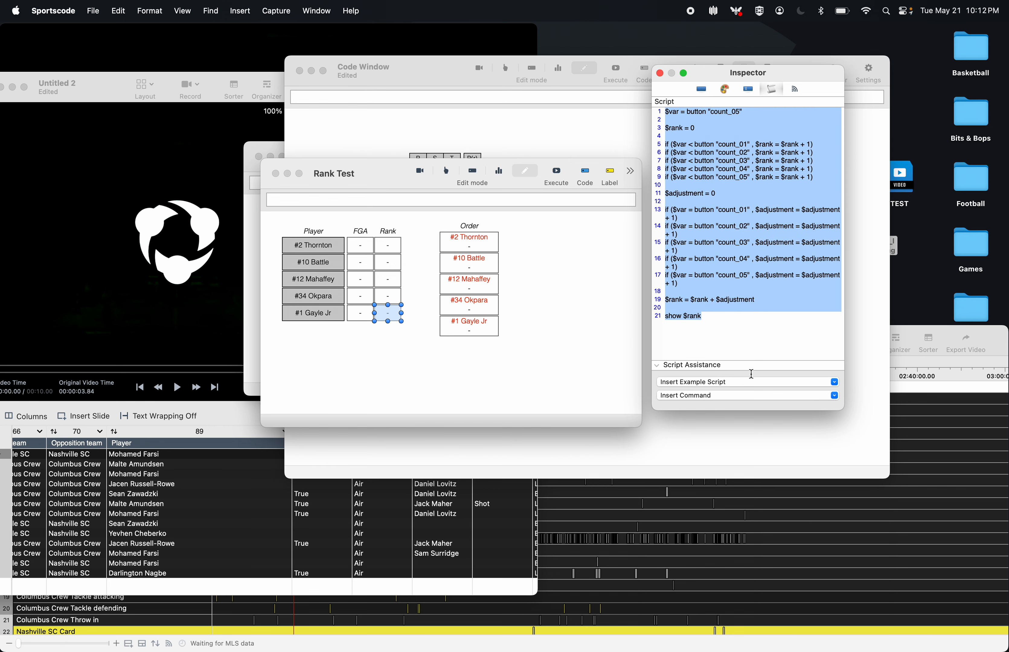
pyautogui.press('super+c')
pyautogui.click(275, 174)
# - Paste the copied rank script several blank lines below the pass_01 condition in the P(r) column's sixteenth cell
pyautogui.click(689, 236)
pyautogui.press('Return')
pyautogui.press('Return')
pyautogui.press('Return')
pyautogui.press('Return')
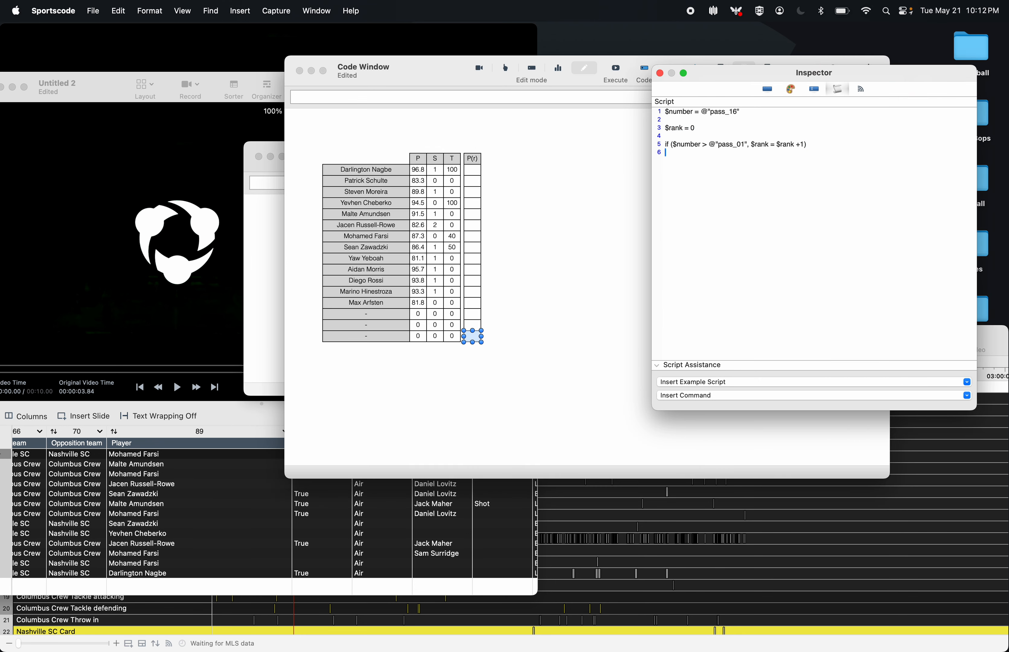
pyautogui.press('Return')
pyautogui.press('Return')
pyautogui.press('Return')
pyautogui.press('super+v')
pyautogui.scroll(2, 730, 191)
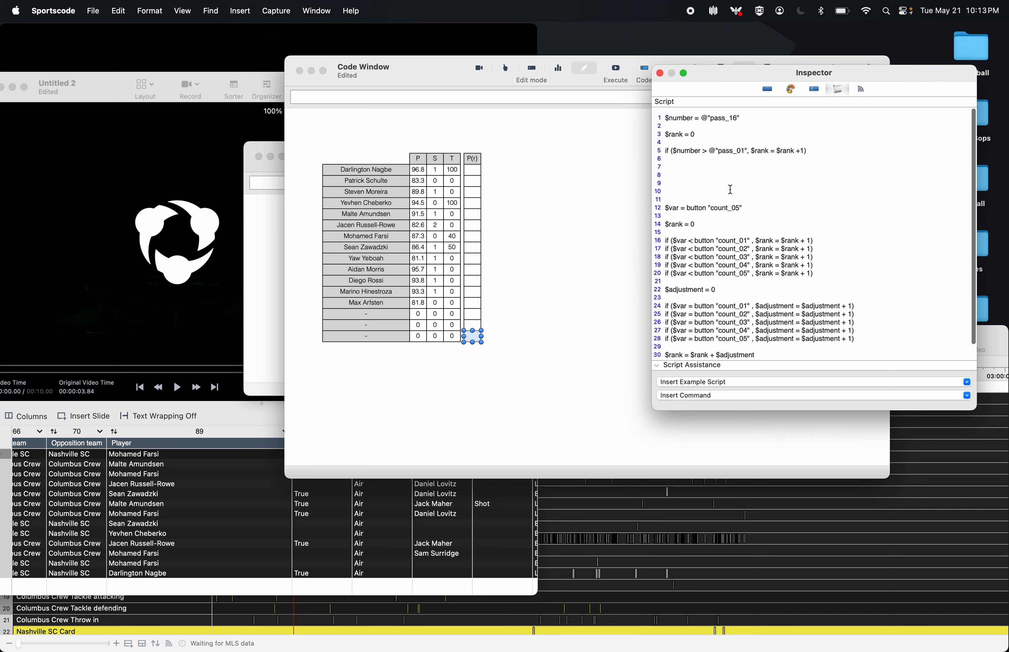
# - Change the comparison operator in the pass_01 condition to <
pyautogui.doubleClick(704, 145)
pyautogui.write('<')
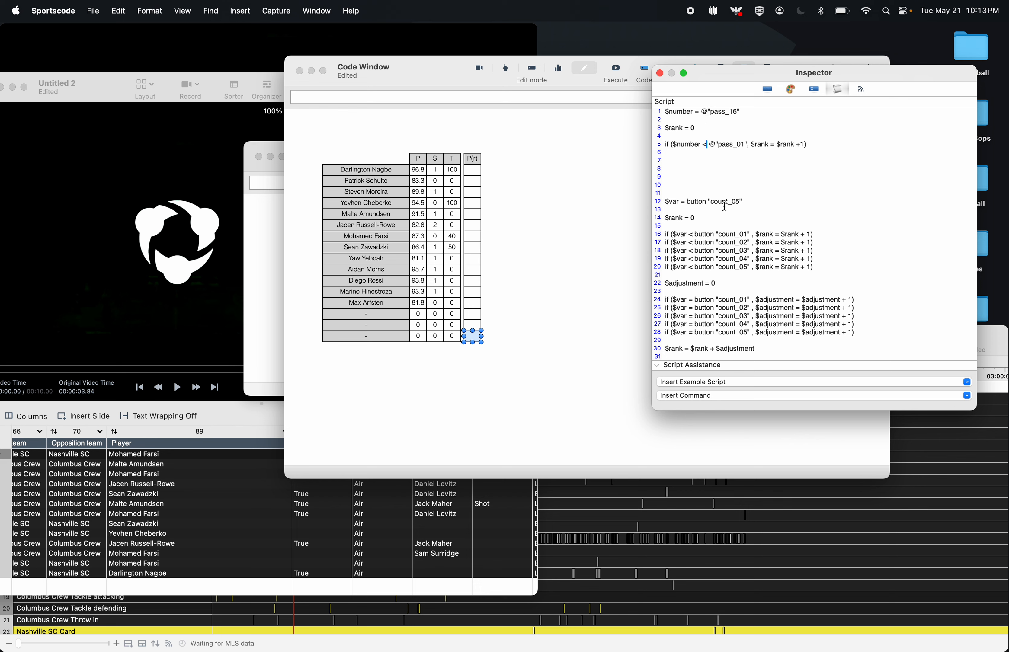
pyautogui.doubleClick(713, 146)
pyautogui.click(771, 201)
# - Duplicate the pass_01 condition line ten times directly below the original
pyautogui.moveTo(806, 145); pyautogui.dragTo(655, 147)
pyautogui.press('super+c')
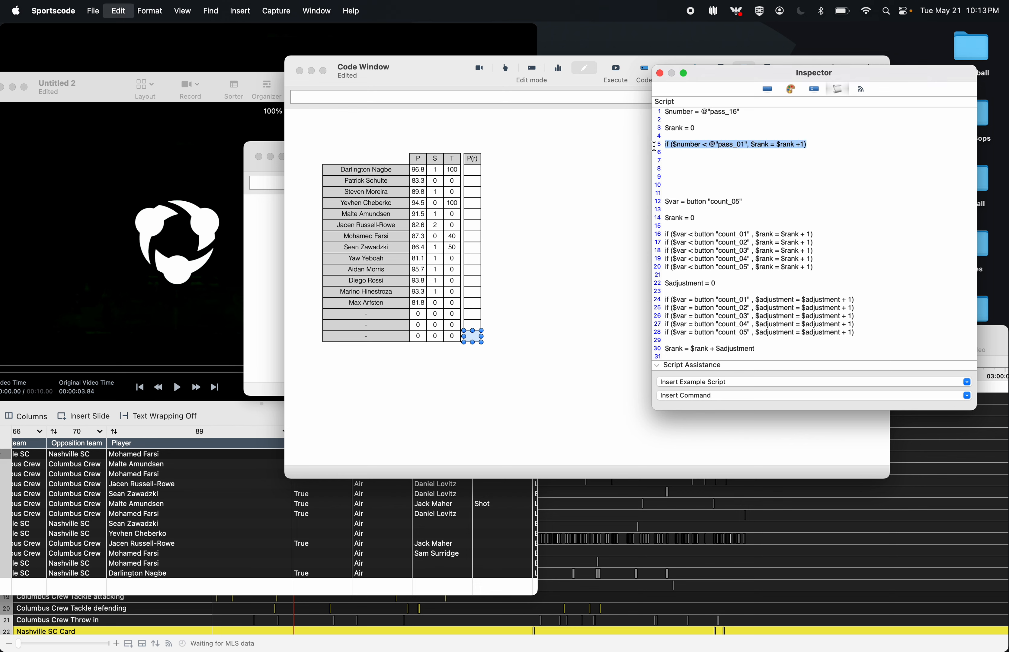
pyautogui.press('Right')
pyautogui.press('Return')
pyautogui.press('super+v')
pyautogui.press('Return')
pyautogui.press('super+v')
pyautogui.press('Return')
pyautogui.press('super+v')
pyautogui.press('Return')
pyautogui.press('super+v')
pyautogui.press('Return')
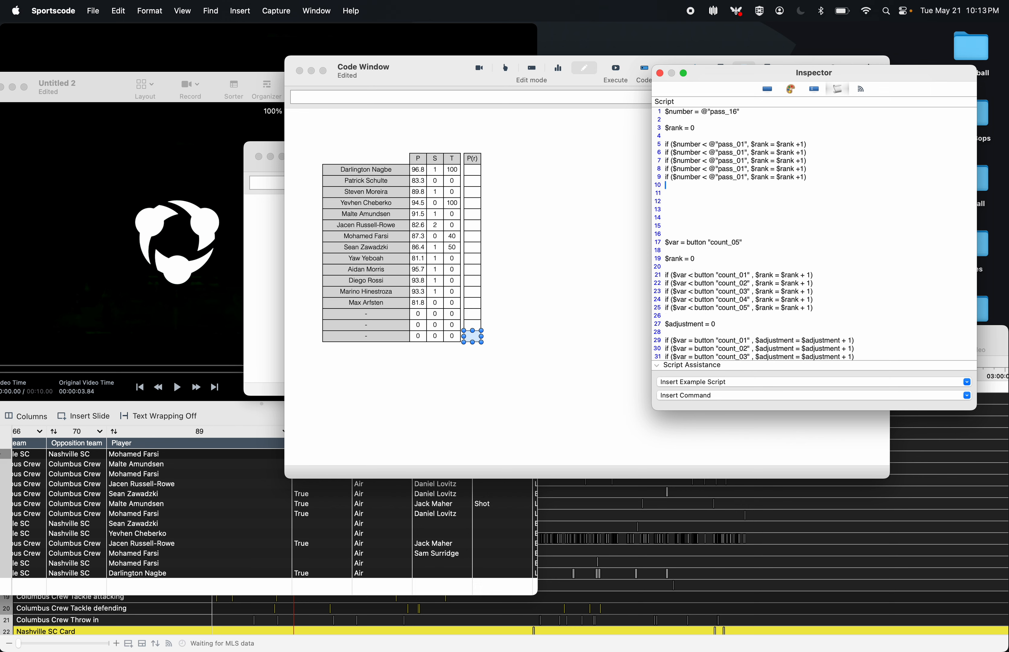
pyautogui.press('super+v')
pyautogui.press('Return')
pyautogui.press('super+v')
pyautogui.press('Return')
pyautogui.press('super+v')
pyautogui.press('Return')
pyautogui.press('super+v')
pyautogui.press('Return')
pyautogui.press('super+v')
pyautogui.press('Return')
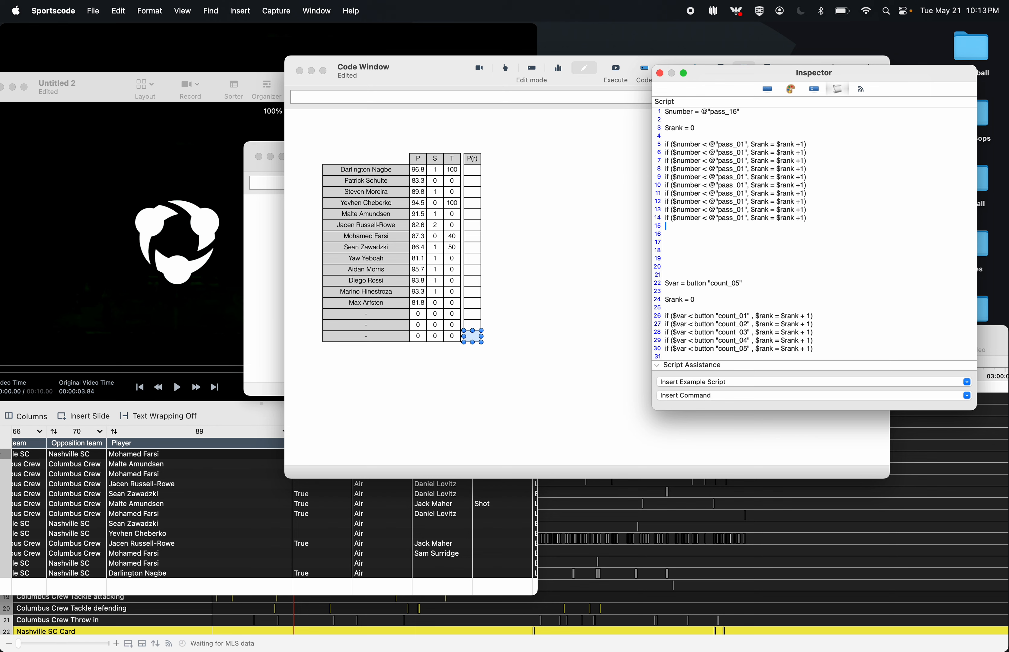
pyautogui.press('super+v')
pyautogui.press('Return')
# - Renumber the duplicated conditions in sequence as pass_02 through pass_10 and delete the surplus last line
pyautogui.click(745, 152)
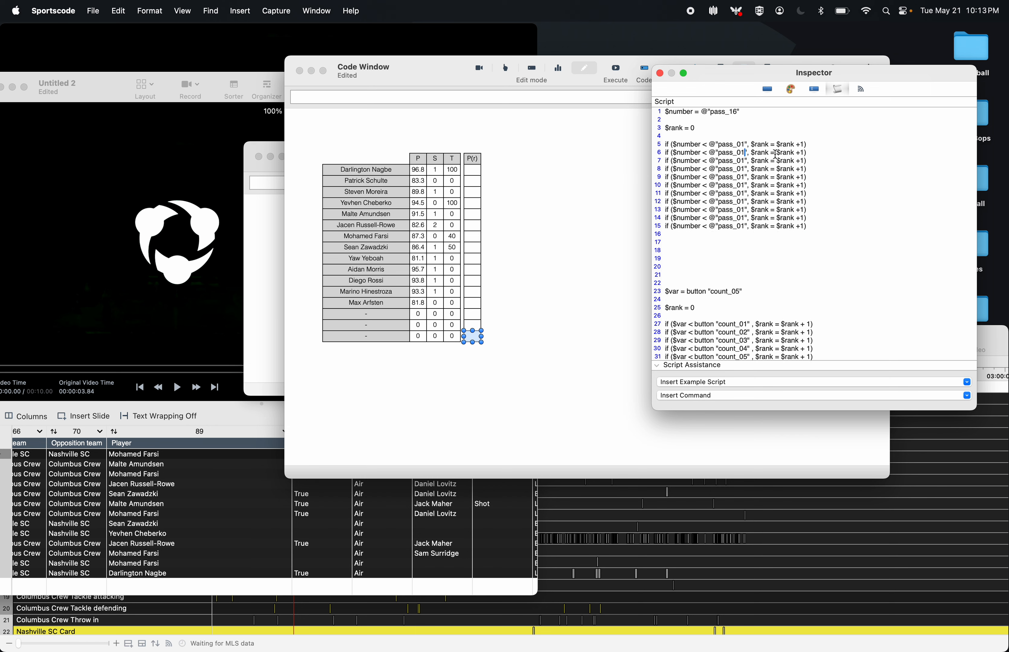
pyautogui.press('BackSpace')
pyautogui.write('2')
pyautogui.press('Down')
pyautogui.press('BackSpace')
pyautogui.write('3')
pyautogui.press('Down')
pyautogui.press('BackSpace')
pyautogui.write('4')
pyautogui.press('Down')
pyautogui.press('BackSpace')
pyautogui.write('5')
pyautogui.press('Down')
pyautogui.press('BackSpace')
pyautogui.write('6')
pyautogui.press('Down')
pyautogui.press('BackSpace')
pyautogui.write('7')
pyautogui.press('Down')
pyautogui.press('BackSpace')
pyautogui.press('8')
pyautogui.press('Down')
pyautogui.press('BackSpace')
pyautogui.press('9')
pyautogui.press('Down')
pyautogui.press('BackSpace')
pyautogui.press('BackSpace')
pyautogui.write('10')
pyautogui.moveTo(831, 226); pyautogui.dragTo(610, 225)
pyautogui.press('BackSpace')
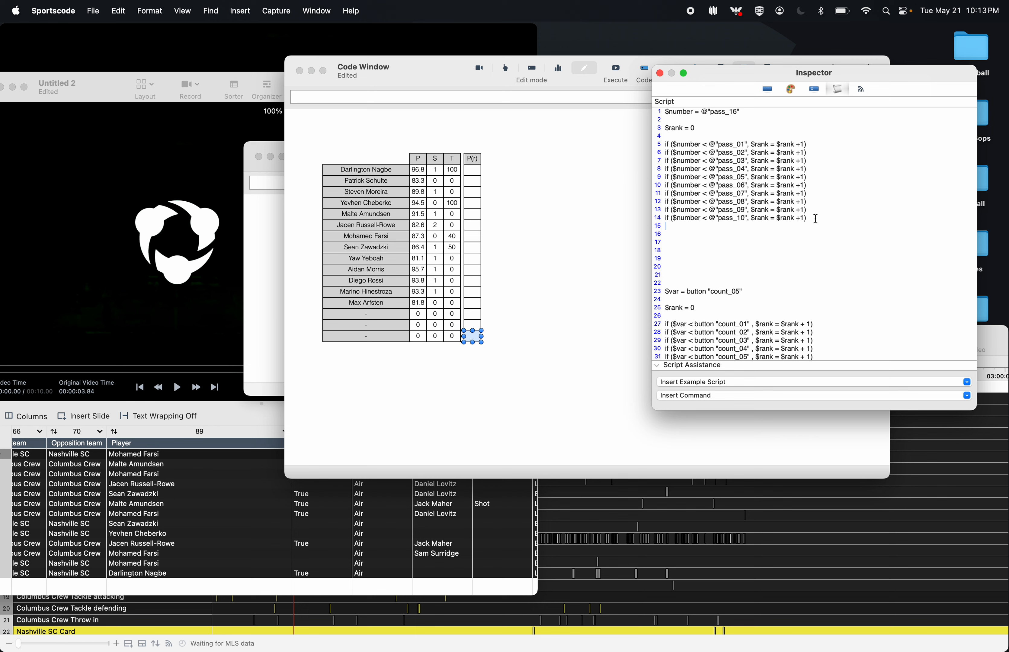
# - Duplicate the pass_10 condition six times on the lines below it
pyautogui.moveTo(814, 218); pyautogui.dragTo(638, 218)
pyautogui.press('super+c')
pyautogui.press('Right')
pyautogui.press('Return')
pyautogui.press('super+v')
pyautogui.press('Return')
pyautogui.press('super+v')
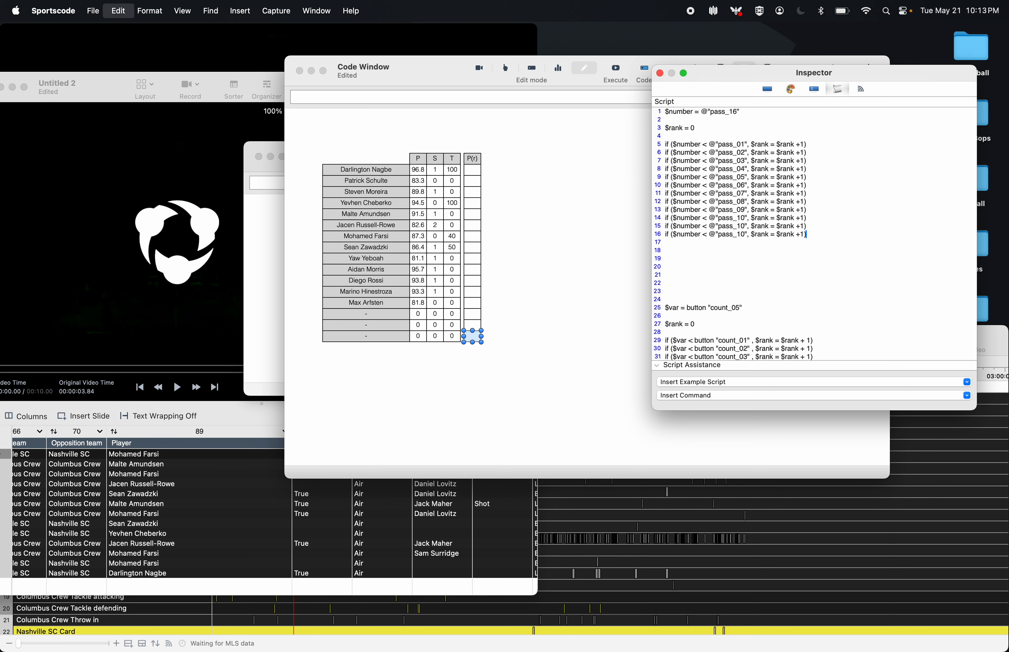
pyautogui.press('Return')
pyautogui.press('super+v')
pyautogui.press('Return')
pyautogui.press('super+v')
pyautogui.press('Return')
pyautogui.press('super+v')
pyautogui.press('Return')
pyautogui.press('super+v')
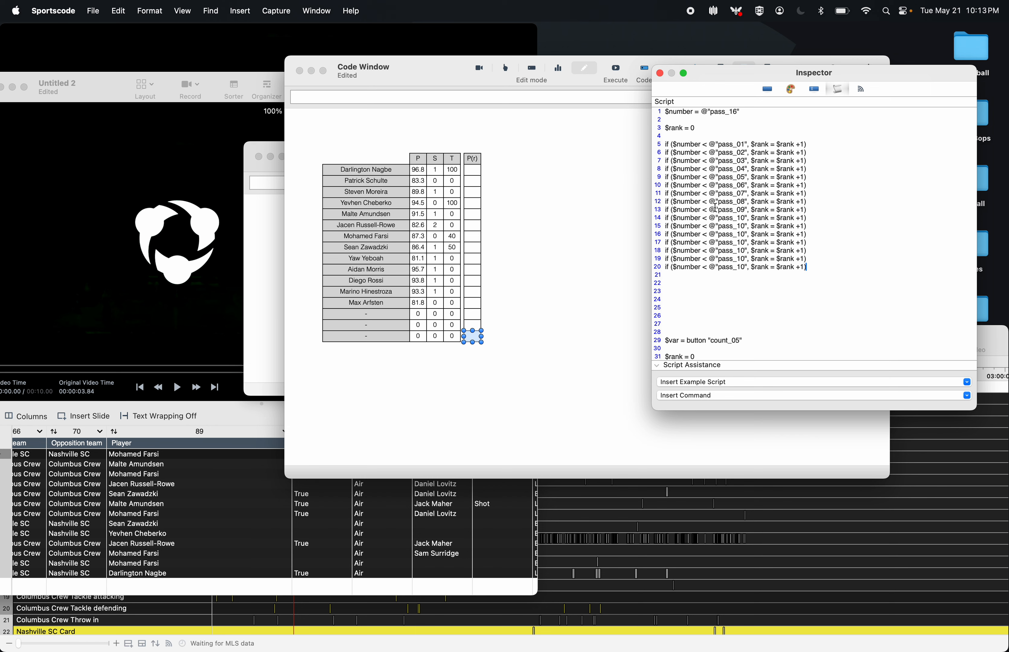
# - Renumber the six copies of the pass_10 condition in sequence as pass_11 through pass_16
pyautogui.click(745, 228)
pyautogui.press('BackSpace')
pyautogui.write('1')
pyautogui.press('Down')
pyautogui.press('BackSpace')
pyautogui.write('2')
pyautogui.press('Down')
pyautogui.press('BackSpace')
pyautogui.write('3')
pyautogui.press('Down')
pyautogui.press('BackSpace')
pyautogui.press('4')
pyautogui.press('Down')
pyautogui.press('BackSpace')
pyautogui.write('5')
pyautogui.press('Down')
pyautogui.press('BackSpace')
pyautogui.write('6')
# - Execute the code window's scripts and look through the sixteenth P(r) cell's script
pyautogui.click(694, 293)
pyautogui.click(624, 68)
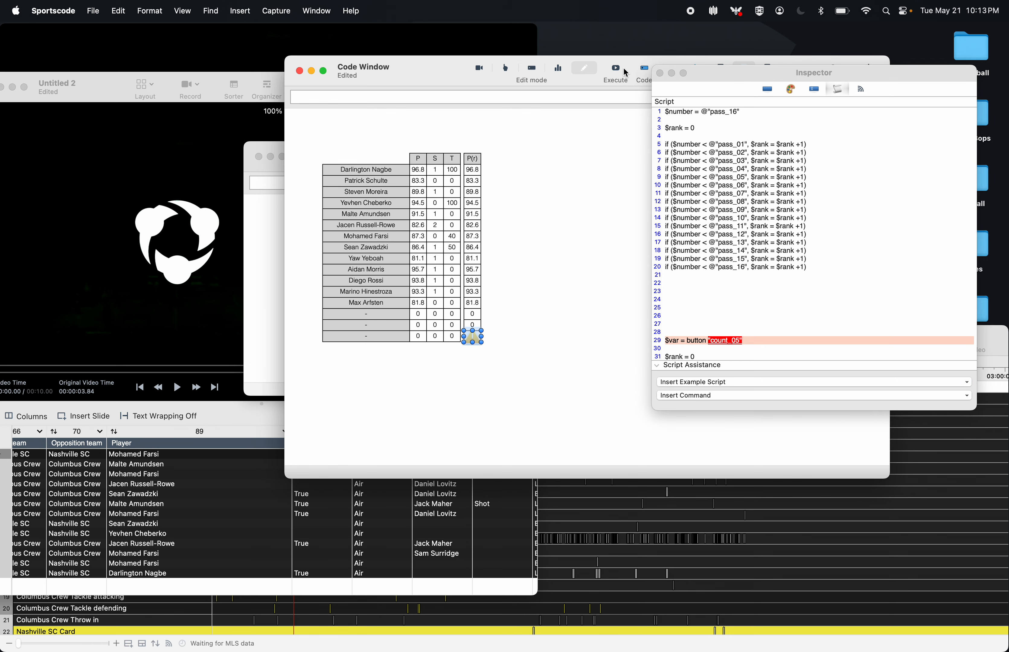
pyautogui.scroll(-3, 724, 267)
pyautogui.scroll(3, 720, 275)
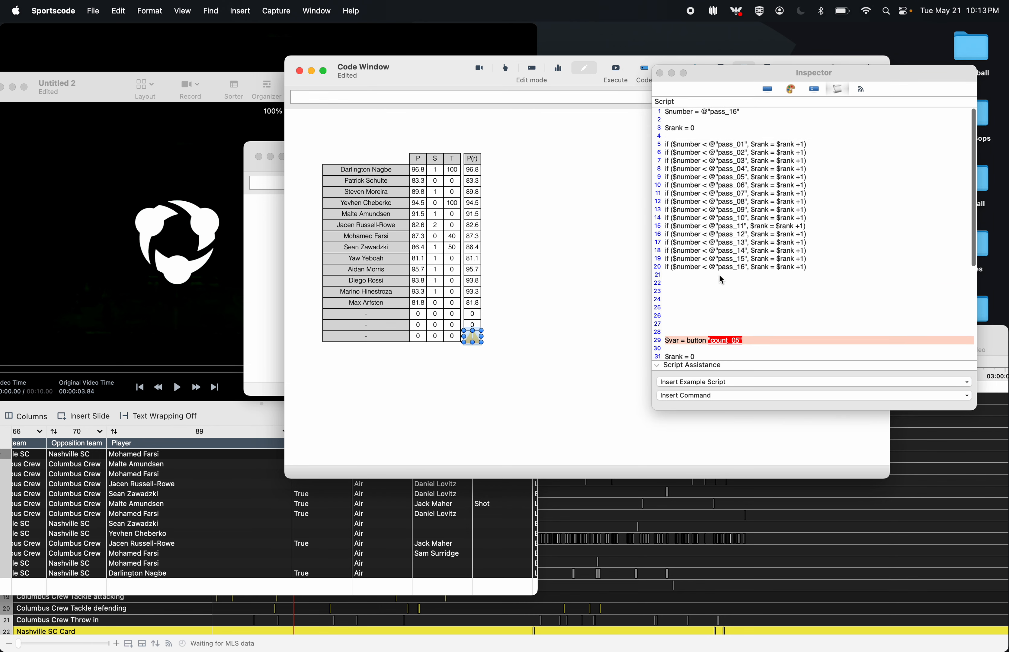
# - Add the line $adjustment = 0 below the sixteen rank conditions, separated by a blank line
pyautogui.click(694, 156)
pyautogui.moveTo(666, 144); pyautogui.dragTo(810, 273)
pyautogui.click(787, 281)
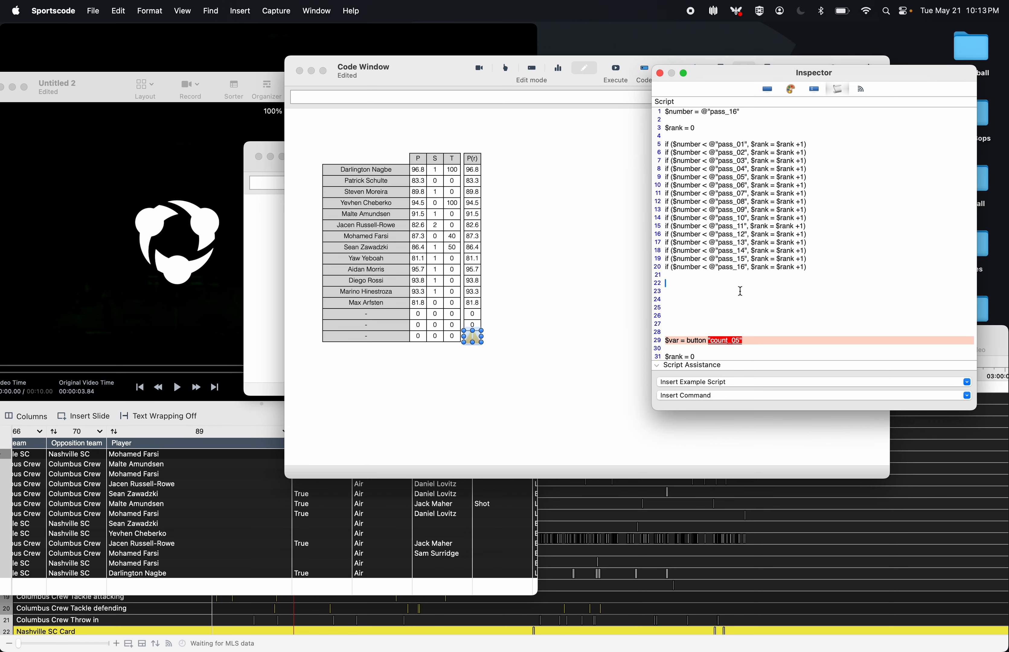
pyautogui.write('$adjustmen')
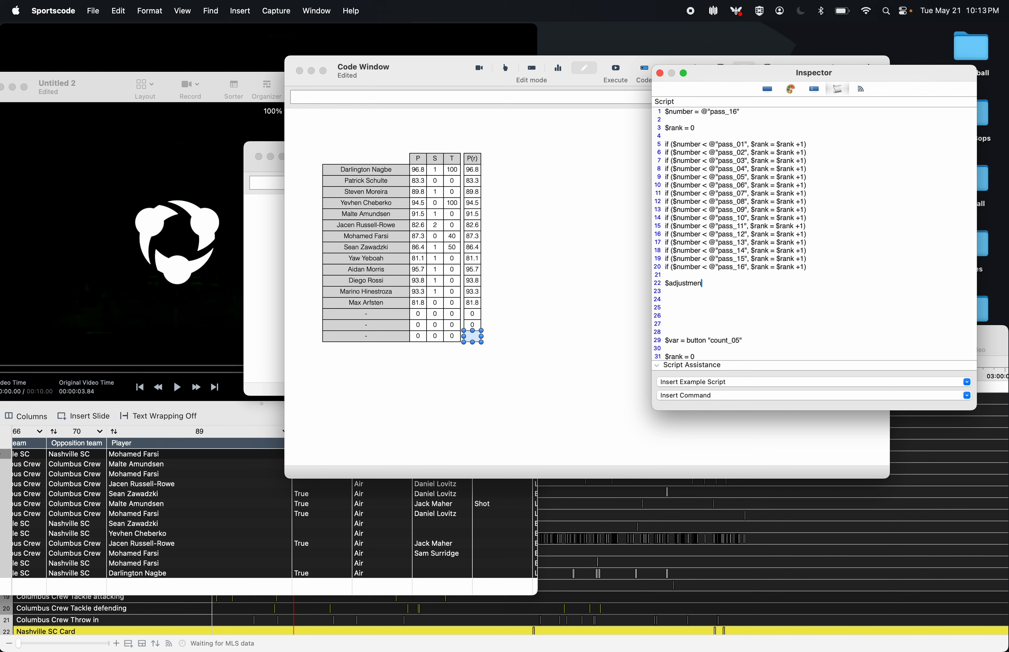
pyautogui.write('t = 0')
pyautogui.press('Return')
pyautogui.press('Return')
# - Consult the pasted adjustment conditions and begin a new condition below $adjustment = 0 with if ($number =
pyautogui.scroll(-10, 739, 297)
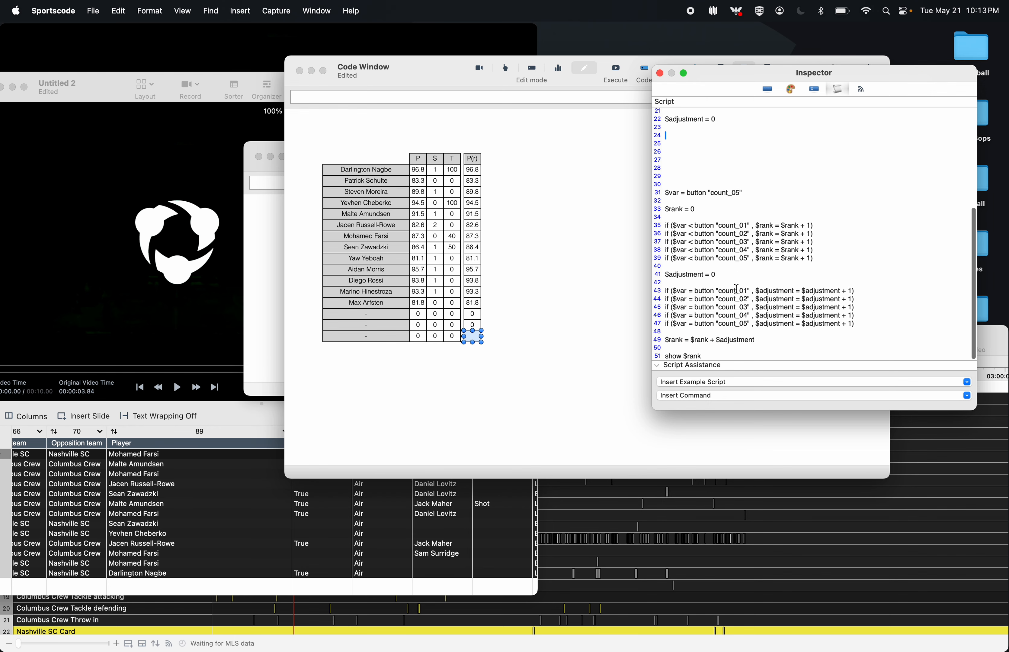
pyautogui.scroll(4, 736, 288)
pyautogui.scroll(-4, 736, 289)
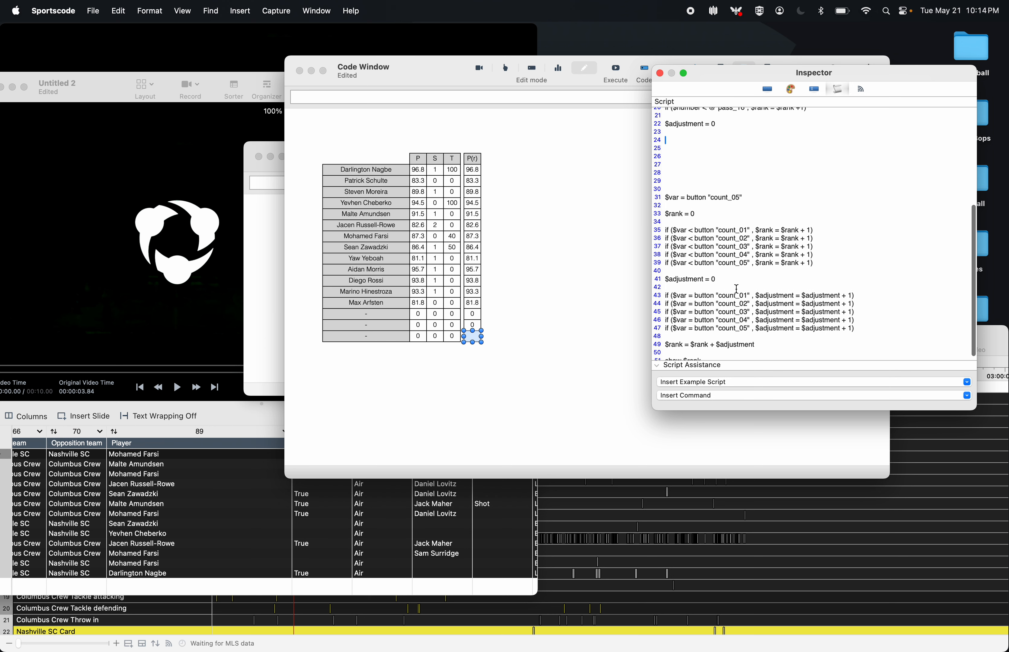
pyautogui.scroll(4, 736, 289)
pyautogui.scroll(-1, 736, 290)
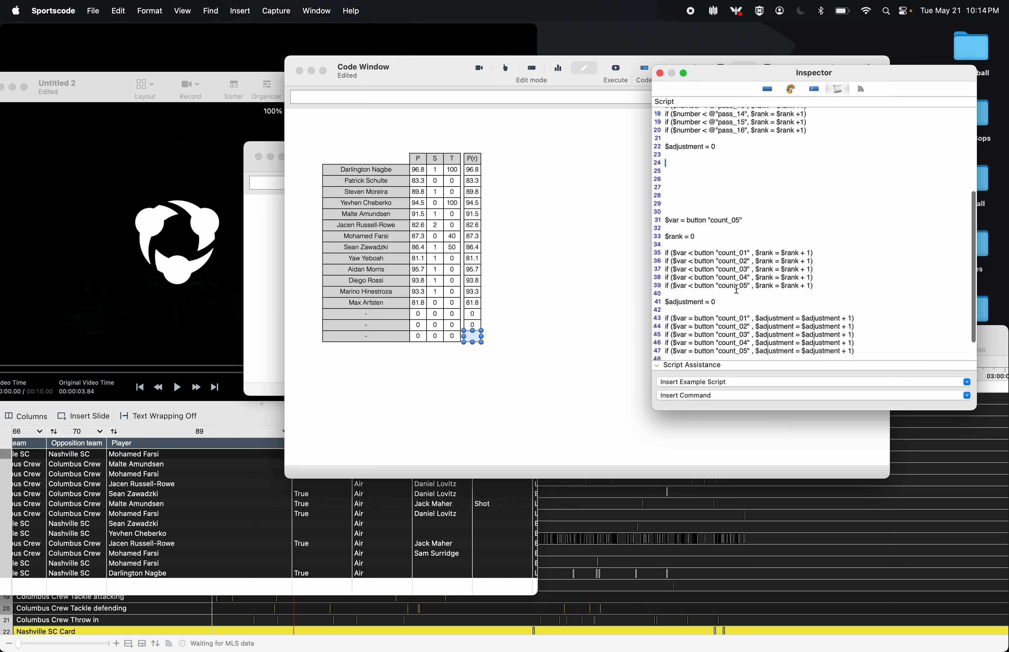
pyautogui.scroll(-1, 736, 290)
pyautogui.scroll(3, 737, 290)
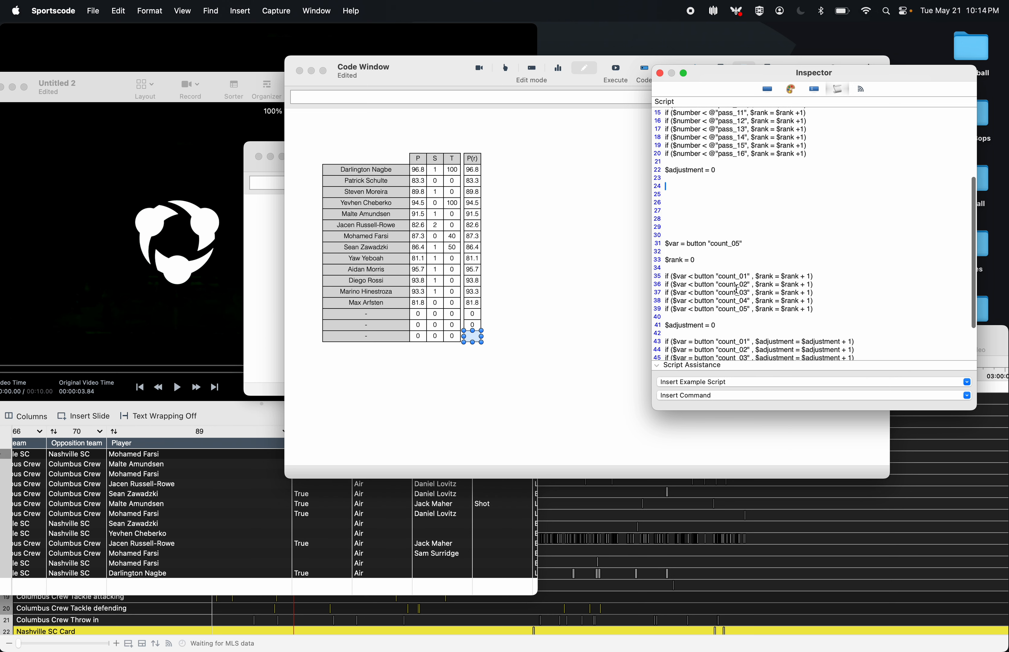
pyautogui.write('if (')
pyautogui.scroll(12, 737, 290)
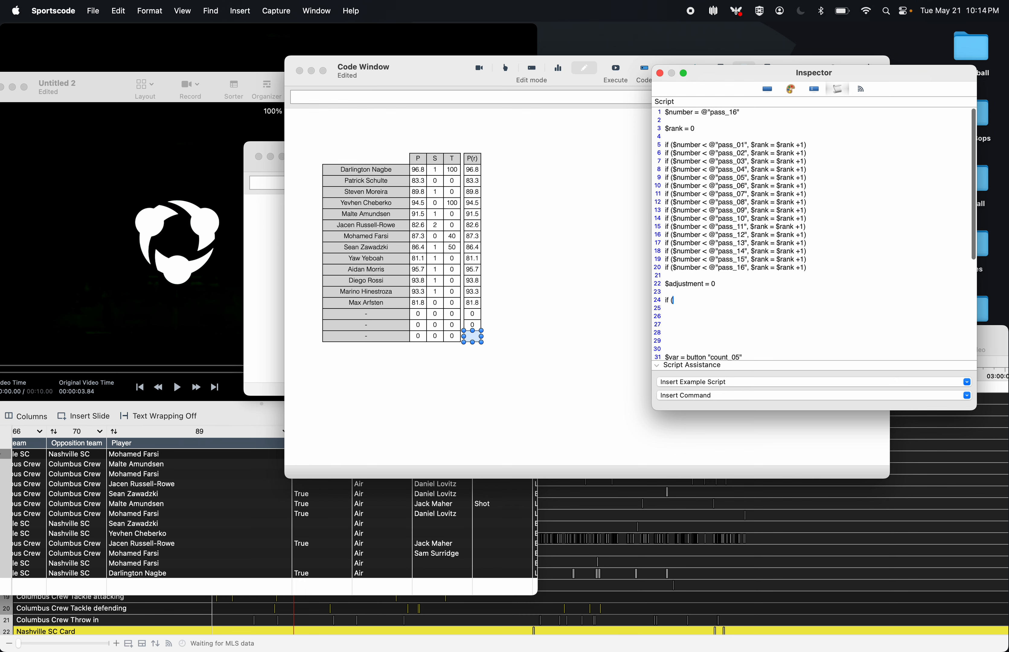
pyautogui.write('$number =')
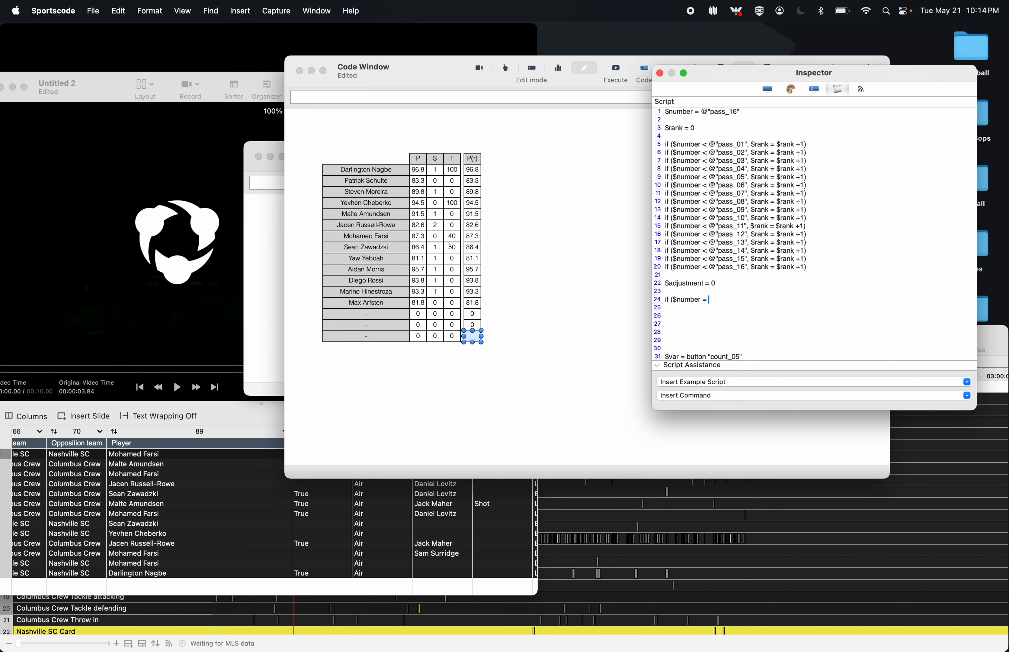
# - Complete the first adjustment condition as if ($number = @"pass_01", $adjustment = $adjustment +1)
pyautogui.scroll(-10, 814, 234)
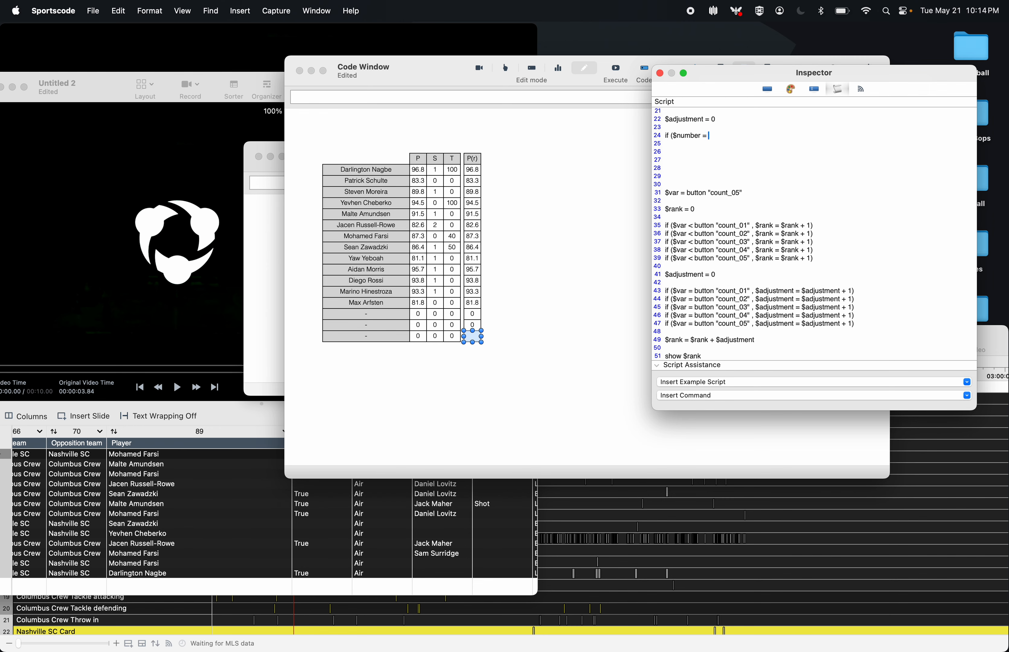
pyautogui.scroll(8, 814, 234)
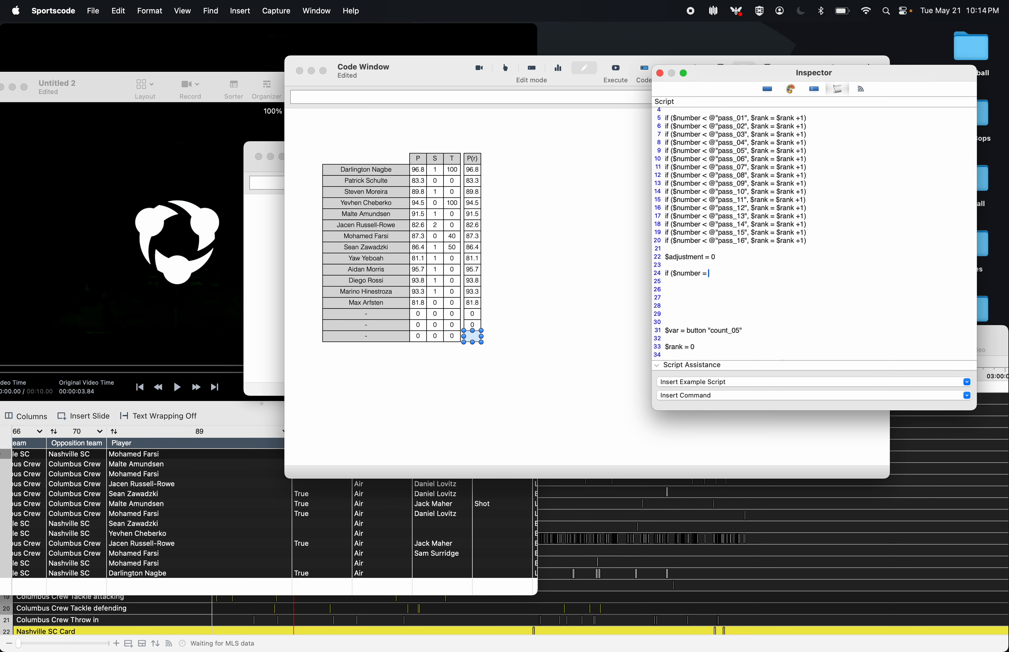
pyautogui.write('@"pass_01", $adjustment = $adjustment +1')
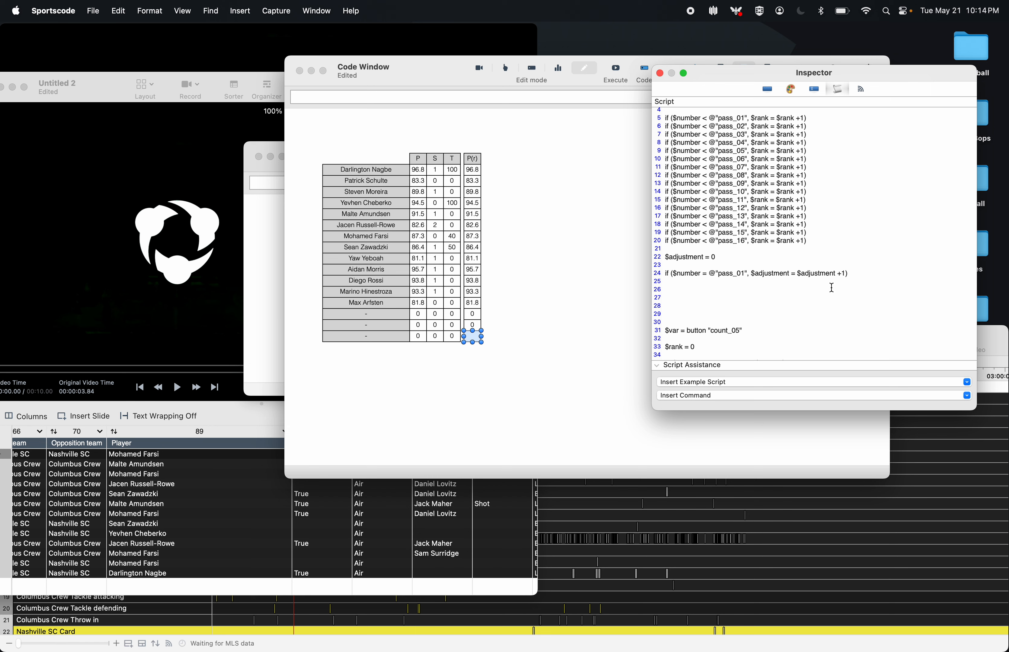
# - Duplicate the pass_01 adjustment condition eleven times on the lines directly below it
pyautogui.moveTo(859, 272); pyautogui.dragTo(613, 271)
pyautogui.press('super+c')
pyautogui.press('Right')
pyautogui.press('Return')
pyautogui.press('super+v')
pyautogui.press('Return')
pyautogui.press('super+v')
pyautogui.press('Return')
pyautogui.press('super+v')
pyautogui.press('Return')
pyautogui.press('super+v')
pyautogui.press('Return')
pyautogui.press('super+v')
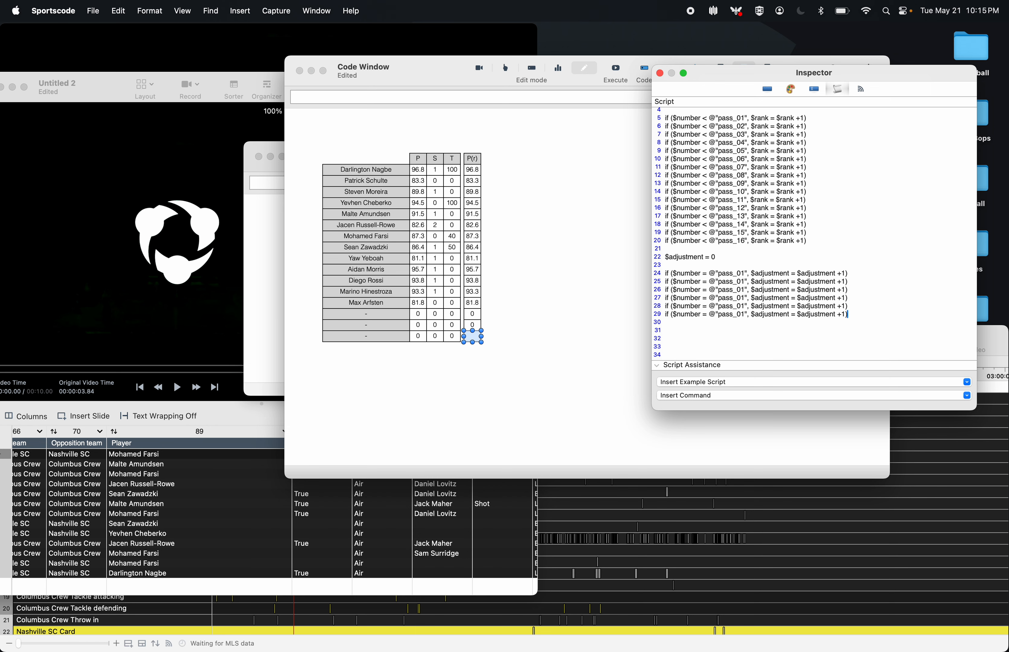
pyautogui.press('Return')
pyautogui.press('super+v')
pyautogui.press('Return')
pyautogui.press('super+v')
pyautogui.press('Return')
pyautogui.press('Return')
pyautogui.press('super+v')
pyautogui.press('Return')
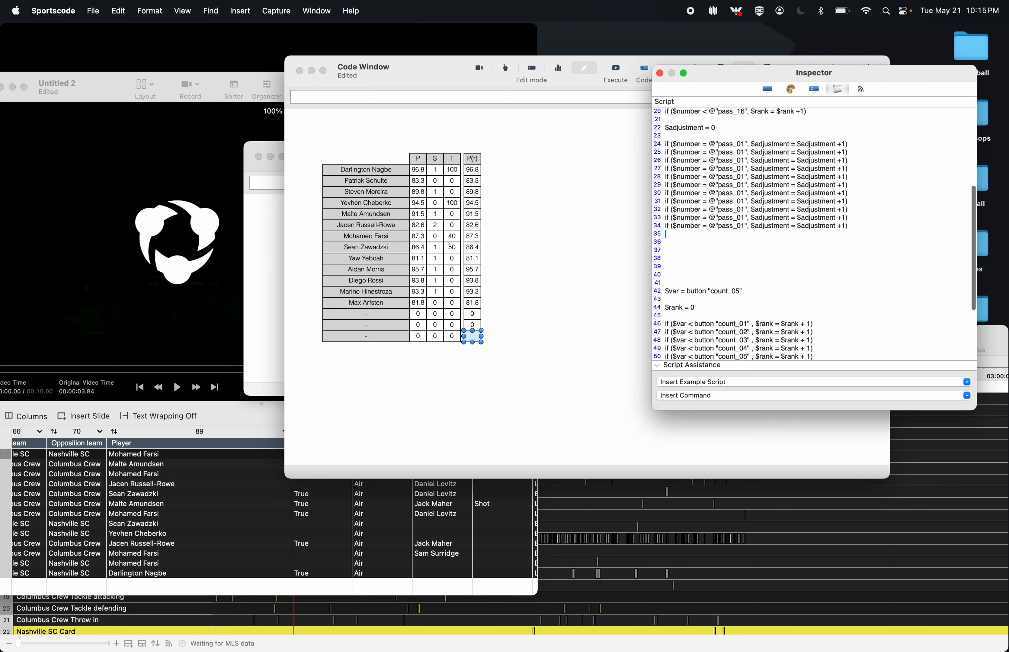
pyautogui.press('super+v')
pyautogui.press('Return')
# - Renumber the copied adjustment conditions pass_02 through pass_10 and delete the two surplus copies
pyautogui.click(747, 153)
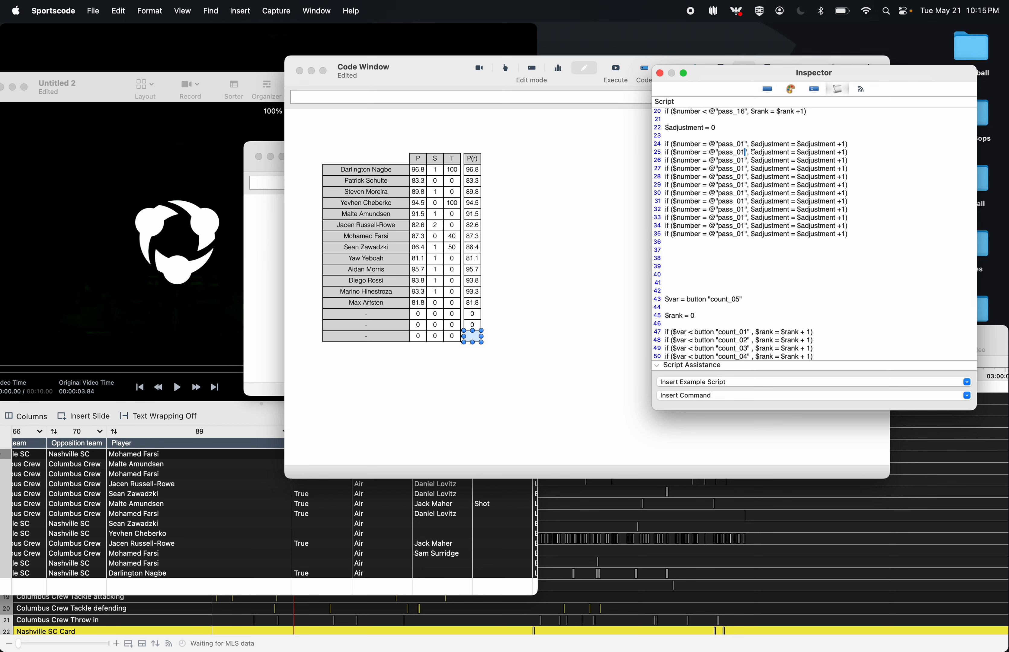
pyautogui.press('BackSpace')
pyautogui.write('2')
pyautogui.press('Down')
pyautogui.press('BackSpace')
pyautogui.write('3')
pyautogui.press('Down')
pyautogui.press('BackSpace')
pyautogui.write('4')
pyautogui.press('Down')
pyautogui.press('BackSpace')
pyautogui.write('5')
pyautogui.press('Down')
pyautogui.press('BackSpace')
pyautogui.write('6')
pyautogui.press('Down')
pyautogui.press('BackSpace')
pyautogui.write('7')
pyautogui.press('Down')
pyautogui.press('BackSpace')
pyautogui.press('8')
pyautogui.press('Down')
pyautogui.press('BackSpace')
pyautogui.write('9')
pyautogui.press('Down')
pyautogui.press('BackSpace')
pyautogui.write('0')
pyautogui.press('Down')
pyautogui.press('BackSpace')
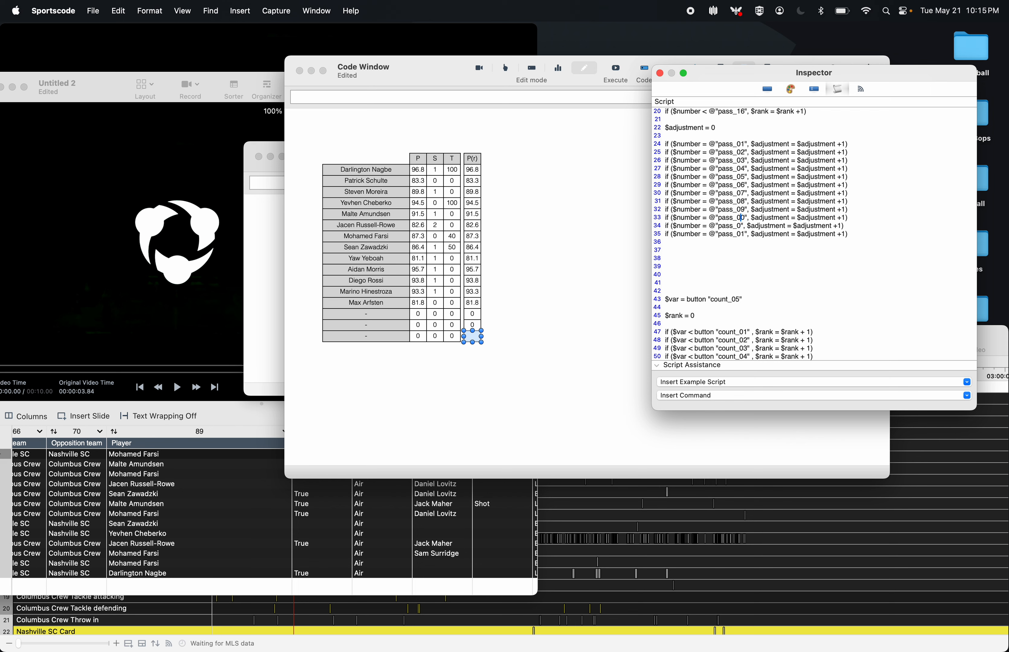
pyautogui.press('BackSpace')
pyautogui.write('1')
pyautogui.press('Down')
pyautogui.moveTo(859, 233); pyautogui.dragTo(563, 228)
pyautogui.press('BackSpace')
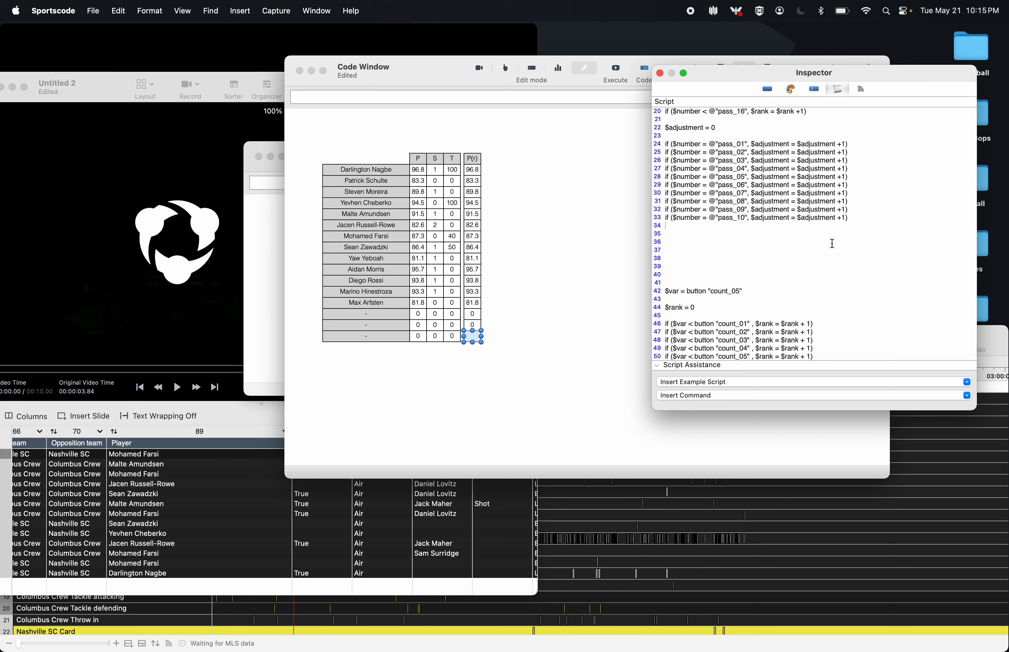
# - Duplicate the pass_10 adjustment condition seven times on the lines below it
pyautogui.moveTo(865, 220); pyautogui.dragTo(650, 217)
pyautogui.press('super+c')
pyautogui.press('Right')
pyautogui.press('Return')
pyautogui.press('super+v')
pyautogui.press('super+v')
pyautogui.press('super+v')
pyautogui.press('super+v')
pyautogui.press('super+v')
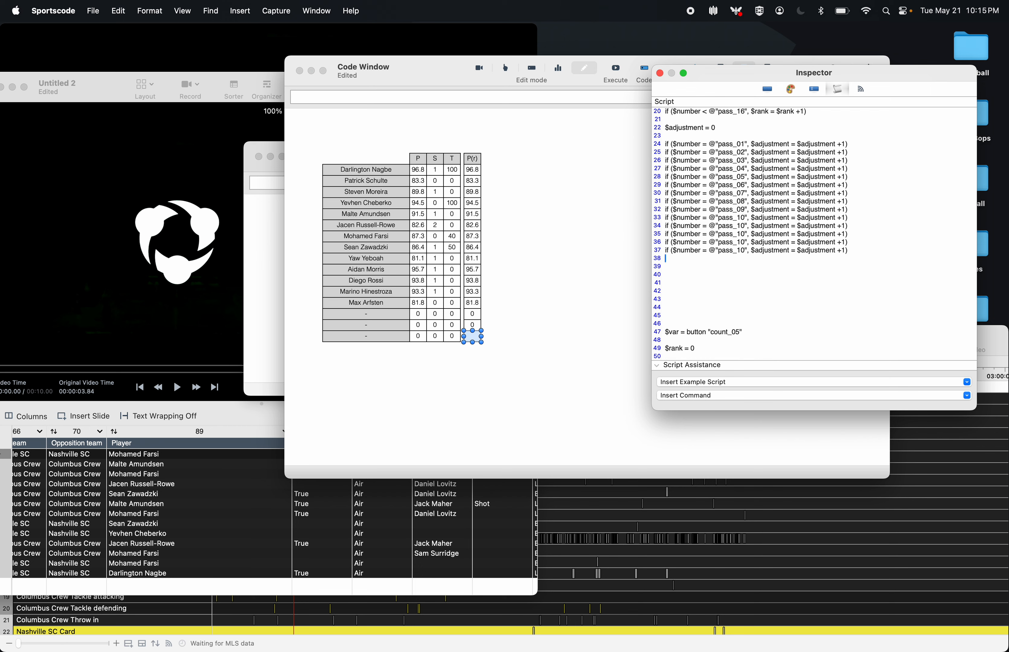
pyautogui.press('super+v')
pyautogui.press('super+v')
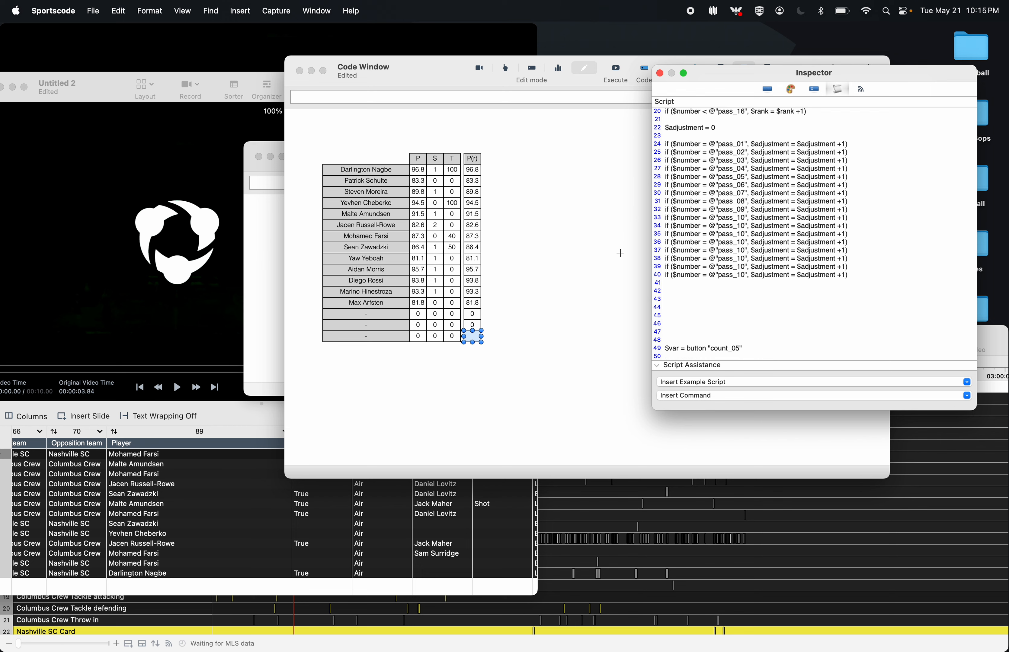
# - Renumber the copied pass_10 conditions pass_11 through pass_16 and delete the one surplus copy
pyautogui.click(746, 226)
pyautogui.press('BackSpace')
pyautogui.press('1')
pyautogui.press('Down')
pyautogui.press('BackSpace')
pyautogui.press('2')
pyautogui.press('Down')
pyautogui.press('BackSpace')
pyautogui.press('3')
pyautogui.press('Down')
pyautogui.press('BackSpace')
pyautogui.press('4')
pyautogui.press('Down')
pyautogui.press('BackSpace')
pyautogui.write('5')
pyautogui.press('Down')
pyautogui.press('BackSpace')
pyautogui.write('6')
pyautogui.moveTo(863, 274); pyautogui.dragTo(649, 277)
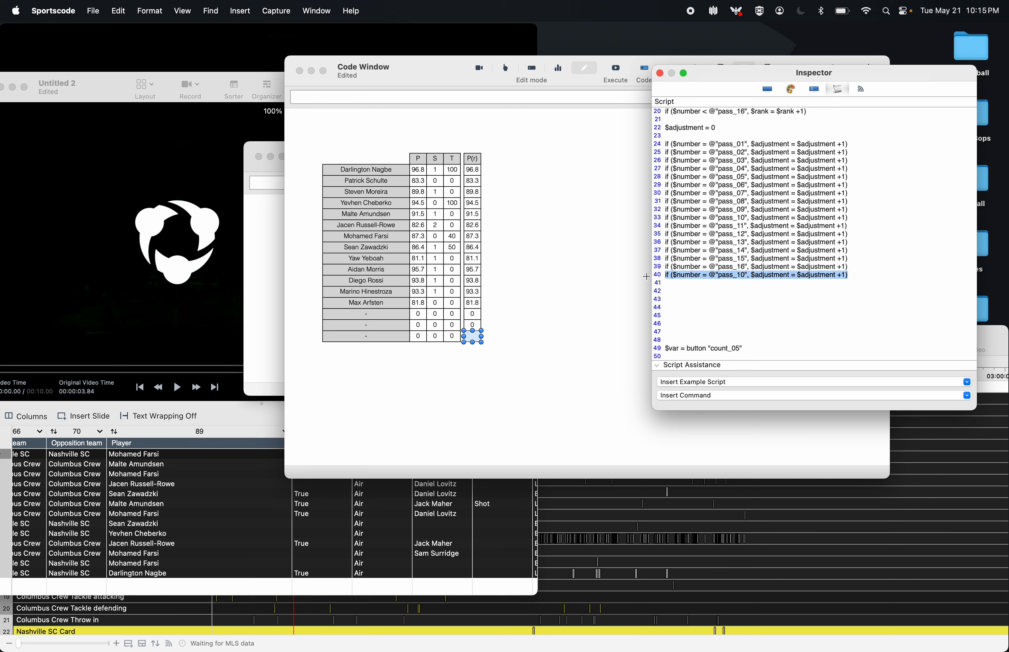
pyautogui.press('BackSpace')
pyautogui.press('BackSpace')
# - Delete the old reference script from $var = button "count_05" down to its last count_05 adjustment condition
pyautogui.scroll(-5, 675, 306)
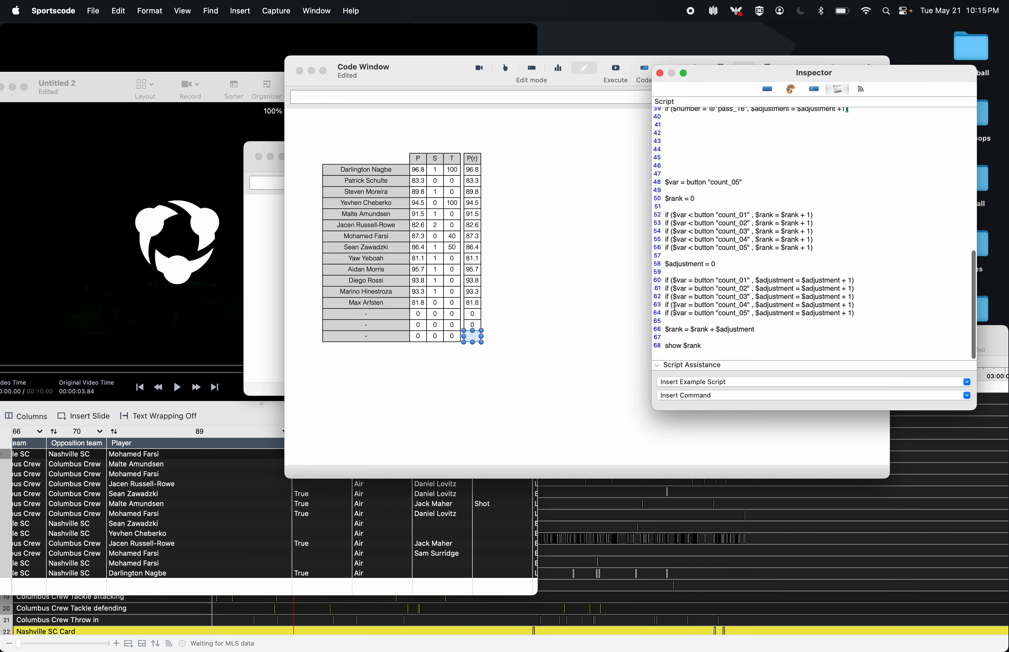
pyautogui.scroll(1, 675, 305)
pyautogui.moveTo(665, 333); pyautogui.dragTo(668, 188)
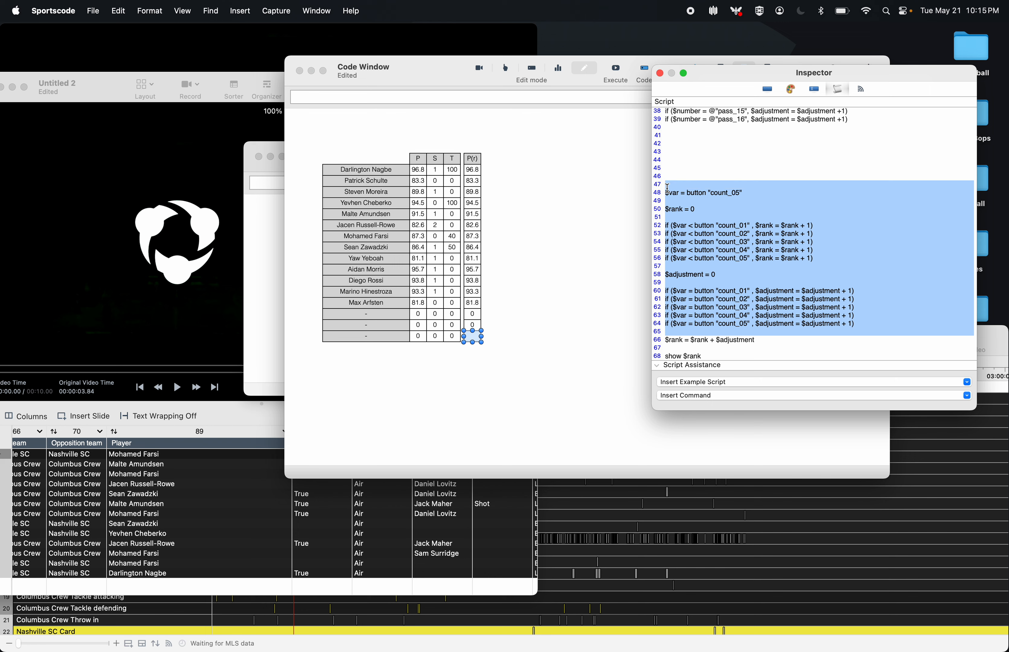
pyautogui.press('BackSpace')
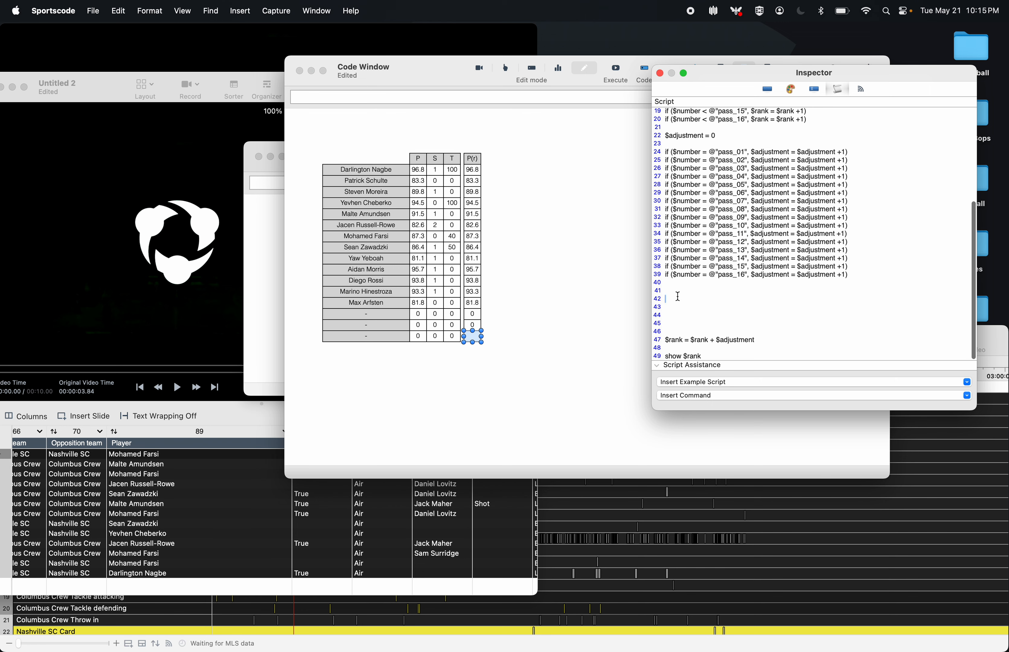
# - Add $final = $rank + $adjustment and show $final below the adjustment conditions, and execute the code window
pyautogui.write('$final = $ran')
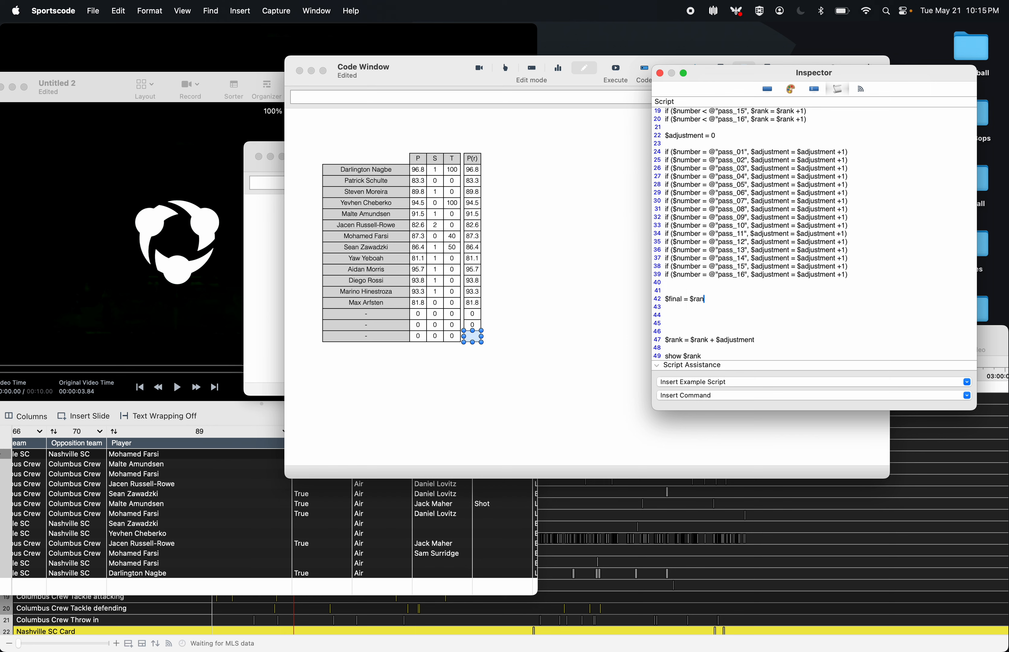
pyautogui.write('k + $adjustment')
pyautogui.press('Return')
pyautogui.write('show $final')
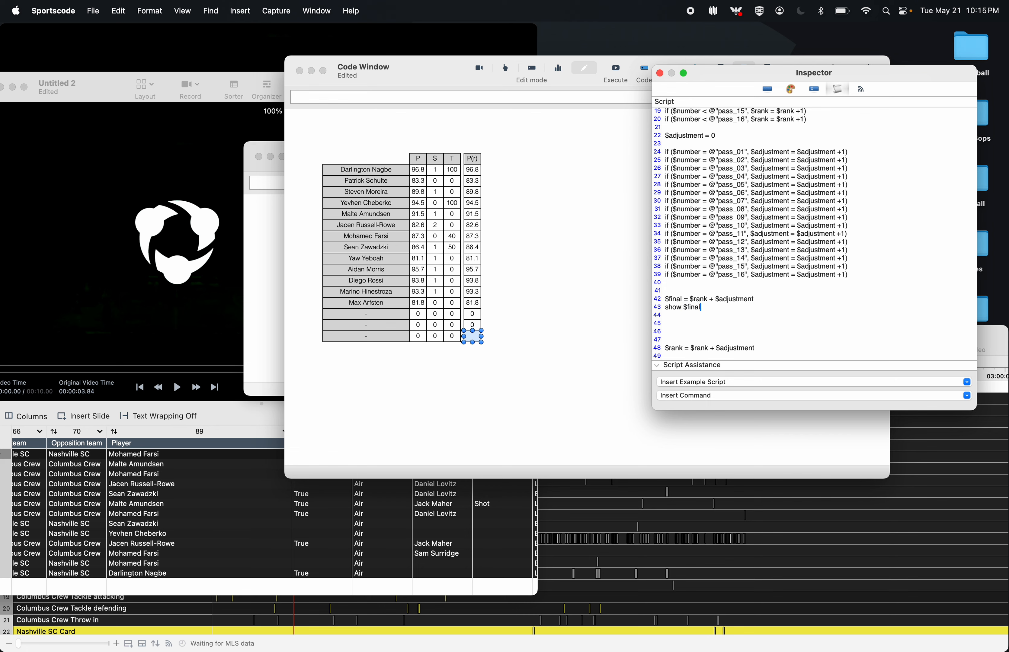
pyautogui.click(615, 70)
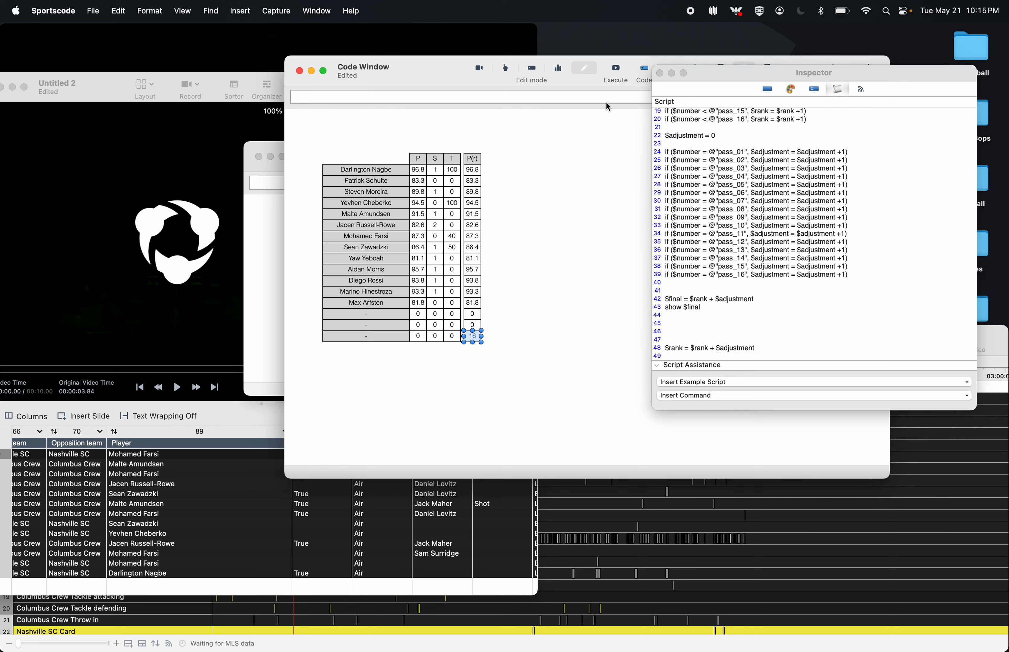
pyautogui.click(534, 303)
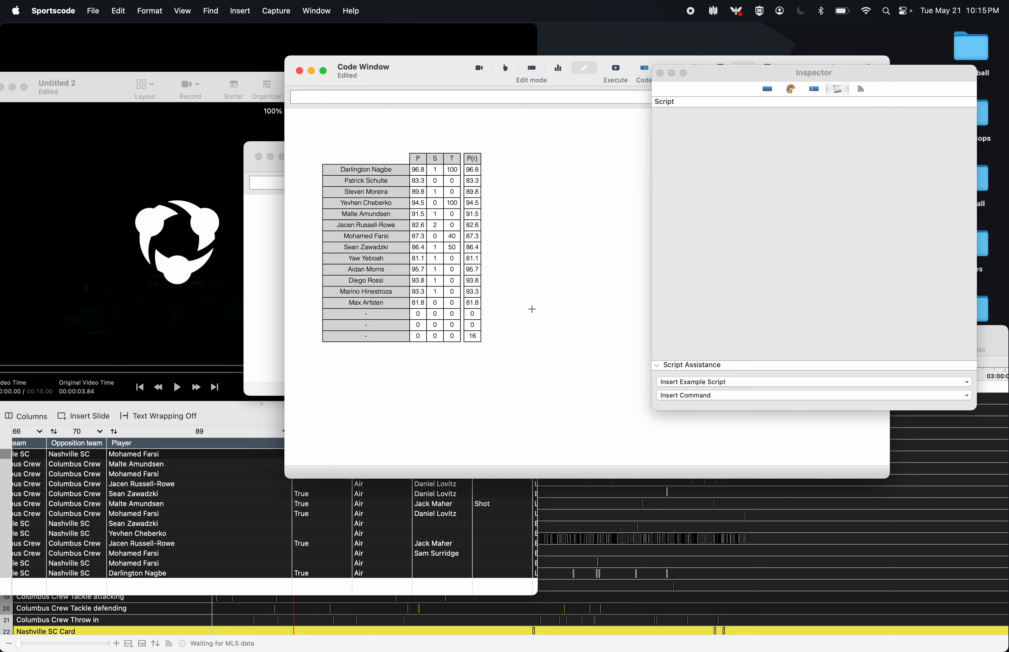
# - Delete the leftover $rank and show $rank lines below show $final in the bottom P(r) cell's script, and execute the window again
pyautogui.click(720, 306)
pyautogui.click(472, 336)
pyautogui.scroll(-6, 679, 297)
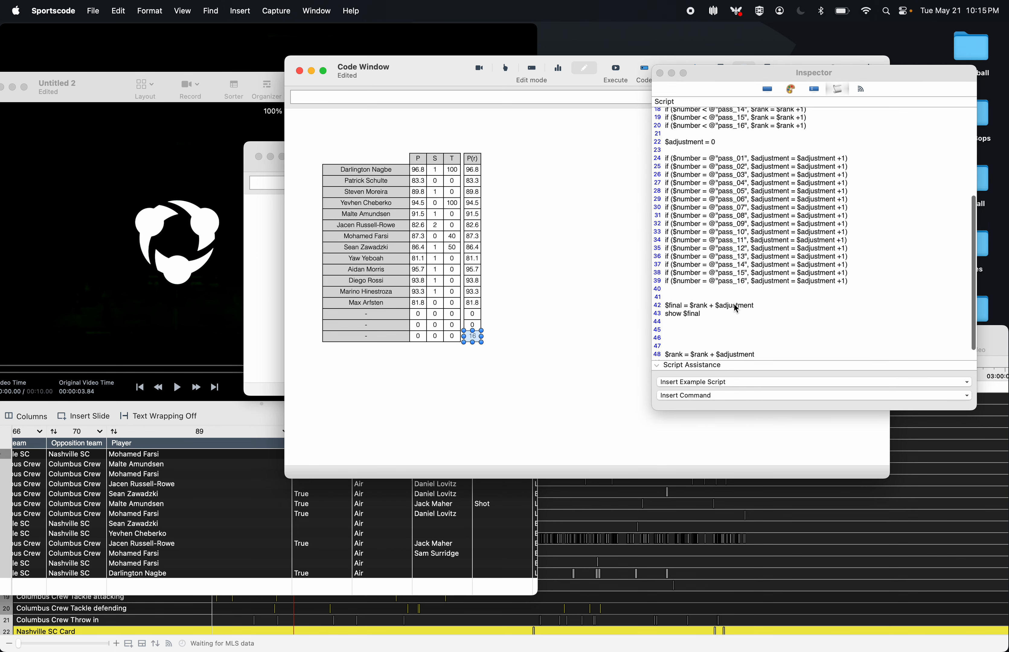
pyautogui.click(670, 320)
pyautogui.moveTo(669, 320); pyautogui.dragTo(704, 357)
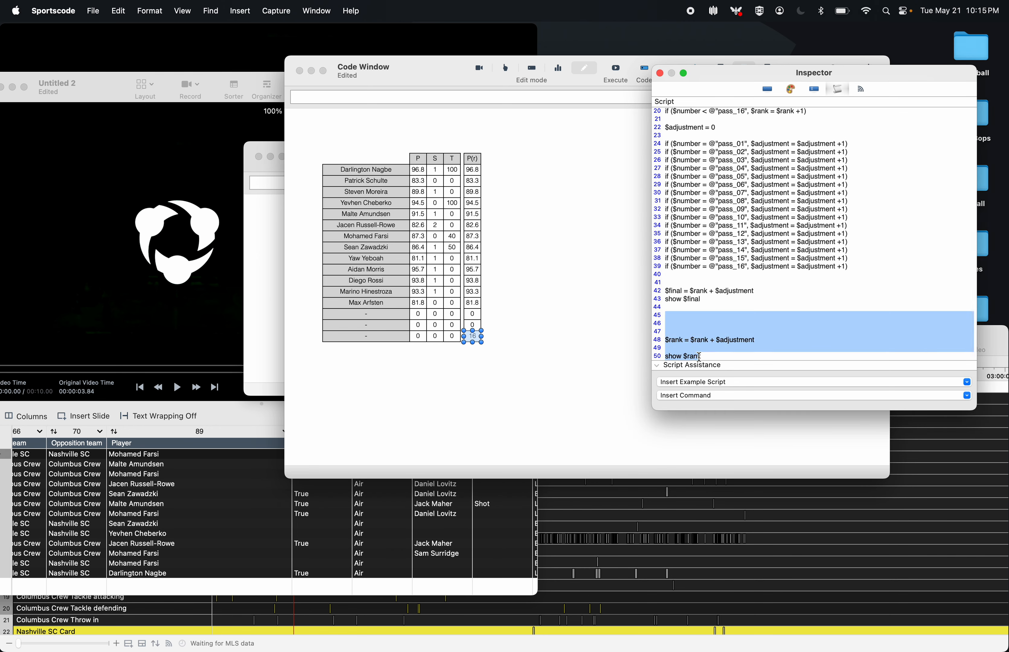
pyautogui.press('BackSpace')
pyautogui.press('BackSpace')
pyautogui.press('BackSpace')
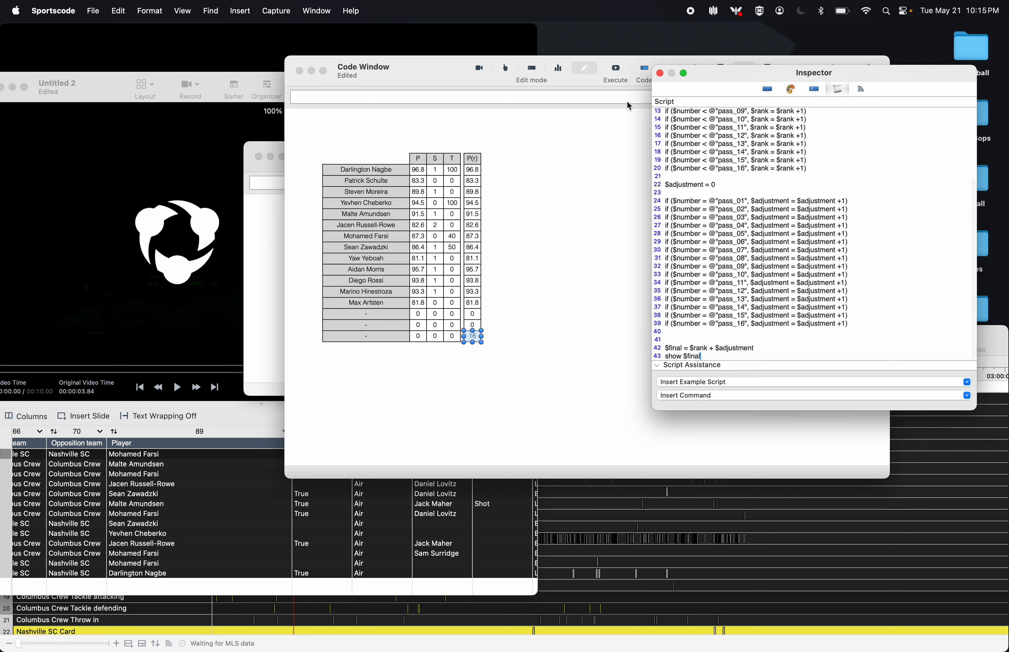
pyautogui.click(615, 69)
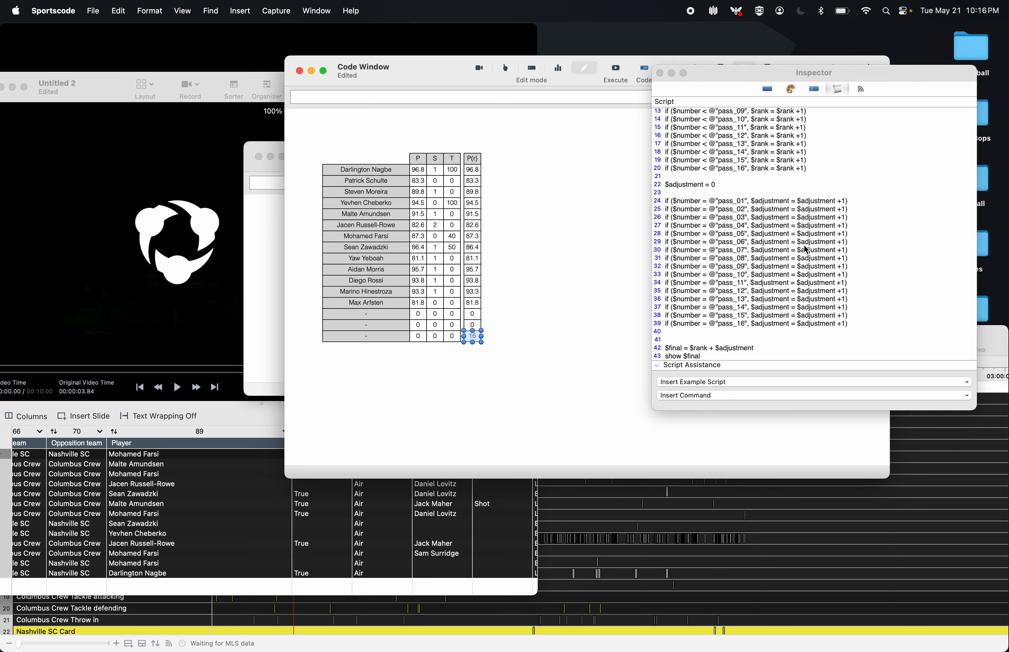
# - Enlarge the Inspector vertically so the bottom P(r) cell's entire script fits in view
pyautogui.click(719, 233)
pyautogui.scroll(5, 719, 233)
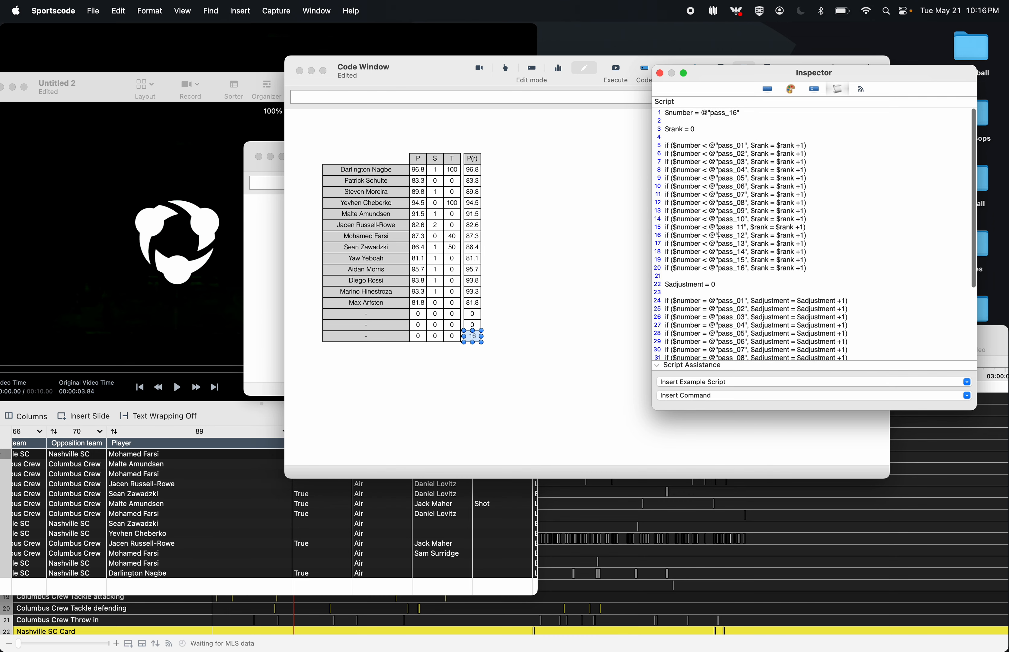
pyautogui.scroll(-5, 721, 233)
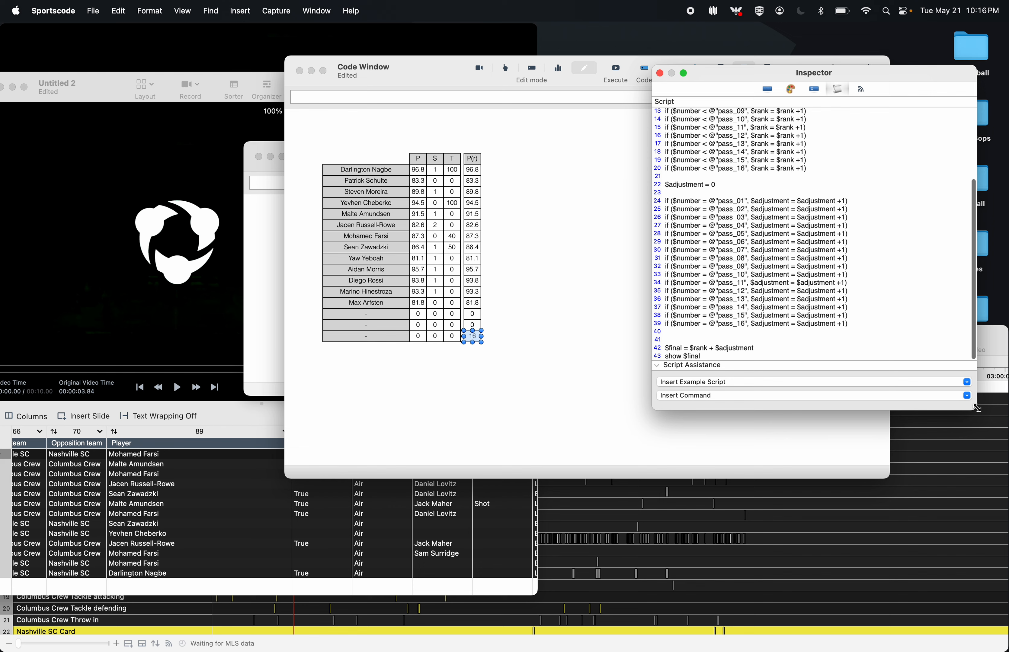
pyautogui.moveTo(978, 408); pyautogui.dragTo(982, 551)
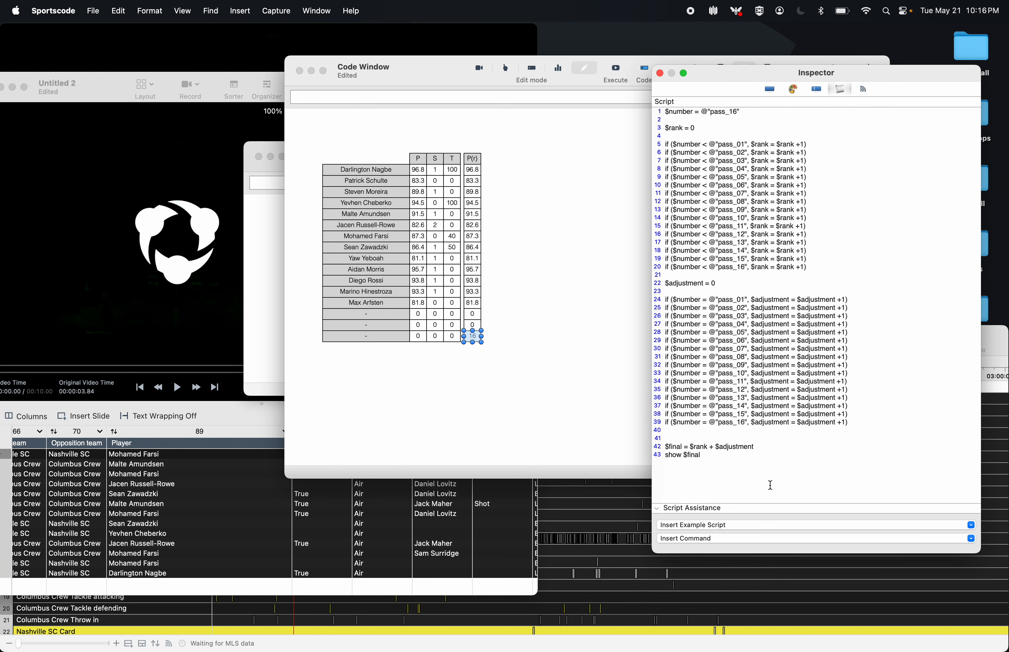
# - Try to transfer the ranking script to the fifteen P(r) cells above the bottom one using Copy Script and Paste Script
pyautogui.moveTo(770, 484); pyautogui.dragTo(628, 61)
pyautogui.press('super+c')
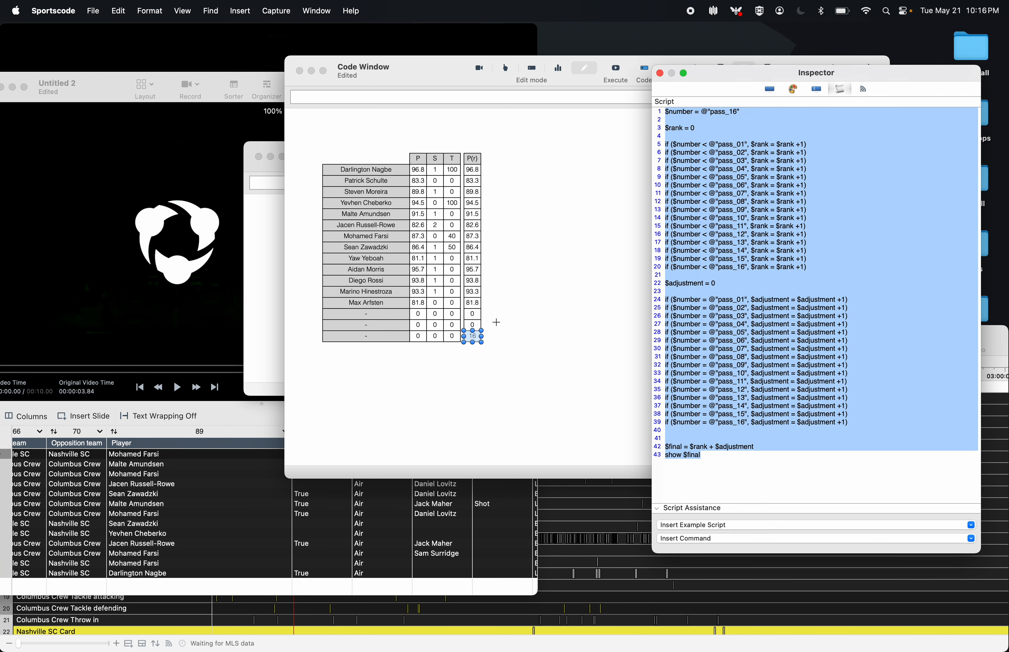
pyautogui.moveTo(494, 328)
pyautogui.mouseDown()
pyautogui.moveTo(458, 174)
pyautogui.moveTo(472, 160)
pyautogui.moveTo(474, 326)
pyautogui.mouseUp()
pyautogui.click(506, 177)
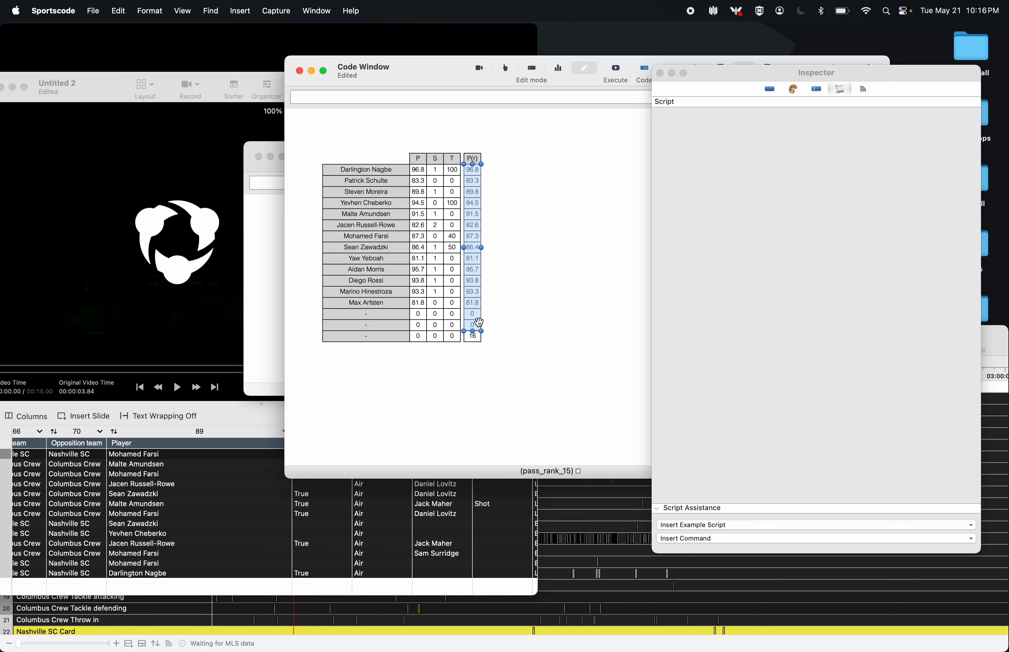
pyautogui.click(512, 291)
pyautogui.rightClick(477, 166)
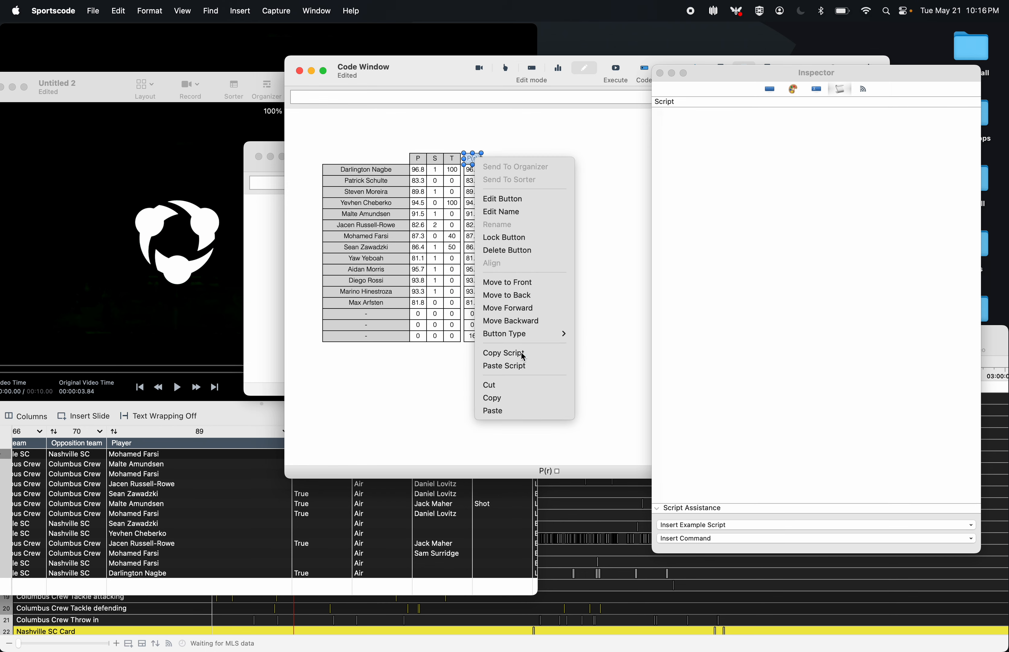
pyautogui.click(502, 355)
pyautogui.moveTo(493, 327); pyautogui.dragTo(466, 162)
pyautogui.rightClick(467, 167)
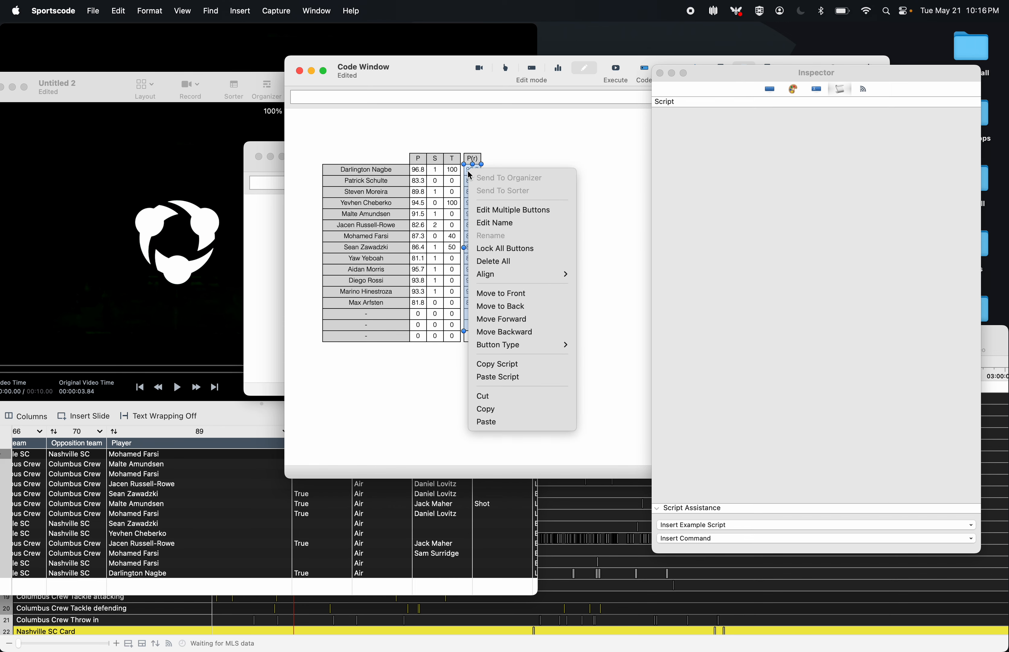
pyautogui.click(514, 378)
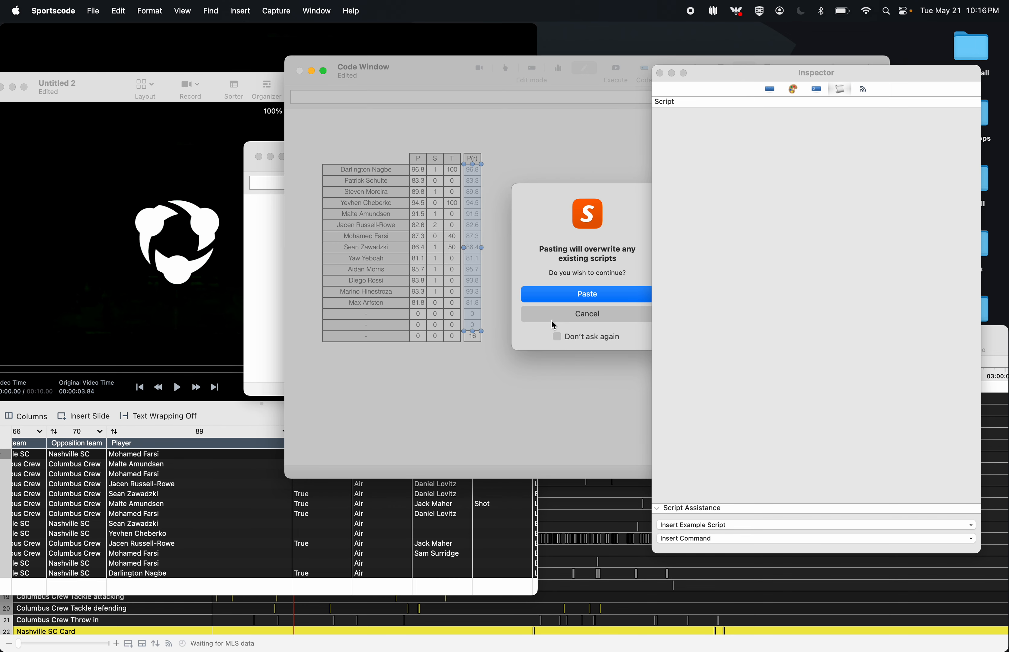
pyautogui.click(569, 298)
pyautogui.click(737, 240)
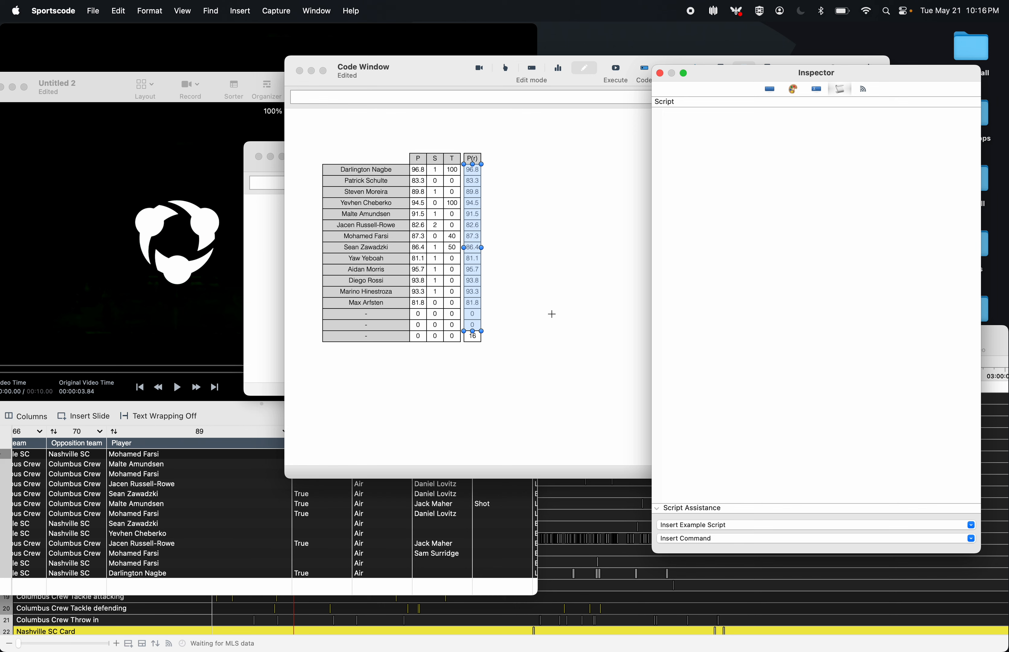
# - Copy the bottom P(r) cell's entire script text and paste it into the script of the fifteen P(r) cells above it
pyautogui.click(474, 337)
pyautogui.moveTo(723, 477); pyautogui.dragTo(602, 48)
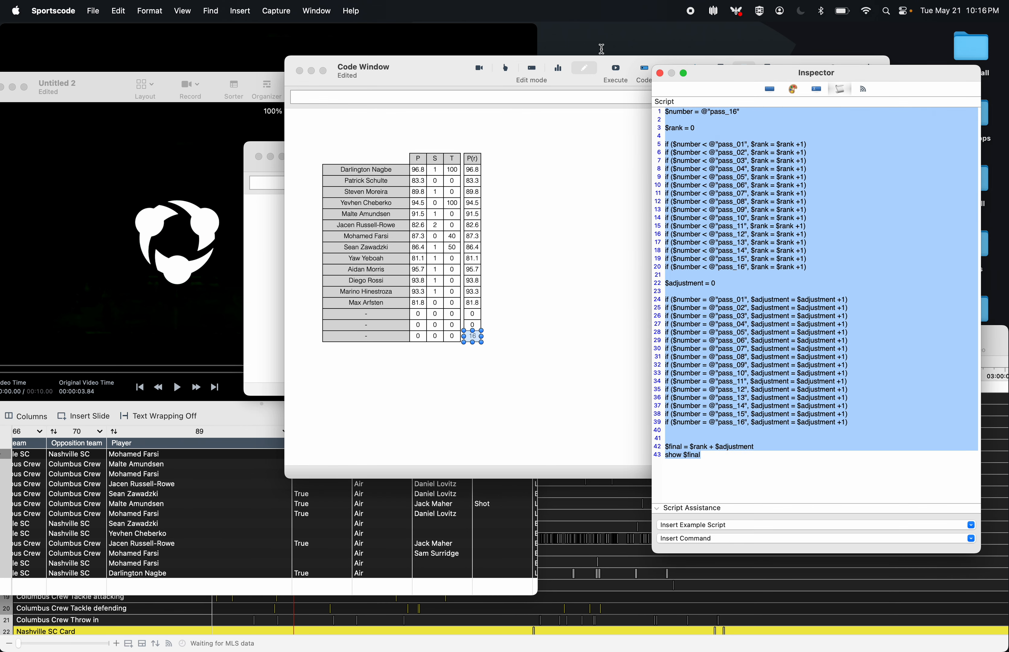
pyautogui.press('super+c')
pyautogui.moveTo(473, 326); pyautogui.dragTo(468, 171)
pyautogui.click(716, 168)
pyautogui.press('super+v')
pyautogui.click(543, 316)
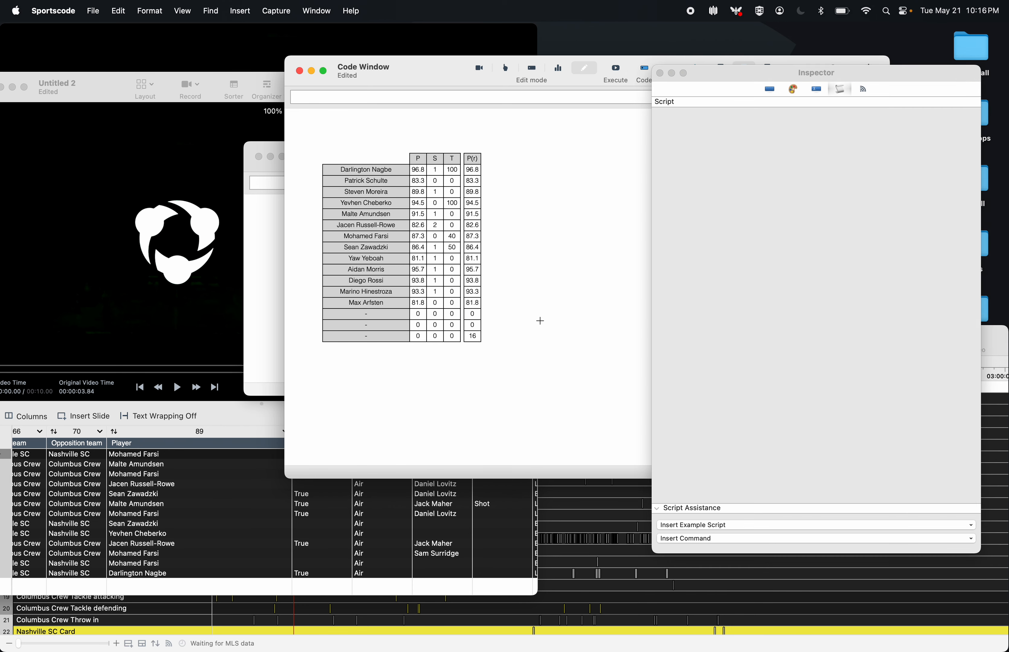
# - In the fifteenth P(r) cell's script, set $number to pass_15 and delete the pass_16 adjustment line with the extra blank line
pyautogui.click(472, 325)
pyautogui.press('BackSpace')
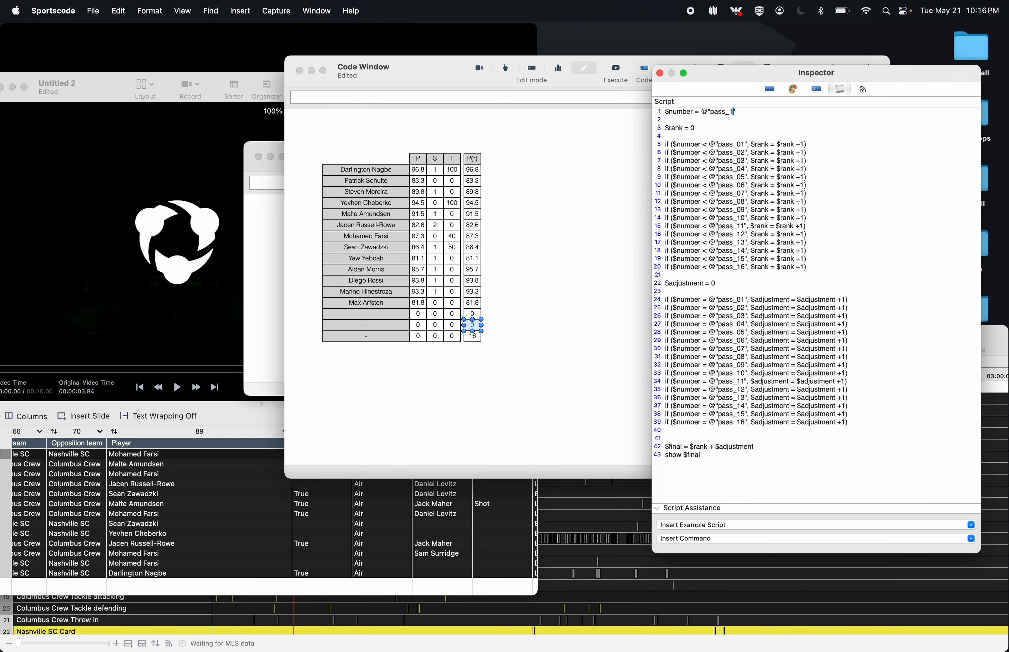
pyautogui.write('5')
pyautogui.moveTo(852, 423); pyautogui.dragTo(620, 424)
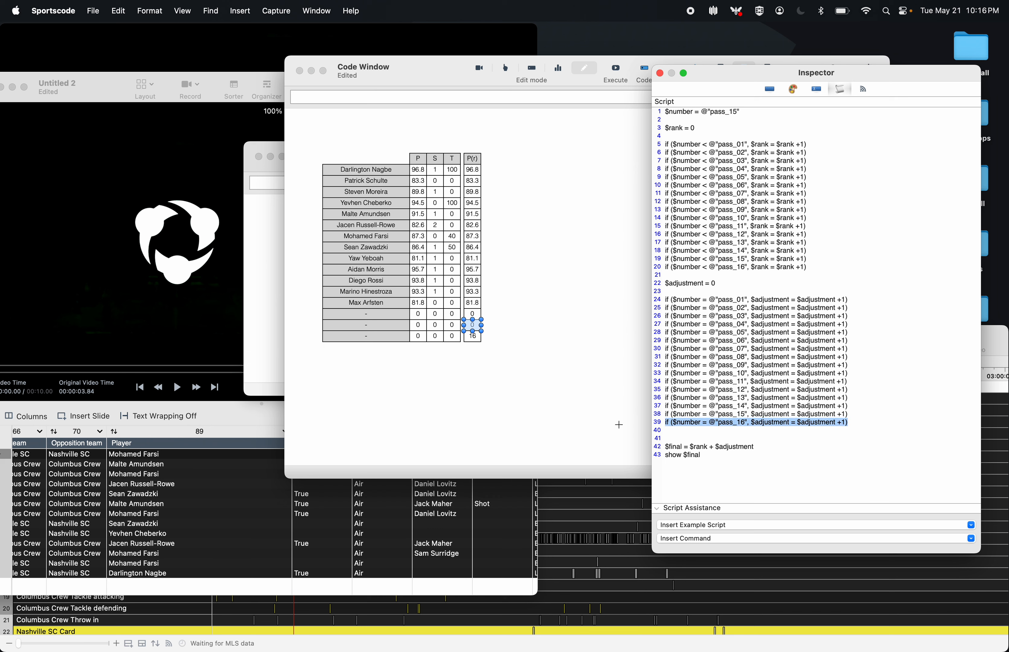
pyautogui.press('BackSpace')
pyautogui.press('BackSpace')
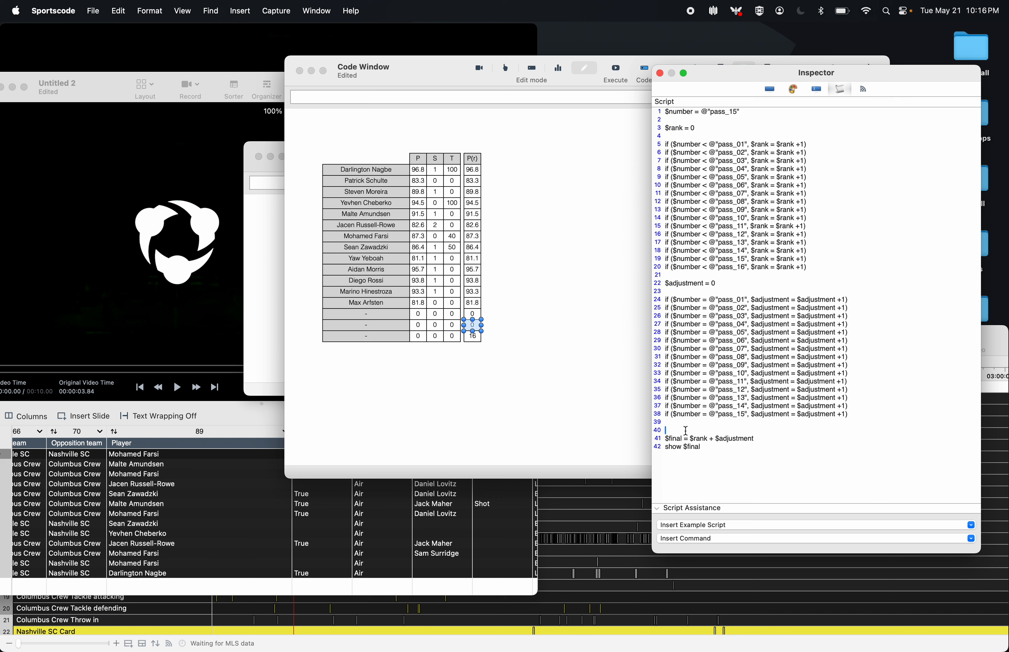
pyautogui.press('BackSpace')
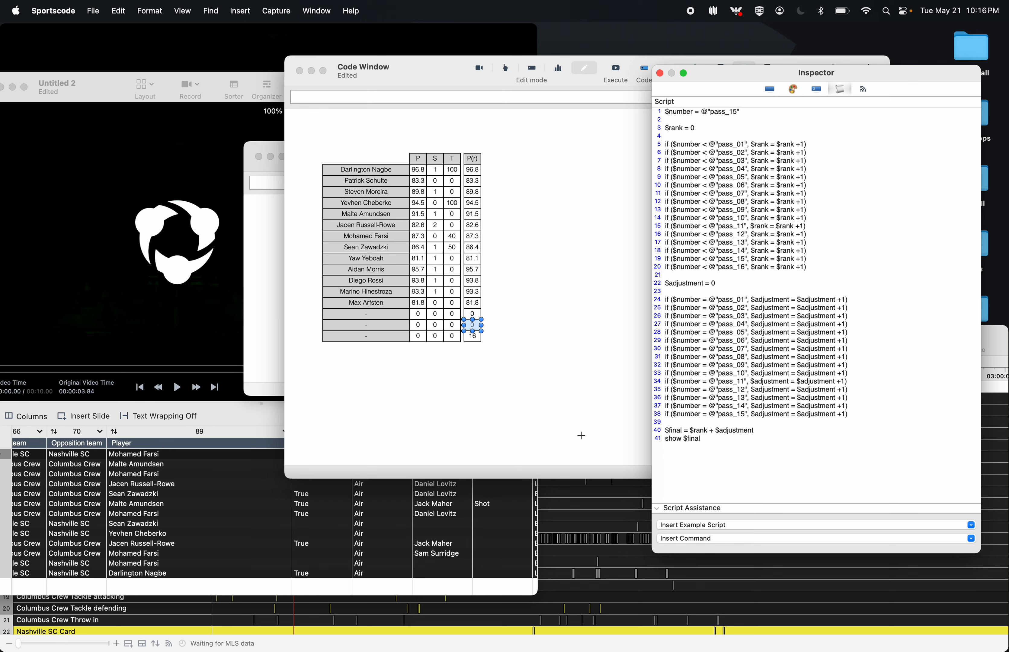
# - In the fourteenth P(r) cell's script, delete the pass_15 and pass_16 adjustment lines and set $number to pass_14
pyautogui.click(469, 312)
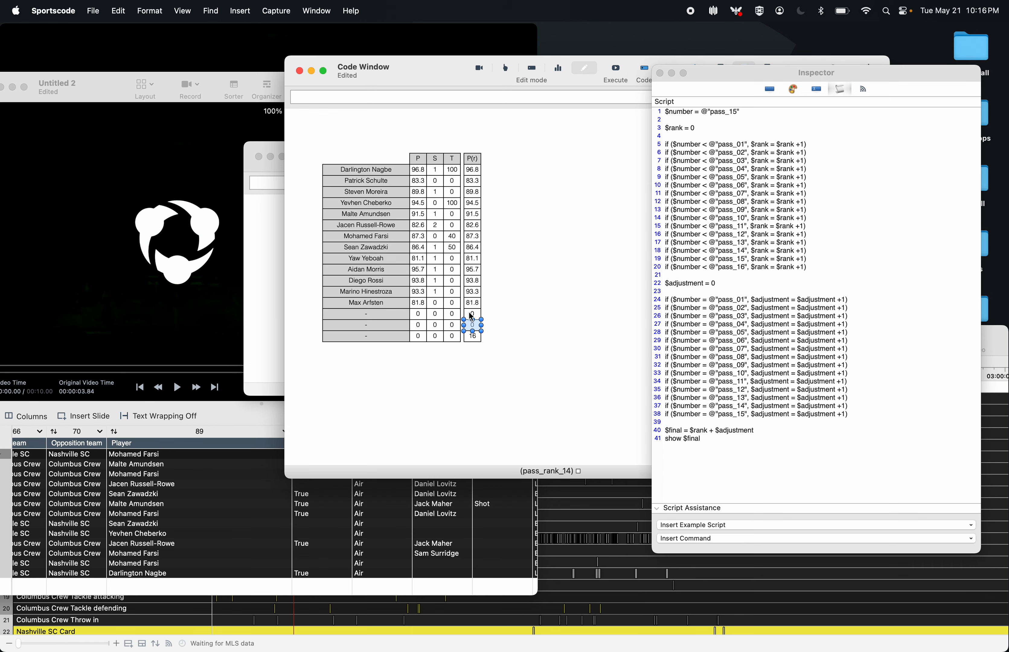
pyautogui.moveTo(688, 439); pyautogui.dragTo(657, 417)
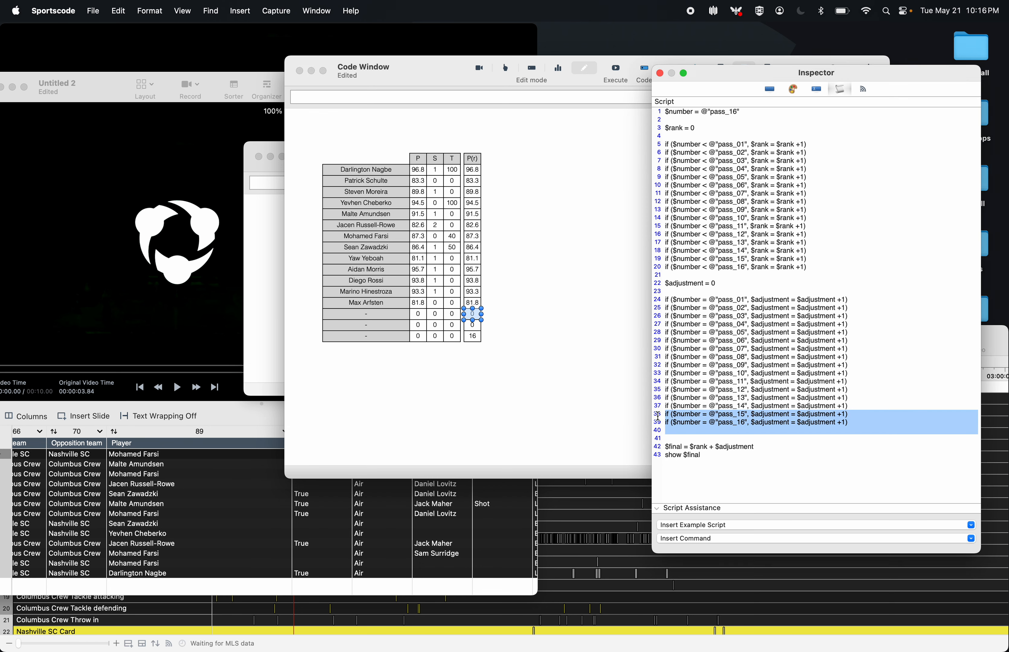
pyautogui.press('BackSpace')
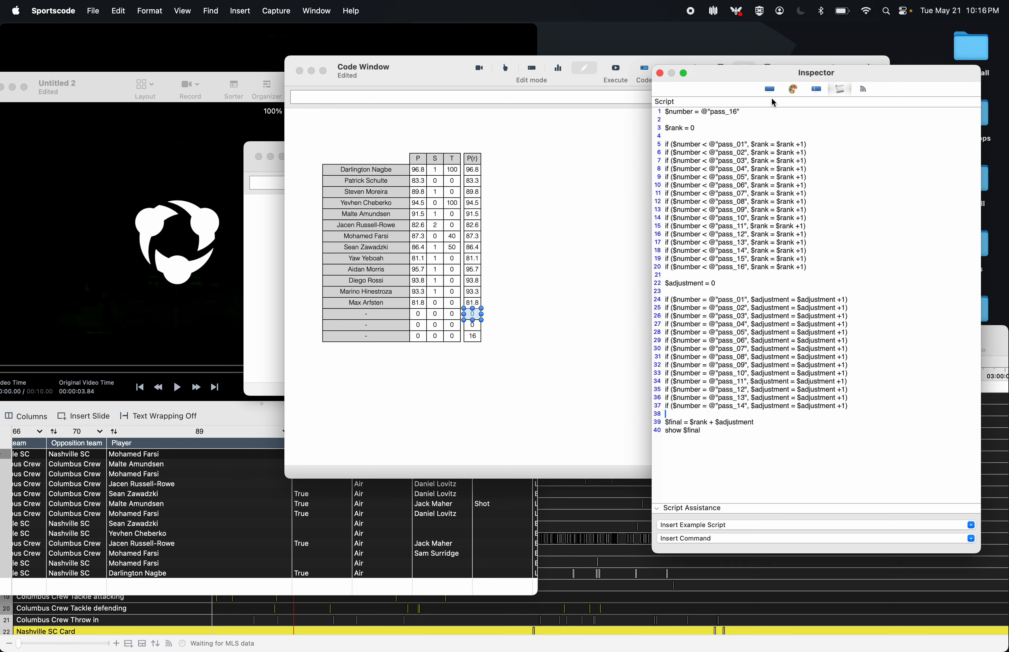
pyautogui.press('BackSpace')
pyautogui.write('4')
# - In the thirteenth P(r) cell's script, set $number to pass_13 and delete the adjustment lines for pass_14 through pass_16
pyautogui.click(473, 303)
pyautogui.click(742, 184)
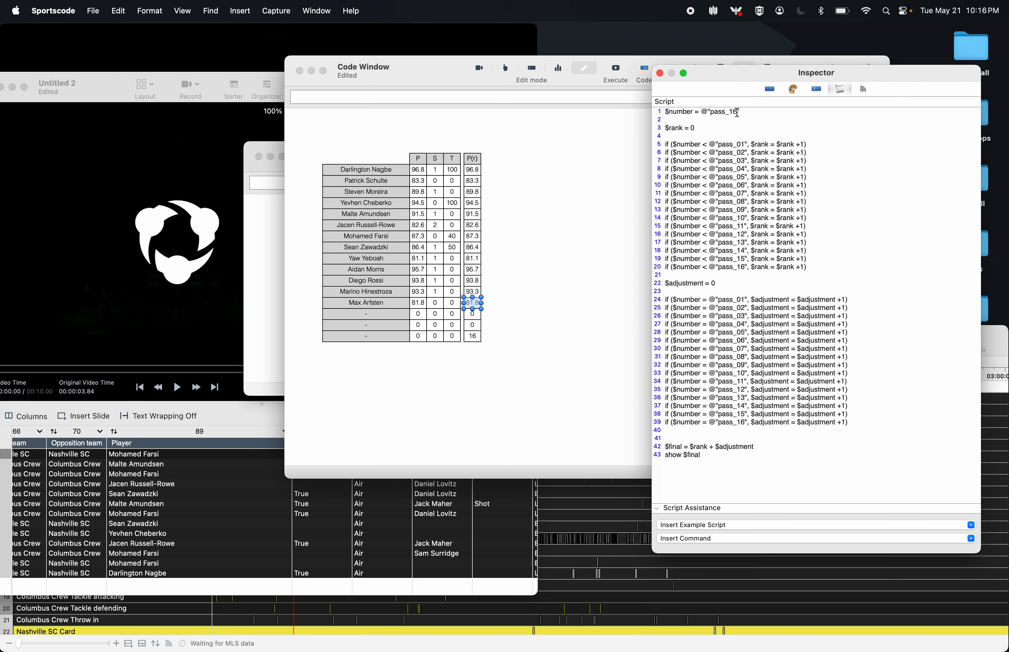
pyautogui.press('BackSpace')
pyautogui.write('3')
pyautogui.moveTo(666, 431); pyautogui.dragTo(665, 406)
pyautogui.press('BackSpace')
pyautogui.press('BackSpace')
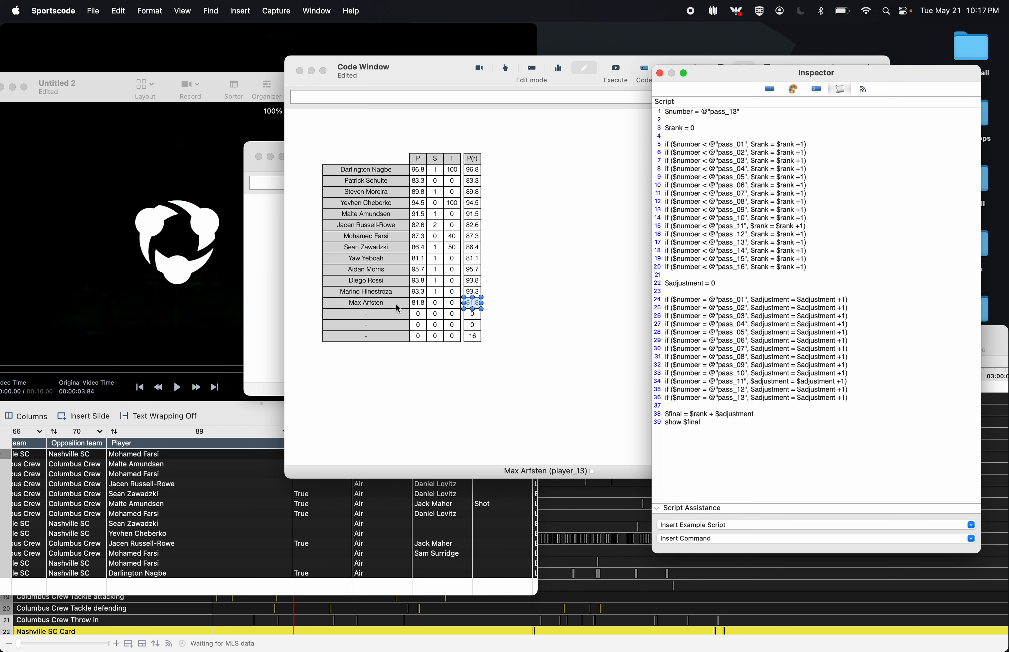
# - In the twelfth P(r) cell's script, delete the adjustment lines for pass_13 through pass_16 and set $number to pass_12
pyautogui.click(469, 287)
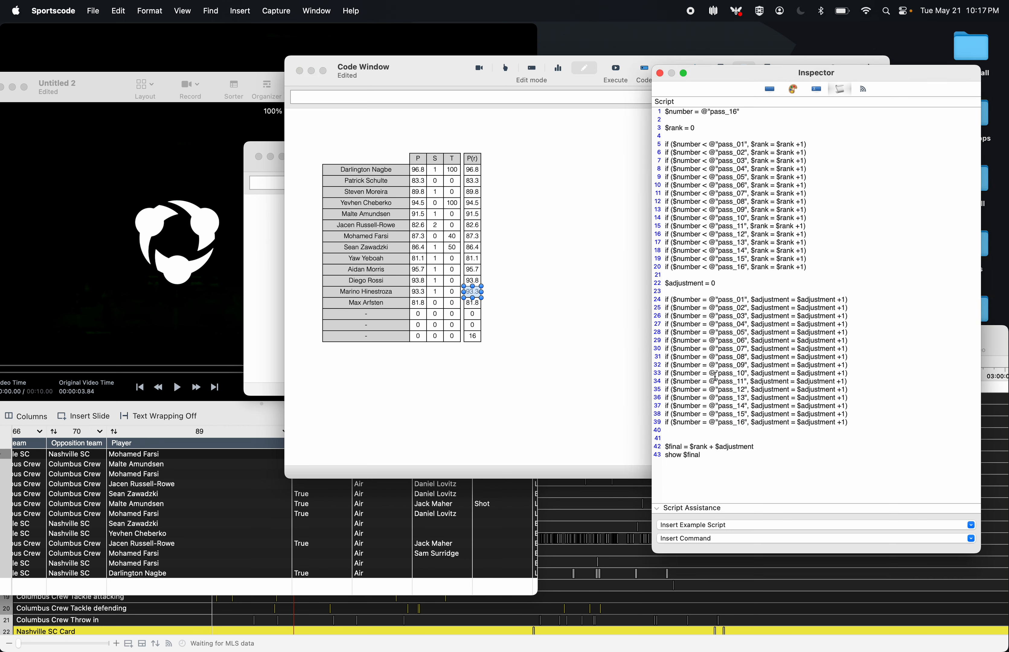
pyautogui.click(657, 422)
pyautogui.moveTo(657, 422); pyautogui.dragTo(647, 399)
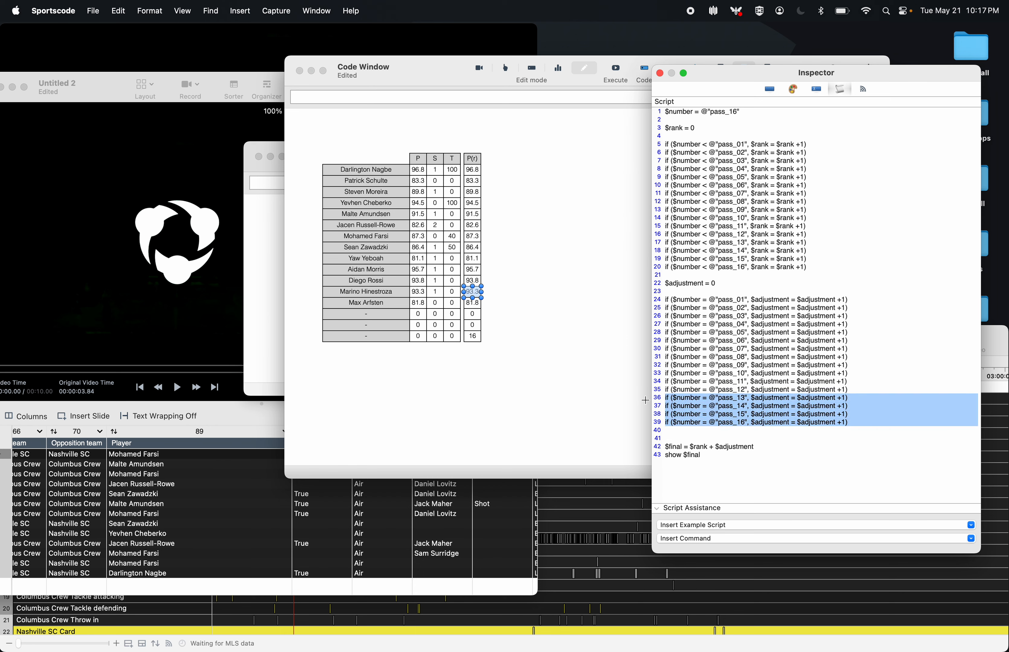
pyautogui.press('BackSpace')
pyautogui.press('BackSpace')
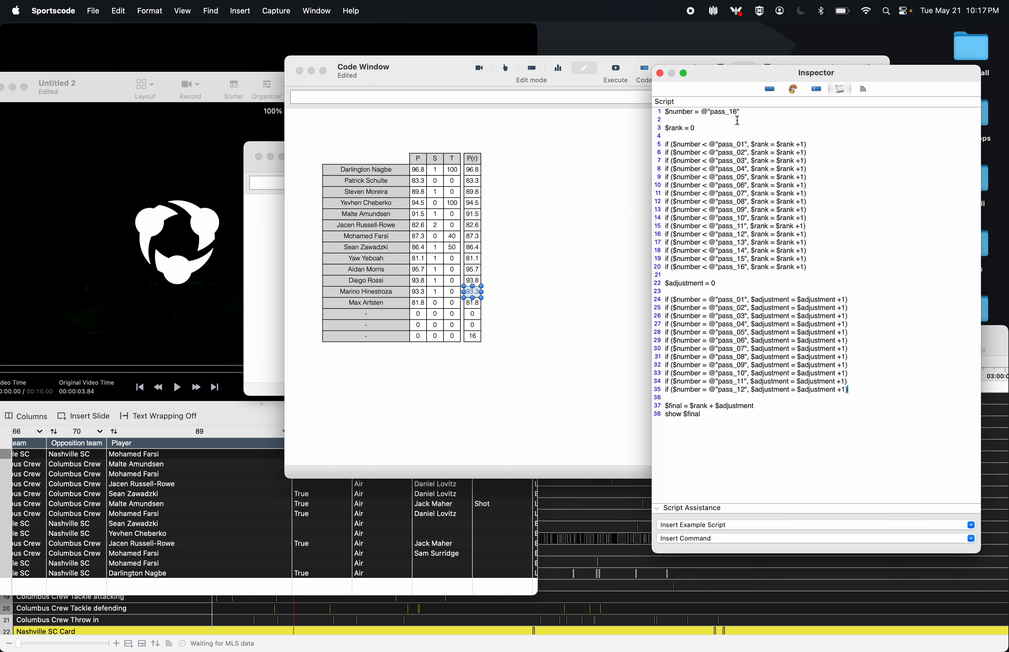
pyautogui.press('BackSpace')
pyautogui.write('2')
pyautogui.press('super+z')
pyautogui.press('super+z')
pyautogui.press('super+z')
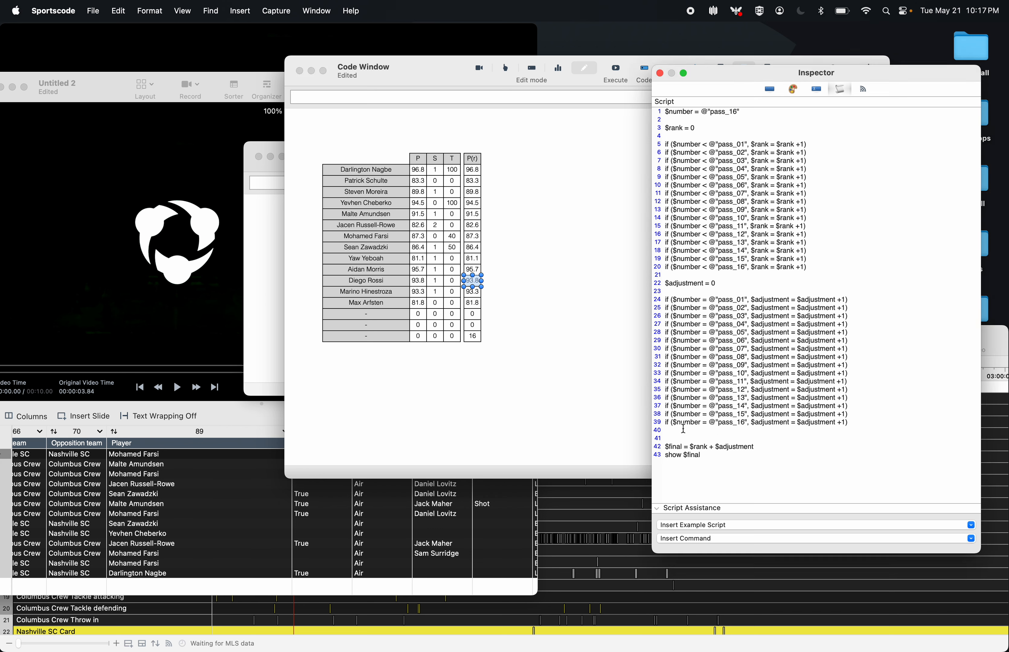
# - In the eleventh P(r) cell's script, delete the adjustment lines for pass_12 through pass_16 and set $number to pass_11
pyautogui.moveTo(683, 429); pyautogui.dragTo(644, 388)
pyautogui.press('BackSpace')
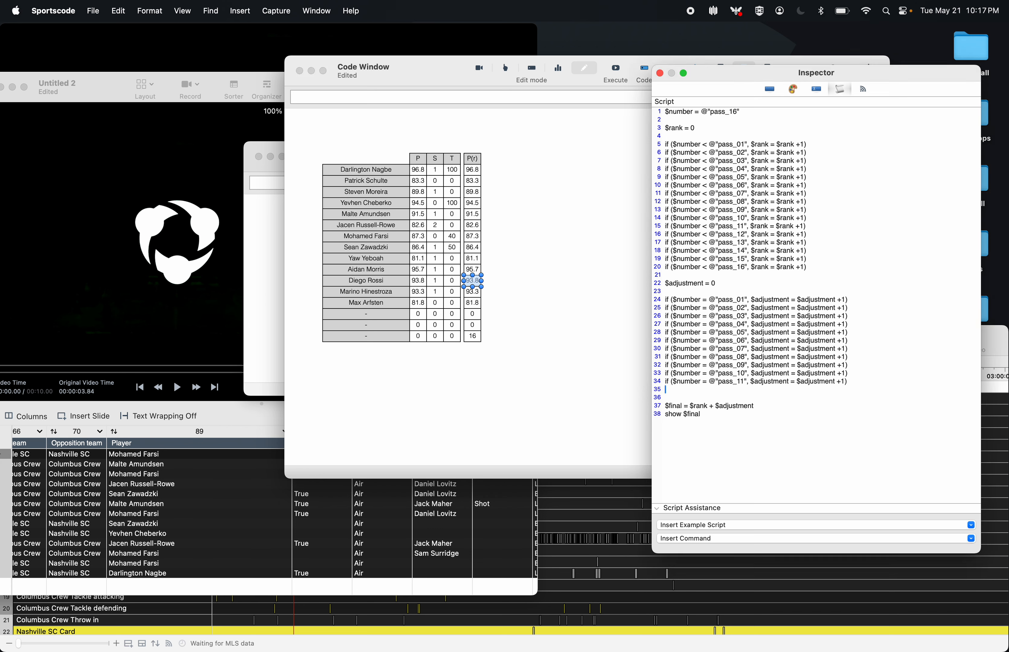
pyautogui.press('BackSpace')
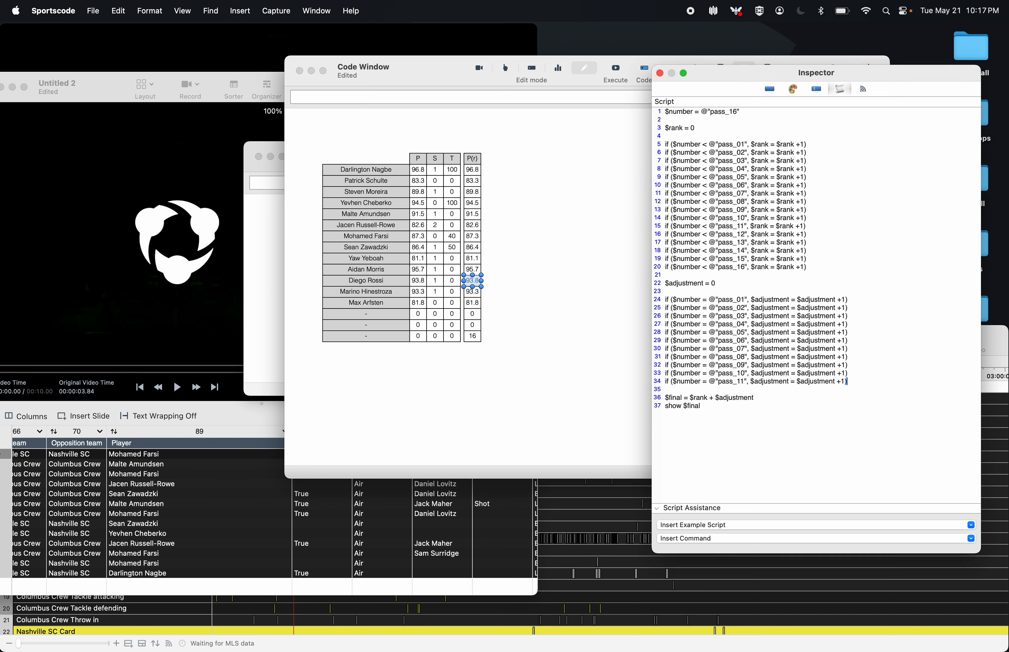
pyautogui.click(738, 111)
pyautogui.press('BackSpace')
# - In the tenth P(r) cell's script, delete the adjustment lines for pass_11 through pass_16 and set $number to pass_10
pyautogui.click(475, 268)
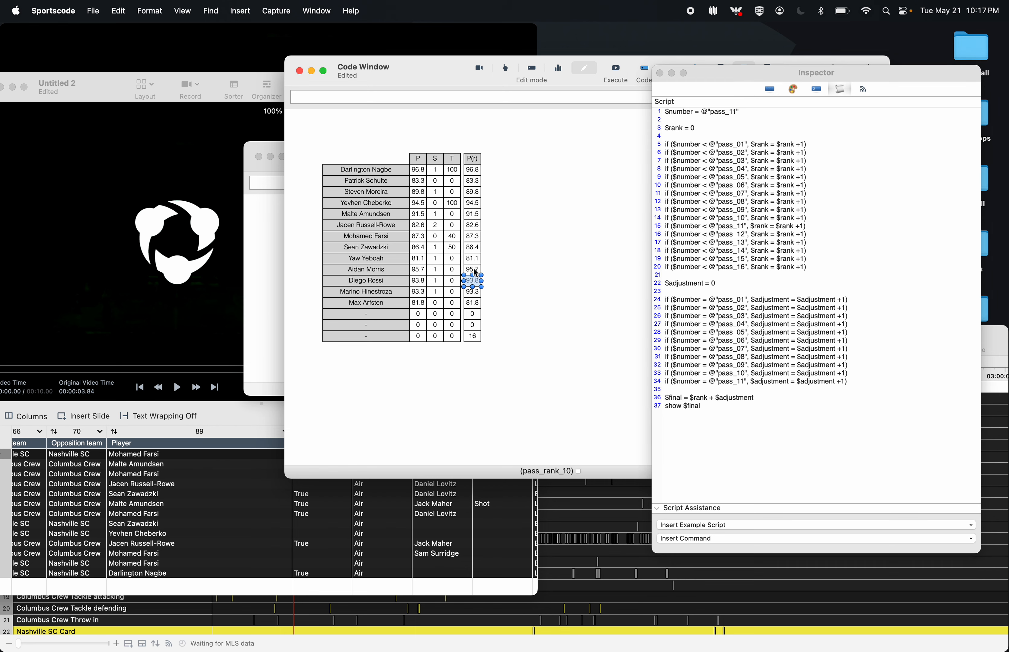
pyautogui.click(692, 406)
pyautogui.moveTo(681, 434); pyautogui.dragTo(633, 384)
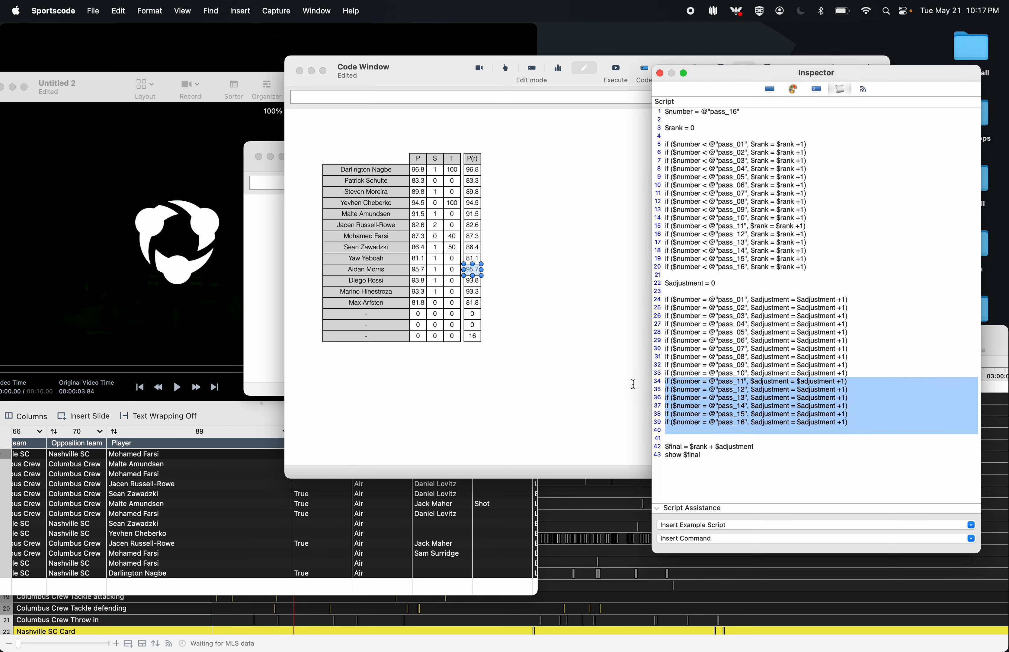
pyautogui.press('BackSpace')
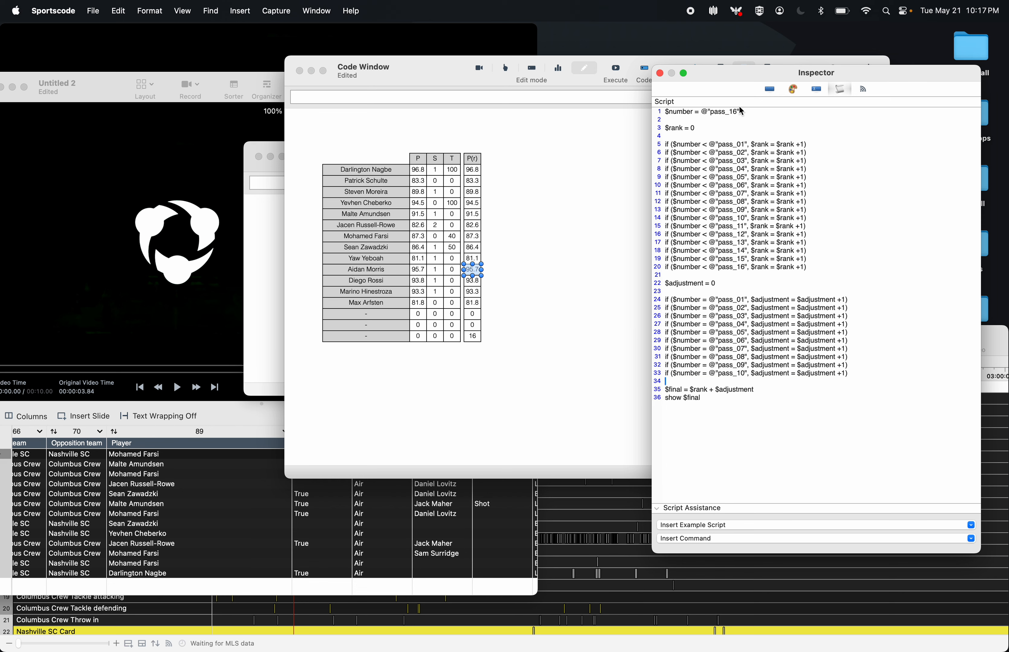
pyautogui.click(737, 111)
pyautogui.press('BackSpace')
pyautogui.press('super+z')
pyautogui.press('super+z')
pyautogui.press('super+z')
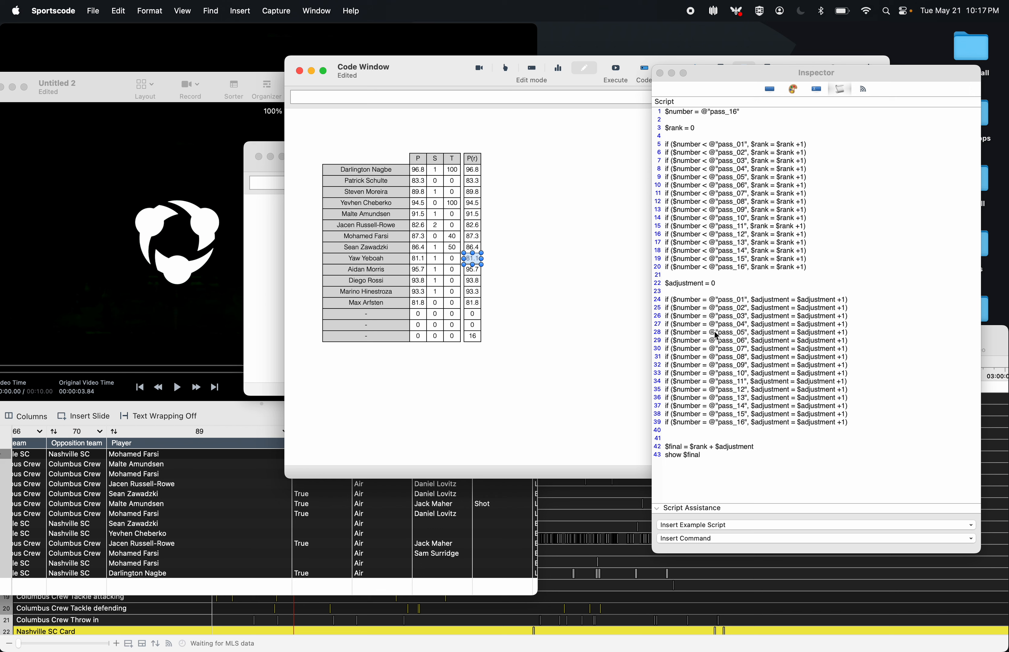
# - In the ninth P(r) cell's script, delete the adjustment lines for pass_10 through pass_16 and set $number to pass_09
pyautogui.moveTo(739, 433); pyautogui.dragTo(617, 377)
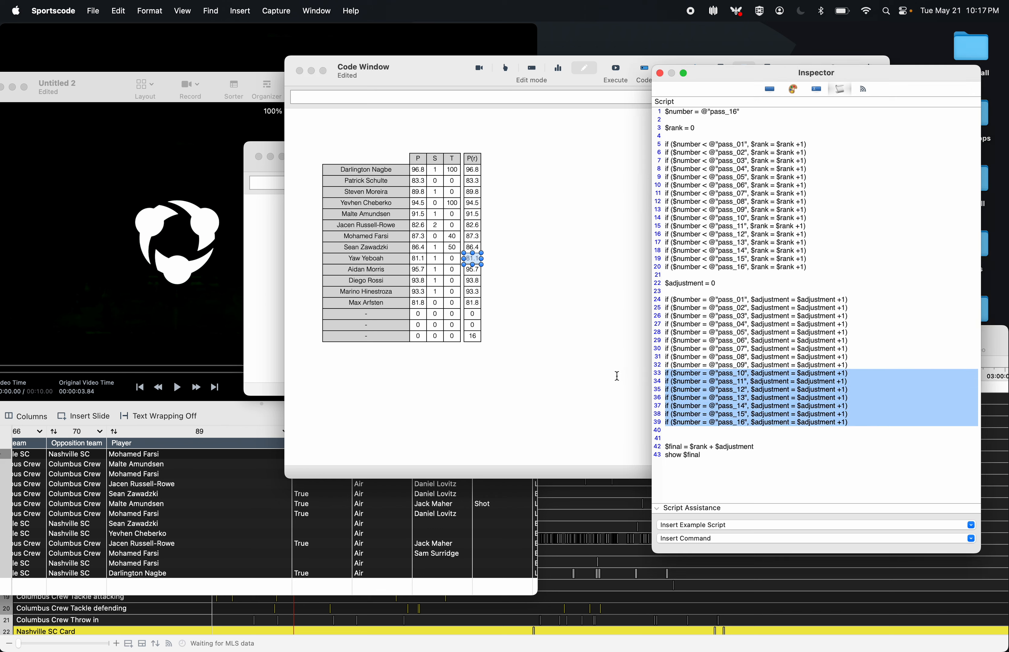
pyautogui.press('BackSpace')
pyautogui.press('BackSpace')
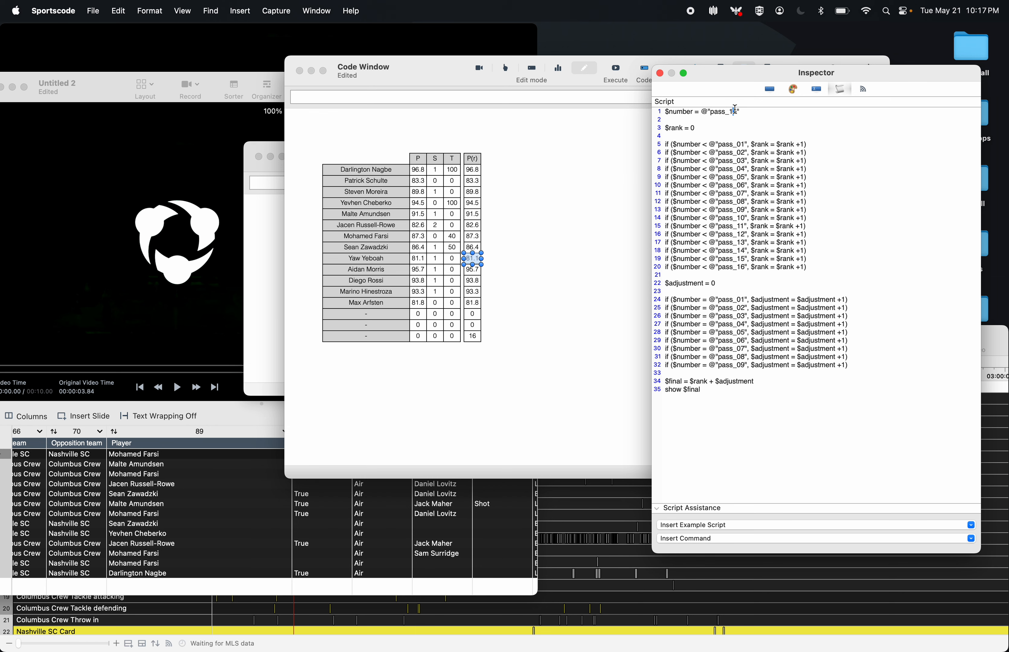
pyautogui.press('BackSpace')
pyautogui.write('09')
# - In the eighth P(r) cell's script, delete the adjustment lines for pass_09 through pass_16 and set $number to pass_08
pyautogui.click(473, 247)
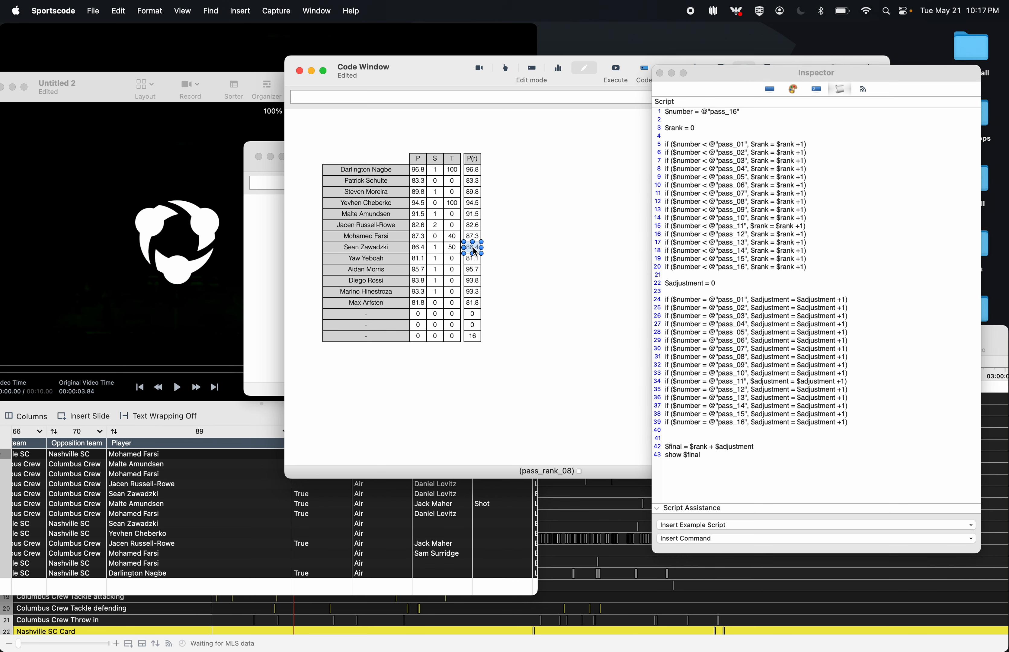
pyautogui.click(791, 399)
pyautogui.moveTo(665, 430); pyautogui.dragTo(636, 365)
pyautogui.press('BackSpace')
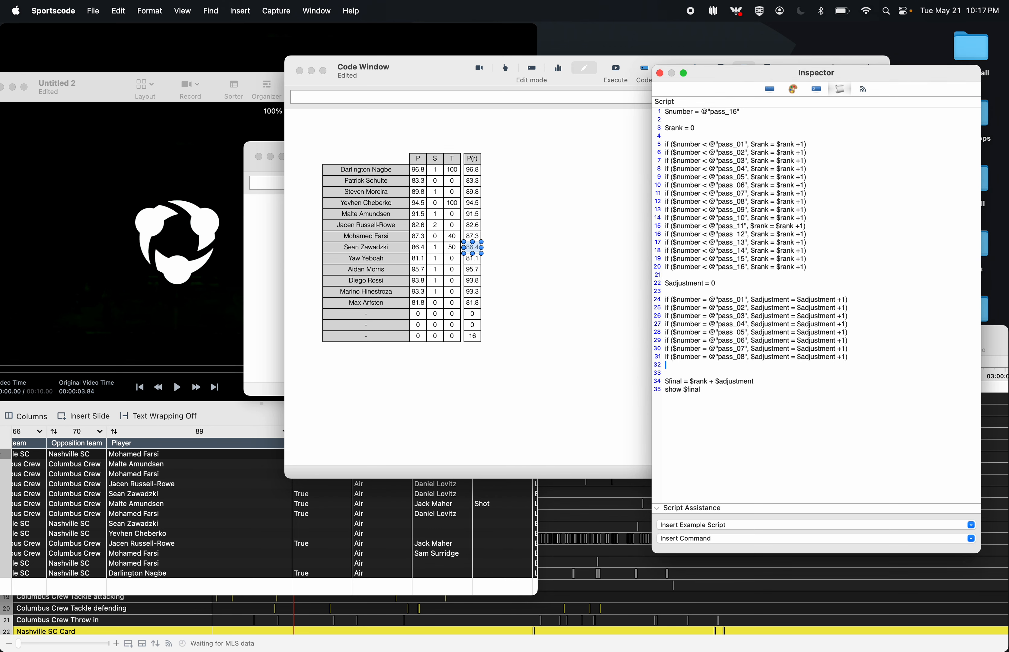
pyautogui.press('BackSpace')
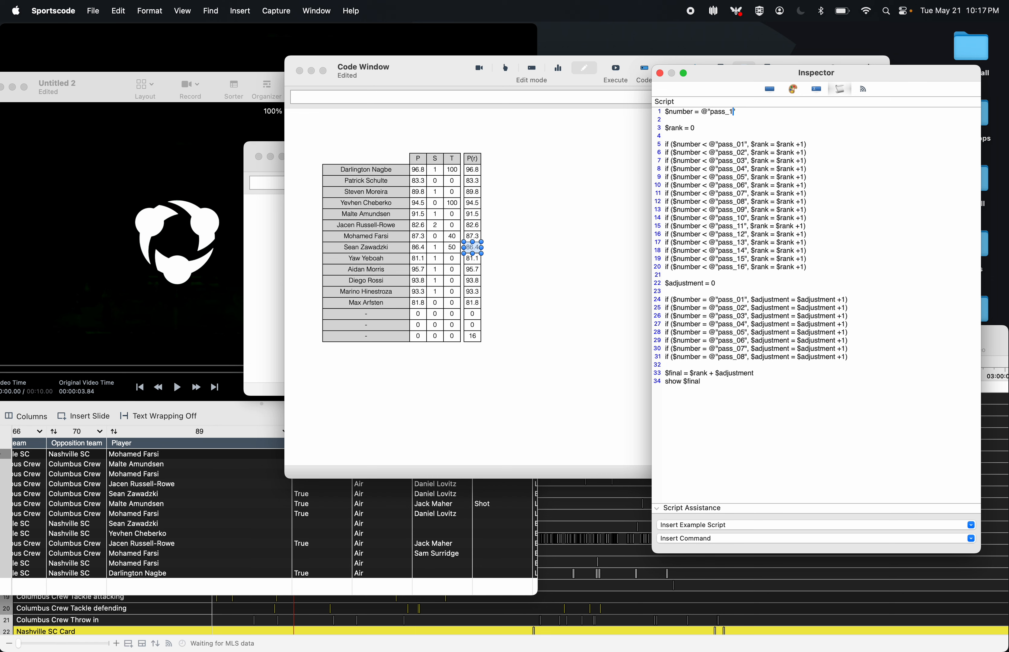
pyautogui.press('BackSpace')
pyautogui.press('BackSpace')
# - Review the edited scripts of the eighth through twelfth P(r) cells for the correct $number and adjustment lines
pyautogui.click(472, 260)
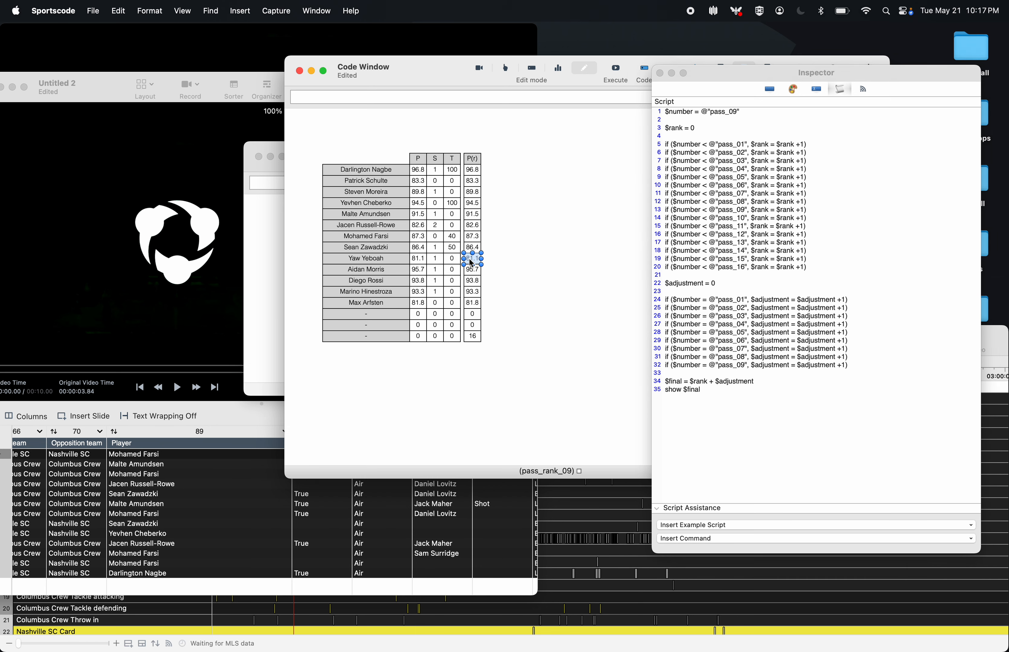
pyautogui.click(473, 271)
pyautogui.click(474, 281)
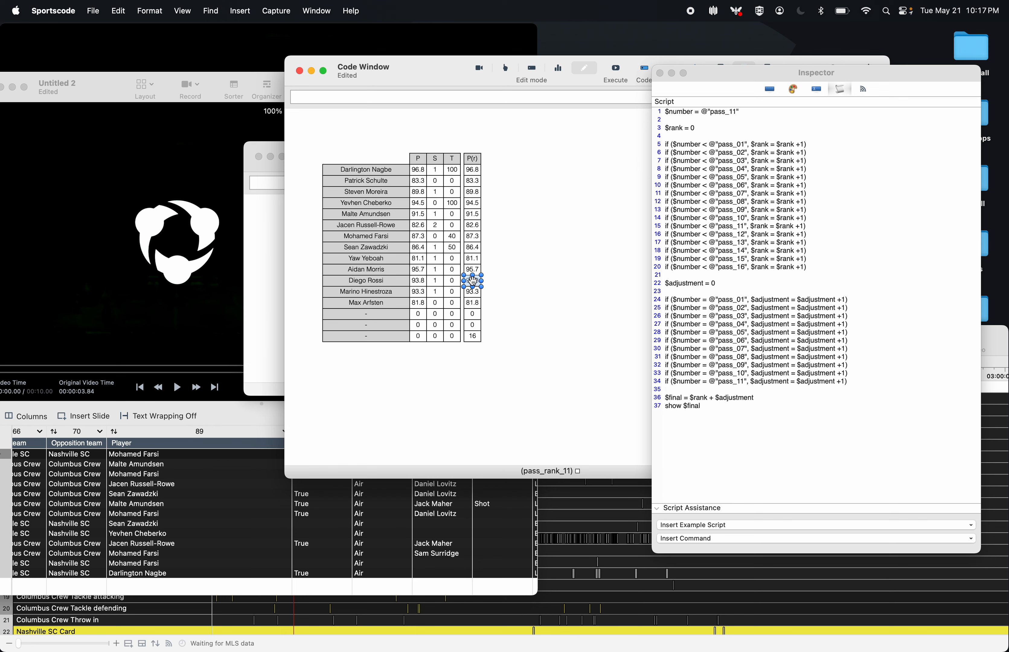
pyautogui.click(473, 292)
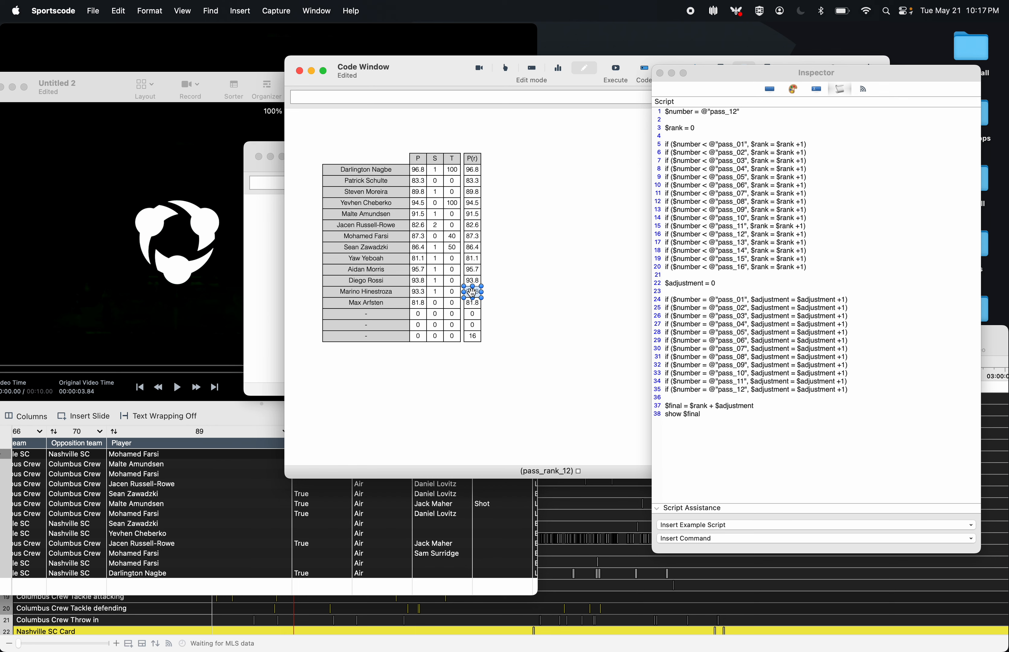
pyautogui.click(473, 257)
pyautogui.click(474, 248)
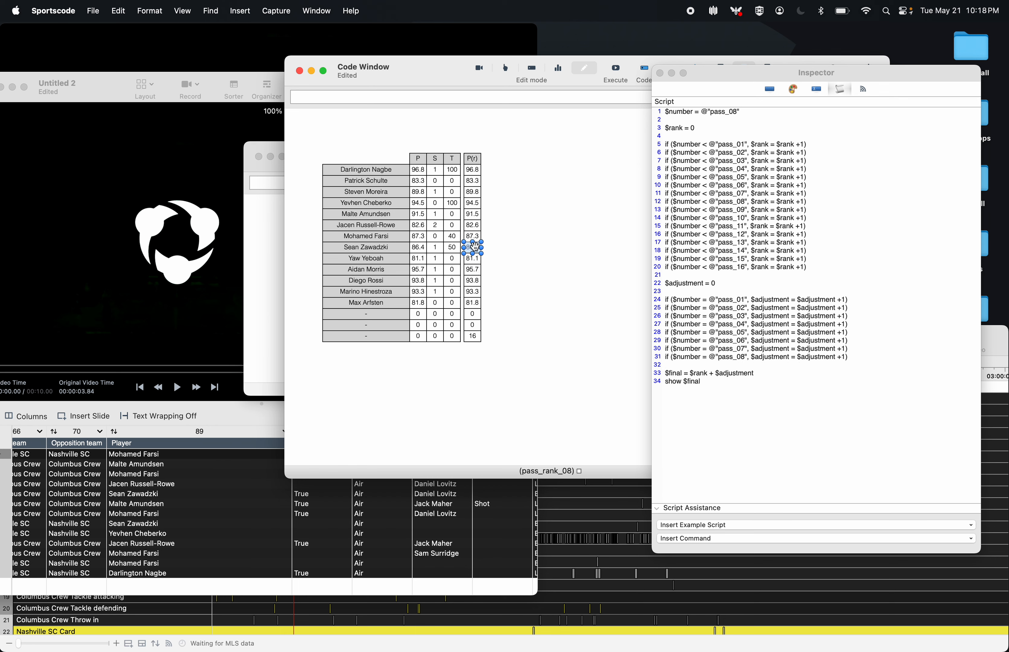
# - In the seventh P(r) cell's script, delete the adjustment lines for pass_08 through pass_16 and set $number to pass_07
pyautogui.click(476, 237)
pyautogui.moveTo(856, 424); pyautogui.dragTo(615, 360)
pyautogui.press('BackSpace')
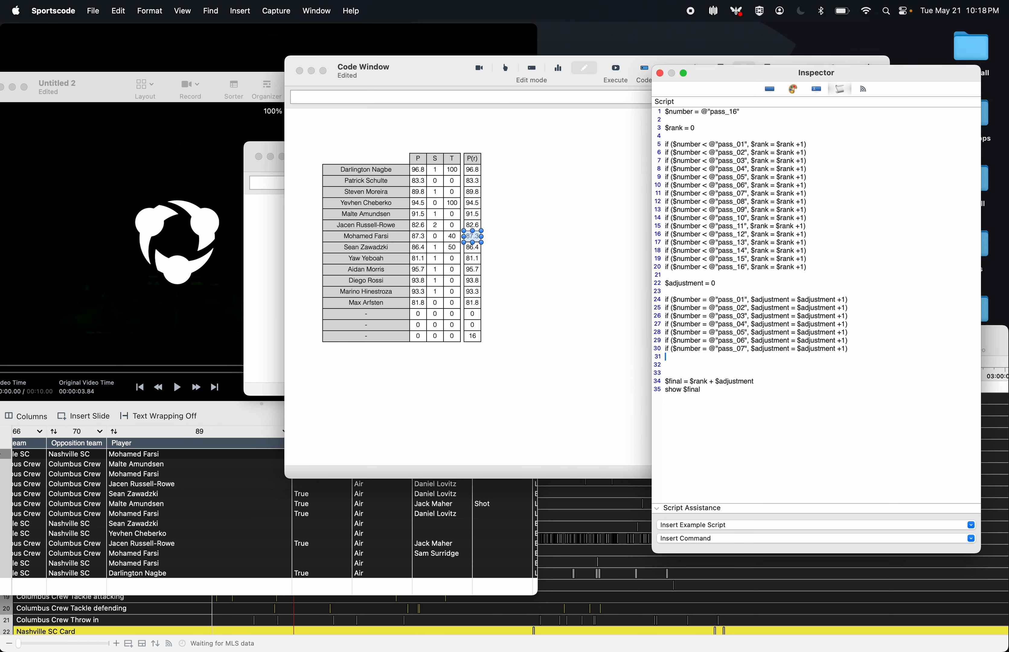
pyautogui.press('Delete')
pyautogui.press('Delete')
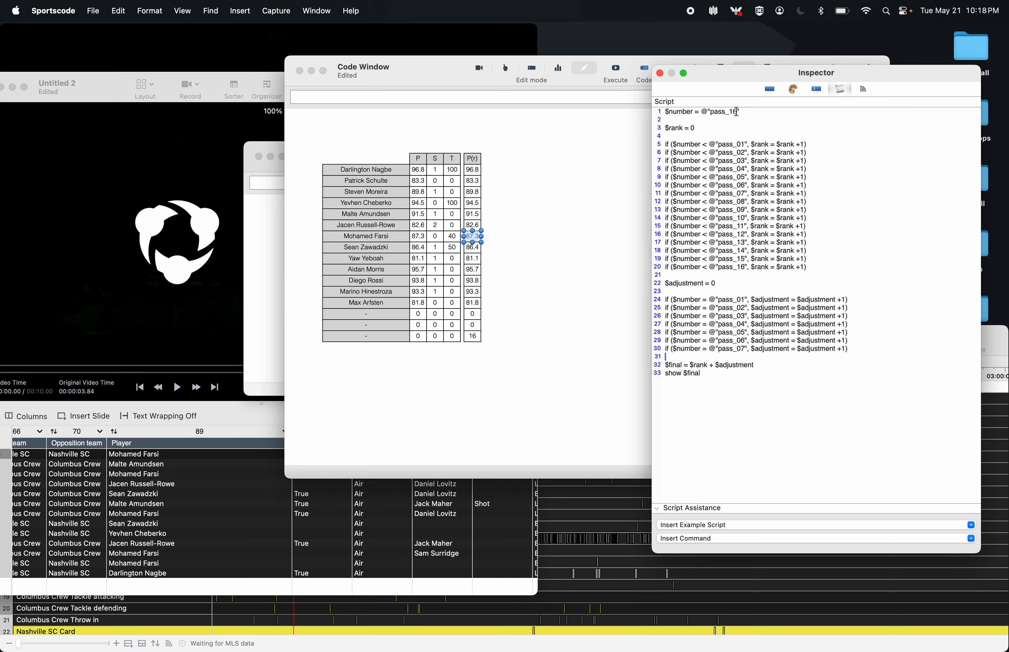
pyautogui.click(737, 111)
pyautogui.press('BackSpace')
pyautogui.press('BackSpace')
pyautogui.write('08')
pyautogui.press('BackSpace')
# - In the sixth P(r) cell's script, delete the adjustment lines for pass_07 through pass_16 and set $number to pass_06
pyautogui.click(473, 226)
pyautogui.click(597, 229)
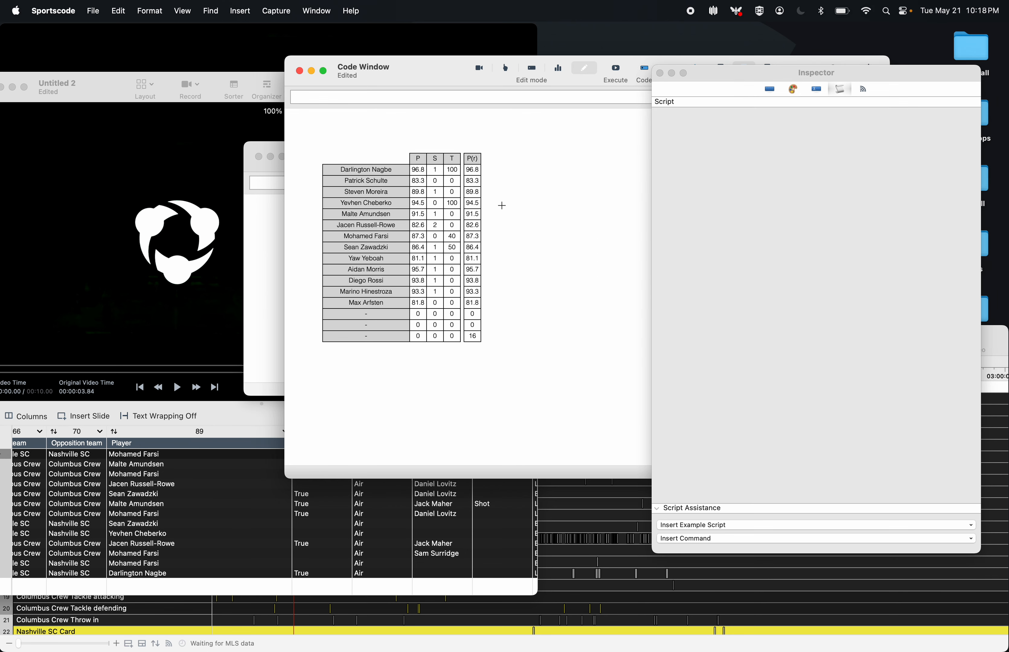
pyautogui.click(473, 235)
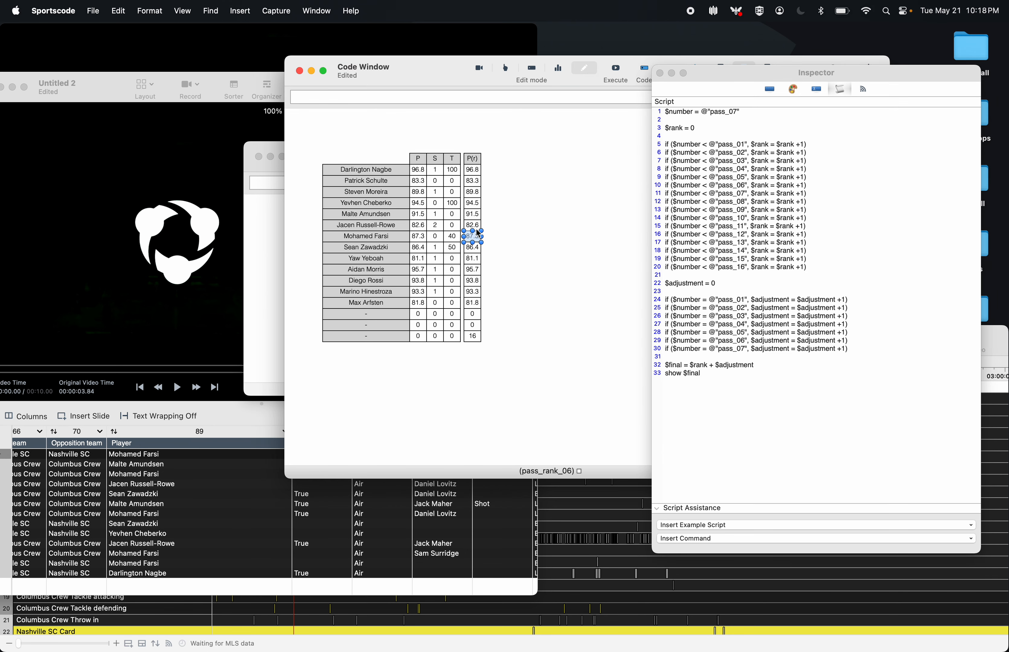
pyautogui.click(479, 229)
pyautogui.click(729, 250)
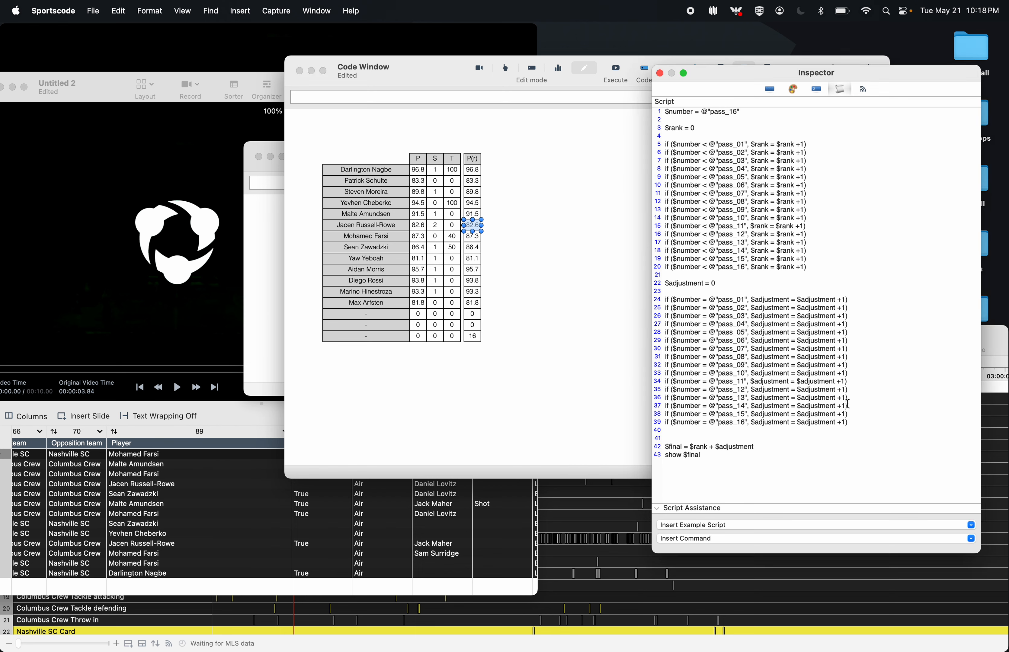
pyautogui.moveTo(851, 430); pyautogui.dragTo(646, 349)
pyautogui.press('BackSpace')
pyautogui.press('BackSpace')
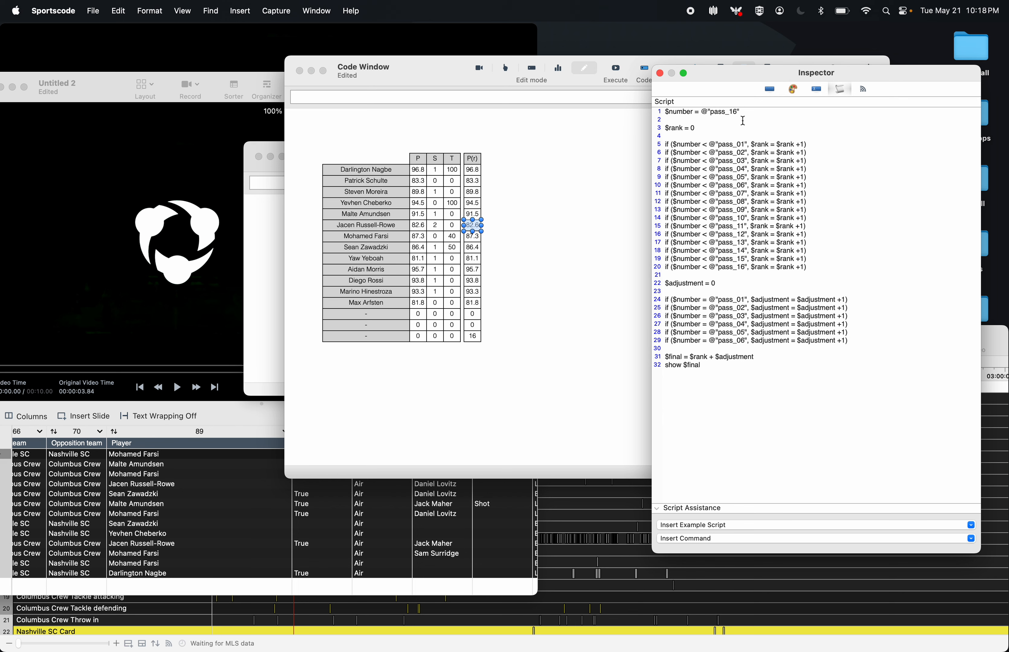
pyautogui.click(737, 113)
pyautogui.press('BackSpace')
pyautogui.press('BackSpace')
pyautogui.write('6')
# - In the fifth P(r) cell's script, set $number to pass_05 and delete the adjustment lines for pass_06 through pass_16
pyautogui.click(475, 215)
pyautogui.click(728, 222)
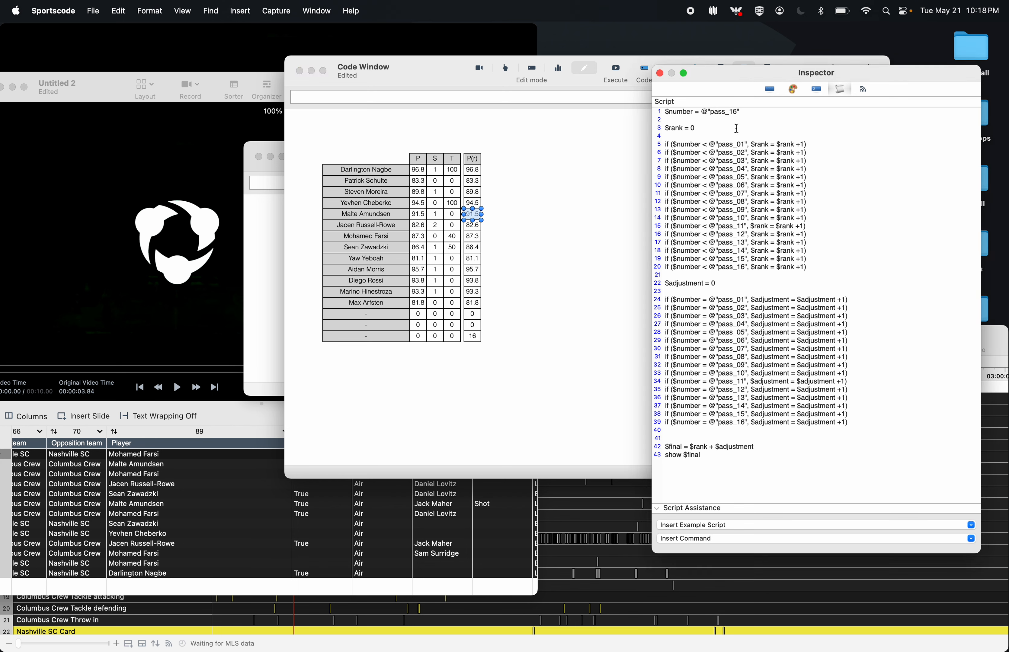
pyautogui.write('5')
pyautogui.moveTo(823, 436); pyautogui.dragTo(633, 338)
pyautogui.press('BackSpace')
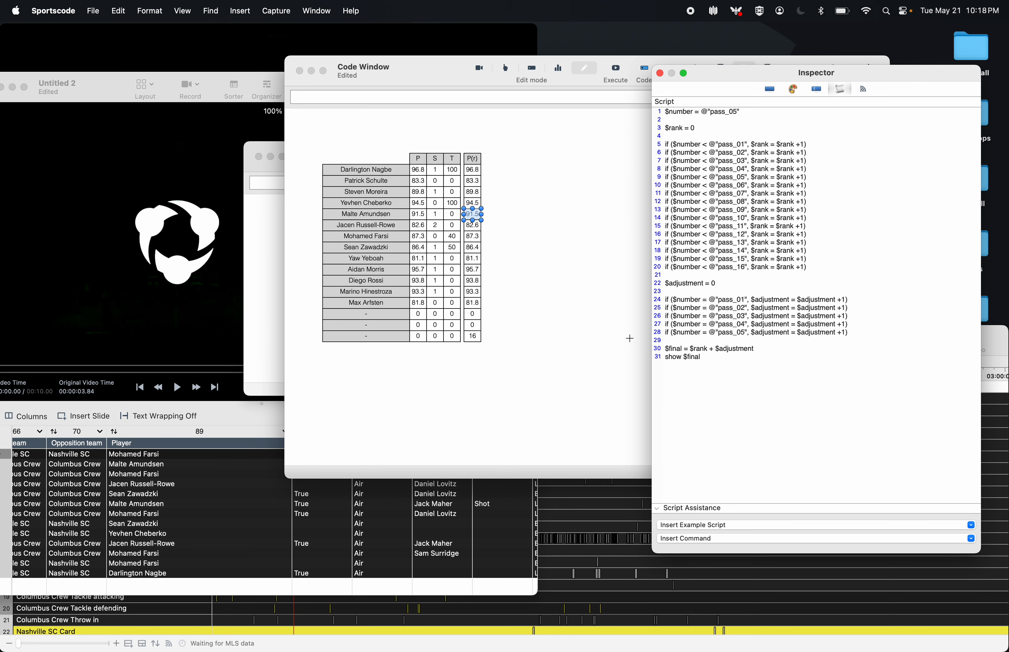
# - In the fourth P(r) cell's script, set $number to pass_04 and delete the adjustment lines for pass_05 through pass_16
pyautogui.click(473, 203)
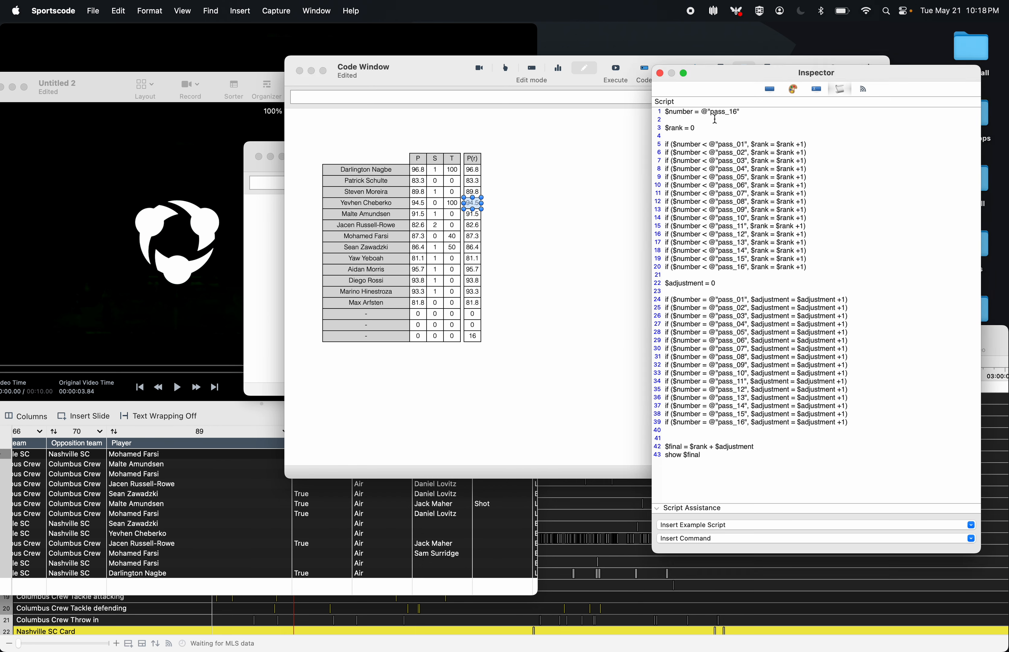
pyautogui.write('4')
pyautogui.moveTo(847, 437); pyautogui.dragTo(661, 330)
pyautogui.press('super+c')
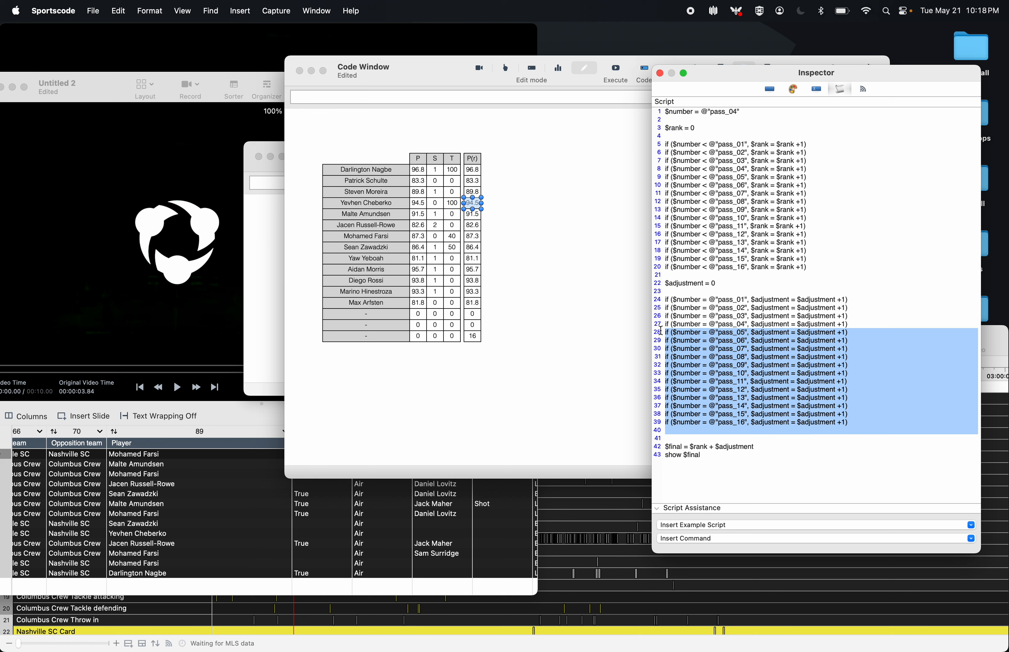
pyautogui.press('BackSpace')
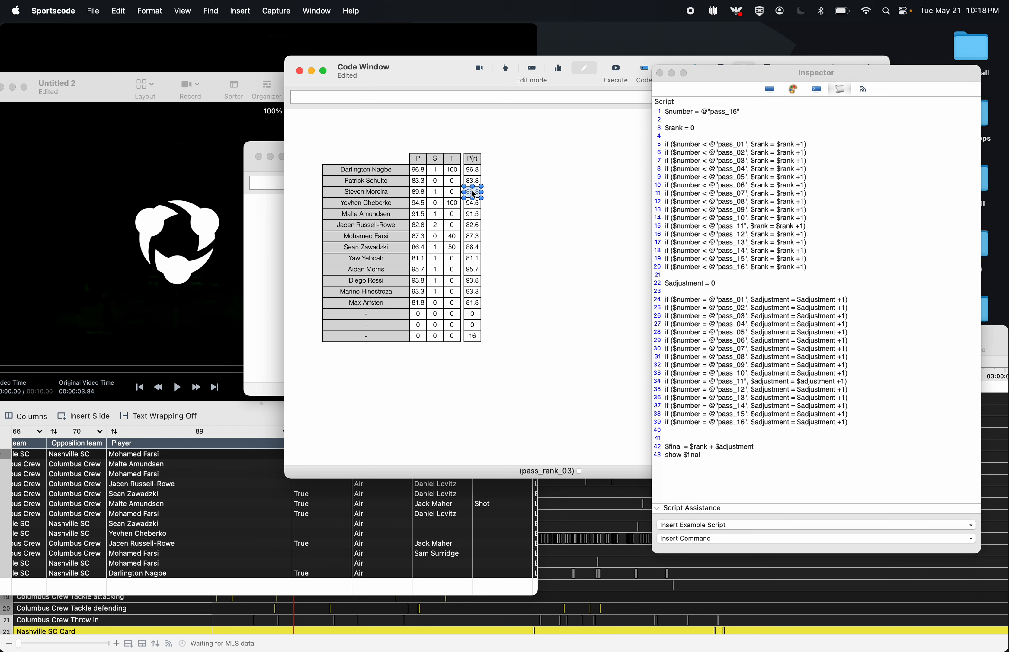
# - In the third P(r) cell's script, delete the adjustment lines for pass_04 through pass_16 and set $number to pass_03
pyautogui.press('super+v')
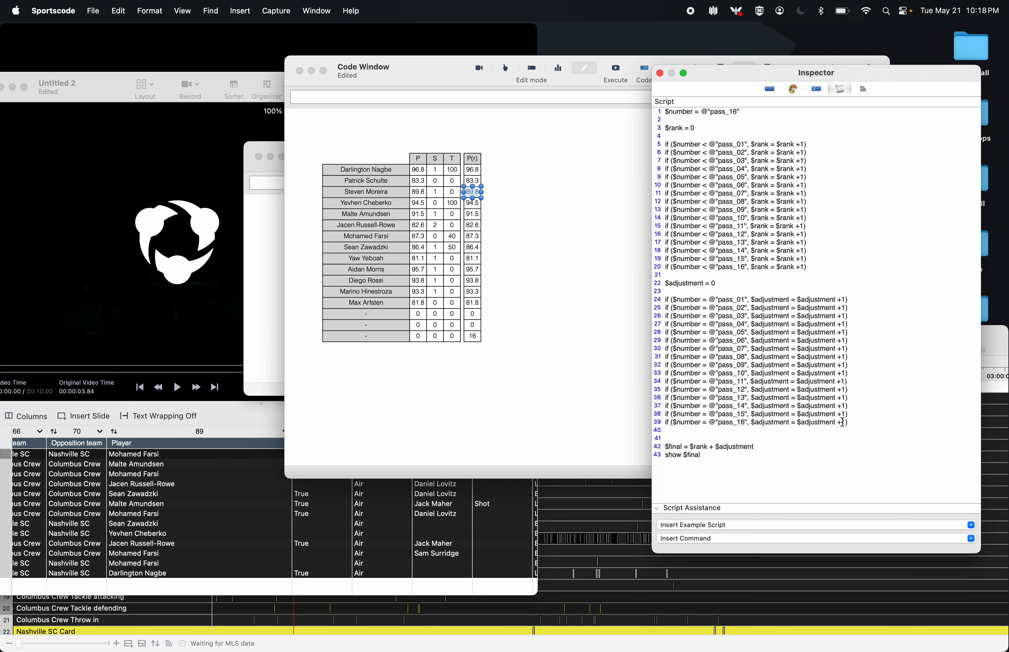
pyautogui.moveTo(848, 423); pyautogui.dragTo(614, 323)
pyautogui.press('BackSpace')
pyautogui.press('BackSpace')
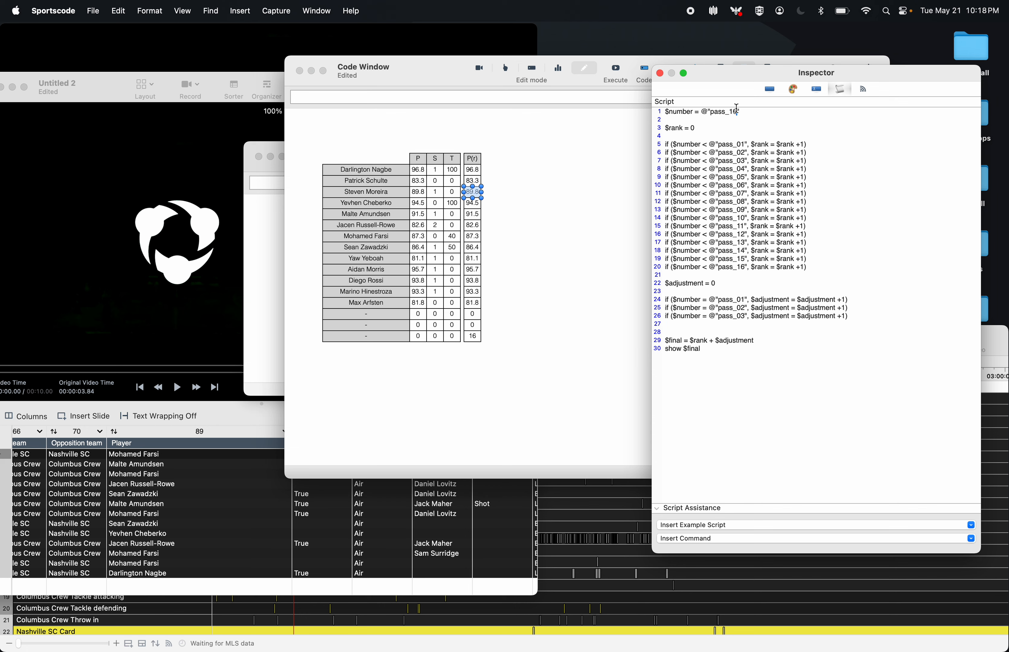
pyautogui.press('BackSpace')
# - In the second P(r) cell's script, set $number to pass_02 and delete the adjustment lines for pass_03 through pass_16
pyautogui.click(473, 180)
pyautogui.click(711, 164)
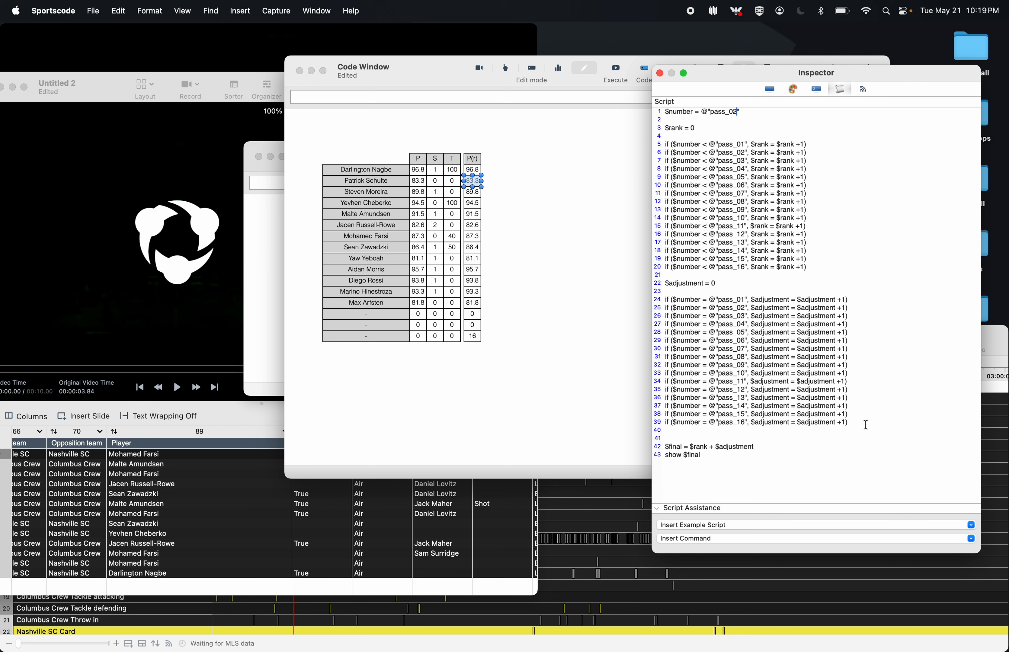
pyautogui.moveTo(865, 425); pyautogui.dragTo(629, 320)
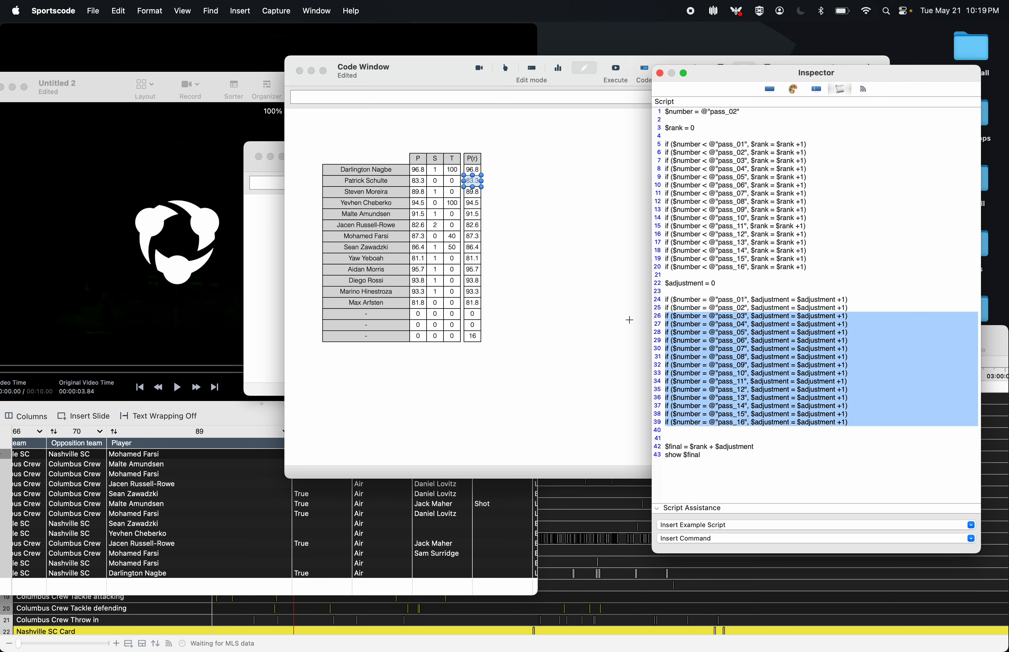
pyautogui.press('BackSpace')
pyautogui.press('BackSpace')
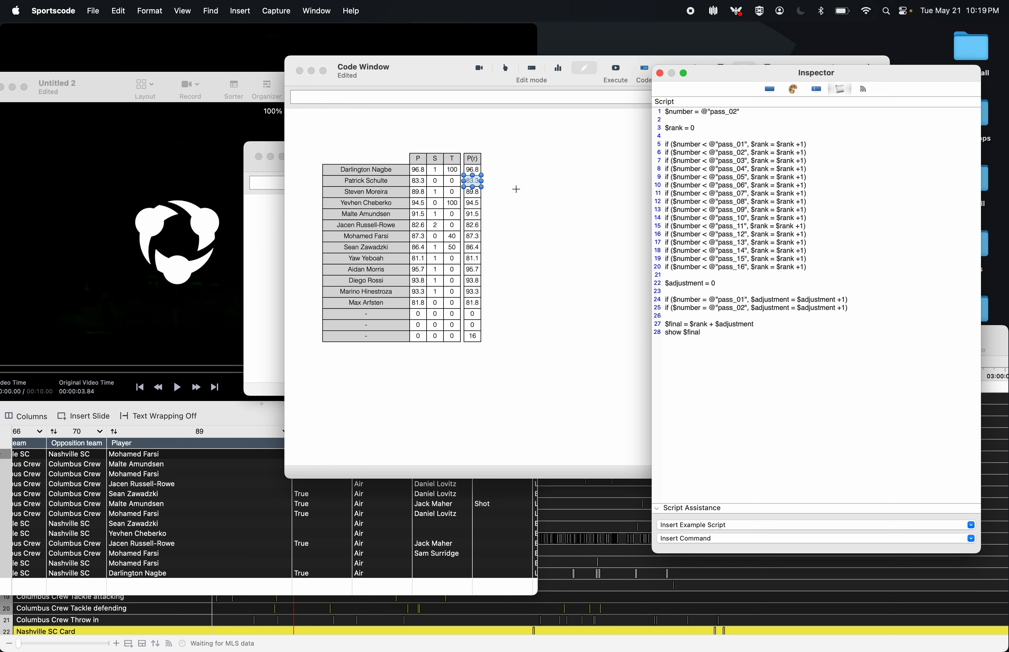
# - In the first P(r) cell's script, delete the adjustment lines for pass_02 through pass_16 and set $number to pass_01
pyautogui.click(476, 171)
pyautogui.click(912, 333)
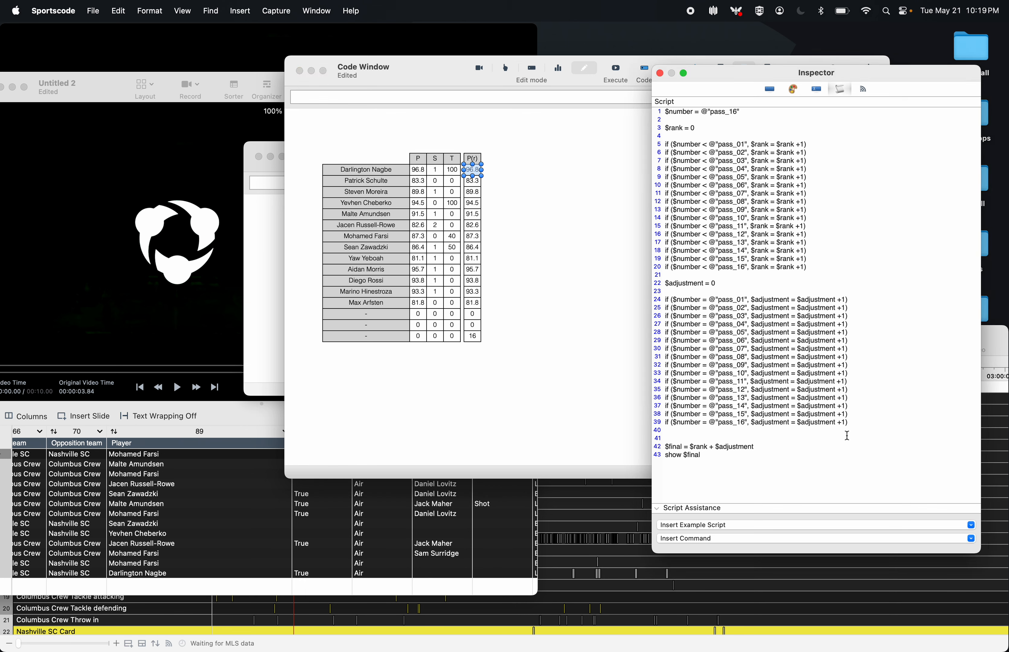
pyautogui.moveTo(847, 436); pyautogui.dragTo(617, 310)
pyautogui.press('BackSpace')
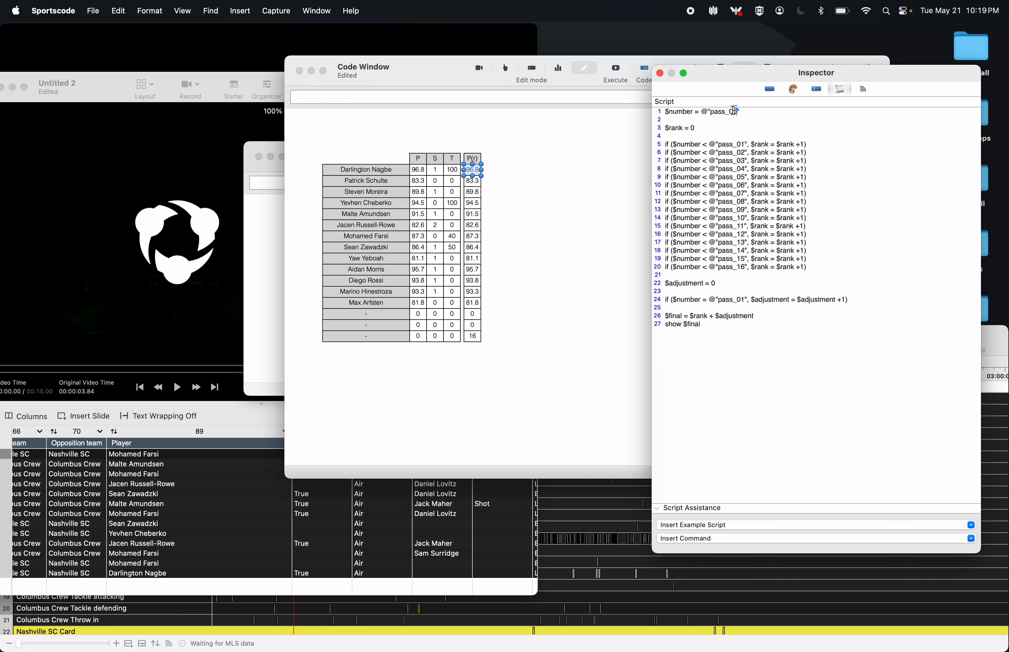
# - Execute the code window's scripts to calculate the P(r) ranks, then deselect the cell and close the Inspector
pyautogui.click(611, 66)
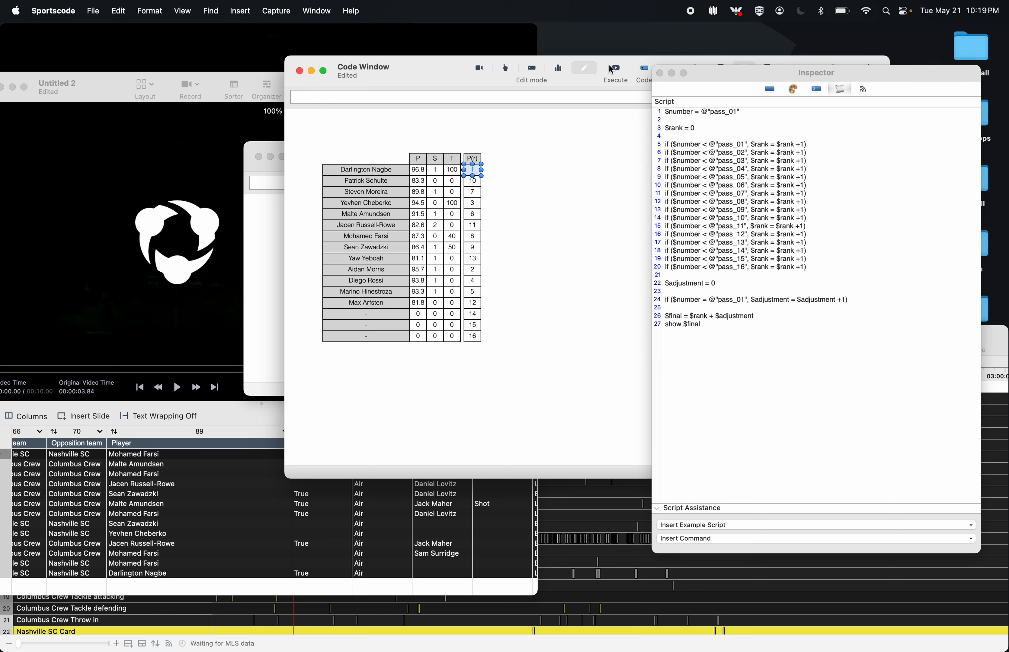
pyautogui.click(542, 170)
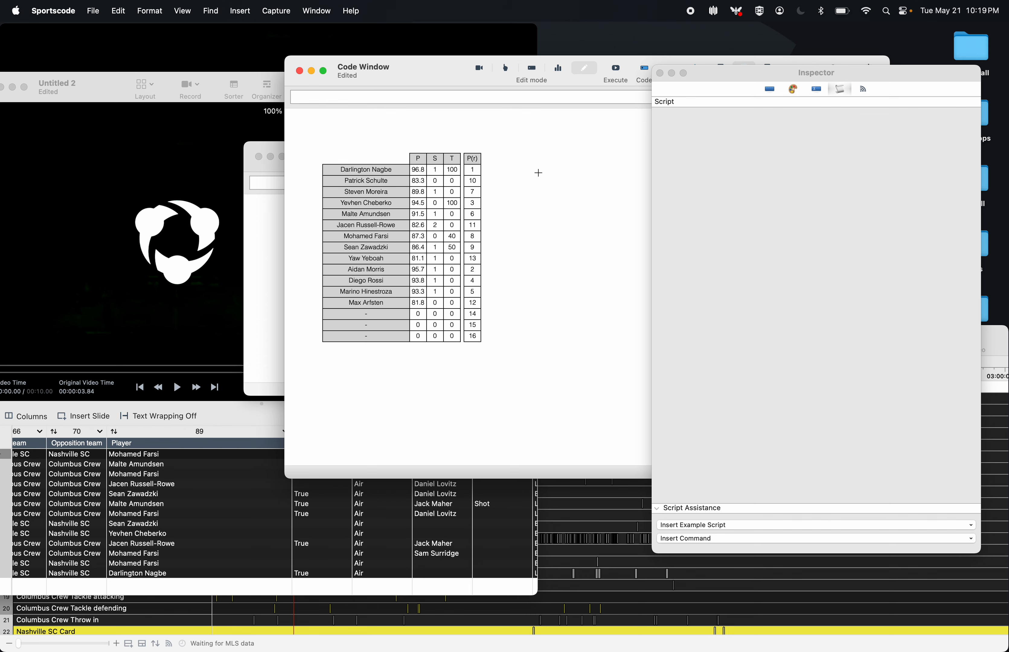
pyautogui.click(660, 73)
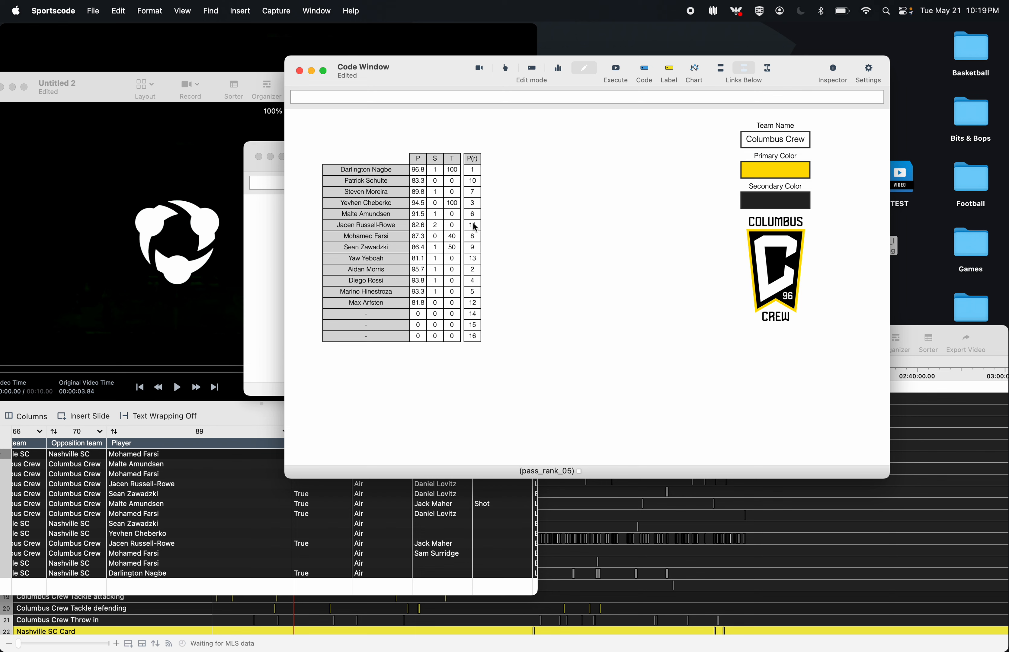
# - Copy the whole P(r) column, including its header
pyautogui.moveTo(480, 358); pyautogui.dragTo(480, 163)
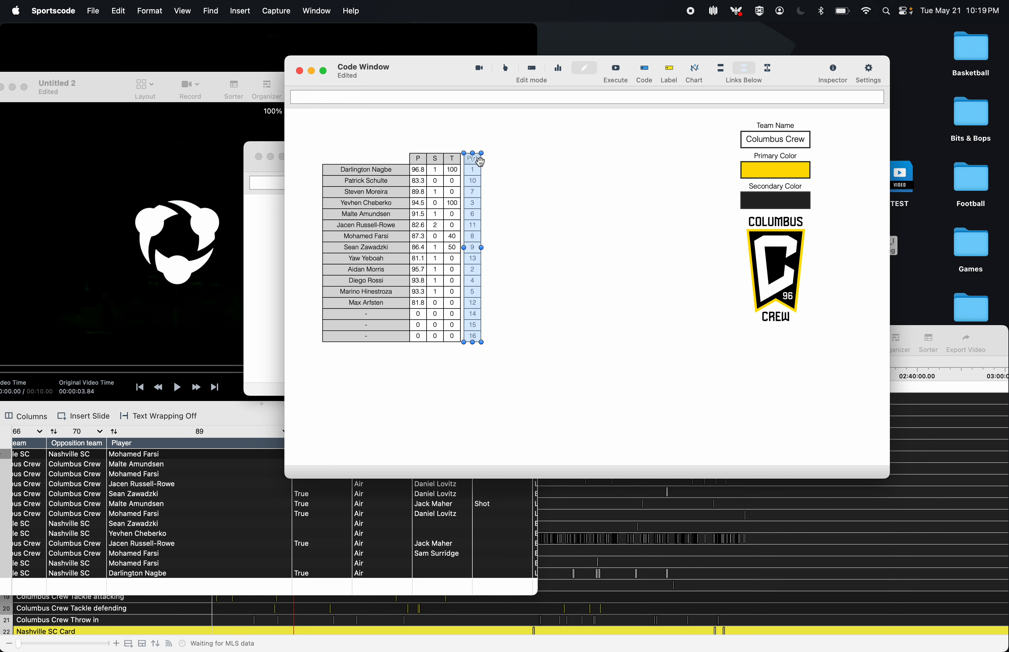
pyautogui.press('super+c')
pyautogui.press('super+v')
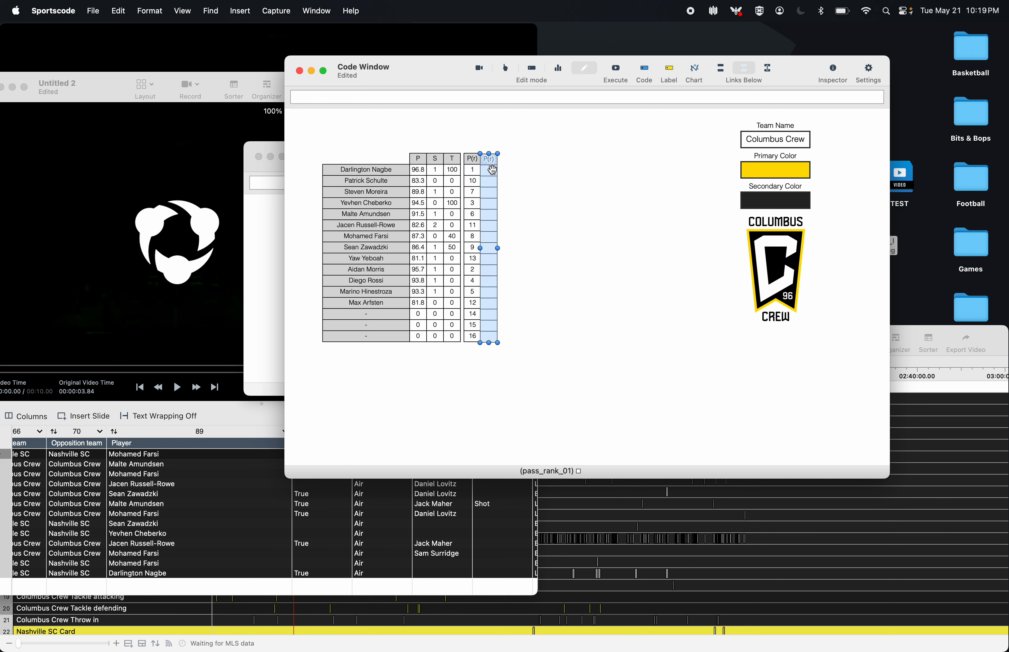
pyautogui.moveTo(474, 186); pyautogui.dragTo(522, 217)
pyautogui.press('Delete')
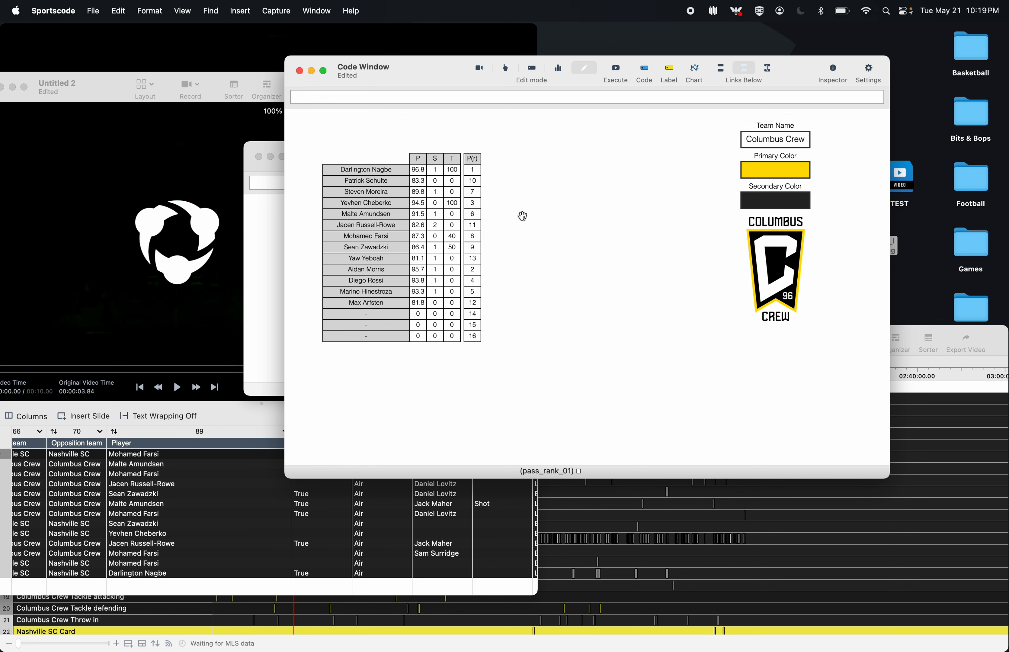
# - Replace all cells in the Untitled 3 code window with the copied P(r) column
pyautogui.click(263, 279)
pyautogui.press('super+a')
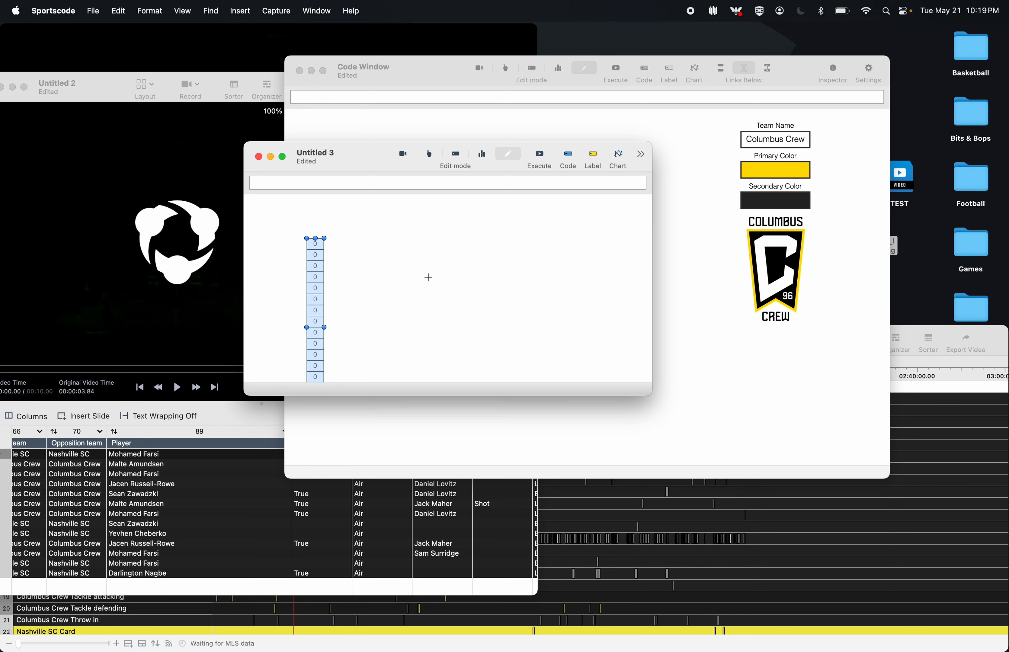
pyautogui.press('Delete')
pyautogui.press('super+v')
pyautogui.scroll(-3, 427, 277)
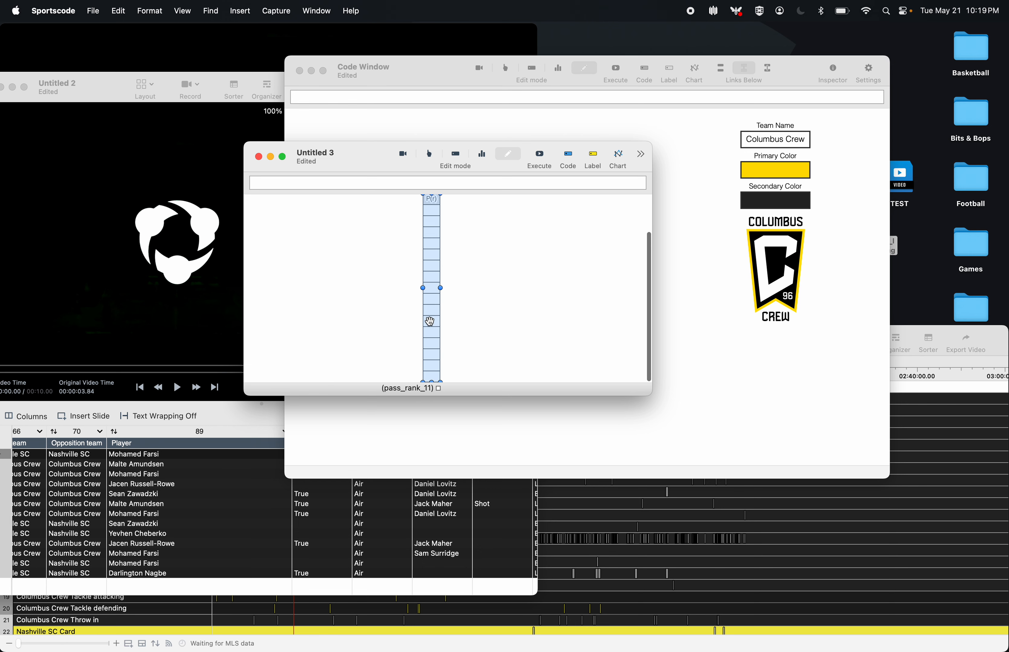
pyautogui.scroll(3, 428, 350)
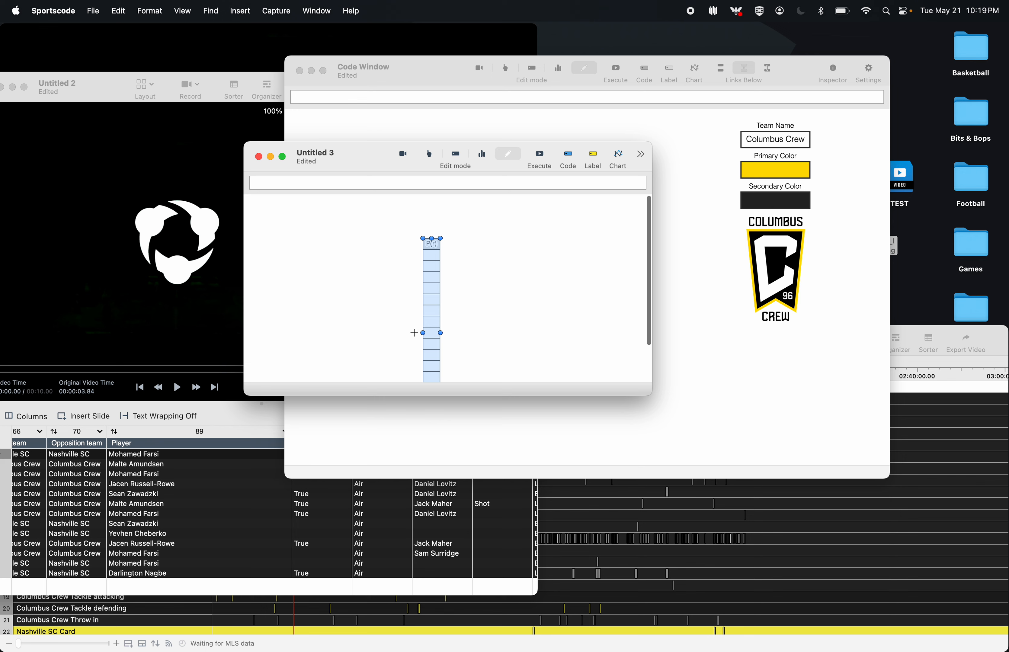
pyautogui.scroll(-2, 453, 317)
# - Find and replace every pass_rank with shot_rank in the Untitled 3 code window
pyautogui.press('super+f')
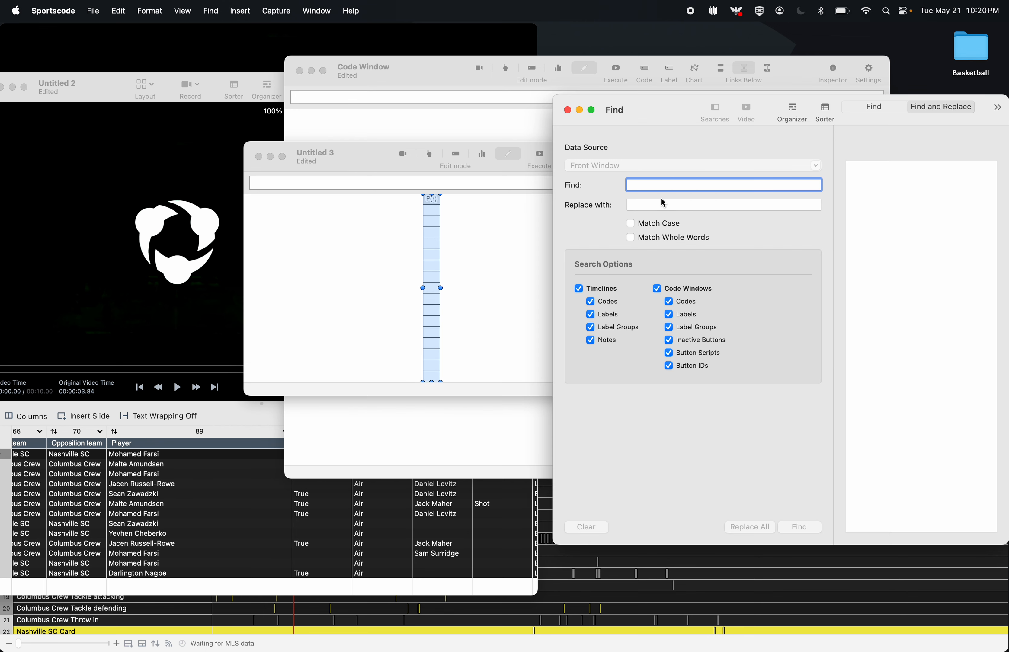
pyautogui.write('pass_r')
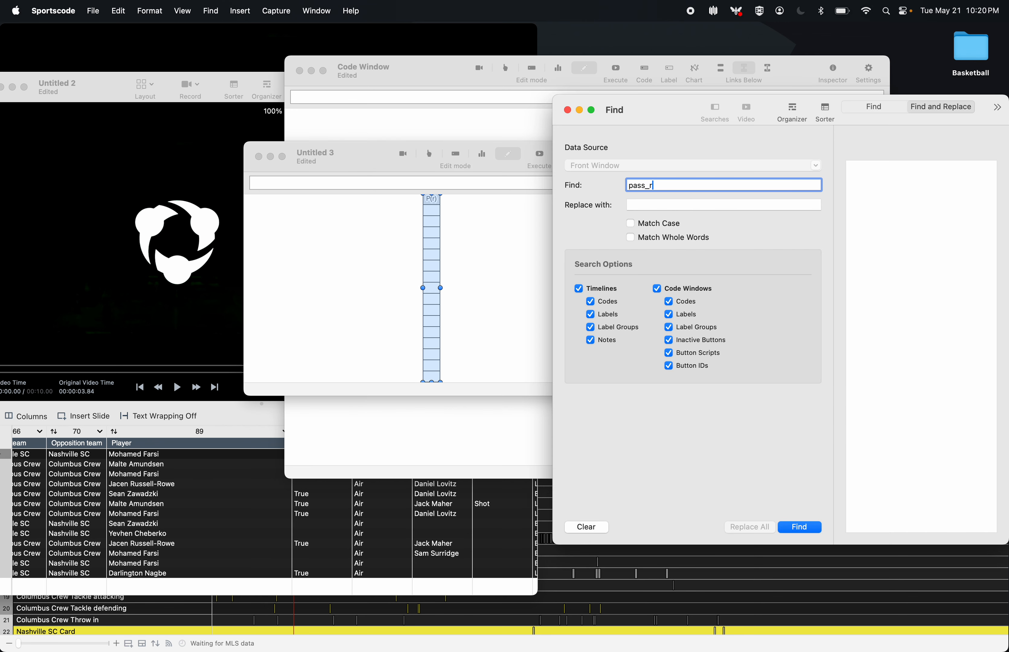
pyautogui.write('ank')
pyautogui.press('Tab')
pyautogui.write('sh')
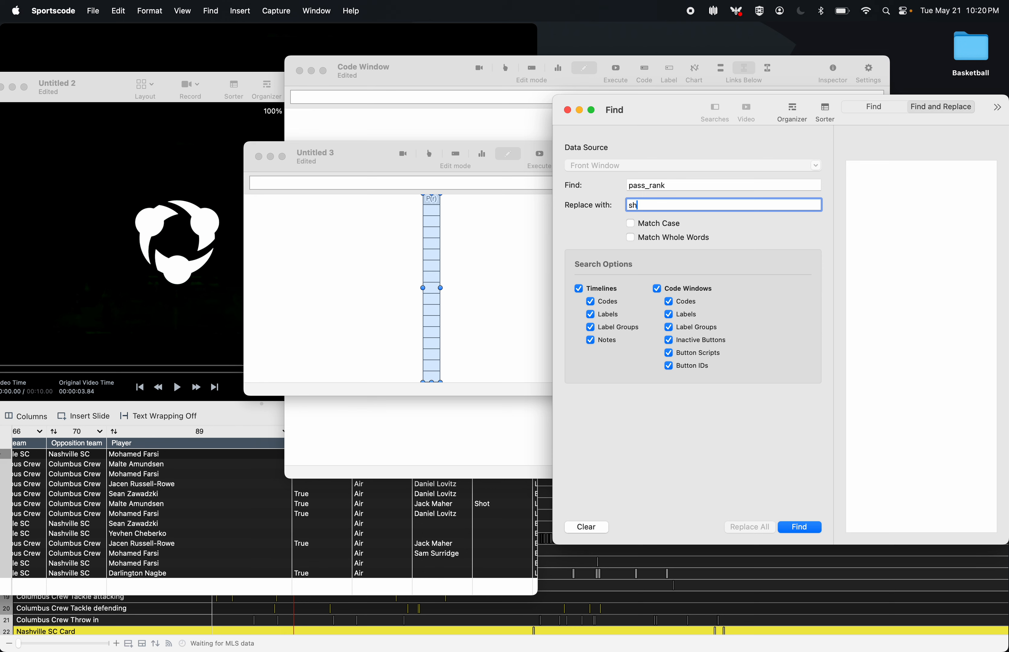
pyautogui.write('ow')
pyautogui.write('_rank')
pyautogui.click(809, 528)
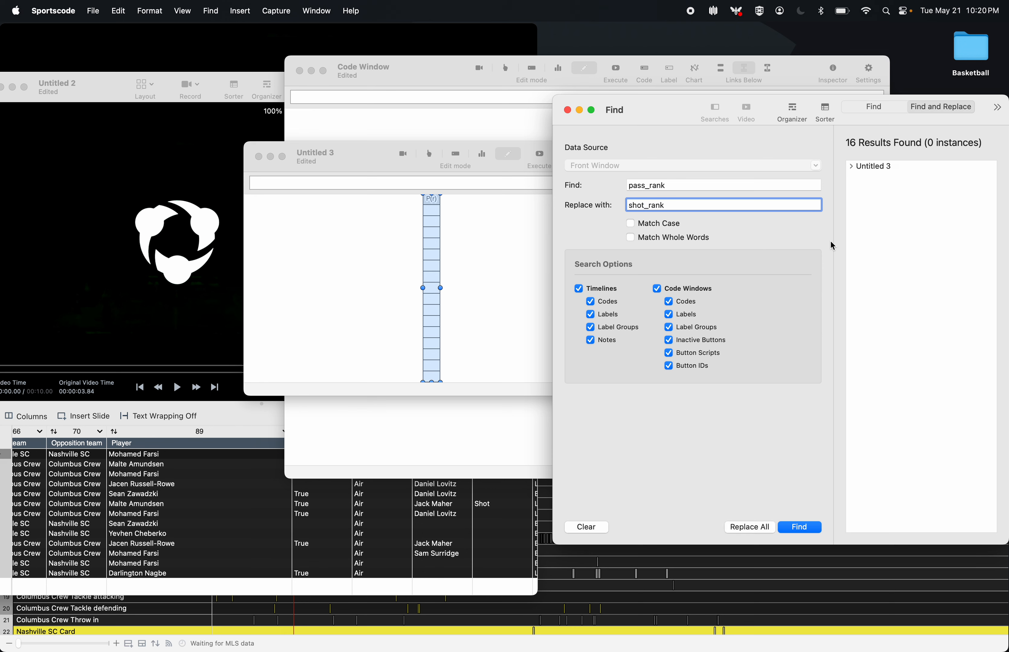
pyautogui.click(873, 168)
pyautogui.click(763, 526)
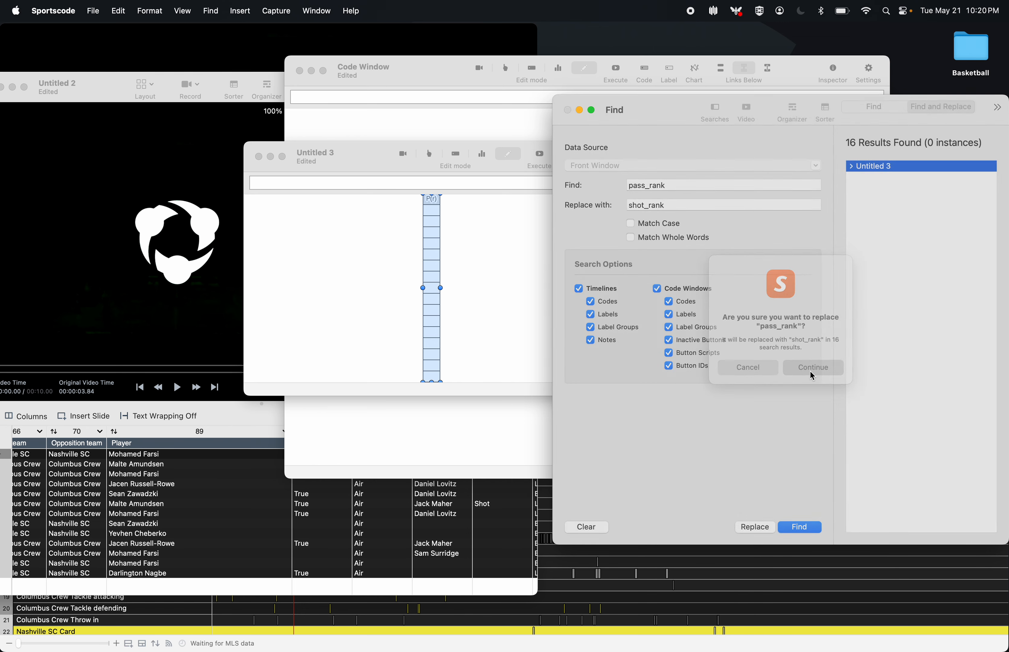
pyautogui.click(812, 375)
# - Check the ID and script of the first cell below the P(r) header in Untitled 3 against the main table's shot cell IDs
pyautogui.doubleClick(431, 210)
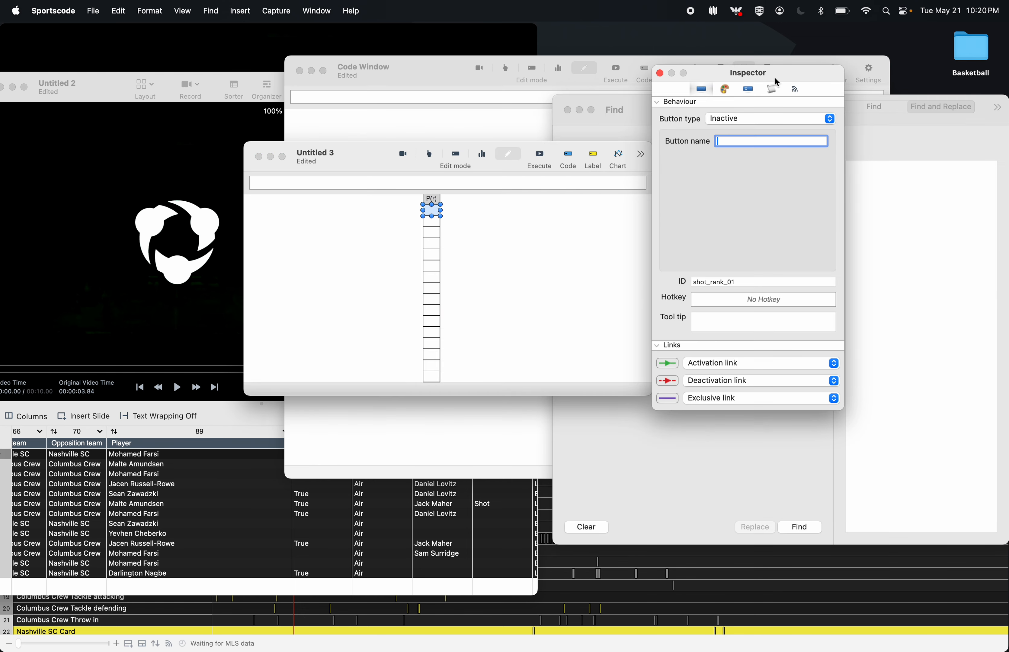
pyautogui.click(772, 89)
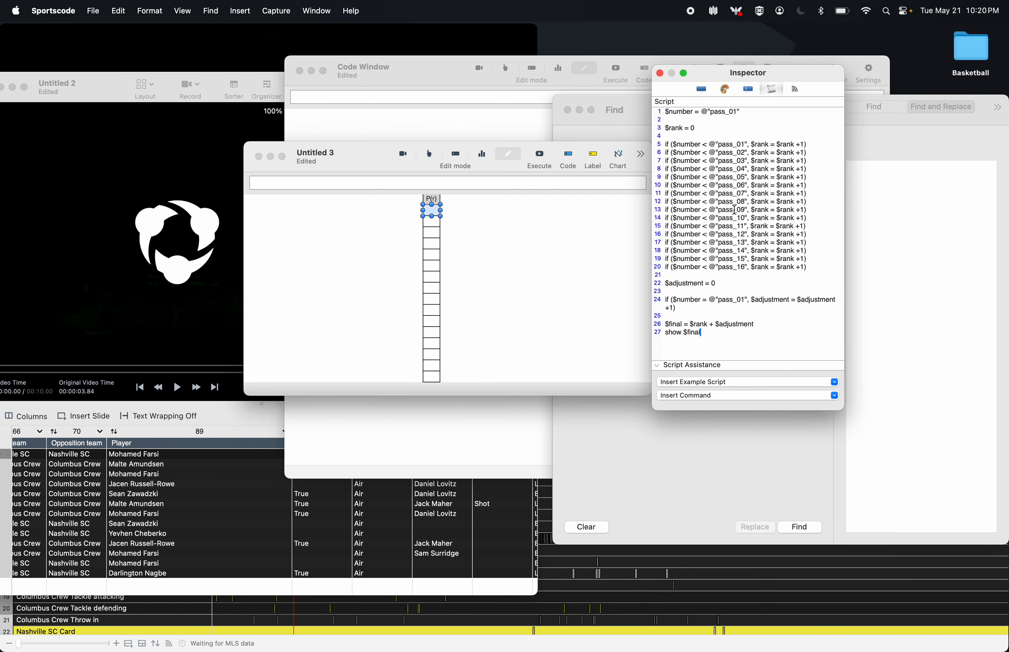
pyautogui.moveTo(738, 209); pyautogui.dragTo(726, 209)
pyautogui.click(494, 134)
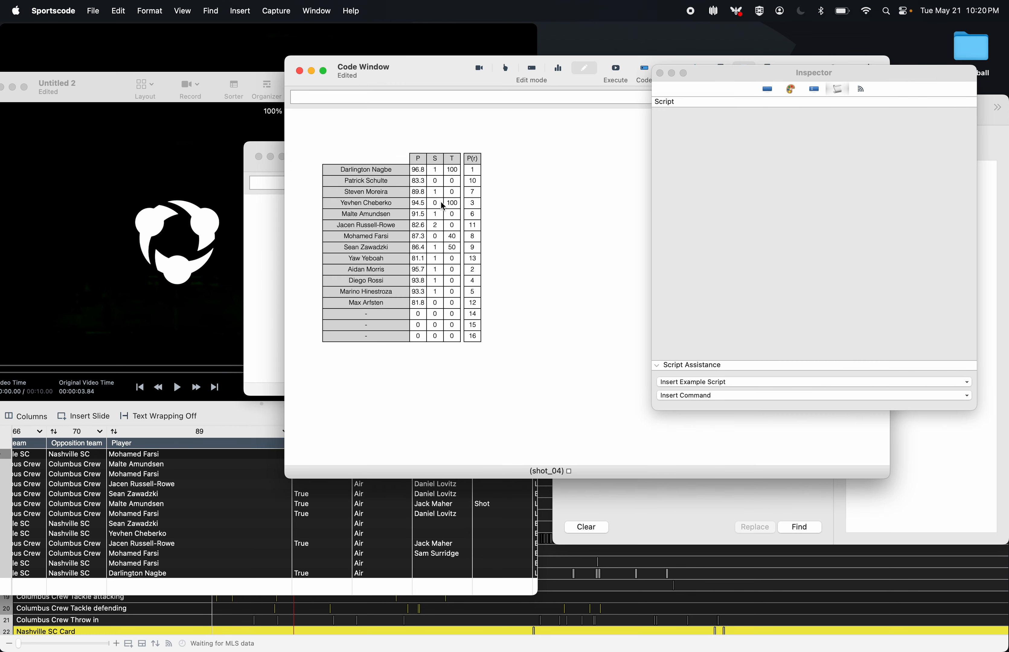
pyautogui.click(660, 74)
# - Set up a find and replace for the Untitled 3 code window that changes pass_ to shot_
pyautogui.click(279, 226)
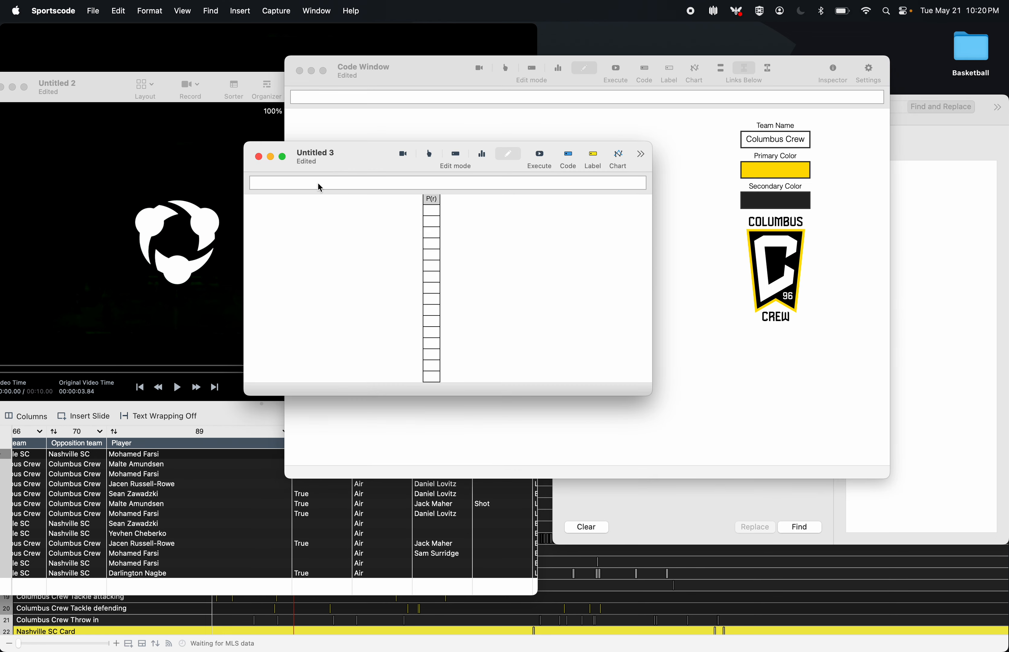
pyautogui.moveTo(367, 157); pyautogui.dragTo(409, 160)
pyautogui.press('super+f')
pyautogui.click(682, 188)
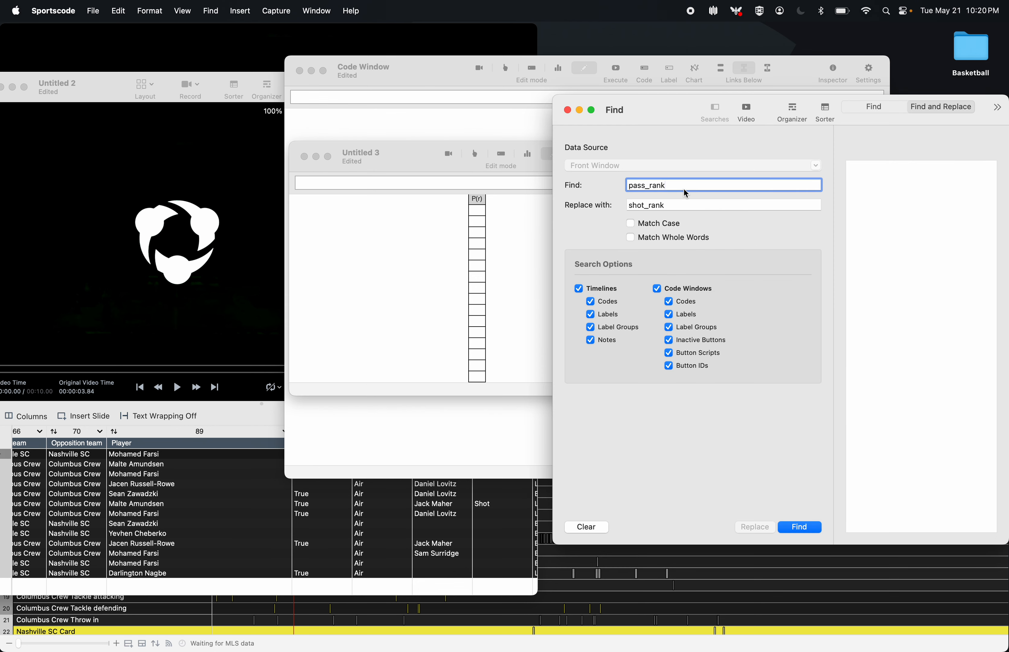
pyautogui.moveTo(684, 186); pyautogui.dragTo(527, 188)
pyautogui.write('sho')
pyautogui.press('BackSpace')
pyautogui.press('BackSpace')
pyautogui.write('pas')
pyautogui.press('Tab')
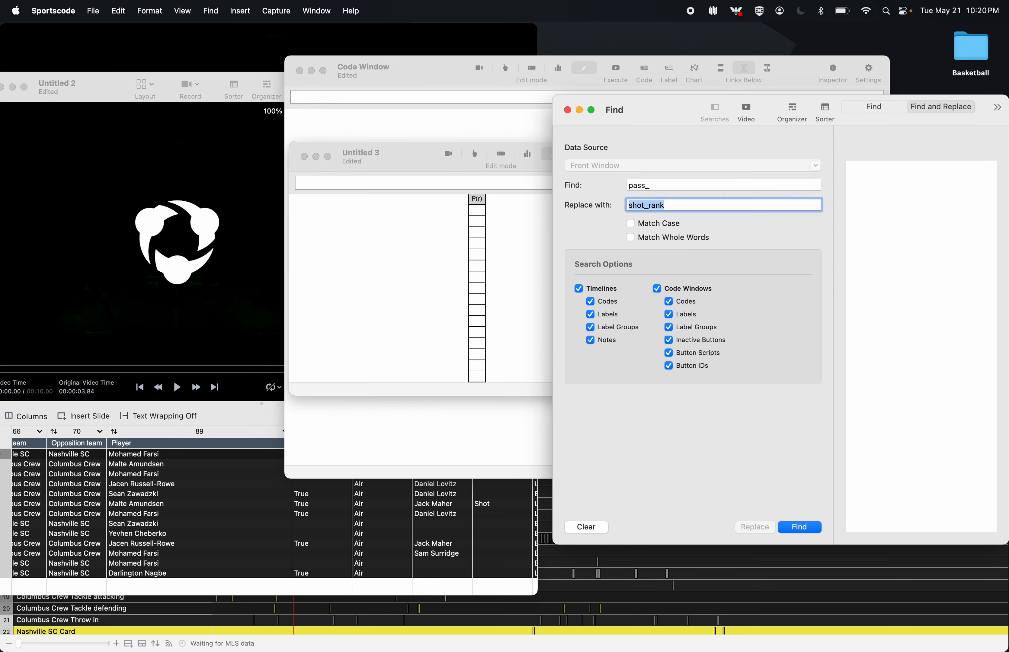
pyautogui.write('sho')
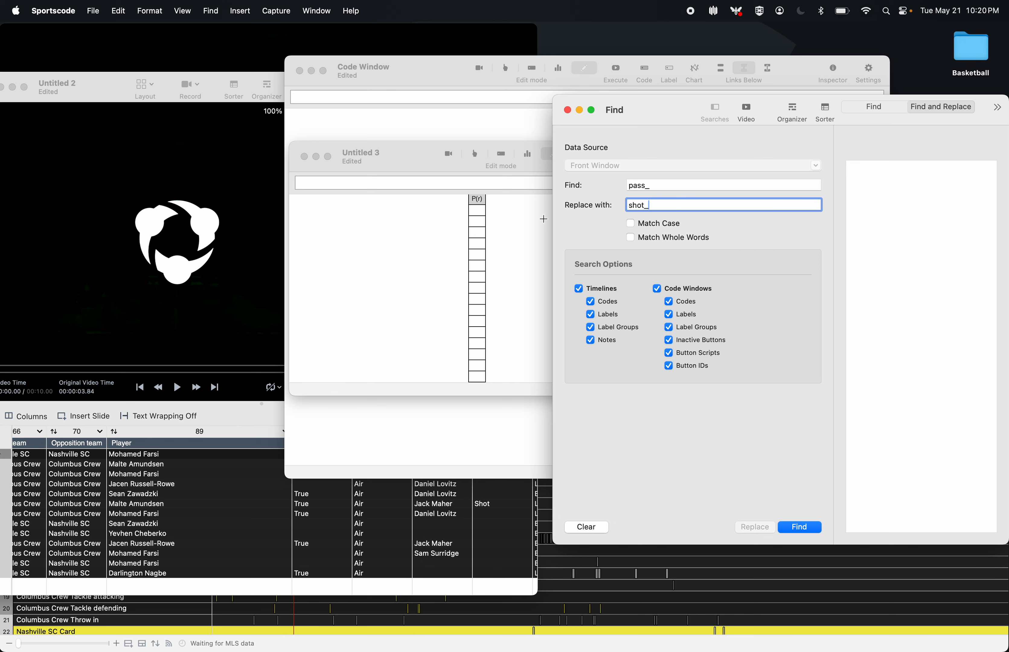
# - Restrict the search to code window button scripts, find the pass_ matches and select the Untitled 3 results
pyautogui.click(657, 289)
pyautogui.click(581, 289)
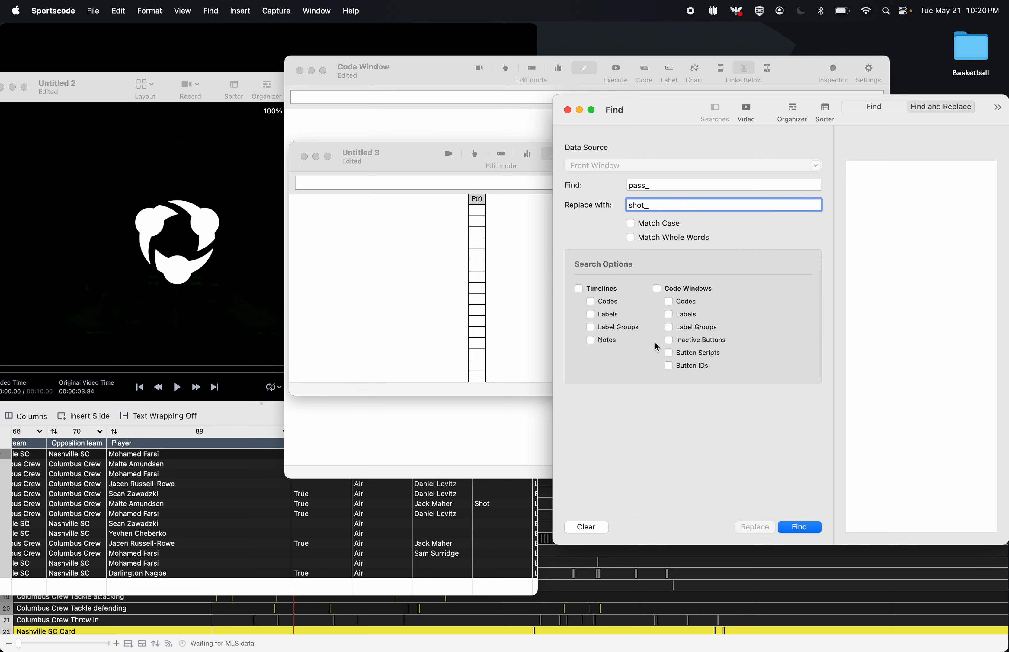
pyautogui.click(669, 352)
pyautogui.click(799, 527)
pyautogui.click(876, 167)
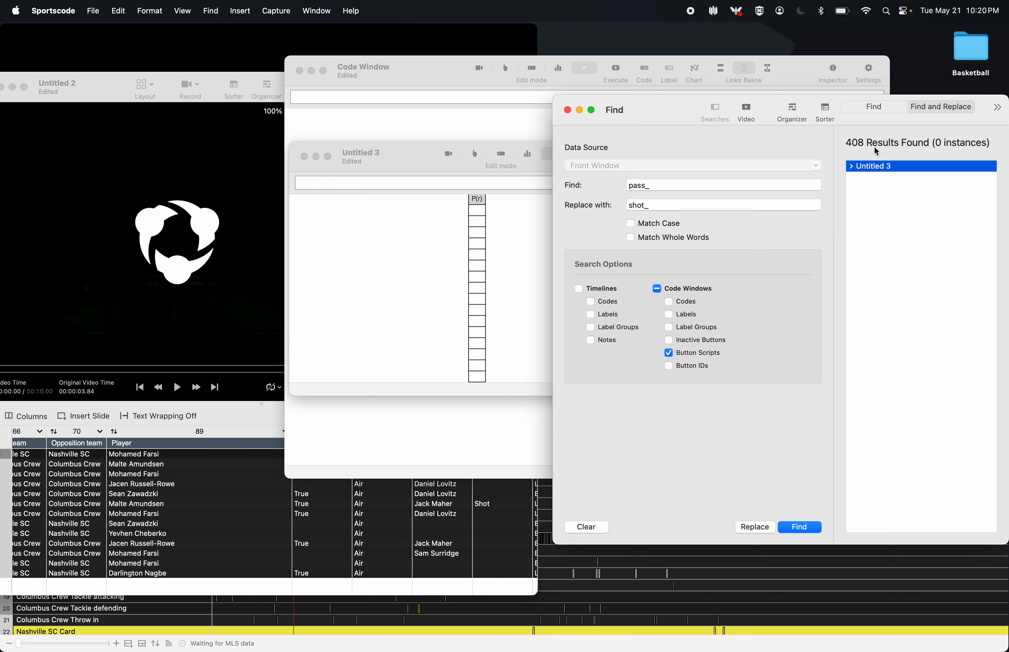
# - Replace all found pass_ matches with shot_ in the Untitled 3 scripts and check the script of the eleventh rank cell
pyautogui.click(754, 528)
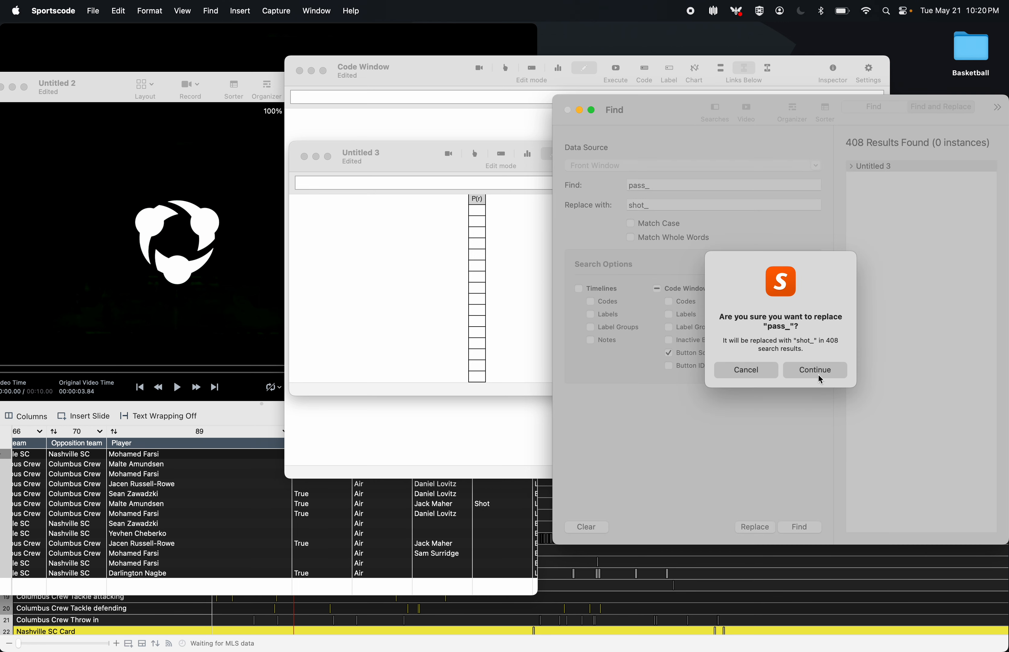
pyautogui.click(814, 367)
pyautogui.click(491, 318)
pyautogui.doubleClick(477, 322)
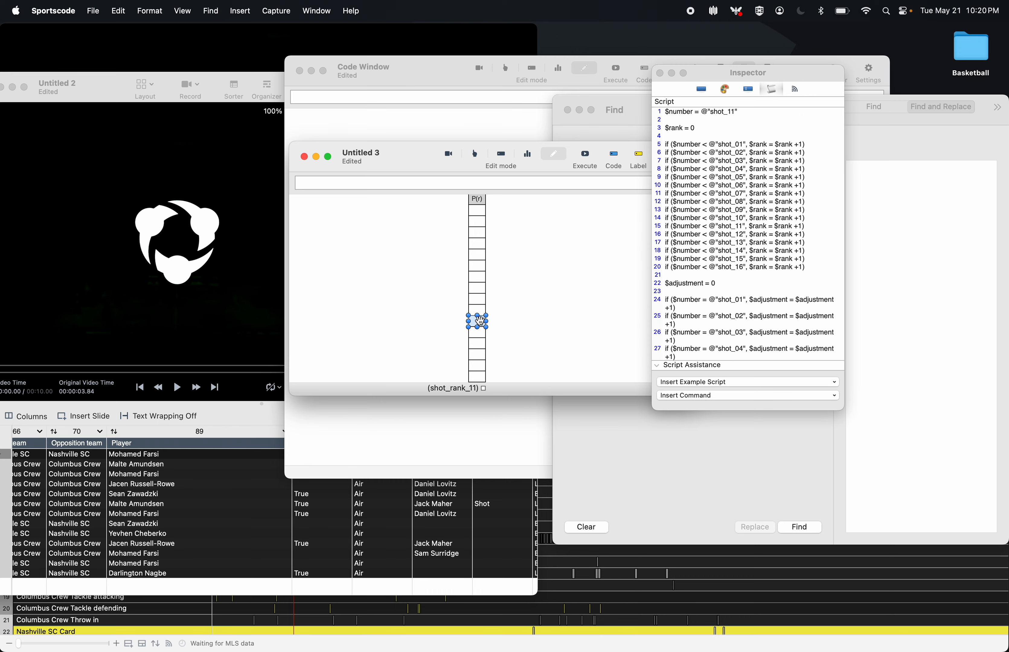
pyautogui.scroll(-5, 745, 223)
pyautogui.scroll(5, 746, 223)
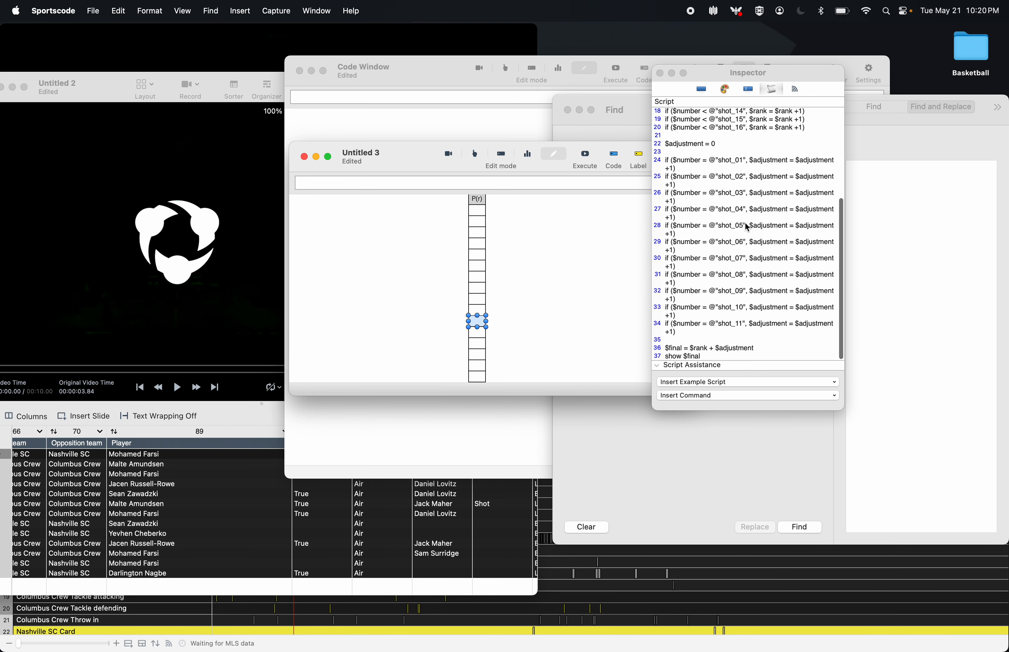
# - Rename the P(r) header button in Untitled 3 to S(r)
pyautogui.click(479, 203)
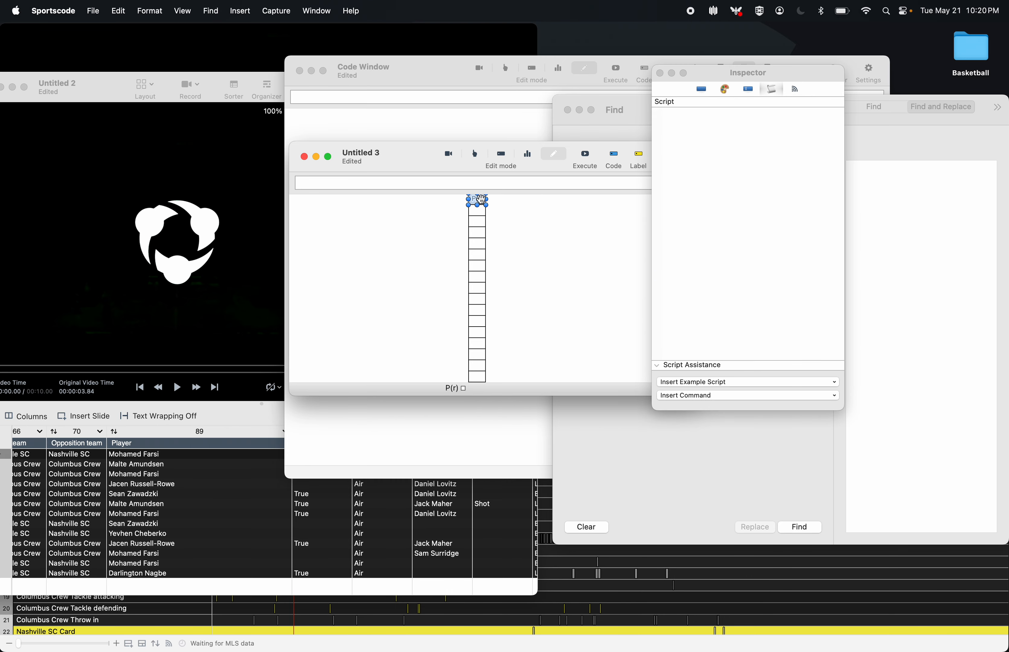
pyautogui.click(701, 89)
pyautogui.click(720, 140)
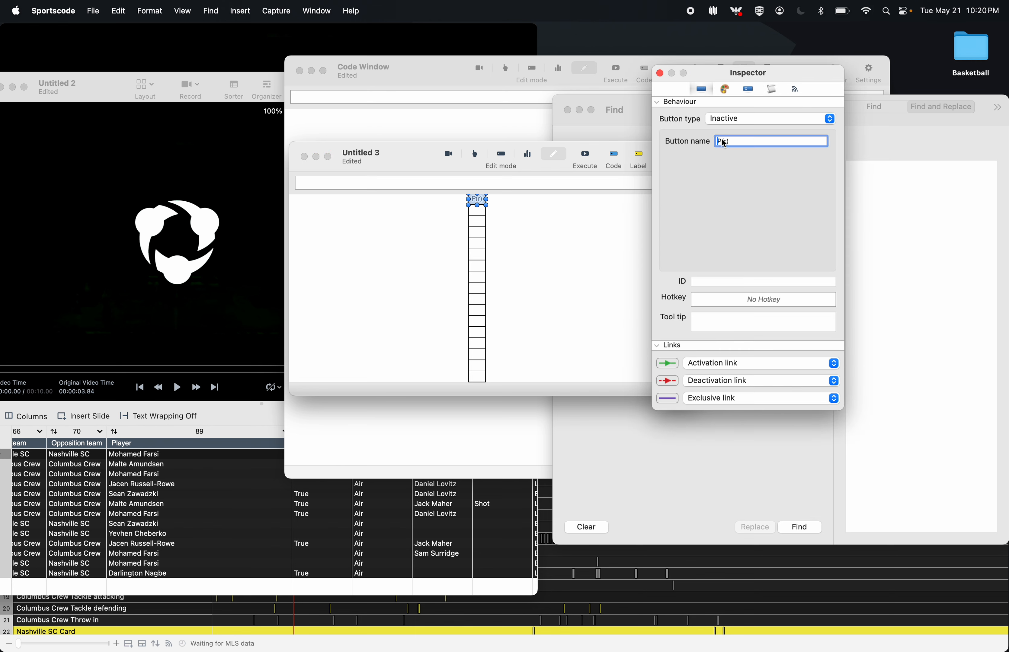
pyautogui.press('BackSpace')
pyautogui.write('S')
pyautogui.click(544, 223)
# - Copy the whole S(r) column from Untitled 3 into the main code window and place it flush against the P(r) column
pyautogui.press('super+a')
pyautogui.press('super+c')
pyautogui.press('super+c')
pyautogui.click(439, 416)
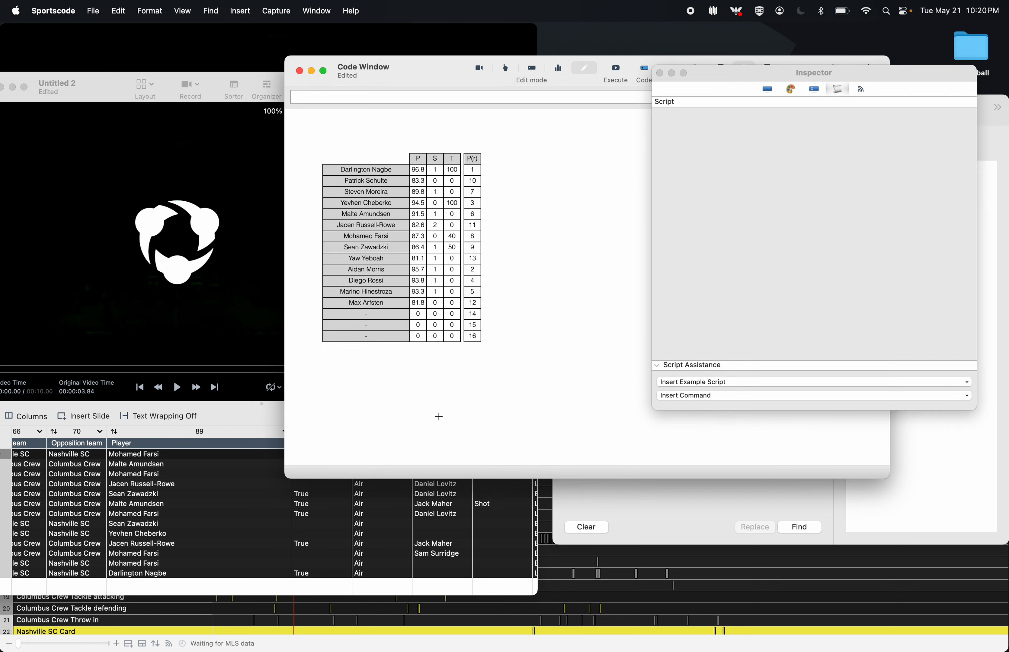
pyautogui.press('super+v')
pyautogui.moveTo(473, 223); pyautogui.dragTo(490, 222)
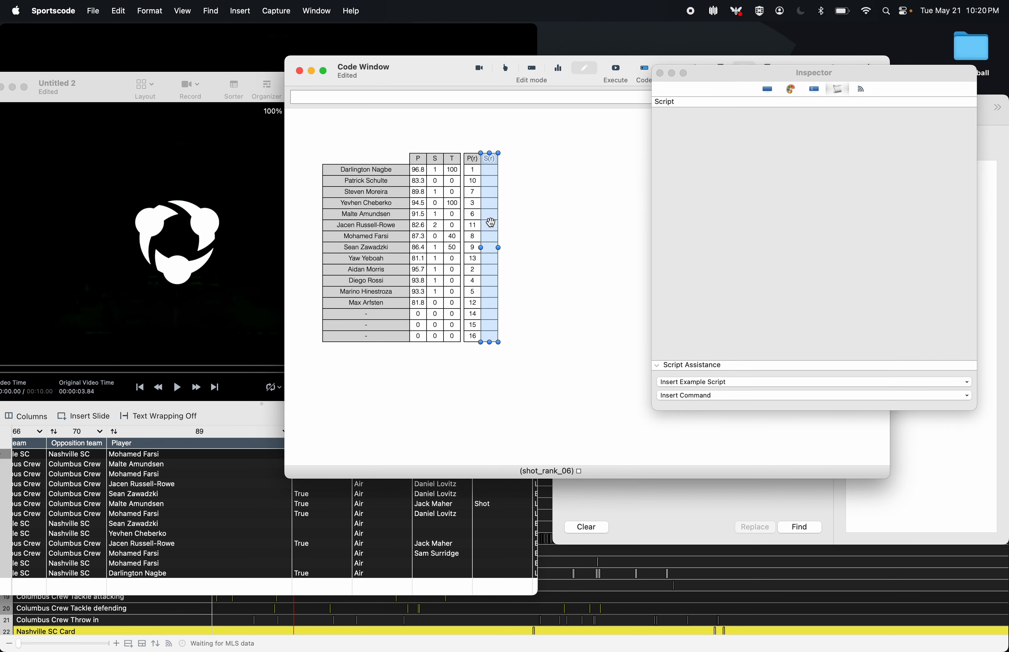
pyautogui.click(660, 73)
# - Return to Untitled 3 and rename its S(r) header button to T(r)
pyautogui.press('super+grave')
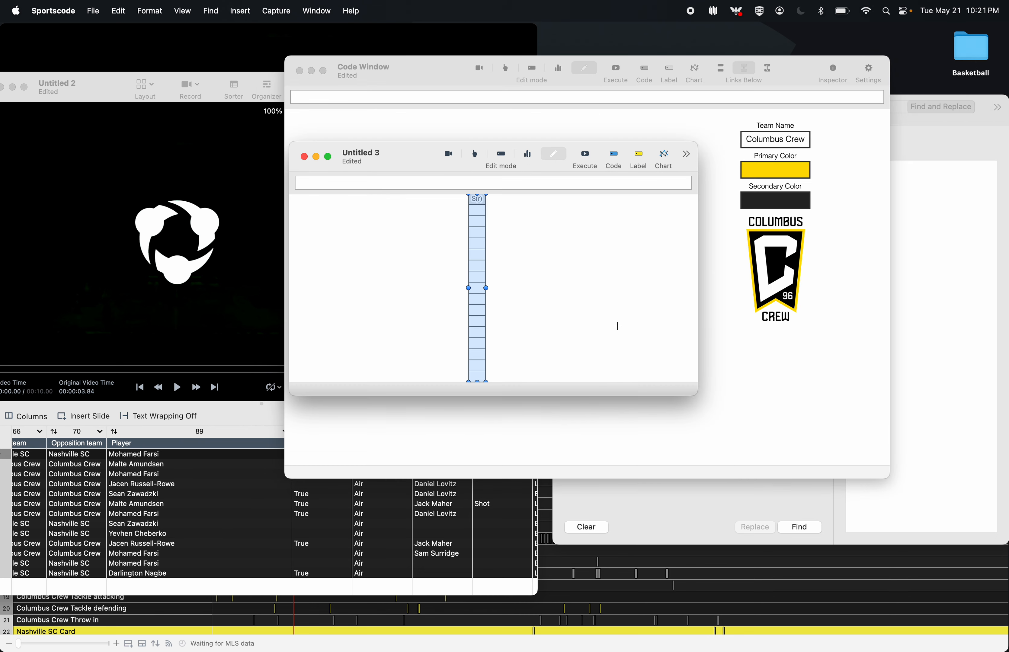
pyautogui.click(492, 210)
pyautogui.doubleClick(477, 199)
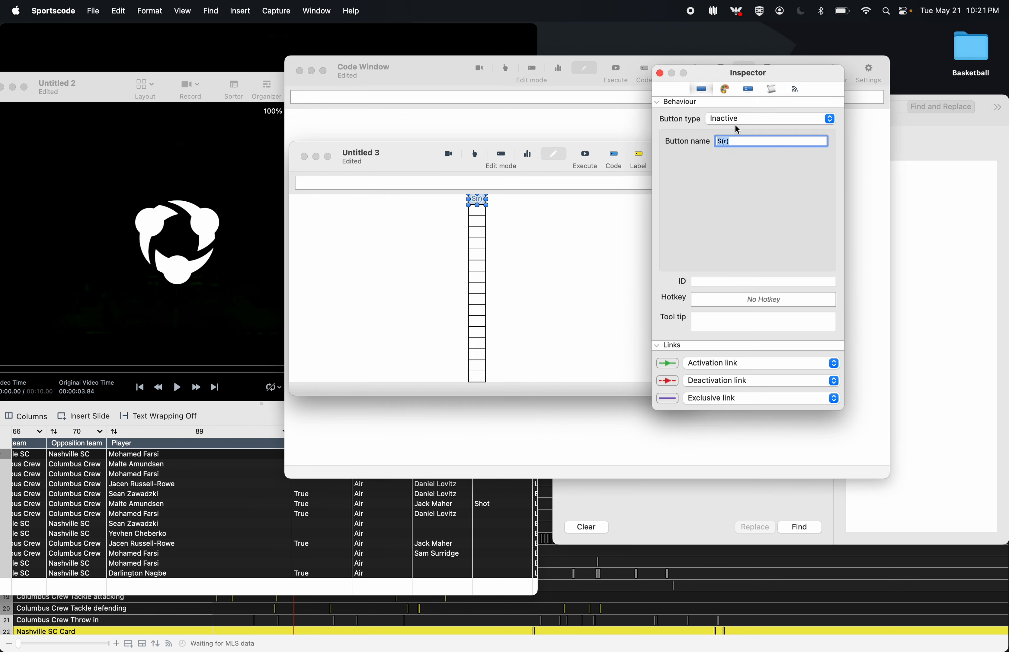
pyautogui.click(737, 126)
pyautogui.click(711, 182)
pyautogui.click(731, 142)
pyautogui.press('BackSpace')
pyautogui.write('T')
pyautogui.click(539, 222)
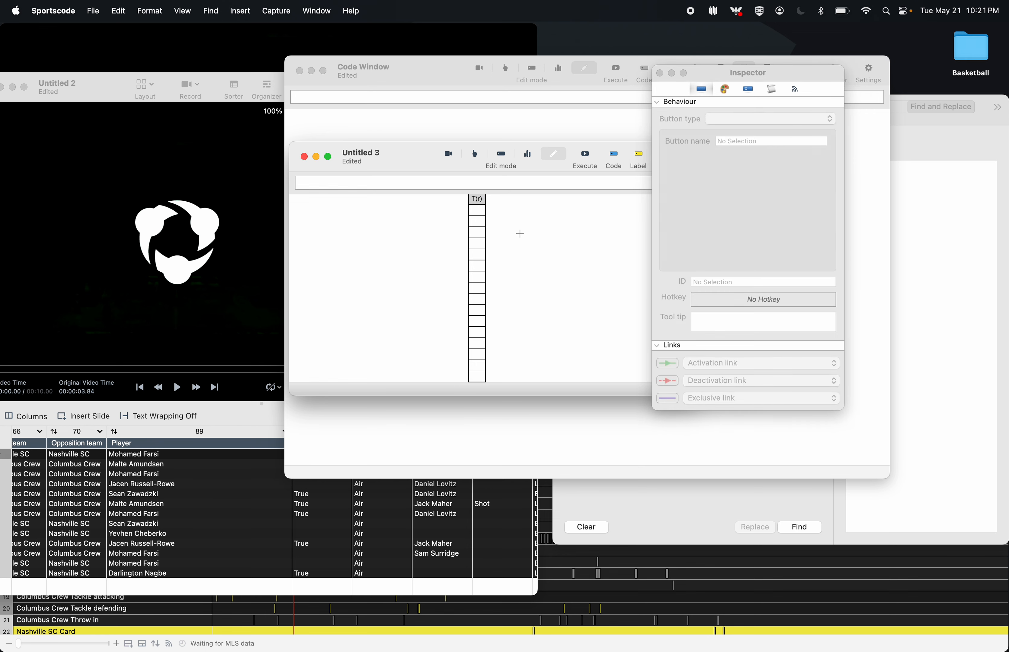
# - Find and replace every shot_rank with tackle_rank in Untitled 3, searching only code window button IDs
pyautogui.press('super+f')
pyautogui.click(661, 74)
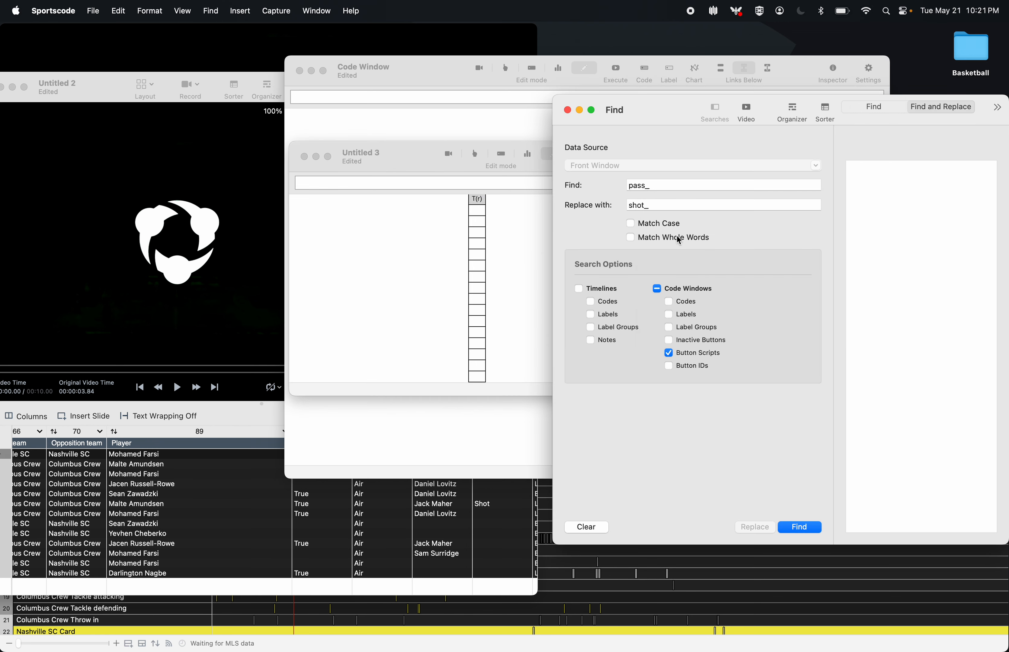
pyautogui.click(669, 353)
pyautogui.click(668, 365)
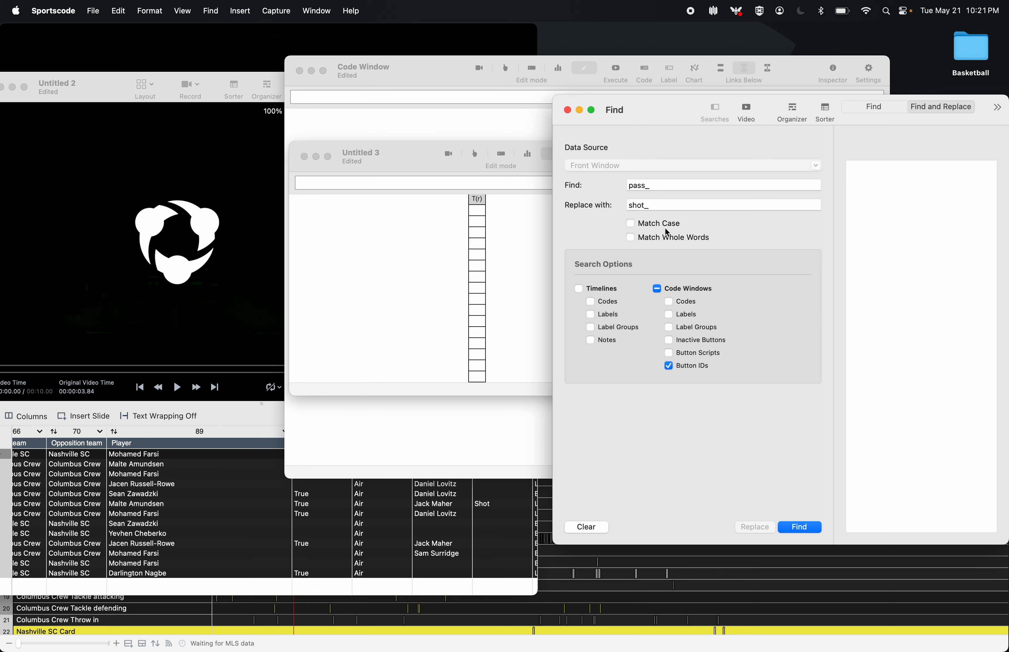
pyautogui.doubleClick(652, 184)
pyautogui.write('shot_')
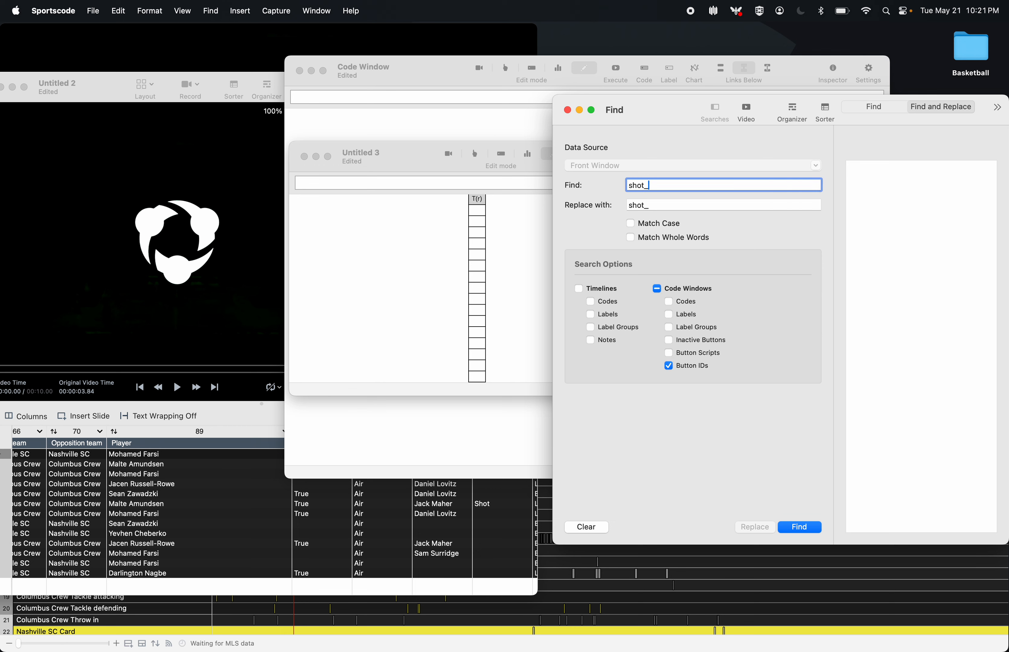
pyautogui.write('rank')
pyautogui.press('Tab')
pyautogui.write('ta')
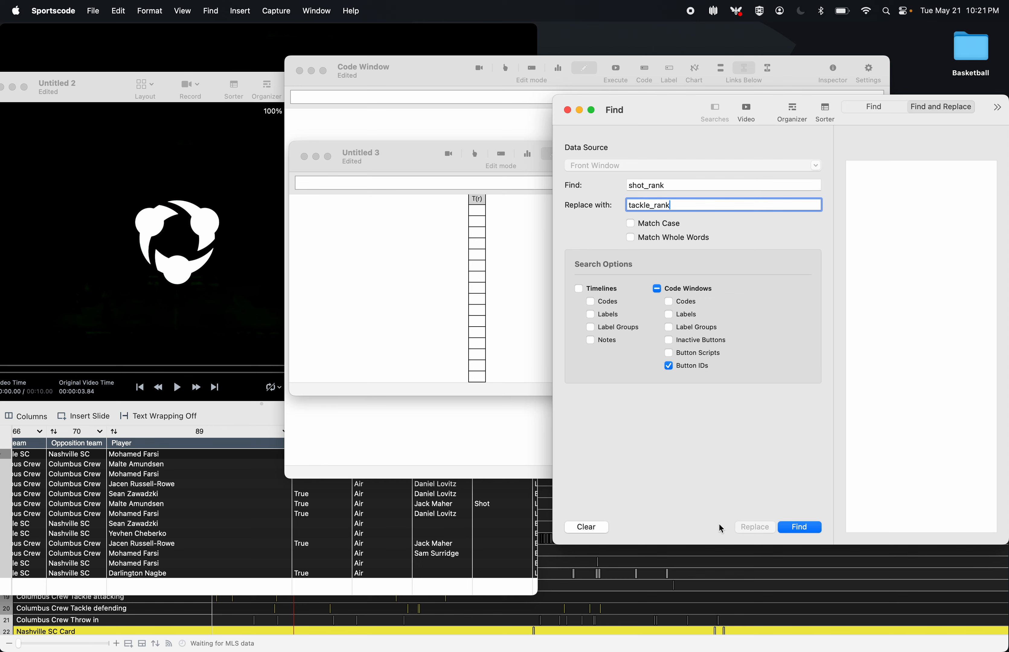
pyautogui.click(797, 528)
pyautogui.click(868, 167)
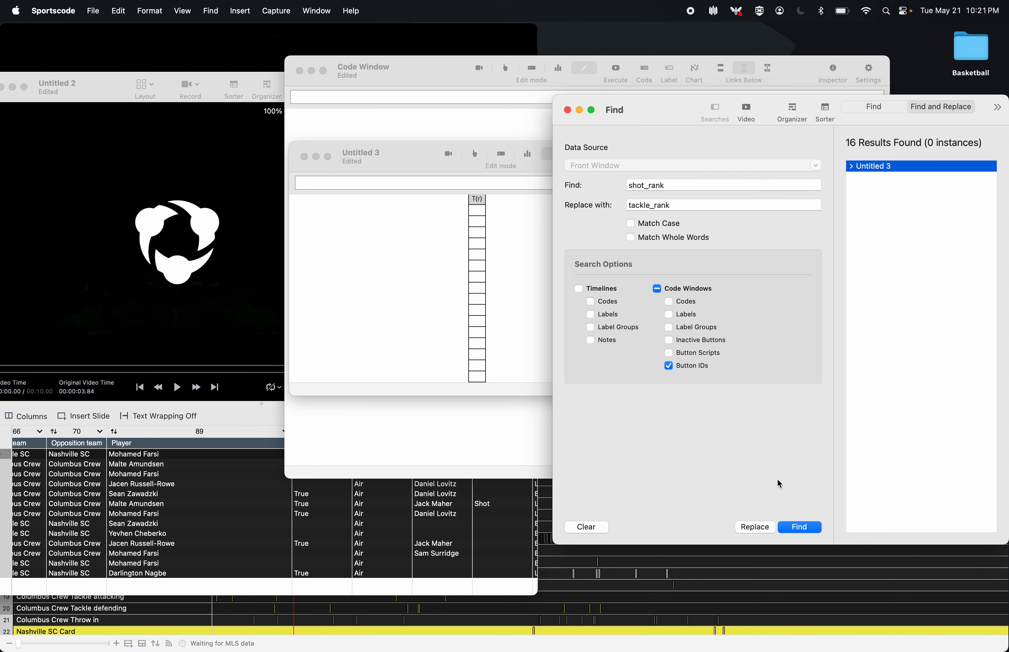
pyautogui.click(758, 533)
pyautogui.click(822, 372)
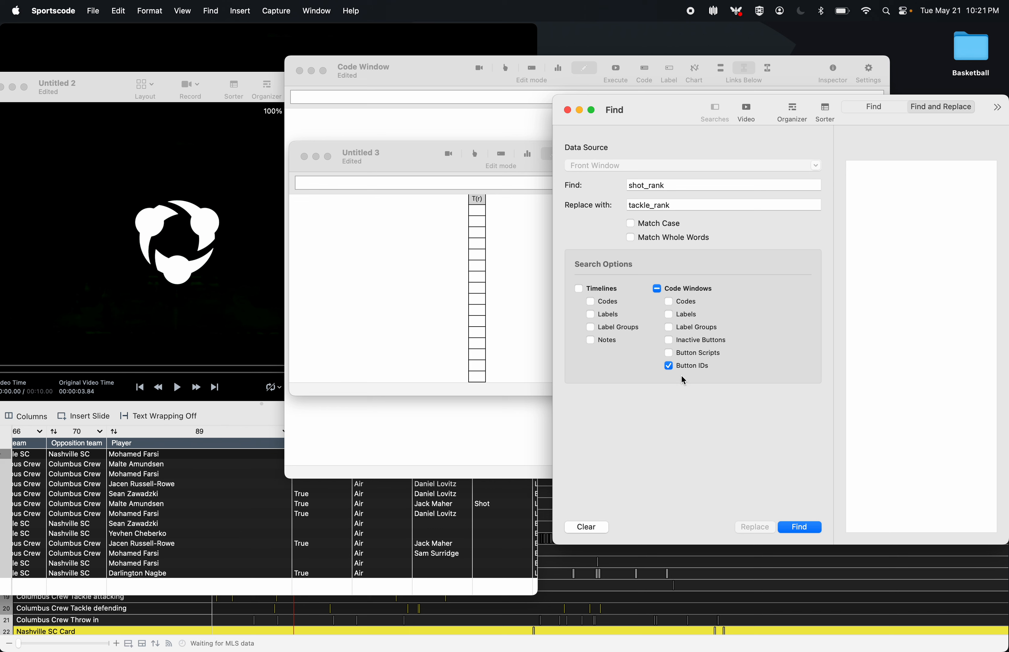
# - Find and replace every shot_ with tackle_ in Untitled 3, searching only code window button scripts
pyautogui.click(668, 366)
pyautogui.click(669, 352)
pyautogui.moveTo(664, 186); pyautogui.dragTo(569, 189)
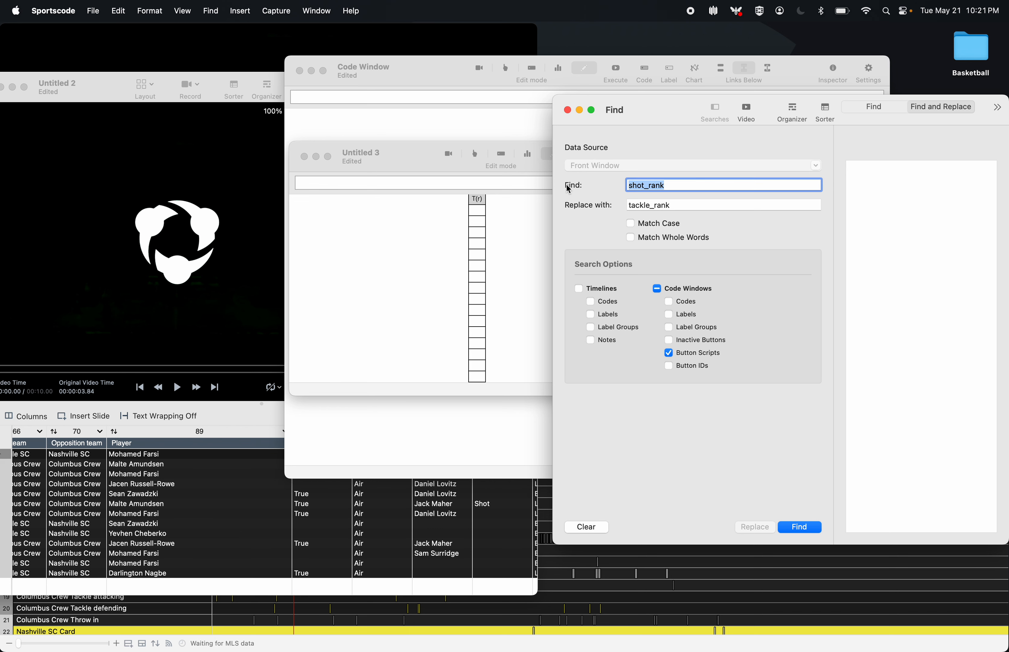
pyautogui.press('Right')
pyautogui.press('BackSpace')
pyautogui.click(692, 205)
pyautogui.press('BackSpace')
pyautogui.press('BackSpace')
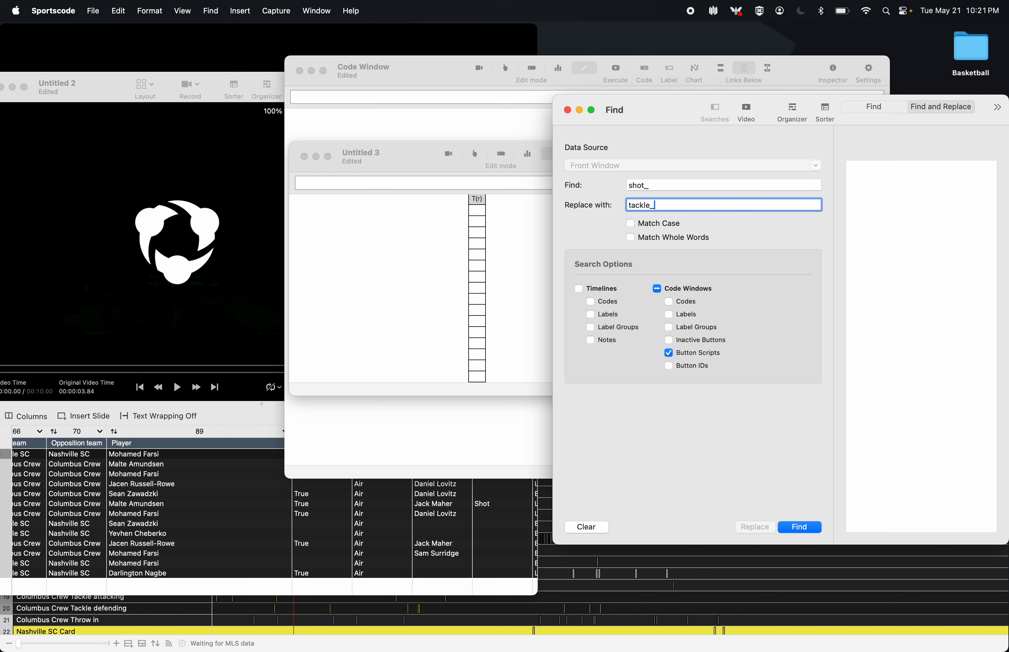
pyautogui.click(799, 527)
pyautogui.click(874, 172)
pyautogui.click(754, 528)
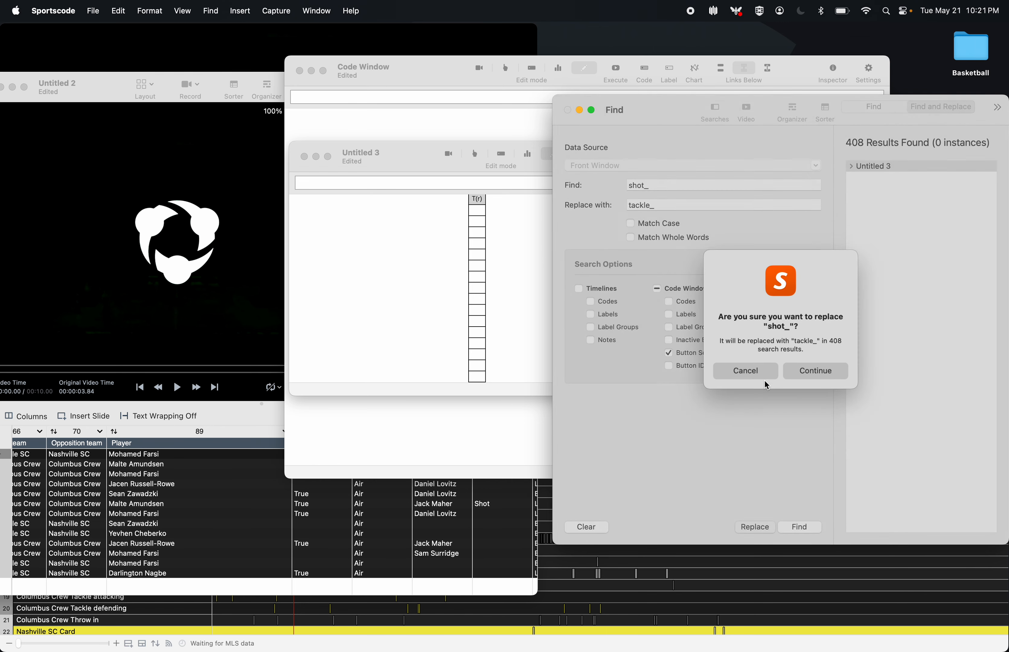
pyautogui.click(815, 370)
# - Copy the T(r) column from Untitled 3 into the main code window beside S(r) and execute the scripts
pyautogui.click(530, 296)
pyautogui.press('super+a')
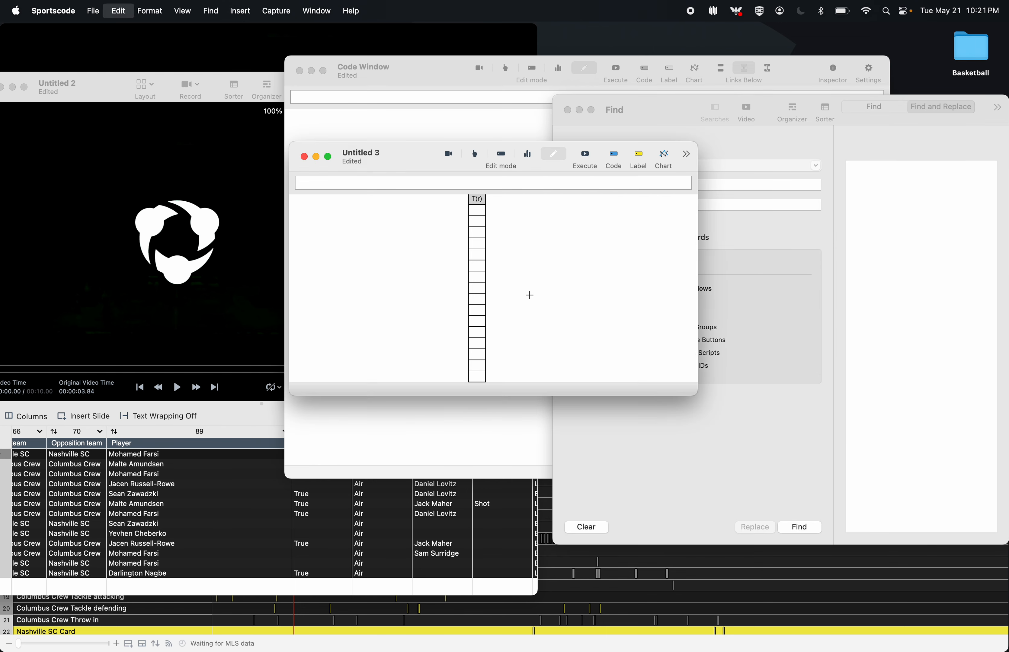
pyautogui.press('super+c')
pyautogui.click(458, 413)
pyautogui.press('super+v')
pyautogui.moveTo(471, 277); pyautogui.dragTo(507, 277)
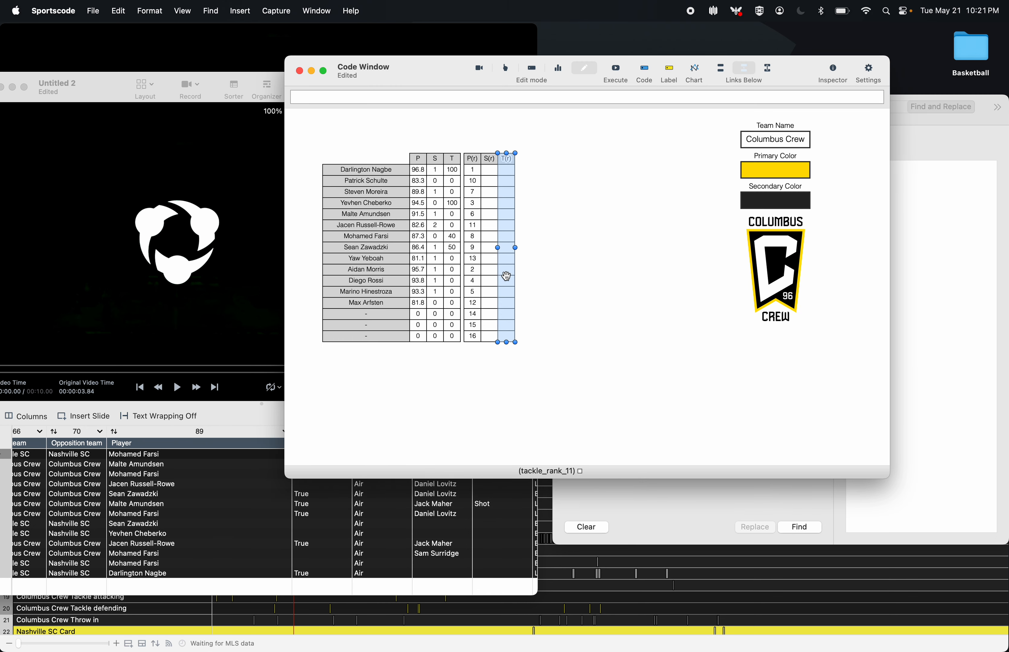
pyautogui.click(615, 72)
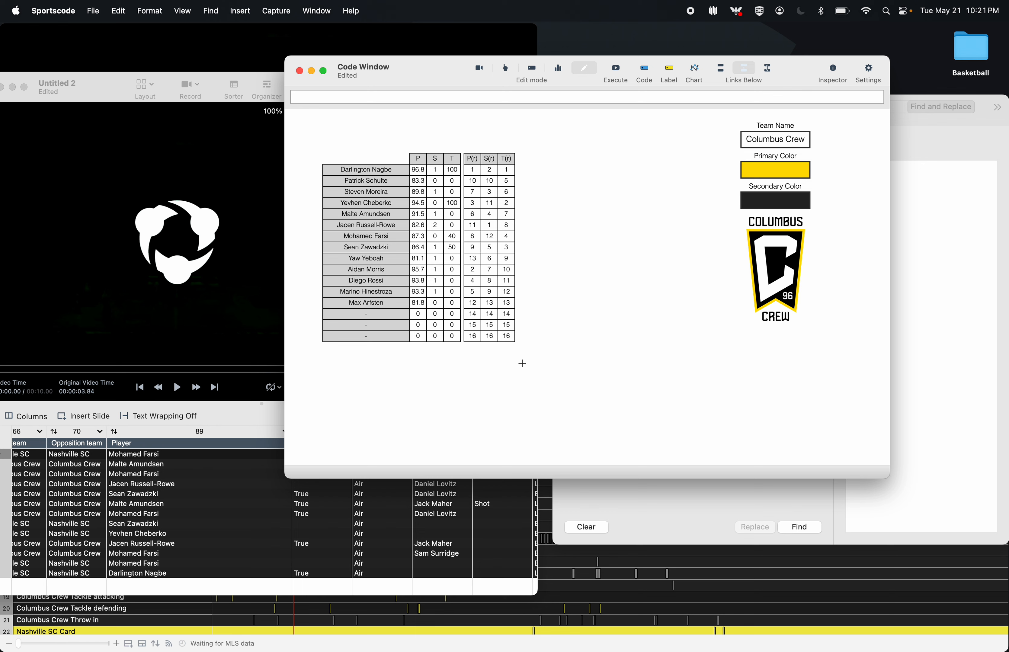
# - Move the entire player table with its stat and rank columns to the empty space right of the team logo
pyautogui.moveTo(417, 134); pyautogui.dragTo(318, 383)
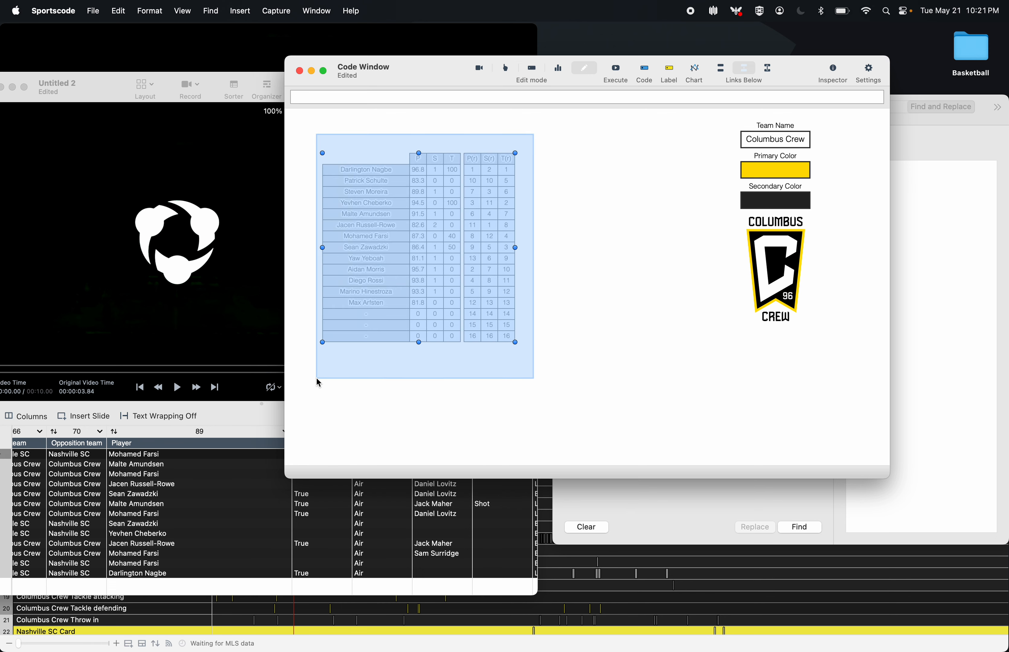
pyautogui.moveTo(383, 287); pyautogui.dragTo(619, 392)
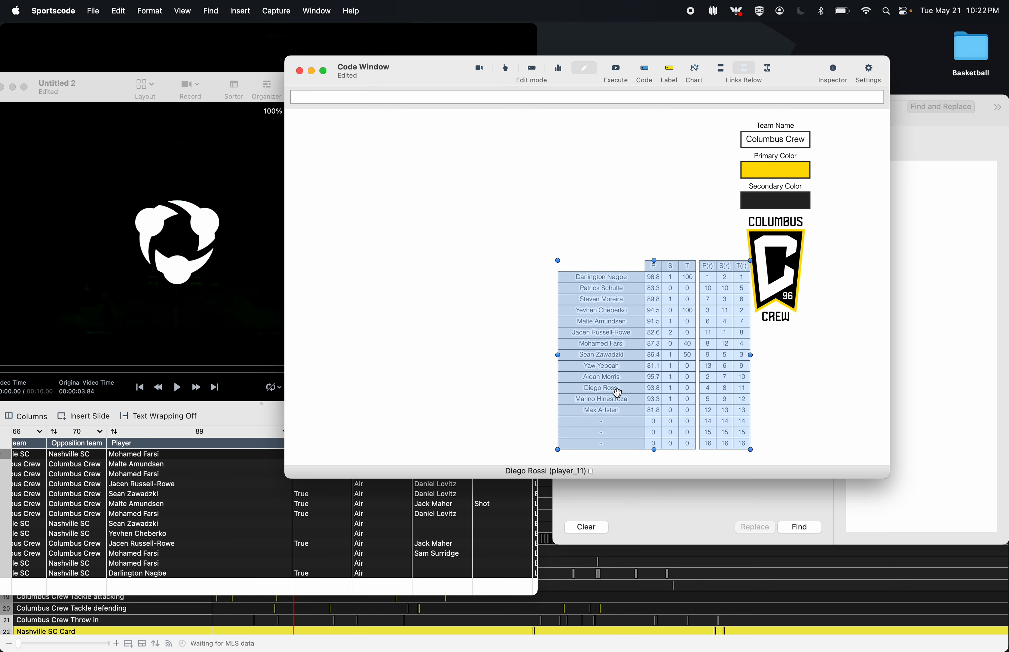
pyautogui.click(603, 243)
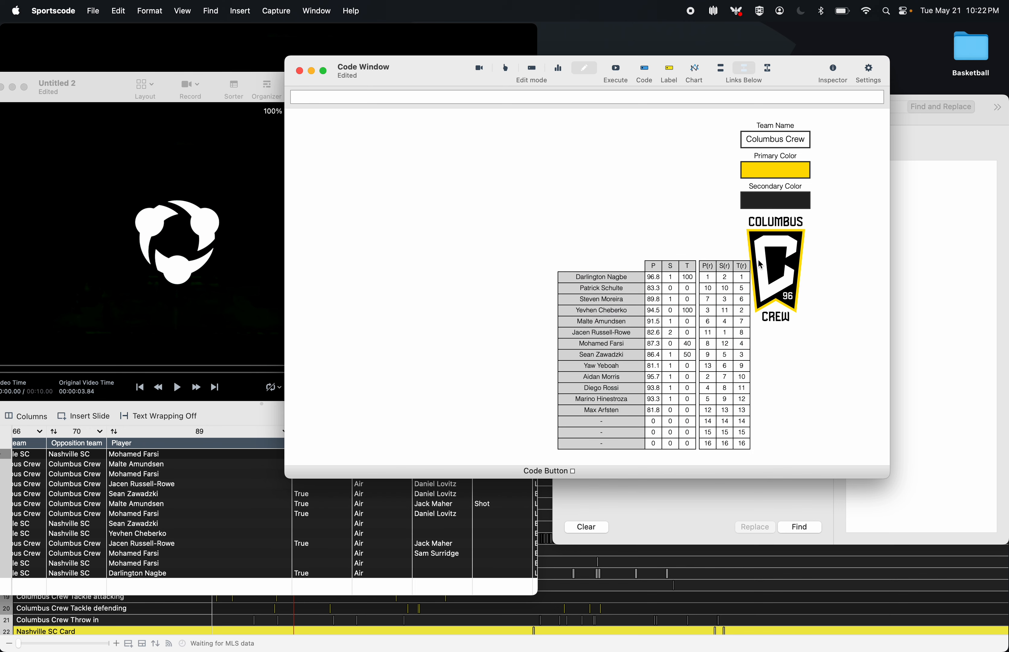
pyautogui.moveTo(549, 248); pyautogui.dragTo(755, 467)
pyautogui.moveTo(703, 414); pyautogui.dragTo(989, 295)
pyautogui.hscroll(5, 755, 332)
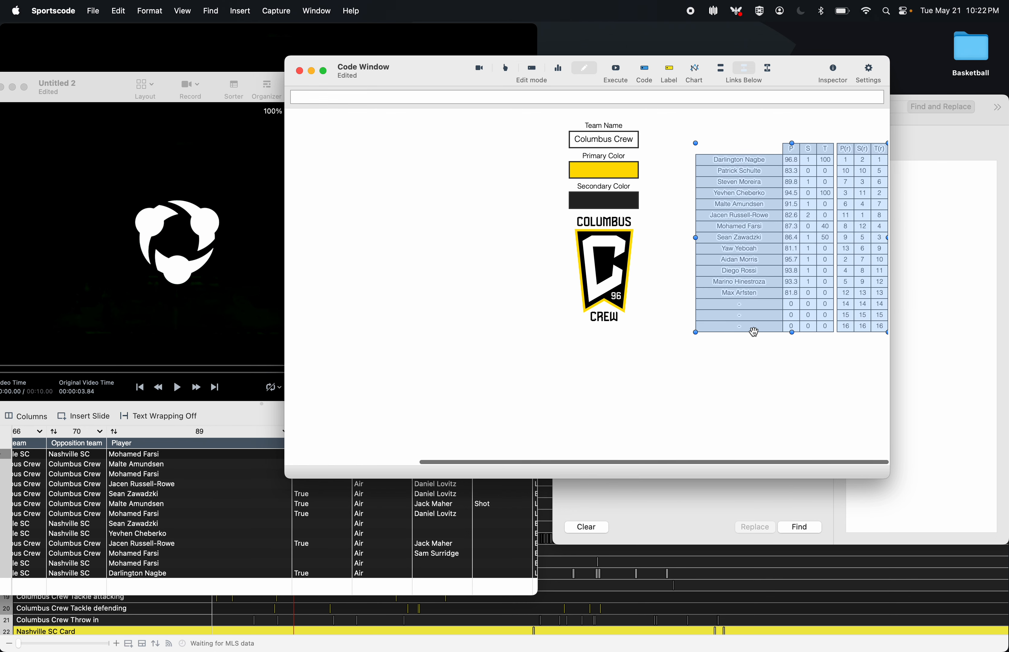
pyautogui.click(757, 393)
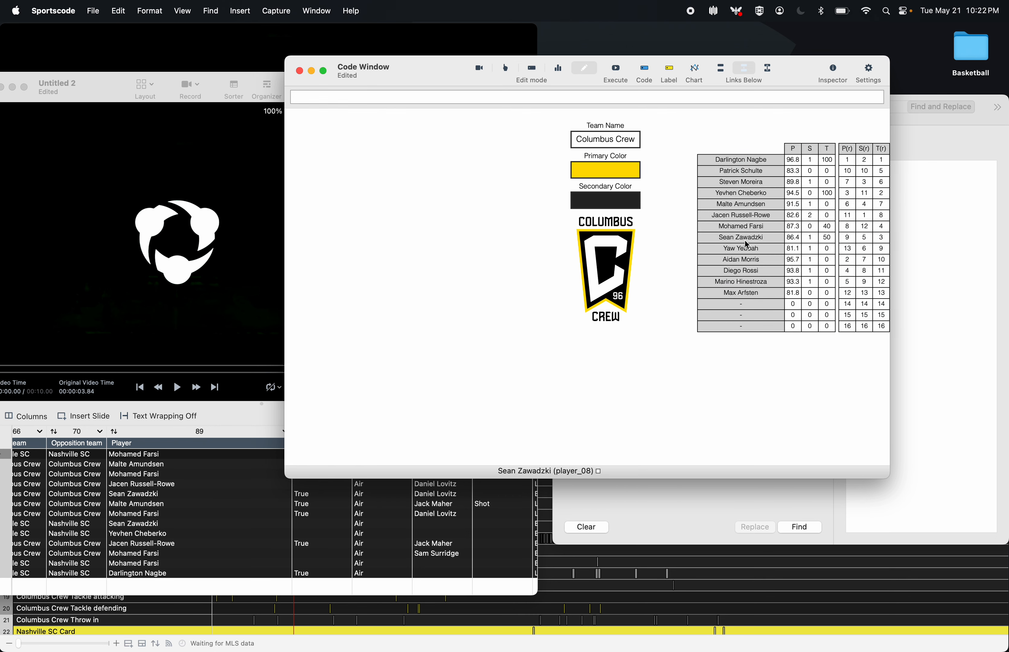
# - Duplicate the player name column and place the copy in the cleared area at the far left of the code window canvas
pyautogui.moveTo(740, 125); pyautogui.dragTo(737, 384)
pyautogui.press('super+d')
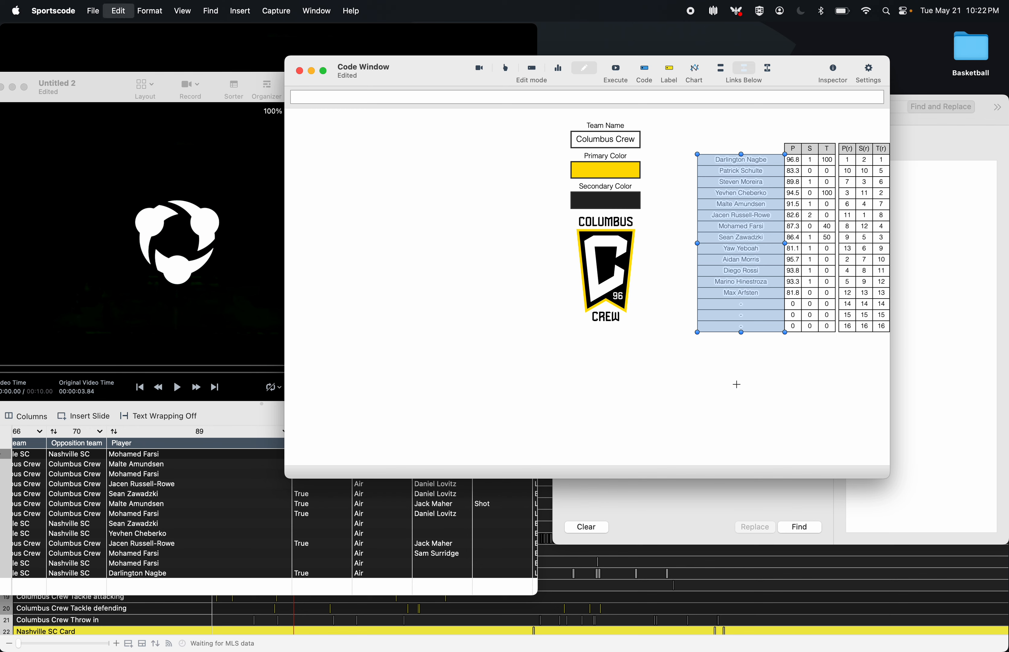
pyautogui.moveTo(737, 291); pyautogui.dragTo(376, 295)
pyautogui.hscroll(-5, 376, 295)
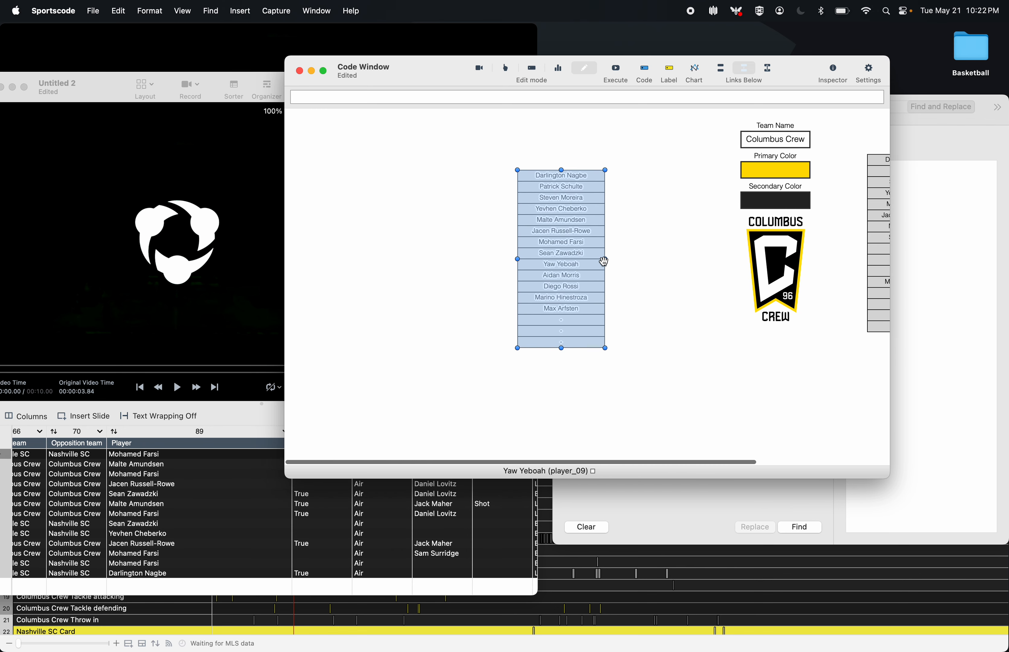
pyautogui.moveTo(602, 261); pyautogui.dragTo(383, 218)
pyautogui.click(401, 336)
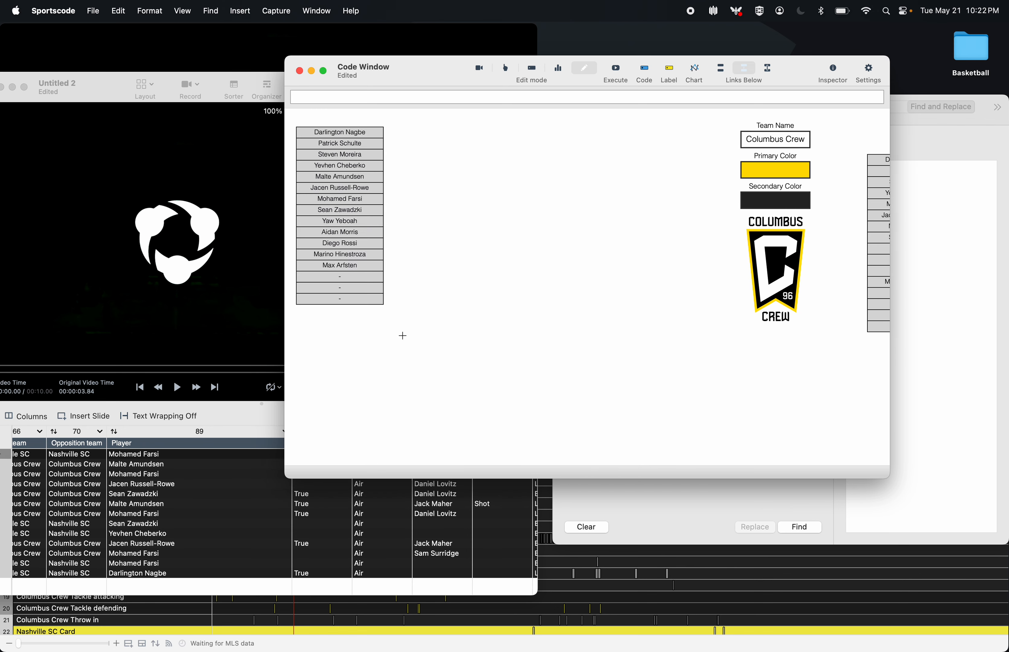
pyautogui.moveTo(402, 368)
pyautogui.mouseDown()
pyautogui.moveTo(293, 103)
pyautogui.moveTo(339, 104)
pyautogui.moveTo(310, 103)
pyautogui.mouseUp()
pyautogui.click(479, 209)
pyautogui.moveTo(399, 119); pyautogui.dragTo(294, 306)
pyautogui.click(361, 328)
pyautogui.moveTo(406, 123); pyautogui.dragTo(294, 307)
pyautogui.click(514, 304)
# - Move the duplicated player name column slightly lower along the left edge of the canvas
pyautogui.moveTo(383, 119); pyautogui.dragTo(358, 354)
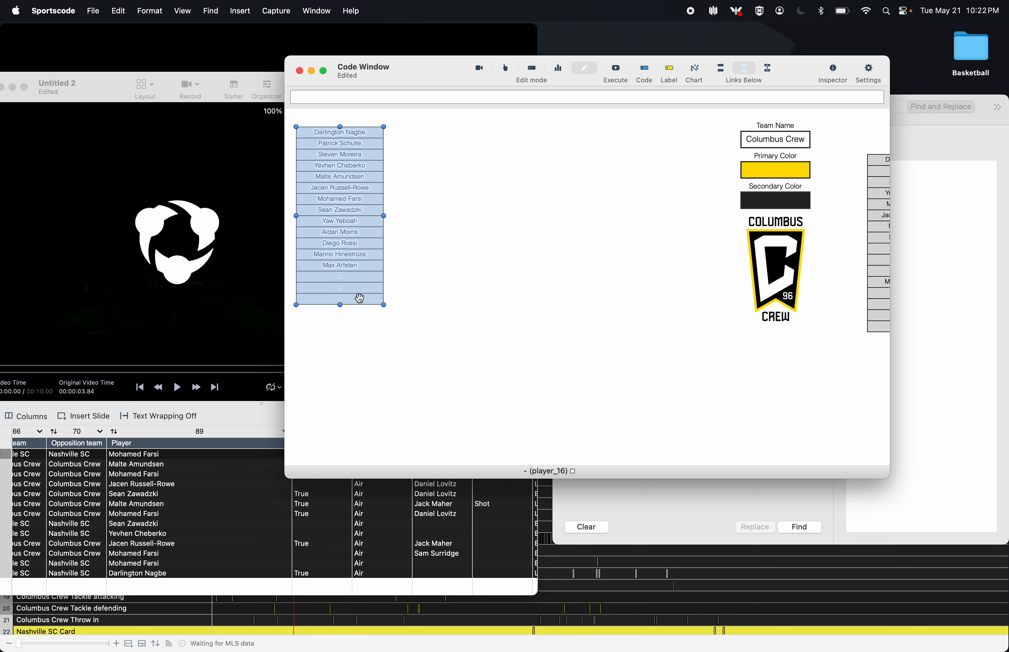
pyautogui.moveTo(358, 296); pyautogui.dragTo(358, 346)
pyautogui.click(518, 293)
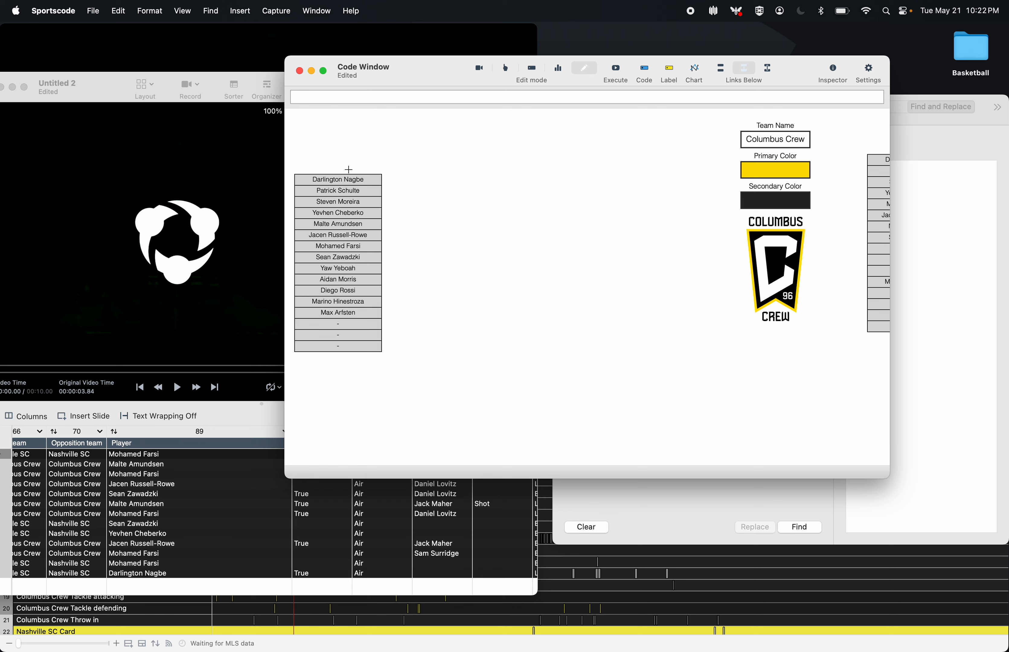
# - Check the script of the first cell in the duplicated player name column and select the whole column
pyautogui.doubleClick(361, 179)
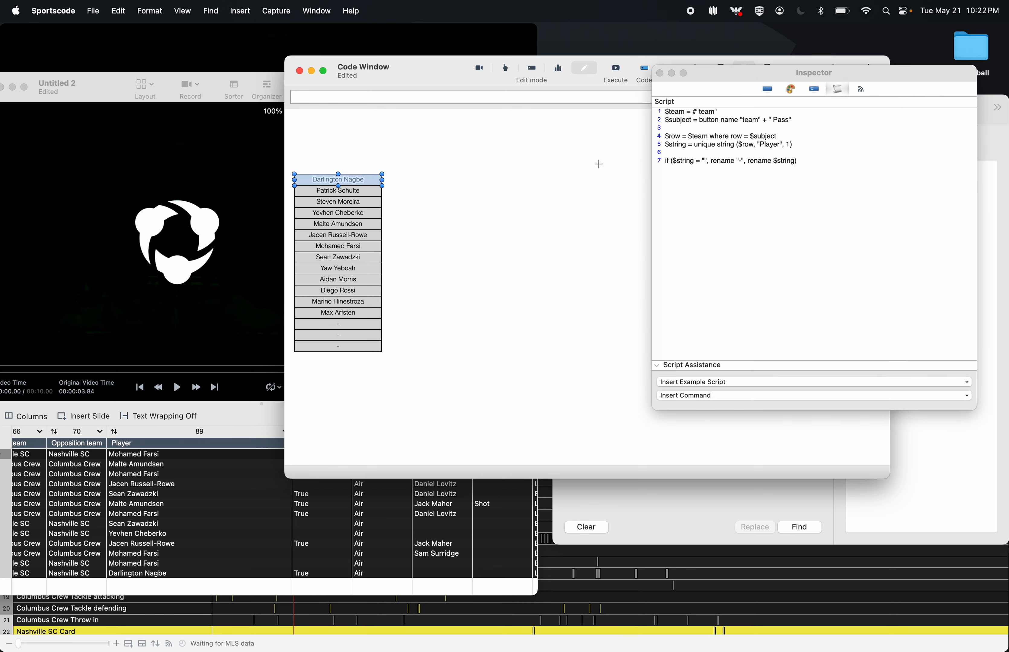
pyautogui.click(743, 226)
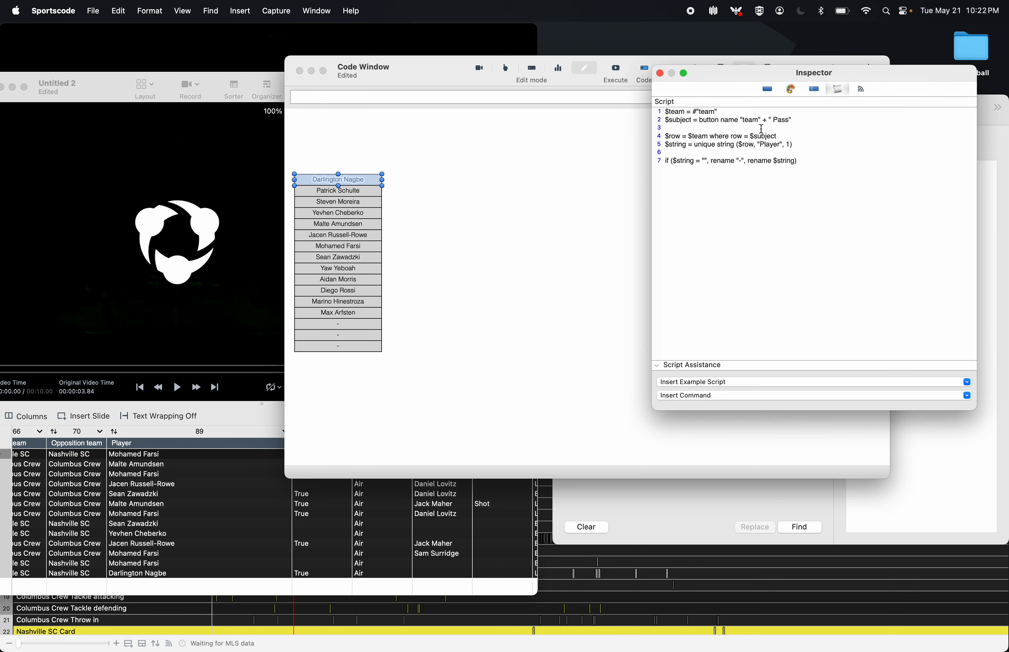
pyautogui.click(660, 73)
pyautogui.moveTo(449, 162); pyautogui.dragTo(296, 399)
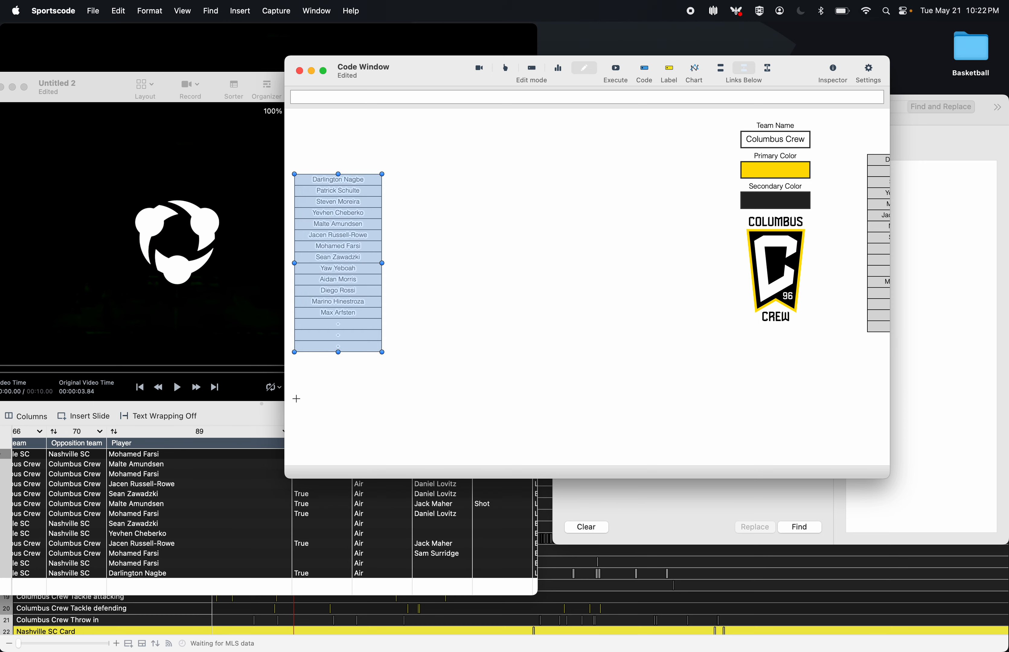
# - Delete the duplicated name column at the canvas's left edge and copy the original player name column beside the stat columns
pyautogui.press('Delete')
pyautogui.hscroll(4, 610, 354)
pyautogui.moveTo(717, 370); pyautogui.dragTo(722, 115)
pyautogui.press('super+c')
# - Clear the Untitled 3 code window and paste the copied player name column into it
pyautogui.moveTo(441, 80); pyautogui.dragTo(448, 261)
pyautogui.click(525, 207)
pyautogui.press('super+a')
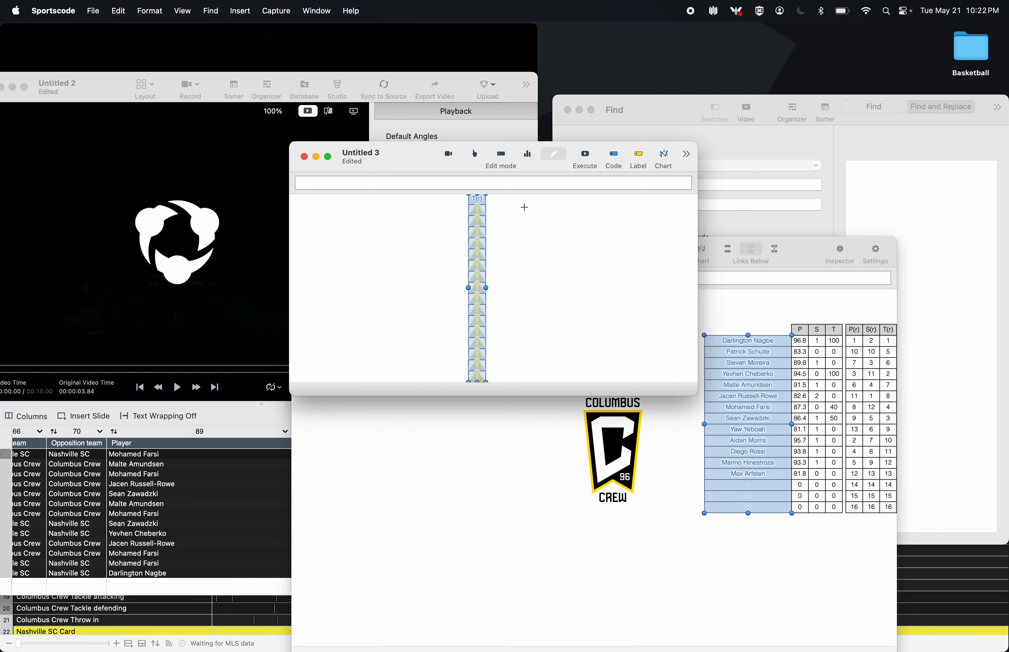
pyautogui.press('Delete')
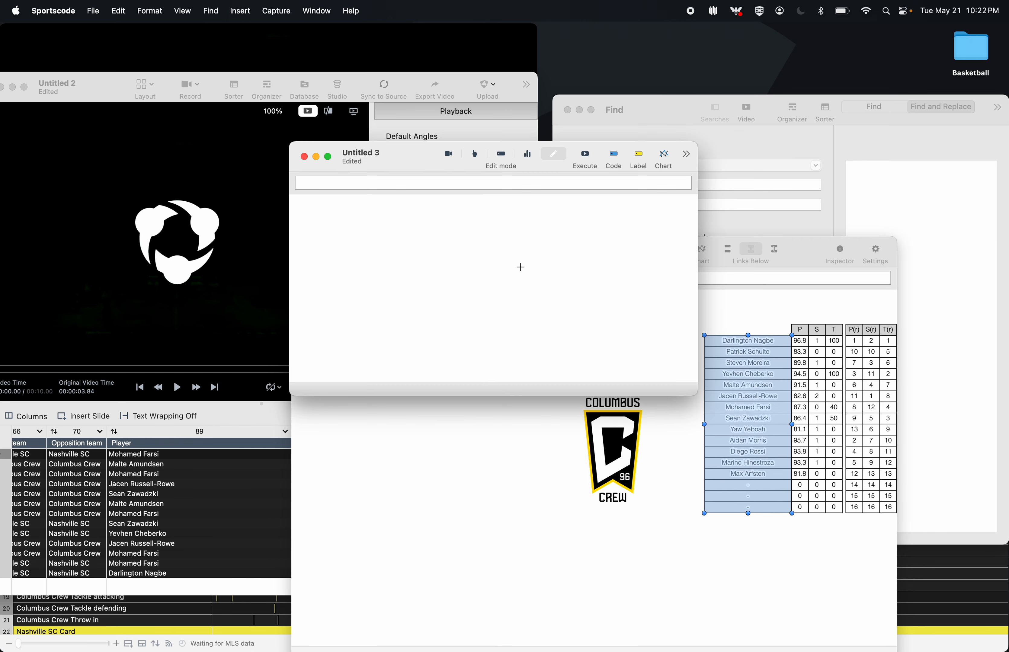
pyautogui.scroll(-10, 521, 268)
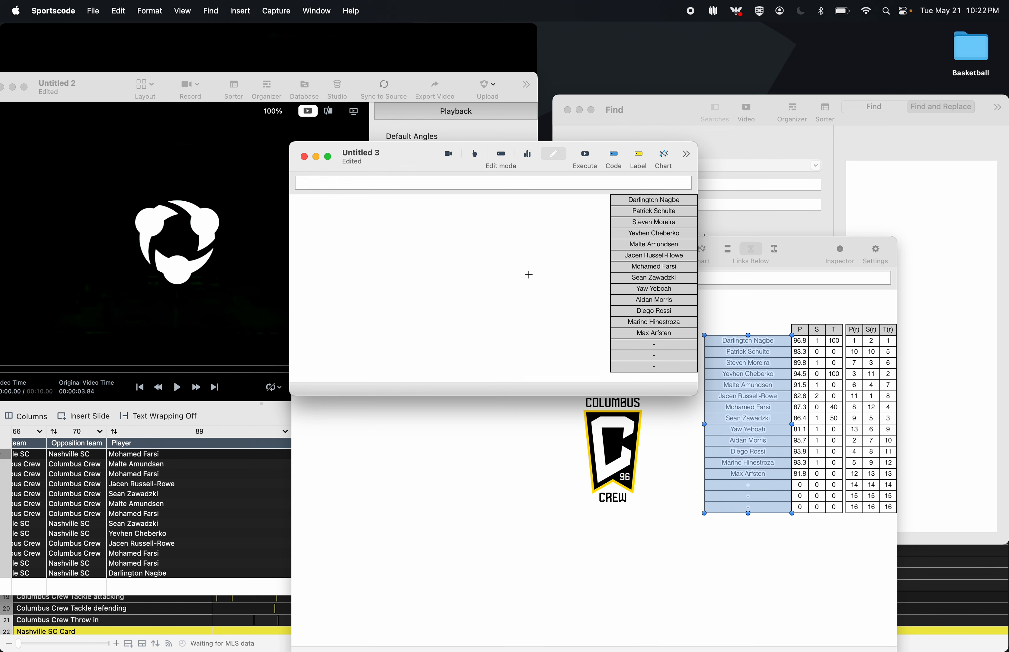
# - Set up a find and replace that looks for "player_" and substitutes "roster_"
pyautogui.press('super+f')
pyautogui.moveTo(657, 133); pyautogui.dragTo(644, 373)
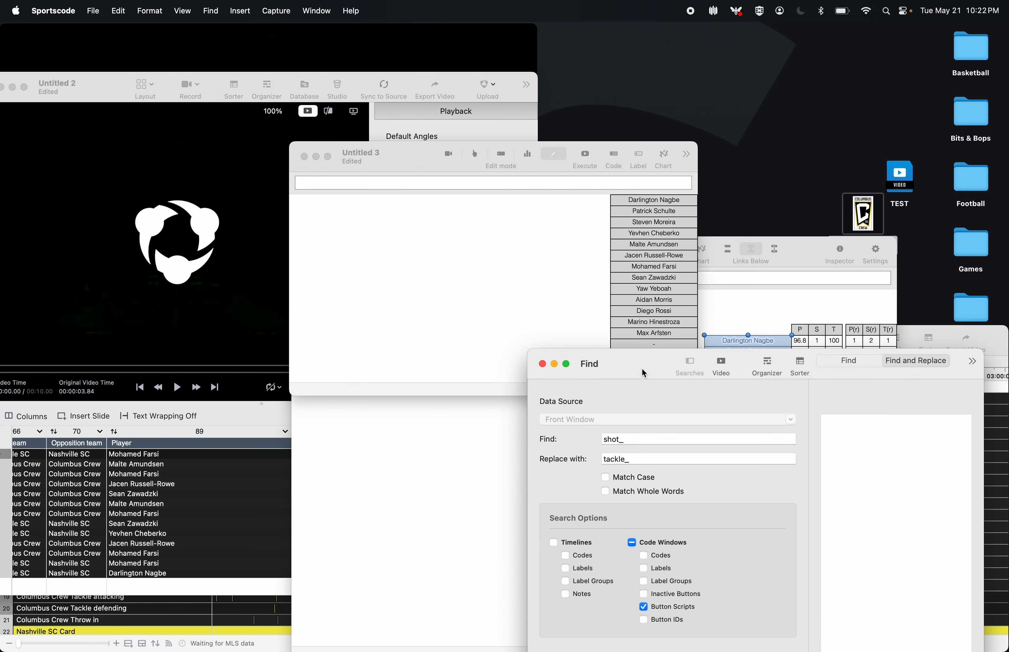
pyautogui.doubleClick(640, 437)
pyautogui.write('player')
pyautogui.press('Tab')
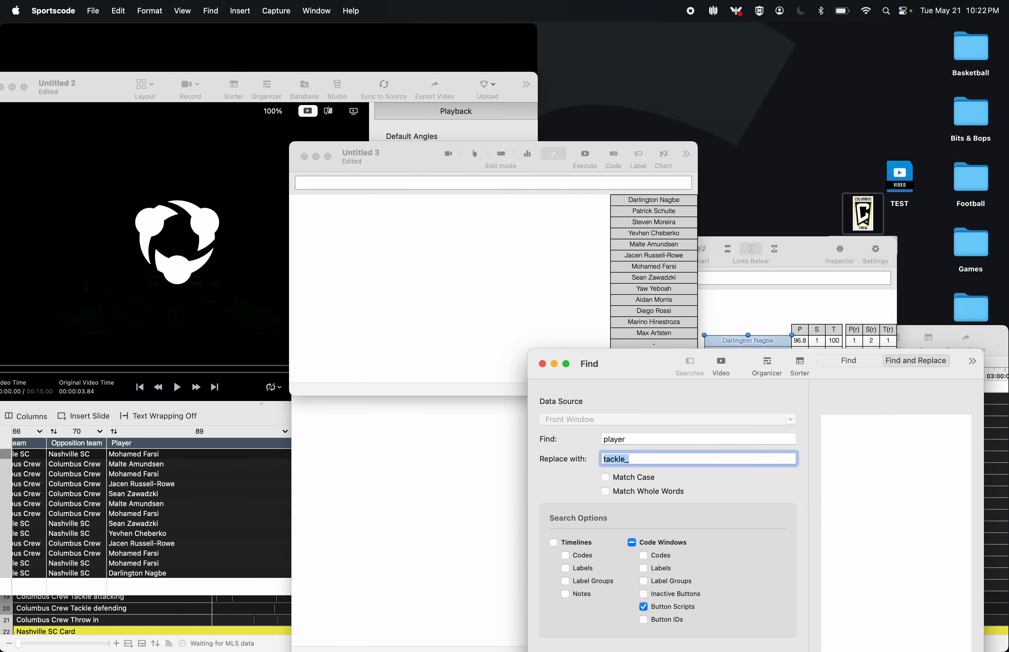
pyautogui.write('roster_')
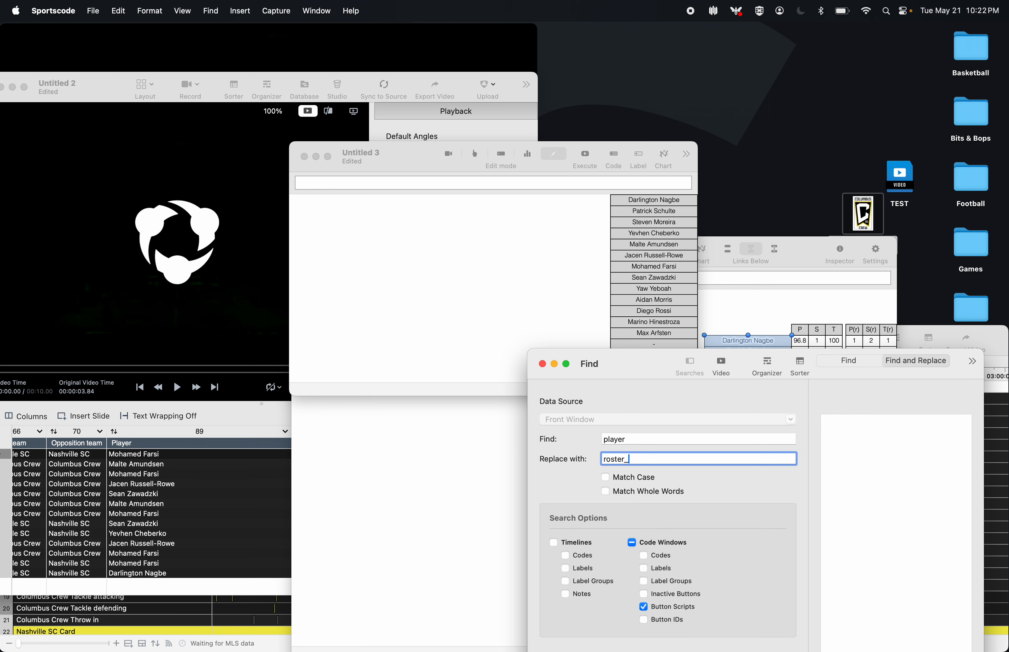
pyautogui.click(642, 437)
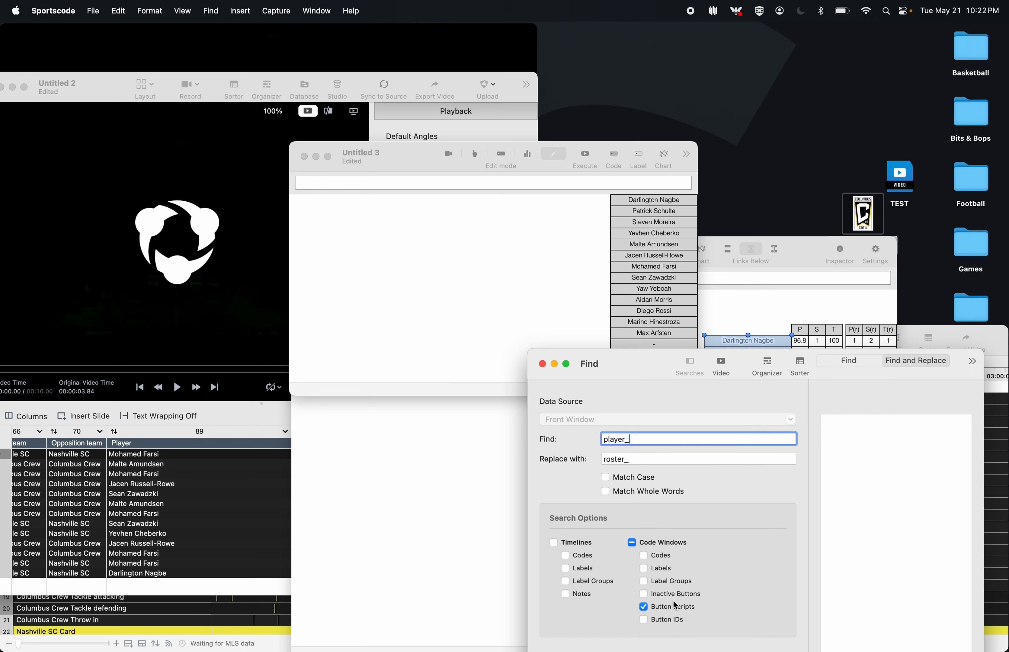
# - Limit the search to Button IDs and replace "player_" with "roster_" across the Untitled 3 code window
pyautogui.click(643, 620)
pyautogui.click(643, 607)
pyautogui.moveTo(654, 367); pyautogui.dragTo(155, 100)
pyautogui.click(265, 515)
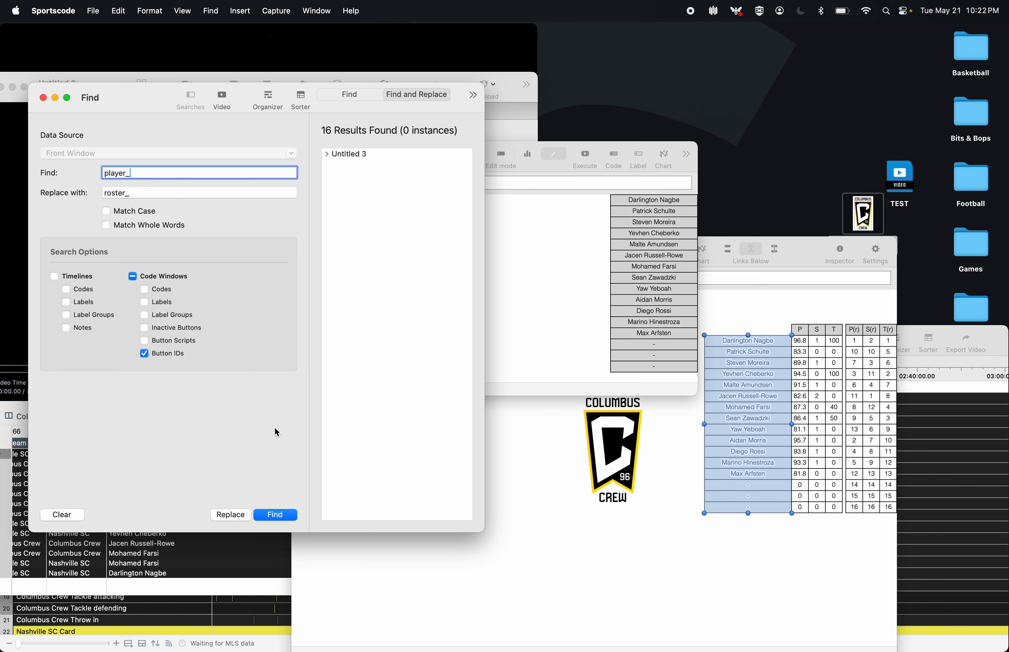
pyautogui.click(356, 162)
pyautogui.click(242, 515)
pyautogui.click(300, 362)
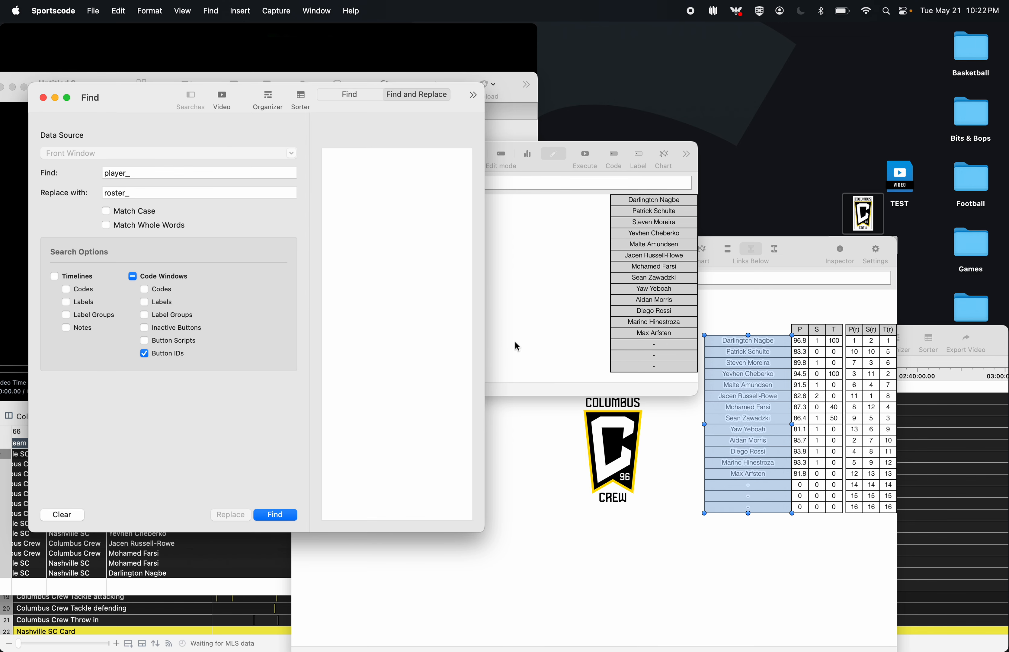
# - Copy the script line if ($string = "", rename "-", rename $string) from the first name cell in Untitled 3
pyautogui.click(517, 347)
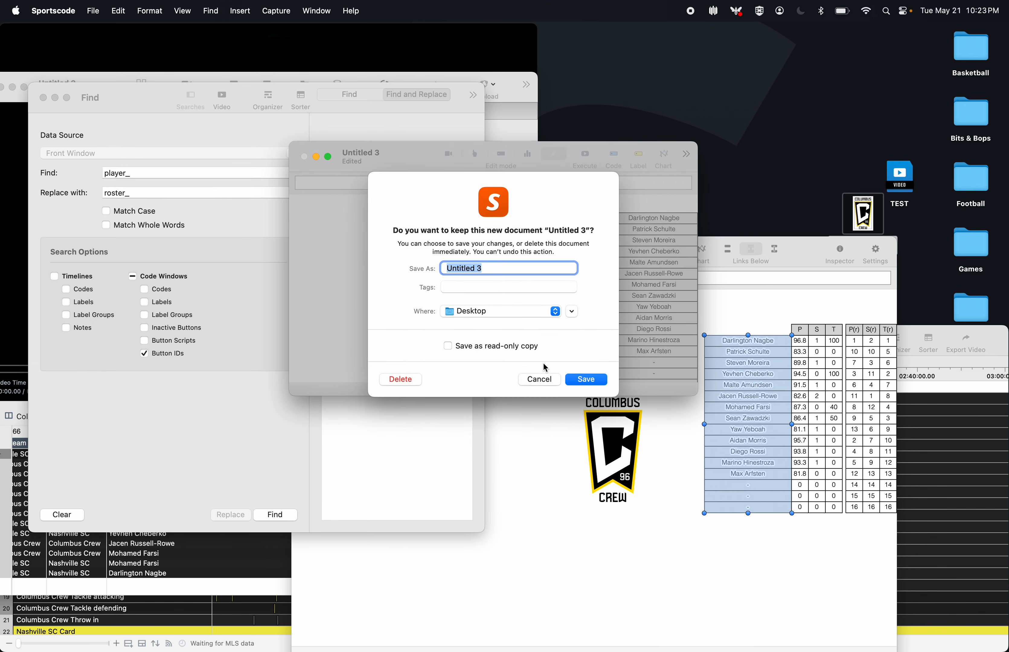
pyautogui.click(541, 379)
pyautogui.doubleClick(637, 220)
pyautogui.click(772, 89)
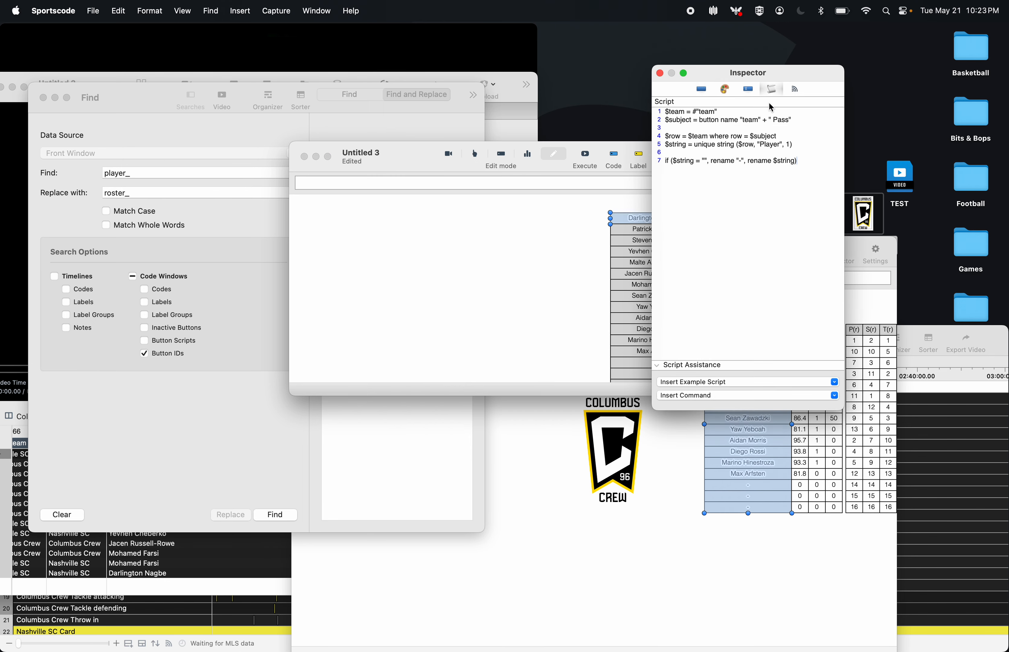
pyautogui.moveTo(798, 161); pyautogui.dragTo(625, 163)
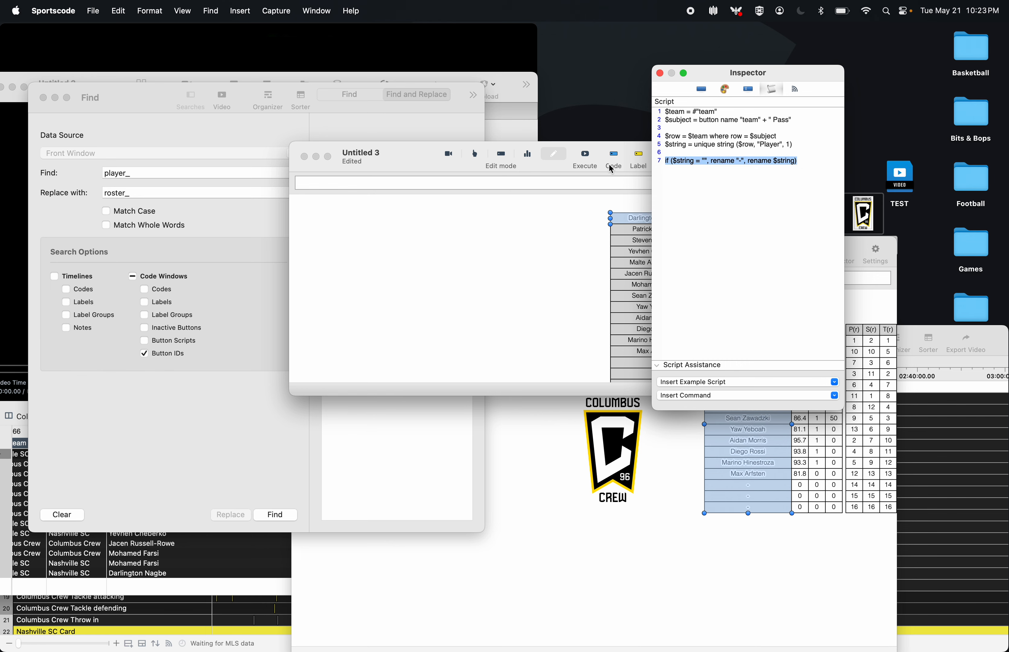
pyautogui.press('super+c')
pyautogui.press('super+c')
pyautogui.click(660, 73)
pyautogui.click(563, 233)
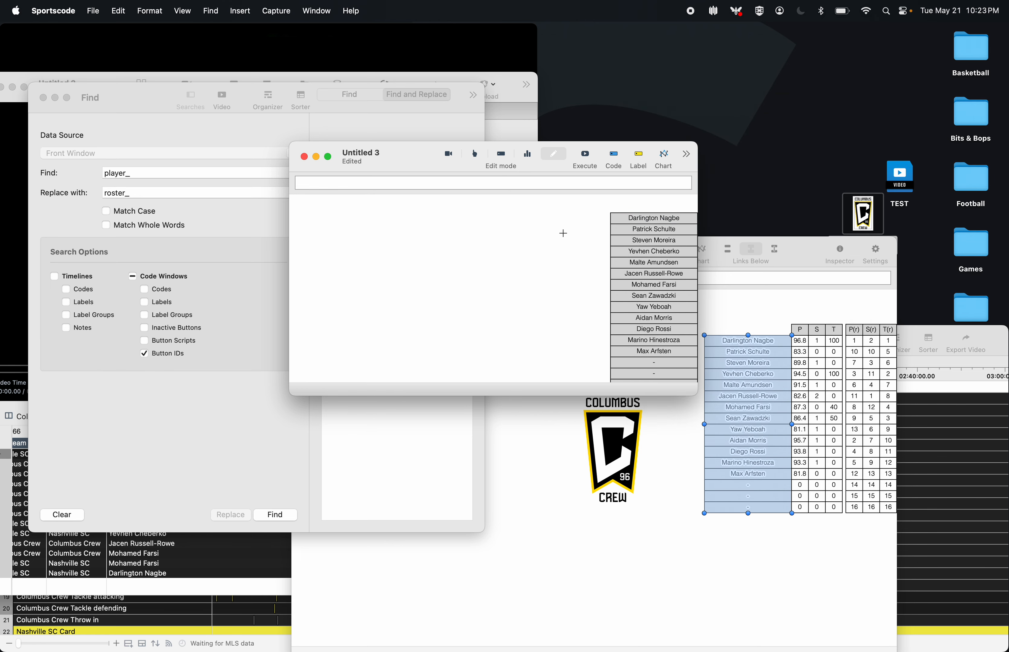
# - Enter the copied rename line as both the search and replacement text, searching only Button Scripts
pyautogui.moveTo(385, 157); pyautogui.dragTo(532, 190)
pyautogui.click(207, 175)
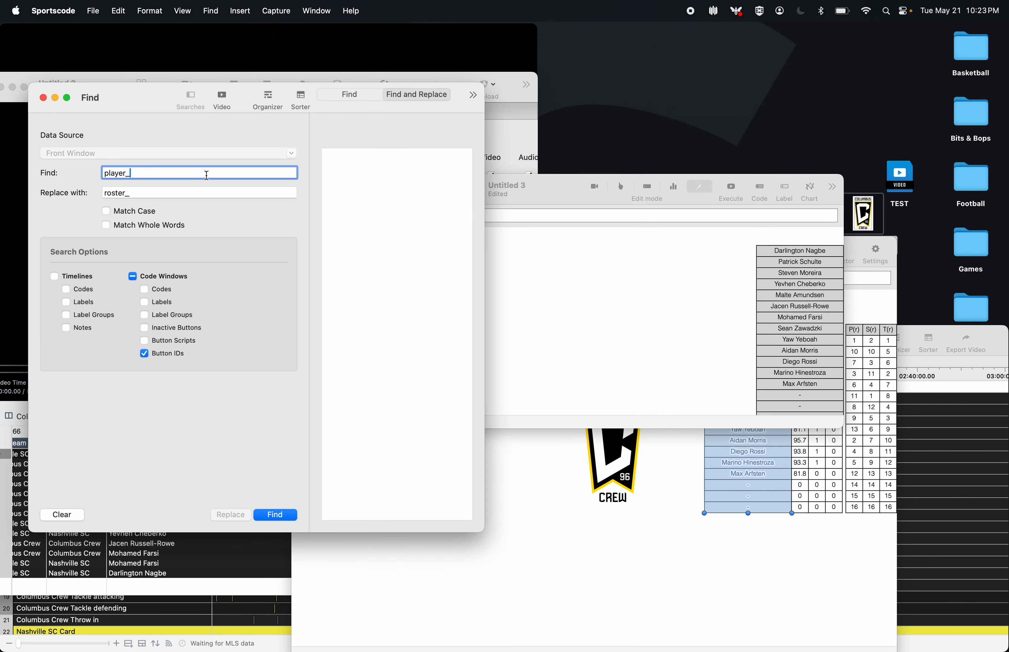
pyautogui.moveTo(206, 174); pyautogui.dragTo(47, 175)
pyautogui.press('super+v')
pyautogui.click(144, 354)
pyautogui.click(144, 341)
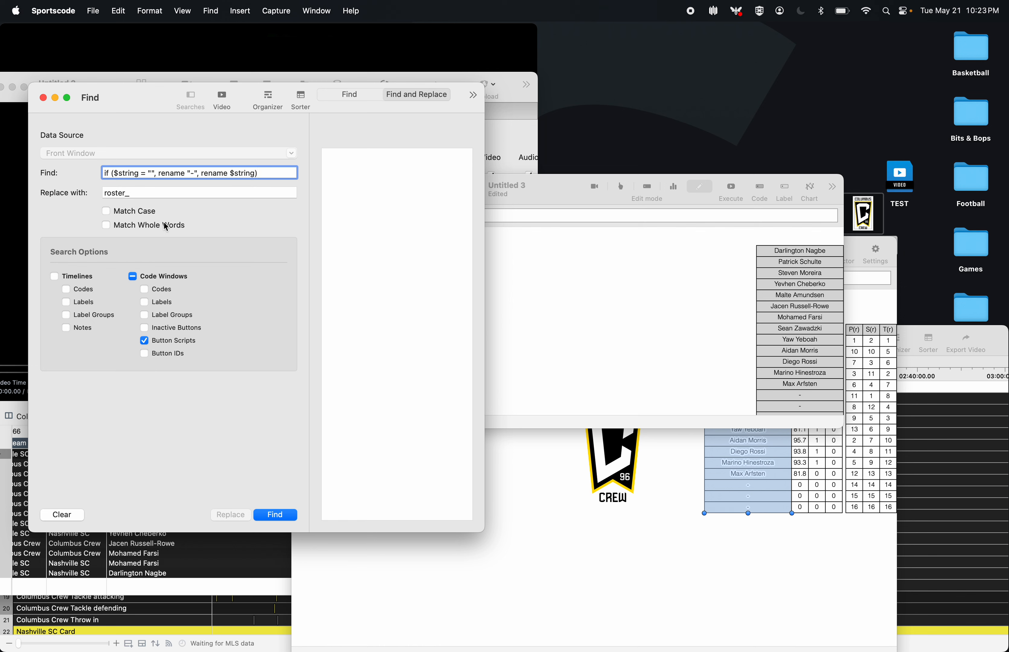
pyautogui.moveTo(185, 194); pyautogui.dragTo(74, 193)
pyautogui.press('super+v')
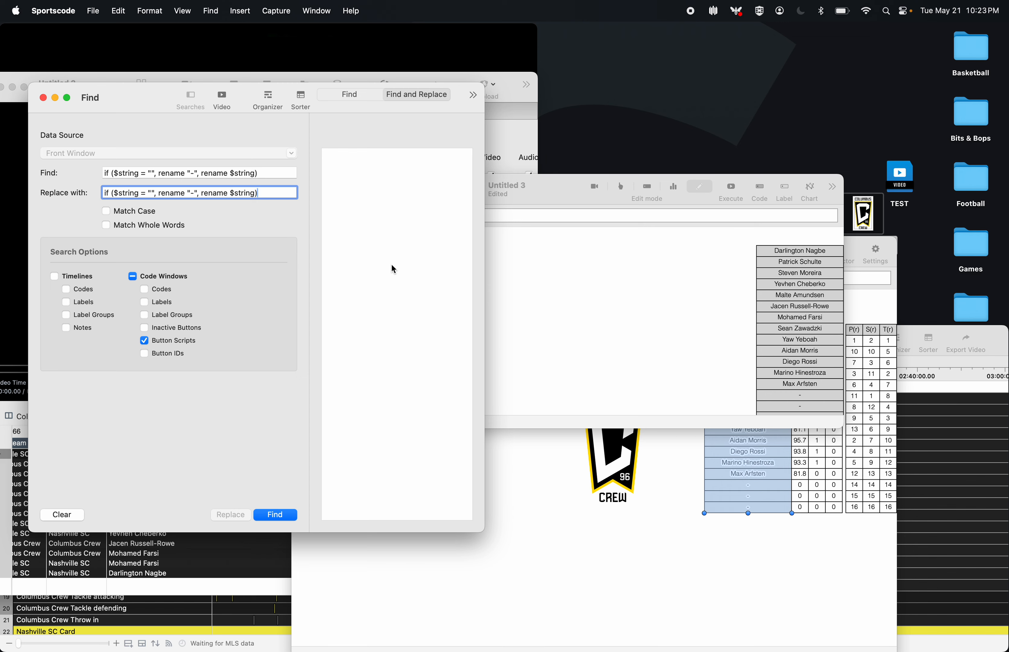
pyautogui.click(714, 274)
pyautogui.click(450, 189)
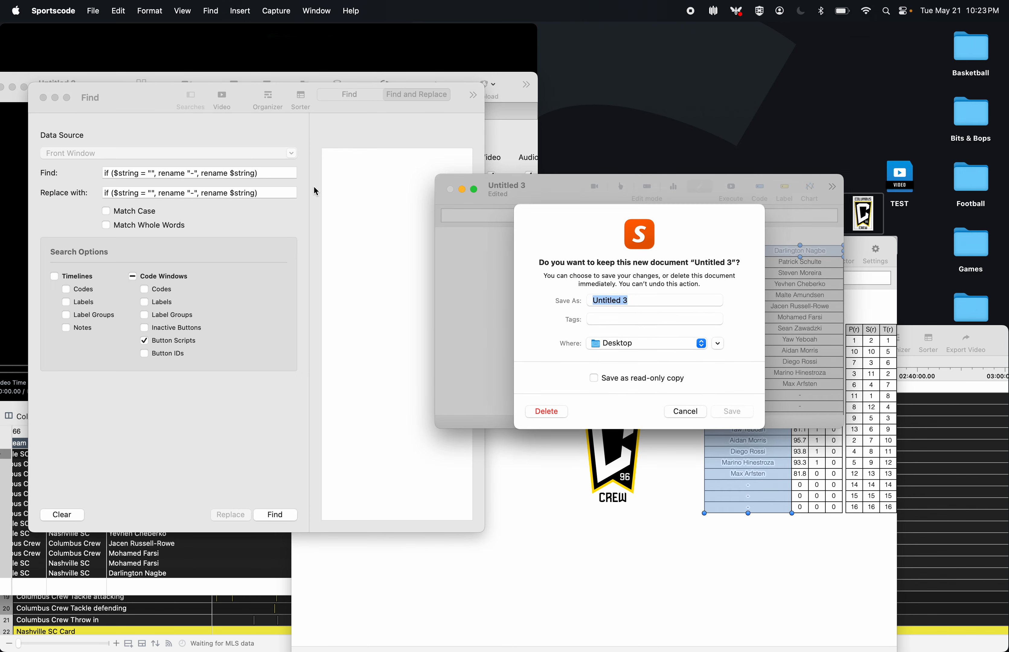
pyautogui.press('super+space')
pyautogui.write('notes')
pyautogui.press('Return')
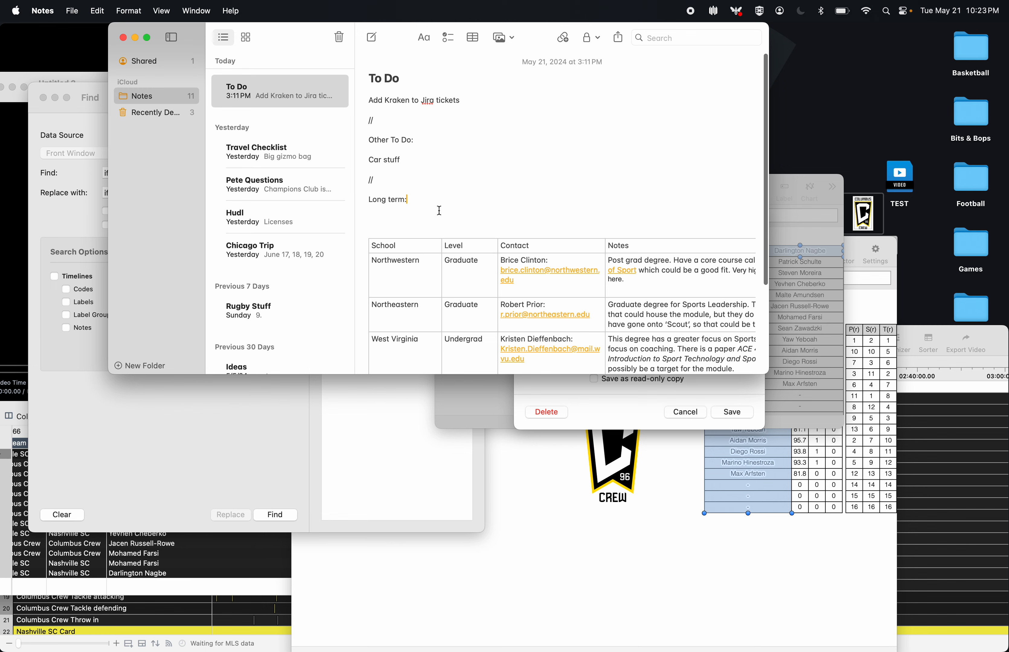
pyautogui.click(123, 38)
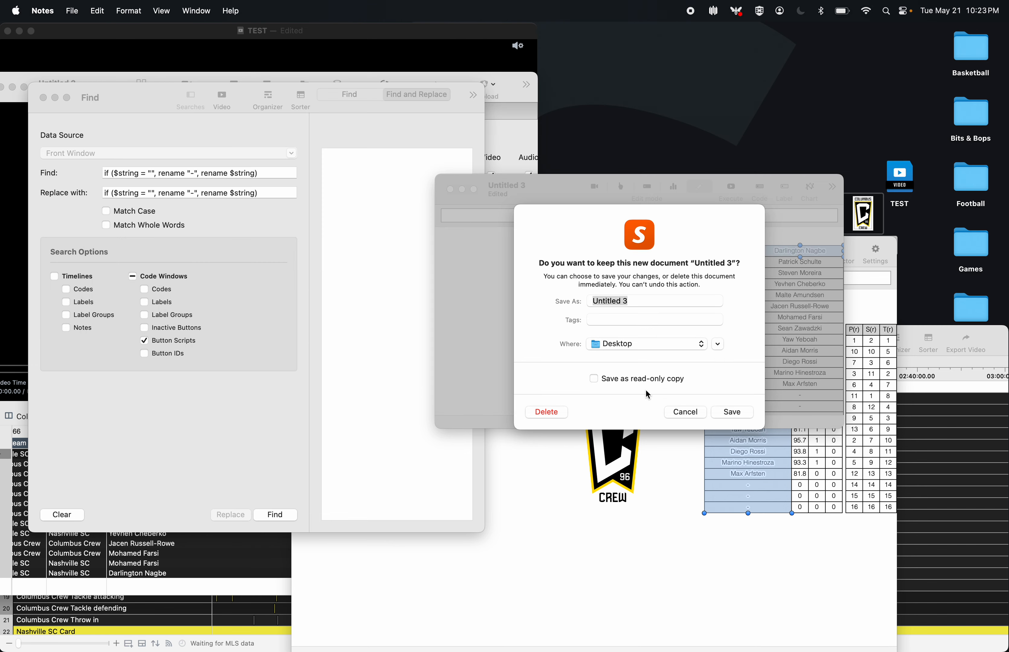
pyautogui.click(678, 411)
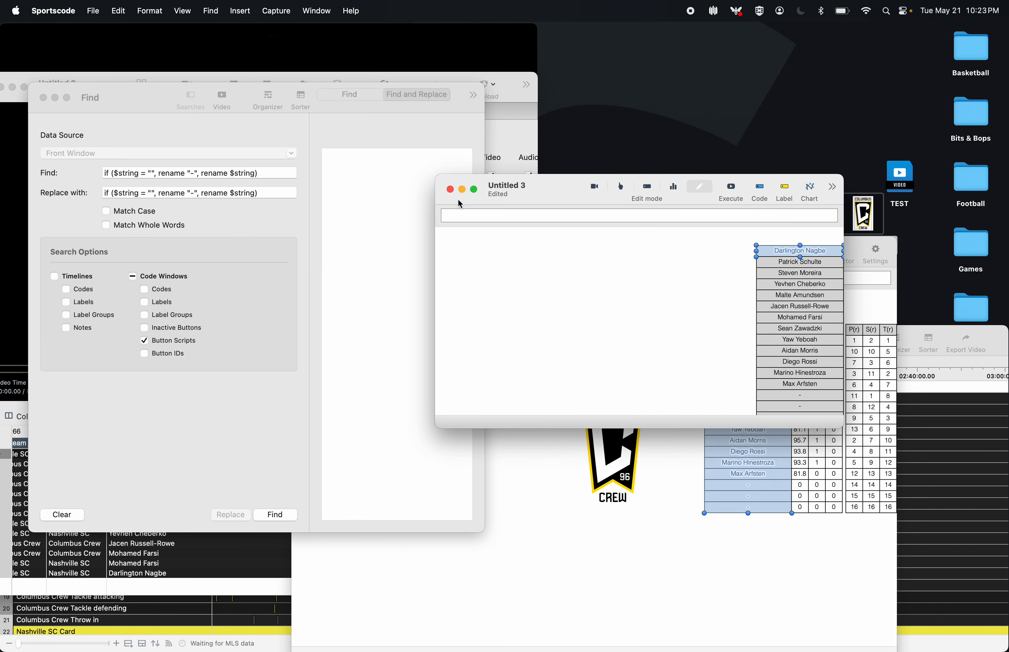
pyautogui.click(257, 193)
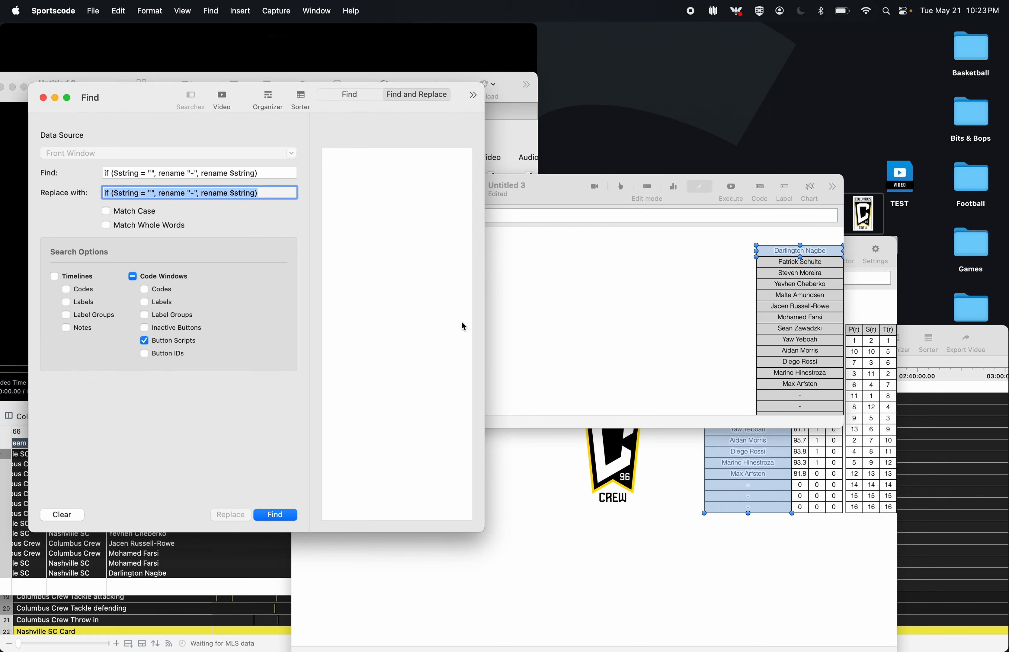
# - Add a temporary code button in Untitled 3, script it with the copied rename line plus button color #"color1", and copy both lines
pyautogui.click(507, 281)
pyautogui.click(760, 187)
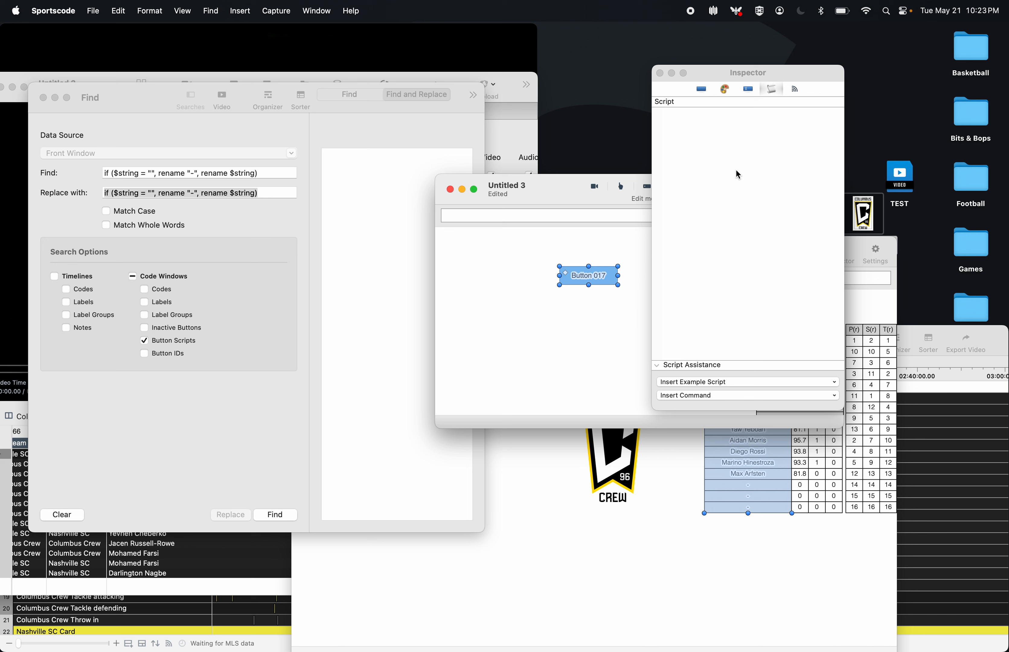
pyautogui.click(681, 175)
pyautogui.press('super+v')
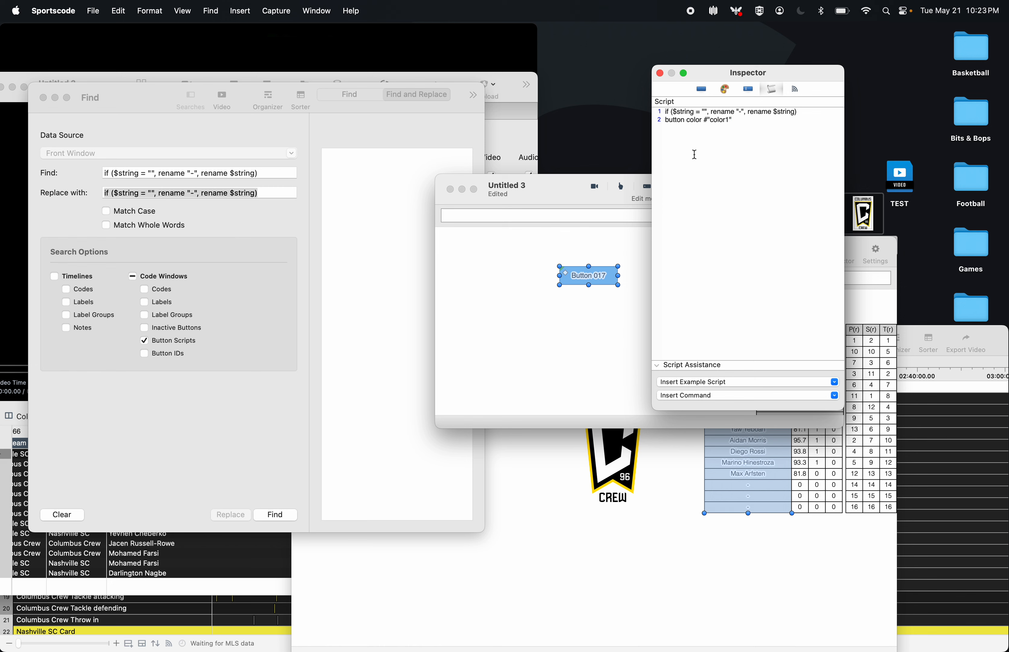
pyautogui.moveTo(755, 140); pyautogui.dragTo(598, 78)
pyautogui.press('super+c')
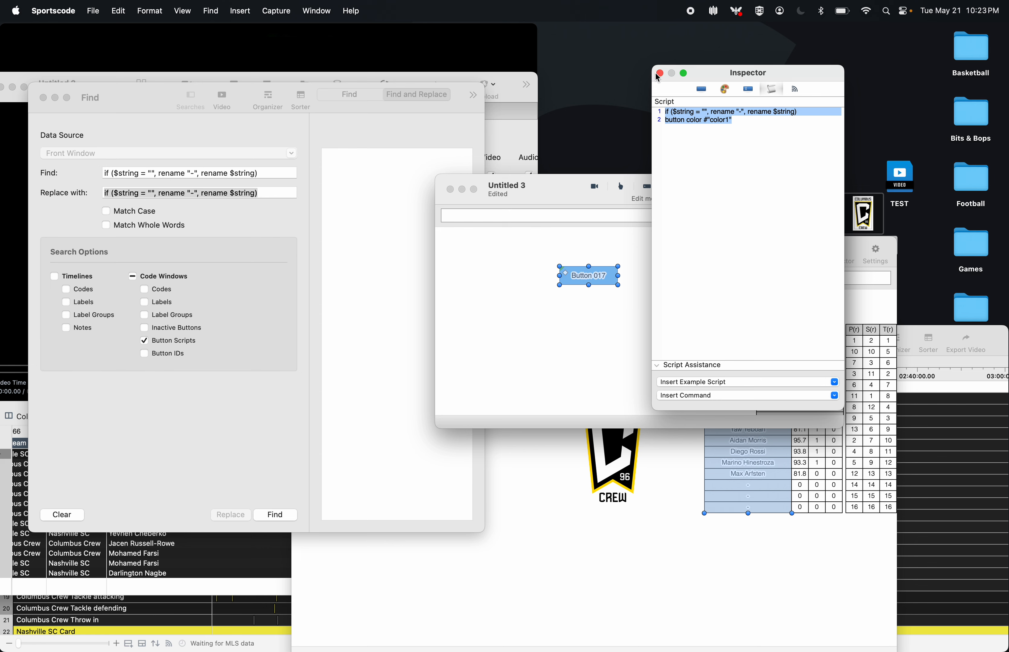
# - Use the copied two-line script as the replacement text and delete the temporary button from Untitled 3
pyautogui.click(660, 74)
pyautogui.click(269, 193)
pyautogui.moveTo(269, 193); pyautogui.dragTo(66, 195)
pyautogui.press('super+v')
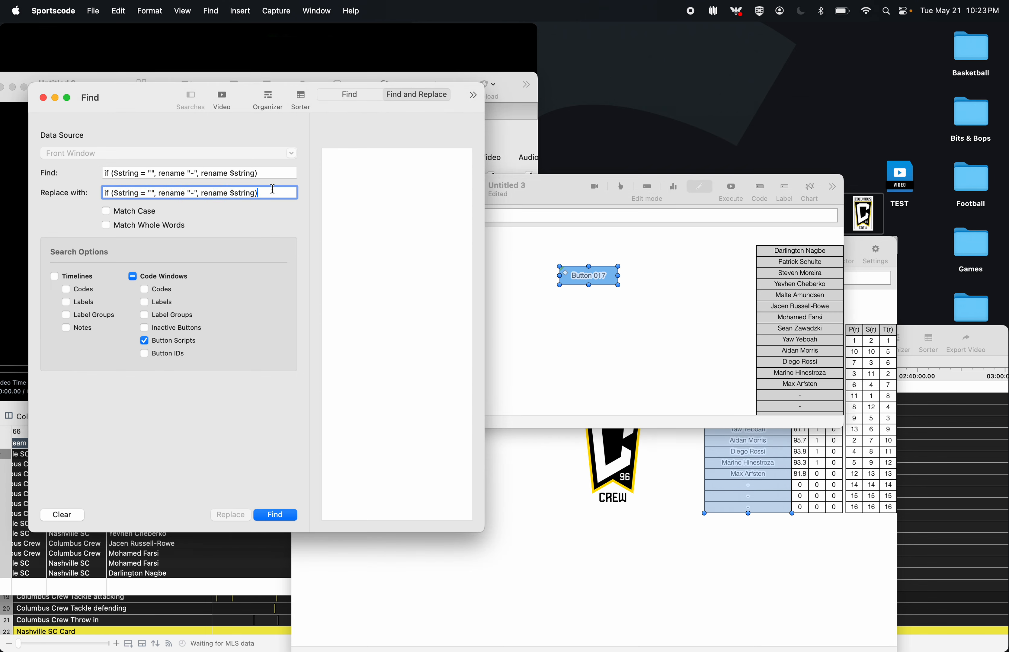
pyautogui.click(551, 197)
pyautogui.press('Delete')
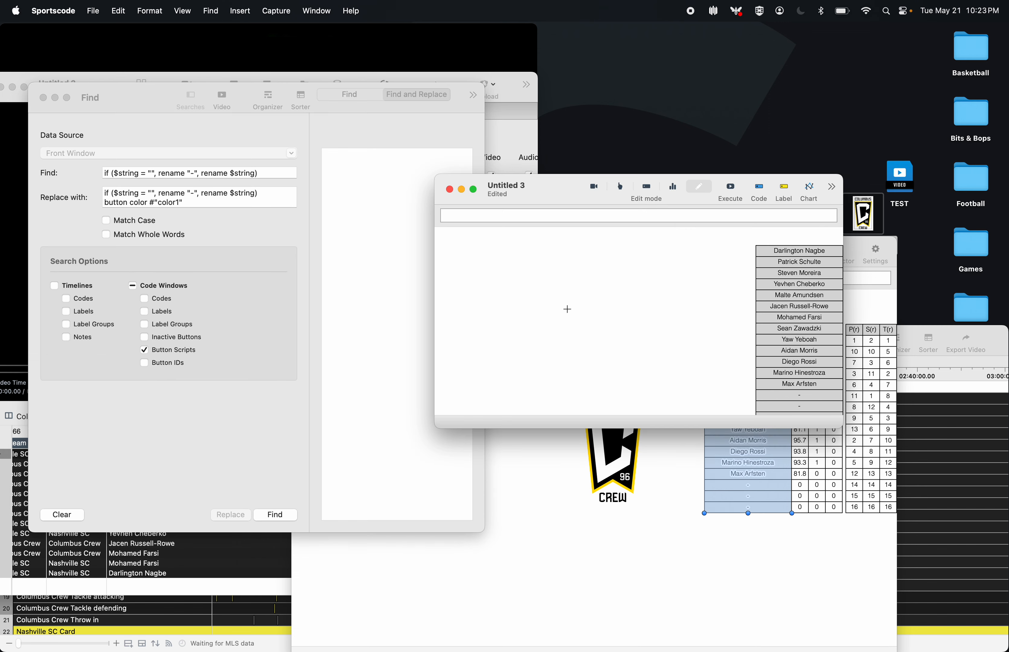
# - Replace the rename line with the two-line version in all matching button scripts of Untitled 3
pyautogui.click(132, 107)
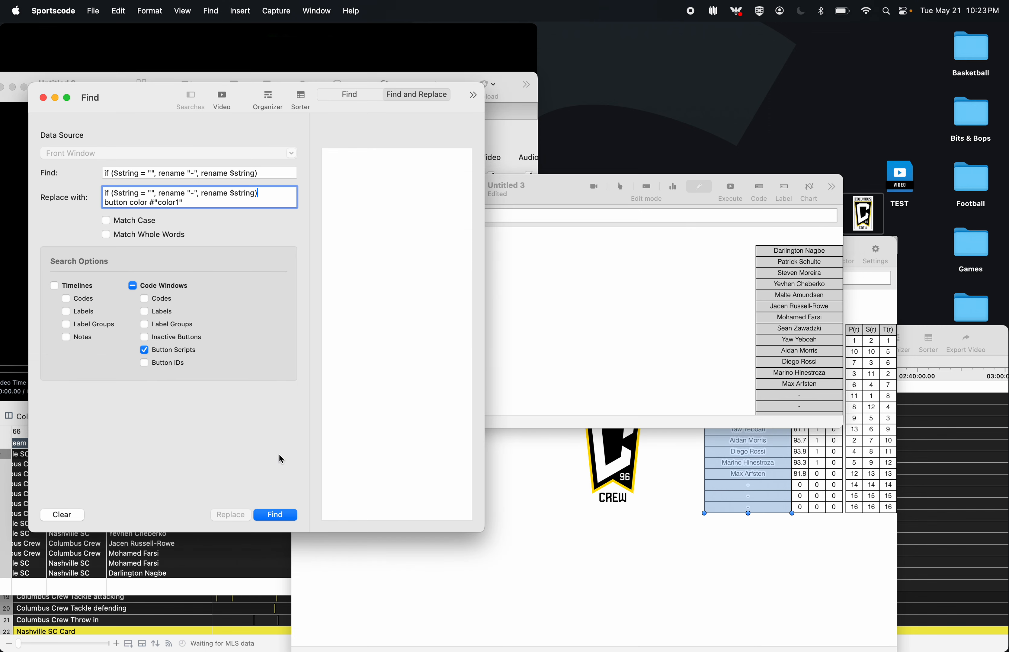
pyautogui.click(276, 515)
pyautogui.click(363, 162)
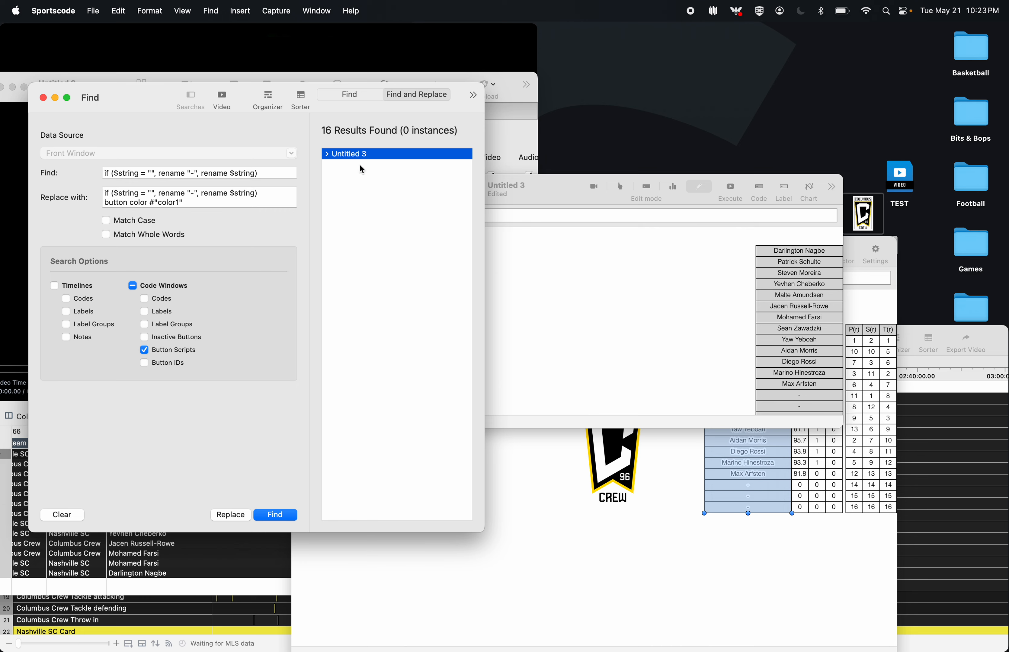
pyautogui.click(231, 515)
pyautogui.click(291, 371)
# - Copy the edited name column from Untitled 3 into the main code window and place it left of the team logo
pyautogui.click(571, 260)
pyautogui.press('super+a')
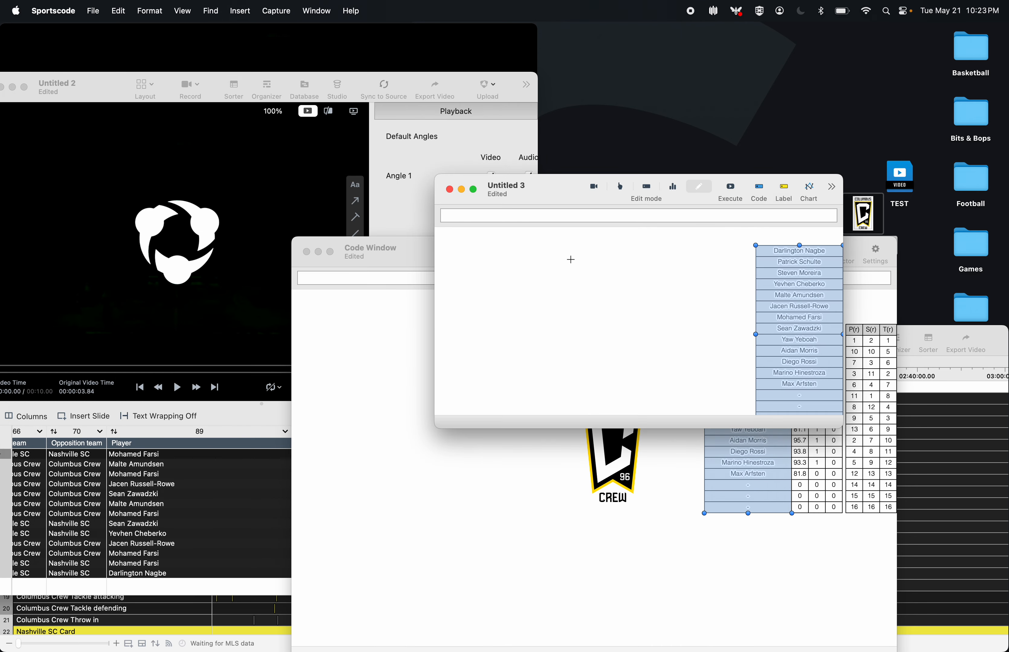
pyautogui.click(605, 563)
pyautogui.press('super+v')
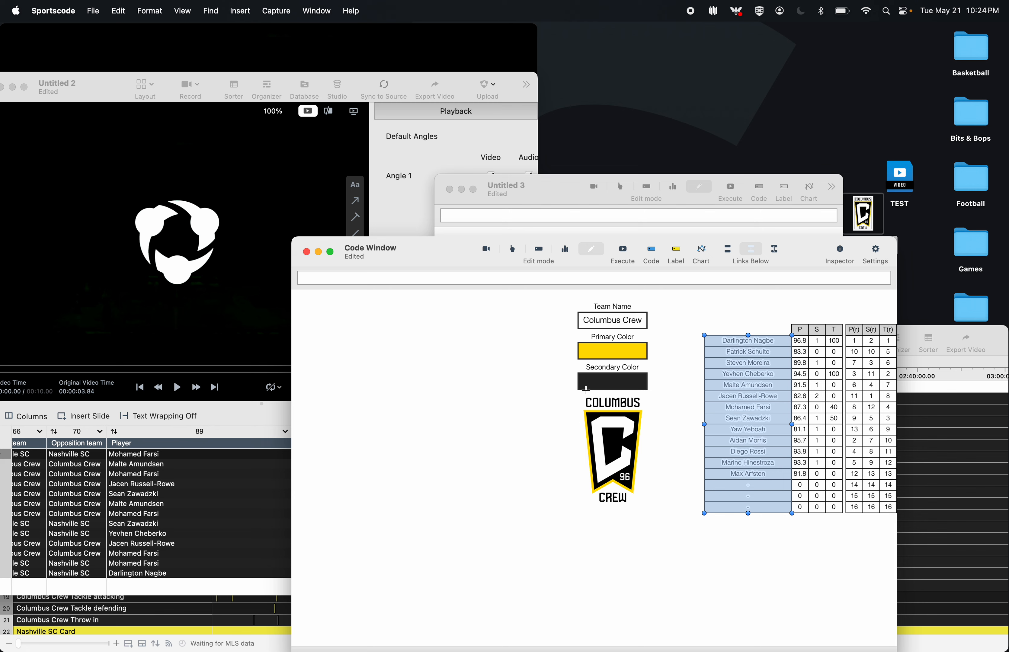
pyautogui.click(704, 376)
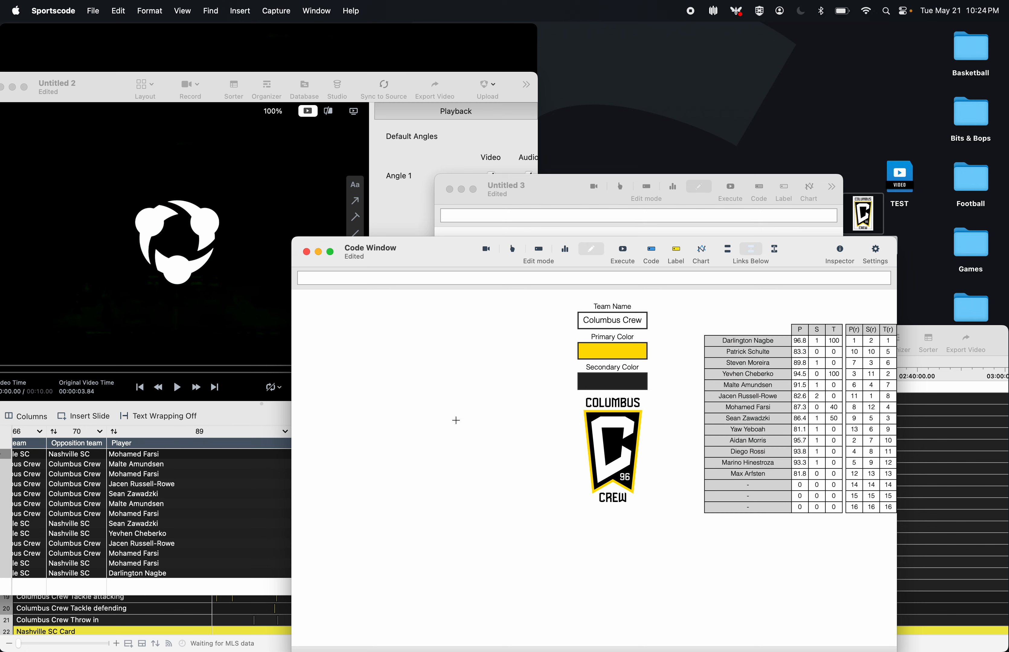
pyautogui.click(760, 372)
pyautogui.moveTo(762, 356); pyautogui.dragTo(474, 360)
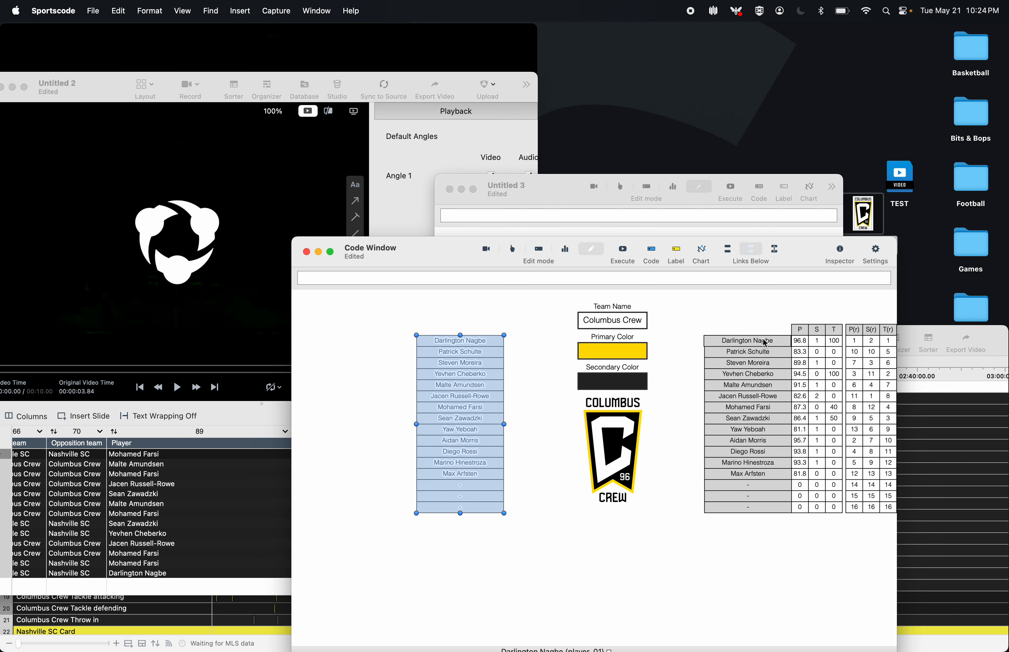
# - Undo the accidental move in the original name column and execute the code window's scripts
pyautogui.moveTo(764, 341); pyautogui.dragTo(723, 312)
pyautogui.press('super+z')
pyautogui.click(542, 379)
pyautogui.click(617, 250)
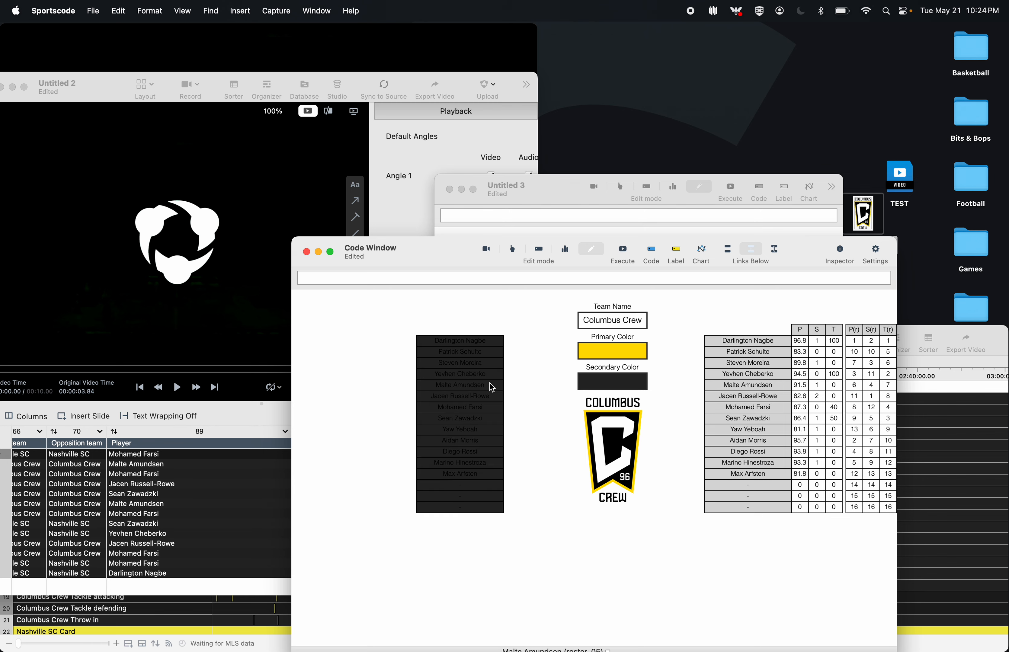
# - Examine the scripts of the first and sixth name buttons, checking which color button their button color line references
pyautogui.moveTo(438, 242); pyautogui.dragTo(402, 146)
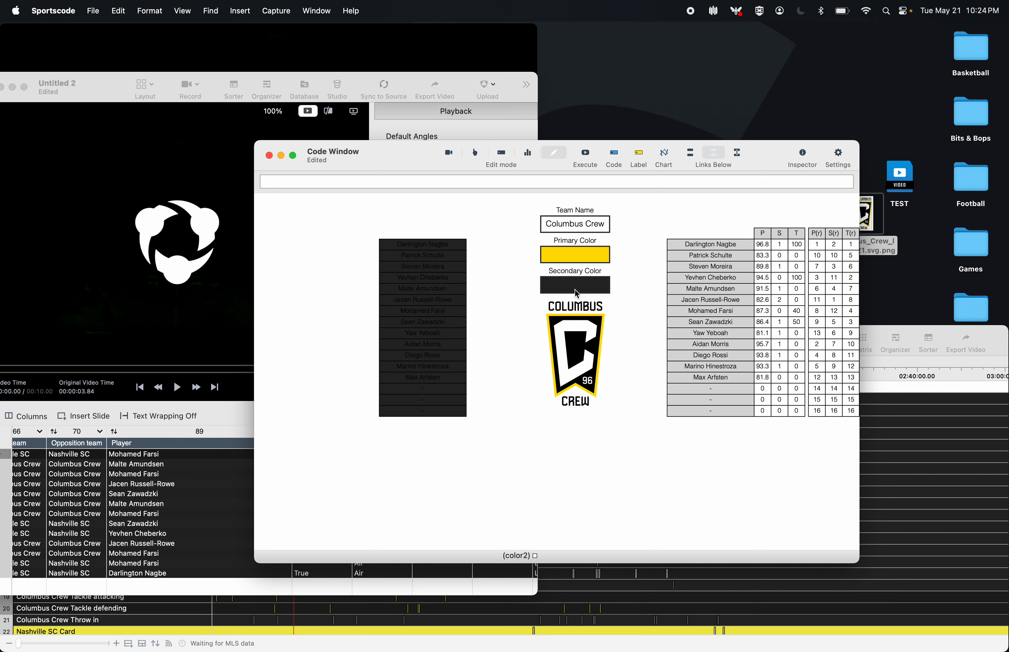
pyautogui.doubleClick(437, 251)
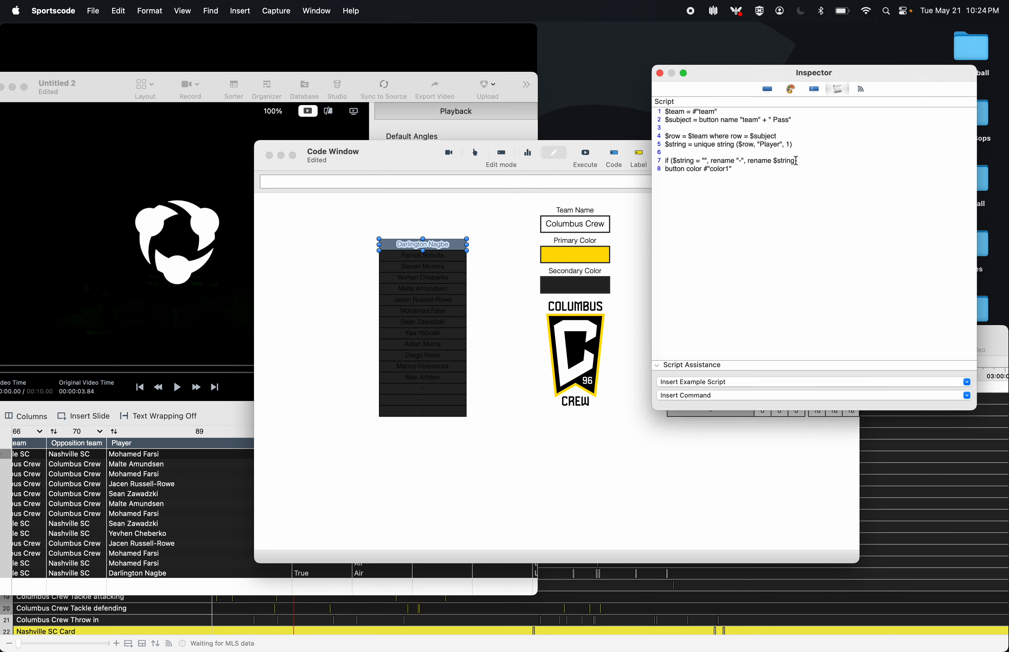
pyautogui.click(513, 272)
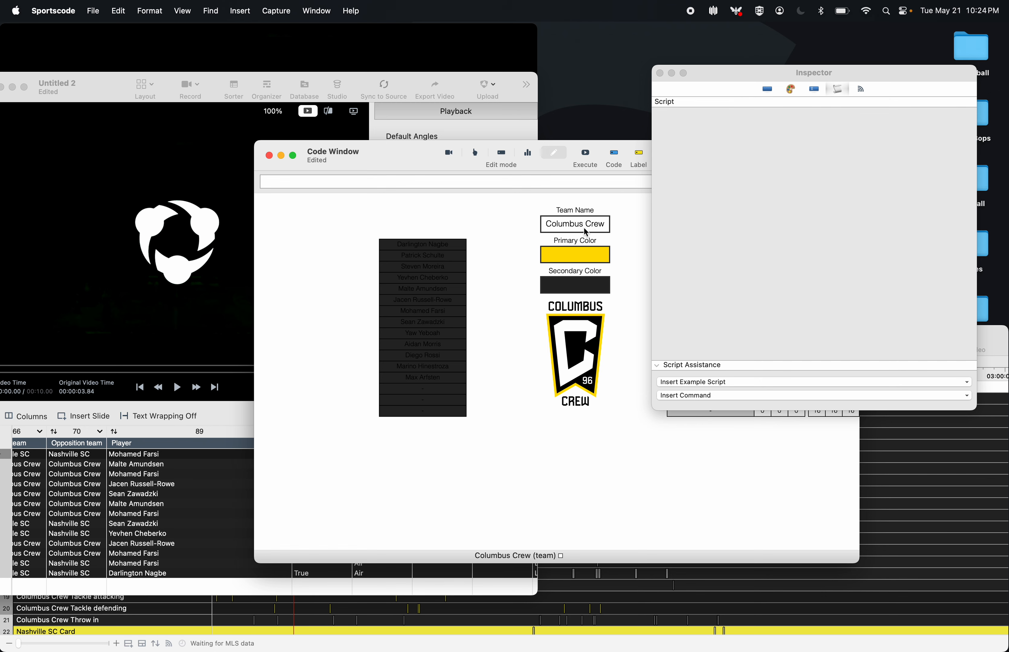
pyautogui.click(661, 74)
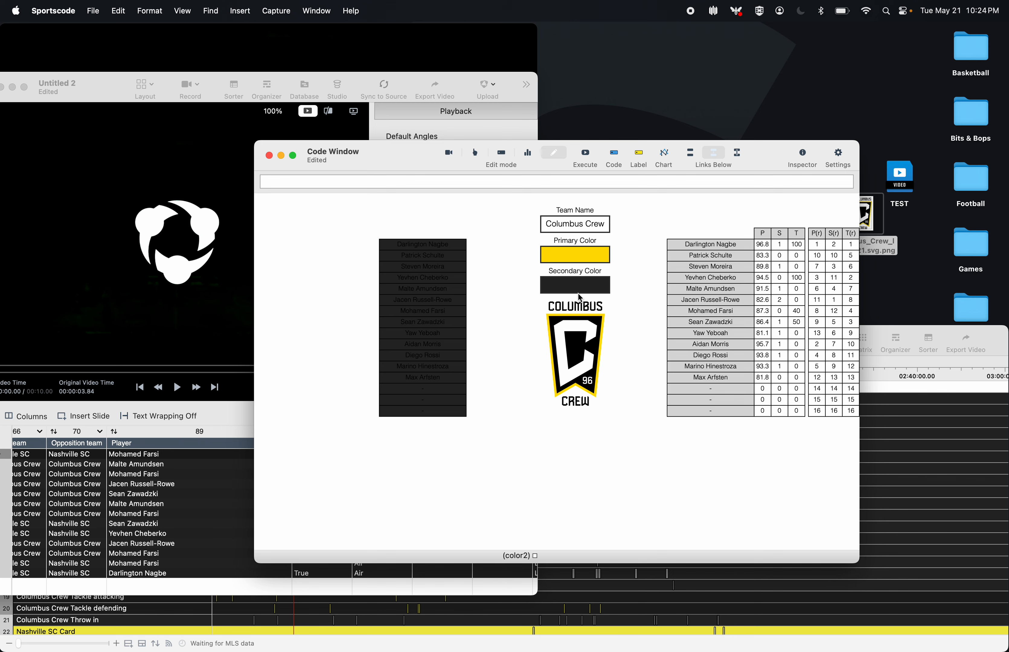
pyautogui.doubleClick(440, 299)
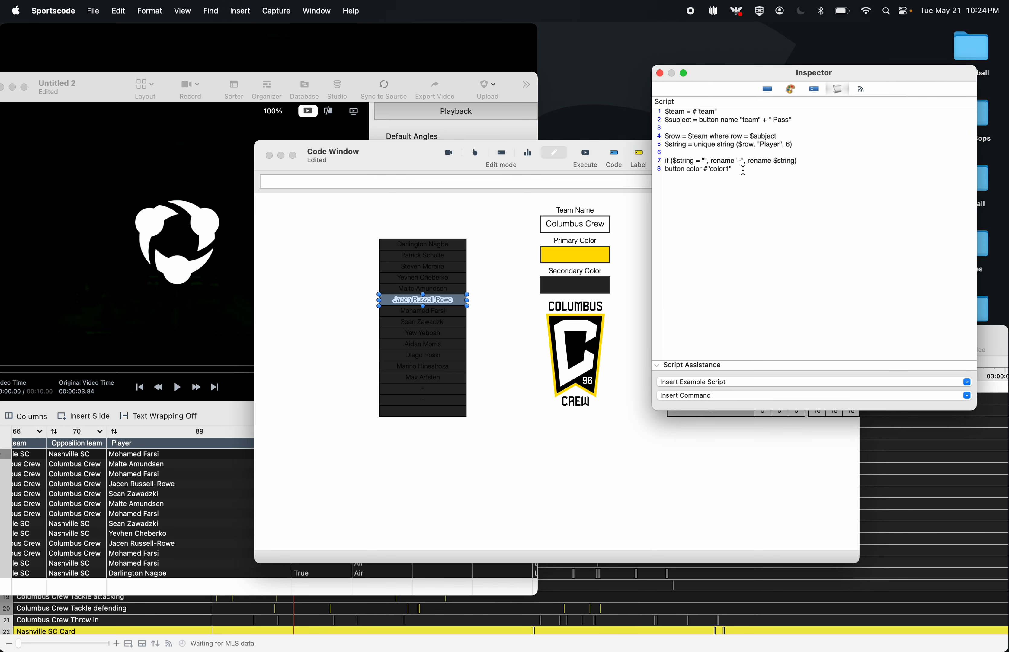
pyautogui.click(660, 74)
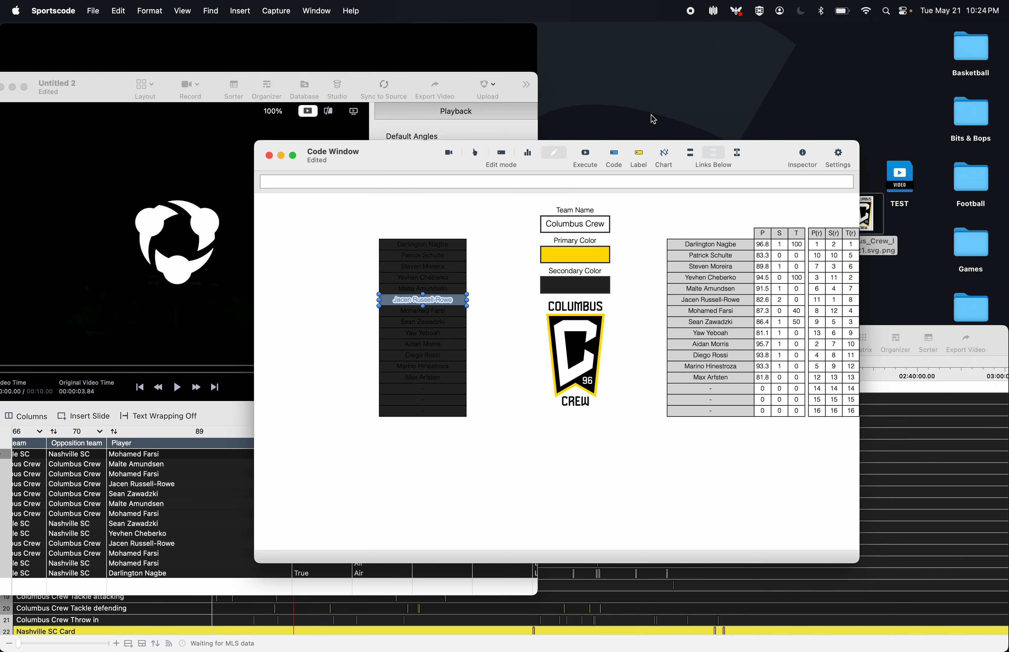
# - Try a green background on the primary color button and execute the code window's scripts
pyautogui.doubleClick(611, 253)
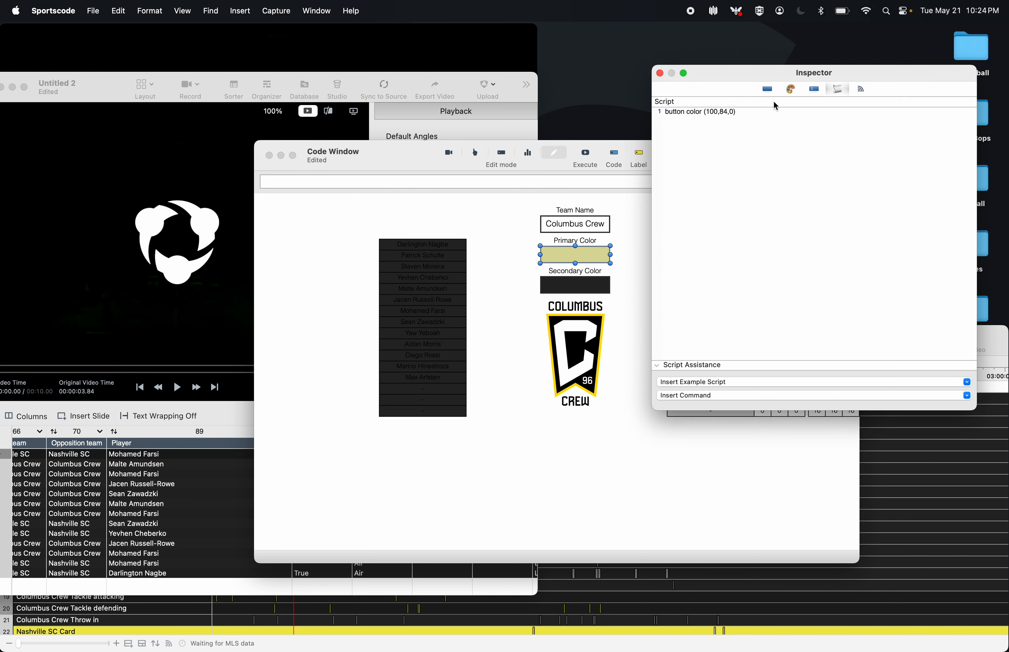
pyautogui.click(791, 88)
pyautogui.click(677, 185)
pyautogui.click(695, 427)
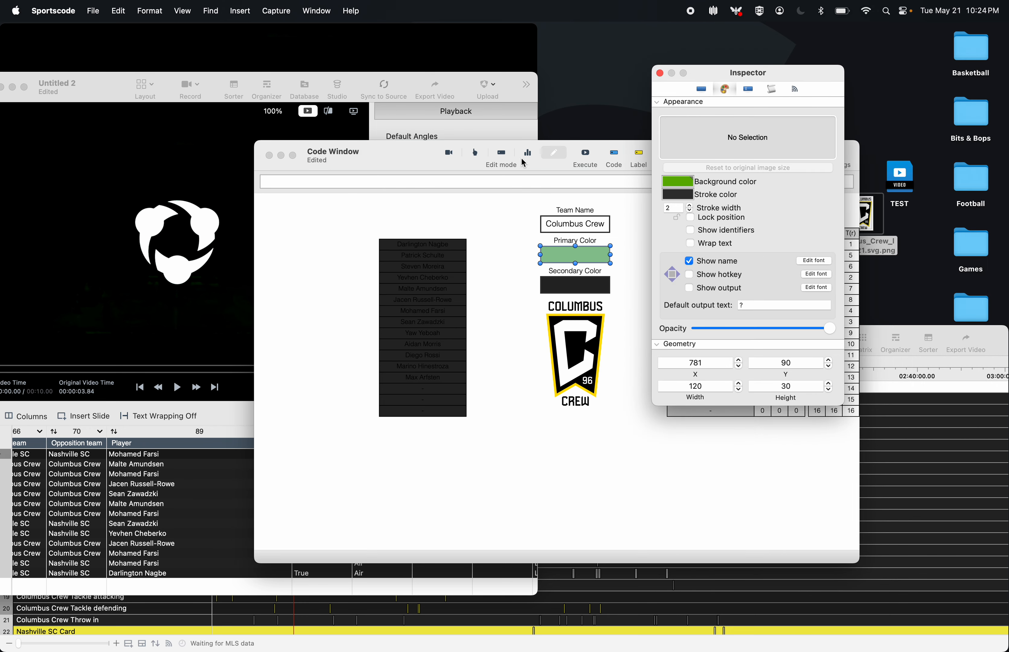
pyautogui.click(591, 155)
pyautogui.press('super+z')
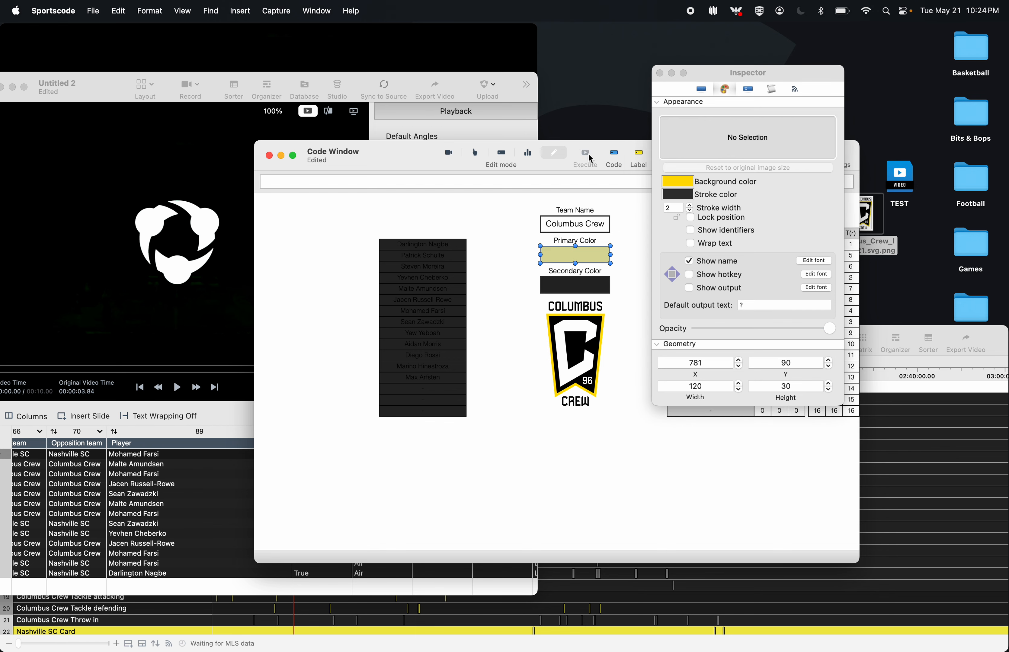
# - Set the secondary color button's background to bright green and execute the code window's scripts
pyautogui.click(569, 291)
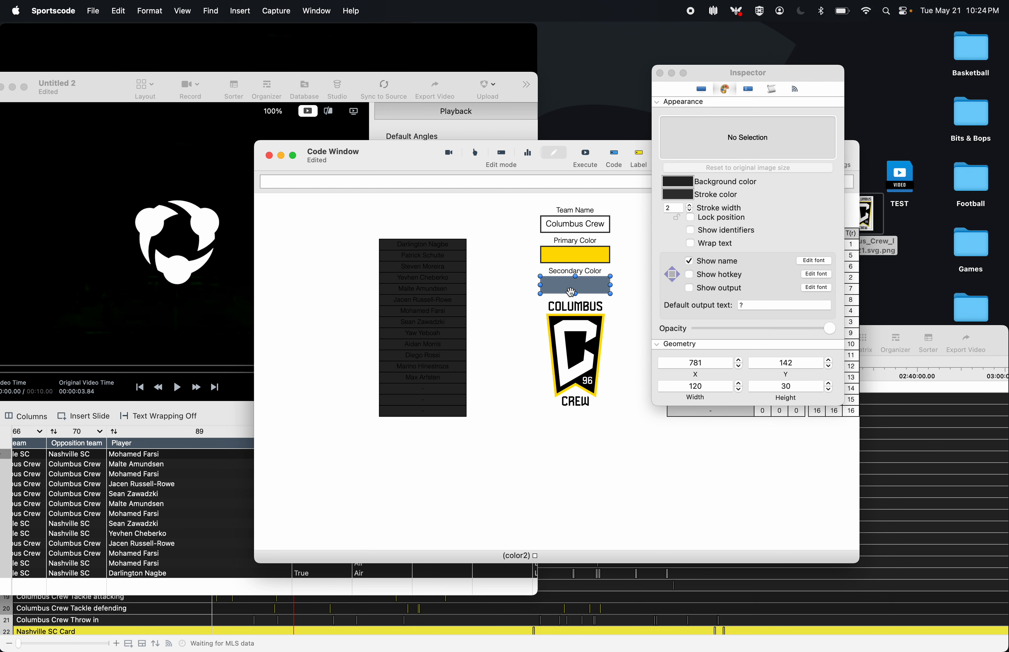
pyautogui.click(677, 182)
pyautogui.click(691, 473)
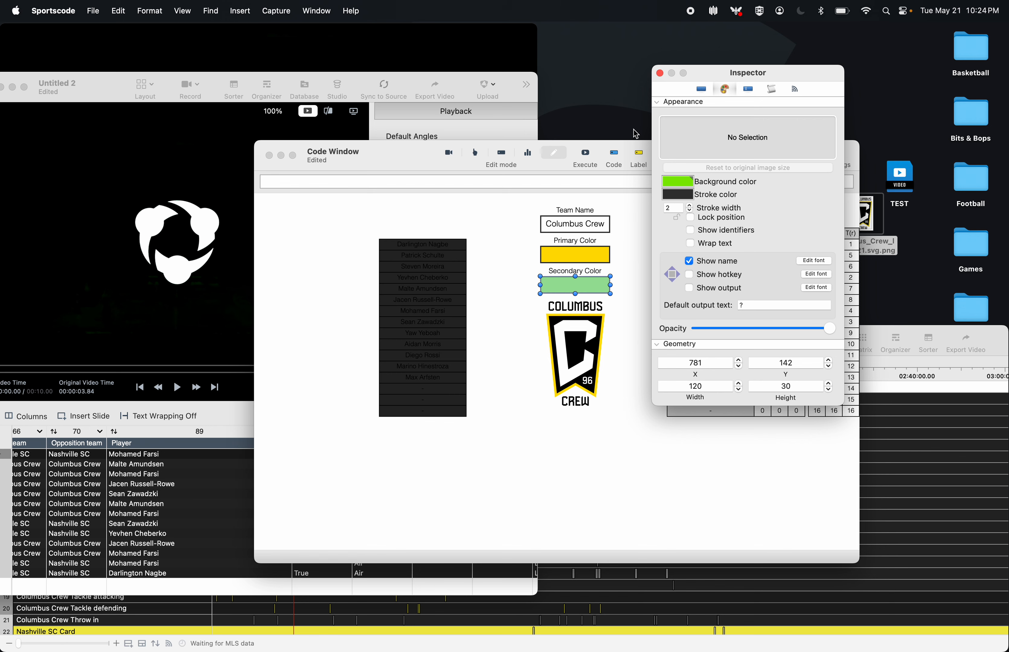
pyautogui.click(589, 155)
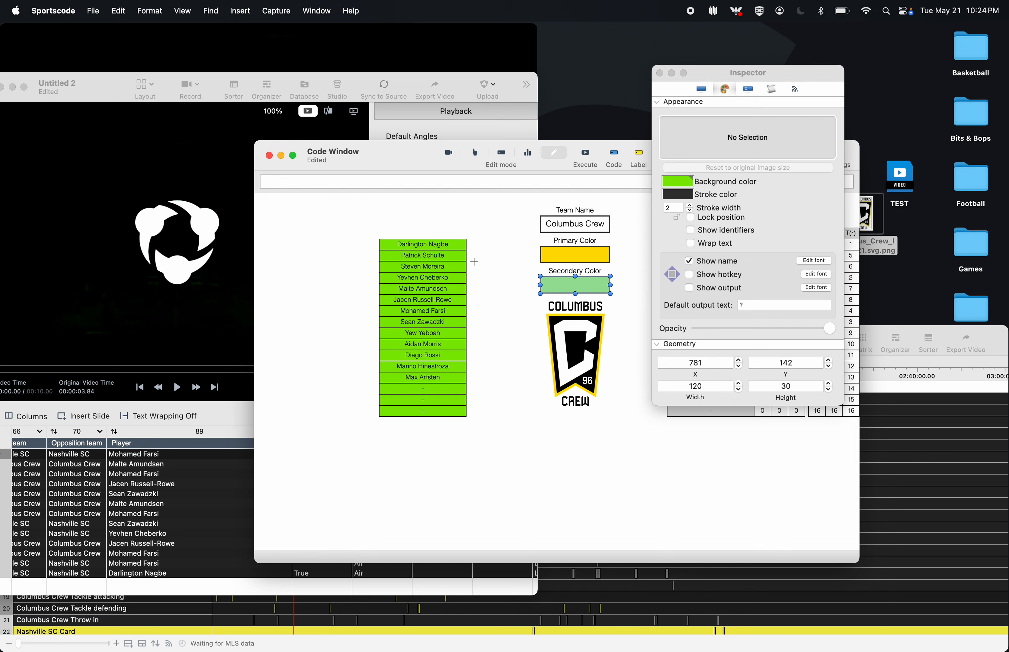
pyautogui.click(484, 266)
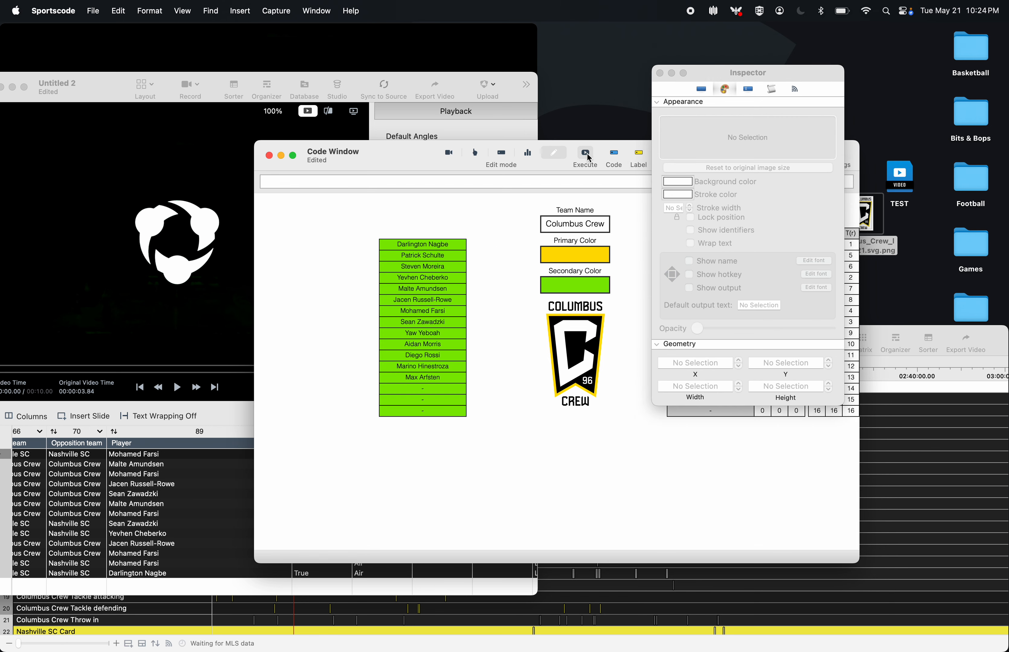
# - Check the secondary color button for a script and review the button color line in the sixth name button's script
pyautogui.click(576, 288)
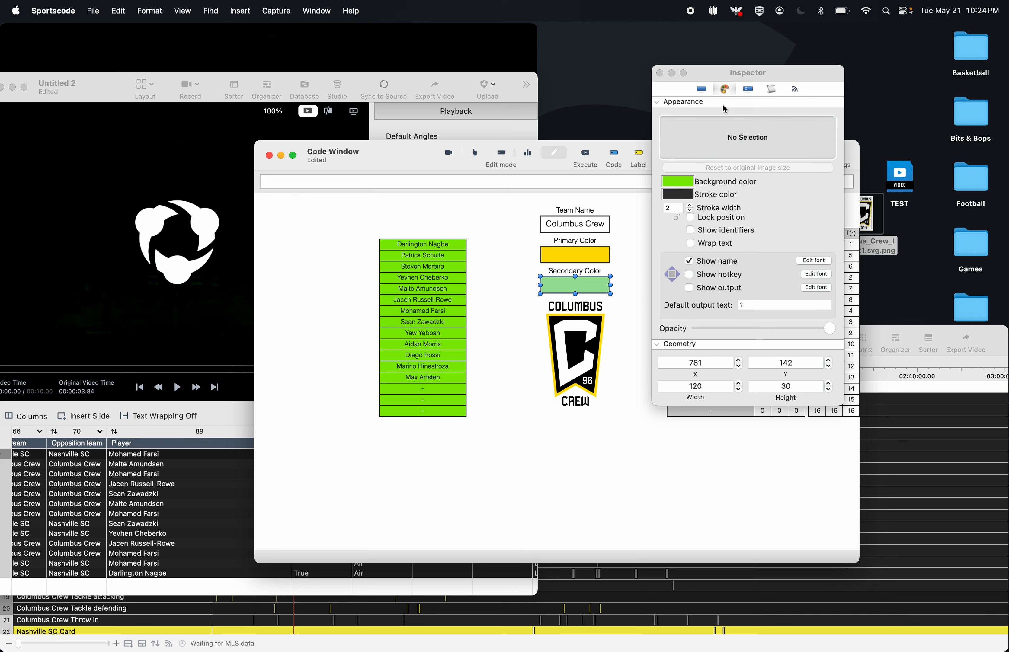
pyautogui.click(771, 89)
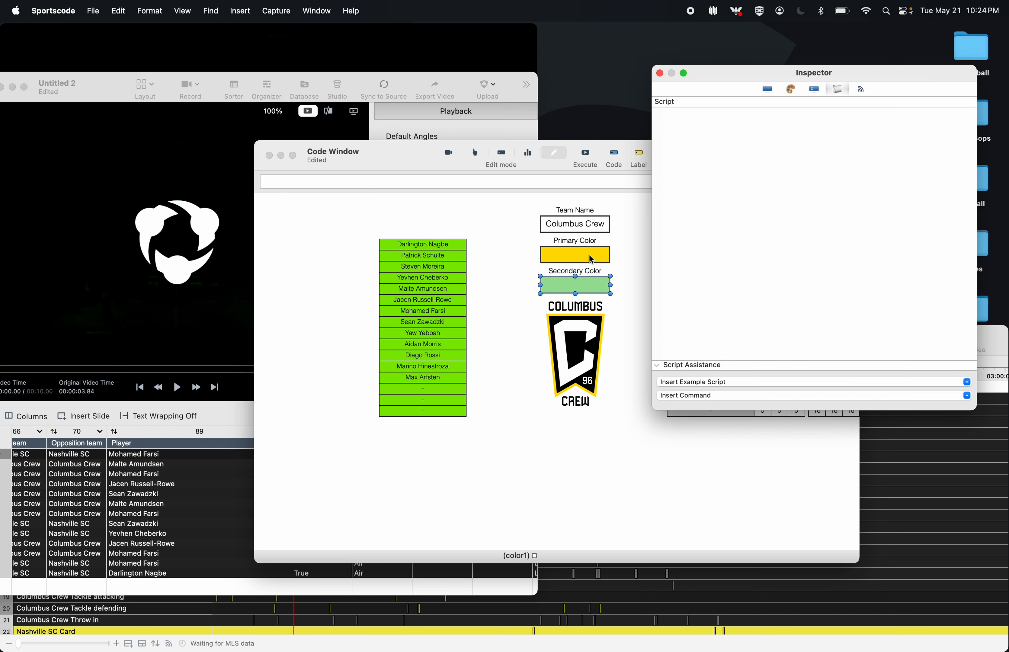
pyautogui.click(451, 300)
pyautogui.click(739, 202)
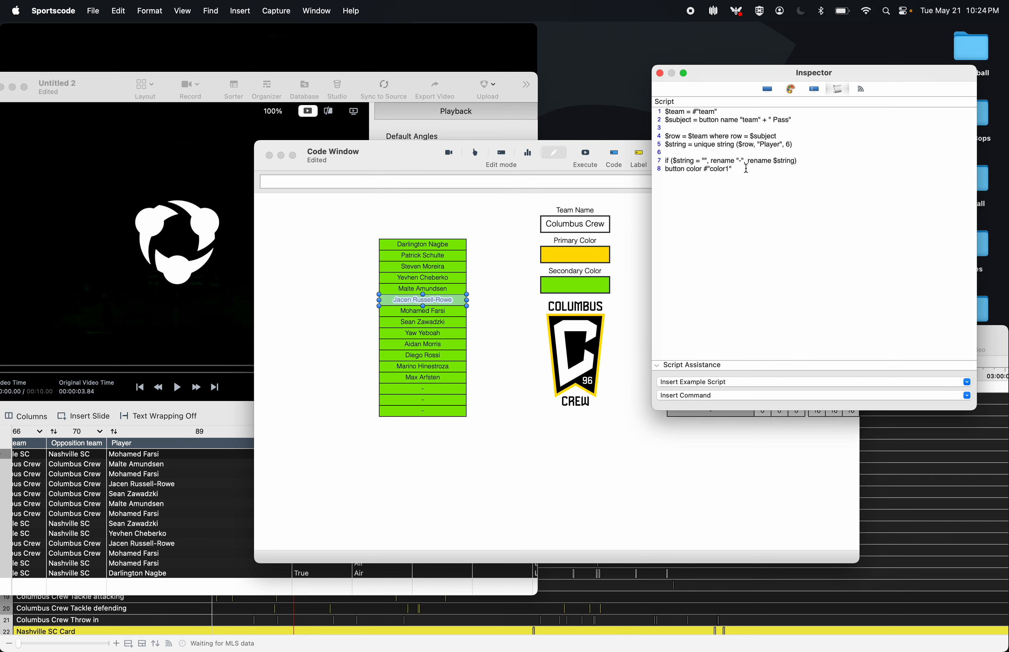
pyautogui.moveTo(746, 169); pyautogui.dragTo(622, 173)
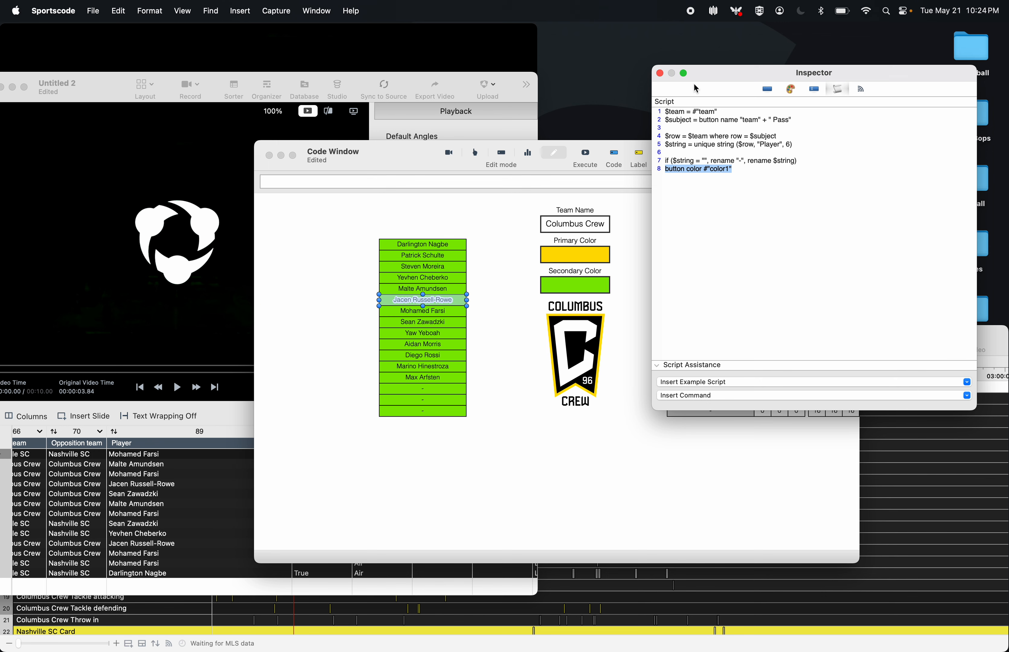
pyautogui.click(659, 75)
pyautogui.click(479, 291)
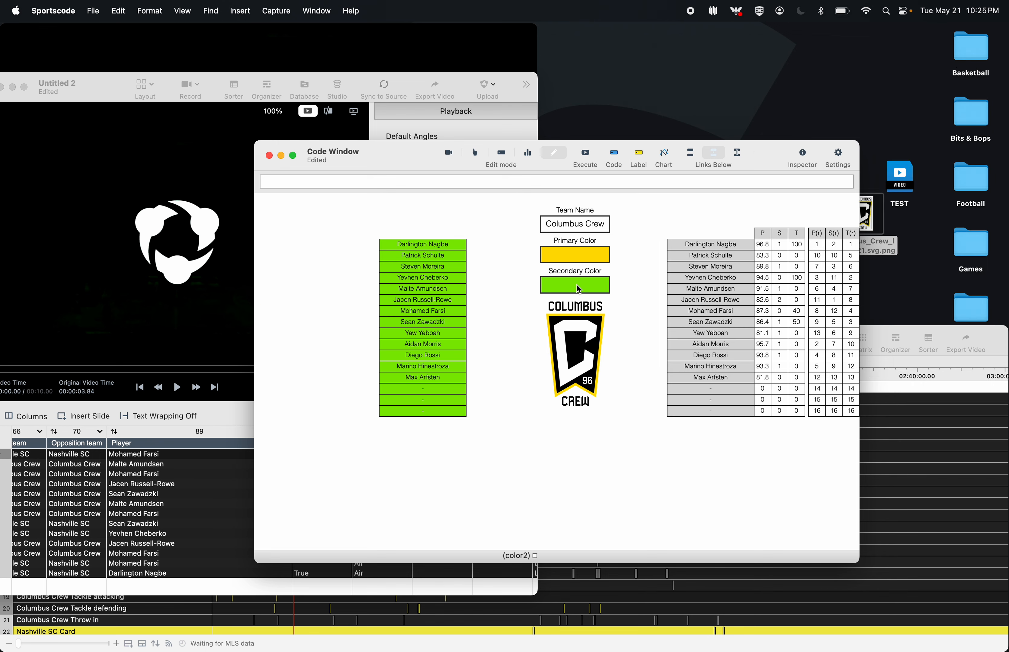
# - Clear the color2 ID from the secondary color button and execute the code window's scripts
pyautogui.click(578, 285)
pyautogui.click(767, 88)
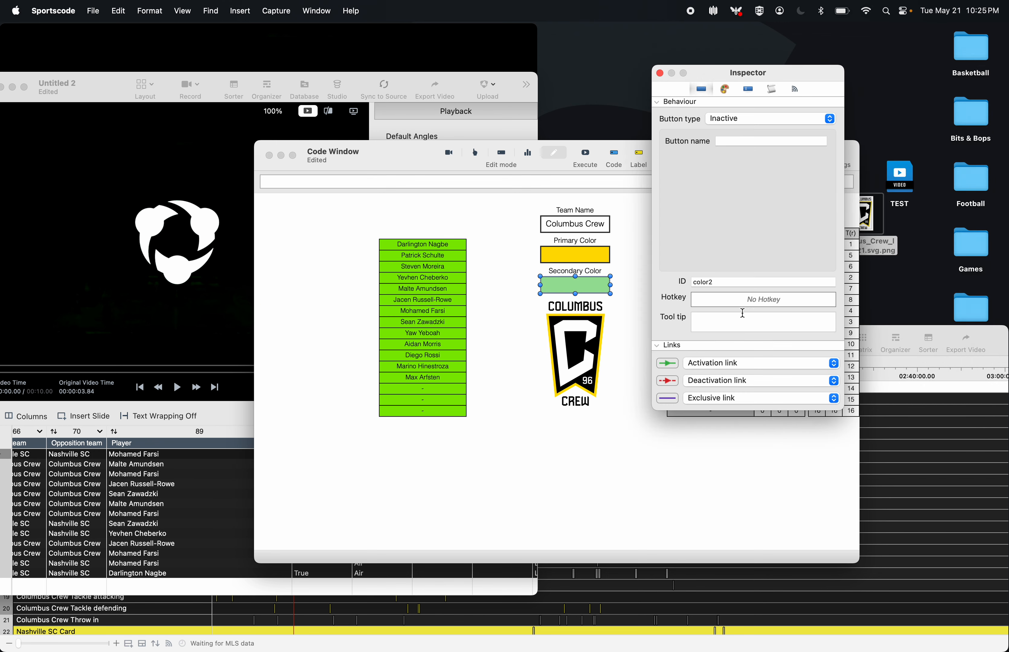
pyautogui.moveTo(742, 284); pyautogui.dragTo(679, 283)
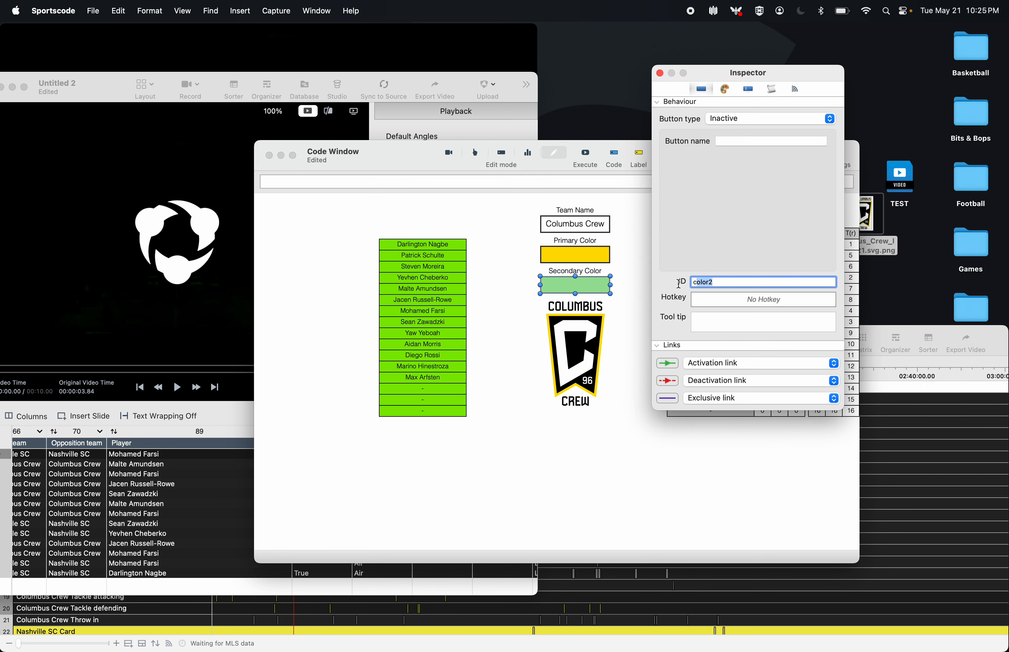
pyautogui.click(590, 161)
# - Change the secondary color button's background to dark green and execute the code window's scripts again
pyautogui.click(725, 89)
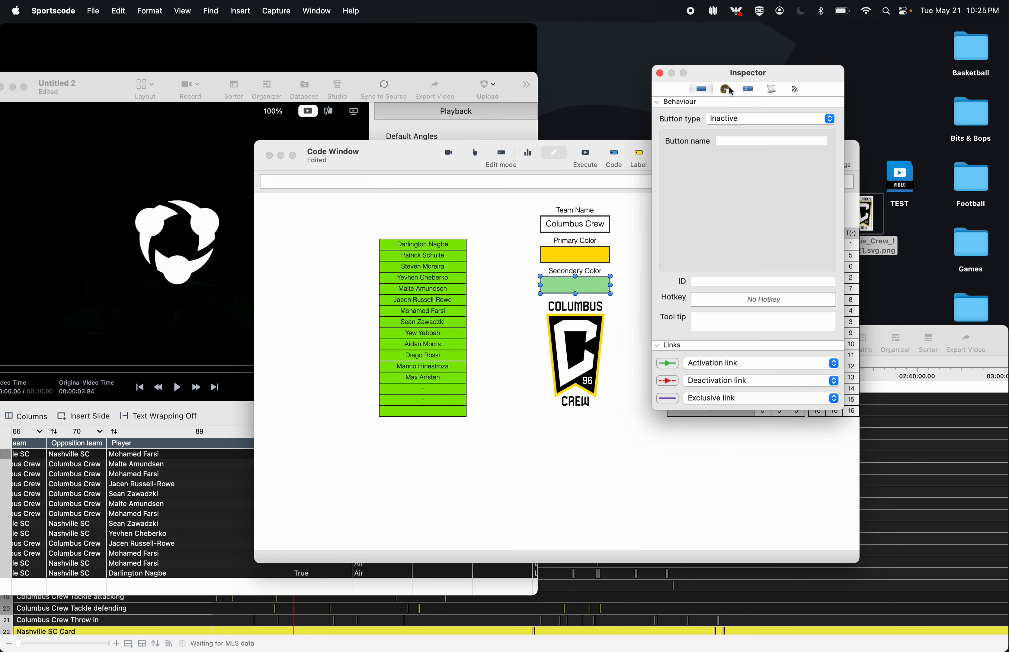
pyautogui.click(677, 182)
pyautogui.click(724, 534)
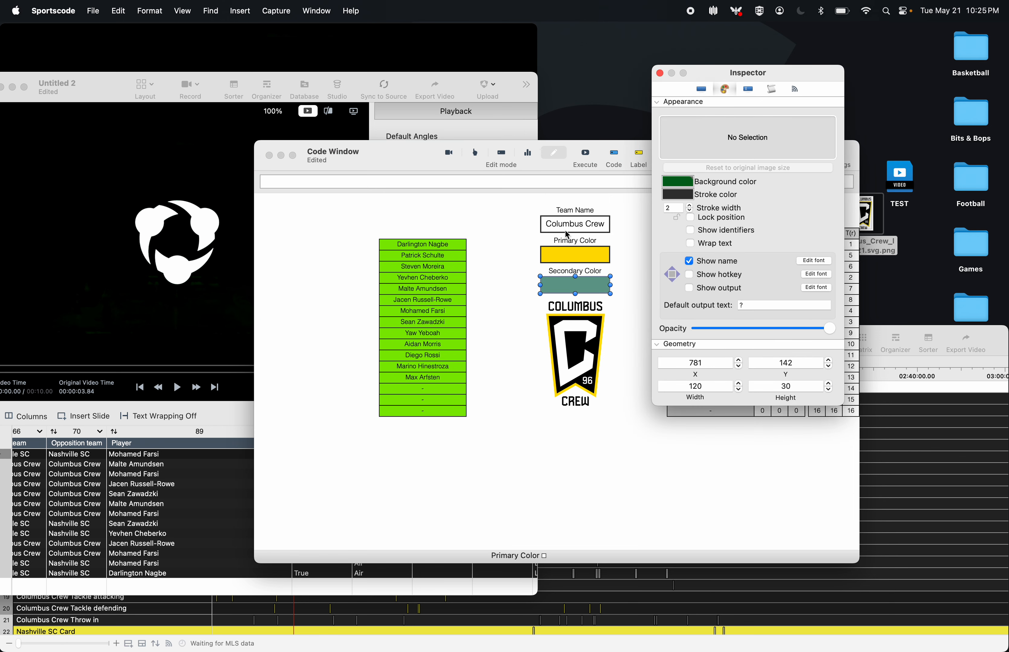
pyautogui.click(585, 155)
pyautogui.click(487, 276)
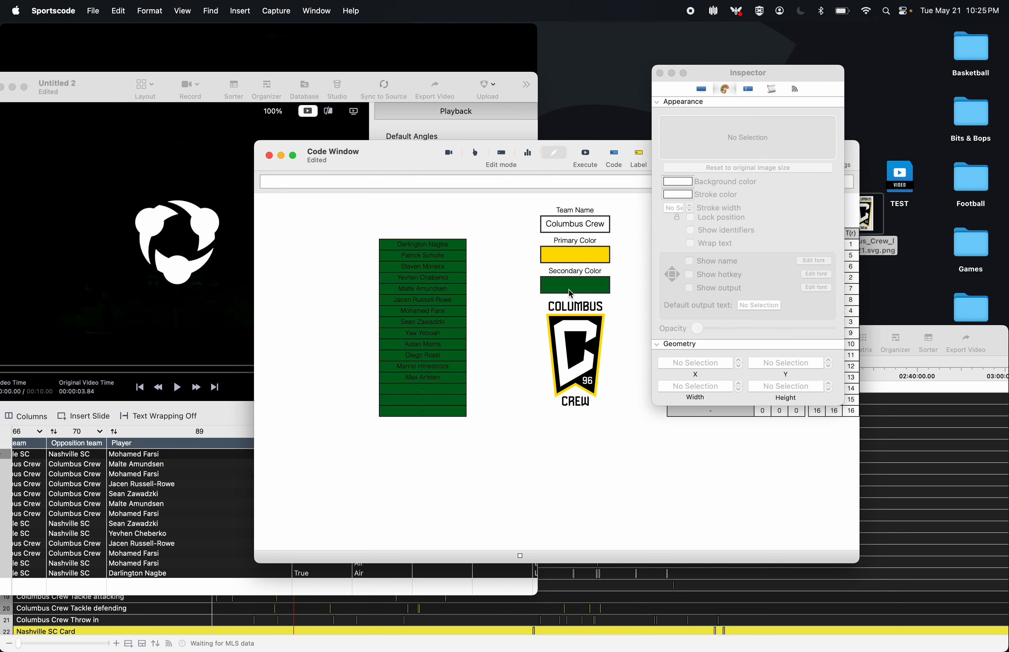
# - Close the Inspector and save the code window
pyautogui.click(462, 313)
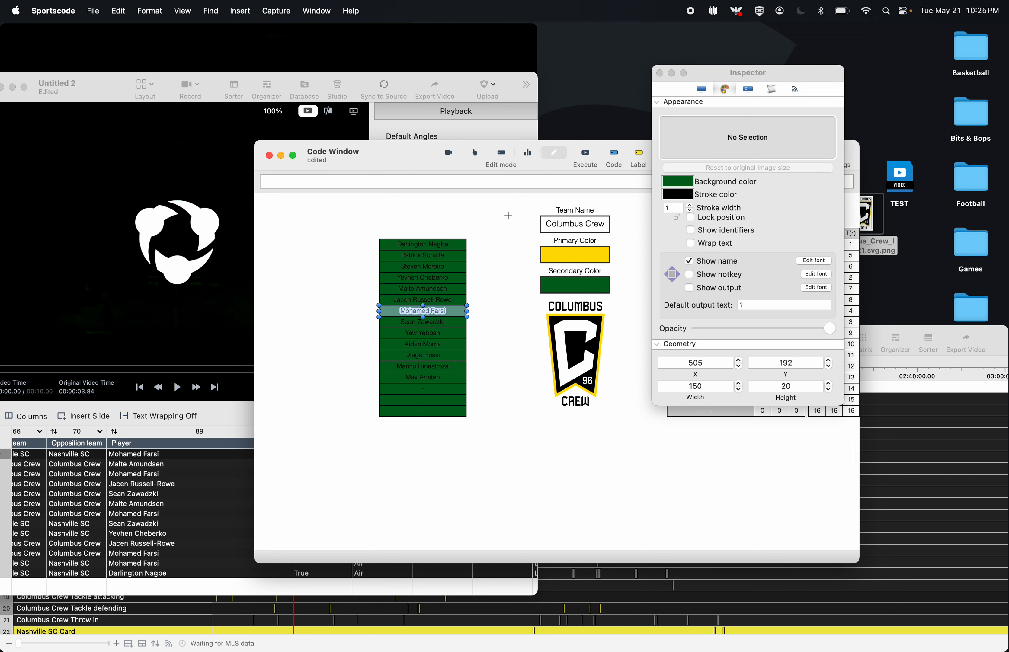
pyautogui.click(660, 73)
pyautogui.press('super+s')
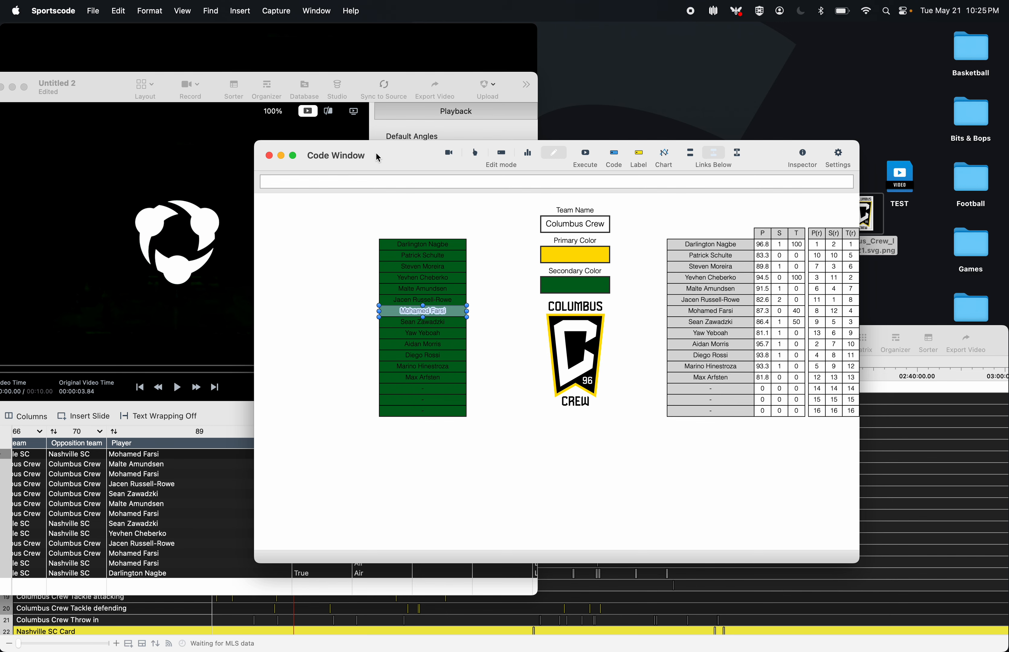
# - Quit Sportscode, deleting the untitled documents, and reopen the TEST video package
pyautogui.press('super+q')
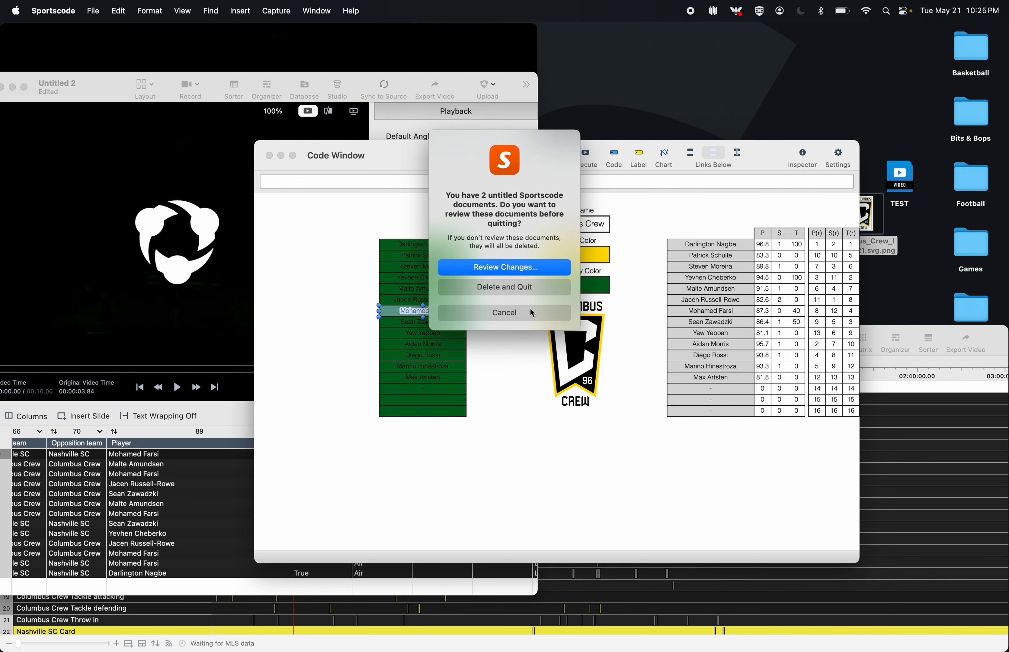
pyautogui.click(529, 294)
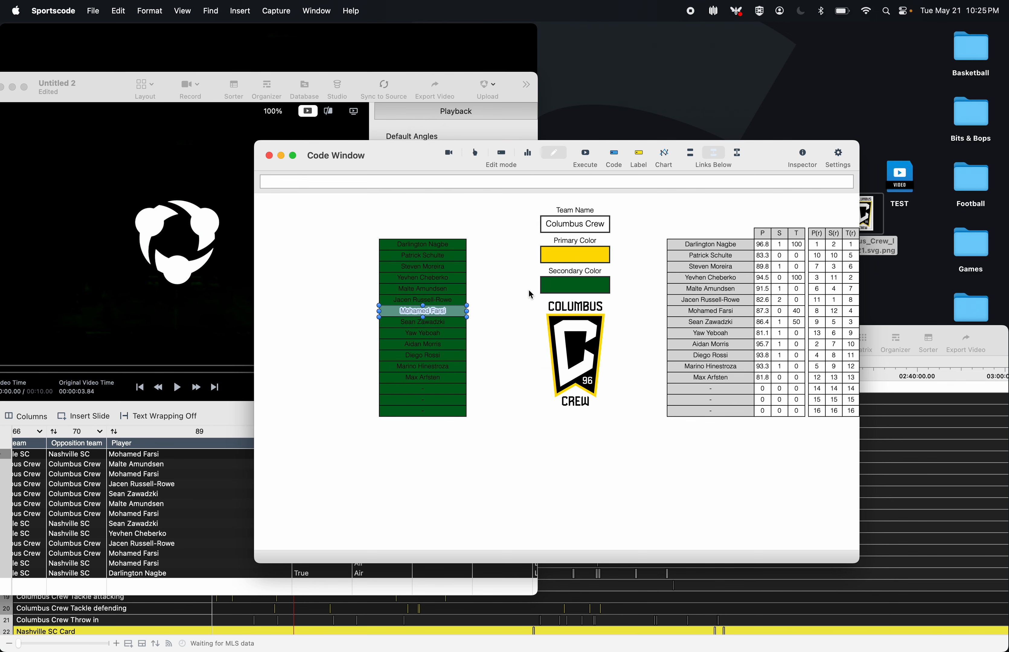
pyautogui.click(846, 312)
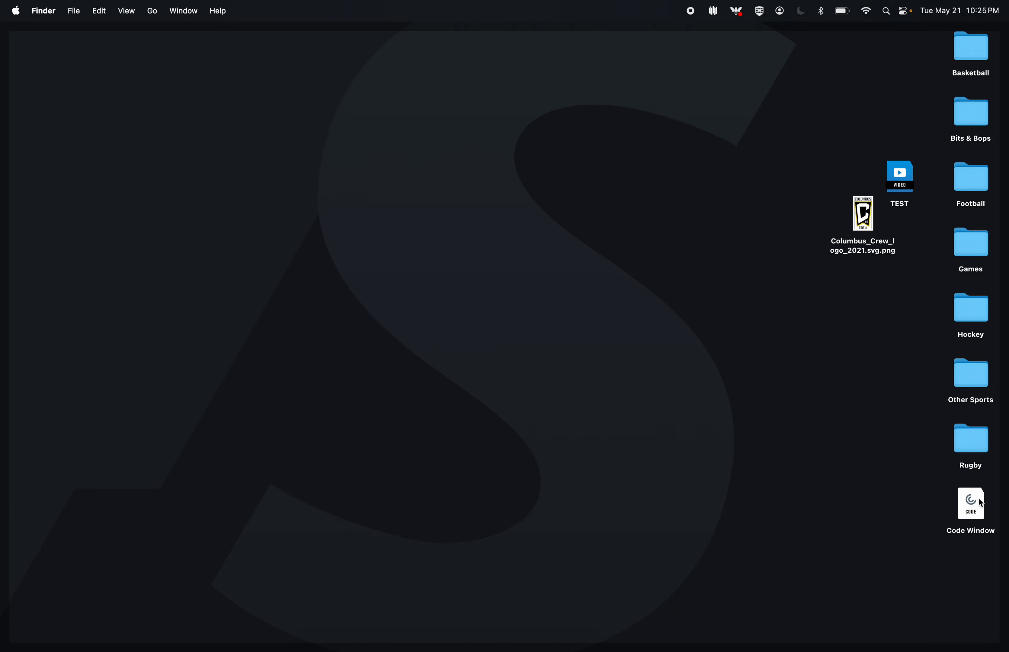
pyautogui.doubleClick(901, 181)
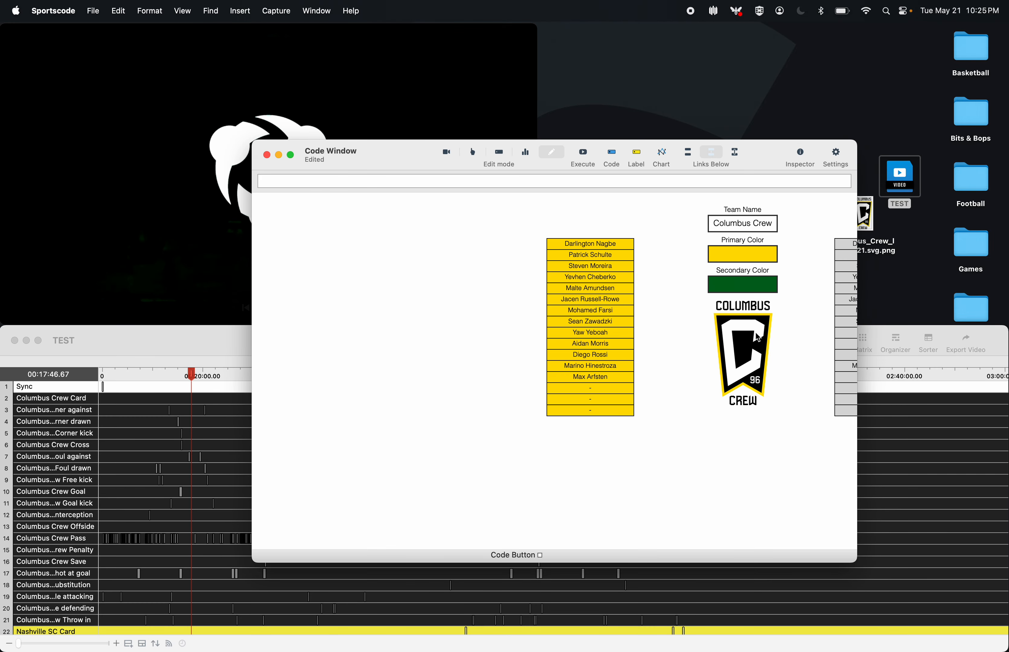
# - Set the secondary color button's background to near-black and close the Inspector
pyautogui.doubleClick(733, 292)
pyautogui.click(711, 280)
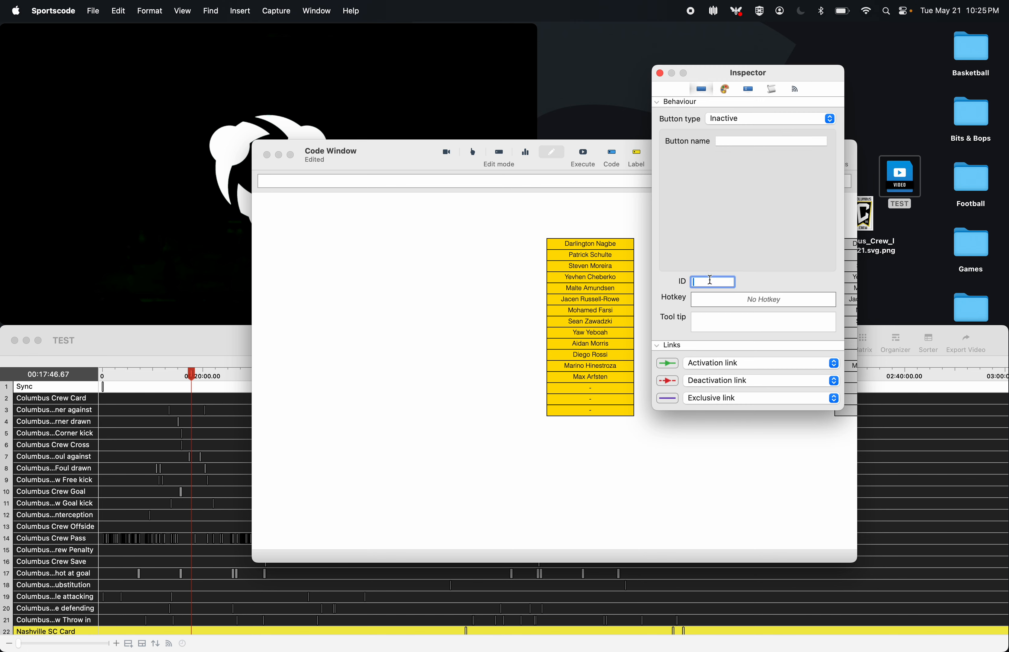
pyautogui.click(726, 89)
pyautogui.click(677, 181)
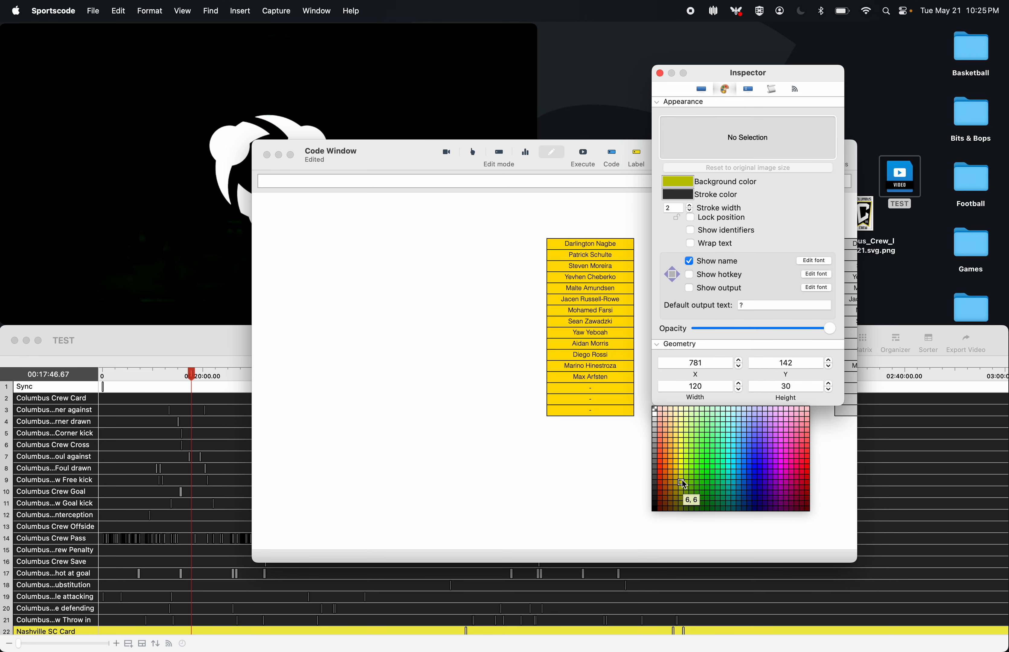
pyautogui.click(660, 490)
pyautogui.click(659, 74)
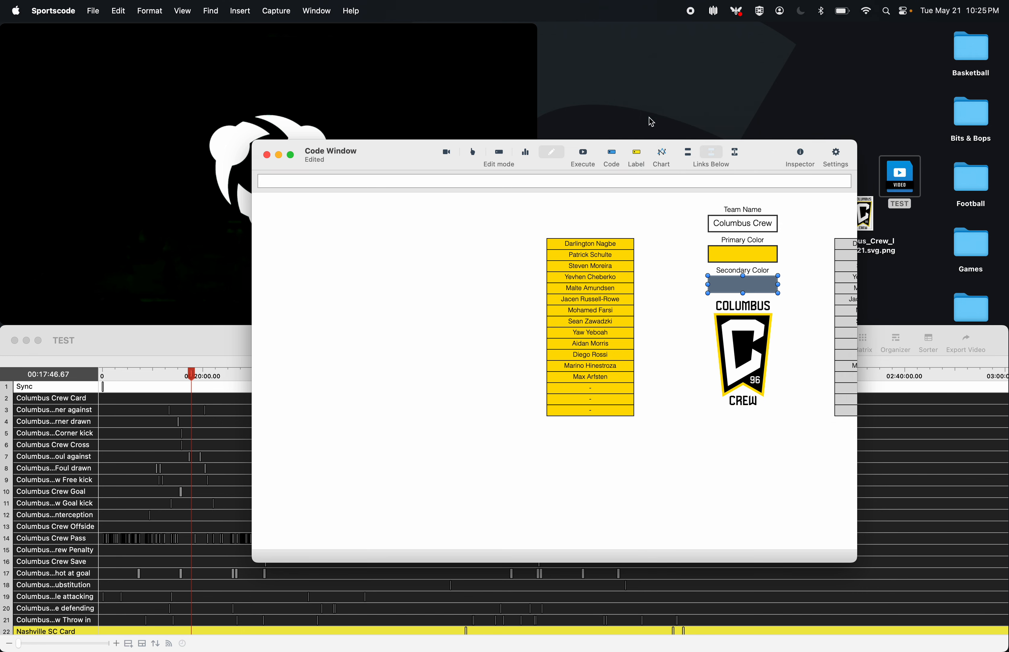
# - Move the roster name column to the empty left side of the canvas and set all its buttons' height to 28
pyautogui.moveTo(608, 214); pyautogui.dragTo(561, 476)
pyautogui.moveTo(603, 397); pyautogui.dragTo(326, 360)
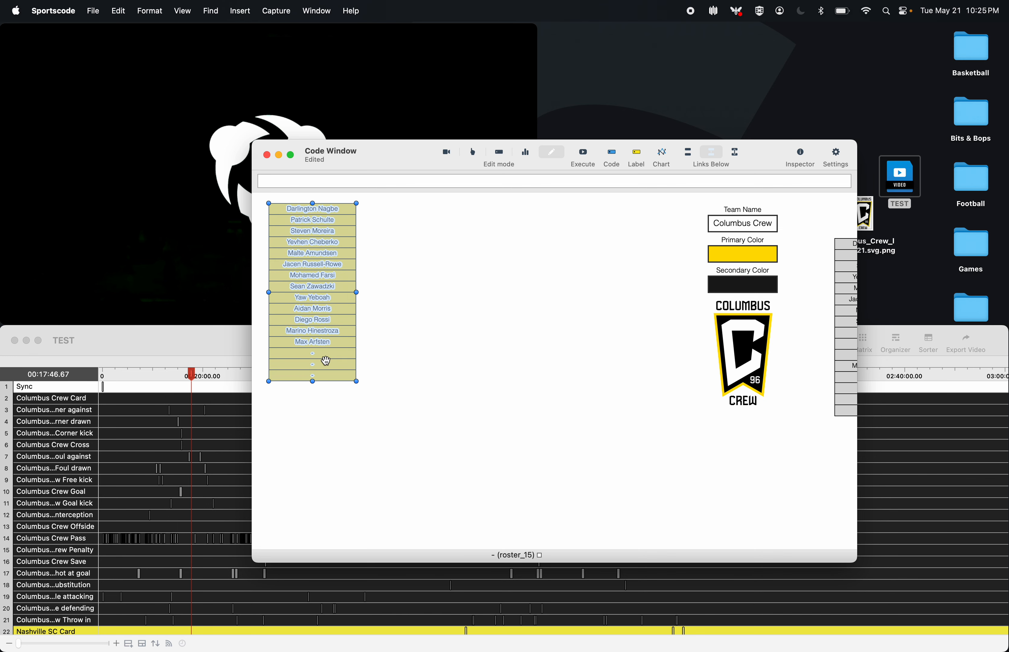
pyautogui.moveTo(364, 448); pyautogui.dragTo(335, 223)
pyautogui.doubleClick(335, 224)
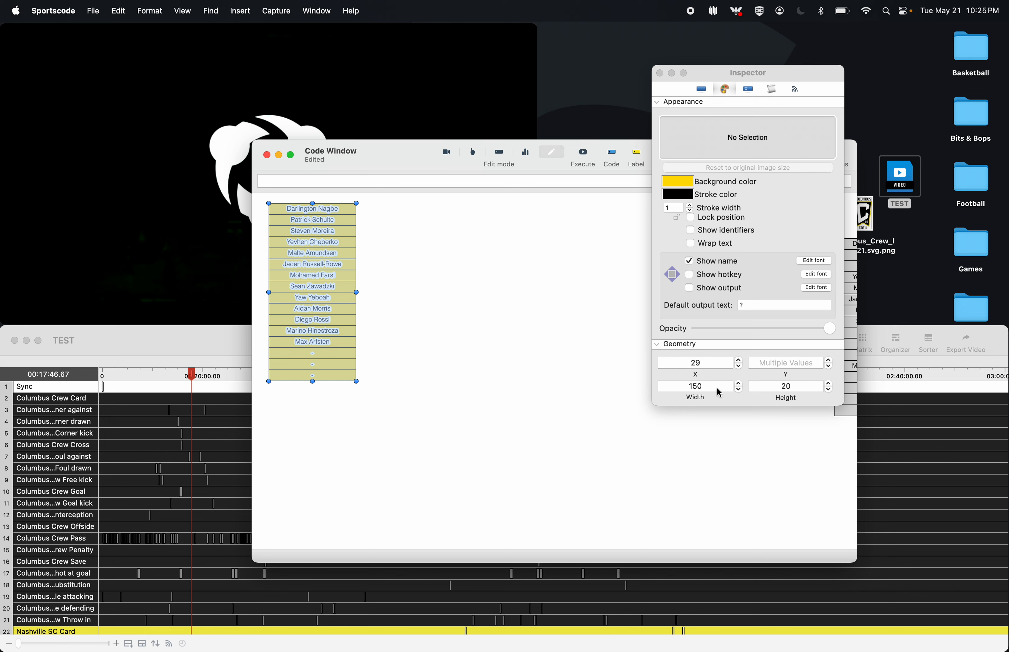
pyautogui.click(829, 384)
pyautogui.click(829, 383)
pyautogui.click(829, 384)
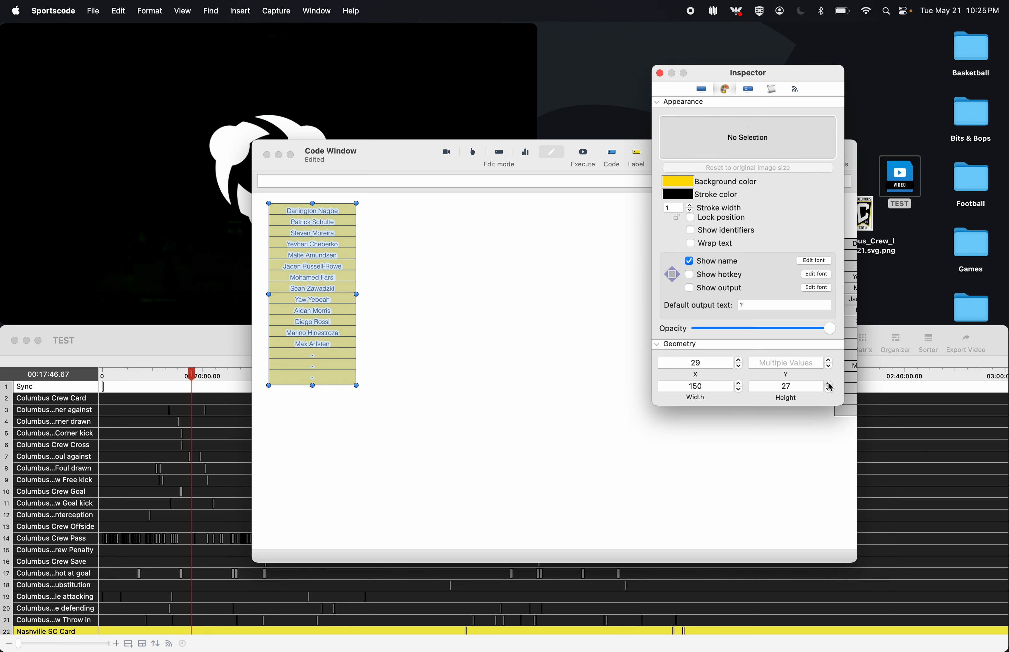
pyautogui.click(829, 384)
pyautogui.click(829, 390)
# - Separate the last blank roster button below the column and set the width of all roster buttons to 175
pyautogui.click(374, 364)
pyautogui.moveTo(321, 377); pyautogui.dragTo(326, 194)
pyautogui.click(696, 386)
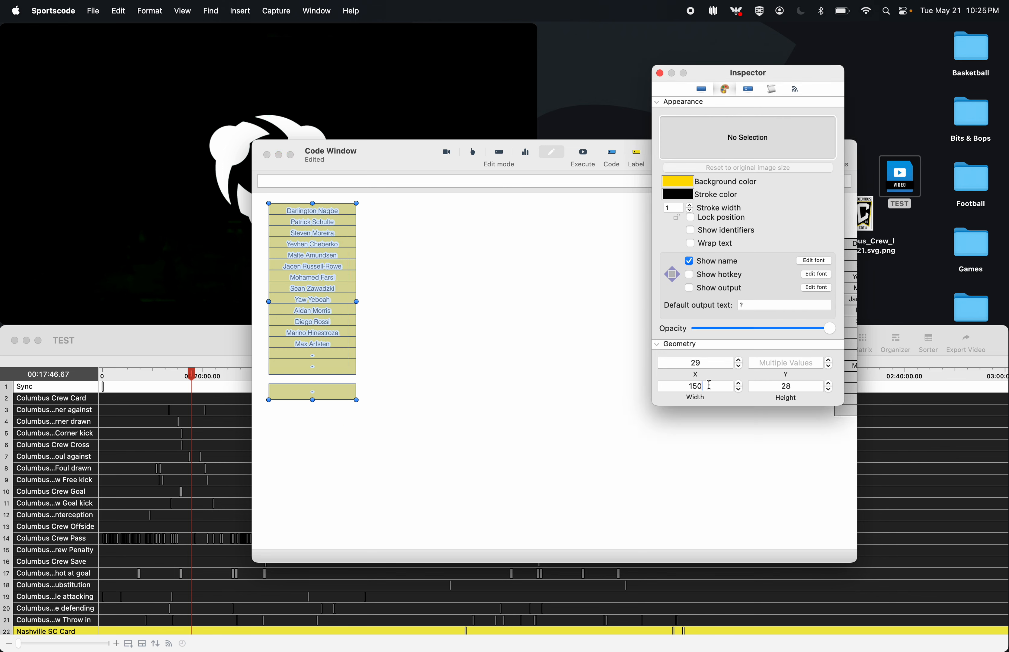
pyautogui.write('175')
pyautogui.press('Return')
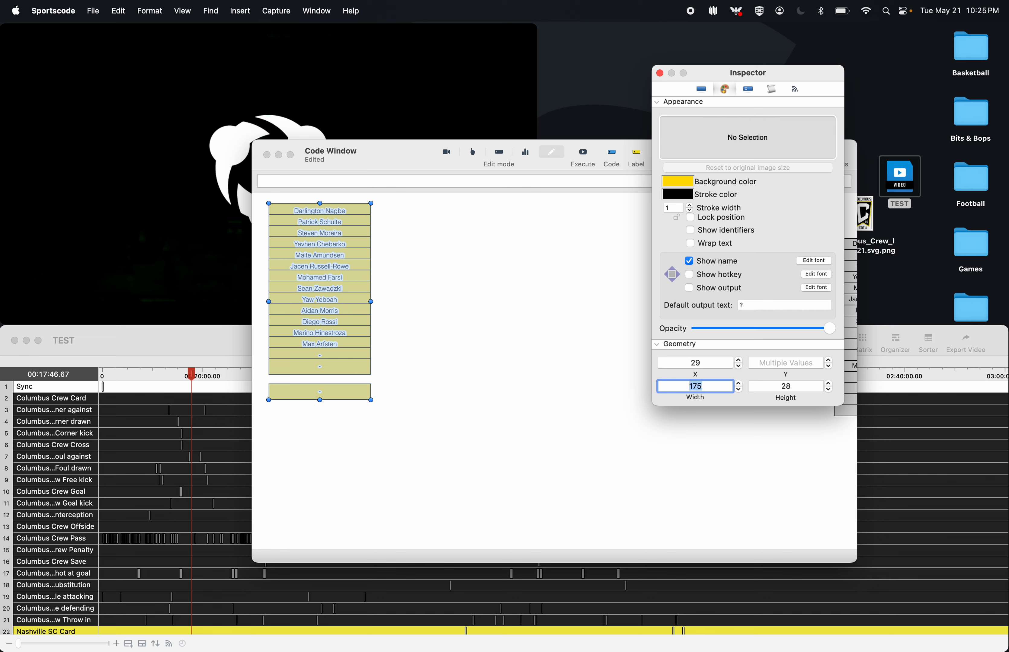
# - Set the name font size of all roster buttons to 13, then close the Fonts and Inspector windows
pyautogui.click(814, 261)
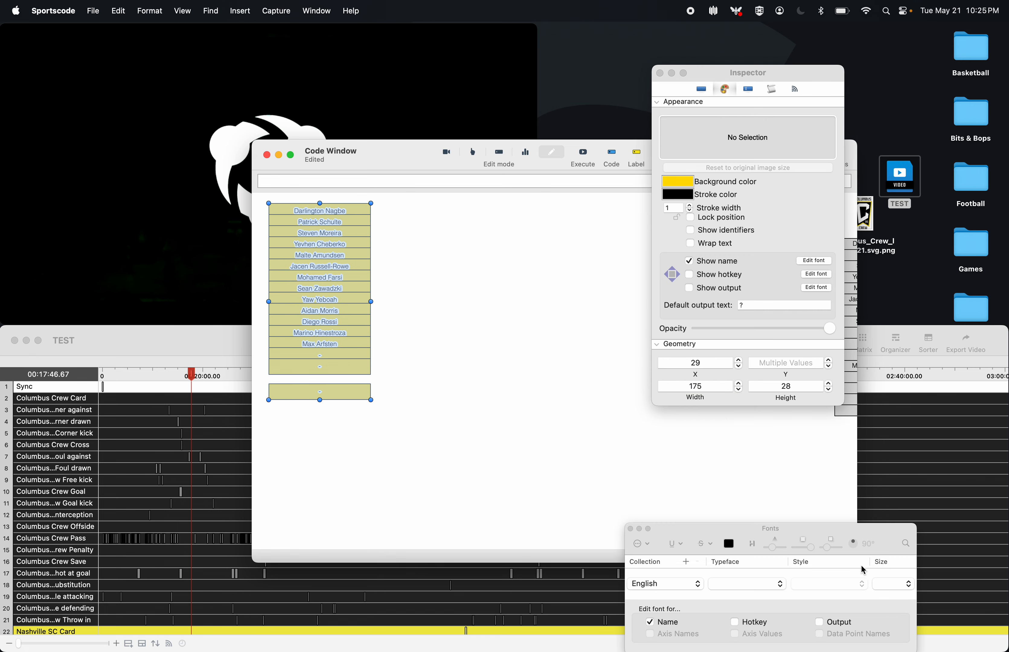
pyautogui.click(895, 587)
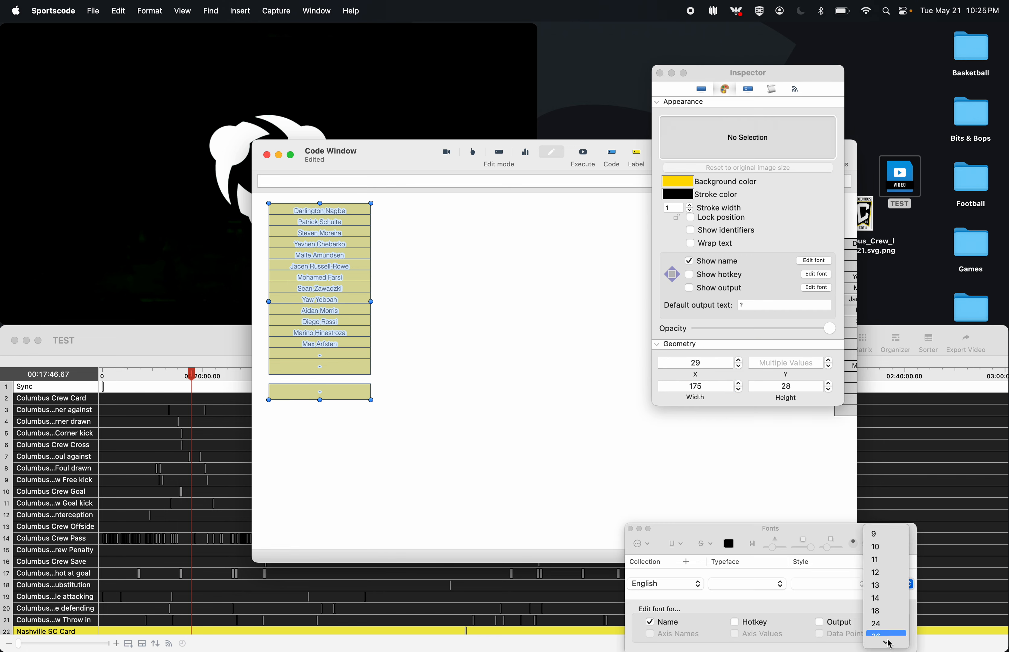
pyautogui.click(886, 588)
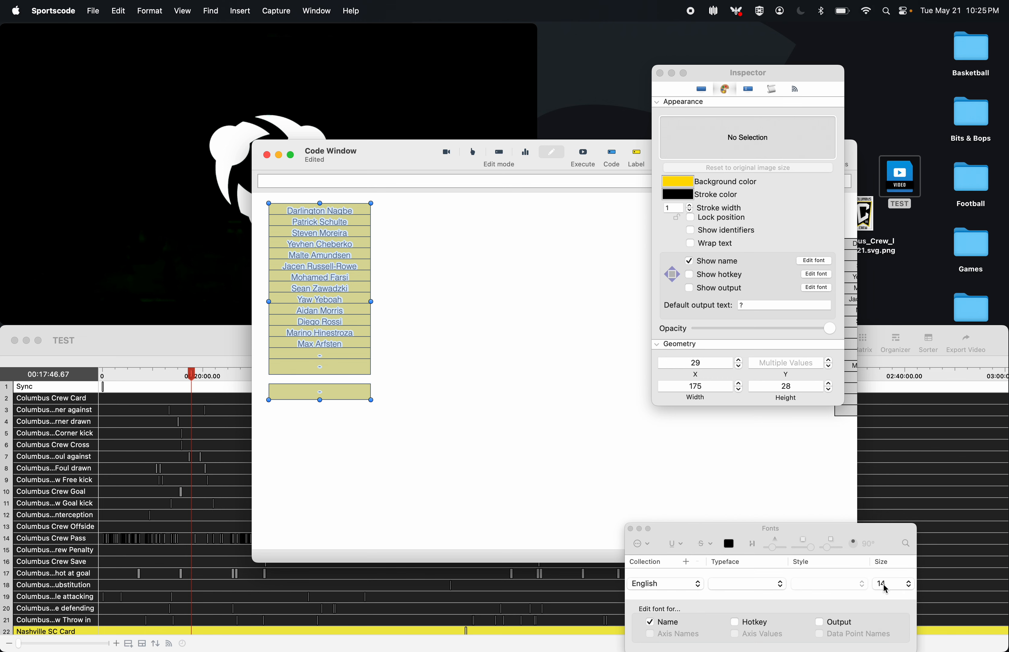
pyautogui.click(886, 588)
pyautogui.click(887, 576)
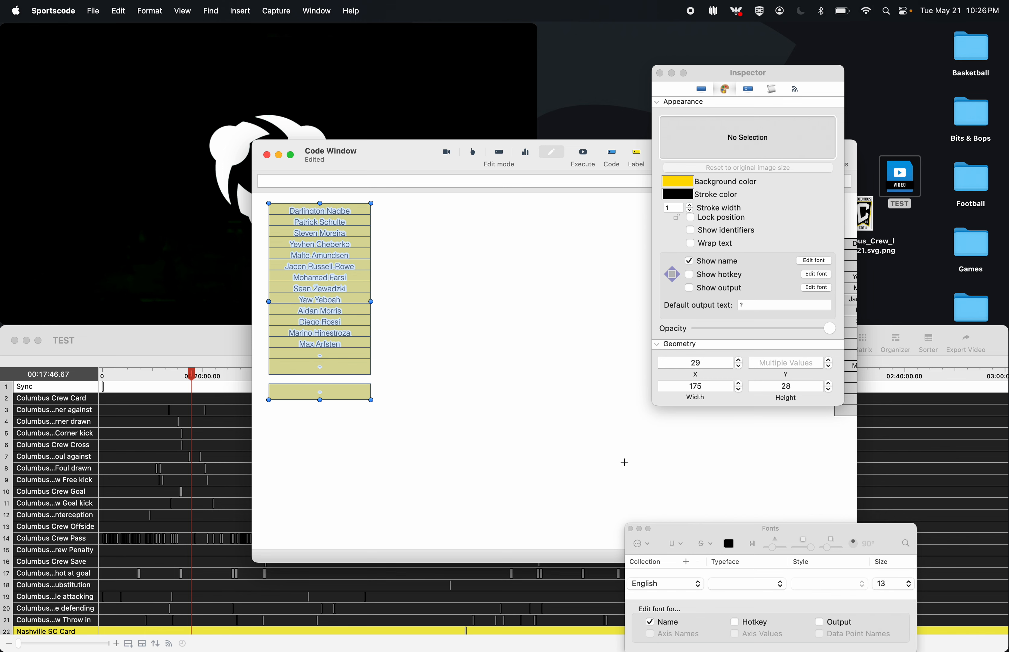
pyautogui.click(631, 529)
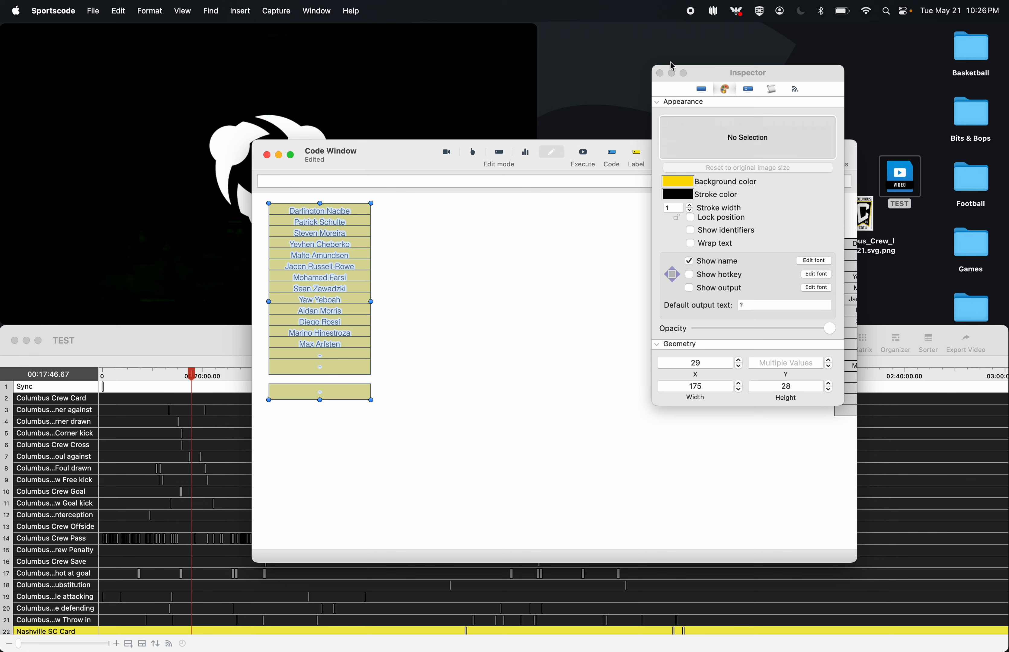
pyautogui.click(660, 73)
pyautogui.click(451, 219)
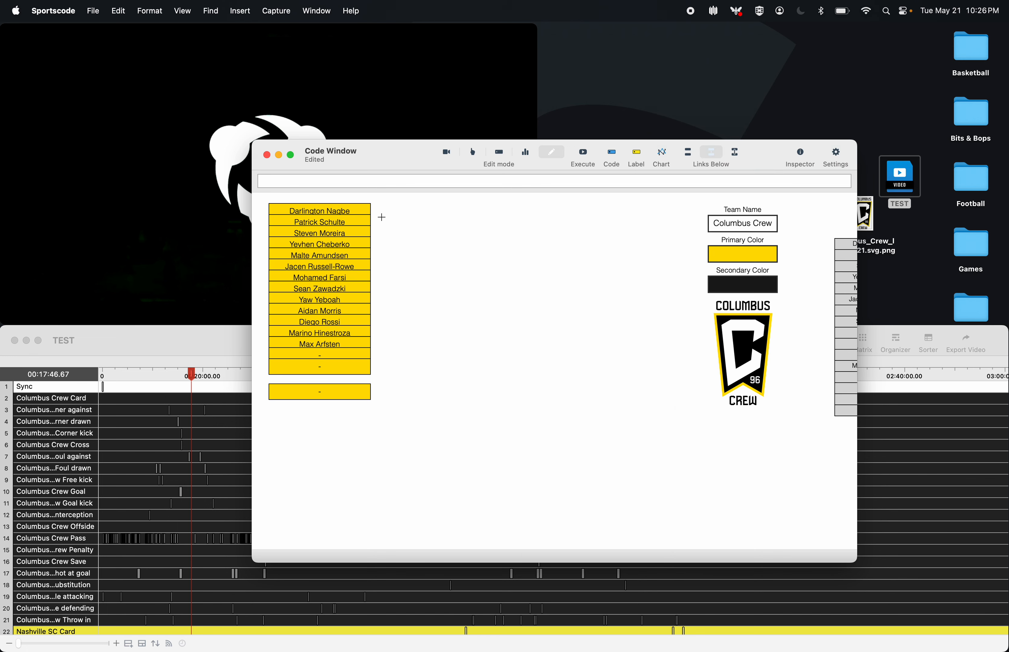
# - Move the roster column down and stack its first two name buttons in the space above it
pyautogui.moveTo(383, 217); pyautogui.dragTo(326, 400)
pyautogui.moveTo(333, 335); pyautogui.dragTo(333, 387)
pyautogui.click(414, 340)
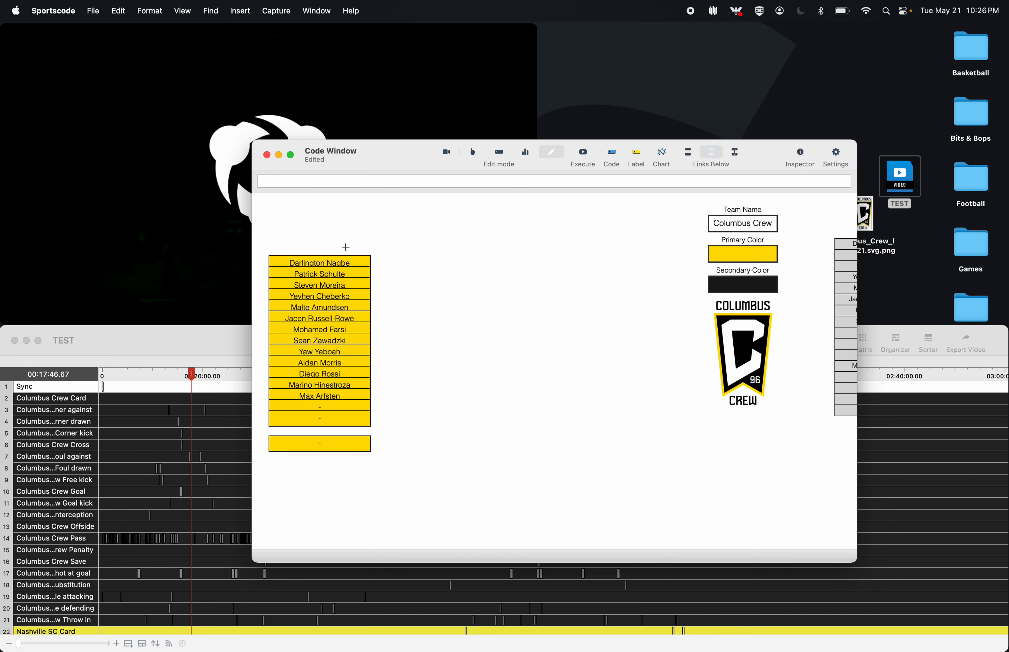
pyautogui.moveTo(335, 258); pyautogui.dragTo(335, 229)
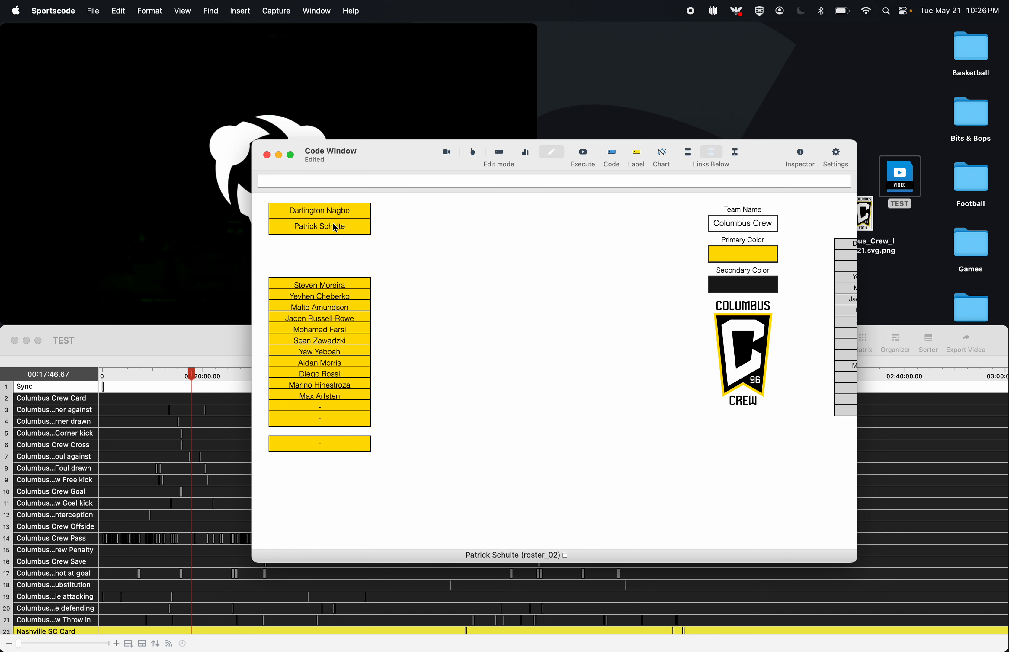
# - Reduce the height of all roster buttons to 22
pyautogui.moveTo(395, 209); pyautogui.dragTo(361, 484)
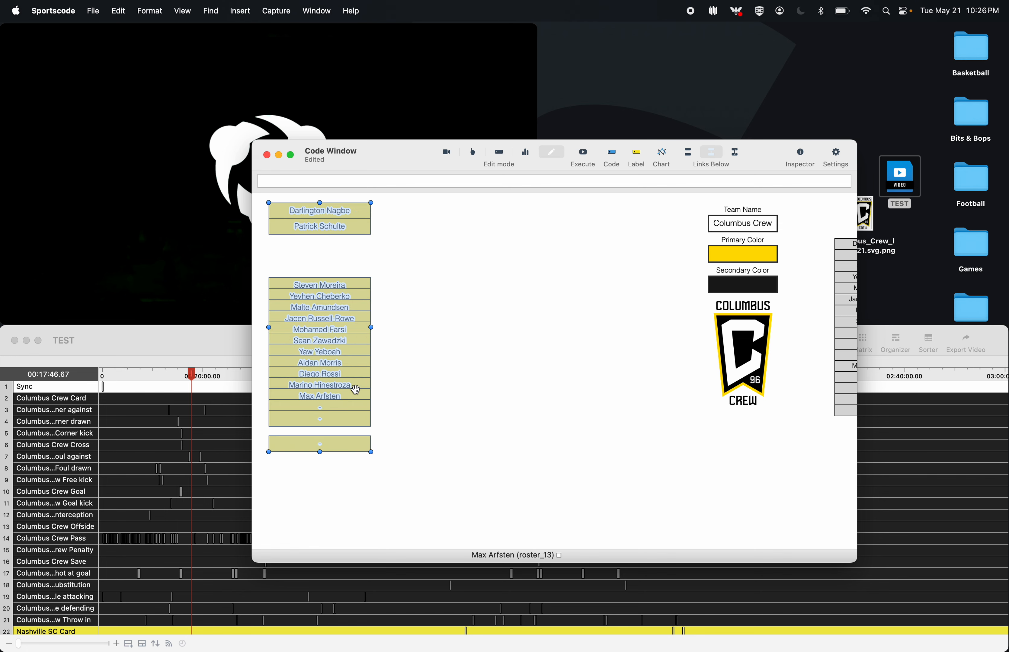
pyautogui.press('super+i')
pyautogui.click(828, 390)
pyautogui.click(828, 390)
pyautogui.click(828, 389)
pyautogui.click(828, 390)
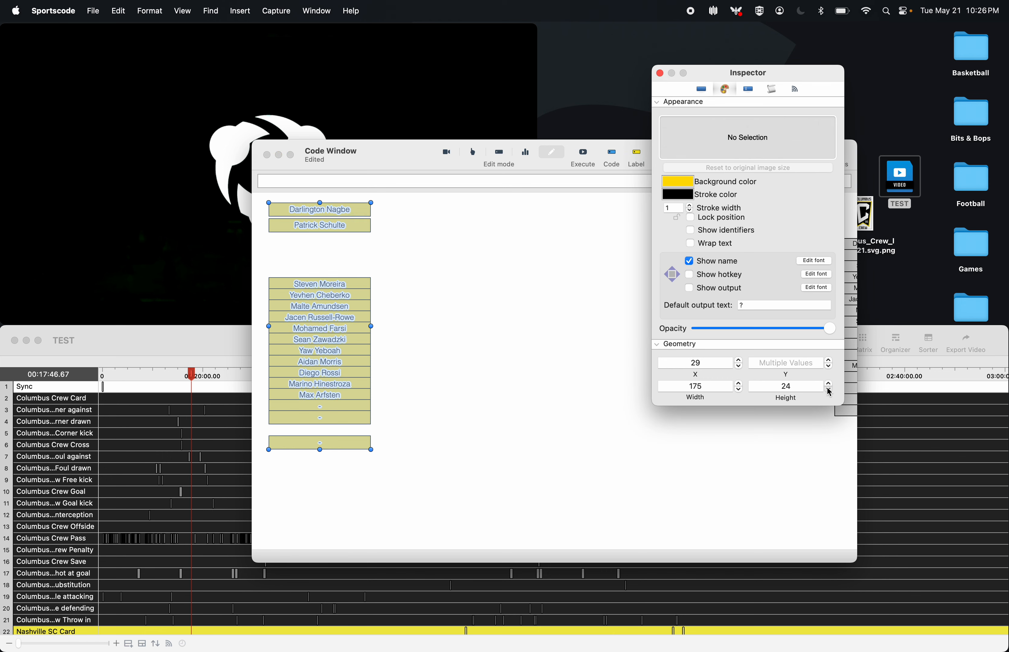
pyautogui.click(828, 390)
pyautogui.click(828, 390)
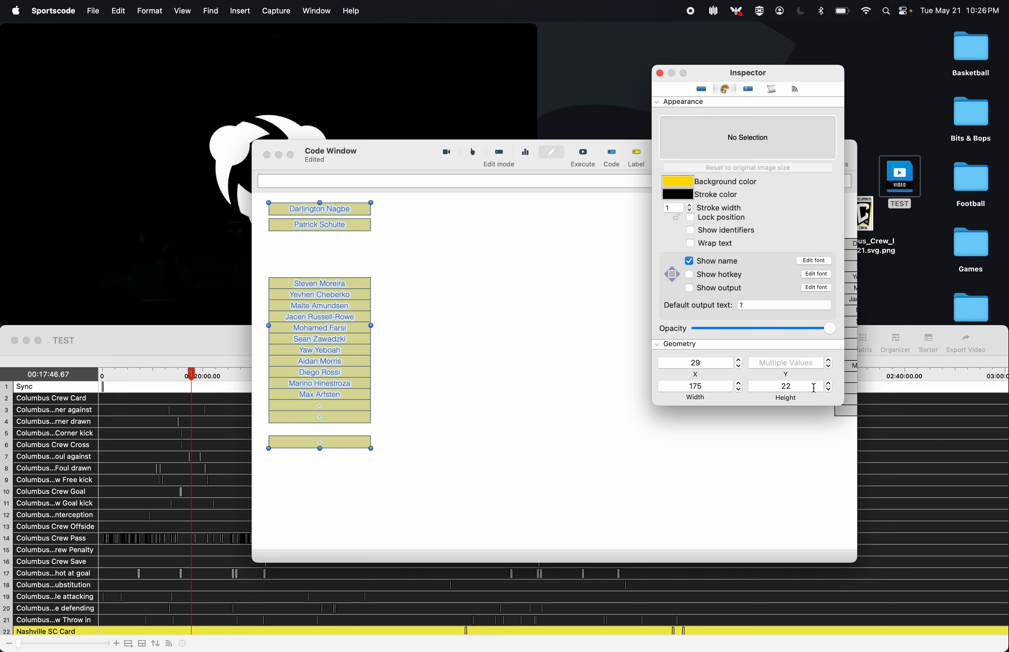
# - Set the name font size of all roster buttons to 12
pyautogui.click(377, 408)
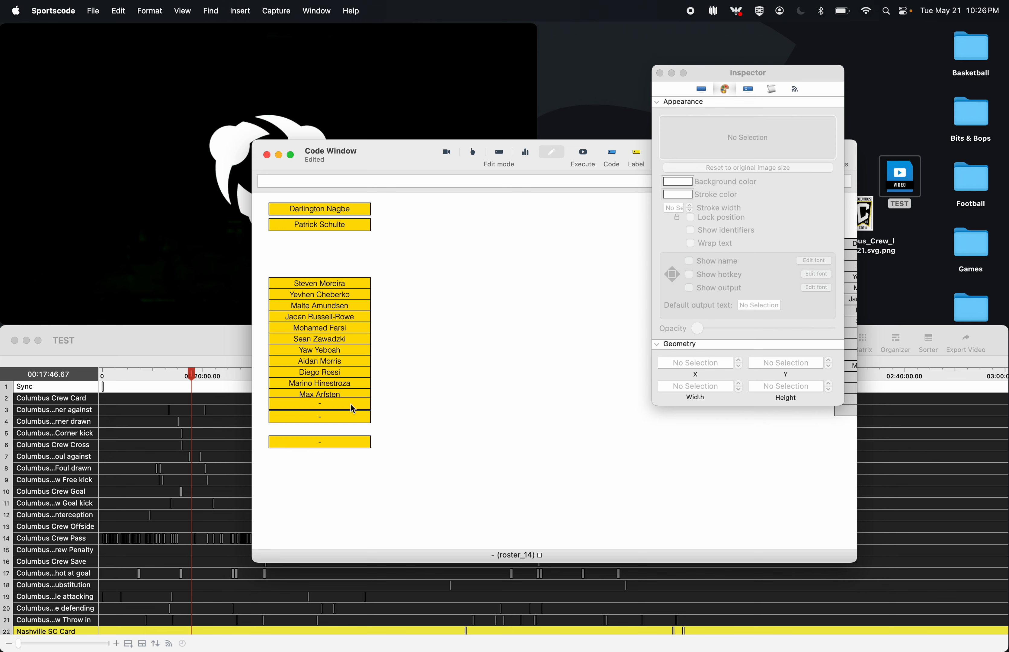
pyautogui.moveTo(365, 474); pyautogui.dragTo(352, 196)
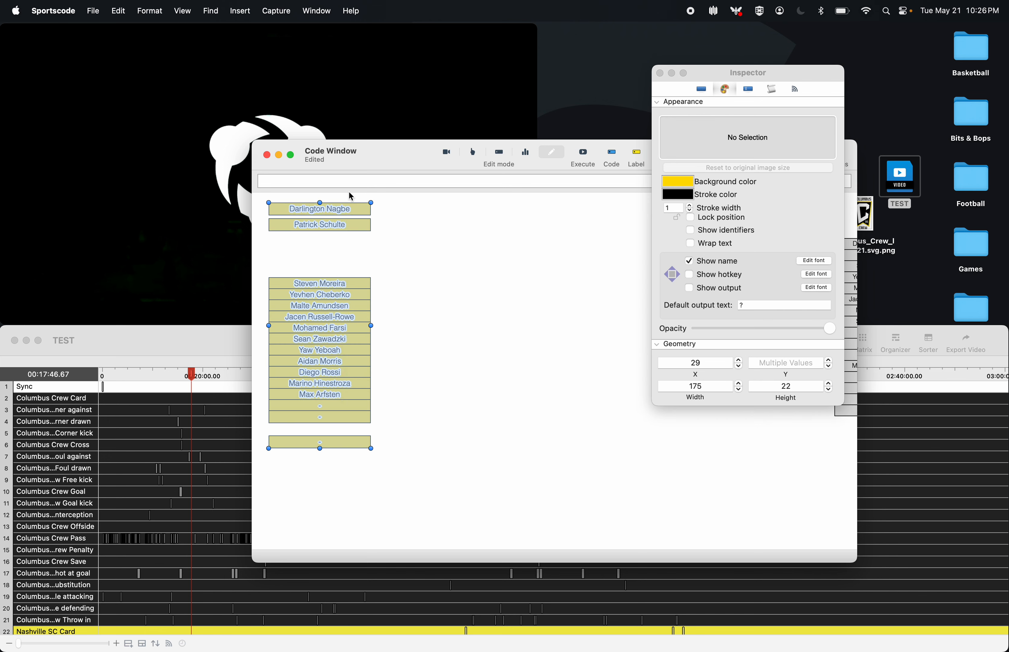
pyautogui.click(833, 271)
pyautogui.click(873, 582)
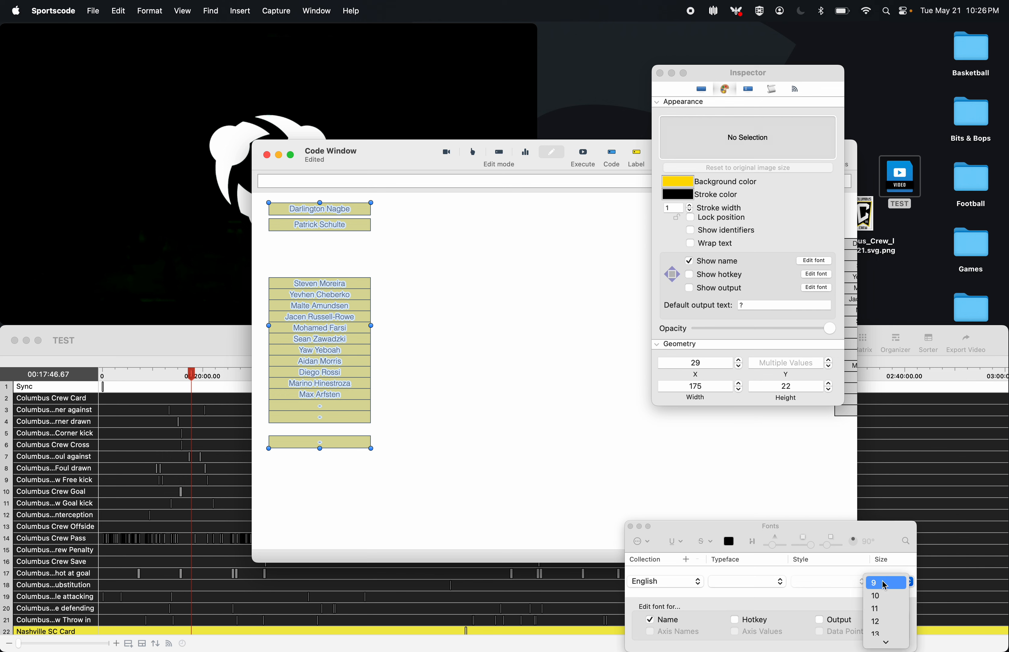
pyautogui.click(886, 634)
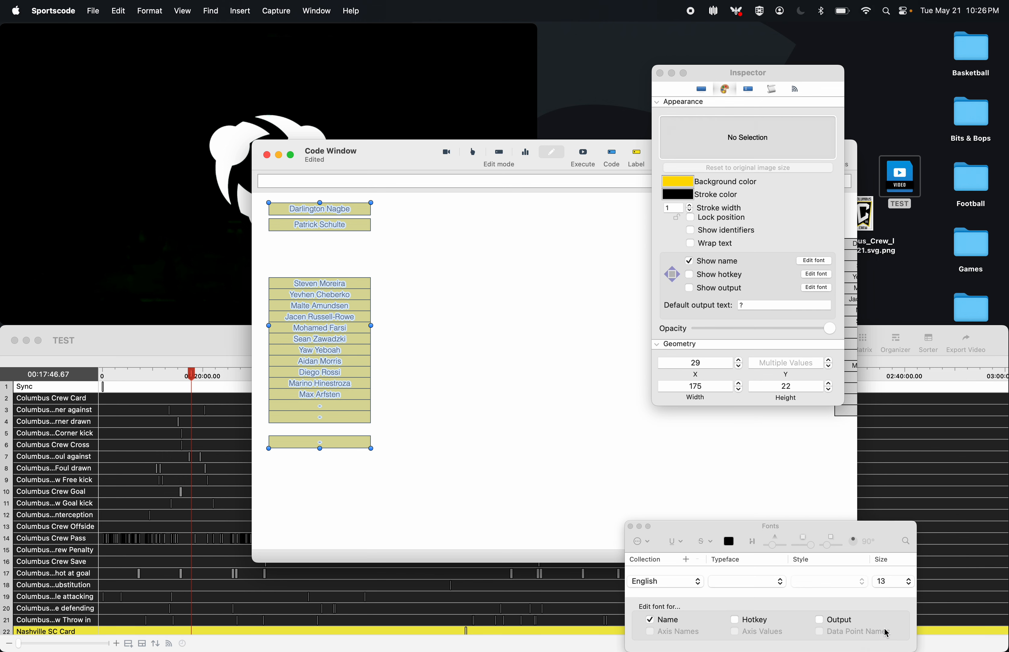
pyautogui.click(899, 586)
pyautogui.click(893, 572)
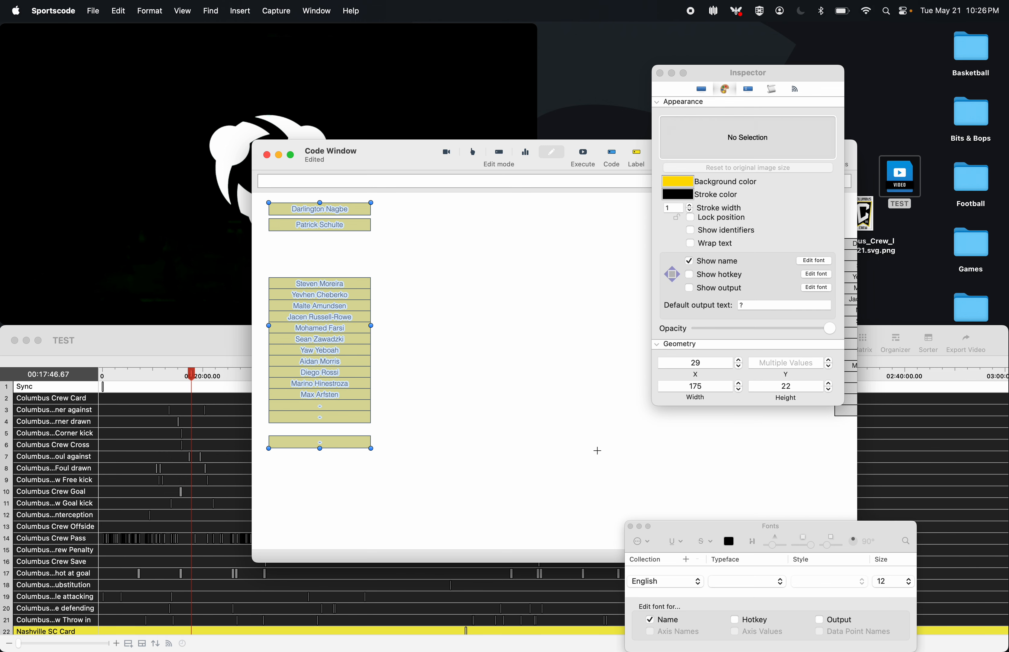
pyautogui.click(597, 451)
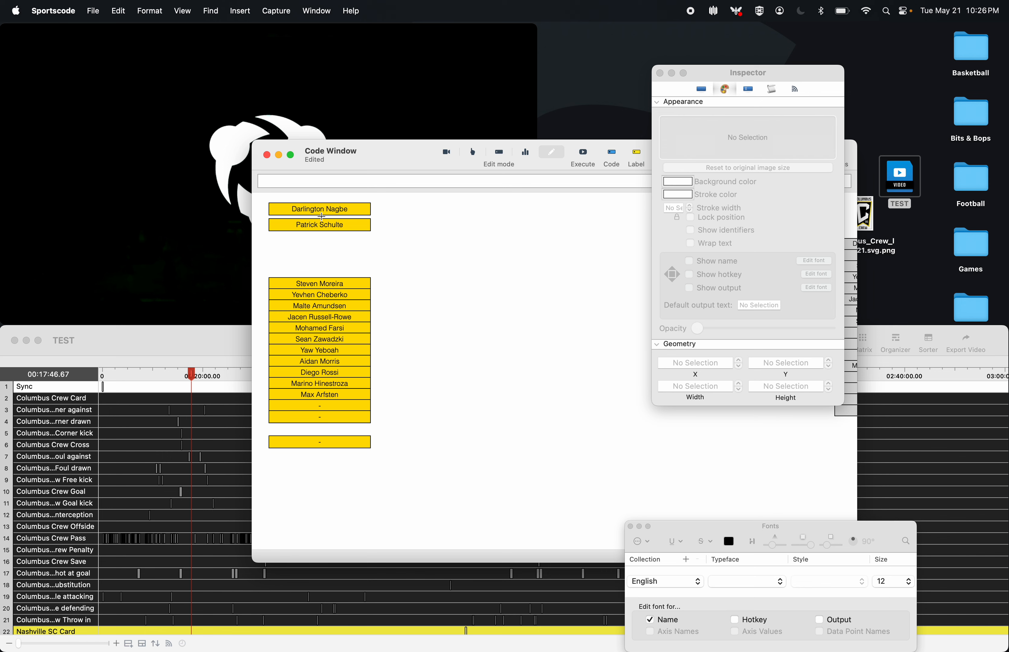
# - Close the Fonts and Inspector windows and stack the second, third and fourth roster buttons directly beneath the first
pyautogui.moveTo(327, 232); pyautogui.dragTo(330, 220)
pyautogui.click(333, 283)
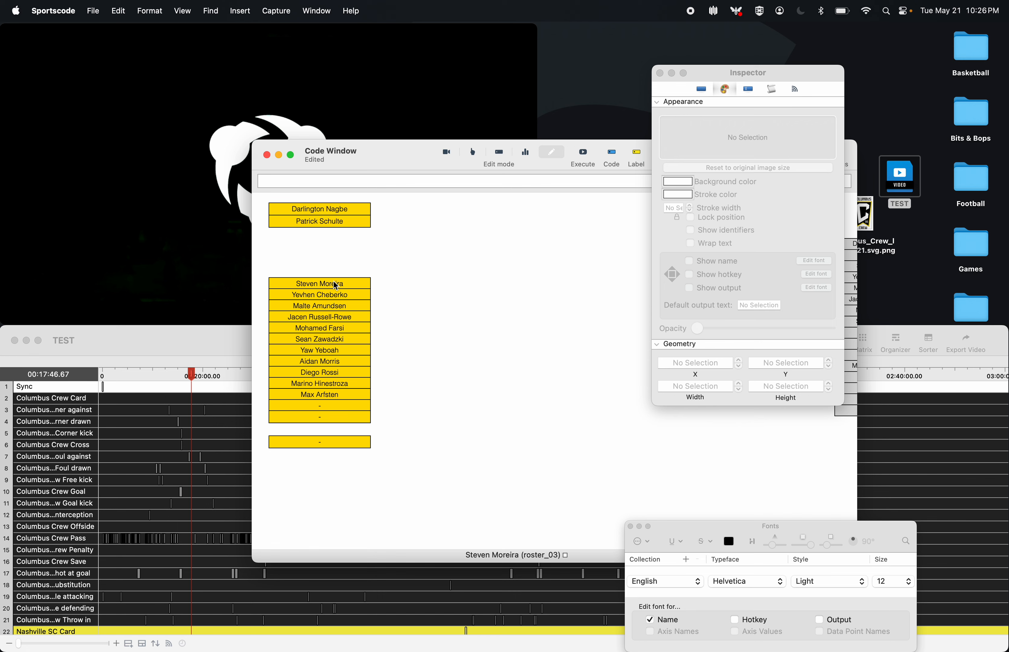
pyautogui.click(630, 527)
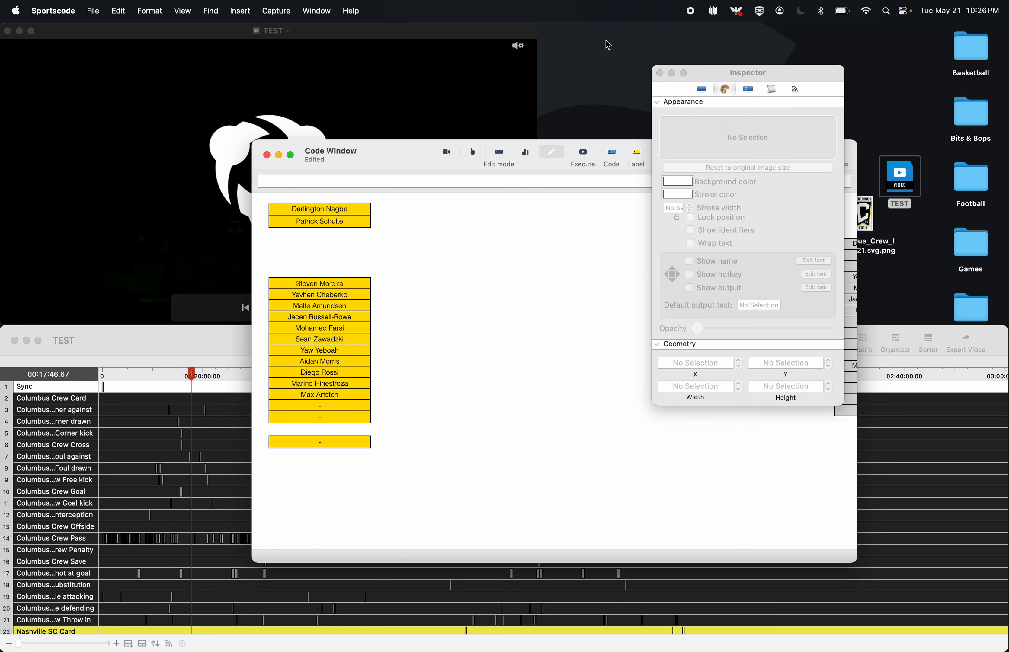
pyautogui.click(660, 73)
pyautogui.moveTo(331, 284); pyautogui.dragTo(323, 235)
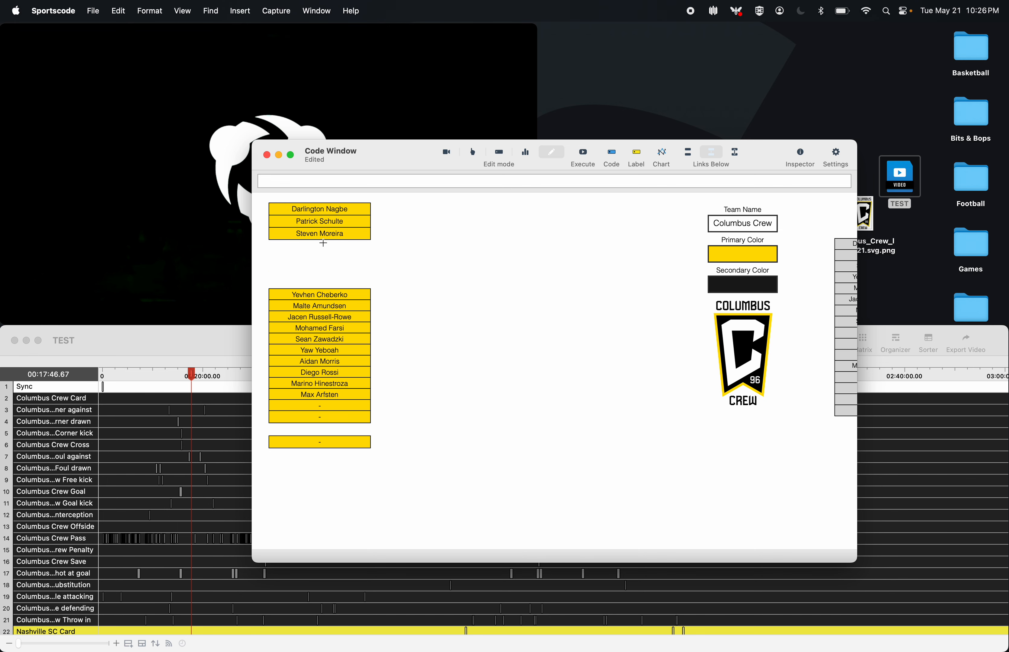
pyautogui.moveTo(327, 295); pyautogui.dragTo(326, 245)
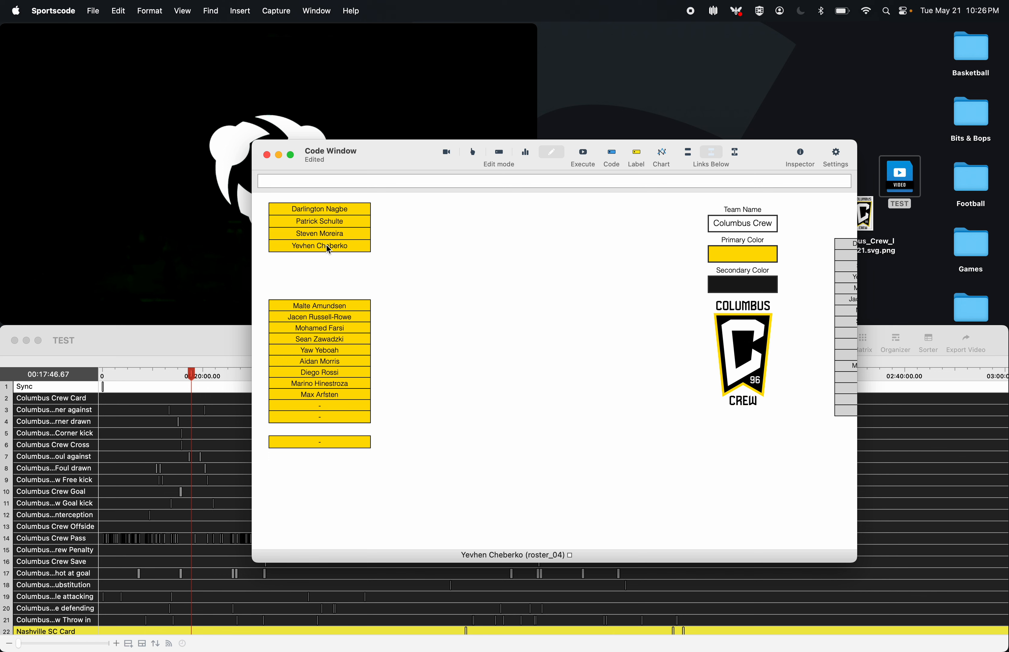
# - Stack the fifth through fifteenth roster buttons edge to edge beneath the fourth button
pyautogui.moveTo(325, 305)
pyautogui.mouseDown()
pyautogui.moveTo(327, 259)
pyautogui.moveTo(322, 317)
pyautogui.moveTo(320, 268)
pyautogui.moveTo(339, 295)
pyautogui.mouseUp()
pyautogui.moveTo(293, 330); pyautogui.dragTo(295, 288)
pyautogui.moveTo(298, 340); pyautogui.dragTo(310, 304)
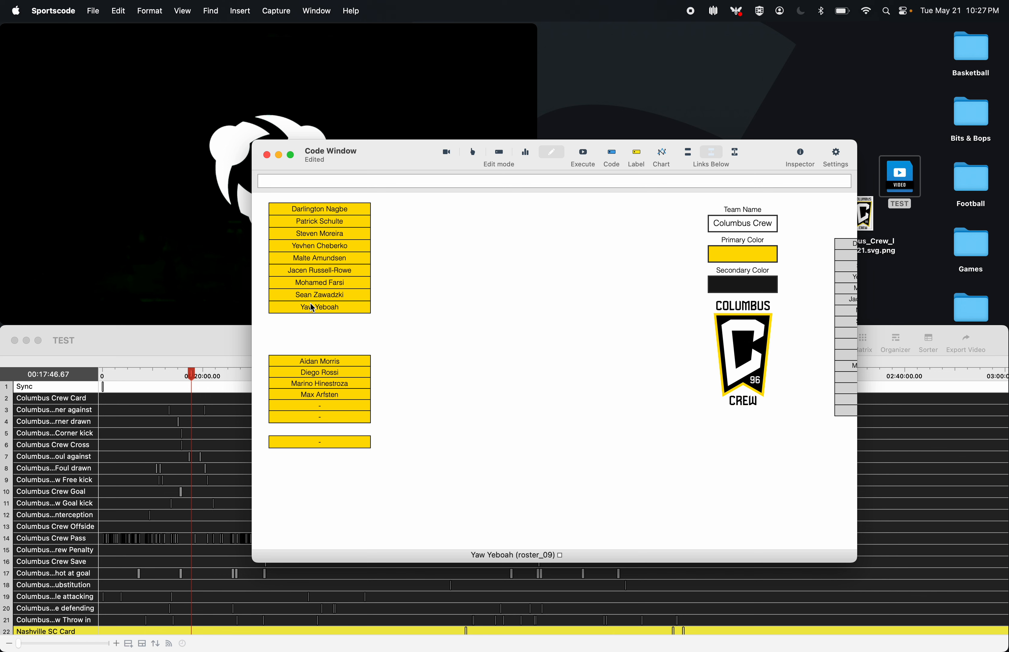
pyautogui.moveTo(309, 361); pyautogui.dragTo(312, 323)
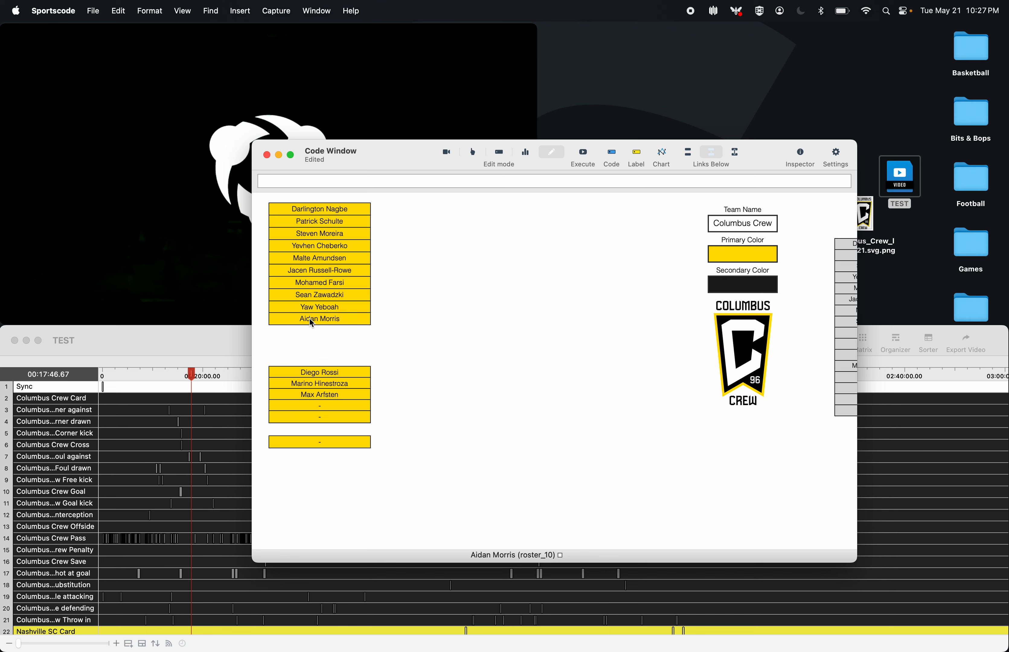
pyautogui.moveTo(310, 368); pyautogui.dragTo(312, 333)
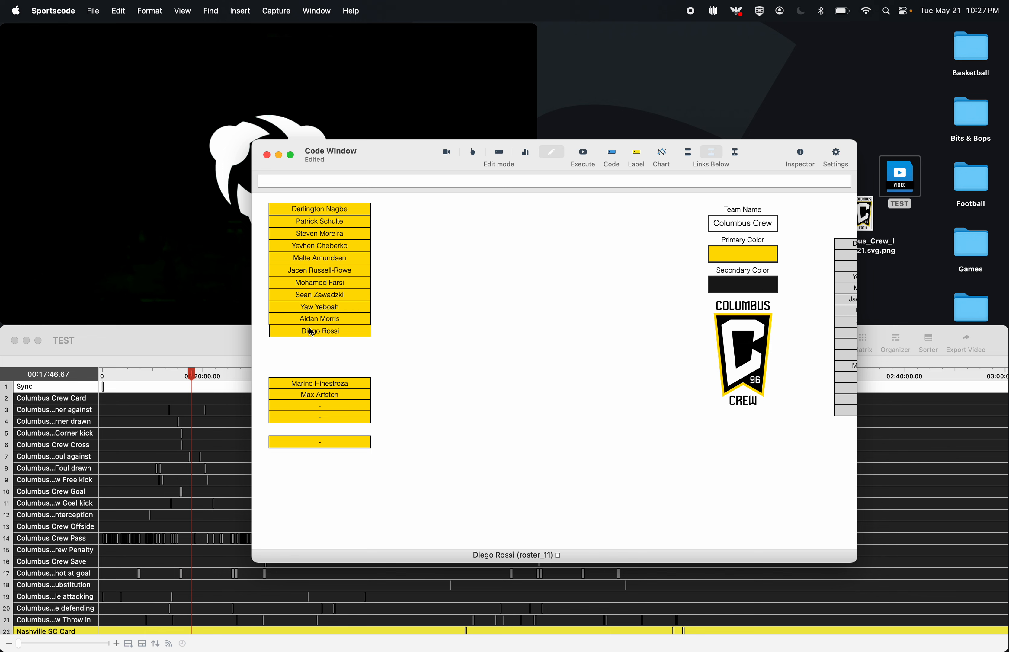
pyautogui.moveTo(311, 381)
pyautogui.mouseDown()
pyautogui.moveTo(311, 345)
pyautogui.moveTo(311, 394)
pyautogui.moveTo(310, 360)
pyautogui.mouseUp()
pyautogui.moveTo(305, 407); pyautogui.dragTo(306, 365)
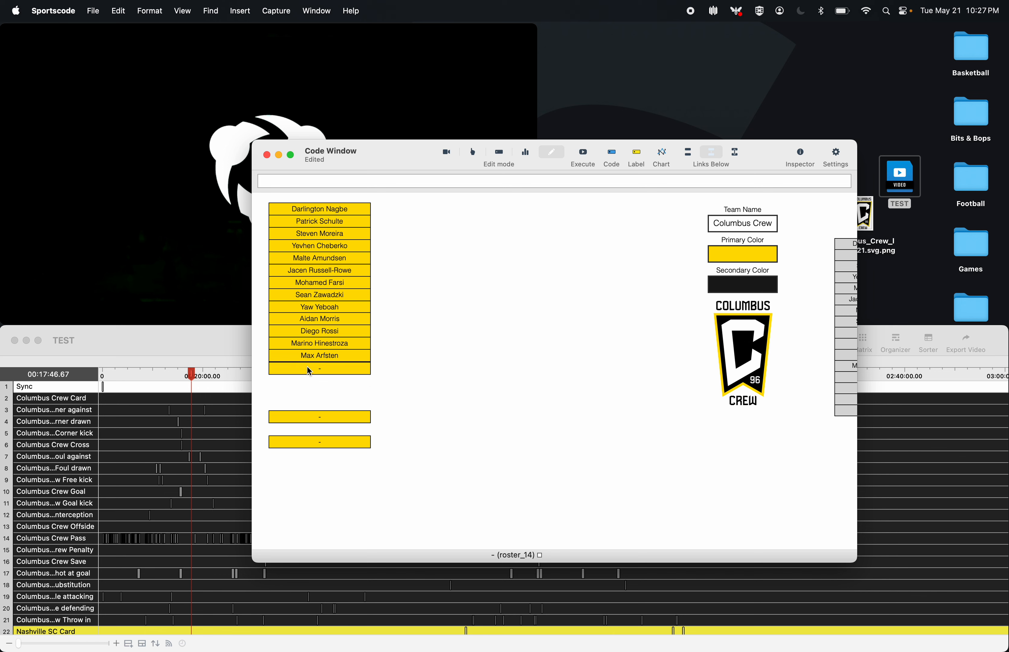
pyautogui.moveTo(307, 410); pyautogui.dragTo(305, 379)
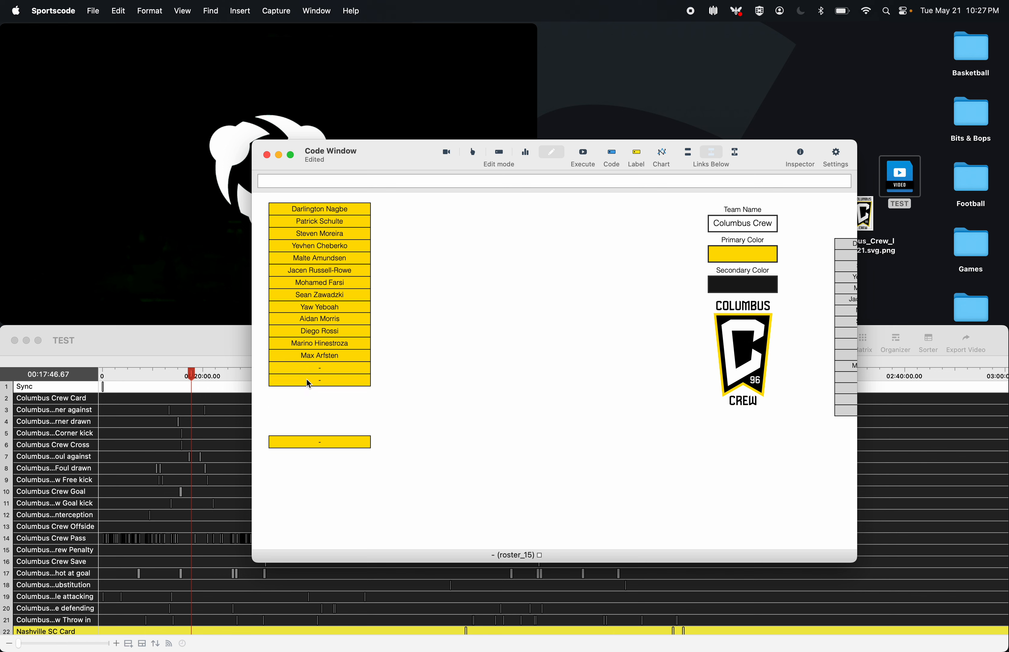
# - Attach the last blank button to the end of the roster column and move the whole column down
pyautogui.click(305, 447)
pyautogui.moveTo(305, 447); pyautogui.dragTo(347, 180)
pyautogui.click(308, 416)
pyautogui.moveTo(336, 248); pyautogui.dragTo(337, 300)
# - Change all roster buttons to the Action button type with the Toggle action, then close the Inspector
pyautogui.press('super+i')
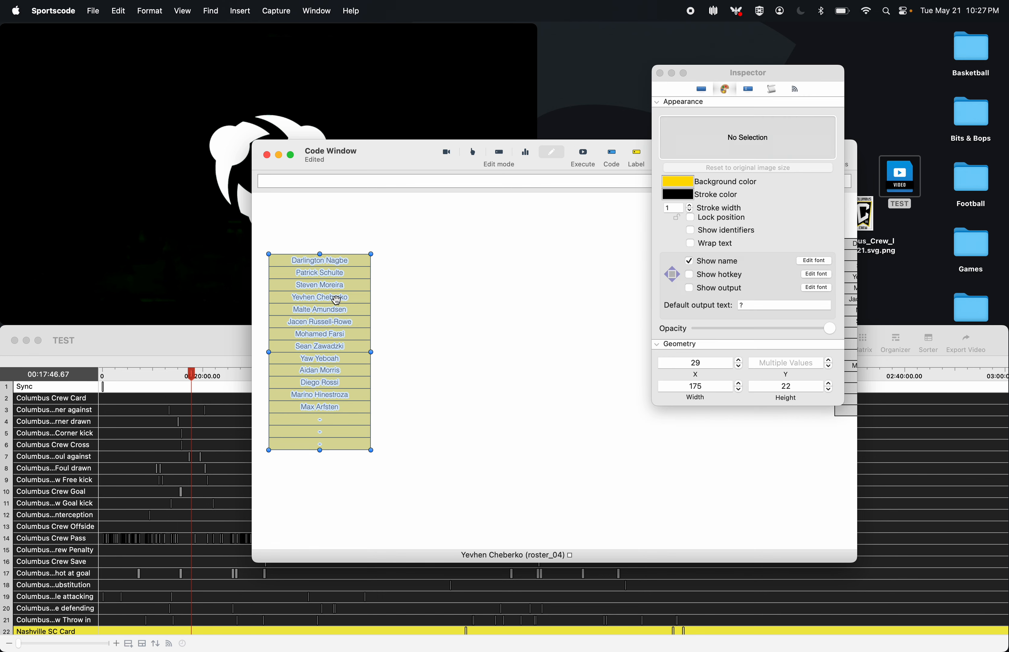
pyautogui.click(701, 89)
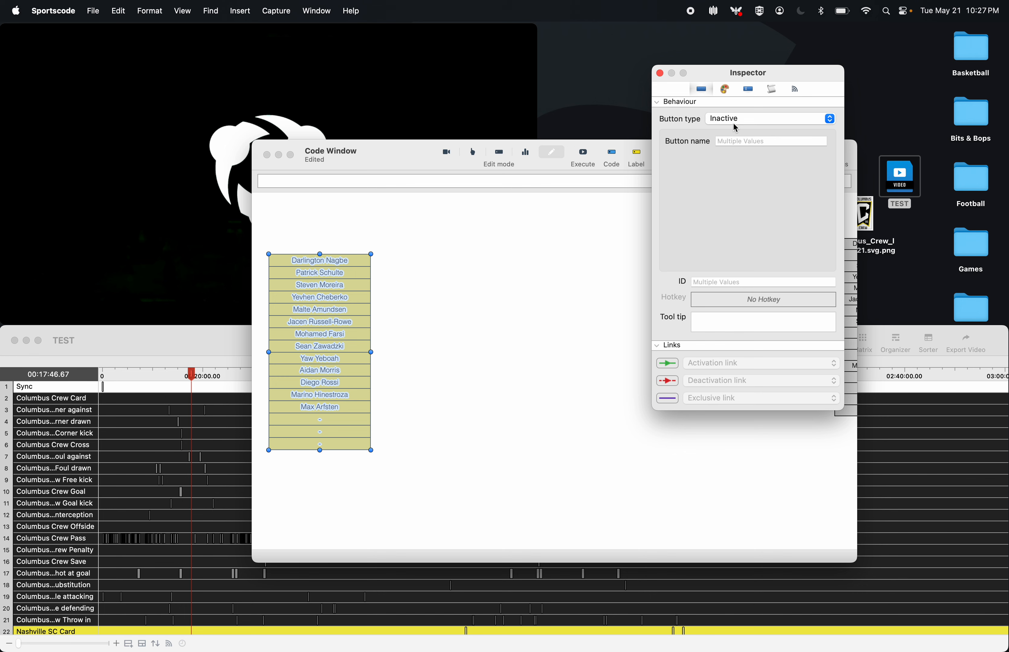
pyautogui.click(736, 128)
pyautogui.click(737, 142)
pyautogui.click(747, 156)
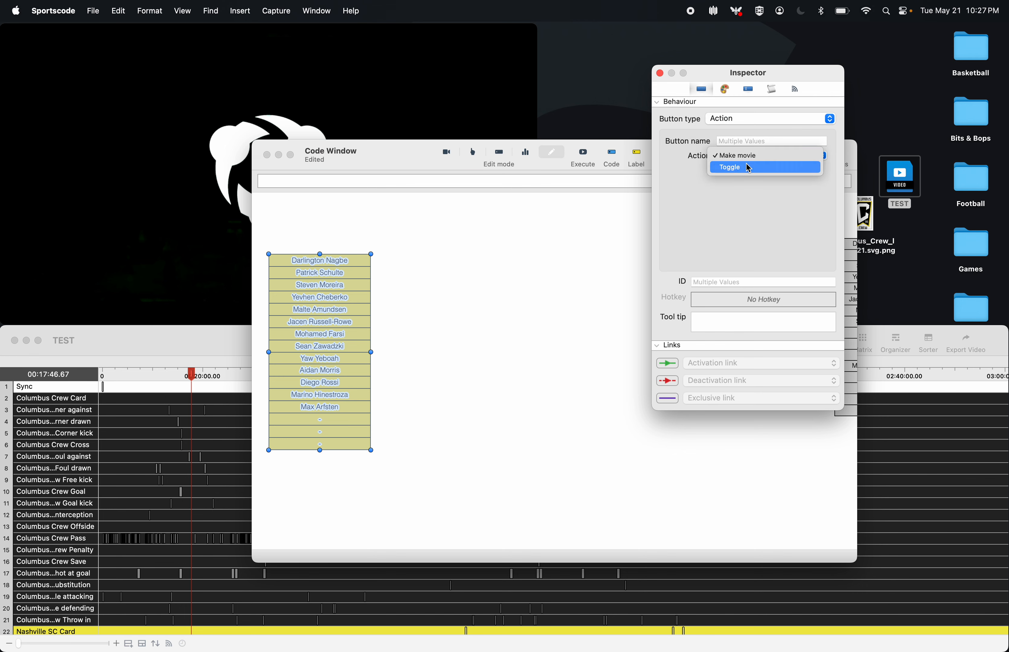
pyautogui.click(748, 168)
pyautogui.click(660, 73)
pyautogui.click(594, 285)
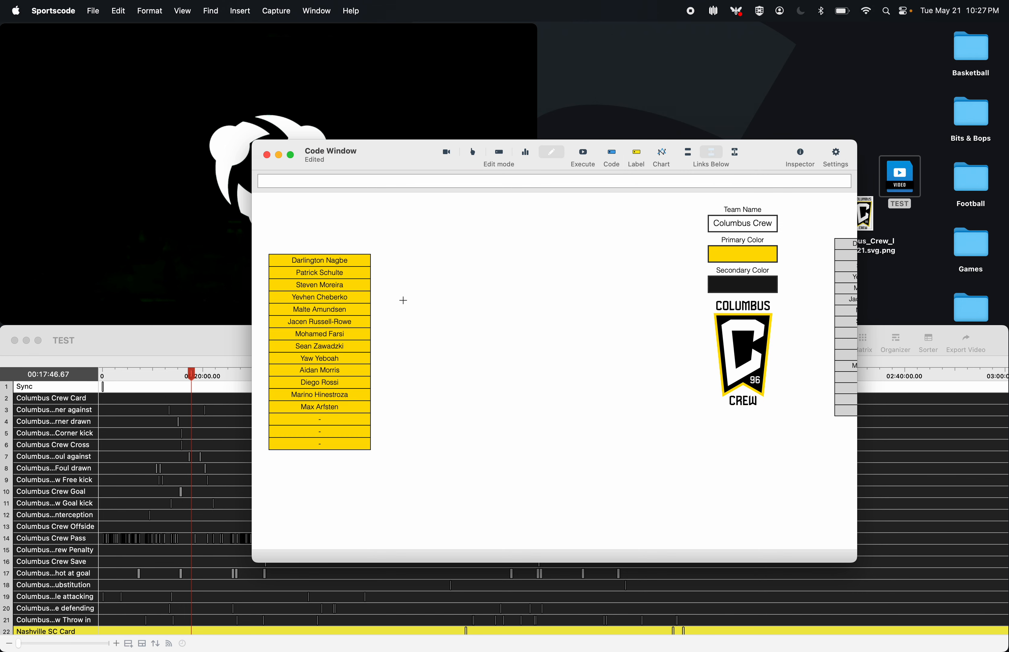
pyautogui.moveTo(354, 262); pyautogui.dragTo(352, 273)
pyautogui.moveTo(351, 274); pyautogui.dragTo(347, 469)
pyautogui.click(530, 158)
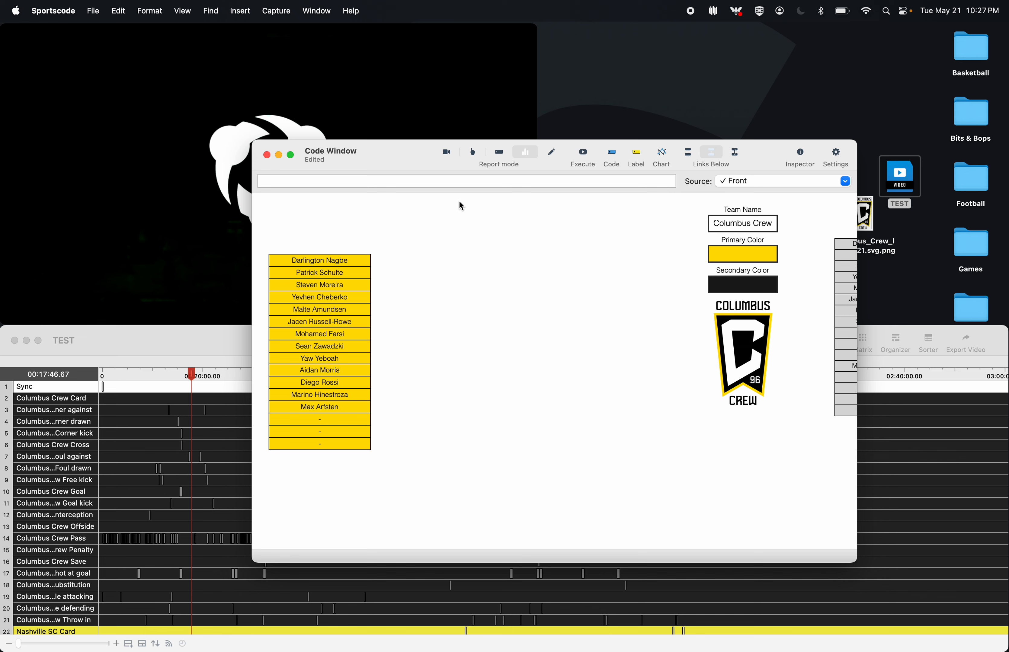
pyautogui.click(551, 152)
# - Move the whole roster column a short distance to the right, keeping all sixteen buttons together
pyautogui.moveTo(366, 239); pyautogui.dragTo(327, 446)
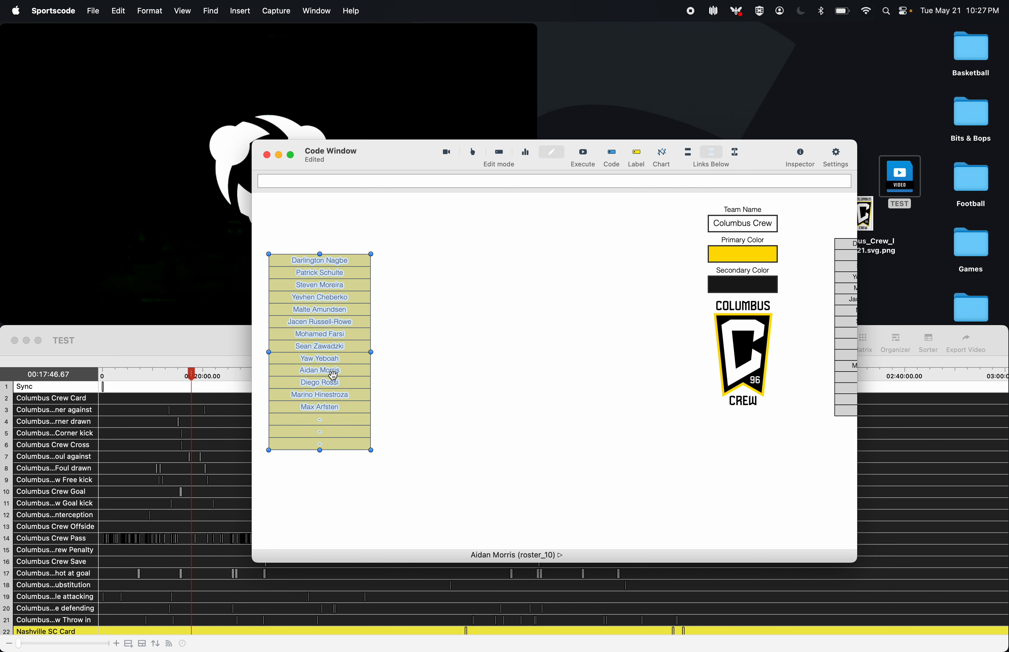
pyautogui.moveTo(332, 373); pyautogui.dragTo(381, 372)
pyautogui.click(508, 370)
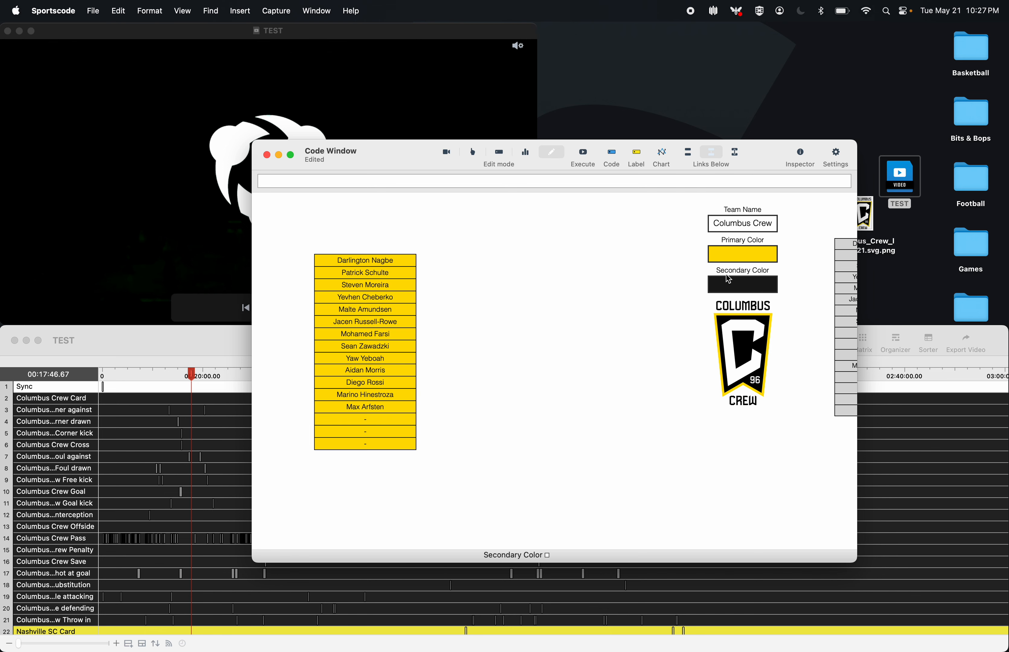
# - Place a copy of the Secondary Color swatch just above the roster column and clear the copy's ID
pyautogui.moveTo(729, 282); pyautogui.dragTo(332, 241)
pyautogui.doubleClick(332, 242)
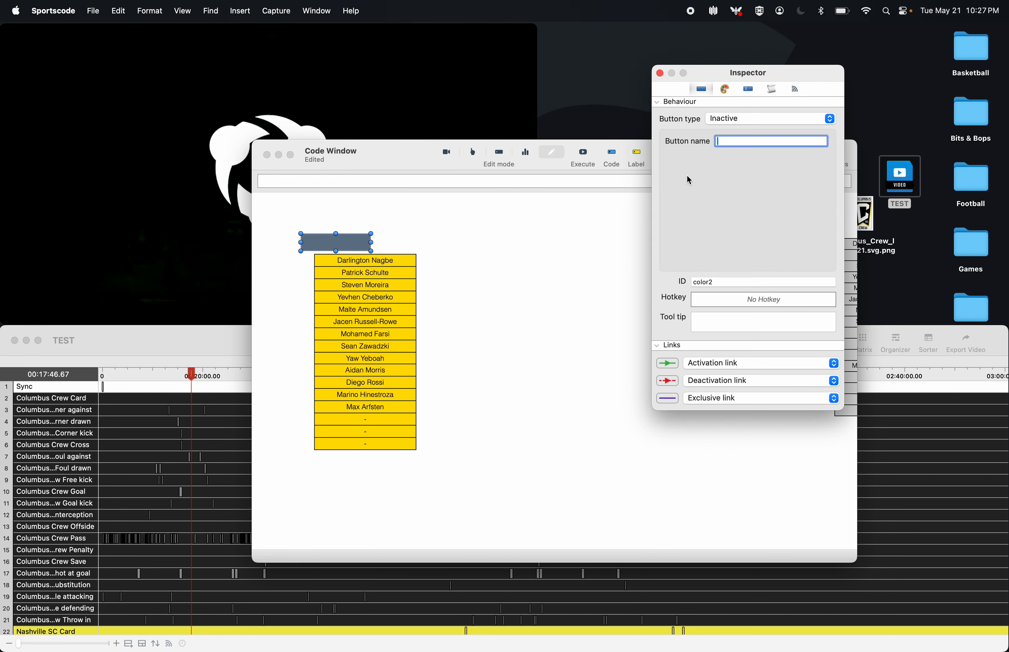
pyautogui.doubleClick(712, 282)
pyautogui.press('BackSpace')
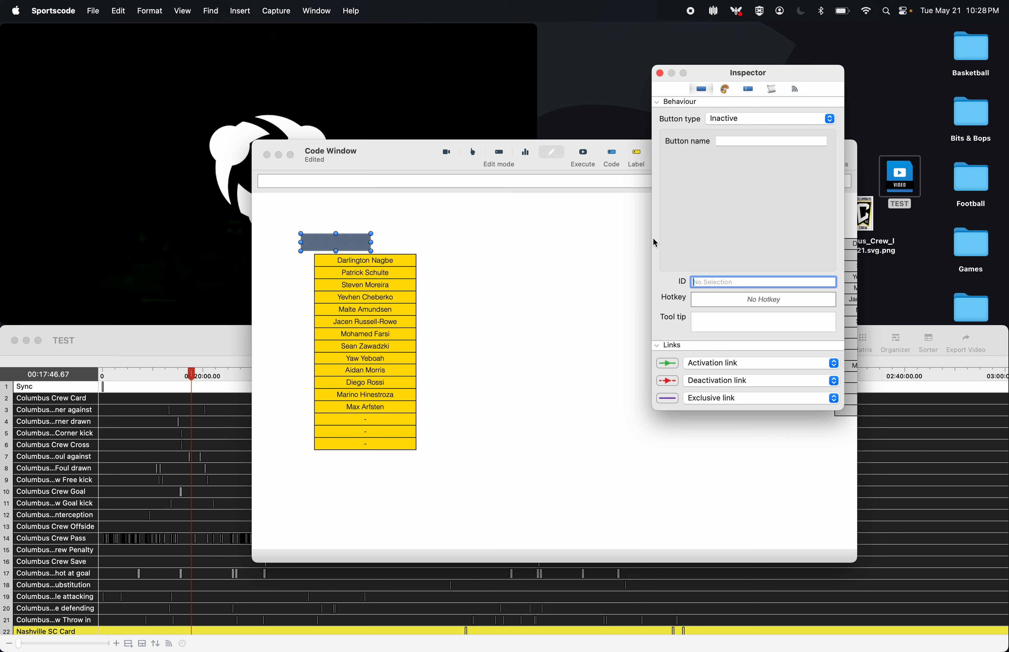
# - Give the copied swatch the script button color #"color2"
pyautogui.click(782, 90)
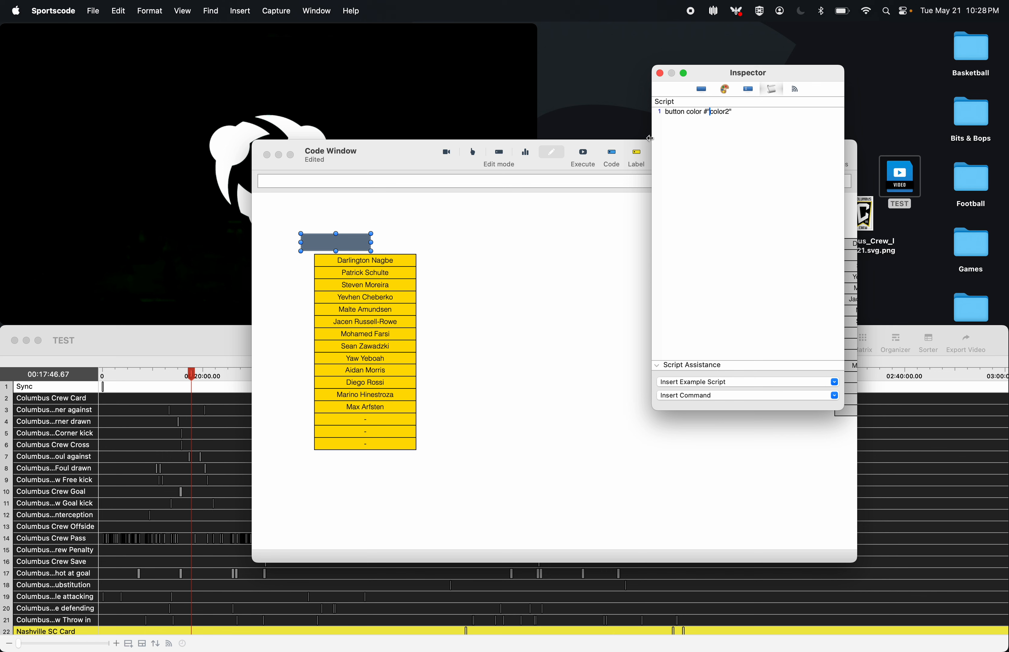
pyautogui.click(586, 158)
pyautogui.click(299, 225)
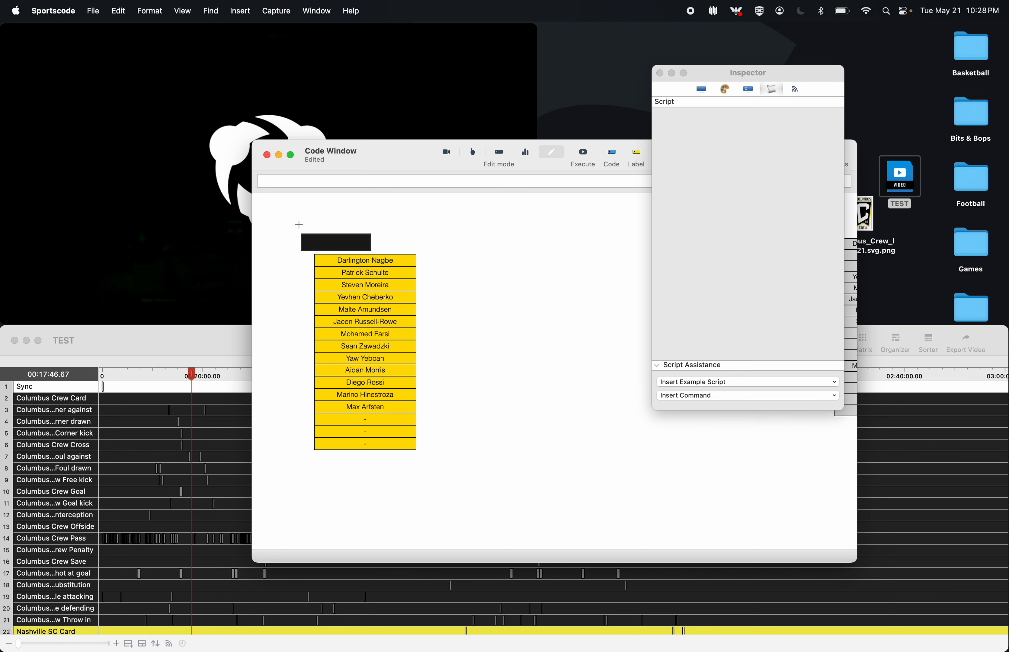
# - Enlarge the copied dark swatch to cover the whole roster column and send it to the back
pyautogui.click(315, 248)
pyautogui.click(374, 252)
pyautogui.click(369, 249)
pyautogui.moveTo(372, 251); pyautogui.dragTo(439, 463)
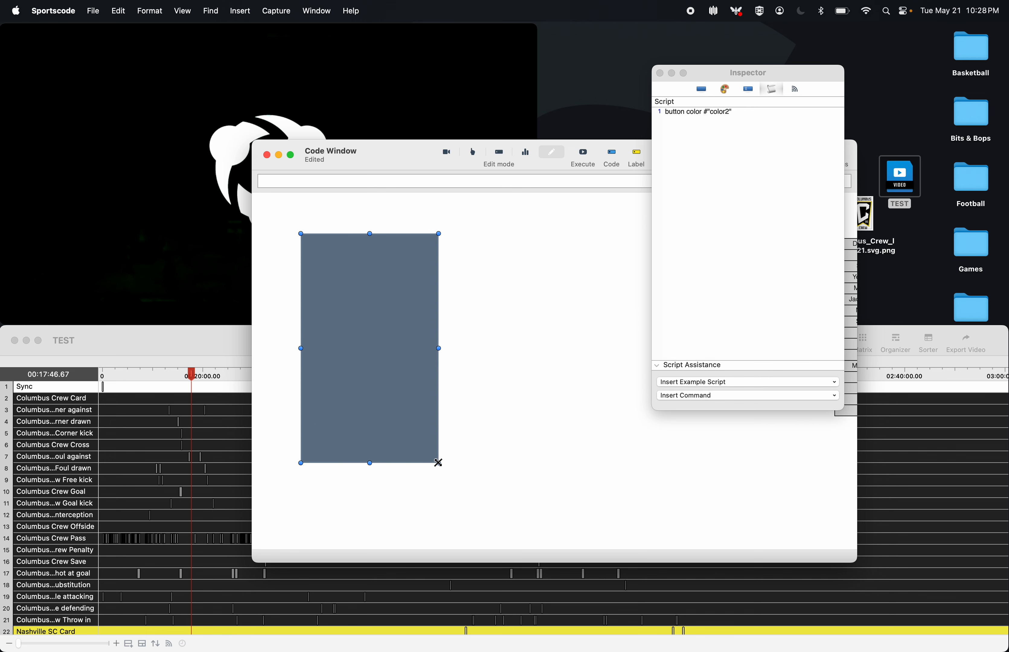
pyautogui.rightClick(414, 434)
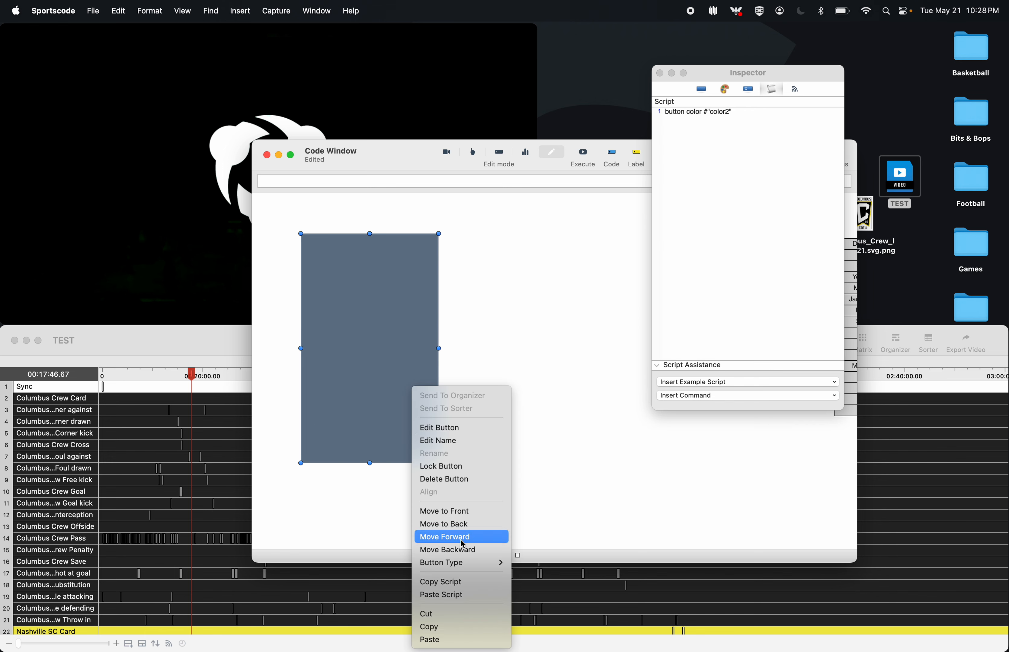
pyautogui.click(464, 524)
# - Move and trim the dark background into an even border around the roster, about 195 wide and 357 high
pyautogui.moveTo(427, 413); pyautogui.dragTo(433, 423)
pyautogui.moveTo(436, 426); pyautogui.dragTo(434, 426)
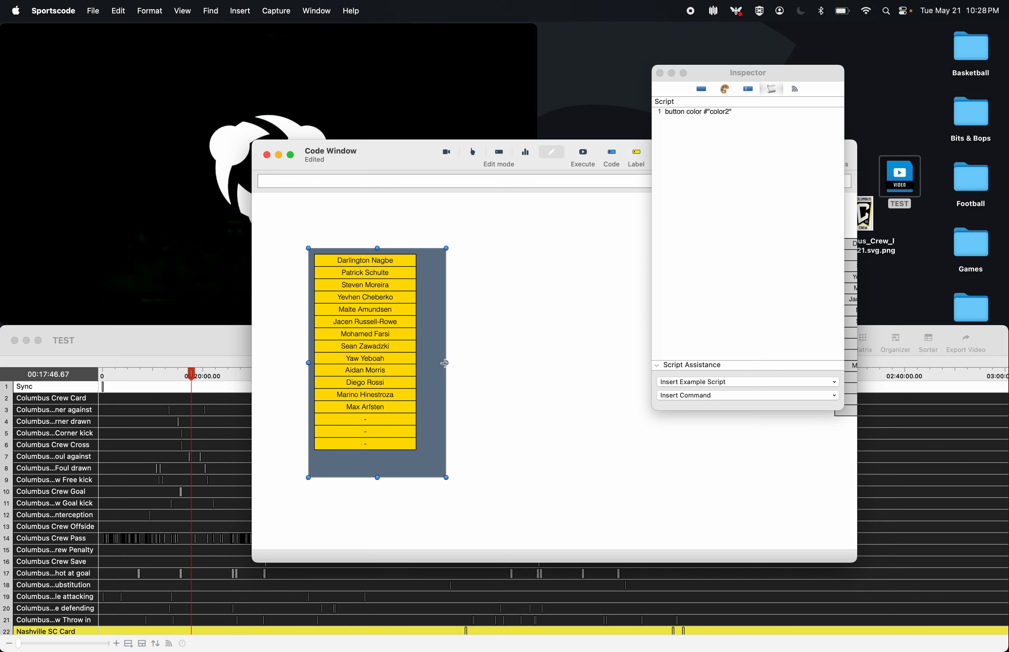
pyautogui.moveTo(445, 364); pyautogui.dragTo(423, 363)
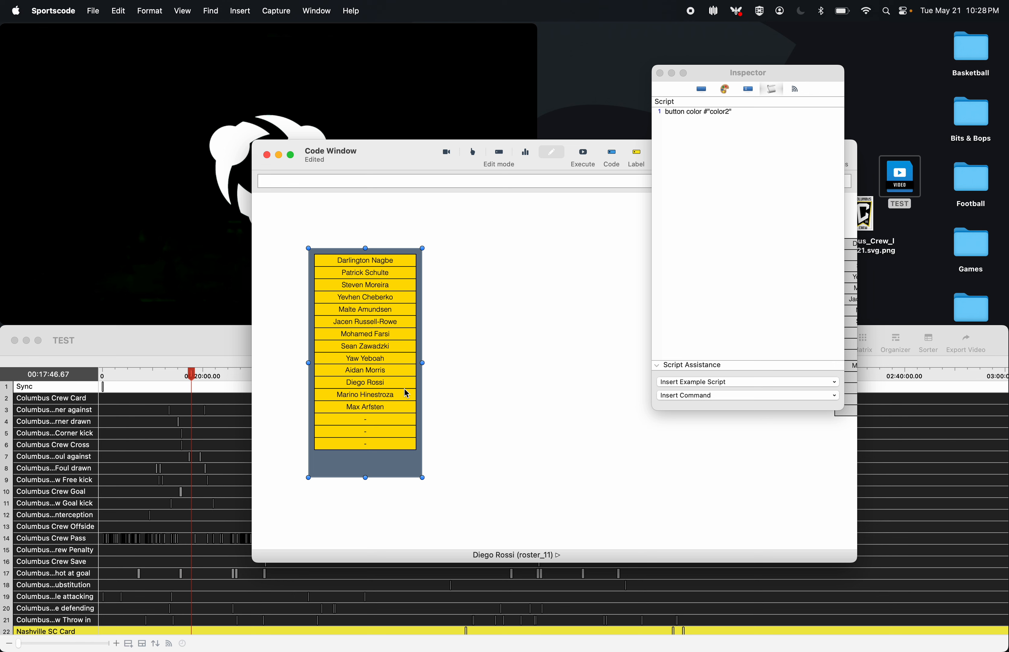
pyautogui.moveTo(364, 478); pyautogui.dragTo(370, 456)
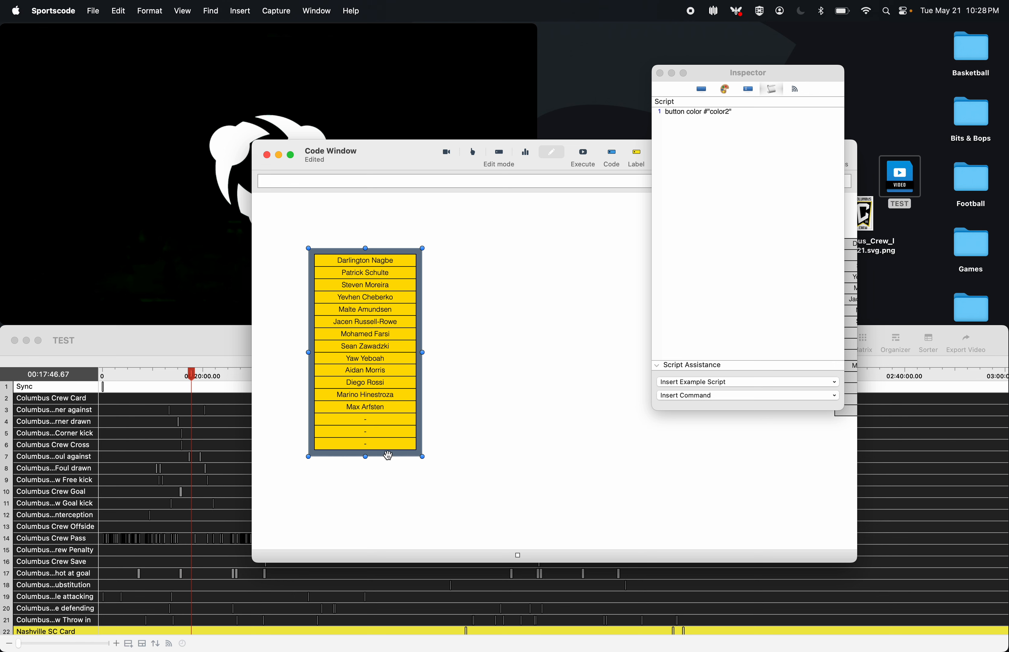
# - Change the stroke color of the dark background button behind the roster
pyautogui.click(725, 89)
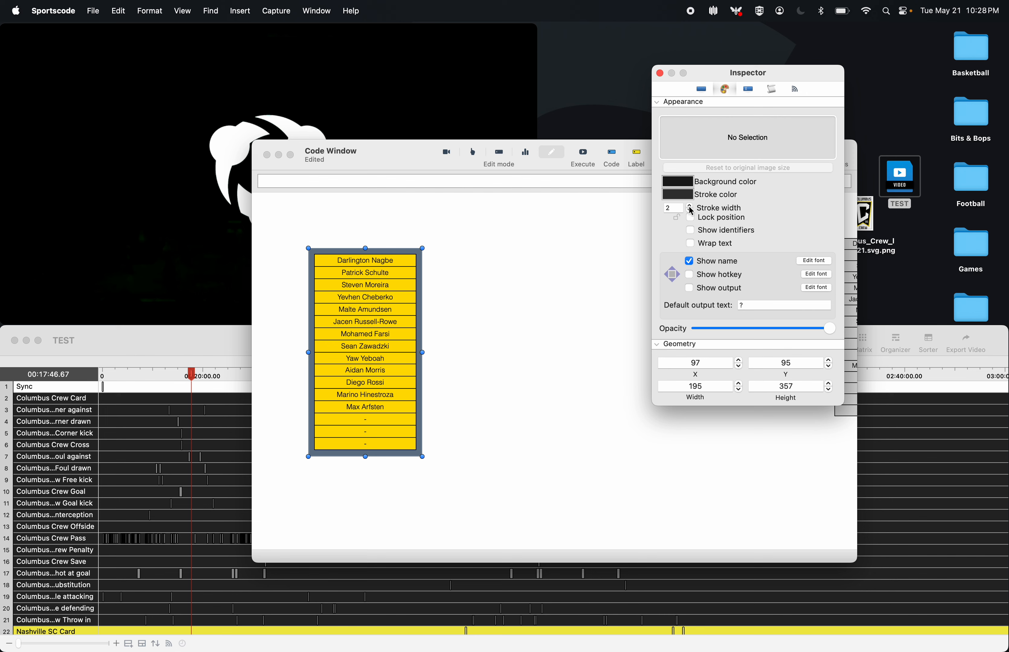
pyautogui.click(688, 196)
pyautogui.click(655, 508)
pyautogui.click(563, 510)
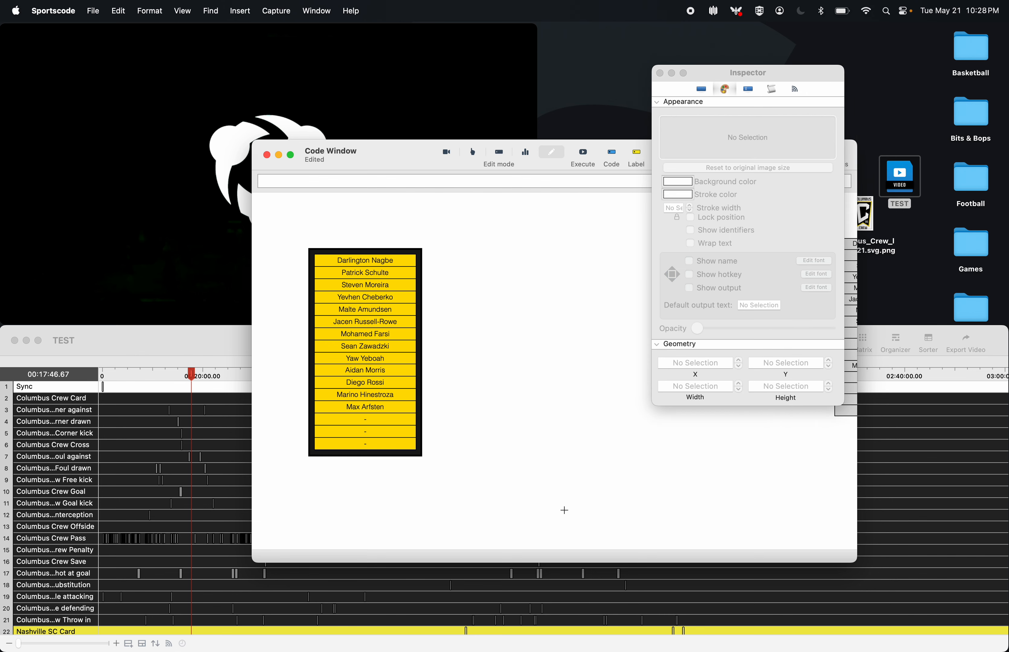
# - Change the Secondary Color swatch's background to dark grey, close the Inspector and execute the code window's scripts
pyautogui.hscroll(5, 416, 317)
pyautogui.click(588, 282)
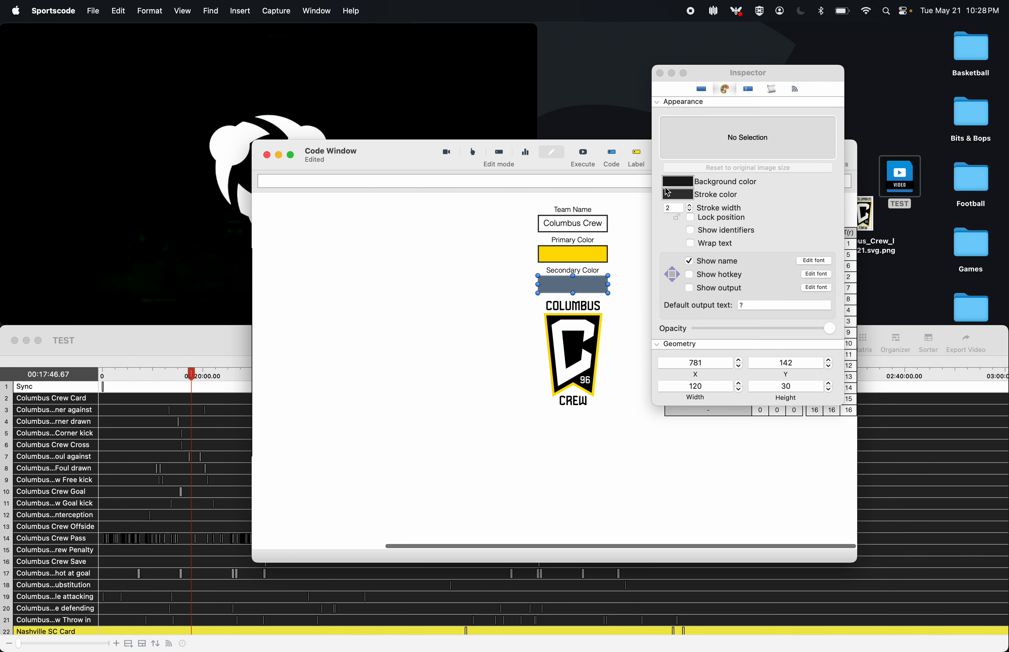
pyautogui.click(677, 187)
pyautogui.click(655, 508)
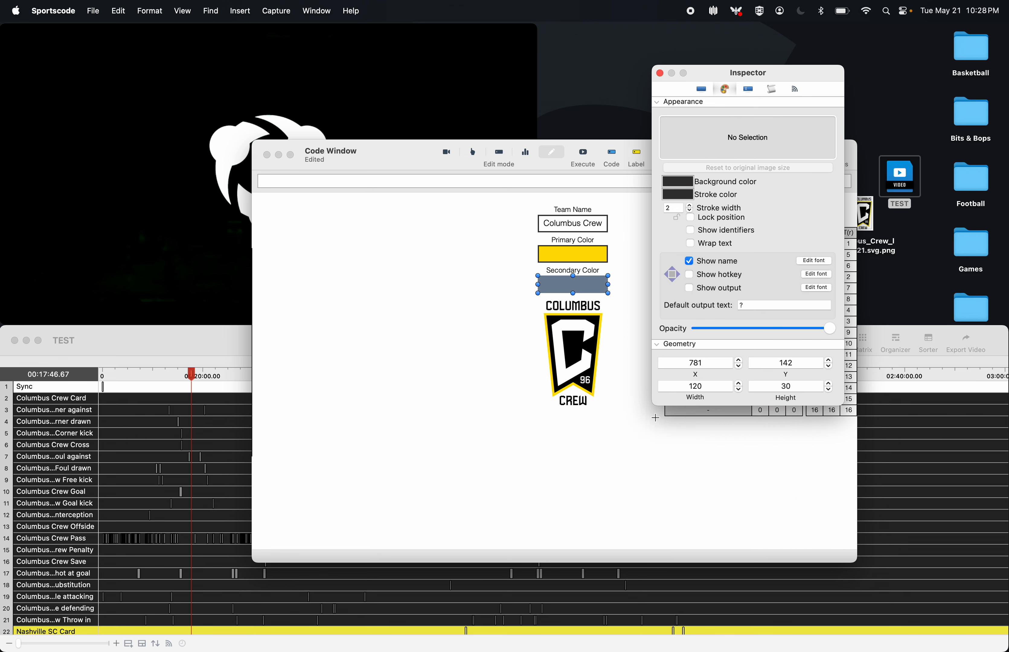
pyautogui.click(660, 73)
pyautogui.click(649, 304)
pyautogui.hscroll(-5, 620, 313)
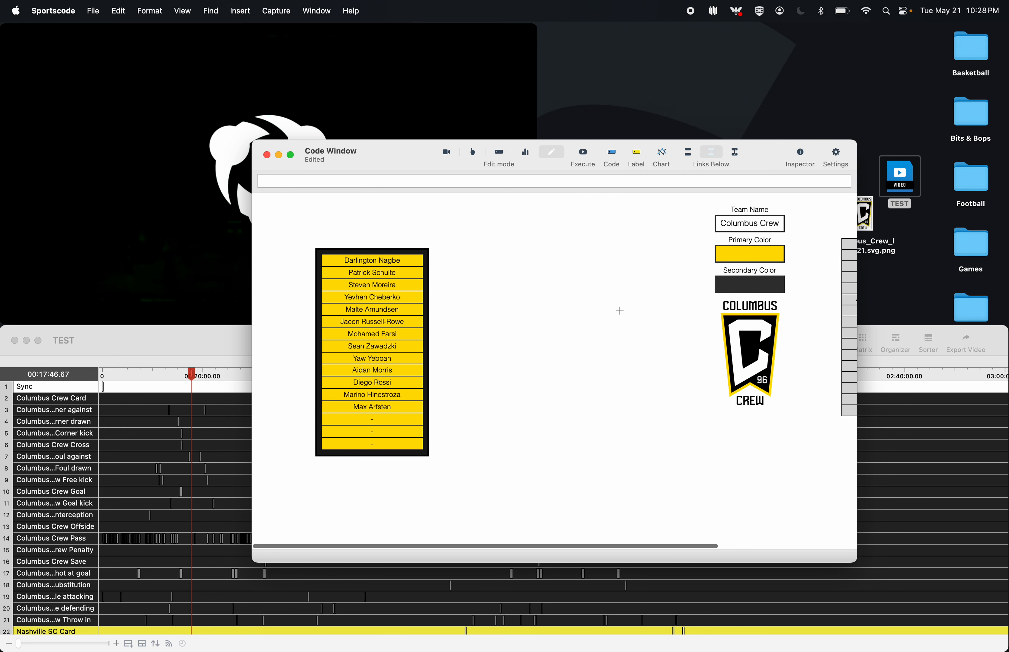
pyautogui.click(590, 156)
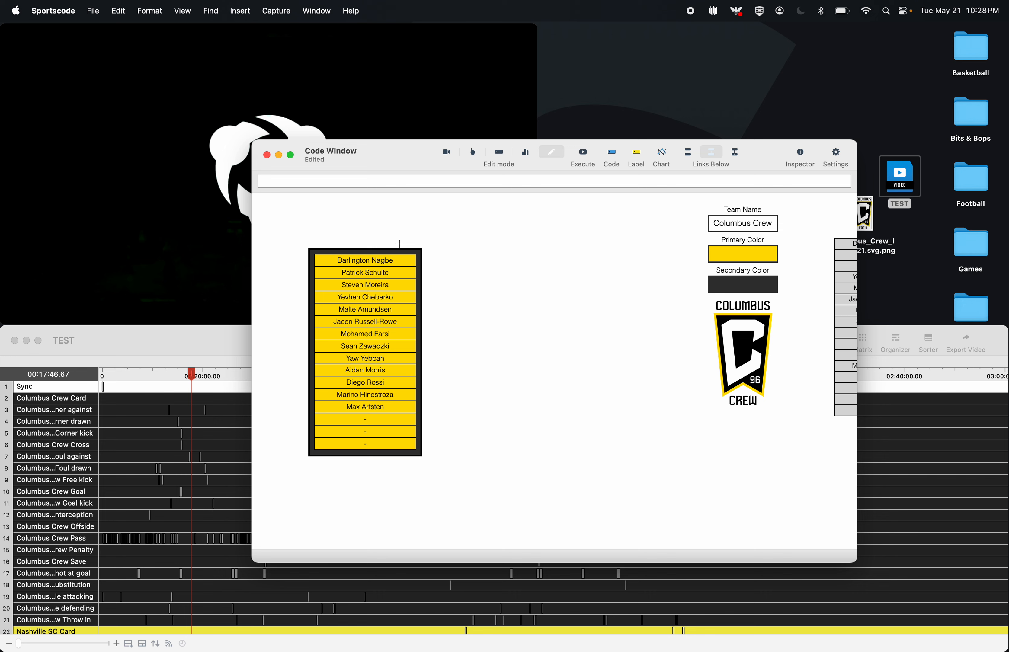
# - Move the roster column together with its dark background into the upper-left corner of the canvas
pyautogui.scroll(5, 400, 244)
pyautogui.scroll(-5, 441, 277)
pyautogui.moveTo(445, 233); pyautogui.dragTo(297, 511)
pyautogui.moveTo(355, 399); pyautogui.dragTo(302, 349)
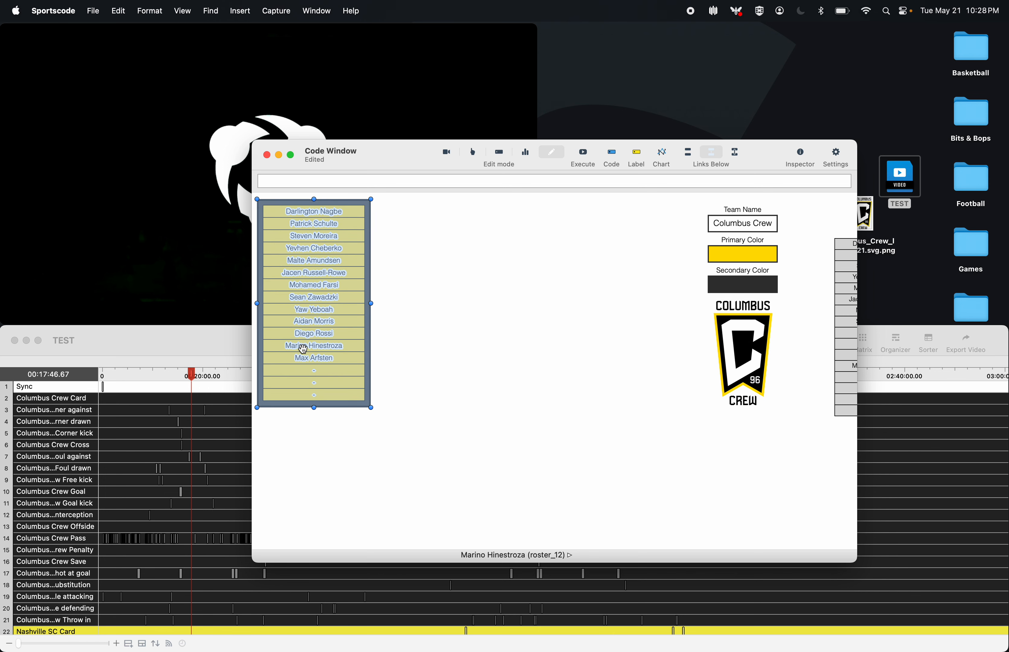
pyautogui.click(445, 349)
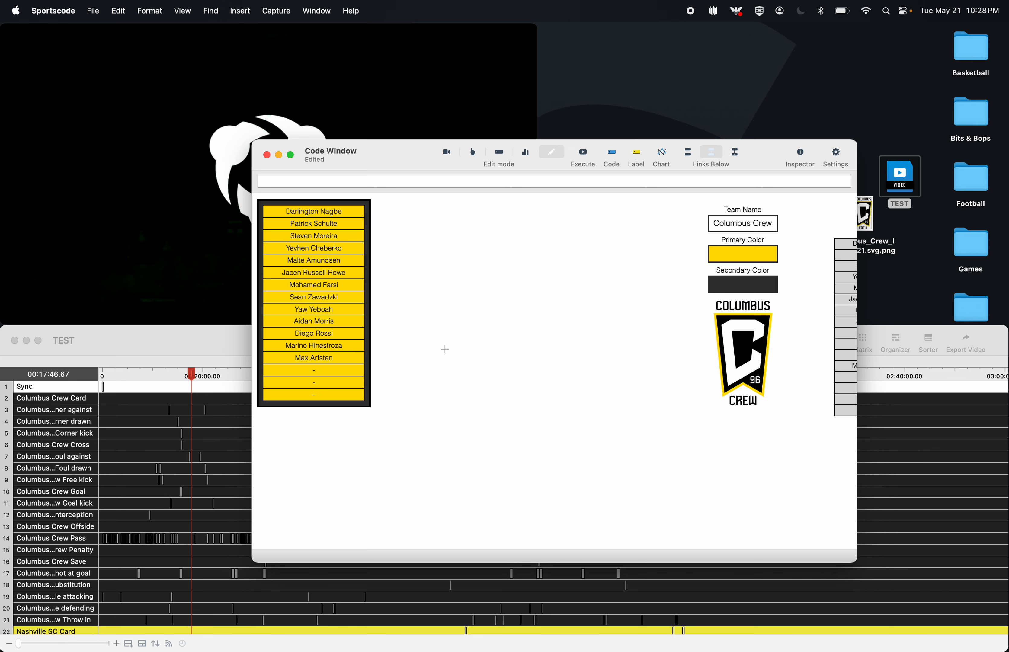
# - Add a new code button to the right of the roster column and change its button type to Action
pyautogui.hscroll(5, 811, 263)
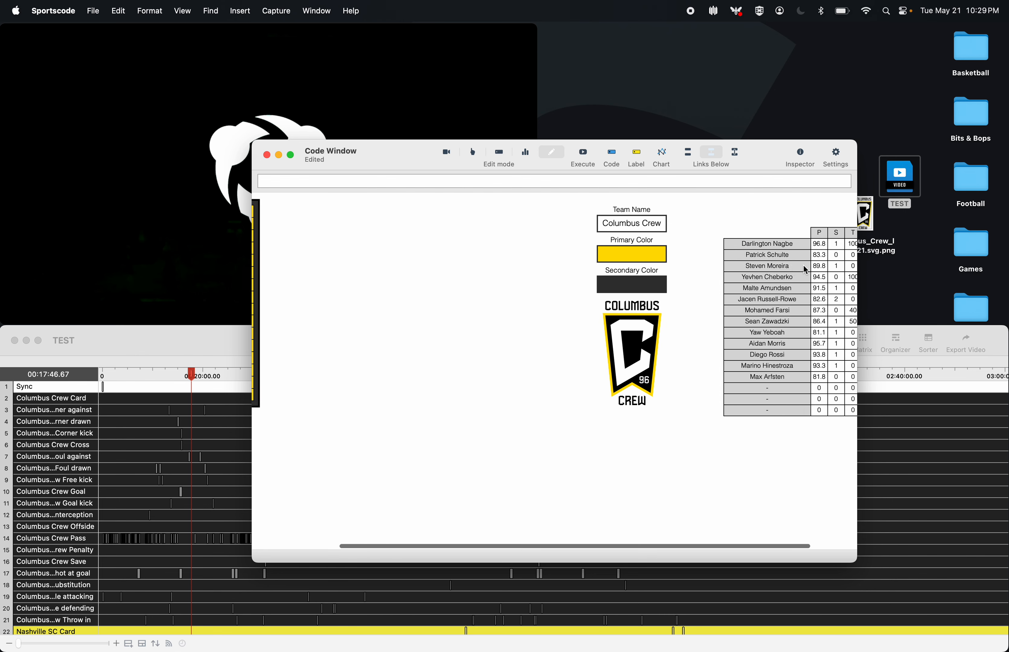
pyautogui.hscroll(-5, 801, 266)
pyautogui.moveTo(611, 155); pyautogui.dragTo(471, 225)
pyautogui.doubleClick(441, 216)
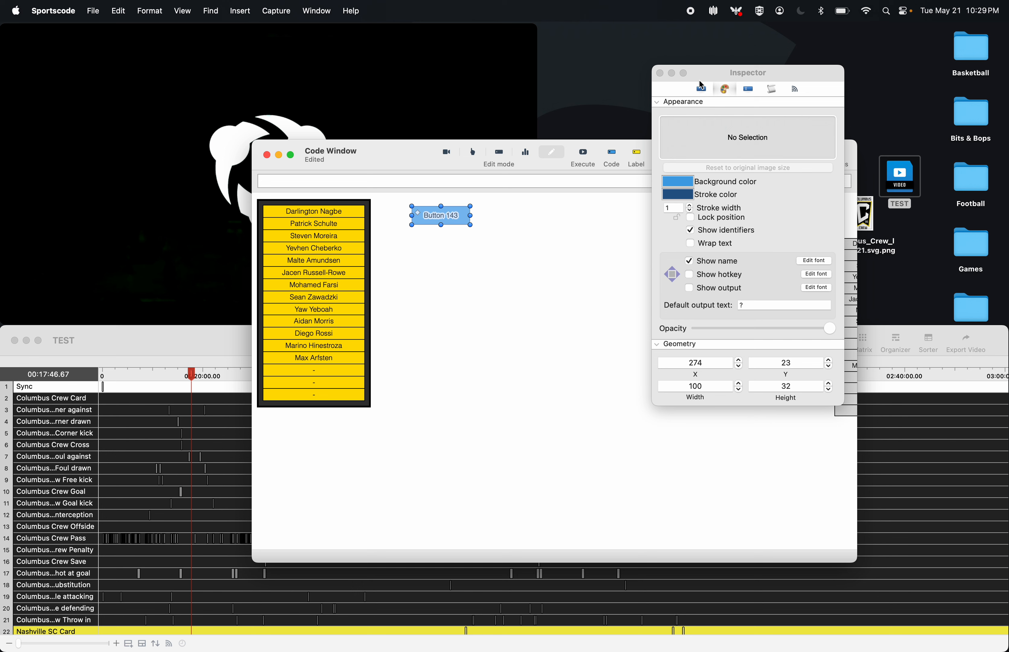
pyautogui.click(701, 88)
pyautogui.click(700, 88)
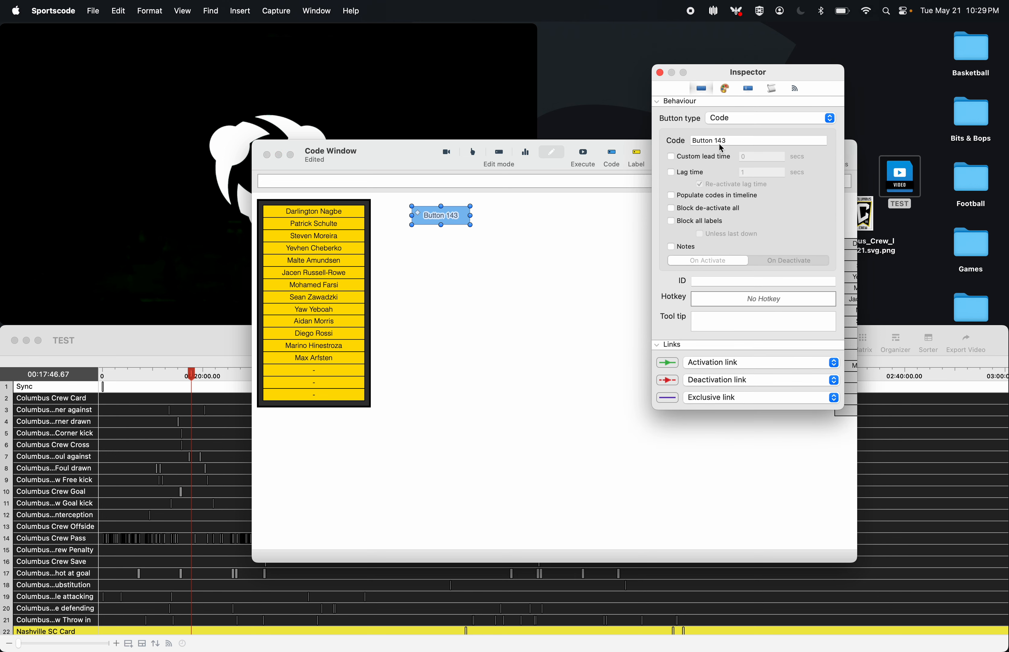
pyautogui.click(740, 127)
pyautogui.click(733, 155)
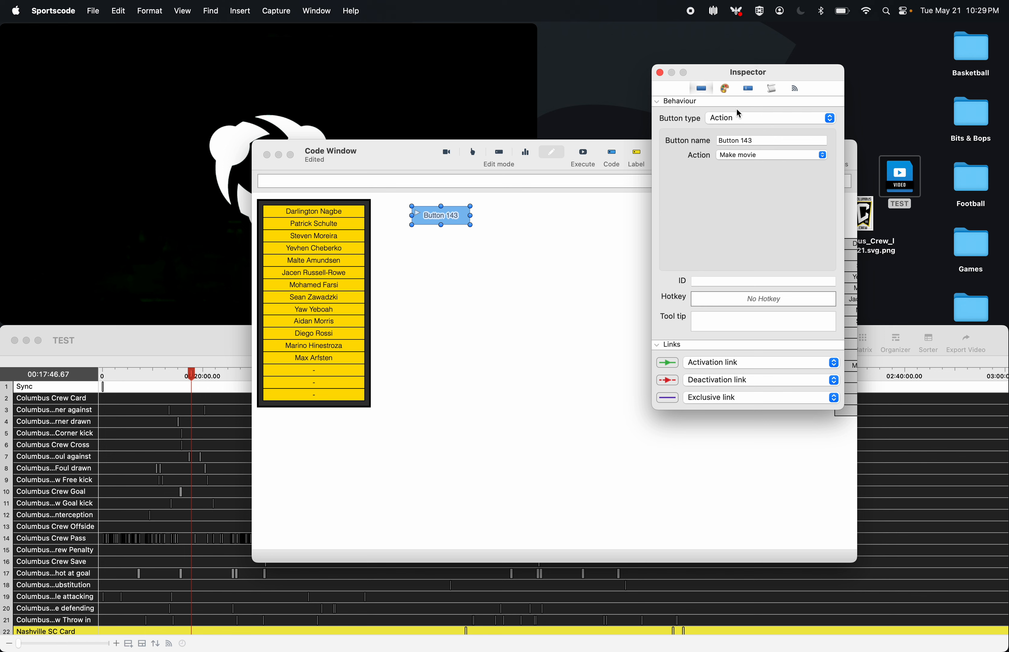
# - Make the new button show its output with name and identifiers hidden, and set the default output text to 0
pyautogui.click(726, 90)
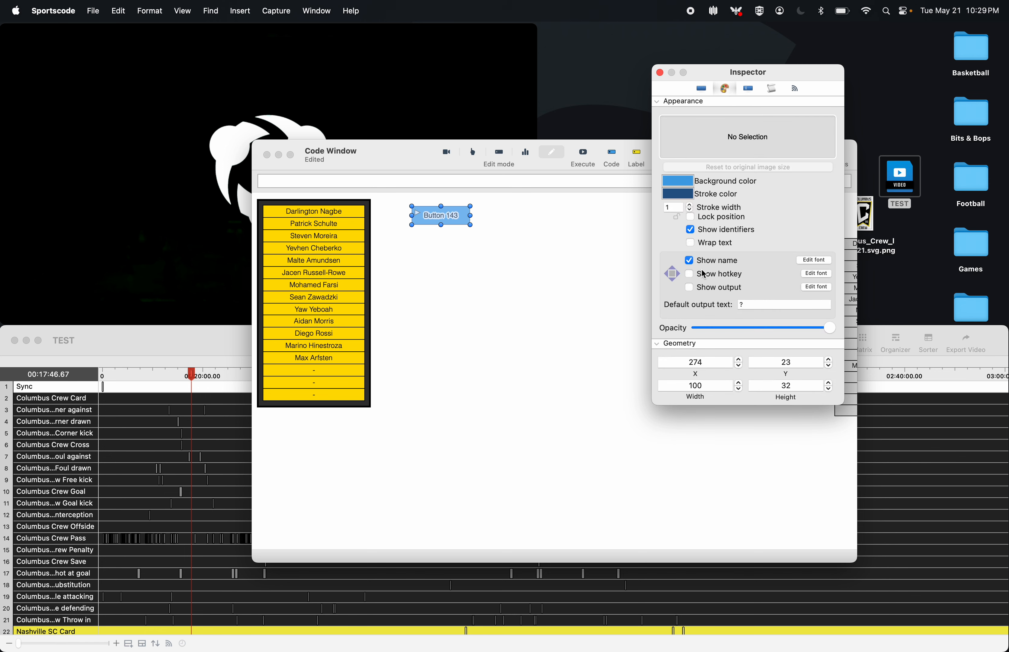
pyautogui.click(689, 288)
pyautogui.click(689, 260)
pyautogui.click(690, 230)
pyautogui.click(769, 305)
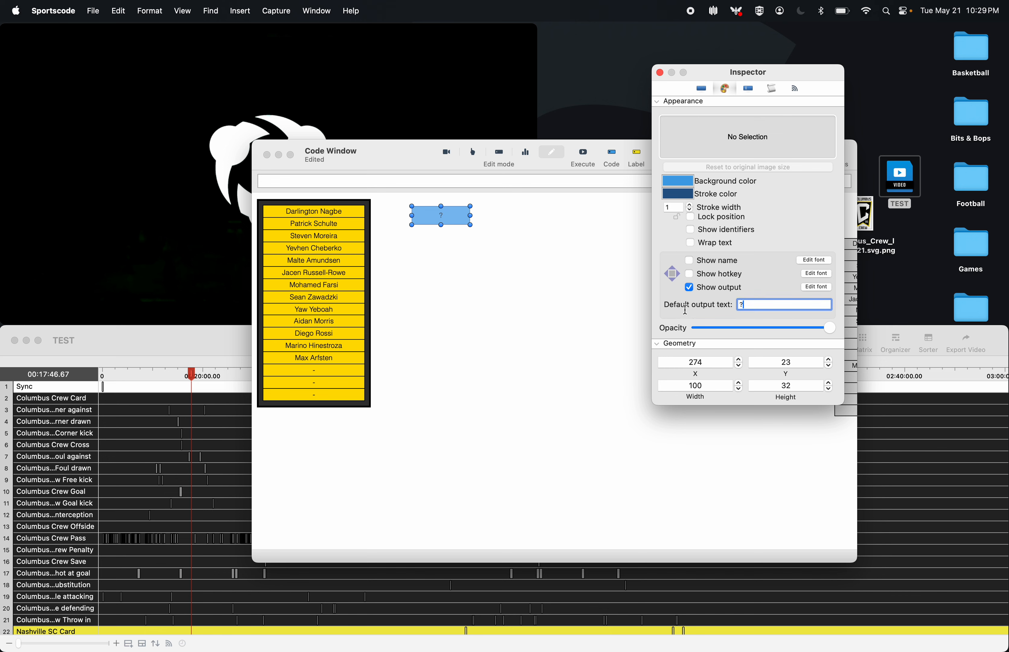
pyautogui.write('0')
pyautogui.press('BackSpace')
pyautogui.press('BackSpace')
pyautogui.write('0')
# - Move the new button slightly down and farther from the roster, open its script, then close the Inspector
pyautogui.moveTo(444, 215); pyautogui.dragTo(441, 230)
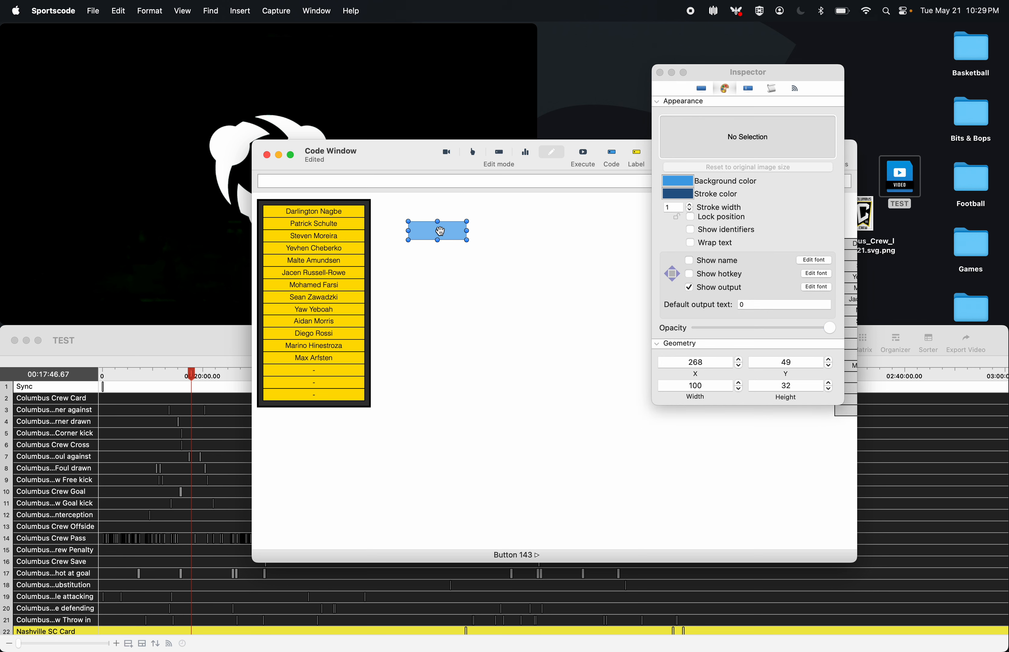
pyautogui.click(523, 235)
pyautogui.click(439, 230)
pyautogui.click(773, 99)
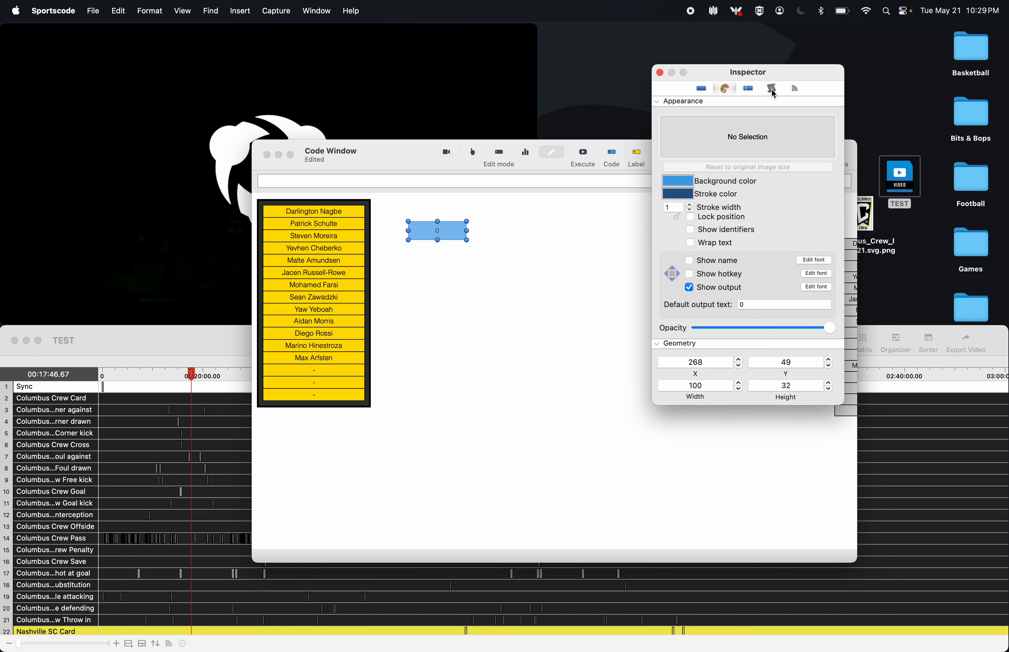
pyautogui.click(772, 89)
pyautogui.moveTo(454, 233); pyautogui.dragTo(482, 235)
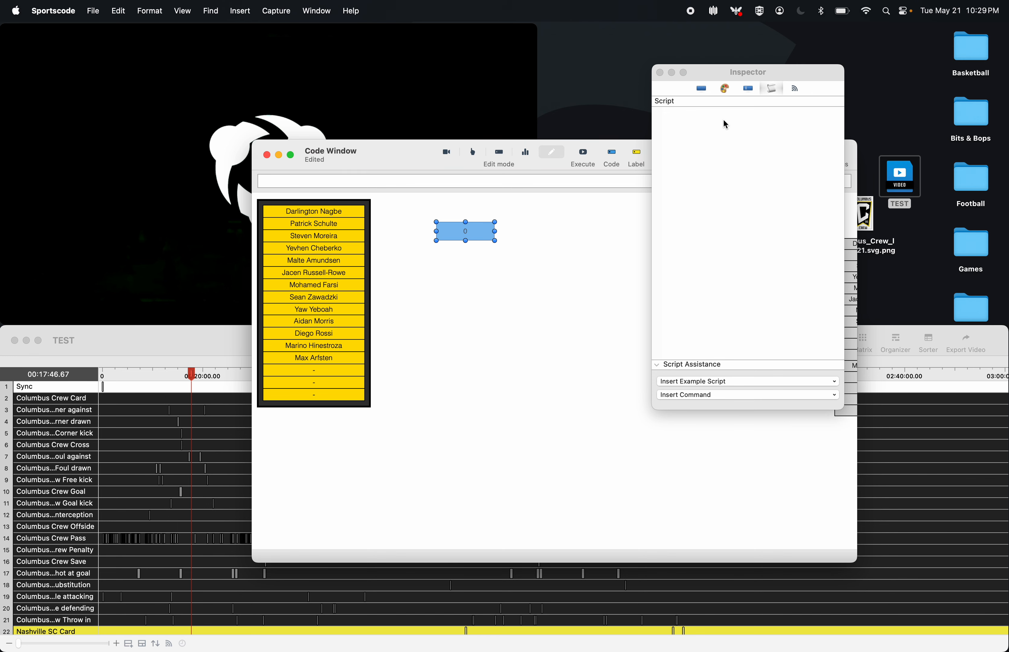
pyautogui.click(705, 147)
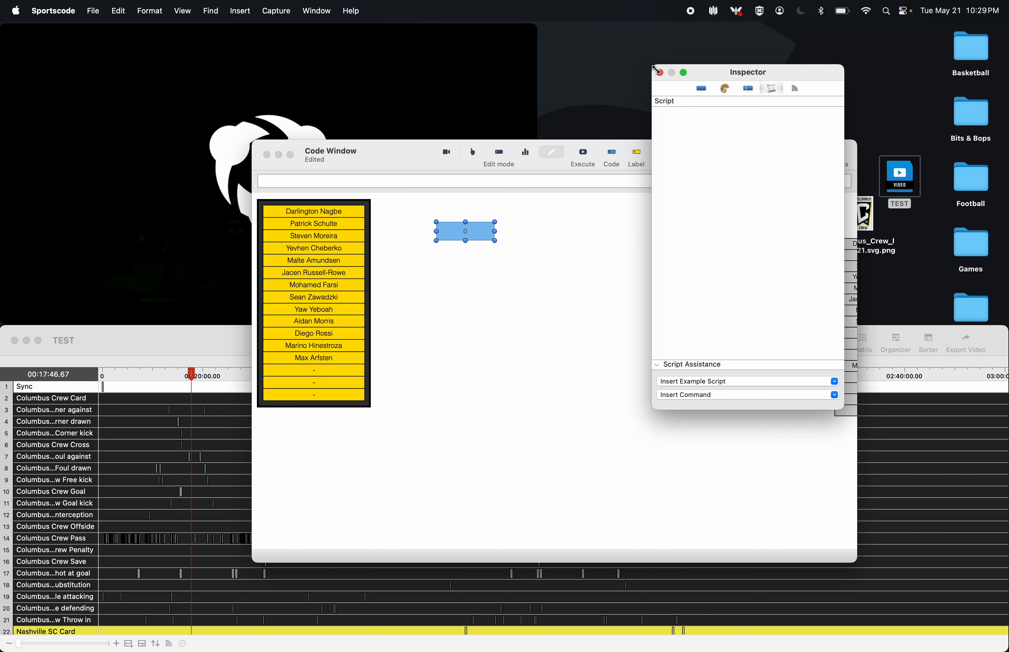
pyautogui.click(660, 72)
# - Copy the entire pass-percentage script from the first player's P cell in the stats table and close the Inspector
pyautogui.hscroll(8, 707, 263)
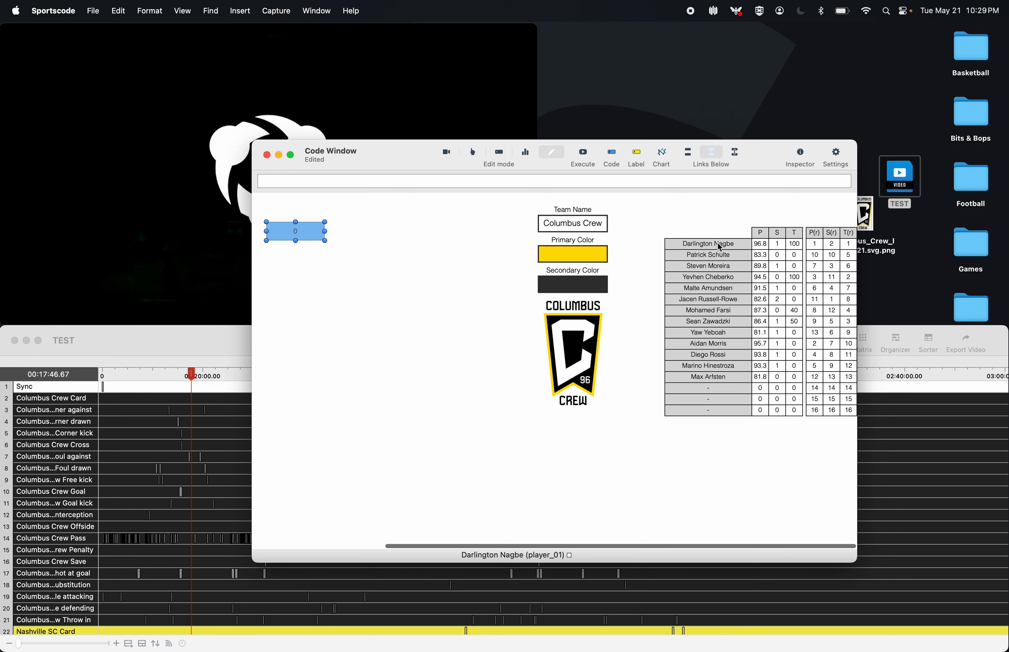
pyautogui.doubleClick(760, 244)
pyautogui.press('super+a')
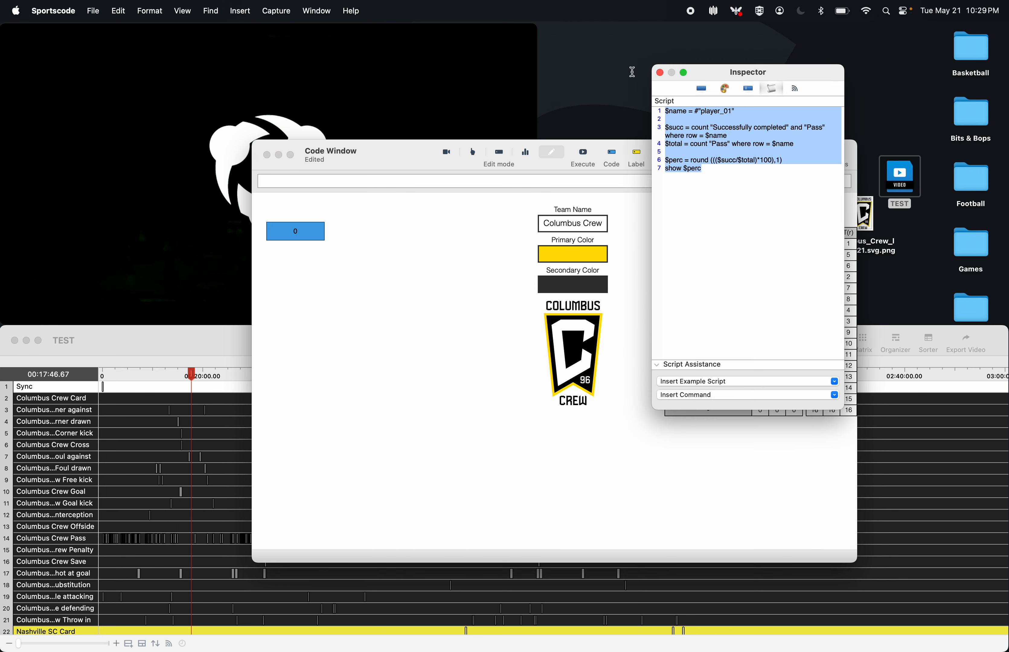
pyautogui.press('super+c')
pyautogui.click(659, 73)
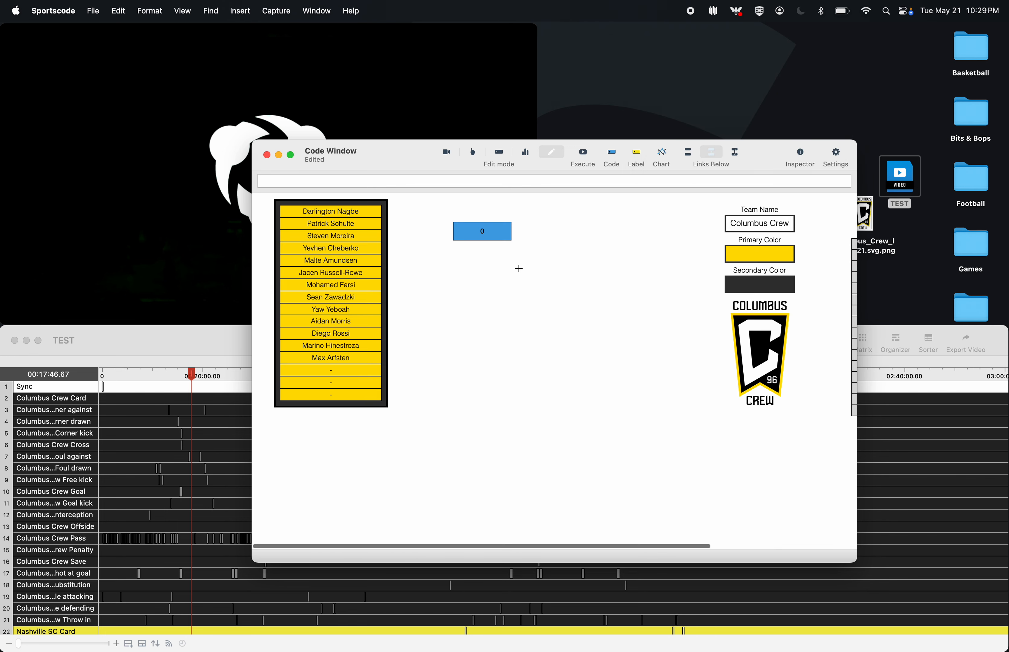
# - Paste the copied pass-percentage script into the new blue Action button
pyautogui.hscroll(5, 509, 265)
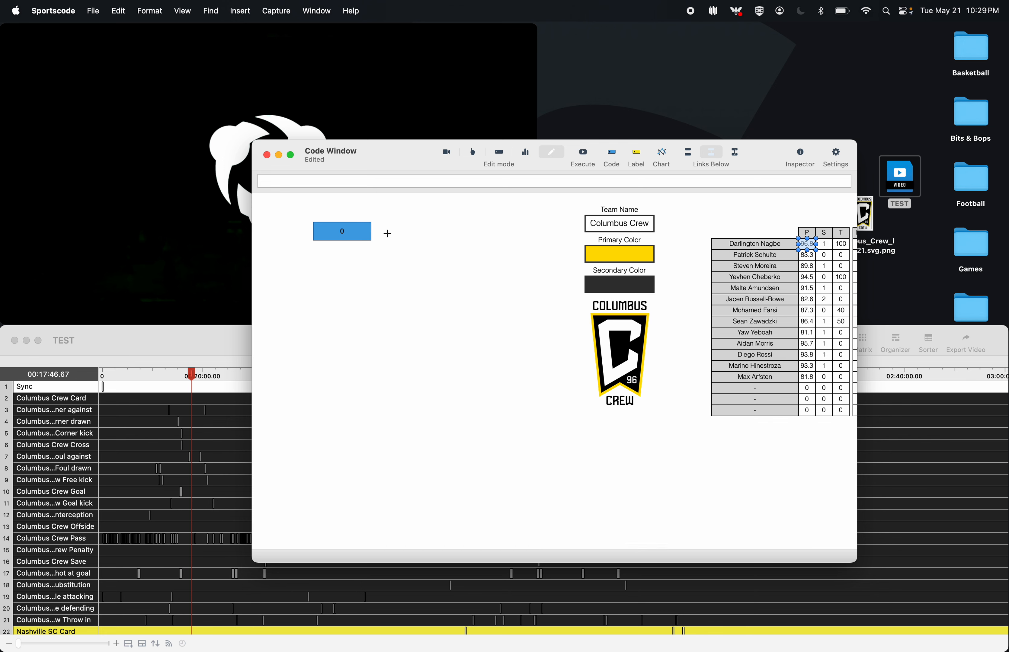
pyautogui.doubleClick(343, 232)
pyautogui.click(658, 200)
pyautogui.press('super+v')
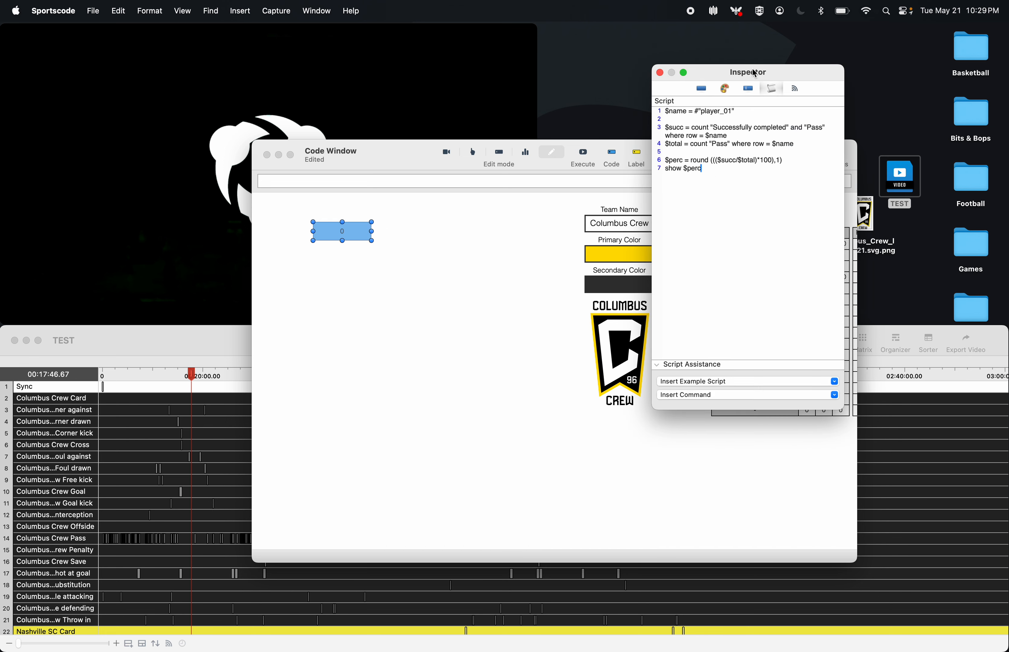
# - Replace the $name = #"player_01" line at the start of the script with // and add two lines above it
pyautogui.moveTo(754, 74); pyautogui.dragTo(703, 125)
pyautogui.moveTo(689, 163); pyautogui.dragTo(569, 161)
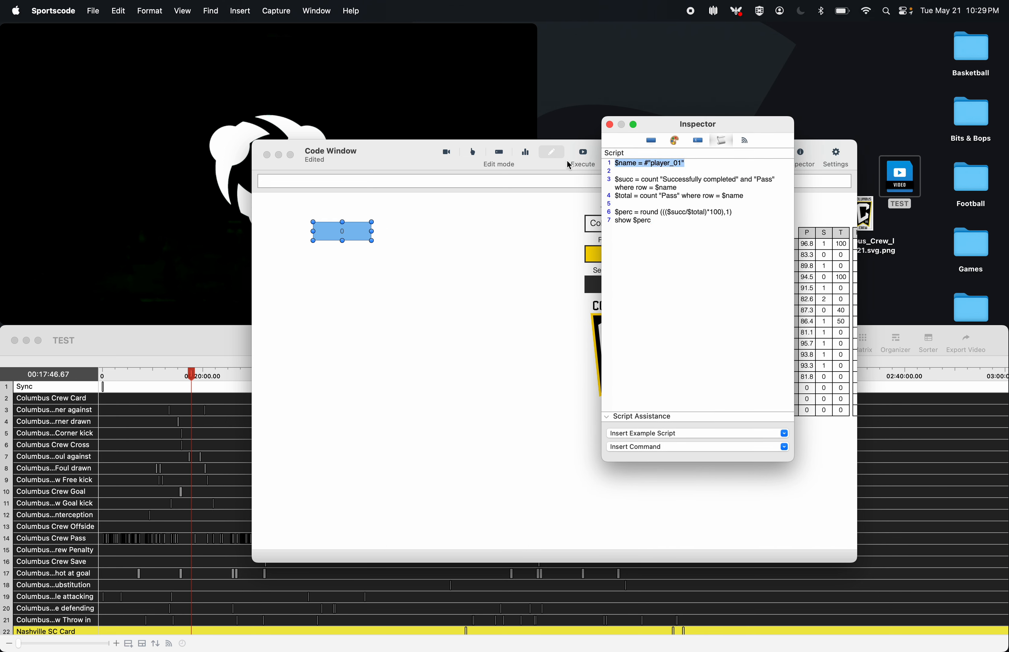
pyautogui.write('$name =')
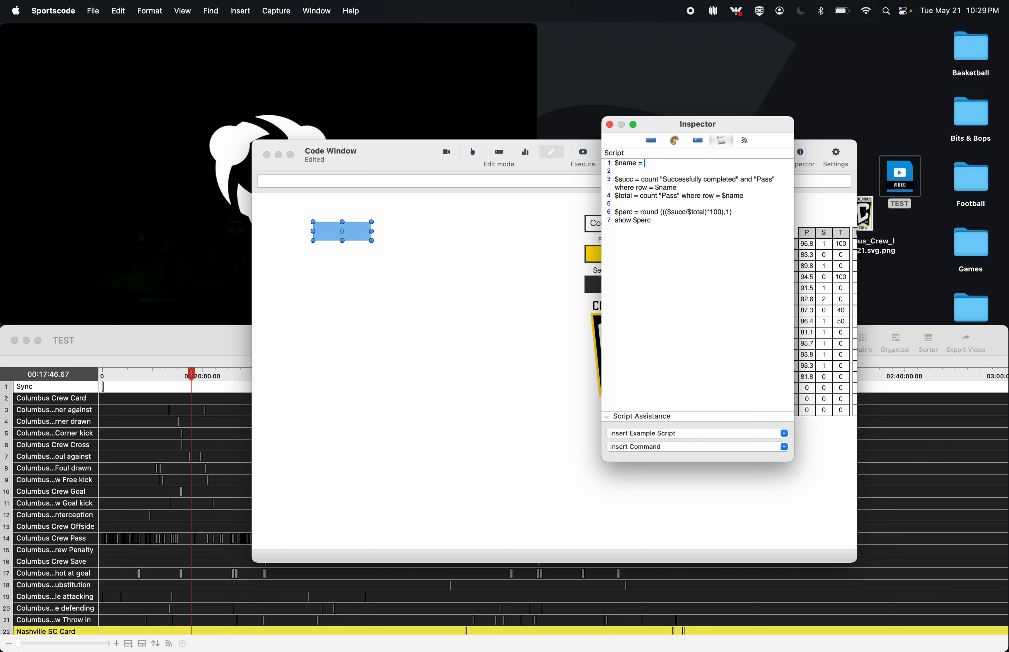
pyautogui.hscroll(-5, 415, 254)
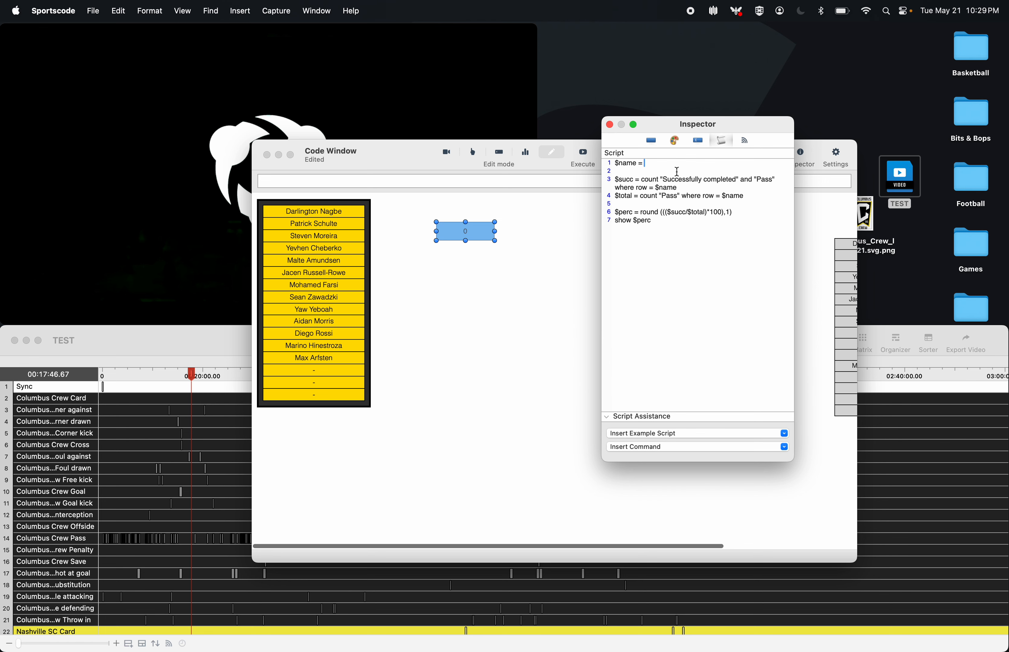
pyautogui.moveTo(670, 164); pyautogui.dragTo(558, 163)
pyautogui.write('//')
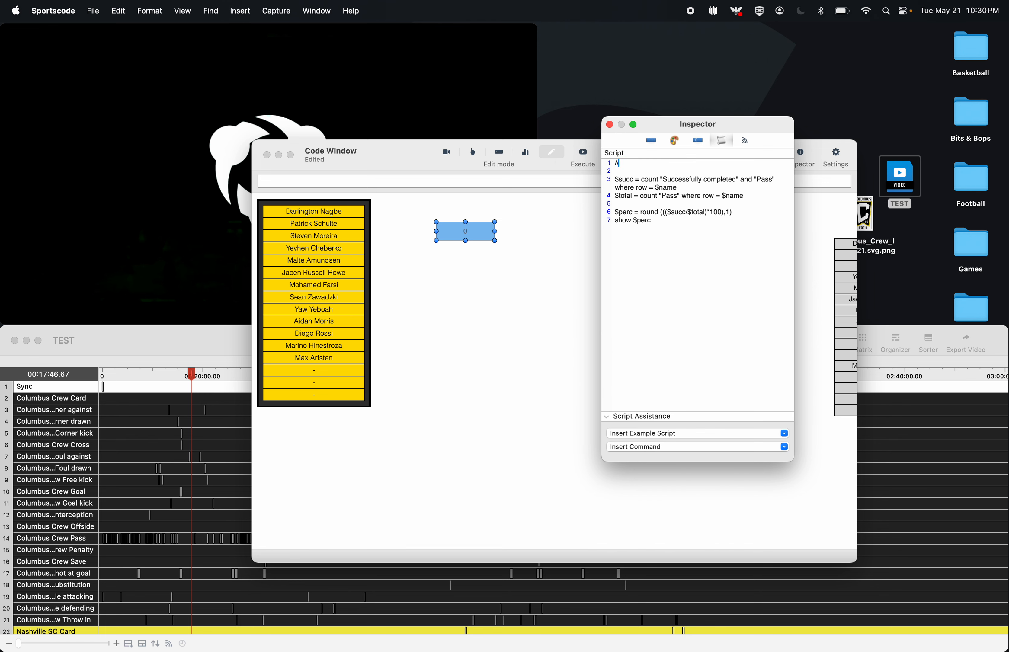
pyautogui.press('Left')
pyautogui.press('Return')
pyautogui.press('Return')
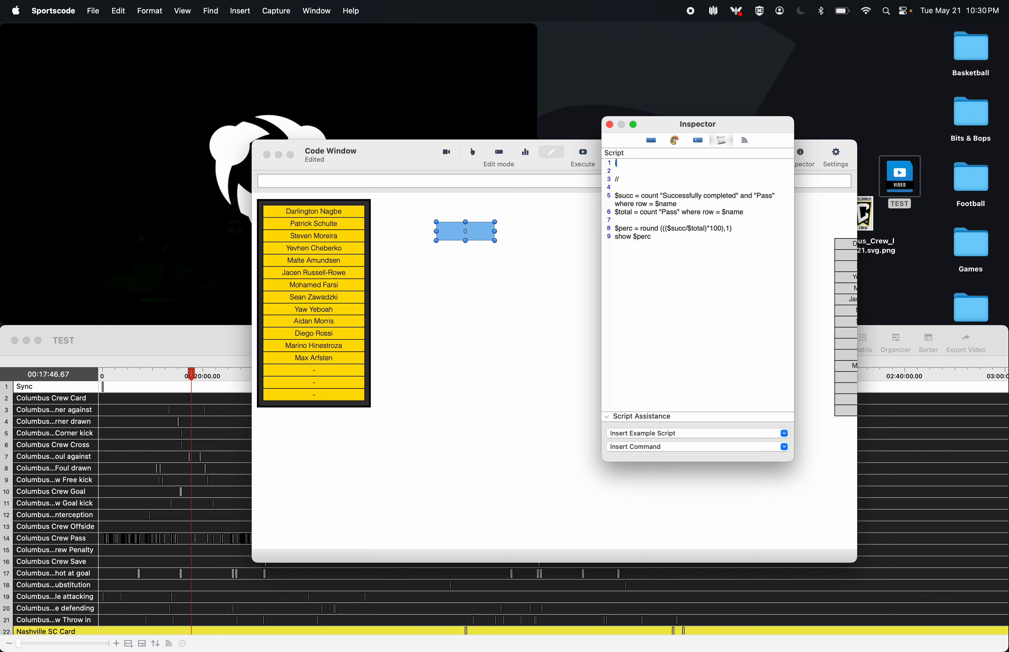
# - Write the first condition as if (button #"roster_01" state = 1, $name = #"roster", $name = "##")
pyautogui.write('if (button')
pyautogui.write('#"roster_01" state =')
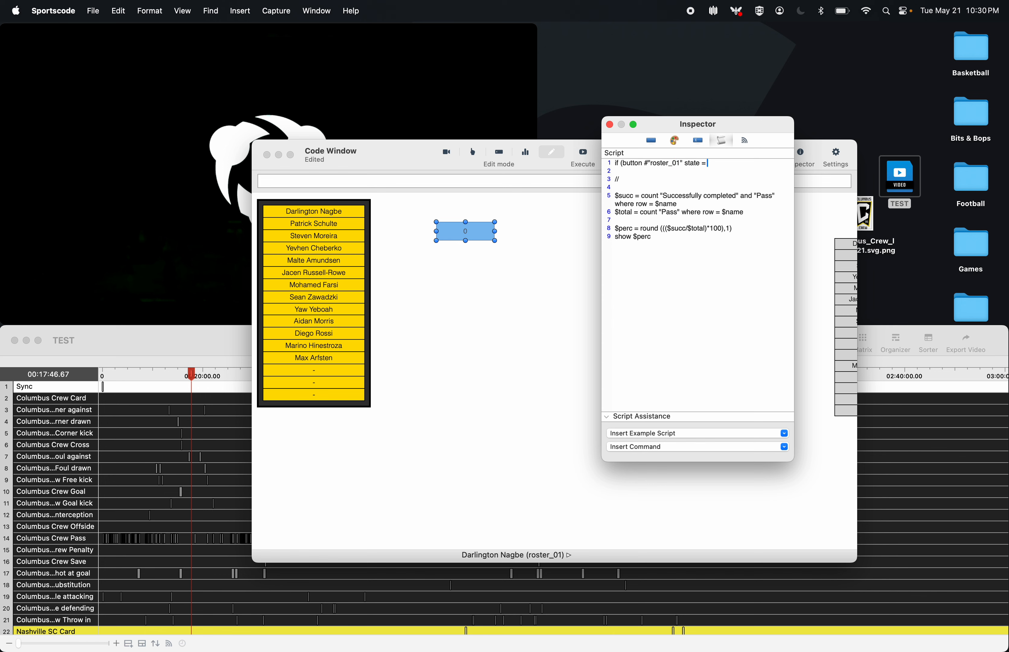
pyautogui.write(' 1, $name = #"roster", $n')
pyautogui.write('ame')
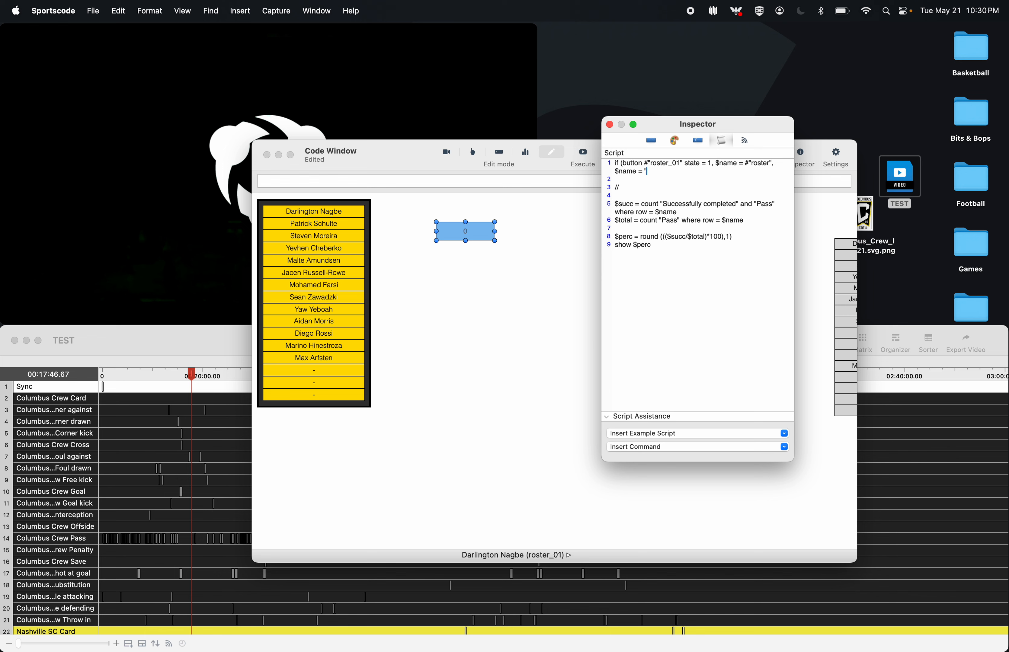
pyautogui.write('= "##"')
# - Duplicate the first condition onto a second script line, closing it after $name = #"roster" without the "##" fallback
pyautogui.moveTo(772, 161); pyautogui.dragTo(594, 162)
pyautogui.press('super+c')
pyautogui.click(684, 171)
pyautogui.press('Return')
pyautogui.press('super+v')
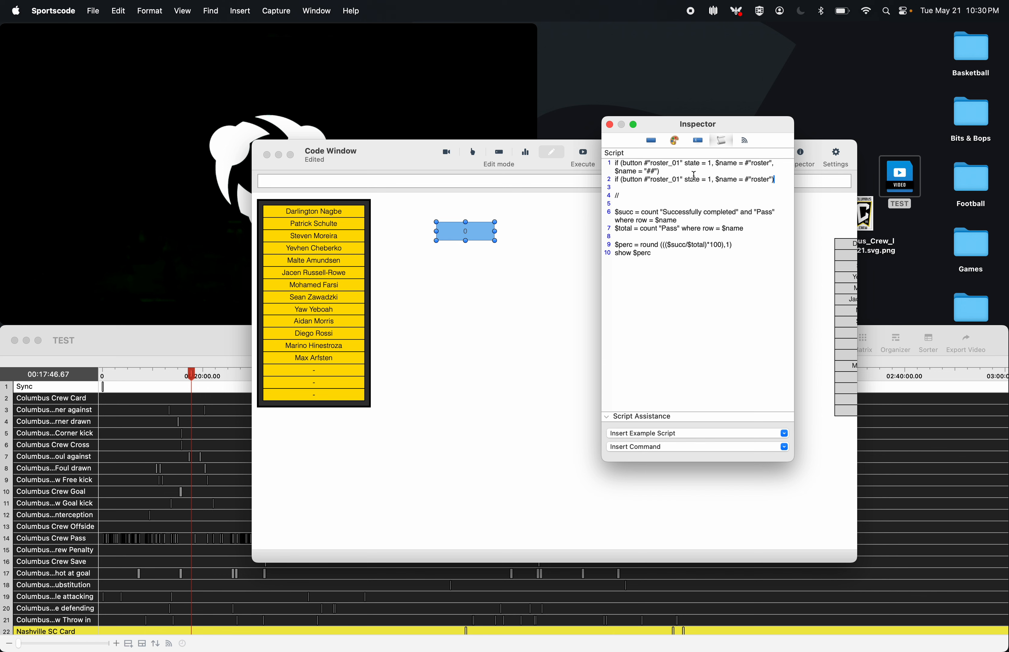
# - Copy the second condition and complete the first condition's name reference as #"roster_01"
pyautogui.moveTo(785, 179); pyautogui.dragTo(544, 183)
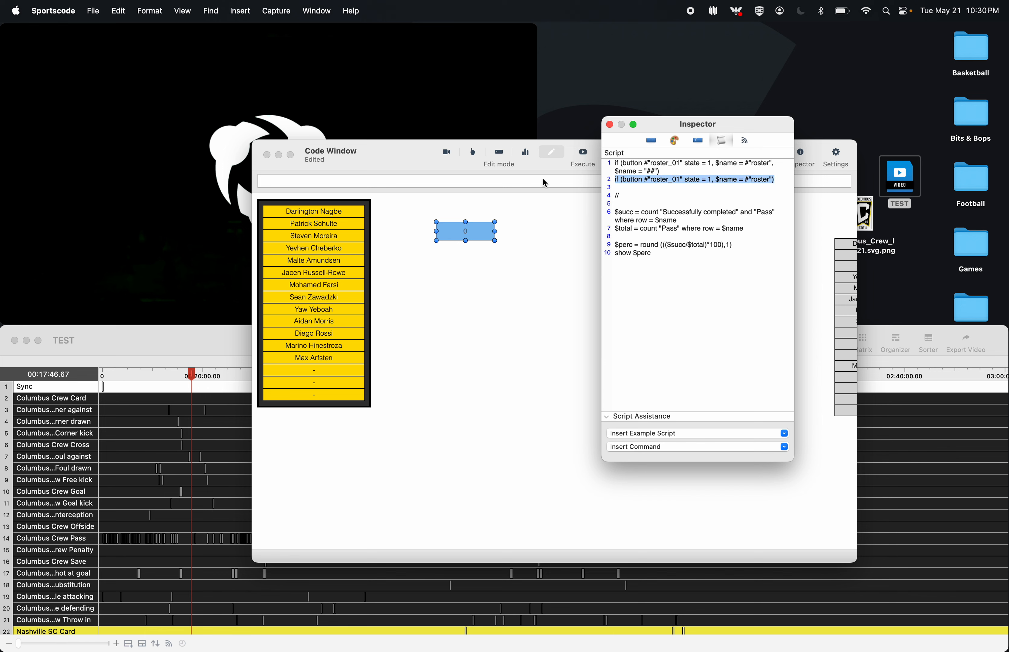
pyautogui.press('super+c')
pyautogui.click(770, 164)
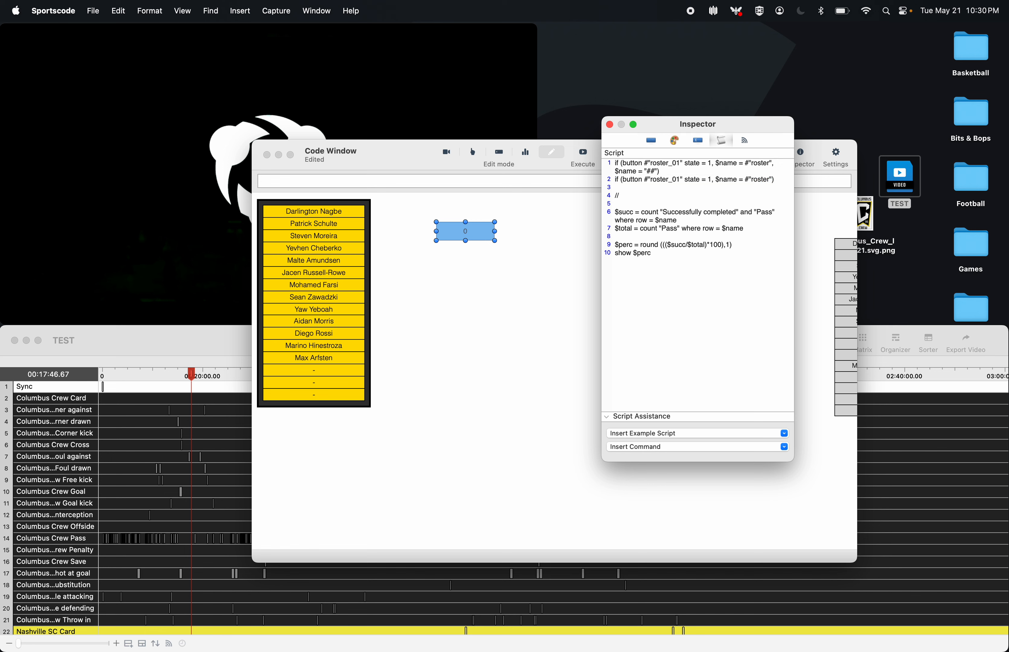
pyautogui.write('_01')
# - Change both the button and the $name reference in the second condition to roster_02
pyautogui.tripleClick(788, 186)
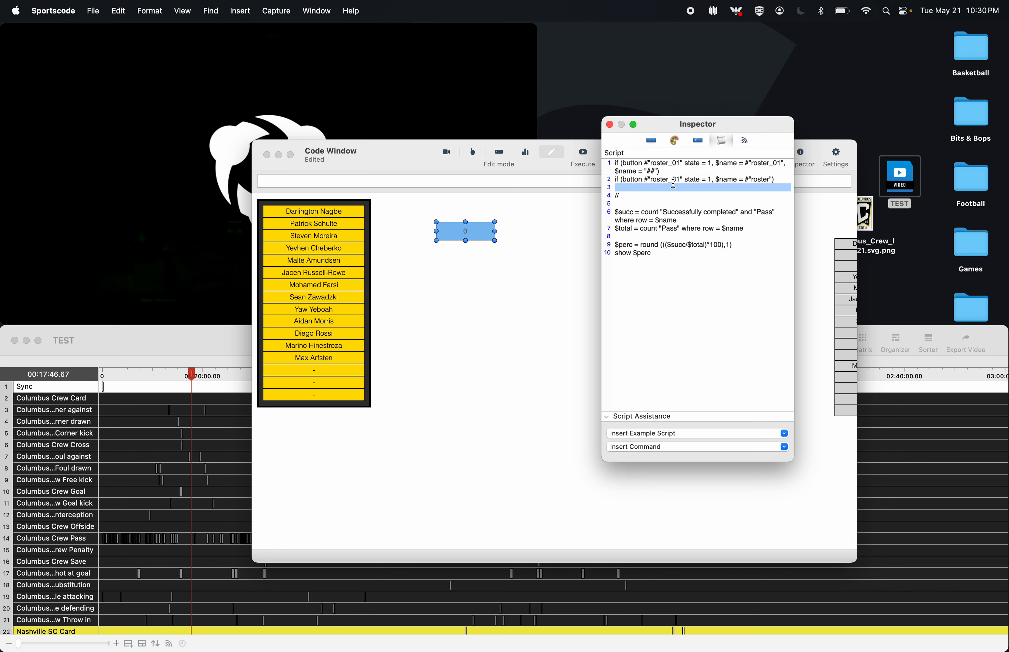
pyautogui.click(770, 179)
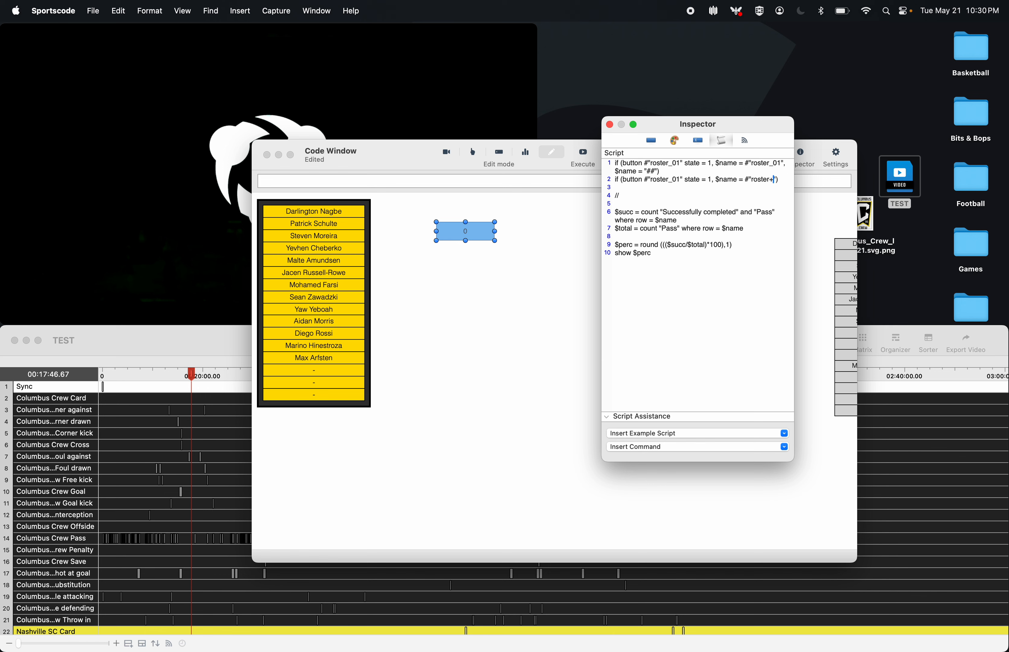
pyautogui.write('_02')
pyautogui.click(680, 180)
pyautogui.press('BackSpace')
pyautogui.write('2')
# - Copy the roster_02 condition and paste nine copies below it, filling script lines 3 to 11
pyautogui.moveTo(789, 177); pyautogui.dragTo(533, 177)
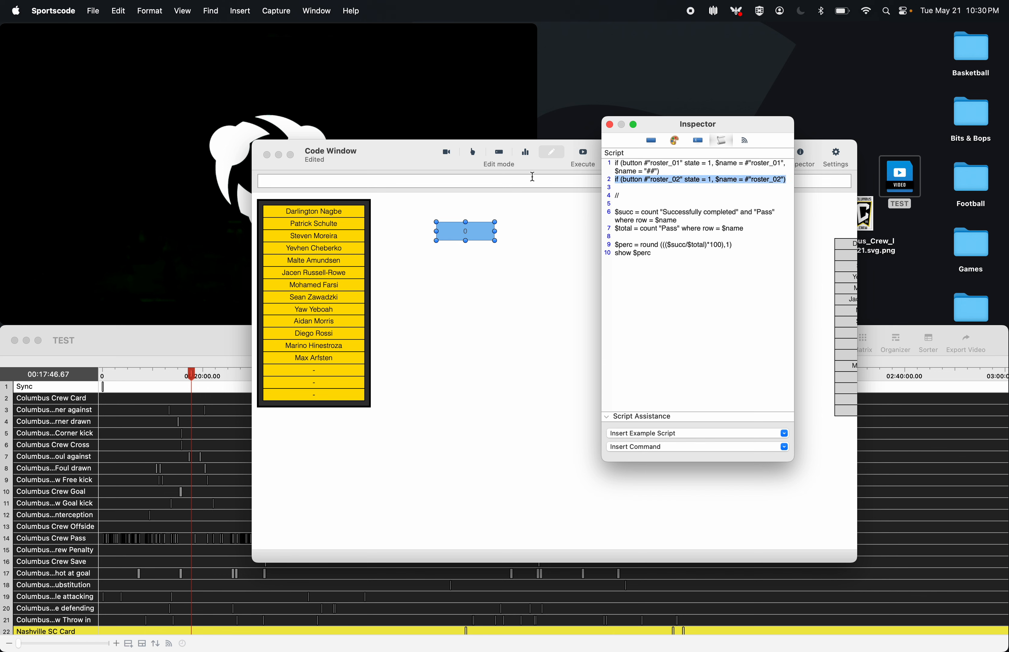
pyautogui.press('super+c')
pyautogui.press('Right')
pyautogui.press('Return')
pyautogui.press('super+v')
pyautogui.press('Return')
pyautogui.press('super+v')
pyautogui.press('Return')
pyautogui.press('super+v')
pyautogui.press('Return')
pyautogui.press('super+v')
pyautogui.press('Return')
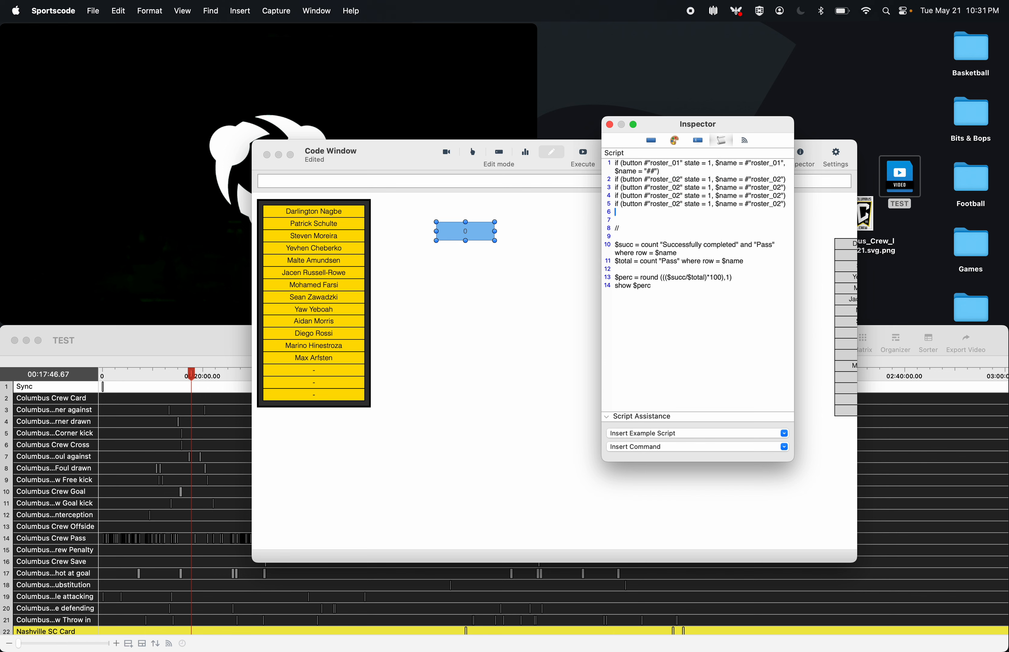
pyautogui.press('super+v')
pyautogui.press('Return')
pyautogui.press('super+v')
pyautogui.press('Return')
pyautogui.press('super+v')
pyautogui.press('Return')
pyautogui.press('super+v')
pyautogui.press('Return')
pyautogui.press('super+v')
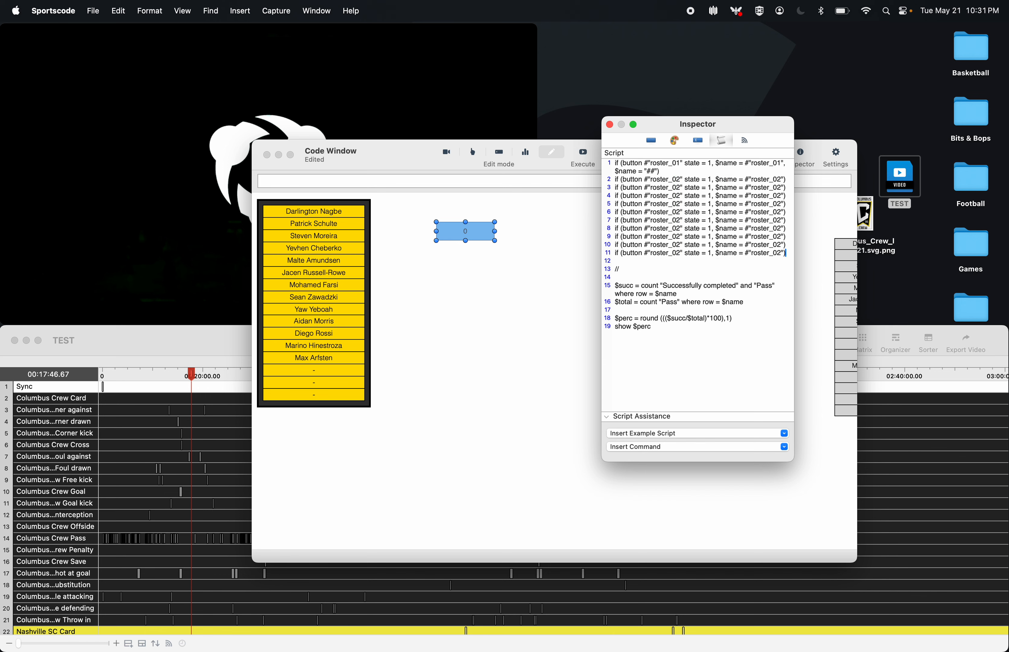
# - Renumber the button references in script lines 3 to 11 as roster_03 through roster_11
pyautogui.click(680, 187)
pyautogui.press('BackSpace')
pyautogui.write('3')
pyautogui.press('Down')
pyautogui.press('BackSpace')
pyautogui.write('4')
pyautogui.press('Down')
pyautogui.press('BackSpace')
pyautogui.write('5')
pyautogui.press('Down')
pyautogui.press('BackSpace')
pyautogui.write('6')
pyautogui.press('Down')
pyautogui.press('BackSpace')
pyautogui.write('7')
pyautogui.press('Down')
pyautogui.press('BackSpace')
pyautogui.press('8')
pyautogui.press('Down')
pyautogui.press('BackSpace')
pyautogui.press('9')
pyautogui.press('Down')
pyautogui.press('BackSpace')
pyautogui.press('BackSpace')
pyautogui.write('10')
pyautogui.press('Up')
pyautogui.press('BackSpace')
pyautogui.press('BackSpace')
pyautogui.write('10')
pyautogui.press('Down')
pyautogui.press('BackSpace')
pyautogui.press('BackSpace')
pyautogui.write('11')
# - Renumber the $name references in script lines 3 to 11 as roster_03 through roster_11
pyautogui.click(781, 187)
pyautogui.press('BackSpace')
pyautogui.write('3')
pyautogui.press('Down')
pyautogui.press('BackSpace')
pyautogui.write('4')
pyautogui.press('Down')
pyautogui.press('BackSpace')
pyautogui.write('5')
pyautogui.press('Down')
pyautogui.press('BackSpace')
pyautogui.write('6')
pyautogui.press('Down')
pyautogui.press('BackSpace')
pyautogui.write('7')
pyautogui.press('Down')
pyautogui.press('BackSpace')
pyautogui.write('8')
pyautogui.press('Down')
pyautogui.press('BackSpace')
pyautogui.write('9')
pyautogui.press('Down')
pyautogui.press('BackSpace')
pyautogui.press('BackSpace')
pyautogui.write('10')
pyautogui.press('BackSpace')
pyautogui.press('BackSpace')
pyautogui.write('11')
# - Copy the roster_11 condition and paste six copies below it, filling script lines 12 to 17
pyautogui.moveTo(791, 252); pyautogui.dragTo(570, 253)
pyautogui.press('super+c')
pyautogui.press('Right')
pyautogui.press('Return')
pyautogui.press('super+v')
pyautogui.press('Return')
pyautogui.press('super+v')
pyautogui.press('Return')
pyautogui.press('super+v')
pyautogui.press('Return')
pyautogui.press('super+v')
pyautogui.press('Return')
pyautogui.press('super+v')
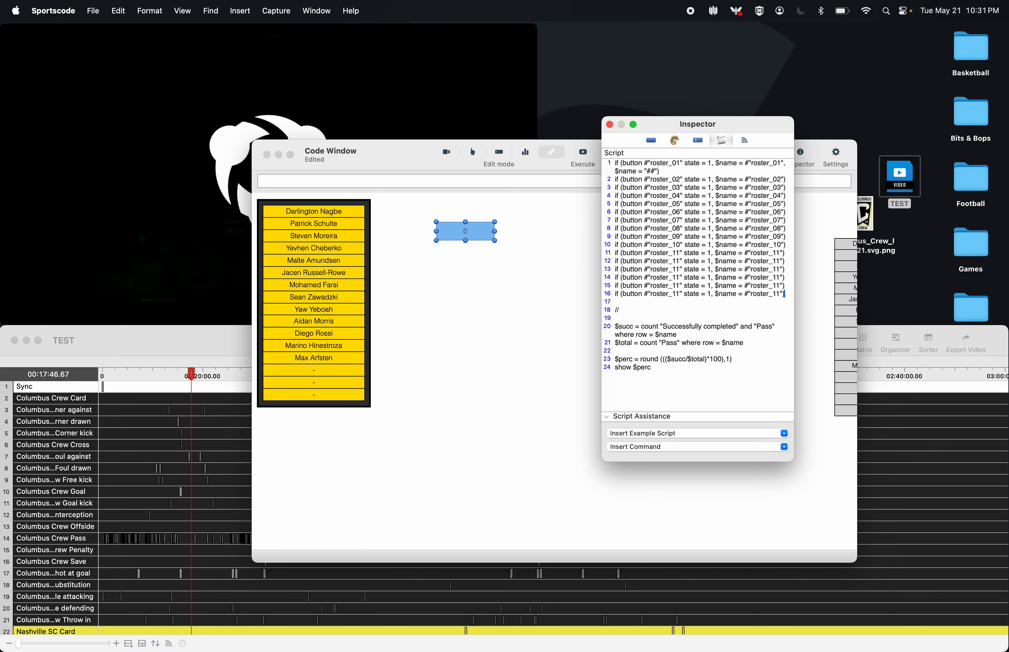
pyautogui.press('Return')
pyautogui.press('super+v')
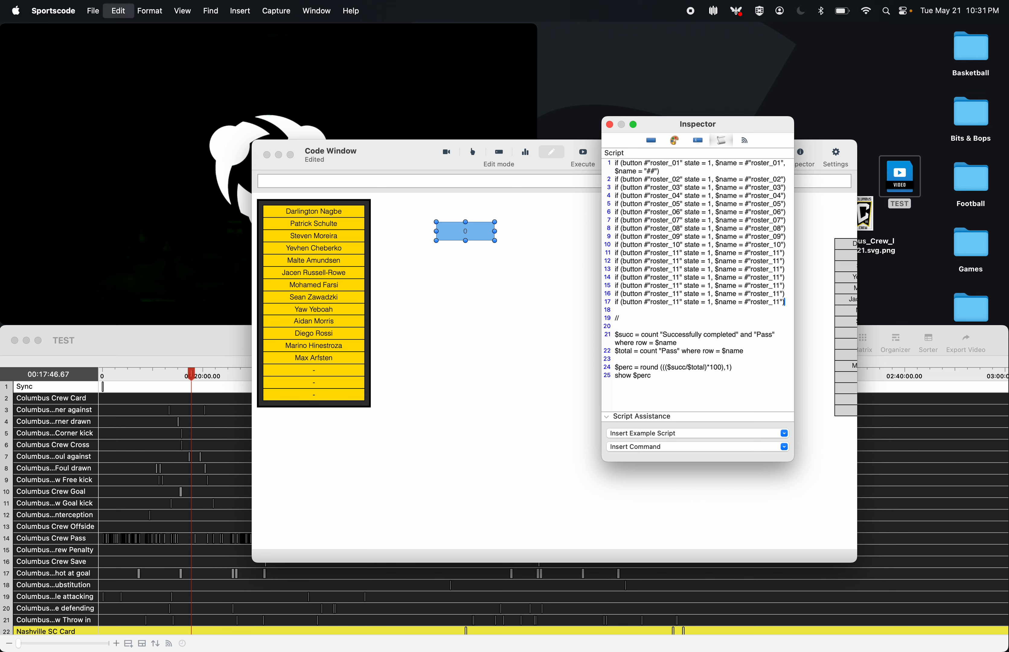
# - Renumber the button references in script lines 12 to 16 as roster_12 through roster_16
pyautogui.click(680, 261)
pyautogui.press('BackSpace')
pyautogui.write('2')
pyautogui.press('Down')
pyautogui.press('BackSpace')
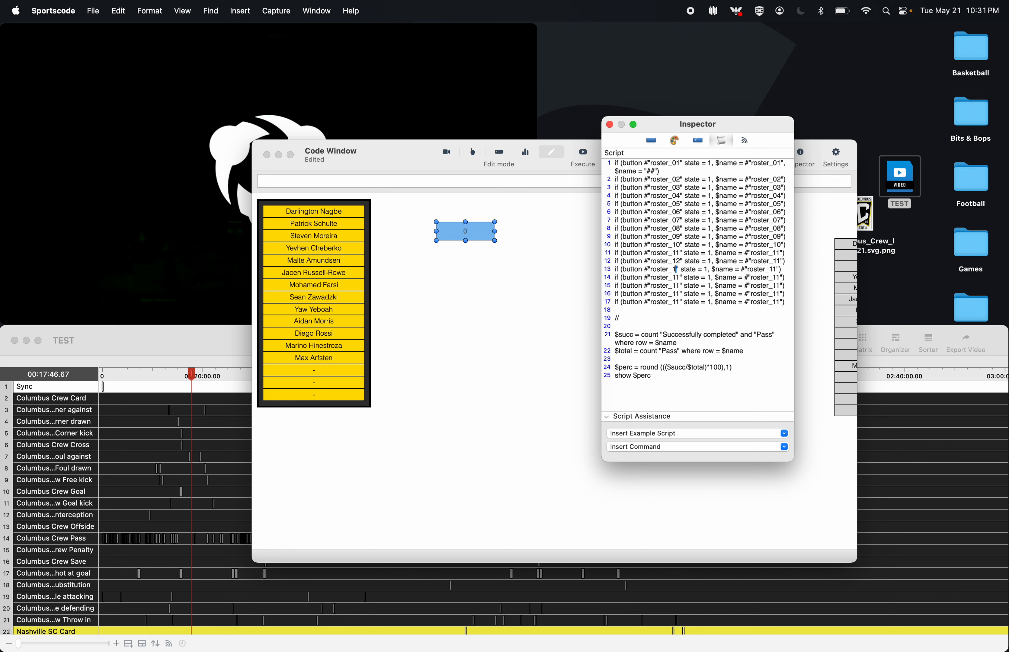
pyautogui.write('3')
pyautogui.press('Down')
pyautogui.press('BackSpace')
pyautogui.write('4')
pyautogui.press('Down')
pyautogui.press('BackSpace')
pyautogui.write('5')
pyautogui.press('Down')
pyautogui.press('BackSpace')
pyautogui.write('6')
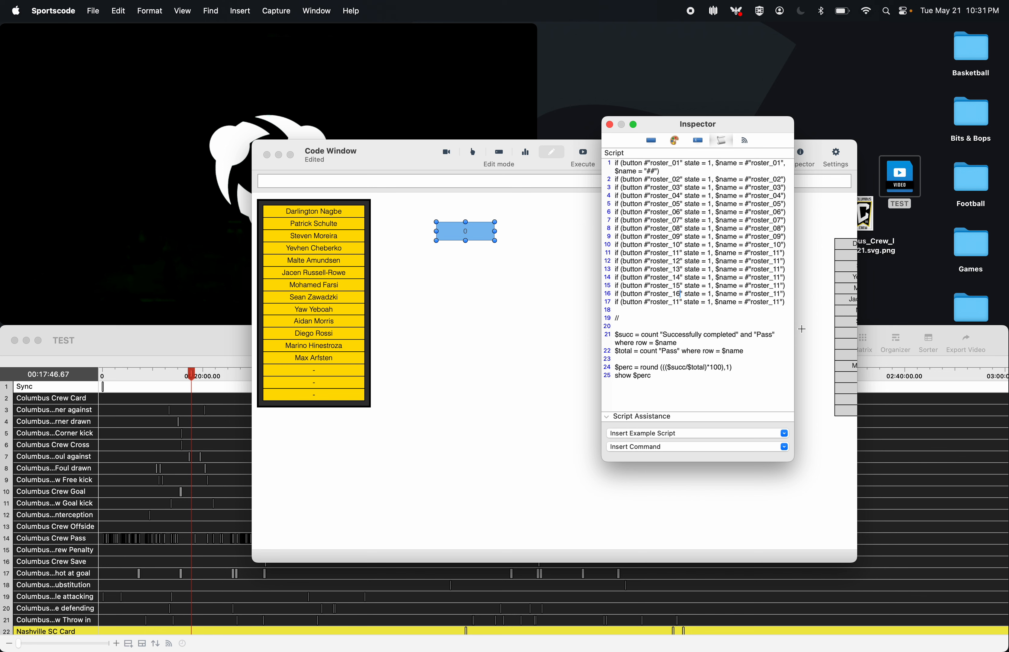
# - Delete the surplus roster_11 condition on script line 17 along with its empty line
pyautogui.moveTo(791, 305); pyautogui.dragTo(558, 304)
pyautogui.press('BackSpace')
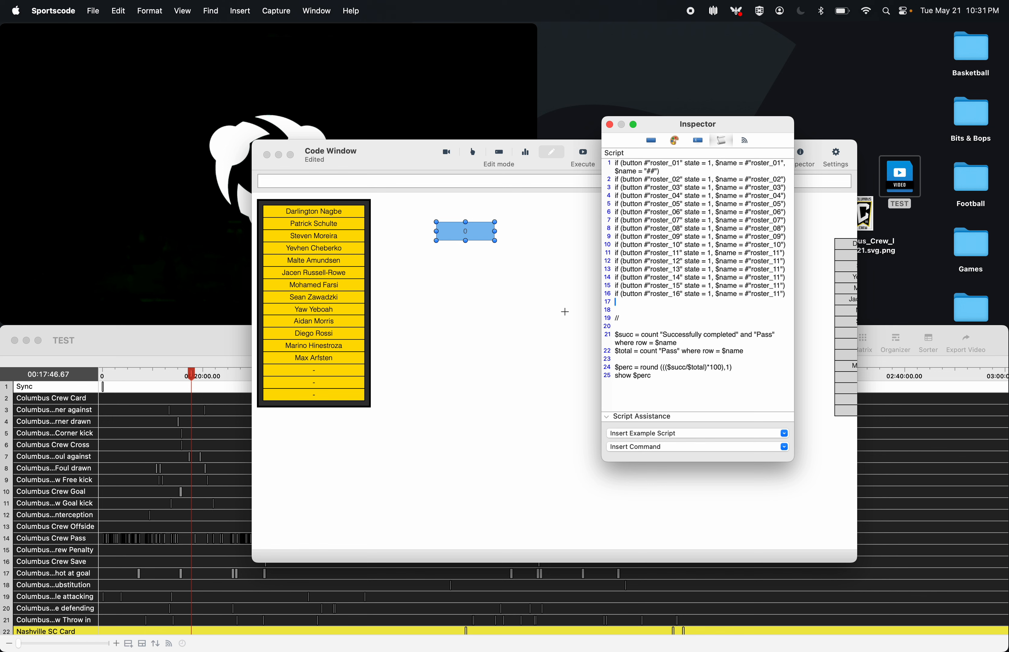
pyautogui.press('BackSpace')
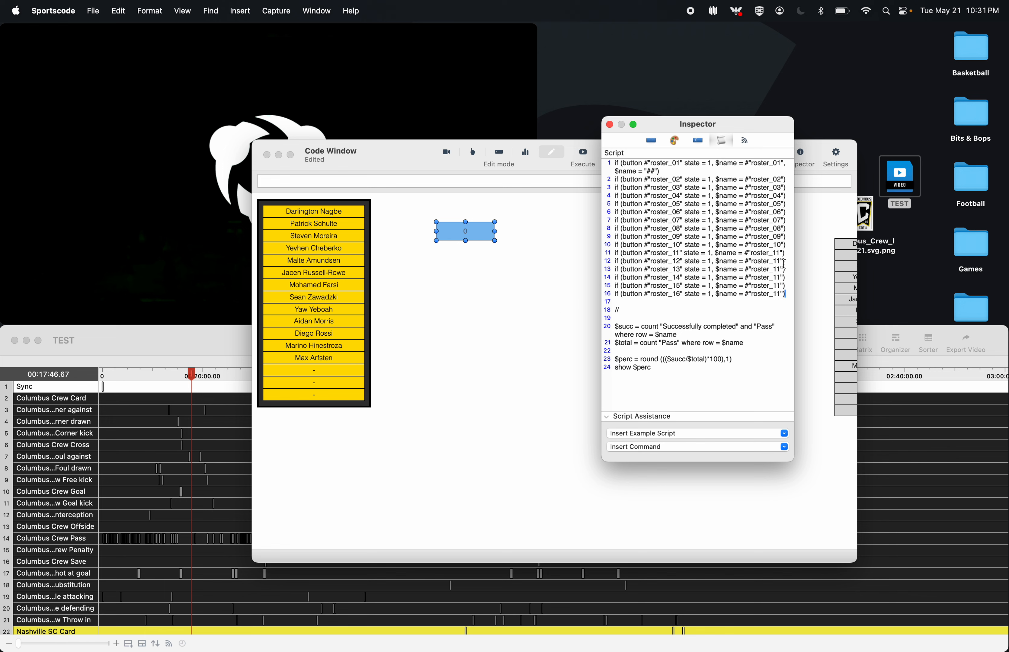
# - Renumber the $name references in script lines 12 to 16 as roster_12 through roster_16
pyautogui.press('BackSpace')
pyautogui.write('2')
pyautogui.press('Down')
pyautogui.press('BackSpace')
pyautogui.write('3')
pyautogui.press('Down')
pyautogui.press('BackSpace')
pyautogui.write('4')
pyautogui.press('Down')
pyautogui.press('BackSpace')
pyautogui.press('5')
pyautogui.press('Down')
pyautogui.press('BackSpace')
pyautogui.write('6')
# - Append + "%" to the show $perc line and add the line show "Pass" where row = $name below it
pyautogui.scroll(-1, 659, 274)
pyautogui.click(684, 368)
pyautogui.write('+')
pyautogui.write('show')
pyautogui.moveTo(659, 343); pyautogui.dragTo(770, 342)
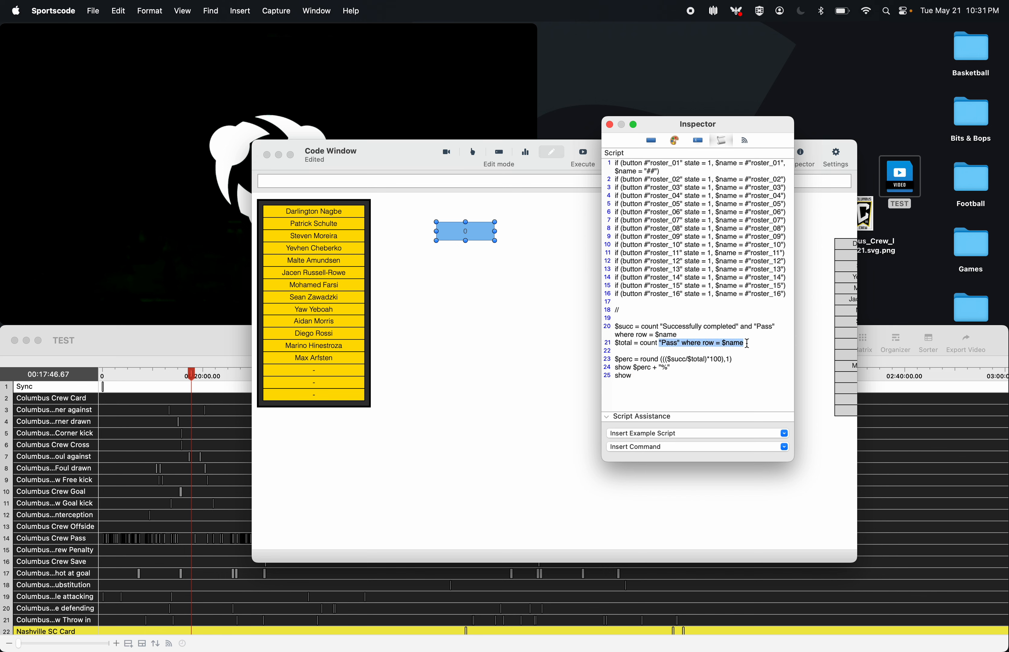
pyautogui.press('super+c')
pyautogui.click(686, 372)
pyautogui.press('super+v')
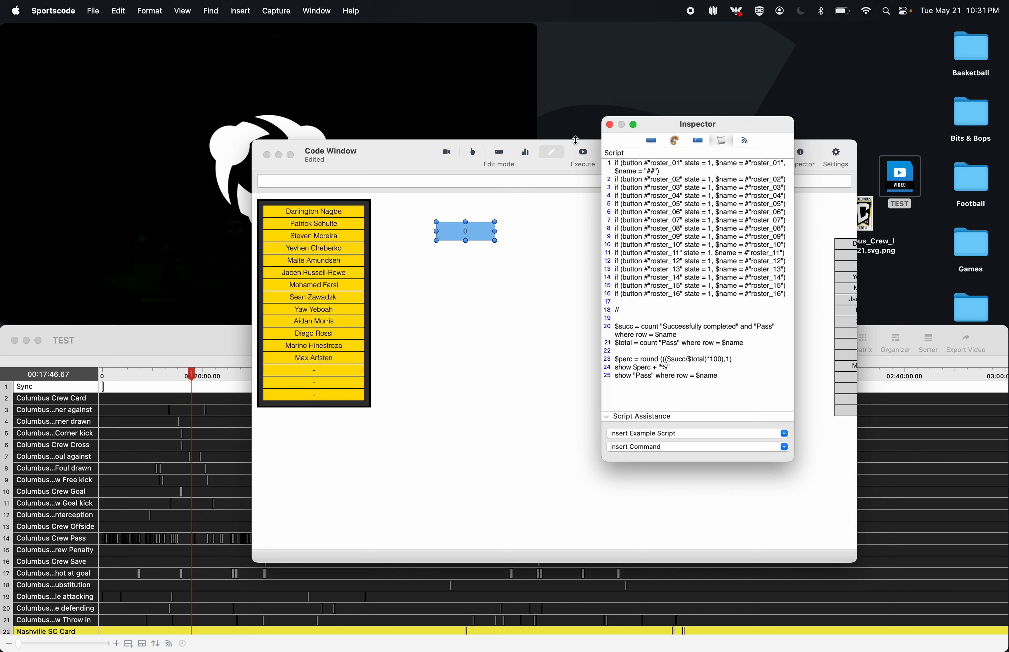
# - Execute the script and switch to report mode to check the pass percentage for various roster players
pyautogui.click(582, 155)
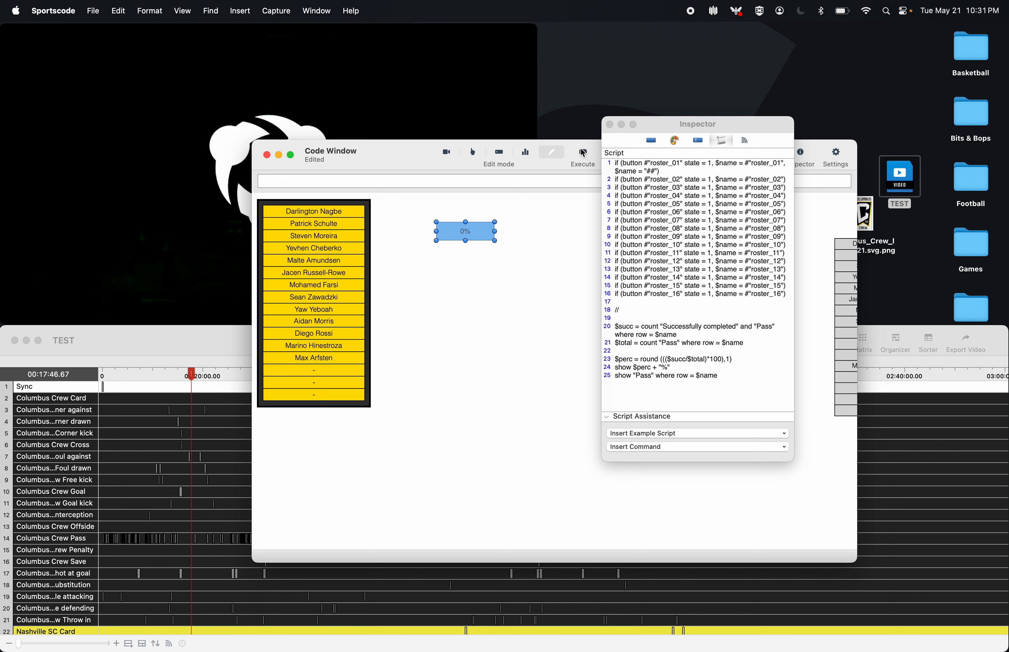
pyautogui.click(526, 153)
pyautogui.click(341, 228)
pyautogui.click(341, 212)
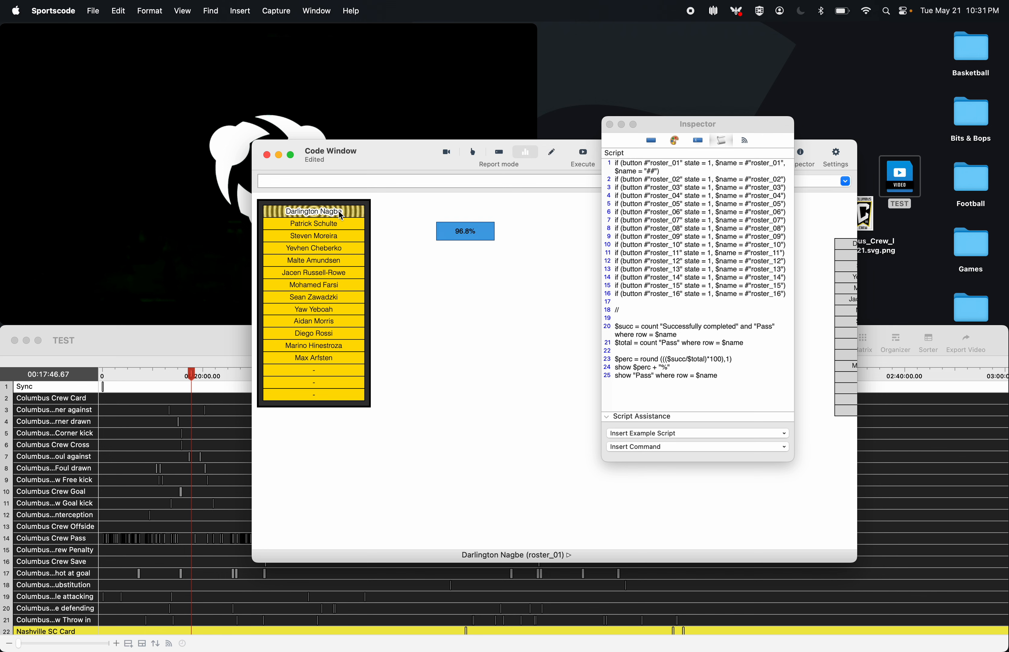
pyautogui.click(339, 273)
pyautogui.click(332, 322)
pyautogui.click(327, 359)
pyautogui.click(319, 285)
pyautogui.click(318, 236)
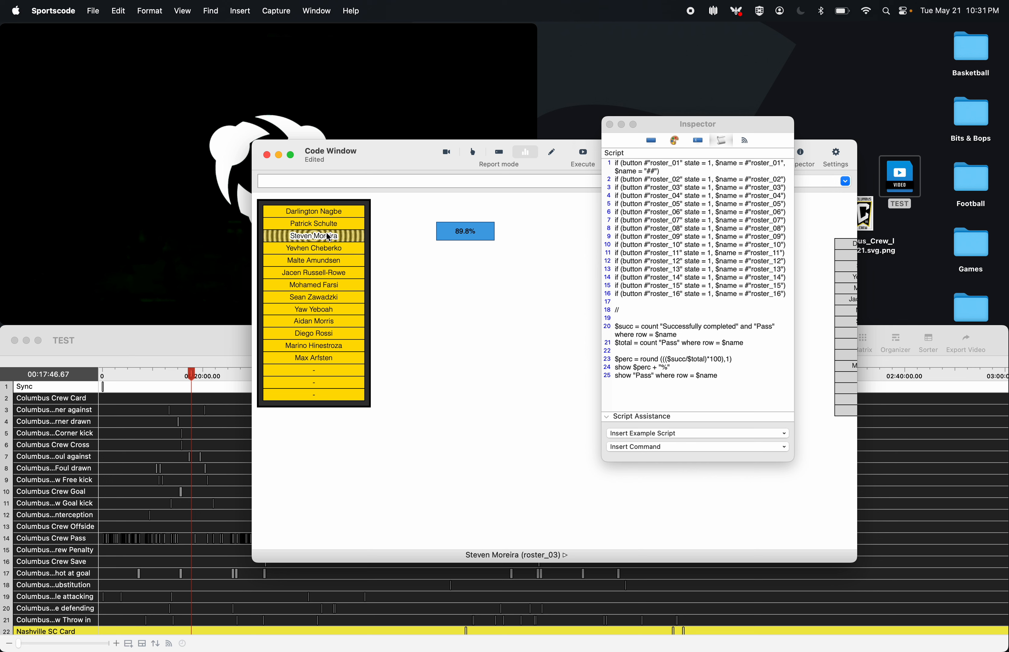
pyautogui.click(318, 272)
pyautogui.click(318, 310)
pyautogui.click(318, 333)
pyautogui.click(318, 250)
pyautogui.click(323, 236)
pyautogui.click(328, 235)
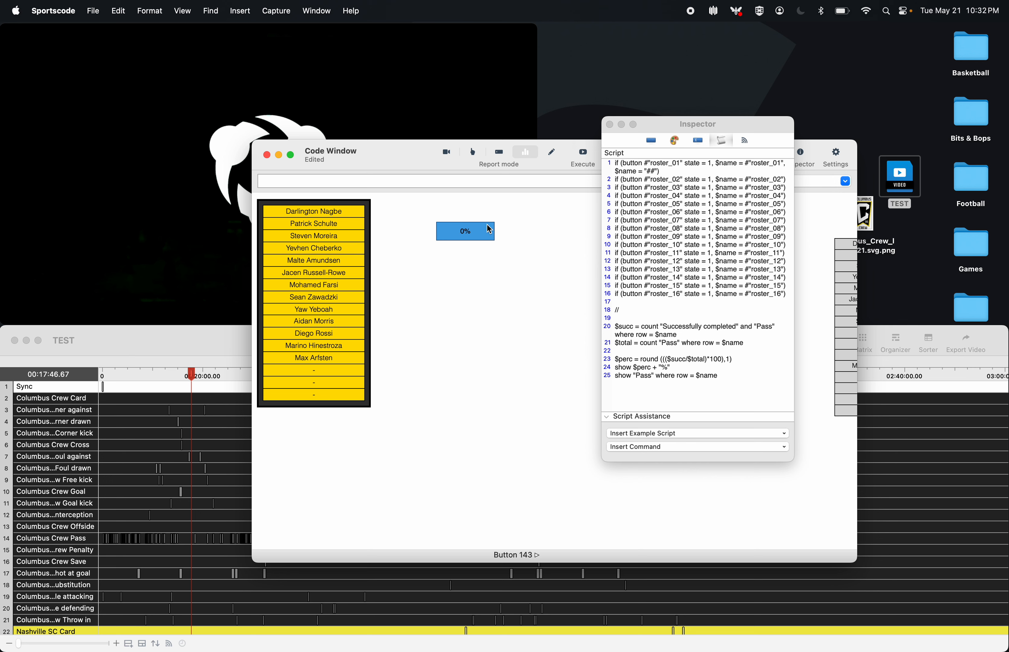
# - Back in edit mode, shift the pass percentage button towards the roster and place a duplicate directly beside it
pyautogui.click(610, 127)
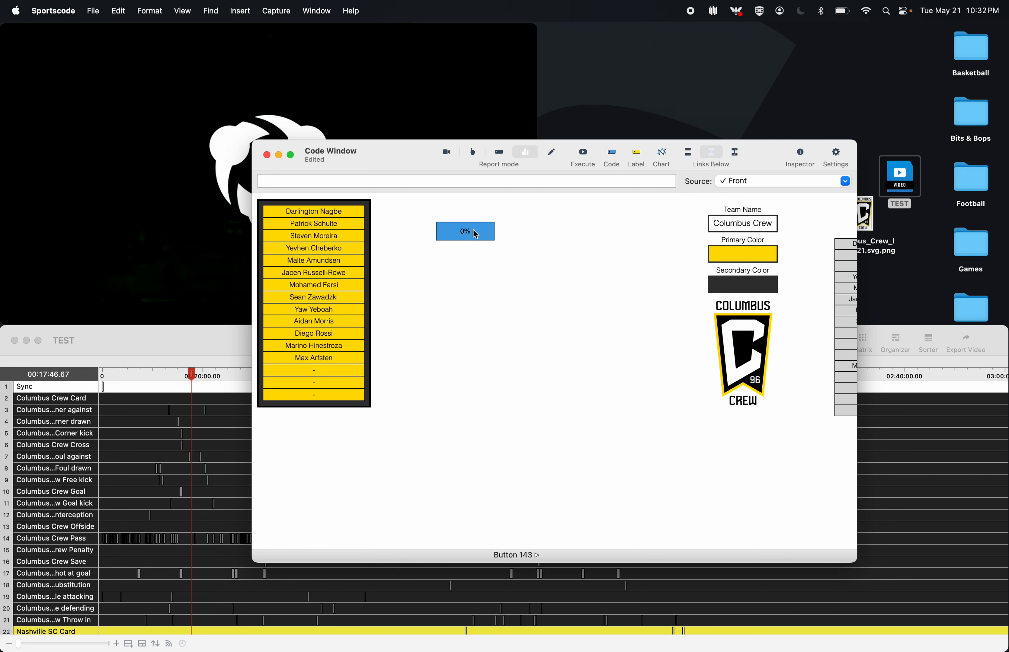
pyautogui.click(553, 153)
pyautogui.moveTo(478, 236); pyautogui.dragTo(508, 231)
pyautogui.press('super+d')
pyautogui.click(525, 272)
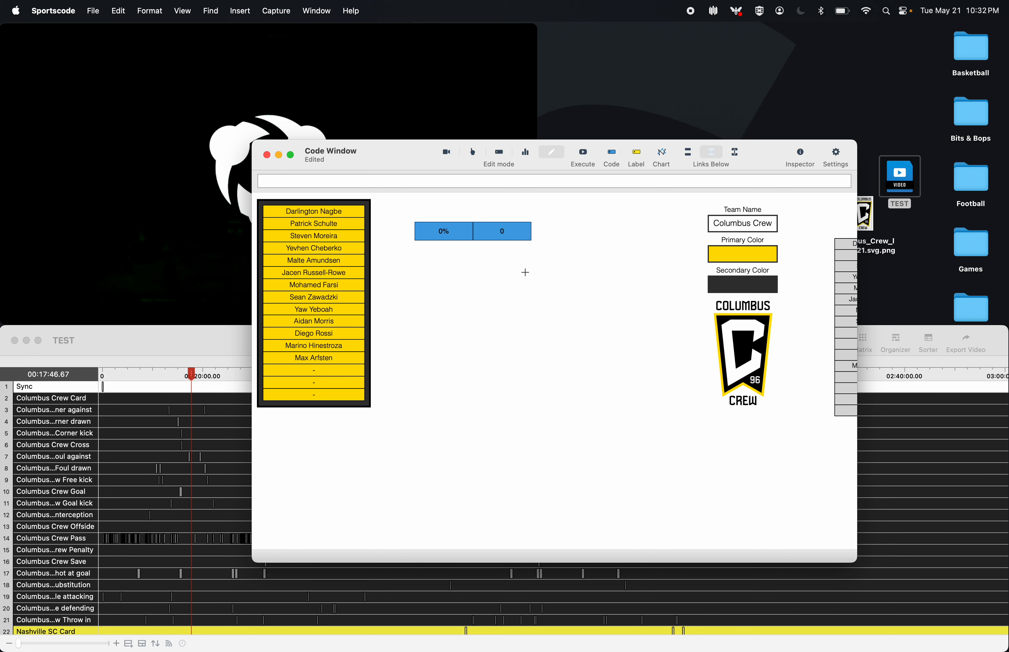
# - Examine the duplicate button's script and compare the roster buttons with the P(r) pass rank cells in the stats table
pyautogui.doubleClick(505, 232)
pyautogui.click(629, 229)
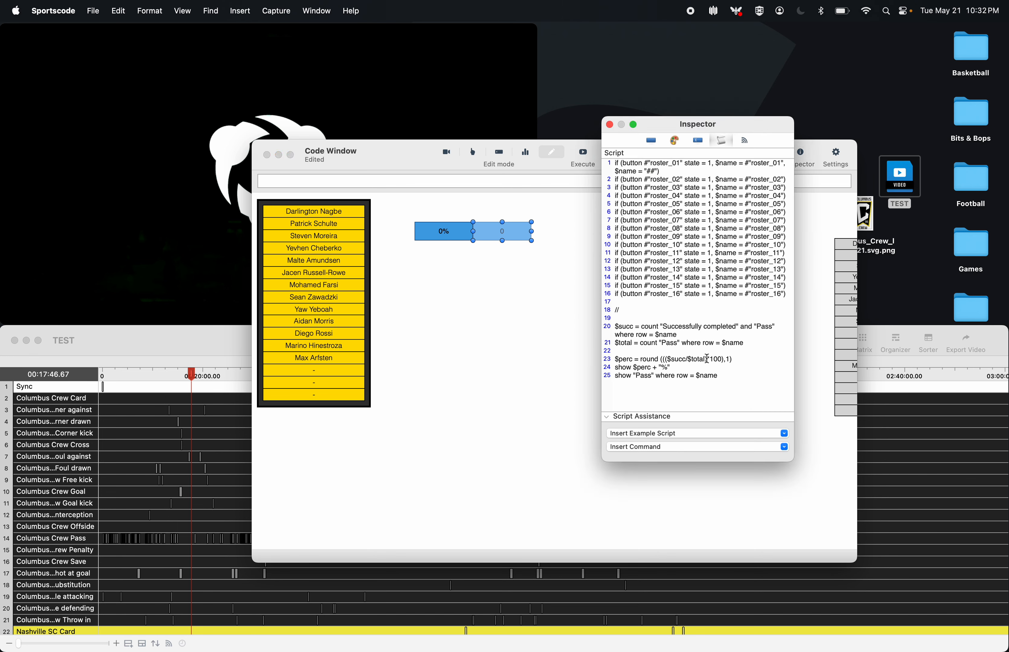
pyautogui.moveTo(745, 379); pyautogui.dragTo(604, 333)
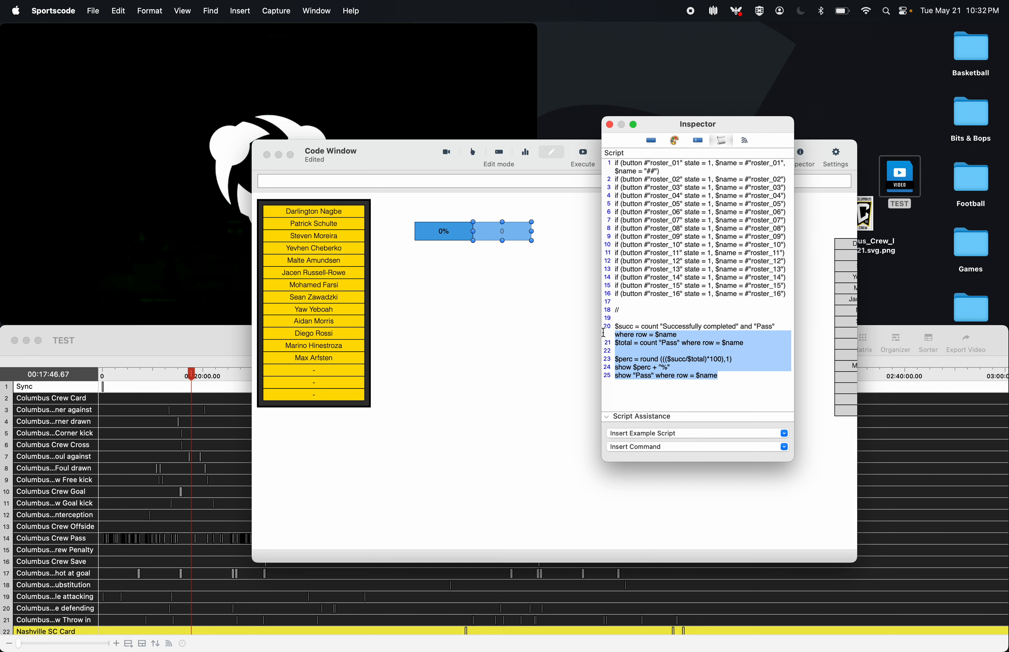
pyautogui.click(610, 124)
pyautogui.hscroll(5, 642, 295)
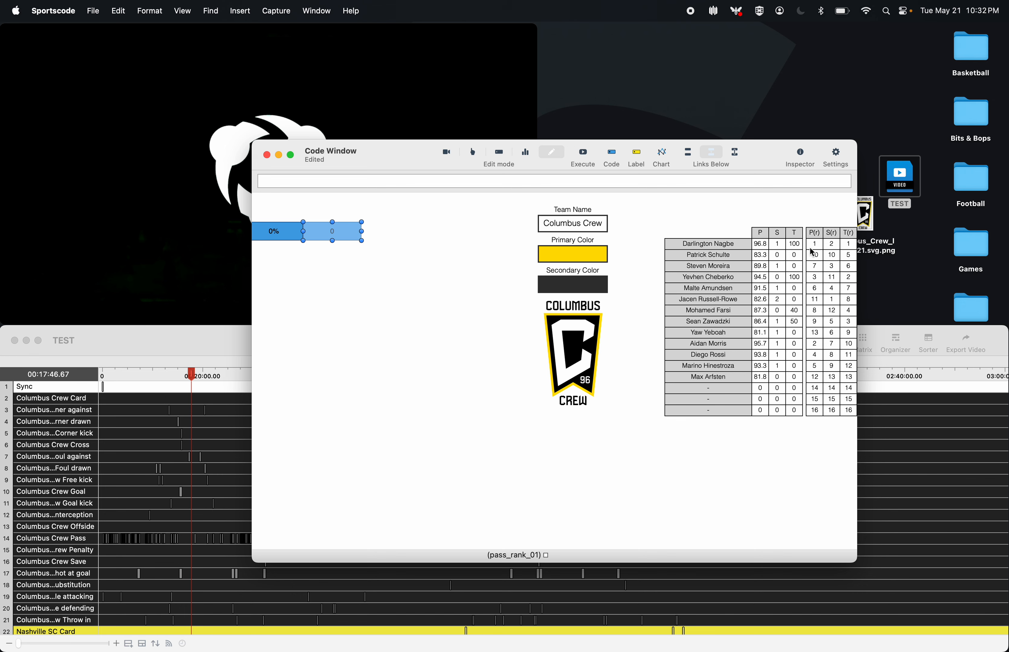
pyautogui.hscroll(-2, 317, 229)
pyautogui.hscroll(-7, 315, 225)
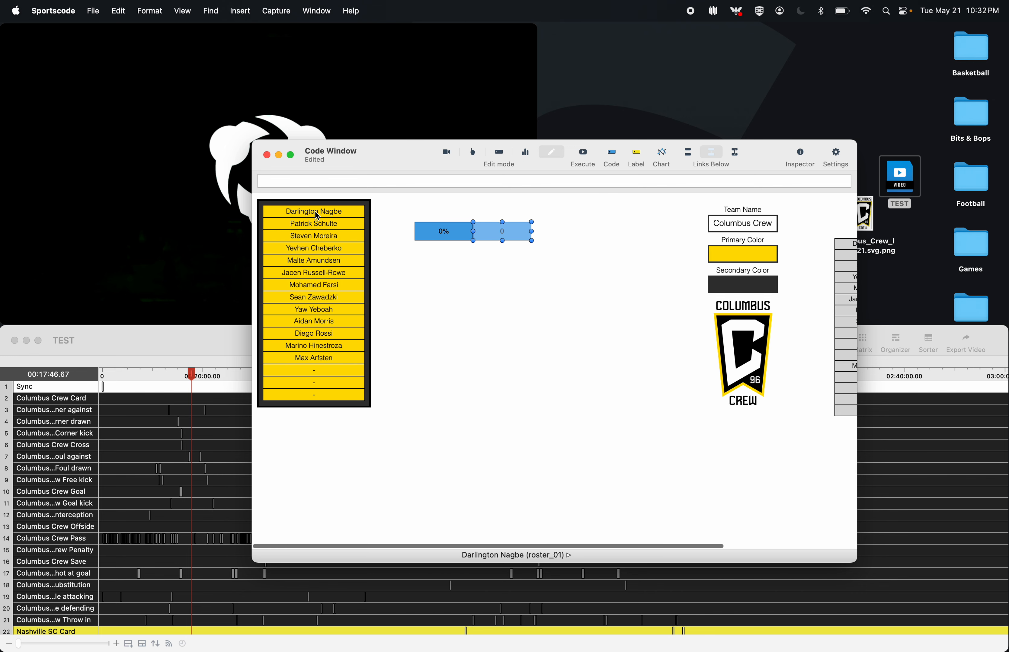
pyautogui.hscroll(8, 316, 215)
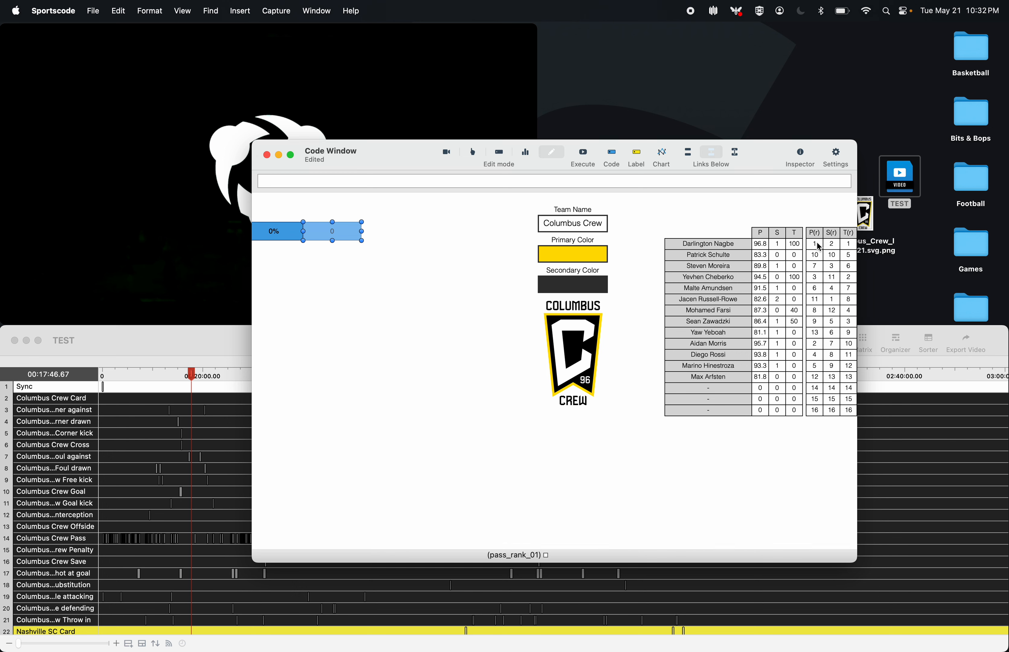
pyautogui.hscroll(-8, 335, 242)
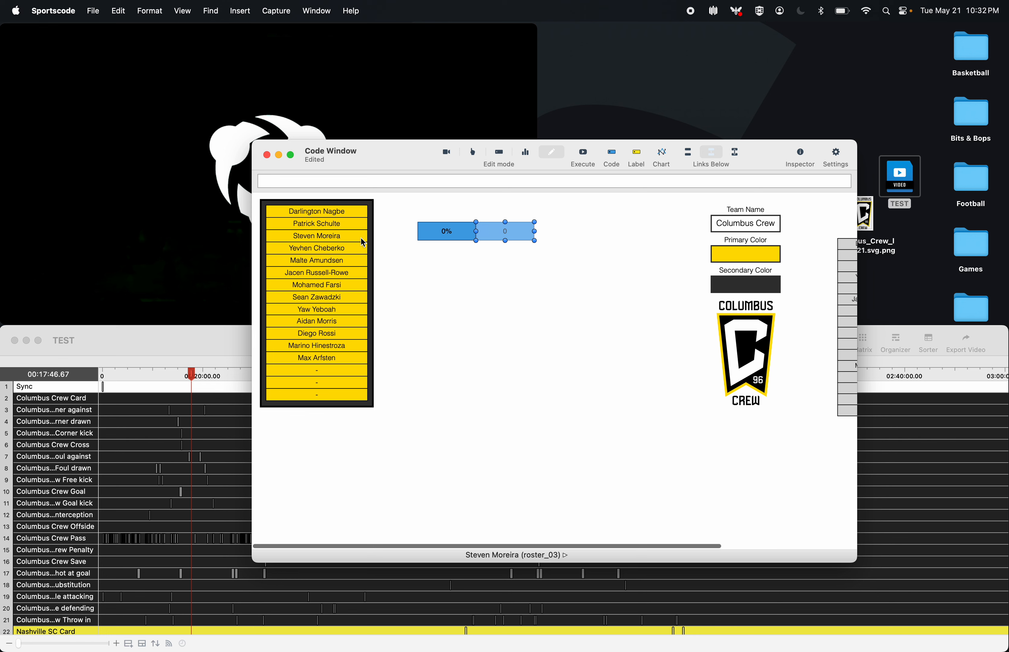
# - Clear the duplicate button's script except for the opening if (button #"roster_01" state = 1,
pyautogui.doubleClick(496, 228)
pyautogui.click(727, 270)
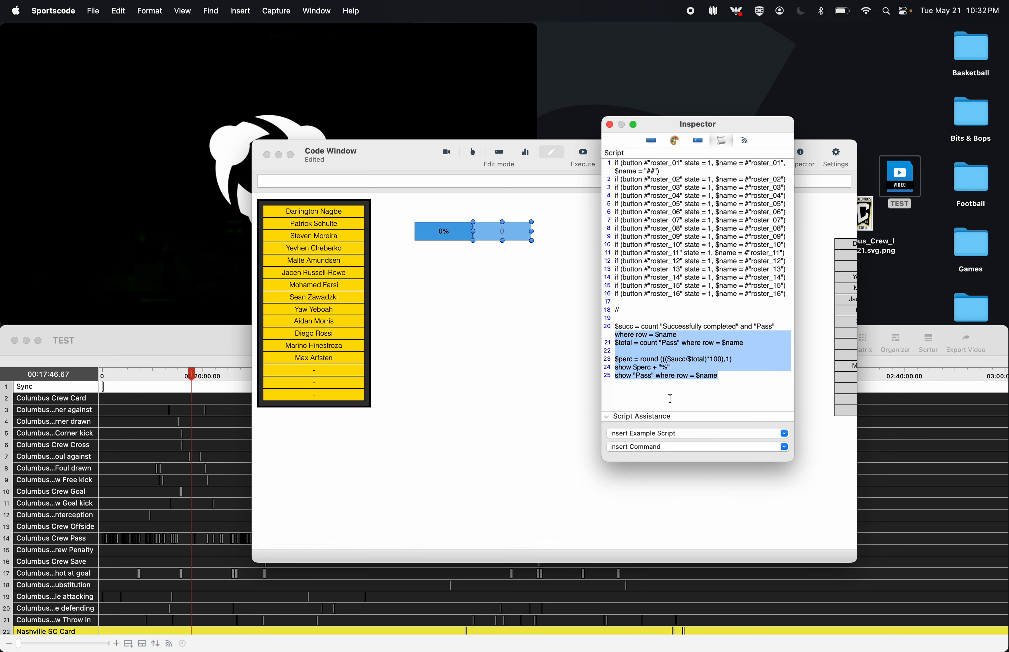
pyautogui.moveTo(670, 400); pyautogui.dragTo(575, 161)
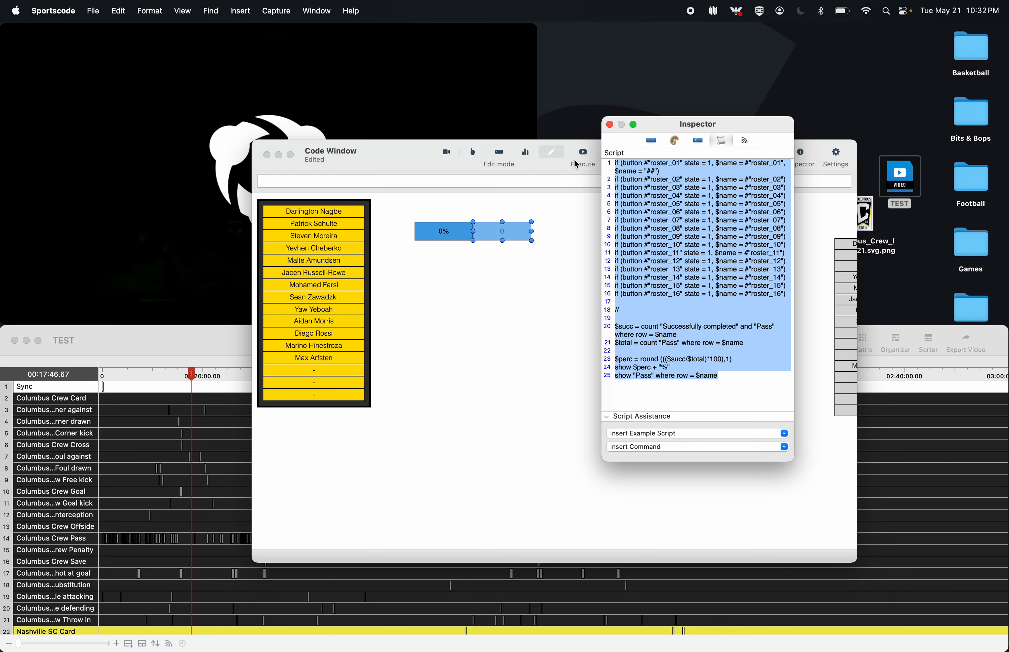
pyautogui.click(677, 216)
pyautogui.moveTo(698, 395); pyautogui.dragTo(716, 162)
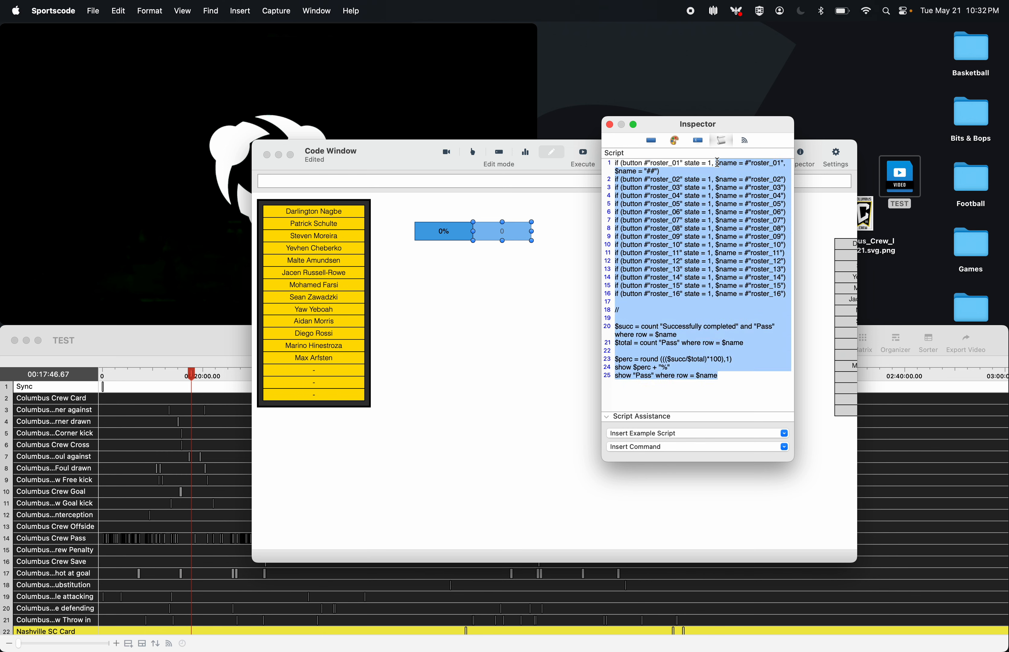
pyautogui.write('show')
pyautogui.press('BackSpace')
pyautogui.press('BackSpace')
pyautogui.press('BackSpace')
pyautogui.press('BackSpace')
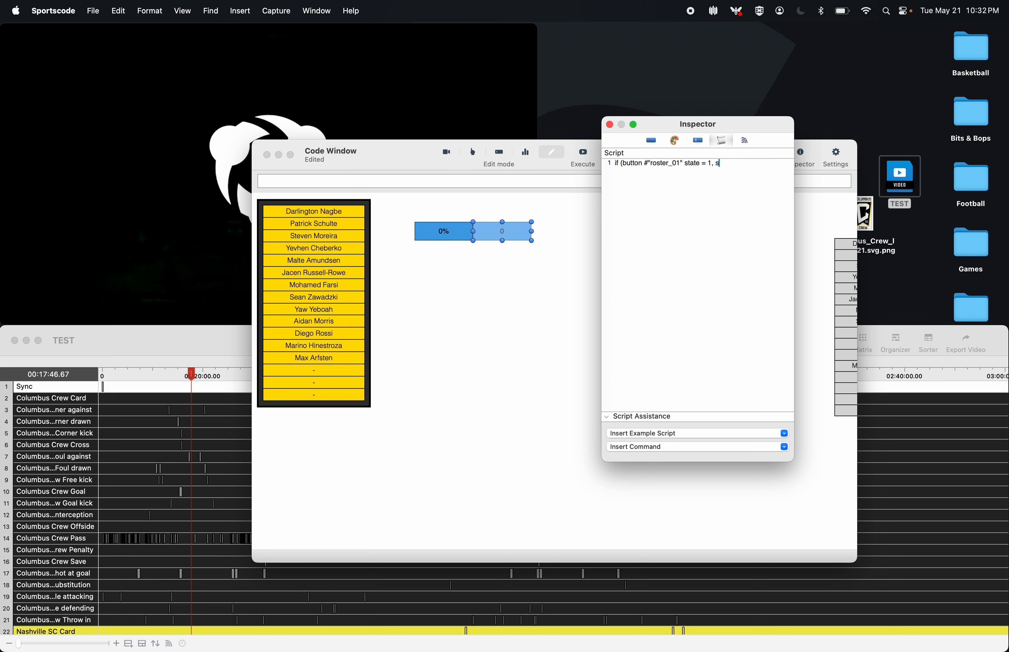
# - Complete the roster_01 condition with $rank = @"pass_rank_01", $rank = "##") and widen the Inspector
pyautogui.write('$rank = @"pass_rank_01"')
pyautogui.moveTo(794, 188); pyautogui.dragTo(875, 170)
pyautogui.write(', $rank')
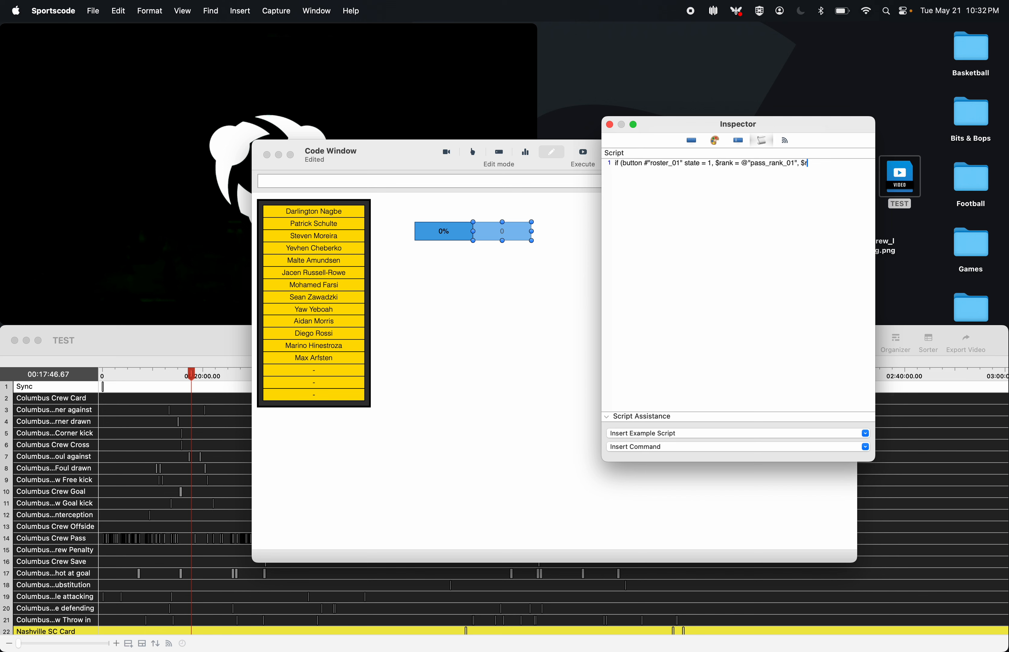
pyautogui.write(' = "##')
pyautogui.click(586, 153)
pyautogui.click(775, 197)
# - Copy the roster_01 condition without its "##" fallback to script line 2 and close it with a parenthesis
pyautogui.moveTo(799, 164); pyautogui.dragTo(593, 161)
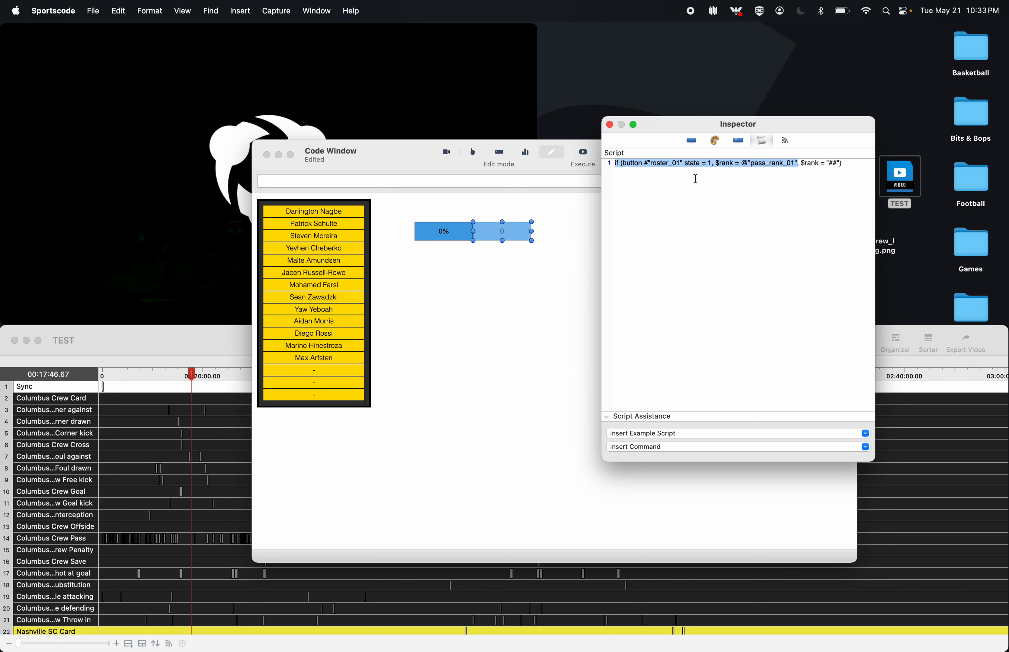
pyautogui.click(759, 192)
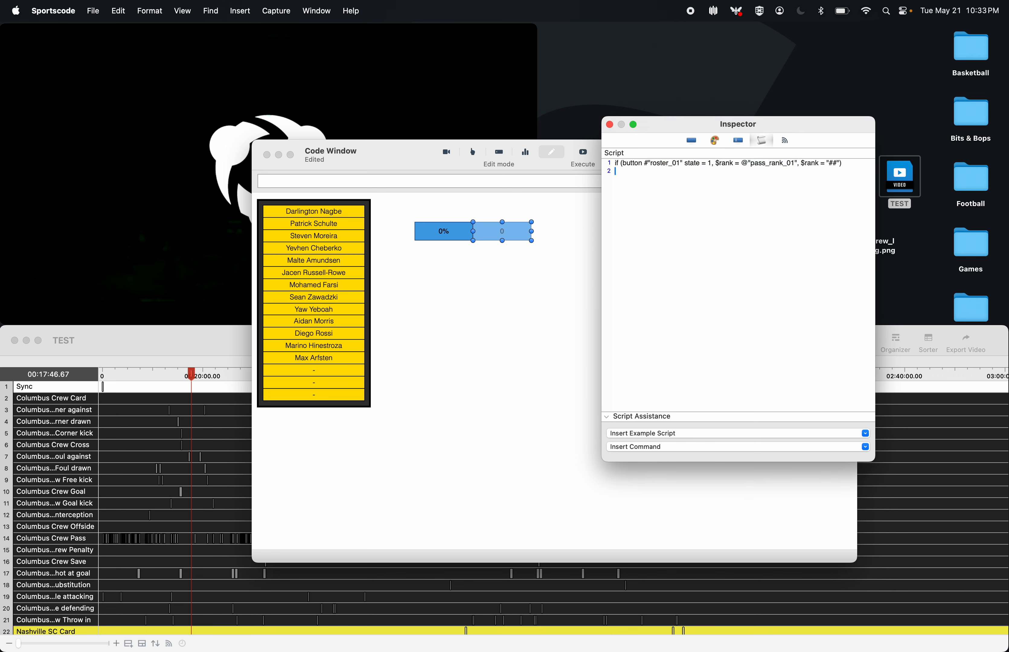
pyautogui.press('super+v')
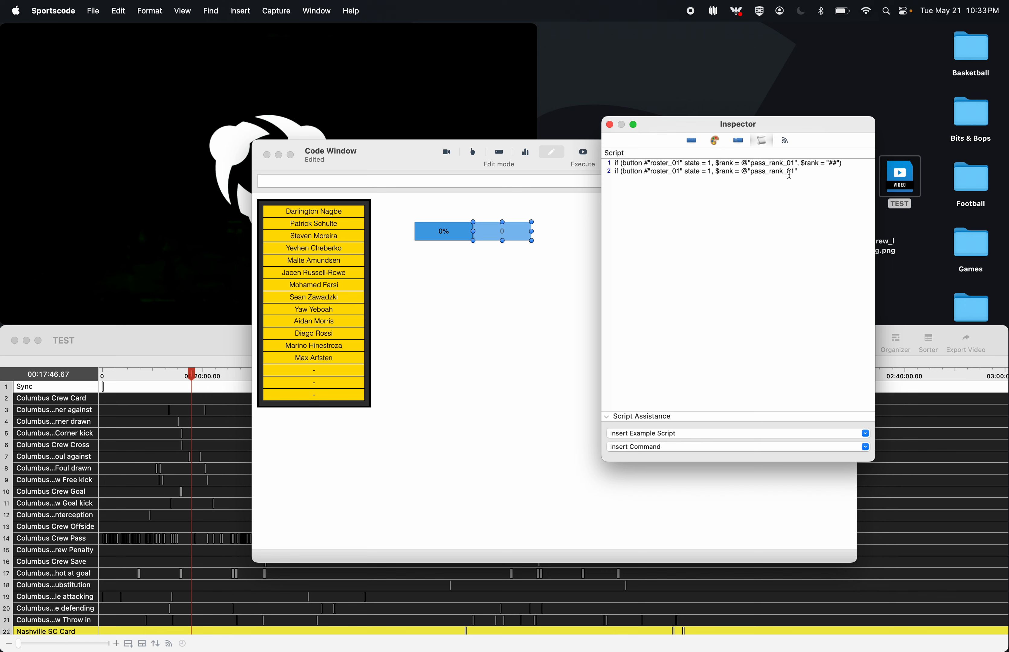
pyautogui.write(')')
# - Copy the condition on line 2 and paste eight copies below it, filling script lines 3 to 10
pyautogui.moveTo(819, 170); pyautogui.dragTo(560, 169)
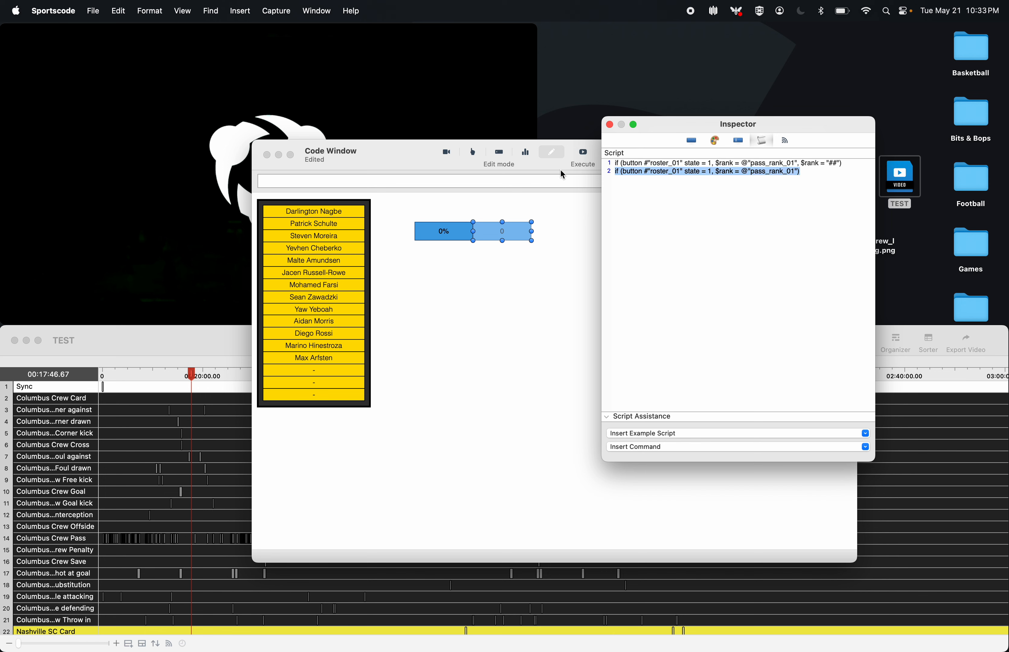
pyautogui.press('super+c')
pyautogui.press('Right')
pyautogui.press('Return')
pyautogui.press('super+v')
pyautogui.press('Return')
pyautogui.press('super+v')
pyautogui.press('Return')
pyautogui.press('super+v')
pyautogui.press('Return')
pyautogui.press('super+v')
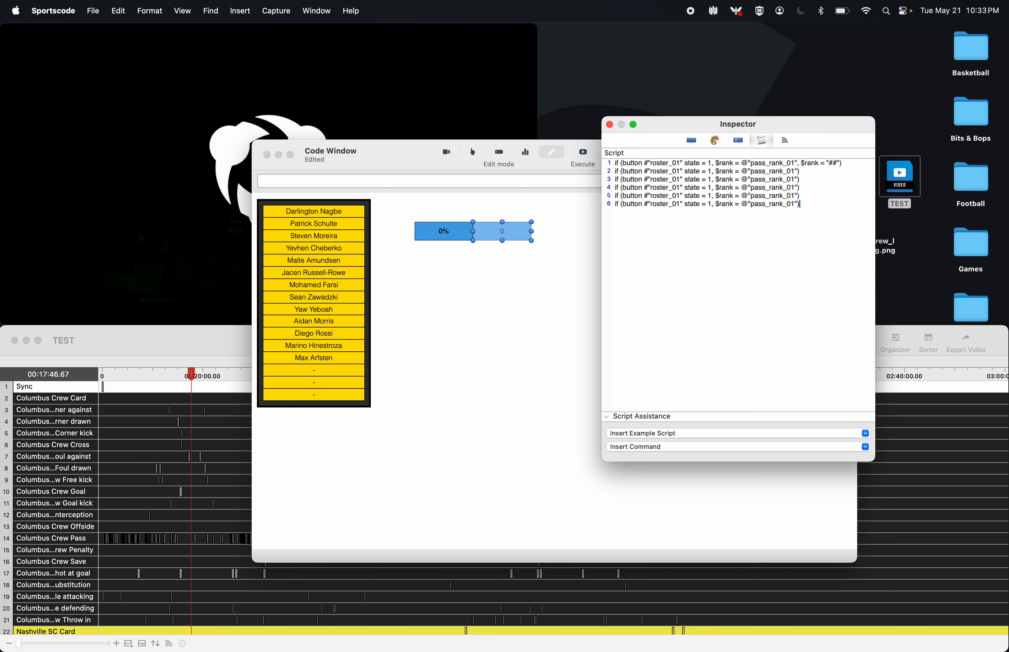
pyautogui.press('Return')
pyautogui.press('super+v')
pyautogui.press('Return')
pyautogui.press('super+v')
pyautogui.press('Return')
pyautogui.press('super+v')
pyautogui.press('Return')
pyautogui.press('super+v')
pyautogui.press('Return')
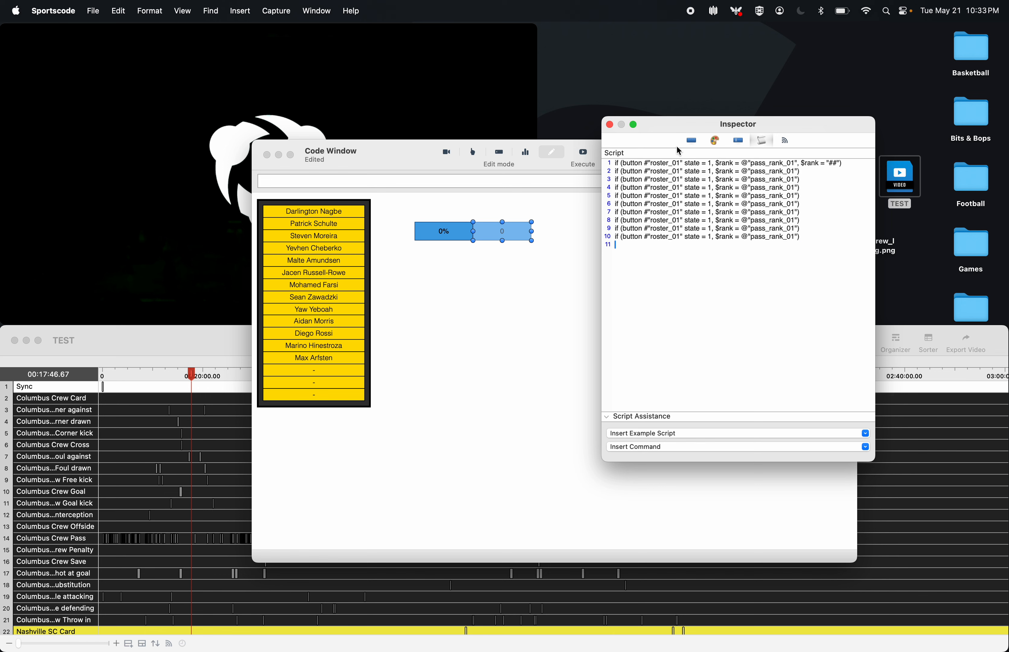
# - Renumber the button references in script lines 2 to 10 as roster_02 through roster_10
pyautogui.click(677, 171)
pyautogui.press('BackSpace')
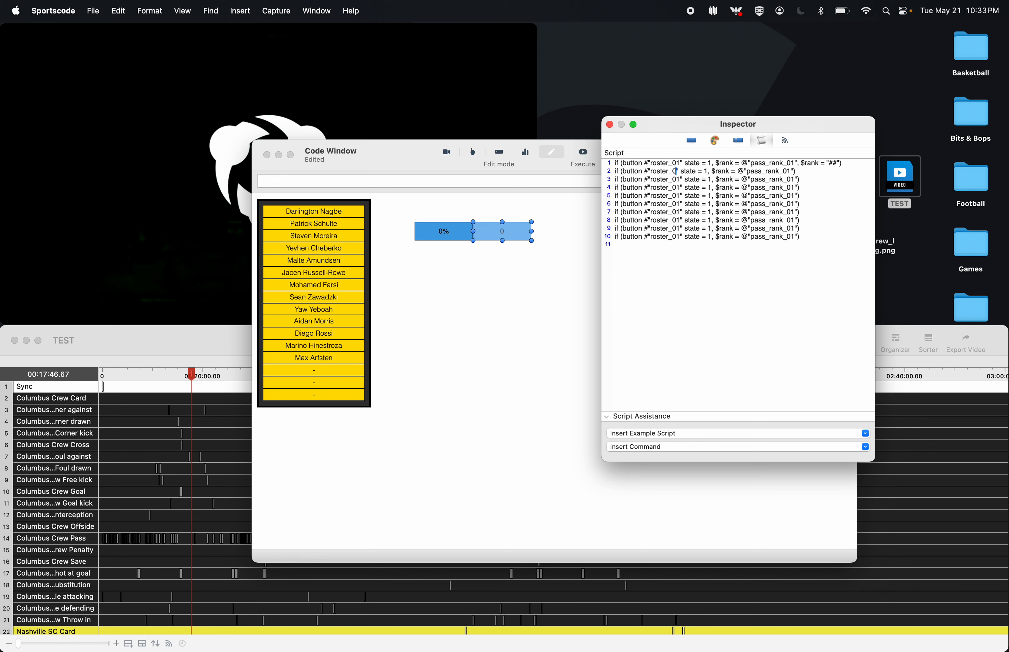
pyautogui.press('2')
pyautogui.press('Down')
pyautogui.press('BackSpace')
pyautogui.press('3')
pyautogui.press('Down')
pyautogui.press('BackSpace')
pyautogui.press('4')
pyautogui.press('Down')
pyautogui.press('BackSpace')
pyautogui.press('5')
pyautogui.press('Down')
pyautogui.press('BackSpace')
pyautogui.press('6')
pyautogui.press('Down')
pyautogui.press('BackSpace')
pyautogui.press('7')
pyautogui.press('Down')
pyautogui.press('BackSpace')
pyautogui.press('8')
pyautogui.press('Down')
pyautogui.press('BackSpace')
pyautogui.press('9')
pyautogui.press('Down')
pyautogui.press('BackSpace')
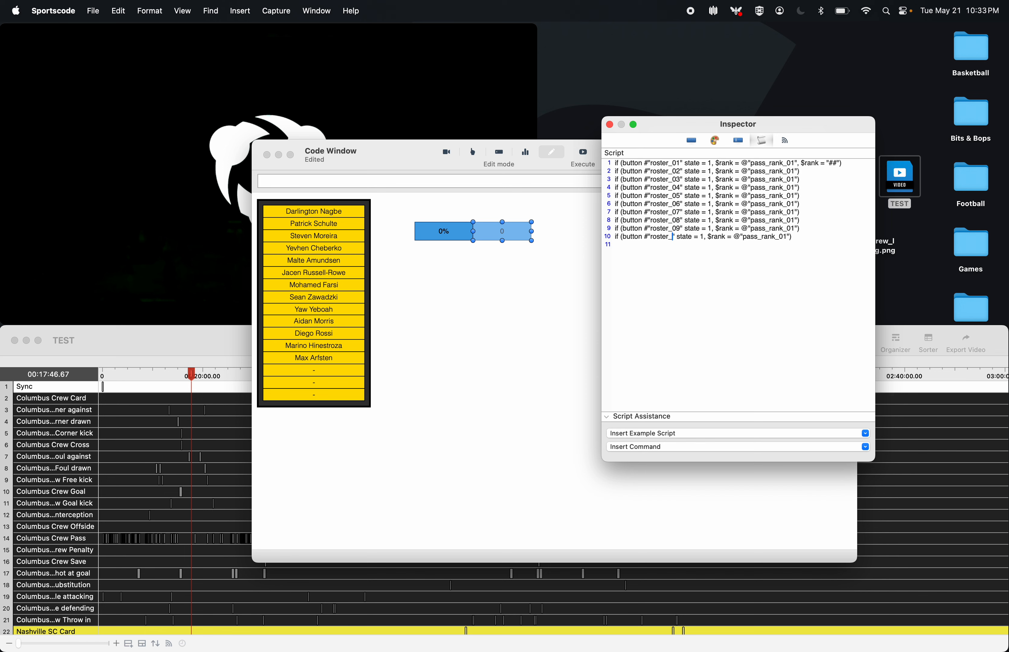
pyautogui.write('10')
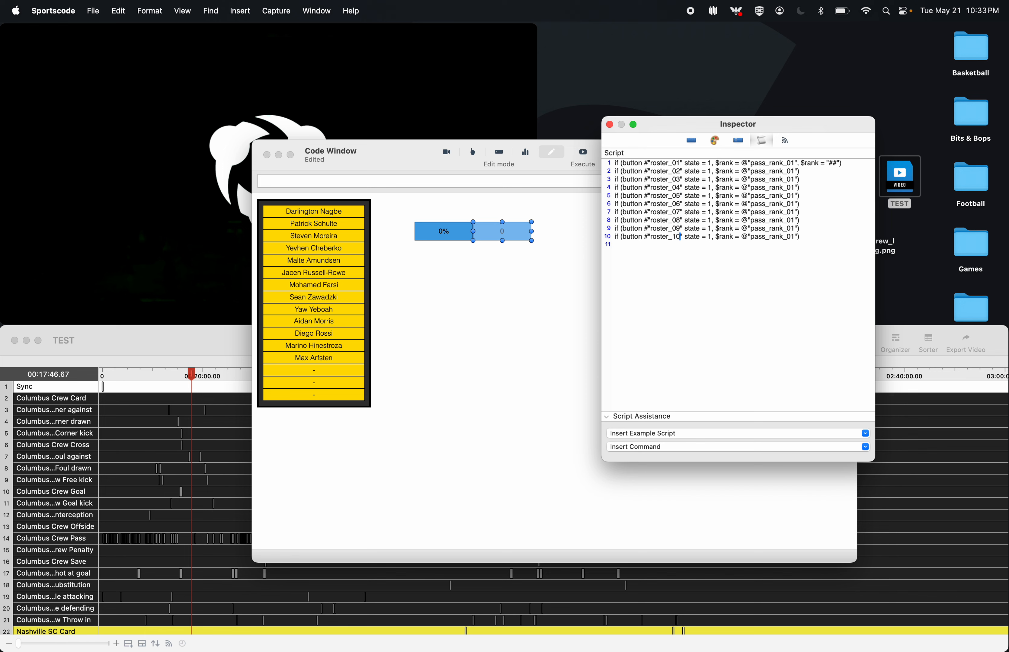
# - Renumber the $rank references in script lines 2 to 10 as pass_rank_02 through pass_rank_10
pyautogui.click(796, 174)
pyautogui.press('BackSpace')
pyautogui.press('2')
pyautogui.press('Down')
pyautogui.press('BackSpace')
pyautogui.press('3')
pyautogui.press('Down')
pyautogui.press('BackSpace')
pyautogui.press('4')
pyautogui.press('Down')
pyautogui.press('BackSpace')
pyautogui.press('5')
pyautogui.press('Down')
pyautogui.press('BackSpace')
pyautogui.press('6')
pyautogui.press('Down')
pyautogui.press('BackSpace')
pyautogui.press('7')
pyautogui.press('Down')
pyautogui.press('BackSpace')
pyautogui.press('8')
pyautogui.press('Down')
pyautogui.press('BackSpace')
pyautogui.press('BackSpace')
pyautogui.write('10')
# - Copy the roster_10 condition and paste six copies below it, filling script lines 11 to 16
pyautogui.moveTo(820, 236); pyautogui.dragTo(615, 235)
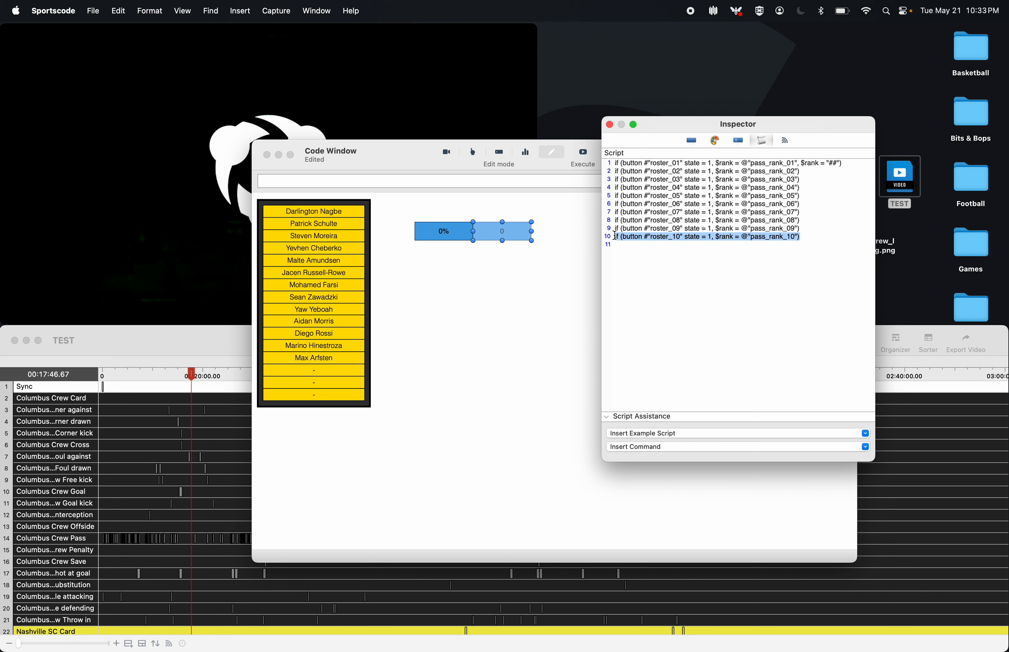
pyautogui.press('super+c')
pyautogui.press('super+v')
pyautogui.press('super+v')
pyautogui.press('super+v')
pyautogui.press('super+v')
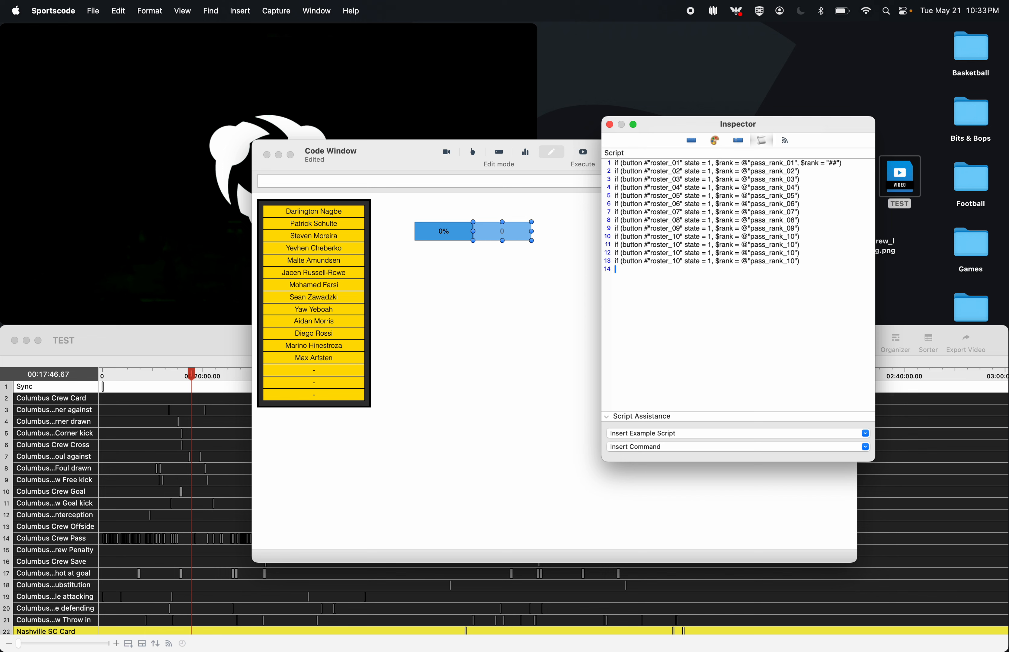
pyautogui.press('super+v')
pyautogui.press('Return')
pyautogui.press('super+v')
pyautogui.press('Return')
pyautogui.press('super+v')
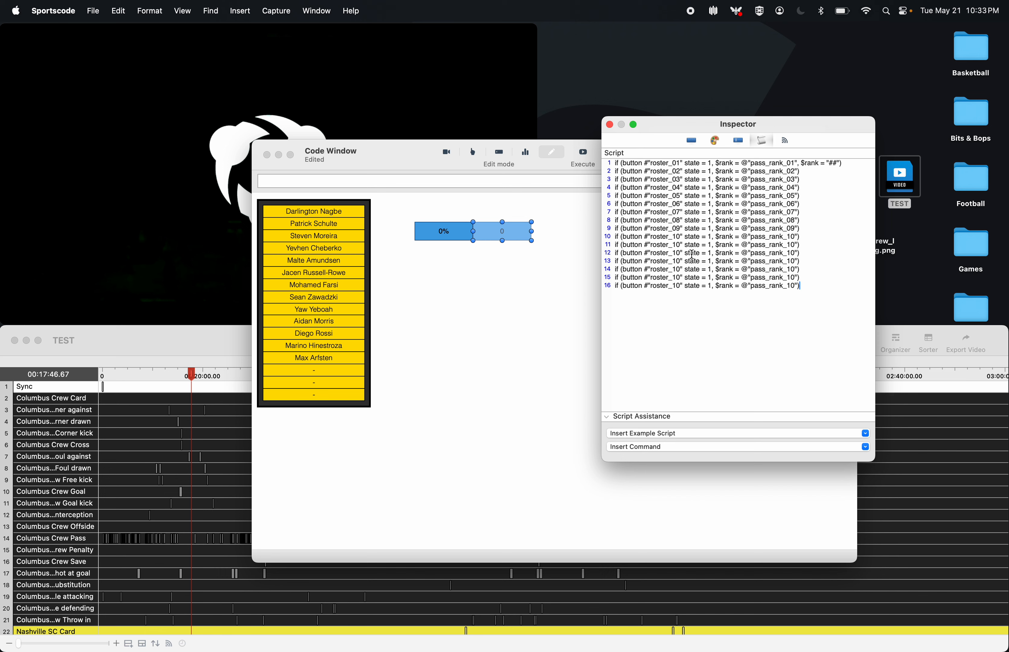
# - Renumber the button references in script lines 11 to 16 as roster_11 through roster_16
pyautogui.click(681, 245)
pyautogui.press('BackSpace')
pyautogui.write('1')
pyautogui.press('Down')
pyautogui.press('BackSpace')
pyautogui.press('2')
pyautogui.press('Down')
pyautogui.press('BackSpace')
pyautogui.press('3')
pyautogui.press('Down')
pyautogui.press('BackSpace')
pyautogui.press('4')
pyautogui.press('Down')
pyautogui.press('BackSpace')
pyautogui.press('5')
pyautogui.press('Down')
pyautogui.press('BackSpace')
pyautogui.press('6')
# - Renumber the $rank references in script lines 11 to 16 as pass_rank_11 through pass_rank_16
pyautogui.click(794, 246)
pyautogui.press('BackSpace')
pyautogui.write('1')
pyautogui.press('Down')
pyautogui.press('BackSpace')
pyautogui.press('2')
pyautogui.press('Down')
pyautogui.press('BackSpace')
pyautogui.press('3')
pyautogui.press('Down')
pyautogui.press('BackSpace')
pyautogui.press('4')
pyautogui.press('Down')
pyautogui.press('BackSpace')
pyautogui.press('5')
pyautogui.press('Down')
pyautogui.press('BackSpace')
pyautogui.write('6')
# - Write the condition if ($rank = 1, show $rank + "ST", show $rank) on script line 18, leaving line 17 blank
pyautogui.click(858, 294)
pyautogui.press('Return')
pyautogui.press('Return')
pyautogui.write('if ($rank = 1, show')
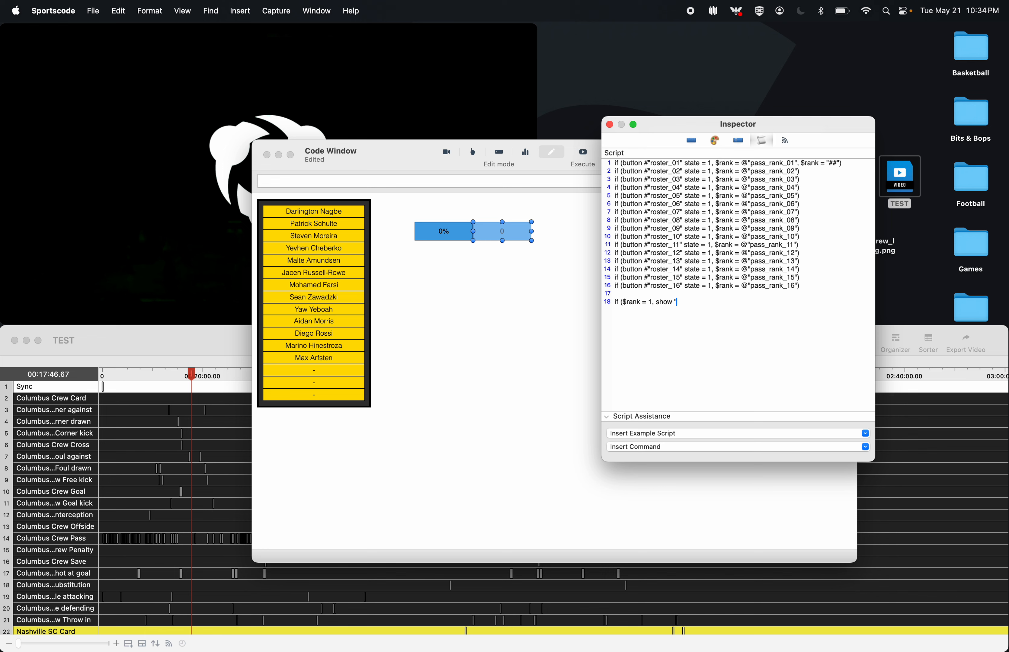
pyautogui.write(' "1s')
pyautogui.write('t"')
pyautogui.press('BackSpace')
pyautogui.press('BackSpace')
pyautogui.press('BackSpace')
pyautogui.press('BackSpace')
pyautogui.write('$rank +')
pyautogui.write('"s')
pyautogui.press('BackSpace')
pyautogui.write('ST", show $rank')
# - Change the fallback $rank value on script line 1 to "NA"
pyautogui.press('BackSpace')
pyautogui.press('BackSpace')
pyautogui.write('NA')
# - Copy the line 18 condition up to "ST", without its fallback, and paste it onto script lines 19 and 20
pyautogui.moveTo(765, 302); pyautogui.dragTo(611, 301)
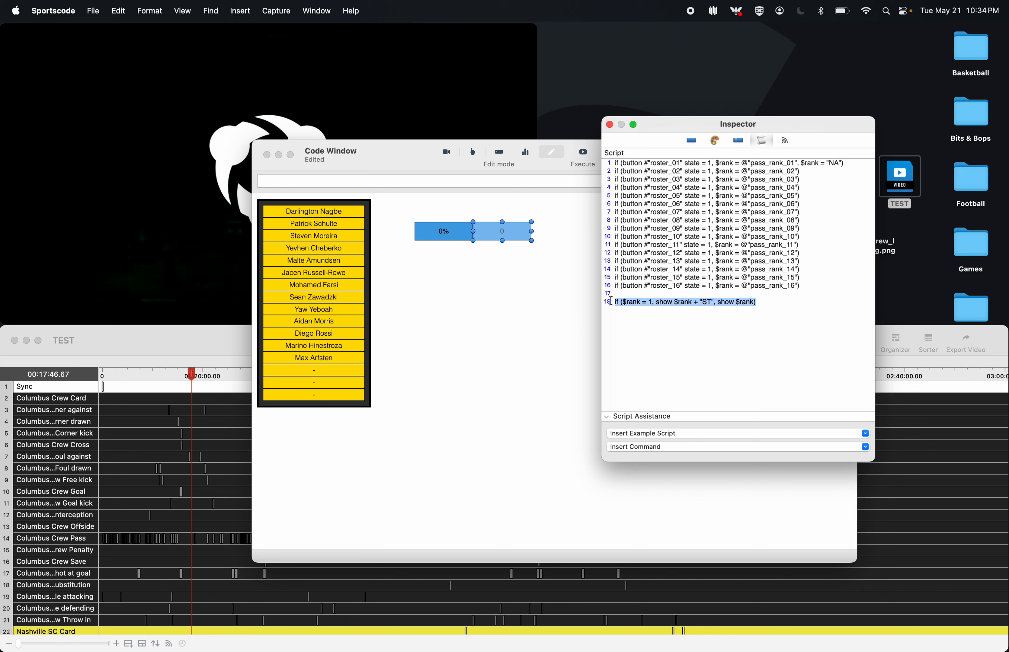
pyautogui.press('Right')
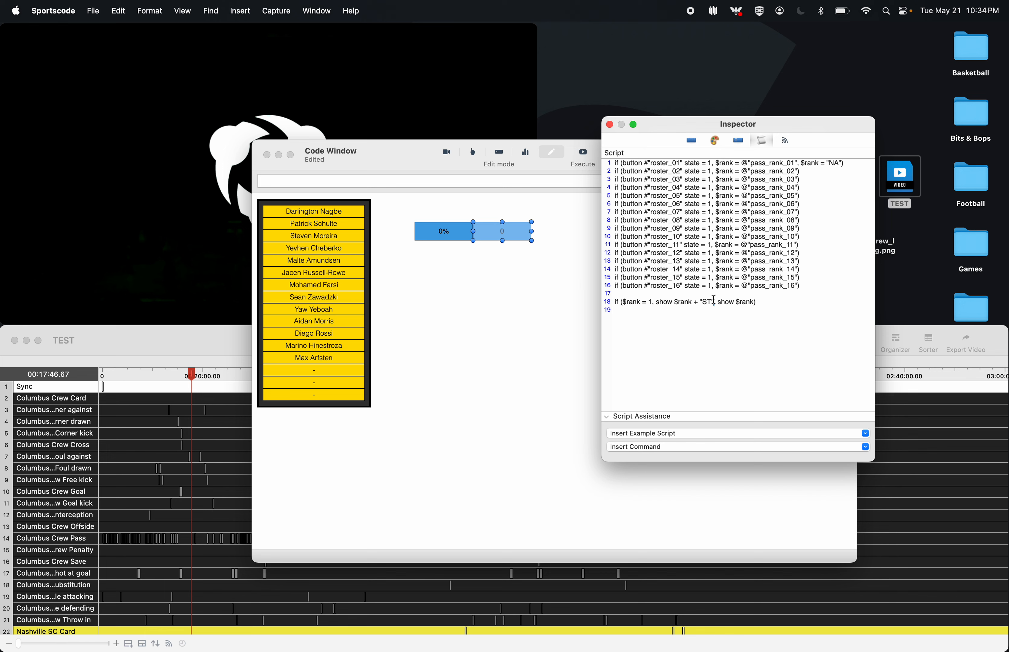
pyautogui.moveTo(715, 302); pyautogui.dragTo(616, 305)
pyautogui.press('super+c')
pyautogui.click(615, 309)
pyautogui.press('super+v')
pyautogui.press('Return')
pyautogui.press('super+v')
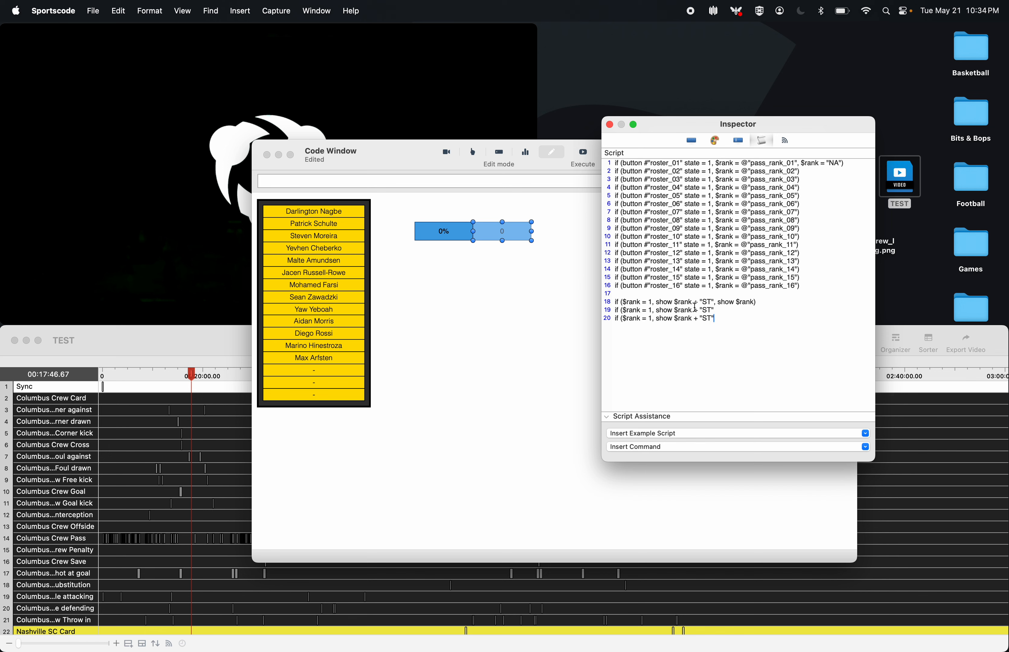
# - Make line 19 test for rank 2 with the suffix "ND" and line 20 test for rank 3 with the suffix "RD"
pyautogui.doubleClick(708, 310)
pyautogui.write('ND')
pyautogui.click(711, 319)
pyautogui.press('BackSpace')
pyautogui.press('BackSpace')
pyautogui.write('R')
pyautogui.press('BackSpace')
pyautogui.write('RD')
pyautogui.doubleClick(652, 311)
pyautogui.write('2')
pyautogui.doubleClick(652, 319)
pyautogui.write('3')
# - Remove the show $rank fallback from line 18 and close the parentheses on lines 18 to 20
pyautogui.press('Right')
pyautogui.press('Right')
pyautogui.moveTo(755, 301); pyautogui.dragTo(720, 301)
pyautogui.press('BackSpace')
pyautogui.press('BackSpace')
pyautogui.press('BackSpace')
pyautogui.click(724, 319)
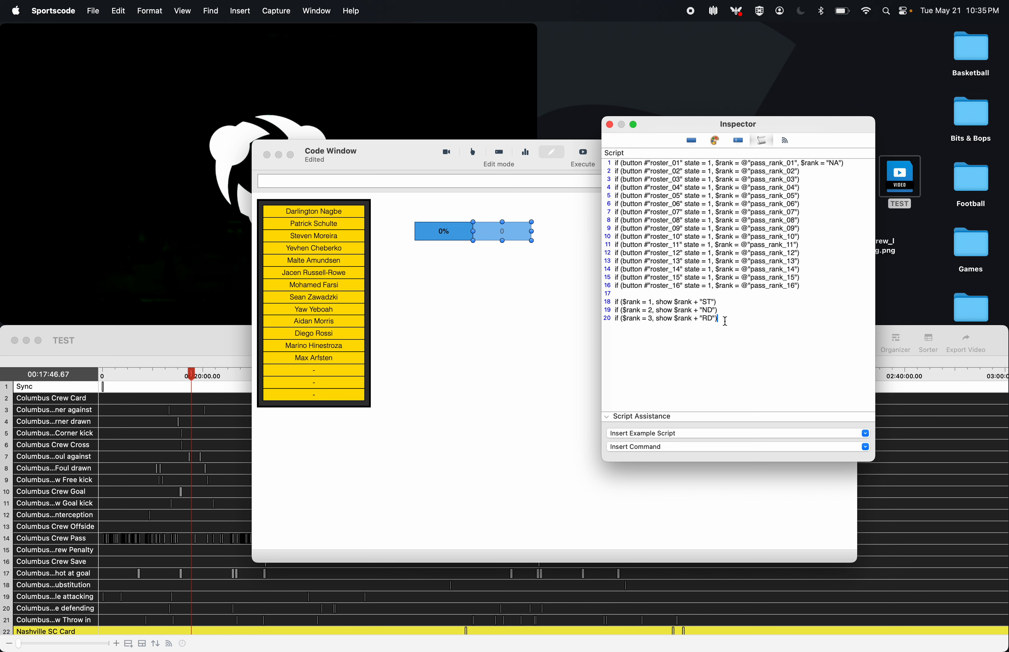
# - Add show $rank + "TH" as the fallback on line 18, execute the script and read the error on its comparison
pyautogui.click(716, 302)
pyautogui.write(', show $rank + "TH"')
pyautogui.click(582, 154)
pyautogui.click(660, 318)
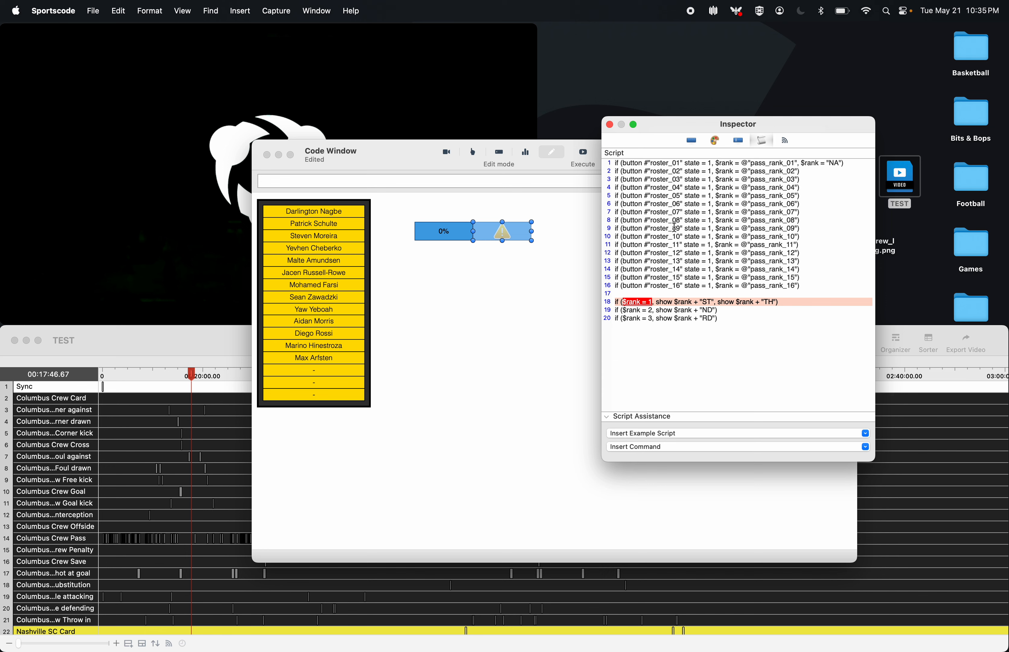
pyautogui.moveTo(647, 302)
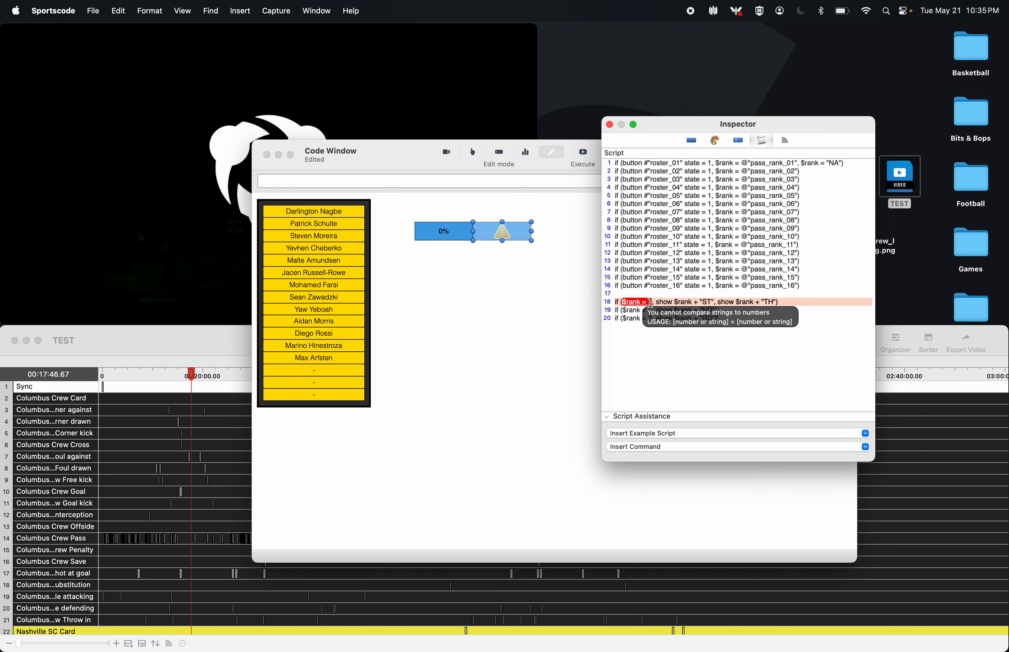
pyautogui.click(845, 300)
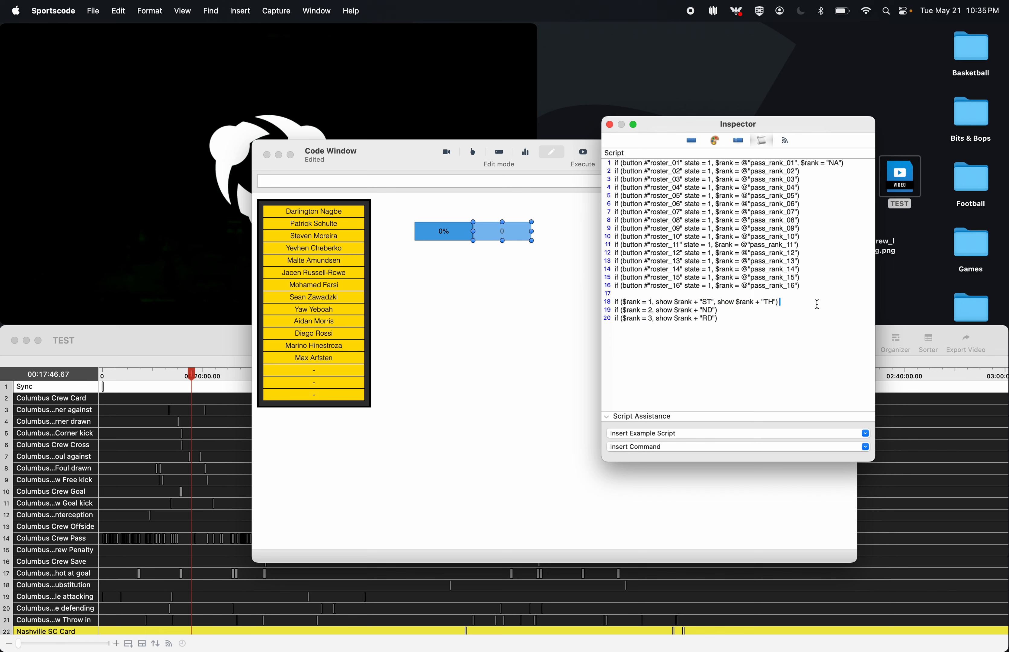
# - Put the compared value 1 on line 18 in quotes as "1" and execute the script
pyautogui.click(659, 302)
pyautogui.press('Left')
pyautogui.write('"')
pyautogui.press('Left')
pyautogui.press('Left')
pyautogui.write('"')
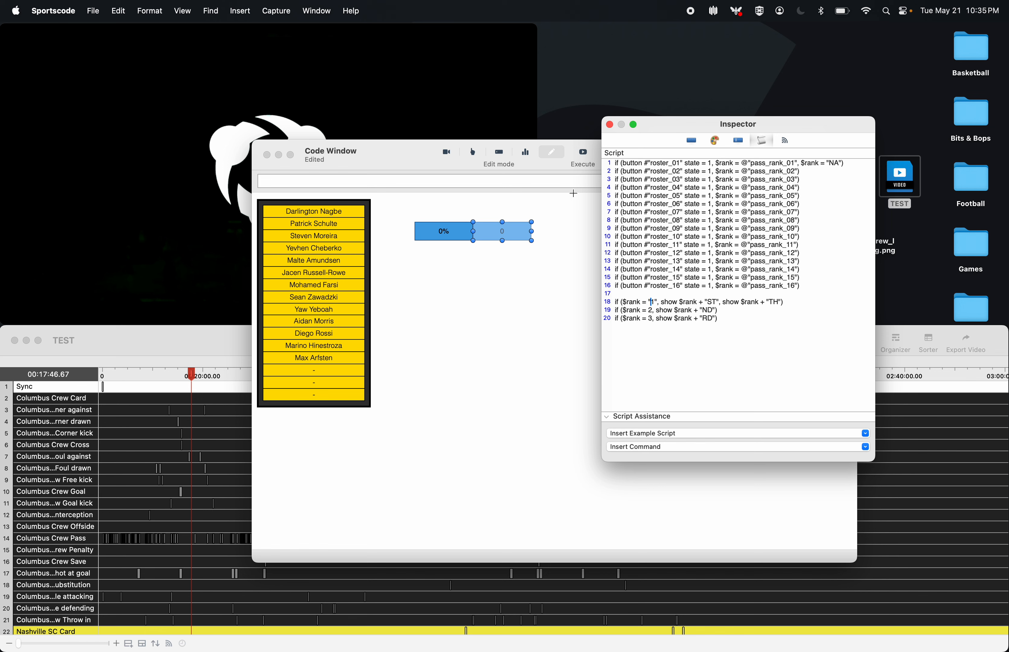
pyautogui.click(586, 146)
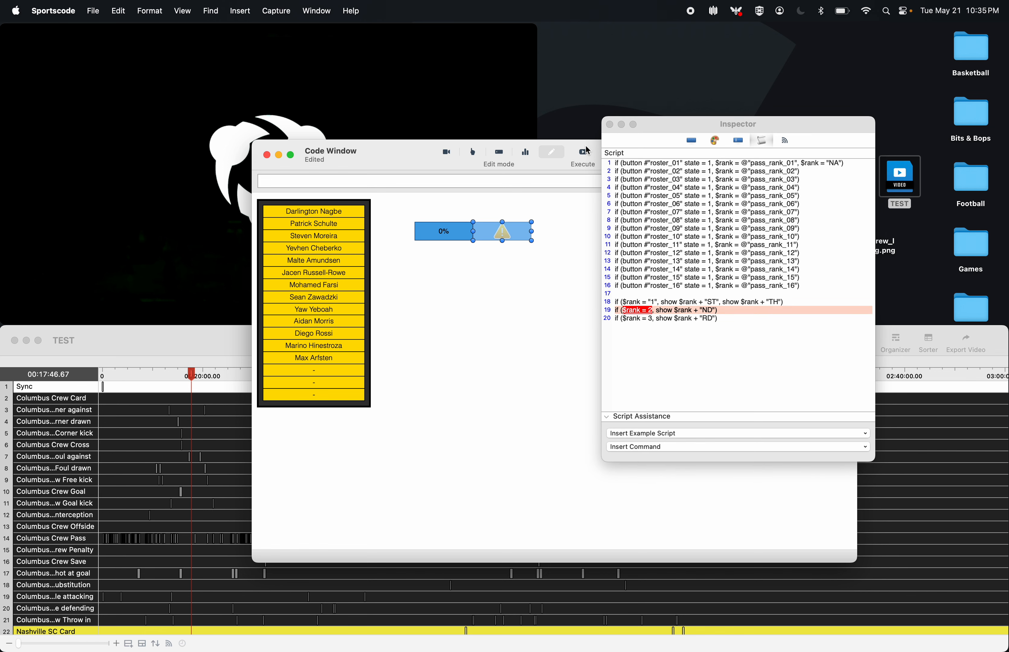
# - Put the compared values on lines 19 and 20 in quotes as "2" and "3" and inspect the rank button's output
pyautogui.click(652, 311)
pyautogui.write('"2')
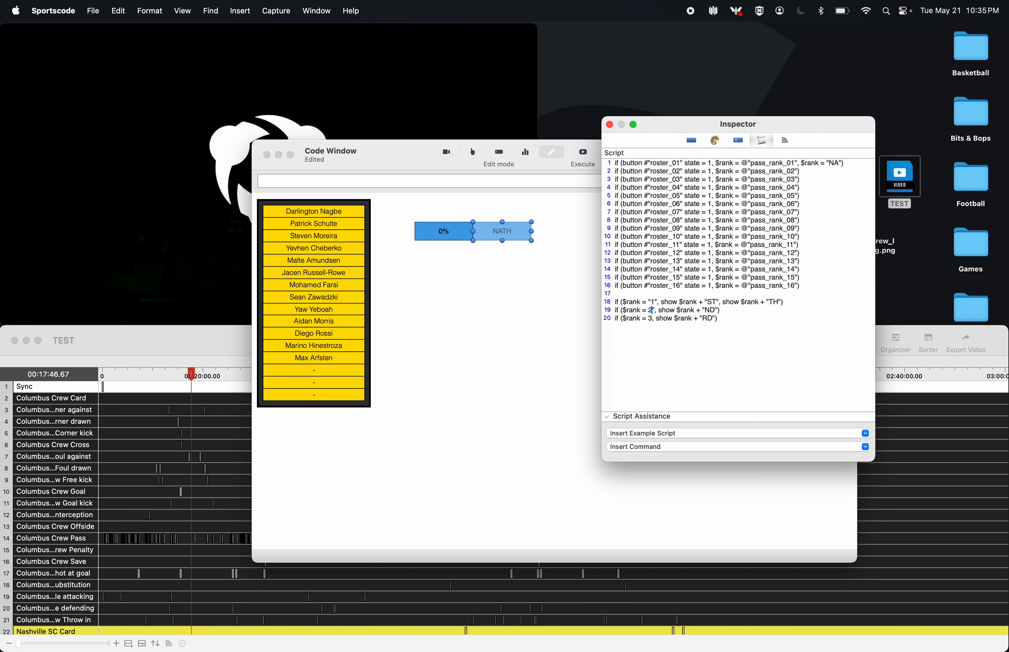
pyautogui.write('"')
pyautogui.press('BackSpace')
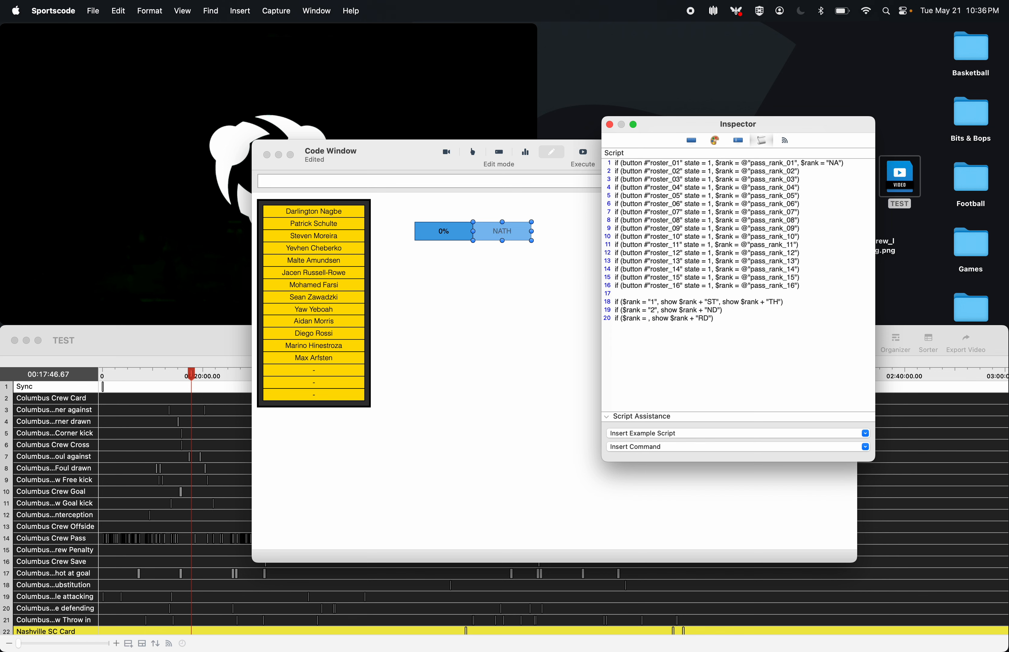
pyautogui.write('"3')
pyautogui.scroll(3, 505, 231)
pyautogui.scroll(2, 505, 231)
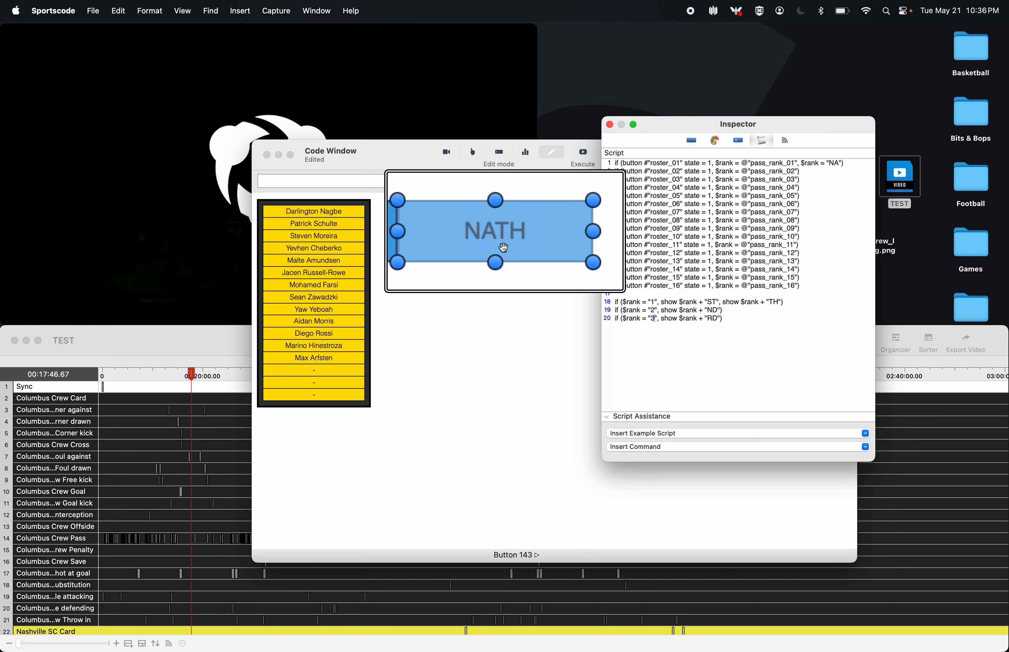
pyautogui.scroll(-5, 503, 248)
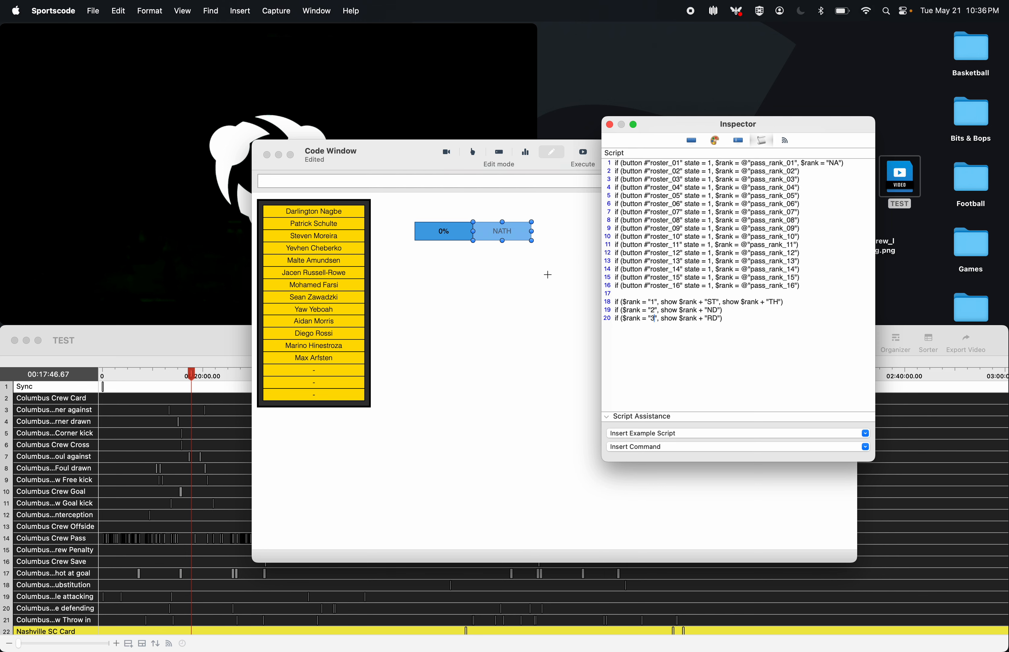
# - Add the condition if ($rank = "NA", show "NA") on script line 21
pyautogui.click(753, 320)
pyautogui.press('Return')
pyautogui.write('if ($rank = "NA", show "NA")')
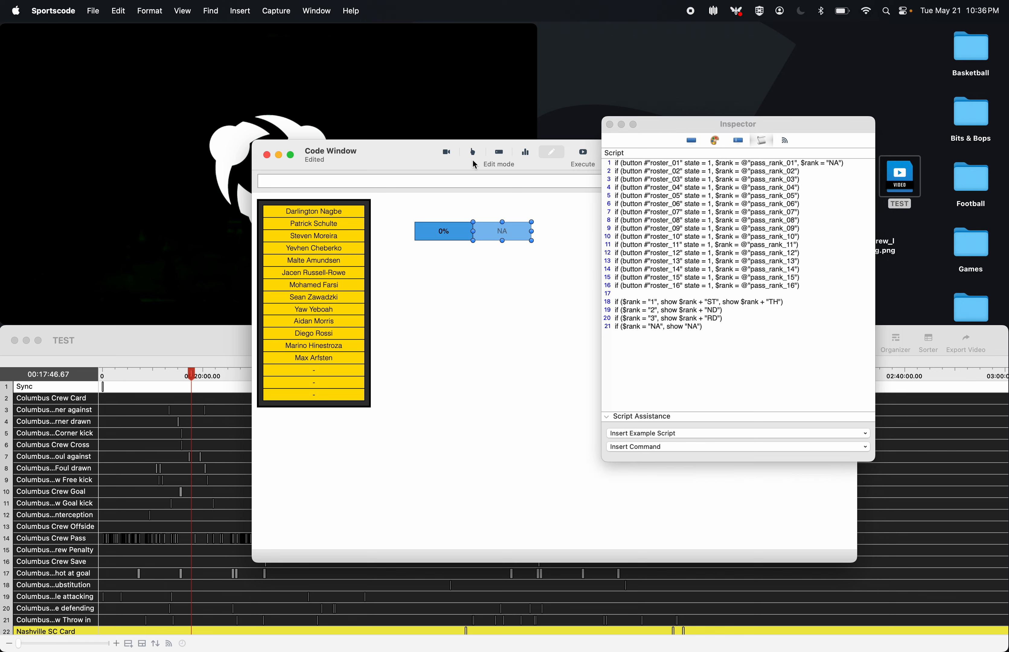
# - Switch to report mode and check the rank output by selecting several roster players in turn
pyautogui.click(526, 153)
pyautogui.click(348, 211)
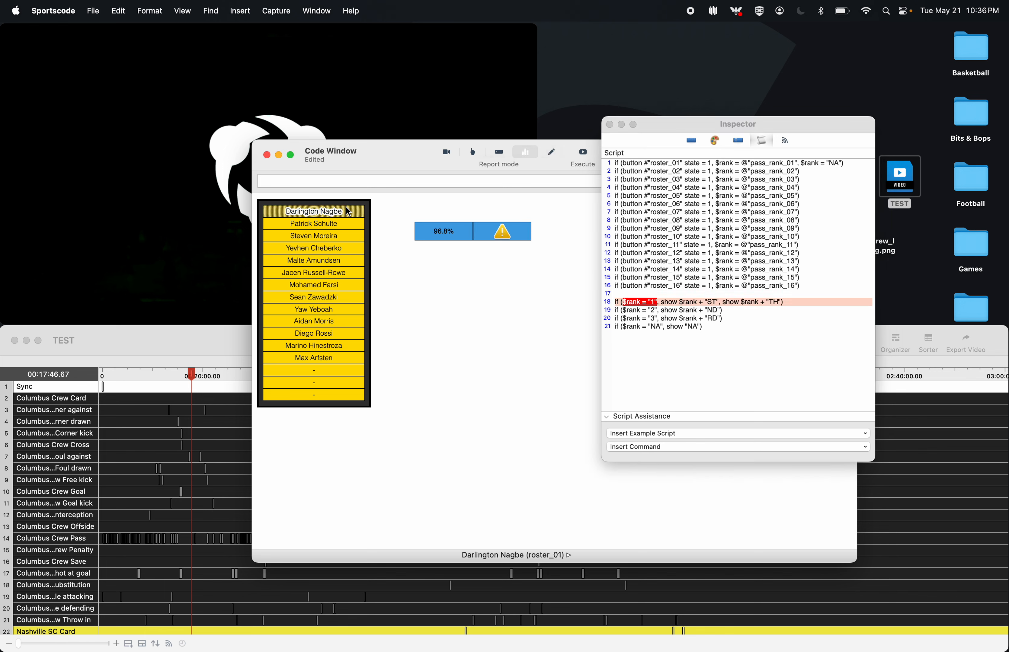
pyautogui.click(335, 223)
pyautogui.click(335, 249)
pyautogui.click(334, 273)
pyautogui.click(334, 320)
pyautogui.click(335, 268)
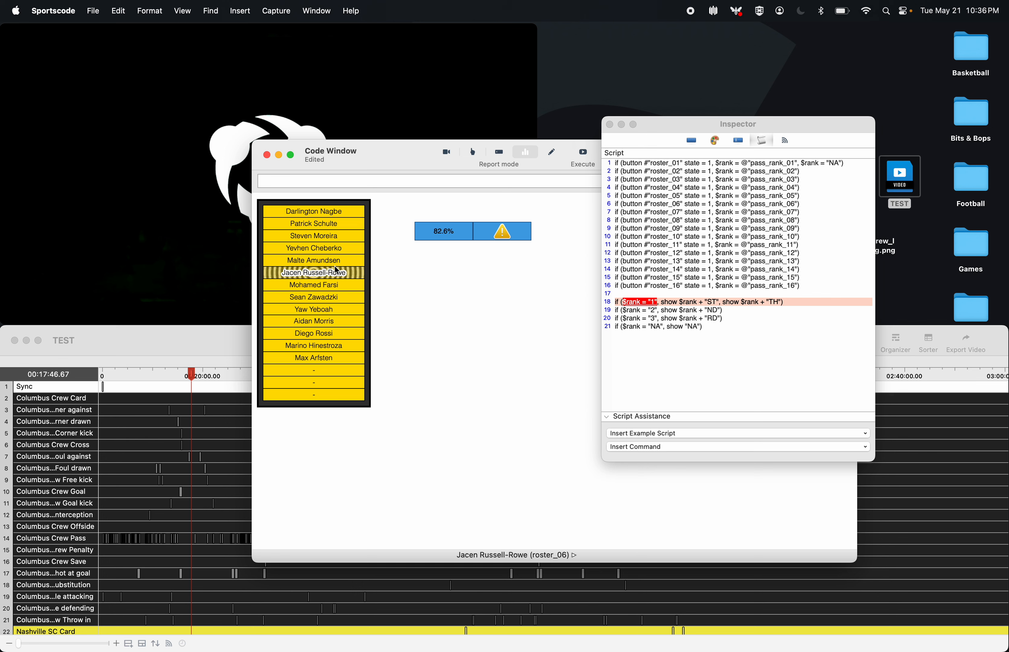
pyautogui.click(335, 236)
pyautogui.click(335, 211)
# - Return to edit mode, reopen the rank button's script and replace the conditions on lines 18 to 21 with show $rank
pyautogui.click(610, 125)
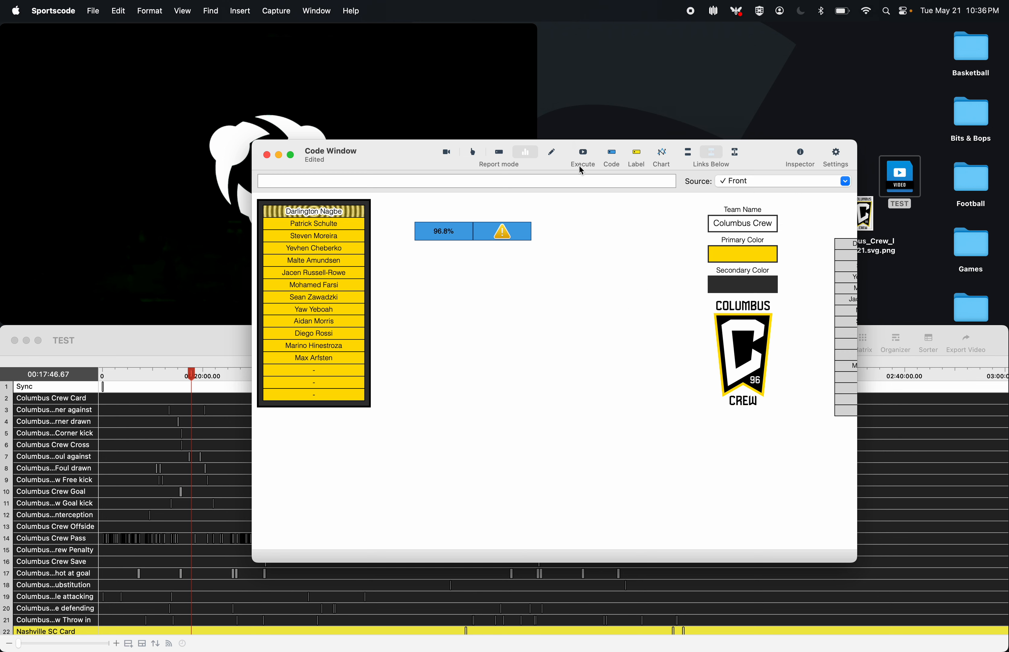
pyautogui.click(545, 153)
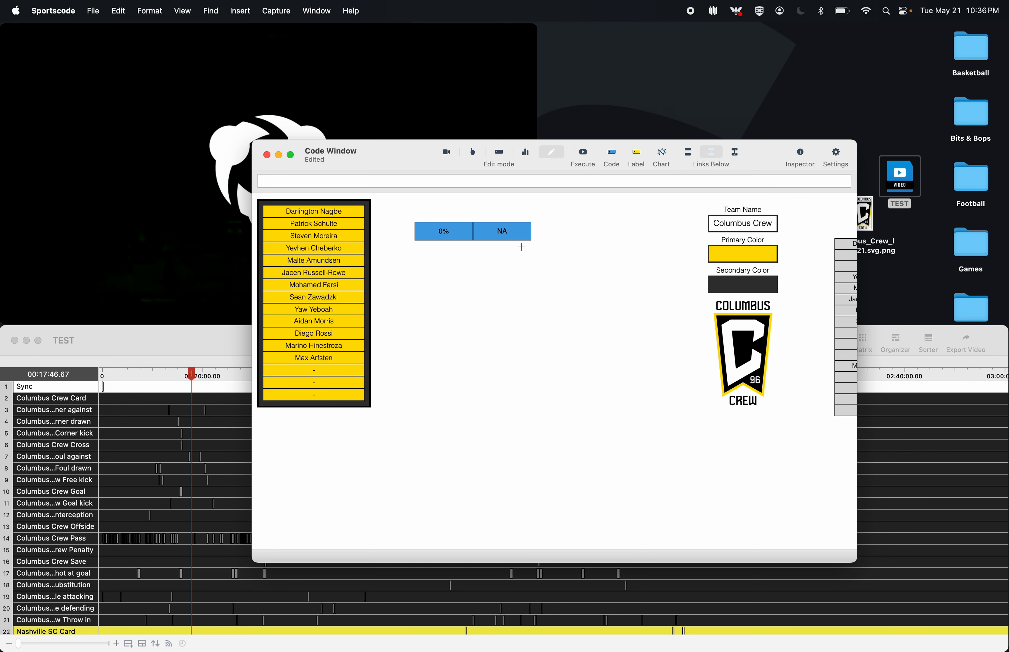
pyautogui.doubleClick(518, 234)
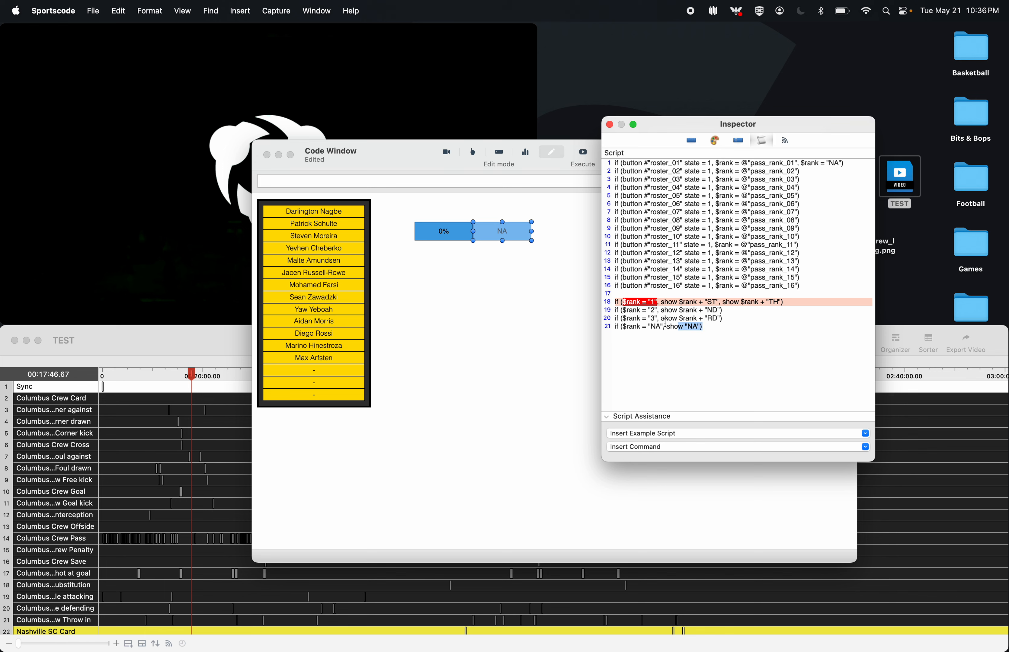
pyautogui.moveTo(705, 328); pyautogui.dragTo(602, 302)
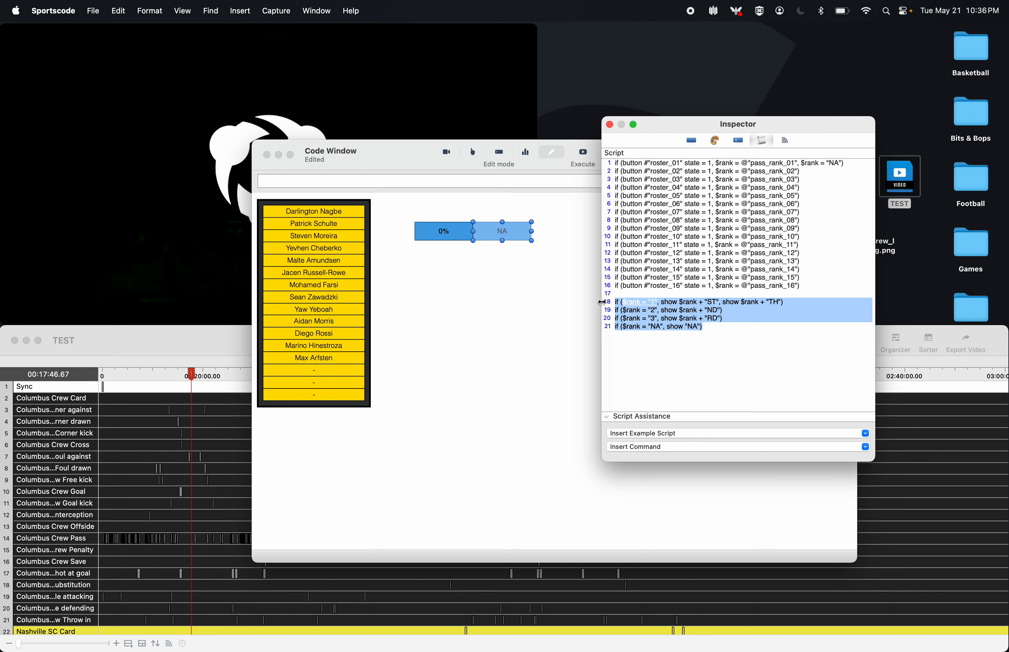
pyautogui.write('show $rank')
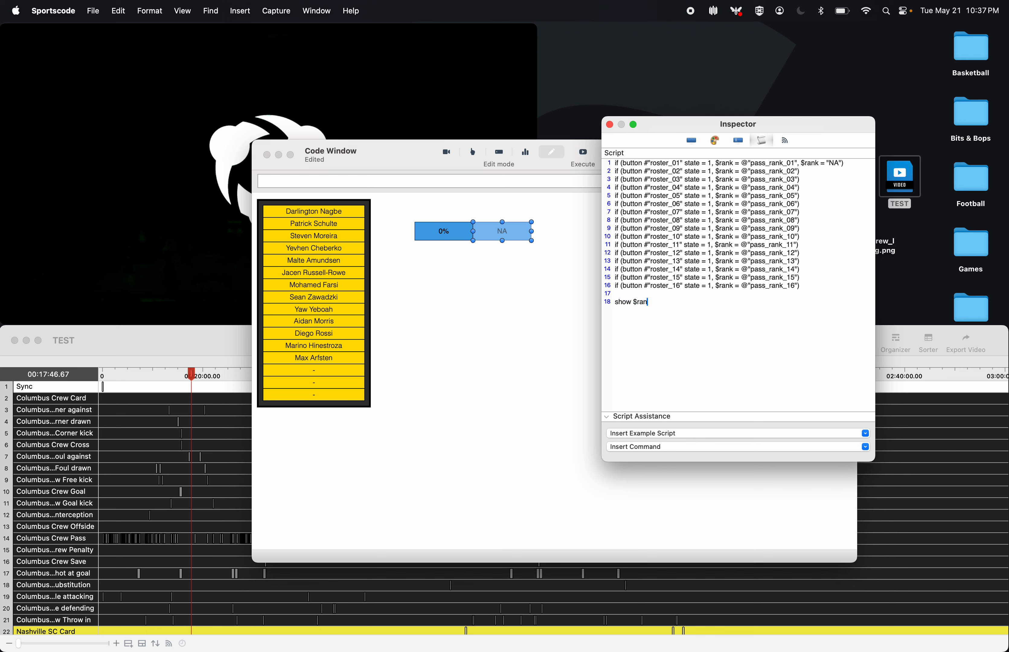
# - Test the plain rank output in report mode by selecting players across the roster, finishing on the first one
pyautogui.click(525, 152)
pyautogui.click(331, 227)
pyautogui.click(336, 212)
pyautogui.click(332, 227)
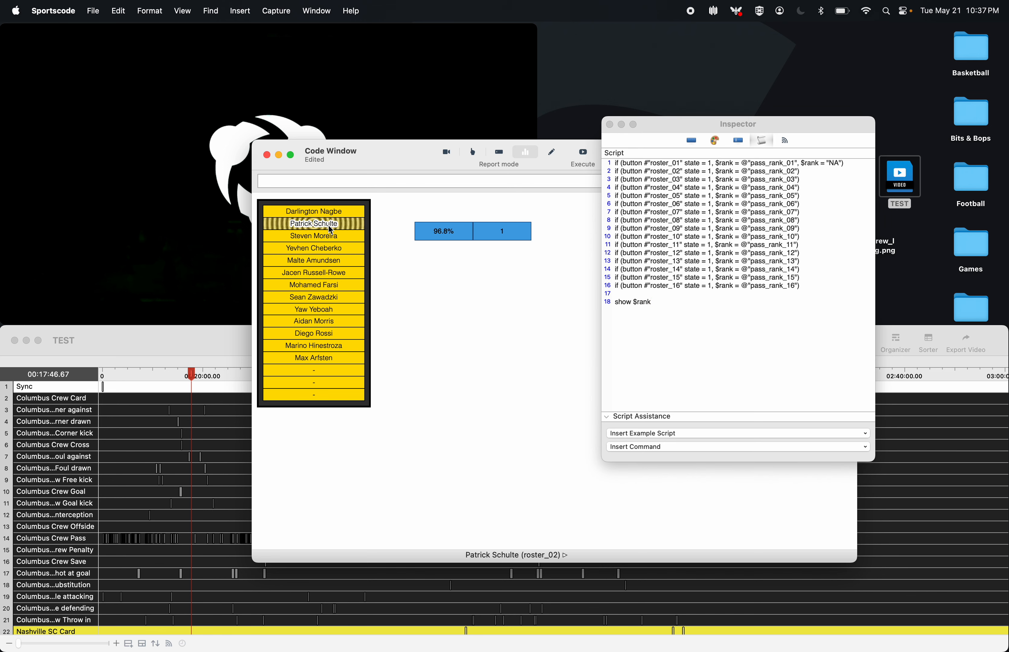
pyautogui.click(329, 249)
pyautogui.click(329, 297)
pyautogui.click(327, 249)
pyautogui.click(337, 211)
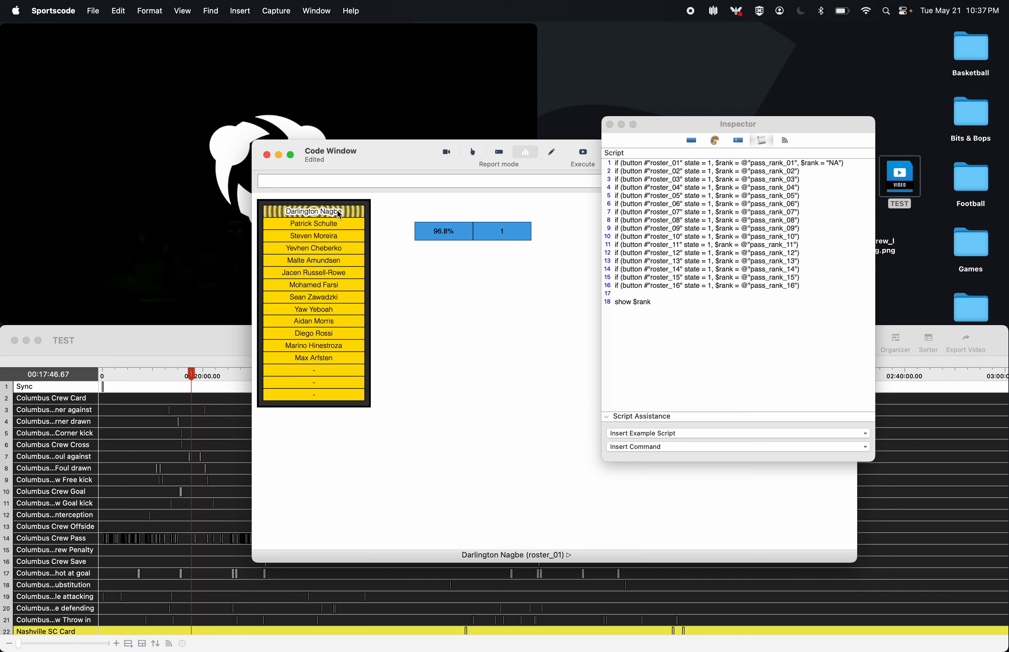
pyautogui.click(319, 225)
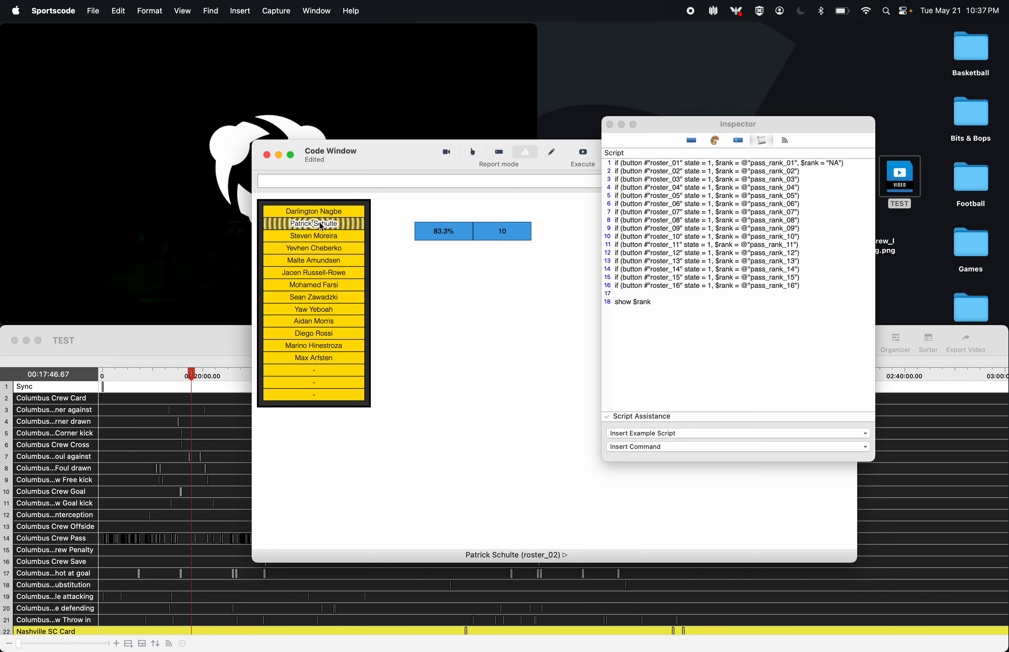
pyautogui.click(315, 273)
pyautogui.click(320, 318)
pyautogui.click(327, 347)
pyautogui.click(330, 324)
pyautogui.click(330, 287)
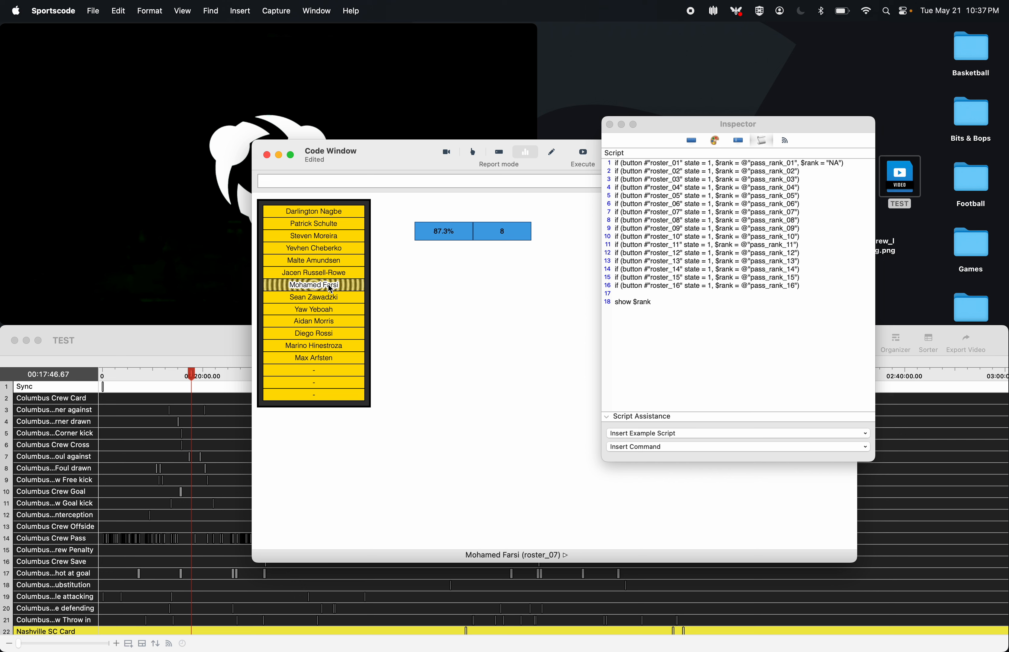
pyautogui.click(330, 250)
pyautogui.click(329, 211)
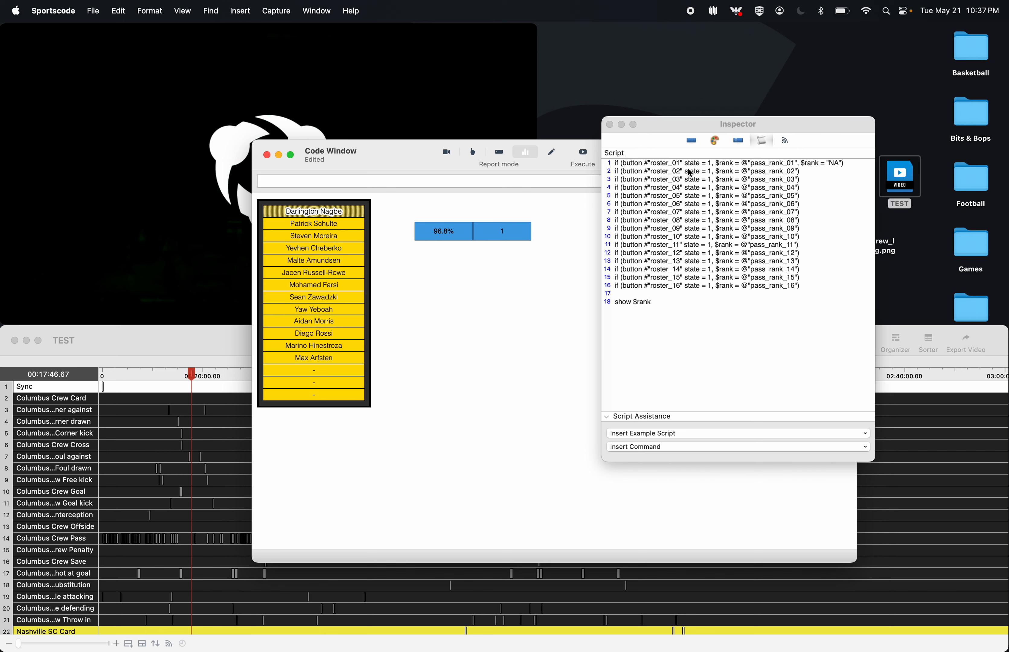
# - Rewrite script line 18 as if ($rank = 1, button color (10,10,10)) and execute the script
pyautogui.click(665, 305)
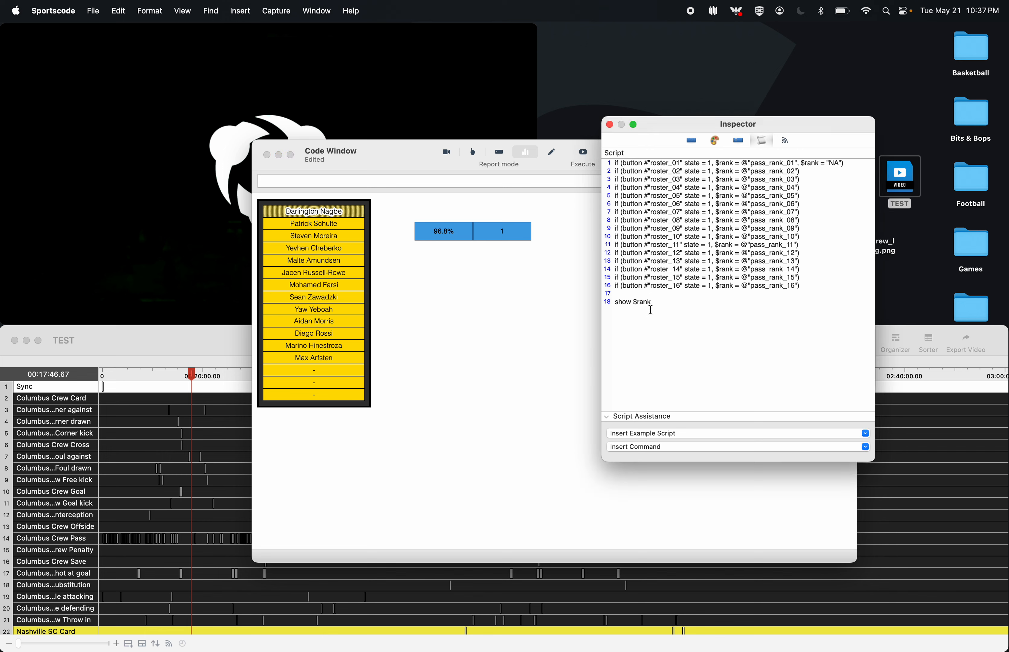
pyautogui.doubleClick(628, 303)
pyautogui.write('if')
pyautogui.press('Left')
pyautogui.press('Left')
pyautogui.press('Left')
pyautogui.press('Left')
pyautogui.write('(')
pyautogui.press('Down')
pyautogui.click(623, 302)
pyautogui.press('BackSpace')
pyautogui.click(660, 301)
pyautogui.write('=')
pyautogui.press('BackSpace')
pyautogui.press('BackSpace')
pyautogui.write('= 1, button coloe')
pyautogui.press('BackSpace')
pyautogui.press('BackSpace')
pyautogui.write('r (100')
pyautogui.press('BackSpace')
pyautogui.write(',10,10))')
pyautogui.click(584, 154)
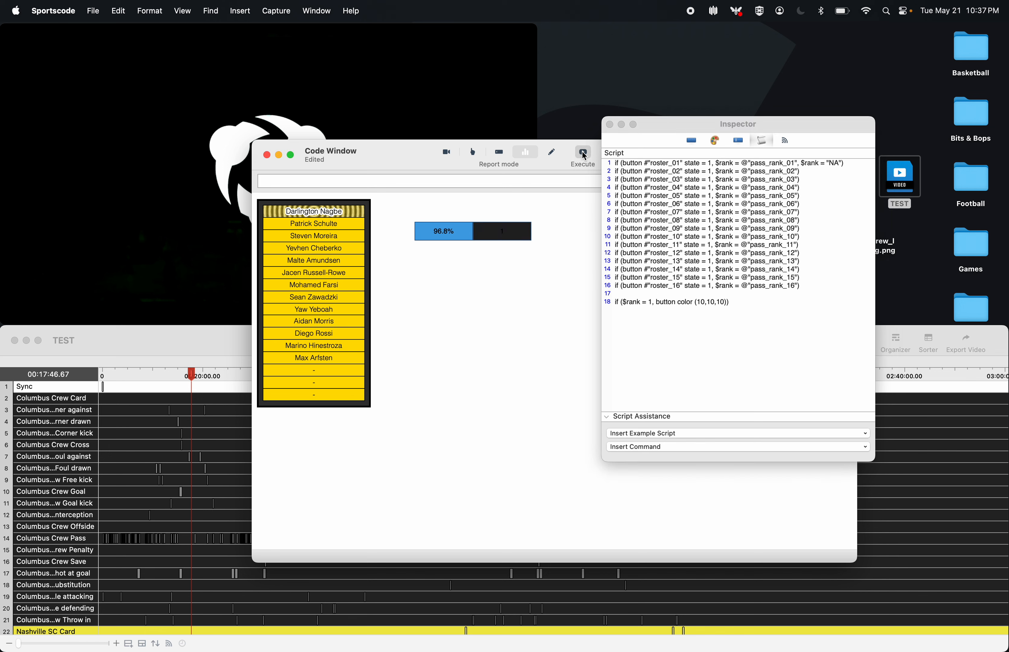
# - Check the button color condition by selecting the second and first roster players, then deselecting the first
pyautogui.click(336, 223)
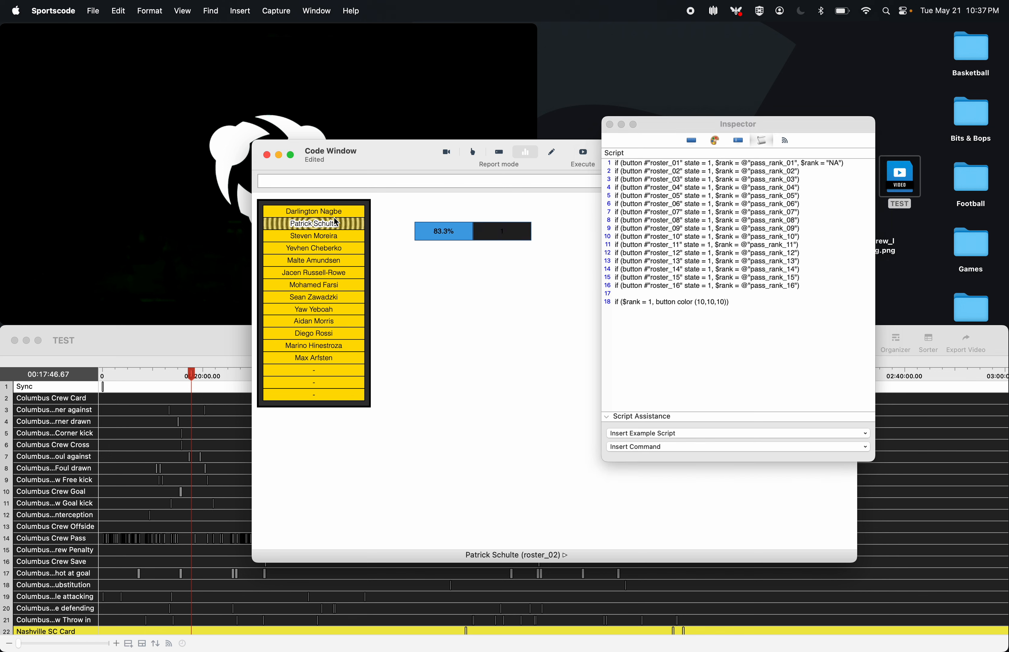
pyautogui.click(332, 211)
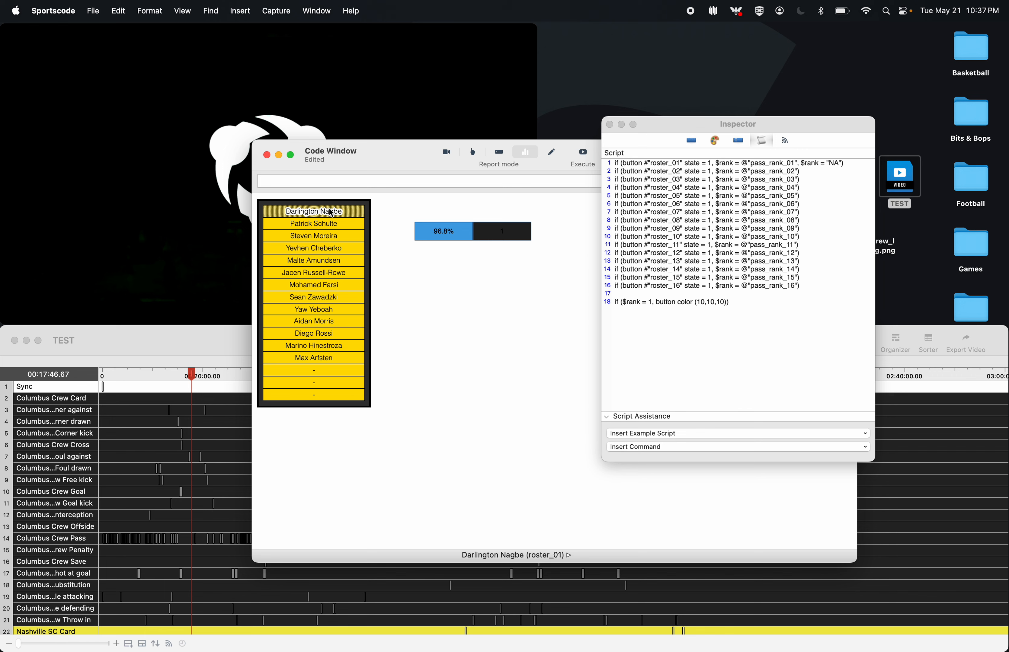
pyautogui.click(332, 211)
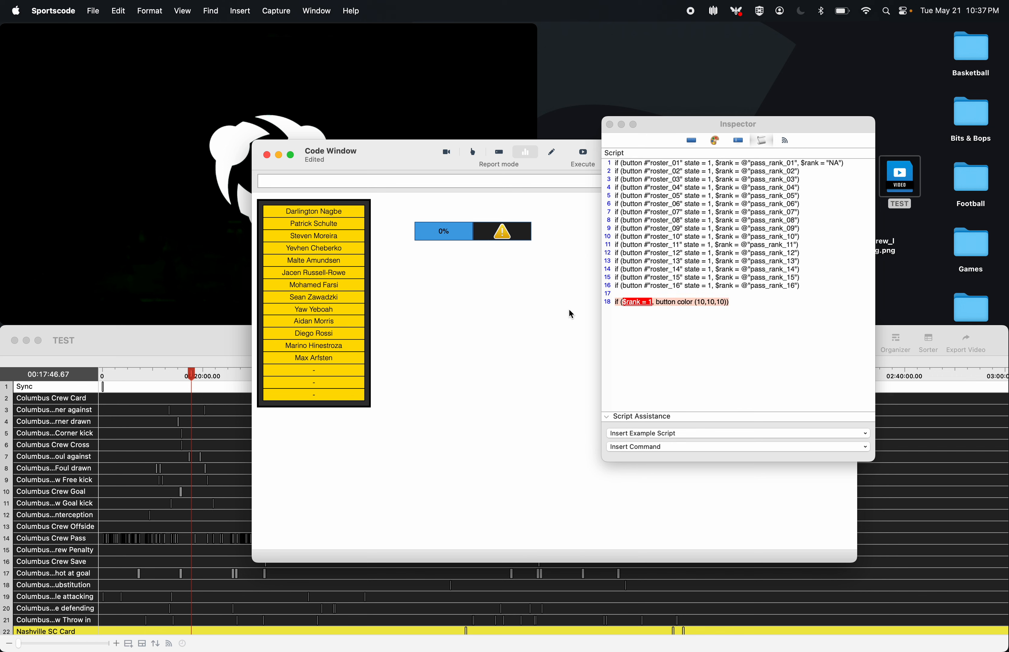
pyautogui.click(653, 342)
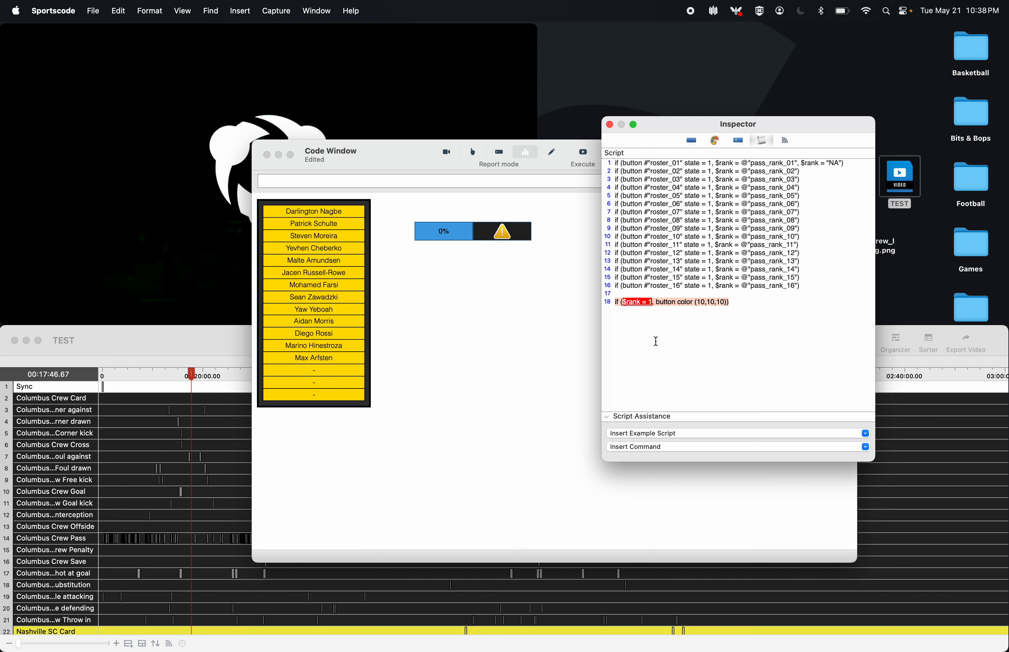
# - Replace the button color action on line 18 of the rank button's script with show $rank + "ST"
pyautogui.click(726, 304)
pyautogui.press('BackSpace')
pyautogui.press('BackSpace')
pyautogui.press('BackSpace')
pyautogui.press('BackSpace')
pyautogui.press('BackSpace')
pyautogui.press('BackSpace')
pyautogui.press('BackSpace')
pyautogui.press('BackSpace')
pyautogui.press('BackSpace')
pyautogui.press('BackSpace')
pyautogui.press('BackSpace')
pyautogui.press('BackSpace')
pyautogui.press('BackSpace')
pyautogui.press('BackSpace')
pyautogui.press('BackSpace')
pyautogui.press('BackSpace')
pyautogui.press('BackSpace')
pyautogui.press('BackSpace')
pyautogui.press('BackSpace')
pyautogui.press('BackSpace')
pyautogui.press('BackSpace')
pyautogui.press('BackSpace')
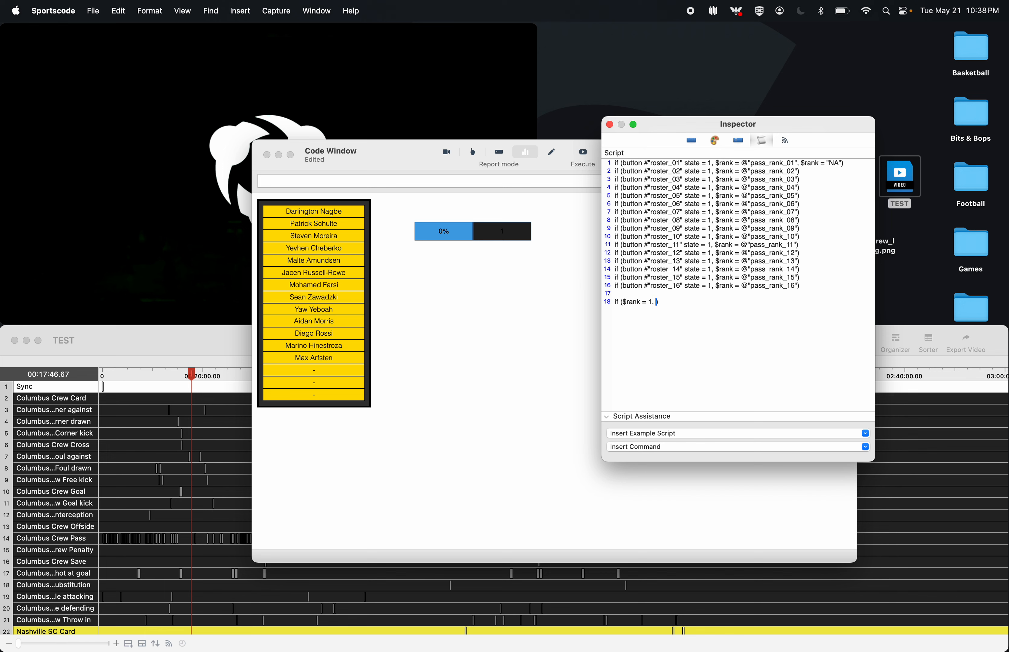
pyautogui.write('show $rank + "ST"')
# - Change the rank button's background color to the same kind of blue as the adjacent percentage button
pyautogui.click(523, 235)
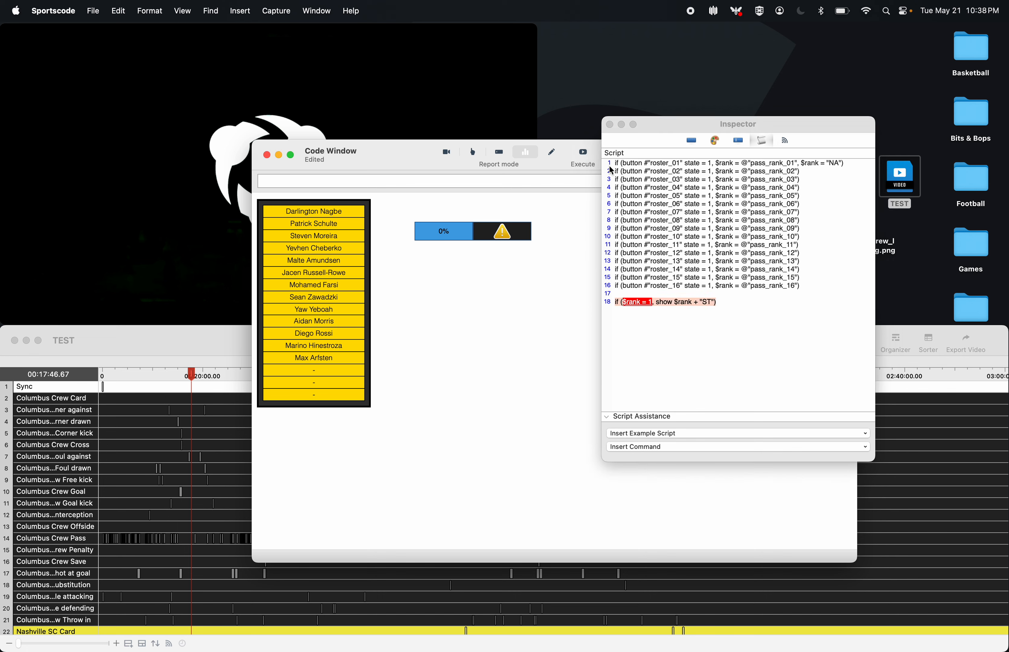
pyautogui.click(718, 141)
pyautogui.click(717, 142)
pyautogui.click(640, 238)
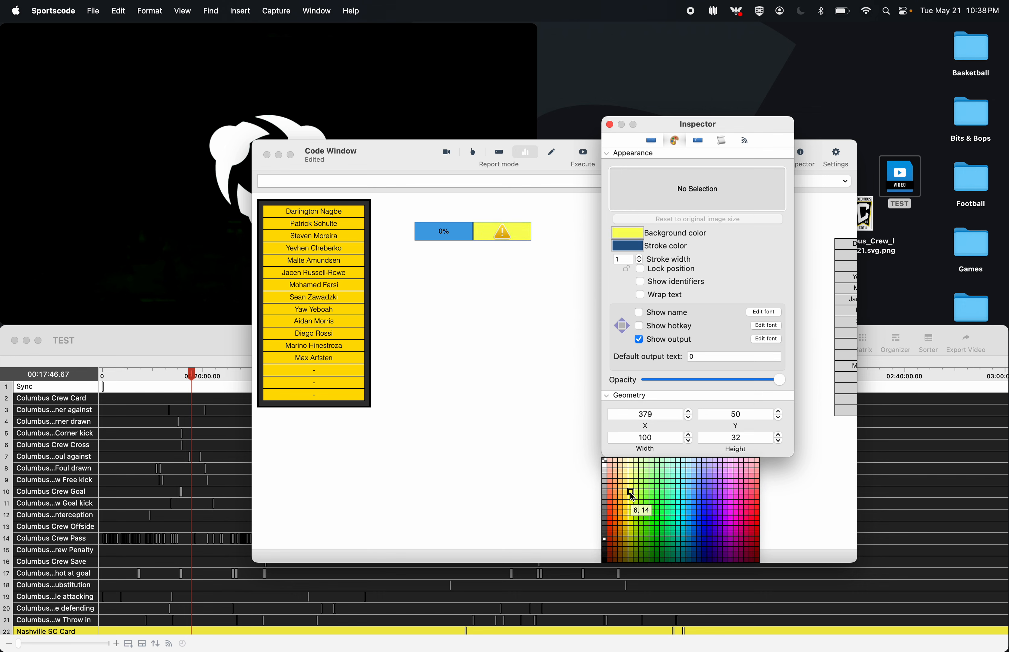
pyautogui.click(696, 501)
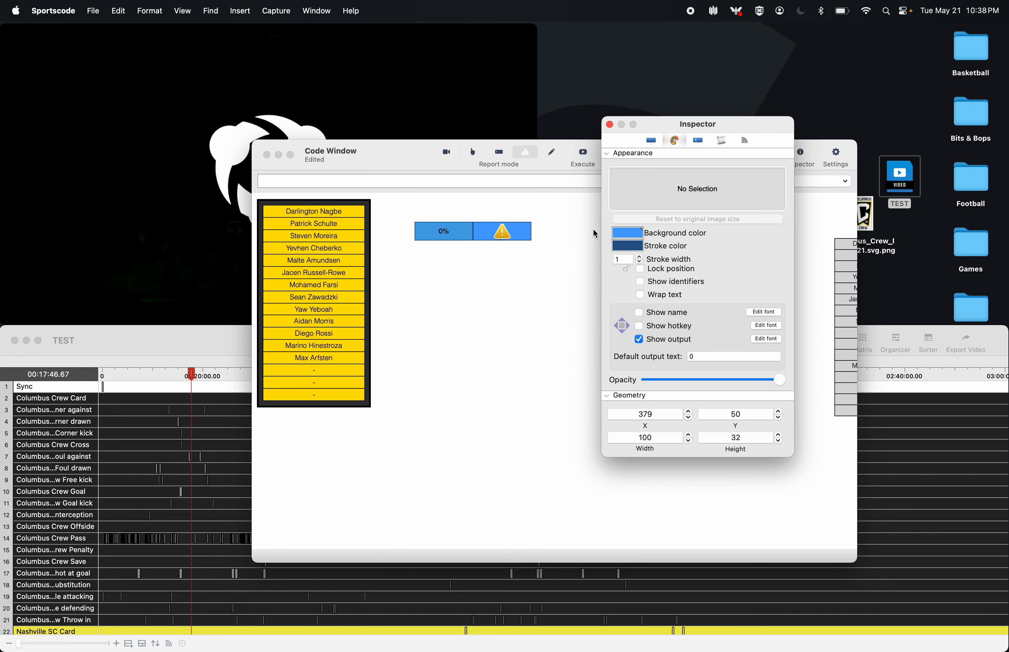
# - Close the inspector, return to edit mode and reopen the rank button's script
pyautogui.click(610, 125)
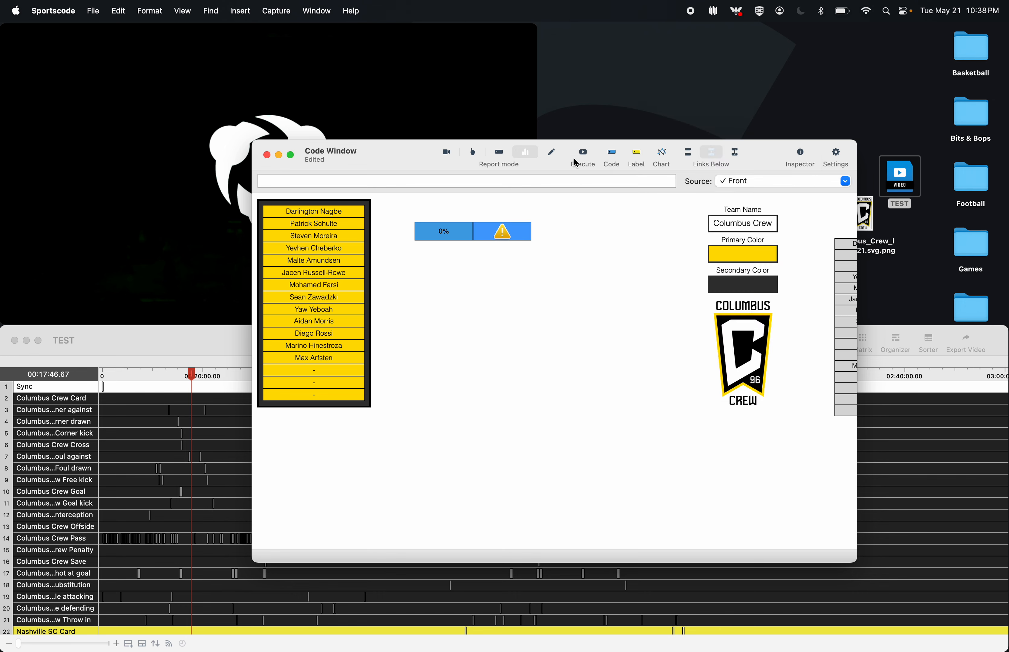
pyautogui.click(552, 152)
pyautogui.doubleClick(512, 232)
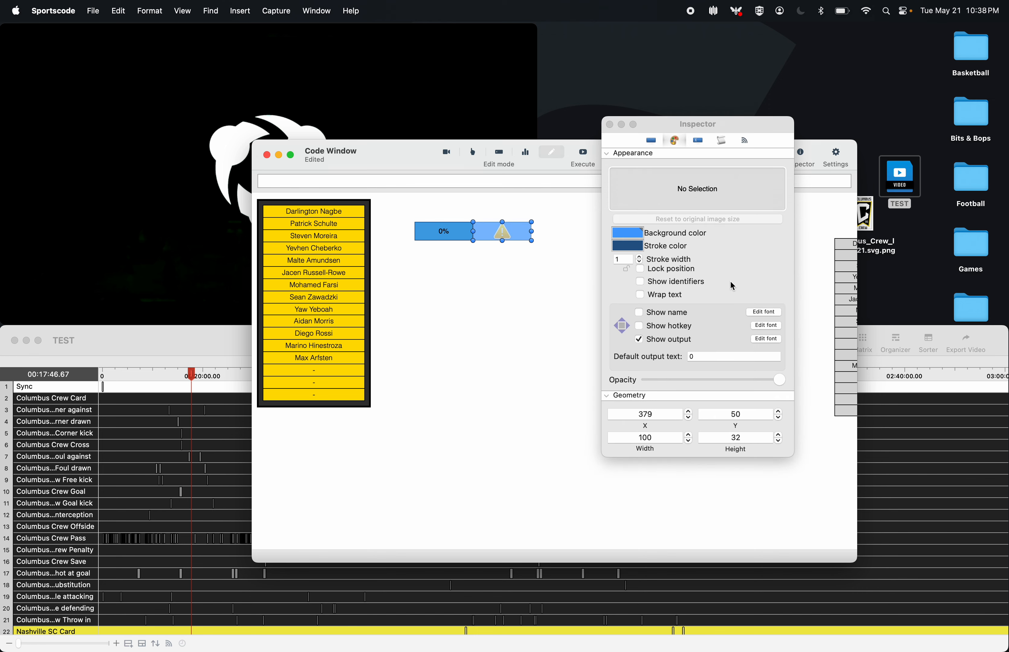
pyautogui.click(722, 144)
pyautogui.click(723, 144)
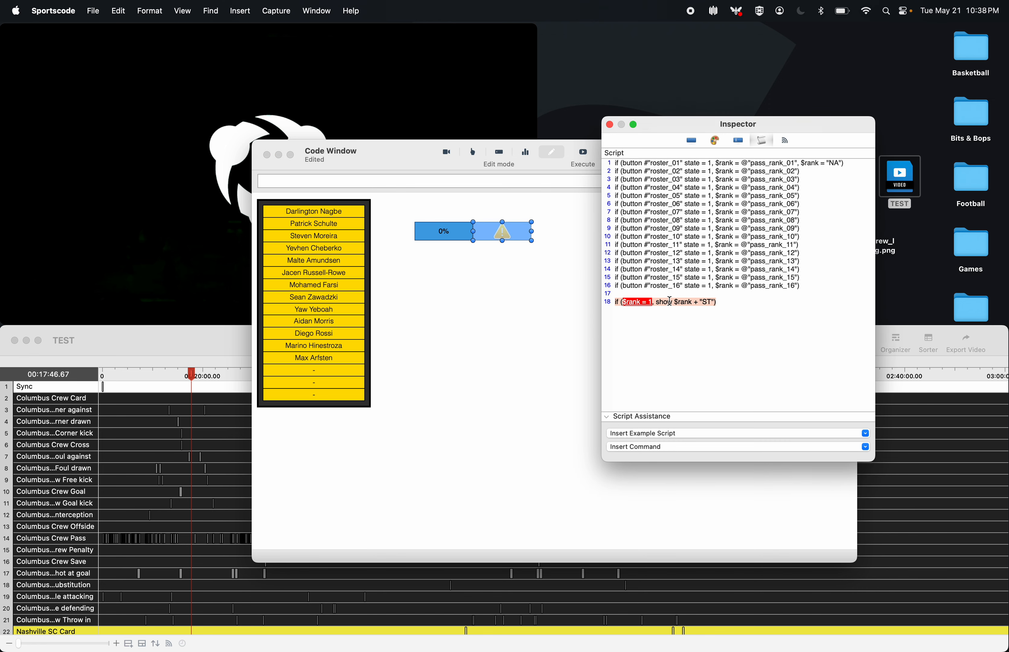
# - Remove the + "ST" part from the show command on script line 18 and execute the code window
pyautogui.moveTo(648, 301)
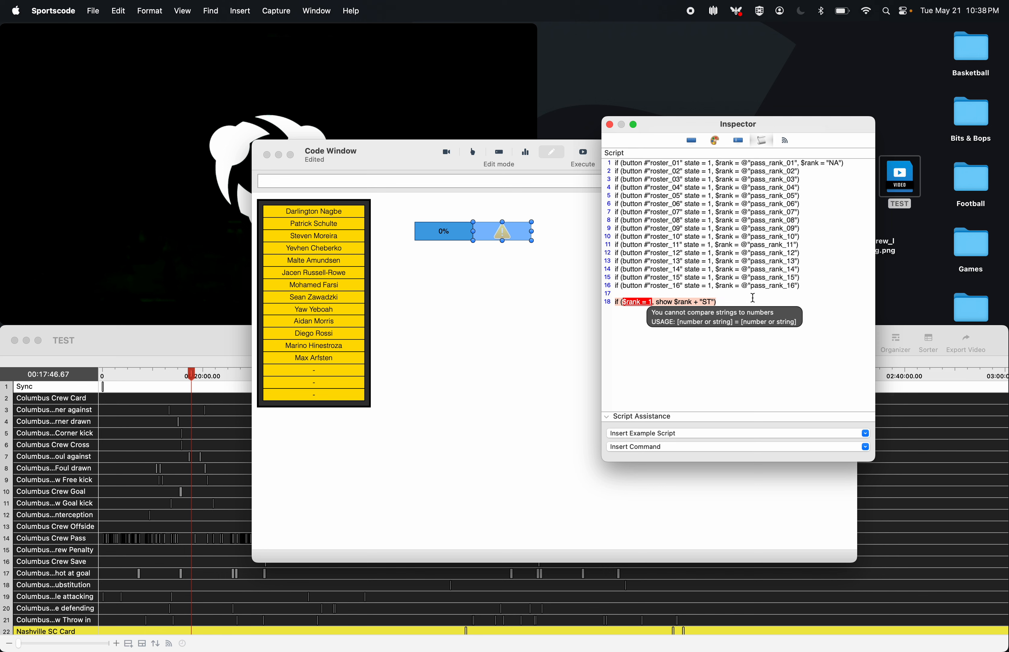
pyautogui.moveTo(751, 300); pyautogui.dragTo(661, 300)
pyautogui.click(617, 329)
pyautogui.moveTo(695, 301); pyautogui.dragTo(714, 300)
pyautogui.press('BackSpace')
pyautogui.click(582, 154)
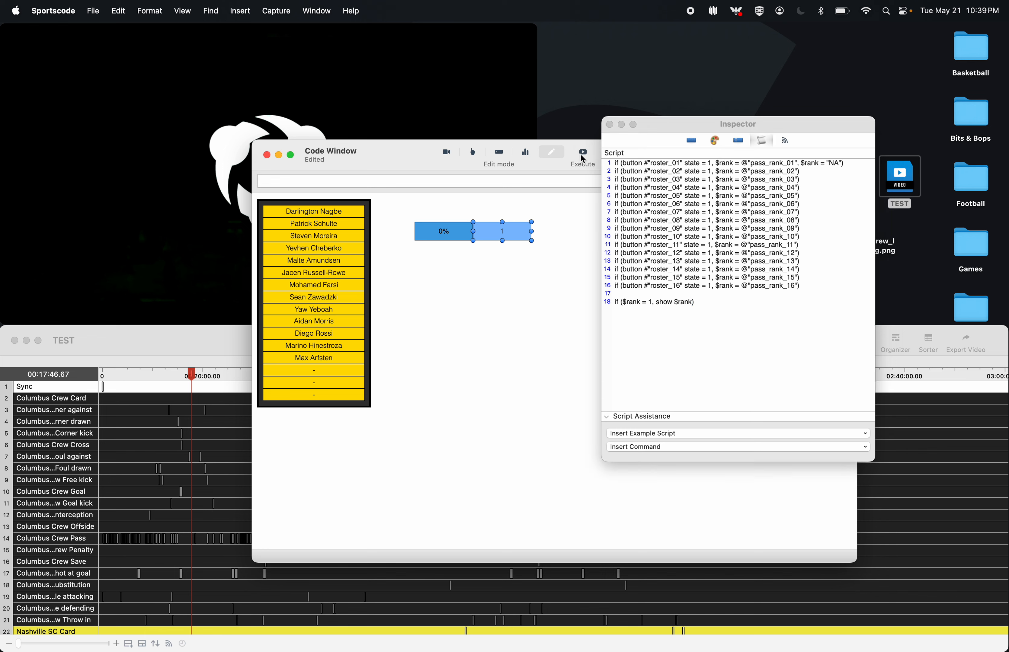
# - Delete $rank and the closing bracket after show on script line 18, leaving if ($rank = 1, show, and close the Inspector
pyautogui.click(699, 302)
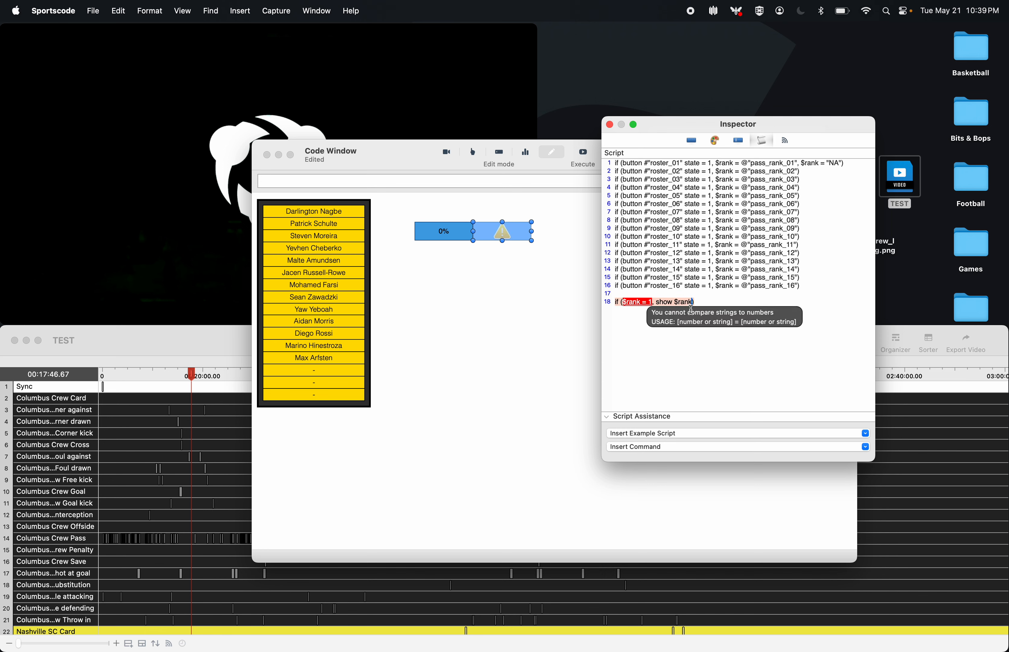
pyautogui.press('BackSpace')
pyautogui.press('BackSpace')
pyautogui.press('BackSpace')
pyautogui.press('BackSpace')
pyautogui.press('BackSpace')
pyautogui.press('BackSpace')
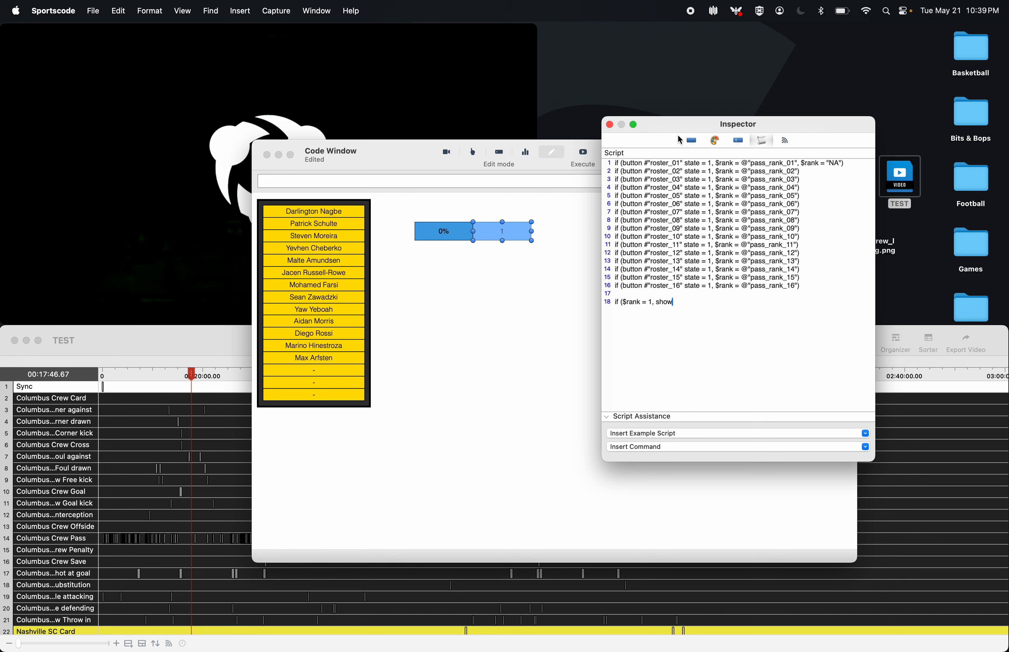
pyautogui.click(609, 124)
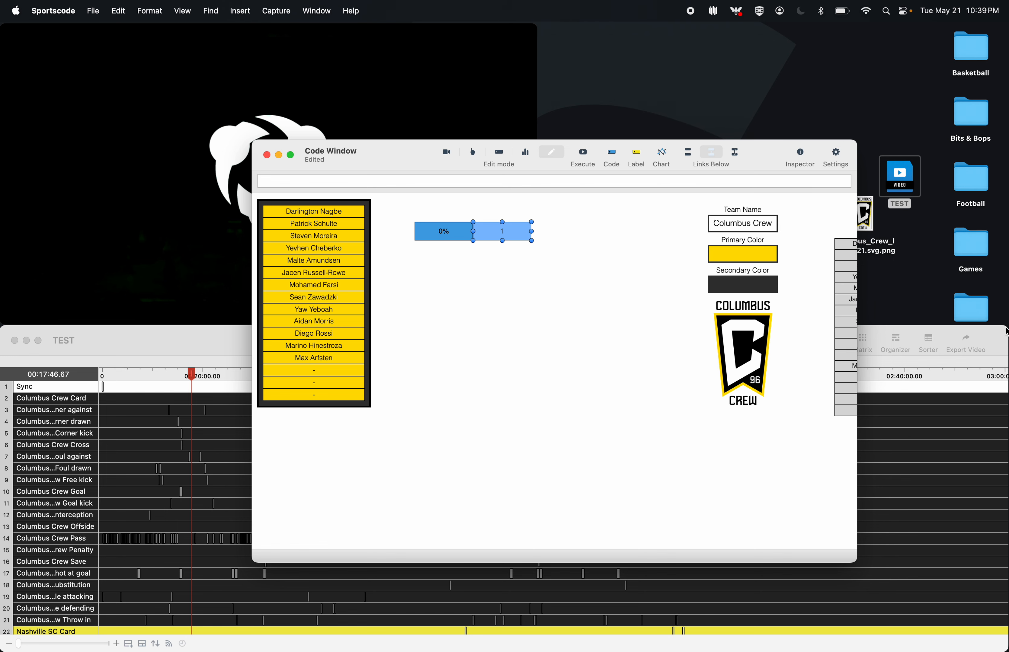
# - Narrow the TEST timeline window and open the NHL HITS Project code window from the Hockey folder on the desktop
pyautogui.moveTo(1008, 328); pyautogui.dragTo(913, 329)
pyautogui.doubleClick(985, 317)
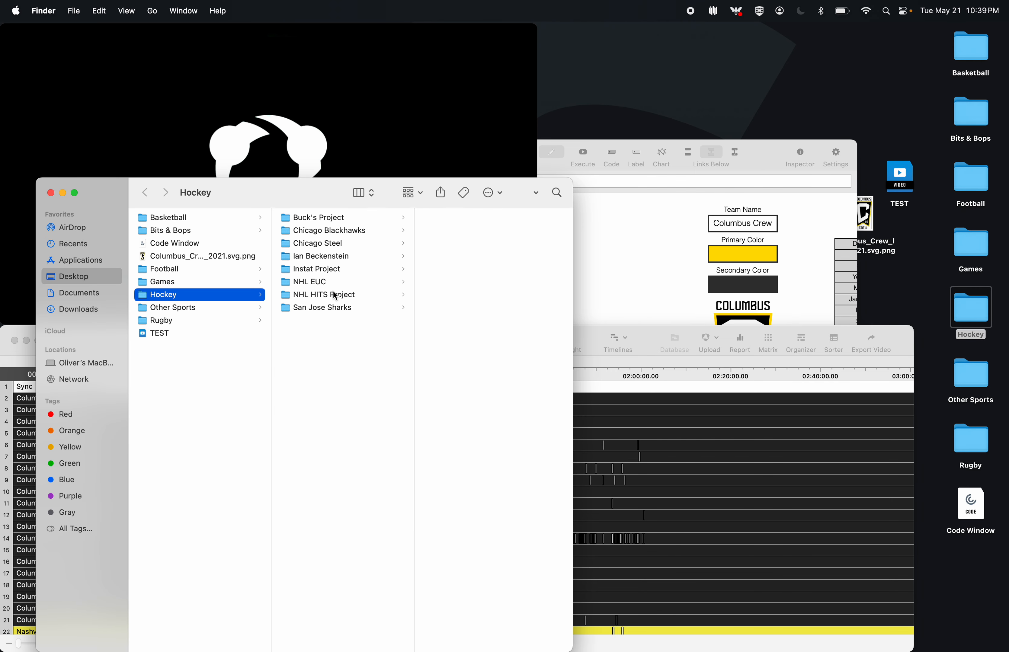
pyautogui.click(329, 297)
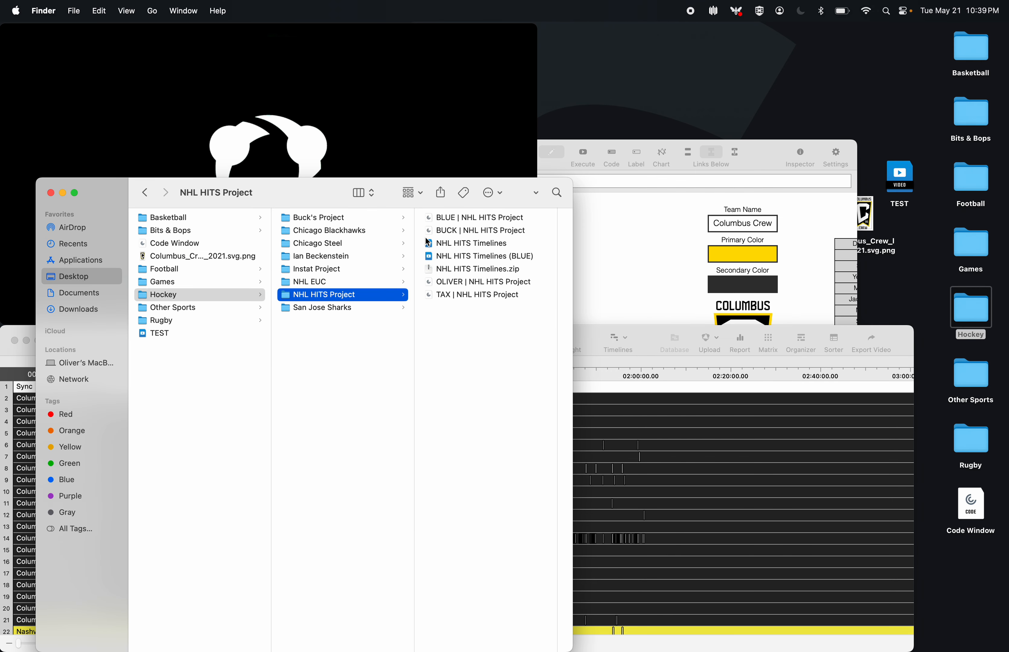
pyautogui.doubleClick(485, 283)
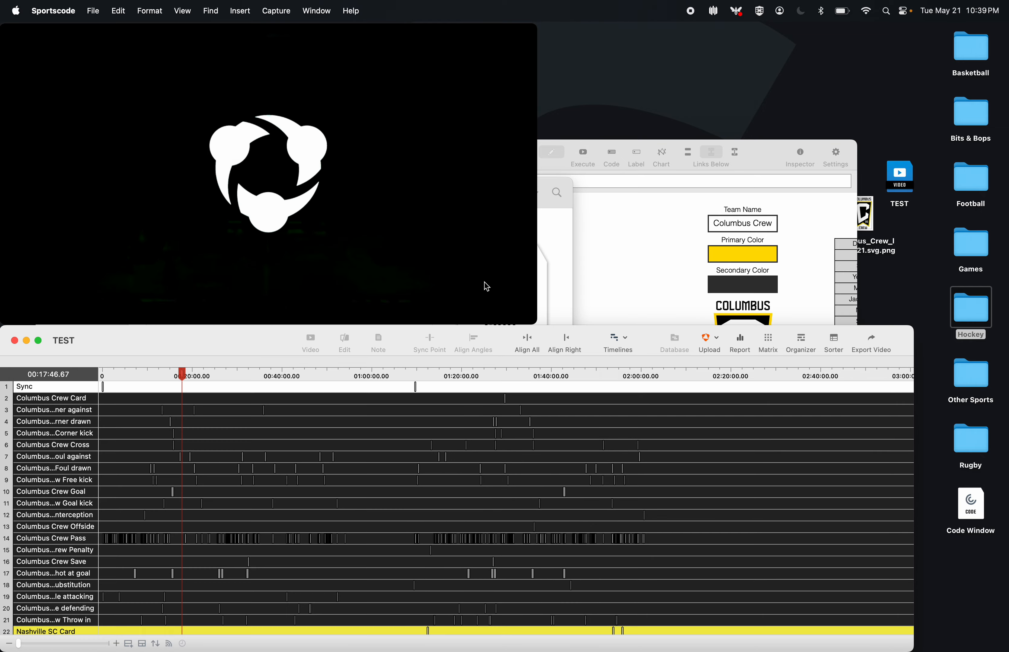
# - Examine the script behind the Total Shot Rank over 5 Games value, then close its Inspector and the hockey code window
pyautogui.hscroll(10, 487, 287)
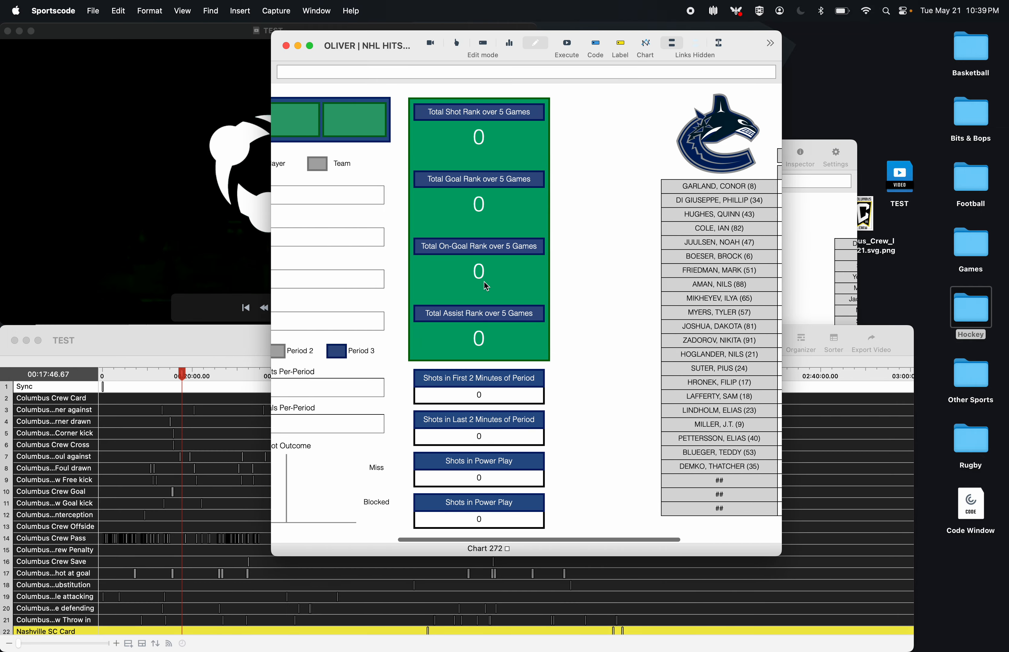
pyautogui.doubleClick(429, 145)
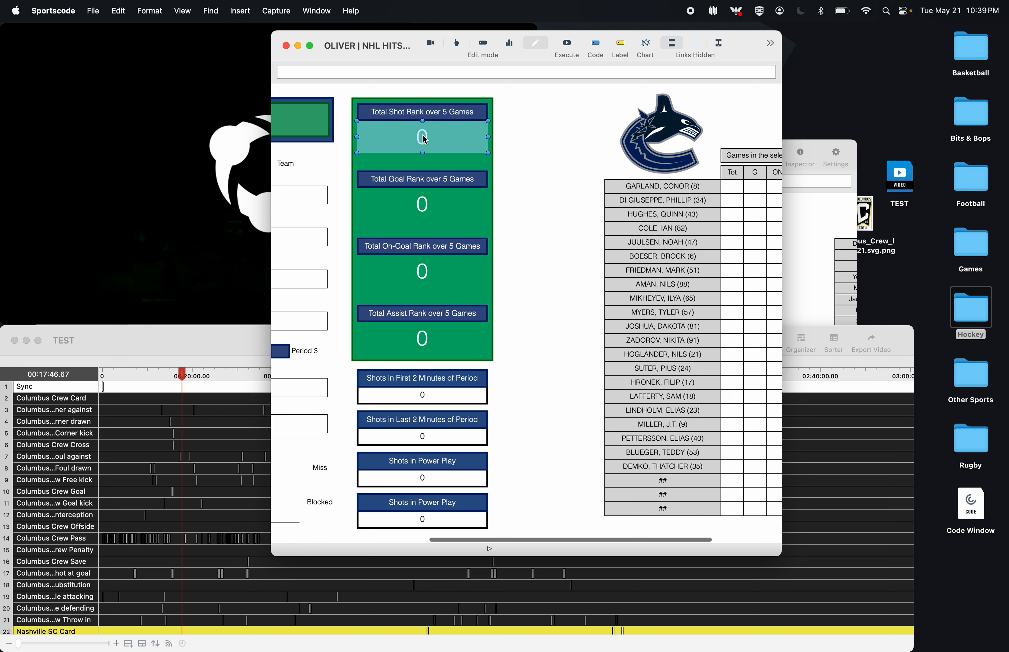
pyautogui.click(722, 140)
pyautogui.moveTo(791, 461); pyautogui.dragTo(709, 470)
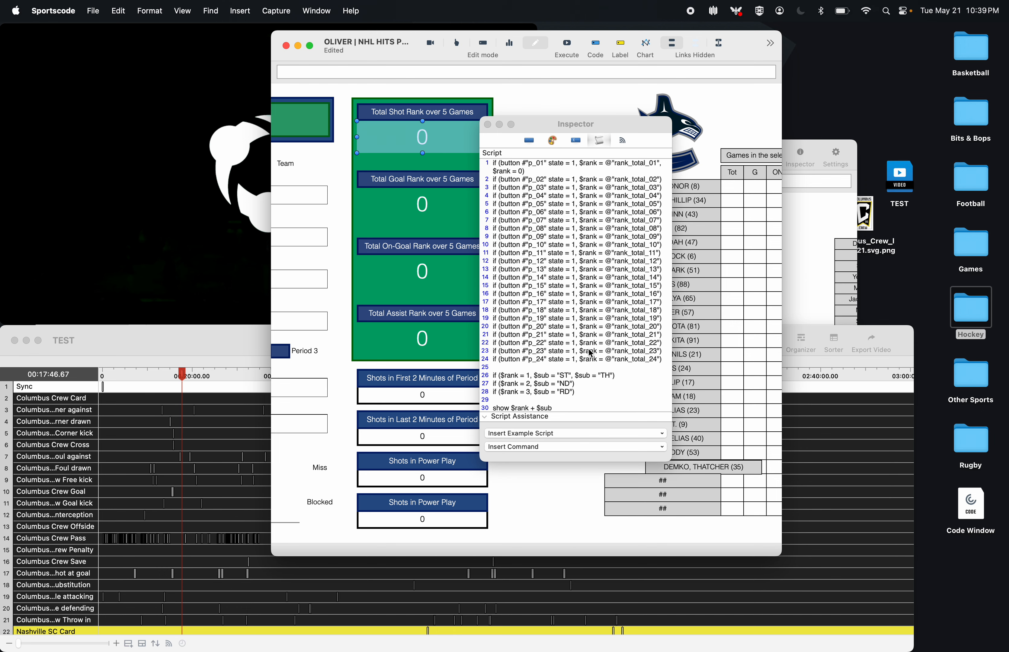
pyautogui.scroll(-1, 591, 355)
pyautogui.click(576, 378)
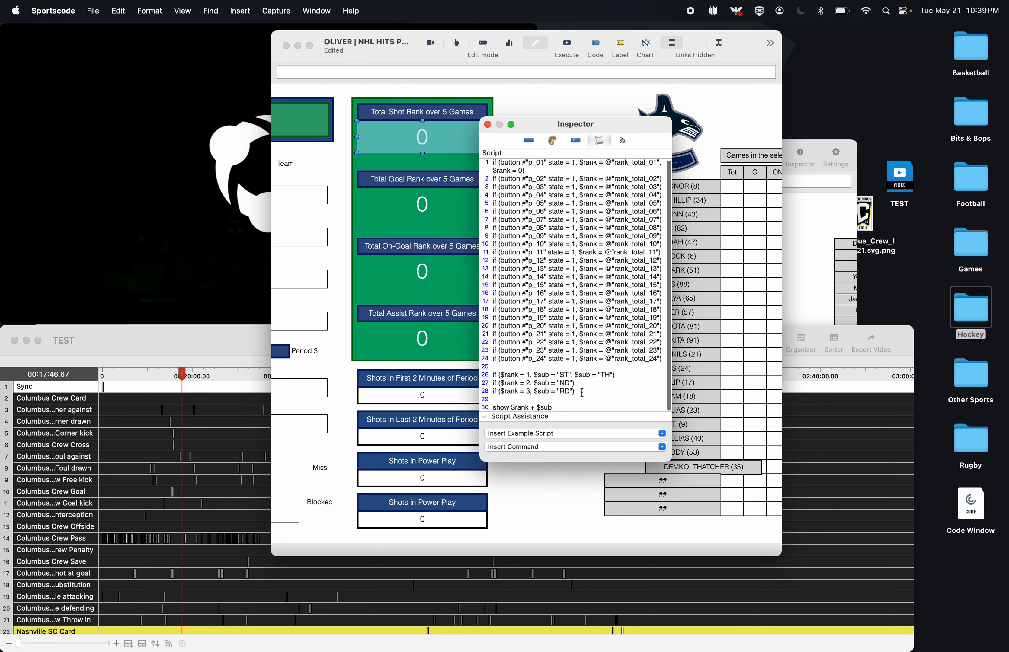
pyautogui.click(488, 124)
pyautogui.click(287, 45)
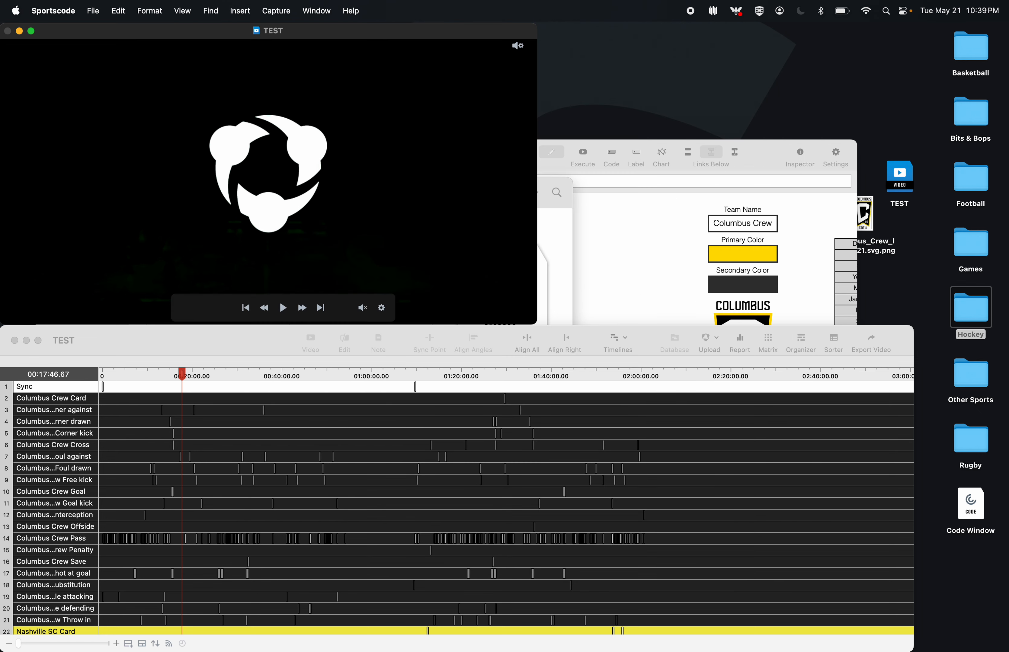
# - Reopen the rank button's script and change line 18 to if ($rank = 1, $suff = "ST", $suff = "RD")
pyautogui.click(697, 297)
pyautogui.doubleClick(511, 232)
pyautogui.click(649, 260)
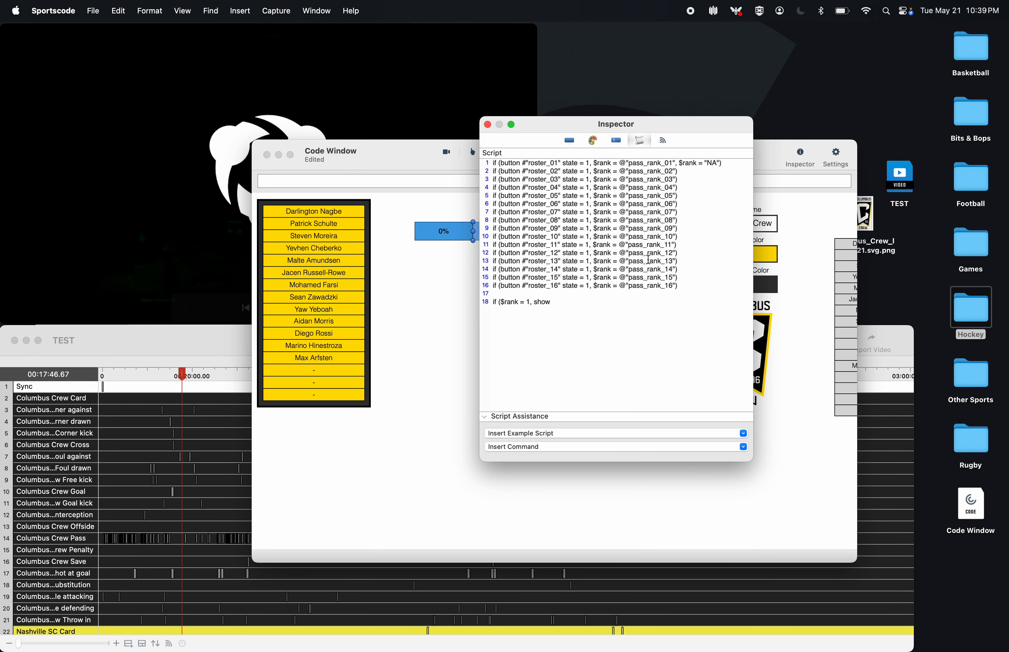
pyautogui.doubleClick(544, 302)
pyautogui.write('$d')
pyautogui.write('uff = "ST')
pyautogui.press('Left')
pyautogui.write(', $suff = "RD')
# - Copy if ($rank = 1, $suff = "ST" from line 18 onto three new lines directly below it
pyautogui.moveTo(572, 302); pyautogui.dragTo(483, 302)
pyautogui.press('super+c')
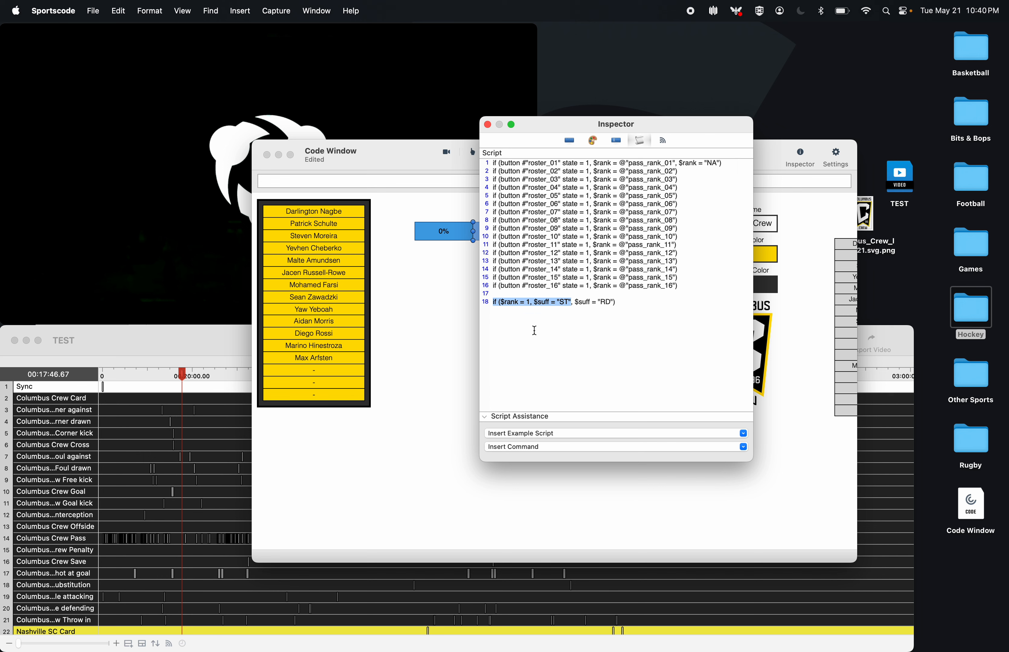
pyautogui.click(535, 330)
pyautogui.press('Return')
pyautogui.press('super+v')
pyautogui.press('Return')
pyautogui.press('super+v')
pyautogui.press('Return')
pyautogui.press('super+v')
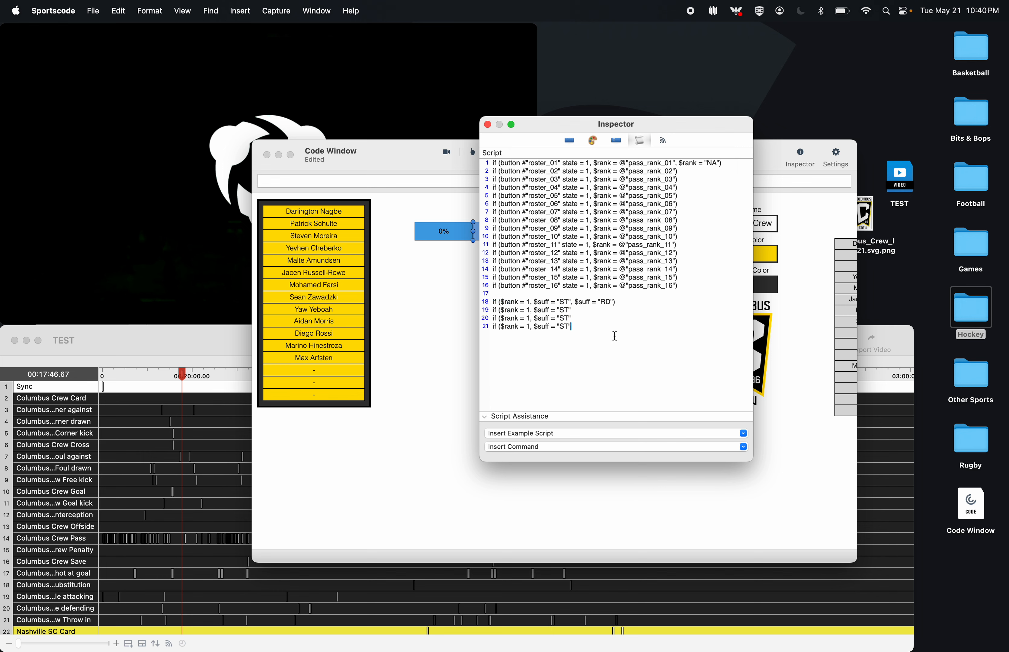
# - Change the rank conditions on lines 19 to 21 to 2, 3 and "NA", and empty the suffix on line 21
pyautogui.click(581, 310)
pyautogui.click(530, 310)
pyautogui.press('BackSpace')
pyautogui.write('2')
pyautogui.press('Down')
pyautogui.press('BackSpace')
pyautogui.write('3')
pyautogui.press('BackSpace')
pyautogui.write('"NA"')
pyautogui.doubleClick(576, 327)
pyautogui.press('BackSpace')
# - Set the suffix to "RD" on line 20 and "ND" on line 19, and line 18's fallback suffix to "TH"
pyautogui.doubleClick(567, 318)
pyautogui.write('RD')
pyautogui.doubleClick(566, 310)
pyautogui.write('ND')
pyautogui.doubleClick(608, 302)
pyautogui.write('TH')
# - Add the line show $rank + $suff at the end of the script, separated by a blank line
pyautogui.click(615, 328)
pyautogui.press('Return')
pyautogui.press('Return')
pyautogui.write('show ')
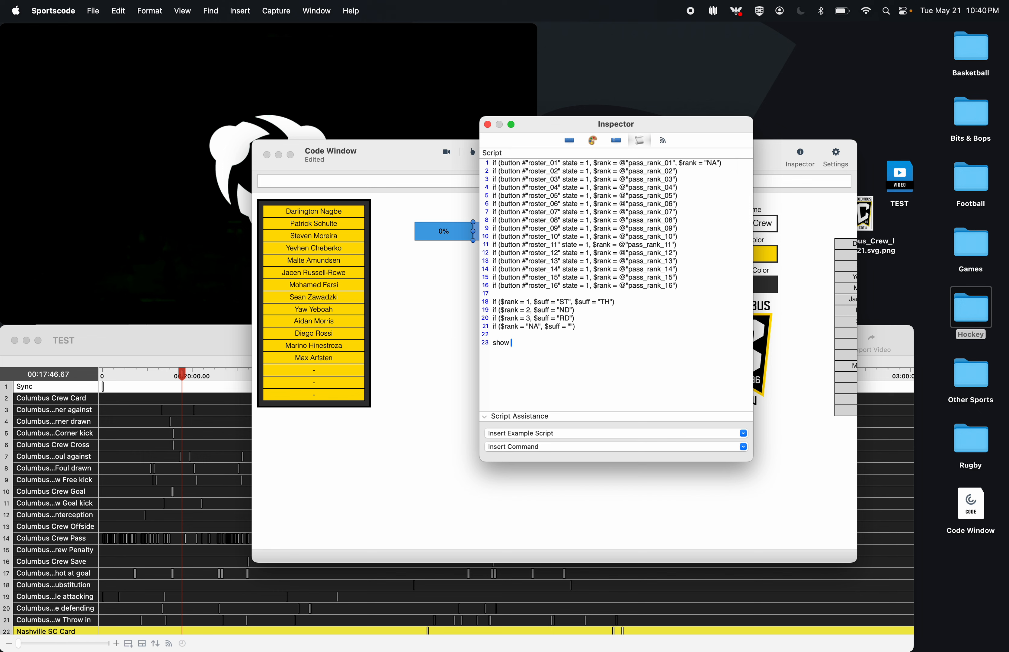
pyautogui.write('$rank + $suff')
# - Move the Inspector clear of the rank button, execute the code window and examine the rank conditions on lines 18 to 21
pyautogui.moveTo(647, 124); pyautogui.dragTo(769, 124)
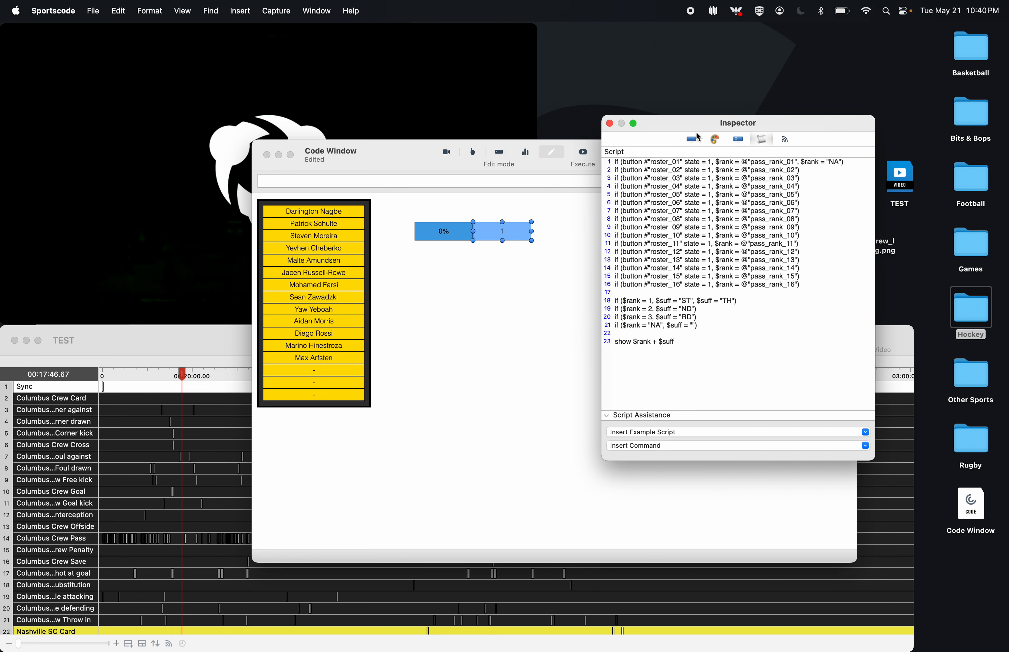
pyautogui.click(582, 156)
pyautogui.click(668, 326)
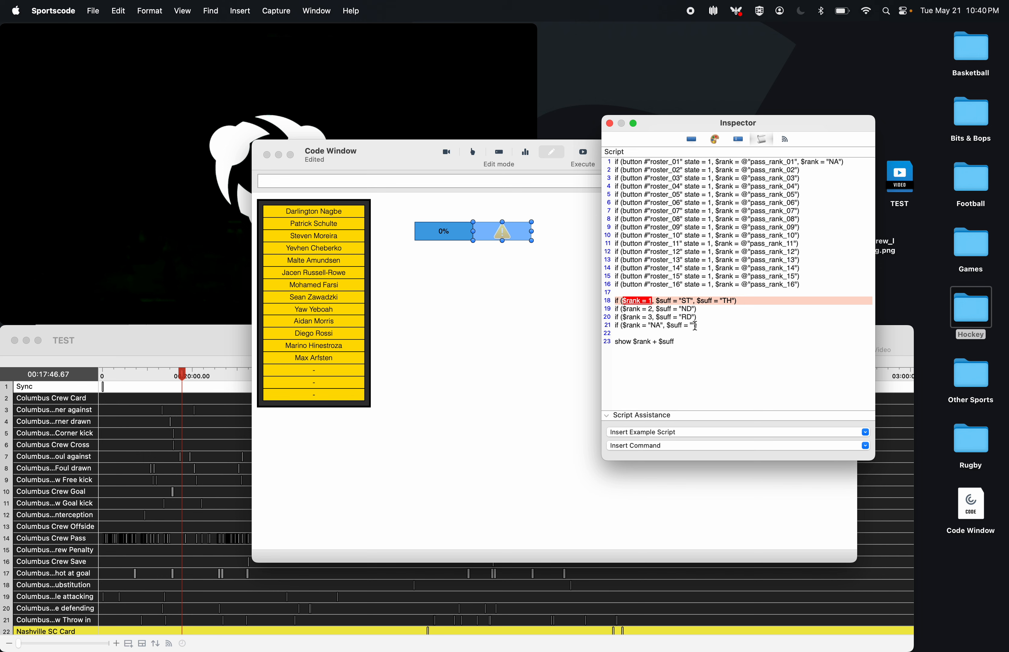
pyautogui.moveTo(696, 325); pyautogui.dragTo(688, 326)
pyautogui.click(633, 296)
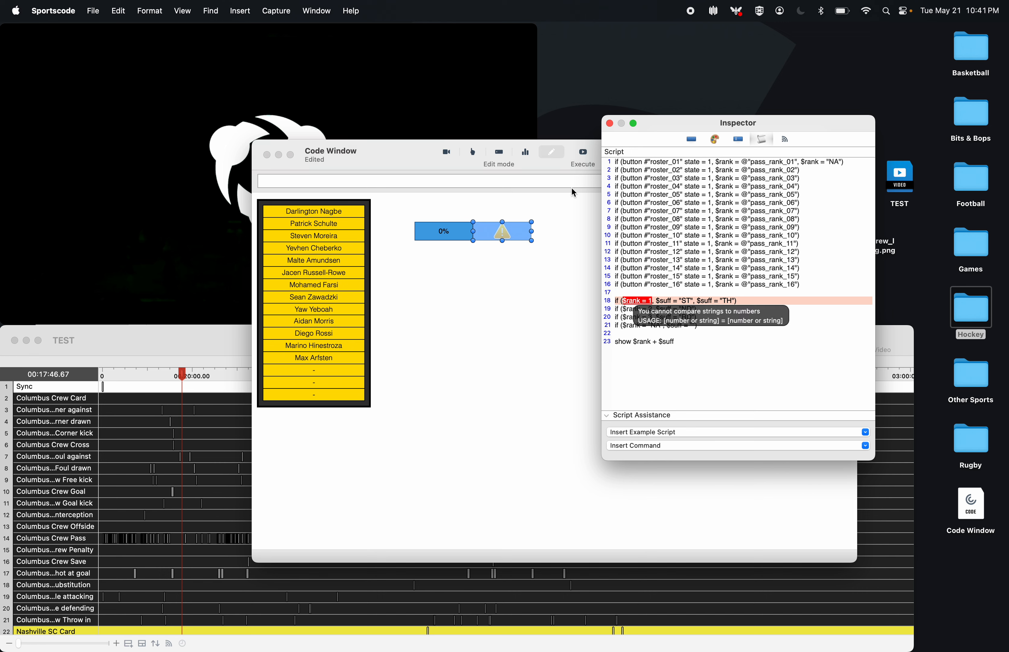
# - Reopen the recent NHL HITS Project code window and view the Total Shot Rank script in a widened Inspector
pyautogui.click(93, 11)
pyautogui.moveTo(106, 58)
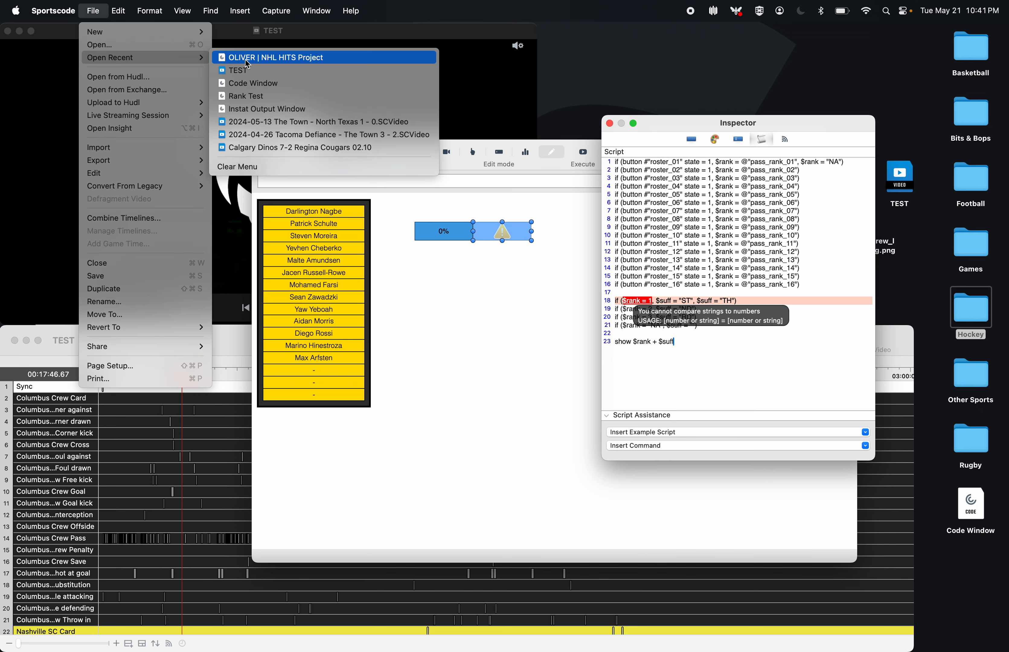
pyautogui.click(248, 60)
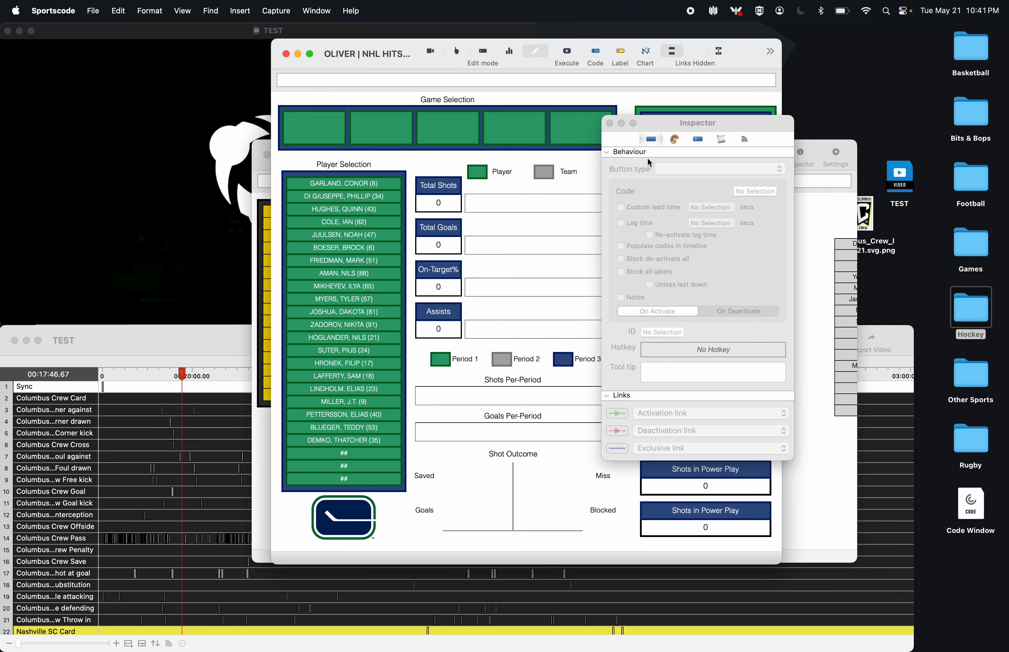
pyautogui.click(610, 123)
pyautogui.doubleClick(712, 150)
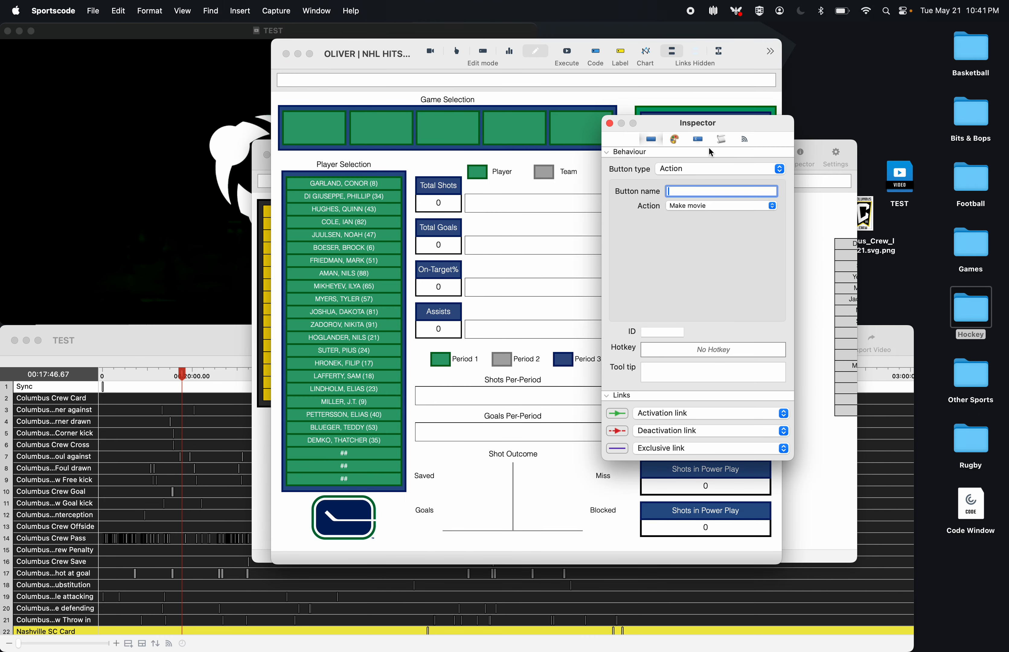
pyautogui.click(721, 140)
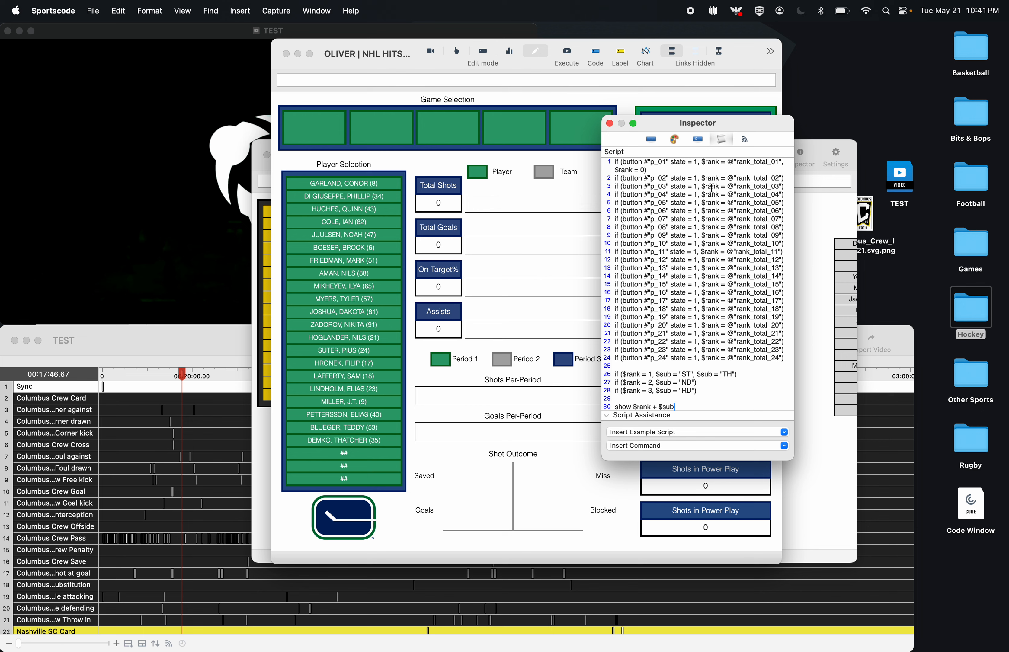
pyautogui.moveTo(794, 182); pyautogui.dragTo(906, 184)
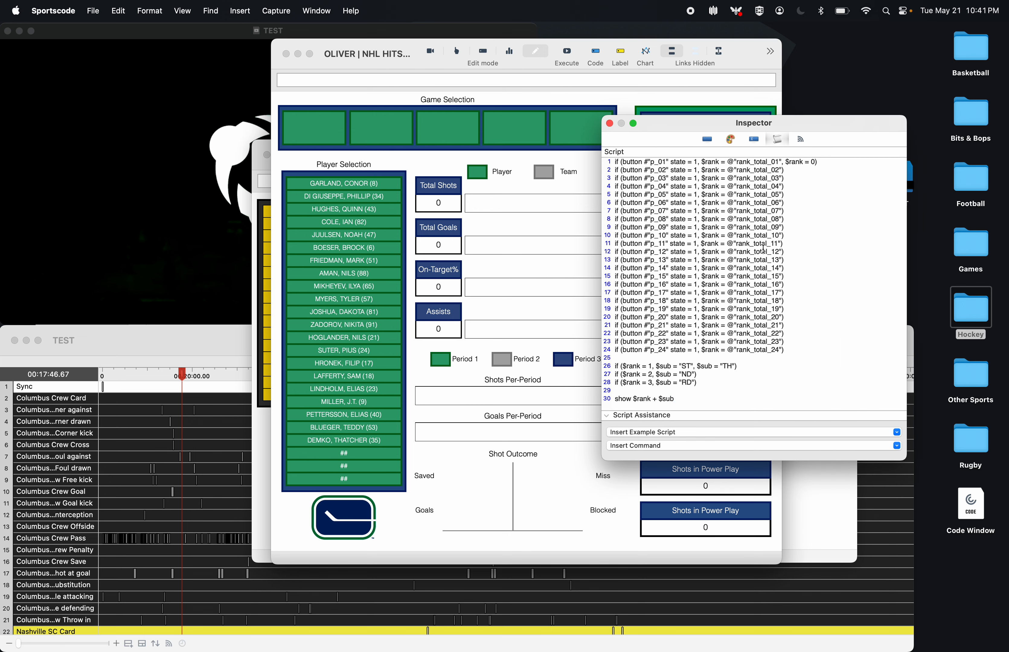
# - Execute the hockey code window to check its rank outputs, then close the Inspector
pyautogui.moveTo(827, 127); pyautogui.dragTo(763, 294)
pyautogui.click(569, 50)
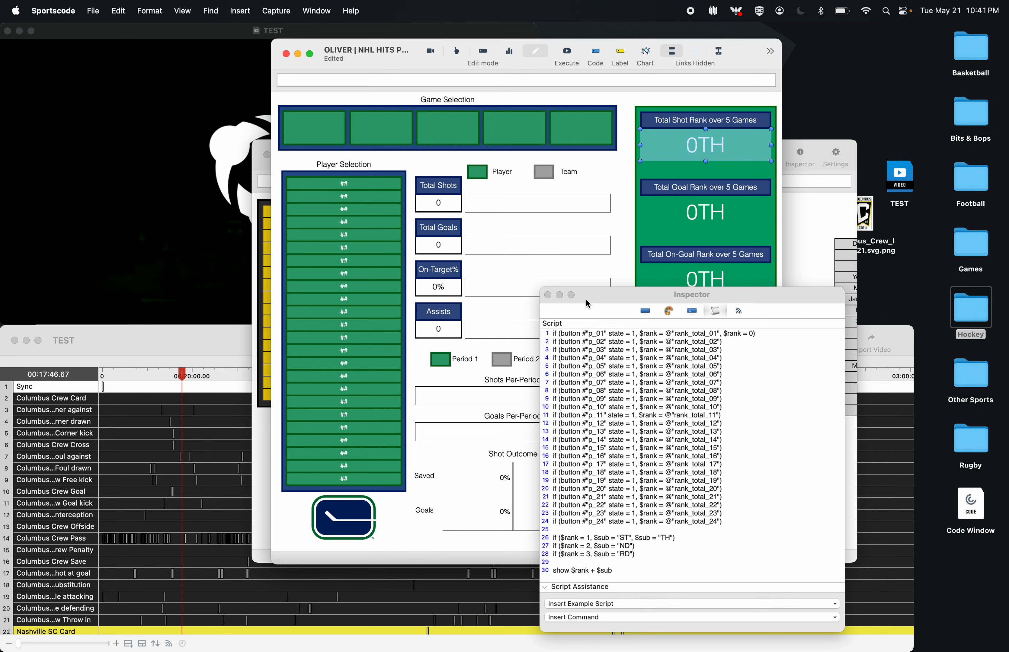
pyautogui.click(547, 295)
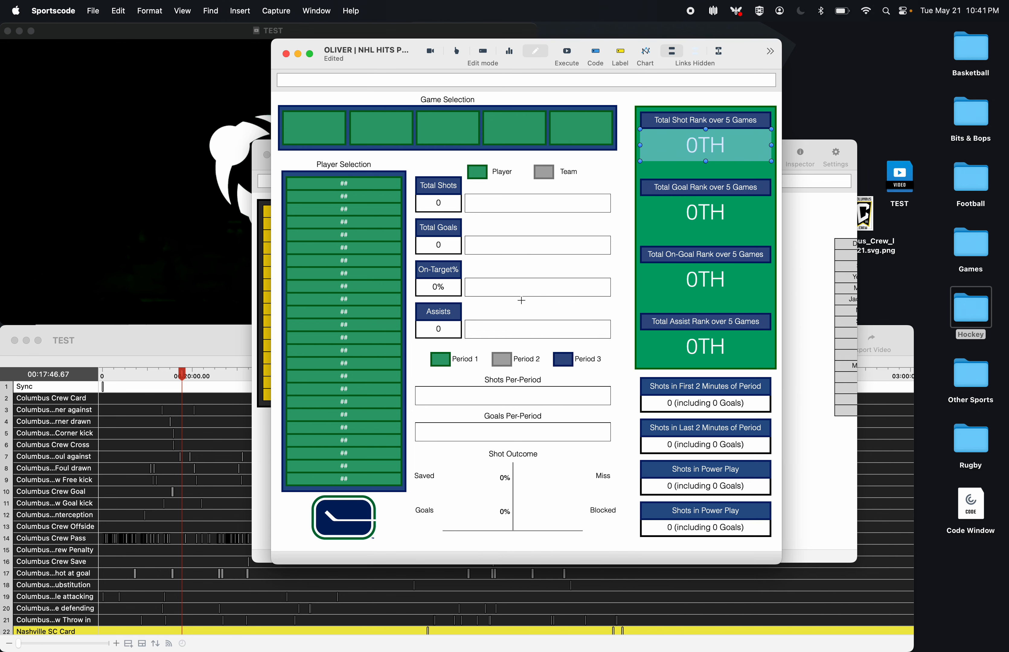
# - Return to the soccer Code Window and set the fallback $rank on line 1 of the rank button's script to 0
pyautogui.click(255, 425)
pyautogui.doubleClick(510, 239)
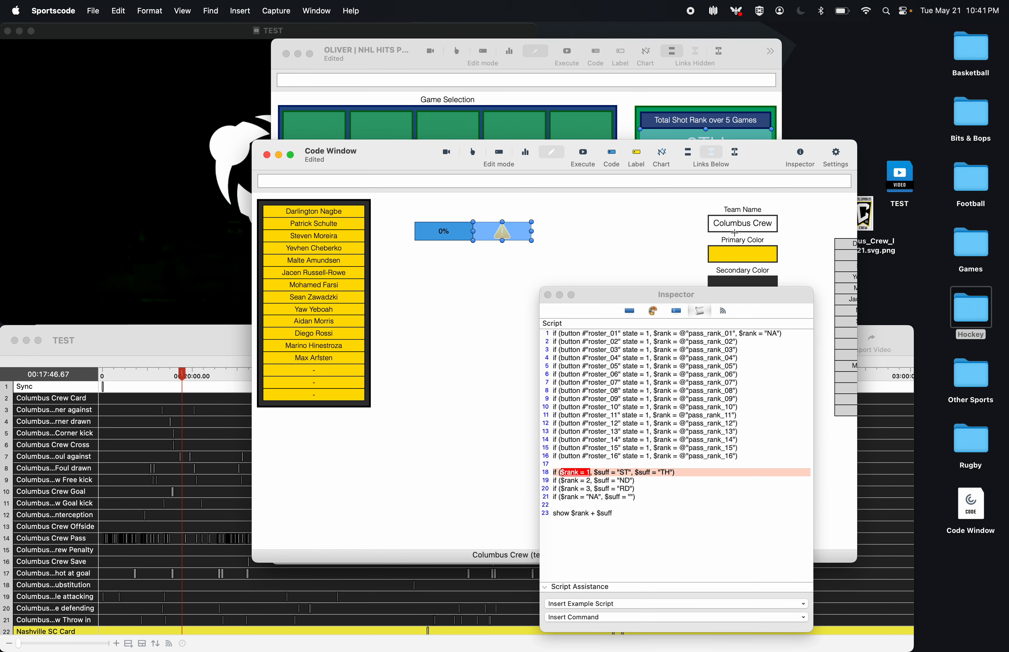
pyautogui.doubleClick(773, 334)
pyautogui.press('BackSpace')
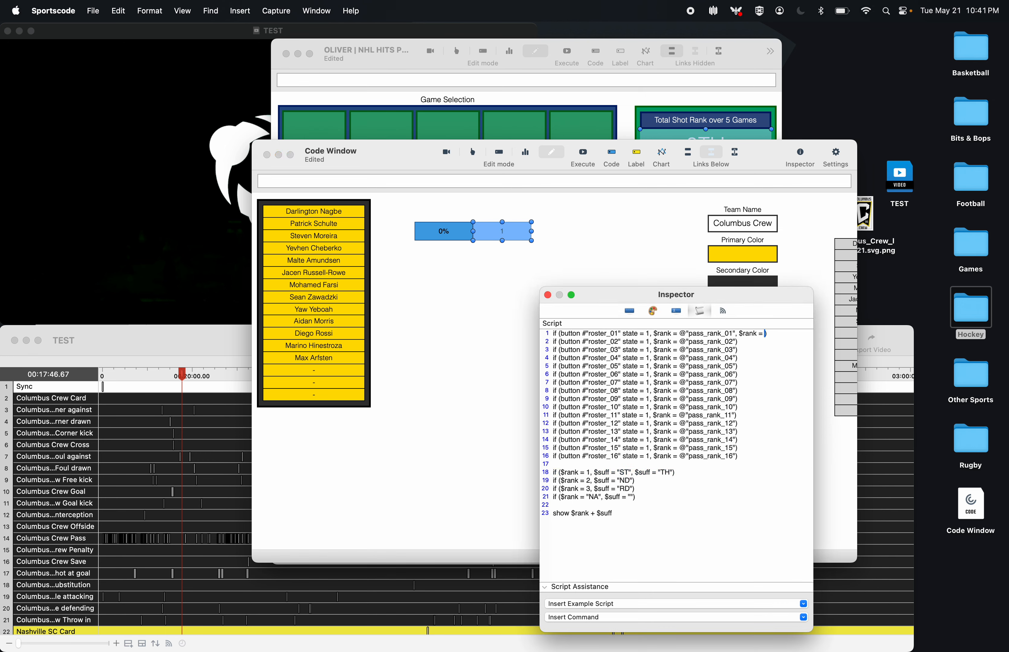
pyautogui.write('0')
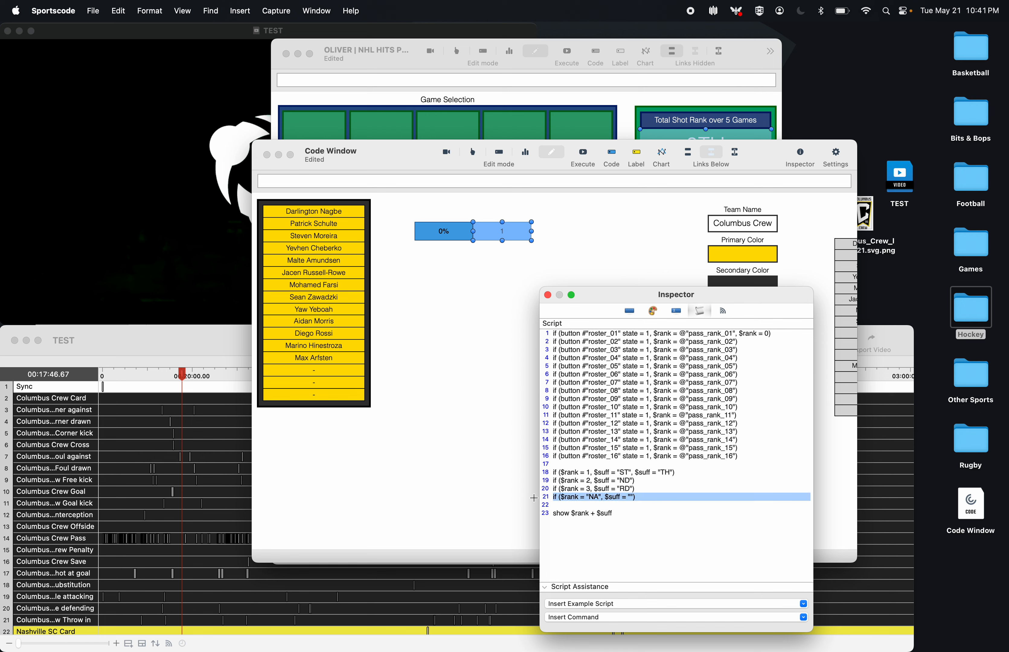
# - Delete the $rank = "NA" condition on line 21, keeping one blank line before the show command
pyautogui.press('BackSpace')
pyautogui.press('BackSpace')
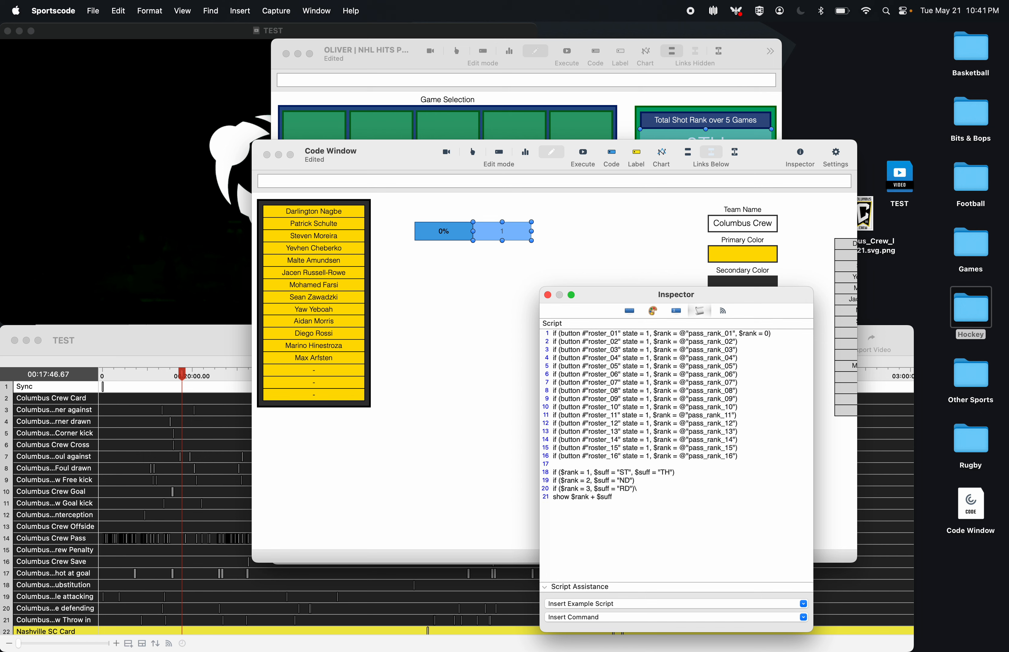
pyautogui.press('Return')
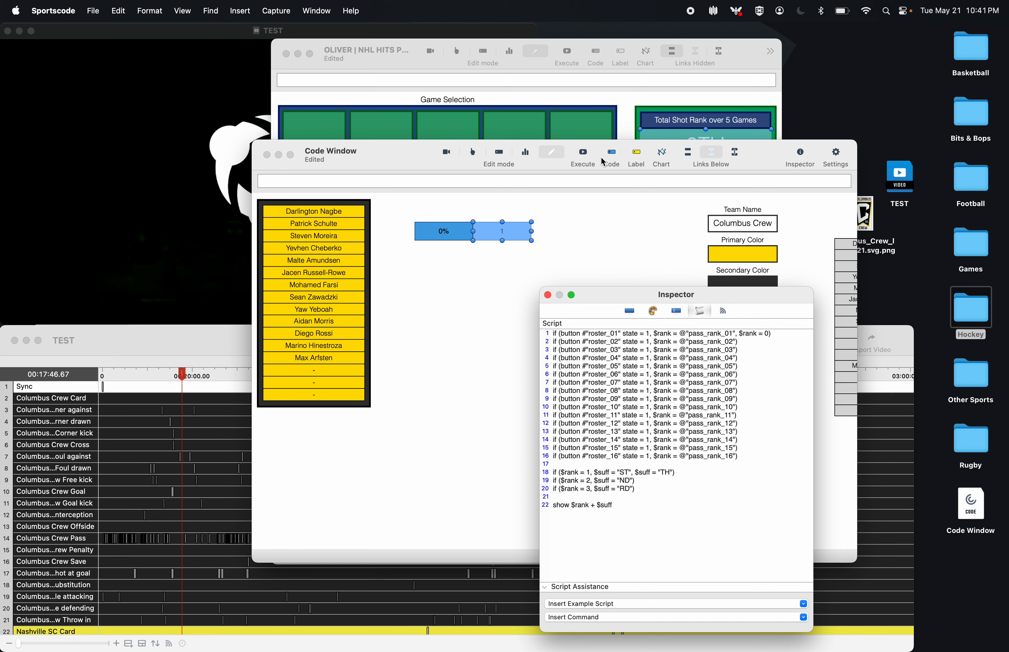
# - Execute the code window, switch it to report mode and check the ranks of the first, second, sixth and ninth roster players
pyautogui.click(584, 156)
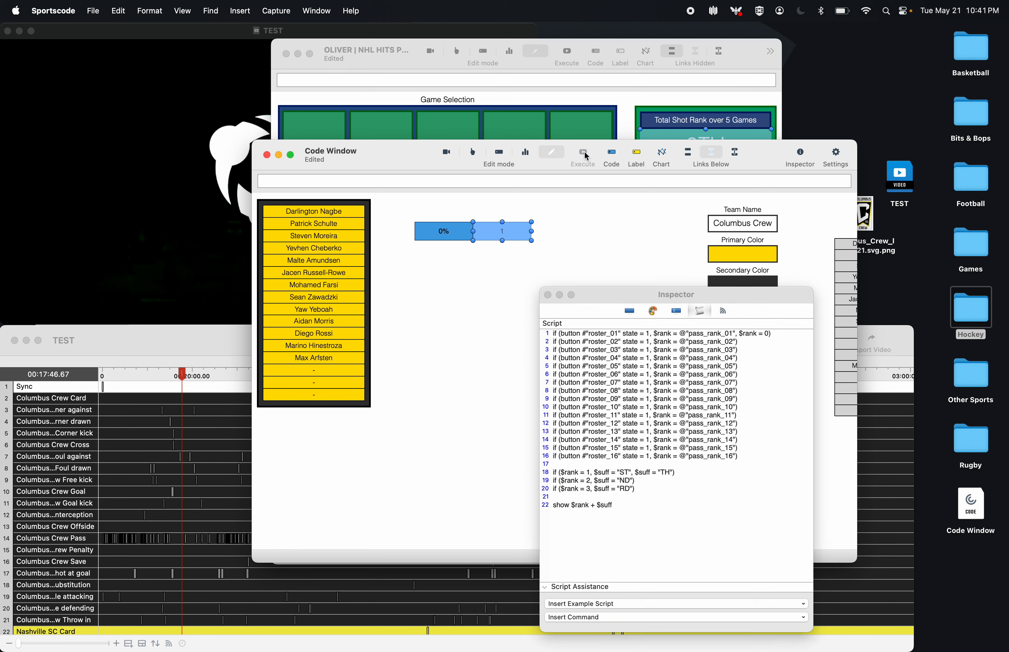
pyautogui.click(530, 158)
pyautogui.click(343, 213)
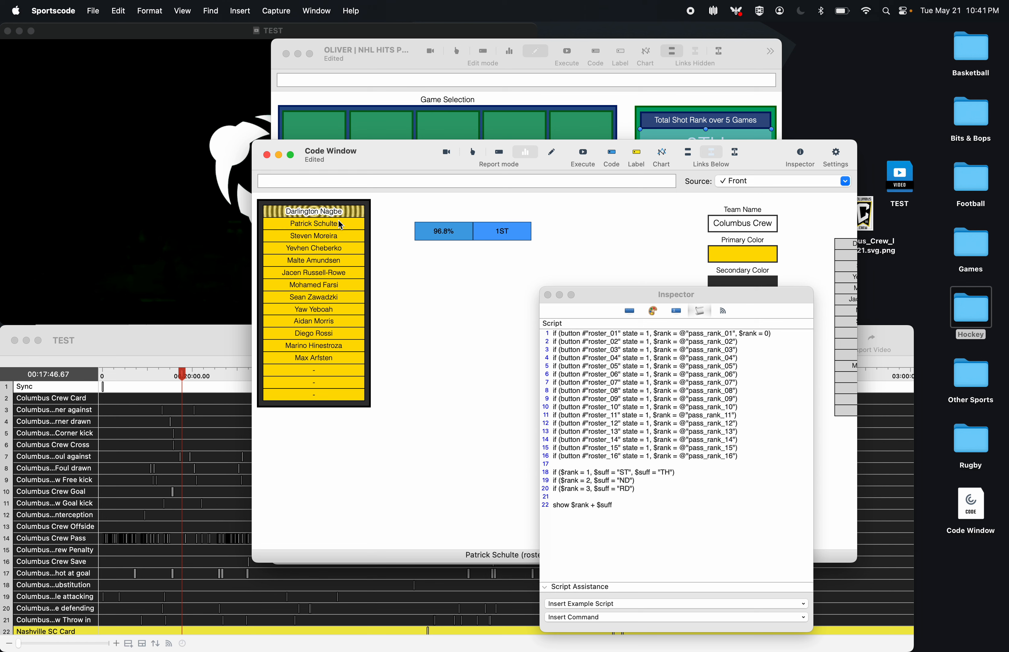
pyautogui.click(341, 224)
pyautogui.click(333, 273)
pyautogui.click(333, 308)
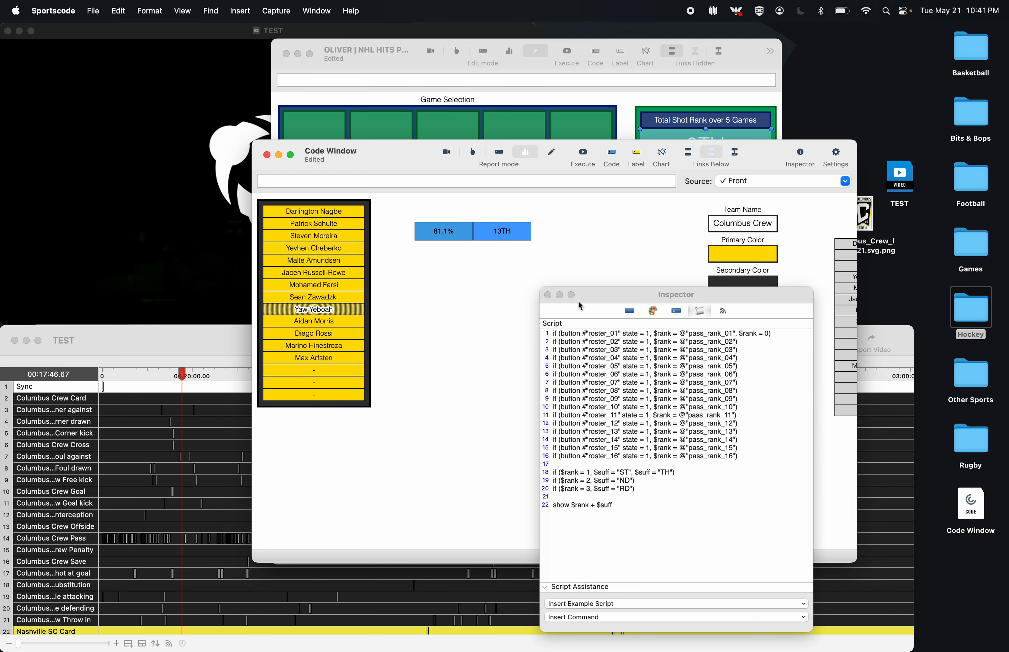
# - Close the Inspector, switch the code window to edit mode, and move the percentage and rank buttons together down to Y 154
pyautogui.click(548, 295)
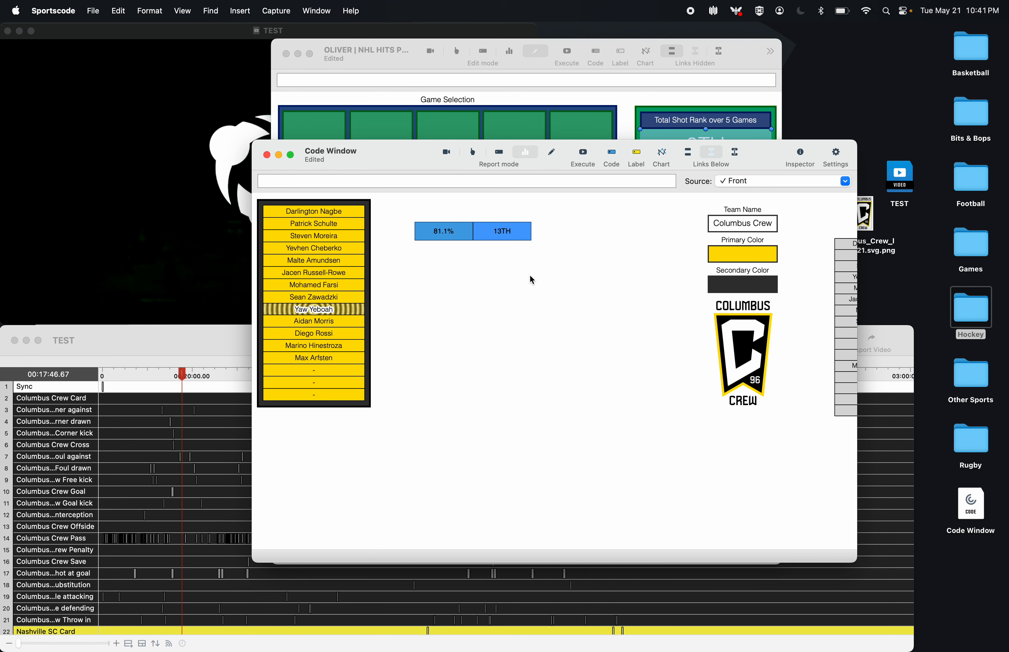
pyautogui.click(550, 154)
pyautogui.click(463, 237)
pyautogui.moveTo(484, 234); pyautogui.dragTo(553, 271)
pyautogui.click(465, 342)
pyautogui.moveTo(555, 270); pyautogui.dragTo(445, 325)
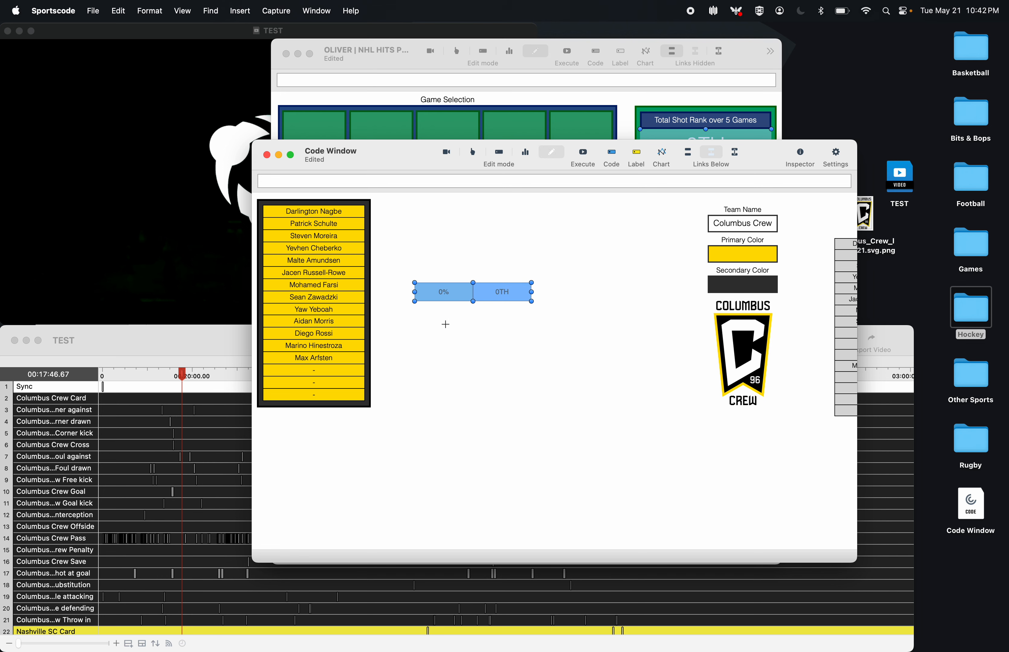
# - Set the output font of both the percentage and rank buttons to Helvetica Light, size 14
pyautogui.doubleClick(454, 300)
pyautogui.click(653, 311)
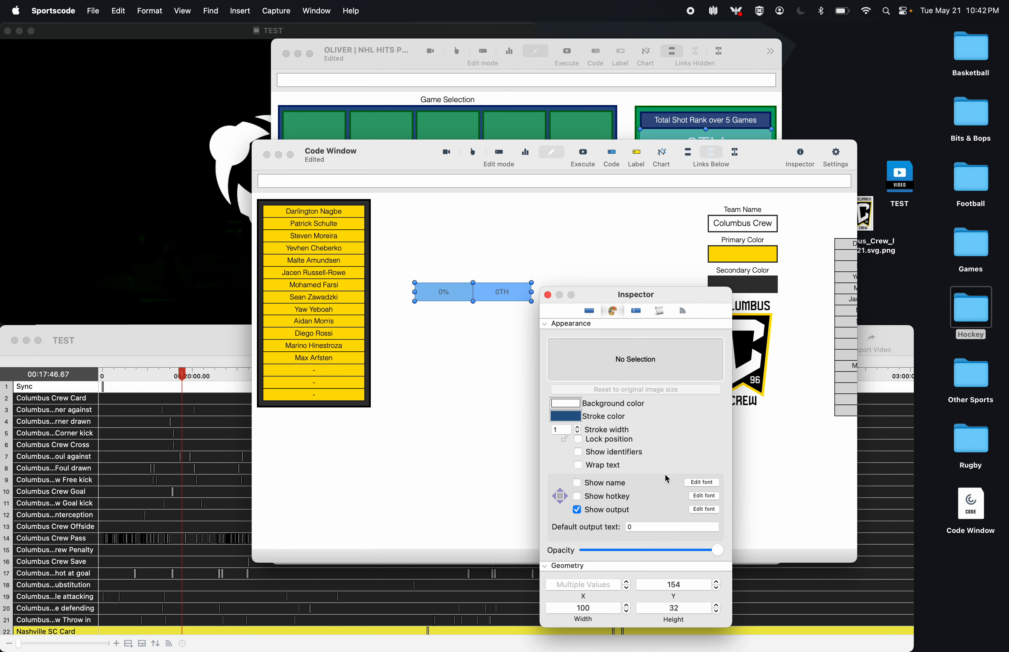
pyautogui.click(705, 510)
pyautogui.click(731, 592)
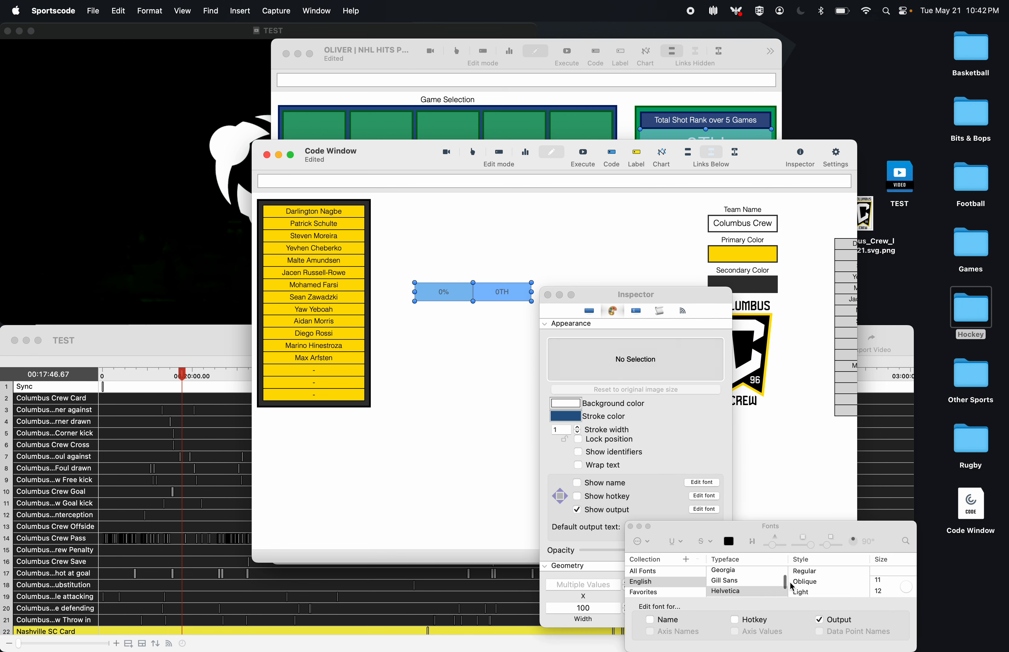
pyautogui.click(800, 592)
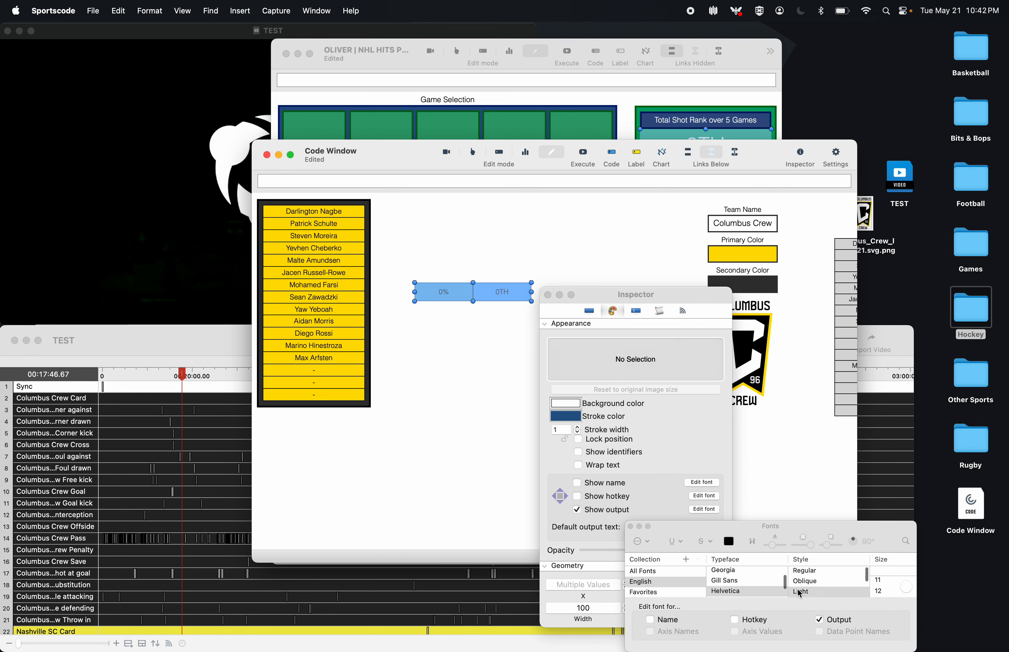
pyautogui.scroll(-1, 887, 595)
pyautogui.click(887, 593)
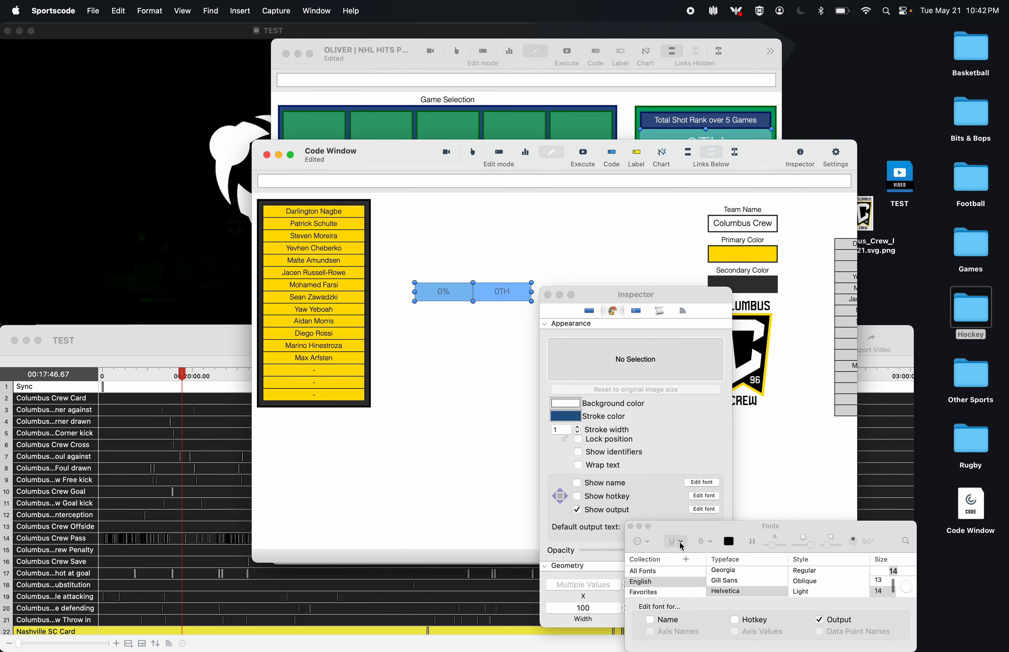
pyautogui.click(631, 526)
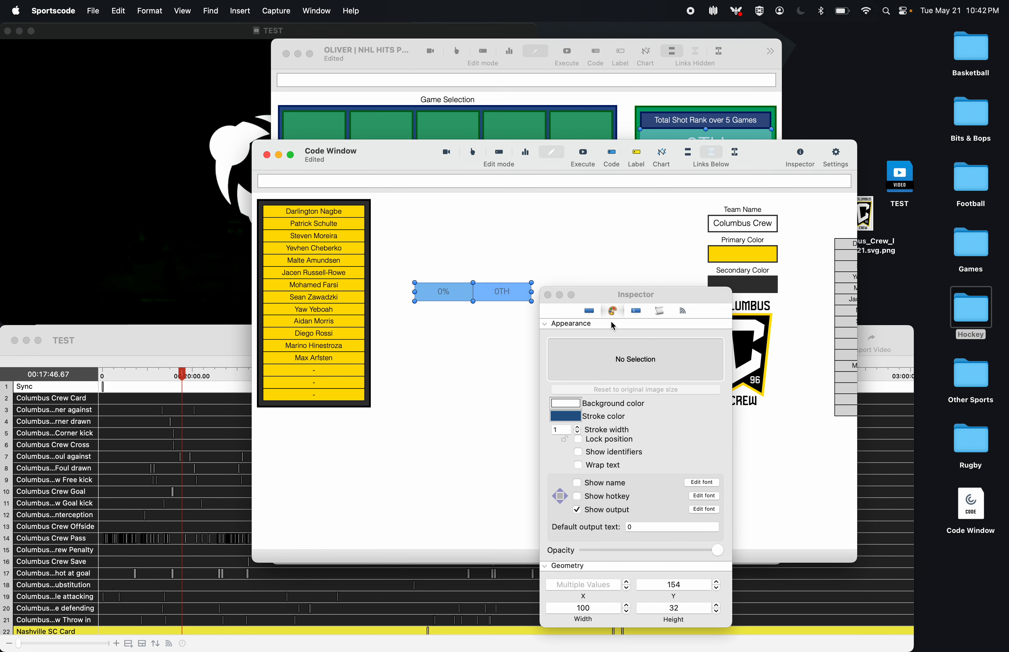
# - Resize the percentage and rank buttons to a width of 85 and a height of 25
pyautogui.moveTo(613, 326); pyautogui.dragTo(641, 248)
pyautogui.click(623, 531)
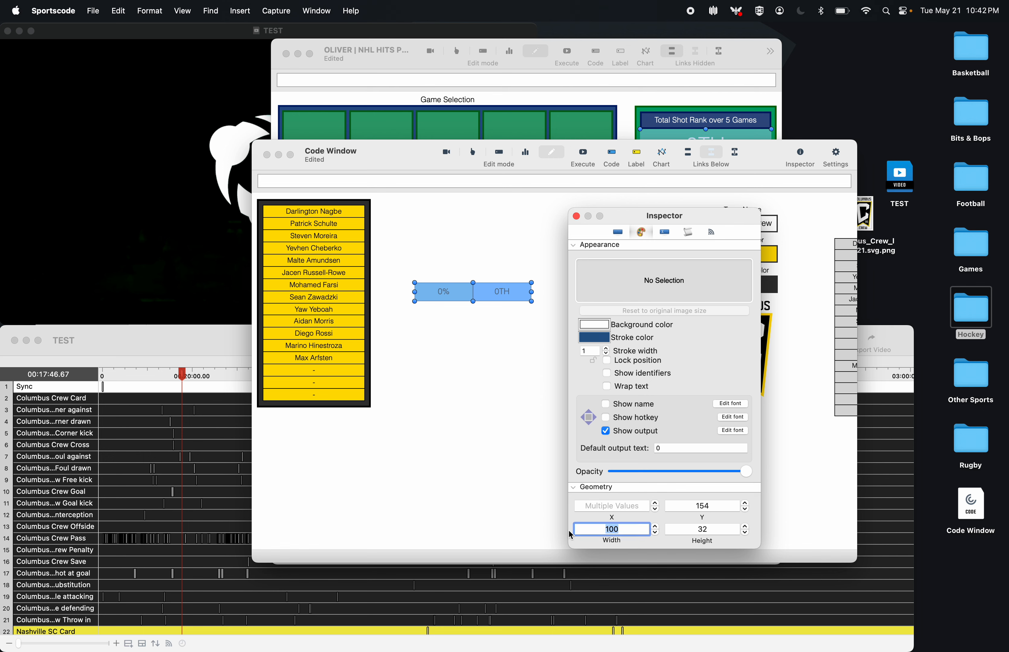
pyautogui.write('85')
pyautogui.press('Return')
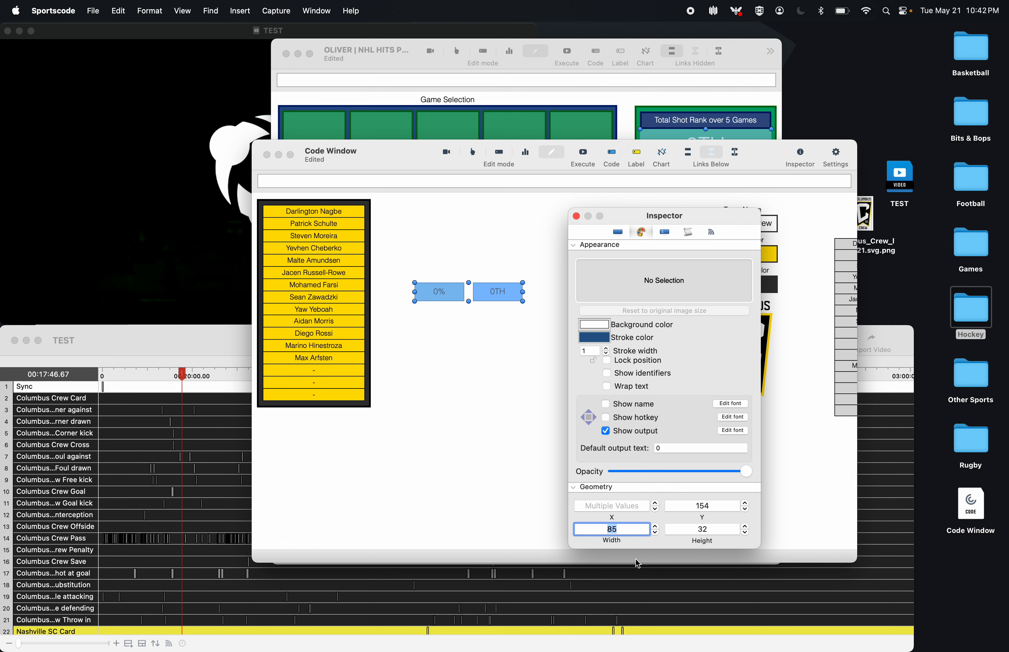
pyautogui.click(747, 533)
pyautogui.click(747, 533)
pyautogui.click(746, 533)
pyautogui.click(746, 533)
pyautogui.click(747, 535)
pyautogui.click(748, 535)
pyautogui.click(748, 535)
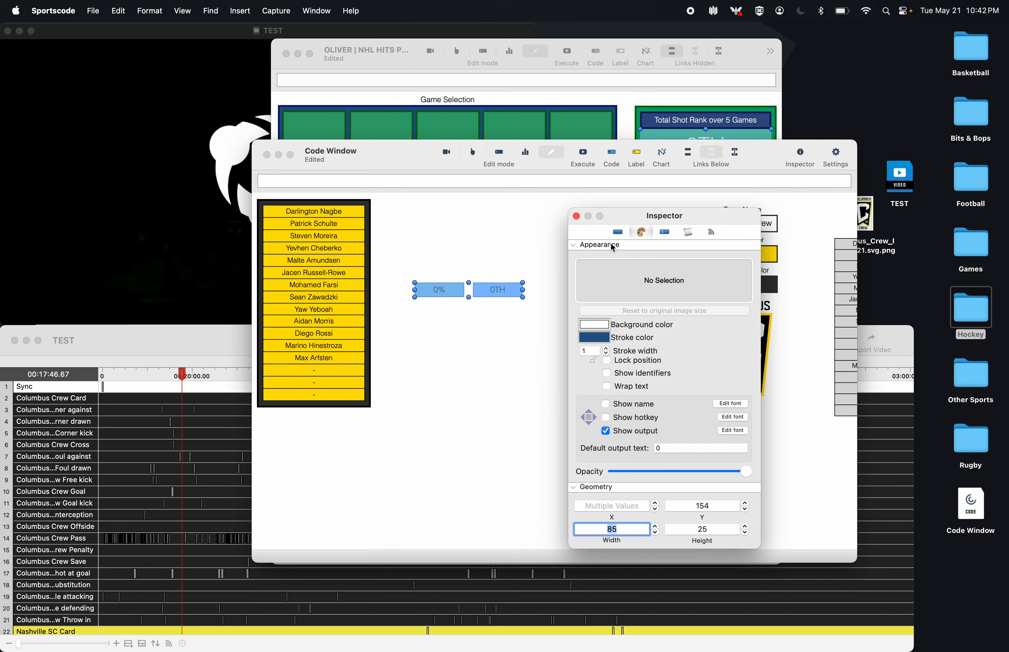
# - Place the percentage and rank buttons edge to edge, further from the roster, at Y 124
pyautogui.click(577, 217)
pyautogui.click(455, 302)
pyautogui.moveTo(500, 291)
pyautogui.mouseDown()
pyautogui.moveTo(462, 293)
pyautogui.moveTo(503, 275)
pyautogui.mouseUp()
# - Give both buttons a white background and a dark gray stroke with a stroke width of 2
pyautogui.press('super+i')
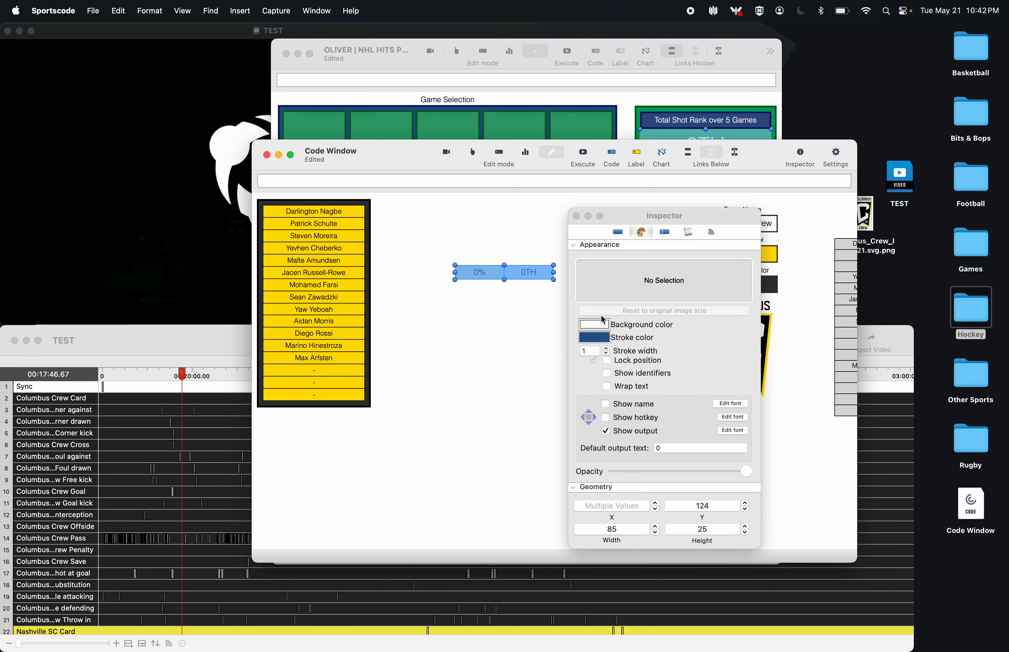
pyautogui.click(595, 325)
pyautogui.click(575, 561)
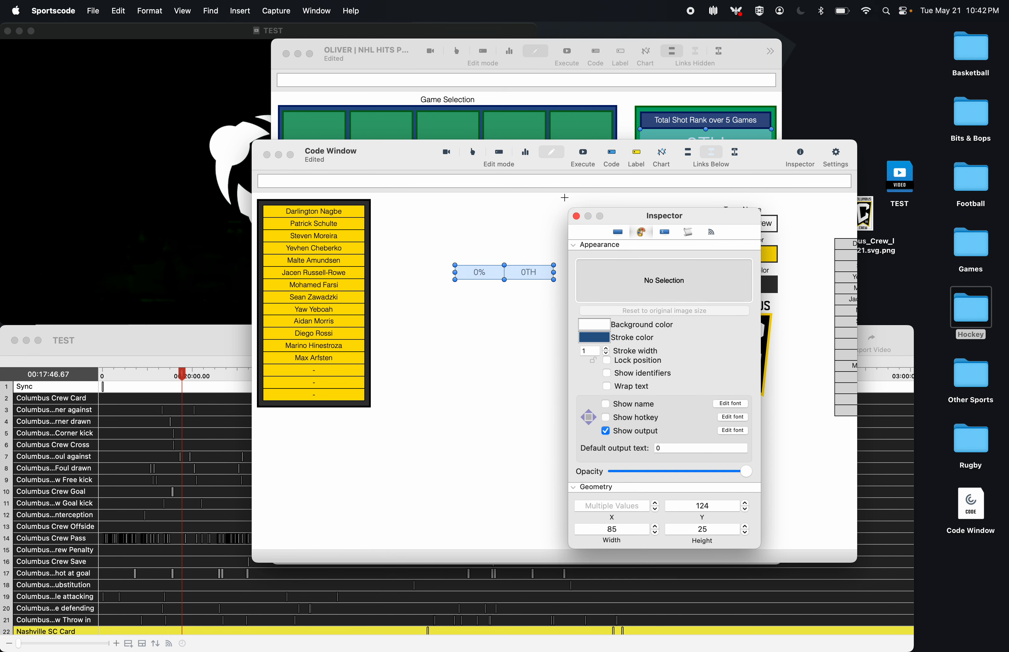
pyautogui.click(609, 343)
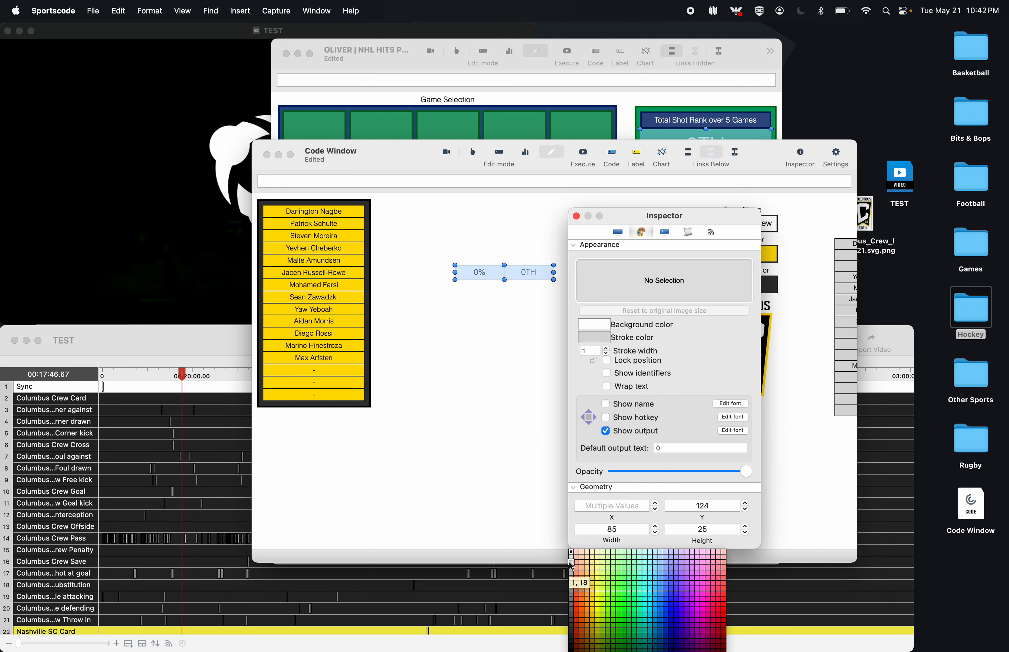
pyautogui.click(573, 609)
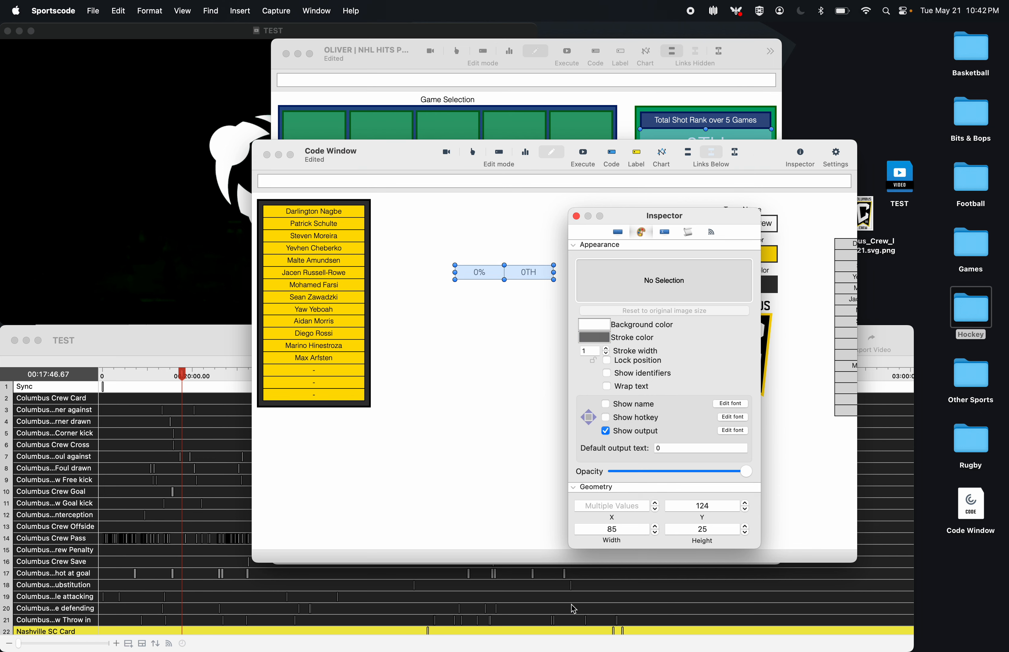
pyautogui.click(606, 349)
pyautogui.click(576, 216)
pyautogui.click(580, 215)
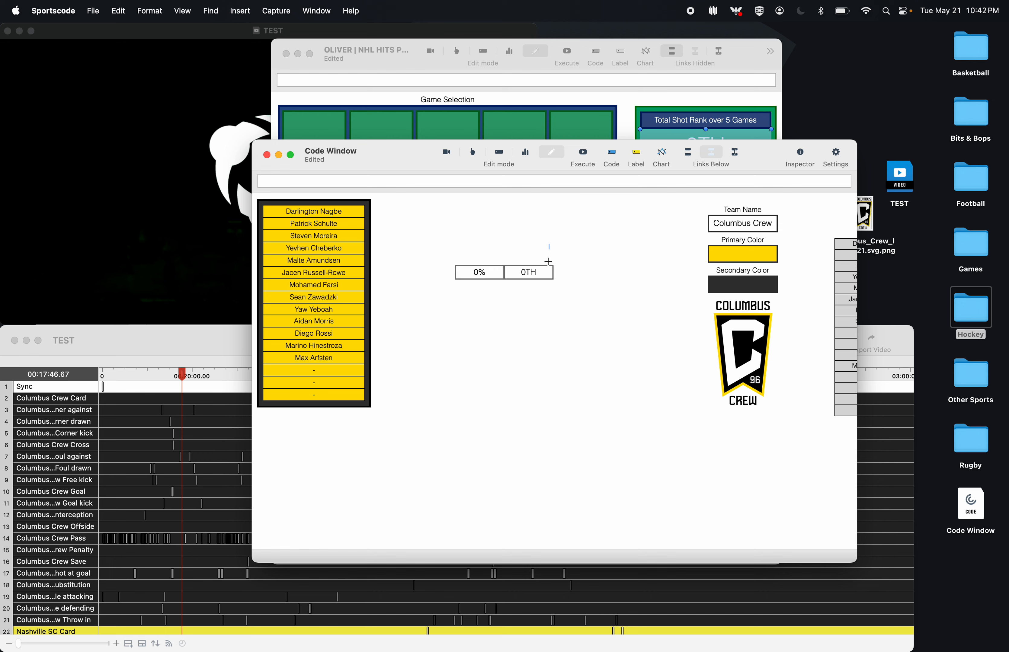
# - Nudge the rank button one step left so its border overlaps the percentage button's border
pyautogui.moveTo(549, 262); pyautogui.dragTo(535, 327)
pyautogui.press('Left')
pyautogui.click(538, 330)
# - Change the stroke color of the percentage and rank buttons to a near-black gray
pyautogui.moveTo(575, 287); pyautogui.dragTo(442, 278)
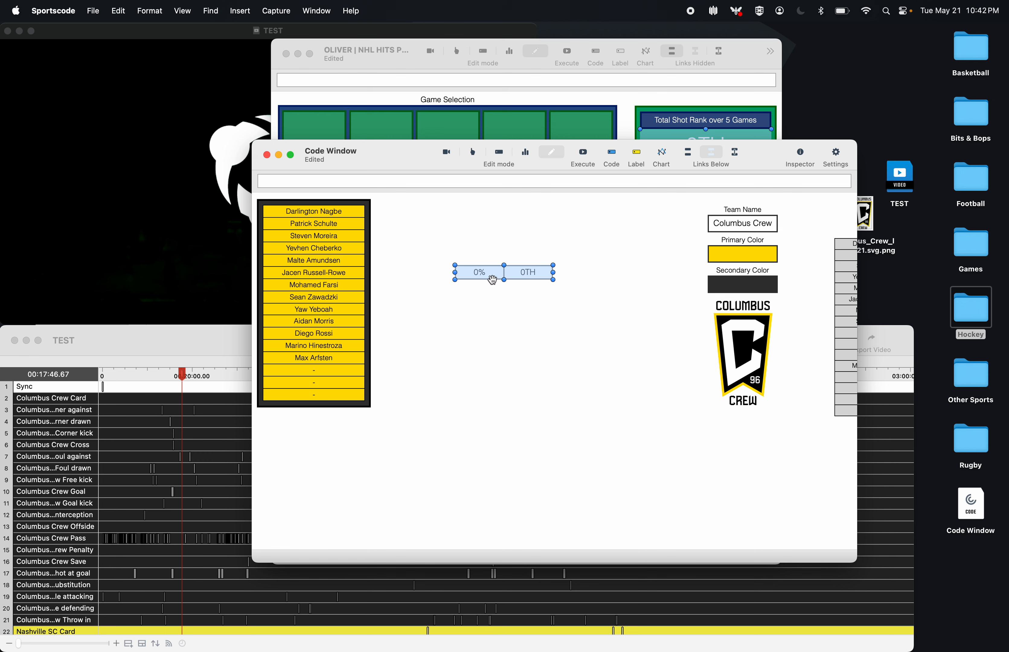
pyautogui.doubleClick(493, 277)
pyautogui.click(604, 337)
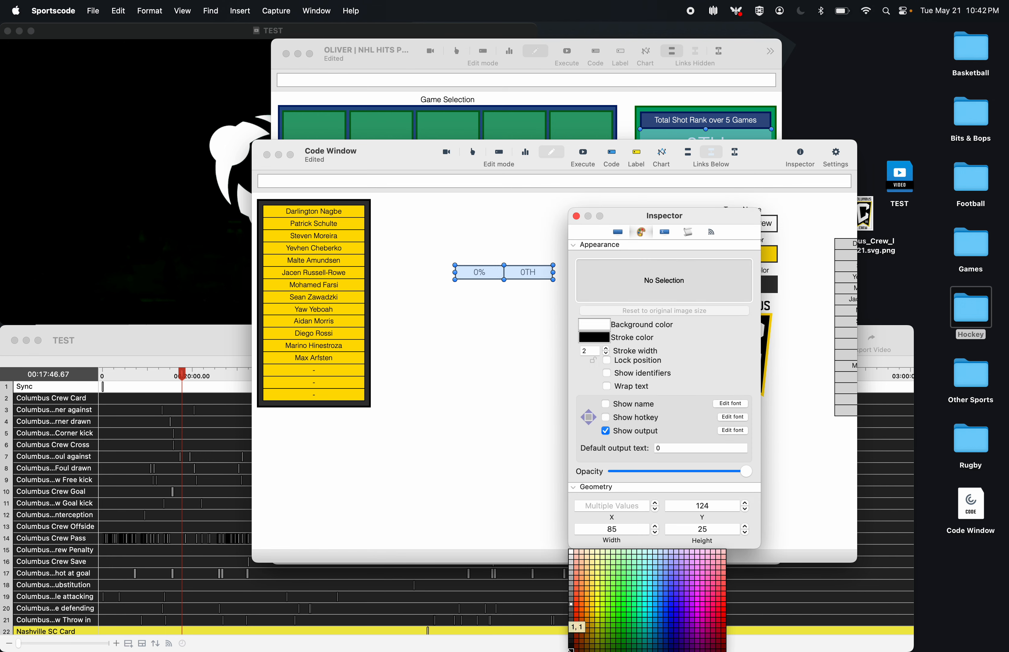
pyautogui.click(572, 581)
pyautogui.moveTo(620, 224); pyautogui.dragTo(663, 151)
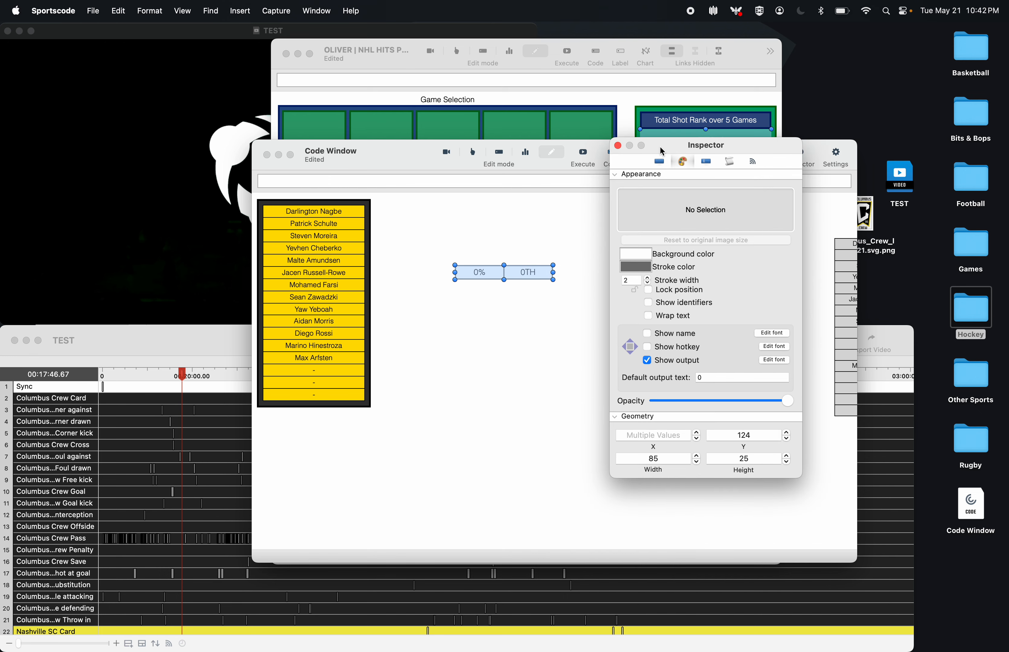
pyautogui.click(629, 271)
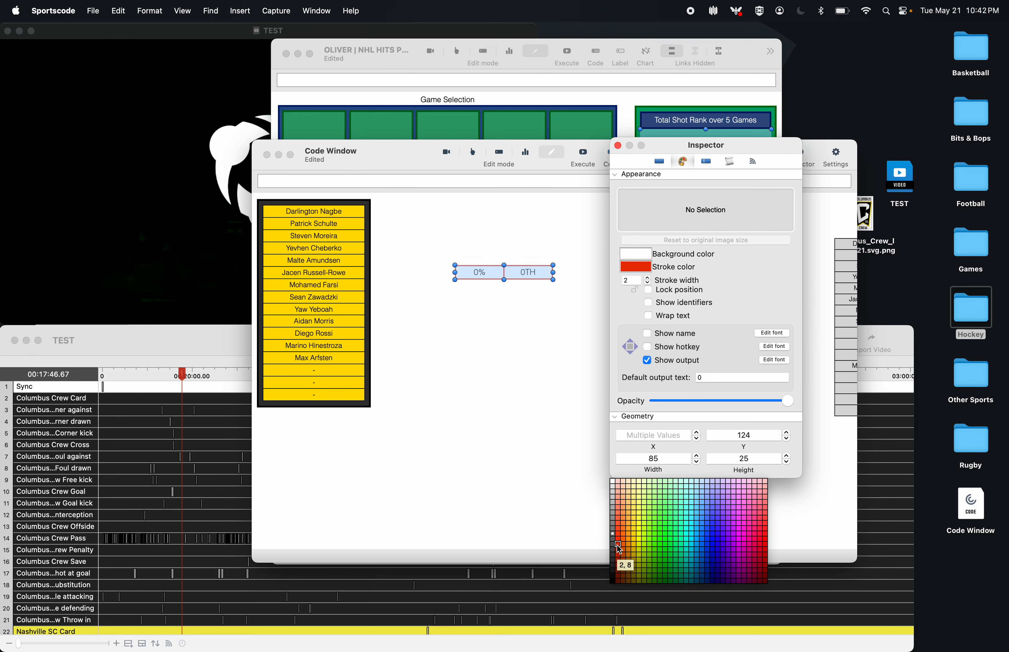
pyautogui.click(613, 563)
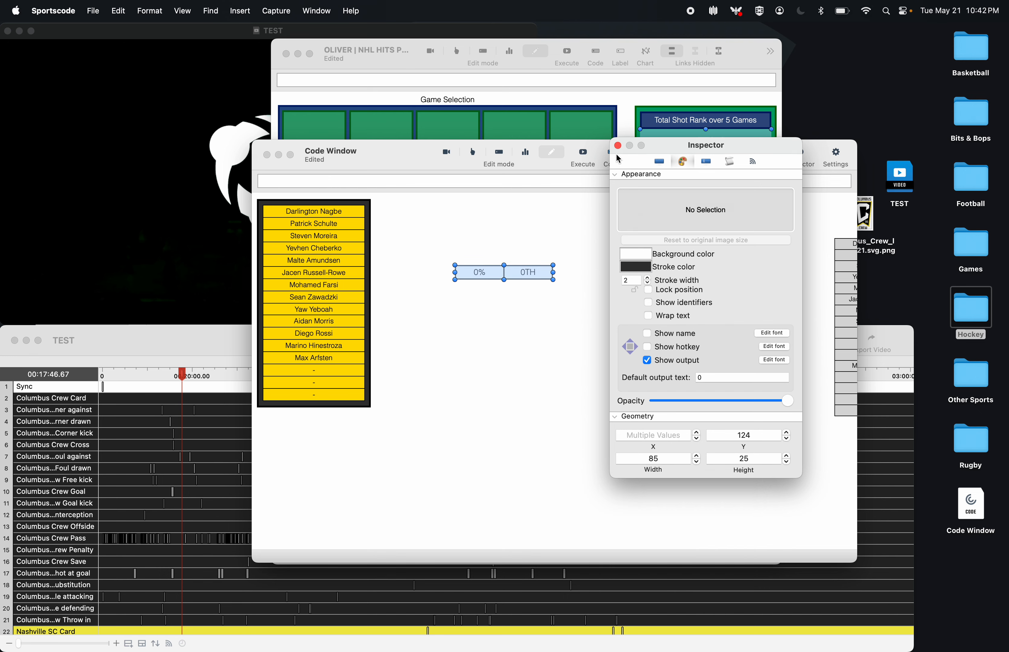
pyautogui.click(618, 146)
# - Duplicate the rank button and align the copy directly above the original at X 431, Y 101, with overlapping borders
pyautogui.moveTo(574, 240); pyautogui.dragTo(499, 290)
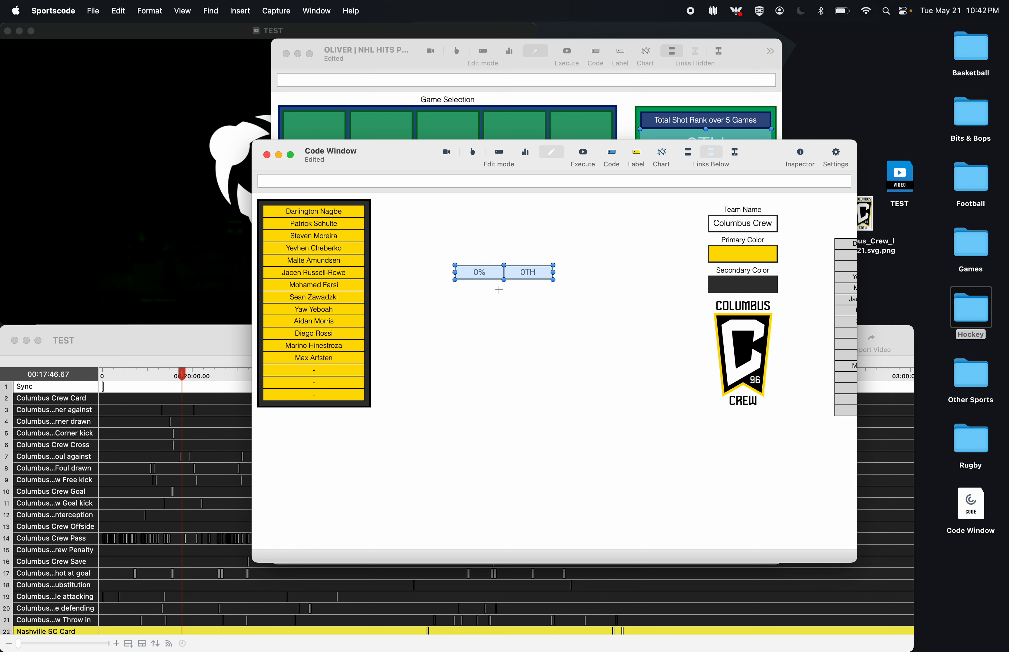
pyautogui.moveTo(579, 277); pyautogui.dragTo(541, 255)
pyautogui.click(493, 283)
pyautogui.press('Up')
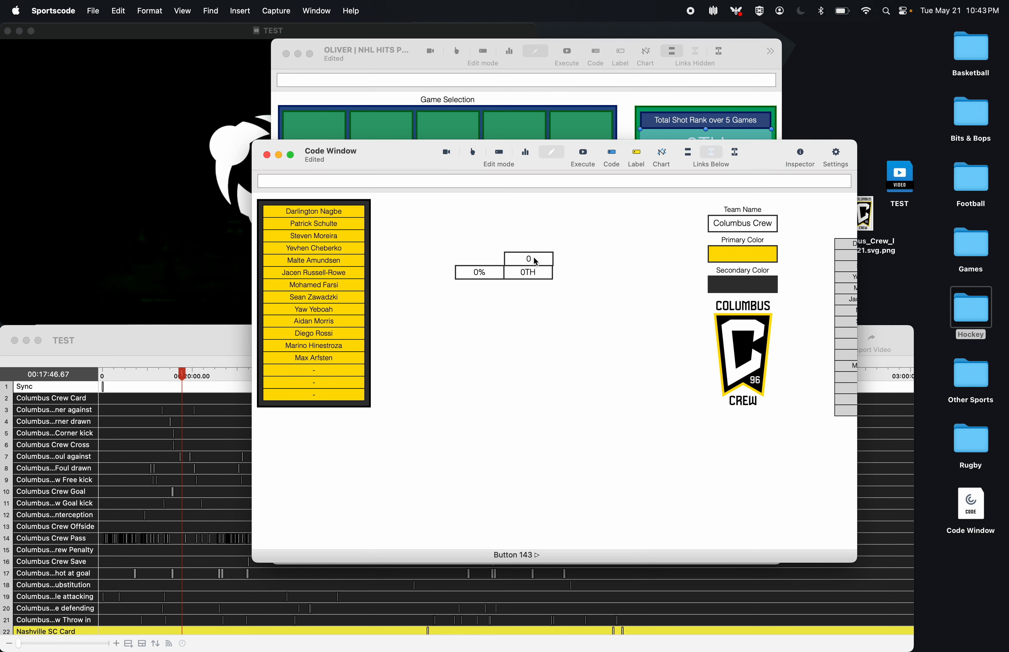
pyautogui.press('Left')
# - Turn off the output display on the copied button above the rank and delete its entire script
pyautogui.doubleClick(534, 258)
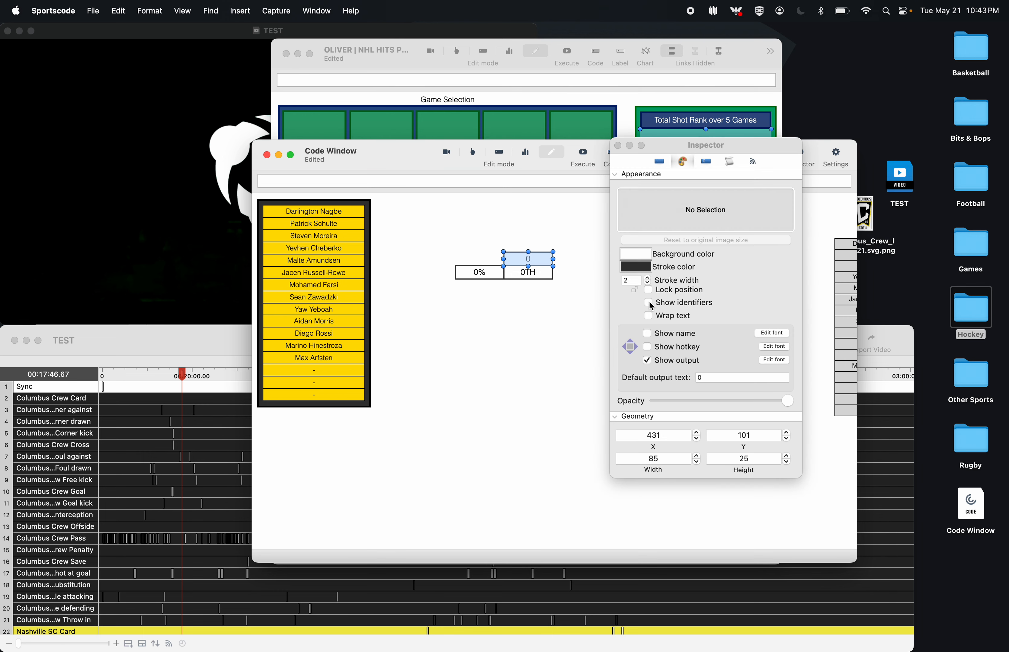
pyautogui.click(650, 365)
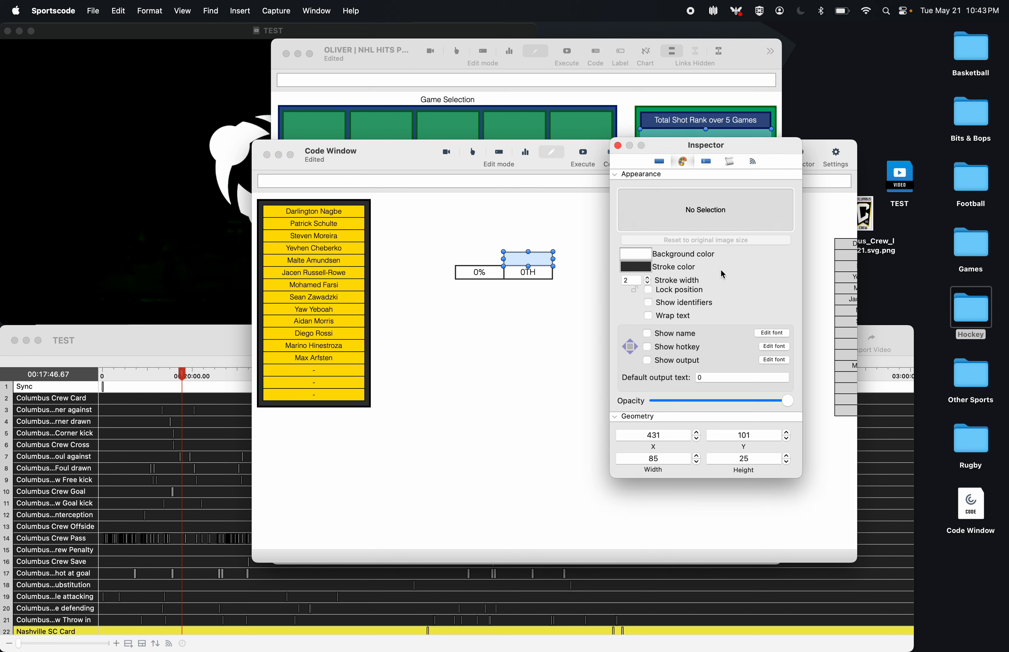
pyautogui.click(730, 161)
pyautogui.press('super+a')
pyautogui.press('BackSpace')
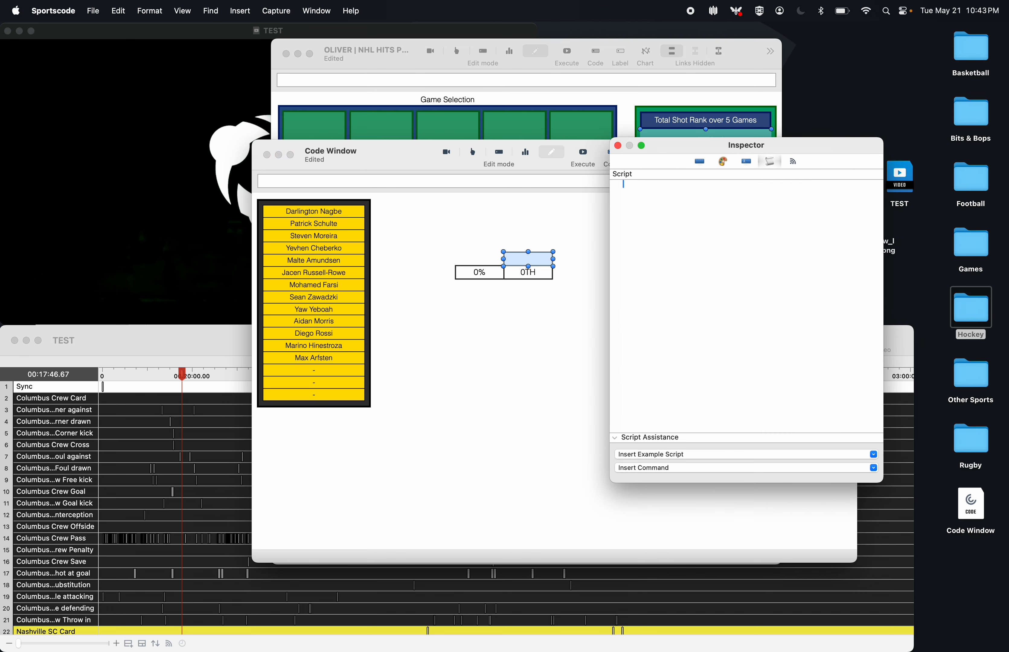
# - Show the copied button's name and set its name font to Helvetica Light, size 12
pyautogui.click(723, 161)
pyautogui.click(649, 334)
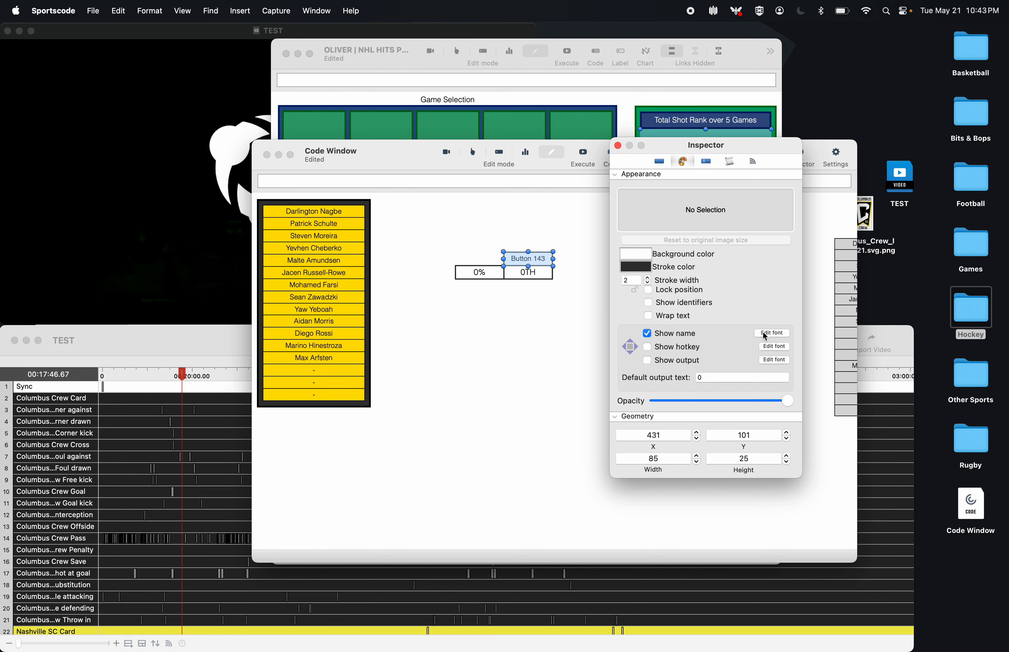
pyautogui.click(768, 333)
pyautogui.click(802, 596)
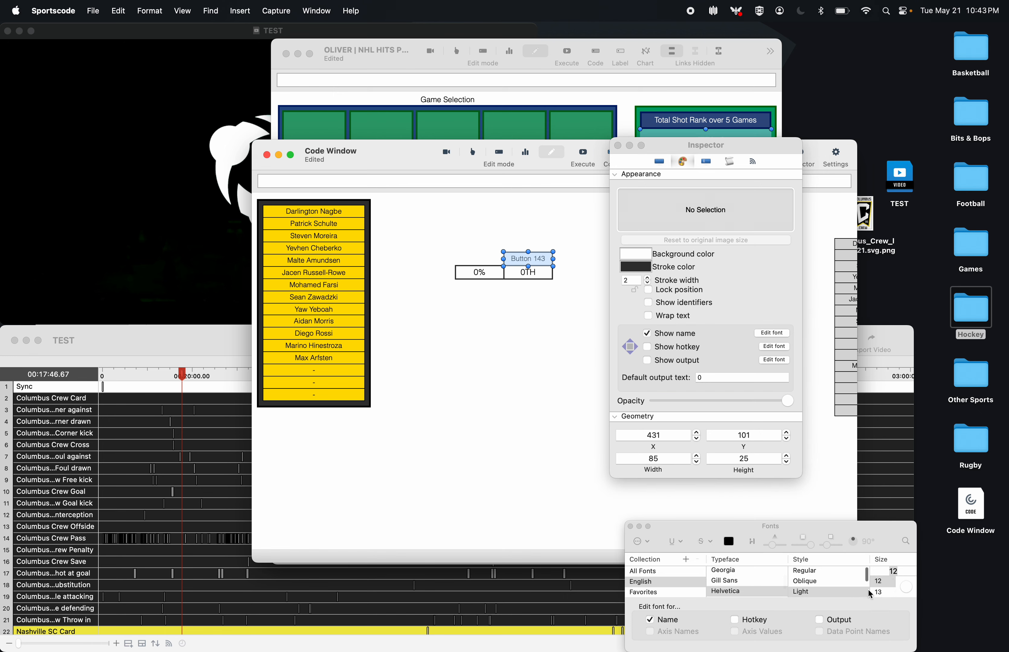
pyautogui.click(664, 171)
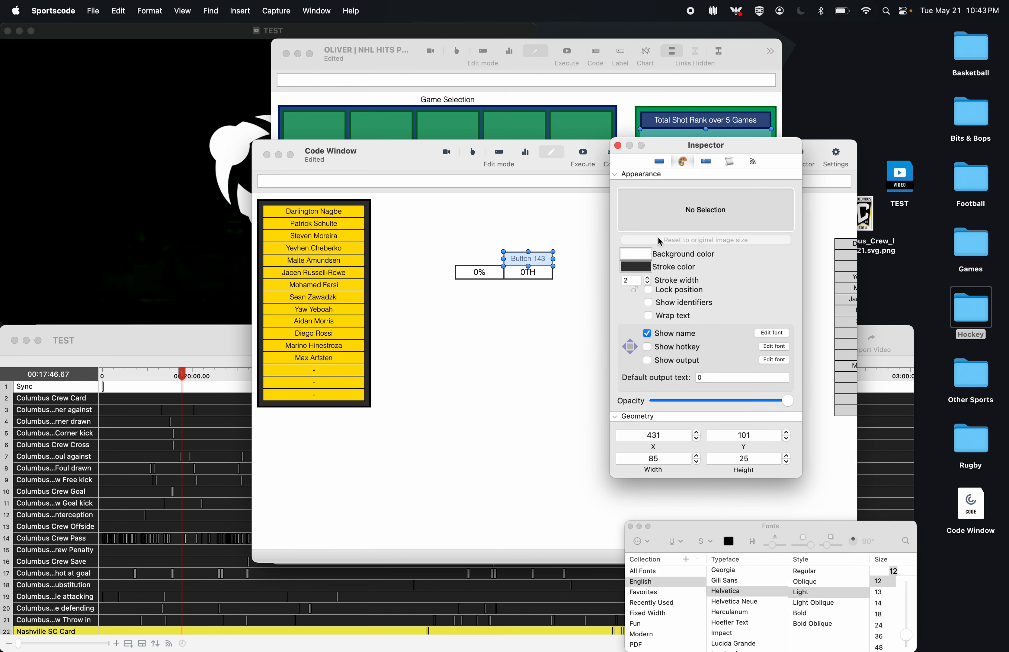
# - Rename the copied button RANK and set its button type to Inactive
pyautogui.click(659, 161)
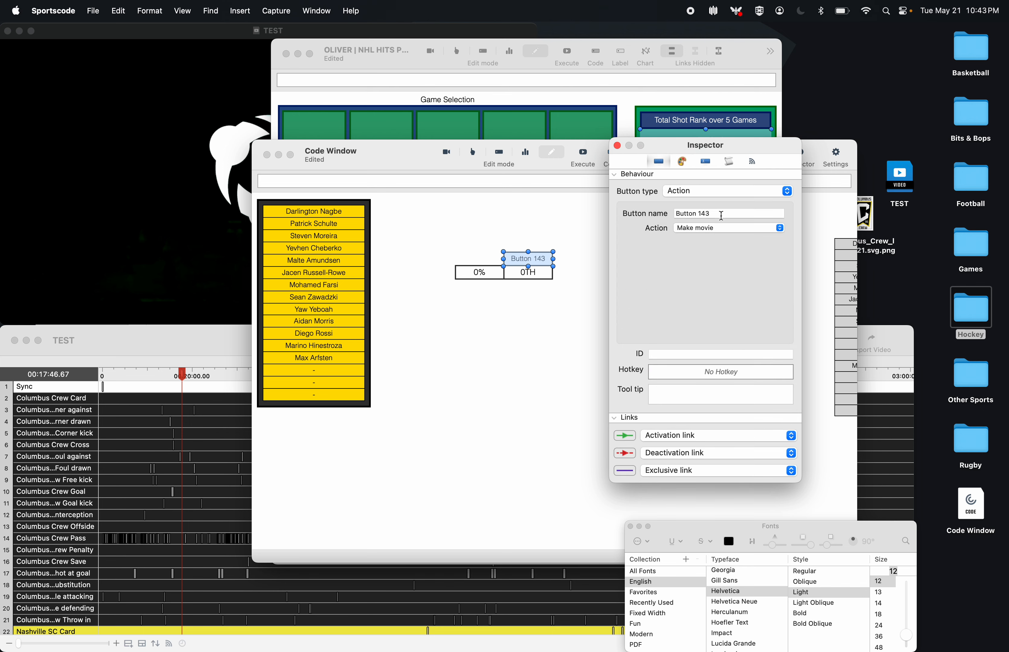
pyautogui.tripleClick(722, 216)
pyautogui.write('RANK')
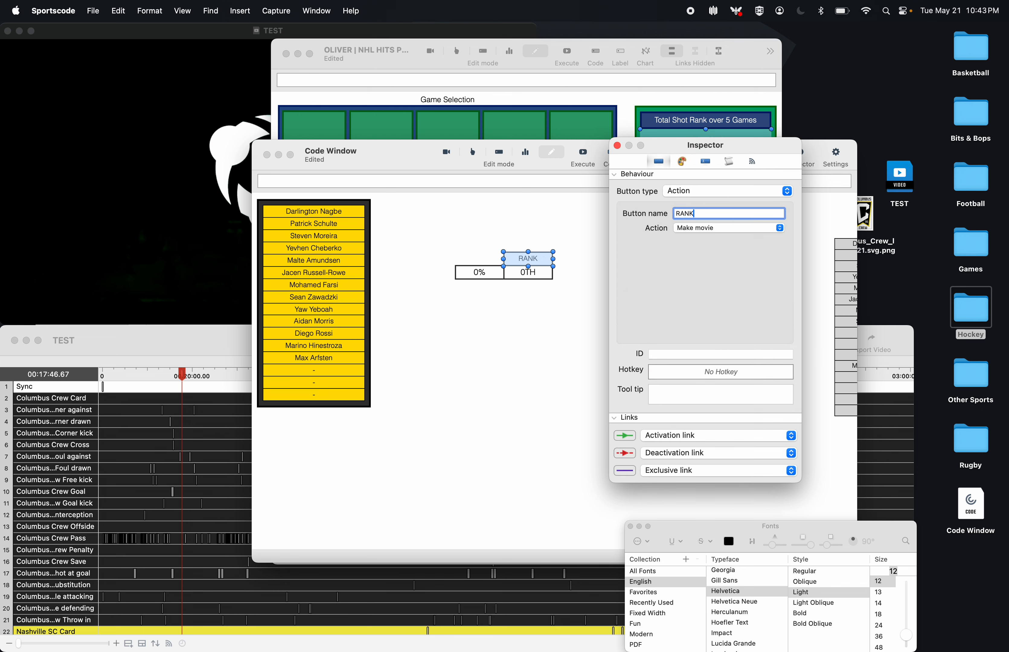
pyautogui.click(716, 231)
pyautogui.click(706, 195)
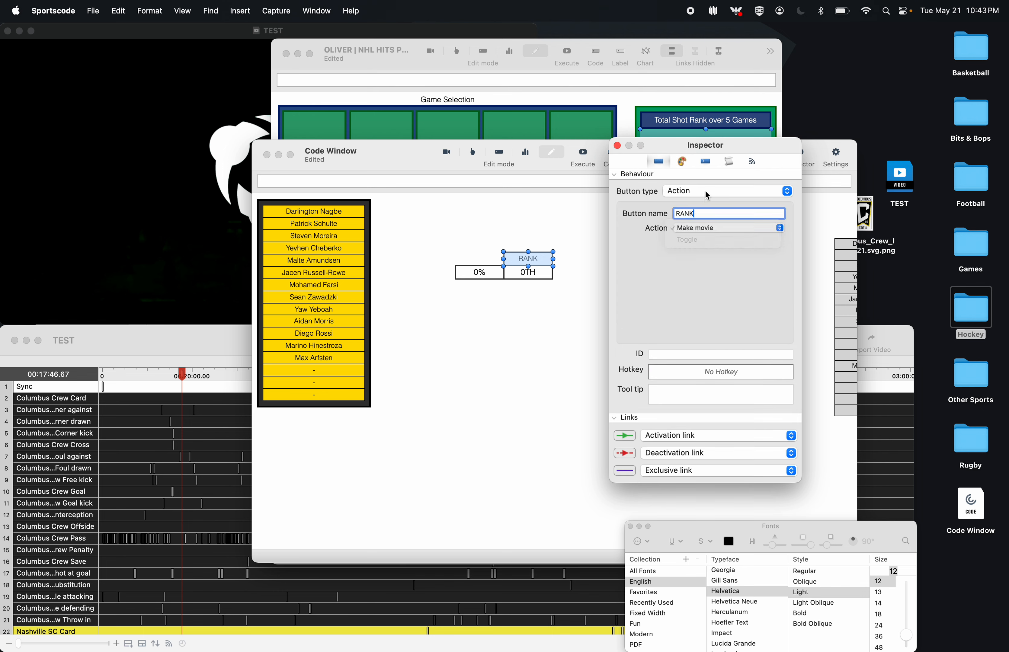
pyautogui.click(683, 192)
pyautogui.click(684, 153)
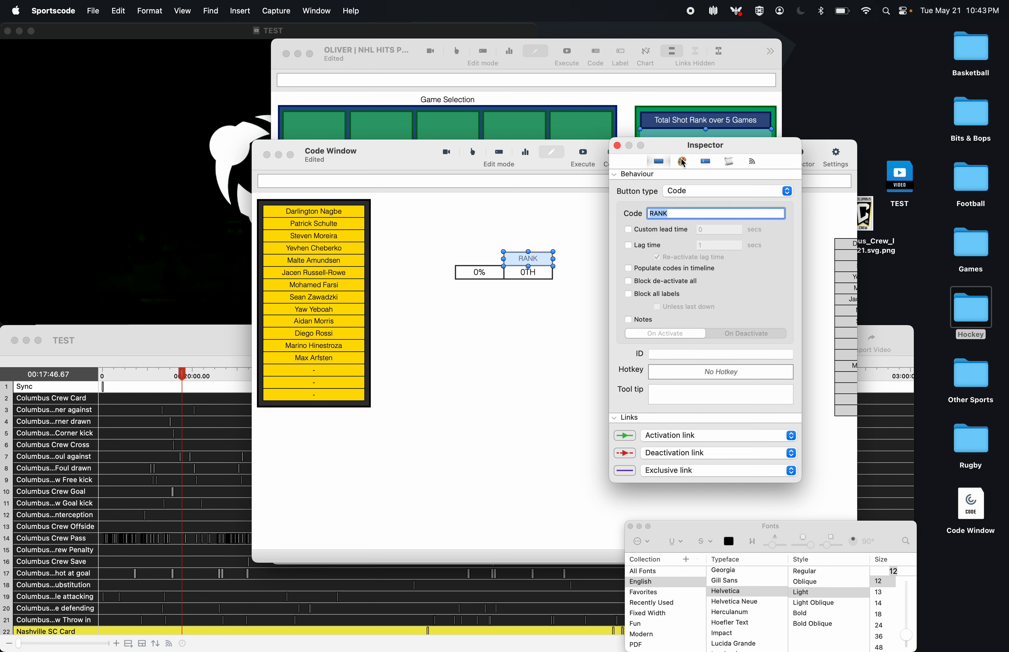
pyautogui.click(679, 189)
pyautogui.click(680, 203)
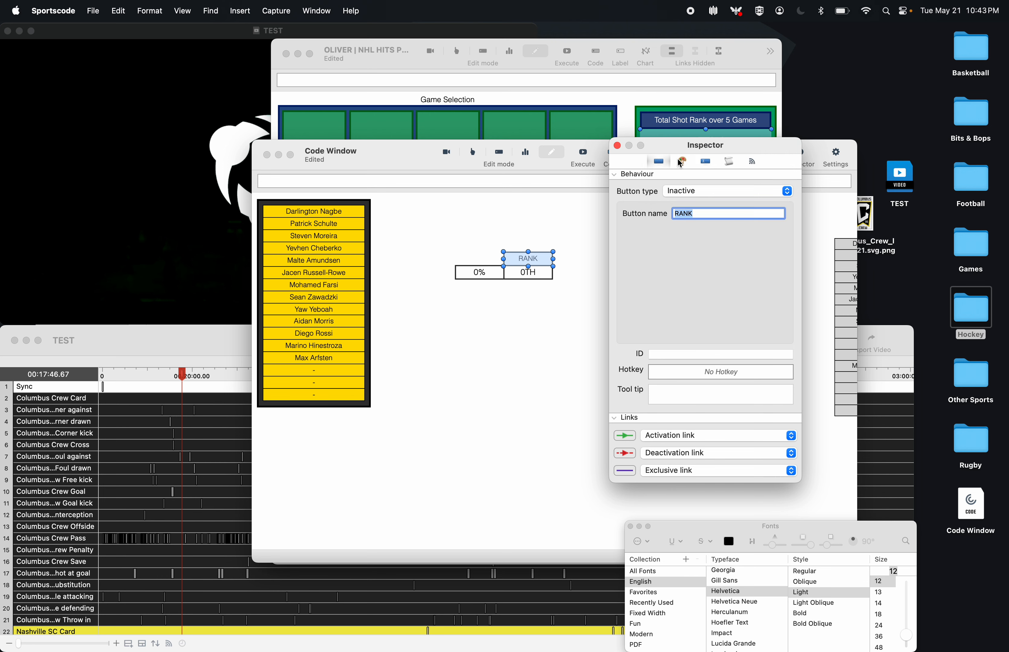
# - Set the RANK button's name font color to white
pyautogui.click(618, 146)
pyautogui.click(597, 210)
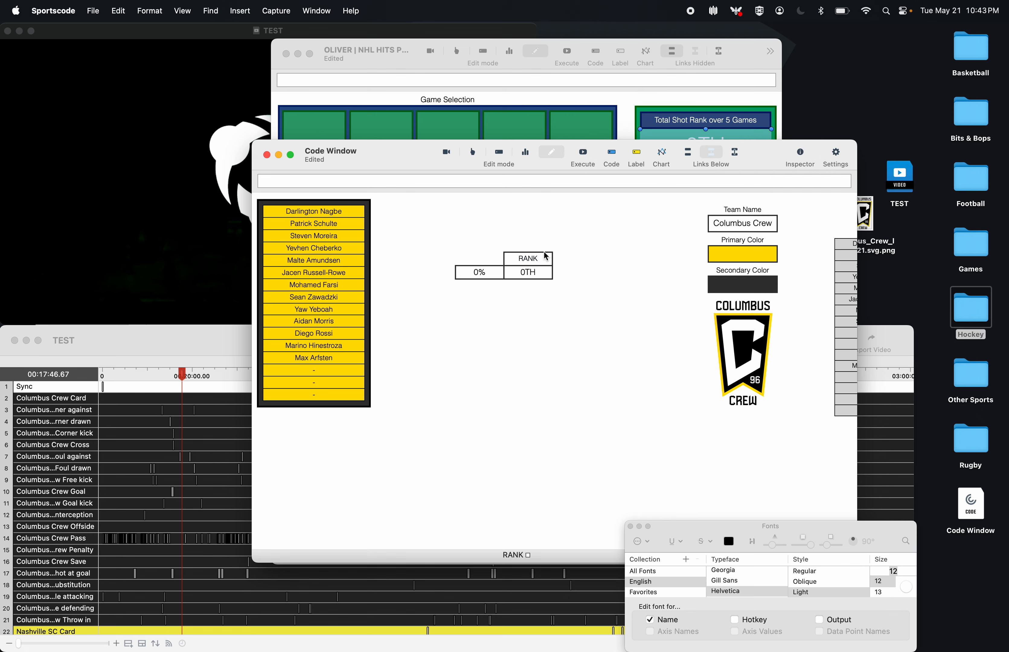
pyautogui.doubleClick(538, 260)
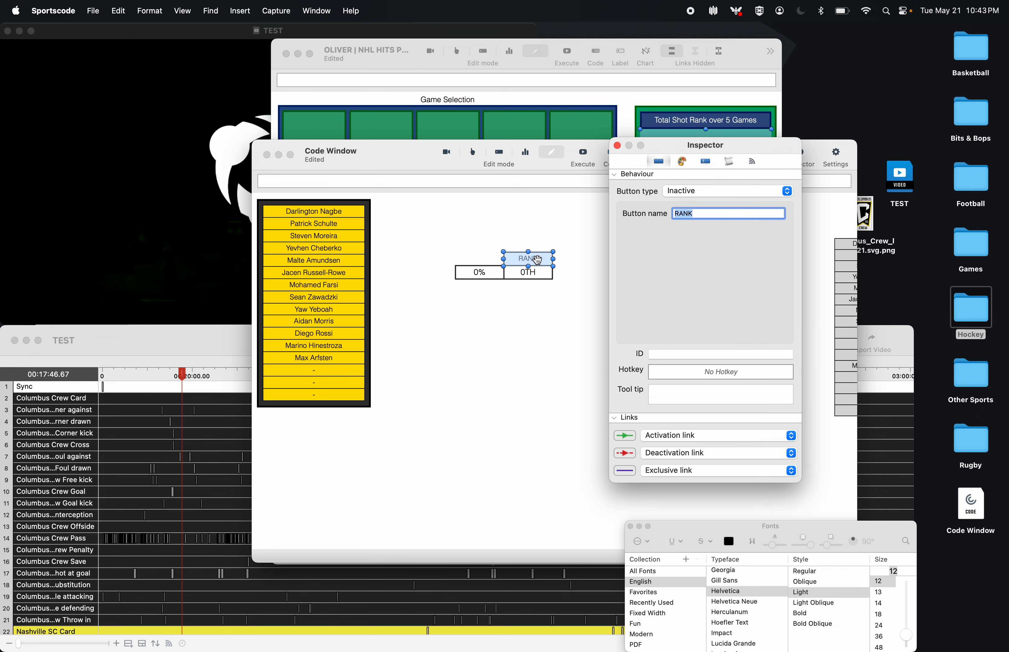
pyautogui.click(682, 161)
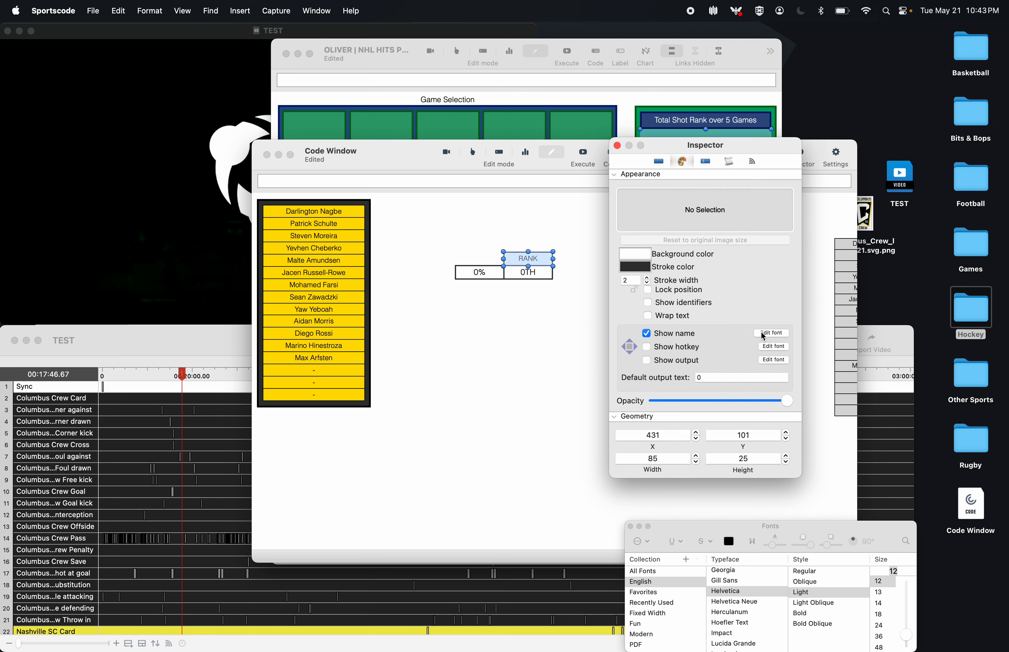
pyautogui.click(764, 335)
pyautogui.click(730, 542)
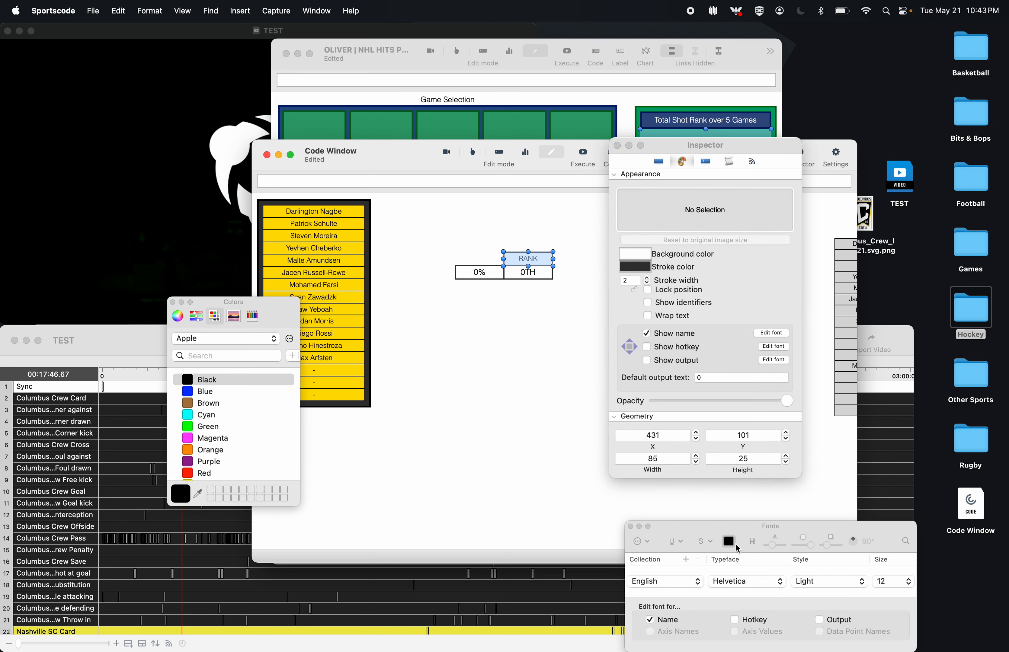
pyautogui.scroll(-2, 233, 425)
pyautogui.click(203, 469)
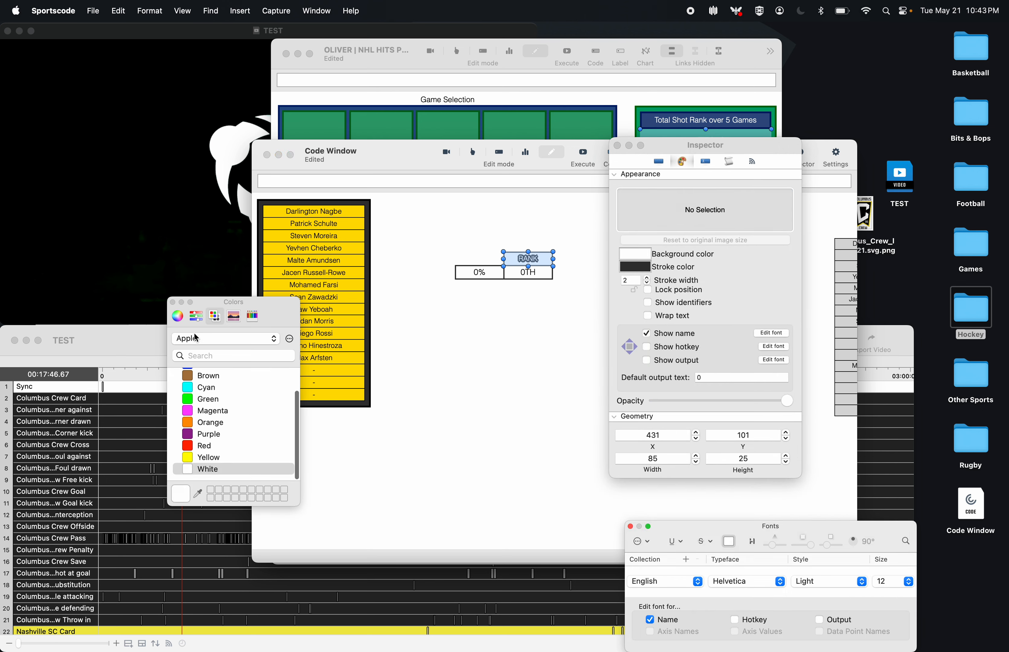
pyautogui.click(173, 303)
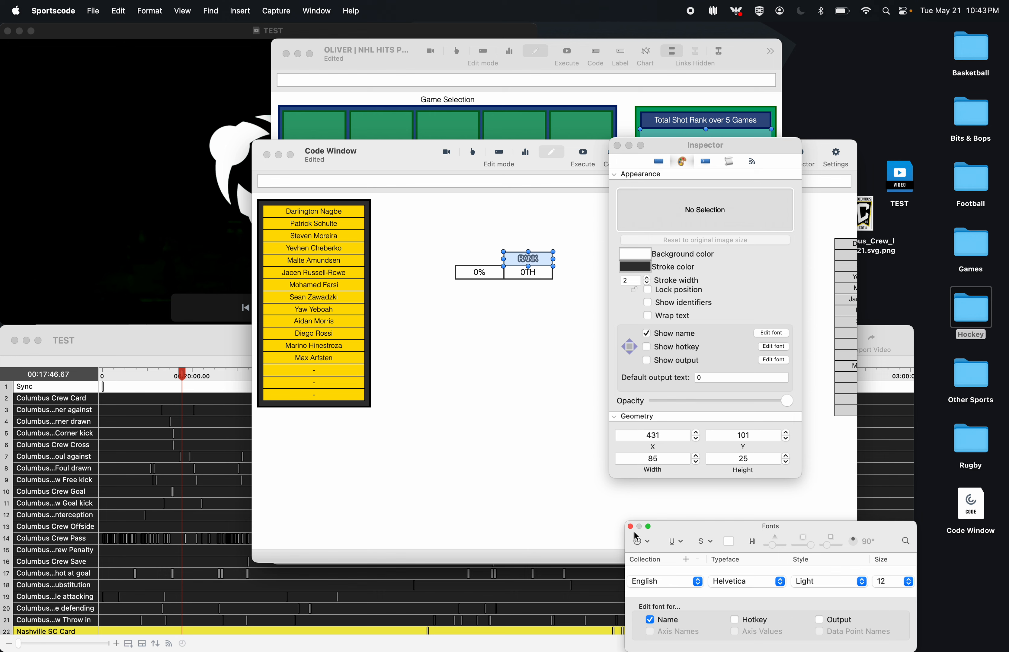
pyautogui.click(630, 527)
pyautogui.click(618, 146)
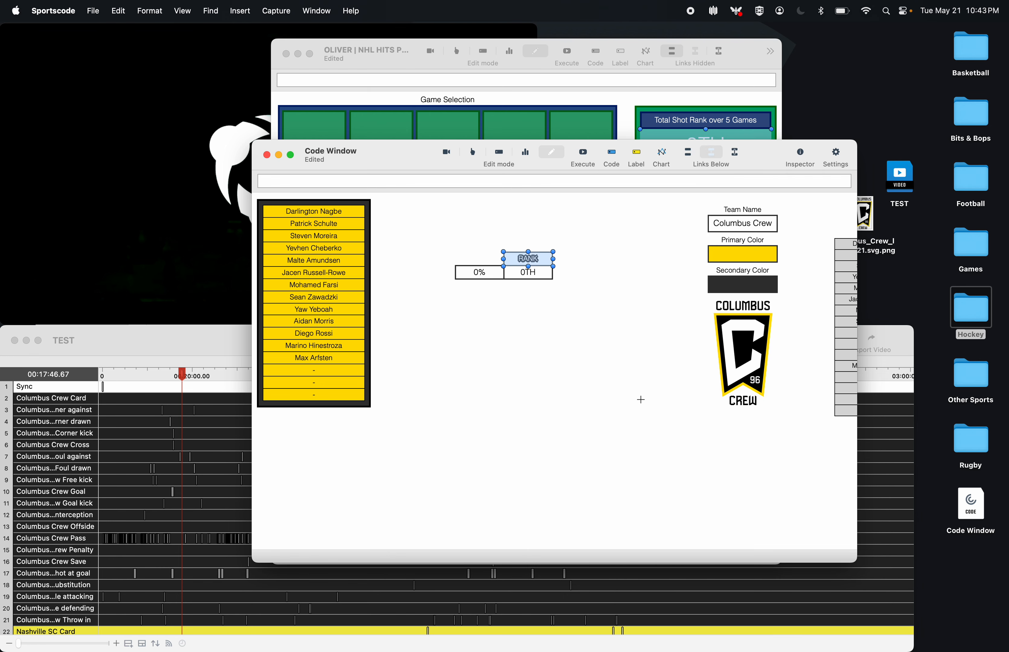
pyautogui.click(575, 376)
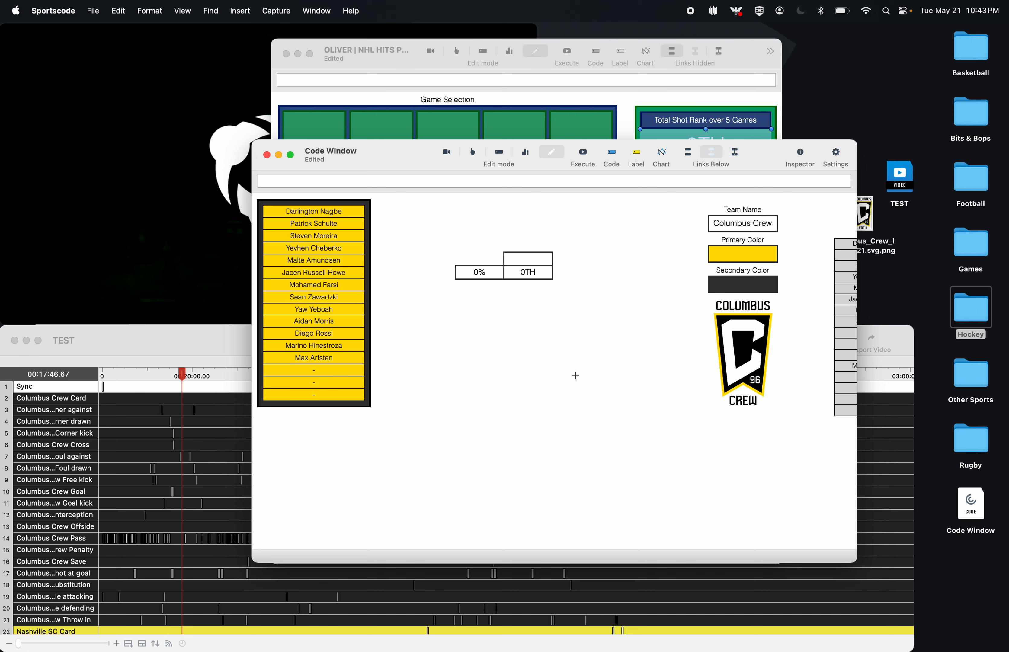
pyautogui.doubleClick(335, 212)
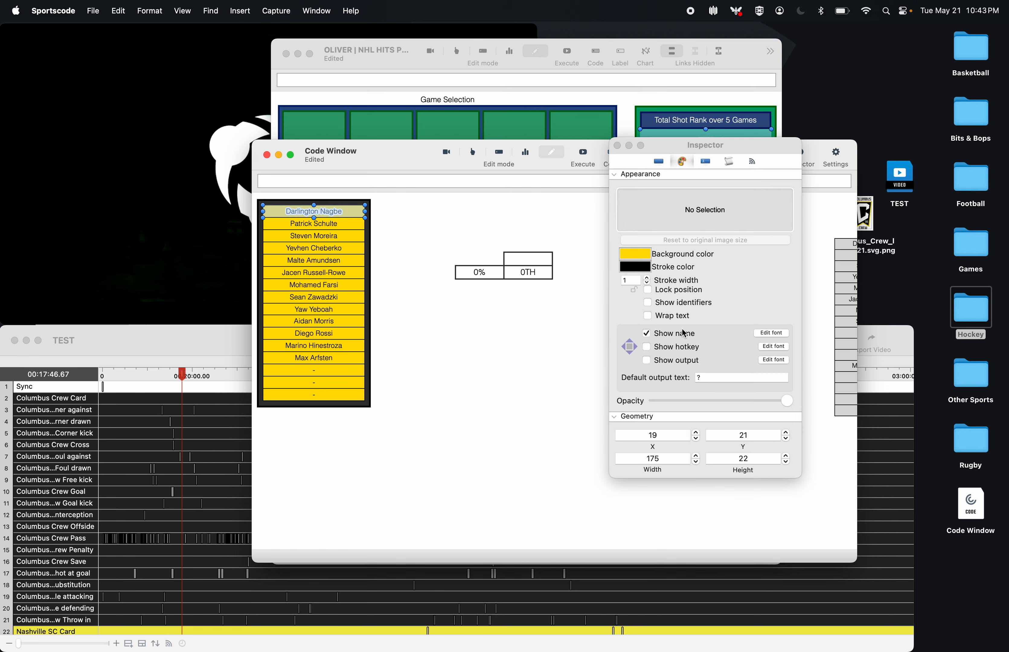
pyautogui.click(788, 334)
pyautogui.click(729, 542)
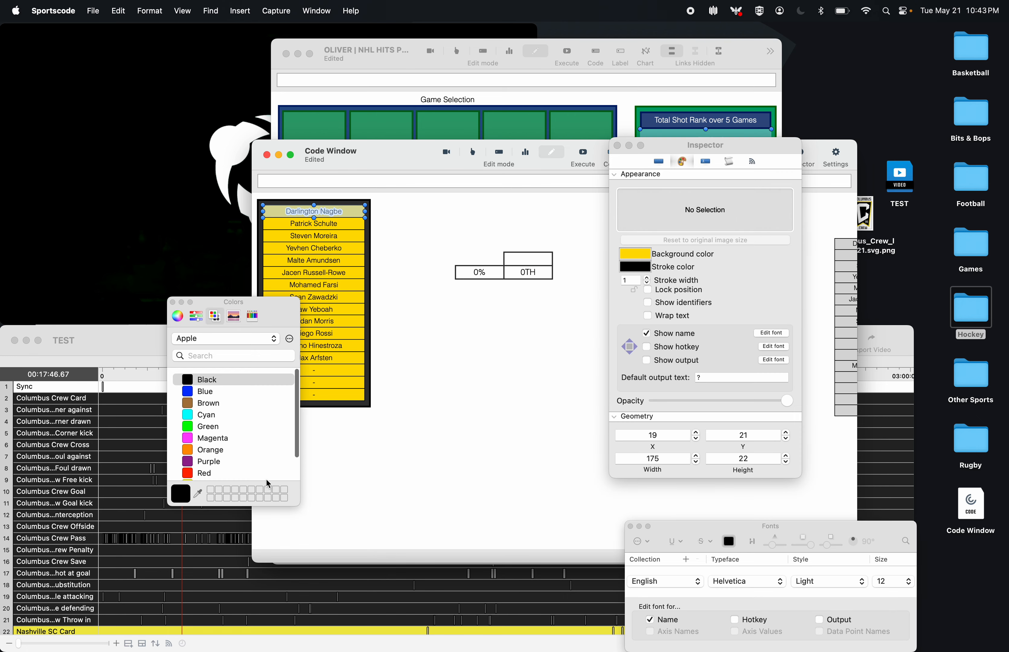
pyautogui.scroll(-2, 206, 450)
pyautogui.click(480, 473)
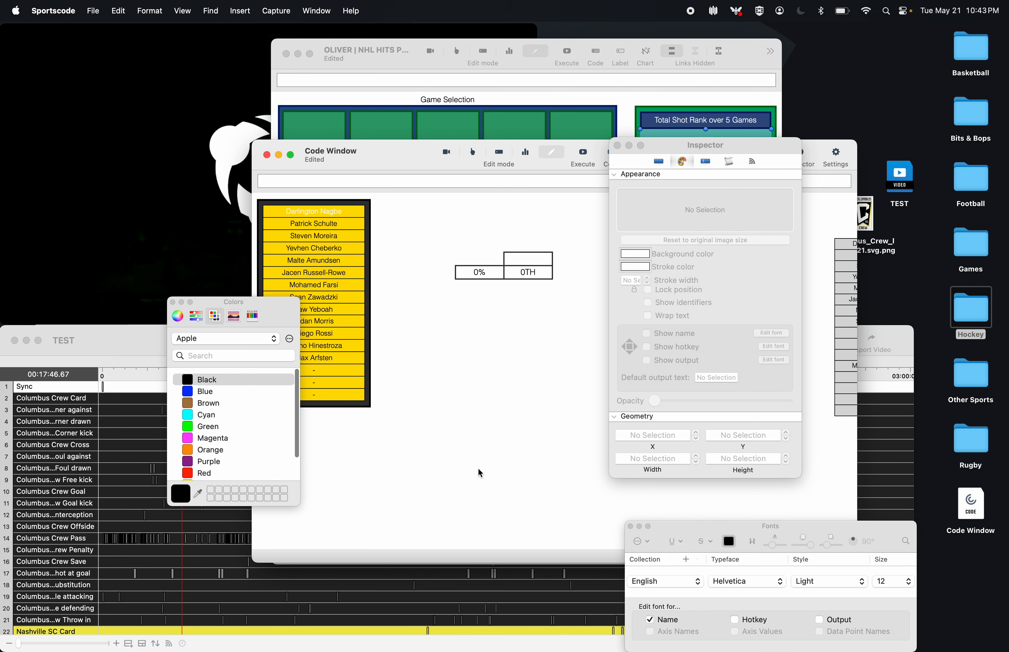
pyautogui.click(314, 211)
pyautogui.scroll(3, 228, 387)
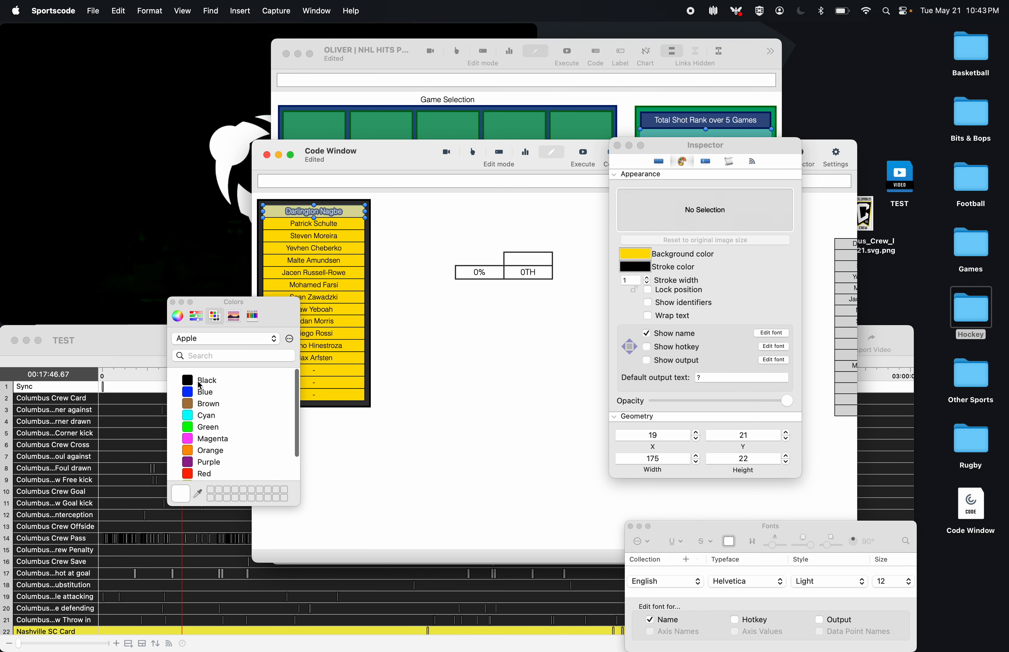
pyautogui.click(173, 302)
pyautogui.click(460, 338)
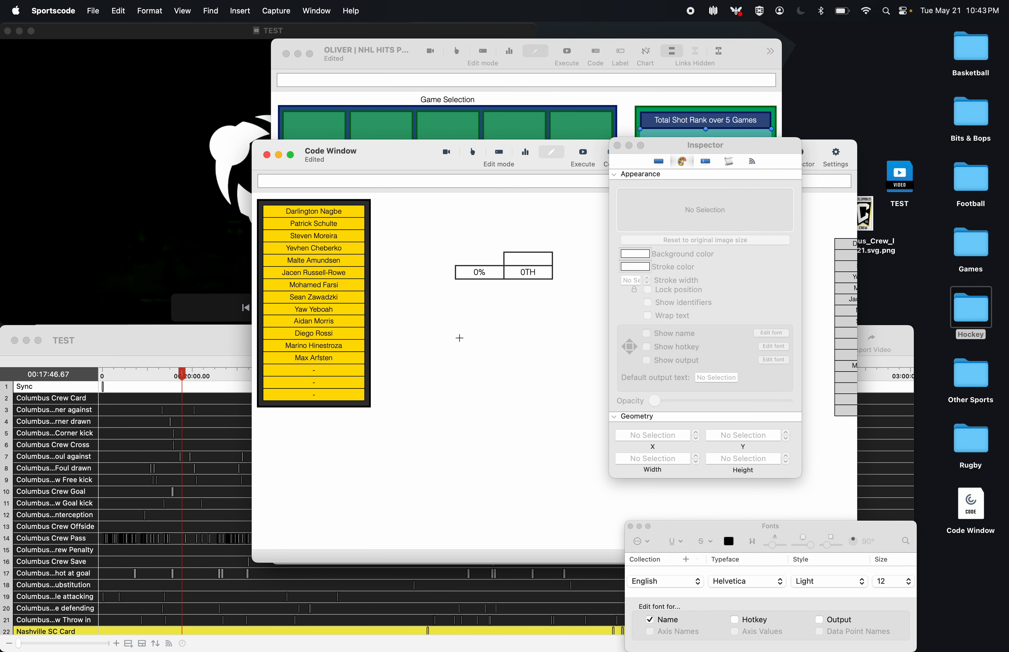
# - Add the script line button color #"color2" to the RANK header button
pyautogui.click(535, 259)
pyautogui.click(729, 161)
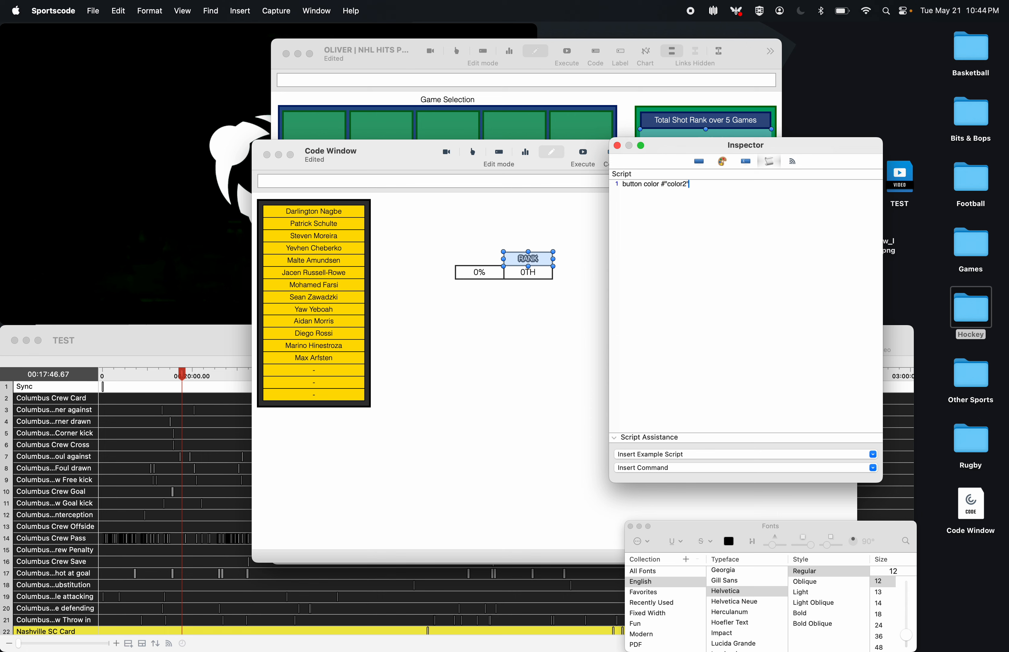
pyautogui.click(618, 146)
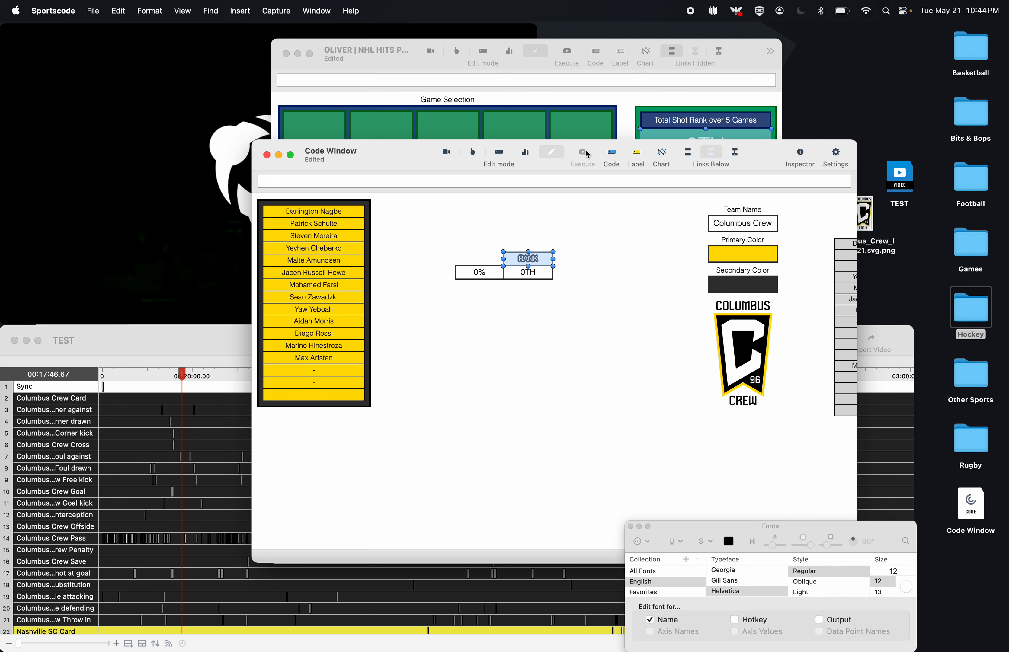
pyautogui.click(574, 250)
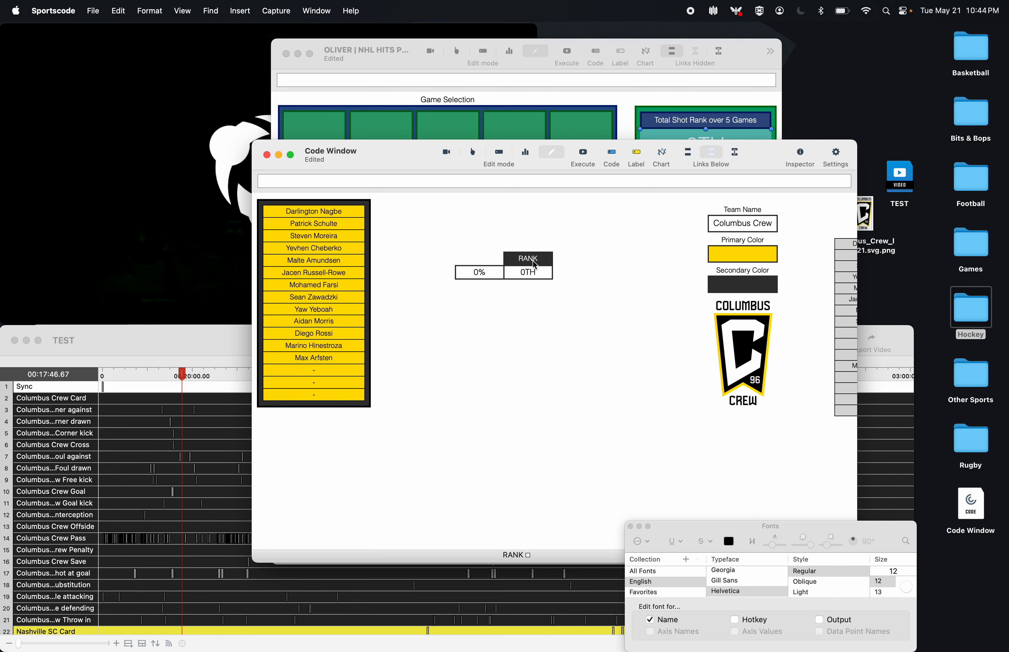
# - Duplicate the RANK header and align the copy directly above the 0% cell at X 348, Y 101
pyautogui.moveTo(535, 266); pyautogui.dragTo(489, 266)
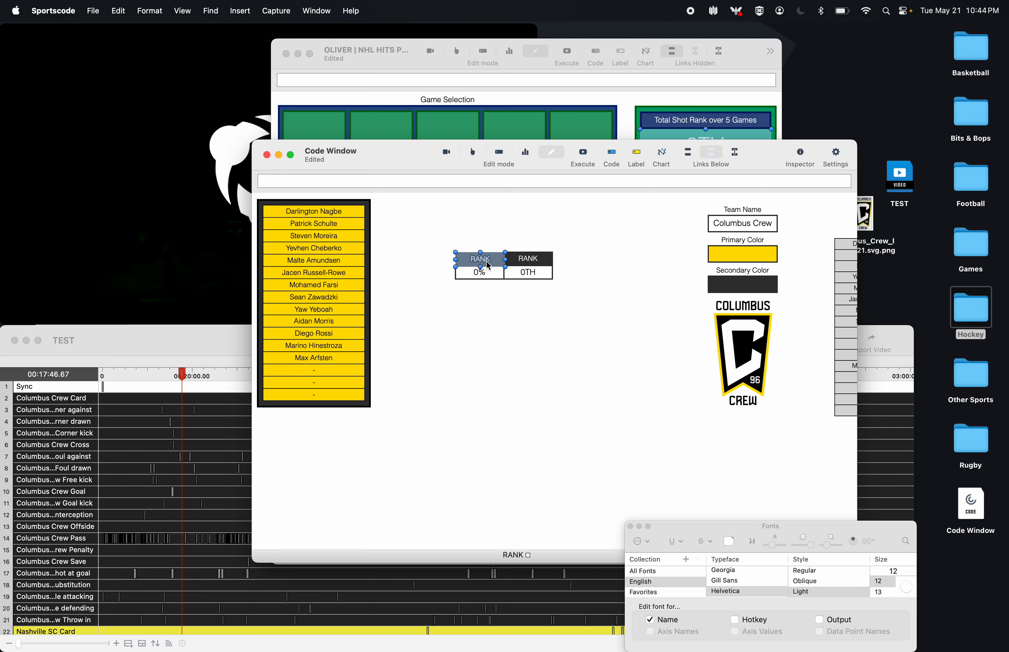
pyautogui.click(491, 228)
pyautogui.click(491, 259)
pyautogui.click(513, 218)
pyautogui.click(486, 257)
pyautogui.doubleClick(494, 260)
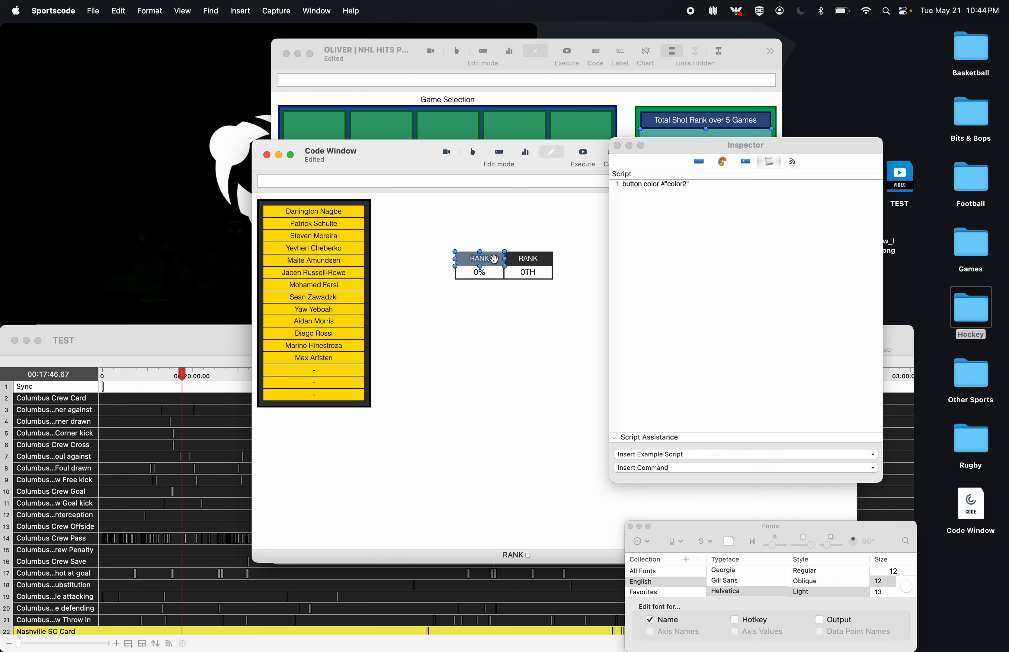
pyautogui.click(618, 145)
pyautogui.click(556, 239)
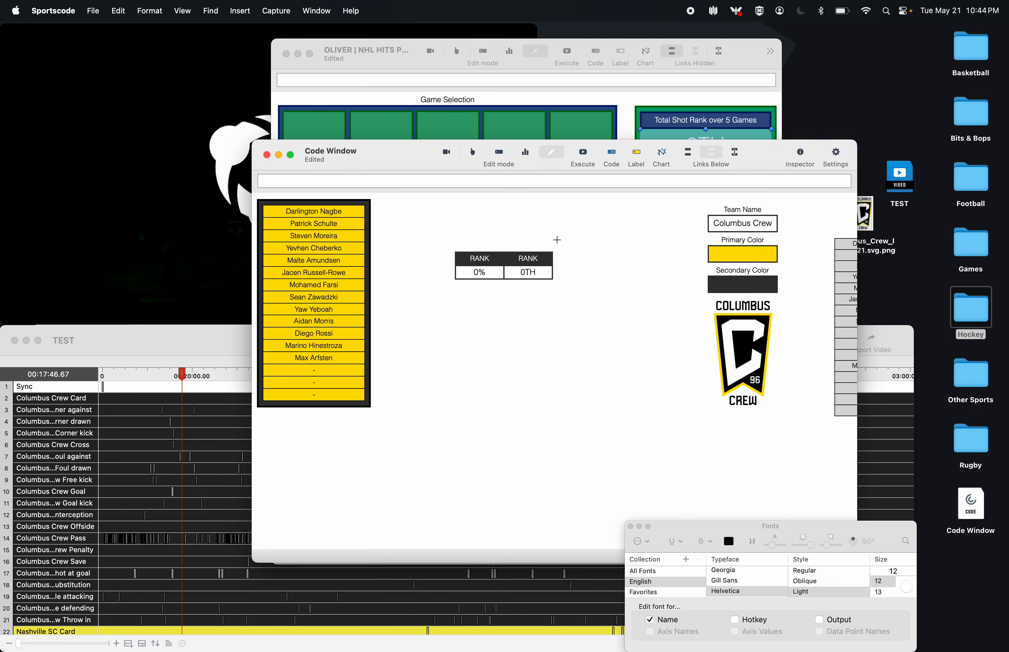
# - Set the stroke color of both header buttons and both value cells to black
pyautogui.moveTo(599, 232); pyautogui.dragTo(480, 269)
pyautogui.doubleClick(480, 269)
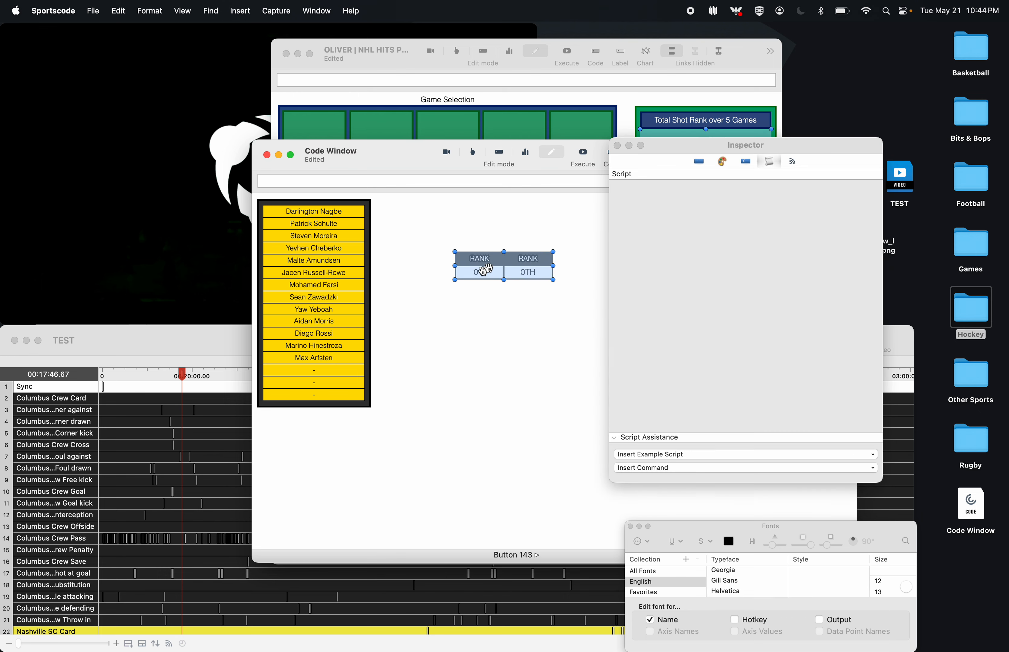
pyautogui.click(723, 162)
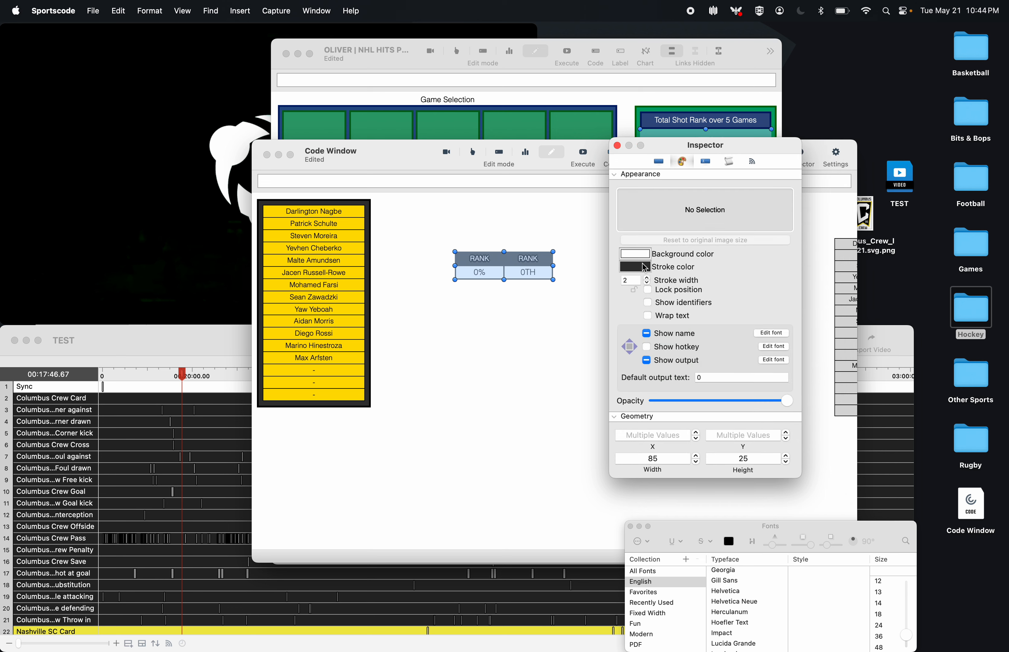
pyautogui.click(635, 266)
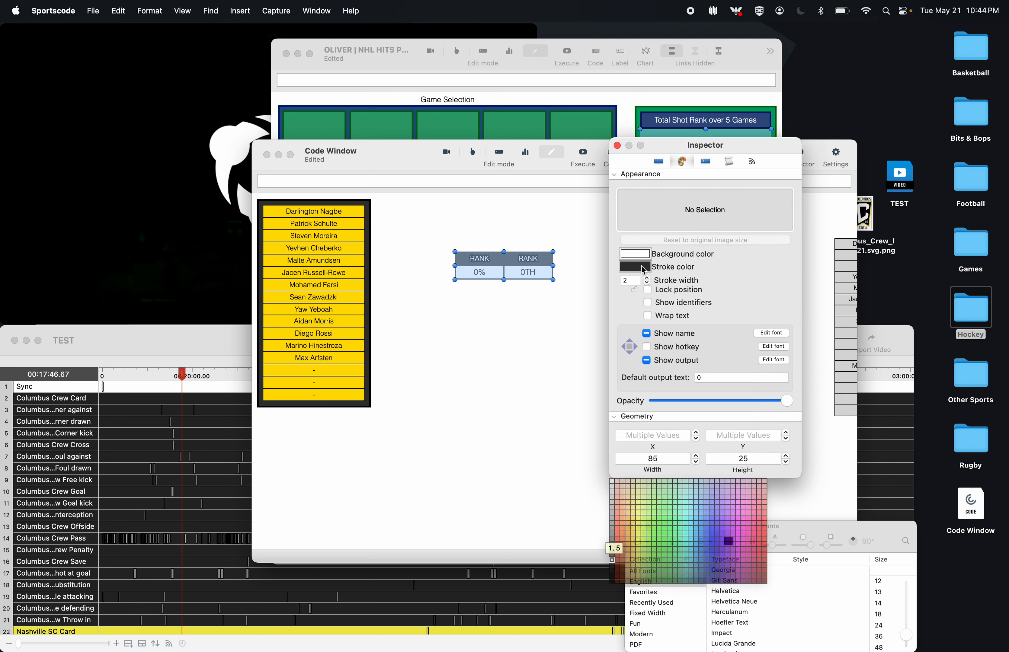
pyautogui.click(613, 580)
pyautogui.click(598, 278)
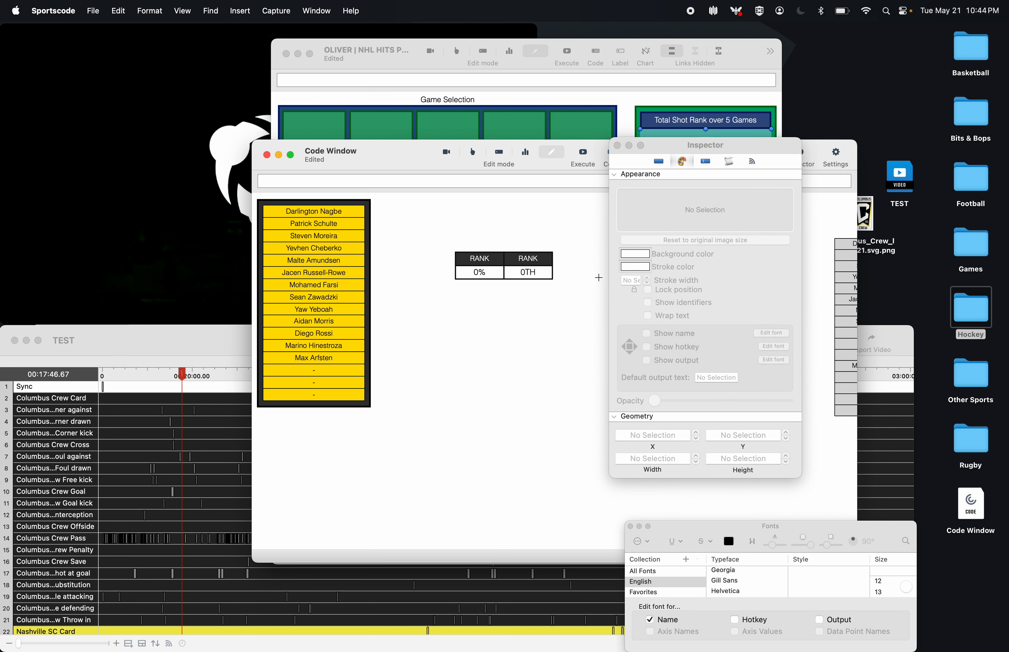
pyautogui.click(618, 145)
# - Rename the copied header button above the 0% cell COUNT
pyautogui.doubleClick(480, 257)
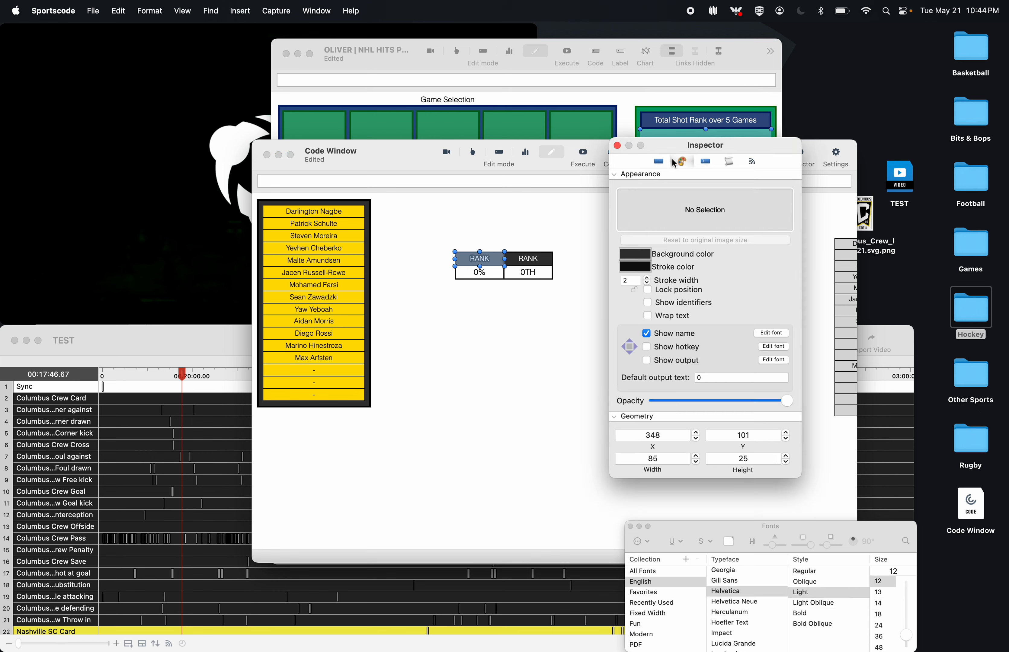
pyautogui.click(659, 161)
pyautogui.click(687, 213)
pyautogui.write('COUNT')
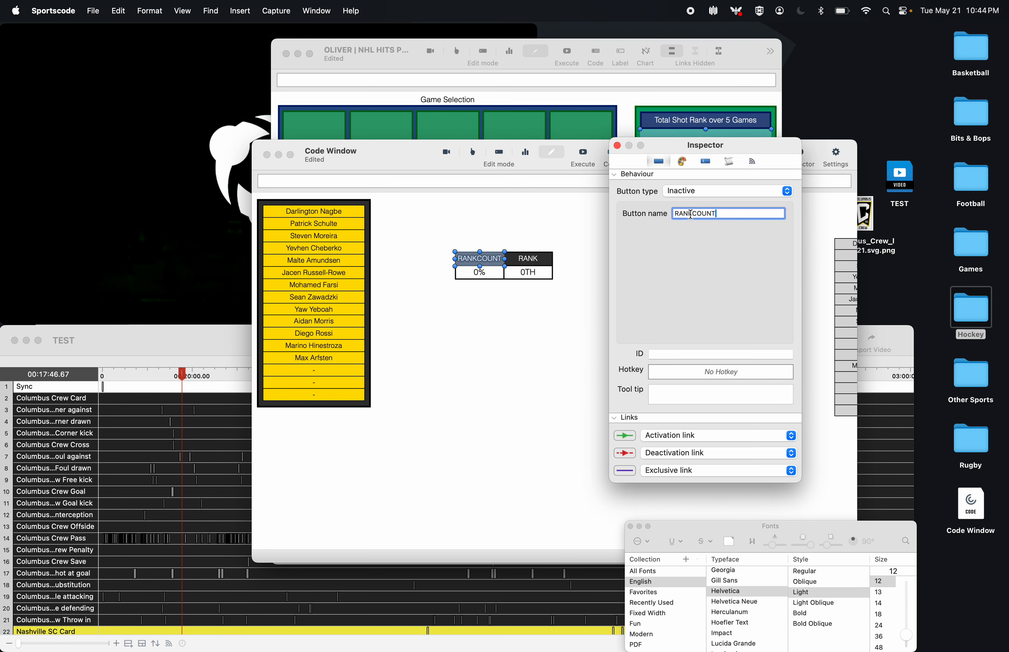
pyautogui.moveTo(692, 215); pyautogui.dragTo(675, 215)
pyautogui.press('BackSpace')
pyautogui.click(617, 145)
pyautogui.click(573, 288)
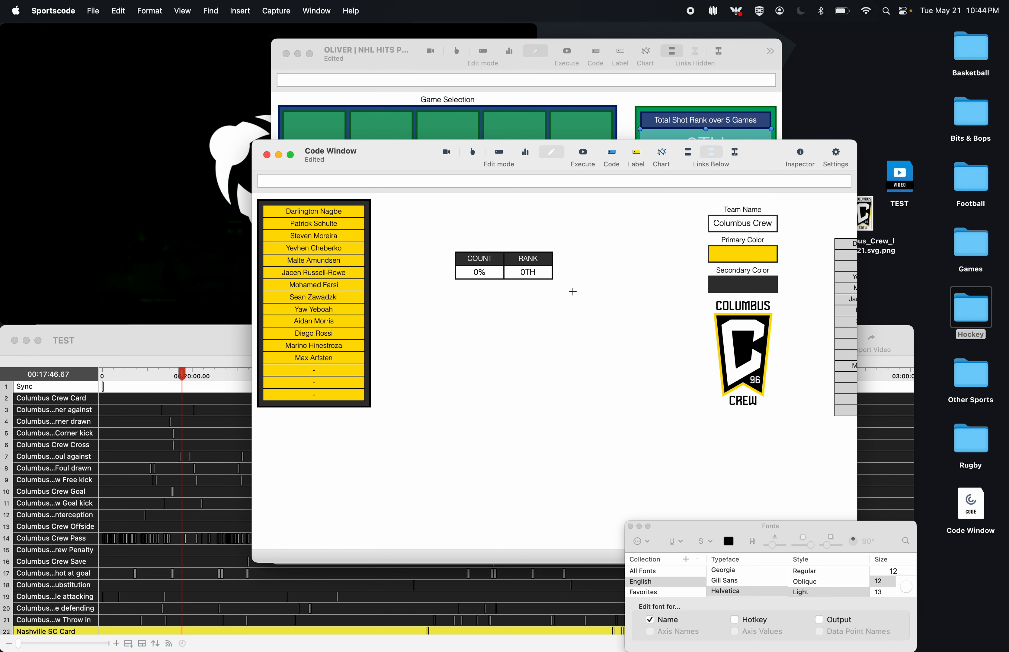
# - Shift the four-button table up and to the right, and place a duplicate of the COUNT header left of the 0% cell
pyautogui.moveTo(573, 291); pyautogui.dragTo(467, 254)
pyautogui.moveTo(521, 273); pyautogui.dragTo(474, 240)
pyautogui.click(477, 299)
pyautogui.moveTo(481, 240)
pyautogui.mouseDown()
pyautogui.moveTo(580, 247)
pyautogui.moveTo(492, 258)
pyautogui.mouseUp()
pyautogui.click(559, 302)
pyautogui.click(490, 280)
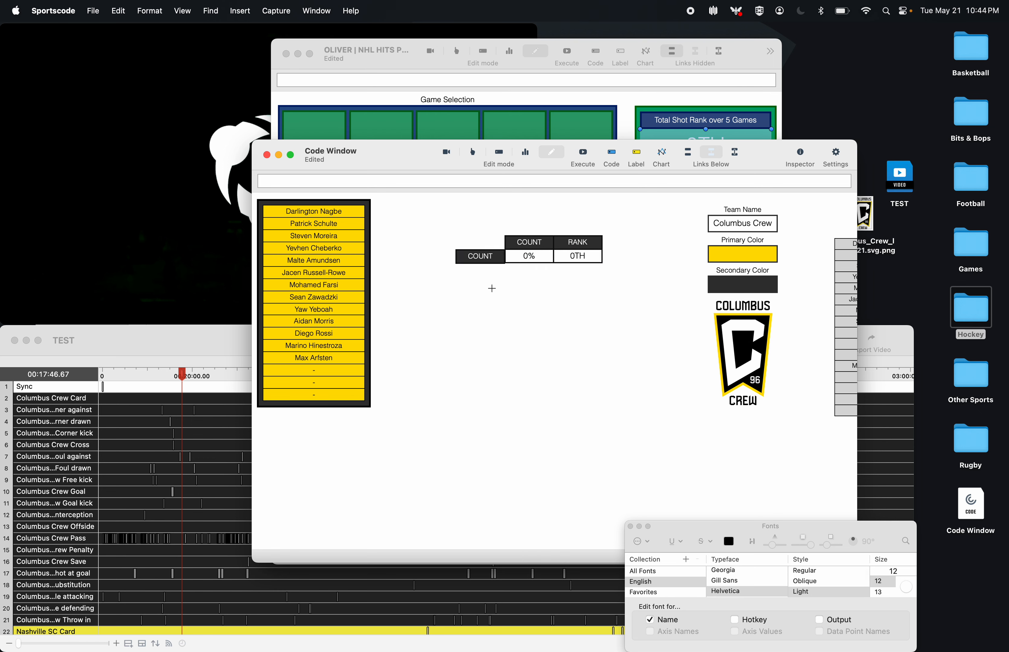
# - Check and align the copied COUNT button against the left border of the 0% cell at X 350, Y 96
pyautogui.click(491, 255)
pyautogui.click(521, 280)
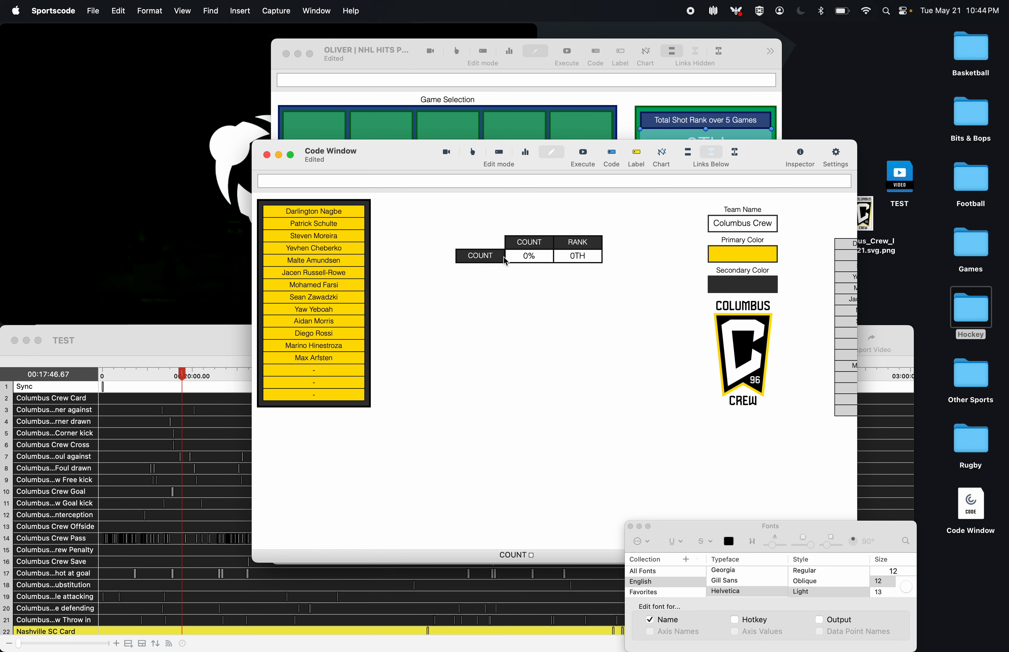
pyautogui.scroll(5, 504, 257)
pyautogui.click(477, 266)
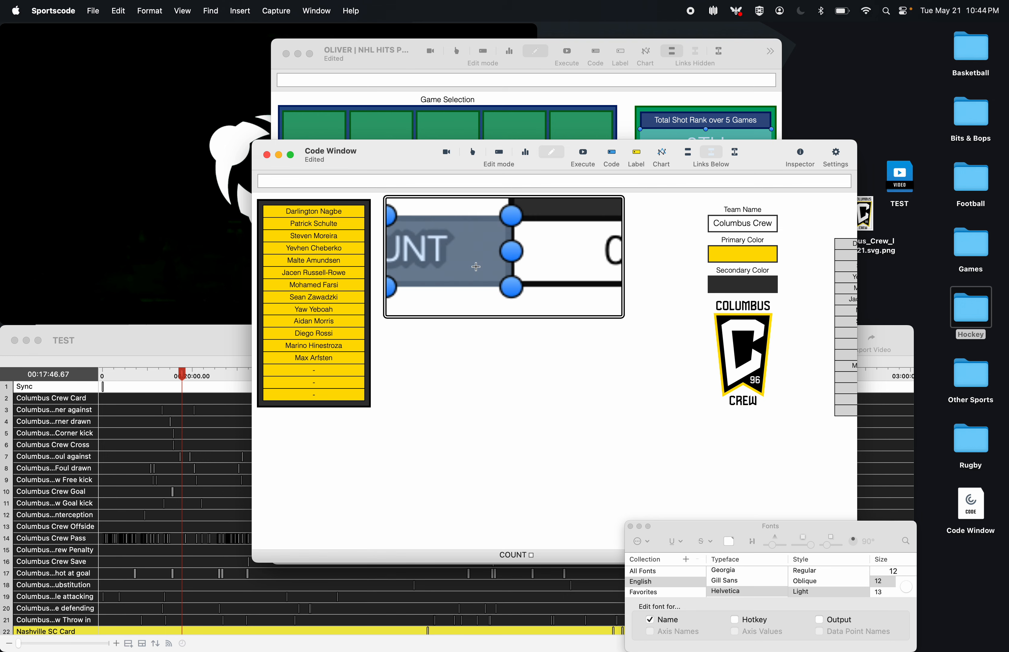
pyautogui.scroll(-5, 477, 267)
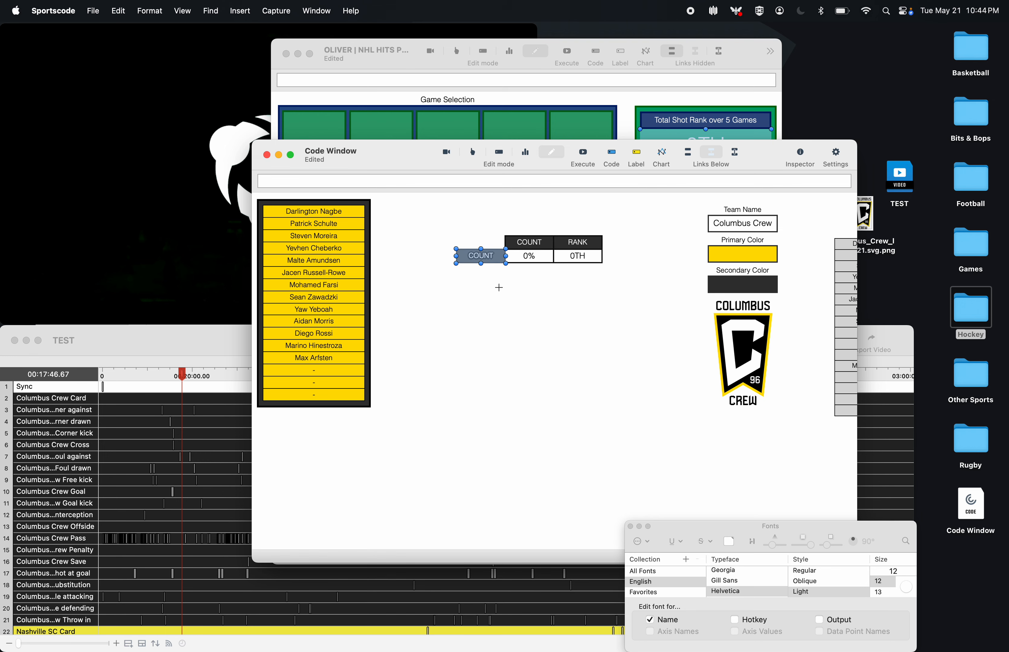
# - Rename the copied COUNT button beside the 0% cell Pass Success Rate
pyautogui.doubleClick(487, 256)
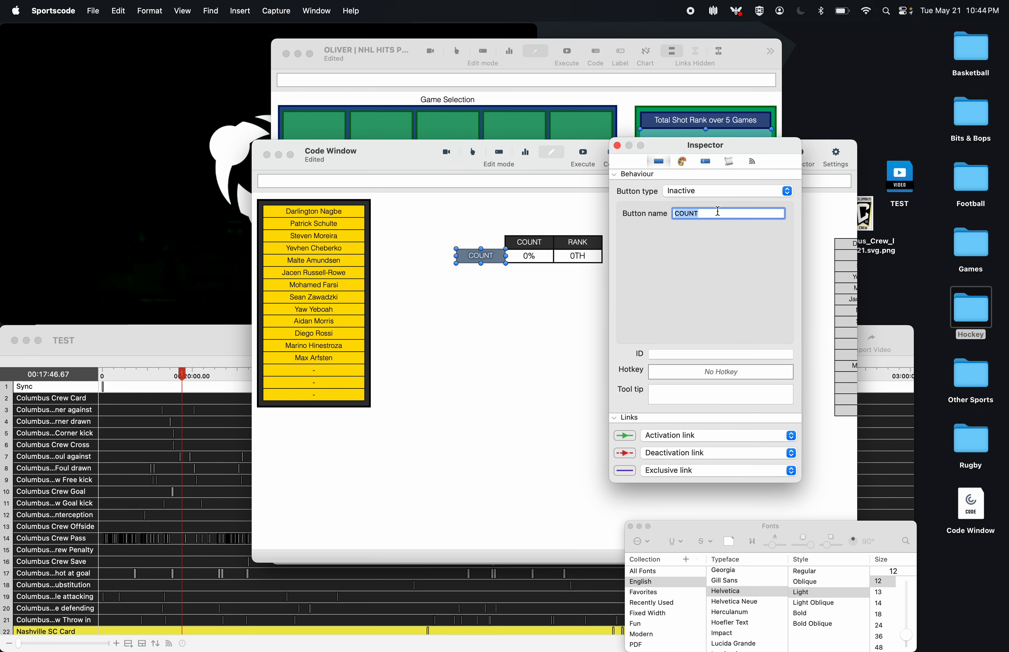
pyautogui.write('Pass Pe')
pyautogui.press('BackSpace')
pyautogui.press('BackSpace')
pyautogui.write('Success Rate')
# - Set the width of the Pass Success Rate button to 120
pyautogui.click(683, 162)
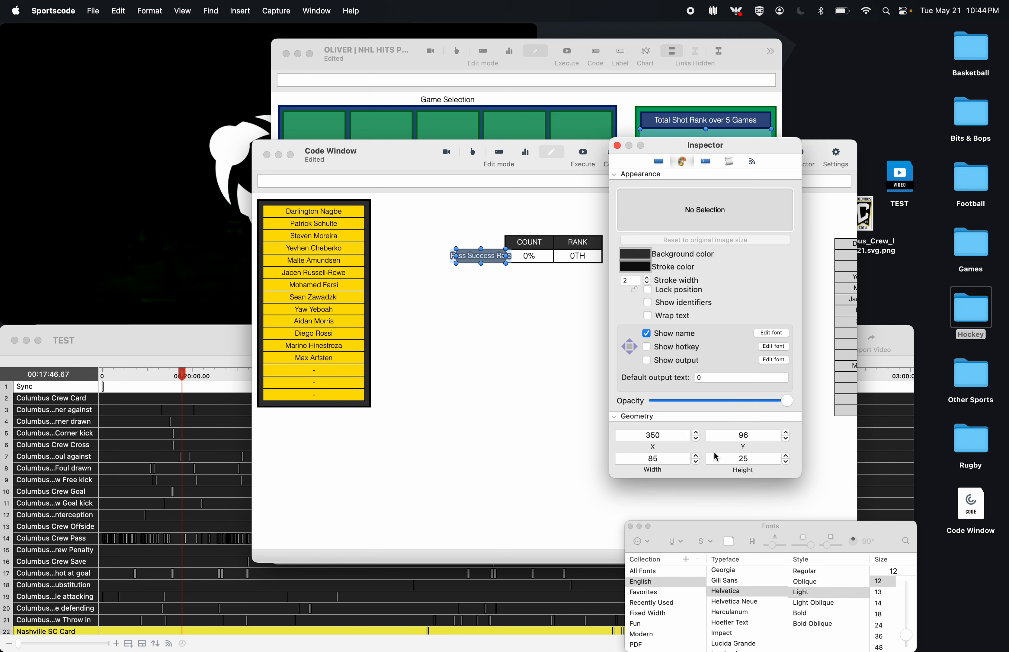
pyautogui.click(767, 458)
pyautogui.doubleClick(653, 459)
pyautogui.write('1')
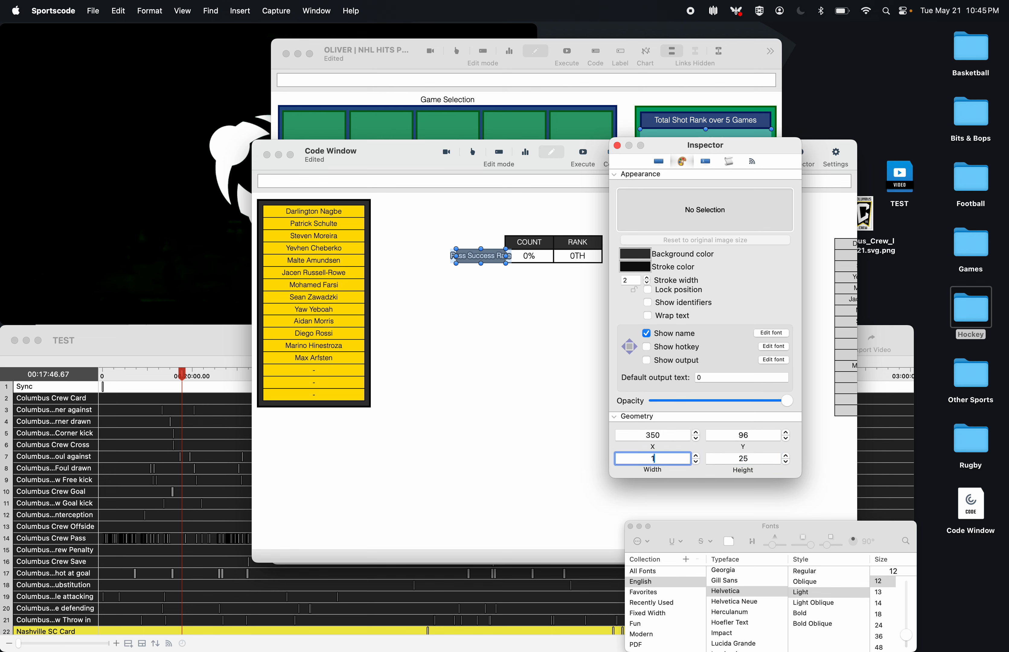
pyautogui.write('20')
pyautogui.press('Return')
pyautogui.click(483, 272)
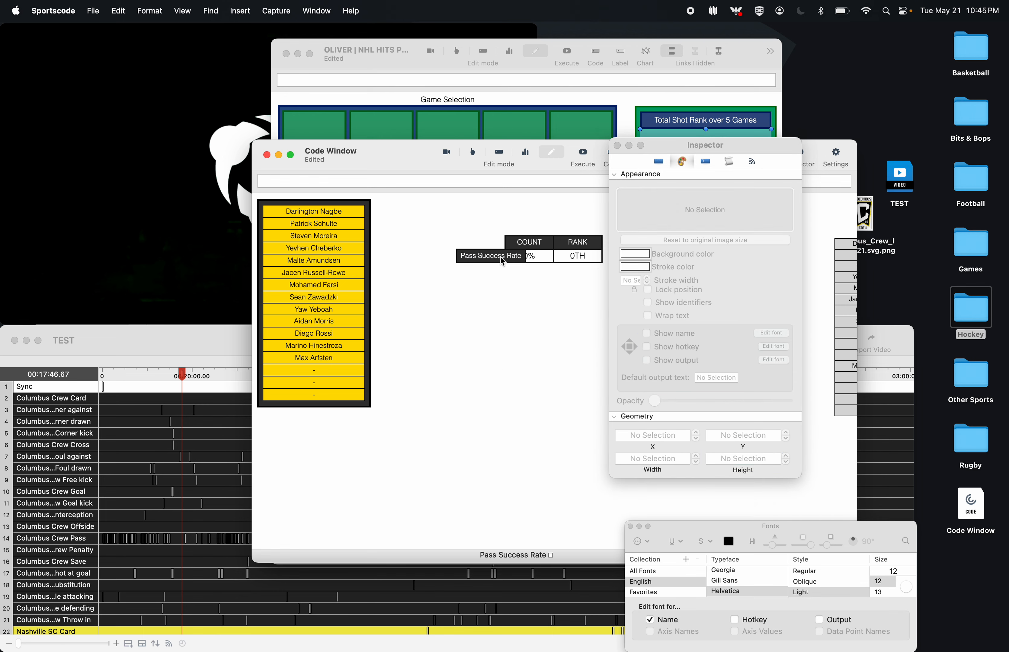
# - Align the Pass Success Rate button flush with the left border of the 0% cell at X 315, Y 96
pyautogui.click(477, 258)
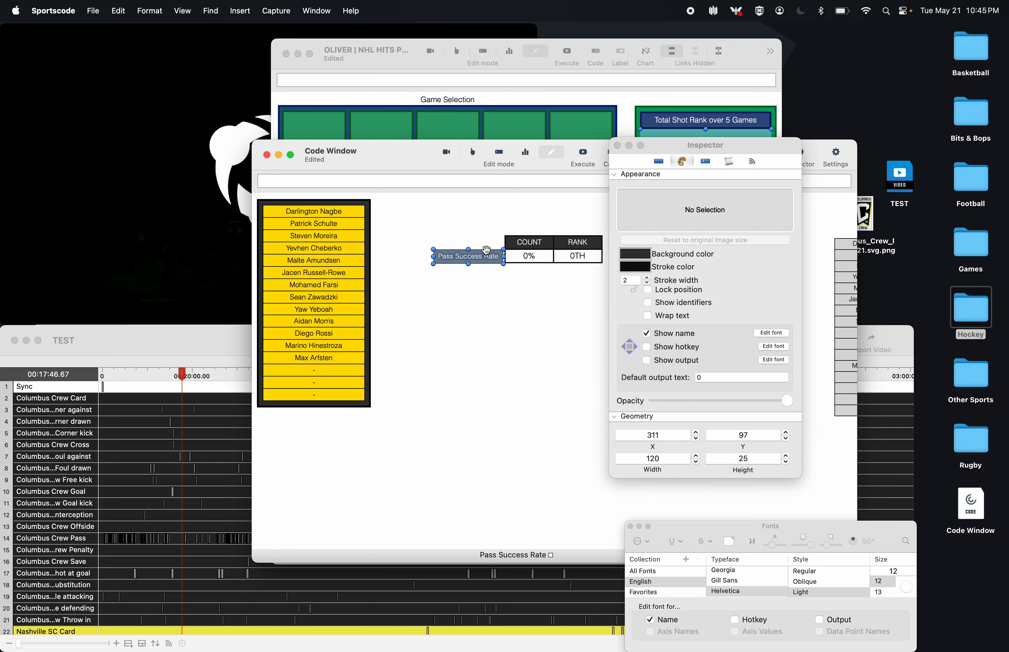
pyautogui.press('Right')
pyautogui.click(494, 279)
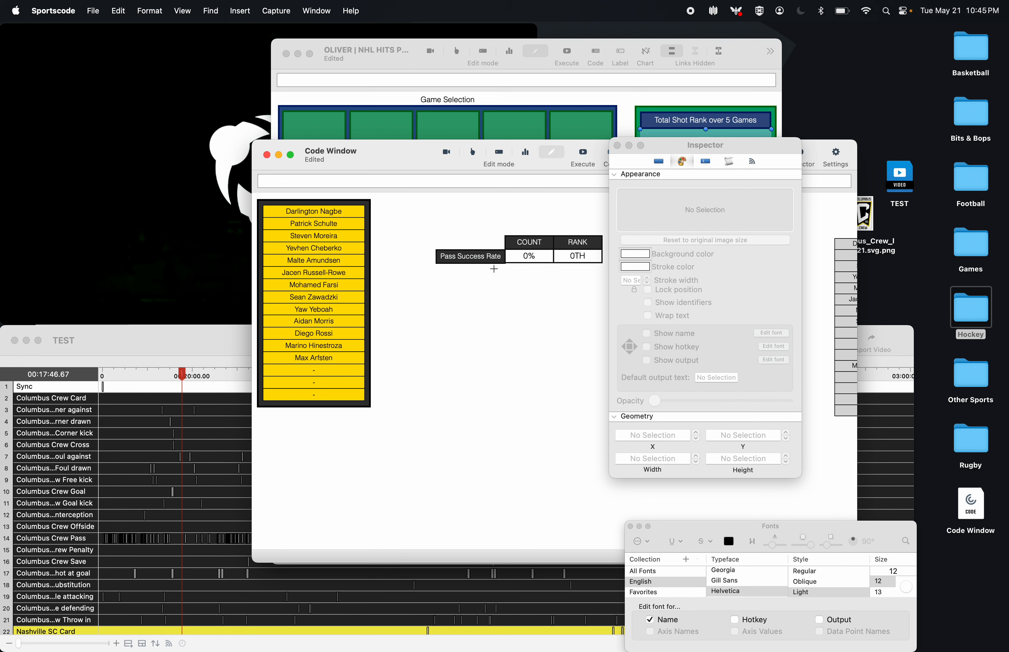
pyautogui.moveTo(495, 257); pyautogui.dragTo(495, 256)
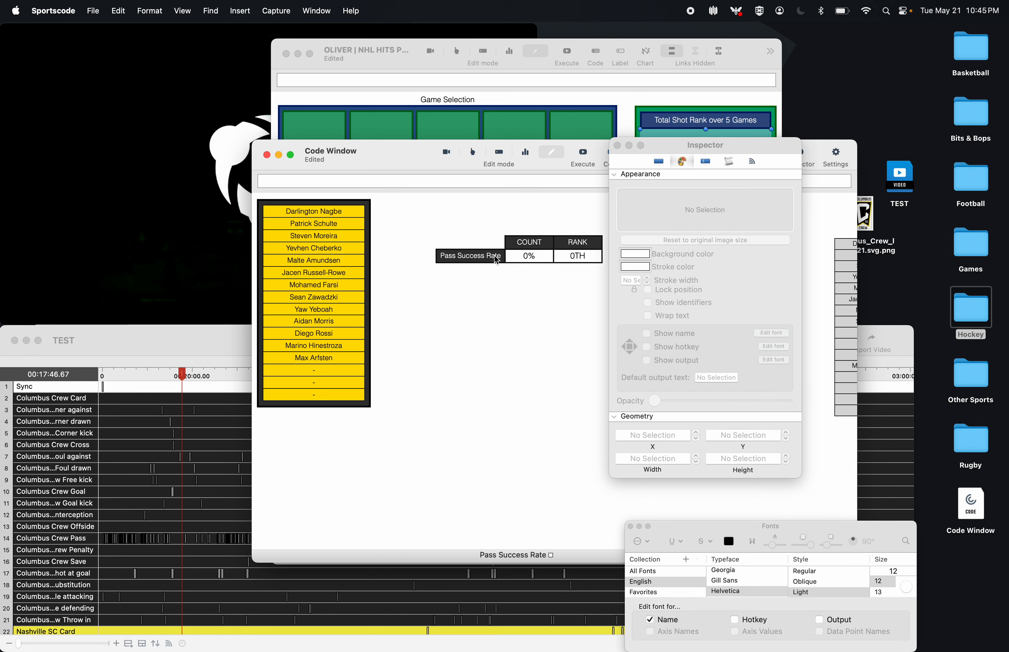
pyautogui.click(618, 145)
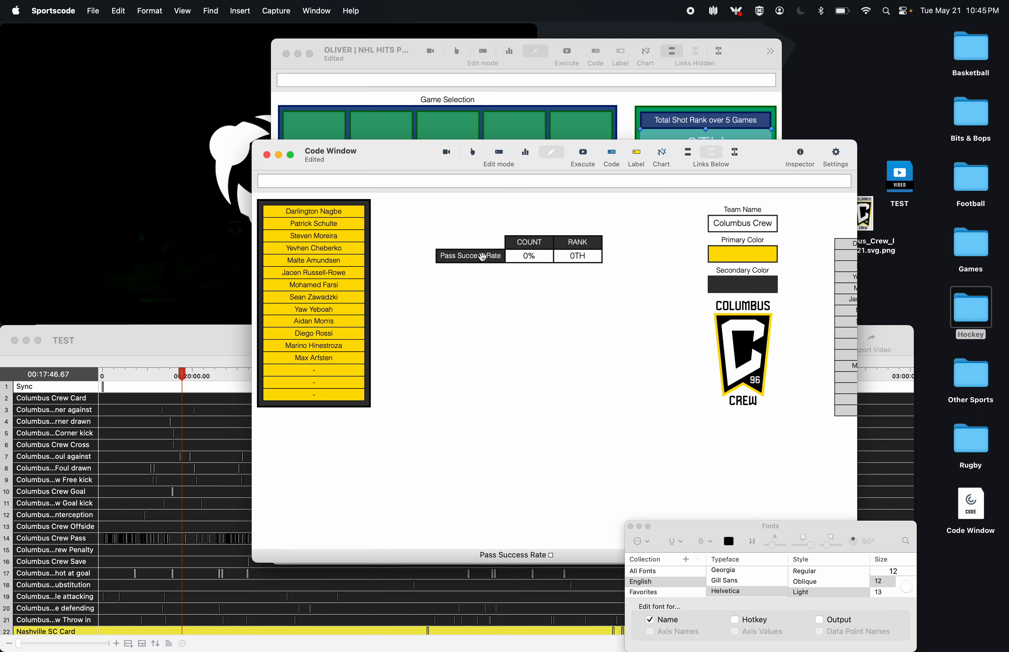
# - Change the Pass Success Rate button's script to button color #"color1" and set its name font color to Black
pyautogui.doubleClick(483, 256)
pyautogui.click(729, 162)
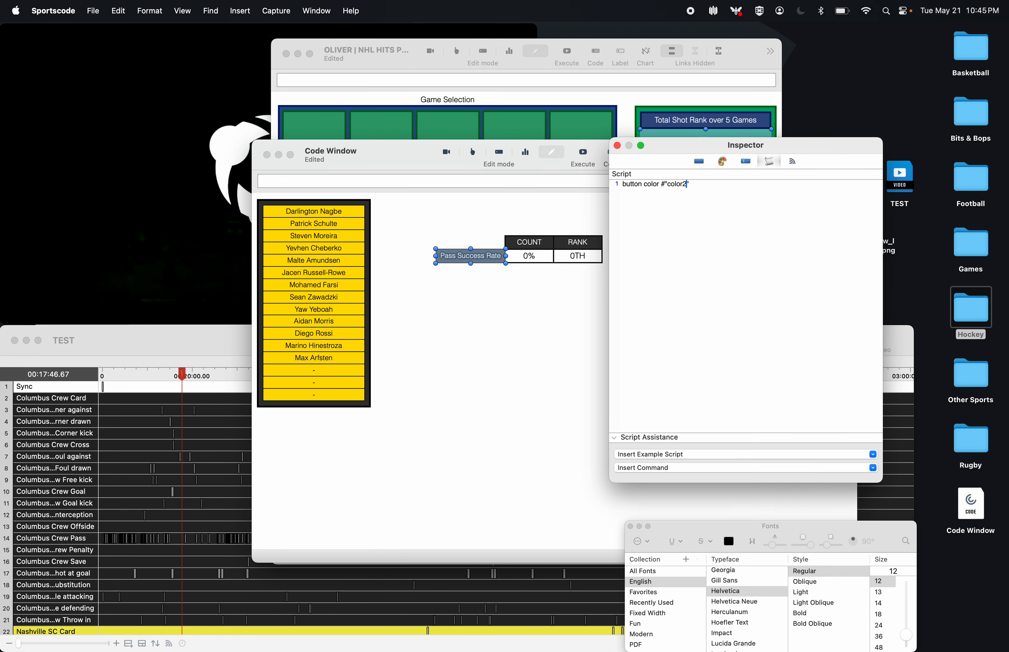
pyautogui.click(721, 162)
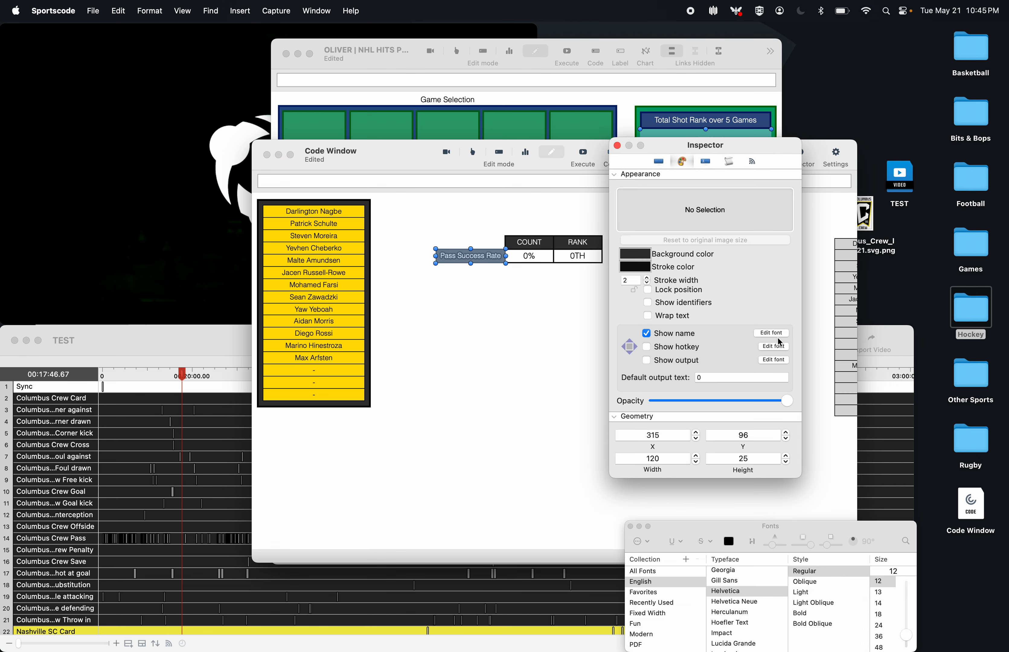
pyautogui.click(774, 334)
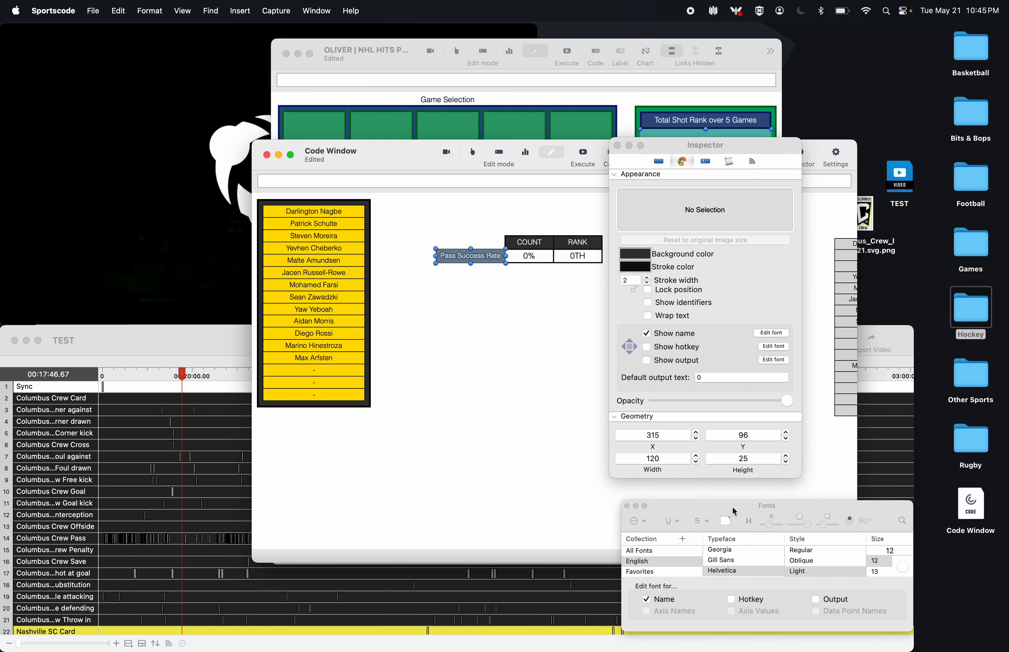
pyautogui.moveTo(732, 507); pyautogui.dragTo(699, 381)
pyautogui.click(695, 395)
pyautogui.scroll(3, 195, 415)
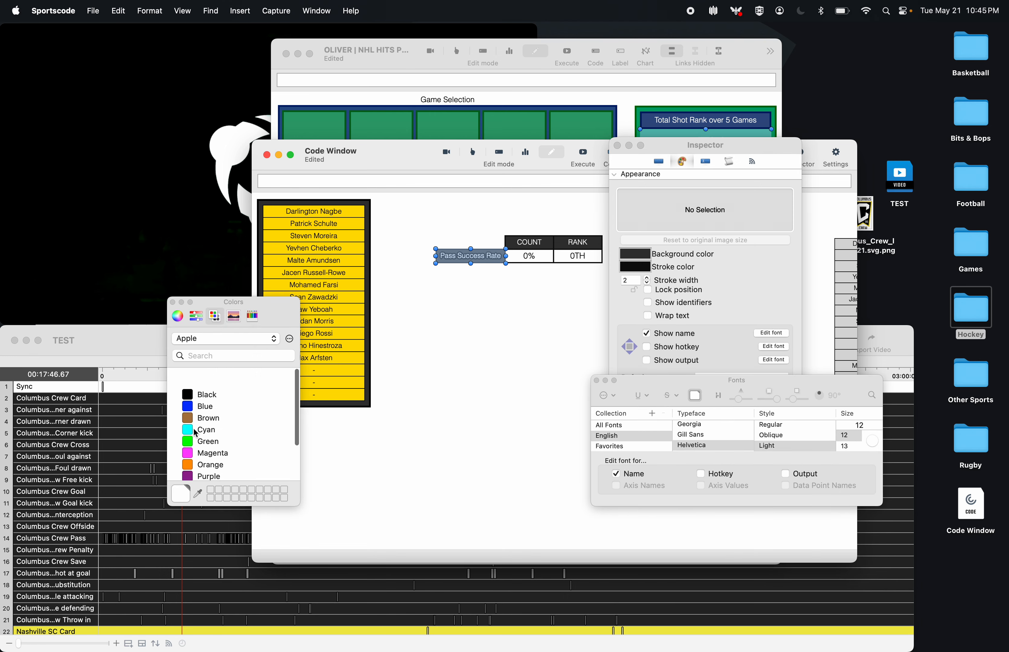
pyautogui.click(192, 379)
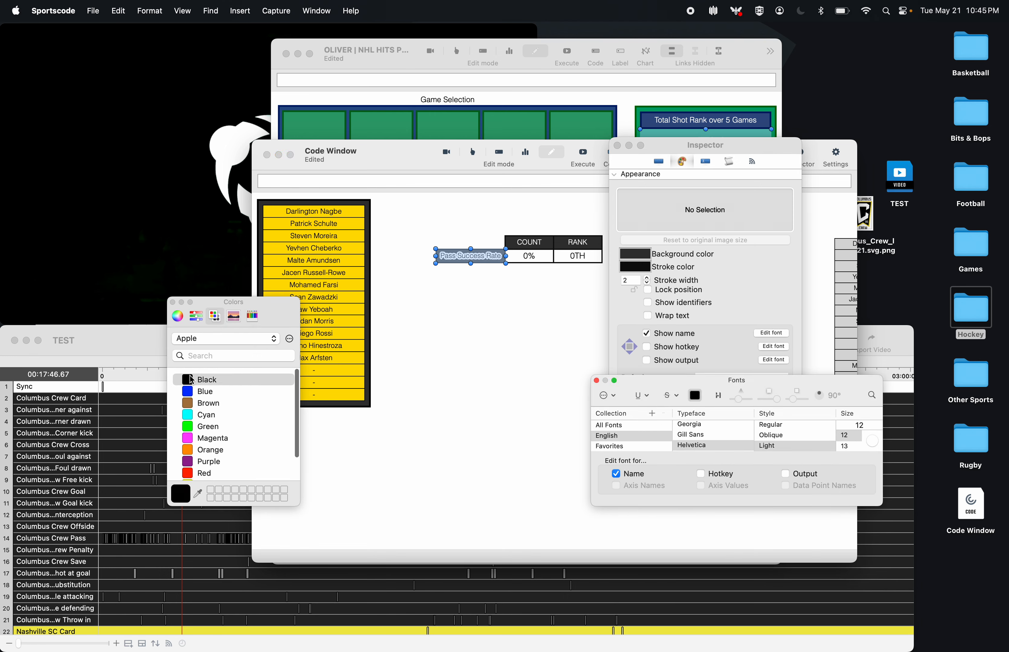
pyautogui.click(172, 302)
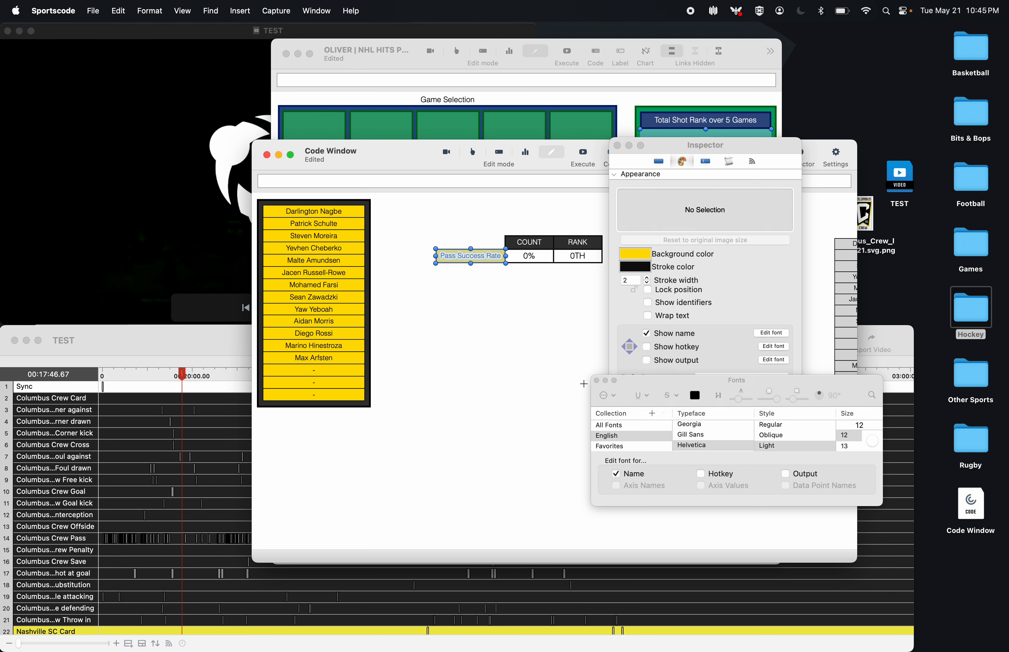
pyautogui.click(596, 381)
pyautogui.click(617, 146)
pyautogui.click(535, 344)
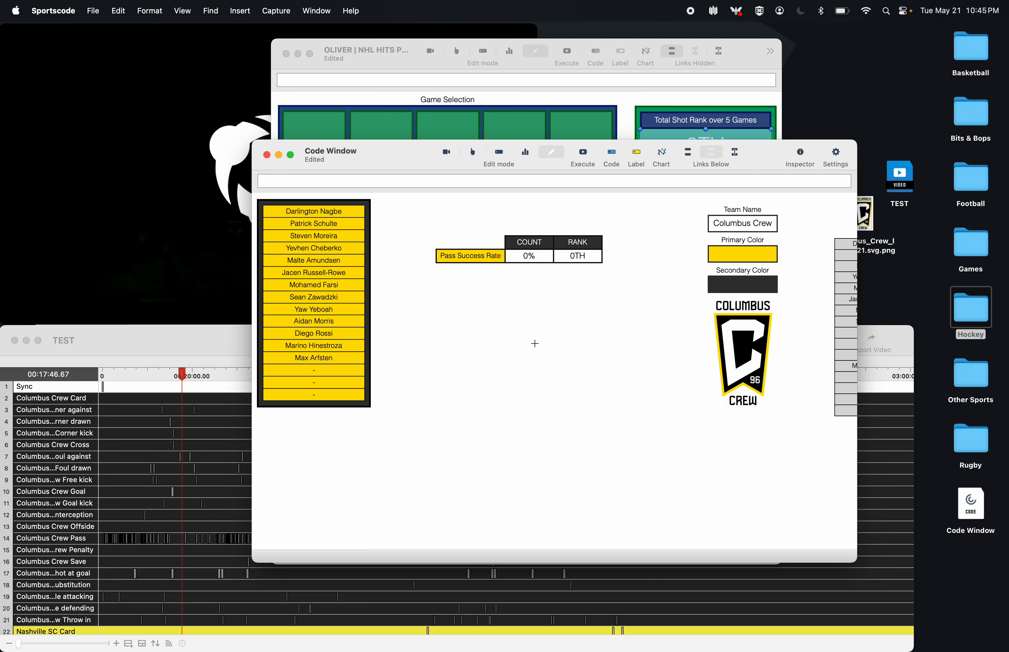
# - Stack two copies of the 0TH rank cell and two copies of the Pass Success Rate label directly beneath the originals
pyautogui.doubleClick(529, 257)
pyautogui.click(731, 163)
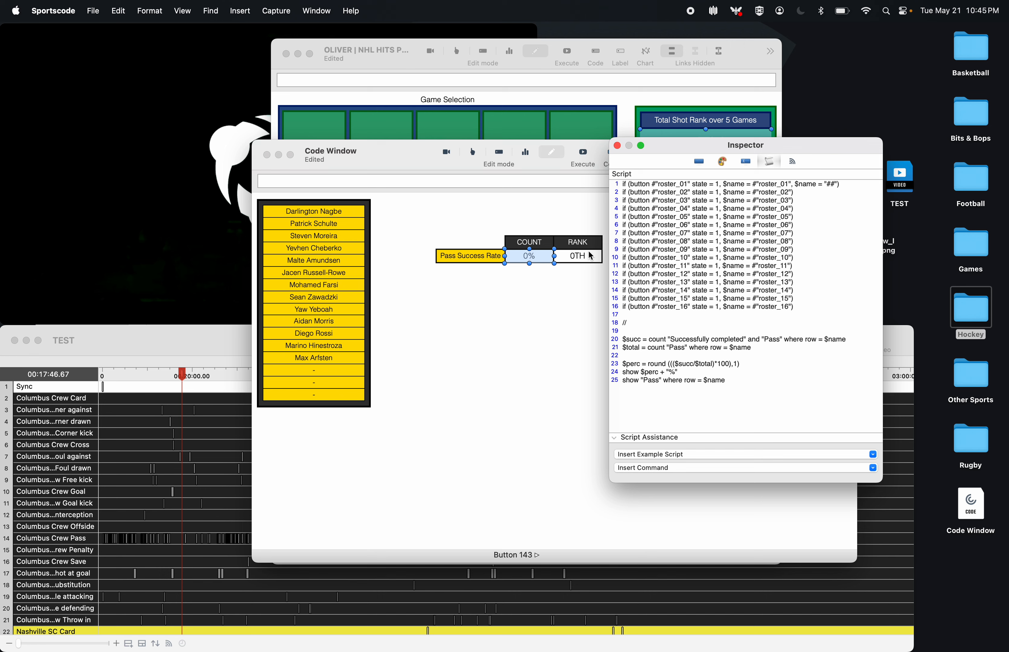
pyautogui.click(579, 256)
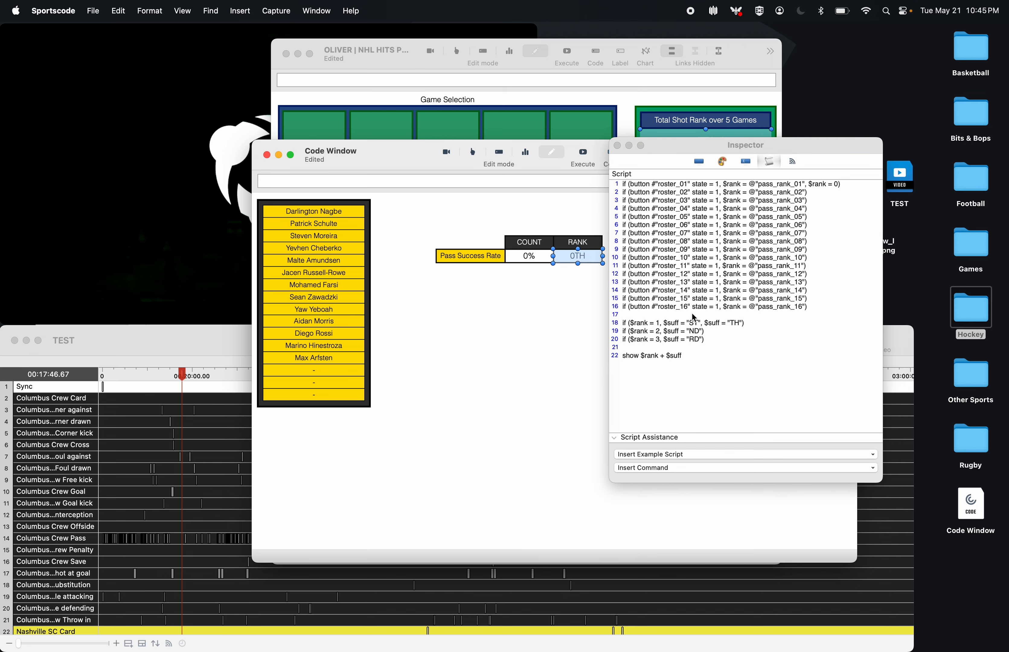
pyautogui.click(617, 146)
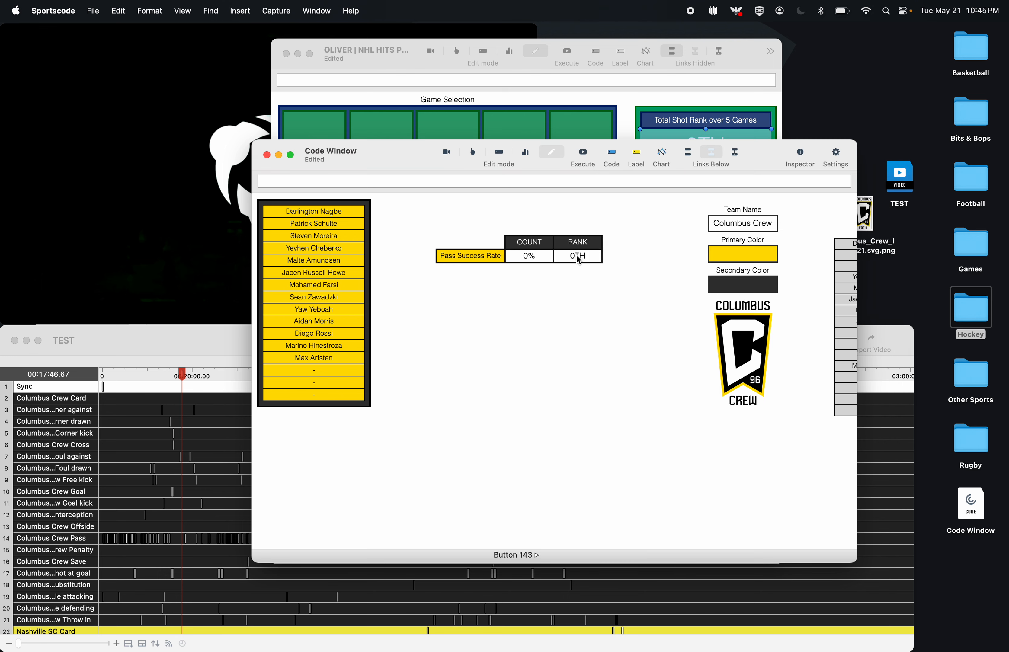
pyautogui.moveTo(579, 261); pyautogui.dragTo(586, 289)
pyautogui.press('Up')
pyautogui.click(571, 310)
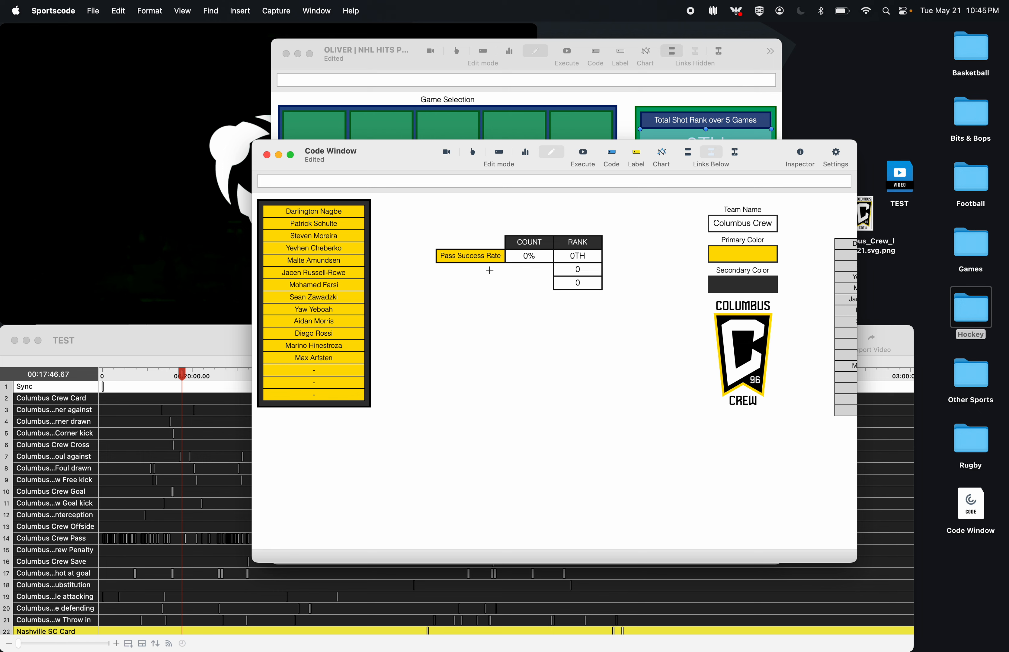
pyautogui.moveTo(484, 258); pyautogui.dragTo(477, 285)
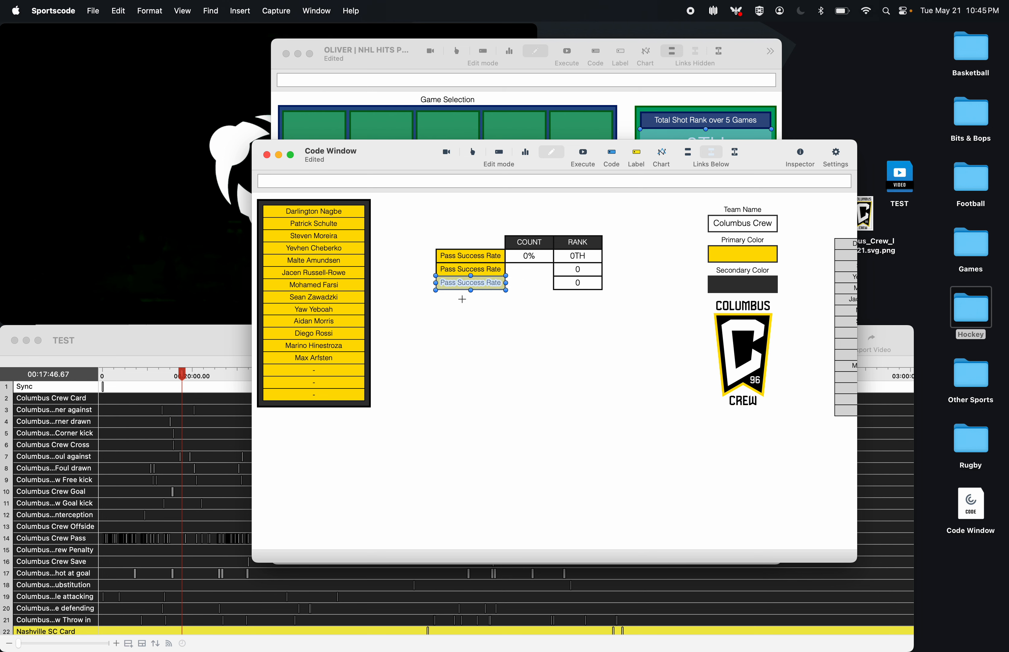
# - Rename the two copied row labels Shots on Goal and Tackle Win Rate, from the upper to the lower row
pyautogui.doubleClick(464, 270)
pyautogui.click(699, 161)
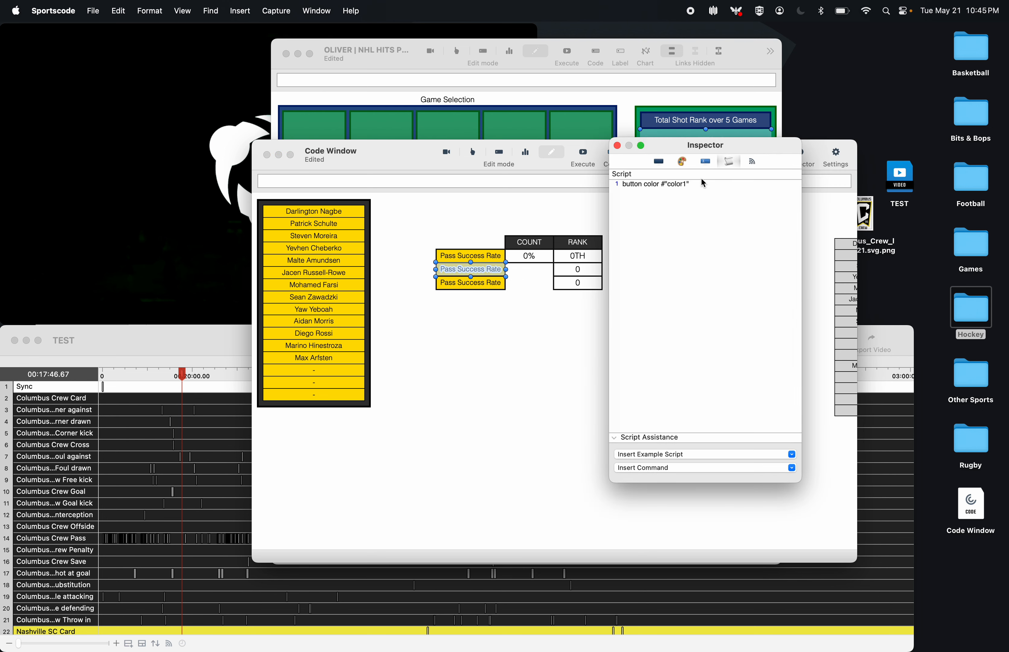
pyautogui.write('Ho')
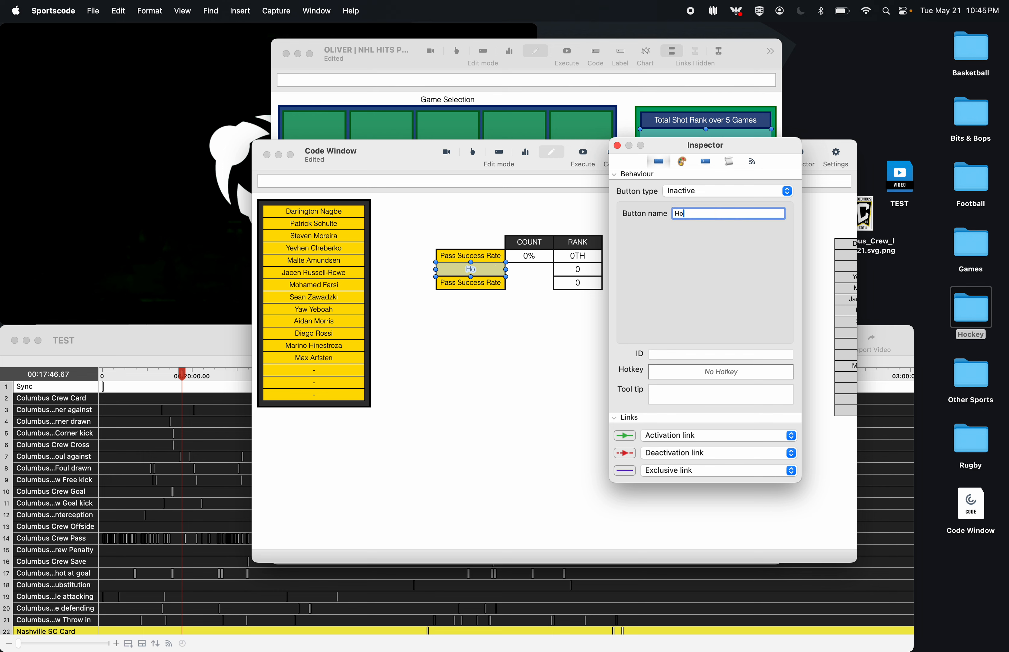
pyautogui.press('BackSpace')
pyautogui.press('BackSpace')
pyautogui.write('Shots on Goal')
pyautogui.press('Tab')
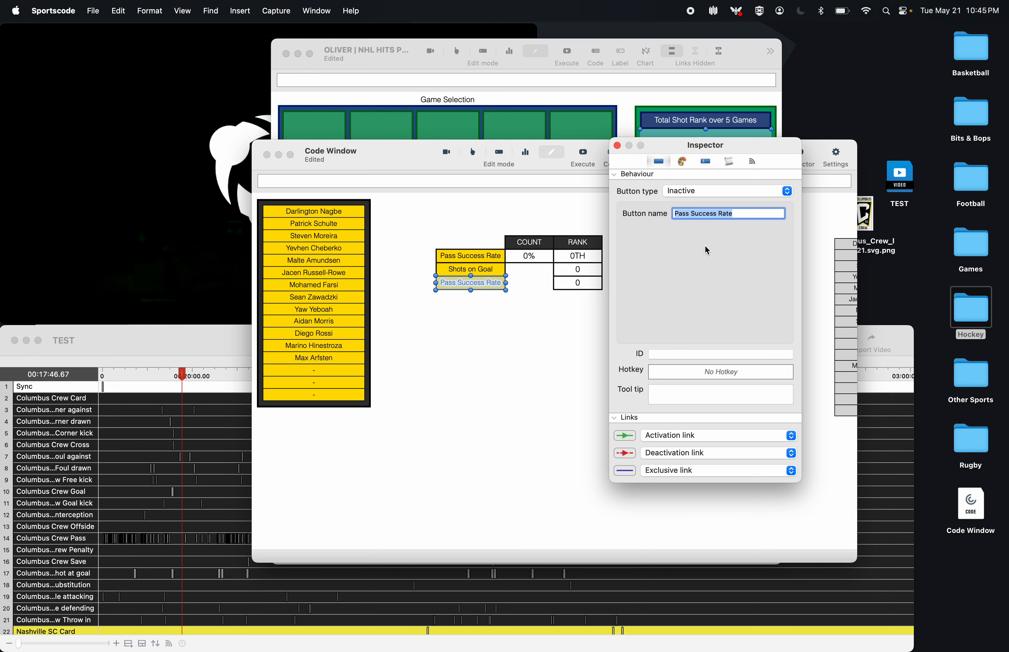
pyautogui.write('Tackle Wi')
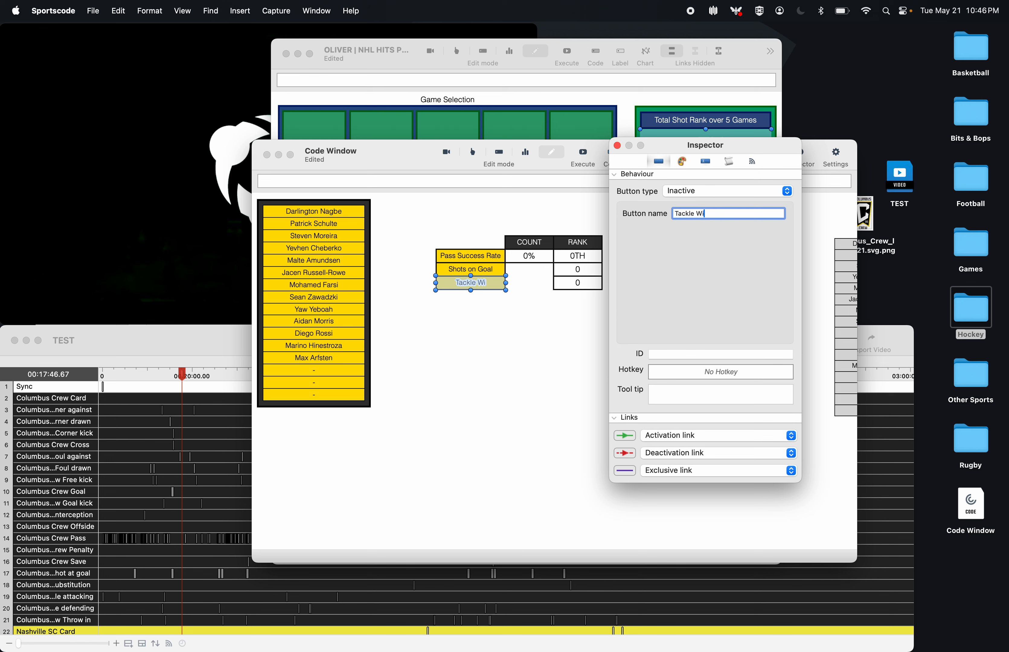
pyautogui.write('n Rate')
pyautogui.click(617, 146)
pyautogui.click(591, 372)
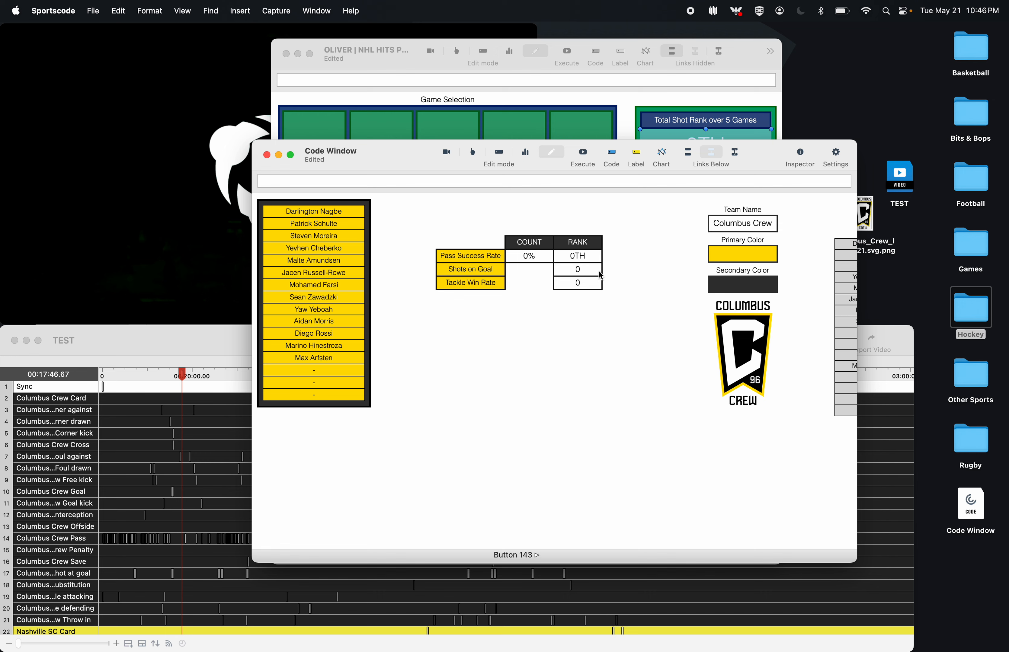
# - Copy the Shots on Goal rank cell, close the NHL hits code window, and paste the cell into a new blank code window
pyautogui.doubleClick(600, 271)
pyautogui.click(729, 162)
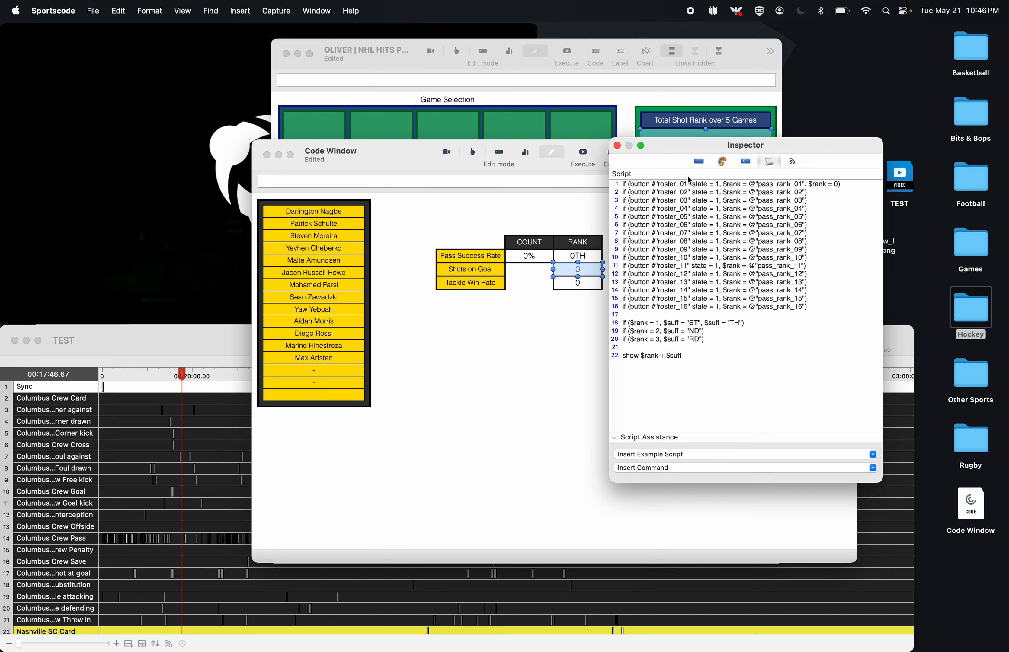
pyautogui.click(617, 146)
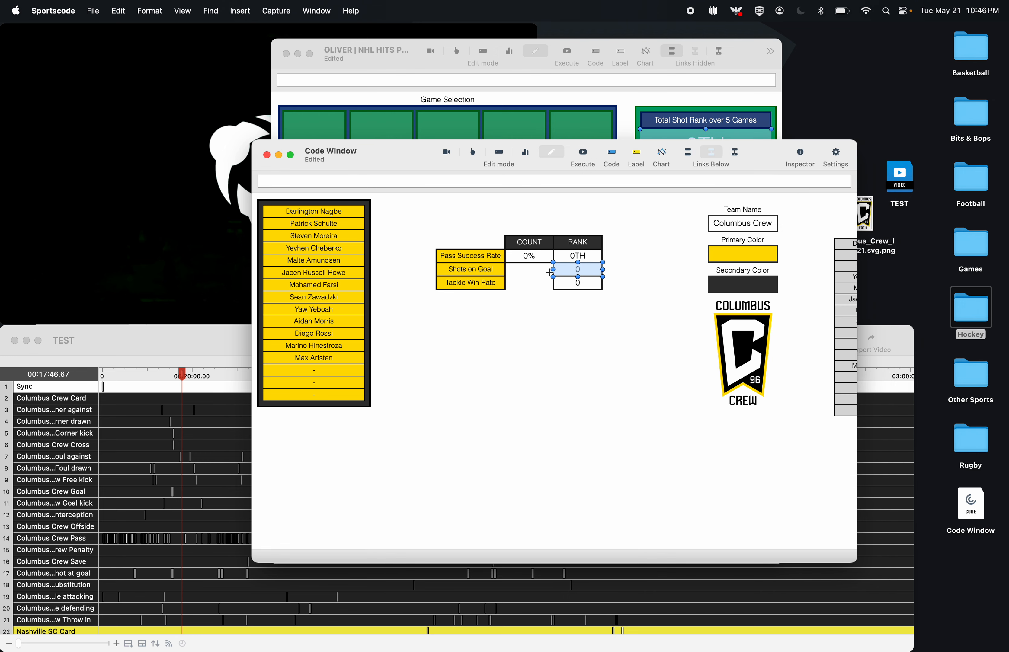
pyautogui.press('super+c')
pyautogui.click(285, 54)
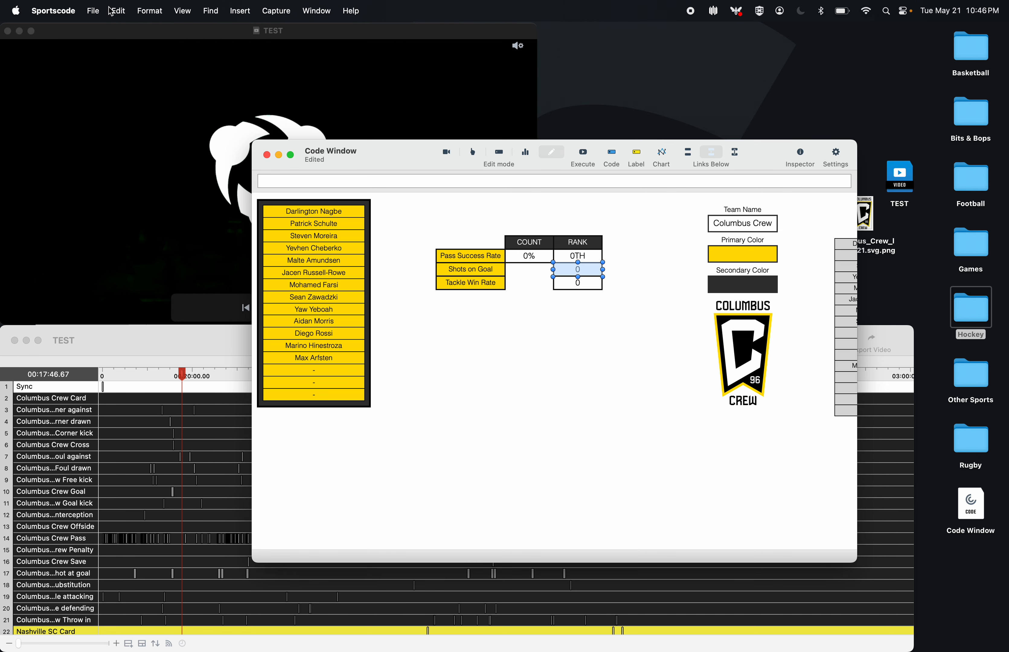
pyautogui.click(93, 11)
pyautogui.moveTo(103, 34)
pyautogui.click(254, 58)
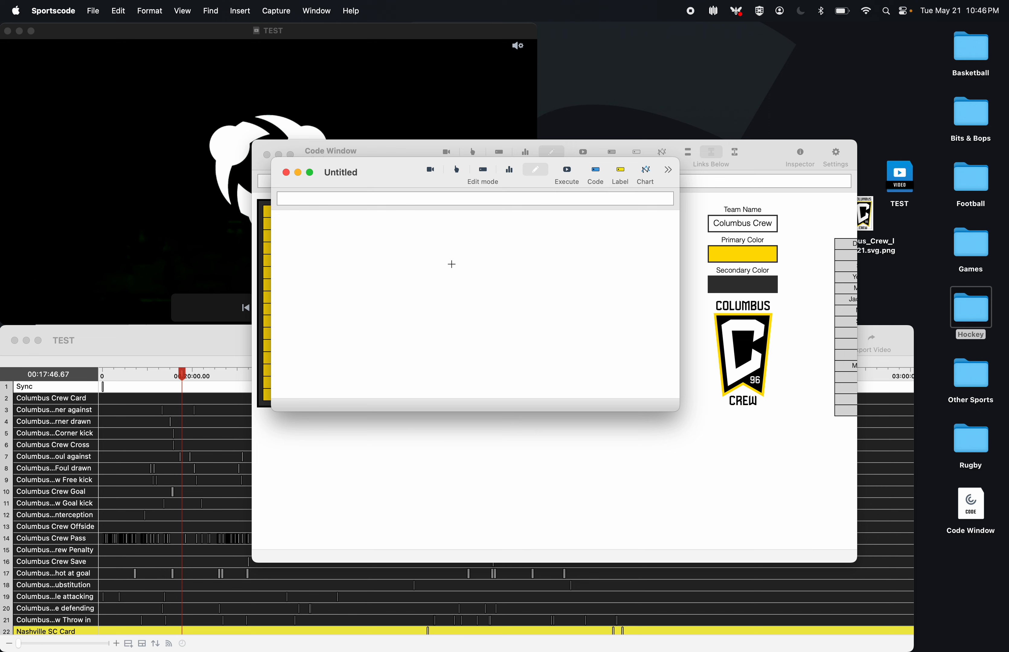
pyautogui.press('super+v')
# - Replace every pass_rank with shot_rank in the untitled code window using Find and Replace
pyautogui.press('super+f')
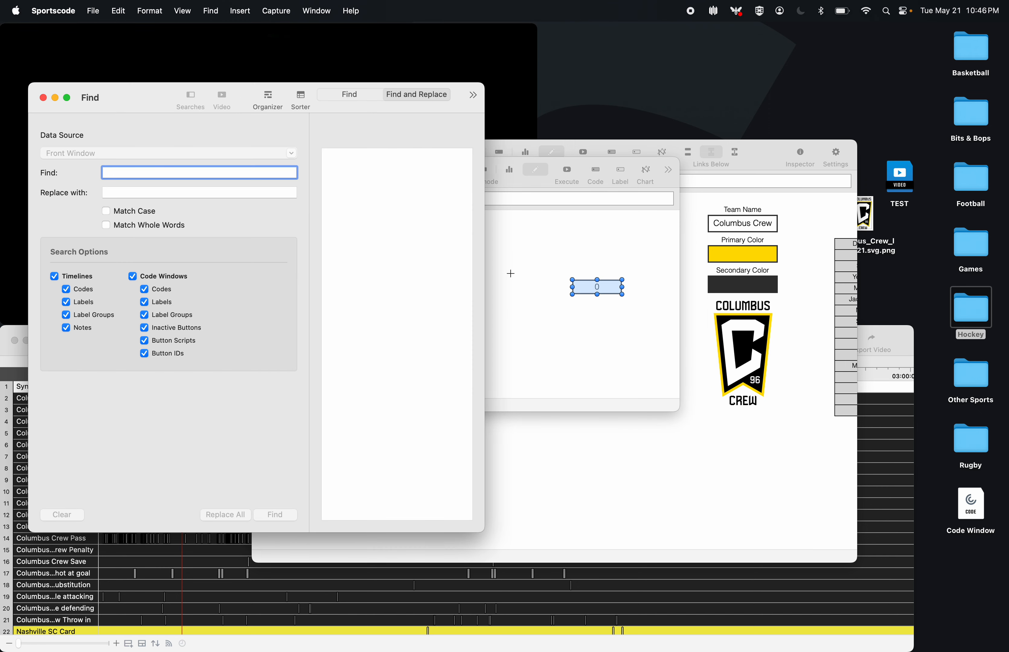
pyautogui.write('pass_rank')
pyautogui.press('Tab')
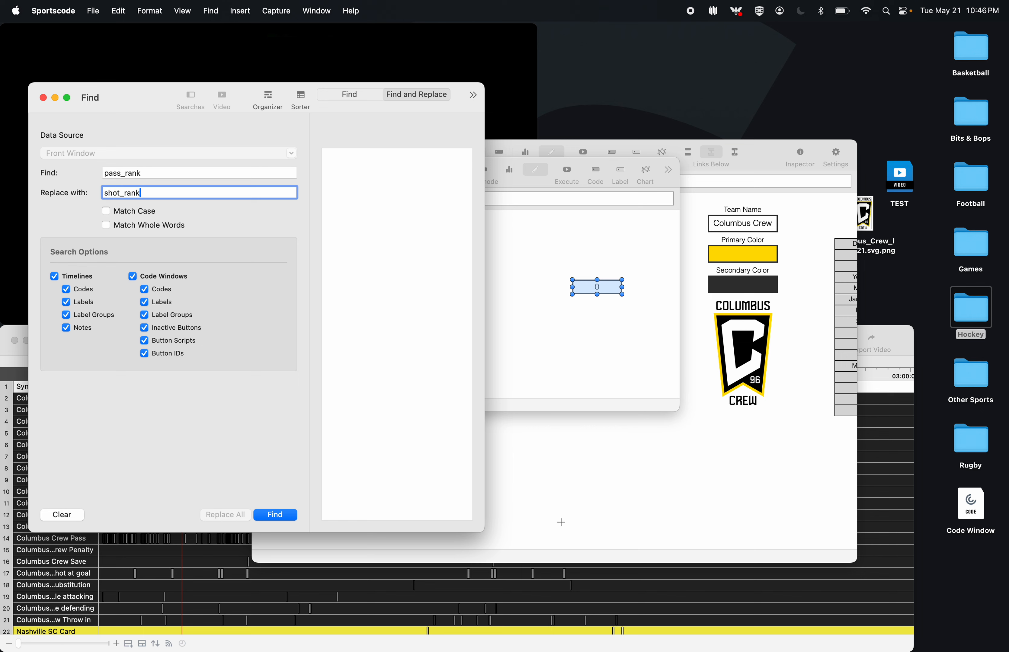
pyautogui.click(274, 514)
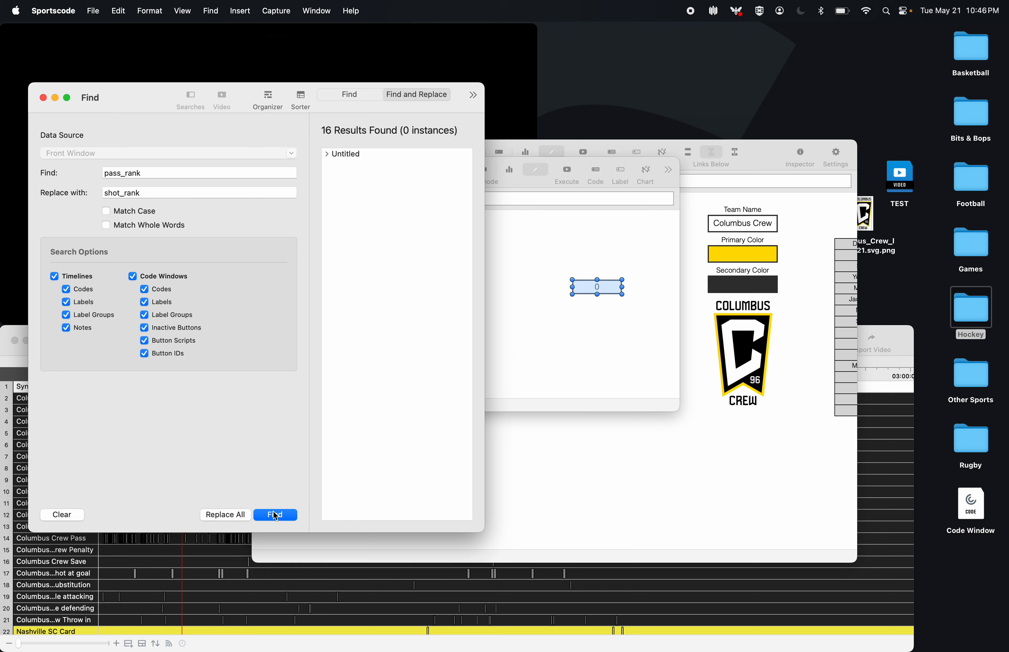
pyautogui.click(346, 154)
pyautogui.click(231, 515)
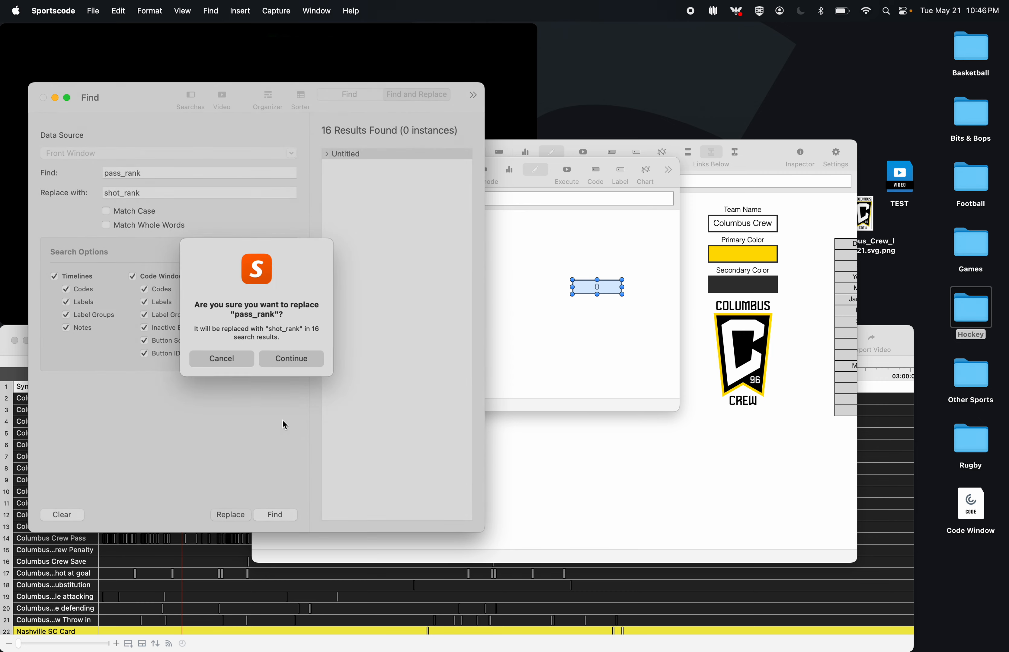
pyautogui.click(291, 358)
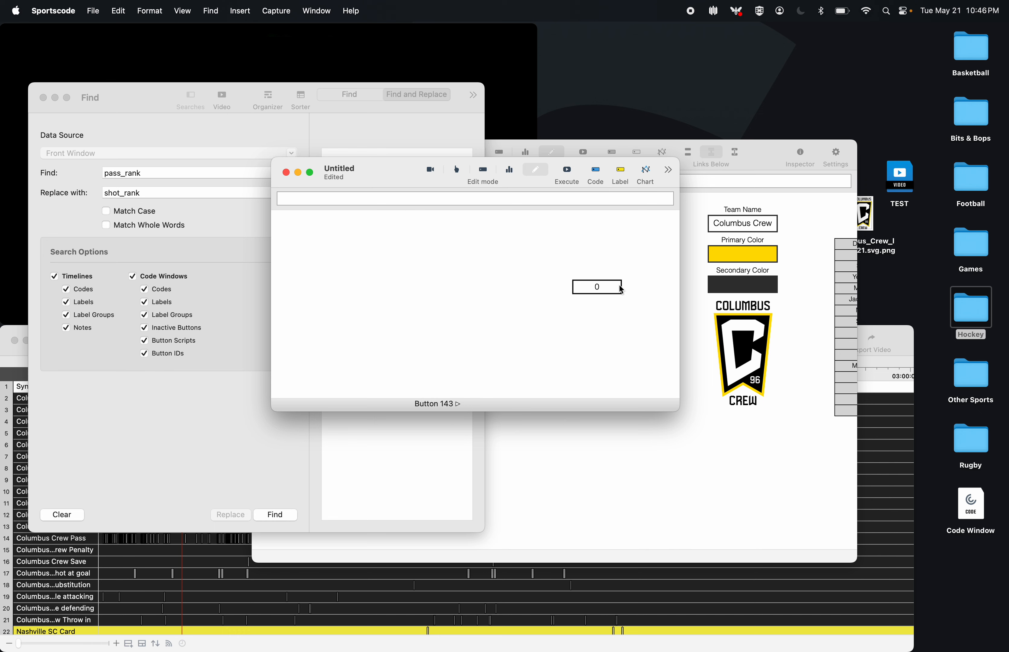
# - Copy the edited rank cell back into the original Code Window and place it below the RANK column
pyautogui.moveTo(633, 271); pyautogui.dragTo(583, 316)
pyautogui.press('super+c')
pyautogui.click(575, 457)
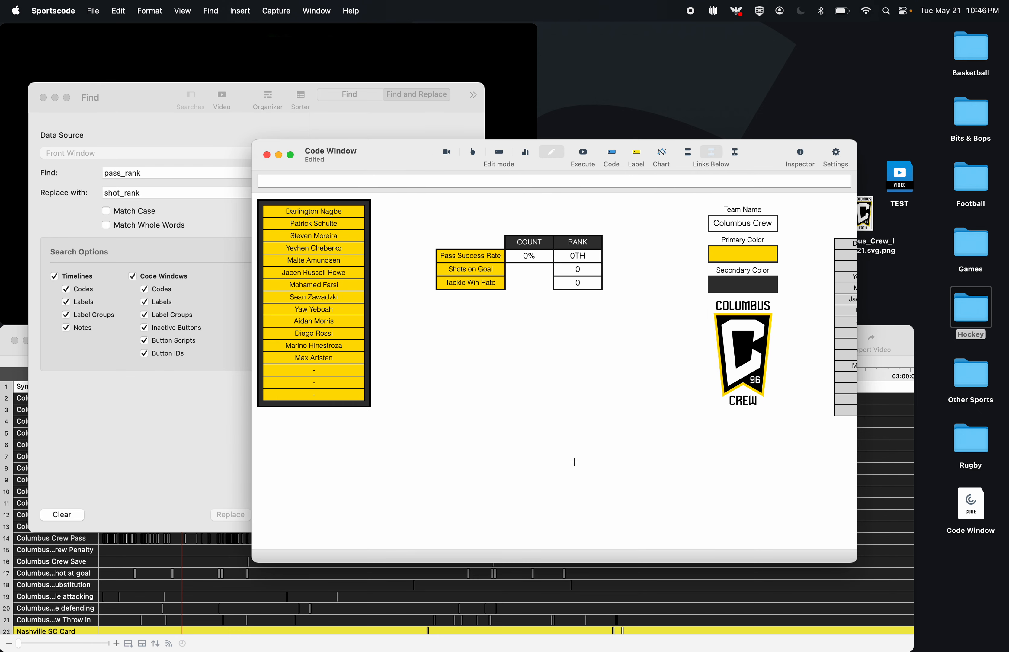
pyautogui.press('super+v')
pyautogui.moveTo(592, 271); pyautogui.dragTo(592, 312)
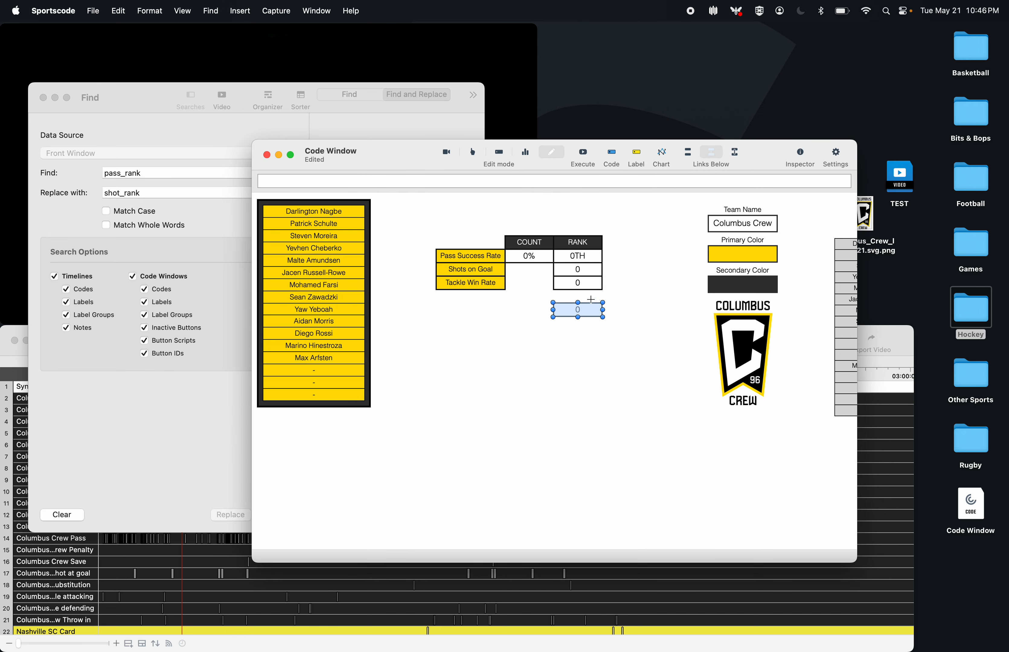
# - Replace the copied rank cells in the Shots on Goal and Tackle Win Rate rows with the edited cell beside Shots on Goal
pyautogui.moveTo(608, 273); pyautogui.dragTo(576, 272)
pyautogui.press('Delete')
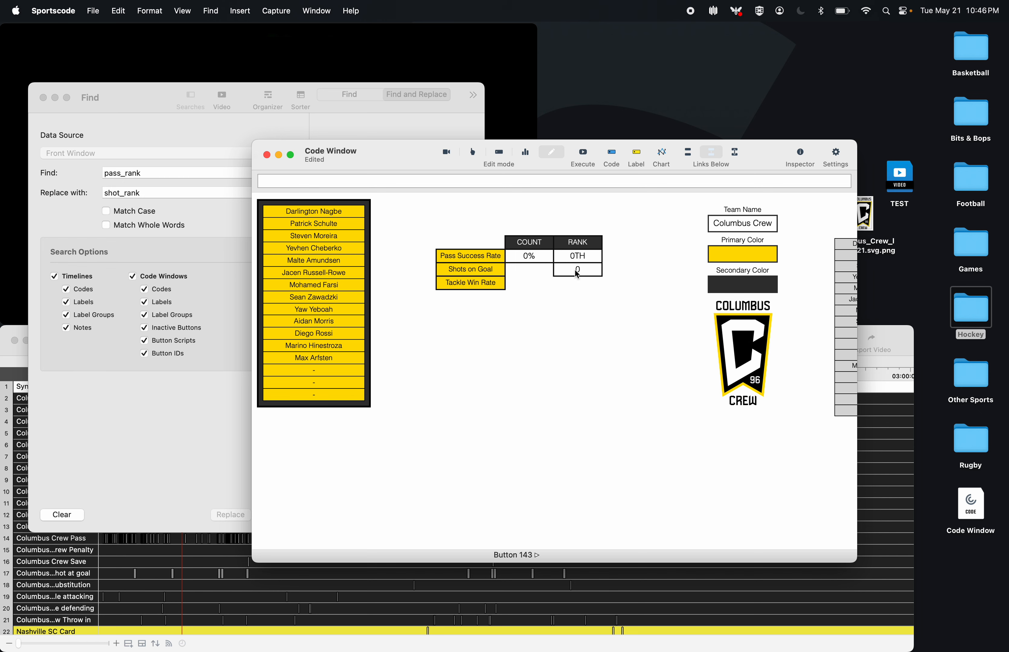
# - Replace every shot_rank with tackle_rank in the untitled code window using Find and Replace
pyautogui.press('super+grave')
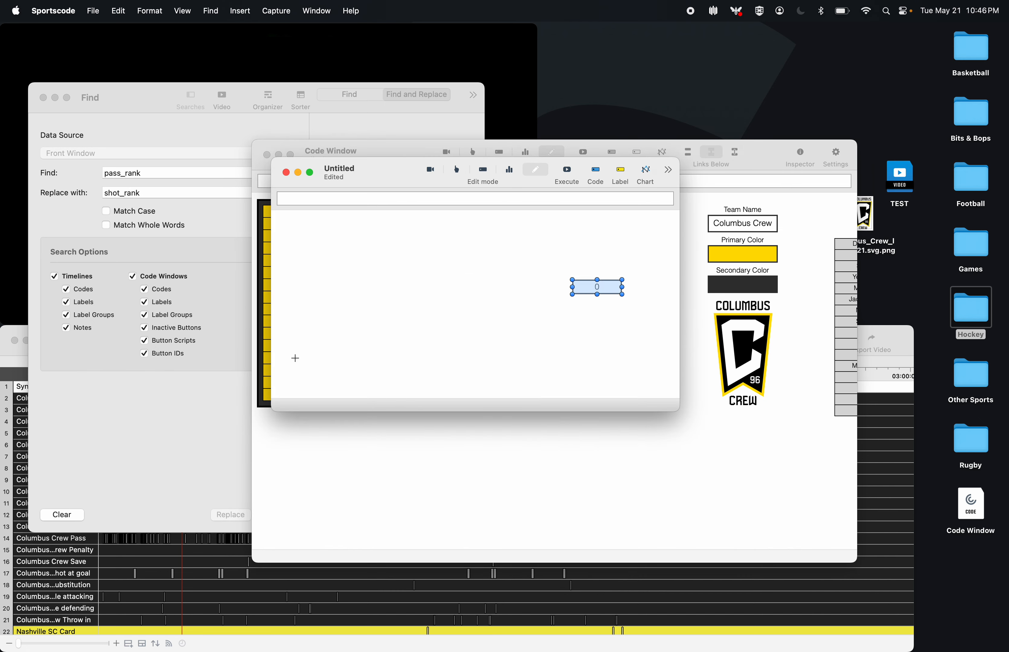
pyautogui.press('super+f')
pyautogui.click(120, 170)
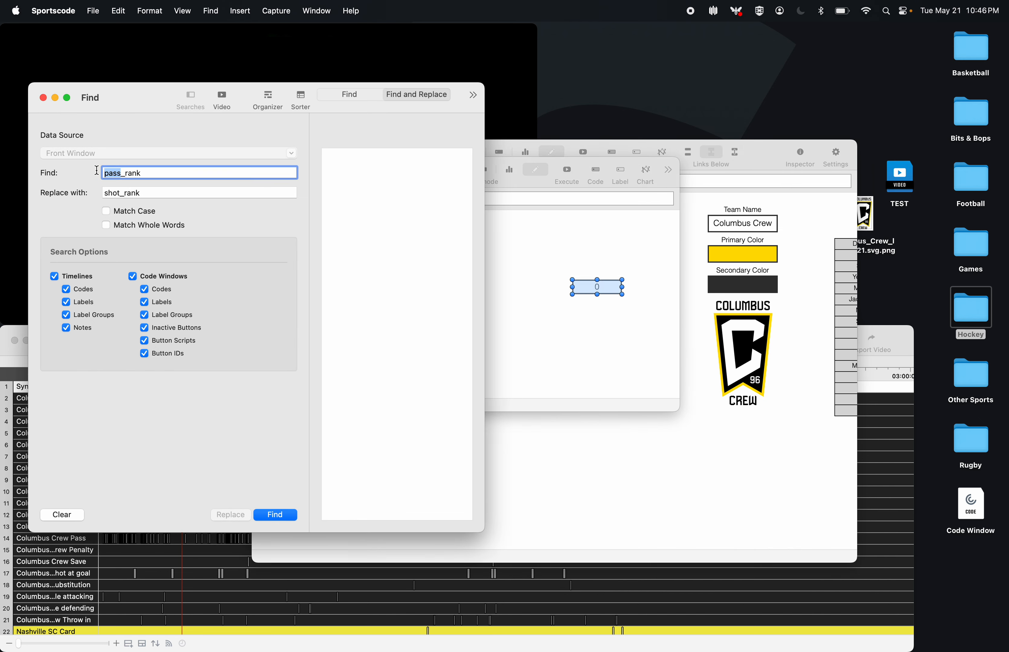
pyautogui.press('BackSpace')
pyautogui.press('BackSpace')
pyautogui.press('BackSpace')
pyautogui.press('BackSpace')
pyautogui.write('shot')
pyautogui.click(122, 193)
pyautogui.press('BackSpace')
pyautogui.press('BackSpace')
pyautogui.press('BackSpace')
pyautogui.press('BackSpace')
pyautogui.write('tac')
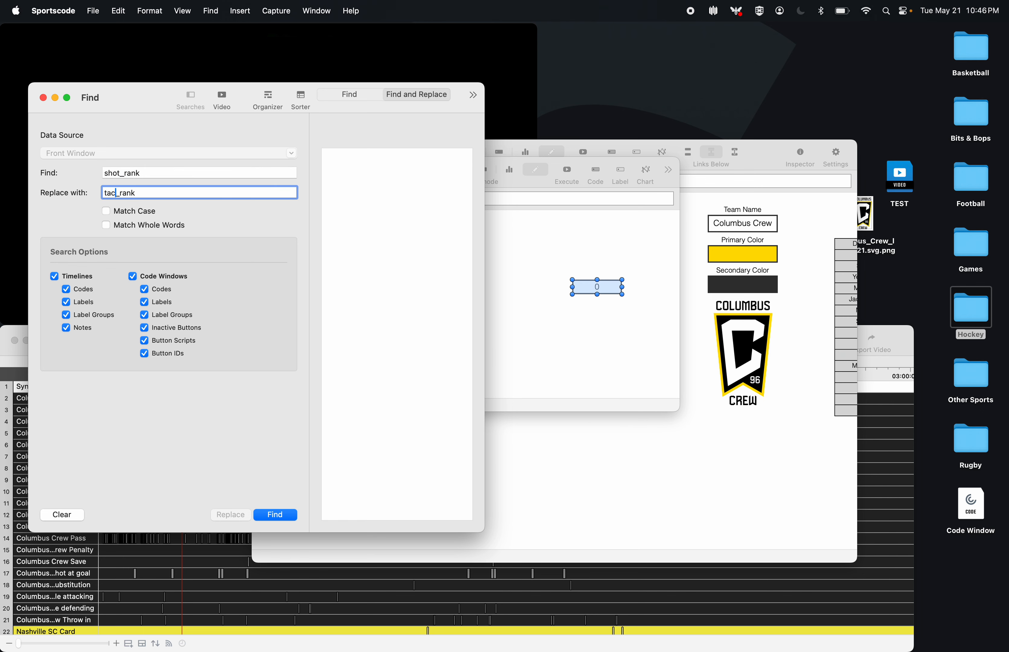
pyautogui.write('kle')
pyautogui.click(274, 516)
pyautogui.click(361, 159)
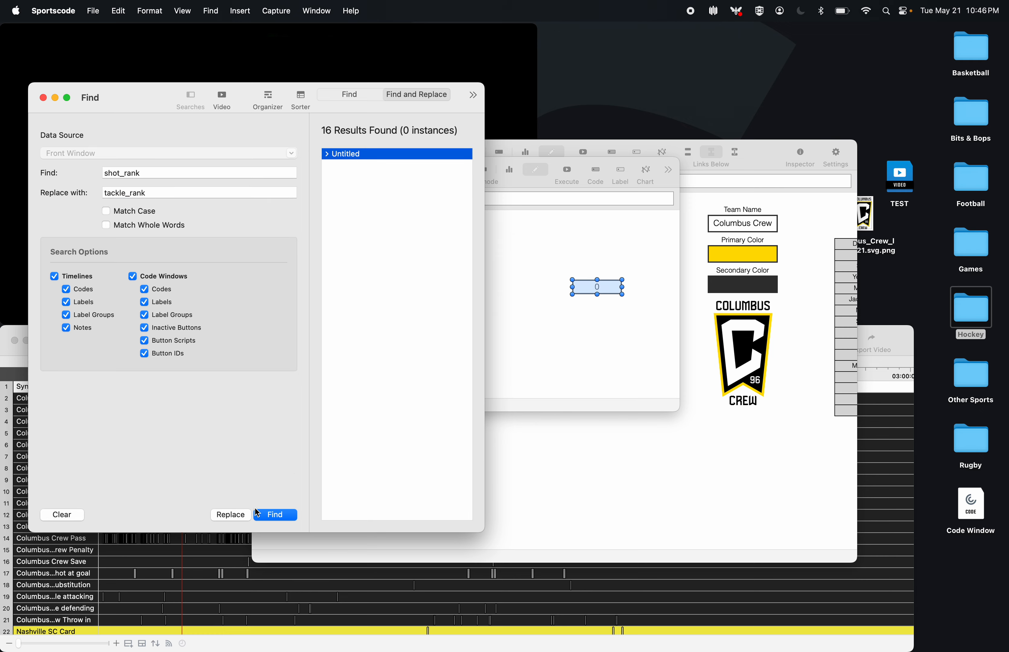
pyautogui.click(240, 515)
pyautogui.click(308, 360)
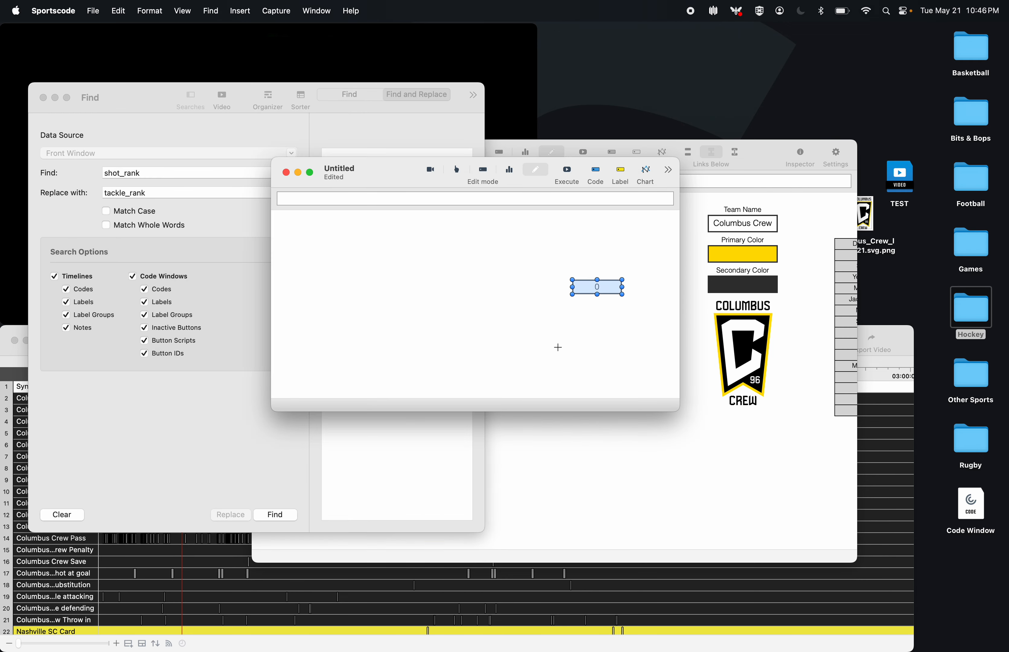
# - Copy the tackle_rank cell into the original Code Window and place it in the Tackle Win Rate row of the RANK column
pyautogui.press('super+c')
pyautogui.click(701, 513)
pyautogui.press('super+v')
pyautogui.moveTo(576, 274); pyautogui.dragTo(577, 289)
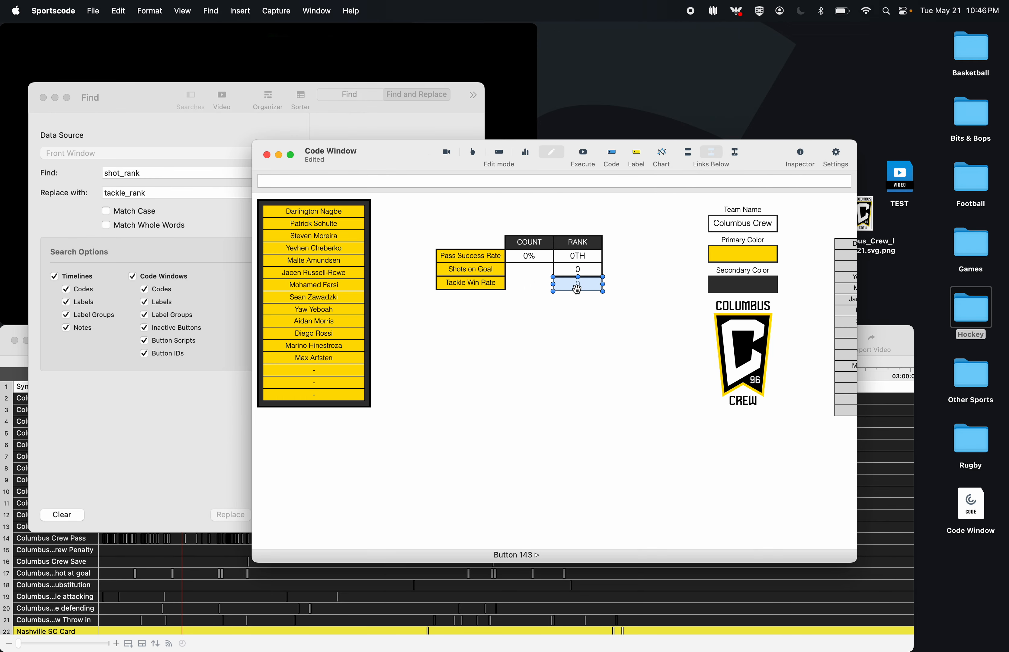
pyautogui.click(579, 315)
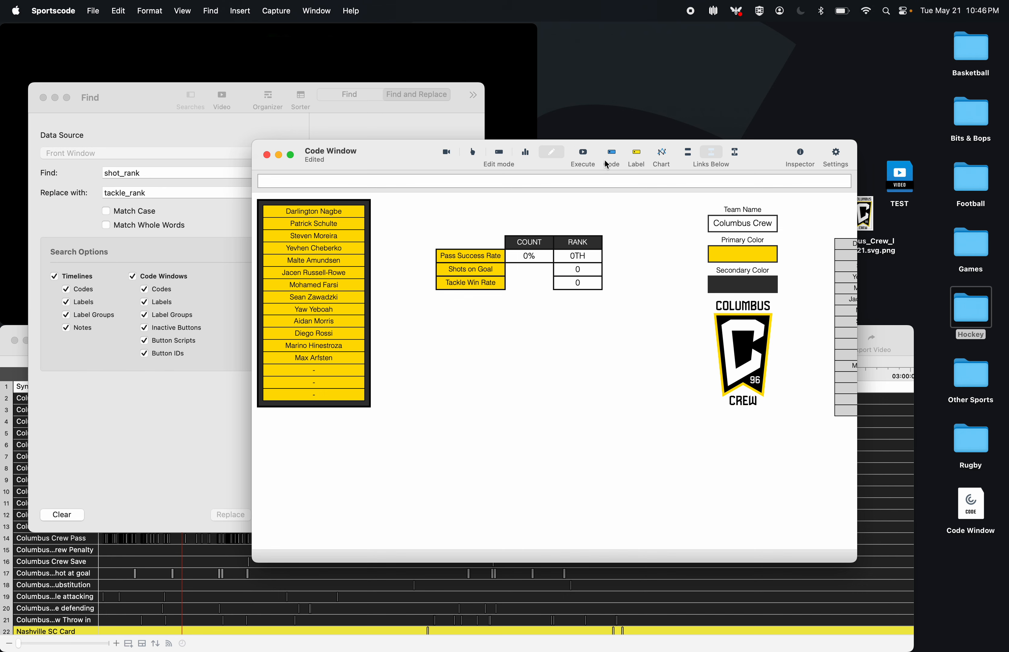
# - Execute the scripts and, in report mode, compare the first roster player's ranks with the full player ranking table
pyautogui.click(584, 154)
pyautogui.click(524, 152)
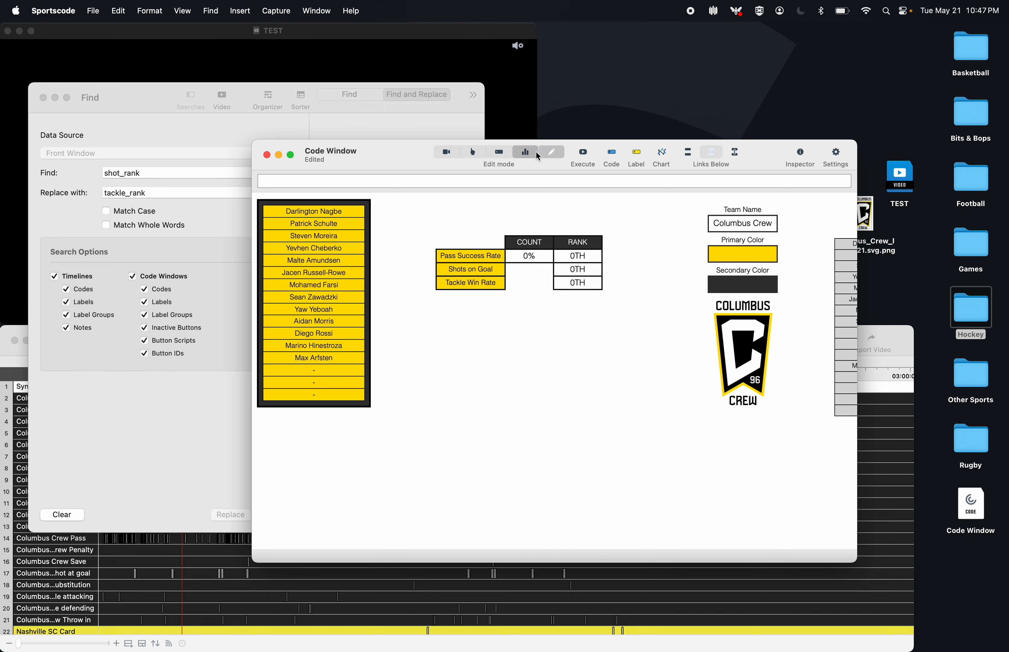
pyautogui.click(314, 211)
pyautogui.hscroll(5, 610, 309)
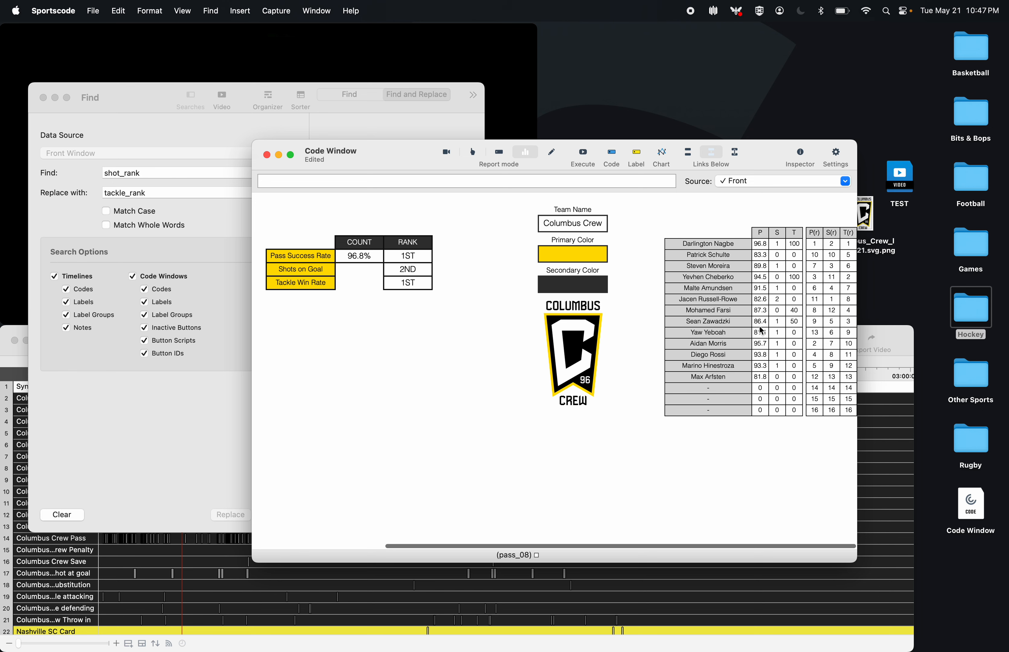
pyautogui.hscroll(-3, 702, 304)
pyautogui.hscroll(-2, 703, 304)
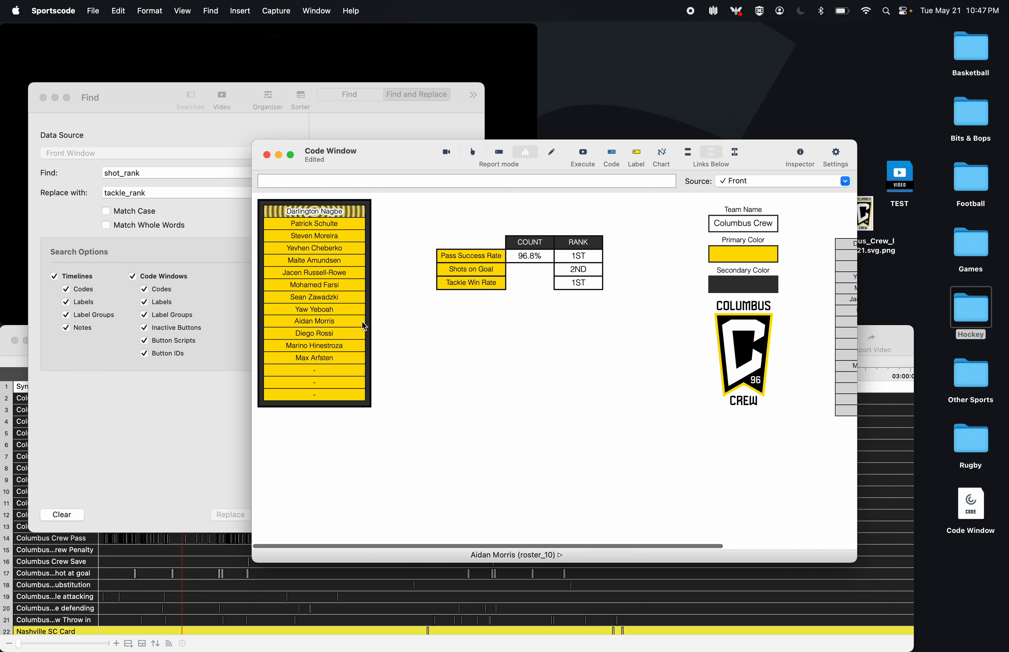
# - Check the stat table for several other roster players, return to edit mode, and close the Find window
pyautogui.click(314, 272)
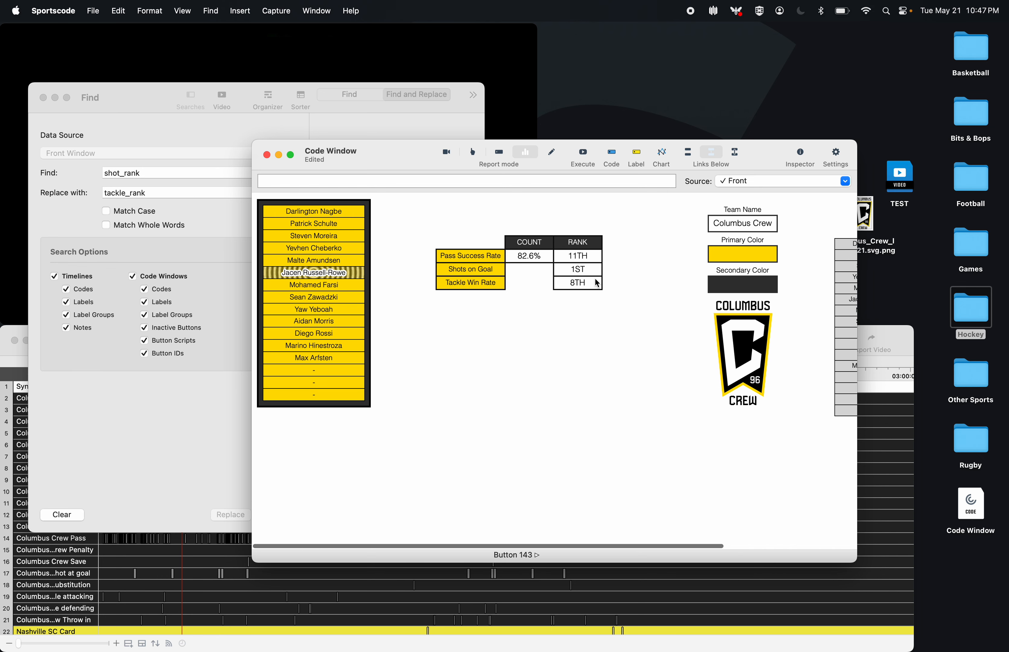
pyautogui.click(338, 298)
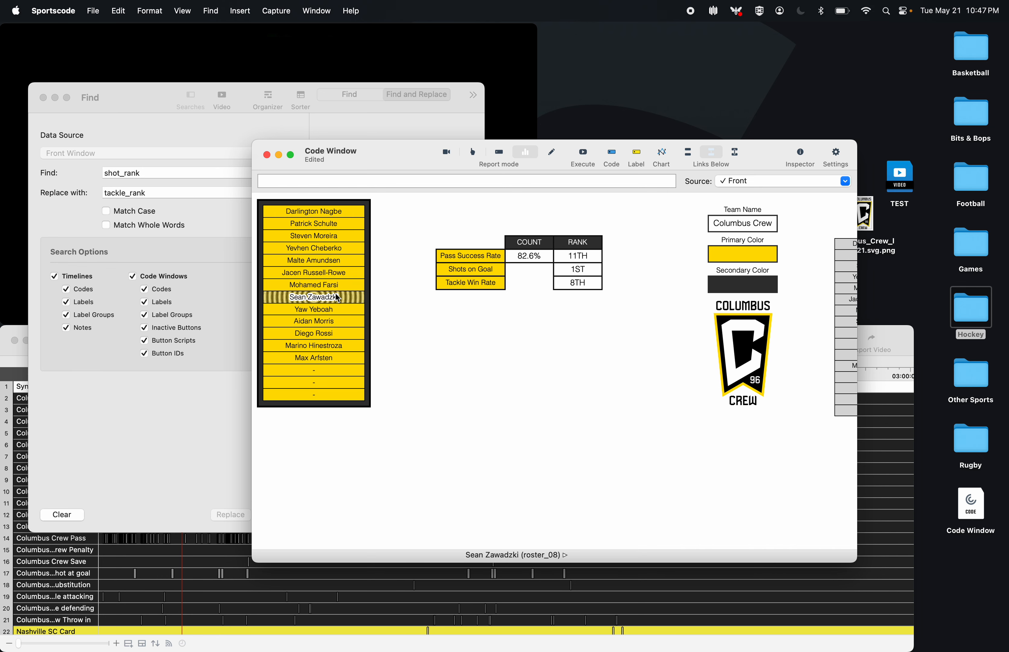
pyautogui.click(335, 346)
pyautogui.click(337, 286)
pyautogui.click(336, 248)
pyautogui.click(334, 224)
pyautogui.click(332, 298)
pyautogui.click(329, 333)
pyautogui.click(324, 359)
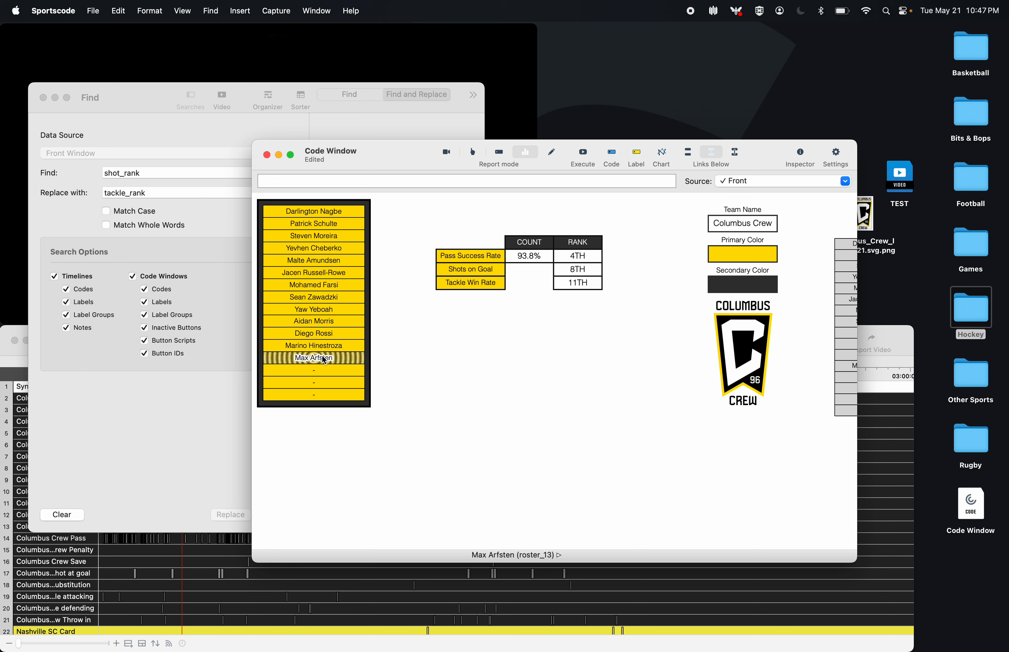
pyautogui.click(323, 273)
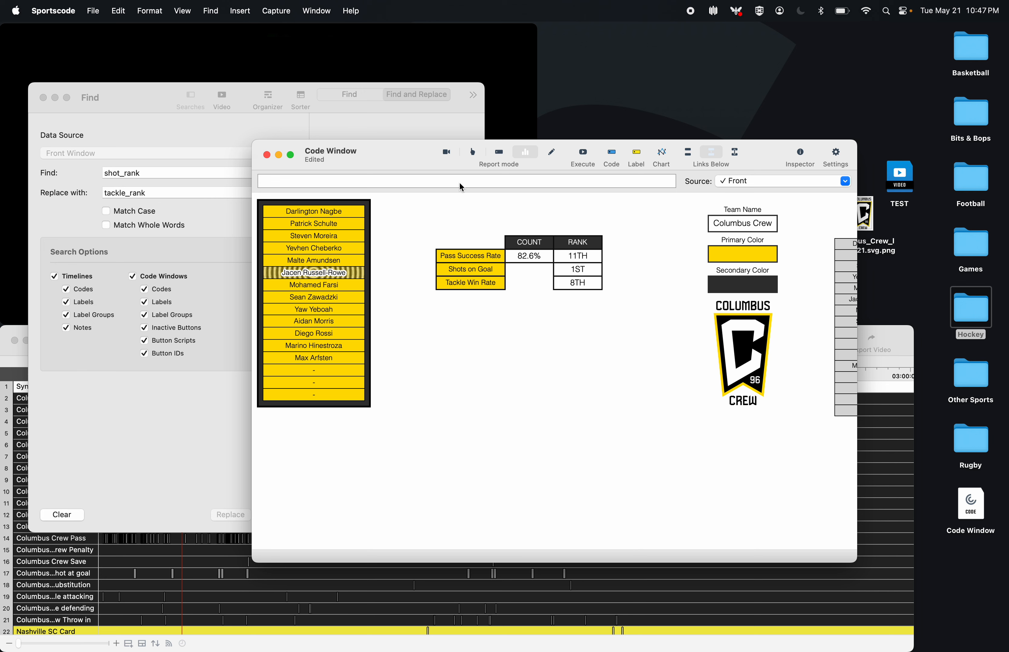
pyautogui.click(529, 158)
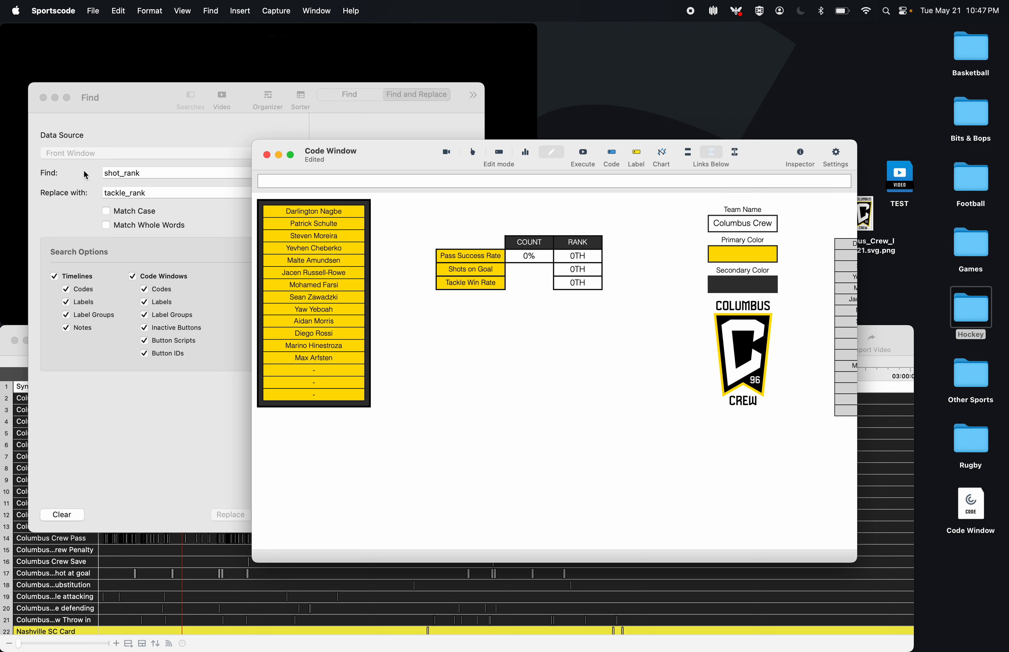
pyautogui.click(43, 97)
# - Place a copy of the COUNT header above the row labels and widen it to the label column's width
pyautogui.moveTo(402, 170); pyautogui.dragTo(365, 170)
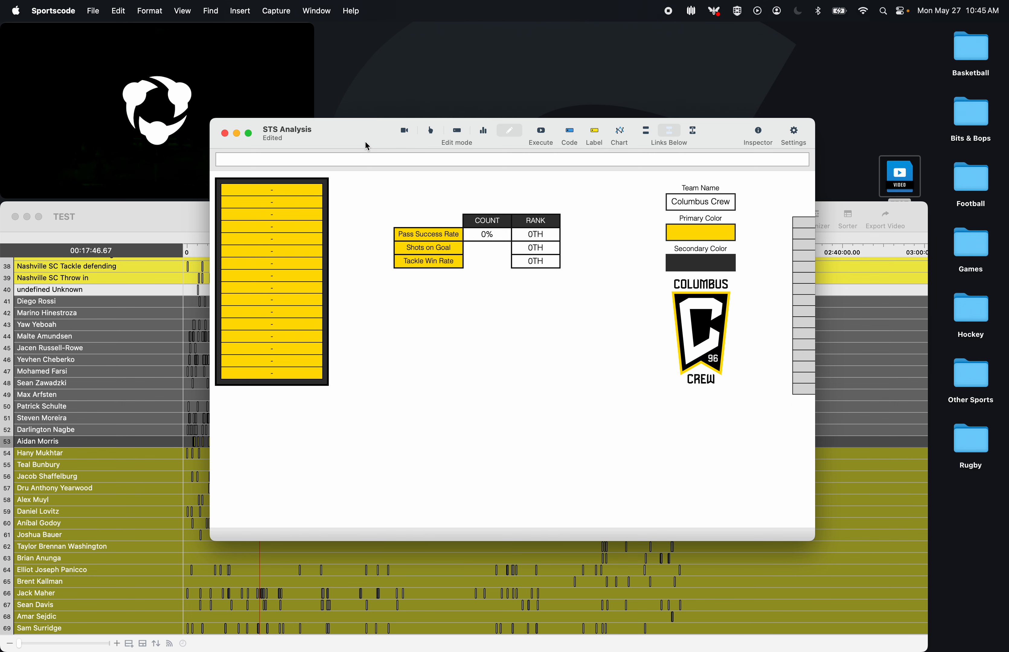
pyautogui.hscroll(5, 461, 218)
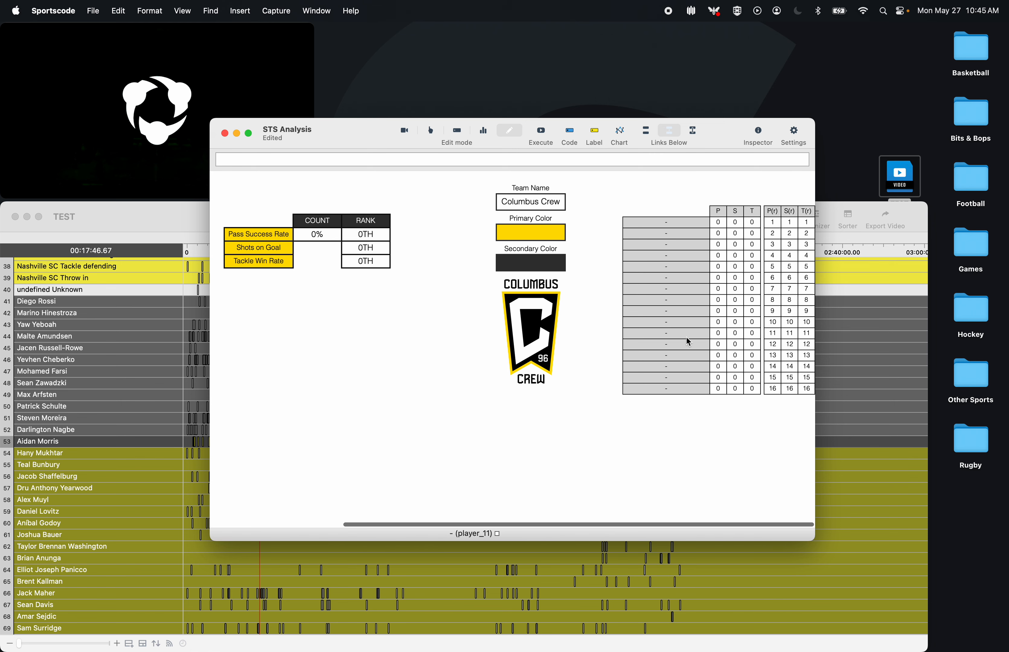
pyautogui.hscroll(-1, 689, 341)
pyautogui.hscroll(-4, 689, 341)
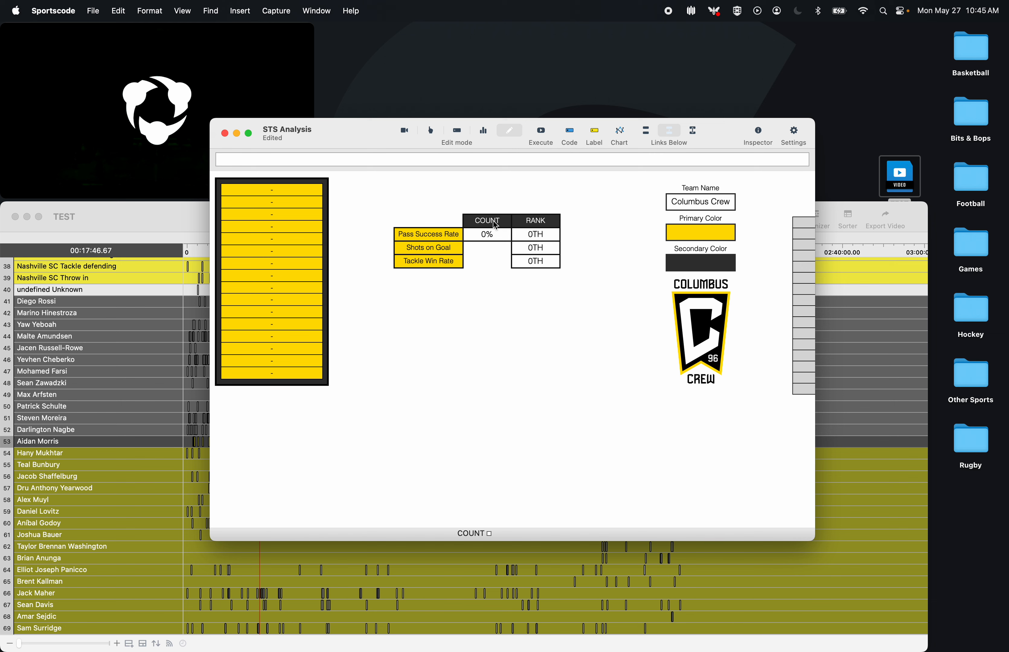
pyautogui.moveTo(495, 225); pyautogui.dragTo(431, 225)
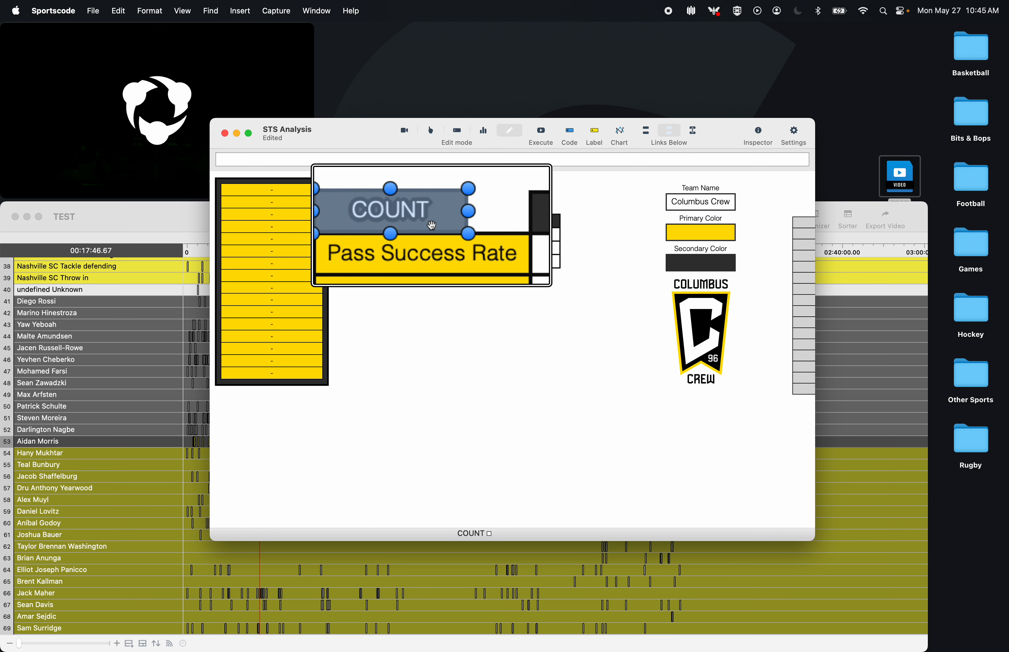
pyautogui.moveTo(469, 211); pyautogui.dragTo(532, 214)
# - Rename the copied header above the row labels EVENT NAME and close its Inspector
pyautogui.doubleClick(423, 223)
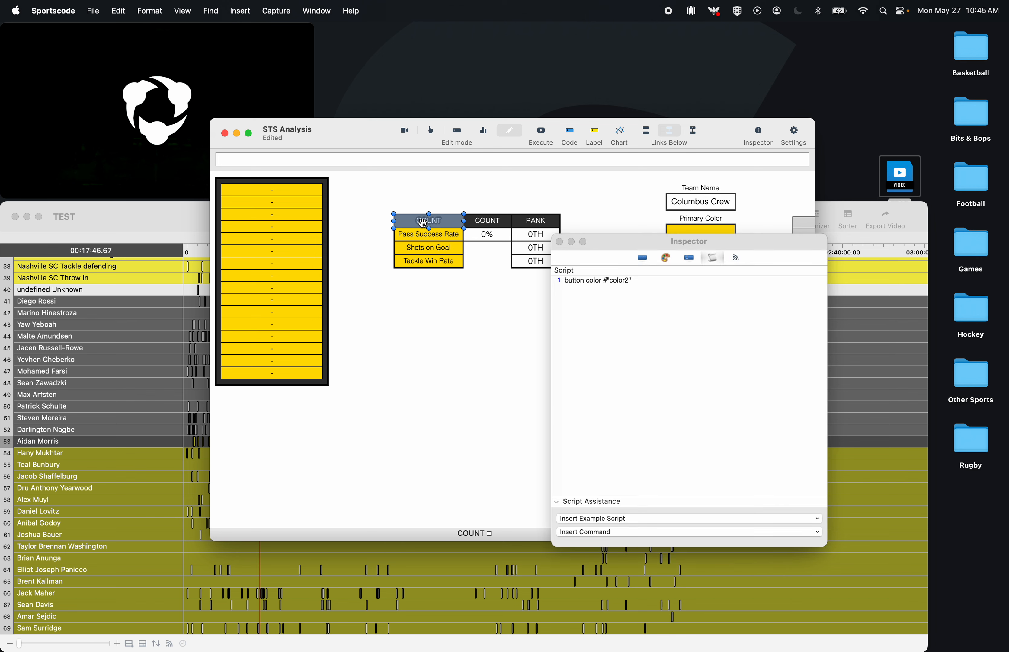
pyautogui.click(642, 258)
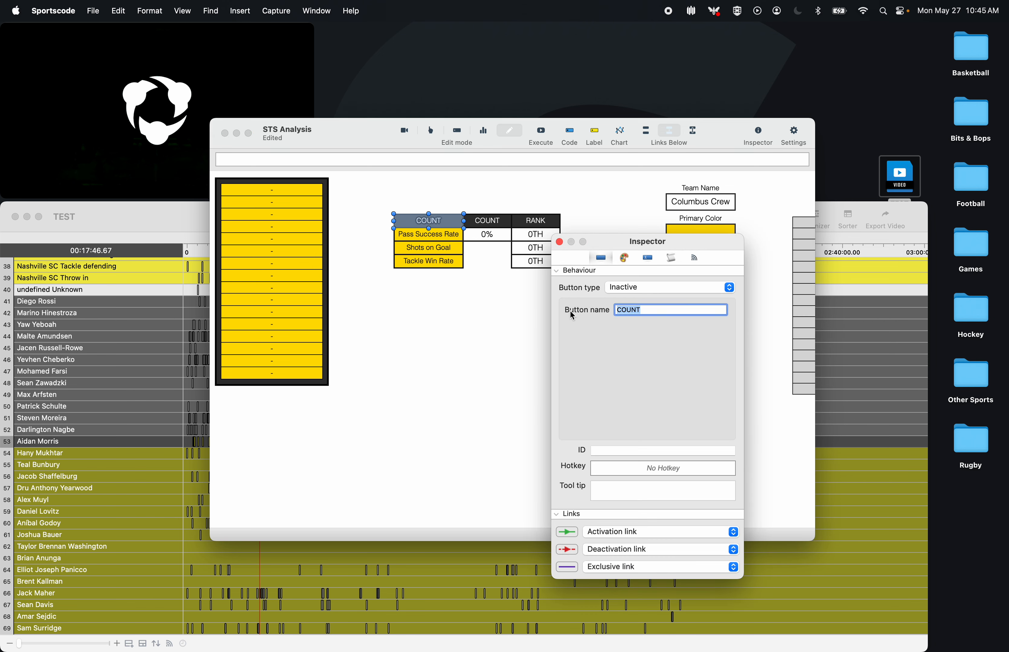
pyautogui.write('Event Name')
pyautogui.press('super+a')
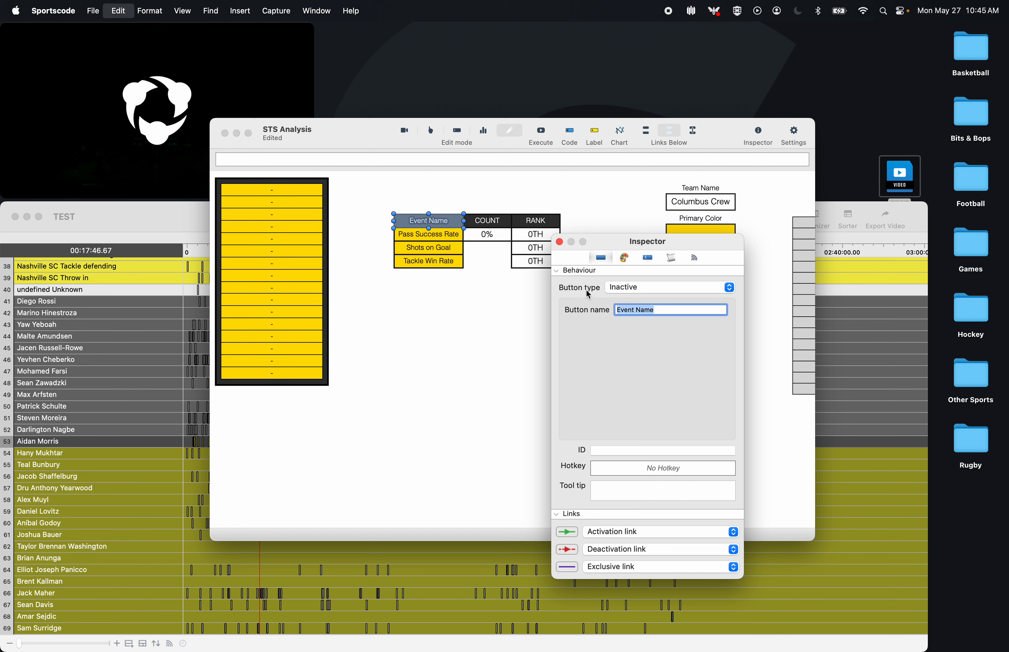
pyautogui.write('EVENT NA')
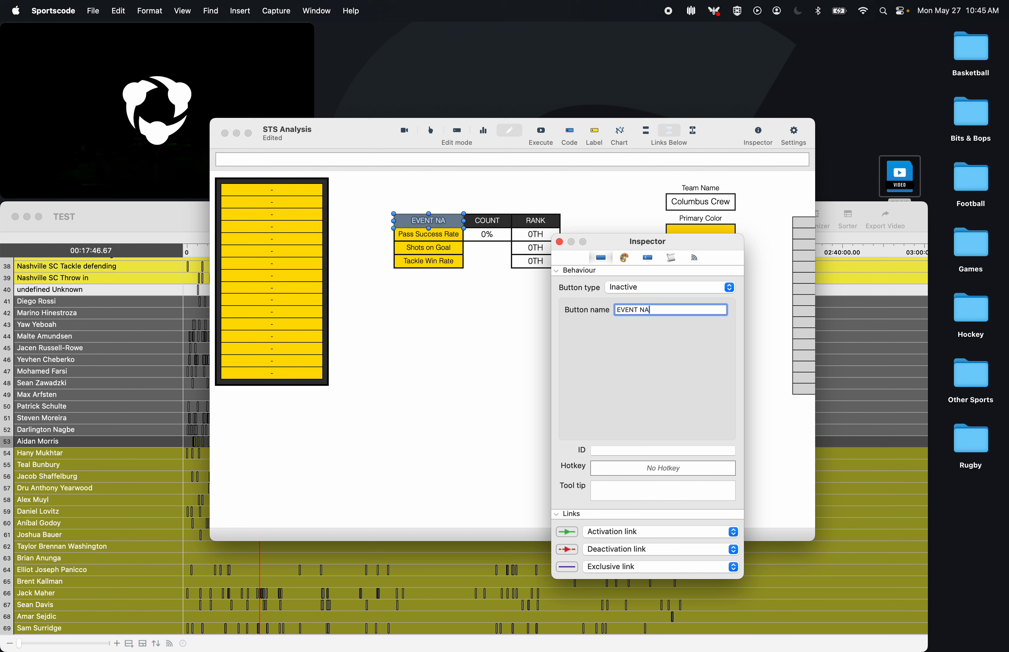
pyautogui.write('ME')
pyautogui.click(560, 242)
pyautogui.click(598, 261)
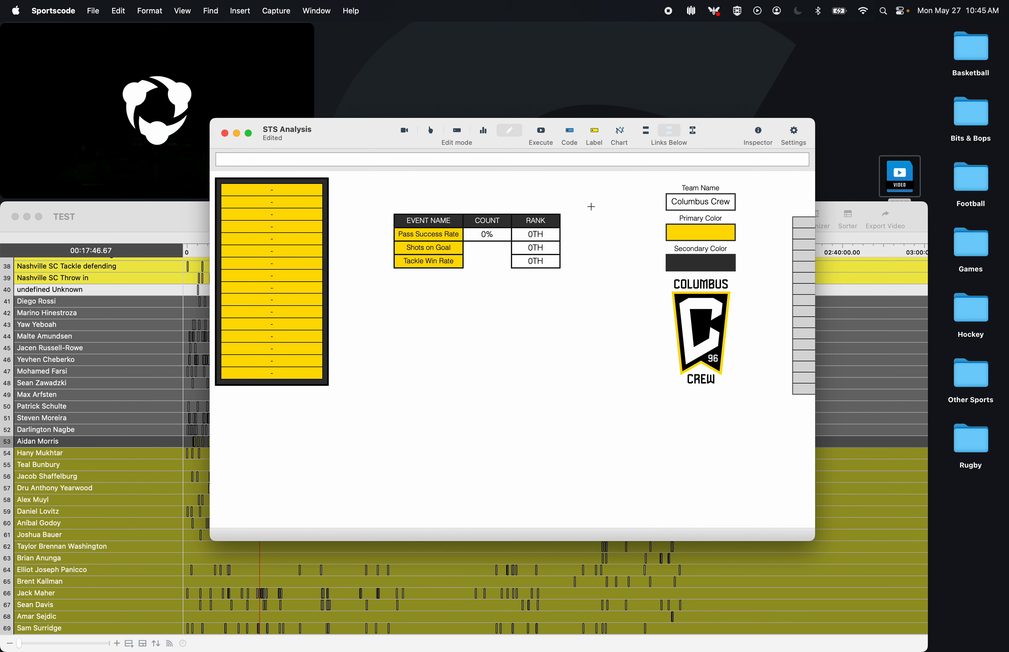
# - Copy the EVENT NAME header above the table, stretch it across all three columns, and rename it KEY PERFORMANCE INDICATORS
pyautogui.moveTo(445, 223); pyautogui.dragTo(560, 190)
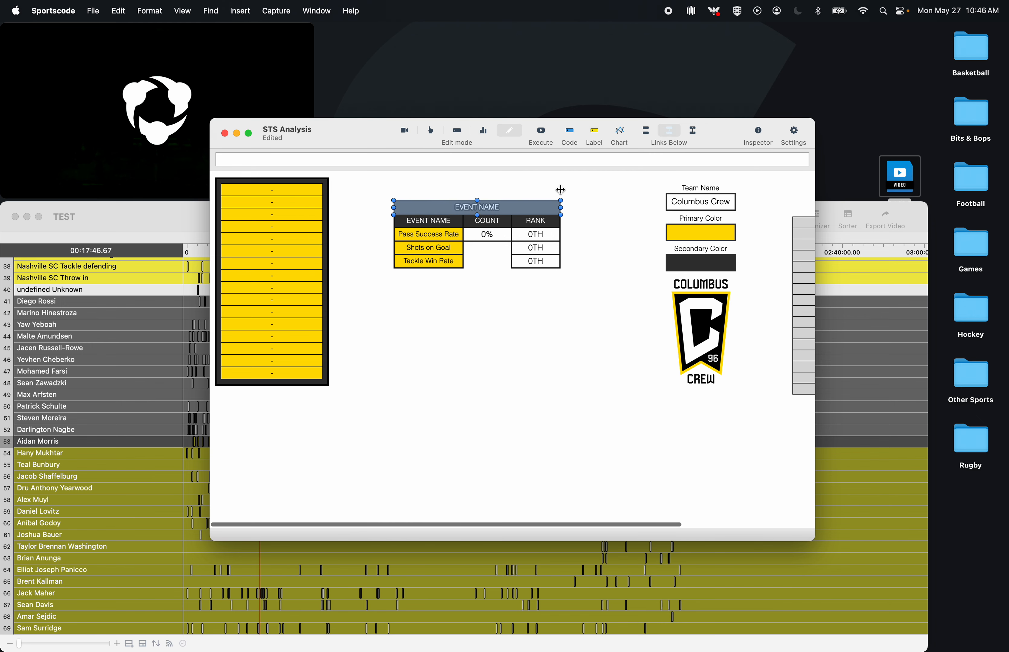
pyautogui.doubleClick(524, 200)
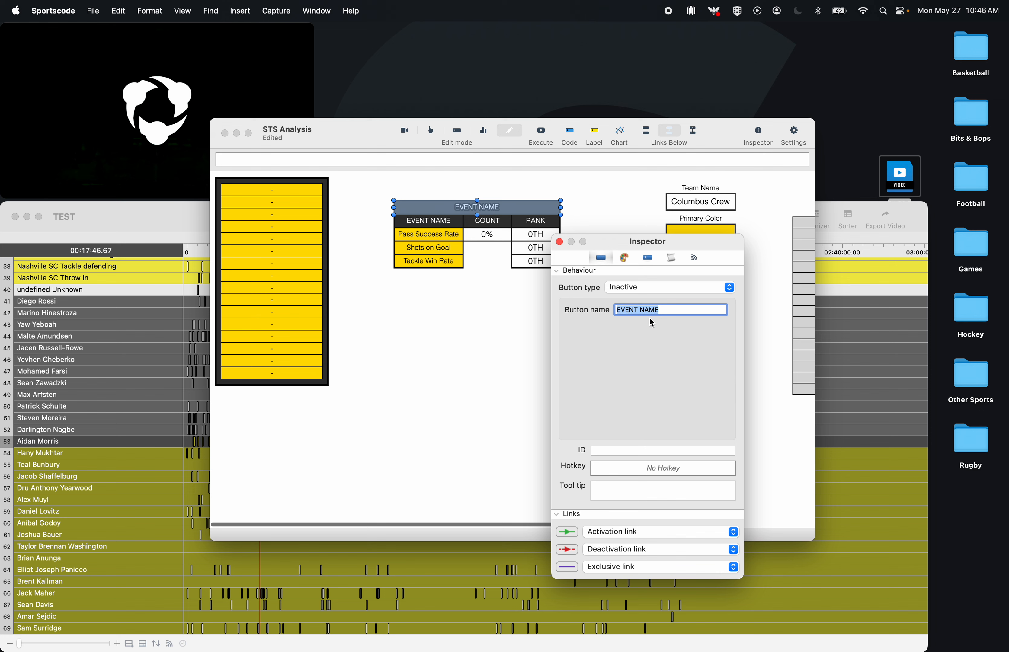
pyautogui.write('K')
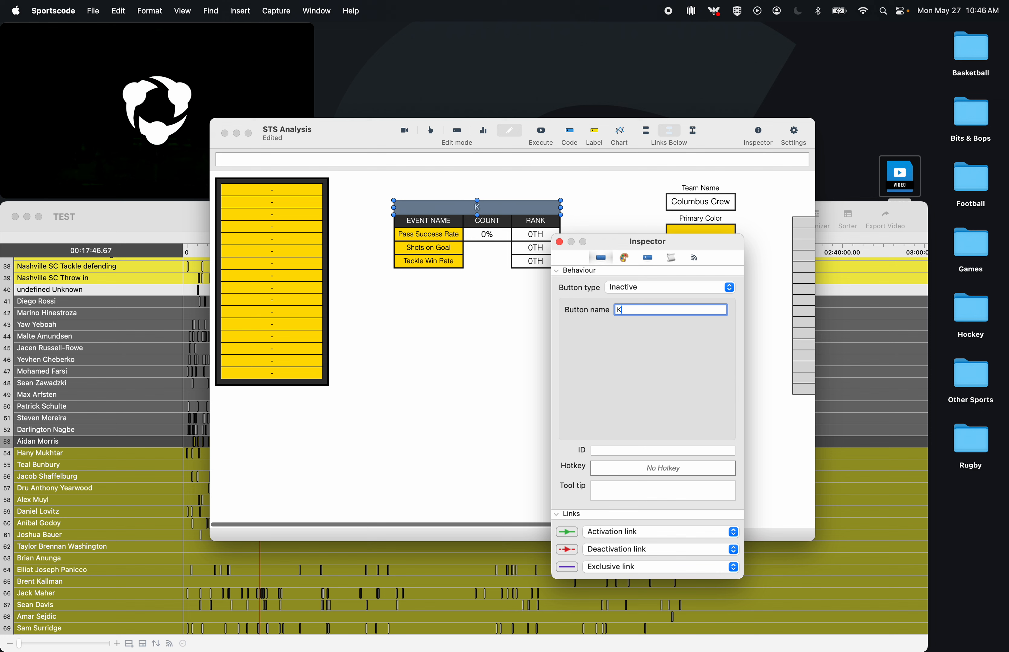
pyautogui.write('EY PERFORMANCE')
pyautogui.write('IN')
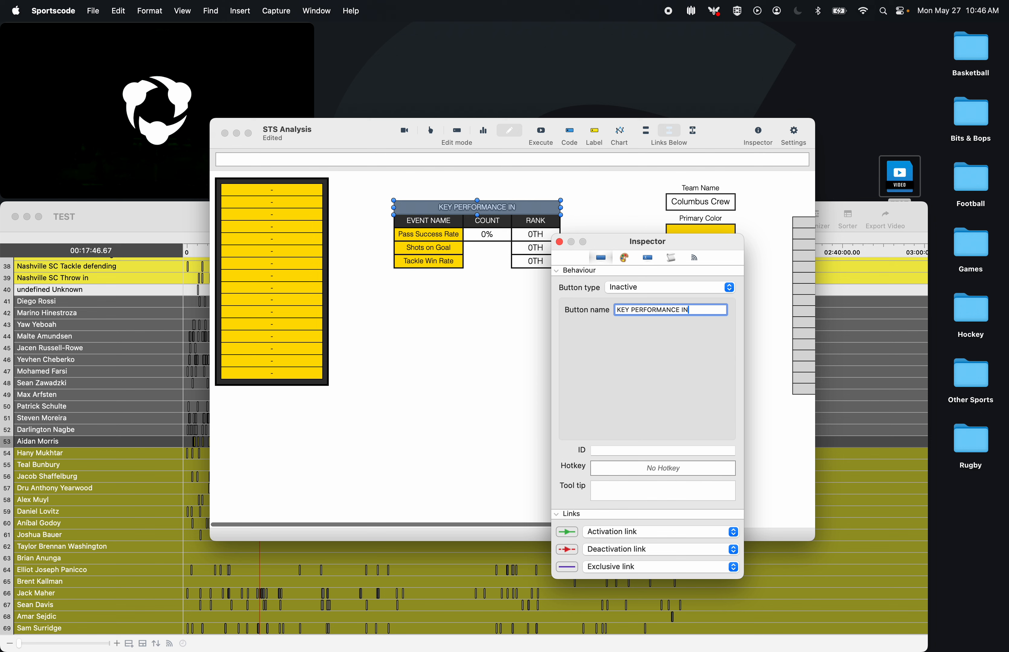
pyautogui.write('DICATORS')
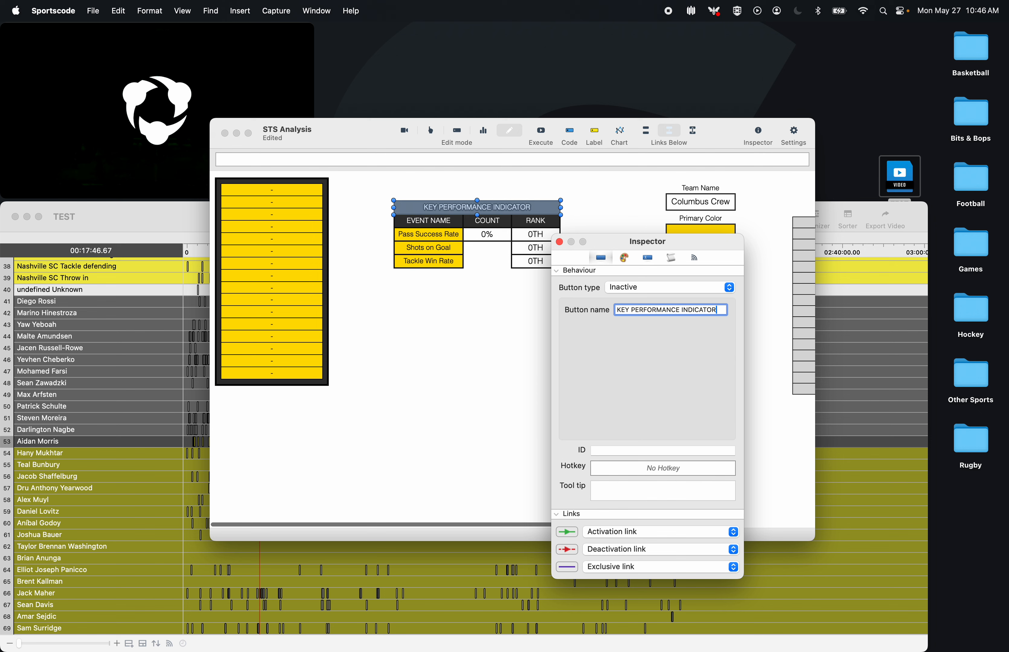
# - Edit the KEY PERFORMANCE INDICATORS title's script so its button color follows the team's primary color
pyautogui.click(665, 257)
pyautogui.click(626, 280)
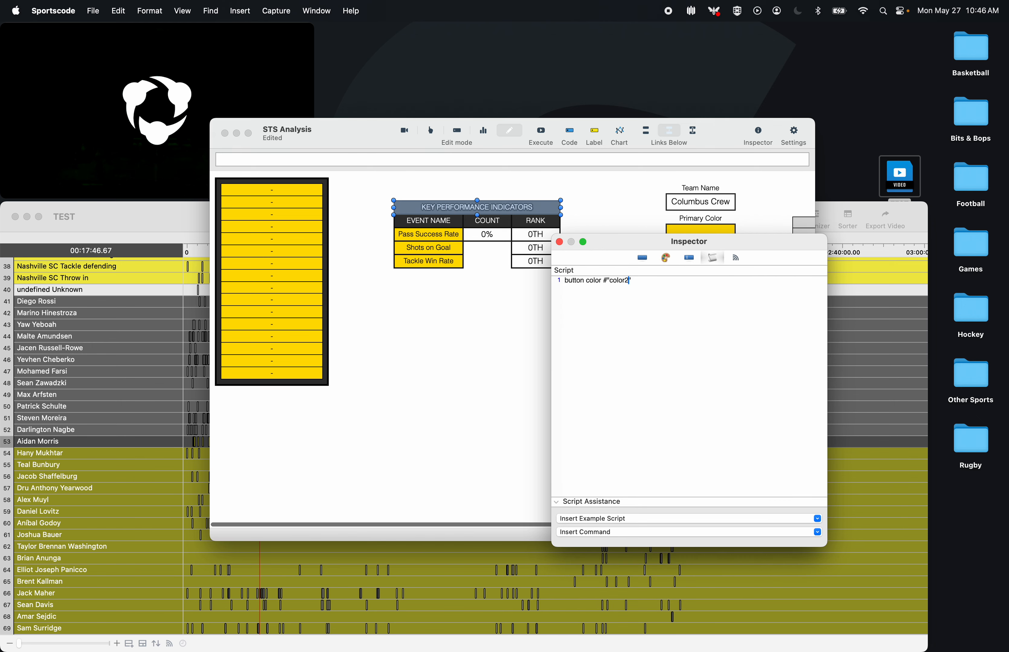
pyautogui.click(560, 242)
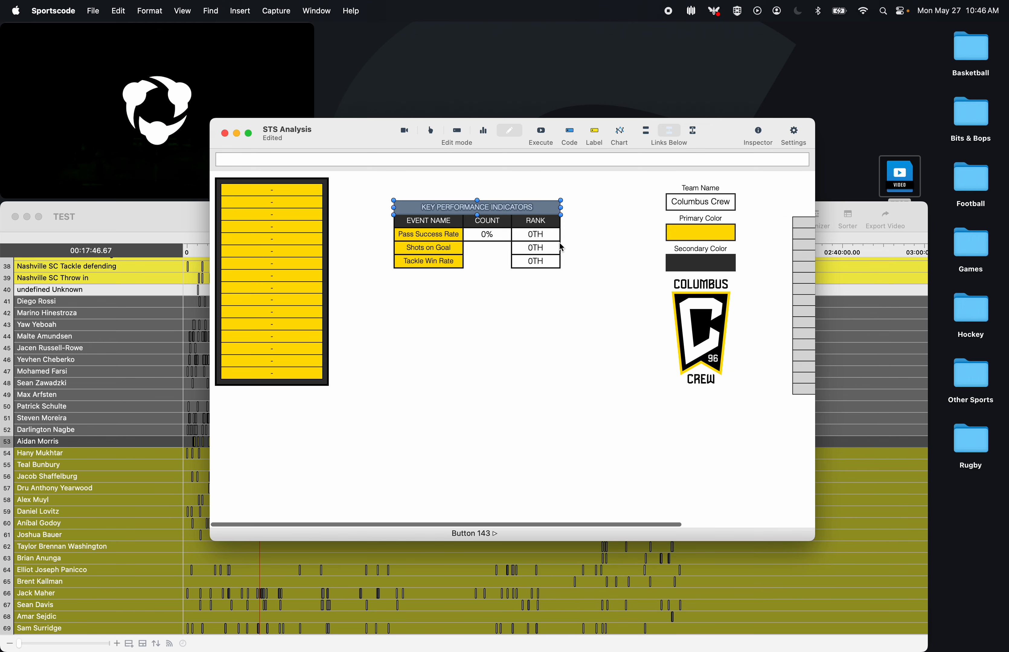
pyautogui.click(562, 182)
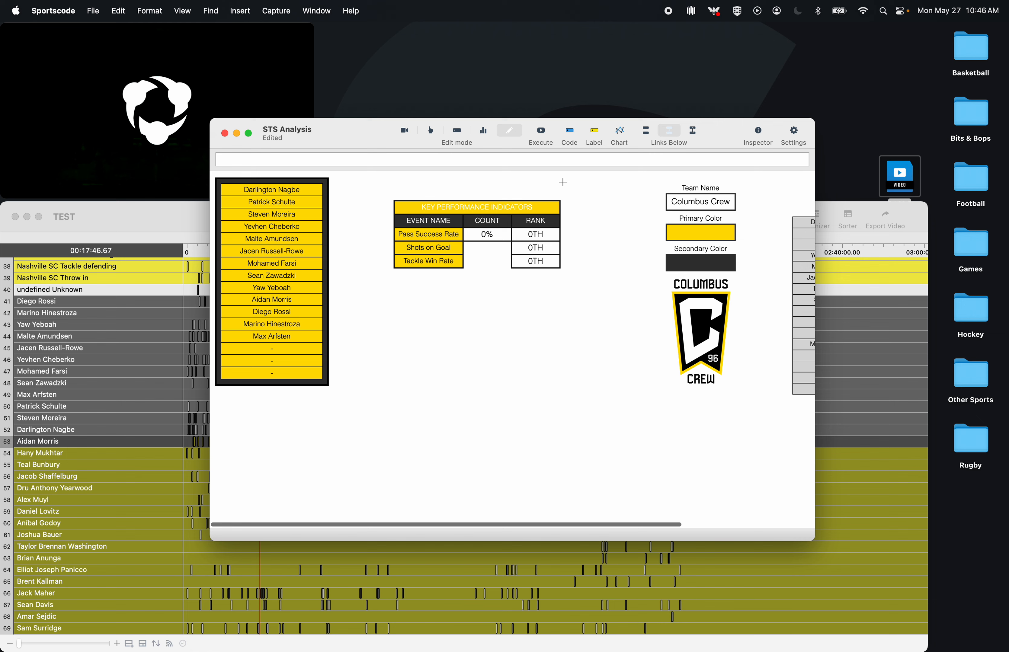
# - Set the font color of the KEY PERFORMANCE INDICATORS title's name to black and close its font and Inspector windows
pyautogui.doubleClick(535, 209)
pyautogui.click(673, 262)
pyautogui.click(667, 259)
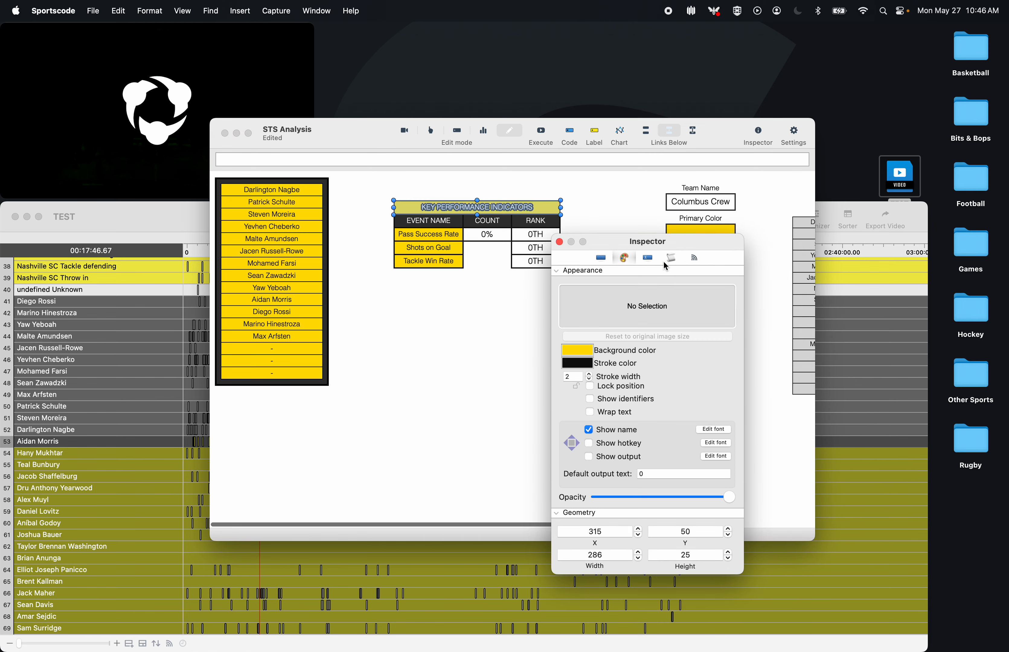
pyautogui.click(716, 431)
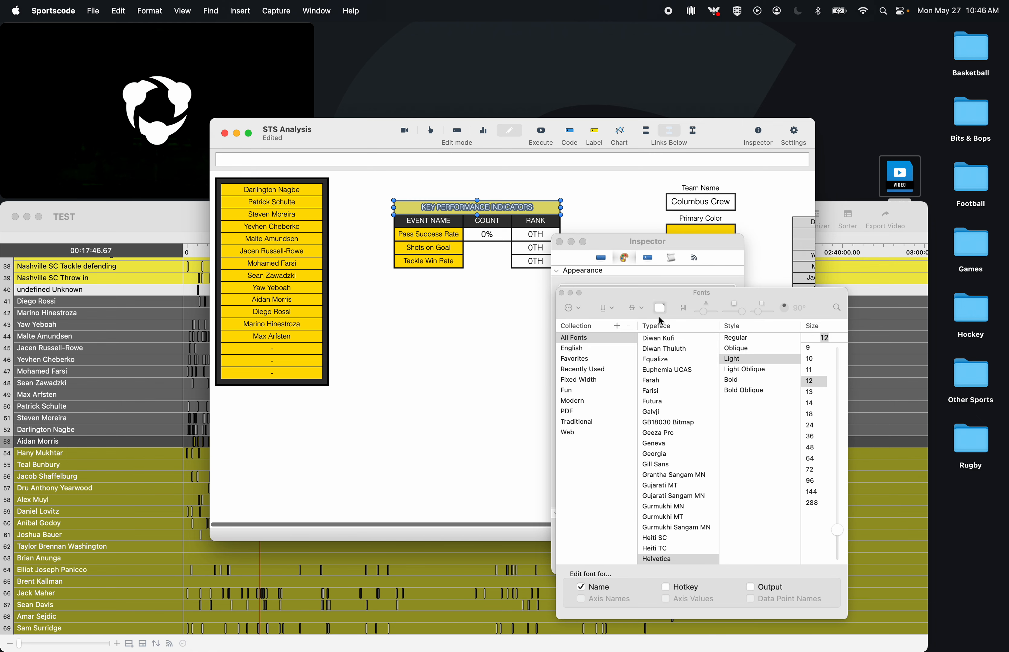
pyautogui.click(660, 307)
pyautogui.moveTo(267, 472); pyautogui.dragTo(339, 473)
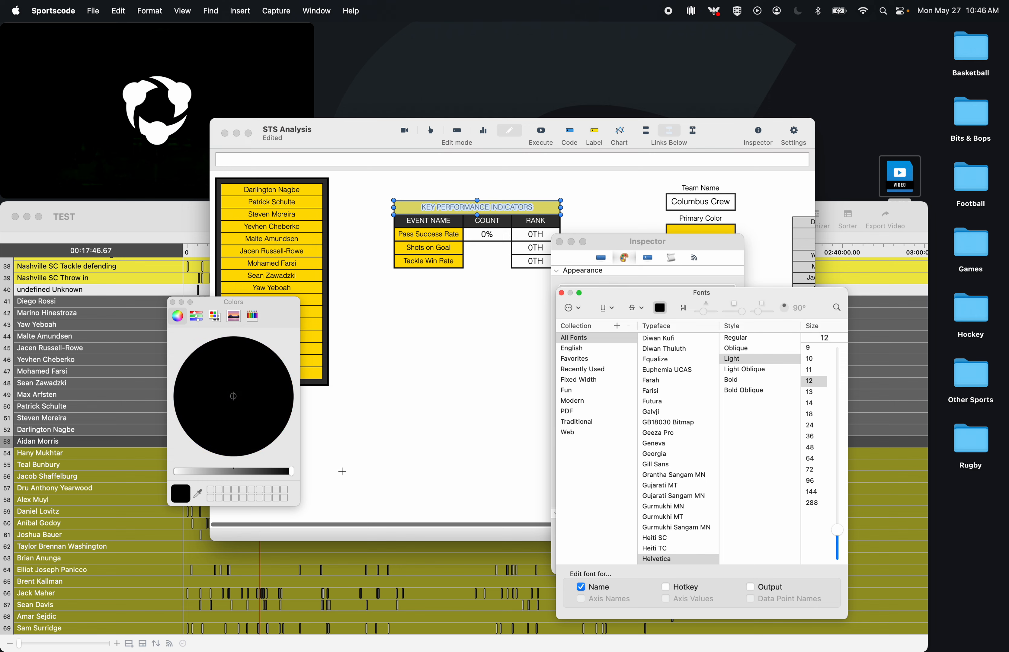
pyautogui.click(173, 302)
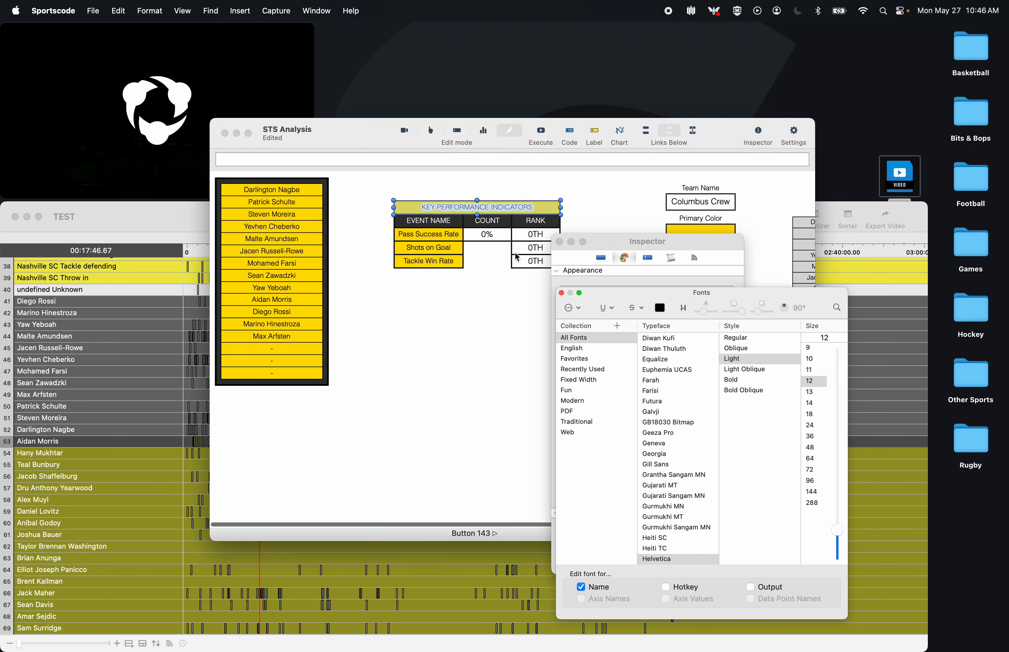
pyautogui.click(561, 292)
pyautogui.click(560, 242)
pyautogui.moveTo(588, 198); pyautogui.dragTo(397, 314)
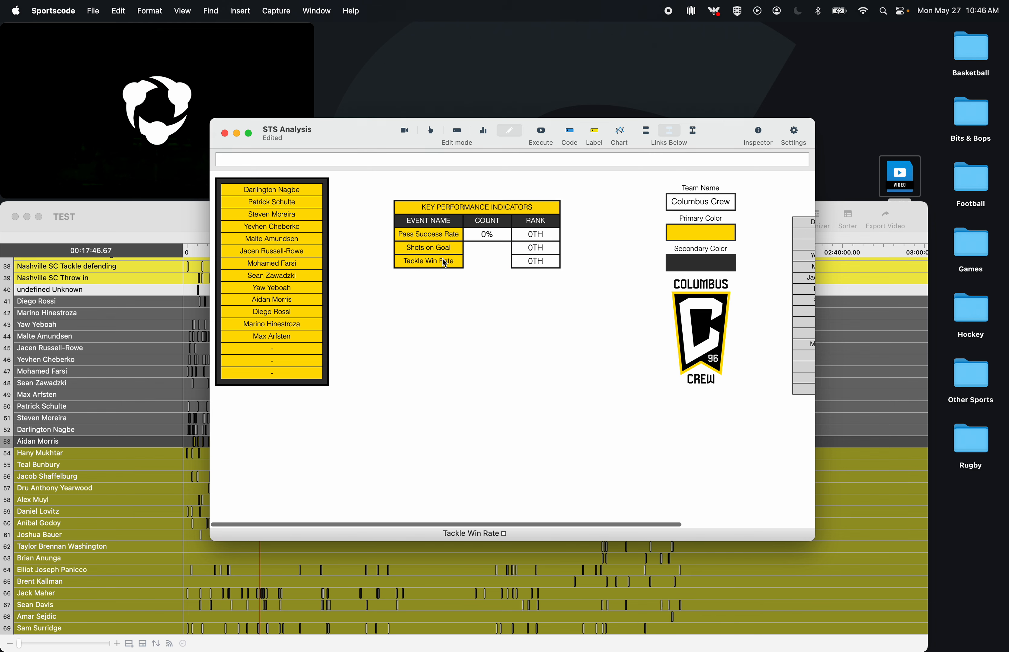
# - Compare the name font settings of the COUNT, KEY PERFORMANCE INDICATORS and RANK headers
pyautogui.doubleClick(482, 223)
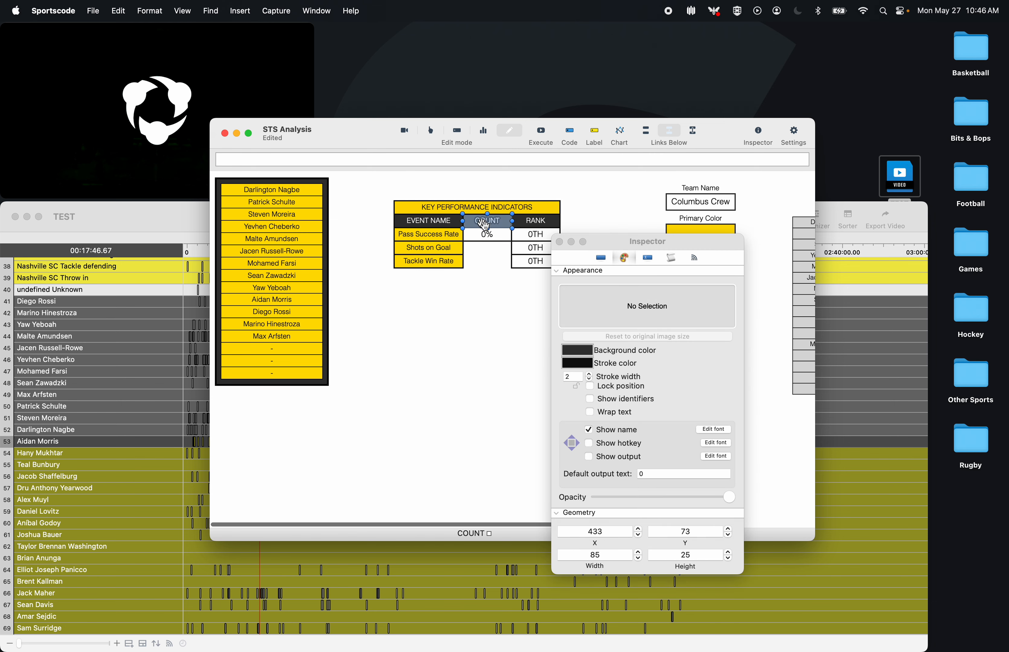
pyautogui.click(703, 430)
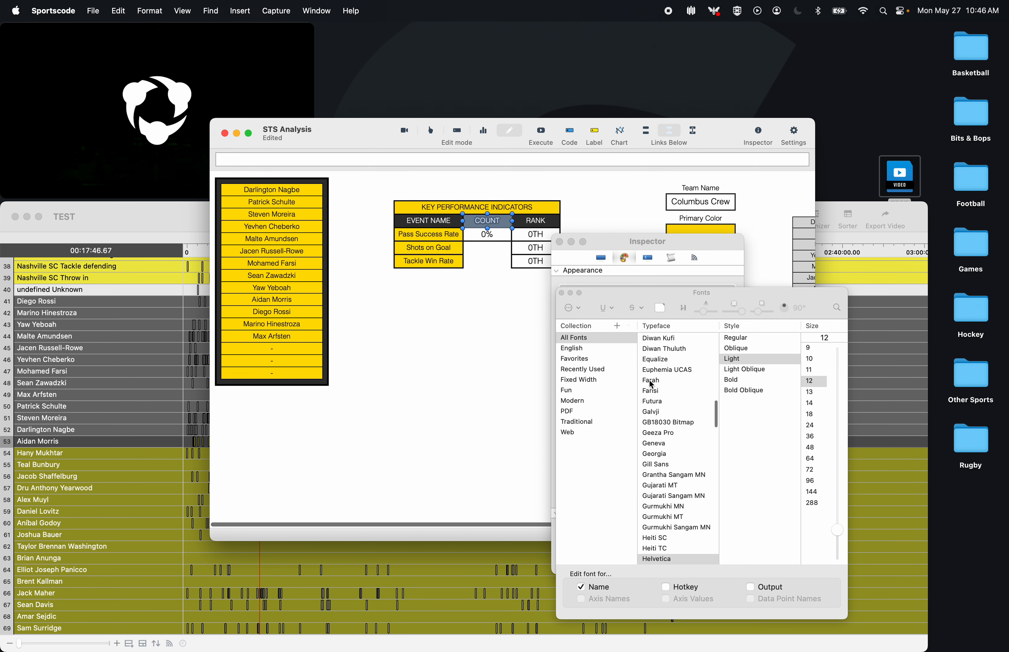
pyautogui.click(534, 206)
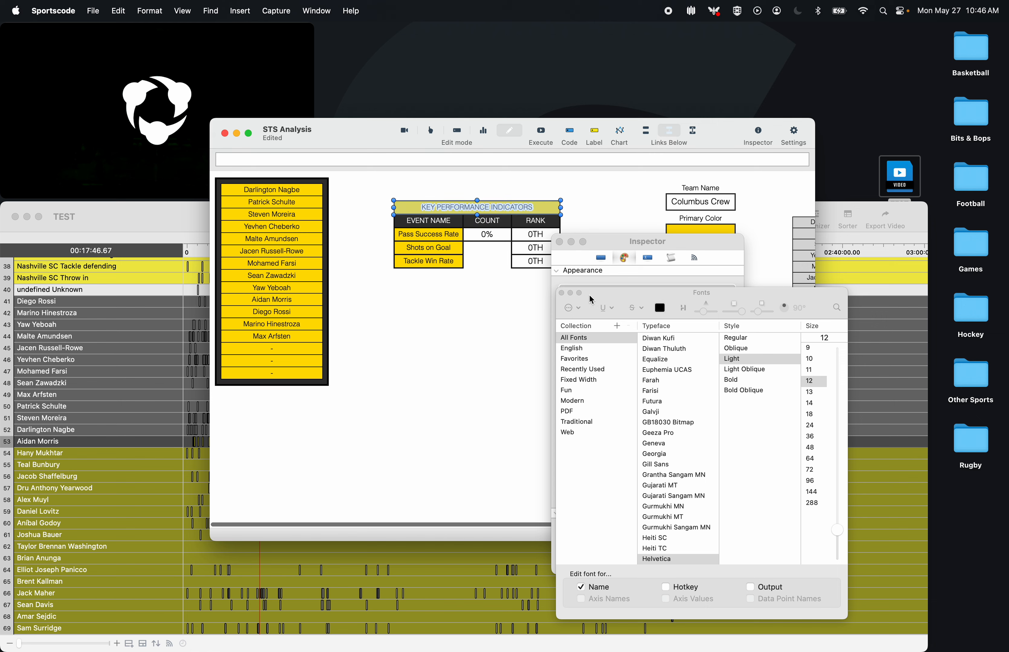
pyautogui.click(562, 293)
pyautogui.click(703, 430)
pyautogui.click(813, 391)
pyautogui.click(528, 221)
pyautogui.click(561, 293)
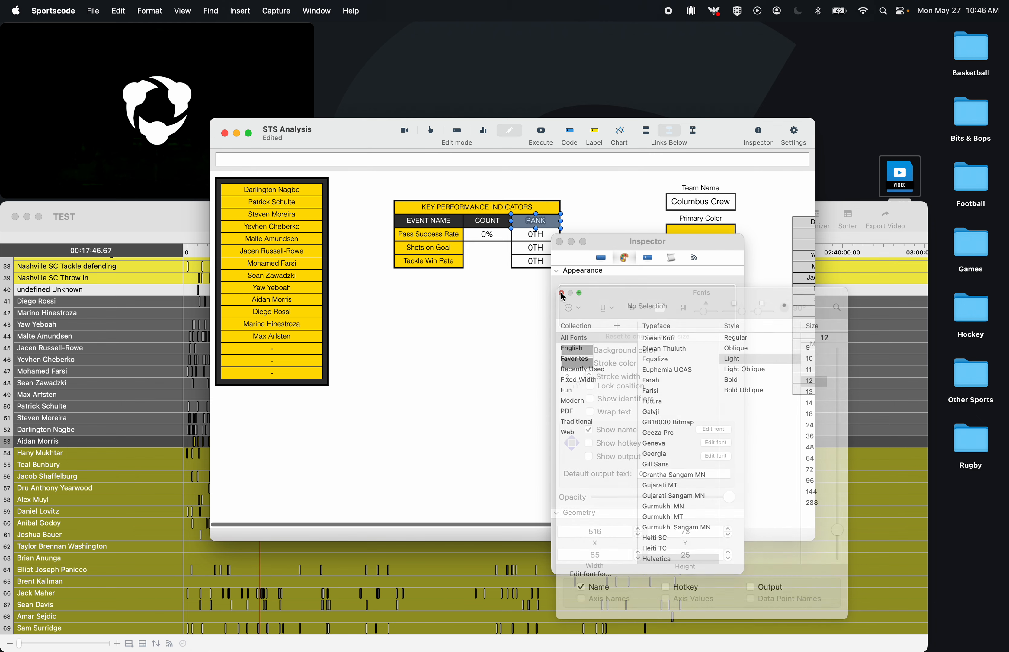
pyautogui.click(703, 432)
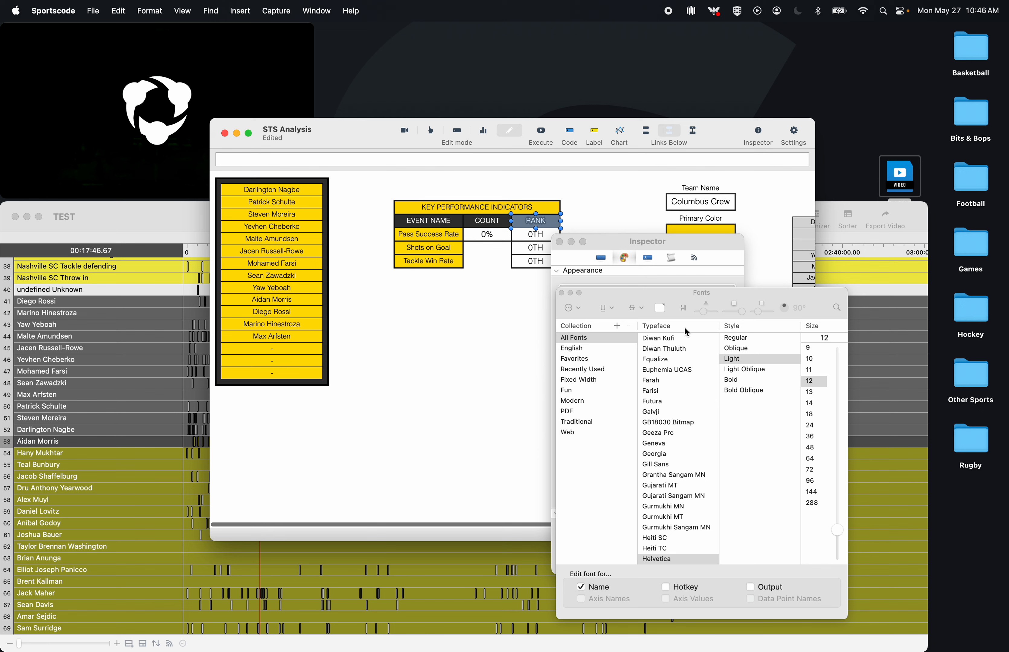
pyautogui.click(559, 242)
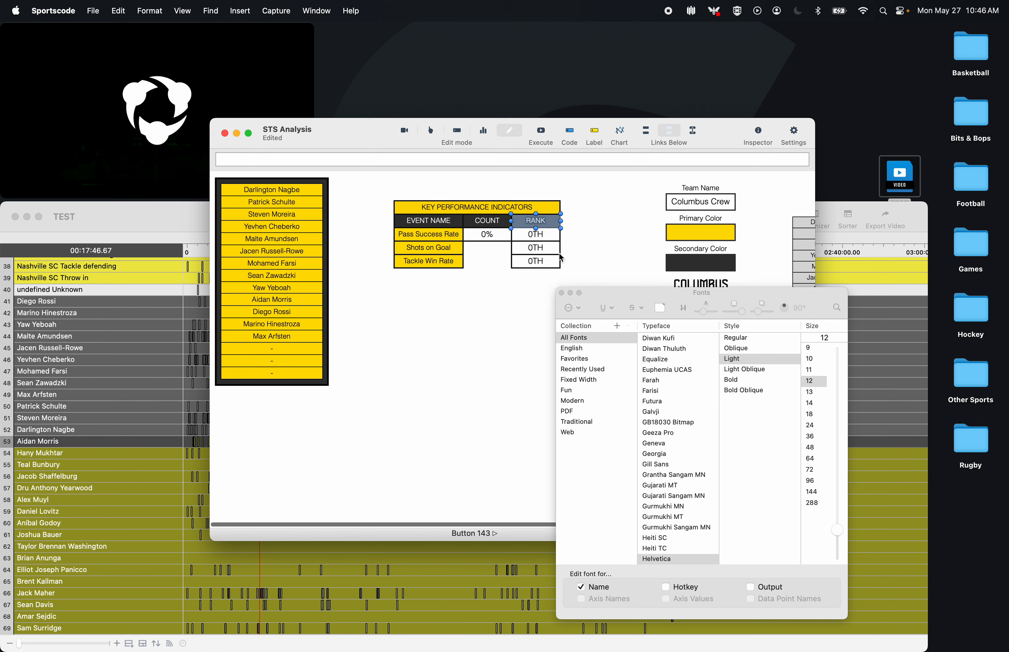
pyautogui.click(561, 293)
pyautogui.click(538, 218)
pyautogui.doubleClick(538, 220)
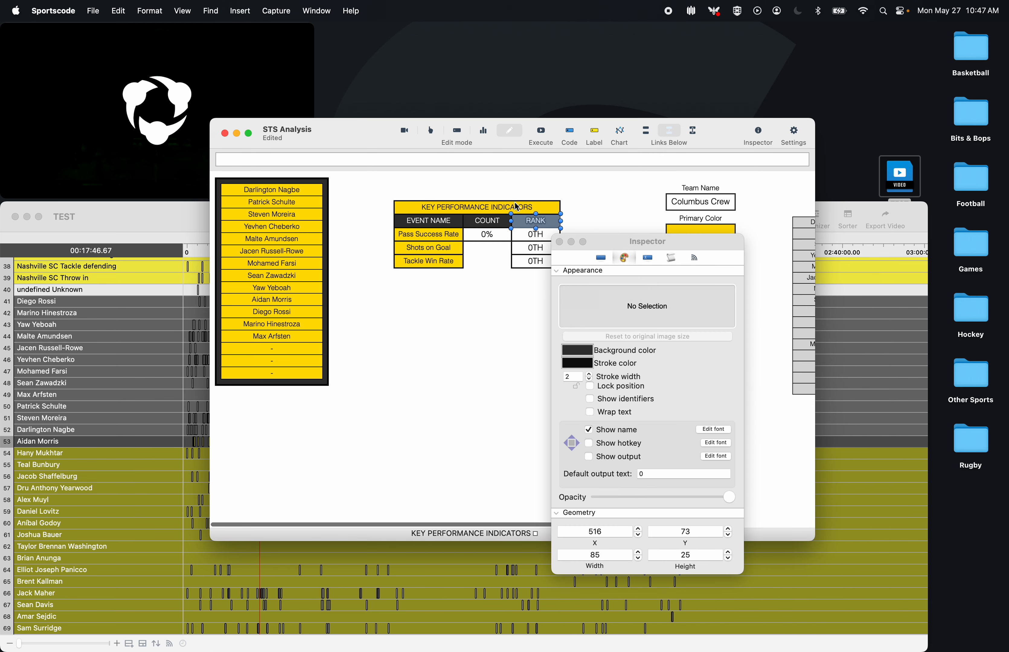
pyautogui.click(559, 242)
# - Try light grey and dark grey stroke colors on all the buttons of the KEY PERFORMANCE INDICATORS table
pyautogui.click(434, 263)
pyautogui.doubleClick(435, 263)
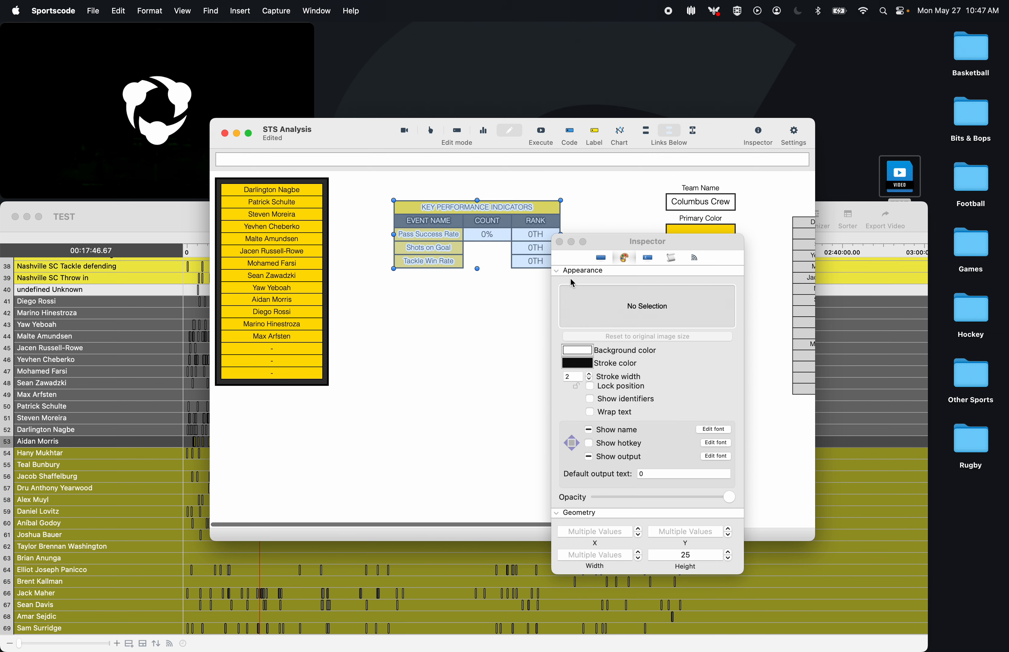
pyautogui.click(590, 364)
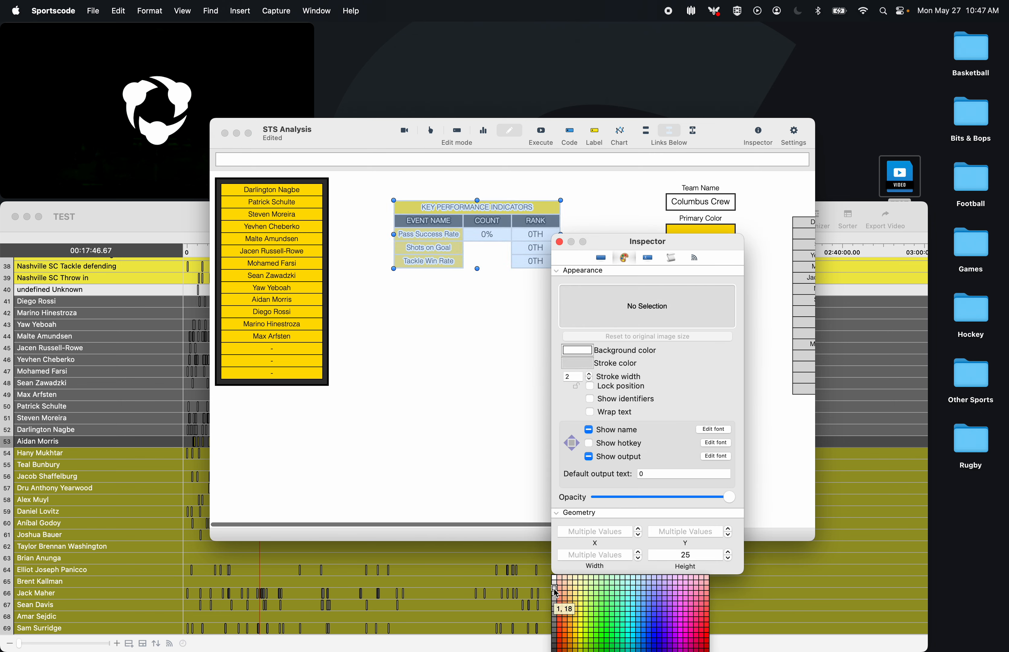
pyautogui.click(558, 609)
pyautogui.click(506, 484)
pyautogui.moveTo(419, 366); pyautogui.dragTo(547, 191)
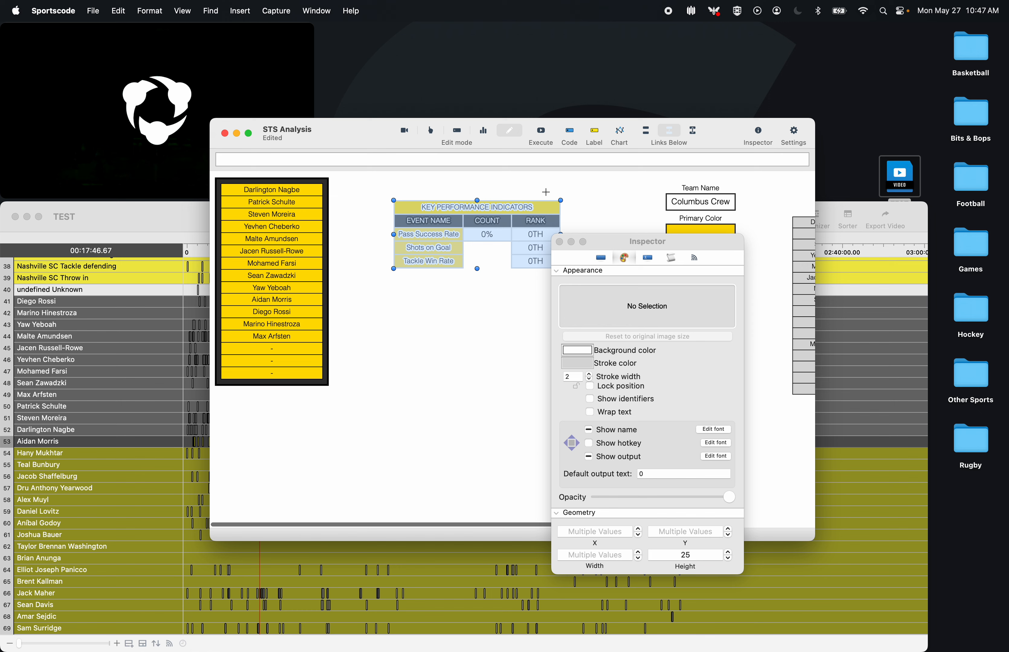
pyautogui.click(577, 364)
pyautogui.click(556, 642)
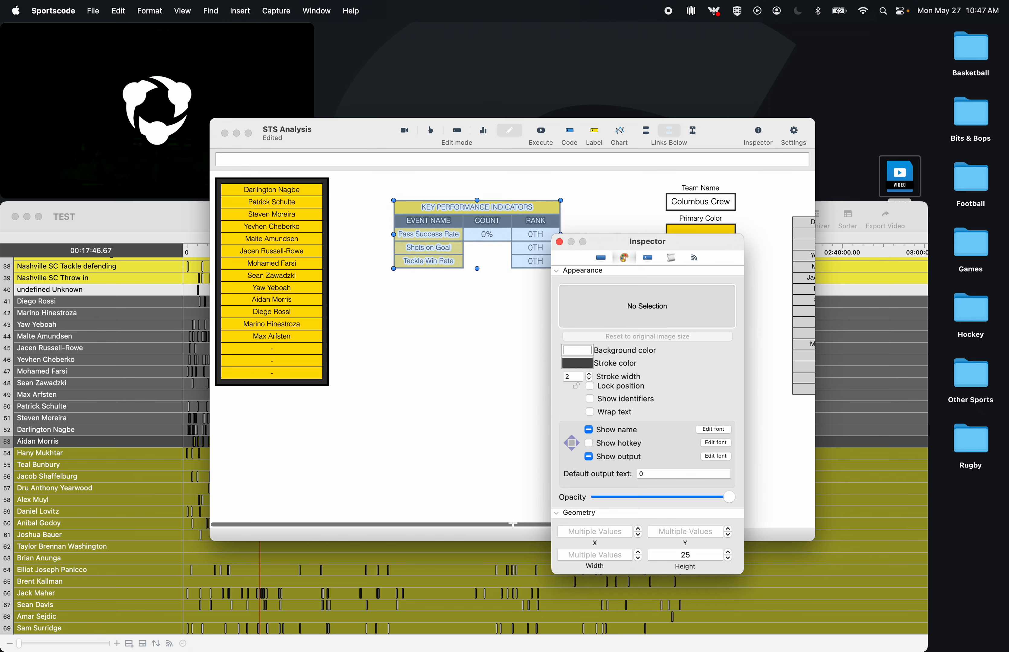
pyautogui.click(474, 439)
# - Set the stroke color of every button in the KEY PERFORMANCE INDICATORS table to near-black
pyautogui.moveTo(601, 244); pyautogui.dragTo(664, 180)
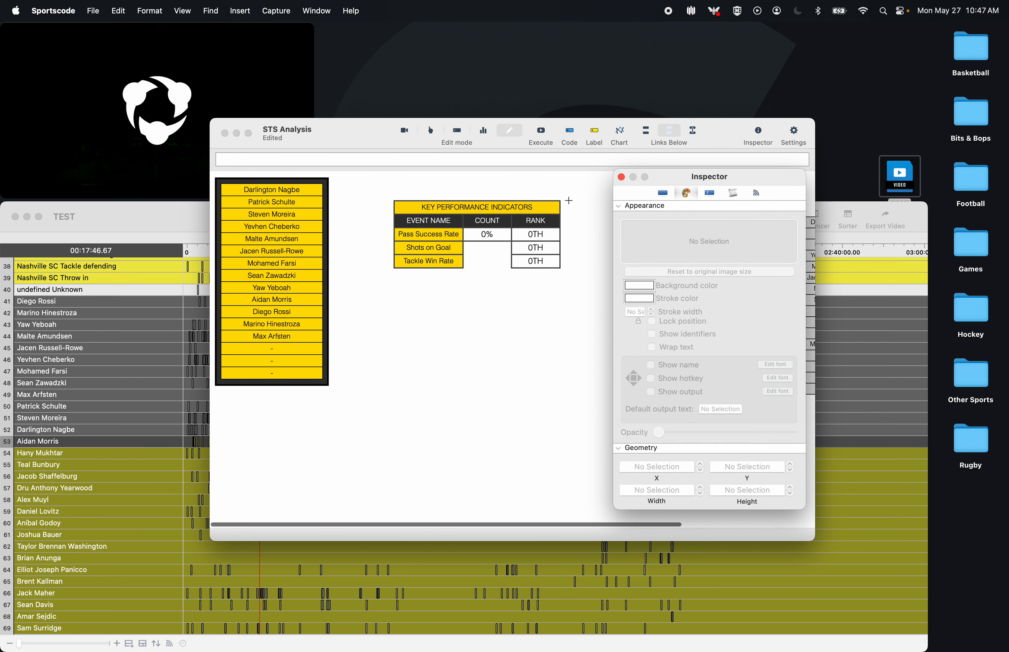
pyautogui.click(559, 200)
pyautogui.click(550, 208)
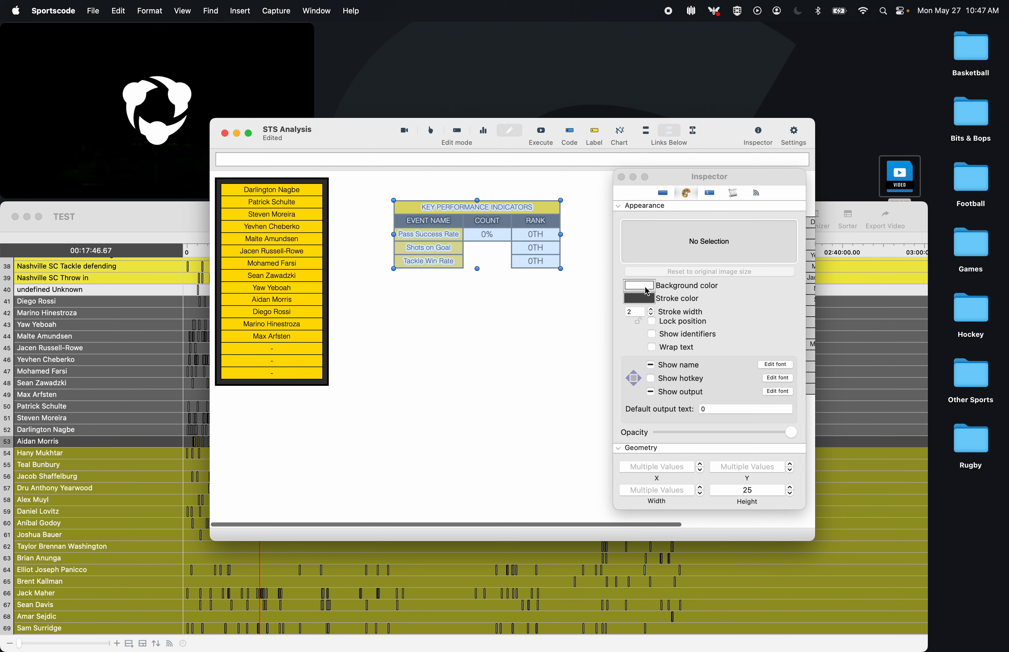
pyautogui.click(644, 298)
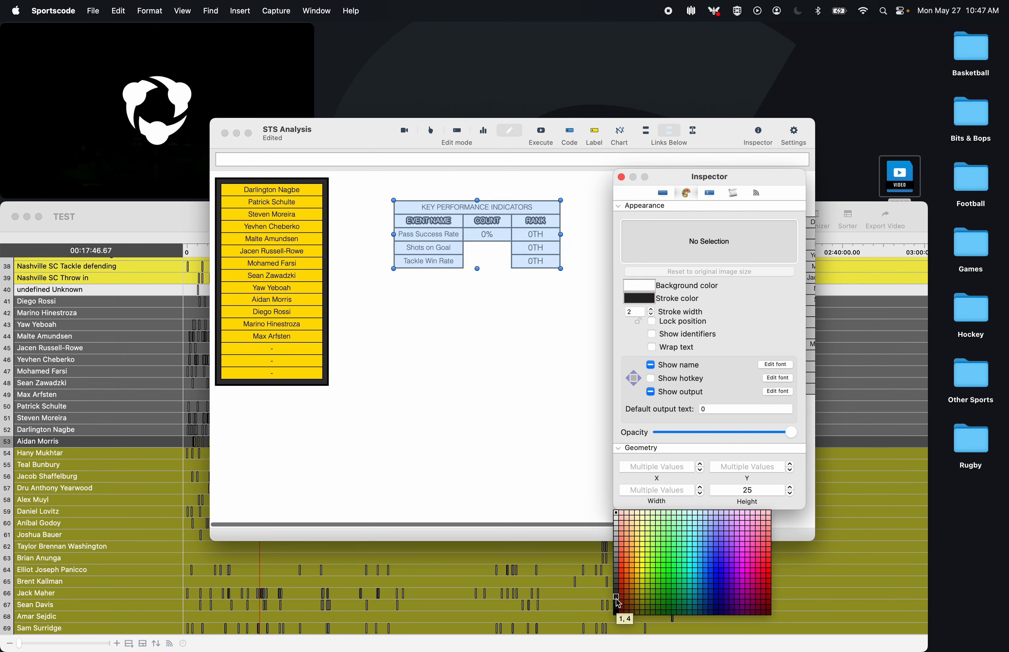
pyautogui.click(621, 614)
pyautogui.click(557, 173)
pyautogui.click(546, 133)
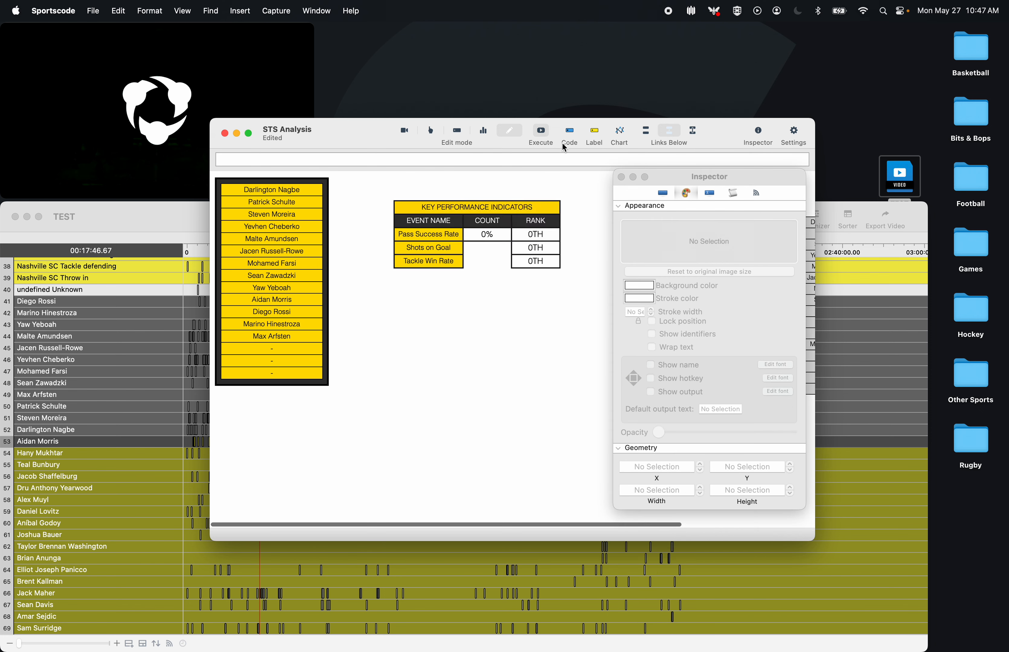
pyautogui.click(621, 177)
# - Check the RANK header's background and stroke colors in its Inspector without changing them
pyautogui.doubleClick(547, 222)
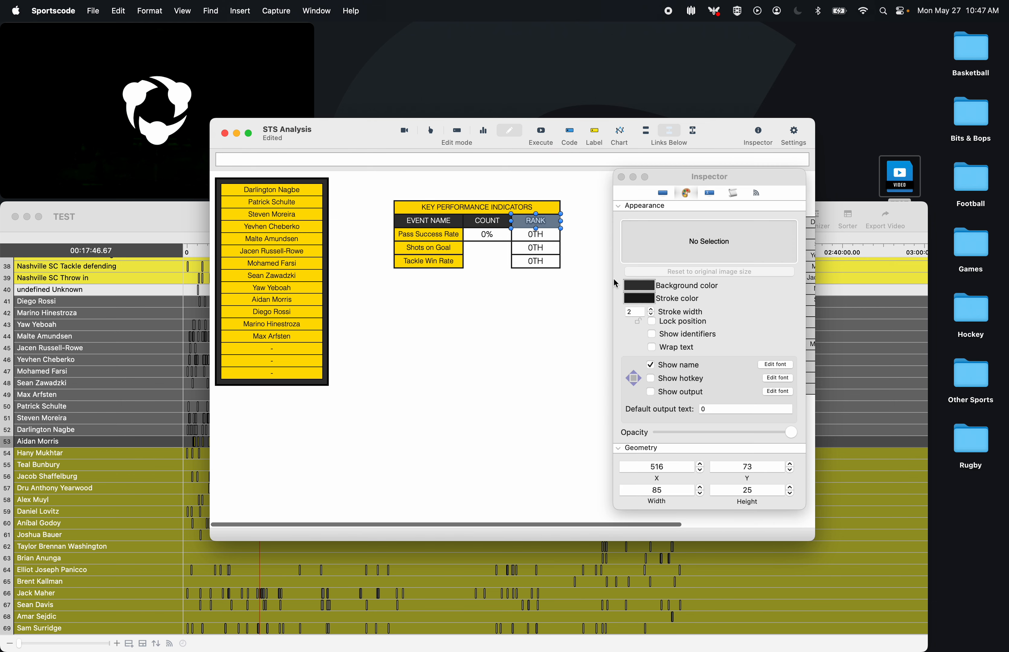
pyautogui.click(640, 296)
pyautogui.click(548, 347)
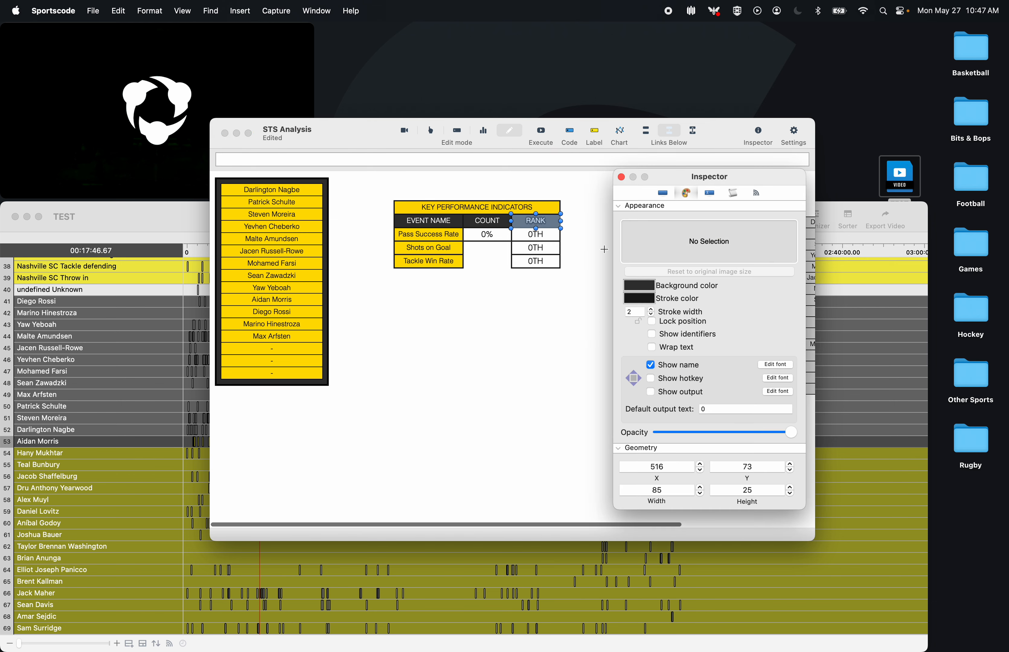
pyautogui.click(621, 178)
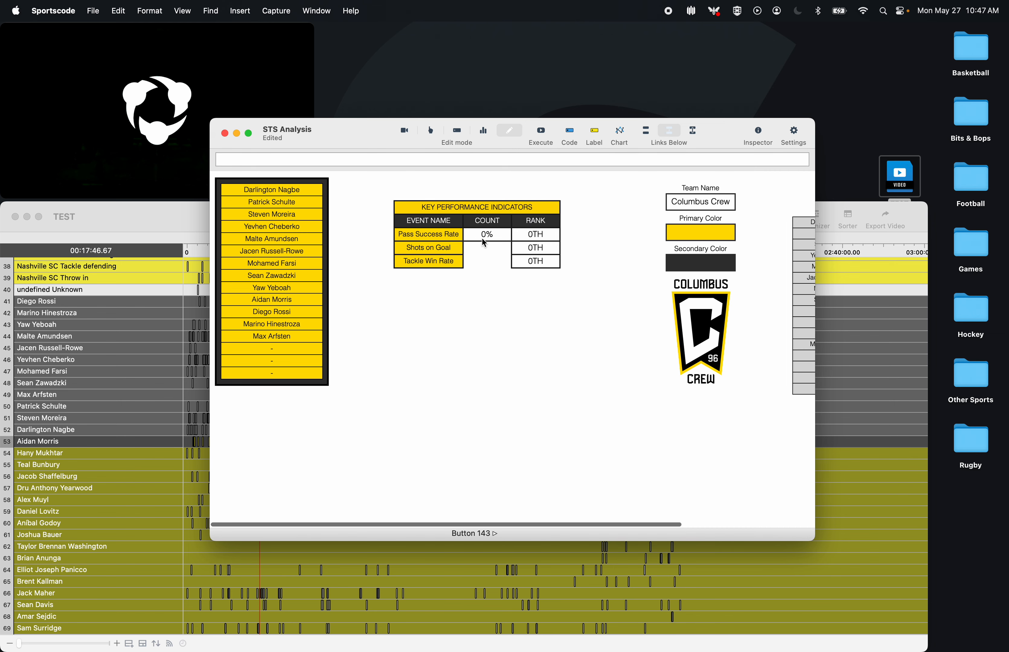
# - Delete the button color #"color1" script from the Pass Success Rate, Shots on Goal and Tackle Win Rate labels
pyautogui.moveTo(431, 296); pyautogui.dragTo(449, 238)
pyautogui.press('super+i')
pyautogui.click(736, 222)
pyautogui.click(730, 190)
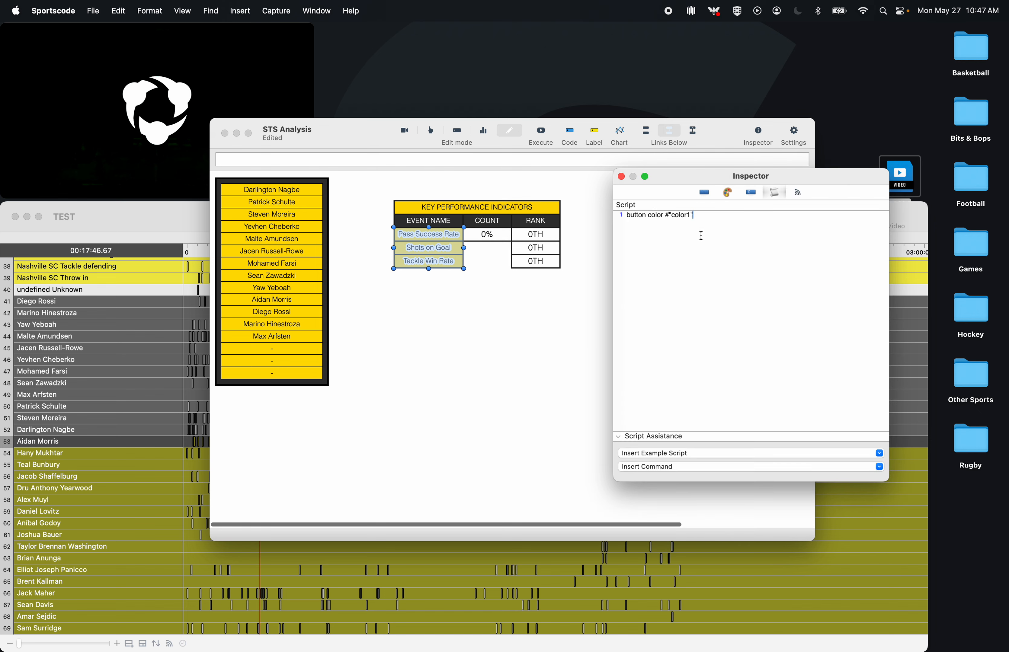
pyautogui.press('super+a')
pyautogui.press('BackSpace')
# - Set the background color of the three row labels under EVENT NAME to light grey and close the Inspector
pyautogui.click(728, 193)
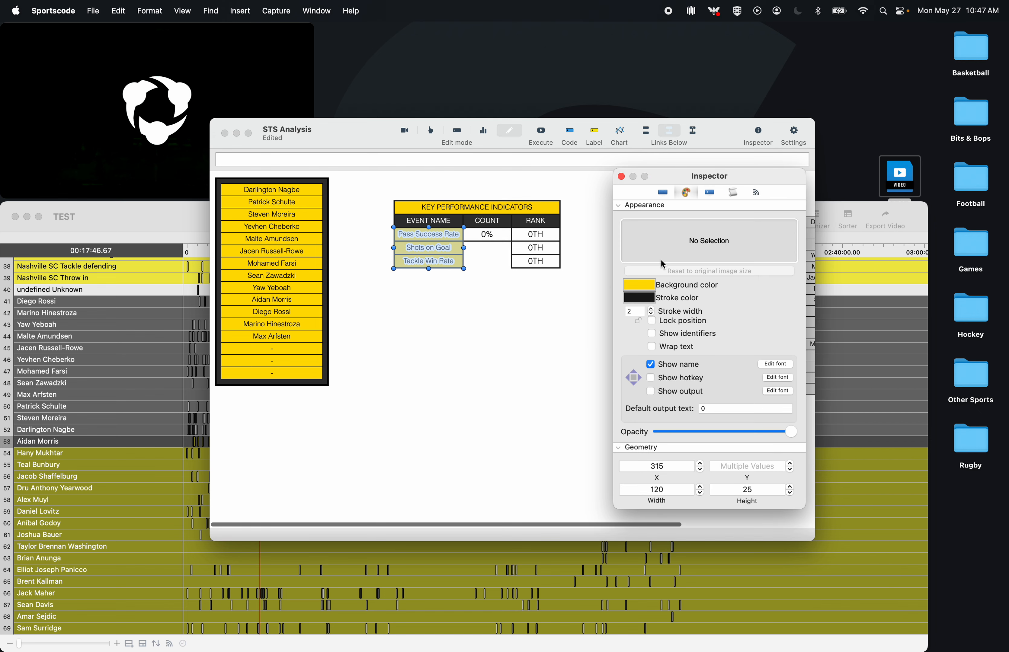
pyautogui.click(636, 289)
pyautogui.click(618, 529)
pyautogui.click(519, 444)
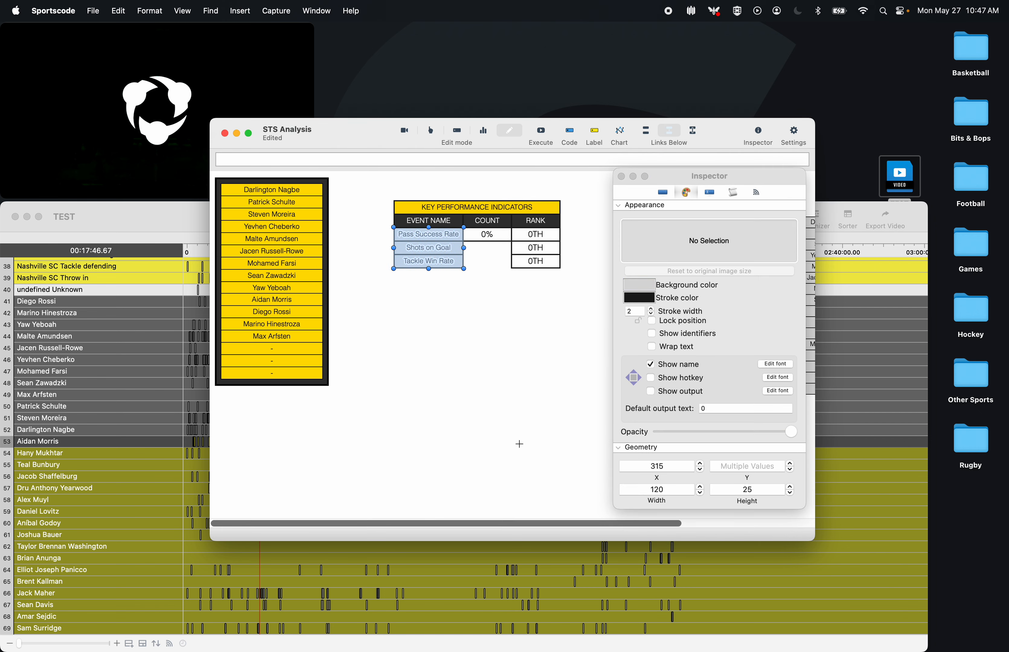
pyautogui.click(519, 444)
pyautogui.click(621, 176)
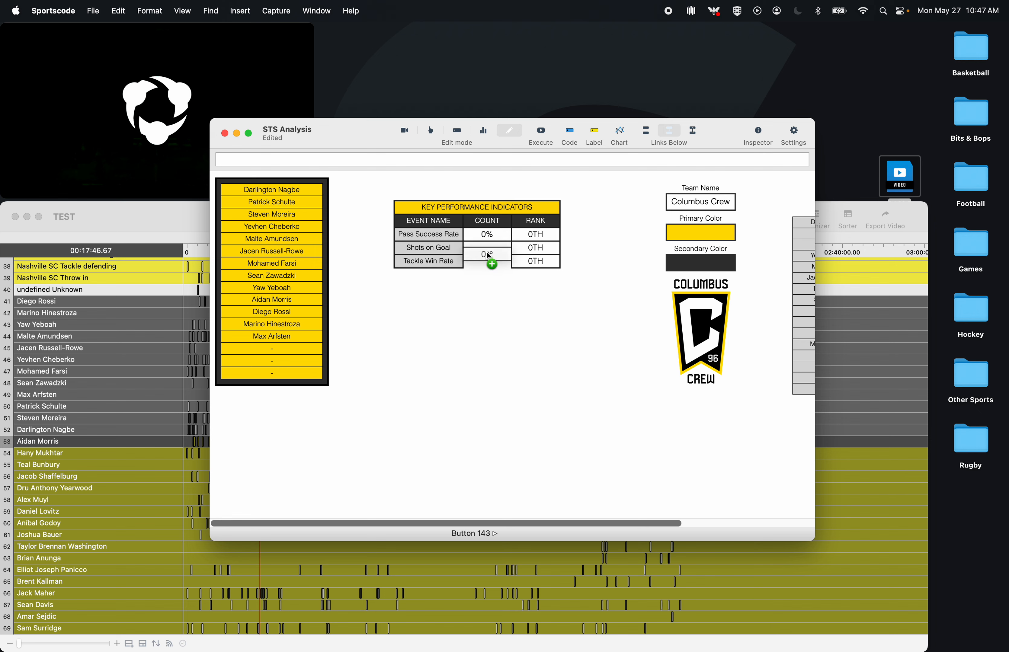
# - Place a copy of the Pass Success Rate count cell in the COUNT column of the Shots on Goal row
pyautogui.moveTo(487, 246); pyautogui.dragTo(487, 246)
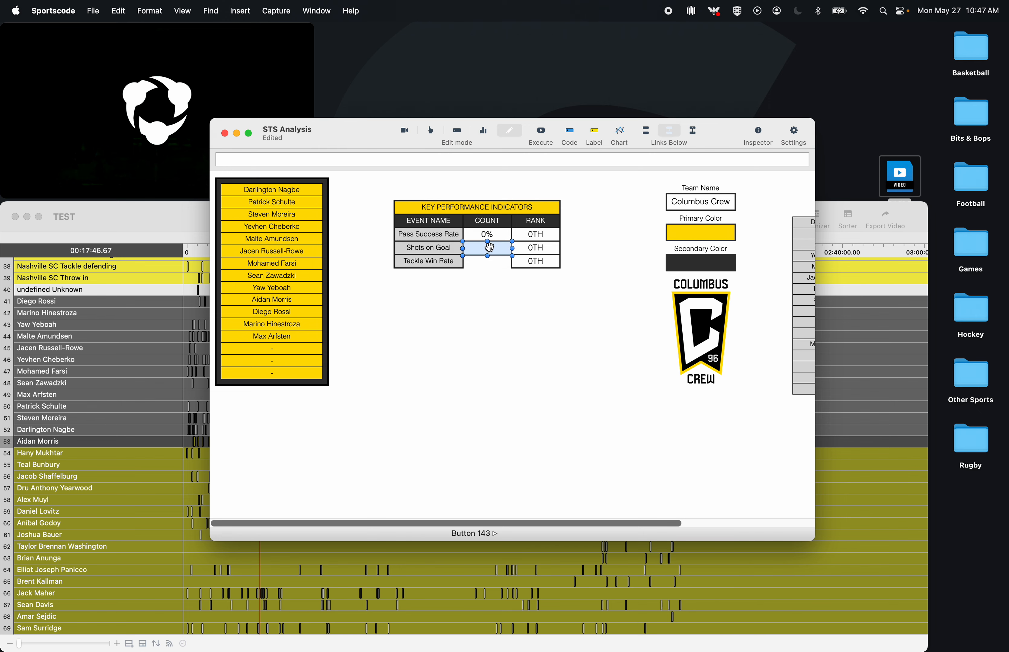
# - Copy the whole shots count script from the first player's cell in the S column of the player data table
pyautogui.hscroll(5, 718, 237)
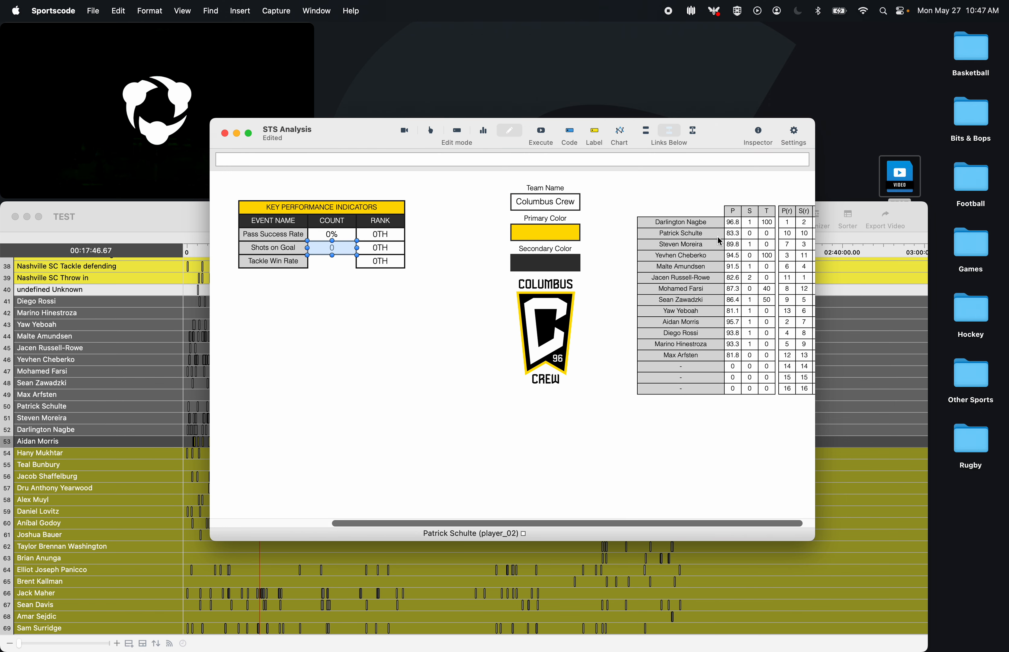
pyautogui.doubleClick(753, 224)
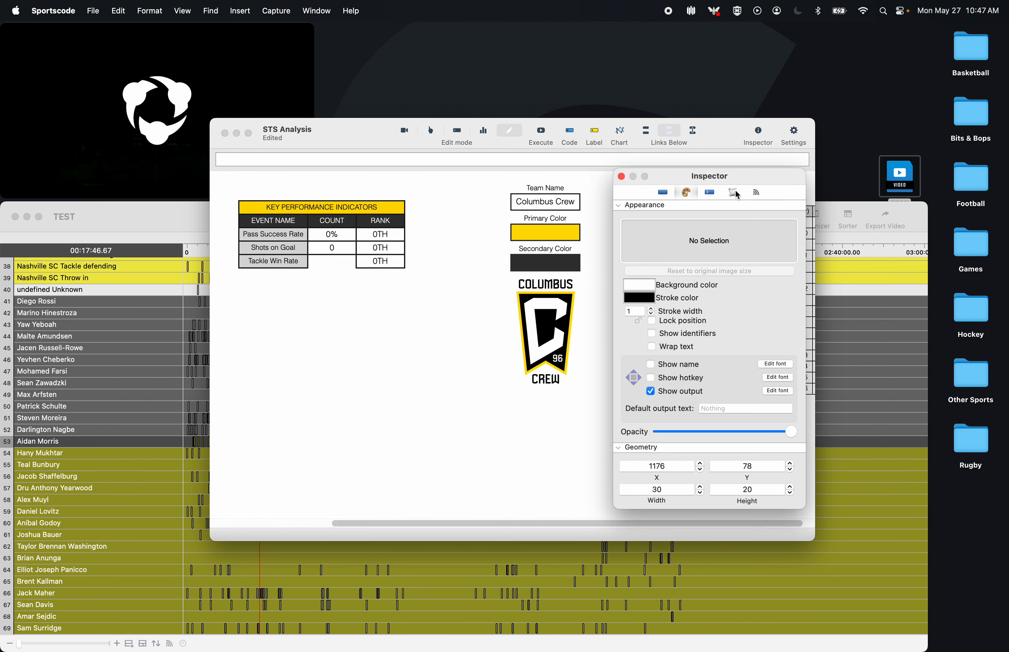
pyautogui.click(734, 192)
pyautogui.moveTo(772, 225); pyautogui.dragTo(589, 221)
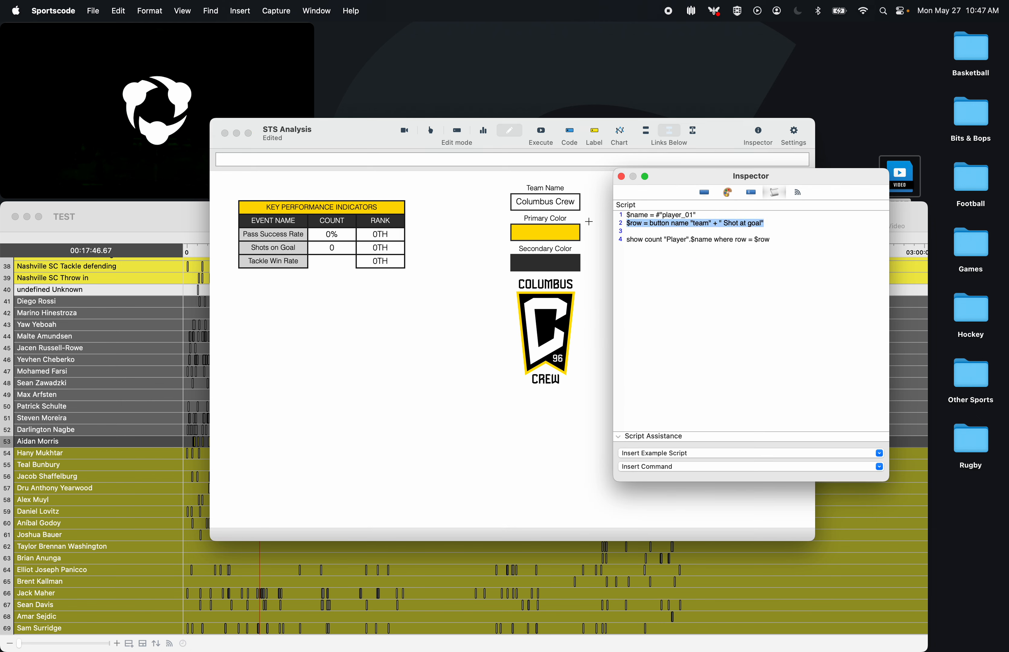
pyautogui.click(730, 251)
pyautogui.moveTo(775, 240); pyautogui.dragTo(629, 243)
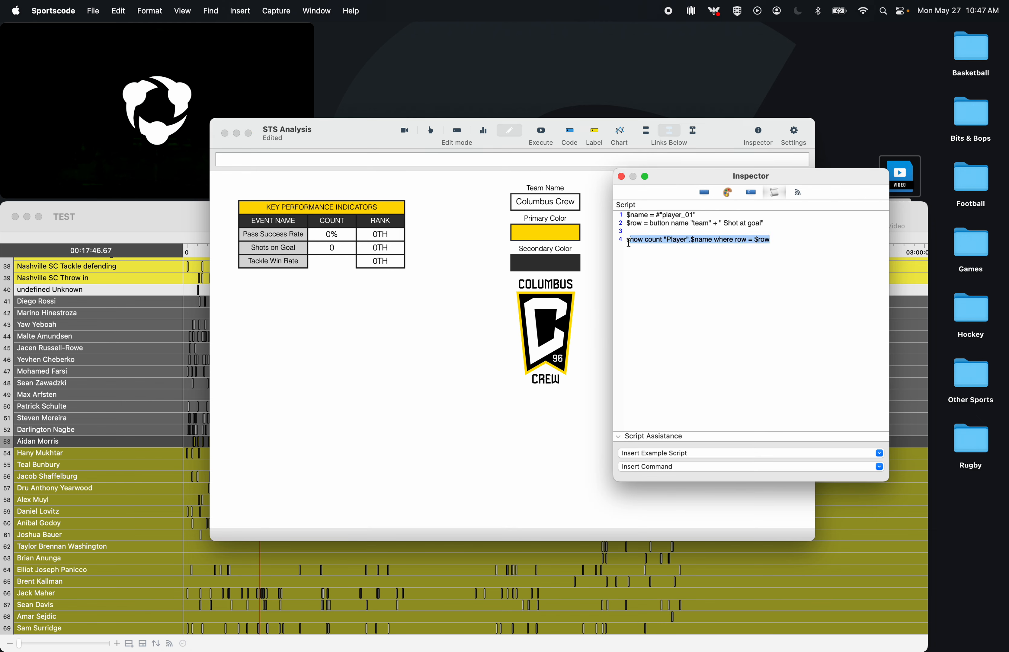
pyautogui.press('super+a')
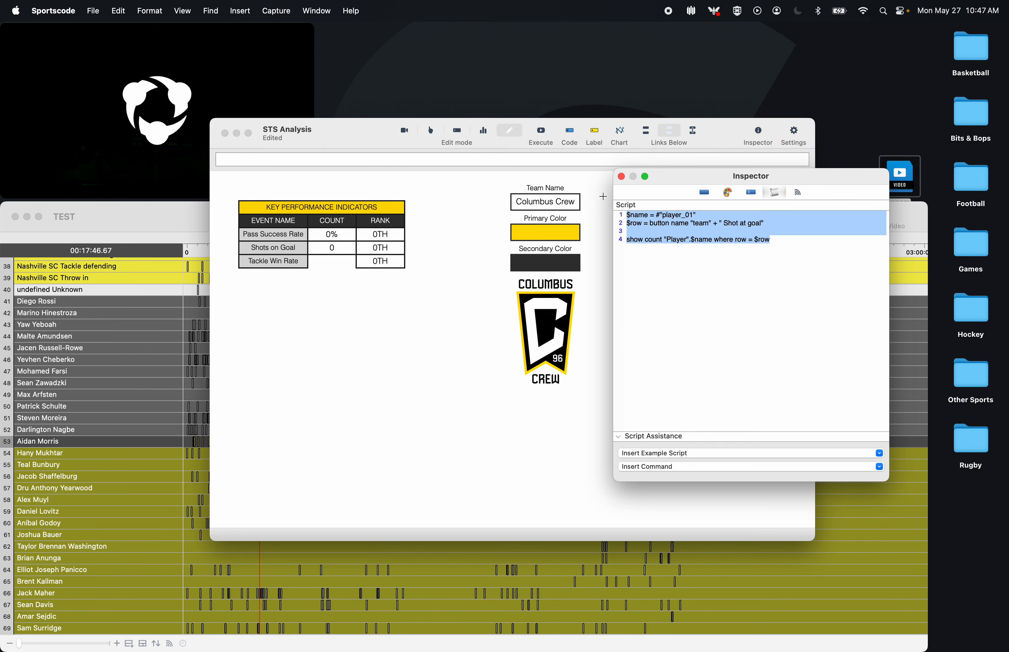
pyautogui.press('super+c')
pyautogui.click(621, 177)
# - Replace the pass calculation after the // separator in the Shots on Goal count cell's script with the copied shots count script
pyautogui.hscroll(-5, 553, 228)
pyautogui.doubleClick(488, 246)
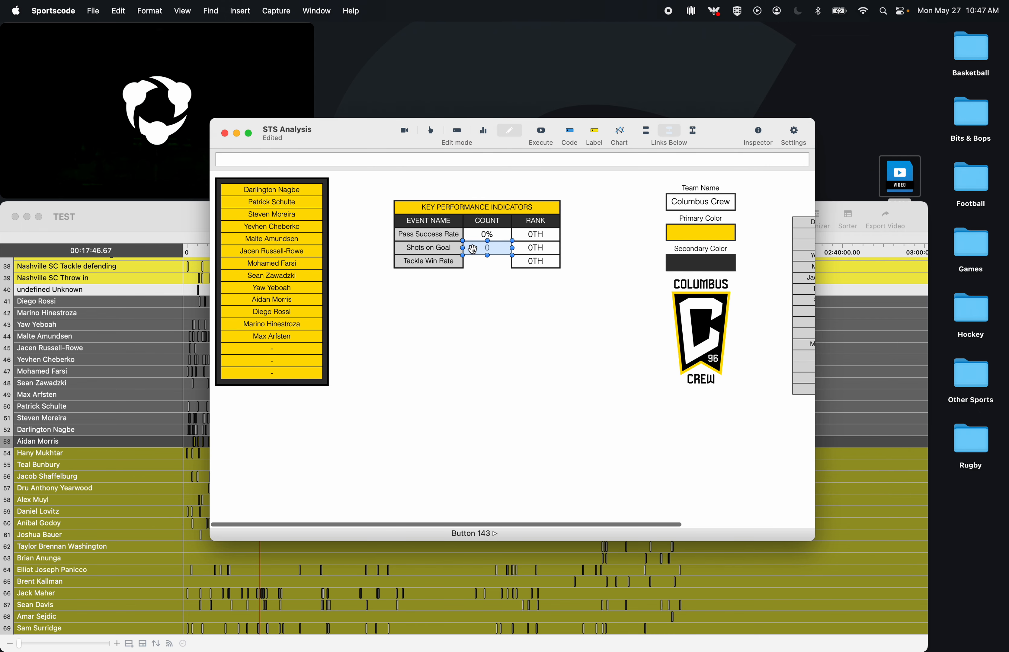
pyautogui.moveTo(757, 417); pyautogui.dragTo(597, 369)
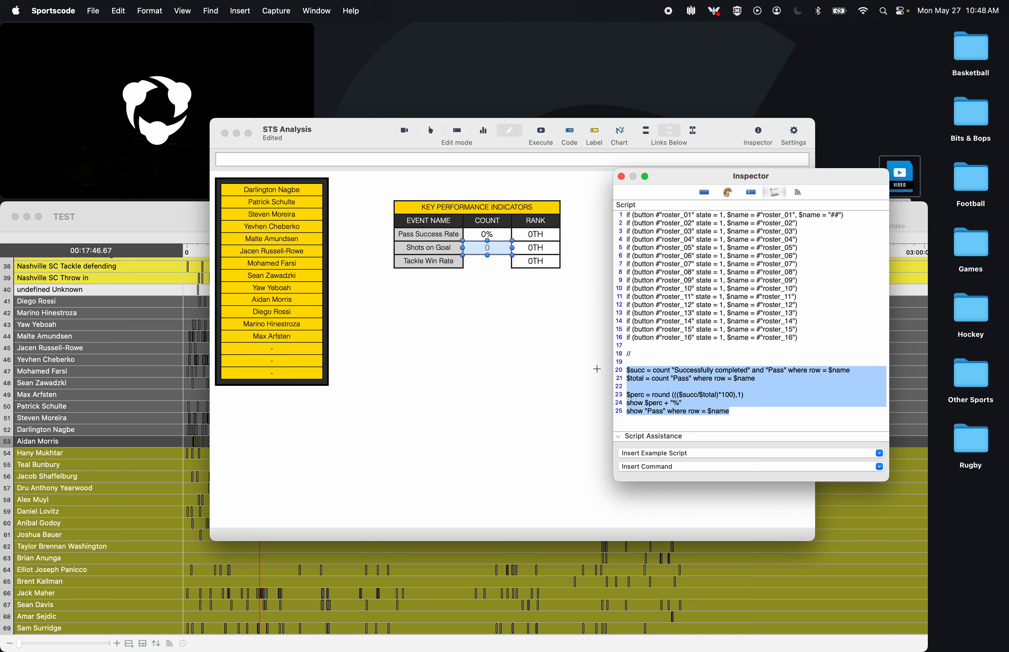
pyautogui.press('super+v')
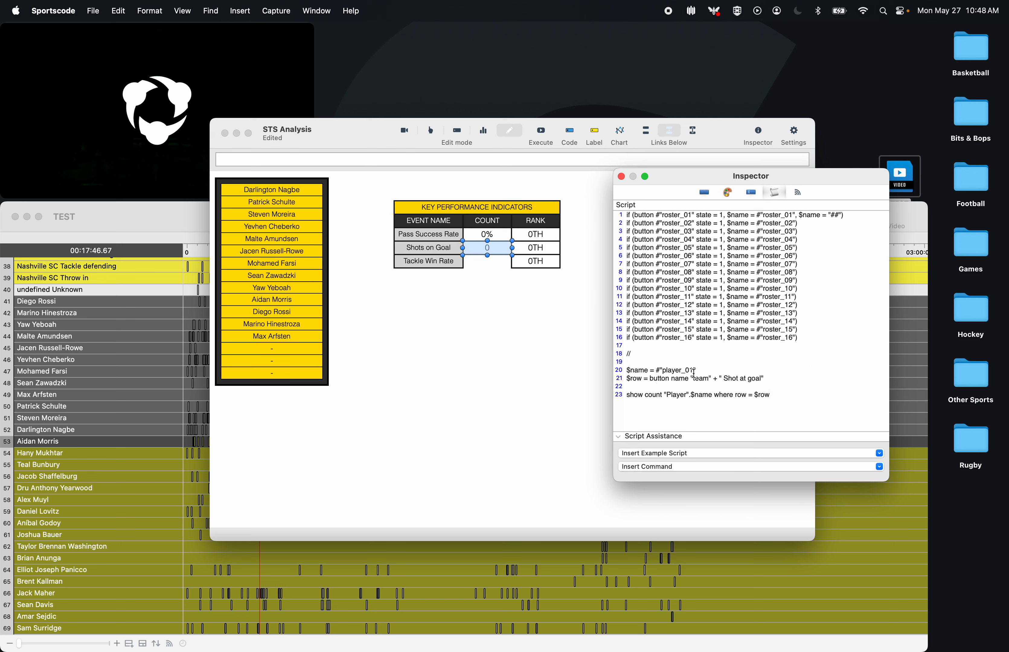
# - Delete the $name = #"player_01" line and the blank line above show count from the Shots on Goal count script
pyautogui.moveTo(704, 370); pyautogui.dragTo(588, 368)
pyautogui.press('BackSpace')
pyautogui.press('BackSpace')
pyautogui.click(670, 379)
pyautogui.press('BackSpace')
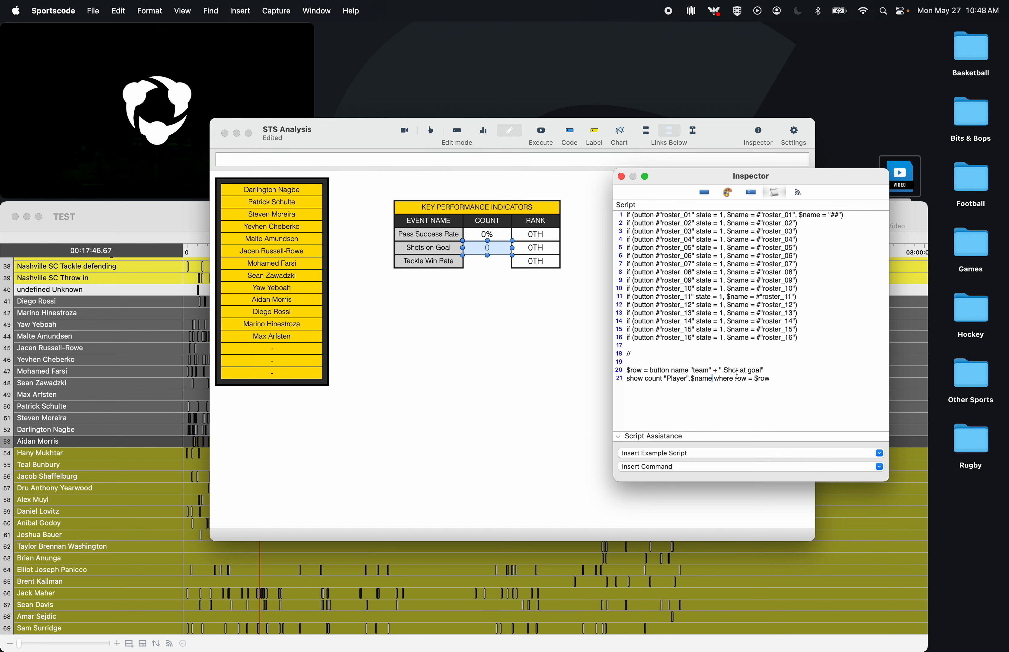
# - Add the line show "Player".$name where row = $row at the end of the Shots on Goal count script
pyautogui.click(772, 379)
pyautogui.press('Return')
pyautogui.write('show')
pyautogui.moveTo(792, 378); pyautogui.dragTo(663, 376)
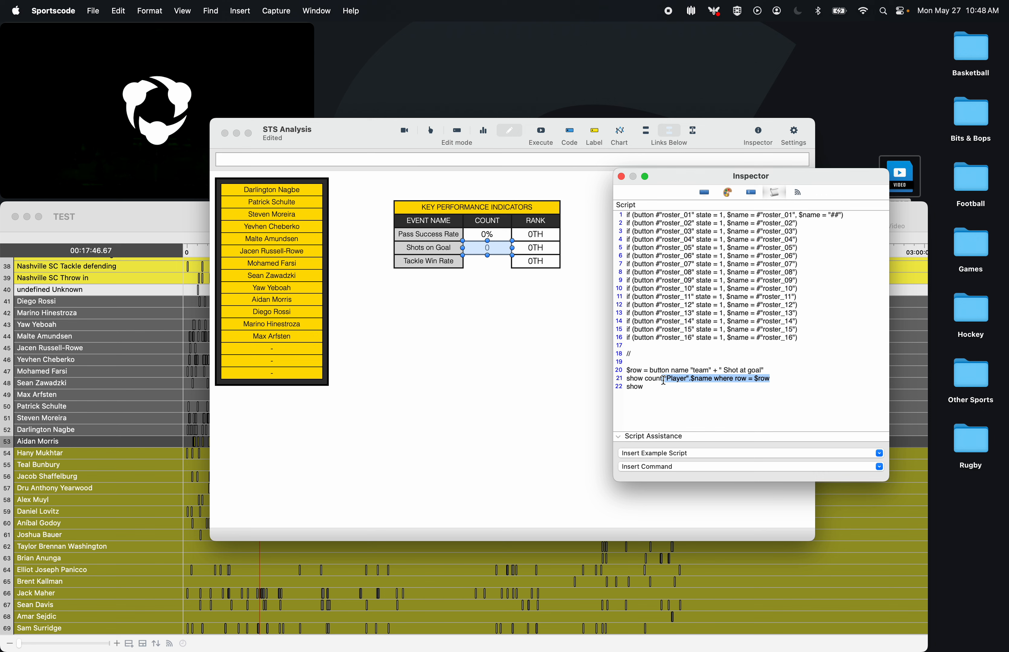
pyautogui.click(664, 381)
pyautogui.press('super+v')
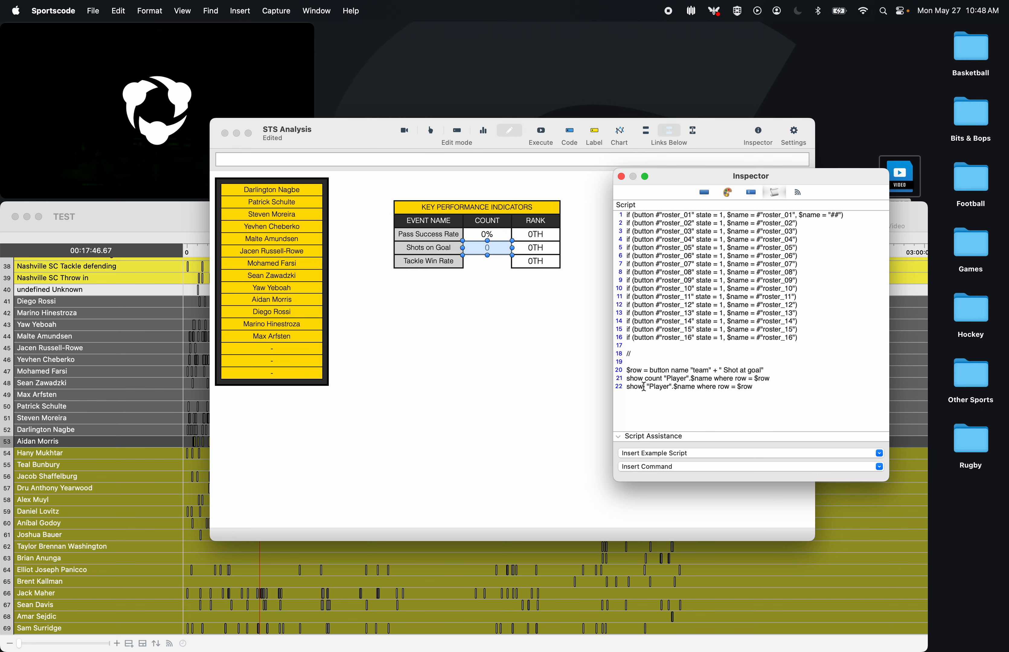
pyautogui.press('BackSpace')
# - Test the Shots on Goal count in report mode by selecting the sixth roster player, playing its clips and closing the video
pyautogui.click(484, 131)
pyautogui.click(622, 177)
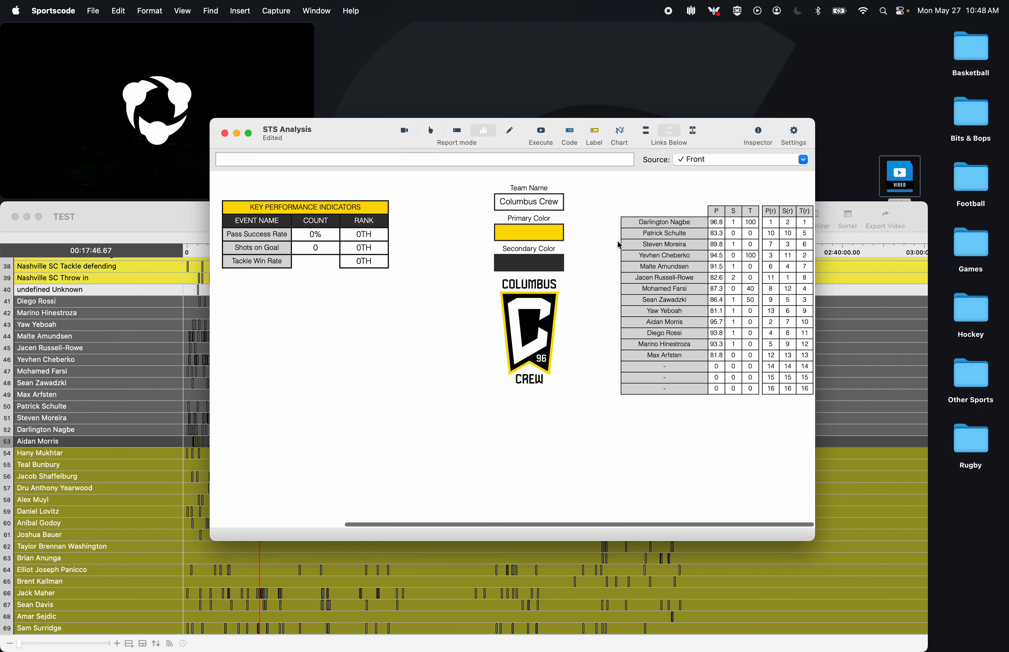
pyautogui.hscroll(-5, 623, 304)
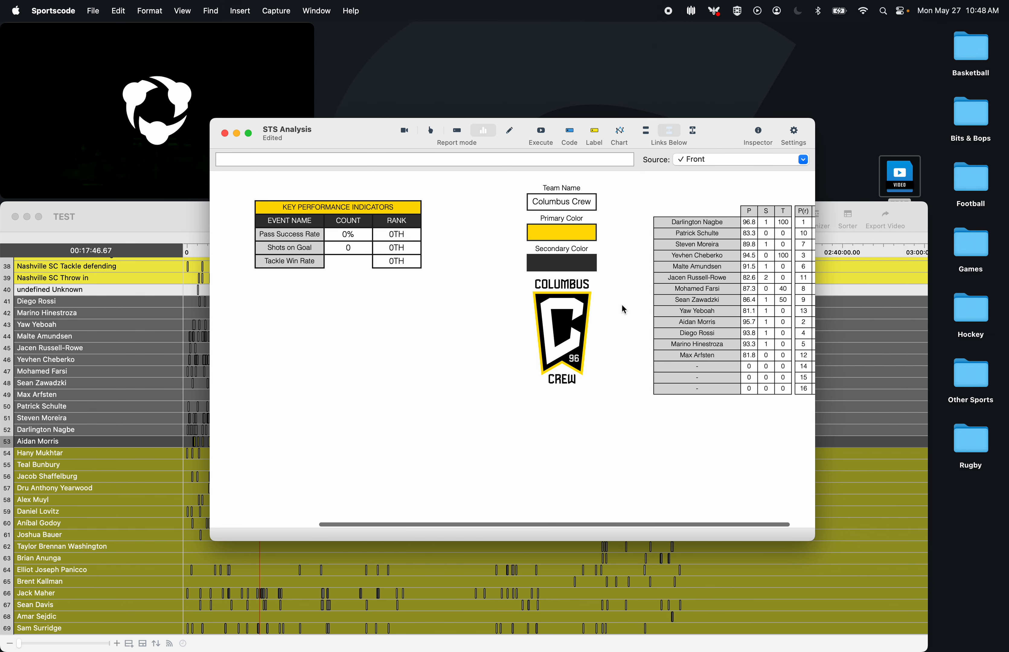
pyautogui.click(301, 251)
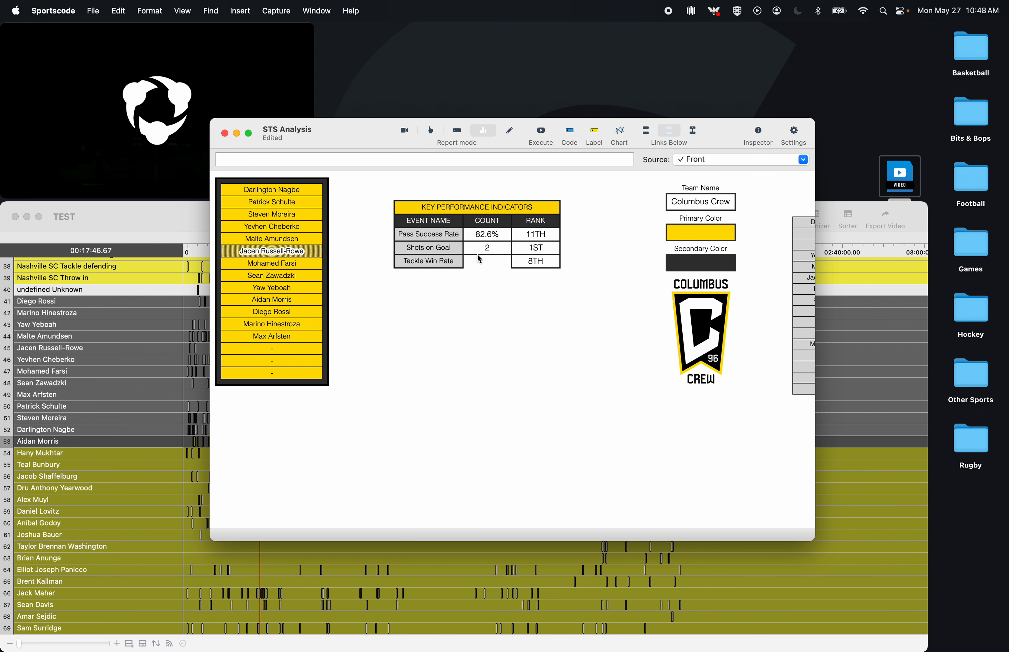
pyautogui.click(488, 248)
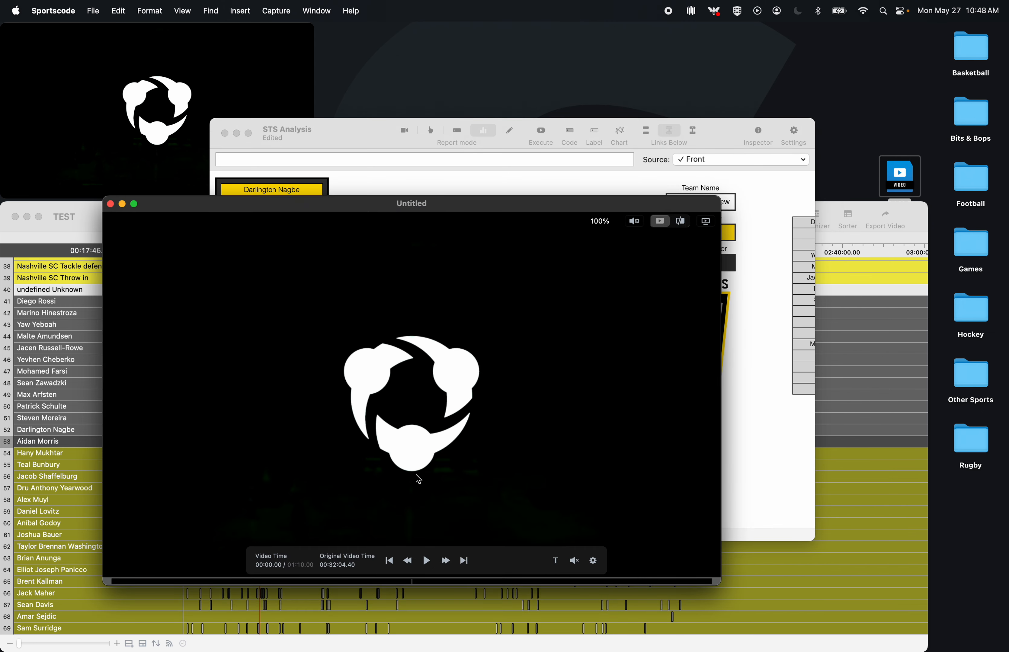
pyautogui.click(110, 205)
# - Return to edit mode and place a copy of the Shots on Goal count cell in the Tackle Win Rate row
pyautogui.press('super+e')
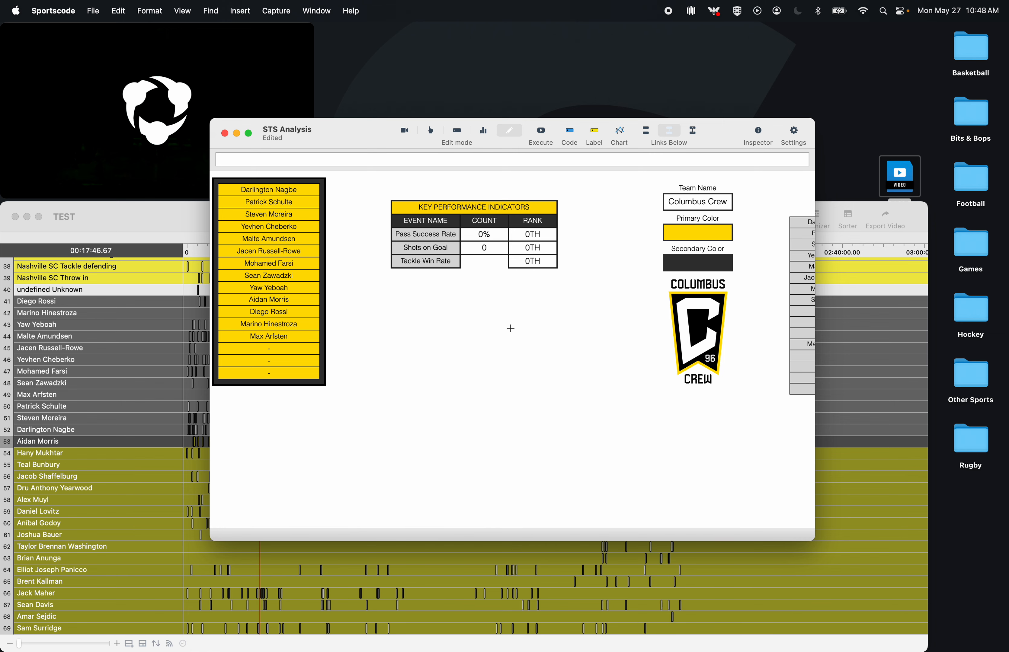
pyautogui.hscroll(5, 511, 328)
pyautogui.hscroll(-5, 500, 297)
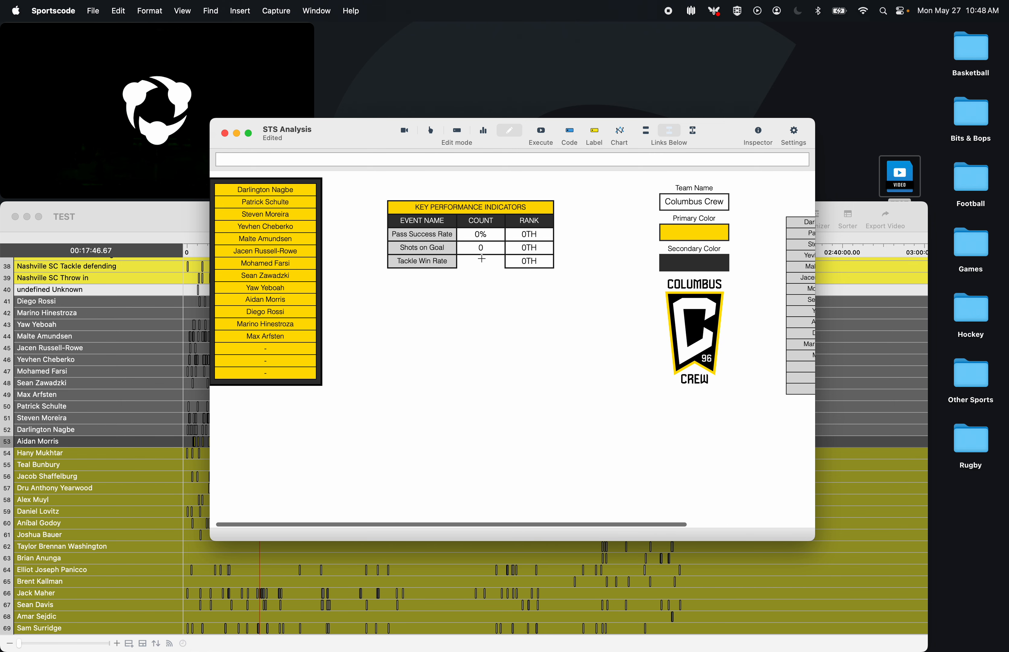
pyautogui.moveTo(483, 268); pyautogui.dragTo(483, 264)
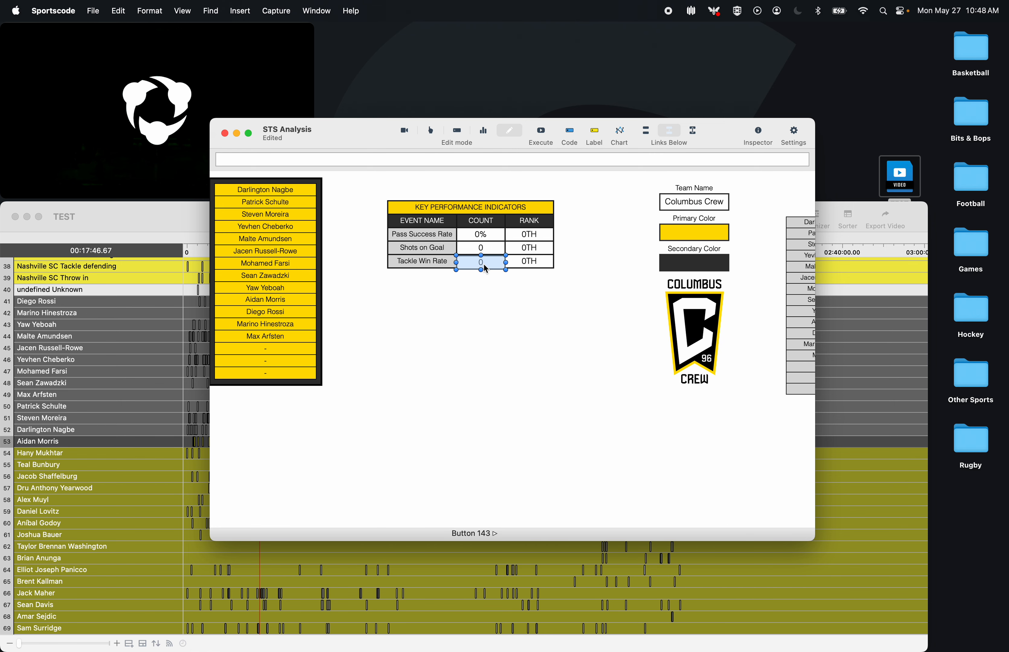
pyautogui.click(472, 315)
# - Copy the whole tackle percentage script from the seventh player's cell in the T column of the player data table
pyautogui.hscroll(4, 473, 316)
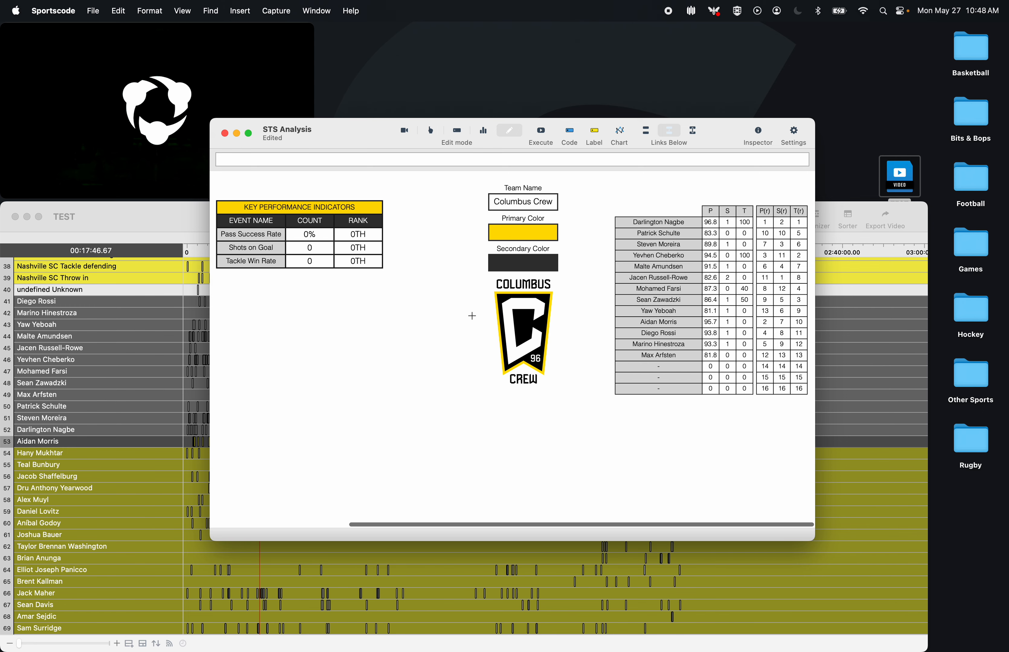
pyautogui.doubleClick(754, 292)
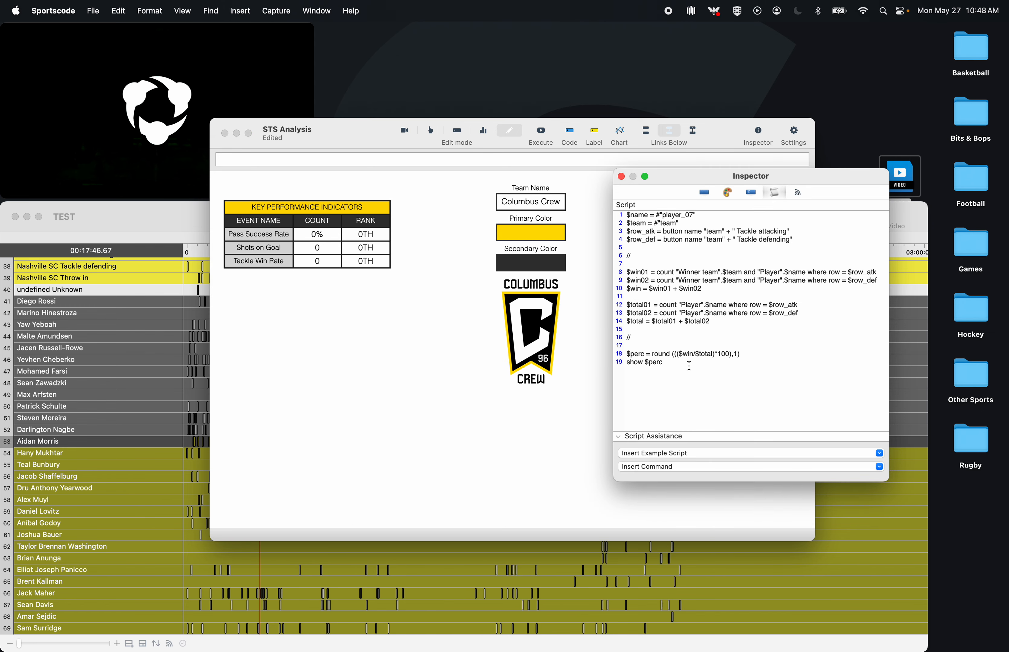
pyautogui.moveTo(689, 366); pyautogui.dragTo(558, 190)
pyautogui.press('super+c')
# - Replace the shots lines in the Tackle Win Rate count script with the copied tackle script and delete its $name = #"player_07" line
pyautogui.click(318, 263)
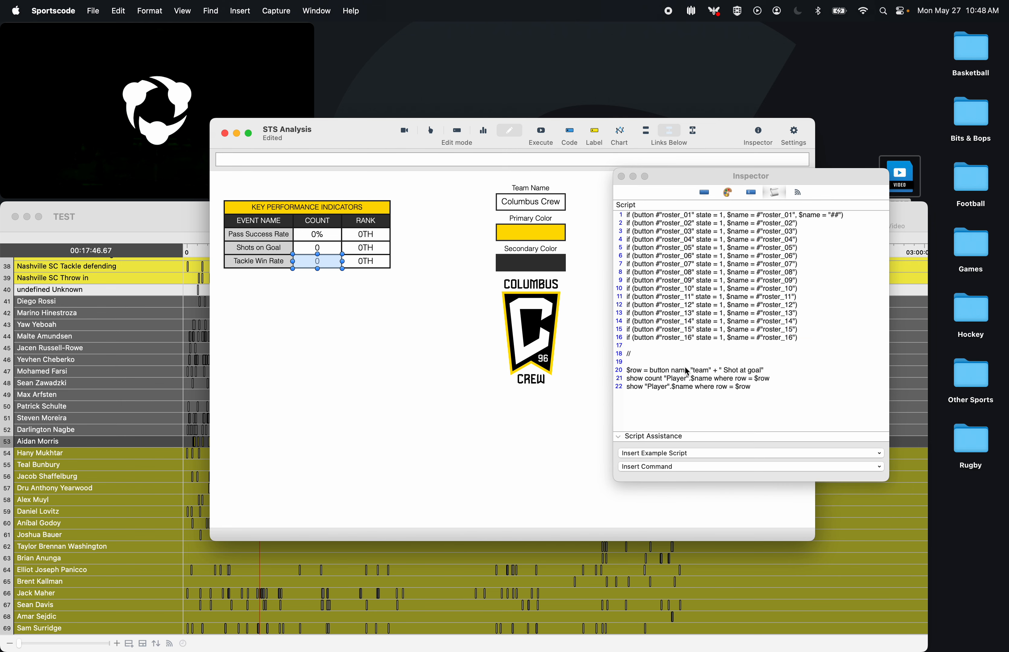
pyautogui.moveTo(684, 411); pyautogui.dragTo(604, 371)
pyautogui.press('super+v')
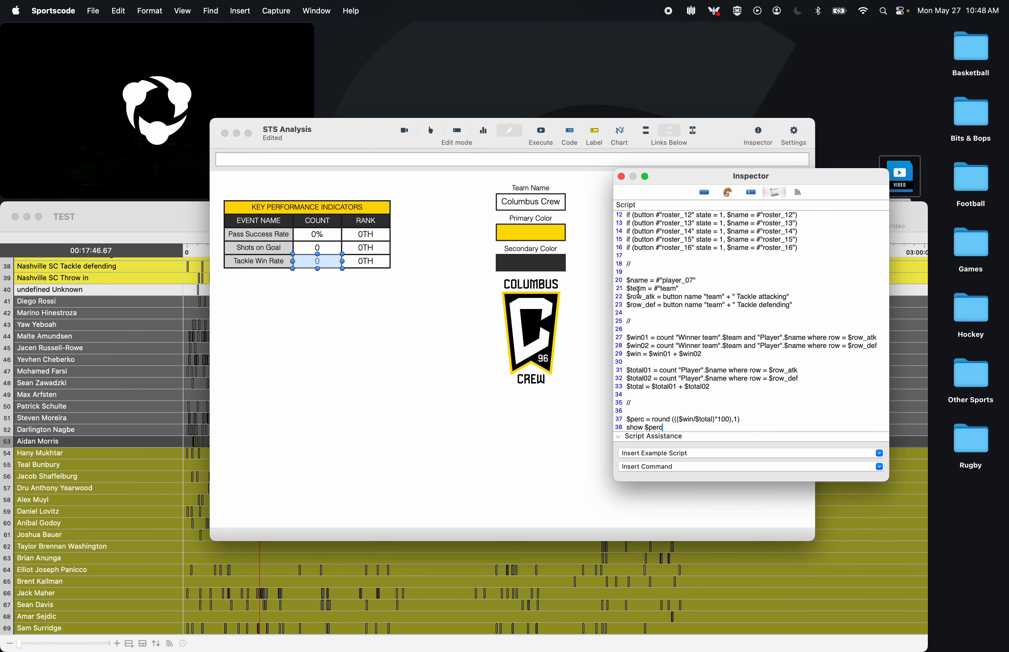
pyautogui.moveTo(702, 281); pyautogui.dragTo(593, 281)
pyautogui.press('BackSpace')
pyautogui.press('BackSpace')
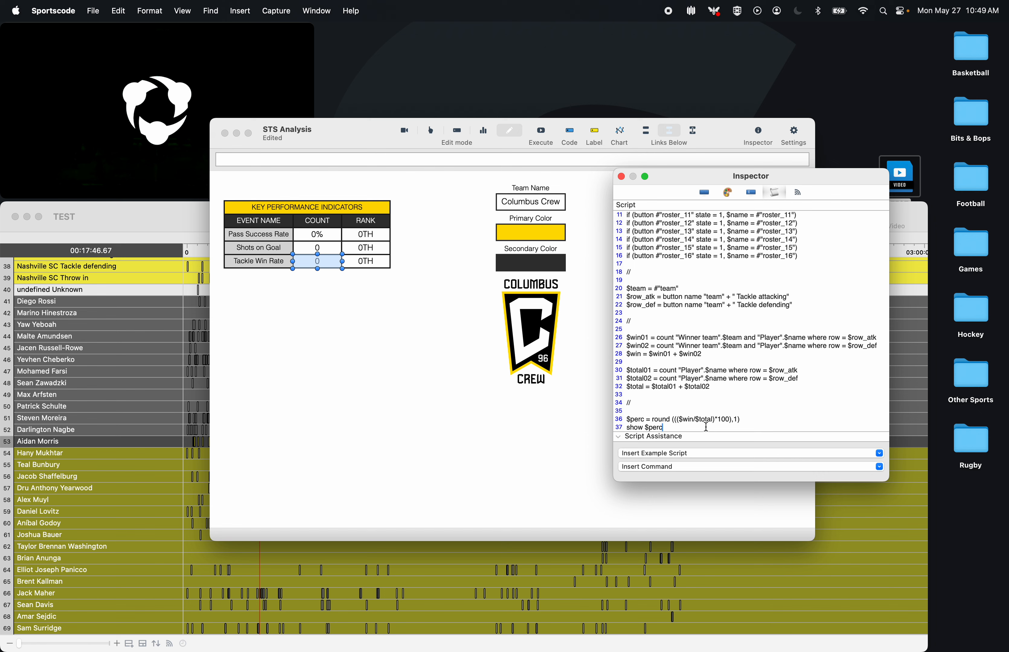
# - Add a // section after the $total line containing $movie01 = "Player".$name where row = $row_atk
pyautogui.click(722, 383)
pyautogui.press('Return')
pyautogui.press('Return')
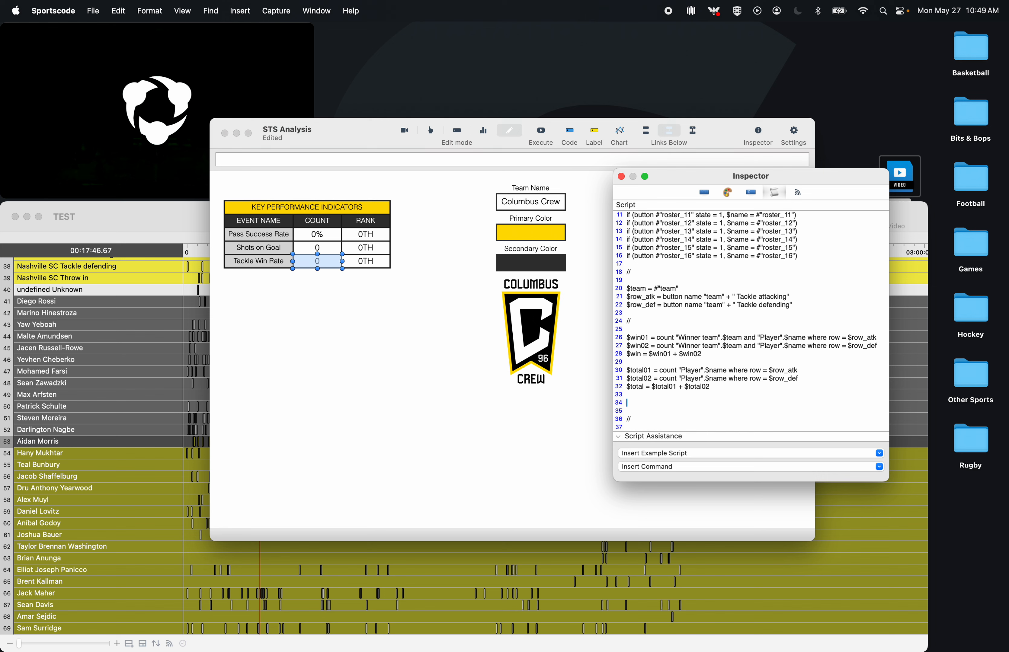
pyautogui.scroll(-3, 723, 367)
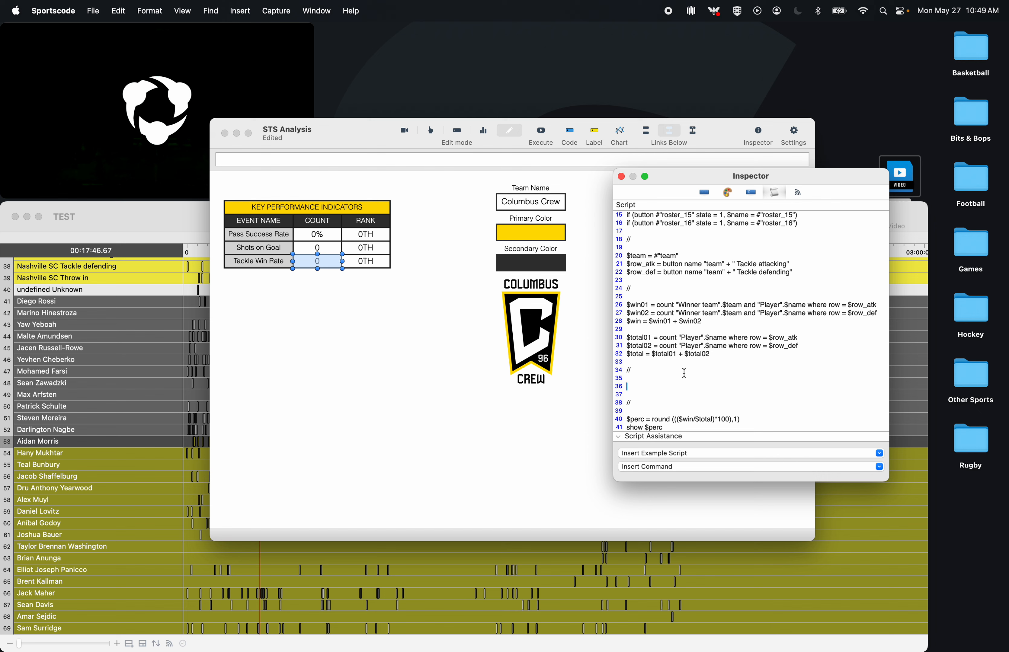
pyautogui.write('$movie01 =')
pyautogui.moveTo(820, 339); pyautogui.dragTo(678, 336)
pyautogui.scroll(-1, 700, 408)
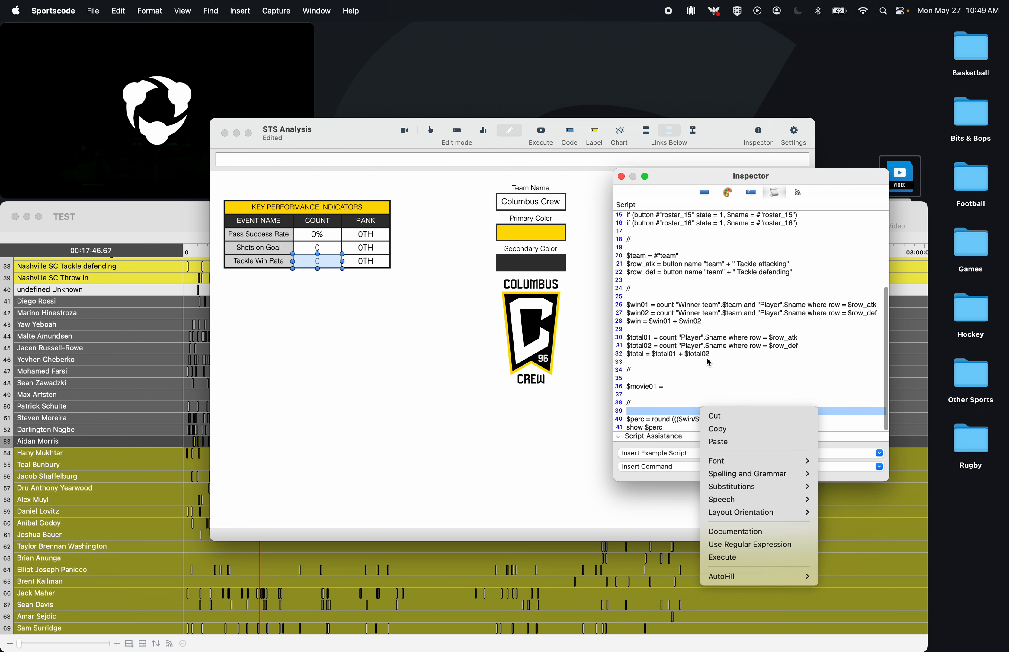
pyautogui.press('Escape')
pyautogui.moveTo(811, 338); pyautogui.dragTo(677, 338)
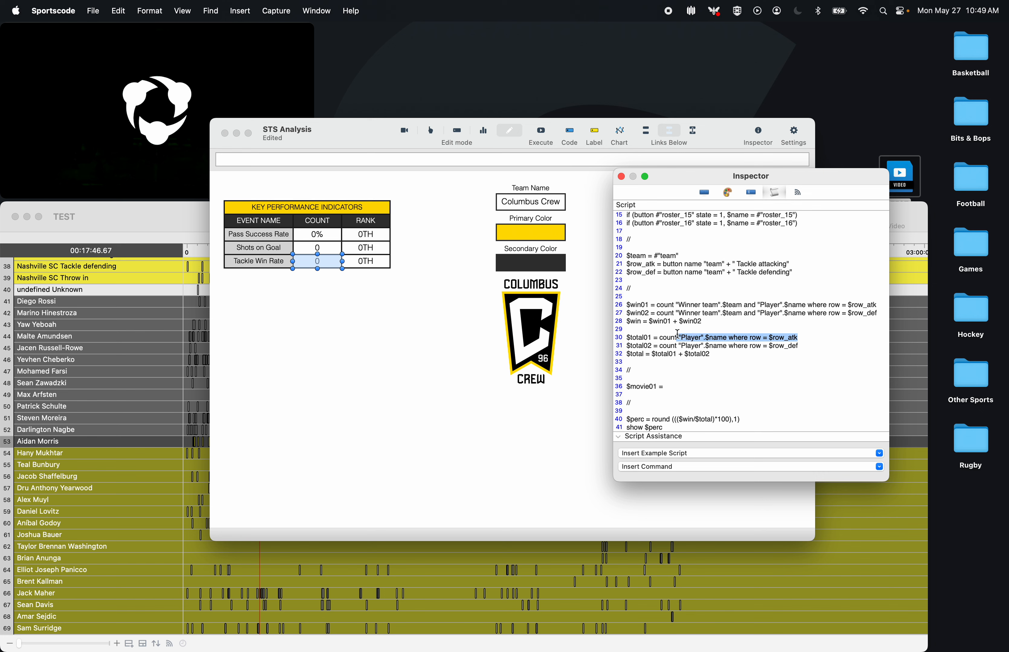
pyautogui.press('super+c')
pyautogui.click(676, 387)
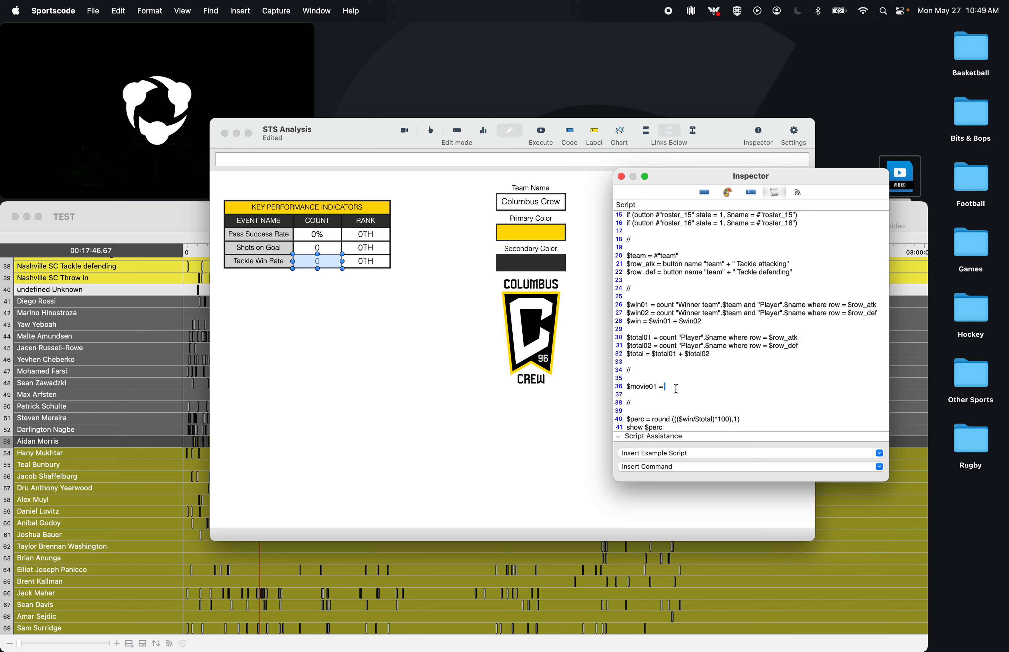
pyautogui.press('super+v')
# - Duplicate the $movie01 line directly below it and change the copy to $movie02 with $row_def as its row
pyautogui.moveTo(797, 384); pyautogui.dragTo(595, 384)
pyautogui.press('super+c')
pyautogui.press('Right')
pyautogui.press('Return')
pyautogui.press('super+v')
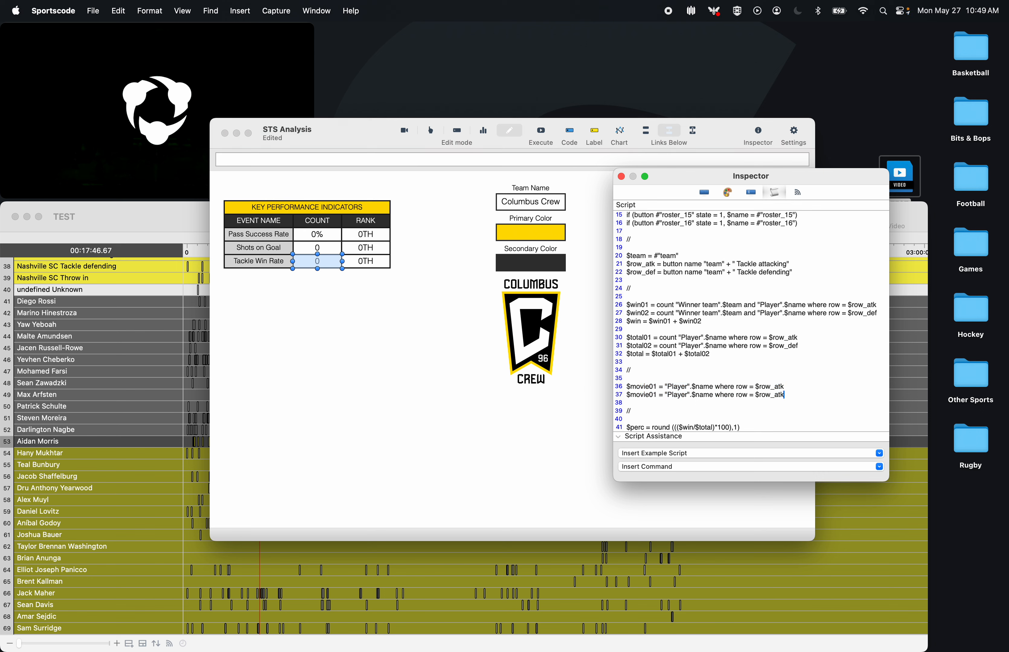
pyautogui.write('2')
pyautogui.click(799, 396)
pyautogui.press('BackSpace')
pyautogui.press('BackSpace')
pyautogui.press('BackSpace')
pyautogui.doubleClick(668, 338)
pyautogui.doubleClick(669, 305)
pyautogui.doubleClick(666, 313)
pyautogui.scroll(-1, 675, 347)
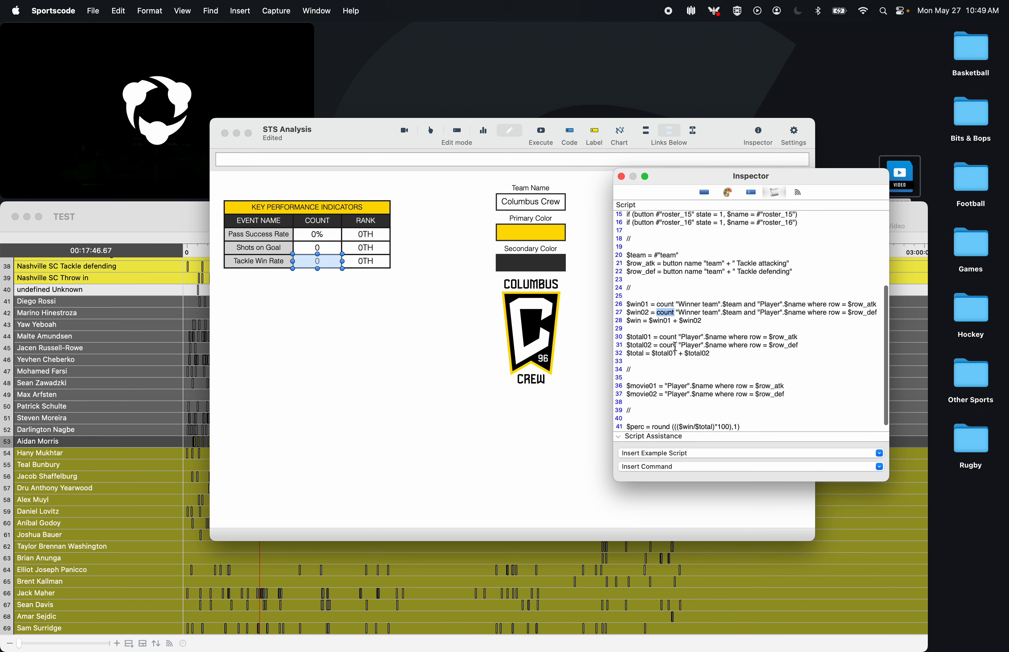
pyautogui.click(678, 421)
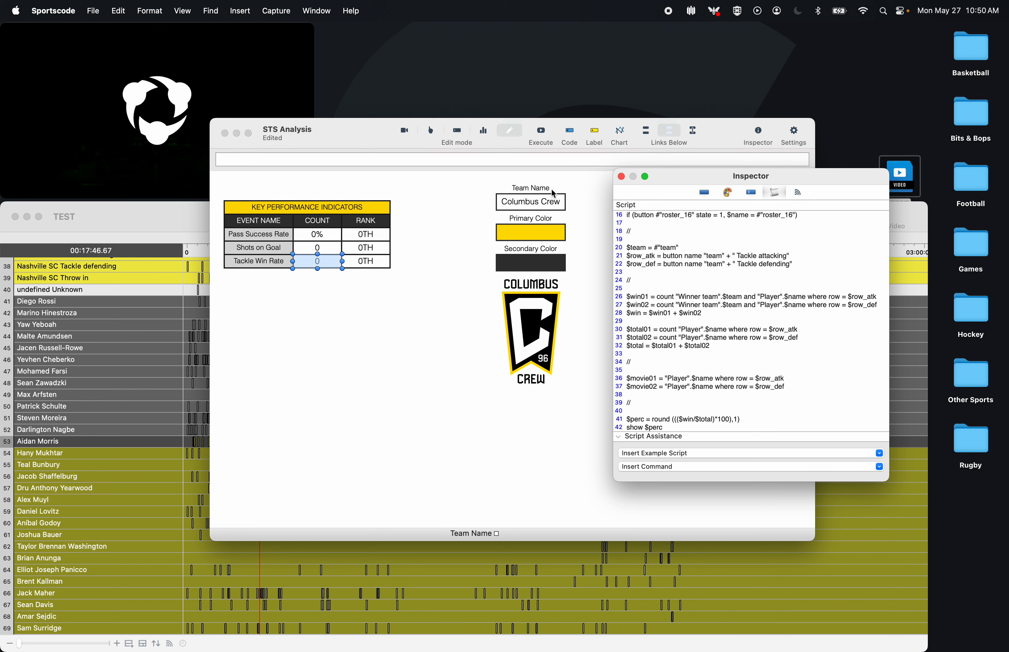
# - Test the Tackle Win Rate count in report mode by selecting the eighth roster player and checking whether its clips are available
pyautogui.click(488, 130)
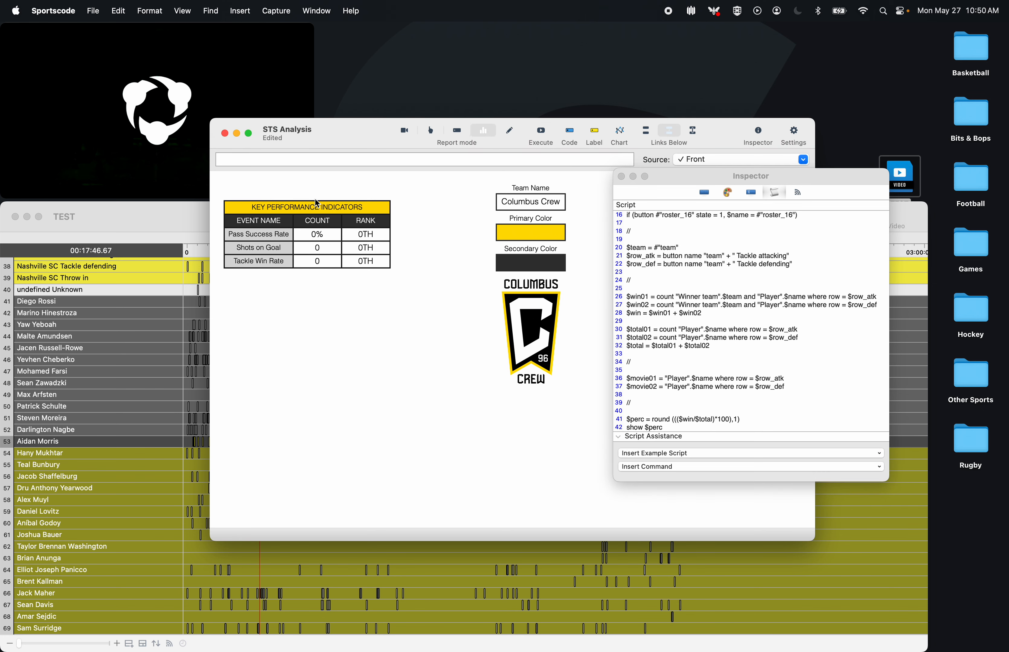
pyautogui.hscroll(-5, 492, 210)
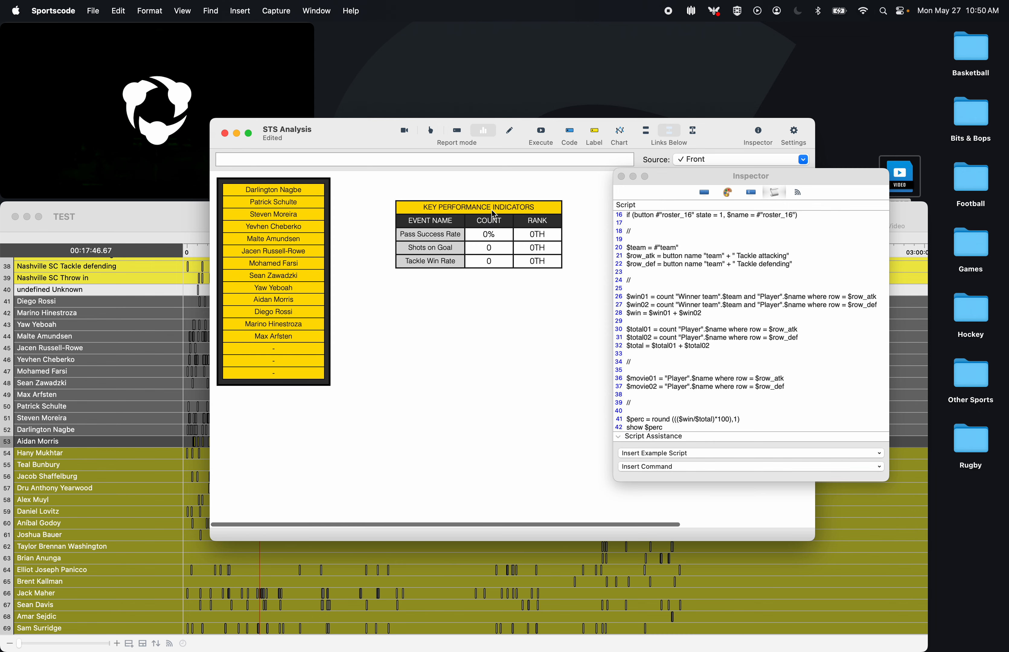
pyautogui.click(621, 176)
pyautogui.hscroll(5, 622, 274)
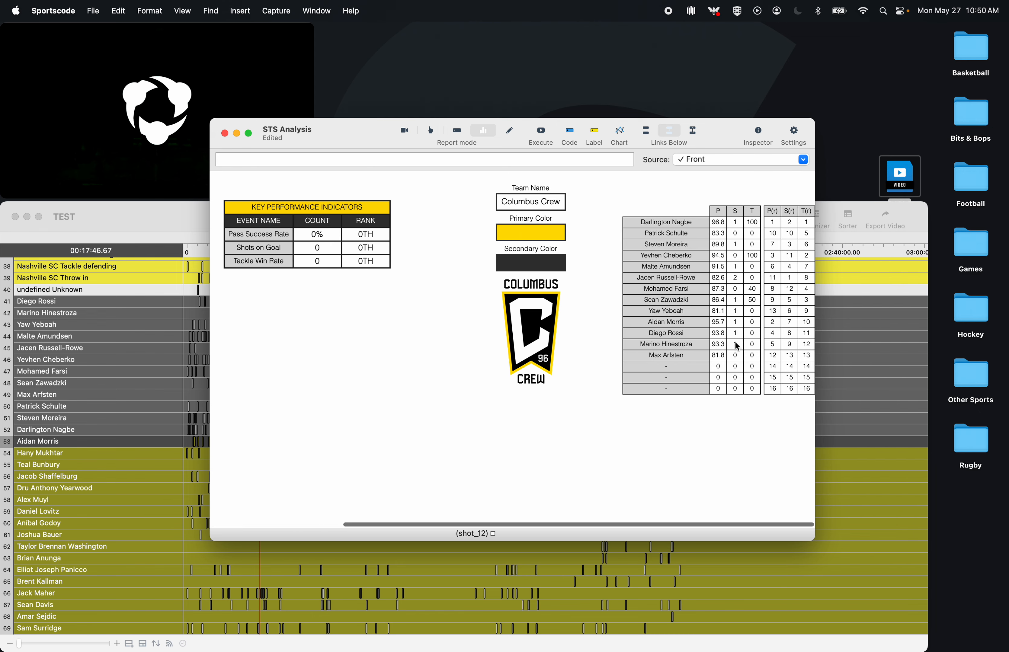
pyautogui.hscroll(-5, 651, 301)
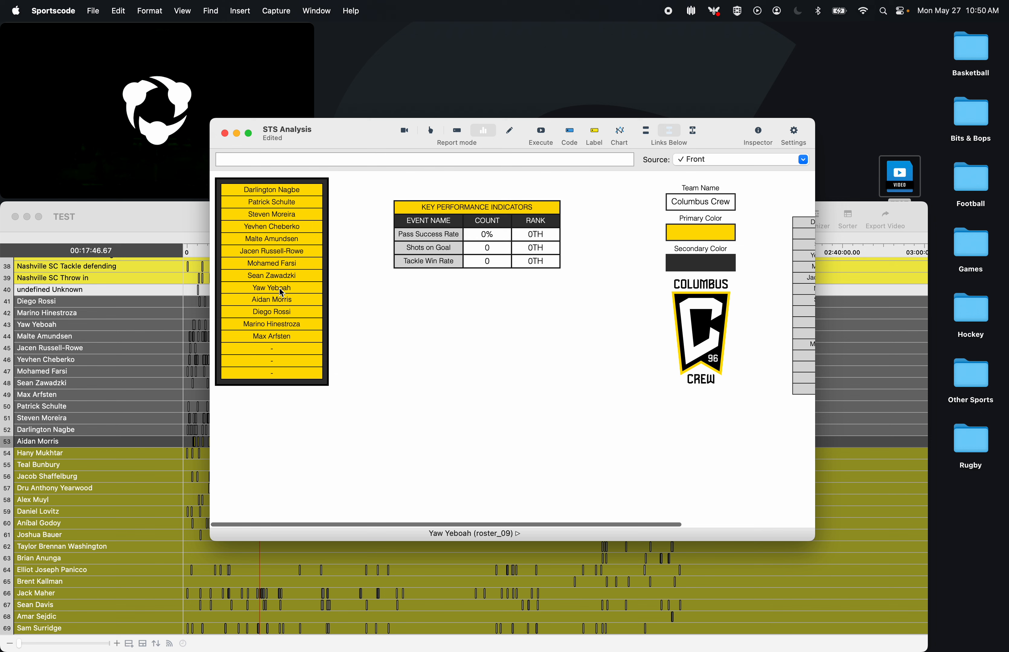
pyautogui.click(284, 277)
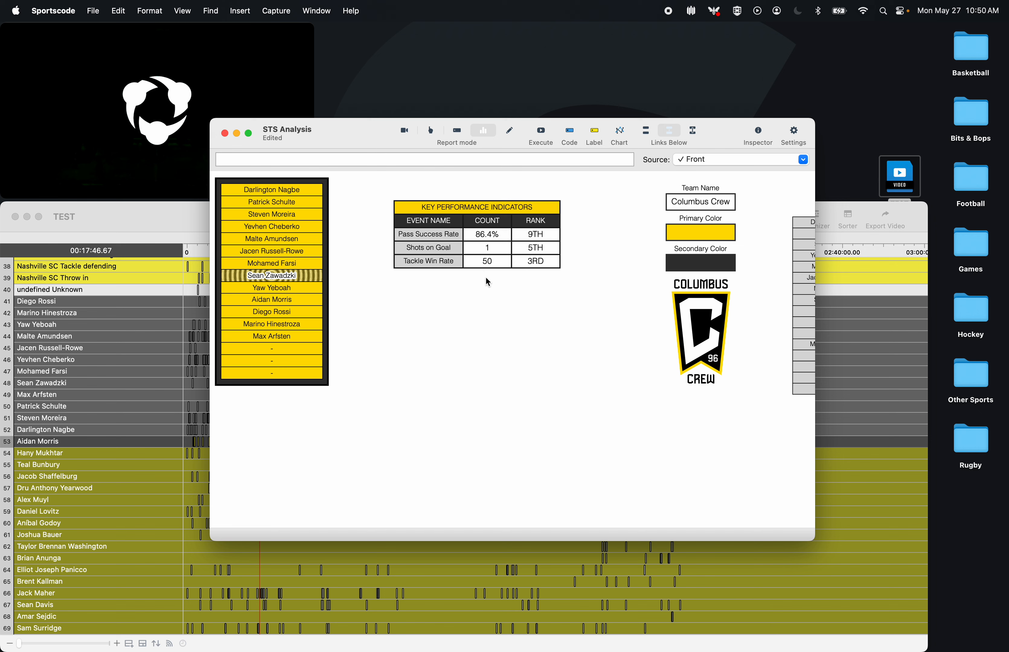
pyautogui.rightClick(493, 263)
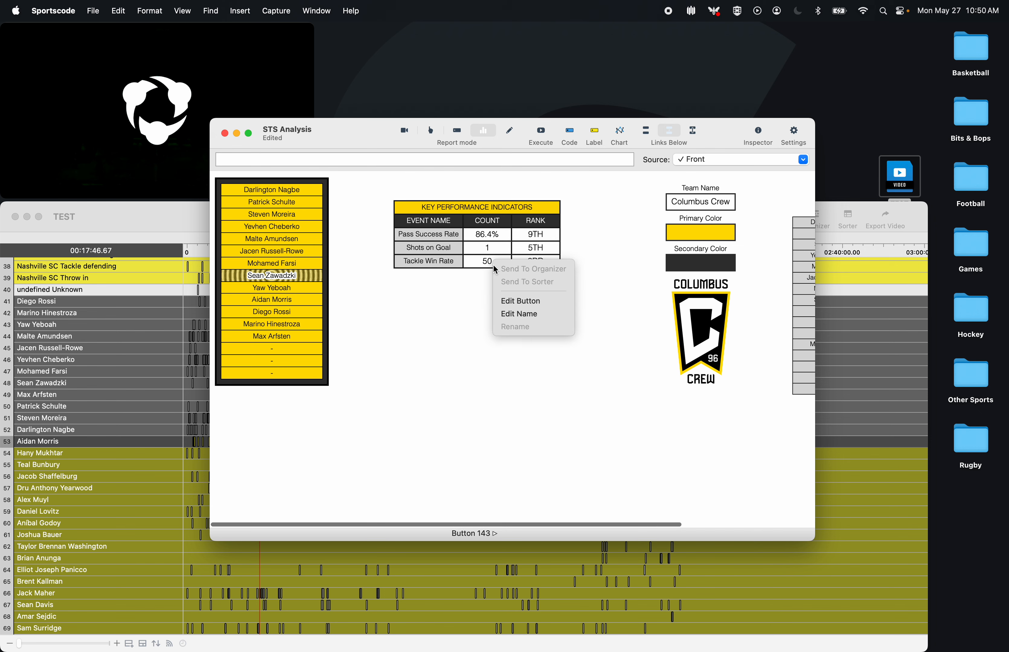
pyautogui.click(569, 197)
# - Append the line show $movie01 or $movie02 to the end of the Tackle Win Rate count script
pyautogui.click(511, 130)
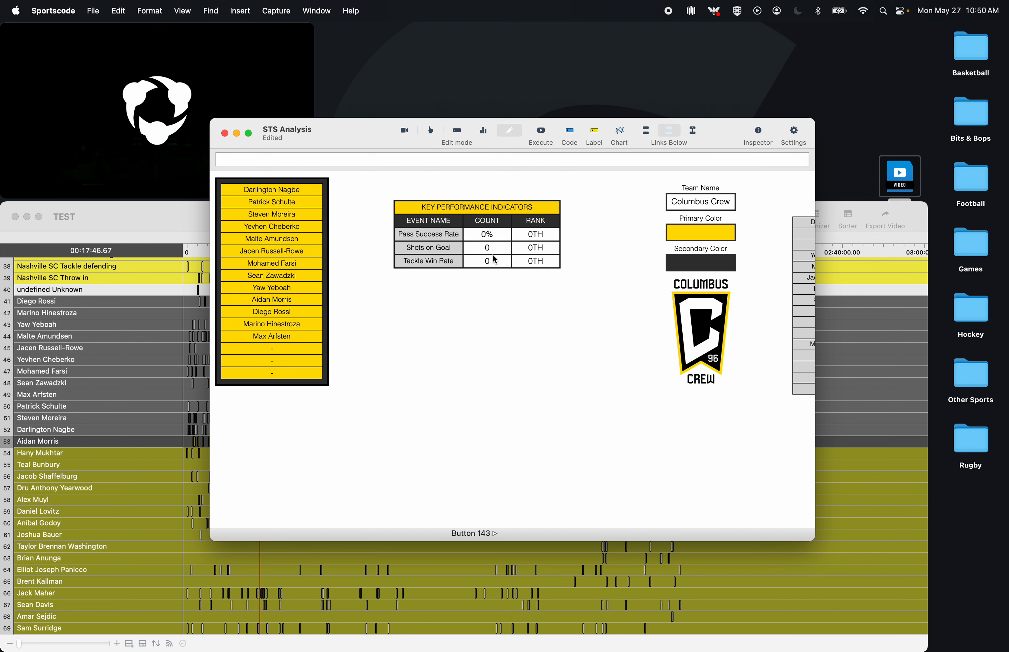
pyautogui.doubleClick(490, 260)
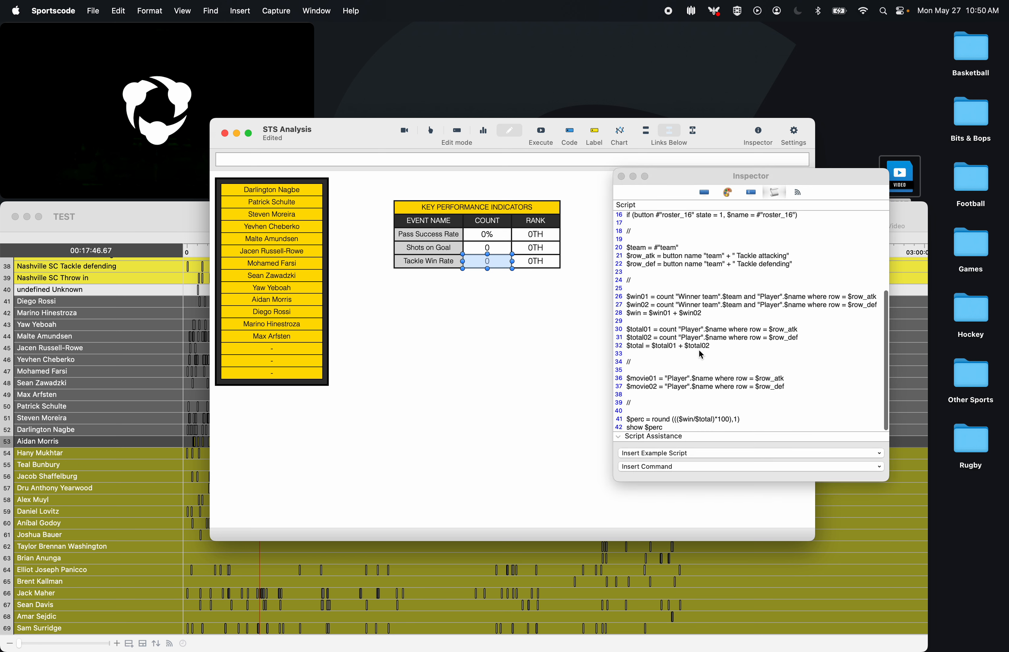
pyautogui.click(696, 421)
pyautogui.click(686, 427)
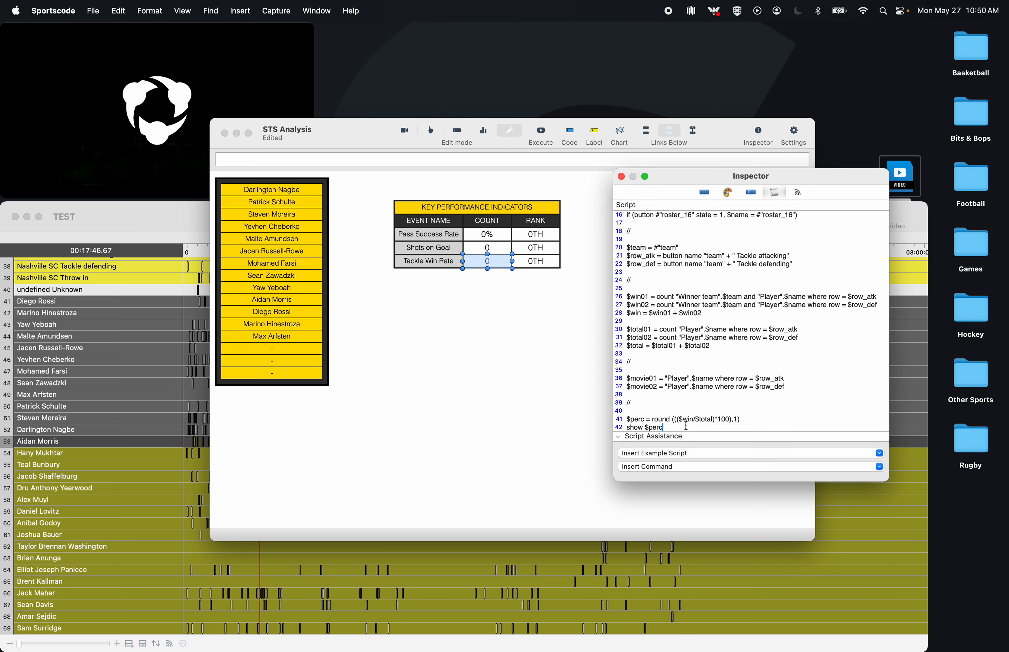
pyautogui.press('Return')
pyautogui.write('show $mo')
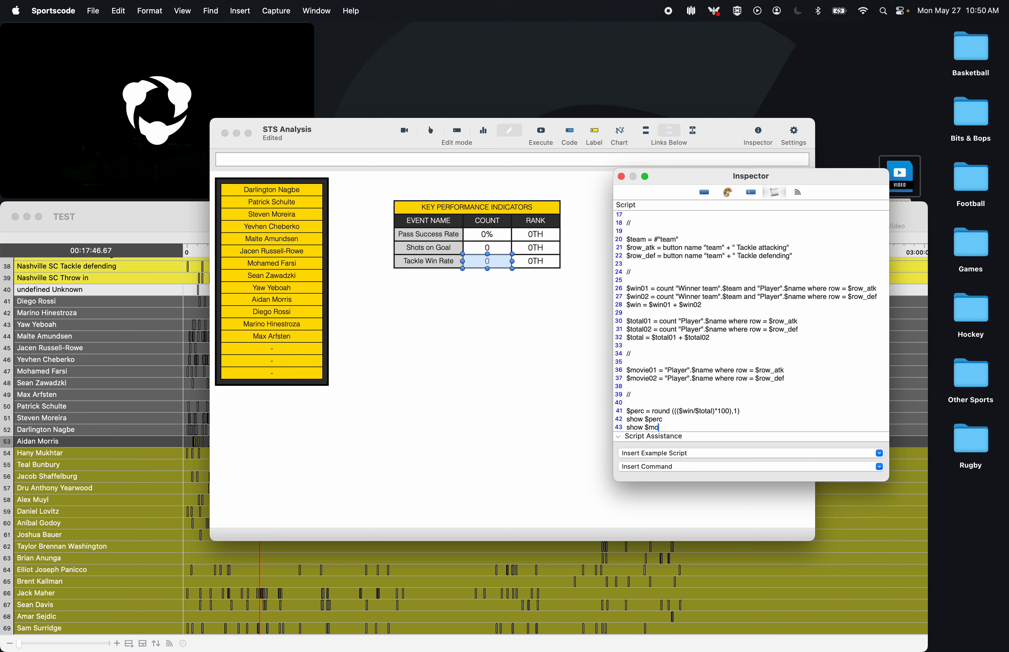
pyautogui.write('vie01 or $movie02')
pyautogui.click(622, 176)
# - Test the Tackle Win Rate clips in report mode with the eighth roster player selected and display the clip's label text
pyautogui.click(508, 140)
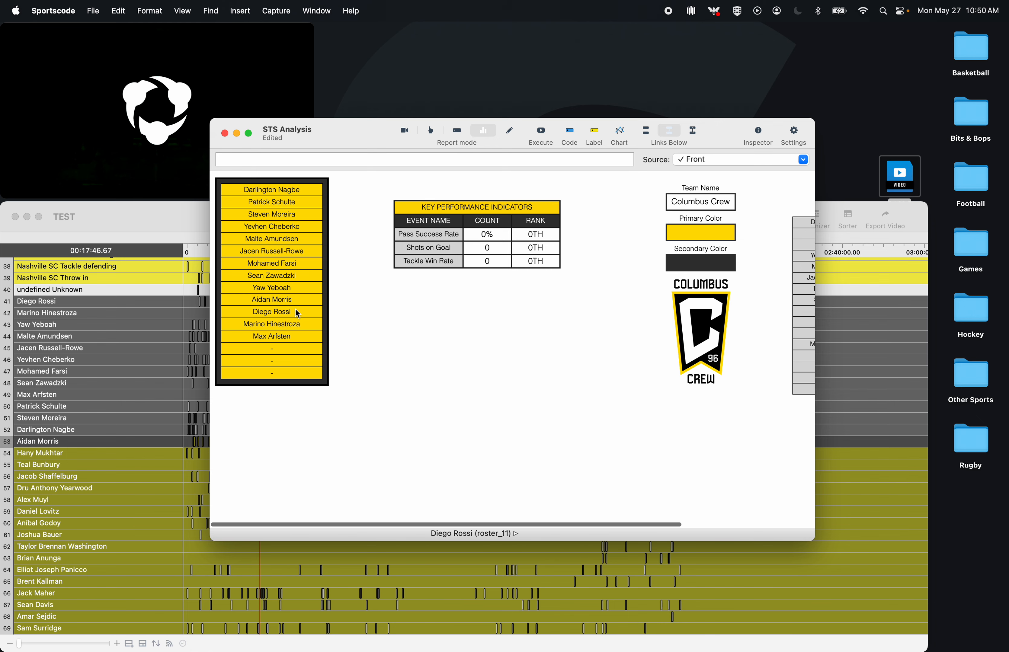
pyautogui.click(283, 278)
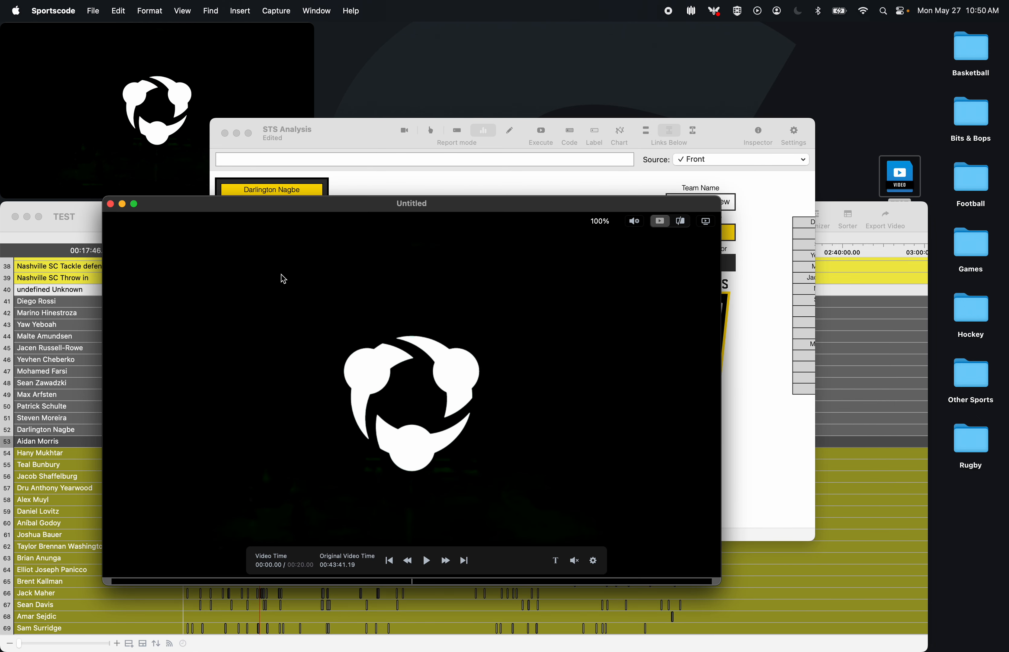
pyautogui.click(556, 561)
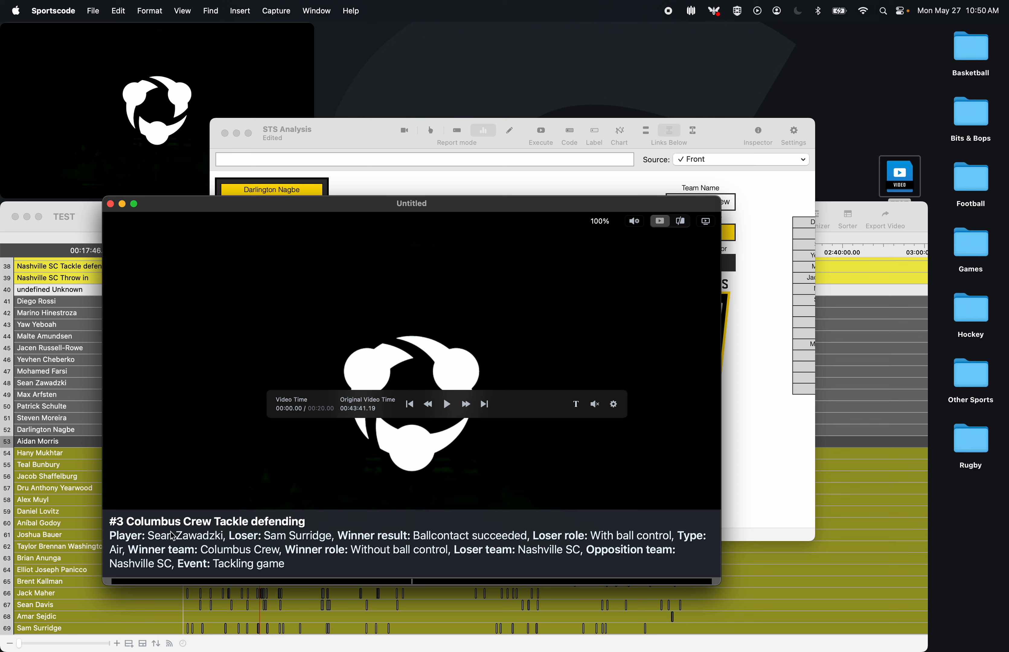
pyautogui.click(110, 205)
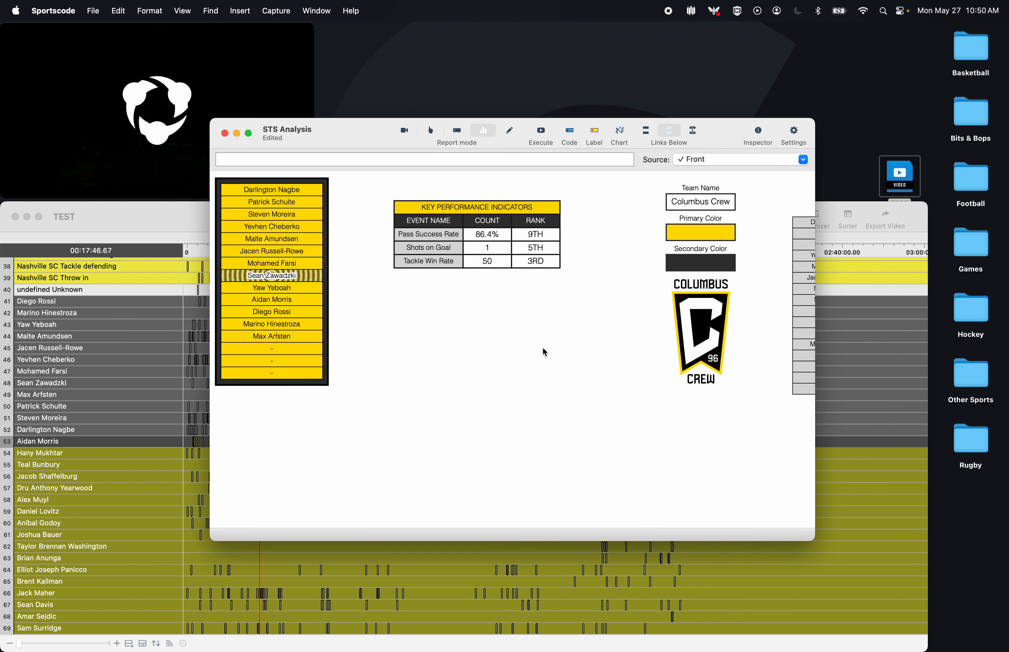
# - Move the whole Key Performance Indicators table up beside the roster and nudge it down to align with the roster's upper edge
pyautogui.click(509, 131)
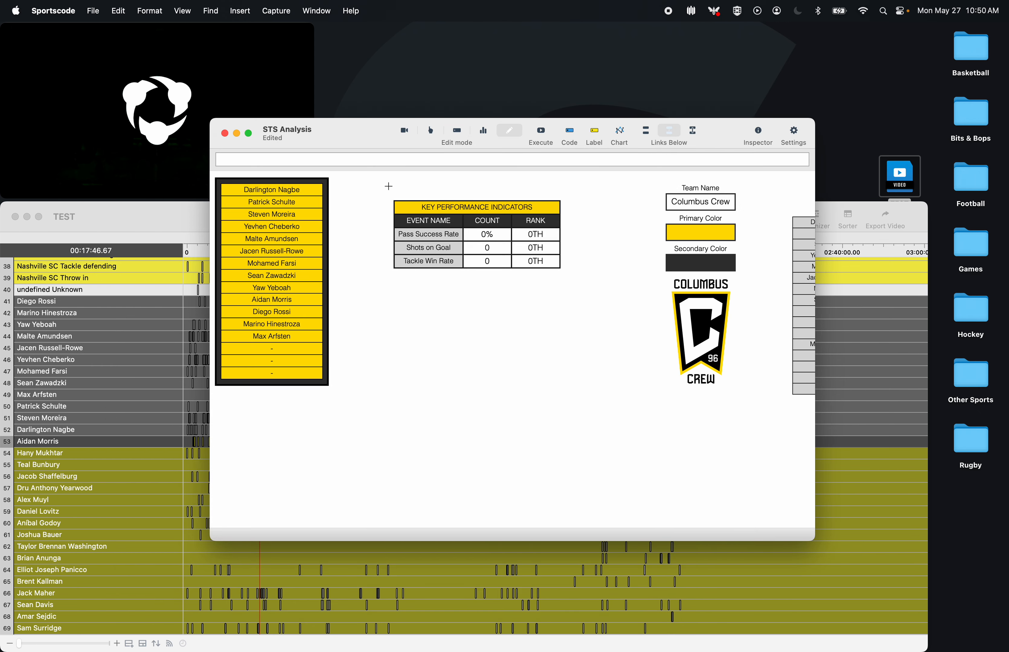
pyautogui.moveTo(388, 186); pyautogui.dragTo(591, 283)
pyautogui.moveTo(543, 251); pyautogui.dragTo(482, 228)
pyautogui.click(475, 276)
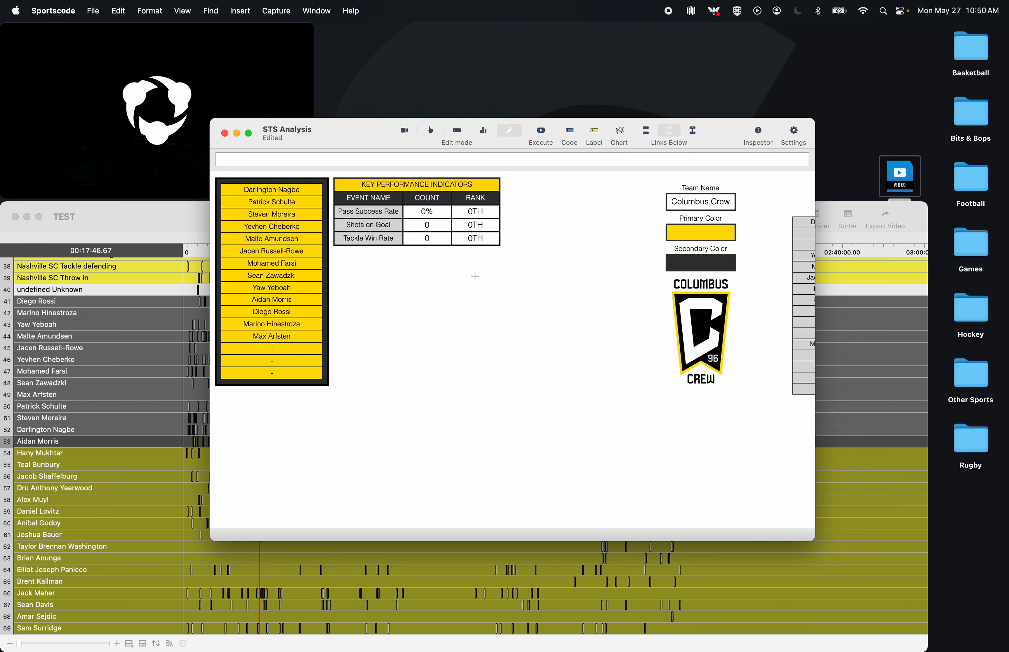
pyautogui.moveTo(475, 277); pyautogui.dragTo(379, 185)
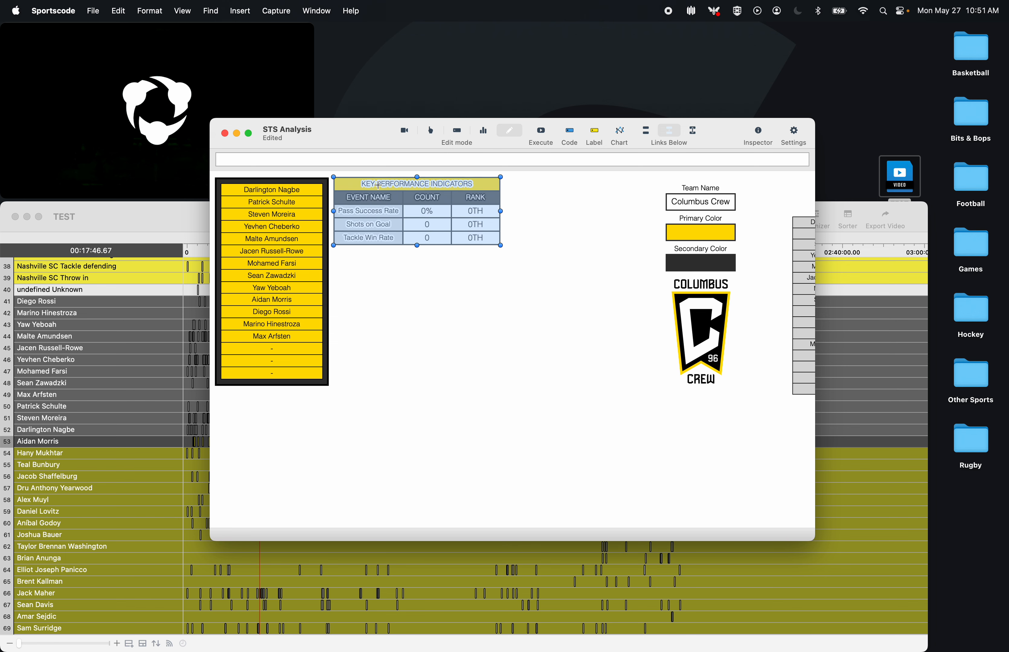
pyautogui.click(355, 298)
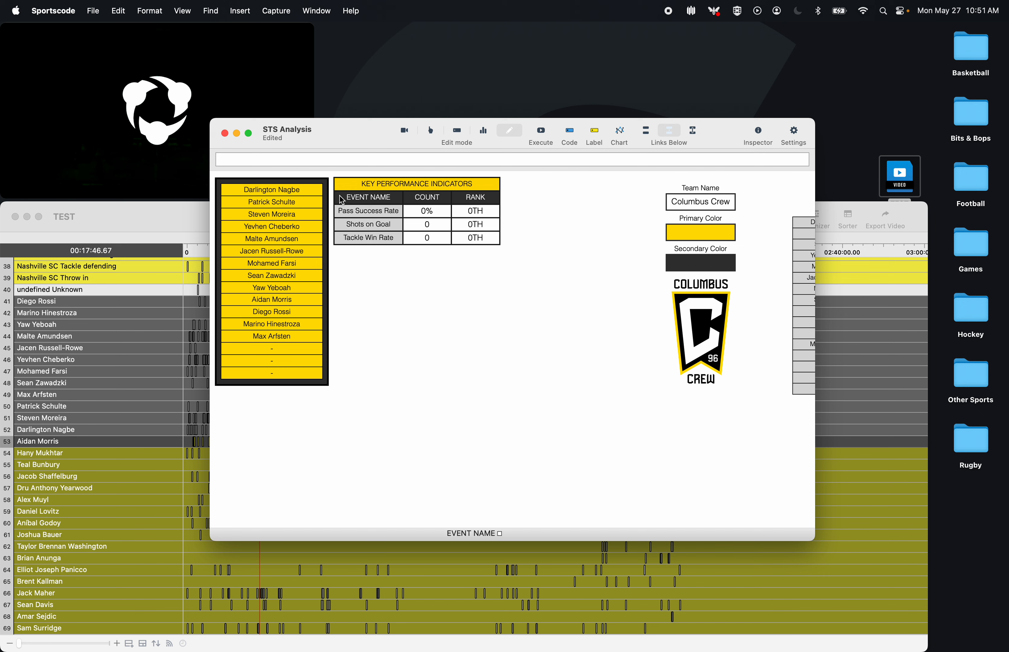
pyautogui.moveTo(341, 175); pyautogui.dragTo(481, 253)
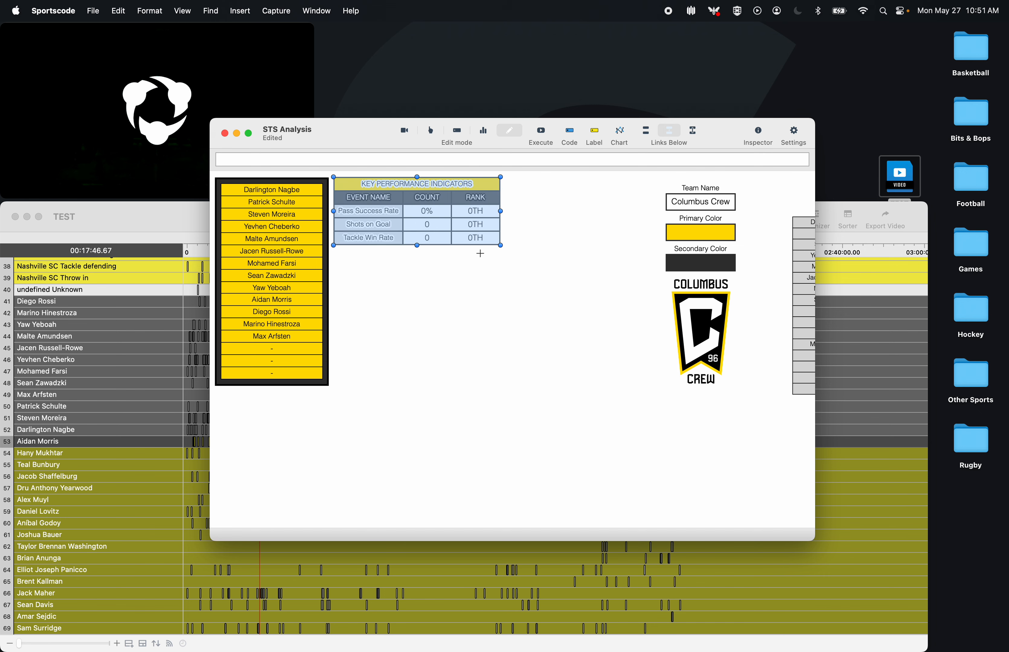
pyautogui.press('Down')
pyautogui.click(457, 366)
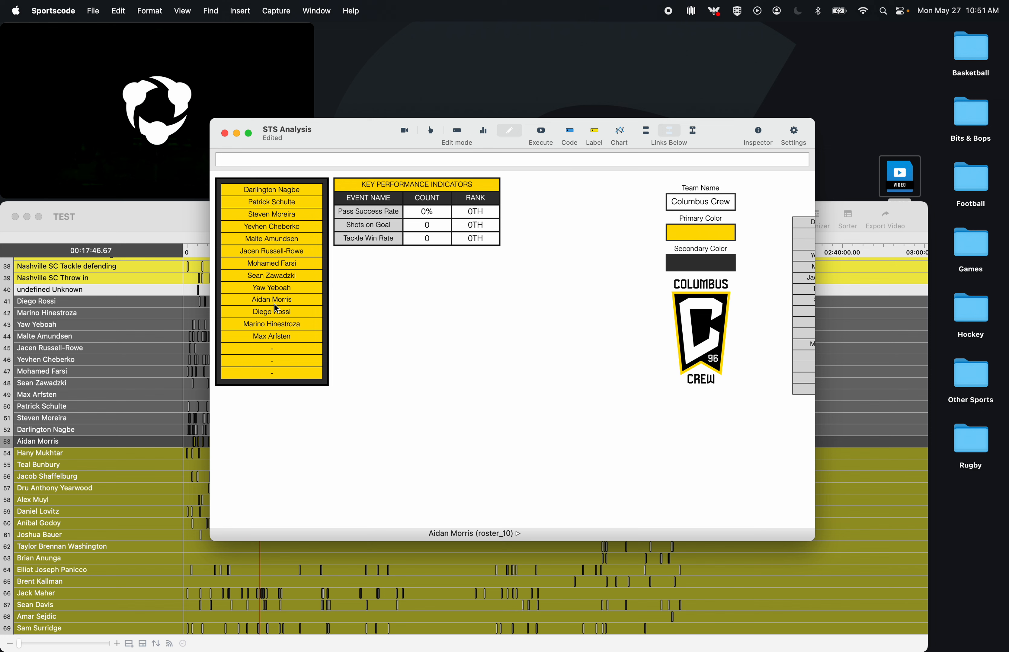
# - Duplicate the Key Performance Indicators table and place the copy directly beneath the original
pyautogui.hscroll(5, 525, 277)
pyautogui.moveTo(629, 430); pyautogui.dragTo(817, 197)
pyautogui.hscroll(-5, 541, 354)
pyautogui.scroll(5, 121, 367)
pyautogui.scroll(-5, 121, 366)
pyautogui.moveTo(326, 279); pyautogui.dragTo(425, 207)
pyautogui.press('super+z')
pyautogui.moveTo(369, 281); pyautogui.dragTo(471, 271)
pyautogui.press('super+c')
pyautogui.press('super+v')
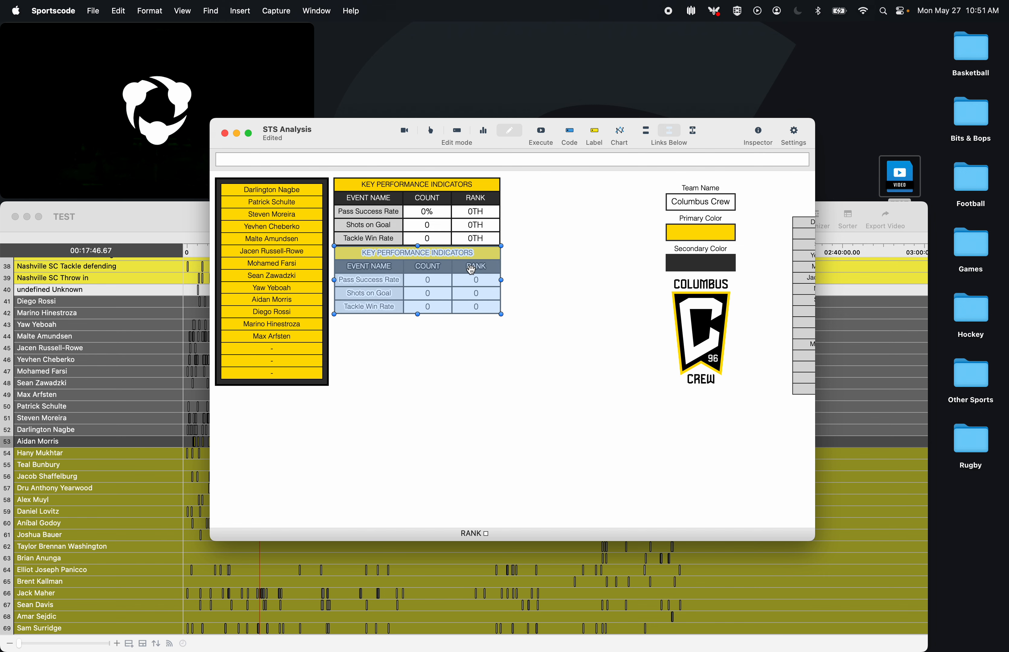
# - Nudge the duplicated table down to leave a small gap below the original table
pyautogui.click(518, 256)
pyautogui.moveTo(517, 254); pyautogui.dragTo(362, 362)
pyautogui.press('Down')
pyautogui.press('Down')
pyautogui.press('Down')
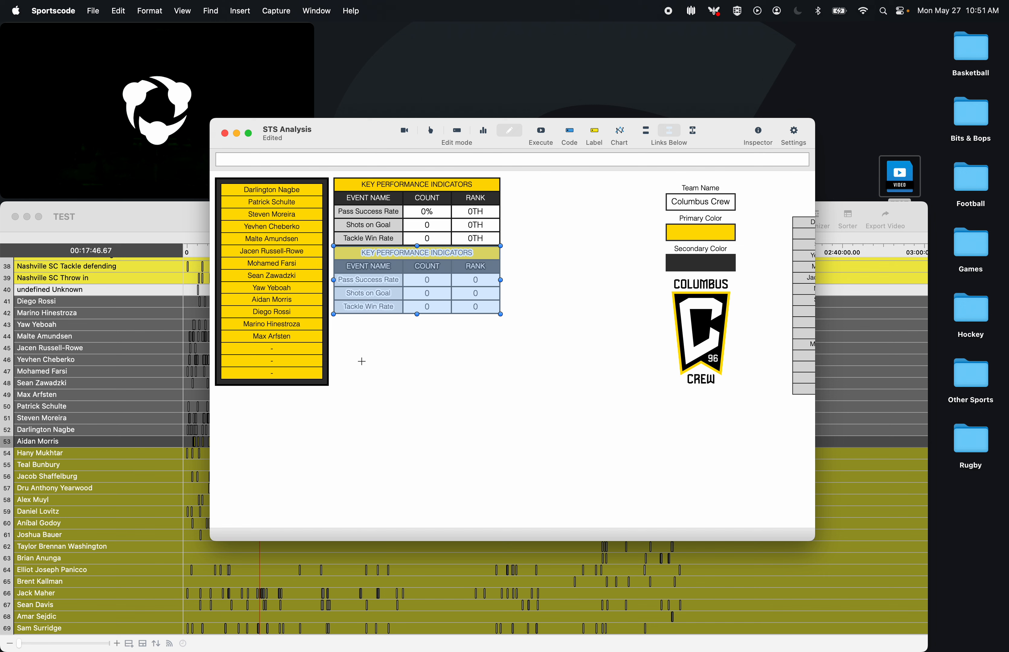
pyautogui.press('Down')
pyautogui.press('Down')
pyautogui.press('Down')
pyautogui.press('Down')
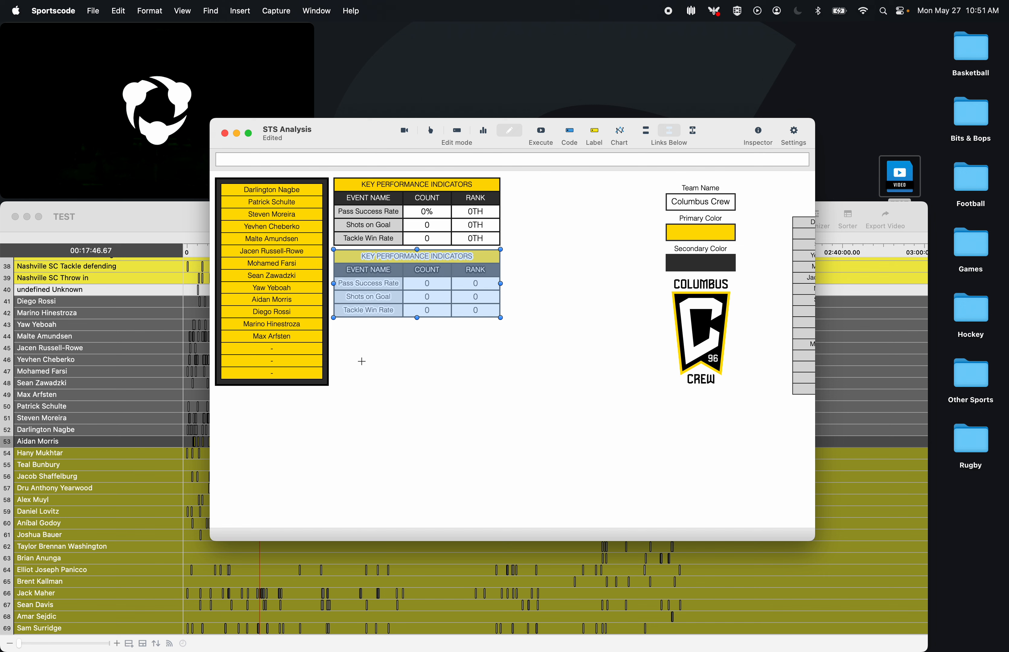
pyautogui.click(368, 435)
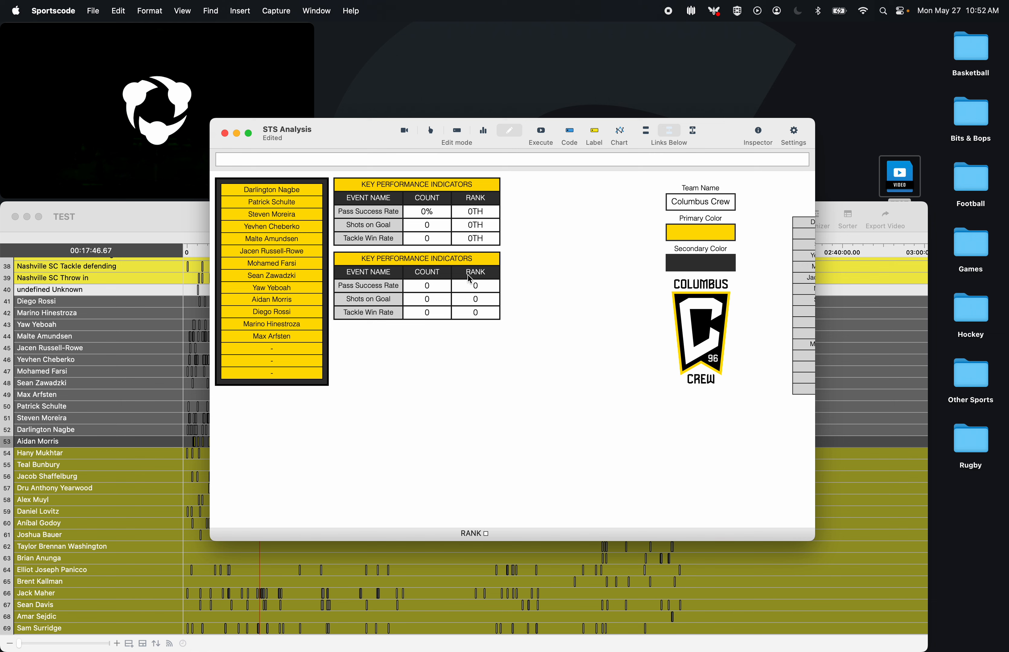
# - Rename the duplicated table's title button as PASS FREQUENCY CHART
pyautogui.doubleClick(446, 259)
pyautogui.click(640, 226)
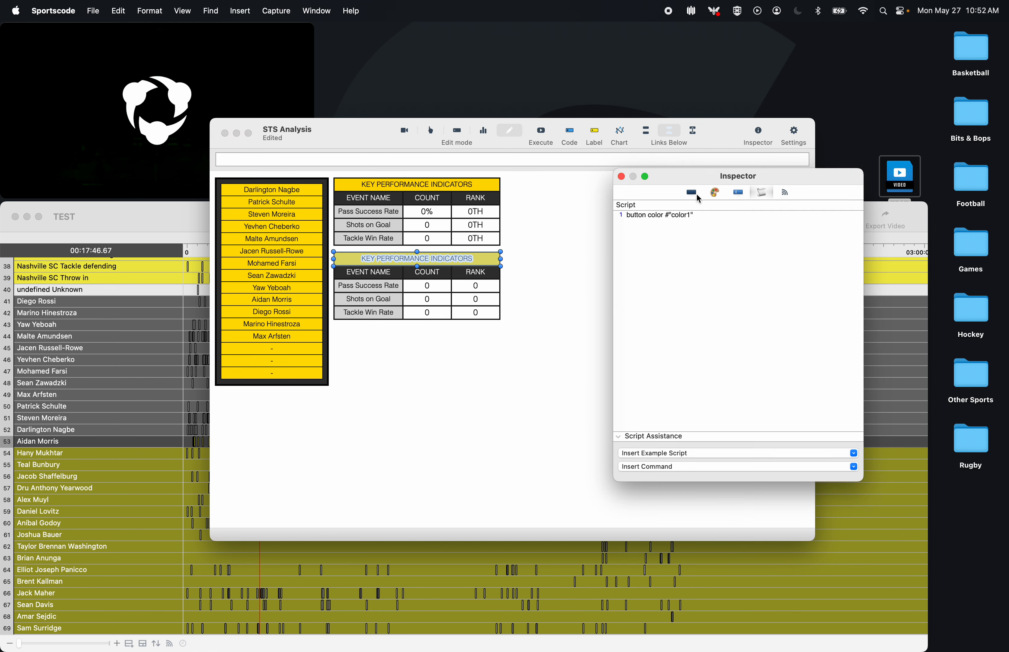
pyautogui.click(697, 193)
pyautogui.click(741, 247)
pyautogui.press('super+a')
pyautogui.write('P')
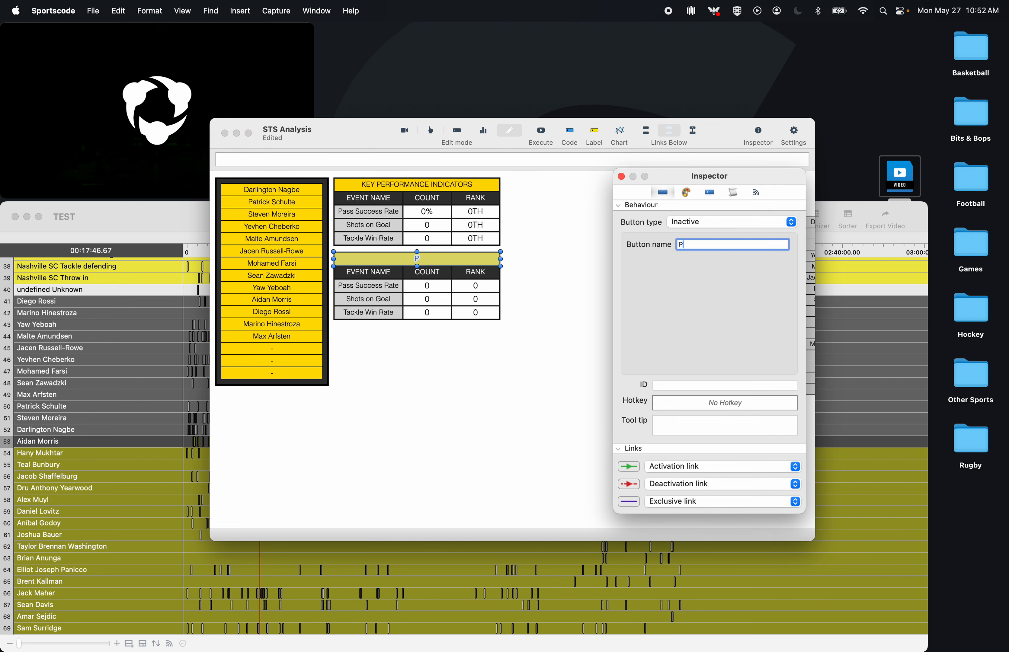
pyautogui.write('ASS FREQUENCY ')
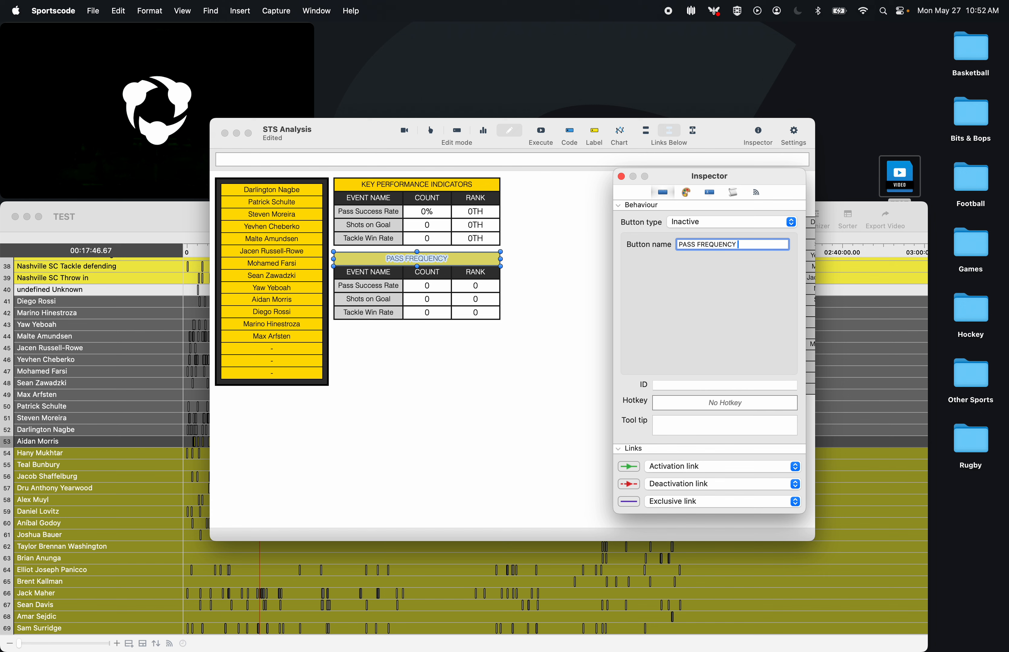
pyautogui.write('CHART')
pyautogui.click(598, 208)
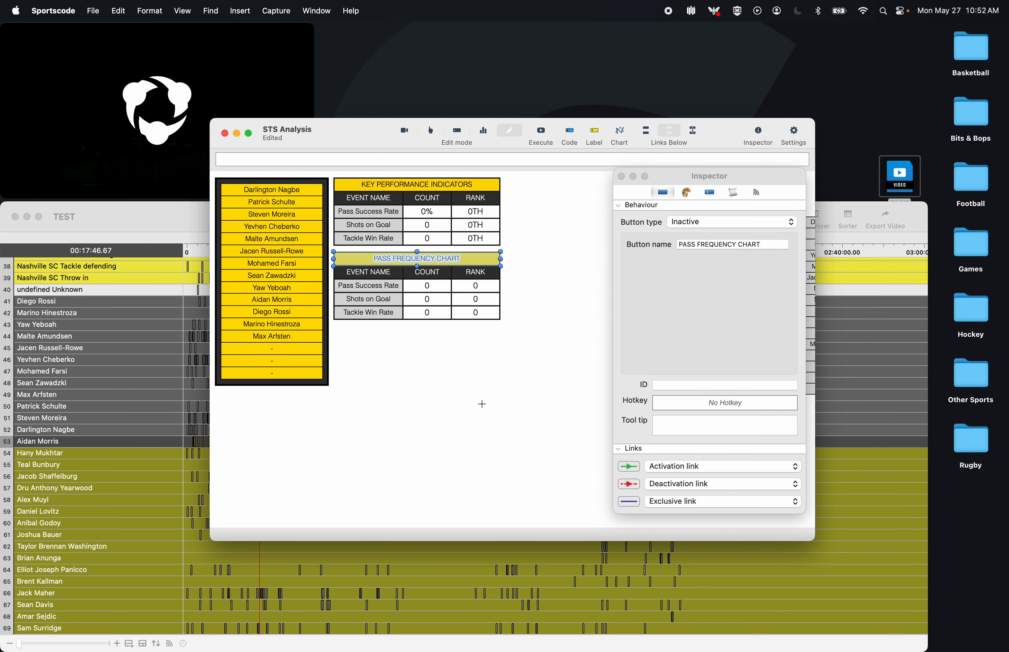
pyautogui.click(622, 176)
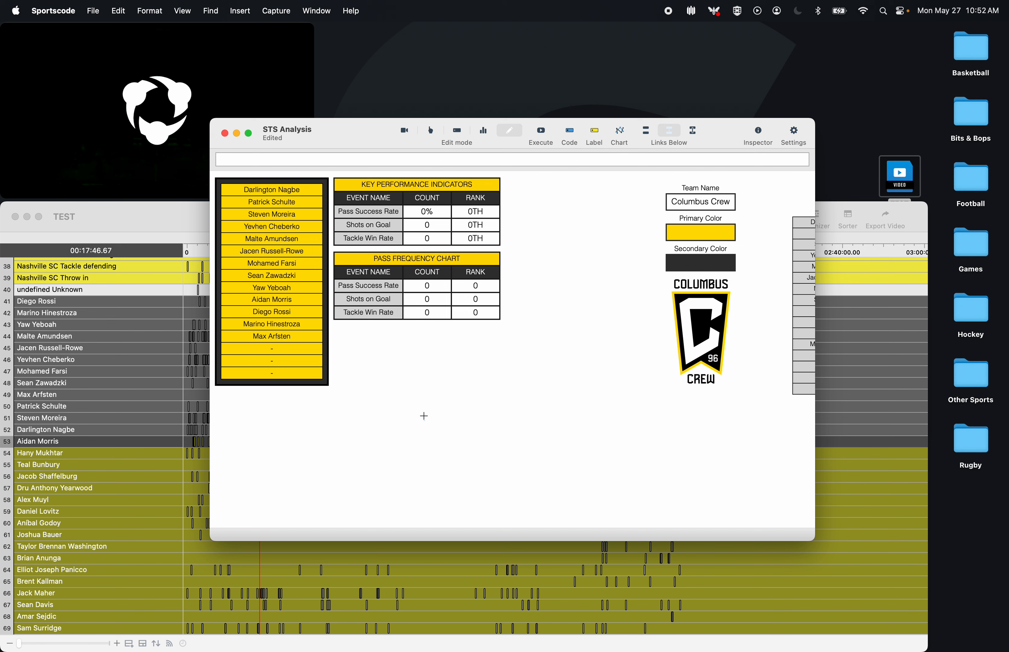
# - Rename the EVENT NAME header of the Pass Frequency Chart as PLAYER NAME and its RANK header as SUCCESS %
pyautogui.moveTo(426, 422); pyautogui.dragTo(431, 284)
pyautogui.moveTo(485, 396); pyautogui.dragTo(485, 275)
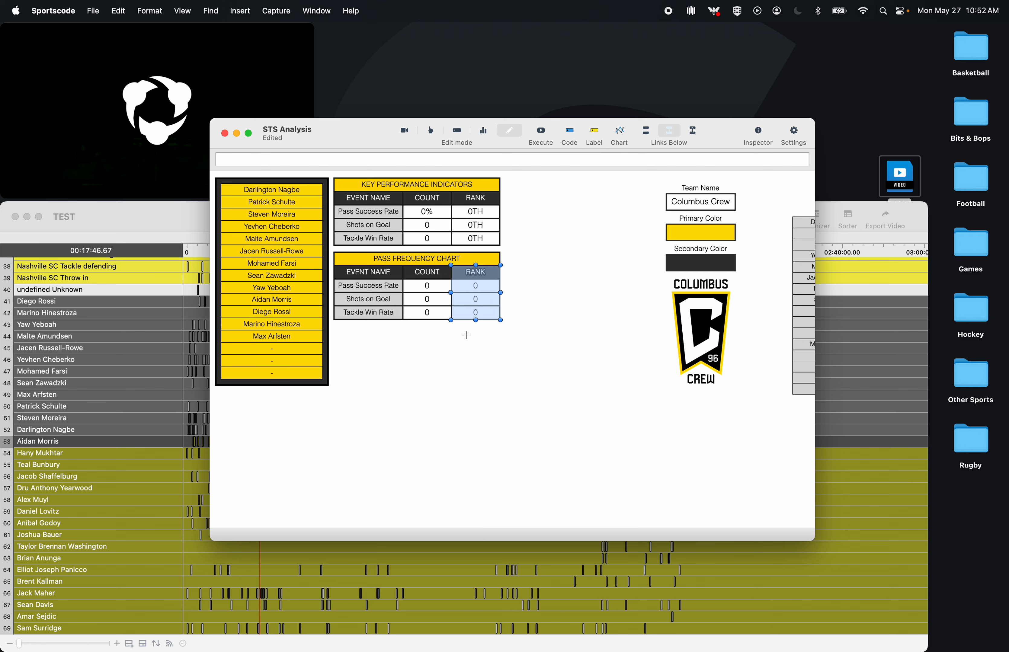
pyautogui.click(447, 354)
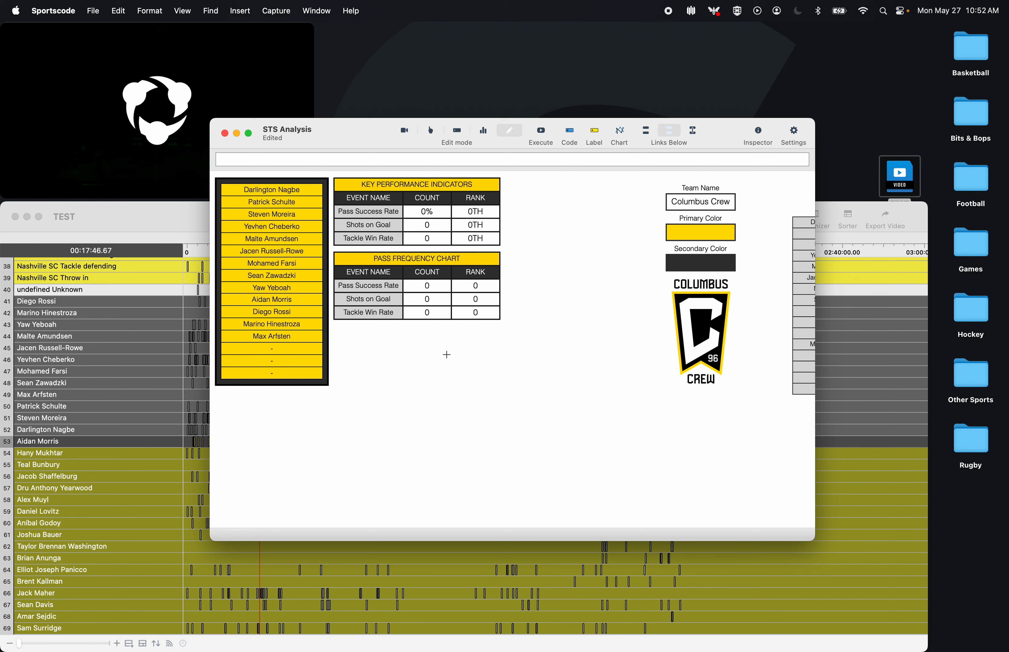
pyautogui.doubleClick(367, 275)
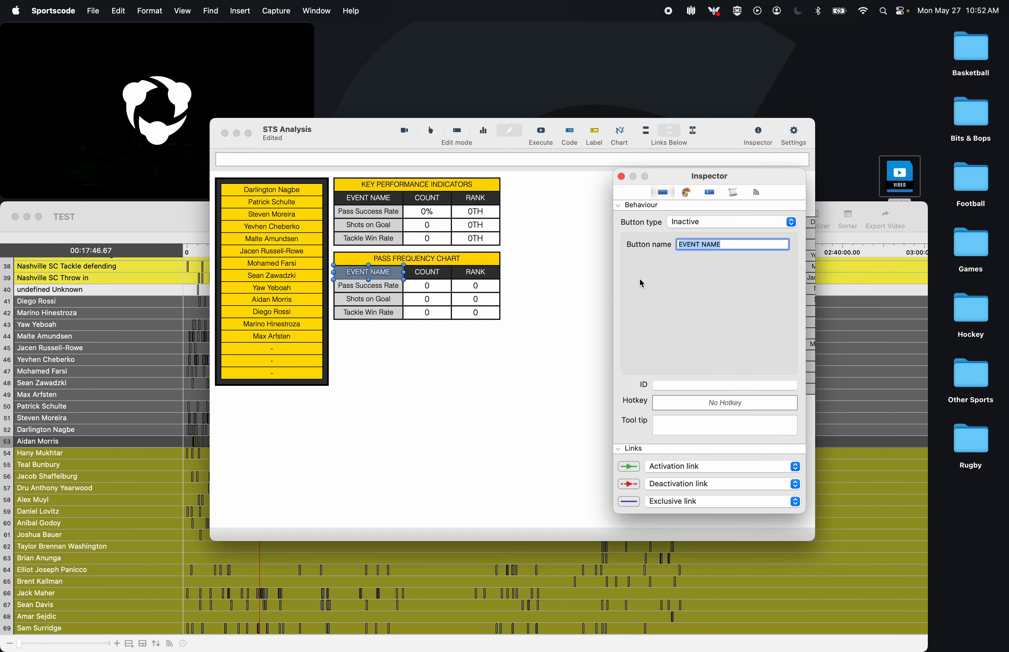
pyautogui.write('PLAYER NAME')
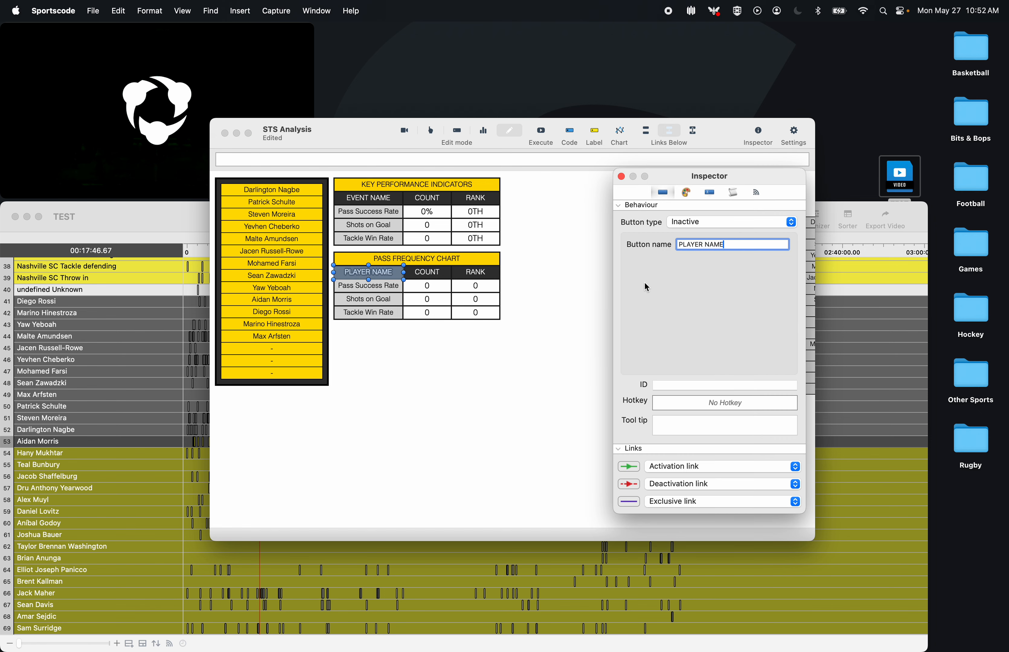
pyautogui.click(479, 274)
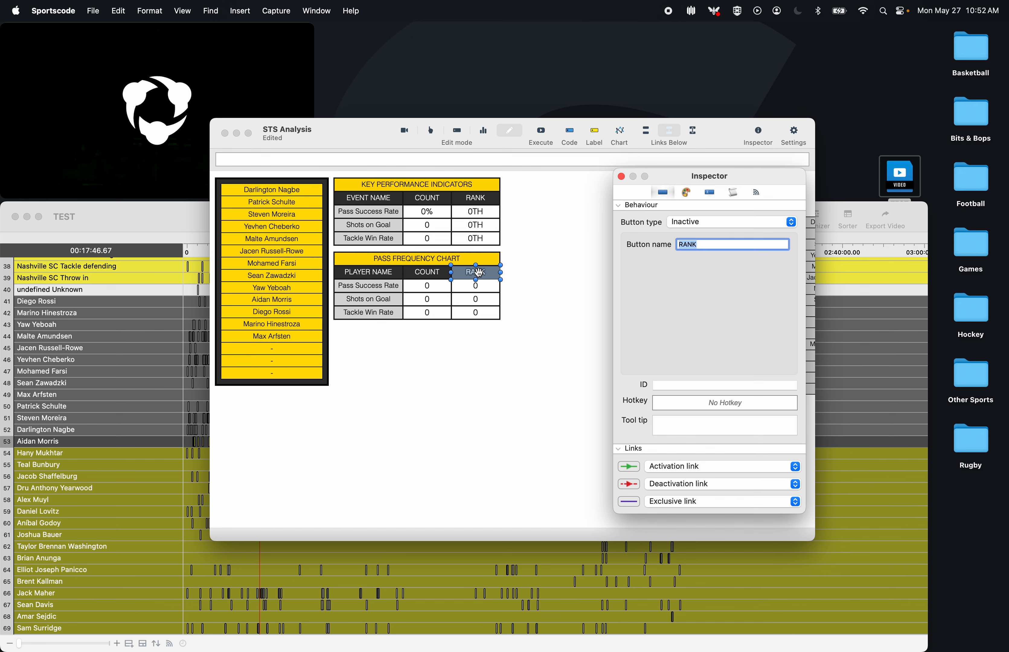
pyautogui.write('SUCCESS %')
pyautogui.click(621, 176)
# - Delete the Shots on Goal and Tackle Win Rate rows from the Pass Frequency Chart
pyautogui.click(565, 281)
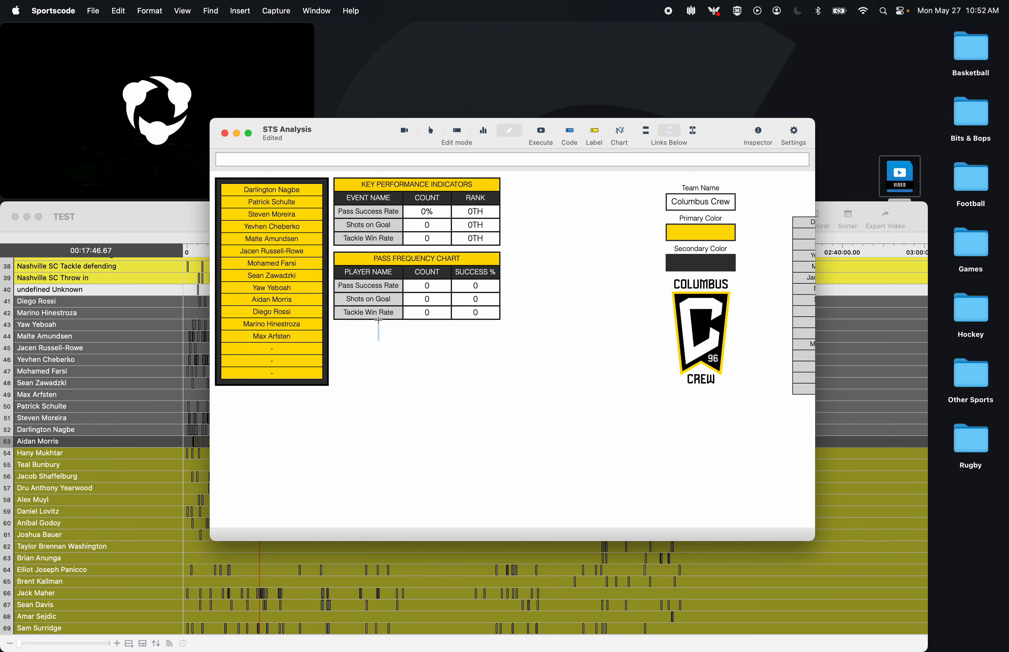
pyautogui.moveTo(401, 345); pyautogui.dragTo(467, 299)
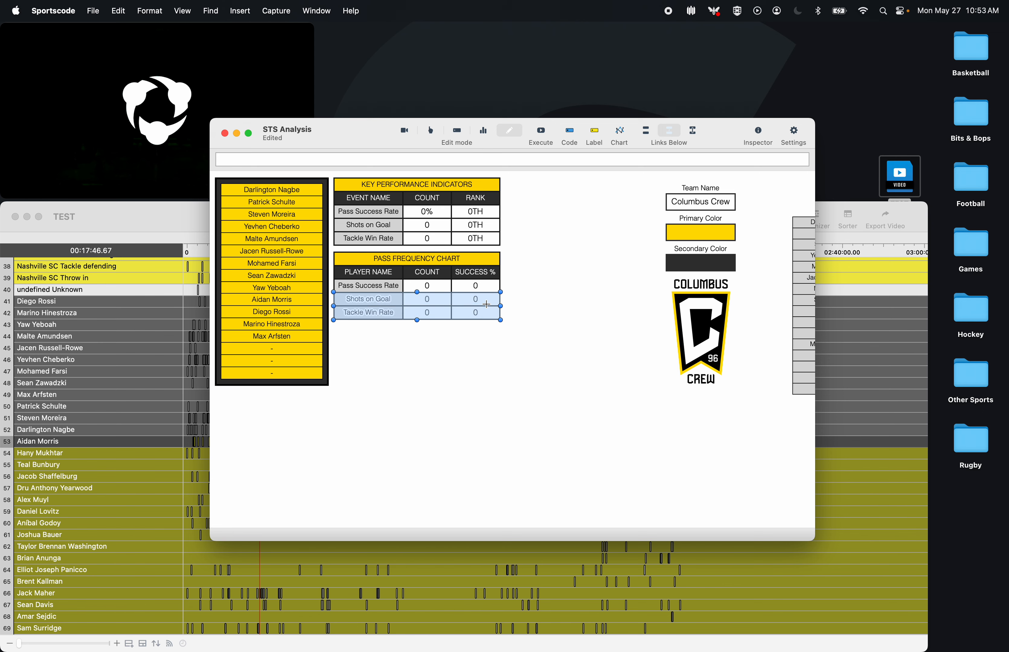
pyautogui.press('BackSpace')
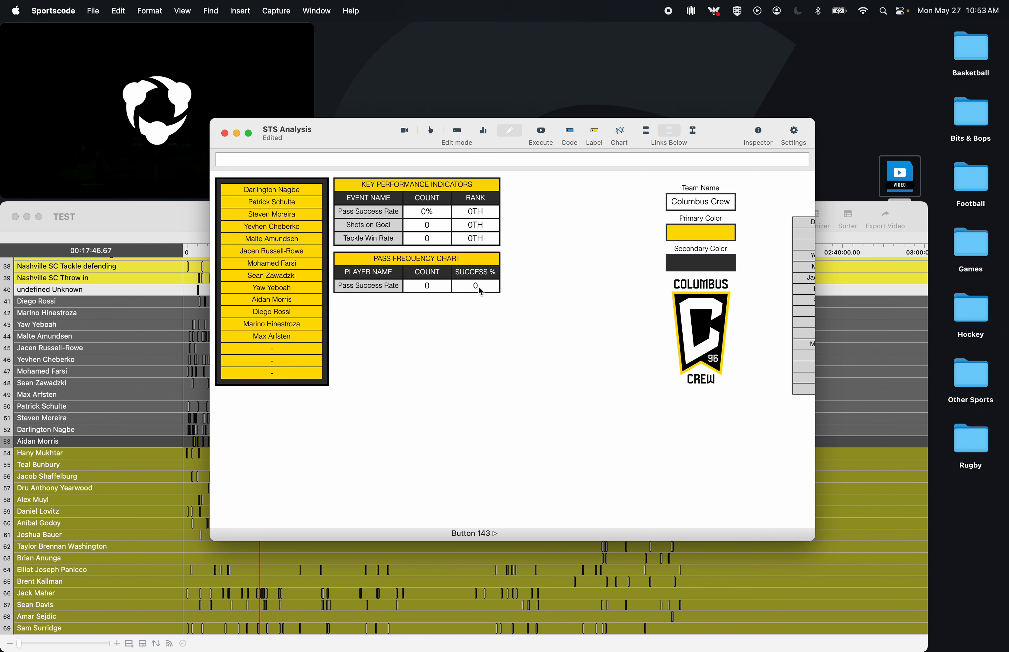
# - Review the first roster button's script and select all of its lines
pyautogui.hscroll(5, 478, 288)
pyautogui.hscroll(-5, 479, 287)
pyautogui.hscroll(1, 246, 212)
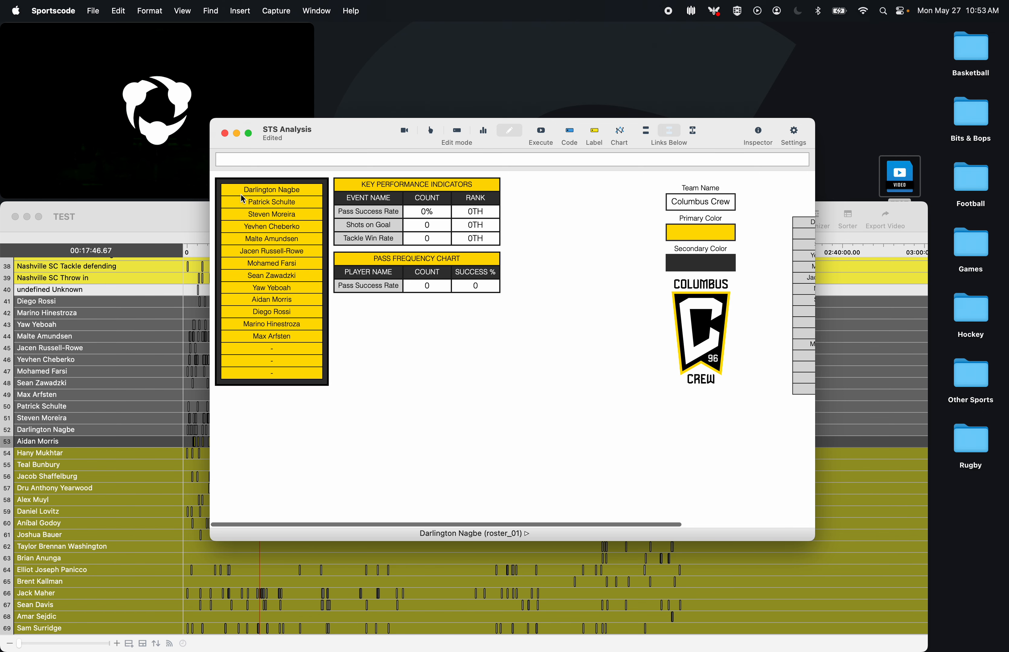
pyautogui.doubleClick(272, 190)
pyautogui.click(733, 191)
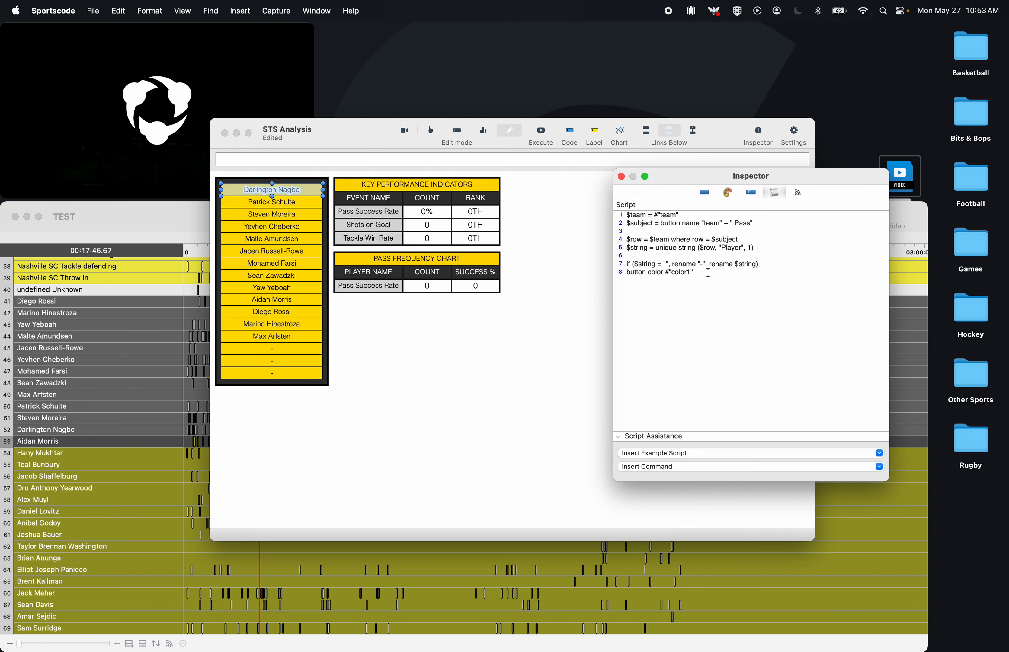
pyautogui.moveTo(726, 299); pyautogui.dragTo(595, 211)
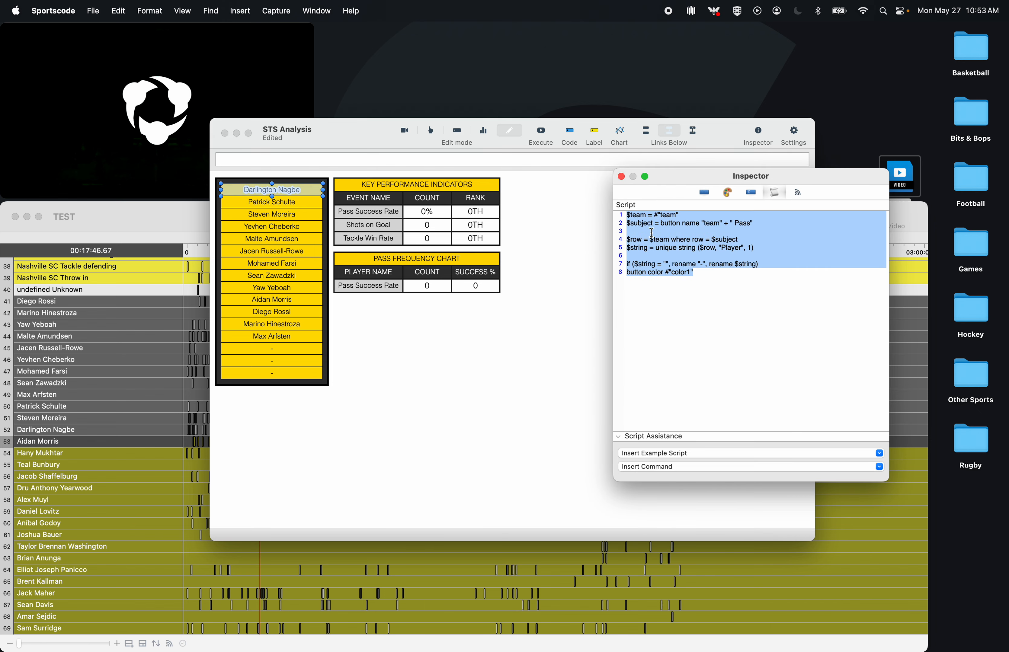
pyautogui.click(621, 177)
# - Compare the scripts of the first name button in the player ranking table and the first roster button, and check the roster button's ID
pyautogui.hscroll(5, 609, 274)
pyautogui.doubleClick(689, 226)
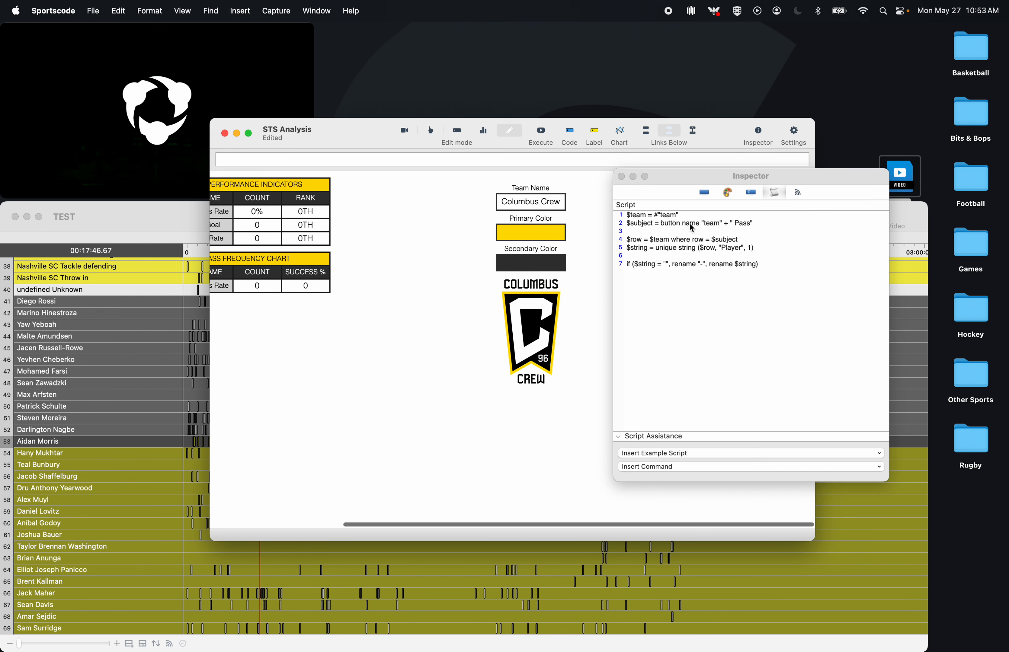
pyautogui.click(677, 273)
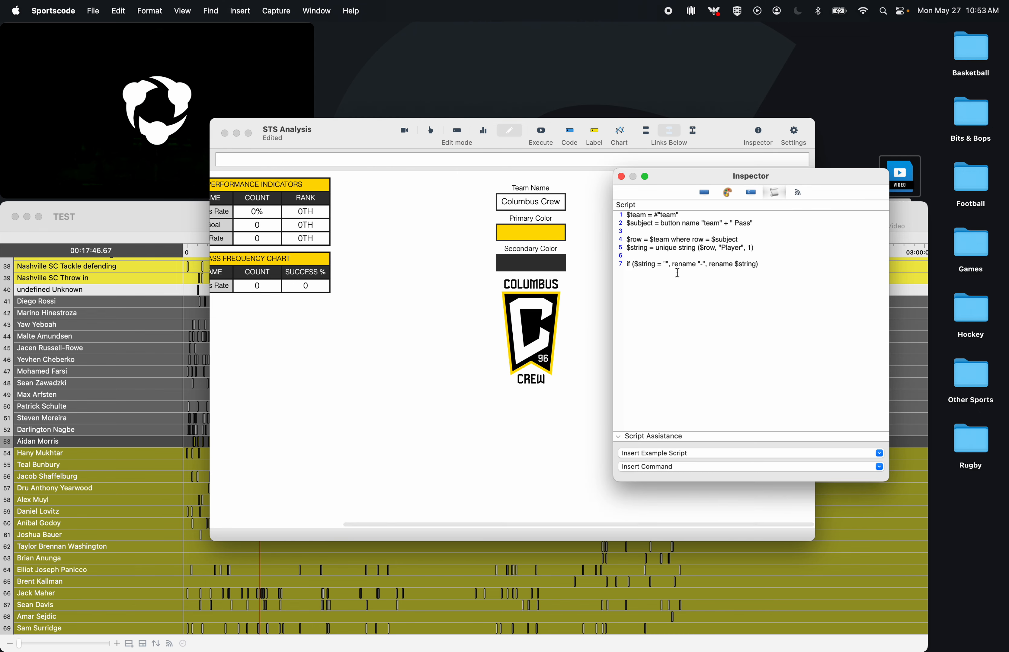
pyautogui.click(621, 176)
pyautogui.hscroll(-5, 545, 273)
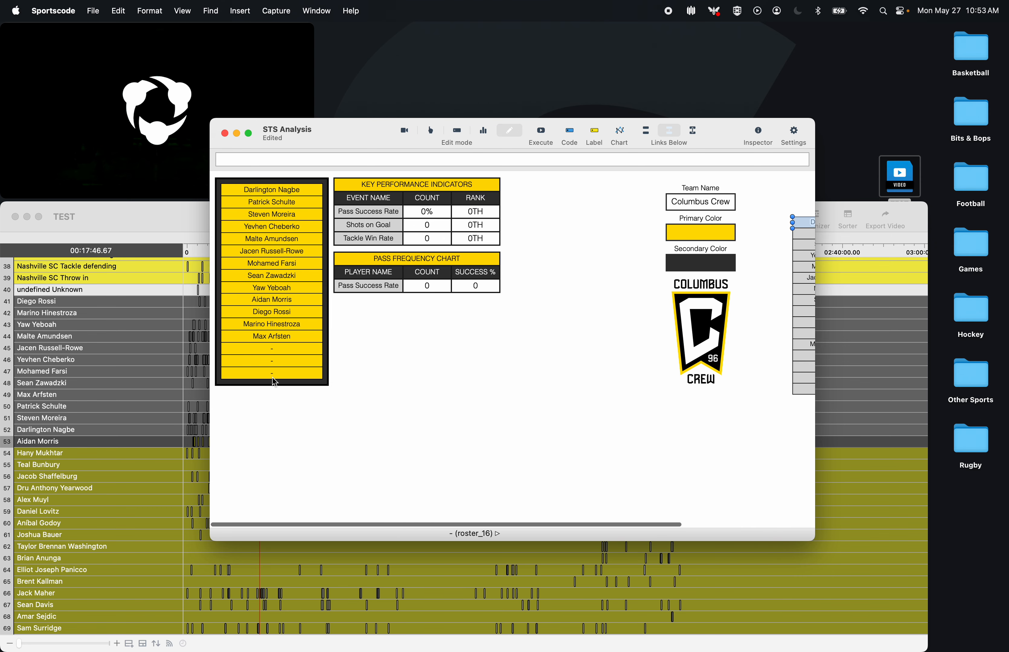
pyautogui.hscroll(5, 568, 404)
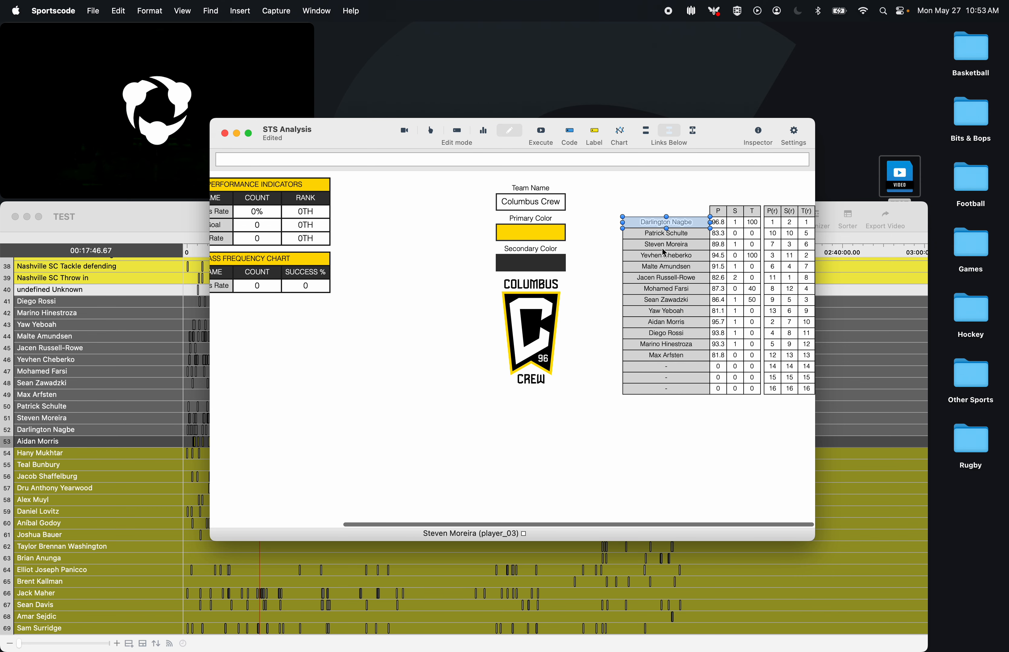
pyautogui.hscroll(-5, 664, 237)
pyautogui.doubleClick(289, 191)
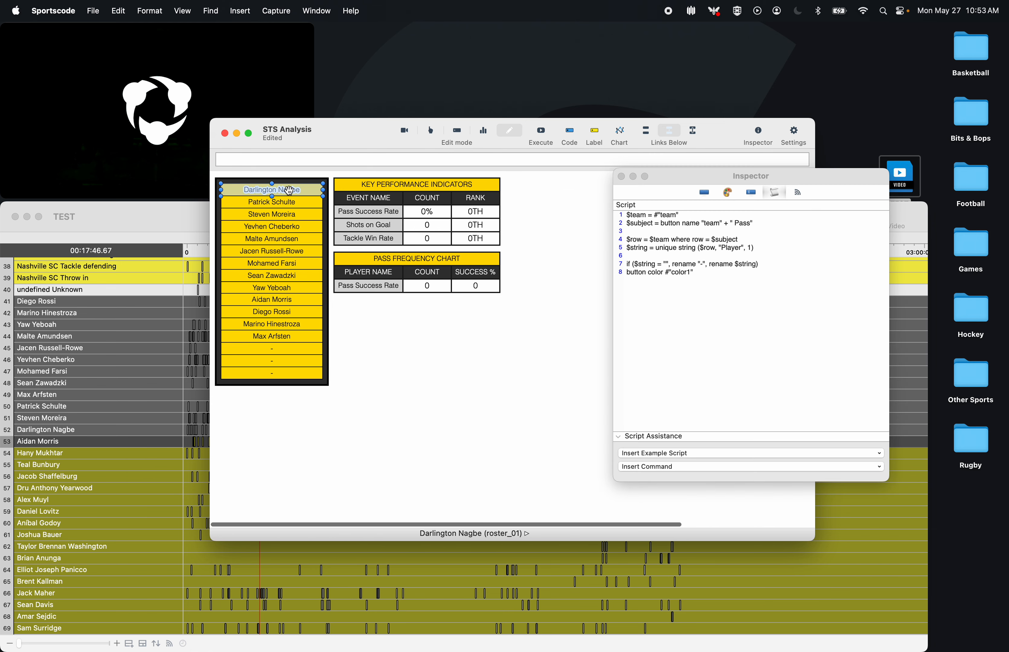
pyautogui.click(699, 245)
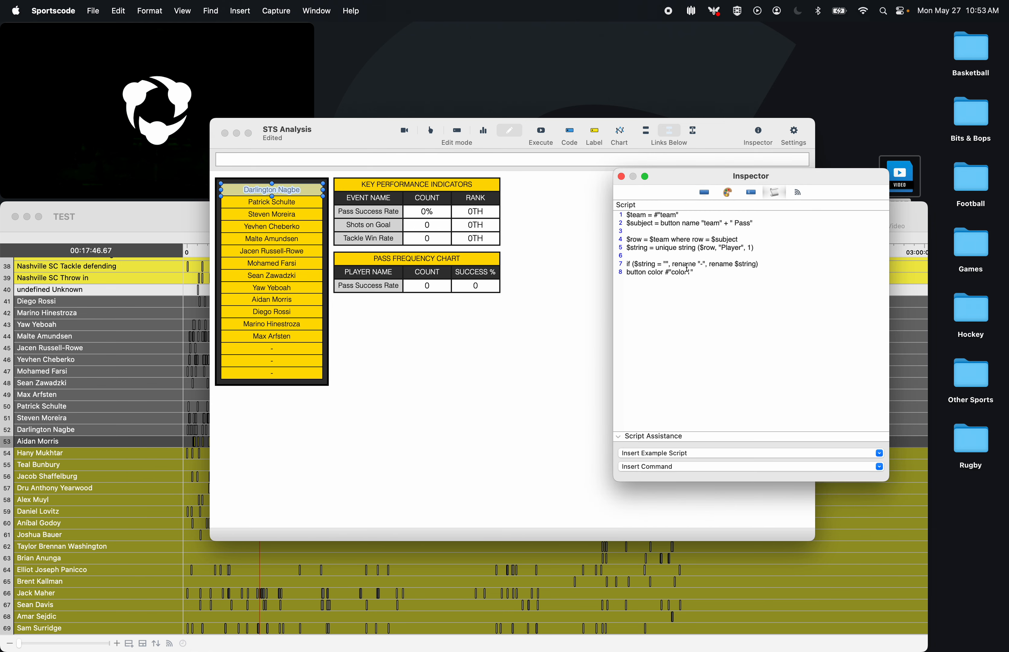
pyautogui.click(704, 193)
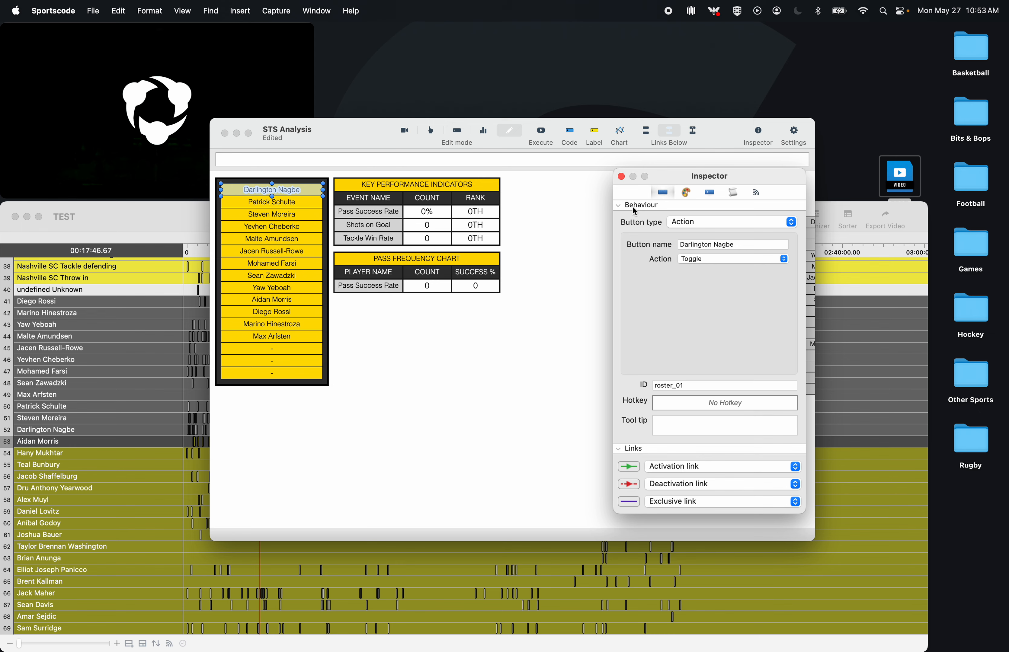
pyautogui.click(622, 177)
# - Check the script of the Pass Frequency Chart's first player-name cell and inspect the labels of a Columbus Crew player's timeline instance
pyautogui.doubleClick(365, 286)
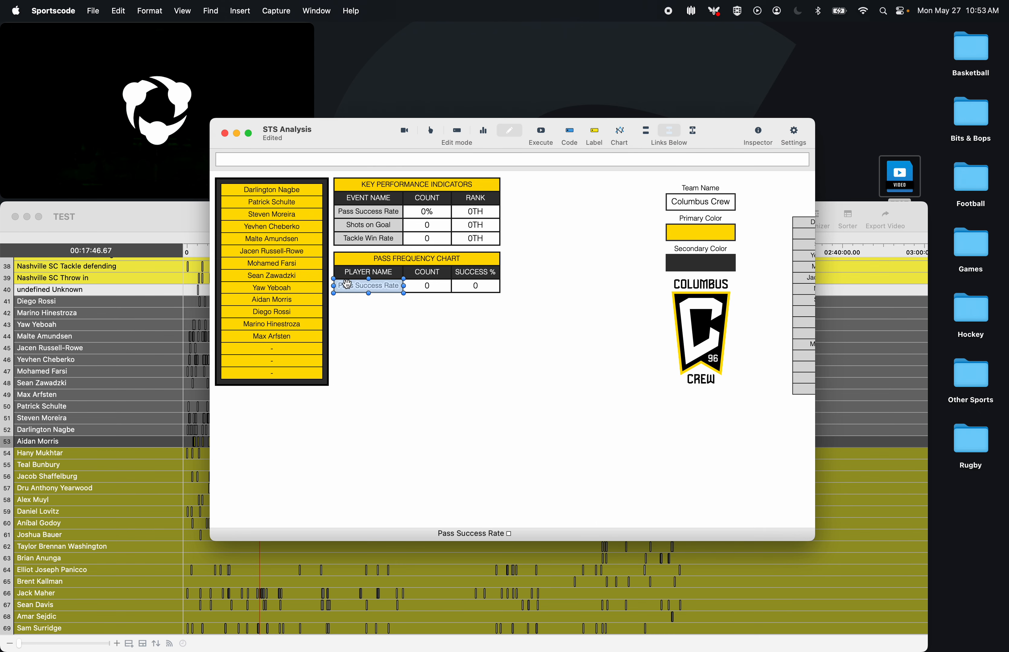
pyautogui.click(621, 177)
pyautogui.hscroll(8, 630, 229)
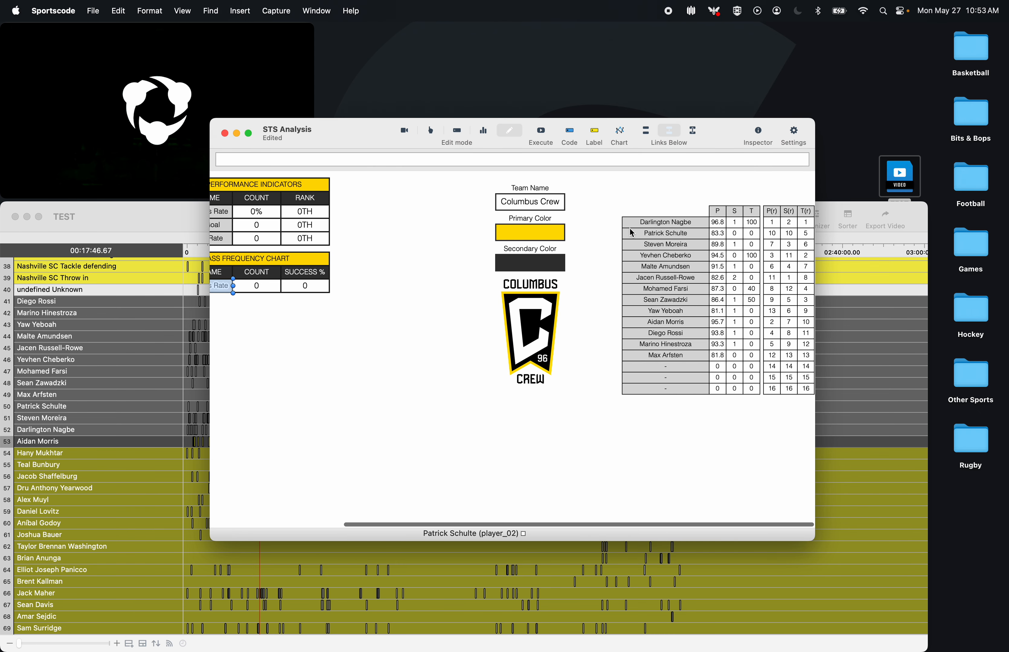
pyautogui.hscroll(-8, 641, 360)
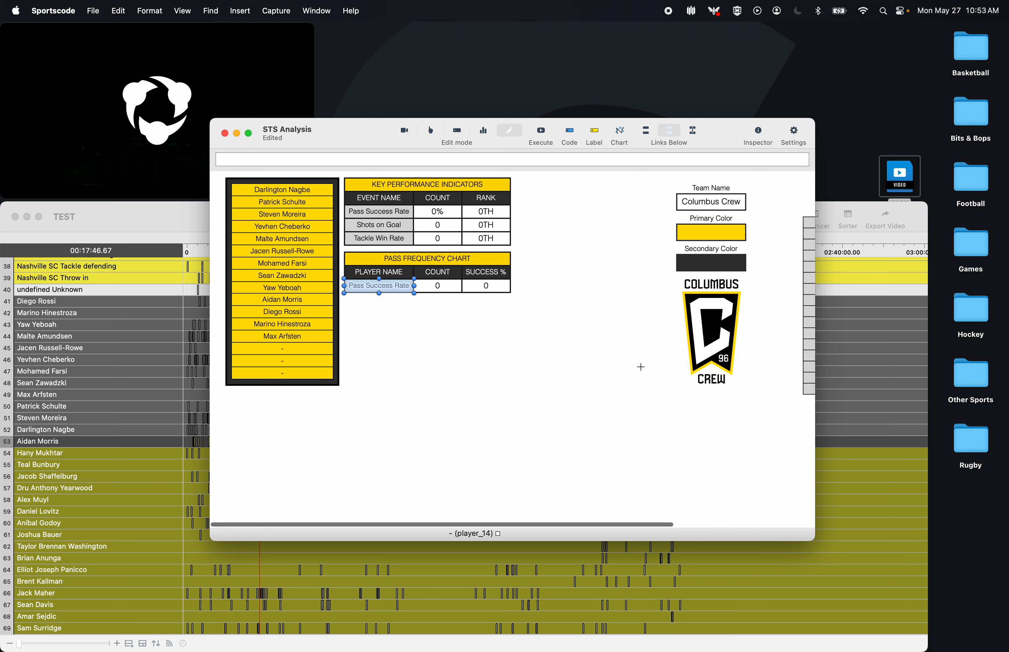
pyautogui.doubleClick(381, 287)
pyautogui.click(733, 193)
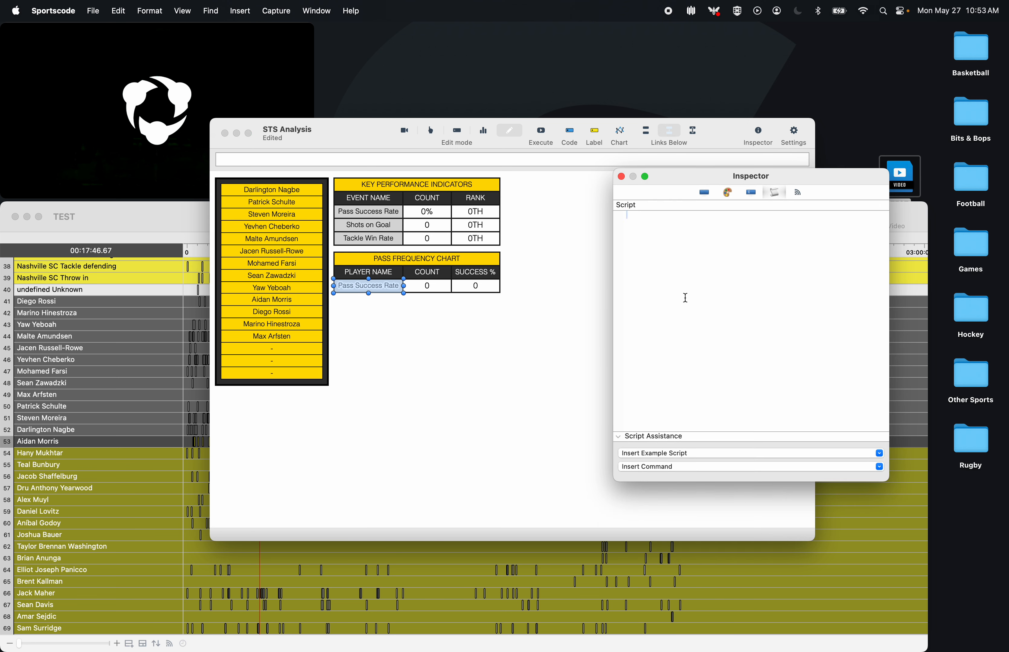
pyautogui.click(621, 176)
pyautogui.click(74, 444)
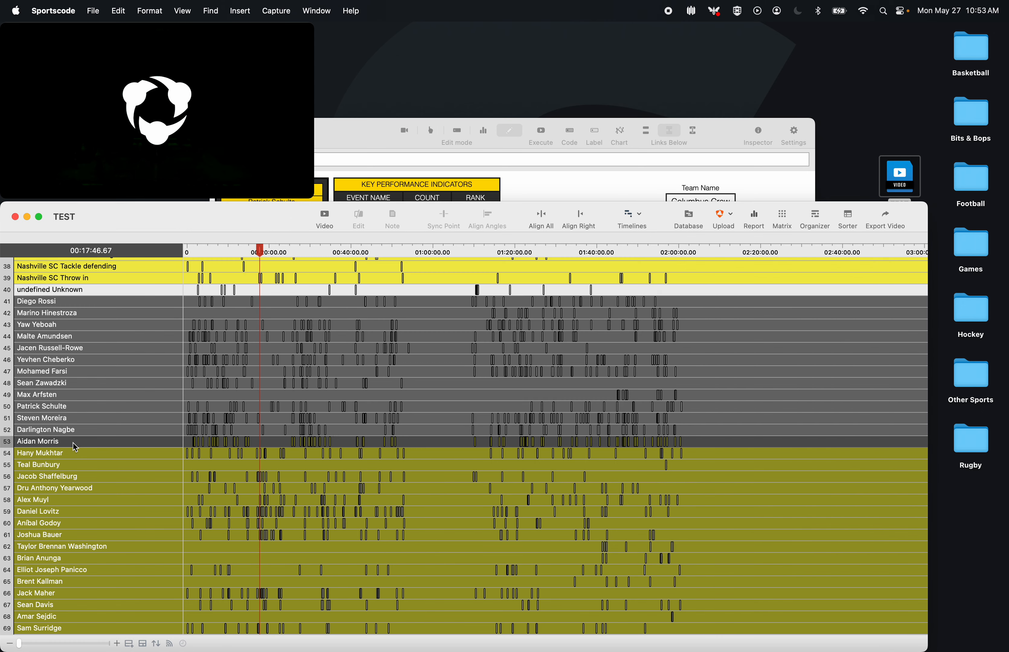
pyautogui.moveTo(310, 443)
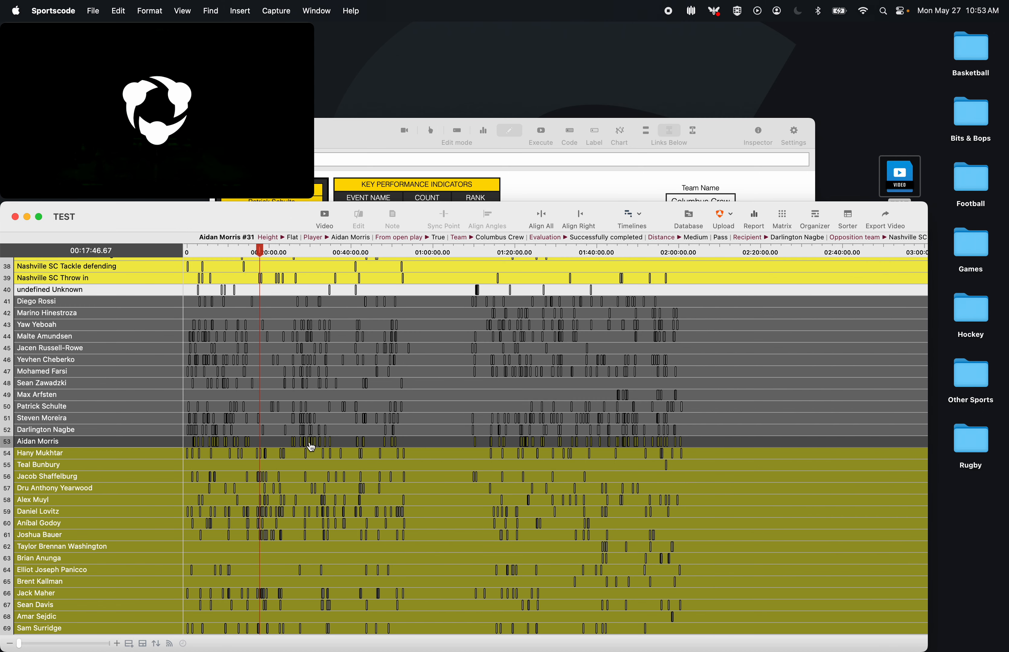
pyautogui.click(555, 166)
pyautogui.doubleClick(367, 288)
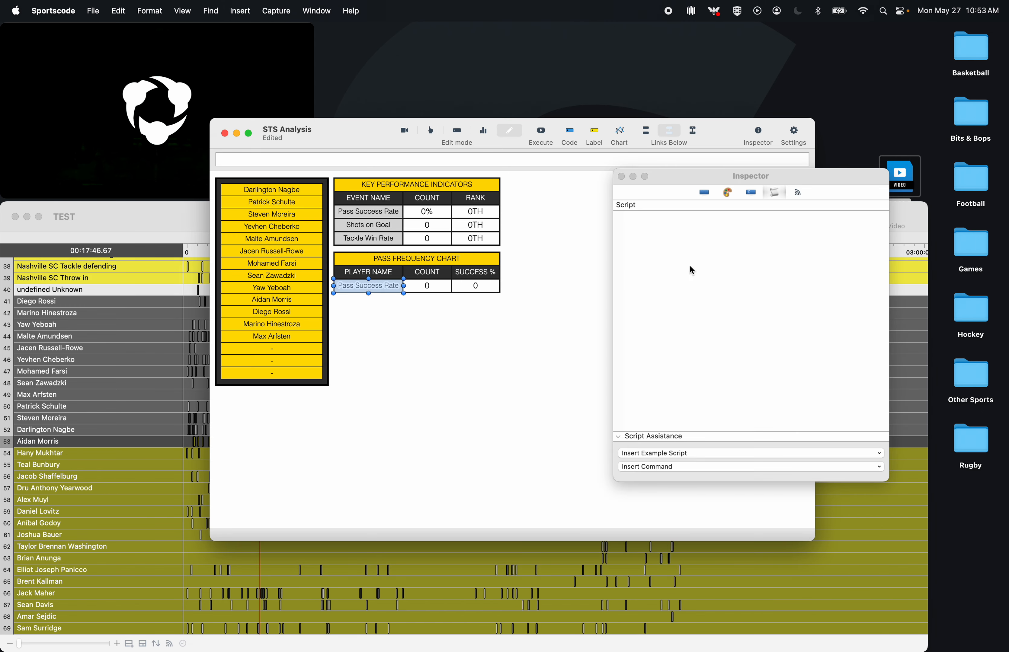
pyautogui.click(693, 270)
pyautogui.write('$row')
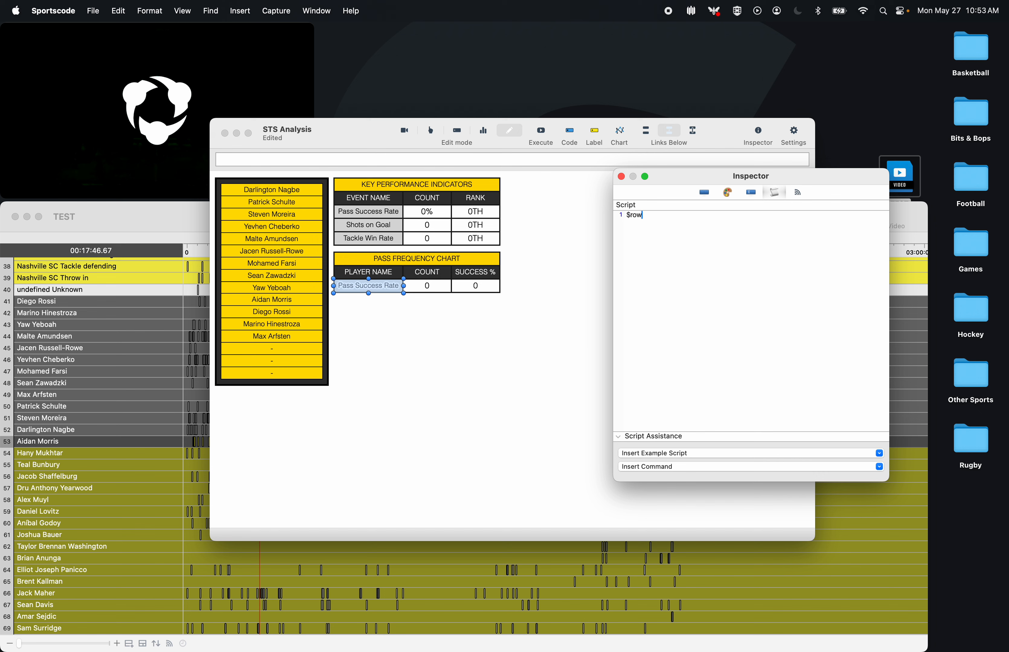
pyautogui.press('BackSpace')
pyautogui.press('BackSpace')
pyautogui.press('BackSpace')
pyautogui.press('BackSpace')
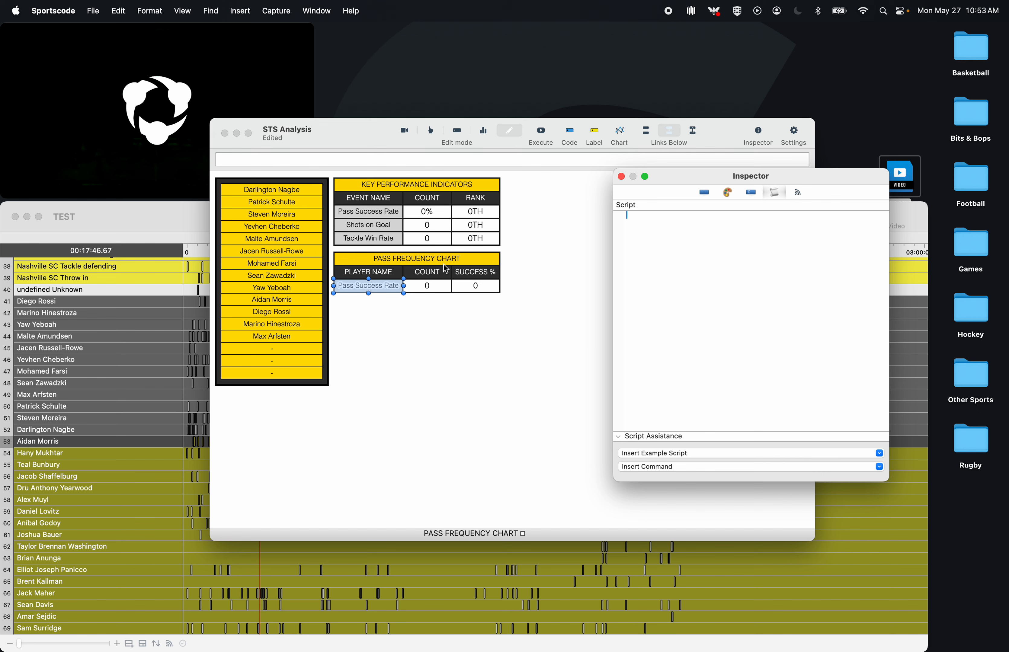
# - Copy the roster_01 to roster_16 selection lines from the Tackle Win Rate count script into the Pass Frequency Chart's first player-name cell script
pyautogui.click(427, 239)
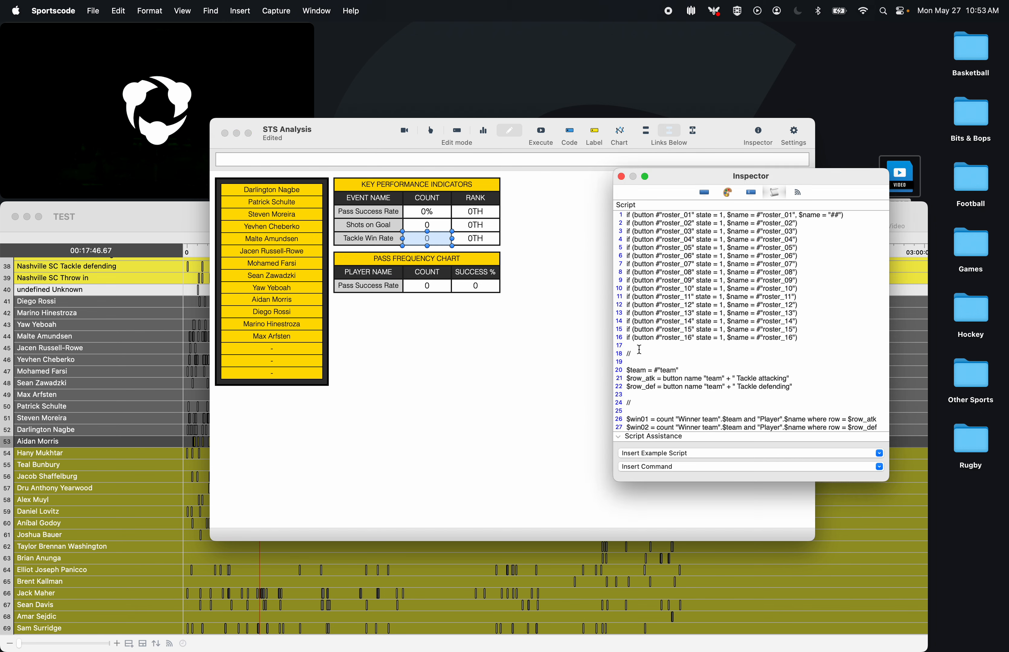
pyautogui.moveTo(645, 353); pyautogui.dragTo(594, 208)
pyautogui.press('super+c')
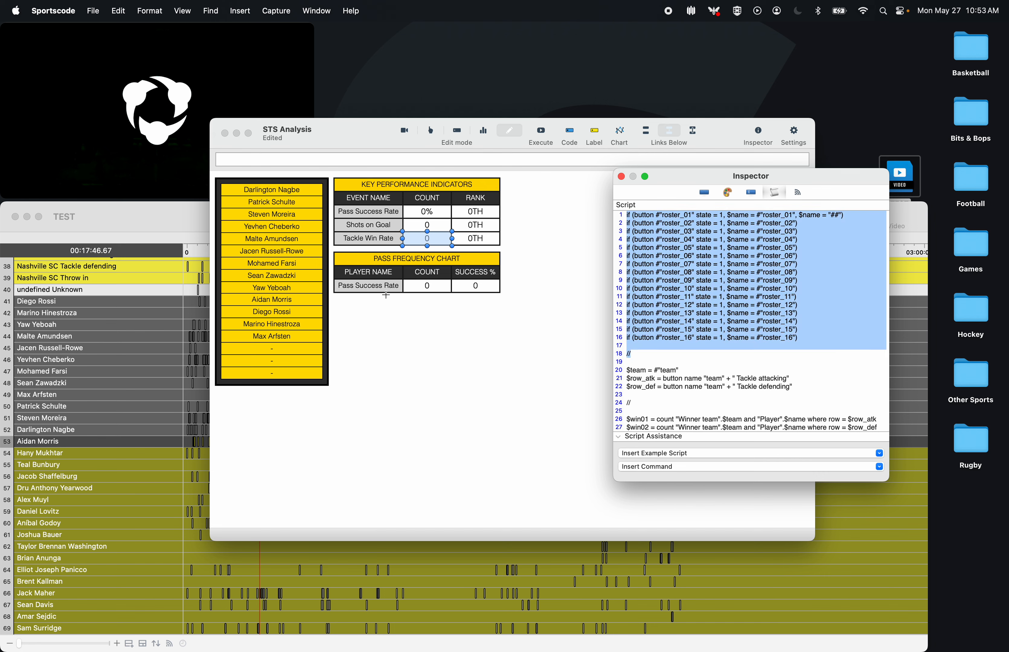
pyautogui.click(373, 287)
pyautogui.click(670, 258)
pyautogui.press('super+v')
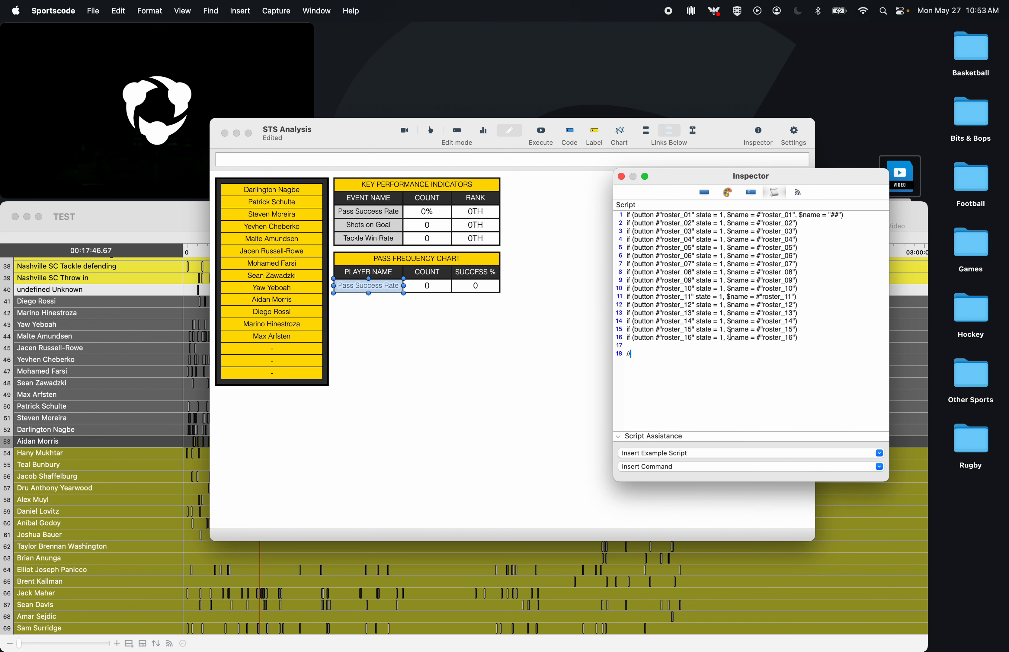
# - Add the line $row = $name below the copied roster lines and check the player rows in the TEST timeline
pyautogui.press('Return')
pyautogui.write('$row = $name')
pyautogui.click(135, 418)
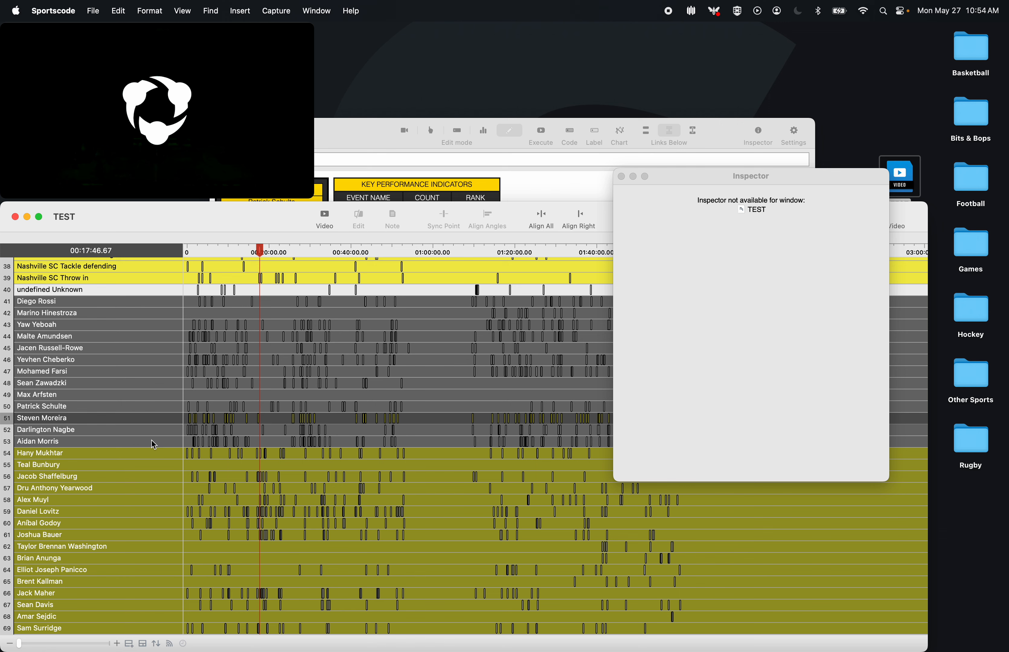
pyautogui.click(621, 177)
pyautogui.click(571, 193)
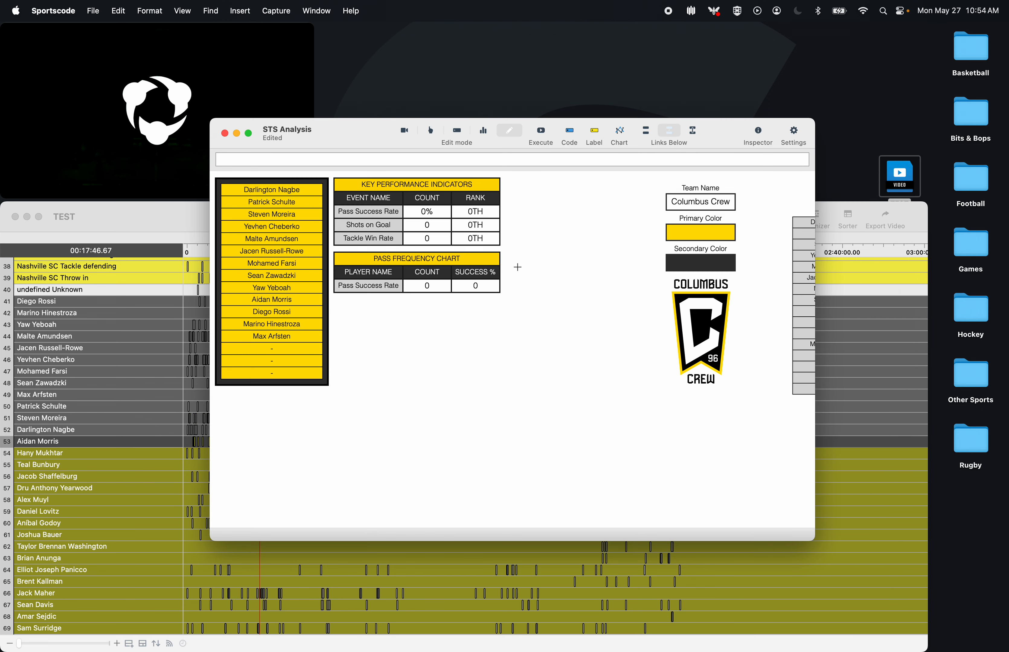
# - Change the row assignment in the first player-name cell's script to $row = "Pass" where row = $name
pyautogui.doubleClick(371, 288)
pyautogui.click(683, 345)
pyautogui.click(667, 370)
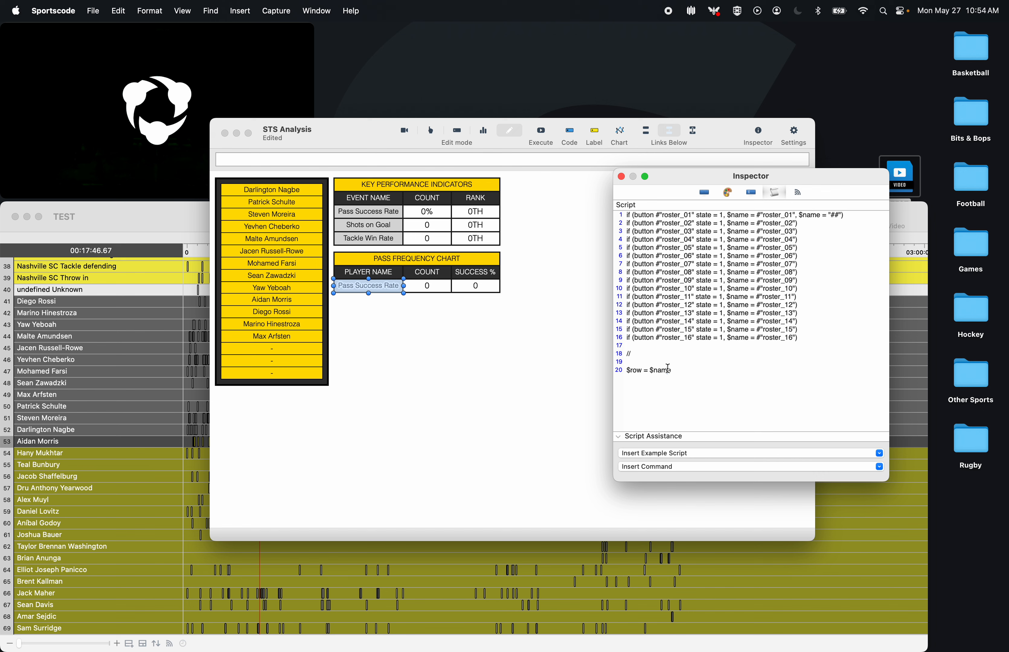
pyautogui.press('BackSpace')
pyautogui.press('BackSpace')
pyautogui.press('BackSpace')
pyautogui.press('BackSpace')
pyautogui.write('"PAss" where row = $name')
pyautogui.click(622, 177)
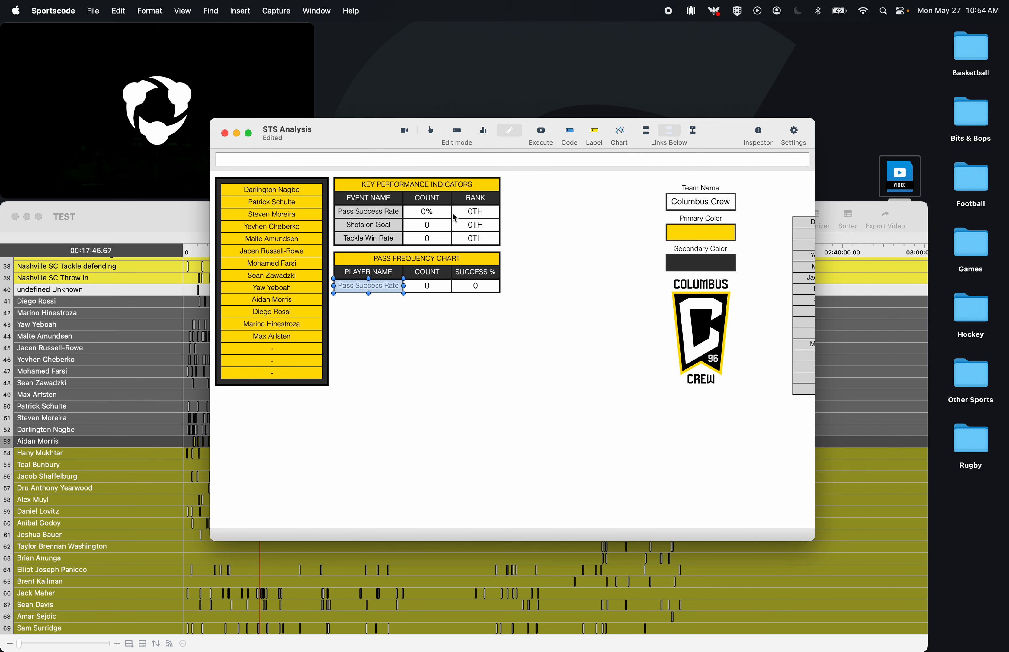
# - View a Columbus Crew player's timeline instances in the Sorter, examine the Ungrouped label column for Pass, and discard the untitled package
pyautogui.click(94, 442)
pyautogui.click(847, 217)
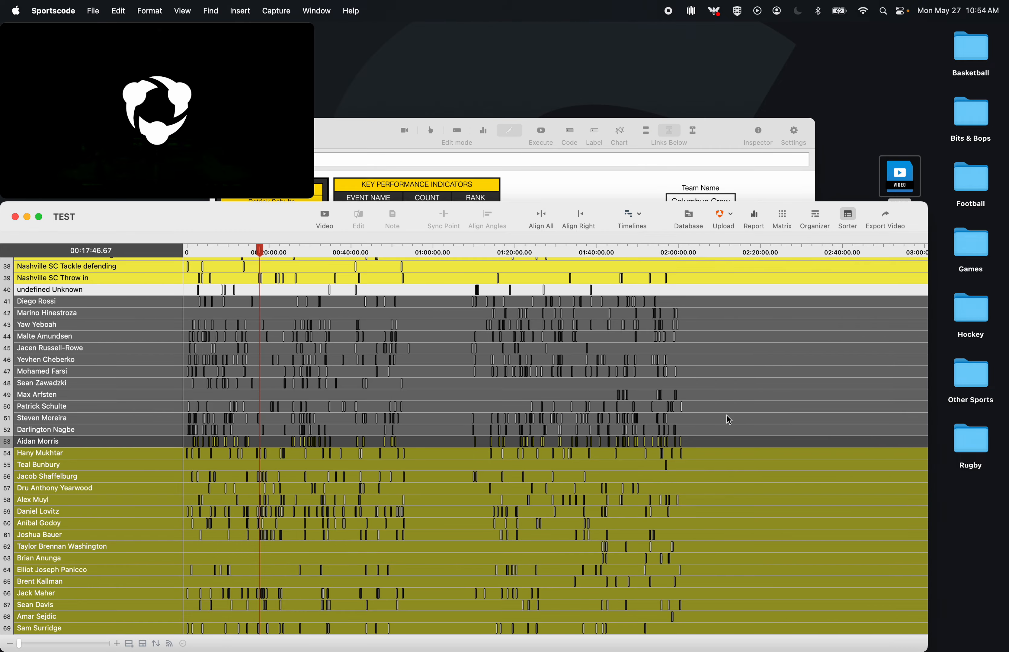
pyautogui.hscroll(15, 728, 420)
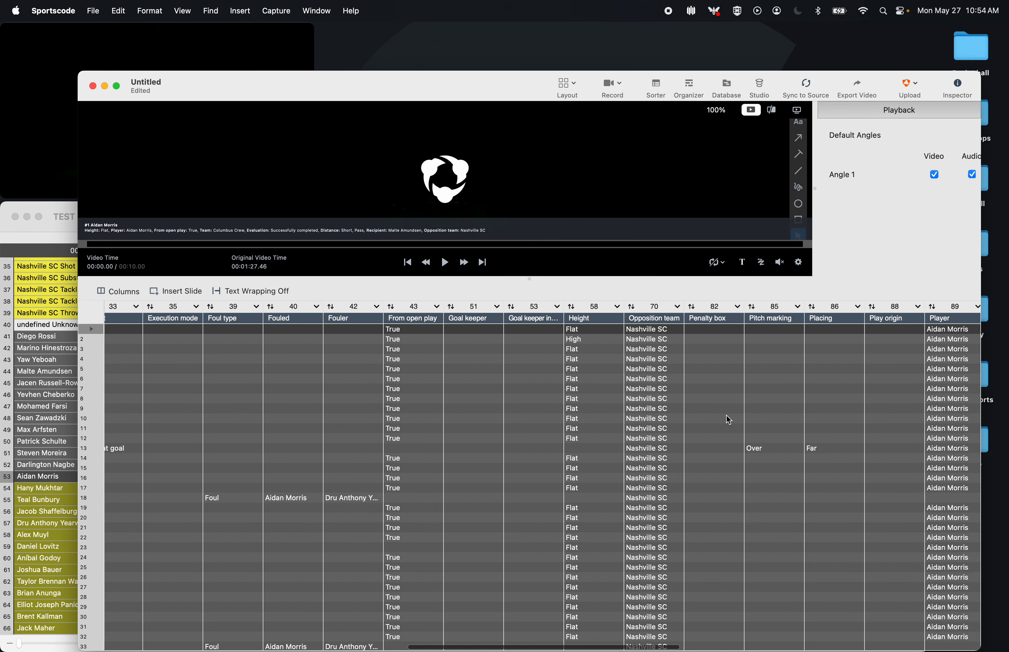
pyautogui.hscroll(10, 728, 420)
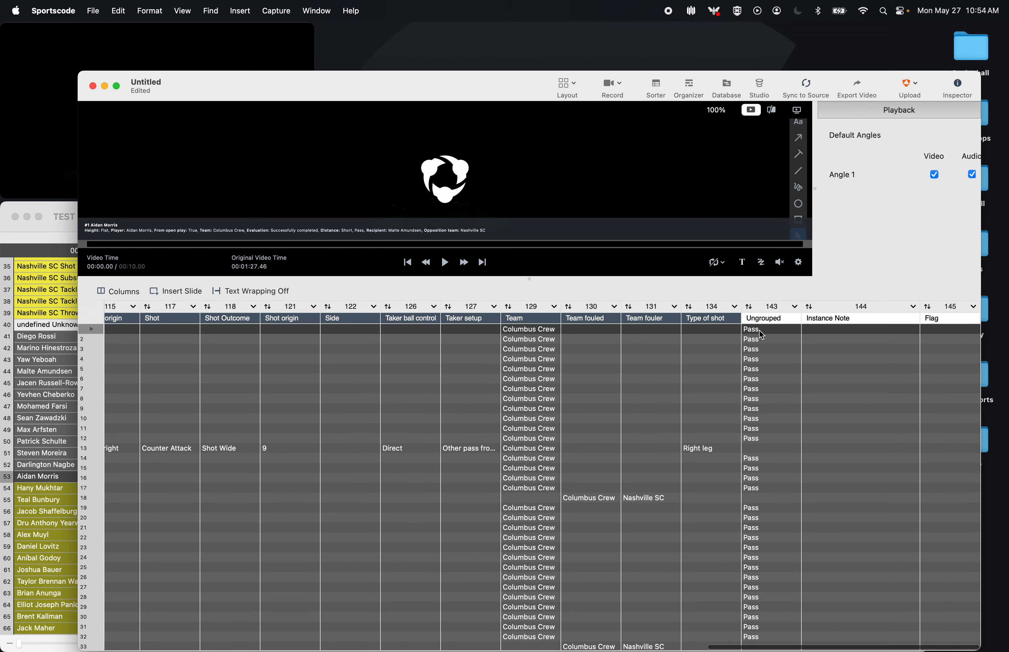
pyautogui.scroll(-15, 753, 526)
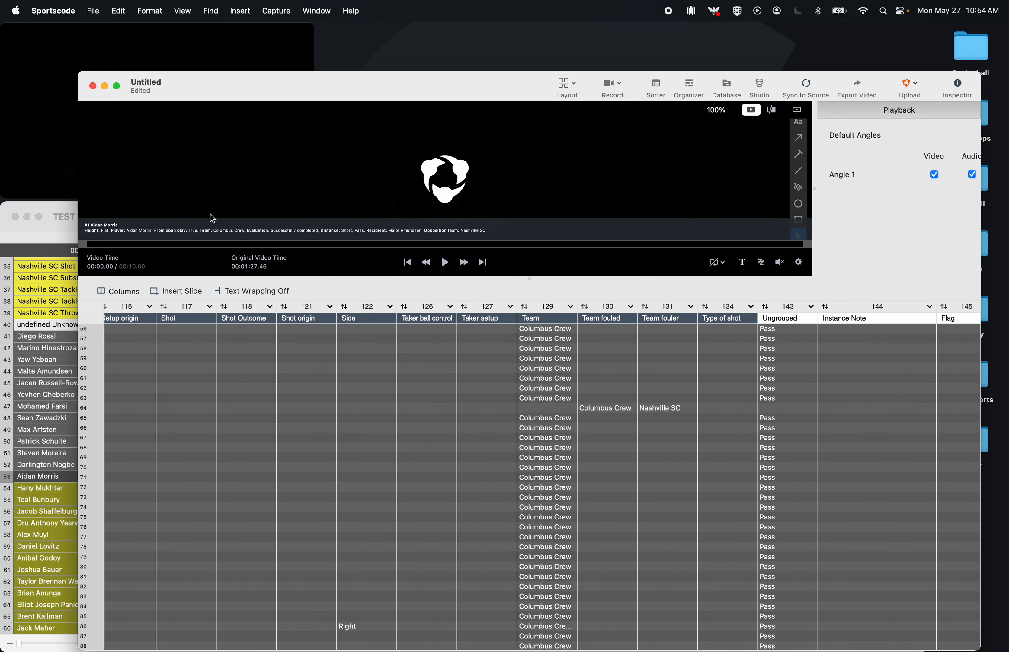
pyautogui.click(92, 86)
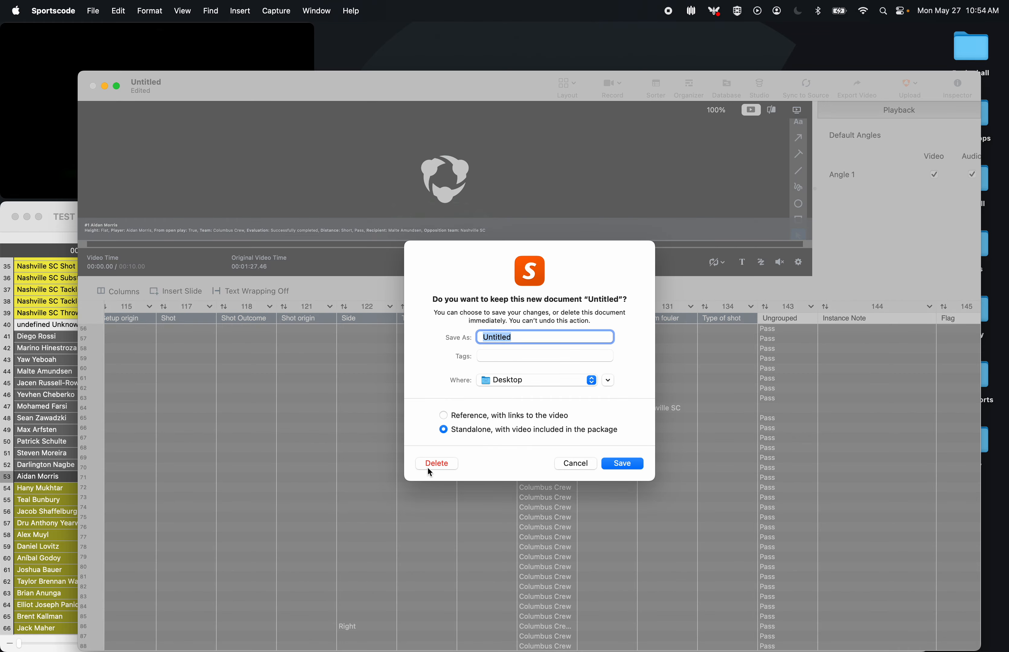
pyautogui.click(429, 468)
# - Begin the line $string = unique string ($row, " in the Pass Frequency Chart's first player-name cell script
pyautogui.click(529, 194)
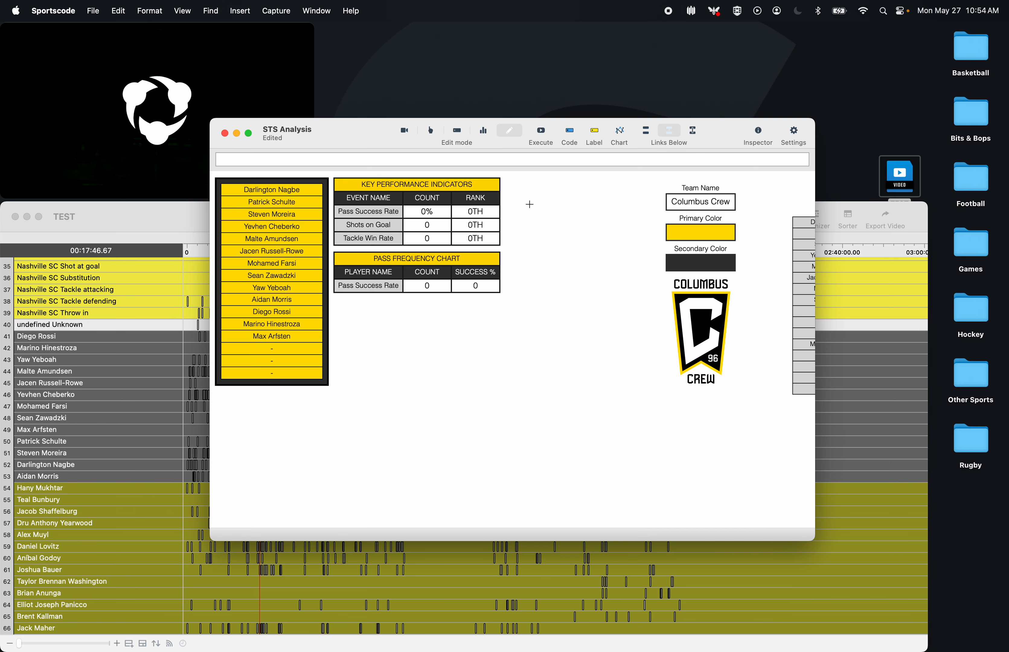
pyautogui.doubleClick(386, 292)
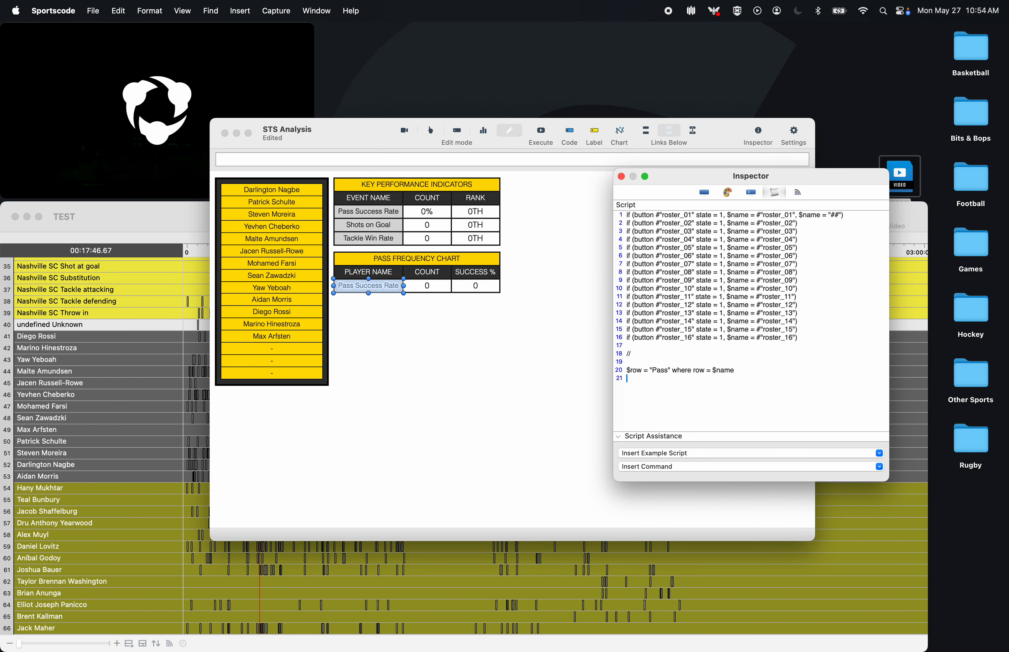
pyautogui.write('tring = unique string ($row, "')
# - View the row 53 player's timeline instances in the Sorter, copy the Recipient label group name, and discard the untitled package
pyautogui.click(129, 480)
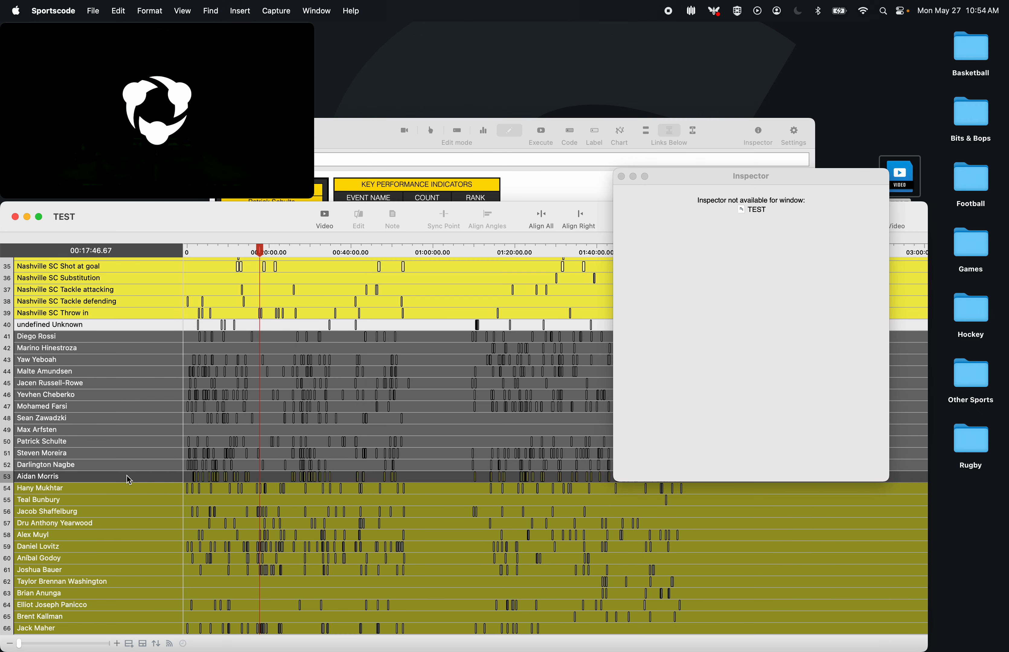
pyautogui.click(621, 177)
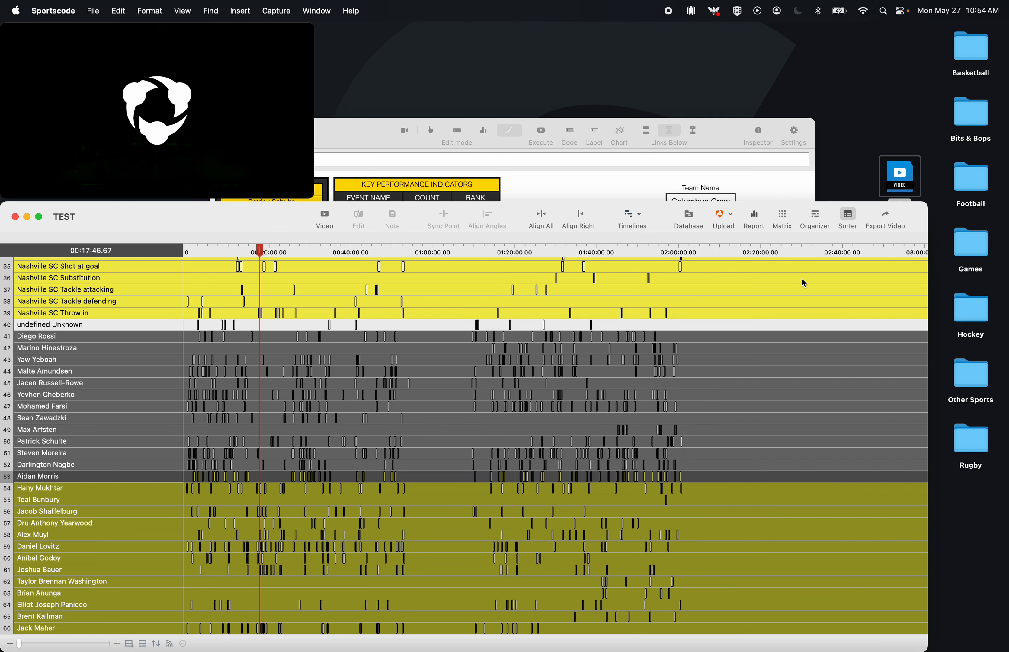
pyautogui.hscroll(9, 717, 433)
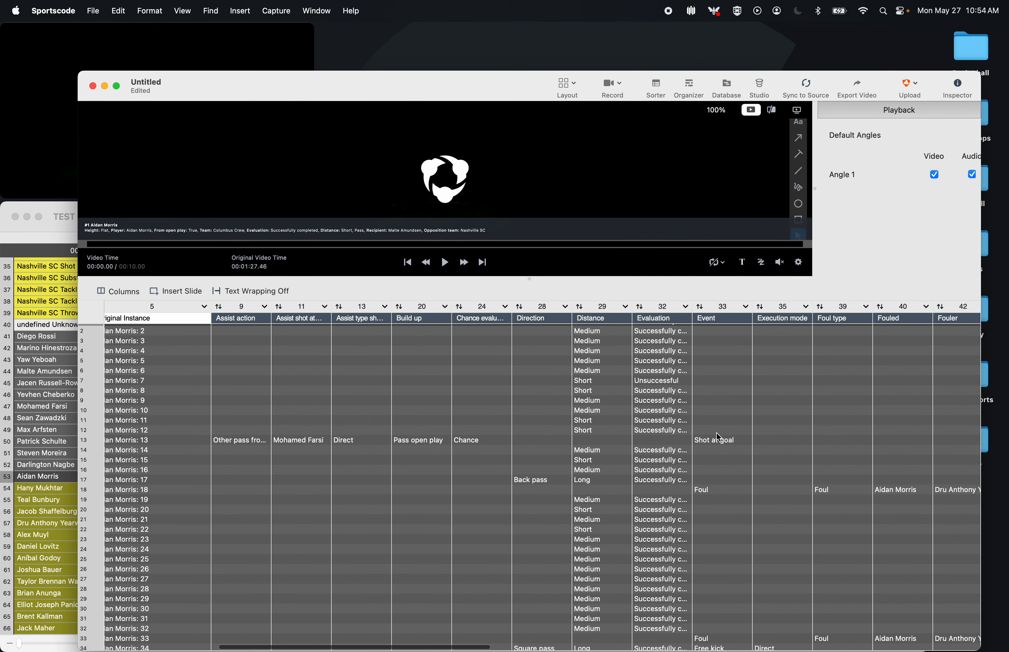
pyautogui.hscroll(6, 716, 433)
pyautogui.hscroll(3, 669, 351)
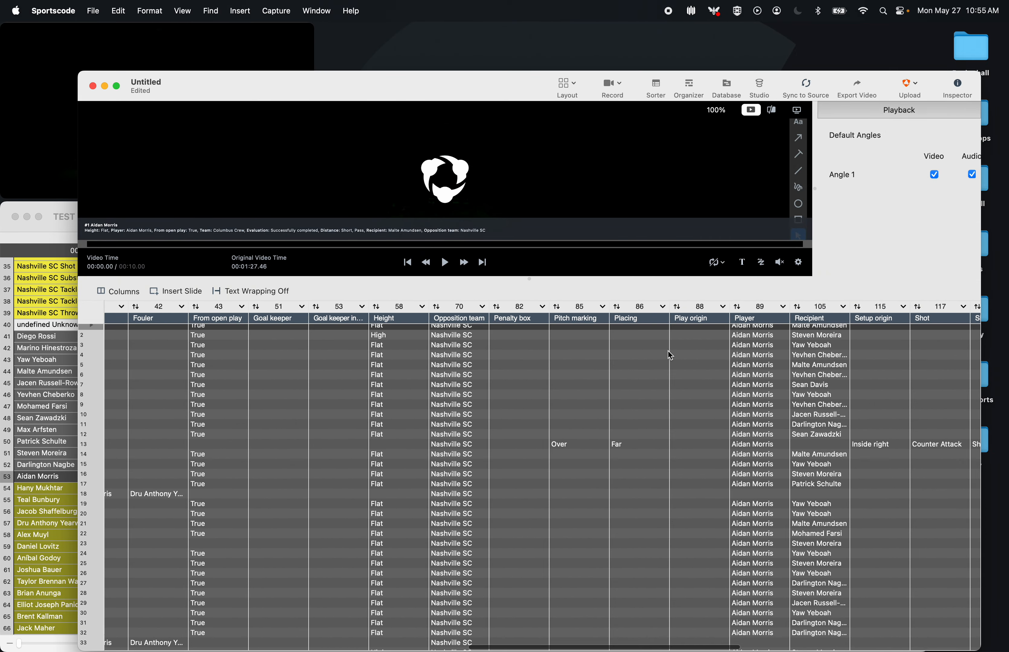
pyautogui.hscroll(2, 781, 331)
pyautogui.doubleClick(754, 318)
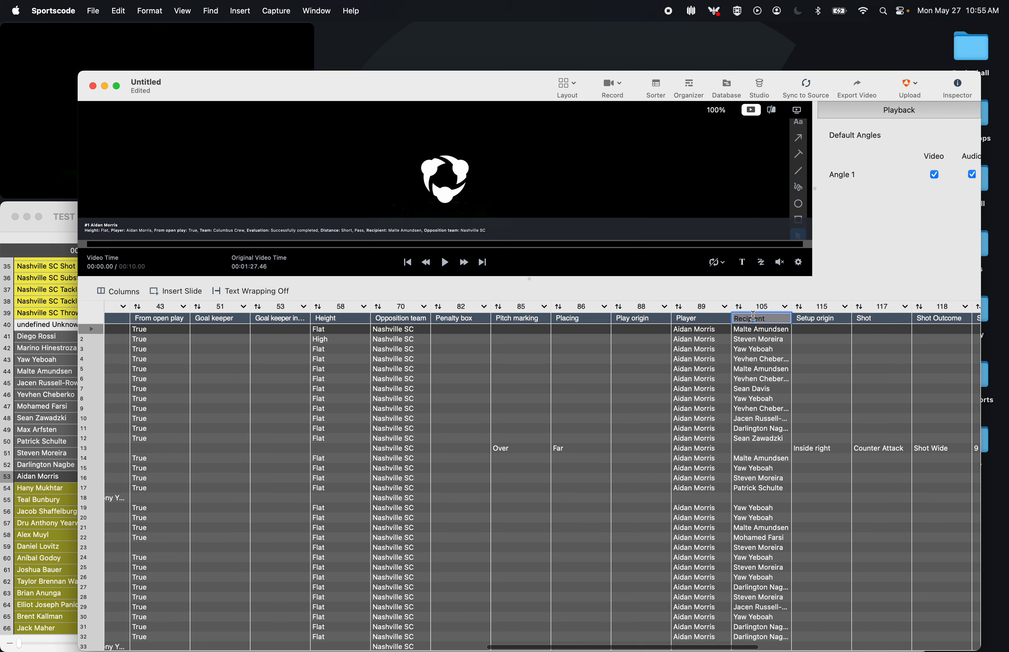
pyautogui.press('super+c')
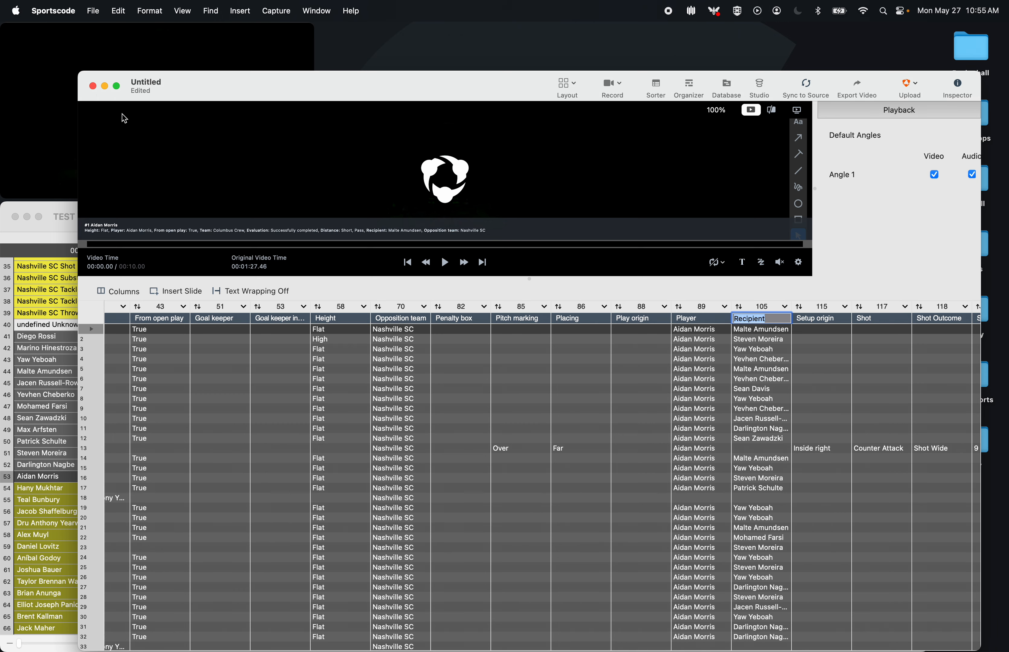
pyautogui.click(94, 87)
pyautogui.click(441, 468)
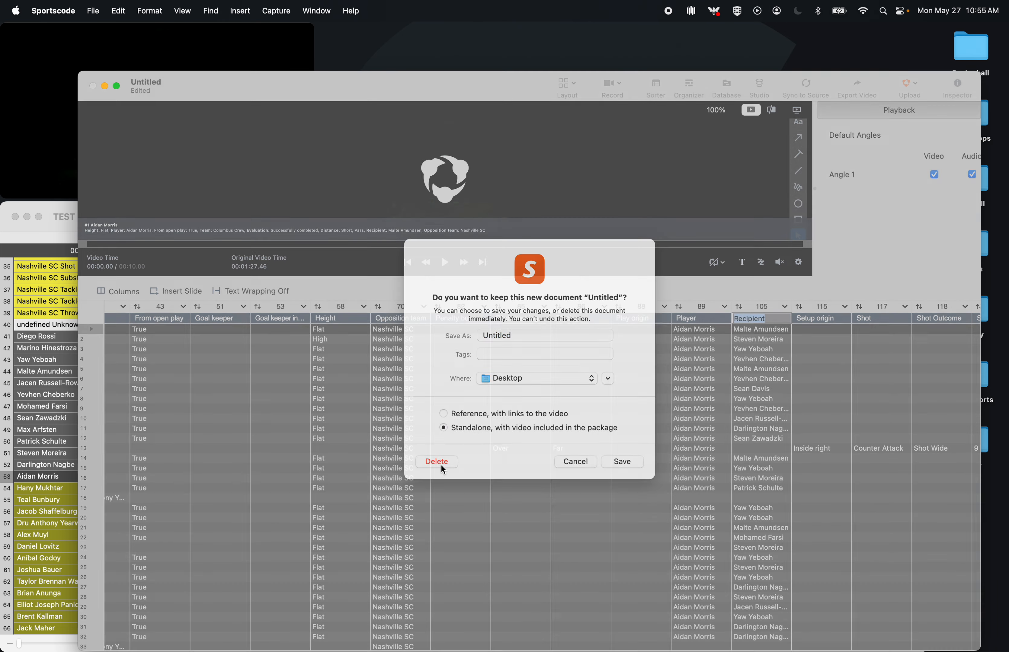
# - Complete the line $string = unique string ($row, "Recipient", 1) in the Pass Frequency Chart's first player-name cell script
pyautogui.click(553, 157)
pyautogui.click(377, 286)
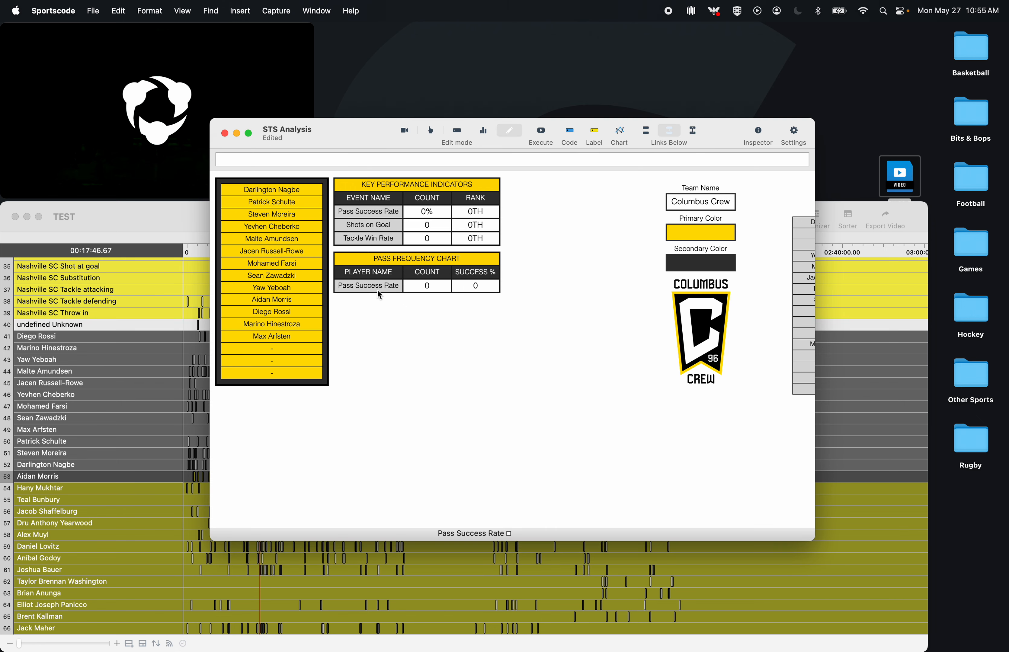
pyautogui.click(746, 379)
pyautogui.press('super+v')
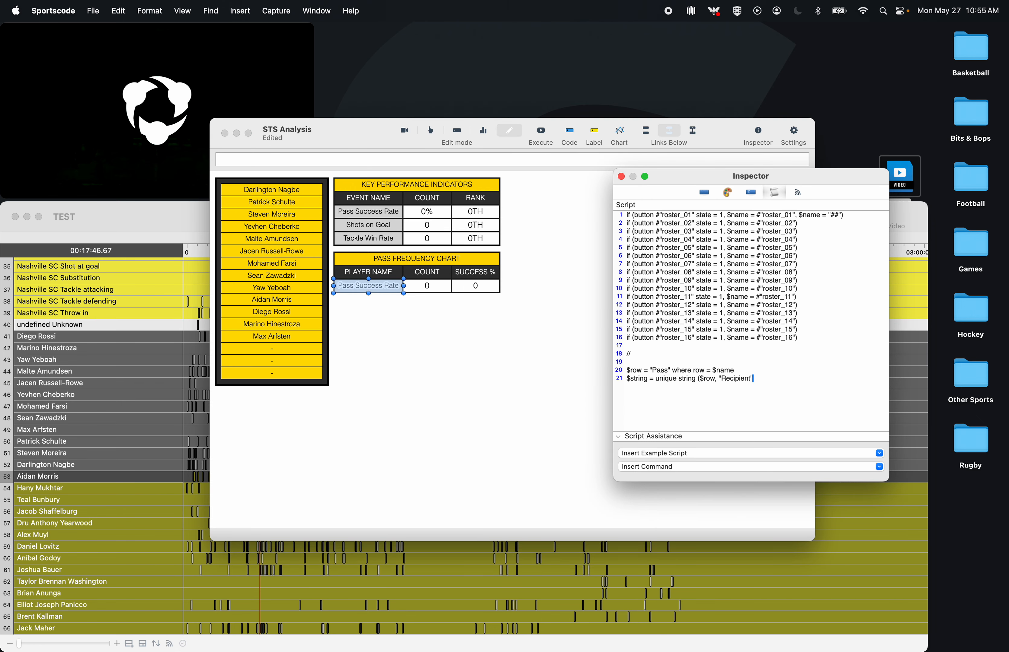
pyautogui.write(', 1)')
pyautogui.press('Return')
# - Add the line if ($string = "", rename "-", rename $string) to the player-name cell's script
pyautogui.write('if ($string = "", rename "-", rename $string)')
pyautogui.press('Return')
pyautogui.press('Return')
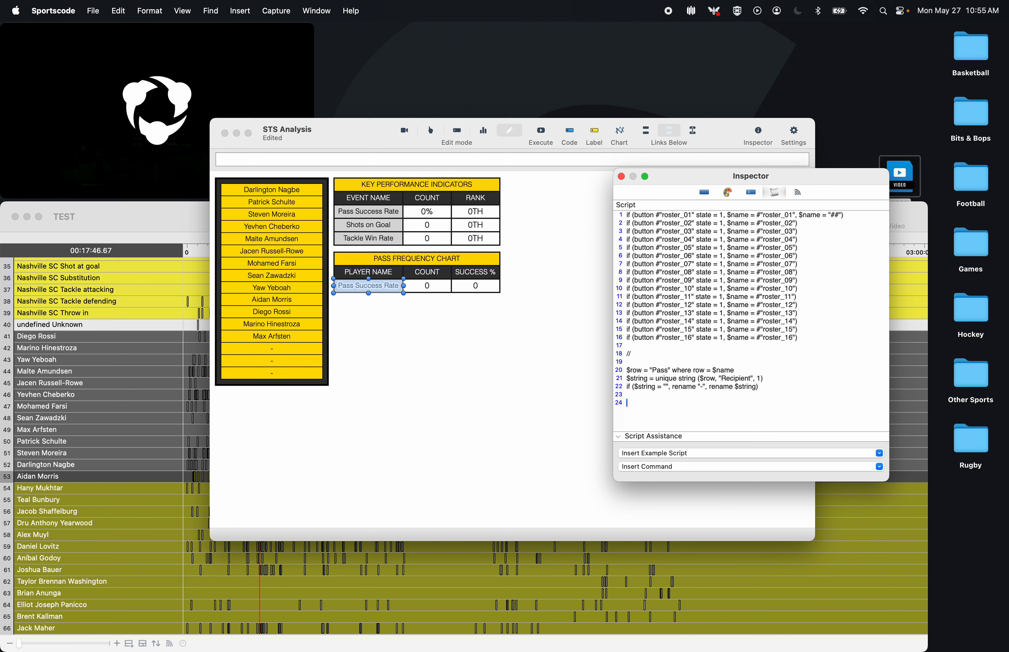
pyautogui.press('BackSpace')
# - Execute the scripts and check the Pass Frequency Chart in report mode for the tenth roster player
pyautogui.click(544, 132)
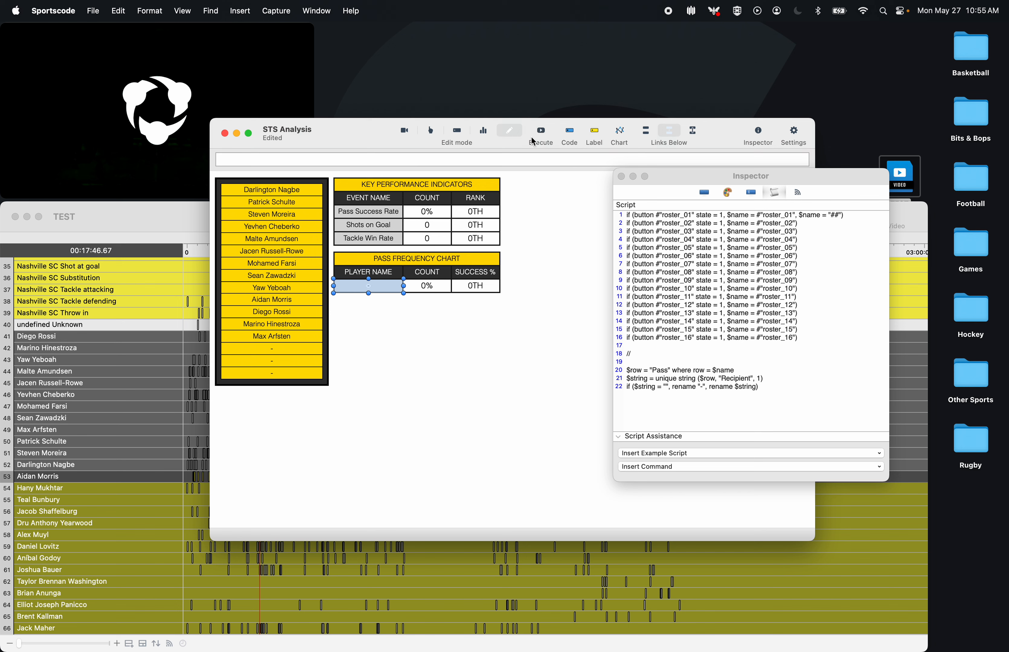
pyautogui.click(484, 131)
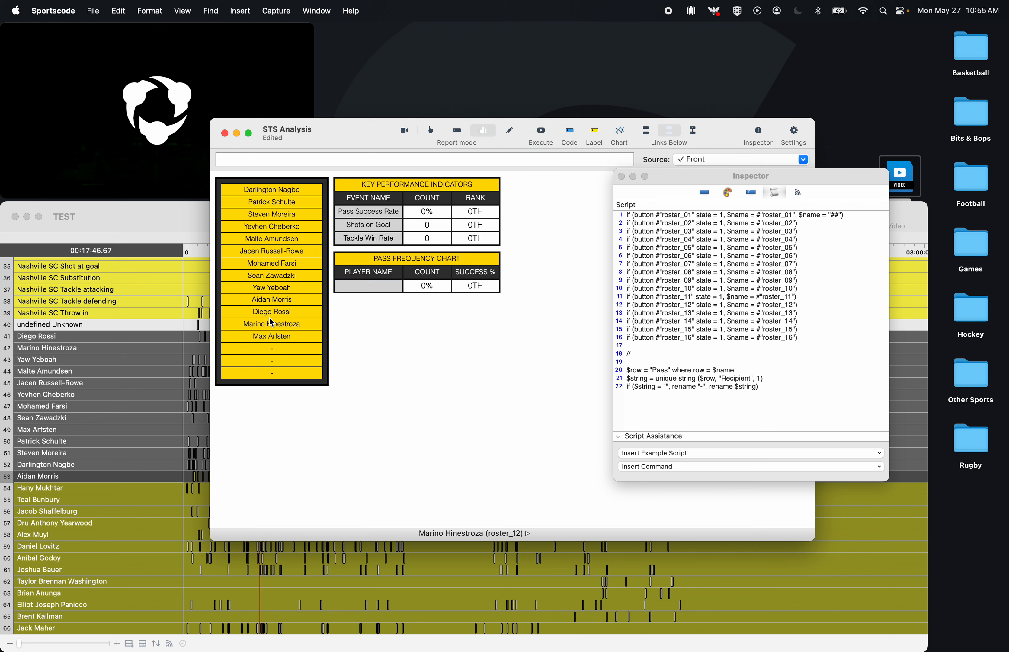
pyautogui.click(272, 299)
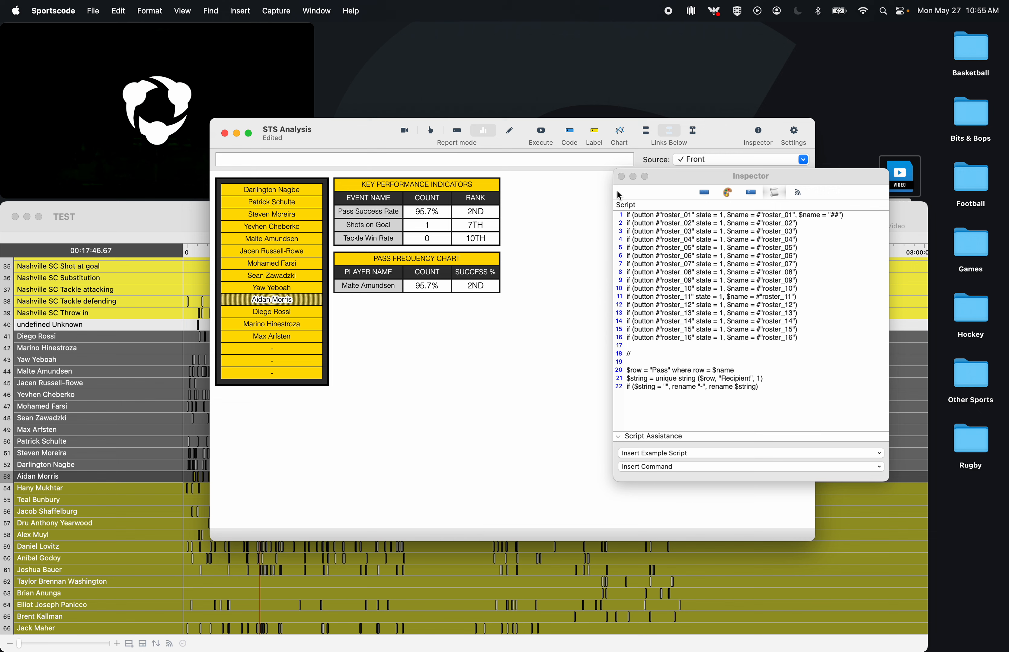
pyautogui.click(623, 177)
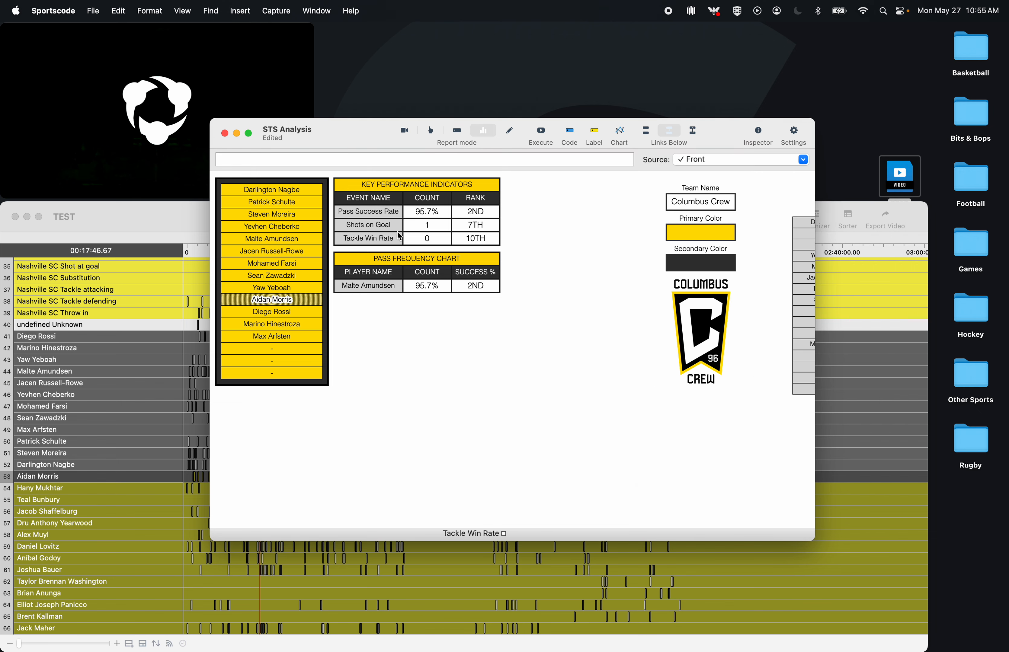
# - Return to edit mode and assign the ID r_01 to the first player-name cell of the Pass Frequency Chart
pyautogui.click(511, 132)
pyautogui.doubleClick(427, 286)
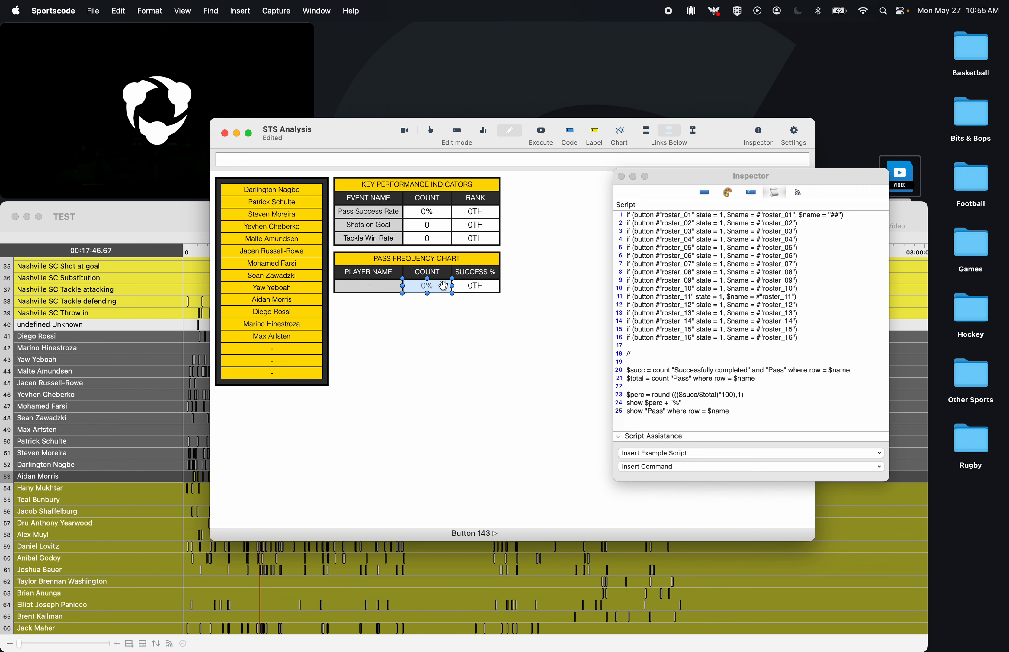
pyautogui.click(720, 293)
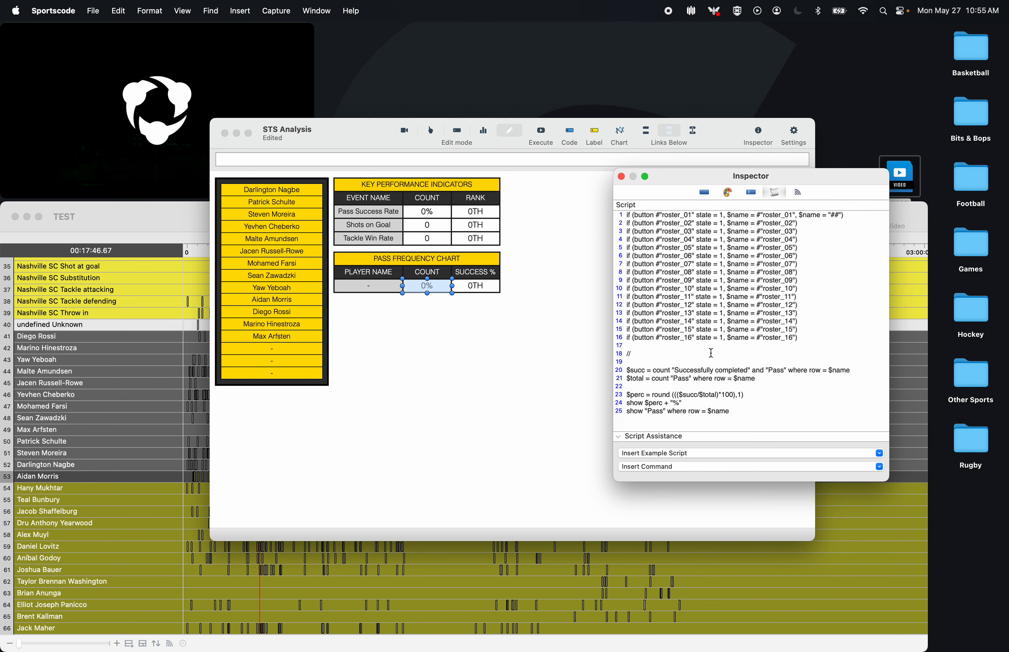
pyautogui.click(386, 290)
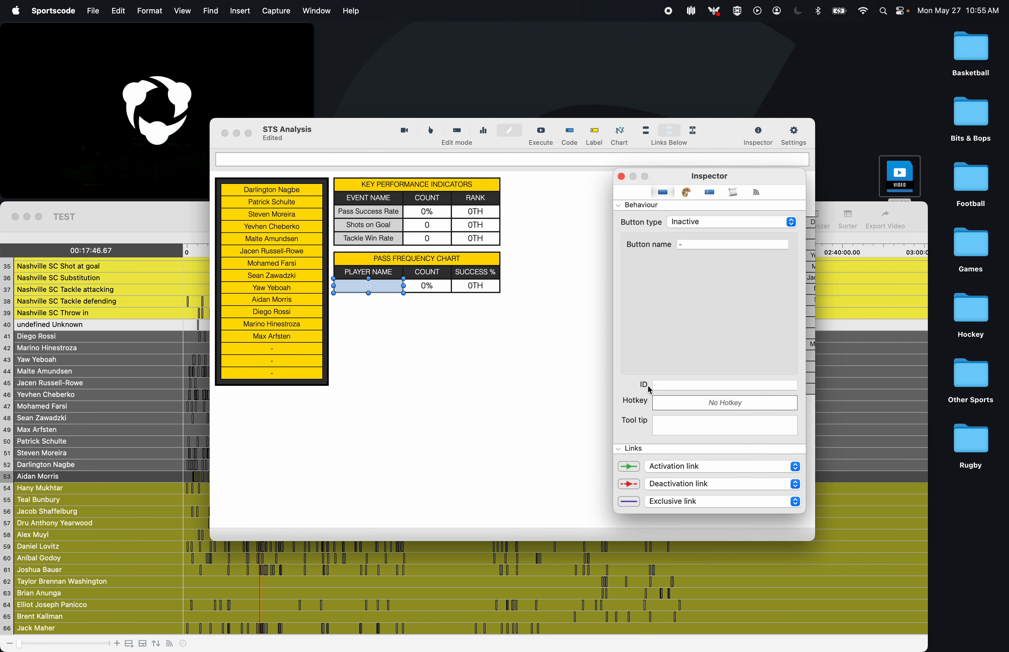
pyautogui.click(655, 386)
pyautogui.write('r_01')
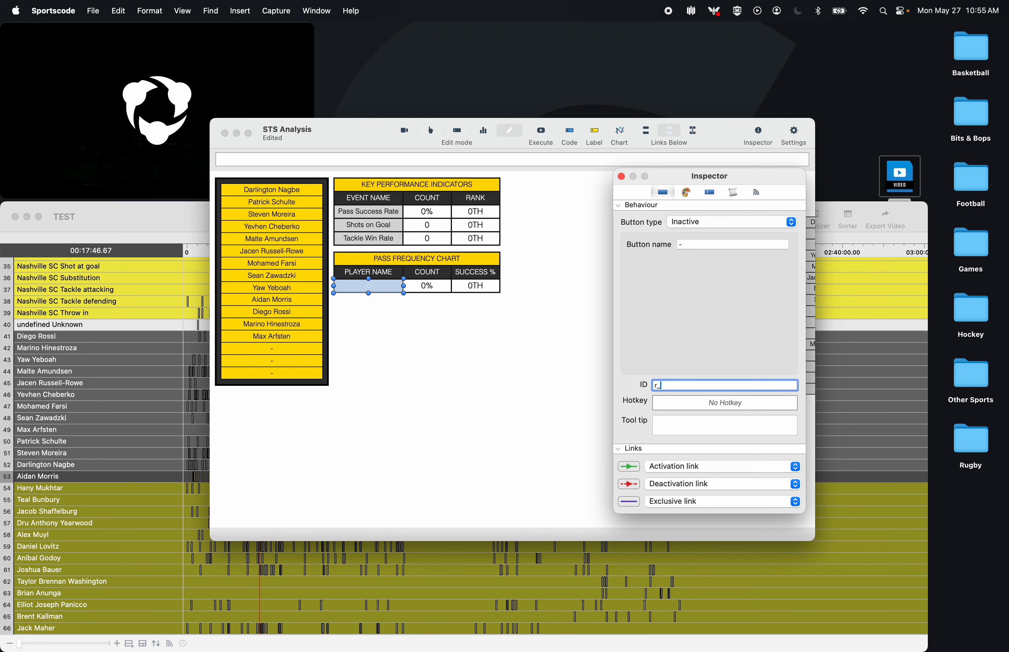
# - Replace the copied pass-percentage calculation and show lines in the Pass Frequency Chart's Count cell script with the start of a variable line
pyautogui.click(429, 285)
pyautogui.click(738, 193)
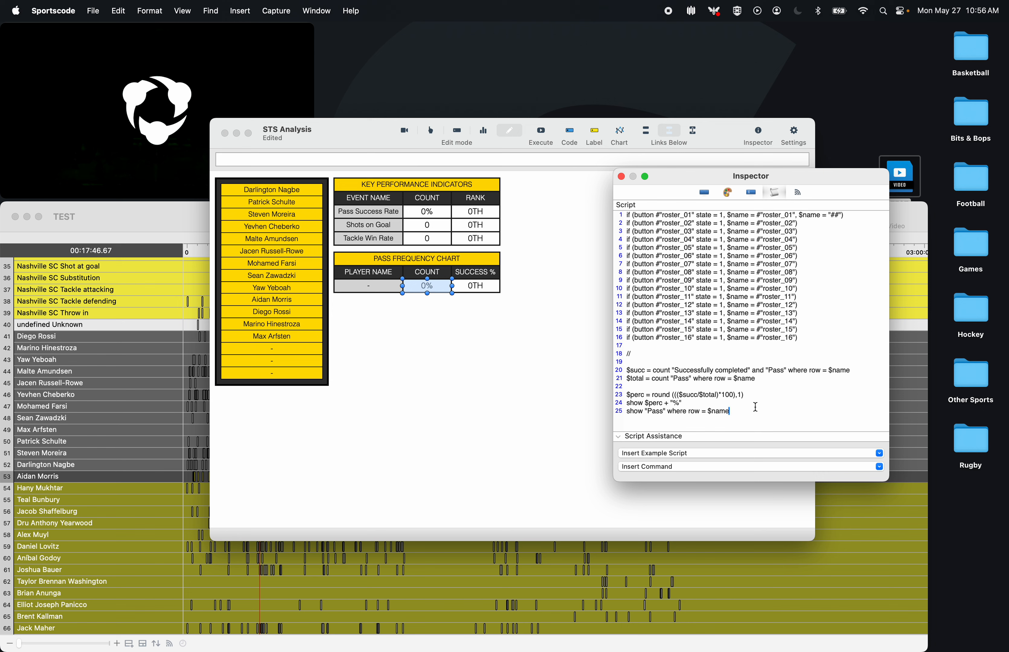
pyautogui.moveTo(756, 407); pyautogui.dragTo(622, 371)
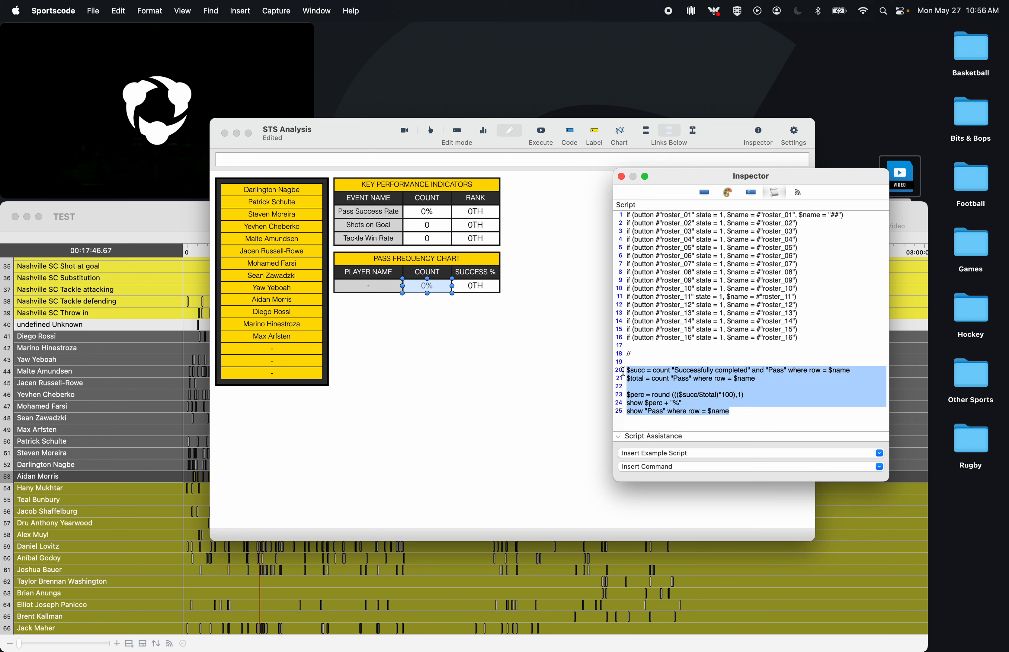
pyautogui.write('#')
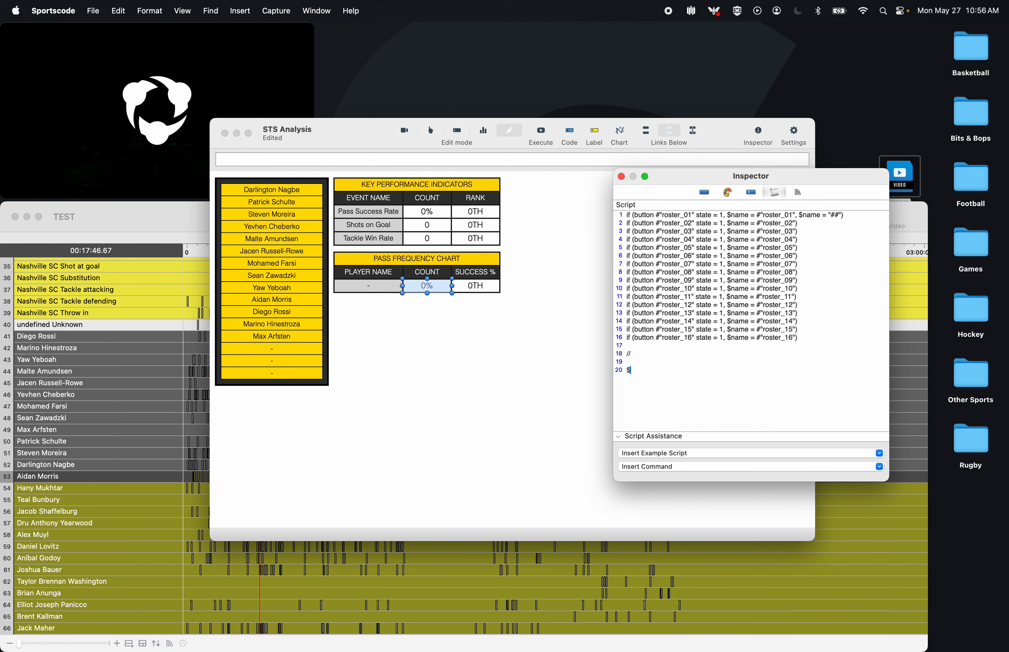
pyautogui.write('receip')
pyautogui.press('BackSpace')
pyautogui.press('BackSpace')
pyautogui.press('BackSpace')
pyautogui.press('BackSpace')
# - Write the line $recipient = #"r_01" in the Count cell's script, reusing the word Recipient from the player-name cell's script
pyautogui.click(370, 288)
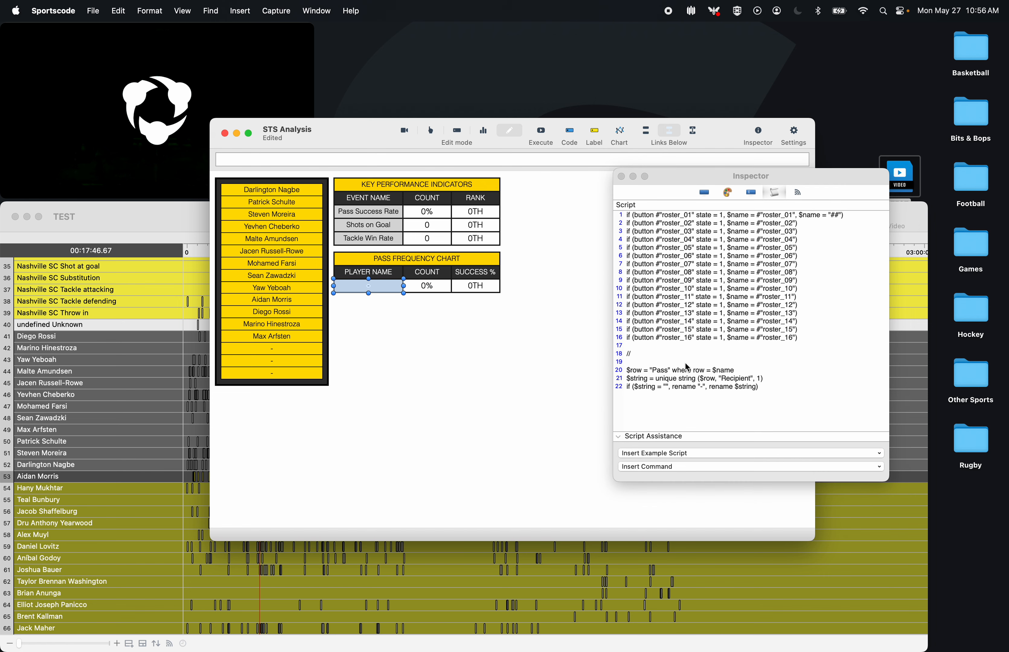
pyautogui.doubleClick(731, 378)
pyautogui.press('super+c')
pyautogui.click(427, 286)
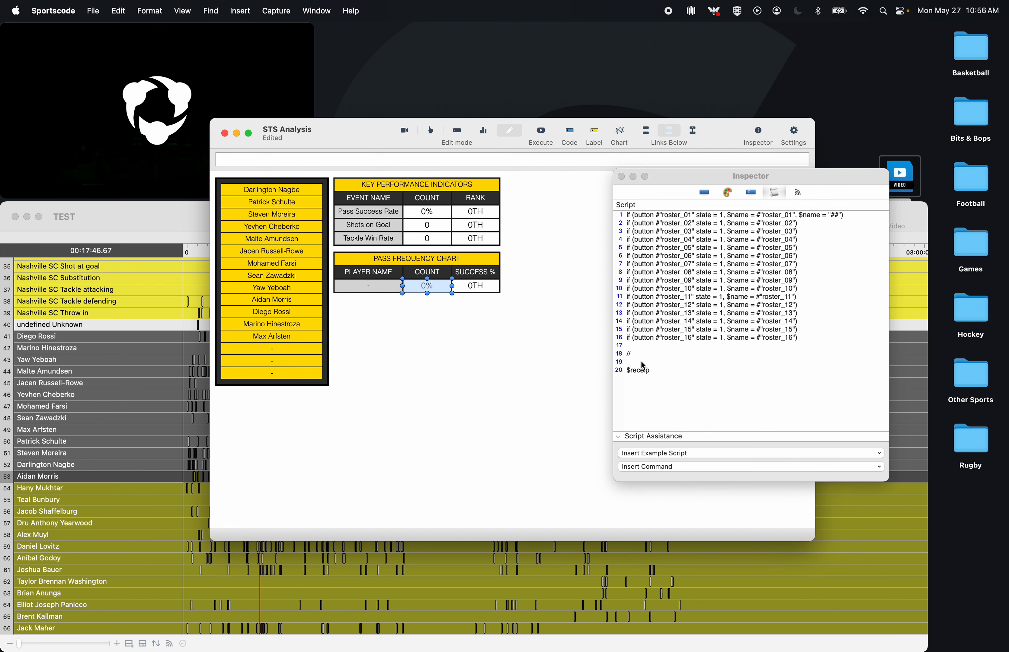
pyautogui.click(640, 371)
pyautogui.write('$Recipient')
pyautogui.click(635, 372)
pyautogui.press('BackSpace')
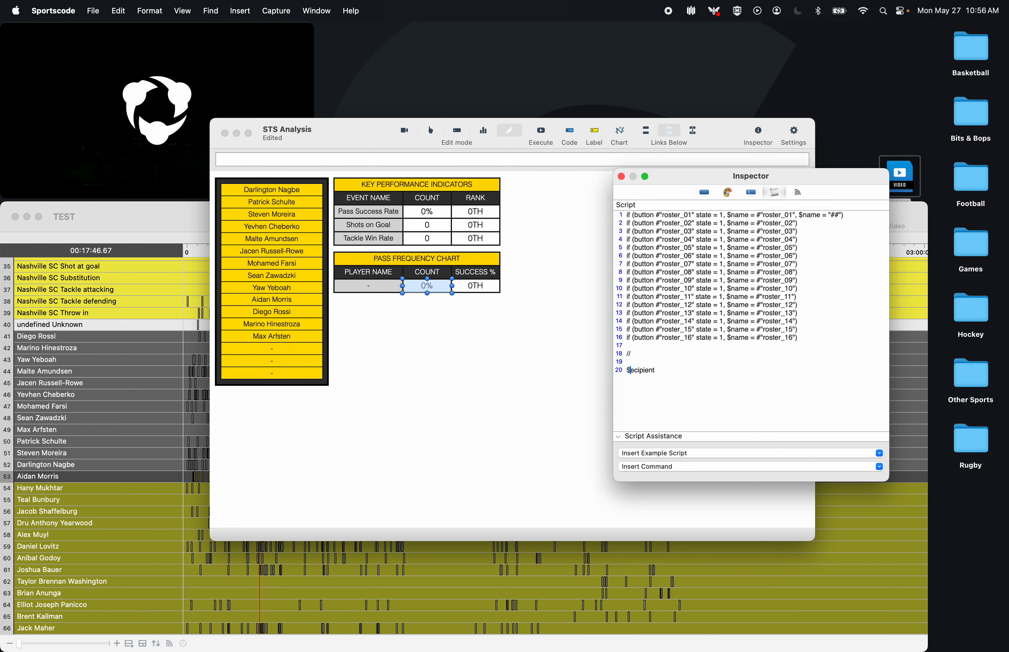
pyautogui.write('r')
pyautogui.press('BackSpace')
pyautogui.press('BackSpace')
pyautogui.press('BackSpace')
# - Add the line show count $recipient where row = $name to the Count cell's script
pyautogui.write('show count $')
pyautogui.doubleClick(649, 372)
pyautogui.press('super+c')
pyautogui.click(708, 404)
pyautogui.press('super+v')
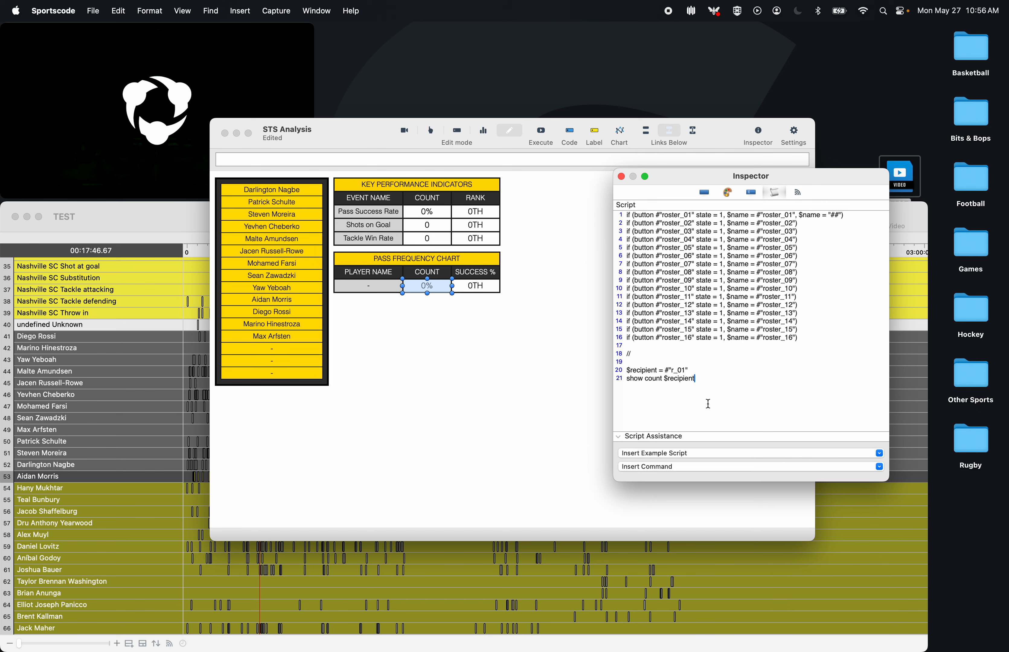
pyautogui.write('whe')
pyautogui.write('re rpw ')
pyautogui.write('= $name')
# - Duplicate the show count line below itself and reduce the copy to show $recipient where row = $name
pyautogui.moveTo(769, 379); pyautogui.dragTo(607, 380)
pyautogui.press('cmd+c')
pyautogui.press('Right')
pyautogui.press('Return')
pyautogui.press('cmd+v')
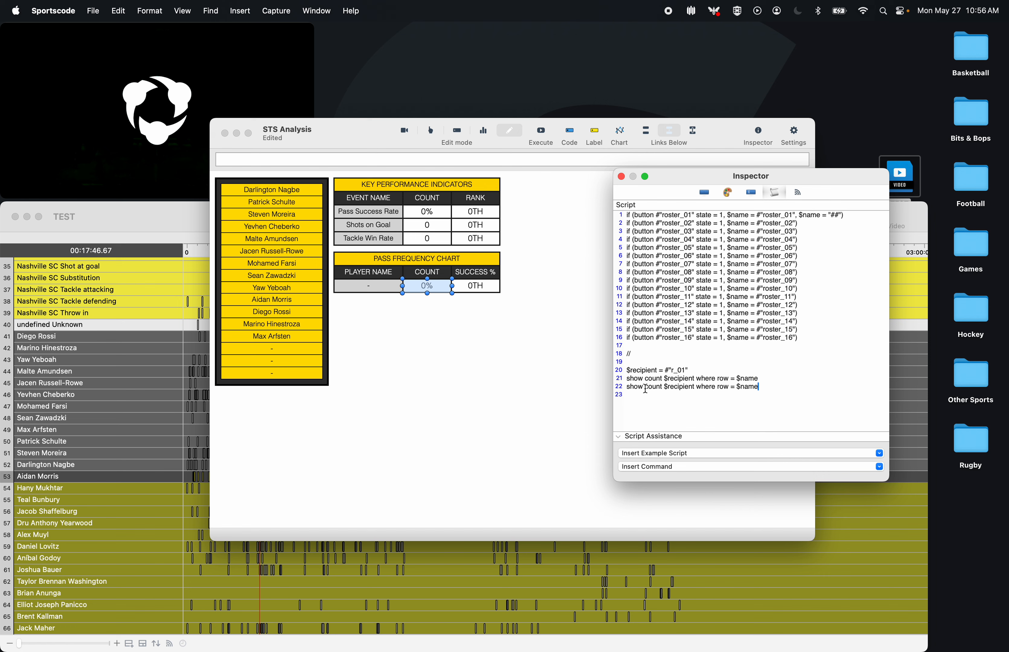
pyautogui.doubleClick(653, 387)
pyautogui.press('BackSpace')
# - Execute the report for the tenth roster player and send the Pass Frequency Chart's Count cell instances to the Sorter
pyautogui.click(483, 130)
pyautogui.click(272, 300)
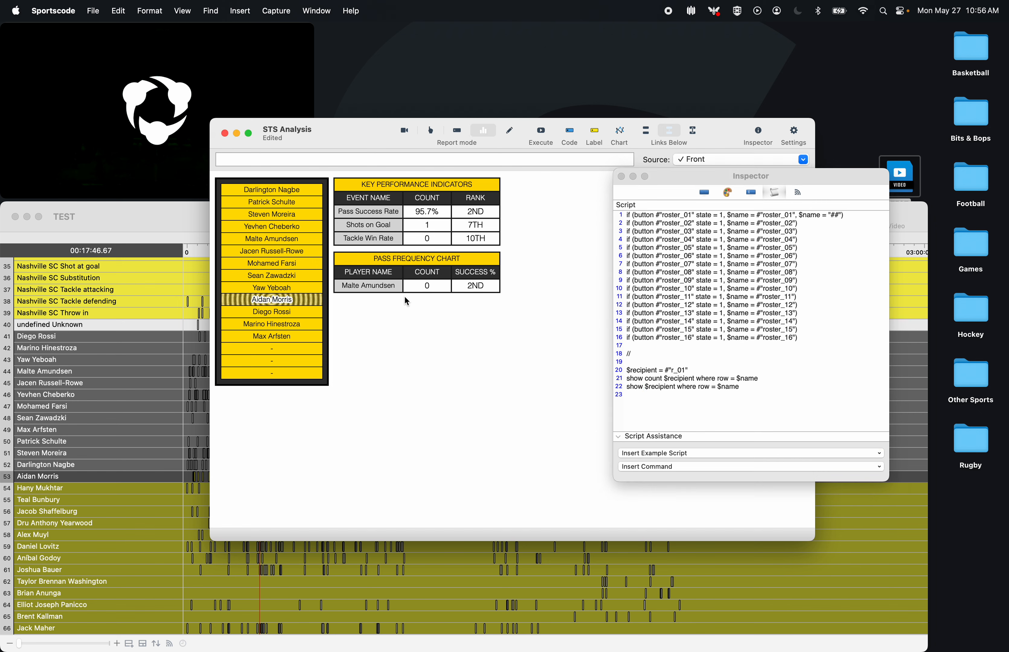
pyautogui.click(548, 135)
pyautogui.rightClick(427, 286)
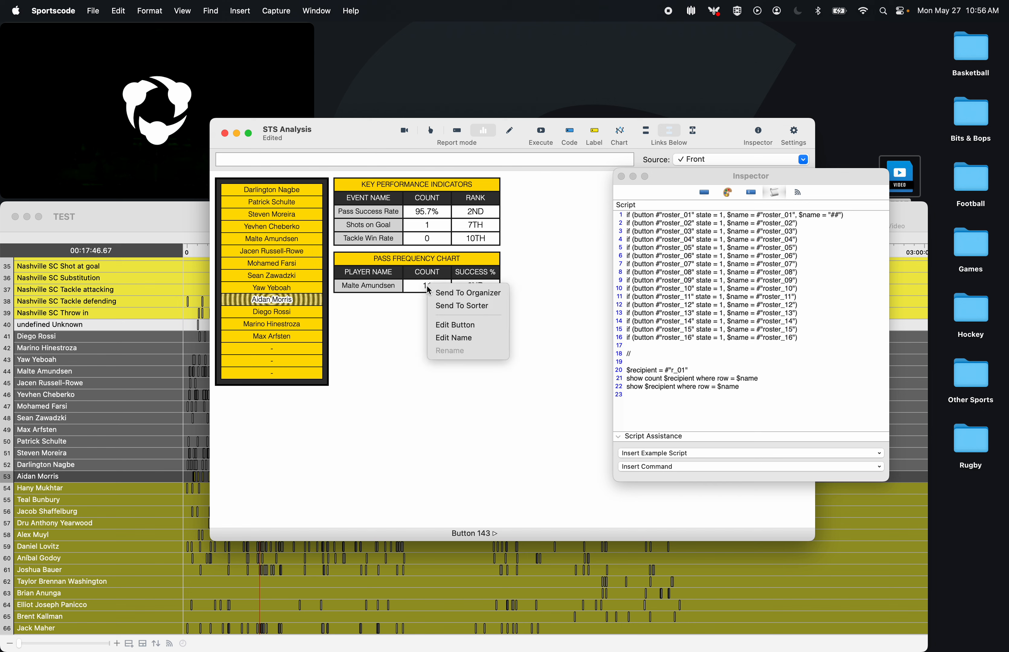
pyautogui.click(442, 304)
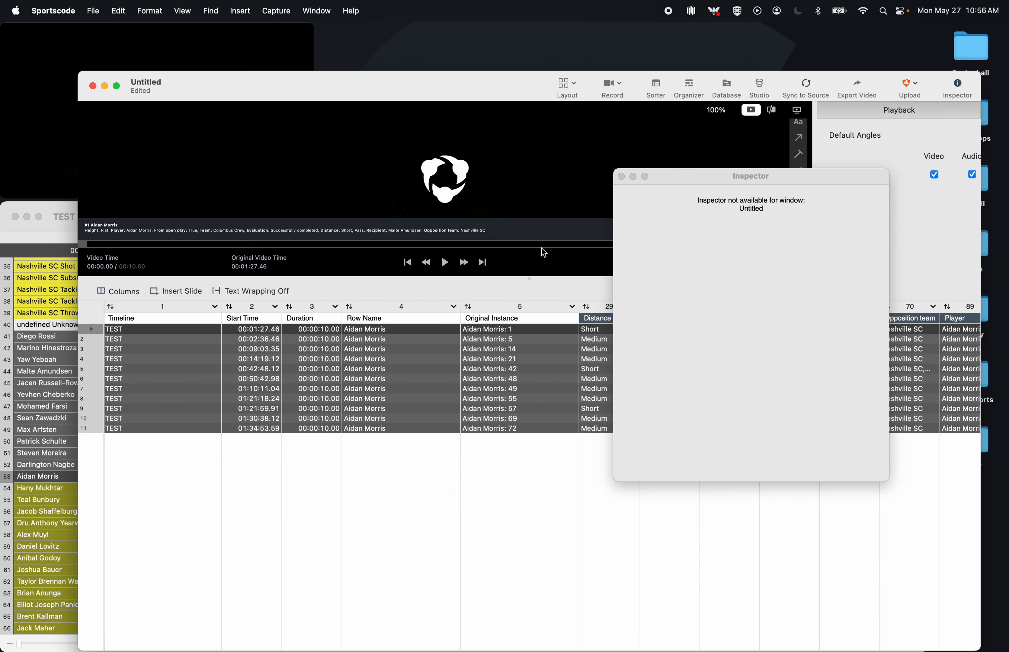
# - Examine the Recipient, Evaluation and Ungrouped columns of the listed passes in the Sorter, widening the Recipient and Evaluation columns
pyautogui.click(621, 177)
pyautogui.hscroll(10, 545, 414)
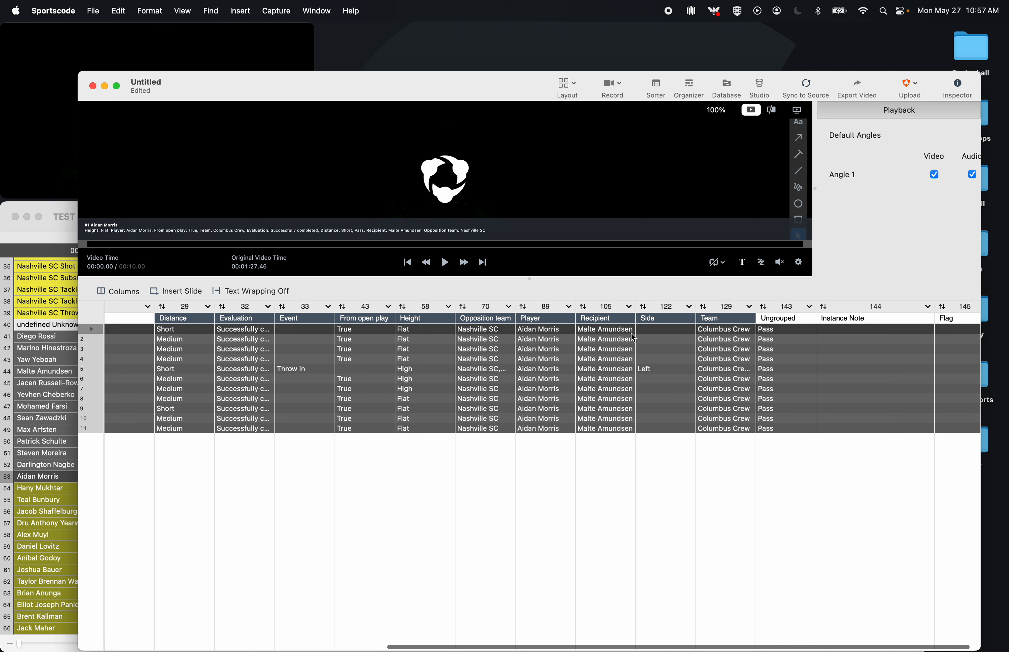
pyautogui.moveTo(636, 306); pyautogui.dragTo(686, 306)
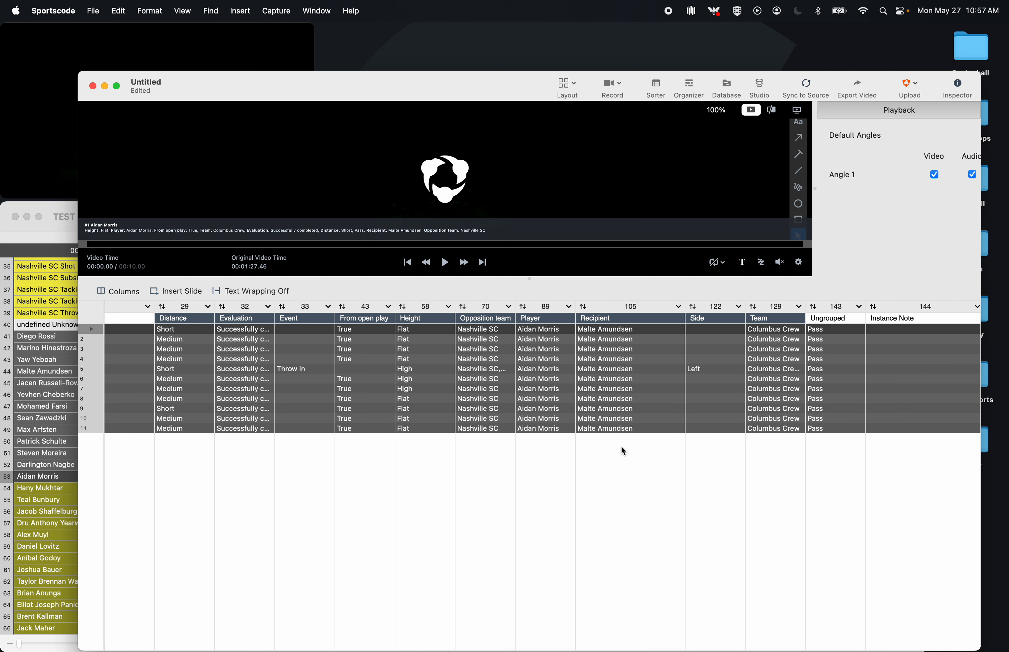
pyautogui.hscroll(-3, 607, 427)
pyautogui.hscroll(-1, 607, 427)
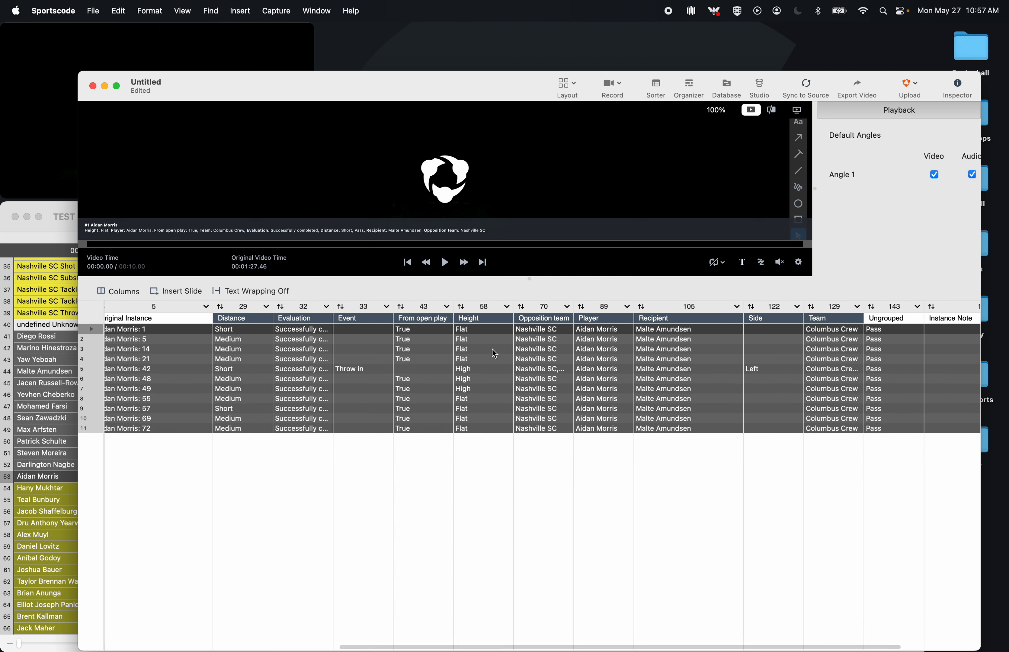
pyautogui.hscroll(-4, 482, 318)
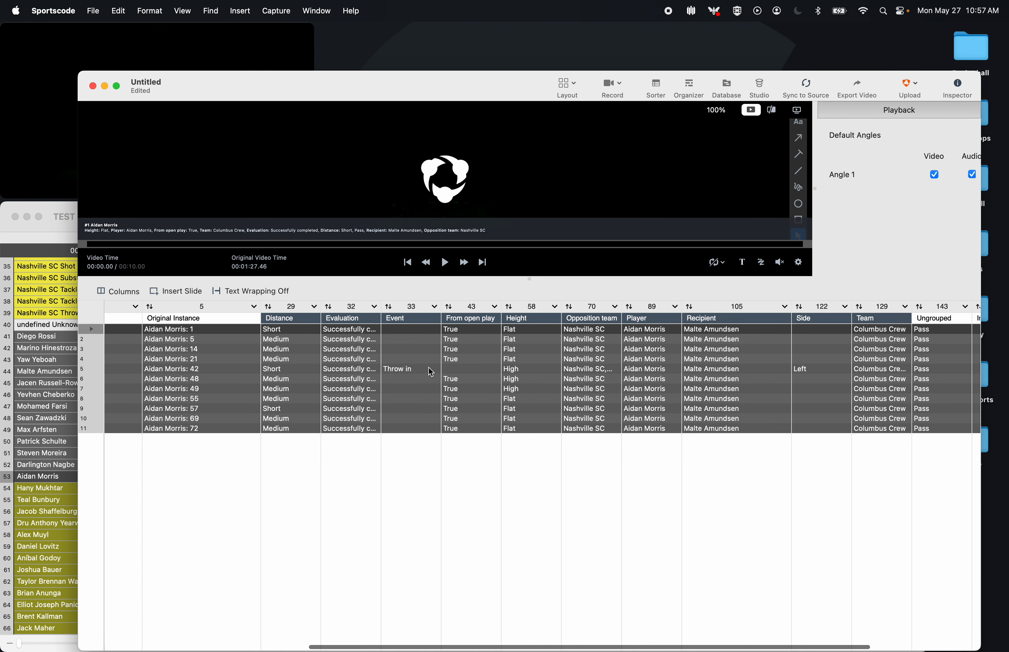
pyautogui.moveTo(380, 311); pyautogui.dragTo(427, 304)
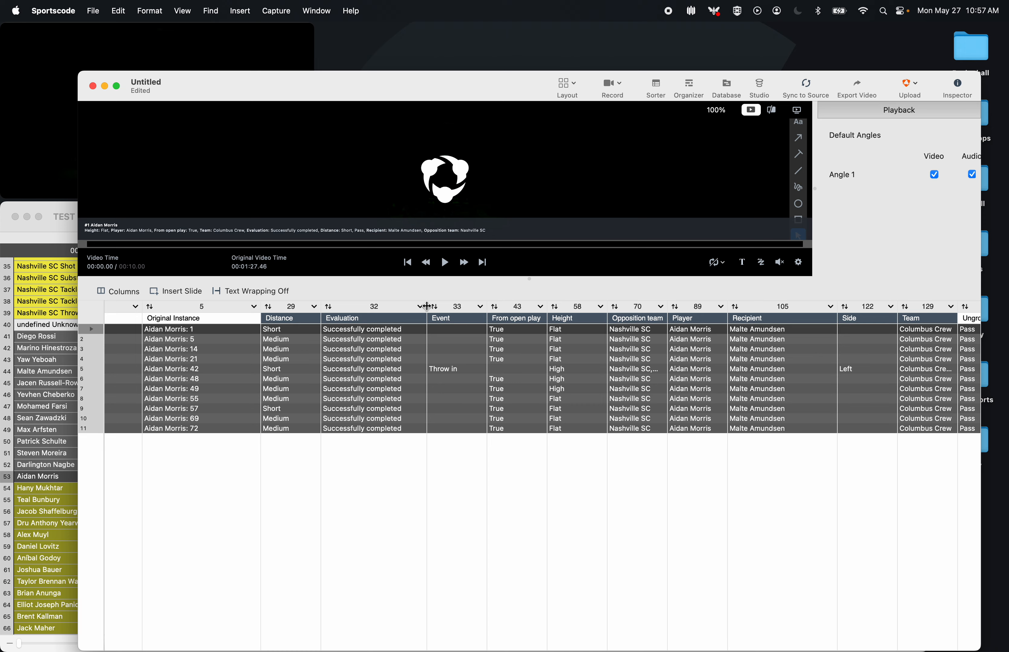
pyautogui.hscroll(2, 347, 375)
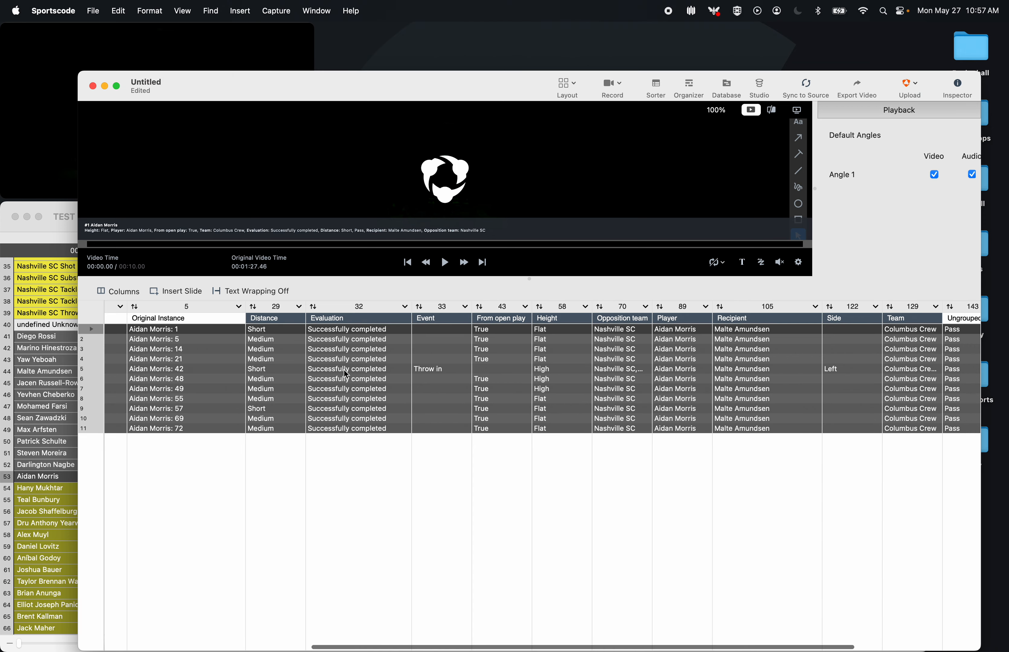
# - Discard the untitled Sorter document without saving and return the STS Analysis report to edit mode
pyautogui.click(92, 86)
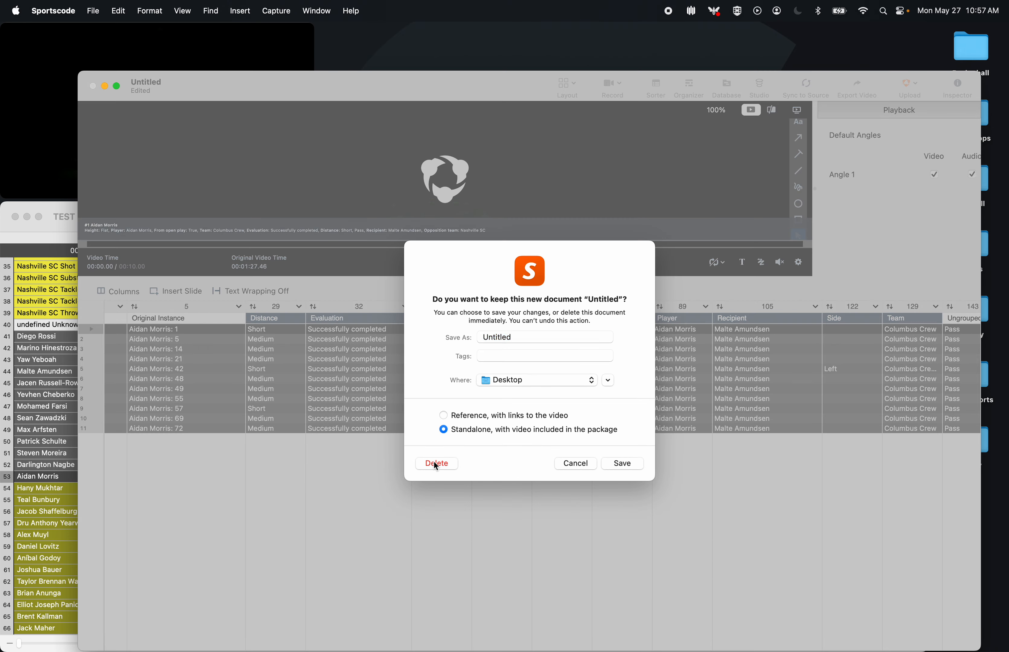
pyautogui.click(434, 462)
pyautogui.click(515, 134)
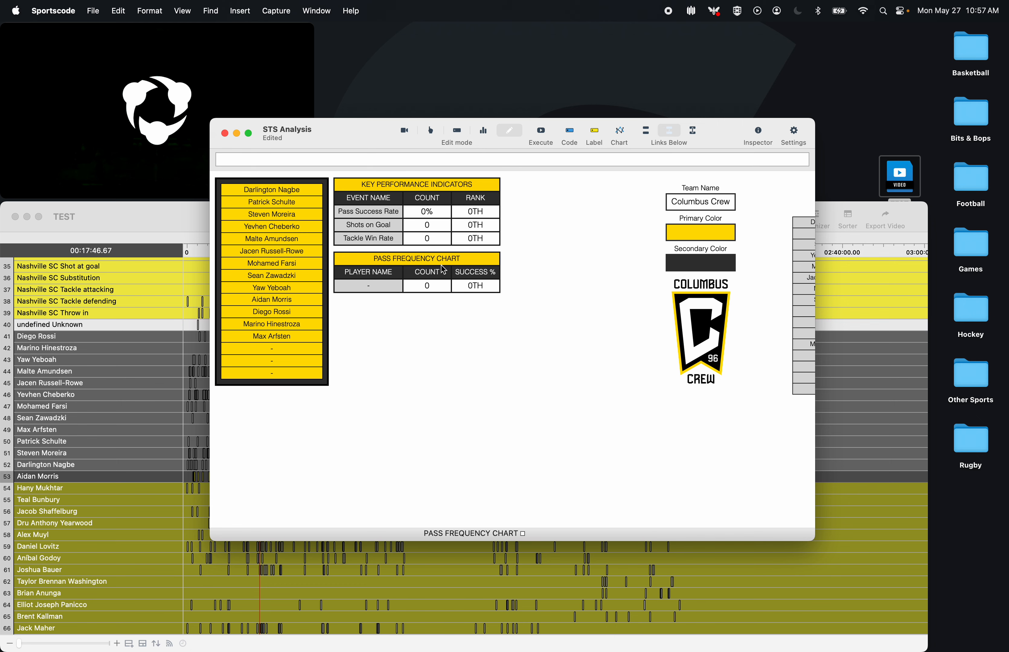
# - Copy the entire script of the Pass Frequency Chart's Count cell and paste it over the Success % cell's script
pyautogui.doubleClick(429, 284)
pyautogui.press('super+a')
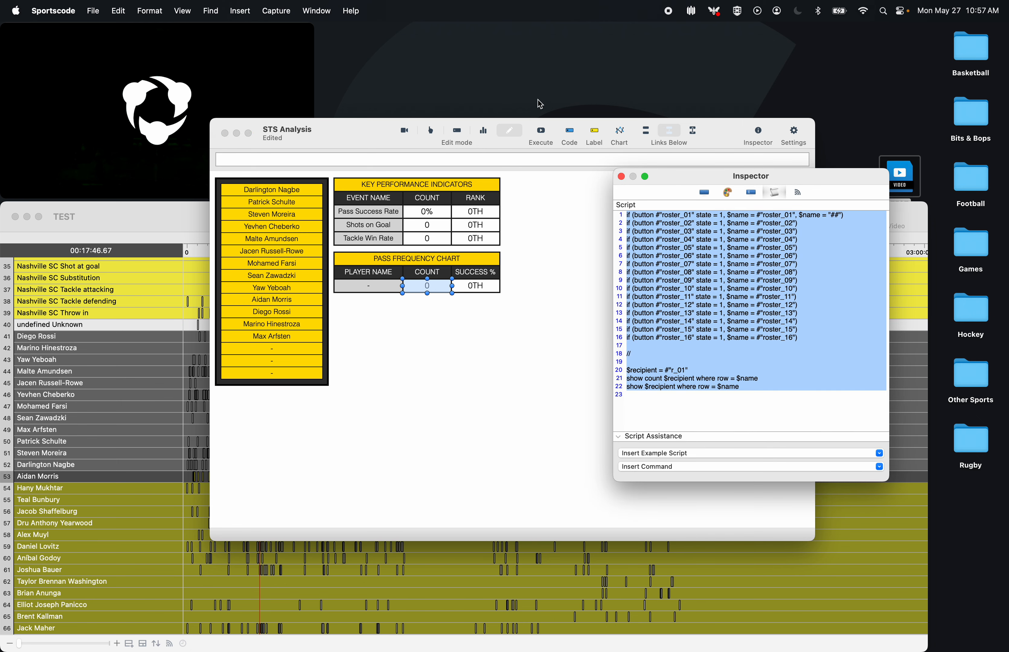
pyautogui.press('super+c')
pyautogui.click(476, 286)
pyautogui.press('super+a')
pyautogui.press('super+v')
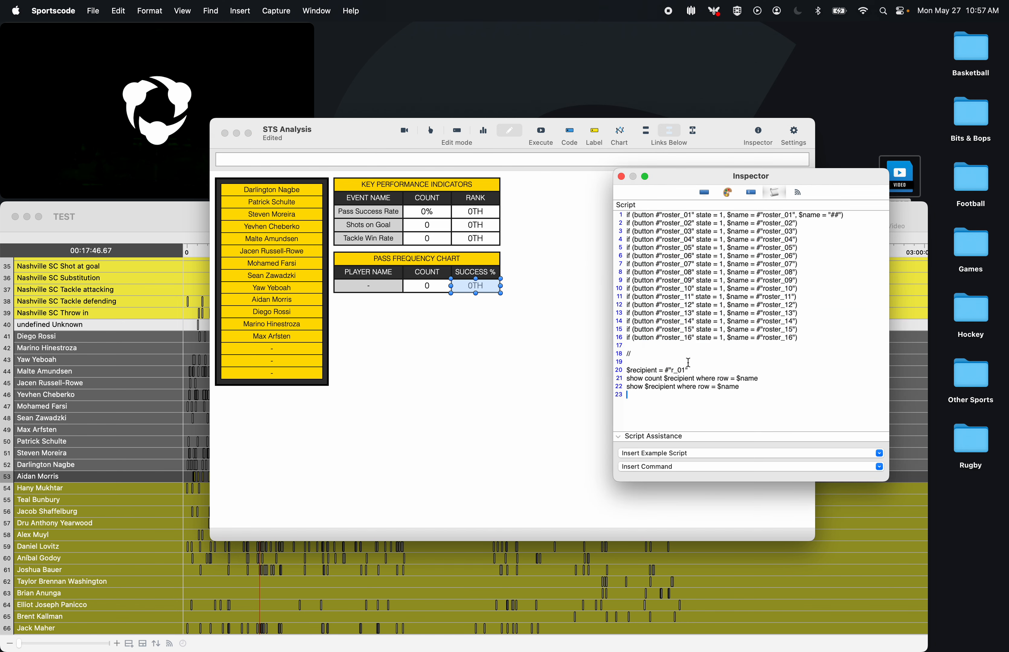
# - Change the Success % script's show count line to $succ = count $recipient and "Successfully completed" where row = $name
pyautogui.doubleClick(636, 379)
pyautogui.write('$succ =')
pyautogui.press('BackSpace')
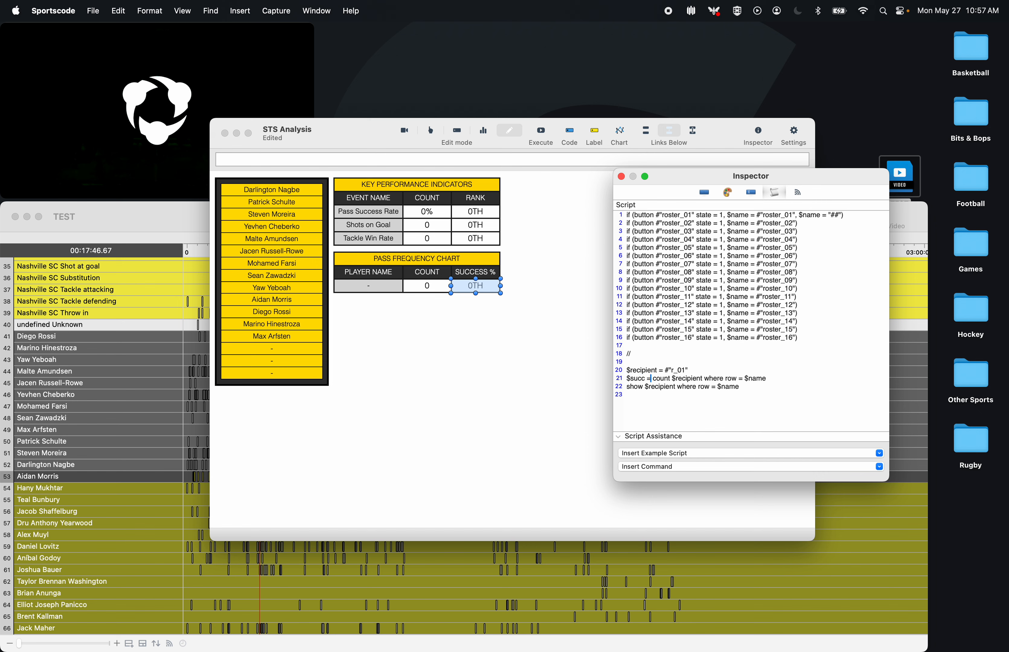
pyautogui.click(705, 378)
pyautogui.write('and "Successfully complete')
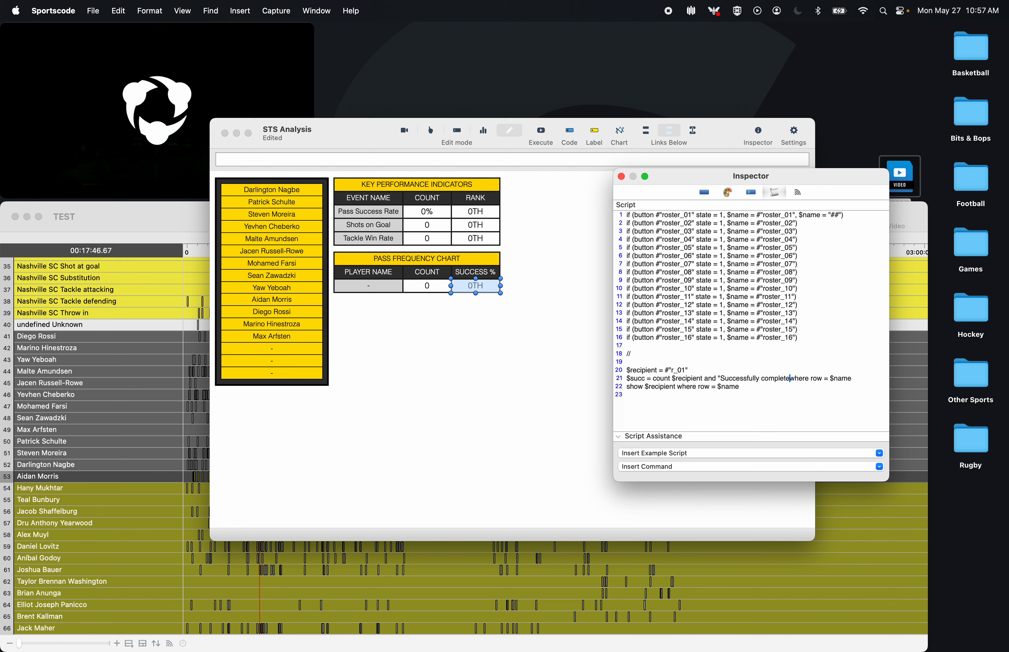
pyautogui.write('d"')
# - Duplicate the $succ line below itself and change the copy to $total = count $recipient where row = $name
pyautogui.moveTo(866, 377); pyautogui.dragTo(567, 376)
pyautogui.press('super+c')
pyautogui.press('Right')
pyautogui.press('Return')
pyautogui.press('super+v')
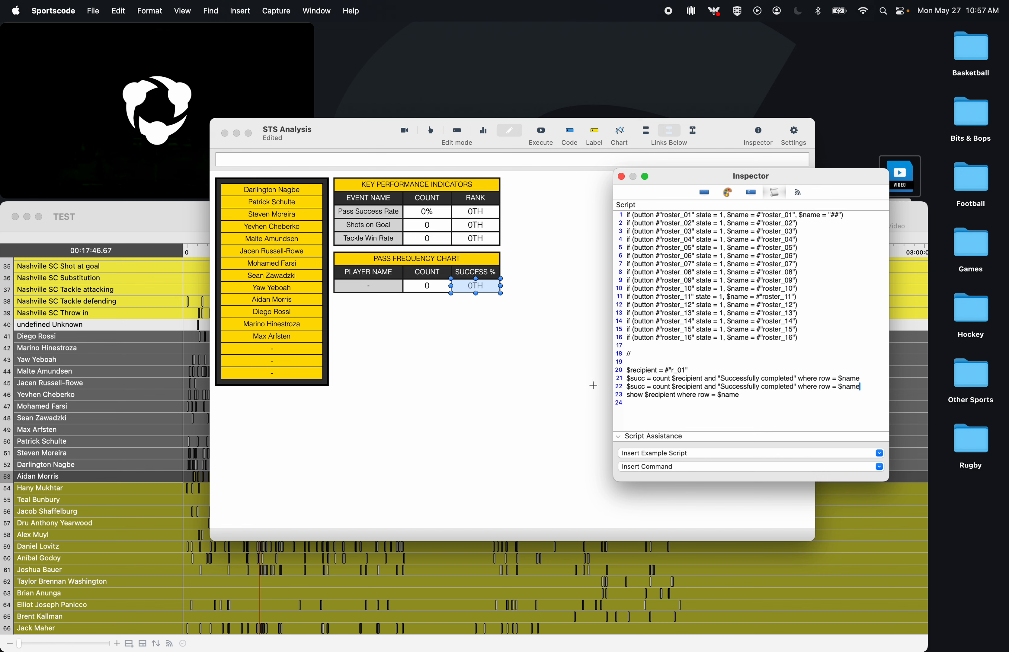
pyautogui.doubleClick(637, 387)
pyautogui.write('total')
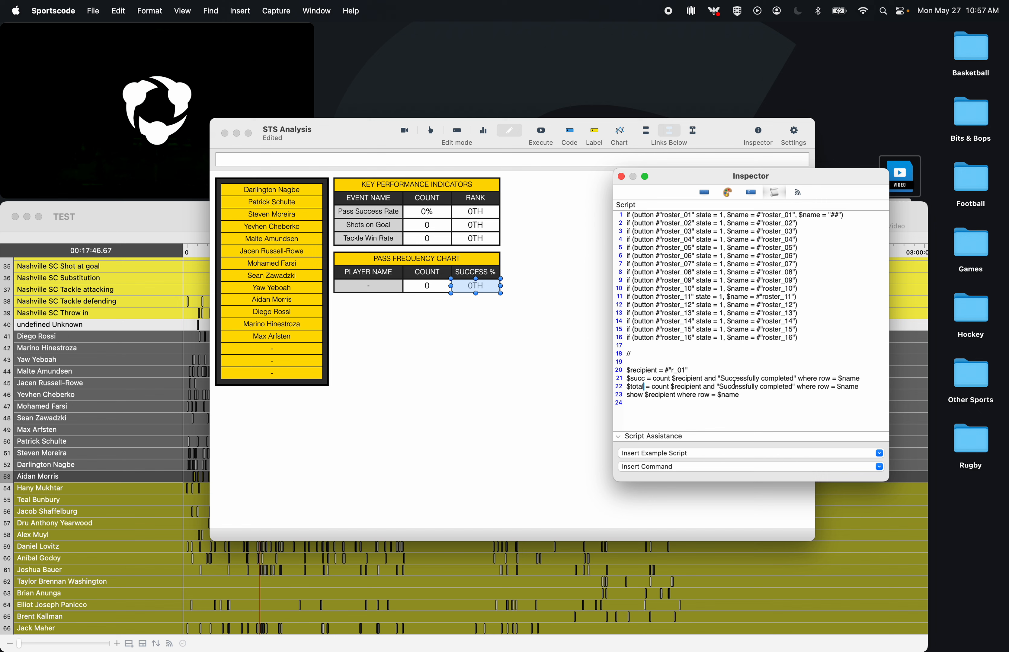
pyautogui.moveTo(704, 386); pyautogui.dragTo(798, 387)
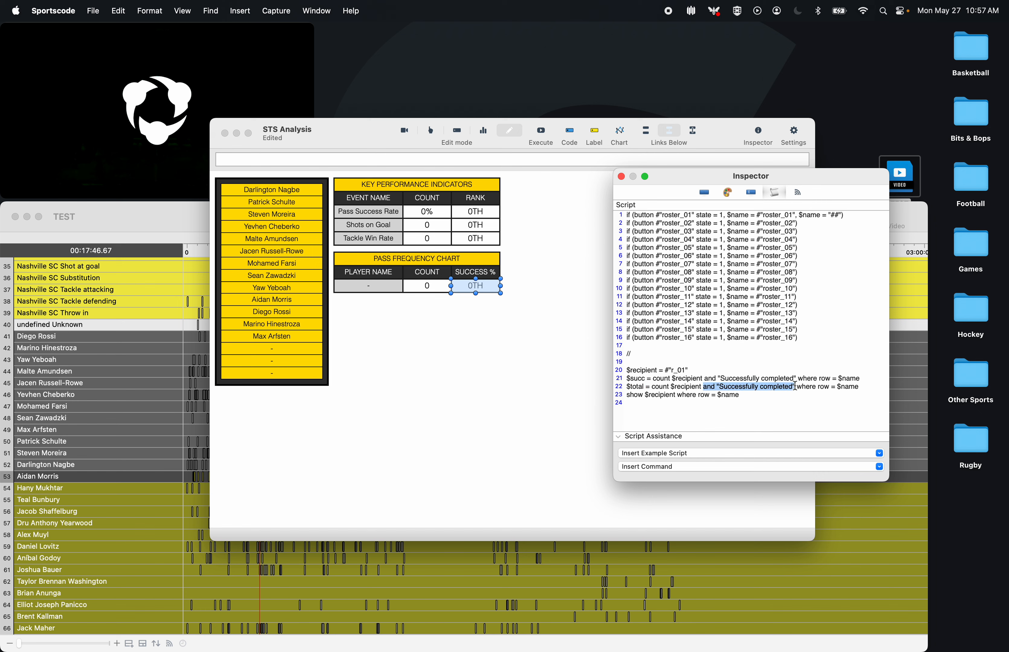
pyautogui.press('BackSpace')
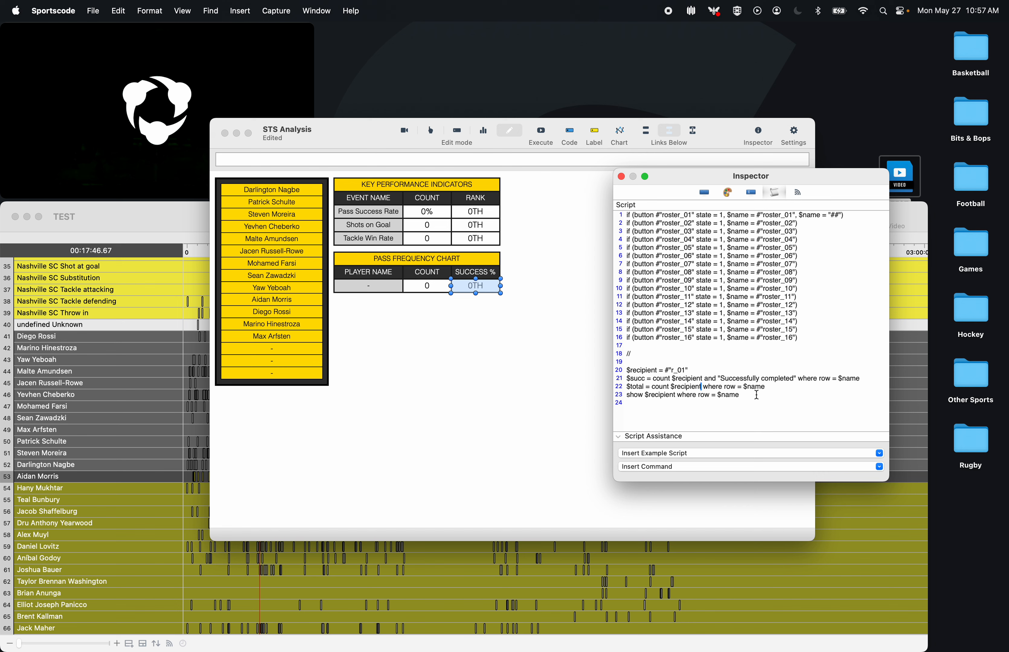
# - Replace the last show line with show round ((($succ/$total)*100),1) + "%" and close the script
pyautogui.moveTo(757, 396); pyautogui.dragTo(607, 395)
pyautogui.write('show round')
pyautogui.press('BackSpace')
pyautogui.press('BackSpace')
pyautogui.press('BackSpace')
pyautogui.write('%"')
pyautogui.click(621, 177)
# - Execute the report for the tenth roster player to test the Success % cell, and return to edit mode
pyautogui.click(484, 131)
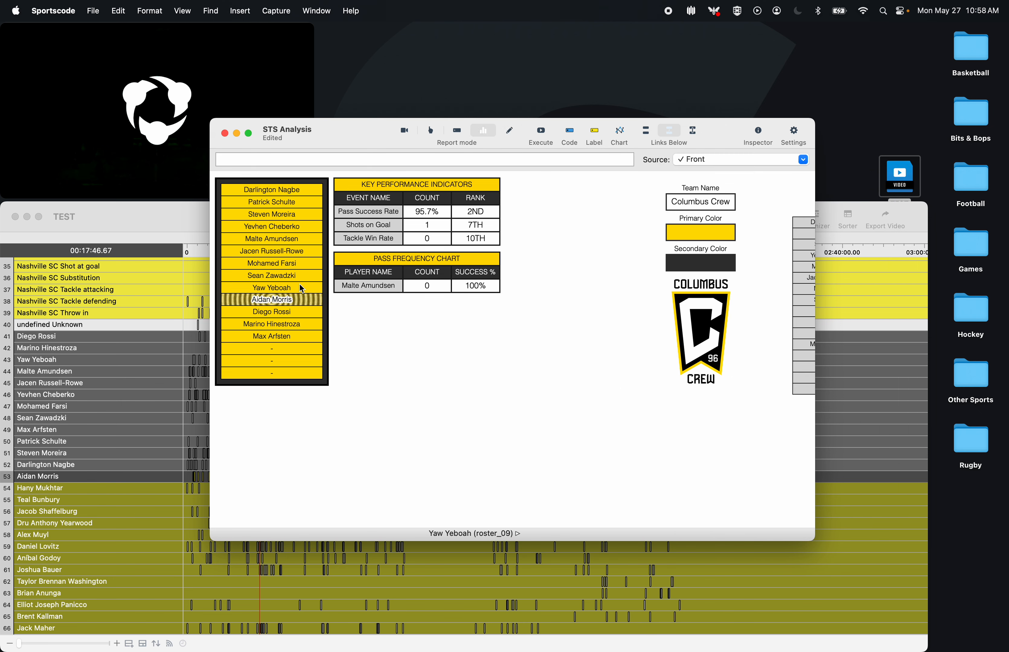
pyautogui.click(541, 133)
pyautogui.click(509, 133)
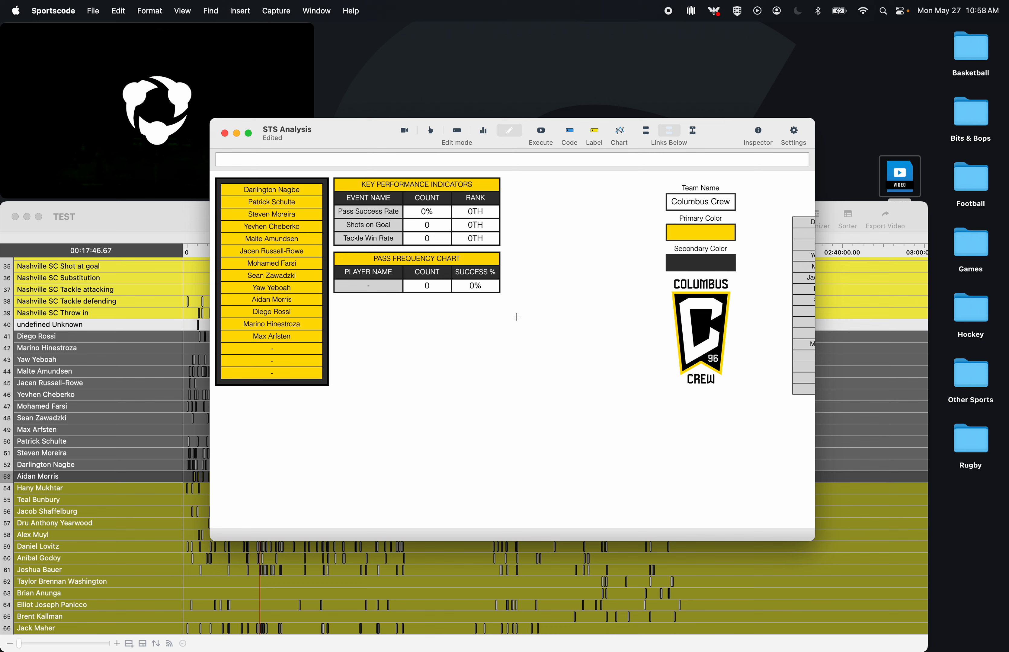
# - Review the scripts of the Pass Frequency Chart's Count and Success % cells and close the Inspector
pyautogui.doubleClick(434, 288)
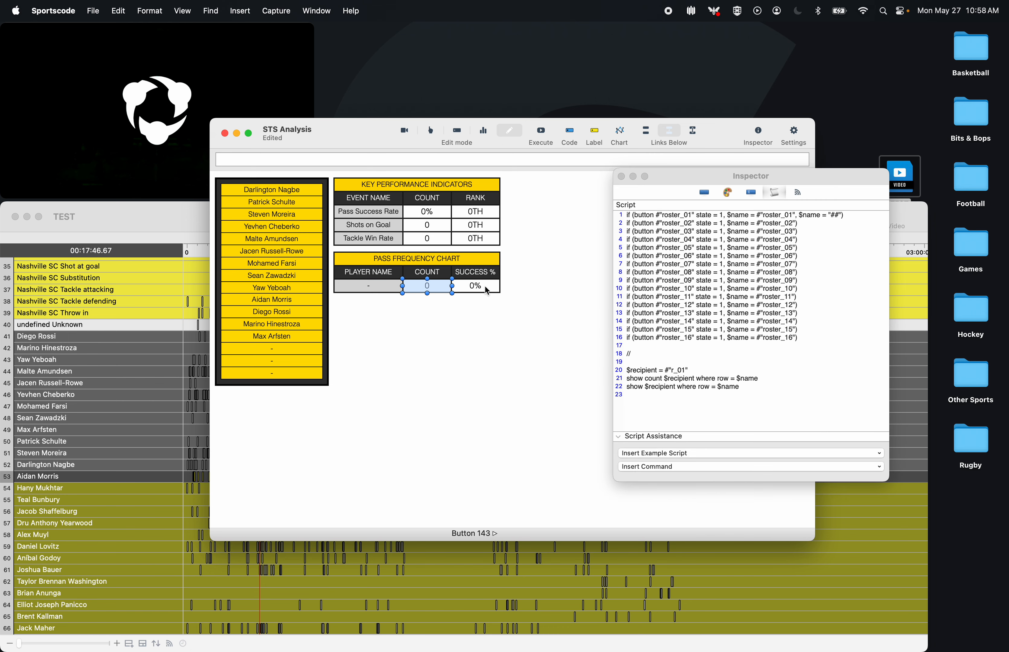
pyautogui.click(355, 287)
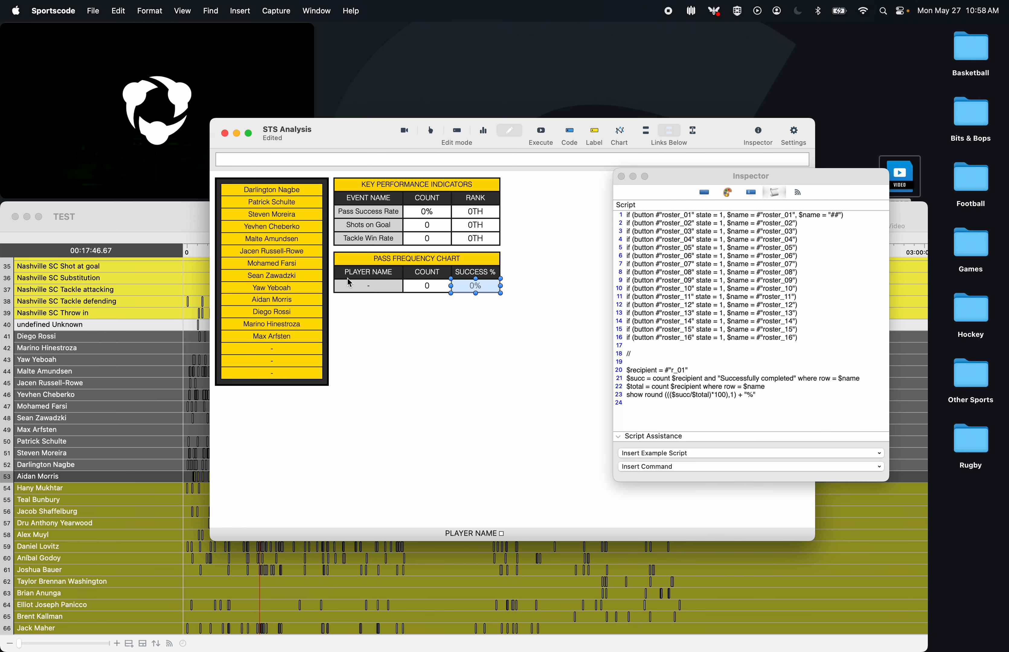
pyautogui.click(621, 176)
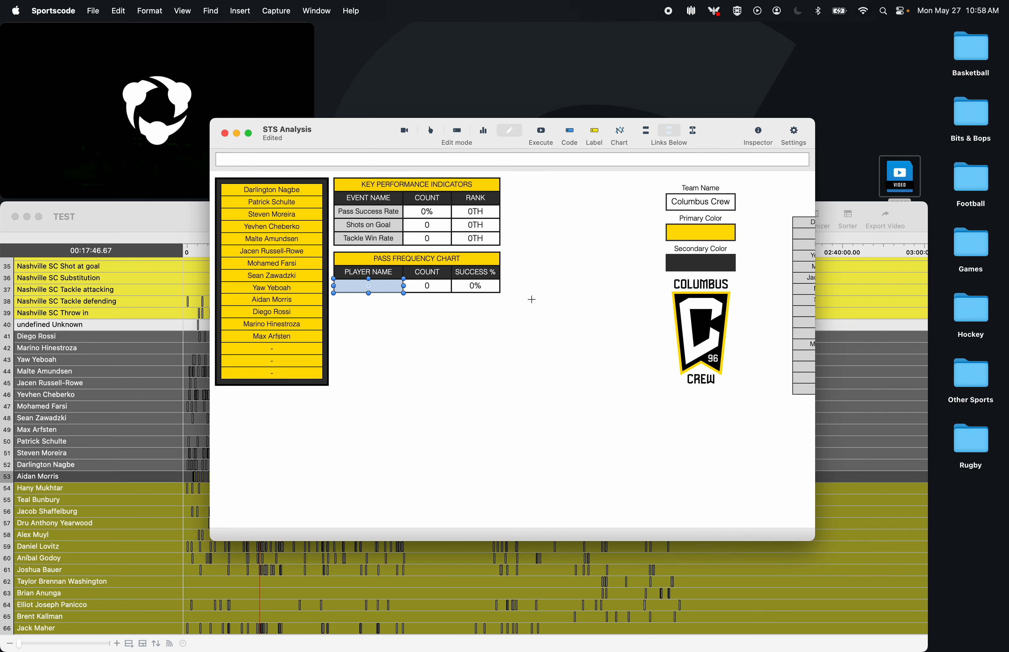
# - Duplicate the Pass Frequency Chart's three-cell data row and align the copy directly beneath the original
pyautogui.click(532, 293)
pyautogui.moveTo(533, 291); pyautogui.dragTo(330, 278)
pyautogui.press('cmd+d')
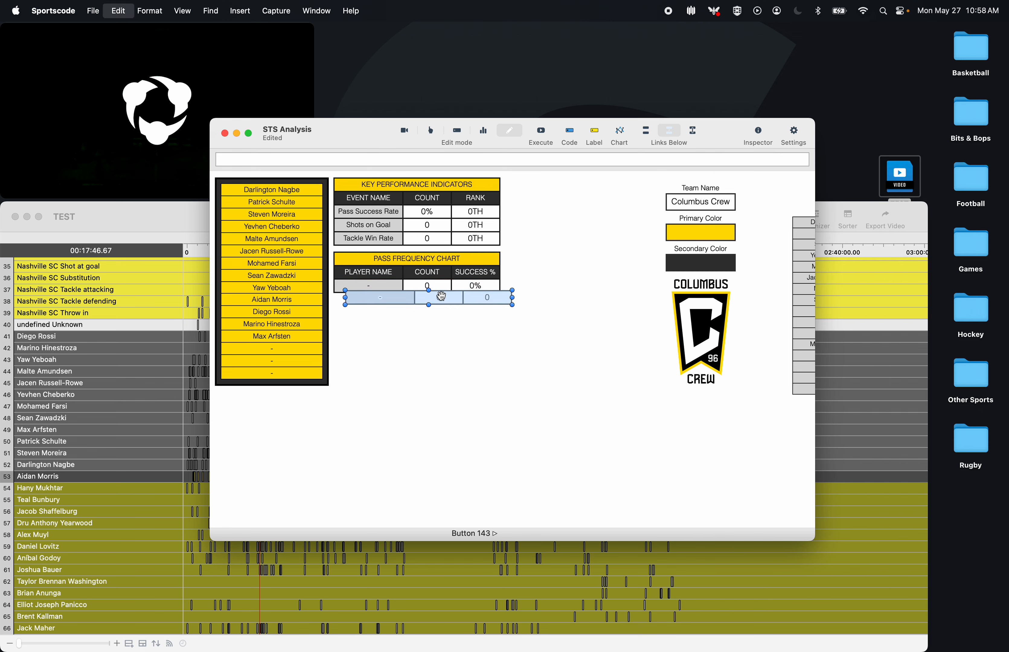
pyautogui.moveTo(456, 303); pyautogui.dragTo(450, 299)
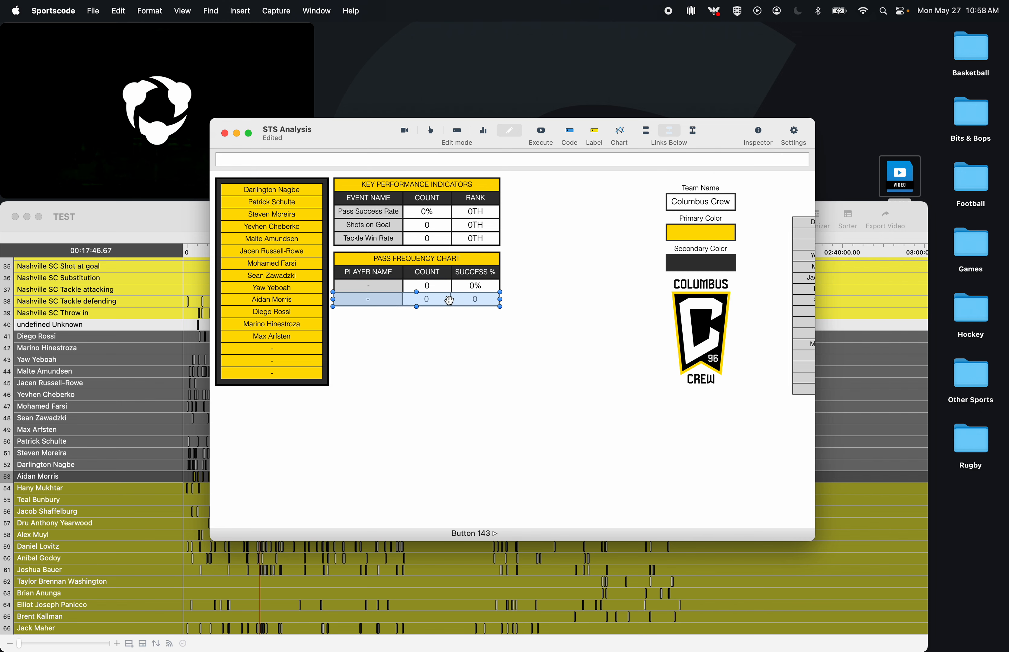
# - Set the second row's player name script to the unique string index 2 and its button ID to r_02
pyautogui.doubleClick(369, 299)
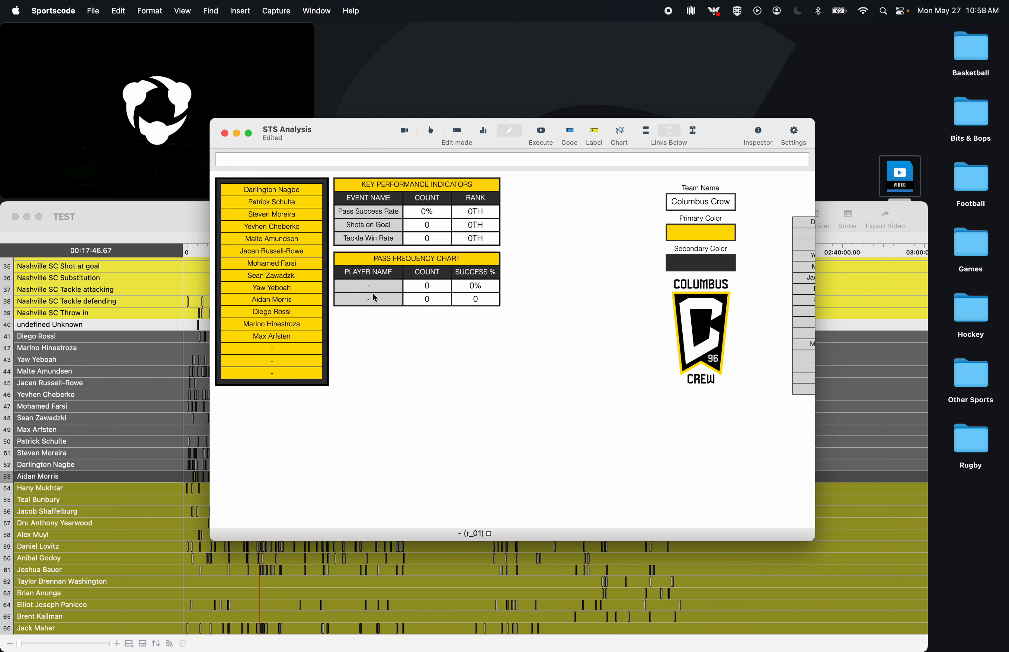
pyautogui.click(726, 354)
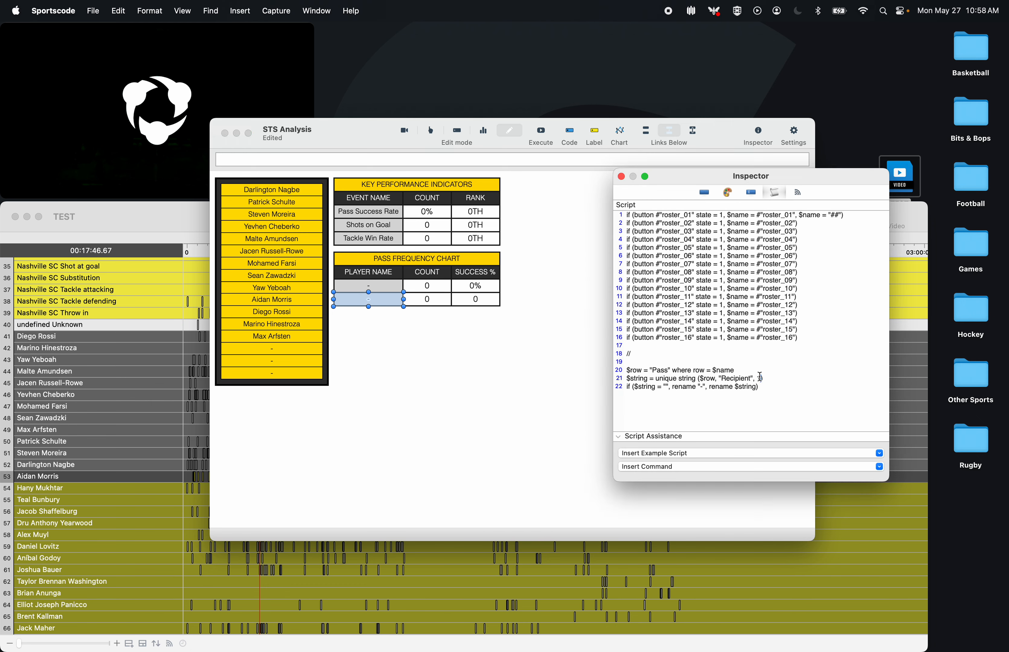
pyautogui.press('BackSpace')
pyautogui.write('2')
pyautogui.click(705, 193)
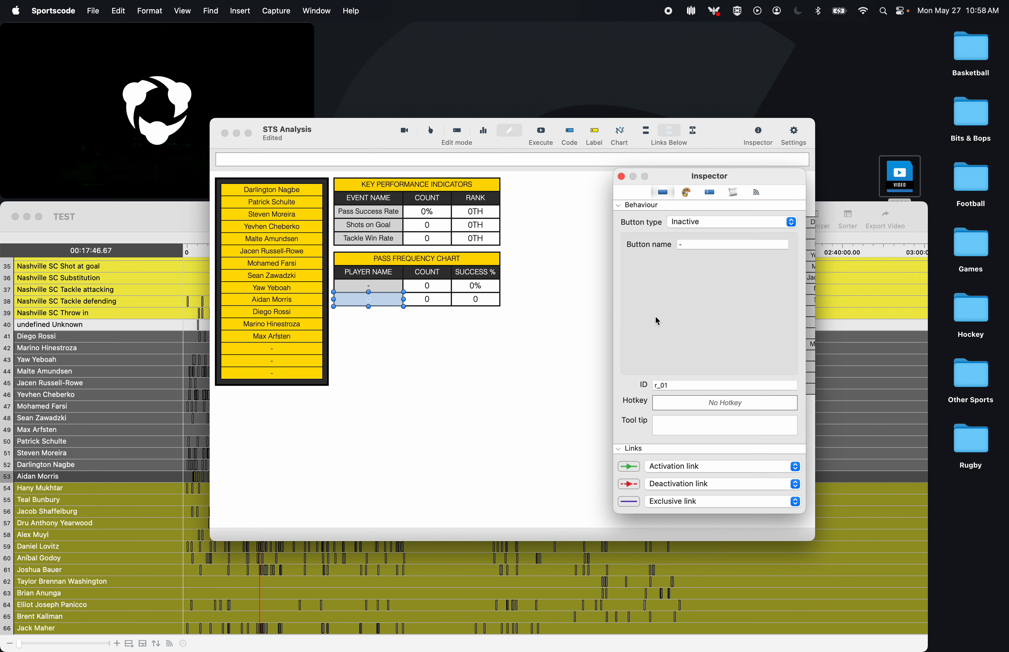
pyautogui.click(677, 385)
# - Point the $recipient variable in the second row's Count and Success % scripts to #"r_02"
pyautogui.click(428, 299)
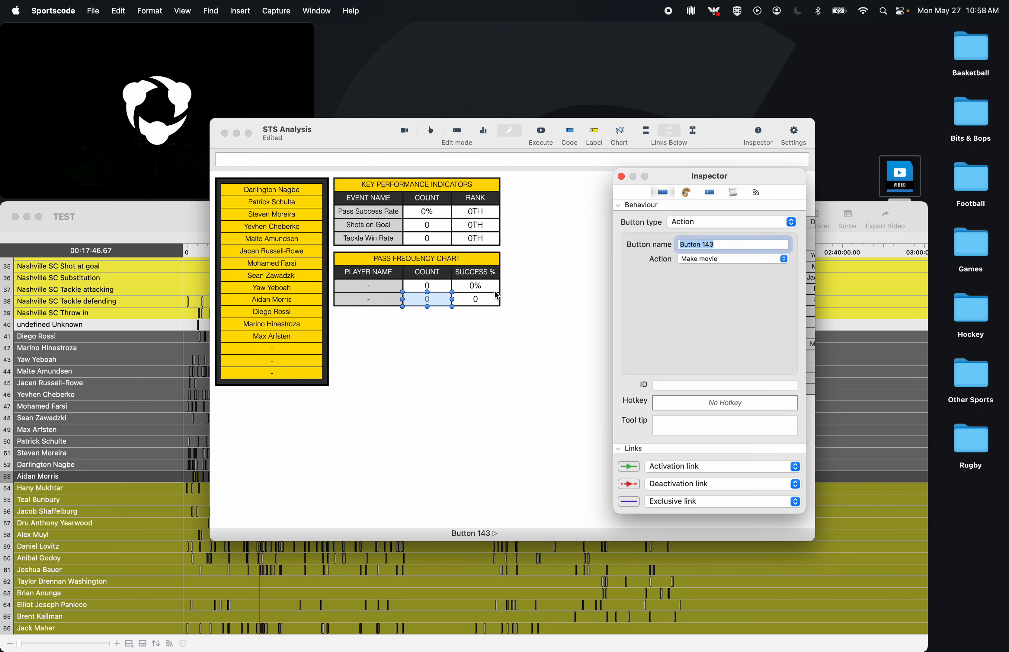
pyautogui.click(733, 193)
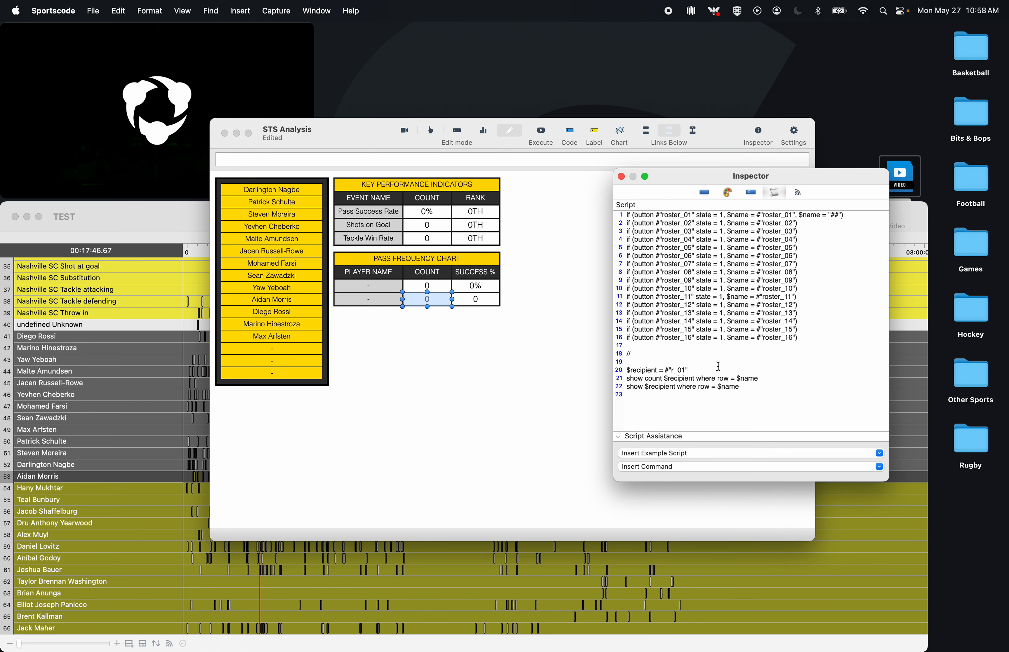
pyautogui.click(476, 300)
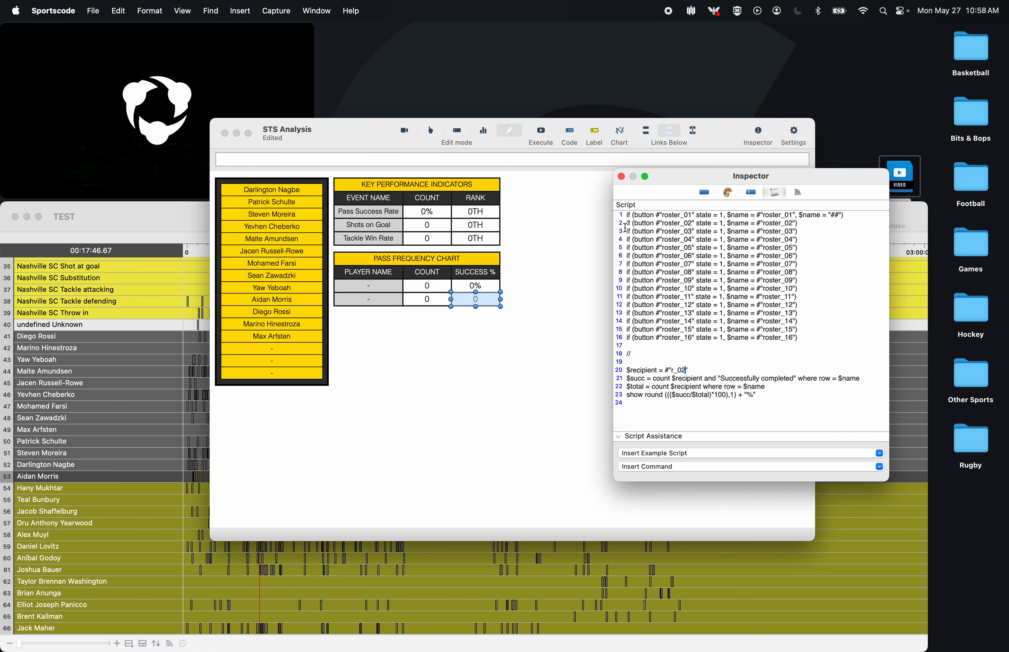
# - Execute the report for the tenth roster player to test both Pass Frequency Chart rows, and close the Inspector
pyautogui.click(543, 134)
pyautogui.click(484, 131)
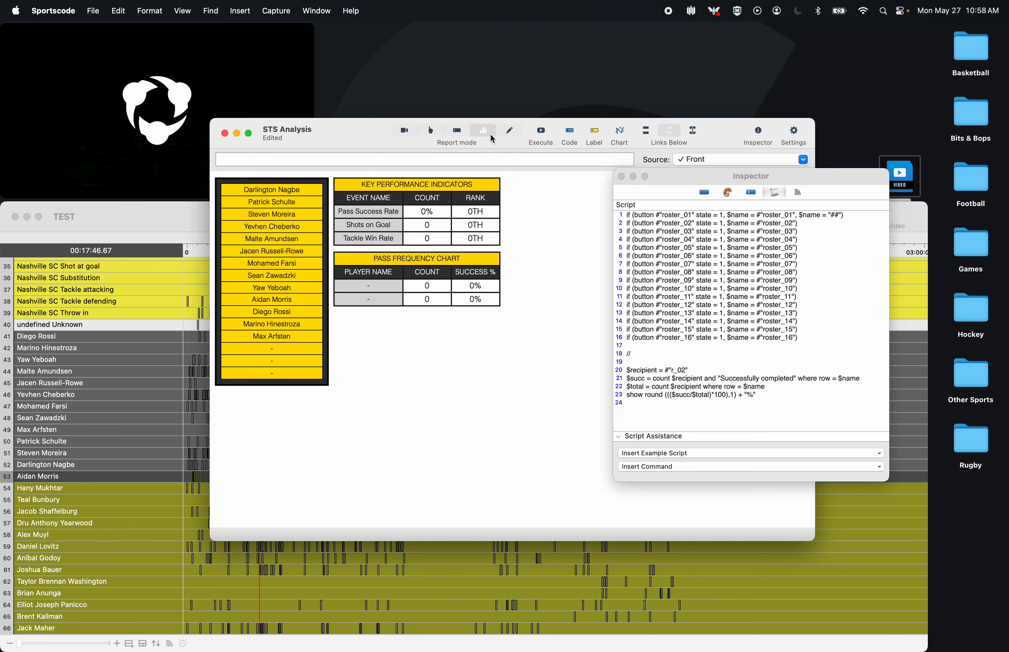
pyautogui.click(268, 300)
pyautogui.click(540, 135)
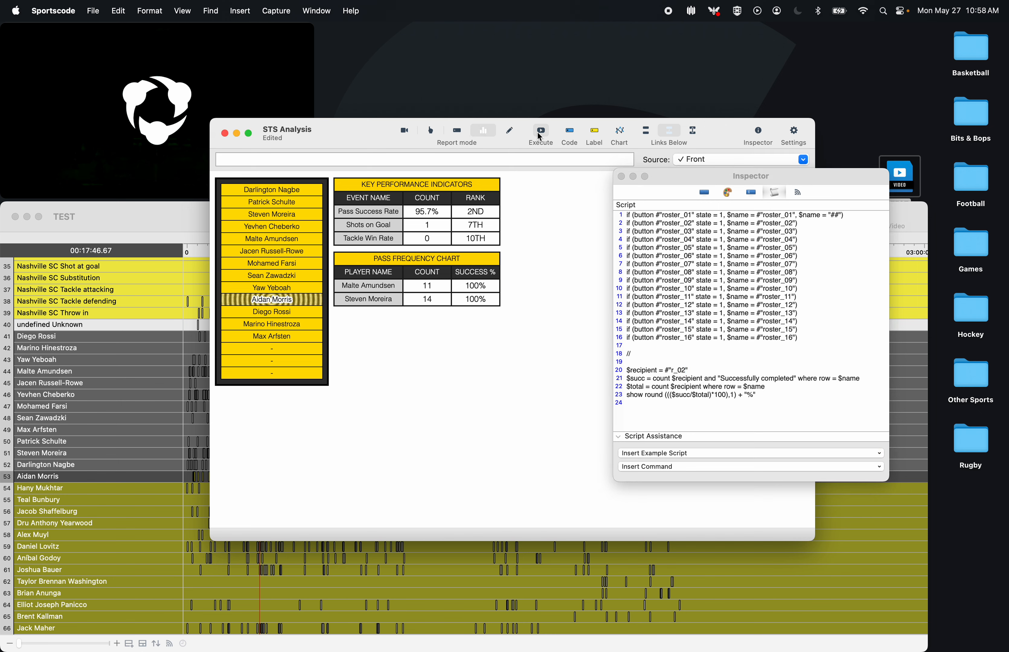
pyautogui.click(622, 177)
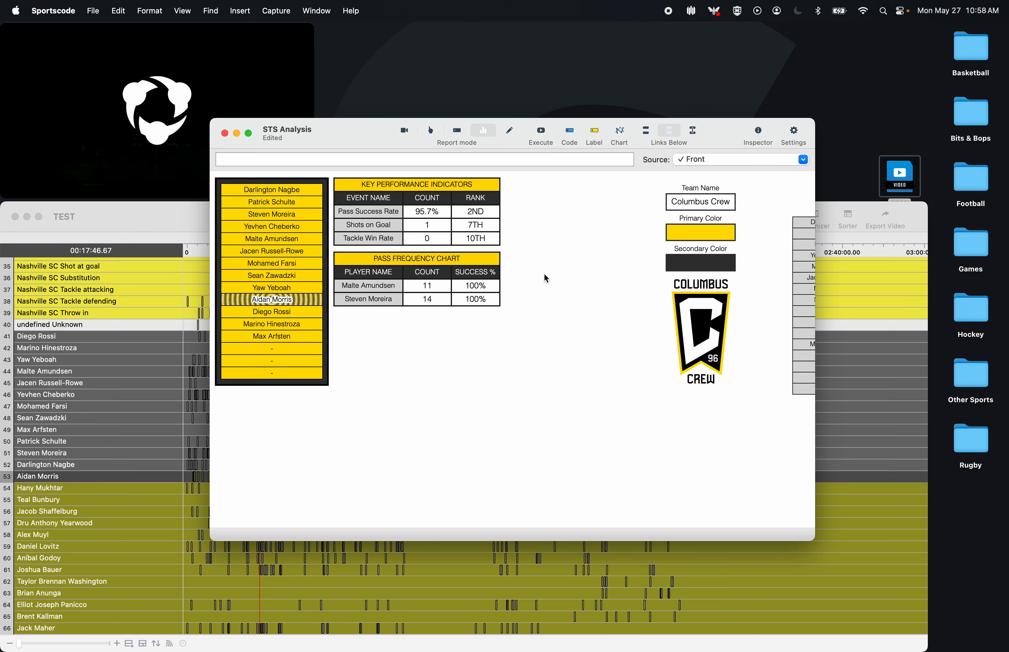
# - Send the second row's Count instances to the Sorter and examine their Evaluation, Opposition team and Recipient columns, widening the first two
pyautogui.rightClick(419, 297)
pyautogui.hscroll(2, 625, 465)
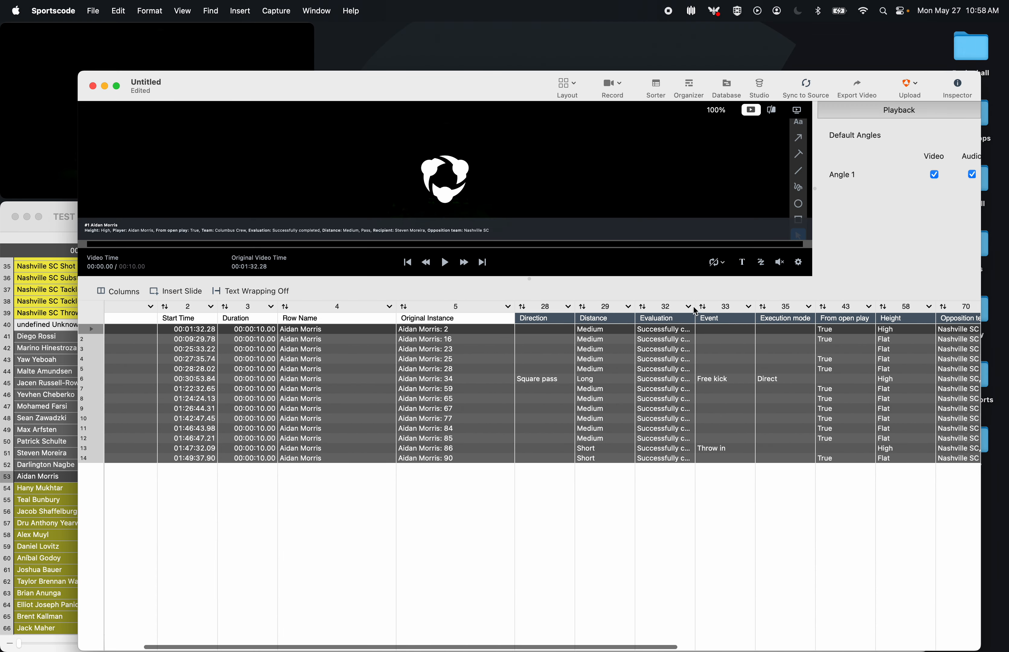
pyautogui.moveTo(696, 306); pyautogui.dragTo(794, 307)
pyautogui.hscroll(8, 684, 386)
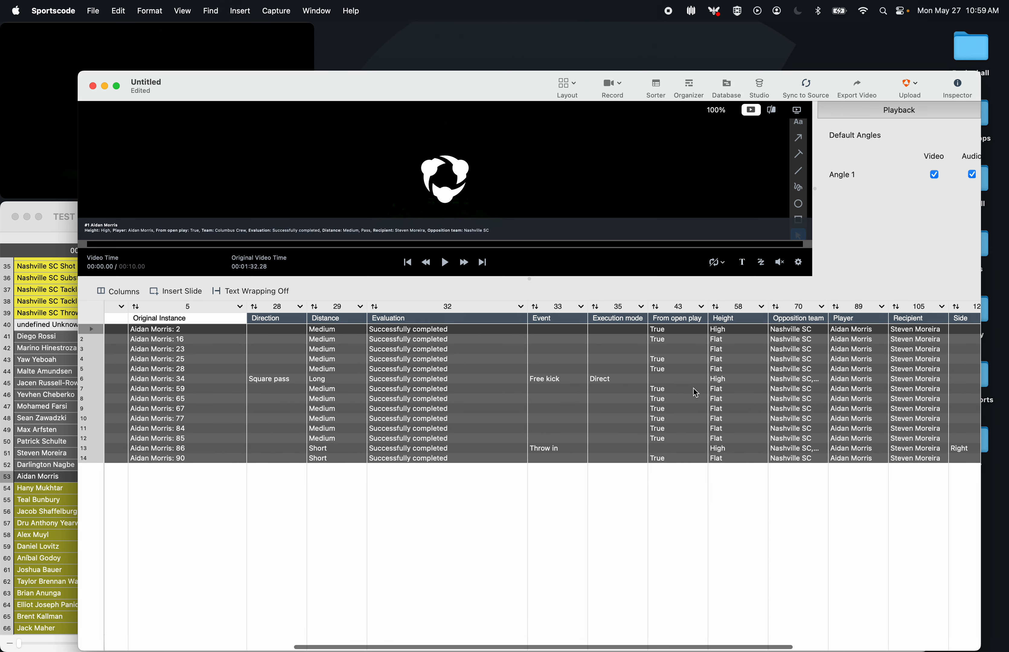
pyautogui.hscroll(7, 627, 392)
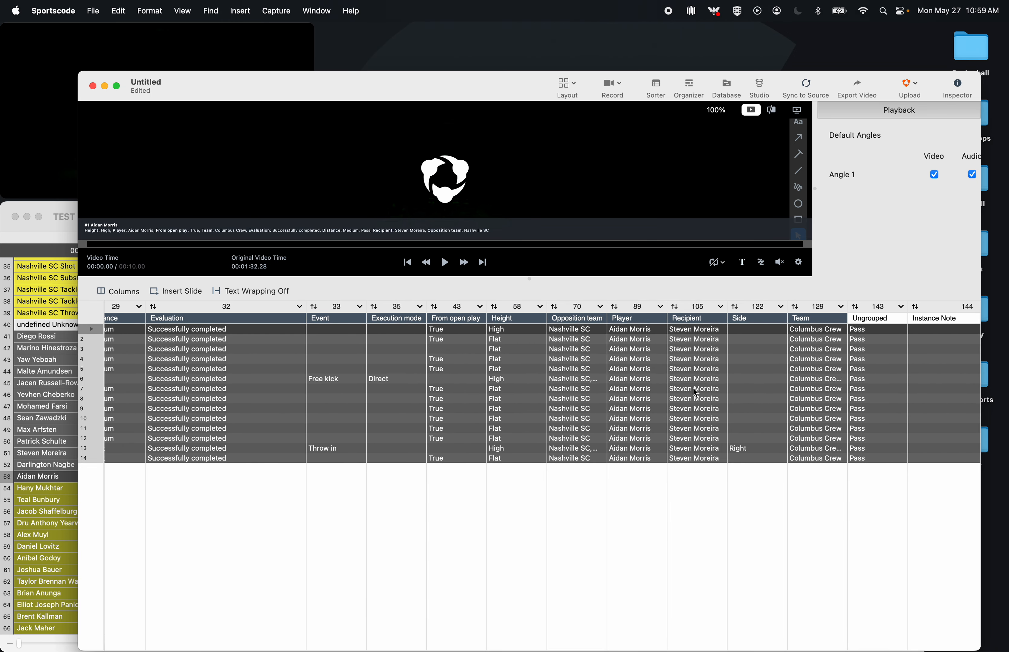
pyautogui.hscroll(2, 649, 335)
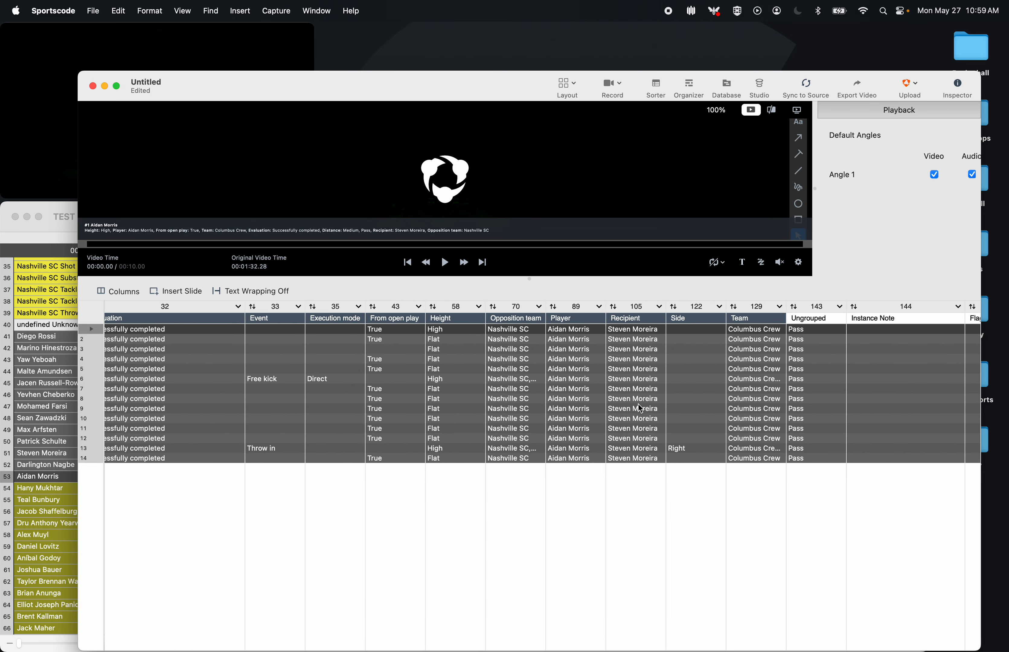
pyautogui.moveTo(544, 306); pyautogui.dragTo(673, 306)
pyautogui.hscroll(-4, 488, 358)
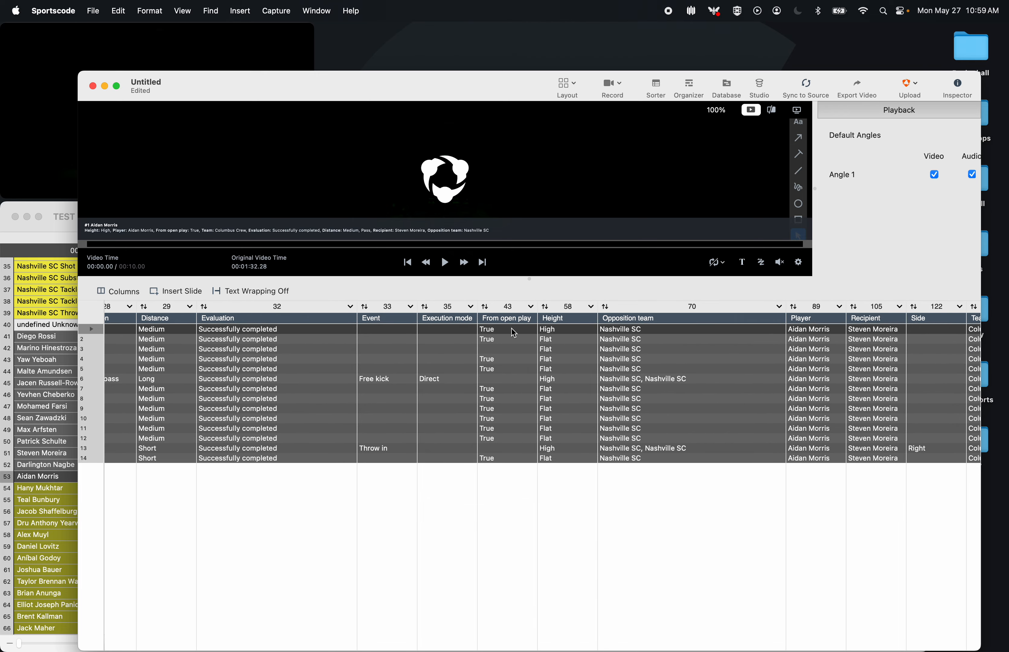
pyautogui.hscroll(-5, 490, 356)
pyautogui.hscroll(-7, 457, 371)
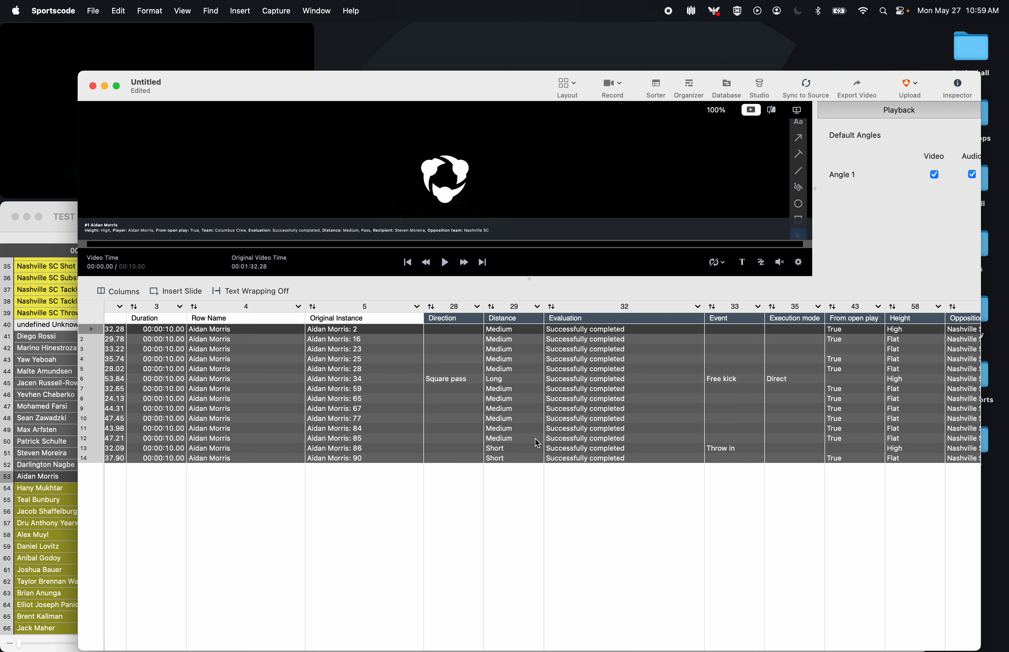
# - Review the descriptor columns of Aidan Morris's passes to Steven Moreira and close the untitled movie window
pyautogui.hscroll(8, 538, 444)
pyautogui.hscroll(4, 537, 443)
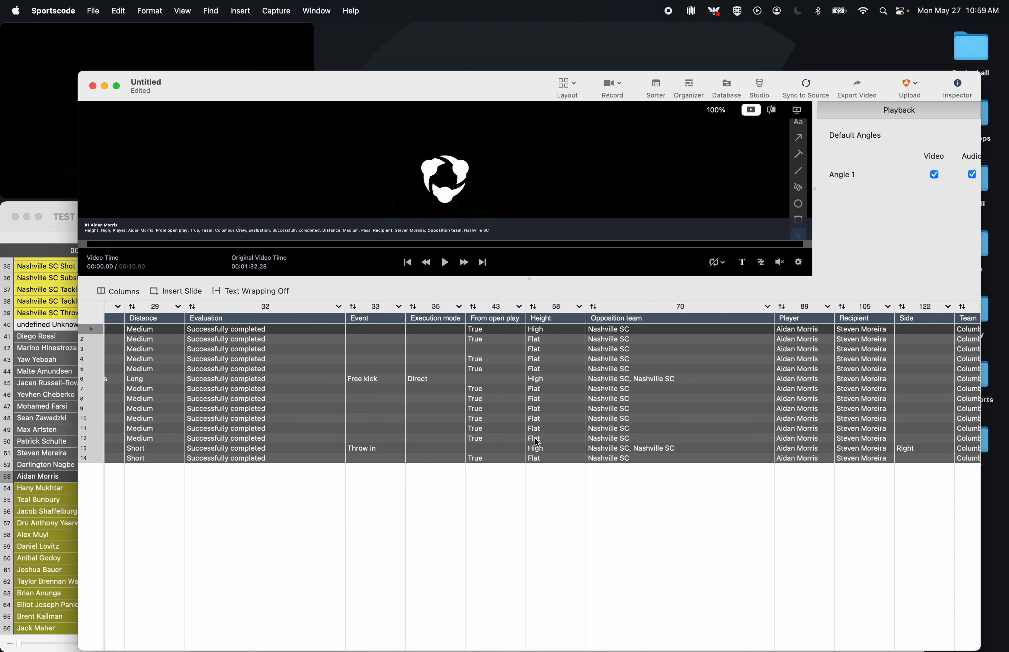
pyautogui.hscroll(6, 537, 443)
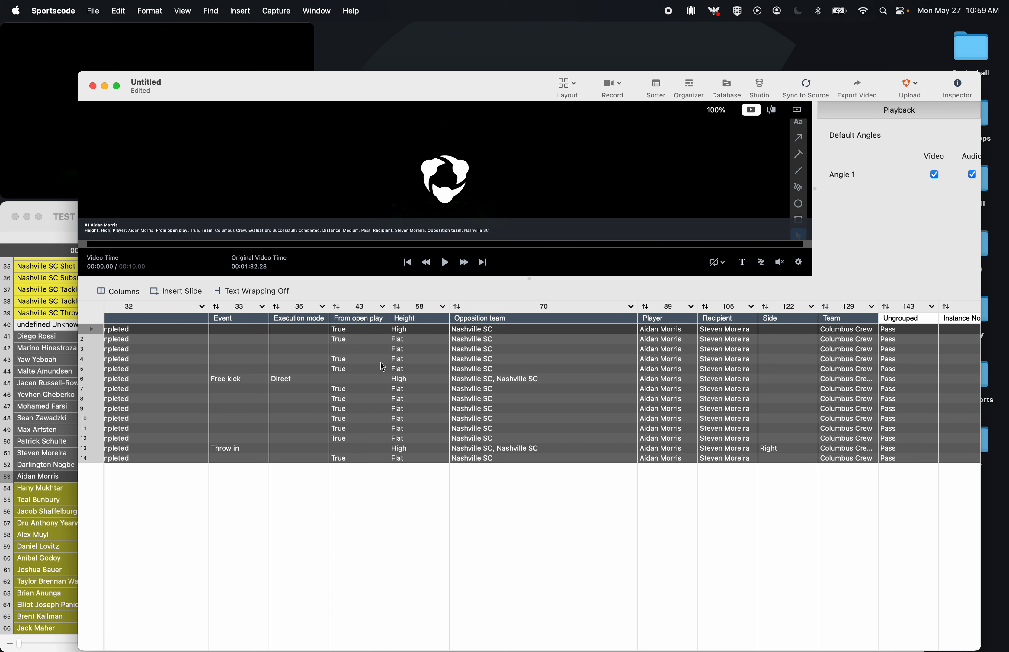
pyautogui.hscroll(-1, 381, 362)
pyautogui.hscroll(-5, 382, 367)
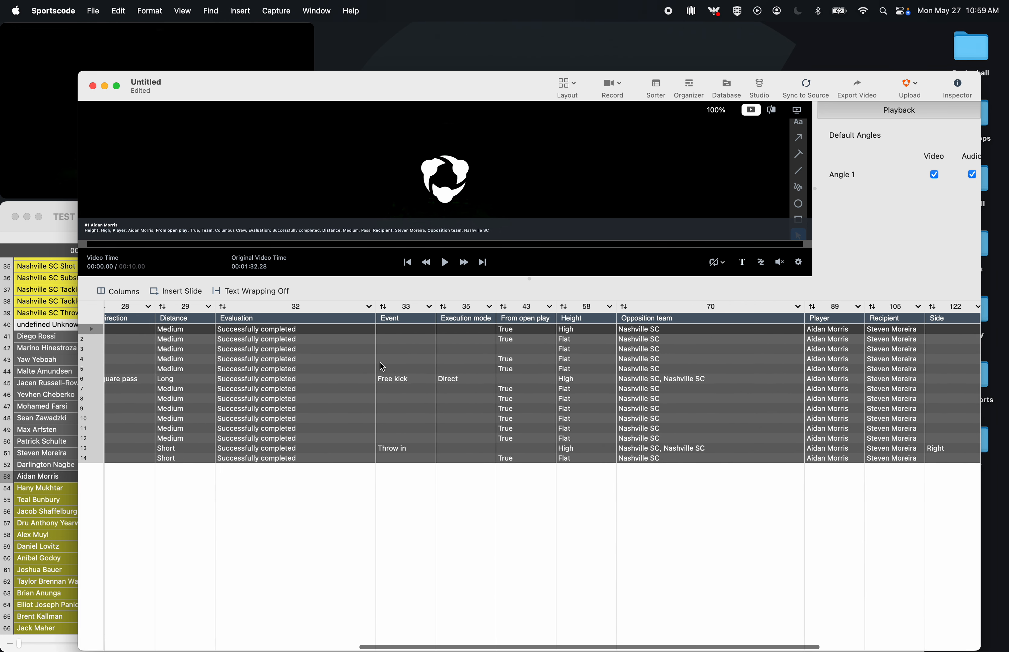
pyautogui.click(93, 86)
pyautogui.click(428, 463)
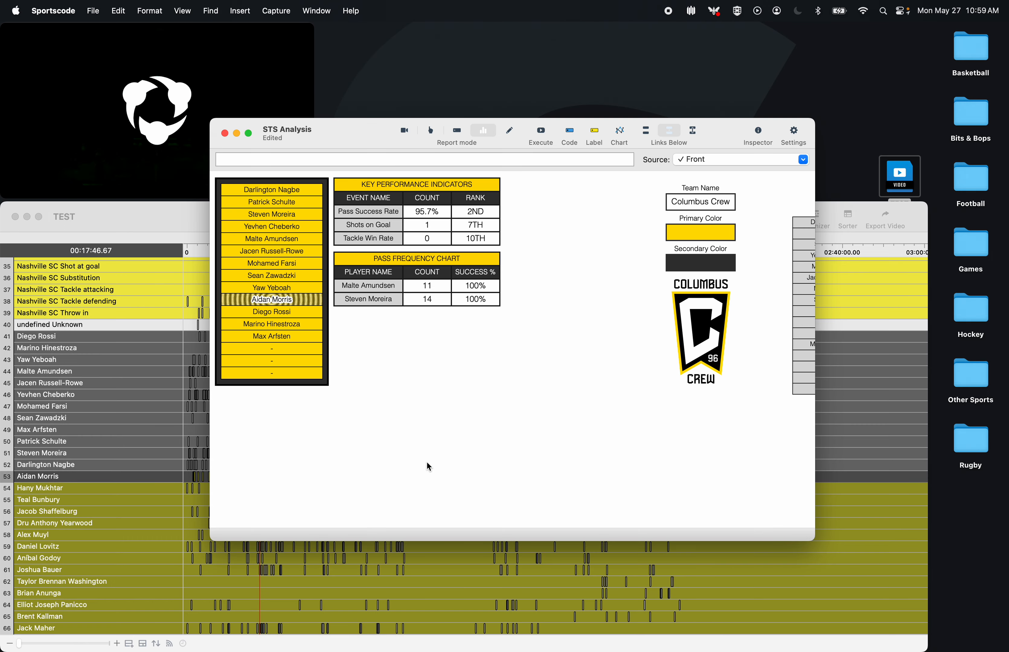
# - In edit mode, duplicate the second row of the Pass Frequency Chart and place the copy directly beneath as a third row
pyautogui.click(509, 132)
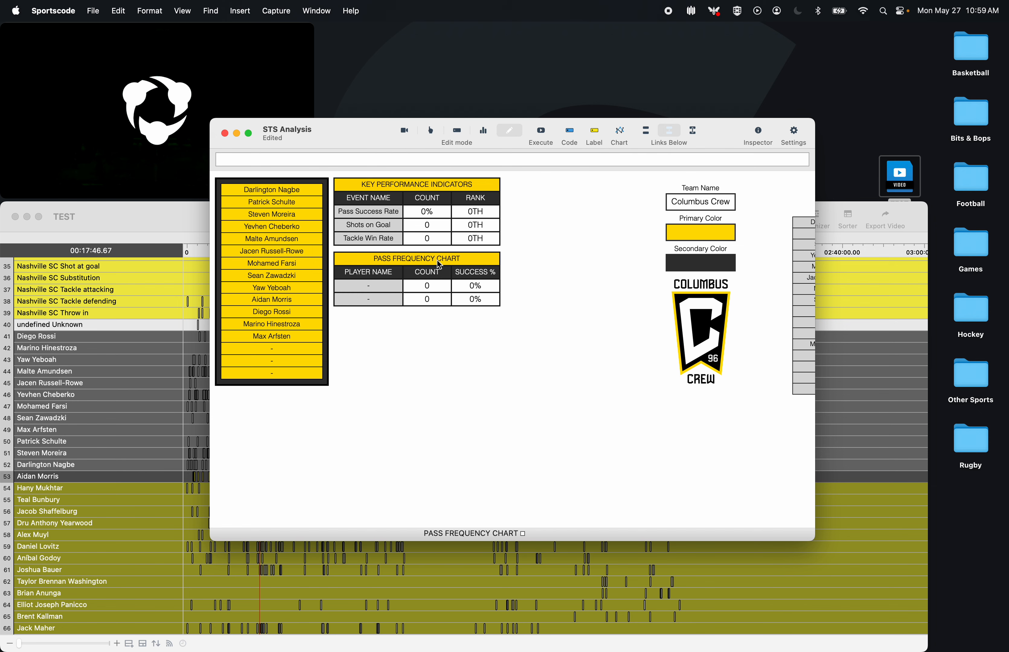
pyautogui.moveTo(378, 324); pyautogui.dragTo(468, 315)
pyautogui.press('super+d')
pyautogui.press('Right')
pyautogui.press('Down')
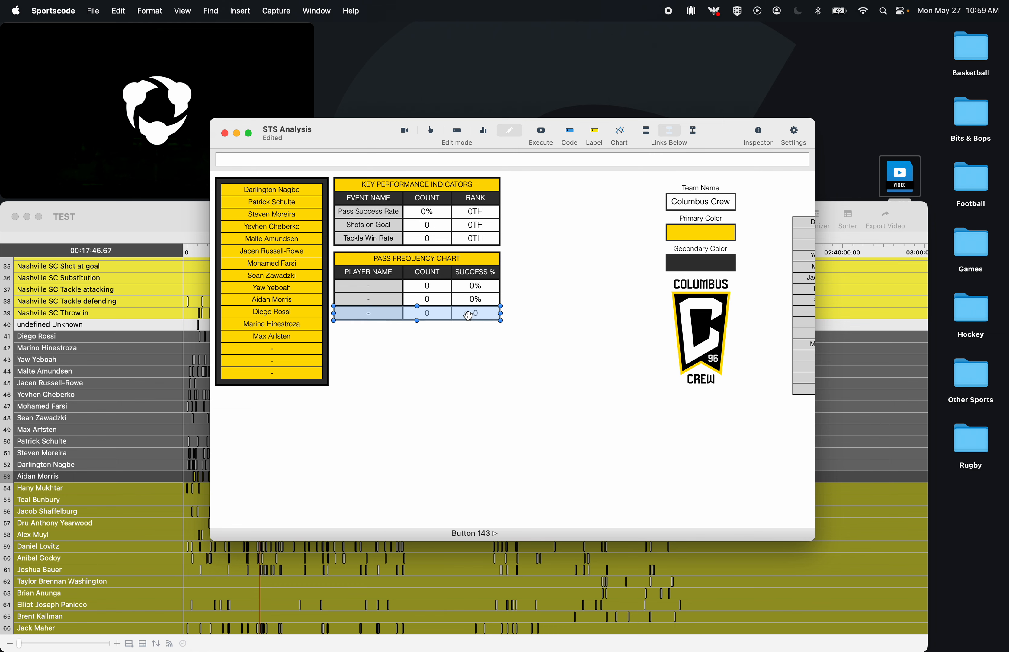
pyautogui.press('Up')
pyautogui.click(438, 326)
# - Set the third row's player name script to unique Recipient string 3 and its button ID to r_03
pyautogui.doubleClick(391, 319)
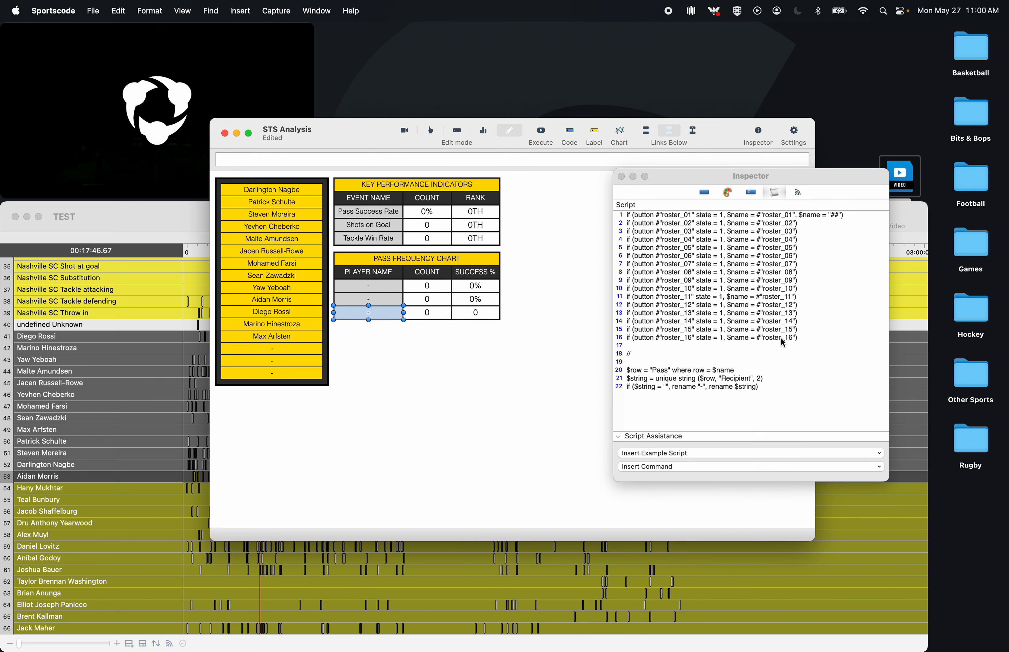
pyautogui.click(766, 352)
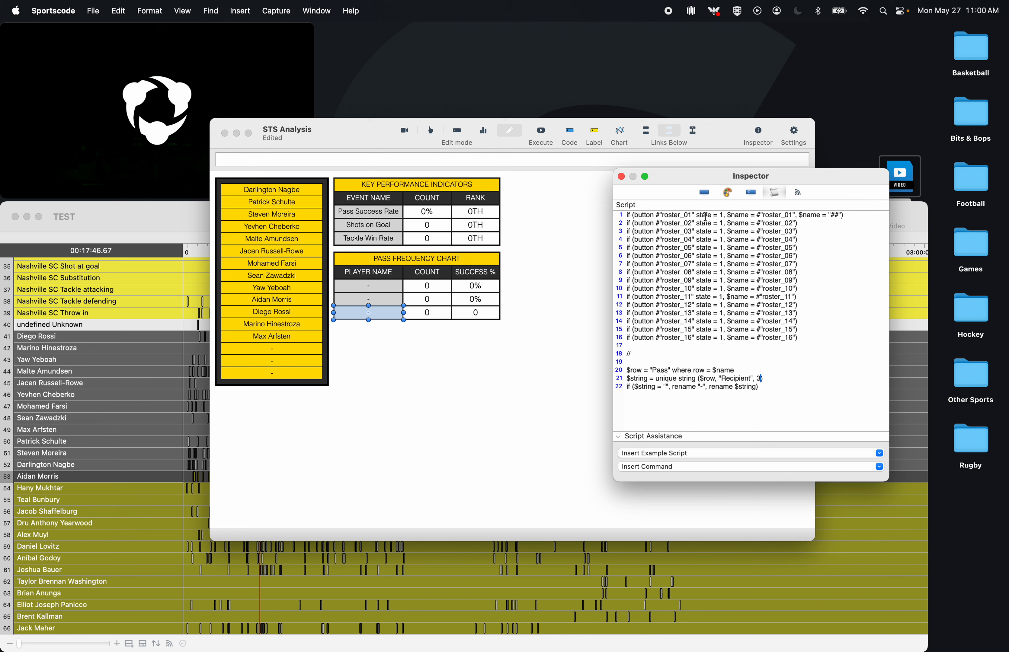
pyautogui.click(704, 193)
pyautogui.click(701, 384)
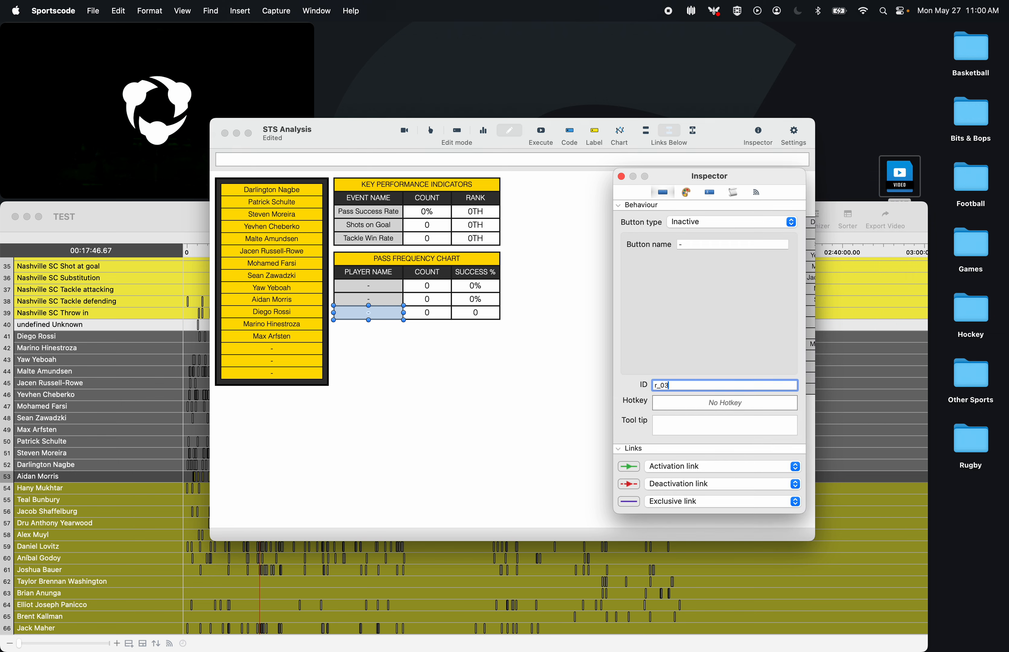
# - Point the third row's count and success percentage scripts to recipient r_03 and close the Inspector
pyautogui.click(422, 313)
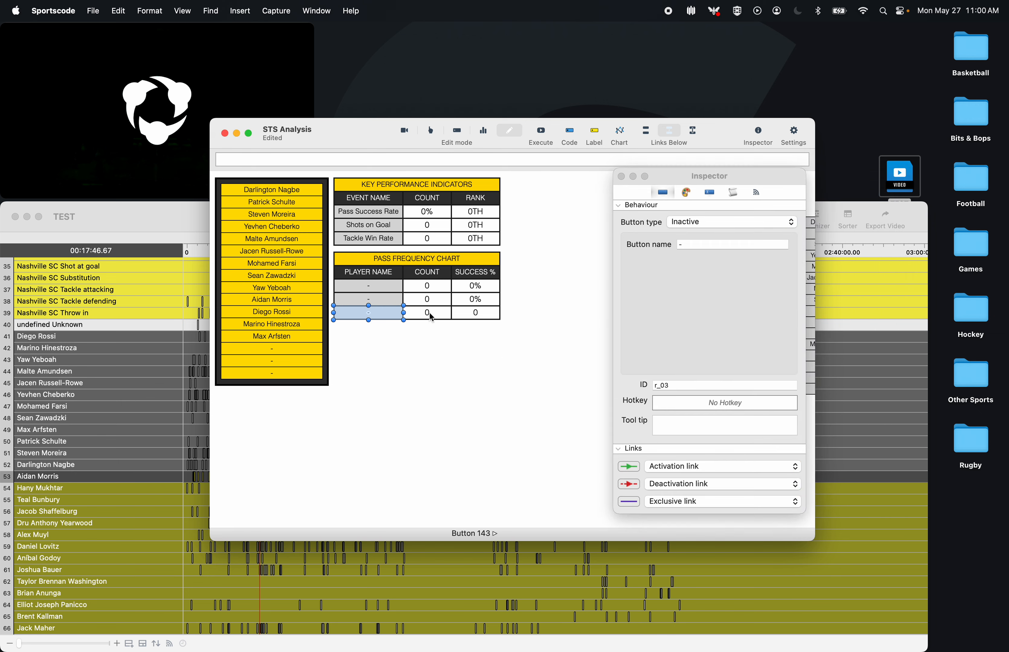
pyautogui.click(738, 192)
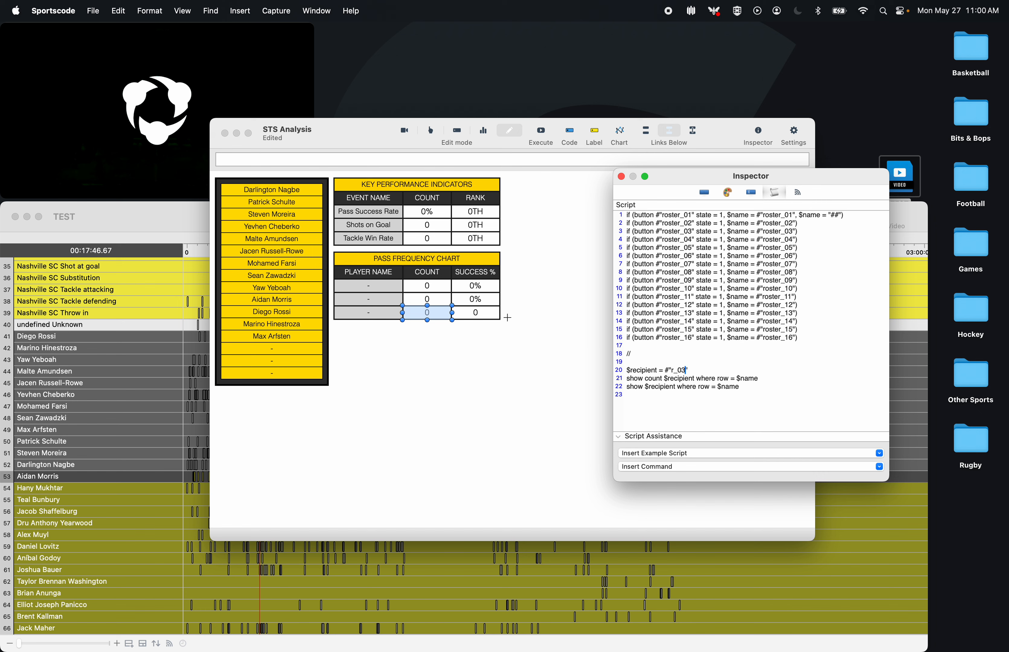
pyautogui.click(492, 315)
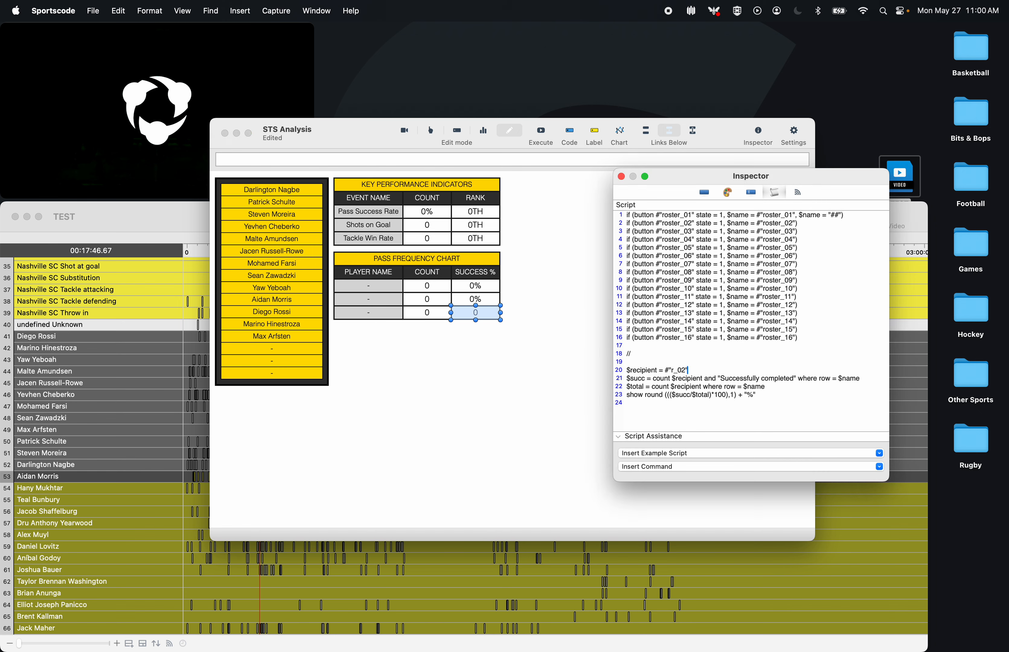
pyautogui.click(622, 176)
# - Paste another copy of the row into the Pass Frequency Chart and align it as the fourth row
pyautogui.click(532, 306)
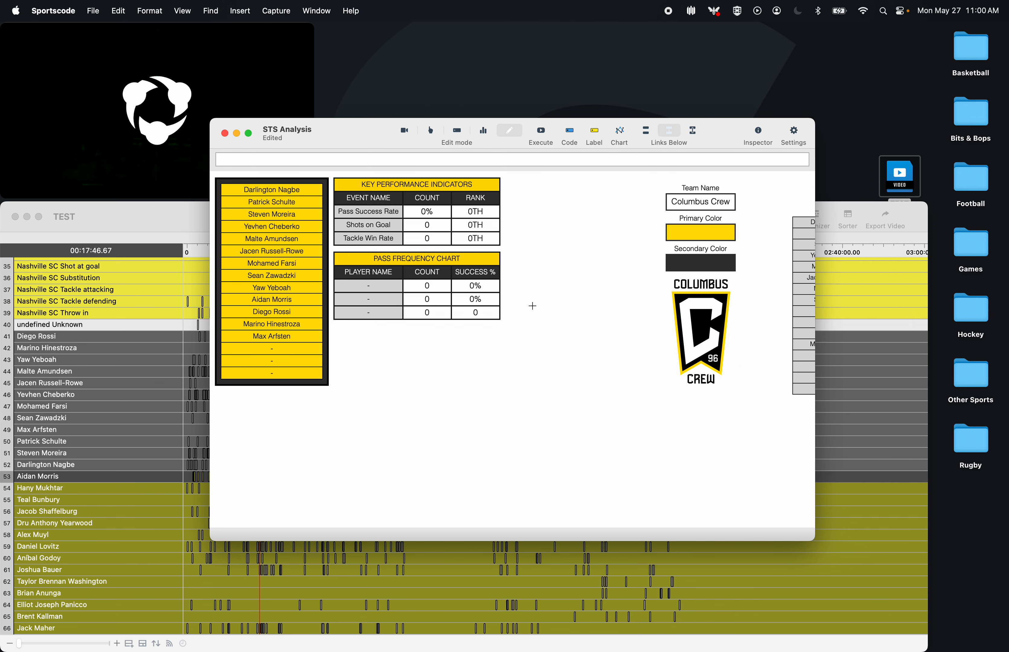
pyautogui.press('super+v')
pyautogui.moveTo(475, 313); pyautogui.dragTo(464, 326)
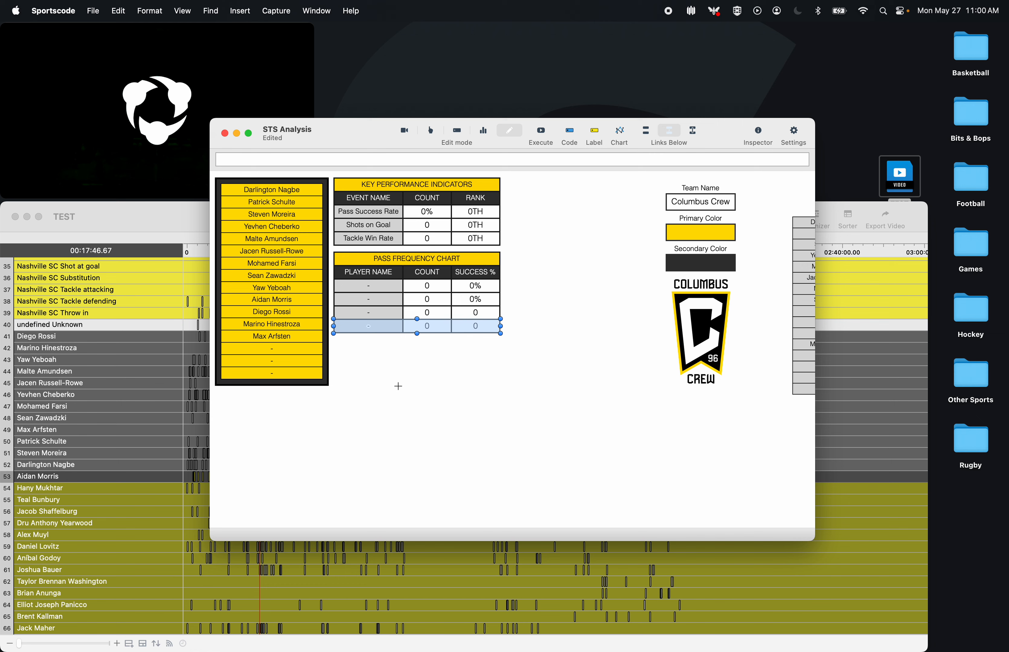
pyautogui.click(397, 384)
# - Update the fourth row's player name script index and button ID to match its row number
pyautogui.click(369, 327)
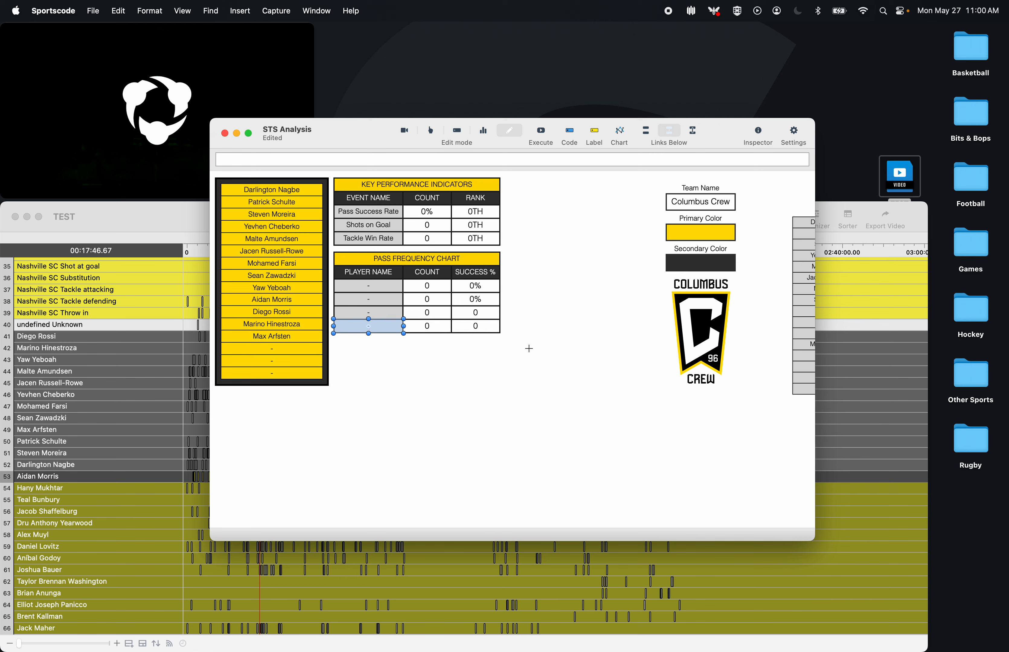
pyautogui.doubleClick(393, 323)
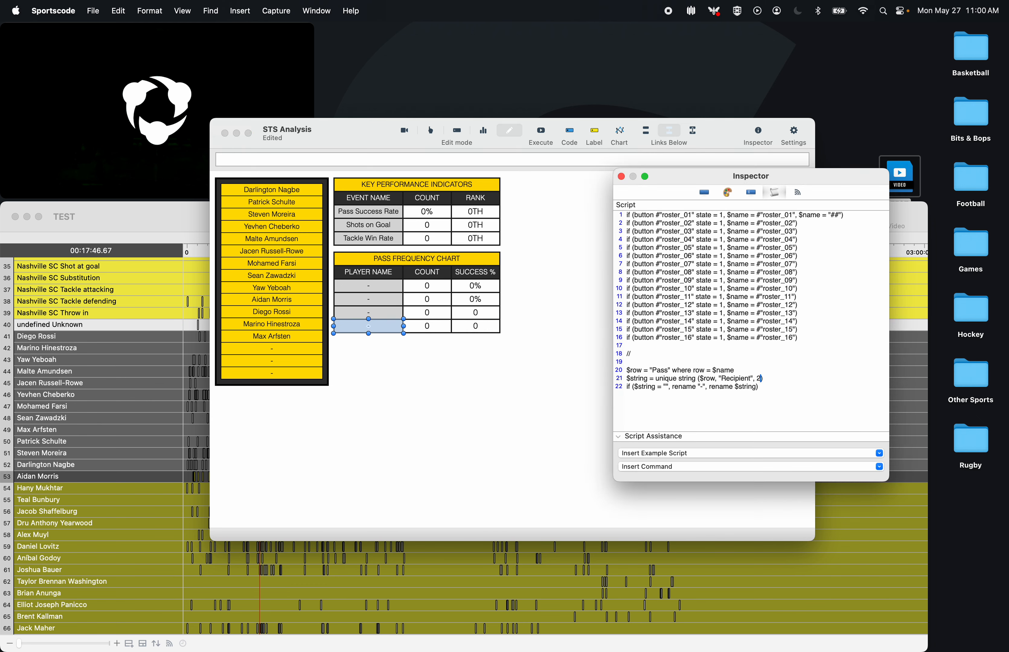
pyautogui.click(705, 193)
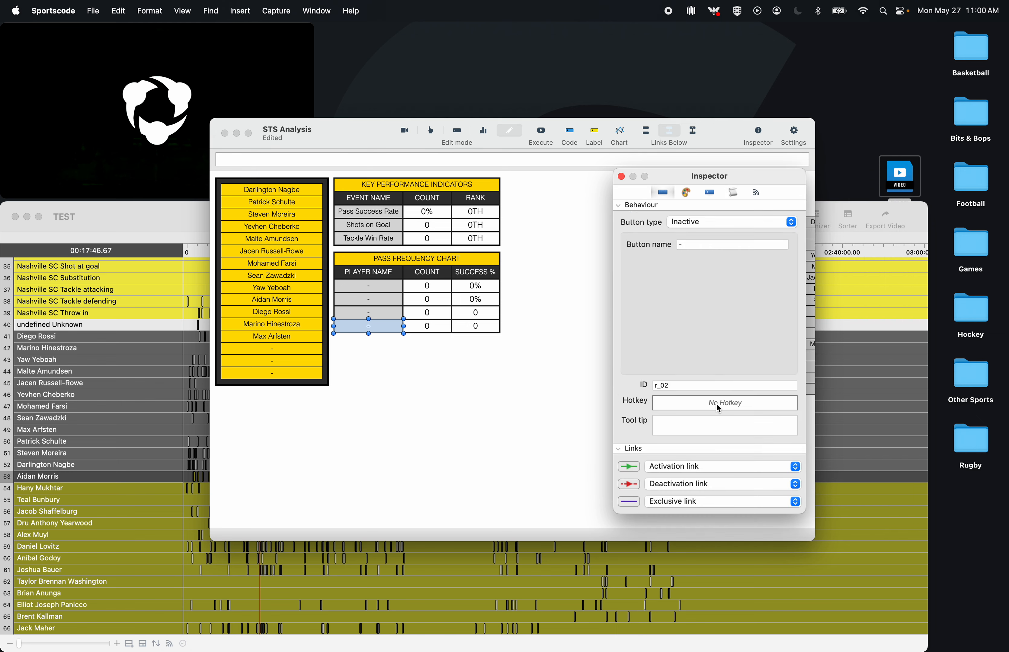
pyautogui.click(706, 385)
# - Point the recipient variable in the fourth row's count and success percentage scripts to that row's player name button
pyautogui.doubleClick(413, 327)
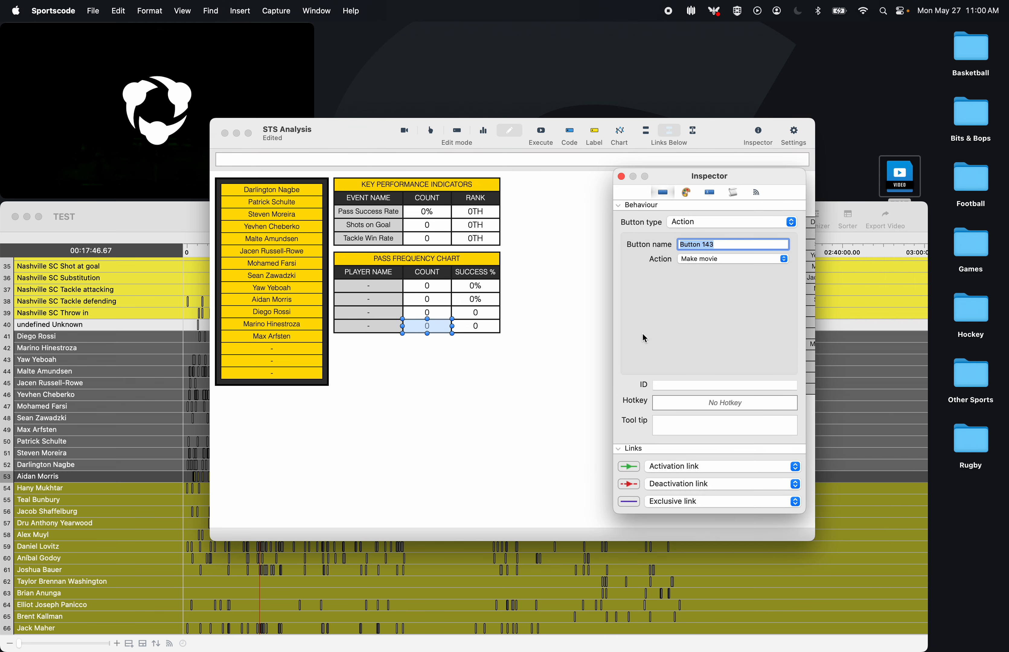
pyautogui.click(734, 192)
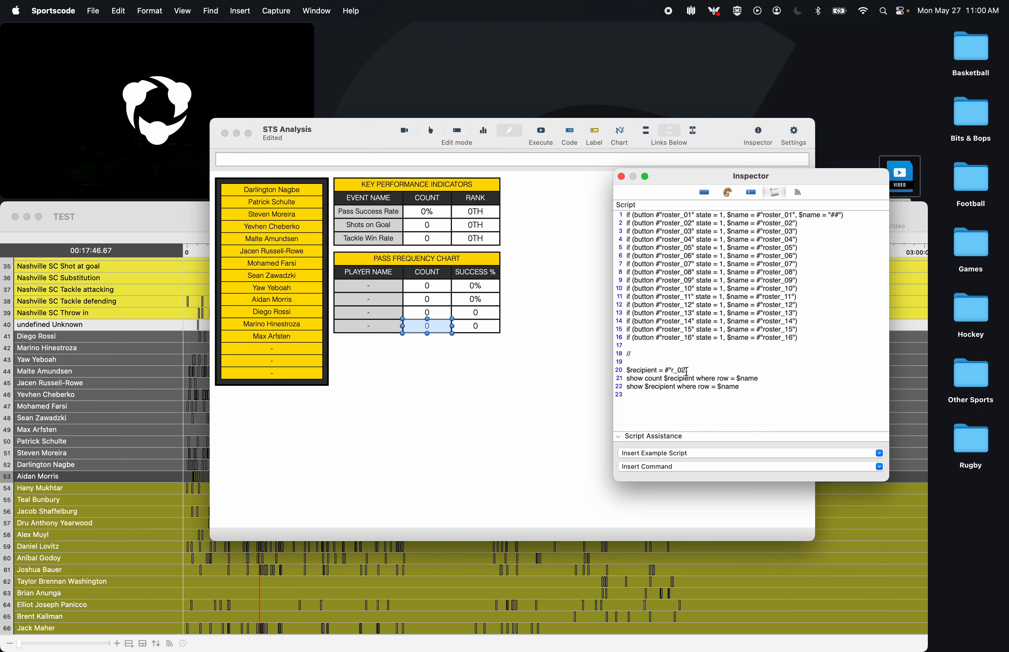
pyautogui.write('2')
pyautogui.click(477, 327)
pyautogui.click(696, 370)
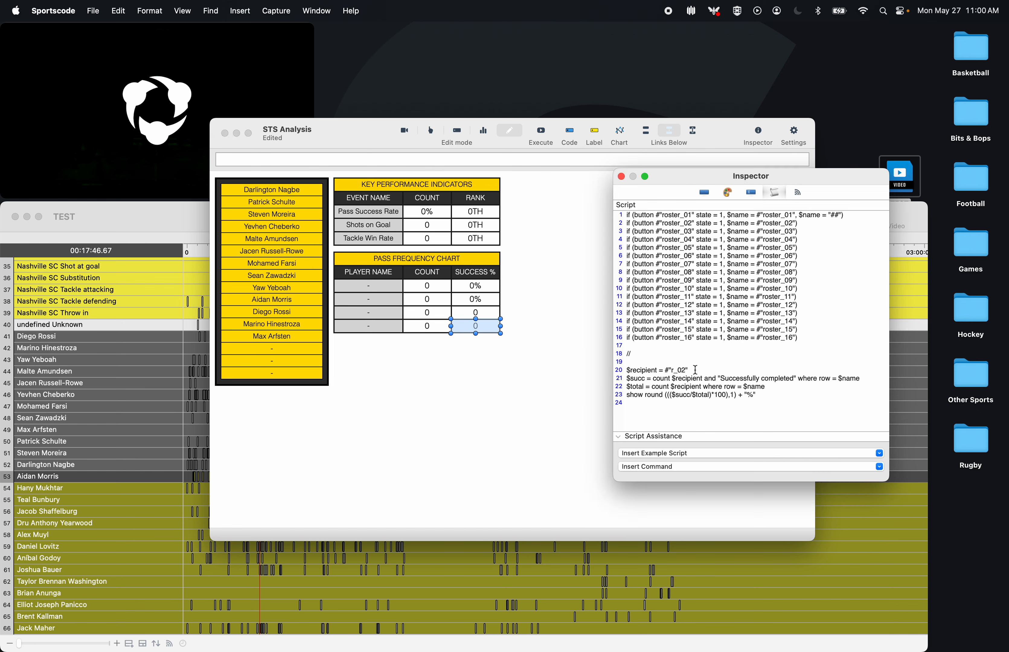
# - Paste one more copy of the chart row and align it as the fifth row
pyautogui.click(519, 355)
pyautogui.press('super+v')
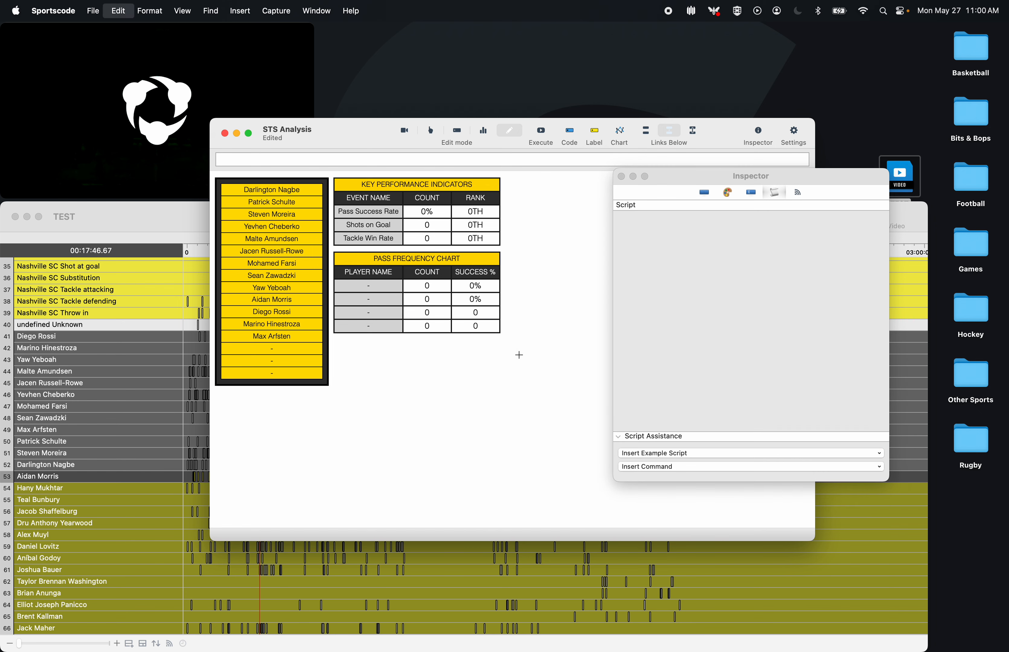
pyautogui.moveTo(471, 311); pyautogui.dragTo(455, 338)
# - Update the fifth player name button's ID to match its row and set its script to unique Recipient string 5
pyautogui.click(703, 196)
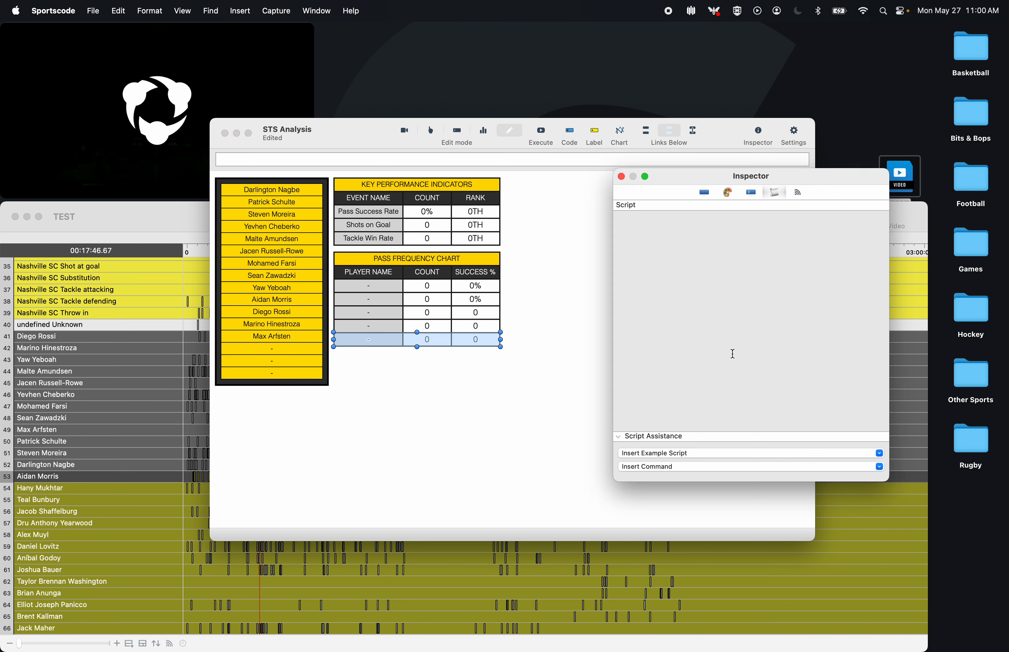
pyautogui.click(704, 192)
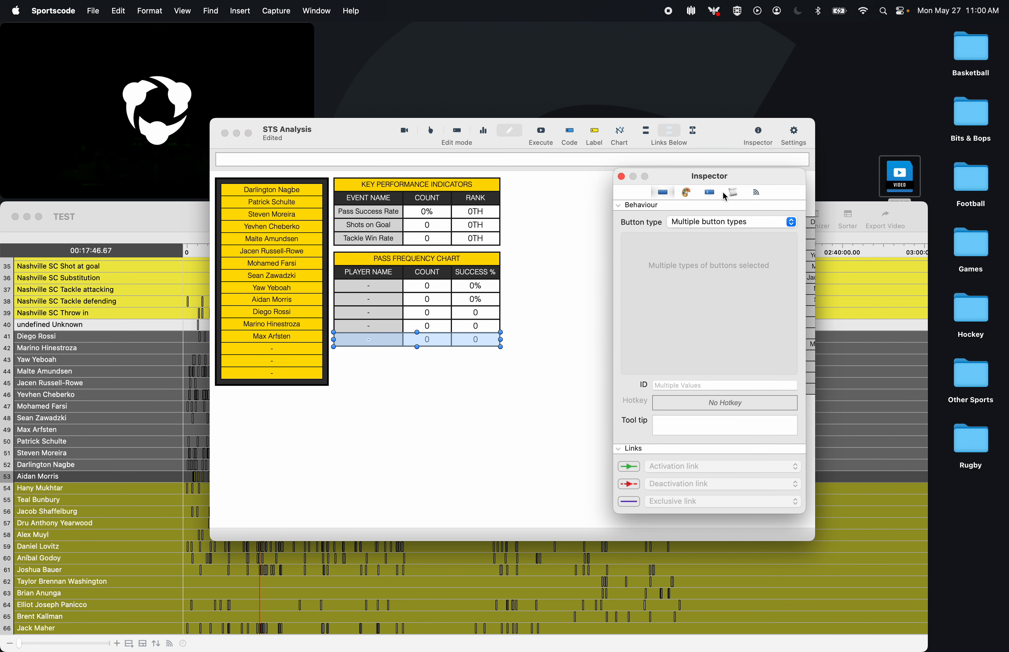
pyautogui.click(399, 343)
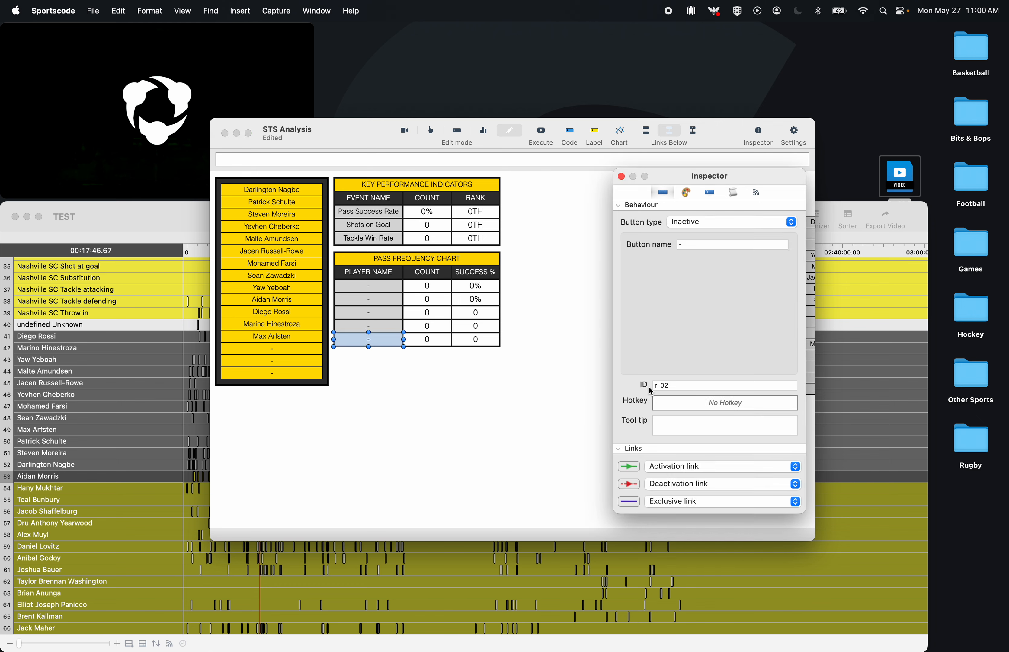
pyautogui.click(674, 386)
pyautogui.click(733, 192)
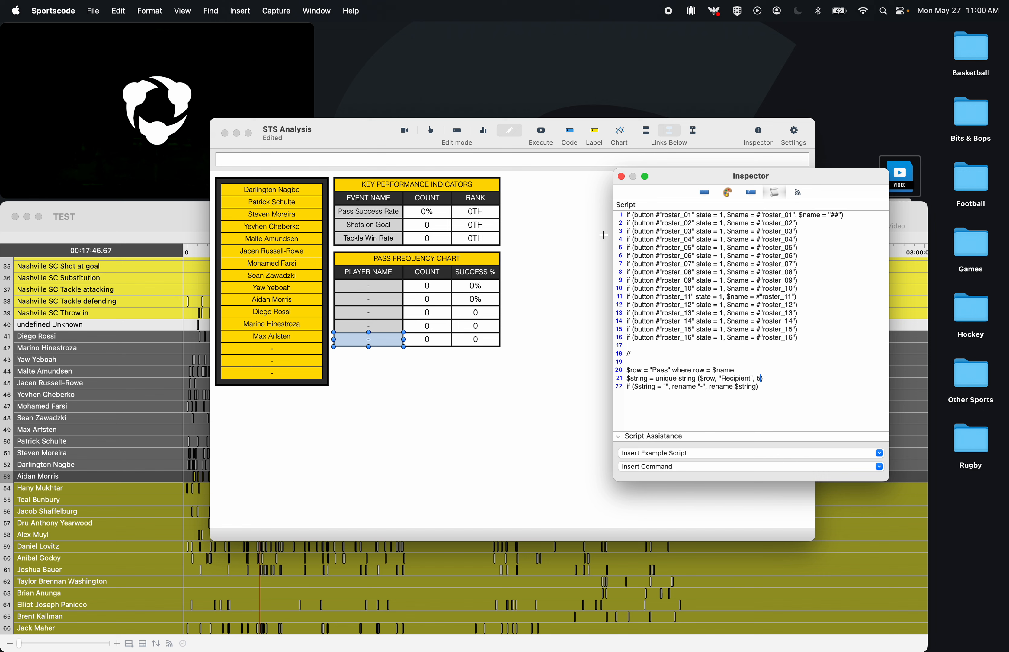
# - Point the fifth row's count and success percentage scripts to recipient r_05 and close the Inspector
pyautogui.click(436, 340)
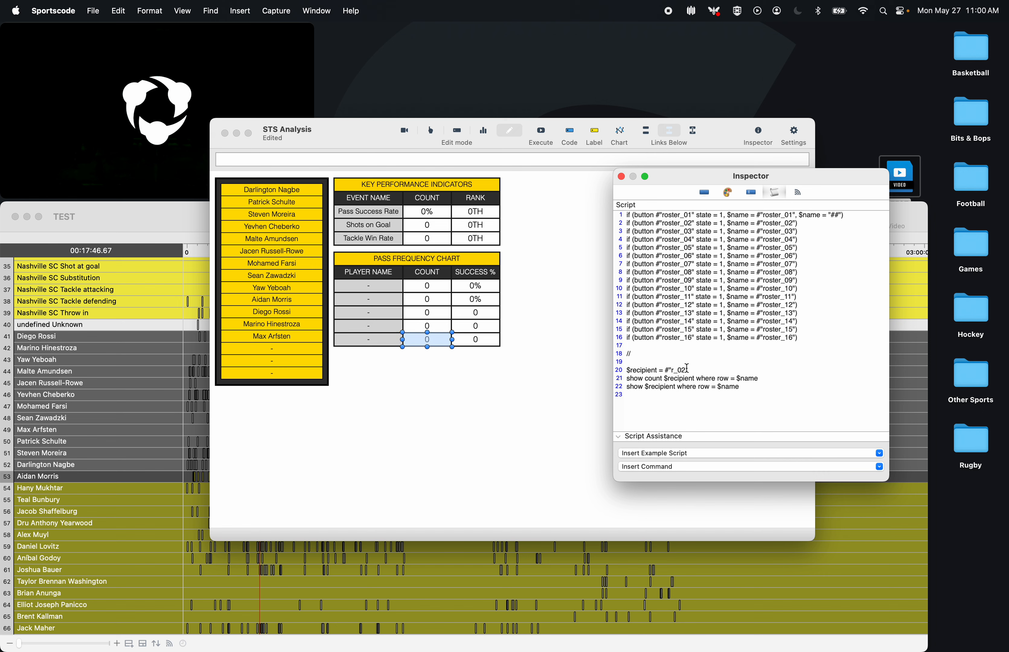
pyautogui.click(476, 340)
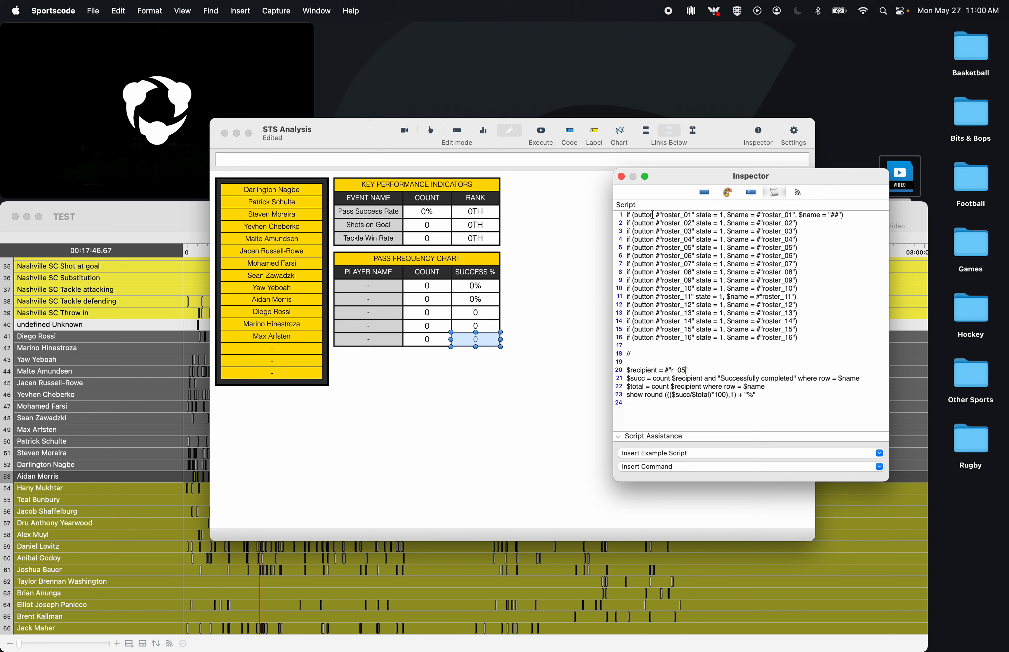
pyautogui.click(621, 176)
# - Add a further copy of the row and align it as the sixth row of the Pass Frequency Chart
pyautogui.click(471, 310)
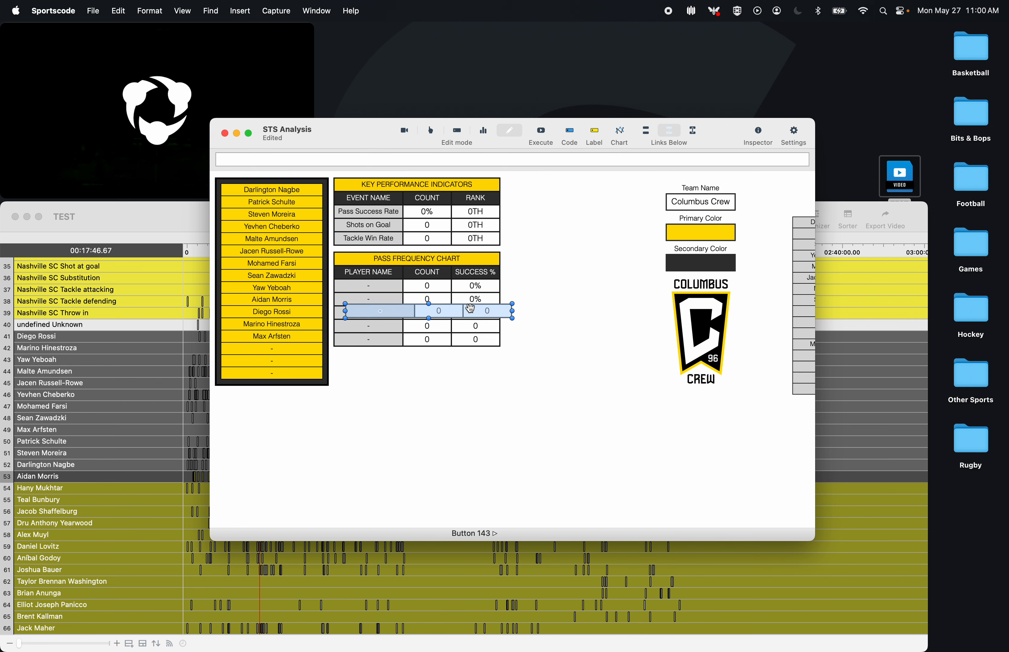
pyautogui.moveTo(471, 308); pyautogui.dragTo(459, 352)
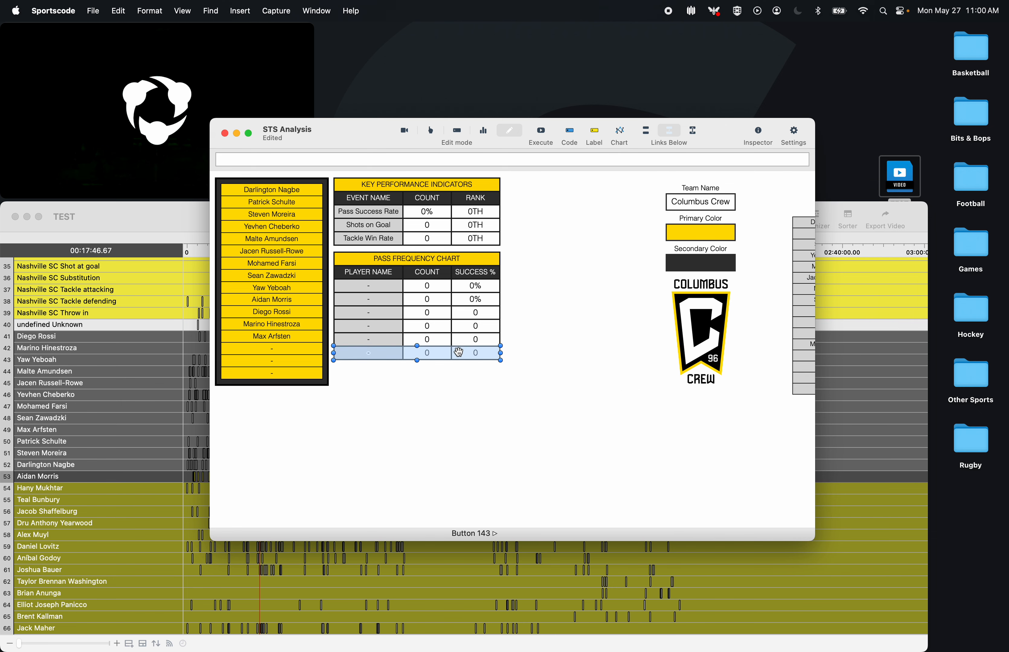
pyautogui.click(407, 380)
# - Set the sixth row's player name script to unique Recipient string 6 and its button ID to r_06
pyautogui.click(374, 358)
pyautogui.doubleClick(374, 357)
pyautogui.click(706, 386)
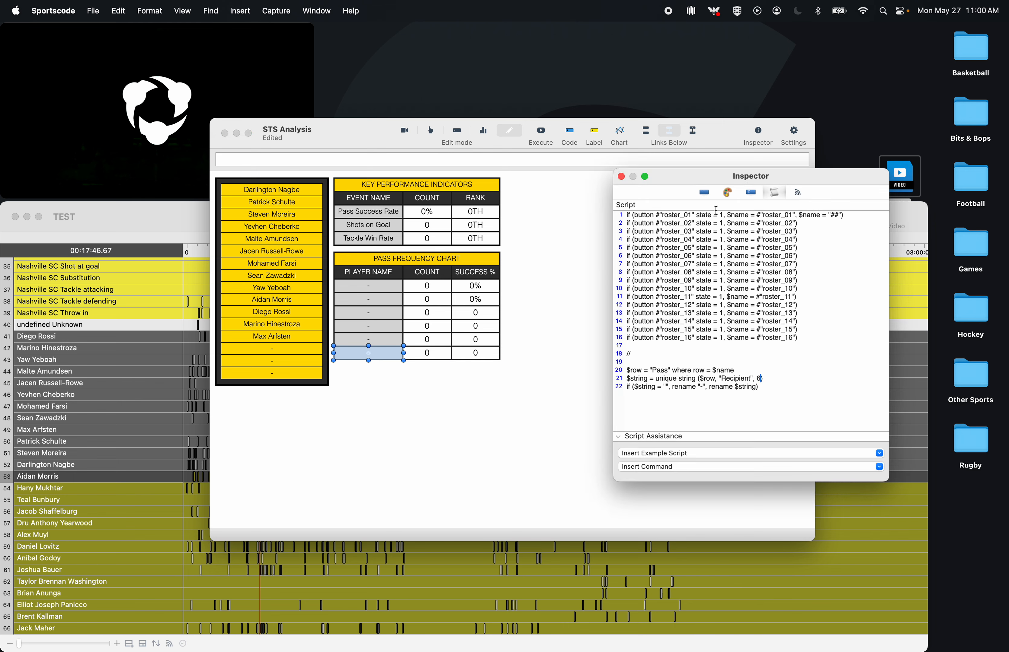
pyautogui.click(708, 191)
pyautogui.click(726, 383)
pyautogui.press('BackSpace')
pyautogui.write('6')
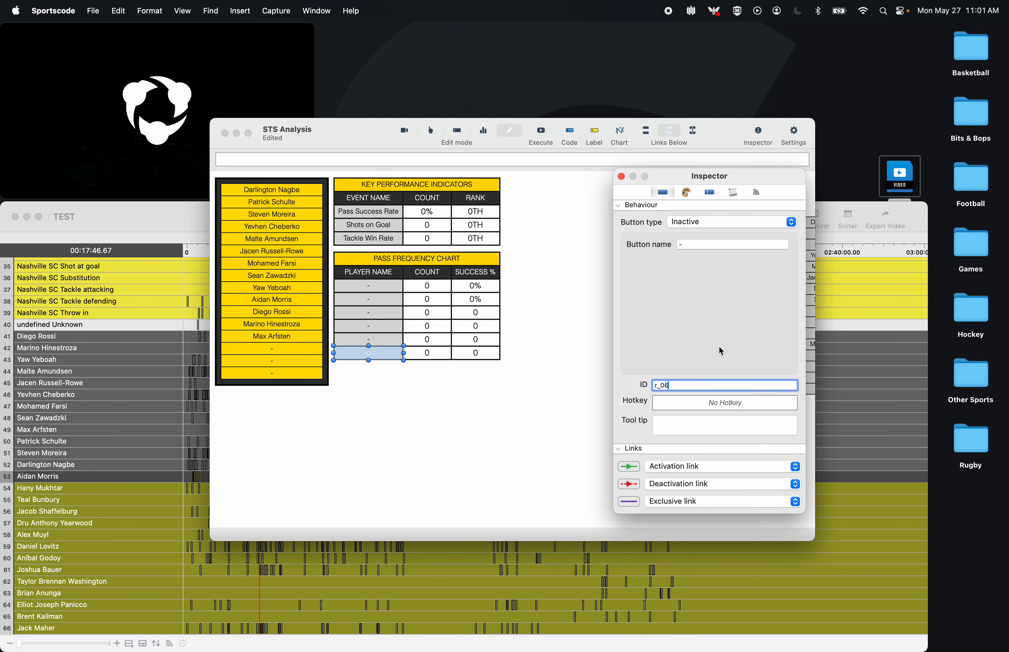
# - Point the sixth row's count and success percentage scripts to recipient r_06
pyautogui.click(441, 353)
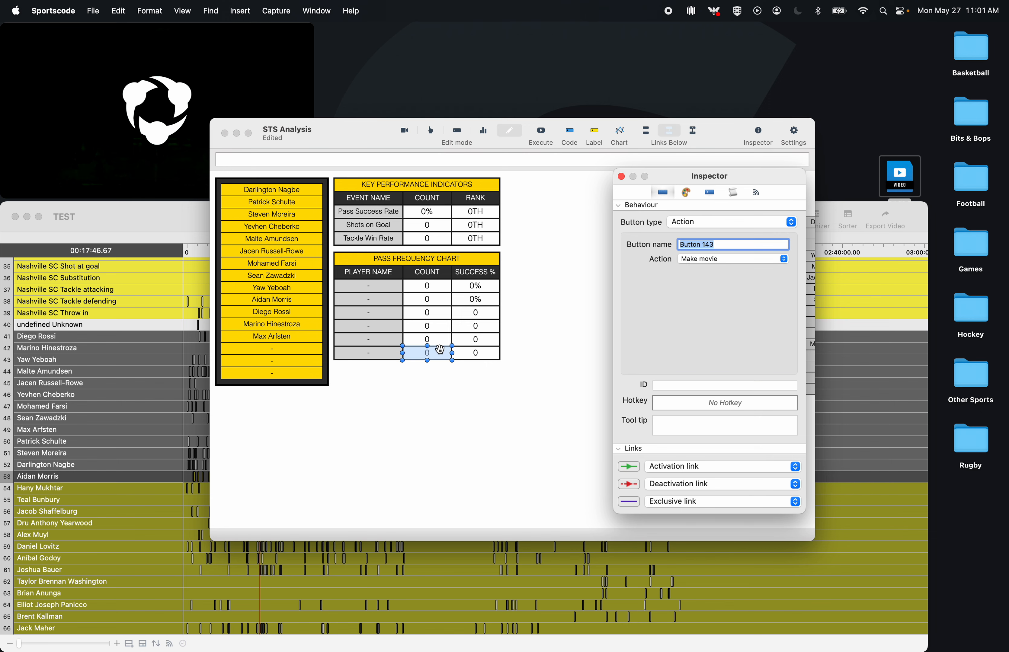
pyautogui.click(734, 193)
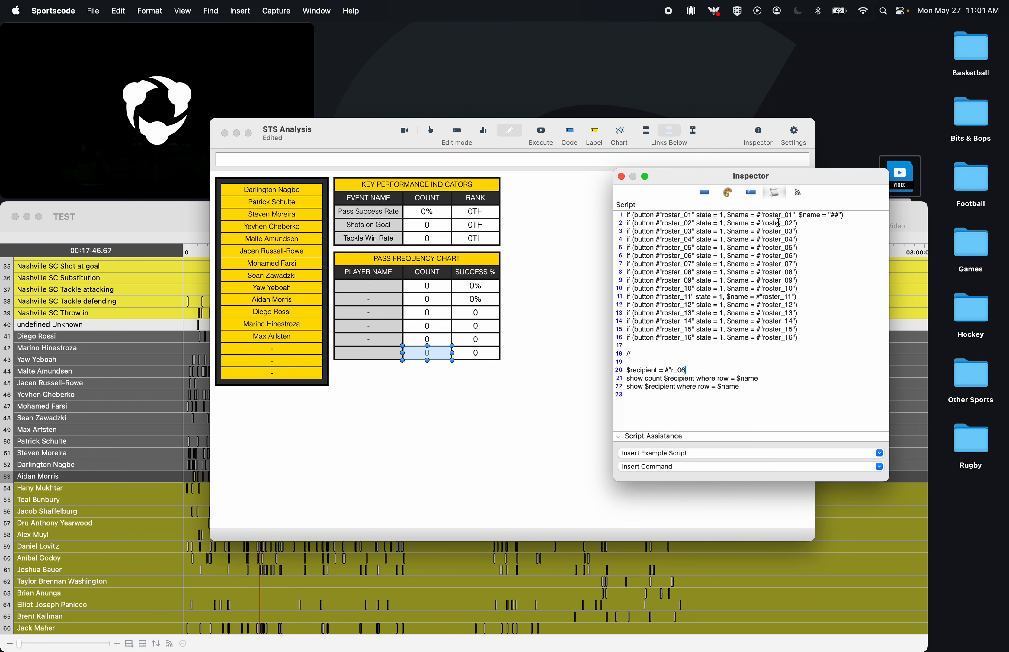
pyautogui.click(476, 354)
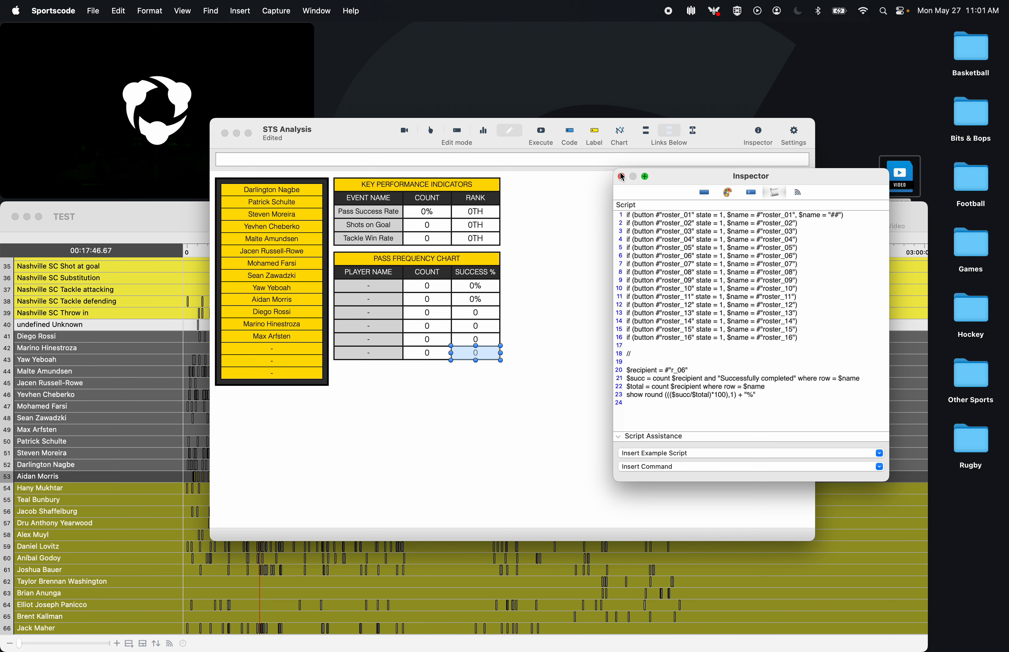
# - Switch the window to report mode and use Aidan Morris's roster button to check the expanded Pass Frequency Chart
pyautogui.click(483, 132)
pyautogui.click(273, 300)
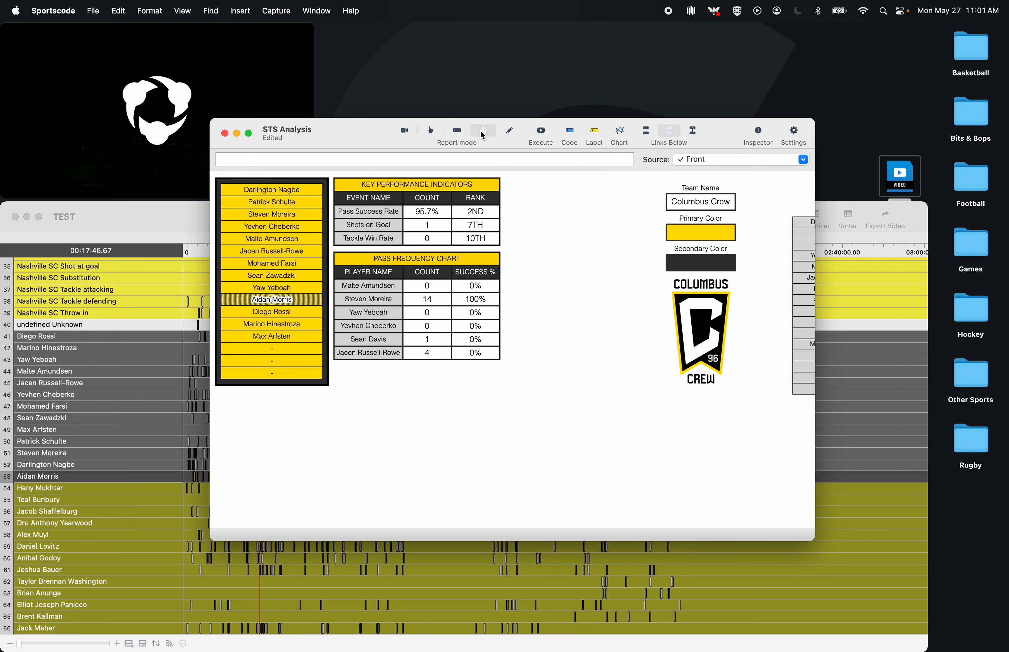
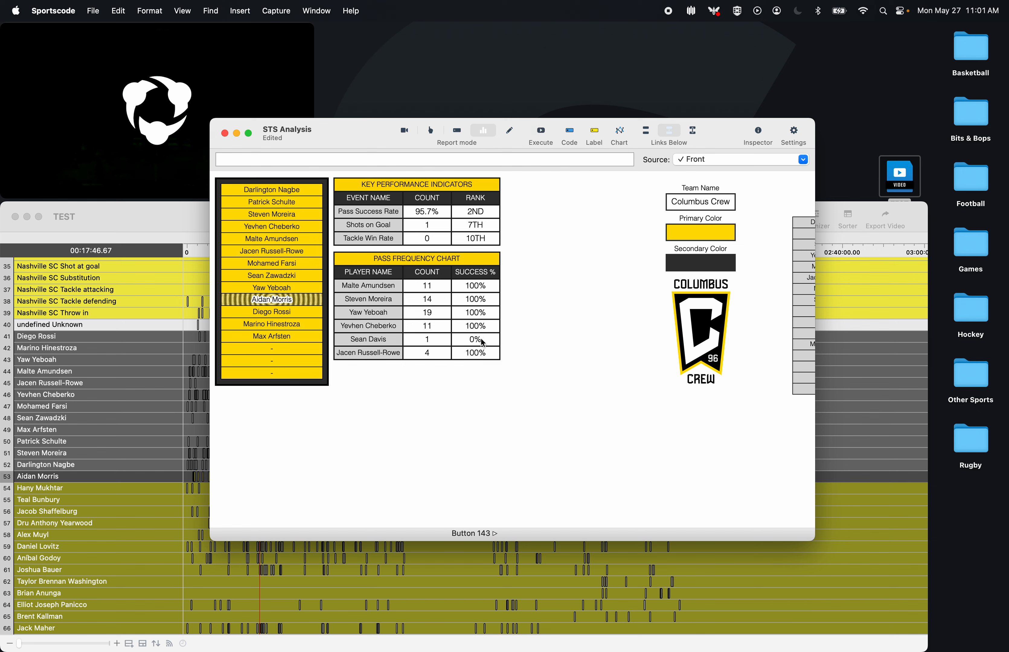
# - Send the third row's counted passes to the Sorter to examine their evaluation and recipient labels, closing it without saving
pyautogui.rightClick(443, 315)
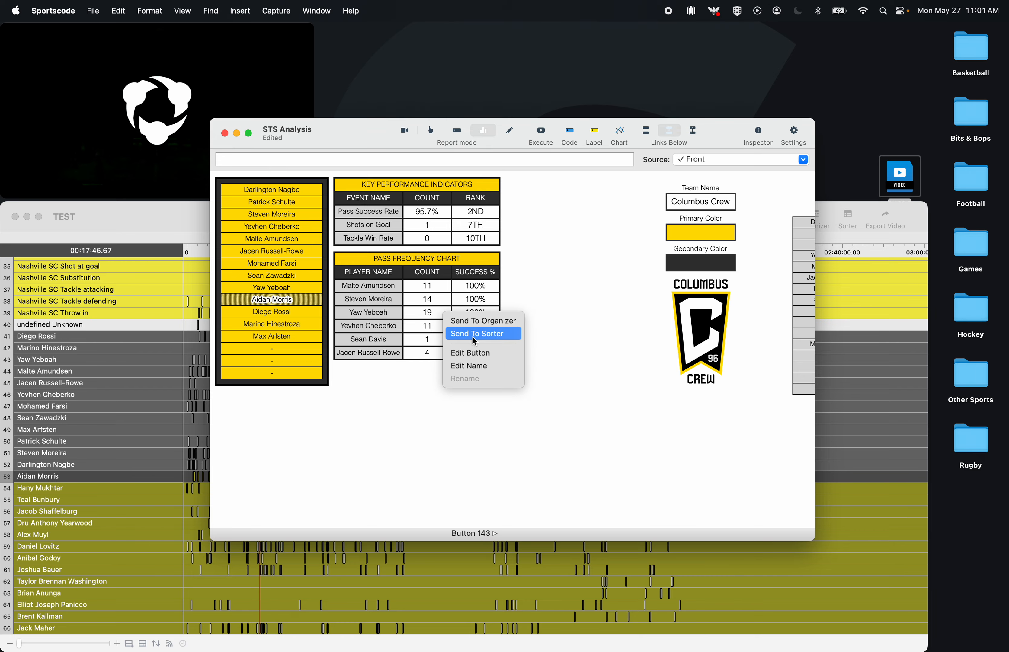
pyautogui.click(473, 336)
pyautogui.hscroll(5, 589, 405)
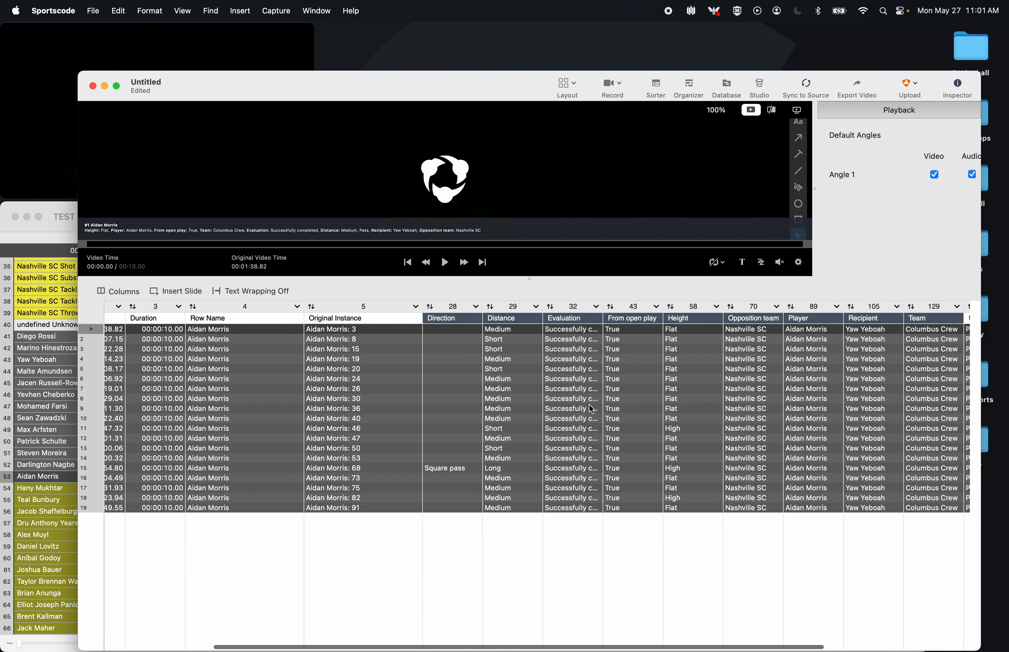
pyautogui.moveTo(563, 307); pyautogui.dragTo(679, 307)
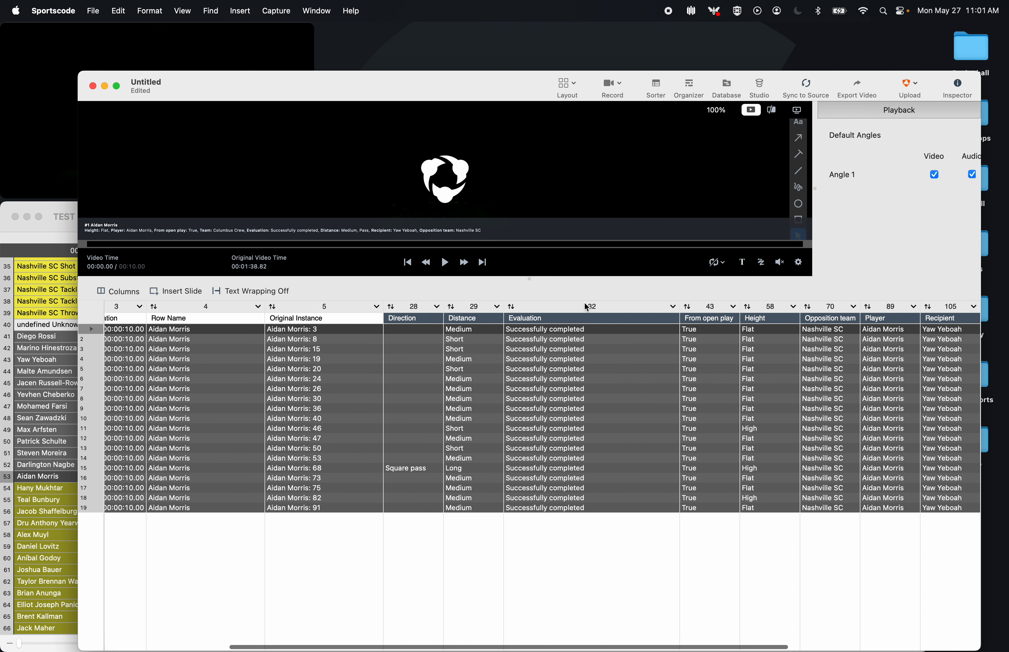
pyautogui.hscroll(5, 583, 378)
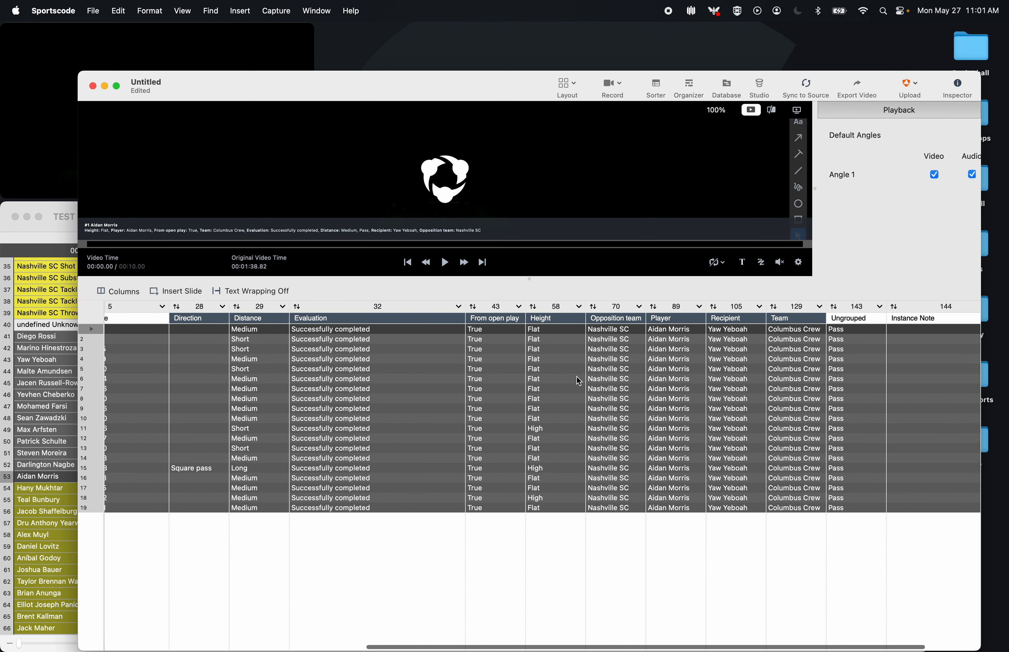
pyautogui.hscroll(1, 547, 335)
pyautogui.hscroll(1, 547, 335)
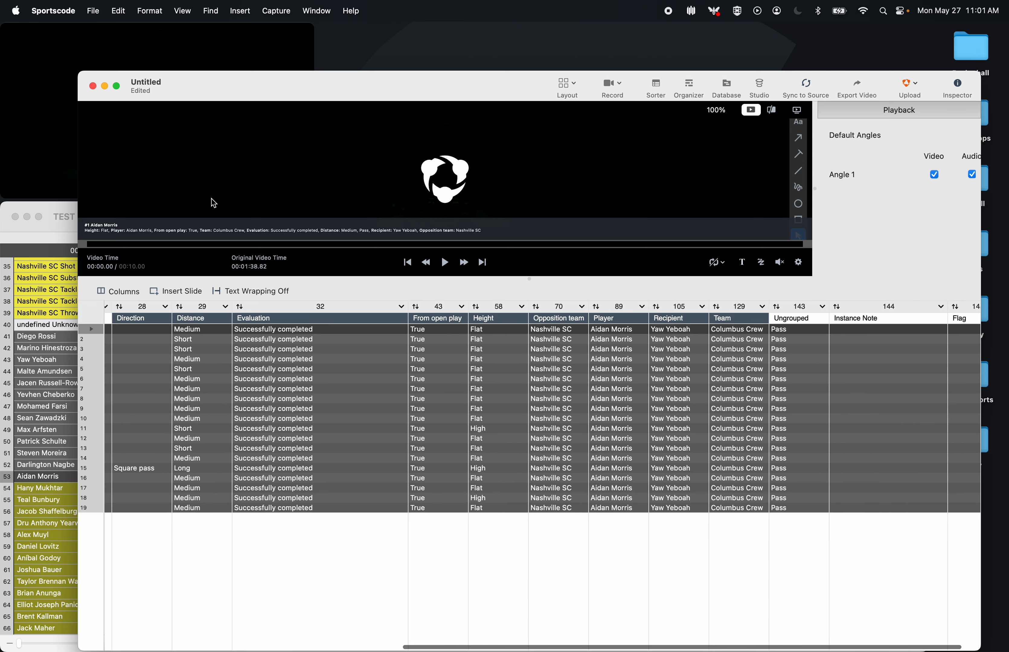
pyautogui.click(92, 86)
pyautogui.click(437, 464)
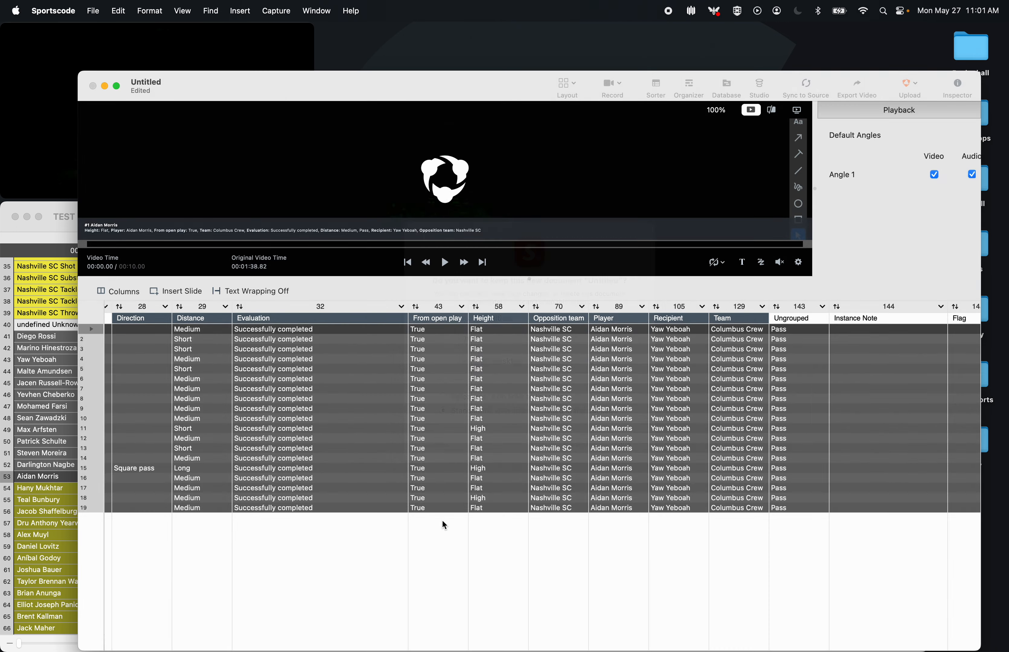
# - Return the window to edit mode and add a copy of the sixth row, aligned as the seventh row of the Pass Frequency Chart
pyautogui.click(510, 130)
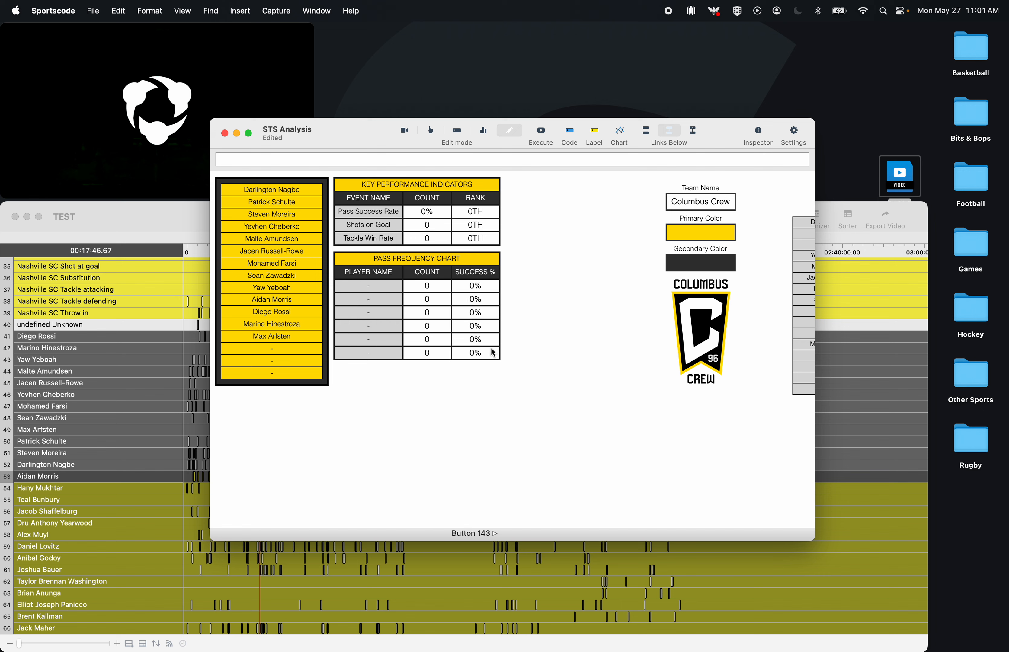
pyautogui.click(397, 360)
pyautogui.press('super+c')
pyautogui.press('super+v')
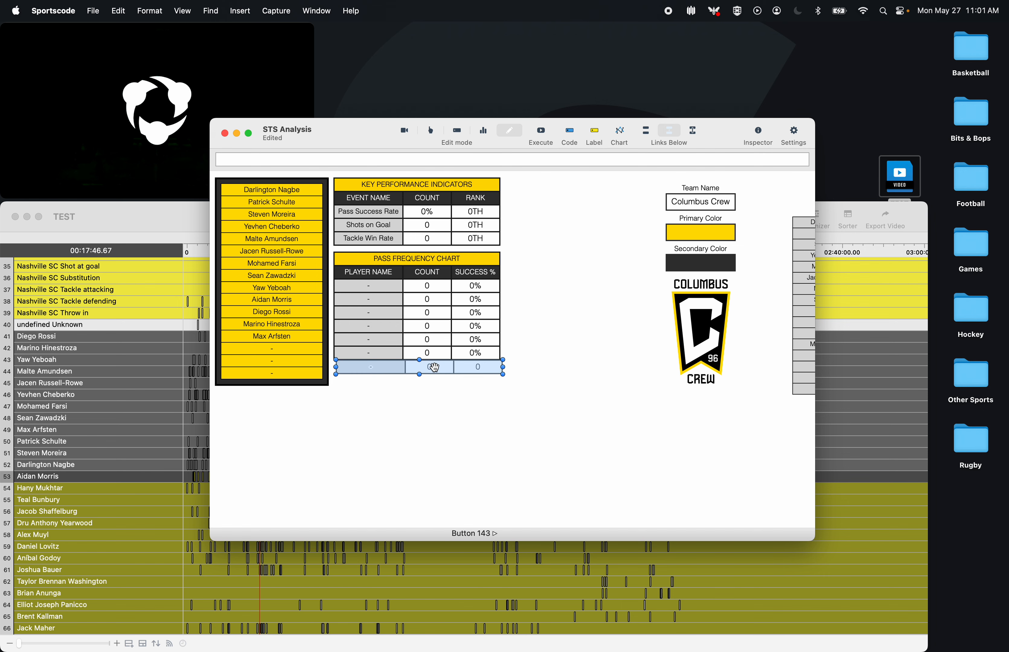
pyautogui.press('Left')
pyautogui.press('Up')
pyautogui.press('Up')
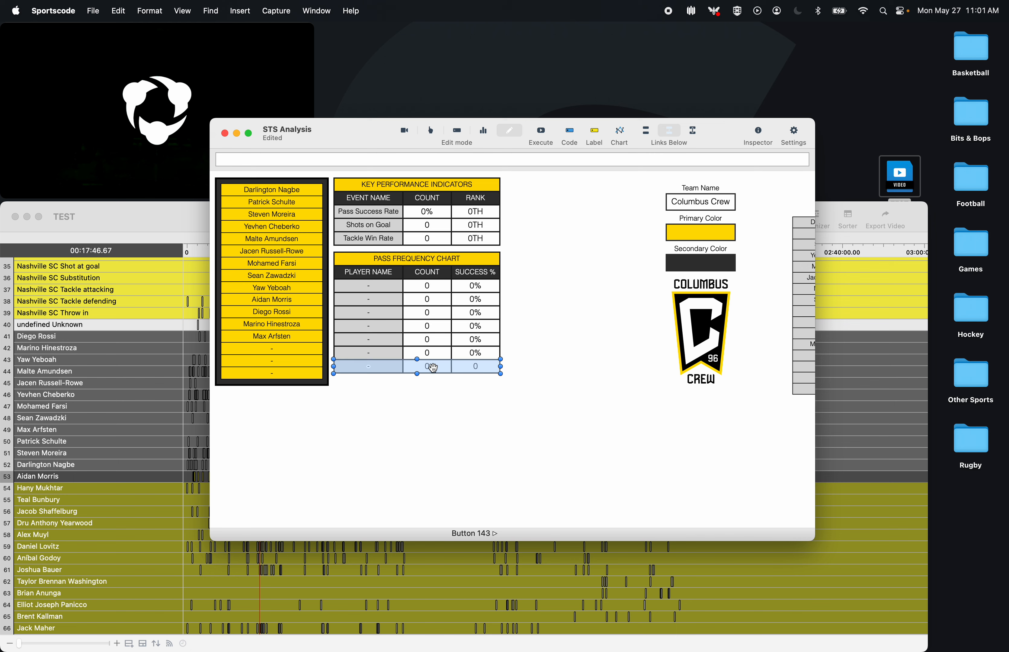
pyautogui.click(395, 414)
# - Set the seventh row's player name script to unique Recipient string 7 and its button ID to r_07
pyautogui.doubleClick(393, 367)
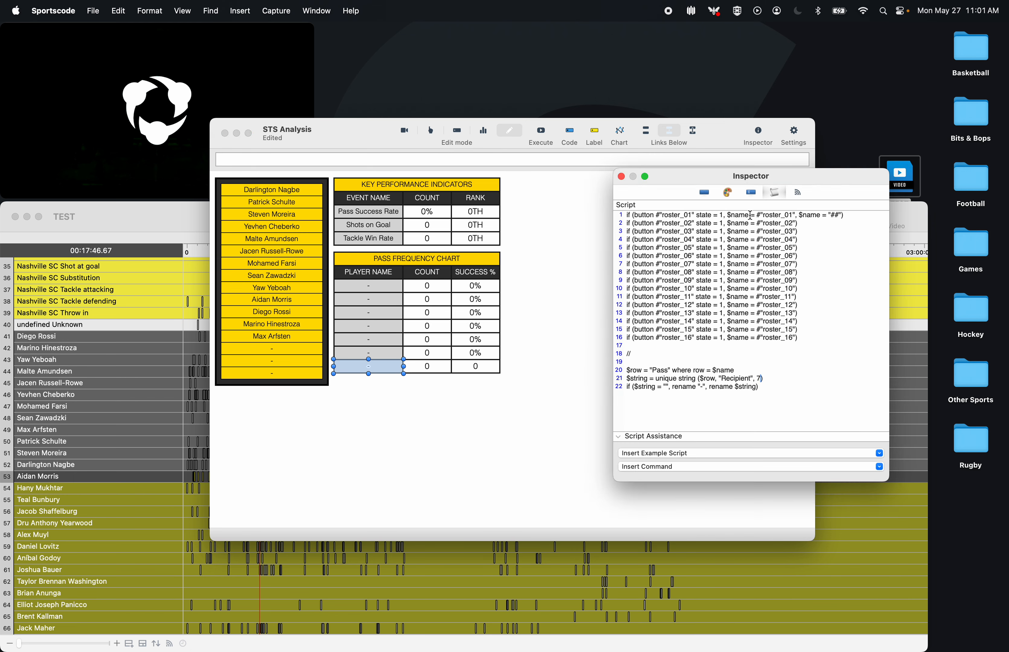
pyautogui.click(704, 196)
pyautogui.click(708, 386)
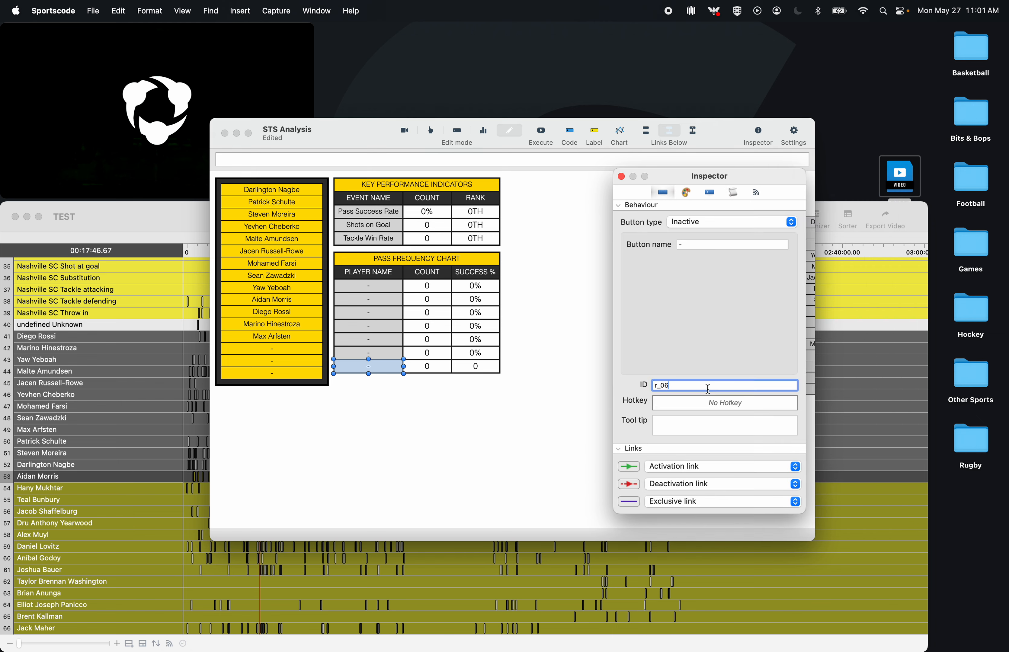
# - Point the seventh row's count and success percentage scripts to recipient r_07
pyautogui.doubleClick(430, 364)
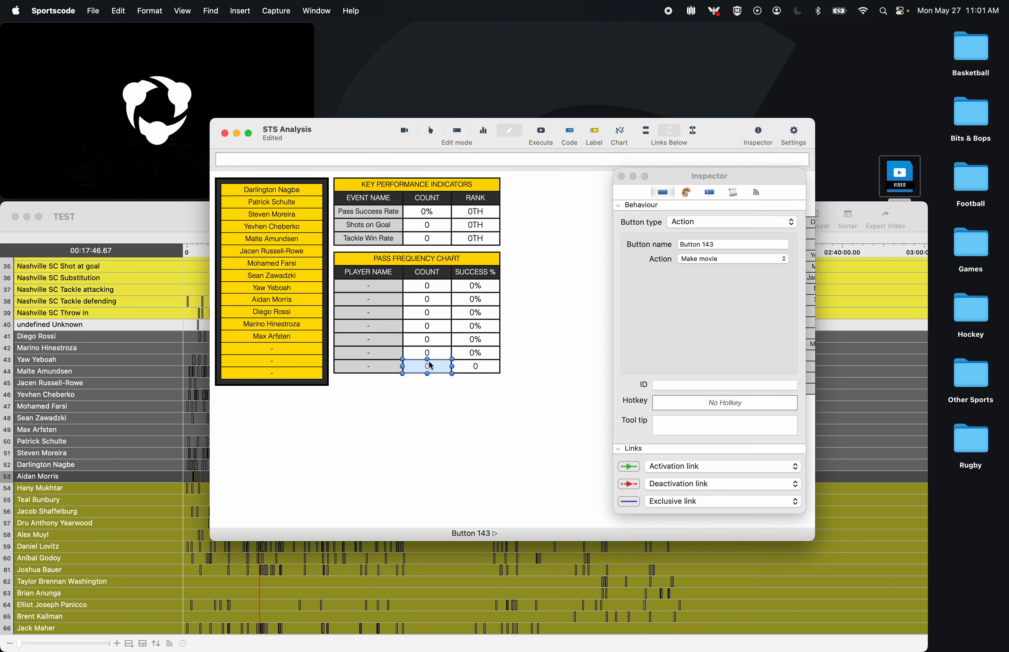
pyautogui.click(733, 194)
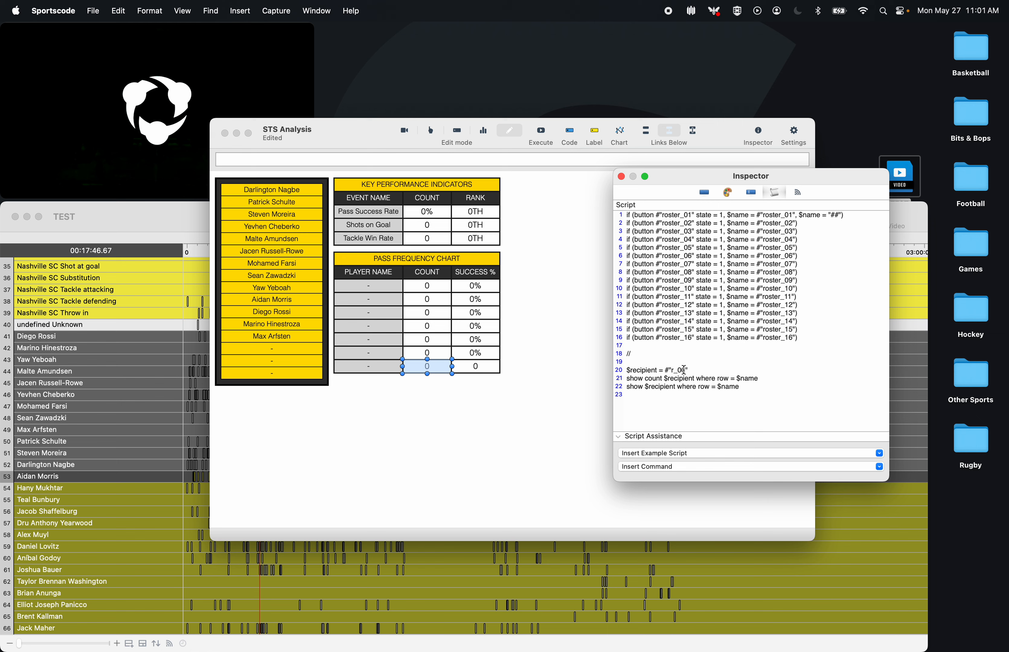
pyautogui.doubleClick(485, 370)
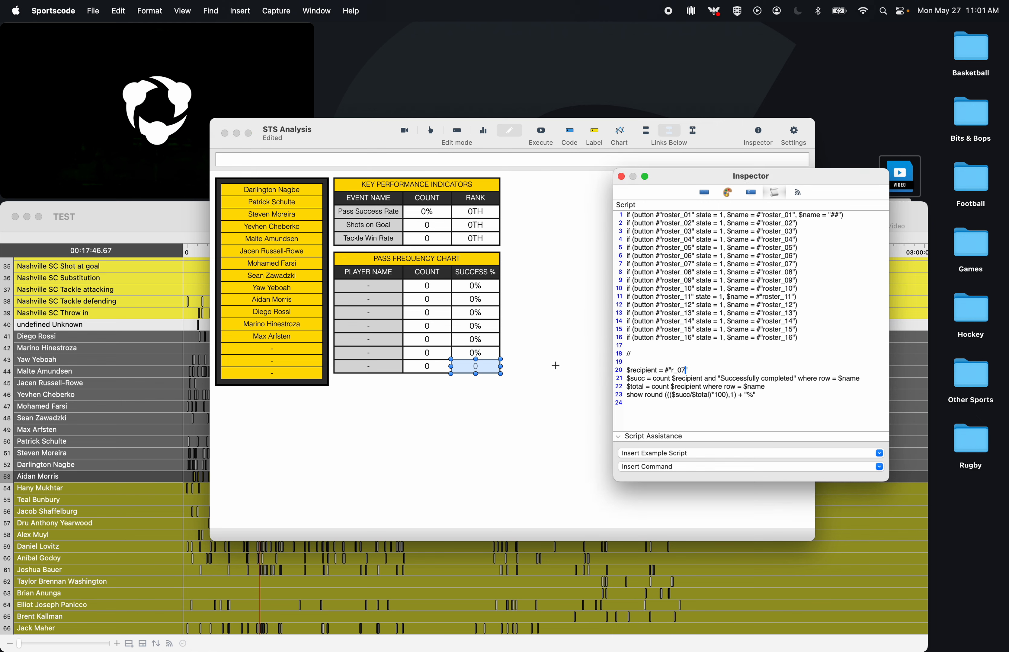
# - Add a copy of the seventh row as the eighth, with its name script on the eighth unique Recipient string and button ID r_08
pyautogui.moveTo(553, 367); pyautogui.dragTo(417, 380)
pyautogui.press('super+d')
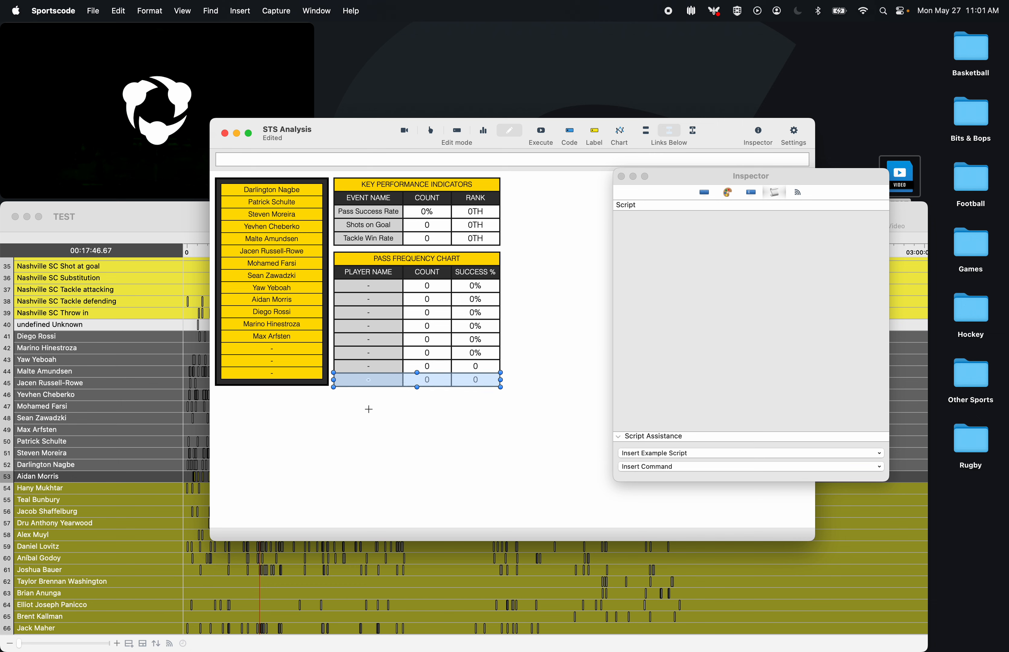
pyautogui.click(378, 382)
pyautogui.click(760, 373)
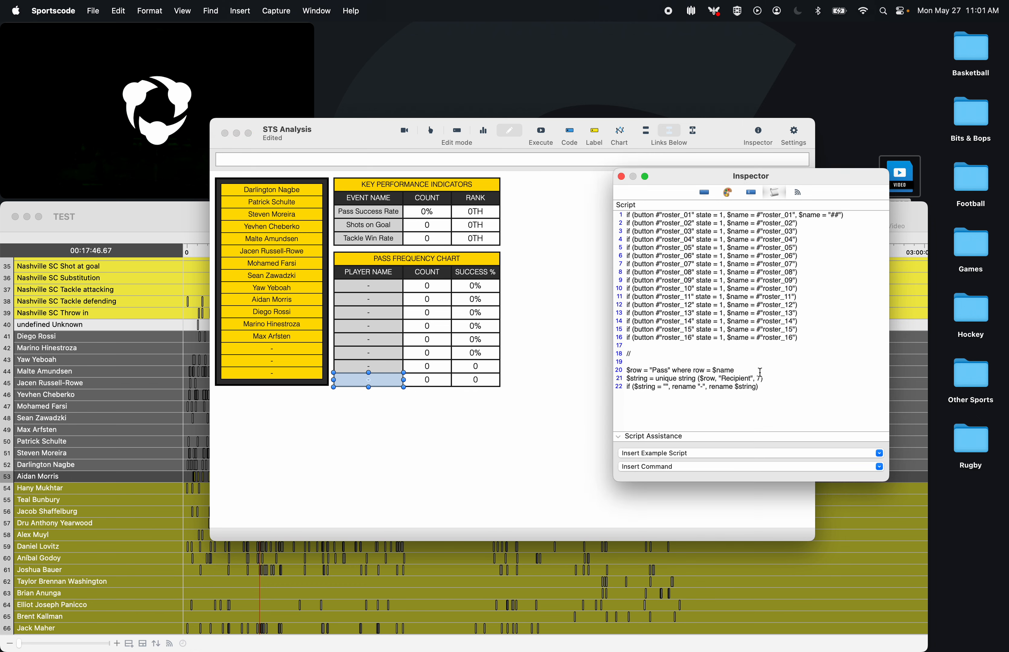
pyautogui.press('BackSpace')
pyautogui.click(704, 192)
pyautogui.click(684, 385)
pyautogui.press('BackSpace')
pyautogui.write('8')
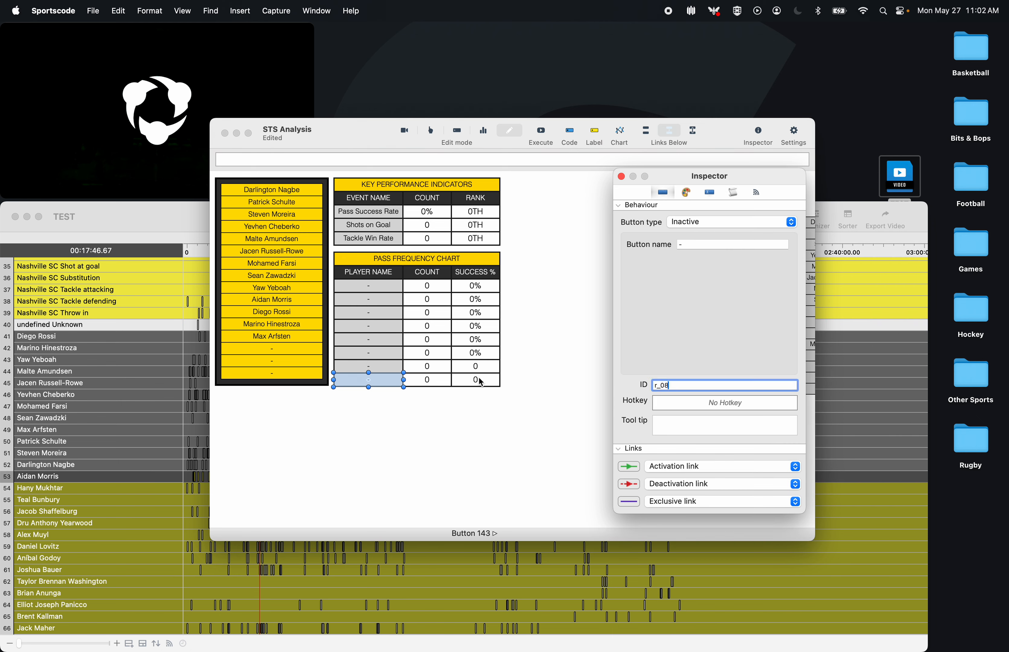
# - Point the eighth row's count and success percentage scripts to recipient r_08
pyautogui.click(427, 380)
pyautogui.click(739, 385)
pyautogui.click(733, 193)
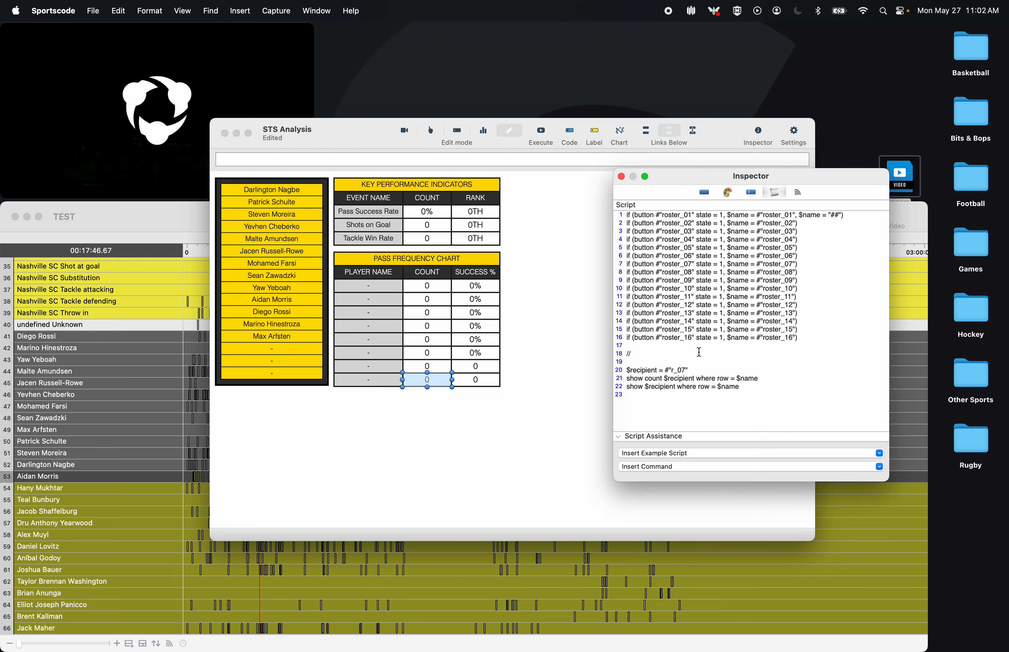
pyautogui.click(477, 381)
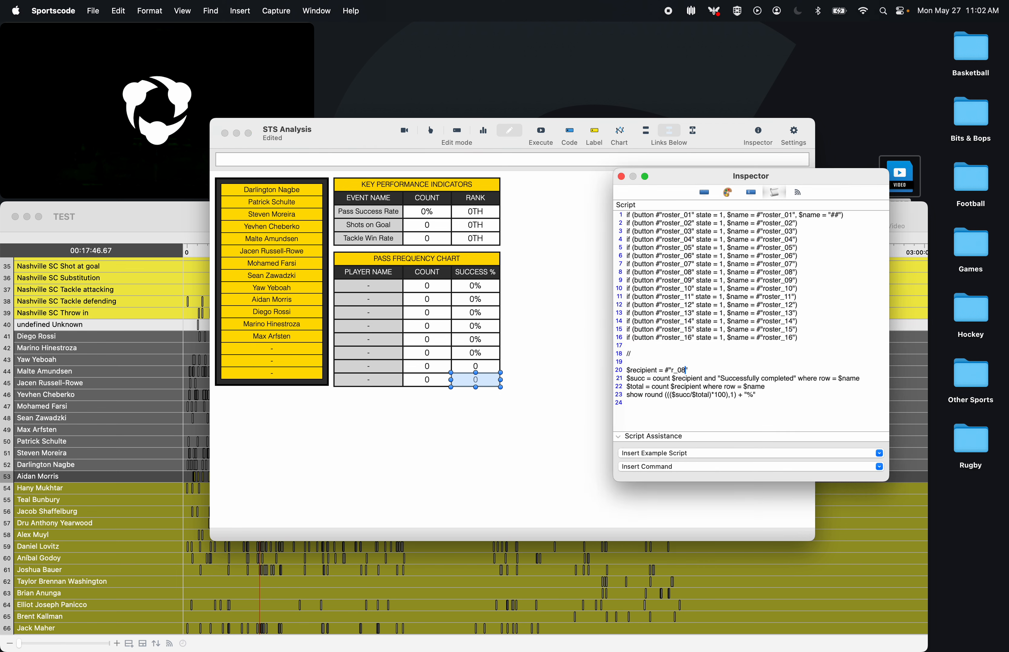
# - Paste another copy of the seventh row and align it as the ninth row of the Pass Frequency Chart
pyautogui.click(550, 400)
pyautogui.press('super+v')
pyautogui.moveTo(494, 382); pyautogui.dragTo(480, 395)
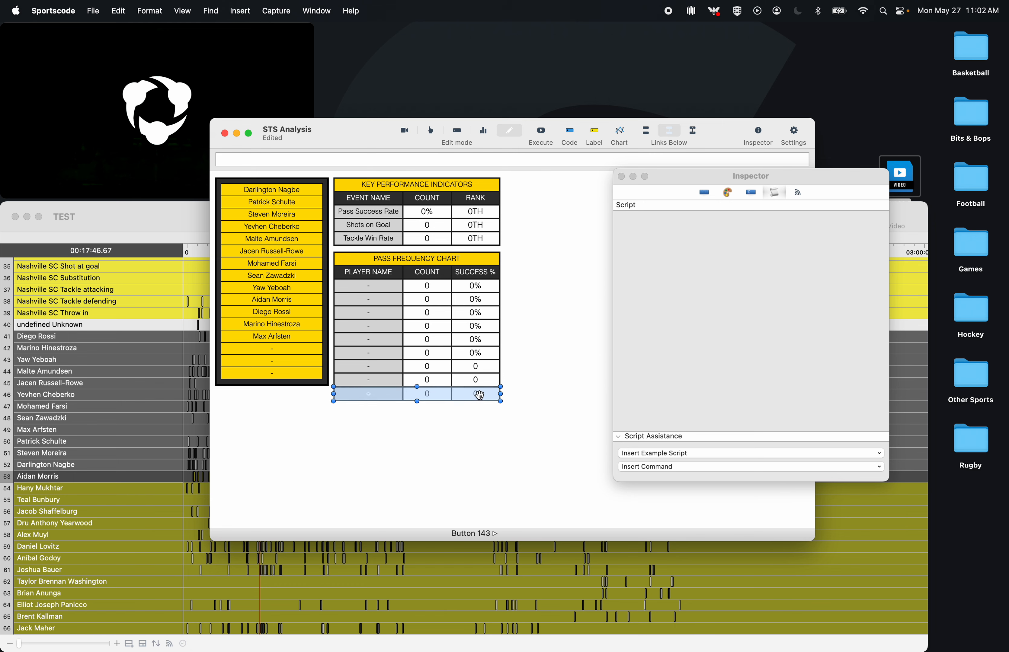
pyautogui.click(436, 433)
# - Set the ninth row's player name script to the ninth unique Recipient string and its button ID to r_09
pyautogui.click(378, 397)
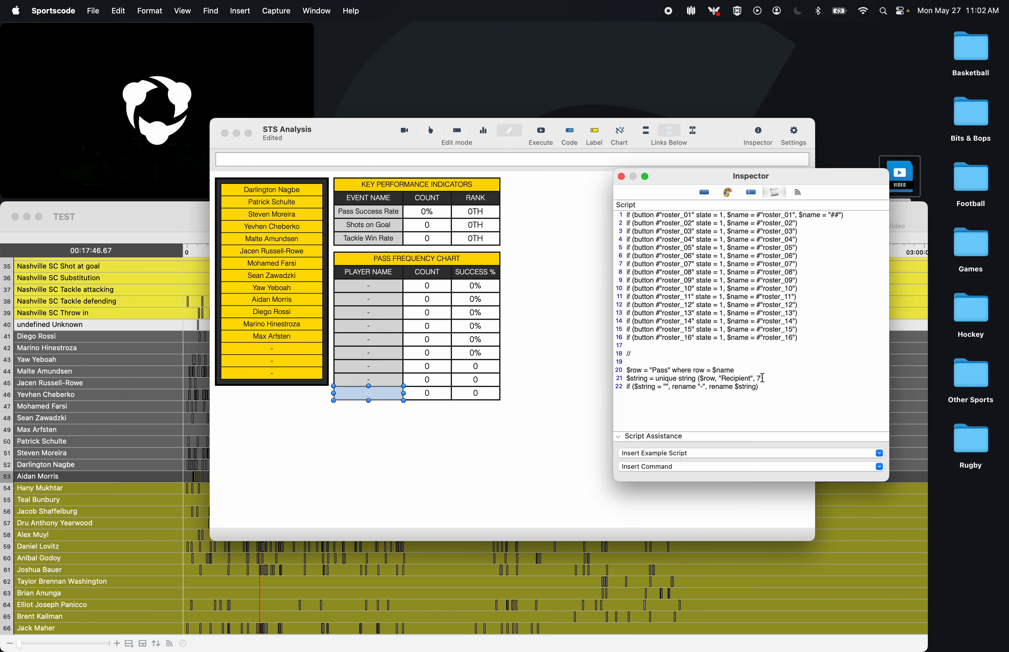
pyautogui.click(724, 196)
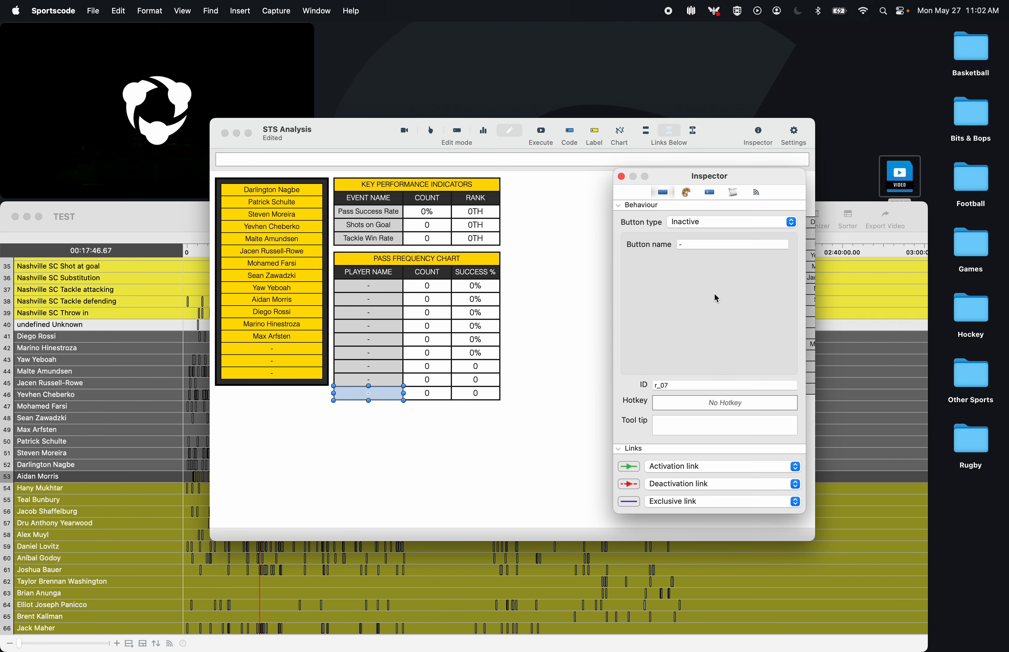
pyautogui.click(683, 383)
pyautogui.press('BackSpace')
pyautogui.write('9')
# - Point the ninth row's count and success percentage scripts to recipient r_09
pyautogui.click(427, 393)
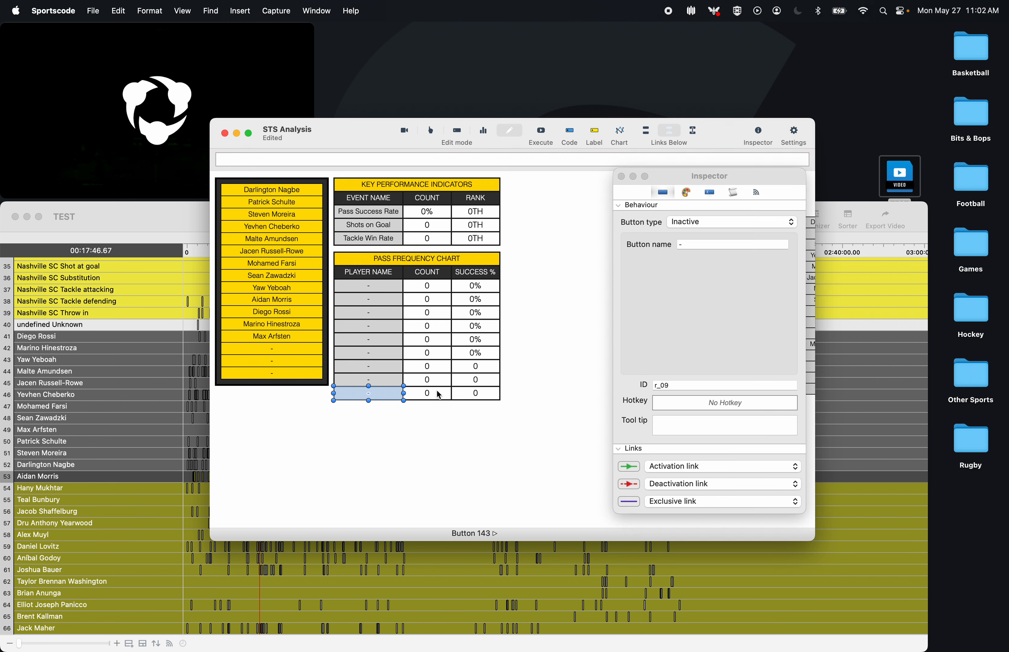
pyautogui.click(734, 193)
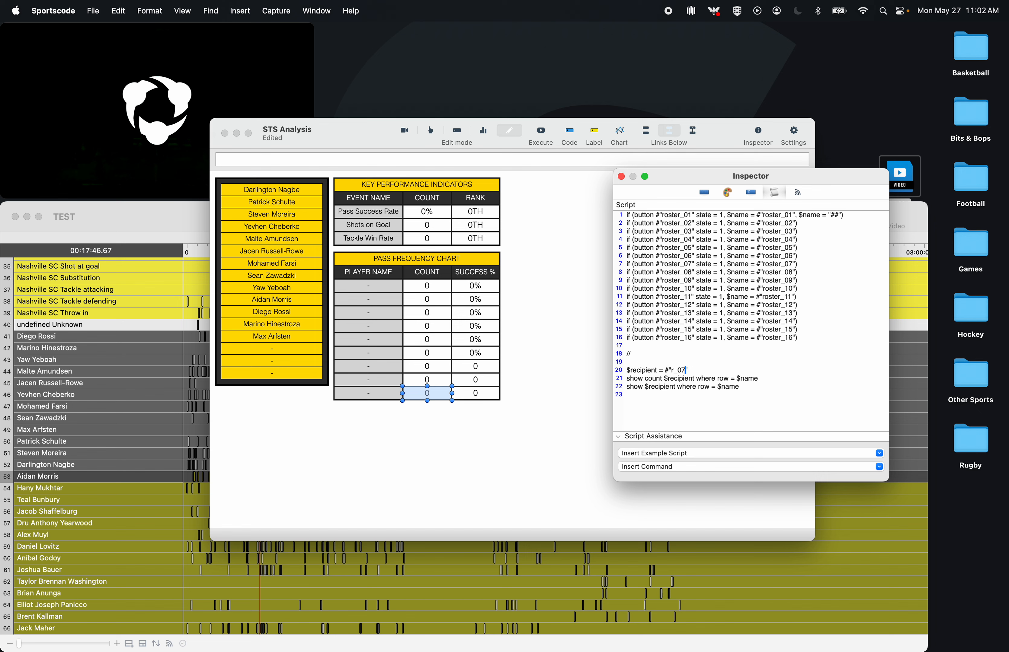
pyautogui.click(476, 393)
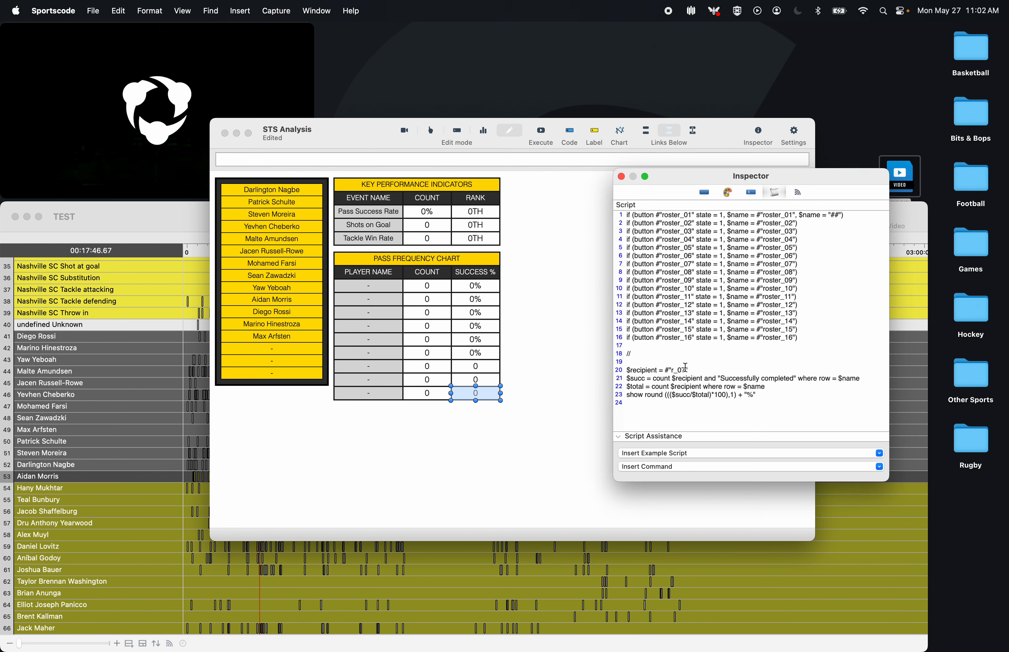
# - Paste a further copy of the row and align it as the tenth row of the Pass Frequency Chart
pyautogui.click(565, 401)
pyautogui.press('super+v')
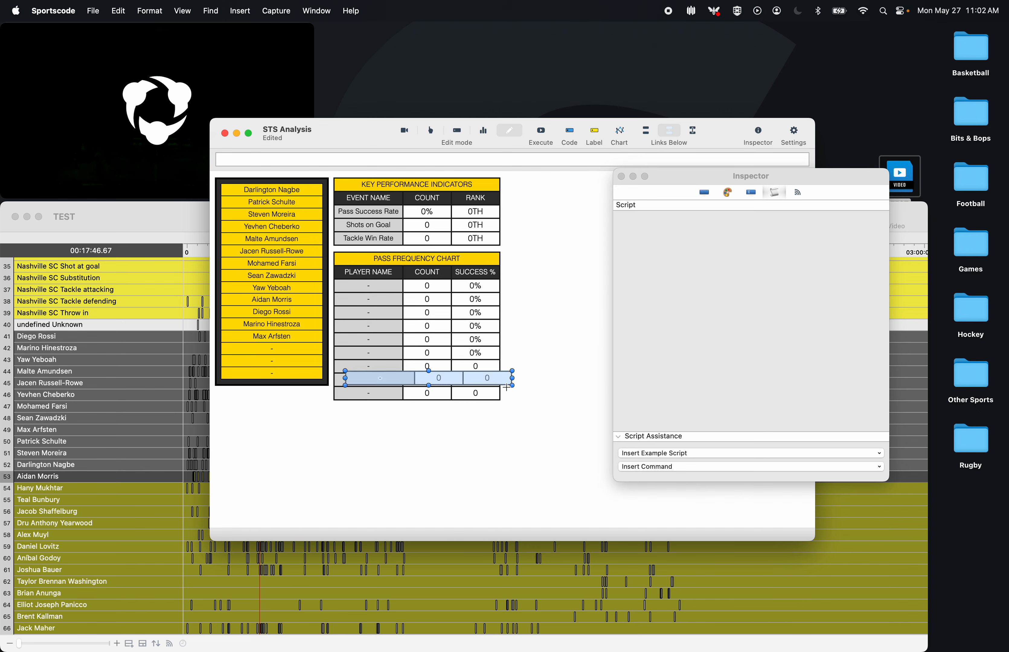
pyautogui.moveTo(497, 384); pyautogui.dragTo(486, 414)
pyautogui.press('Up')
pyautogui.press('Up')
pyautogui.press('Up')
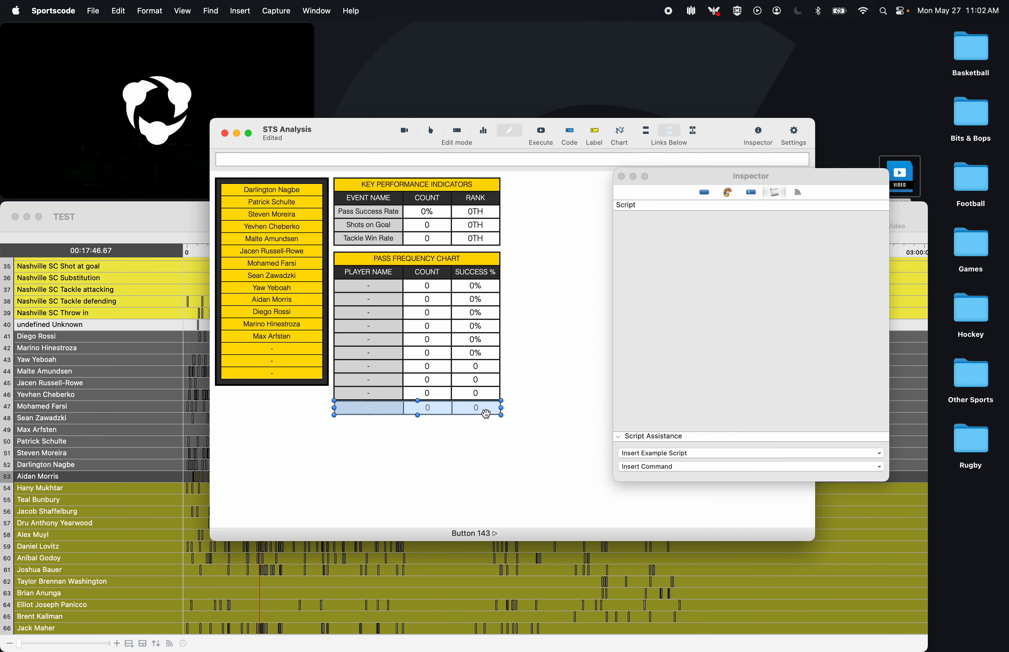
pyautogui.click(441, 474)
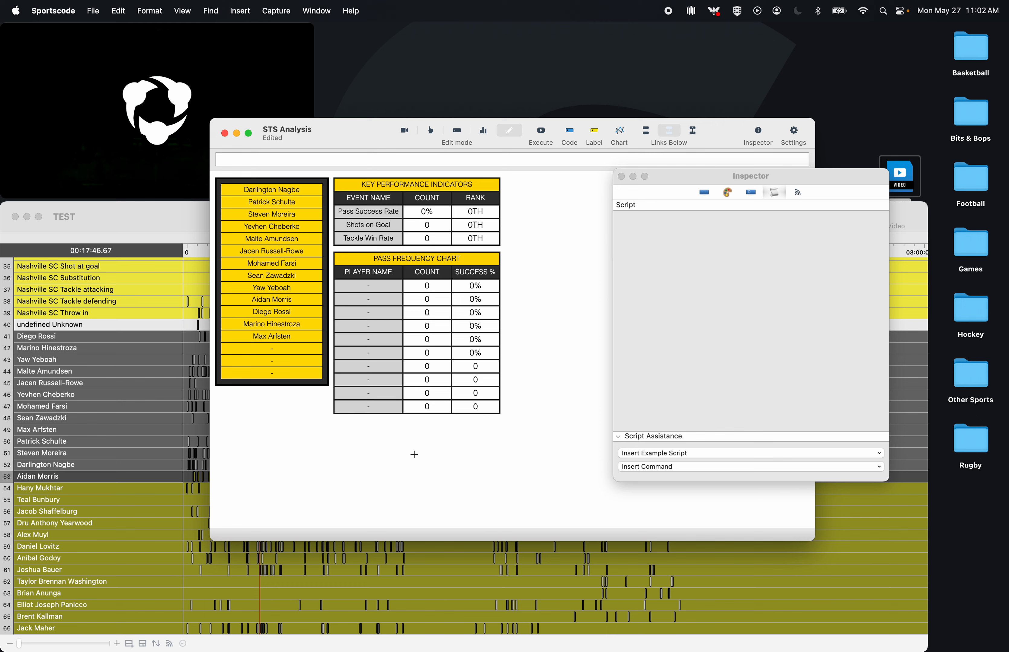
# - Set the tenth row's player name script to unique Recipient string 10 and its button ID to r_10
pyautogui.click(361, 408)
pyautogui.click(749, 357)
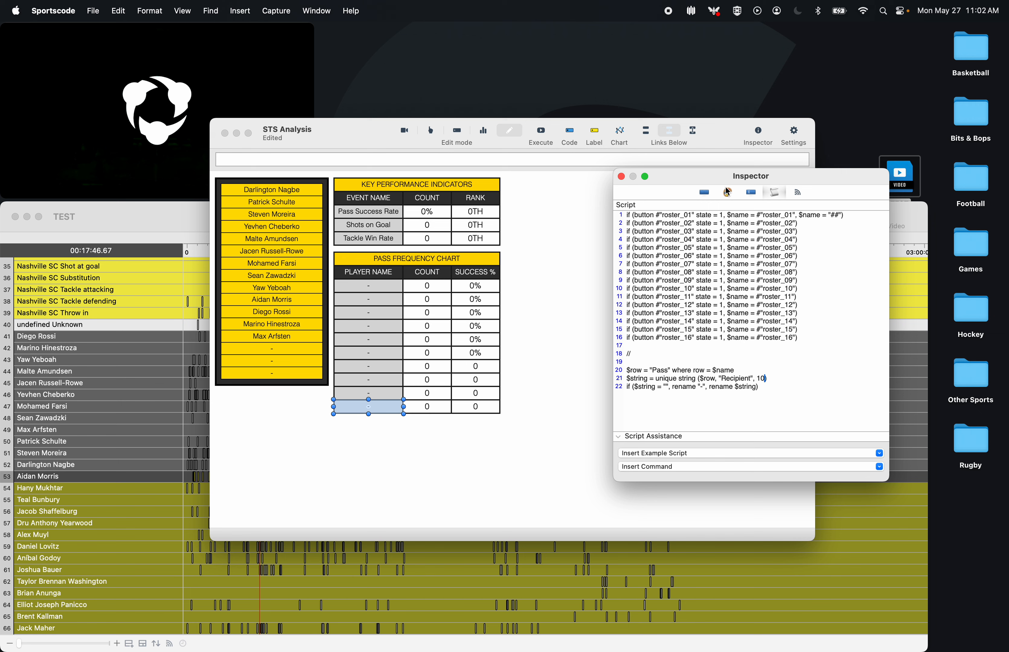
pyautogui.click(704, 192)
pyautogui.click(664, 386)
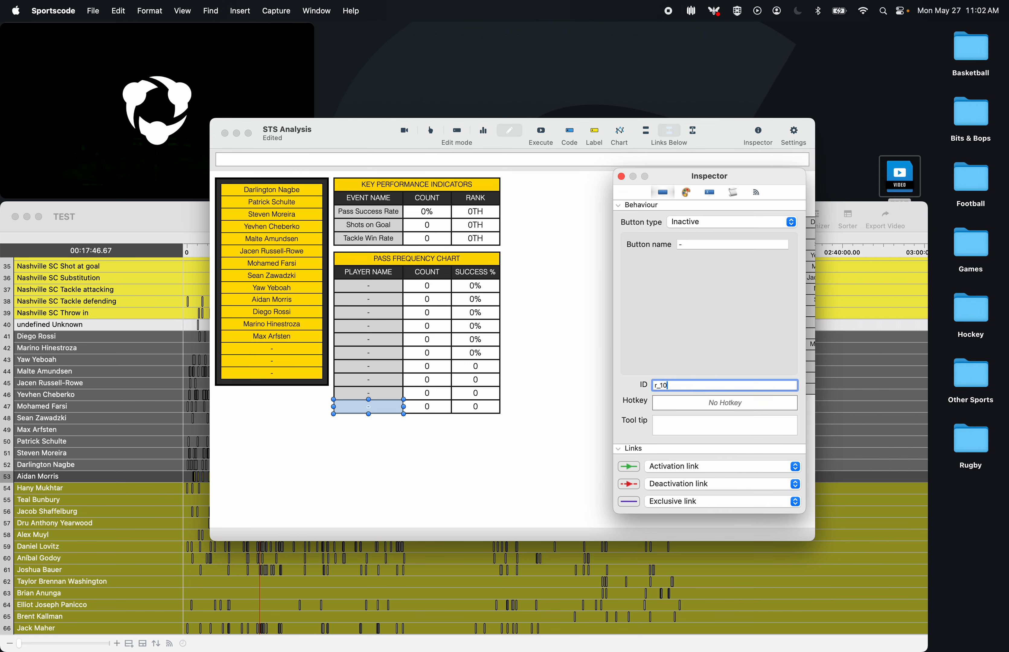
# - Point the tenth row's count and success percentage scripts to recipient r_10
pyautogui.click(426, 407)
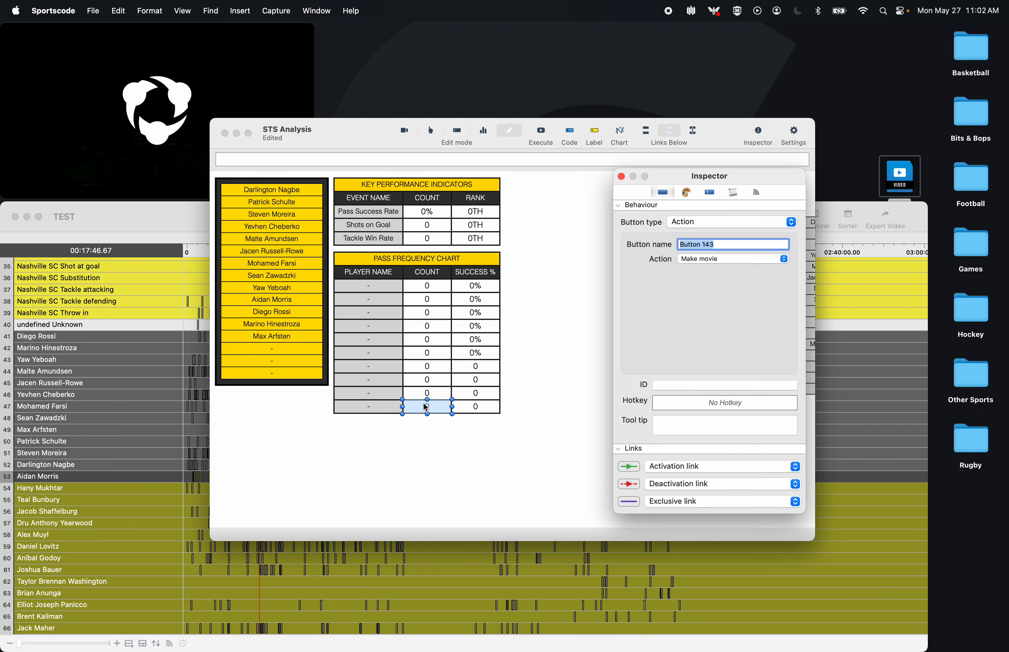
pyautogui.click(738, 193)
pyautogui.press('BackSpace')
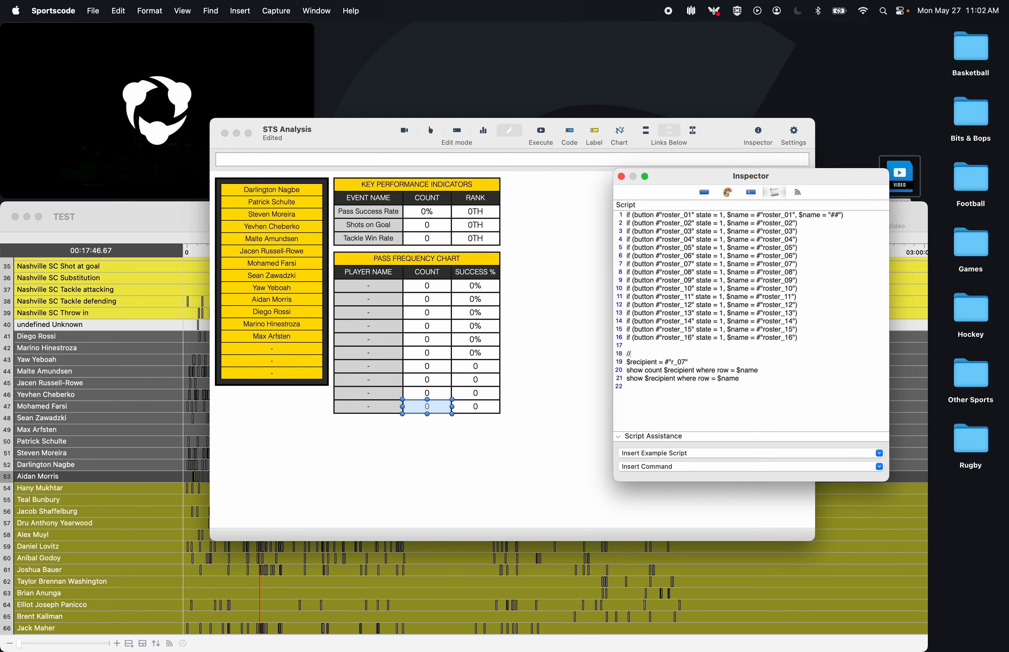
pyautogui.press('super+z')
pyautogui.click(687, 371)
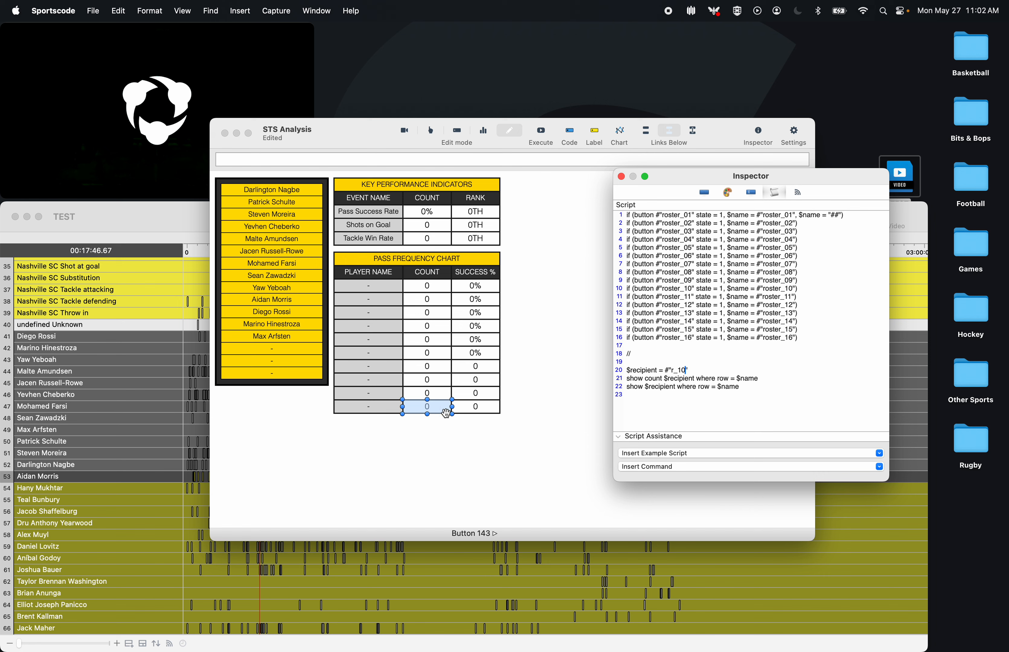
pyautogui.click(467, 410)
pyautogui.click(688, 371)
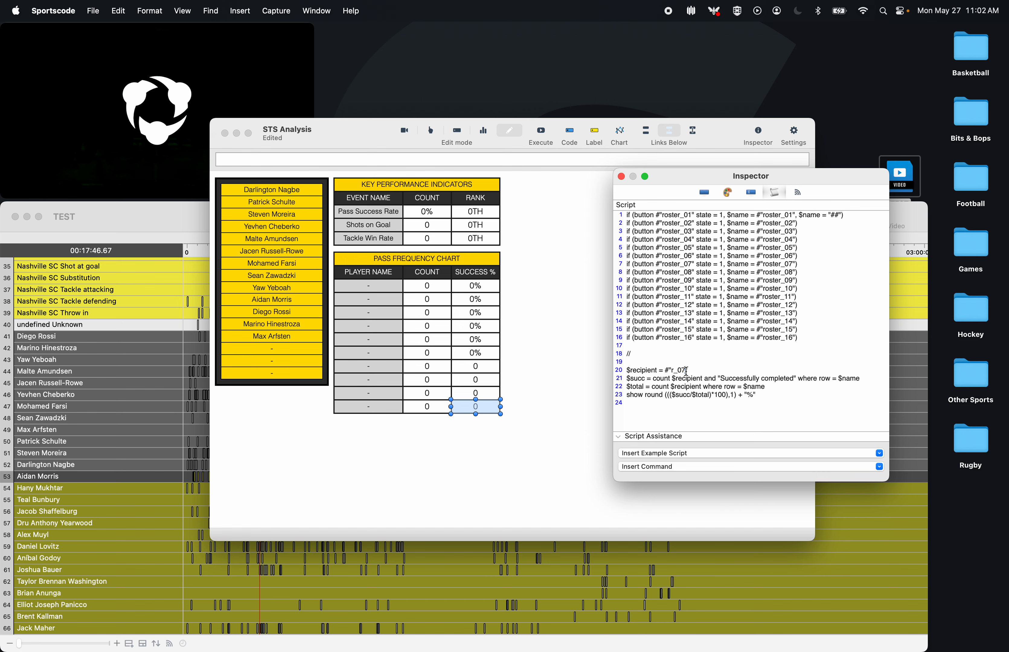
# - Duplicate the tenth row and align the copy directly beneath it as the eleventh row of the Pass Frequency Chart
pyautogui.click(528, 444)
pyautogui.moveTo(530, 422); pyautogui.dragTo(332, 401)
pyautogui.press('super+d')
pyautogui.moveTo(426, 419); pyautogui.dragTo(414, 421)
# - Set the eleventh row's player name script to unique Recipient string 11 and its button ID to r_11
pyautogui.click(393, 421)
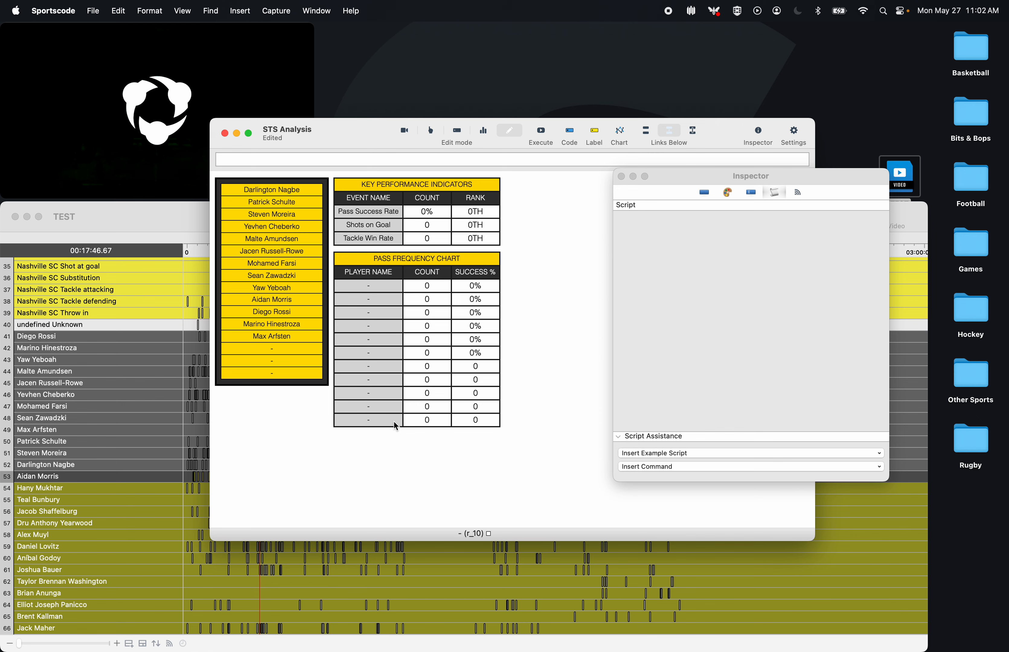
pyautogui.click(723, 354)
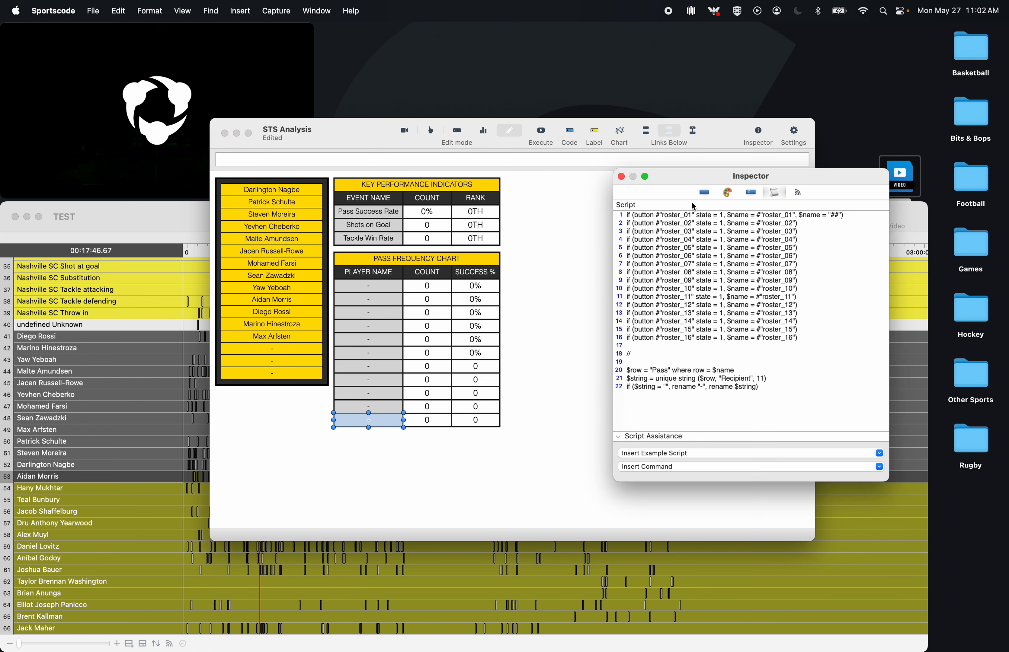
pyautogui.click(704, 193)
pyautogui.click(676, 384)
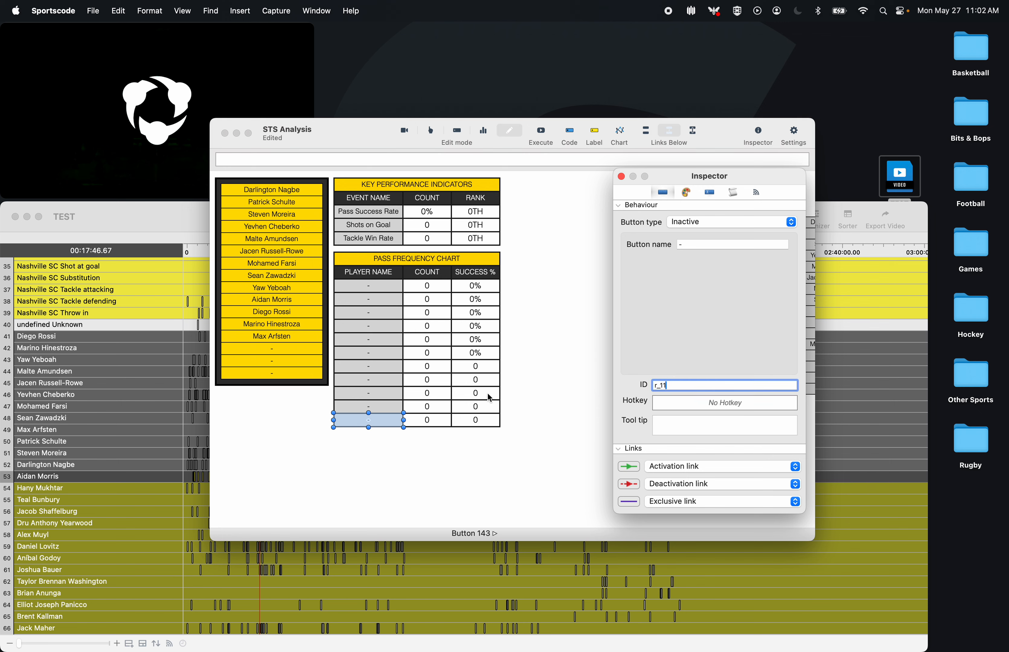
# - Point the eleventh row's count and success percentage scripts to recipient r_11 and close the Inspector
pyautogui.click(428, 421)
pyautogui.click(734, 192)
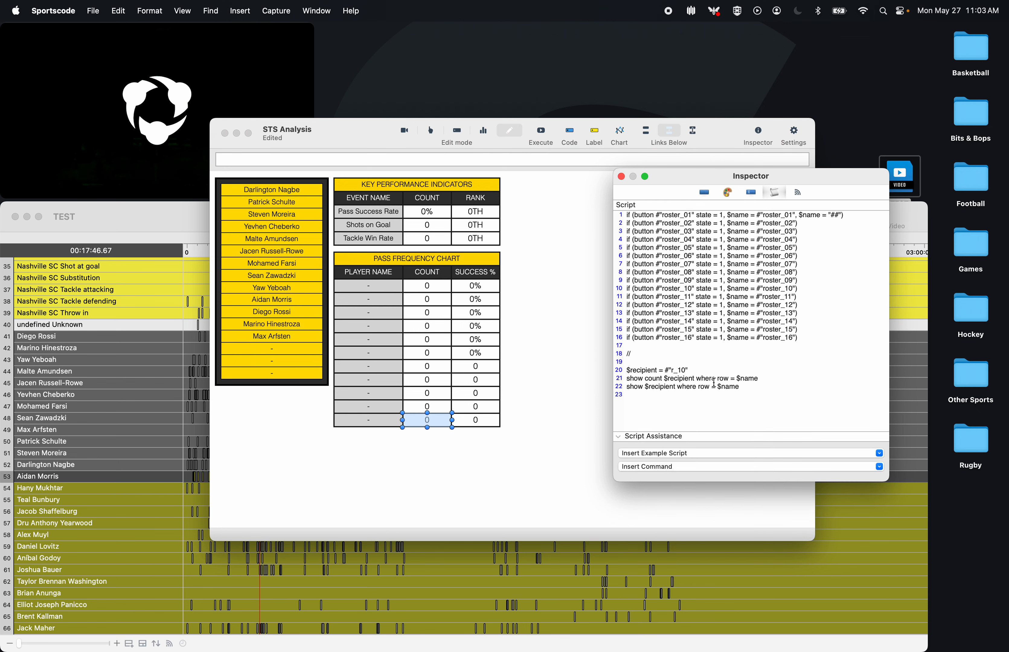
pyautogui.click(476, 420)
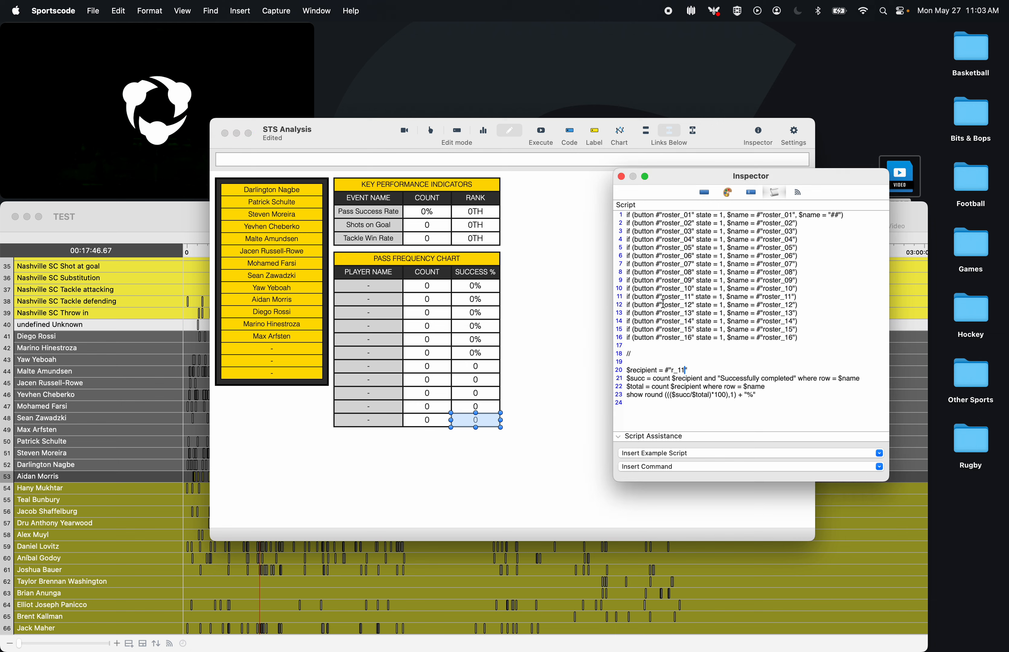
pyautogui.click(621, 176)
# - Switch to report mode, select Aidan Morris in the roster and execute the scripts to fill the Pass Frequency Chart
pyautogui.hscroll(3, 640, 291)
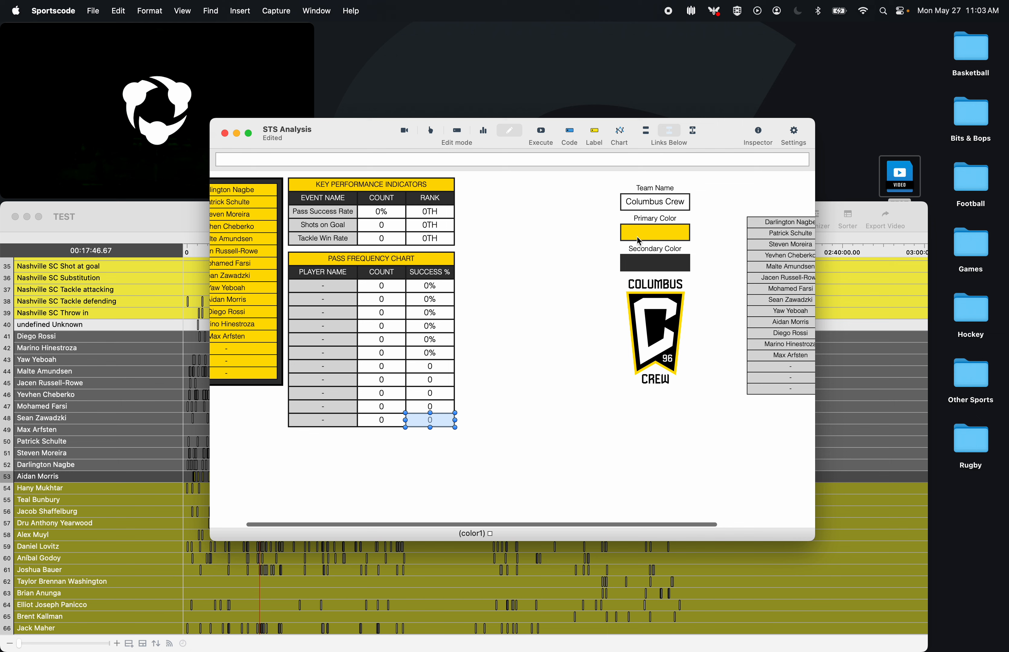
pyautogui.click(484, 130)
pyautogui.hscroll(-2, 455, 229)
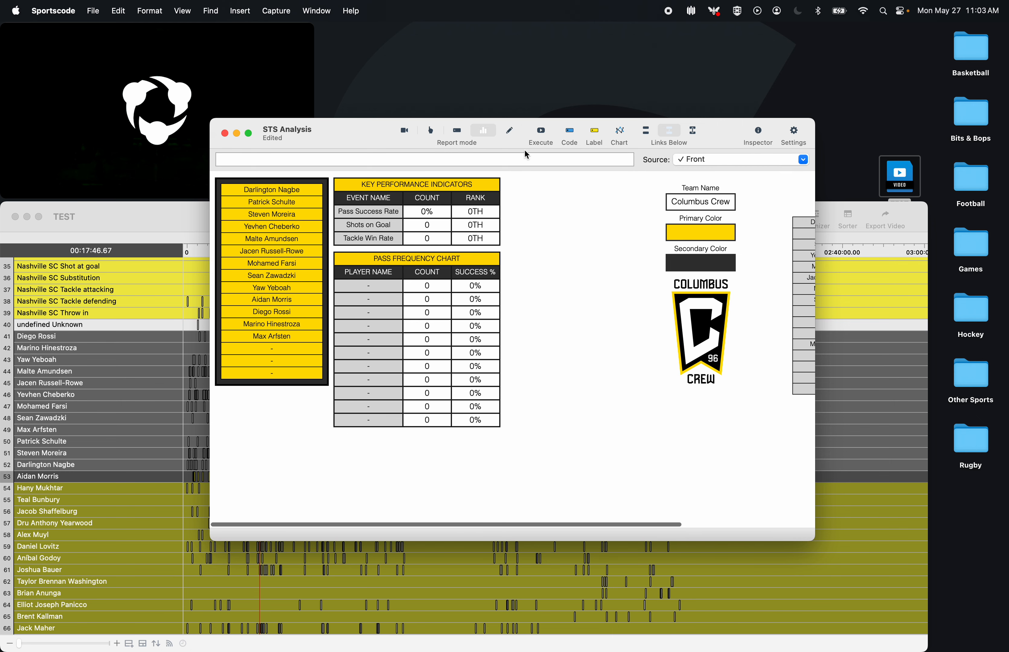
pyautogui.click(270, 300)
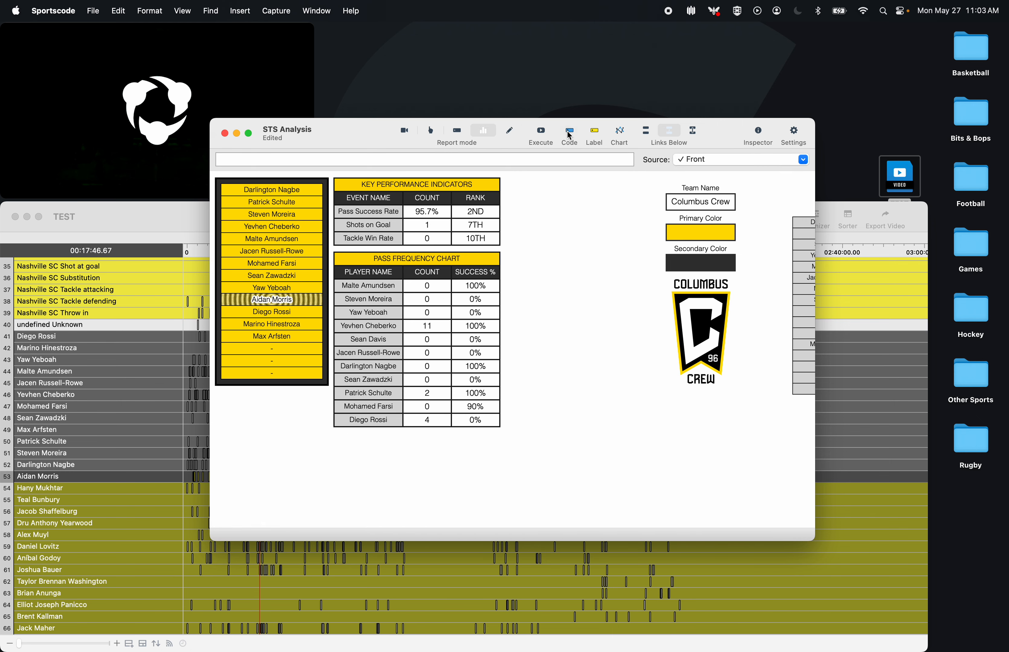
pyautogui.click(542, 132)
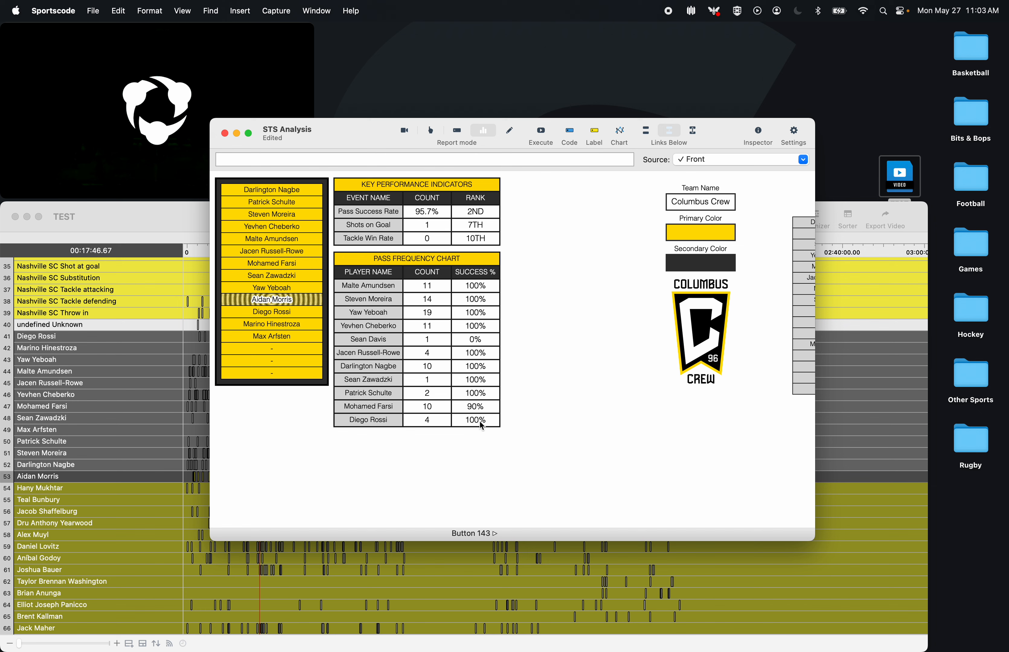
# - Send the instances behind the tenth row's pass count to the Sorter and look through their columns
pyautogui.rightClick(438, 411)
pyautogui.click(450, 430)
pyautogui.hscroll(5, 662, 415)
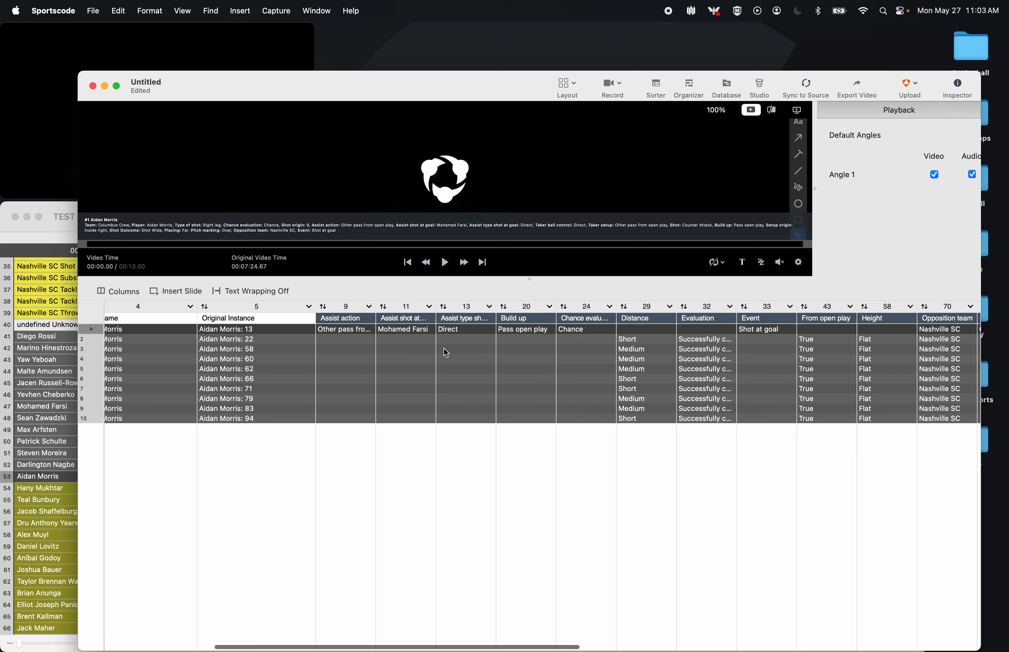
pyautogui.hscroll(10, 445, 353)
pyautogui.hscroll(-15, 446, 353)
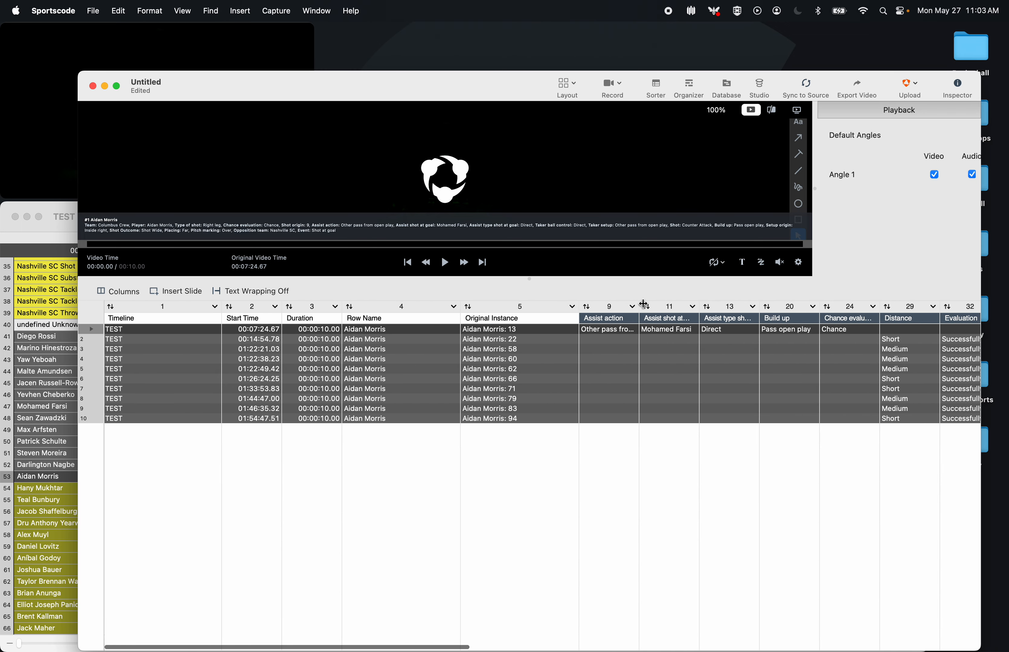
# - Widen the Assist action and Assist type shot at goal columns in the Sorter to read their labels
pyautogui.moveTo(644, 304); pyautogui.dragTo(711, 304)
pyautogui.hscroll(8, 696, 352)
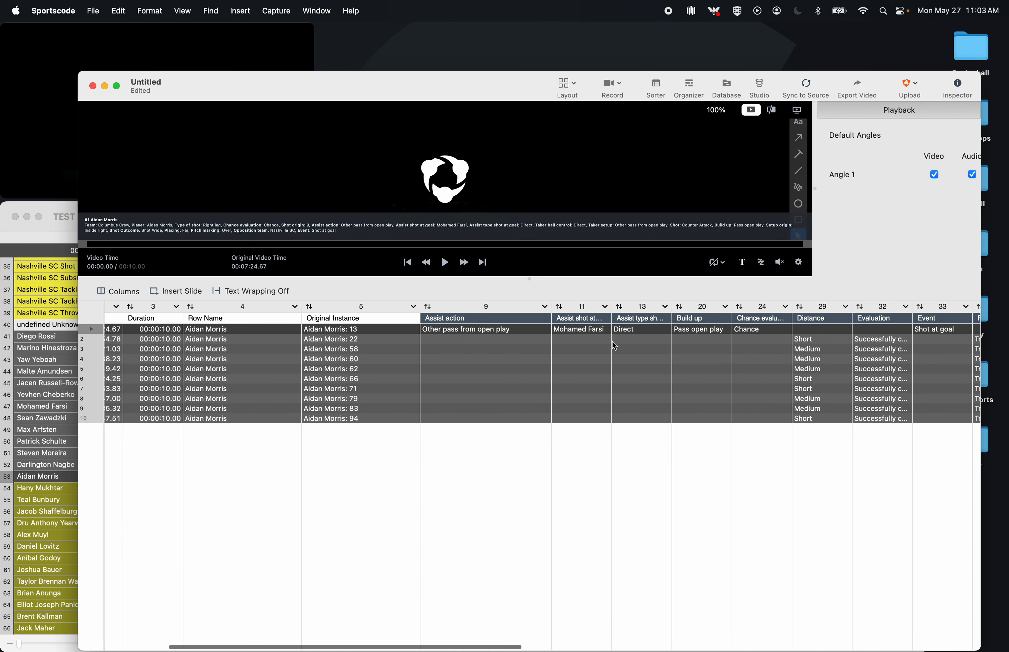
pyautogui.moveTo(677, 311); pyautogui.dragTo(698, 314)
pyautogui.hscroll(7, 703, 372)
pyautogui.hscroll(10, 703, 372)
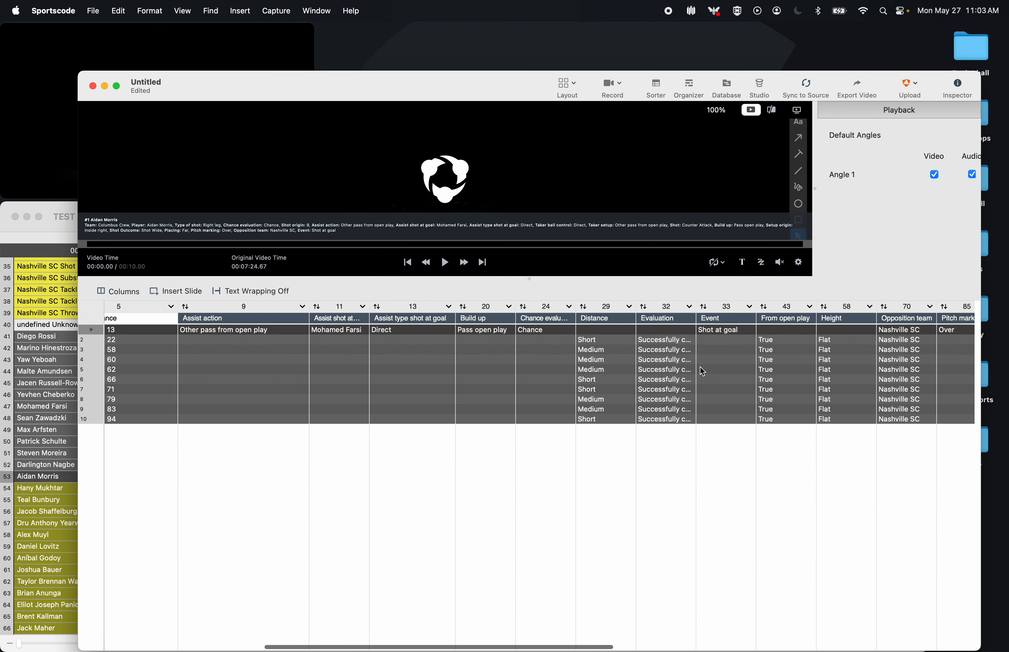
# - Compare the Event, Recipient, Assist shot at goal and Ungrouped labels of the first instance with those of the other instances
pyautogui.hscroll(-15, 676, 351)
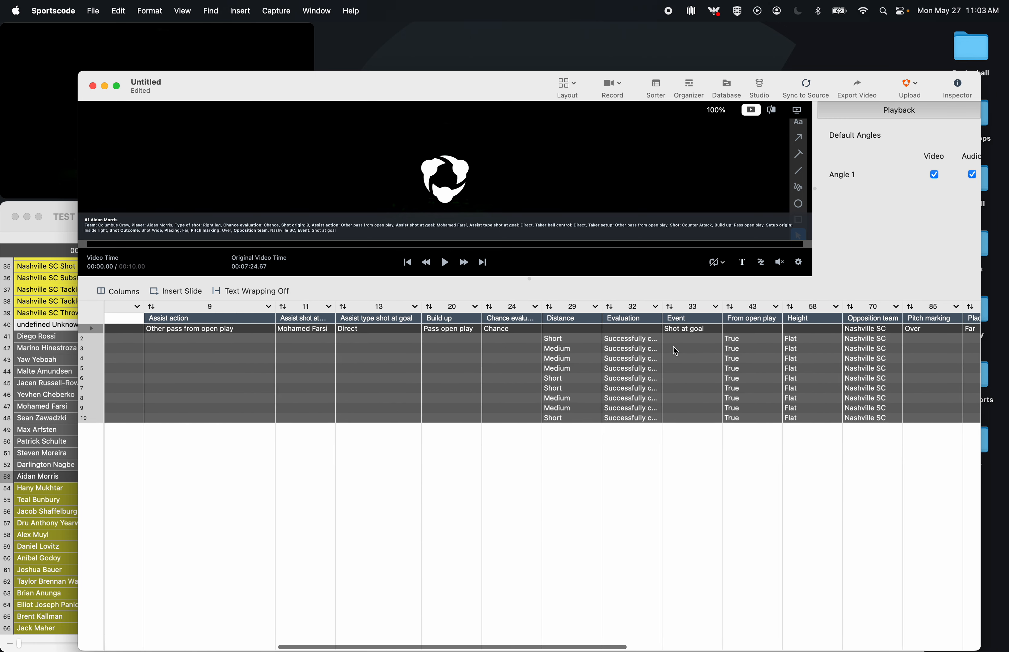
pyautogui.hscroll(20, 542, 327)
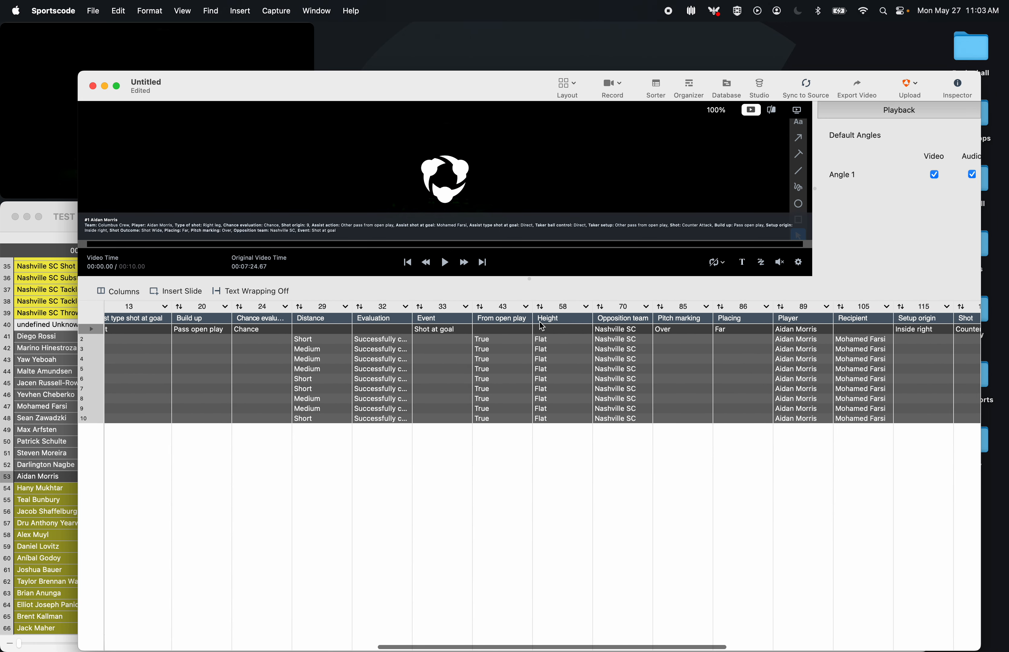
pyautogui.hscroll(12, 766, 348)
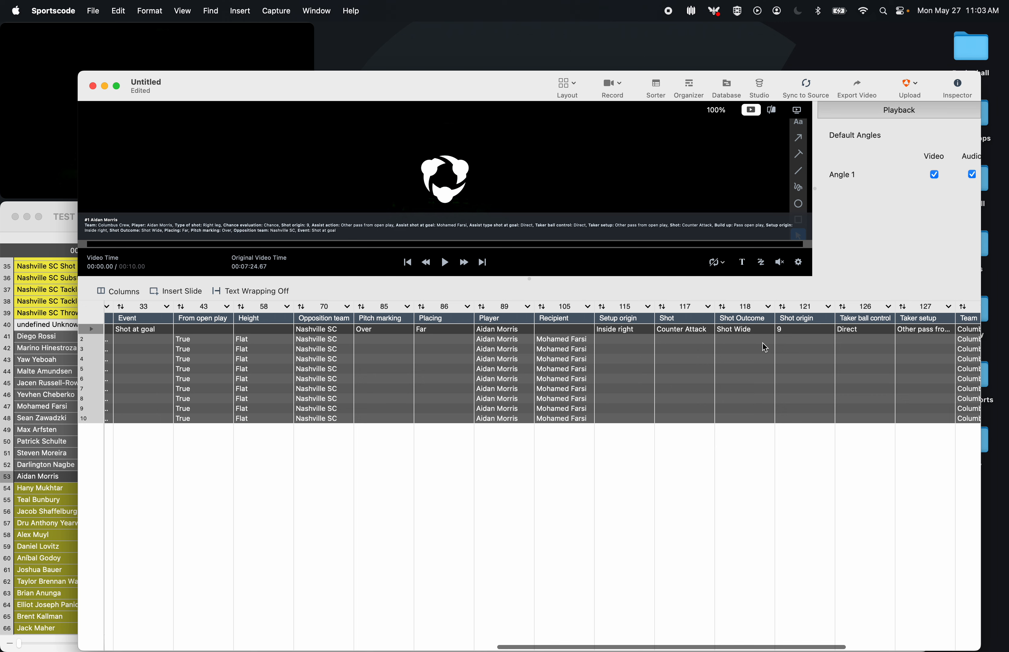
pyautogui.hscroll(10, 666, 346)
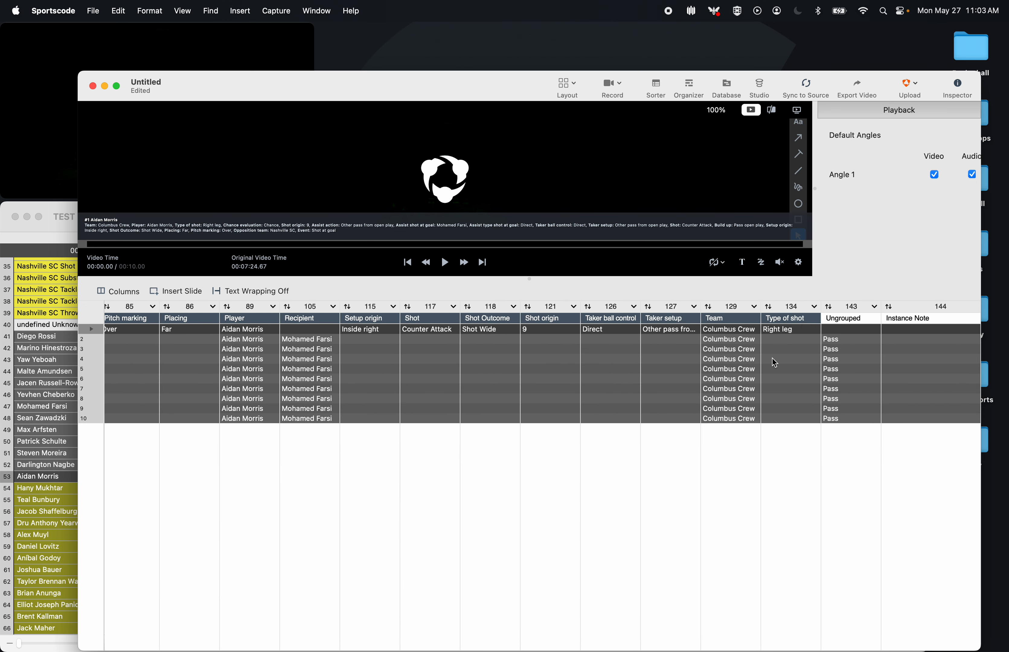
pyautogui.hscroll(-20, 773, 358)
pyautogui.hscroll(20, 773, 358)
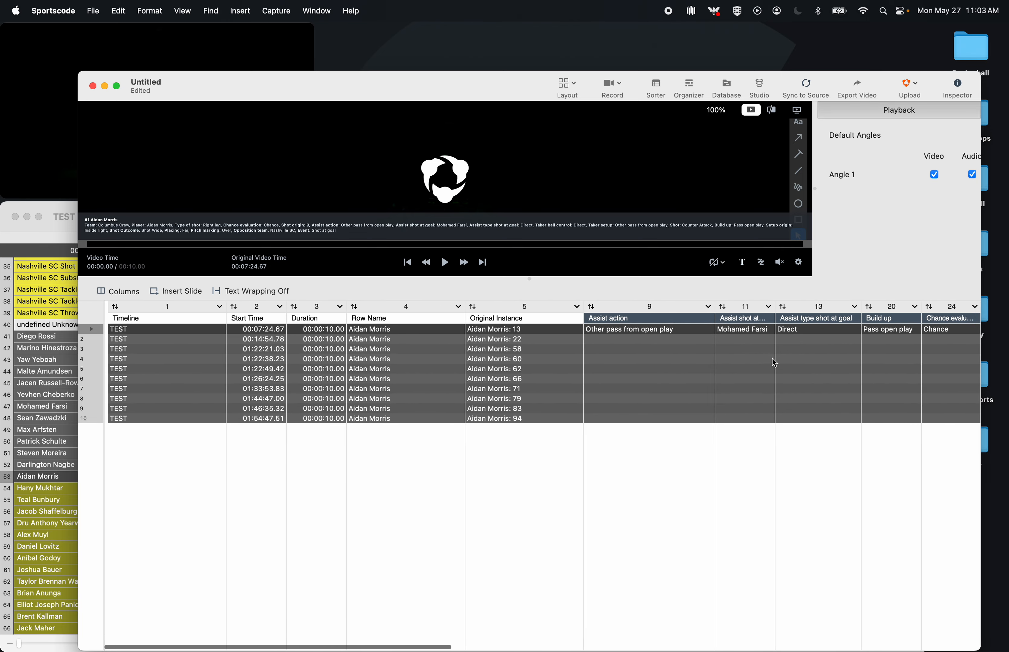
pyautogui.hscroll(15, 775, 363)
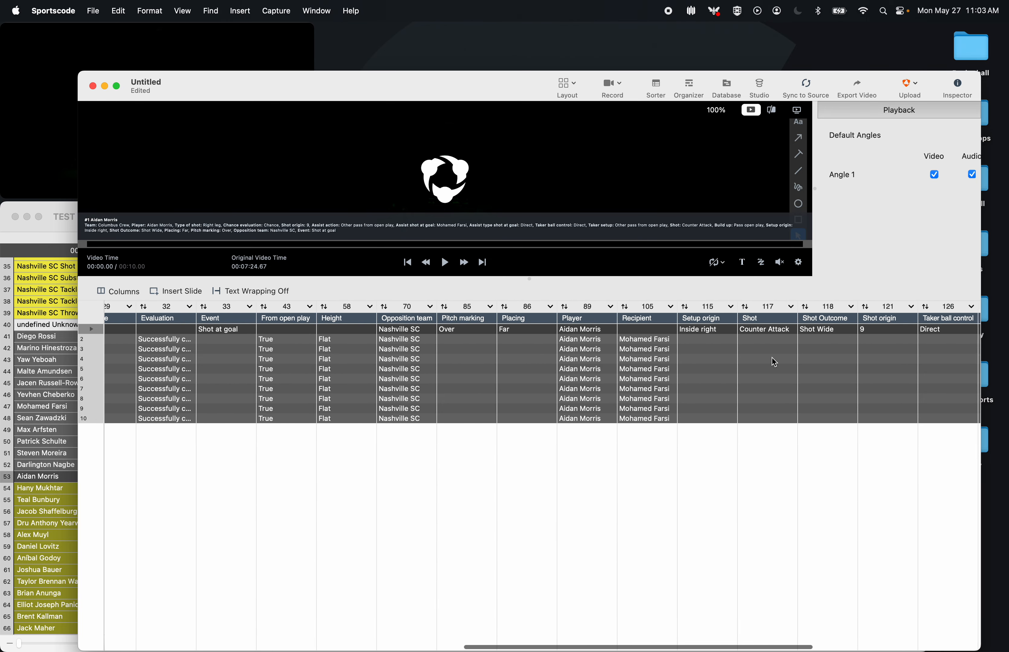
pyautogui.hscroll(3, 774, 363)
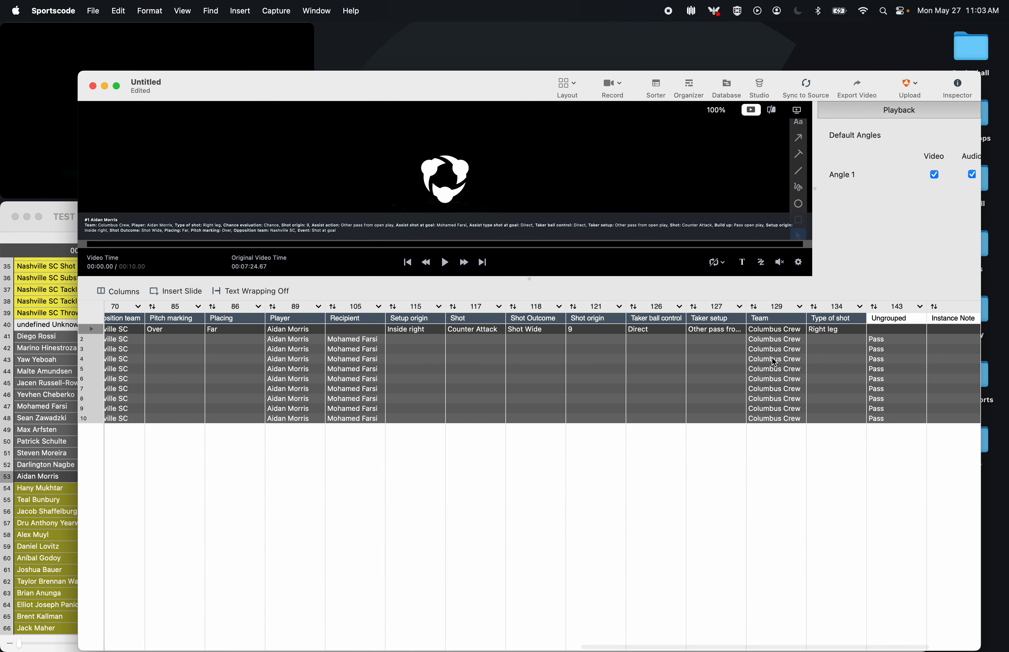
pyautogui.hscroll(-20, 775, 363)
pyautogui.hscroll(20, 660, 383)
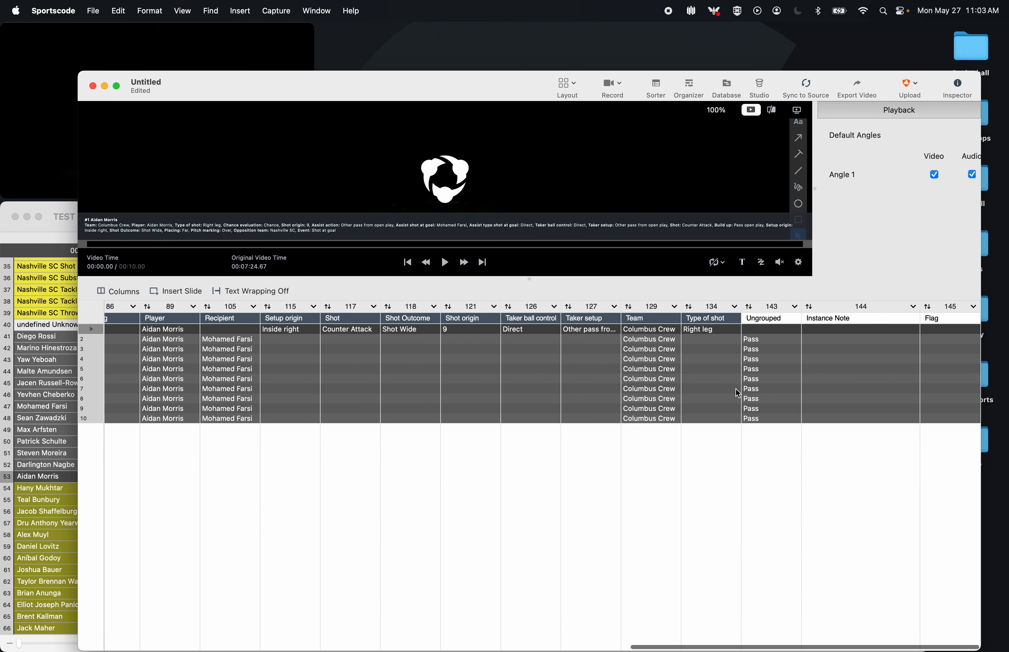
pyautogui.hscroll(-15, 701, 393)
pyautogui.hscroll(-5, 708, 386)
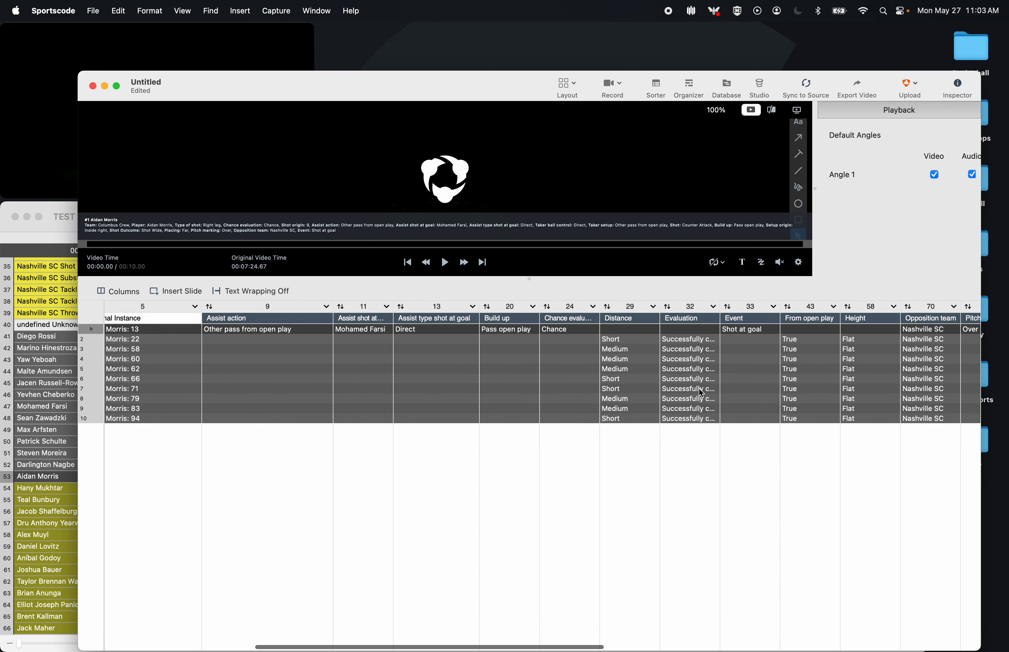
pyautogui.hscroll(6, 721, 373)
pyautogui.hscroll(15, 789, 345)
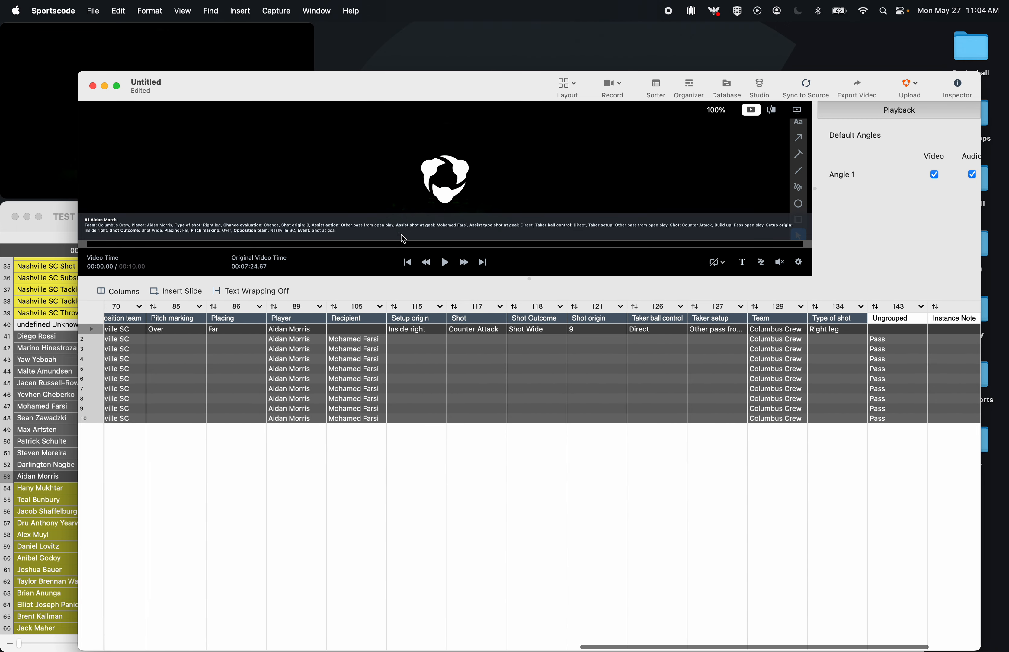
pyautogui.click(92, 87)
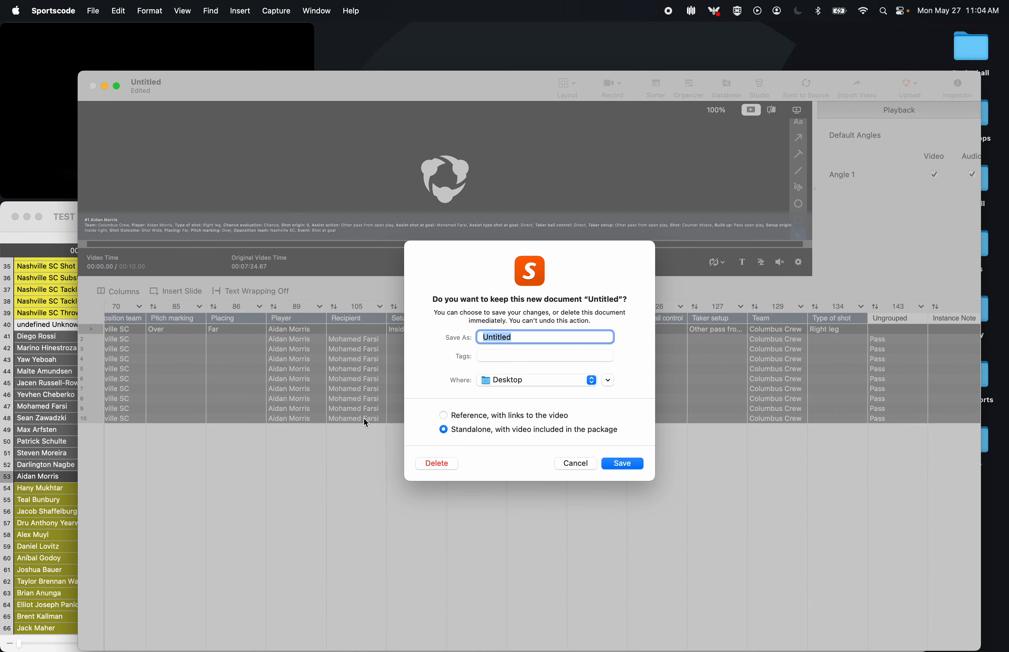
pyautogui.click(429, 462)
pyautogui.click(509, 131)
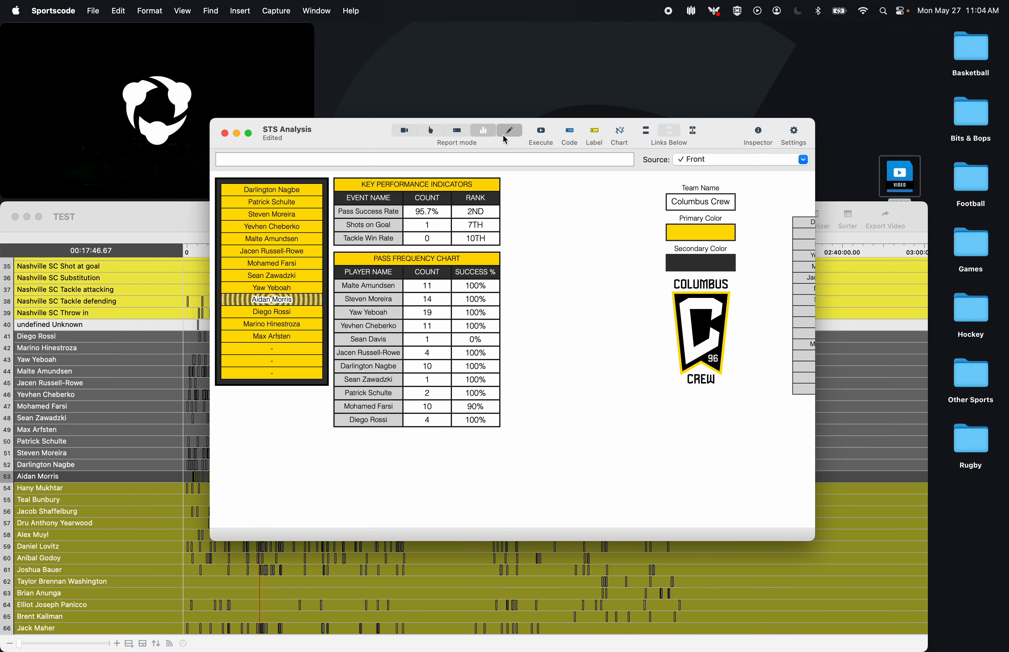
pyautogui.click(485, 131)
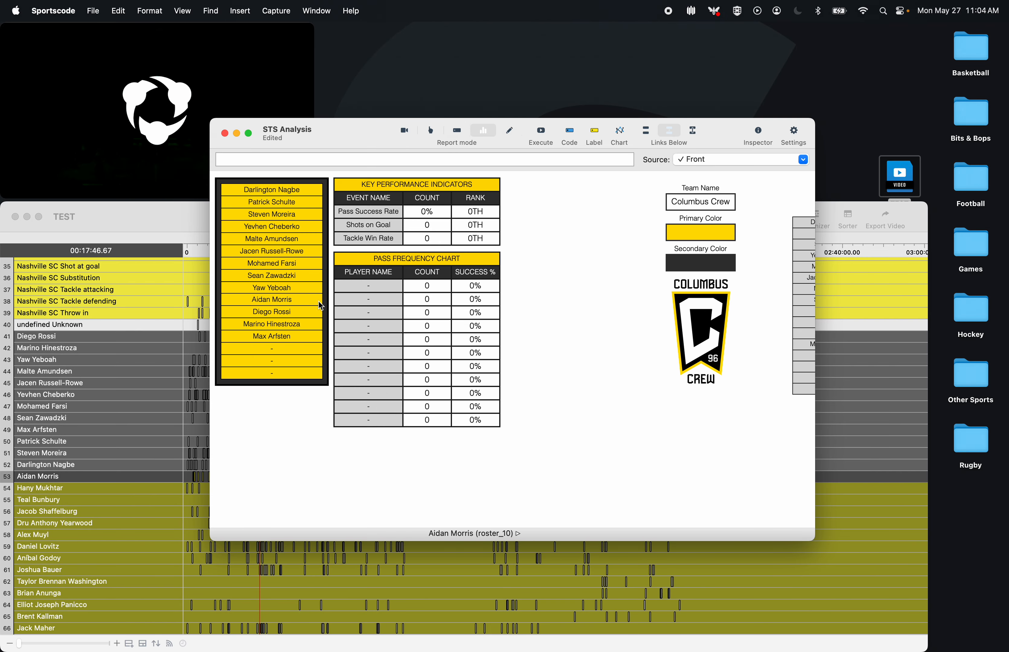
pyautogui.click(293, 302)
pyautogui.click(539, 134)
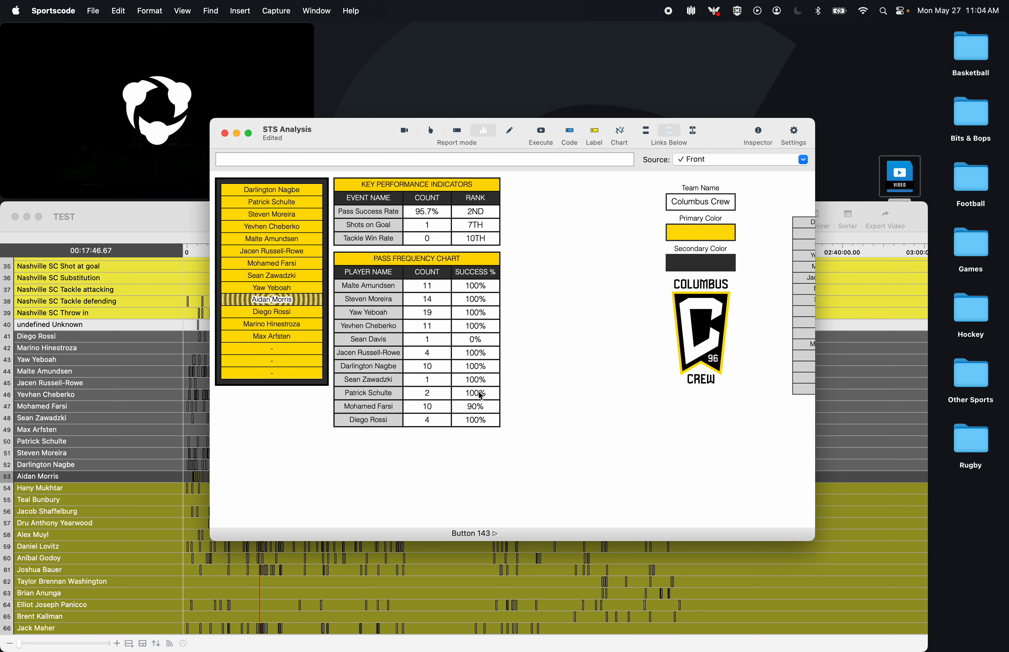
# - Open the tenth row's count button for editing, examine its recipient count script and close the Inspector
pyautogui.rightClick(424, 408)
pyautogui.click(548, 424)
pyautogui.rightClick(432, 414)
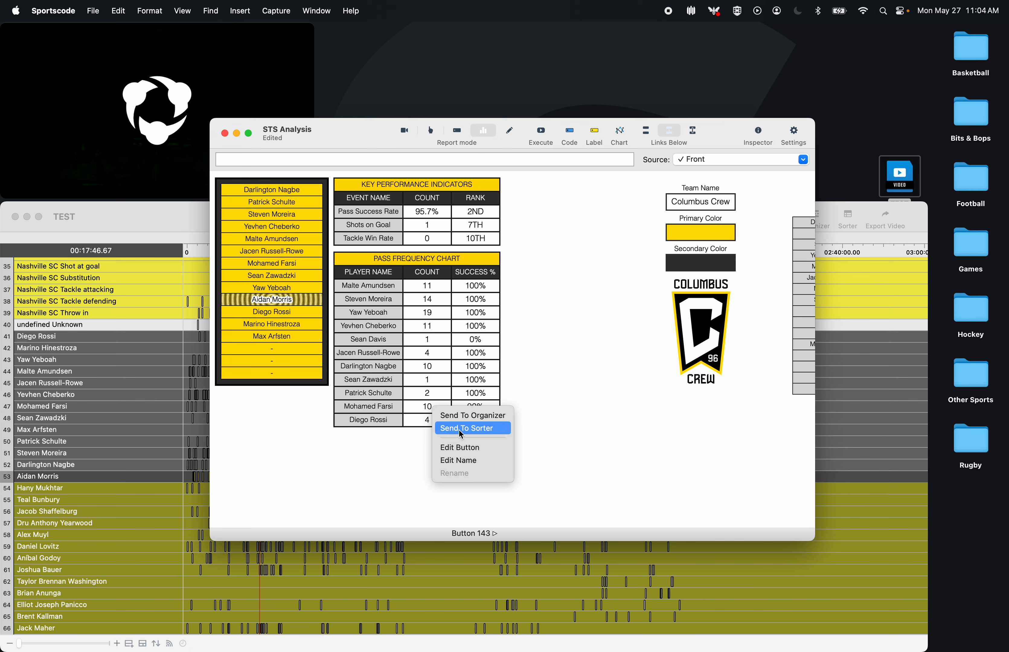
pyautogui.click(557, 377)
pyautogui.rightClick(451, 402)
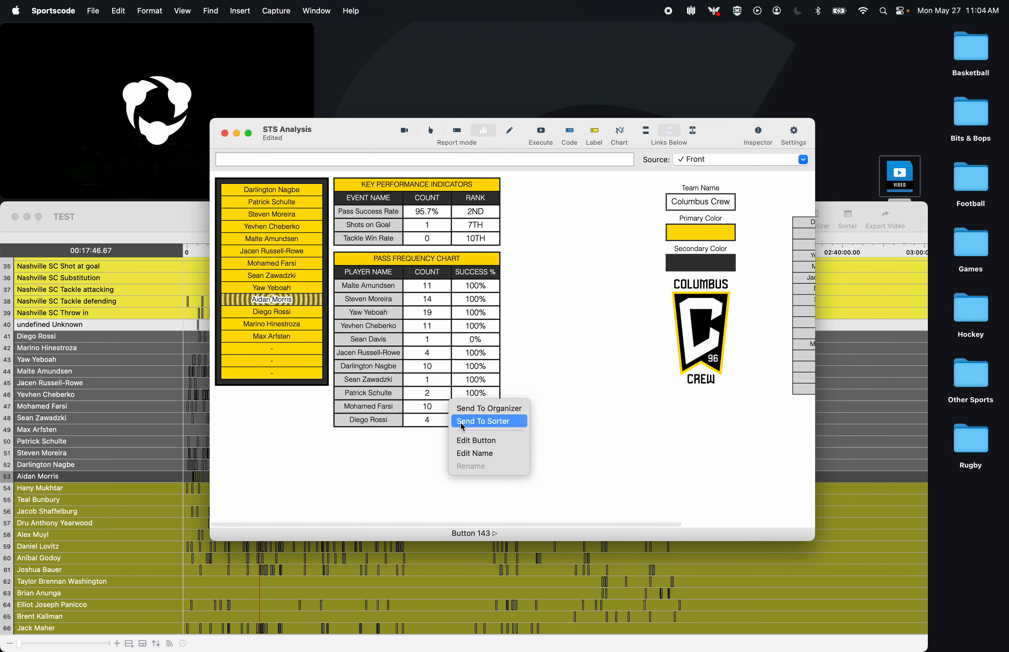
pyautogui.click(471, 440)
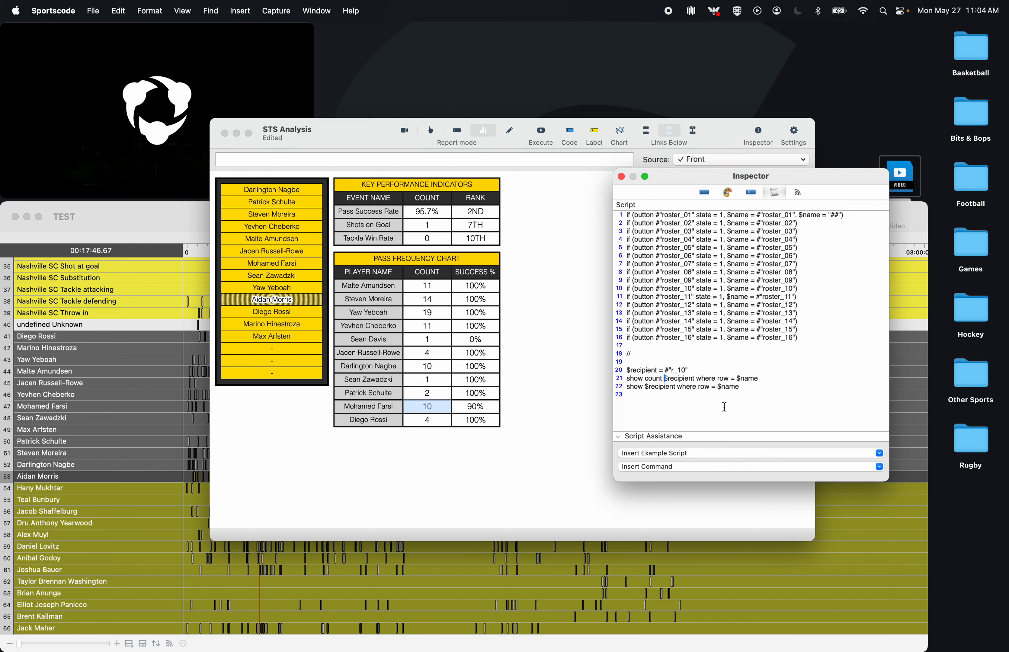
pyautogui.click(622, 177)
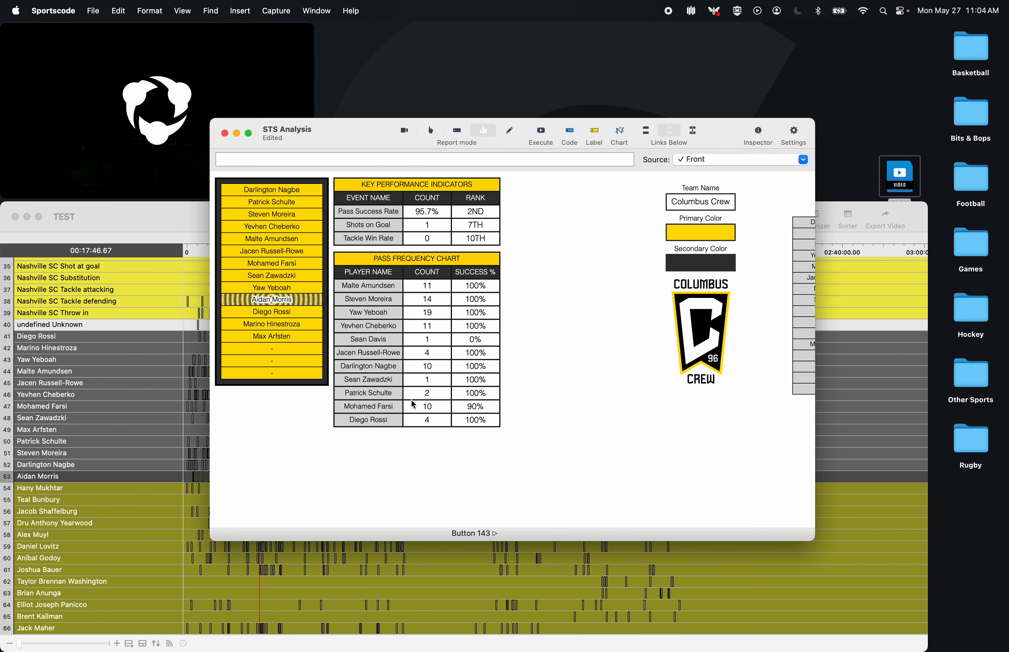
# - Send the tenth row's counted instances to the Sorter and widen the Assist shot at goal column to read its labels
pyautogui.click(412, 407)
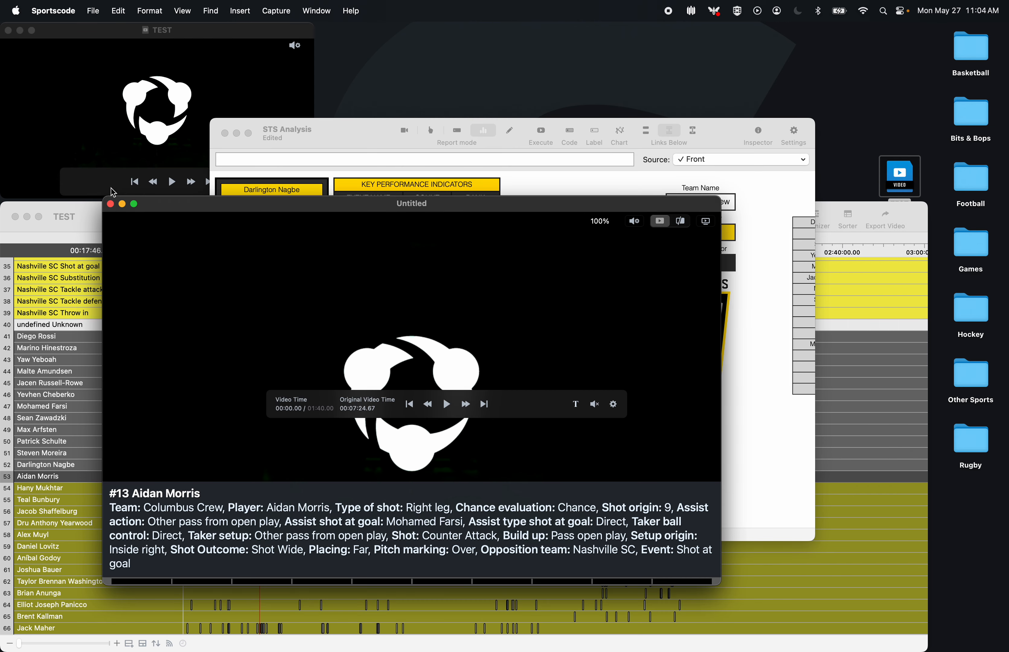
pyautogui.click(110, 204)
pyautogui.rightClick(437, 408)
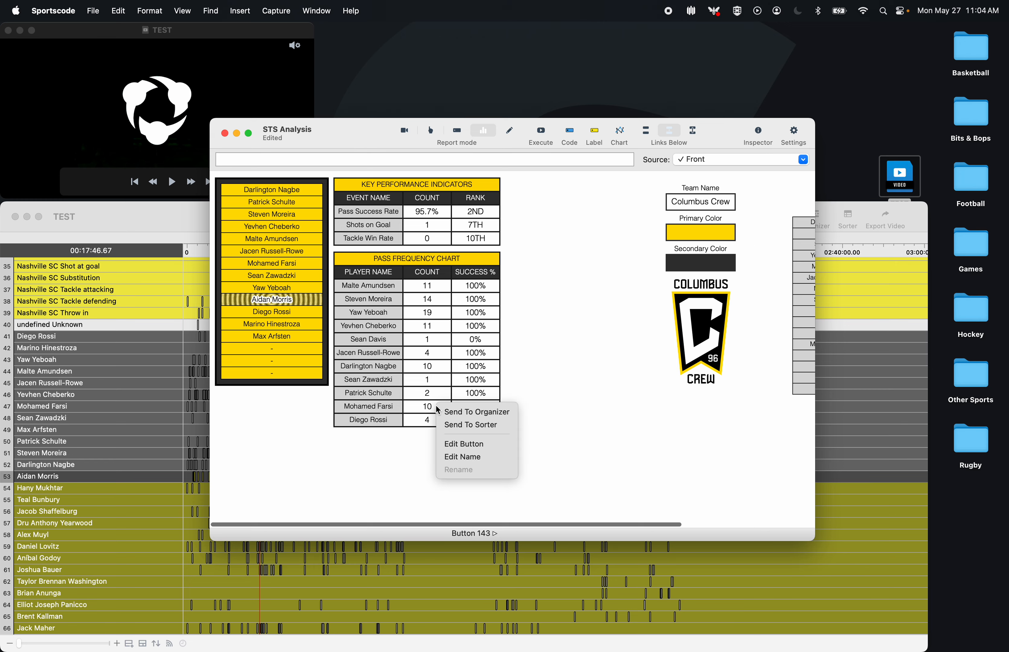
pyautogui.click(455, 424)
pyautogui.hscroll(10, 676, 501)
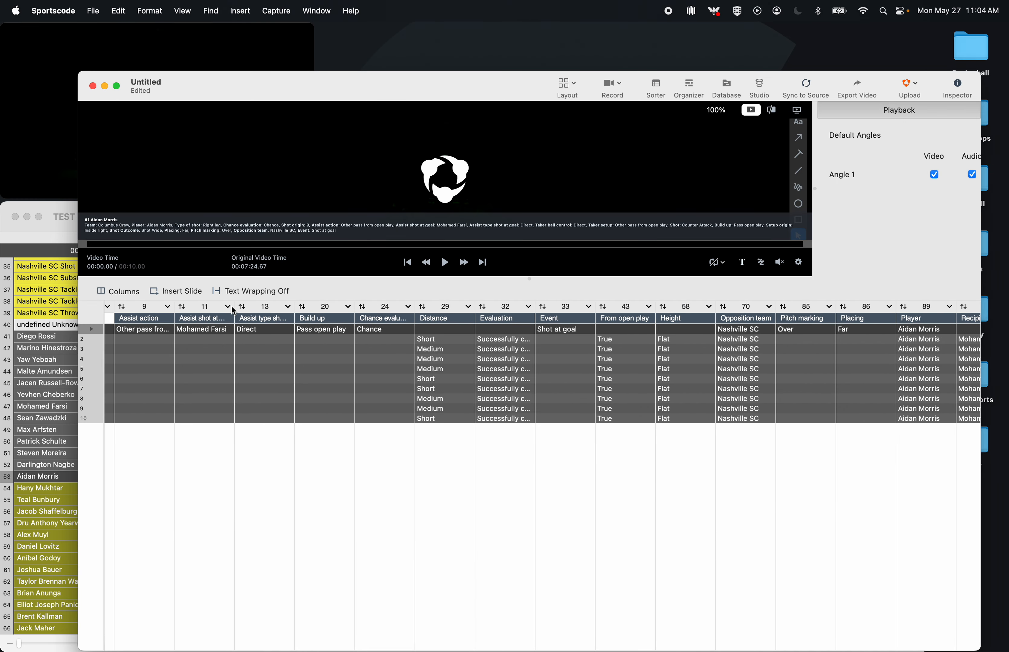
pyautogui.moveTo(236, 306); pyautogui.dragTo(308, 306)
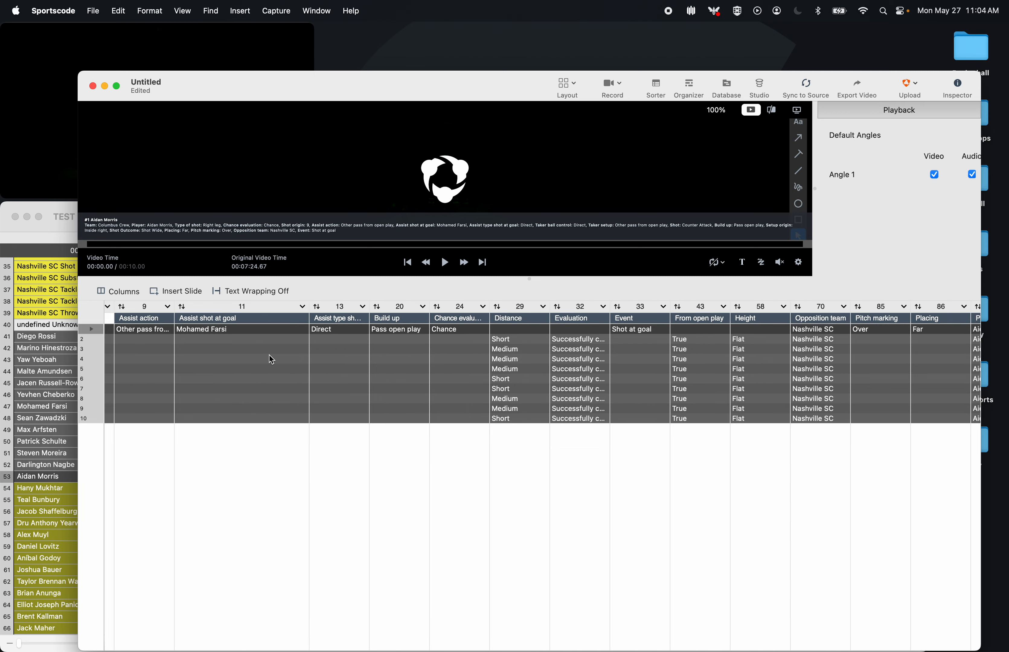
# - Compare the Event, Player and Recipient labels across the Sorter instances, and discard the untitled document
pyautogui.hscroll(-5, 272, 360)
pyautogui.hscroll(15, 272, 360)
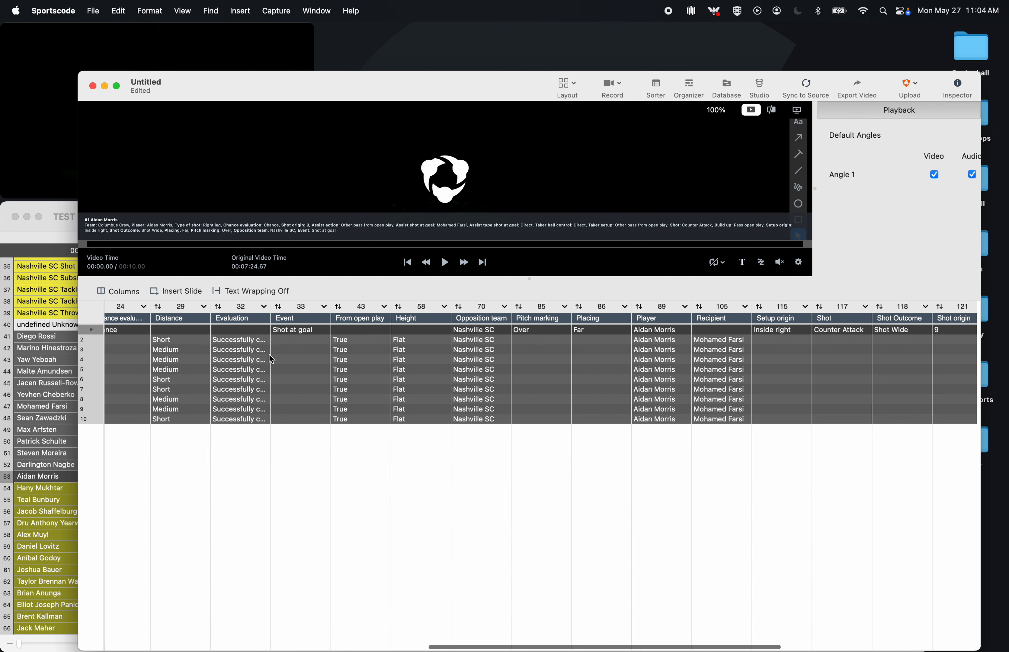
pyautogui.hscroll(3, 272, 360)
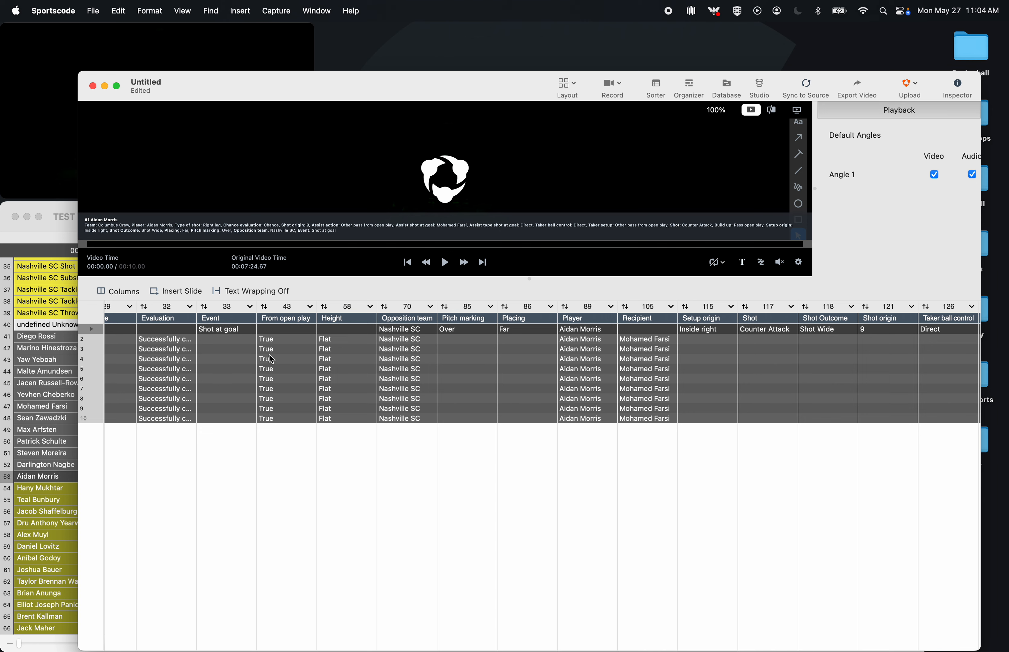
pyautogui.hscroll(3, 608, 385)
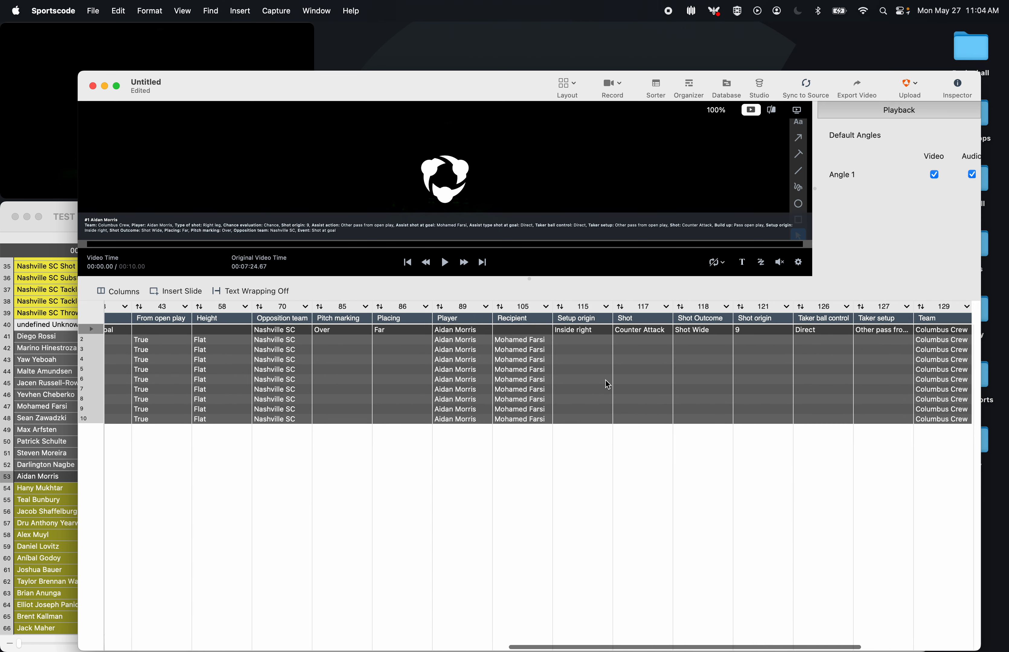
pyautogui.hscroll(1, 609, 385)
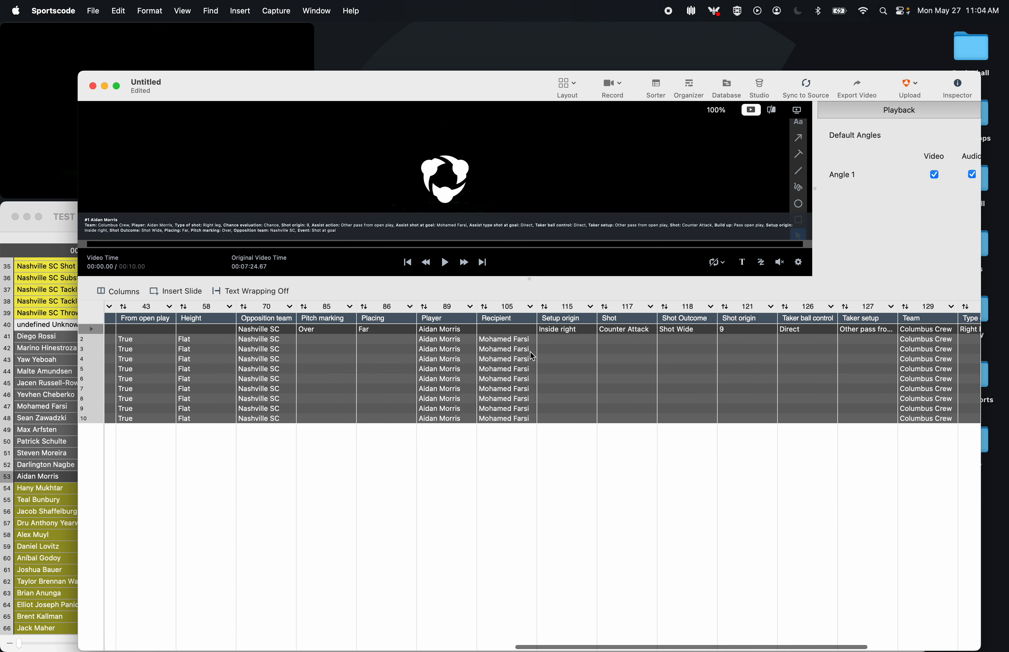
pyautogui.click(94, 88)
pyautogui.click(441, 520)
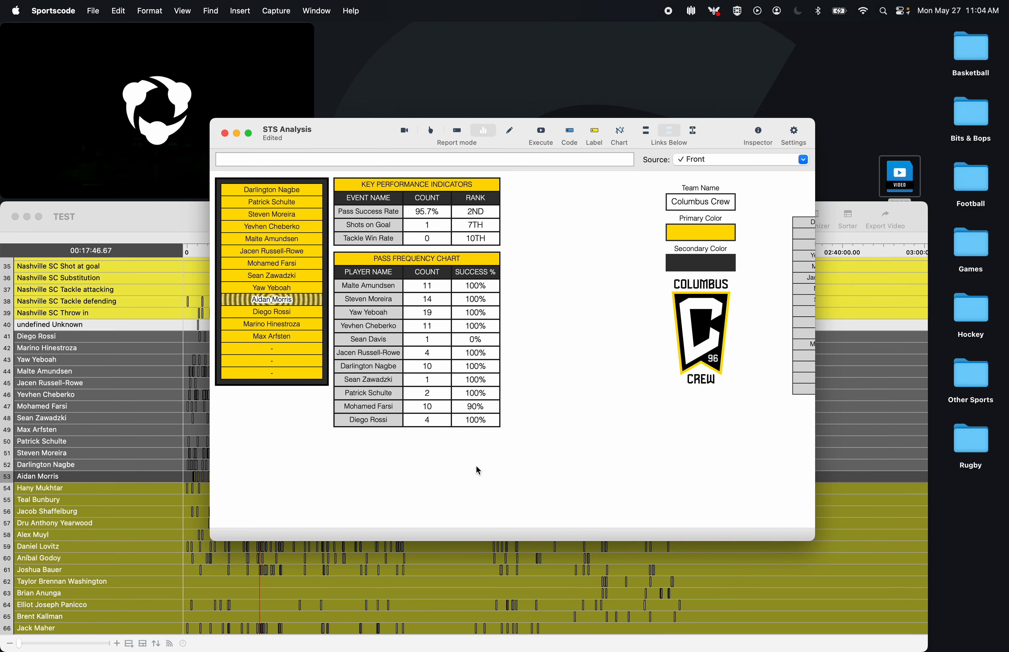
# - Copy all eleven rows of count and success percentage buttons from the Pass Frequency Chart into a new code window
pyautogui.click(510, 130)
pyautogui.moveTo(502, 456)
pyautogui.mouseDown()
pyautogui.moveTo(394, 367)
pyautogui.moveTo(345, 264)
pyautogui.moveTo(406, 267)
pyautogui.moveTo(417, 283)
pyautogui.mouseUp()
pyautogui.press('super+c')
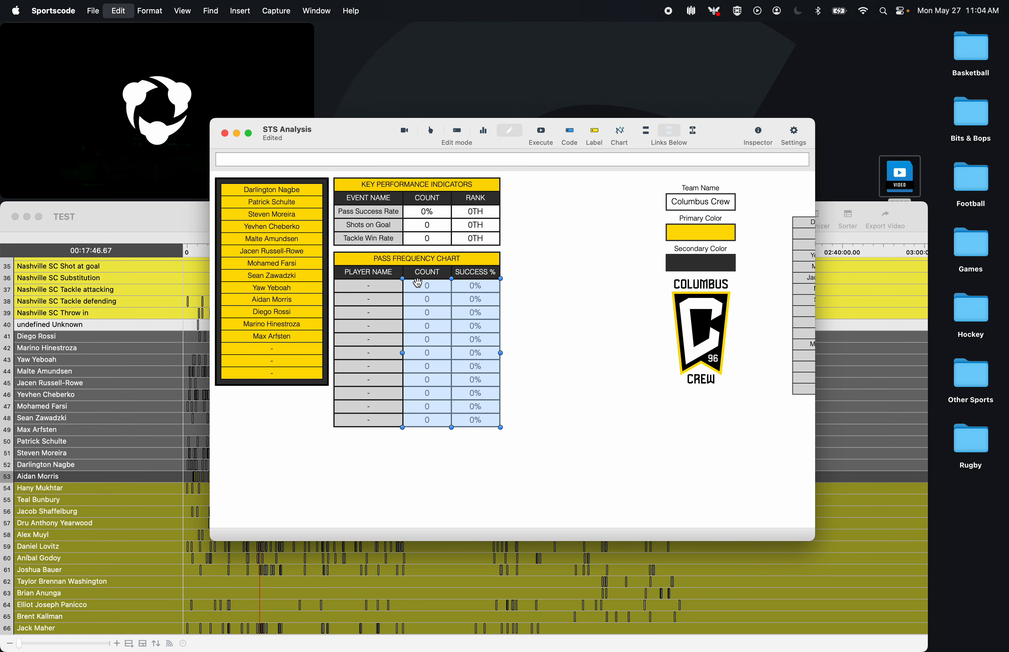
pyautogui.press('super+c')
pyautogui.click(115, 11)
pyautogui.moveTo(94, 11)
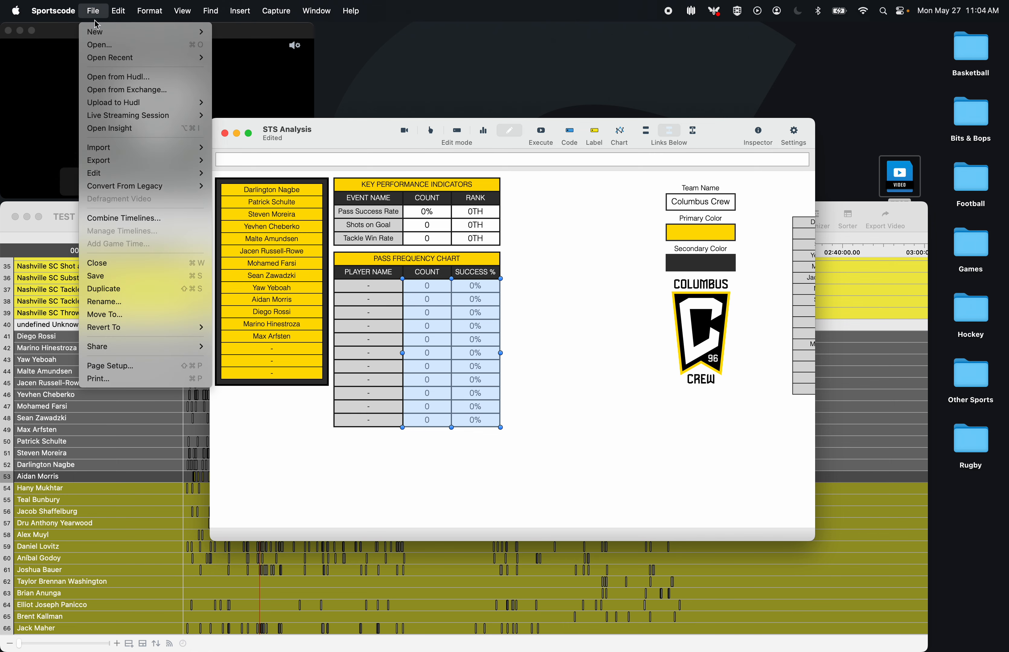
pyautogui.moveTo(127, 32)
pyautogui.click(239, 58)
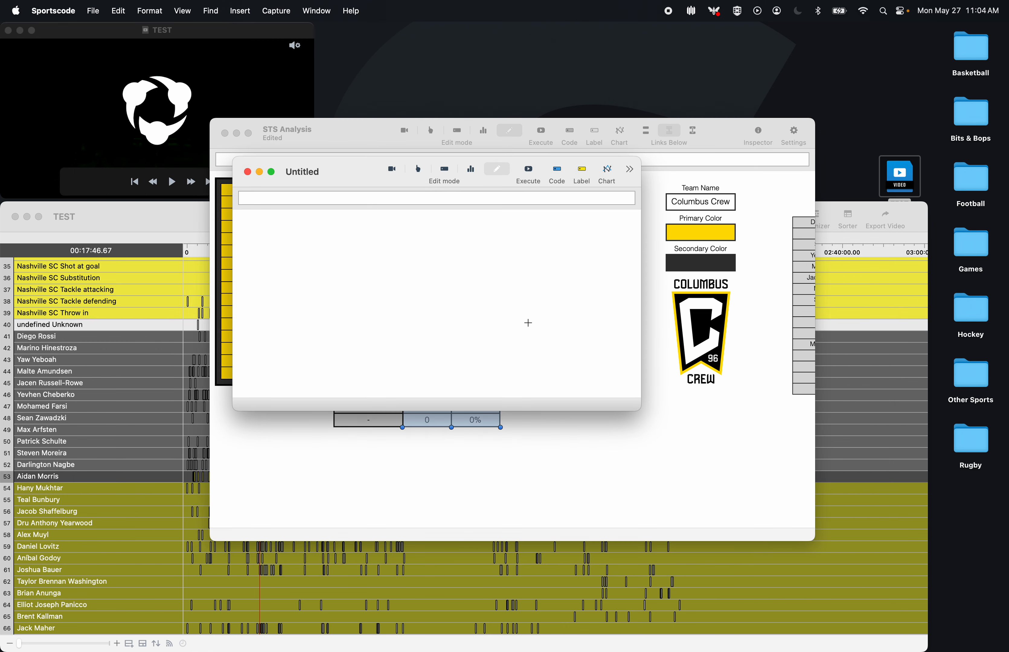
pyautogui.press('super+v')
pyautogui.click(647, 482)
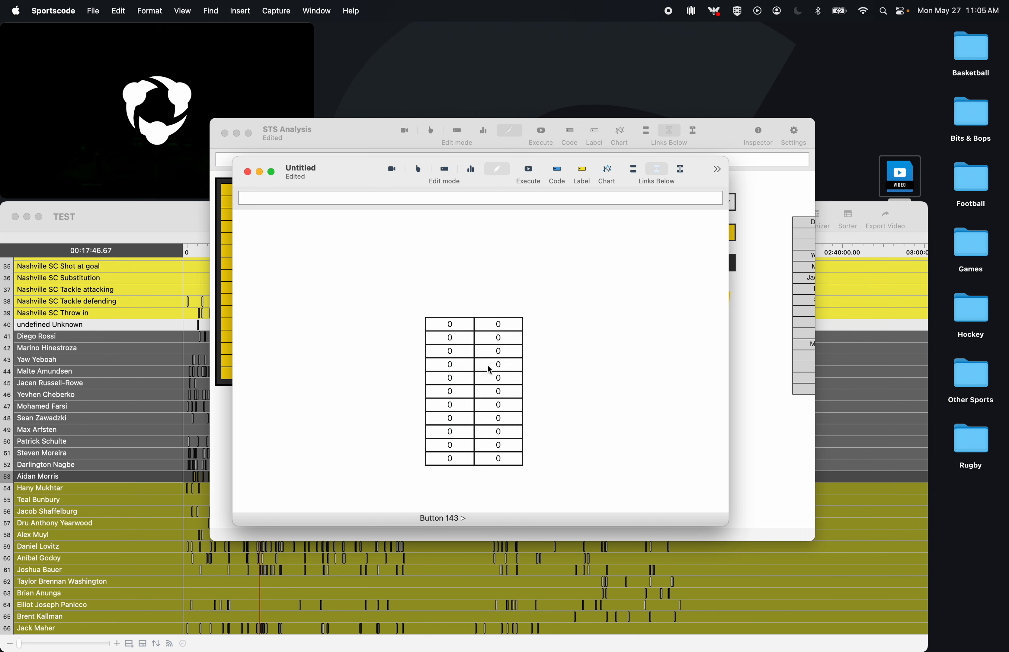
# - Examine the scripts of the first and second rows' count and success buttons in a widened Inspector
pyautogui.doubleClick(451, 324)
pyautogui.click(732, 193)
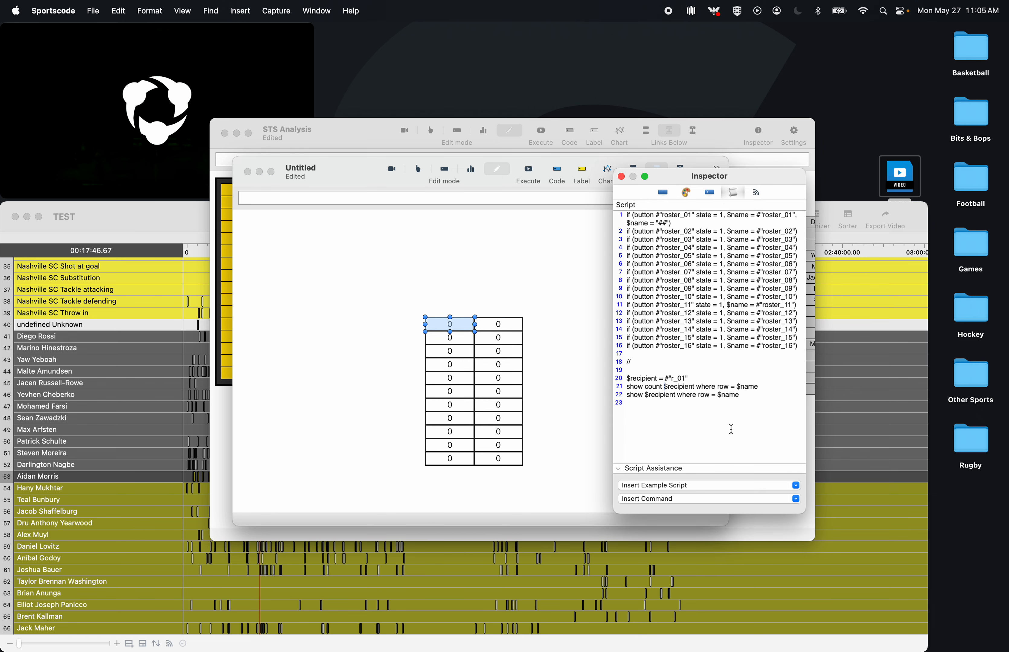
pyautogui.click(498, 324)
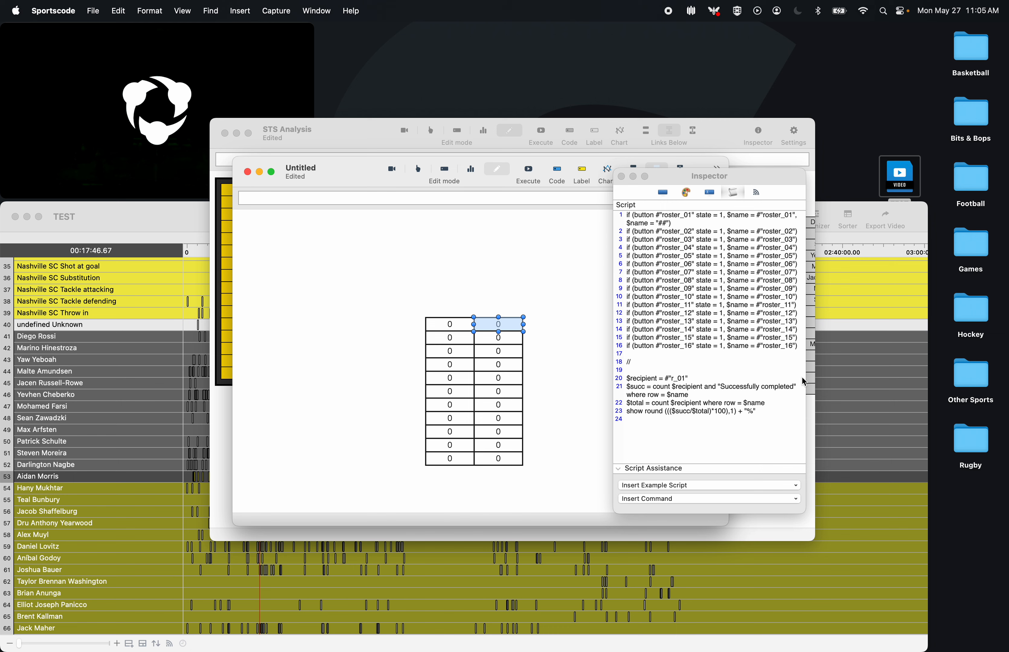
pyautogui.moveTo(801, 523); pyautogui.dragTo(893, 462)
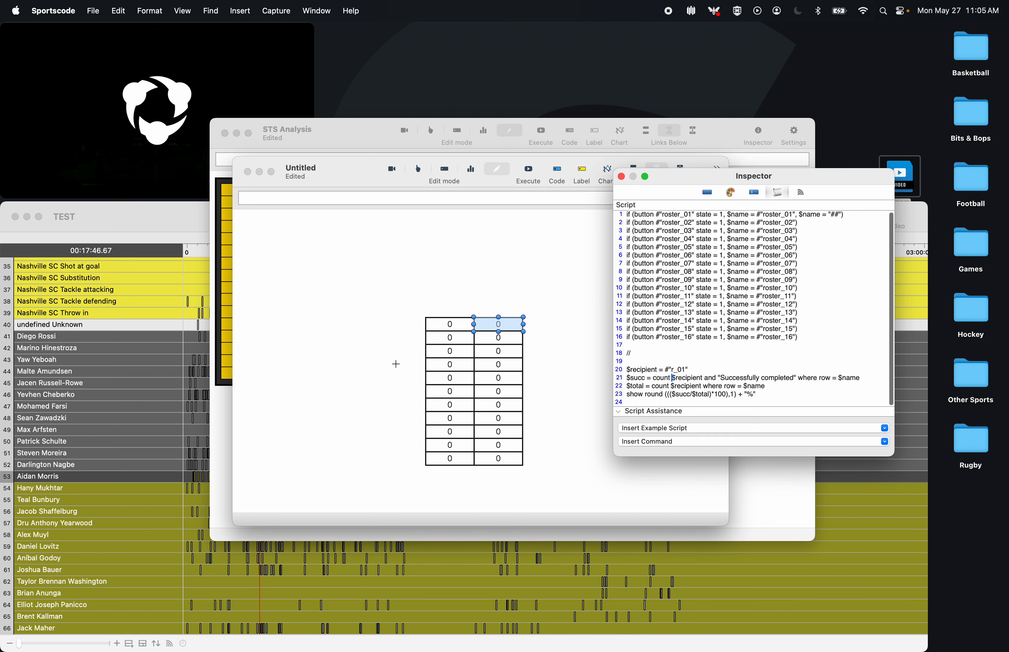
pyautogui.click(673, 378)
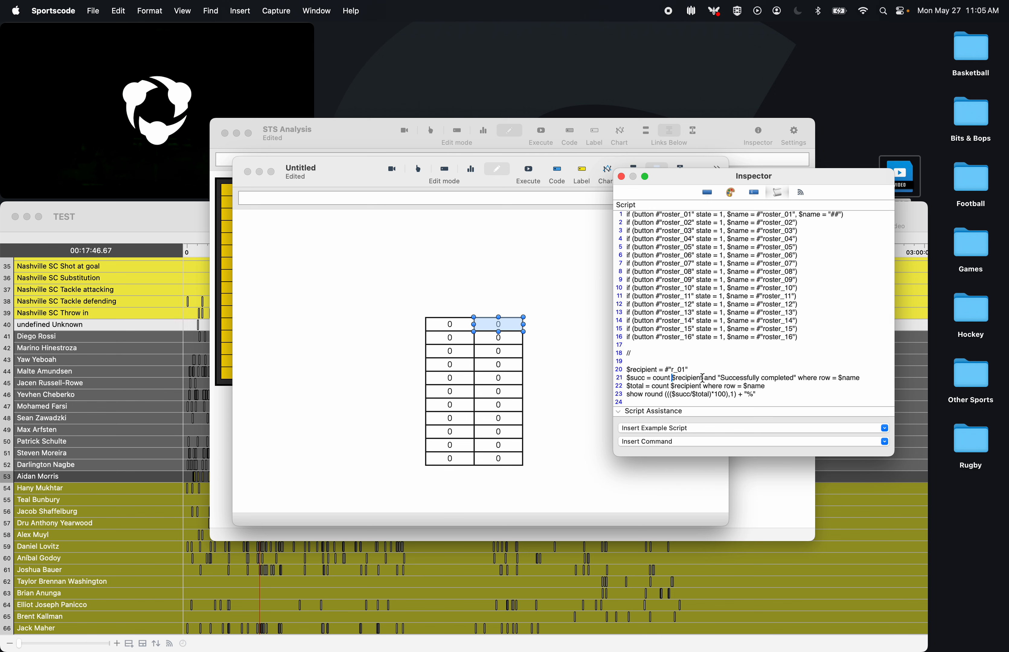
pyautogui.click(452, 337)
pyautogui.click(673, 394)
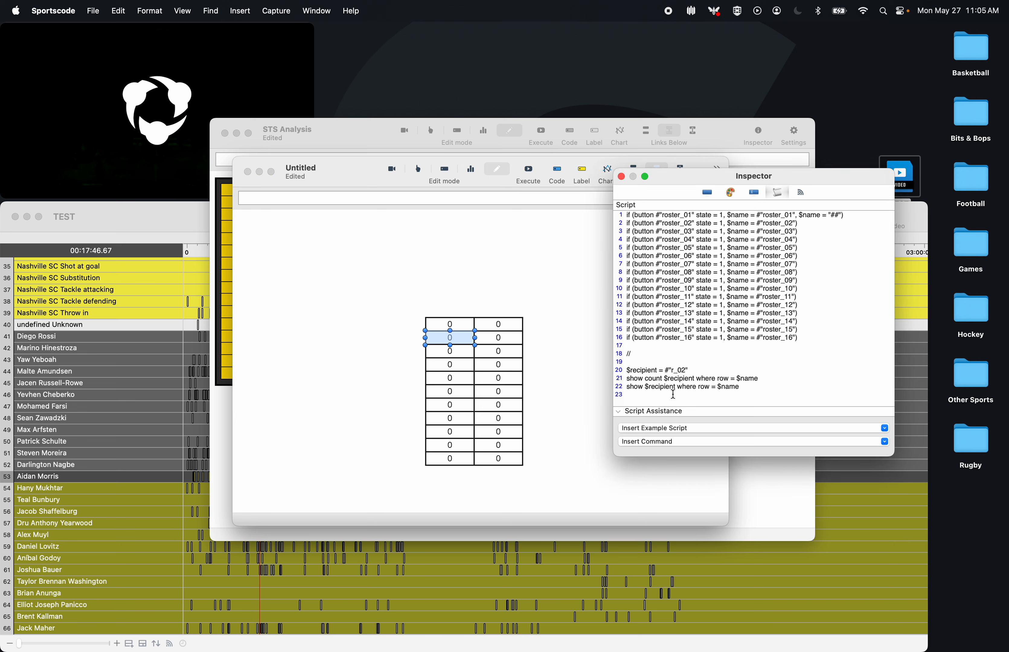
pyautogui.click(511, 338)
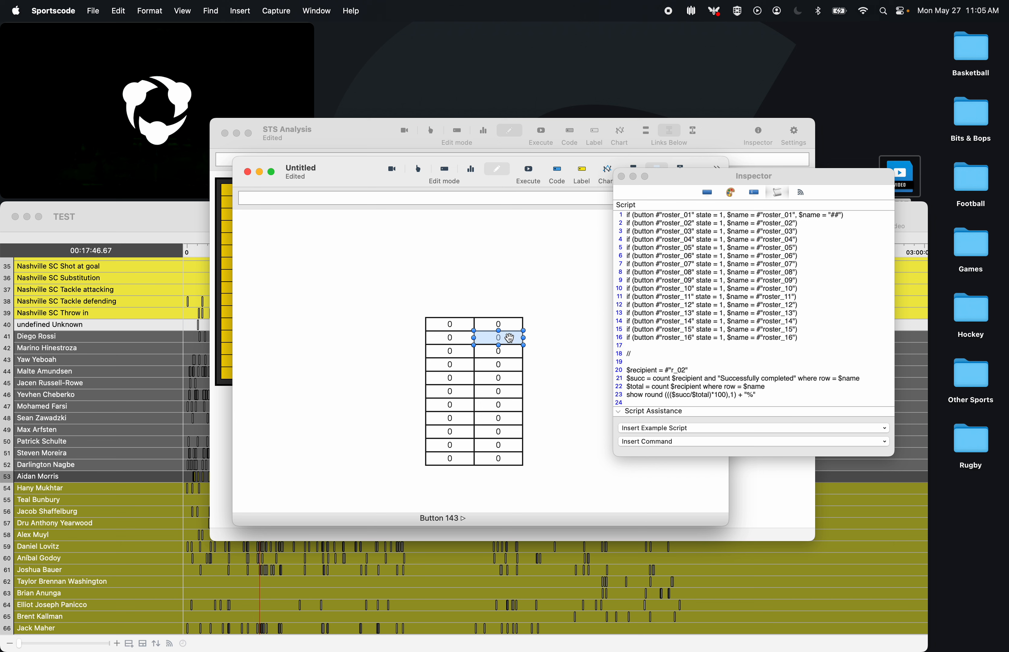
pyautogui.click(687, 379)
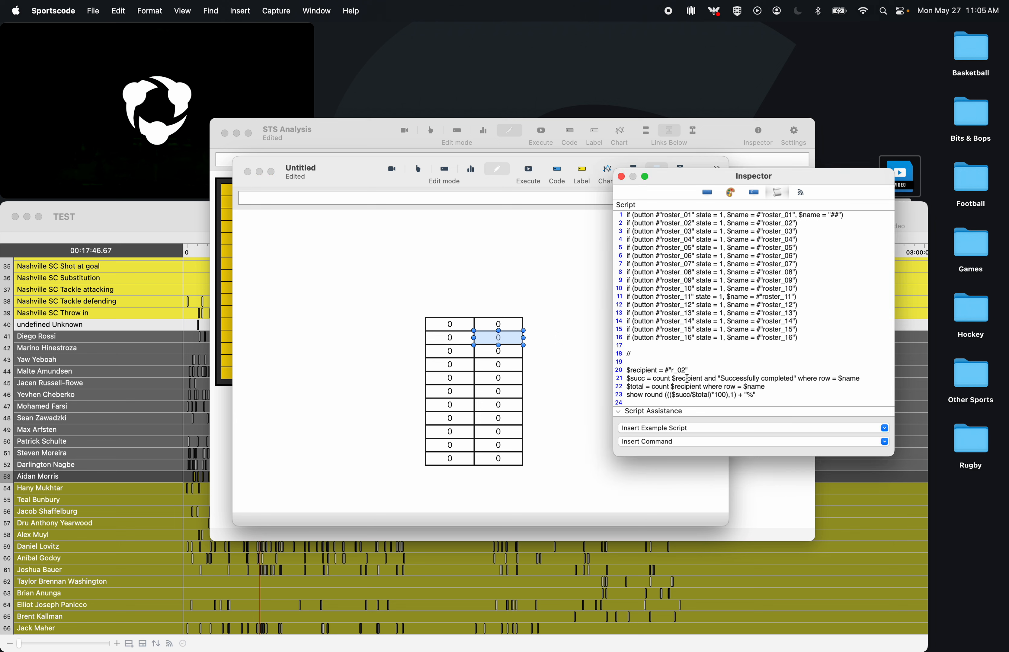
# - Copy "count $recipient" from the second row's success script and enter it as the Find and Replace search text
pyautogui.moveTo(628, 370); pyautogui.dragTo(656, 378)
pyautogui.click(708, 387)
pyautogui.click(621, 177)
pyautogui.click(579, 239)
pyautogui.press('super+f')
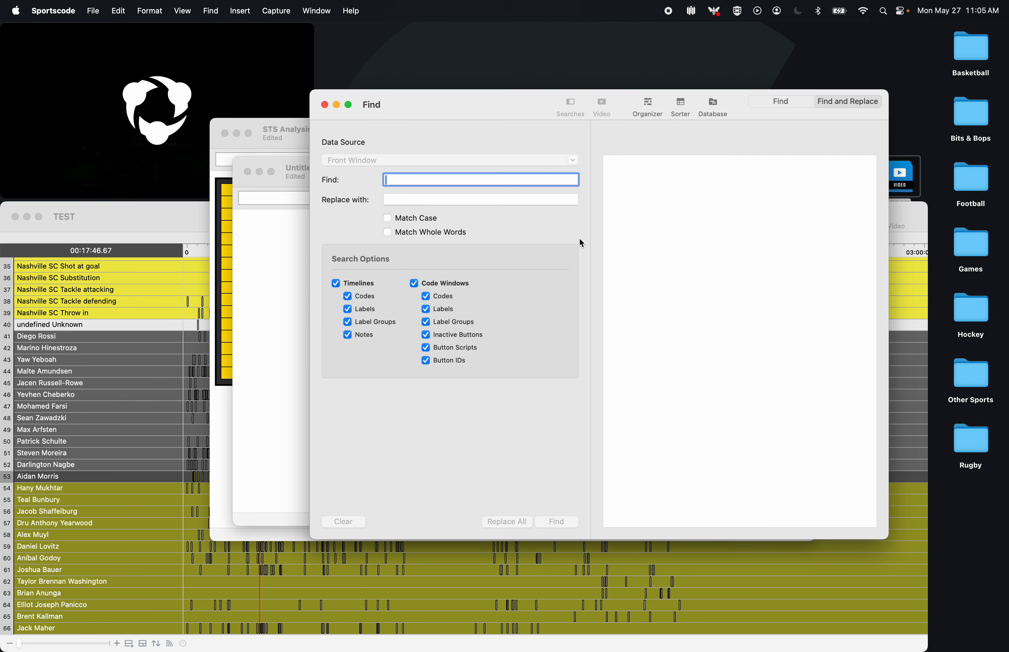
pyautogui.press('super+v')
# - Replace all occurrences of count $recipient in the untitled code window with count "Recipent".$recipient
pyautogui.click(448, 199)
pyautogui.press('super+v')
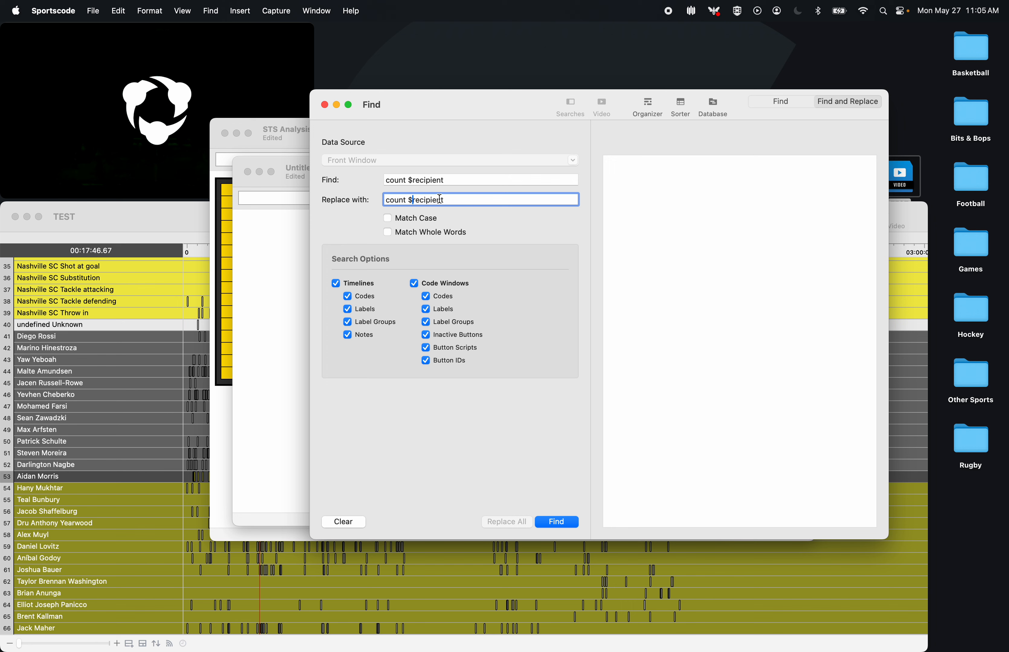
pyautogui.write('"Recippent".')
pyautogui.click(556, 521)
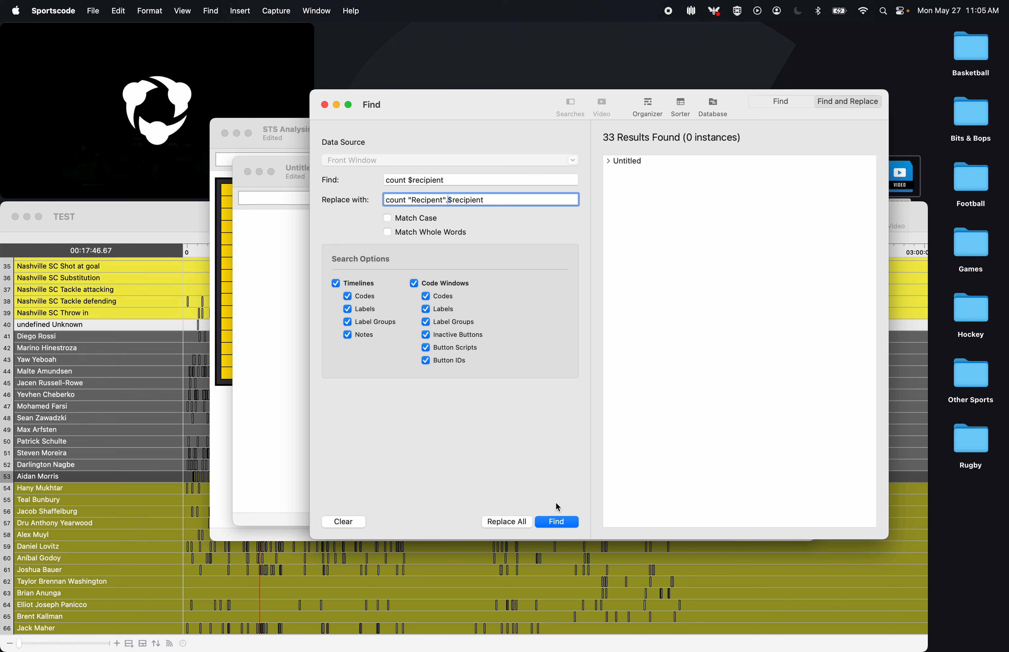
pyautogui.click(628, 167)
pyautogui.click(512, 522)
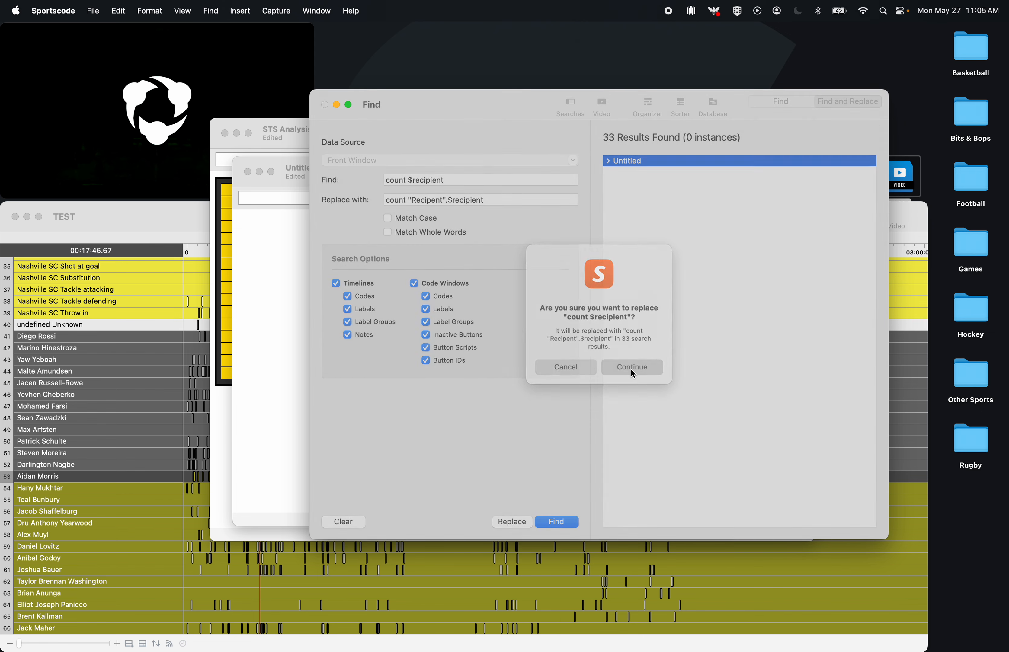
pyautogui.click(631, 368)
pyautogui.click(325, 104)
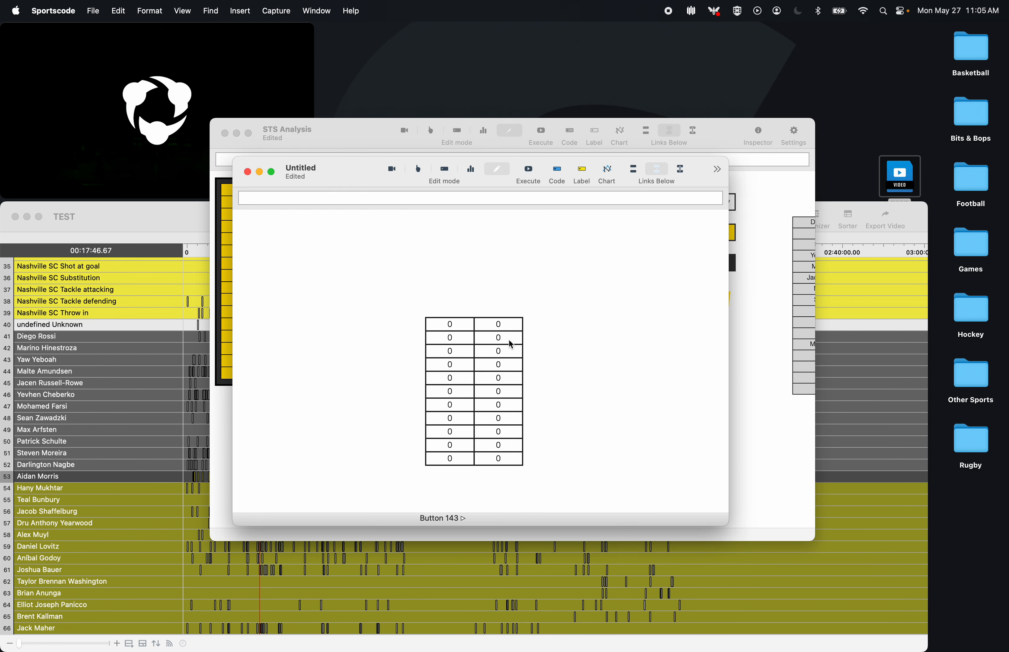
# - Check the replaced count expressions in the first row's success and count scripts
pyautogui.doubleClick(510, 324)
pyautogui.scroll(-1, 698, 356)
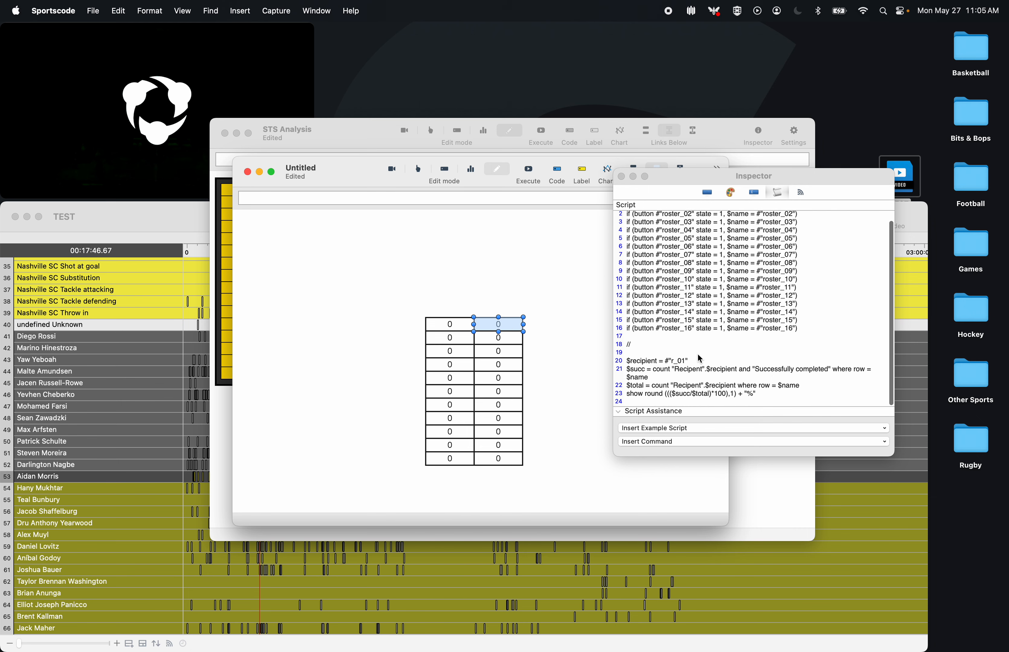
pyautogui.click(456, 326)
pyautogui.click(683, 393)
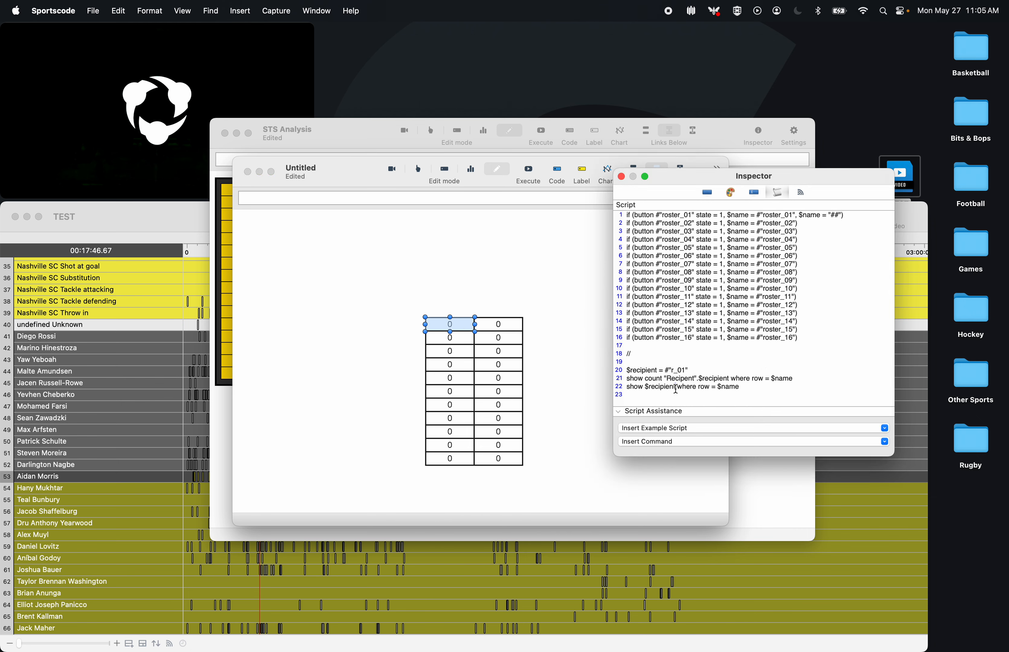
# - Copy "show $recipient" from the first row's count script and enter it as the Find and Replace search text
pyautogui.moveTo(676, 388); pyautogui.dragTo(645, 388)
pyautogui.press('super+c')
pyautogui.click(634, 401)
pyautogui.moveTo(626, 389); pyautogui.dragTo(668, 389)
pyautogui.press('super+c')
pyautogui.click(577, 334)
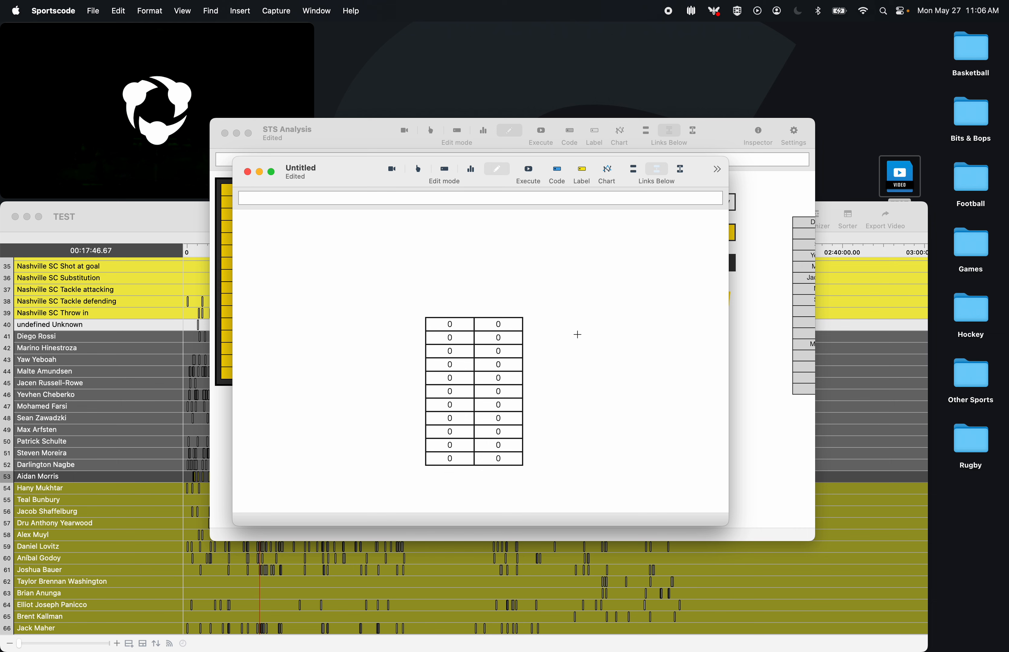
pyautogui.press('super+f')
pyautogui.press('super+v')
# - Replace all occurrences of show $recipient in the untitled code window with show "Recipient".$recipient
pyautogui.click(449, 200)
pyautogui.press('super+v')
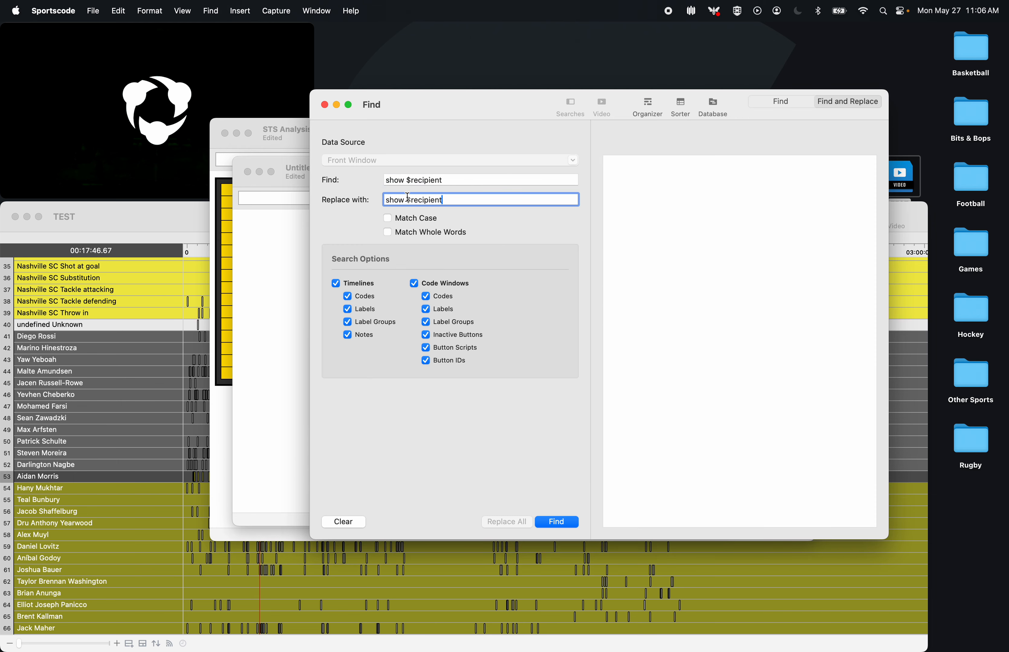
pyautogui.write('"Recipient')
pyautogui.write('".')
pyautogui.click(556, 522)
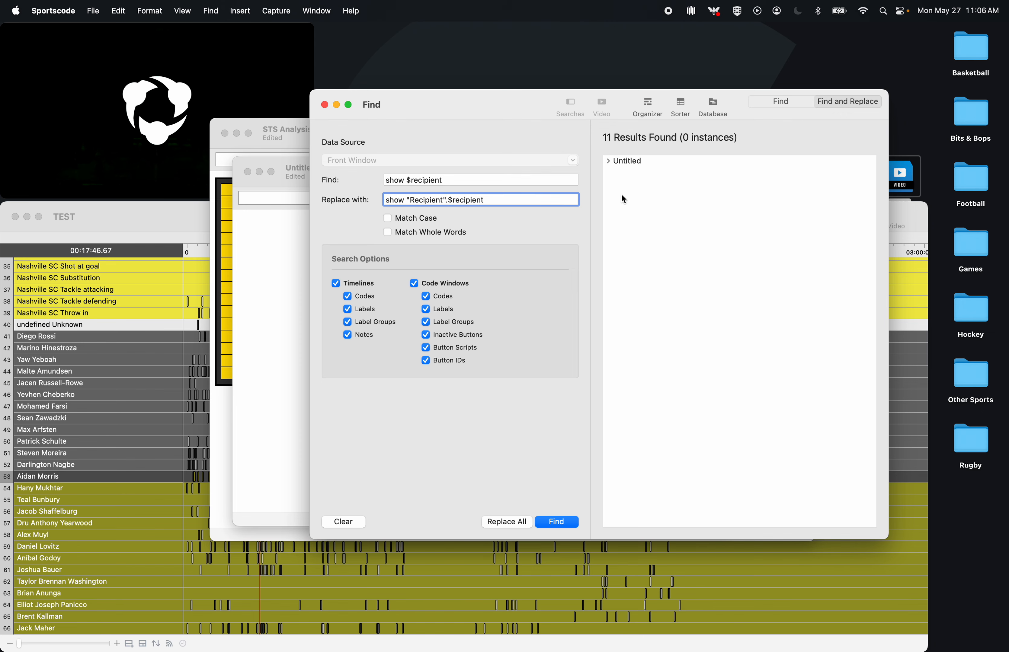
pyautogui.click(624, 161)
pyautogui.click(519, 525)
pyautogui.click(614, 365)
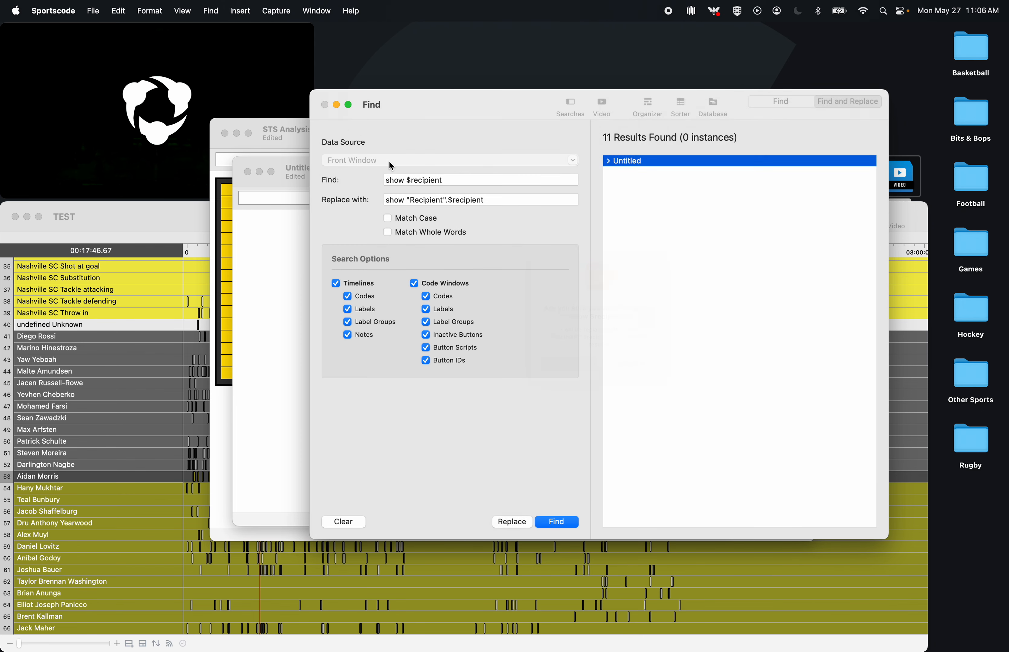
pyautogui.click(325, 104)
# - Replace the Pass Frequency Chart's count and success percentage buttons in STS Analysis with the edited copies from the untitled code window
pyautogui.moveTo(351, 220); pyautogui.dragTo(561, 520)
pyautogui.press('super+c')
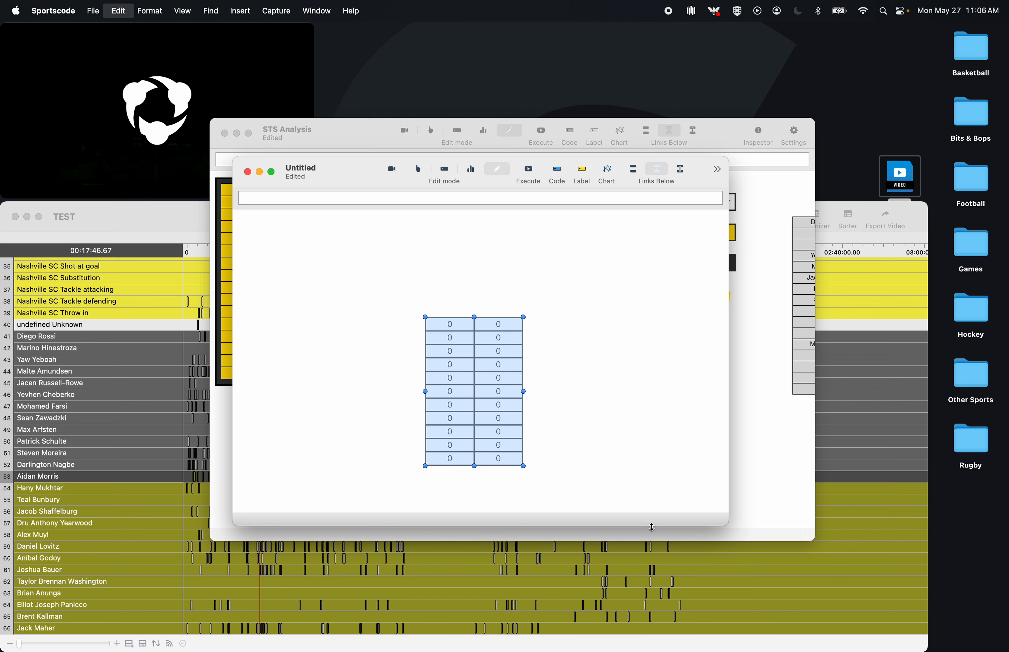
pyautogui.click(752, 501)
pyautogui.moveTo(523, 488); pyautogui.dragTo(415, 289)
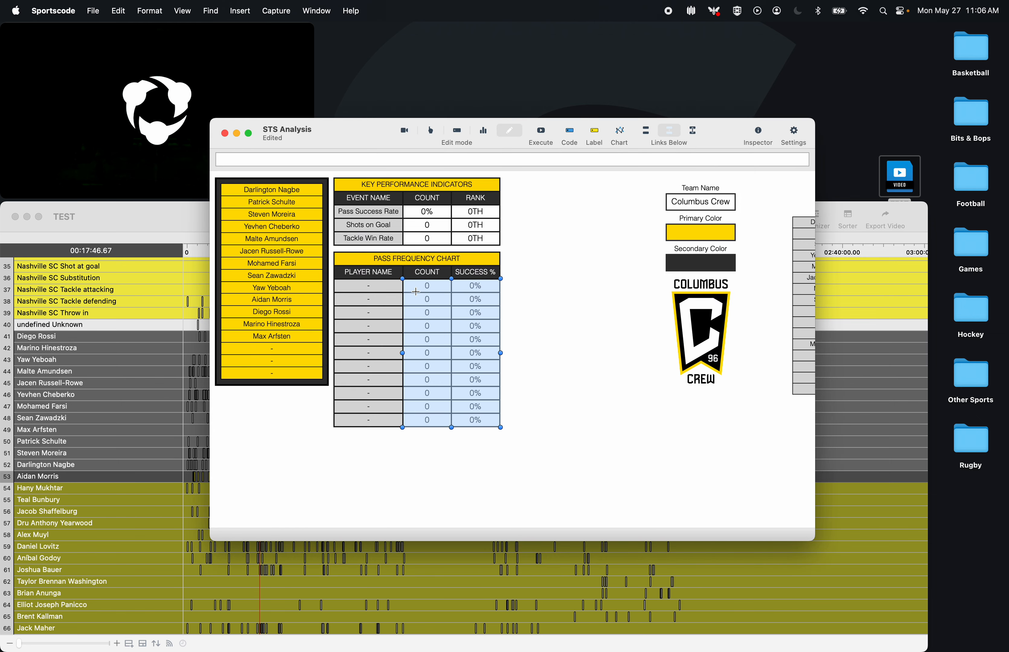
pyautogui.press('super+v')
pyautogui.click(537, 232)
# - Copy the misspelled "Recipent" from the count expression in the Pass Frequency Chart's first-row count script
pyautogui.click(487, 131)
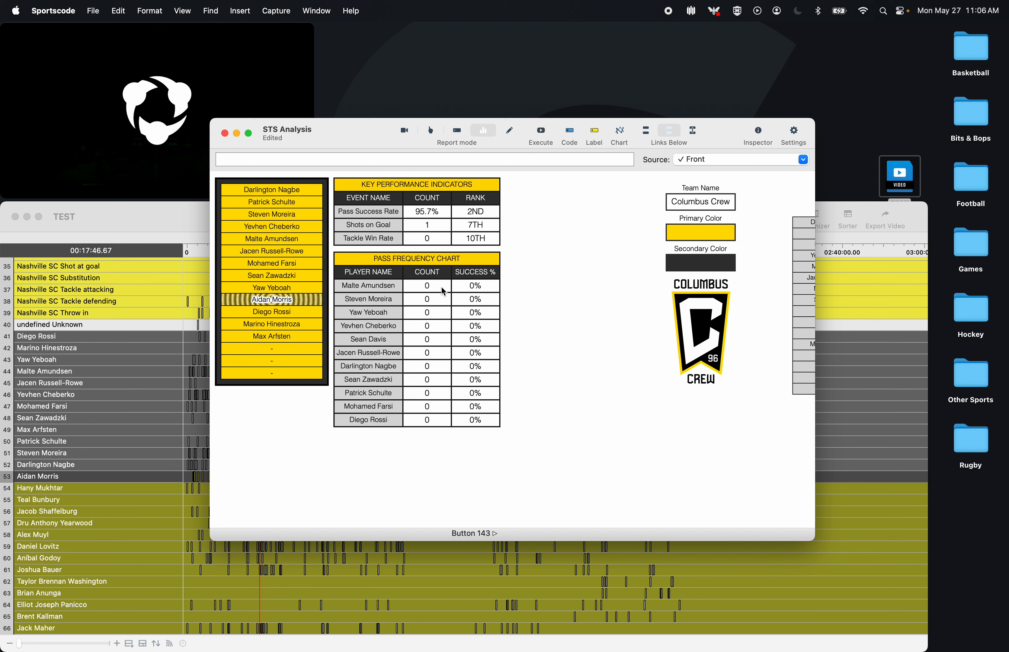
pyautogui.rightClick(422, 280)
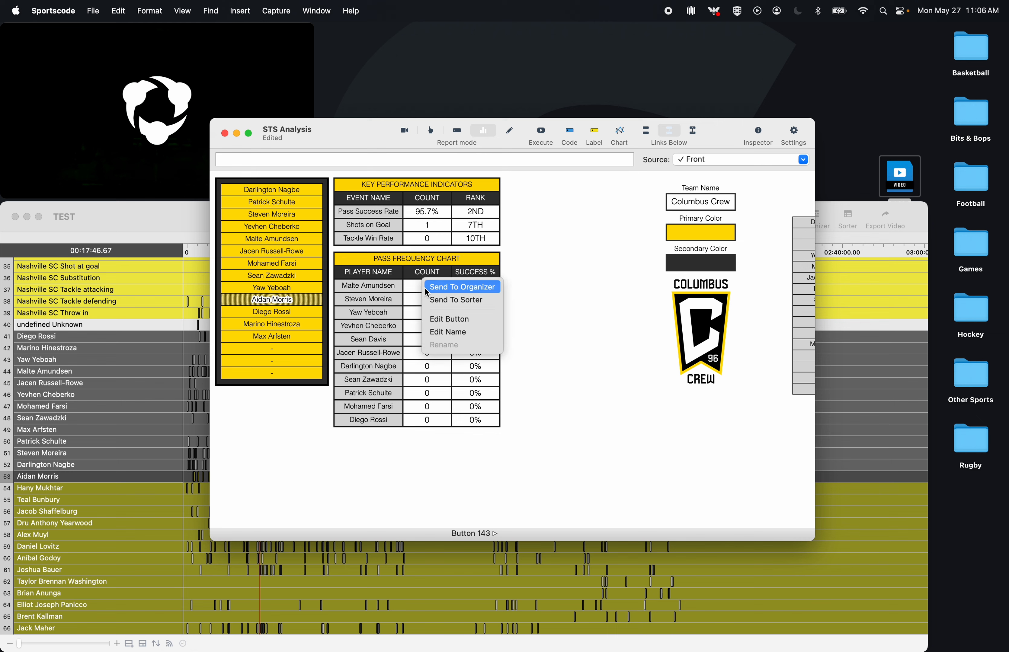
pyautogui.click(437, 319)
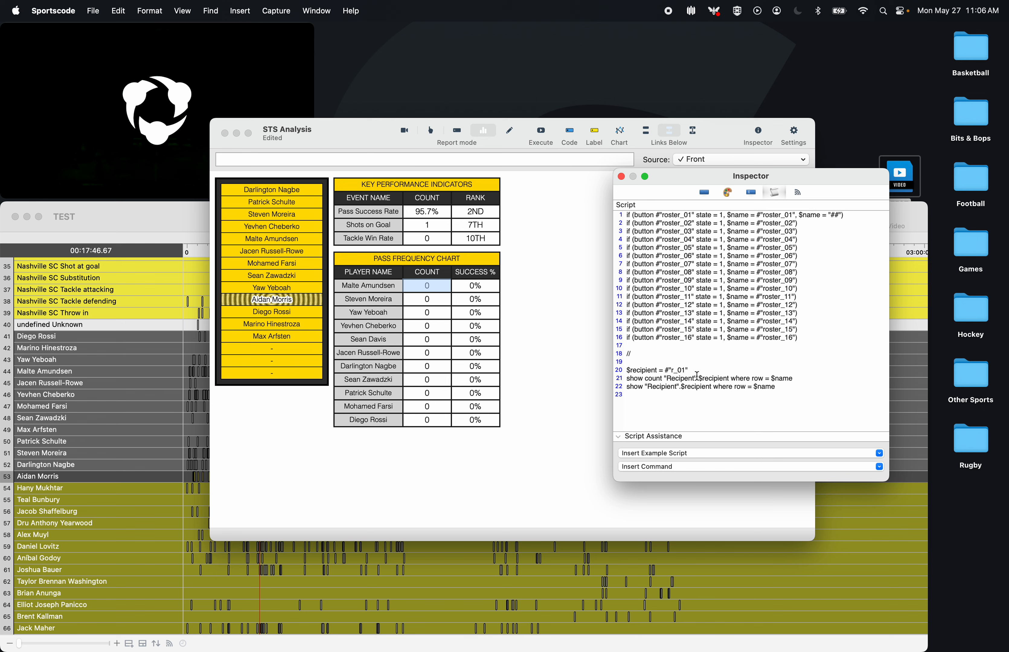
pyautogui.moveTo(693, 376); pyautogui.dragTo(663, 376)
pyautogui.press('super+c')
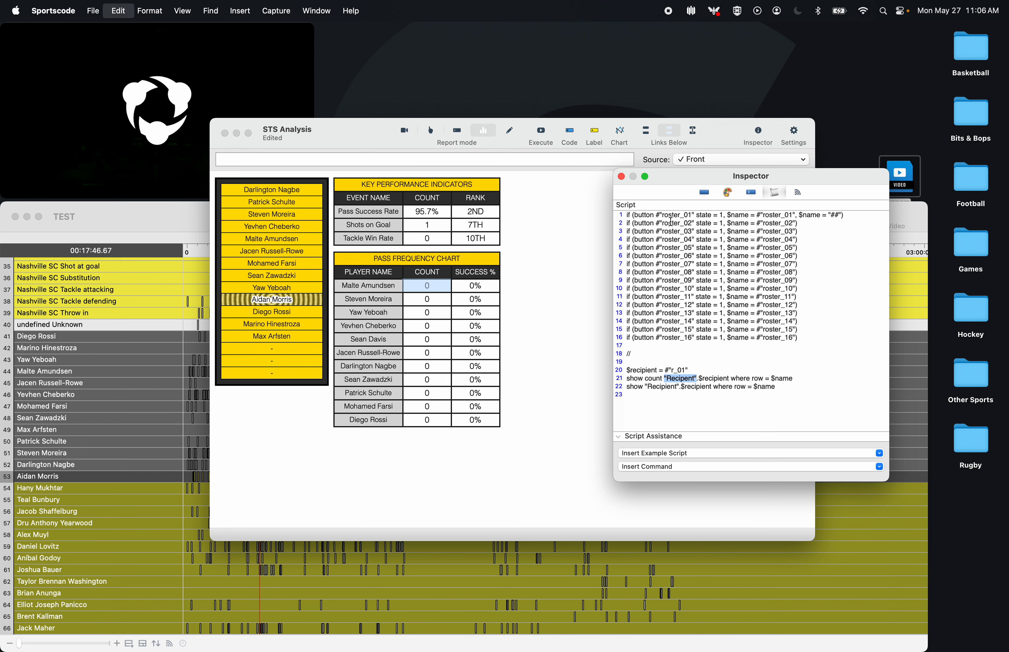
pyautogui.click(621, 176)
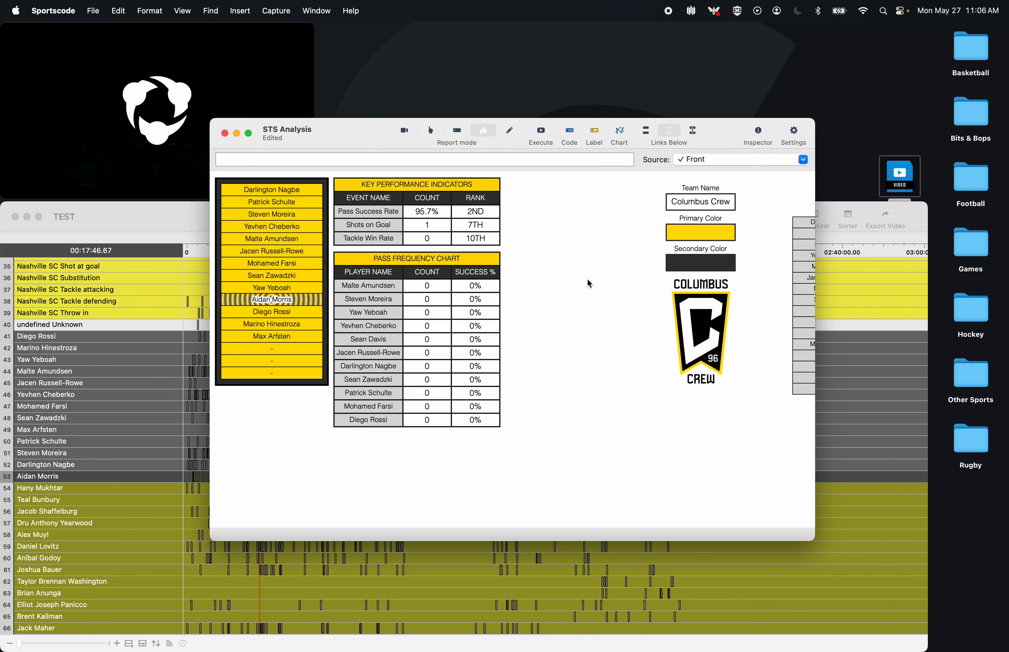
# - Replace all occurrences of "Recipent" with "Recipient" in the STS Analysis window using Find and Replace
pyautogui.press('super+f')
pyautogui.press('super+v')
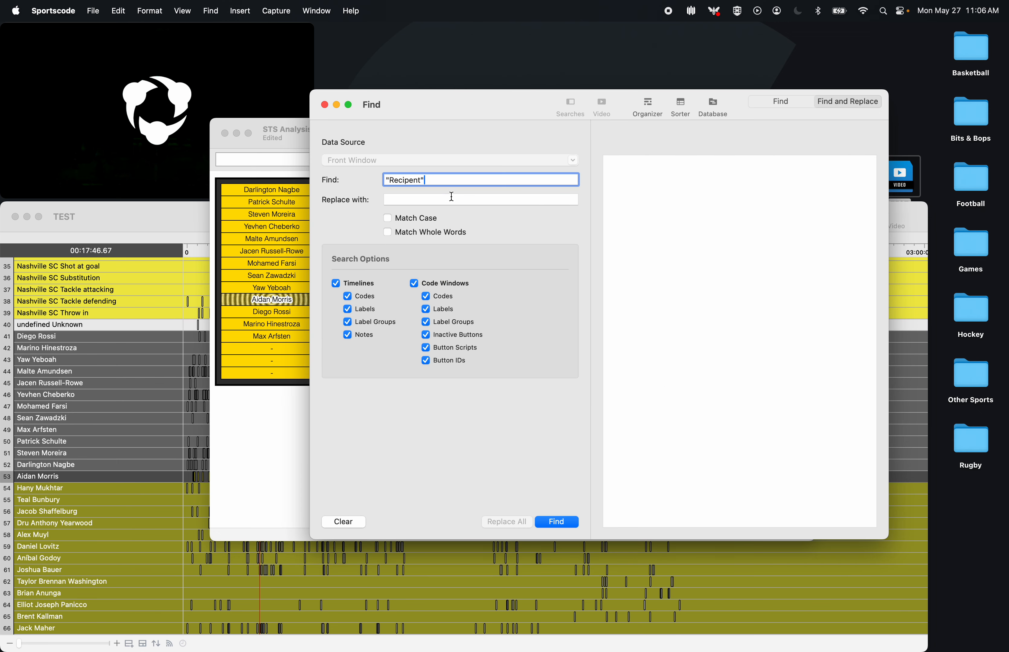
pyautogui.click(437, 199)
pyautogui.press('super+v')
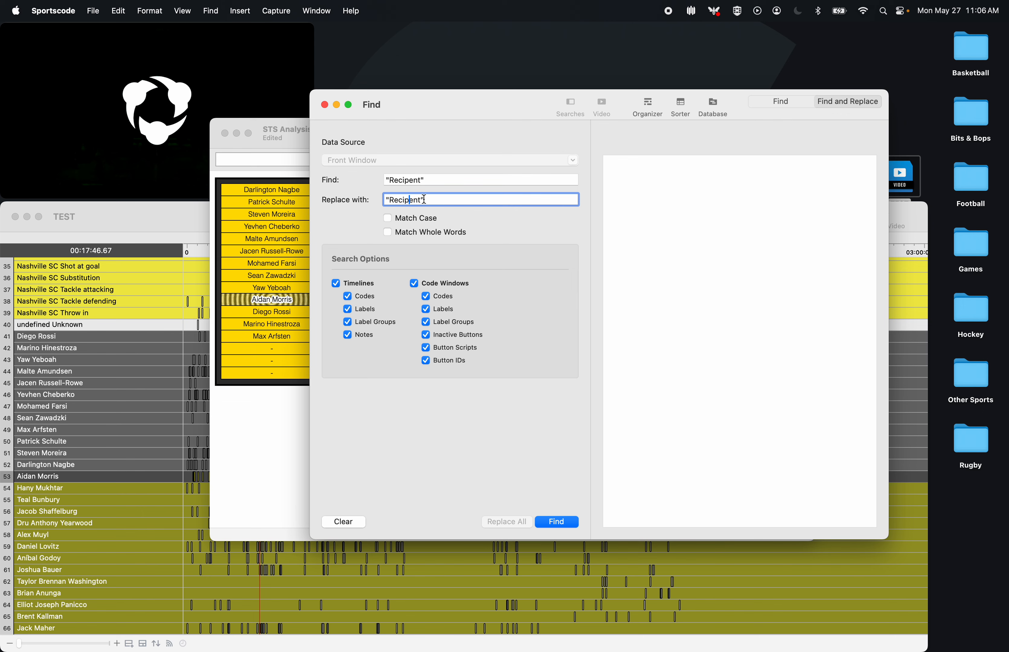
pyautogui.click(557, 523)
pyautogui.click(648, 163)
pyautogui.click(506, 522)
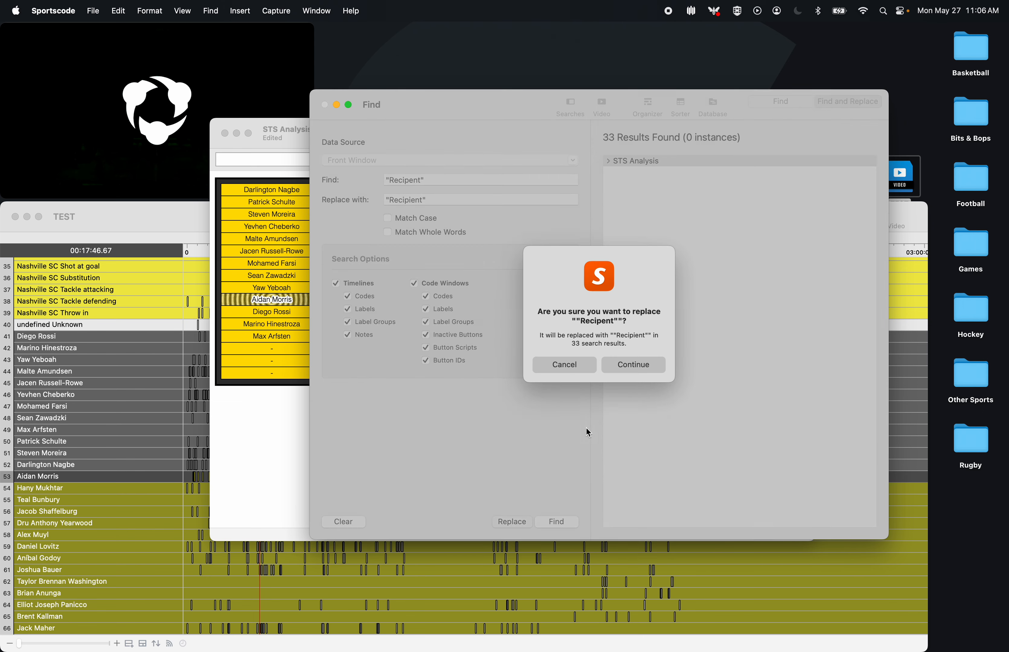
pyautogui.click(626, 365)
pyautogui.click(325, 105)
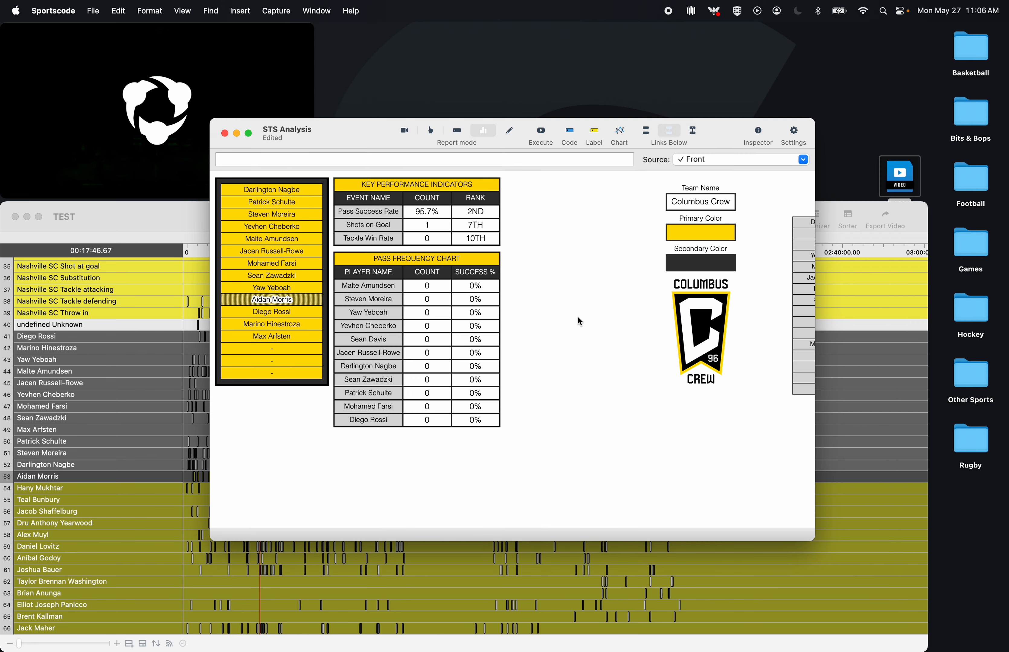
pyautogui.click(510, 131)
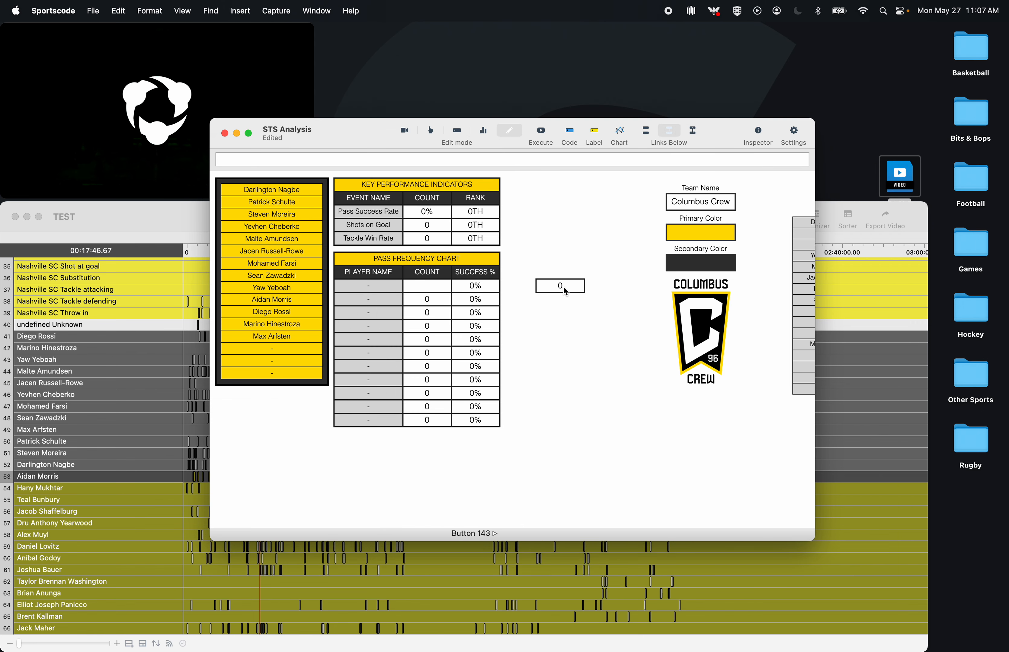
pyautogui.moveTo(429, 284); pyautogui.dragTo(488, 286)
pyautogui.press('super+z')
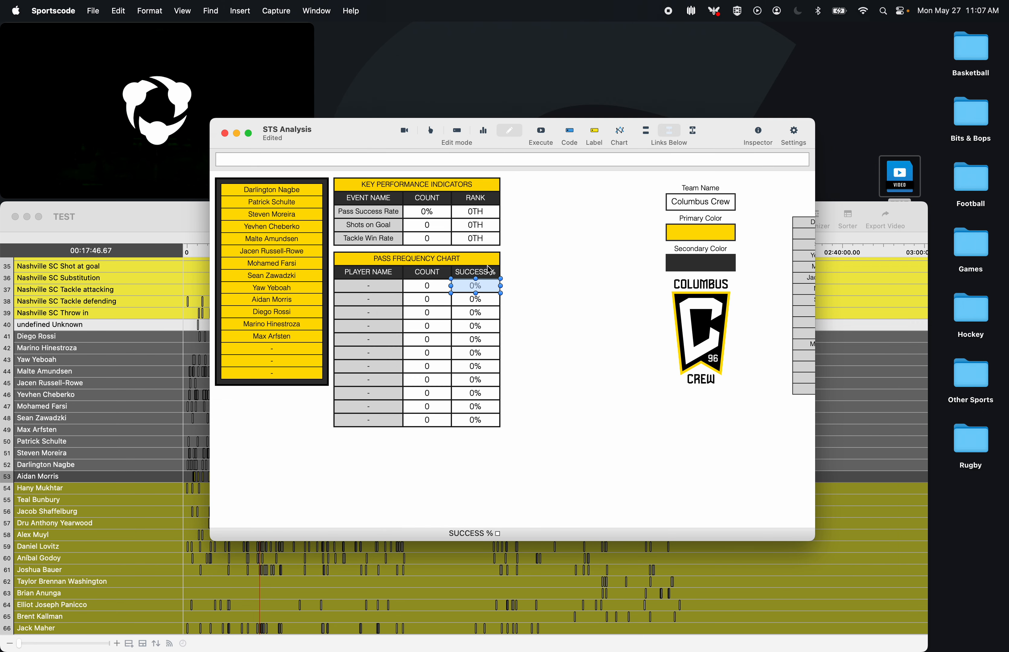
# - Run the report for the tenth roster player to check the chart's pass counts and success percentages
pyautogui.click(483, 131)
pyautogui.click(270, 299)
pyautogui.click(542, 132)
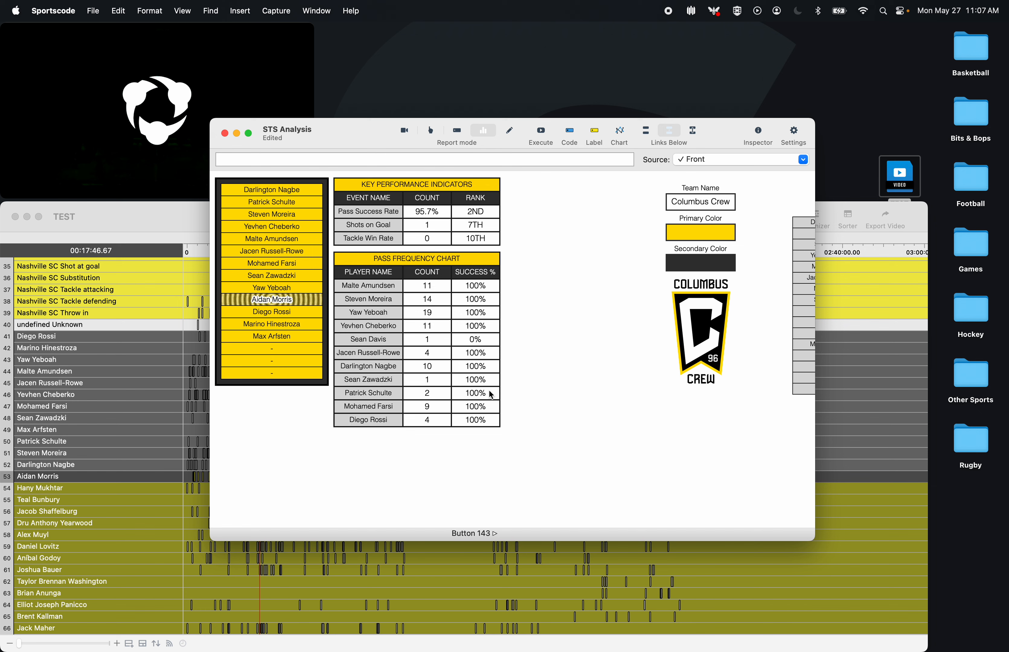
# - Duplicate the eleventh row of the Pass Frequency Chart and place the copy directly beneath it as the twelfth row
pyautogui.click(506, 131)
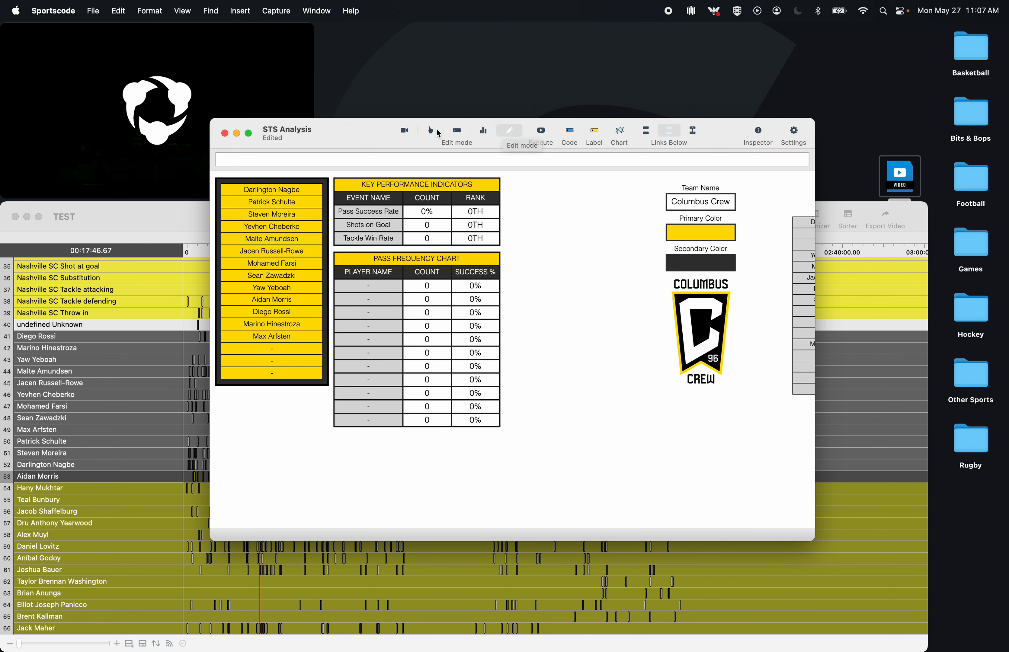
pyautogui.click(361, 422)
pyautogui.press('super+d')
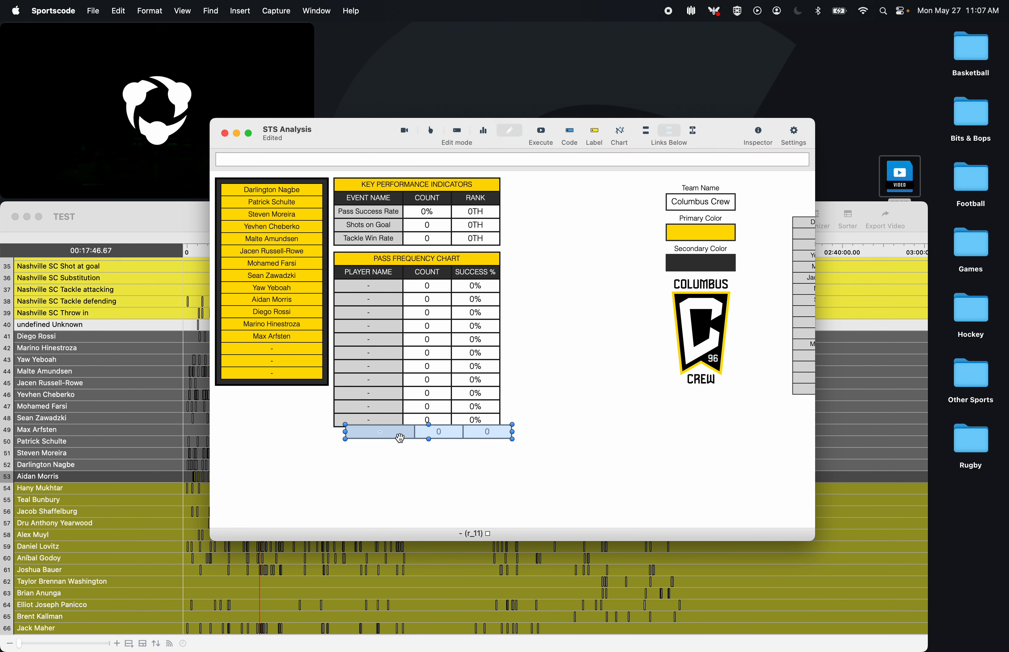
pyautogui.moveTo(438, 439); pyautogui.dragTo(425, 440)
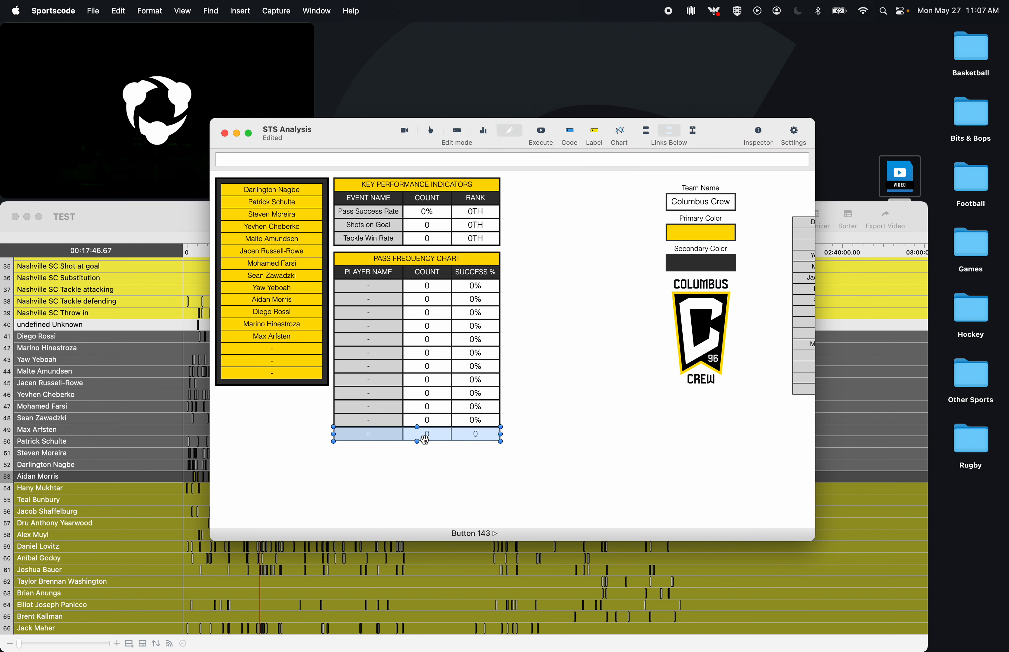
pyautogui.click(397, 498)
# - Set the twelfth row's player name script to unique string index 12 and its button ID to r_12
pyautogui.doubleClick(384, 438)
pyautogui.click(770, 323)
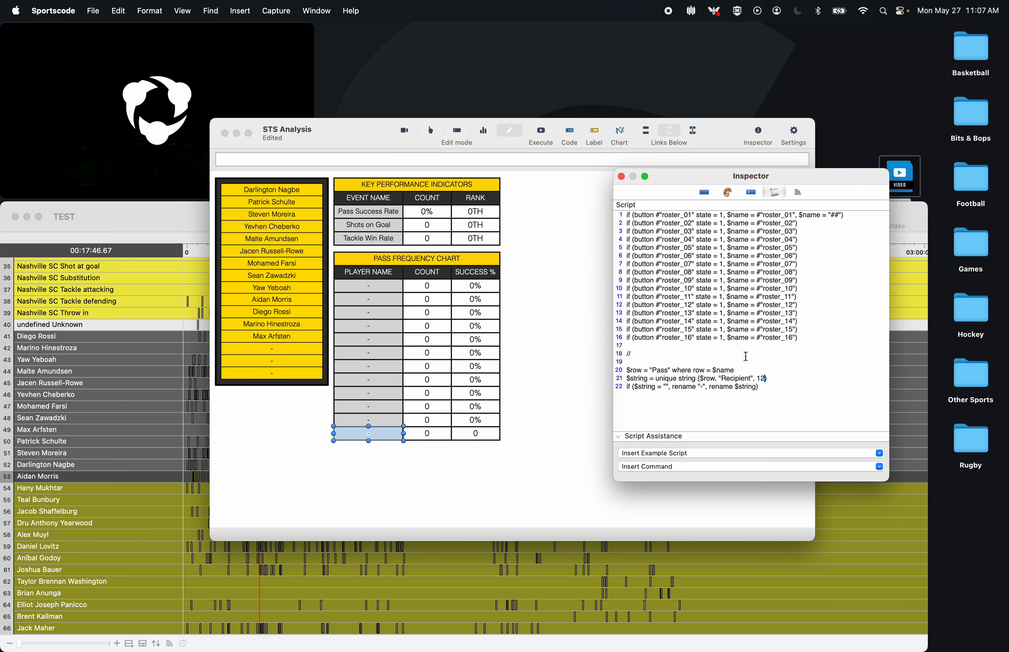
pyautogui.click(706, 194)
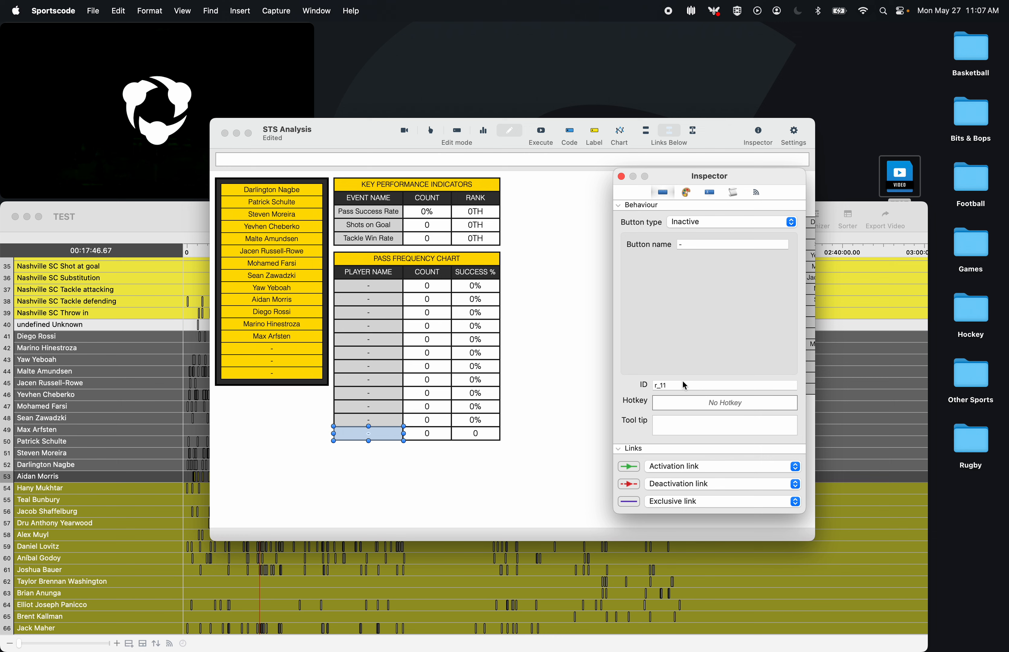
pyautogui.click(682, 384)
pyautogui.write('2')
# - Point the $recipient reference in the twelfth row's count and success scripts to r_12
pyautogui.click(427, 434)
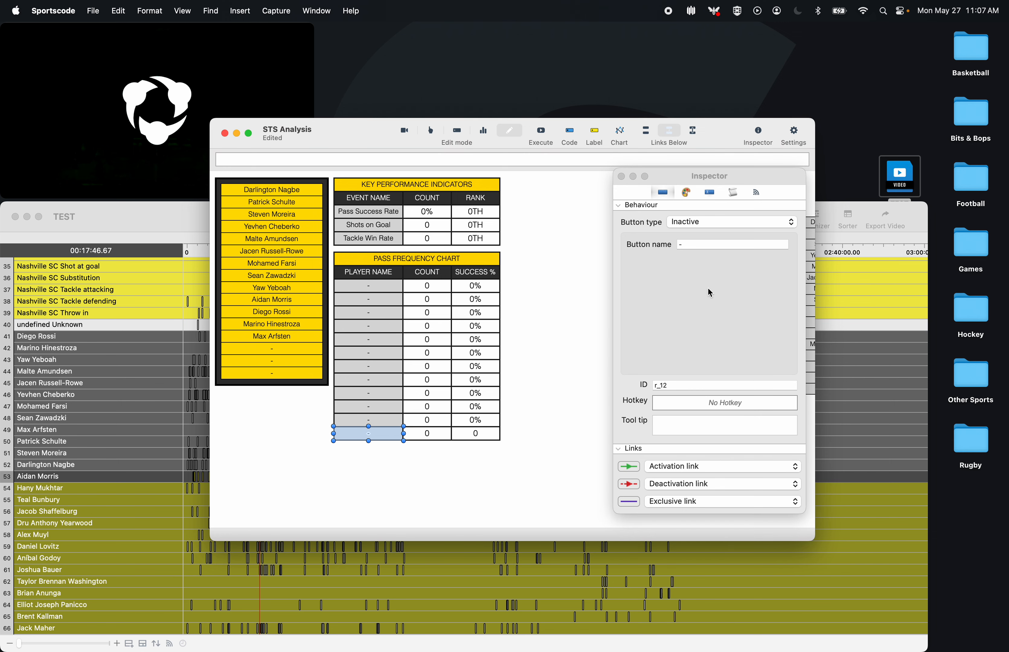
pyautogui.click(421, 433)
pyautogui.click(733, 193)
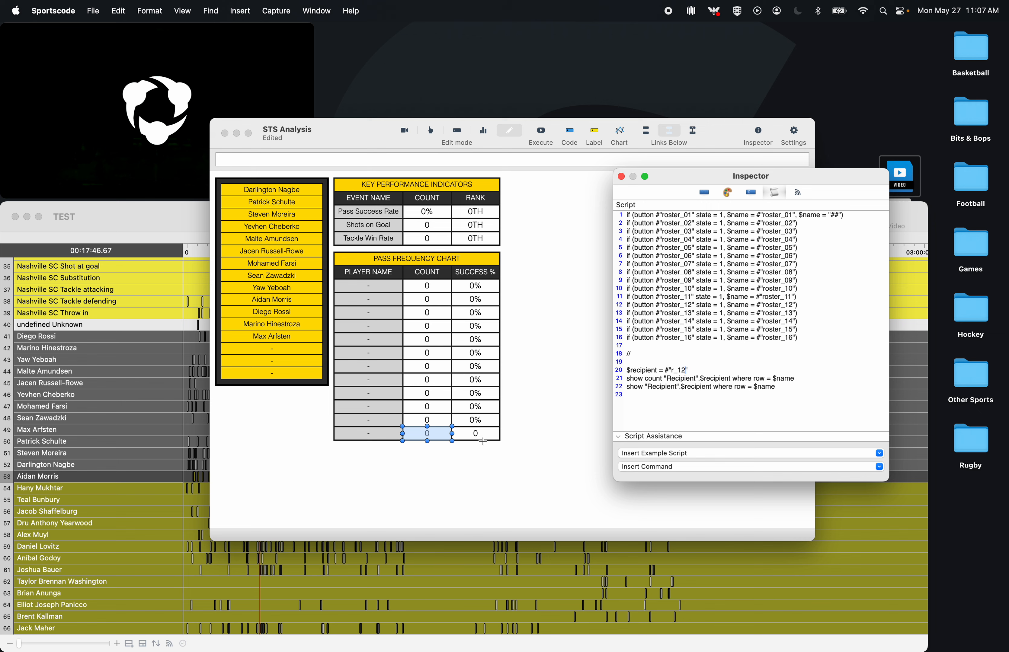
pyautogui.click(483, 439)
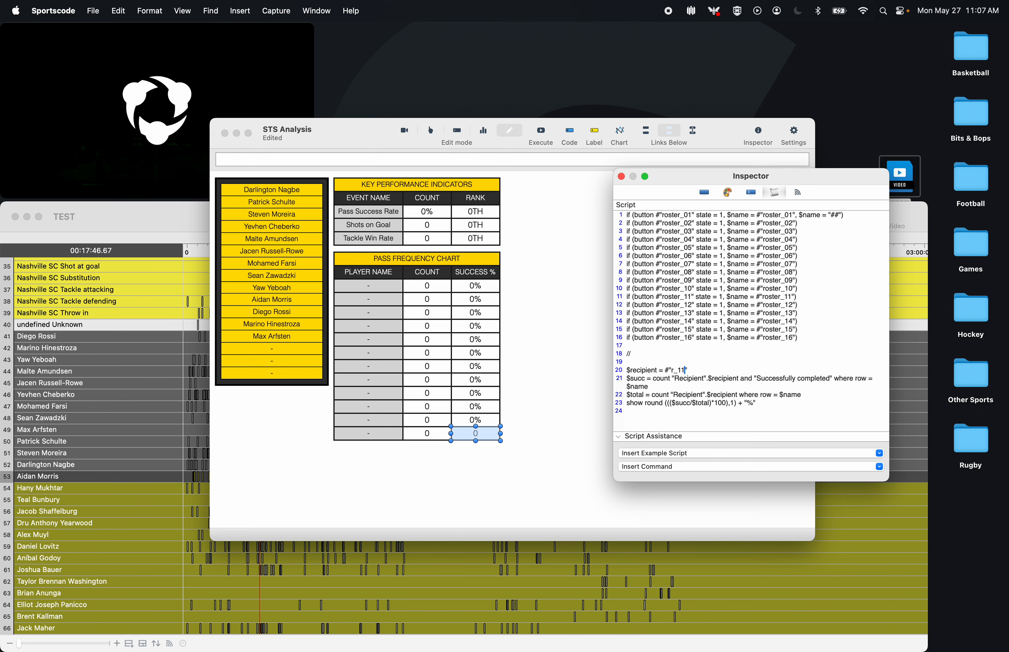
# - Duplicate the twelfth row of the Pass Frequency Chart and align the copy directly beneath it as the thirteenth row
pyautogui.moveTo(544, 432); pyautogui.dragTo(395, 431)
pyautogui.press('super+d')
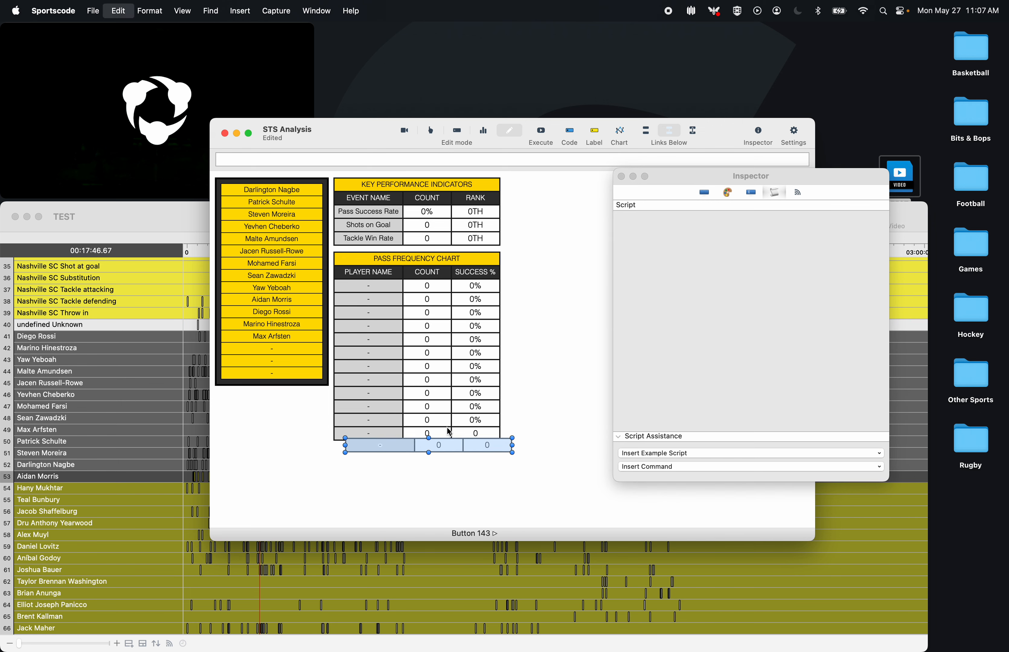
pyautogui.moveTo(451, 446); pyautogui.dragTo(440, 448)
pyautogui.press('Left')
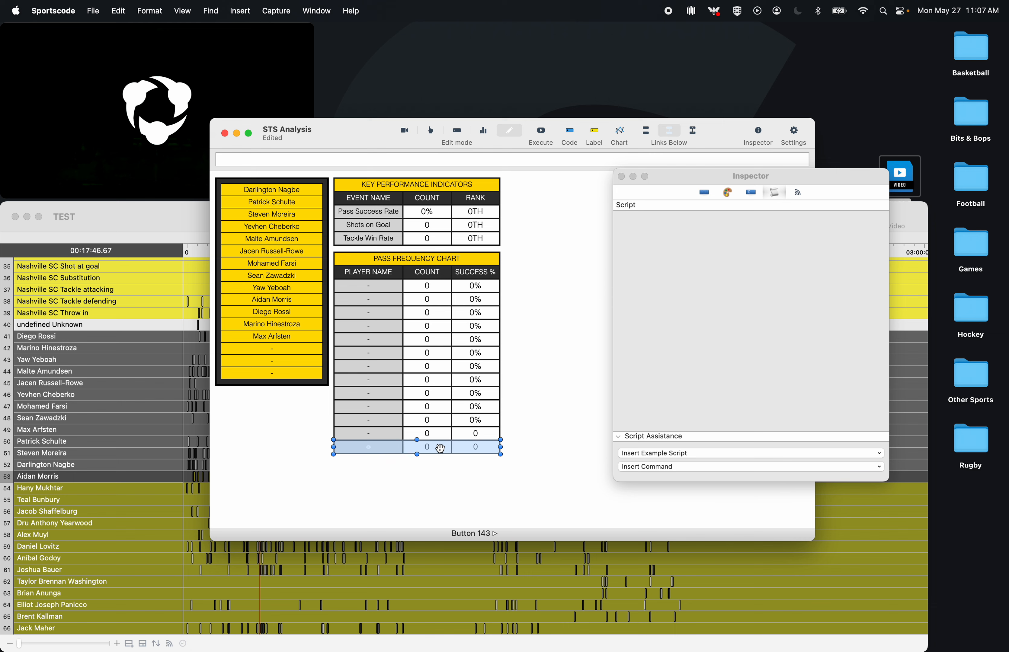
# - Set the thirteenth row's player name script to unique string index 13 and its button ID to r_13
pyautogui.click(432, 474)
pyautogui.click(389, 453)
pyautogui.click(763, 367)
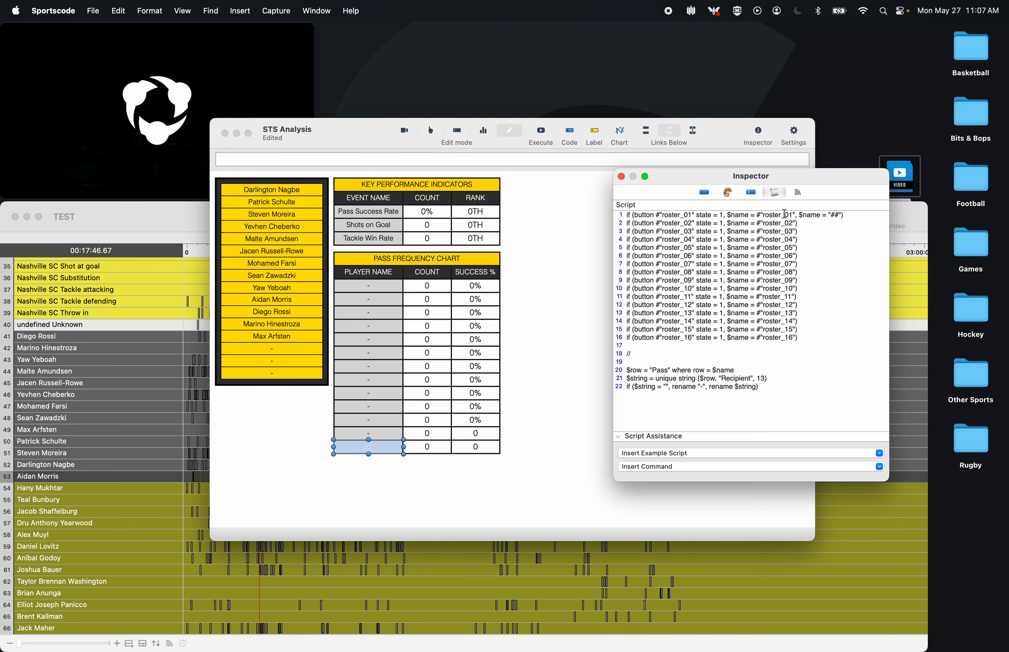
pyautogui.click(704, 193)
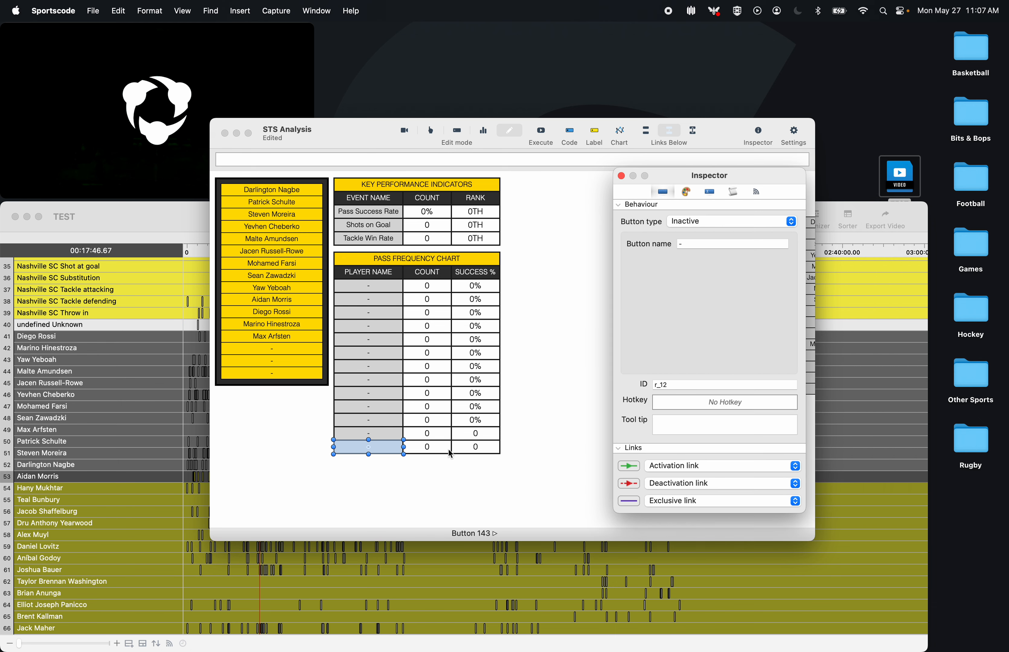
pyautogui.click(676, 386)
pyautogui.press('BackSpace')
pyautogui.write('3')
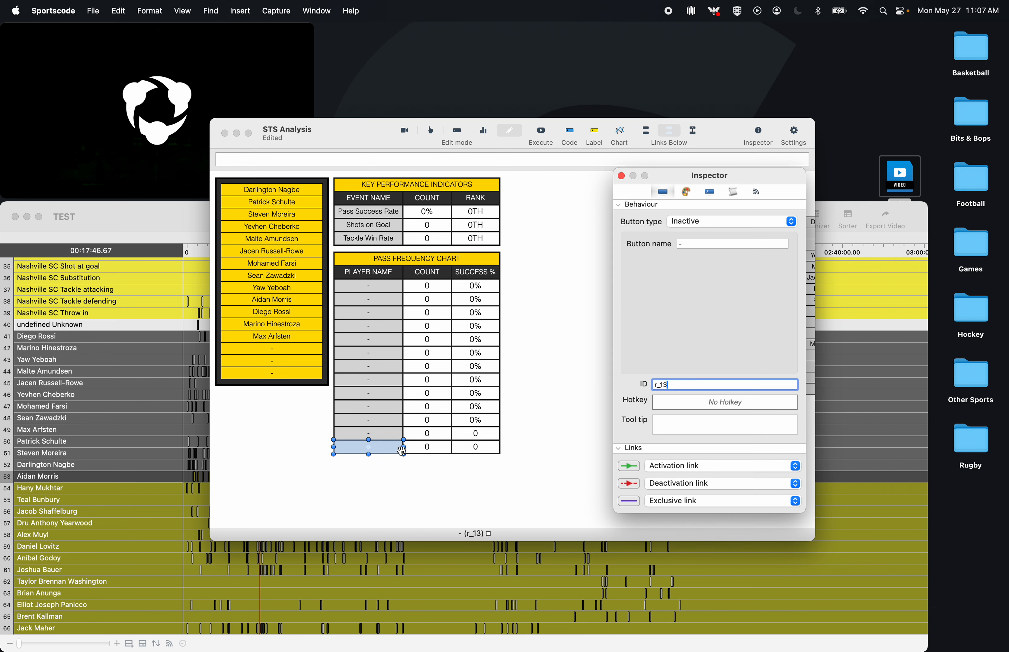
# - Point the $recipient reference in the thirteenth row's count and success scripts to r_13
pyautogui.click(413, 451)
pyautogui.click(739, 201)
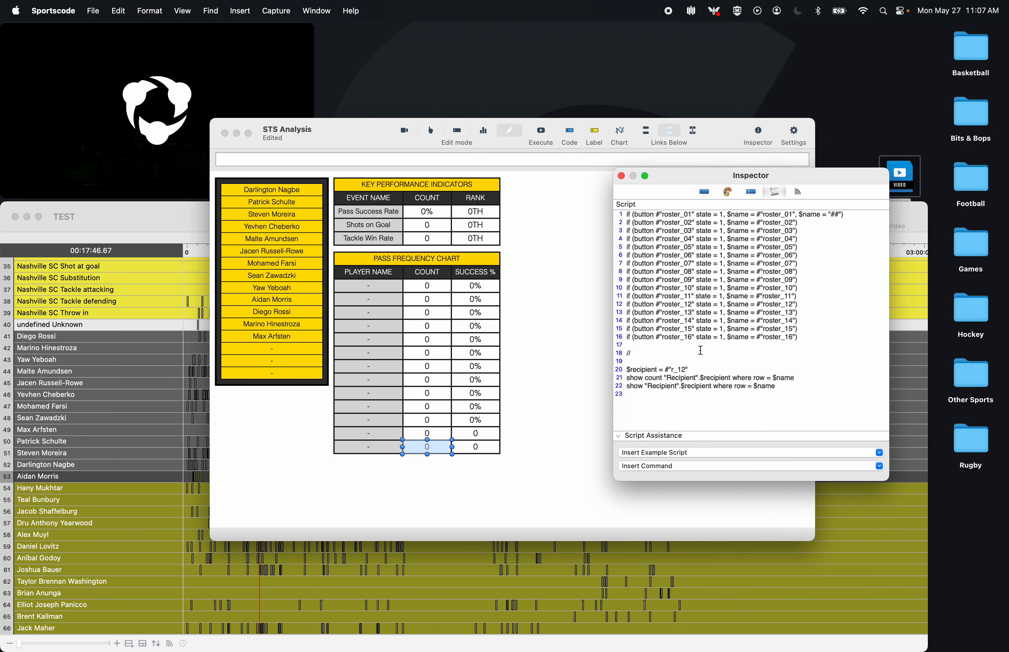
pyautogui.click(479, 449)
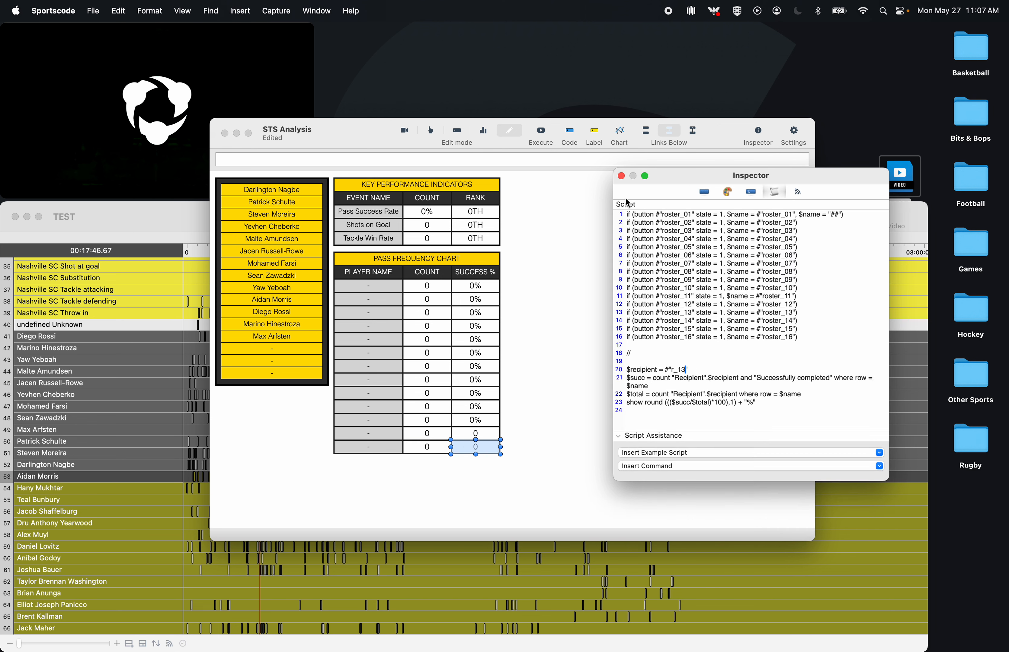
pyautogui.click(621, 175)
# - Add a duplicated fourteenth row beneath the thirteenth and set its player name script to unique string index 14
pyautogui.press('super+v')
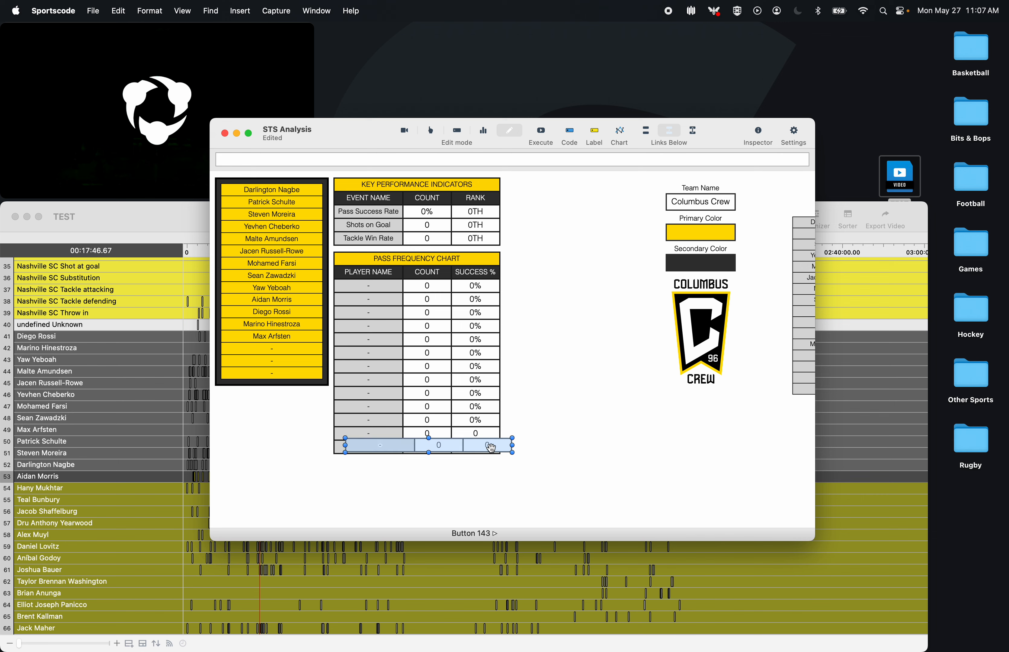
pyautogui.moveTo(491, 448); pyautogui.dragTo(479, 464)
pyautogui.press('Up')
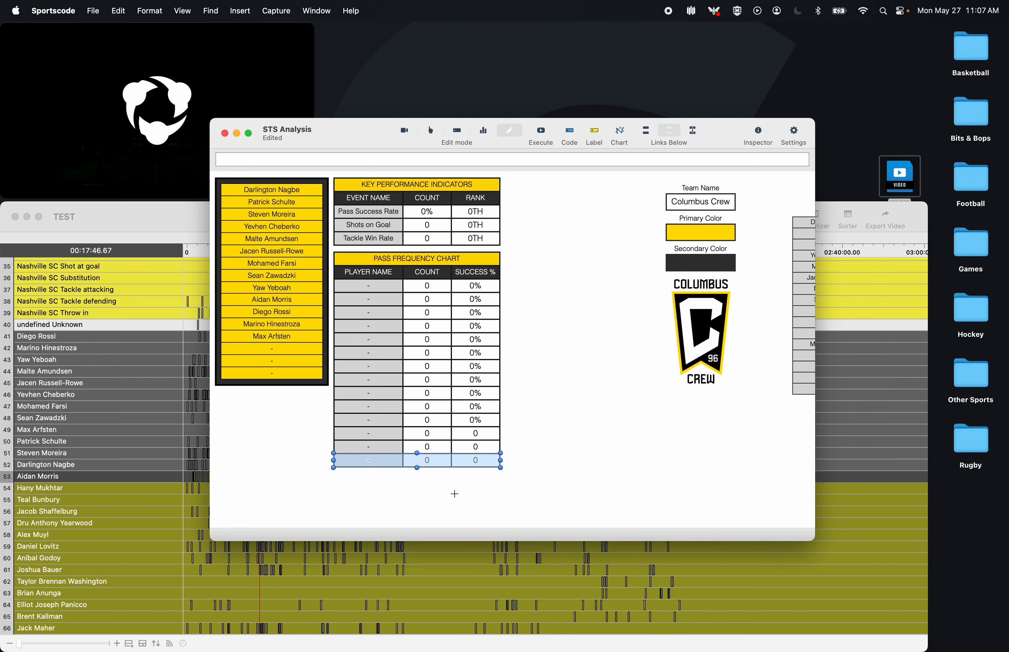
pyautogui.click(453, 493)
pyautogui.doubleClick(385, 463)
pyautogui.click(713, 351)
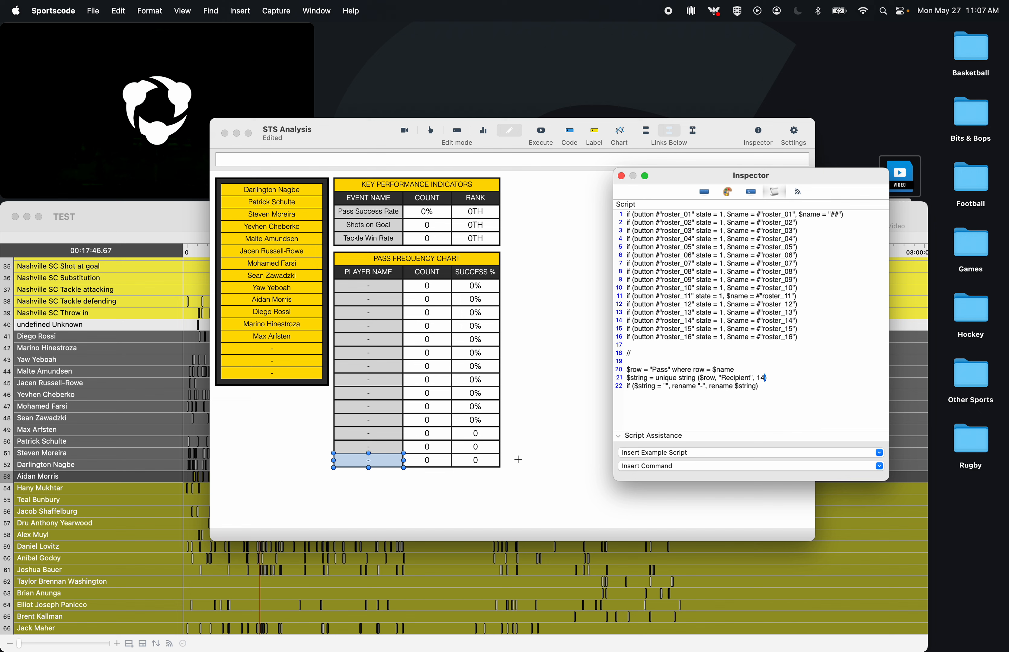
# - Point the $recipient reference in the fourteenth row's count and success scripts to r_14
pyautogui.click(427, 461)
pyautogui.click(787, 395)
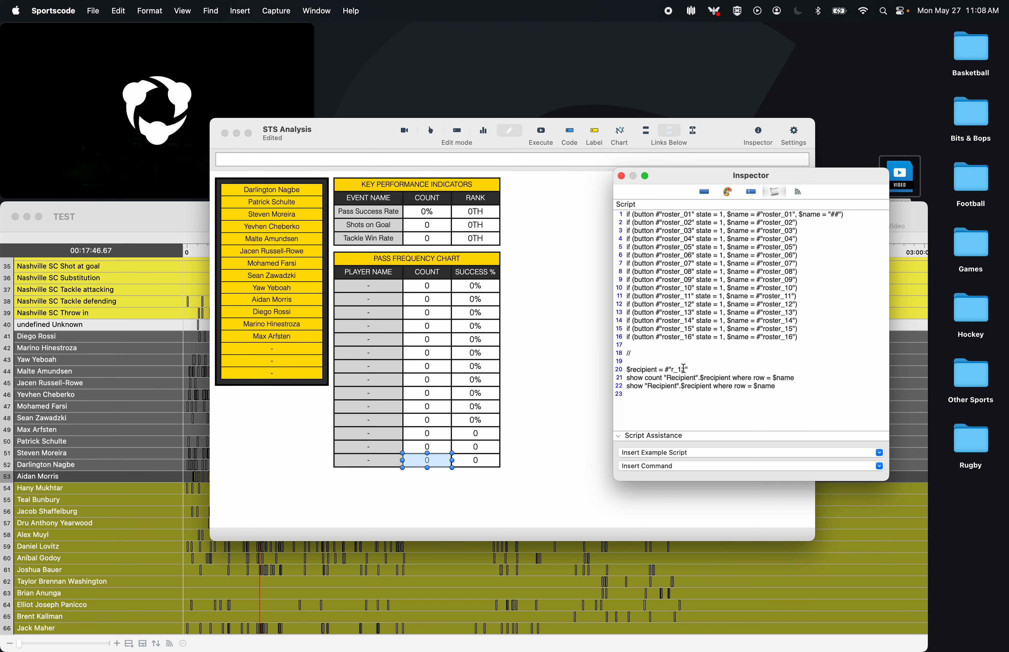
pyautogui.click(470, 466)
pyautogui.click(684, 367)
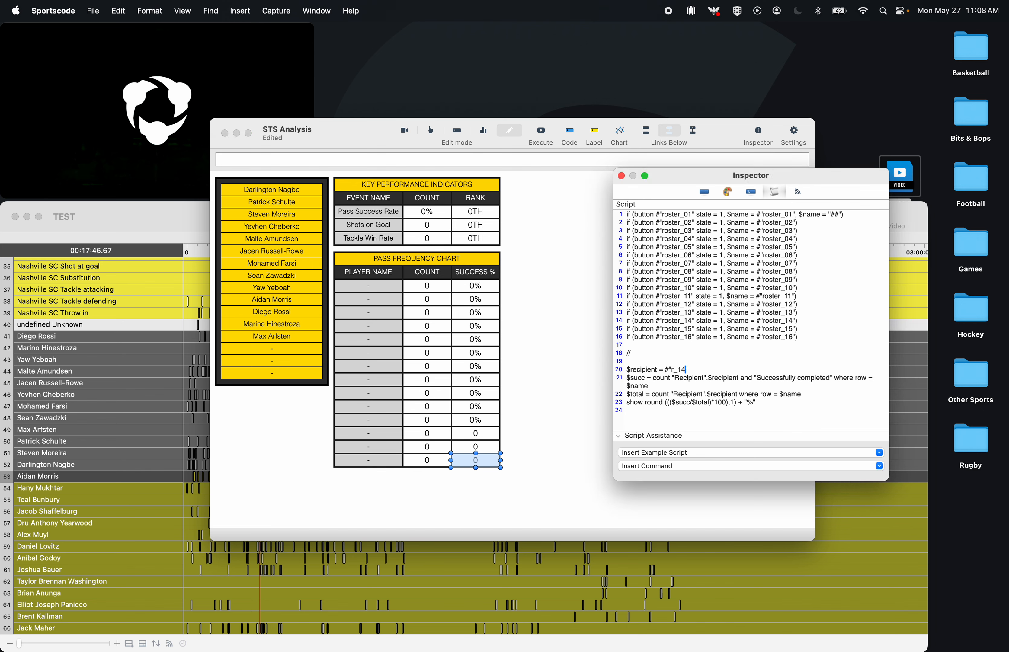
# - Set the fourteenth row's player name button ID to r_14 and return STS Analysis to report mode
pyautogui.click(369, 461)
pyautogui.click(690, 381)
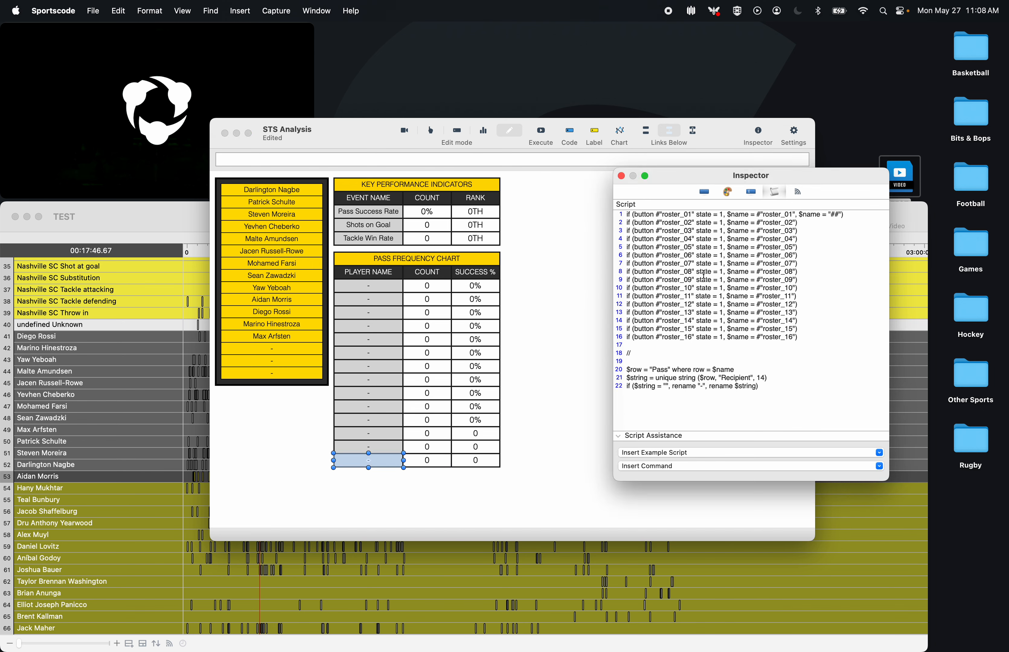
pyautogui.click(704, 192)
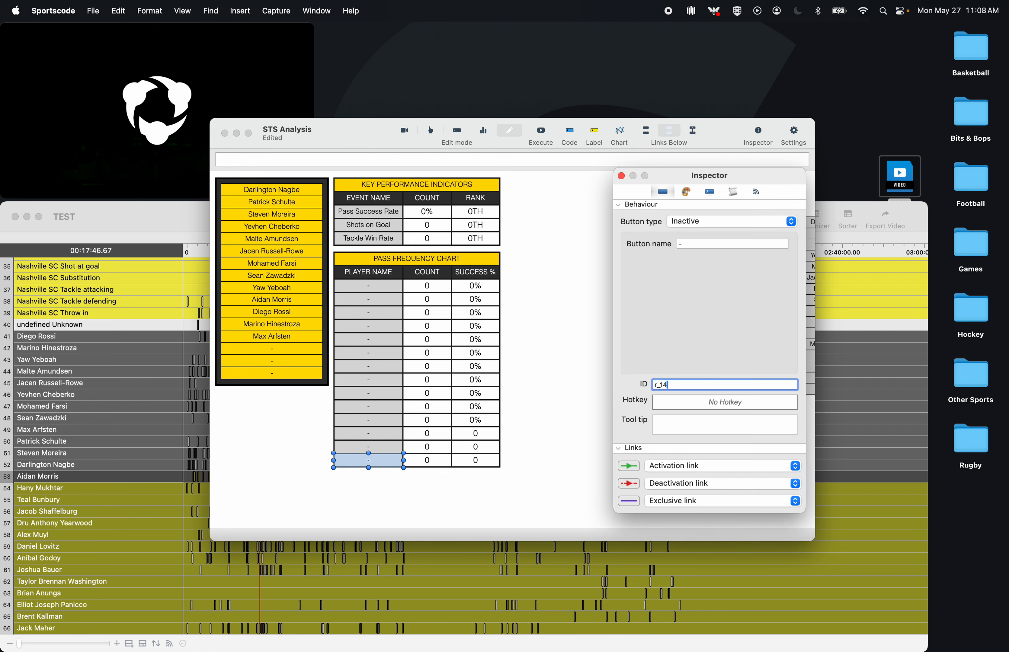
pyautogui.click(623, 181)
pyautogui.click(484, 133)
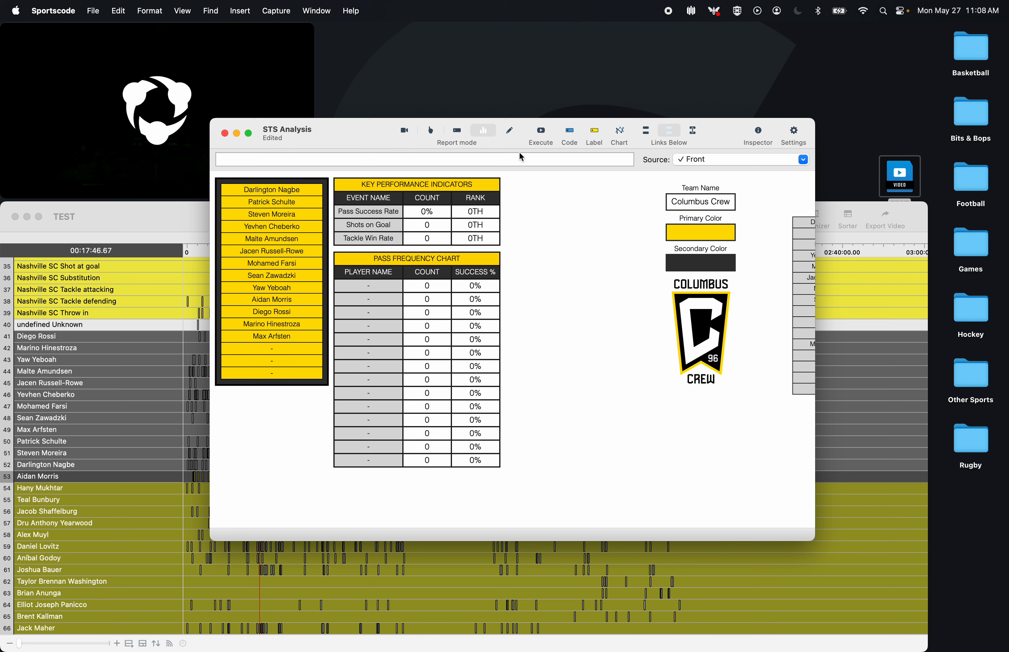
# - Execute the scripts for Aidan Morris, then review the pass instances behind the Hany Mukhtar count and close their sorter
pyautogui.click(543, 133)
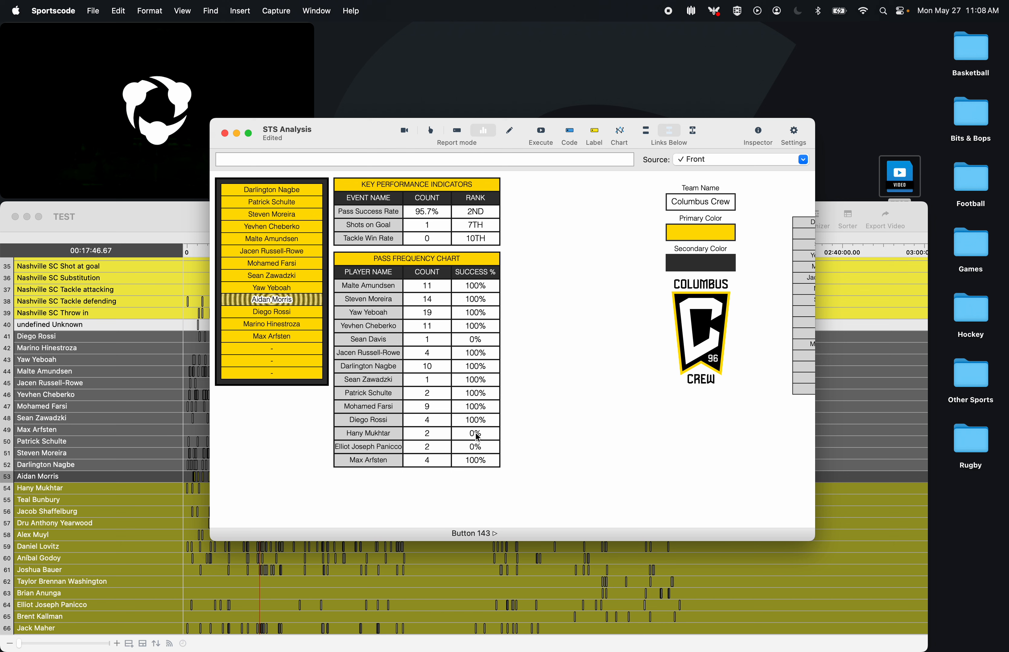
pyautogui.rightClick(425, 434)
pyautogui.click(448, 457)
pyautogui.hscroll(5, 573, 489)
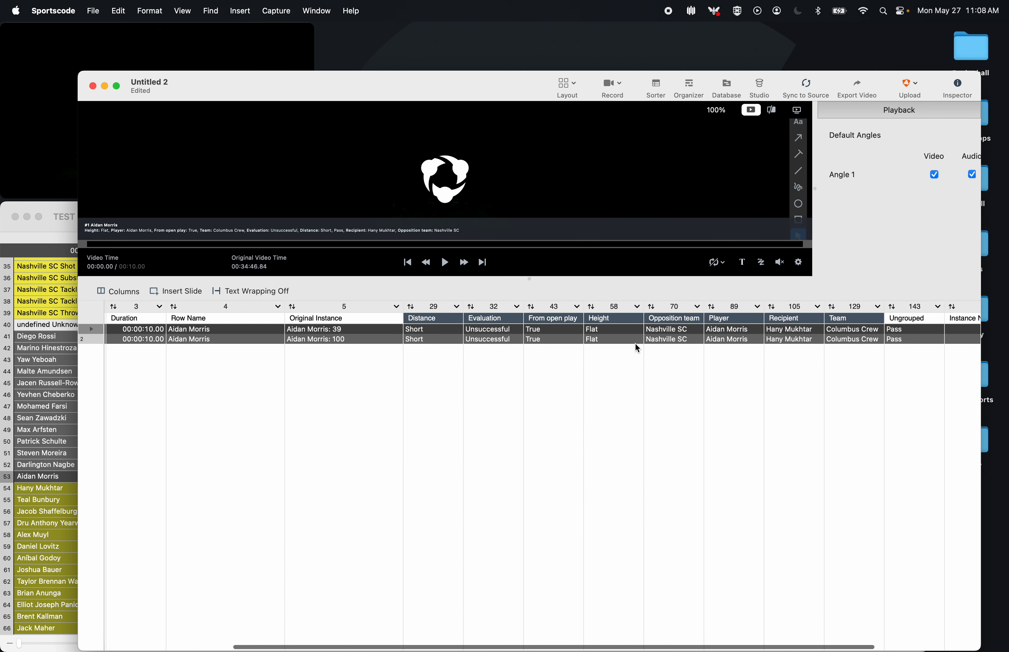
pyautogui.hscroll(3, 635, 343)
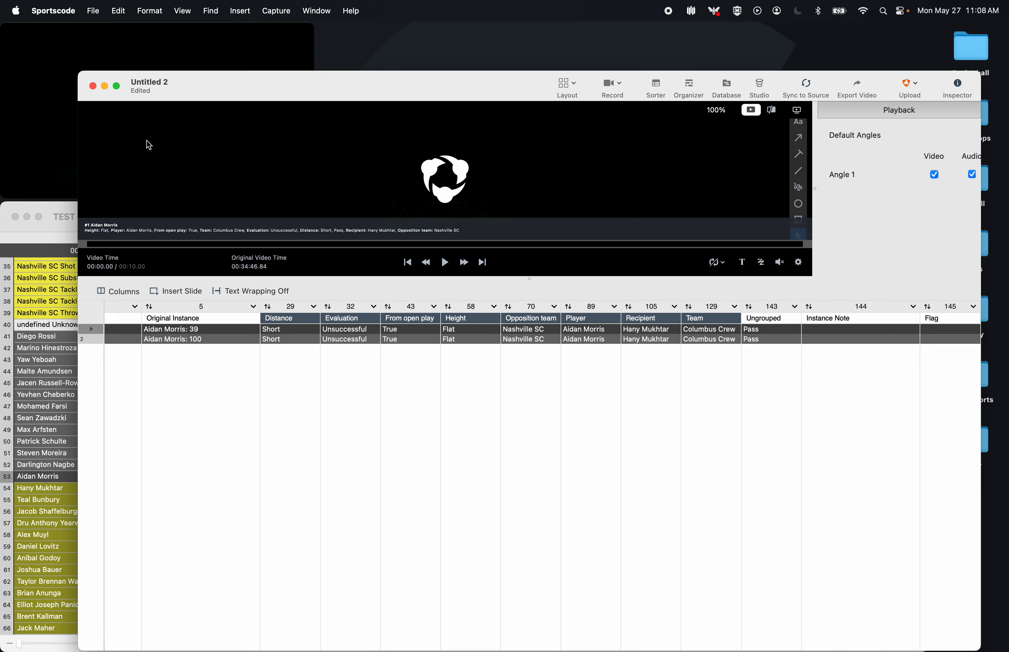
pyautogui.click(93, 86)
pyautogui.click(432, 464)
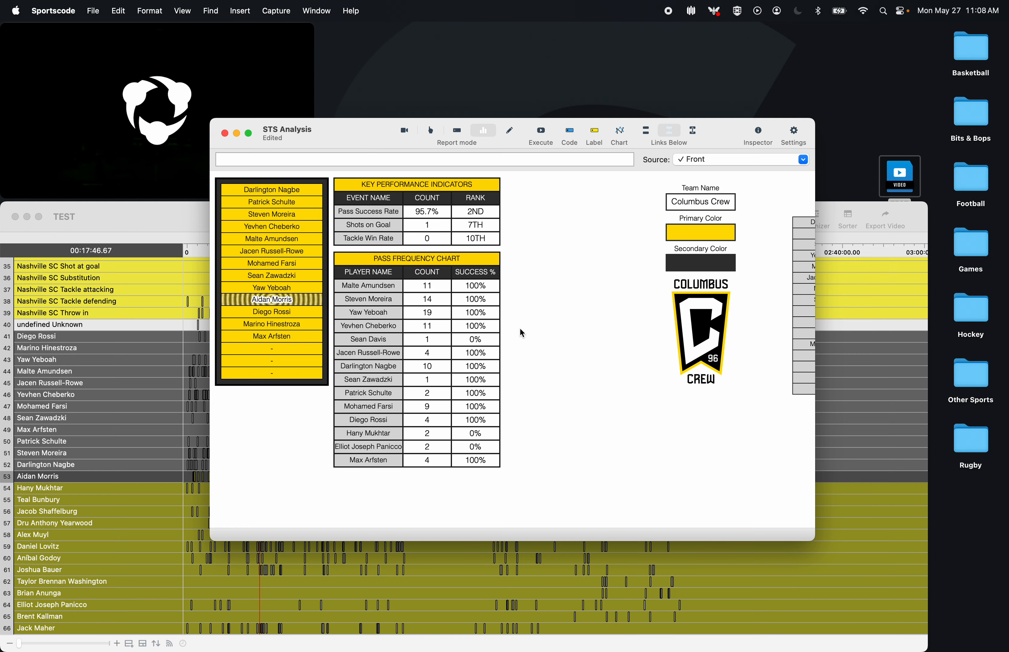
# - Add a duplicated fifteenth row beneath the fourteenth and set its player name button ID to r_15
pyautogui.click(509, 131)
pyautogui.moveTo(523, 482)
pyautogui.mouseDown()
pyautogui.moveTo(356, 462)
pyautogui.moveTo(384, 475)
pyautogui.mouseUp()
pyautogui.press('super+d')
pyautogui.click(383, 472)
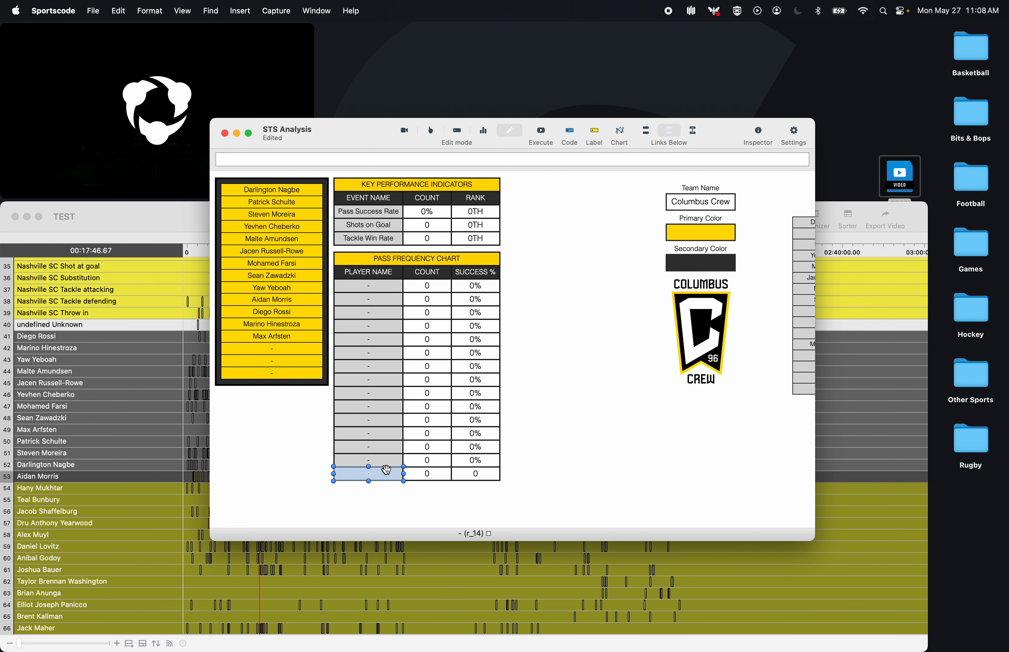
pyautogui.doubleClick(383, 470)
pyautogui.click(677, 384)
pyautogui.press('BackSpace')
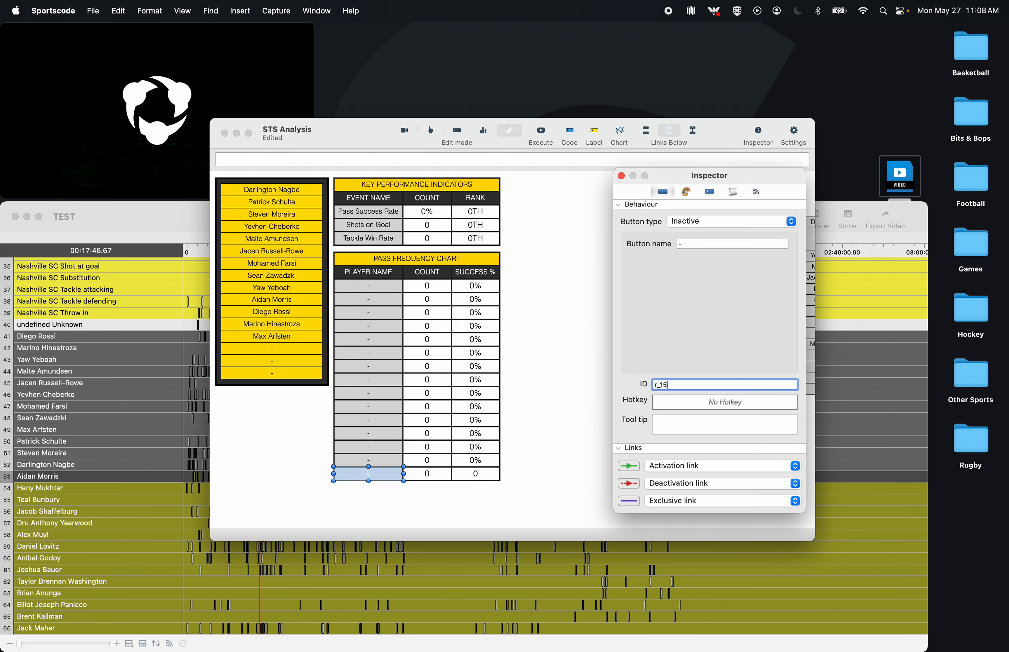
pyautogui.click(622, 177)
# - Execute the scripts in report mode and update the unique string index in the fifteenth row's player name script
pyautogui.click(483, 131)
pyautogui.click(537, 129)
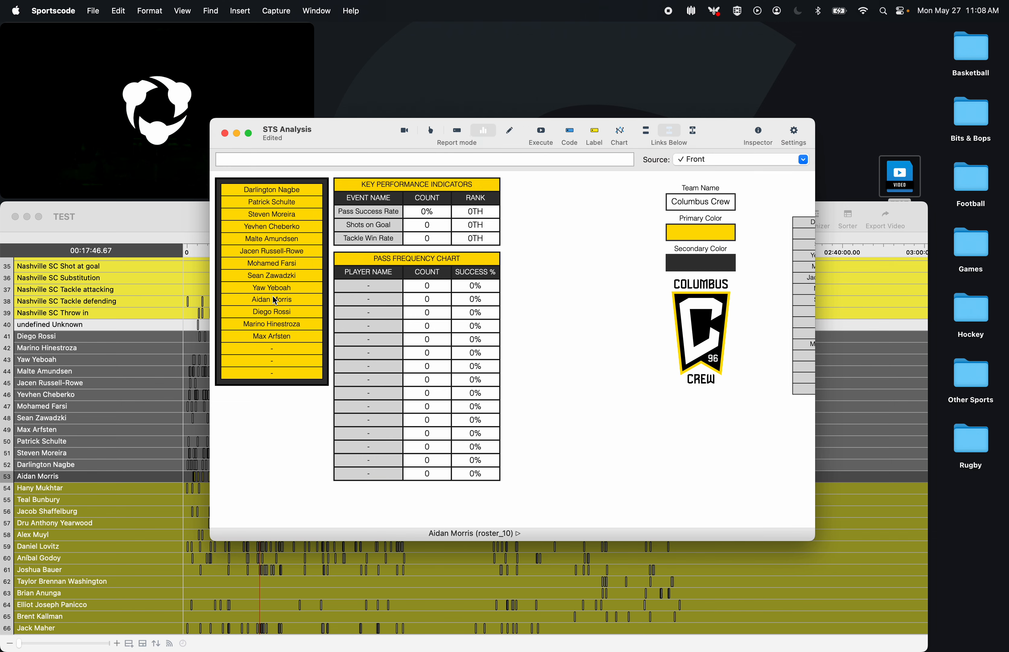
pyautogui.click(541, 135)
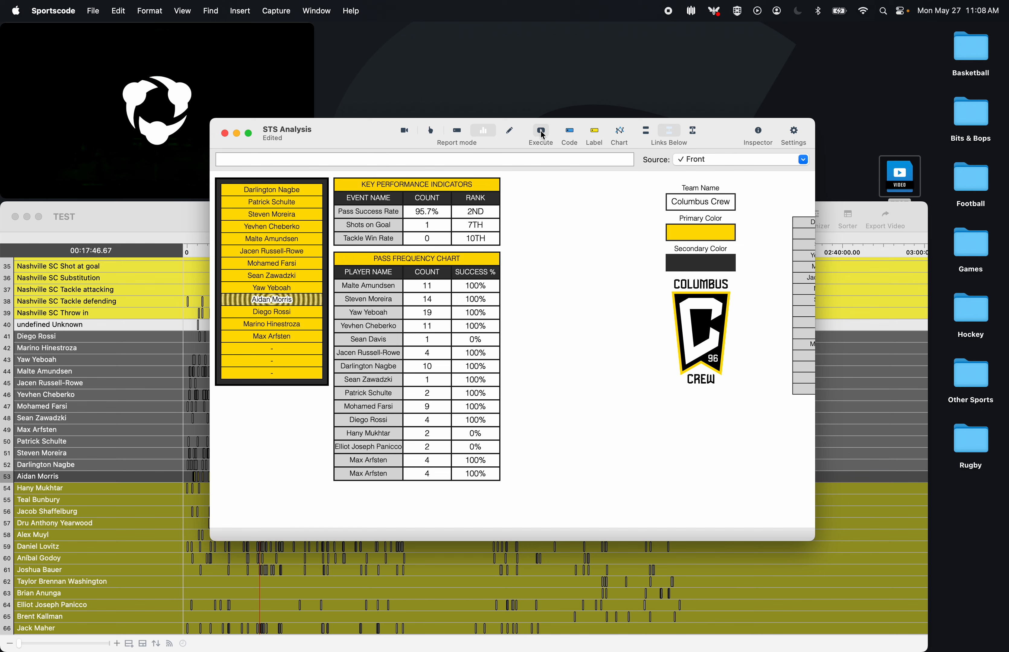
pyautogui.rightClick(378, 473)
pyautogui.click(406, 513)
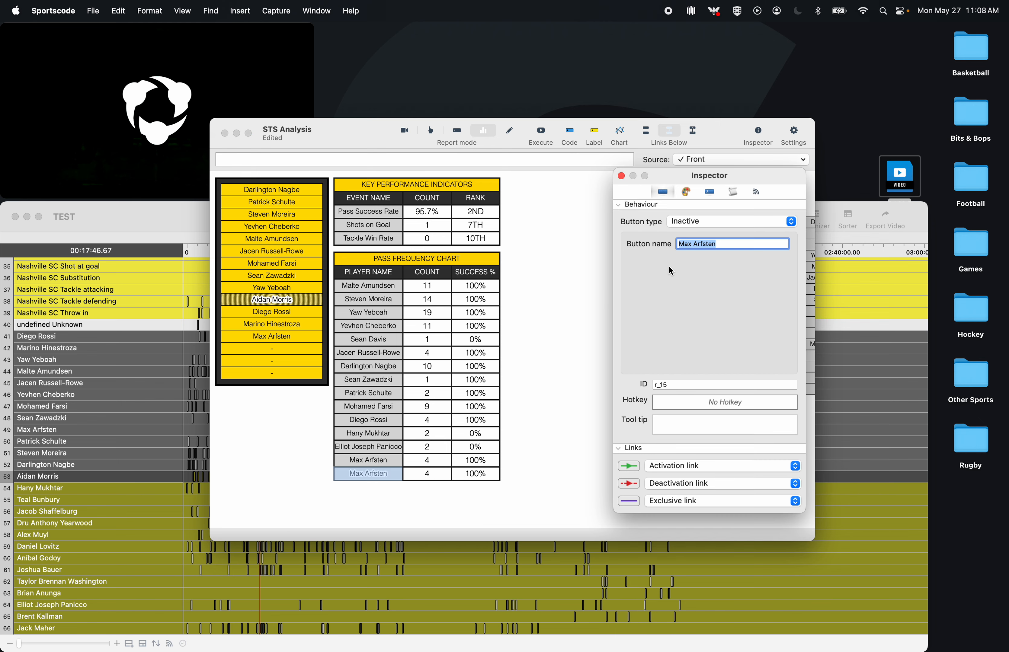
pyautogui.click(774, 192)
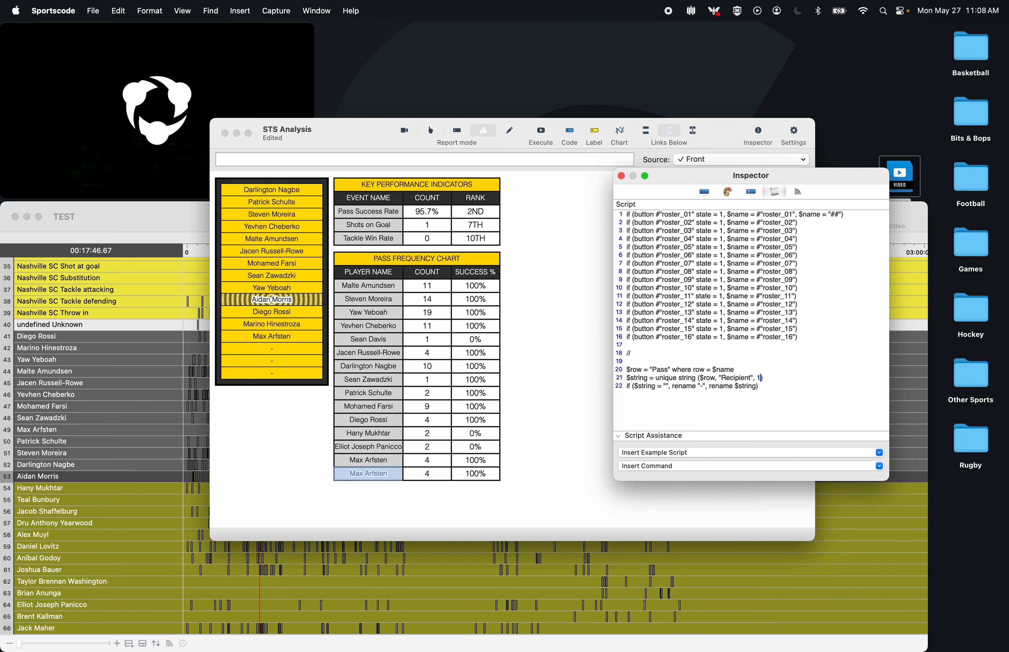
pyautogui.click(622, 175)
pyautogui.click(541, 134)
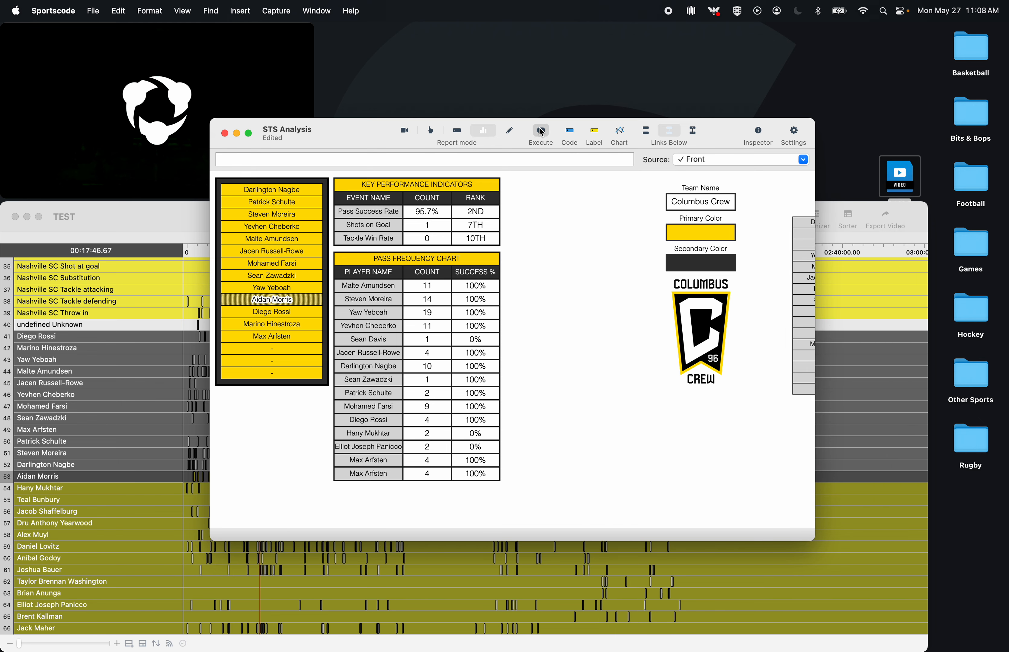
pyautogui.click(542, 133)
# - Return STS Analysis to edit mode and delete the fifteenth row from the Pass Frequency Chart
pyautogui.press('super+e')
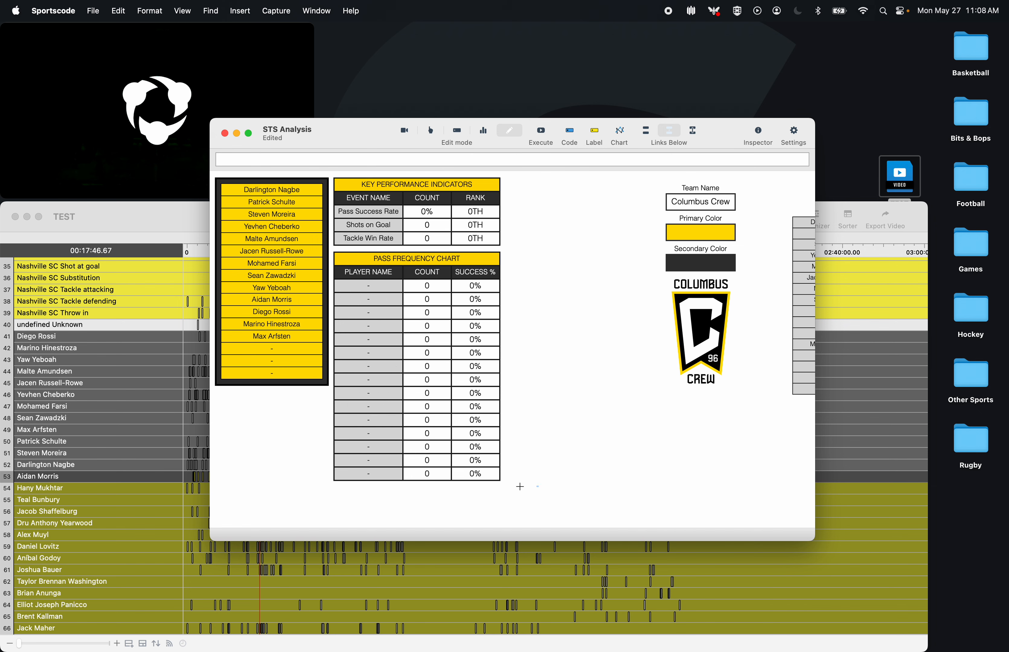
pyautogui.moveTo(520, 487); pyautogui.dragTo(335, 467)
pyautogui.press('Delete')
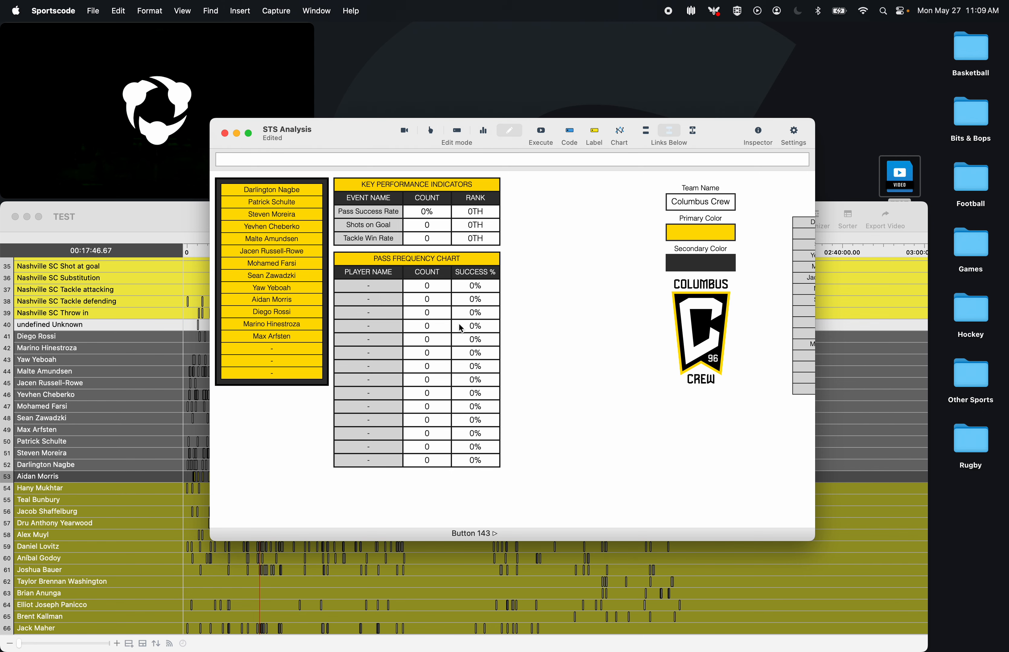
# - Move the STS Analysis window aside and close the other code window behind it
pyautogui.moveTo(381, 124); pyautogui.dragTo(448, 32)
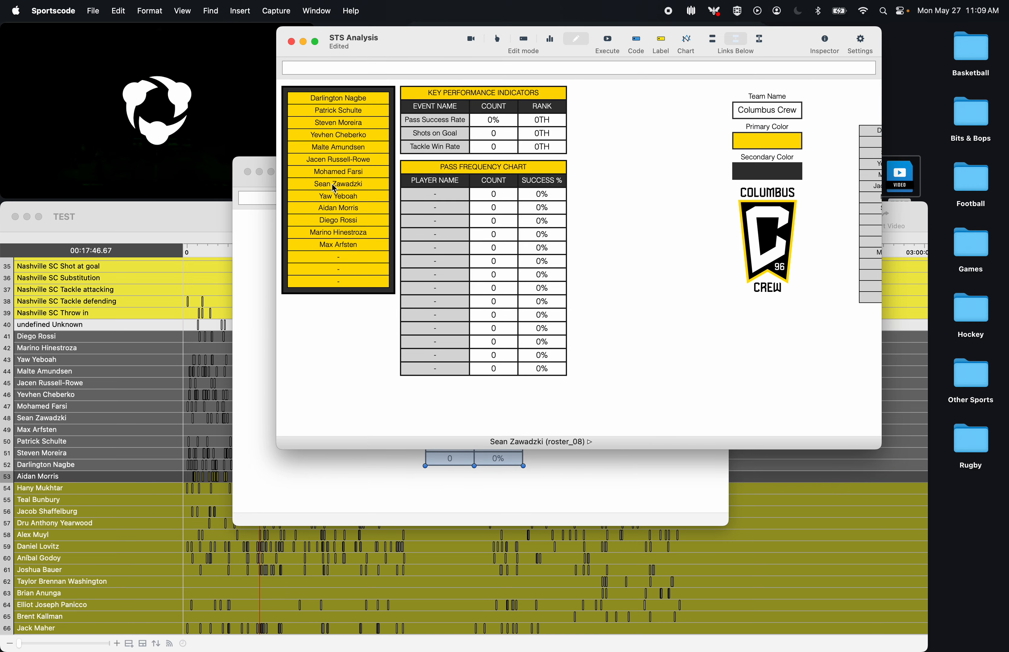
pyautogui.click(248, 172)
pyautogui.click(387, 437)
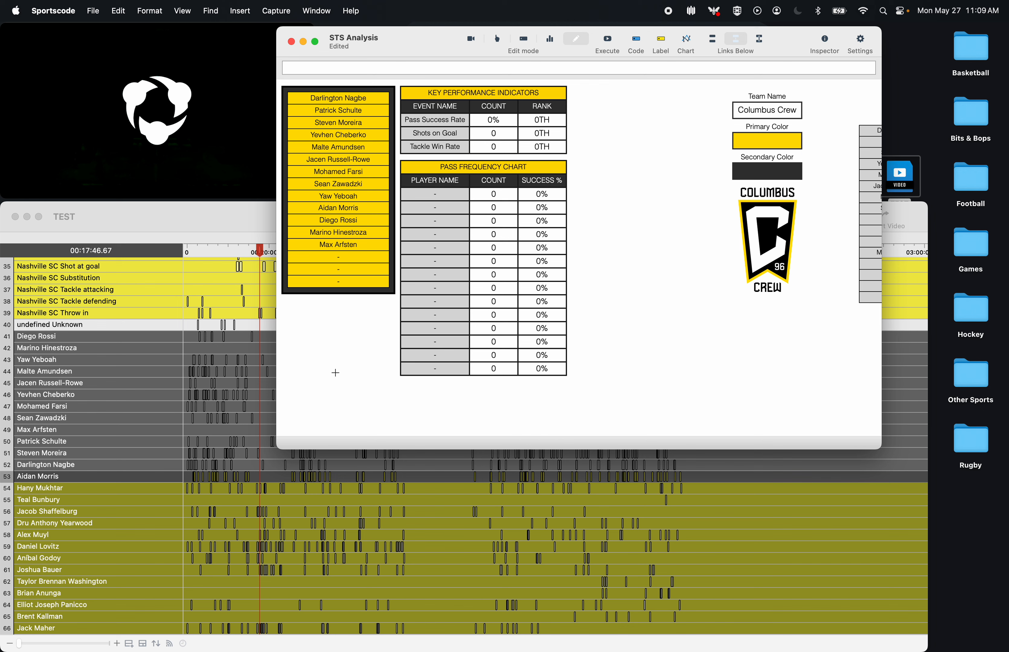
# - Place a new blank chart in STS Analysis, in the empty area between the Pass Frequency Chart and the team logo
pyautogui.click(274, 471)
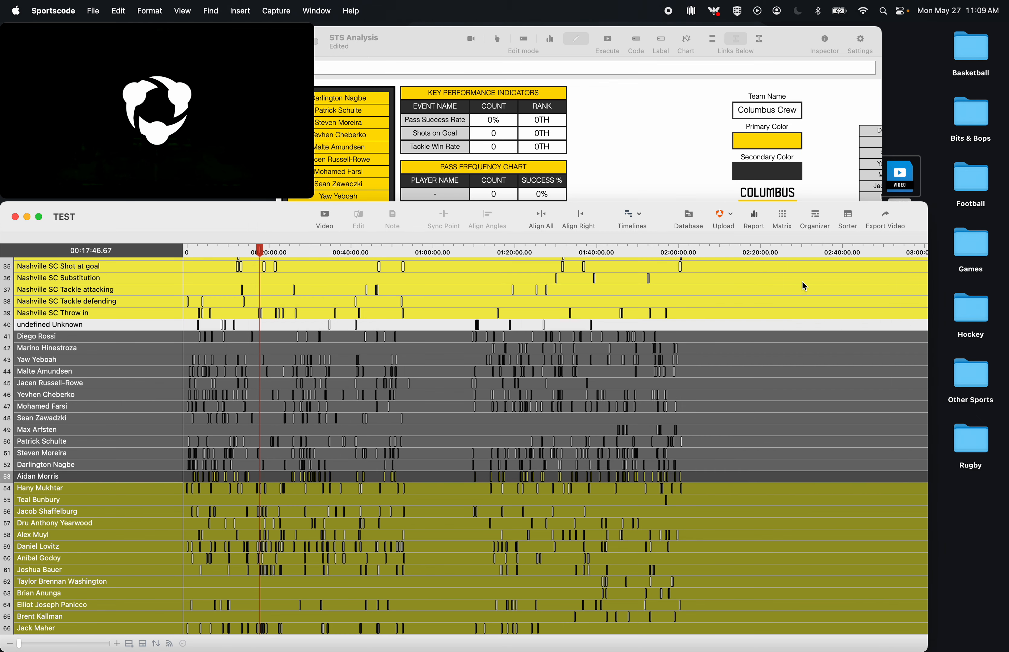
pyautogui.click(773, 292)
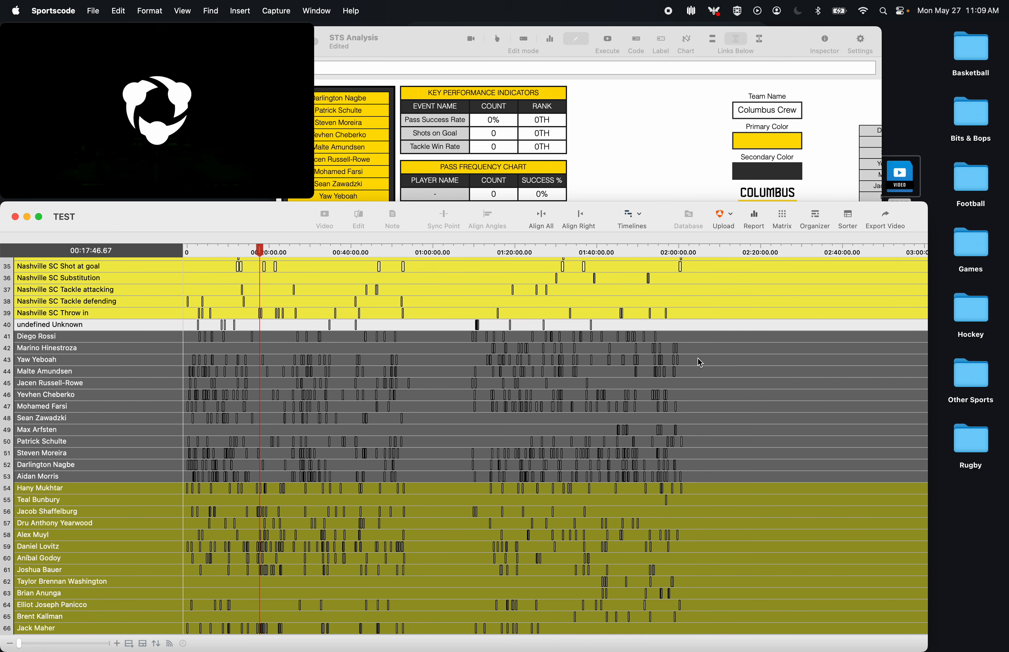
pyautogui.click(620, 186)
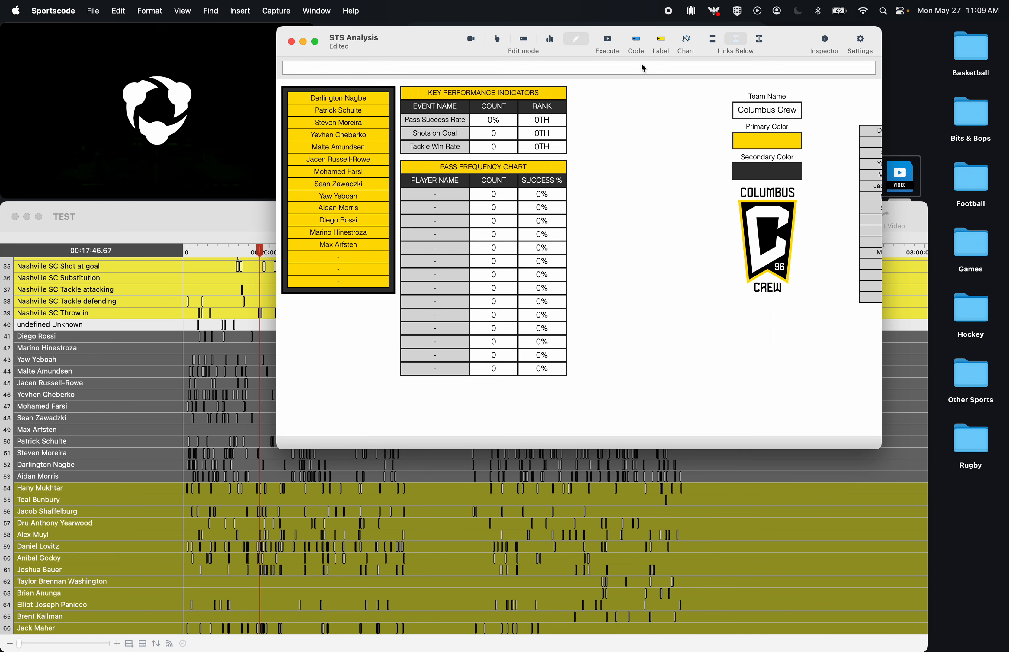
pyautogui.moveTo(686, 40); pyautogui.dragTo(651, 365)
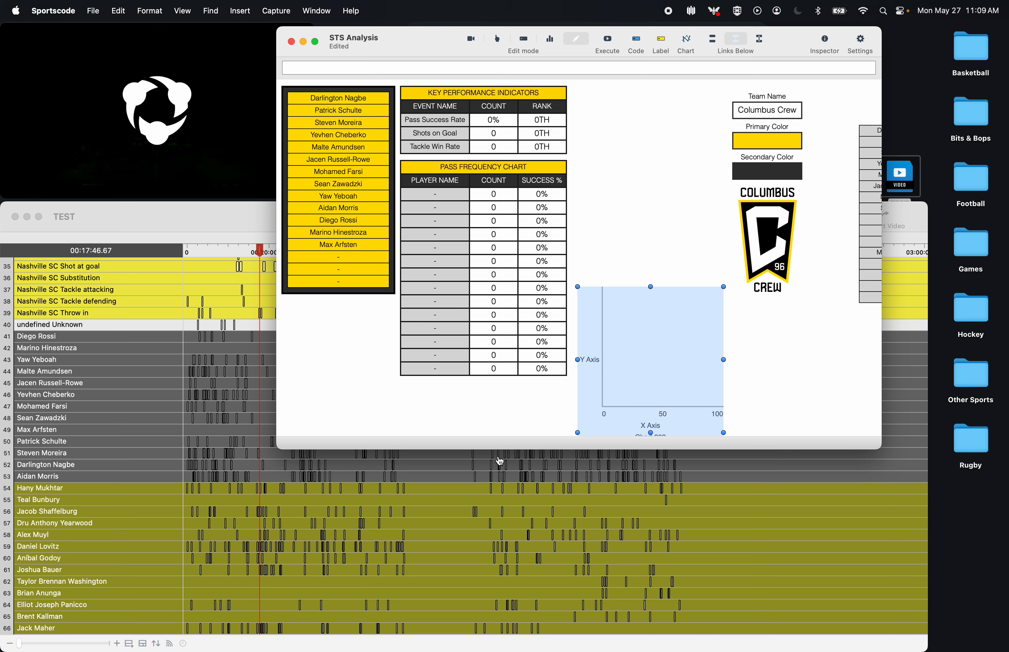
# - Create a matrix from the TEST timeline and open the Pass instances of the Aidan Morris row in a sorter
pyautogui.click(148, 480)
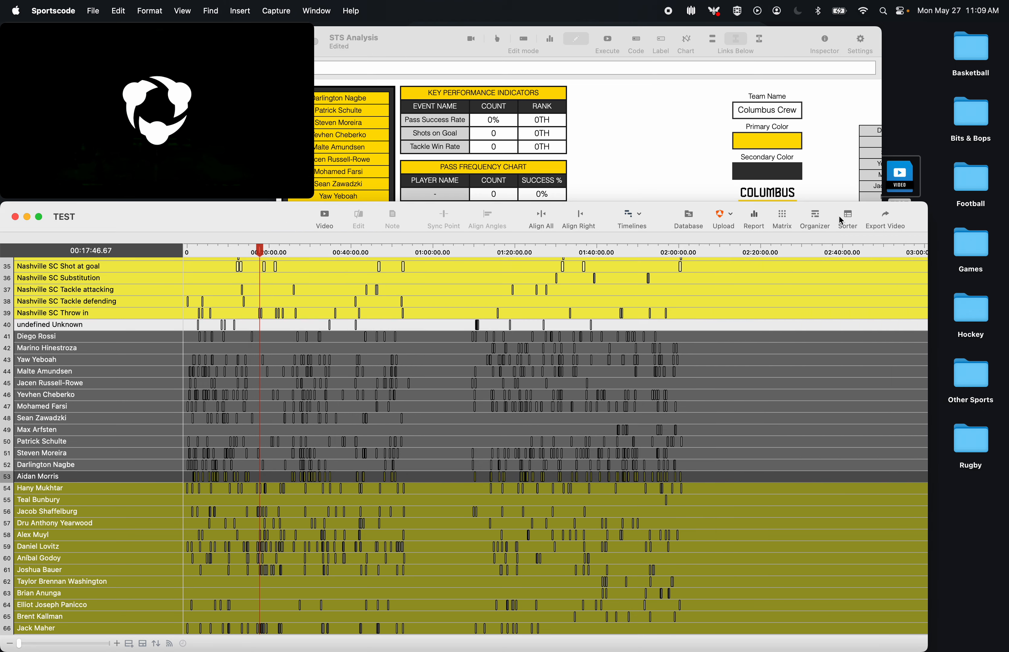
pyautogui.click(782, 218)
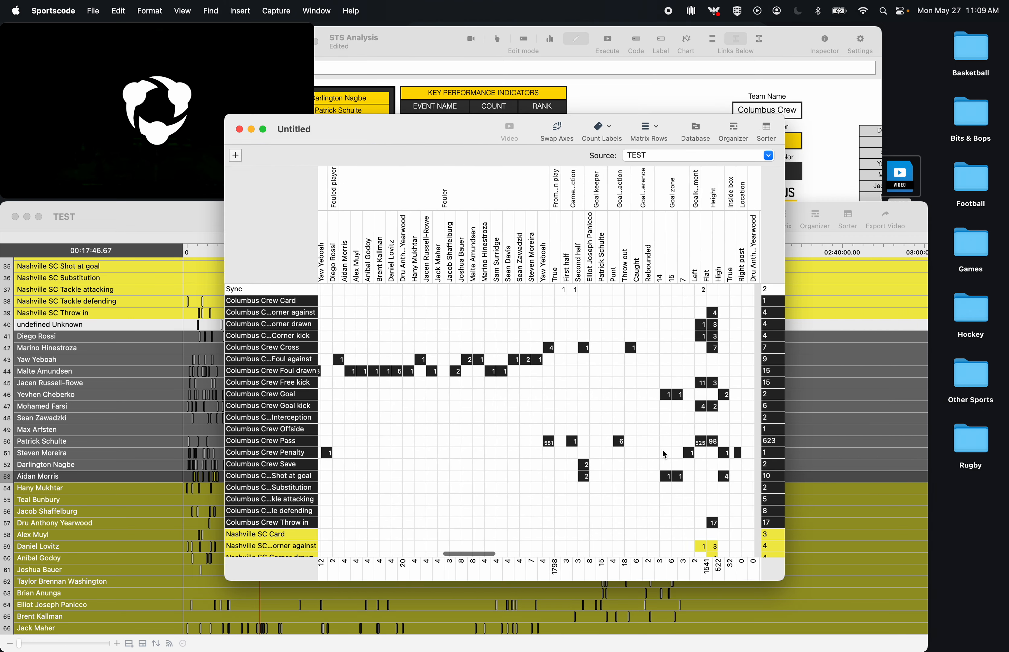
pyautogui.hscroll(10, 664, 455)
pyautogui.hscroll(10, 665, 454)
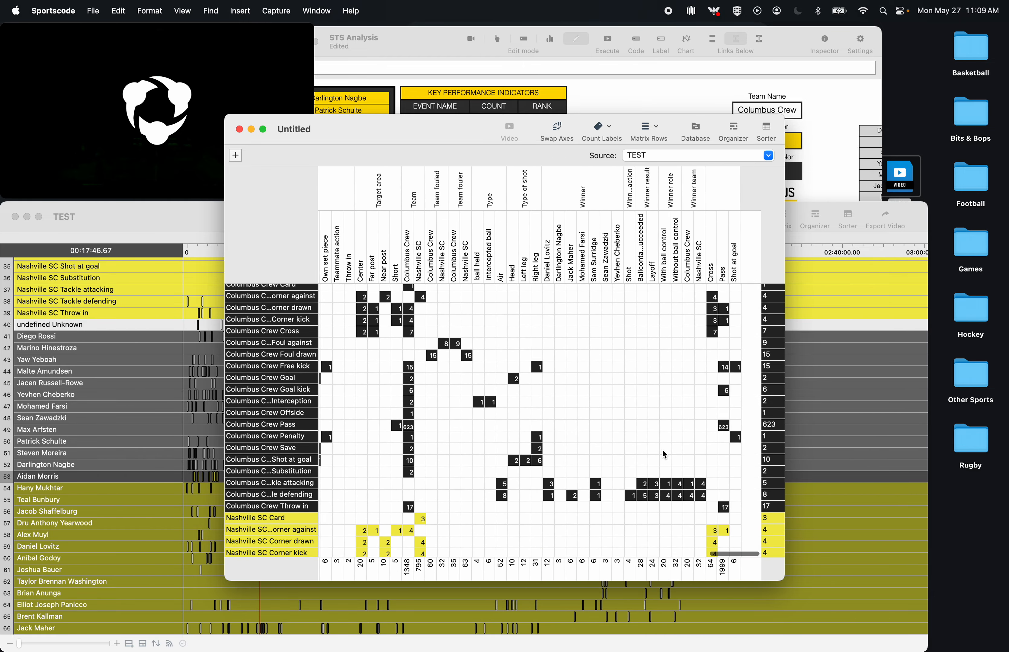
pyautogui.scroll(-10, 664, 455)
pyautogui.scroll(-2, 665, 454)
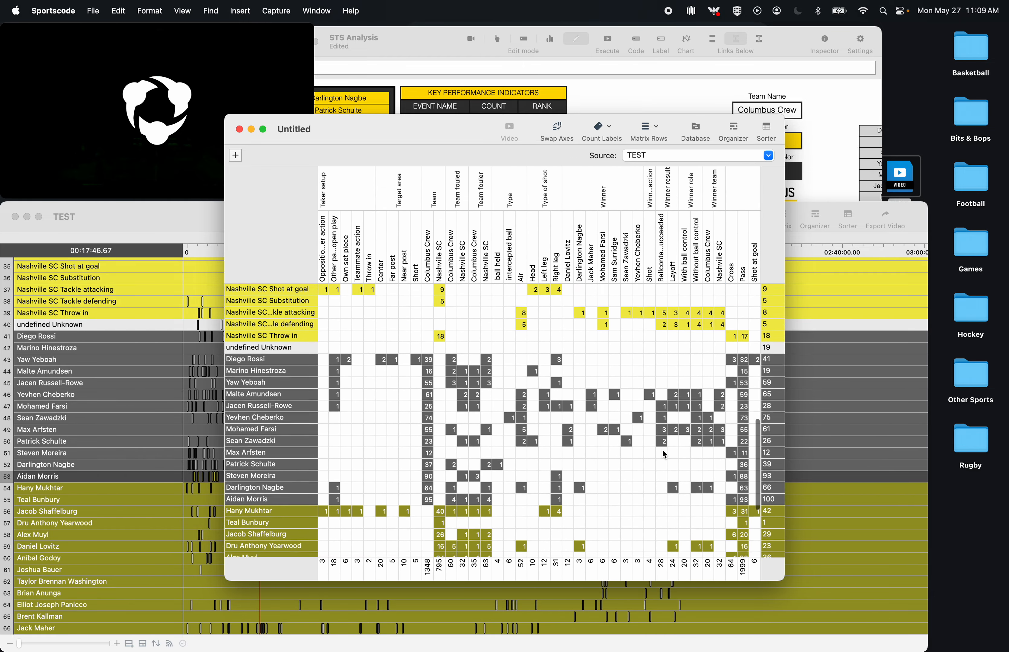
pyautogui.click(747, 468)
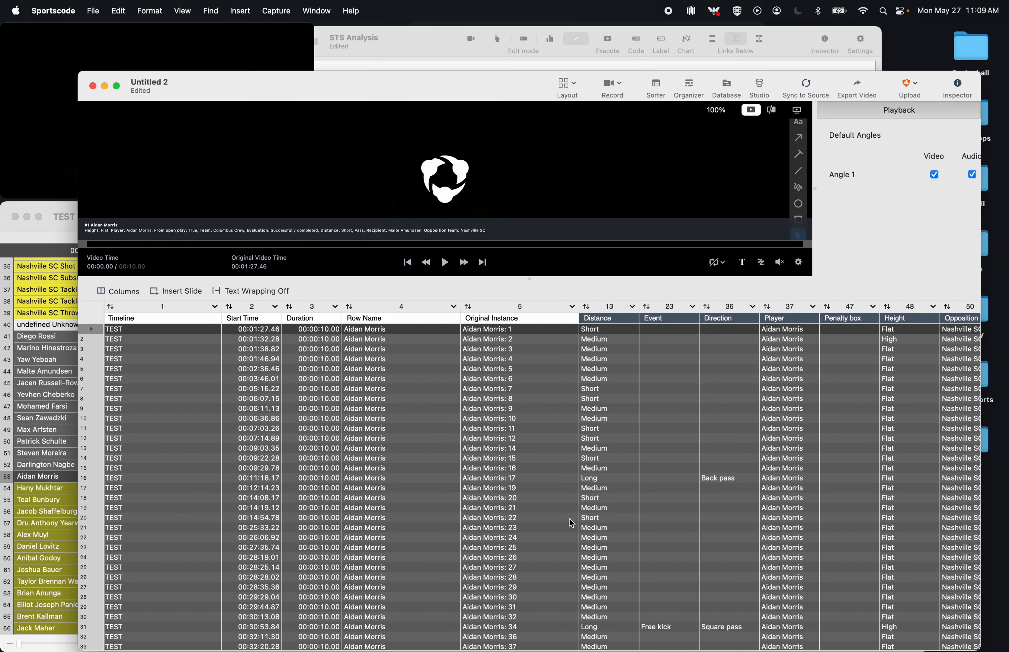
# - Sort the Aidan Morris pass instances by the Distance column
pyautogui.hscroll(4, 568, 533)
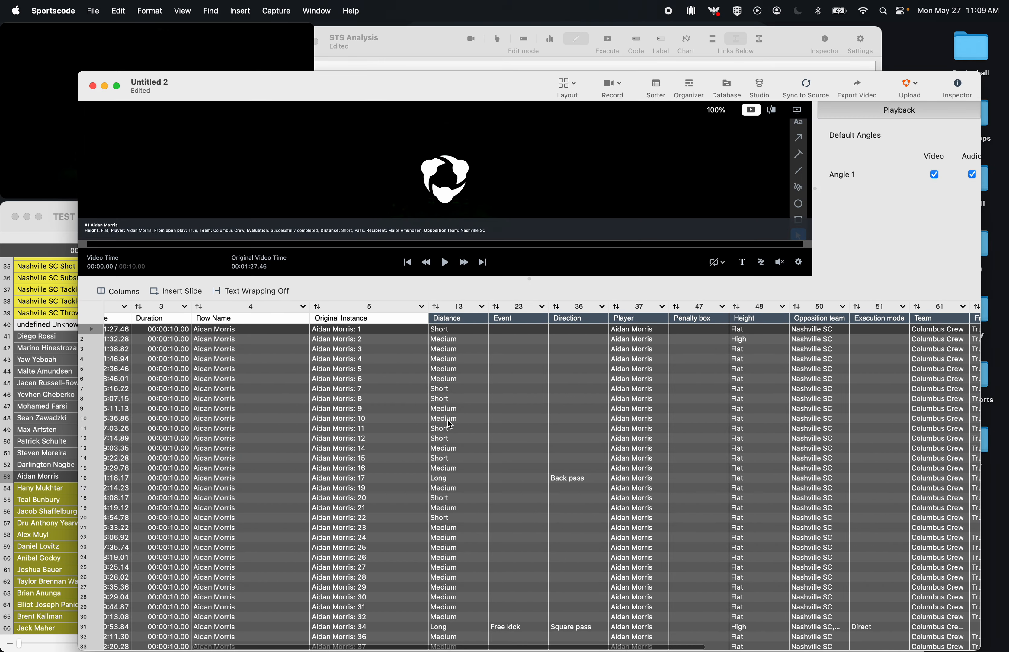
pyautogui.scroll(-5, 448, 543)
pyautogui.scroll(-3, 447, 543)
pyautogui.hscroll(1, 448, 543)
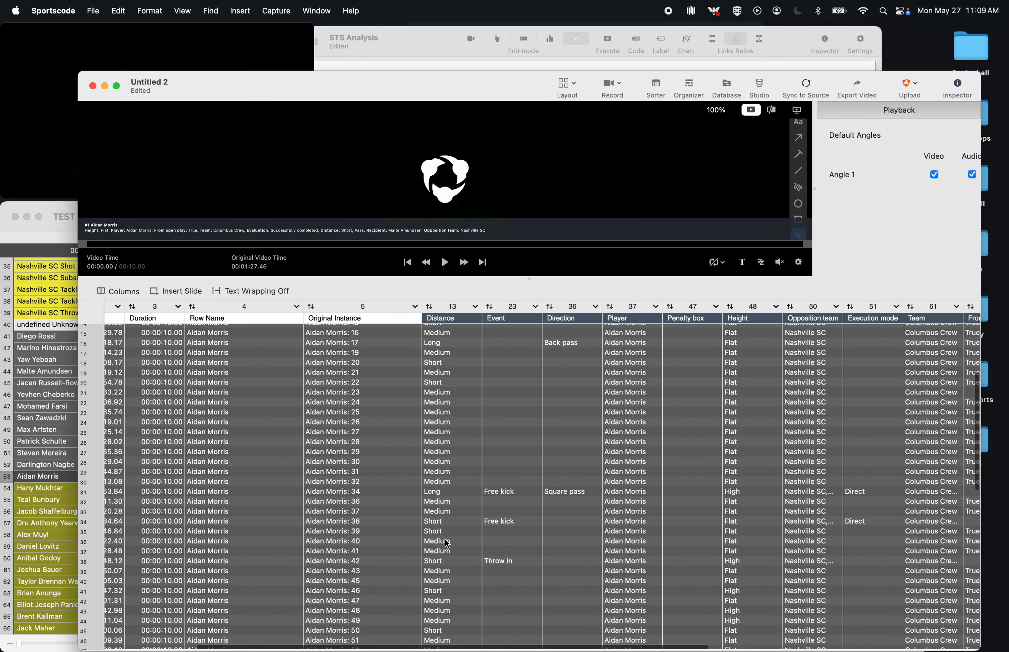
pyautogui.scroll(-5, 448, 543)
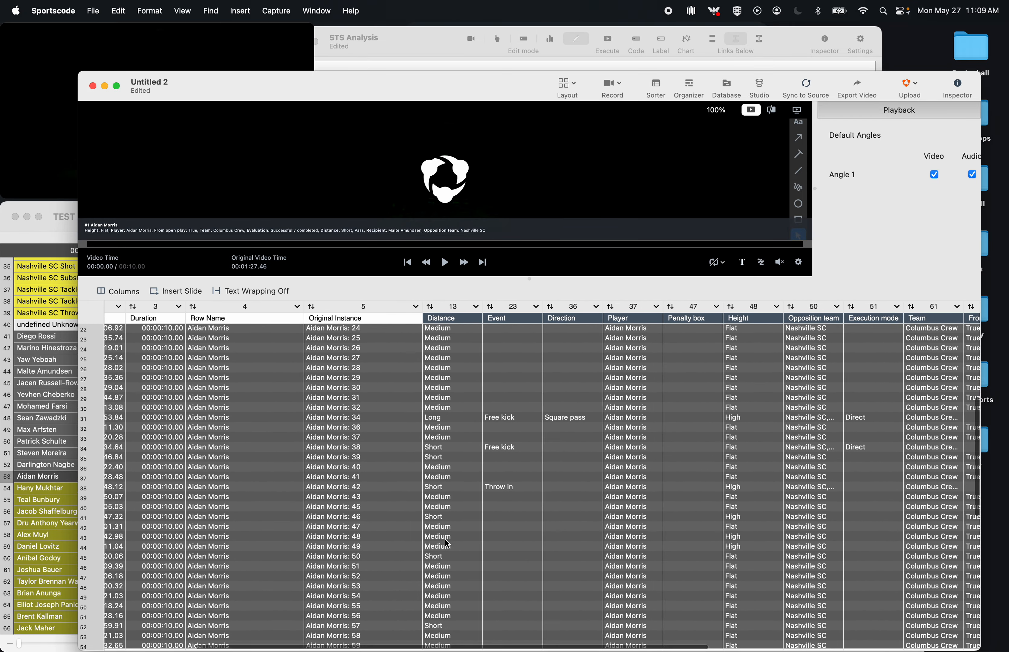
pyautogui.click(420, 308)
pyautogui.click(438, 314)
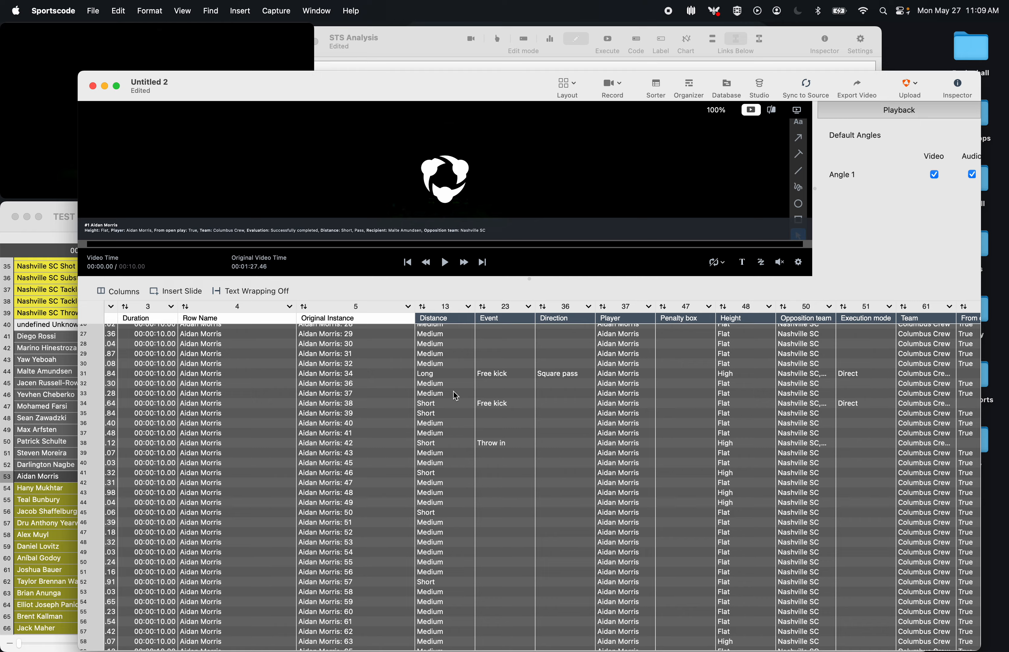
# - Examine the sorted pass instances across their Distance, Direction, Evaluation and Recipient columns
pyautogui.scroll(1, 456, 397)
pyautogui.scroll(-15, 454, 397)
pyautogui.hscroll(1, 453, 398)
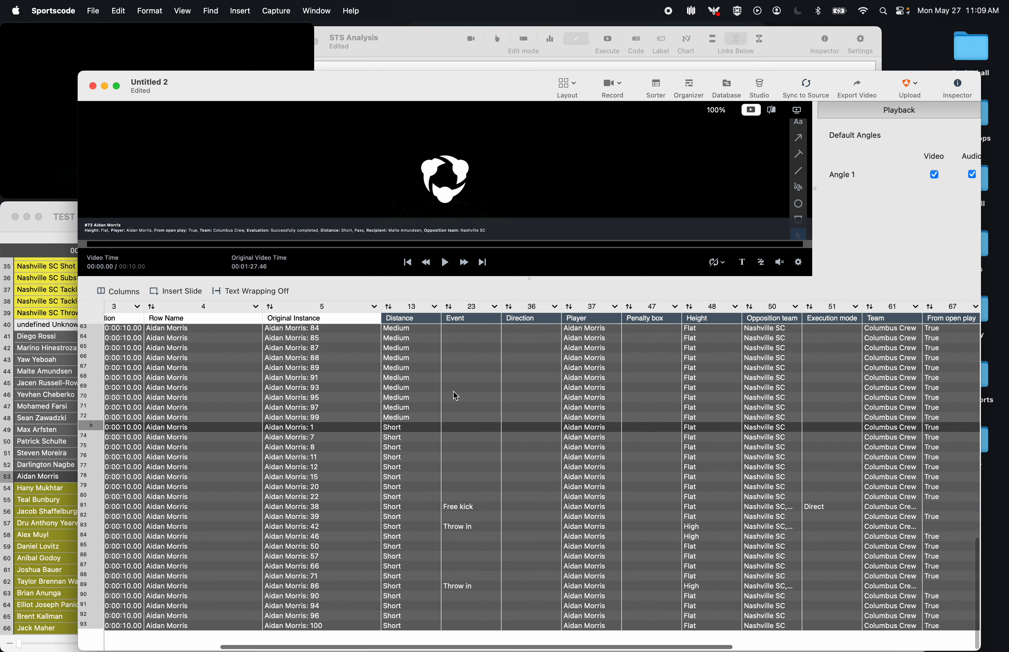
pyautogui.hscroll(2, 519, 534)
pyautogui.scroll(20, 519, 533)
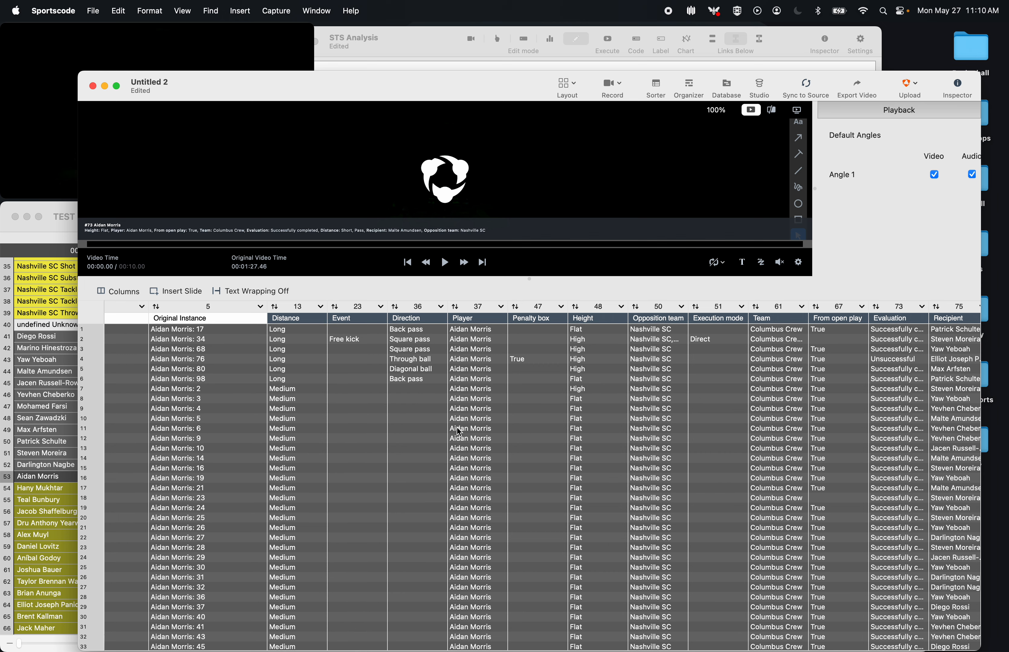
pyautogui.hscroll(1, 573, 395)
pyautogui.hscroll(5, 572, 394)
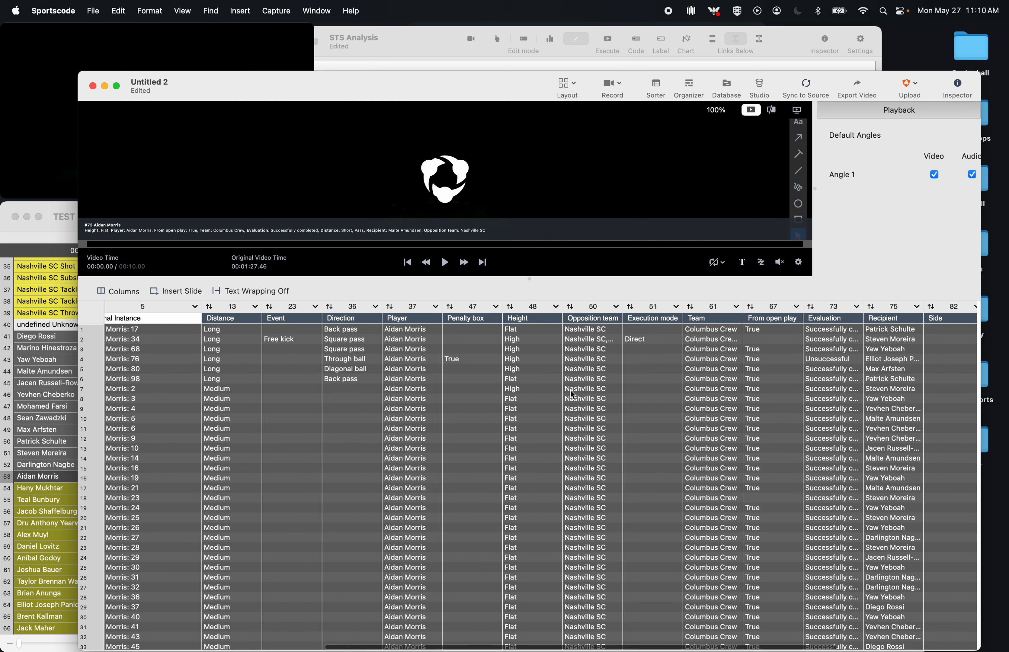
pyautogui.hscroll(5, 683, 486)
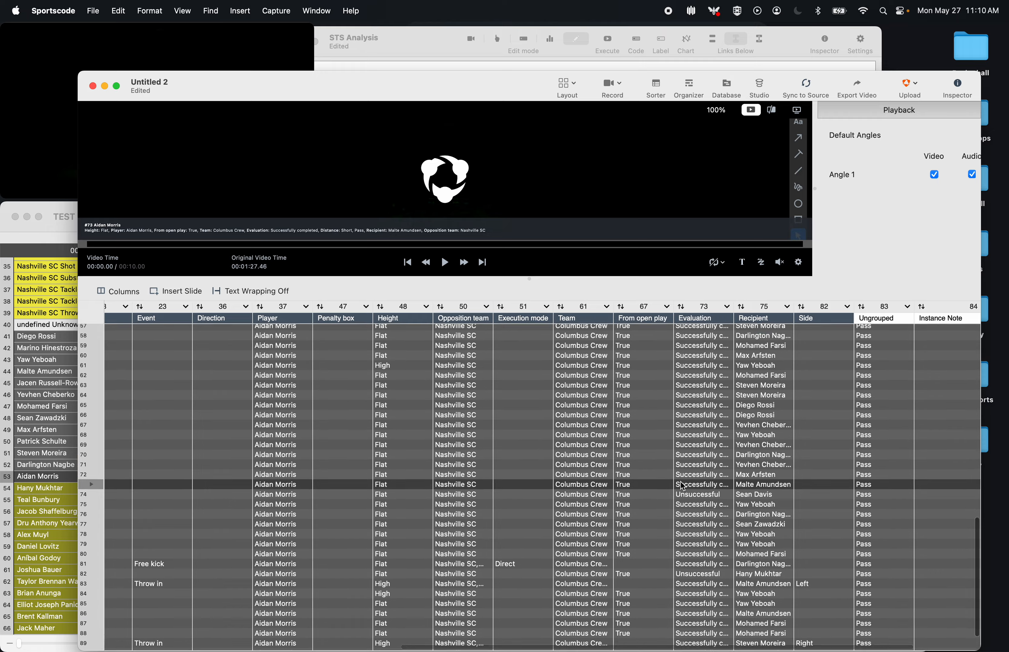
pyautogui.scroll(-12, 683, 487)
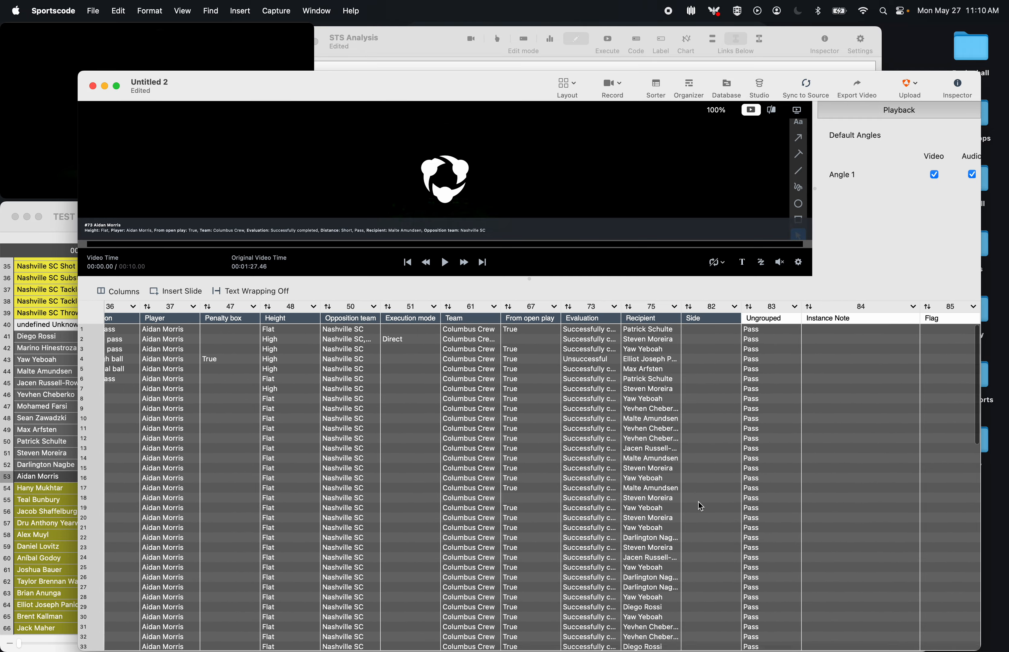
pyautogui.scroll(12, 694, 623)
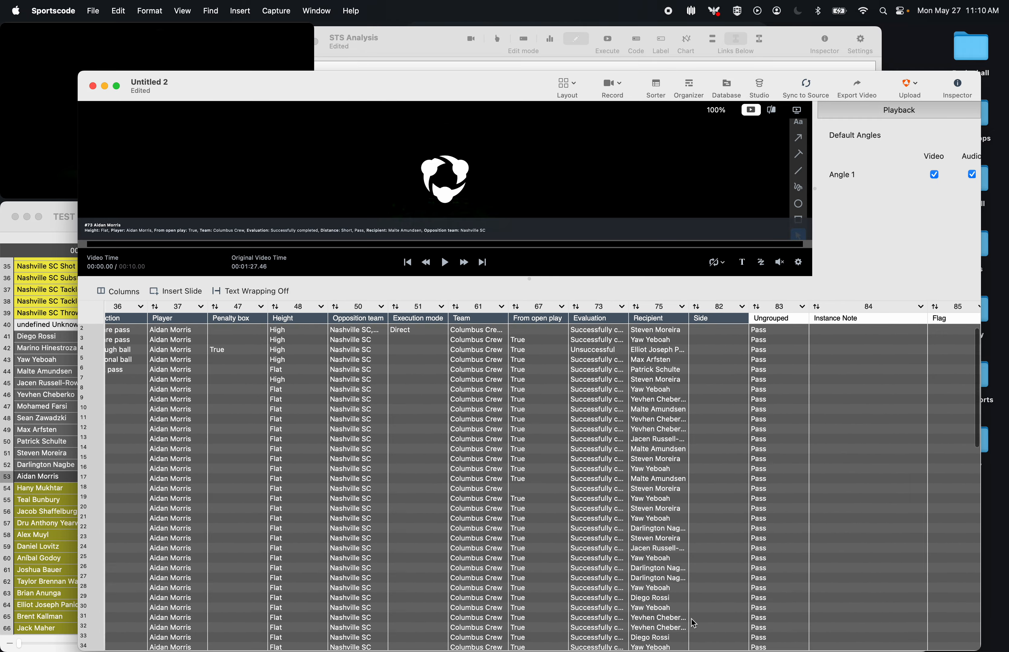
pyautogui.hscroll(-15, 607, 410)
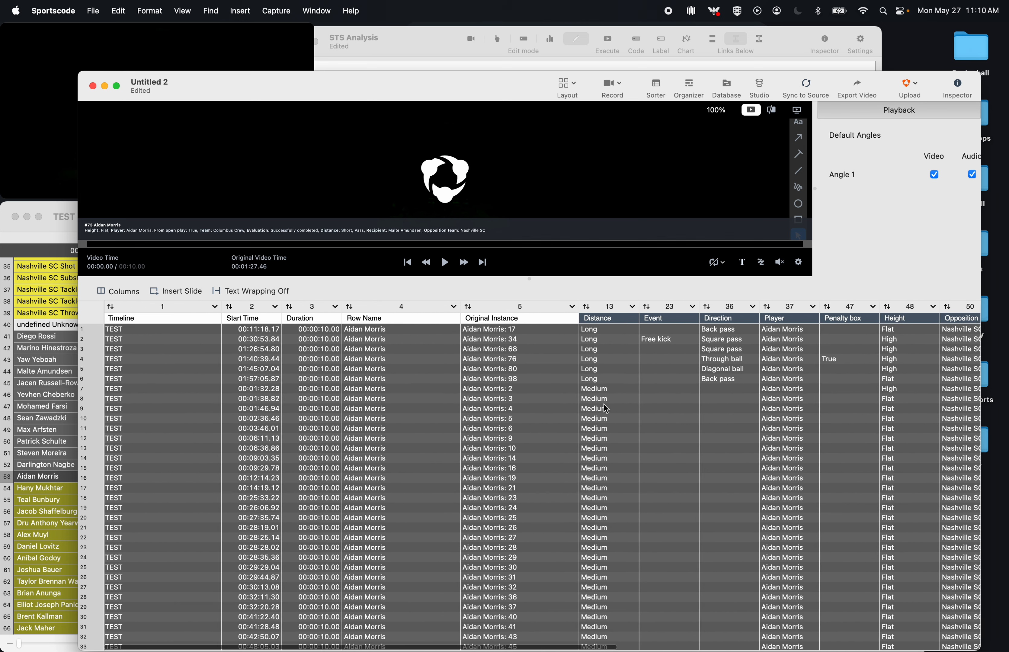
# - Close the pass instances sorter, return to STS Analysis and set the new blank chart's type to Stacked Bar
pyautogui.click(409, 59)
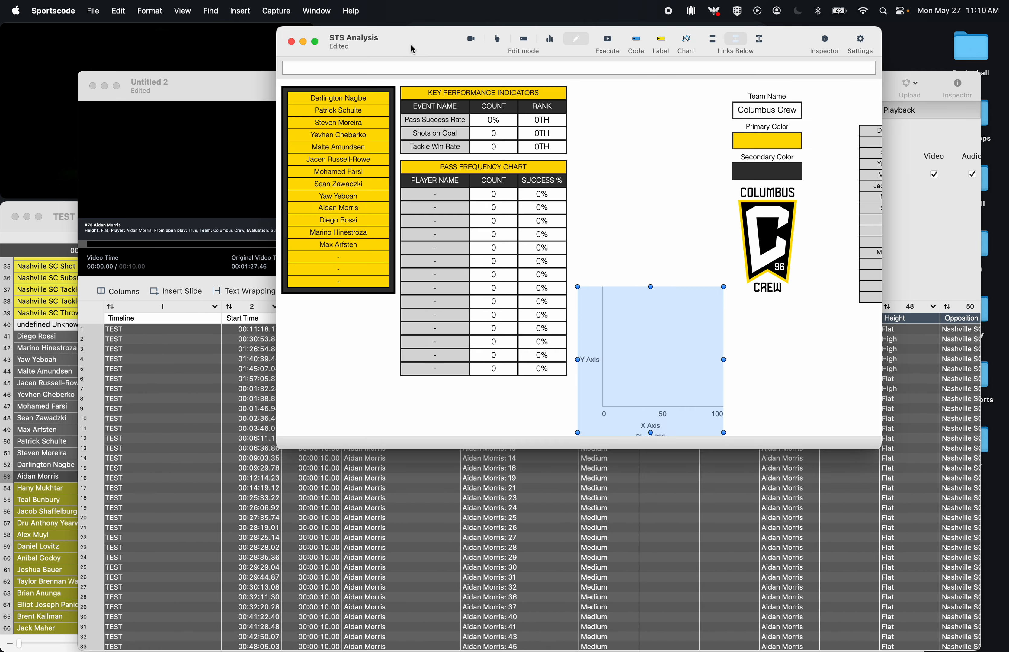
pyautogui.click(93, 86)
pyautogui.click(440, 466)
pyautogui.click(699, 267)
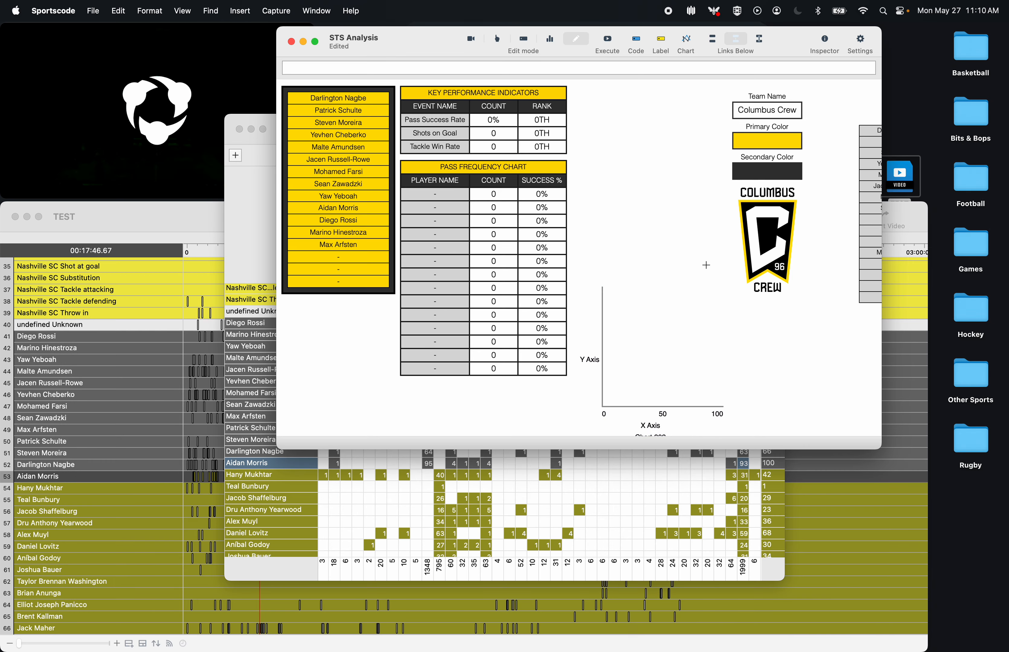
pyautogui.doubleClick(660, 368)
pyautogui.click(716, 192)
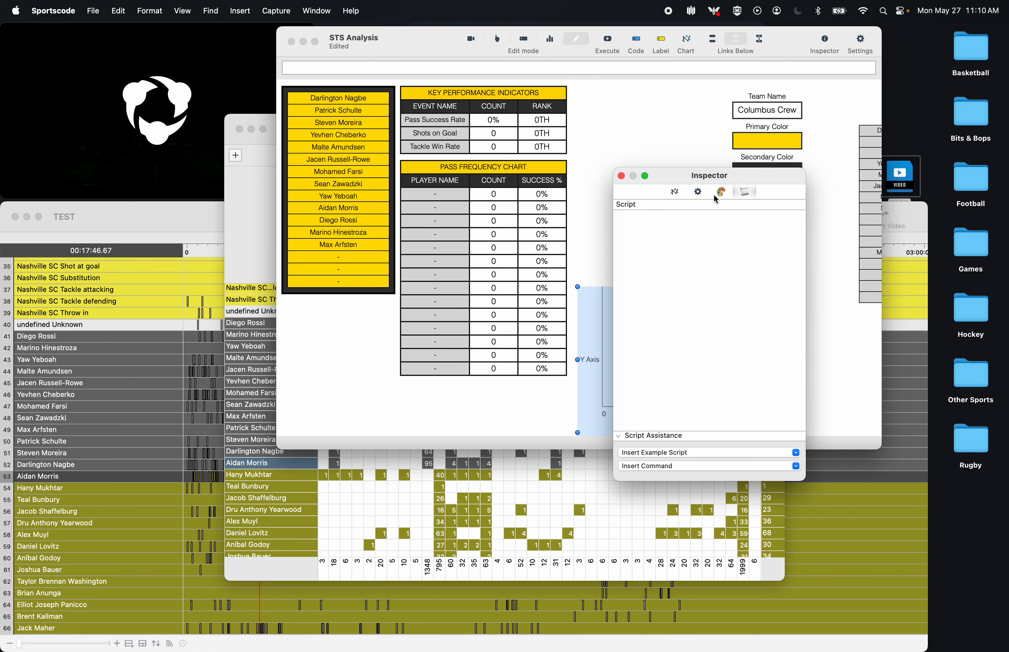
pyautogui.click(699, 229)
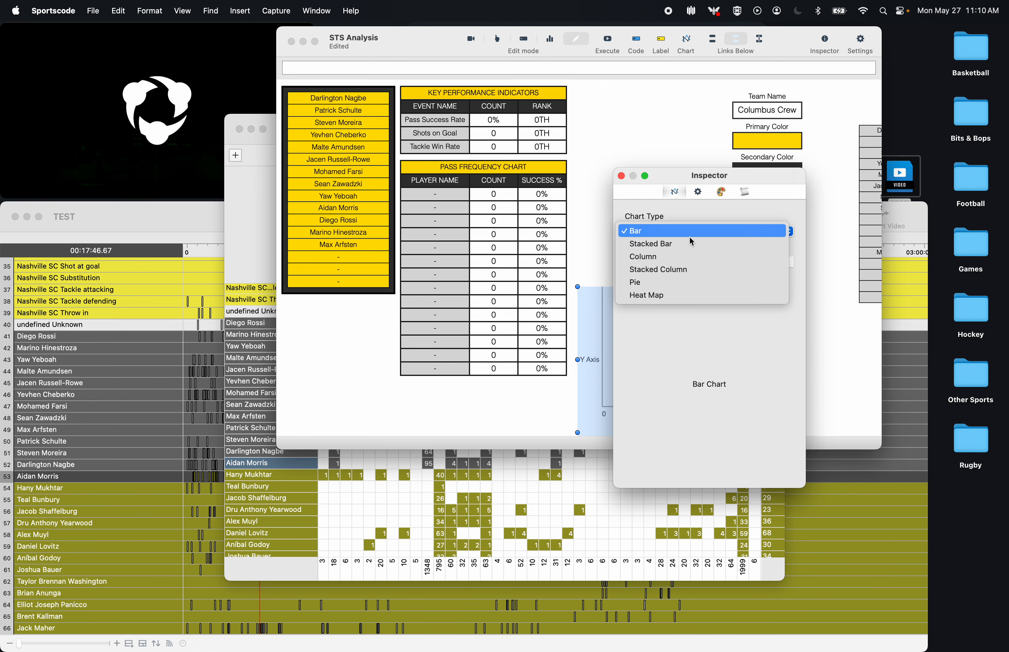
pyautogui.click(688, 243)
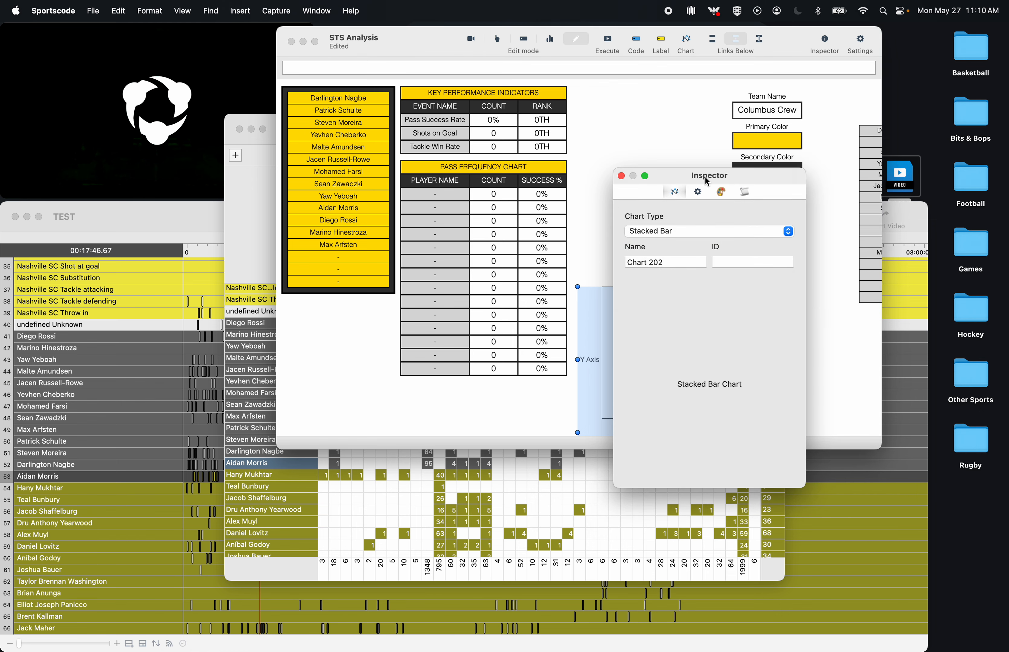
pyautogui.moveTo(707, 182); pyautogui.dragTo(189, 129)
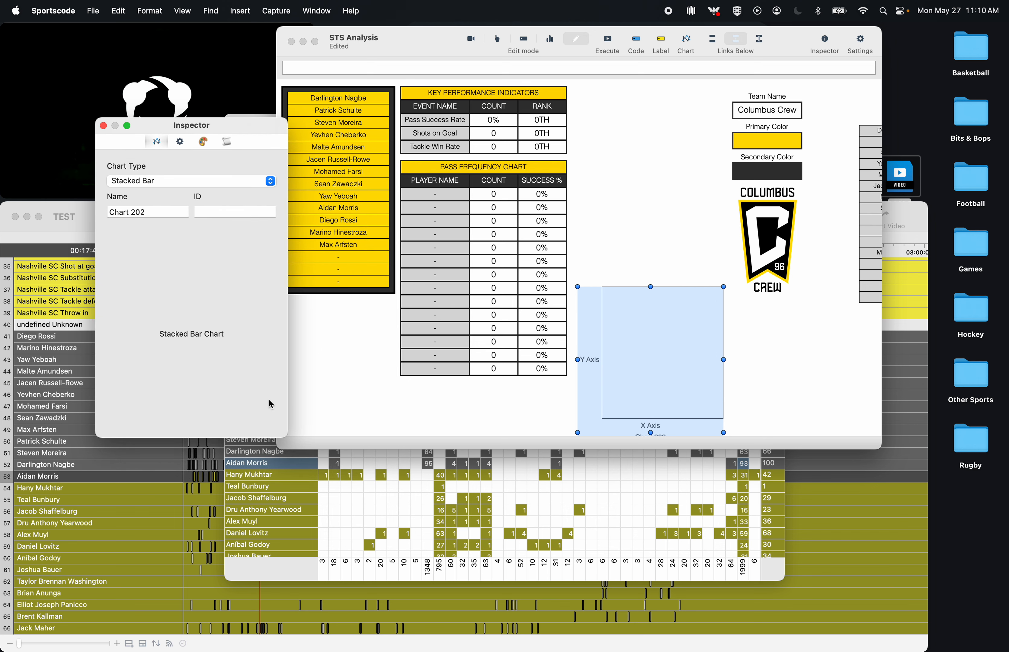
# - Copy the roster_01 to roster_16 button-state script lines from the second-row count cell of the Pass Frequency Chart into the stacked bar chart's script
pyautogui.click(222, 144)
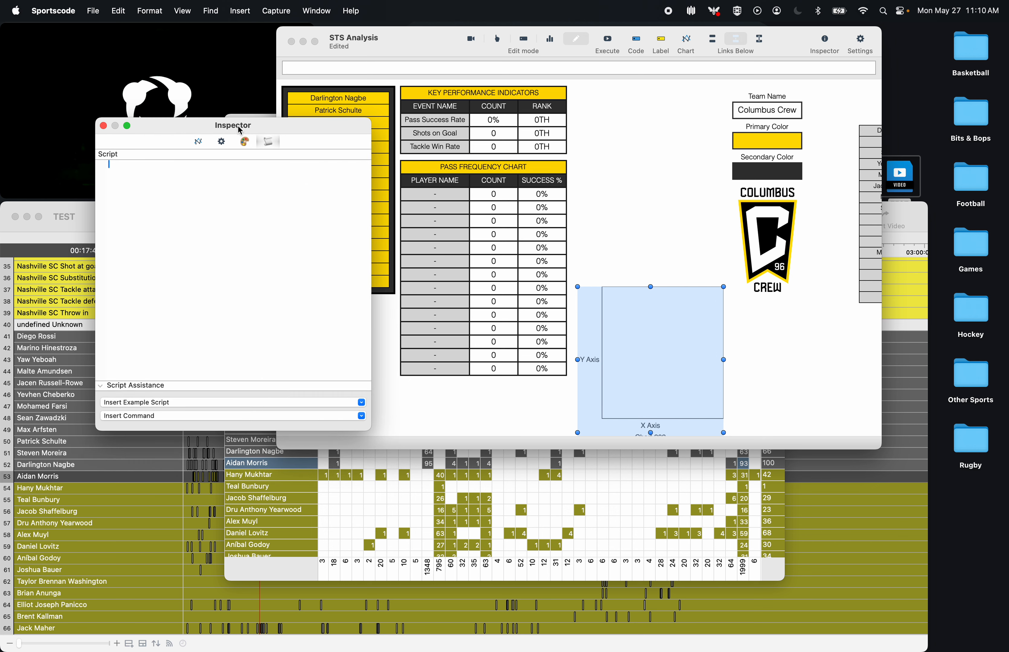
pyautogui.moveTo(240, 130); pyautogui.dragTo(393, 129)
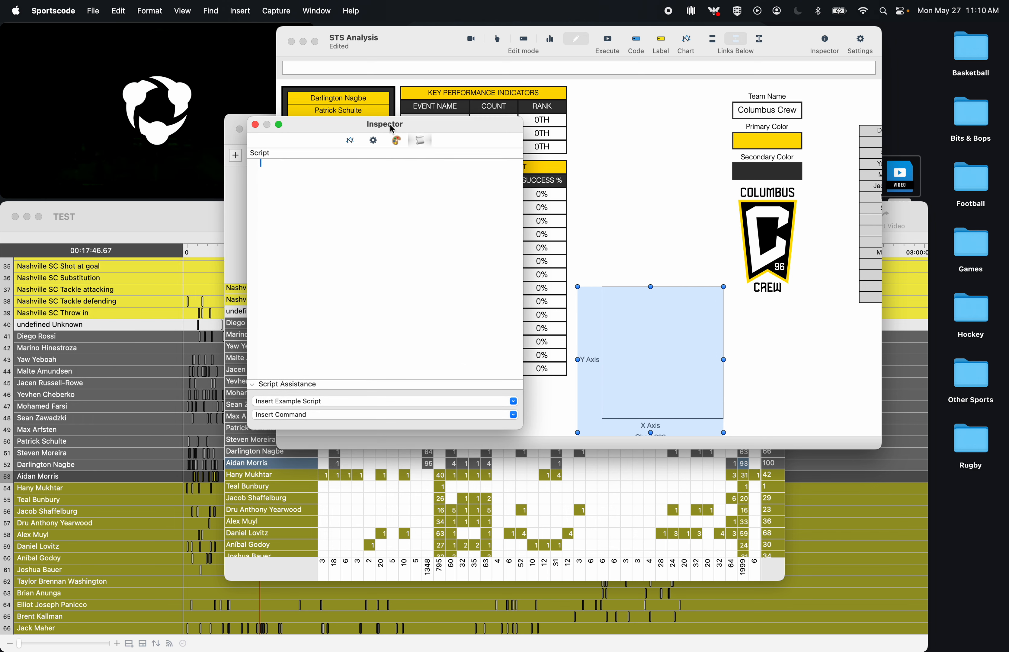
pyautogui.click(374, 142)
pyautogui.click(307, 142)
pyautogui.click(376, 140)
pyautogui.moveTo(388, 129); pyautogui.dragTo(285, 165)
pyautogui.click(495, 208)
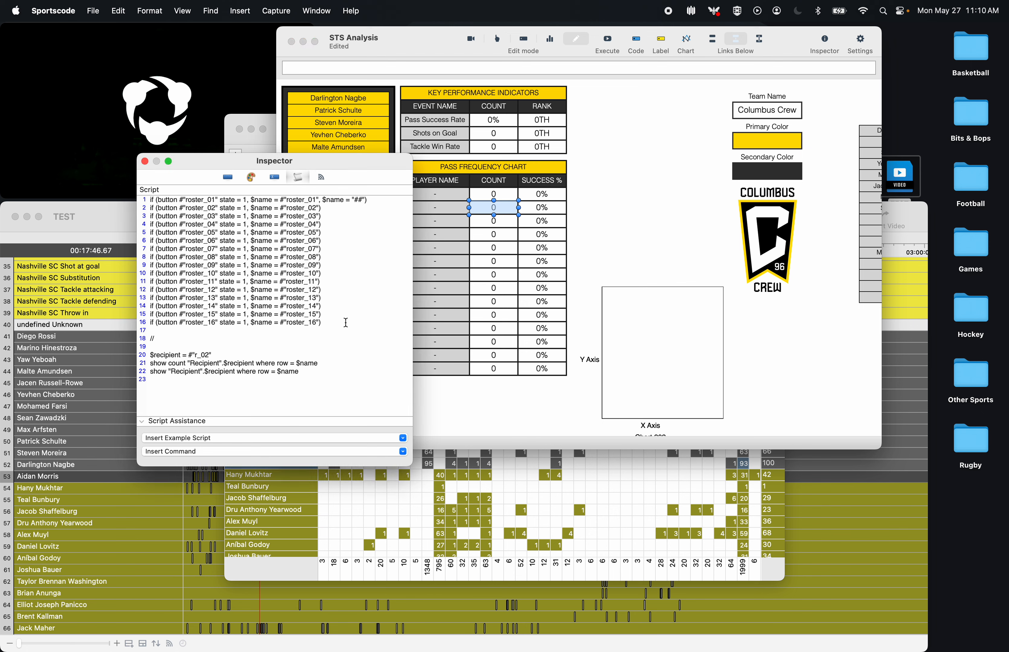
pyautogui.moveTo(347, 323); pyautogui.dragTo(44, 192)
pyautogui.press('super+c')
pyautogui.click(694, 395)
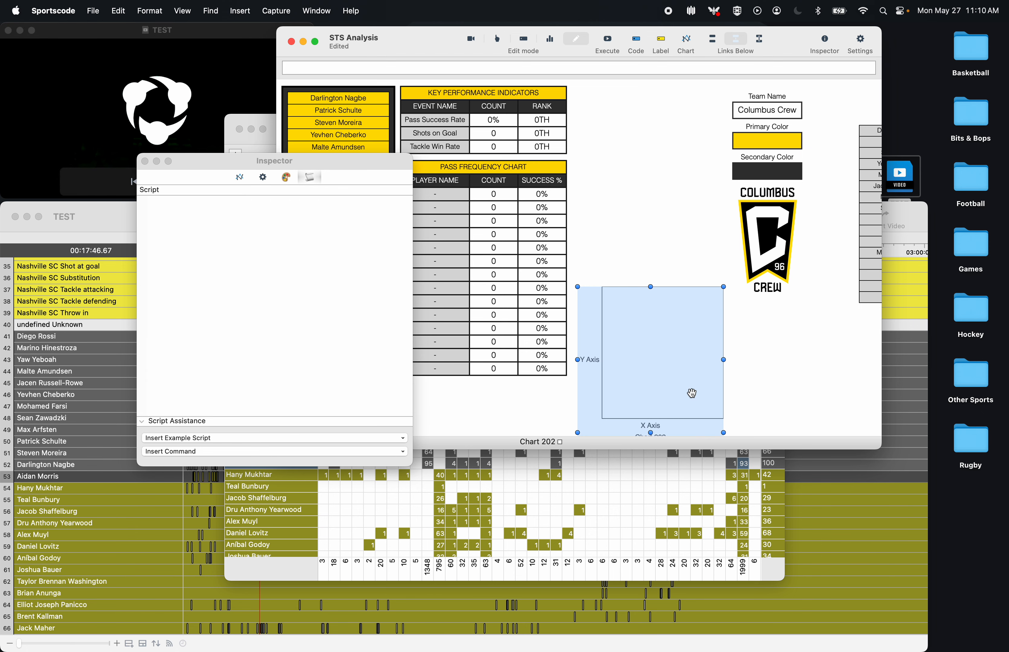
pyautogui.click(318, 263)
pyautogui.press('super+v')
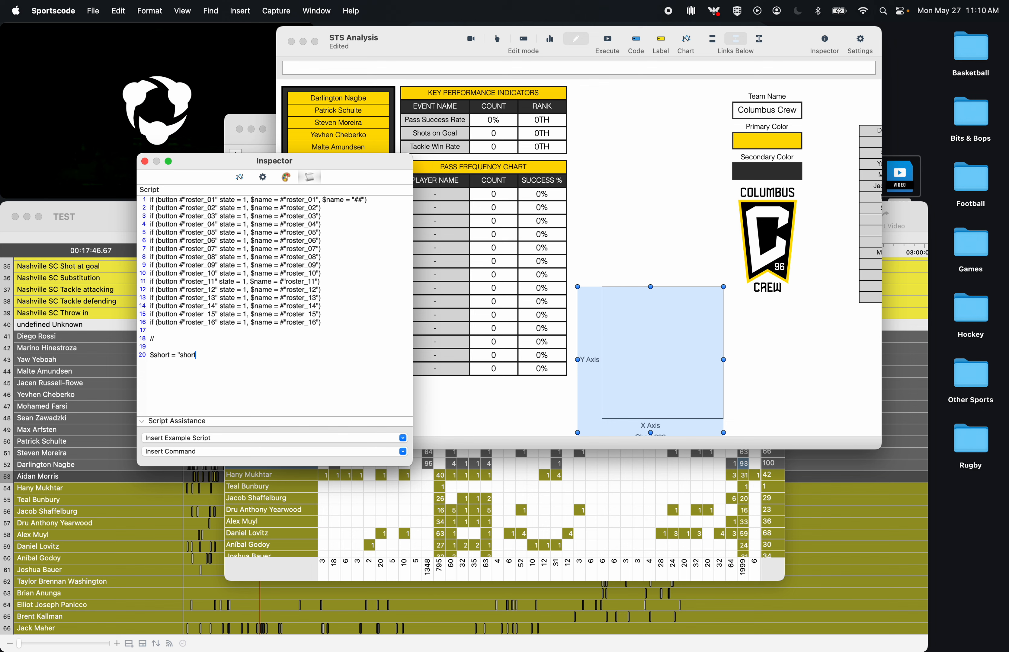
# - Define $short = "Short" and "Pass" where row = $name in the chart's script, and duplicate that line twice below
pyautogui.press('BackSpace')
pyautogui.press('BackSpace')
pyautogui.press('BackSpace')
pyautogui.moveTo(311, 360); pyautogui.dragTo(146, 357)
pyautogui.press('super+c')
pyautogui.press('Right')
pyautogui.press('Return')
pyautogui.press('super+v')
pyautogui.press('Return')
pyautogui.press('super+v')
# - Change the two duplicated variable lines to $medium with "Medium" and $long with "Long"
pyautogui.doubleClick(157, 361)
pyautogui.write('medium')
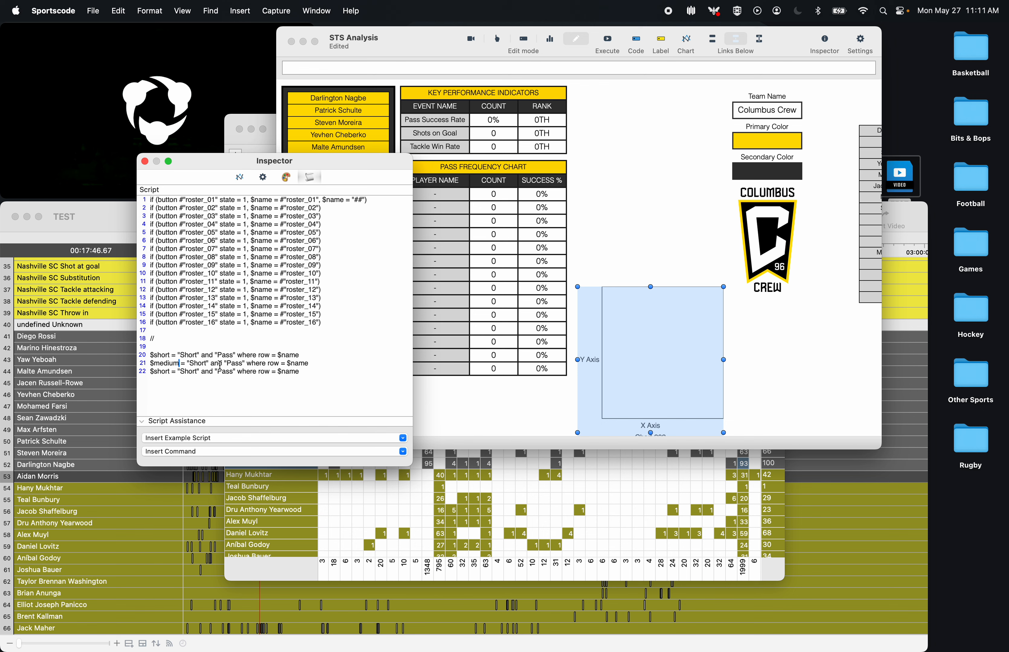
pyautogui.doubleClick(197, 364)
pyautogui.write('Medium')
pyautogui.doubleClick(169, 372)
pyautogui.write('long')
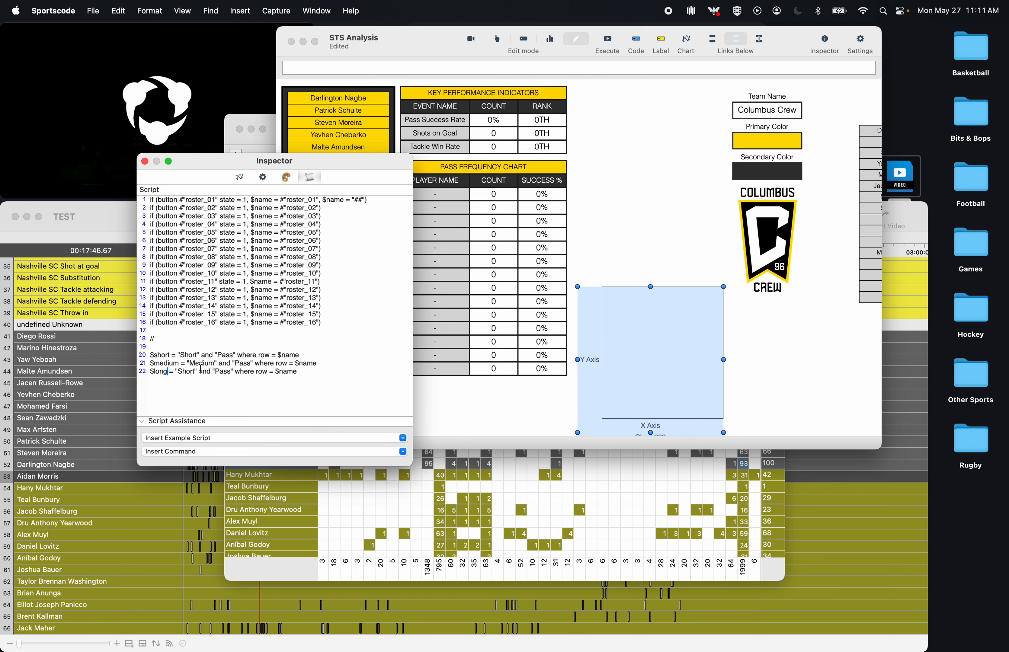
pyautogui.doubleClick(190, 371)
pyautogui.write('Long')
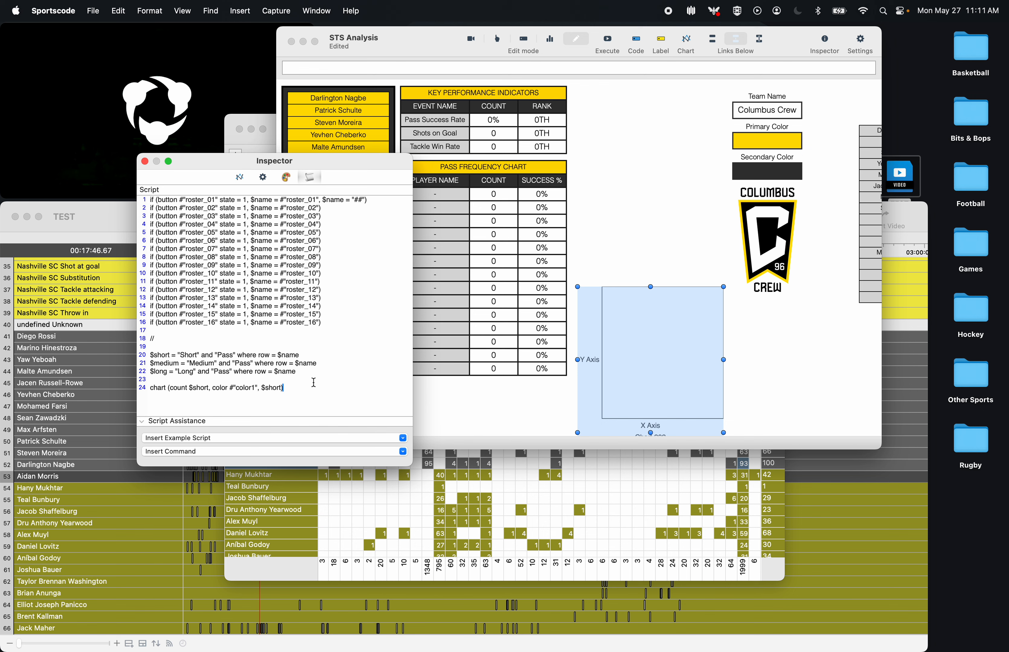
# - Add the line chart (count $short, color #"color1", $short) to the script and duplicate it twice below
pyautogui.moveTo(314, 384); pyautogui.dragTo(117, 388)
pyautogui.press('super+c')
pyautogui.press('Right')
pyautogui.press('Return')
pyautogui.press('super+v')
pyautogui.press('Return')
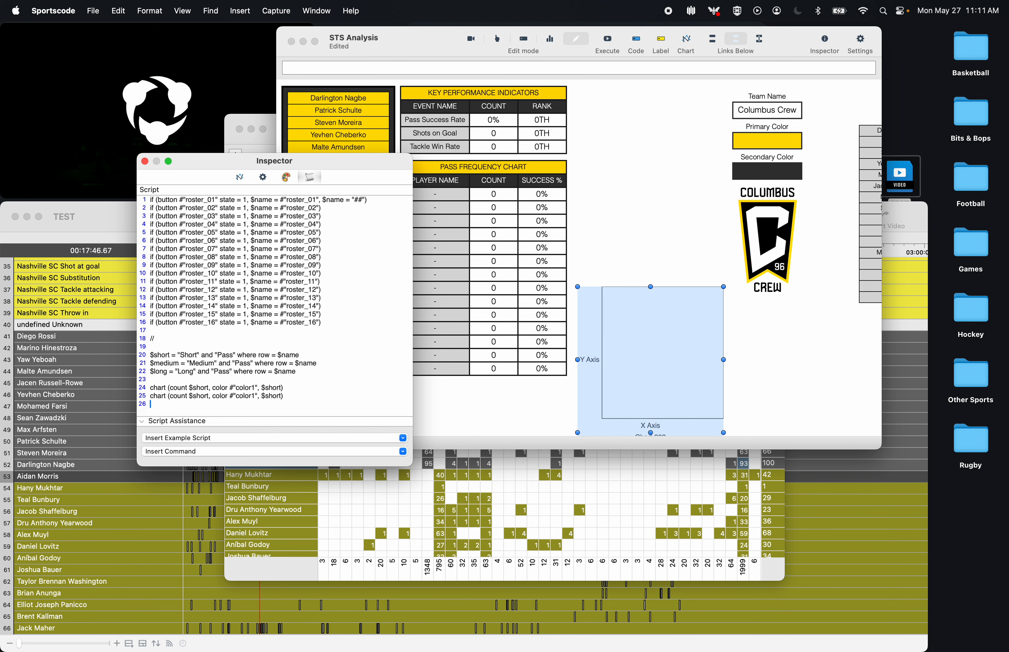
pyautogui.press('super+v')
# - Change the count variable and label to $medium in the second chart line and $long in the third
pyautogui.doubleClick(200, 397)
pyautogui.write('medium')
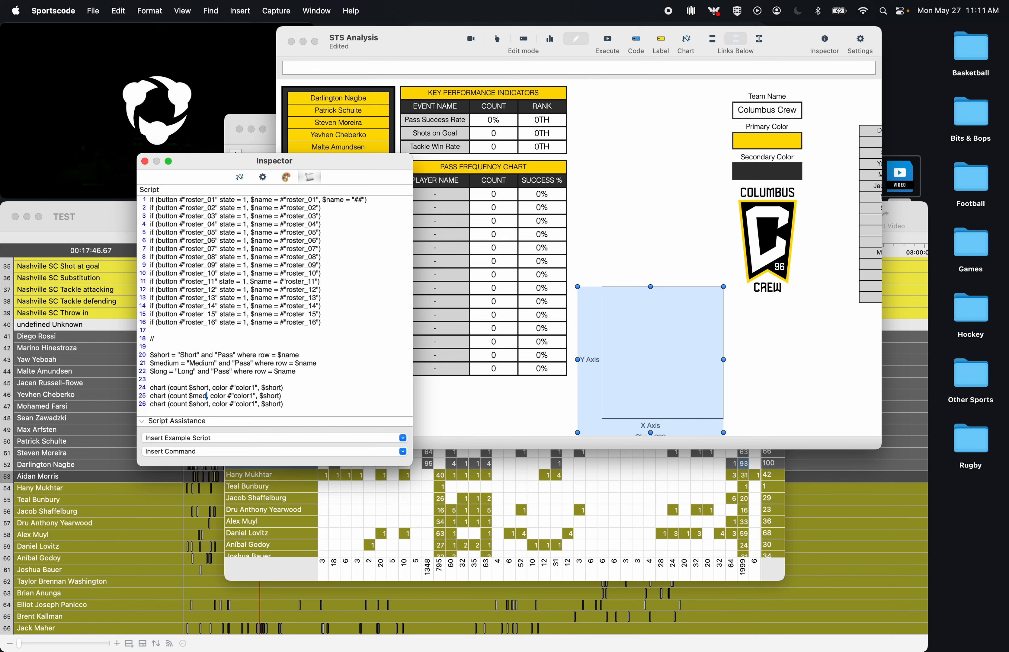
pyautogui.doubleClick(202, 405)
pyautogui.write('long')
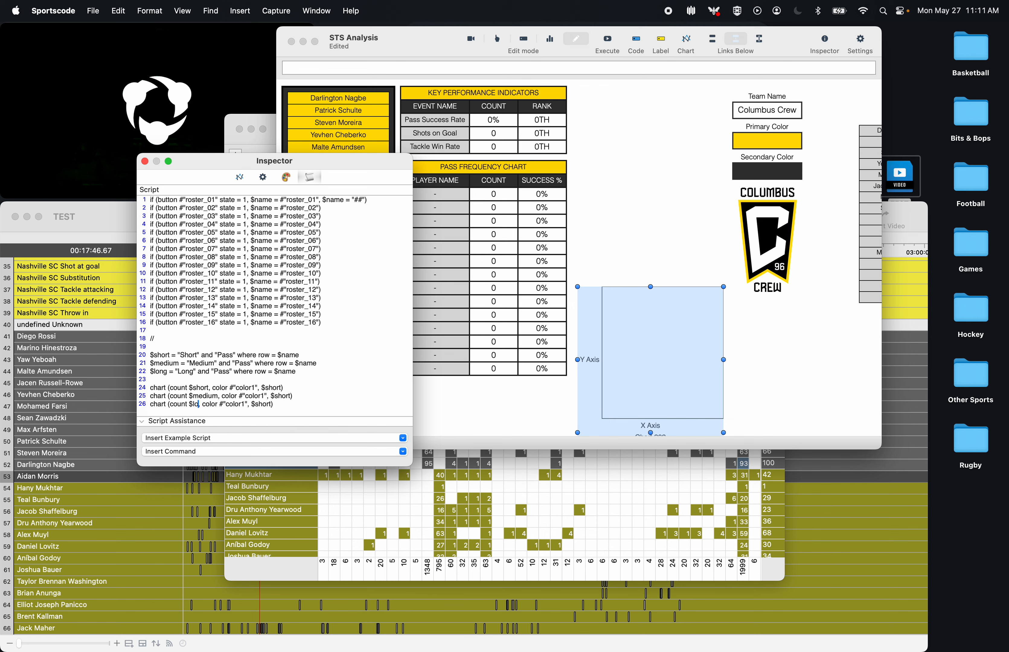
pyautogui.doubleClick(275, 405)
pyautogui.write('long')
pyautogui.doubleClick(200, 396)
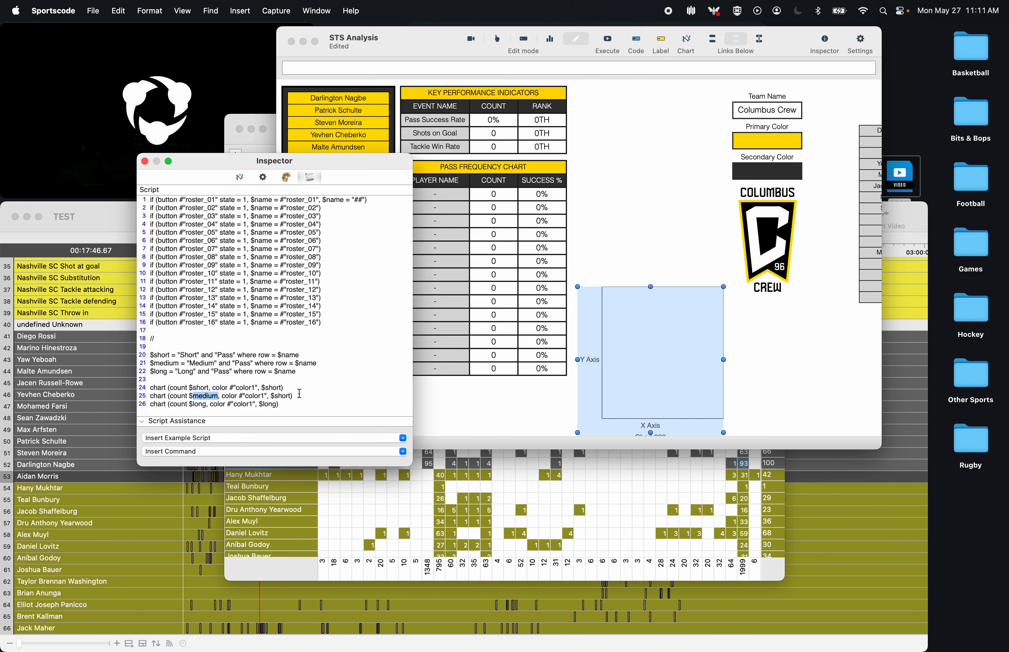
pyautogui.doubleClick(282, 396)
pyautogui.press('super+v')
# - Set the $long chart line's colour to #"color2" and the $medium chart line's colour to (70,70,70)
pyautogui.click(252, 404)
pyautogui.press('BackSpace')
pyautogui.write('2')
pyautogui.press('BackSpace')
pyautogui.press('BackSpace')
pyautogui.press('BackSpace')
pyautogui.press('BackSpace')
pyautogui.press('BackSpace')
pyautogui.press('BackSpace')
pyautogui.press('BackSpace')
pyautogui.press('BackSpace')
pyautogui.press('BackSpace')
pyautogui.write('(70,70,70)')
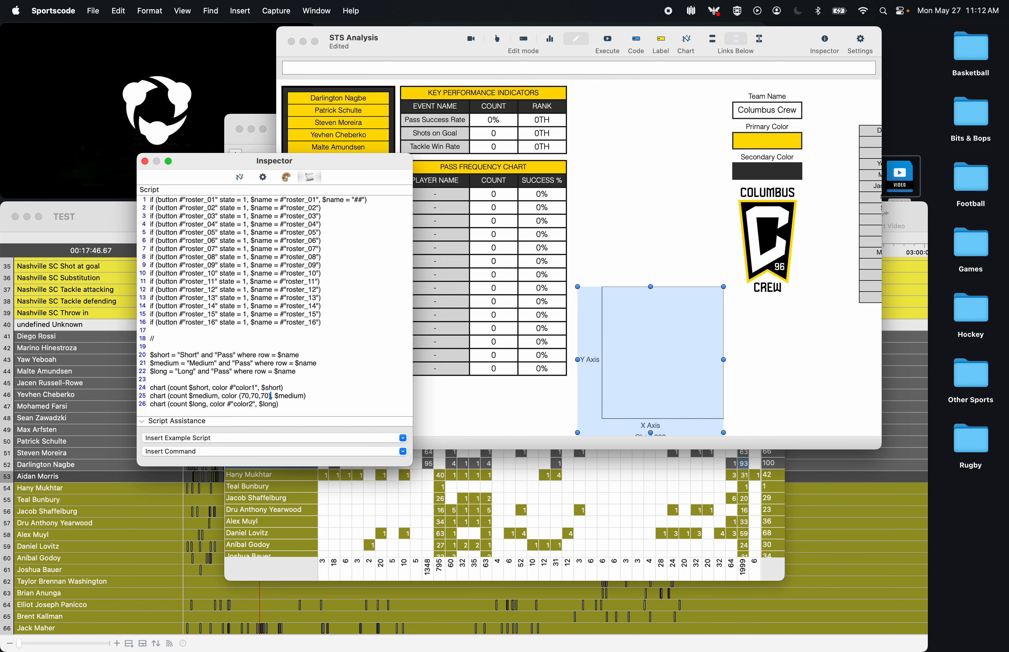
pyautogui.click(612, 43)
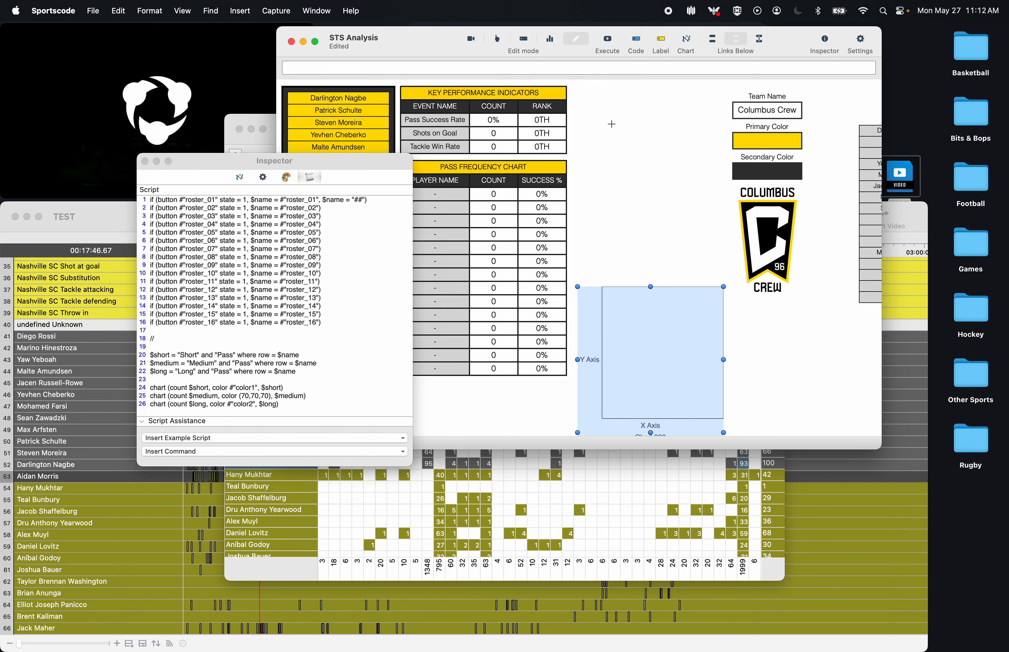
pyautogui.click(549, 42)
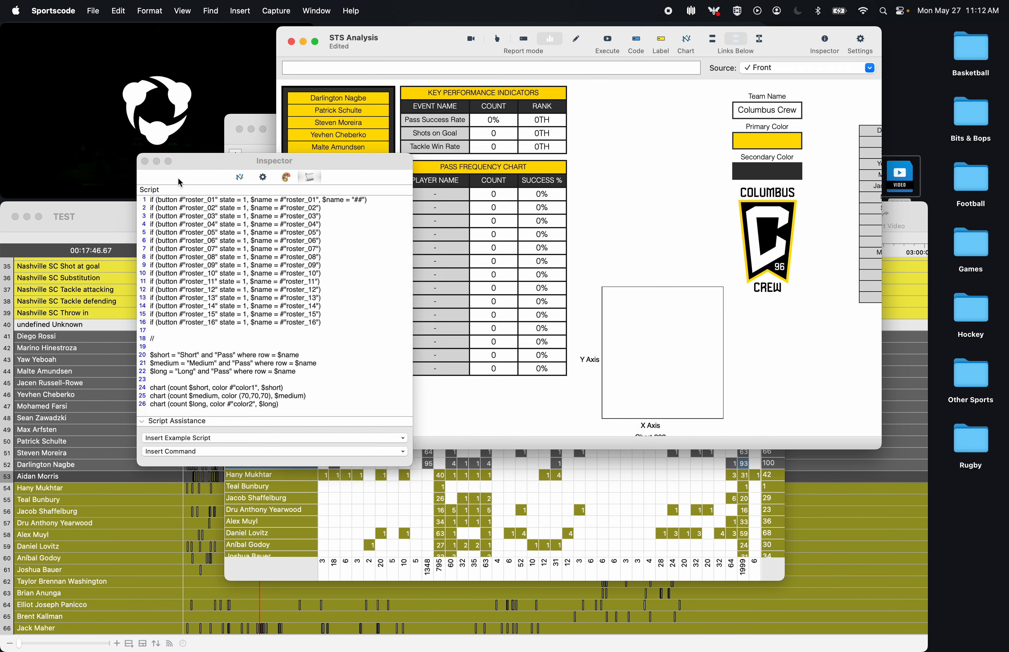
pyautogui.click(144, 162)
pyautogui.click(345, 208)
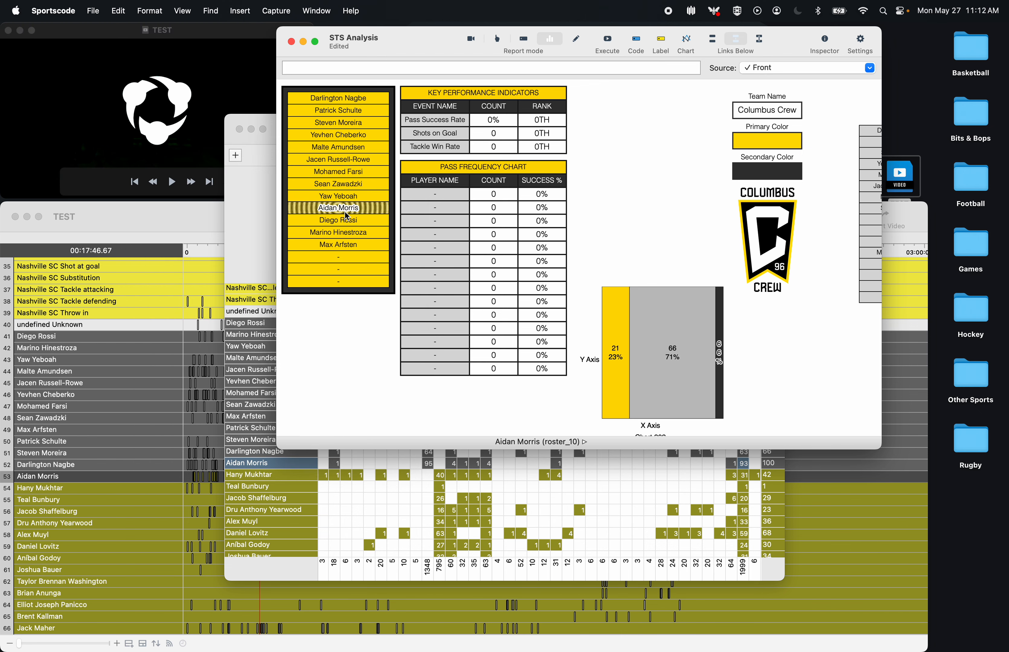
pyautogui.click(612, 44)
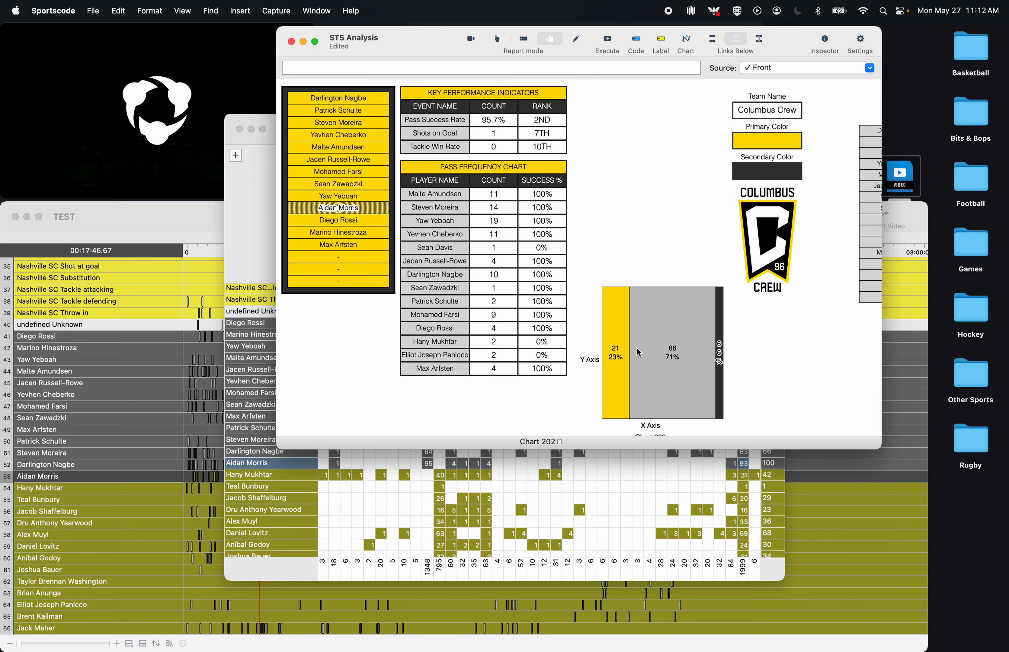
# - Return to edit mode and change the $medium colour in the stacked bar chart's script to (85,85,85)
pyautogui.click(576, 39)
pyautogui.doubleClick(693, 378)
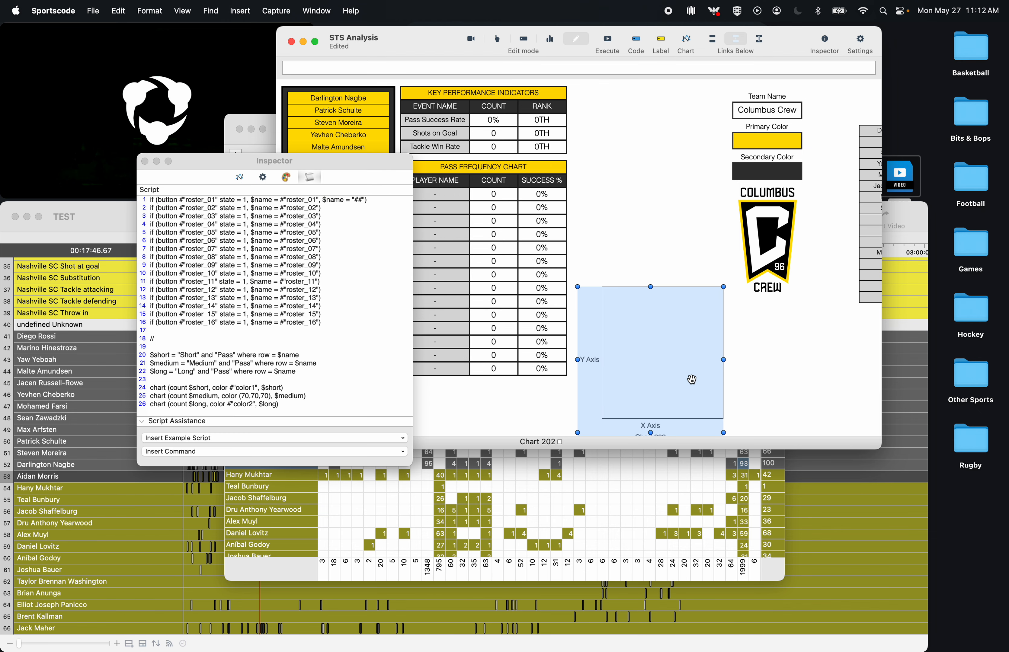
pyautogui.click(288, 338)
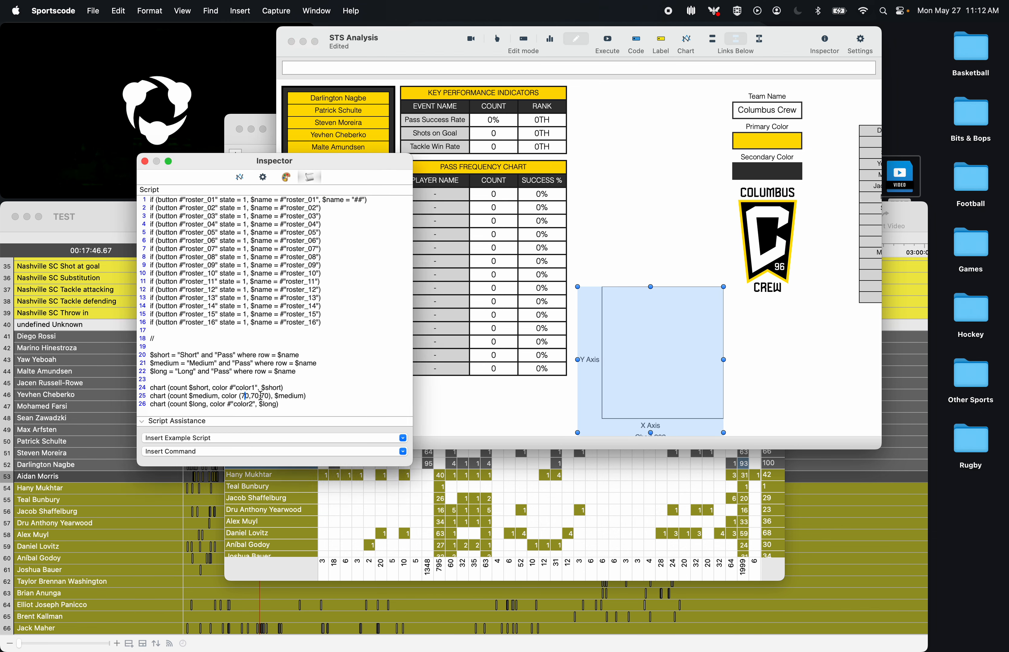
pyautogui.press('BackSpace')
pyautogui.press('Delete')
pyautogui.press('Delete')
pyautogui.write('85,')
pyautogui.press('Delete')
pyautogui.press('Delete')
pyautogui.press('Delete')
pyautogui.write('85,')
pyautogui.press('BackSpace')
pyautogui.press('BackSpace')
pyautogui.write('85')
# - Execute the scripts again in report mode with the script window moved clear of the roster
pyautogui.click(549, 39)
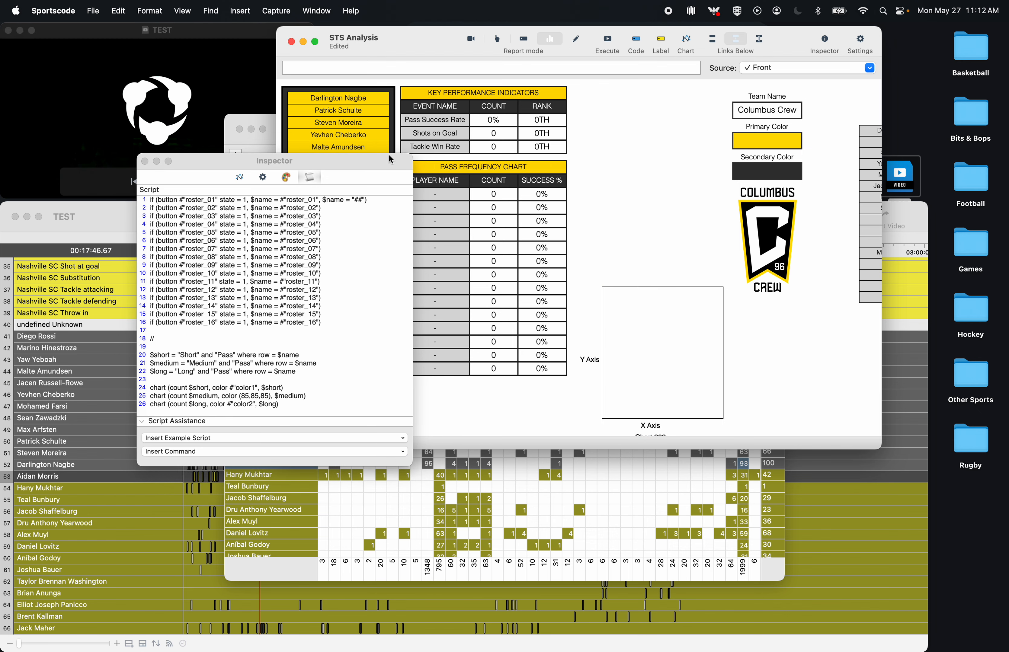
pyautogui.moveTo(391, 160); pyautogui.dragTo(272, 159)
pyautogui.click(608, 41)
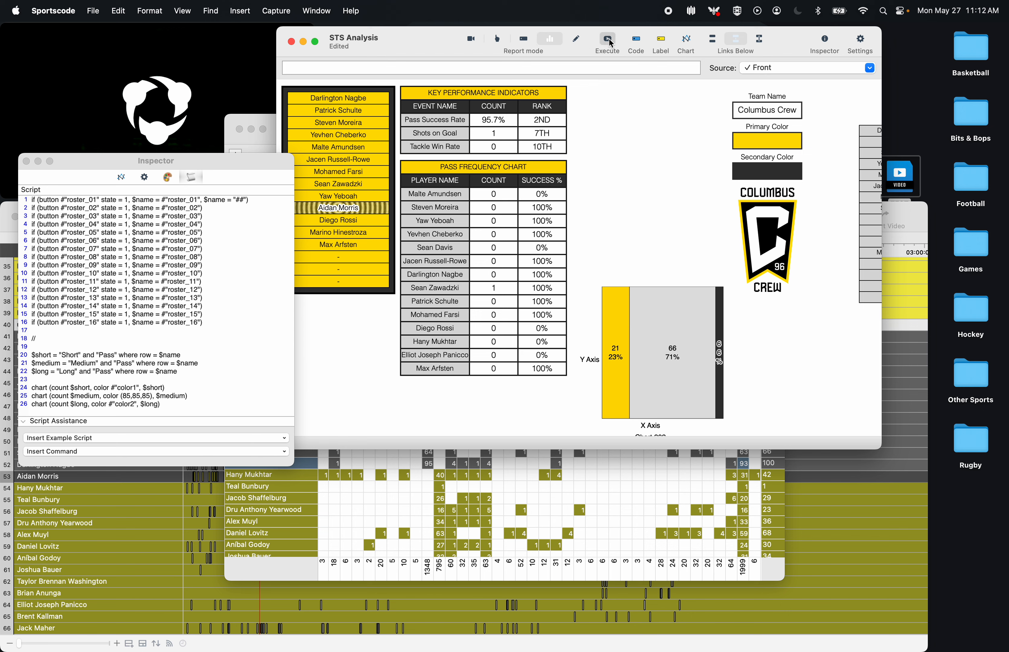
# - Hide the stacked bar chart's axis names, numerical axis values, data point names and values
pyautogui.click(145, 178)
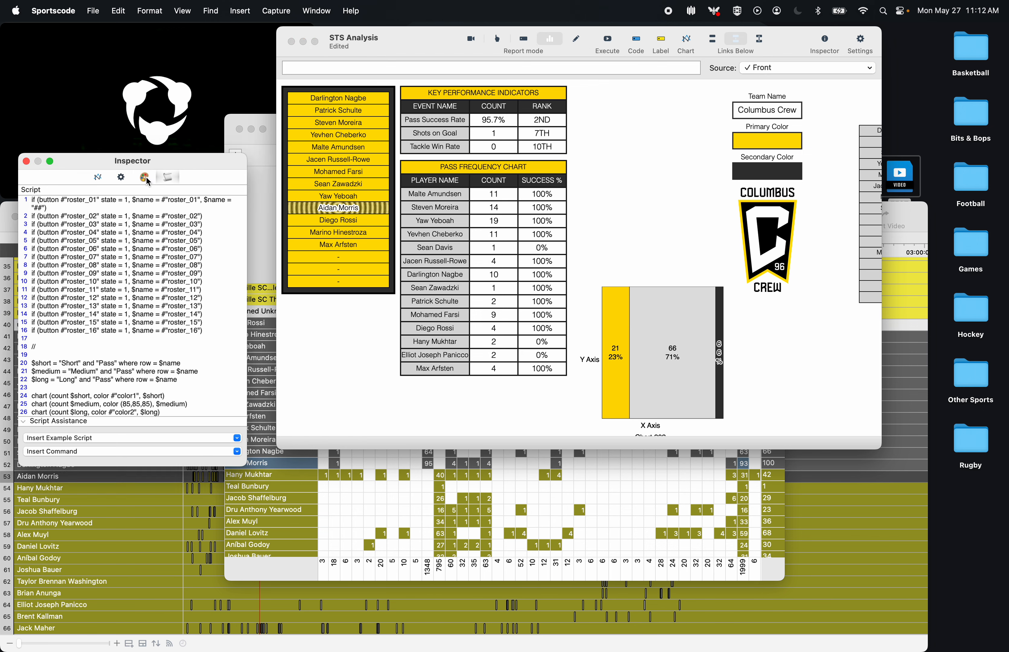
pyautogui.click(147, 180)
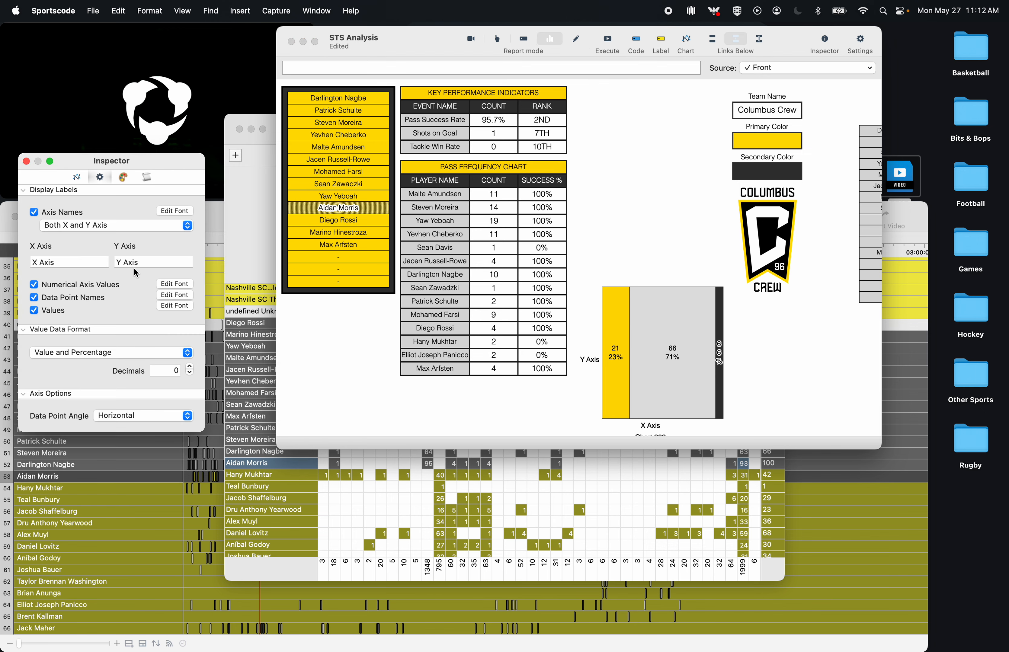
pyautogui.click(33, 212)
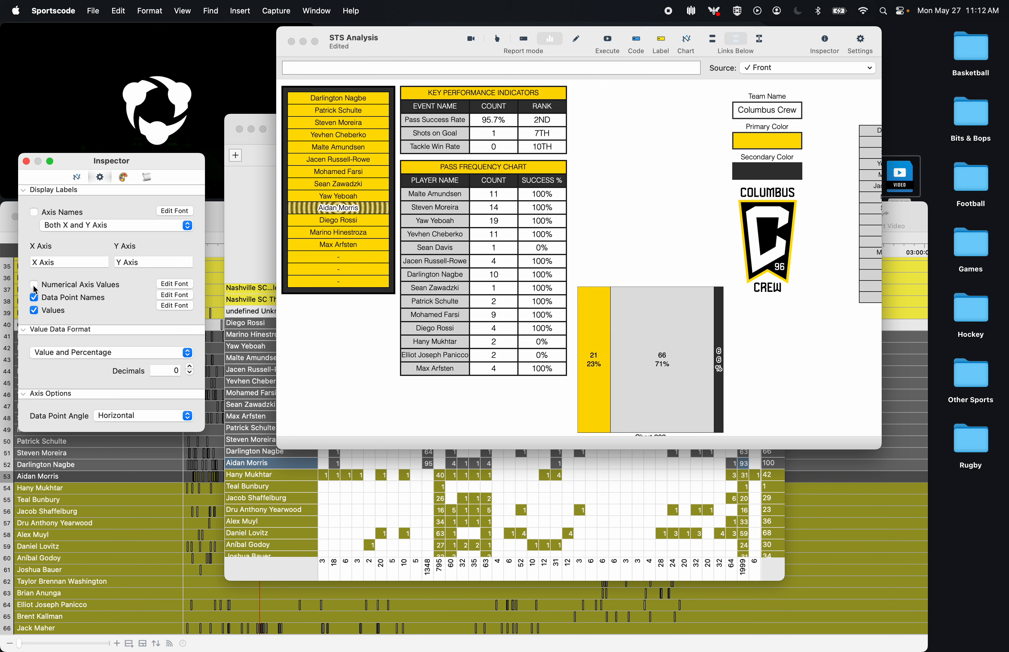
pyautogui.click(33, 298)
pyautogui.click(35, 313)
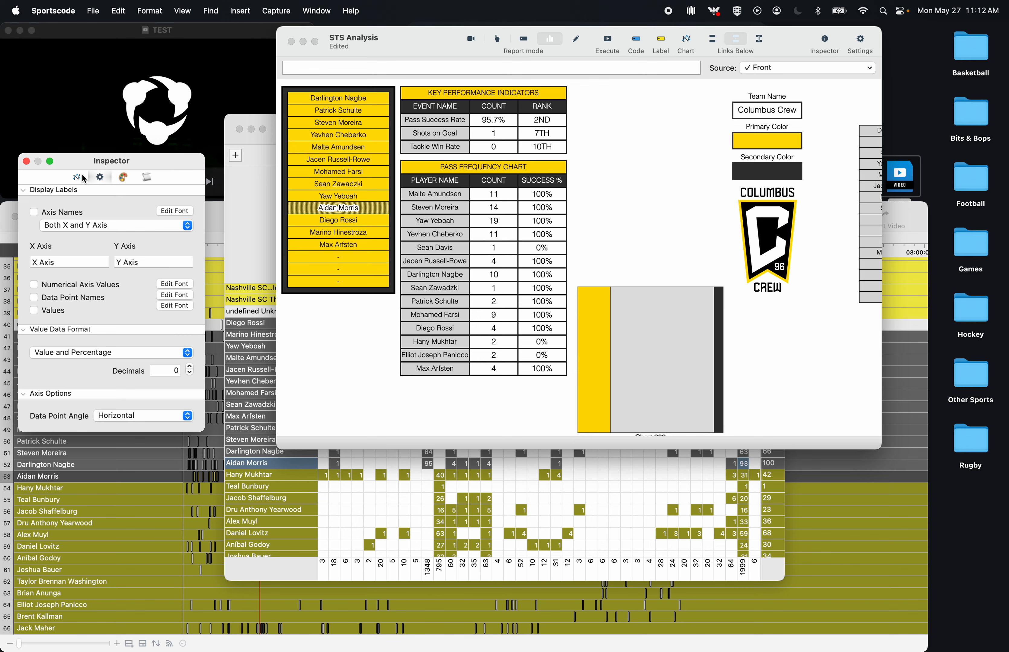
# - Rename the stacked bar chart as Pass Length
pyautogui.click(100, 177)
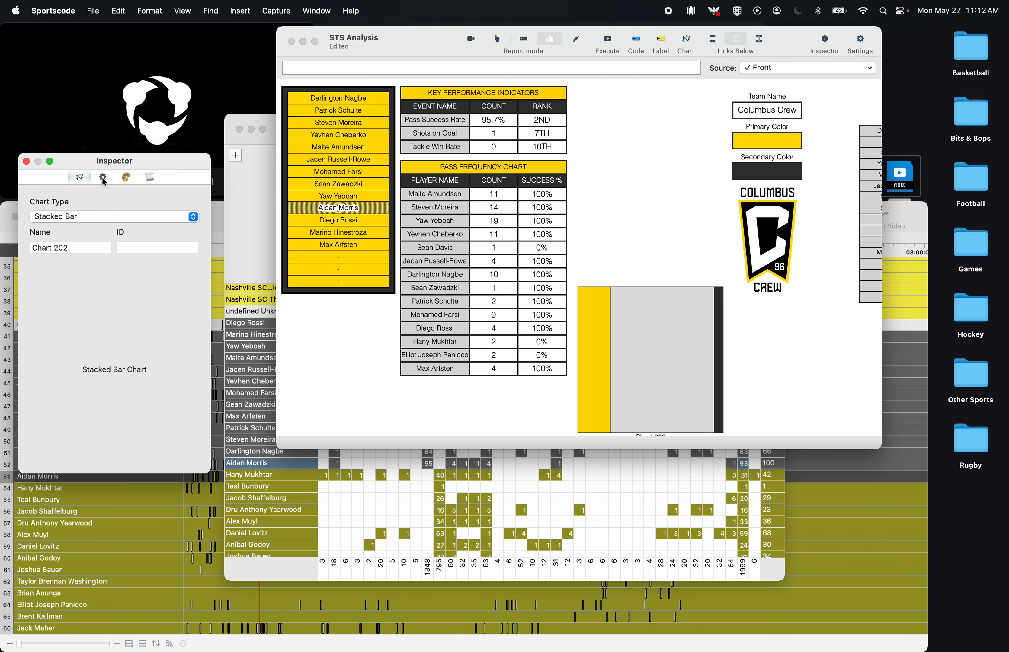
pyautogui.click(123, 177)
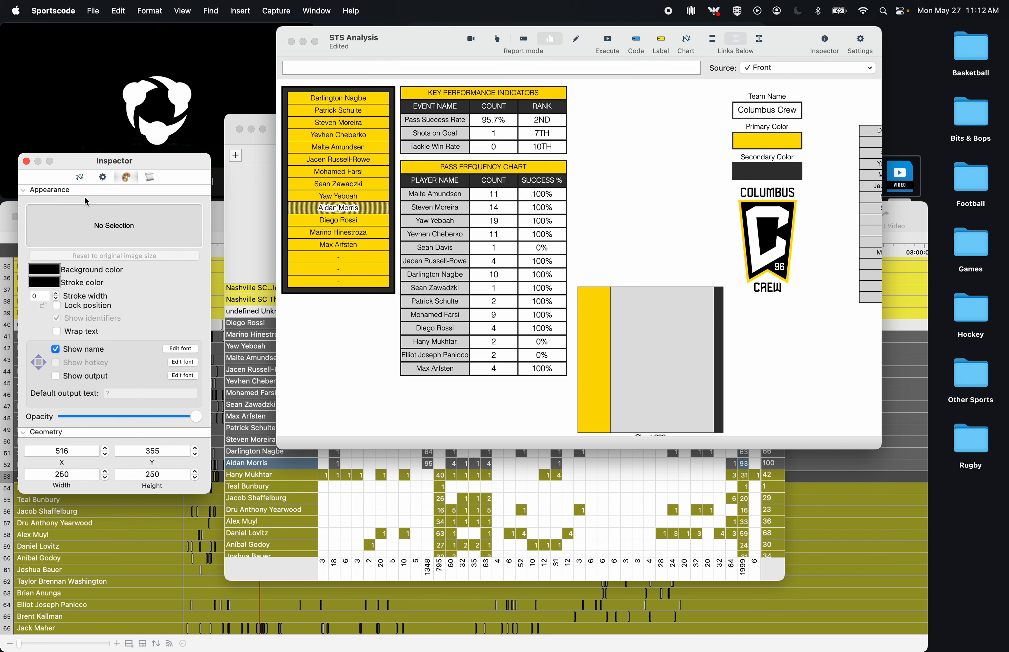
pyautogui.click(79, 177)
pyautogui.click(102, 178)
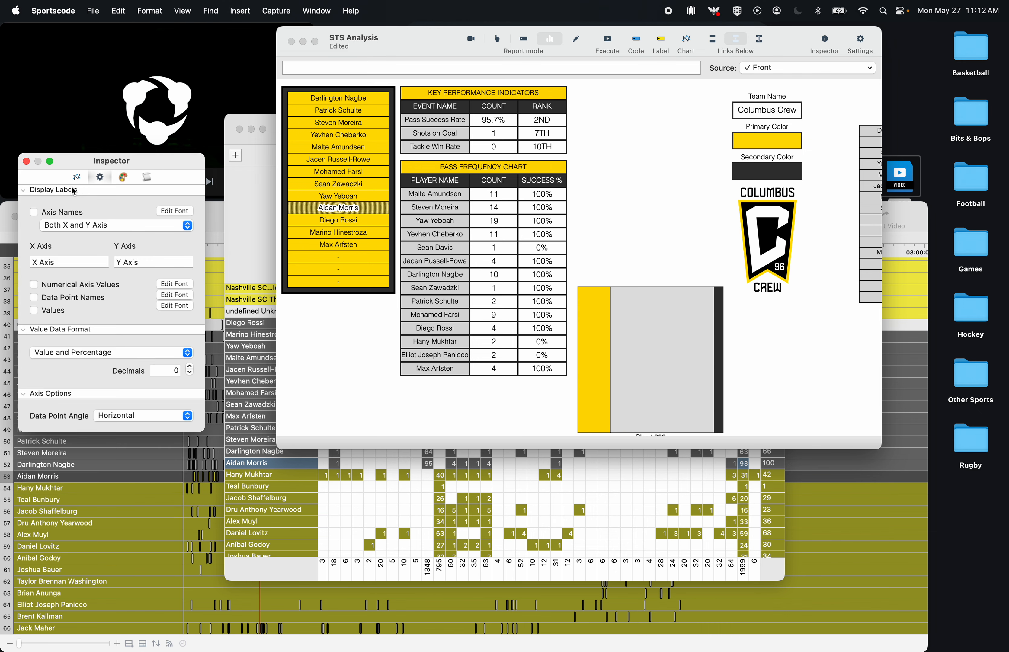
pyautogui.click(79, 177)
pyautogui.scroll(-2, 465, 324)
pyautogui.moveTo(65, 247); pyautogui.dragTo(24, 245)
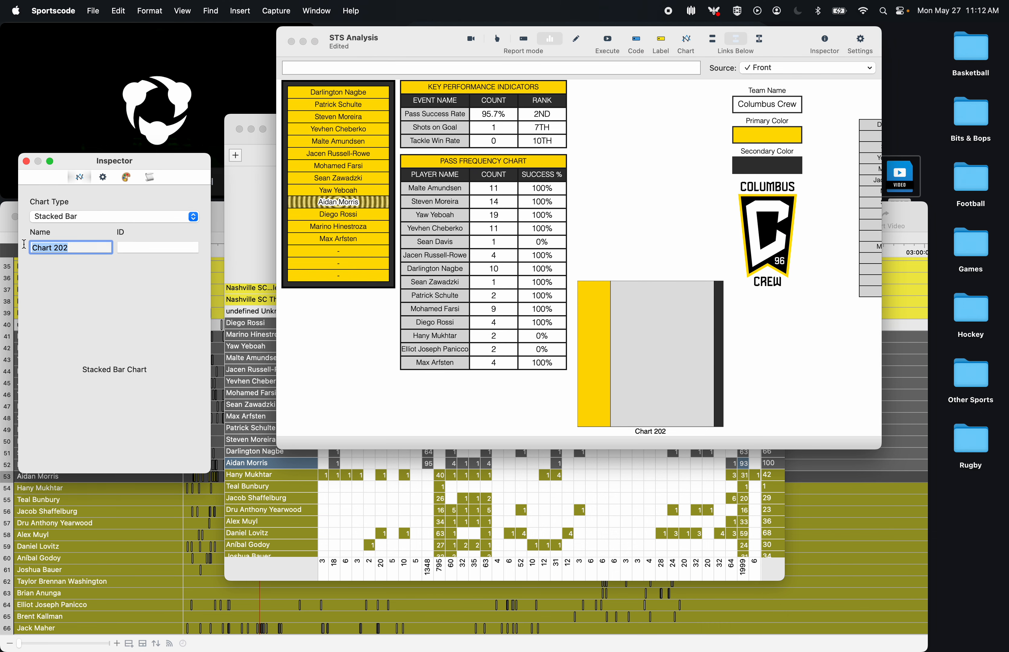
pyautogui.write('Pass Length')
pyautogui.press('Return')
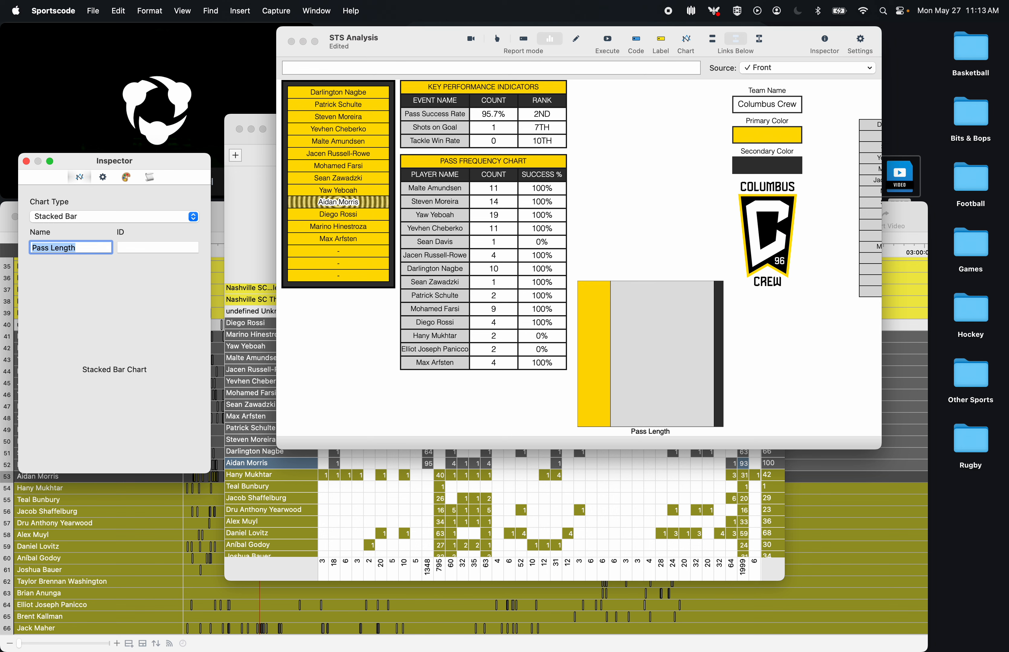
# - Try to set the font of the Pass Length chart's name to Helvetica Light at 13 pt
pyautogui.click(126, 178)
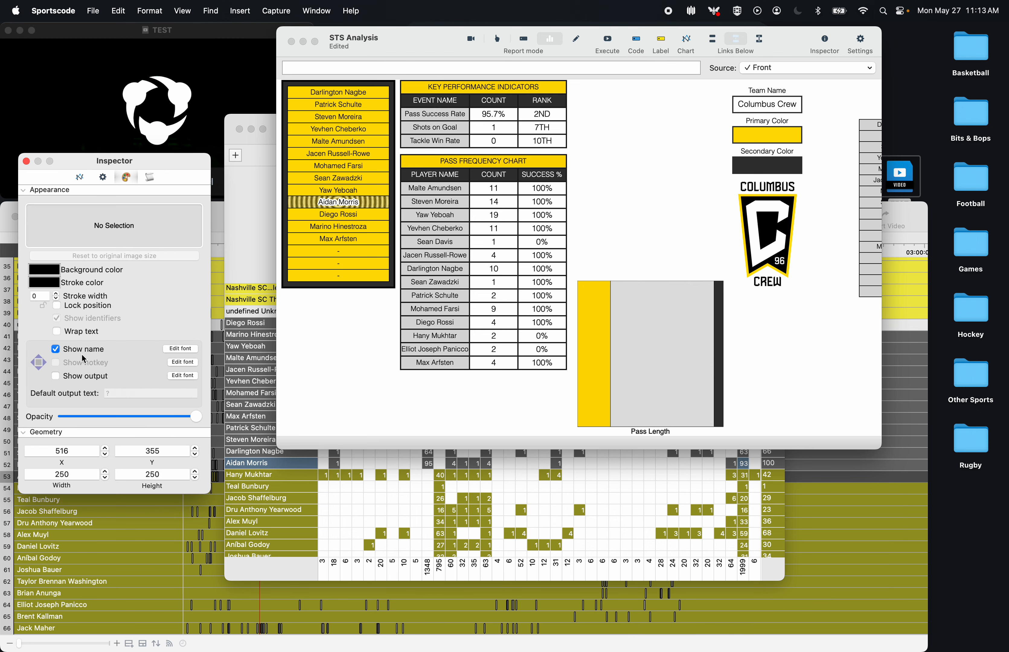
pyautogui.click(174, 352)
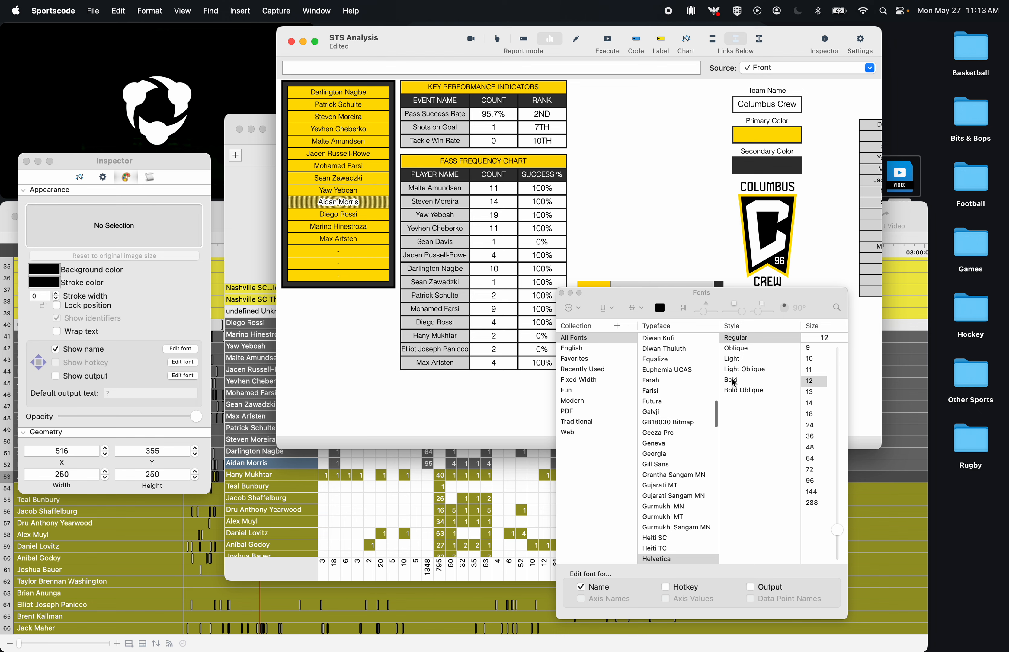
pyautogui.click(740, 360)
pyautogui.moveTo(786, 296); pyautogui.dragTo(363, 292)
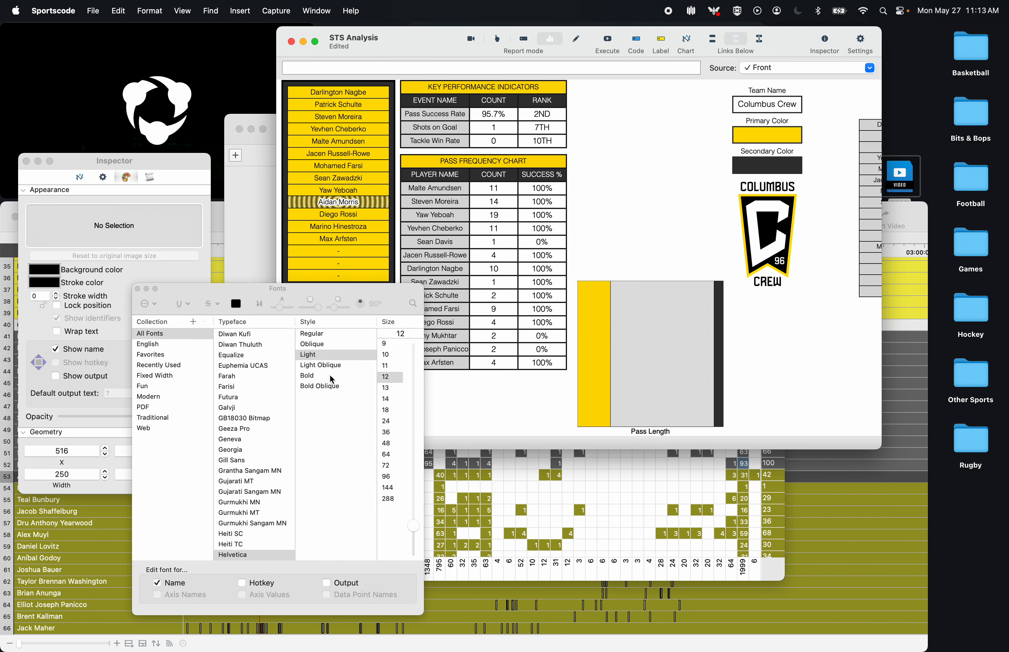
pyautogui.click(386, 390)
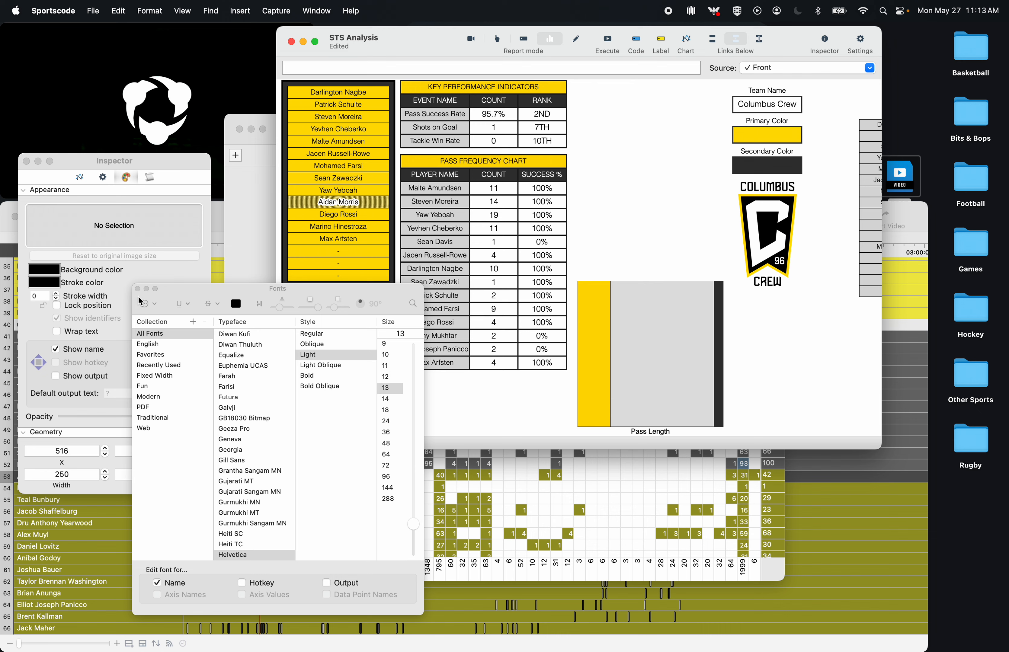
pyautogui.moveTo(183, 303); pyautogui.dragTo(272, 275)
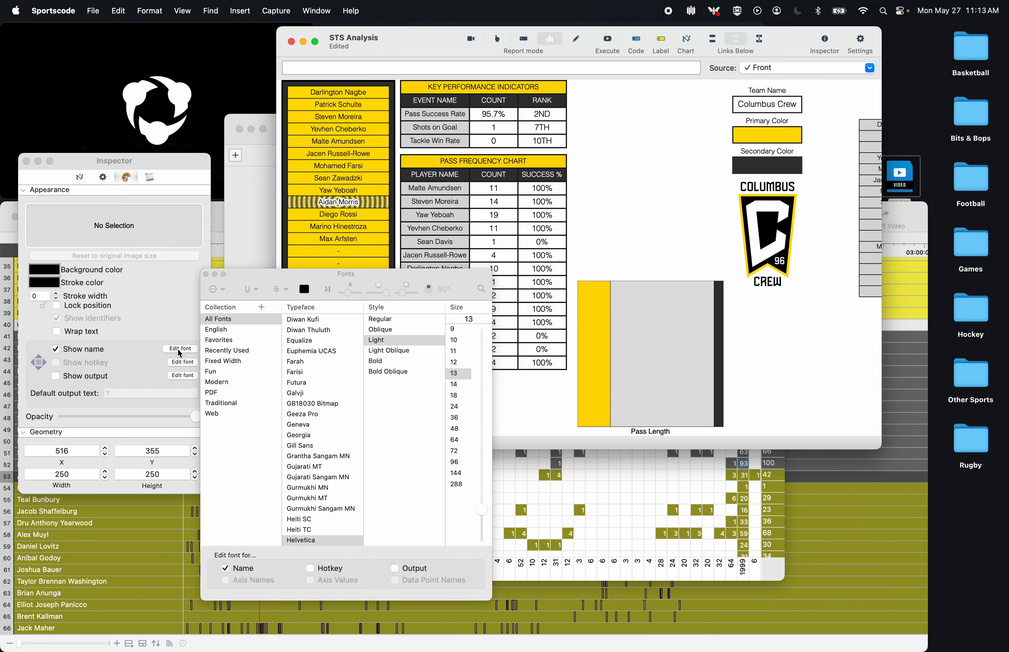
pyautogui.click(386, 352)
pyautogui.click(387, 344)
pyautogui.click(205, 275)
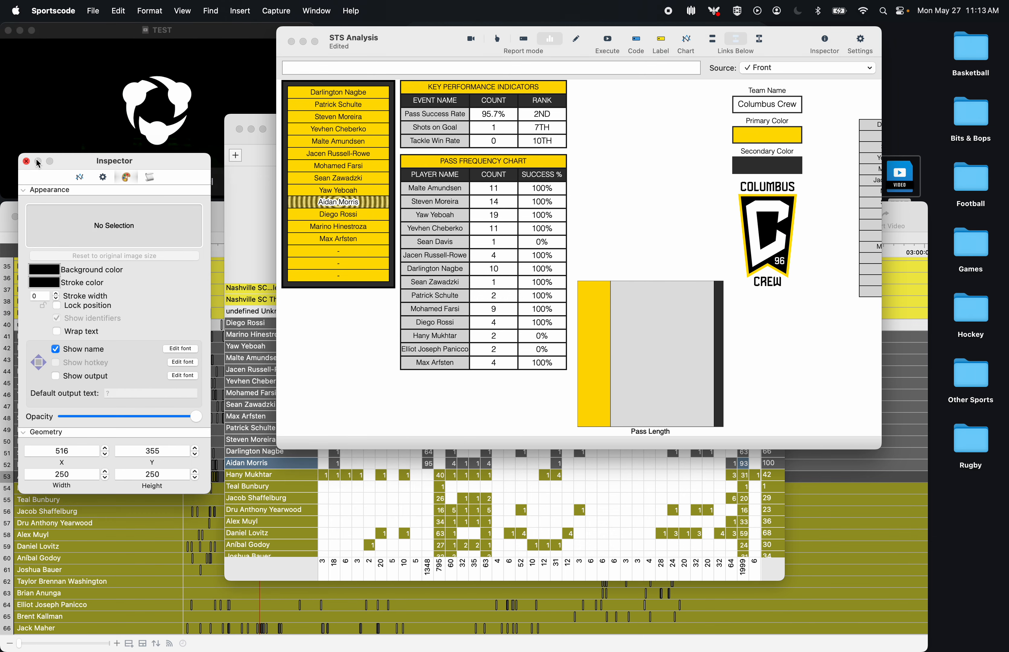
# - Return STS Analysis to edit mode, close the Inspector and save the window with the Pass Length chart selected
pyautogui.click(576, 39)
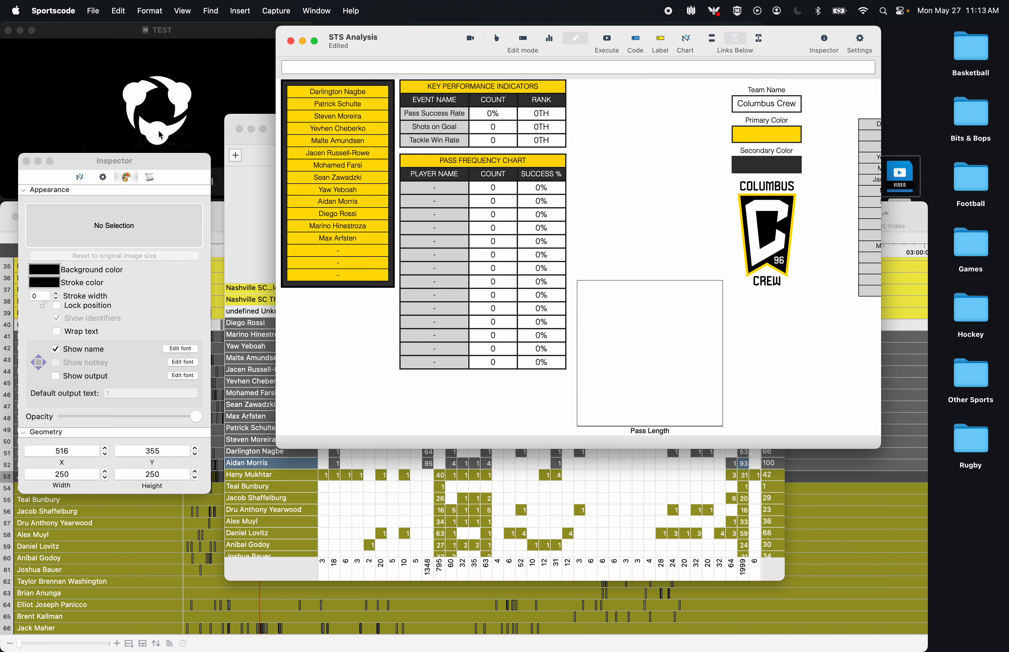
pyautogui.click(26, 162)
pyautogui.click(649, 335)
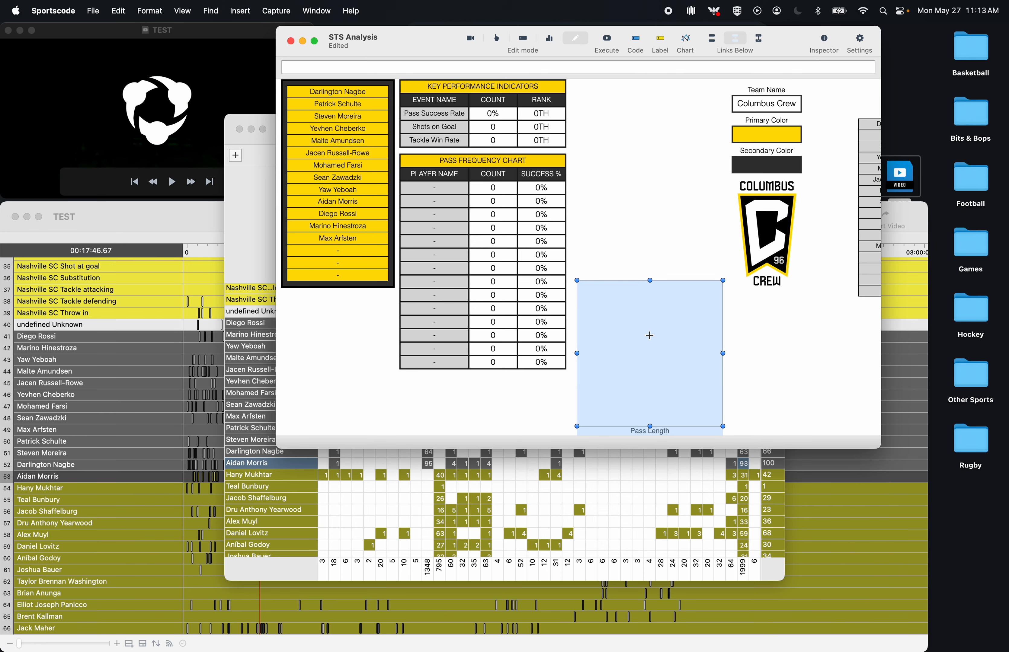
pyautogui.press('super+s')
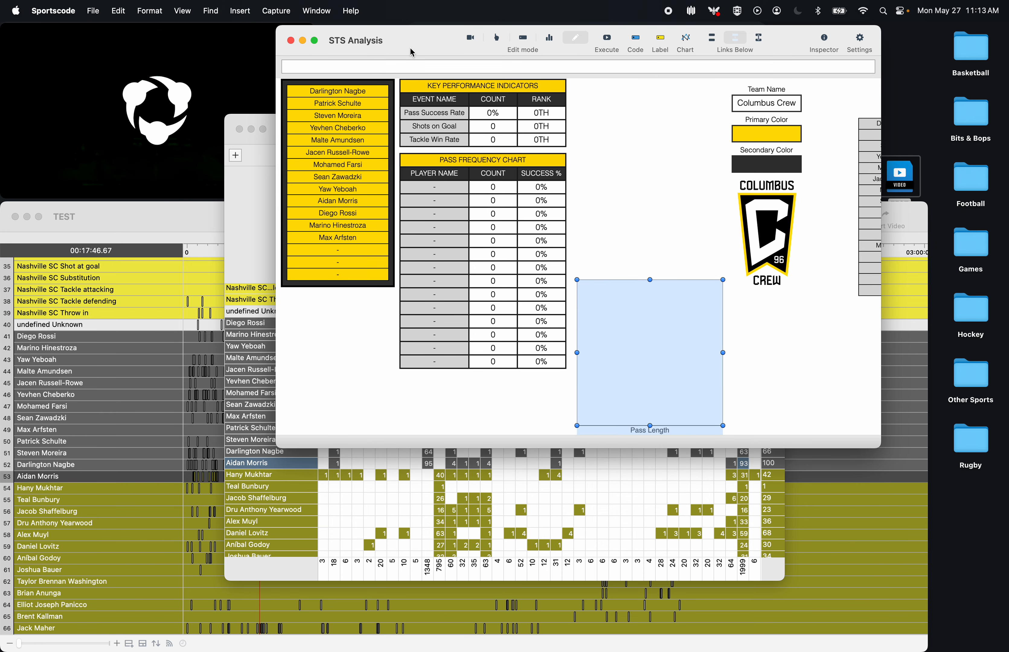
# - Close STS Analysis, reopen it from the recent files and enlarge its window to show the whole chart
pyautogui.press('super+q')
pyautogui.click(896, 182)
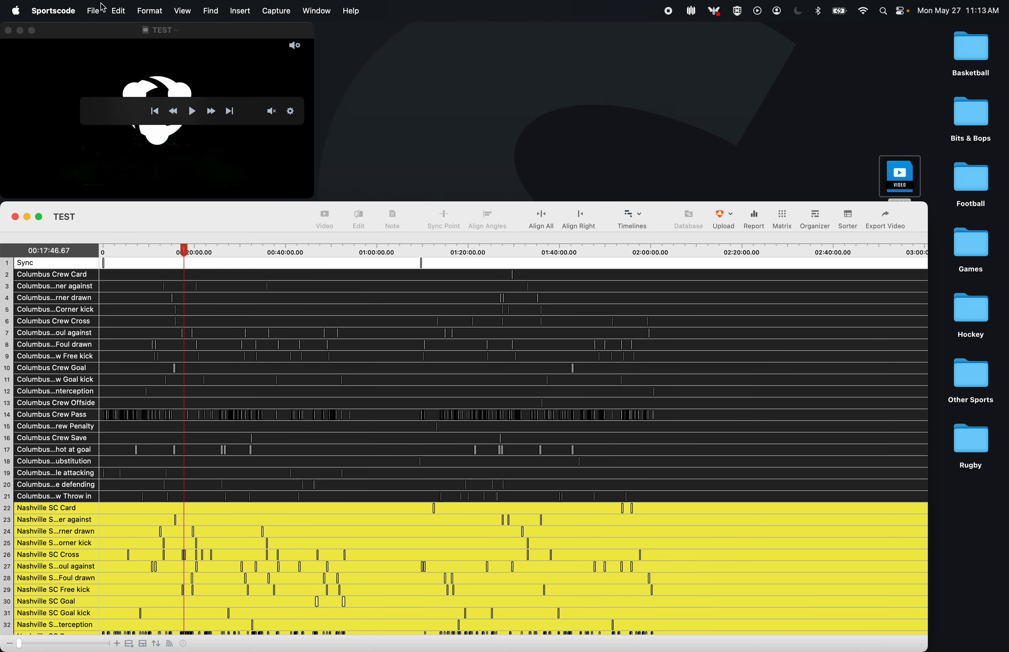
pyautogui.click(93, 10)
pyautogui.moveTo(111, 59)
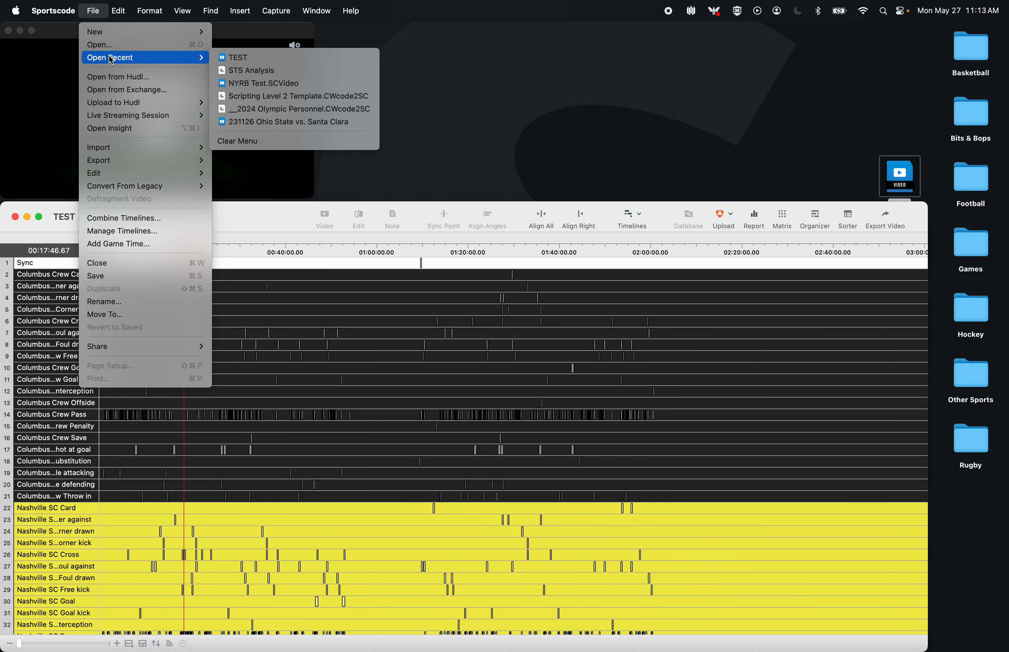
pyautogui.click(278, 71)
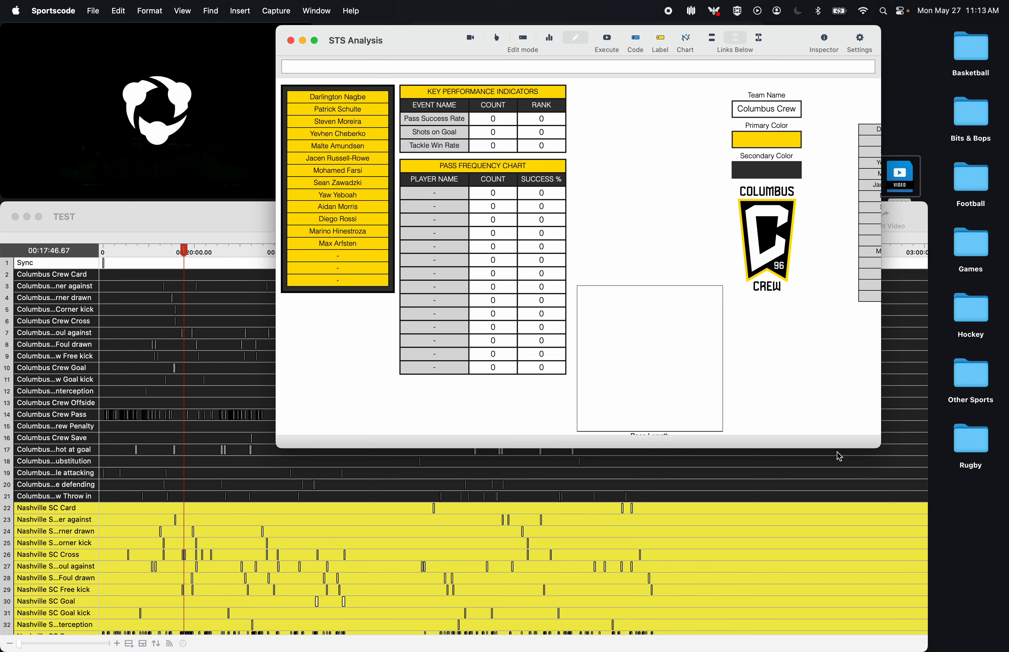
pyautogui.moveTo(880, 445); pyautogui.dragTo(907, 495)
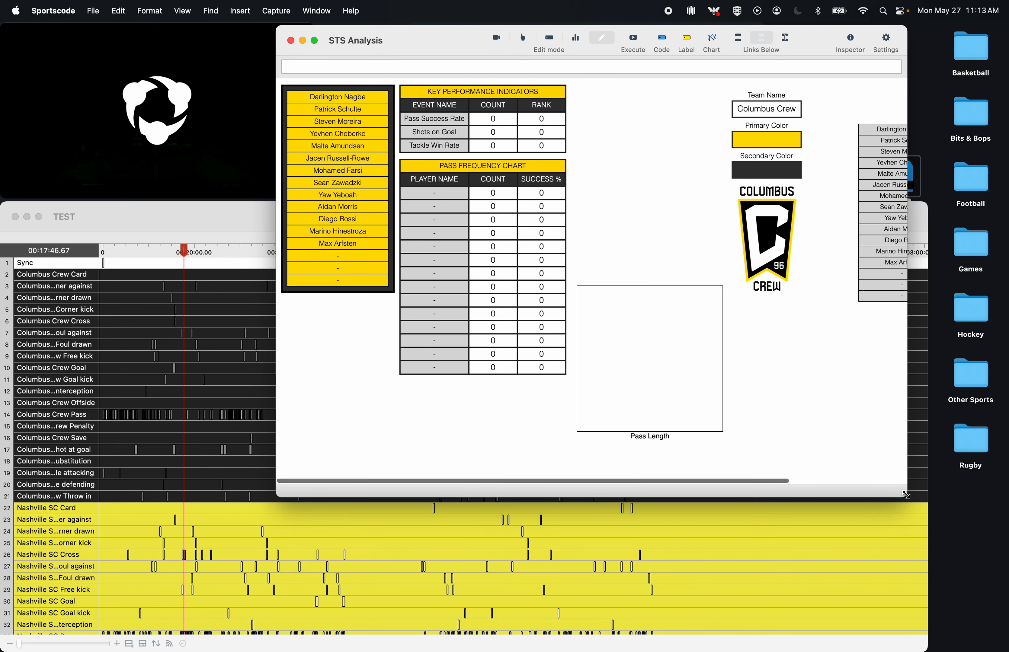
# - Close the chart's Inspector and widen the TEST timeline's row name column to fit the full Columbus Crew event names
pyautogui.doubleClick(672, 369)
pyautogui.click(26, 161)
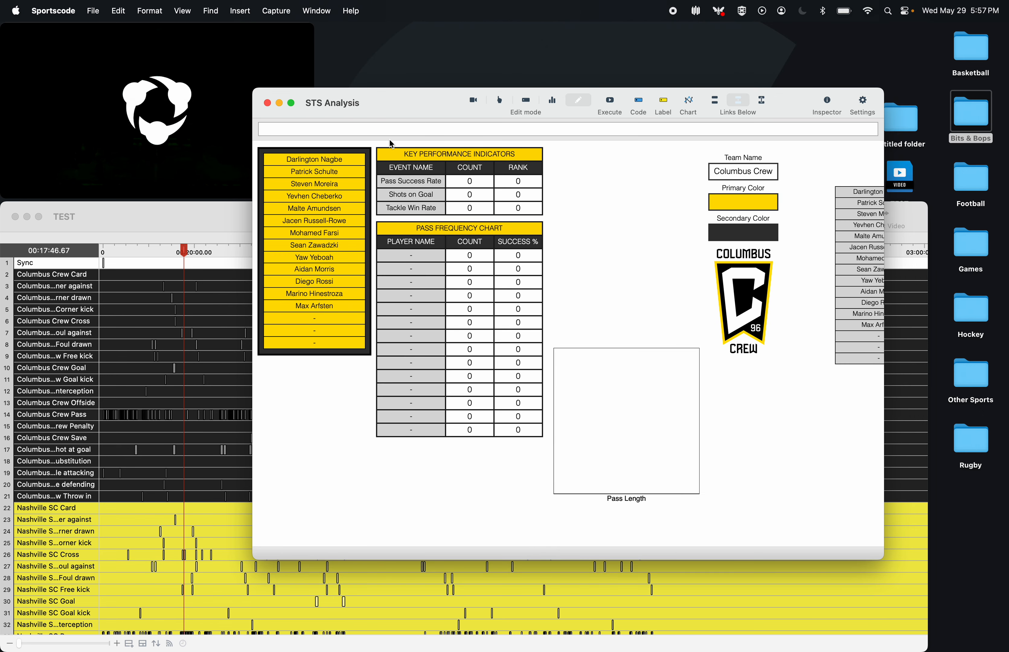
pyautogui.moveTo(101, 252); pyautogui.dragTo(161, 252)
pyautogui.click(393, 117)
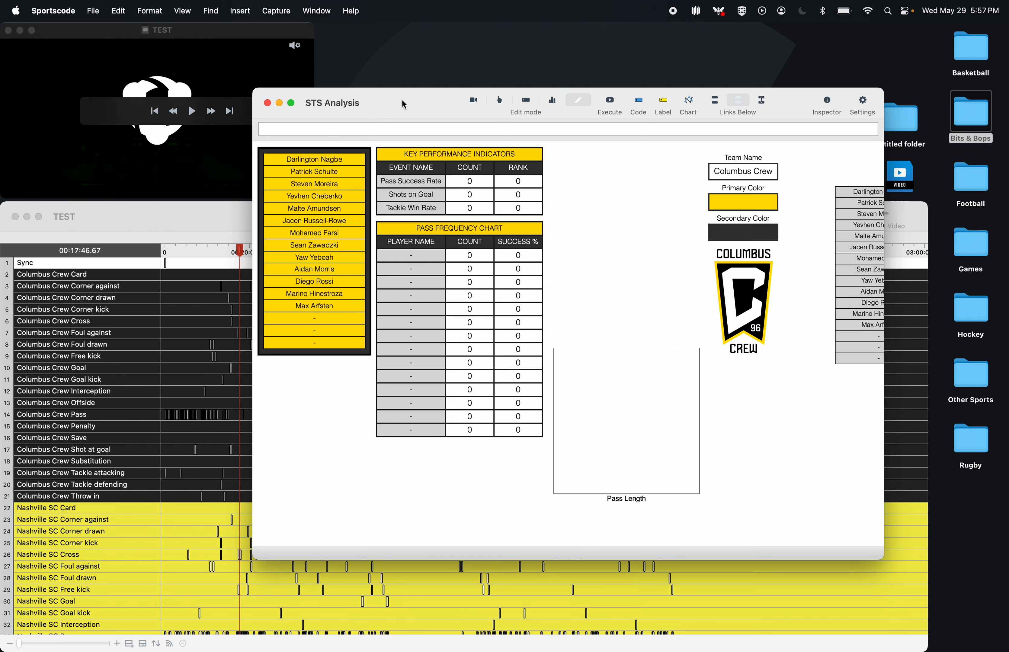
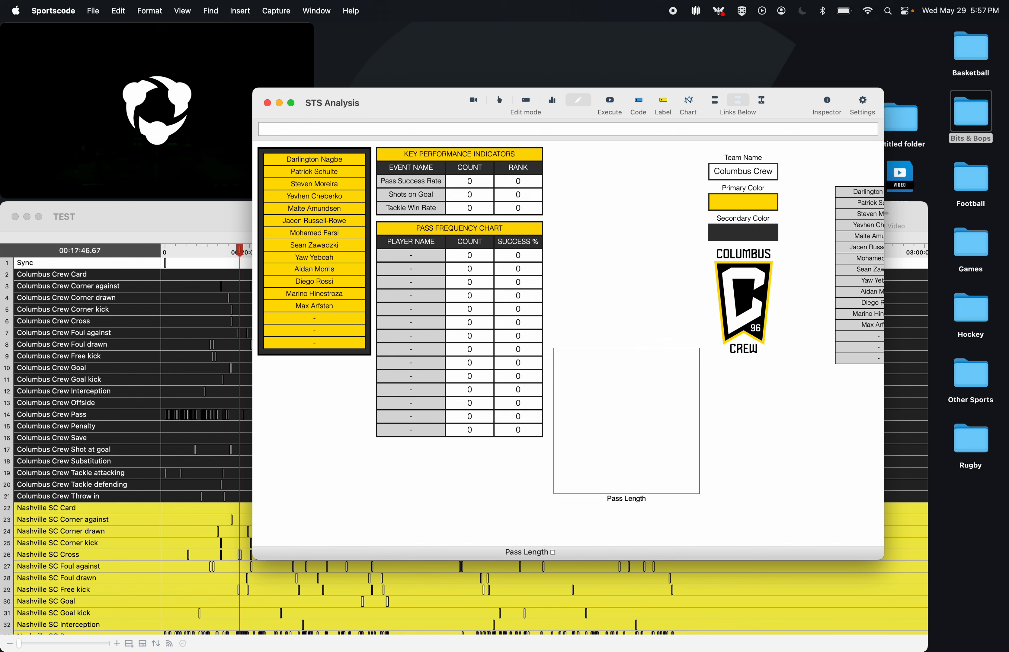
# - Open the Pass Length chart's script and enlarge the Inspector so the script lines fit
pyautogui.doubleClick(592, 383)
pyautogui.click(161, 94)
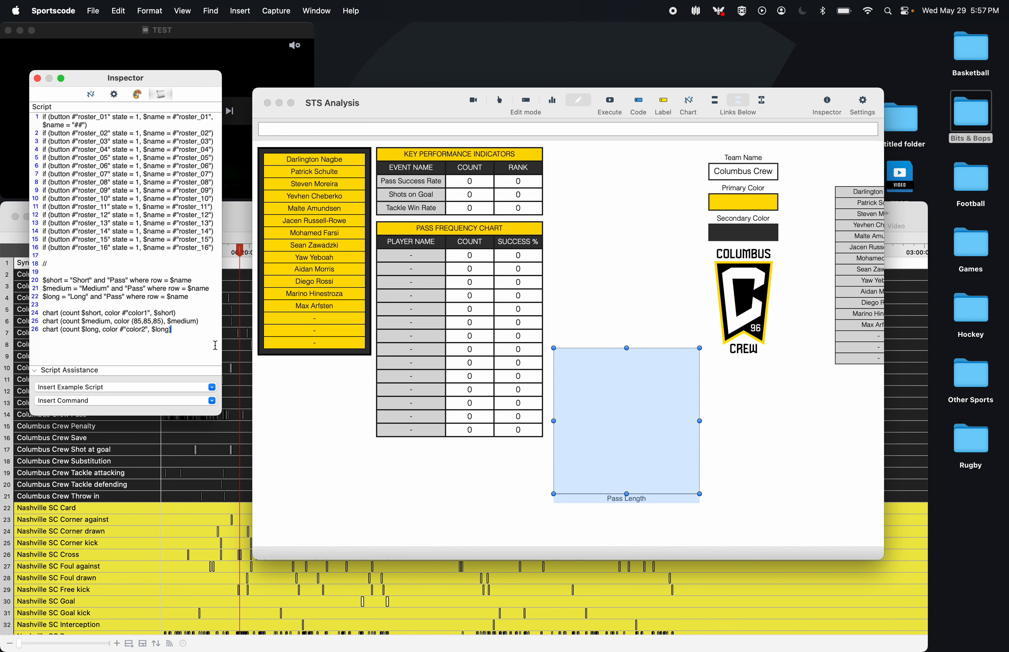
pyautogui.moveTo(221, 414); pyautogui.dragTo(440, 454)
# - Execute the scripts and check the Pass Length chart in report mode for several roster players, ending with Malte Amundsen
pyautogui.click(609, 102)
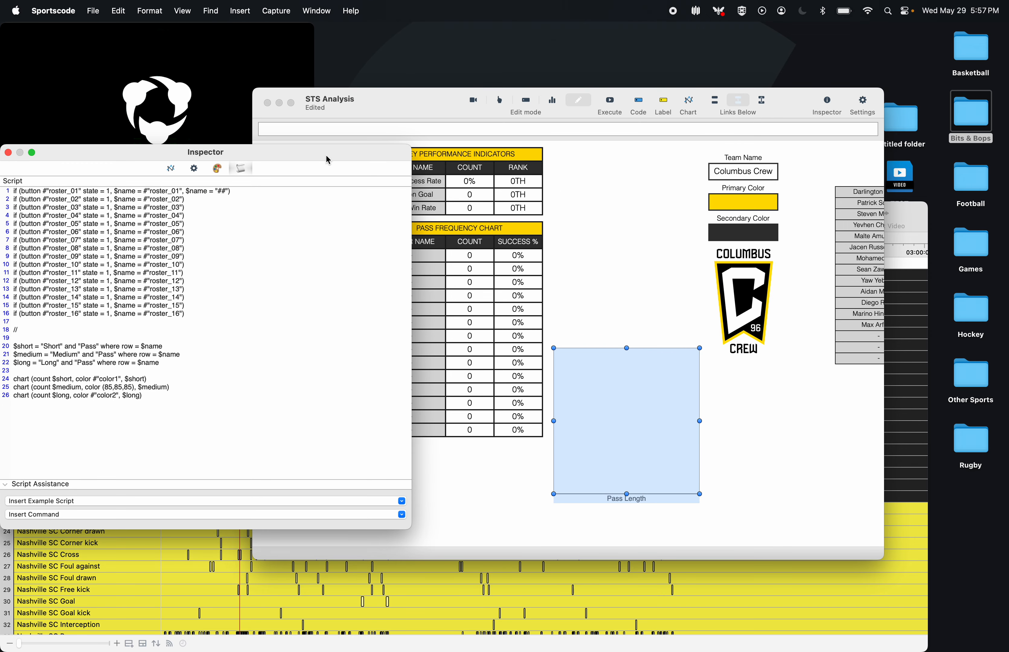
pyautogui.click(555, 104)
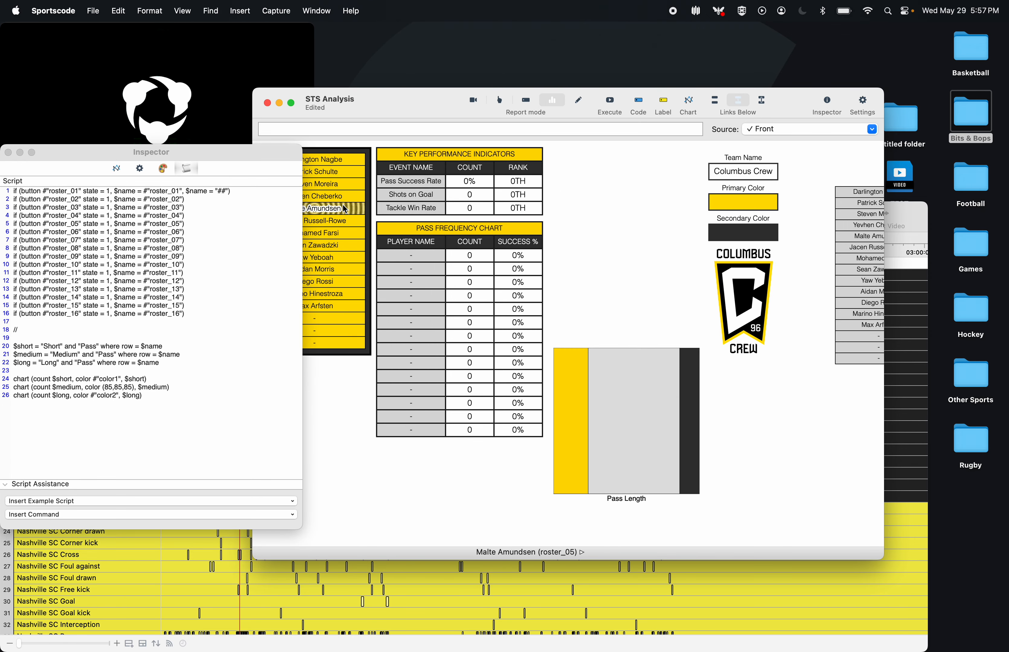
pyautogui.click(341, 229)
pyautogui.click(340, 250)
pyautogui.click(341, 293)
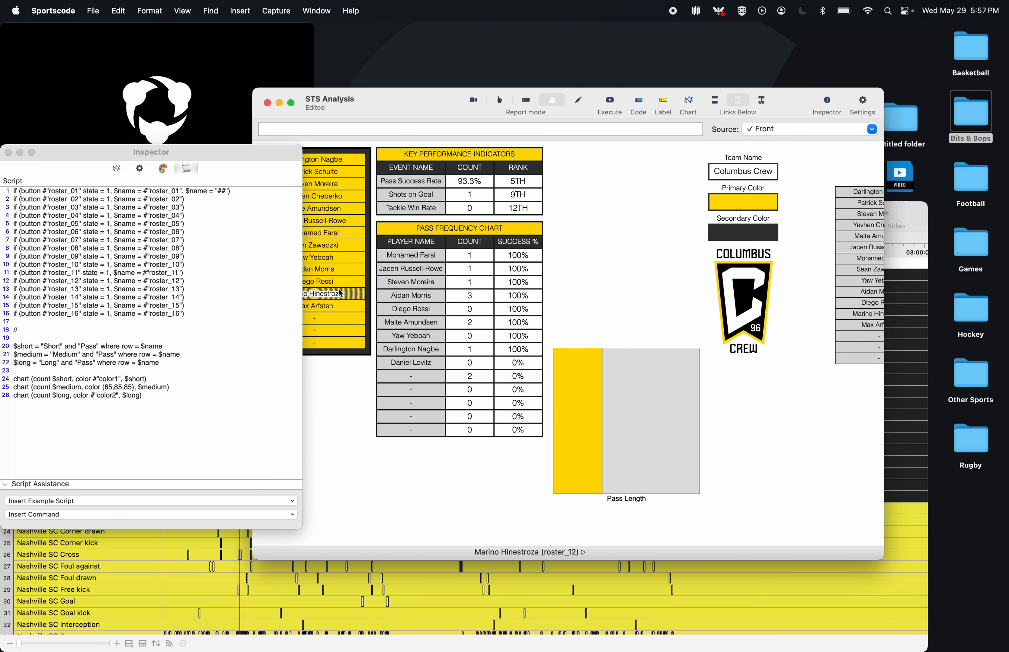
pyautogui.click(341, 233)
pyautogui.click(341, 209)
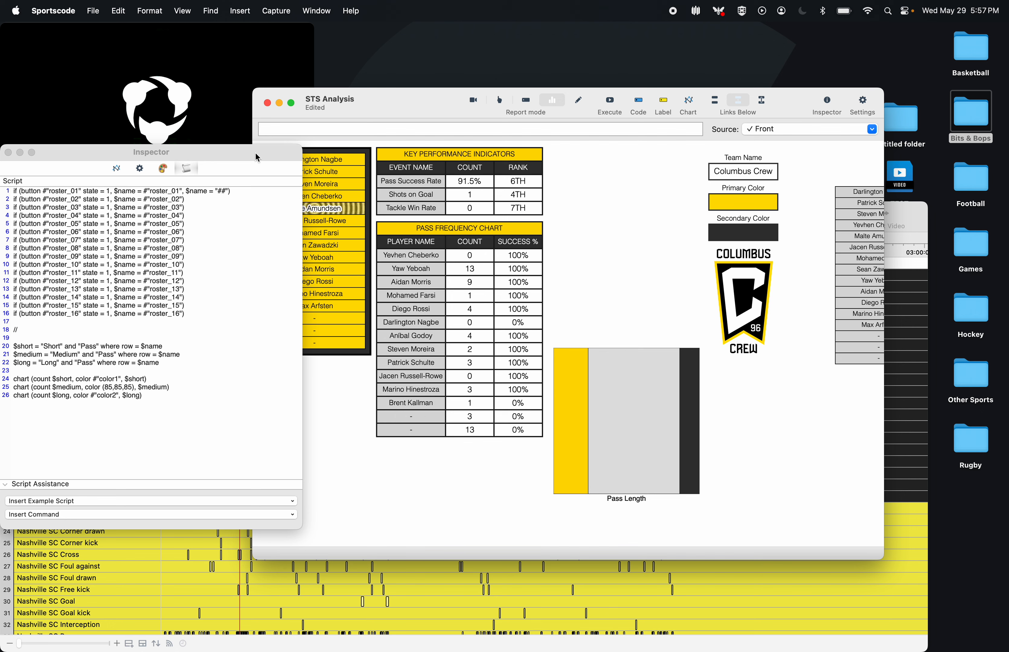
# - Move the Inspector and try the recently used Helvetica Light 14 pt font for the Pass Length chart's name
pyautogui.moveTo(257, 158); pyautogui.dragTo(319, 137)
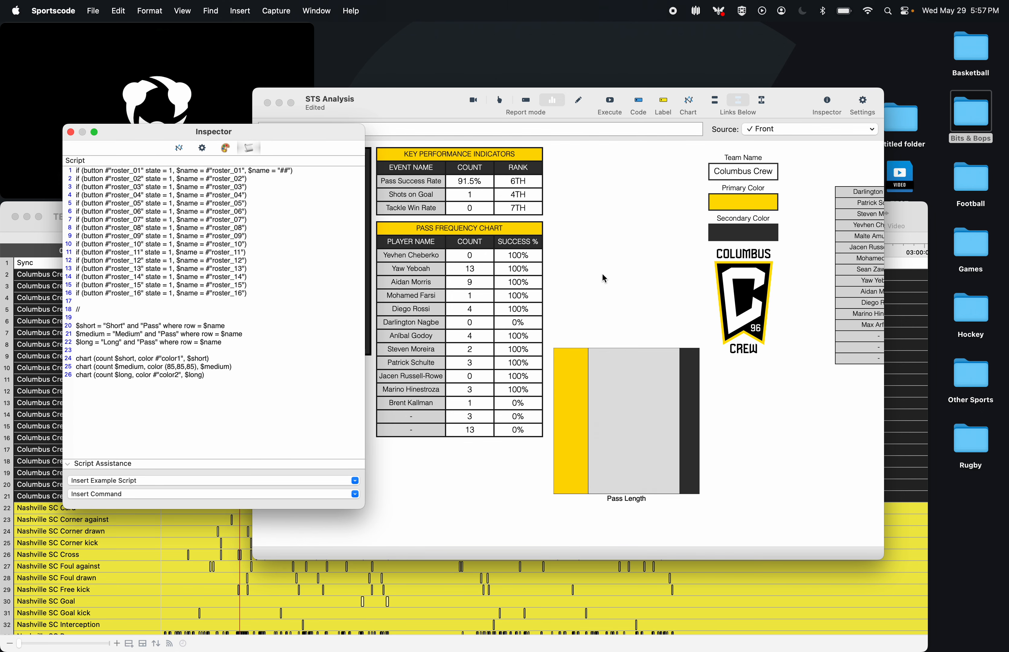
pyautogui.click(225, 148)
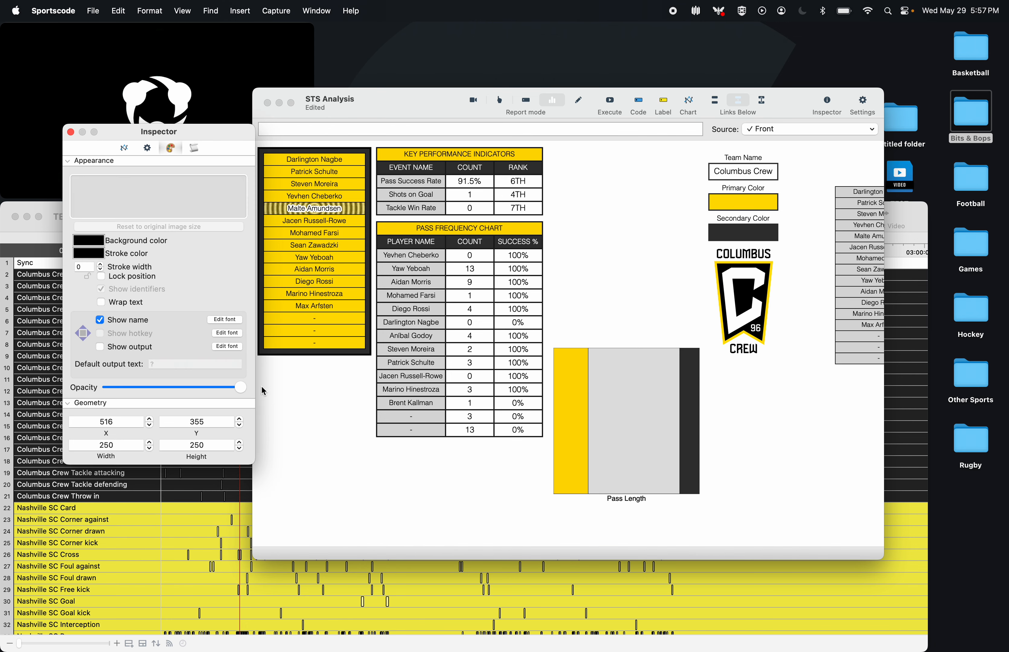
pyautogui.click(225, 318)
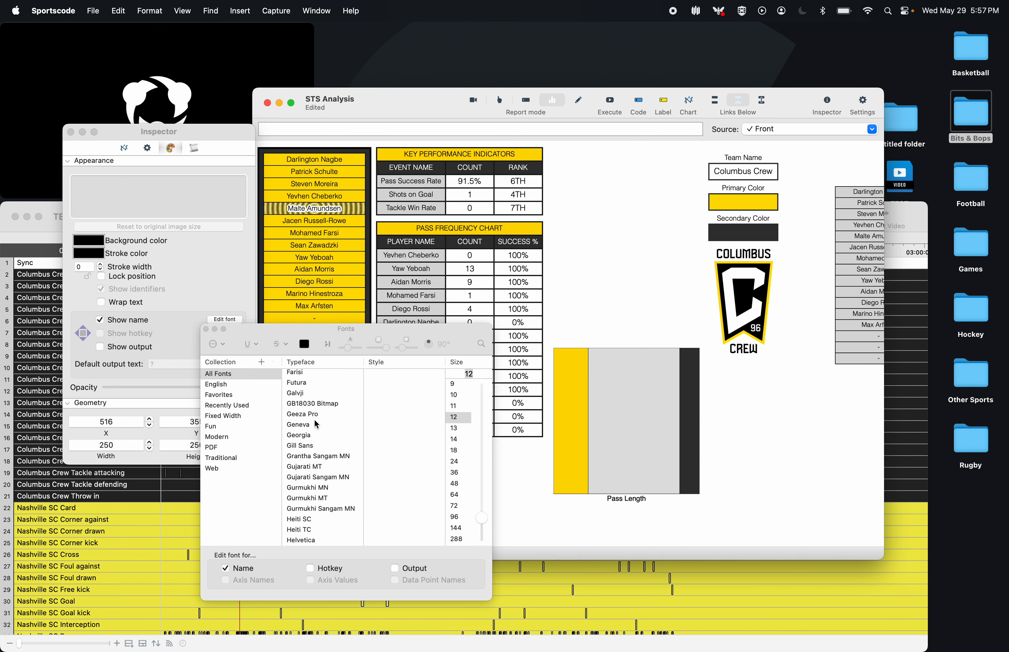
pyautogui.scroll(3, 301, 421)
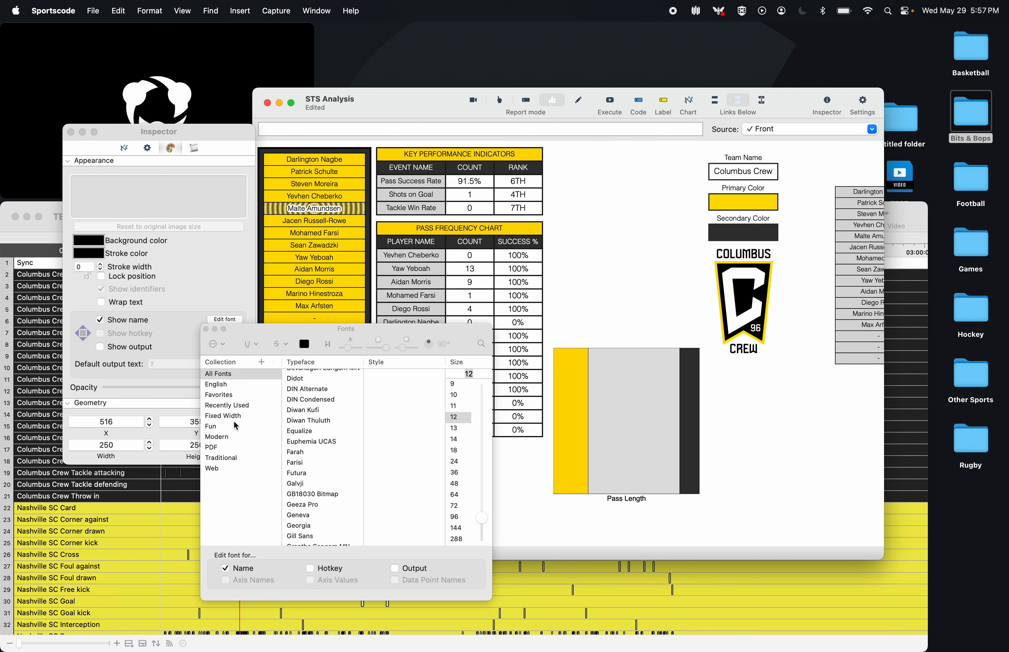
pyautogui.click(237, 405)
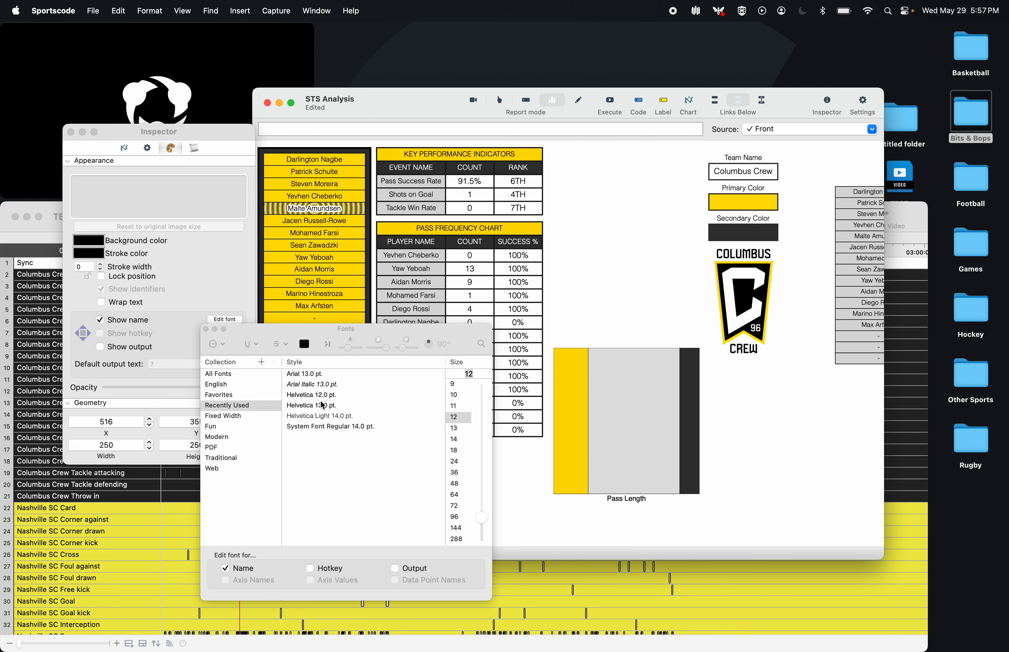
pyautogui.click(320, 417)
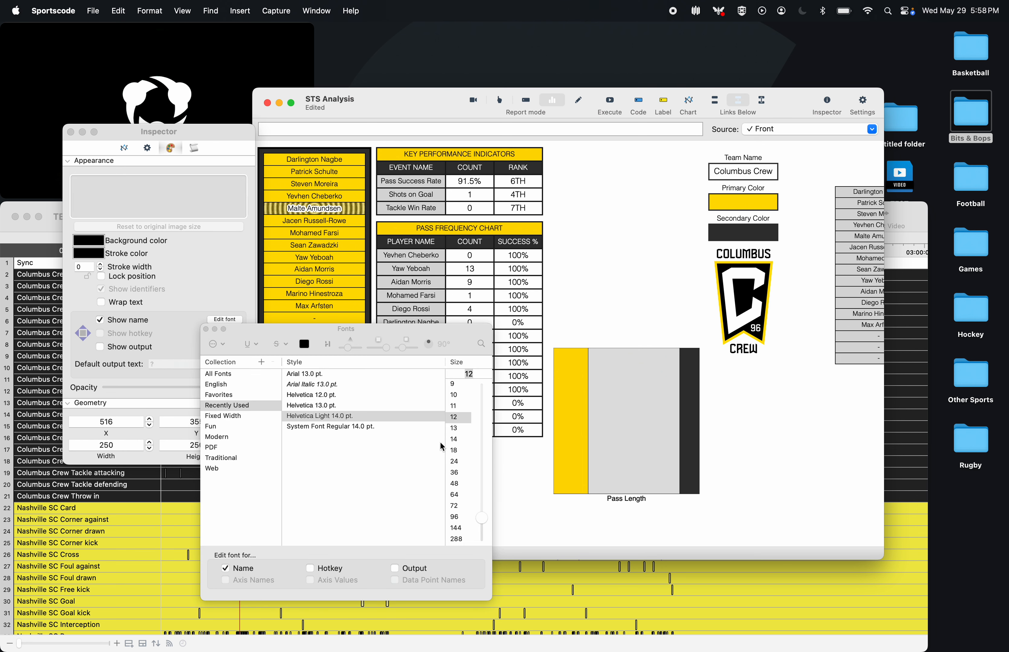
pyautogui.click(229, 375)
pyautogui.click(231, 385)
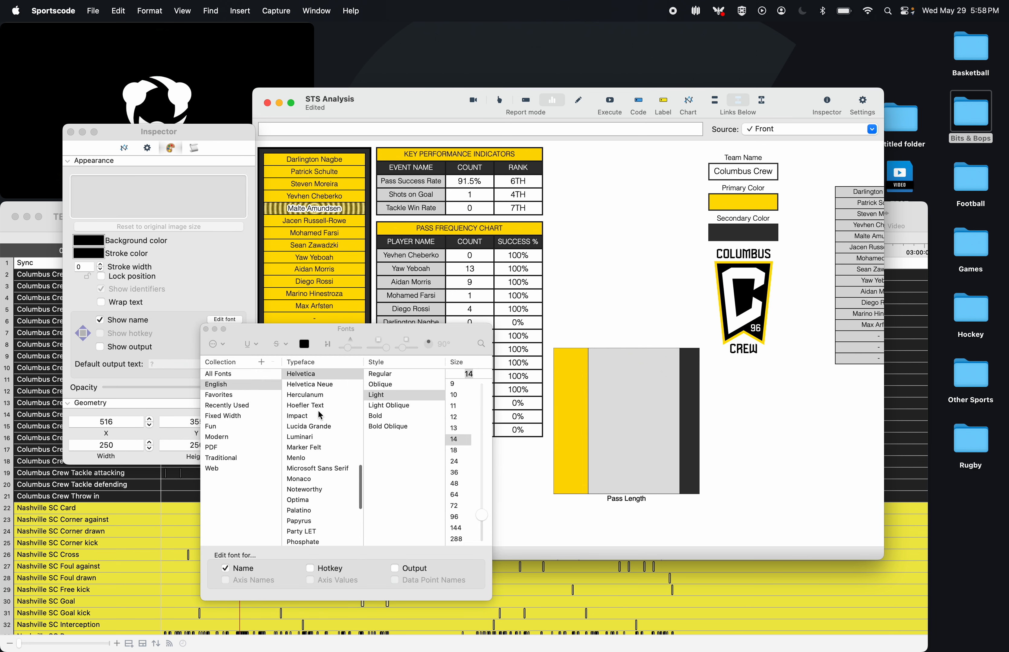
# - Try other Helvetica styles and sizes for the chart's name, ending with Light at 24 pt, and close the font settings
pyautogui.click(384, 406)
pyautogui.click(383, 394)
pyautogui.click(383, 384)
pyautogui.click(382, 396)
pyautogui.click(458, 451)
pyautogui.click(457, 494)
pyautogui.click(457, 460)
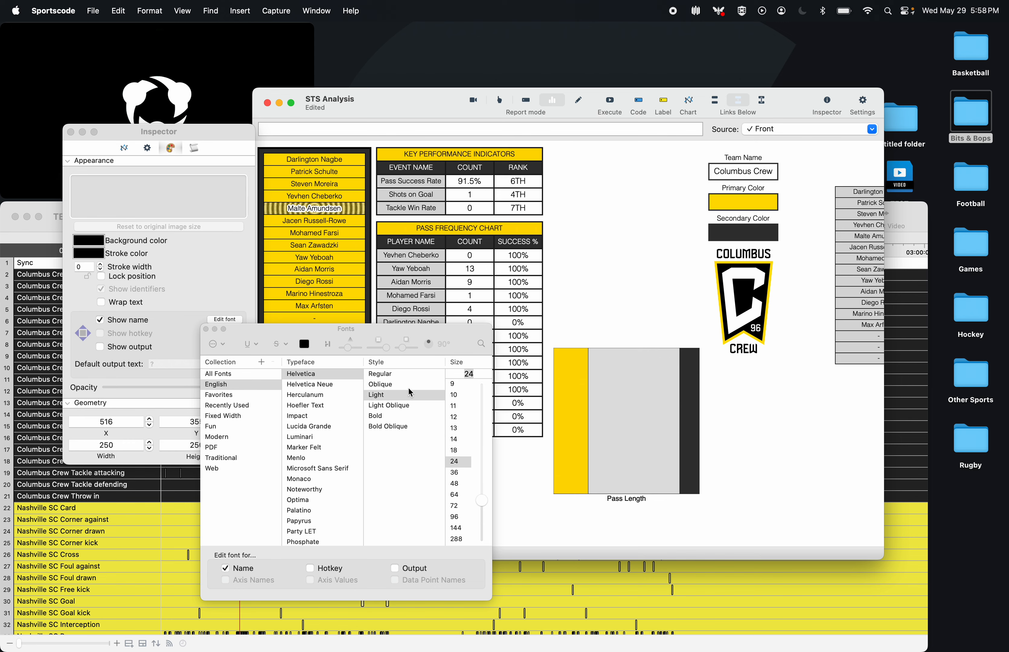
pyautogui.click(206, 329)
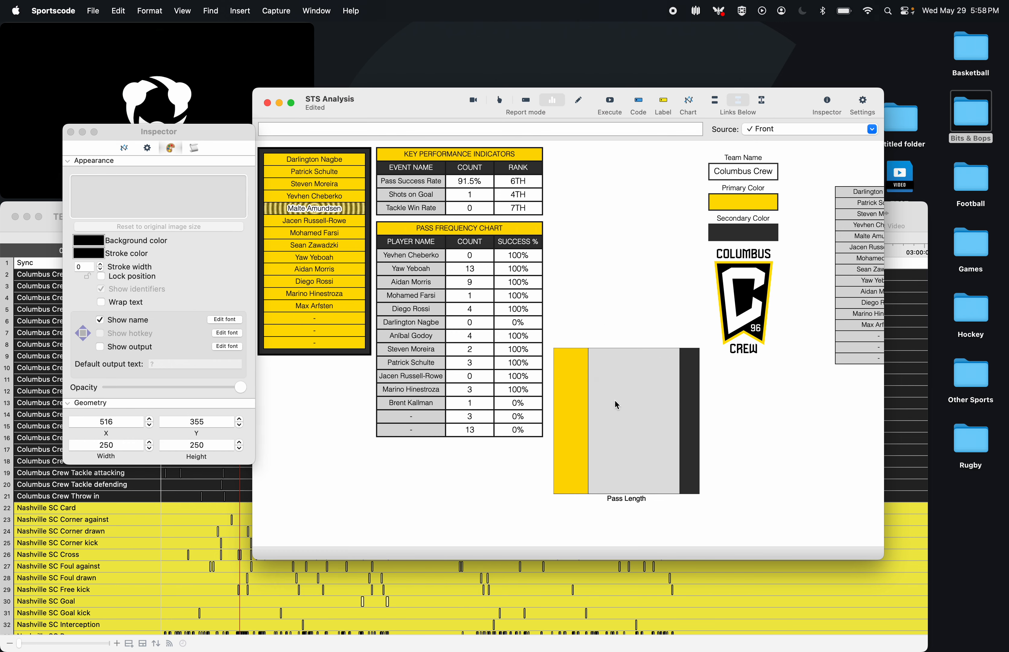
# - Copy the full script of the Pass Length chart, and close the Inspector and the opened clip window
pyautogui.click(193, 148)
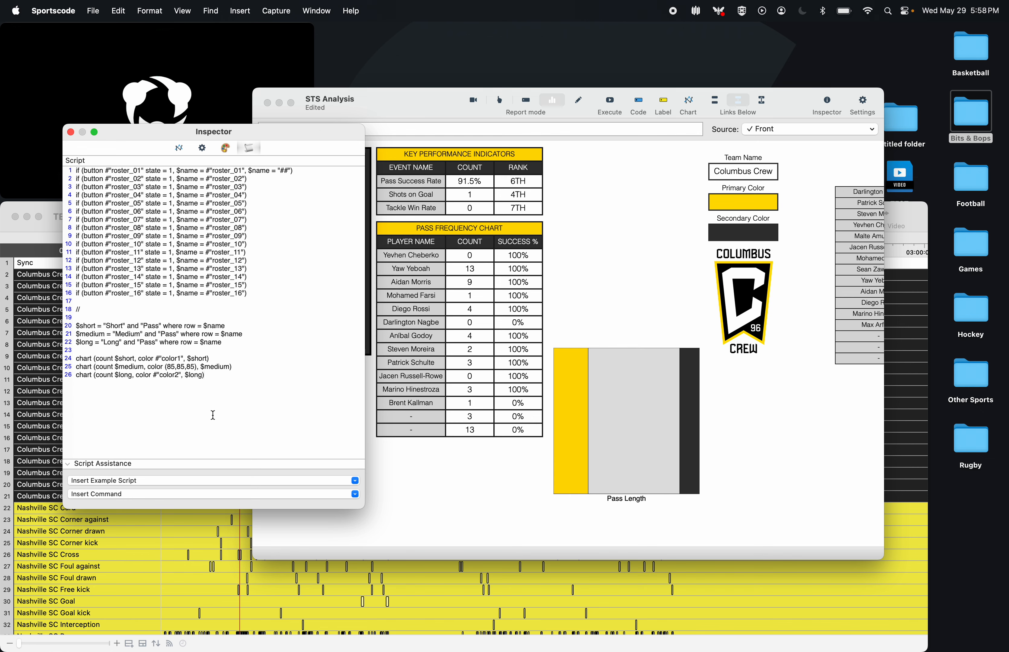
pyautogui.press('super+a')
pyautogui.press('super+c')
pyautogui.click(592, 286)
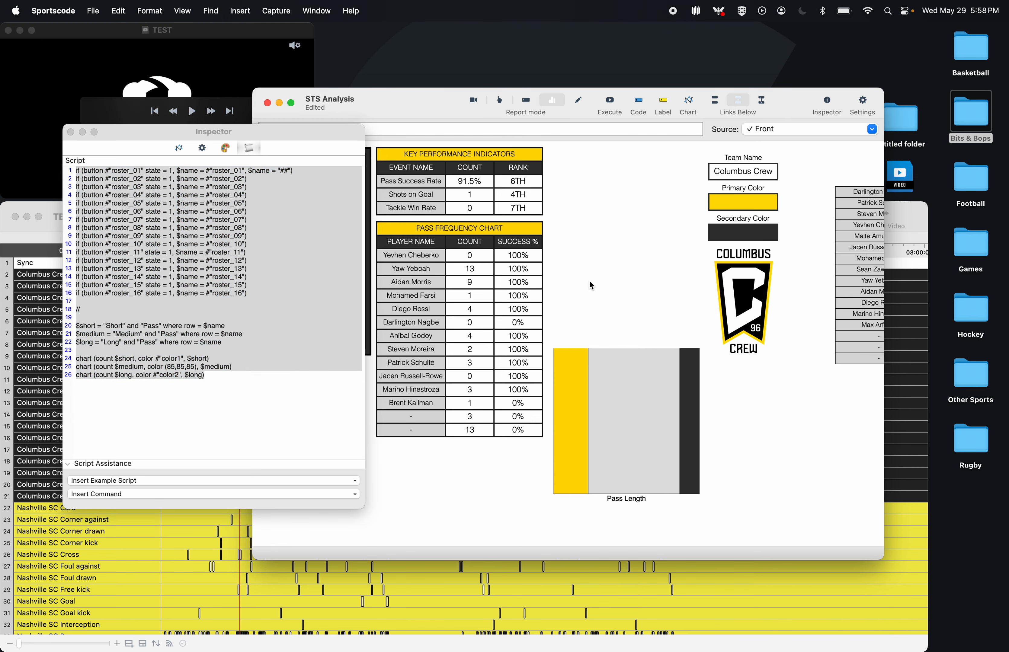
pyautogui.click(603, 398)
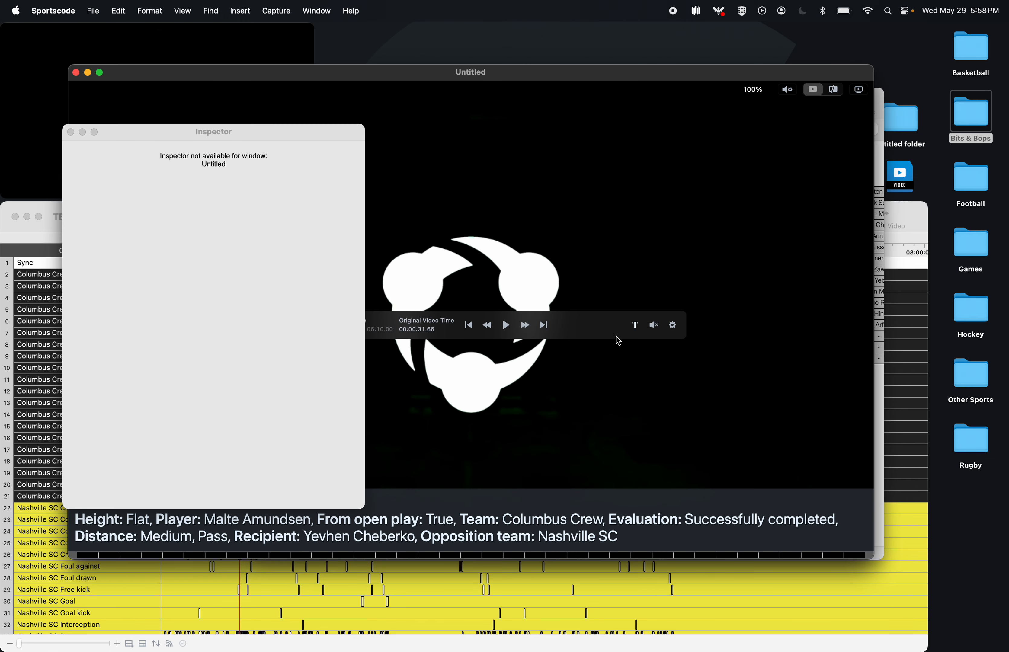
pyautogui.click(71, 132)
pyautogui.click(76, 73)
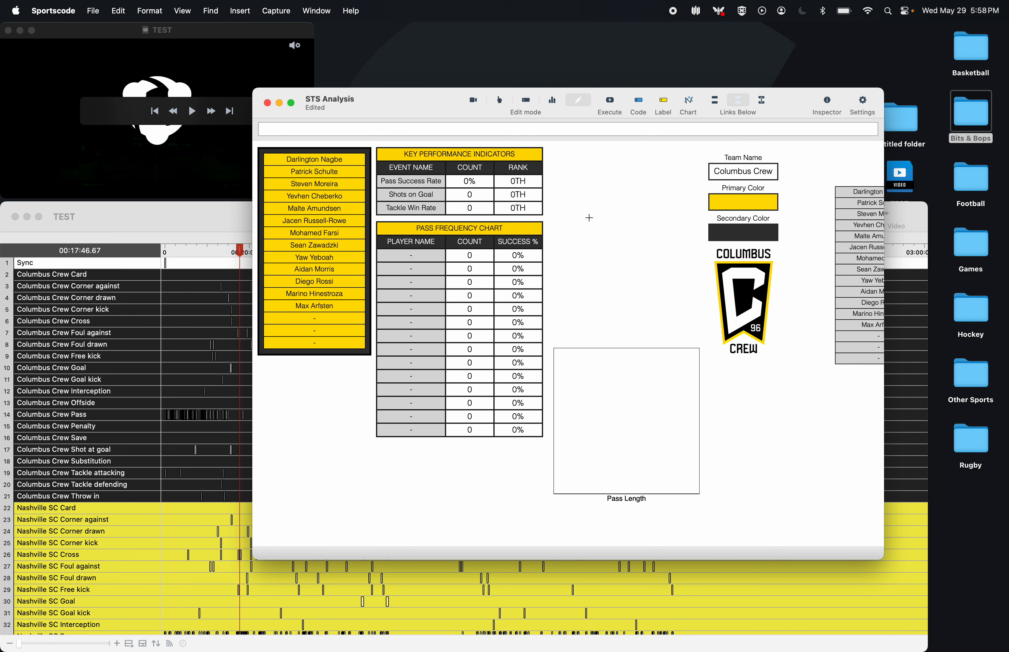
# - Replace the Pass Length chart with a newly added chart in the empty area that uses the copied script
pyautogui.click(585, 392)
pyautogui.press('BackSpace')
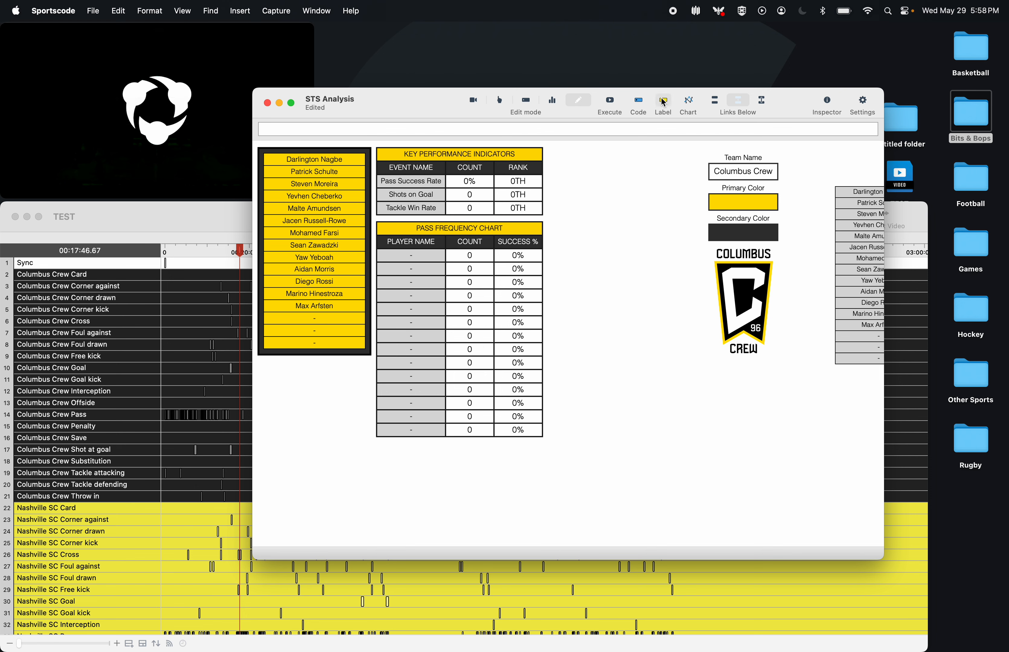
pyautogui.click(689, 101)
pyautogui.click(643, 254)
pyautogui.doubleClick(643, 254)
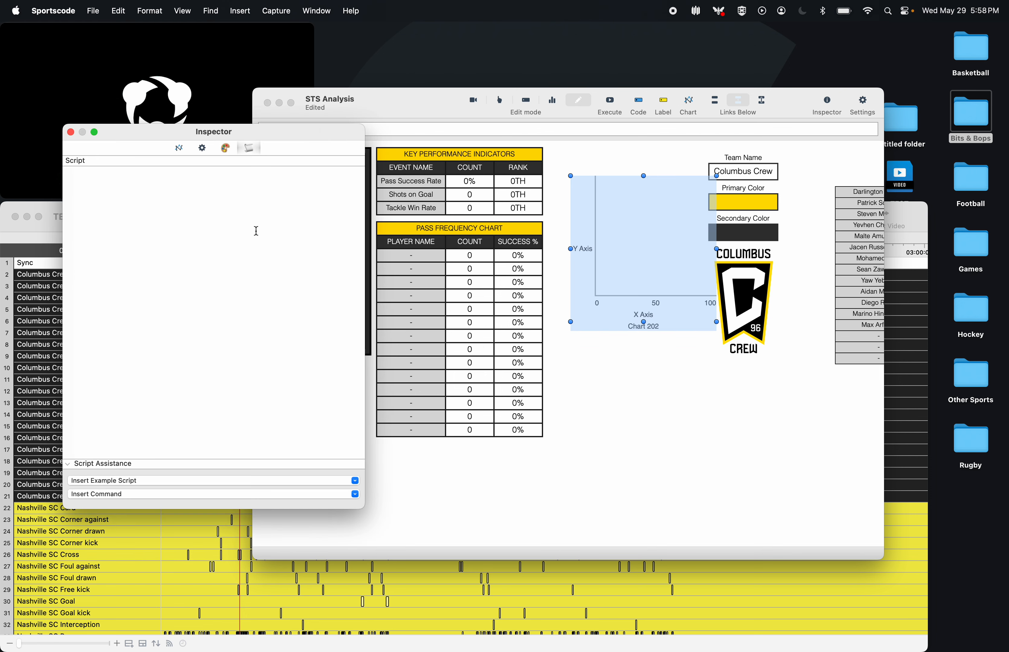
pyautogui.press('super+v')
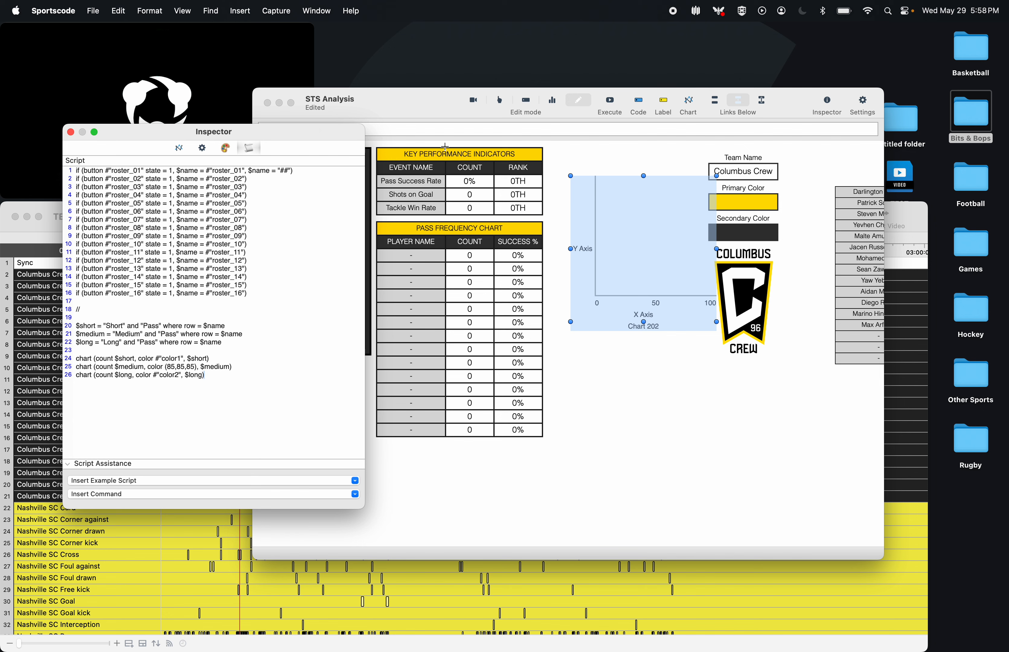
pyautogui.click(620, 111)
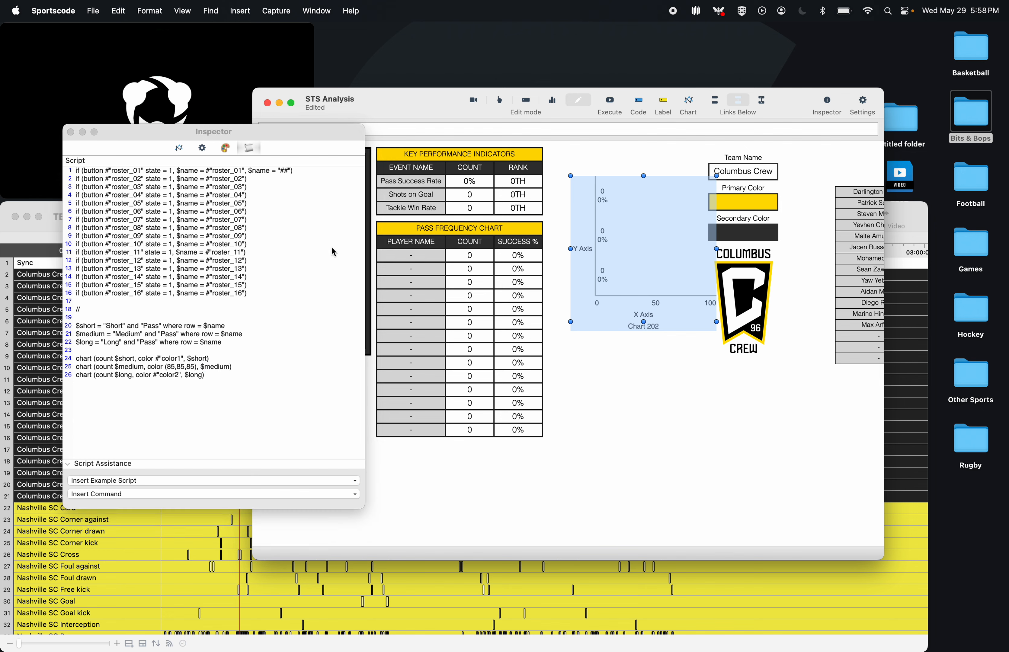
# - Set the new chart's name font to Helvetica Light at 14 pt
pyautogui.click(220, 140)
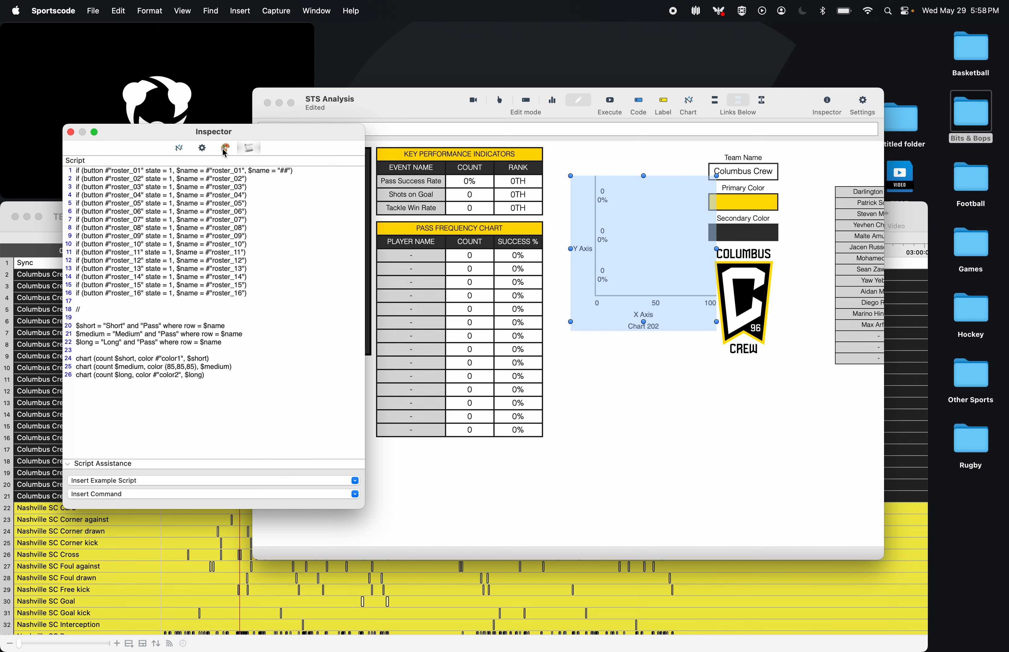
pyautogui.click(205, 148)
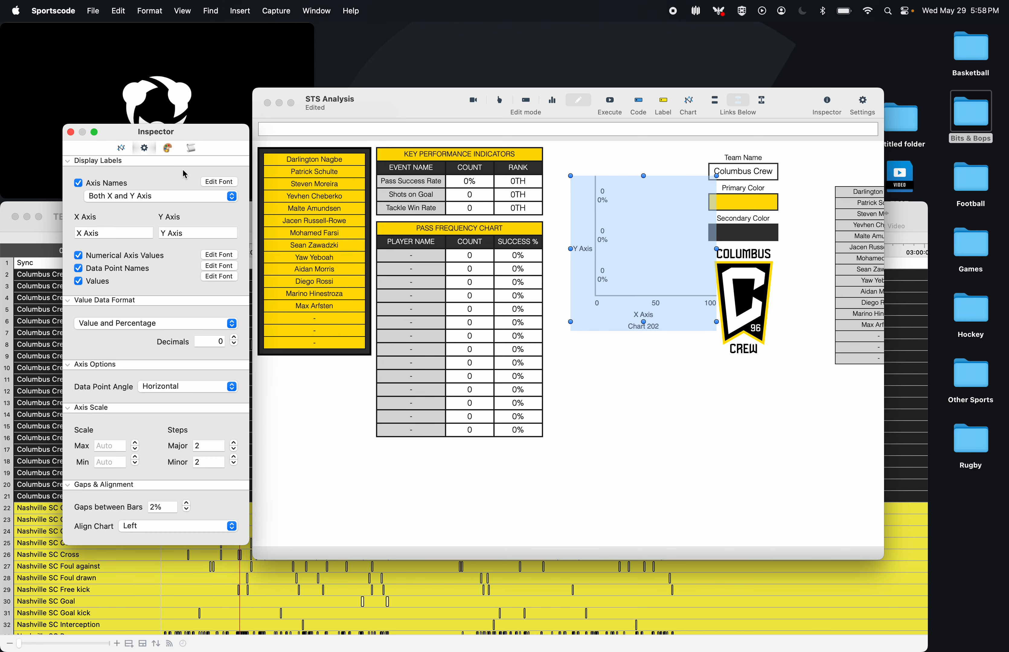
pyautogui.click(168, 148)
pyautogui.click(223, 322)
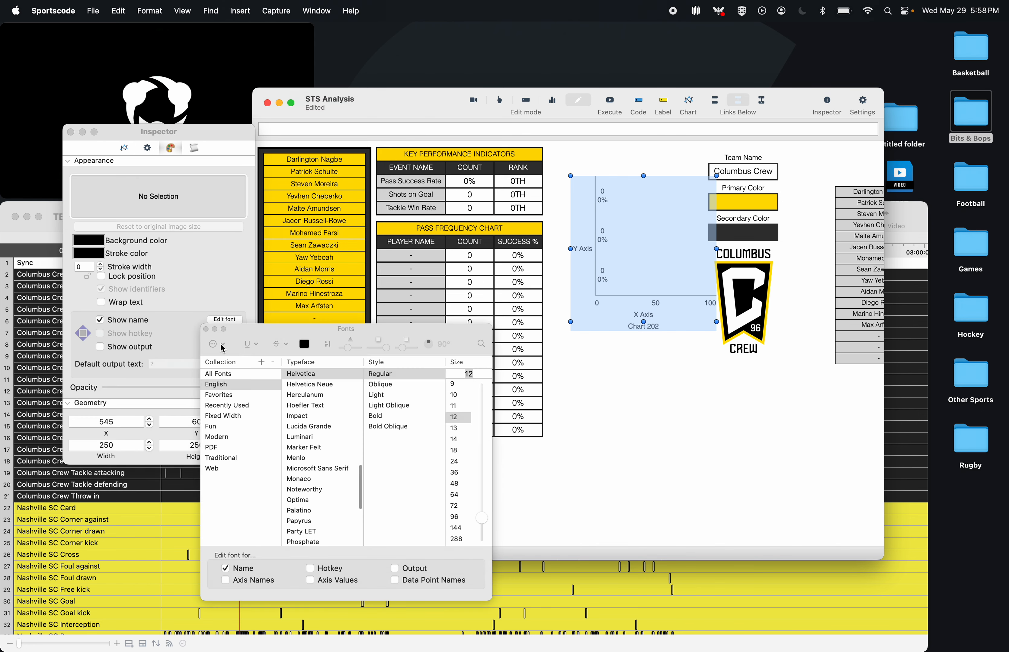
pyautogui.click(379, 397)
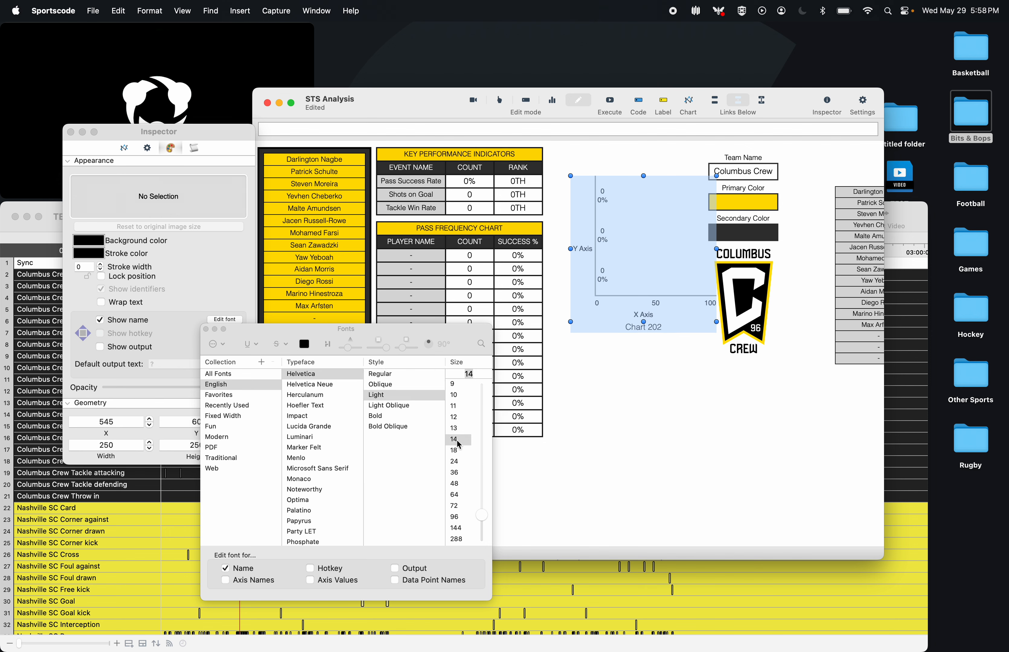
pyautogui.click(206, 329)
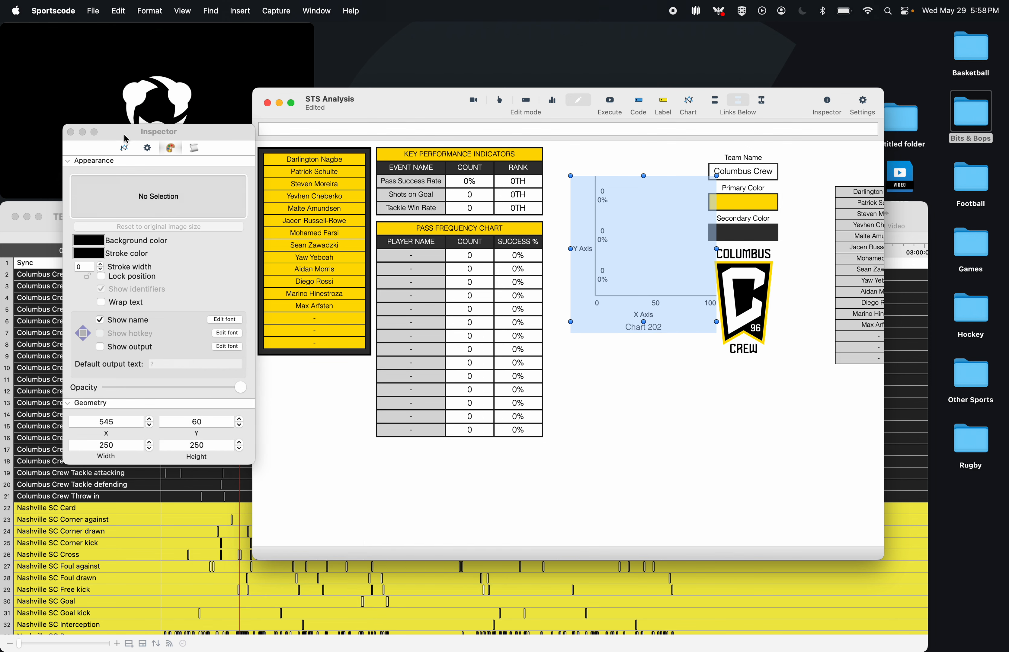
# - Rename the new chart PASS LENGTH and set its chart type to Stacked Bar
pyautogui.click(124, 148)
pyautogui.click(144, 216)
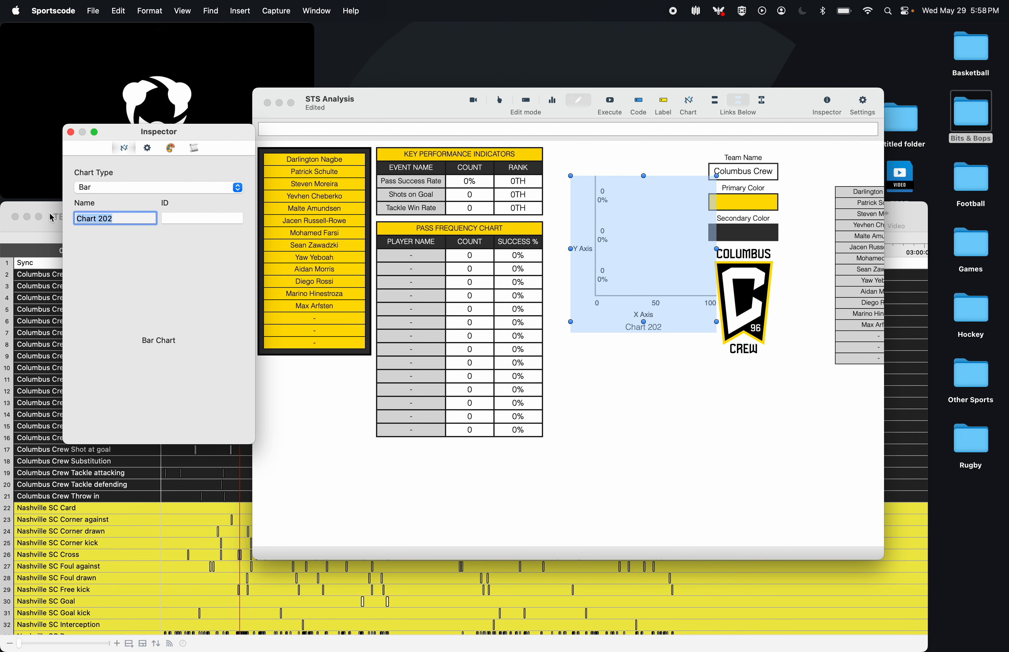
pyautogui.write('Pas')
pyautogui.press('BackSpace')
pyautogui.press('BackSpace')
pyautogui.write('PAS')
pyautogui.press('Return')
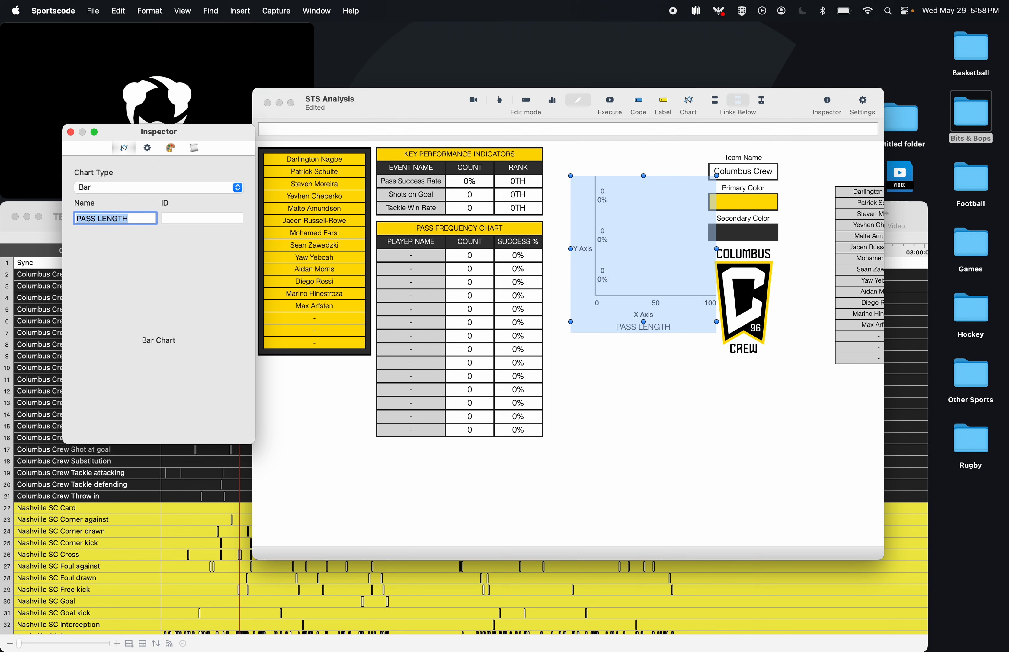
pyautogui.click(129, 187)
pyautogui.click(124, 203)
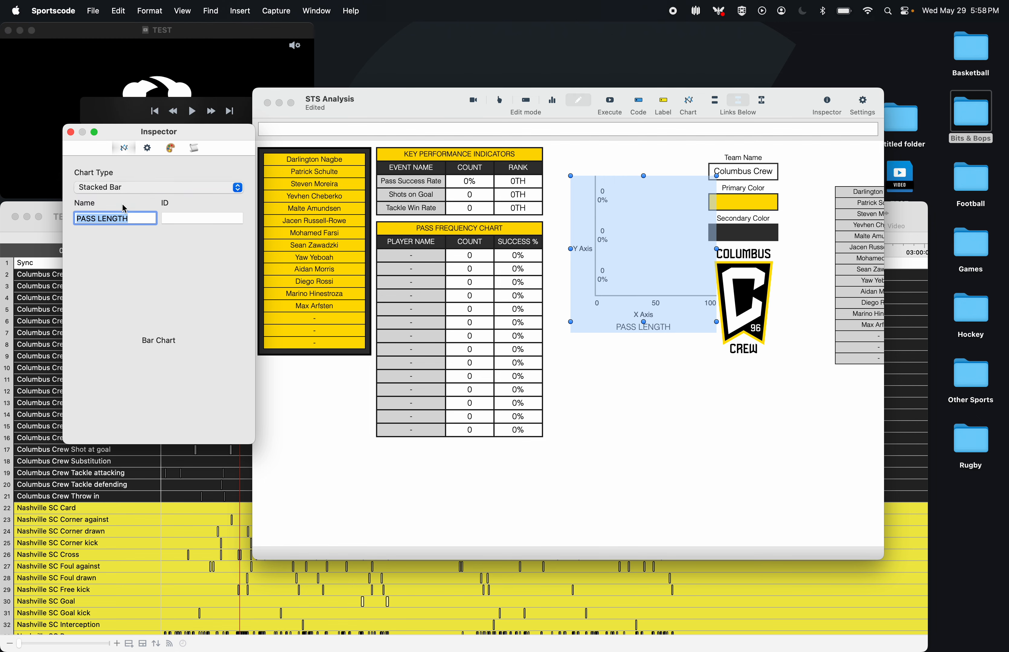
# - Hide the chart's axis names, numerical axis values, data point names and values
pyautogui.click(144, 149)
pyautogui.click(85, 185)
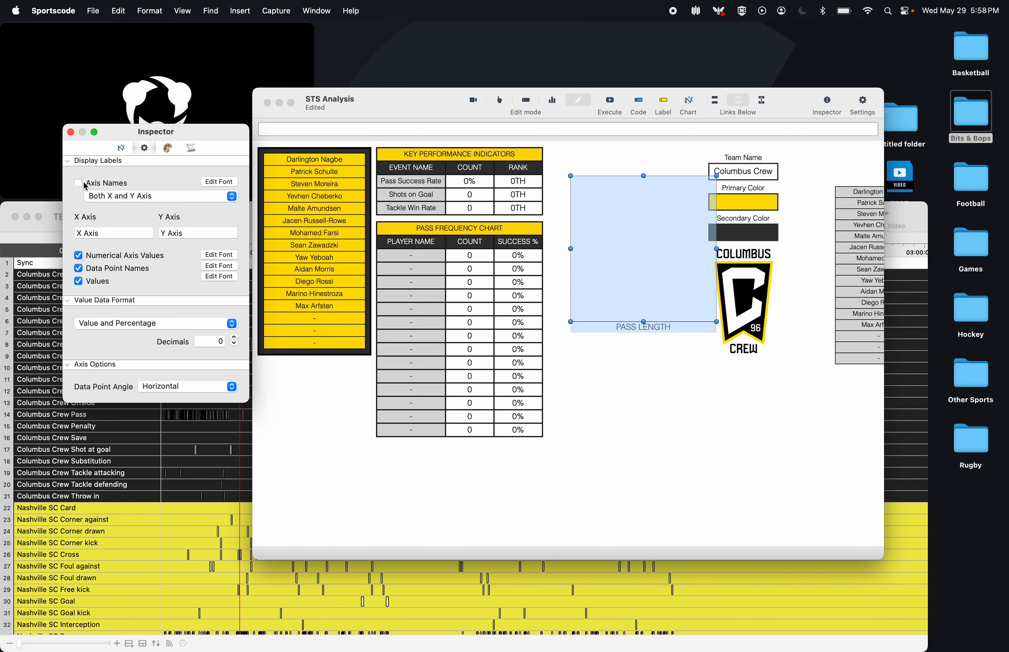
pyautogui.click(79, 255)
pyautogui.click(78, 268)
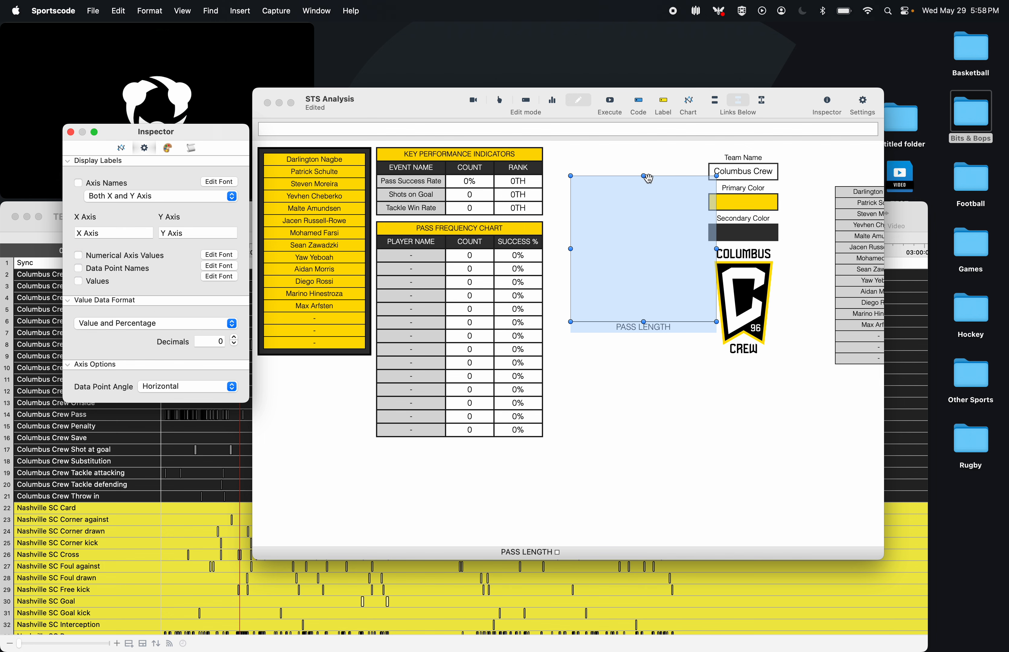
# - Reduce the PASS LENGTH chart's height to 35, move it below the pass frequency table and close the Inspector
pyautogui.moveTo(643, 176); pyautogui.dragTo(445, 460)
pyautogui.click(162, 100)
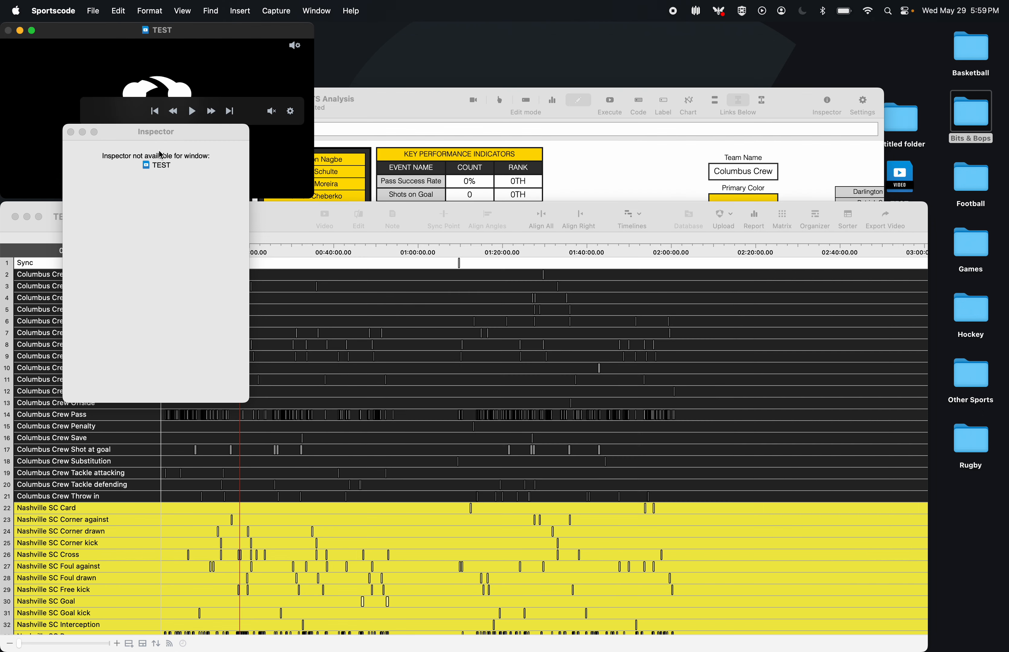
pyautogui.click(70, 132)
pyautogui.click(418, 163)
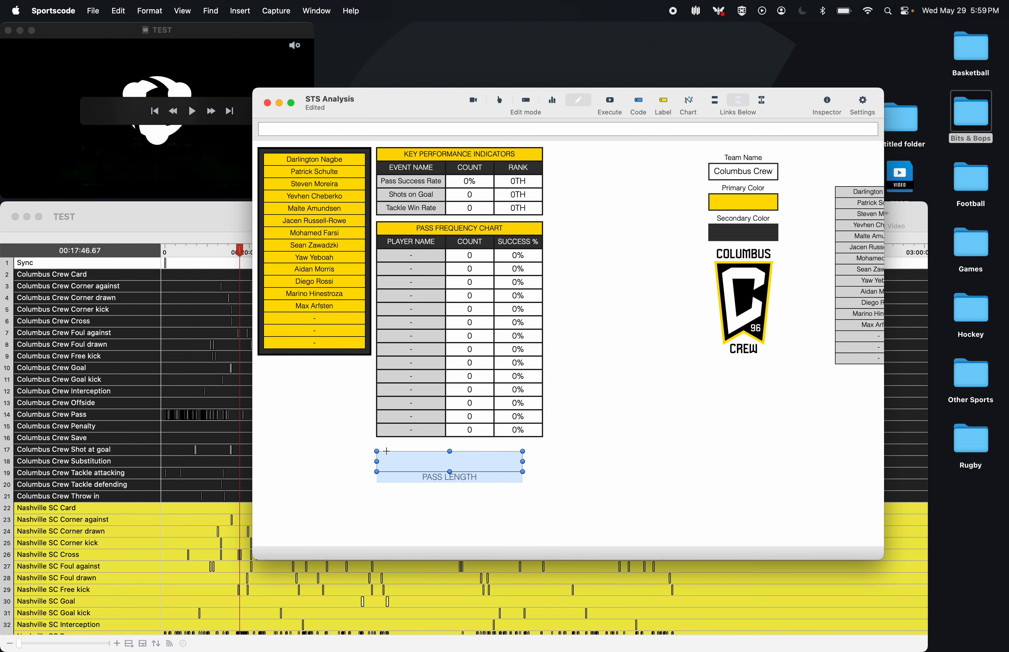
# - Place the PASS LENGTH chart's name above its bar area
pyautogui.doubleClick(437, 461)
pyautogui.click(170, 153)
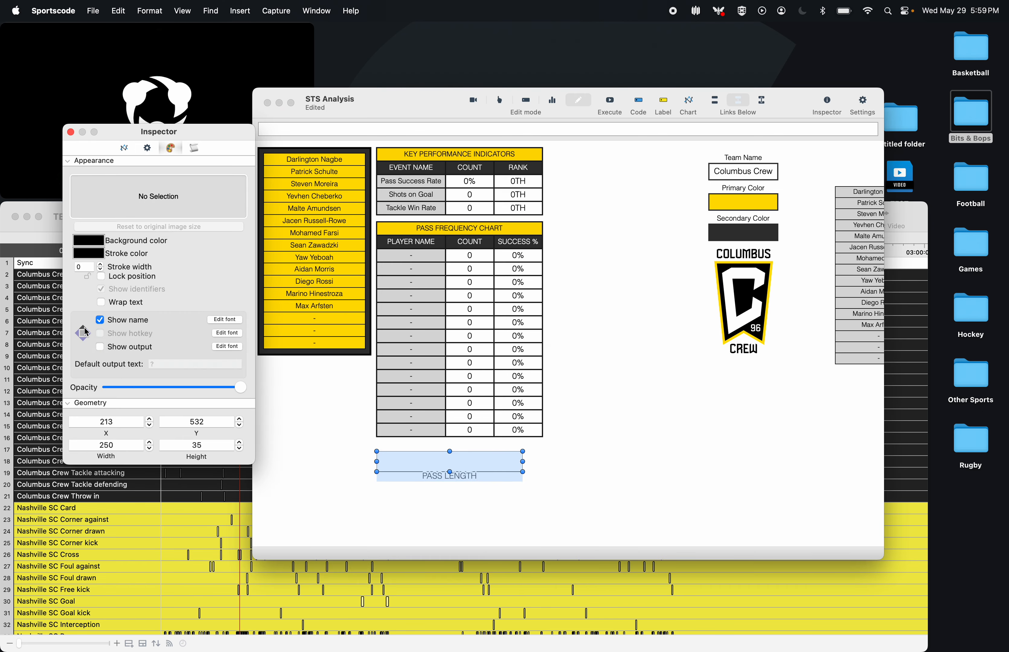
pyautogui.click(85, 331)
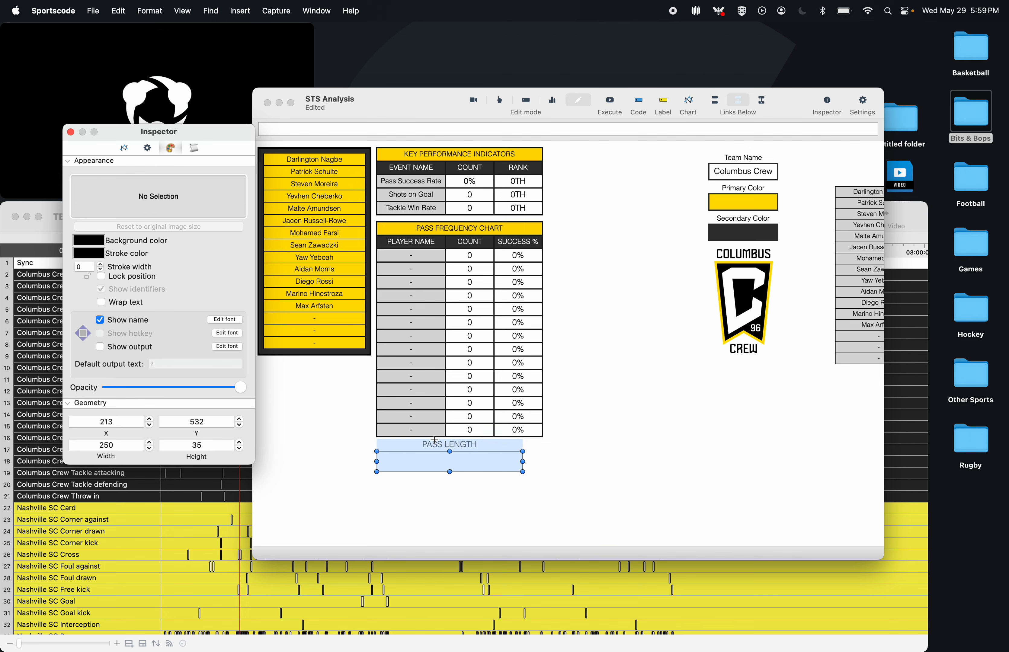
# - Align the PASS LENGTH chart directly under the pass frequency table at about X 214, Y 530, and widen it to 285
pyautogui.moveTo(402, 457); pyautogui.dragTo(401, 434)
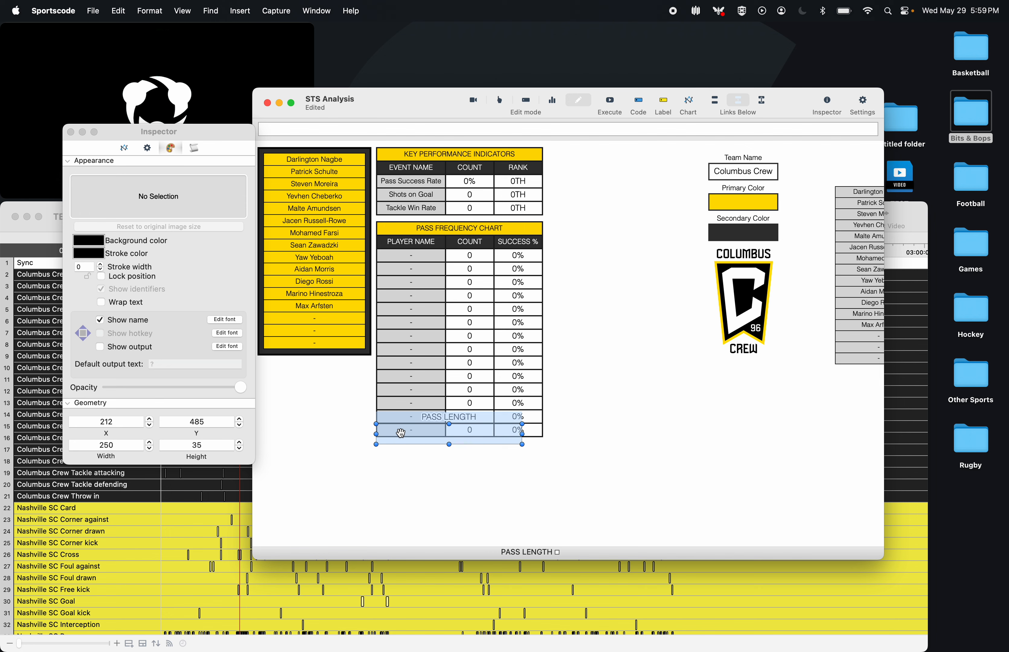
pyautogui.scroll(5, 387, 435)
pyautogui.scroll(-5, 388, 435)
pyautogui.moveTo(522, 444)
pyautogui.mouseDown()
pyautogui.moveTo(543, 443)
pyautogui.moveTo(525, 465)
pyautogui.mouseUp()
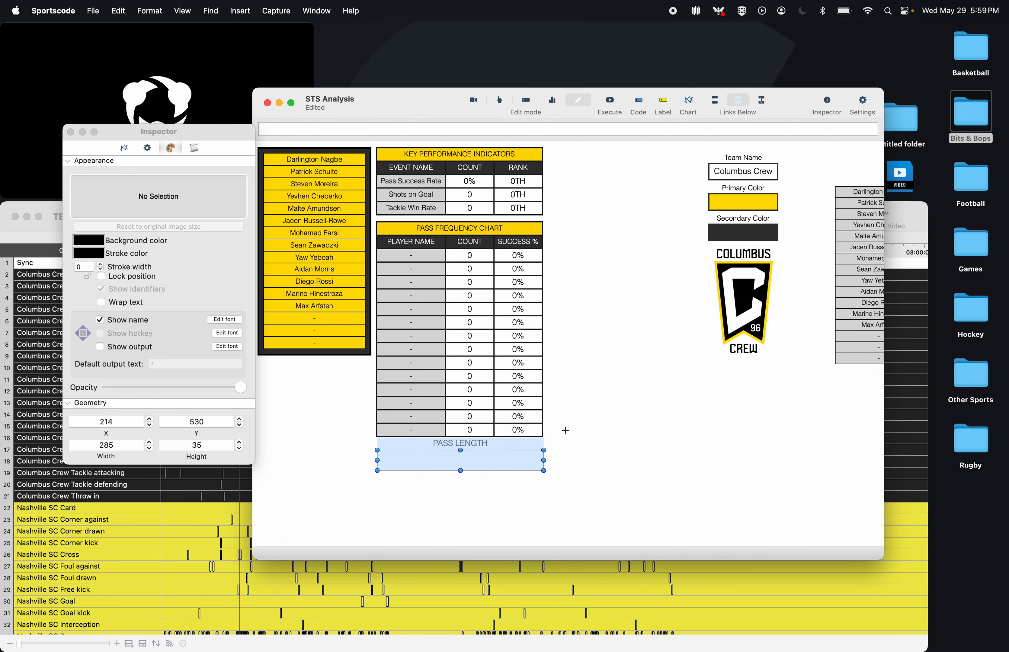
# - Set the stroke width to 1 for all cells of the KPI and pass frequency tables, and close the Inspector
pyautogui.moveTo(566, 430)
pyautogui.mouseDown()
pyautogui.moveTo(399, 206)
pyautogui.moveTo(375, 144)
pyautogui.mouseUp()
pyautogui.click(100, 271)
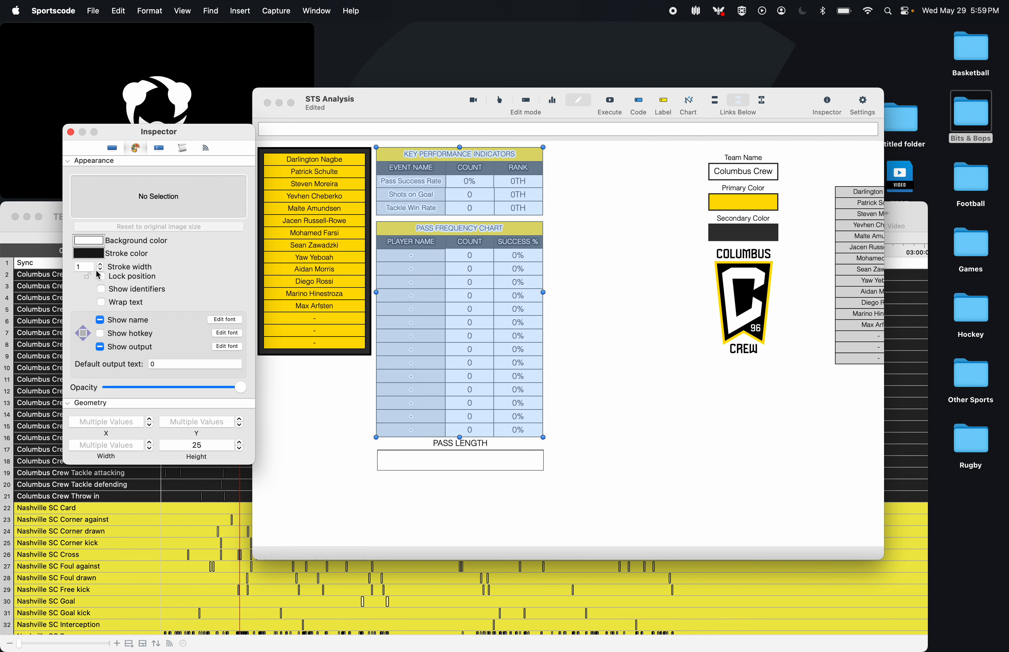
pyautogui.click(574, 290)
pyautogui.click(71, 132)
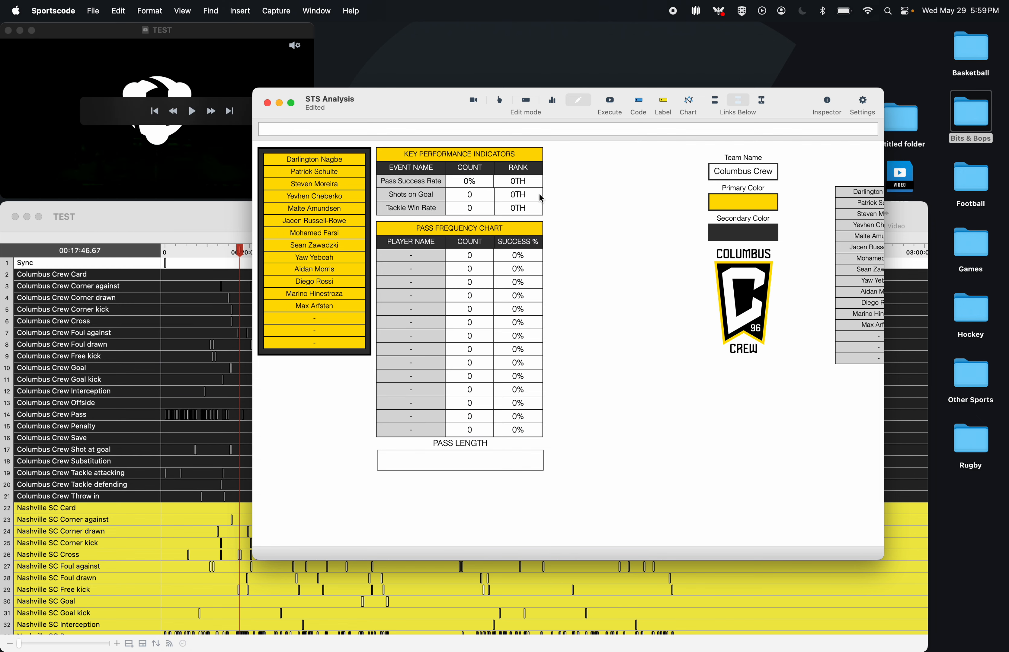
# - Nudge the Pass Success Rate, Shots on Goal and Tackle Win Rate rows down progressively to space their borders evenly
pyautogui.click(488, 187)
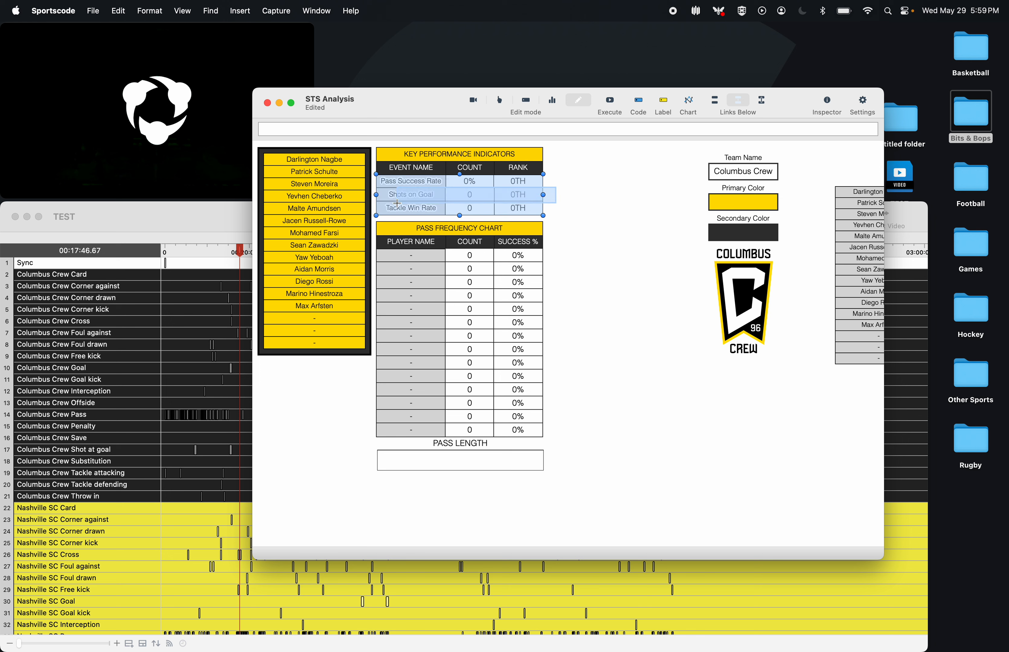
pyautogui.moveTo(567, 165); pyautogui.dragTo(400, 217)
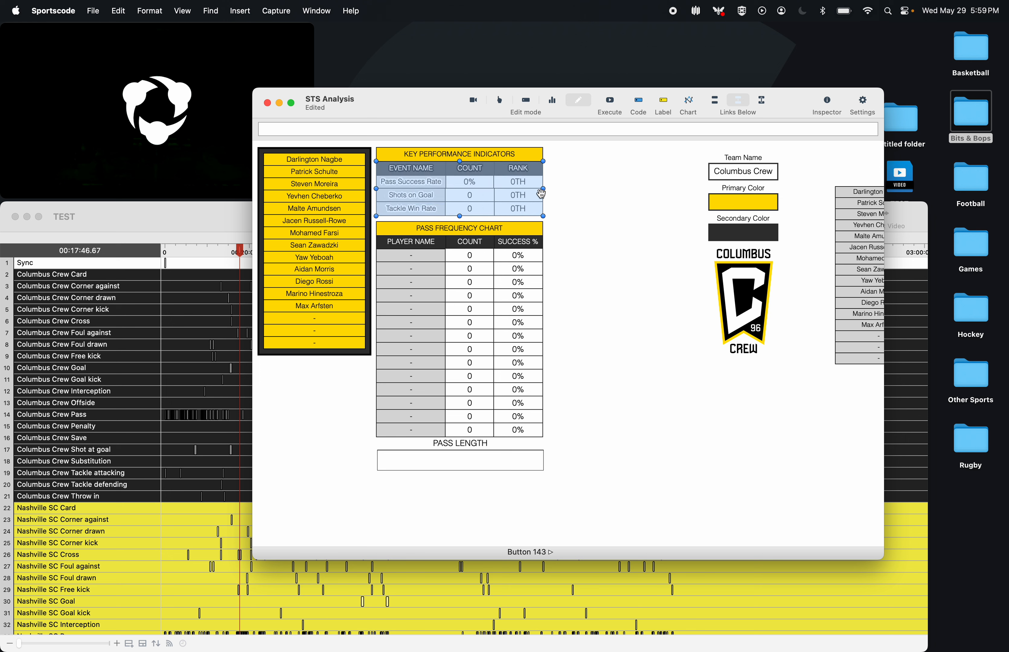
pyautogui.click(561, 190)
pyautogui.click(480, 199)
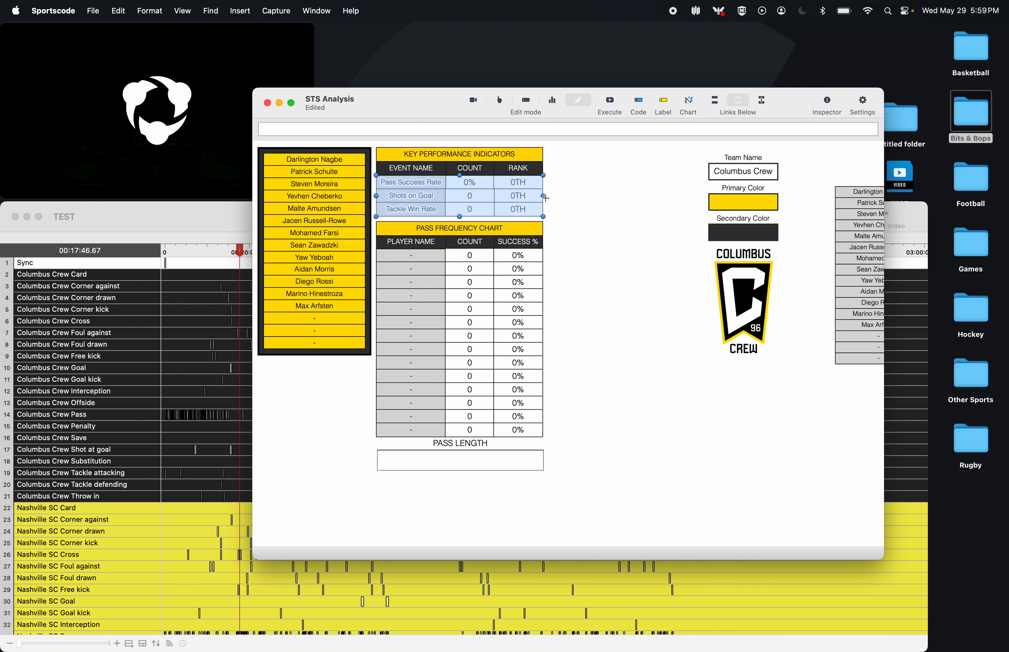
pyautogui.moveTo(558, 195); pyautogui.dragTo(407, 210)
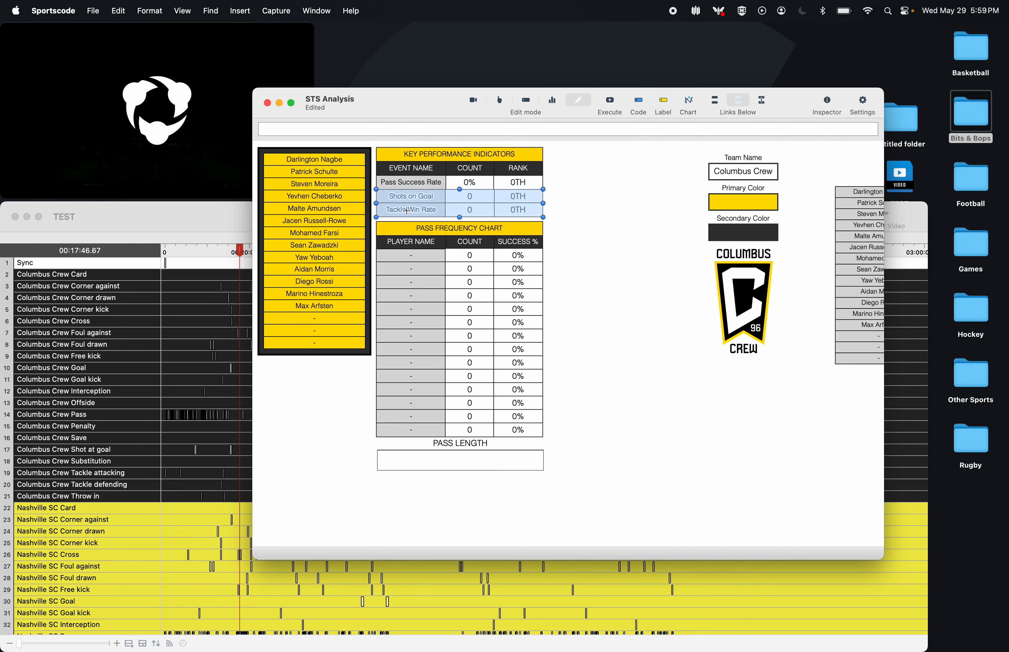
pyautogui.moveTo(568, 214); pyautogui.dragTo(389, 209)
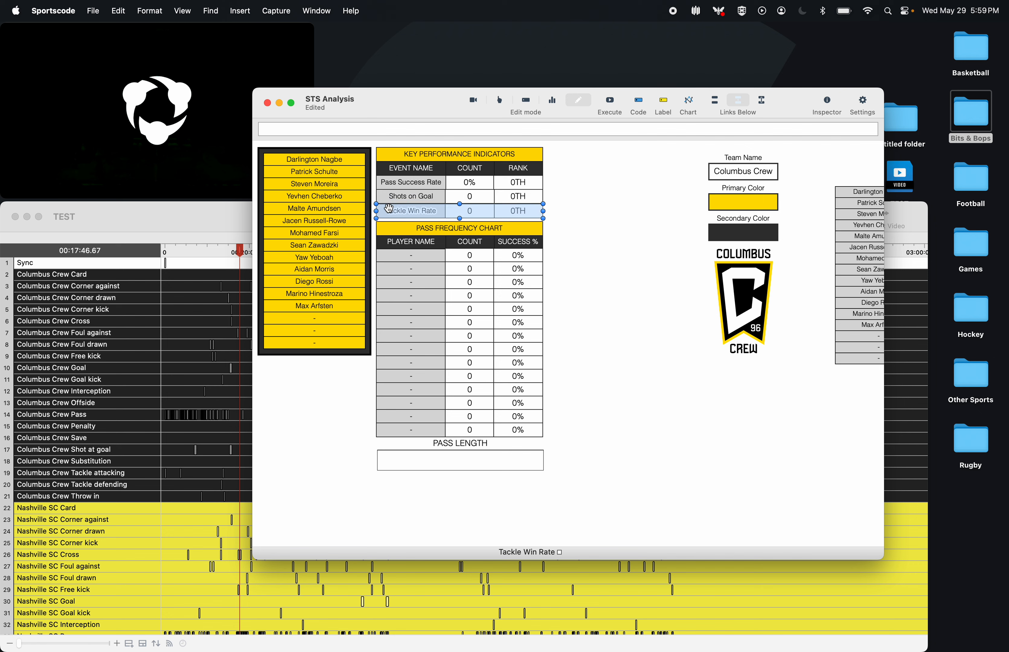
pyautogui.click(586, 200)
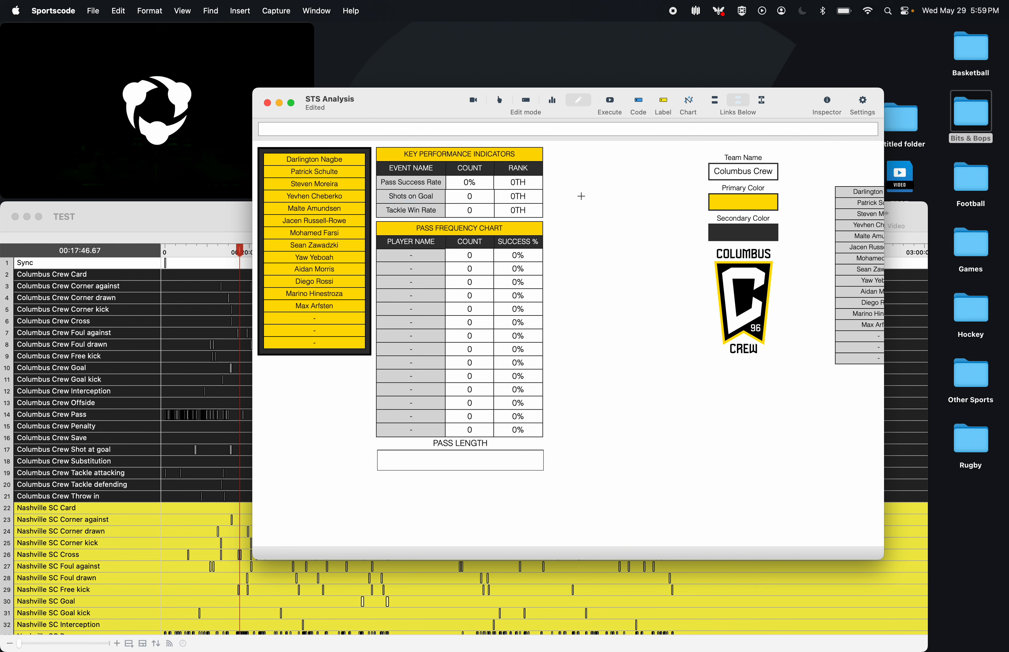
# - Nudge the KPI table's count and rank value cells slightly to the right to space their column borders
pyautogui.moveTo(537, 197); pyautogui.dragTo(488, 216)
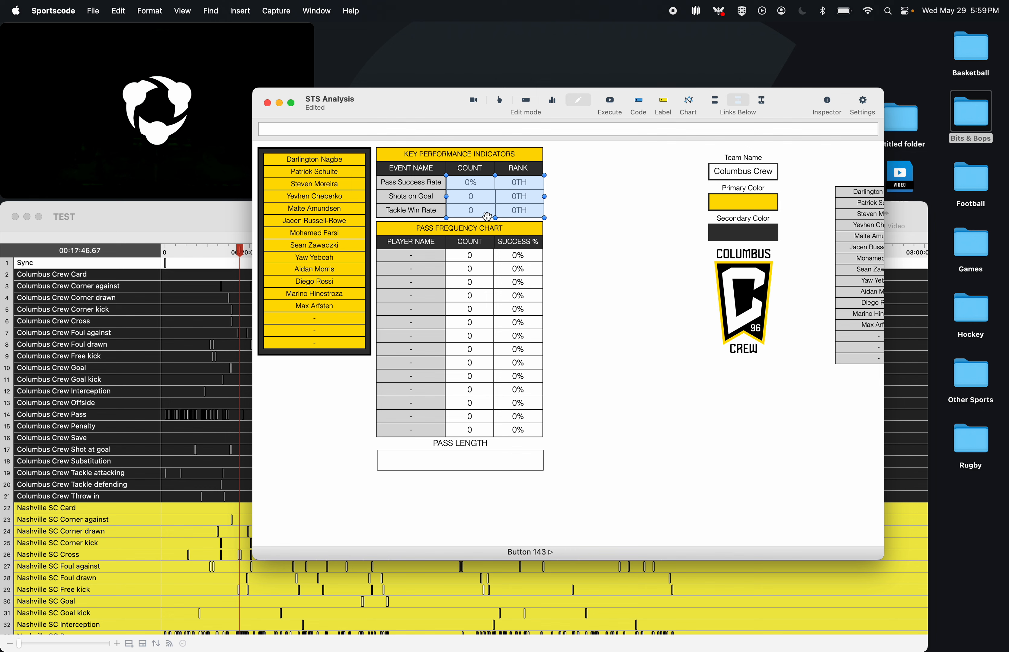
pyautogui.moveTo(571, 215); pyautogui.dragTo(526, 183)
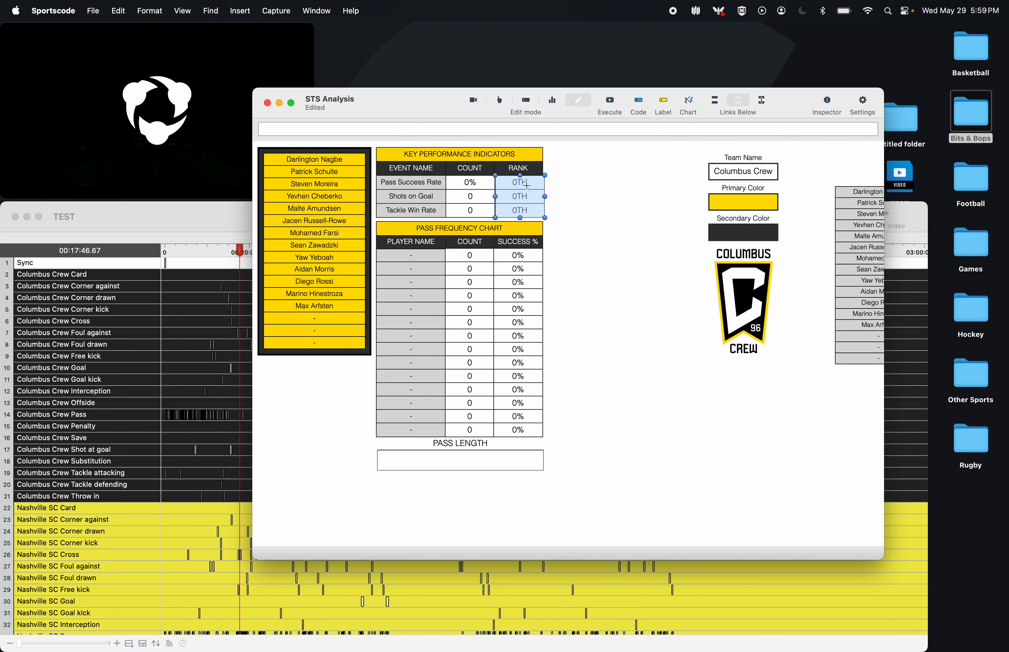
pyautogui.click(573, 204)
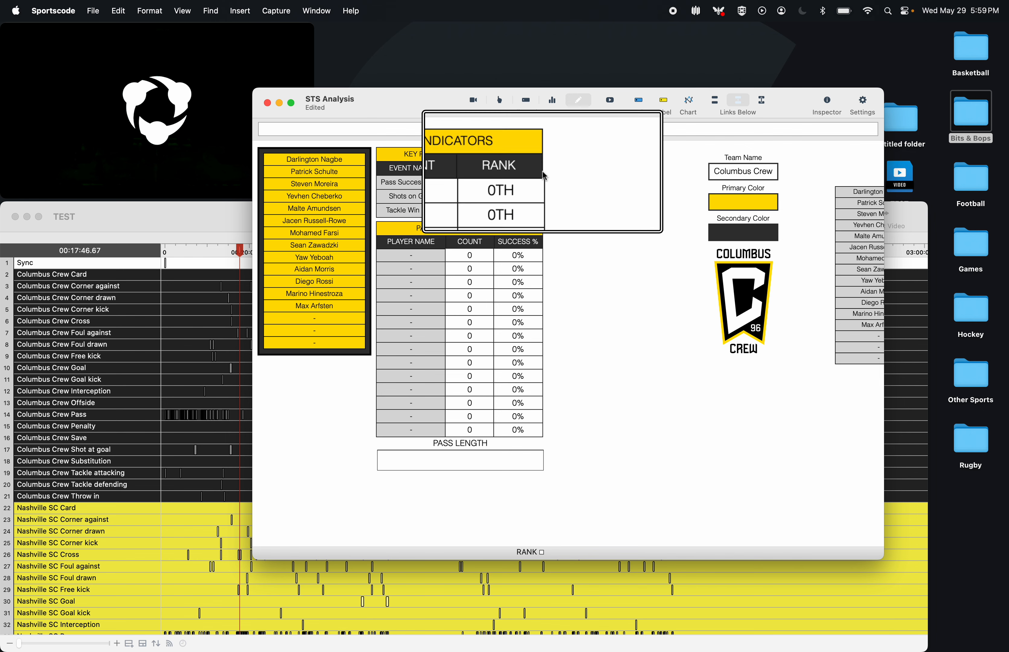
# - Widen the KEY PERFORMANCE INDICATORS header to 288 to match the table below it, and close the Inspector
pyautogui.scroll(-5, 570, 167)
pyautogui.moveTo(553, 145); pyautogui.dragTo(541, 172)
pyautogui.click(572, 147)
pyautogui.doubleClick(539, 152)
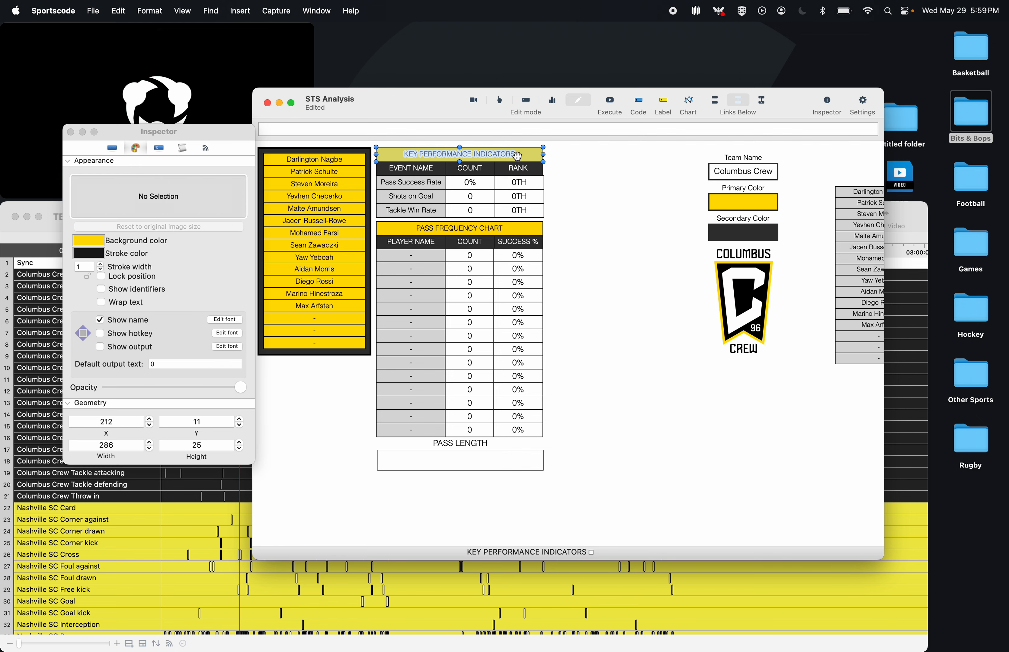
pyautogui.click(150, 443)
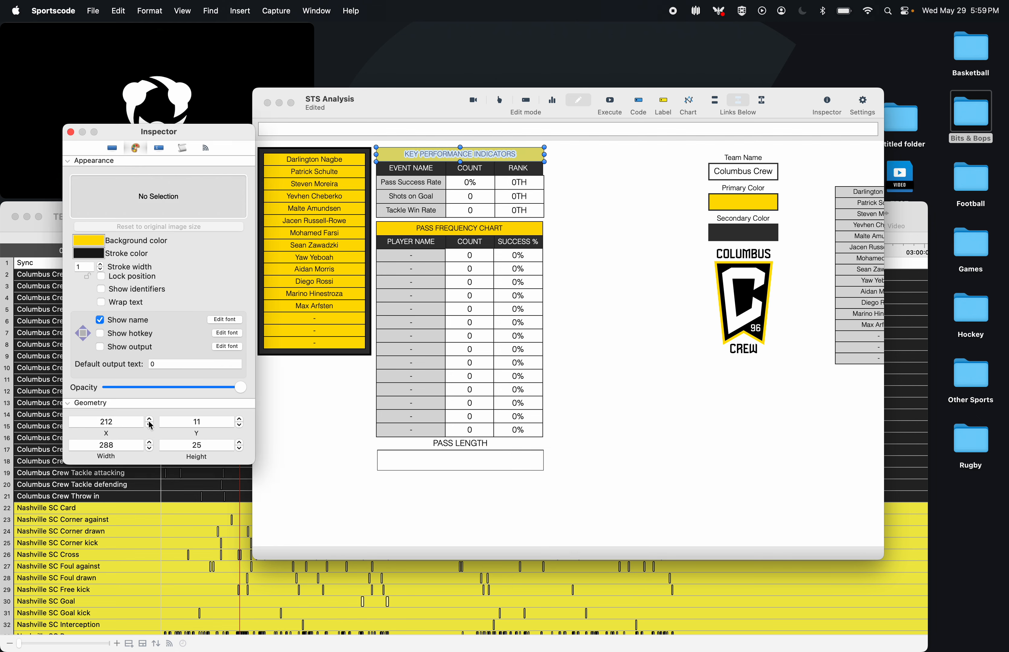
pyautogui.click(71, 133)
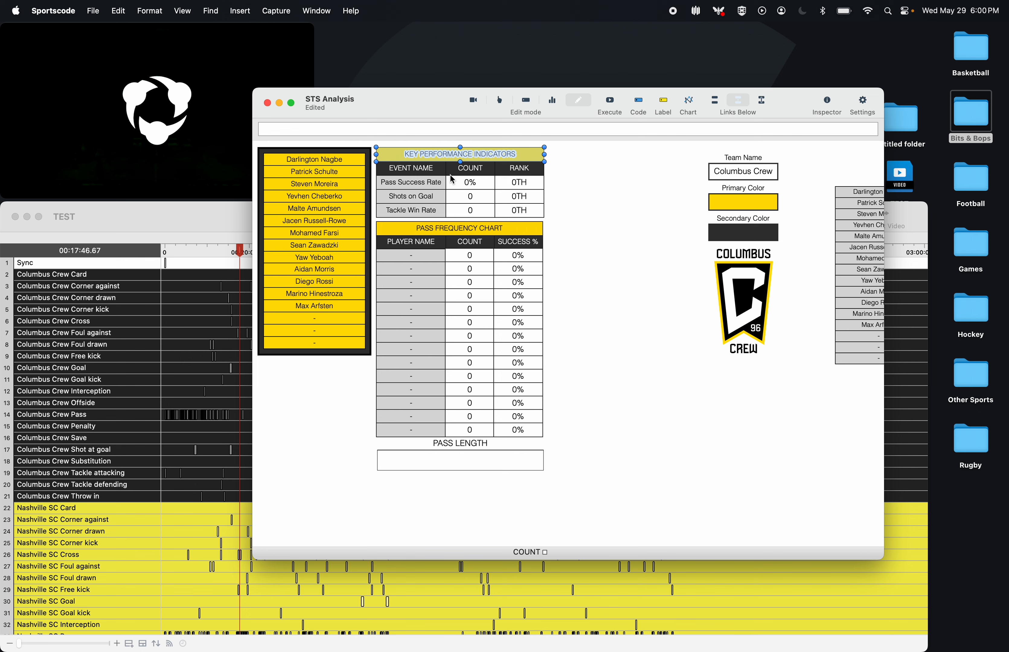
# - Nudge the EVENT NAME header and its three event rows horizontally so the column sits at X 212
pyautogui.doubleClick(424, 183)
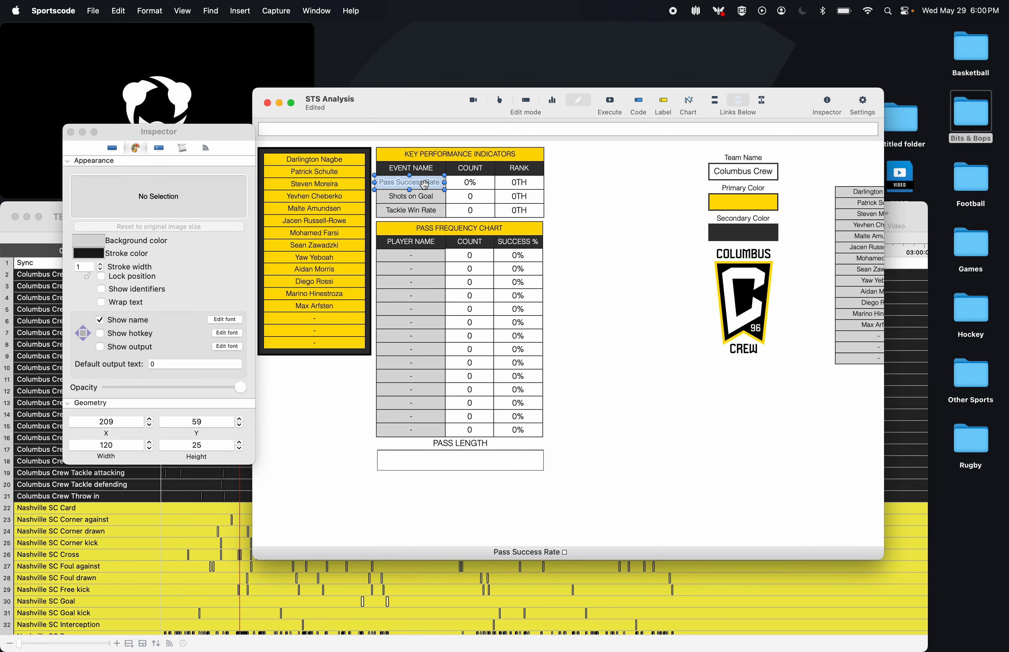
pyautogui.keyDown('shift'); pyautogui.click(429, 211); pyautogui.keyUp('shift')
pyautogui.keyDown('shift'); pyautogui.click(427, 168); pyautogui.keyUp('shift')
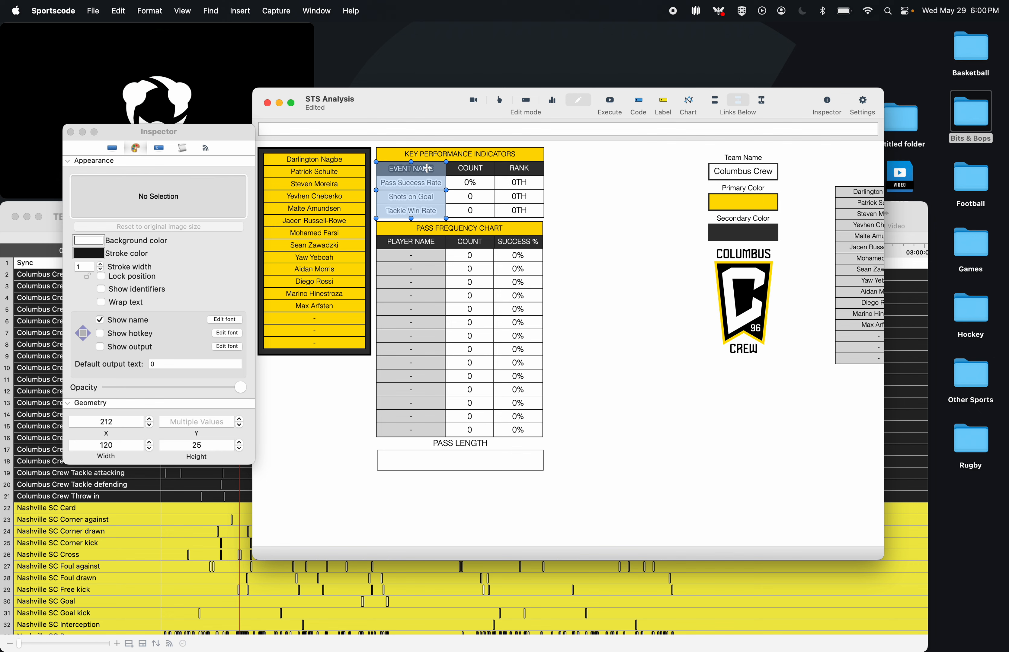
pyautogui.press('Left')
pyautogui.press('Right')
pyautogui.press('Left')
pyautogui.press('Left')
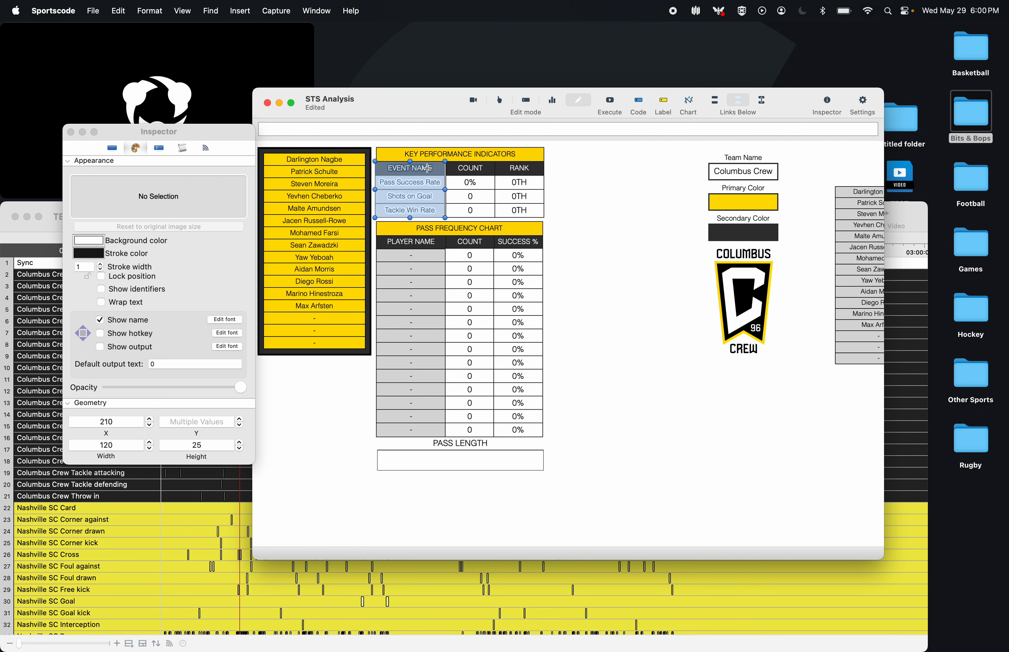
pyautogui.press('Right')
pyautogui.press('Right')
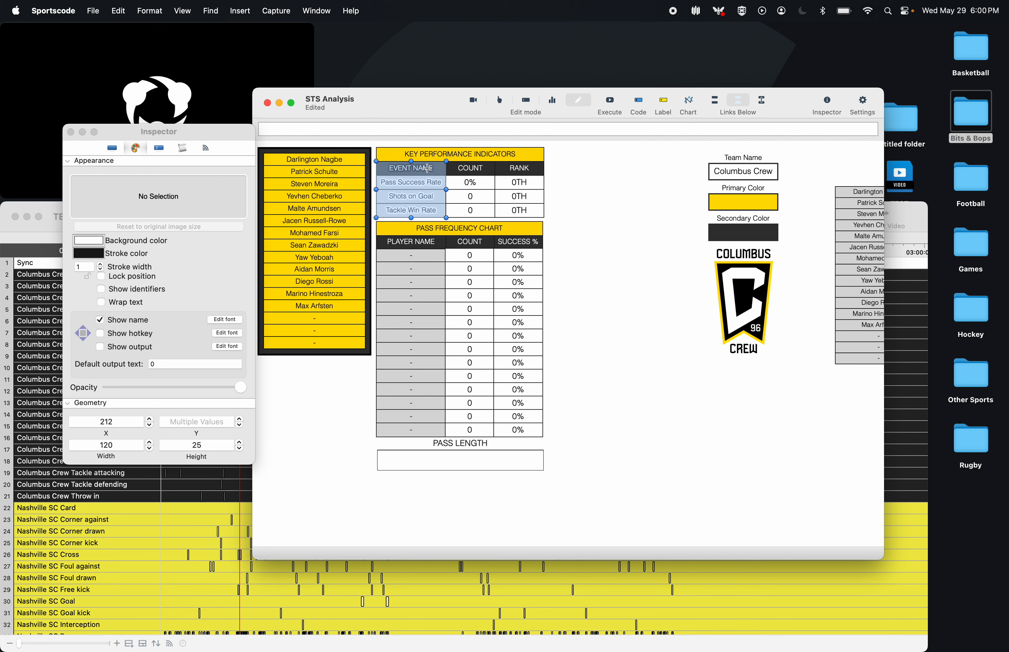
# - Check that the RANK header and the three rank value cells share the same X position
pyautogui.click(520, 211)
pyautogui.keyDown('shift'); pyautogui.click(520, 182); pyautogui.keyUp('shift')
pyautogui.keyDown('shift'); pyautogui.click(518, 172); pyautogui.keyUp('shift')
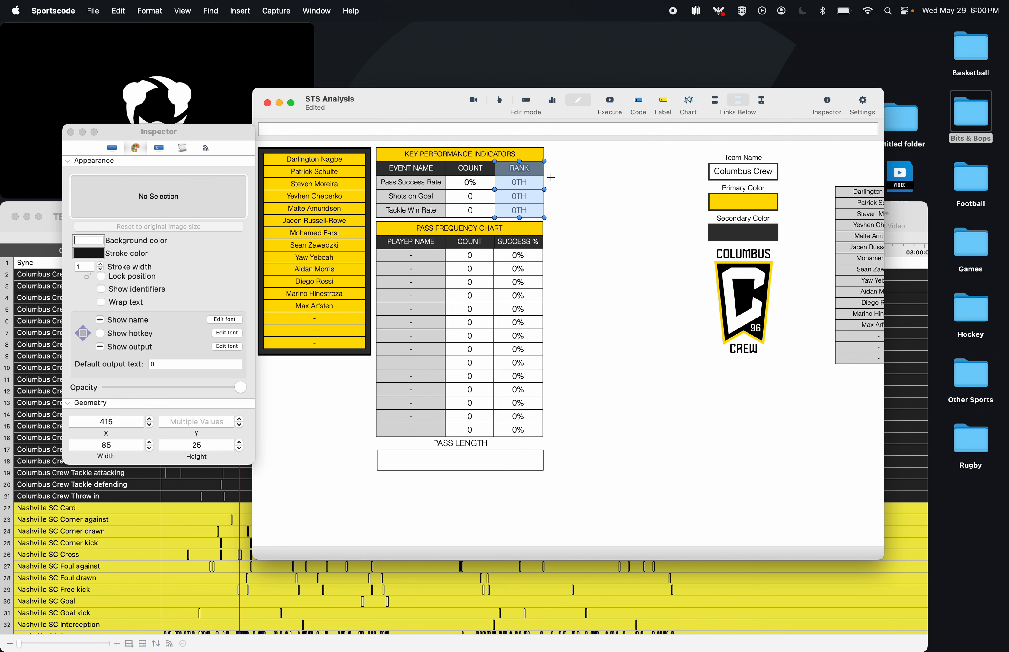
pyautogui.click(571, 180)
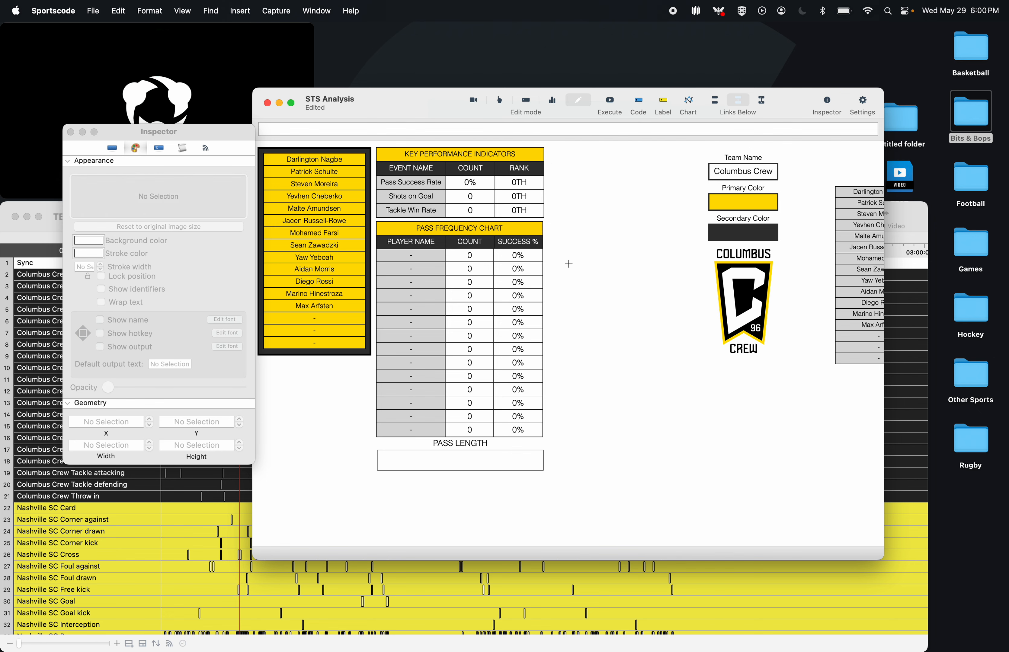
# - Nudge the pass frequency column headers slightly down under the title, and shift the player rows down to meet the headers
pyautogui.click(522, 234)
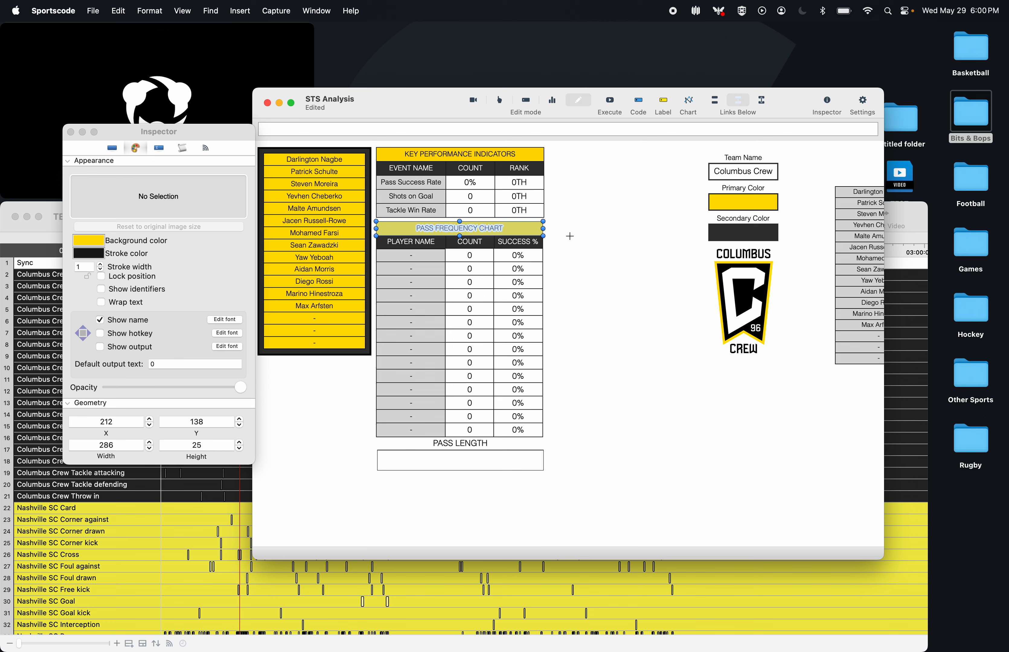
pyautogui.moveTo(567, 242); pyautogui.dragTo(393, 431)
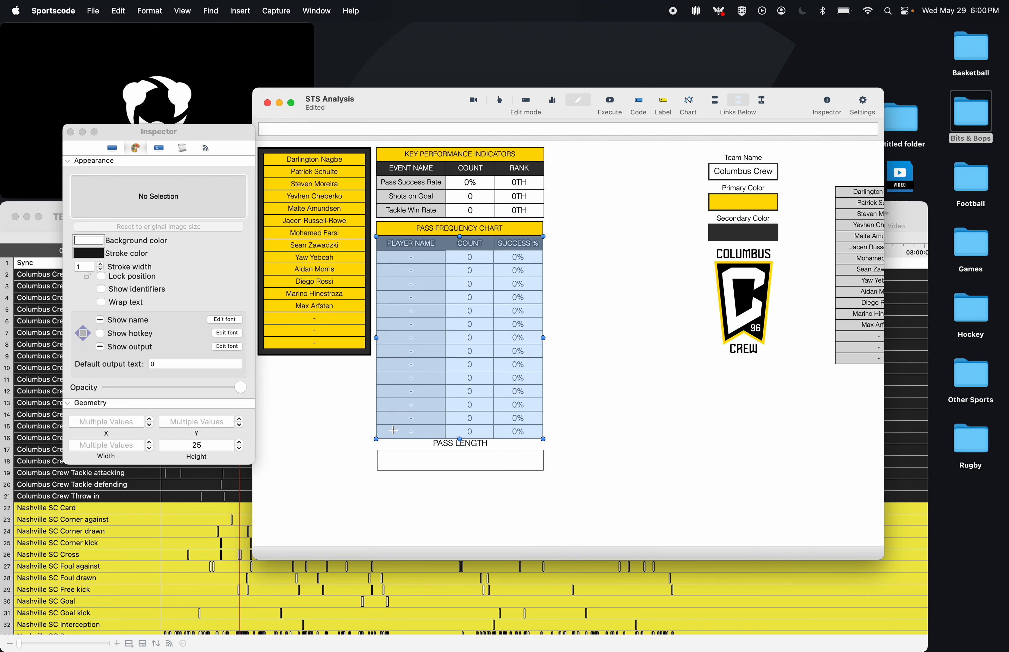
pyautogui.click(570, 324)
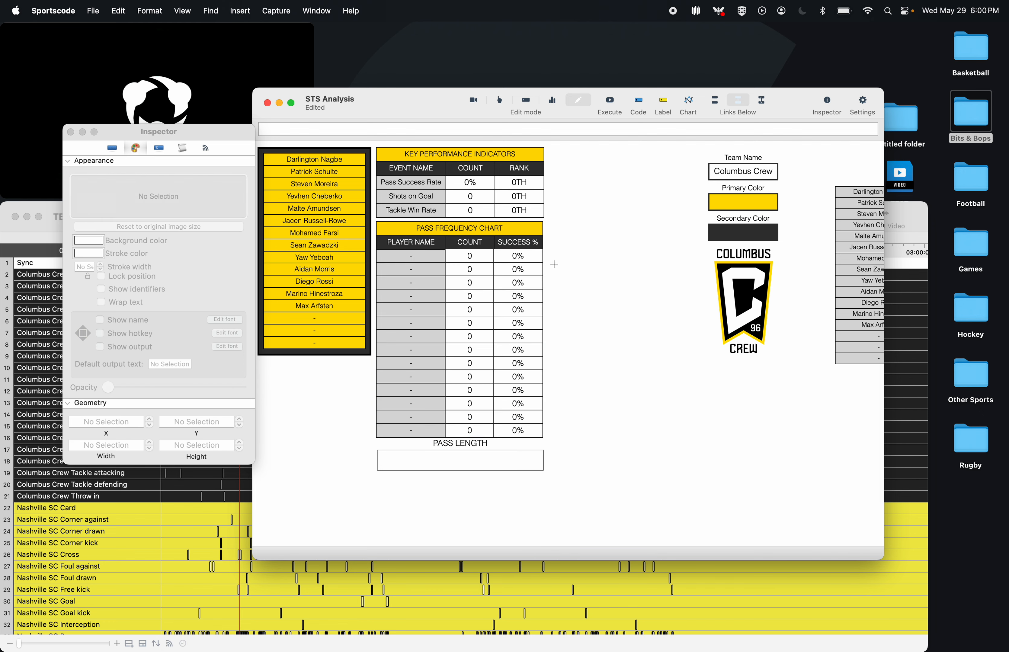
pyautogui.moveTo(554, 264); pyautogui.dragTo(396, 426)
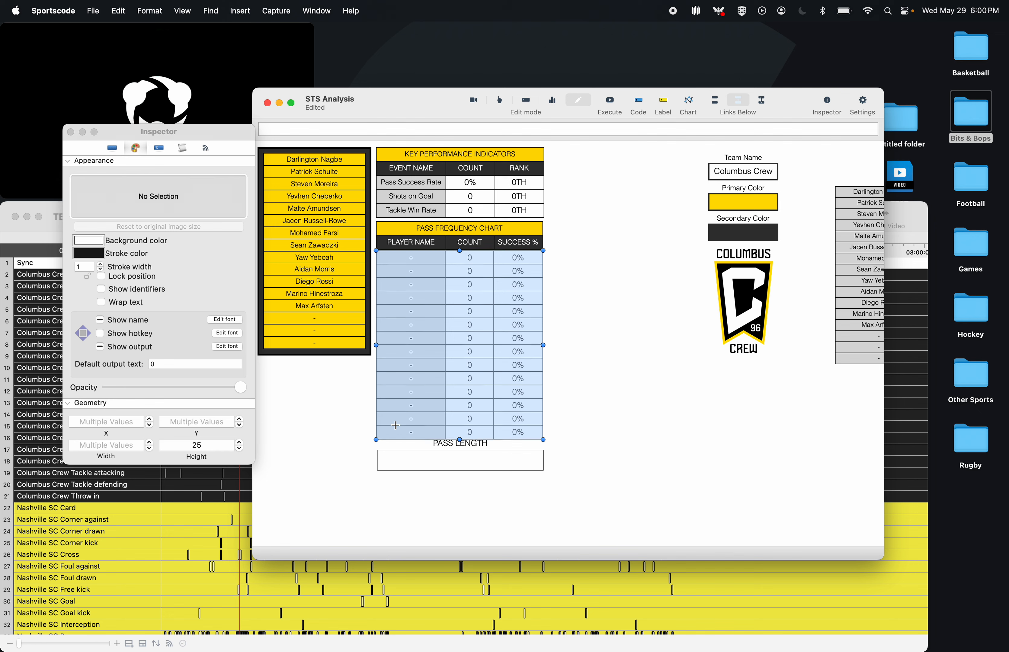
pyautogui.press('Up')
pyautogui.press('Up')
pyautogui.press('Up')
pyautogui.click(568, 254)
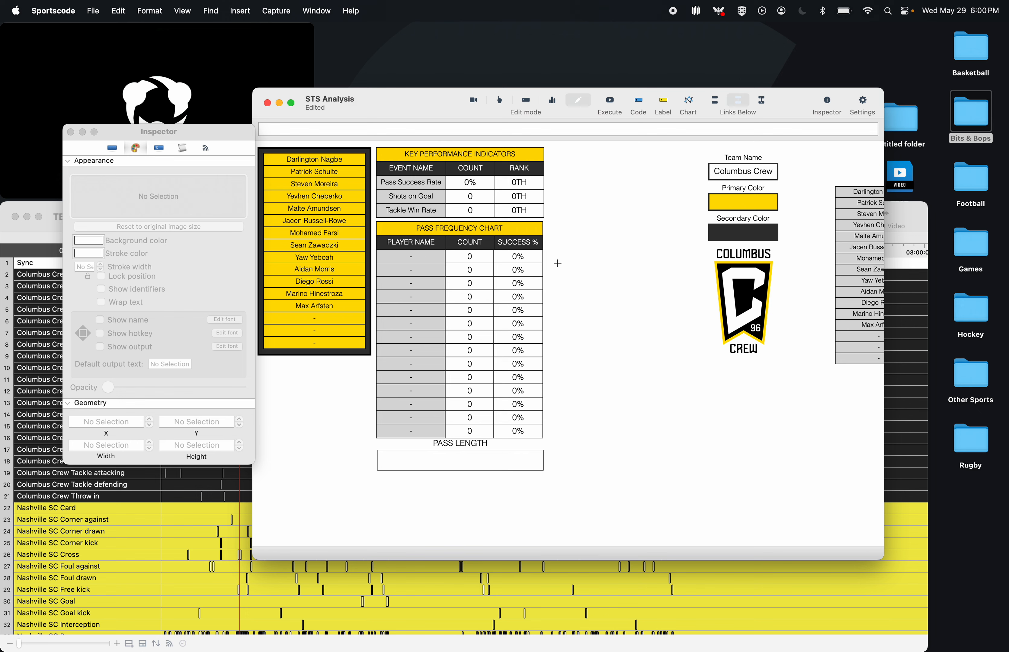
# - Move the PASS LENGTH chart down, well clear of the pass frequency table's last rows
pyautogui.moveTo(558, 264); pyautogui.dragTo(390, 408)
pyautogui.click(586, 274)
pyautogui.moveTo(522, 461); pyautogui.dragTo(523, 541)
# - For the second through sixth pass frequency rows, nudge each row and everything below it down to even out the borders
pyautogui.moveTo(554, 262); pyautogui.dragTo(404, 462)
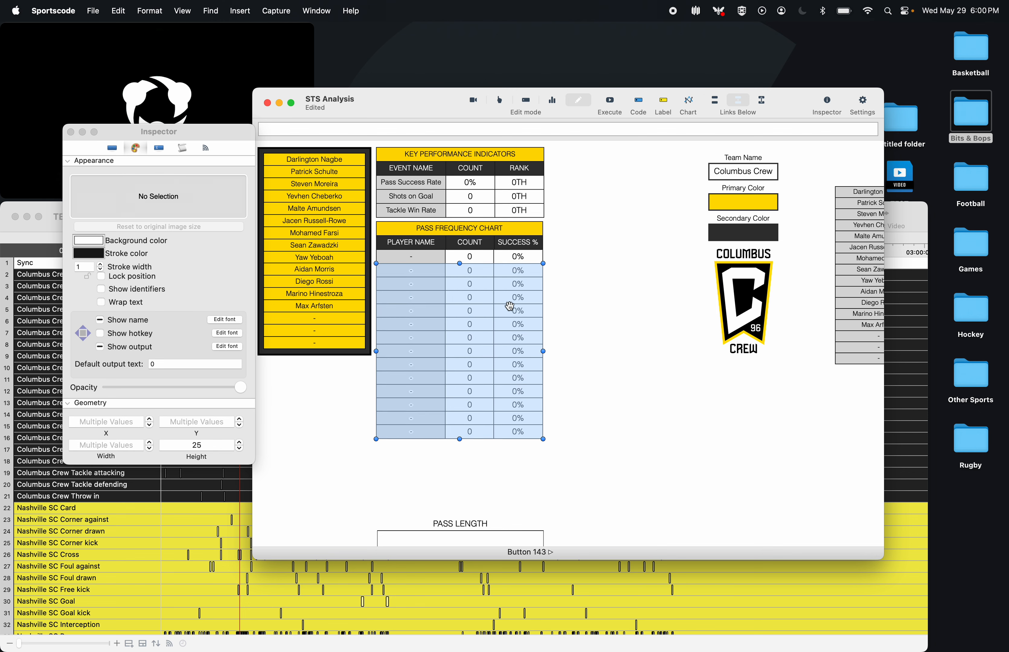
pyautogui.moveTo(563, 281); pyautogui.dragTo(426, 457)
pyautogui.press('Down')
pyautogui.press('Up')
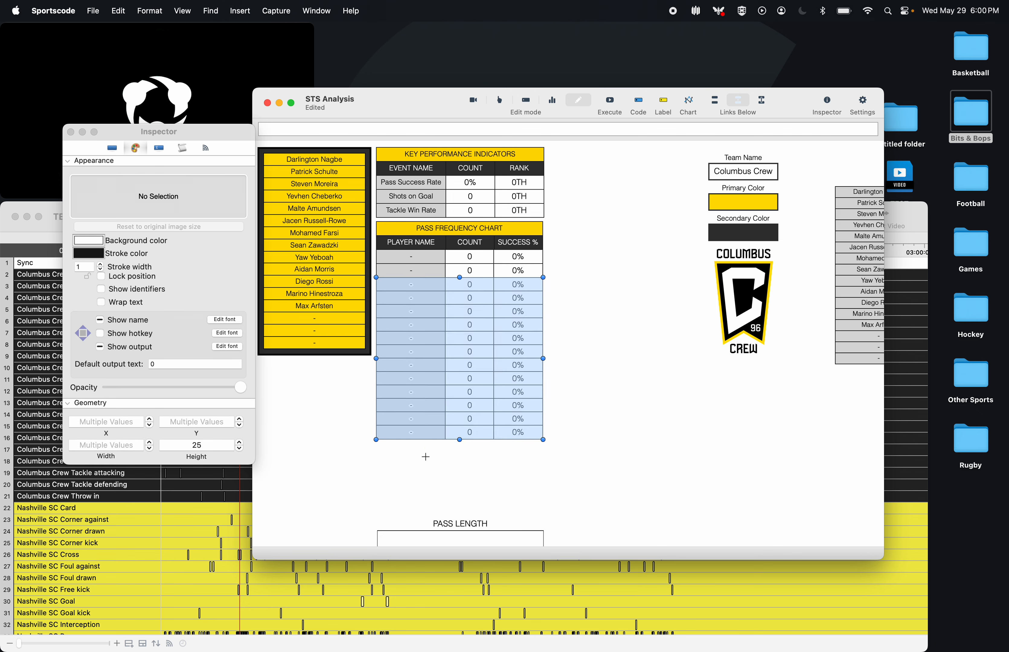
pyautogui.moveTo(559, 299); pyautogui.dragTo(426, 450)
pyautogui.press('Down')
pyautogui.press('Down')
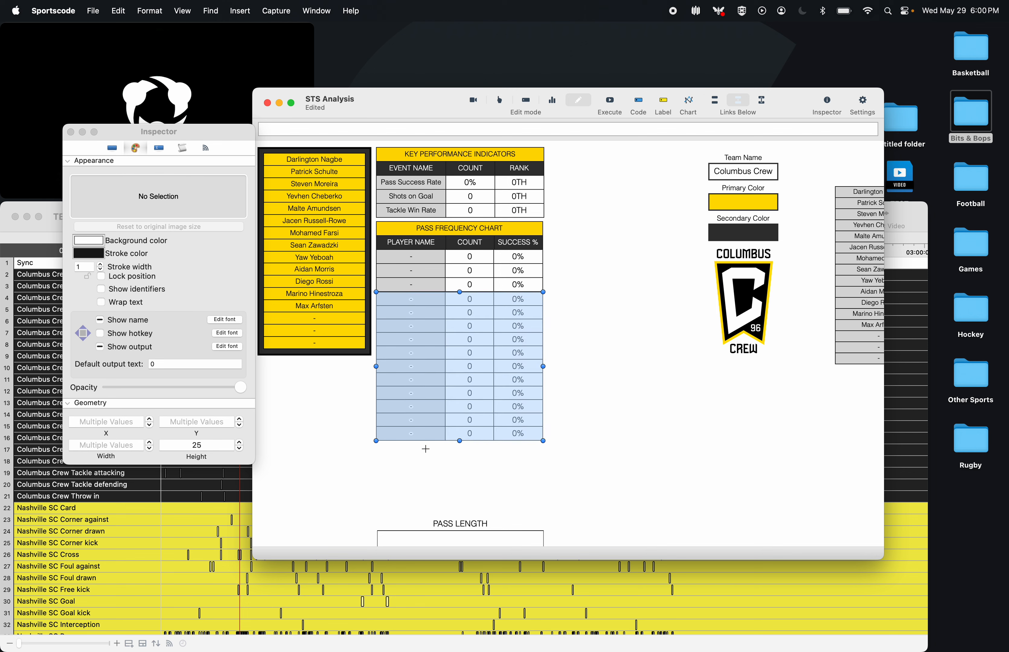
pyautogui.press('Up')
pyautogui.moveTo(551, 311); pyautogui.dragTo(427, 448)
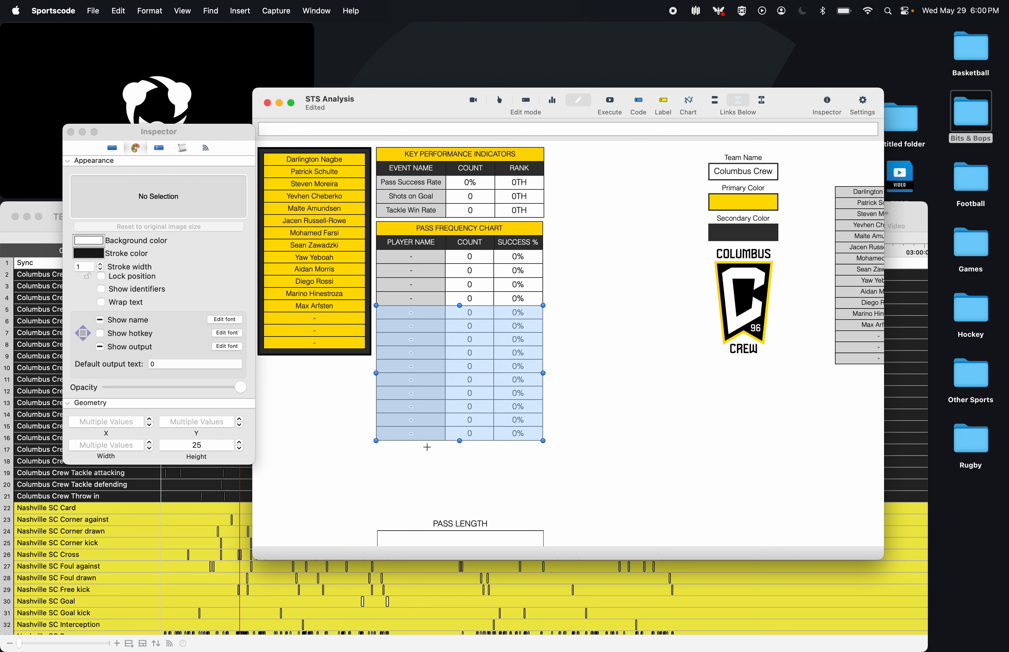
pyautogui.moveTo(561, 327); pyautogui.dragTo(443, 437)
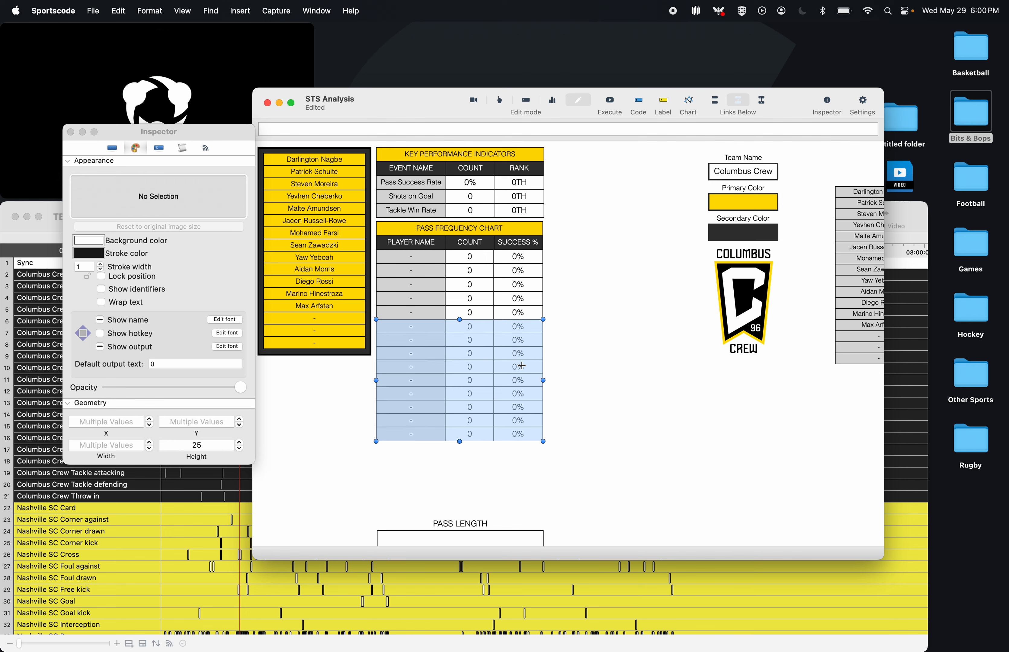
# - Continue with the seventh through ninth pass frequency rows, nudging each row and those below it down to space their borders evenly
pyautogui.moveTo(555, 340); pyautogui.dragTo(419, 447)
pyautogui.press('Down')
pyautogui.press('Down')
pyautogui.press('Up')
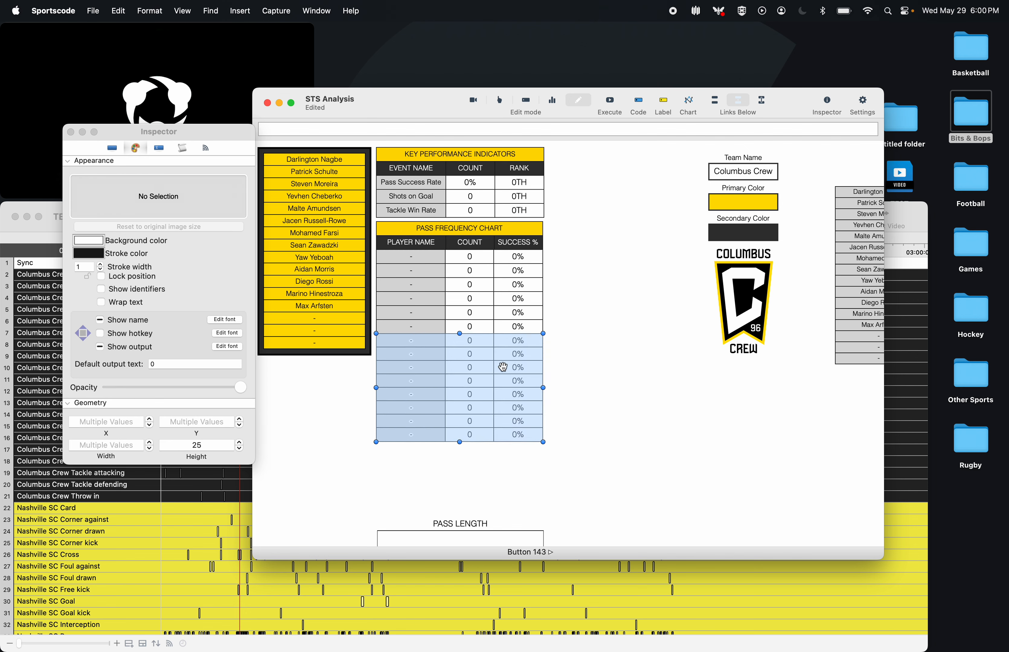
pyautogui.moveTo(567, 351); pyautogui.dragTo(385, 430)
pyautogui.press('Down')
pyautogui.press('Down')
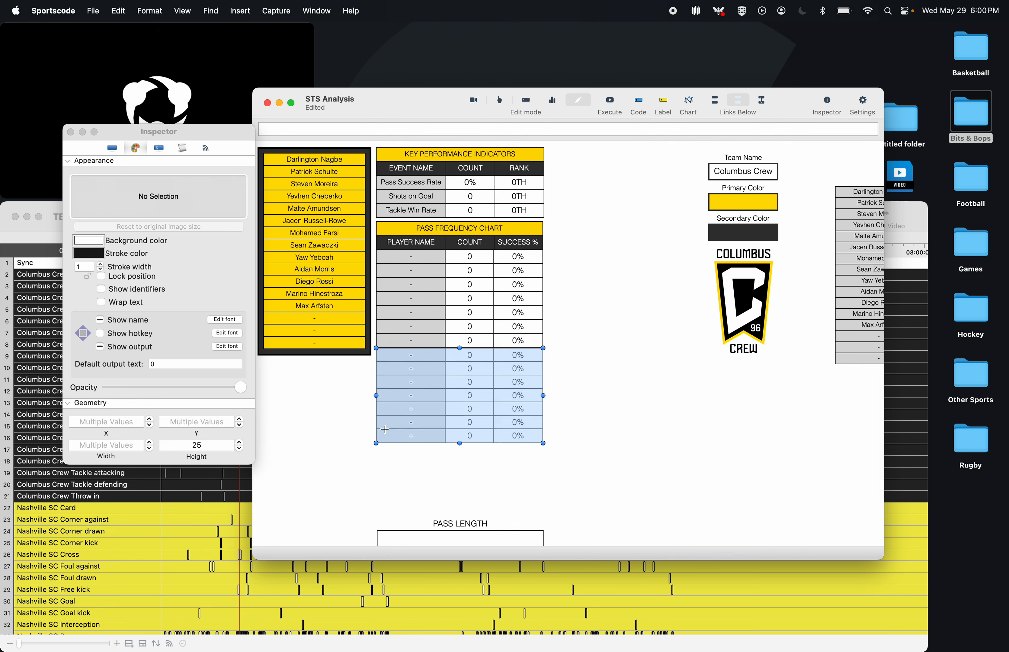
pyautogui.press('Up')
pyautogui.moveTo(559, 368); pyautogui.dragTo(409, 454)
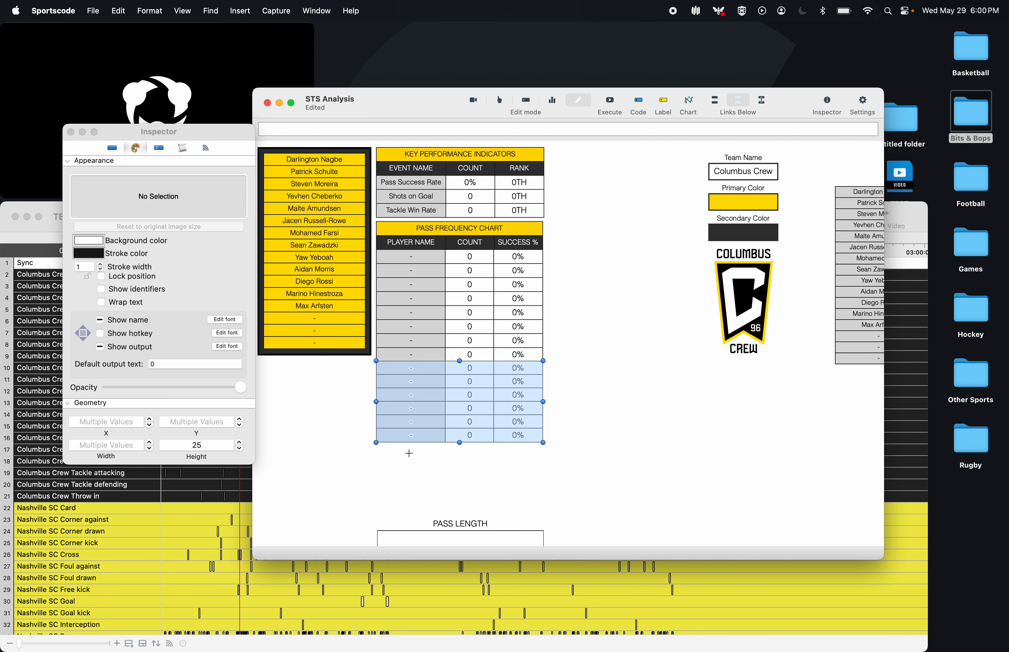
pyautogui.press('Down')
pyautogui.press('Down')
pyautogui.press('Up')
# - Finish the border spacing from the tenth pass frequency row to the last, nudging each row and those below it down
pyautogui.moveTo(565, 380); pyautogui.dragTo(398, 470)
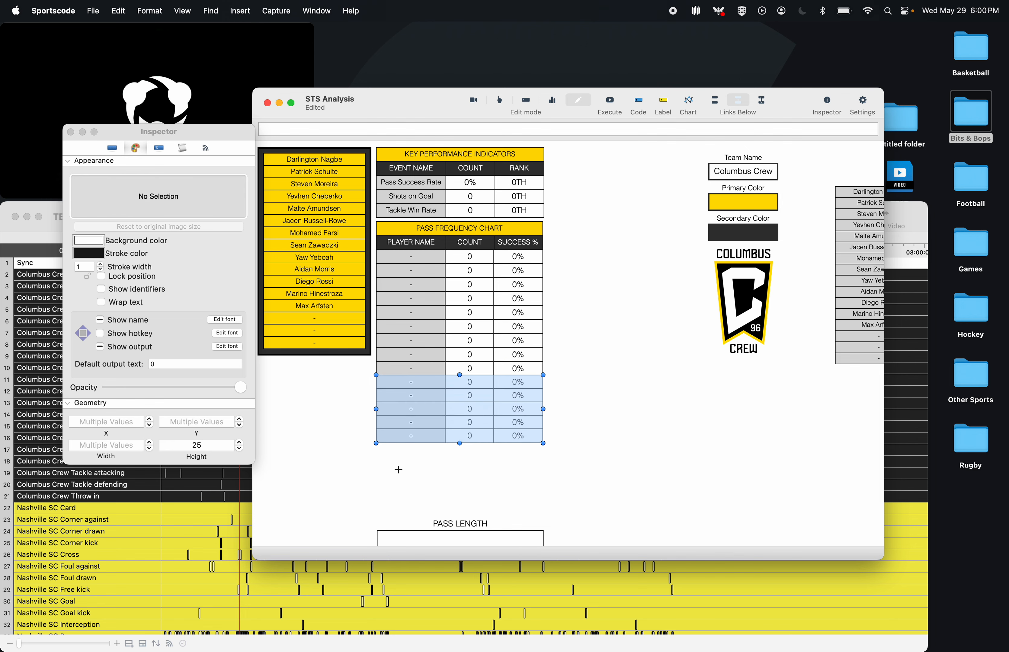
pyautogui.press('Down')
pyautogui.press('Down')
pyautogui.press('Up')
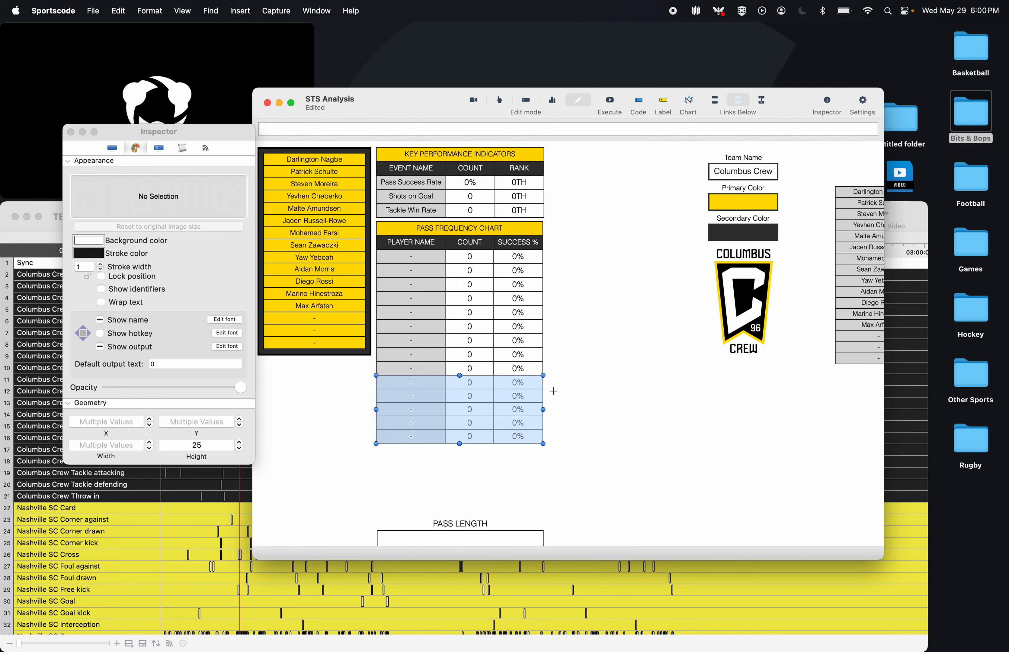
pyautogui.moveTo(553, 392); pyautogui.dragTo(397, 489)
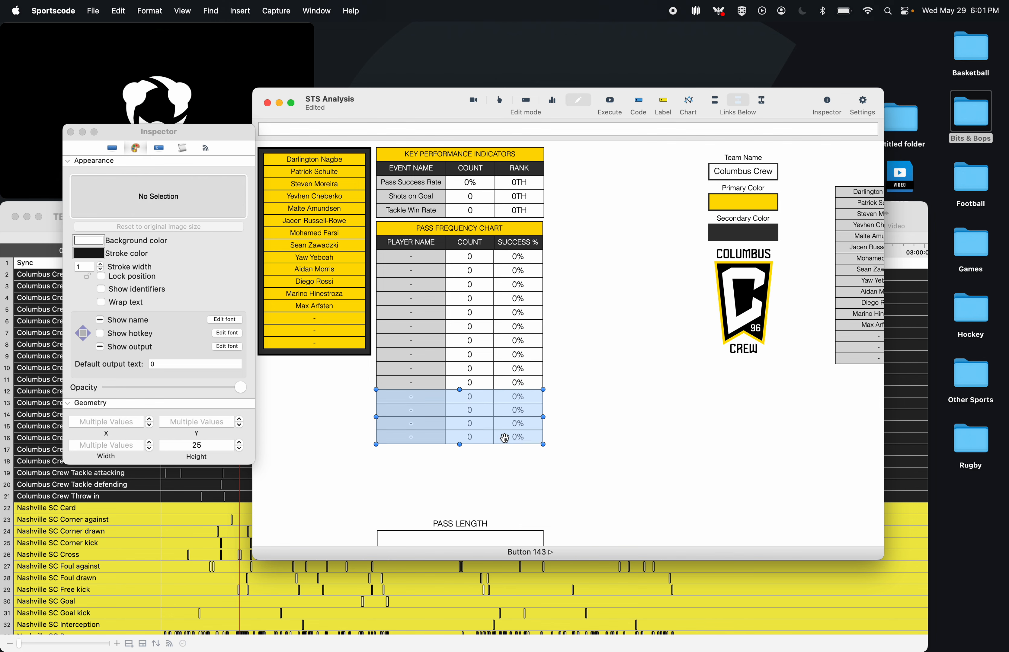
pyautogui.moveTo(559, 408); pyautogui.dragTo(396, 471)
pyautogui.press('Down')
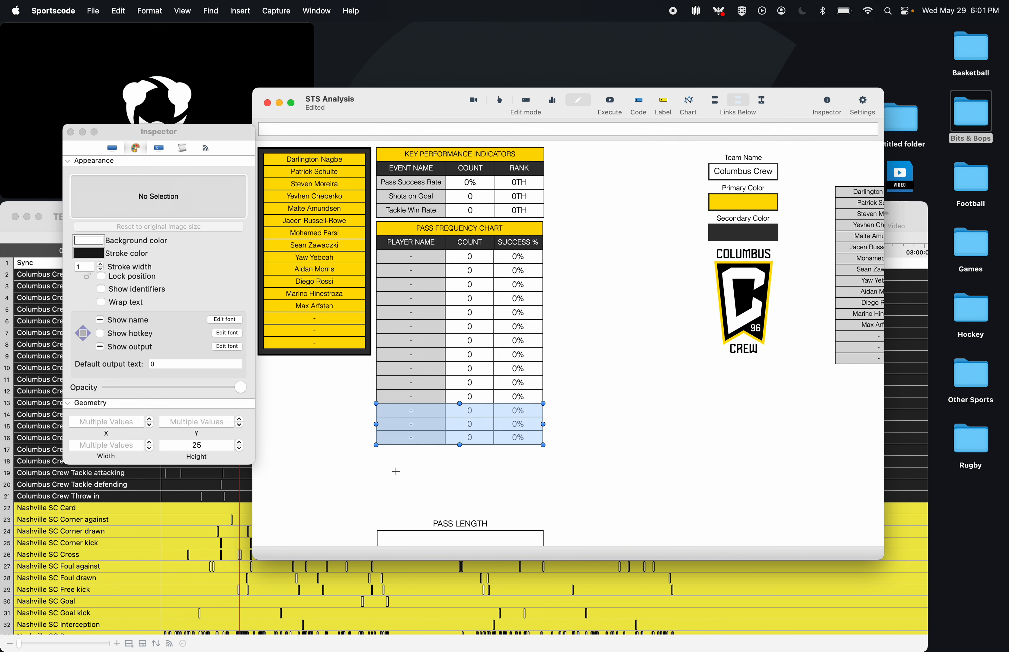
pyautogui.moveTo(553, 420); pyautogui.dragTo(424, 473)
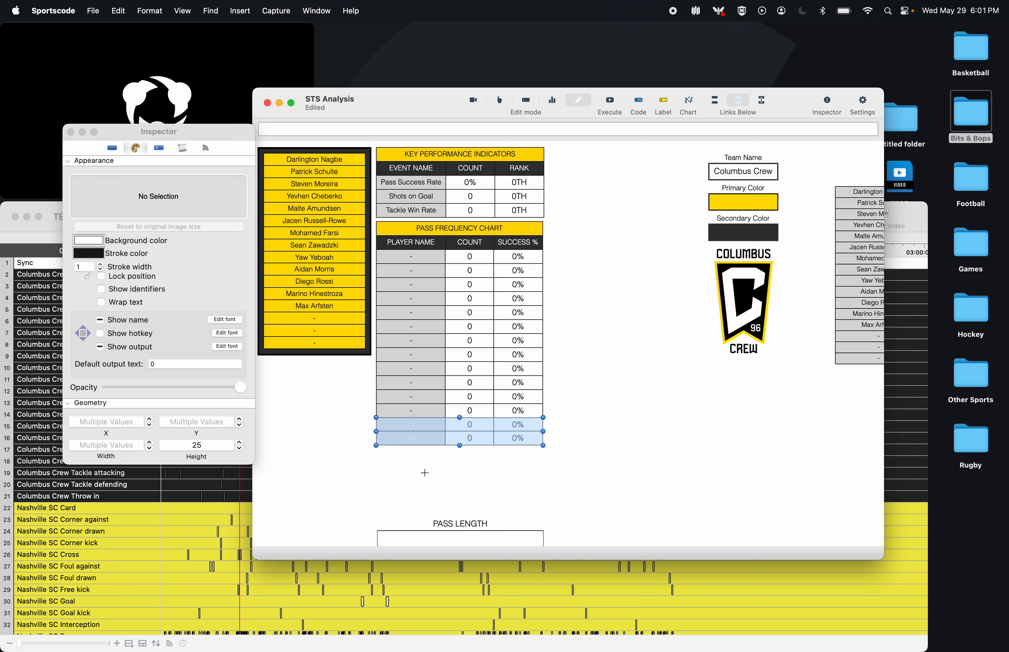
pyautogui.moveTo(579, 441); pyautogui.dragTo(408, 453)
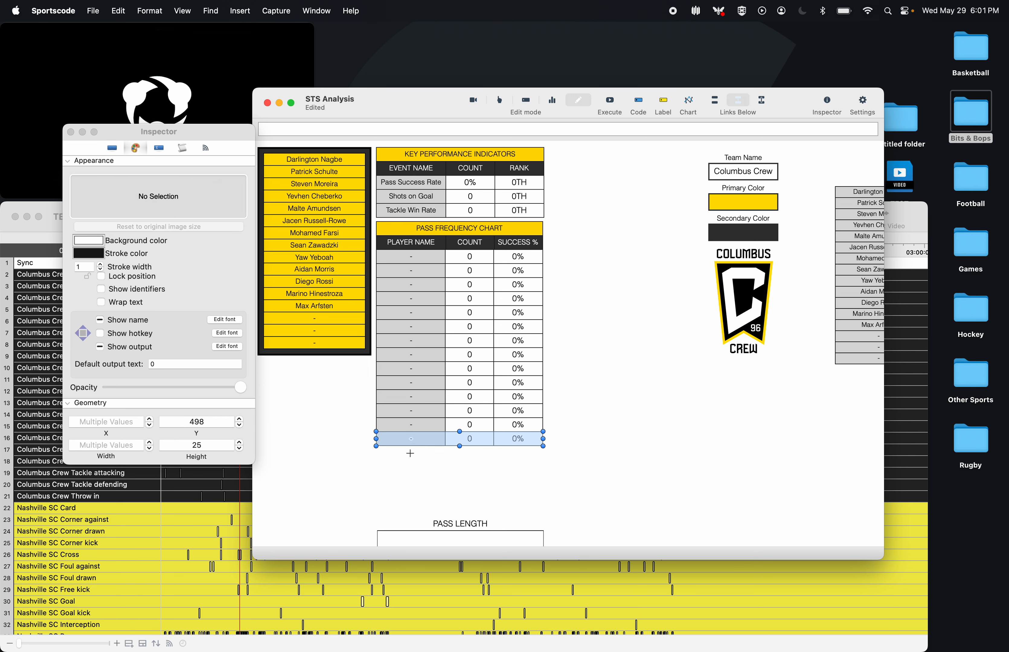
pyautogui.click(443, 453)
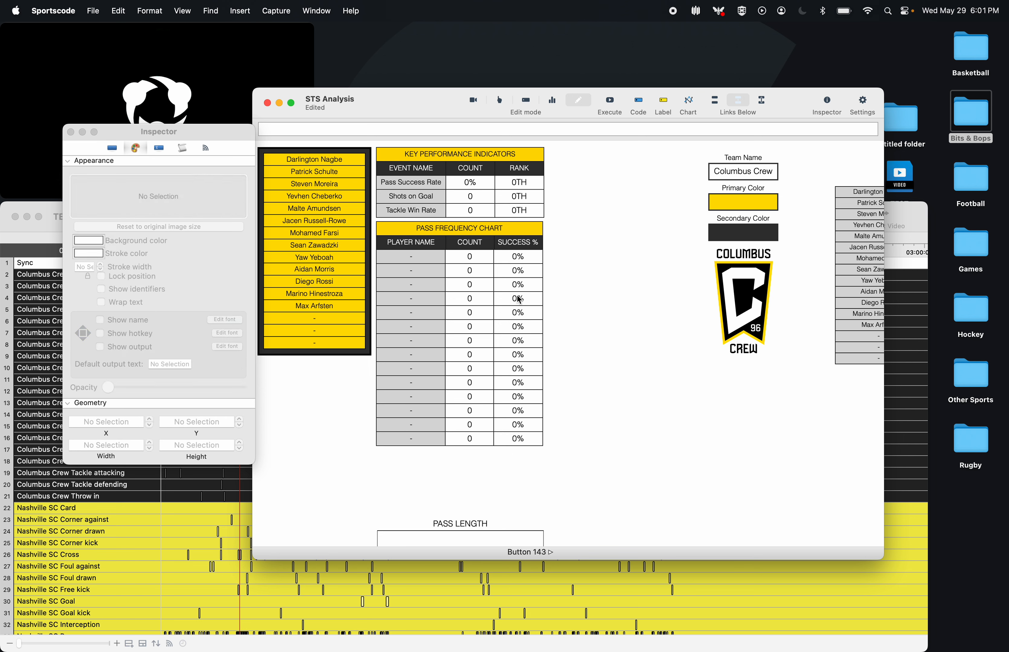
# - Nudge the COUNT and SUCCESS % columns right, with SUCCESS % at X 416, and widen the PASS FREQUENCY CHART title to 288
pyautogui.moveTo(559, 240); pyautogui.dragTo(534, 248)
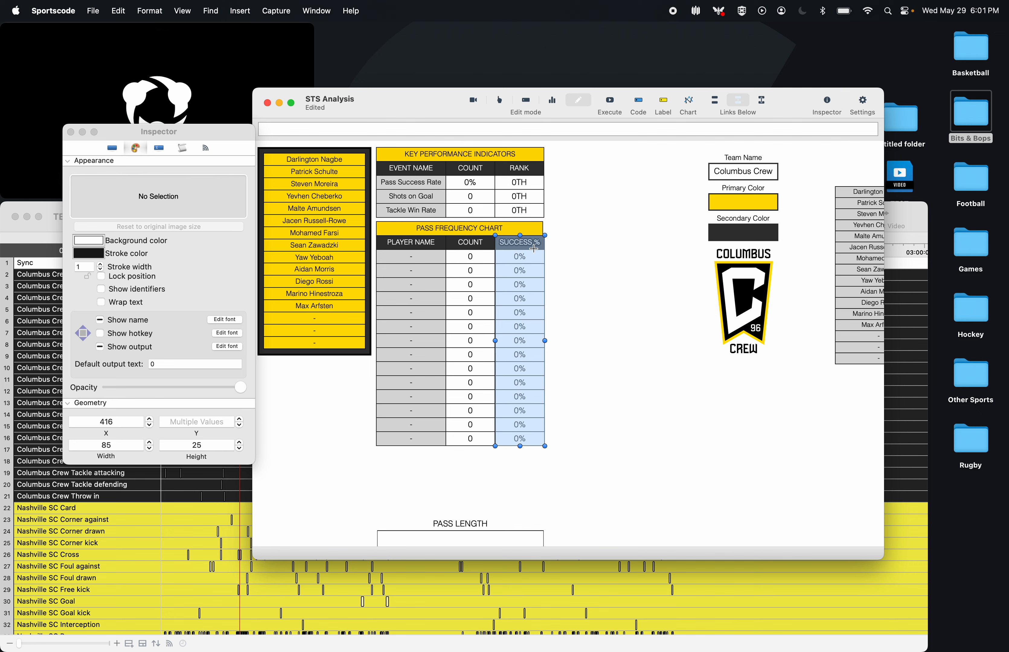
pyautogui.click(555, 230)
pyautogui.click(539, 229)
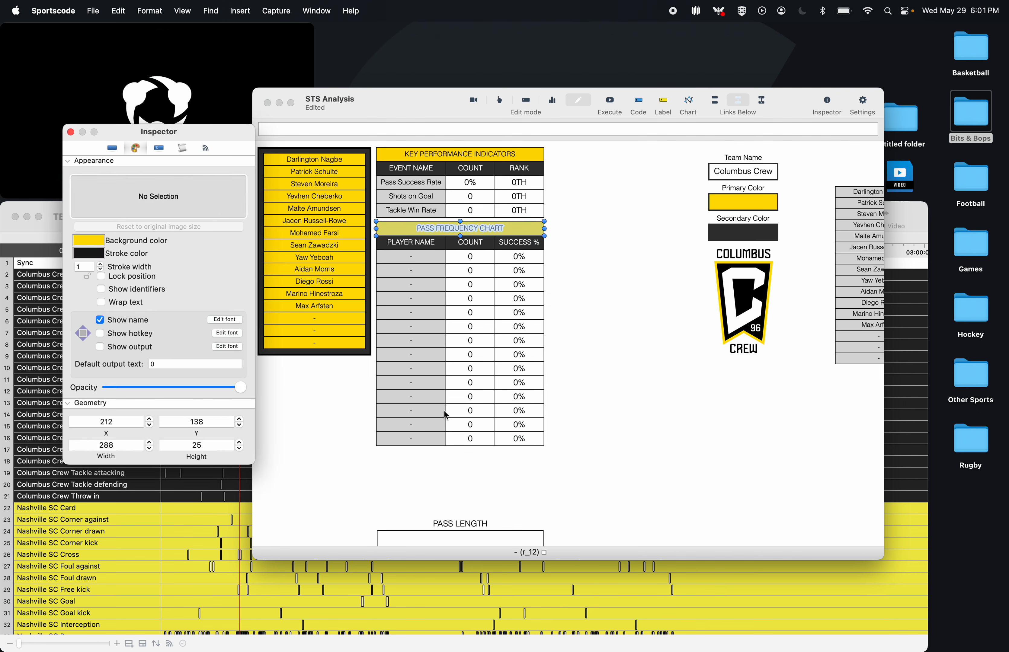
pyautogui.click(591, 390)
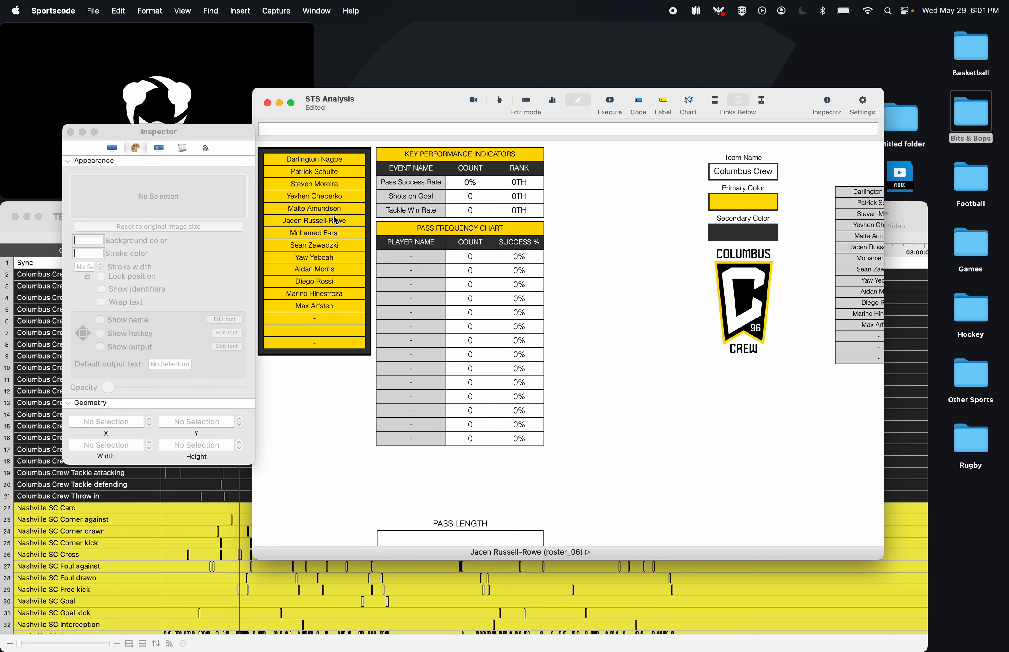
# - Move the PASS LENGTH chart back up to the end of the pass frequency table at X 212 and widen it to 288
pyautogui.moveTo(493, 543); pyautogui.dragTo(493, 441)
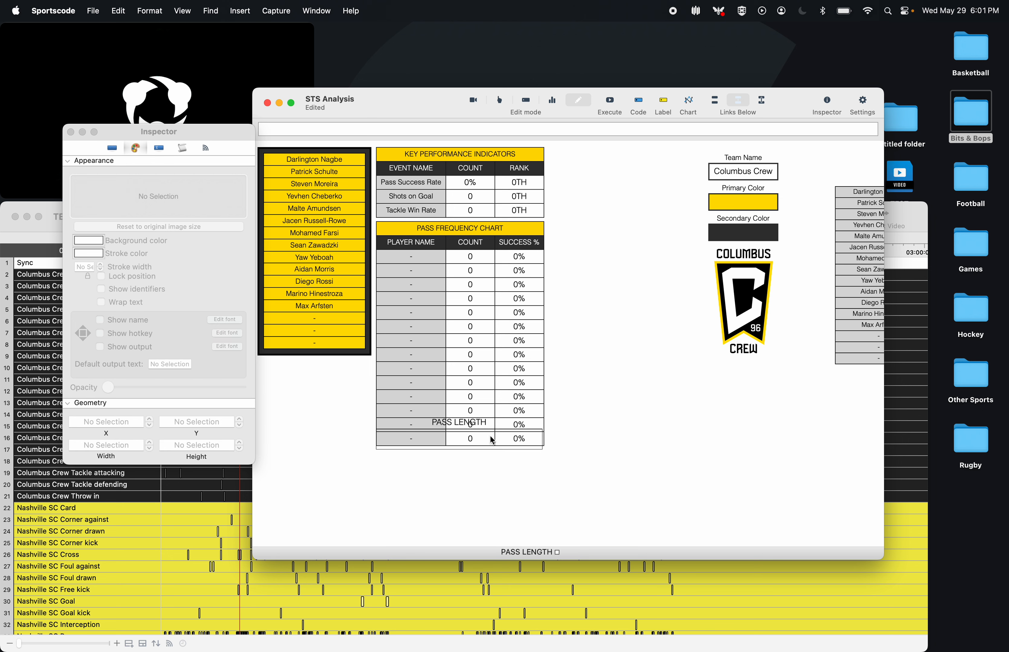
pyautogui.click(504, 446)
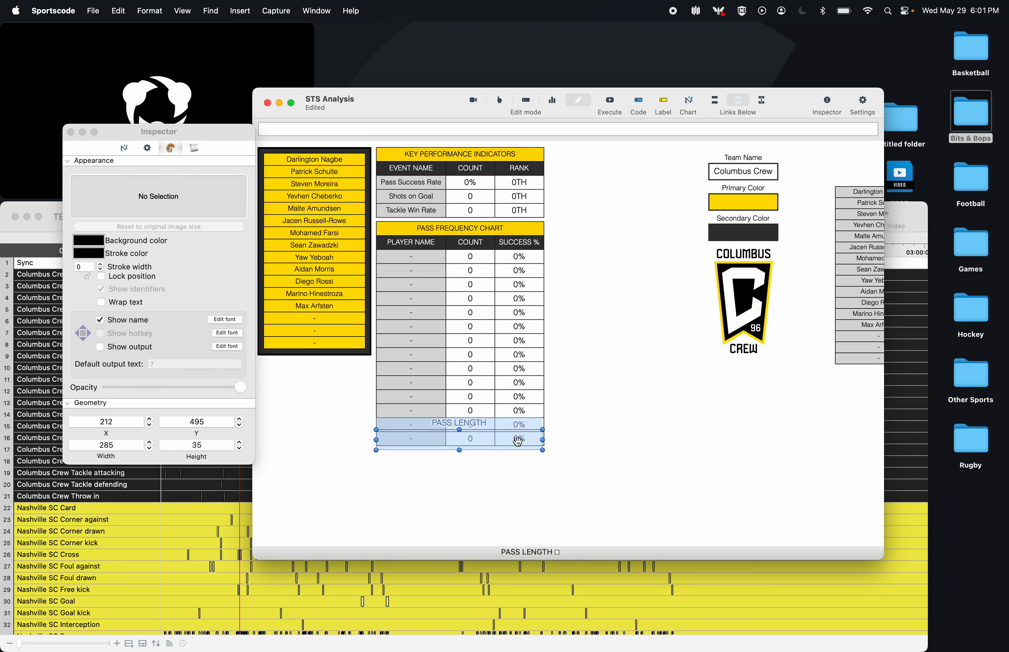
pyautogui.moveTo(543, 446); pyautogui.dragTo(545, 447)
# - Nudge the PASS LENGTH chart down to about Y 551, just below the last row of the pass frequency table
pyautogui.press('Down')
pyautogui.press('Down')
pyautogui.press('Down')
pyautogui.press('Down')
pyautogui.press('Down')
pyautogui.press('Down')
pyautogui.press('Down')
pyautogui.press('Down')
pyautogui.press('Down')
pyautogui.press('Down')
pyautogui.press('Down')
pyautogui.press('Down')
pyautogui.press('Down')
pyautogui.press('Down')
pyautogui.press('Down')
pyautogui.press('Down')
pyautogui.press('Down')
pyautogui.press('Down')
pyautogui.press('Down')
pyautogui.press('Down')
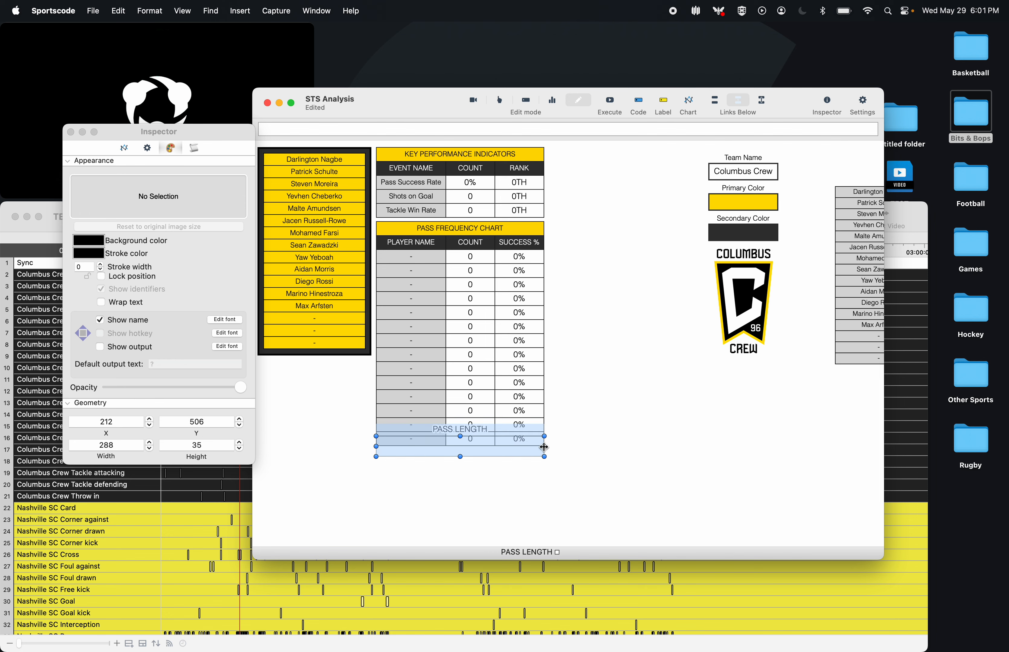
pyautogui.press('Down')
pyautogui.press('Down')
pyautogui.press('Down')
pyautogui.press('Down')
pyautogui.press('Down')
pyautogui.press('Down')
pyautogui.press('Down')
pyautogui.press('Down')
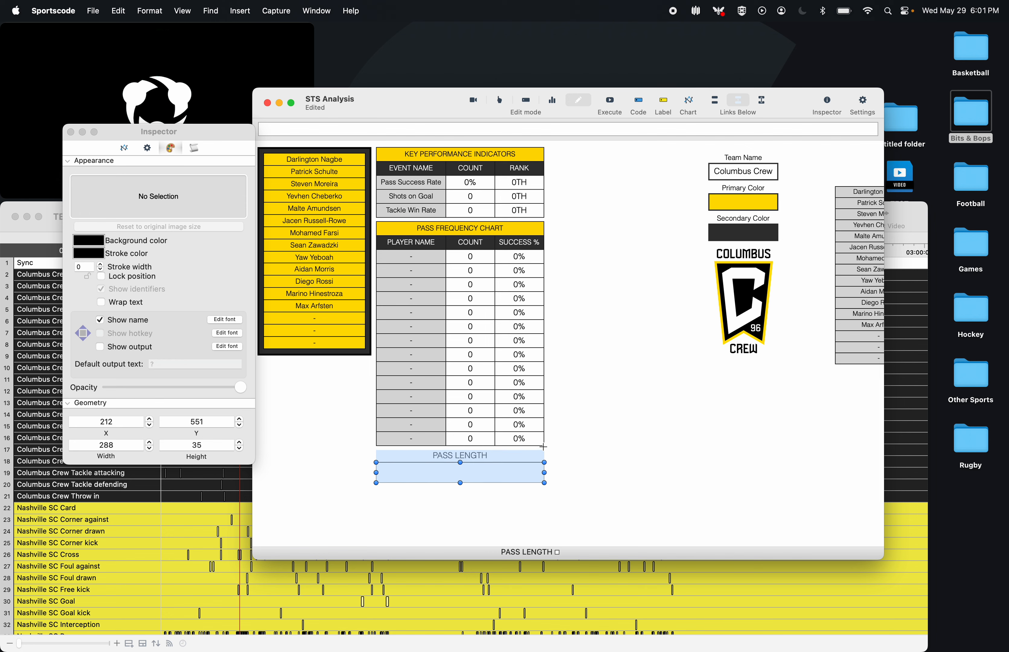
pyautogui.click(565, 461)
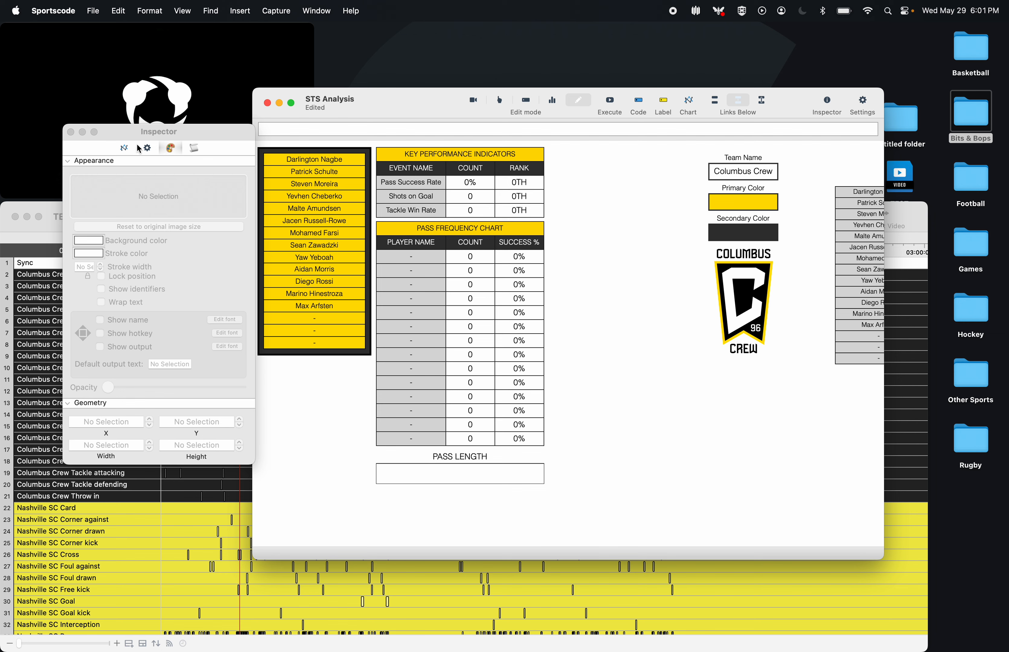
# - Preview the KPI, pass frequency and PASS LENGTH results for individual roster players in report mode, and return to edit mode
pyautogui.click(125, 149)
pyautogui.click(127, 148)
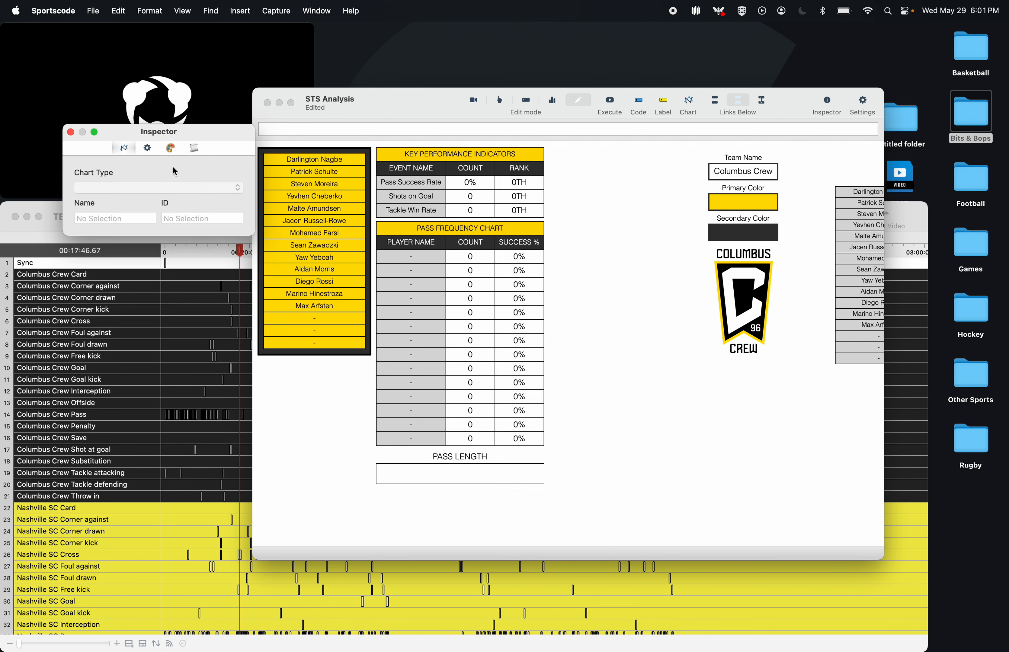
pyautogui.click(71, 133)
pyautogui.click(553, 101)
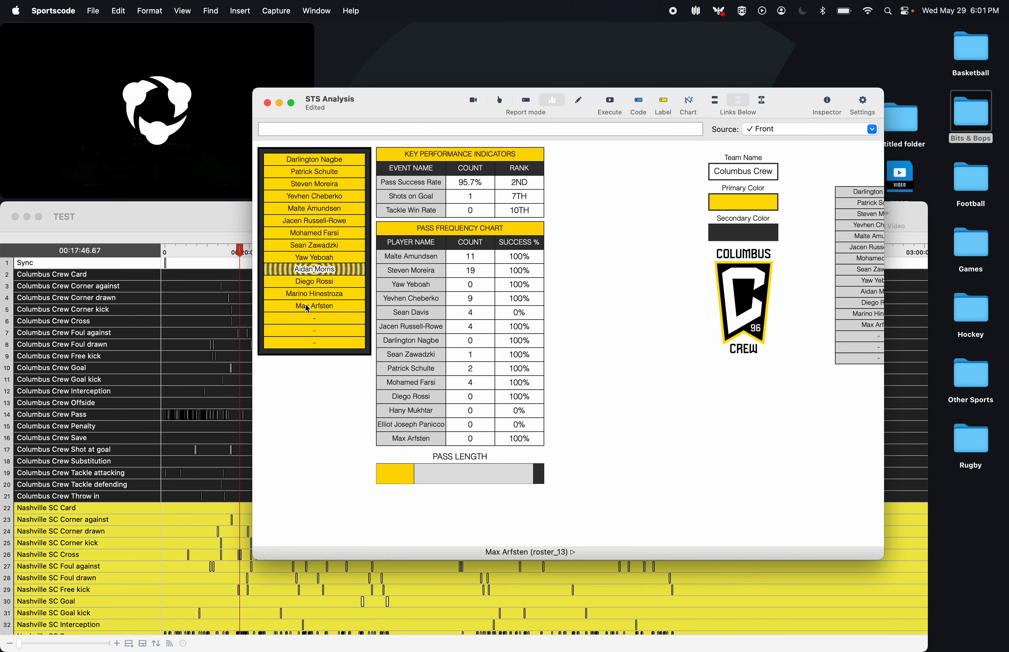
pyautogui.click(313, 222)
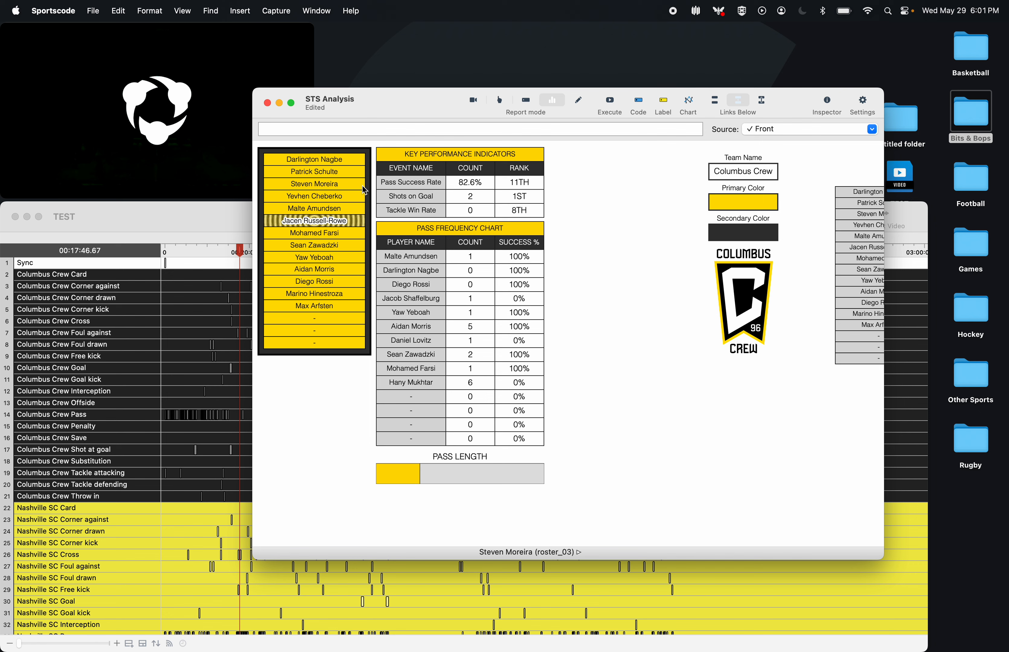
pyautogui.click(321, 221)
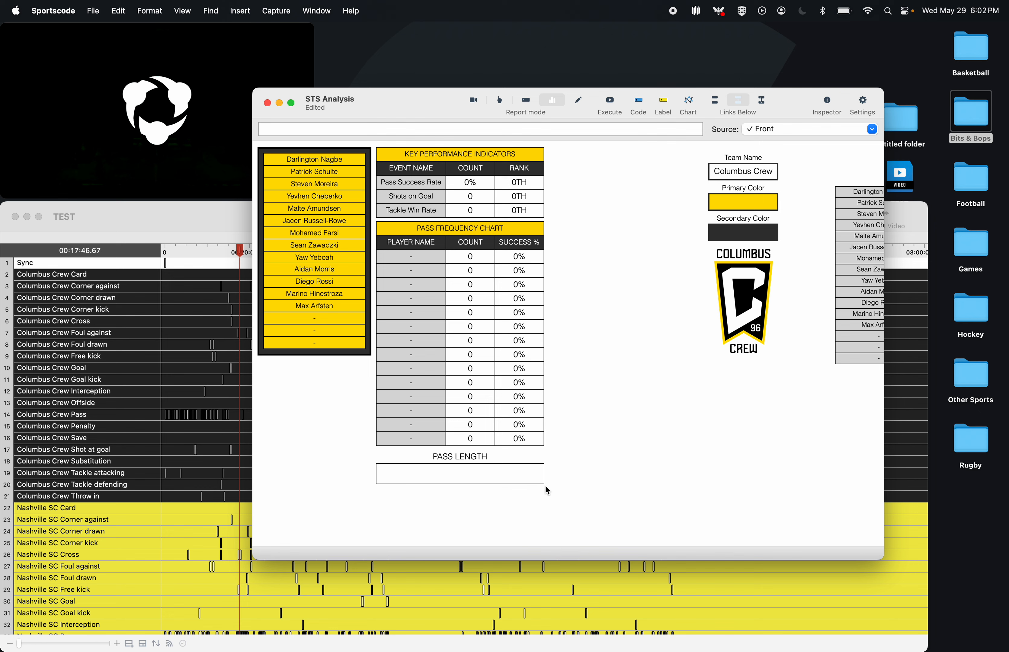
pyautogui.click(578, 100)
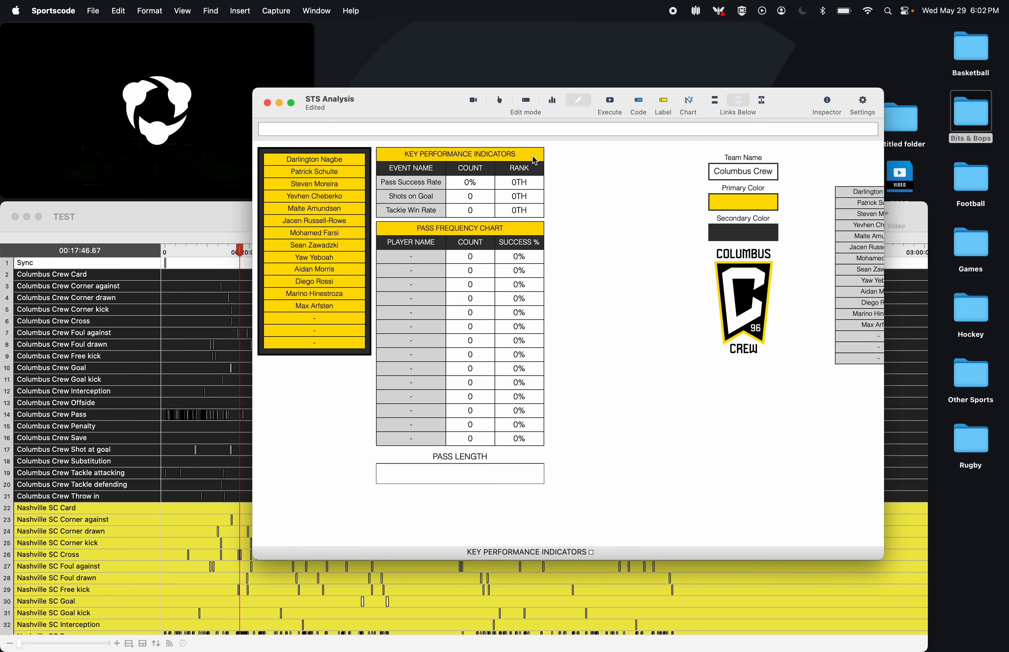
pyautogui.doubleClick(536, 162)
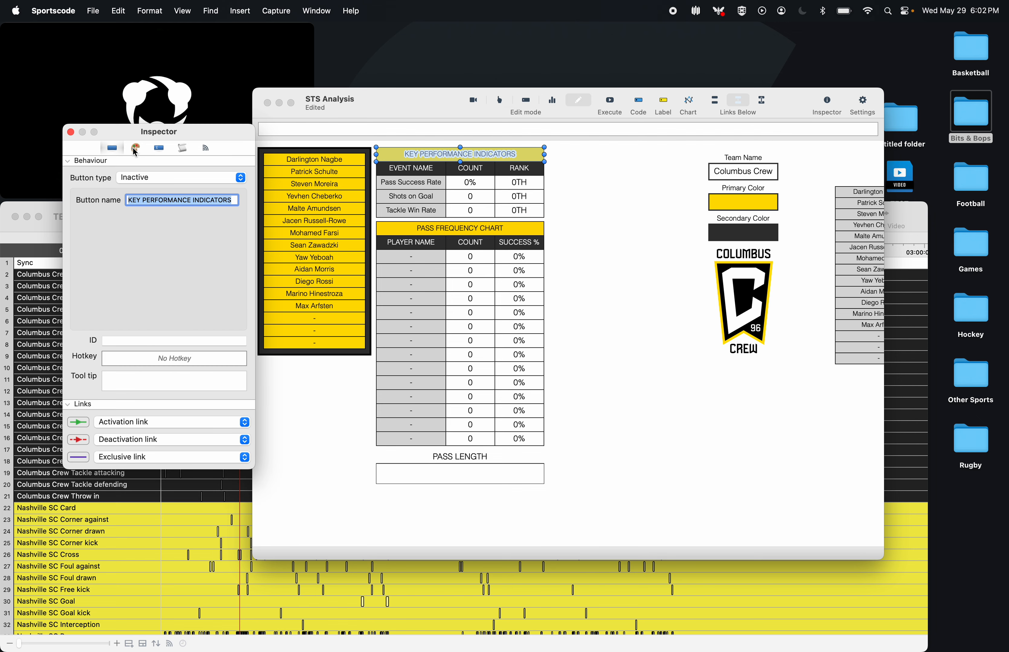
pyautogui.click(135, 148)
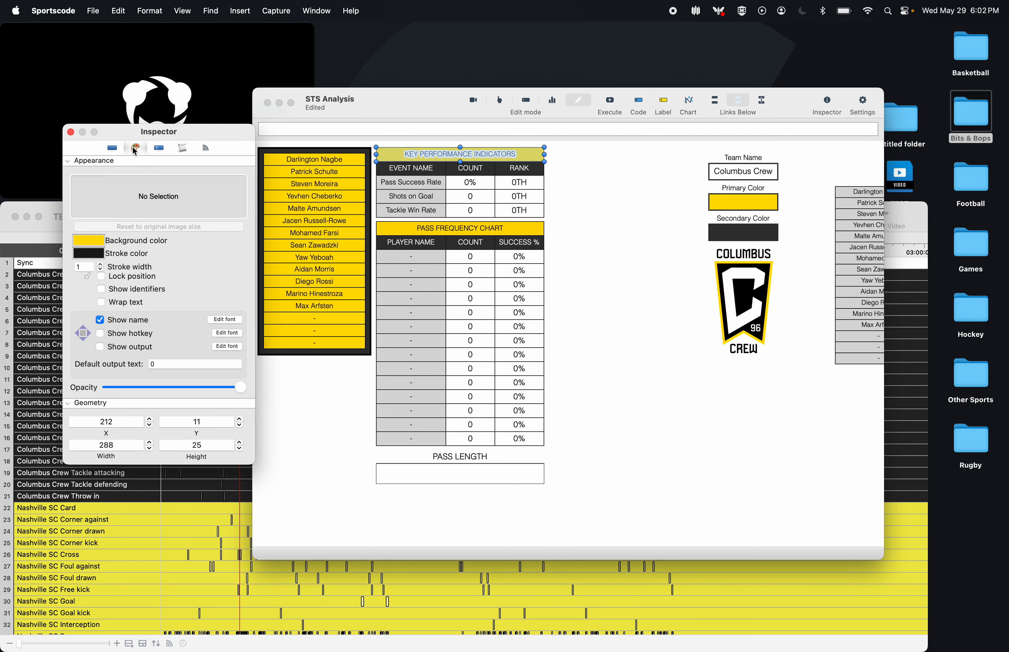
pyautogui.click(72, 133)
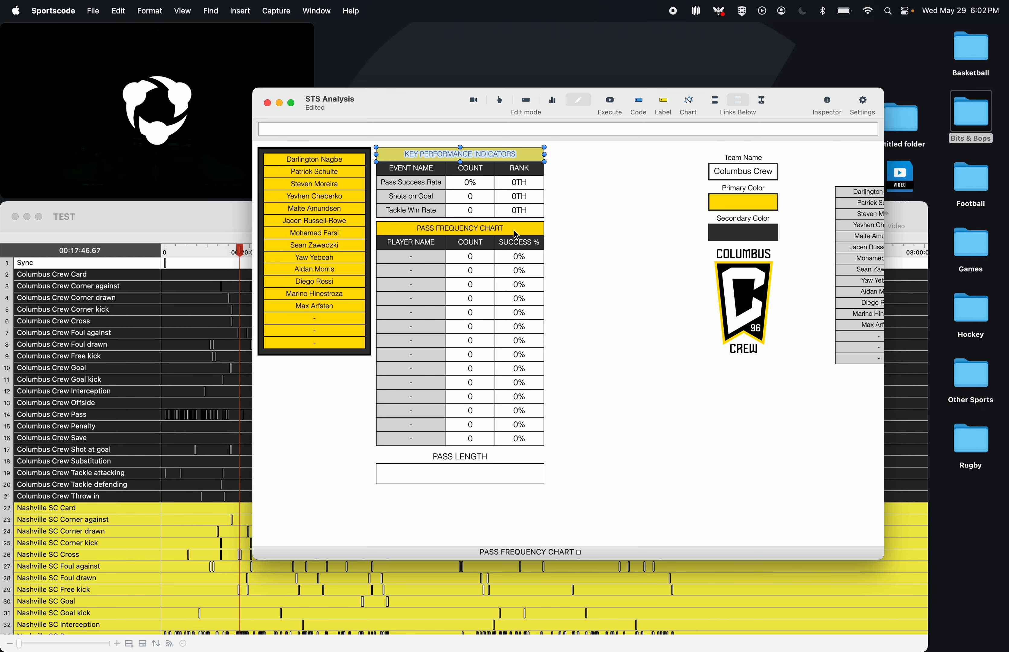
# - Duplicate the PASS FREQUENCY CHART title below the PASS LENGTH chart and clear the copy's button name
pyautogui.moveTo(513, 231); pyautogui.dragTo(504, 511)
pyautogui.doubleClick(504, 510)
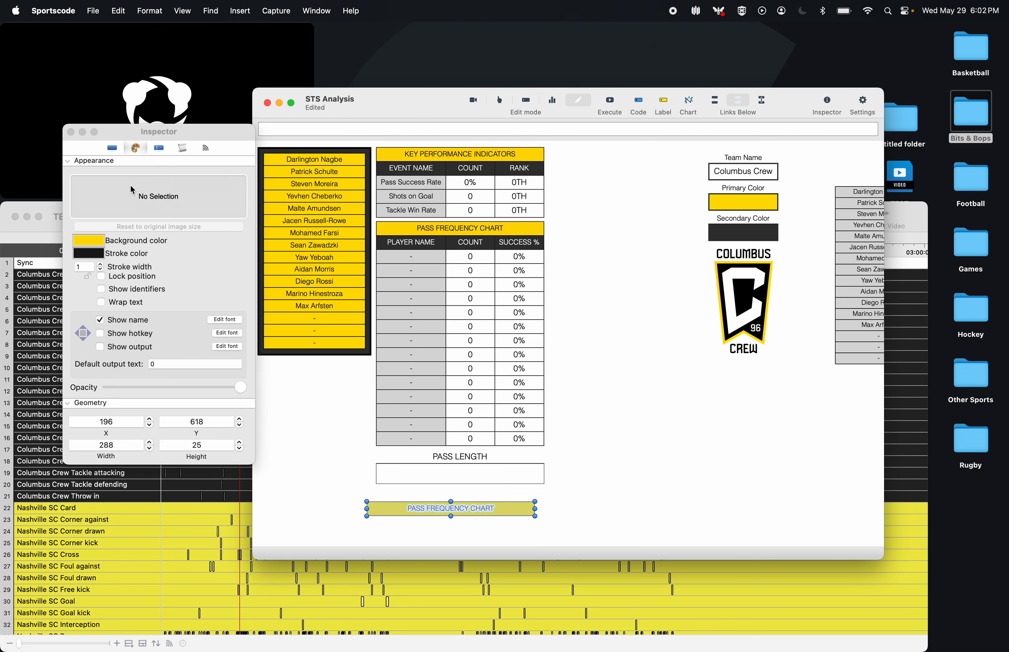
pyautogui.click(112, 147)
pyautogui.tripleClick(183, 199)
pyautogui.press('BackSpace')
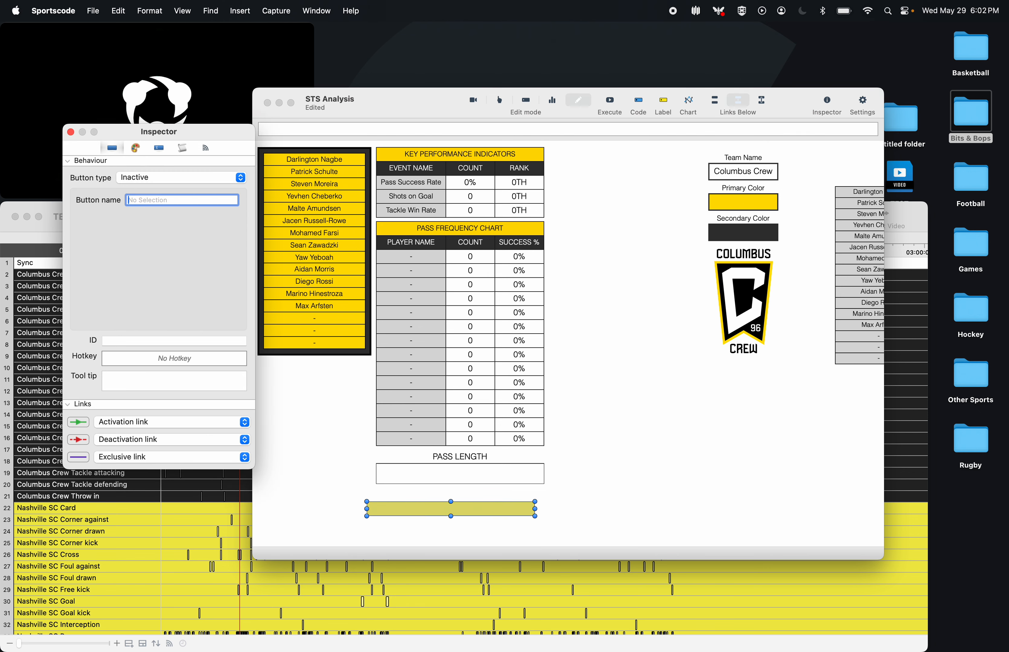
# - Set the blank title copy's width to 25 and place the square below the PASS LENGTH chart at X 267, Y 596
pyautogui.click(143, 148)
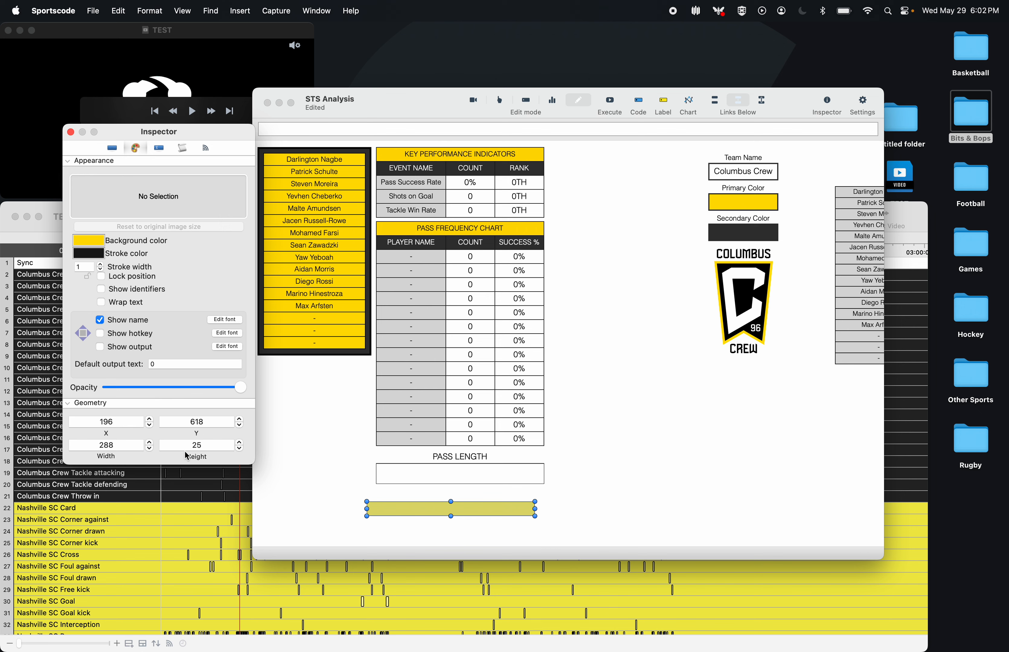
pyautogui.click(130, 451)
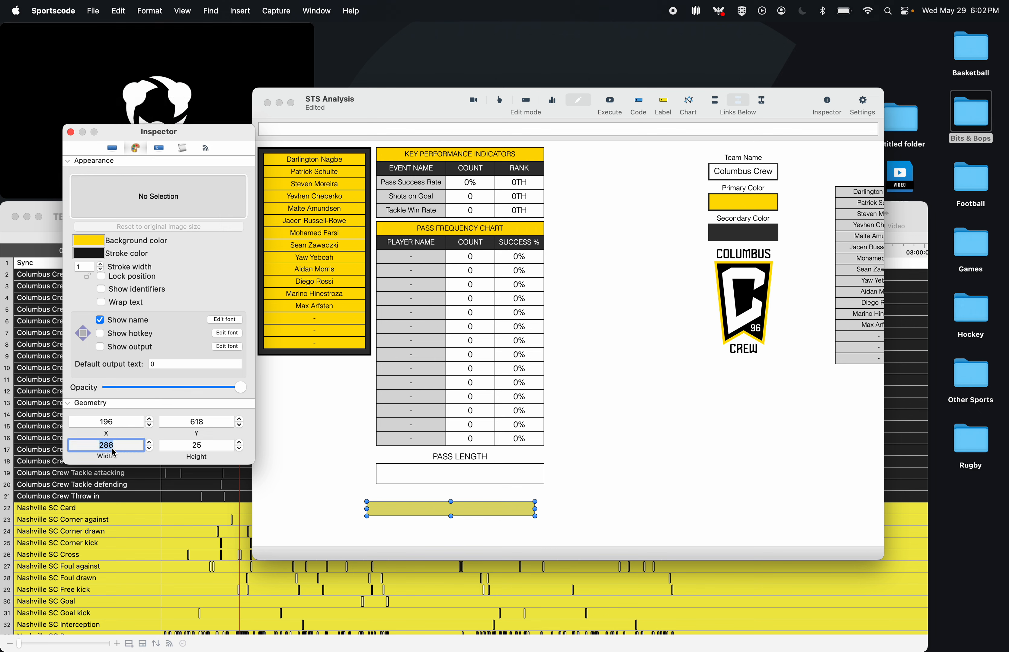
pyautogui.write('25')
pyautogui.press('Return')
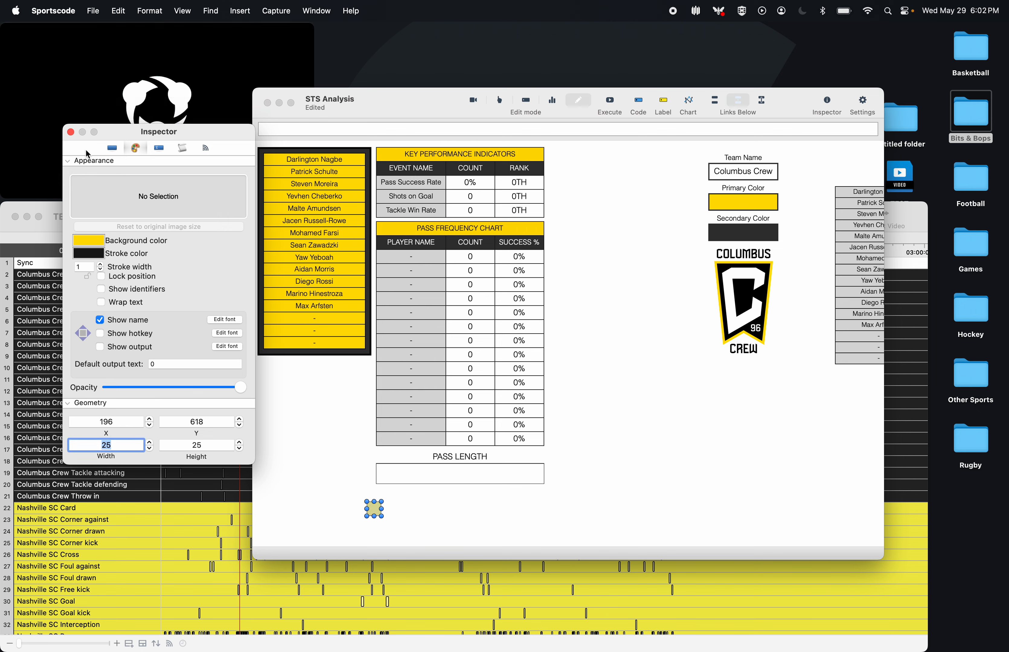
pyautogui.click(70, 133)
pyautogui.moveTo(375, 503); pyautogui.dragTo(414, 498)
pyautogui.click(407, 520)
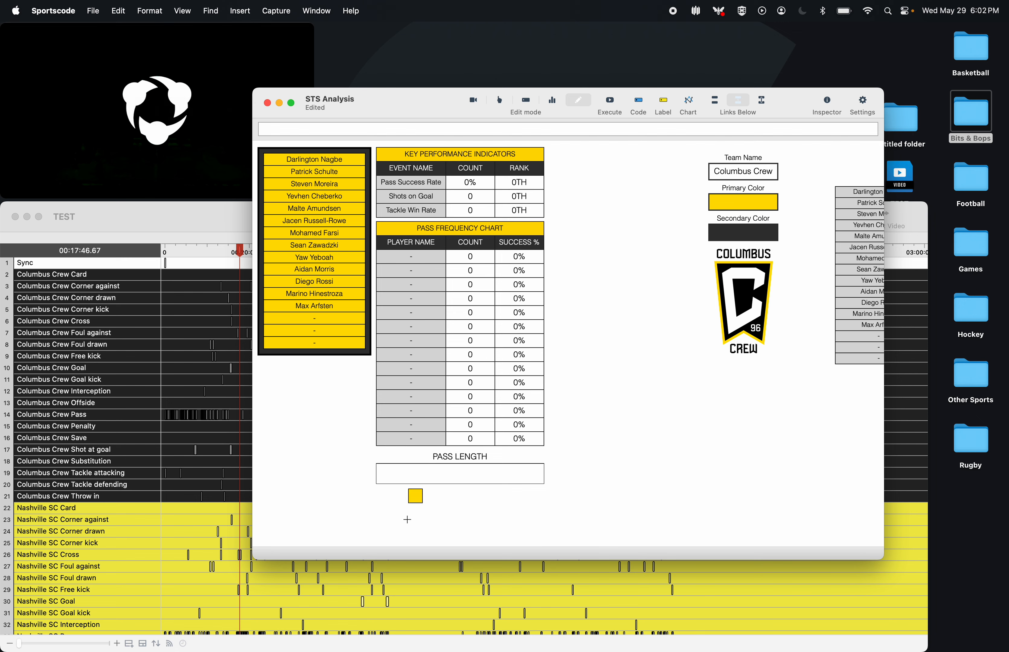
# - Duplicate the yellow square alongside itself beneath the PASS LENGTH chart and set the copy's script to button color #"color2"
pyautogui.doubleClick(418, 498)
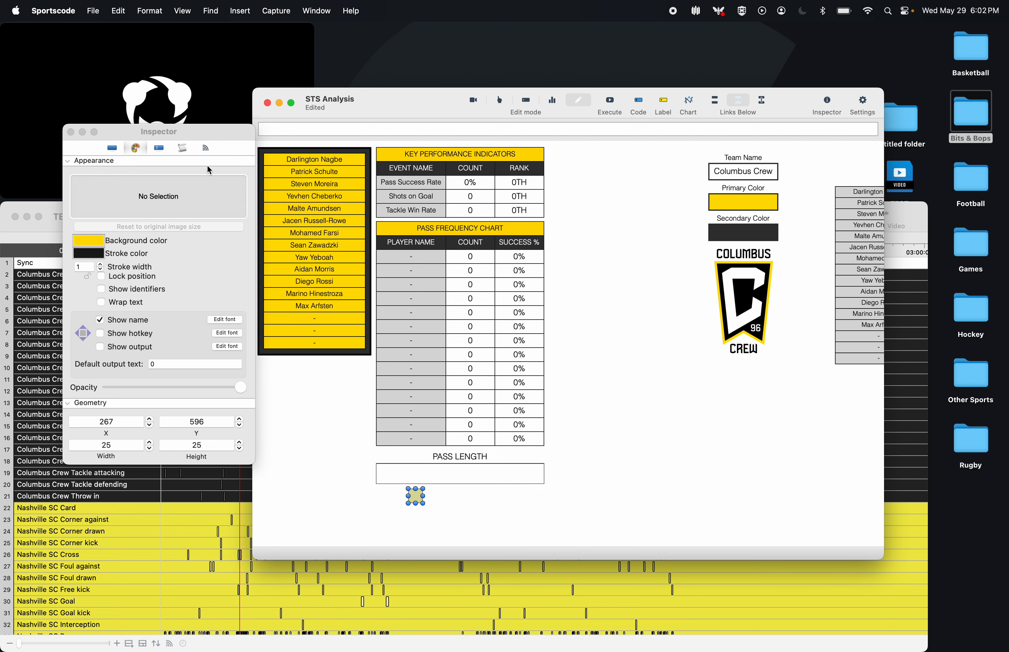
pyautogui.click(183, 148)
pyautogui.click(182, 148)
pyautogui.click(71, 133)
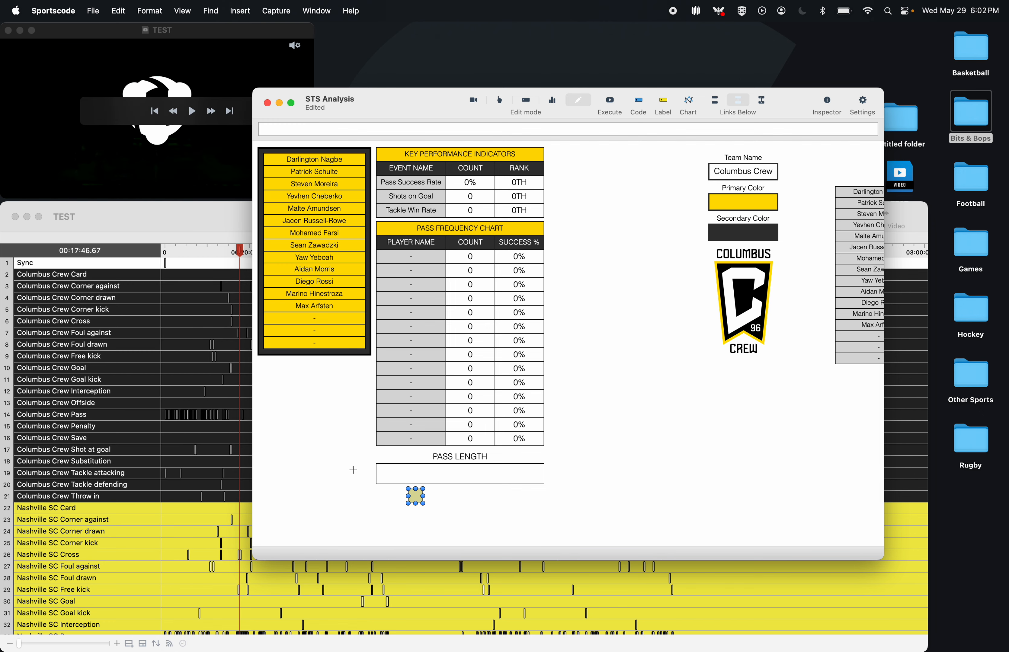
pyautogui.press('super+d')
pyautogui.moveTo(430, 507); pyautogui.dragTo(495, 495)
pyautogui.doubleClick(497, 497)
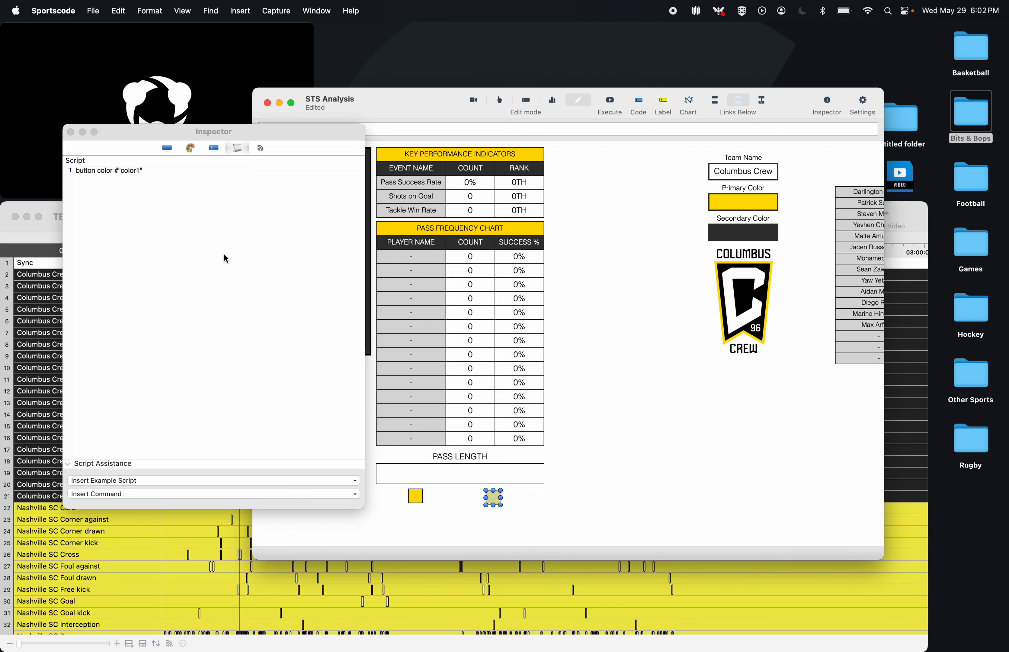
pyautogui.click(197, 228)
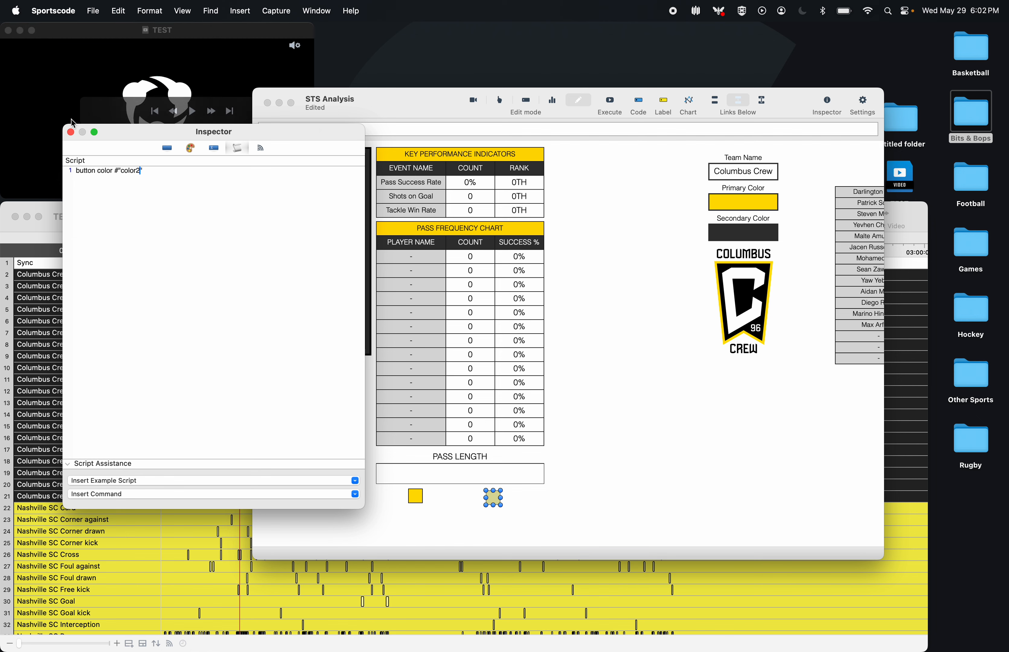
# - Duplicate the color2 square to make a row of three squares under the PASS LENGTH chart
pyautogui.click(71, 132)
pyautogui.moveTo(502, 505); pyautogui.dragTo(467, 501)
# - Look up the medium pass color in the PASS LENGTH chart's script and select the #"color2" reference in the middle square's script for replacement
pyautogui.doubleClick(474, 474)
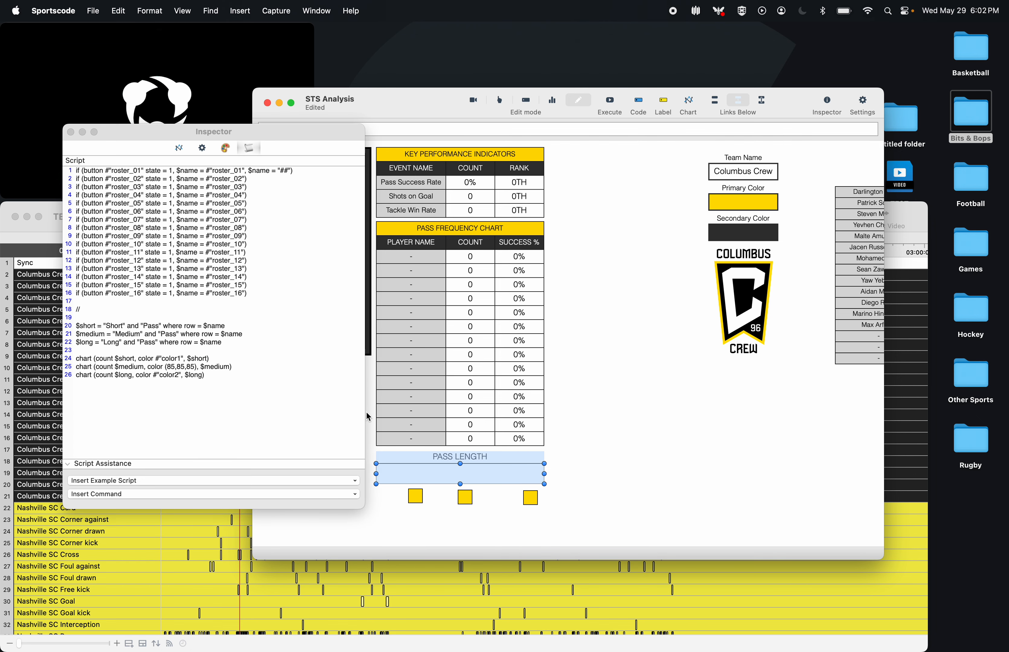
pyautogui.click(71, 132)
pyautogui.doubleClick(466, 506)
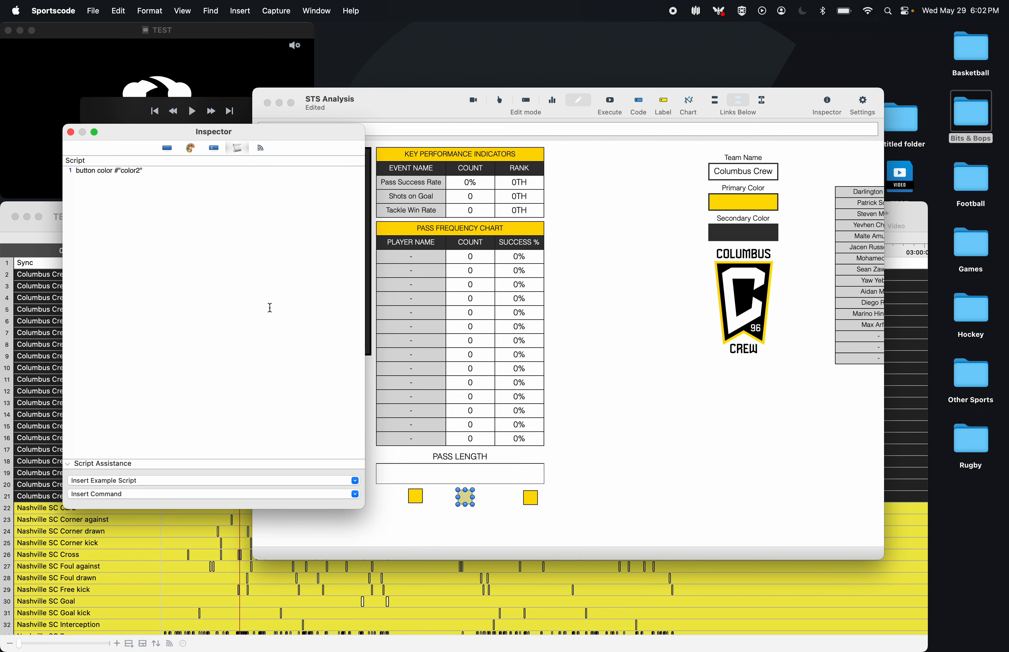
pyautogui.moveTo(153, 172); pyautogui.dragTo(121, 172)
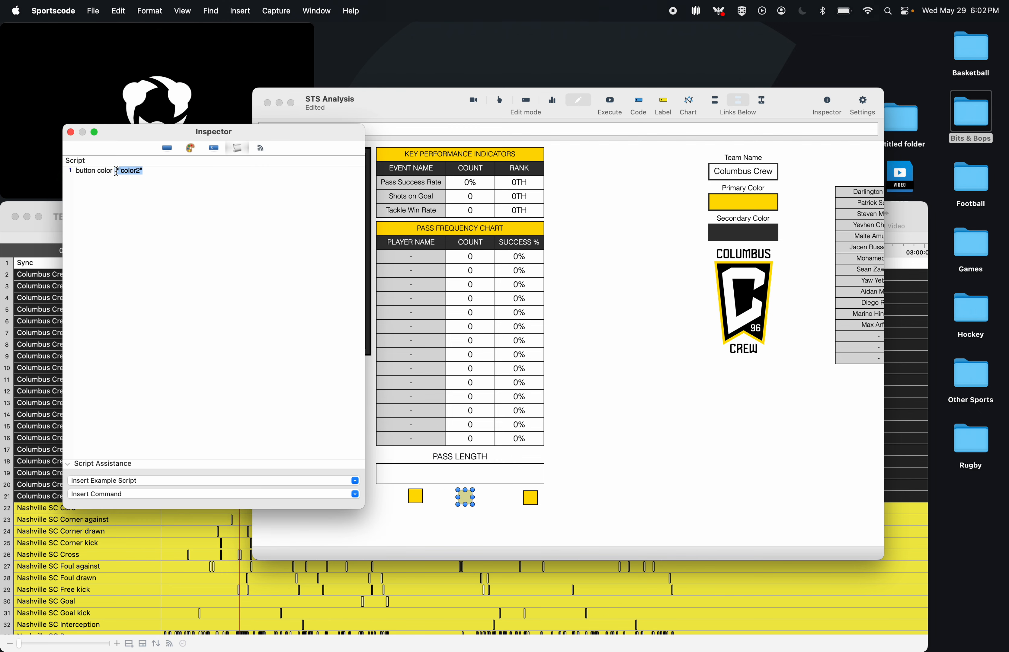
# - Remove the #"color2" reference from the middle swatch's script and execute the scripts to refresh the swatch colors
pyautogui.press('BackSpace')
pyautogui.click(71, 132)
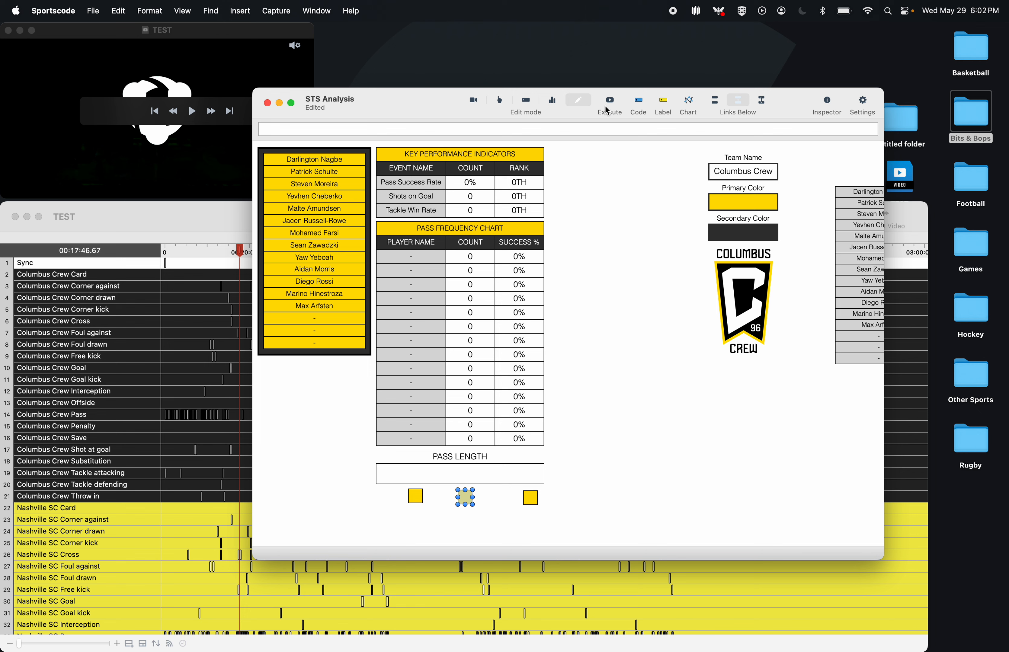
pyautogui.click(615, 102)
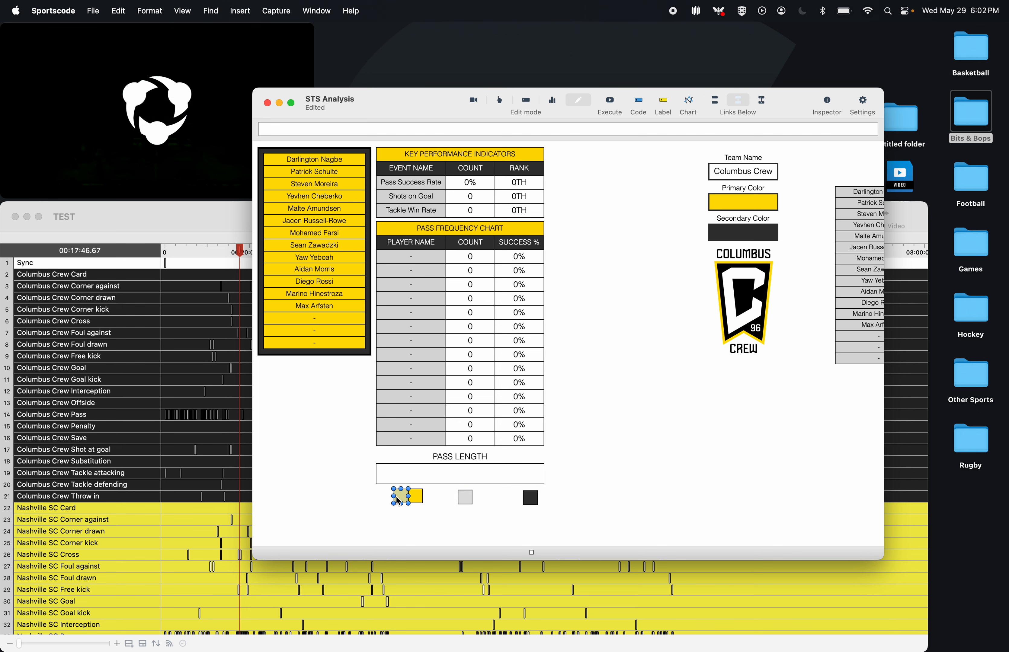
# - Clear the button color script from the copy overlapping the first swatch and name that button Short
pyautogui.doubleClick(399, 501)
pyautogui.click(184, 183)
pyautogui.moveTo(142, 171); pyautogui.dragTo(62, 171)
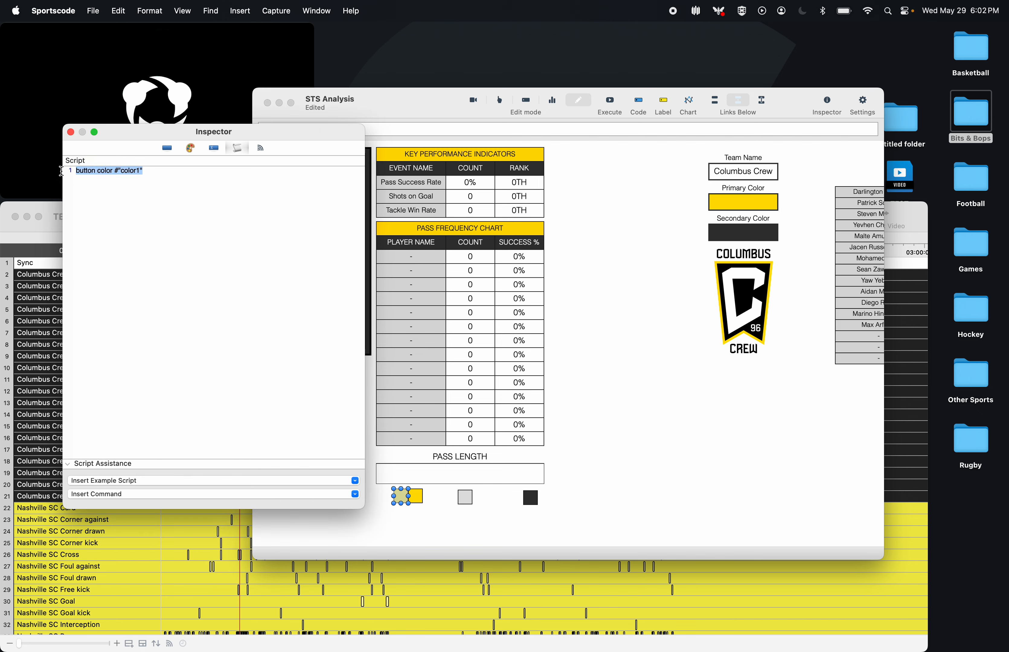
pyautogui.press('BackSpace')
pyautogui.click(167, 148)
pyautogui.click(156, 201)
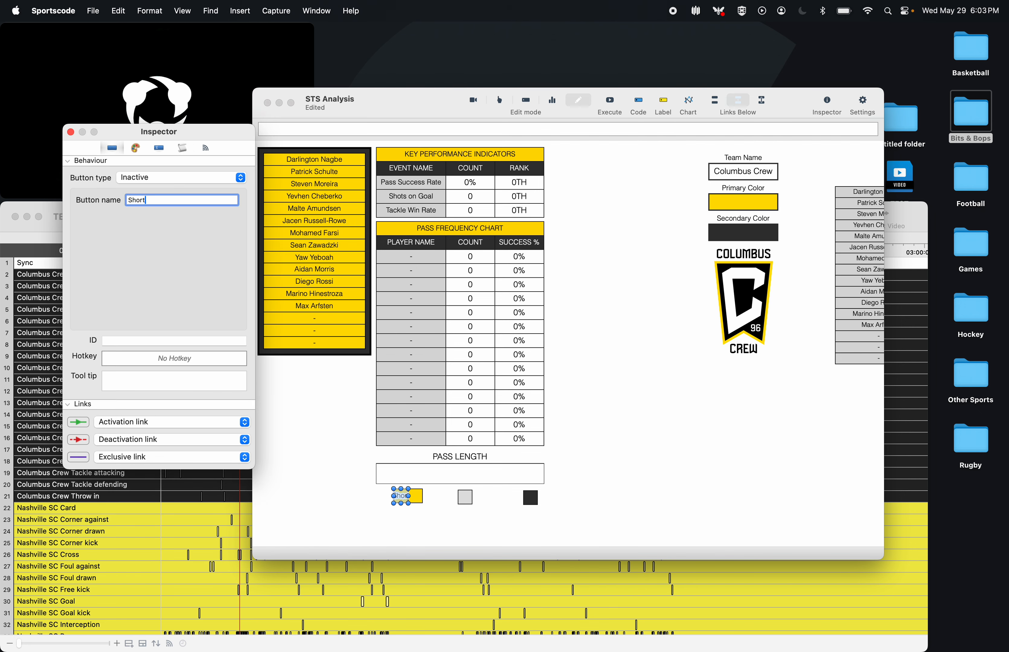
# - Set the width of the Short label button to 75
pyautogui.click(135, 147)
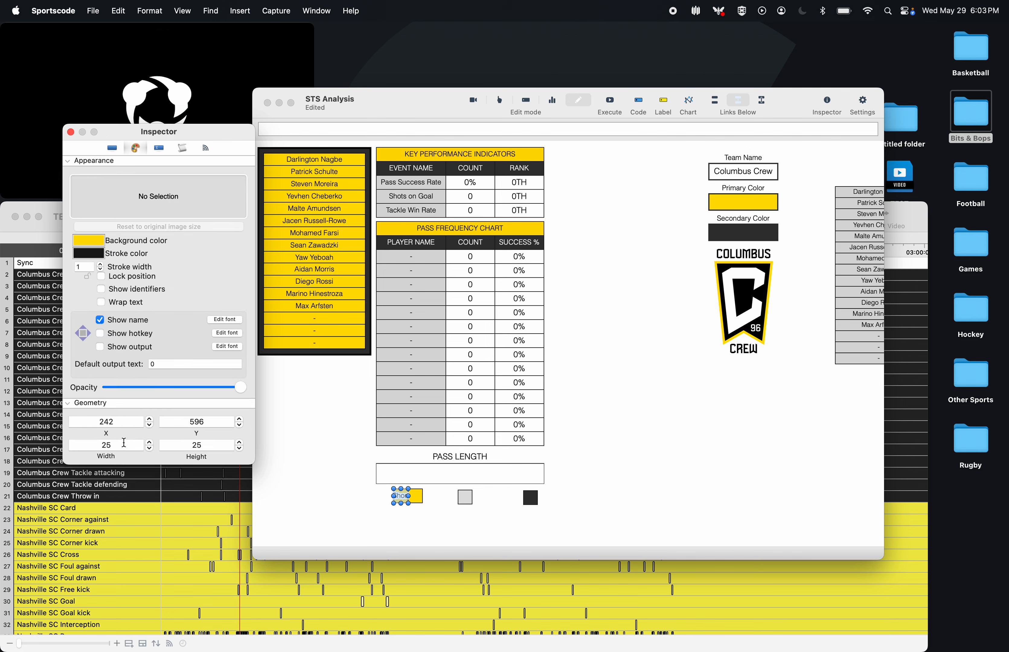
pyautogui.doubleClick(73, 443)
pyautogui.write('100')
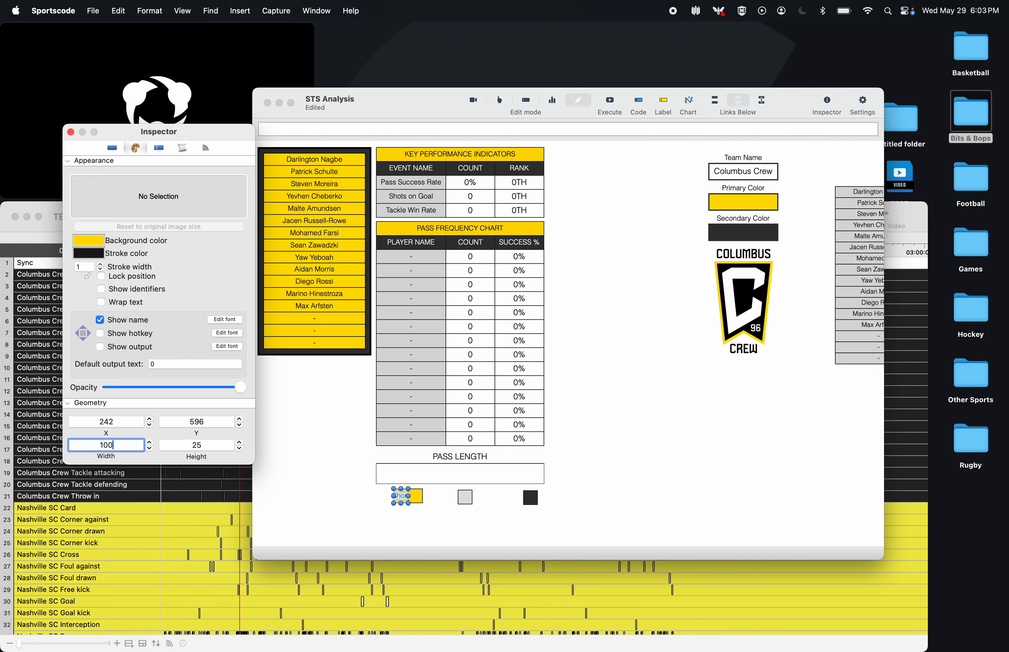
pyautogui.press('Return')
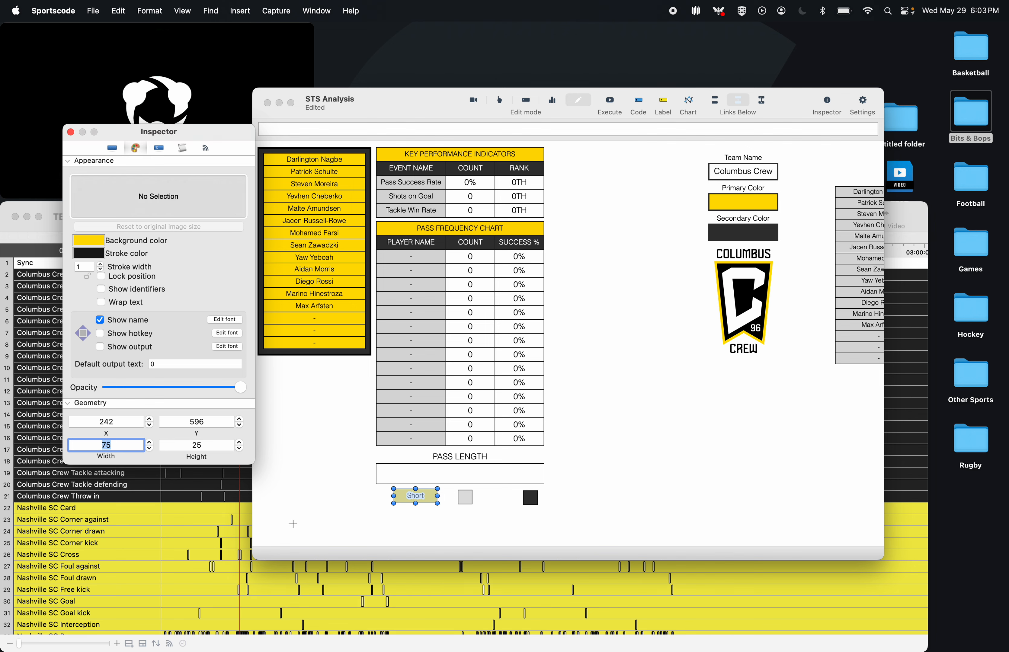
# - Place the Short label to the left of the first swatch and duplicate it beside the other two swatches
pyautogui.click(409, 504)
pyautogui.moveTo(427, 495); pyautogui.dragTo(509, 509)
pyautogui.click(471, 534)
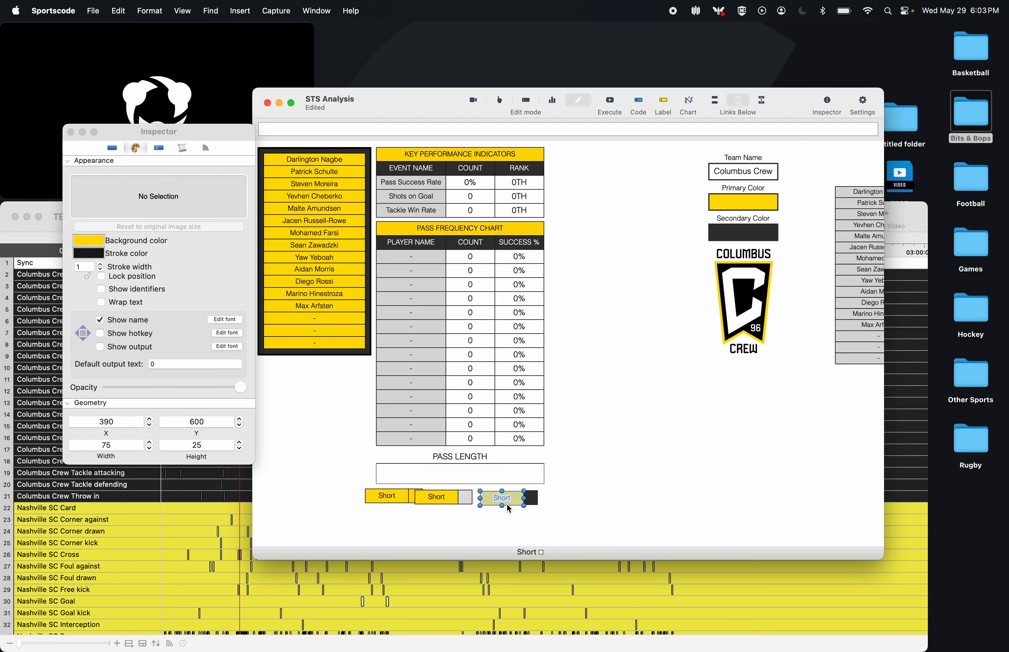
# - Align the third label with the dark swatch and place the pair beneath the right end of the PASS LENGTH box
pyautogui.press('Up')
pyautogui.click(507, 516)
pyautogui.moveTo(512, 503)
pyautogui.mouseDown()
pyautogui.moveTo(520, 498)
pyautogui.moveTo(504, 495)
pyautogui.mouseUp()
pyautogui.press('Left')
pyautogui.press('Left')
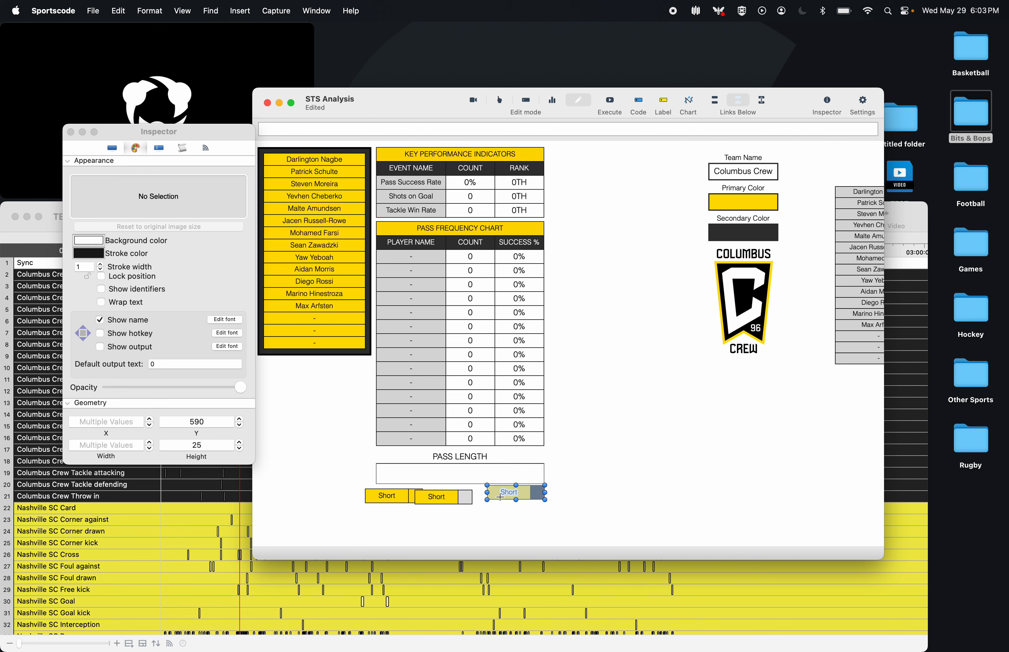
pyautogui.click(562, 501)
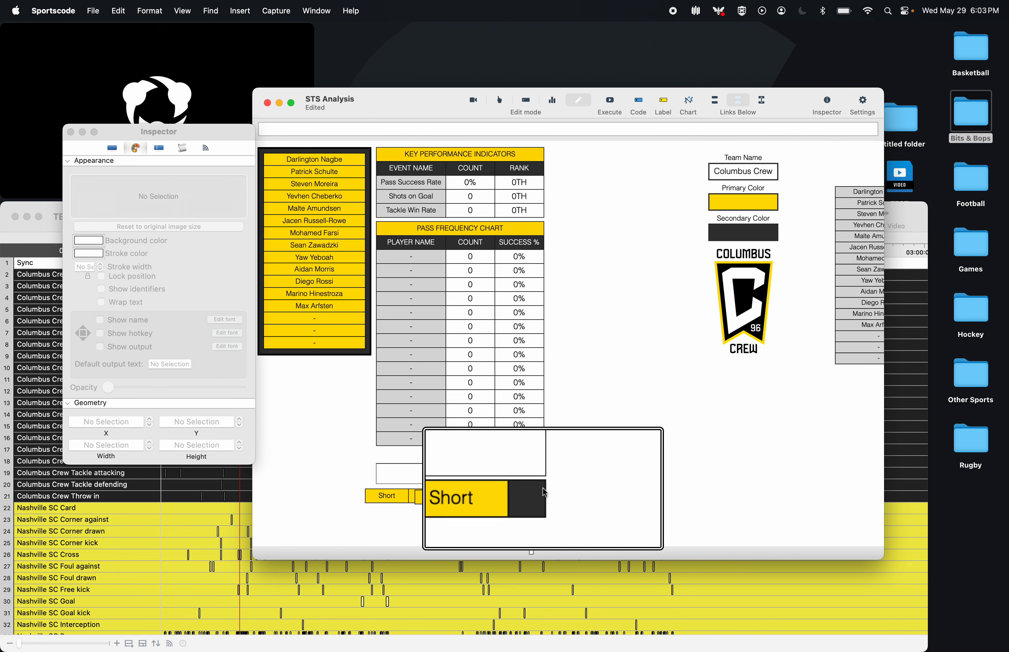
# - Move the middle label and grey swatch together to directly beneath the PASS LENGTH box, level with the third pair
pyautogui.moveTo(471, 521); pyautogui.dragTo(476, 497)
pyautogui.click(470, 509)
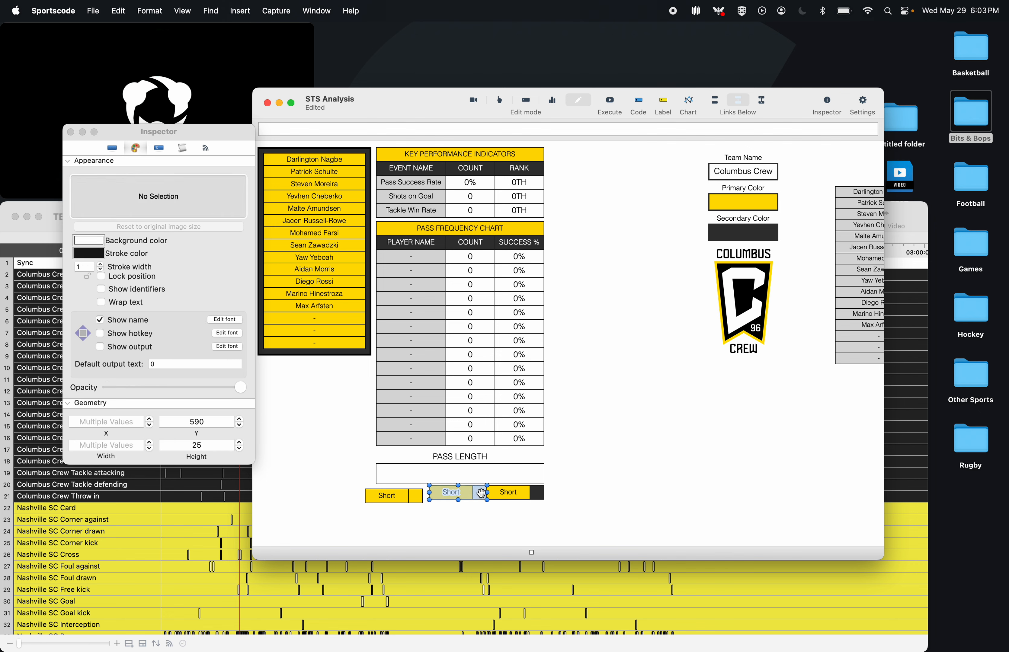
pyautogui.click(484, 543)
# - Move the first label and yellow swatch directly beneath the PASS LENGTH box, level with the other pairs at Y 590
pyautogui.moveTo(384, 516); pyautogui.dragTo(412, 502)
pyautogui.moveTo(414, 498); pyautogui.dragTo(418, 494)
pyautogui.press('Right')
pyautogui.press('Right')
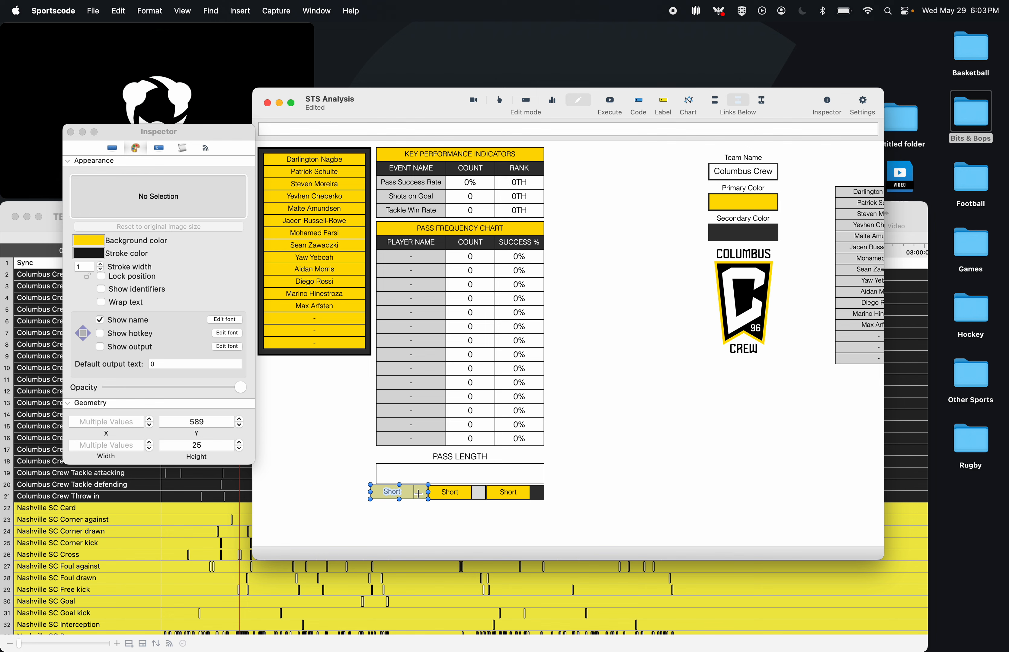
pyautogui.click(407, 524)
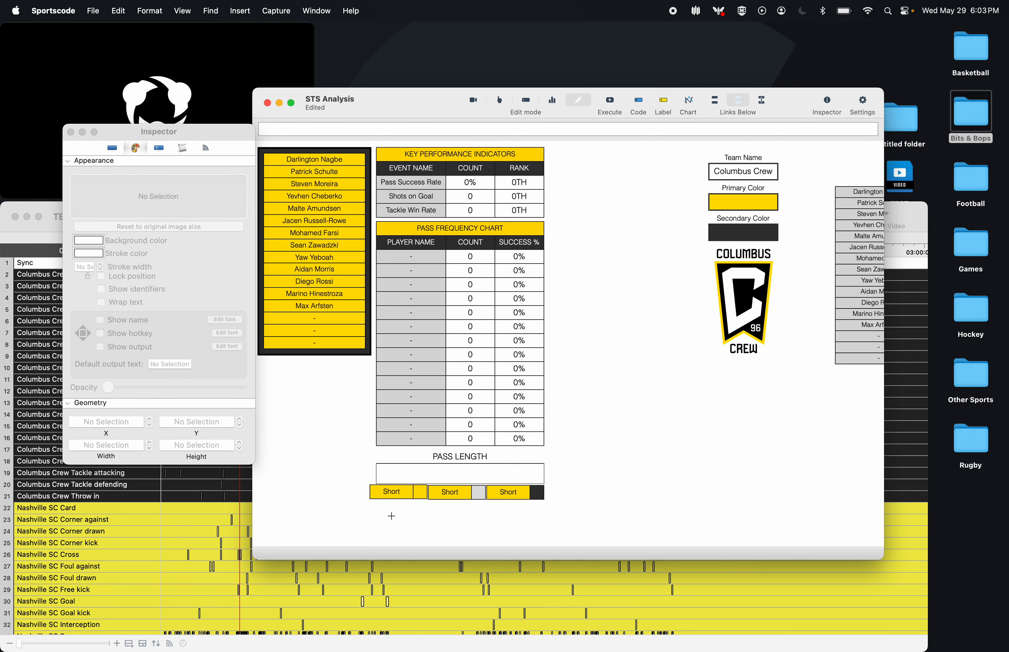
pyautogui.moveTo(395, 511); pyautogui.dragTo(409, 498)
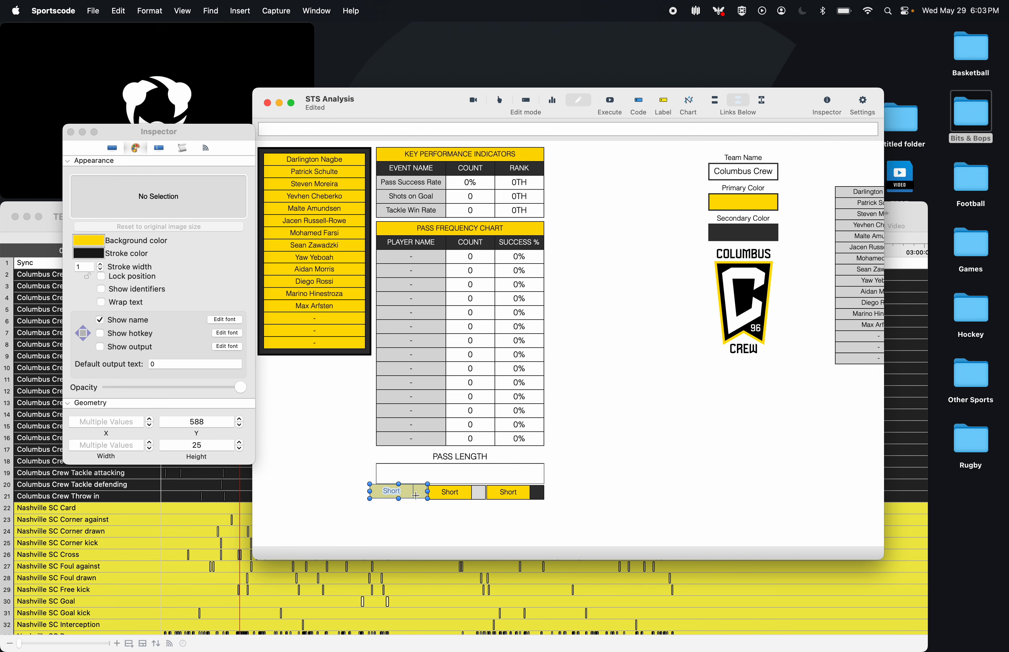
pyautogui.press('Down')
pyautogui.click(413, 513)
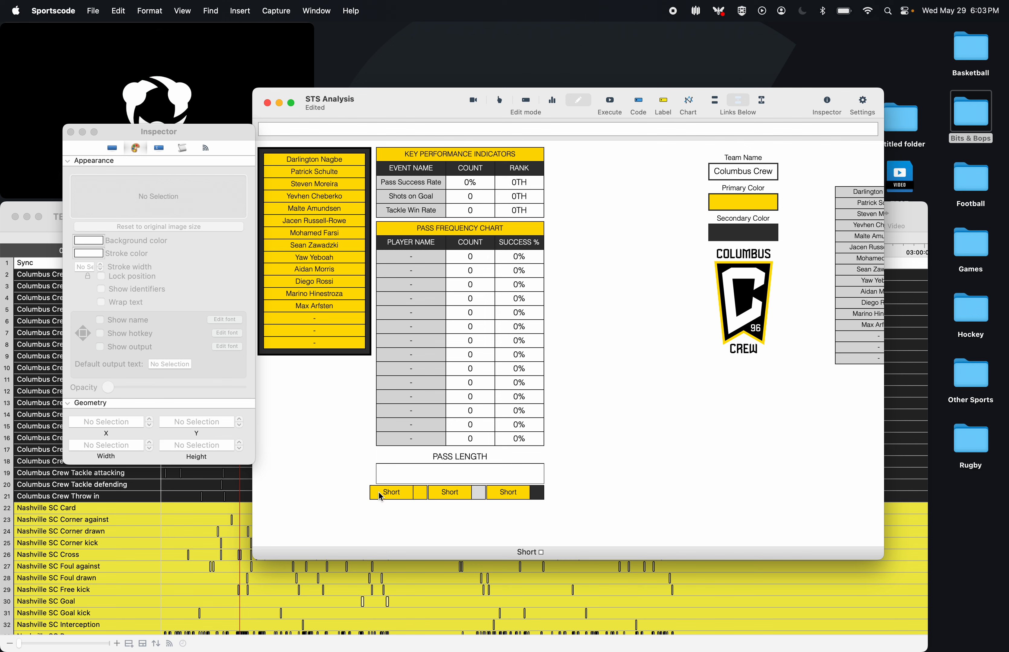
# - Reduce the width of all three Short labels to 65 together
pyautogui.click(379, 492)
pyautogui.keyDown('shift'); pyautogui.click(440, 494); pyautogui.keyUp('shift')
pyautogui.keyDown('shift'); pyautogui.click(520, 493); pyautogui.keyUp('shift')
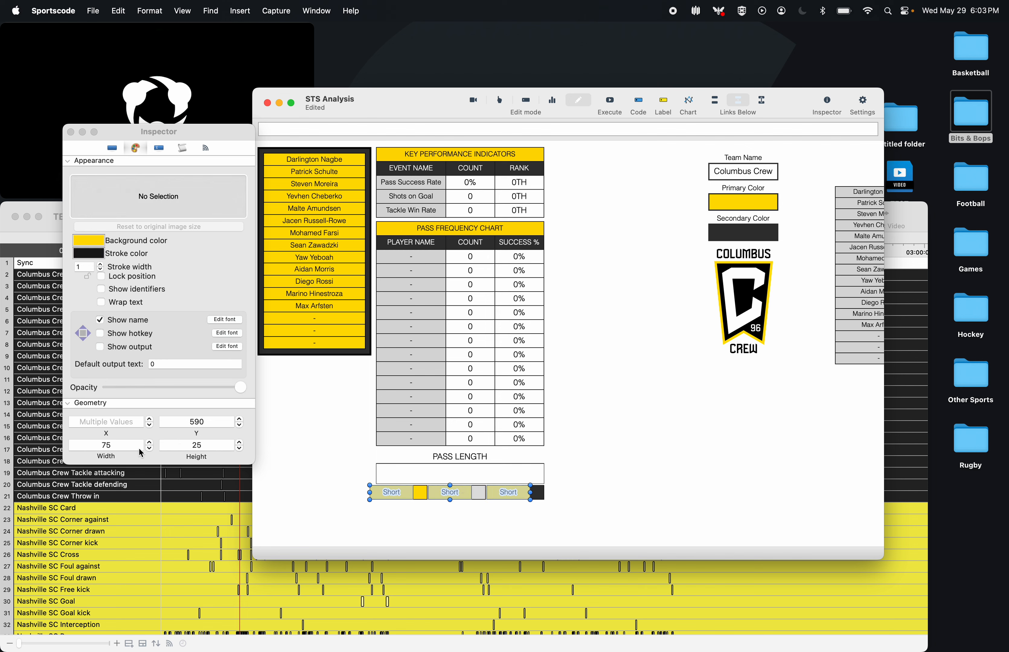
pyautogui.click(150, 449)
pyautogui.click(150, 447)
pyautogui.click(150, 448)
pyautogui.click(150, 448)
pyautogui.click(151, 448)
pyautogui.click(151, 448)
pyautogui.click(151, 448)
pyautogui.click(151, 448)
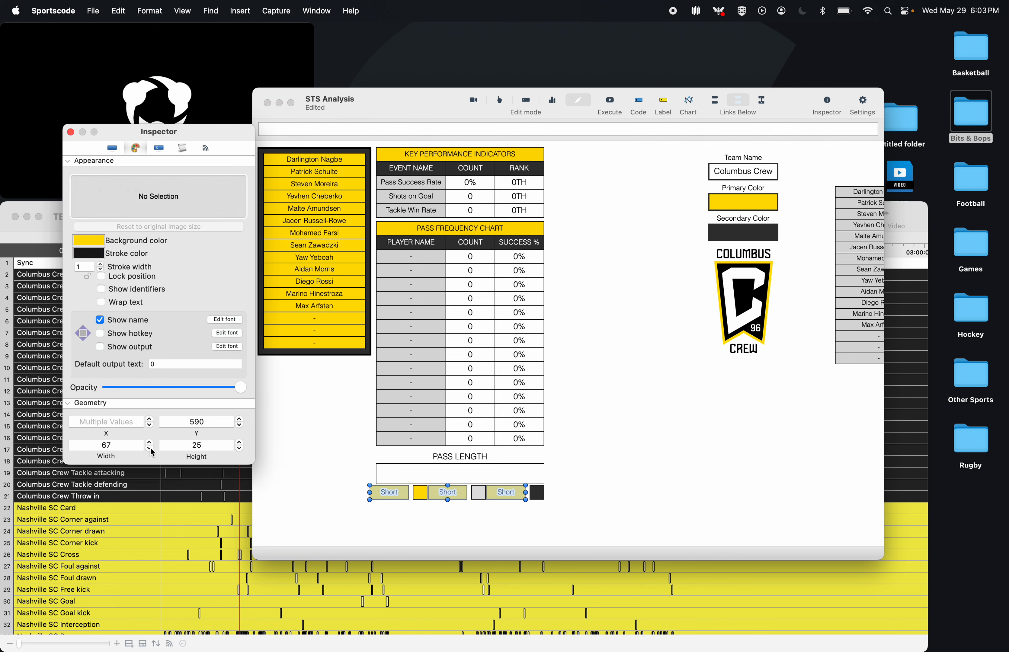
pyautogui.click(150, 448)
pyautogui.click(70, 132)
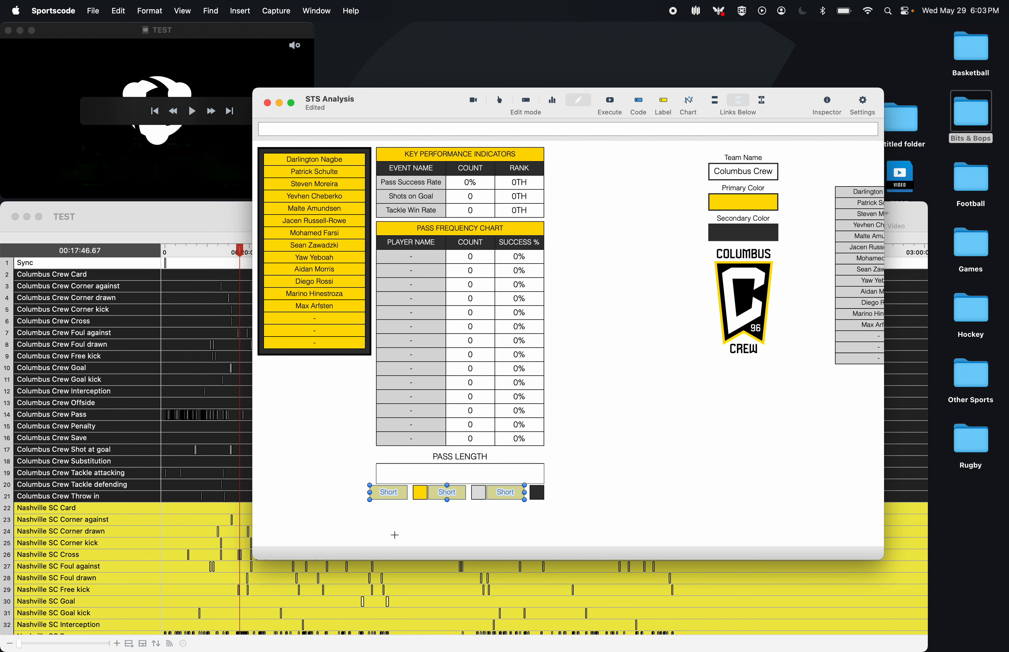
# - Move the narrowed labels flush against their swatches and align the first pair with the left edge of the PASS LENGTH box
pyautogui.click(393, 524)
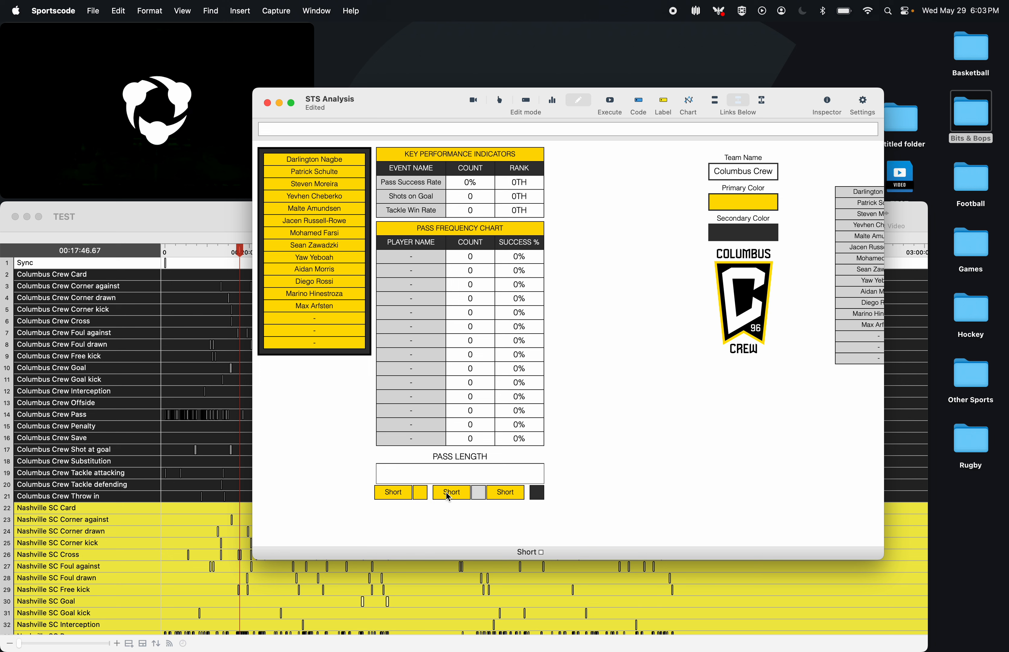
pyautogui.moveTo(489, 493); pyautogui.dragTo(494, 493)
pyautogui.moveTo(391, 506); pyautogui.dragTo(418, 499)
pyautogui.press('Right')
pyautogui.press('Right')
pyautogui.press('Right')
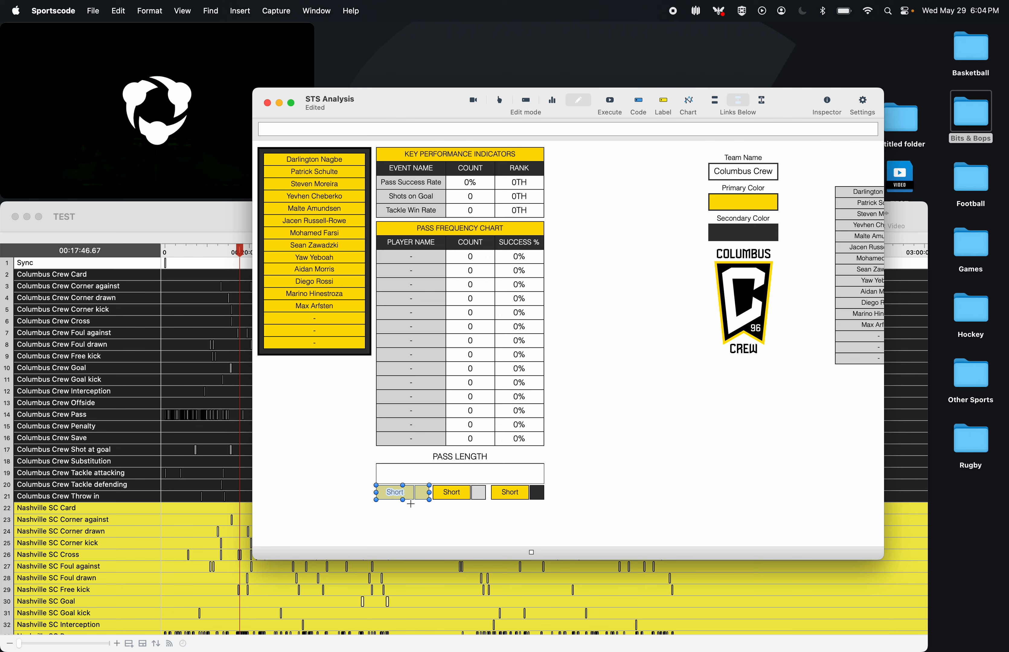
pyautogui.click(397, 518)
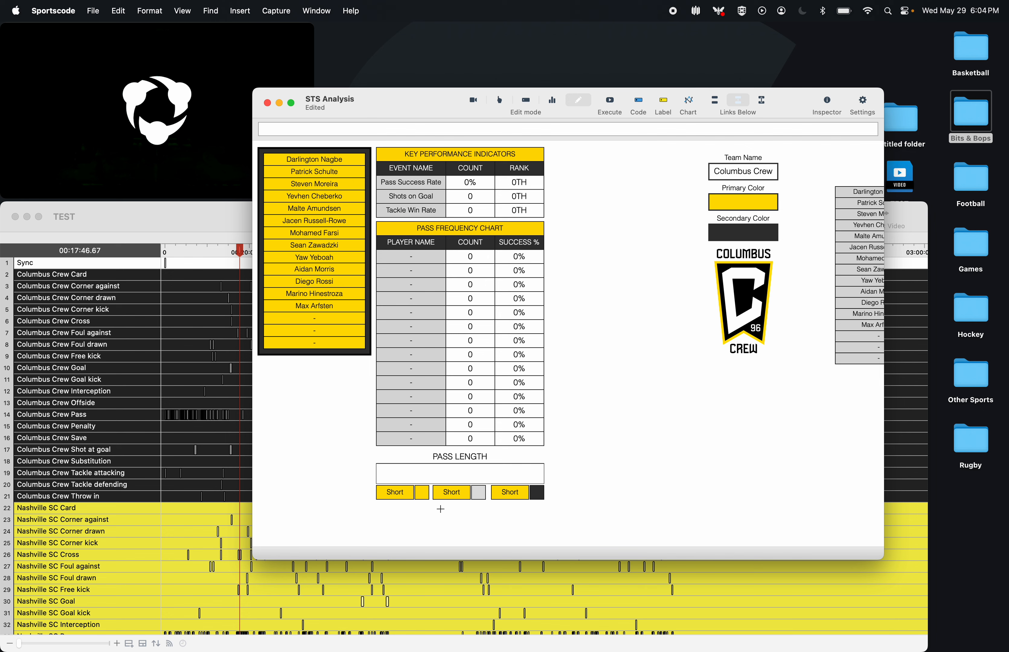
# - Nudge the middle label and grey swatch slightly right to space the pair evenly between the outer pairs
pyautogui.moveTo(440, 509); pyautogui.dragTo(486, 493)
pyautogui.press('Right')
pyautogui.press('Right')
pyautogui.press('Right')
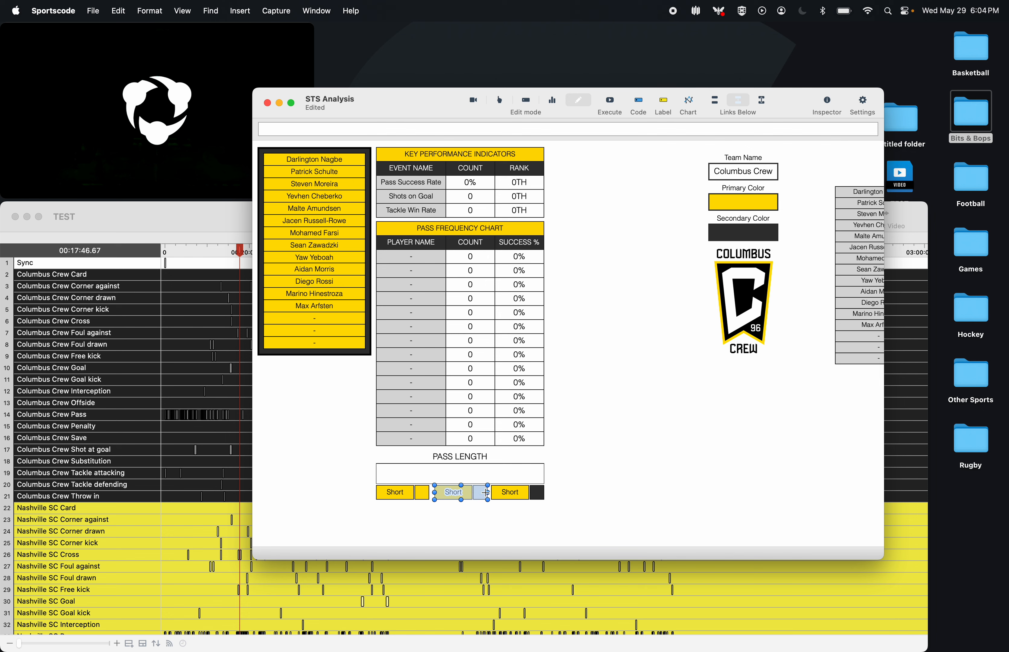
pyautogui.click(483, 518)
# - Rename the middle label button Medium
pyautogui.doubleClick(448, 494)
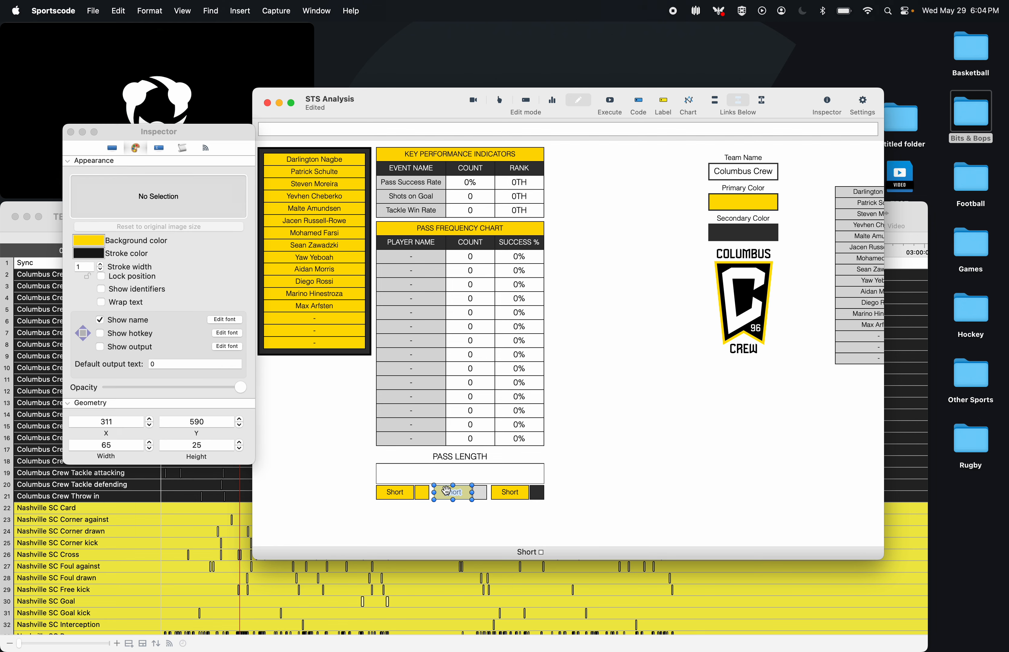
pyautogui.click(121, 147)
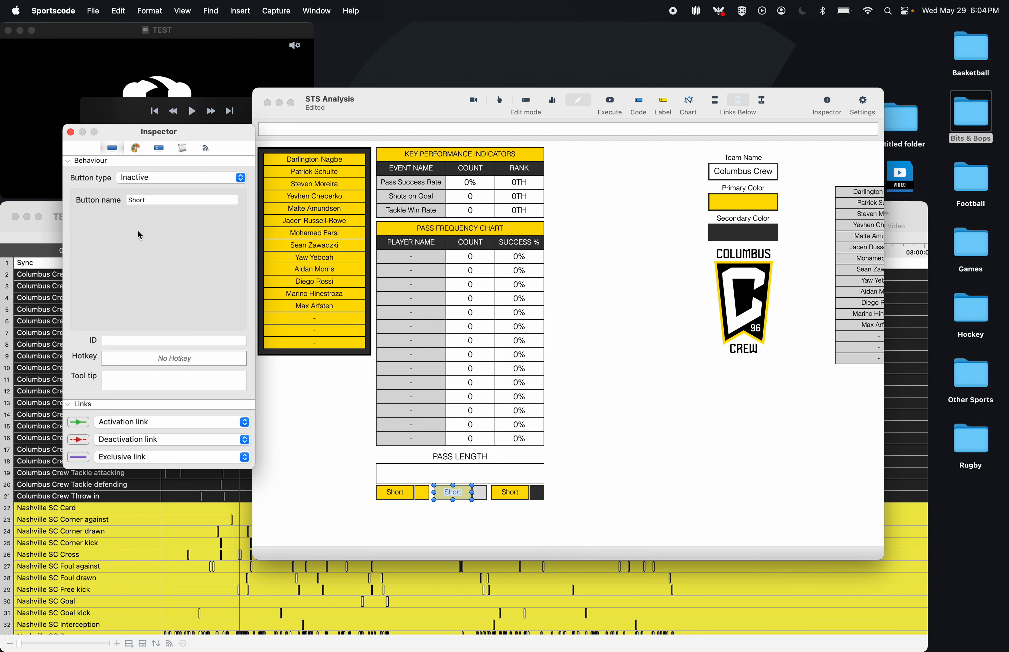
pyautogui.doubleClick(148, 200)
pyautogui.write('Medium')
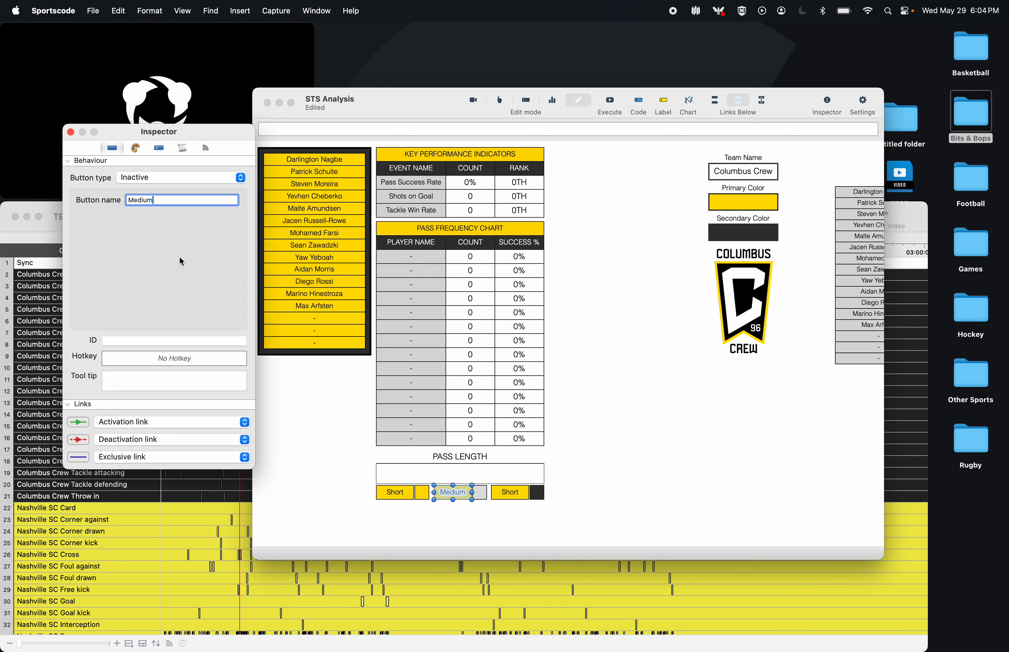
# - Nudge the Short and Medium labels slightly right against their swatches and rename the third label Long
pyautogui.click(408, 497)
pyautogui.click(408, 497)
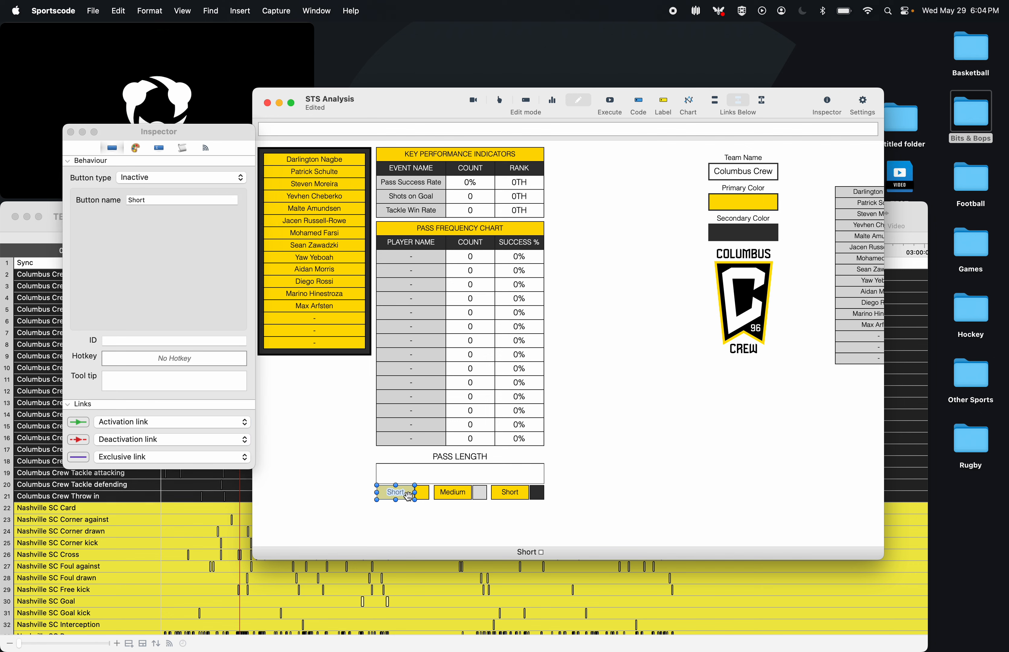
pyautogui.click(458, 495)
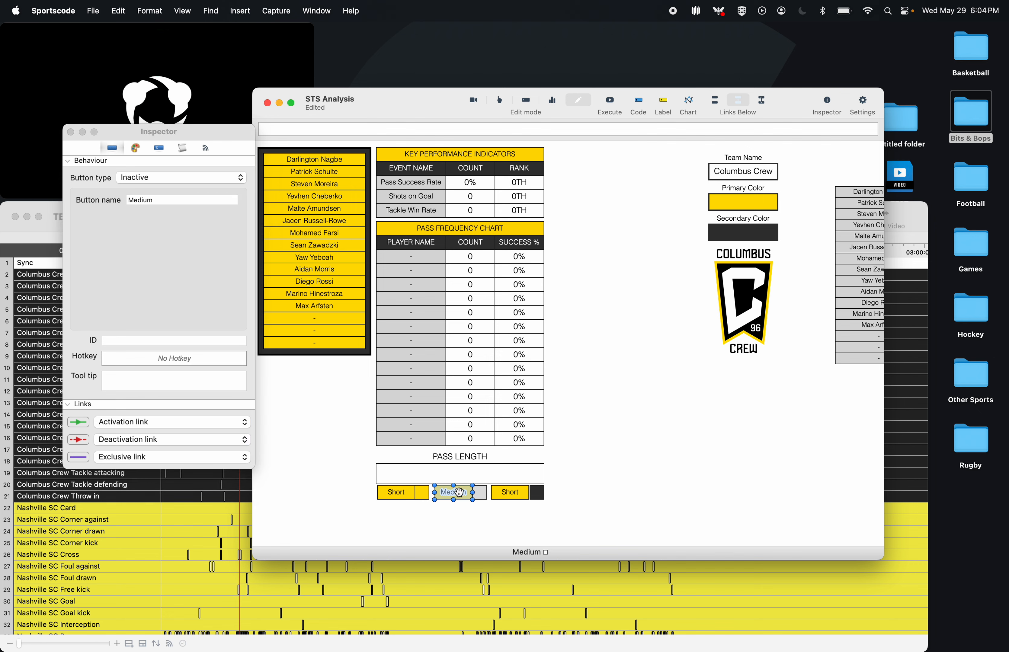
pyautogui.doubleClick(516, 495)
pyautogui.write('Long')
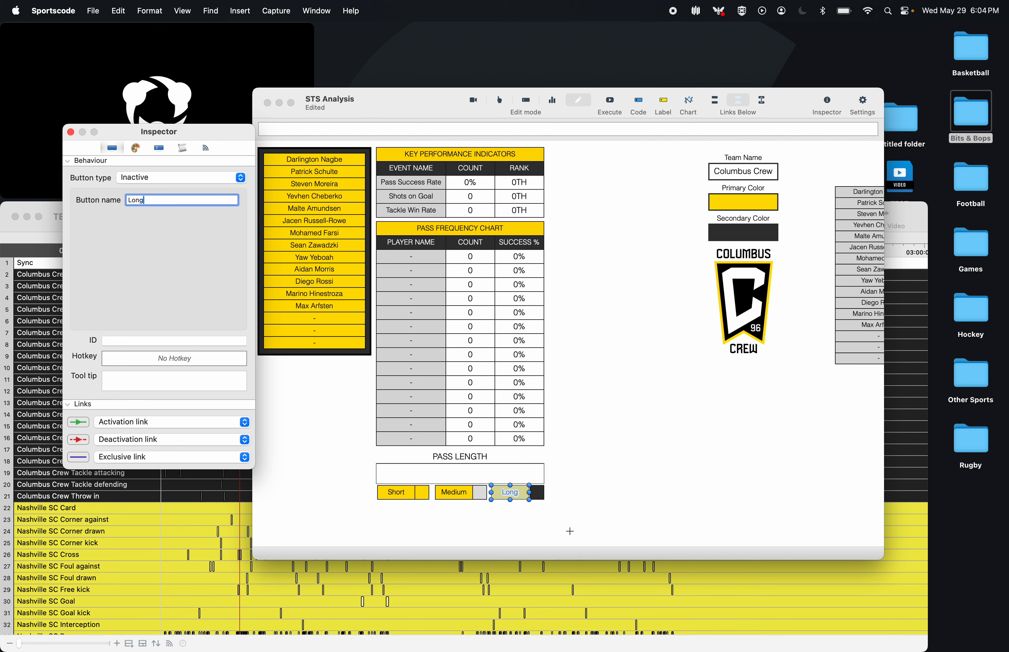
# - Give the Short, Medium and Long labels a white background and a stroke width of 0
pyautogui.click(519, 494)
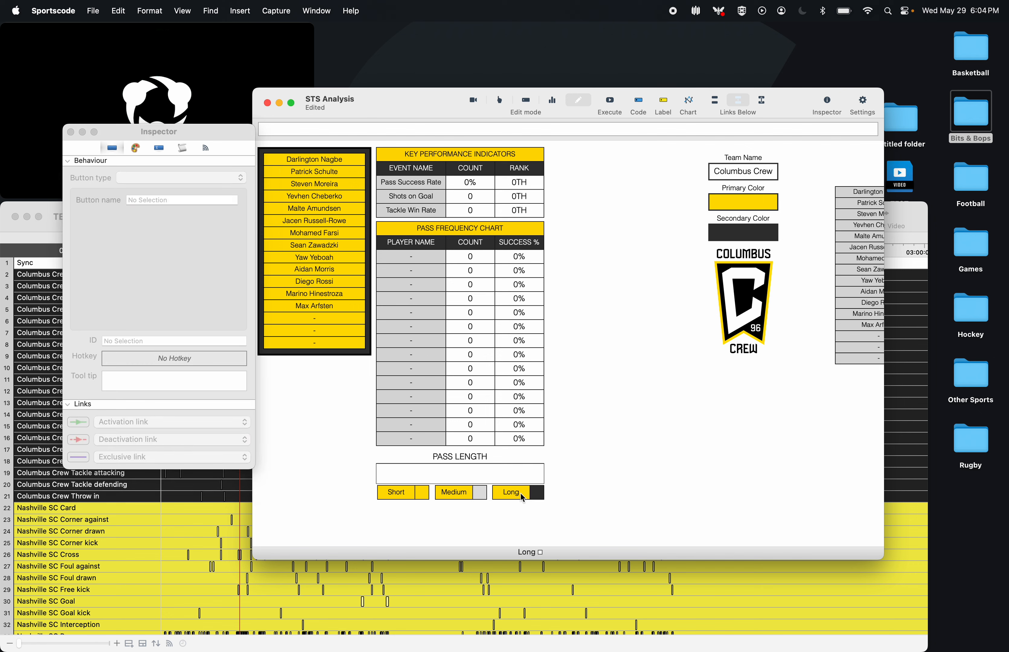
pyautogui.keyDown('shift'); pyautogui.click(457, 494); pyautogui.keyUp('shift')
pyautogui.keyDown('shift'); pyautogui.click(402, 494); pyautogui.keyUp('shift')
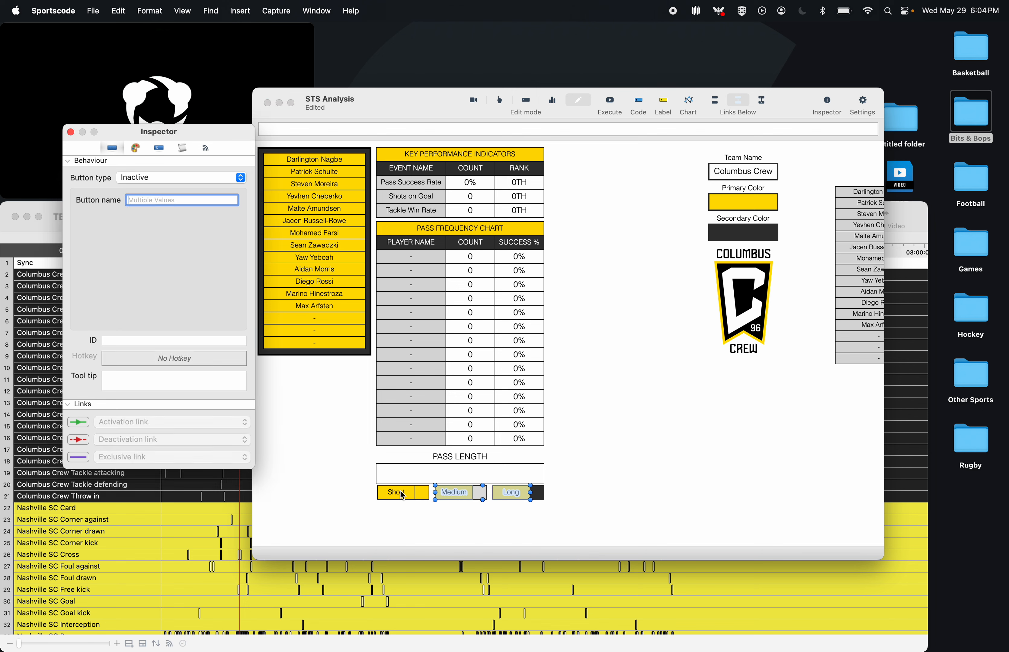
pyautogui.click(203, 156)
pyautogui.click(182, 148)
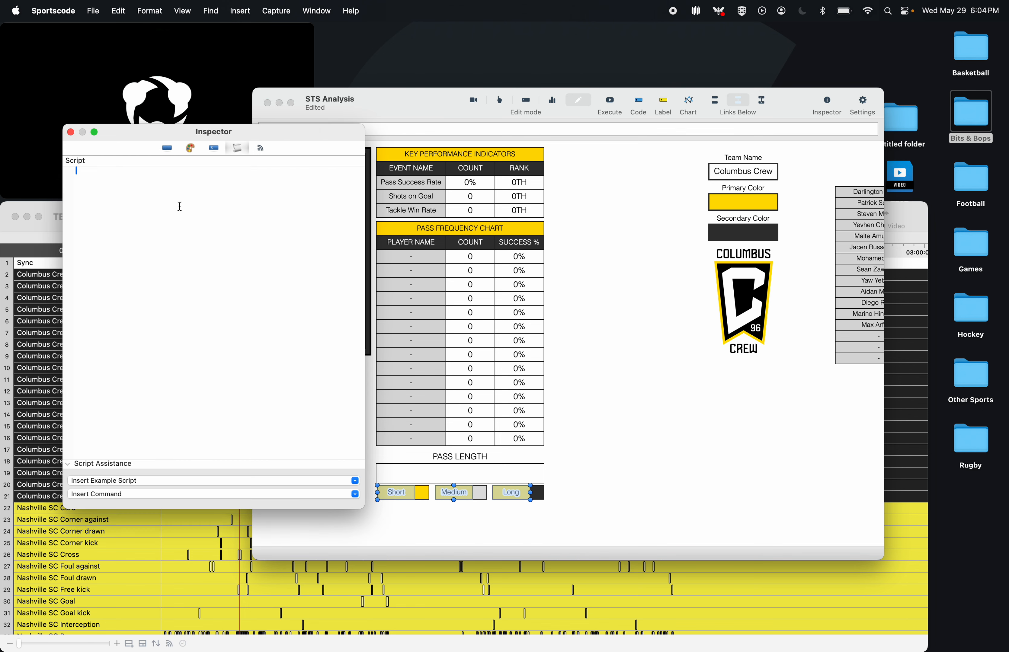
pyautogui.click(190, 148)
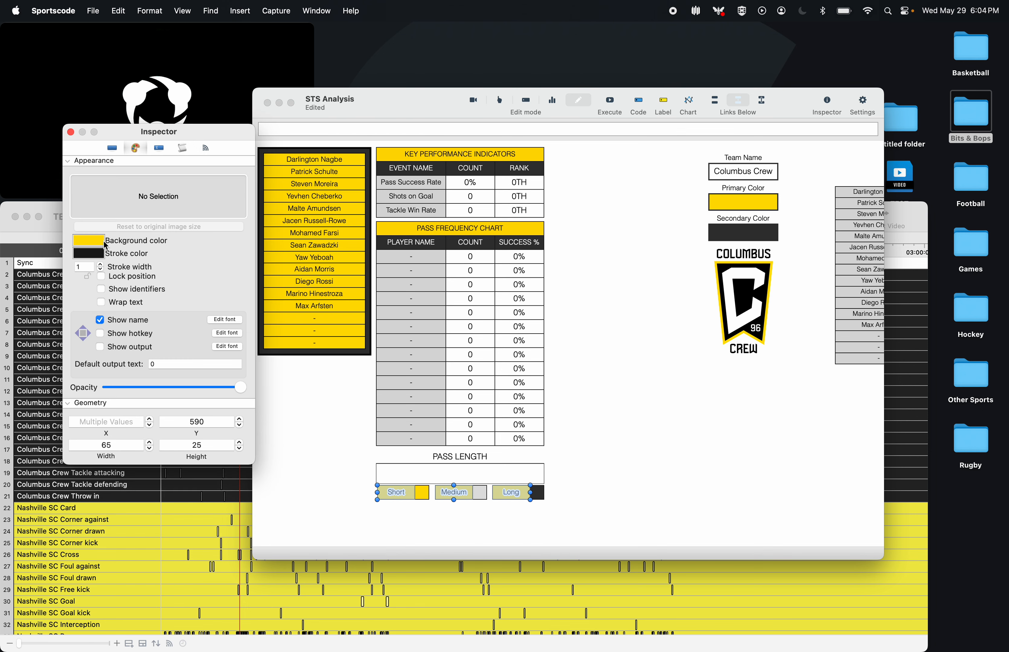
pyautogui.click(101, 242)
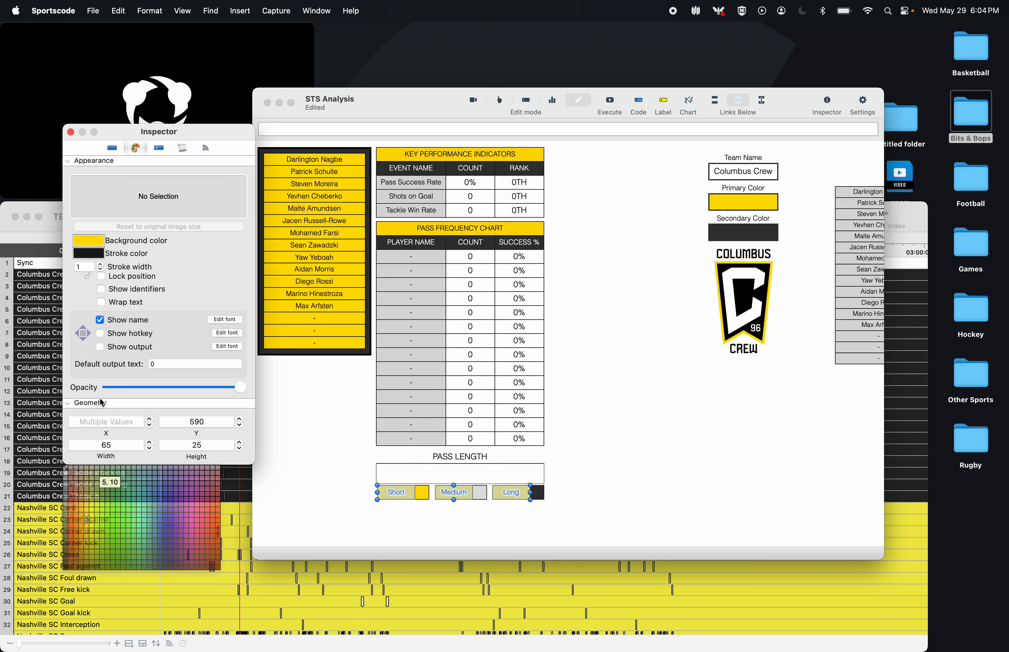
pyautogui.click(68, 471)
pyautogui.click(100, 271)
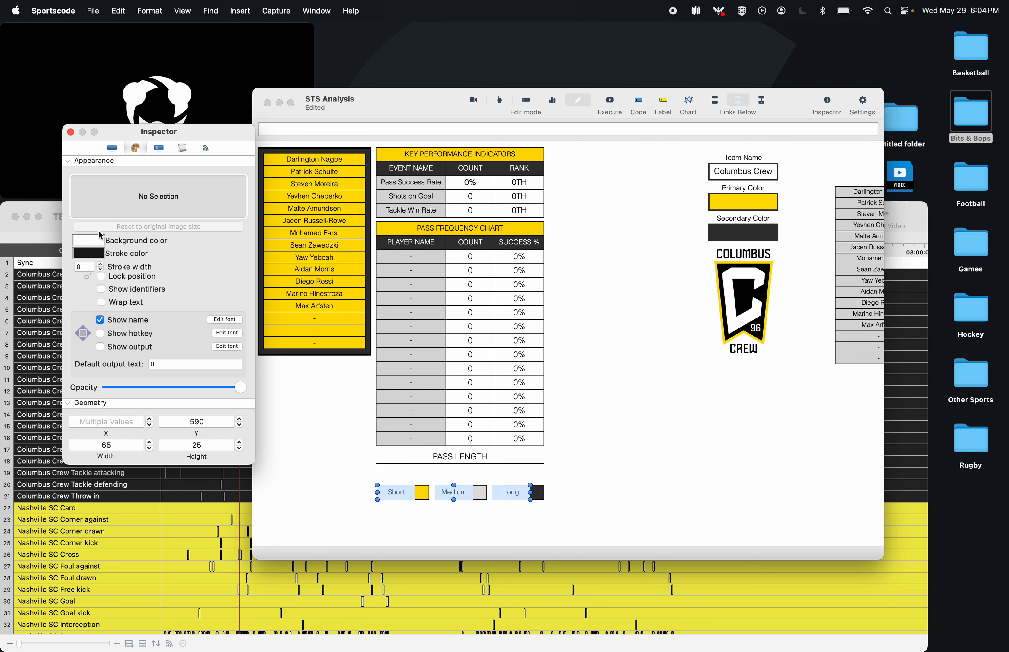
pyautogui.click(71, 133)
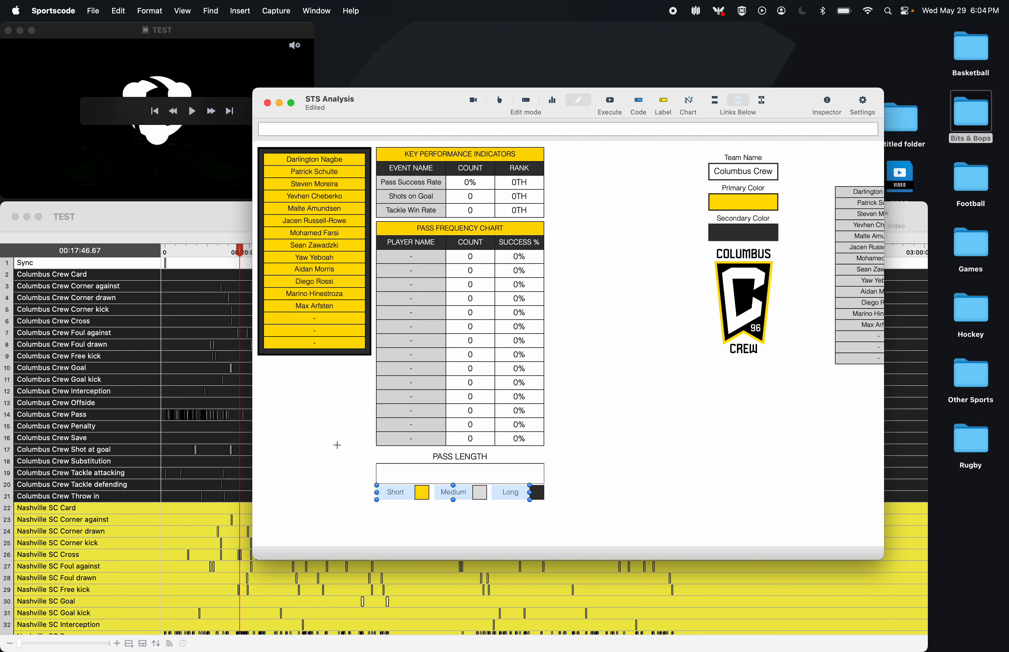
# - Deselect the legend labels and check the tables and PASS LENGTH chart in report mode for several roster players
pyautogui.doubleClick(394, 495)
pyautogui.click(70, 133)
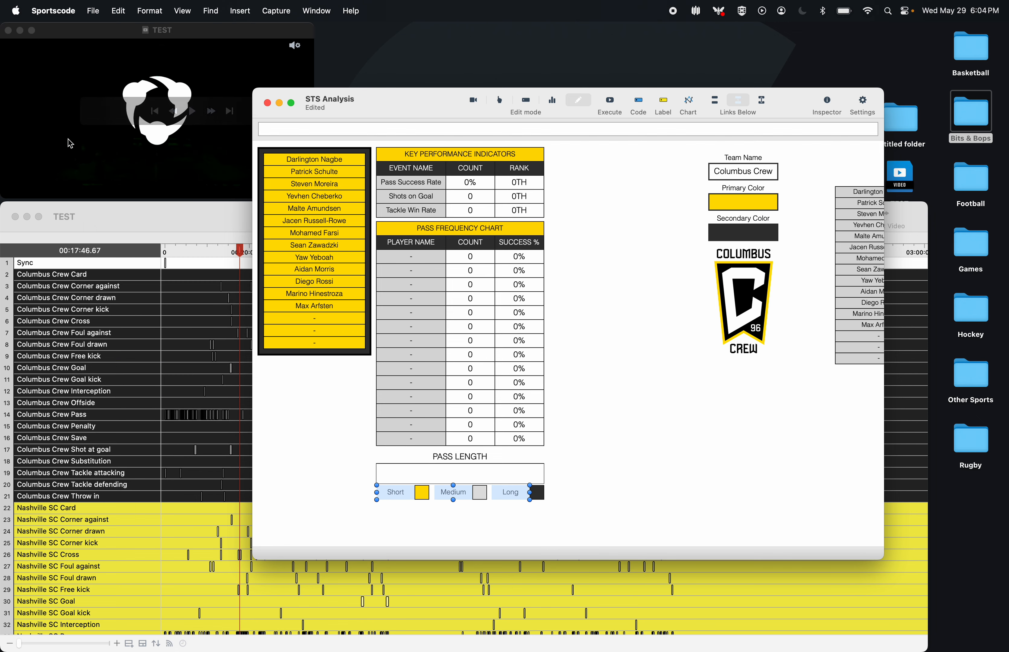
pyautogui.click(411, 515)
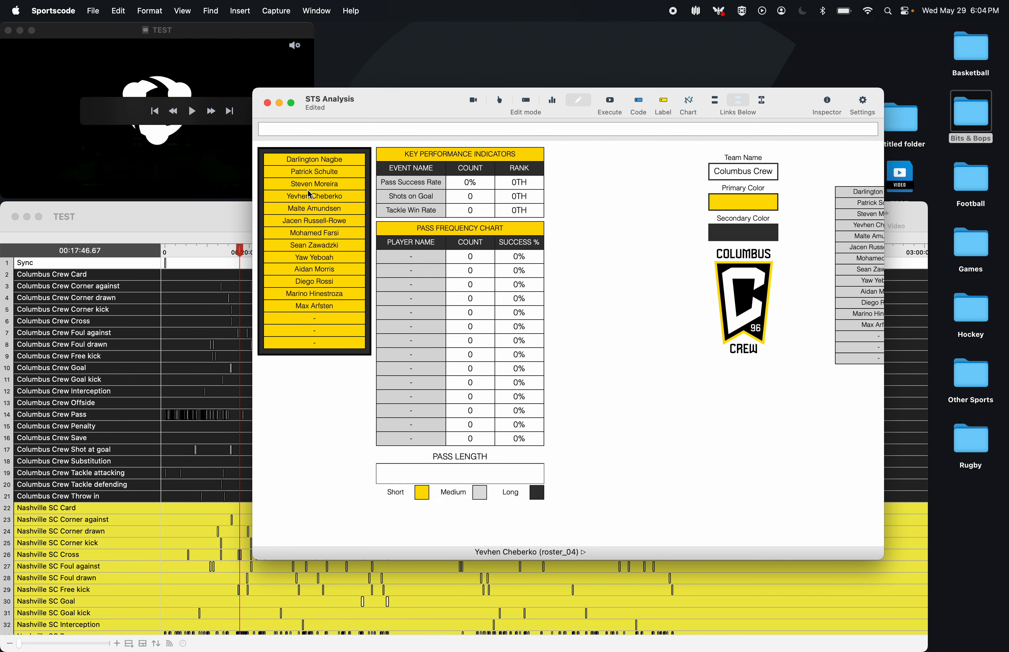
pyautogui.click(553, 100)
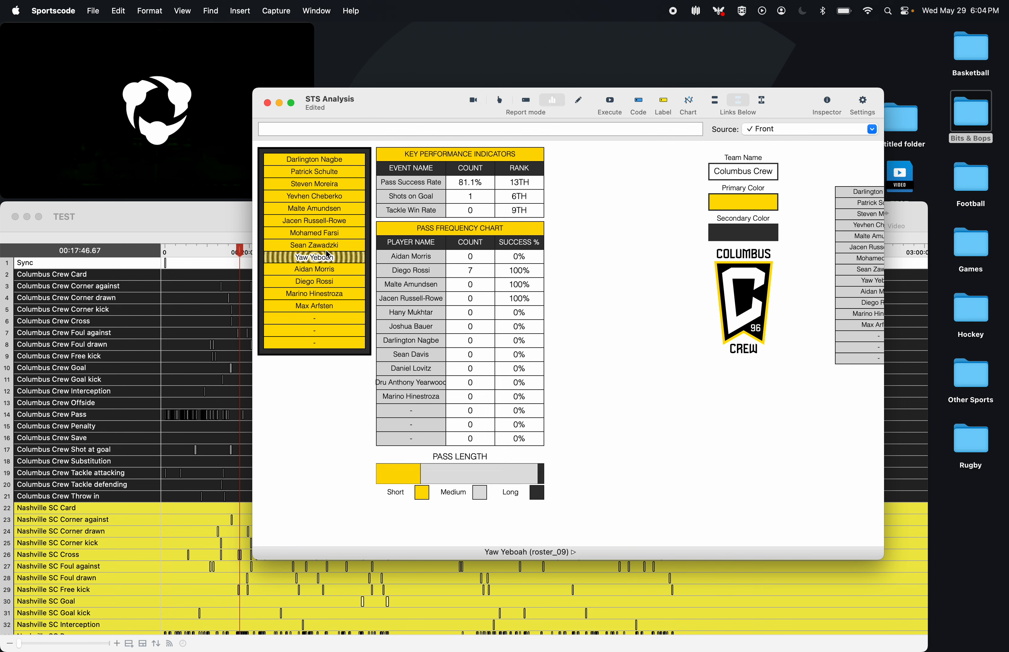
pyautogui.click(322, 198)
pyautogui.click(322, 245)
pyautogui.click(322, 294)
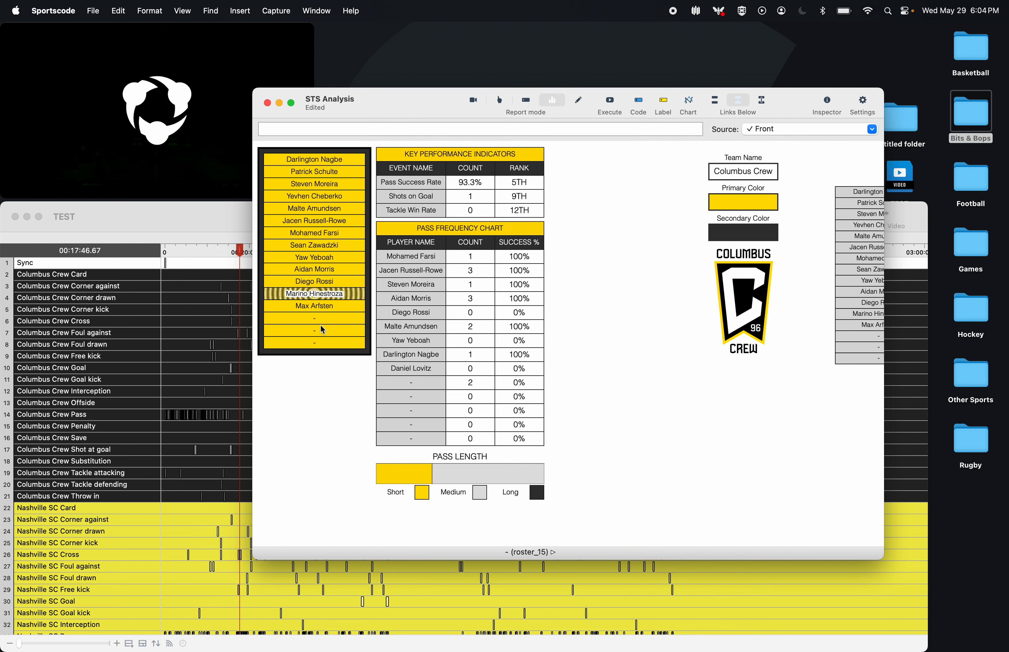
pyautogui.click(322, 330)
pyautogui.click(322, 274)
pyautogui.click(315, 232)
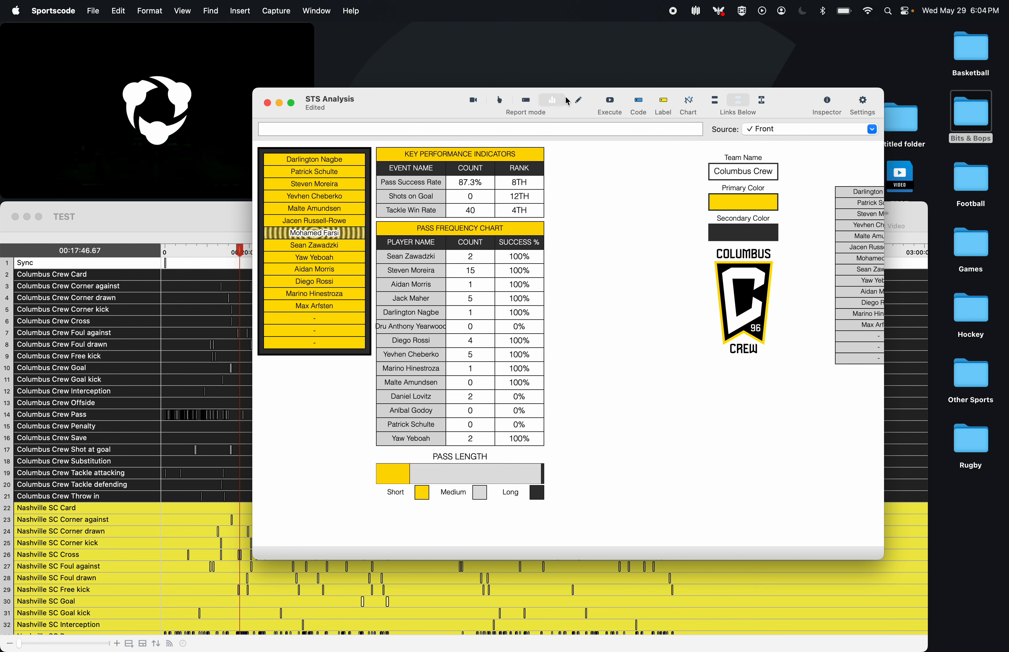
# - Return to edit mode and shift the whole Short, Medium and Long legend slightly down from the PASS LENGTH chart
pyautogui.click(579, 101)
pyautogui.moveTo(563, 484); pyautogui.dragTo(384, 501)
pyautogui.press('Down')
pyautogui.press('Down')
pyautogui.press('Down')
pyautogui.press('Down')
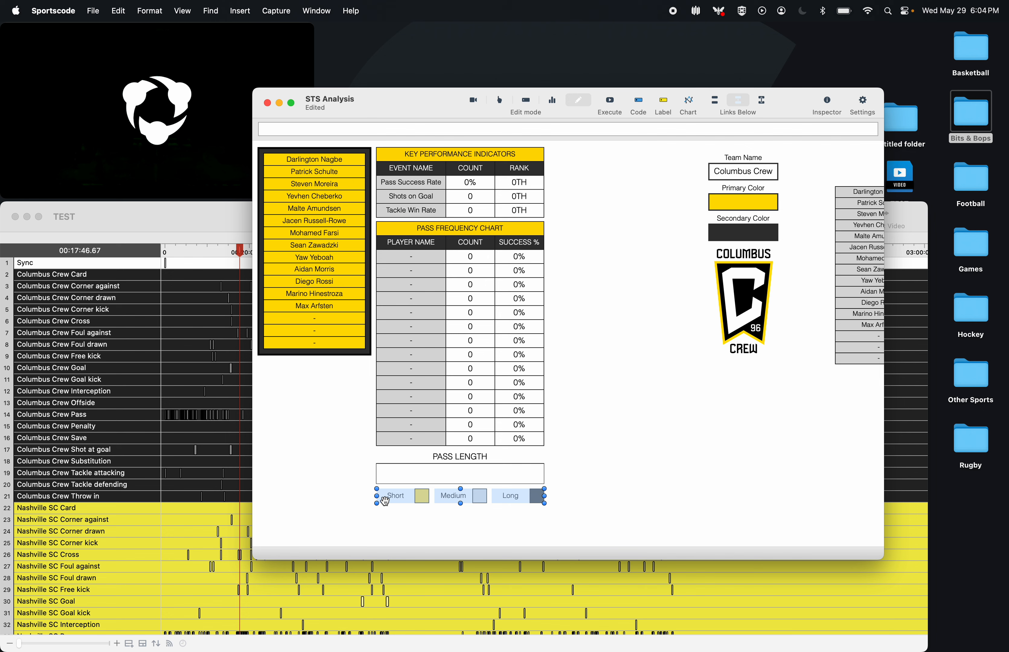
pyautogui.click(592, 457)
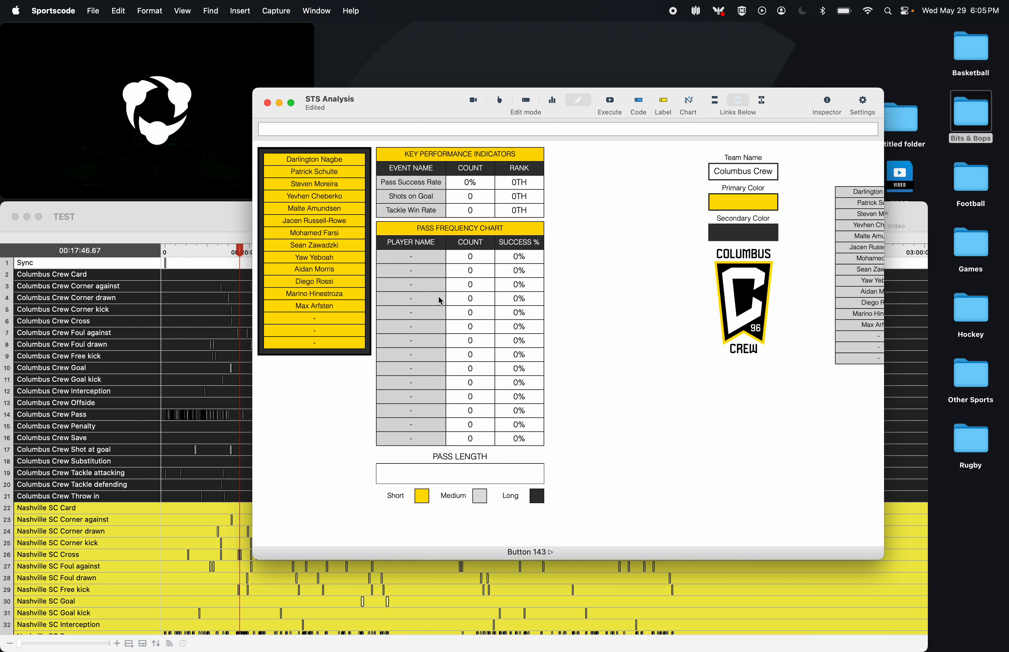
pyautogui.click(178, 234)
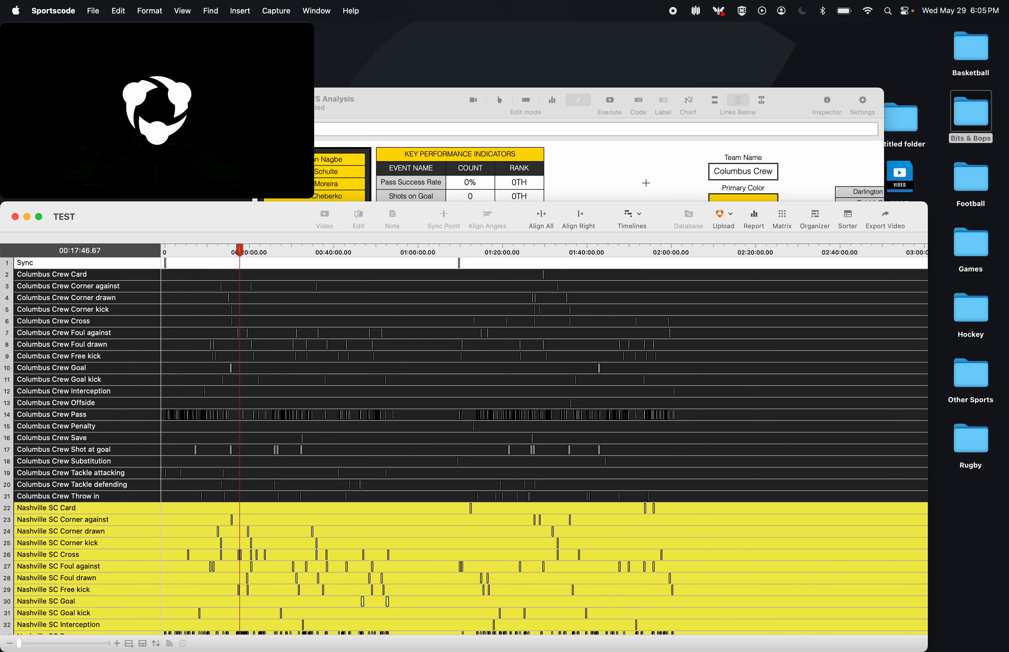
pyautogui.click(586, 187)
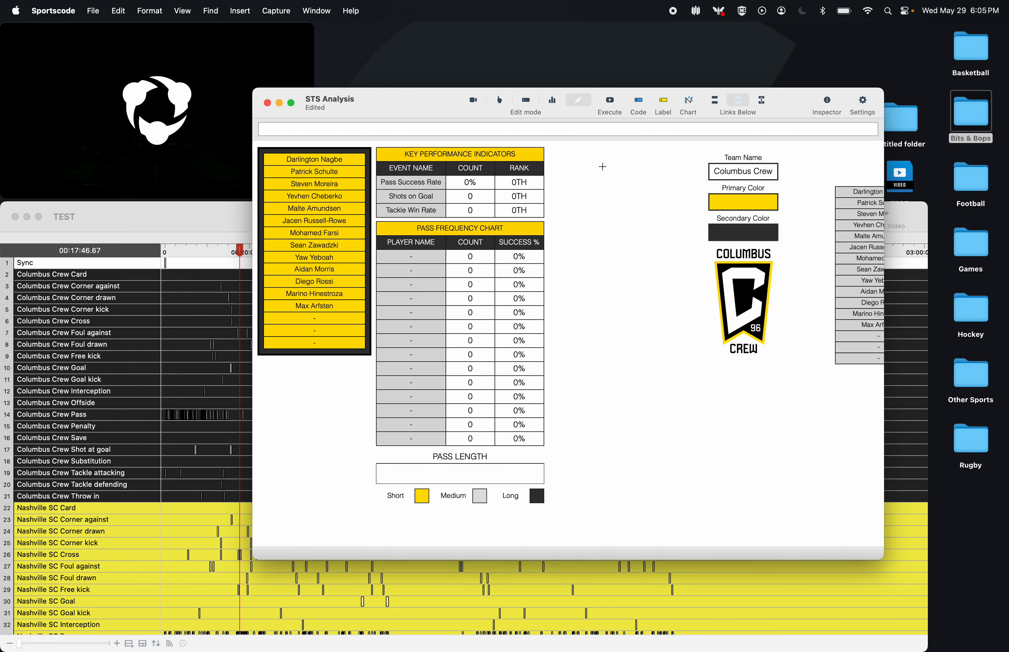
pyautogui.click(149, 442)
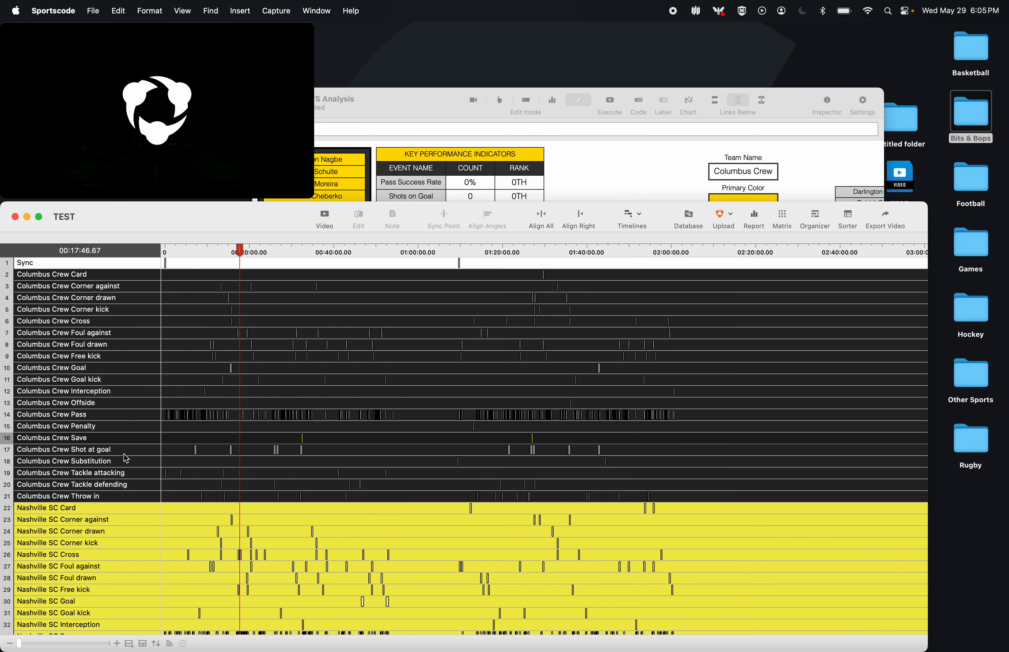
pyautogui.click(500, 192)
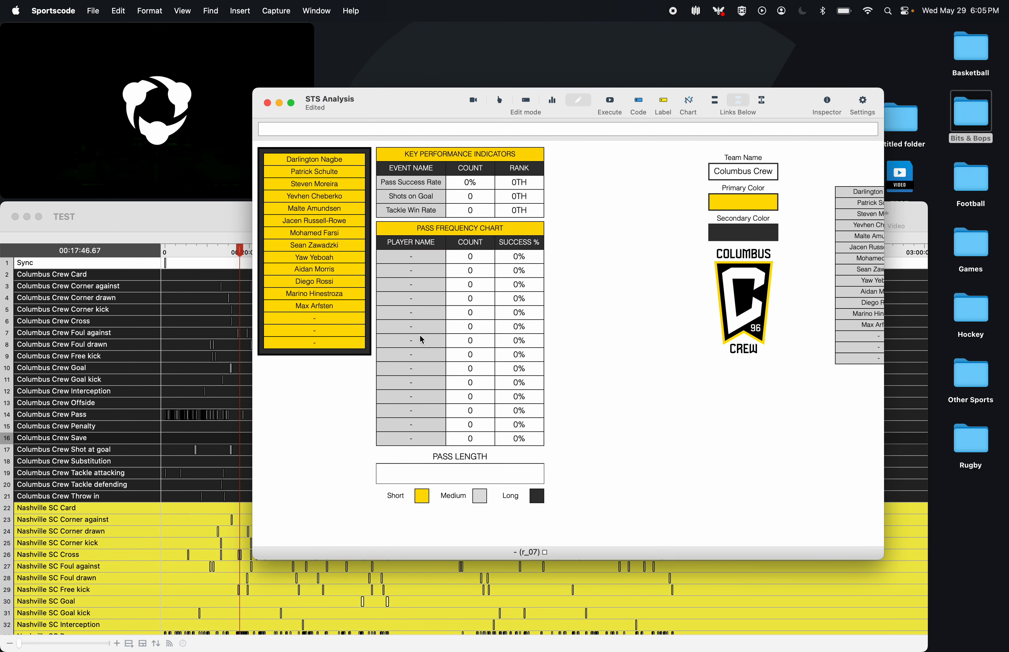
# - Clear the name of the action buttons covering the COUNT and SUCCESS % cells in the PASS FREQUENCY CHART
pyautogui.moveTo(558, 442); pyautogui.dragTo(461, 251)
pyautogui.moveTo(565, 258); pyautogui.dragTo(469, 438)
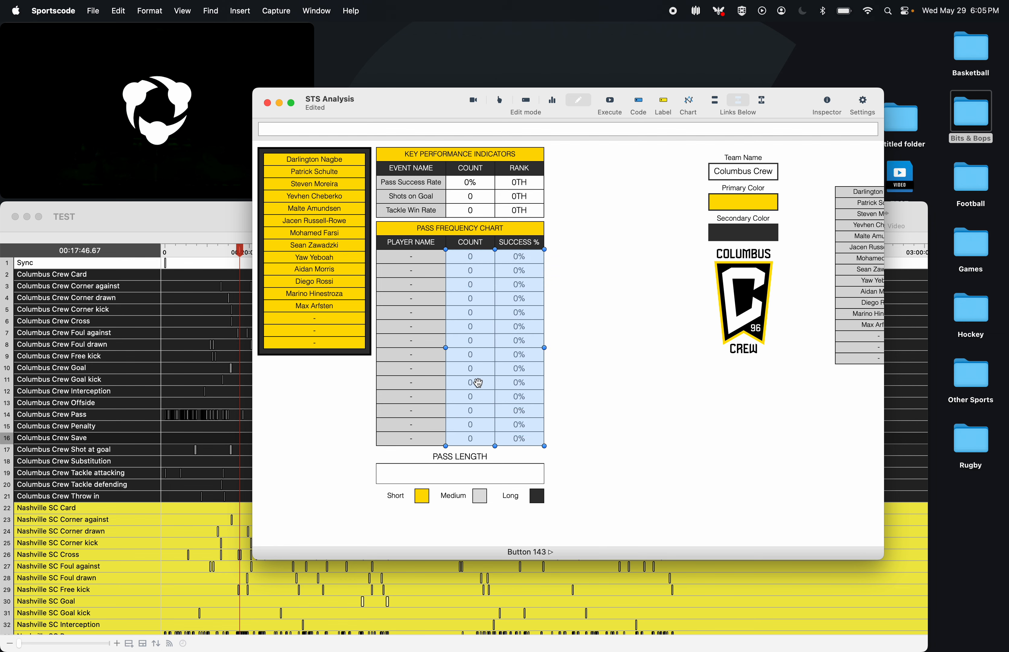
pyautogui.press('super+i')
pyautogui.click(113, 148)
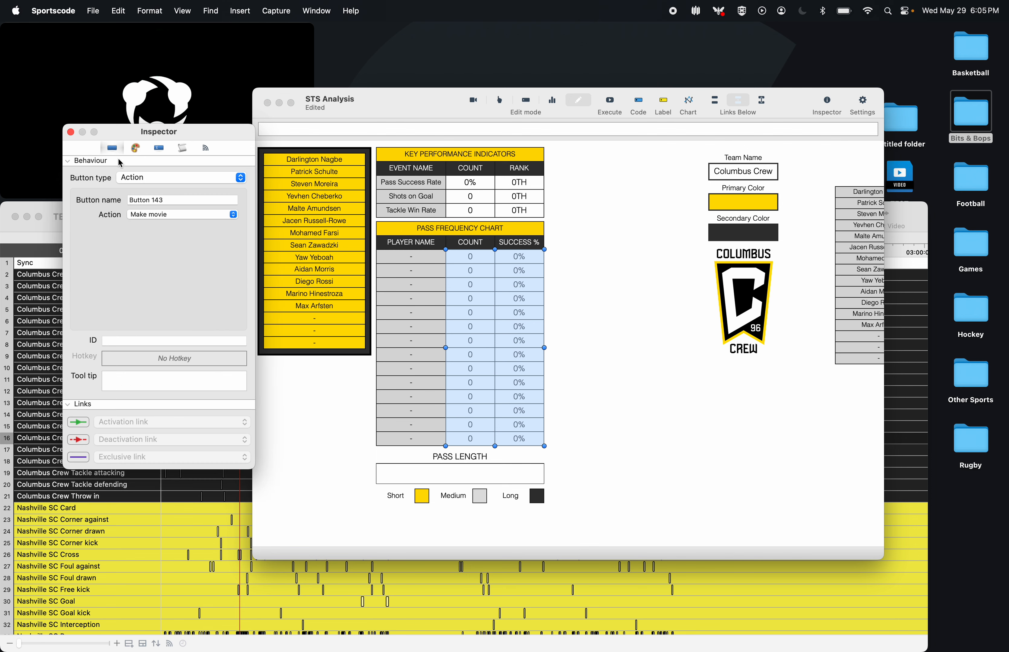
pyautogui.click(183, 198)
pyautogui.press('super+a')
pyautogui.press('BackSpace')
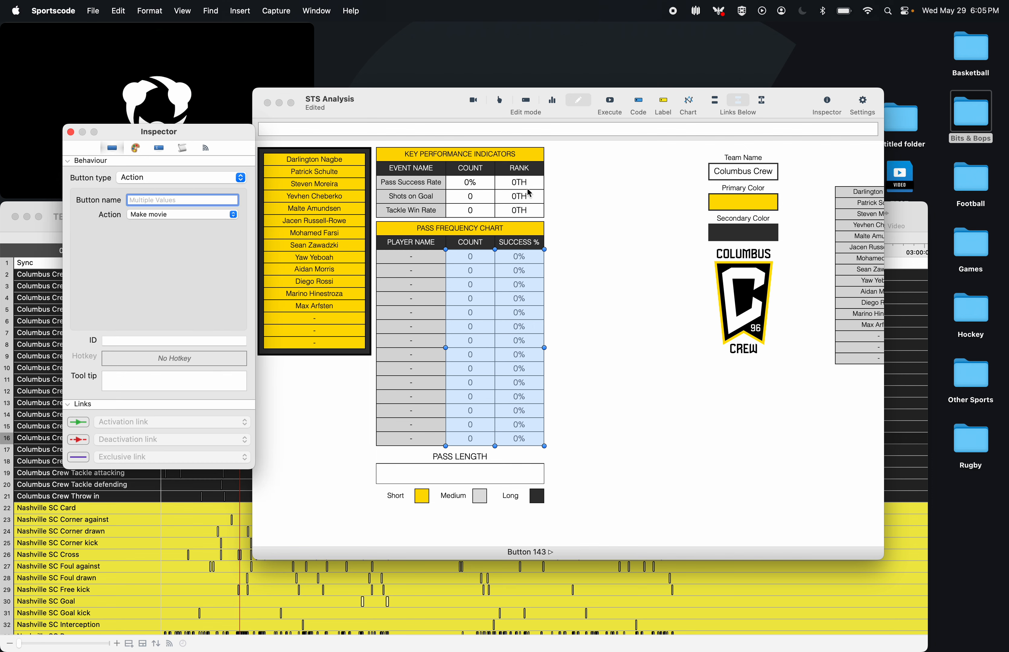
# - Clear the name of the action buttons covering the COUNT and RANK cells under KEY PERFORMANCE INDICATORS and close the Inspector
pyautogui.click(550, 211)
pyautogui.moveTo(550, 212); pyautogui.dragTo(467, 175)
pyautogui.click(587, 191)
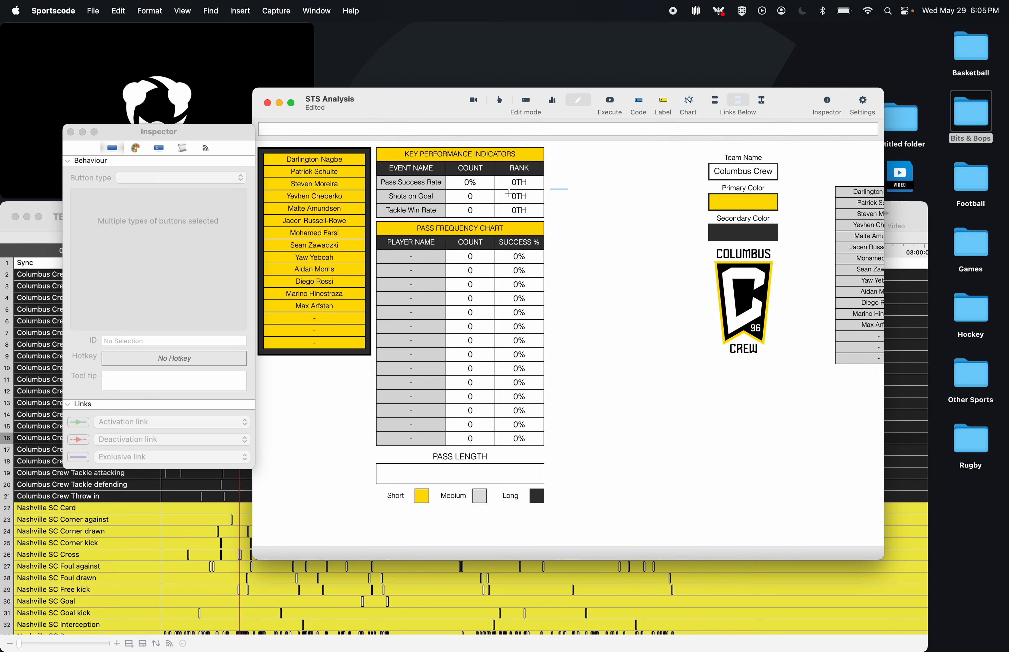
pyautogui.moveTo(569, 221); pyautogui.dragTo(444, 171)
pyautogui.click(182, 200)
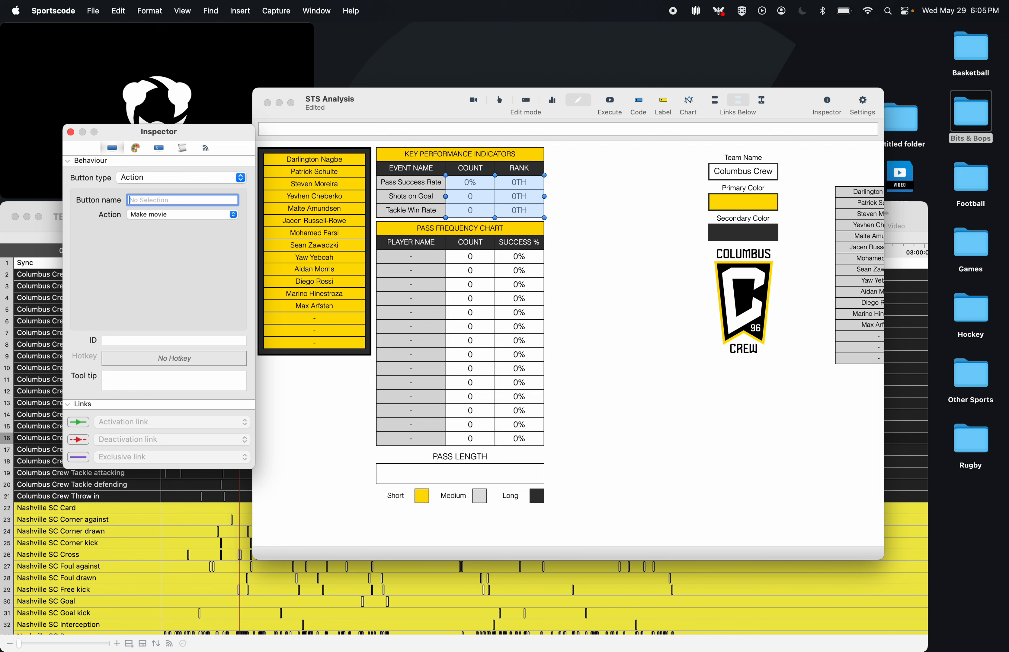
pyautogui.click(70, 132)
# - Move the team name, primary and secondary color and crest group further right, away from the tables
pyautogui.click(631, 244)
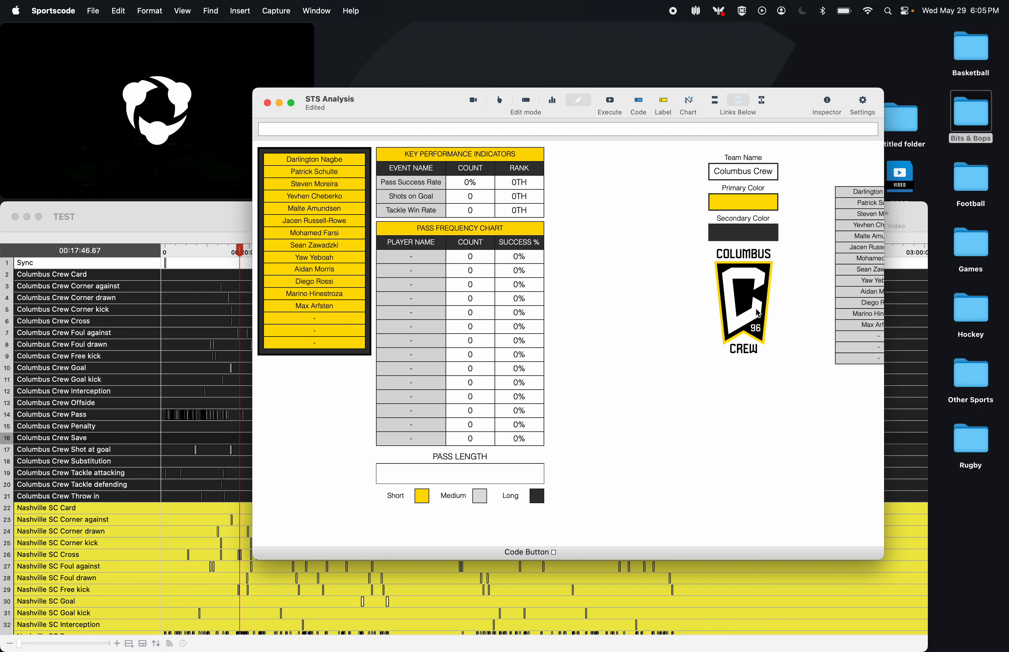
pyautogui.moveTo(646, 384); pyautogui.dragTo(799, 154)
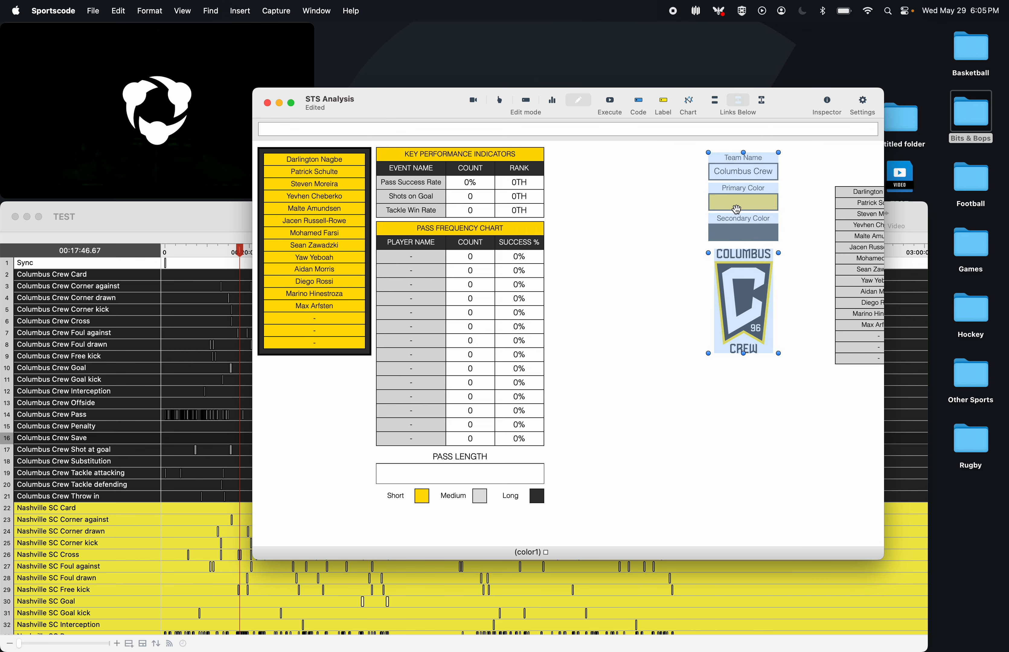
pyautogui.moveTo(736, 210); pyautogui.dragTo(792, 210)
# - Show the TEST timeline's Columbus Crew Corner kick row in the Sorter and widen the Evaluation column
pyautogui.click(128, 418)
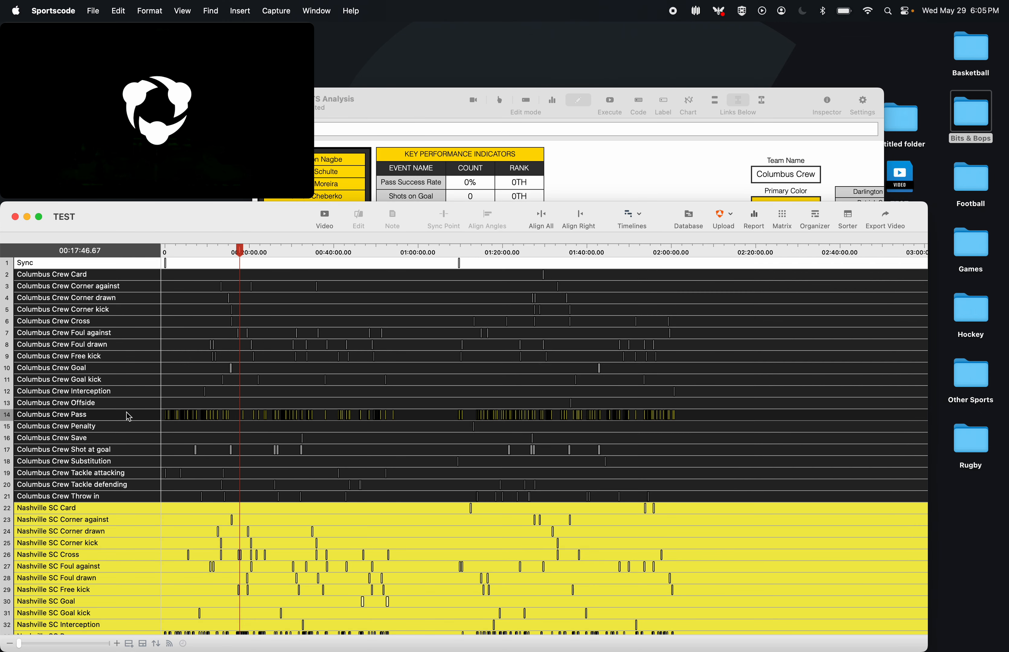
pyautogui.click(120, 453)
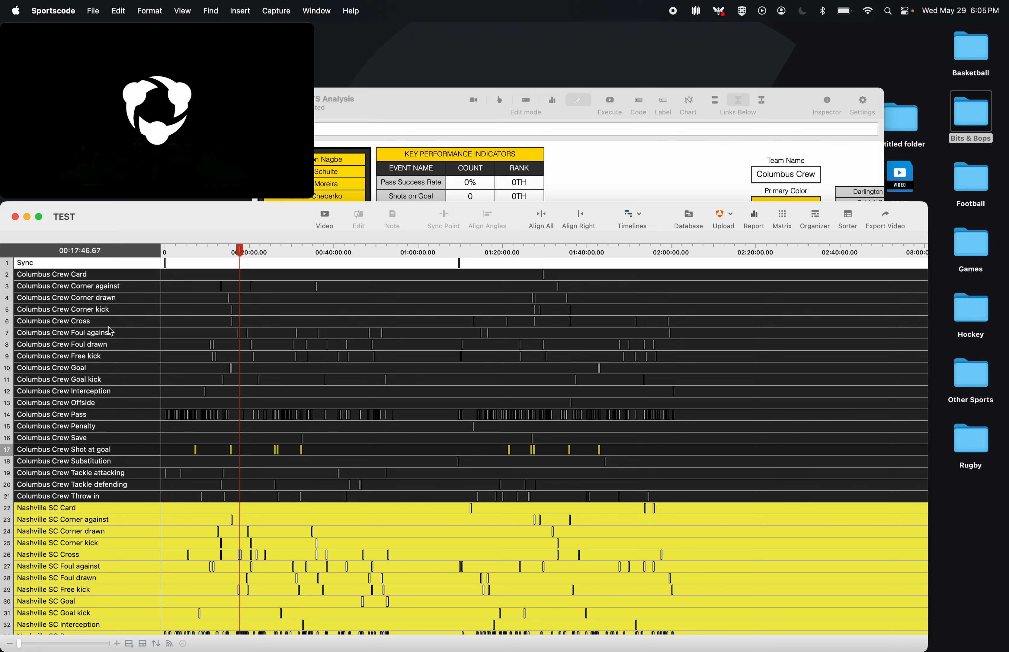
pyautogui.click(100, 312)
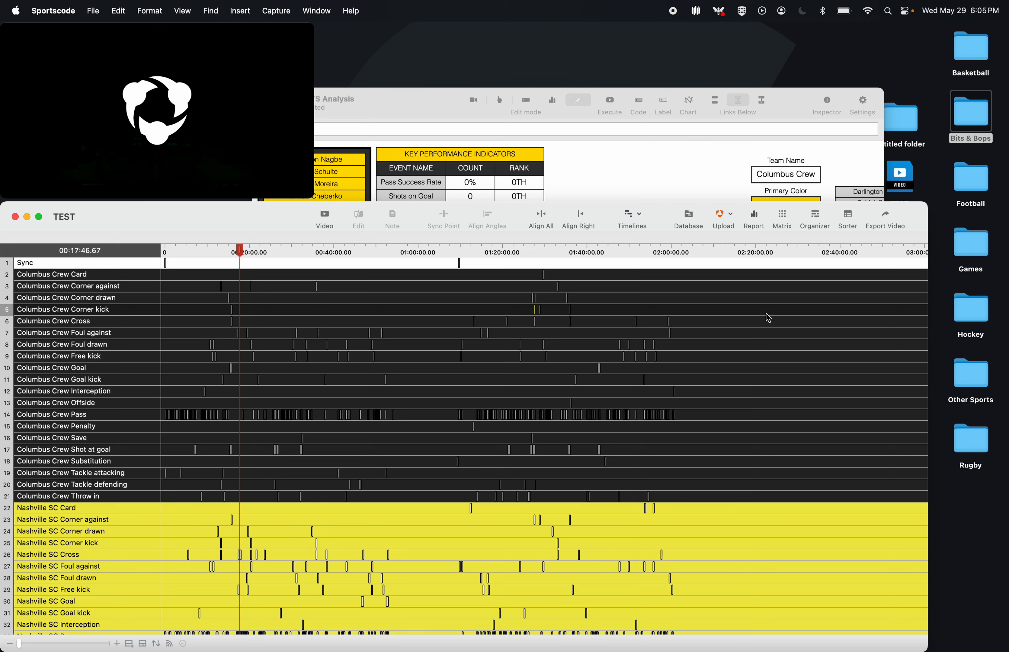
pyautogui.click(844, 217)
pyautogui.hscroll(2, 571, 463)
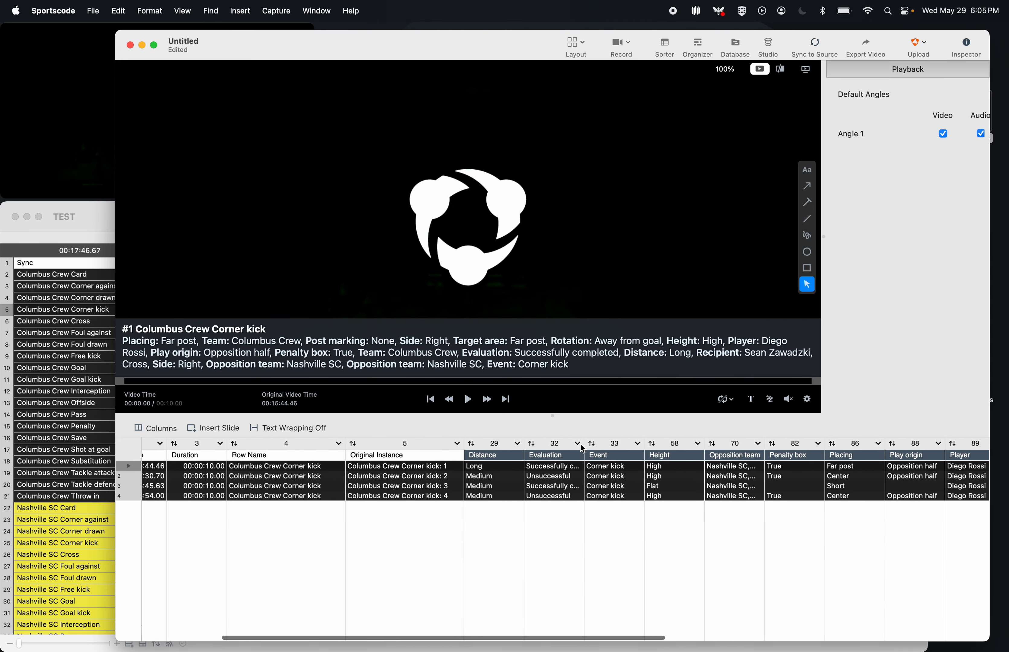
pyautogui.moveTo(585, 446); pyautogui.dragTo(683, 443)
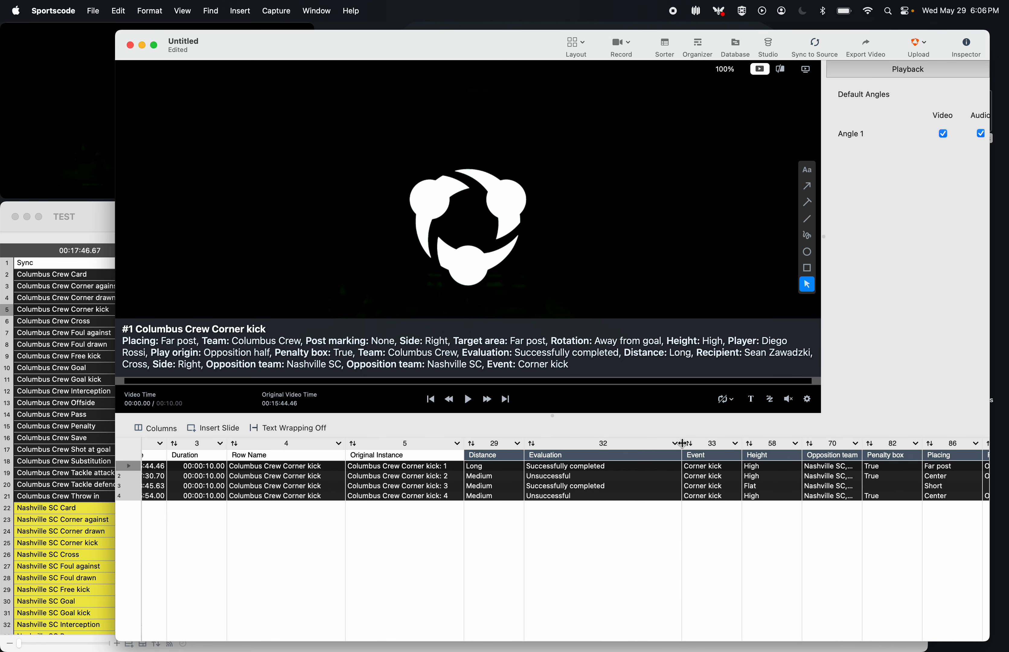
# - Examine the corner kick instances' label columns from Height through Rotation, Side, Target area and Instance Note
pyautogui.hscroll(10, 664, 533)
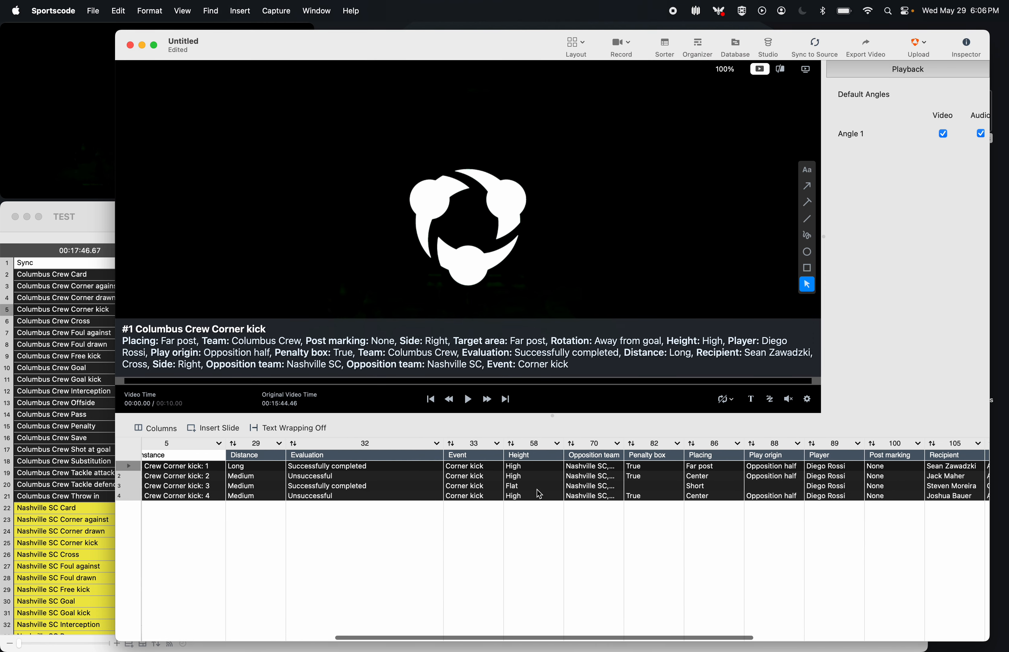
pyautogui.click(521, 496)
pyautogui.click(521, 487)
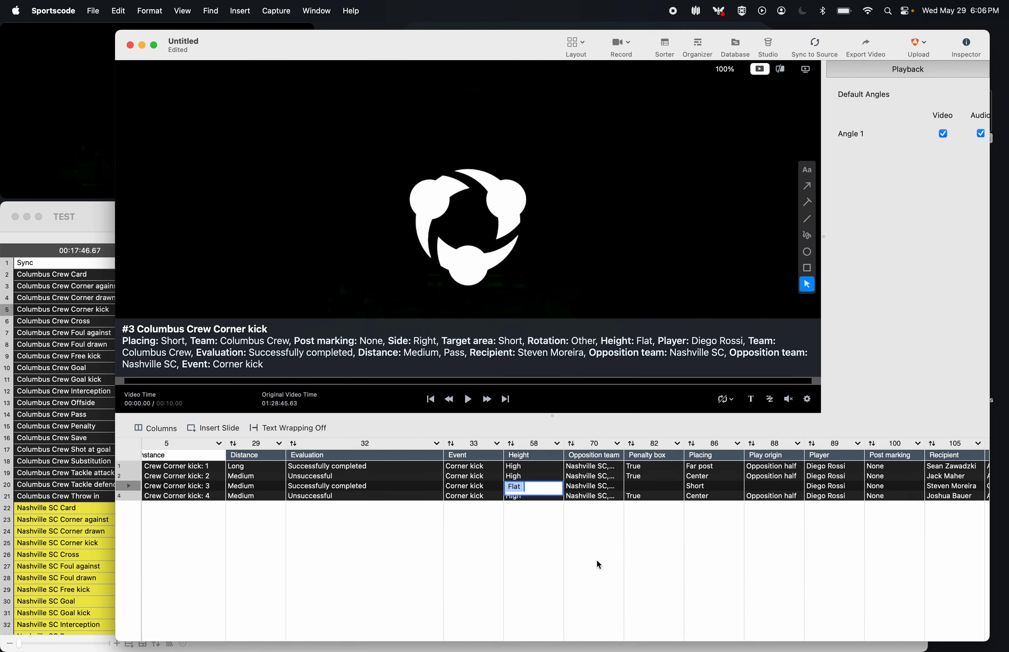
pyautogui.hscroll(5, 599, 565)
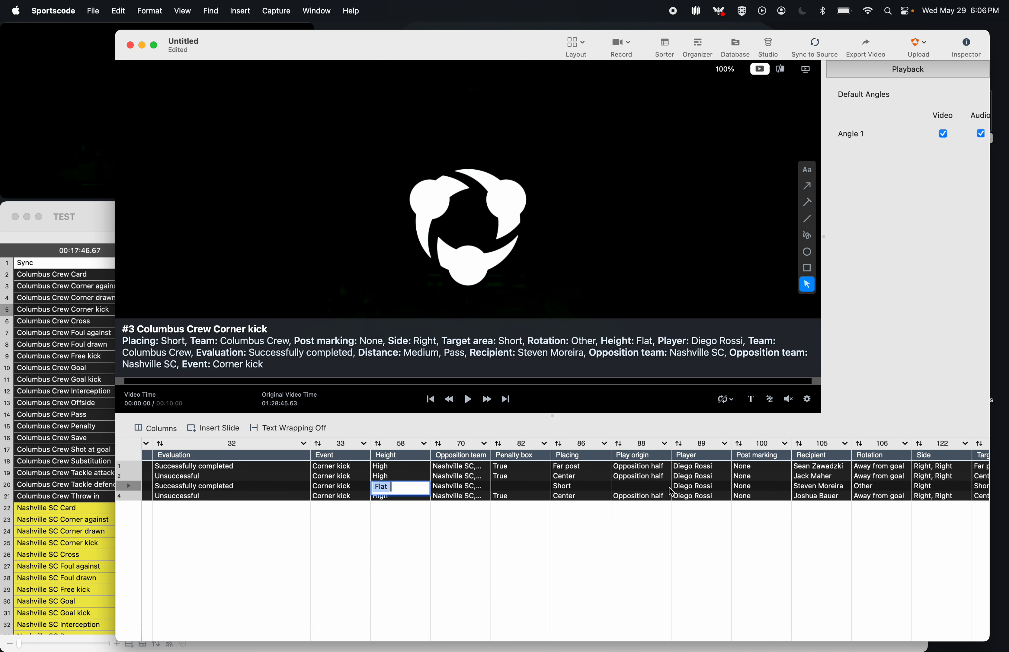
pyautogui.hscroll(3, 671, 493)
pyautogui.hscroll(3, 664, 498)
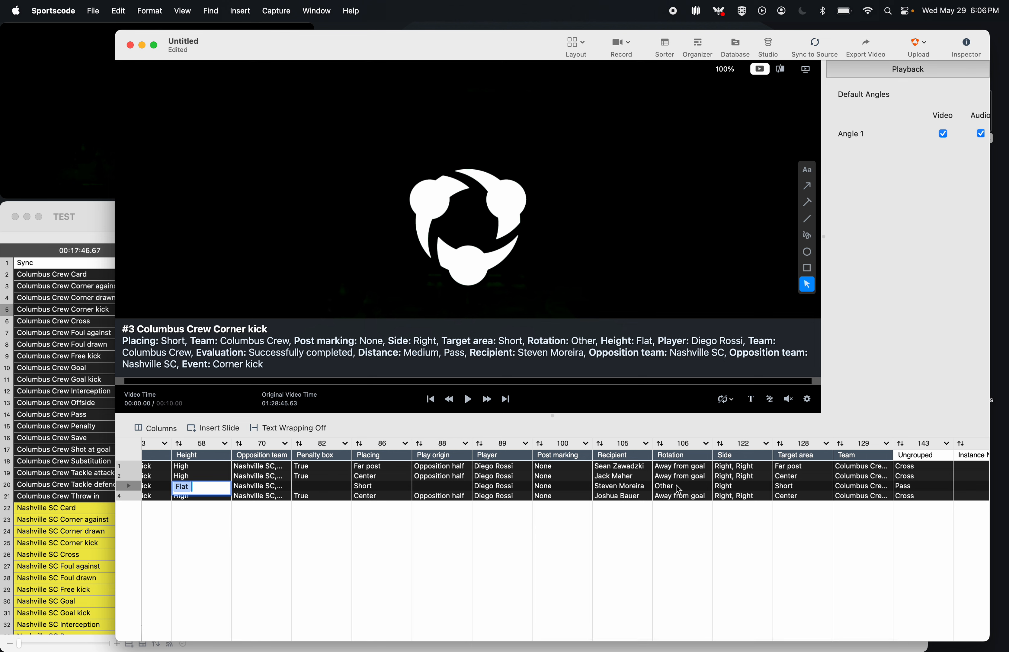
pyautogui.click(682, 474)
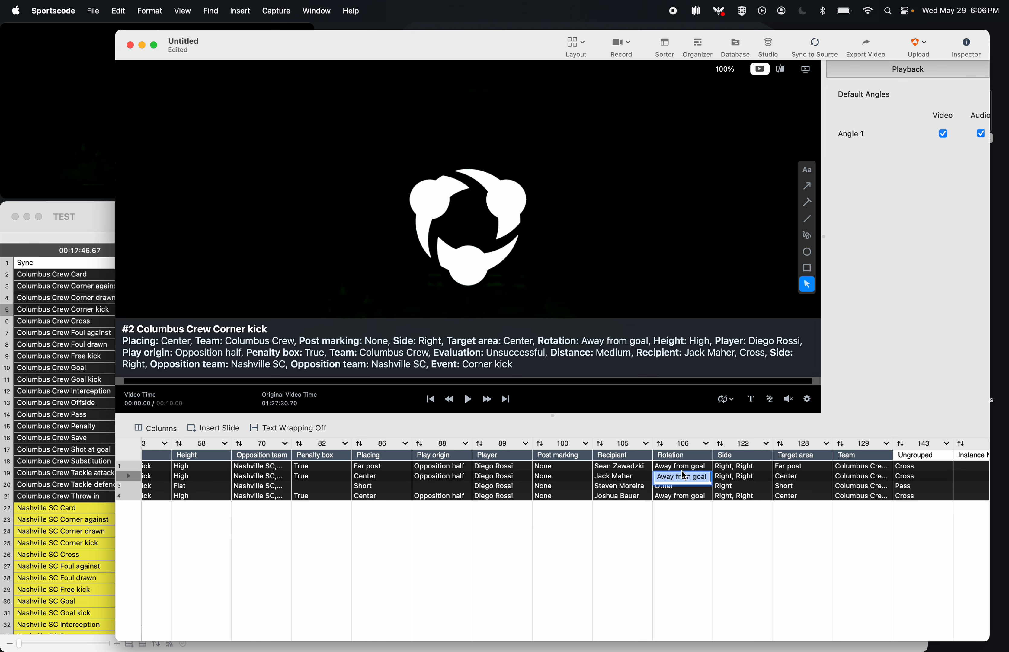
pyautogui.click(684, 468)
pyautogui.click(678, 526)
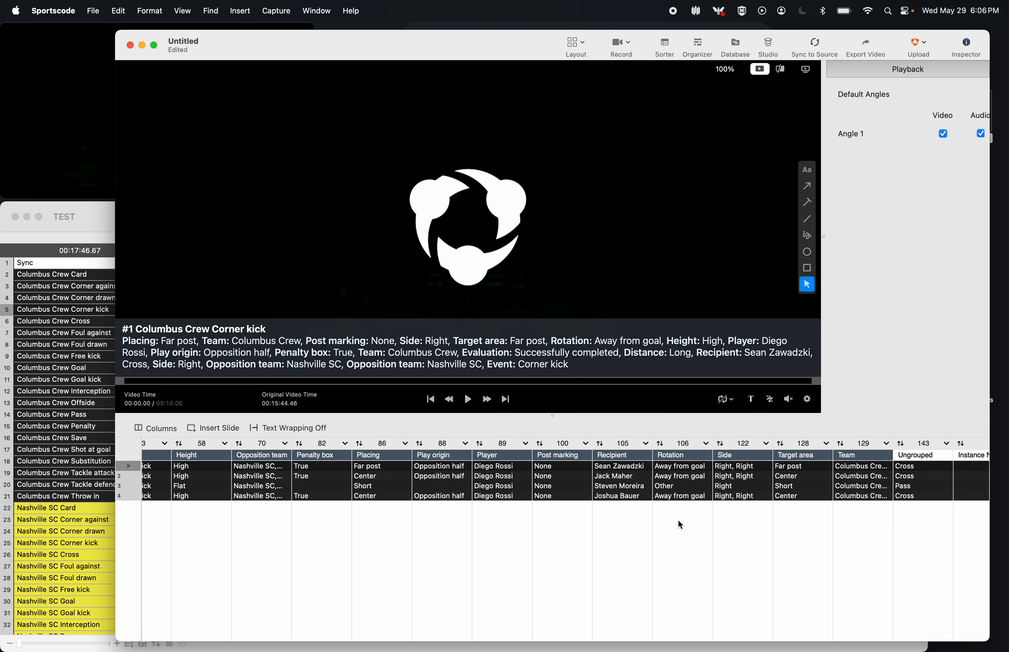
pyautogui.hscroll(2, 693, 476)
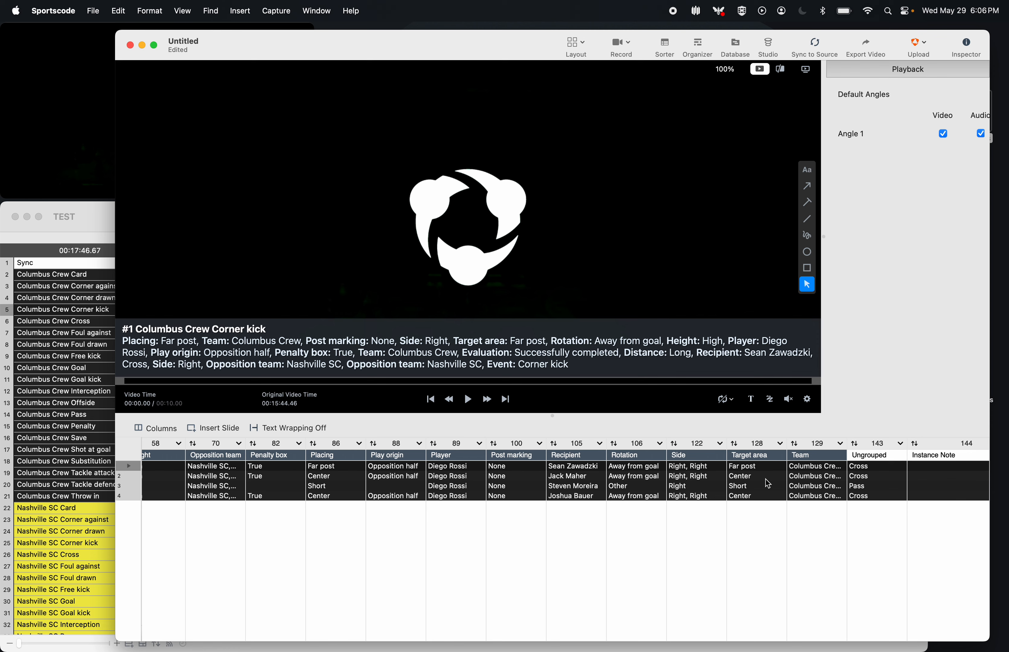
# - Go back to the Distance and Evaluation columns and inspect the third corner kick's Distance value
pyautogui.hscroll(-10, 766, 479)
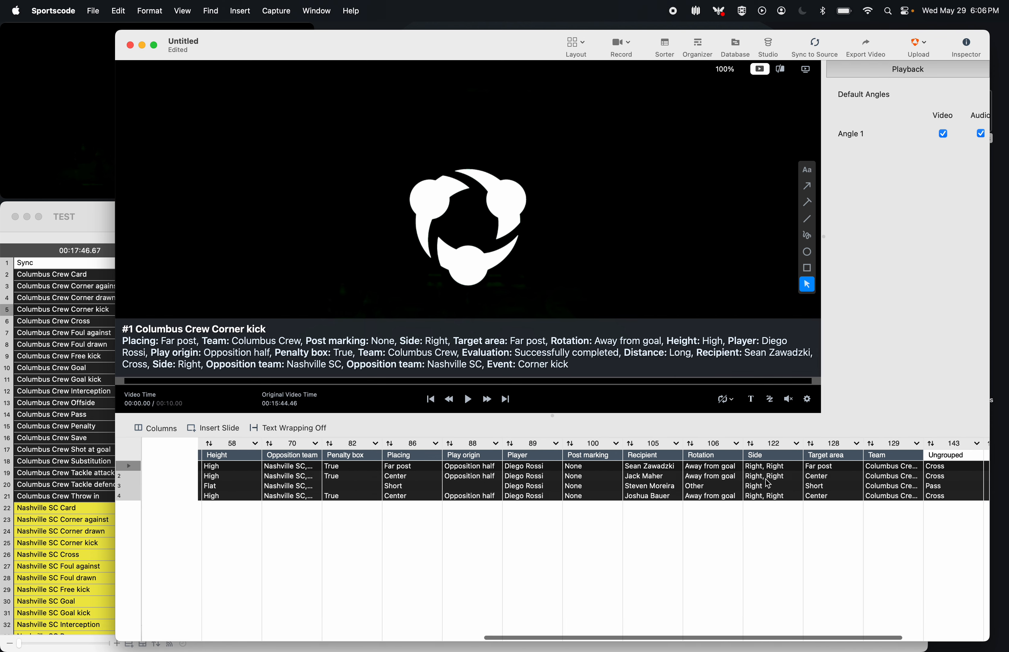
pyautogui.hscroll(-2, 767, 484)
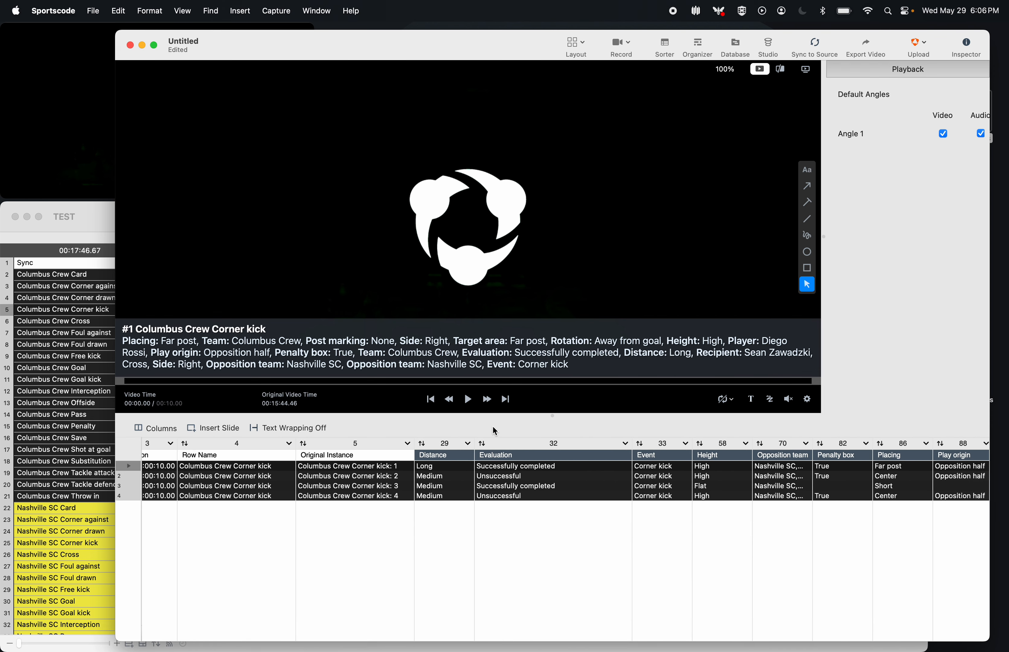
pyautogui.hscroll(2, 453, 497)
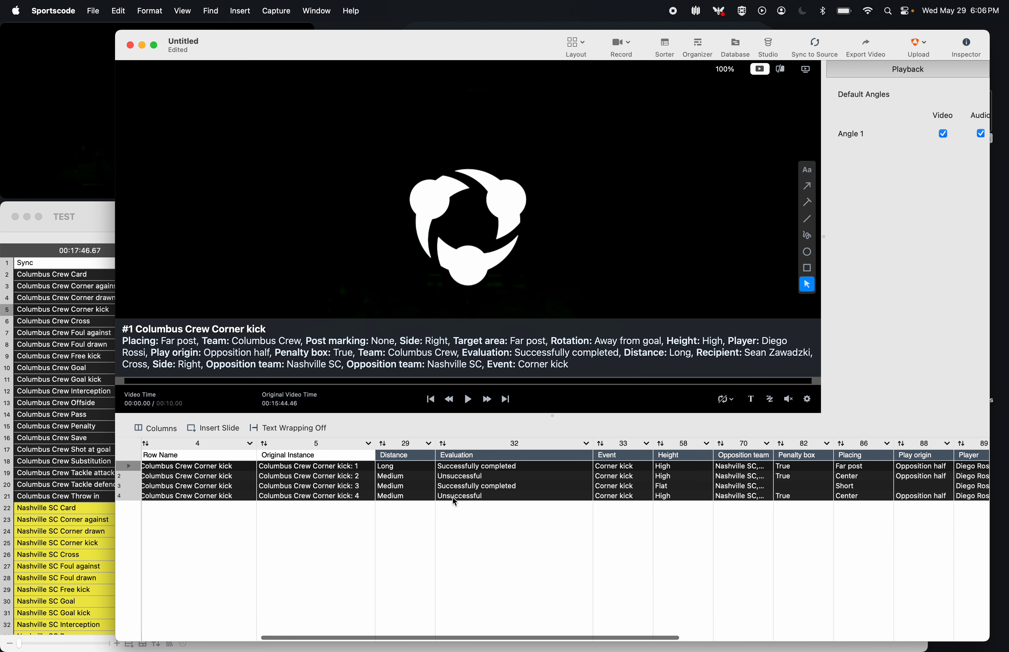
pyautogui.doubleClick(401, 486)
pyautogui.click(335, 504)
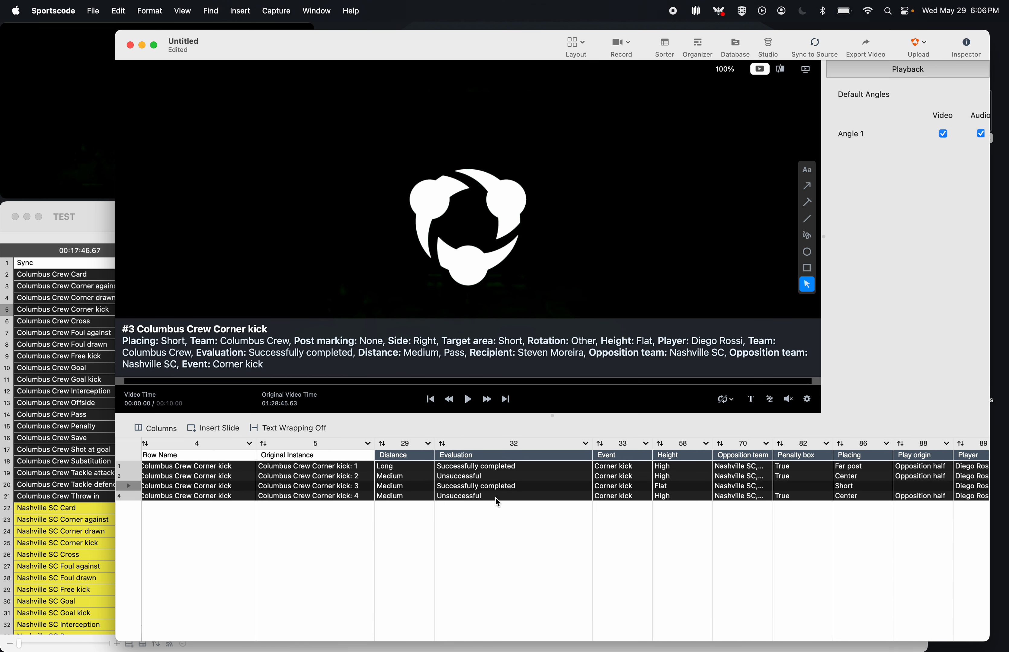
pyautogui.doubleClick(400, 488)
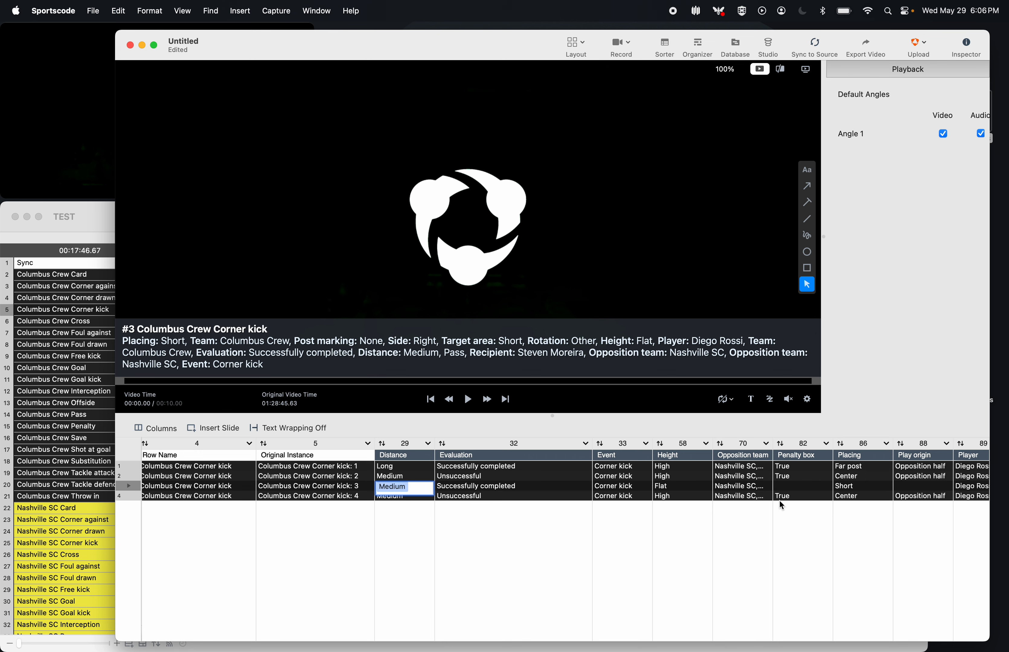
# - Inspect the third corner kick's Height value and check the neighbouring label columns
pyautogui.doubleClick(678, 488)
pyautogui.click(740, 568)
pyautogui.hscroll(5, 740, 568)
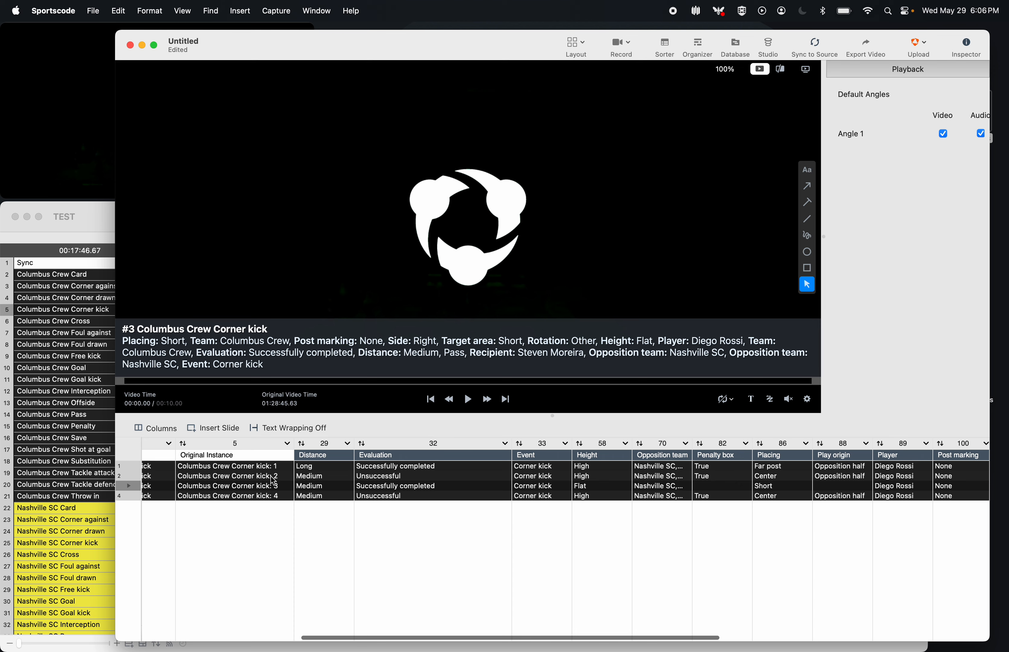
# - Add the TEST timeline's Nashville SC Corner kick row to the Sorter
pyautogui.click(45, 494)
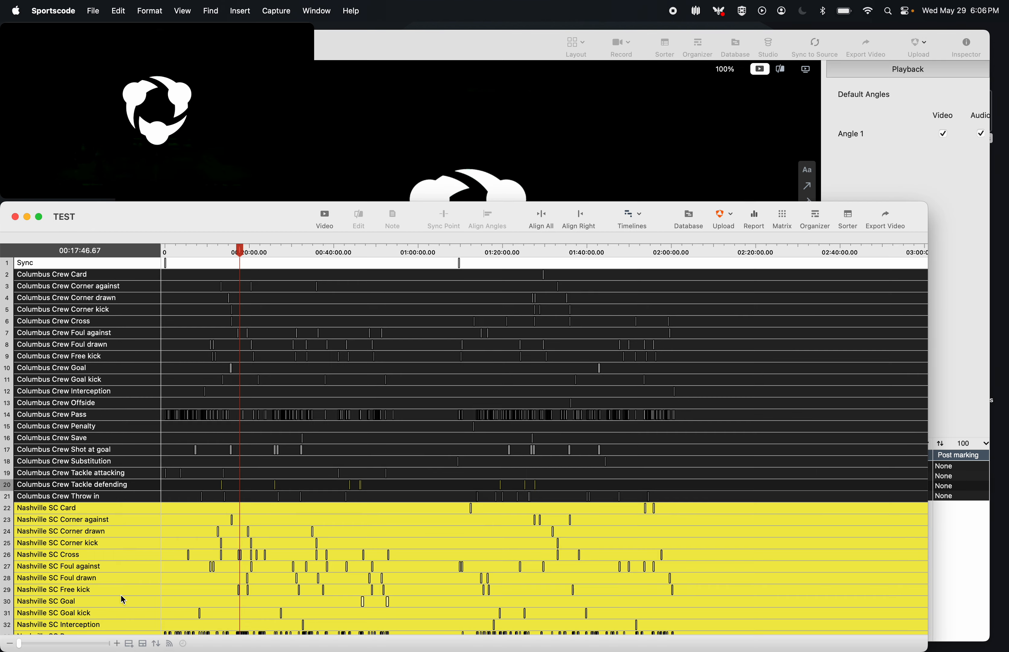
pyautogui.scroll(-3, 96, 598)
pyautogui.click(115, 511)
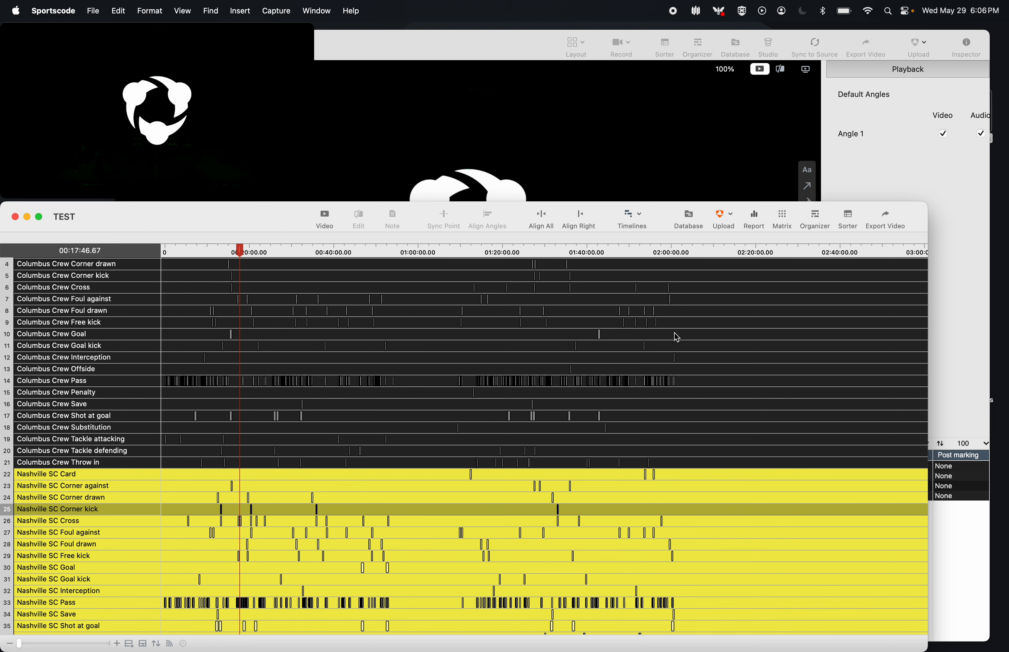
pyautogui.click(848, 215)
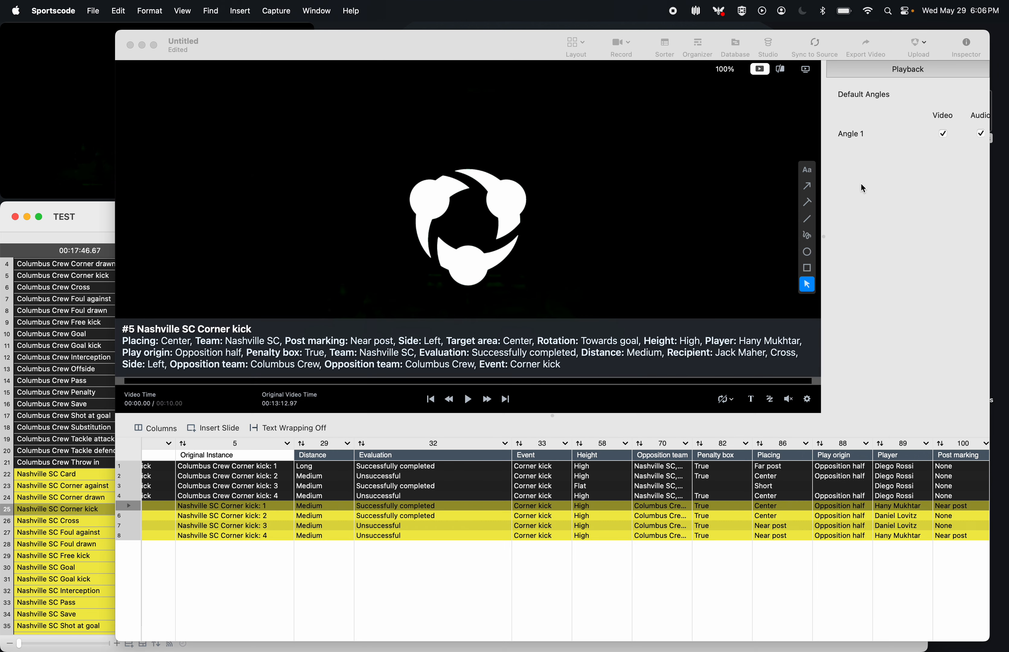
# - Examine the Nashville SC corner kick instances' label columns from Distance through Target area and Team
pyautogui.hscroll(5, 379, 558)
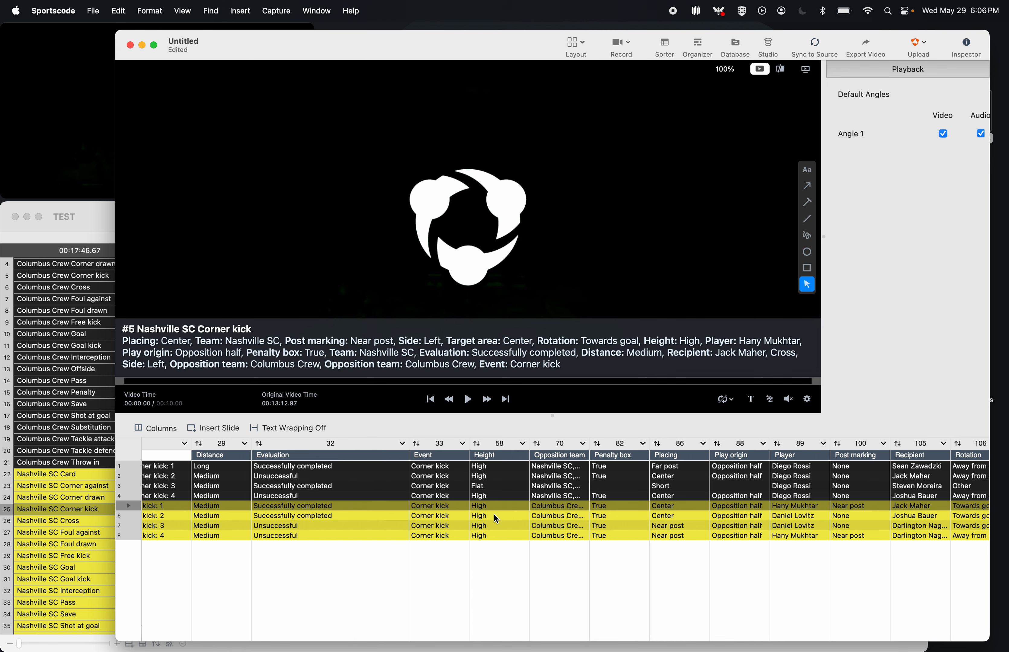
pyautogui.hscroll(5, 487, 528)
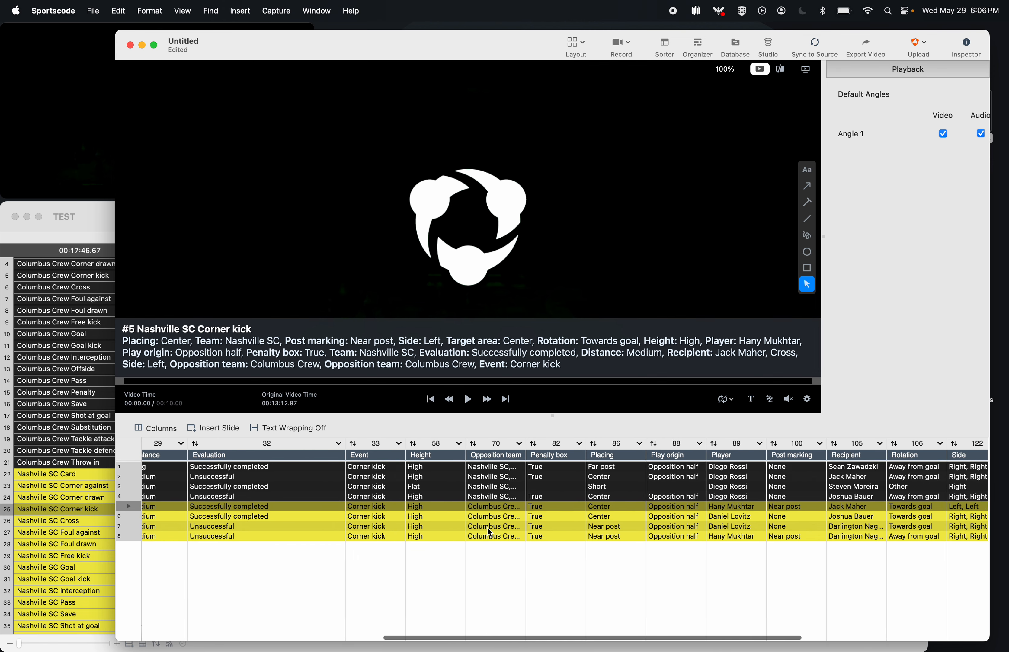
pyautogui.hscroll(2, 488, 528)
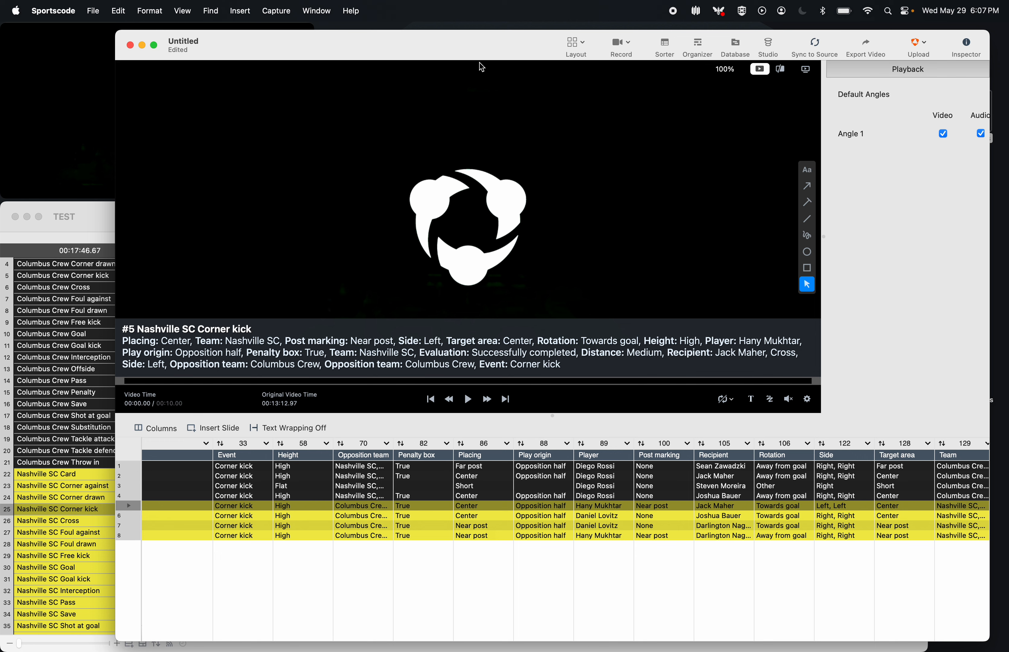
# - Move the Sorter window lower and bring the STS Analysis code window to the front
pyautogui.moveTo(490, 53); pyautogui.dragTo(473, 131)
pyautogui.click(384, 104)
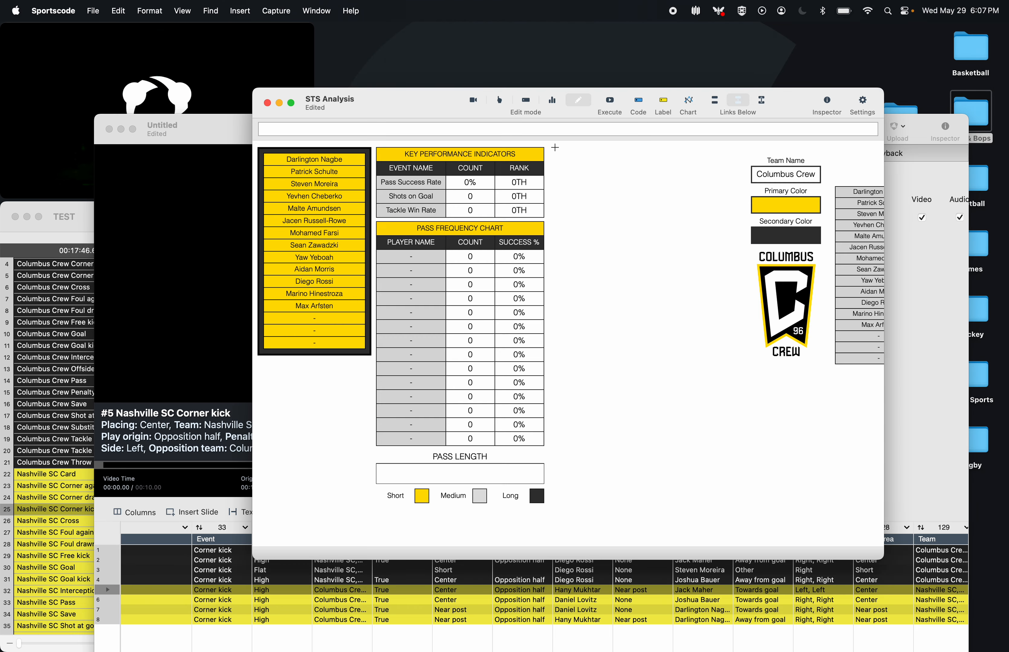
pyautogui.moveTo(555, 147); pyautogui.dragTo(733, 232)
pyautogui.moveTo(578, 144); pyautogui.dragTo(424, 220)
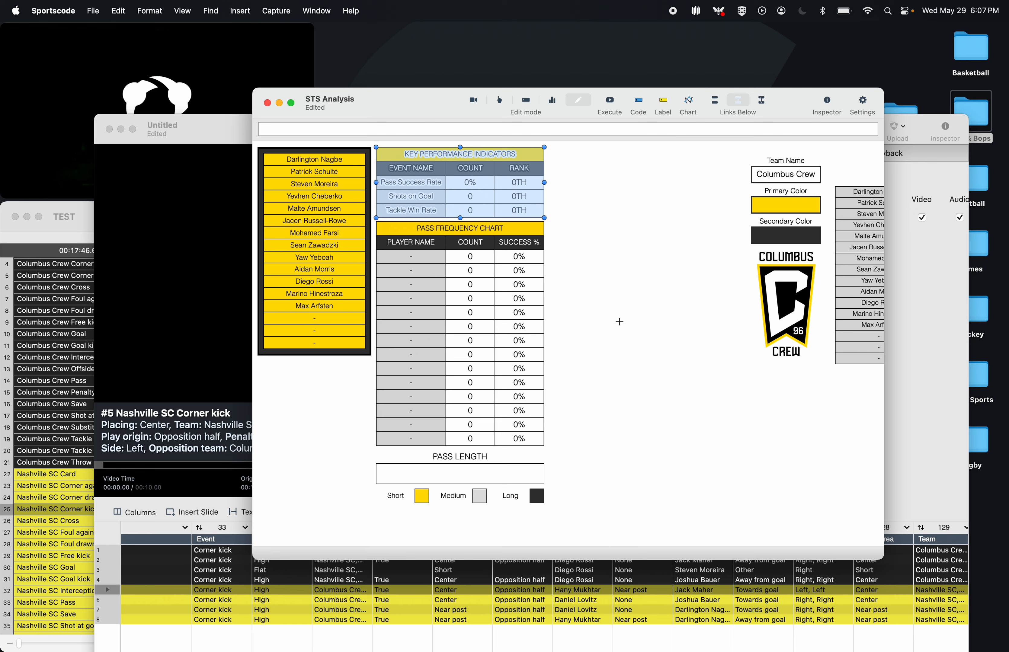
pyautogui.moveTo(566, 233); pyautogui.dragTo(419, 324)
pyautogui.click(764, 382)
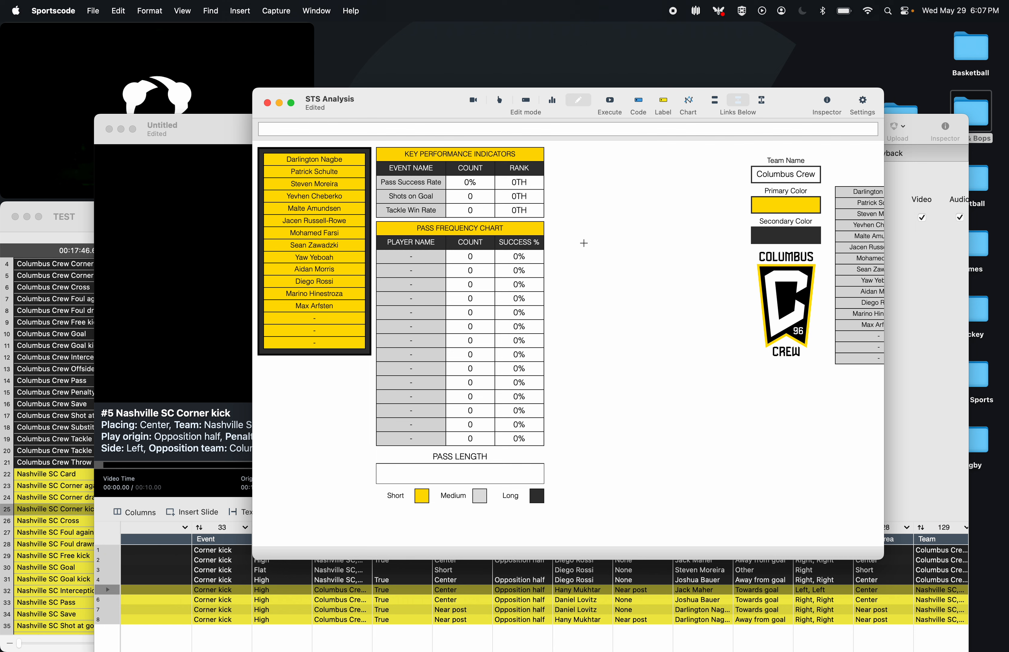
pyautogui.moveTo(555, 224); pyautogui.dragTo(740, 378)
# - Move the team name, color and crest group together with the player ranking tables further right to free up space
pyautogui.hscroll(5, 722, 428)
pyautogui.moveTo(587, 398); pyautogui.dragTo(883, 142)
pyautogui.moveTo(746, 231); pyautogui.dragTo(919, 237)
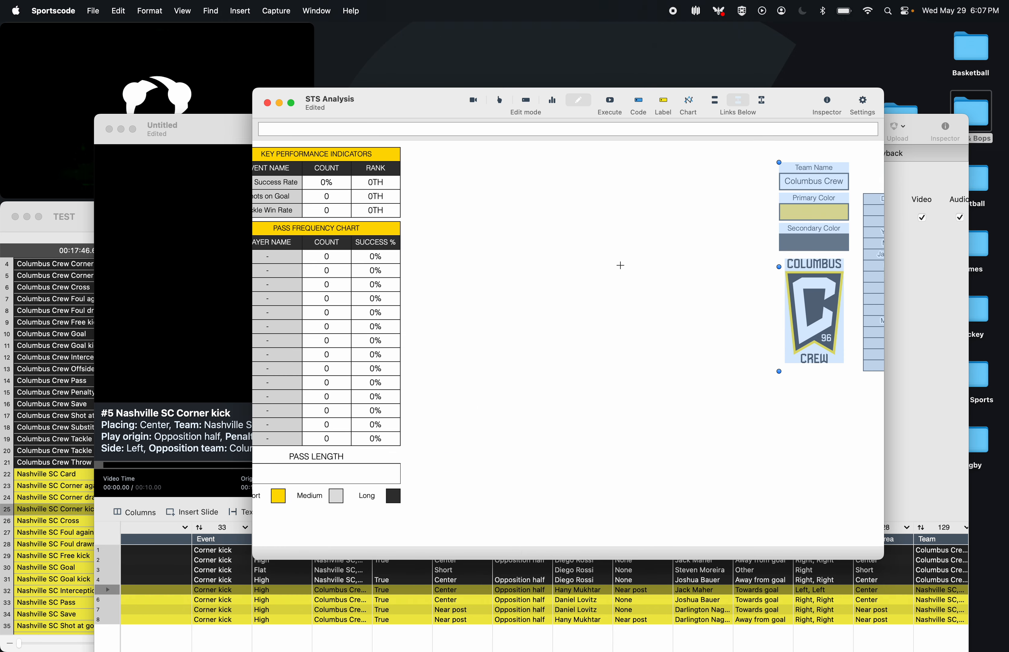
# - Duplicate the KEY PERFORMANCE INDICATORS table into the empty area to the right of the original
pyautogui.hscroll(-5, 620, 266)
pyautogui.moveTo(594, 160); pyautogui.dragTo(417, 213)
pyautogui.click(679, 229)
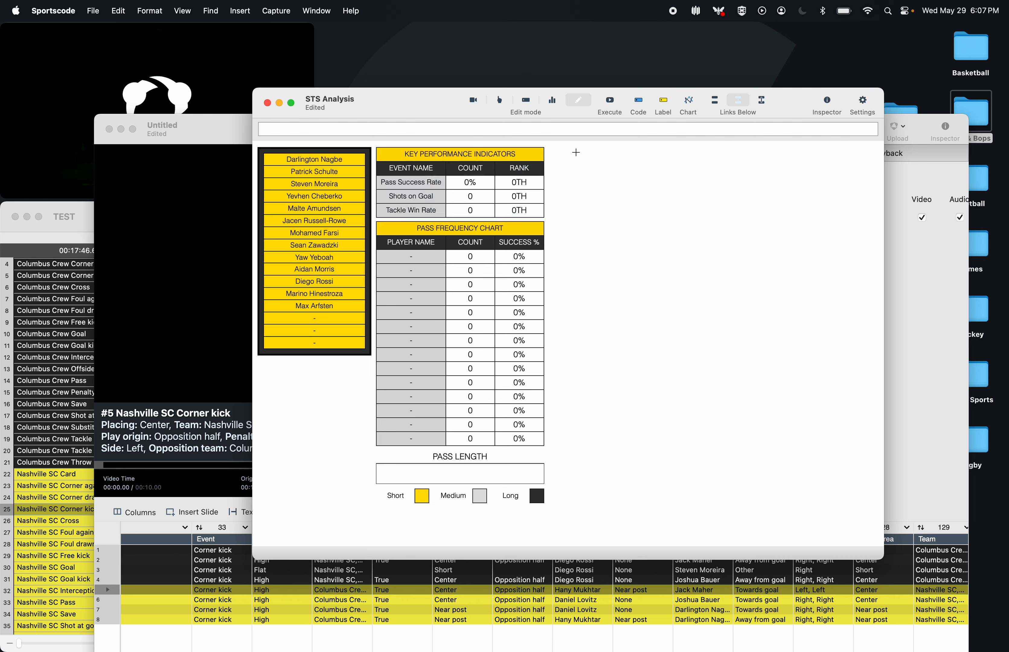
pyautogui.moveTo(576, 152); pyautogui.dragTo(639, 189)
pyautogui.click(582, 265)
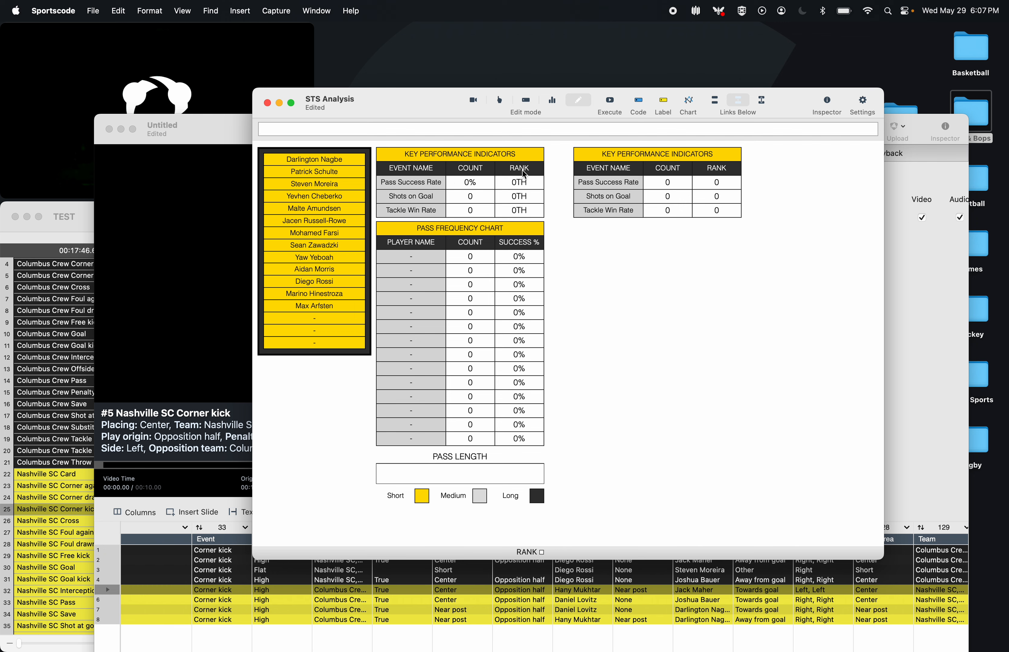
# - Duplicate the RANK header below the copied table, clear the duplicate's name and set its stroke width to 0
pyautogui.keyDown('alt'); pyautogui.moveTo(523, 170); pyautogui.dragTo(587, 252); pyautogui.keyUp('alt')
pyautogui.doubleClick(587, 252)
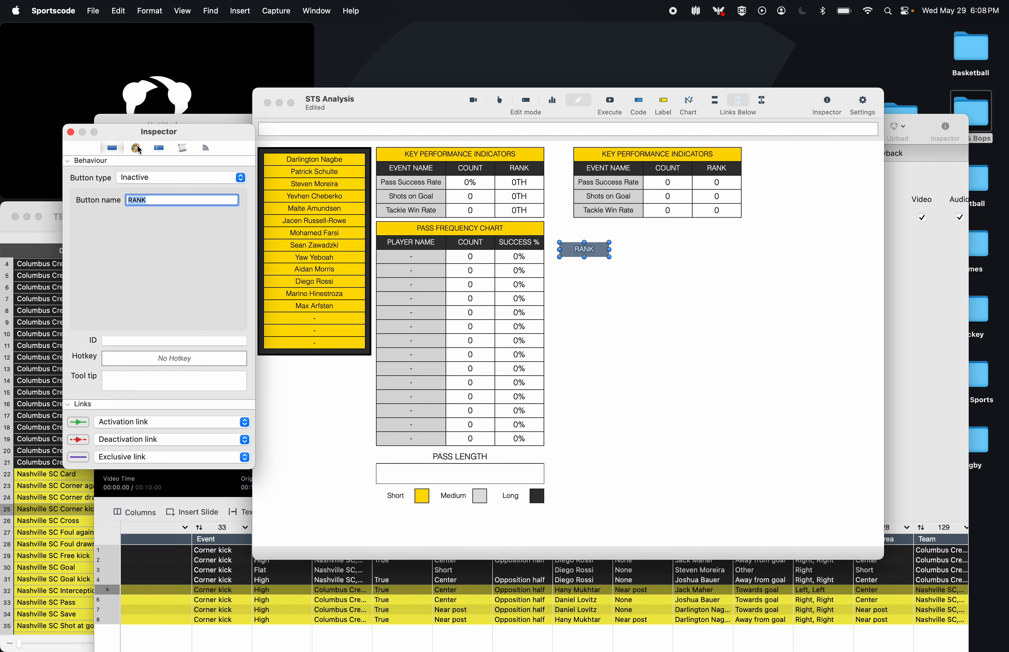
pyautogui.press('BackSpace')
pyautogui.click(135, 148)
pyautogui.click(100, 270)
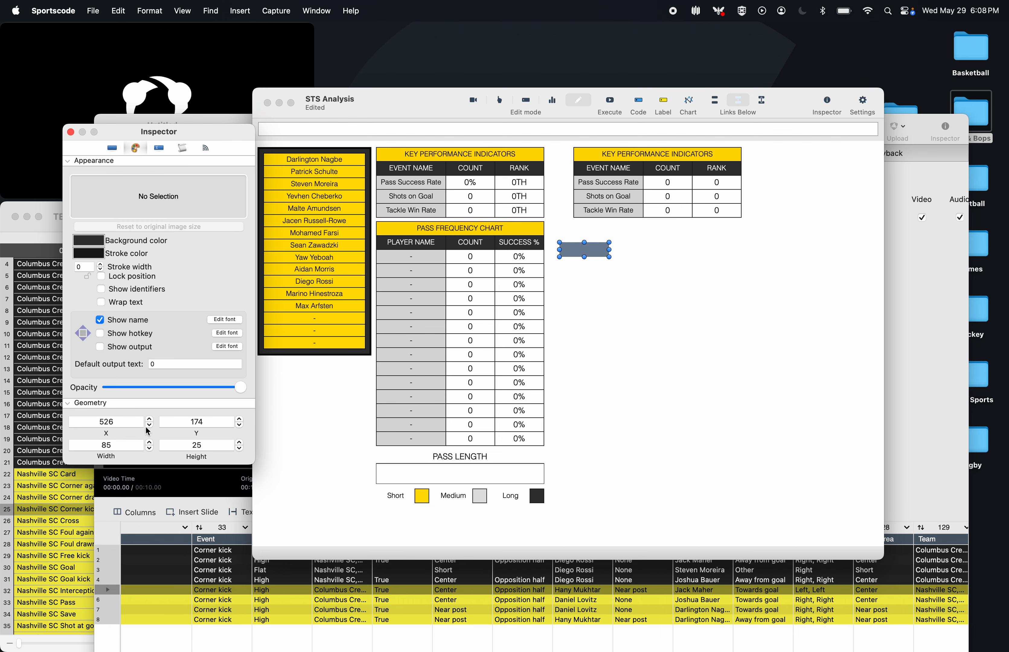
# - Turn the blank duplicate button into a thin vertical divider with width 2 and height 600
pyautogui.click(107, 446)
pyautogui.click(182, 148)
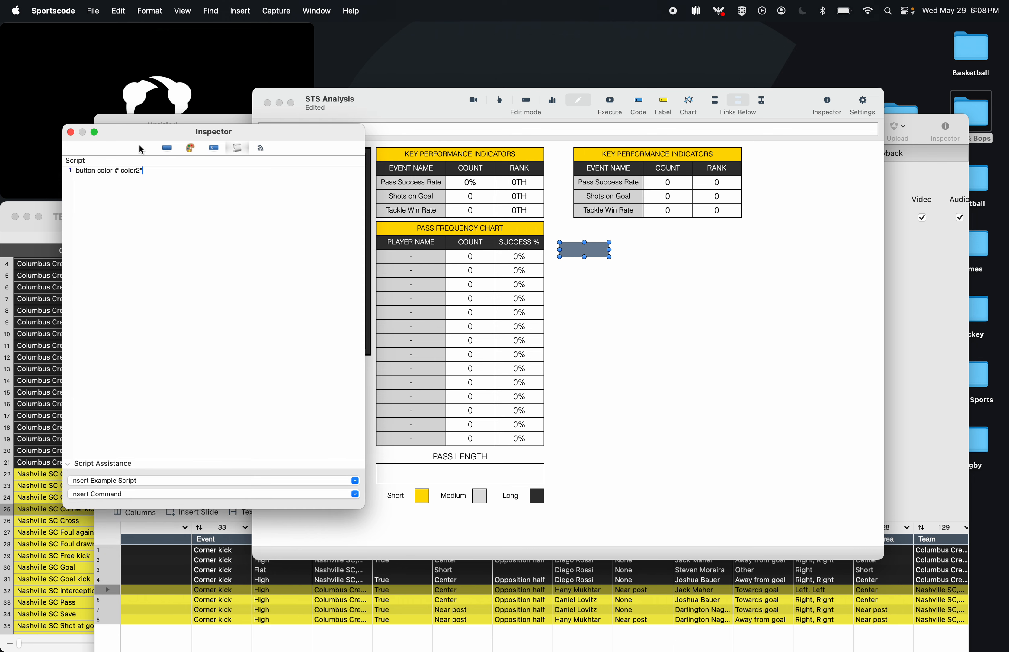
pyautogui.click(190, 147)
pyautogui.click(129, 446)
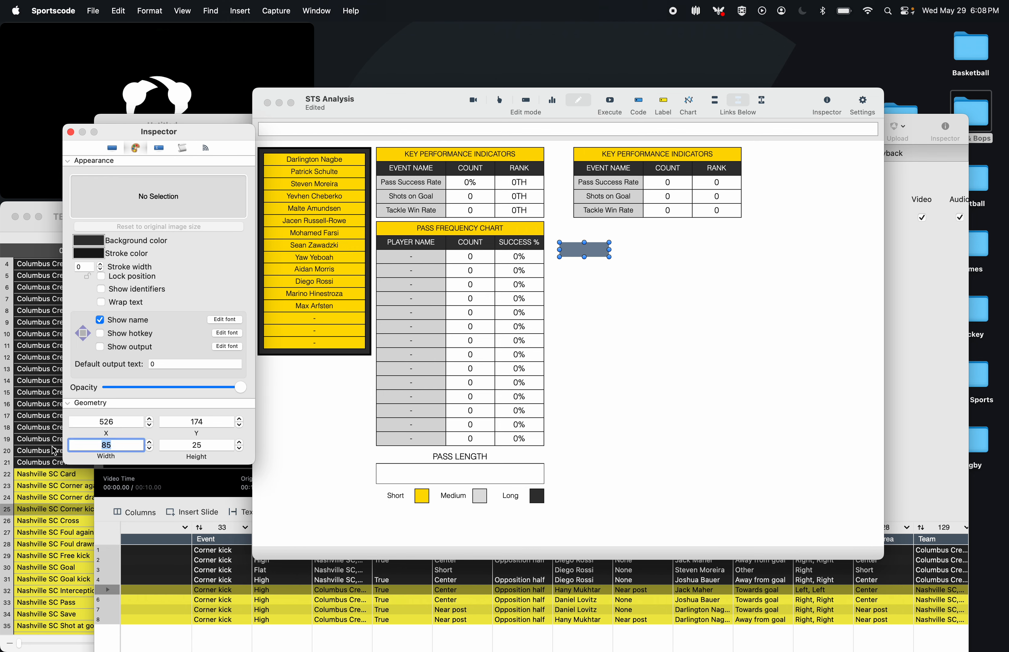
pyautogui.write('2')
pyautogui.press('Return')
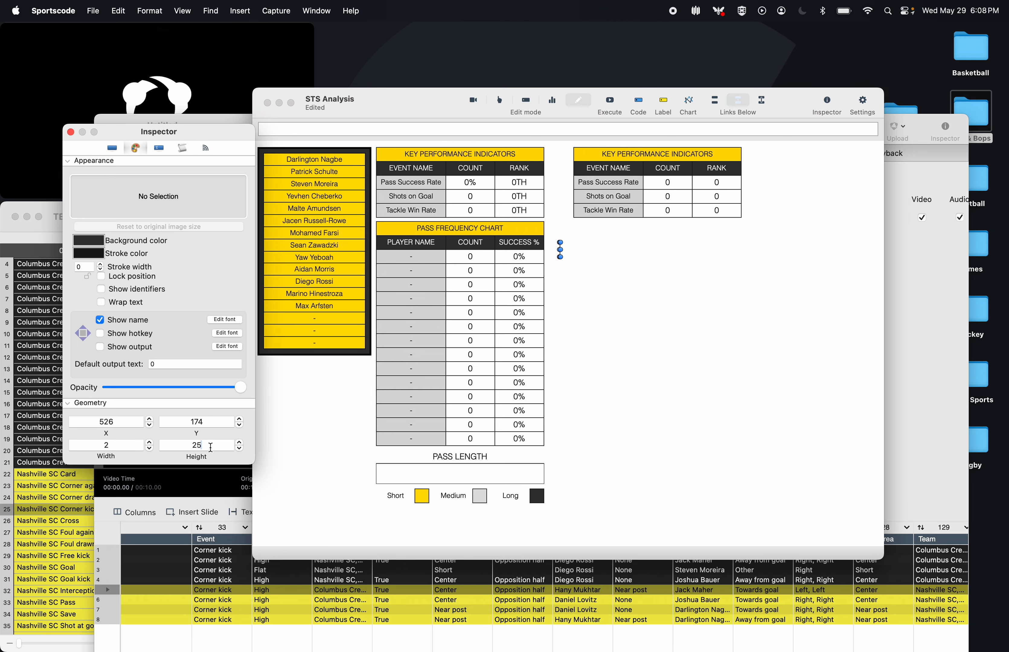
pyautogui.press('Tab')
pyautogui.write('500')
pyautogui.press('Return')
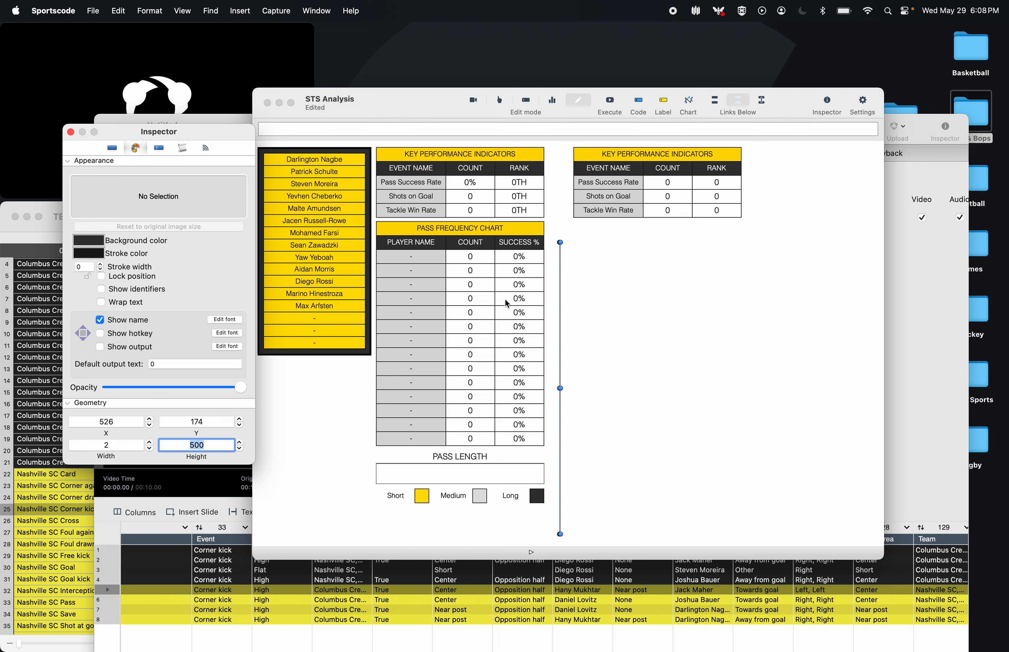
pyautogui.write('600')
pyautogui.press('Return')
# - Place the vertical divider just right of the original tables at X 512, Y 5
pyautogui.moveTo(561, 259); pyautogui.dragTo(550, 166)
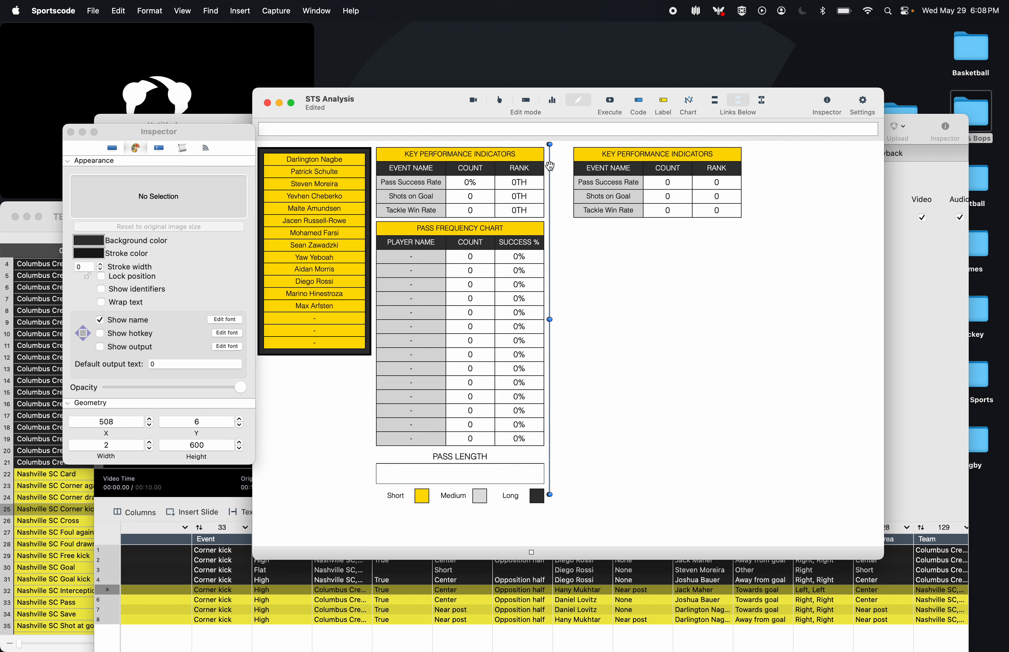
pyautogui.click(552, 236)
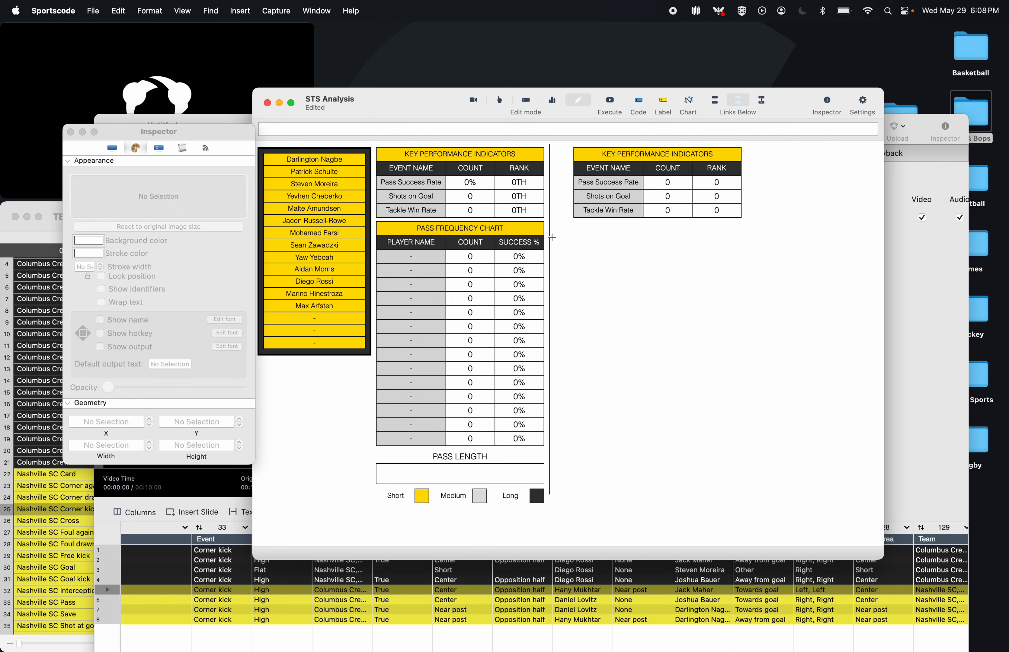
pyautogui.moveTo(550, 241); pyautogui.dragTo(552, 240)
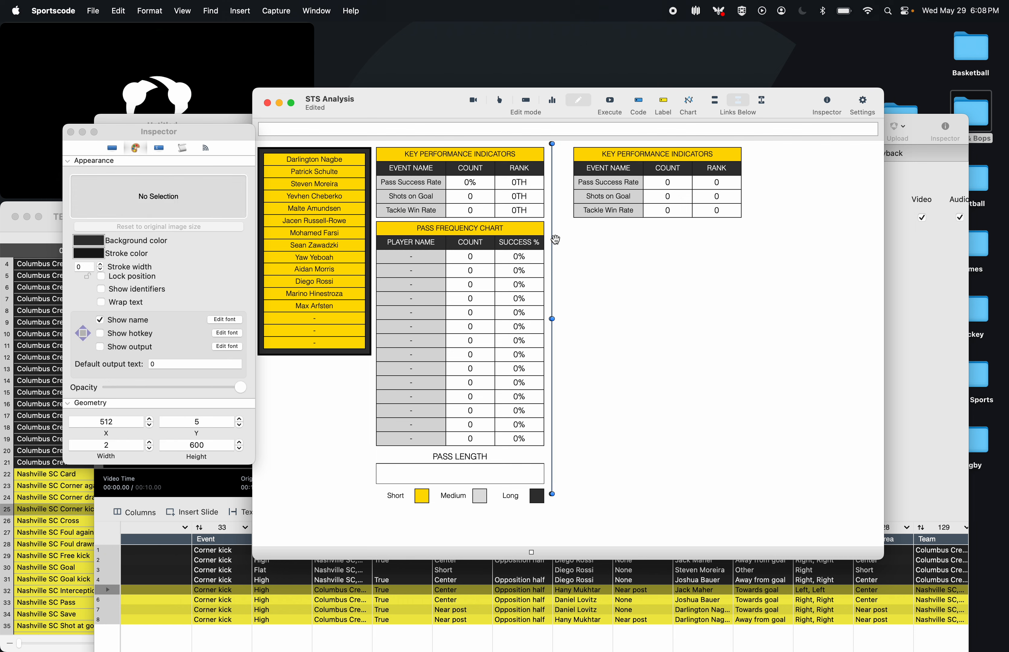
# - Shorten the vertical divider to a height of 560
pyautogui.click(240, 449)
pyautogui.click(239, 448)
pyautogui.click(239, 448)
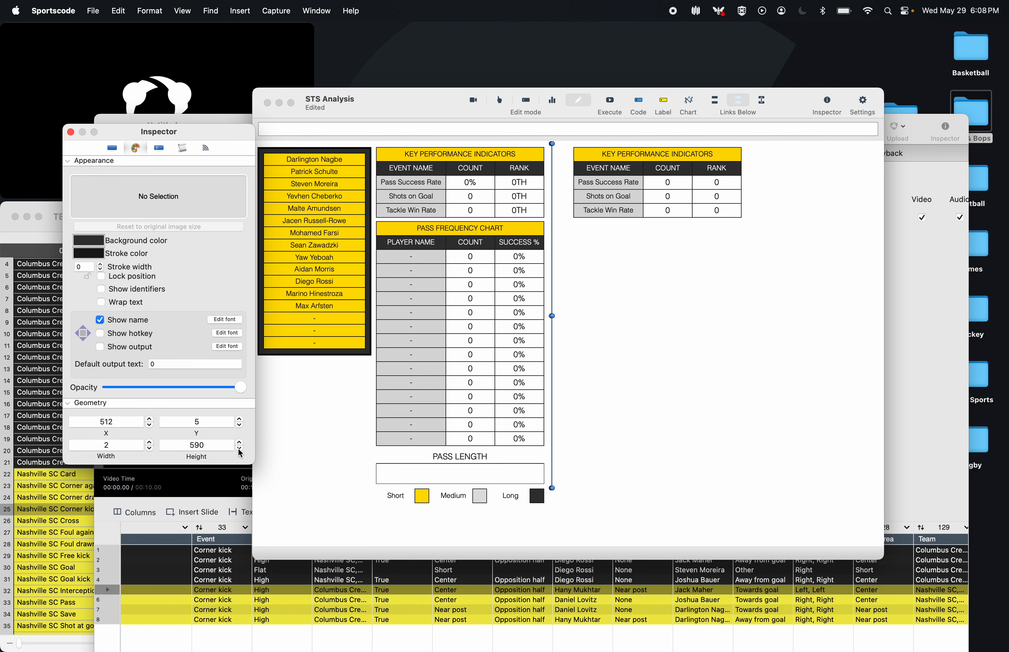
pyautogui.click(239, 448)
pyautogui.click(239, 448)
pyautogui.moveTo(240, 454); pyautogui.dragTo(241, 453)
pyautogui.click(549, 496)
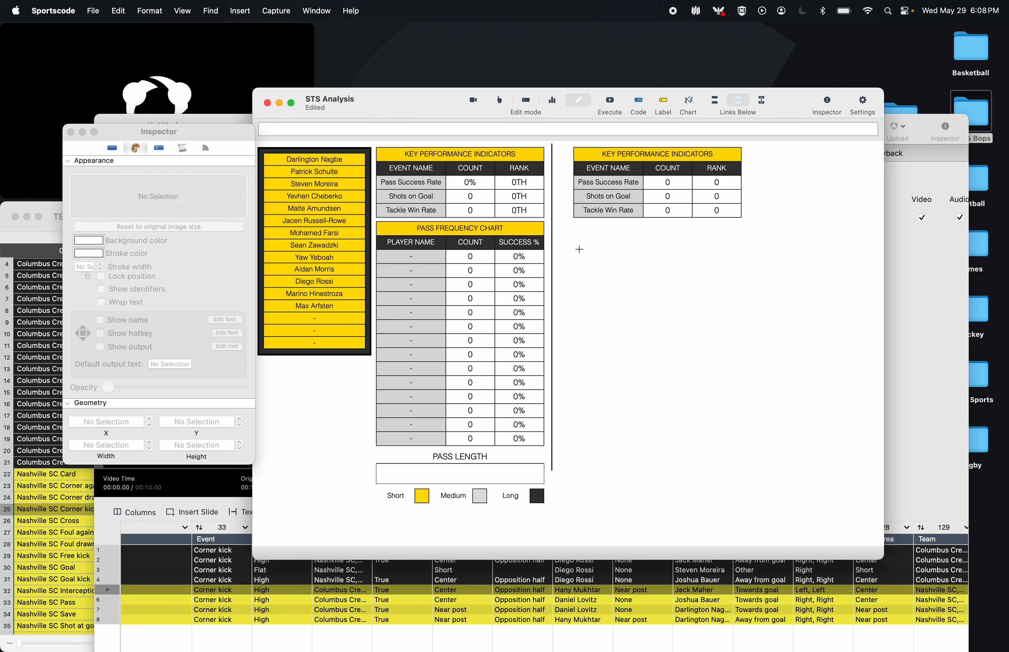
# - Nudge the vertical divider slightly to the right, away from the original tables
pyautogui.moveTo(580, 249); pyautogui.dragTo(756, 146)
pyautogui.click(552, 263)
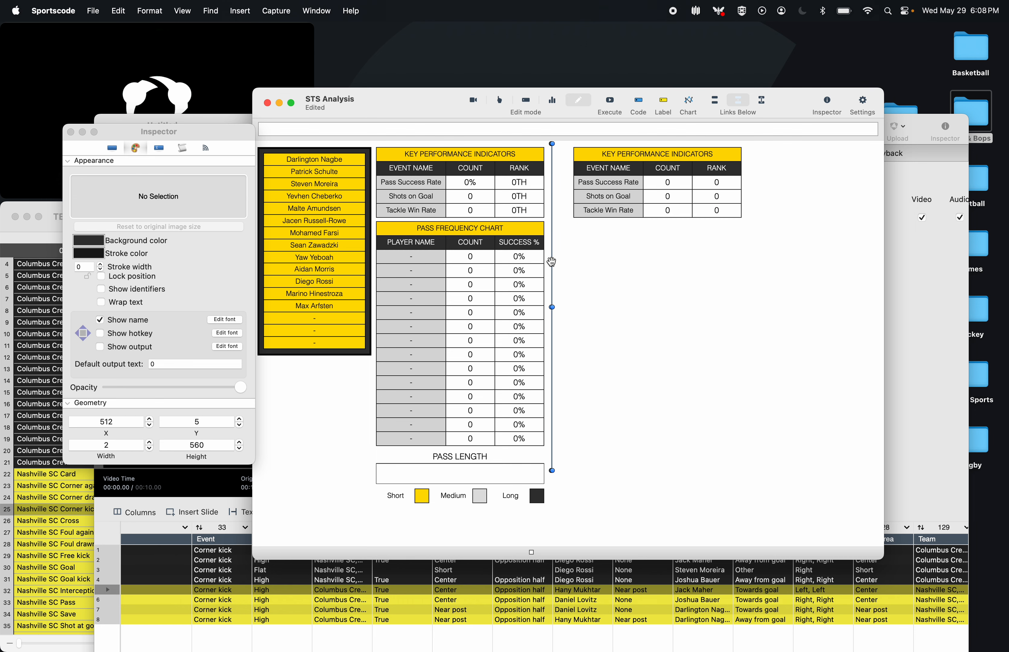
pyautogui.press('Right')
pyautogui.press('Right')
pyautogui.press('Right')
pyautogui.press('Right')
# - Nudge the copied KEY PERFORMANCE INDICATORS table left towards the divider so its title sits at X 534
pyautogui.moveTo(619, 266); pyautogui.dragTo(724, 150)
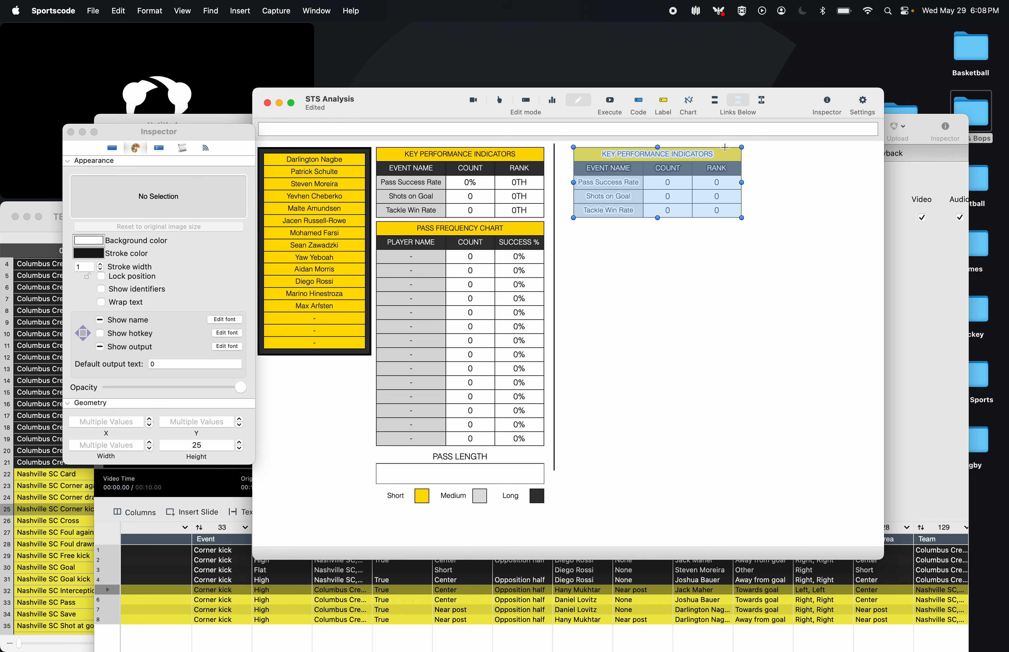
pyautogui.press('Left')
pyautogui.press('Left')
pyautogui.press('Left')
pyautogui.press('Left')
pyautogui.press('Left')
pyautogui.press('Left')
pyautogui.press('Left')
pyautogui.press('Left')
pyautogui.press('Left')
pyautogui.press('Left')
pyautogui.press('Left')
pyautogui.press('Left')
pyautogui.press('Left')
pyautogui.press('Left')
pyautogui.press('Left')
pyautogui.press('Left')
pyautogui.press('Left')
pyautogui.press('Left')
pyautogui.press('Right')
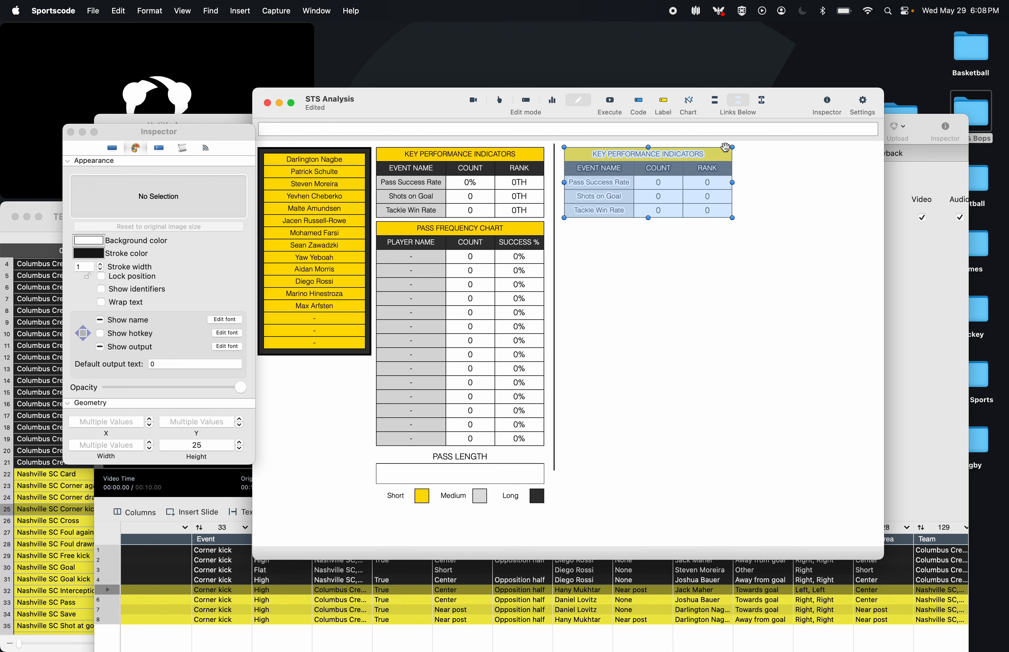
pyautogui.click(697, 242)
# - Replace the copied table title's button name with C and look over the Team Name button
pyautogui.click(698, 156)
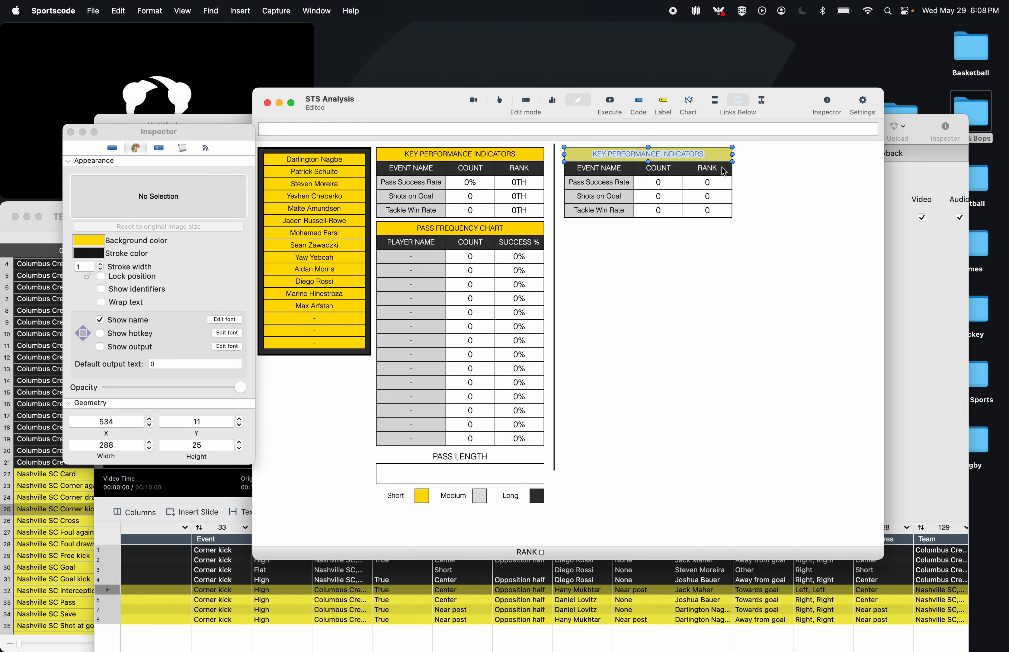
pyautogui.click(112, 148)
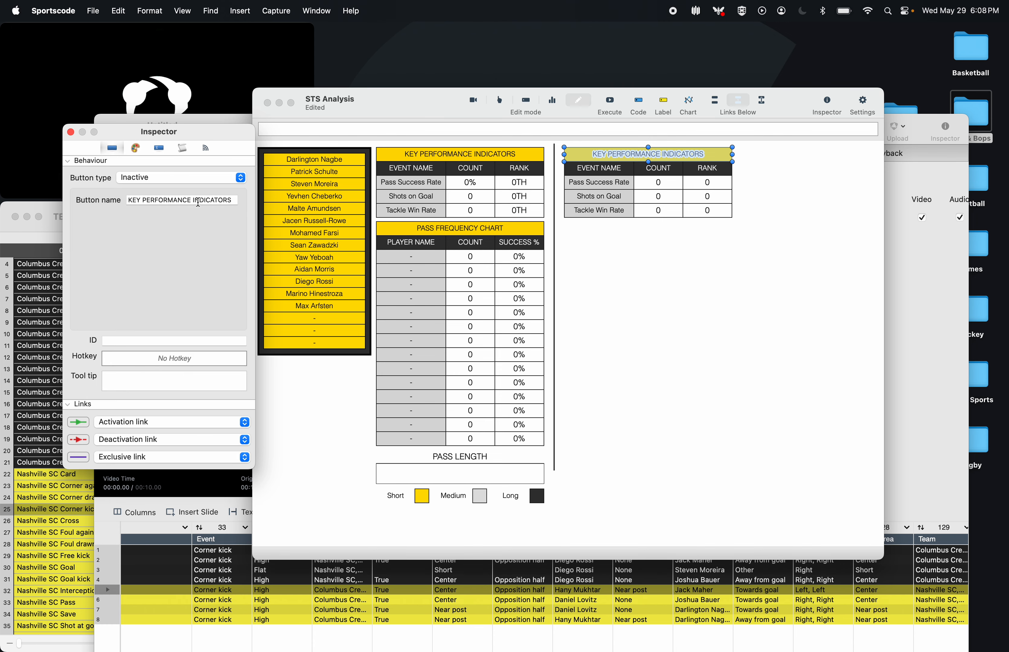
pyautogui.click(198, 202)
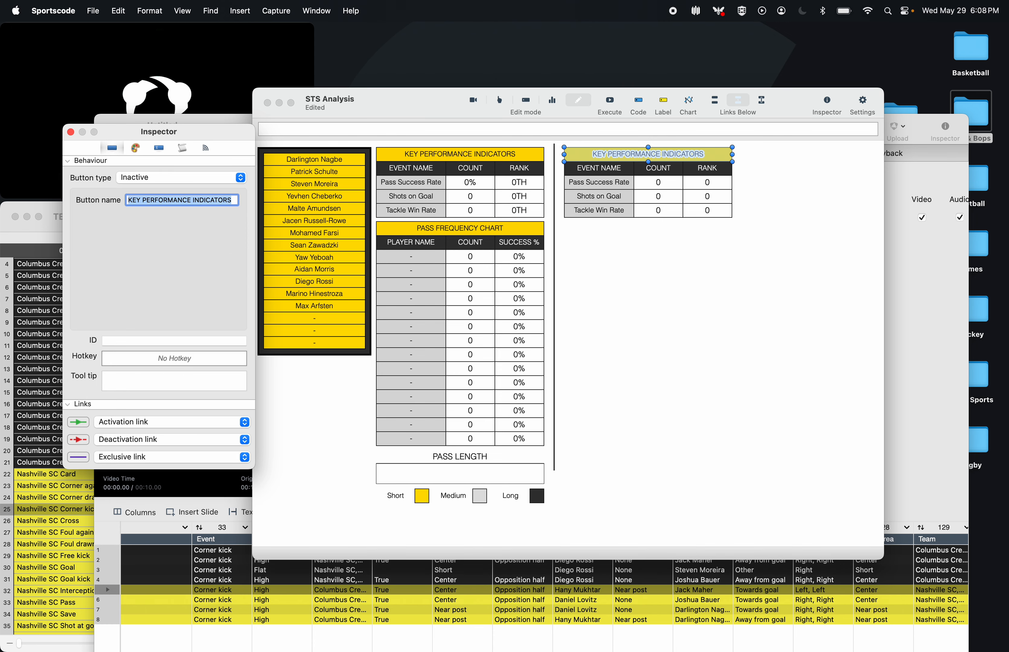
pyautogui.write('C')
pyautogui.hscroll(10, 626, 179)
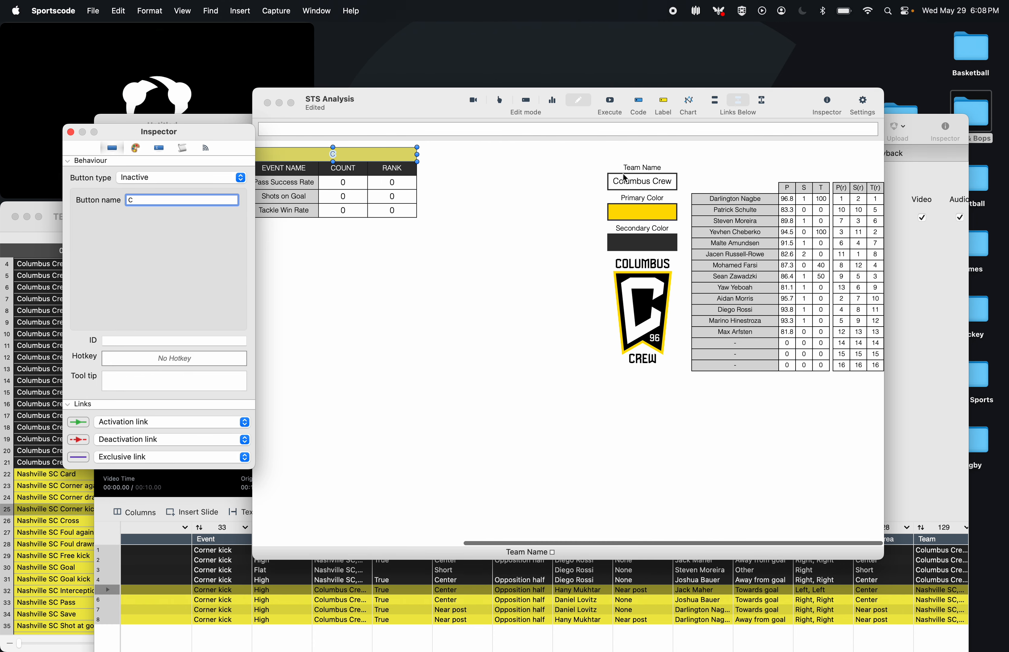
pyautogui.hscroll(-10, 357, 153)
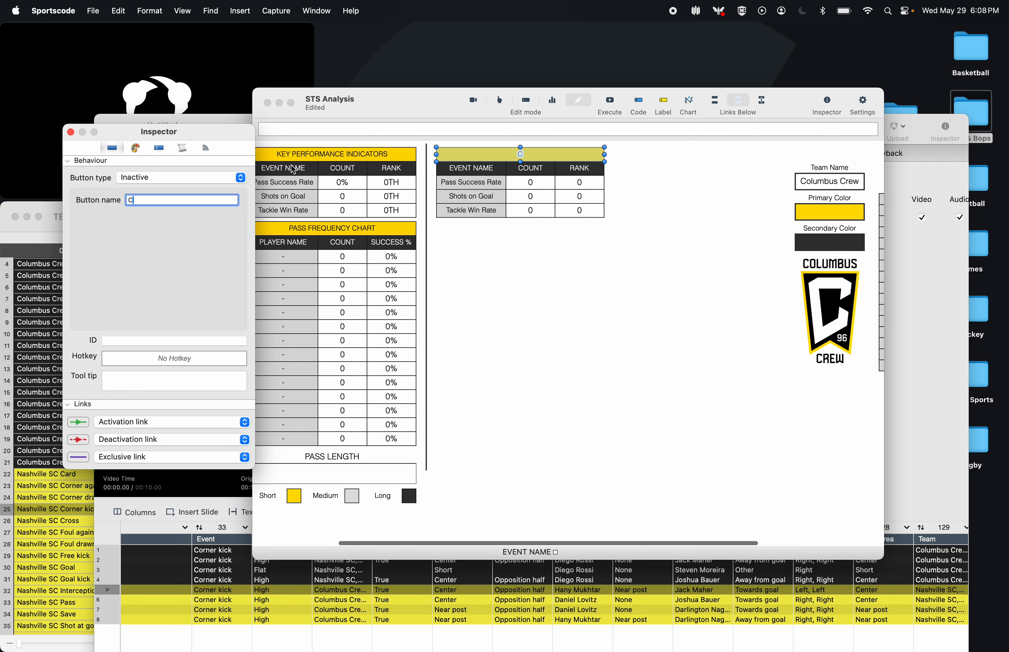
# - Add the line $name = button name "team" + " Corners" above the color command in the copied title's script
pyautogui.click(182, 149)
pyautogui.moveTo(102, 185); pyautogui.dragTo(59, 173)
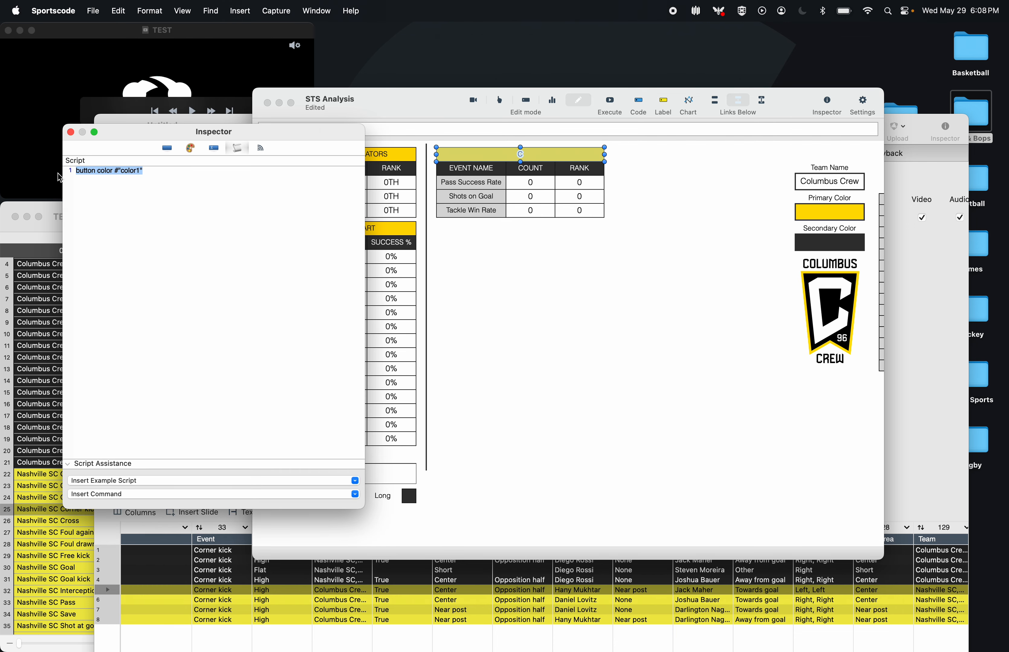
pyautogui.press('Left')
pyautogui.press('Return')
pyautogui.press('Return')
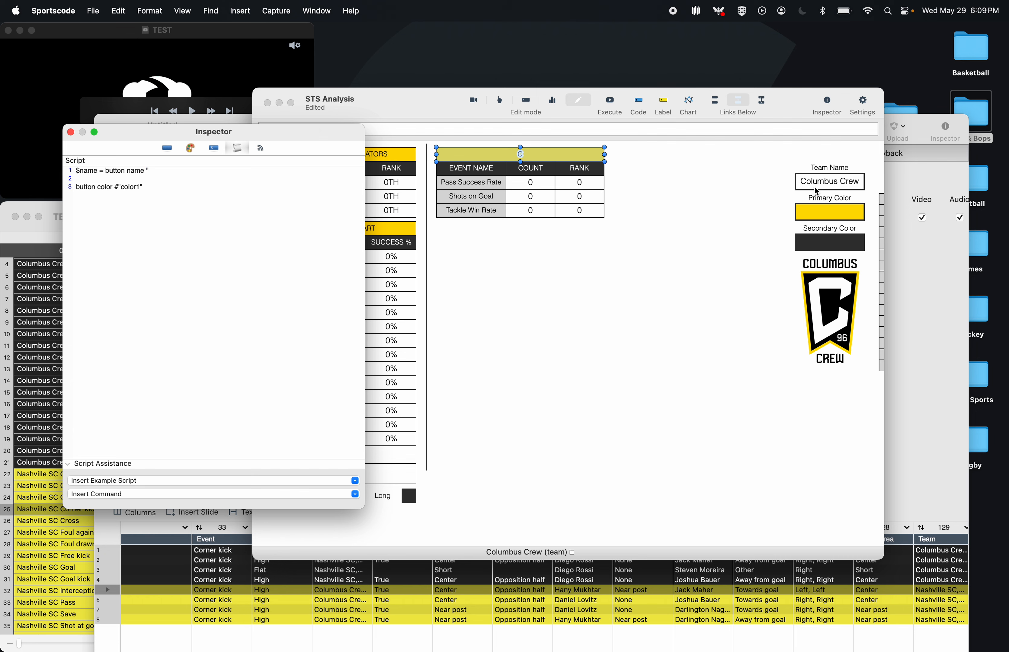
pyautogui.write('team" + " Corners')
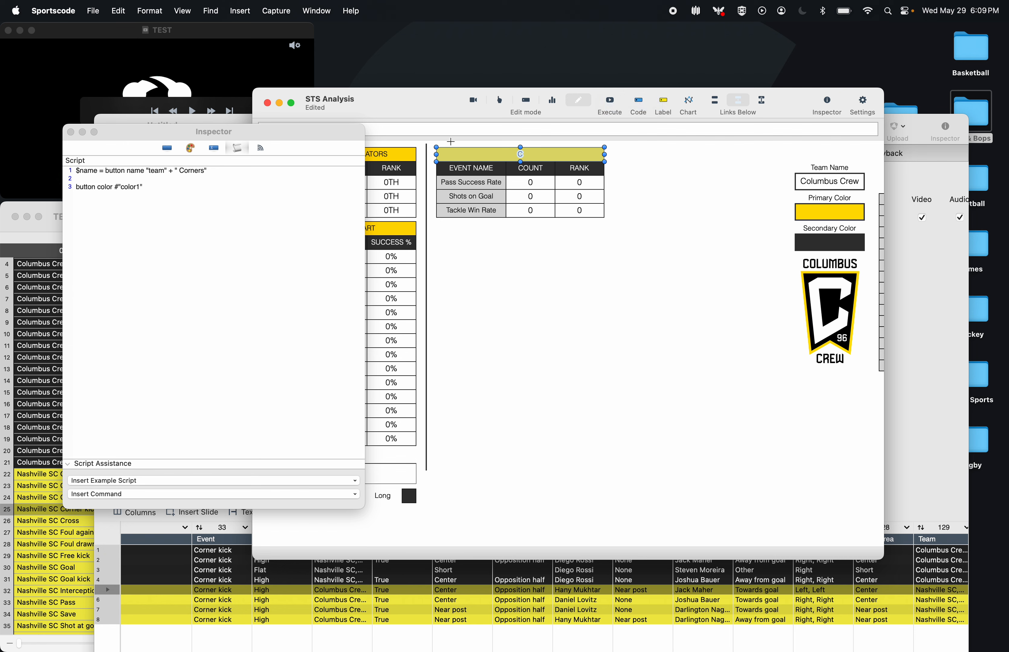
# - Add a rename command to the copied title's script so it displays the team name followed by Corners, and execute the window's scripts
pyautogui.click(231, 177)
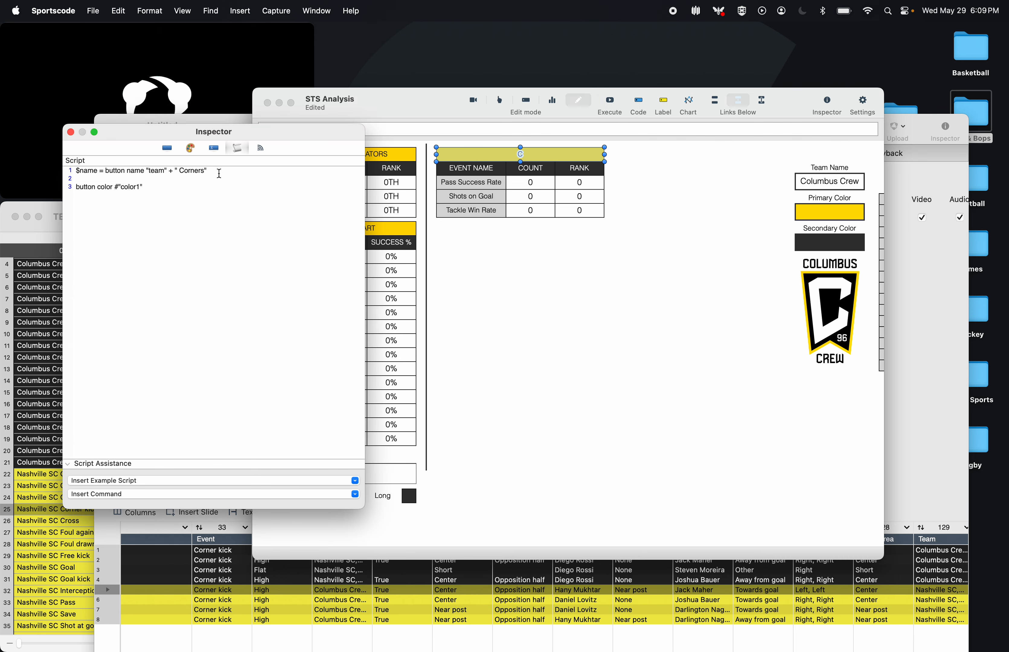
pyautogui.press('Return')
pyautogui.press('Return')
pyautogui.press('Up')
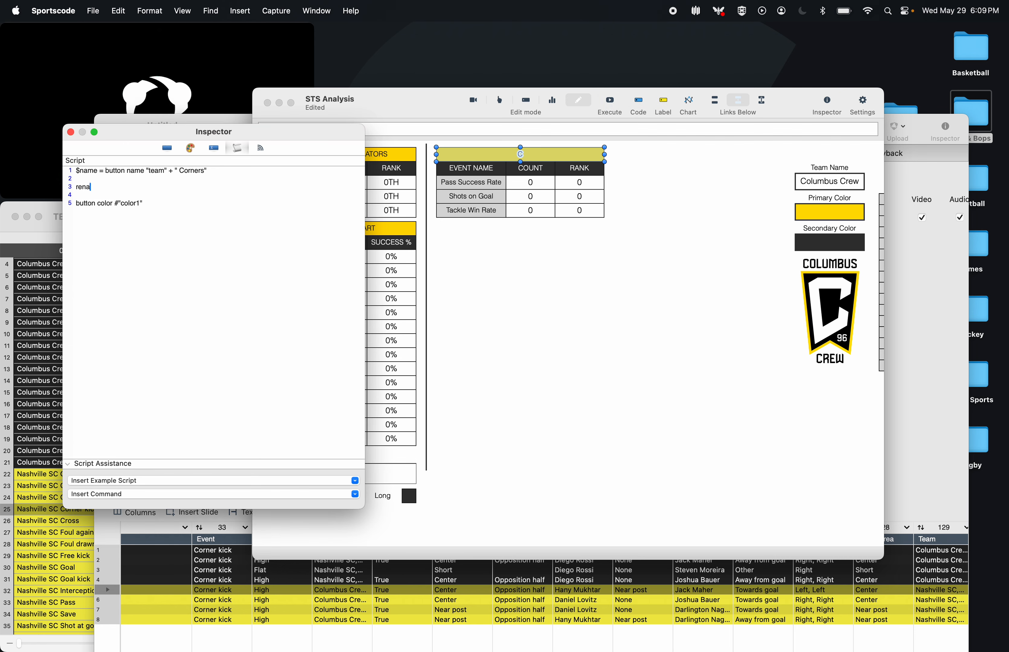
pyautogui.click(71, 132)
pyautogui.click(610, 104)
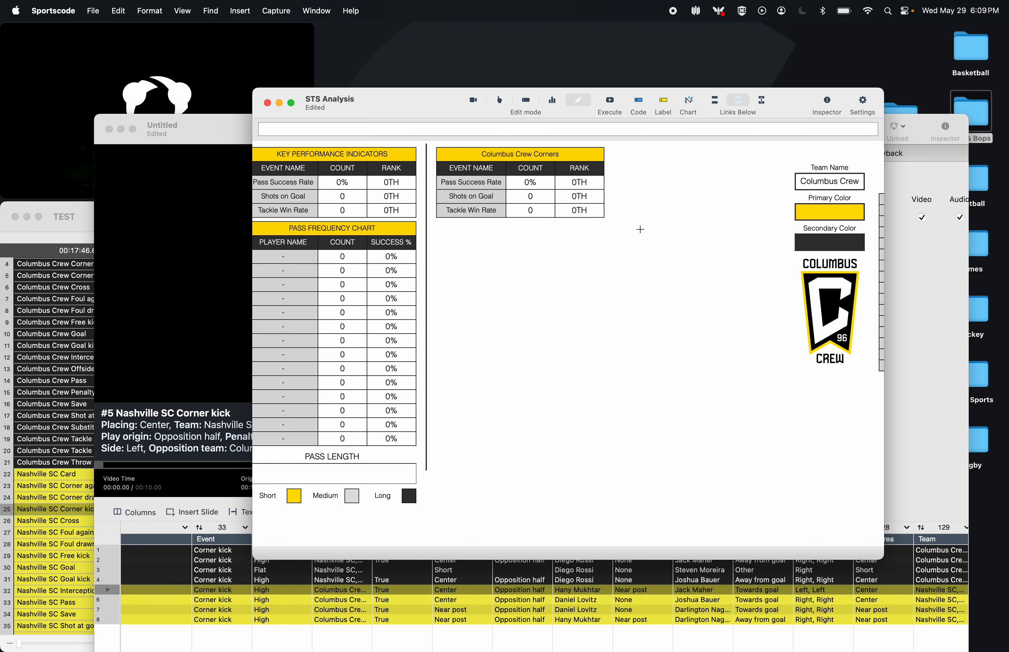
# - Rename the KEY PERFORMANCE INDICATORS title button as Key Performance Indicators in title case
pyautogui.hscroll(-5, 597, 290)
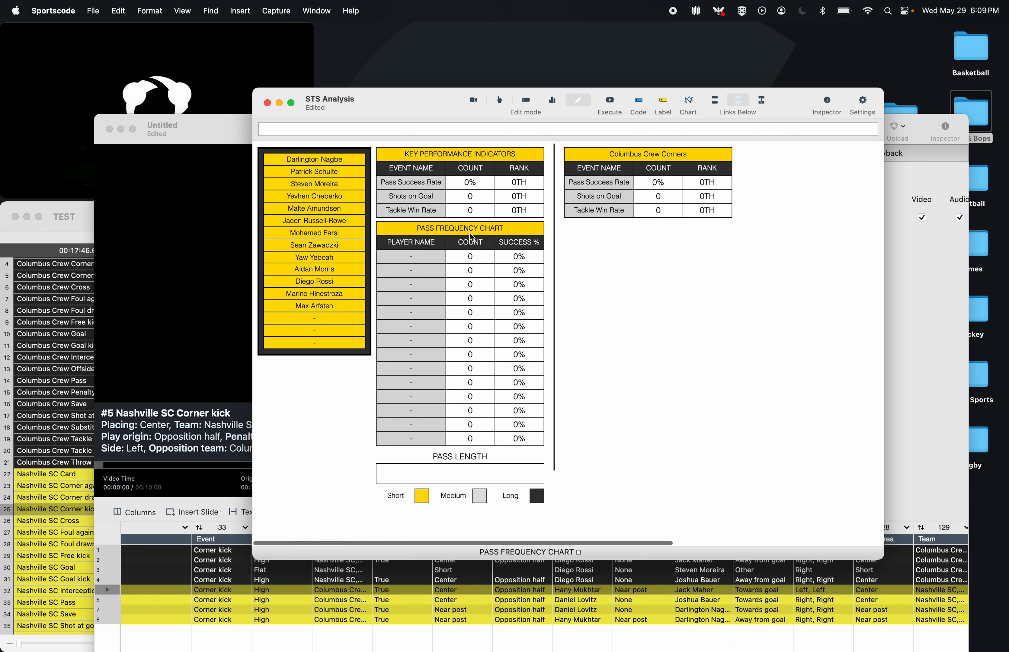
pyautogui.hscroll(5, 463, 169)
pyautogui.hscroll(-5, 461, 168)
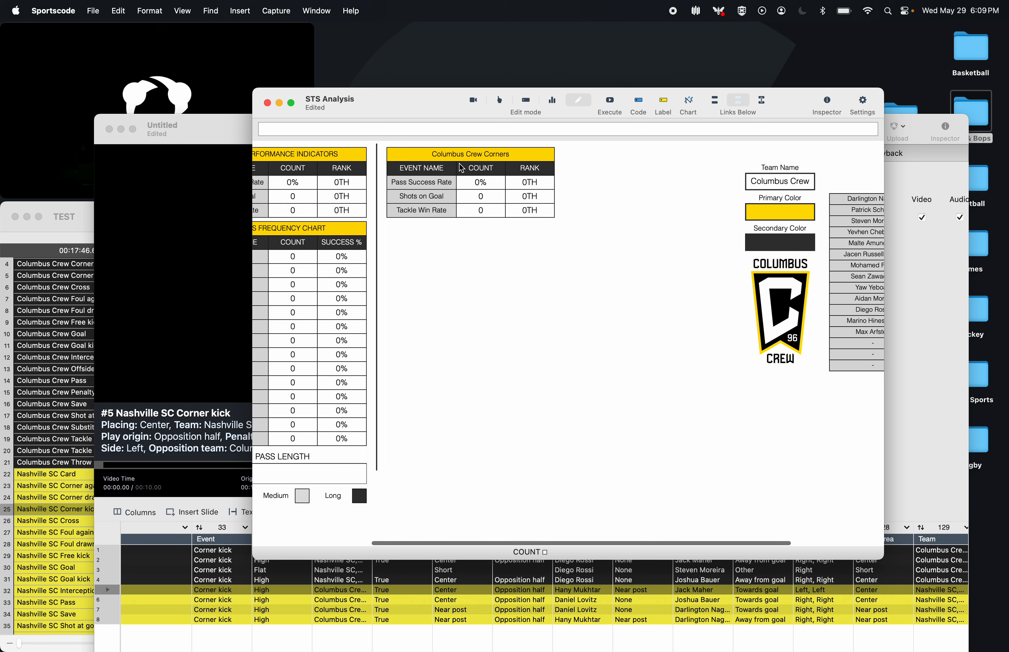
pyautogui.doubleClick(401, 155)
pyautogui.click(167, 148)
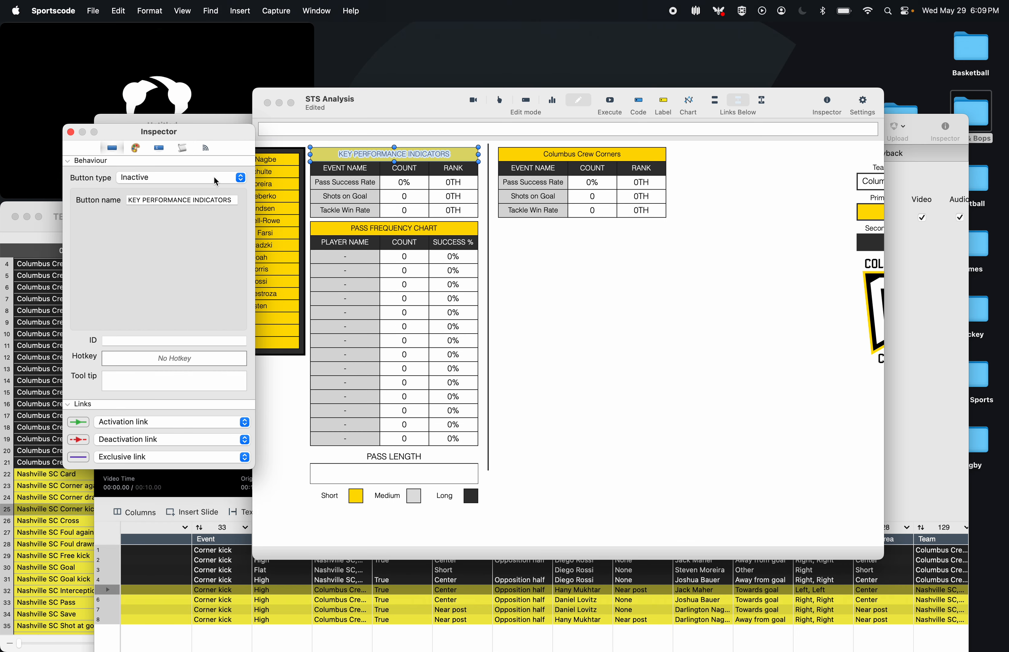
pyautogui.tripleClick(236, 200)
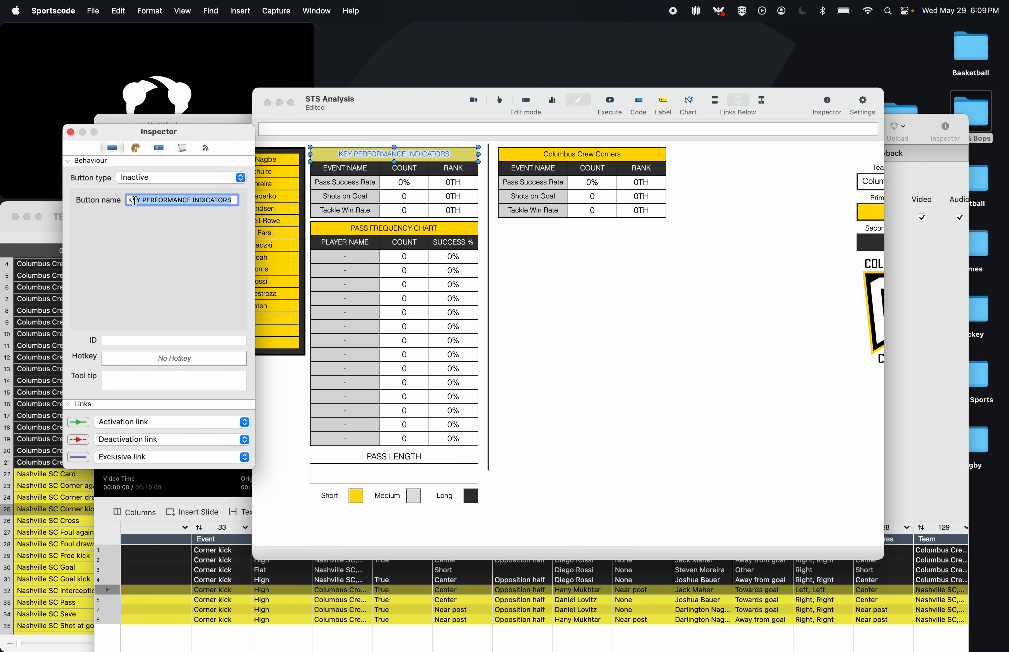
pyautogui.write('Key Perform')
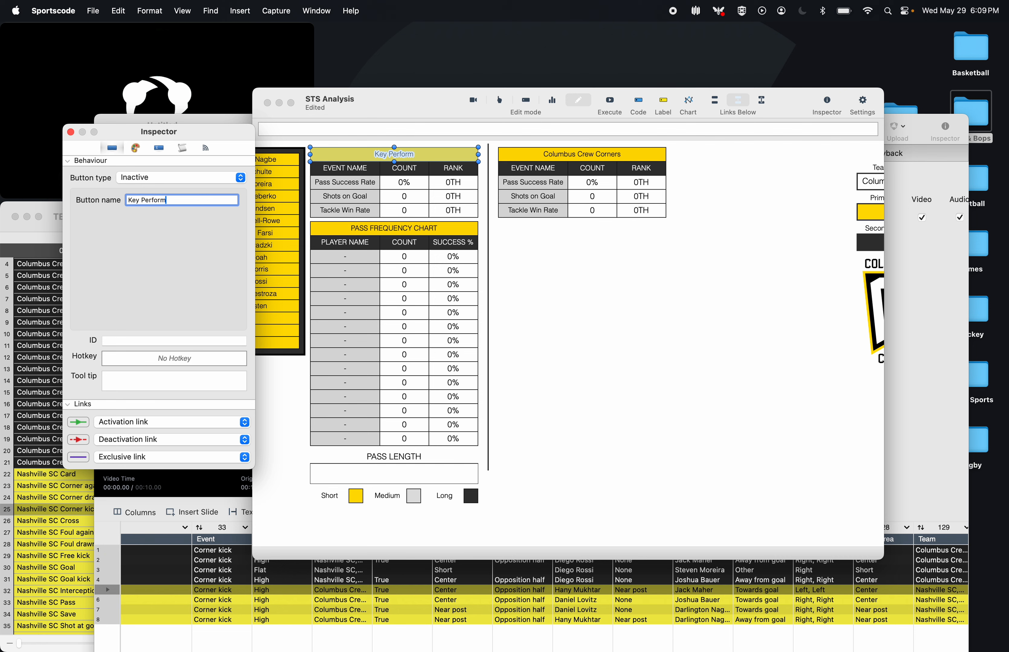
pyautogui.write('ance Indicato')
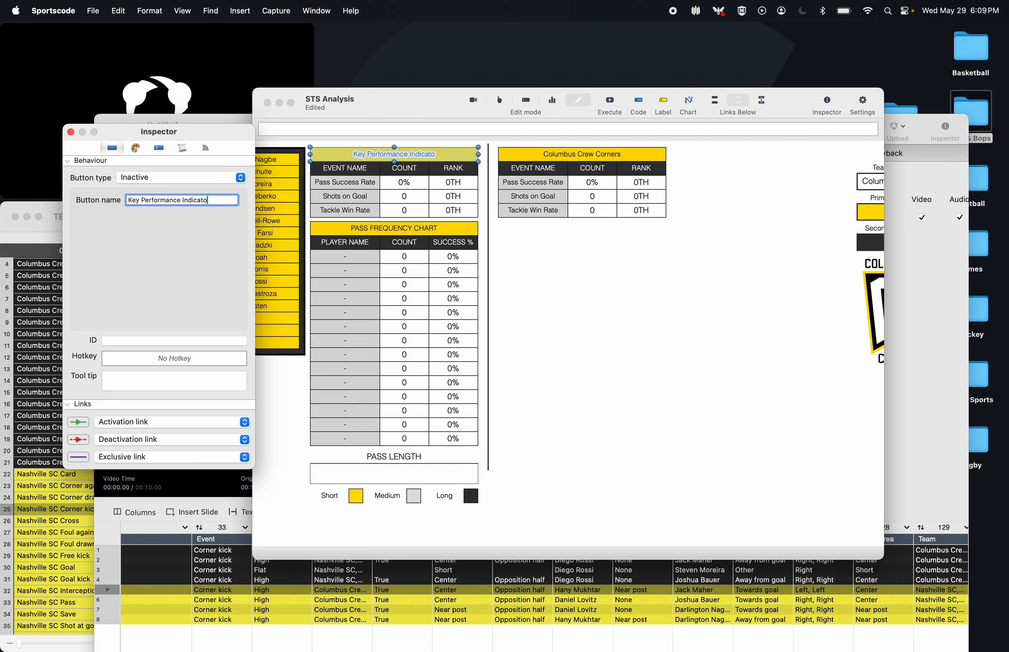
pyautogui.write('rs')
# - Rename the PASS FREQUENCY CHART title button as Pass Frequency Chart in title case
pyautogui.click(360, 231)
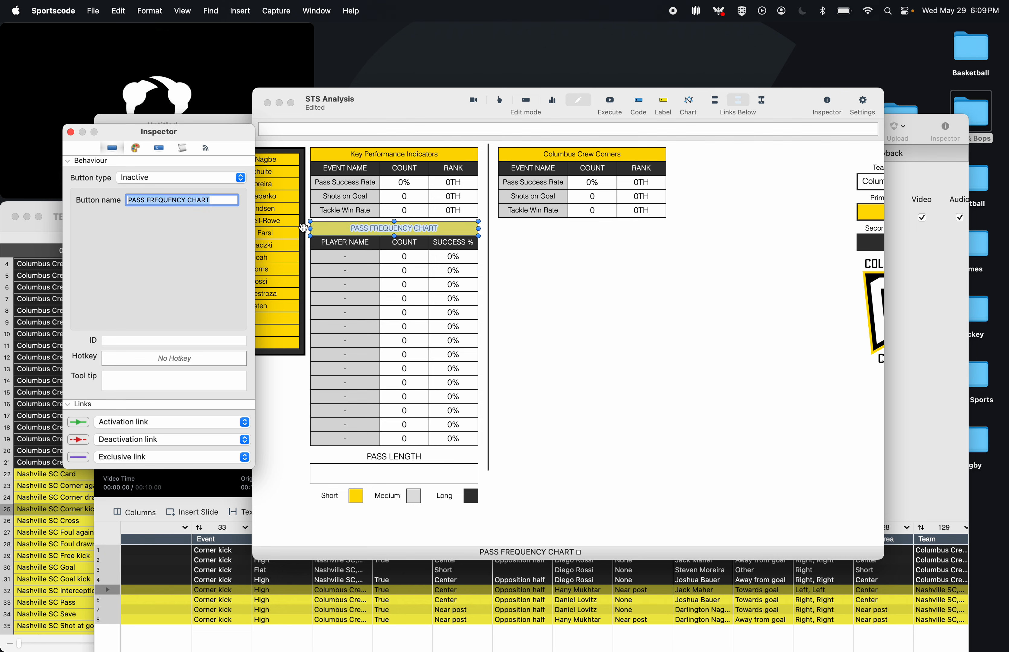
pyautogui.write('Pas')
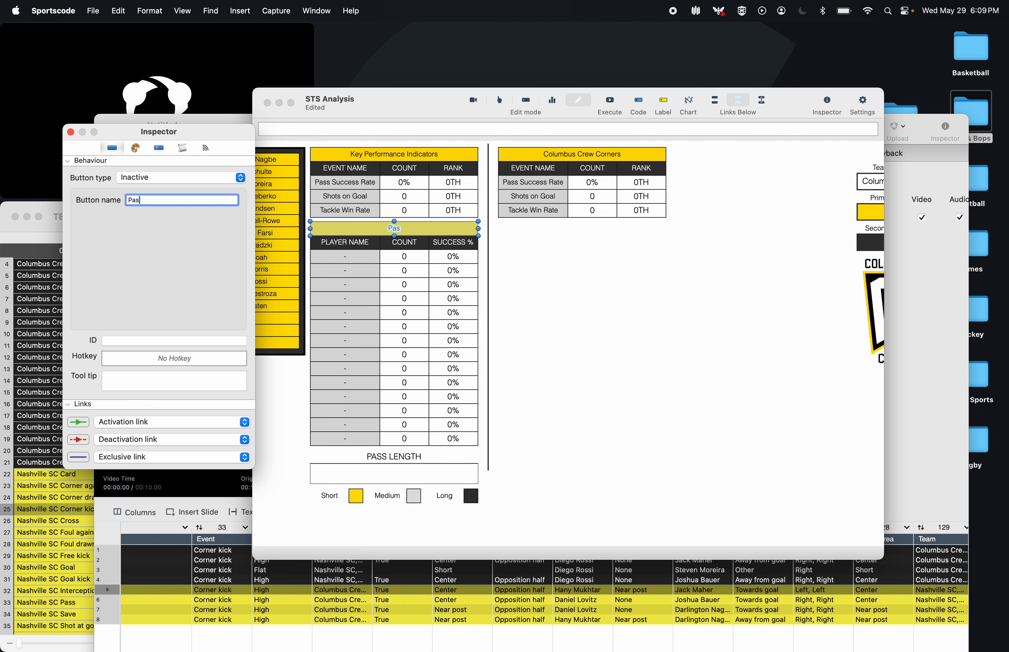
pyautogui.write('s Frequency Chart')
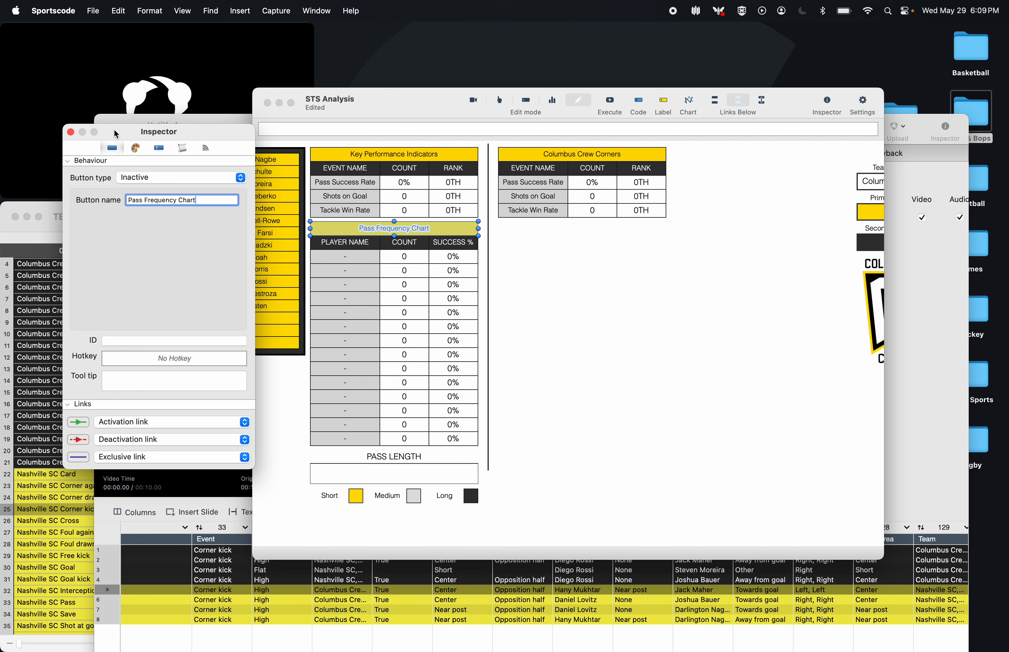
pyautogui.click(71, 132)
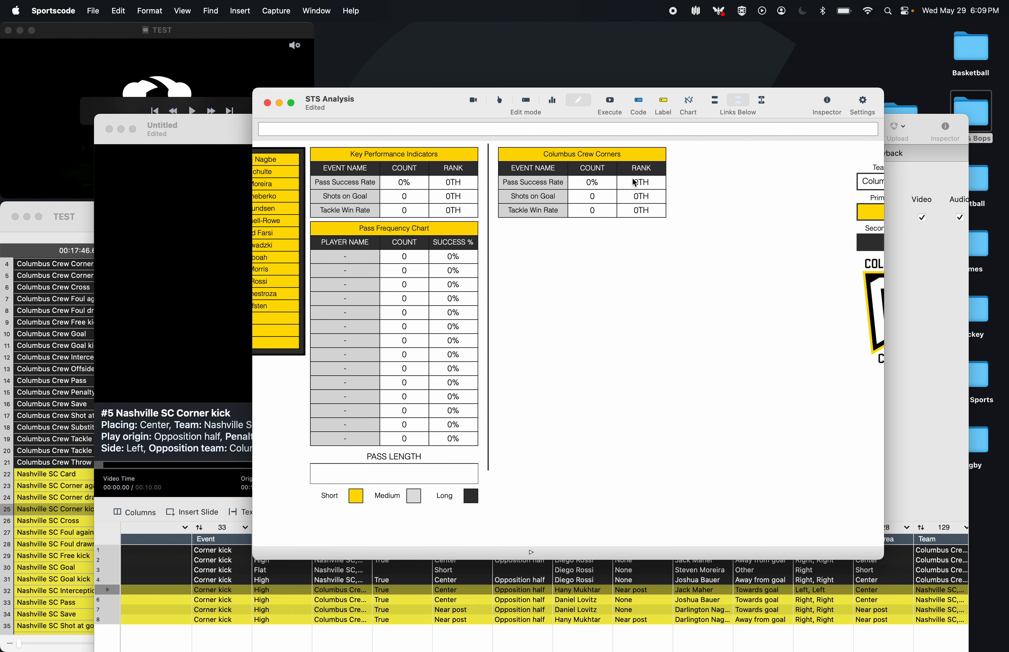
# - Shift the corners table's header and rows down and place a copy of its Pass Success Rate cell directly under the Columbus Crew Corners title
pyautogui.click(505, 207)
pyautogui.moveTo(505, 207); pyautogui.dragTo(531, 169)
pyautogui.click(538, 268)
pyautogui.click(552, 166)
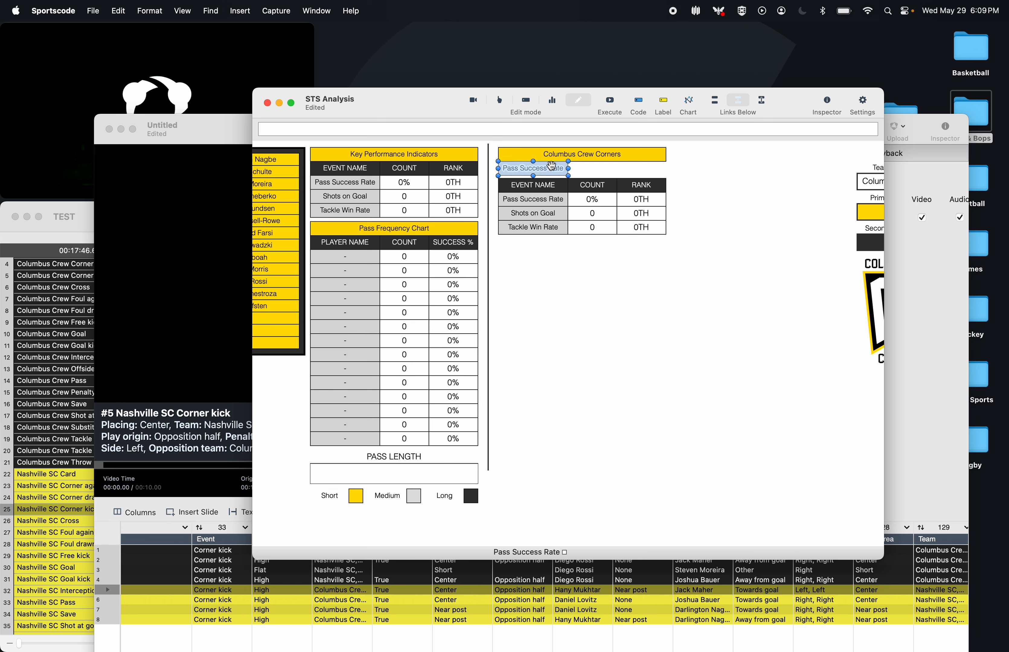
# - Rename the copied cell under the Columbus Crew Corners title as Corner Count
pyautogui.doubleClick(551, 167)
pyautogui.write('Corner')
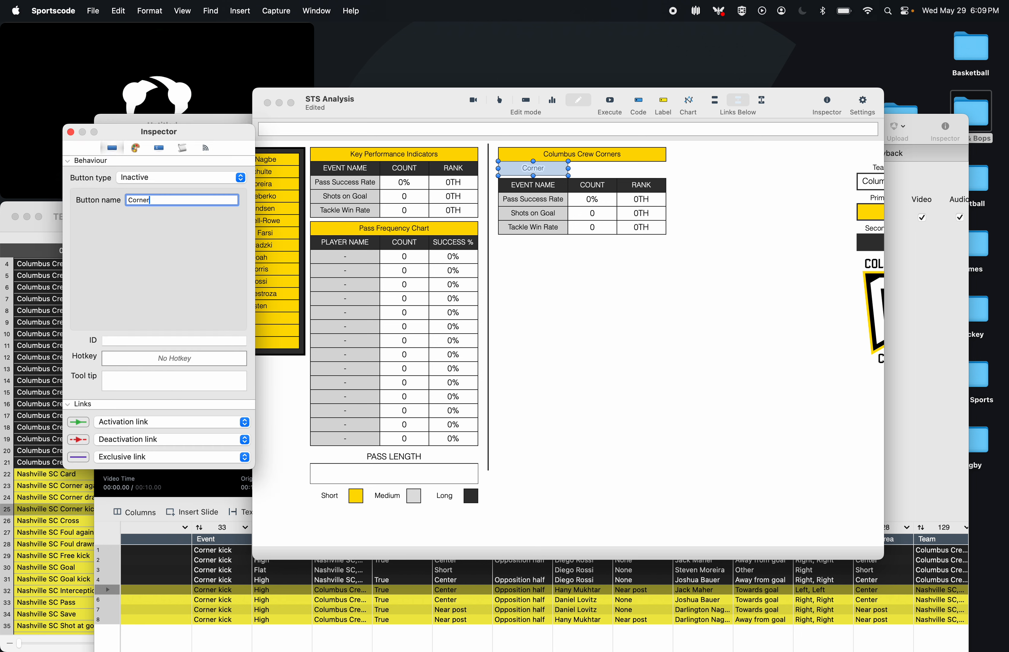
pyautogui.write(' Count')
pyautogui.click(71, 132)
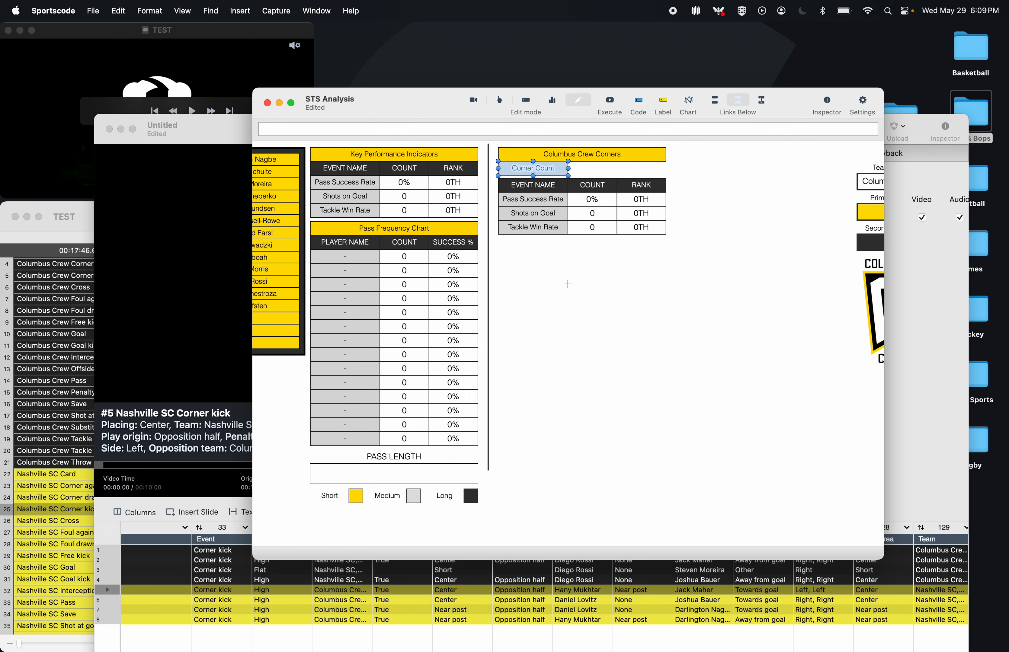
# - Place a copy of the pass success output cell beside Corner Count, widen it to the title's edge and open its script
pyautogui.click(568, 283)
pyautogui.moveTo(590, 202); pyautogui.dragTo(667, 169)
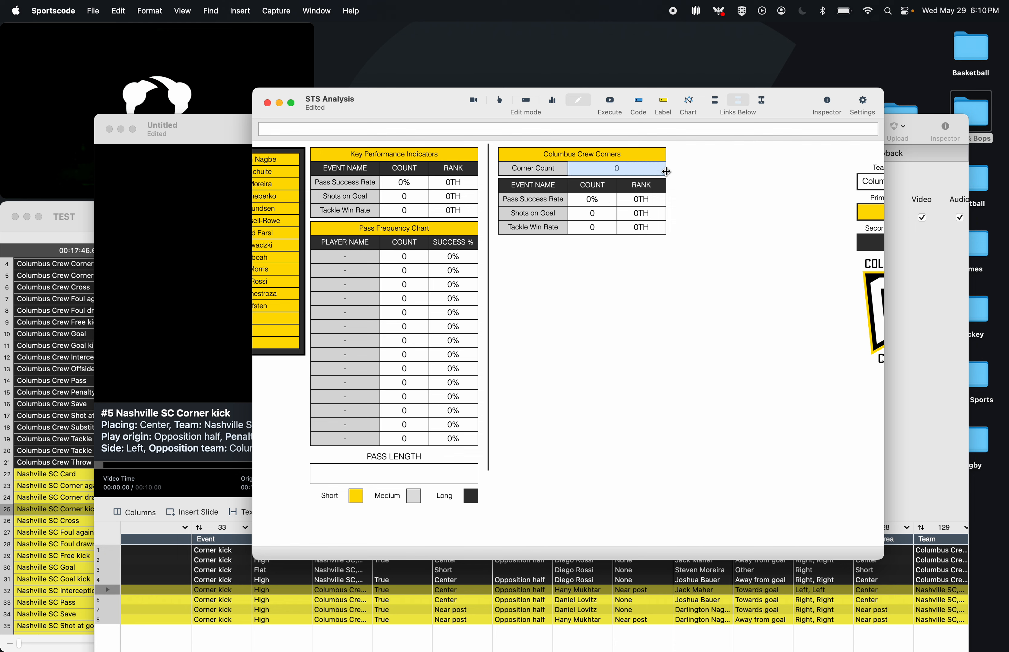
pyautogui.doubleClick(633, 173)
pyautogui.click(187, 149)
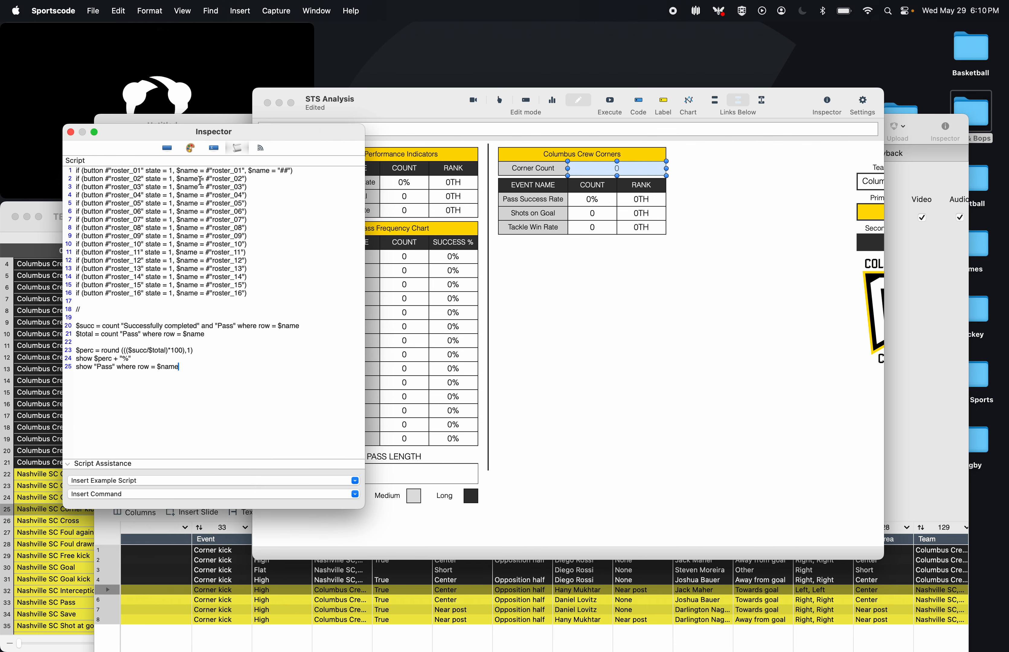
# - Replace the Corner Count output cell's entire script with $row = button name "team" + " Corners
pyautogui.moveTo(237, 394); pyautogui.dragTo(67, 170)
pyautogui.write('$')
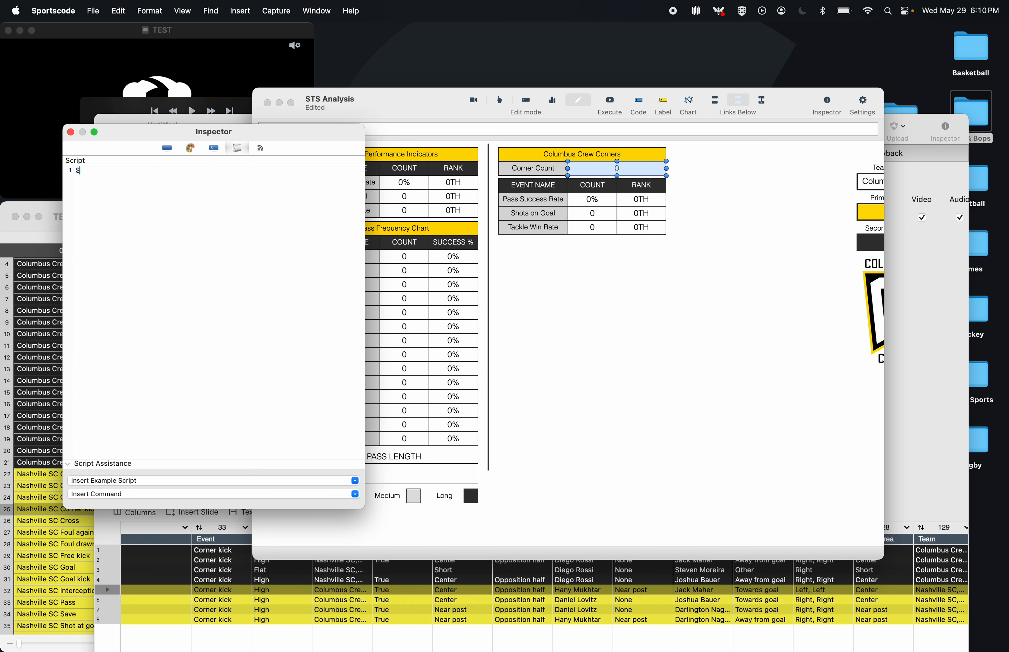
pyautogui.write('name')
pyautogui.press('BackSpace')
pyautogui.press('BackSpace')
pyautogui.press('BackSpace')
pyautogui.write('row = button name "team" + " Corners')
# - Uncover the full timeline row names and change the row text in the Corner Count output script to " Corner kick"
pyautogui.moveTo(214, 133); pyautogui.dragTo(376, 133)
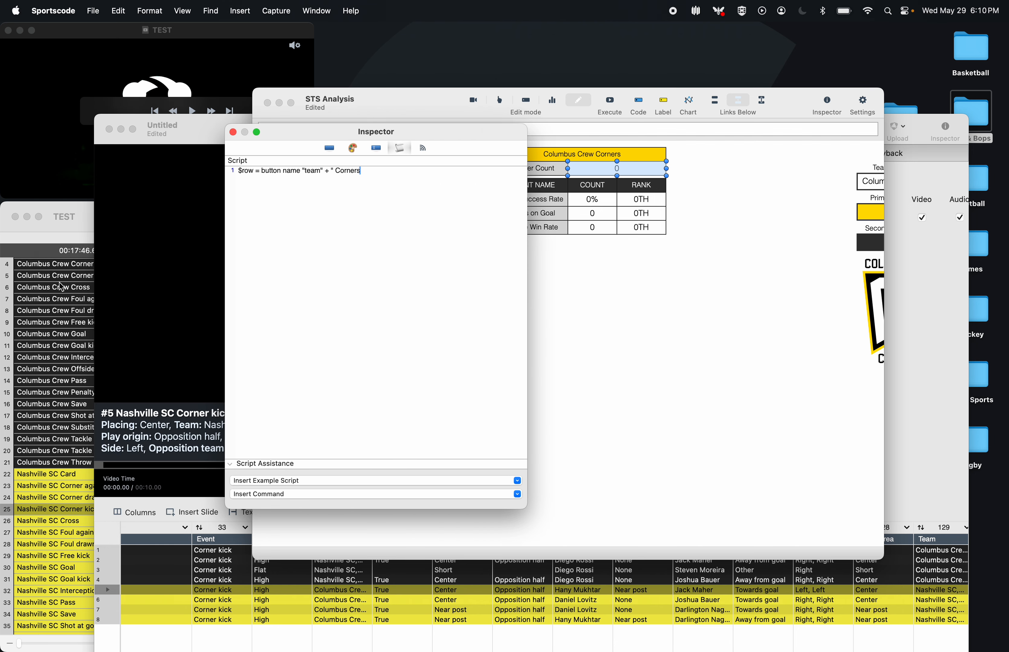
pyautogui.moveTo(174, 135); pyautogui.dragTo(225, 134)
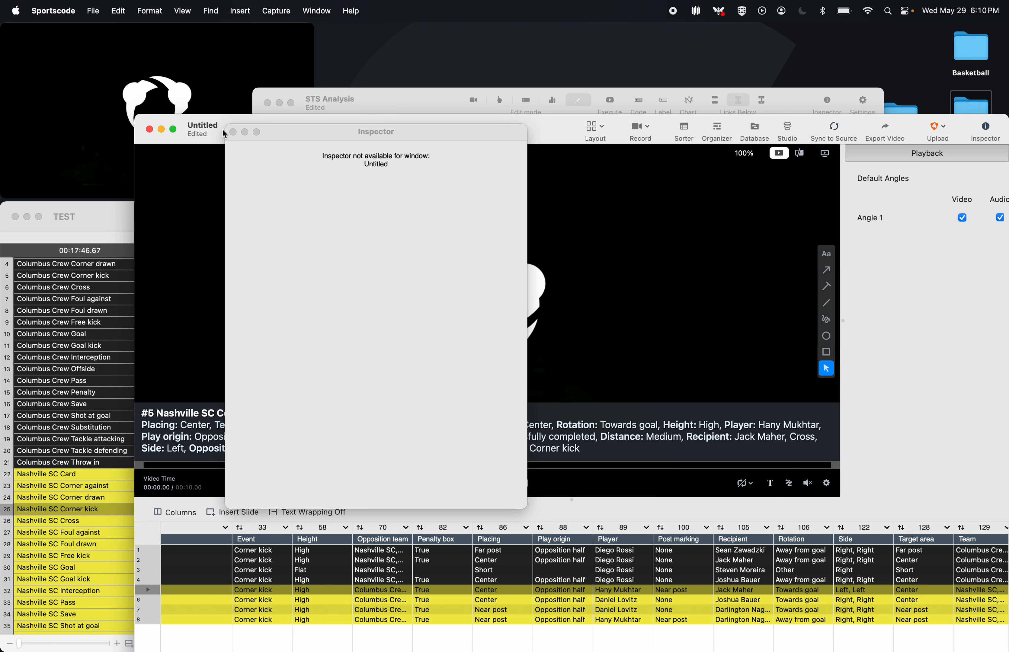
pyautogui.click(233, 132)
pyautogui.click(394, 107)
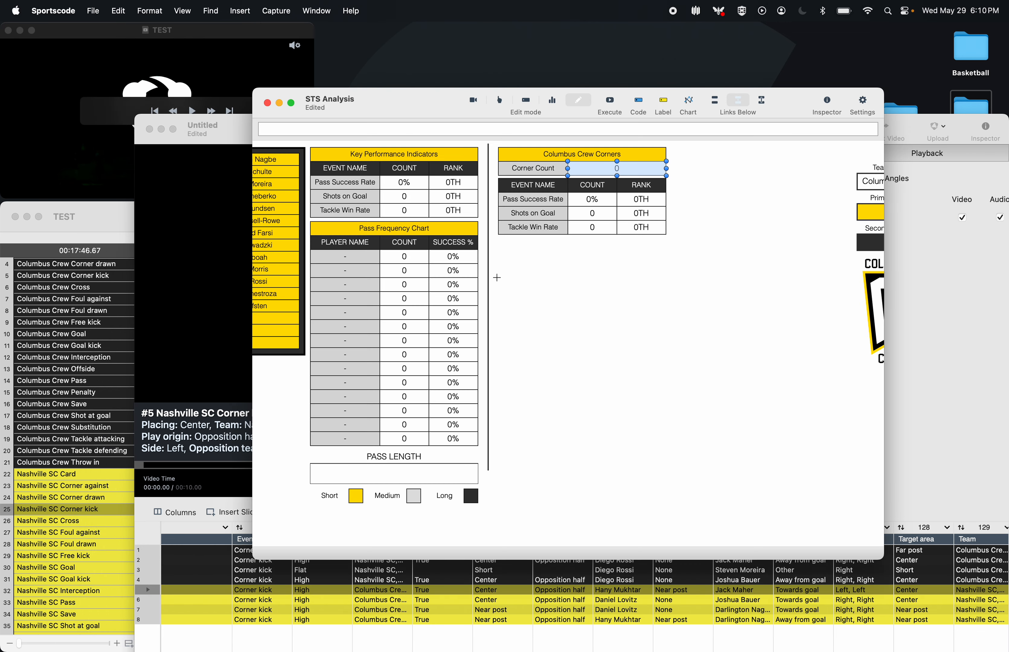
pyautogui.doubleClick(604, 167)
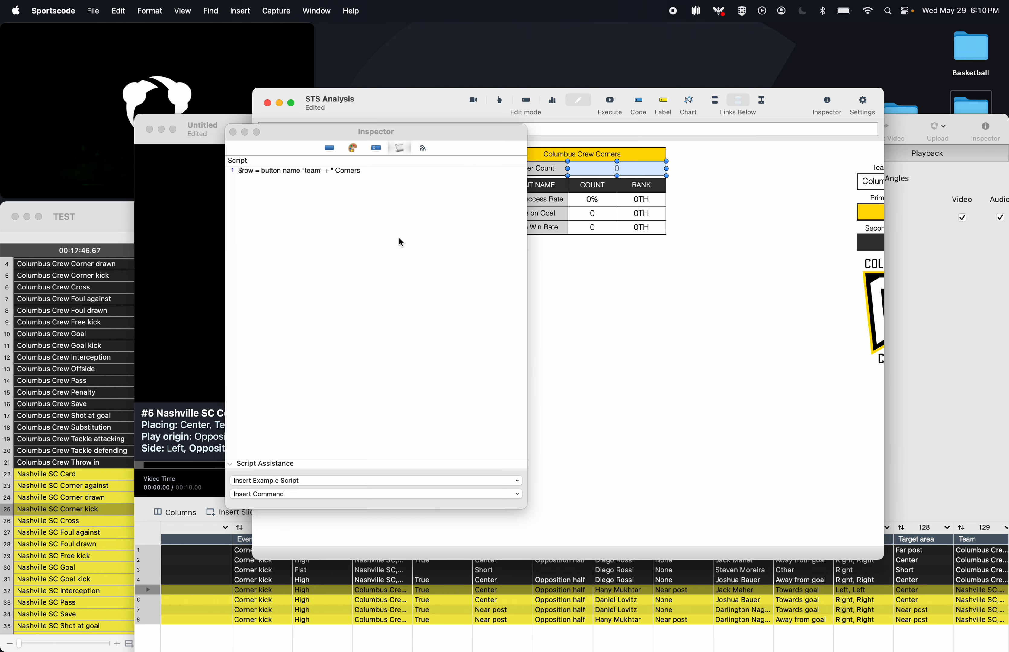
pyautogui.click(381, 169)
pyautogui.press('BackSpace')
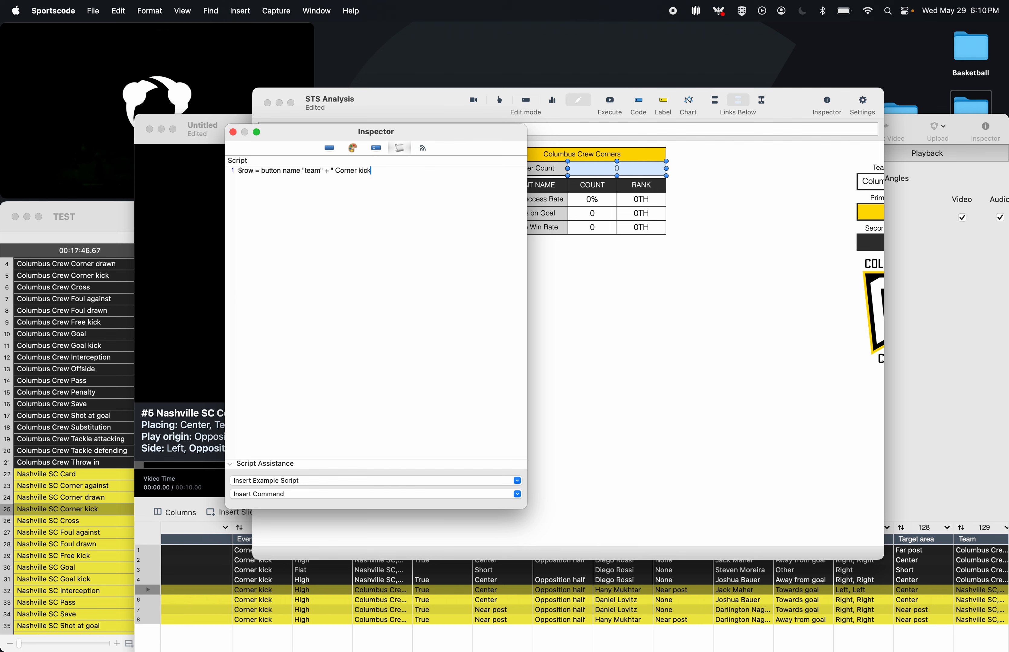
# - Add the lines show count instances where row = $row and show instances where row = $row to the Corner Count output script
pyautogui.write('show count instandes where row = $row')
pyautogui.moveTo(375, 180); pyautogui.dragTo(204, 183)
pyautogui.press('super+c')
pyautogui.press('Right')
pyautogui.press('Return')
pyautogui.press('super+v')
pyautogui.doubleClick(262, 186)
pyautogui.press('BackSpace')
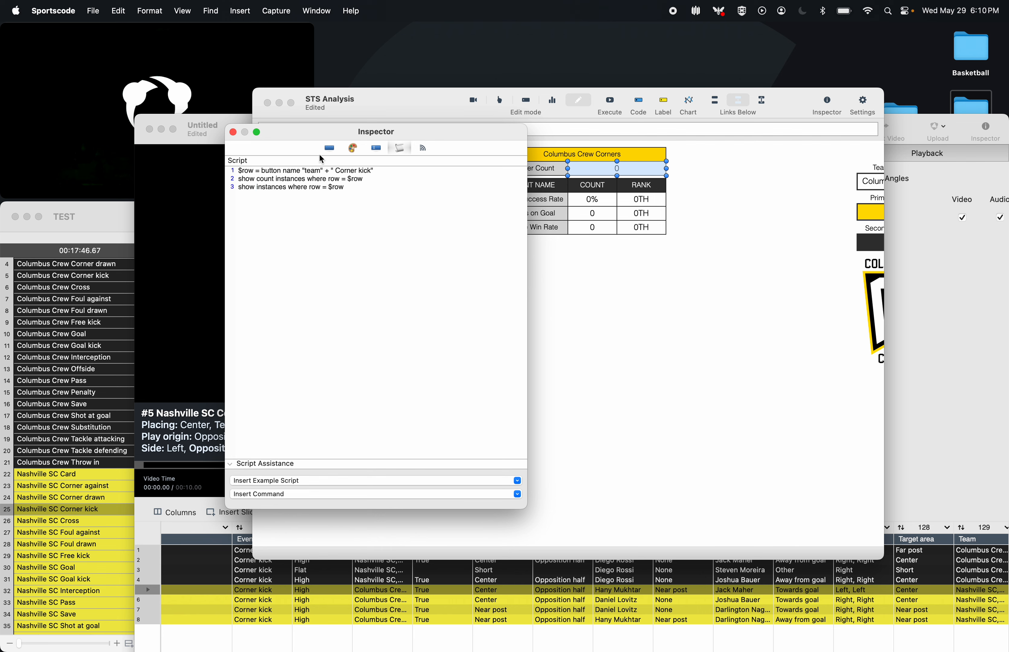
pyautogui.click(329, 148)
pyautogui.click(233, 132)
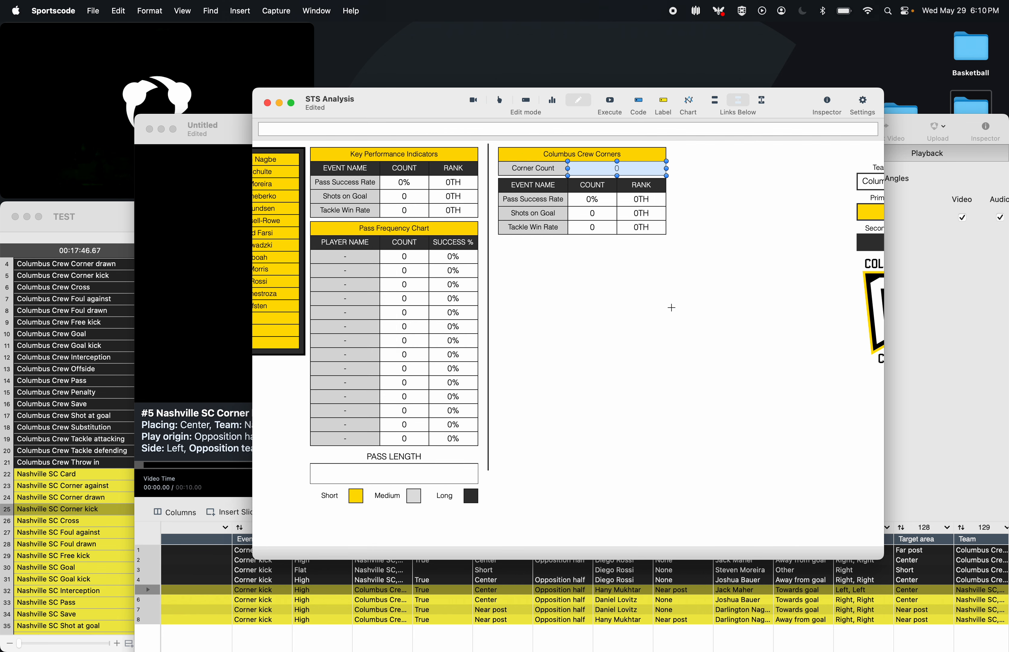
pyautogui.click(671, 308)
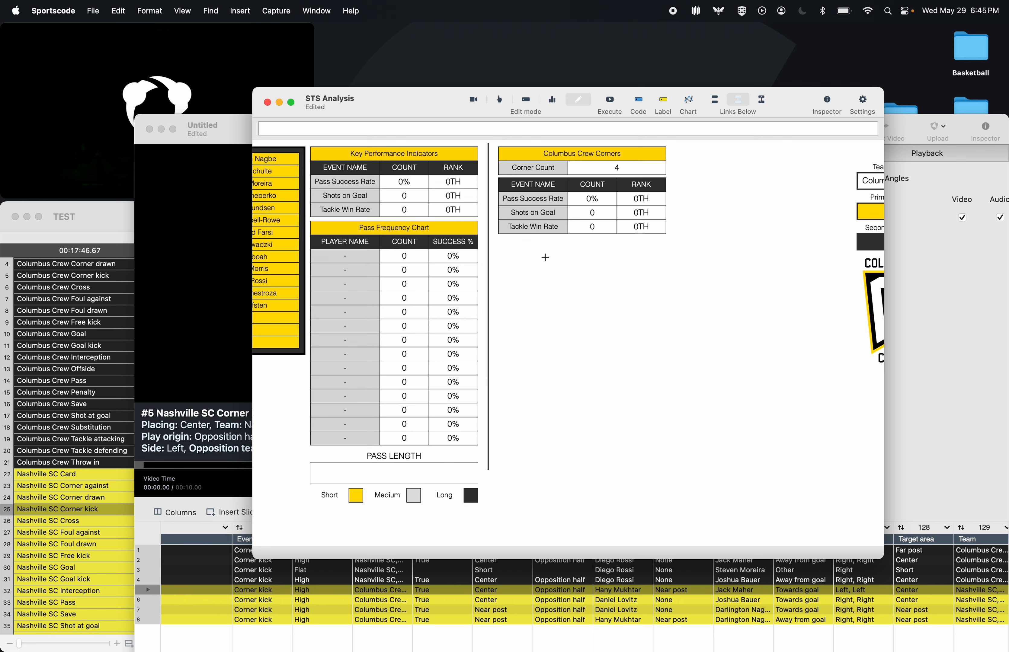
# - Rename the corners table's Pass Success Rate row label as Swing and its Shots on Goal label as Side
pyautogui.moveTo(539, 275); pyautogui.dragTo(661, 200)
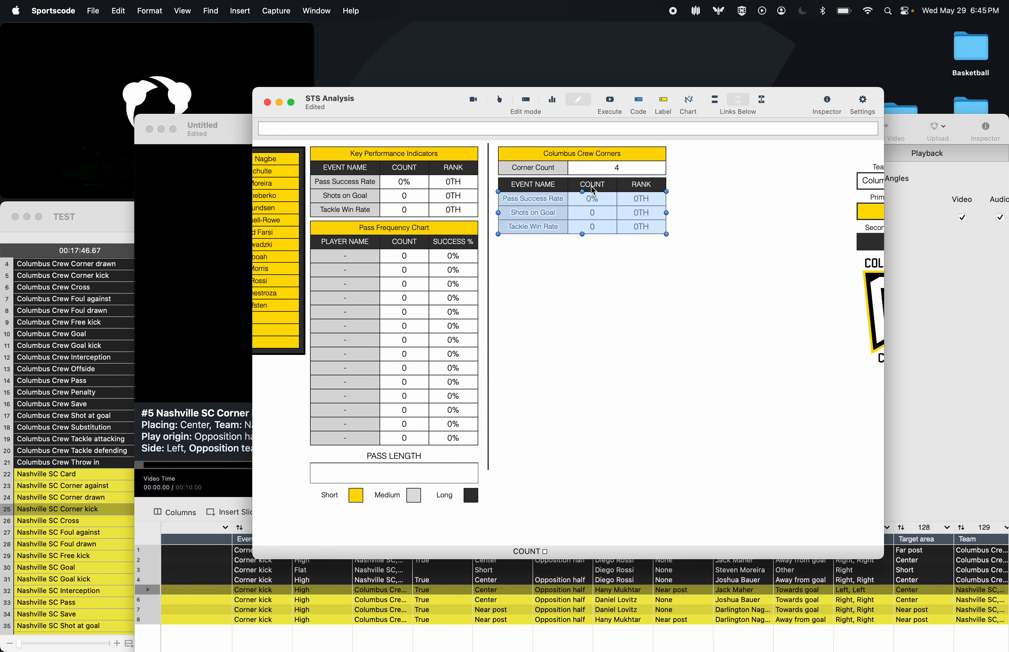
pyautogui.click(539, 261)
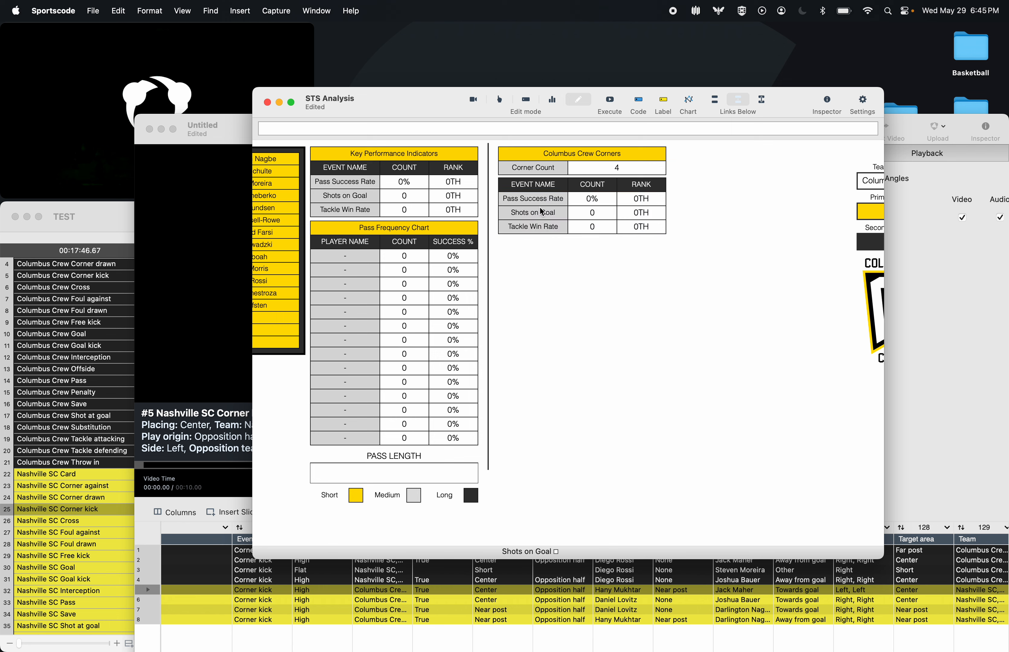
pyautogui.doubleClick(544, 202)
pyautogui.write('Swing')
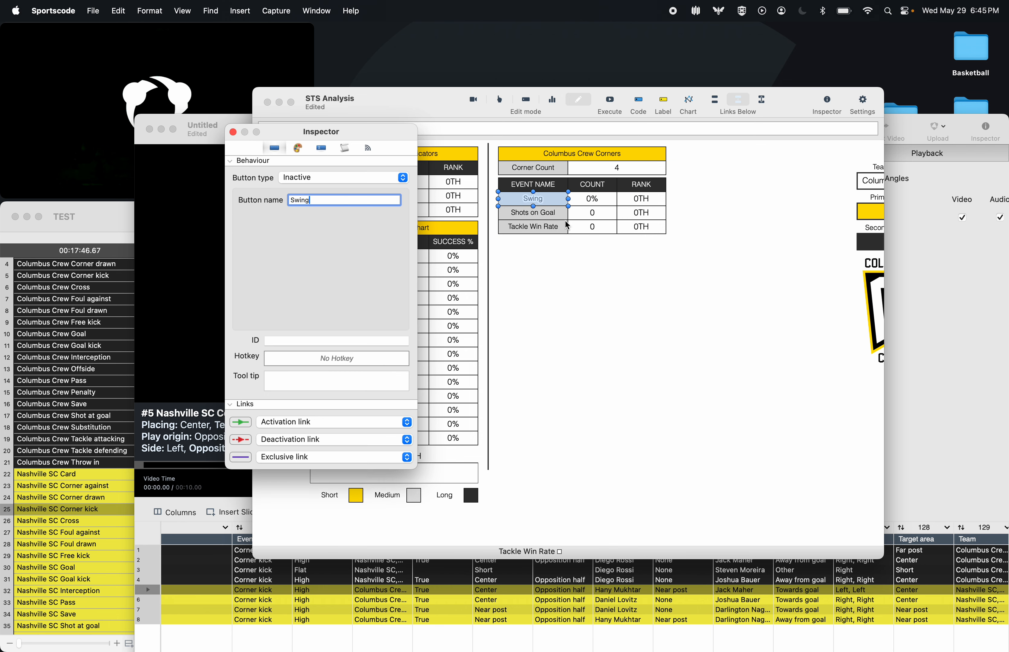
pyautogui.click(546, 217)
pyautogui.doubleClick(547, 217)
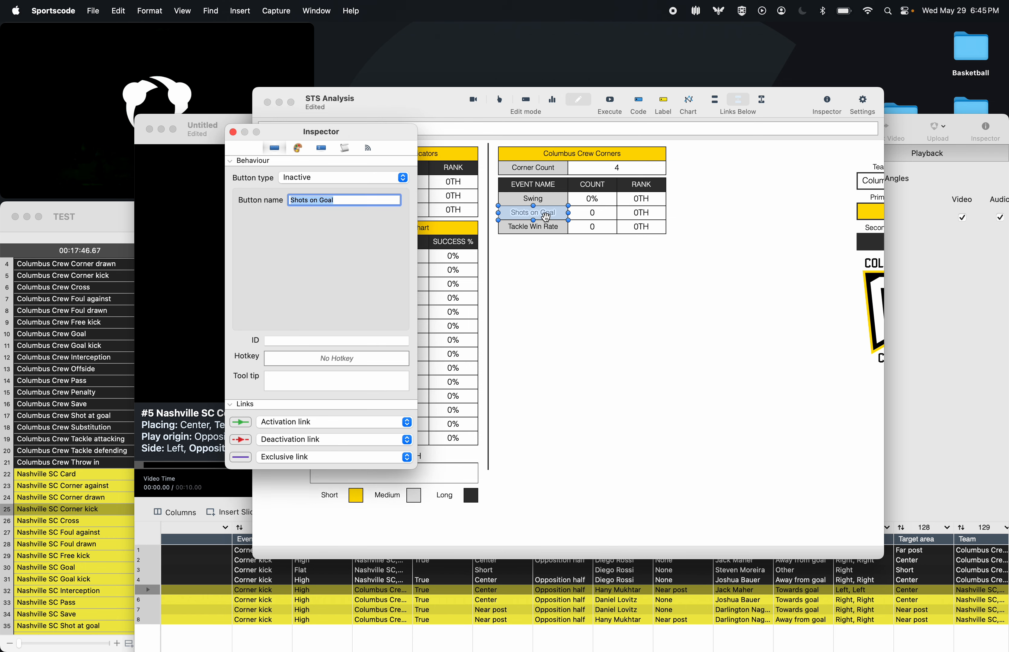
pyautogui.write('Side')
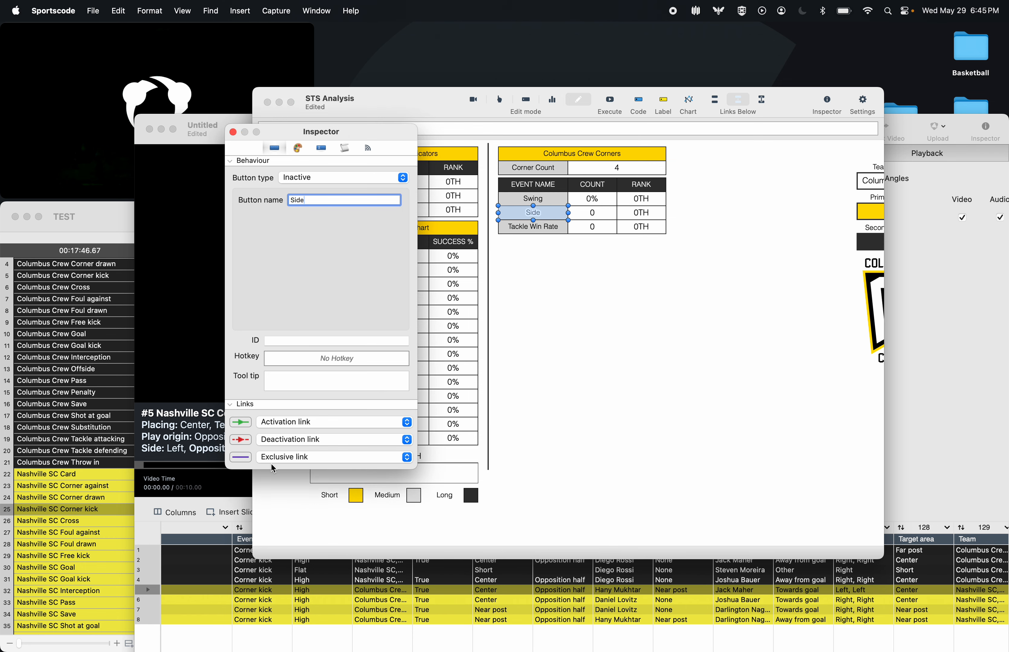
# - Examine the corner kick label columns in the Untitled window's Sorter and return to the STS Analysis window
pyautogui.click(214, 496)
pyautogui.click(233, 132)
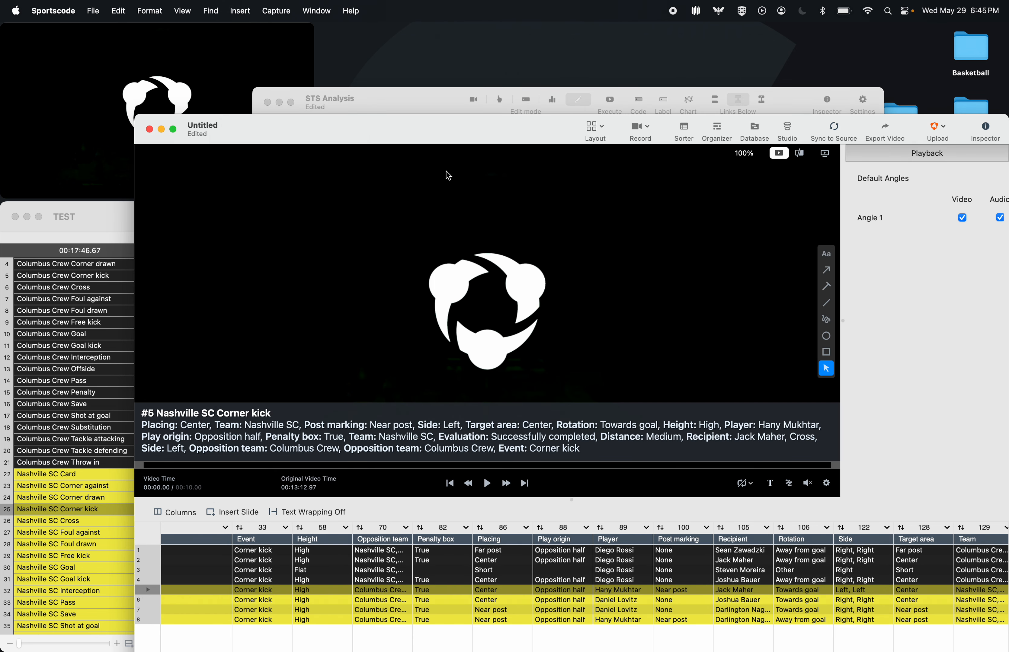
pyautogui.click(427, 96)
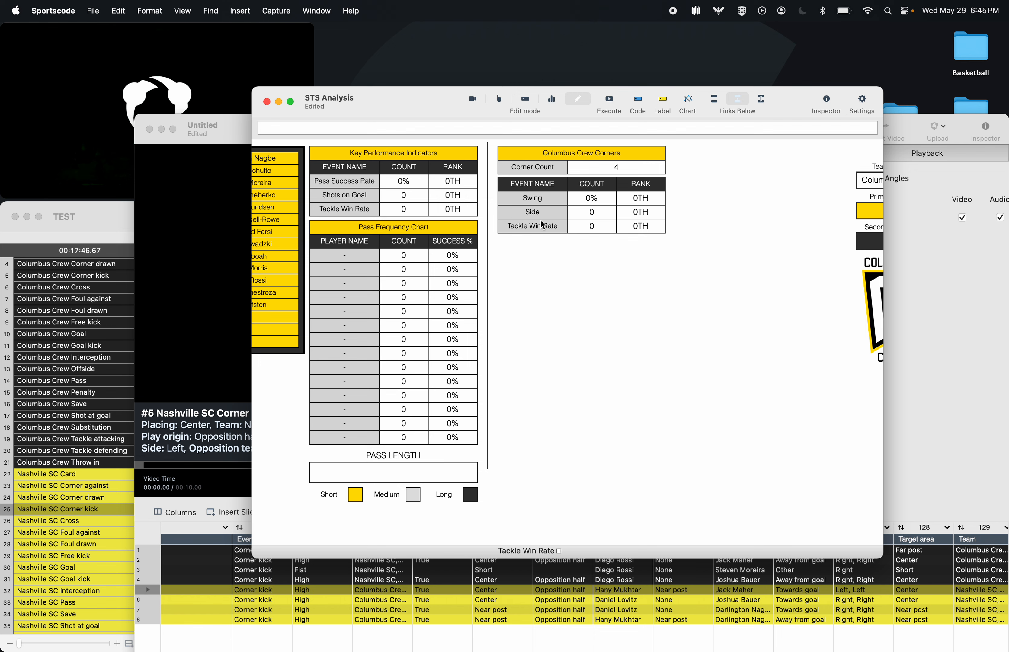
# - Shift the Side and Tackle Win Rate rows of the corners table down to leave a gap below the Swing row
pyautogui.moveTo(532, 241); pyautogui.dragTo(632, 211)
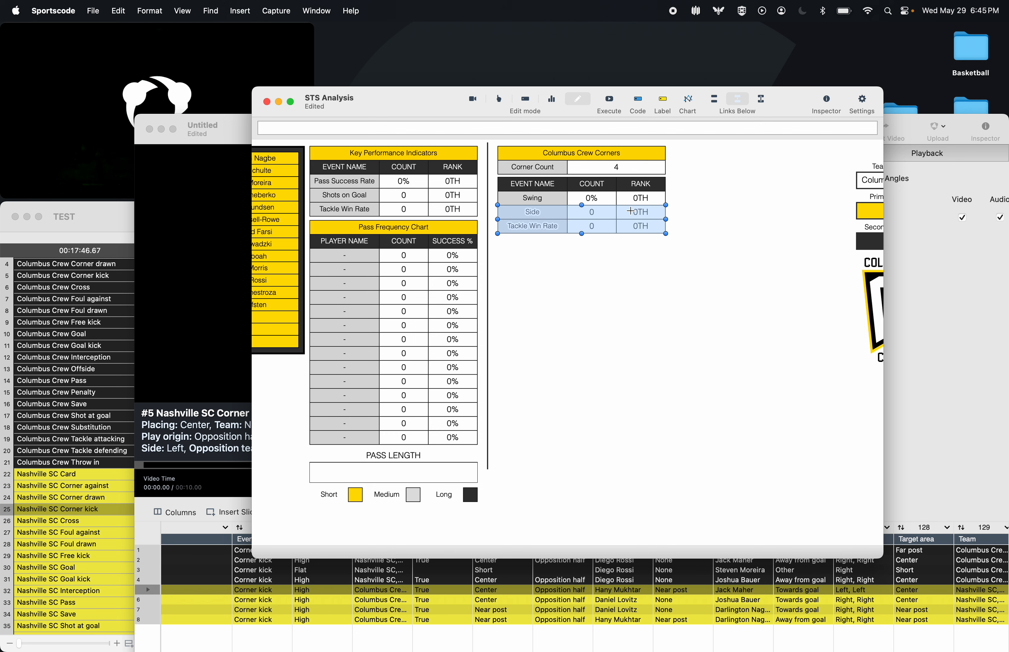
pyautogui.press('Down')
pyautogui.press('Down')
pyautogui.press('Down')
pyautogui.press('Down')
pyautogui.press('Down')
pyautogui.press('Down')
pyautogui.press('Down')
pyautogui.press('Down')
pyautogui.press('Down')
pyautogui.press('Down')
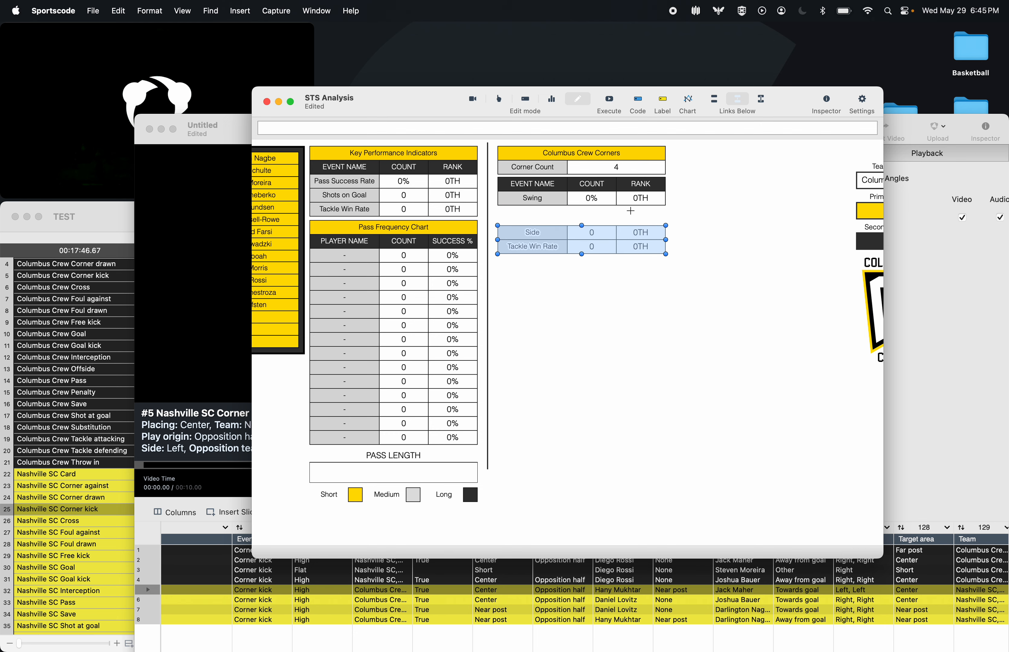
pyautogui.click(614, 320)
# - Compare the corner kick label columns from Distance through Target area in the Untitled window's Sorter
pyautogui.click(203, 522)
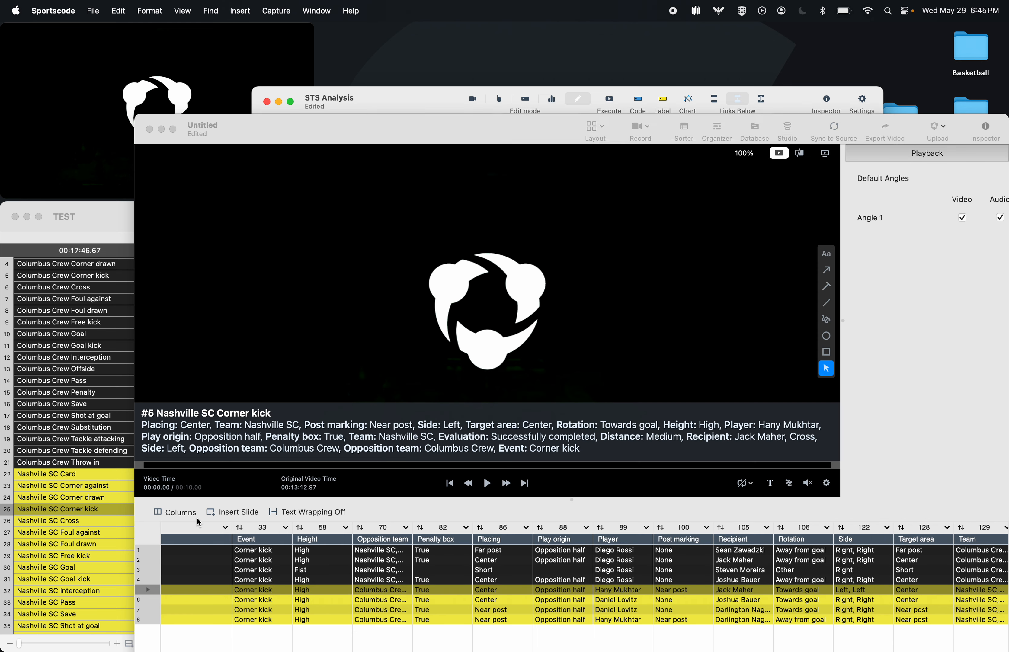
pyautogui.hscroll(-10, 397, 620)
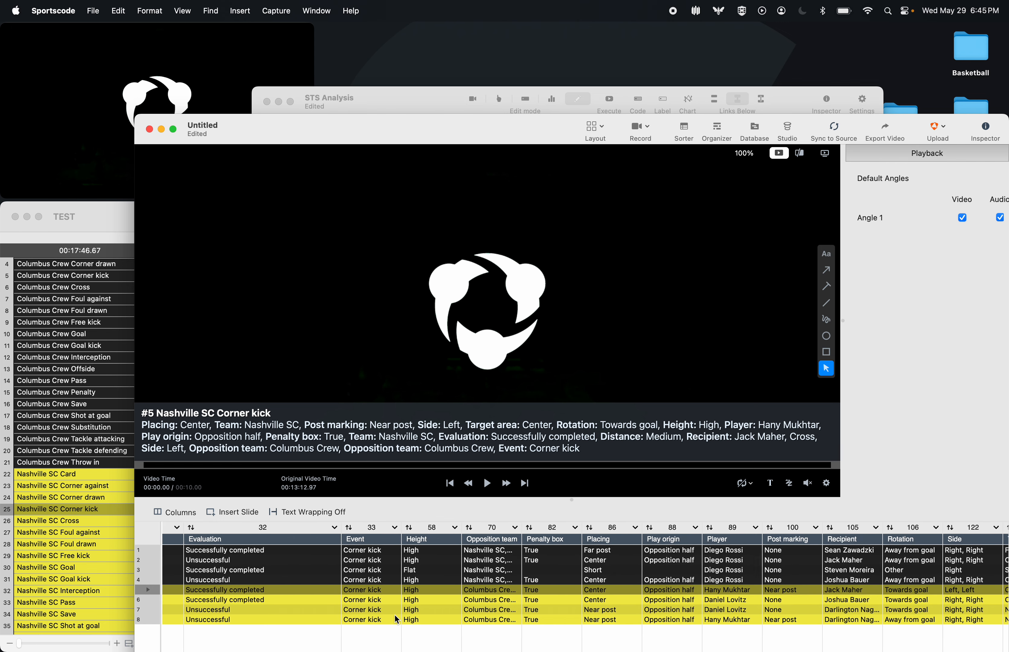
pyautogui.hscroll(-2, 397, 620)
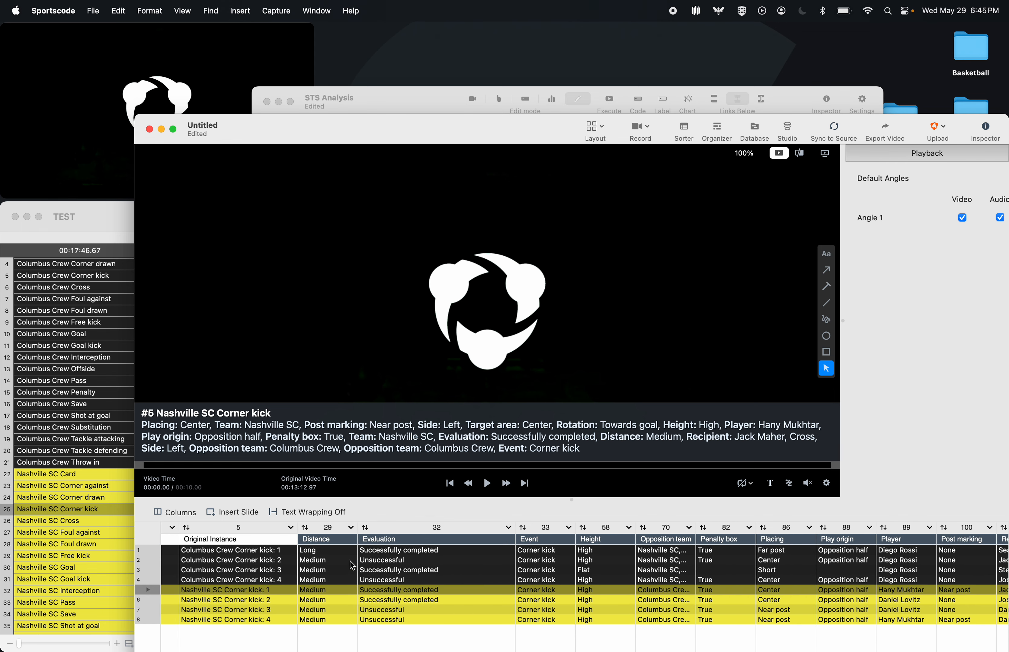
pyautogui.hscroll(5, 352, 565)
pyautogui.hscroll(15, 352, 565)
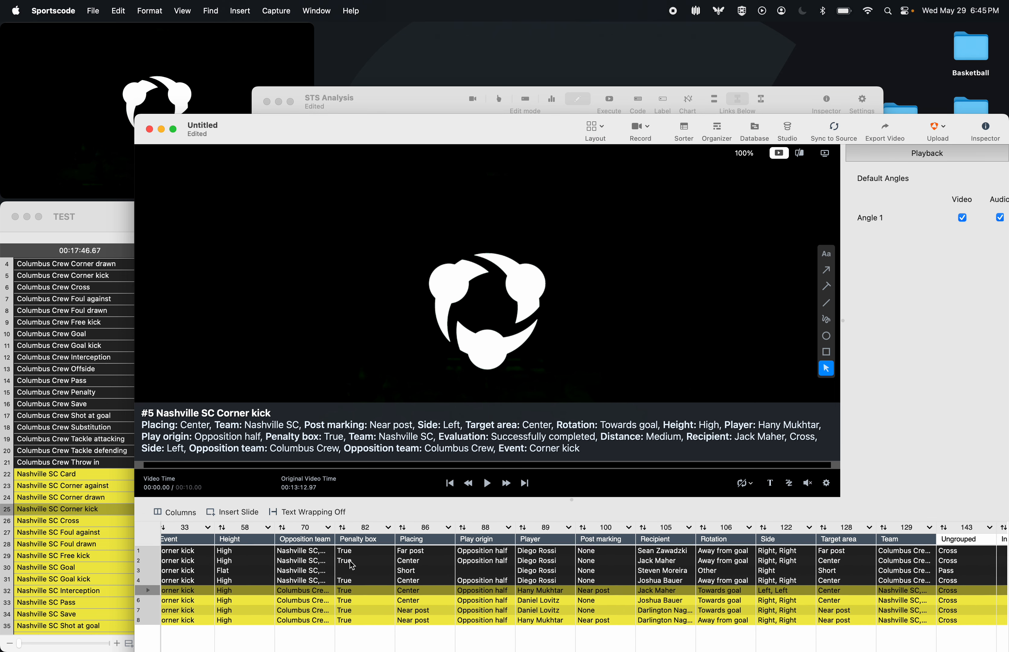
pyautogui.hscroll(8, 352, 566)
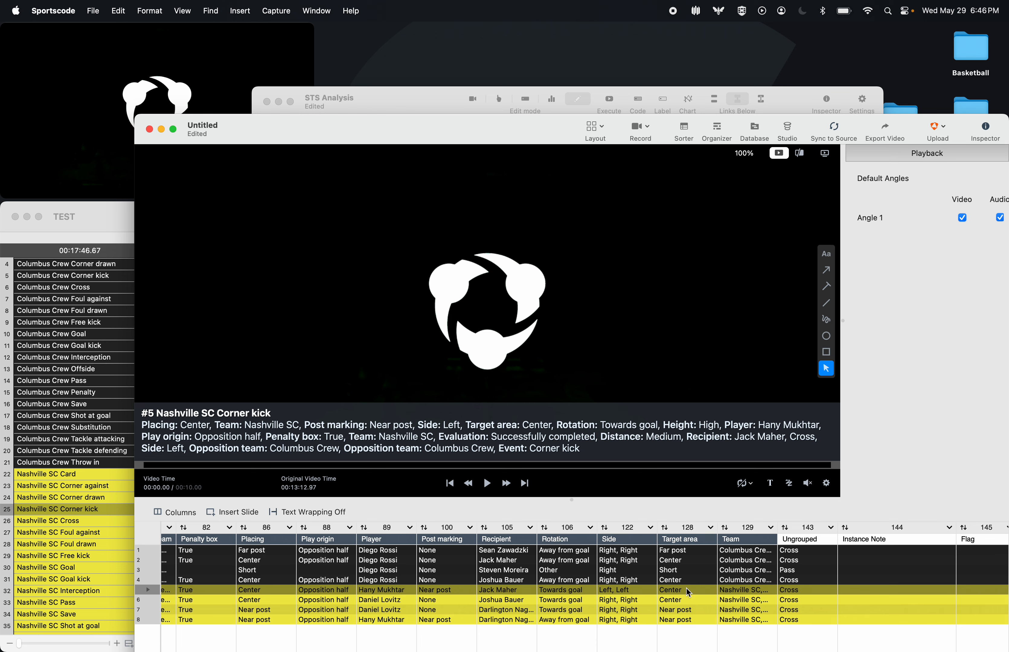
pyautogui.click(680, 571)
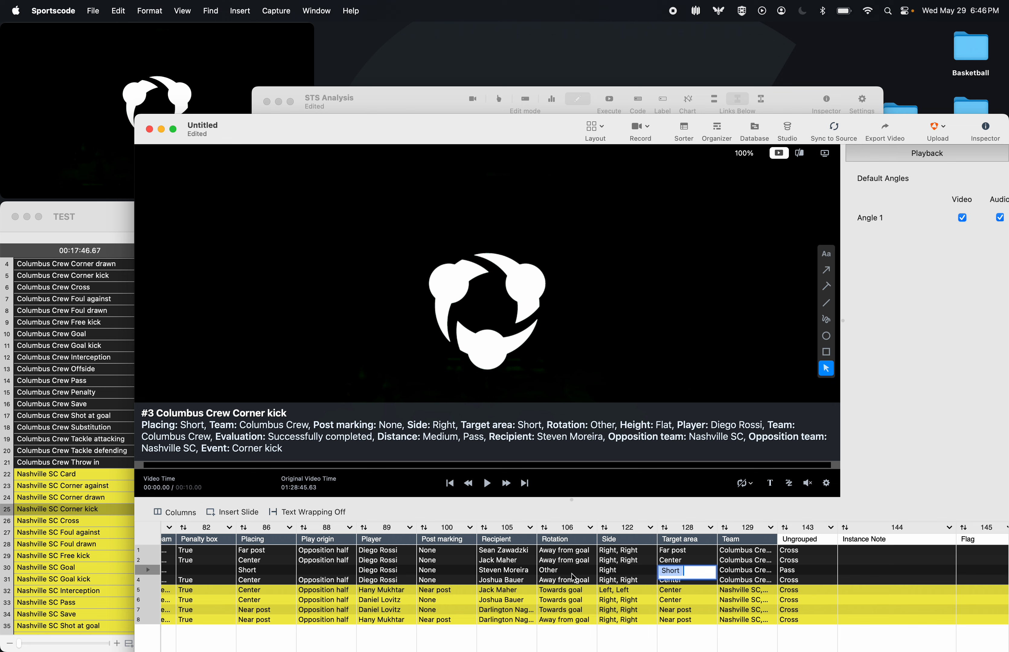
pyautogui.hscroll(-3, 574, 578)
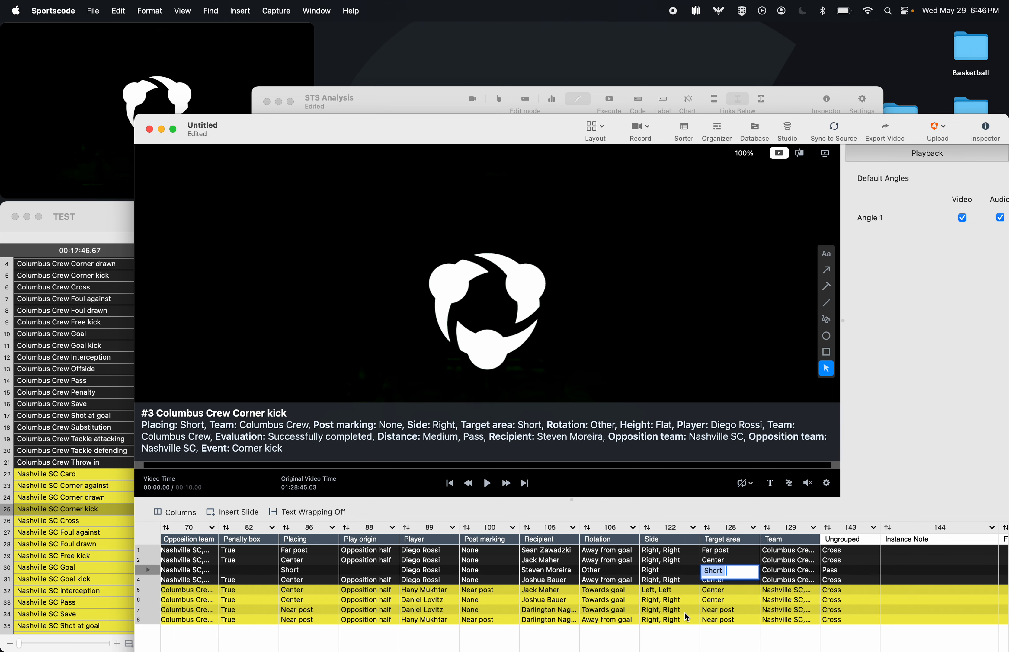
pyautogui.hscroll(-10, 555, 605)
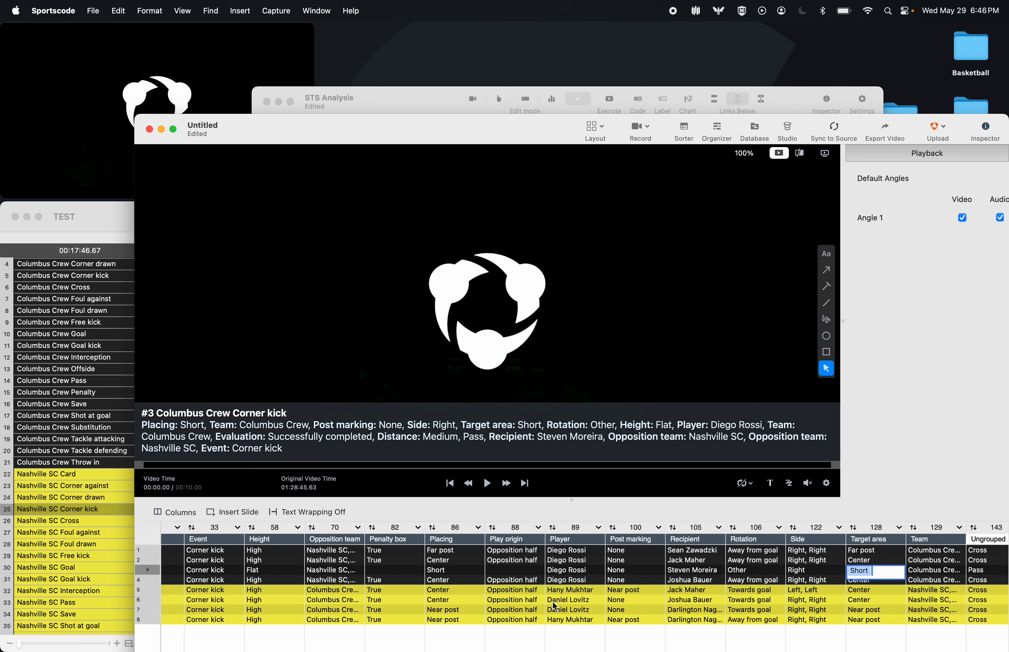
pyautogui.hscroll(-15, 552, 605)
pyautogui.hscroll(-5, 442, 597)
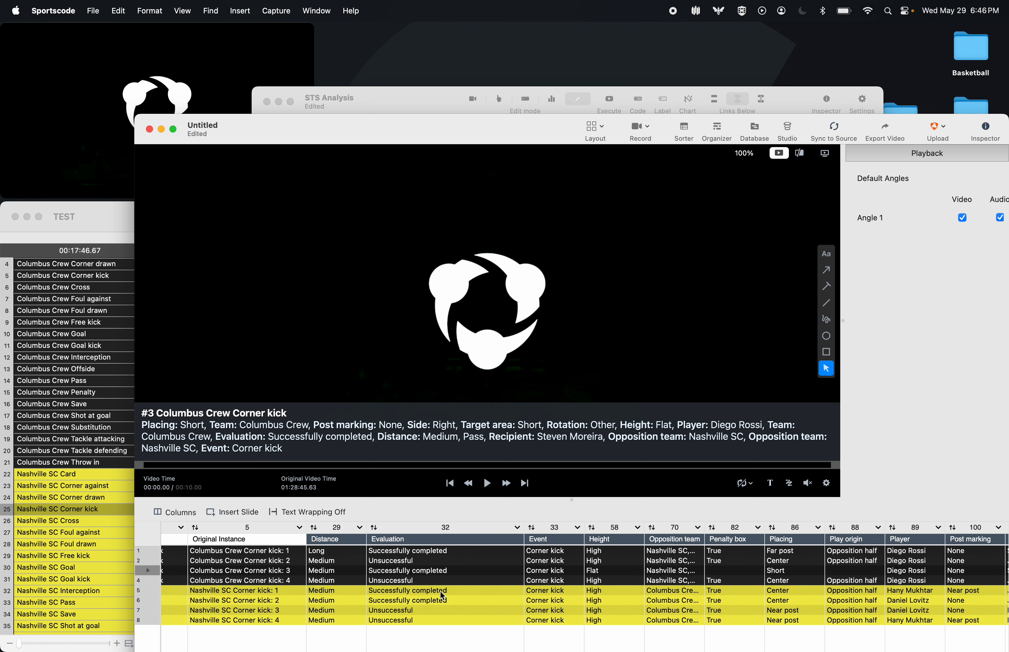
pyautogui.hscroll(20, 443, 597)
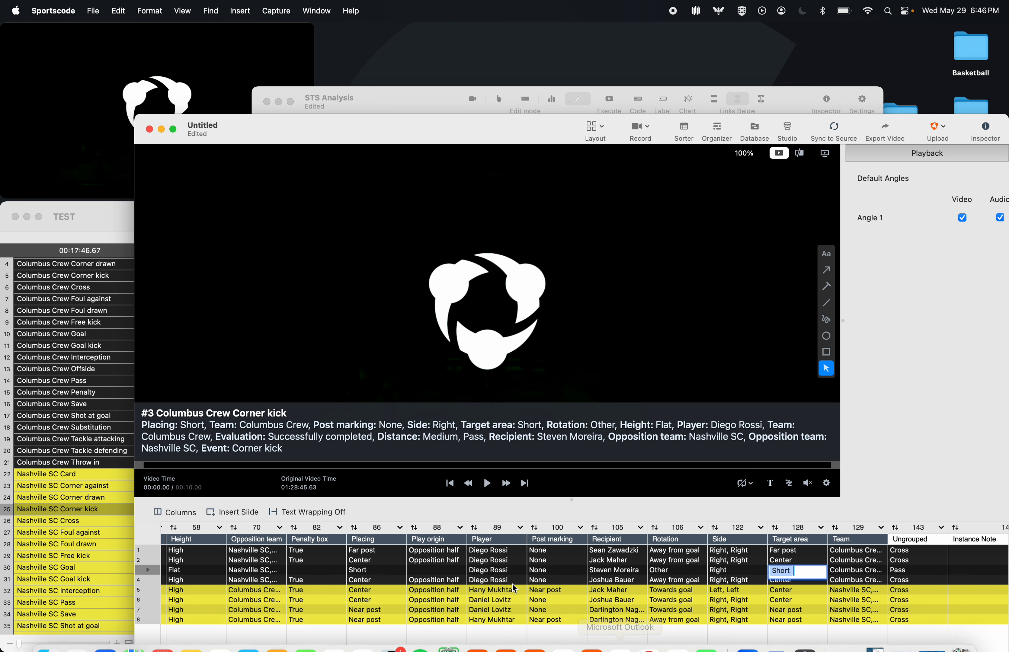
pyautogui.hscroll(-20, 513, 589)
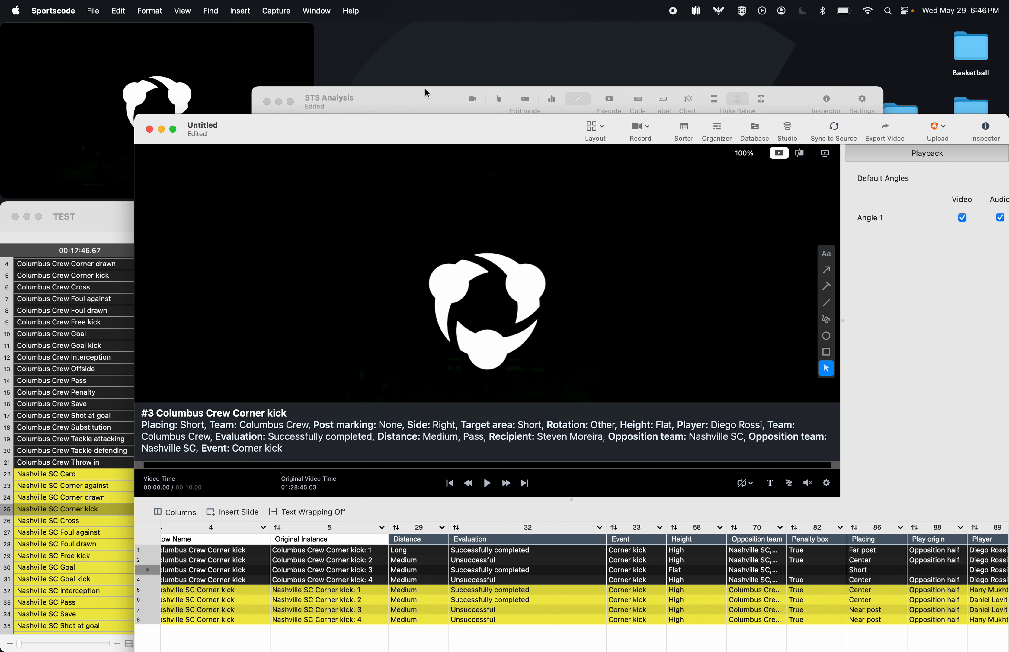
pyautogui.click(427, 93)
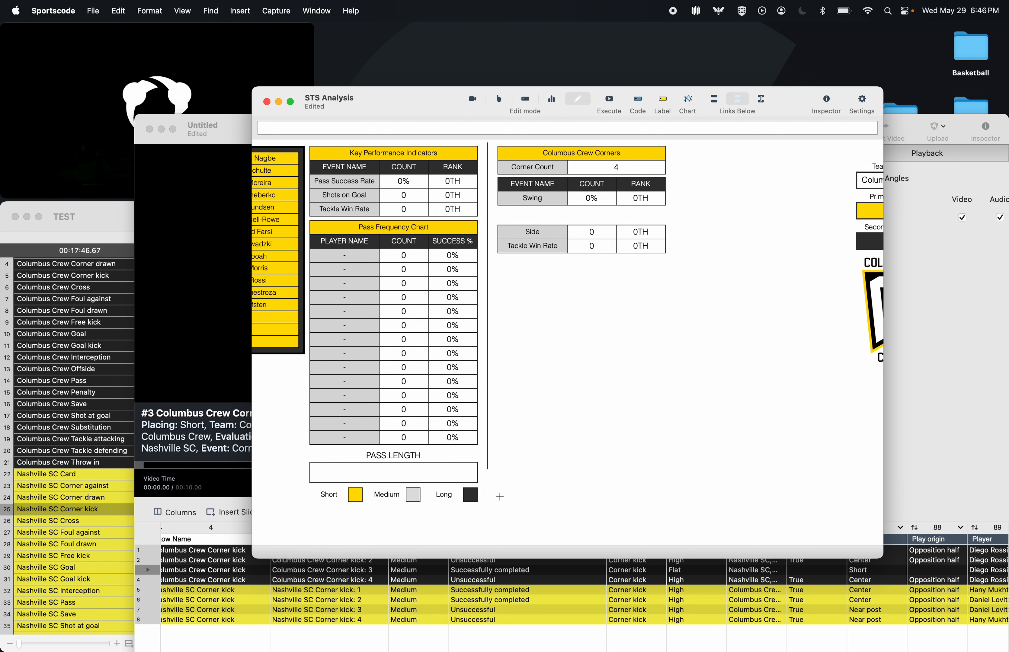
# - Move the Placing column directly before the Target area column in the Untitled window's Sorter
pyautogui.doubleClick(513, 570)
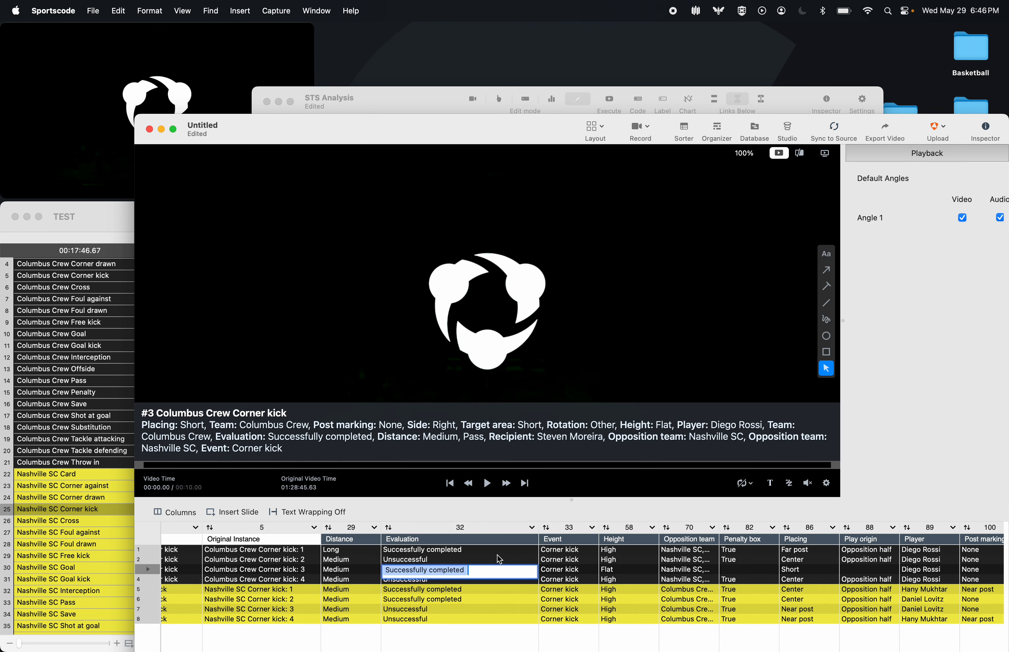
pyautogui.hscroll(5, 500, 560)
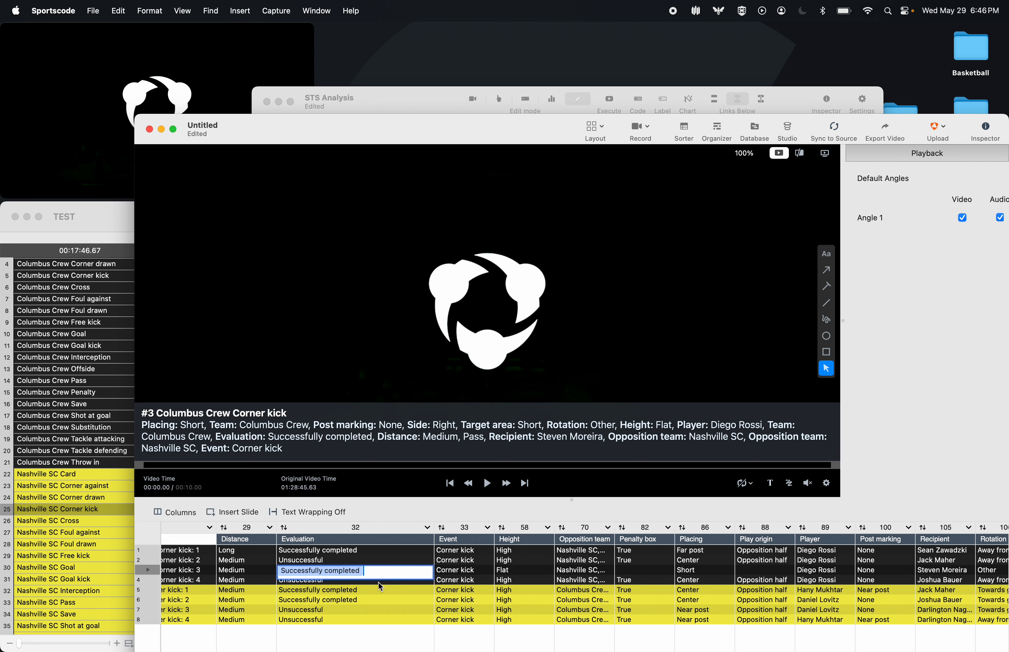
pyautogui.hscroll(1, 406, 615)
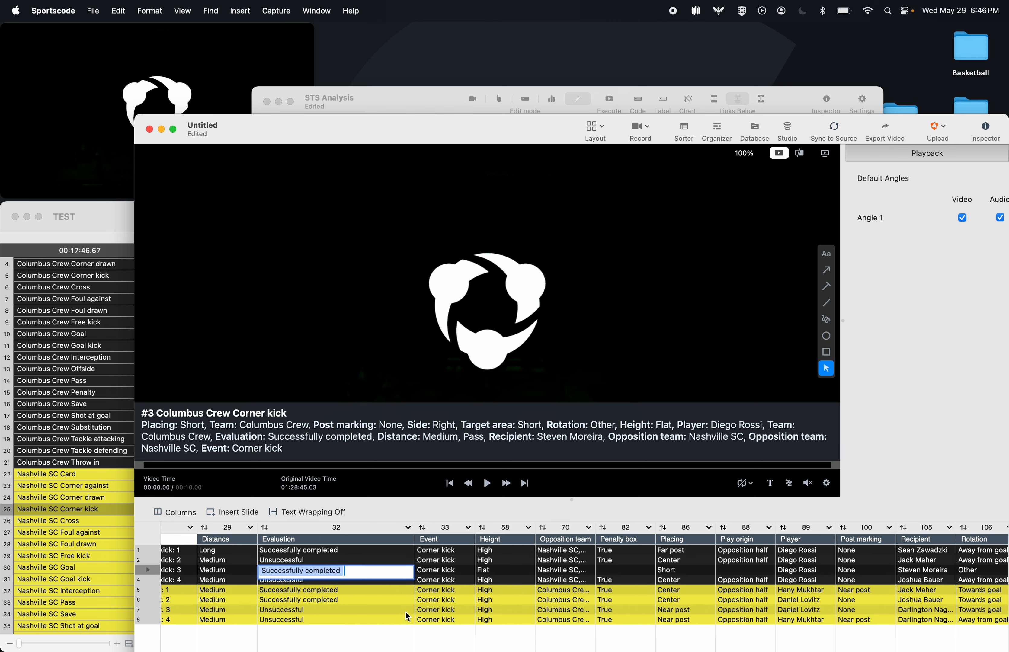
pyautogui.hscroll(6, 405, 611)
pyautogui.hscroll(4, 578, 598)
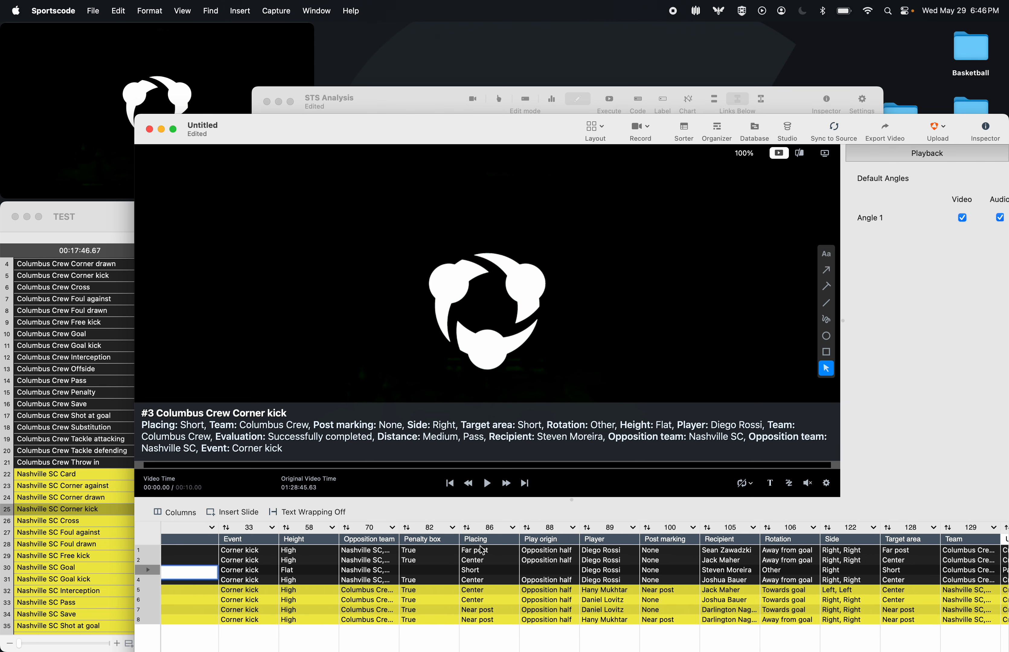
pyautogui.moveTo(476, 539); pyautogui.dragTo(878, 539)
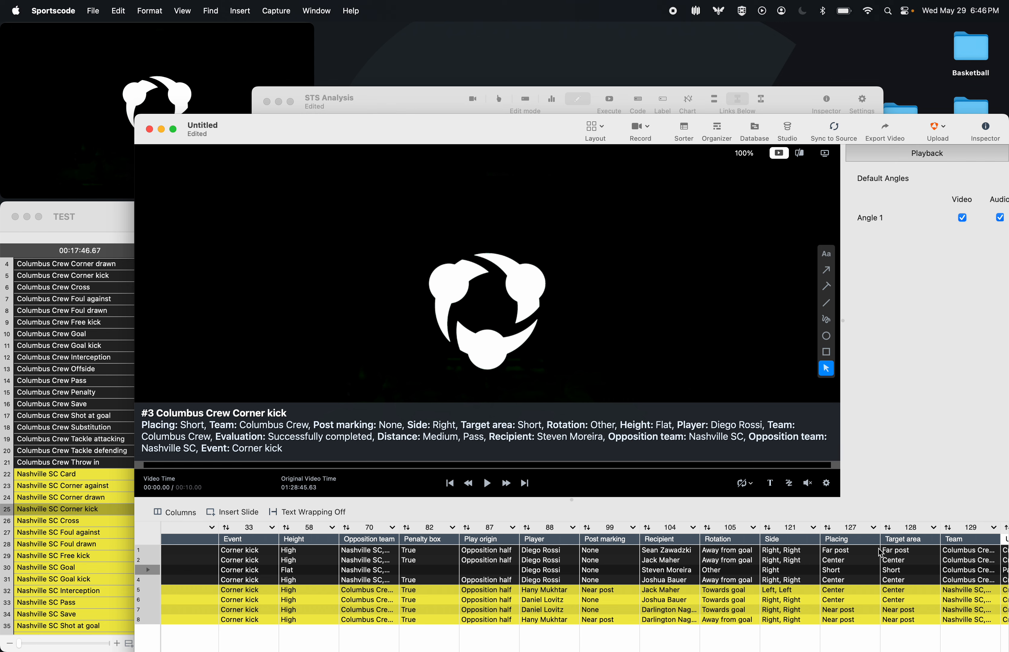
# - In the STS Analysis window, delete the corners table's Tackle Win Rate row and copy its header row above the Side row
pyautogui.click(436, 102)
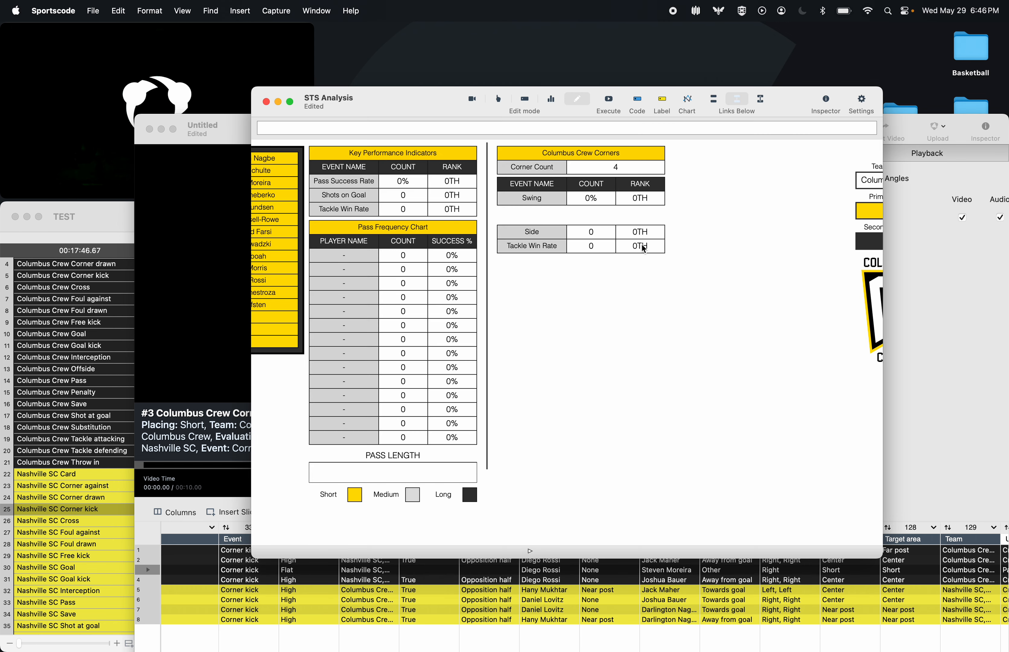
pyautogui.click(635, 253)
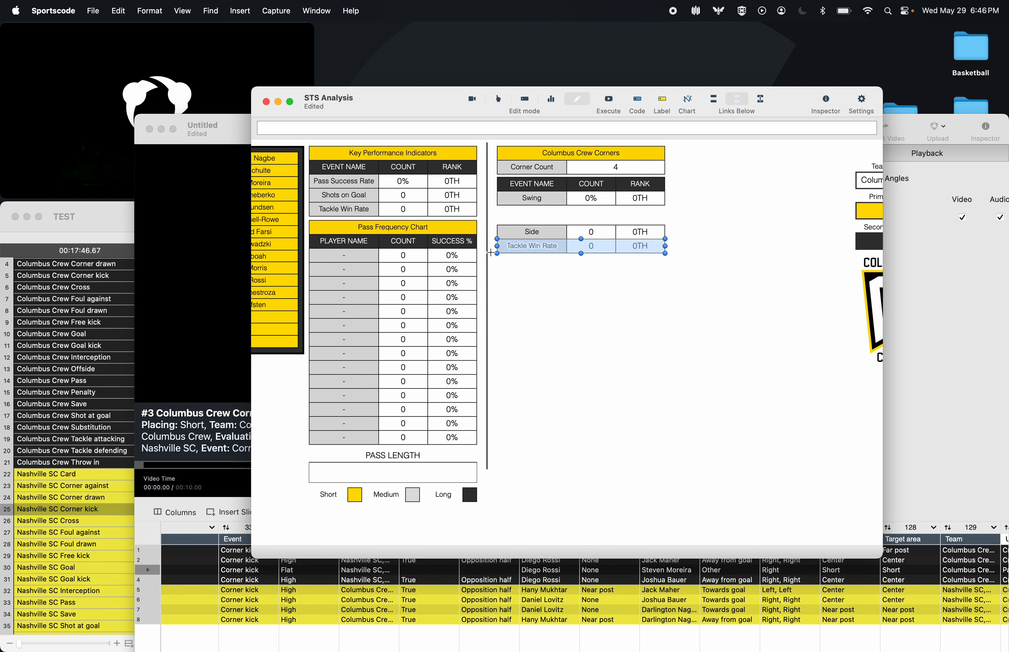
pyautogui.press('BackSpace')
pyautogui.moveTo(546, 184); pyautogui.dragTo(542, 221)
pyautogui.click(558, 269)
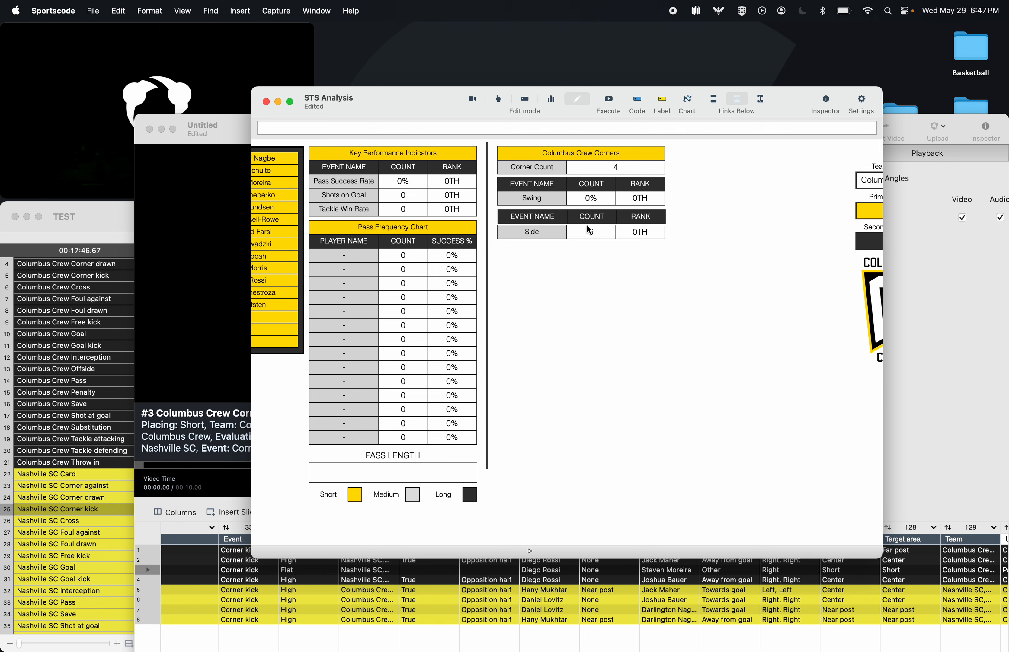
# - Nudge the copied header row so it sits flush on top of the Side row and aligns with its edges
pyautogui.moveTo(684, 218); pyautogui.dragTo(466, 216)
pyautogui.click(731, 254)
pyautogui.moveTo(704, 217); pyautogui.dragTo(499, 217)
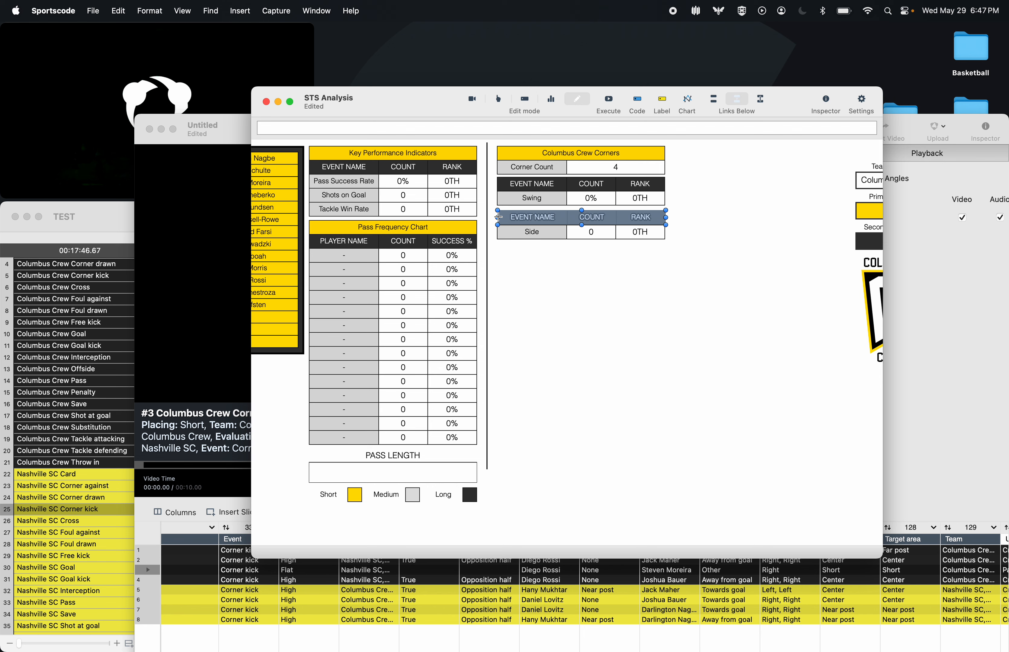
pyautogui.press('Left')
pyautogui.press('Down')
pyautogui.click(497, 276)
pyautogui.scroll(5, 557, 223)
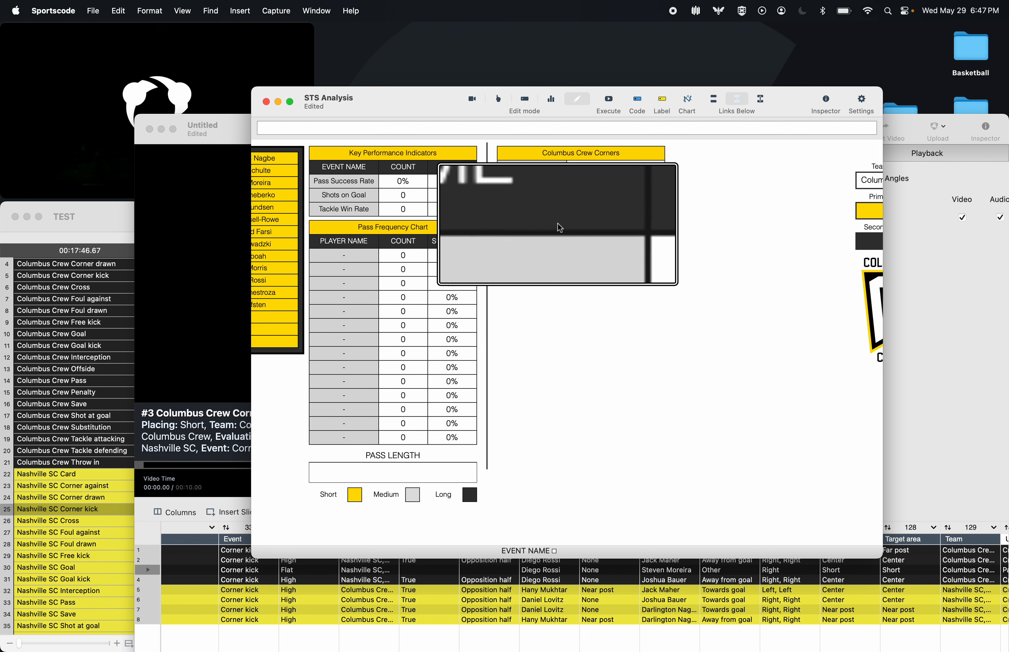
pyautogui.scroll(-3, 558, 223)
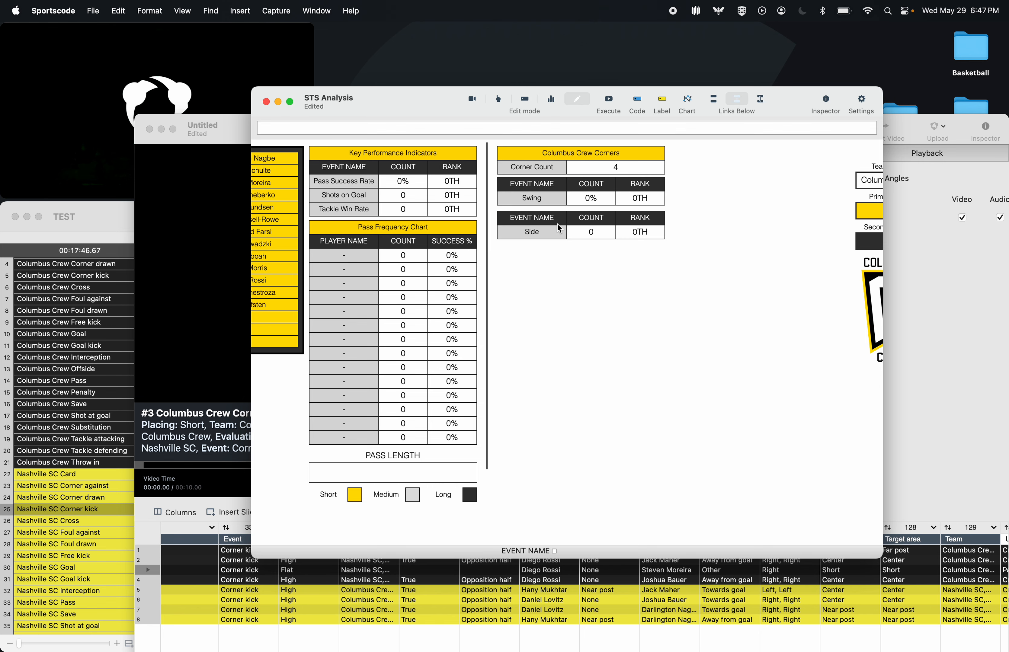
# - Move the copied header row and the Side row up together until they sit flush below the Swing row
pyautogui.moveTo(562, 266); pyautogui.dragTo(638, 221)
pyautogui.press('Up')
pyautogui.press('Up')
pyautogui.press('Up')
pyautogui.press('Up')
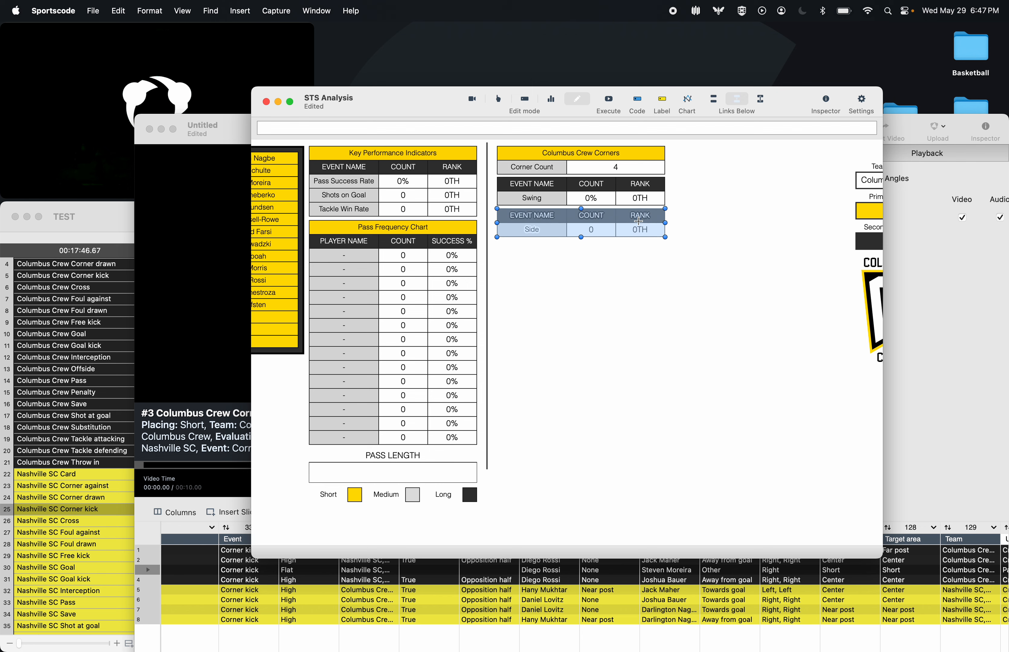
pyautogui.press('Up')
pyautogui.press('Up')
pyautogui.press('Up')
pyautogui.click(615, 256)
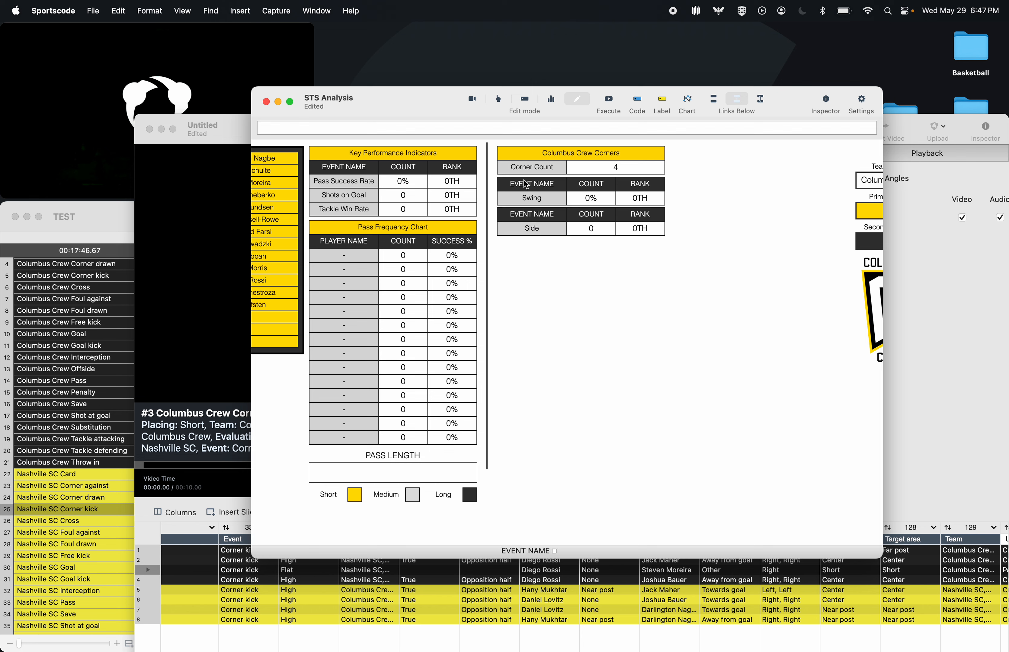
pyautogui.moveTo(553, 254); pyautogui.dragTo(660, 220)
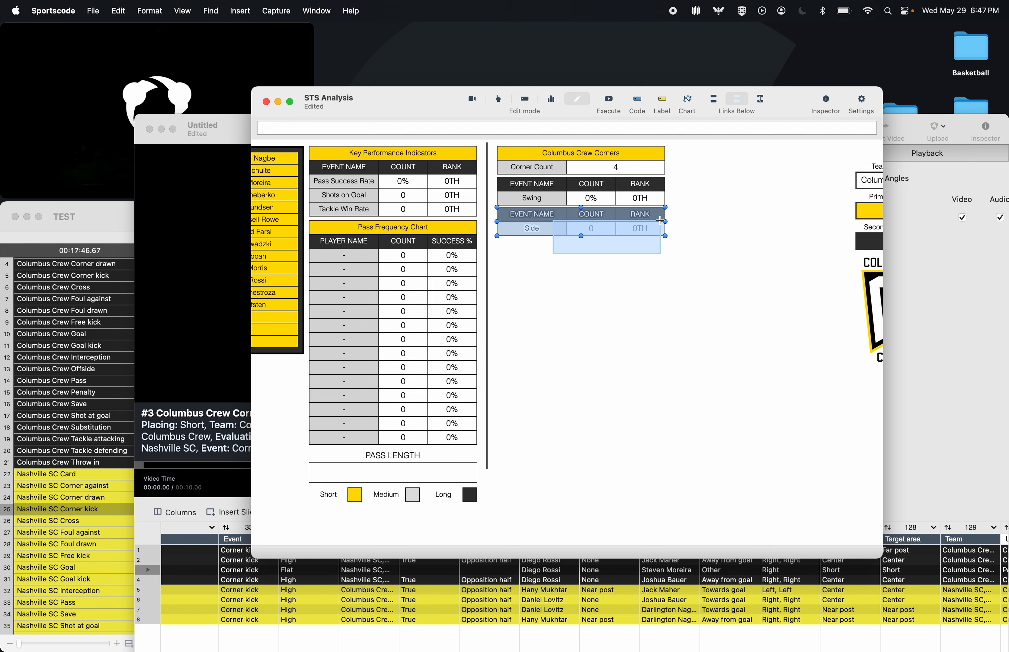
pyautogui.click(632, 277)
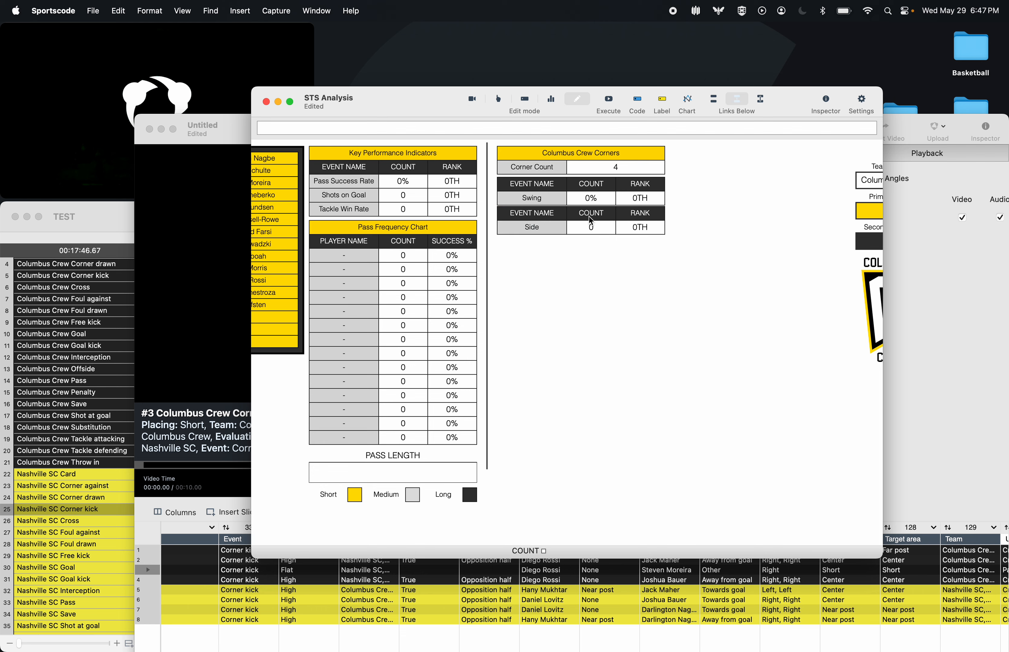
# - Rename the EVENT NAME cells above the Swing and Side rows as Variable
pyautogui.doubleClick(532, 185)
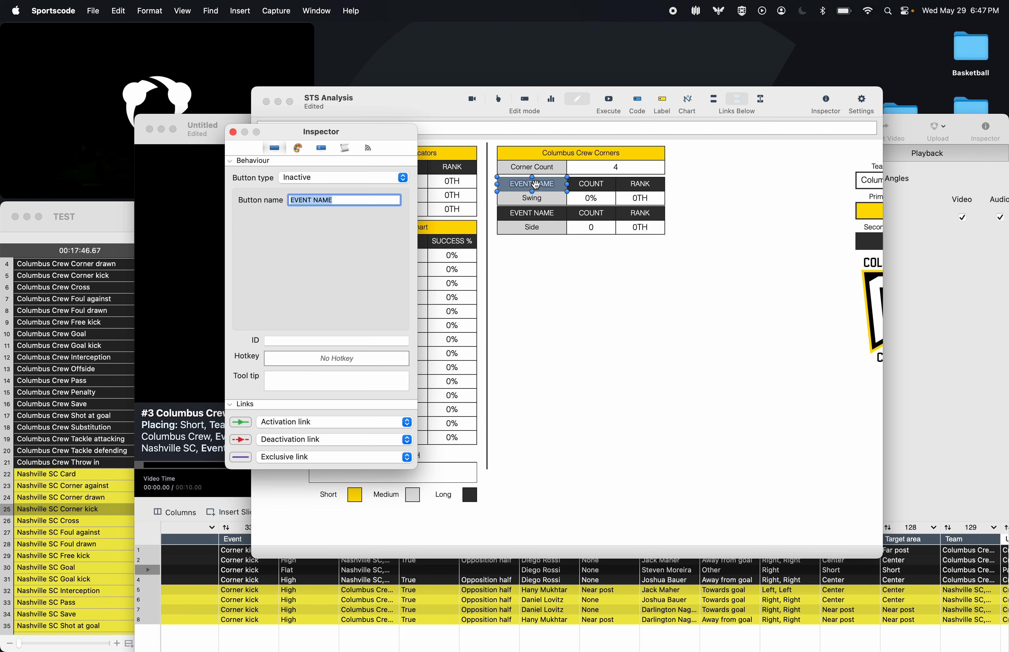
pyautogui.write('V')
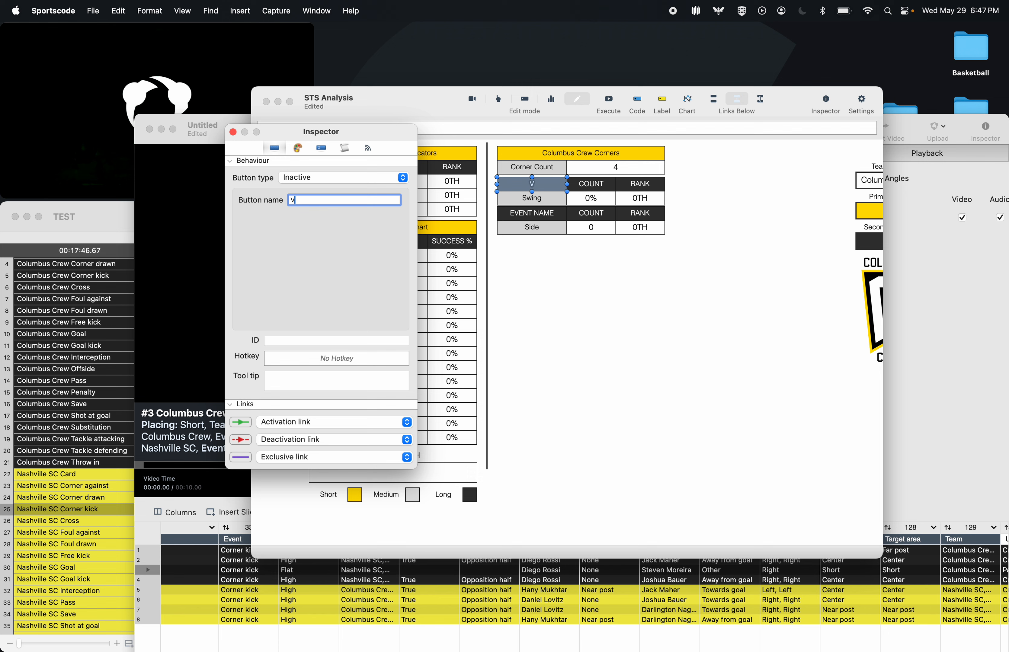
pyautogui.write('ariable')
pyautogui.click(527, 214)
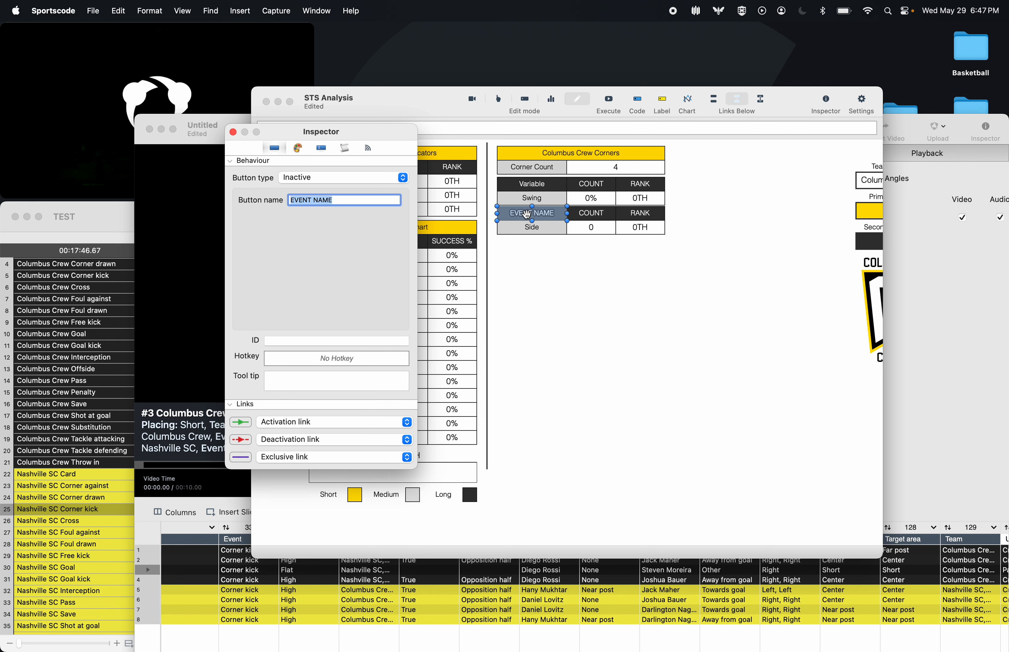
pyautogui.write('Vriab')
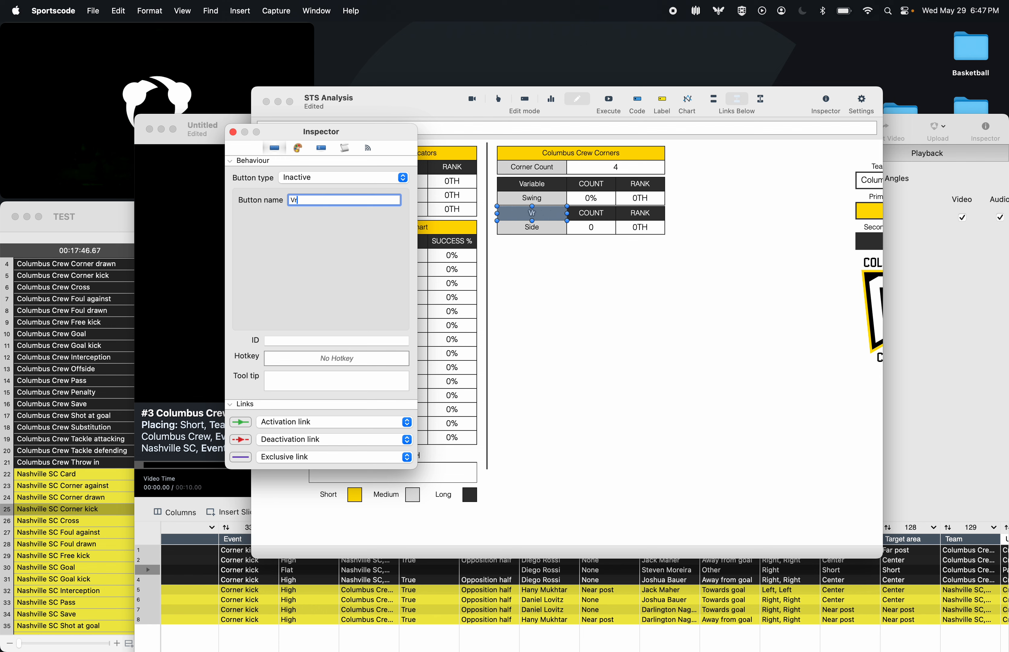
pyautogui.press('BackSpace')
pyautogui.press('BackSpace')
pyautogui.press('BackSpace')
pyautogui.press('BackSpace')
pyautogui.write('ariable')
# - Rename the COUNT and RANK header cells above the Side row as Left and Right
pyautogui.click(591, 213)
pyautogui.write('Left')
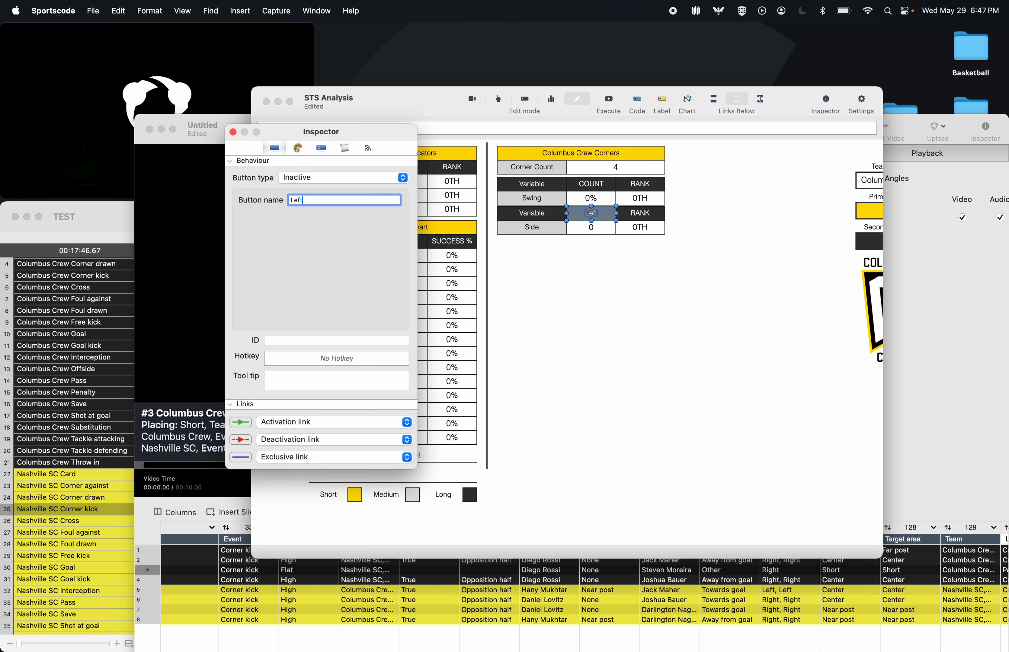
pyautogui.click(630, 214)
pyautogui.write('Right')
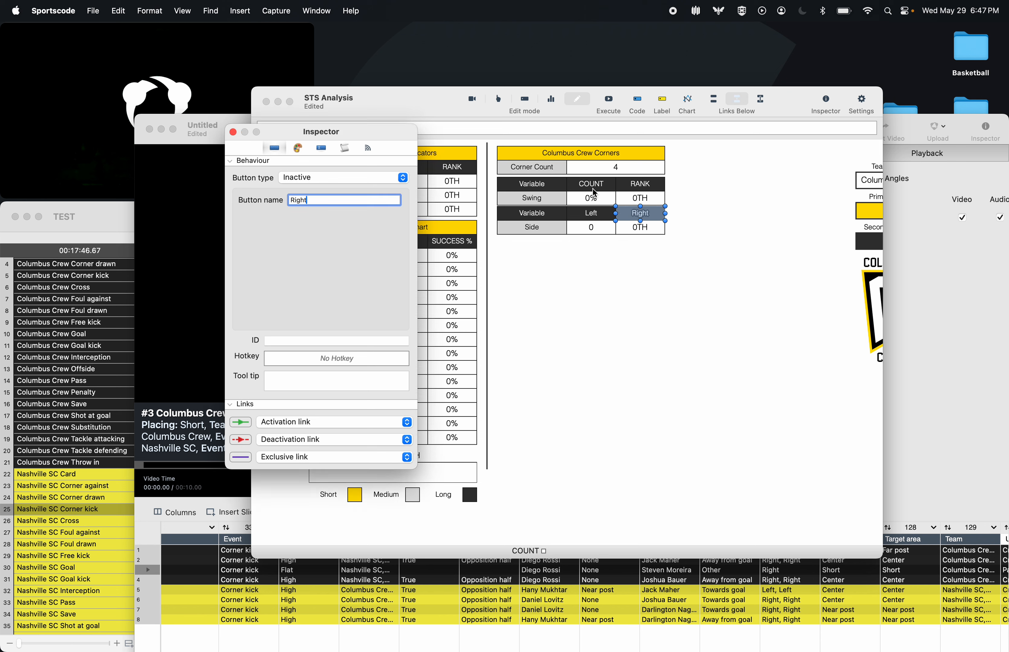
# - Rename the COUNT and RANK header cells above the Swing row as In-Swing and Out-Swing, and close the Inspector
pyautogui.click(593, 186)
pyautogui.write('In')
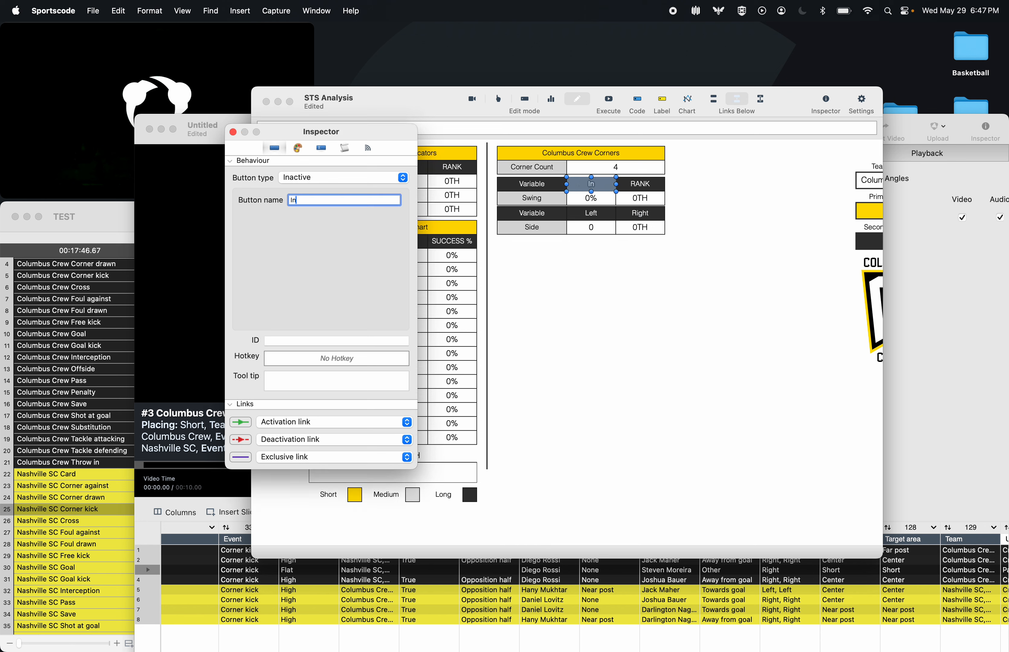
pyautogui.write('-Swing')
pyautogui.click(628, 188)
pyautogui.click(627, 188)
pyautogui.write('Out-')
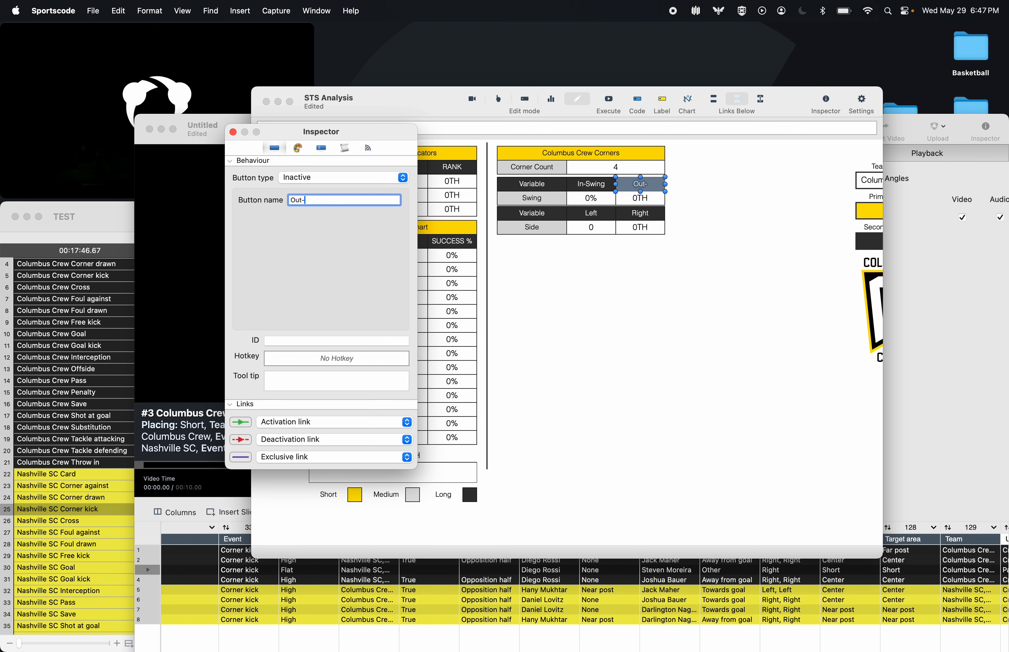
pyautogui.write('Swing')
pyautogui.click(622, 312)
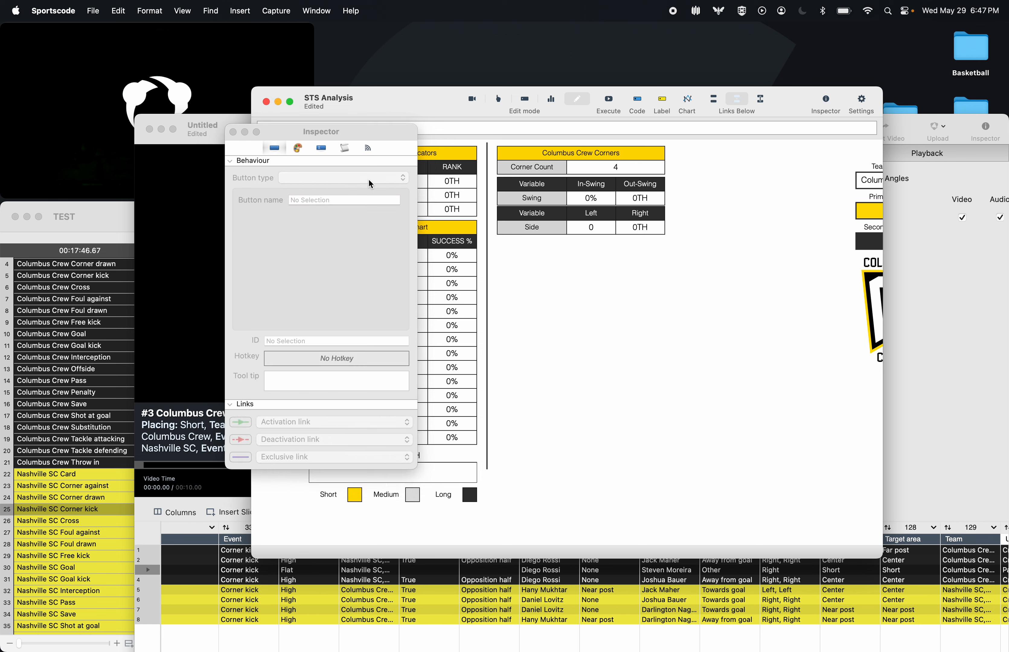
pyautogui.click(232, 132)
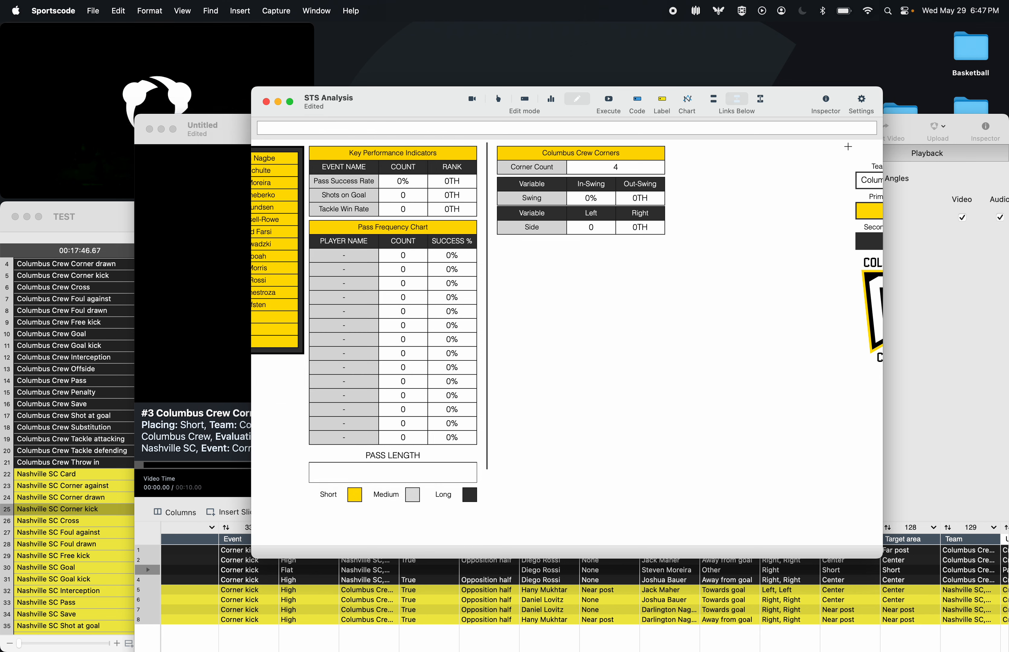
# - Widen, move and shorten the STS Analysis window so the corner kick data columns in the sorter below can be read
pyautogui.moveTo(882, 143); pyautogui.dragTo(999, 144)
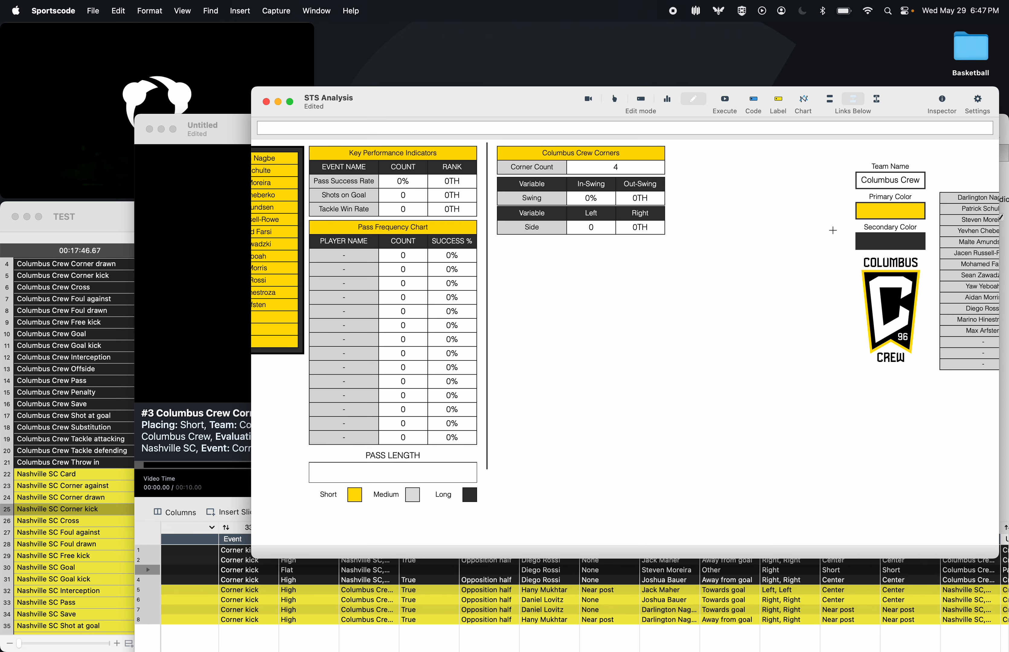
pyautogui.hscroll(3, 833, 229)
pyautogui.moveTo(894, 109); pyautogui.dragTo(754, 89)
pyautogui.hscroll(-5, 723, 210)
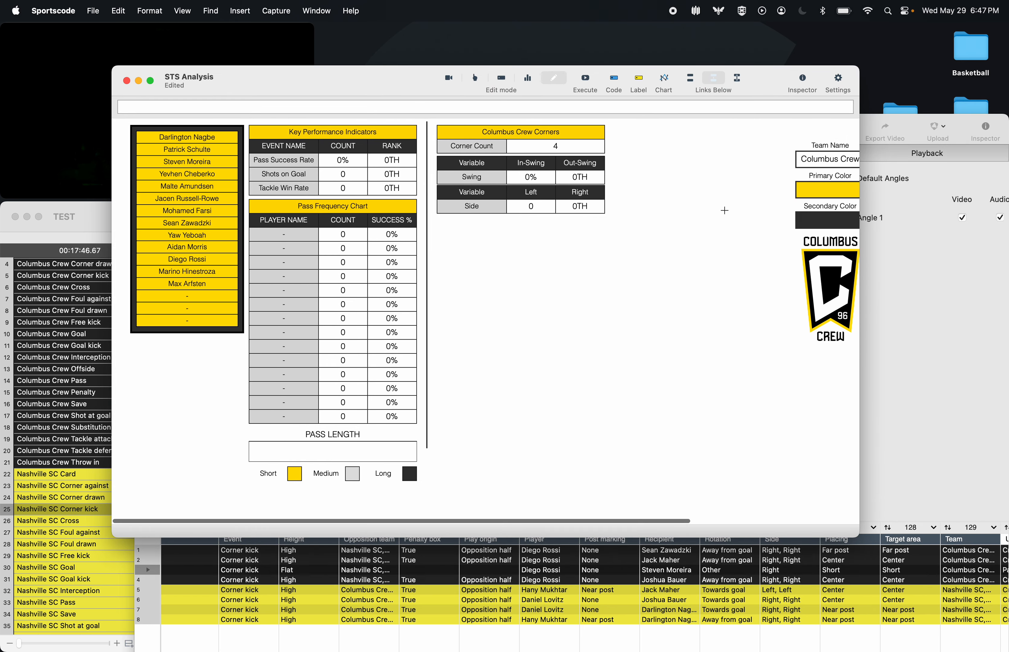
pyautogui.moveTo(859, 538); pyautogui.dragTo(946, 418)
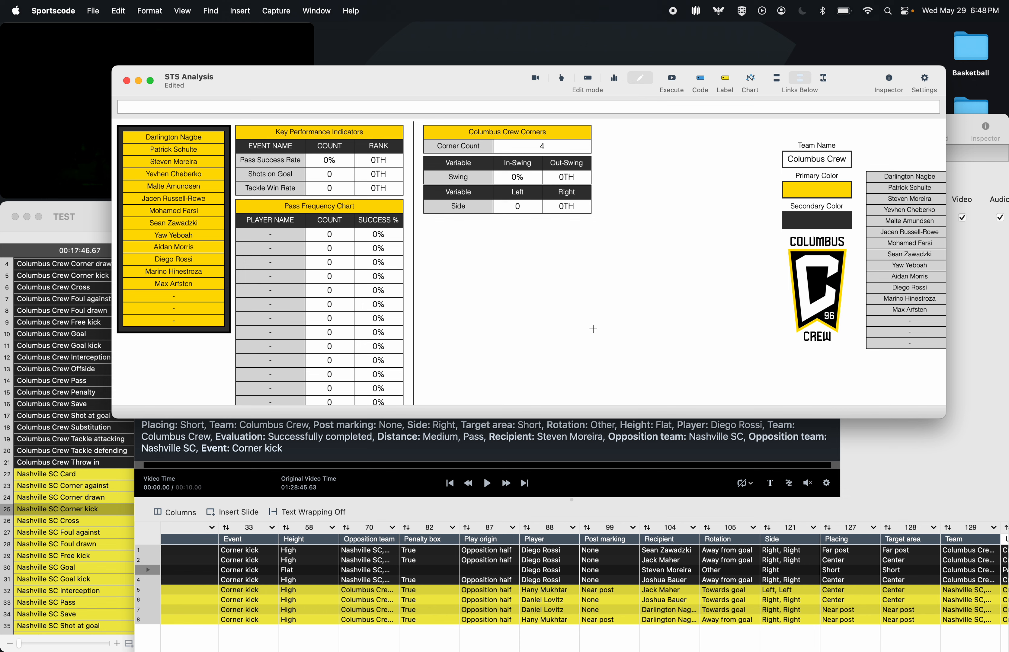
pyautogui.hscroll(3, 680, 590)
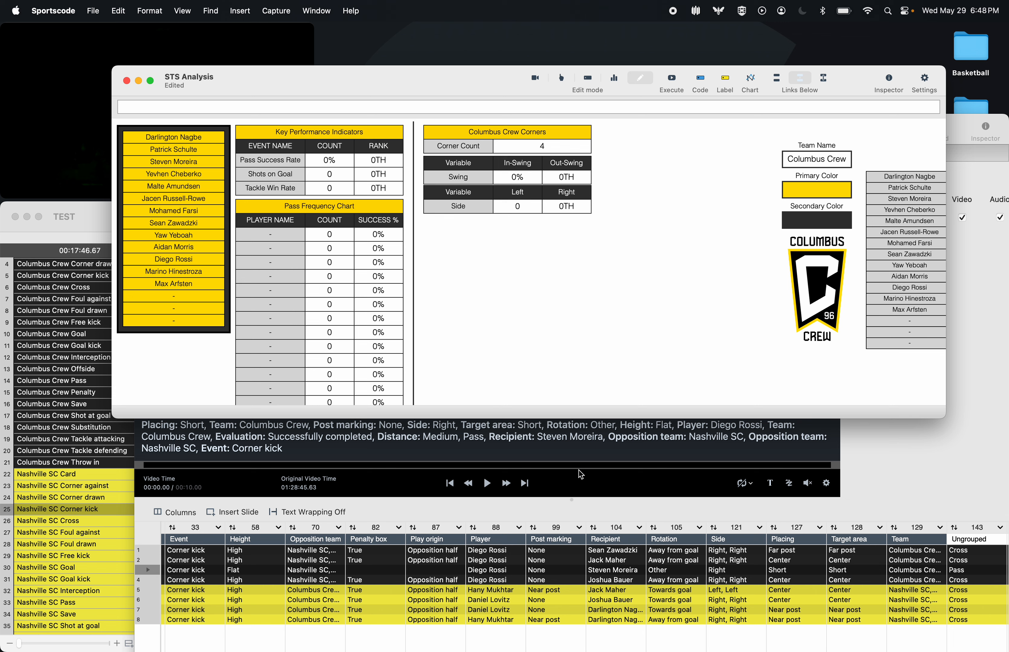
pyautogui.hscroll(2, 457, 562)
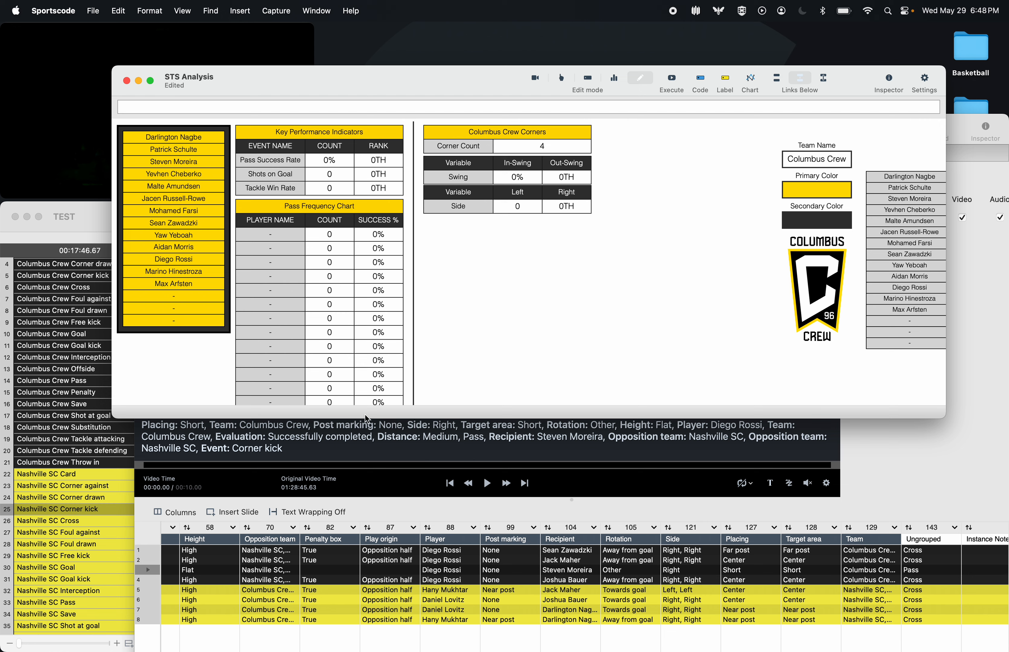
# - Add a timeline named TEST 2 and delete the Nashville SC Corner kick row from it
pyautogui.click(92, 223)
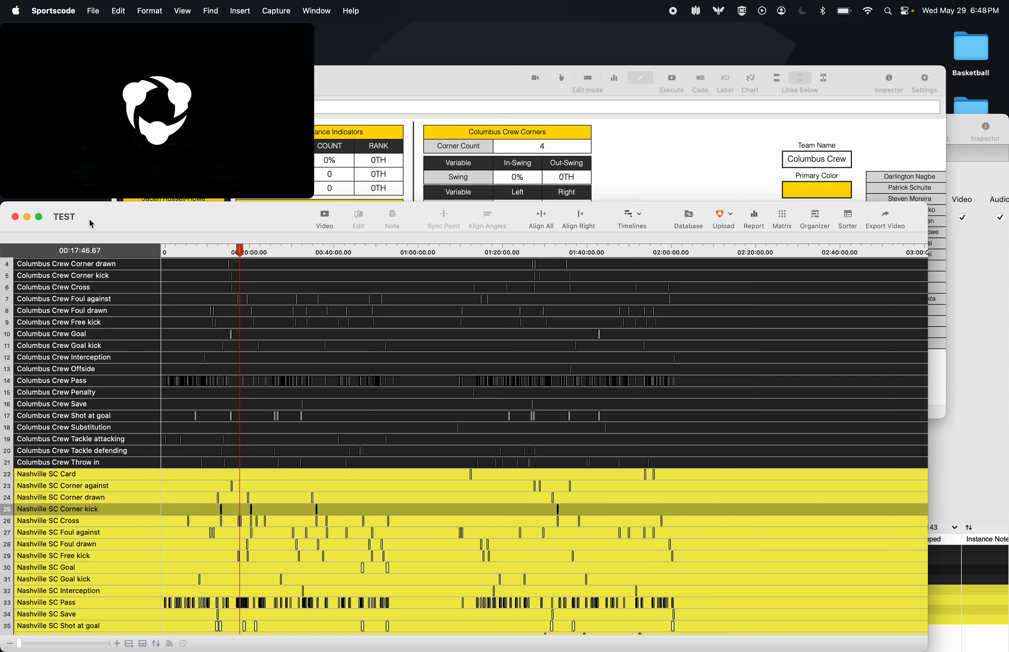
pyautogui.click(640, 216)
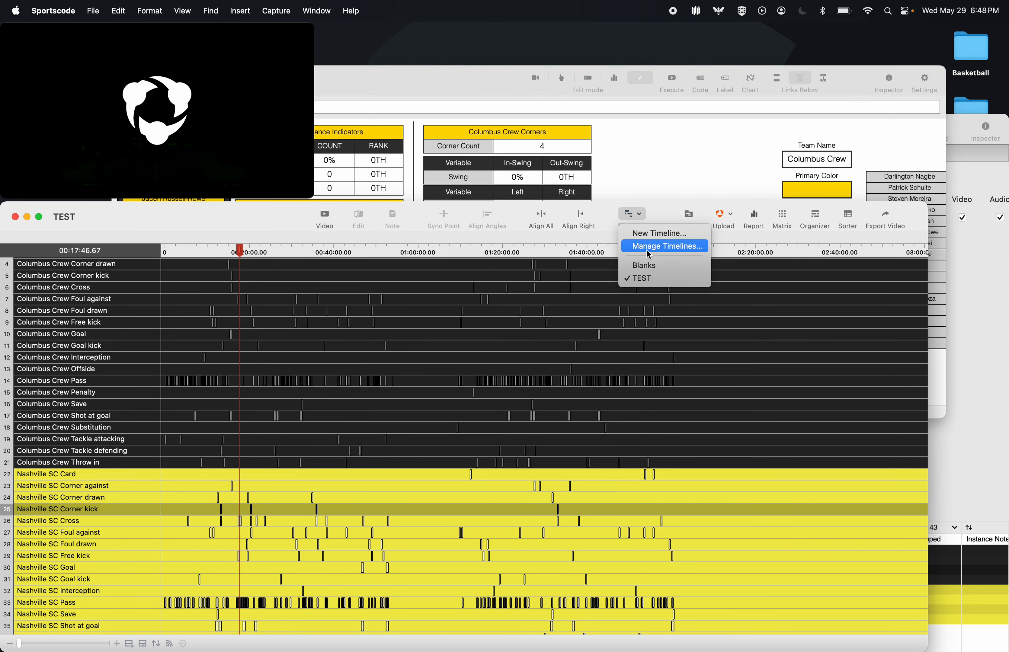
pyautogui.click(657, 236)
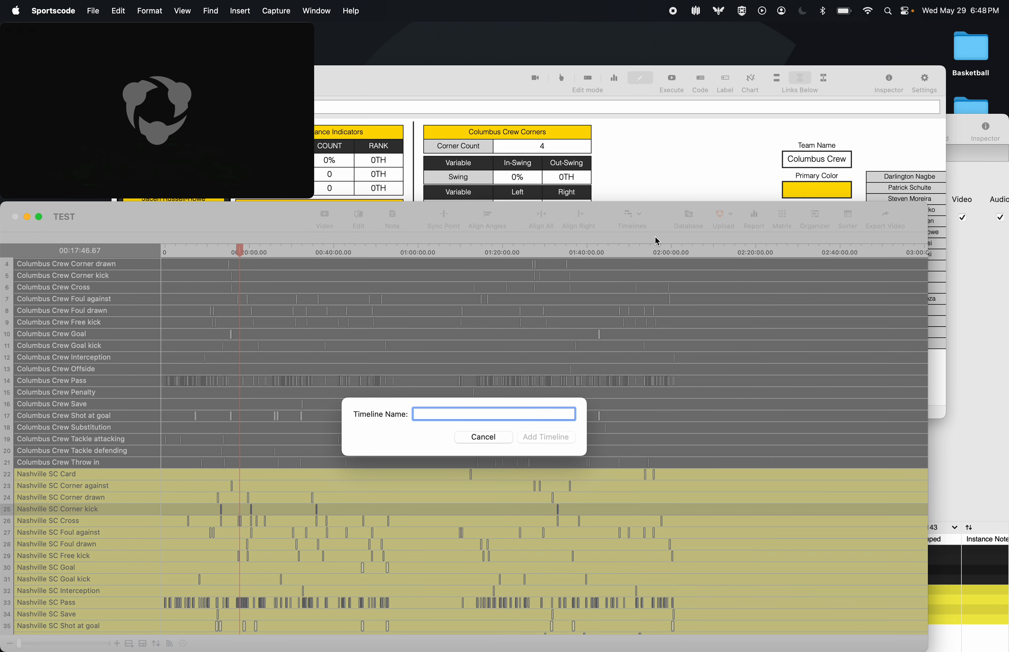
pyautogui.write('Tes')
pyautogui.press('BackSpace')
pyautogui.press('BackSpace')
pyautogui.write('EST ')
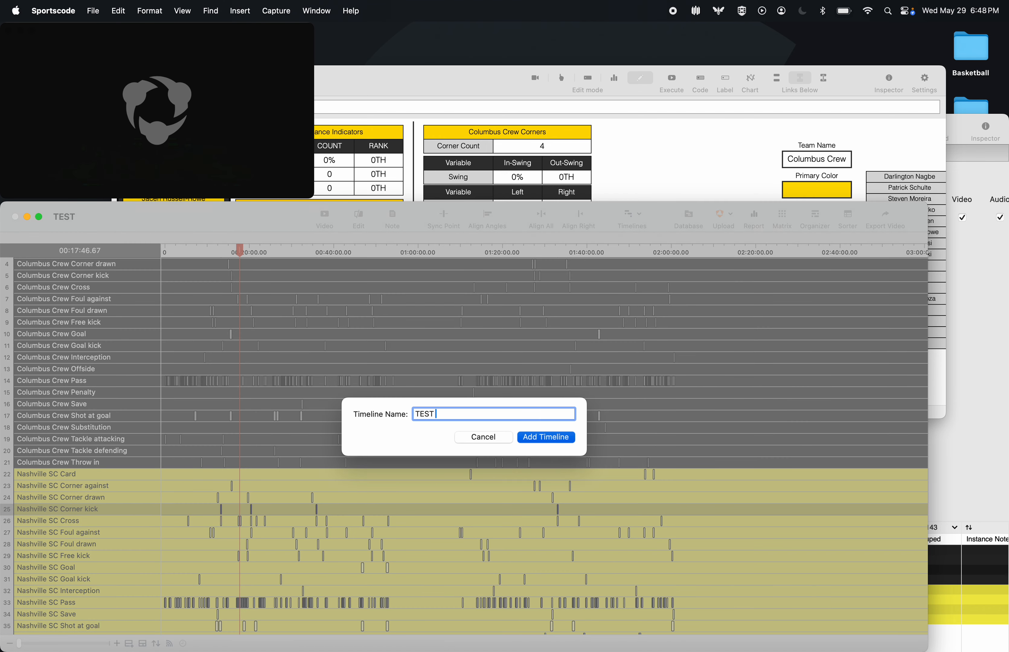
pyautogui.write('2')
pyautogui.press('Return')
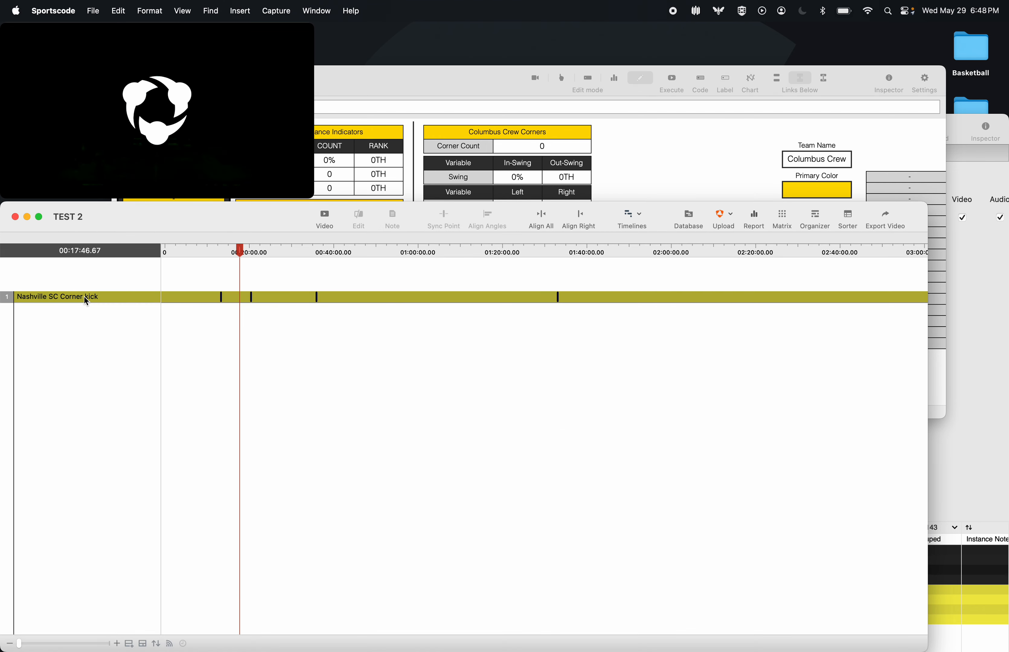
pyautogui.press('Delete')
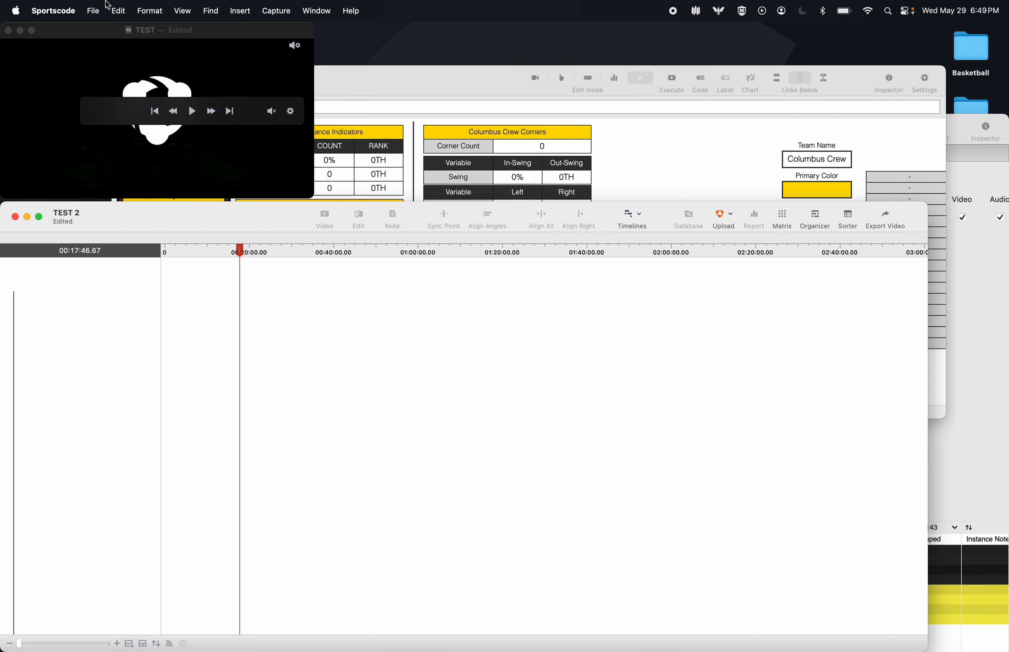
# - Import the May 11, 2024 Columbus Crew vs FC Cincinnati match data from STS Data Hub (MLS) into the TEST 2 timeline
pyautogui.click(102, 10)
pyautogui.moveTo(140, 147)
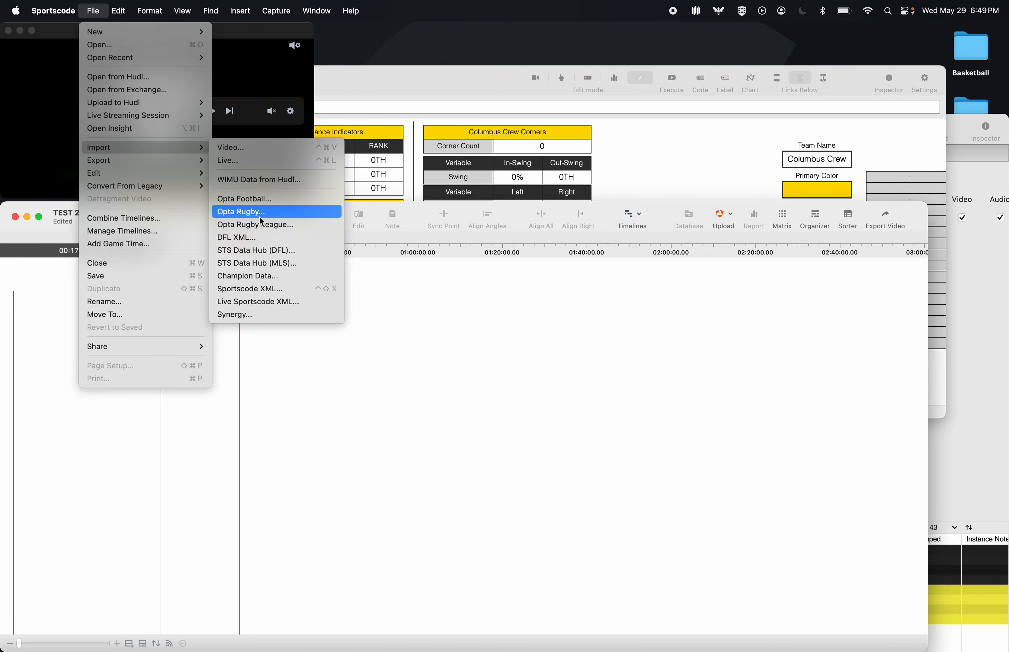
pyautogui.click(261, 273)
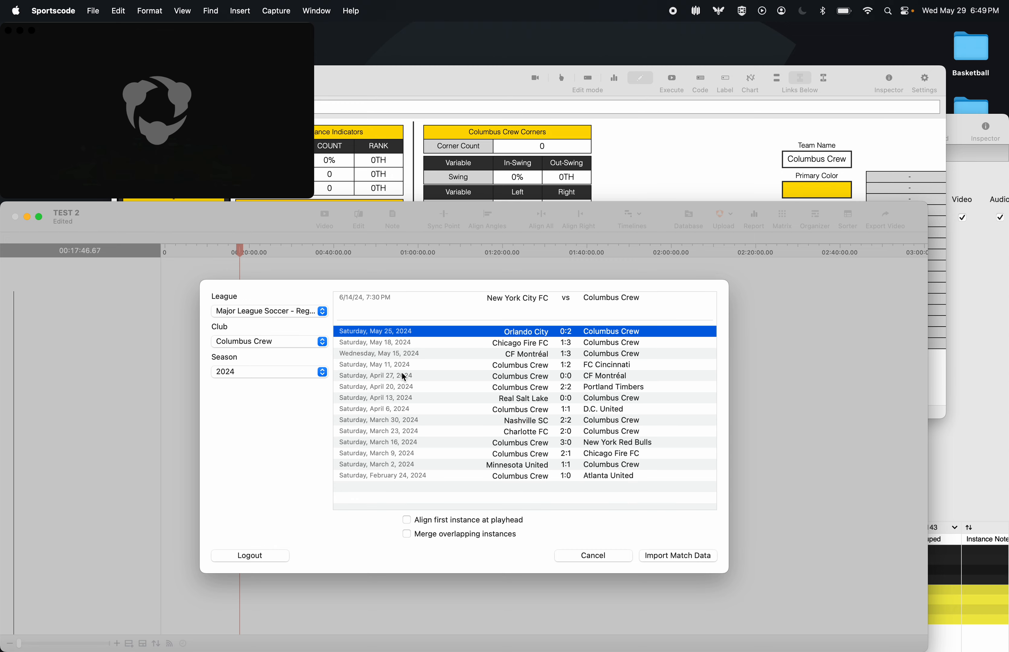
pyautogui.click(525, 378)
pyautogui.click(527, 366)
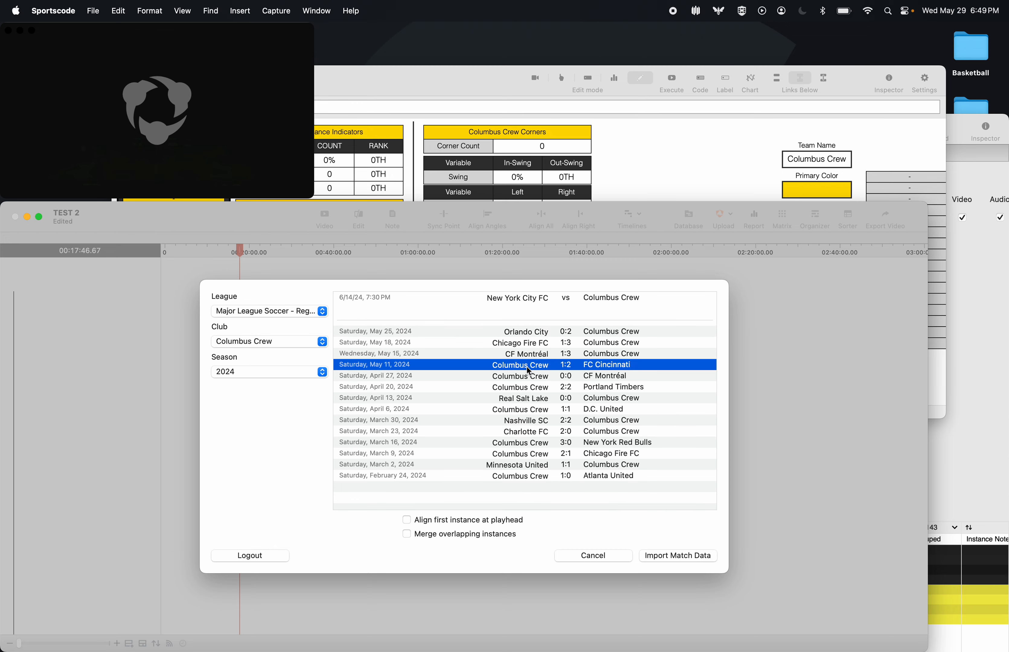
pyautogui.click(680, 557)
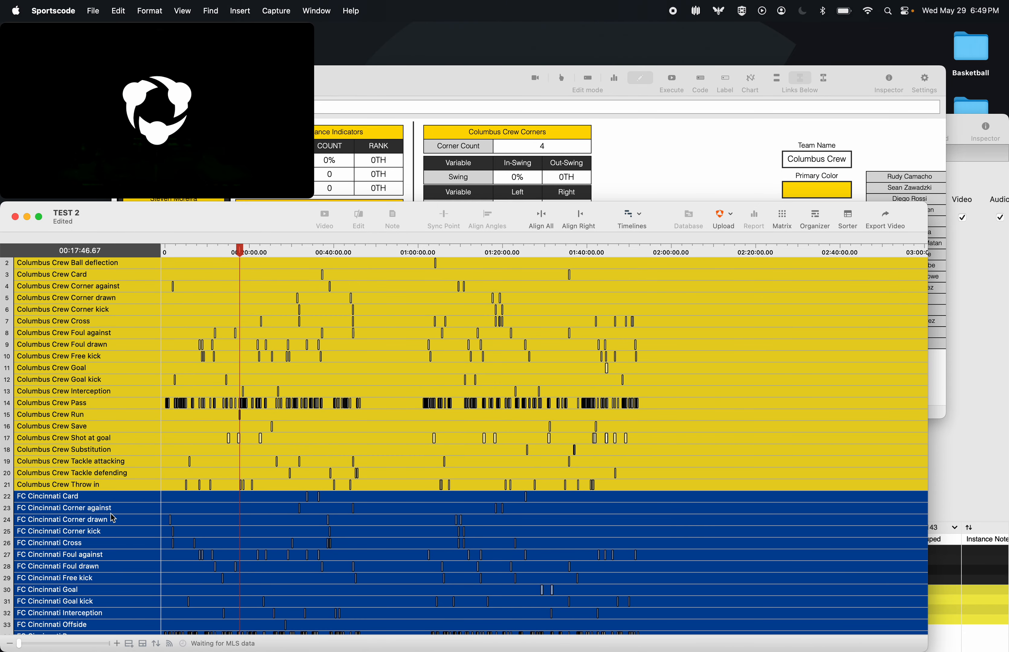
# - Send the FC Cincinnati and Columbus Crew Corner kick rows from the TEST 2 timeline to the sorter
pyautogui.click(106, 532)
pyautogui.scroll(1, 114, 470)
pyautogui.click(100, 319)
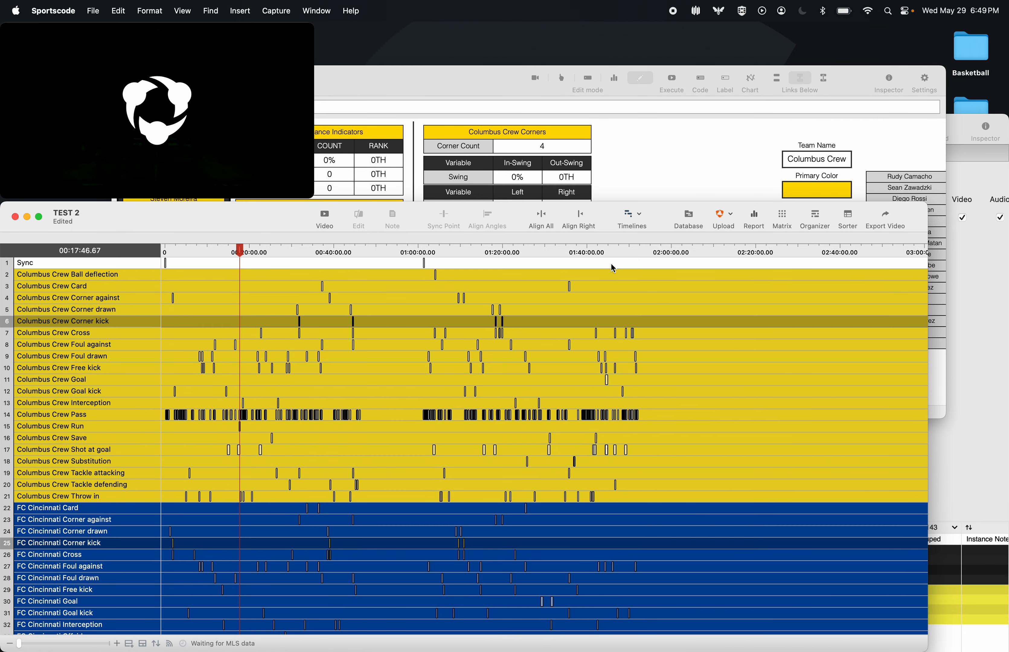
pyautogui.click(847, 217)
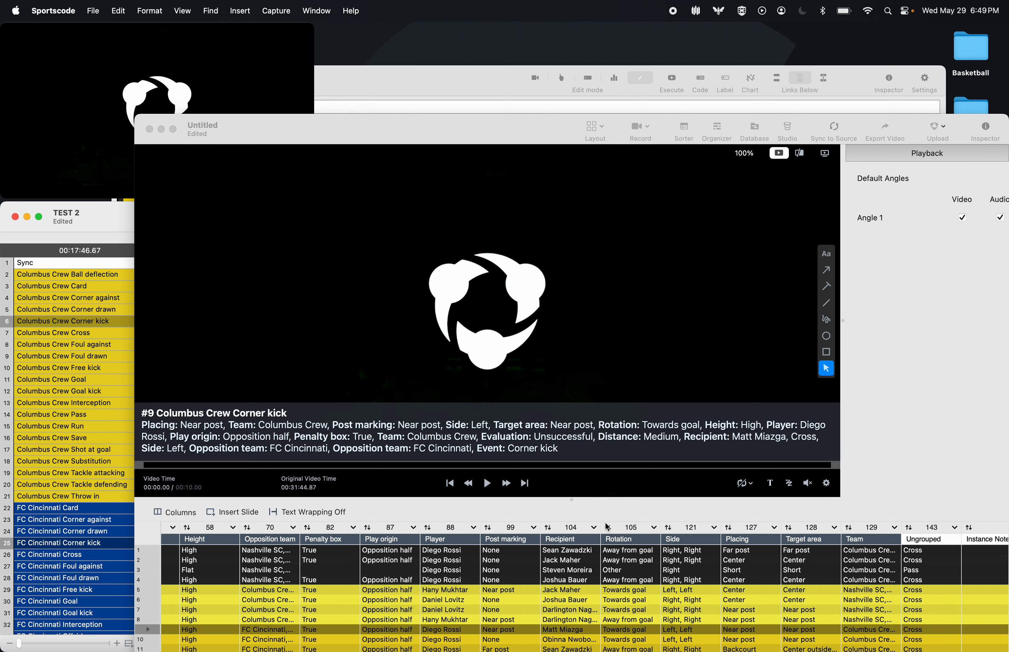
# - Enlarge the sorter's instance table and examine the Rotation, Side, Placing and Target area columns of the corner kicks
pyautogui.moveTo(574, 500); pyautogui.dragTo(582, 410)
pyautogui.hscroll(-15, 528, 522)
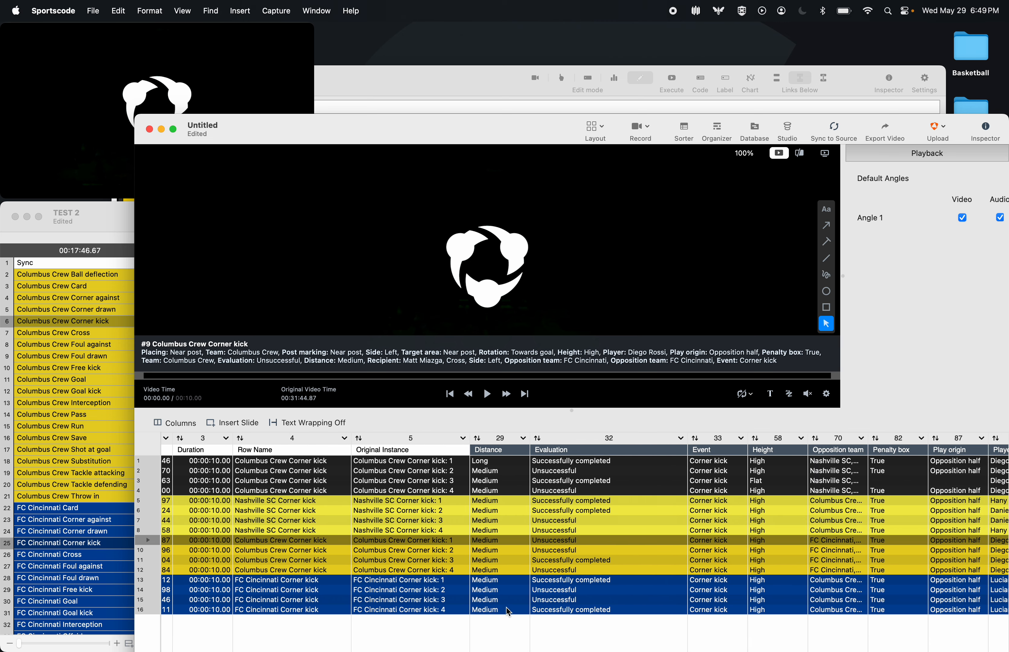
pyautogui.hscroll(5, 513, 495)
pyautogui.hscroll(15, 513, 492)
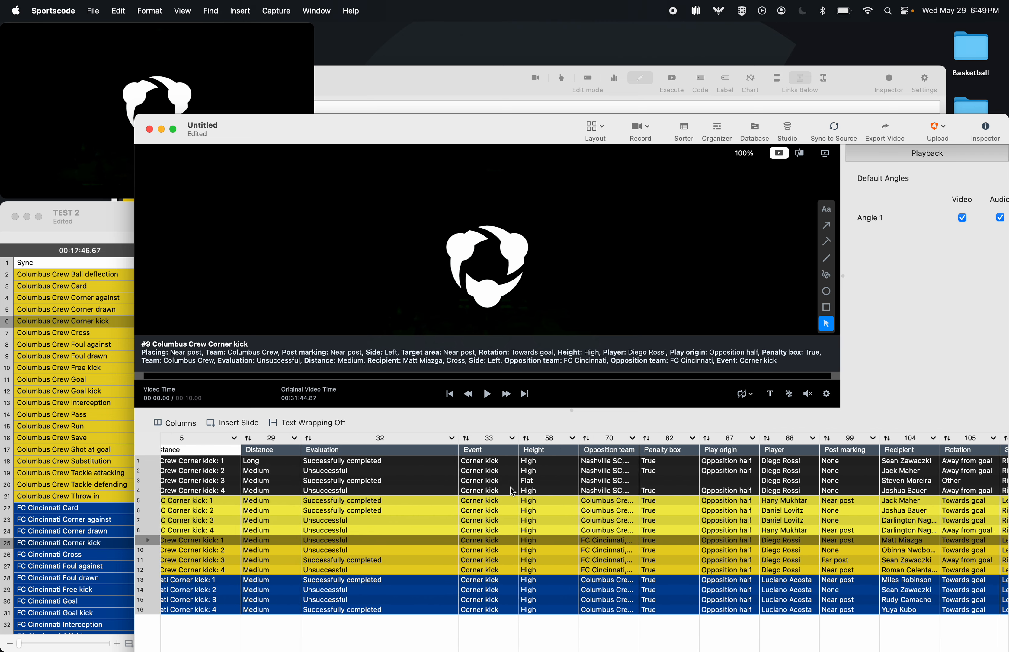
pyautogui.hscroll(10, 398, 584)
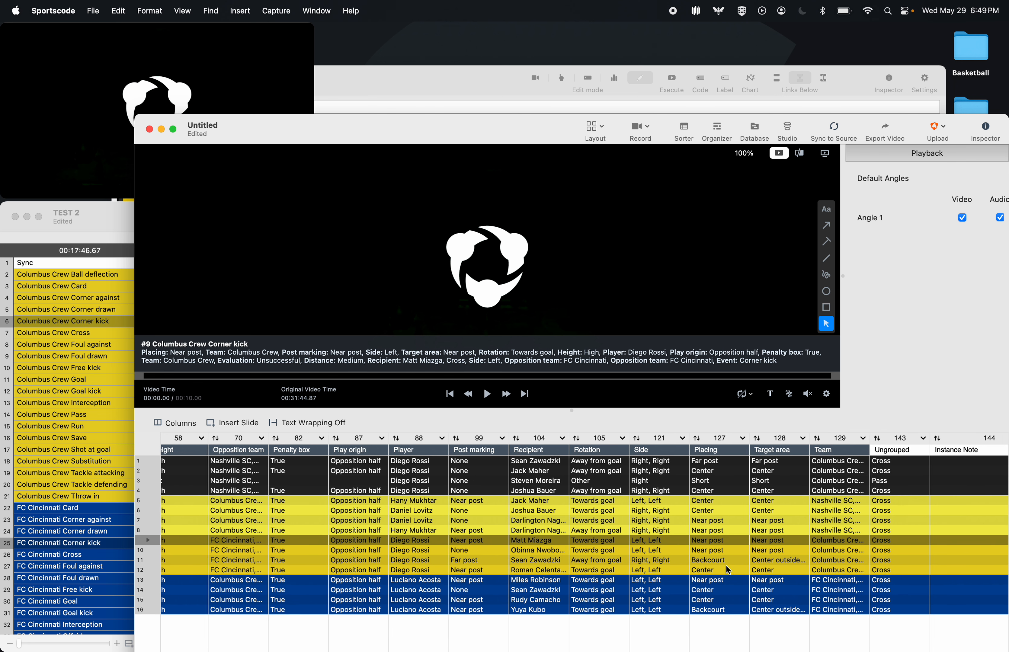
pyautogui.hscroll(-2, 693, 565)
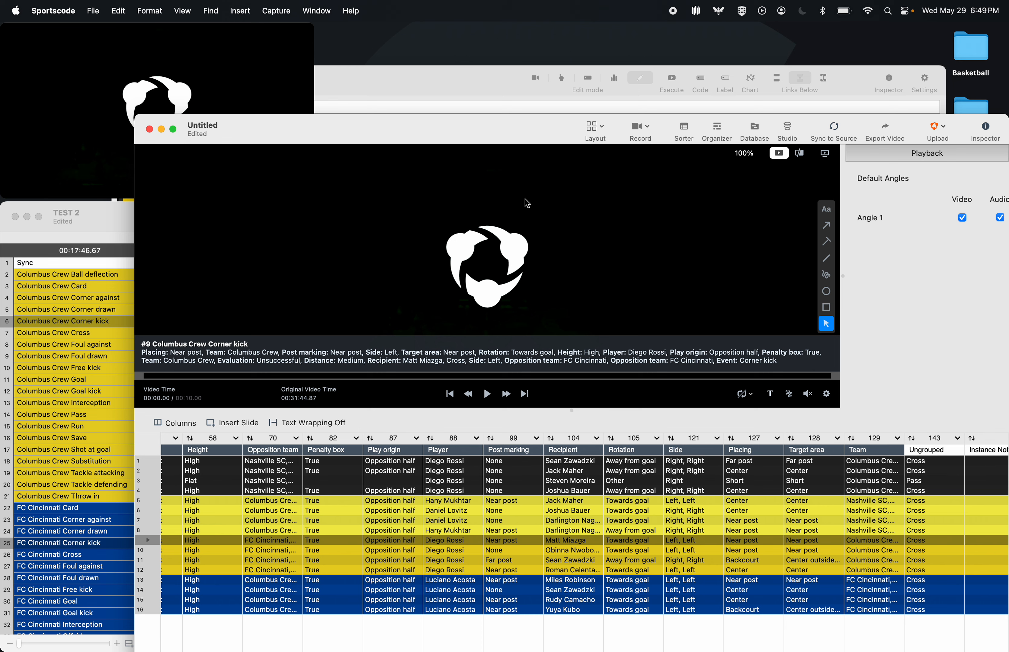
# - Clear the old script from the In-Swing value cell in the Swing row, keeping the Inspector off the corners table
pyautogui.click(493, 109)
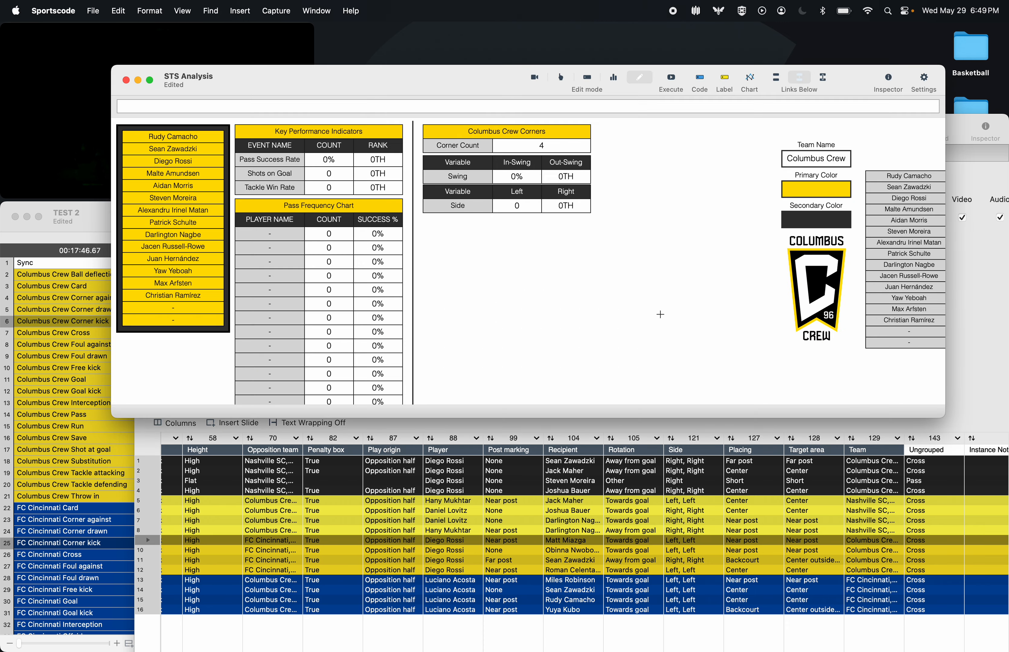
pyautogui.doubleClick(503, 179)
pyautogui.click(351, 145)
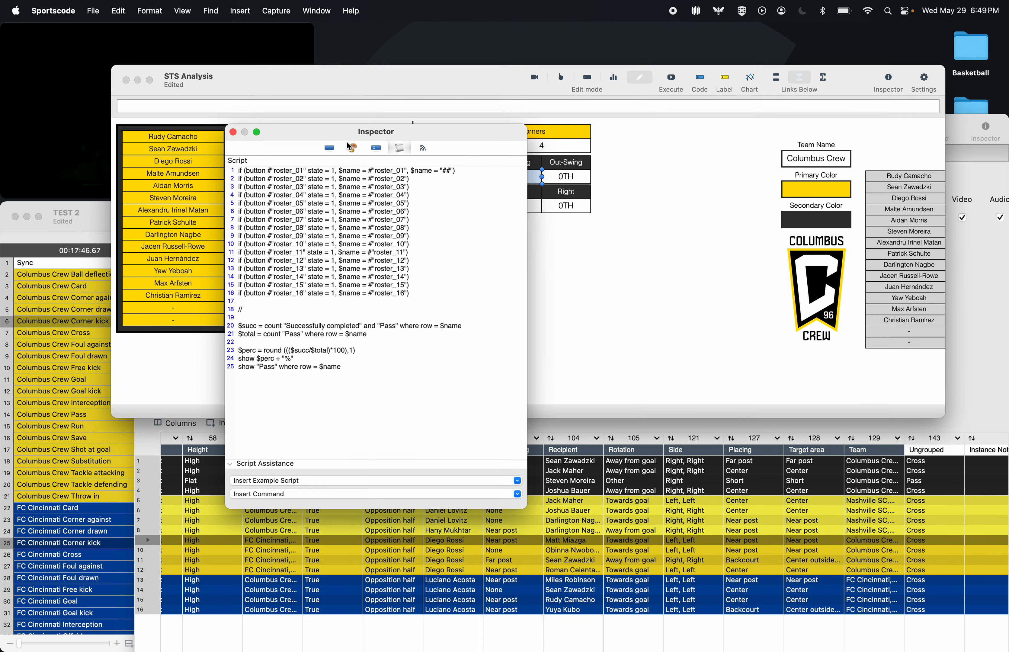
pyautogui.moveTo(343, 367); pyautogui.dragTo(166, 124)
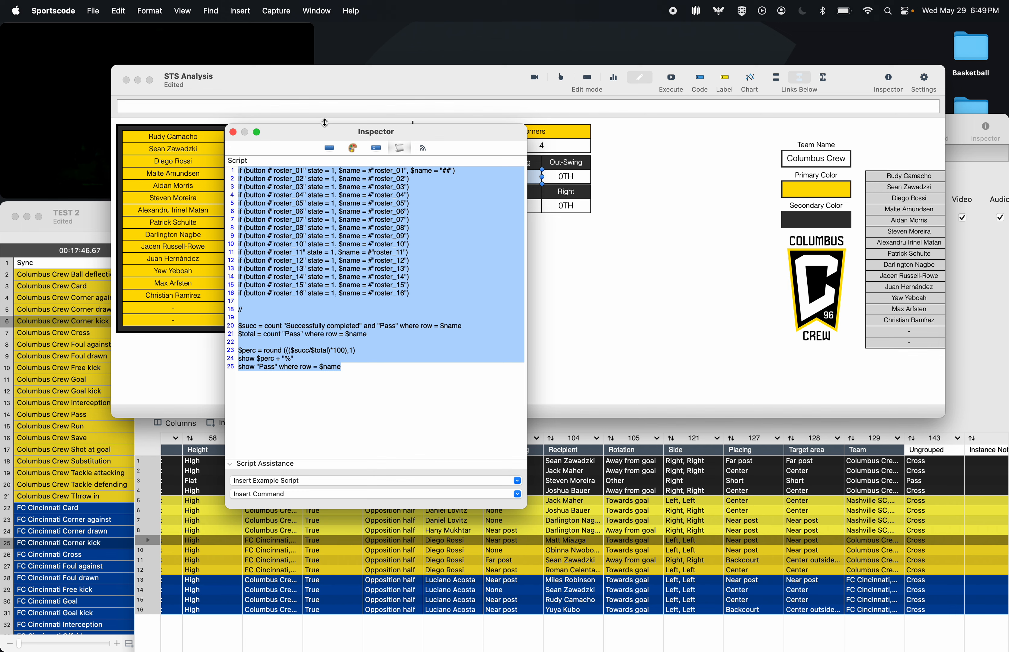
pyautogui.moveTo(353, 139); pyautogui.dragTo(750, 128)
pyautogui.press('BackSpace')
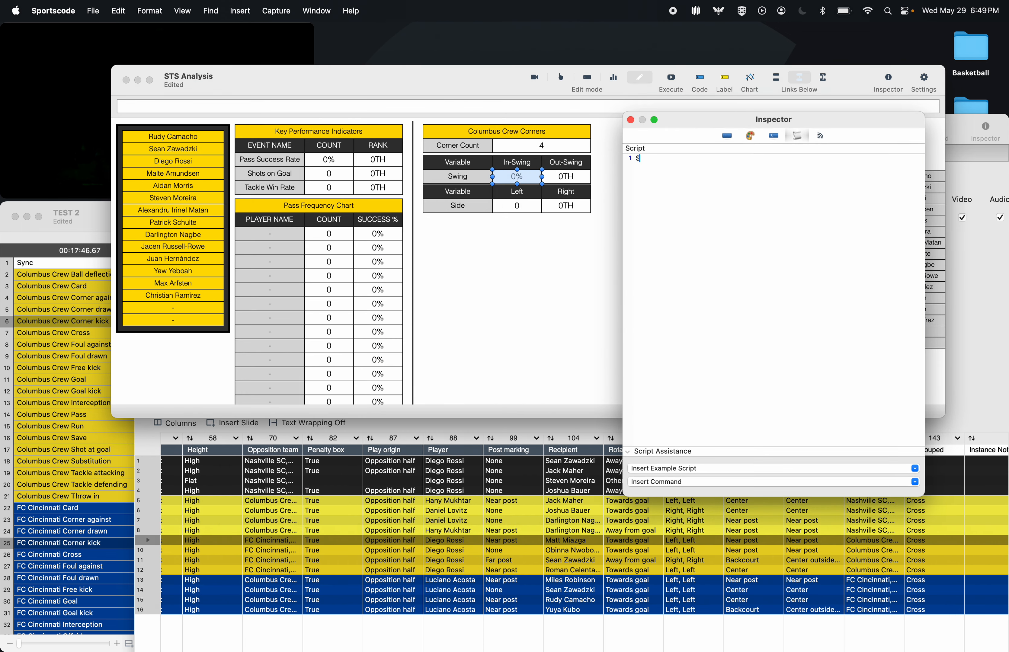
# - Define $row = button name "team" + " Corner kick" and $total = count instances where row = $row in the In-Swing cell's script
pyautogui.write('$row = button name "team" + " Corner kick')
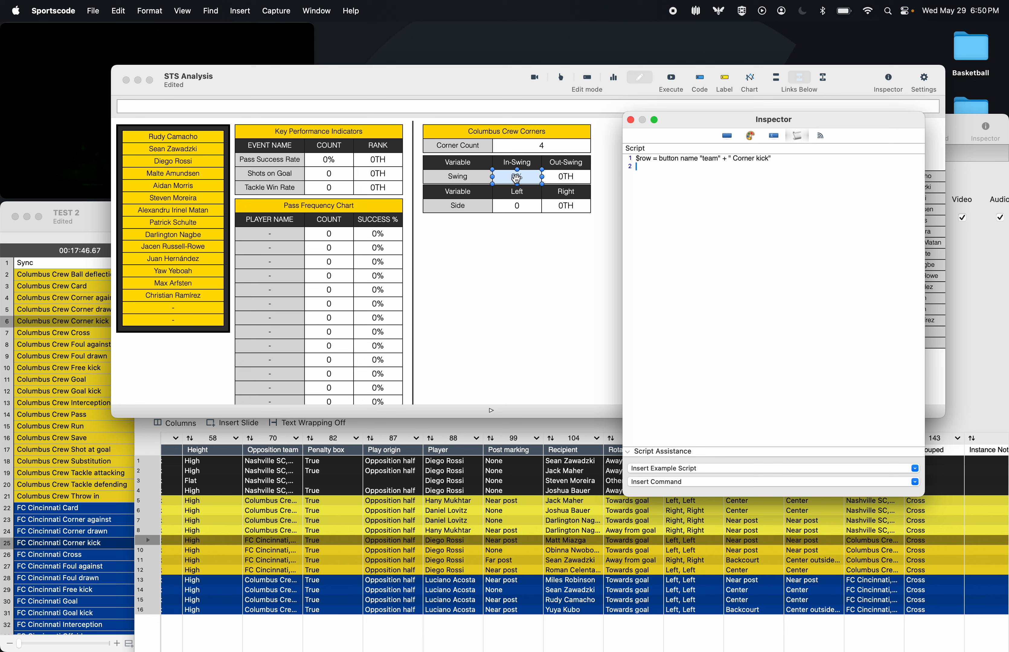
pyautogui.press('XF86AudioRaiseVolume')
pyautogui.write('$')
pyautogui.write('otal = count instances where row = $row')
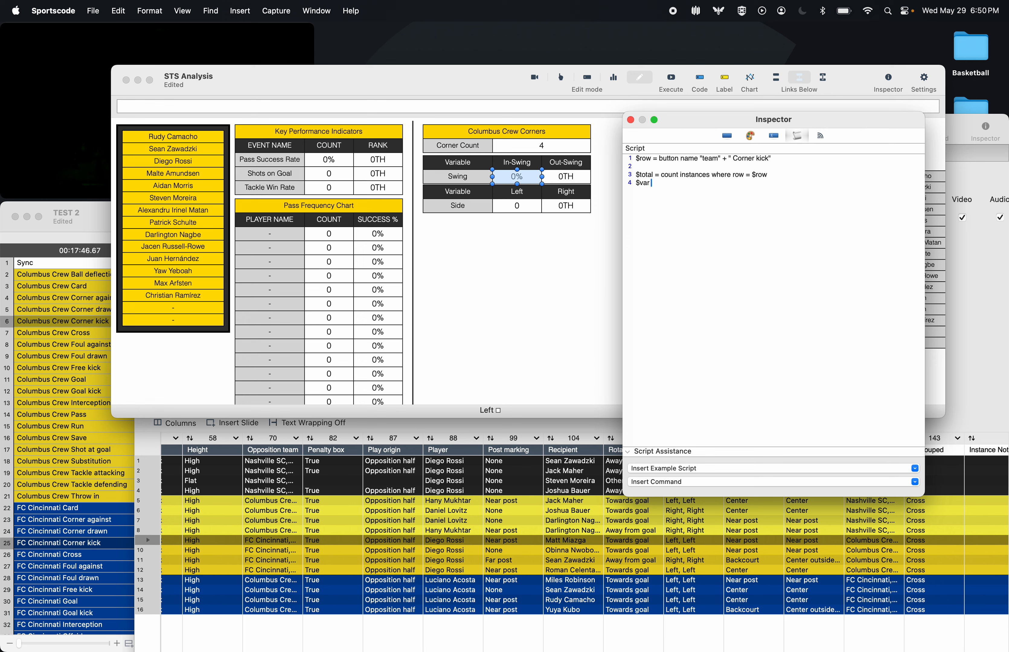
# - Add the line $var = count "Towards goal" where row = $row to the In-Swing script
pyautogui.write('count "To')
pyautogui.write('wards goal" where row = $row')
pyautogui.press('Return')
# - Add the percentage line $perc = round ((($var/$total)*100),1) + "%" to the In-Swing script
pyautogui.write('$pe')
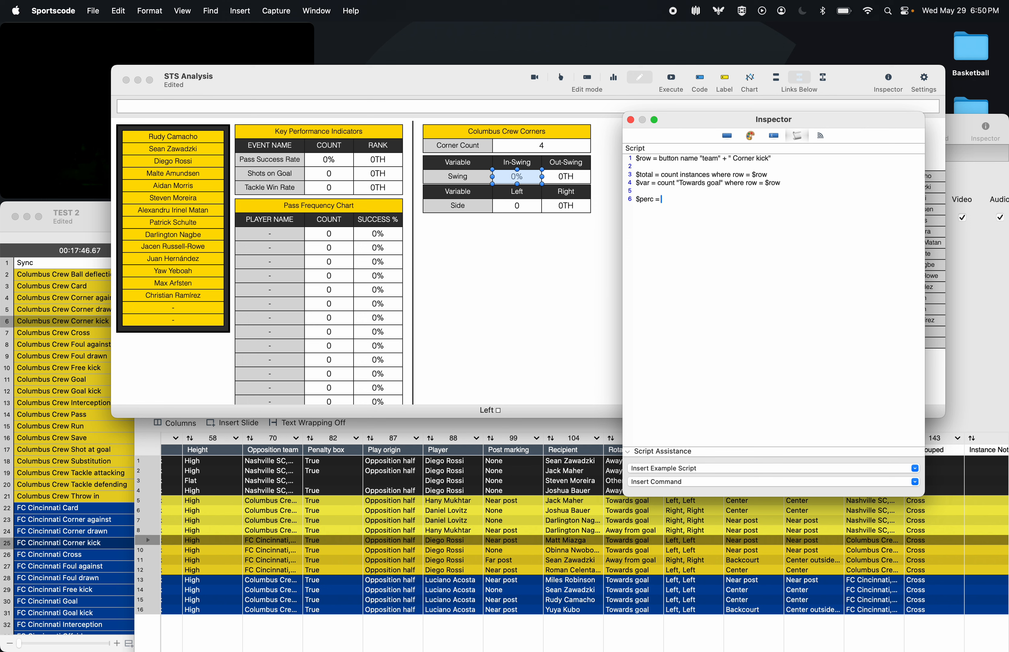
pyautogui.write('rc = round ((($var/$total)*100),1) + %')
pyautogui.press('BackSpace')
pyautogui.press('BackSpace')
pyautogui.write('"%"  show $va')
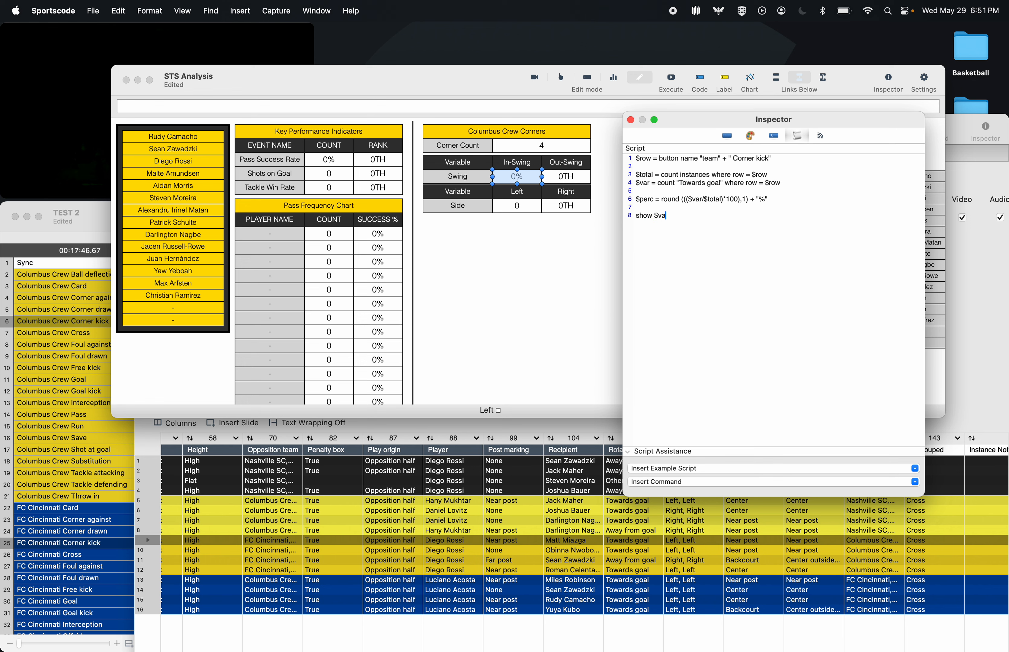
# - Complete the In-Swing output line as show $var + " | " + $perc
pyautogui.write('r +')
pyautogui.write('" | " + $Perc')
pyautogui.press('BackSpace')
pyautogui.press('BackSpace')
pyautogui.press('BackSpace')
pyautogui.press('BackSpace')
pyautogui.write('perc ')
# - Add a final line show "Towards goal" where row = $row, reusing the condition from the $var line
pyautogui.write('show')
pyautogui.moveTo(792, 184); pyautogui.dragTo(677, 184)
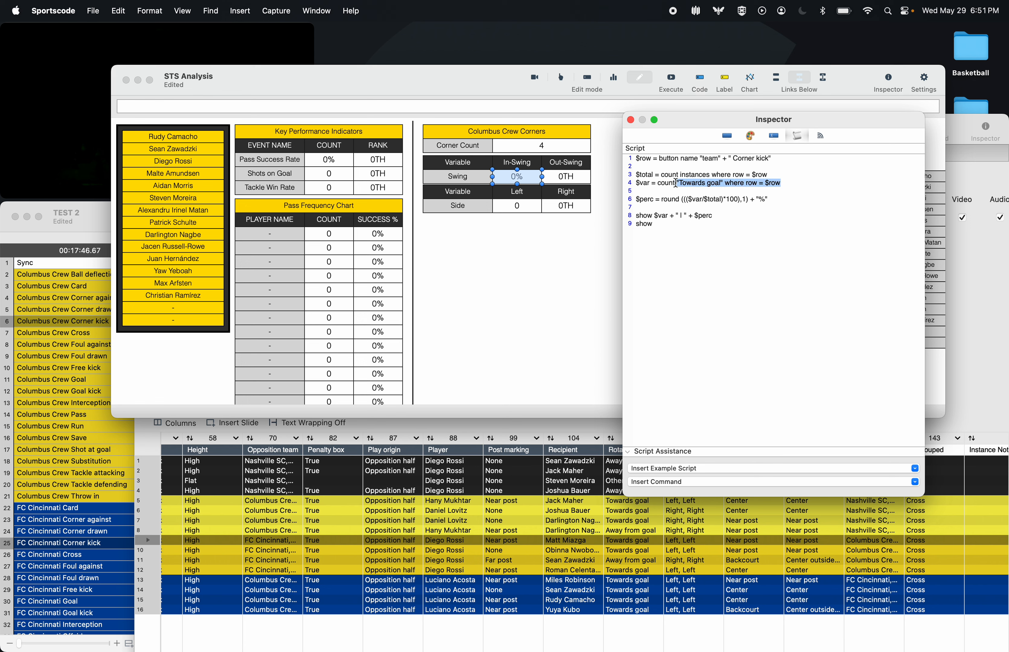
pyautogui.press('super+c')
pyautogui.click(673, 224)
pyautogui.press('super+v')
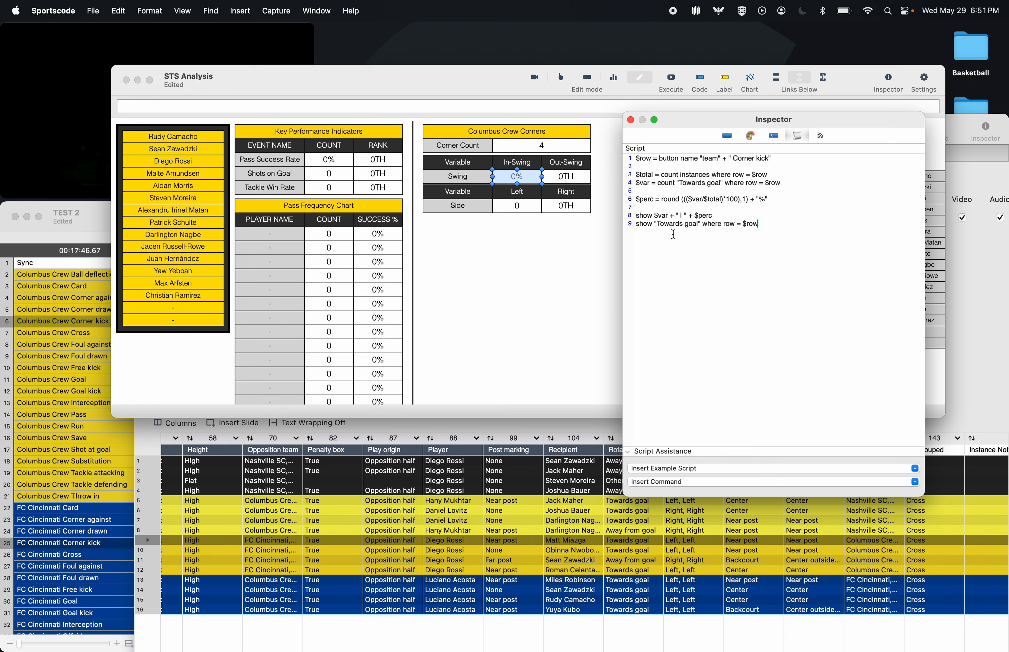
# - Execute the scripts and replace the Out-Swing cell's script with a copy of the In-Swing script
pyautogui.click(615, 78)
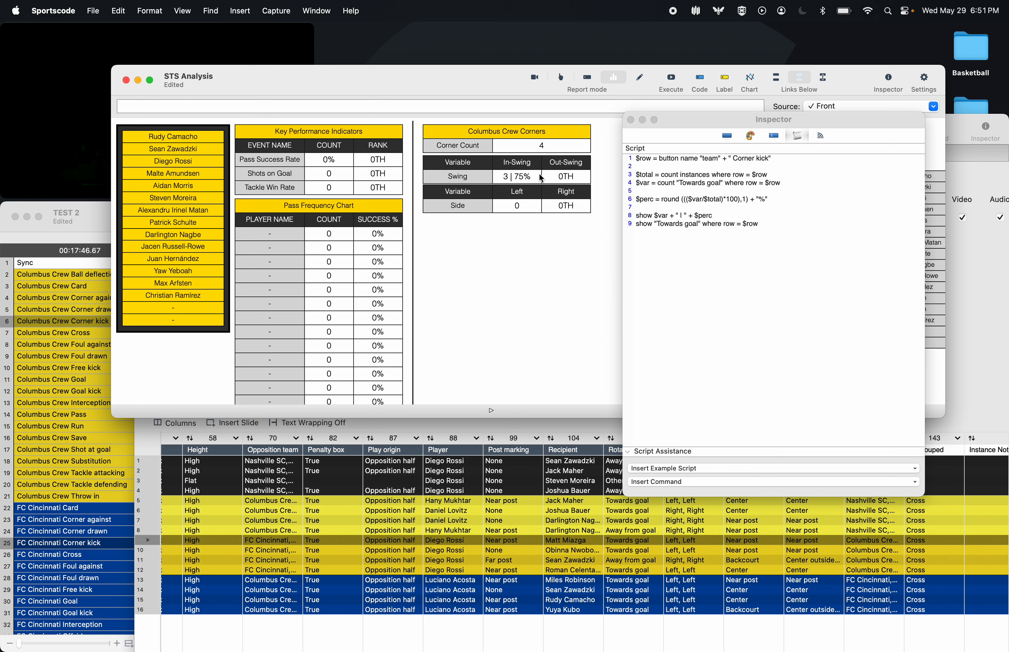
pyautogui.click(670, 81)
pyautogui.moveTo(677, 238); pyautogui.dragTo(602, 121)
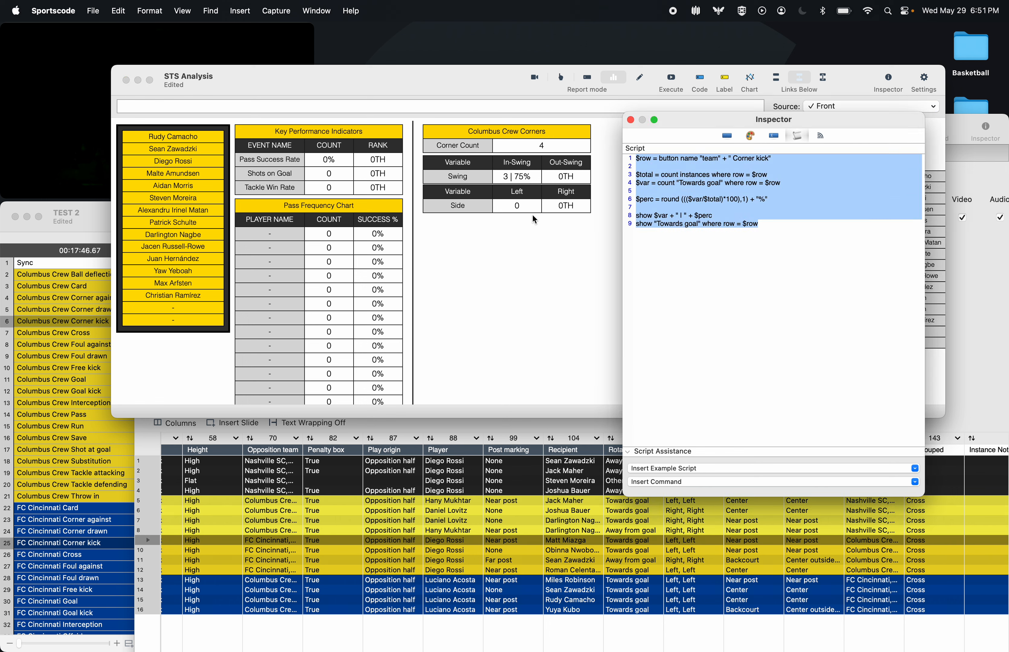
pyautogui.press('super+c')
pyautogui.click(554, 180)
pyautogui.click(631, 79)
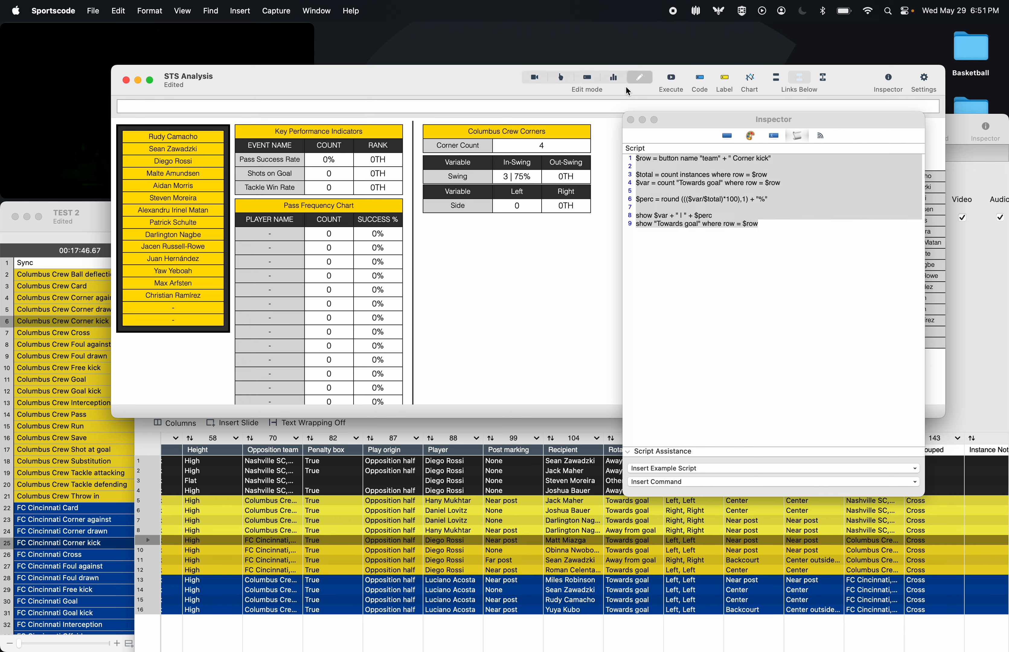
pyautogui.click(550, 177)
pyautogui.click(670, 255)
pyautogui.moveTo(670, 361); pyautogui.dragTo(577, 108)
pyautogui.press('super+v')
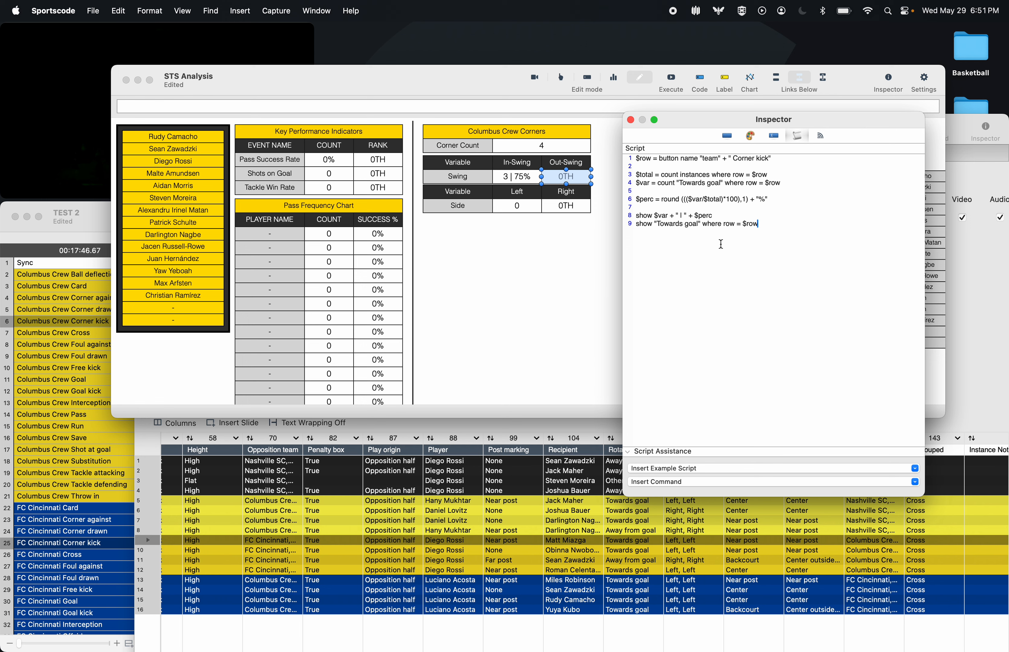
# - Change both "Towards goal" references in the Out-Swing script to "Away from goal" and execute the scripts
pyautogui.moveTo(719, 183); pyautogui.dragTo(681, 183)
pyautogui.write('Away from goal')
pyautogui.moveTo(681, 183); pyautogui.dragTo(729, 183)
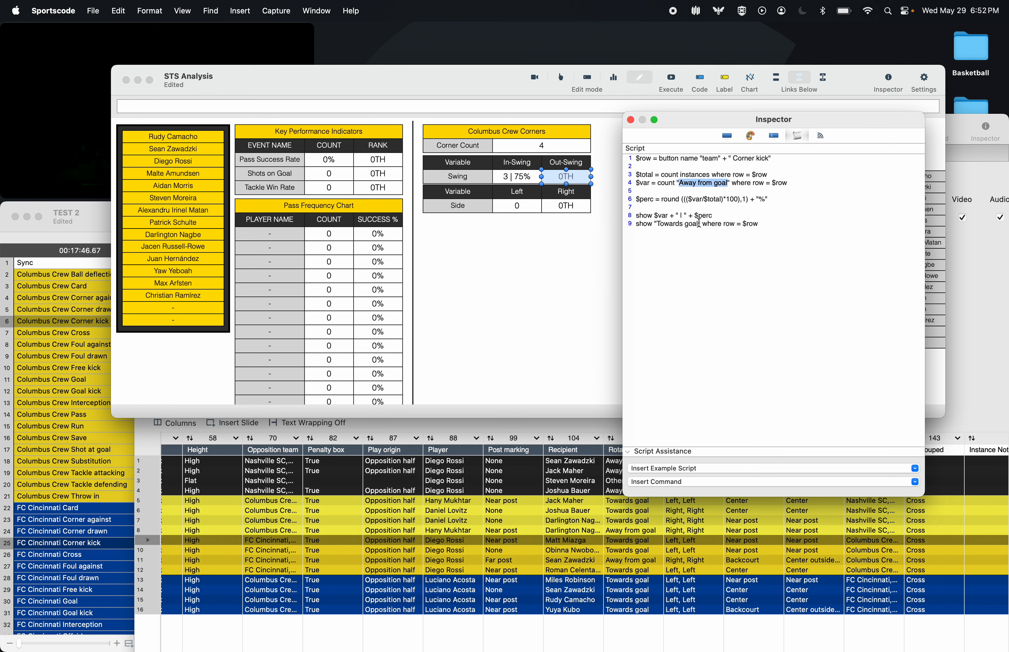
pyautogui.moveTo(699, 223); pyautogui.dragTo(657, 224)
pyautogui.press('super+v')
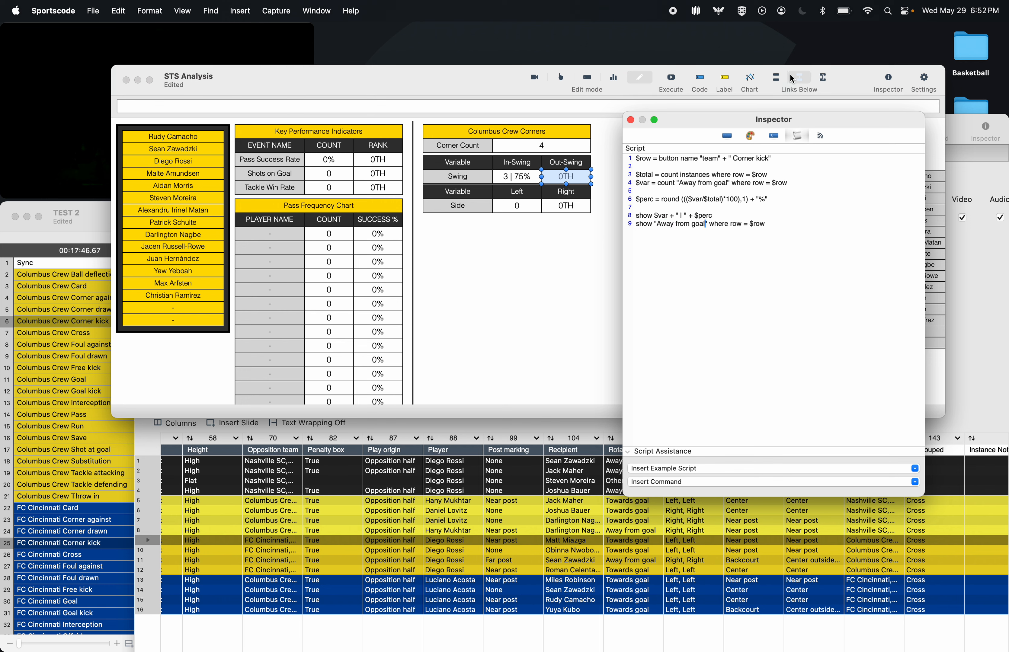
pyautogui.click(674, 80)
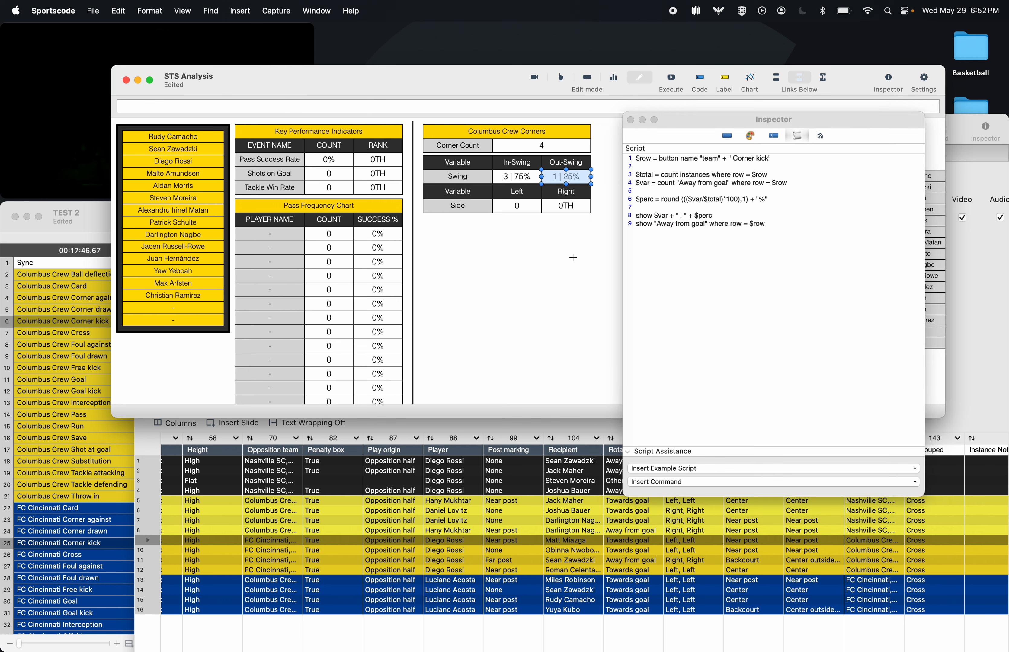
# - Replace the script of the value cell under Left with a copy of the Out-Swing script
pyautogui.click(759, 280)
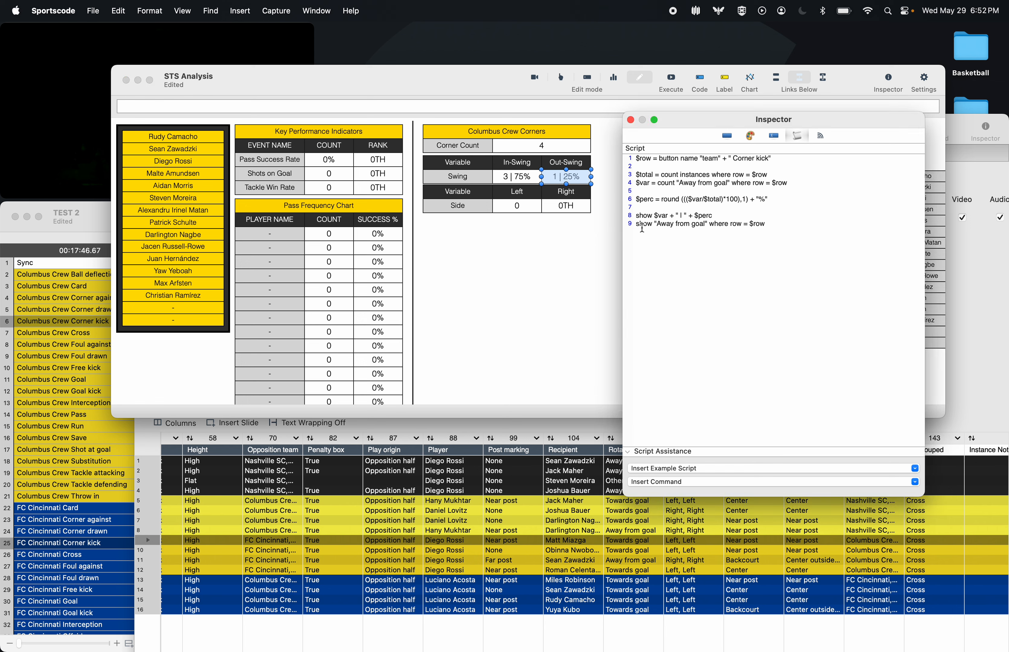
pyautogui.press('super+a')
pyautogui.click(516, 207)
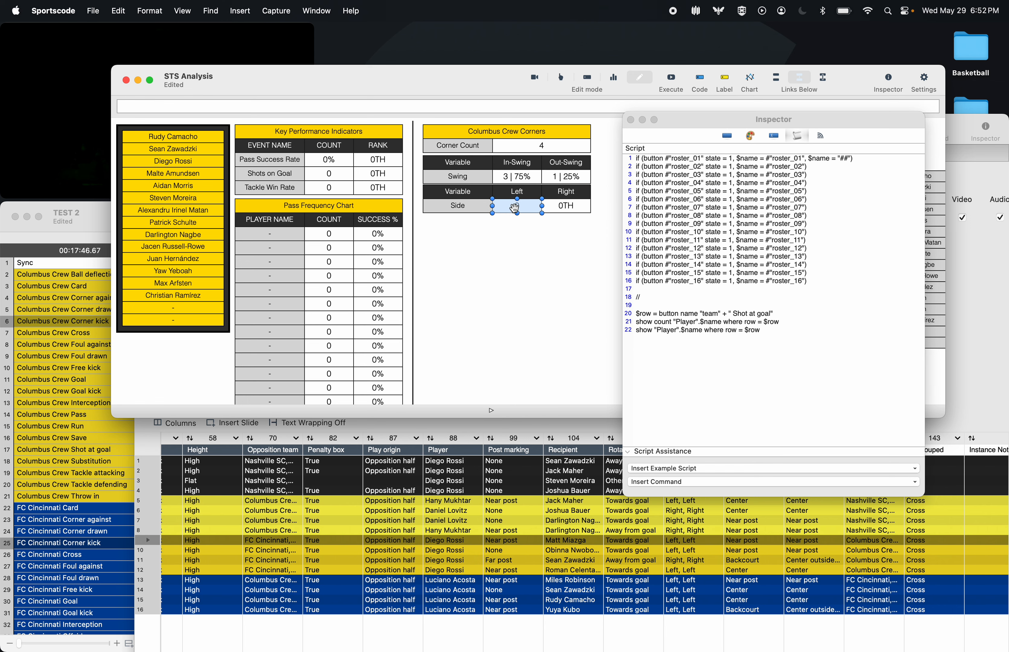
pyautogui.click(712, 300)
pyautogui.press('super+a')
pyautogui.press('super+v')
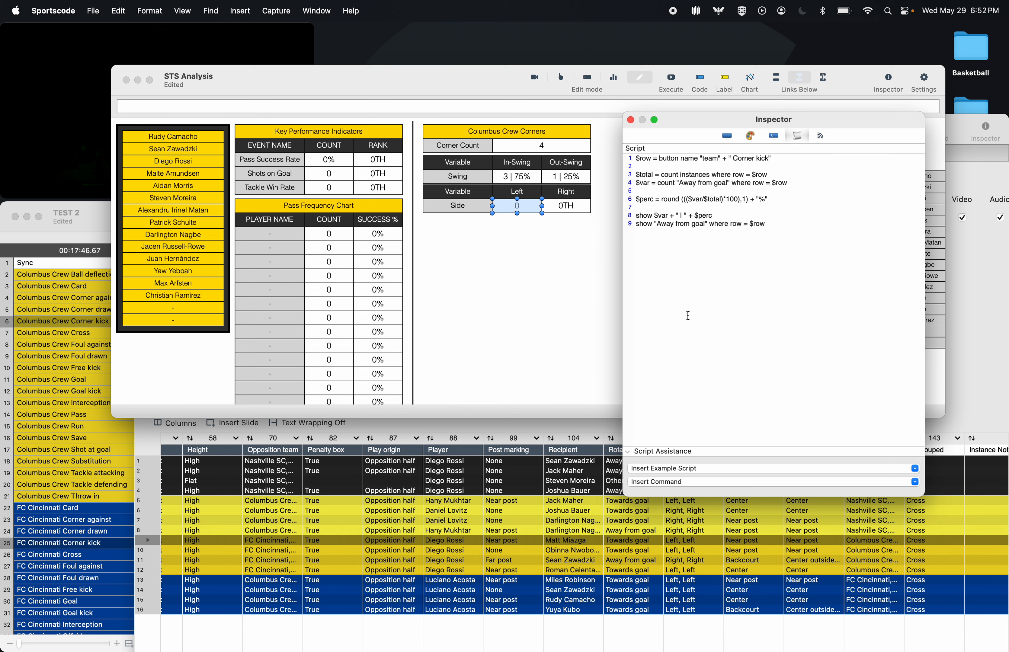
# - Replace "Away from goal" with "Left" in the $var line and the final show line of the Left cell's script
pyautogui.hscroll(2, 688, 586)
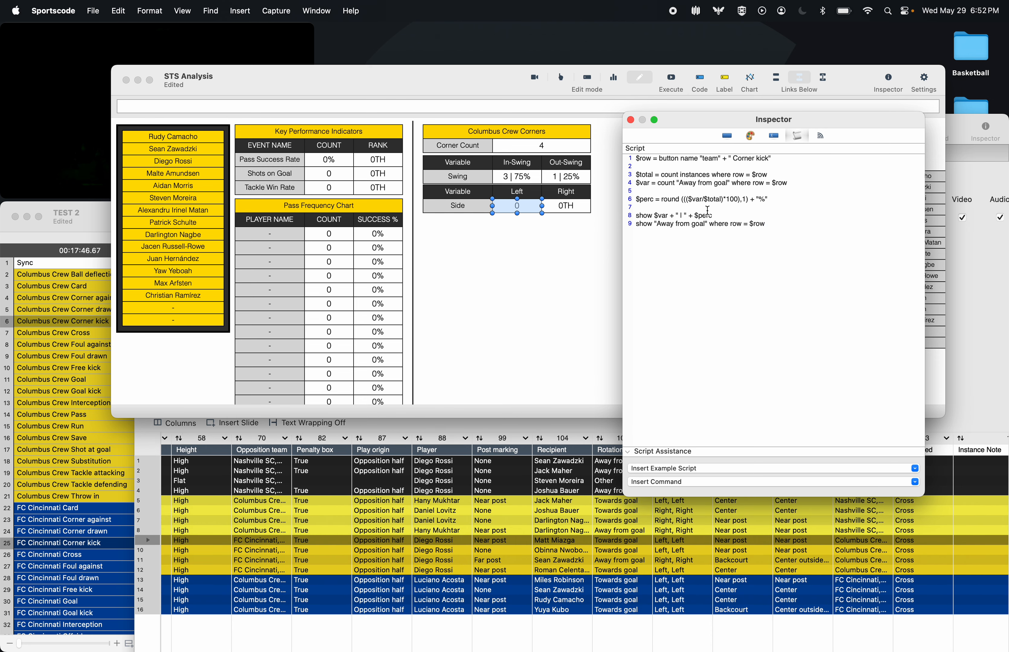
pyautogui.moveTo(728, 183); pyautogui.dragTo(680, 184)
pyautogui.write('Left')
pyautogui.doubleClick(684, 183)
pyautogui.press('super+c')
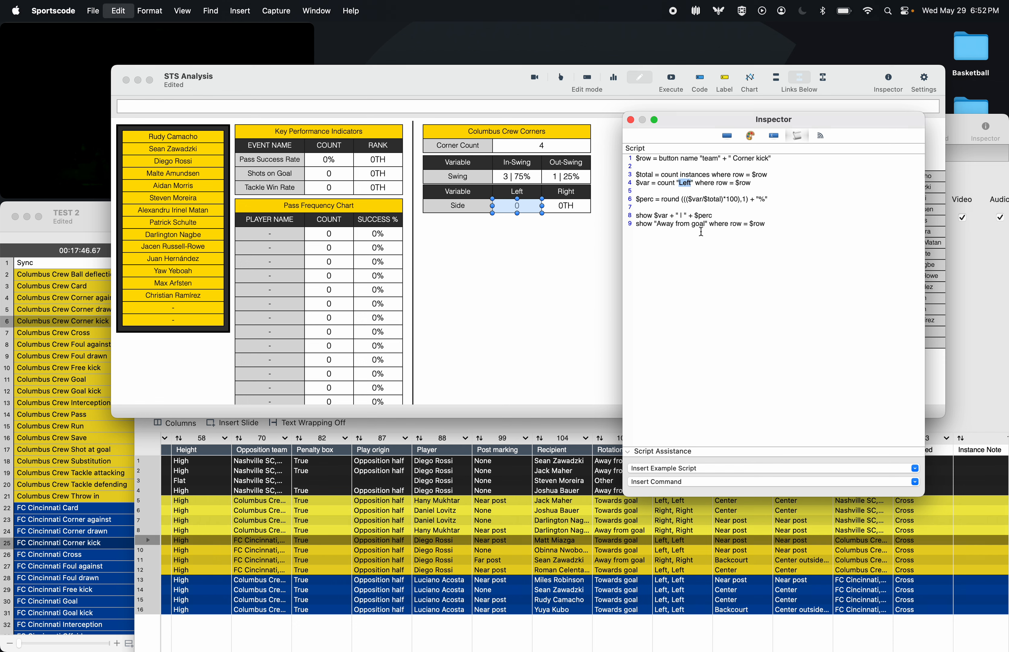
pyautogui.moveTo(706, 224); pyautogui.dragTo(658, 224)
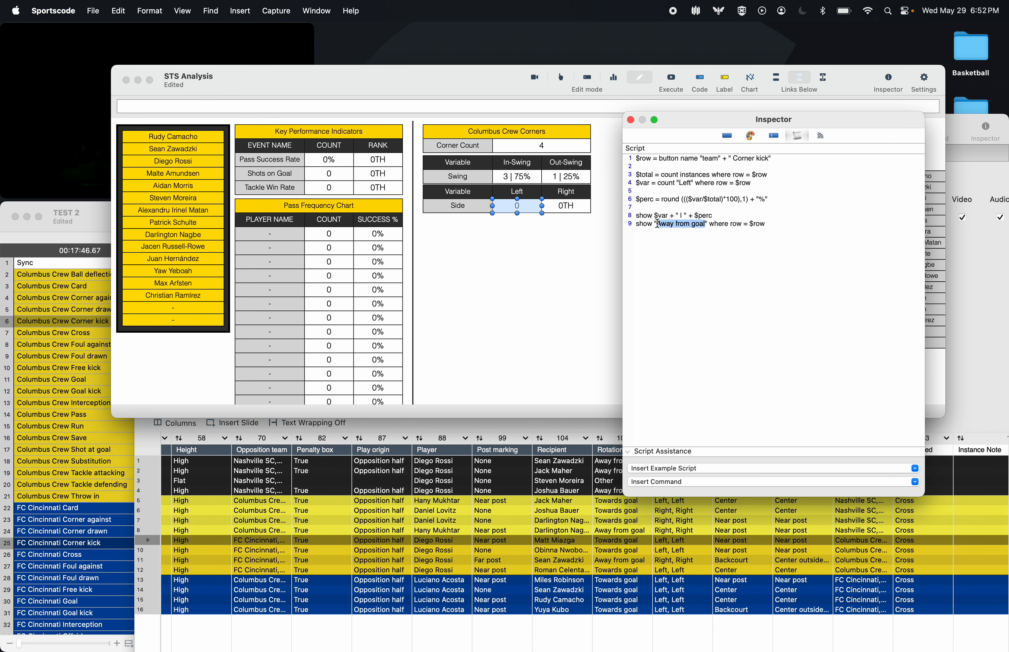
pyautogui.press('super+v')
# - Copy the entire Left cell script over the existing script of the value cell under Right
pyautogui.press('super+a')
pyautogui.press('super+c')
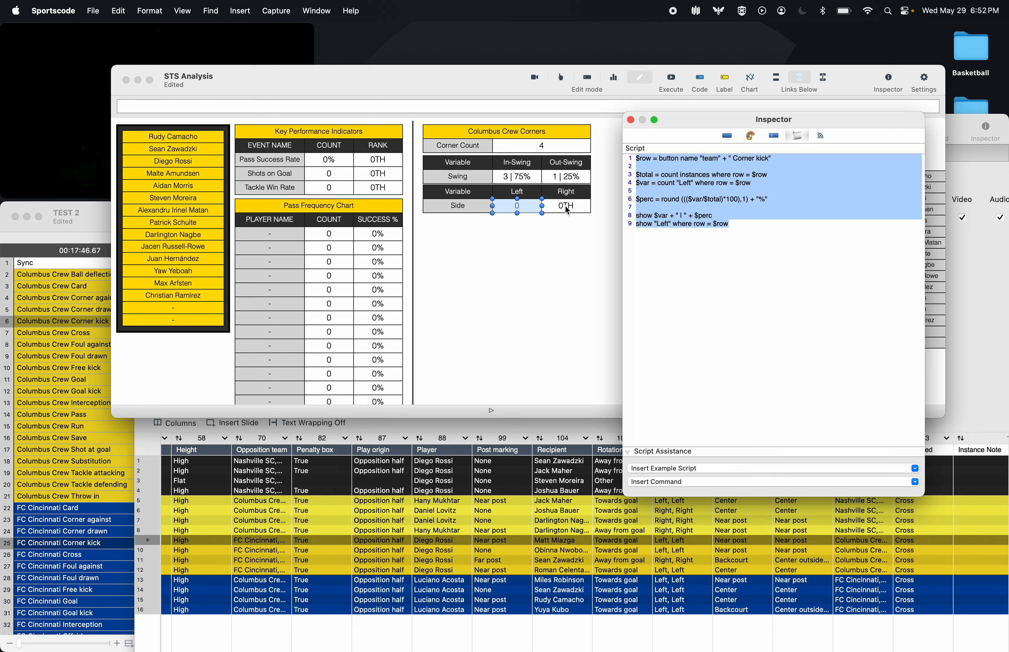
pyautogui.click(566, 205)
pyautogui.press('super+a')
pyautogui.press('super+v')
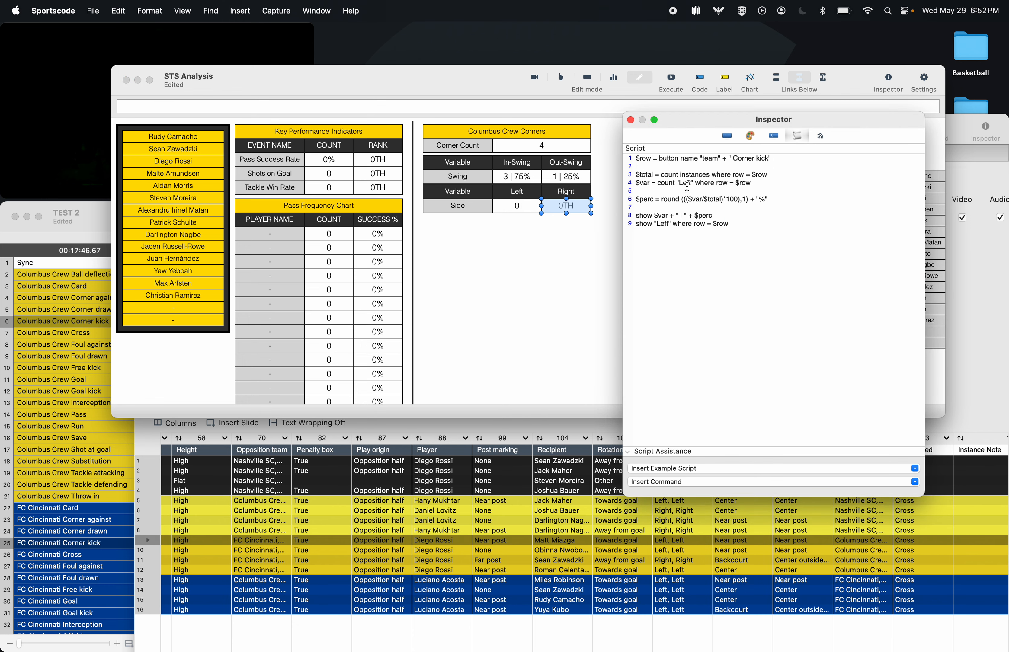
# - Change both "Left" references in the Right cell's script to "Right", execute the scripts and close the Inspector
pyautogui.doubleClick(688, 187)
pyautogui.write('Right')
pyautogui.doubleClick(665, 225)
pyautogui.write('Right')
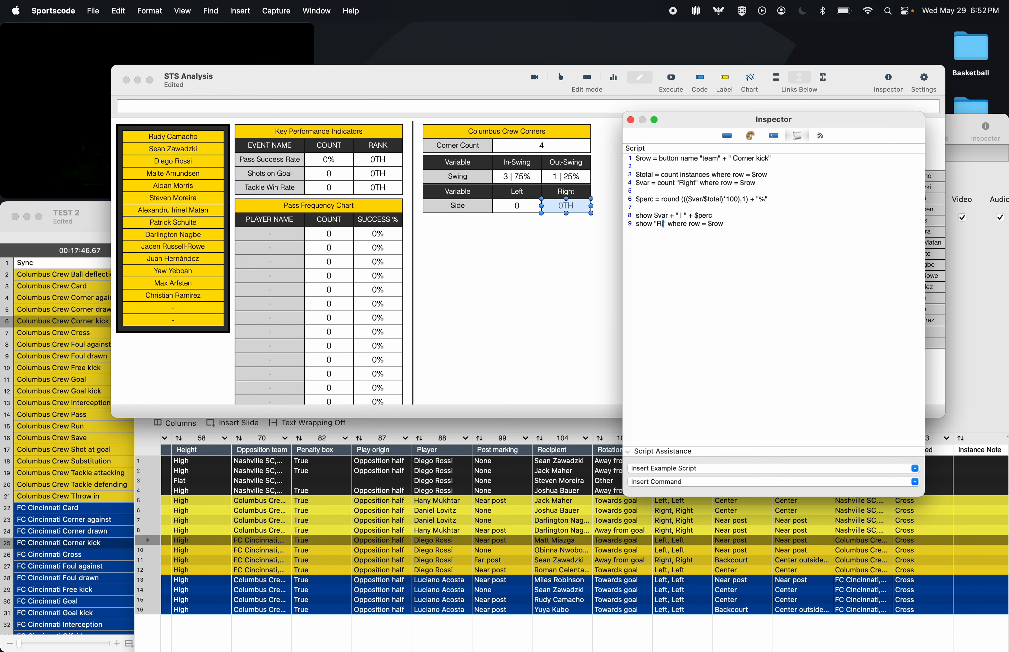
pyautogui.click(672, 78)
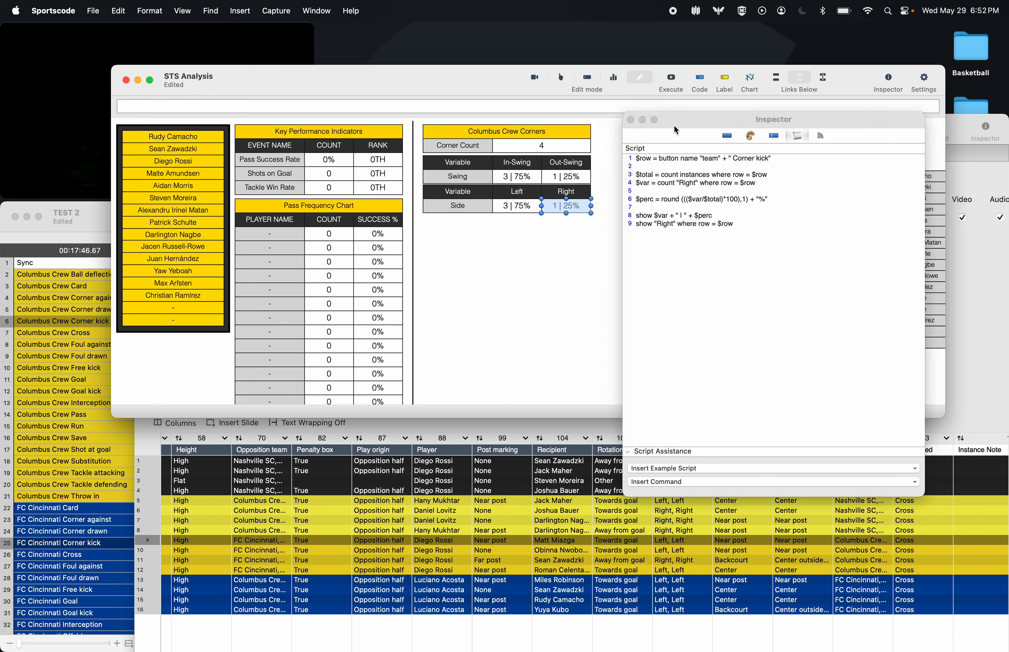
pyautogui.click(669, 77)
pyautogui.click(555, 271)
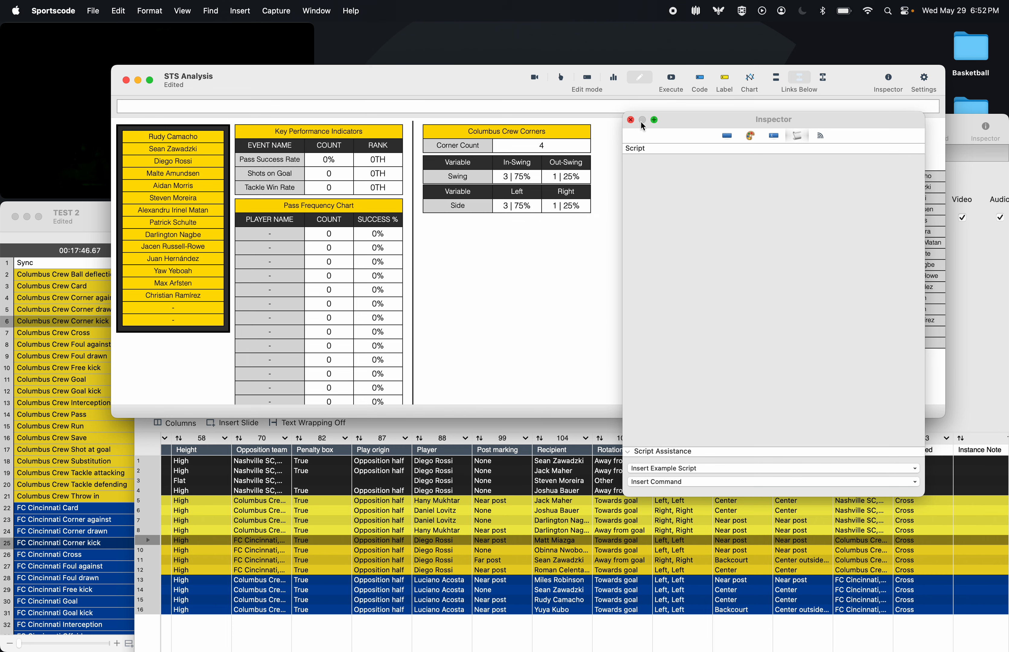
pyautogui.click(630, 120)
# - Duplicate the whole Columbus Crew Corners table to the right of the original, level with it and separated by a small gap
pyautogui.moveTo(622, 127); pyautogui.dragTo(453, 226)
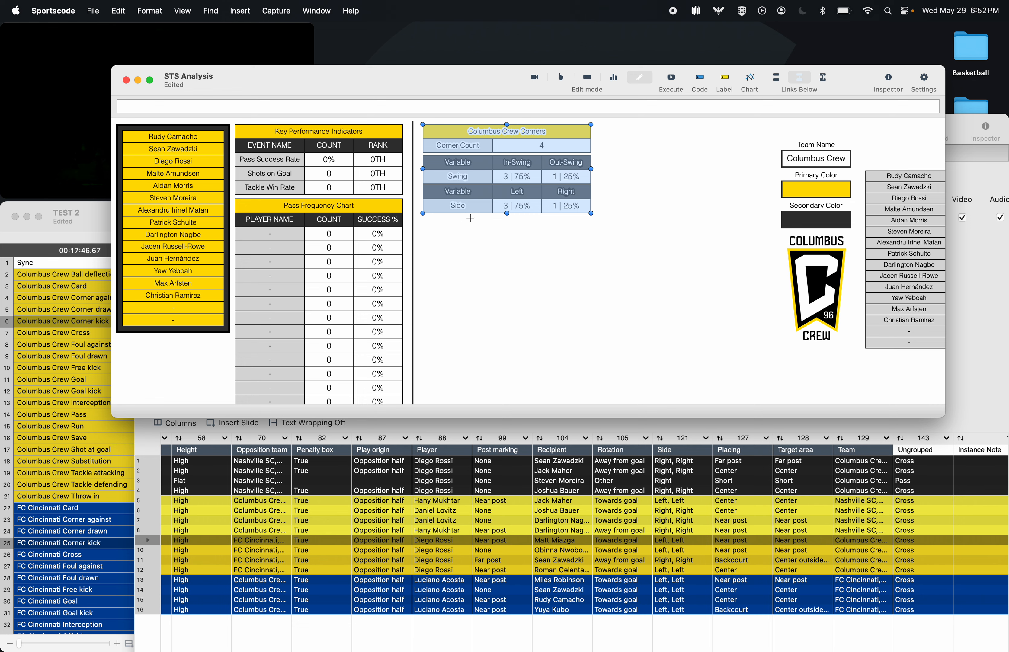
pyautogui.moveTo(506, 187); pyautogui.dragTo(675, 188)
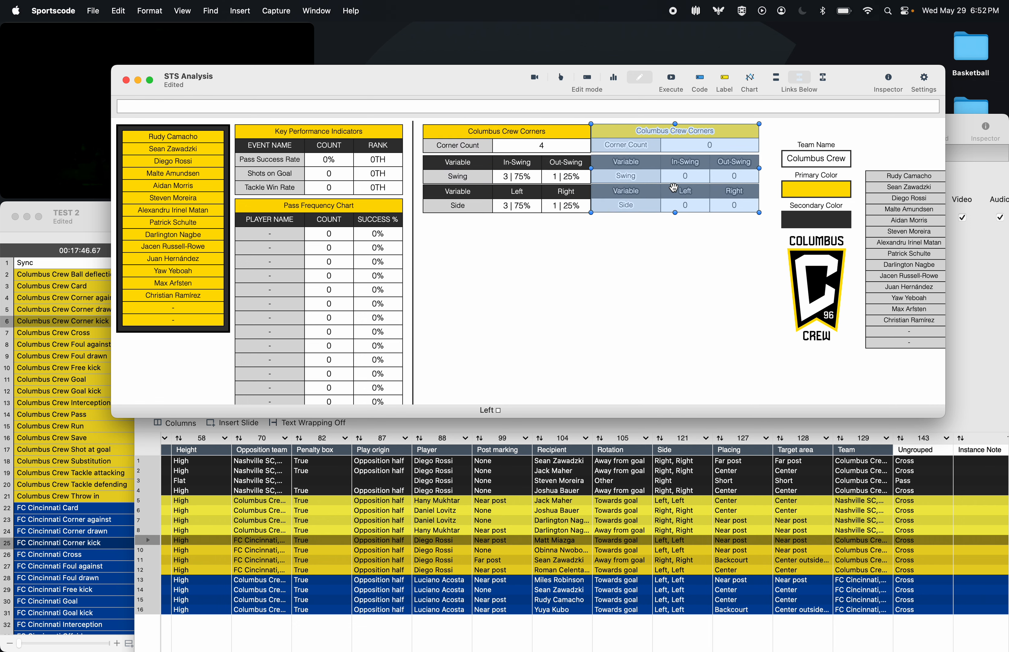
pyautogui.press('Down')
pyautogui.press('Right')
pyautogui.press('Right')
pyautogui.press('Right')
pyautogui.press('Right')
pyautogui.press('Right')
pyautogui.press('Right')
pyautogui.press('Right')
pyautogui.press('Right')
pyautogui.press('Right')
pyautogui.press('Right')
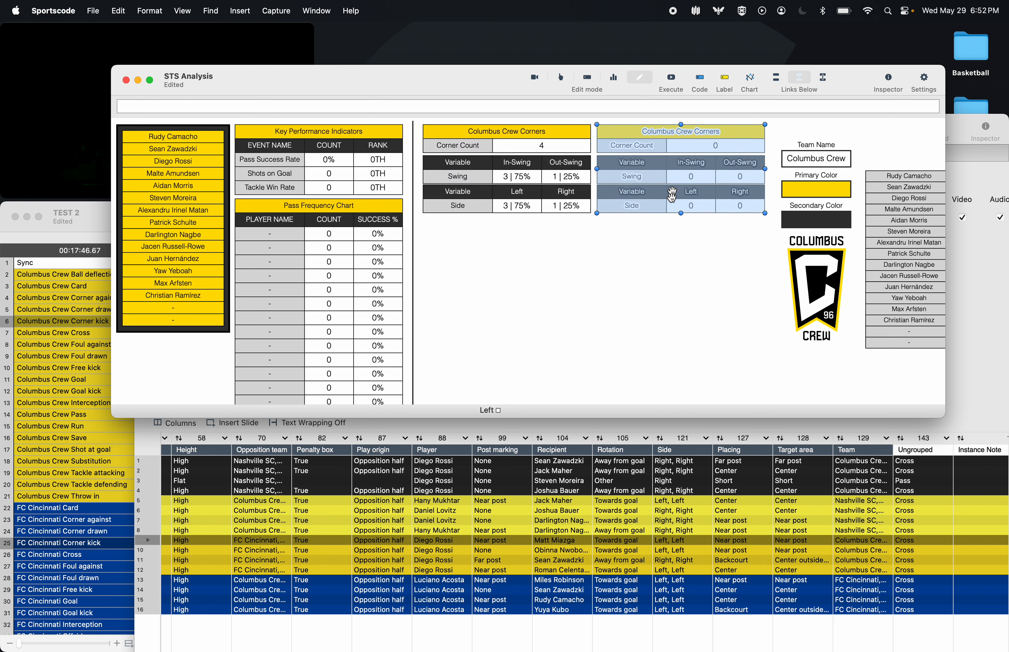
# - Change the duplicated table header's script line to button color #"color2"
pyautogui.doubleClick(684, 133)
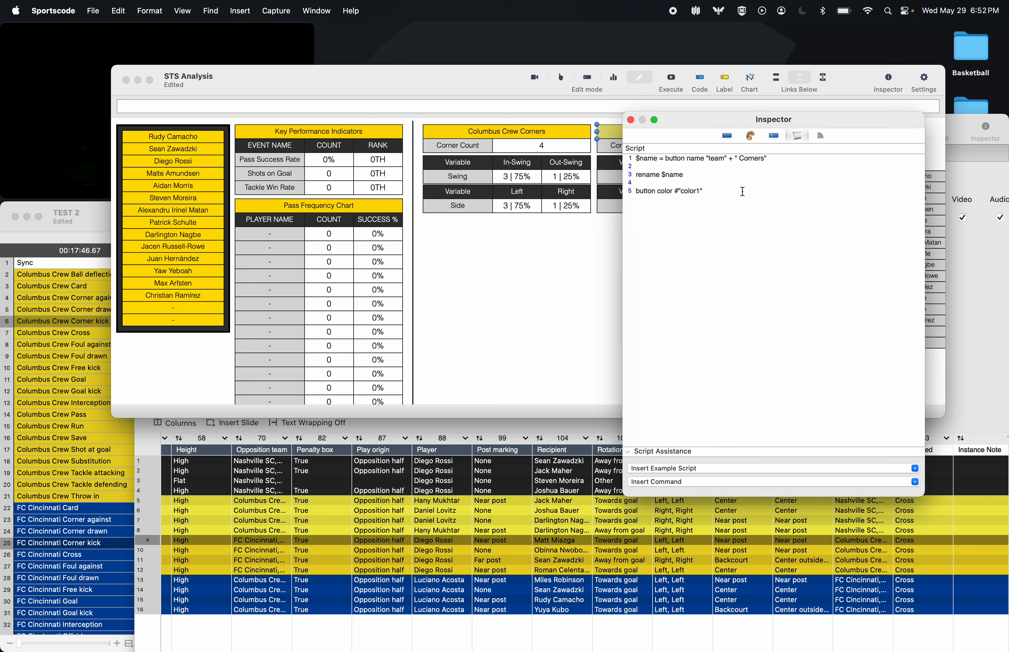
pyautogui.click(700, 192)
pyautogui.press('BackSpace')
pyautogui.write('2')
# - Set the duplicated header's name font color to White, close the editing windows and execute the scripts
pyautogui.click(751, 137)
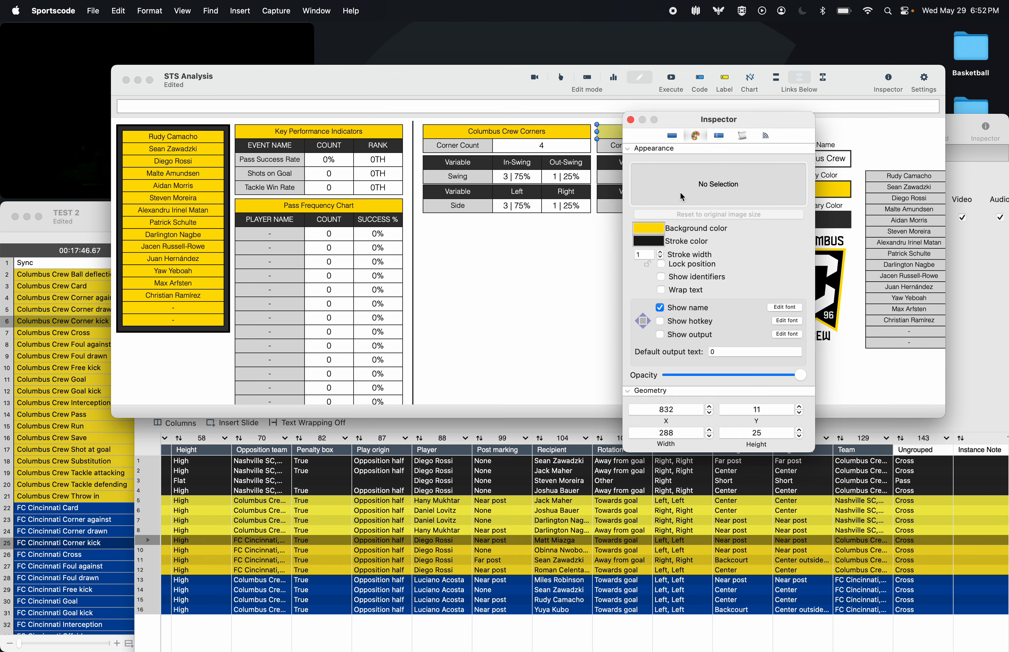
pyautogui.click(798, 308)
pyautogui.click(304, 344)
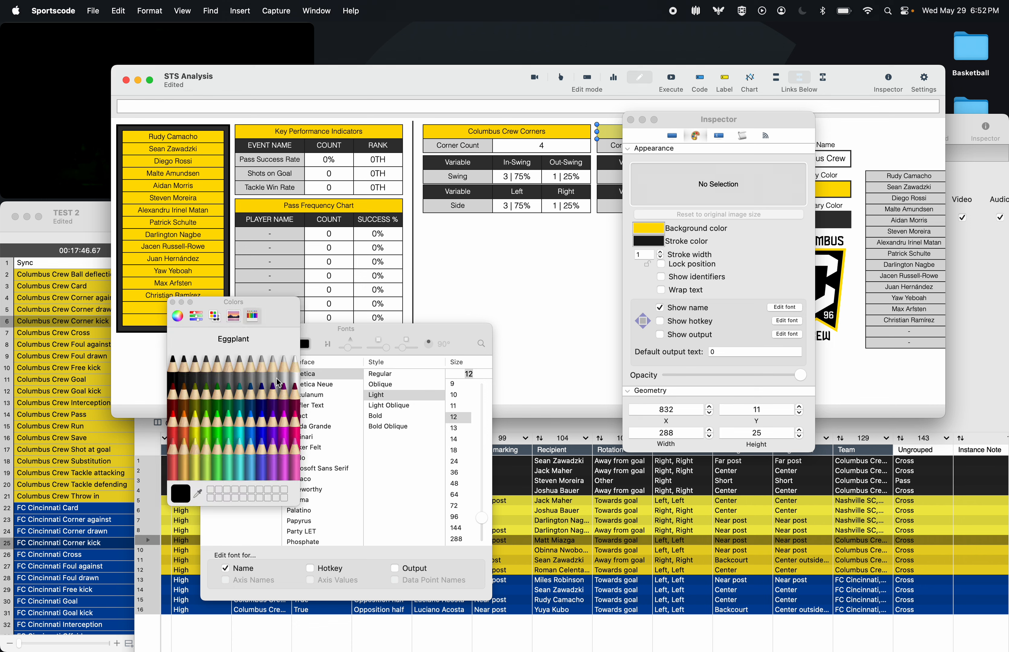
pyautogui.click(215, 318)
pyautogui.scroll(-2, 233, 424)
pyautogui.click(199, 469)
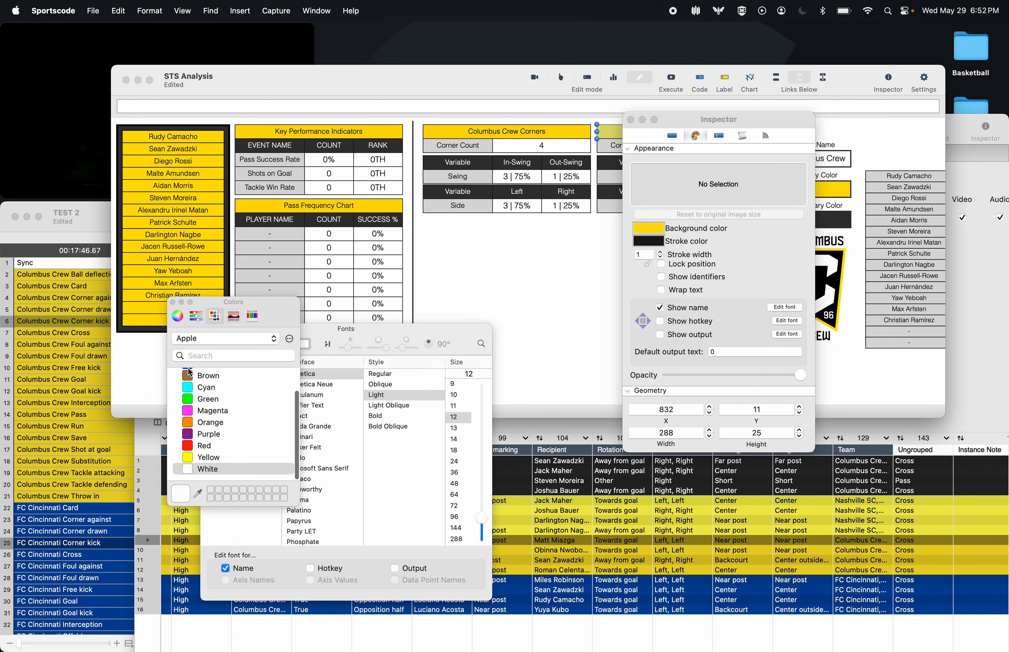
pyautogui.click(173, 302)
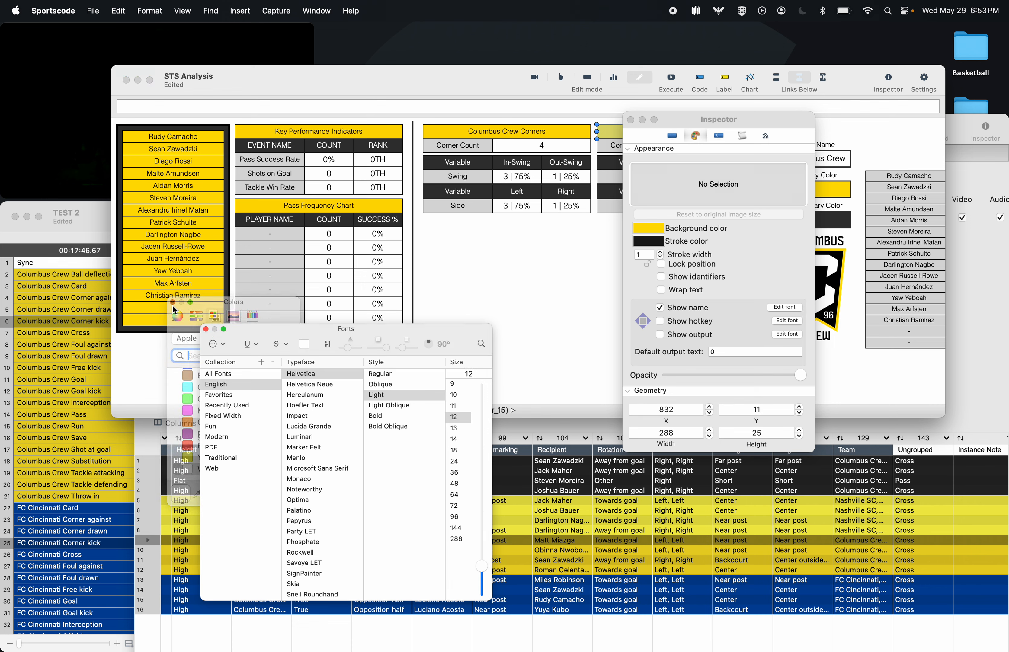
pyautogui.click(208, 333)
pyautogui.click(630, 120)
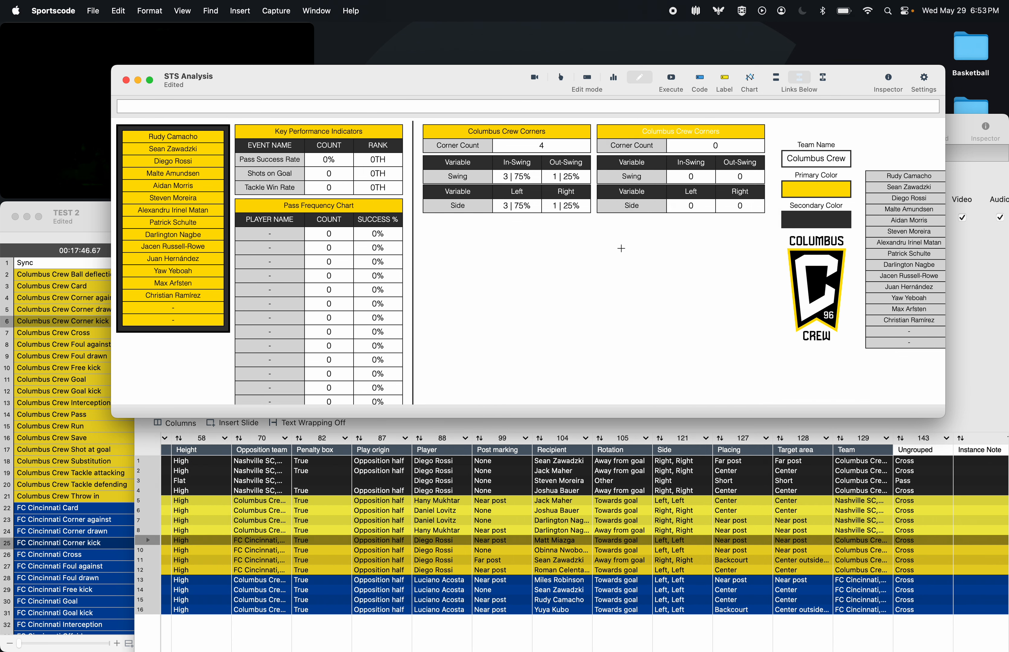
pyautogui.click(719, 132)
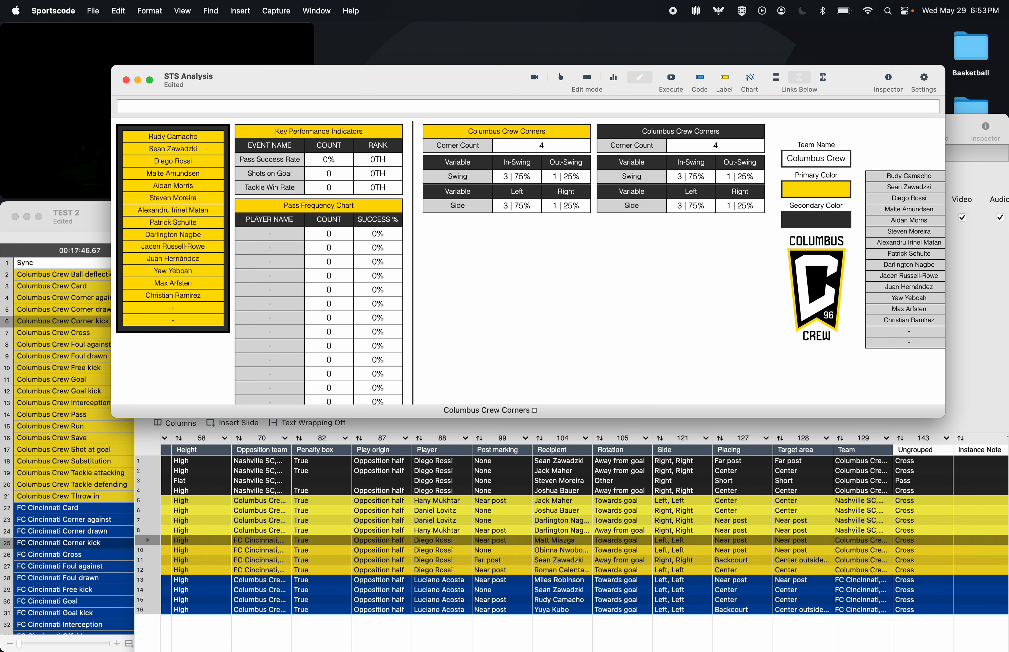
# - Delete the $name and rename lines from the duplicated header's script, keeping only the button color line
pyautogui.doubleClick(688, 133)
pyautogui.click(737, 135)
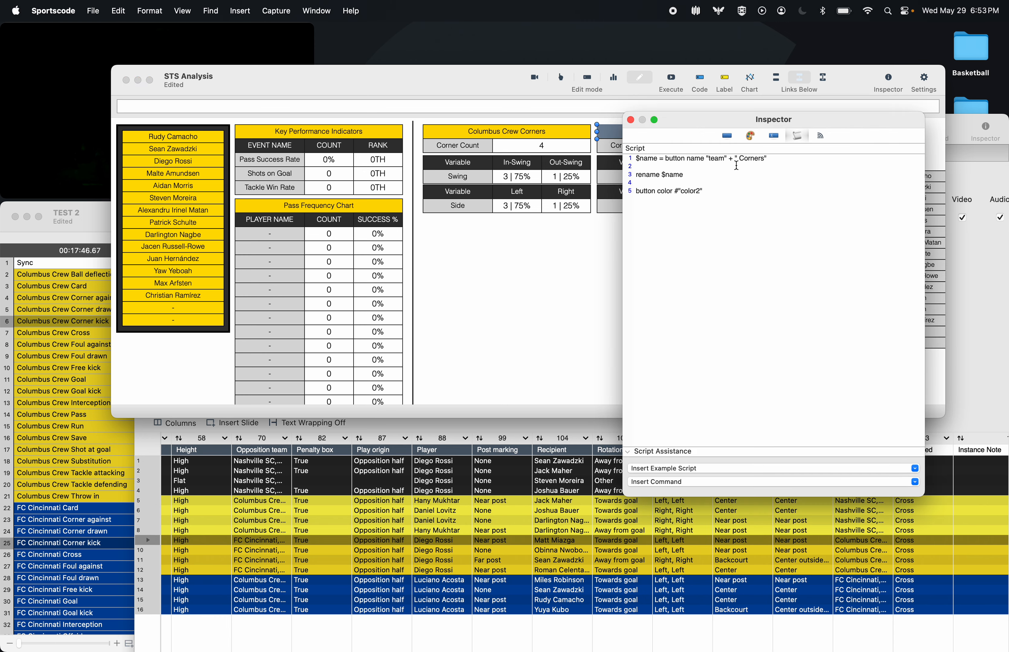
pyautogui.moveTo(637, 190); pyautogui.dragTo(634, 124)
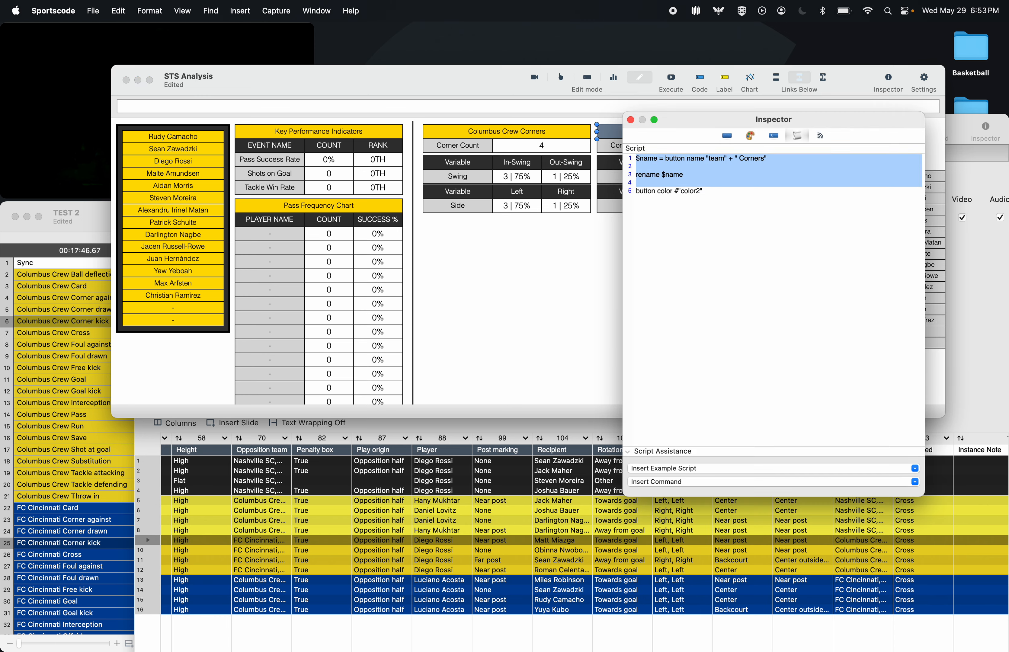
pyautogui.press('BackSpace')
# - Rename the duplicated header button as "Opposition Corners" and close the Inspector
pyautogui.click(727, 135)
pyautogui.click(738, 187)
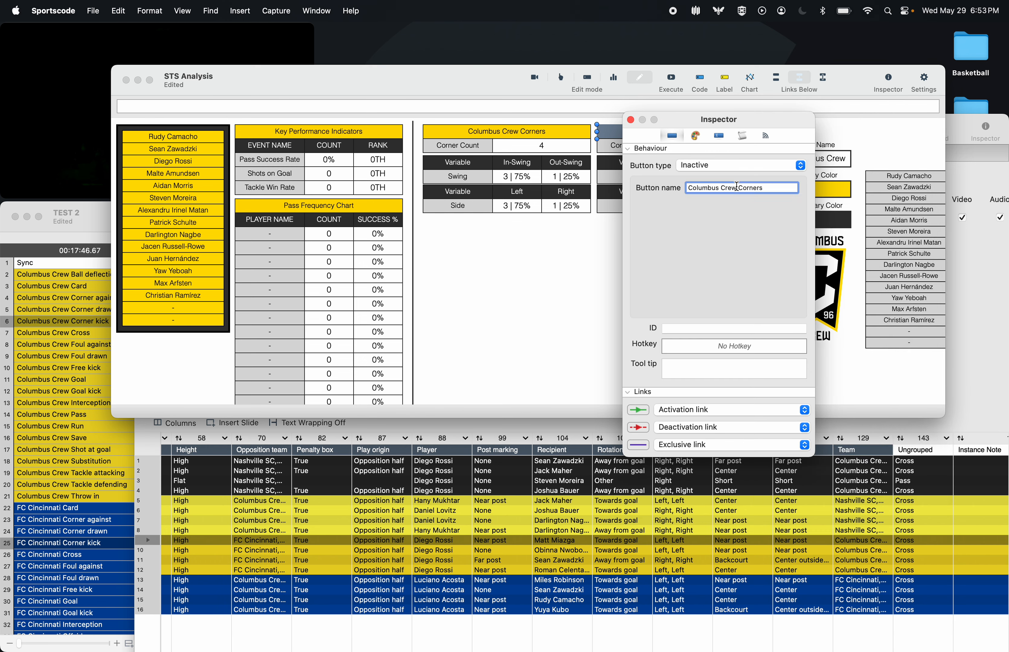
pyautogui.moveTo(737, 187); pyautogui.dragTo(638, 188)
pyautogui.write('Opposito')
pyautogui.press('BackSpace')
pyautogui.write('ion')
pyautogui.click(630, 120)
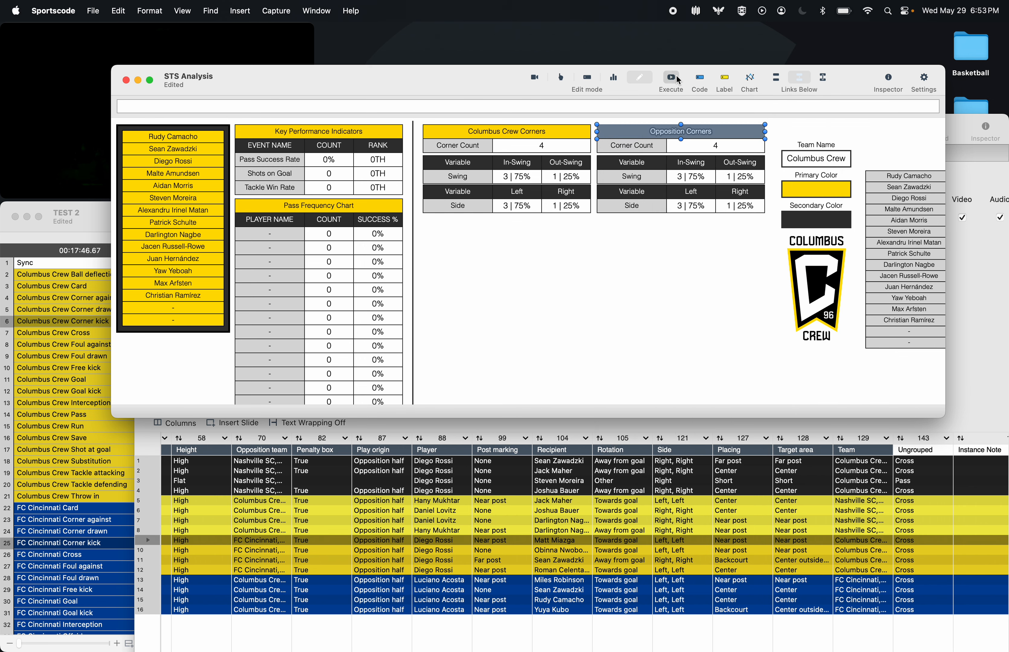
pyautogui.click(647, 339)
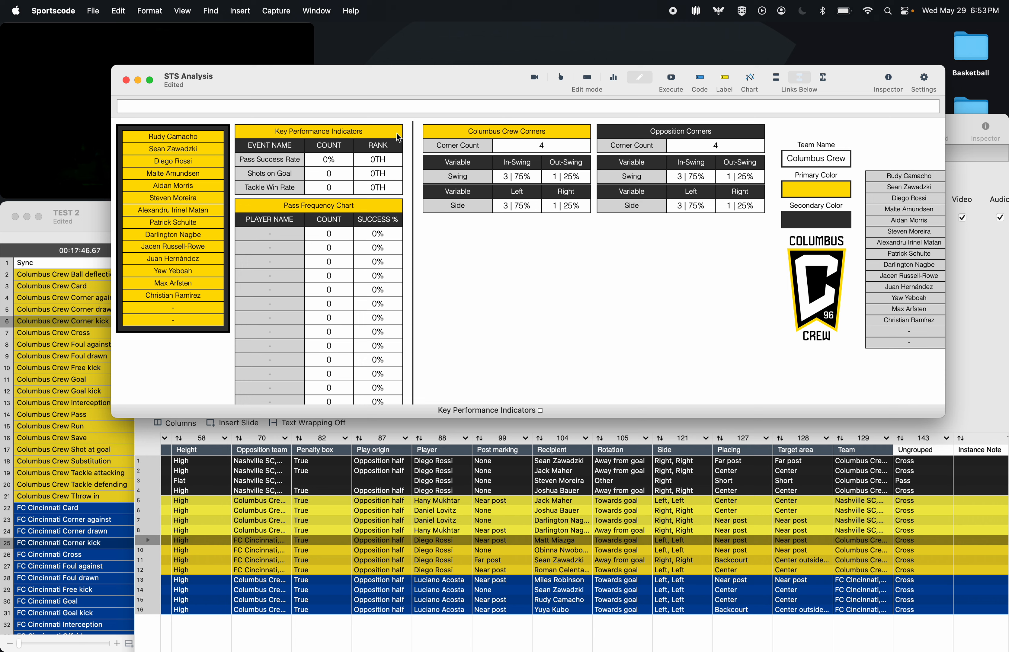
# - Bring the TEST 2 timeline to the front with the FC Cincinnati rows in view
pyautogui.scroll(-3, 31, 441)
pyautogui.scroll(-1, 32, 441)
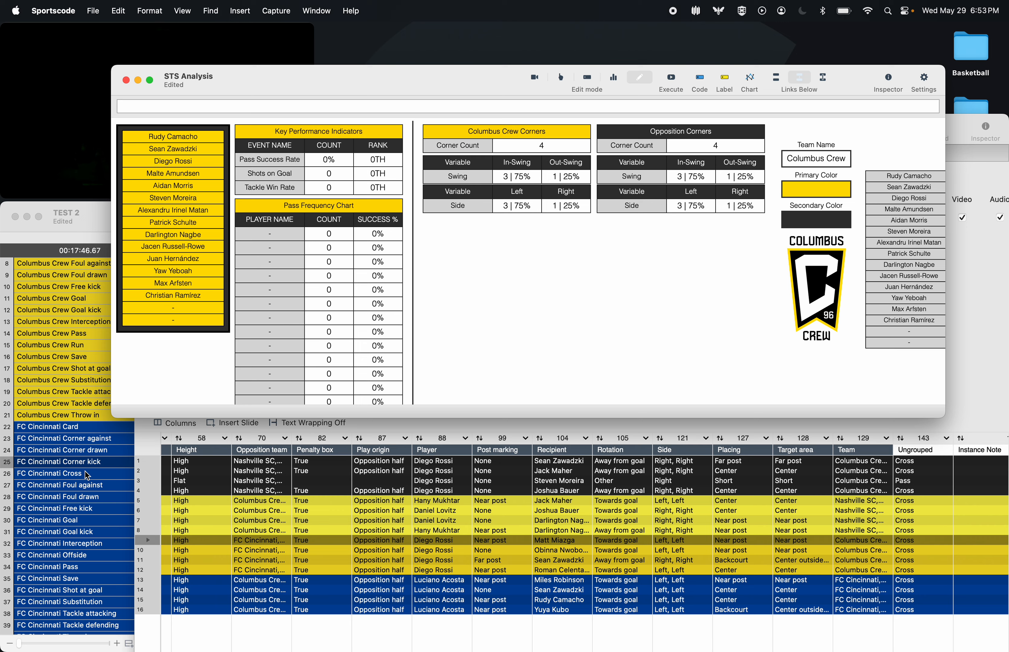
pyautogui.click(81, 221)
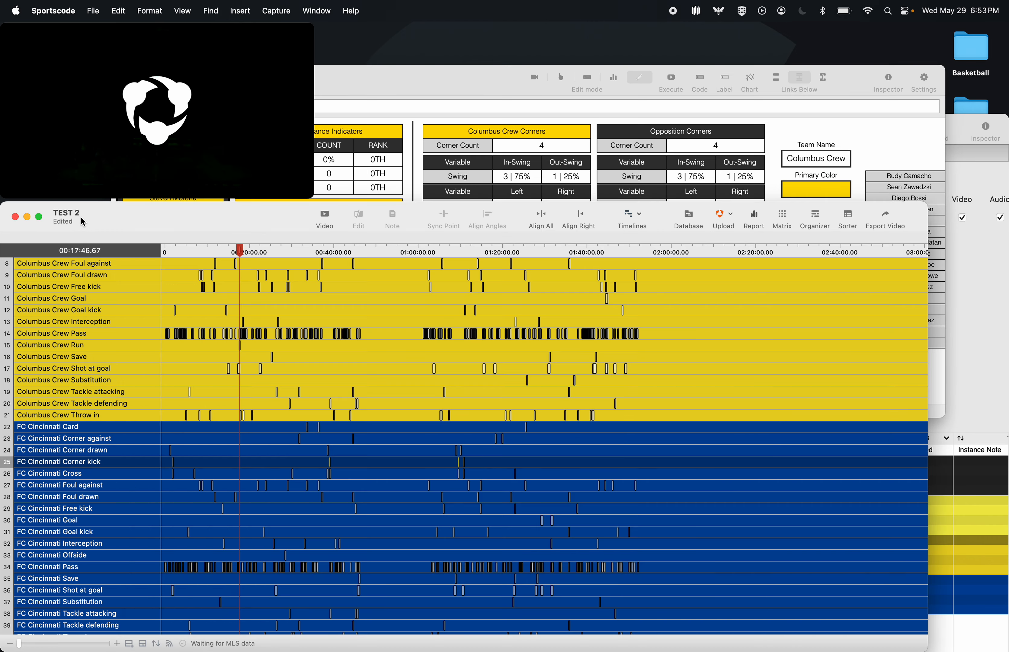
# - Open the timeline manager for TEST 2, remove the Blanks timeline and close the manager
pyautogui.click(641, 216)
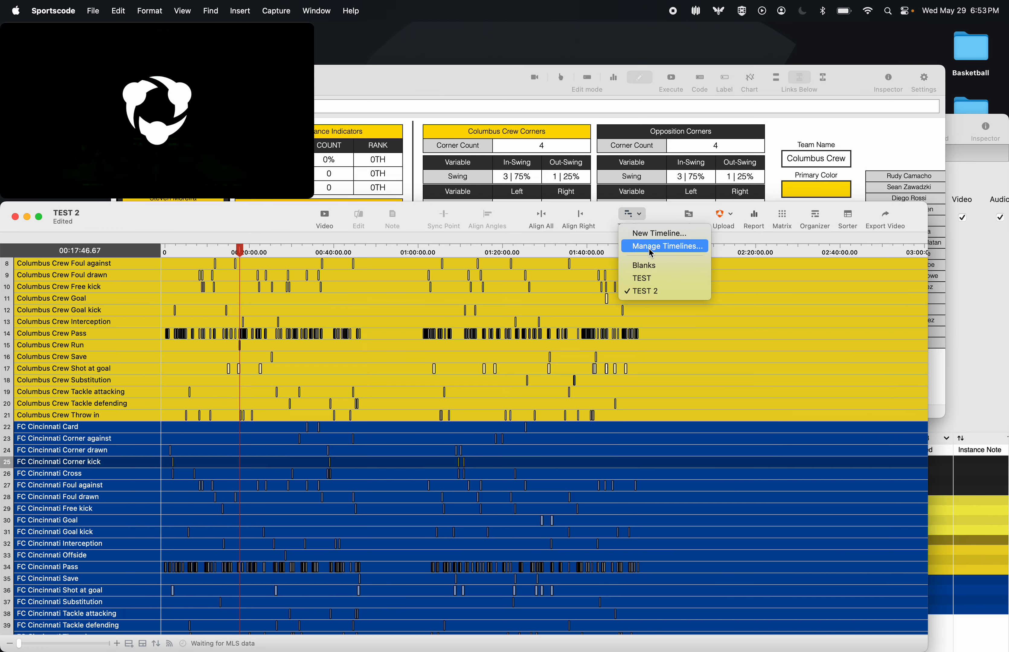
pyautogui.click(667, 247)
pyautogui.click(449, 371)
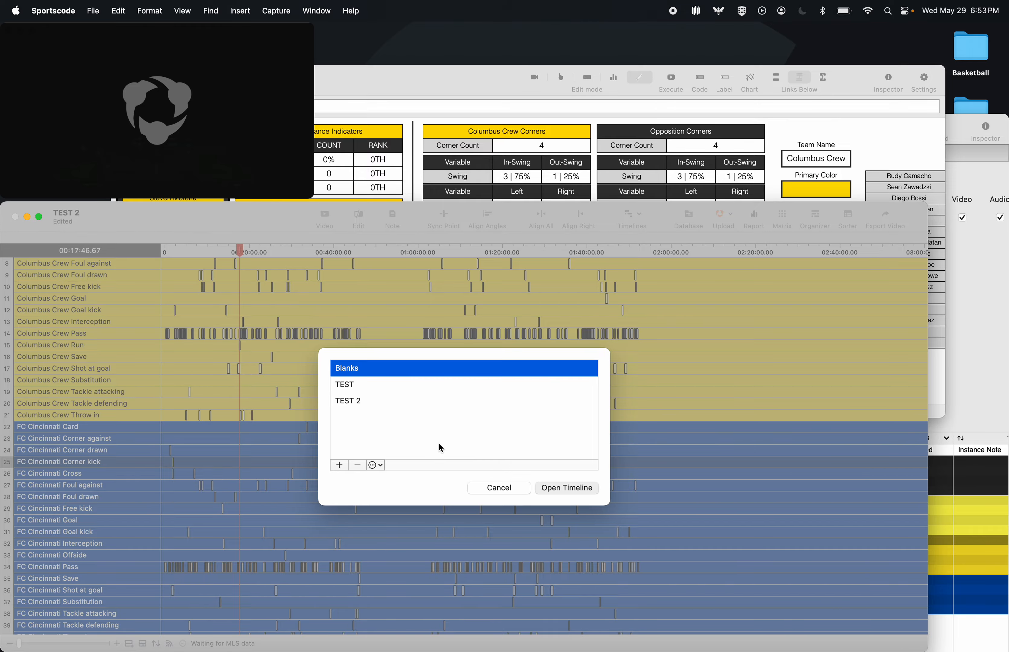
pyautogui.click(358, 466)
pyautogui.click(428, 482)
pyautogui.click(500, 485)
# - Bring the STS Analysis window forward and change the opposition Corner Count script's $row name to ".*Corner kick"
pyautogui.click(456, 60)
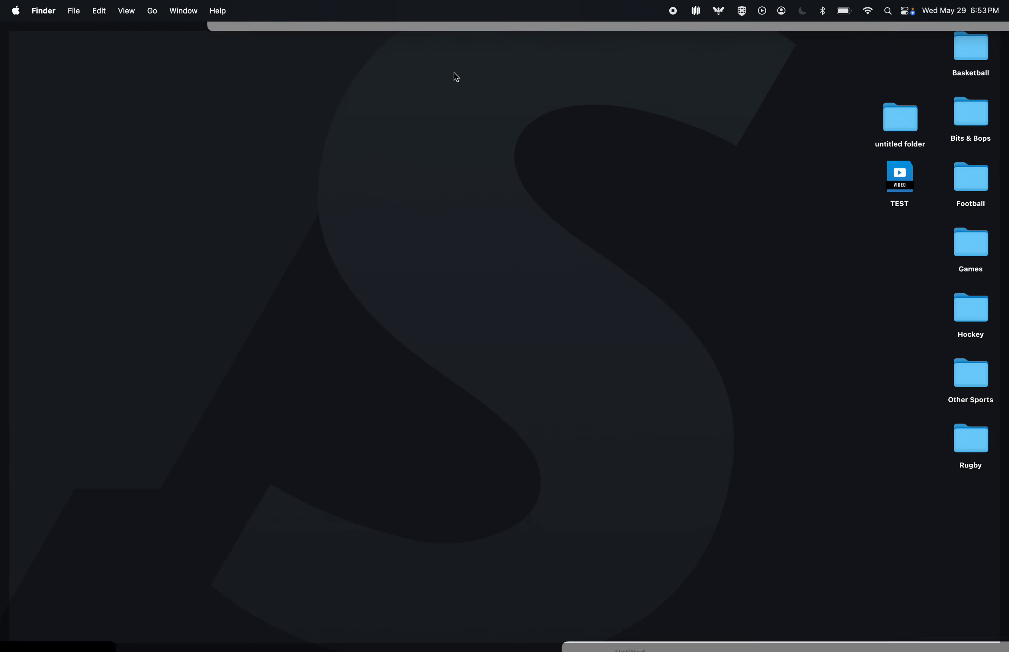
pyautogui.click(454, 72)
pyautogui.click(452, 73)
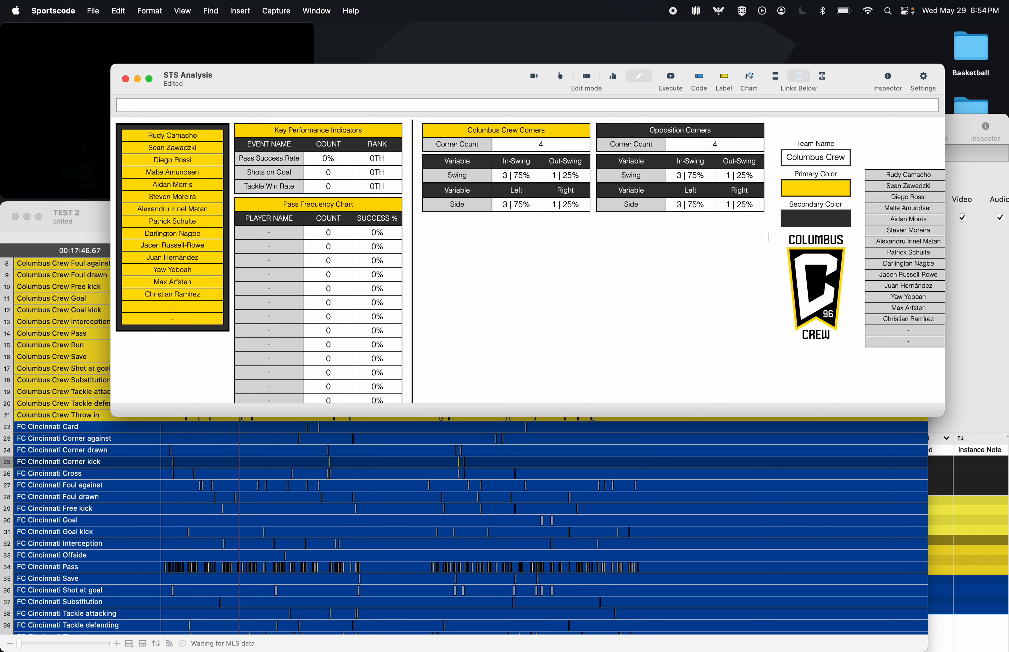
pyautogui.doubleClick(704, 142)
pyautogui.click(739, 137)
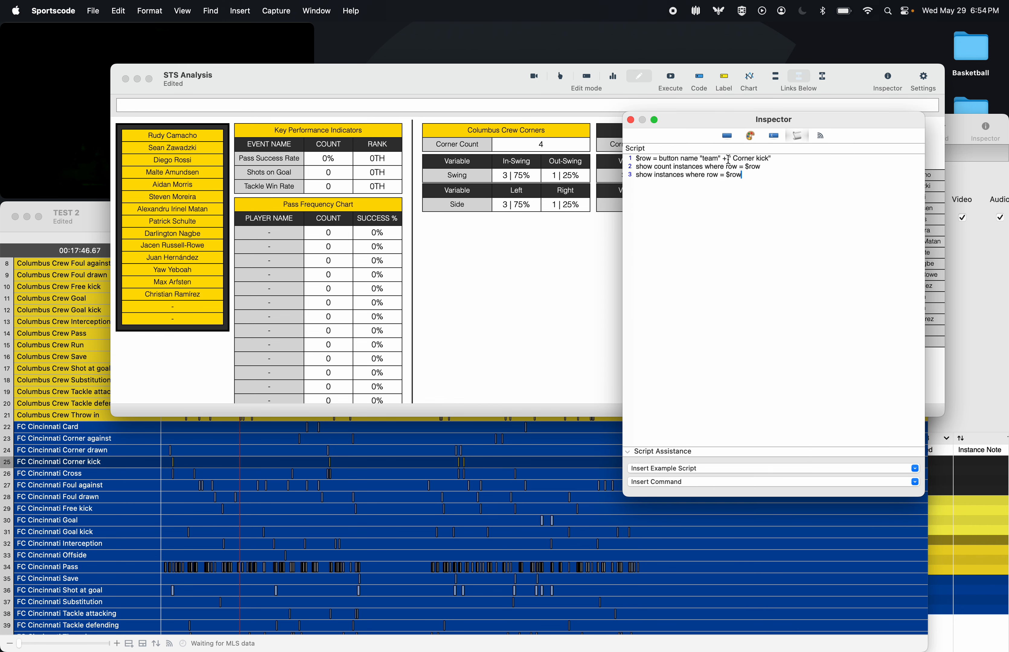
pyautogui.moveTo(736, 158); pyautogui.dragTo(700, 159)
pyautogui.press('BackSpace')
pyautogui.write('".*')
# - Enable the Use Regular Expression option for the opposition Corner Count script
pyautogui.rightClick(757, 179)
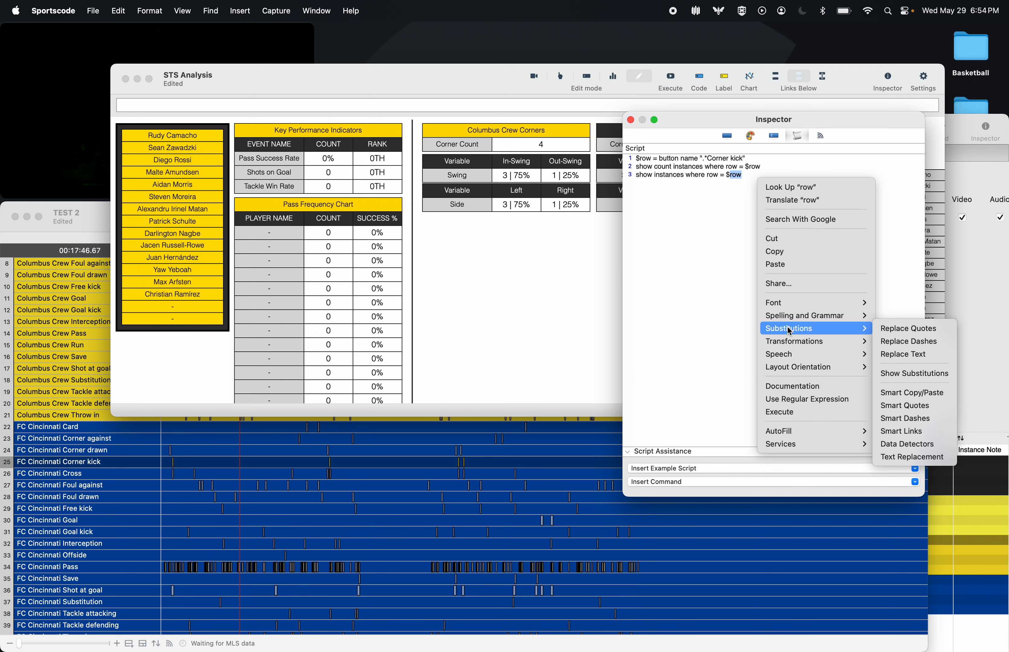
pyautogui.click(737, 352)
pyautogui.click(789, 259)
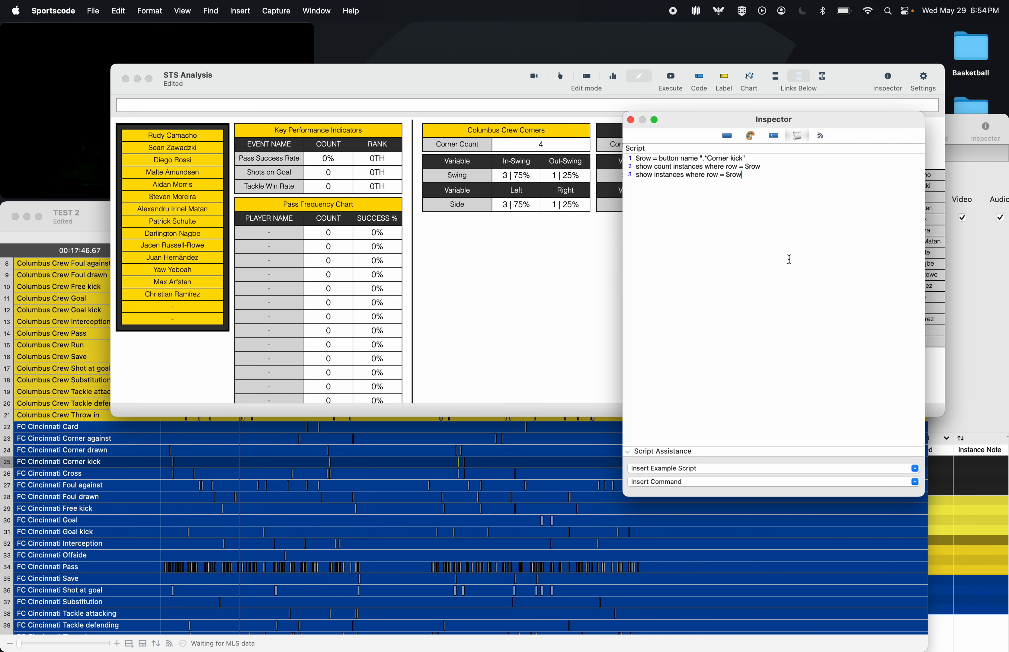
pyautogui.rightClick(756, 317)
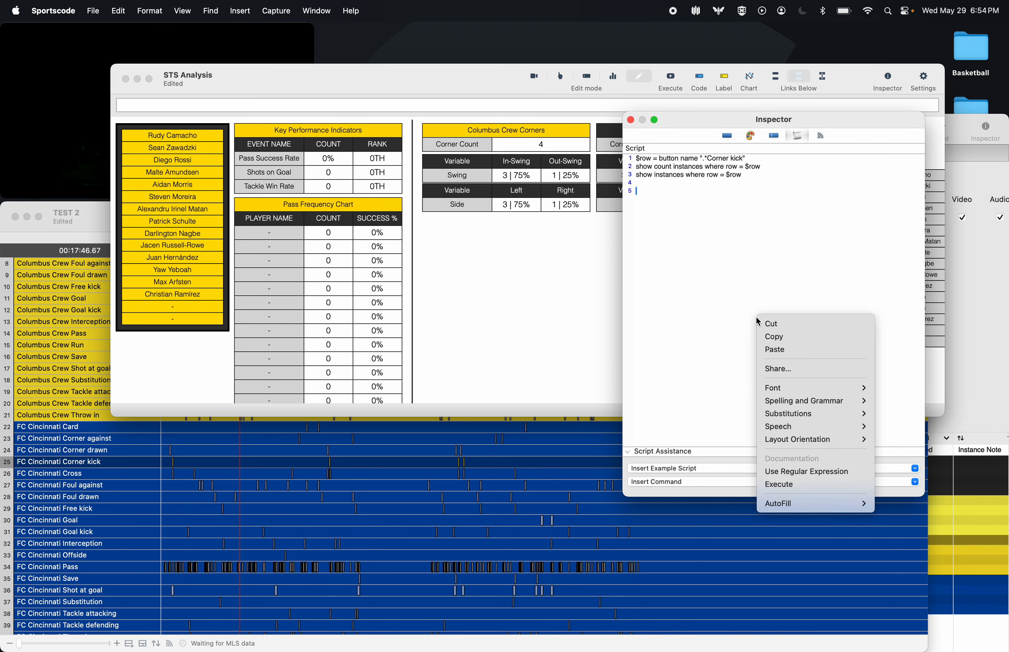
pyautogui.click(799, 473)
pyautogui.rightClick(696, 212)
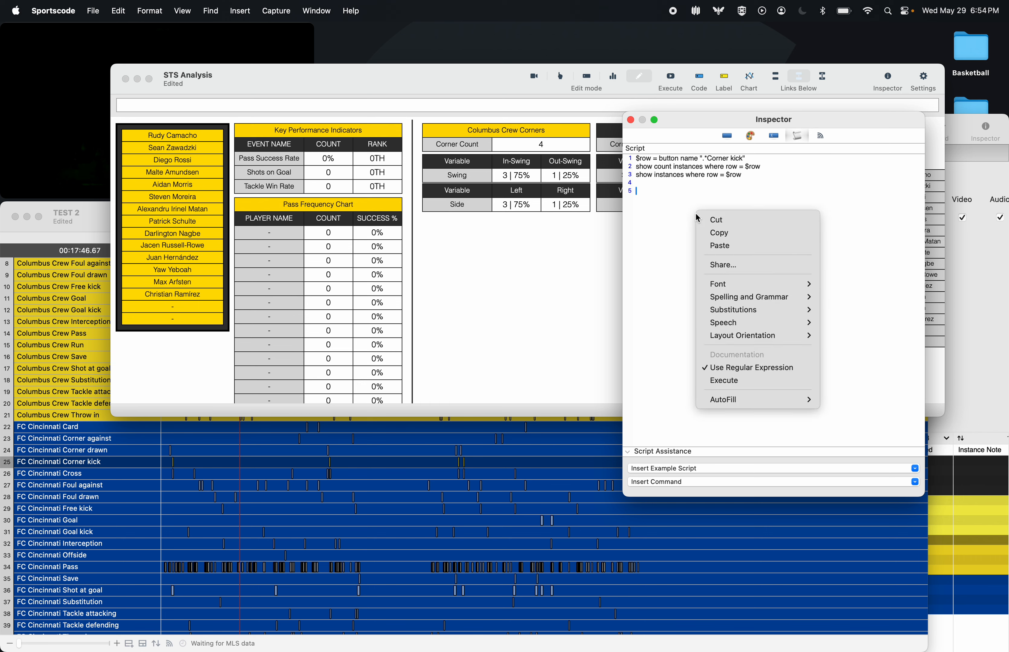
pyautogui.click(734, 368)
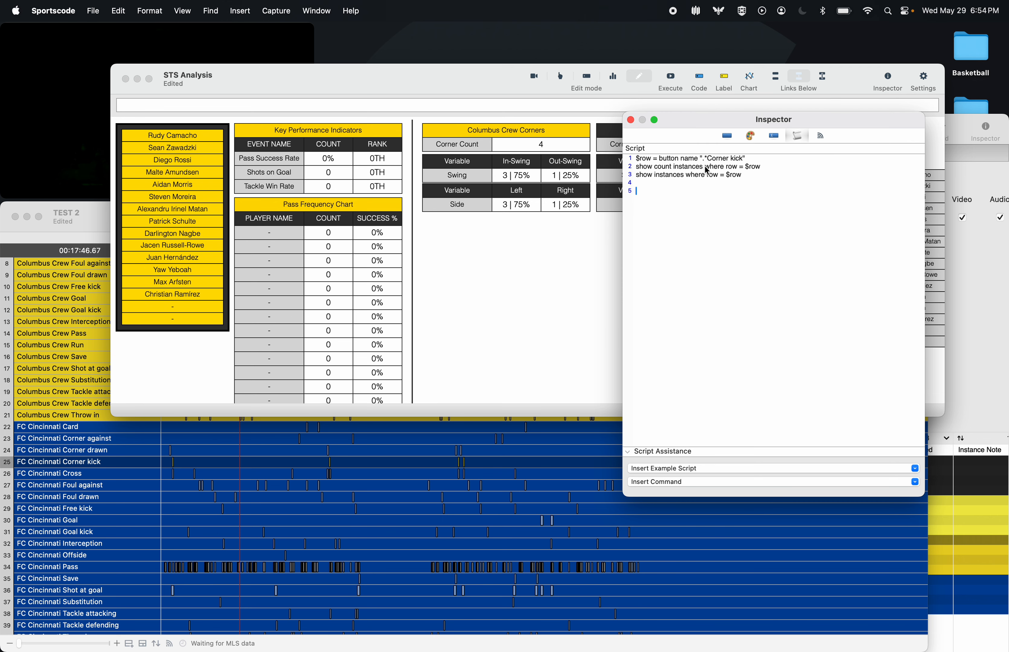
# - Rename the $row variable in the script's first line as $total_row
pyautogui.moveTo(699, 159); pyautogui.dragTo(705, 171)
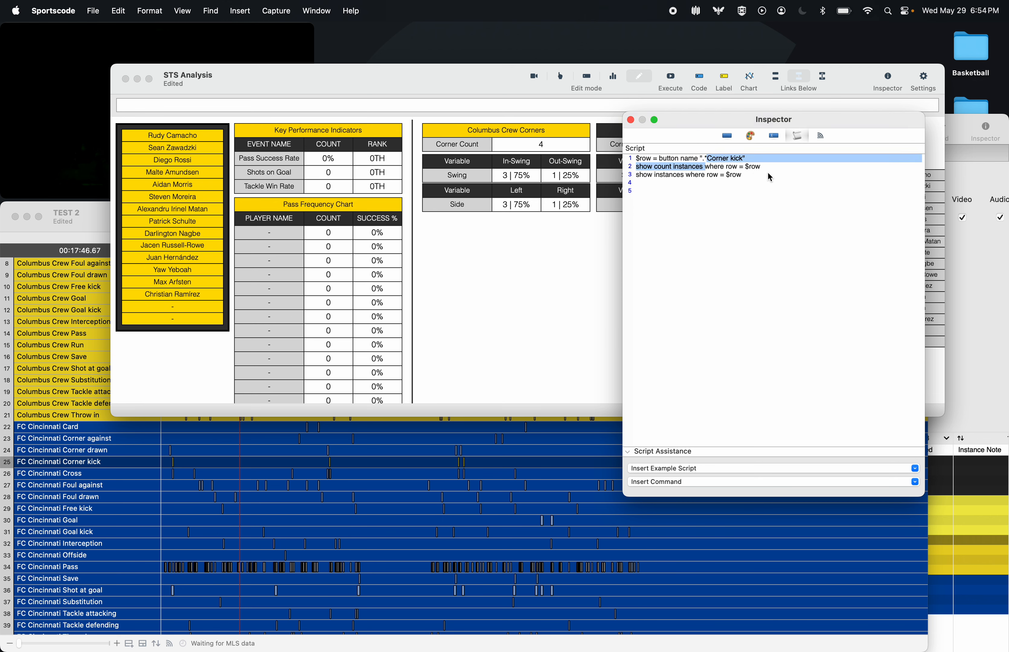
pyautogui.click(776, 163)
pyautogui.click(638, 158)
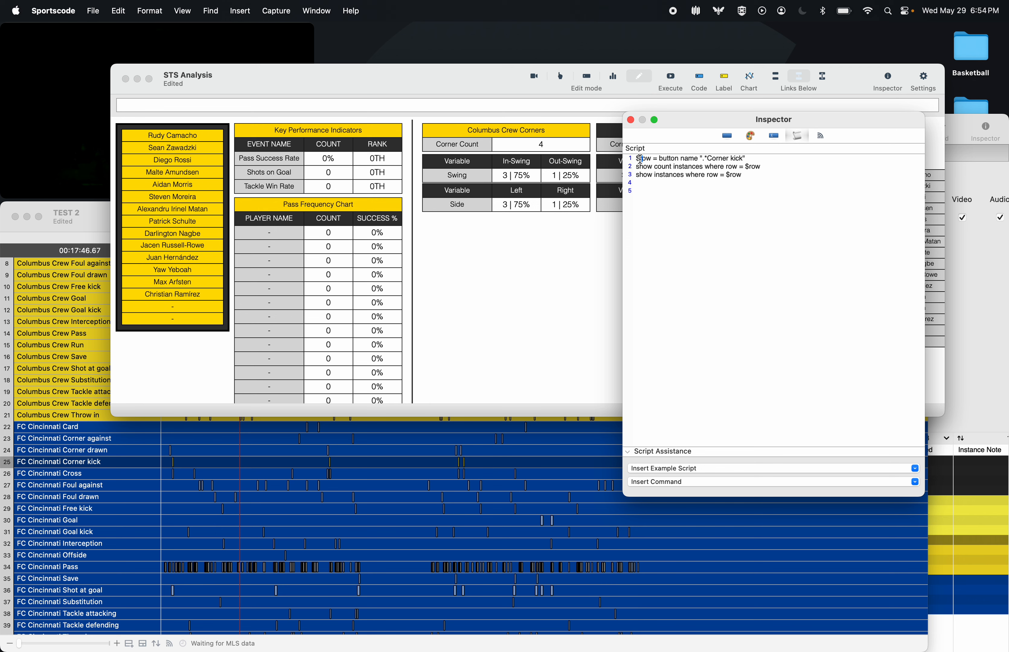
pyautogui.write('tota-')
pyautogui.press('BackSpace')
pyautogui.write('l_')
pyautogui.click(778, 166)
pyautogui.write('\\\\')
pyautogui.press('BackSpace')
pyautogui.press('Return')
pyautogui.press('Return')
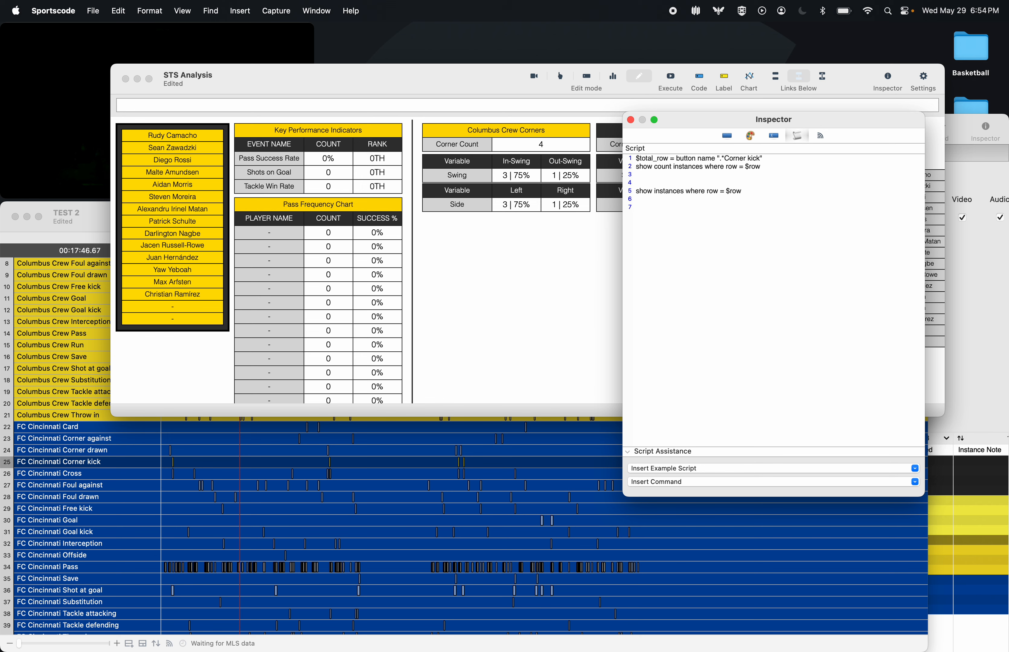
pyautogui.press('BackSpace')
pyautogui.press('BackSpace')
# - Add the line $primary_row = button name "team" + " Corner kick" below the $total_row definition, followed by a blank line
pyautogui.click(775, 162)
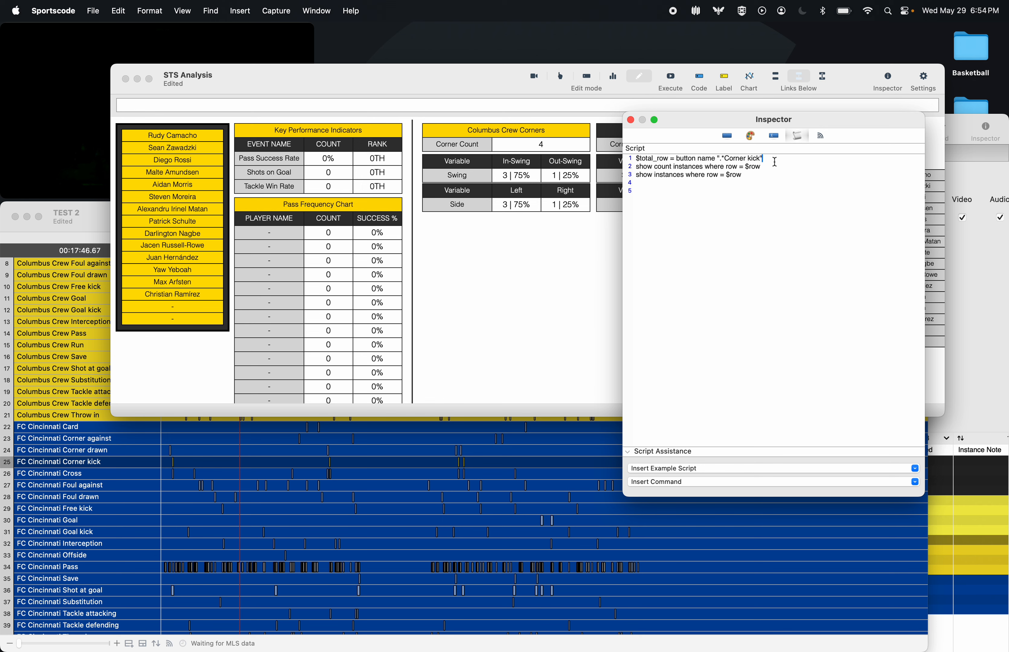
pyautogui.press('Return')
pyautogui.press('Return')
pyautogui.write('$ho')
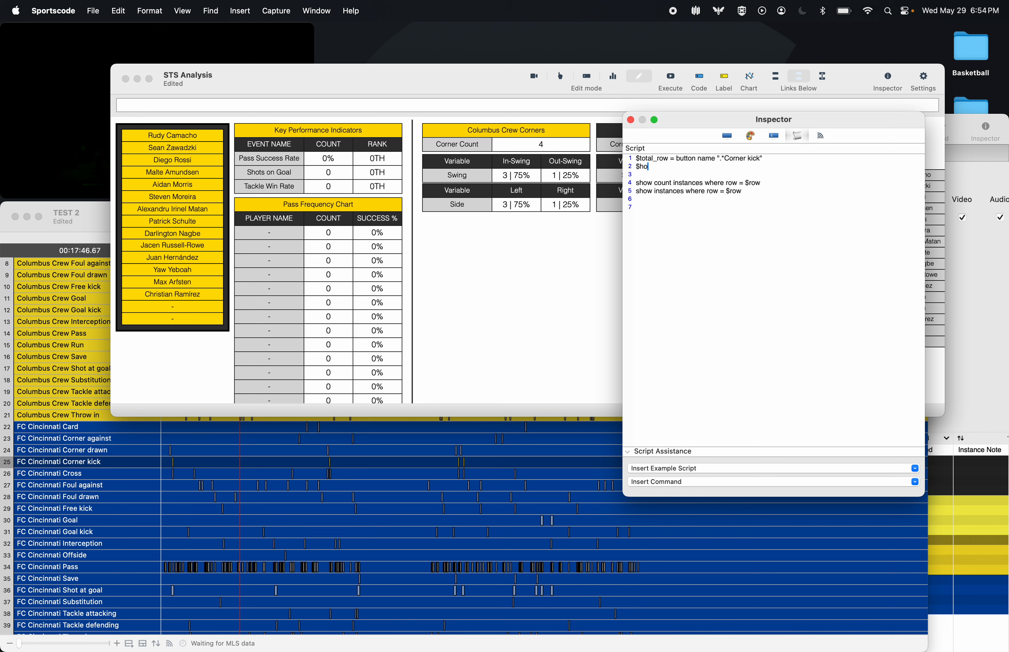
pyautogui.write('me_')
pyautogui.press('BackSpace')
pyautogui.press('BackSpace')
pyautogui.press('BackSpace')
pyautogui.press('BackSpace')
pyautogui.press('BackSpace')
pyautogui.write('primary_row = button name "team" + " Corner kick')
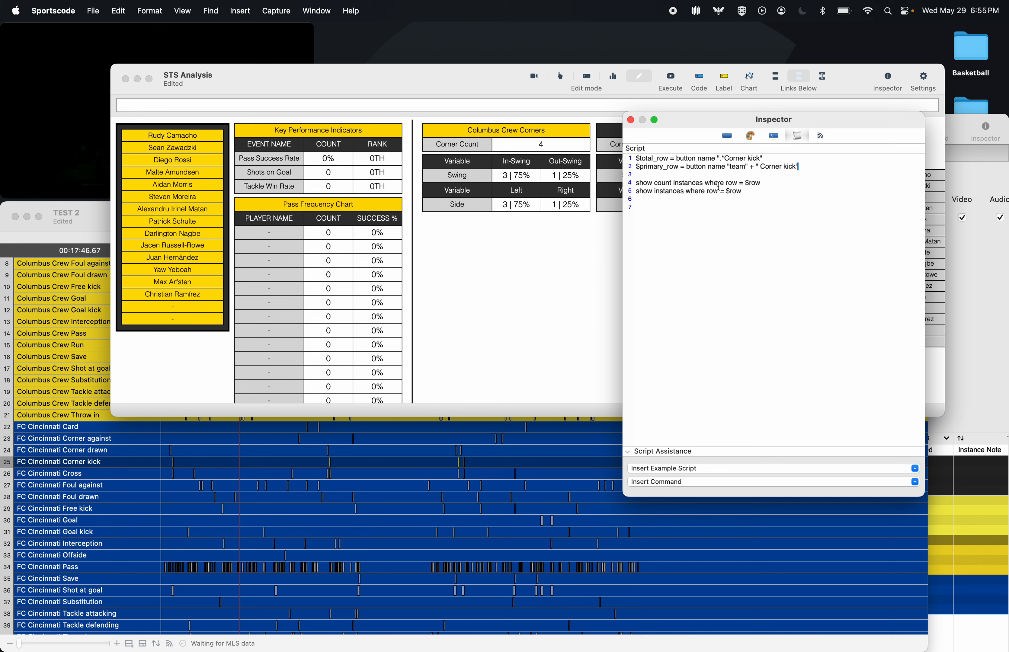
# - Change the show count line to $total_count = count instances where row = $total_row
pyautogui.doubleClick(645, 182)
pyautogui.write('$total_count =')
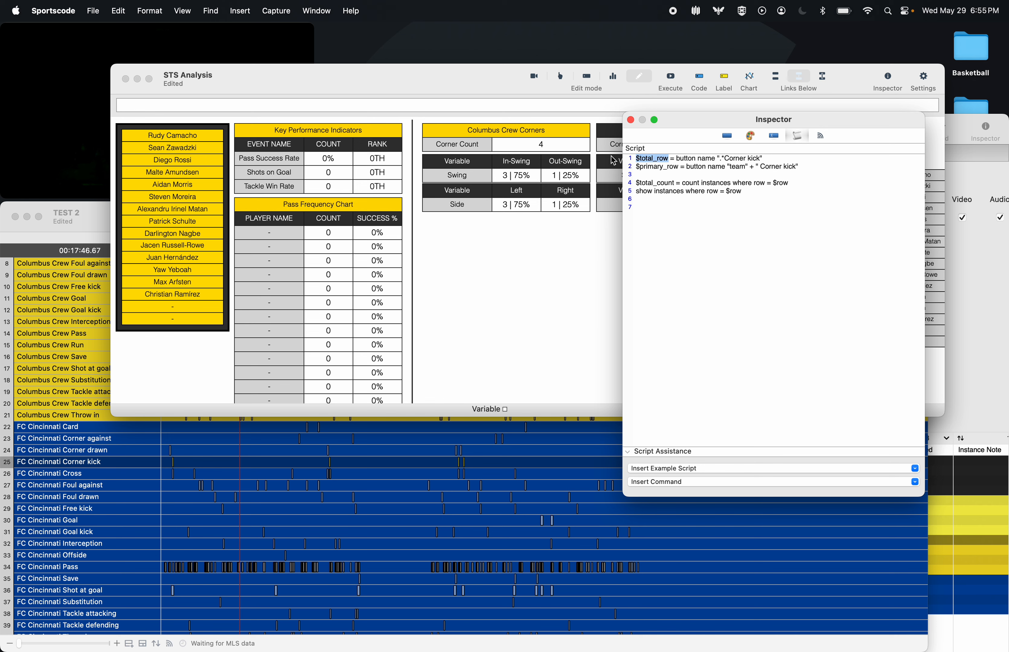
pyautogui.click(791, 183)
pyautogui.press('BackSpace')
pyautogui.press('BackSpace')
pyautogui.press('BackSpace')
pyautogui.write('total_row')
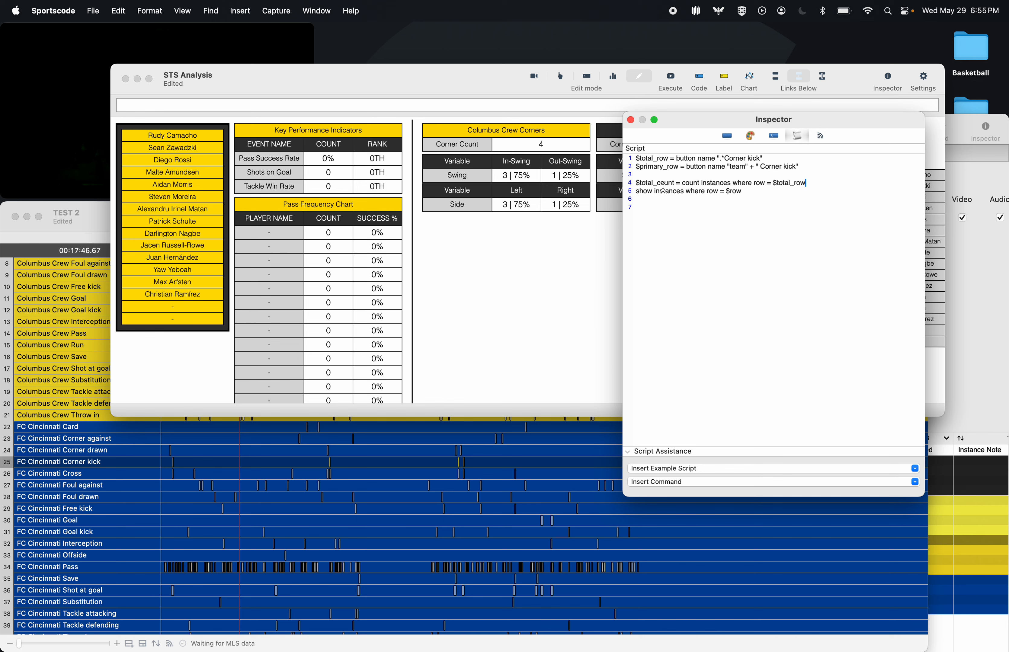
# - Replace the show instances line with a copy of the $total_count line and rename the copy's variable as $primary_count
pyautogui.moveTo(806, 183); pyautogui.dragTo(631, 185)
pyautogui.press('cmd+c')
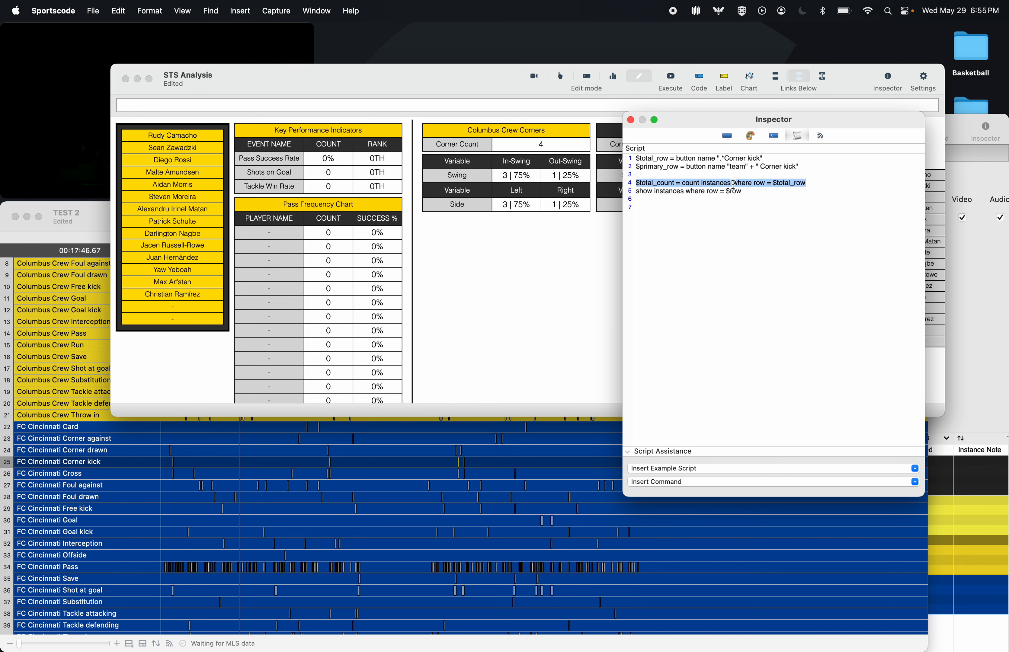
pyautogui.moveTo(751, 192); pyautogui.dragTo(626, 193)
pyautogui.press('cmd+v')
pyautogui.click(655, 193)
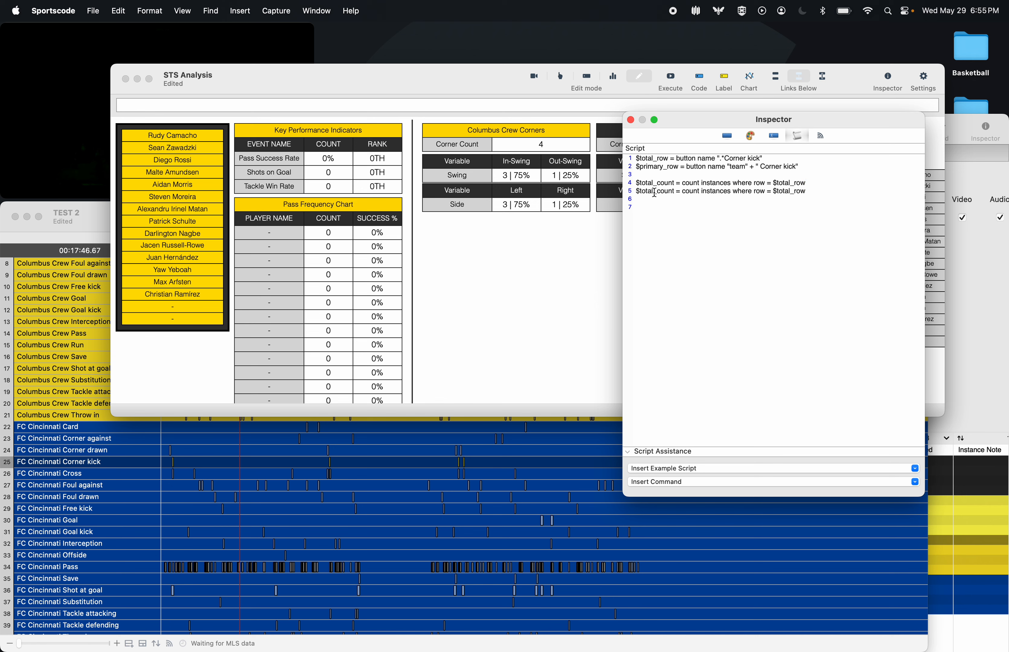
pyautogui.press('BackSpace')
pyautogui.press('BackSpace')
pyautogui.press('BackSpace')
pyautogui.press('BackSpace')
pyautogui.press('BackSpace')
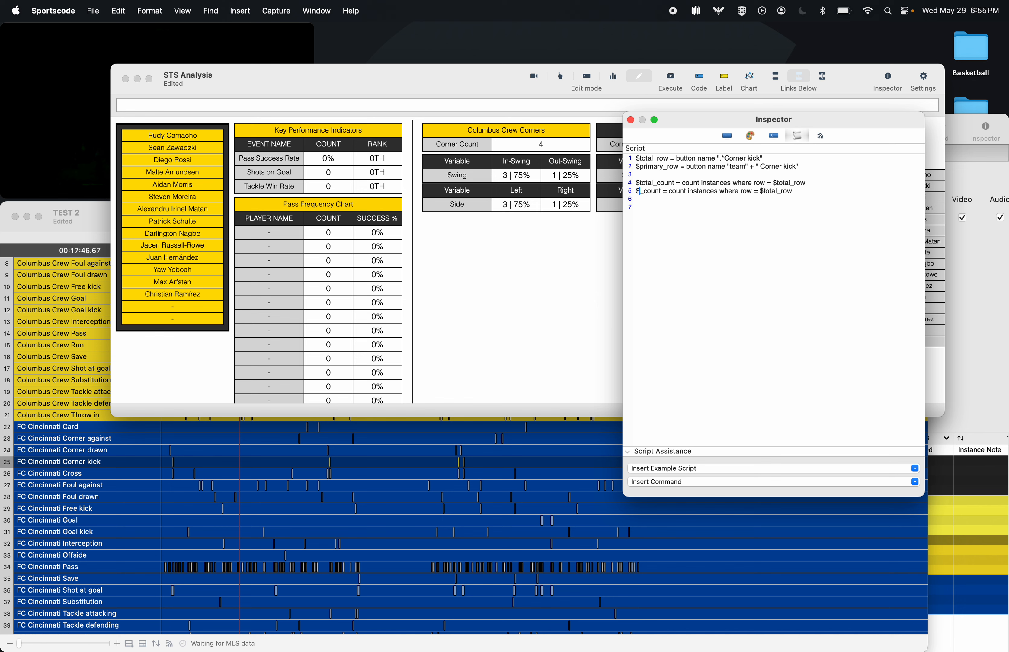
pyautogui.write('pr')
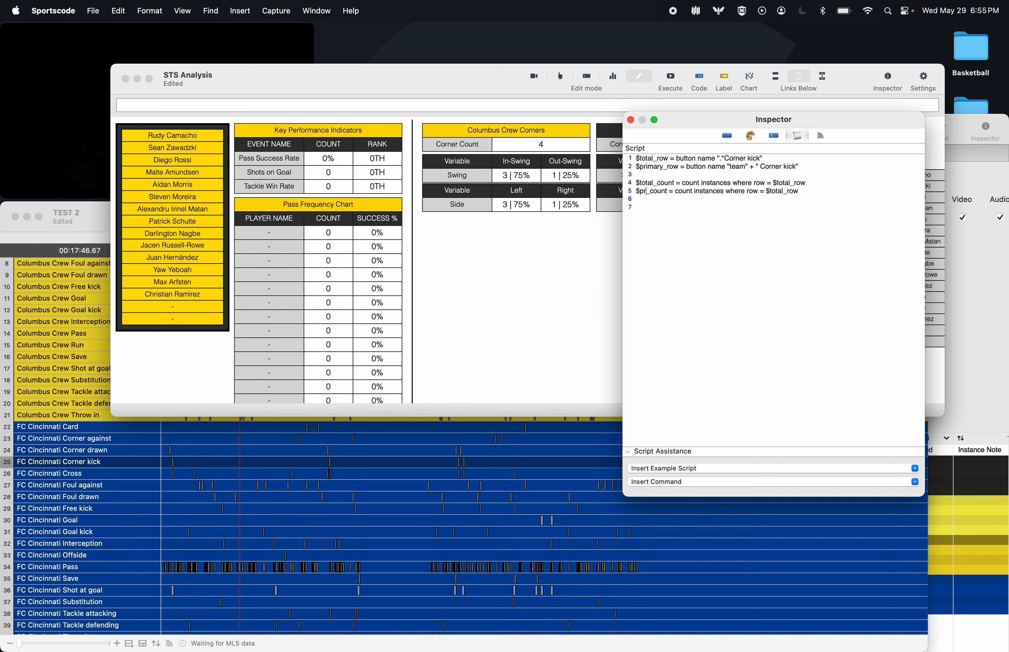
pyautogui.write('imary')
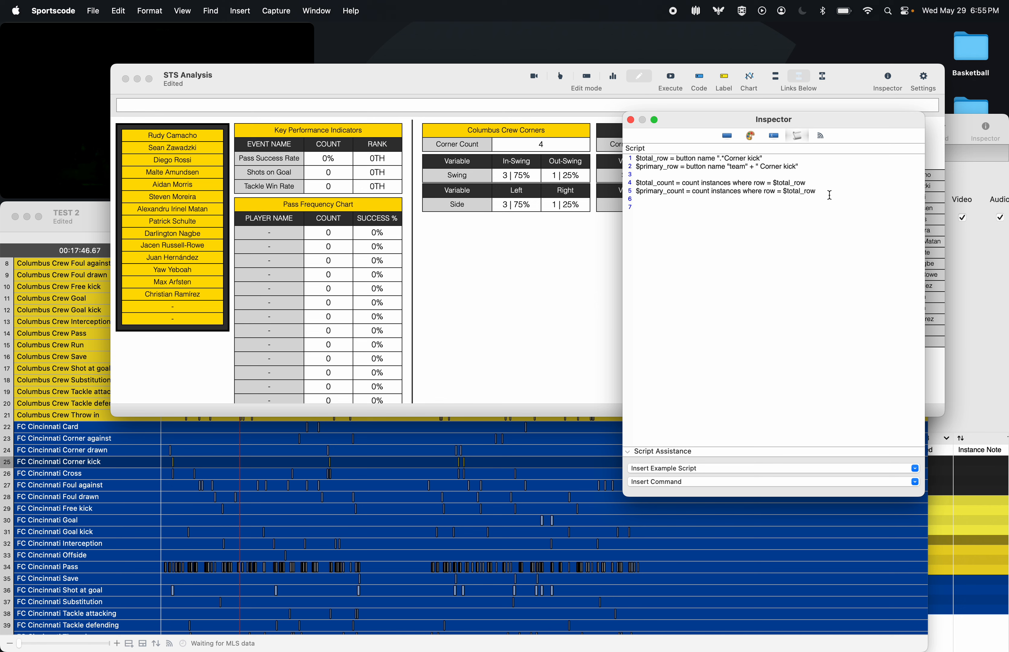
# - Make the $primary_count line filter its instances by $primary_row
pyautogui.moveTo(678, 166); pyautogui.dragTo(631, 166)
pyautogui.press('super+c')
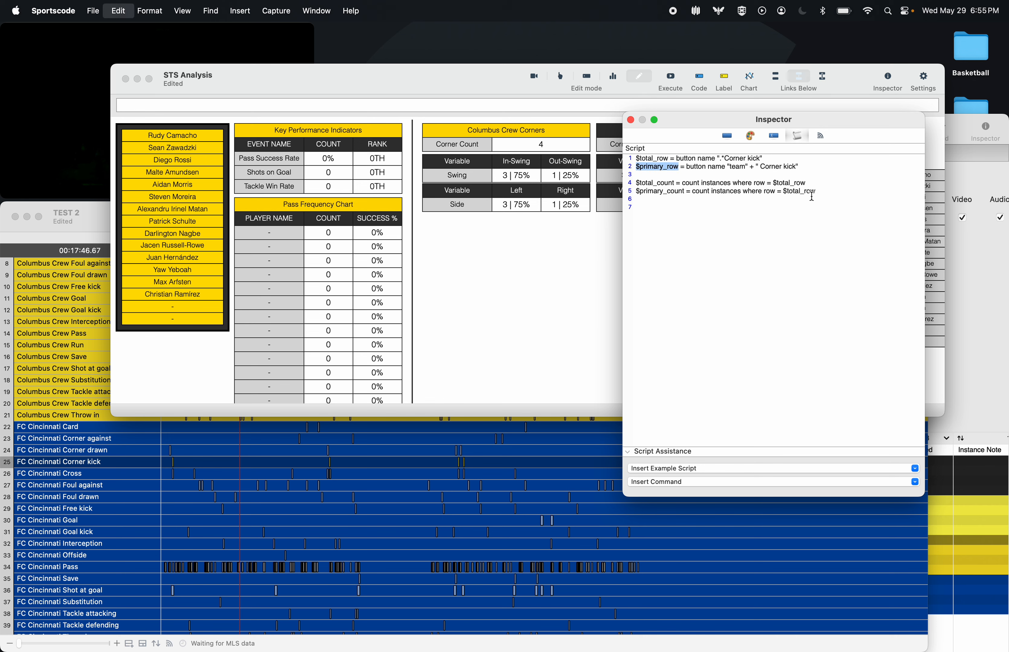
pyautogui.moveTo(816, 192); pyautogui.dragTo(781, 192)
pyautogui.press('super+v')
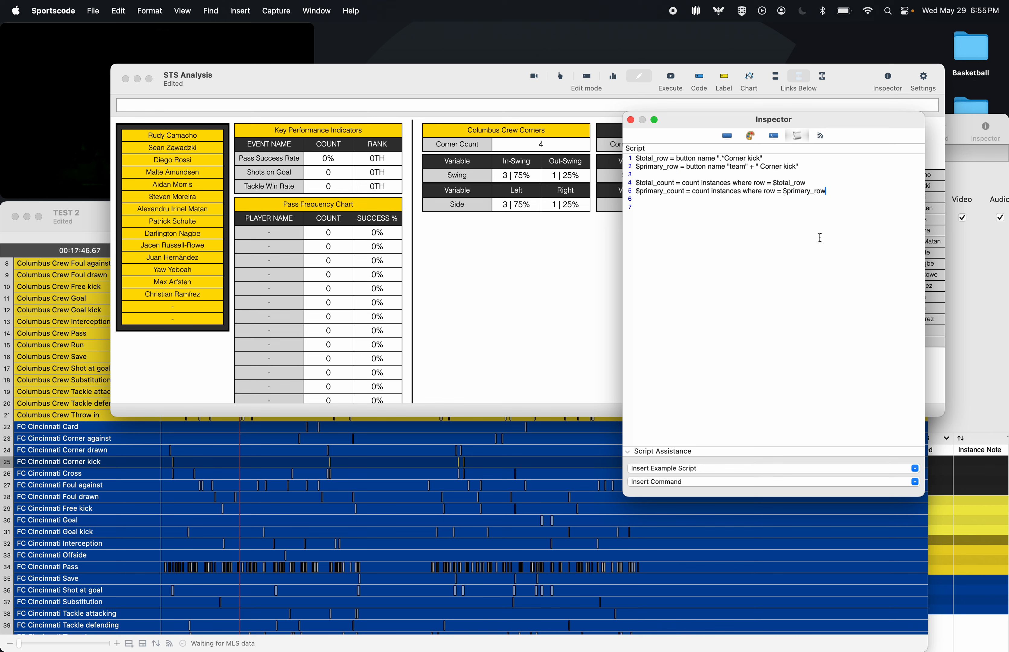
# - Add the line show $total_count - $primary_count at the end of the script
pyautogui.write('show $total_count - $primary count')
pyautogui.press('BackSpace')
pyautogui.press('BackSpace')
pyautogui.press('BackSpace')
pyautogui.press('BackSpace')
pyautogui.press('BackSpace')
pyautogui.write('_count')
# - Remove count from both variable definitions and insert it before $total_count and $primary_count in the show line
pyautogui.doubleClick(691, 183)
pyautogui.press('BackSpace')
pyautogui.doubleClick(702, 190)
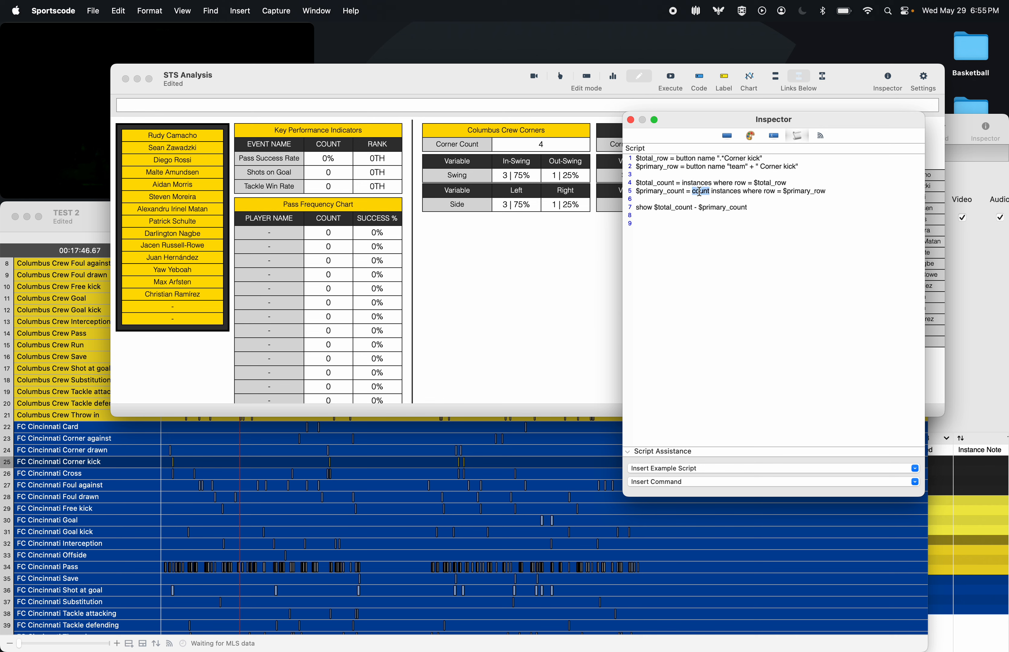
pyautogui.press('BackSpace')
pyautogui.click(655, 207)
pyautogui.write('count')
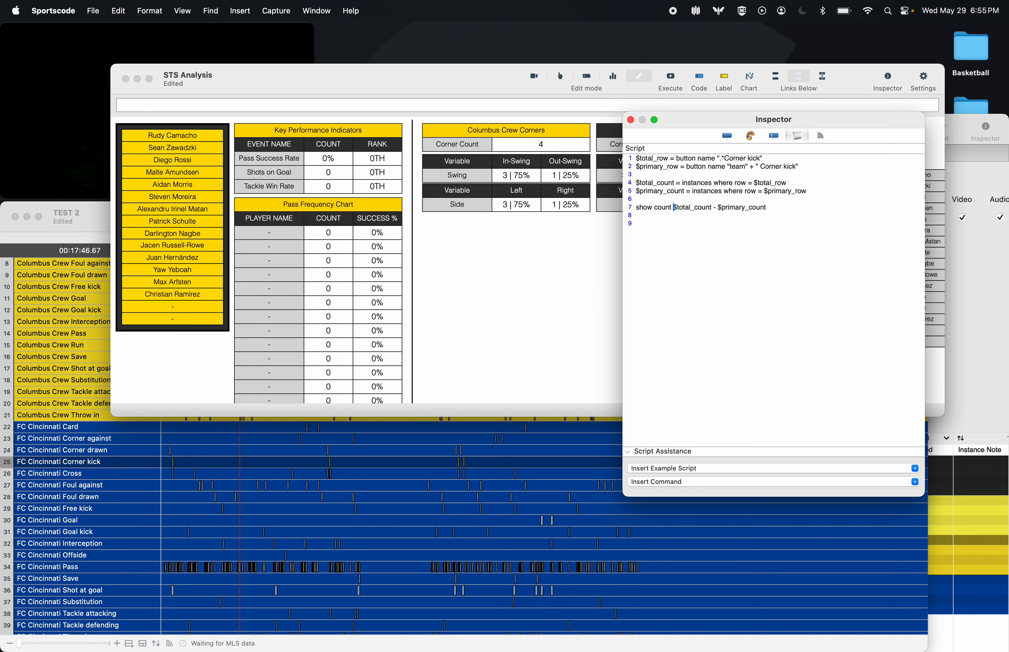
pyautogui.click(717, 207)
pyautogui.write('count ')
# - Add the line show $total_count not $primary_count and execute the scripts
pyautogui.write('show ')
pyautogui.write('$tota')
pyautogui.write('l_count not ')
pyautogui.write('$primar')
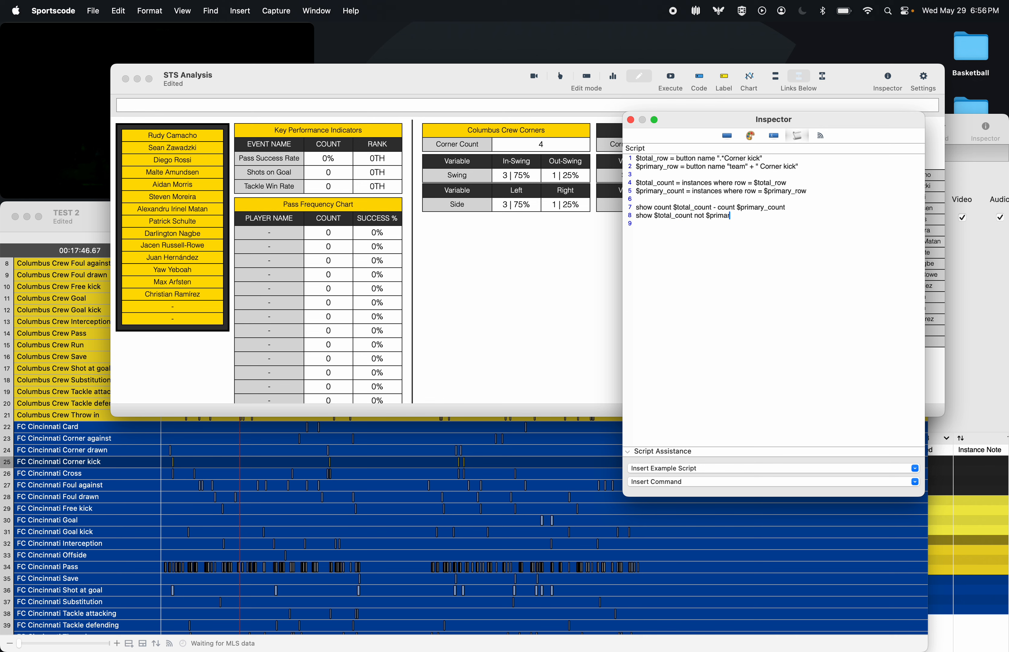
pyautogui.write('y_count')
pyautogui.click(671, 79)
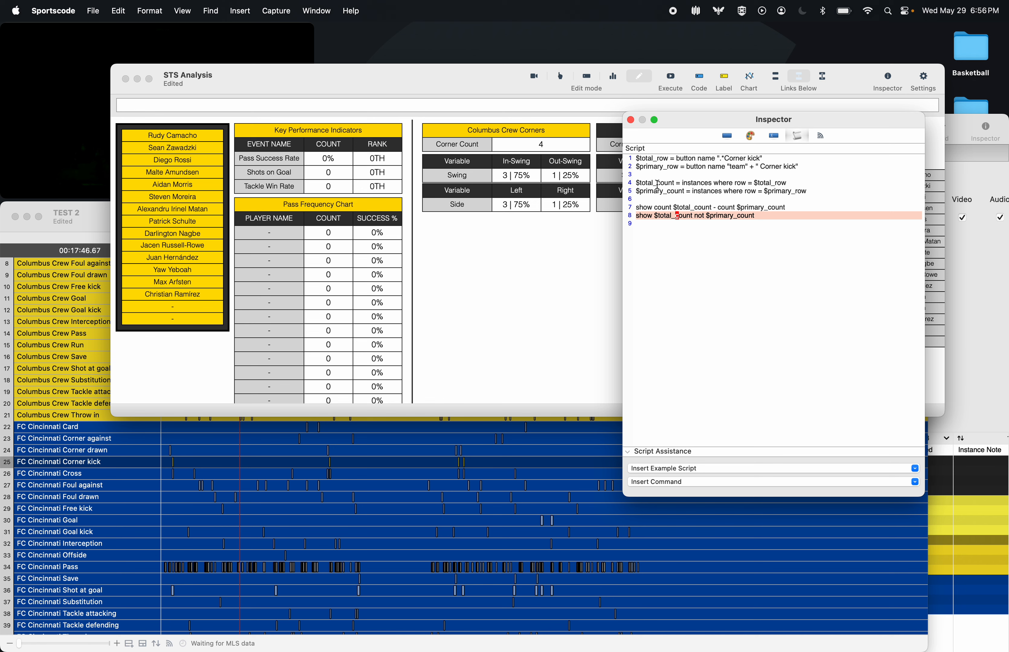
# - Correct the last script line to show $total_count and not $primary_count, and execute the scripts again
pyautogui.click(721, 133)
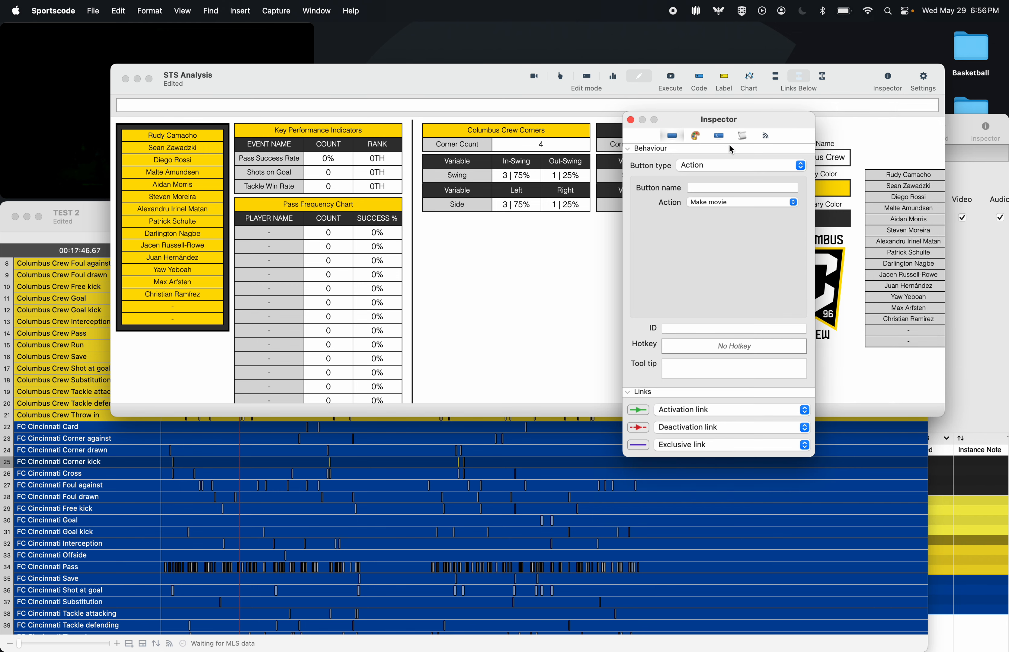
pyautogui.click(728, 136)
pyautogui.click(748, 135)
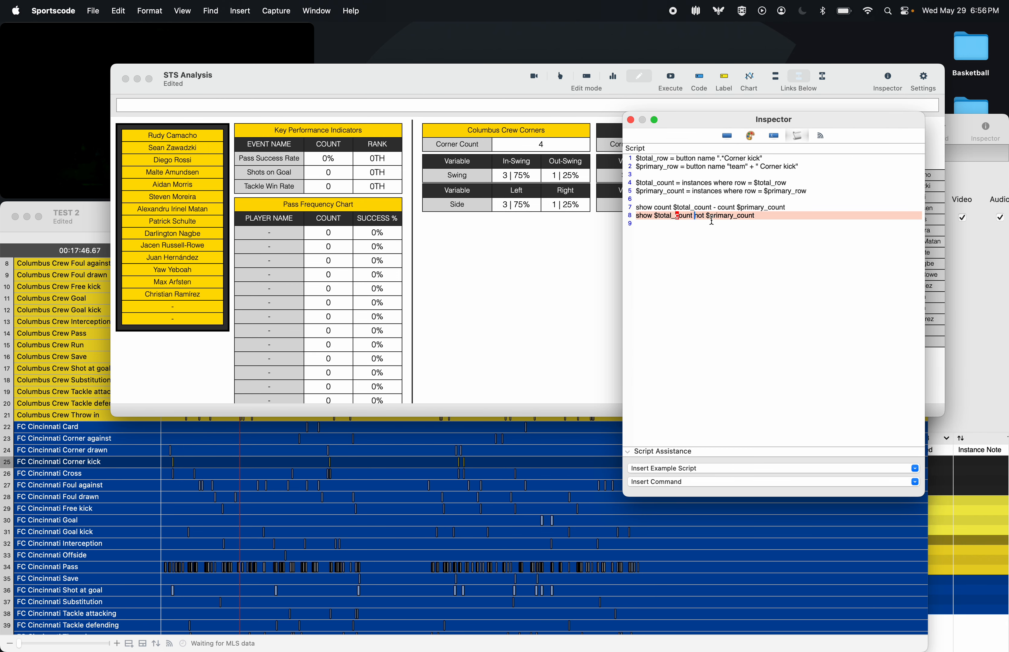
pyautogui.write('and')
pyautogui.click(668, 76)
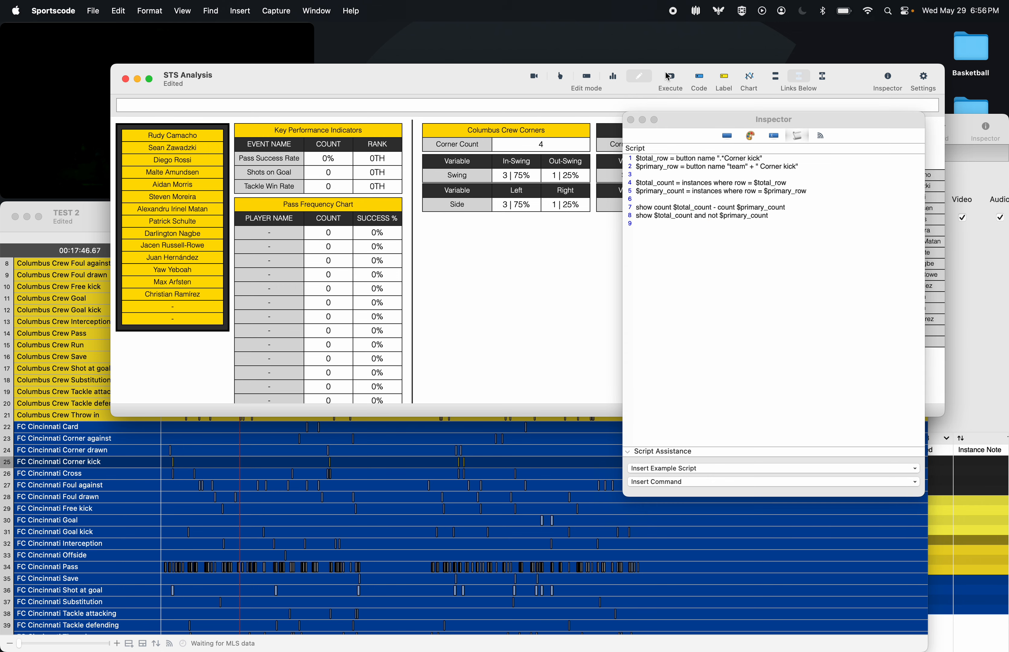
# - Move the Inspector clear of the opposition table, close it and bring the TEST 2 timeline to the front
pyautogui.moveTo(691, 119); pyautogui.dragTo(550, 237)
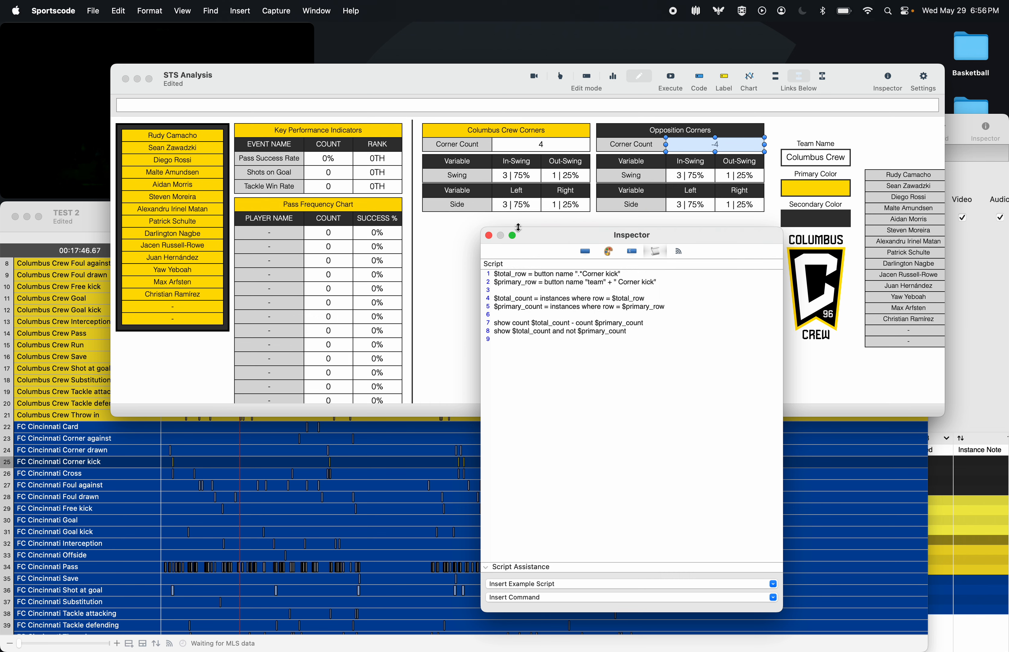
pyautogui.click(489, 235)
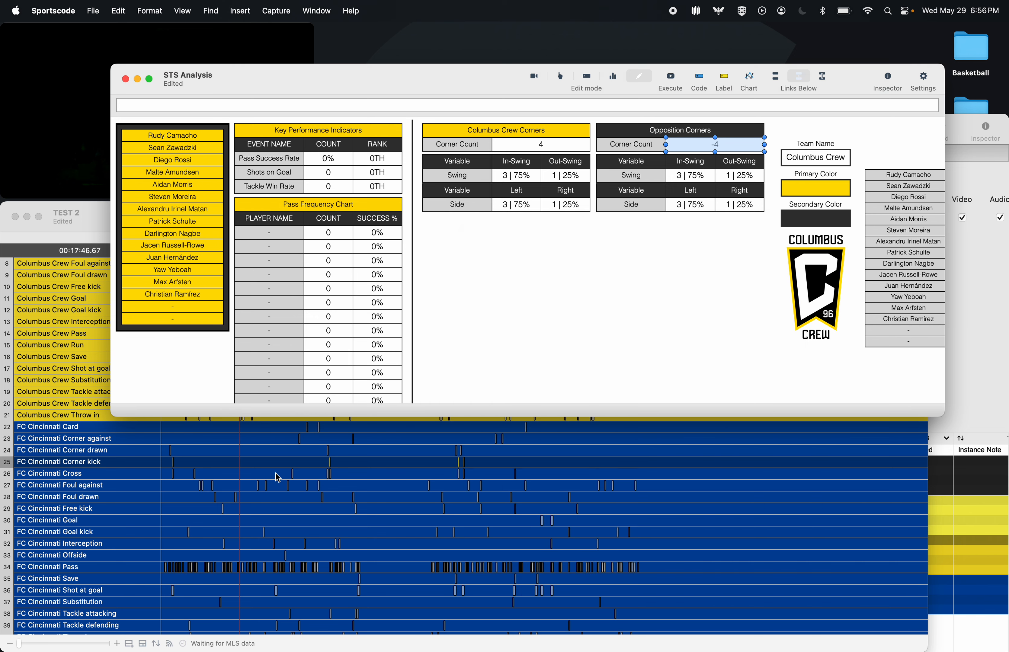
pyautogui.click(204, 492)
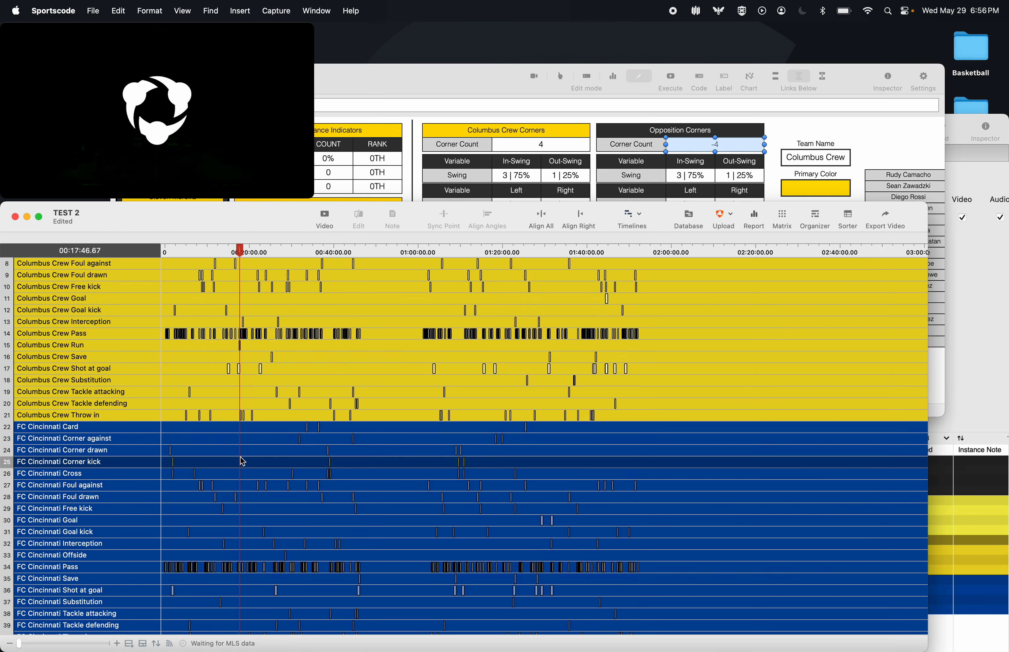
# - Check the Columbus Crew Corner kick row in the timeline, then reopen the opposition Corner Count script in STS Analysis and review it
pyautogui.scroll(4, 455, 462)
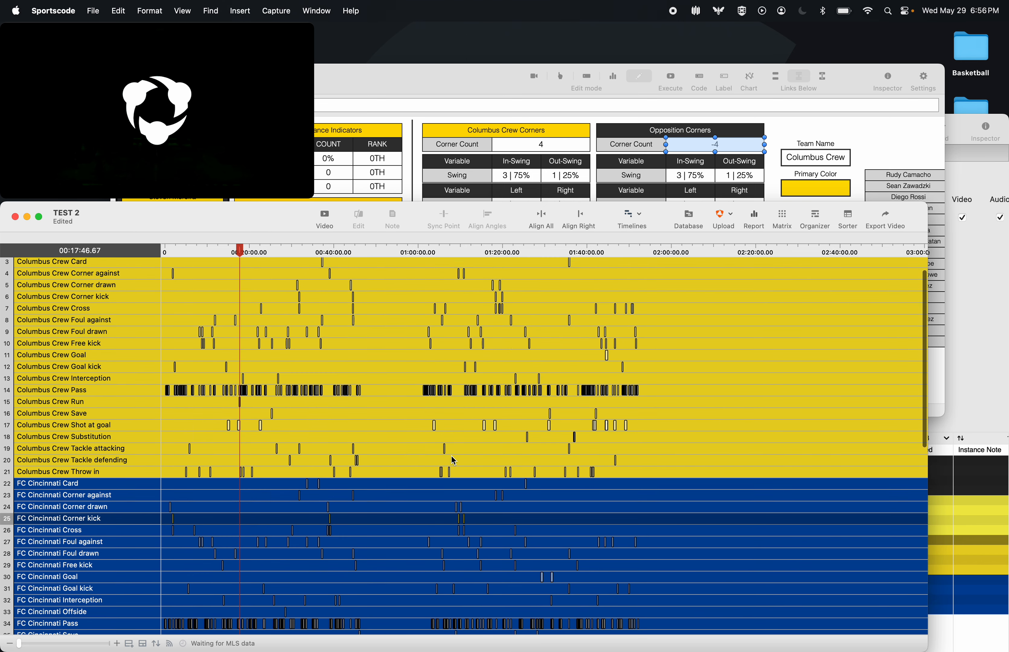
pyautogui.click(134, 314)
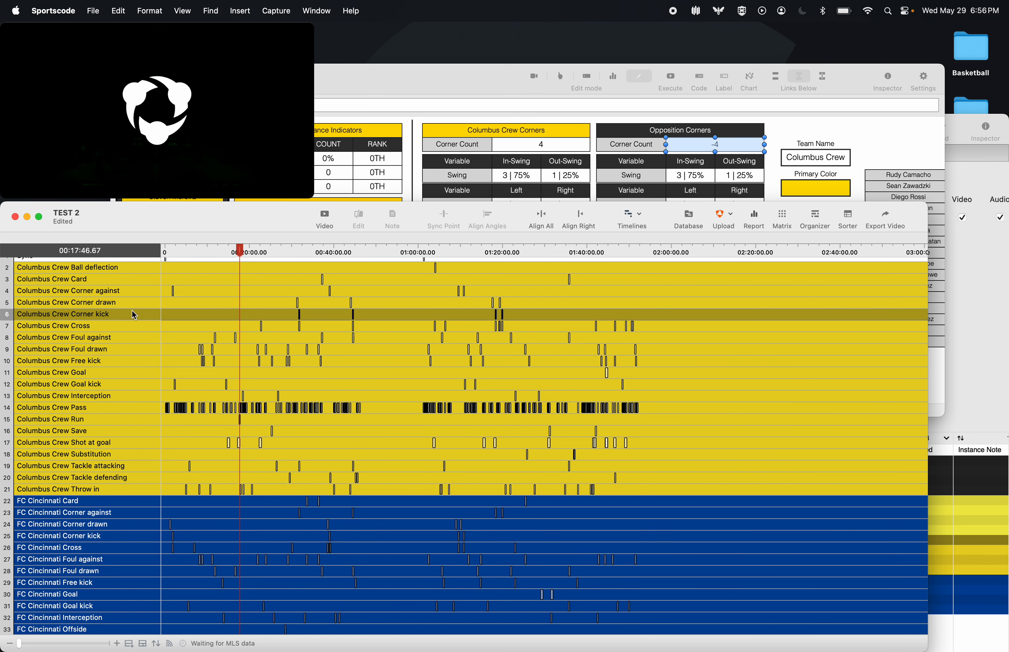
pyautogui.click(443, 81)
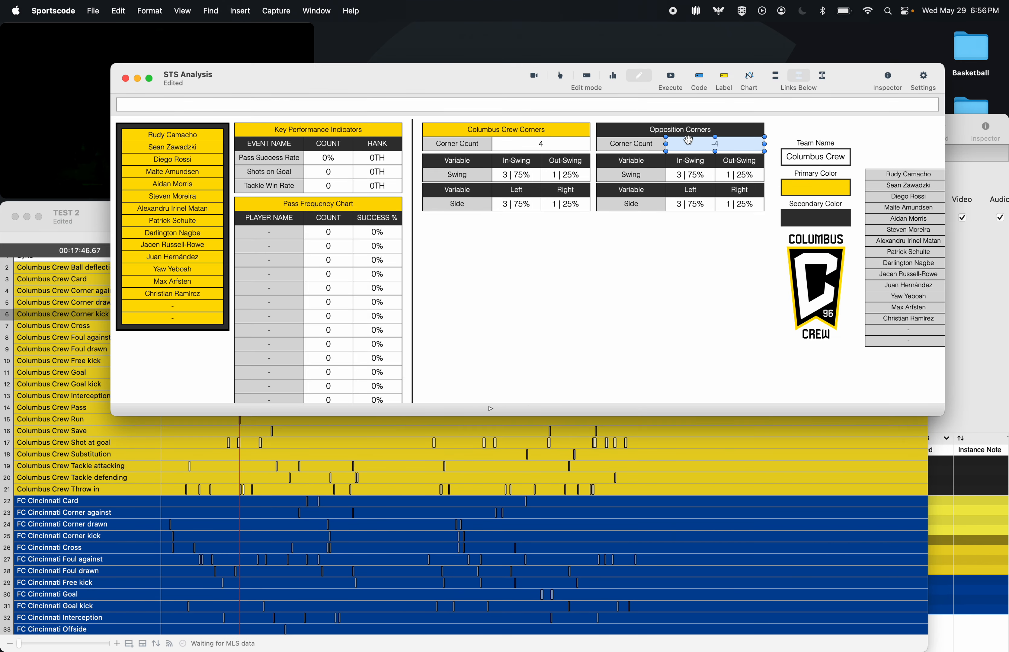
pyautogui.doubleClick(692, 146)
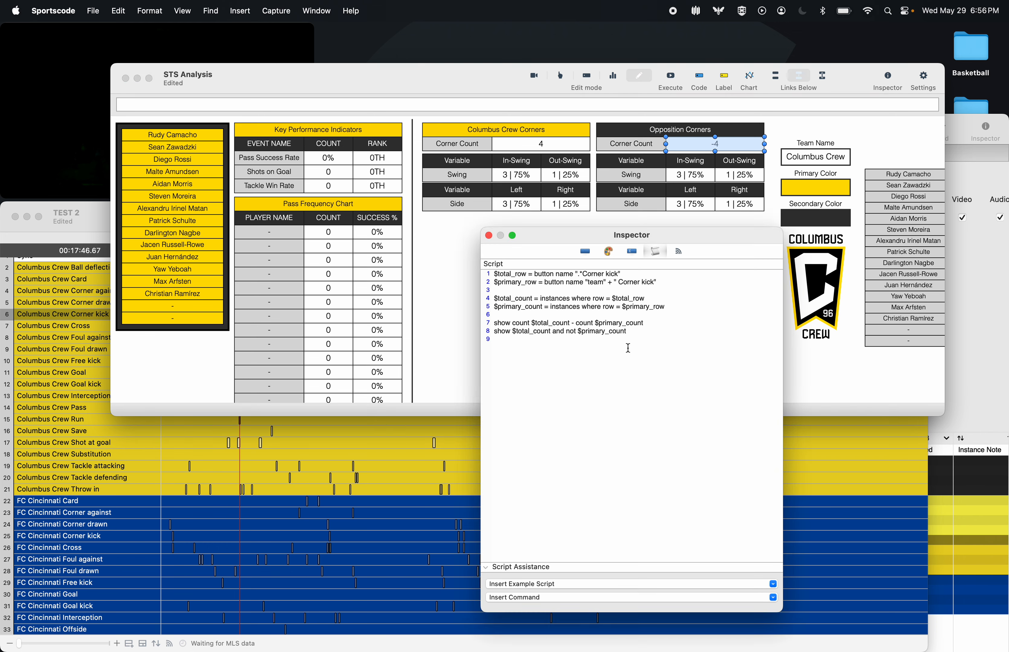
pyautogui.click(631, 274)
pyautogui.moveTo(622, 273)
pyautogui.mouseDown()
pyautogui.moveTo(602, 274)
pyautogui.moveTo(629, 276)
pyautogui.mouseUp()
pyautogui.click(630, 372)
pyautogui.moveTo(644, 323); pyautogui.dragTo(444, 321)
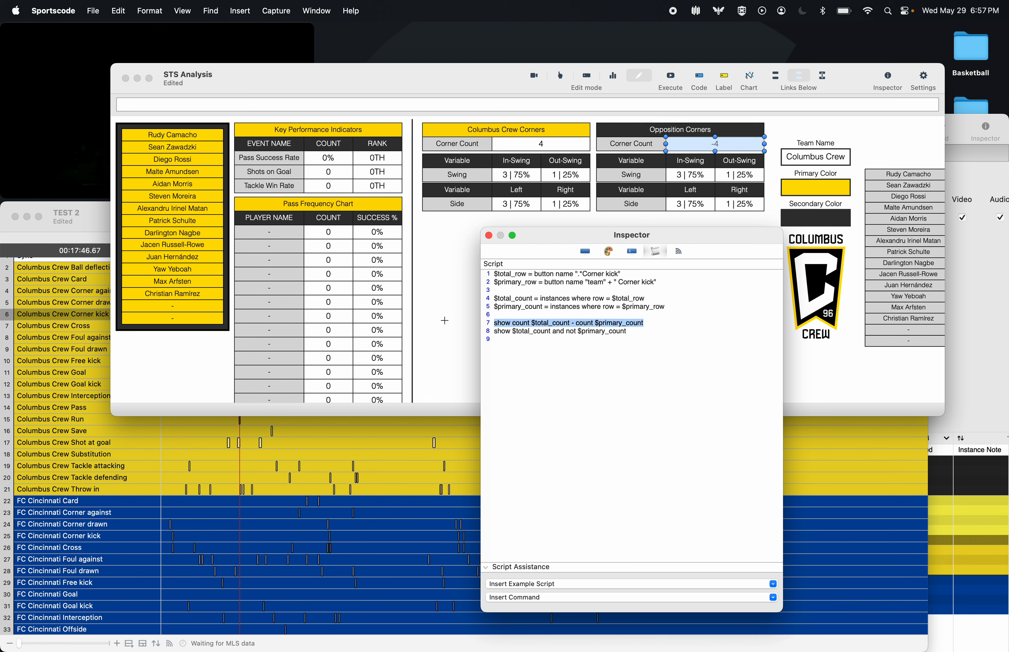
# - Add a test line show count $primary_count at the end of the opposition Corner Count script and execute the scripts
pyautogui.click(494, 360)
pyautogui.press('Return')
pyautogui.write('show')
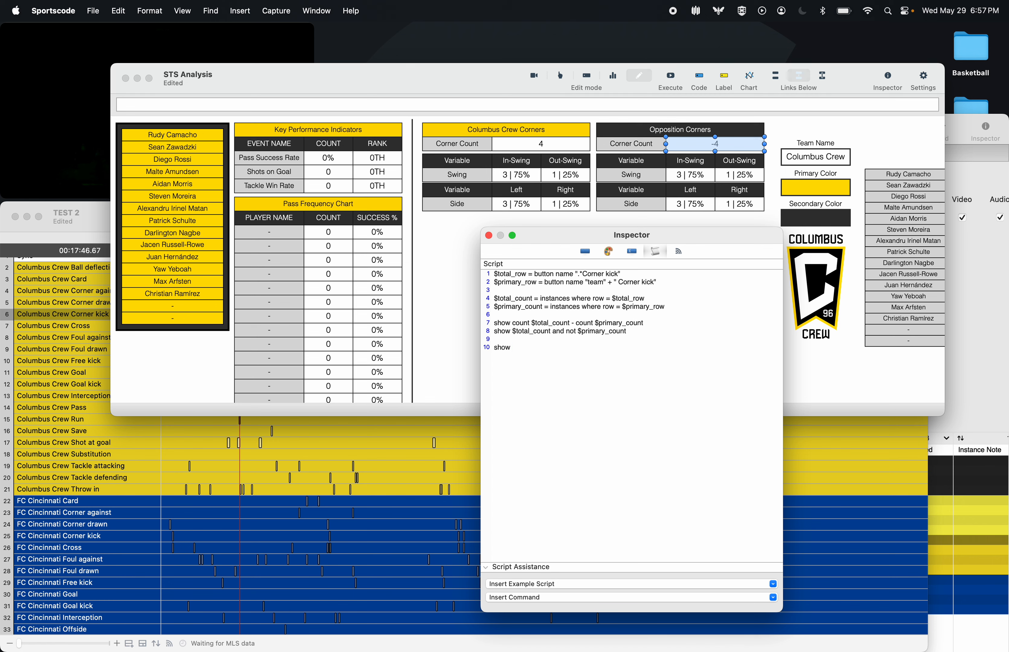
pyautogui.write(' count')
pyautogui.moveTo(544, 307); pyautogui.dragTo(493, 306)
pyautogui.click(554, 346)
pyautogui.press('super+v')
pyautogui.click(671, 78)
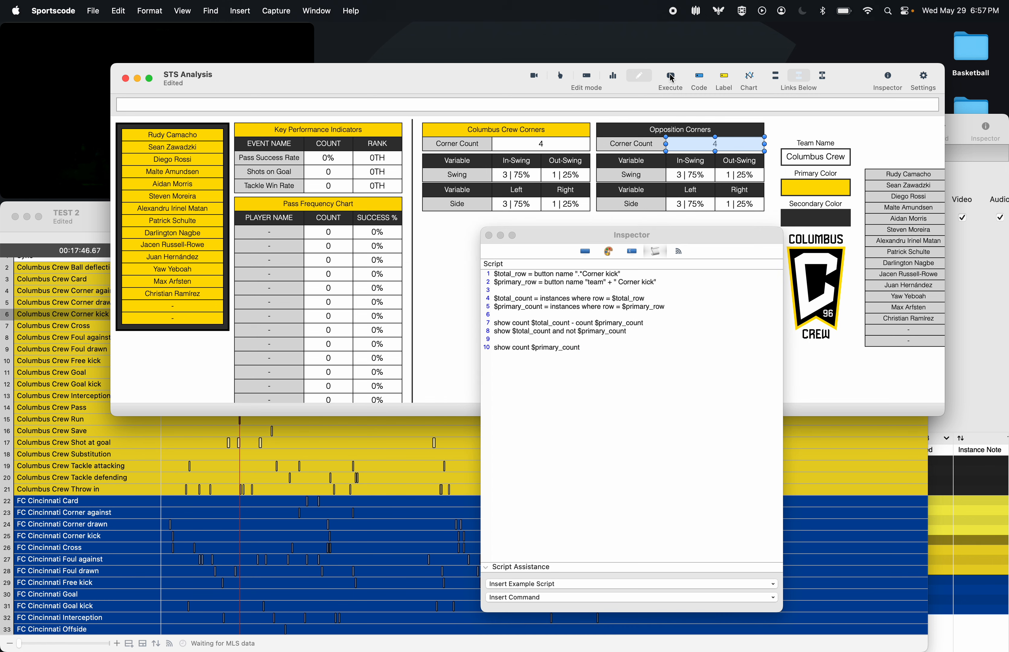
# - Replace $primary_count with $total_count in the test show line and execute the scripts
pyautogui.click(595, 339)
pyautogui.moveTo(534, 299); pyautogui.dragTo(484, 299)
pyautogui.press('super+c')
pyautogui.moveTo(590, 347); pyautogui.dragTo(531, 347)
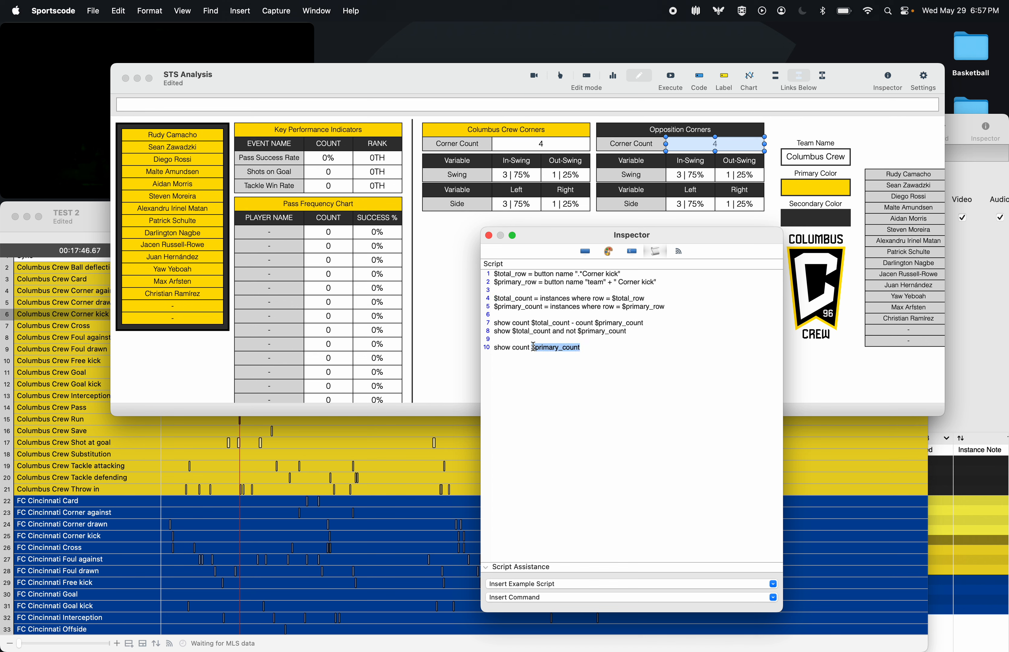
pyautogui.press('super+v')
pyautogui.click(675, 81)
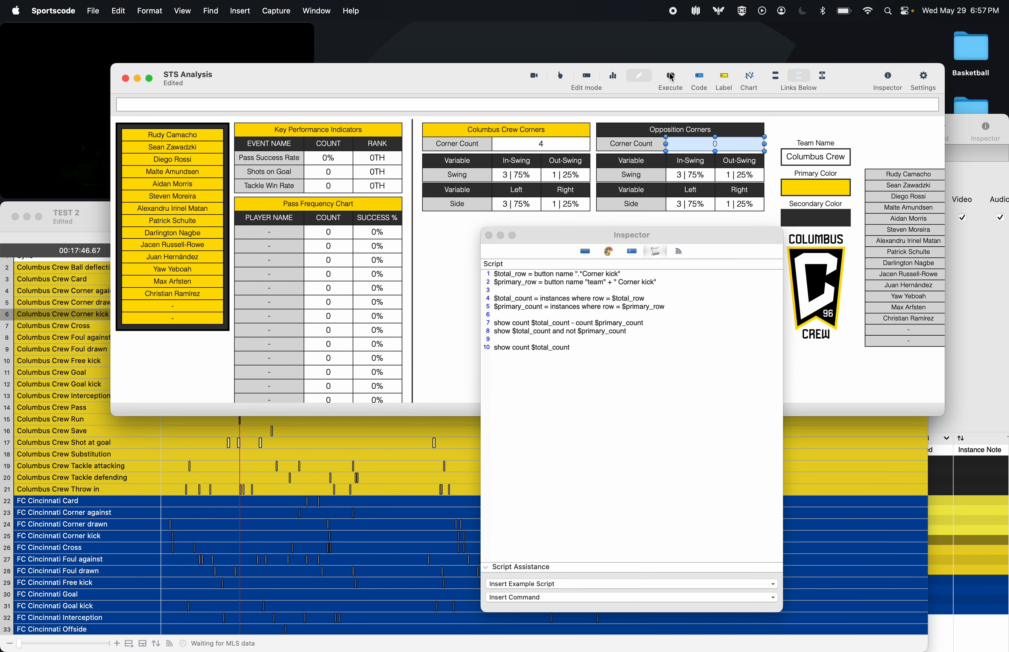
# - Insert count before instances in the $total_count definition, delete the two original show lines and execute the scripts
pyautogui.click(620, 399)
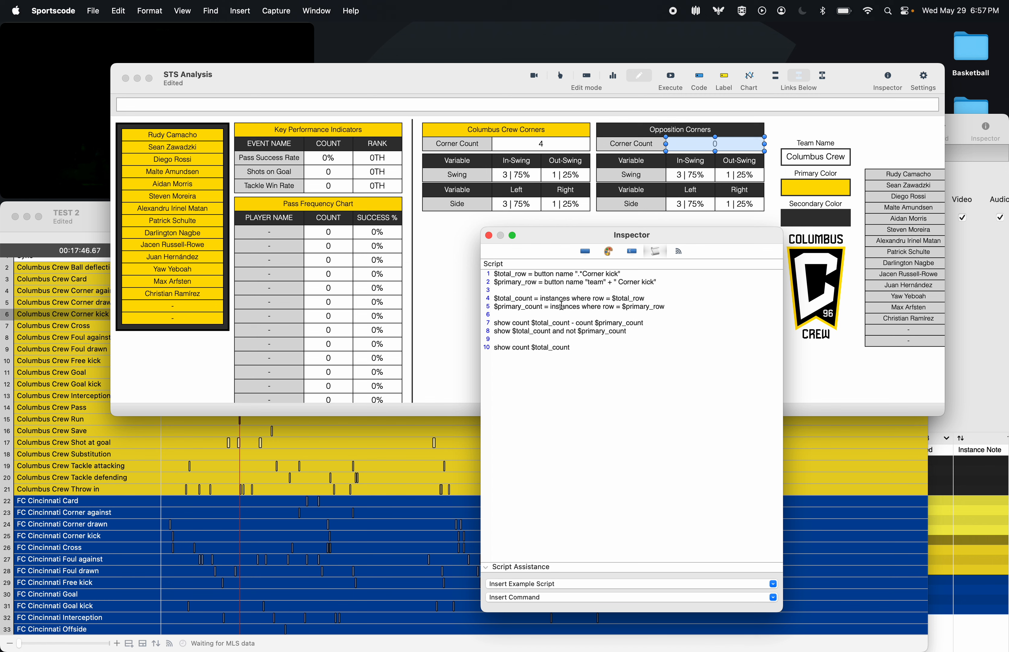
pyautogui.click(544, 298)
pyautogui.write('count')
pyautogui.click(662, 322)
pyautogui.moveTo(650, 330); pyautogui.dragTo(501, 315)
pyautogui.press('BackSpace')
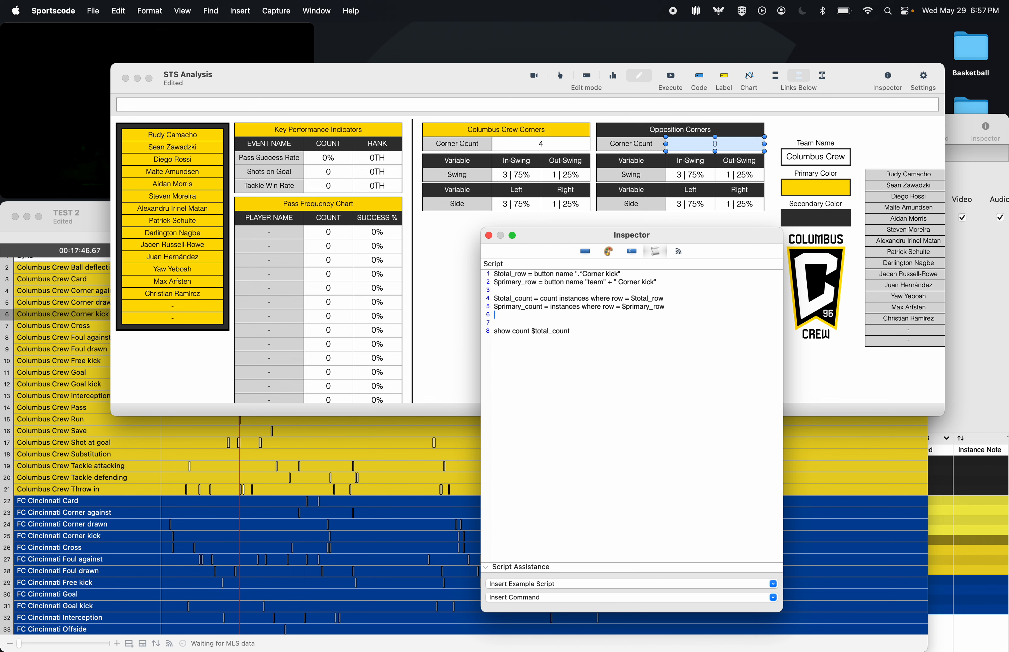
pyautogui.click(669, 79)
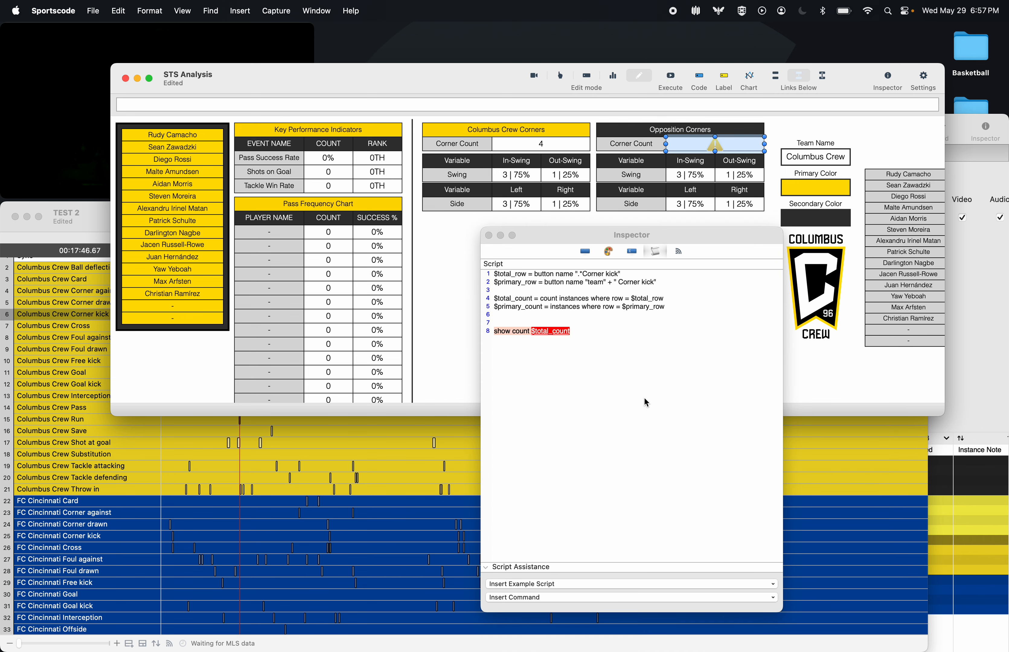
# - Remove count from the remaining show line so it reads show $total_count, and execute the scripts
pyautogui.click(611, 378)
pyautogui.doubleClick(518, 332)
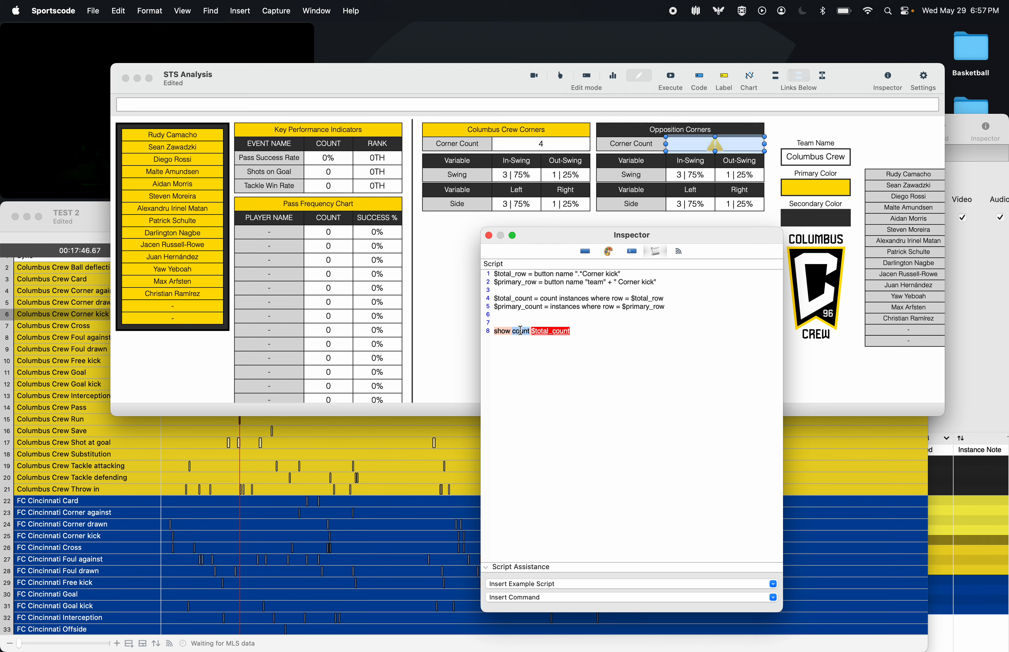
pyautogui.press('BackSpace')
pyautogui.click(671, 78)
pyautogui.click(670, 78)
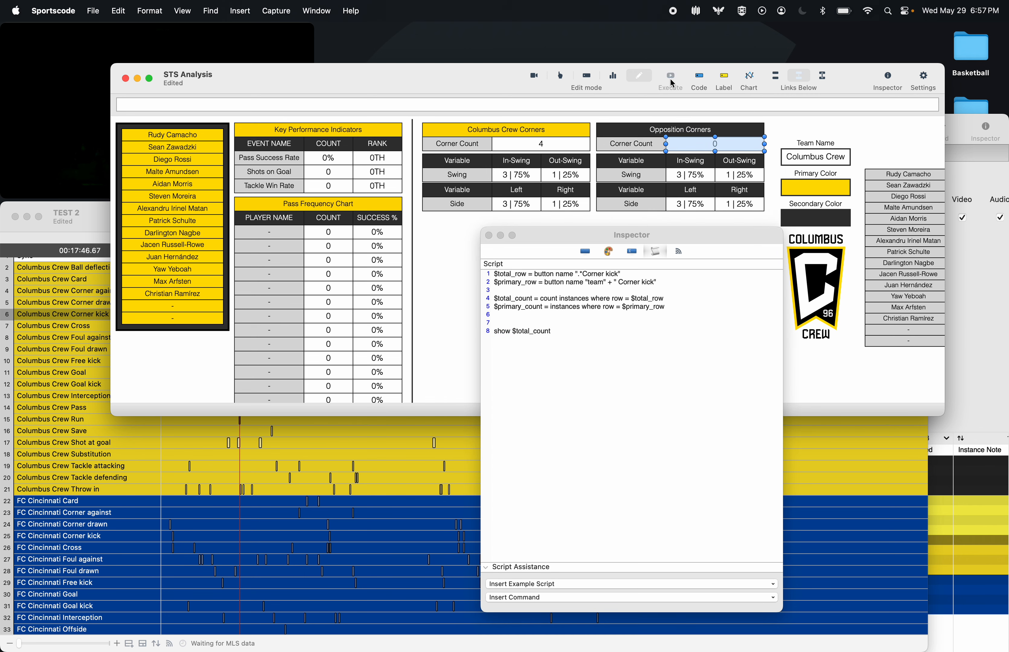
pyautogui.click(671, 78)
# - Check whether regular expressions are enabled for the opposition Corner Count script
pyautogui.click(665, 432)
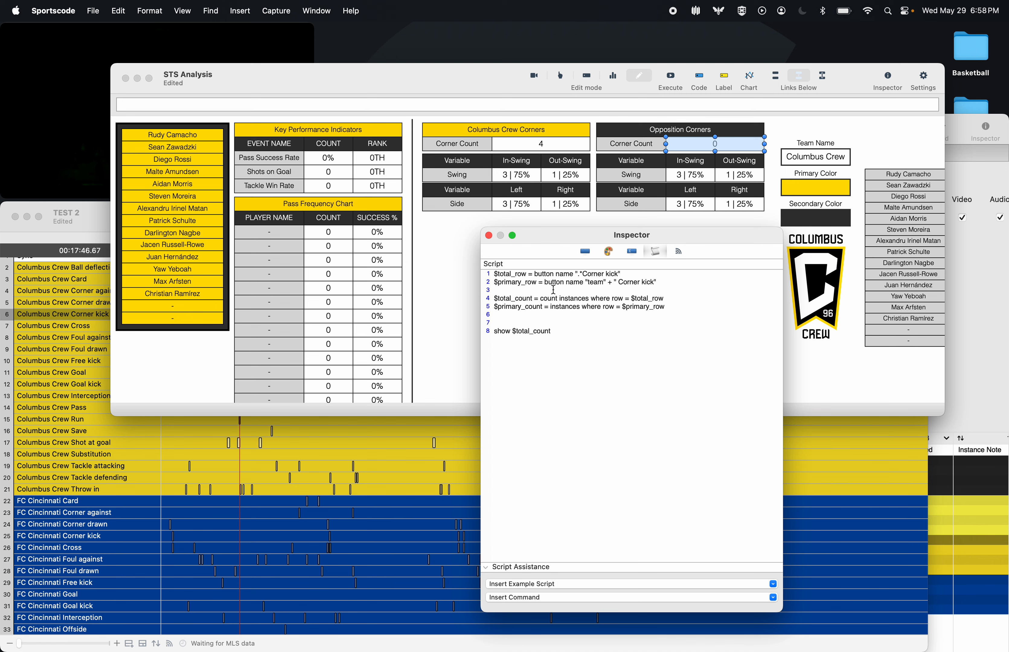
pyautogui.rightClick(620, 343)
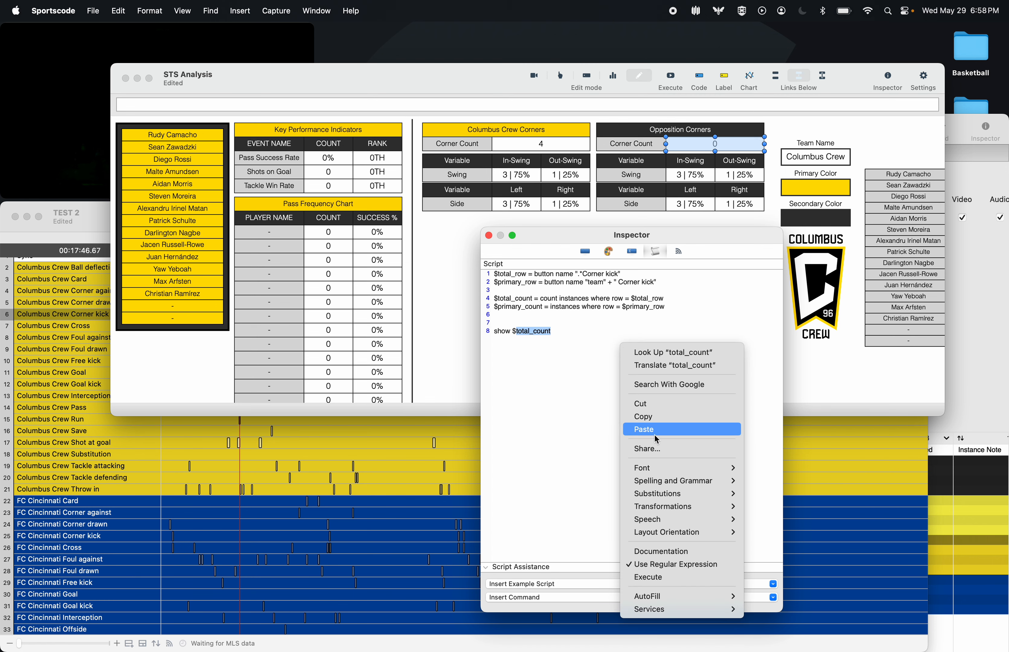
pyautogui.click(559, 478)
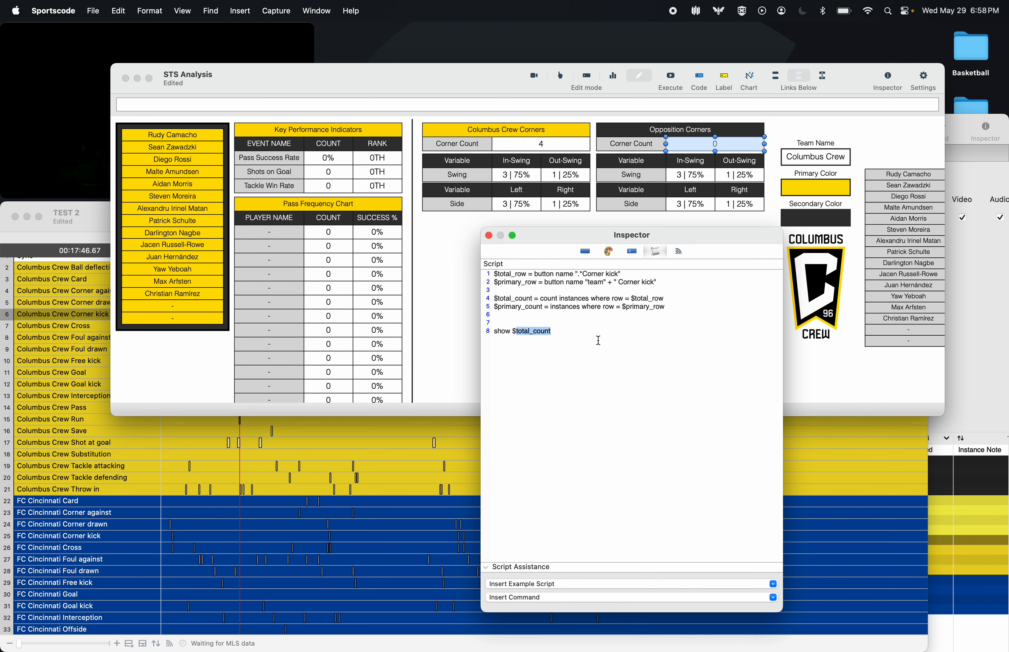
# - Undo the test edits in the opposition Corner Count script back to the line show $total_count not $primary_count
pyautogui.click(560, 336)
pyautogui.press('super+z')
pyautogui.press('super+z')
pyautogui.press('super+z')
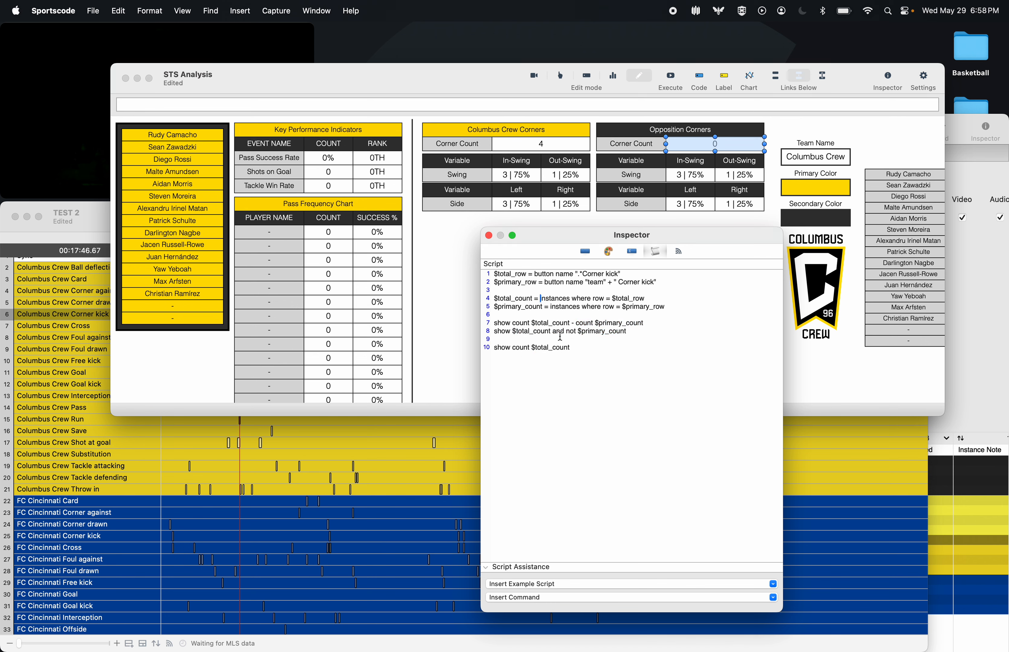
pyautogui.press('super+z')
pyautogui.press('super+z')
pyautogui.press('super+z')
pyautogui.press('super+z')
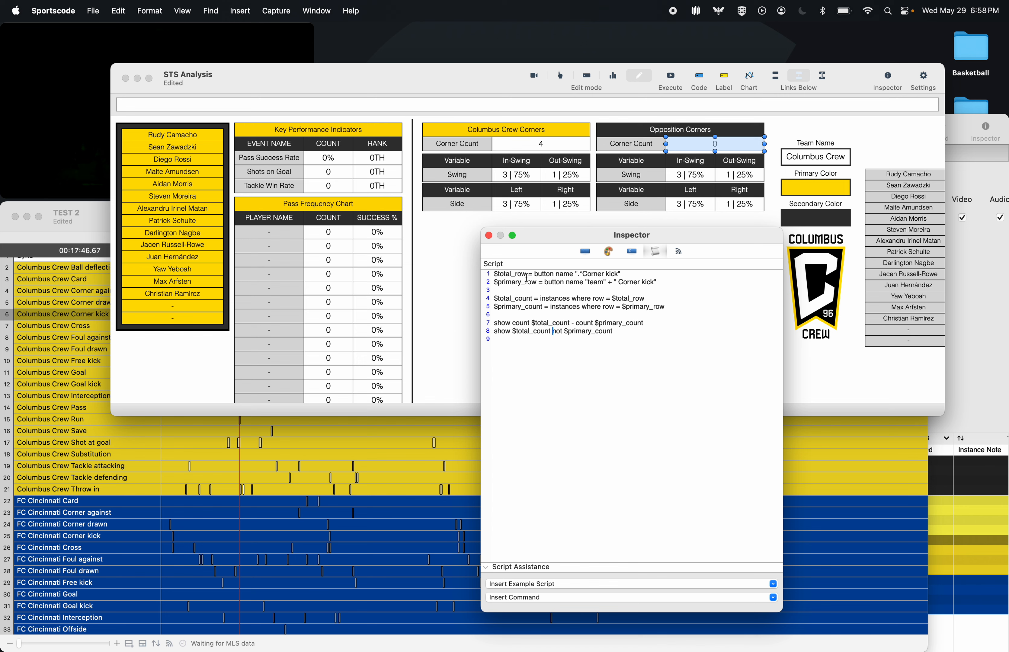
# - Delete the $total_row line and set the row condition in the $total_count definition to ".*Corner kick" instead
pyautogui.moveTo(488, 281); pyautogui.dragTo(489, 271)
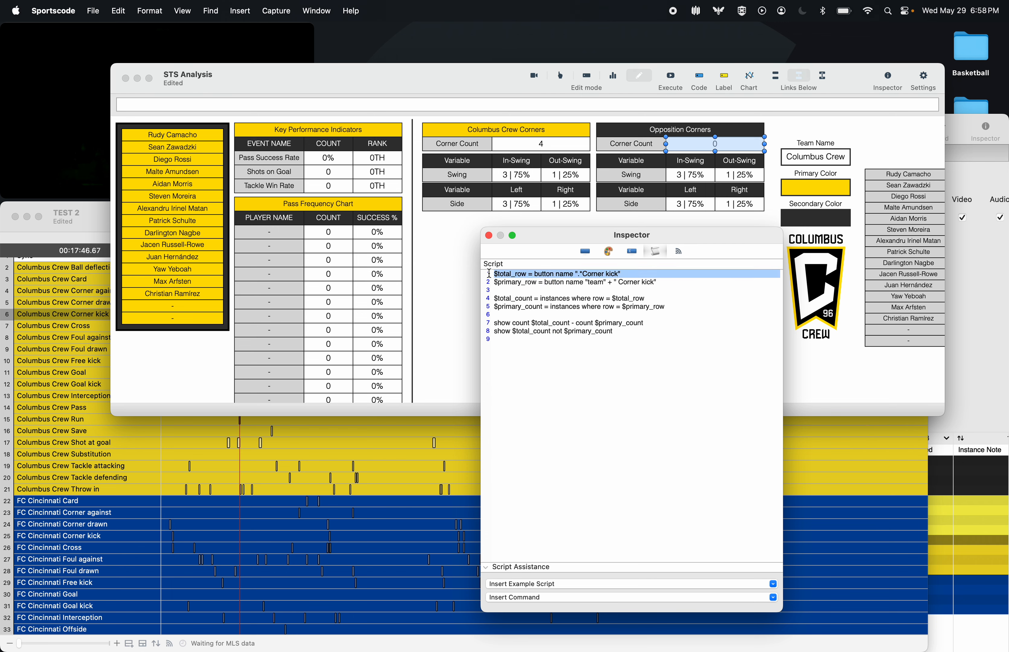
pyautogui.press('BackSpace')
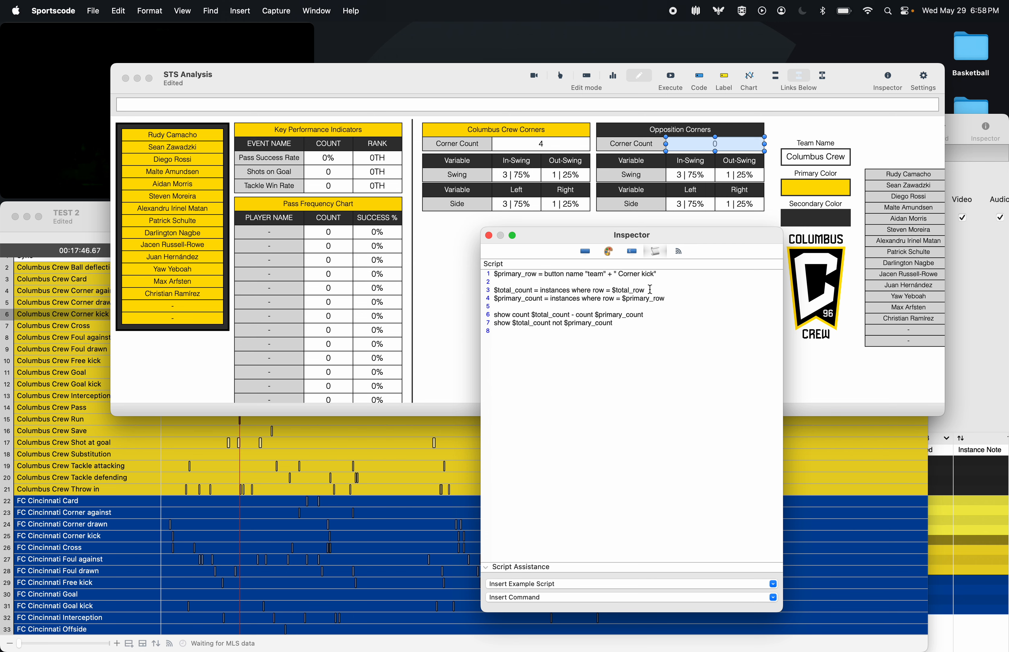
pyautogui.moveTo(651, 290); pyautogui.dragTo(613, 291)
pyautogui.write('".*Corner kick')
# - Insert and before not in the last show line and execute the scripts
pyautogui.click(551, 323)
pyautogui.write('and')
pyautogui.click(672, 77)
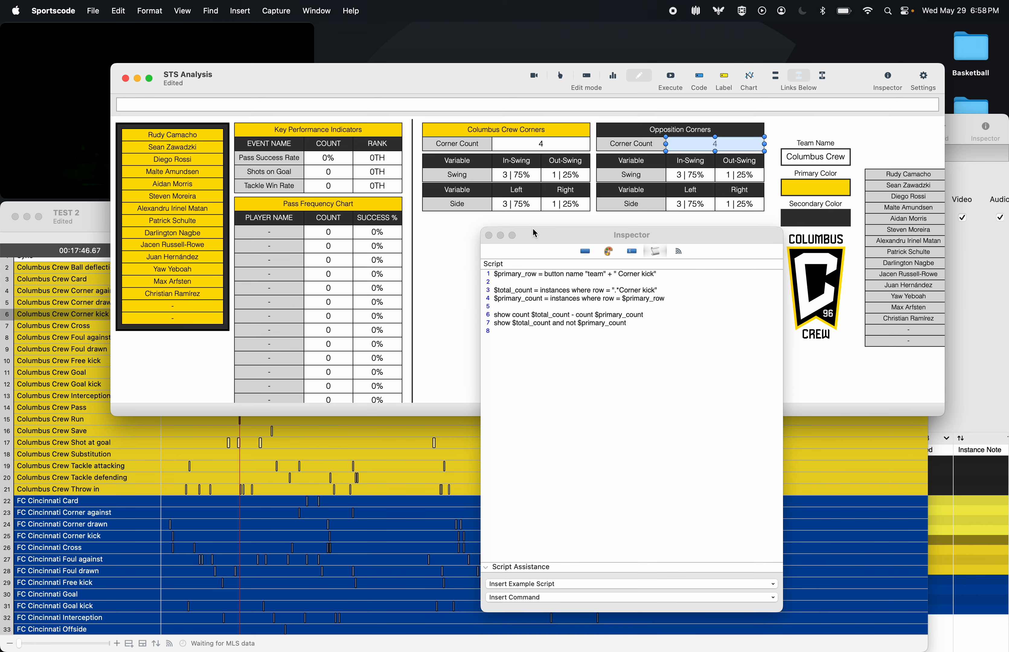
# - Close the Inspector, open the opposition corner clips in report mode, step through them and close the clip window
pyautogui.click(489, 236)
pyautogui.click(613, 75)
pyautogui.click(697, 144)
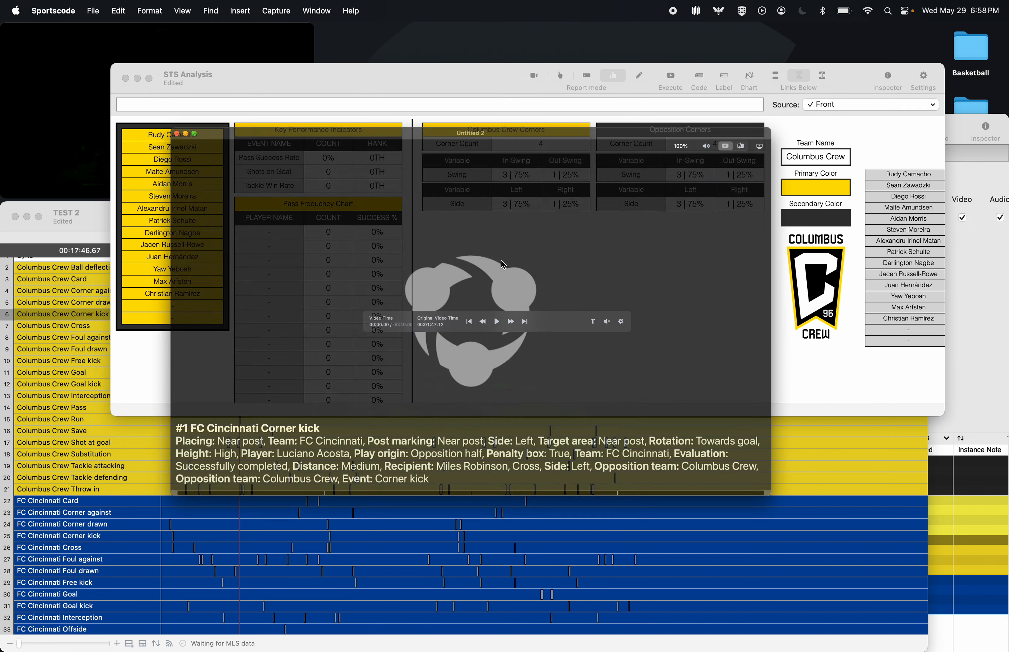
pyautogui.press('super+Right')
pyautogui.press('super+Right')
pyautogui.press('super+Right')
pyautogui.press('super+Right')
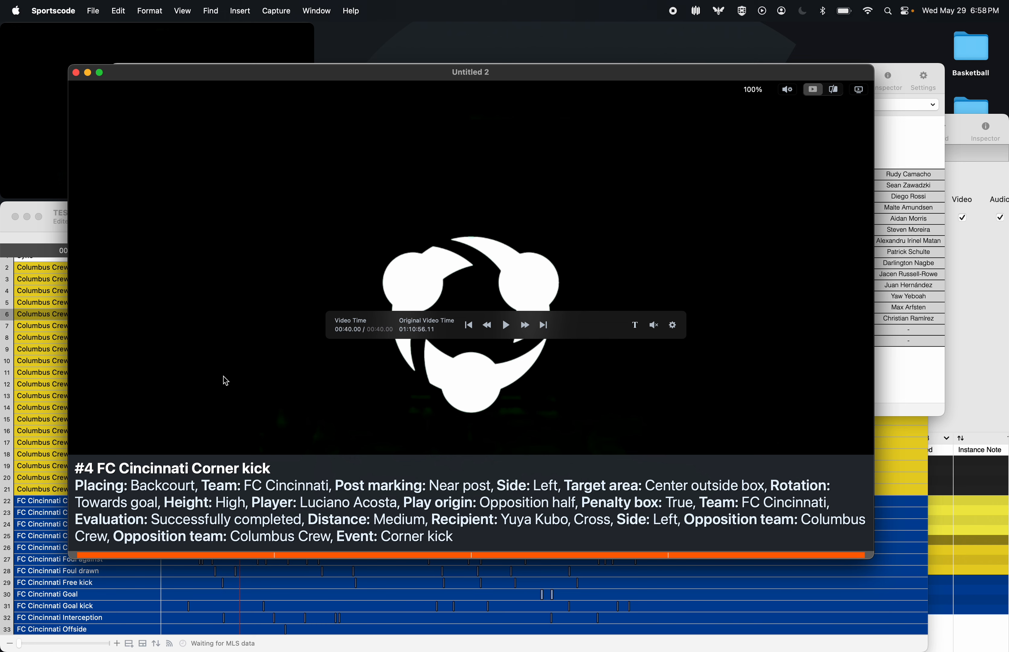
pyautogui.press('super+Left')
pyautogui.press('super+Left')
pyautogui.press('super+Left')
pyautogui.press('super+Left')
pyautogui.click(76, 73)
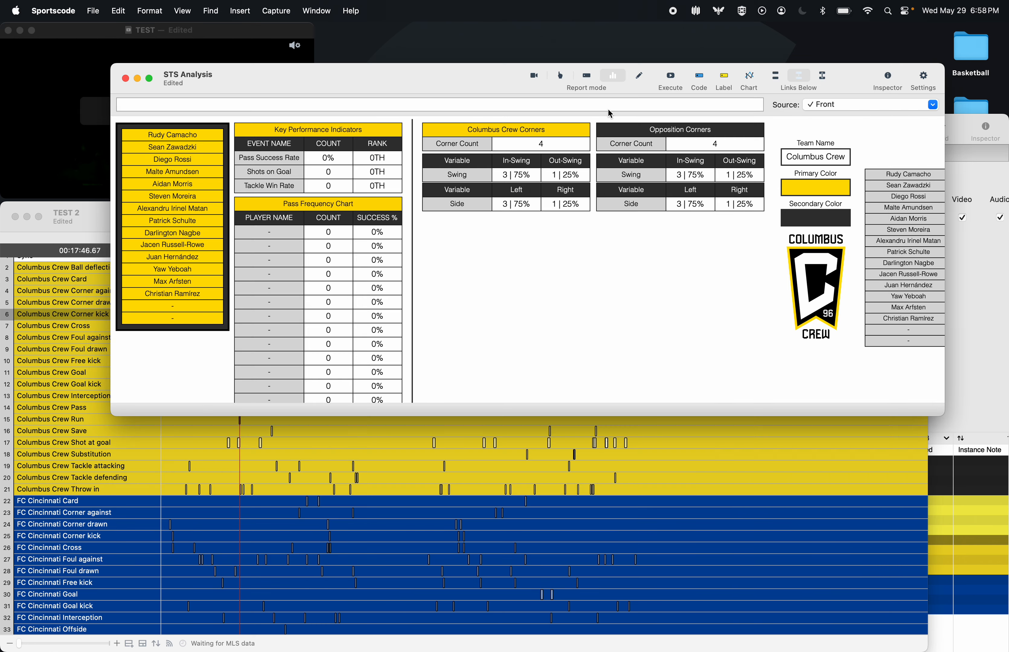
# - Return to edit mode and review the regular expression option and $total_count definition in the opposition Corner Count script, then close it
pyautogui.click(638, 75)
pyautogui.doubleClick(705, 137)
pyautogui.rightClick(622, 361)
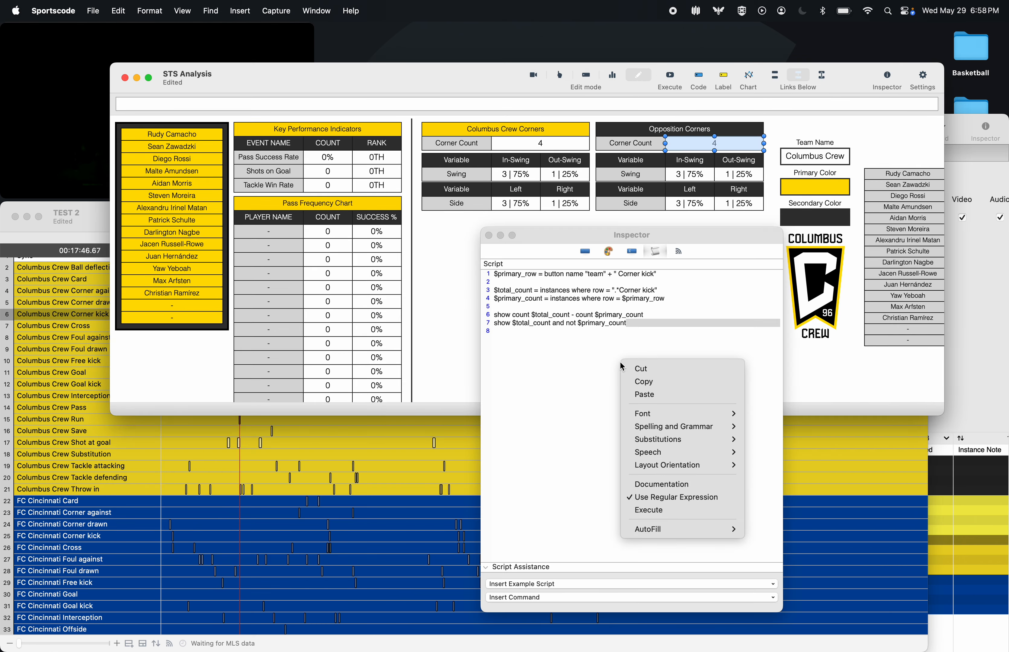
pyautogui.click(560, 433)
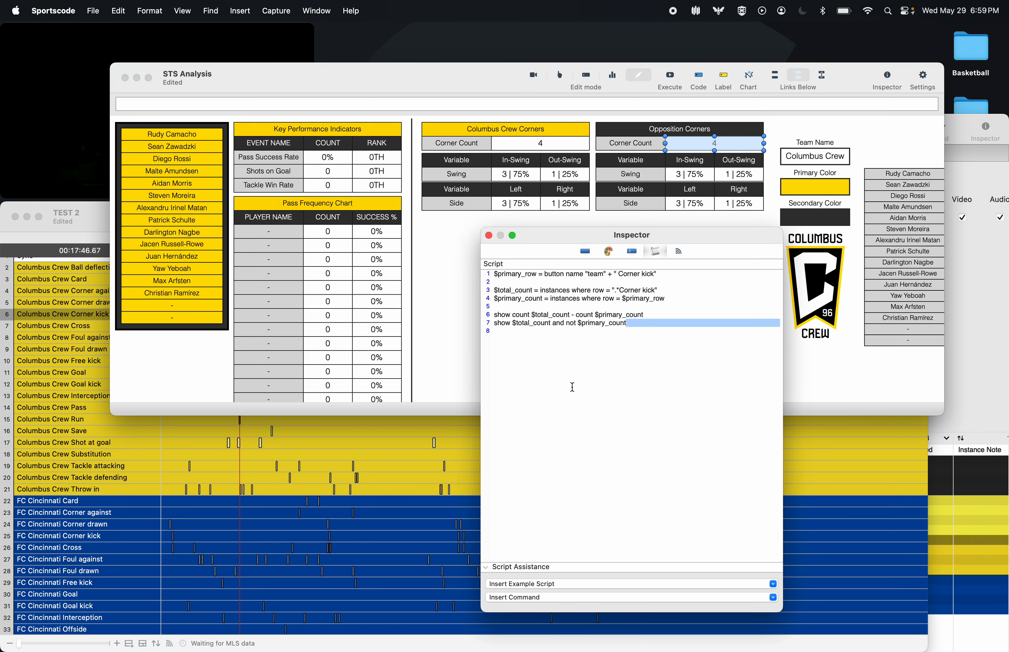
pyautogui.click(613, 353)
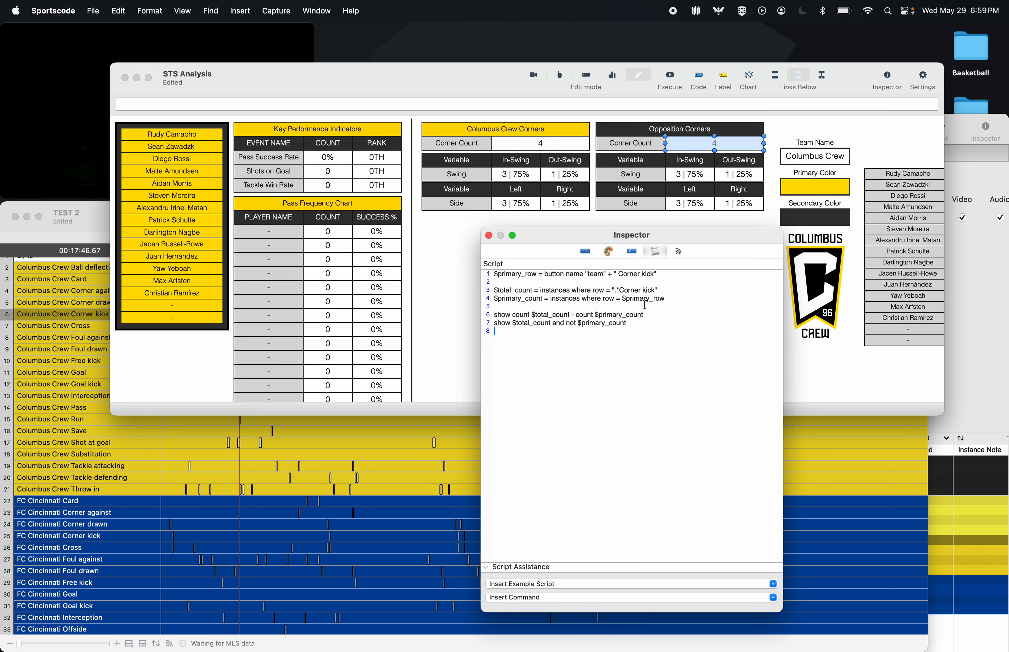
pyautogui.moveTo(658, 291); pyautogui.dragTo(611, 290)
pyautogui.moveTo(538, 291); pyautogui.dragTo(671, 290)
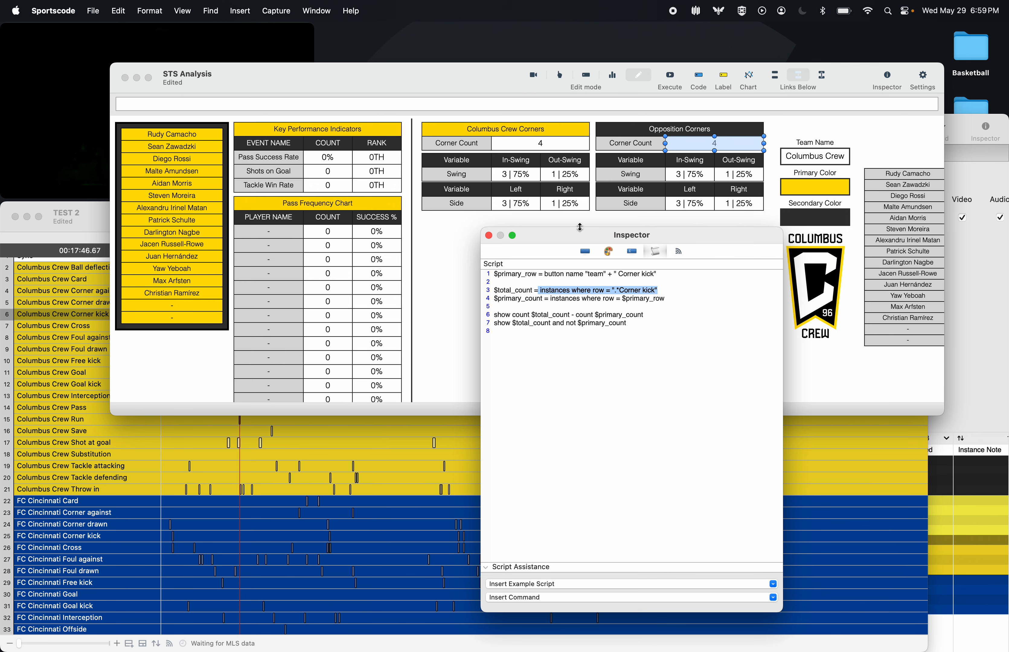
pyautogui.click(489, 235)
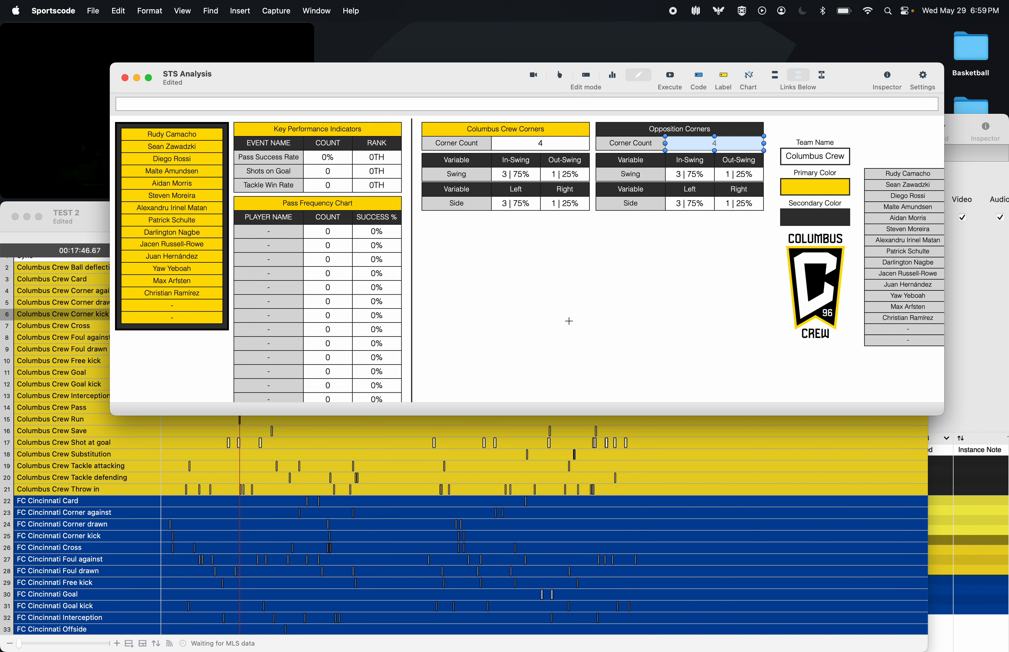
# - Copy the entire opposition Corner Count script and paste it above the existing script of the opposition In-Swing cell
pyautogui.doubleClick(693, 141)
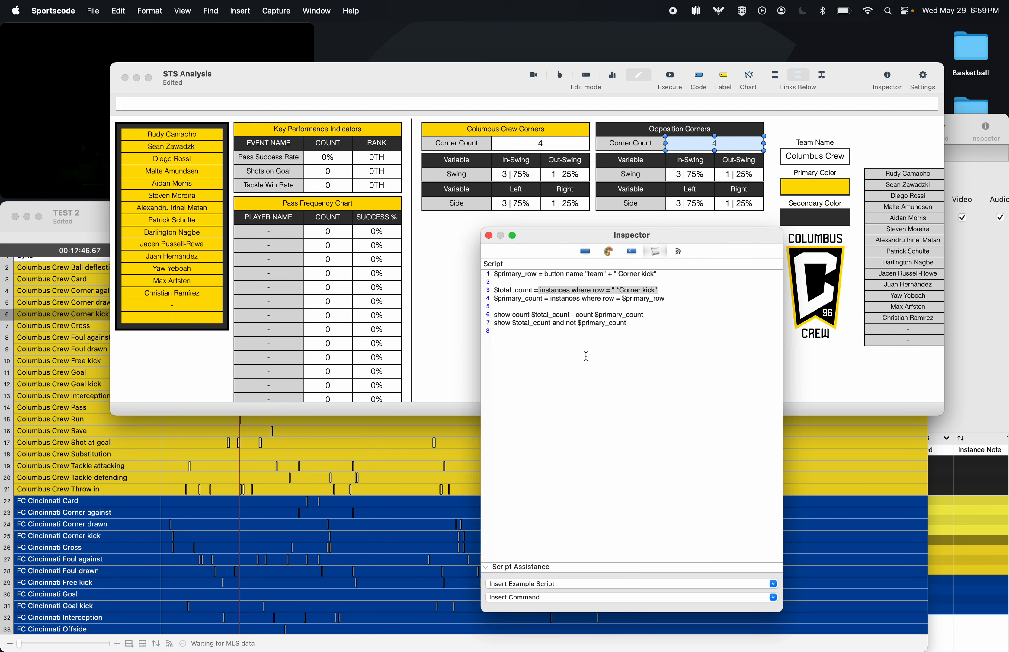
pyautogui.press('super+a')
pyautogui.press('super+c')
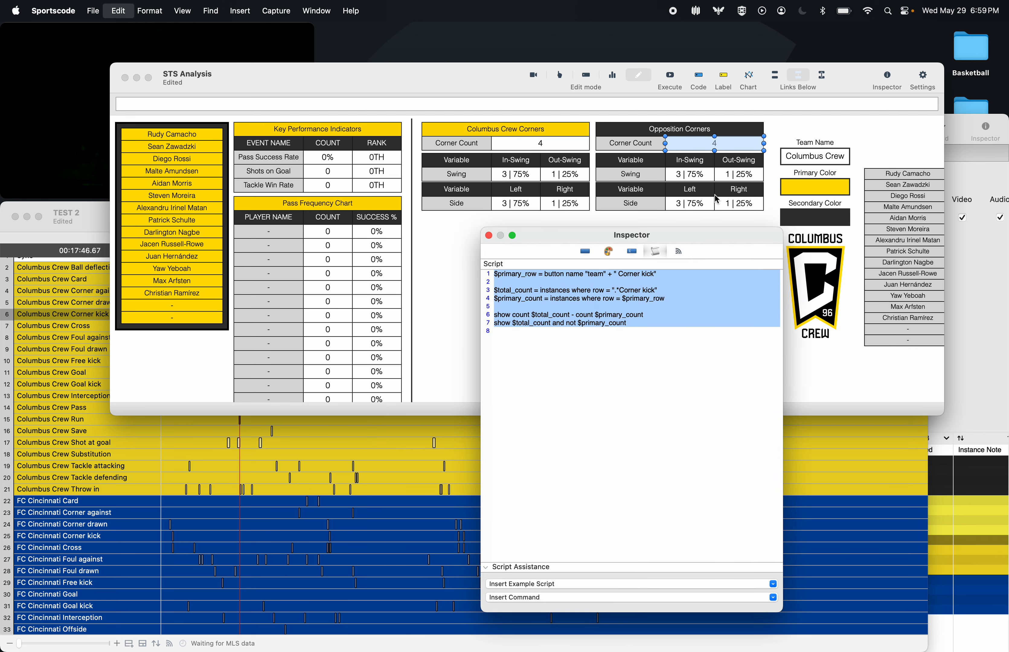
pyautogui.click(691, 174)
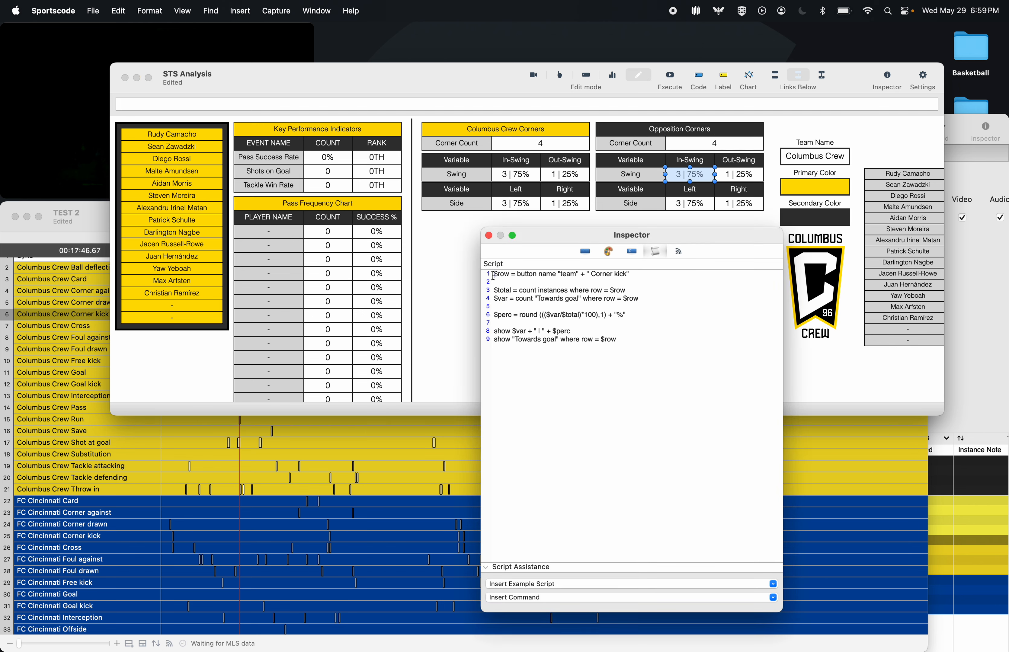
pyautogui.press('Return')
pyautogui.press('Return')
pyautogui.press('Return')
pyautogui.press('super+v')
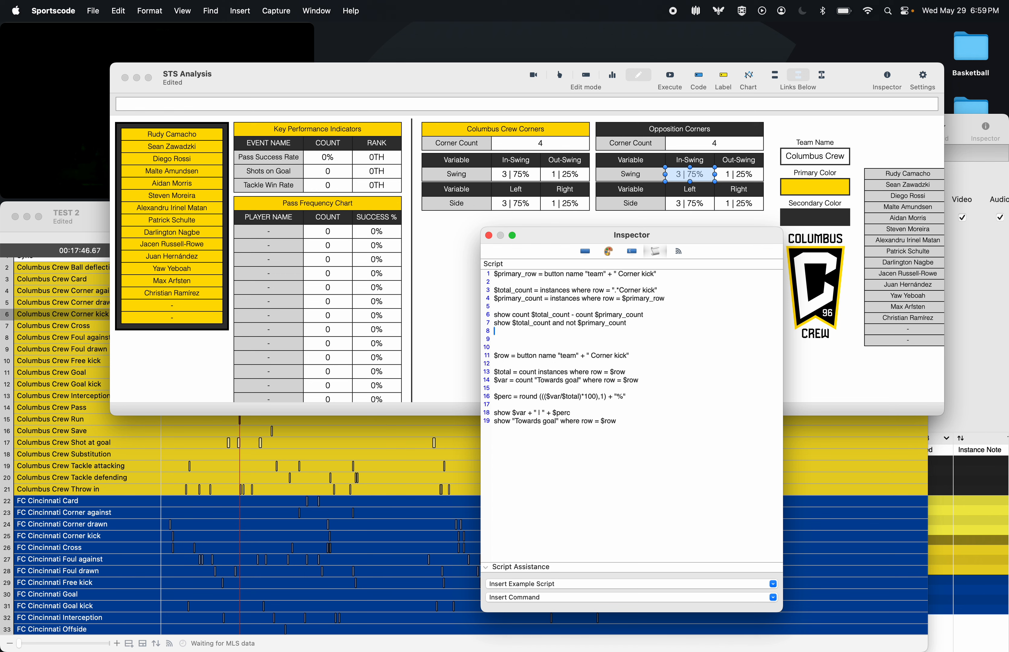
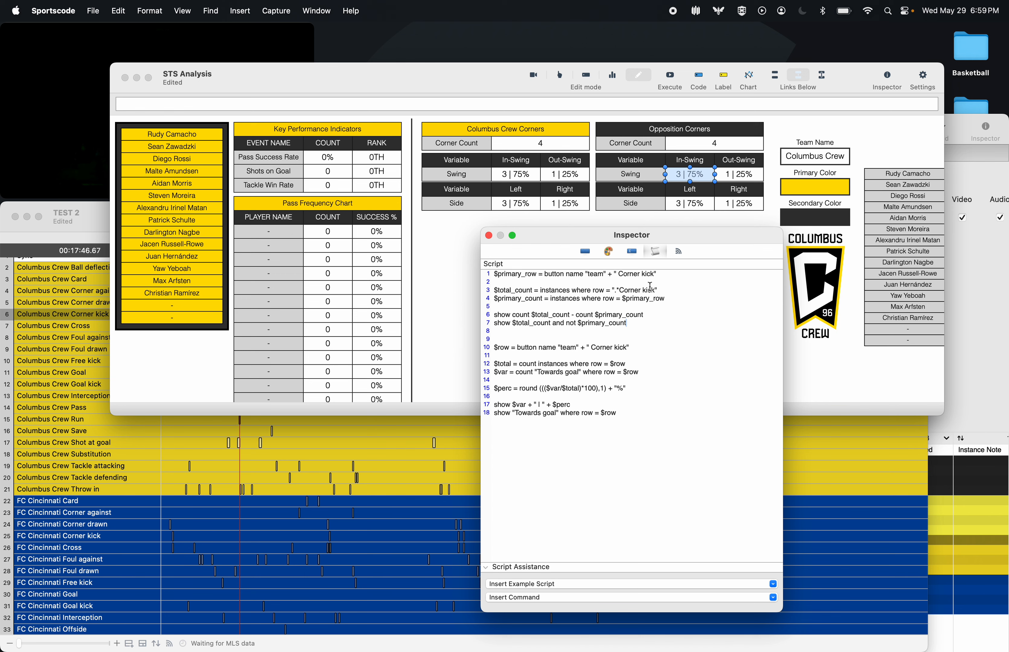
# - Delete the two pasted show lines and the extra blank lines from the opposition In-Swing script
pyautogui.moveTo(647, 326); pyautogui.dragTo(486, 312)
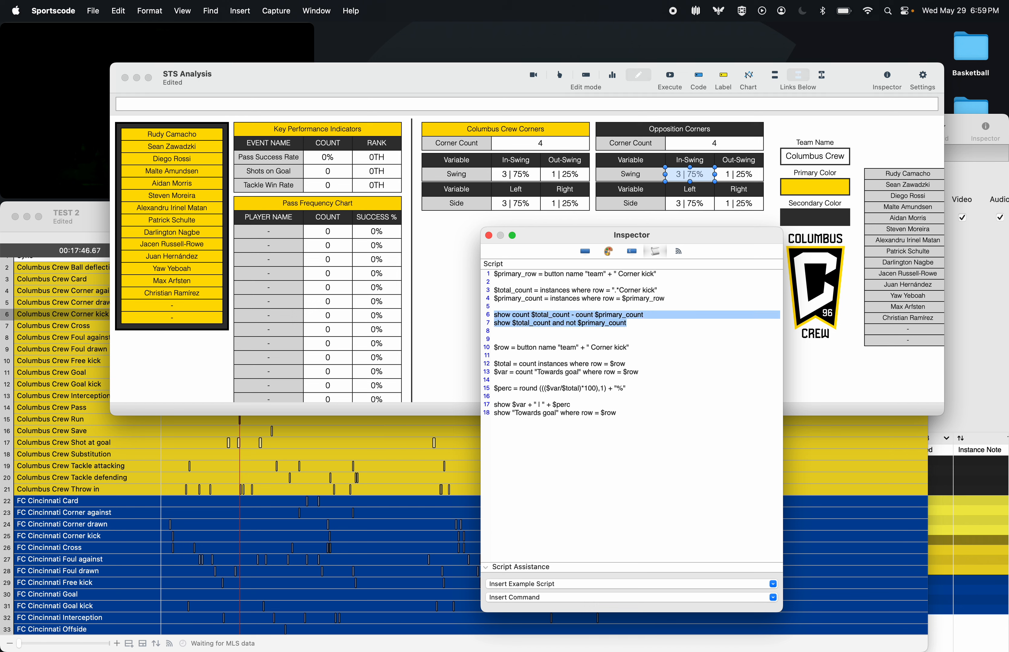
pyautogui.press('BackSpace')
pyautogui.press('BackSpace')
pyautogui.press('BackSpace')
pyautogui.press('Delete')
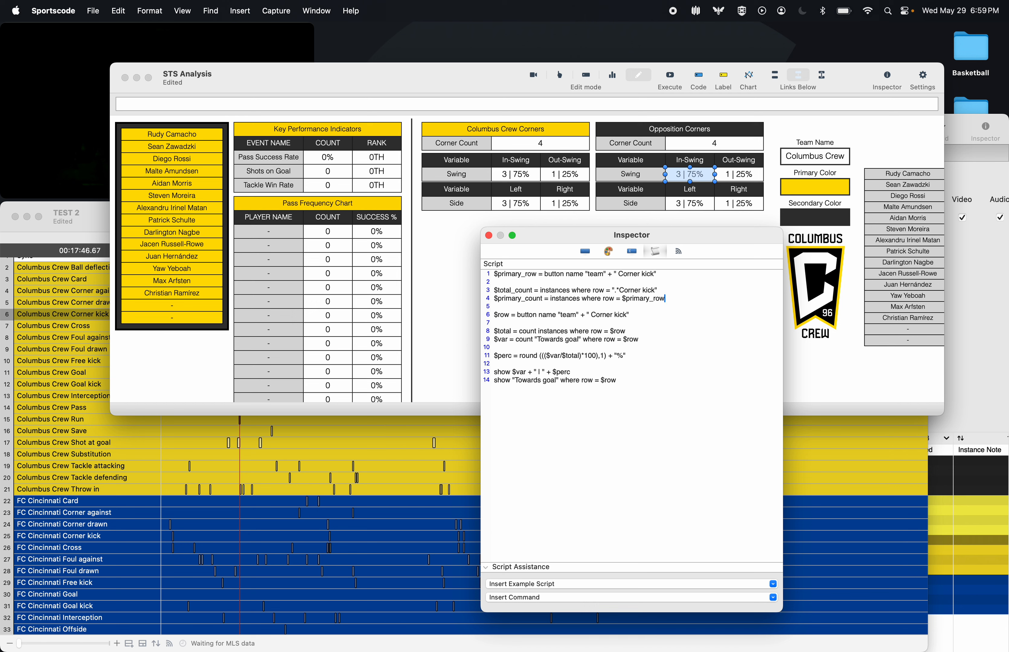
# - Replace instances with "Torwards goal" in the $total_count definition
pyautogui.click(540, 291)
pyautogui.write('"Torwards ')
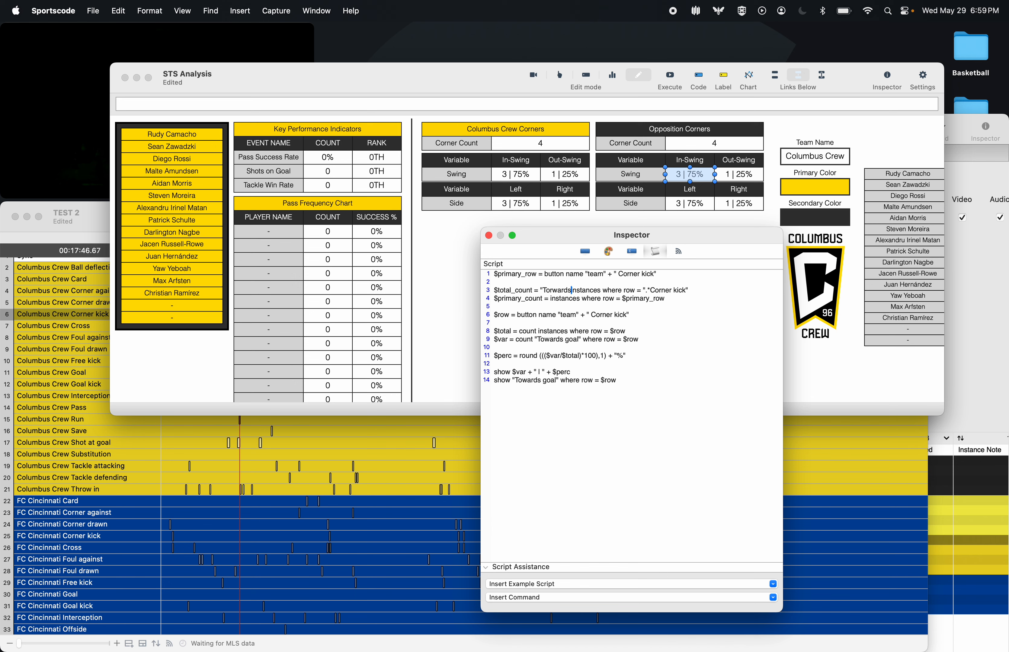
pyautogui.write('goal"')
pyautogui.press('Delete')
pyautogui.press('Delete')
pyautogui.press('Delete')
pyautogui.press('Delete')
pyautogui.press('Delete')
pyautogui.press('Delete')
pyautogui.press('Delete')
pyautogui.press('Delete')
pyautogui.press('Delete')
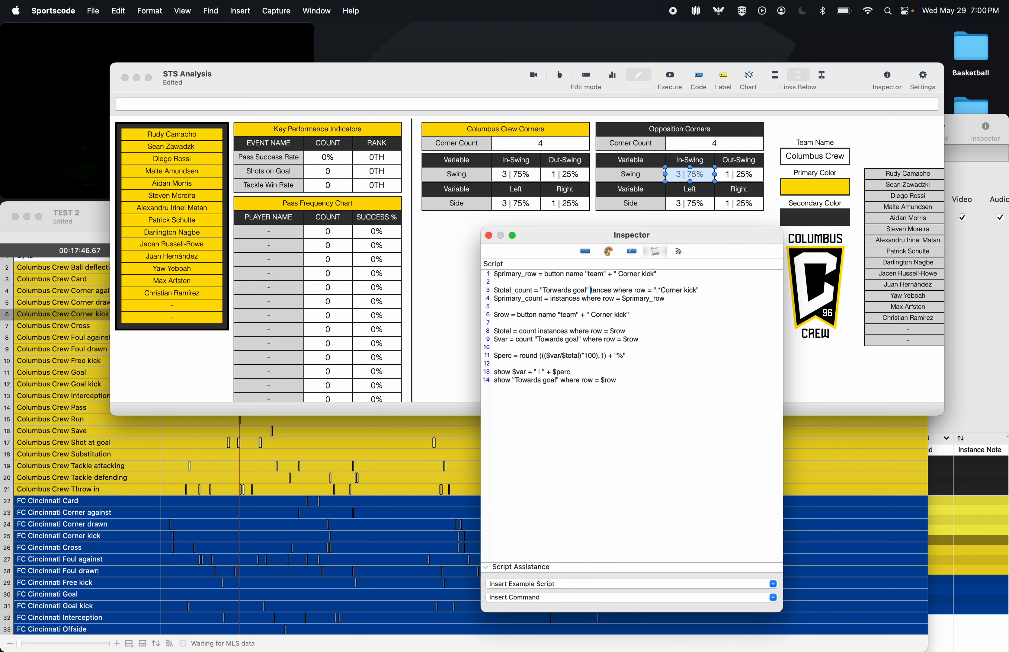
pyautogui.press('Delete')
# - Copy "Torwards goal" over instances in the $primary_count definition
pyautogui.moveTo(591, 290); pyautogui.dragTo(540, 288)
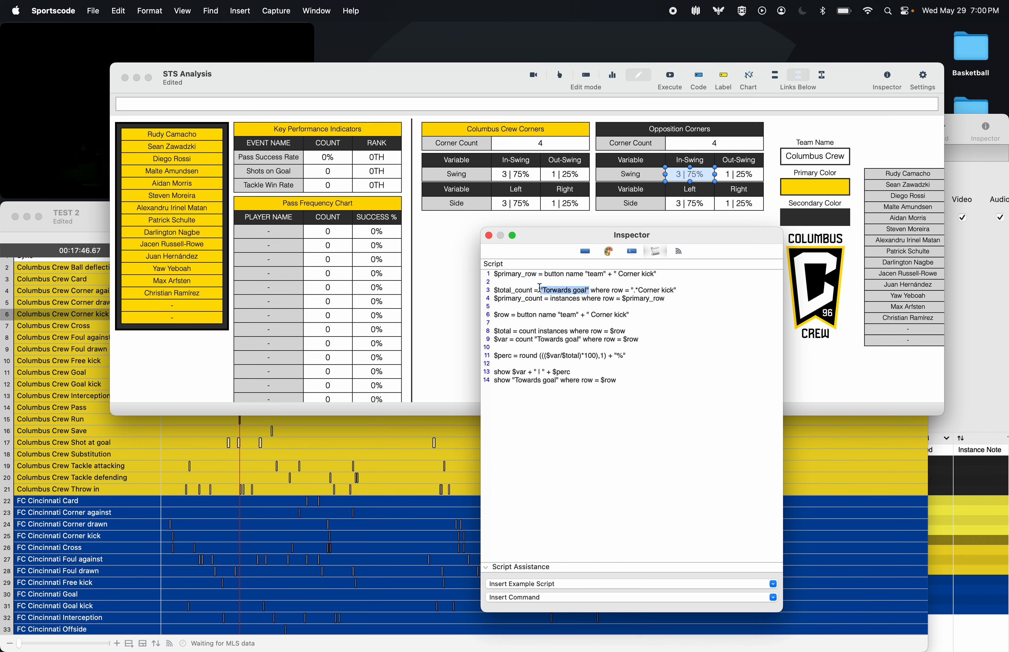
pyautogui.press('super+c')
pyautogui.doubleClick(565, 299)
pyautogui.press('super+v')
# - Delete the old $row definition line and its spare blank lines from the script
pyautogui.click(648, 314)
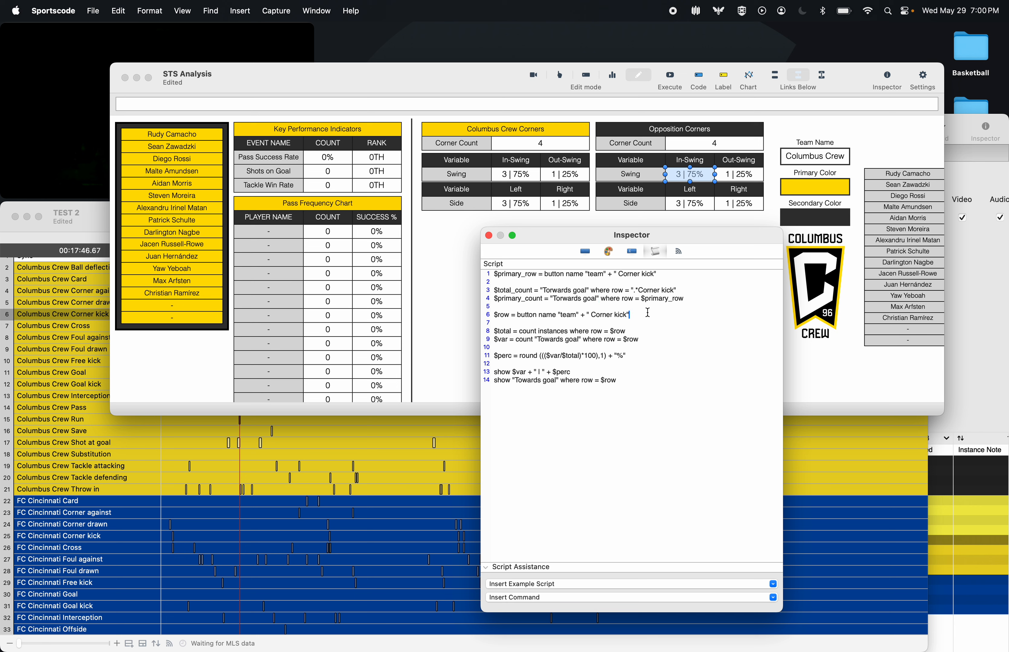
pyautogui.press('super+shift+Left')
pyautogui.press('BackSpace')
pyautogui.press('BackSpace')
pyautogui.press('BackSpace')
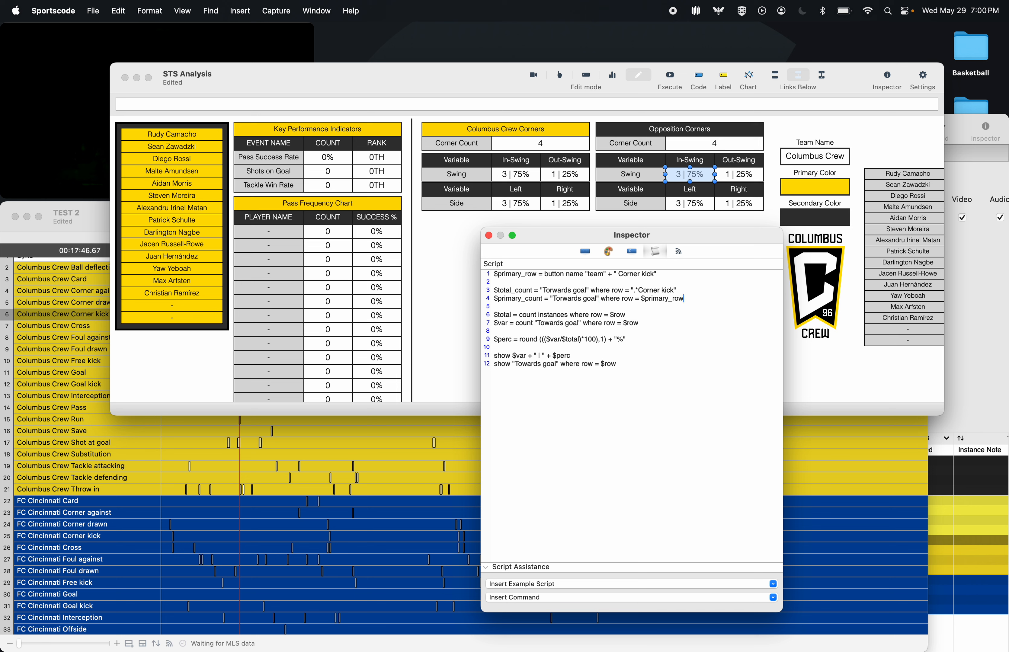
pyautogui.press('Return')
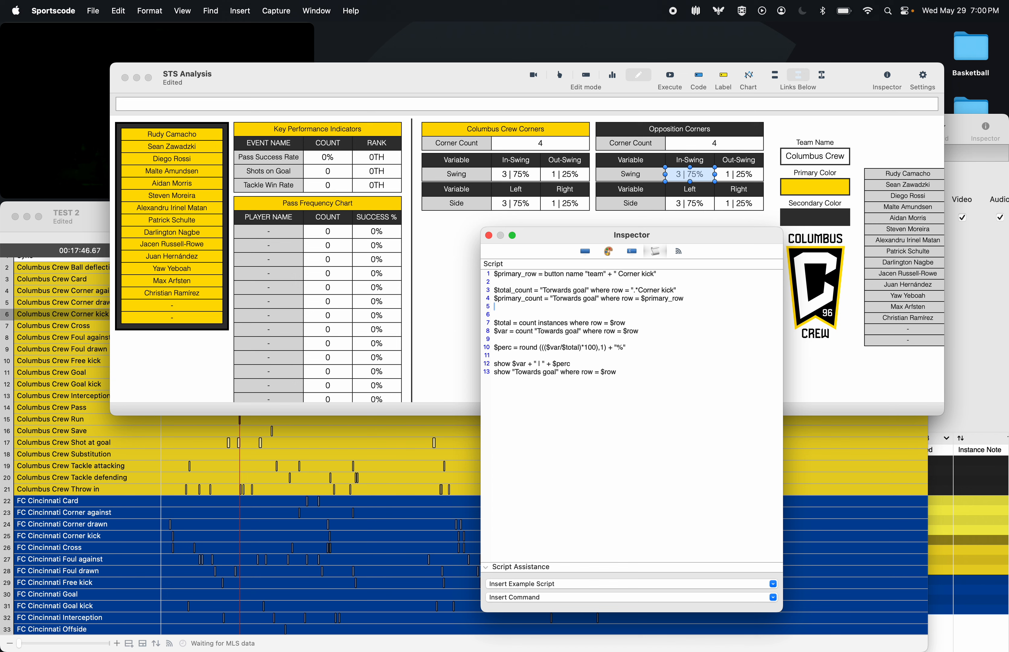
pyautogui.press('BackSpace')
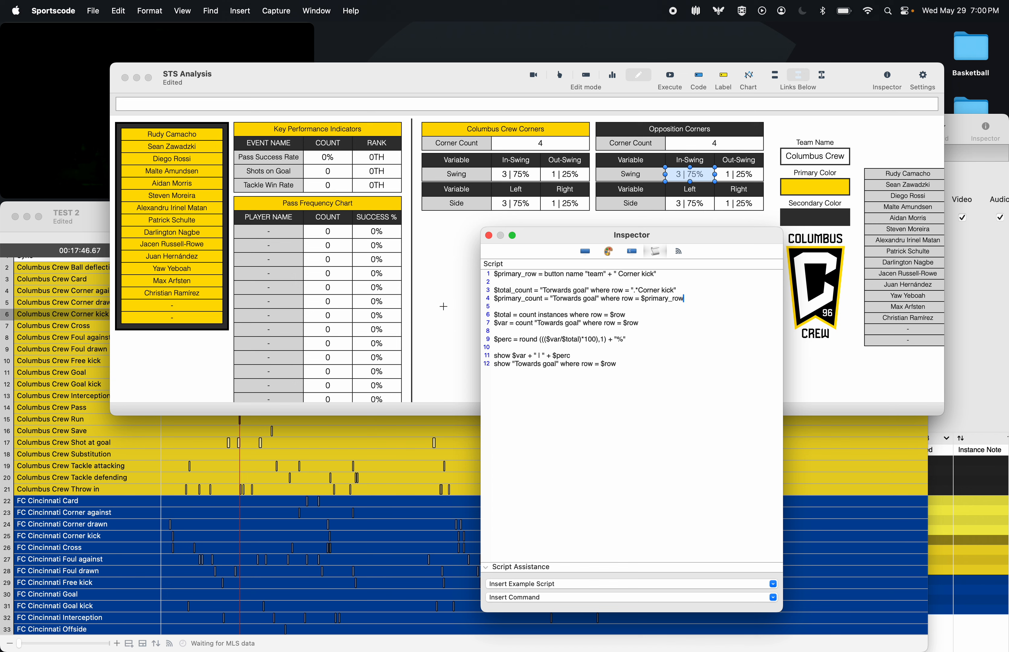
# - Rename the $total_count and $primary_count variables to $total_var and $primary_var in their definitions
pyautogui.click(533, 291)
pyautogui.press('BackSpace')
pyautogui.press('BackSpace')
pyautogui.press('BackSpace')
pyautogui.press('BackSpace')
pyautogui.press('BackSpace')
pyautogui.write('v')
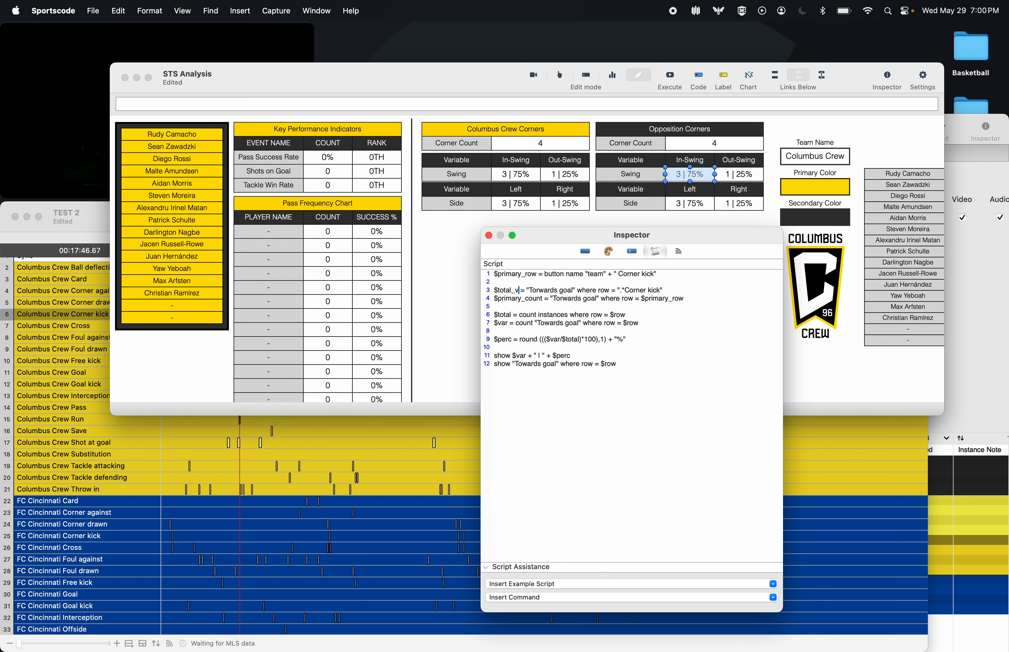
pyautogui.write('ar')
pyautogui.click(548, 299)
pyautogui.press('BackSpace')
pyautogui.press('BackSpace')
pyautogui.press('BackSpace')
pyautogui.press('BackSpace')
pyautogui.press('BackSpace')
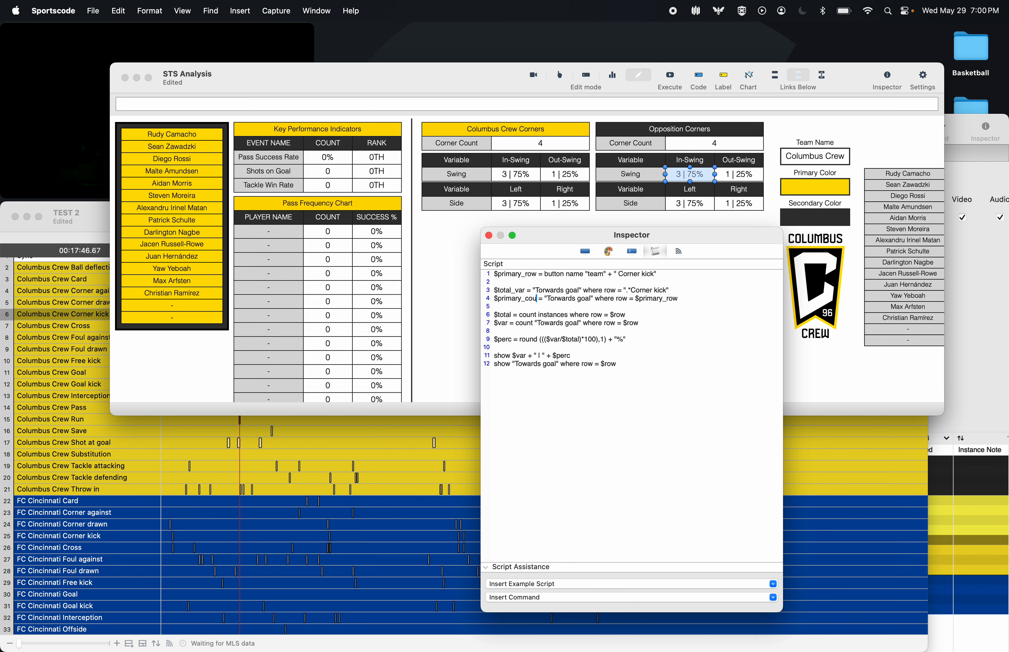
pyautogui.write('var')
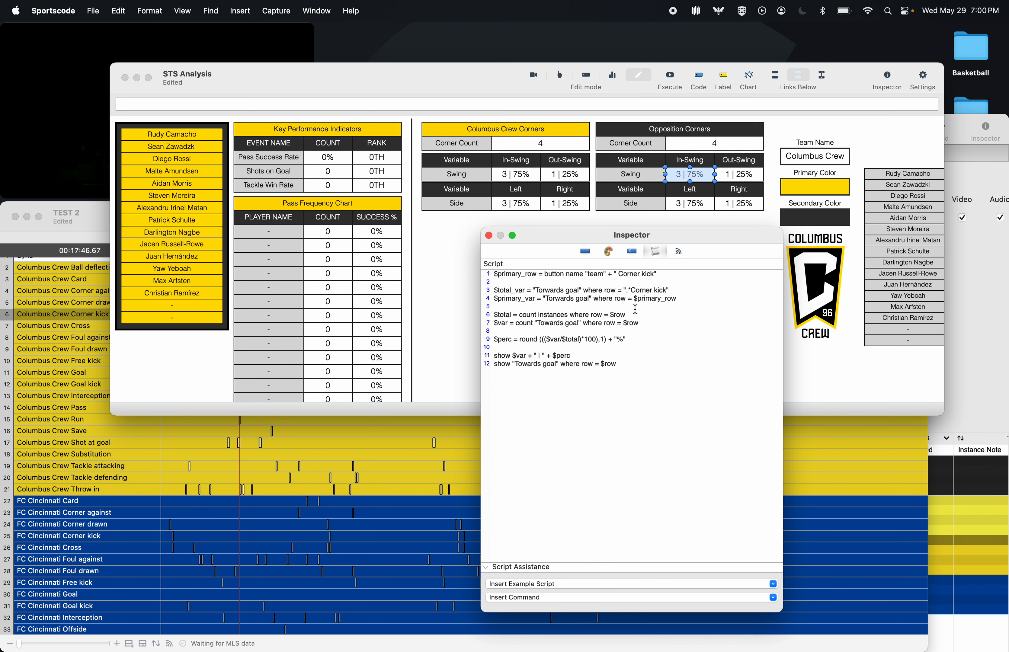
# - Duplicate the $total_var and $primary_var definition lines as a separate block directly below the originals
pyautogui.rightClick(687, 307)
pyautogui.click(637, 322)
pyautogui.moveTo(687, 306); pyautogui.dragTo(487, 287)
pyautogui.press('Right')
pyautogui.press('Return')
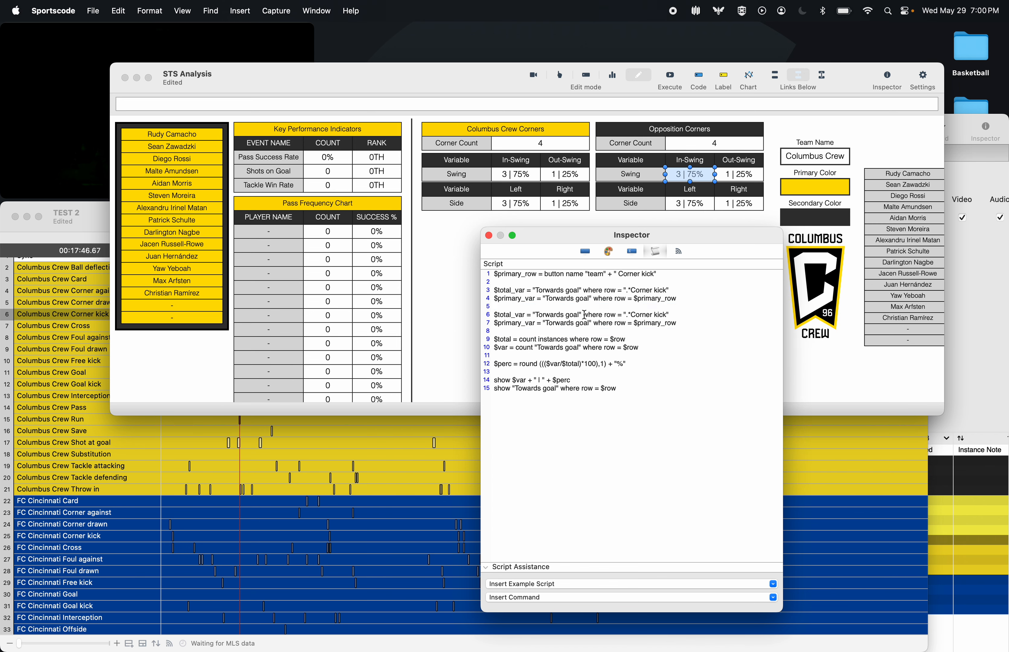
# - Replace "Torwards goal" with instances in both duplicated definition lines
pyautogui.moveTo(582, 315); pyautogui.dragTo(534, 315)
pyautogui.write('instances')
pyautogui.doubleClick(547, 315)
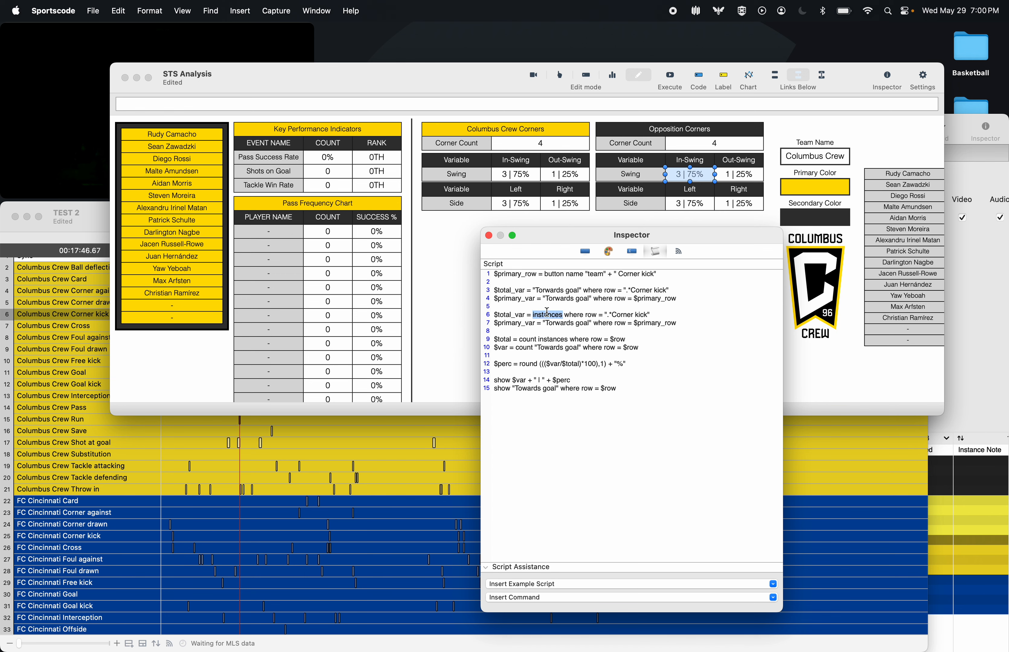
pyautogui.moveTo(592, 323); pyautogui.dragTo(564, 322)
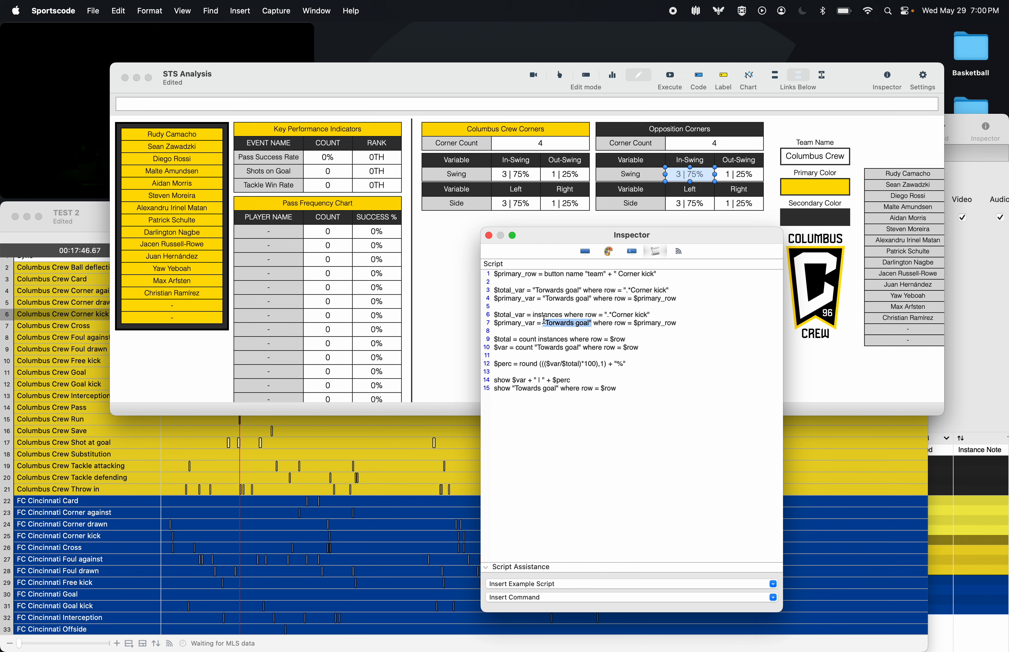
pyautogui.press('super+v')
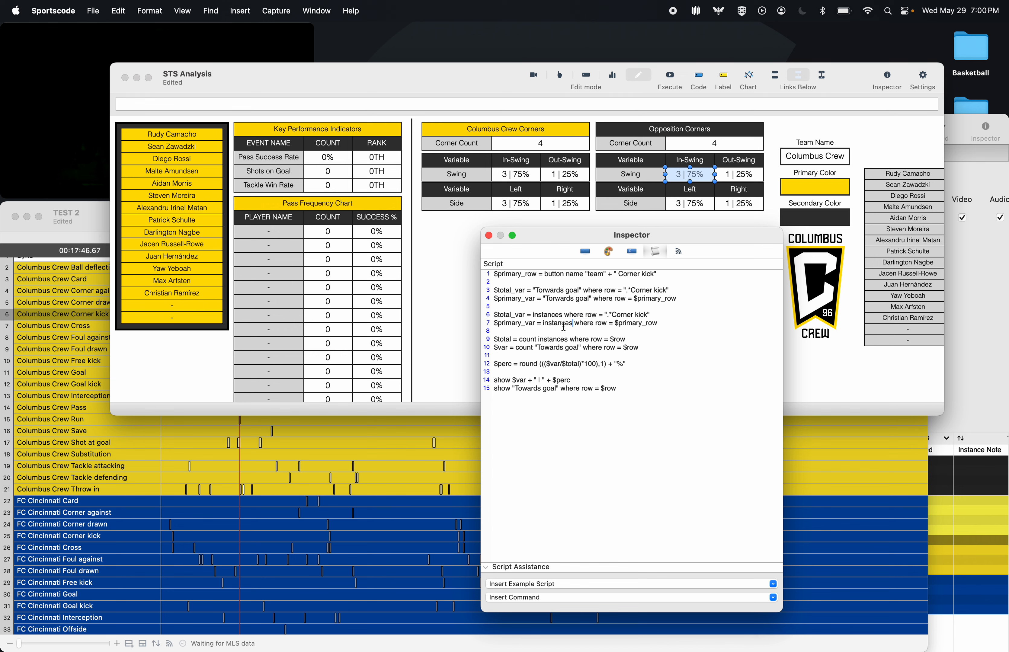
# - Rename the duplicated variables to $total_total and $primary_total
pyautogui.click(524, 291)
pyautogui.press('BackSpace')
pyautogui.press('BackSpace')
pyautogui.press('BackSpace')
pyautogui.write('t')
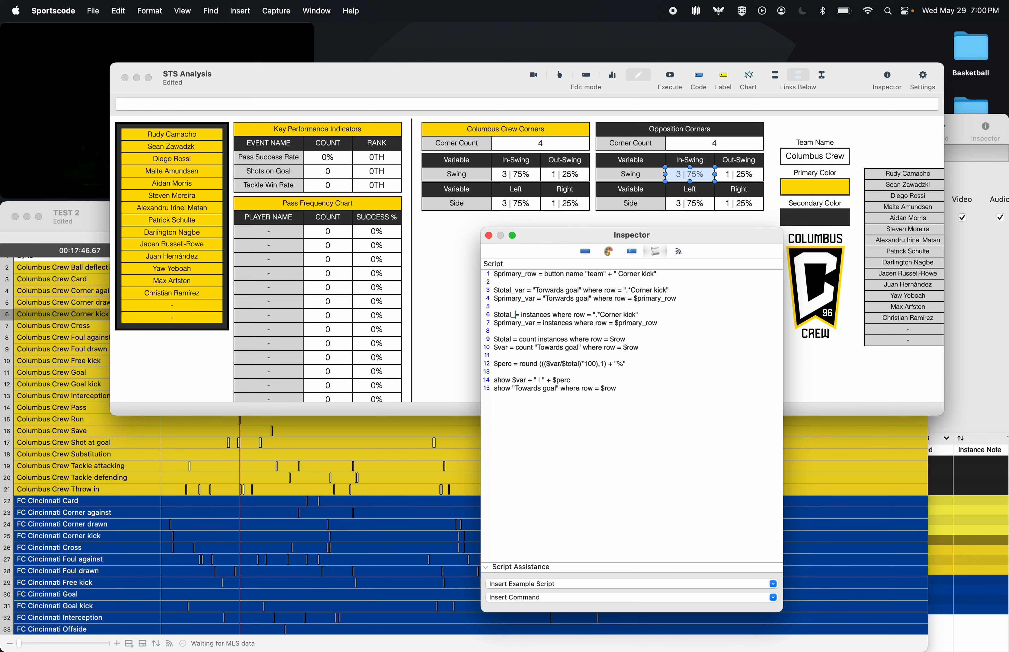
pyautogui.write('otal')
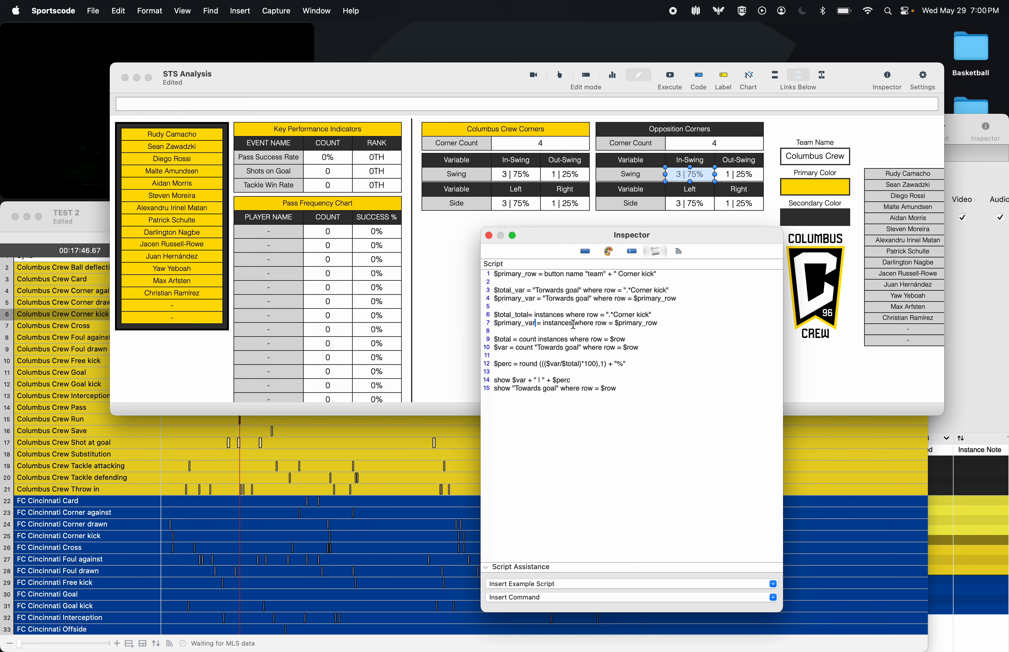
pyautogui.press('BackSpace')
pyautogui.press('BackSpace')
pyautogui.press('BackSpace')
pyautogui.write('total')
# - Replace the old $total and $var count lines with $var = $total_var - $primary_var
pyautogui.moveTo(660, 349); pyautogui.dragTo(492, 340)
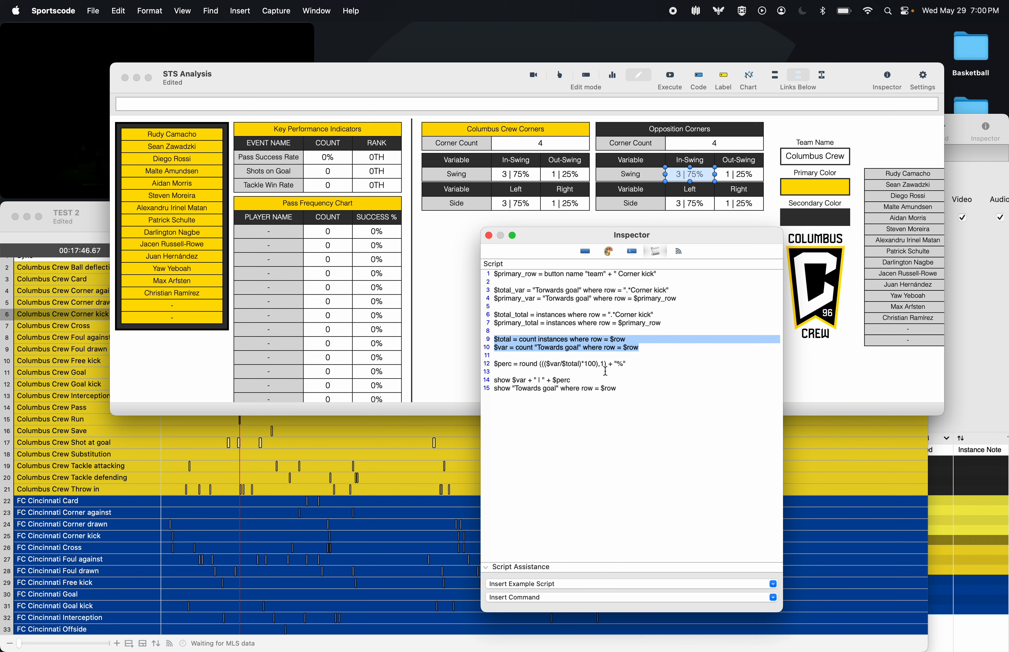
pyautogui.write('$var =')
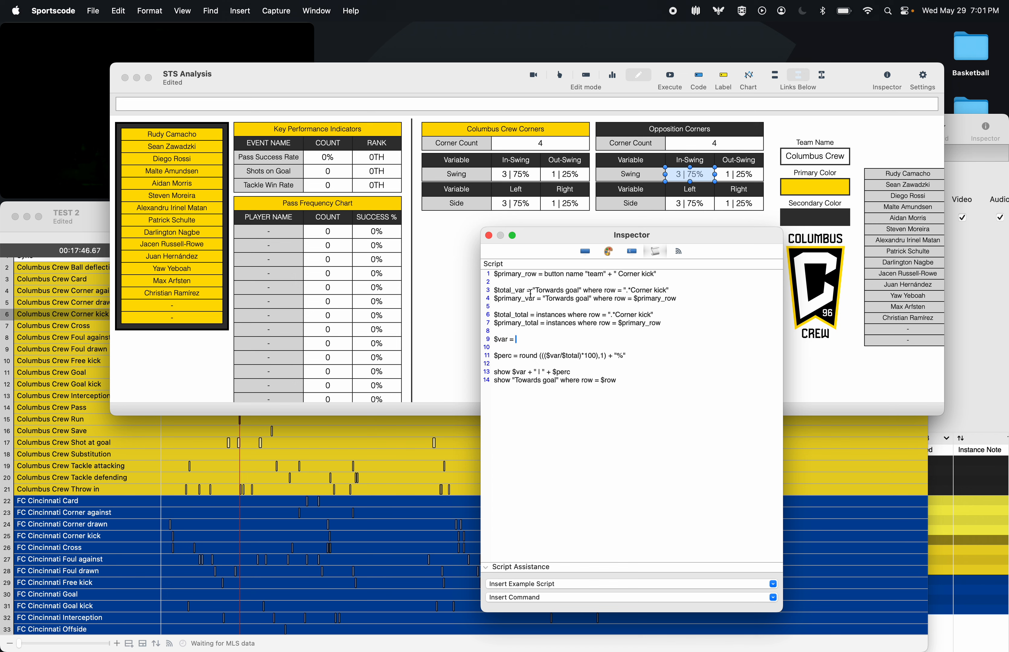
pyautogui.moveTo(529, 291); pyautogui.dragTo(487, 291)
pyautogui.click(535, 342)
pyautogui.press('super+v')
pyautogui.write('-')
pyautogui.moveTo(536, 302); pyautogui.dragTo(486, 300)
pyautogui.press('super+c')
pyautogui.click(594, 339)
pyautogui.press('super+v')
pyautogui.moveTo(627, 341); pyautogui.dragTo(556, 342)
pyautogui.click(606, 341)
pyautogui.press('Return')
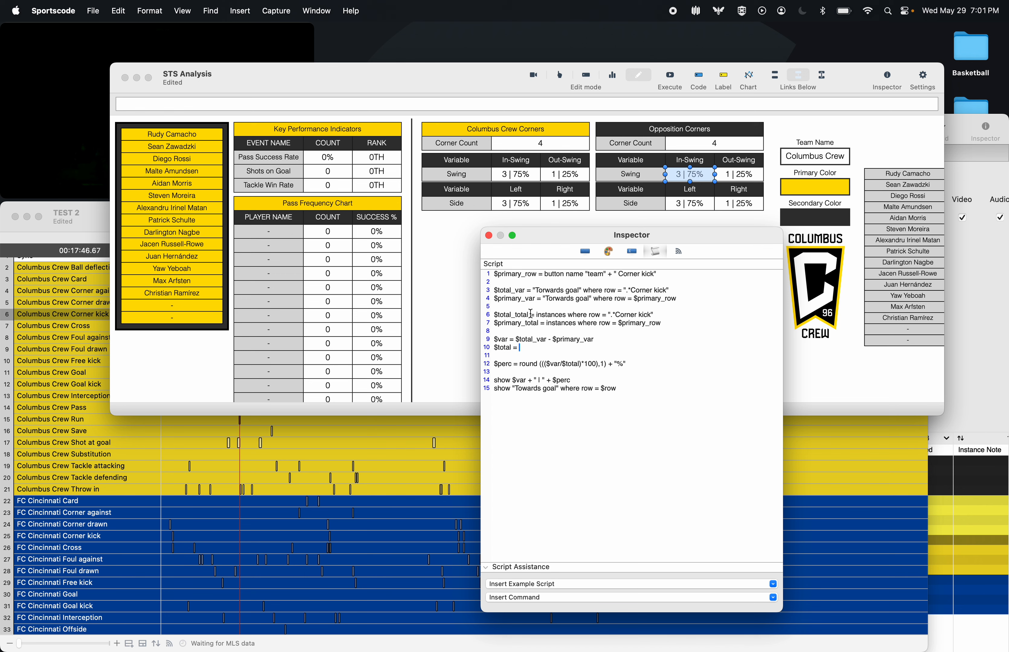
# - Add the line $total = $total_total - $primary_total below the $var definition
pyautogui.write('$total =')
pyautogui.moveTo(531, 314); pyautogui.dragTo(479, 314)
pyautogui.press('super+c')
pyautogui.click(581, 349)
pyautogui.press('super+v')
pyautogui.moveTo(539, 324); pyautogui.dragTo(468, 323)
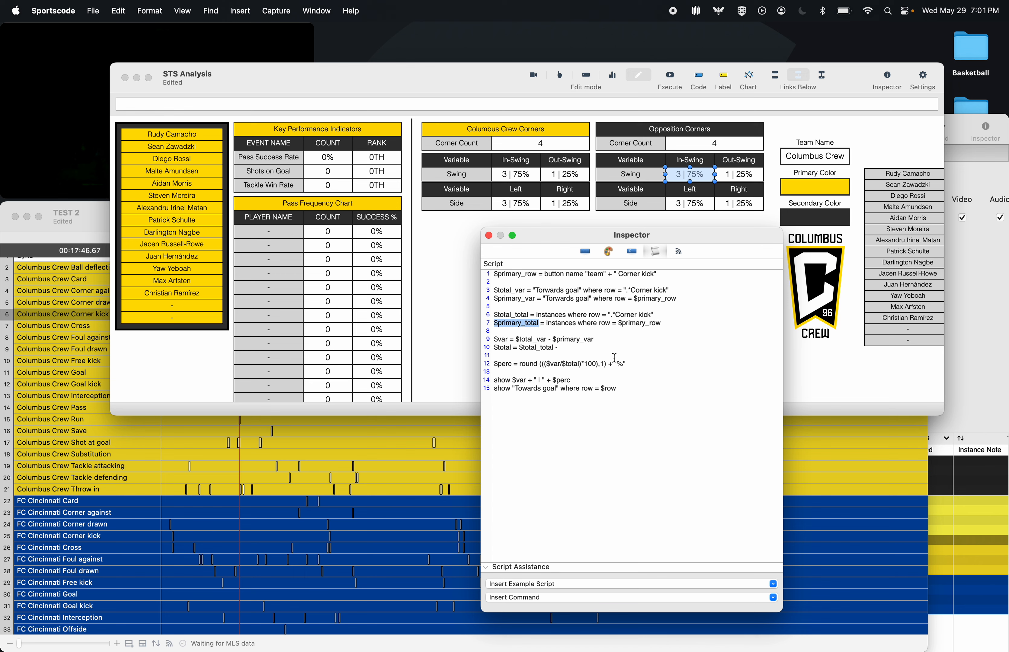
pyautogui.press('super+c')
pyautogui.click(599, 349)
pyautogui.press('super+v')
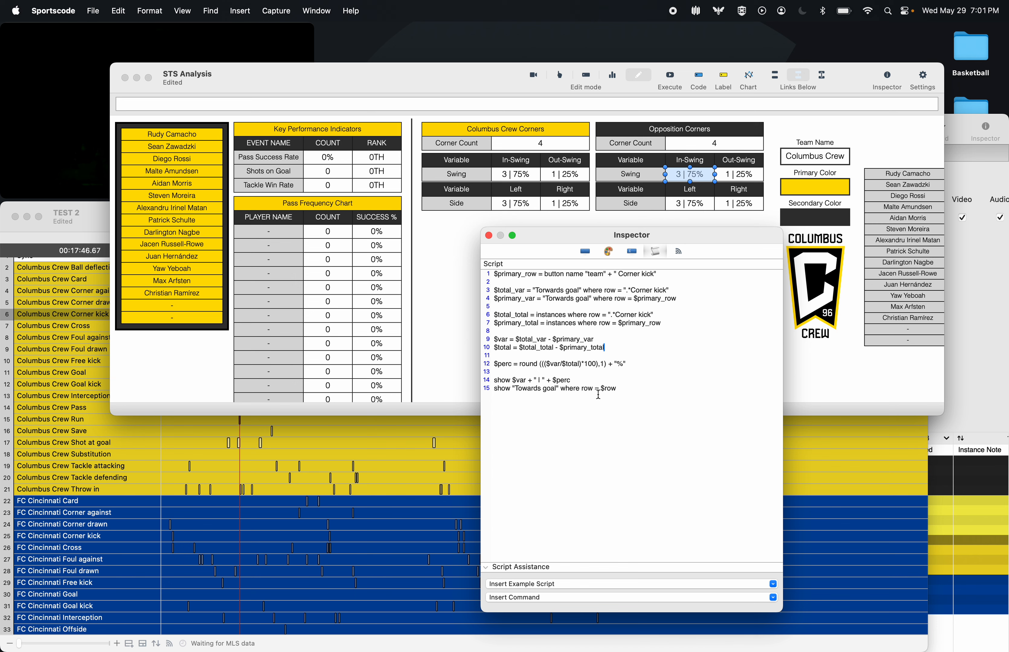
# - Delete the old "Towards goal" show line and insert count before each subtracted variable in the $var and $total lines
pyautogui.moveTo(619, 390); pyautogui.dragTo(486, 390)
pyautogui.press('BackSpace')
pyautogui.write('count ')
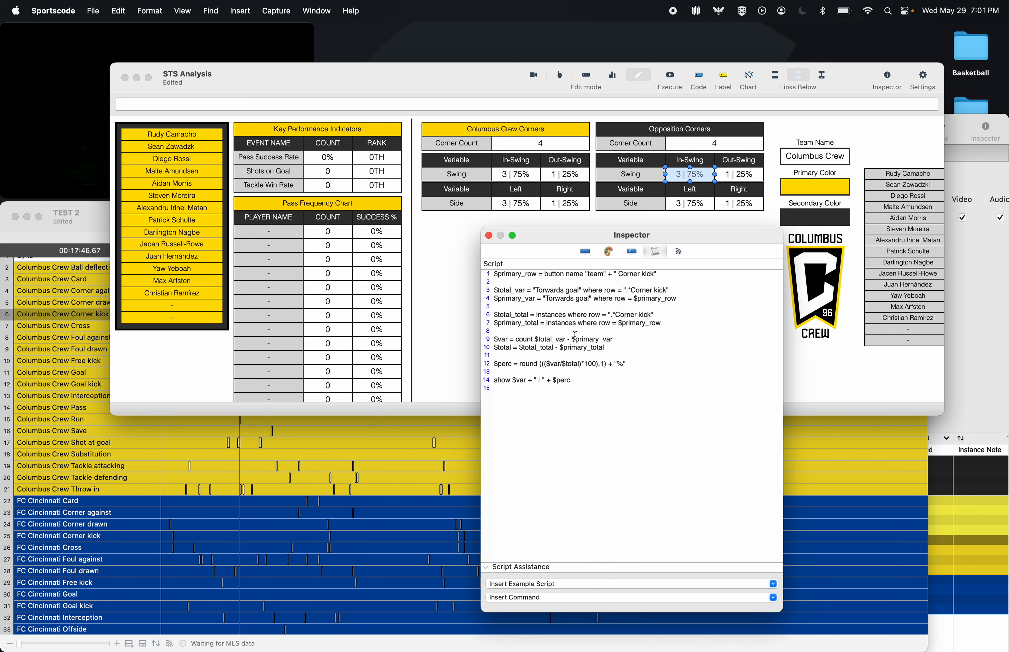
pyautogui.write('count')
pyautogui.click(523, 348)
pyautogui.write('count')
pyautogui.click(580, 347)
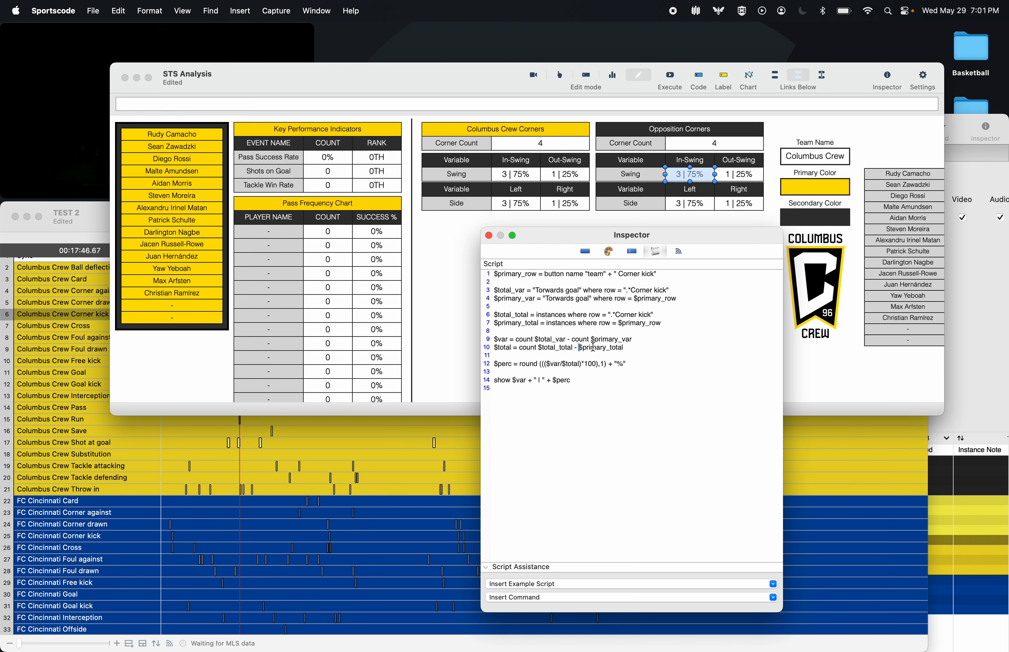
pyautogui.write('count')
# - Add the final line show $total_var and not $primary_var, and execute the scripts
pyautogui.click(549, 397)
pyautogui.write('show')
pyautogui.doubleClick(526, 291)
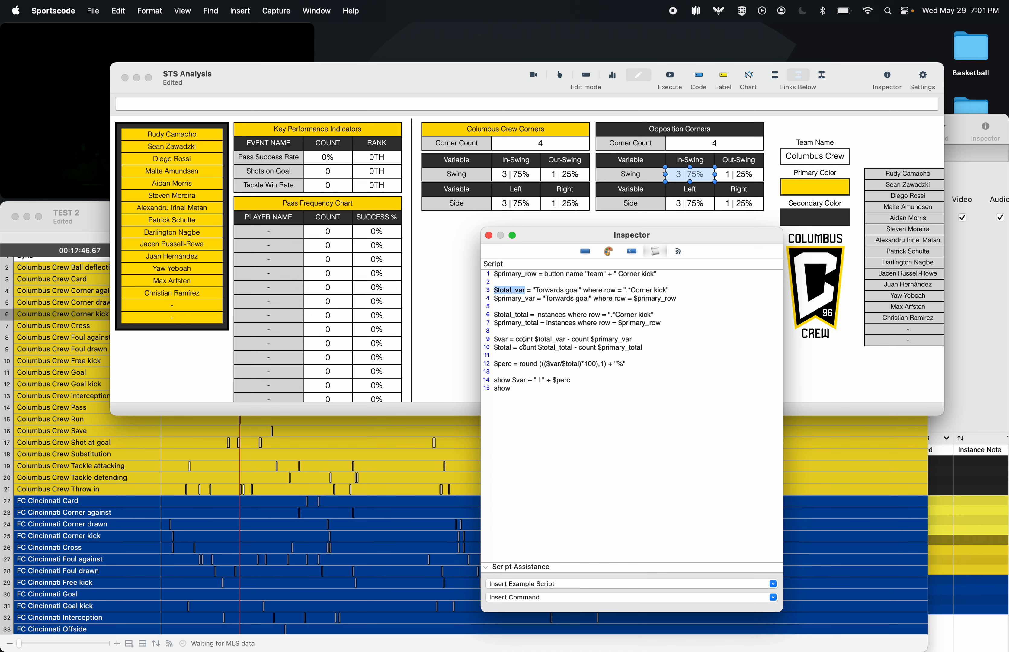
pyautogui.click(522, 387)
pyautogui.press('super+v')
pyautogui.doubleClick(536, 300)
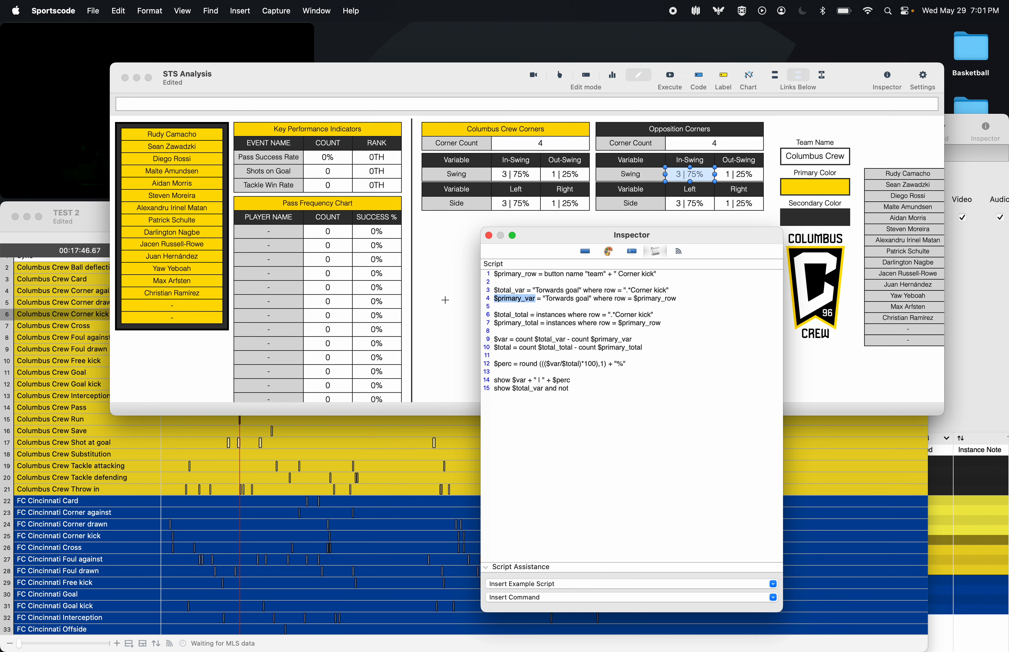
pyautogui.press('super+c')
pyautogui.click(588, 399)
pyautogui.press('super+v')
pyautogui.click(670, 78)
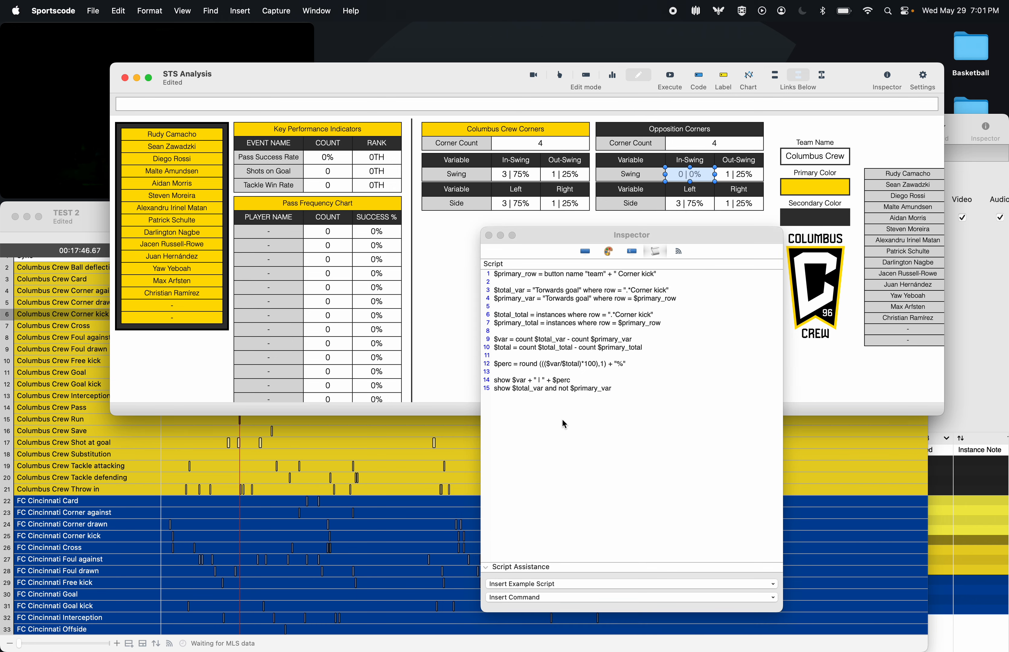
# - Close the Inspector and open the FC Cincinnati Corner kick row of the TEST 2 timeline in the sorter
pyautogui.click(489, 235)
pyautogui.click(190, 563)
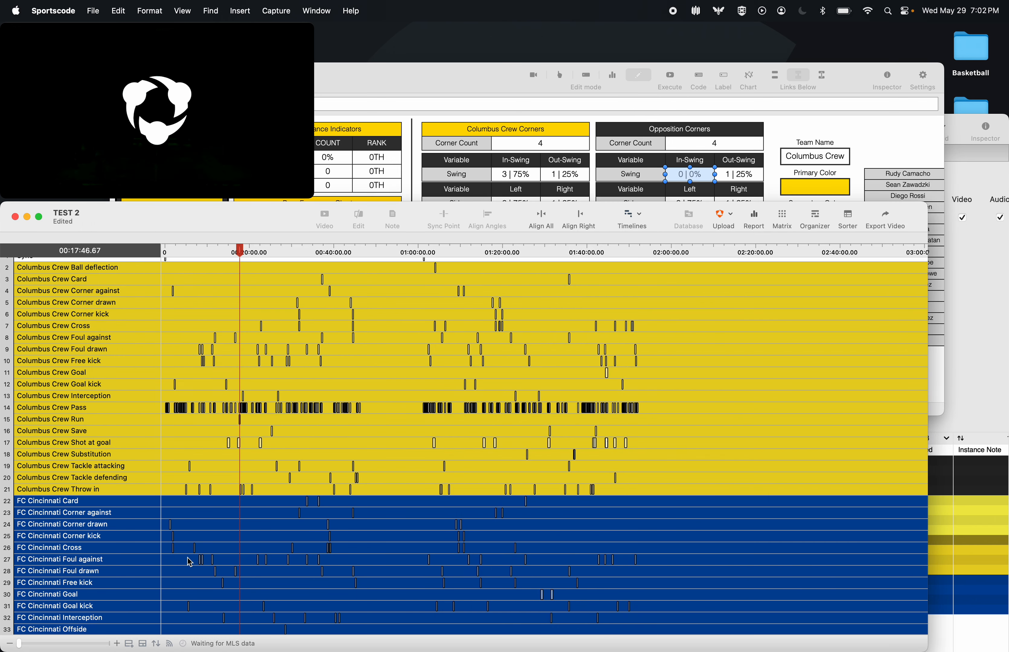
pyautogui.scroll(-3, 189, 556)
pyautogui.click(115, 471)
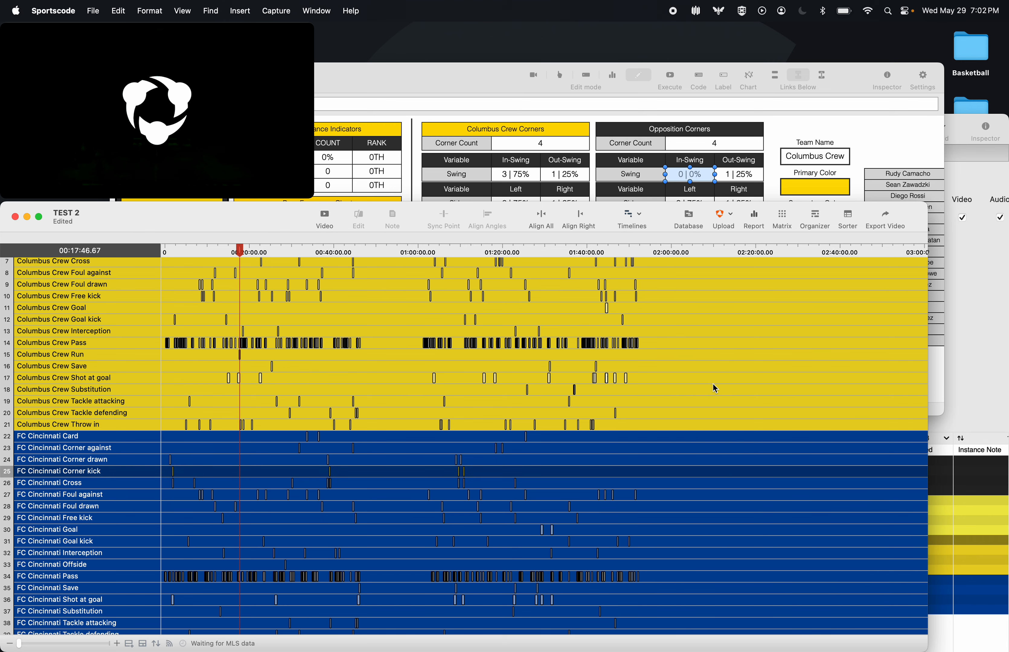
pyautogui.click(848, 218)
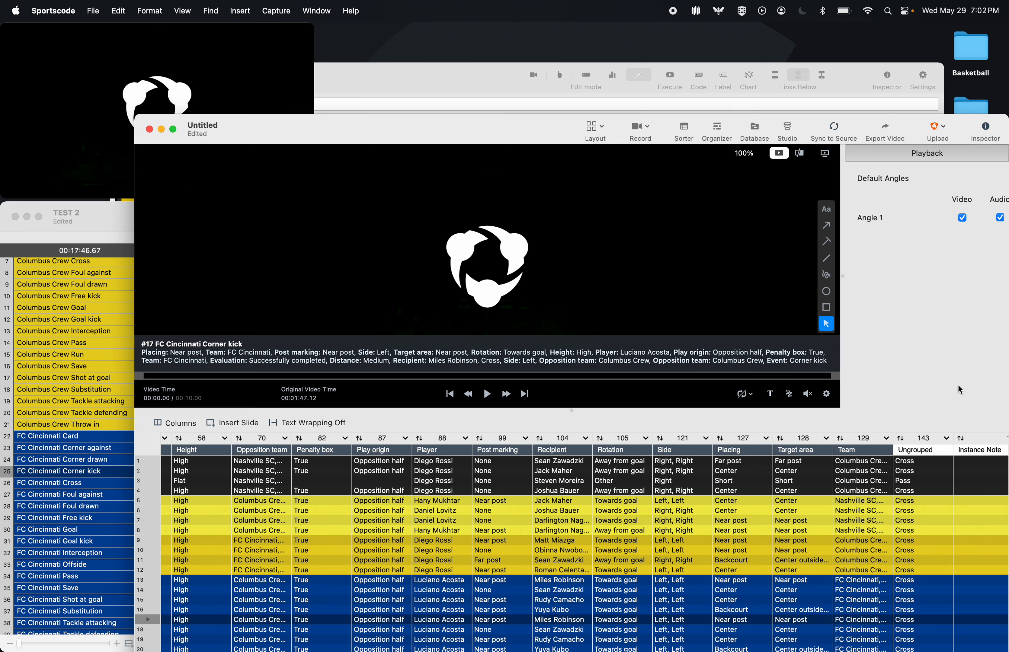
# - Remove all clips from the sorter and reload only the FC Cincinnati Corner kick row
pyautogui.hscroll(-2, 360, 594)
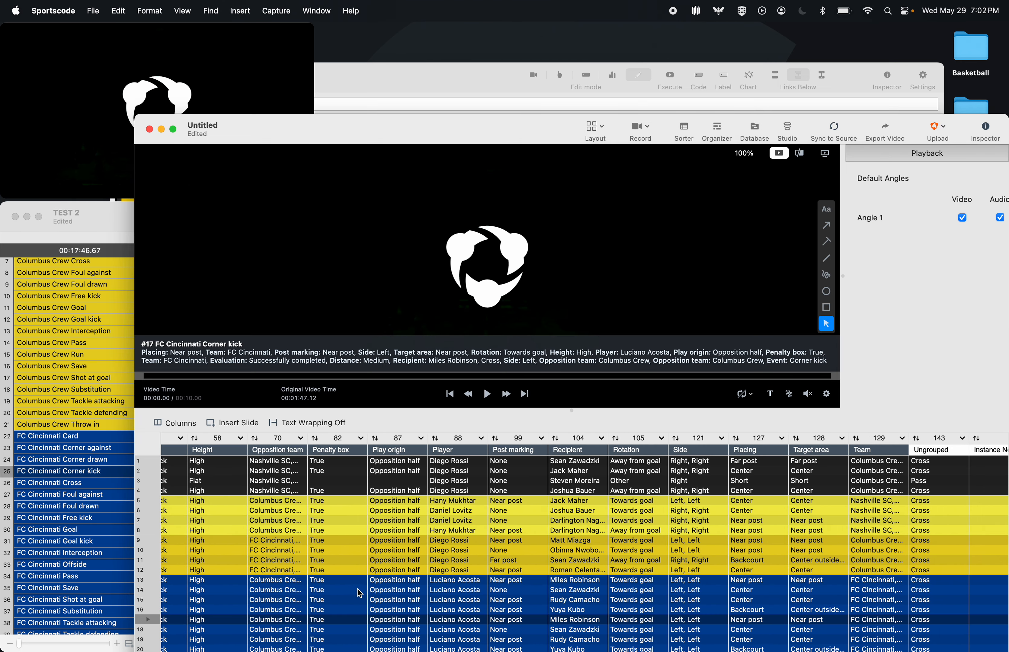
pyautogui.click(154, 463)
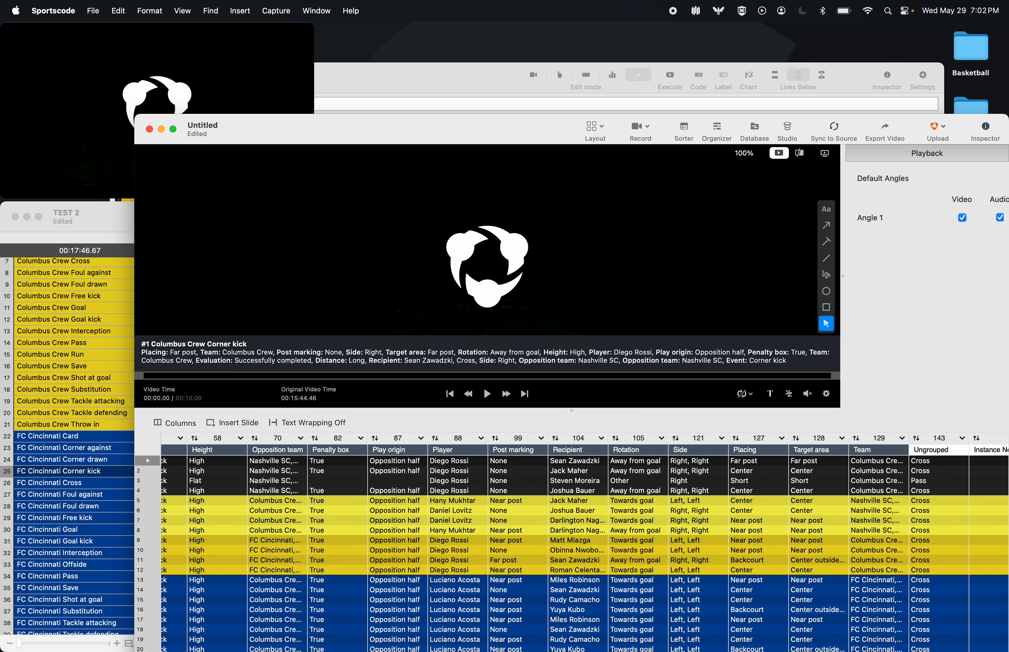
pyautogui.keyDown('shift'); pyautogui.click(146, 649); pyautogui.keyUp('shift')
pyautogui.press('Delete')
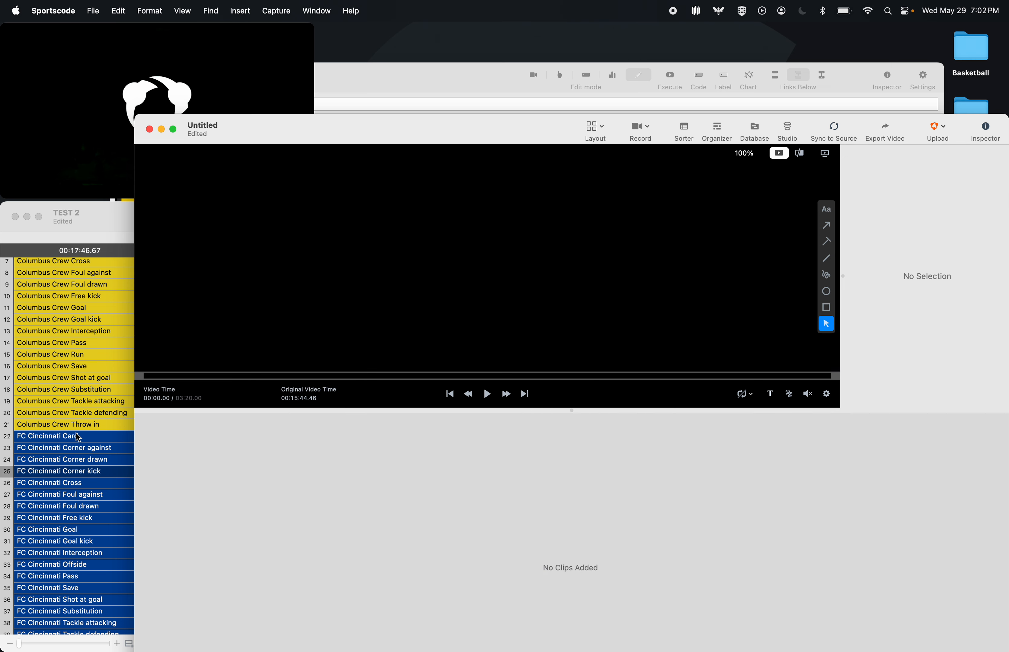
pyautogui.click(89, 470)
pyautogui.click(846, 217)
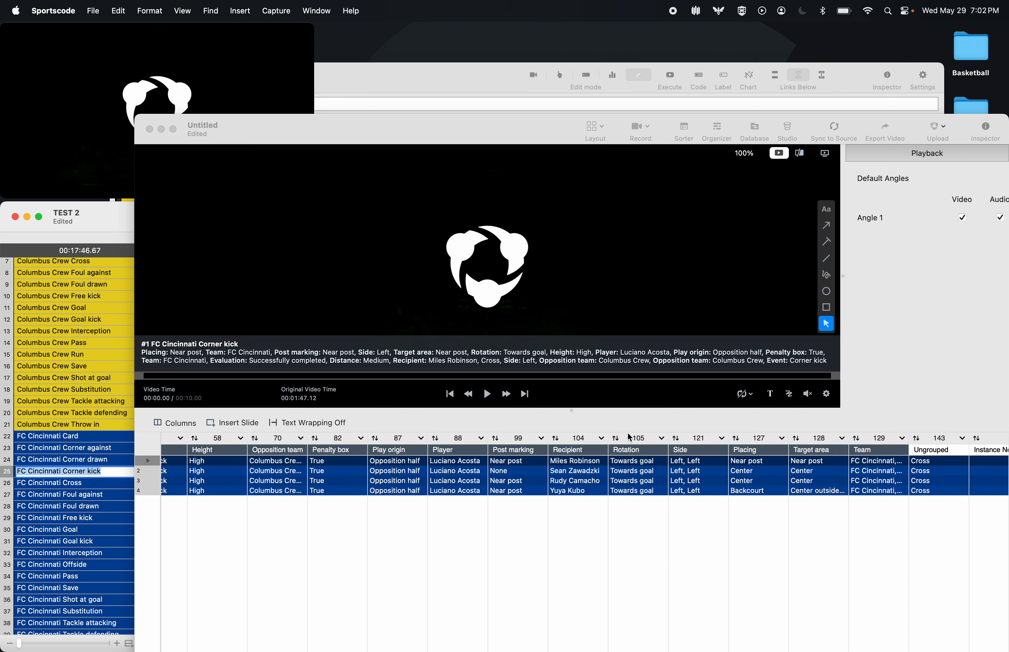
# - Bring the STS Analysis window in front of the sorter and open the script of the Opposition Corners In-Swing value
pyautogui.click(558, 139)
pyautogui.moveTo(558, 140); pyautogui.dragTo(530, 121)
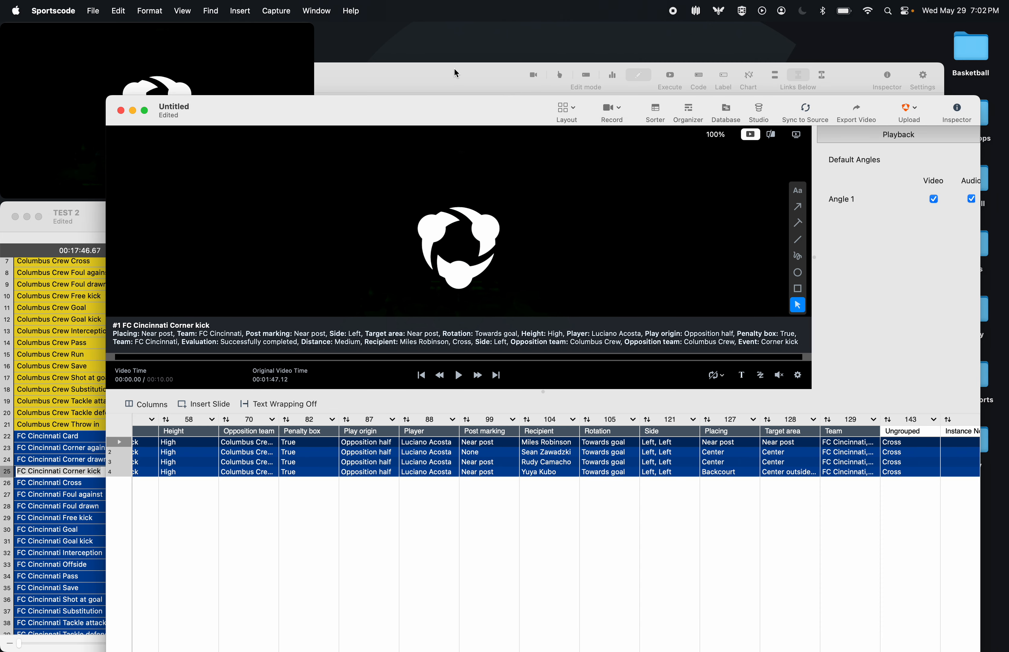
pyautogui.moveTo(458, 78); pyautogui.dragTo(458, 53)
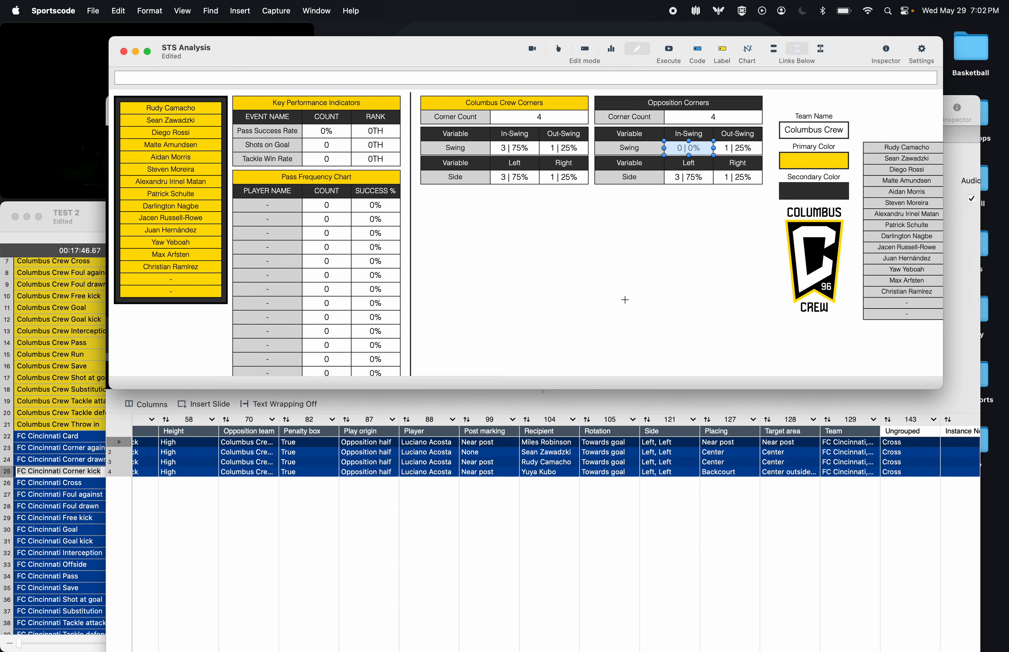
pyautogui.click(696, 149)
pyautogui.doubleClick(696, 149)
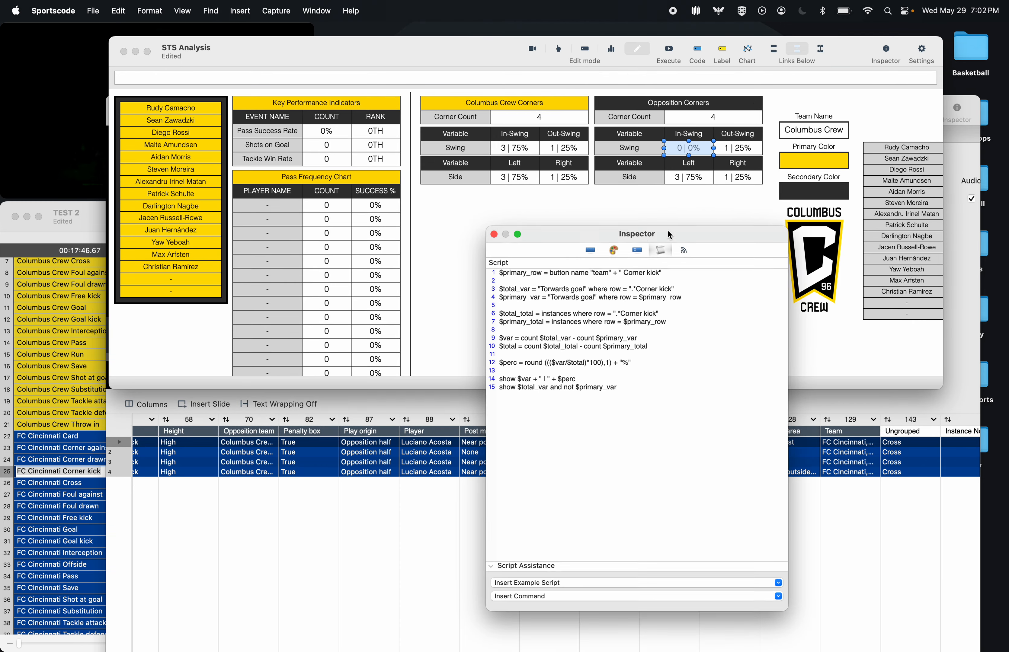
pyautogui.moveTo(652, 263); pyautogui.dragTo(809, 204)
# - Switch the Use Regular Expression setting of the opposition In-Swing script, close the Inspector and execute the scripts
pyautogui.rightClick(808, 362)
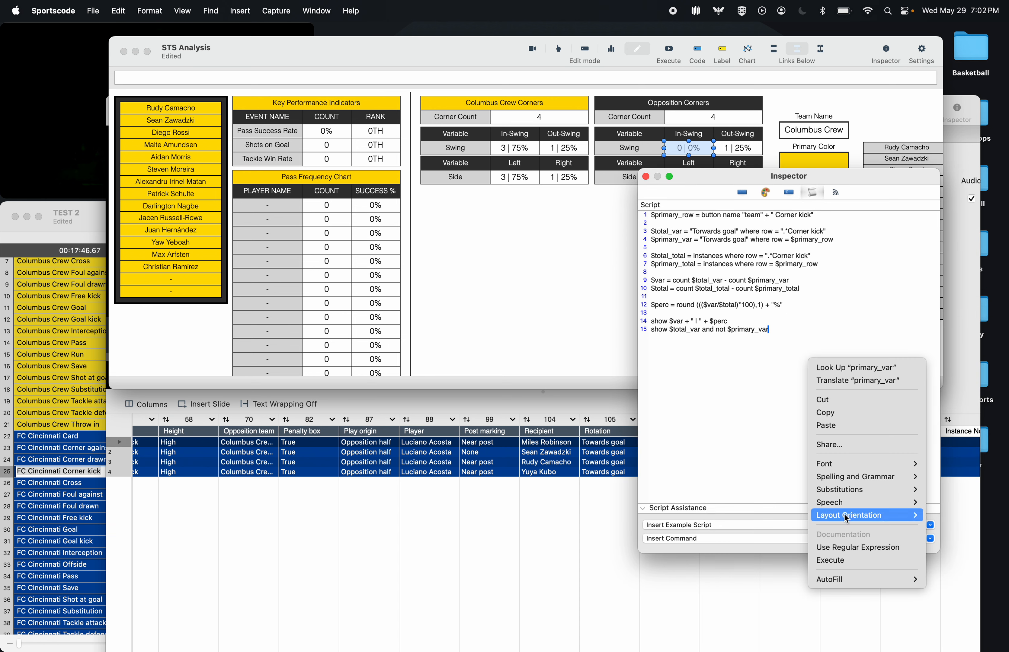
pyautogui.click(843, 550)
pyautogui.click(646, 176)
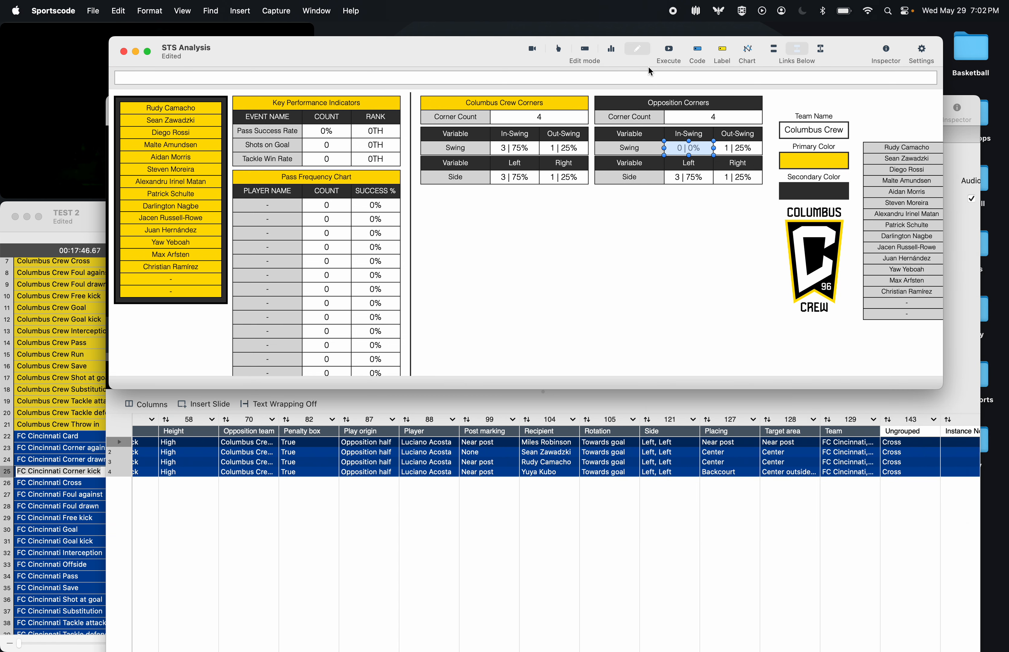
pyautogui.click(669, 52)
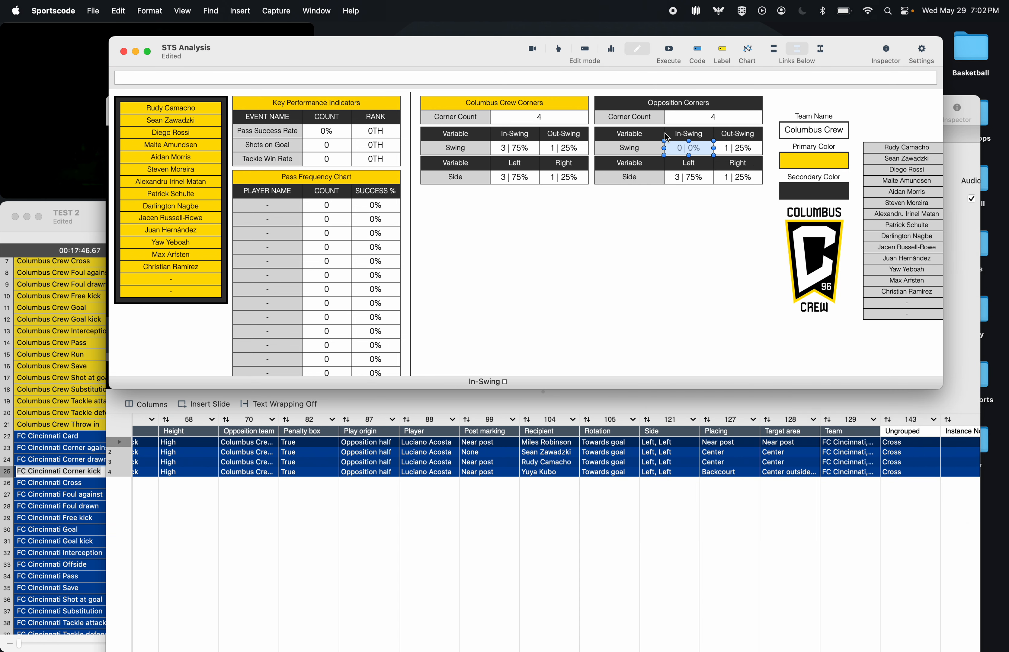
# - Reopen the opposition In-Swing script and switch its Use Regular Expression setting back
pyautogui.doubleClick(688, 148)
pyautogui.rightClick(724, 321)
pyautogui.click(745, 450)
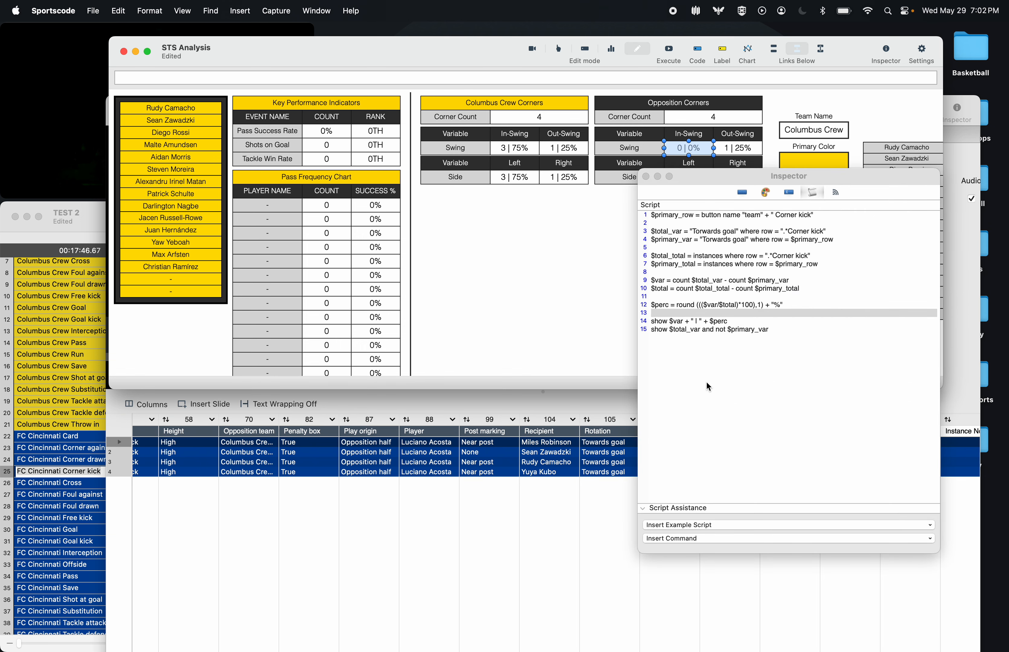
pyautogui.click(707, 383)
pyautogui.click(746, 337)
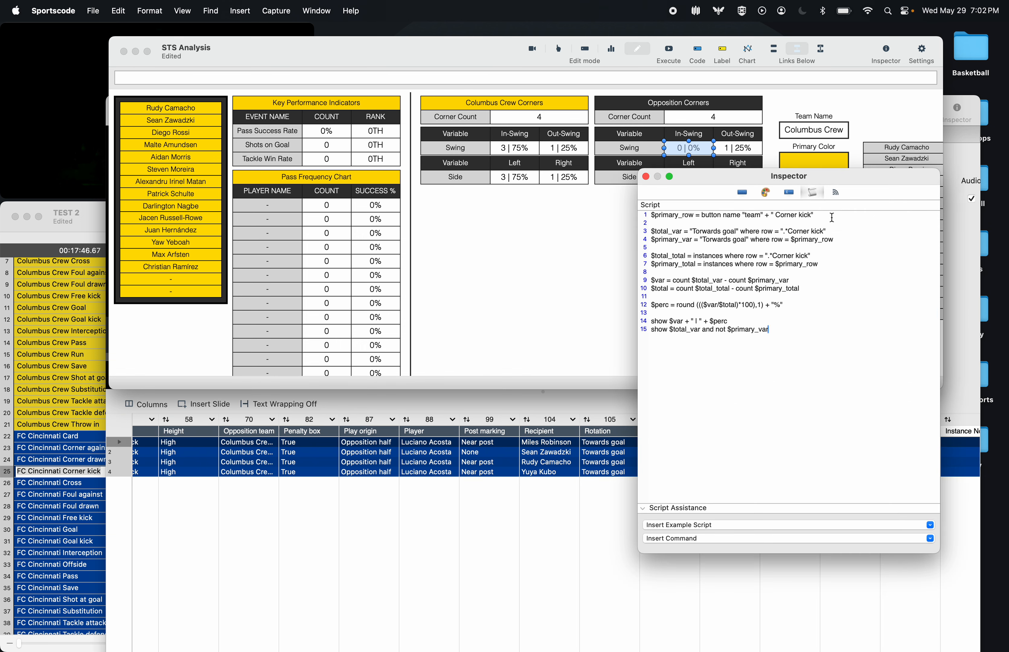
# - Examine the opposition In-Swing script line by line, from the $primary_row definition through the $var and $total subtraction lines
pyautogui.moveTo(832, 218); pyautogui.dragTo(638, 215)
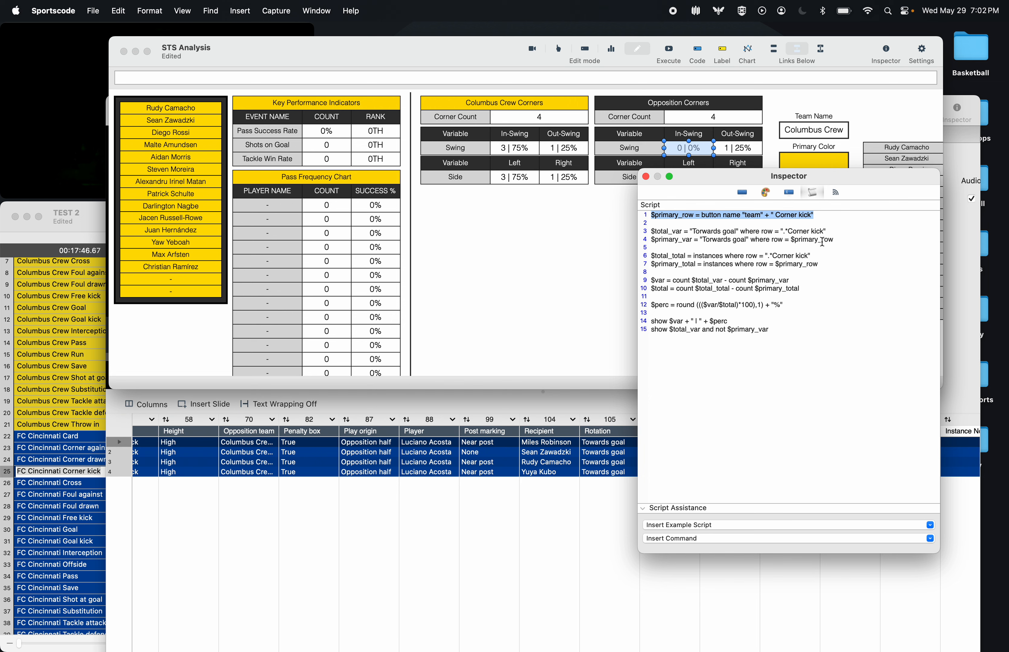
pyautogui.moveTo(652, 231); pyautogui.dragTo(693, 231)
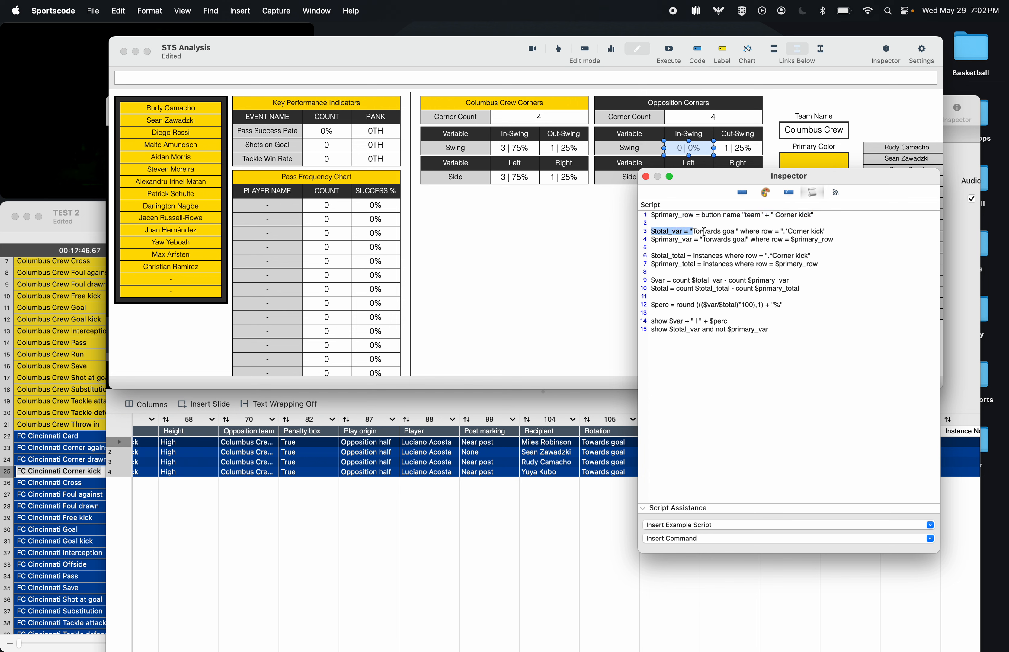
pyautogui.click(704, 232)
pyautogui.moveTo(835, 231); pyautogui.dragTo(780, 229)
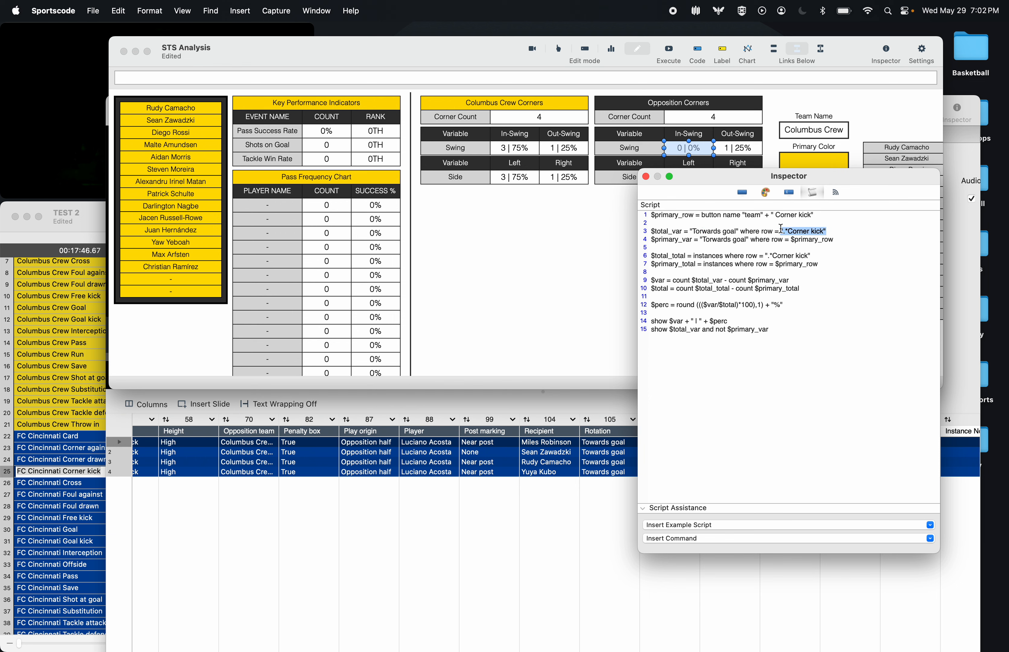
pyautogui.moveTo(852, 241); pyautogui.dragTo(649, 240)
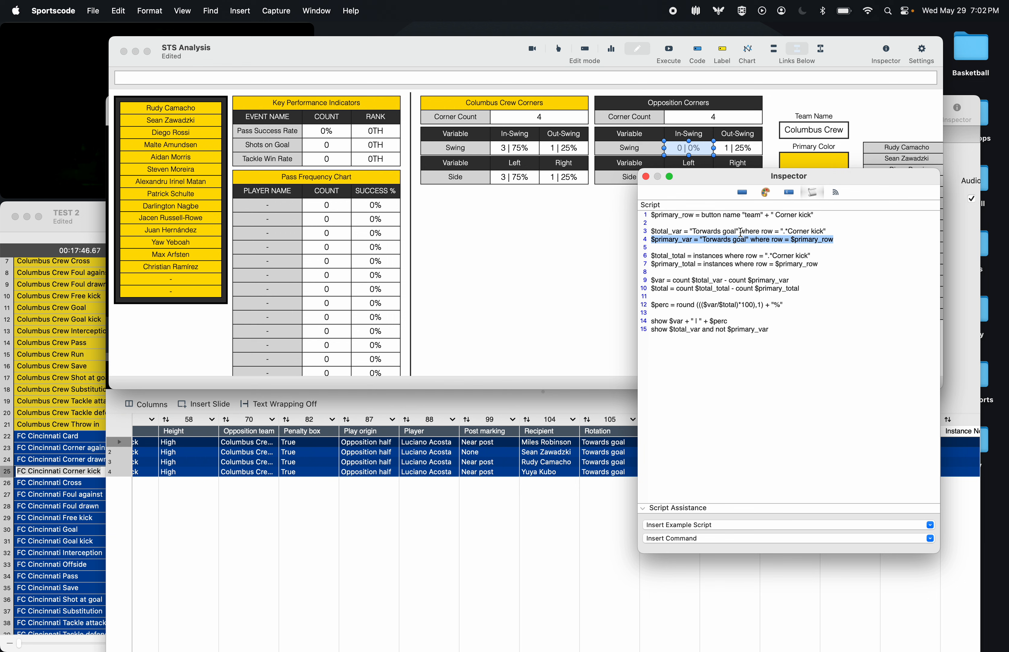
pyautogui.moveTo(830, 257); pyautogui.dragTo(636, 253)
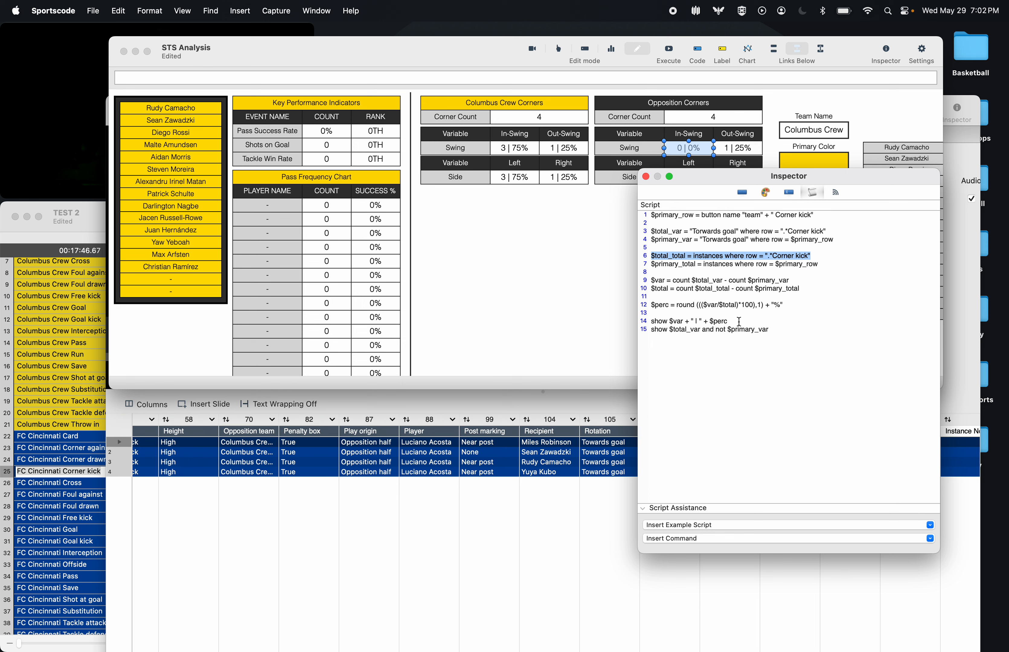
pyautogui.moveTo(838, 264); pyautogui.dragTo(609, 263)
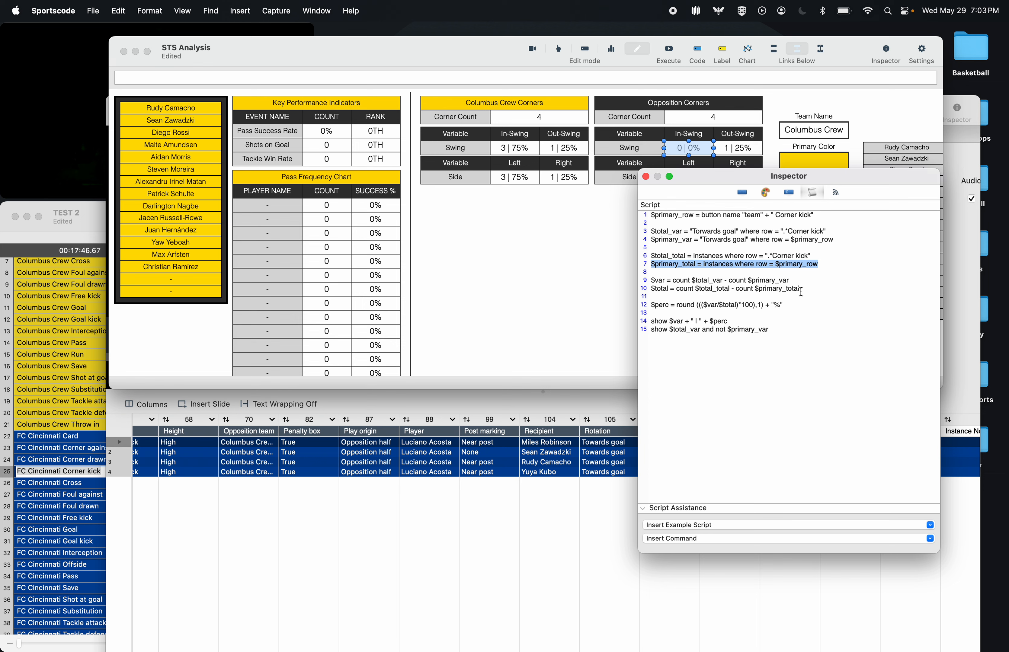
pyautogui.moveTo(801, 290); pyautogui.dragTo(681, 285)
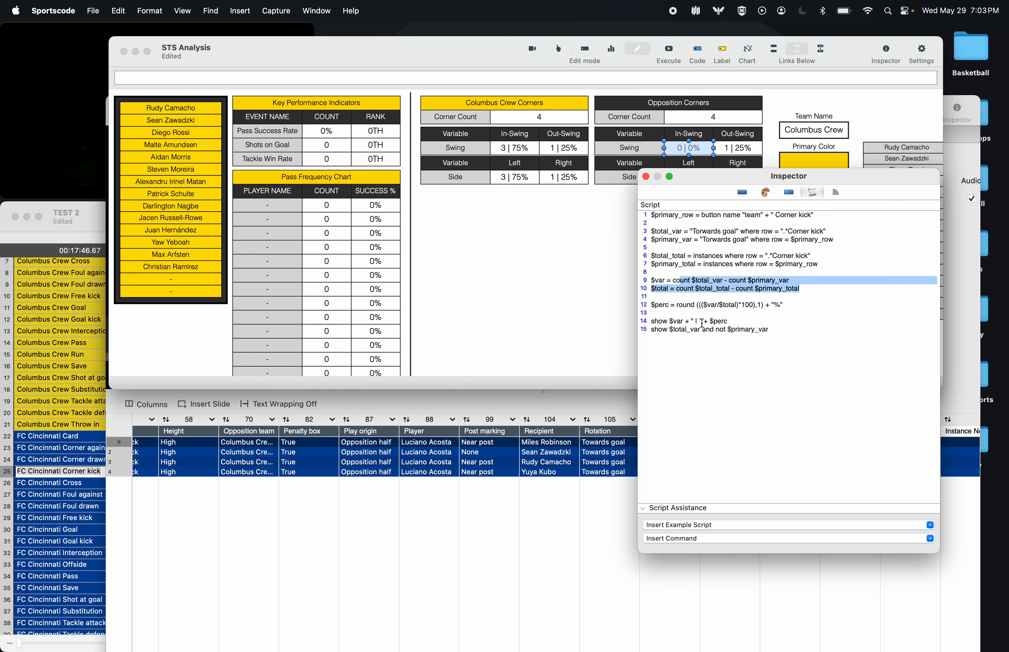
# - Review the opposition In-Swing cell's script, including its final show line, and execute the scripts
pyautogui.click(709, 337)
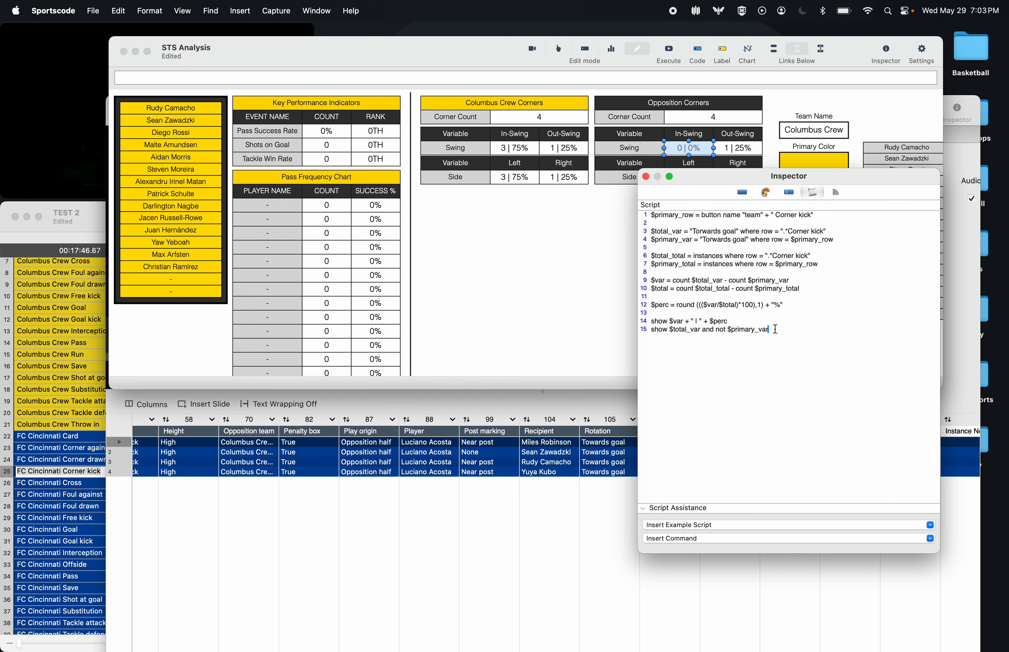
pyautogui.moveTo(776, 329); pyautogui.dragTo(617, 329)
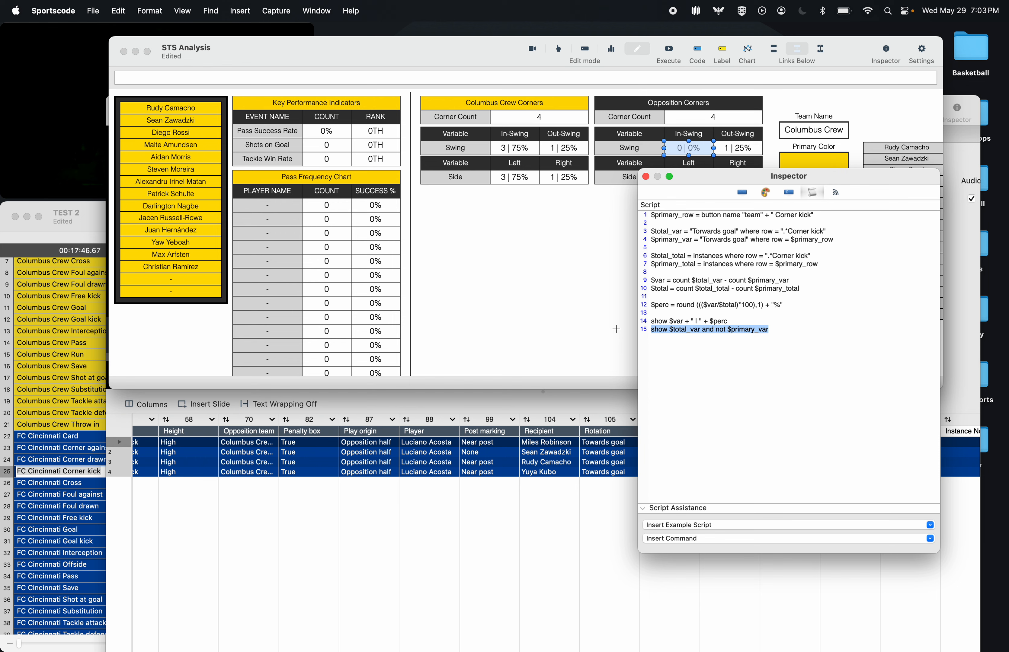
pyautogui.click(715, 414)
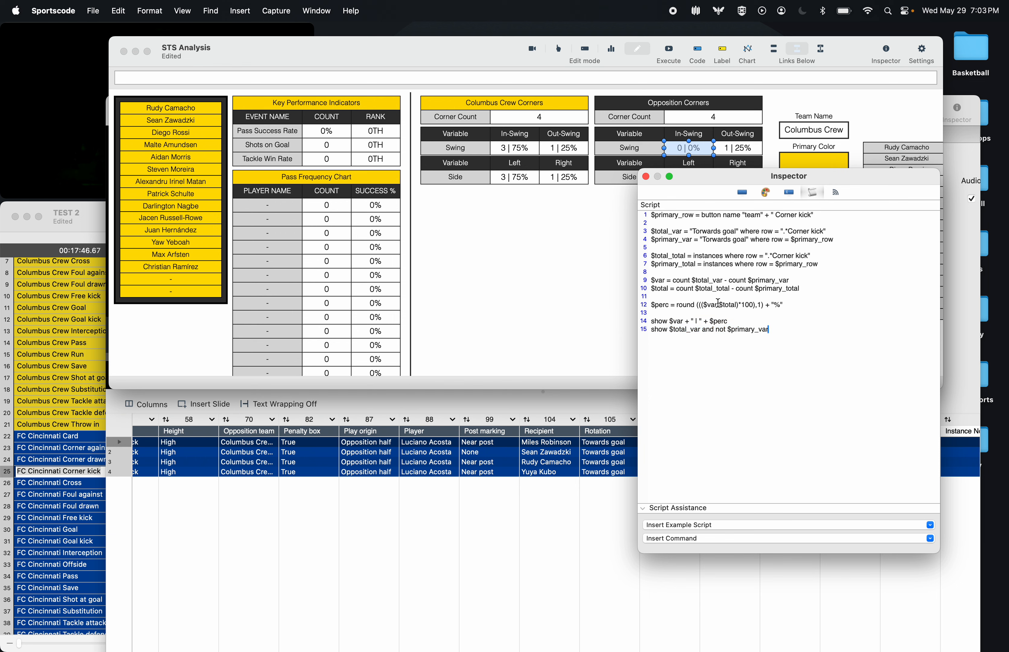
pyautogui.click(674, 54)
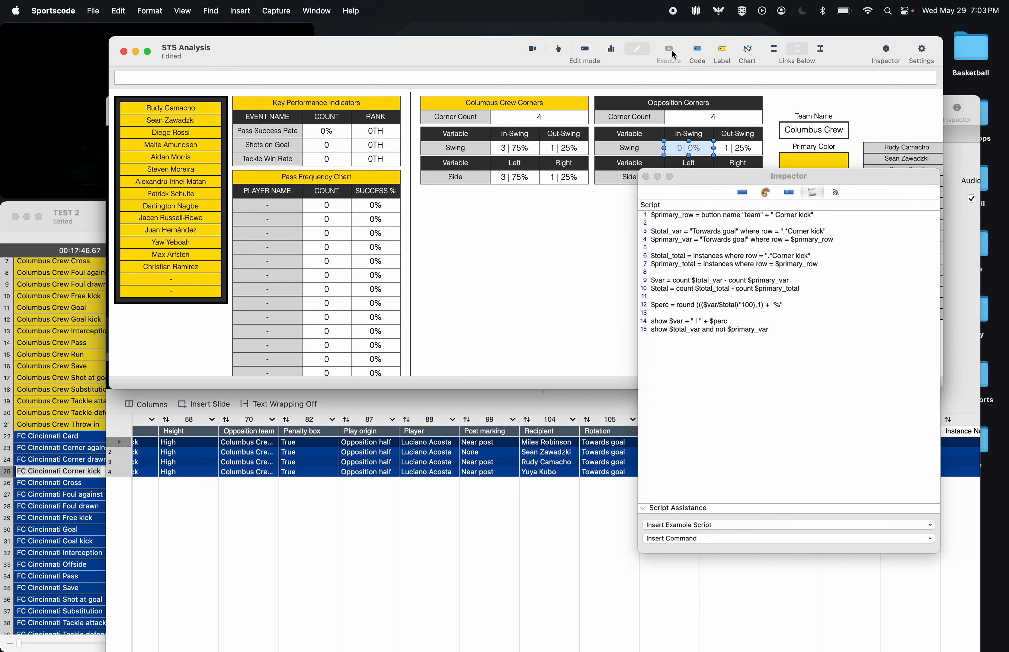
pyautogui.click(743, 364)
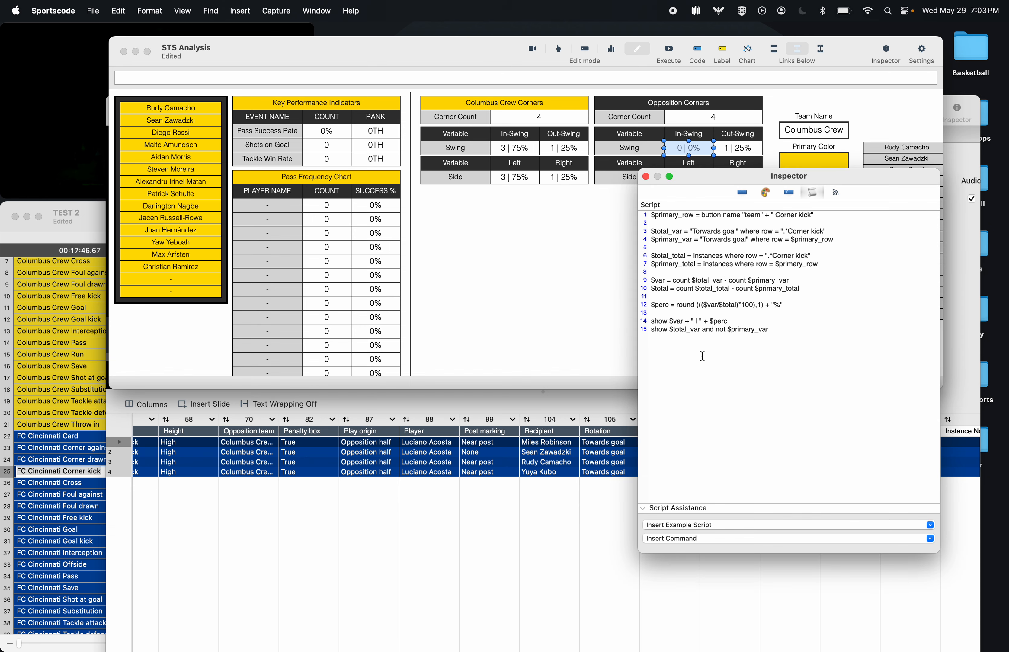
# - Replace the script of the Opposition Corners Left cell with a copy of the opposition In-Swing script
pyautogui.press('super+a')
pyautogui.press('super+c')
pyautogui.moveTo(731, 189); pyautogui.dragTo(393, 329)
pyautogui.click(677, 174)
pyautogui.click(482, 393)
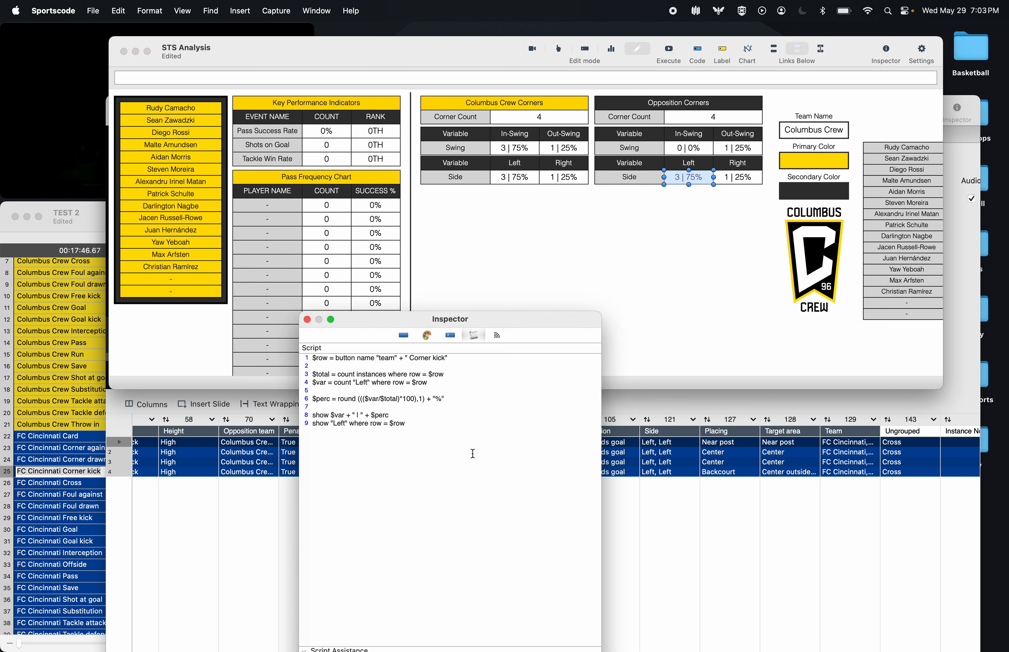
pyautogui.press('super+a')
pyautogui.press('super+v')
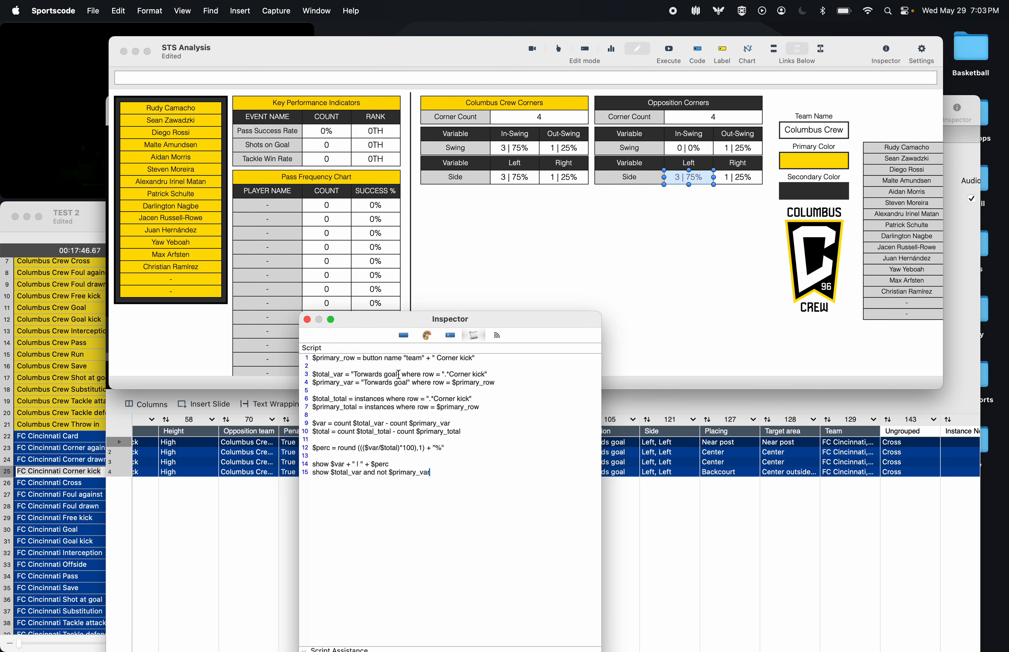
# - Change the descriptor to "Left" in both the $total_var and $primary_var lines of the opposition Left script
pyautogui.moveTo(399, 375); pyautogui.dragTo(355, 374)
pyautogui.write('Left')
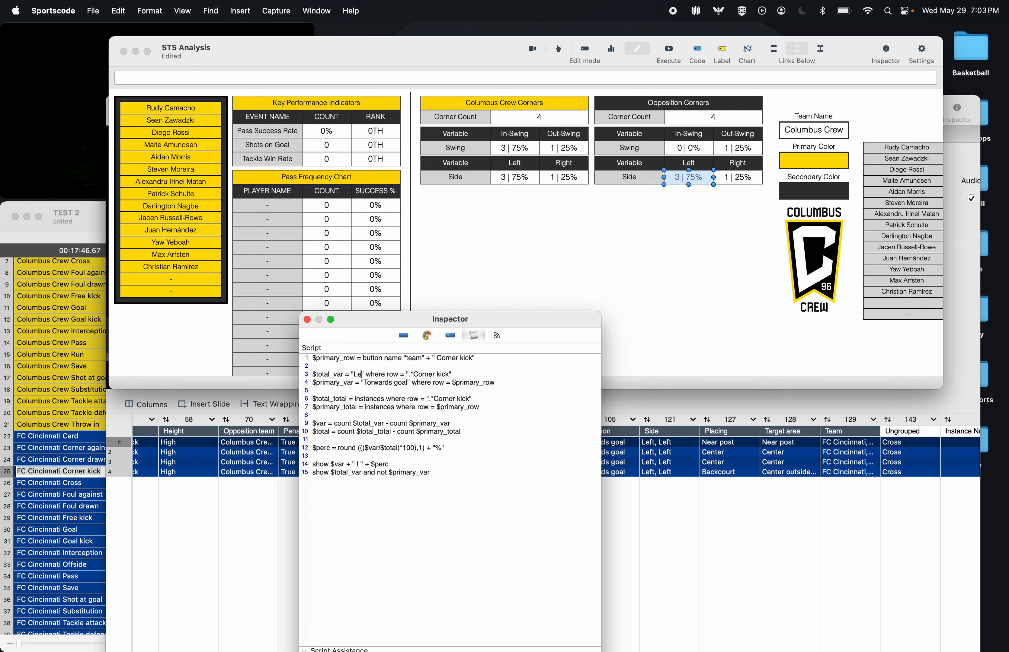
pyautogui.doubleClick(361, 374)
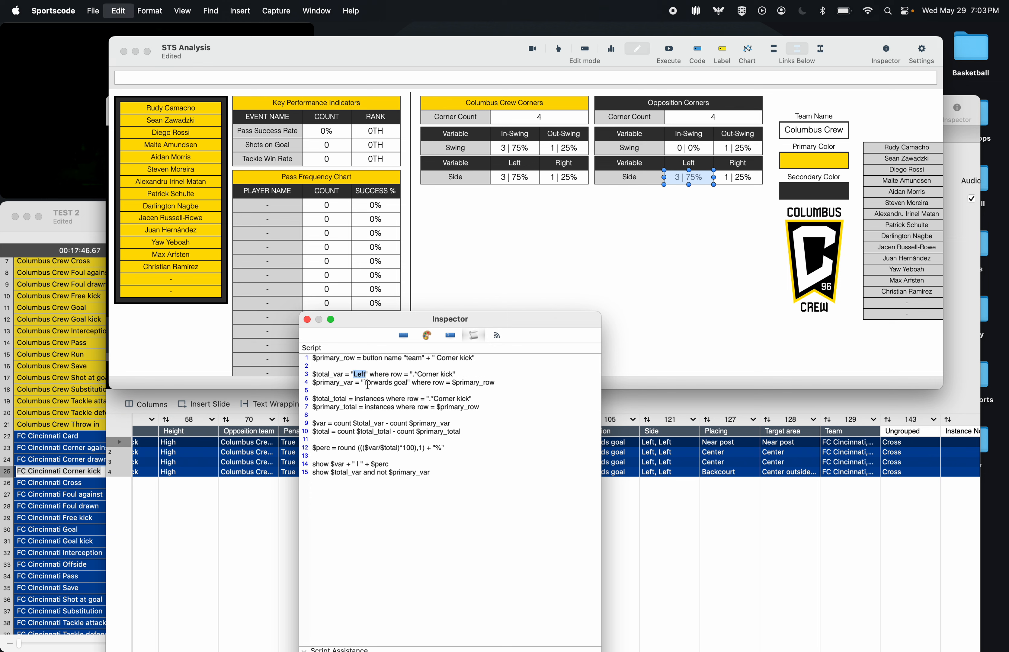
pyautogui.press('super+c')
pyautogui.moveTo(364, 382); pyautogui.dragTo(410, 385)
pyautogui.press('super+v')
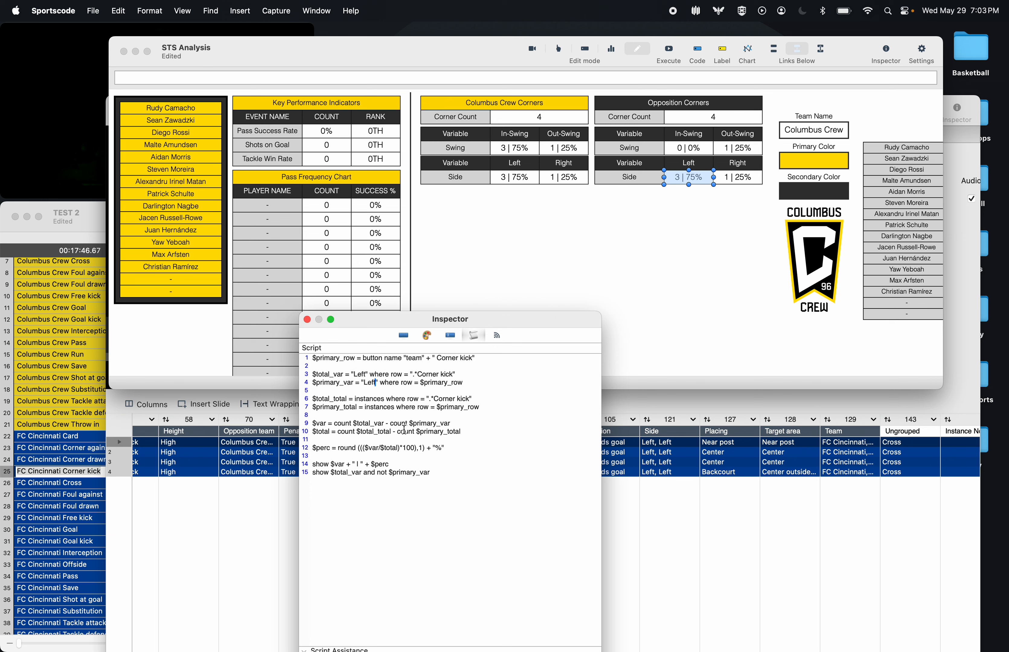
# - Turn on Use Regular Expression for the opposition Left script, execute the scripts and move the Inspector clear of the corner tables
pyautogui.rightClick(520, 443)
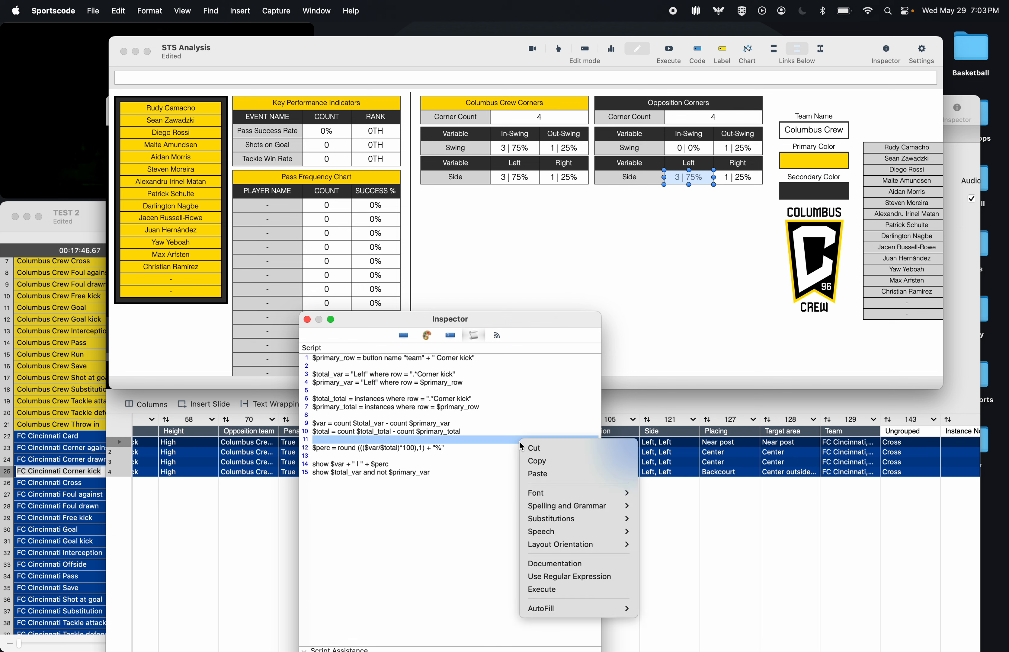
pyautogui.click(553, 575)
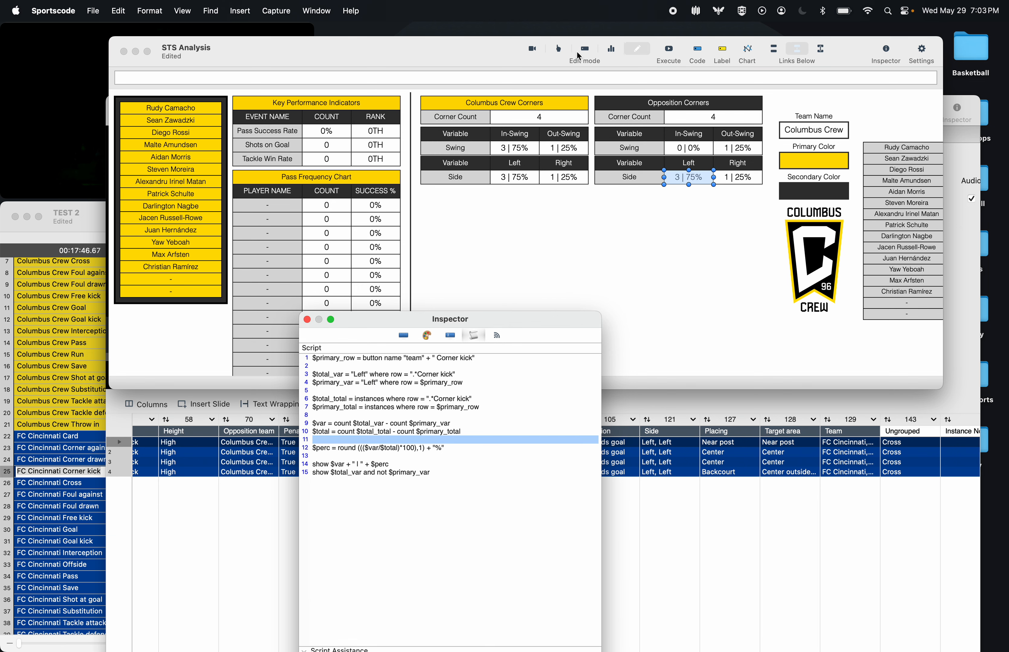
pyautogui.click(664, 53)
pyautogui.click(664, 53)
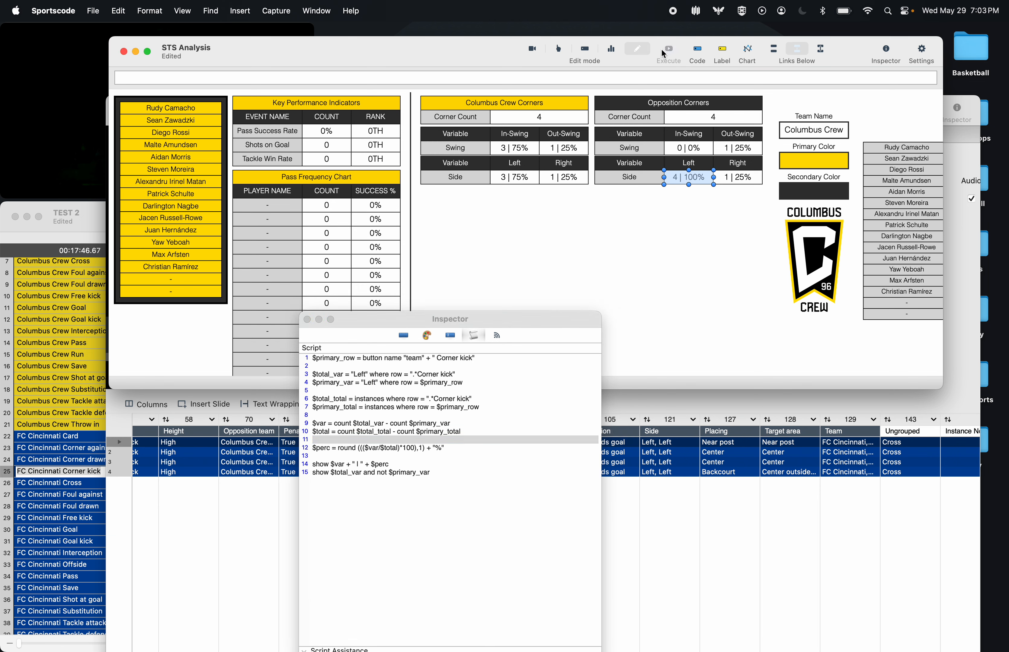
pyautogui.moveTo(499, 345); pyautogui.dragTo(852, 244)
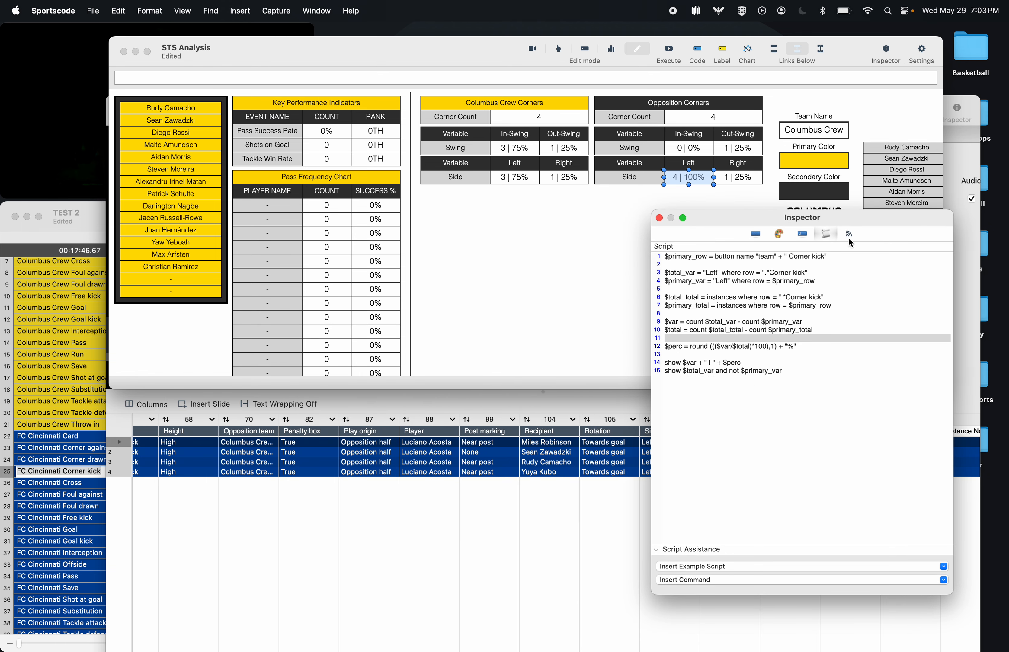
pyautogui.rightClick(803, 408)
pyautogui.click(731, 511)
pyautogui.click(744, 446)
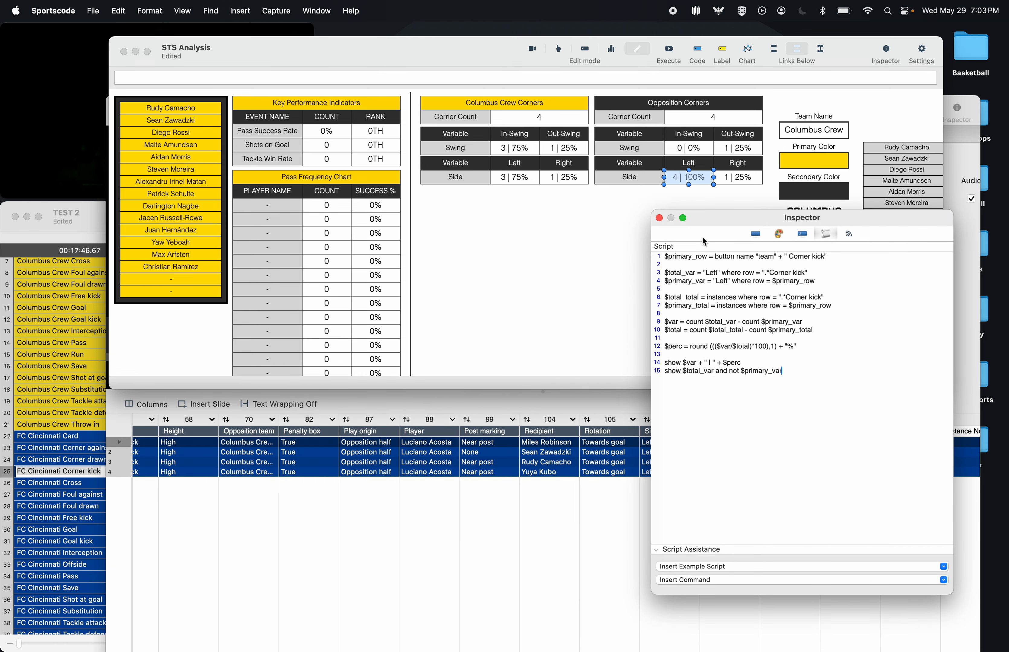
# - Correct the descriptor to "Towards goal" in the $total_var and $primary_var lines of the opposition In-Swing script
pyautogui.click(667, 153)
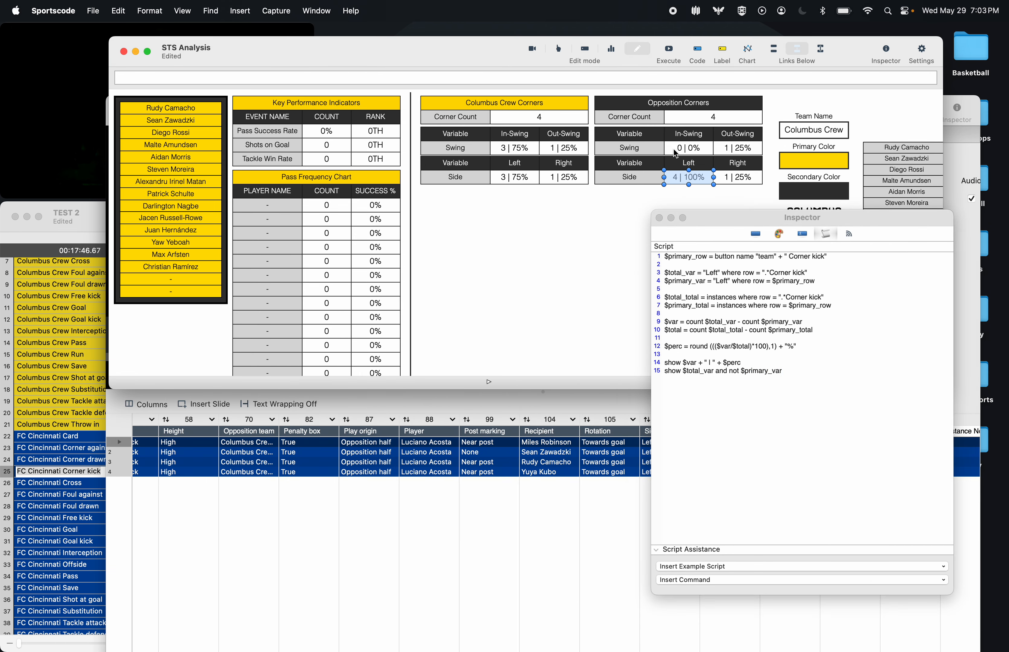
pyautogui.click(751, 304)
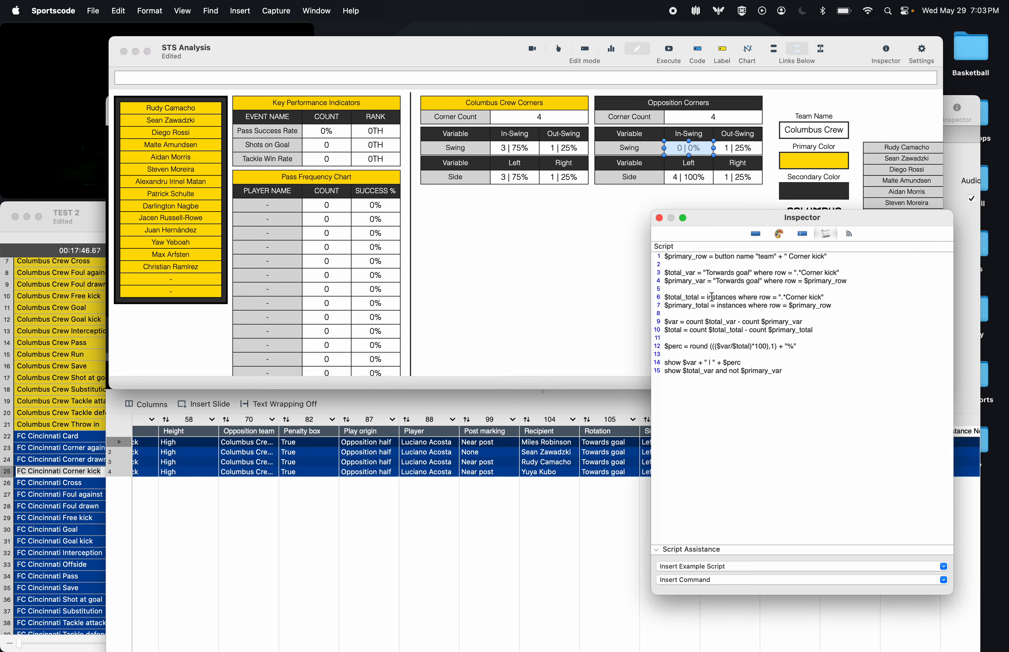
pyautogui.press('BackSpace')
pyautogui.press('Down')
pyautogui.press('BackSpace')
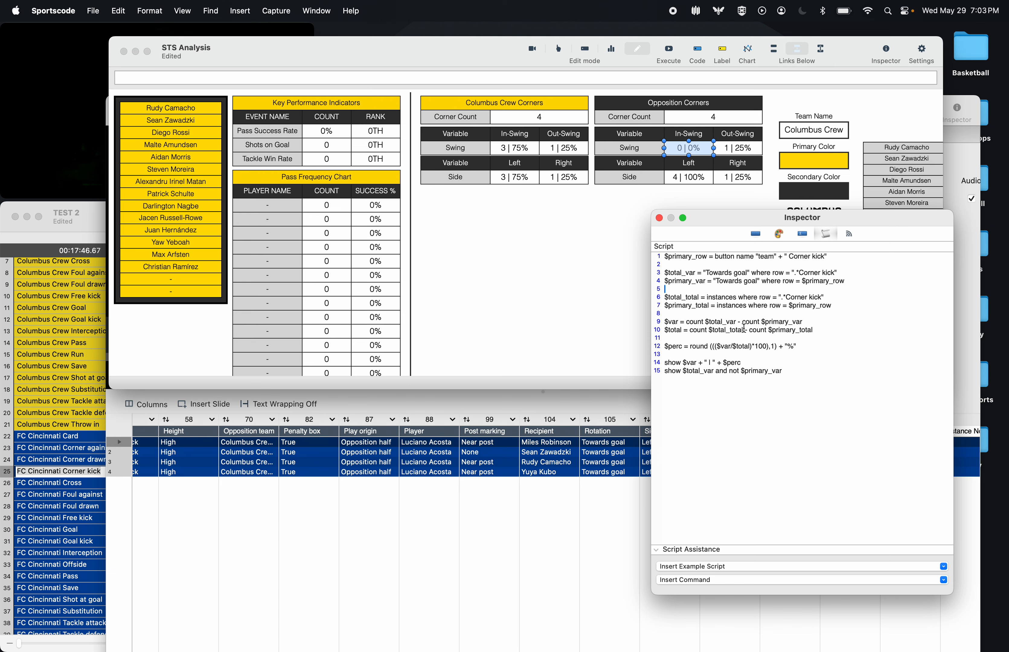
# - Execute the corrected scripts and check the corner tables in report mode before returning to edit mode
pyautogui.doubleClick(679, 45)
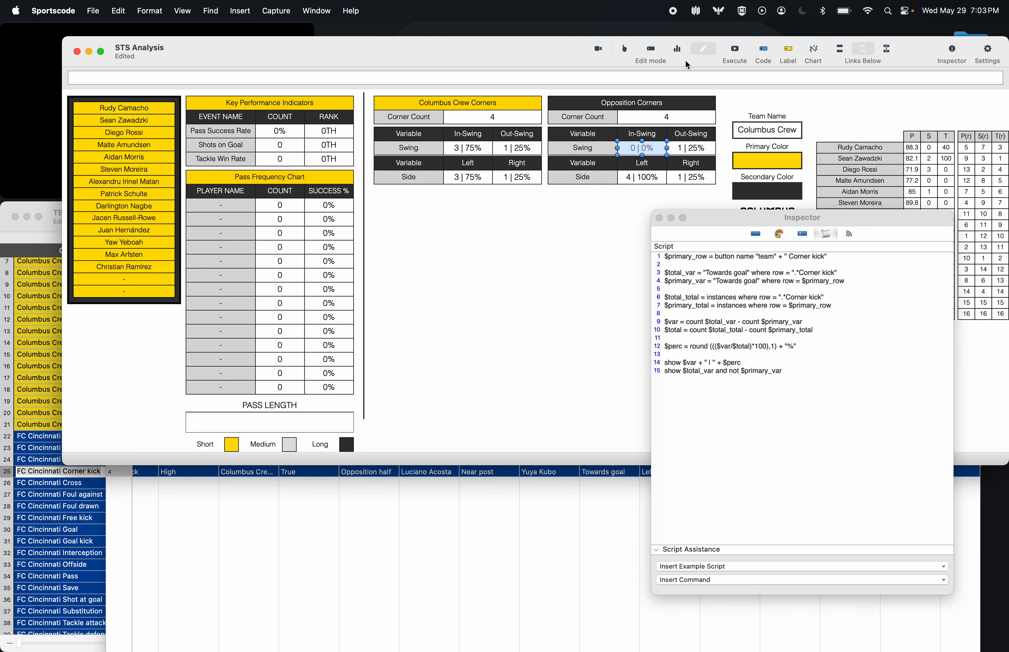
pyautogui.click(736, 50)
pyautogui.click(679, 51)
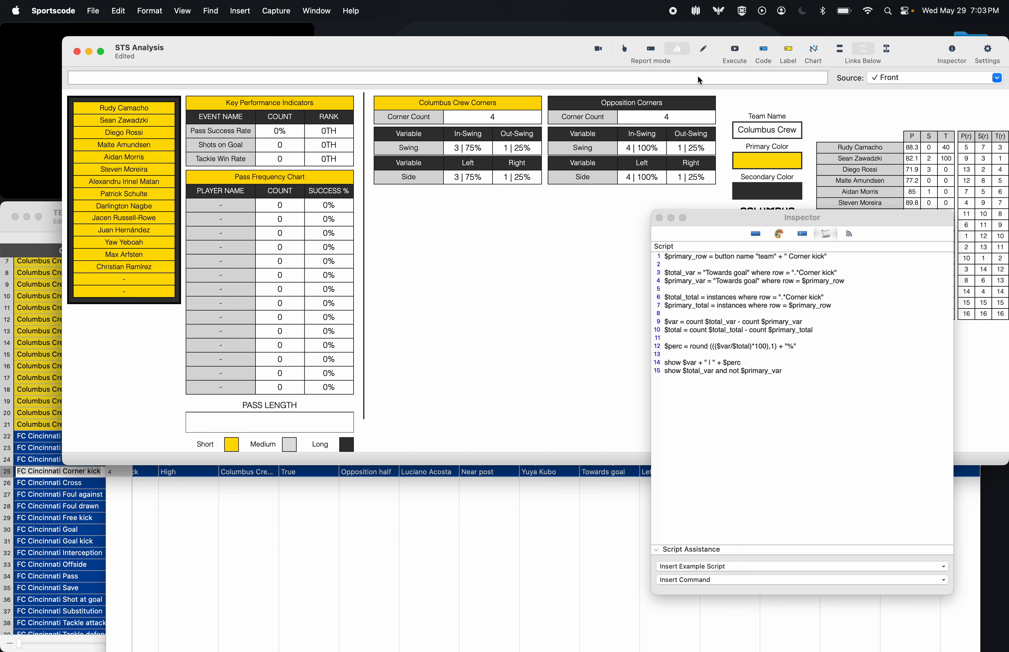
pyautogui.click(702, 48)
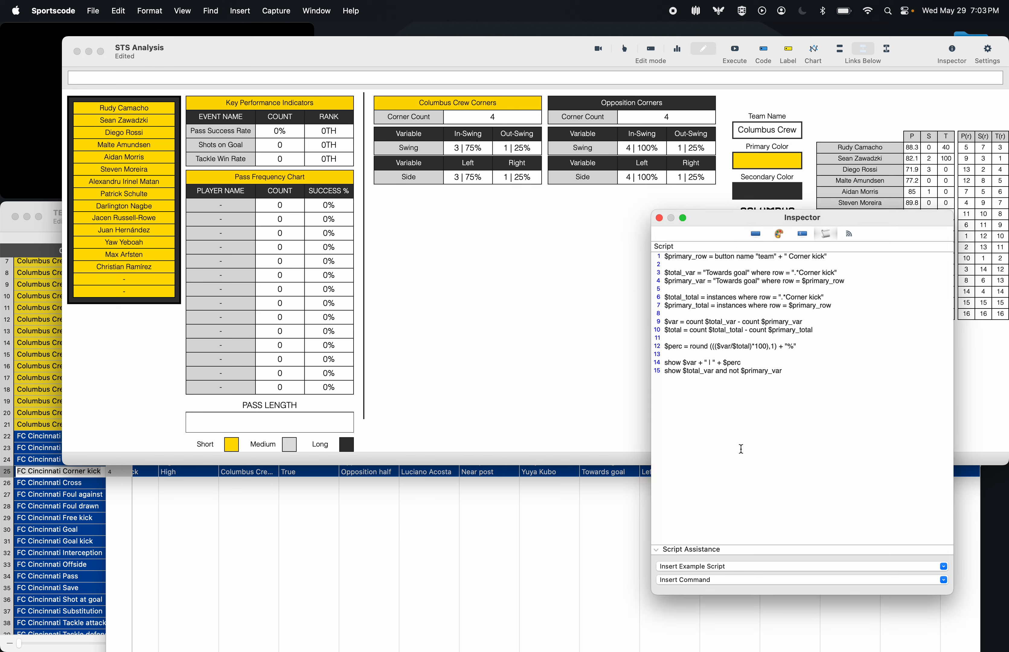
# - Shrink the STS Analysis window and replace the opposition Out-Swing script with a copy of the opposition In-Swing script
pyautogui.moveTo(1006, 462); pyautogui.dragTo(582, 193)
pyautogui.press('super+c')
pyautogui.click(681, 149)
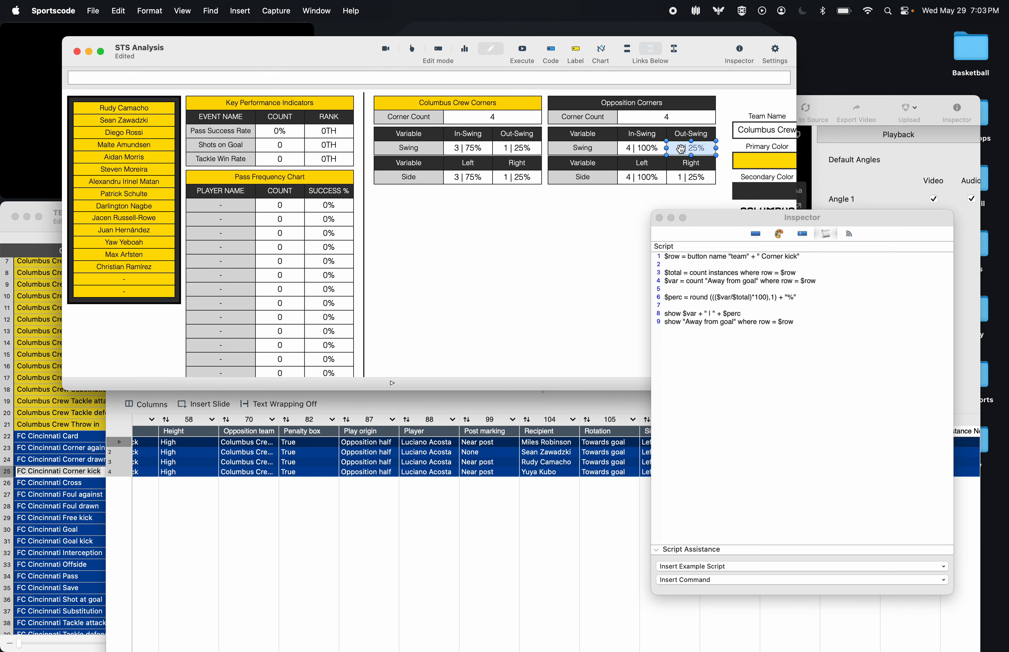
pyautogui.click(691, 383)
pyautogui.press('super+a')
pyautogui.press('super+v')
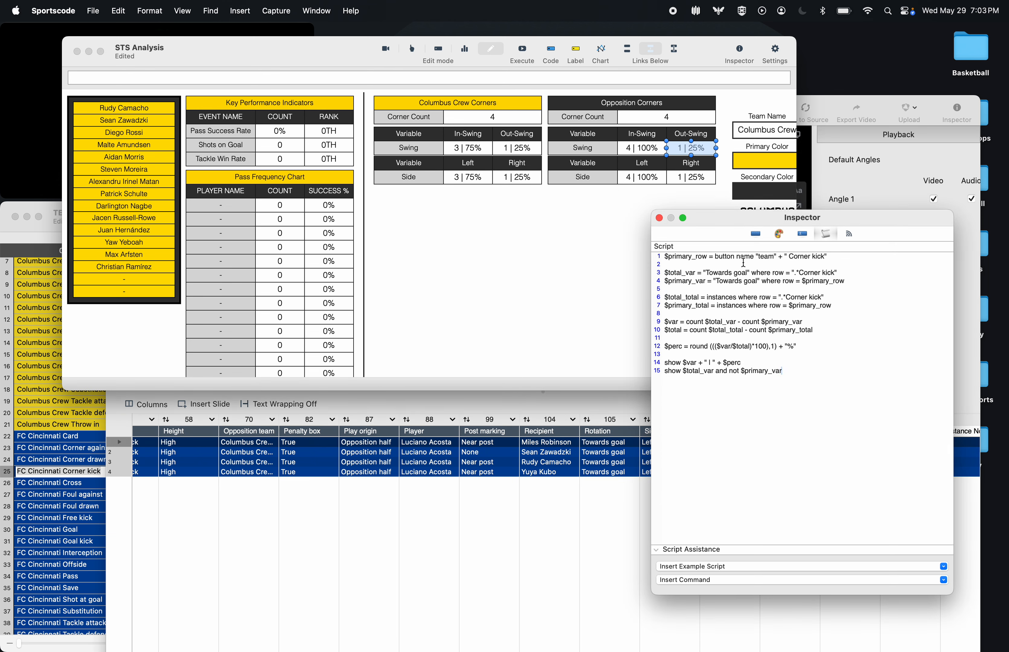
# - Set the $total_var descriptor in the opposition Out-Swing script to "Away from goal", copied from the Columbus Crew Out-Swing script
pyautogui.doubleClick(722, 272)
pyautogui.click(525, 151)
pyautogui.click(815, 346)
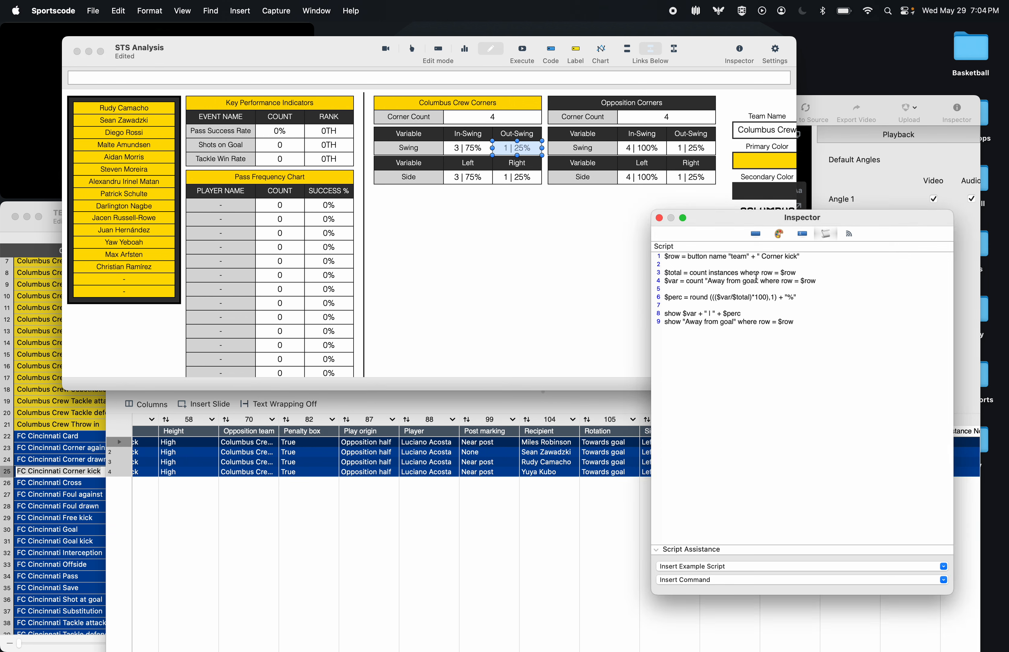
pyautogui.moveTo(757, 278); pyautogui.dragTo(710, 279)
pyautogui.press('super+c')
pyautogui.click(696, 149)
pyautogui.click(741, 352)
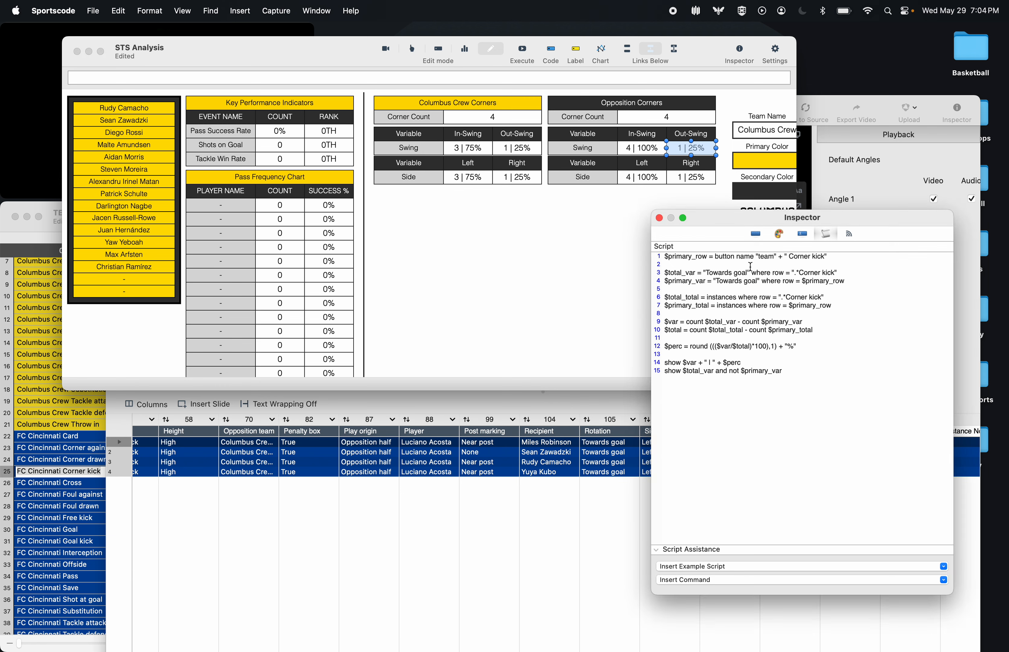
pyautogui.moveTo(748, 272)
pyautogui.mouseDown()
pyautogui.moveTo(707, 273)
pyautogui.moveTo(753, 281)
pyautogui.mouseUp()
pyautogui.press('super+v')
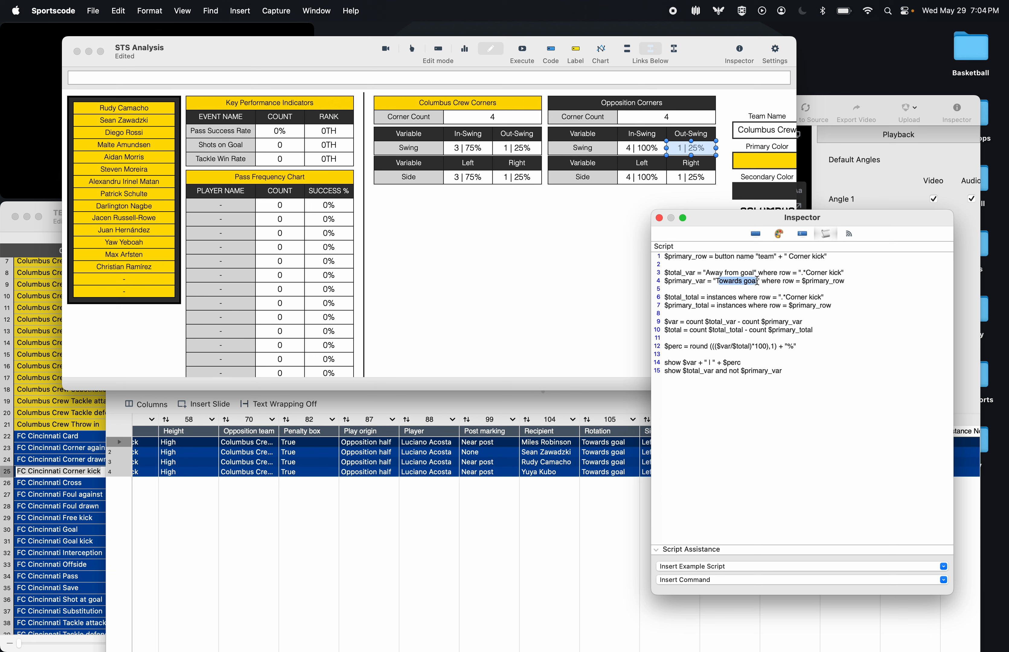
# - Set the $primary_var descriptor in the opposition Out-Swing script to "Away from goal", keeping the blank line below it
pyautogui.write('T')
pyautogui.press('Down')
pyautogui.press('BackSpace')
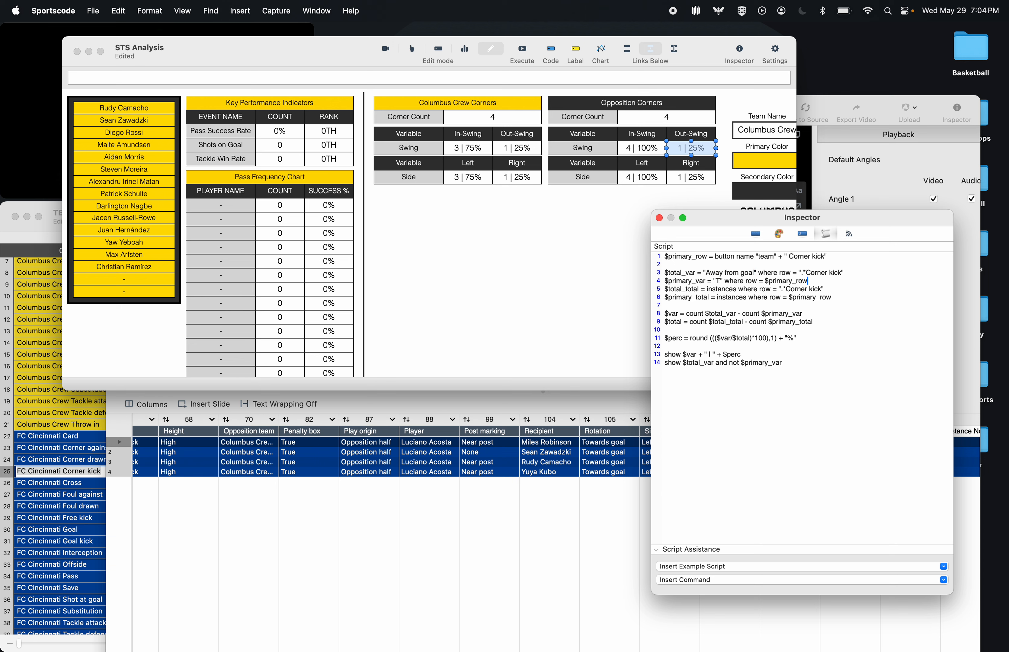
pyautogui.press('super+z')
pyautogui.doubleClick(726, 281)
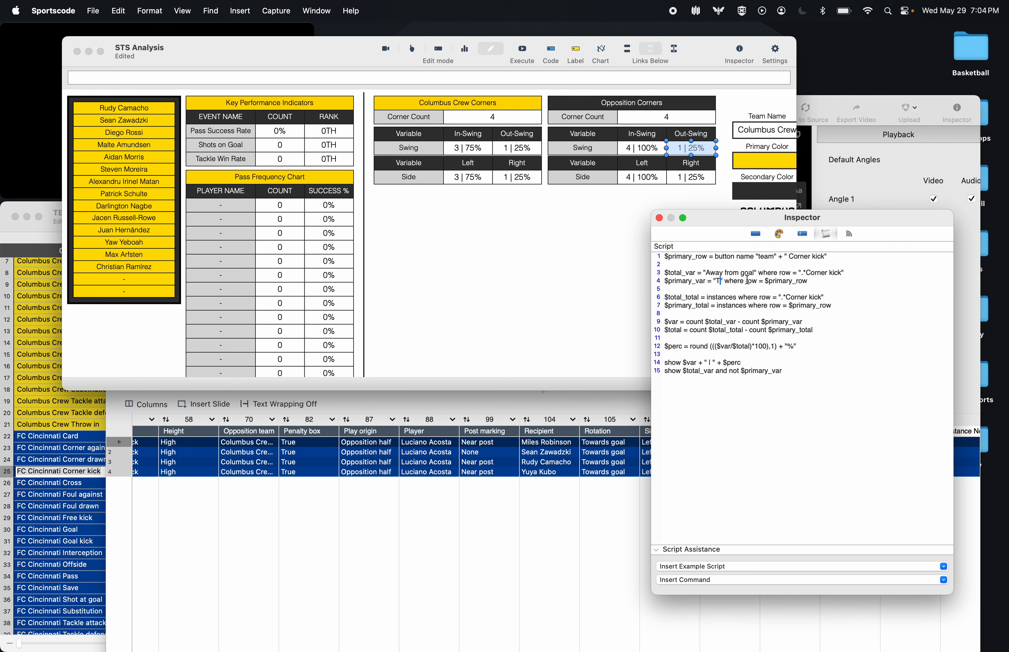
pyautogui.press('super+v')
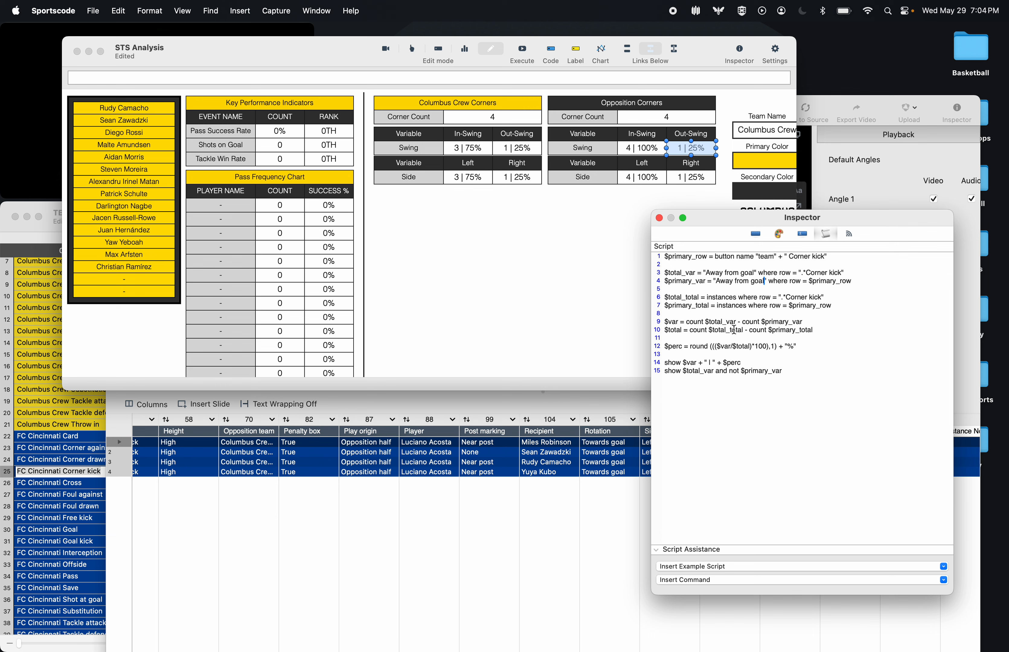
# - Replace the script of the Opposition Corners Right cell with a copy of the opposition Left script
pyautogui.click(649, 178)
pyautogui.click(762, 459)
pyautogui.press('super+a')
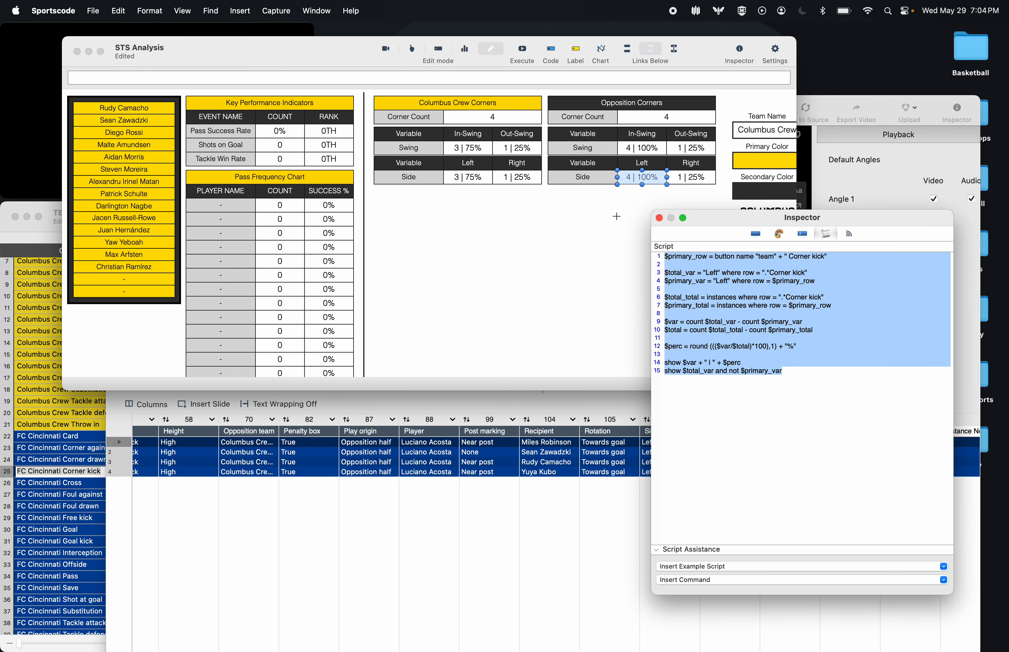
pyautogui.press('super+c')
pyautogui.click(676, 180)
pyautogui.click(691, 382)
pyautogui.press('super+a')
pyautogui.press('super+v')
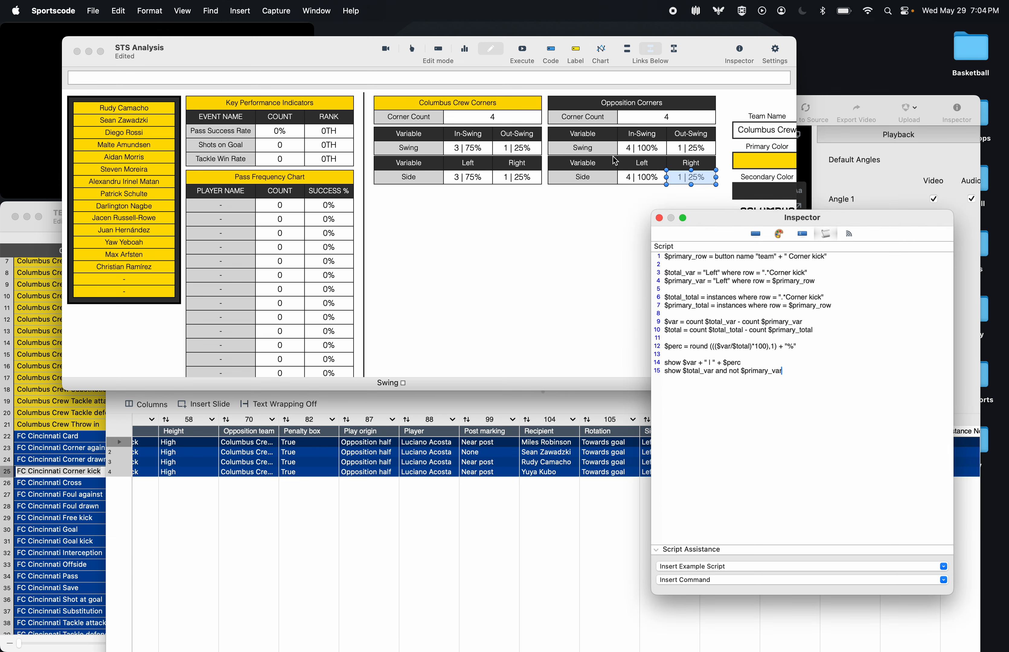
# - Change the descriptor to "Right" in both variable lines of the opposition Right script and execute the scripts
pyautogui.doubleClick(712, 272)
pyautogui.write('z')
pyautogui.press('BackSpace')
pyautogui.write('Right')
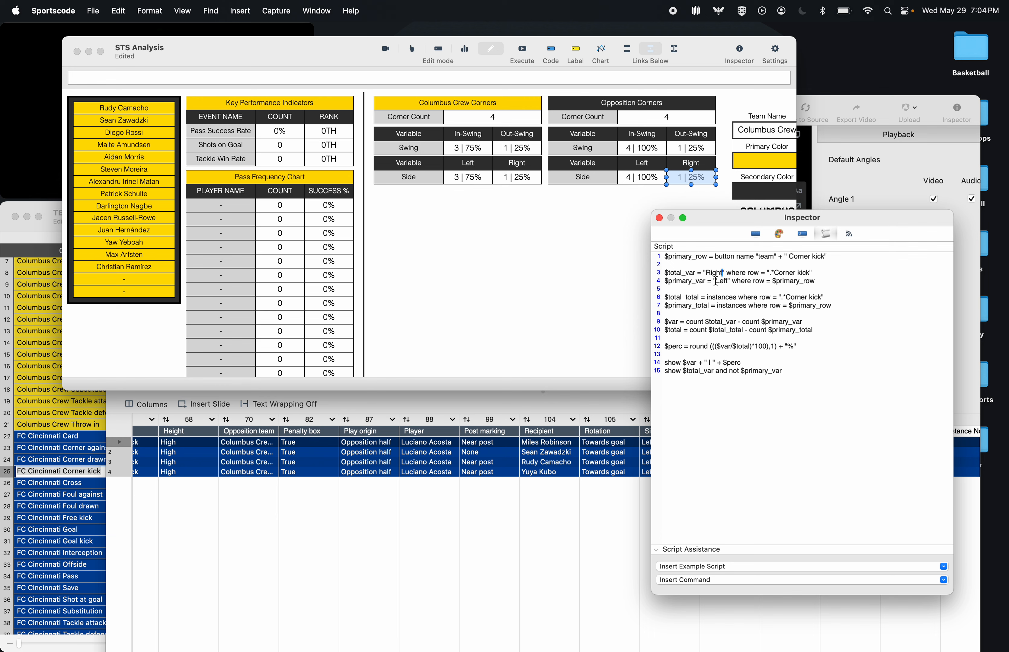
pyautogui.doubleClick(715, 273)
pyautogui.press('super+c')
pyautogui.doubleClick(723, 282)
pyautogui.press('super+v')
pyautogui.click(520, 51)
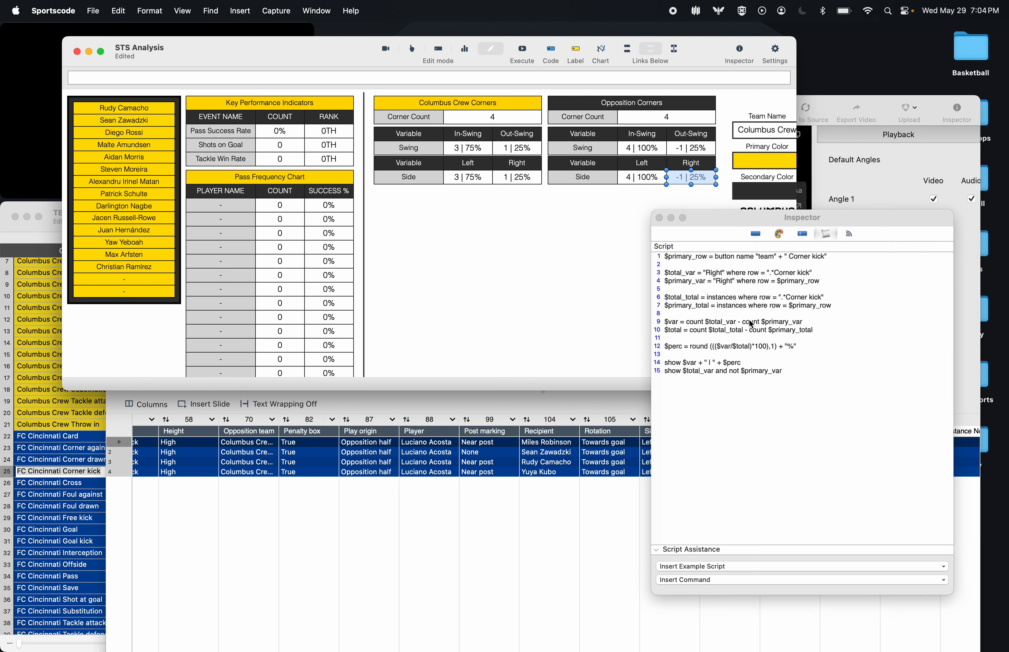
# - Close the Untitled video document and delete it instead of saving
pyautogui.click(490, 500)
pyautogui.click(120, 111)
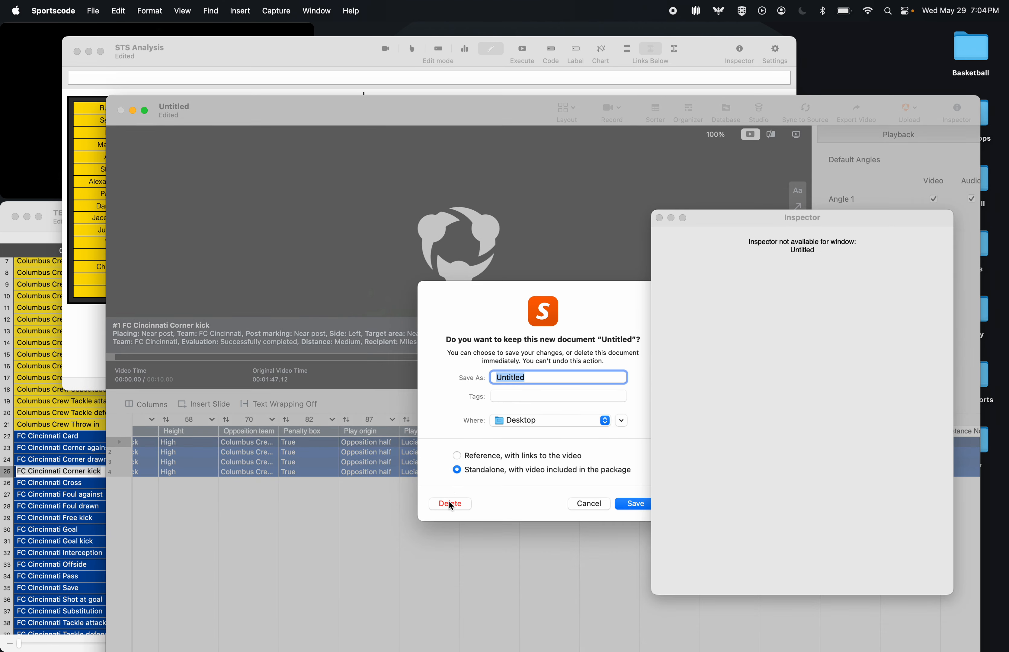
pyautogui.click(451, 504)
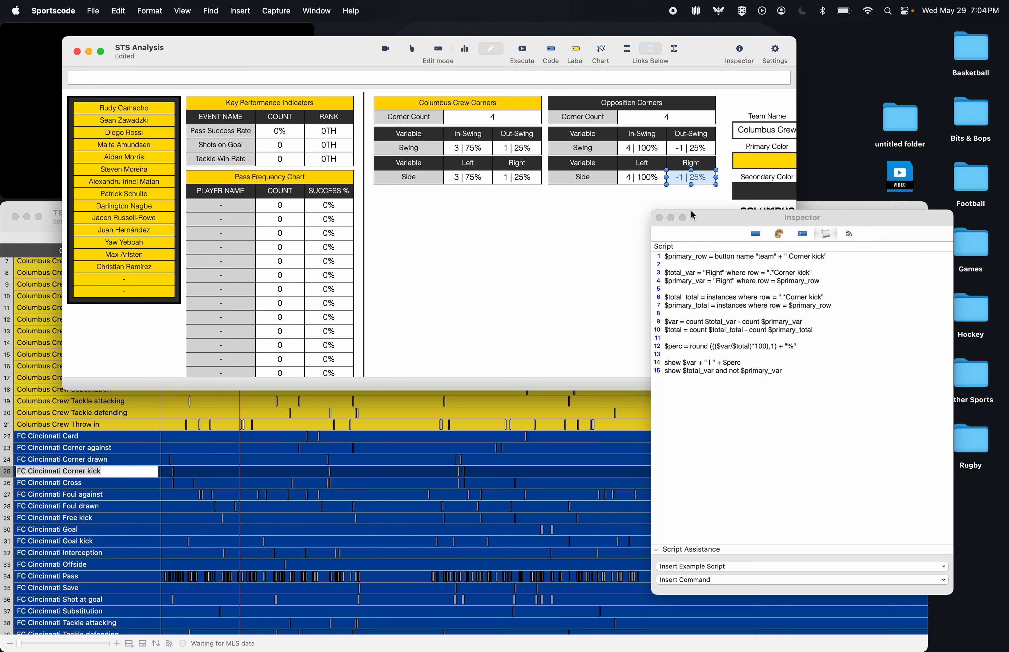
# - Examine the scripts of the Opposition Corners Right and Out-Swing cells, and close the Inspector
pyautogui.click(710, 289)
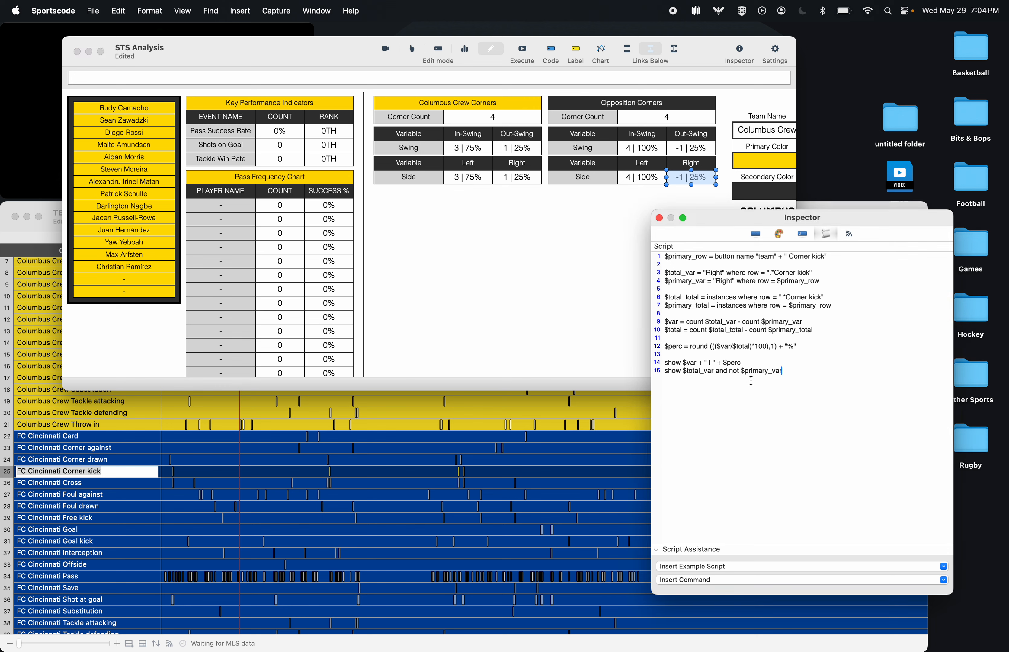
pyautogui.click(556, 459)
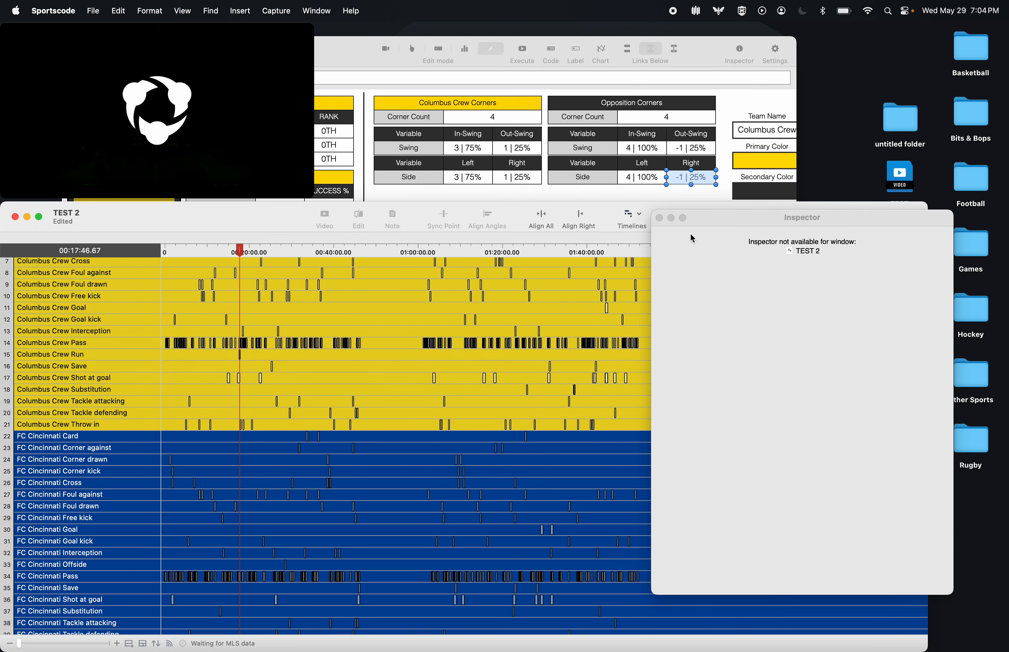
pyautogui.click(693, 148)
pyautogui.click(762, 380)
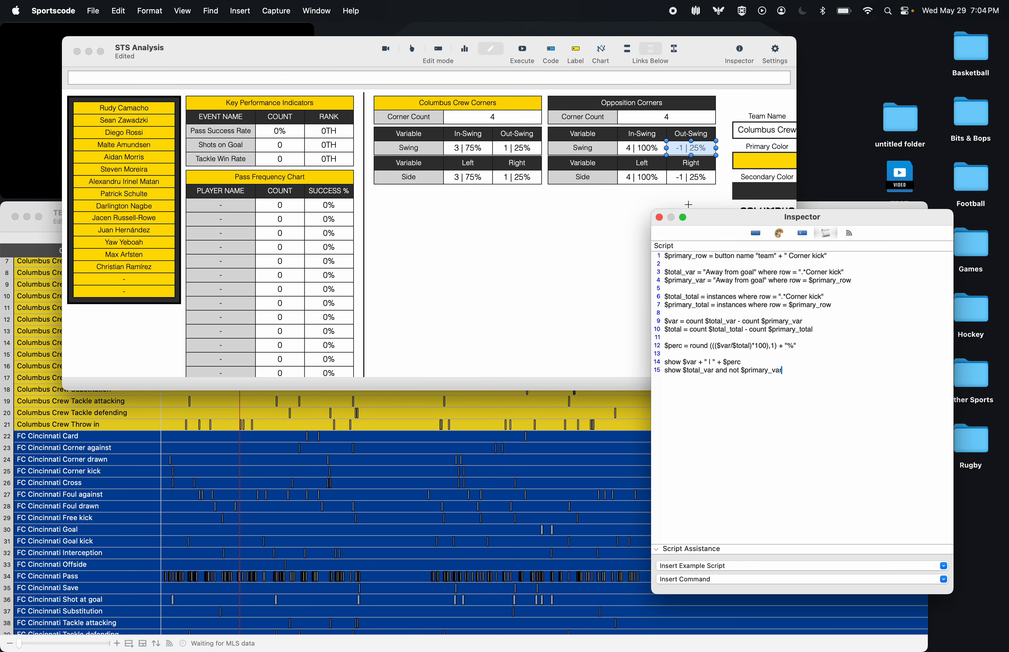
pyautogui.moveTo(753, 419); pyautogui.dragTo(597, 211)
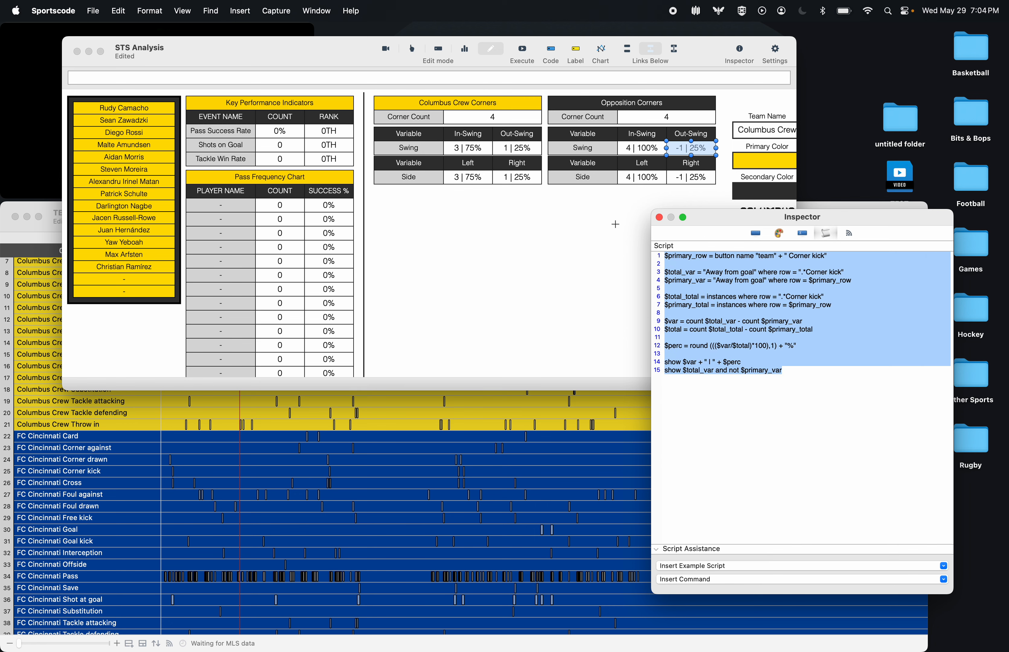
pyautogui.click(660, 218)
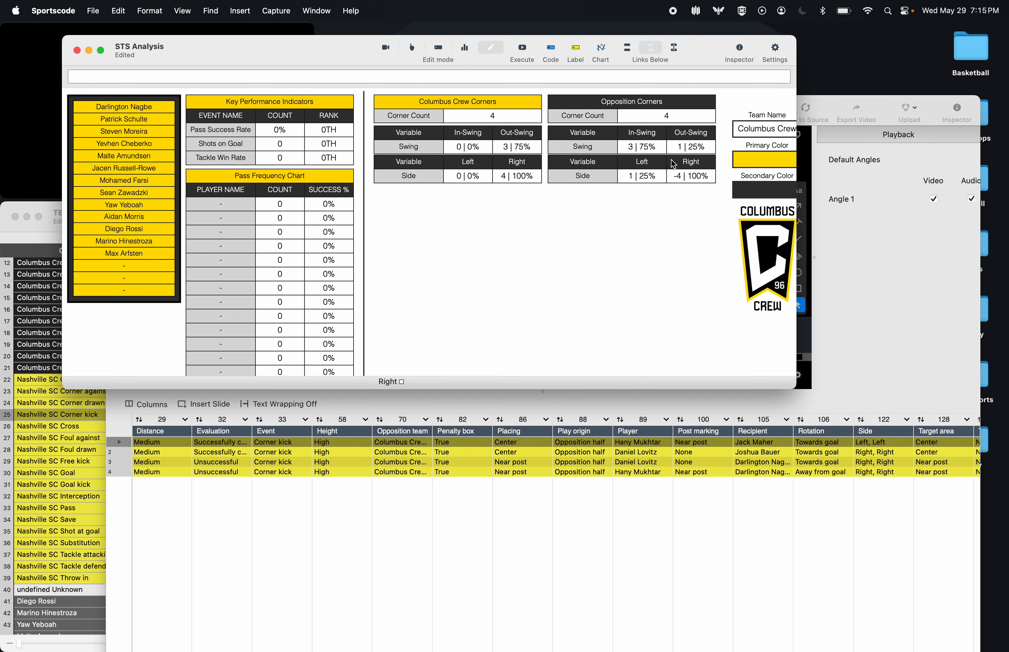
# - Check the Use Regular Expression setting in the scripts of the opposition Out-Swing, In-Swing and Left cells
pyautogui.doubleClick(714, 147)
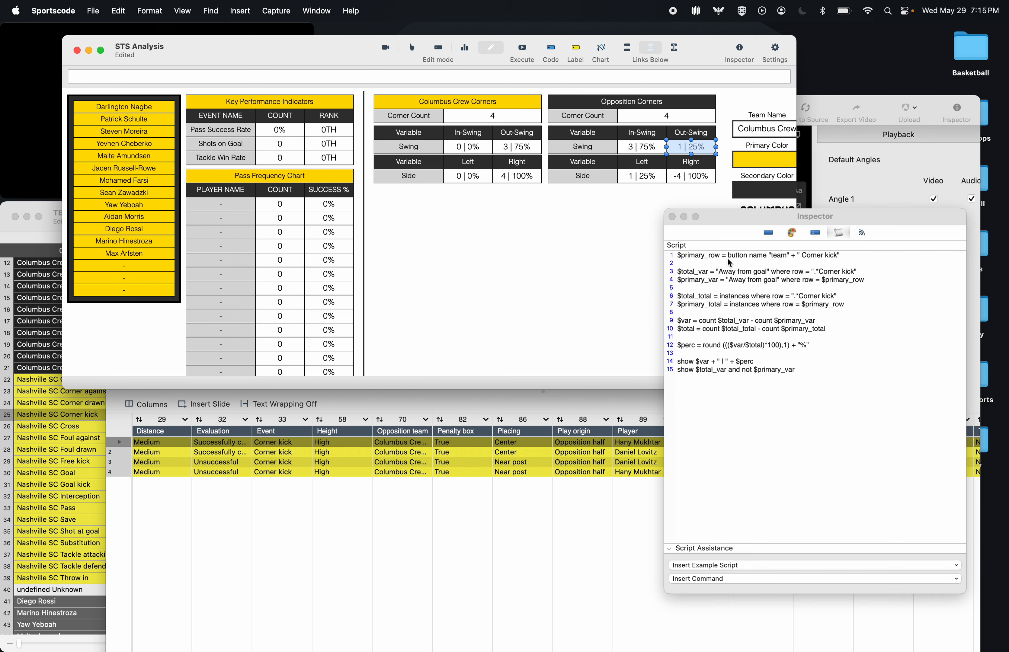
pyautogui.rightClick(760, 438)
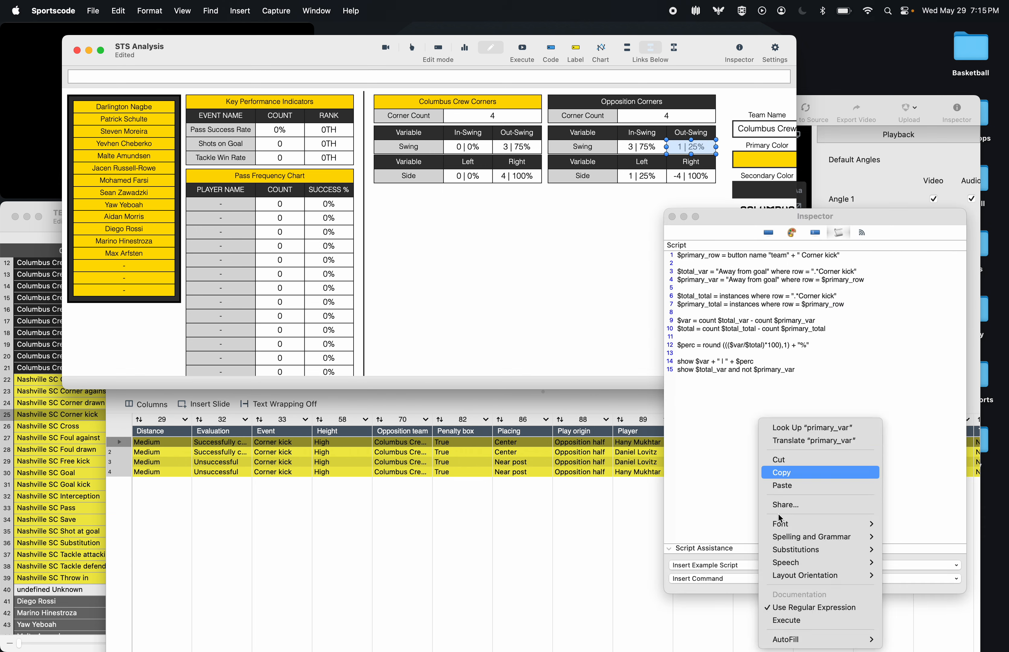
pyautogui.click(825, 606)
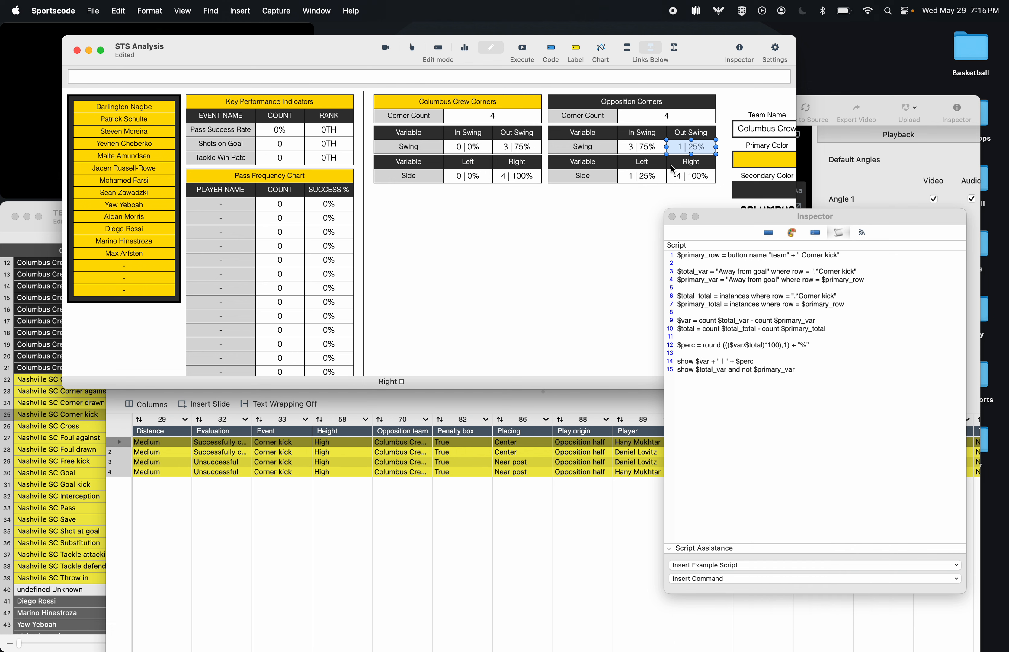
pyautogui.click(648, 148)
pyautogui.rightClick(738, 386)
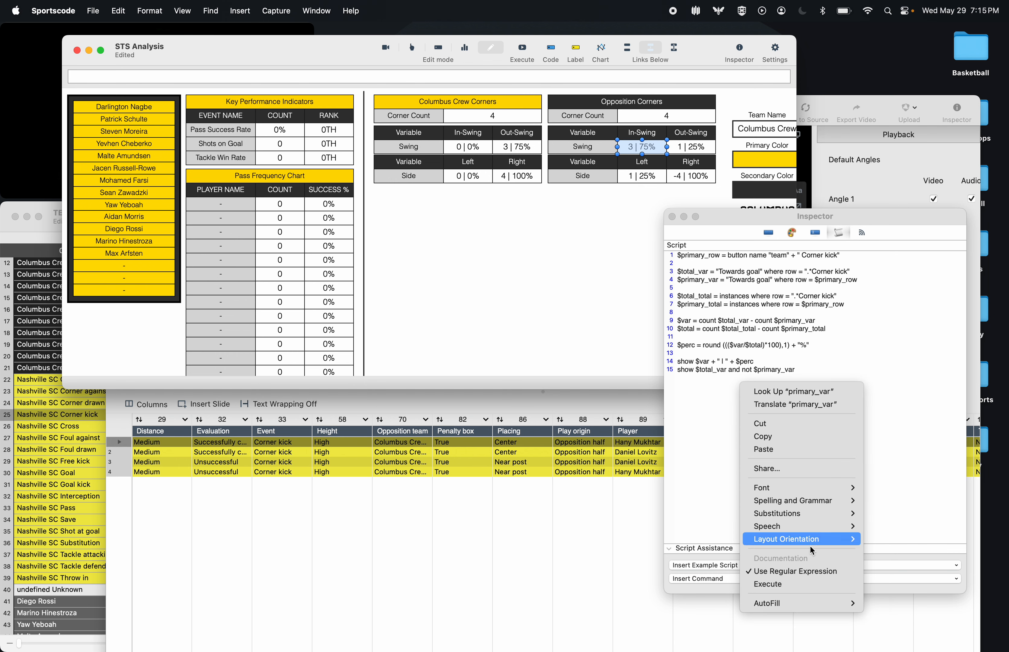
pyautogui.click(722, 535)
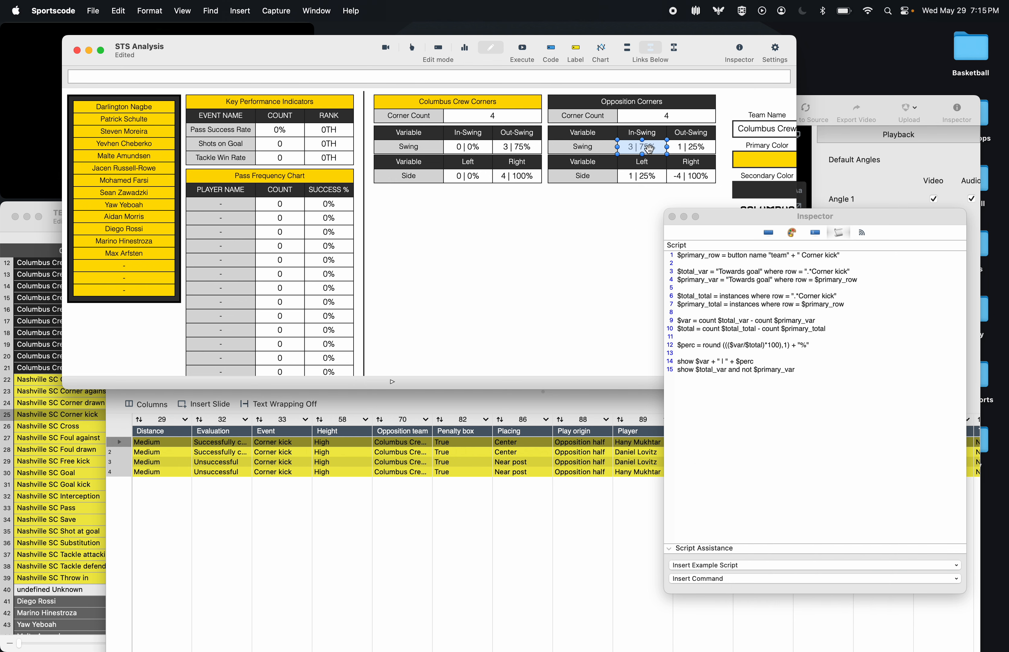
pyautogui.click(644, 181)
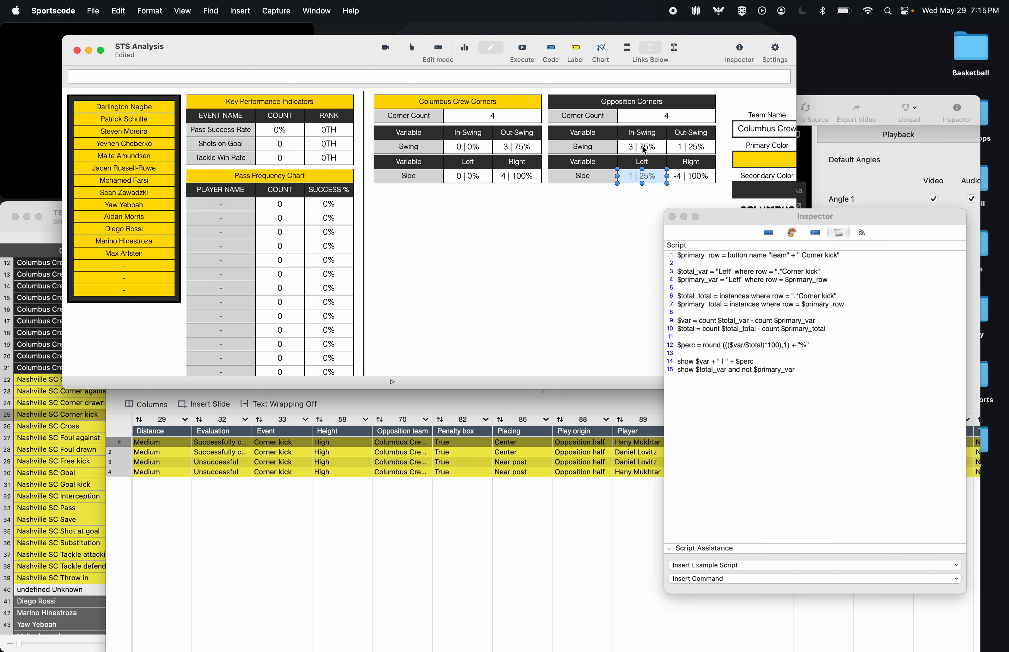
pyautogui.rightClick(742, 368)
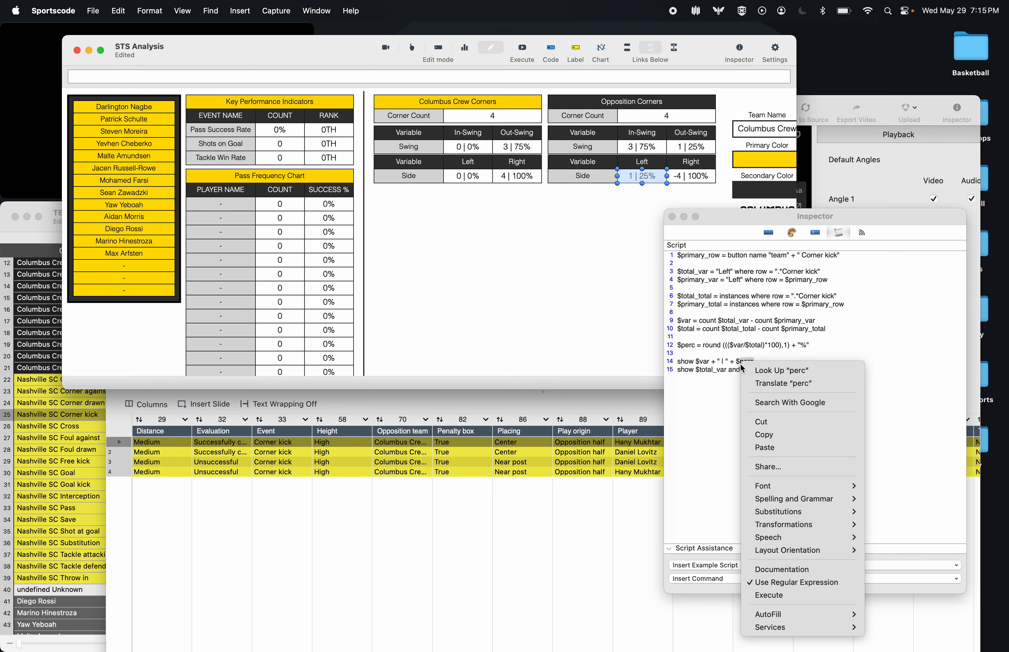
# - Enable Use Regular Expression for the opposition Right script, execute the scripts and close the Inspector
pyautogui.click(701, 178)
pyautogui.click(696, 177)
pyautogui.rightClick(770, 370)
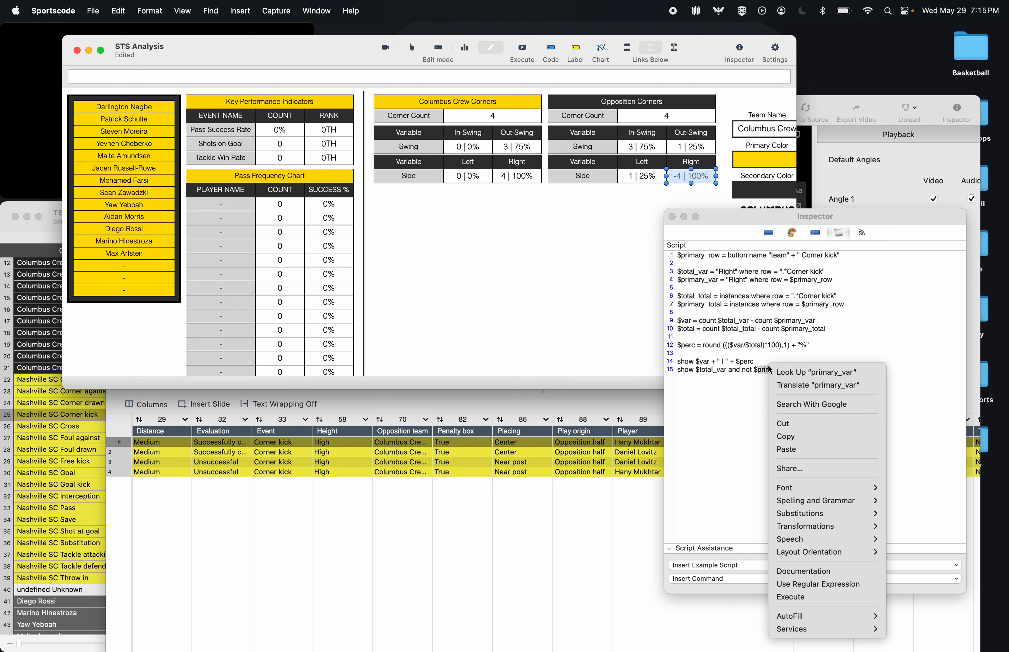
pyautogui.click(809, 587)
pyautogui.click(522, 49)
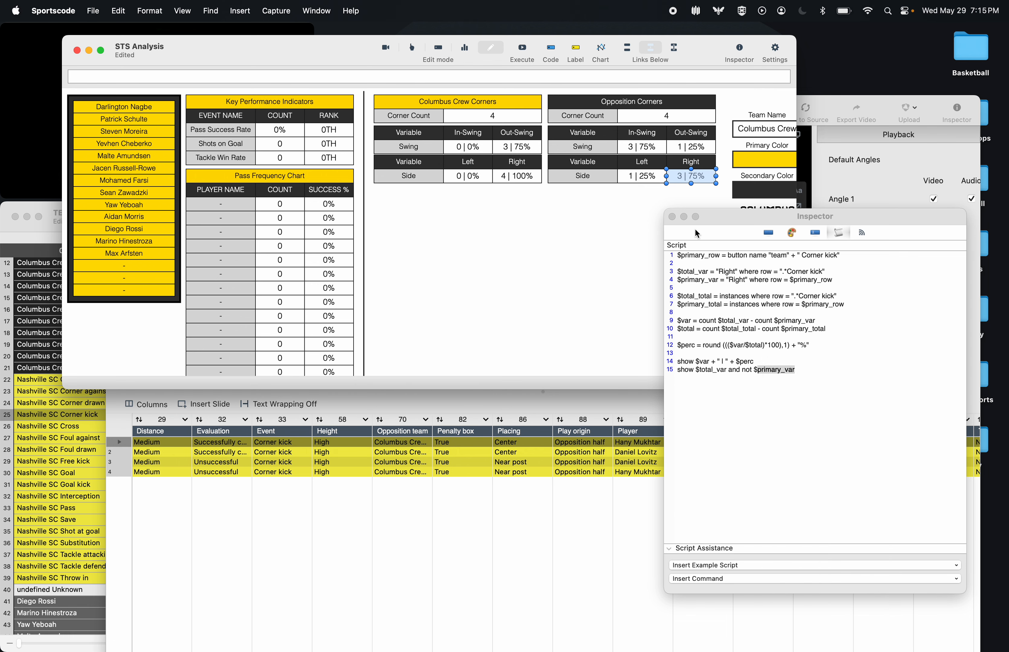
pyautogui.click(672, 217)
pyautogui.click(624, 229)
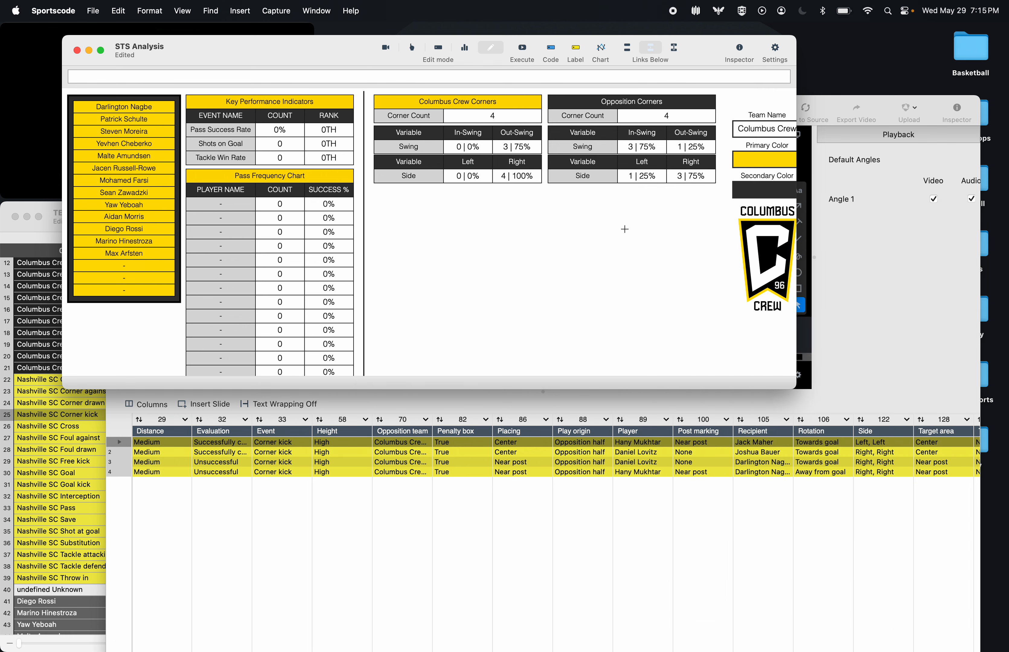
# - Switch the timeline window to TEST 2, execute the STS Analysis scripts on it and put STS Analysis into report mode
pyautogui.click(35, 459)
pyautogui.click(635, 213)
pyautogui.click(637, 278)
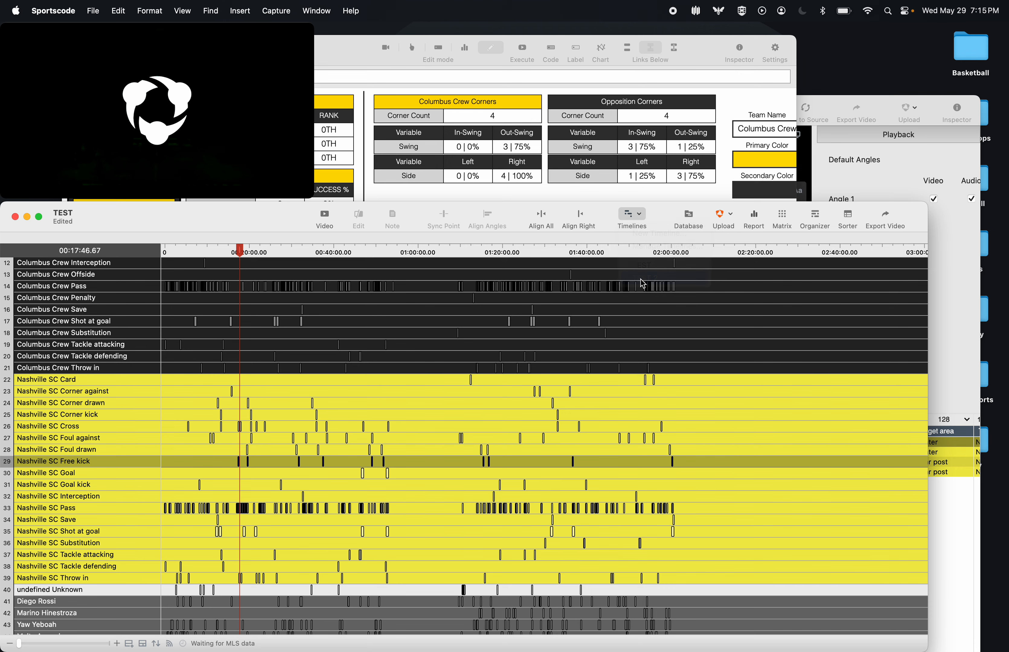
pyautogui.click(589, 46)
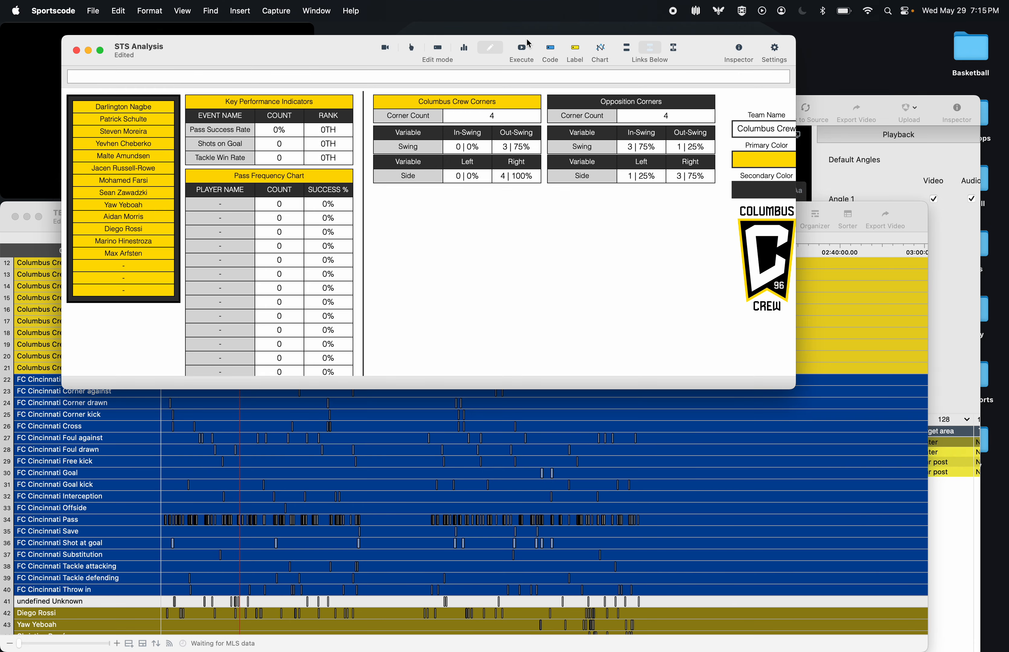
pyautogui.click(523, 49)
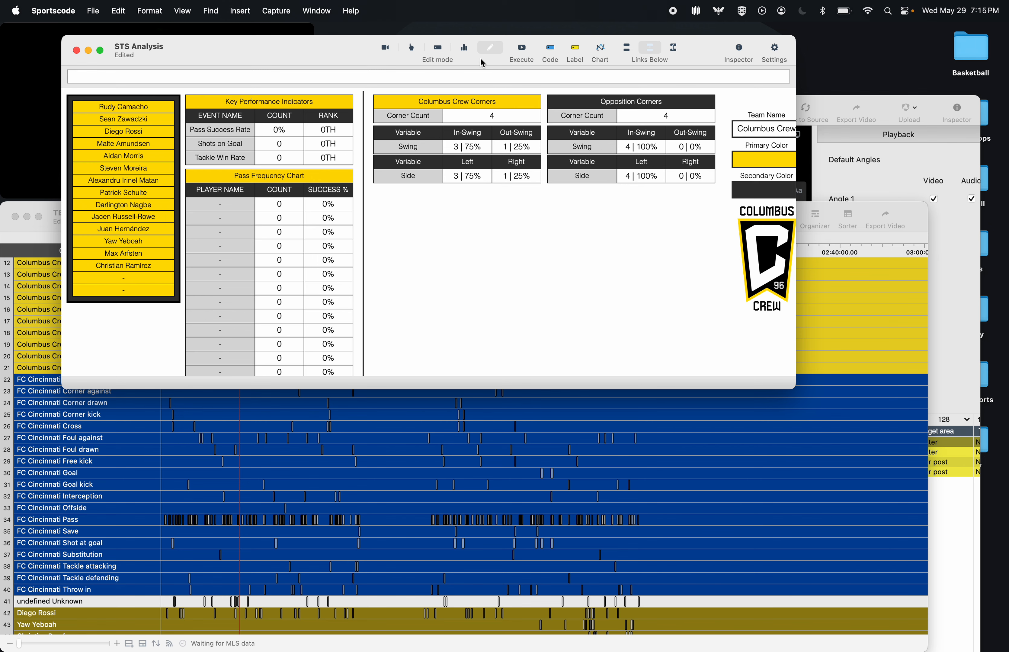
pyautogui.click(464, 48)
pyautogui.click(705, 77)
pyautogui.click(693, 112)
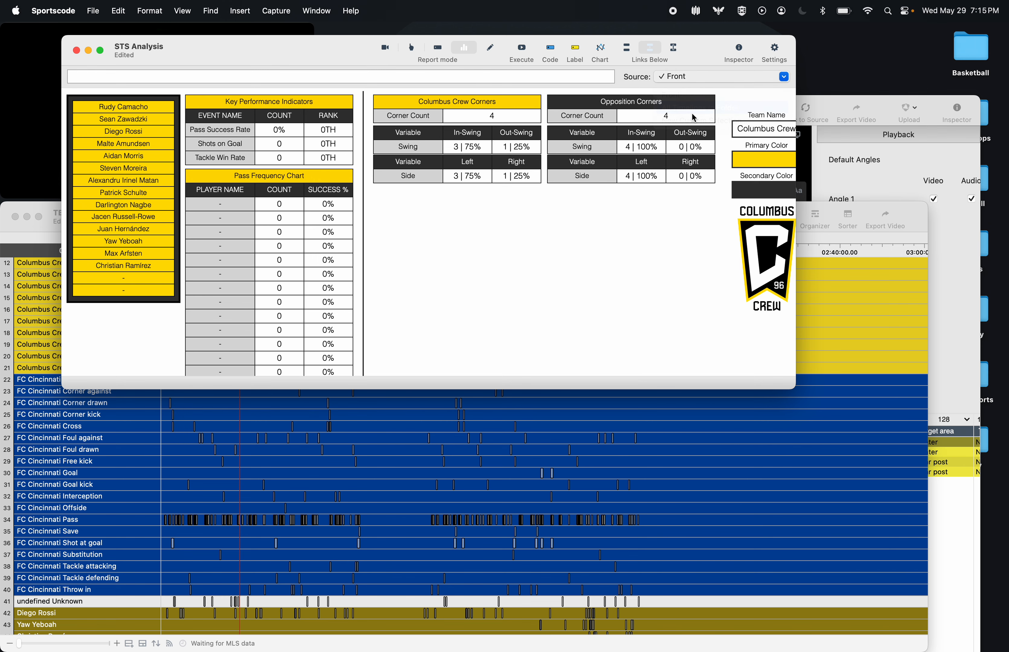
pyautogui.click(607, 363)
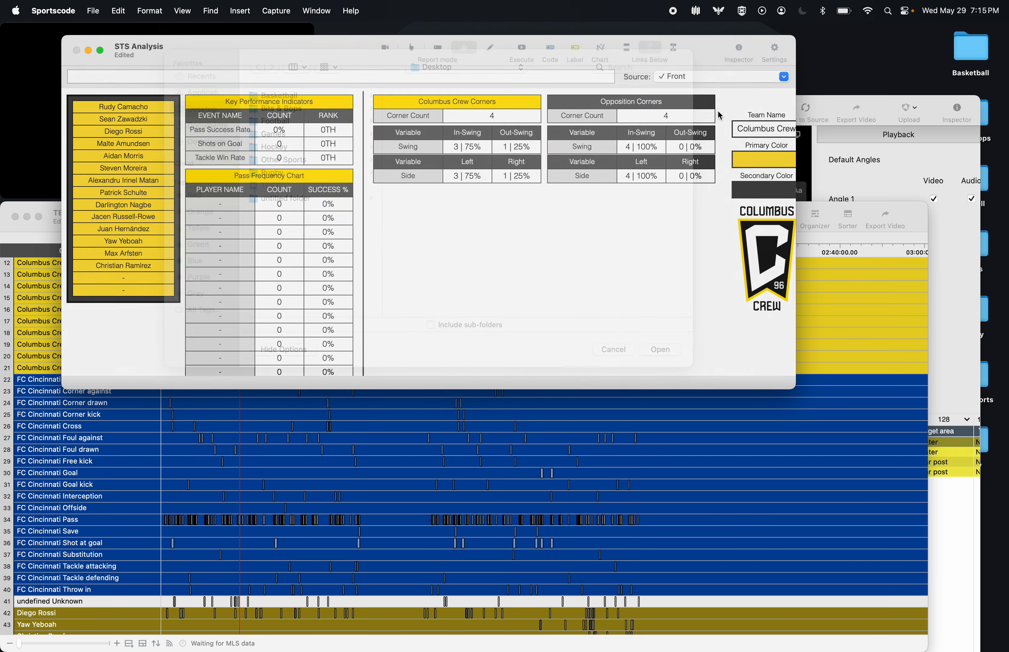
# - Set the report source to a custom selection of both TEST.SCVideo timelines, TEST 2 and TEST, and execute the scripts
pyautogui.click(721, 78)
pyautogui.click(693, 112)
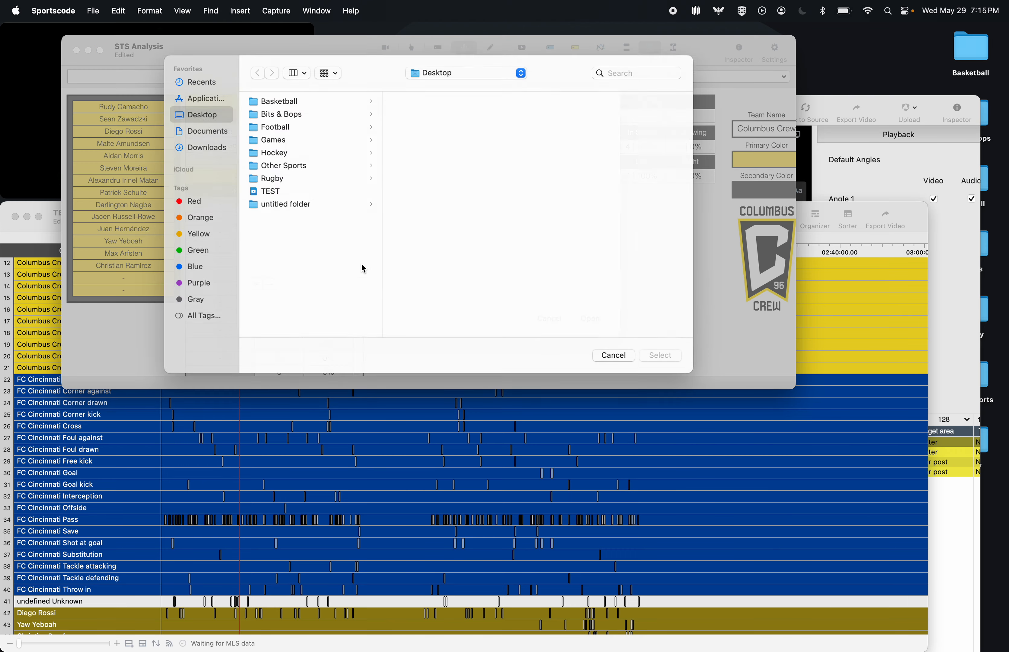
pyautogui.click(271, 191)
pyautogui.click(660, 356)
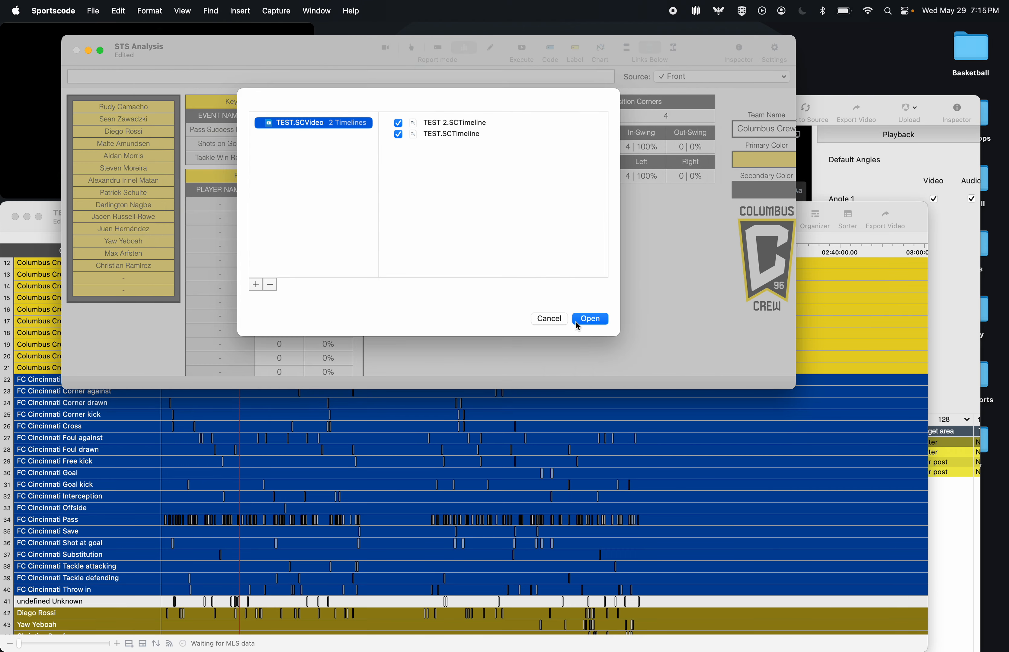
pyautogui.click(589, 319)
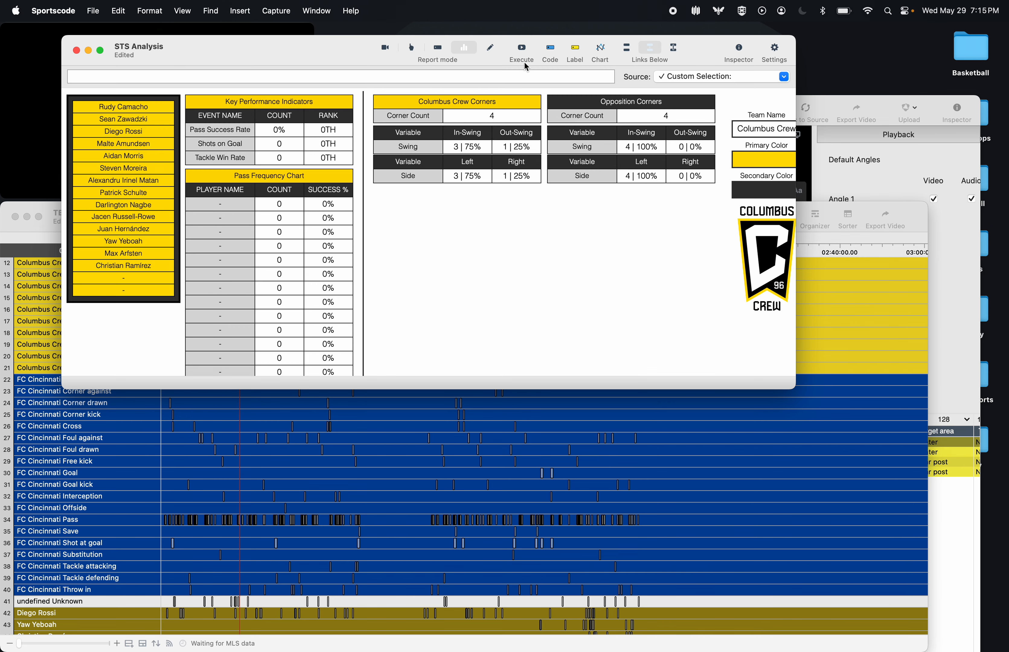
pyautogui.click(519, 49)
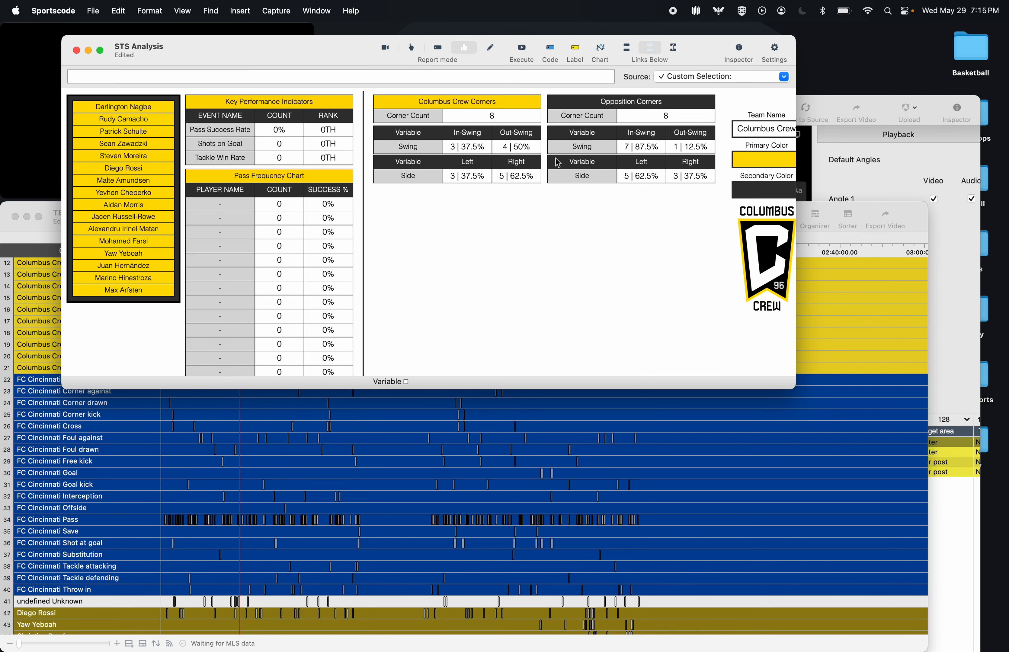
pyautogui.scroll(-3, 558, 163)
pyautogui.scroll(3, 558, 163)
pyautogui.scroll(-2, 563, 159)
pyautogui.scroll(2, 563, 159)
pyautogui.scroll(-4, 103, 228)
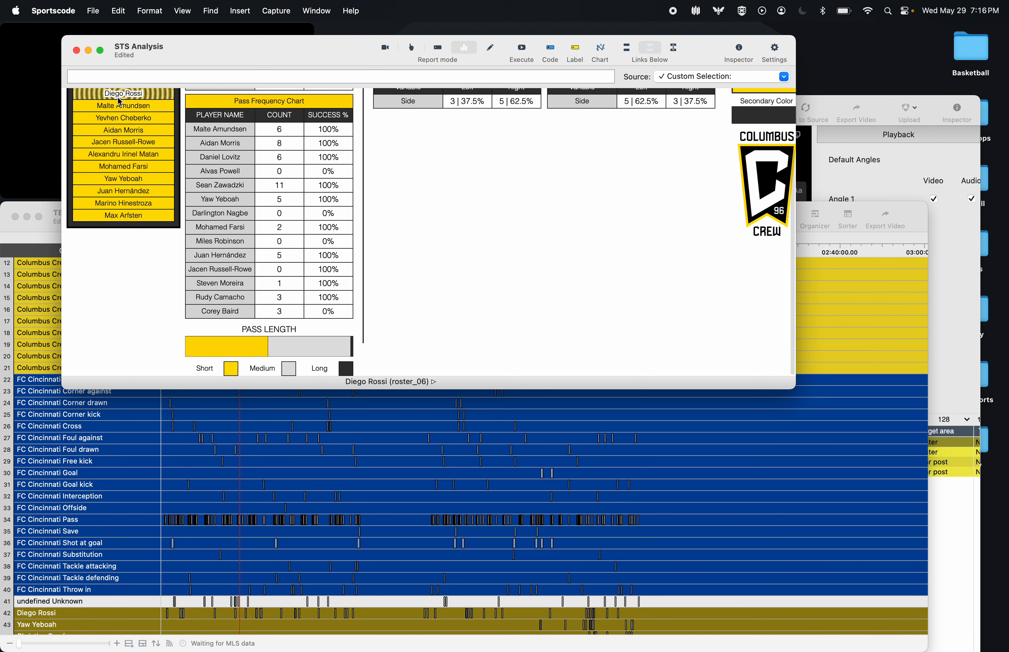
# - Set the STS Analysis report source back to Front and execute the scripts
pyautogui.click(491, 47)
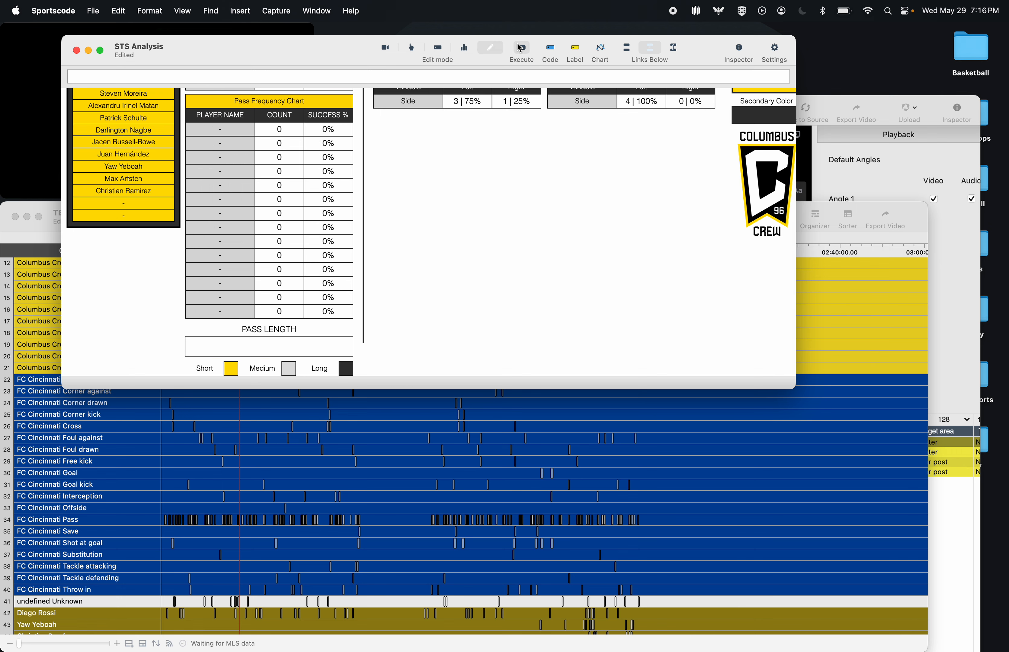
pyautogui.scroll(4, 498, 212)
pyautogui.click(464, 47)
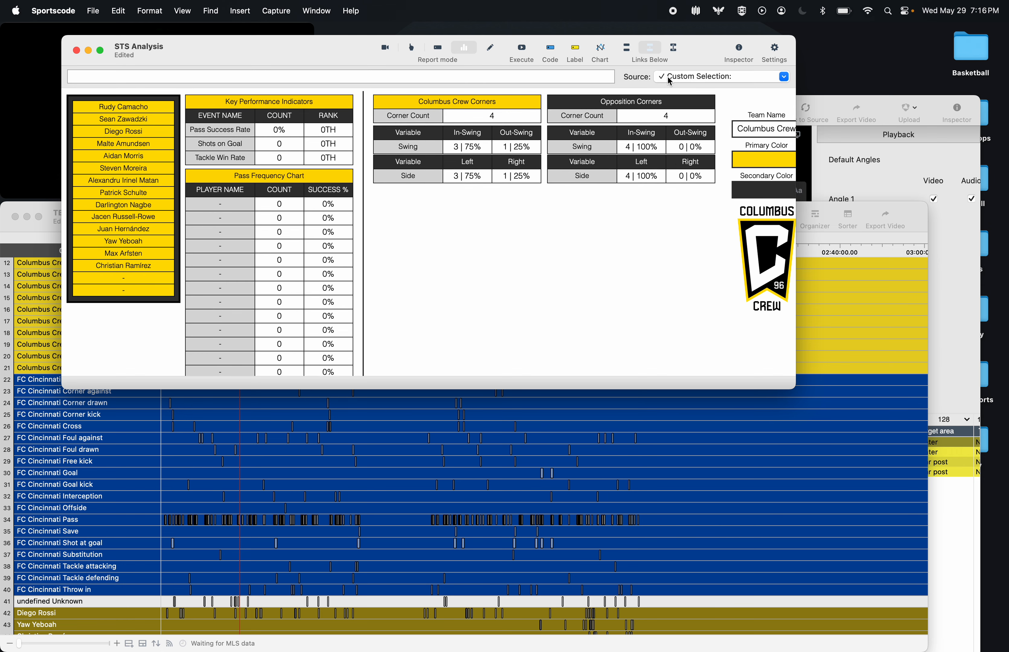
pyautogui.click(673, 78)
pyautogui.click(673, 95)
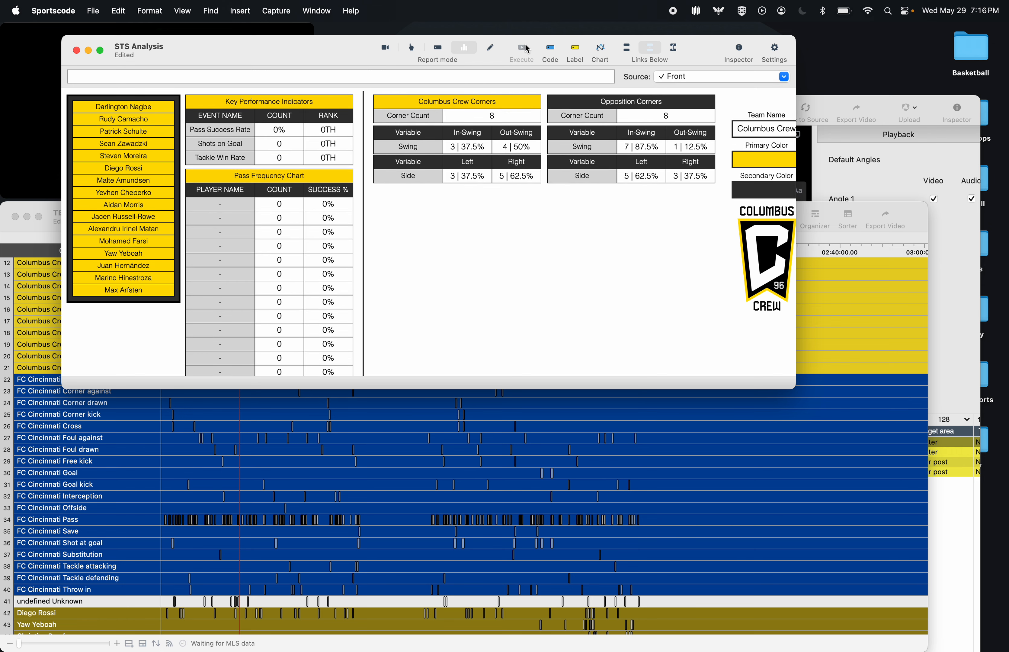
pyautogui.hscroll(3, 641, 290)
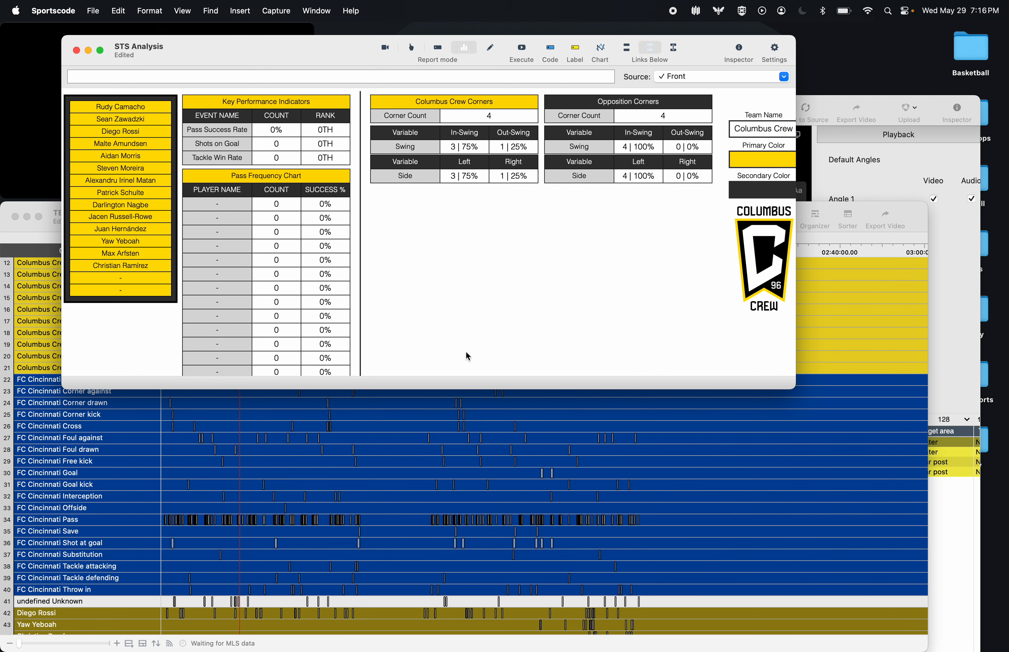
# - Send the instances of the Columbus Crew Corner kick row in the TEST 2 timeline to the sorter
pyautogui.click(302, 480)
pyautogui.scroll(5, 106, 403)
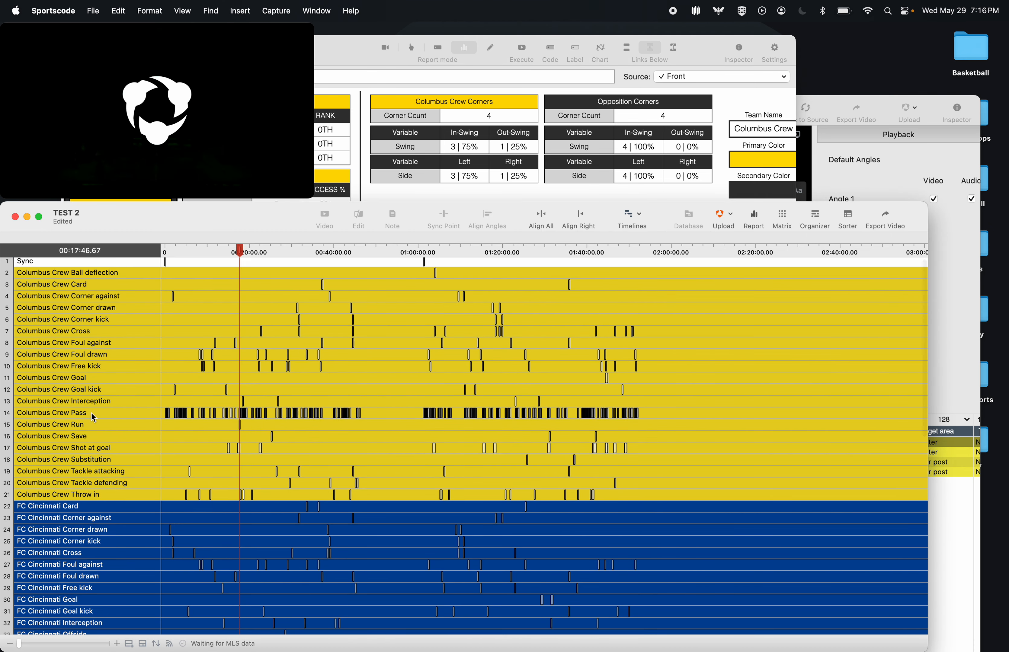
pyautogui.click(89, 313)
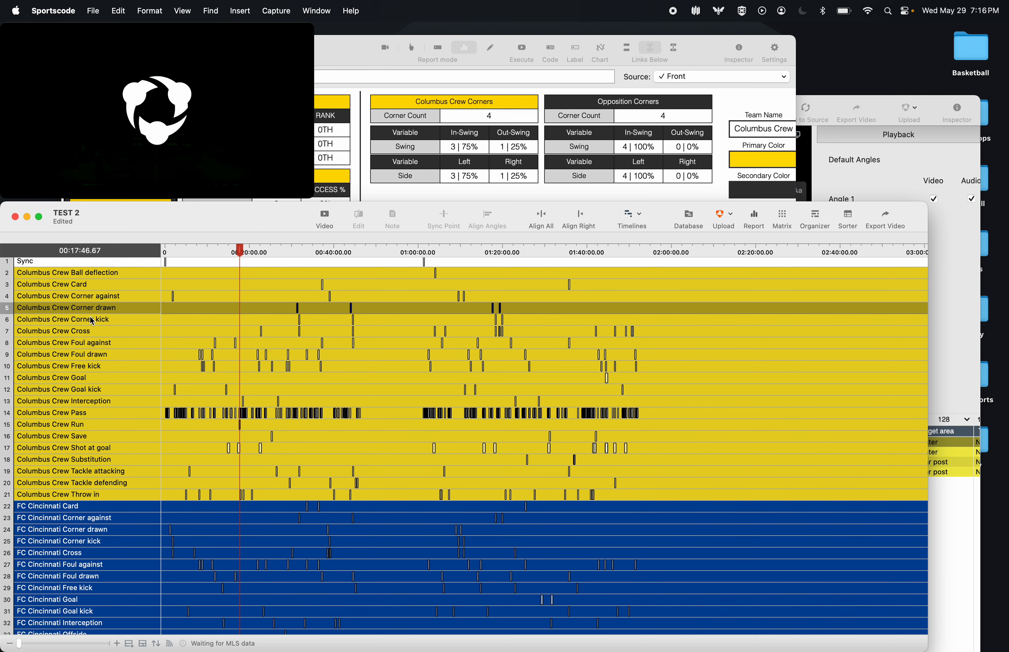
pyautogui.click(89, 319)
pyautogui.click(845, 213)
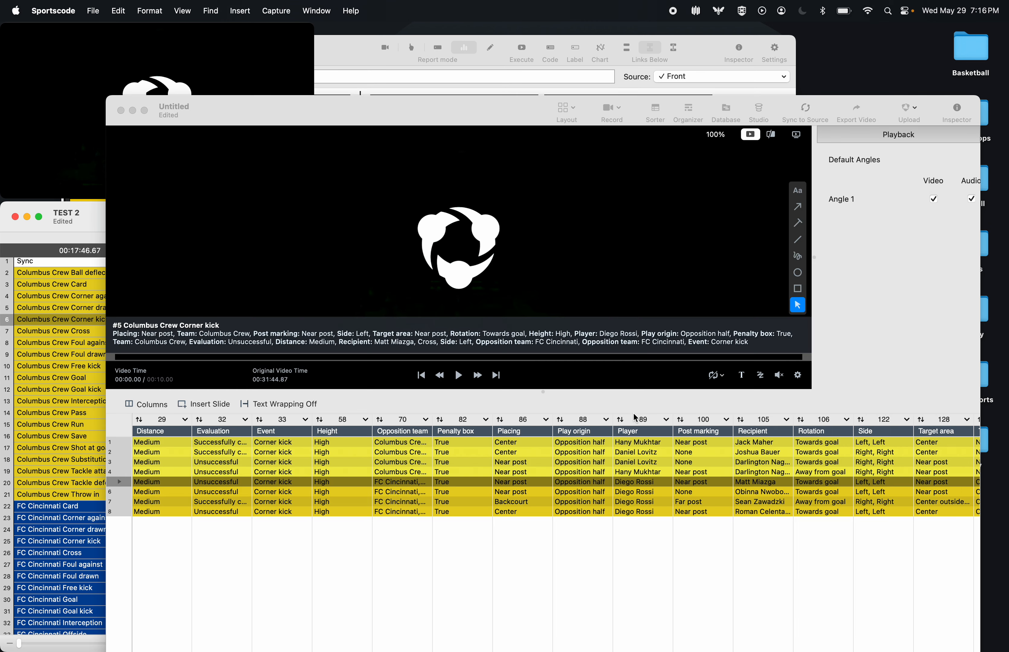
# - Examine the available columns and the label values of the Nashville SC and Columbus Crew corner kick instances in the sorter
pyautogui.moveTo(452, 121); pyautogui.dragTo(394, 121)
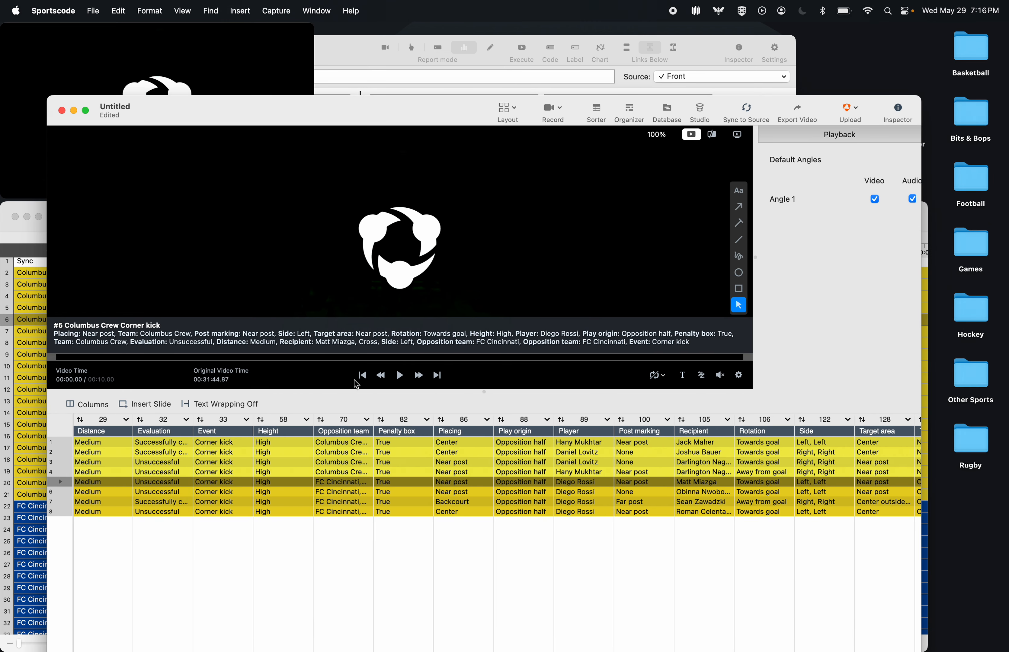
pyautogui.click(88, 404)
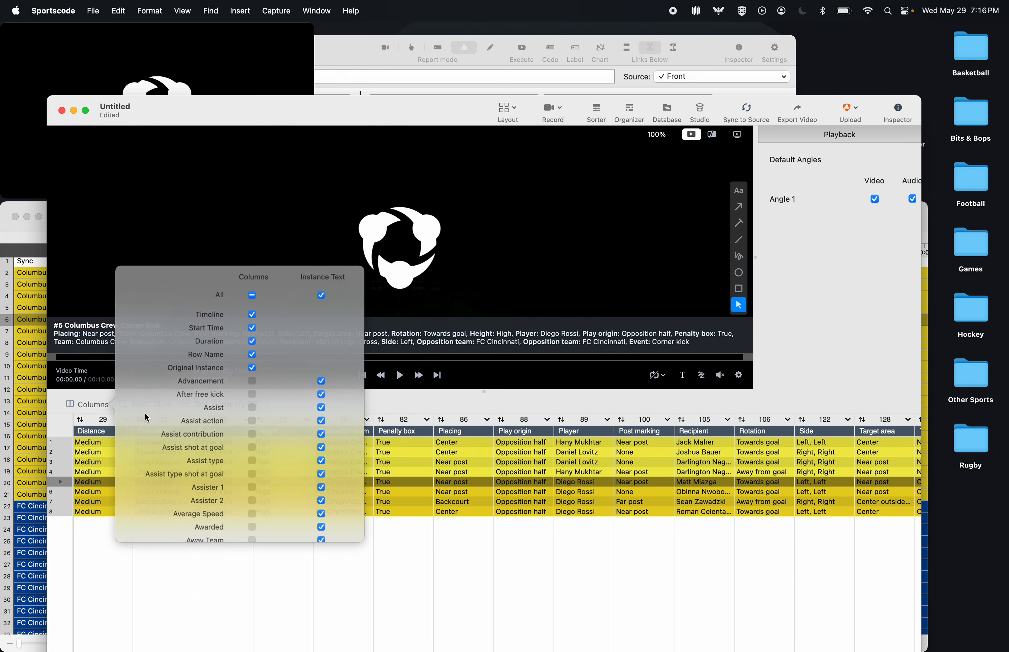
pyautogui.scroll(-5, 198, 459)
pyautogui.scroll(6, 197, 454)
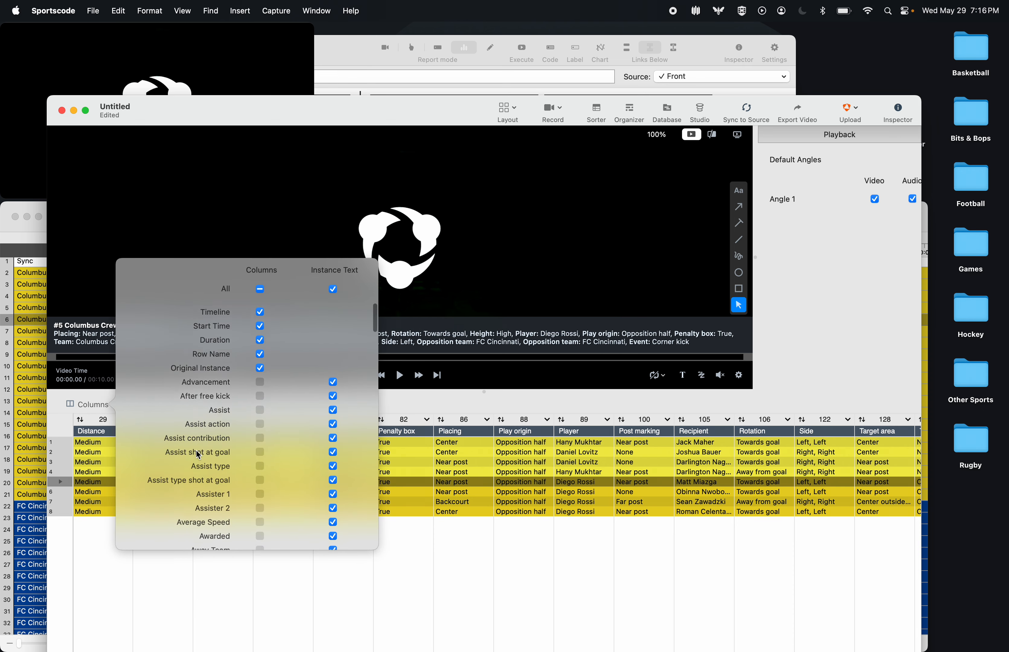
pyautogui.click(183, 576)
pyautogui.hscroll(-4, 204, 435)
pyautogui.hscroll(-3, 204, 435)
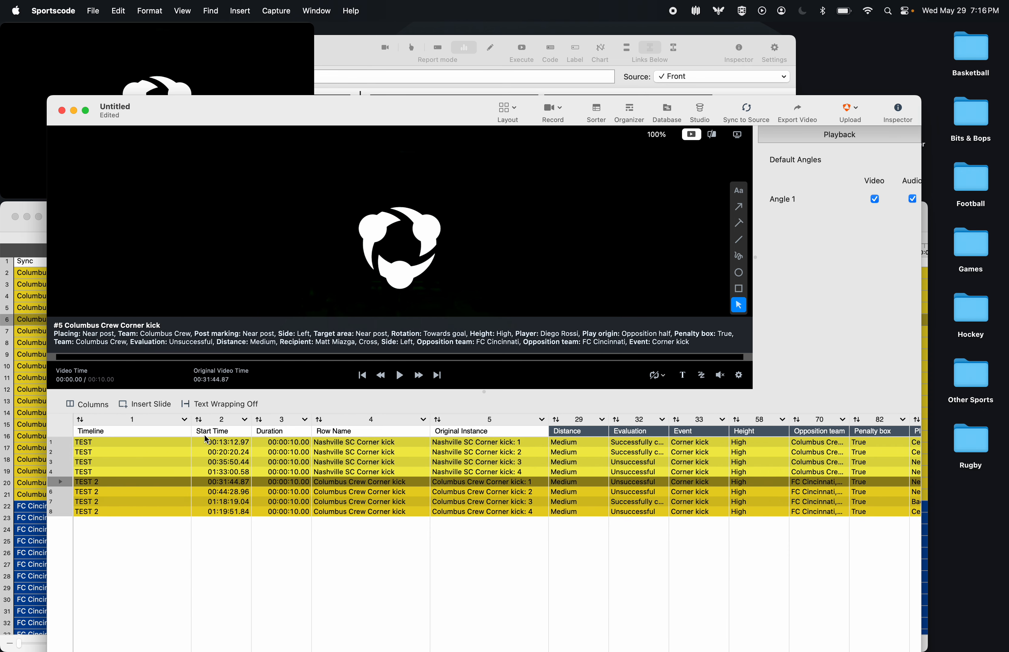
pyautogui.hscroll(5, 238, 450)
pyautogui.hscroll(2, 263, 462)
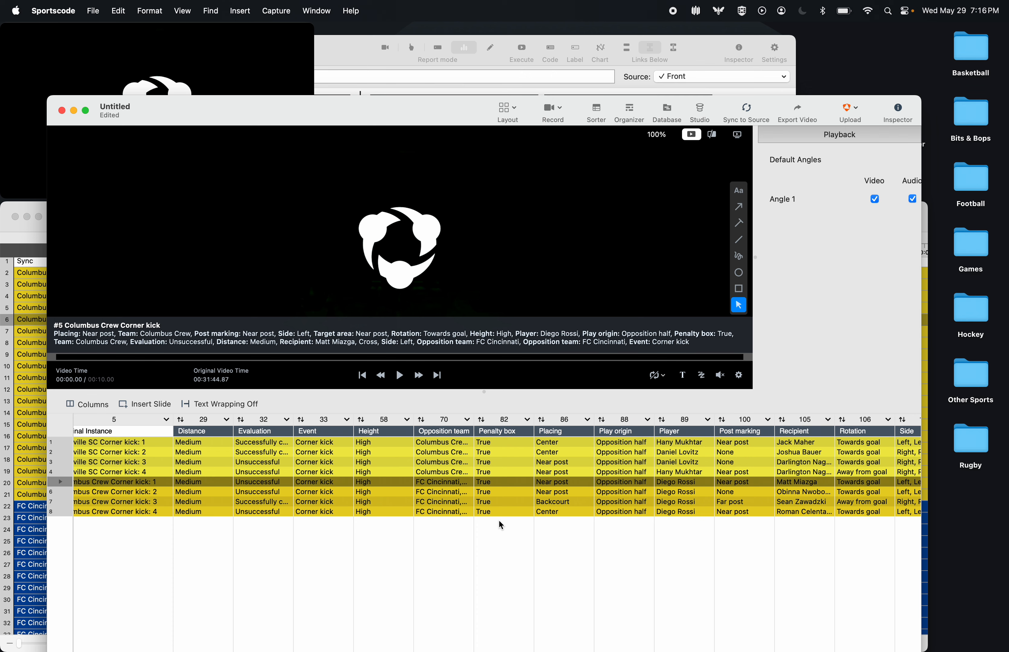
pyautogui.hscroll(1, 489, 449)
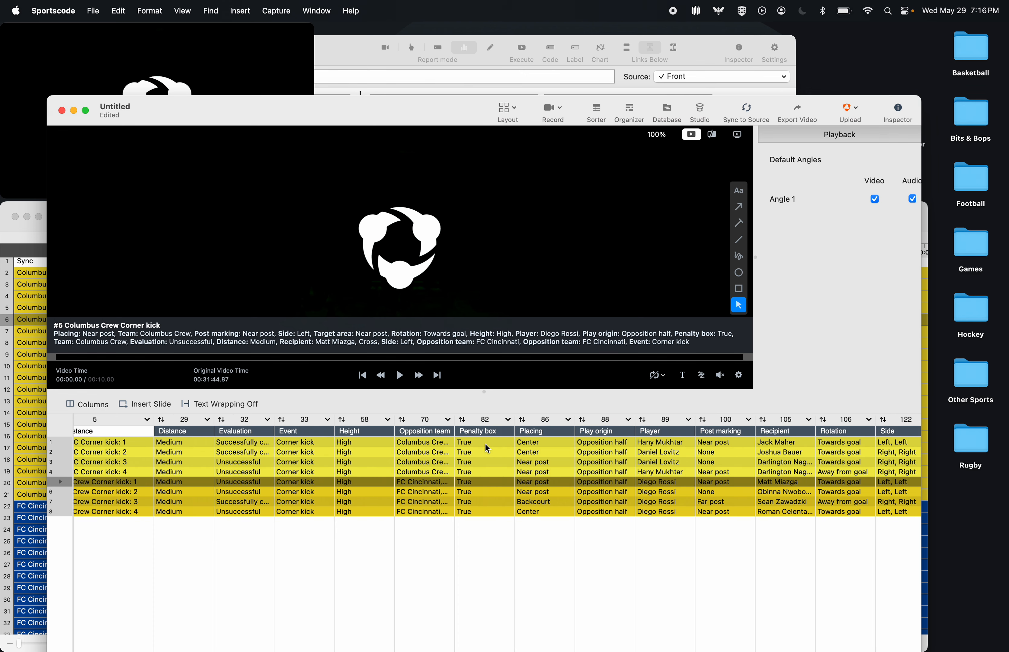
pyautogui.hscroll(1, 487, 448)
pyautogui.hscroll(10, 487, 449)
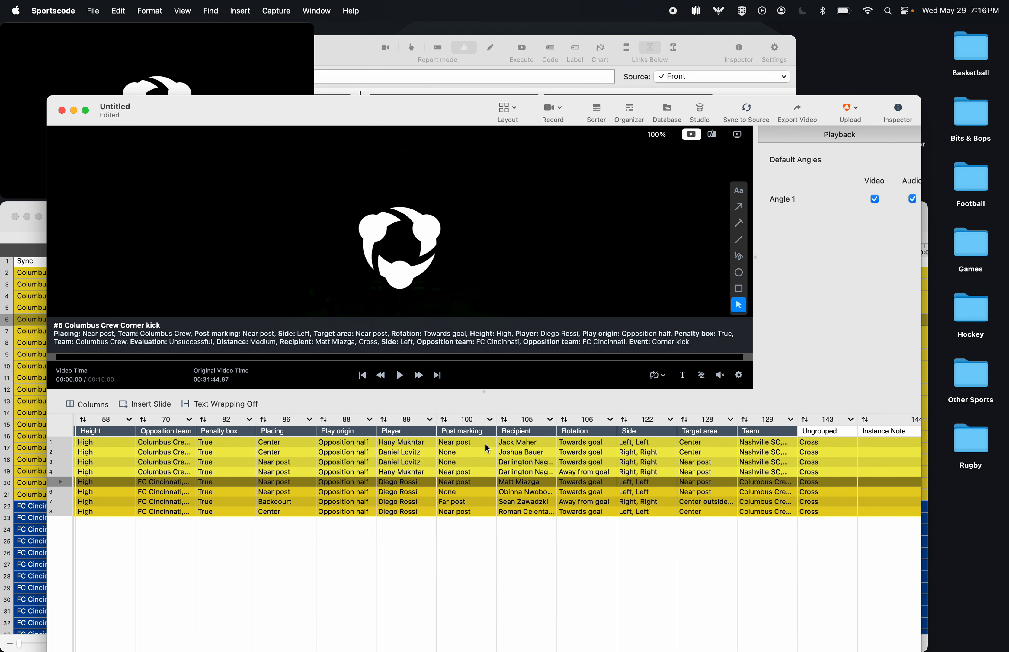
pyautogui.hscroll(-15, 488, 449)
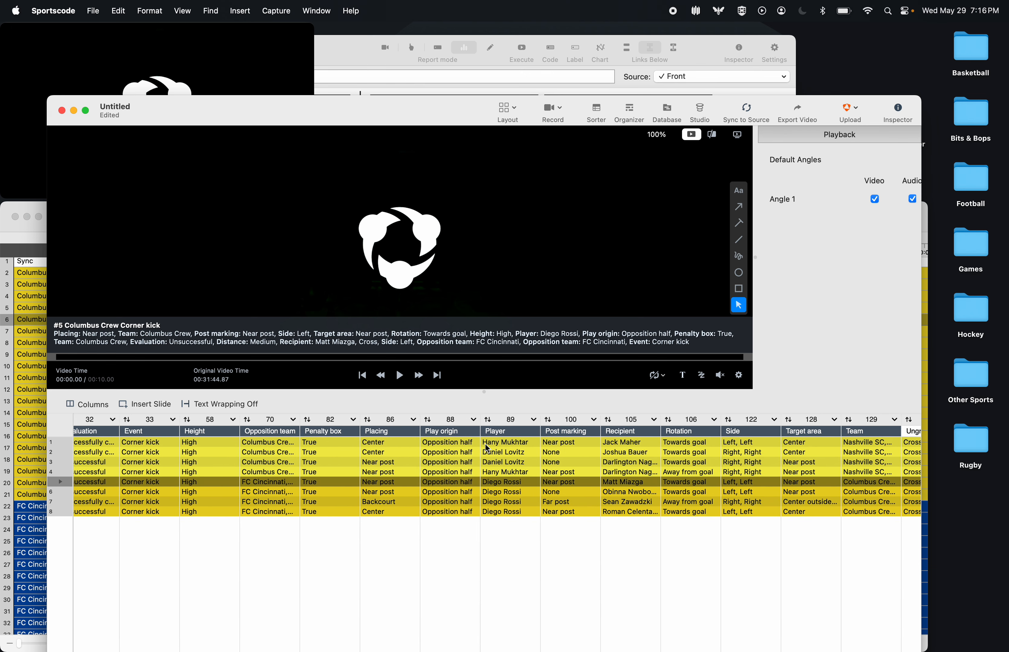
pyautogui.hscroll(-5, 467, 450)
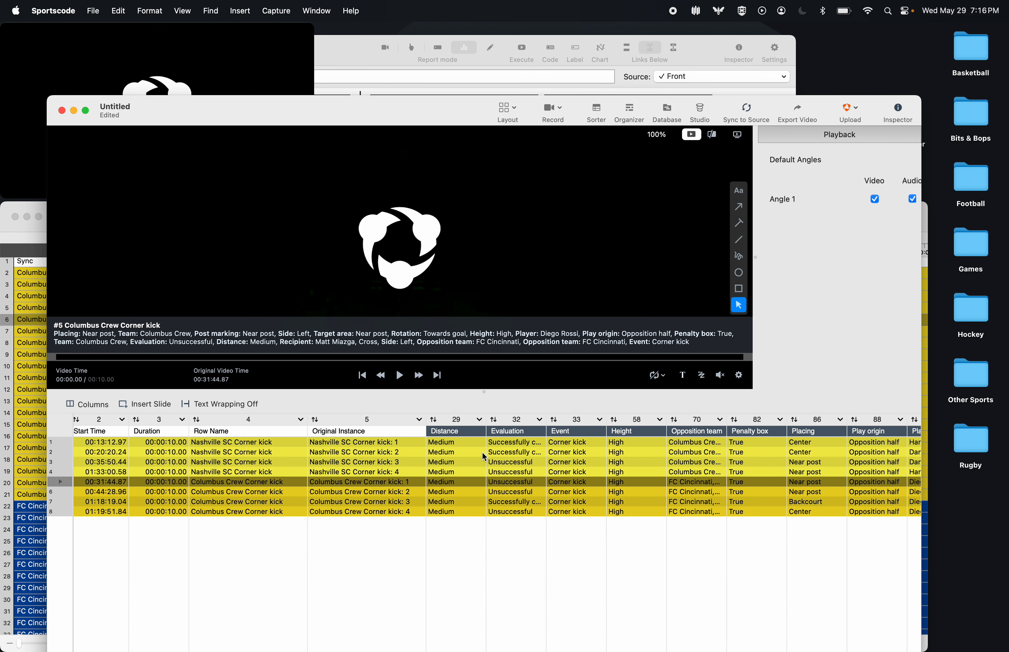
# - In STS Analysis edit mode, duplicate the Columbus Crew Corners header below the Side row and widen it across both corner tables
pyautogui.click(439, 78)
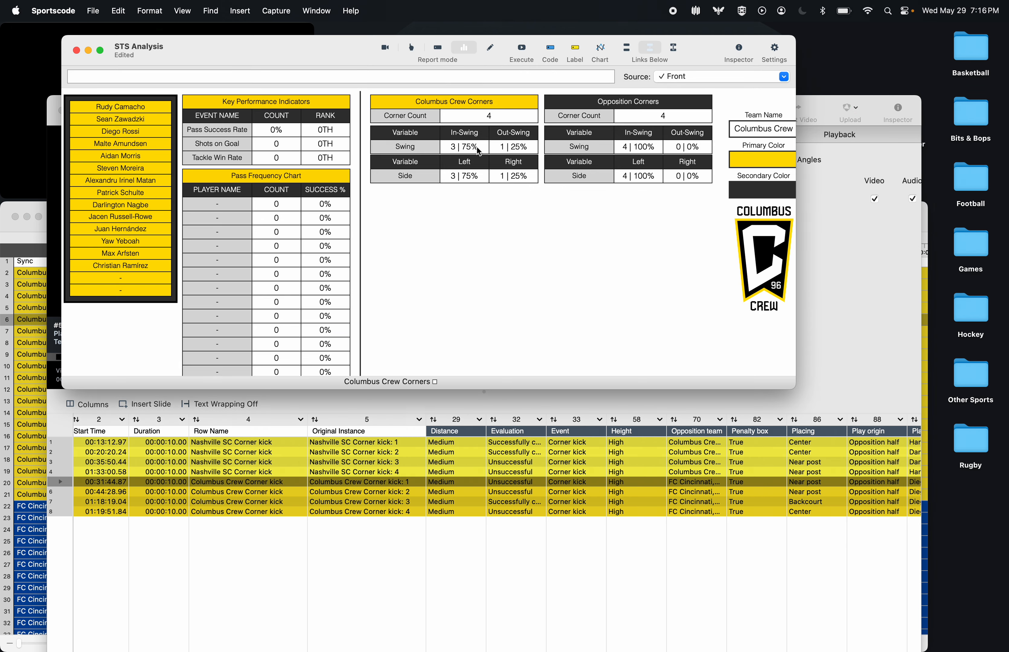
pyautogui.click(490, 47)
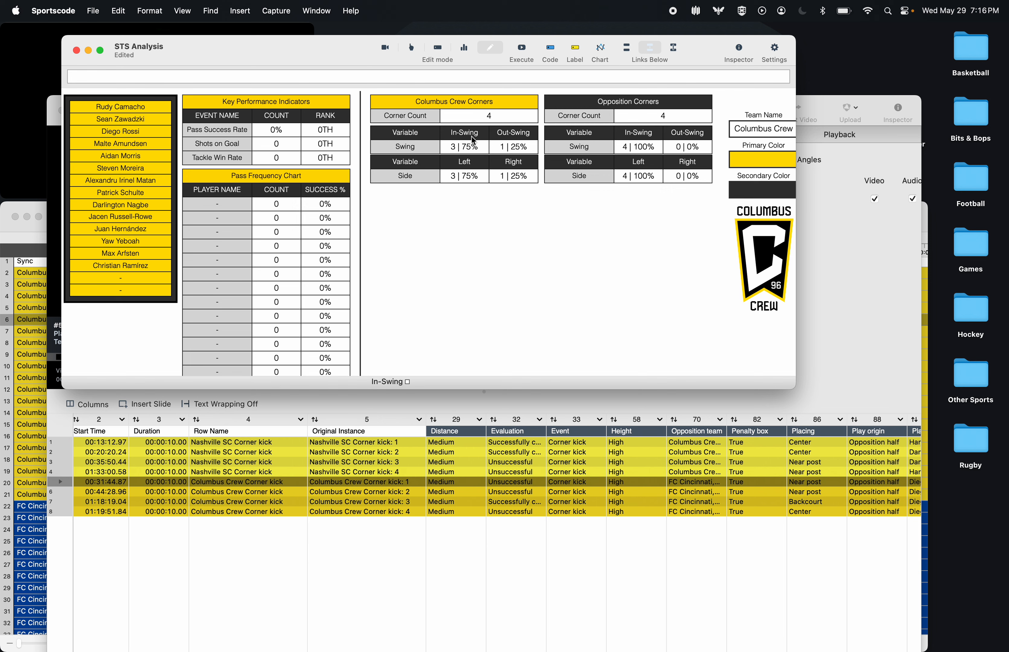
pyautogui.moveTo(475, 102); pyautogui.dragTo(474, 196)
pyautogui.click(467, 229)
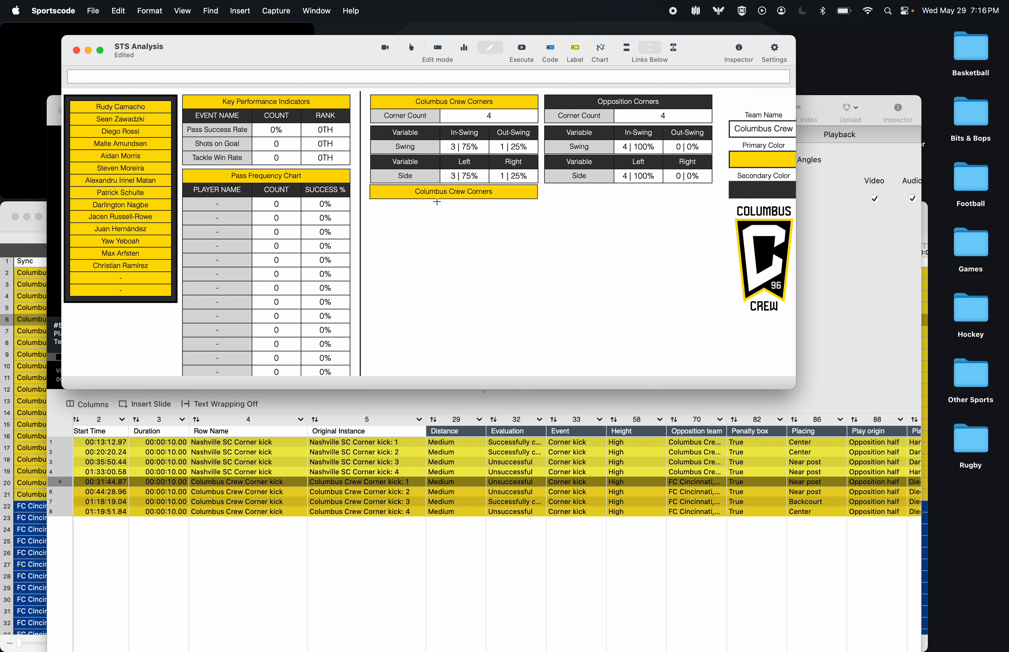
pyautogui.scroll(5, 375, 190)
pyautogui.scroll(-4, 376, 191)
pyautogui.click(375, 189)
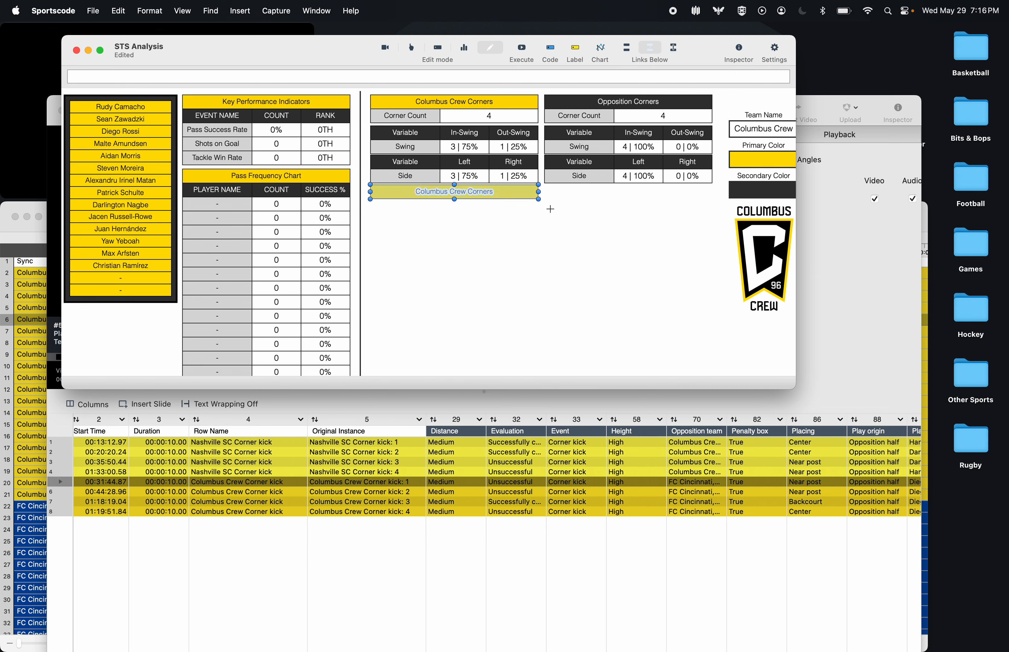
pyautogui.moveTo(539, 199); pyautogui.dragTo(712, 200)
pyautogui.click(700, 229)
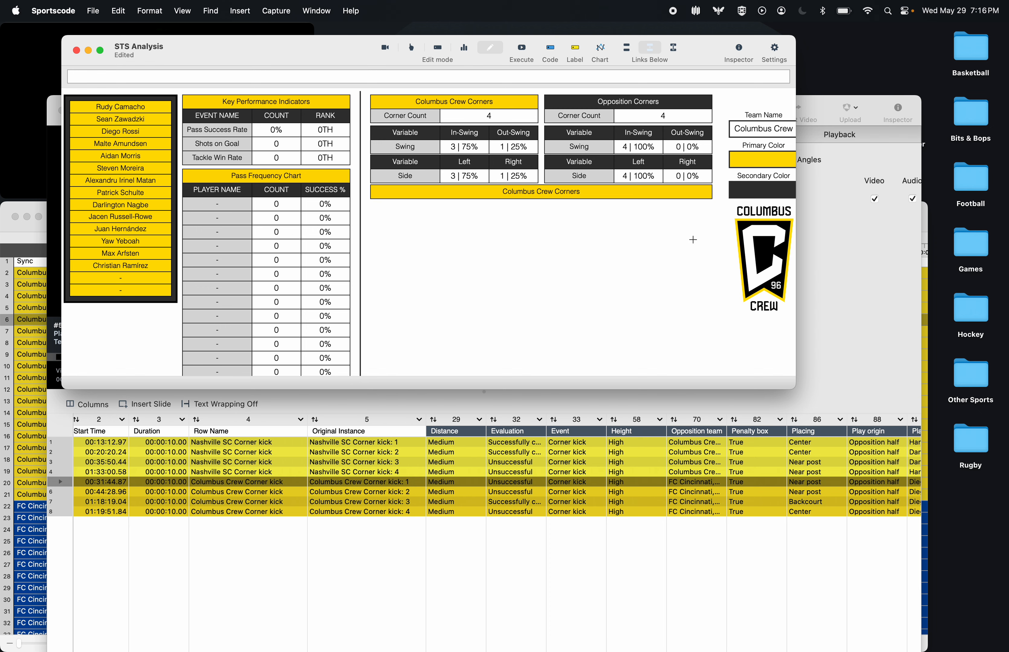
# - Nudge the wide header down, change its script's name text to " Corner Table" and execute the scripts
pyautogui.click(635, 195)
pyautogui.press('Down')
pyautogui.press('Down')
pyautogui.doubleClick(635, 196)
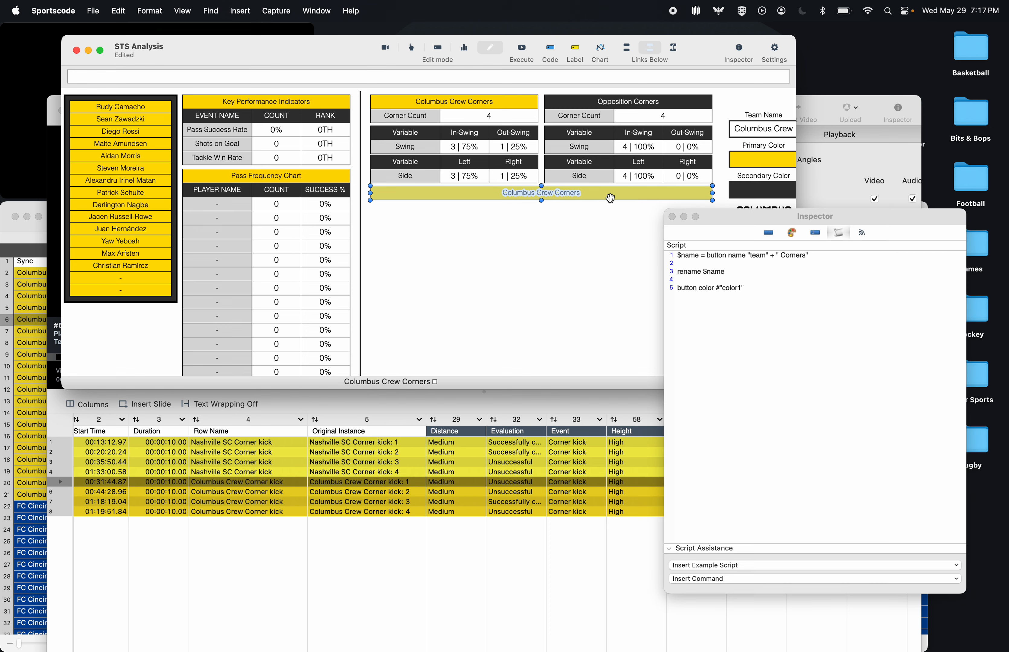
pyautogui.click(792, 236)
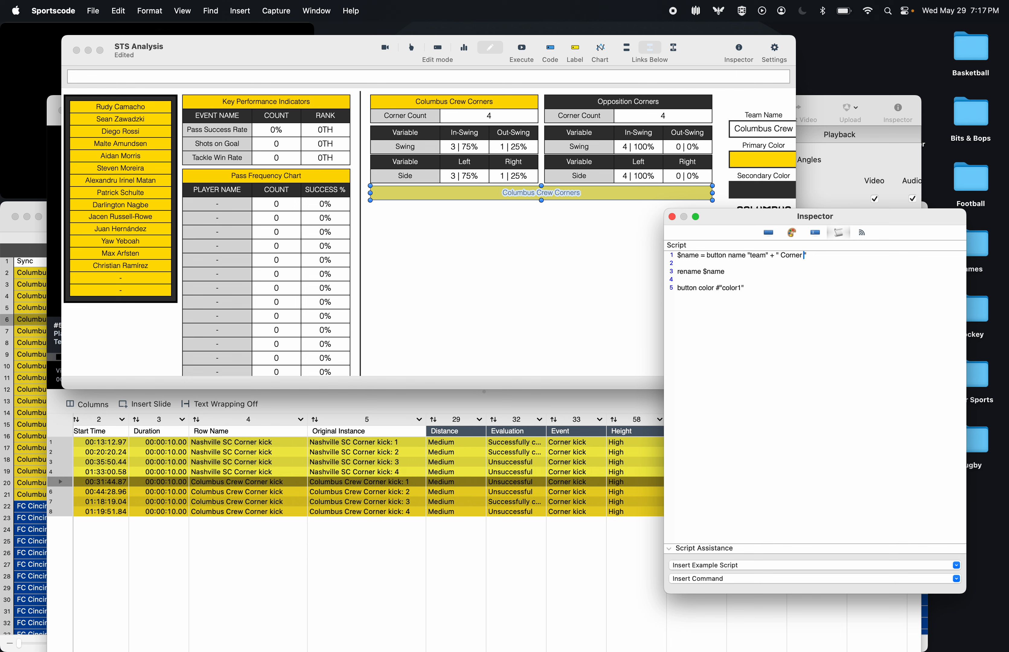
pyautogui.press('Return')
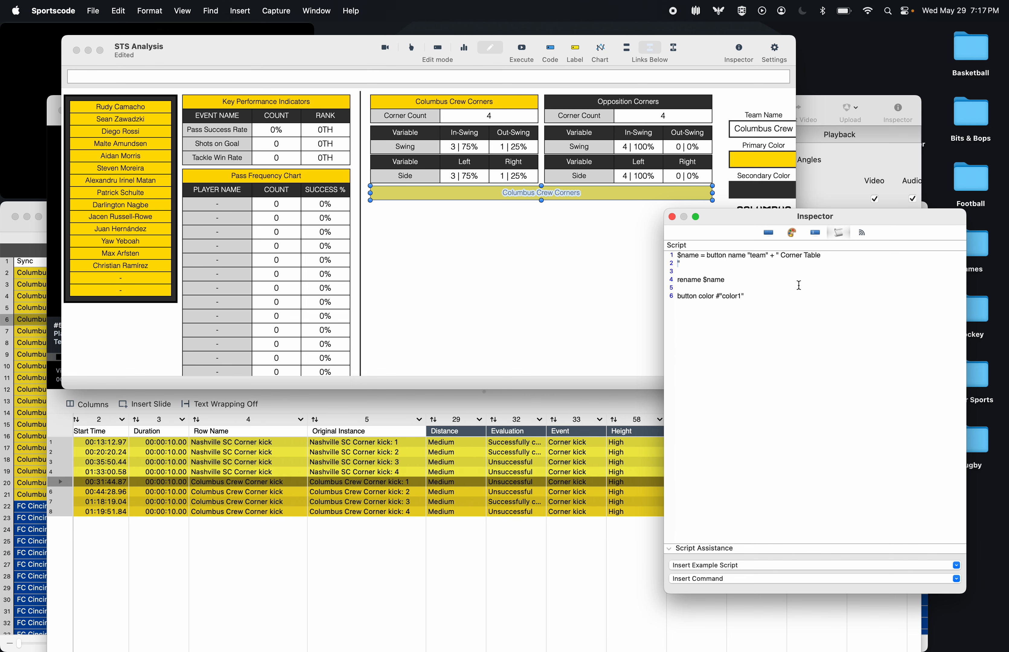
pyautogui.press('BackSpace')
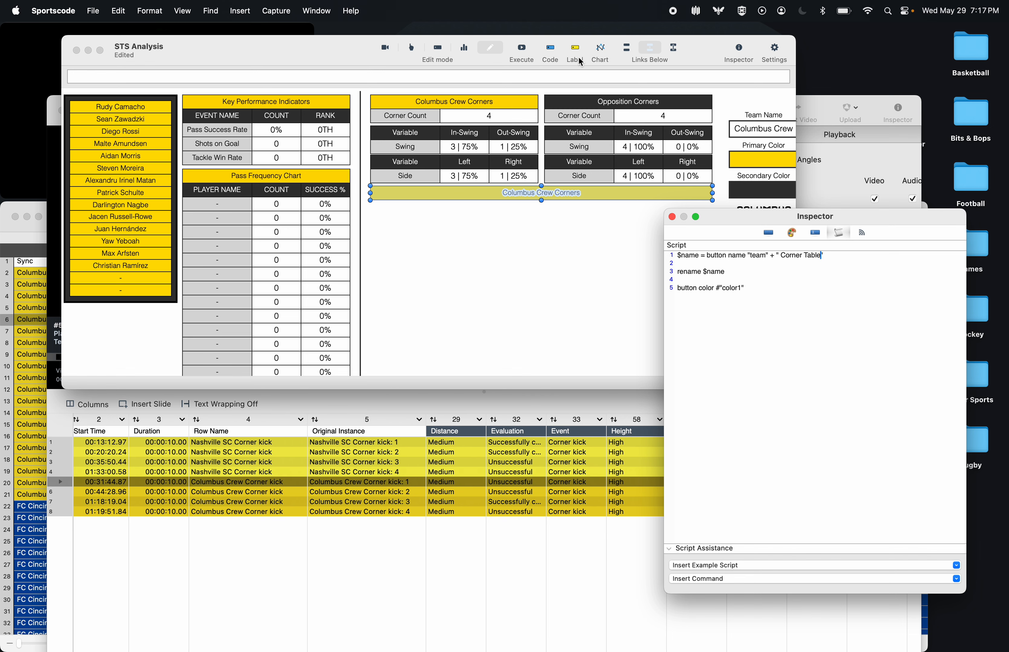
pyautogui.click(521, 52)
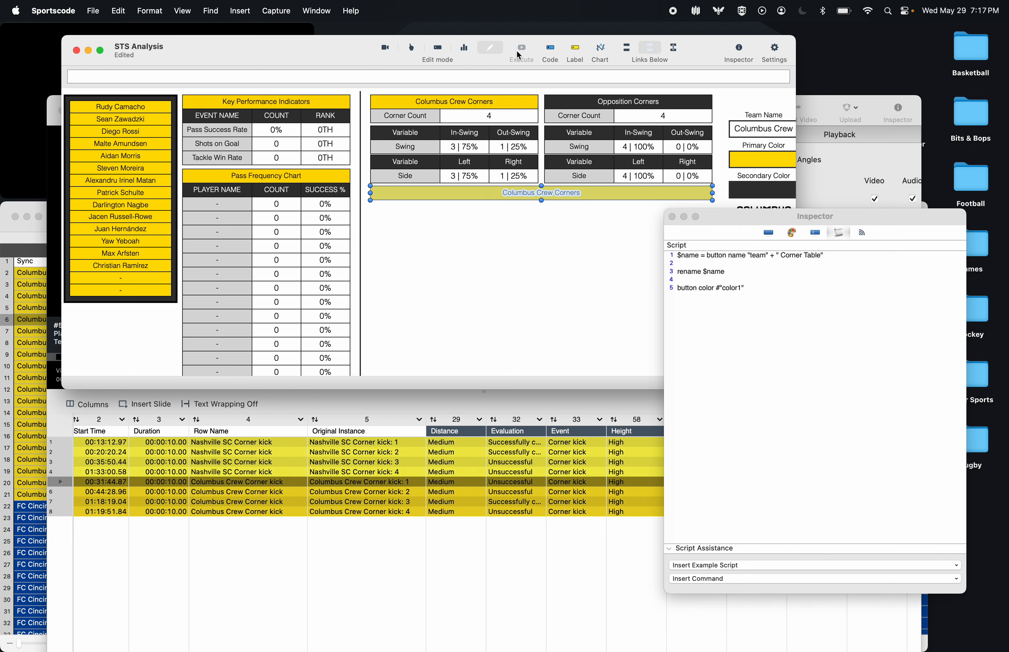
pyautogui.click(673, 218)
pyautogui.click(651, 226)
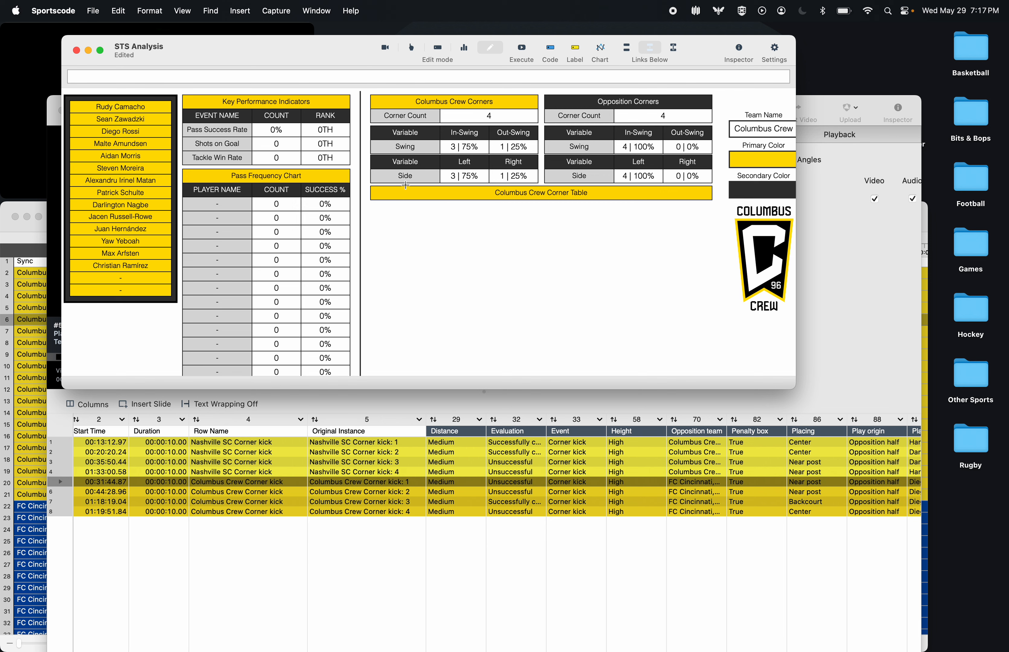
# - Duplicate the gray Side cell directly under the Columbus Crew Corner Table header and narrow it to about 57 wide
pyautogui.moveTo(406, 185); pyautogui.dragTo(406, 211)
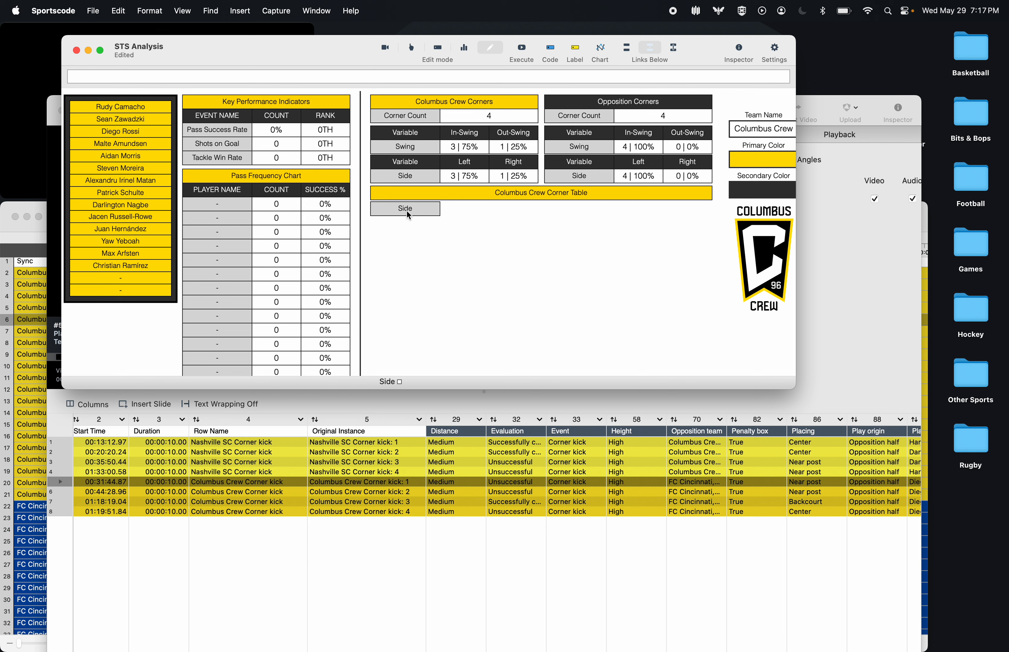
pyautogui.click(406, 211)
pyautogui.press('Up')
pyautogui.press('Up')
pyautogui.press('Down')
pyautogui.press('Up')
pyautogui.press('Up')
pyautogui.moveTo(441, 209); pyautogui.dragTo(406, 209)
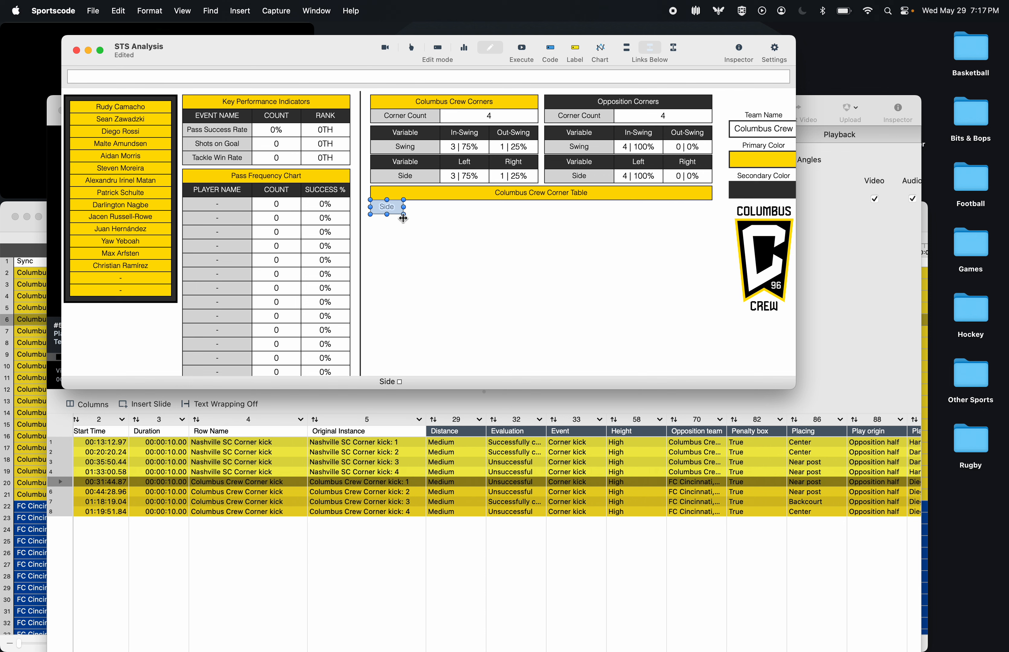
# - Rename the copied Side cell "1." and reduce its width to about 50
pyautogui.doubleClick(387, 207)
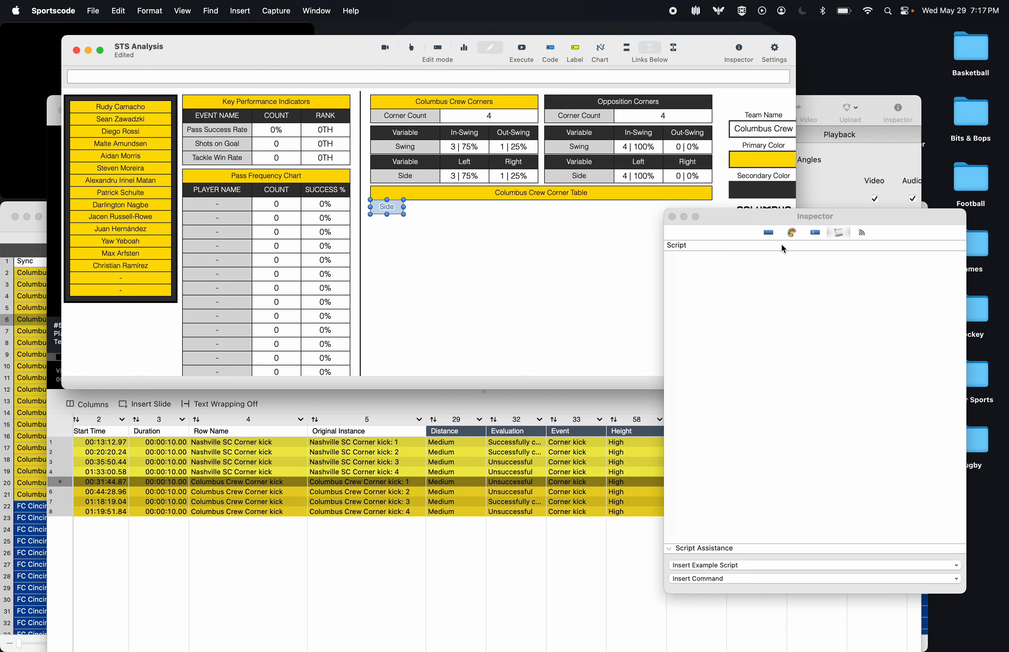
pyautogui.click(768, 257)
pyautogui.click(713, 233)
pyautogui.moveTo(753, 285); pyautogui.dragTo(683, 287)
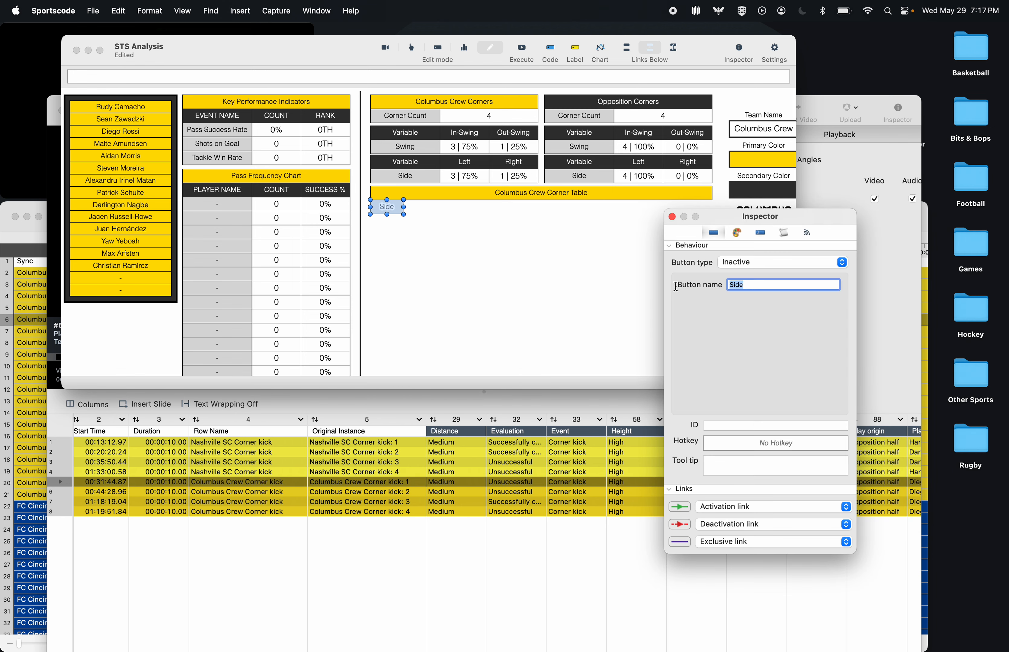
pyautogui.write('1.')
pyautogui.click(738, 233)
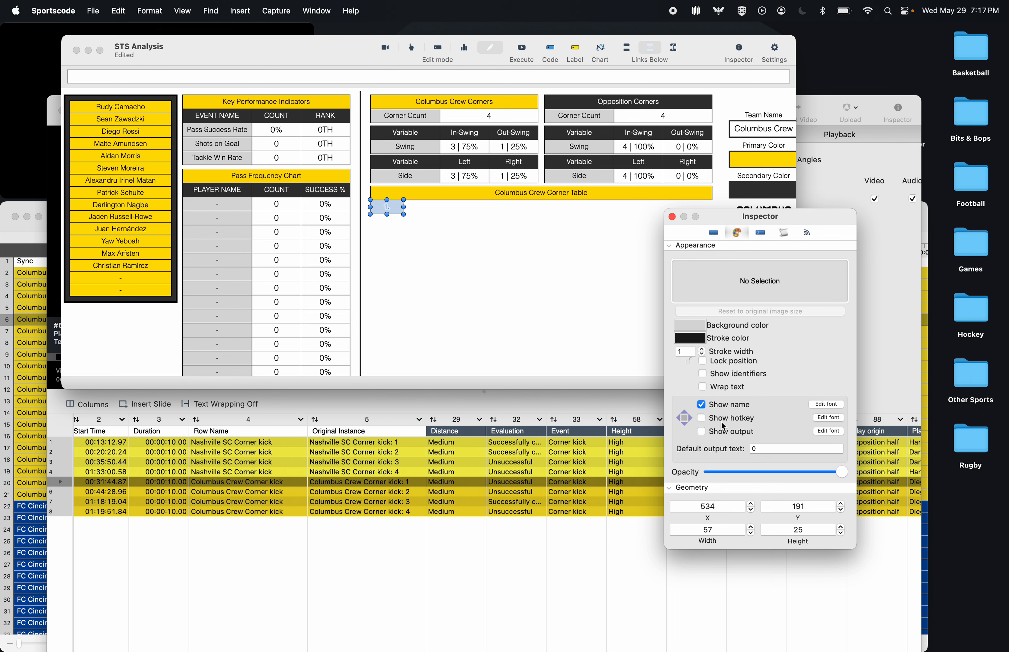
pyautogui.click(751, 534)
pyautogui.click(751, 533)
pyautogui.click(751, 534)
pyautogui.click(751, 533)
pyautogui.click(751, 534)
pyautogui.click(751, 534)
pyautogui.click(672, 217)
pyautogui.click(410, 210)
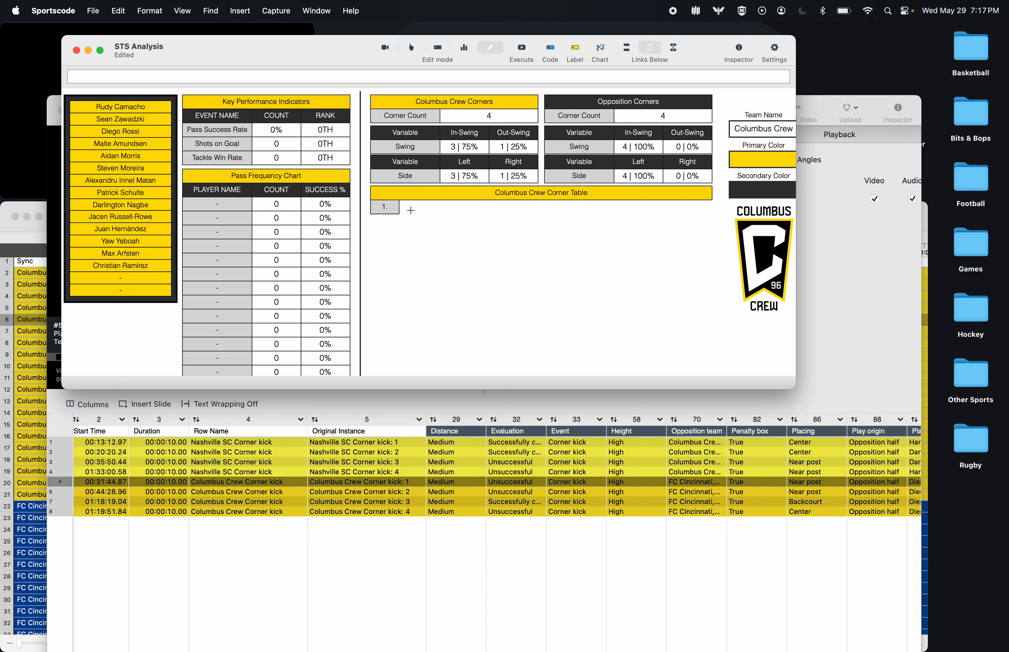
# - Shift the 1. cell down and place a copy of the black Variable header directly above it, left edges aligned
pyautogui.moveTo(390, 213); pyautogui.dragTo(390, 237)
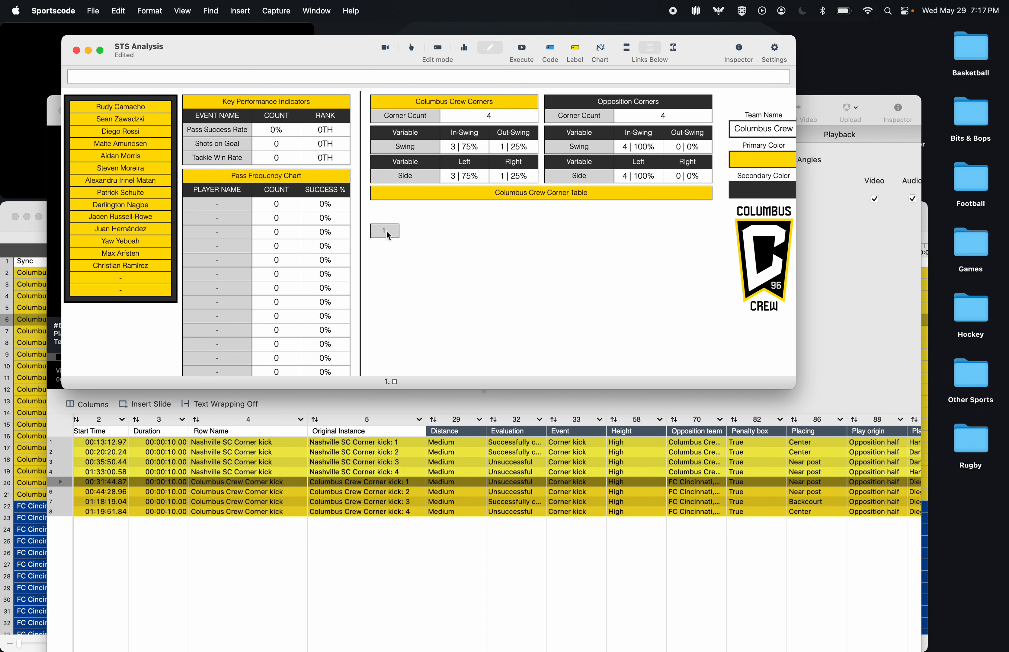
pyautogui.moveTo(406, 166); pyautogui.dragTo(405, 219)
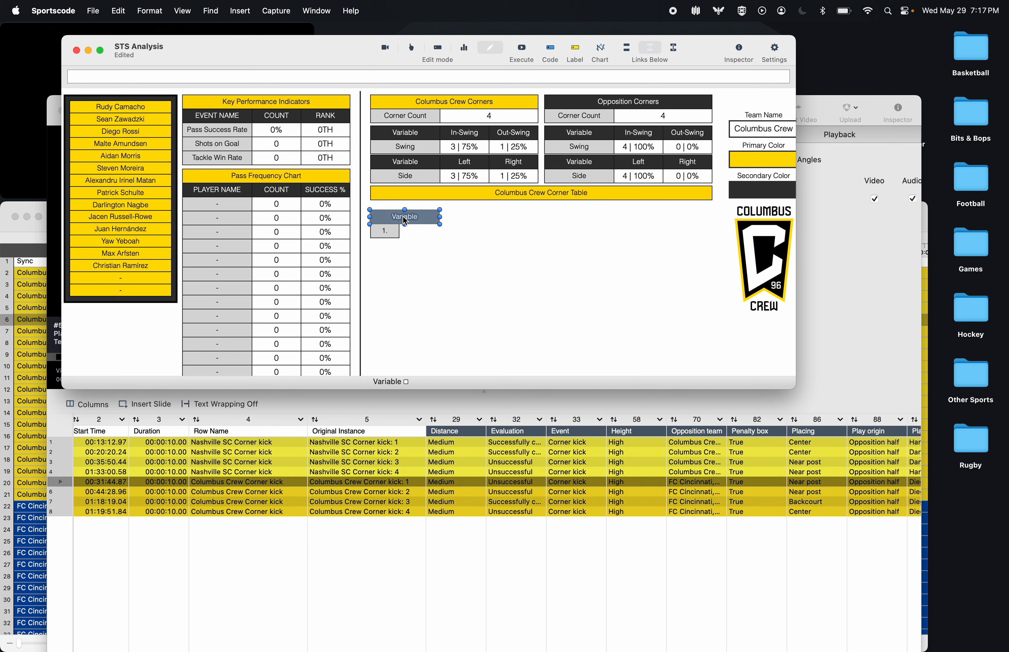
pyautogui.click(385, 224)
pyautogui.click(380, 229)
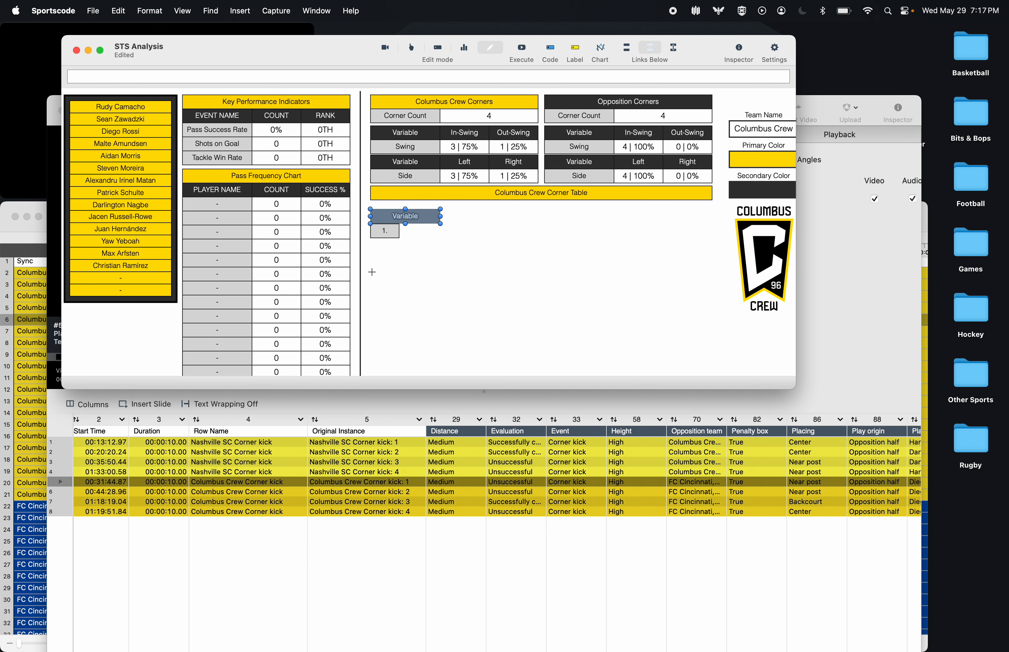
pyautogui.click(382, 221)
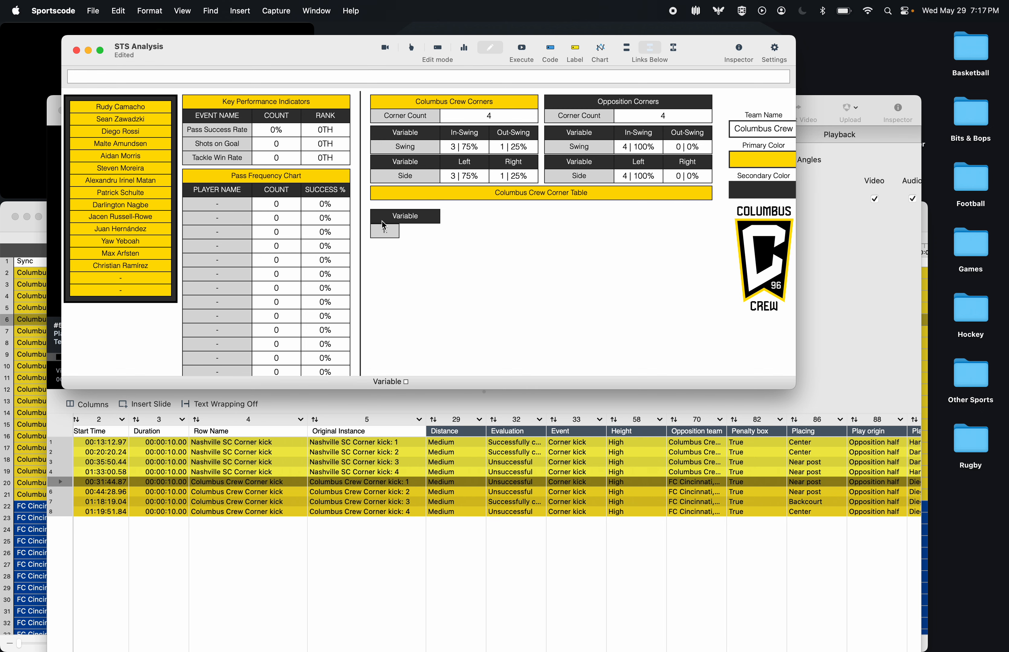
pyautogui.press('Down')
# - Set the copied Variable header's width to 50 and rename it "#"
pyautogui.doubleClick(383, 221)
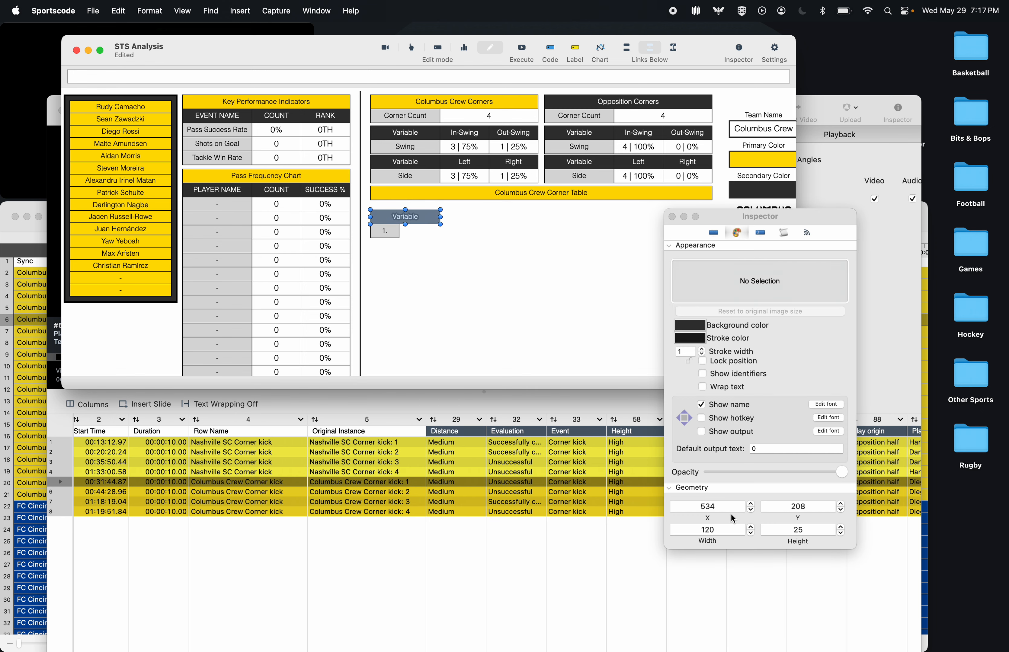
pyautogui.moveTo(732, 531); pyautogui.dragTo(639, 533)
pyautogui.write('50')
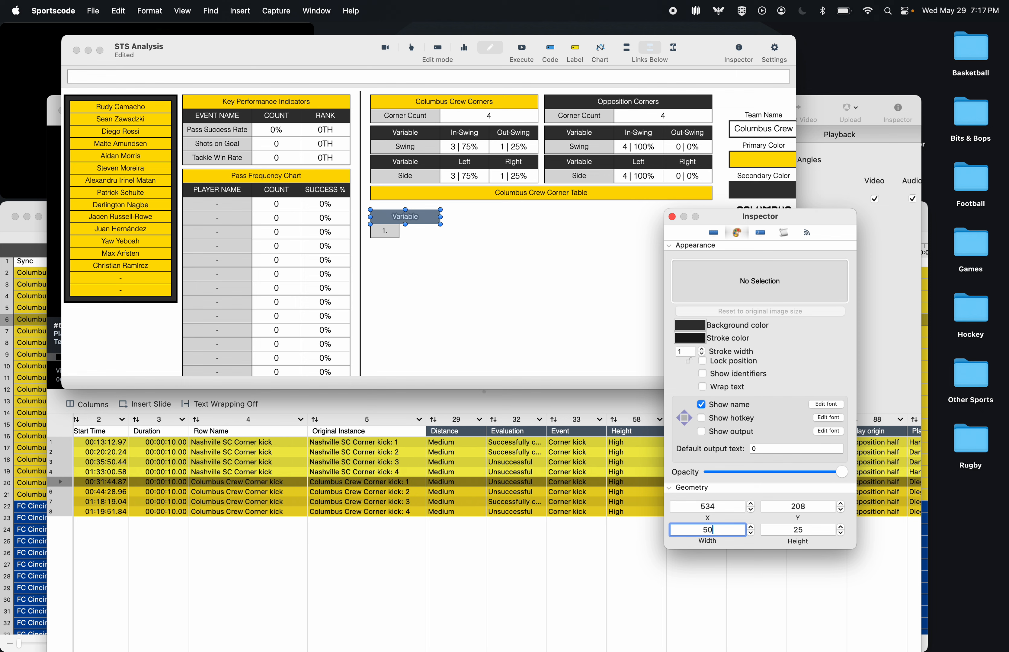
pyautogui.press('Return')
pyautogui.click(488, 348)
pyautogui.click(376, 215)
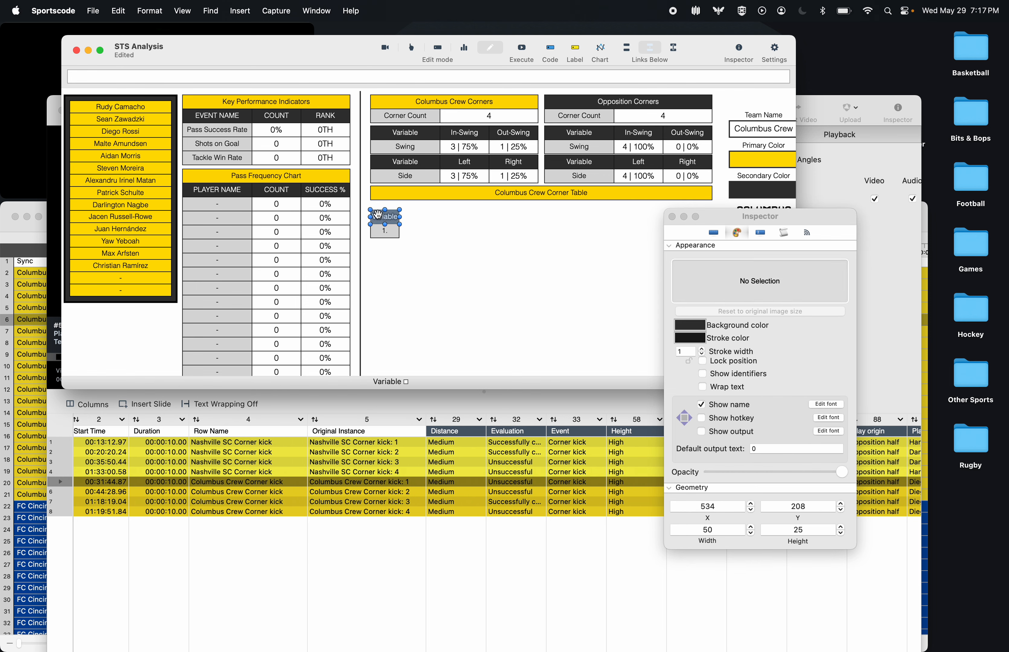
pyautogui.click(714, 233)
pyautogui.doubleClick(760, 286)
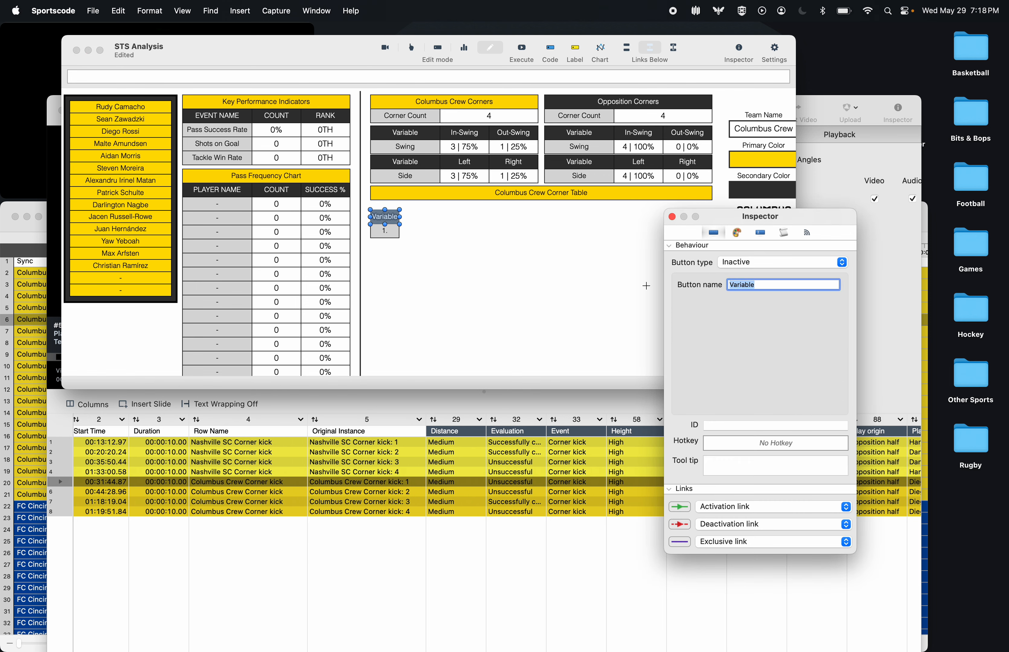
pyautogui.write('#')
pyautogui.click(671, 217)
# - Duplicate the # and 1. cells as an adjoining second column and fit both columns directly beneath the Corner Table header
pyautogui.moveTo(387, 221); pyautogui.dragTo(416, 218)
pyautogui.click(415, 232)
pyautogui.press('super+d')
pyautogui.click(410, 267)
pyautogui.moveTo(413, 273); pyautogui.dragTo(415, 209)
pyautogui.click(412, 273)
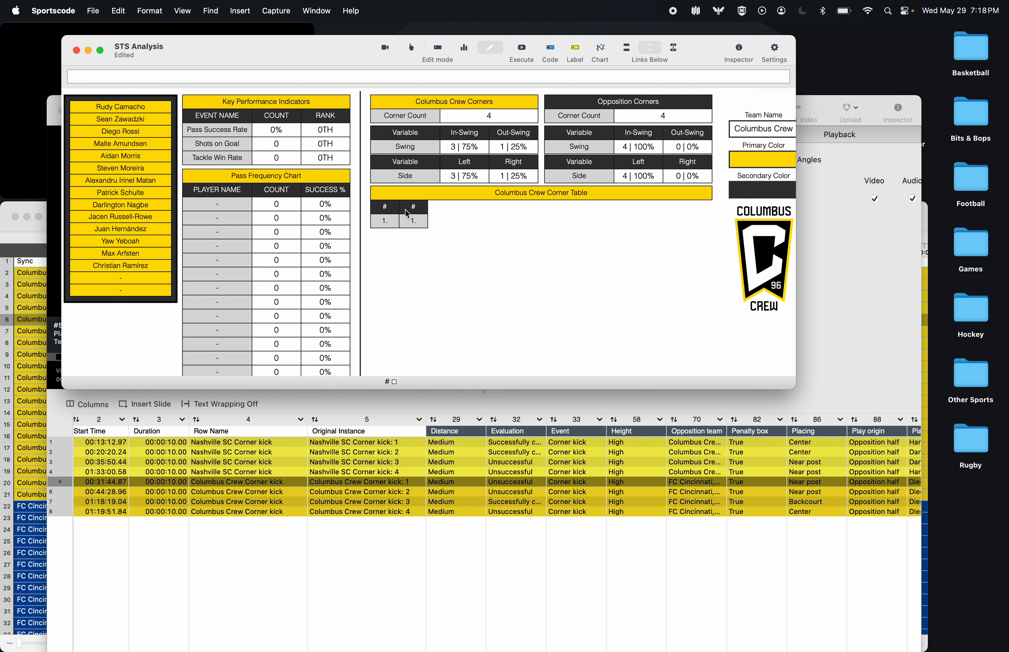
# - Set the width of the second column's header and 1. cell in the corner table to 100
pyautogui.click(414, 210)
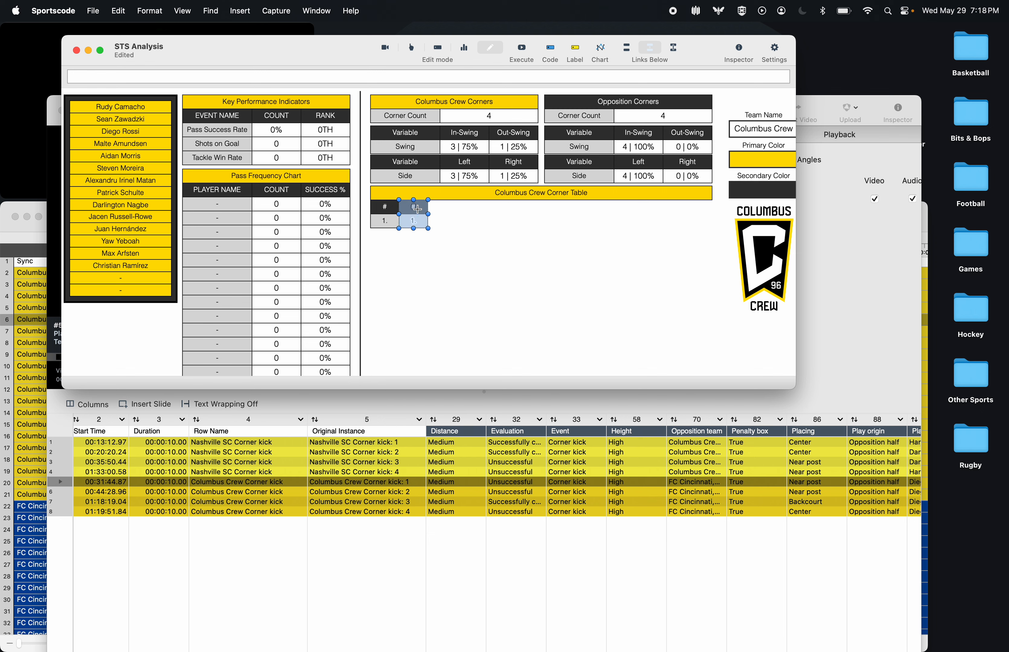
pyautogui.moveTo(428, 215); pyautogui.dragTo(455, 215)
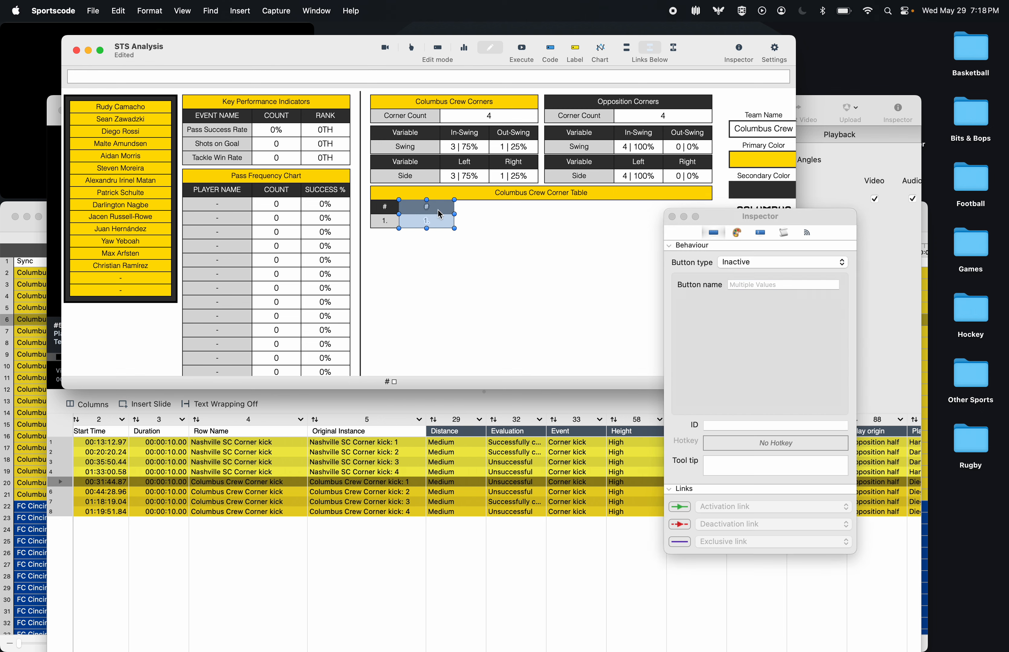
pyautogui.press('super+i')
pyautogui.click(736, 232)
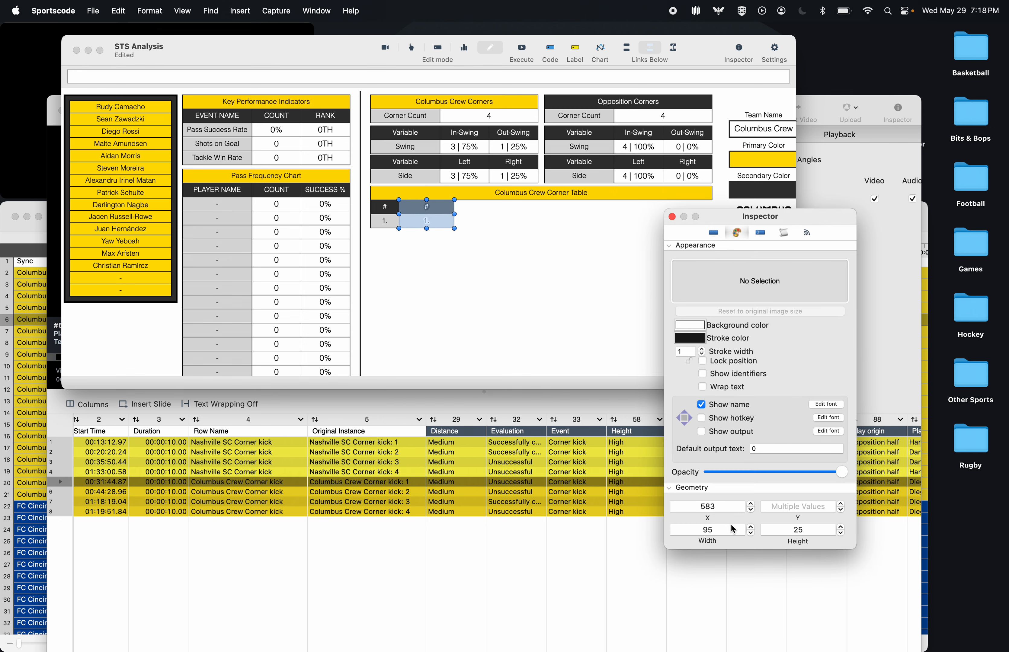
pyautogui.click(708, 530)
pyautogui.write('100')
pyautogui.press('Return')
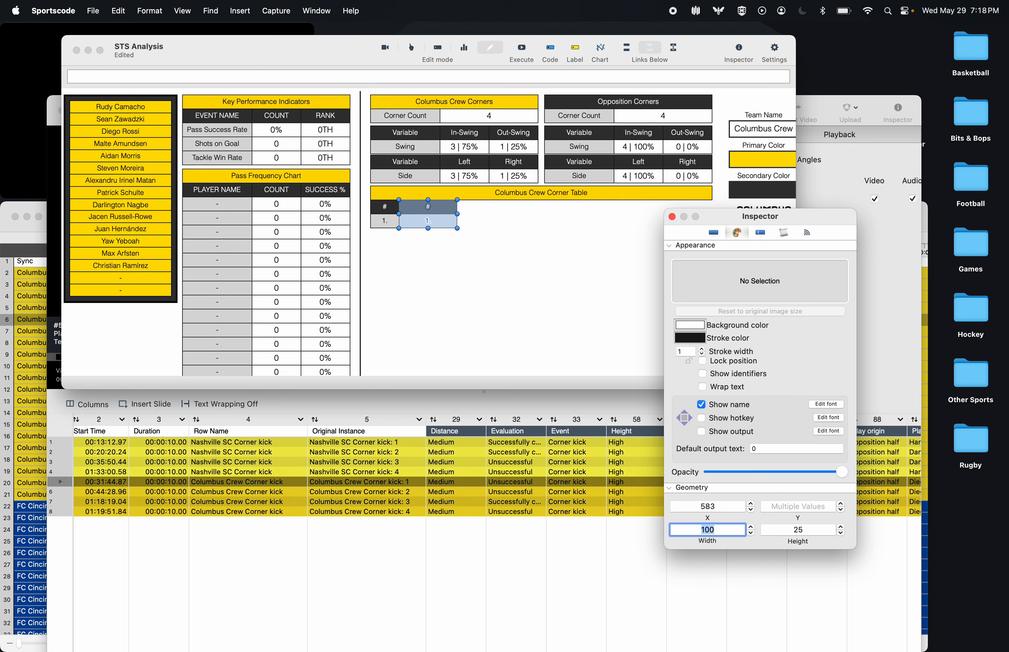
pyautogui.click(672, 216)
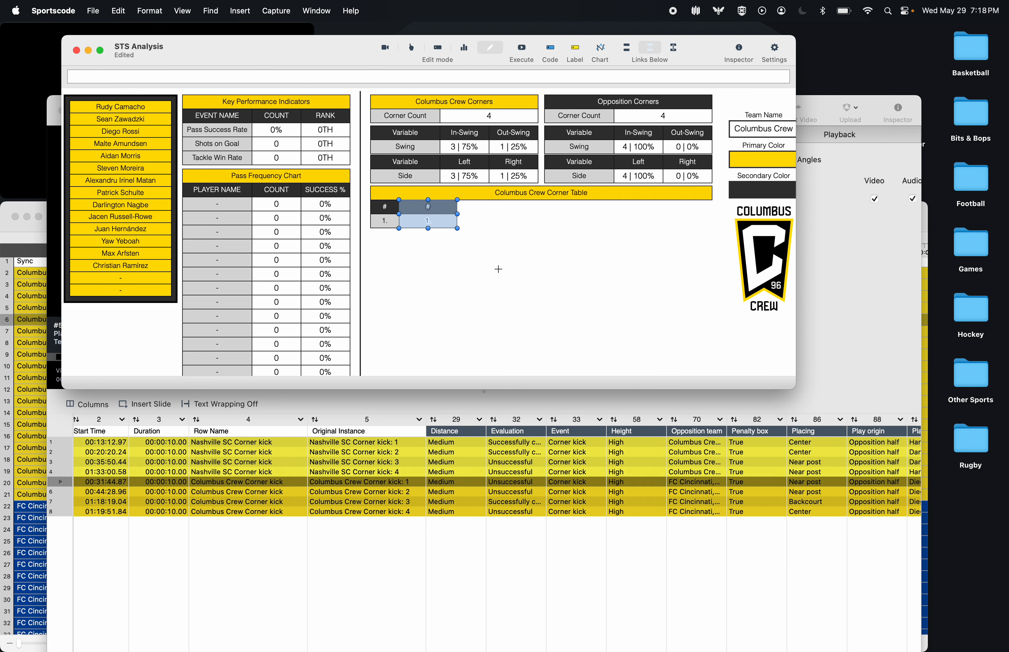
# - Rename the second column's black header "Distance"
pyautogui.click(484, 245)
pyautogui.doubleClick(438, 207)
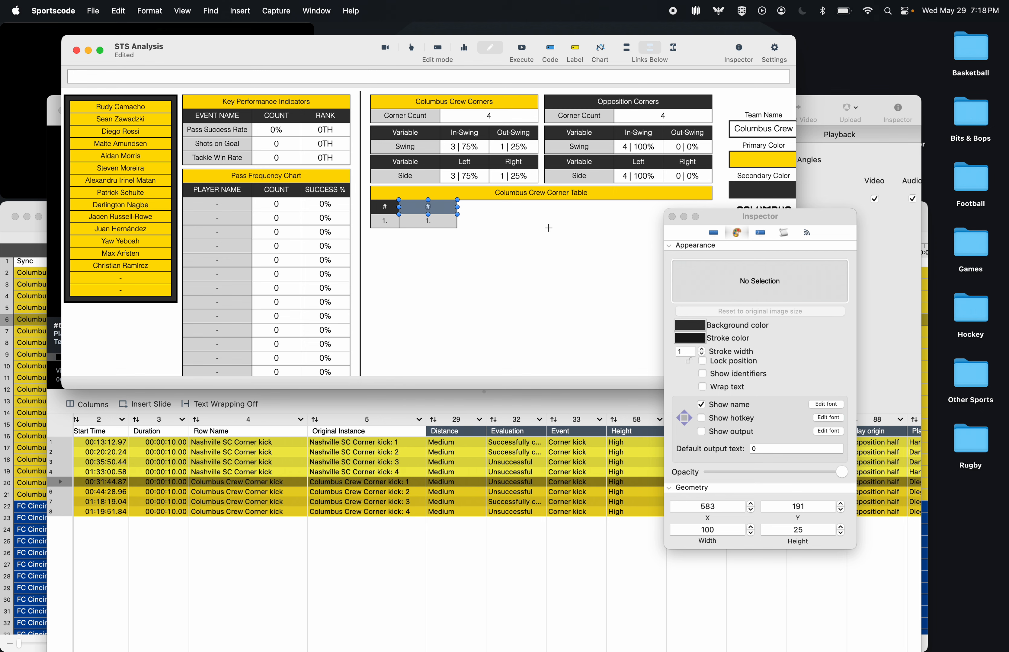
pyautogui.click(713, 233)
pyautogui.moveTo(744, 283); pyautogui.dragTo(671, 283)
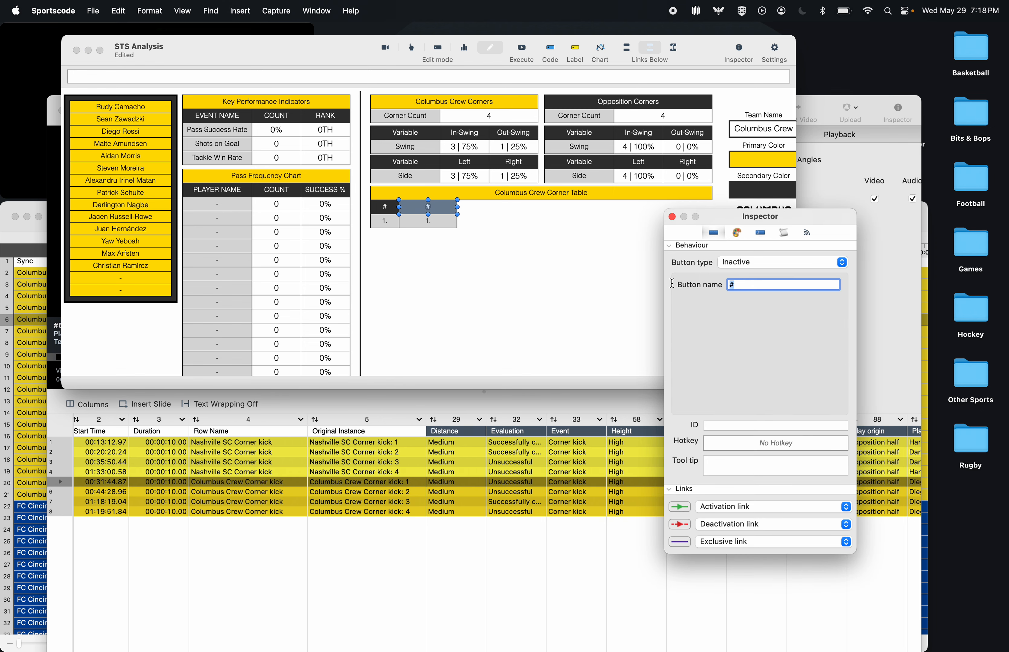
pyautogui.write('Distance')
pyautogui.click(673, 217)
pyautogui.click(589, 287)
# - Duplicate the Distance header and its 1. cell as an adjoining third column, aligned directly beneath the table title
pyautogui.moveTo(484, 274); pyautogui.dragTo(489, 221)
pyautogui.press('super+d')
pyautogui.press('Left')
pyautogui.press('Left')
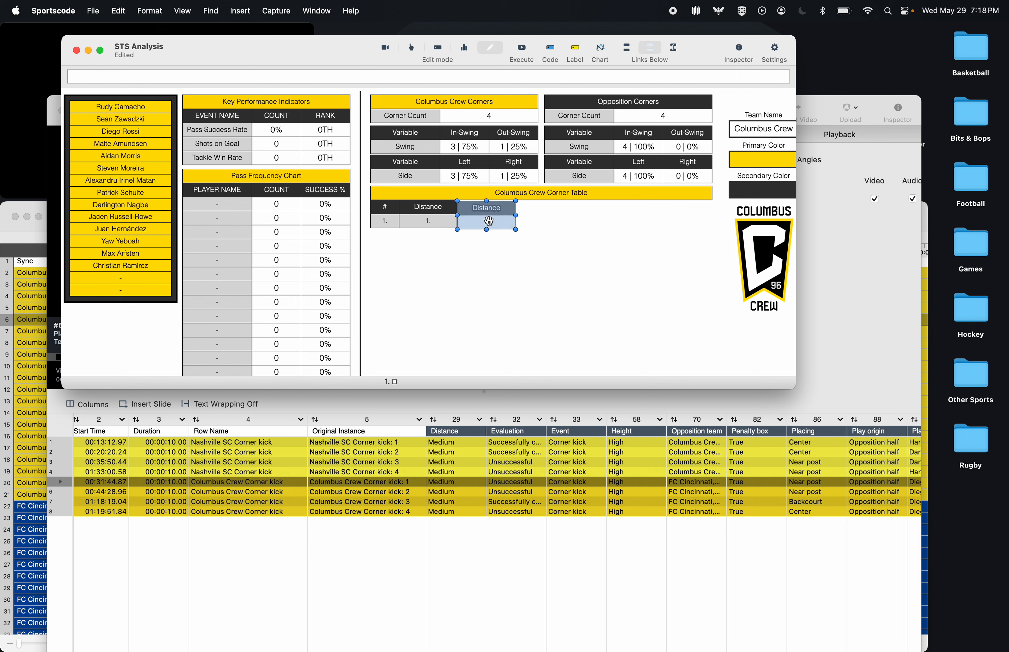
pyautogui.press('Up')
pyautogui.press('Up')
pyautogui.press('Down')
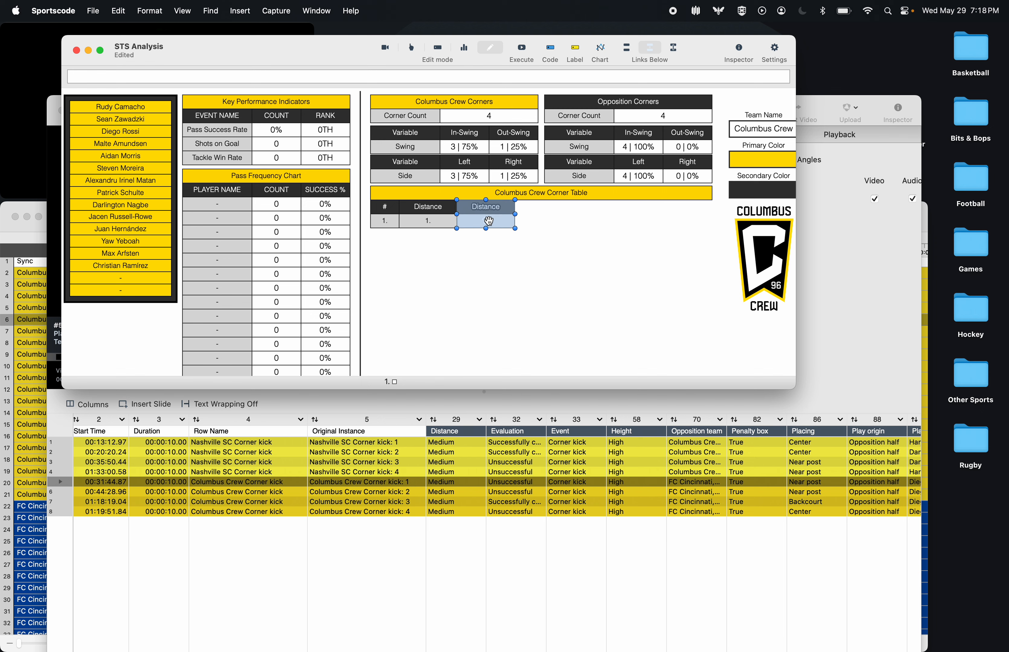
pyautogui.click(503, 265)
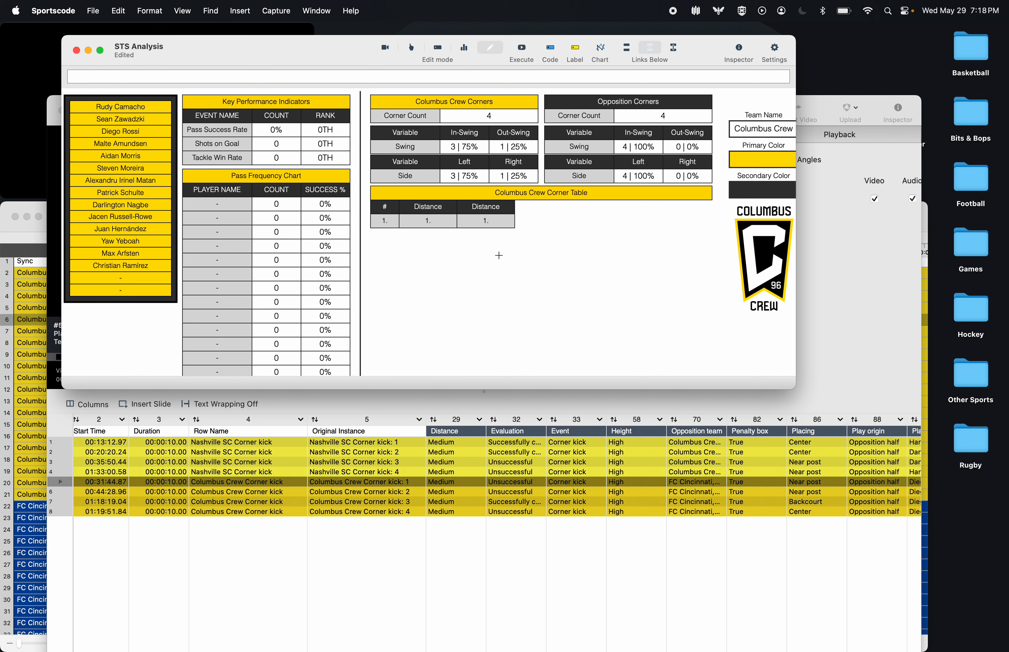
# - Rename the third column's header "STS Evaluation"
pyautogui.doubleClick(486, 208)
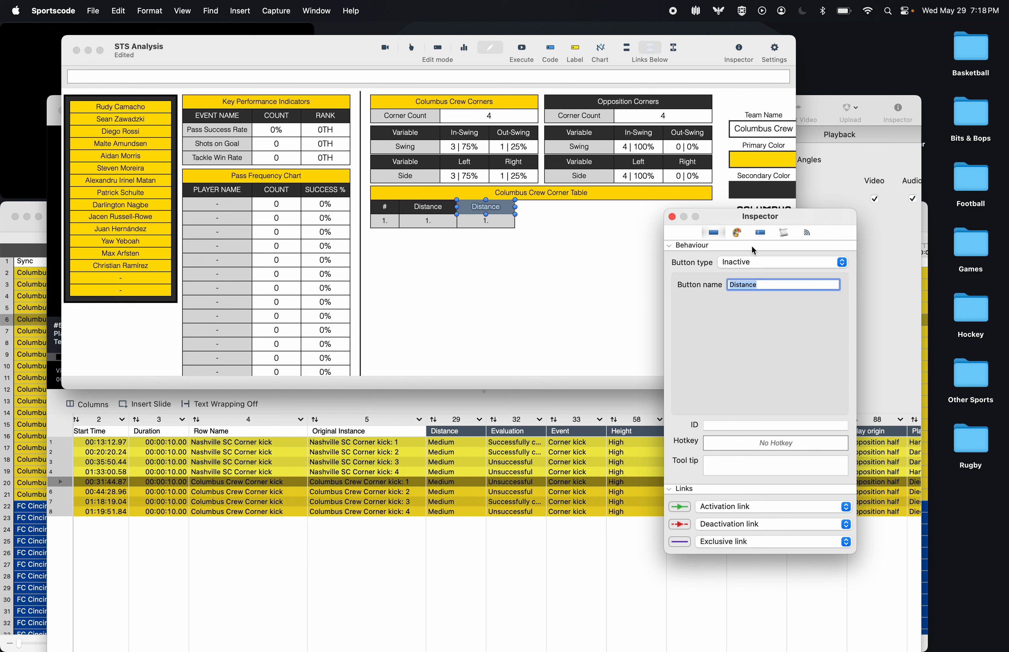
pyautogui.click(753, 263)
pyautogui.click(760, 318)
pyautogui.press('Right')
pyautogui.press('super+a')
pyautogui.write('STS Evaluation')
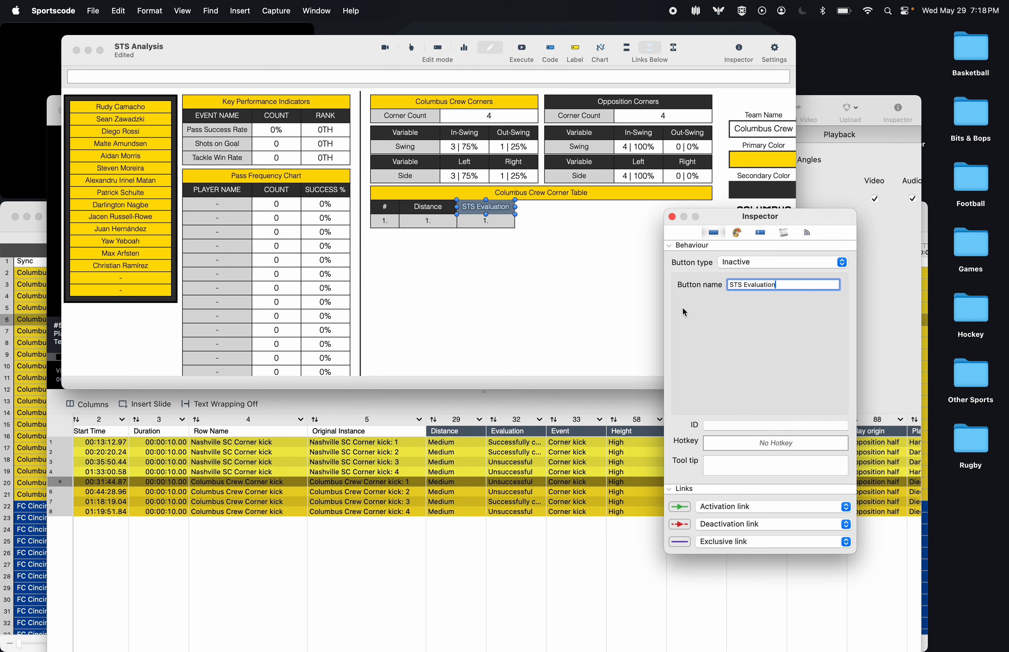
pyautogui.click(628, 301)
pyautogui.click(672, 217)
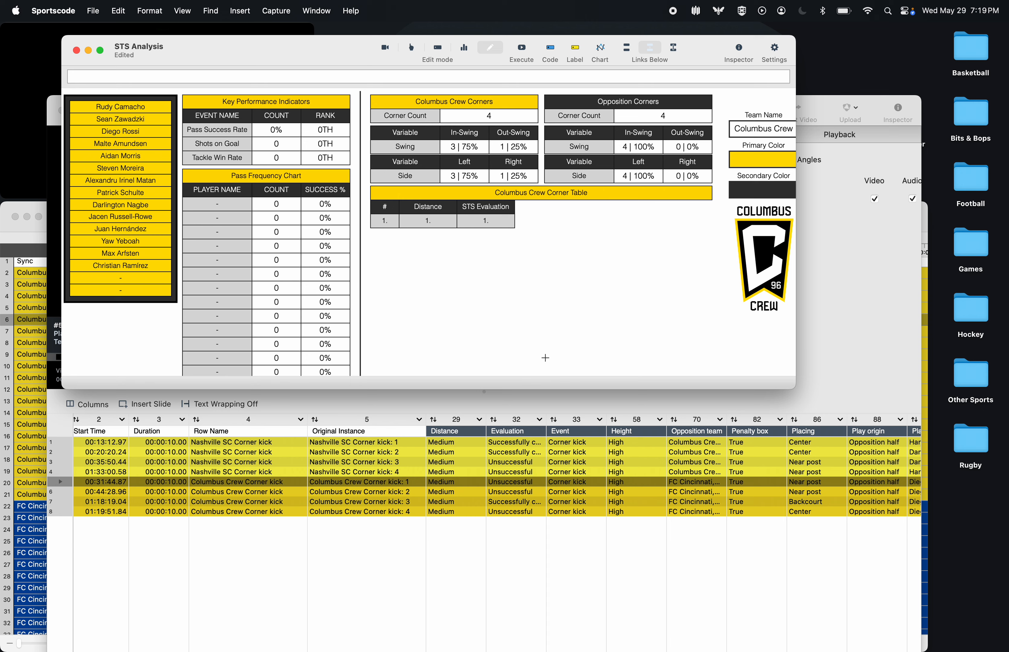
# - Review the remaining corner label columns in the sorter and move the STS Evaluation column away from Distance to leave a gap
pyautogui.hscroll(5, 568, 511)
pyautogui.hscroll(3, 569, 511)
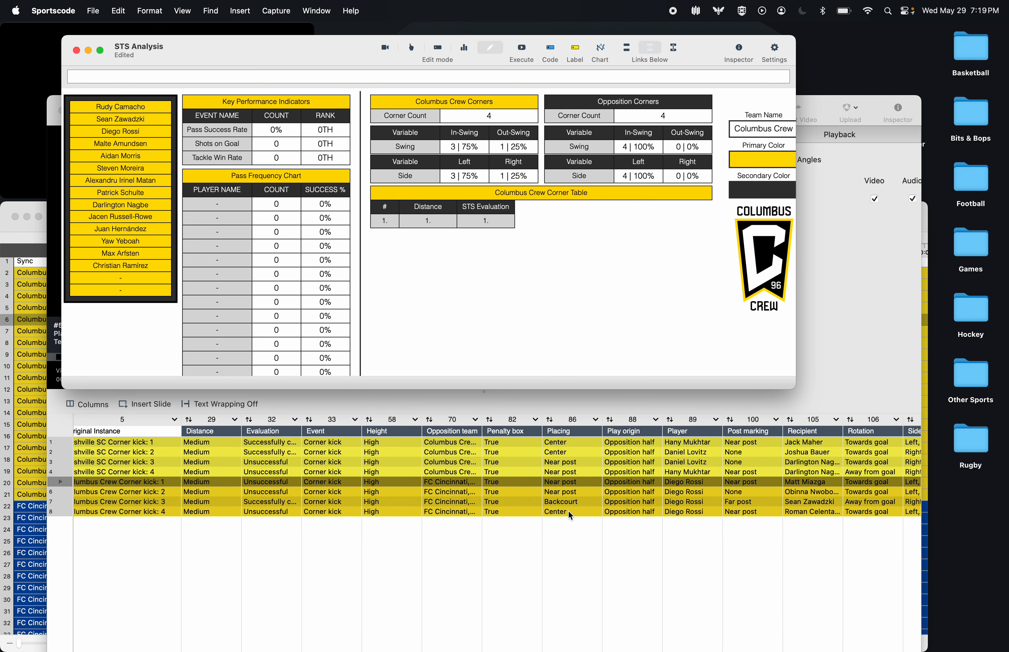
pyautogui.hscroll(2, 569, 512)
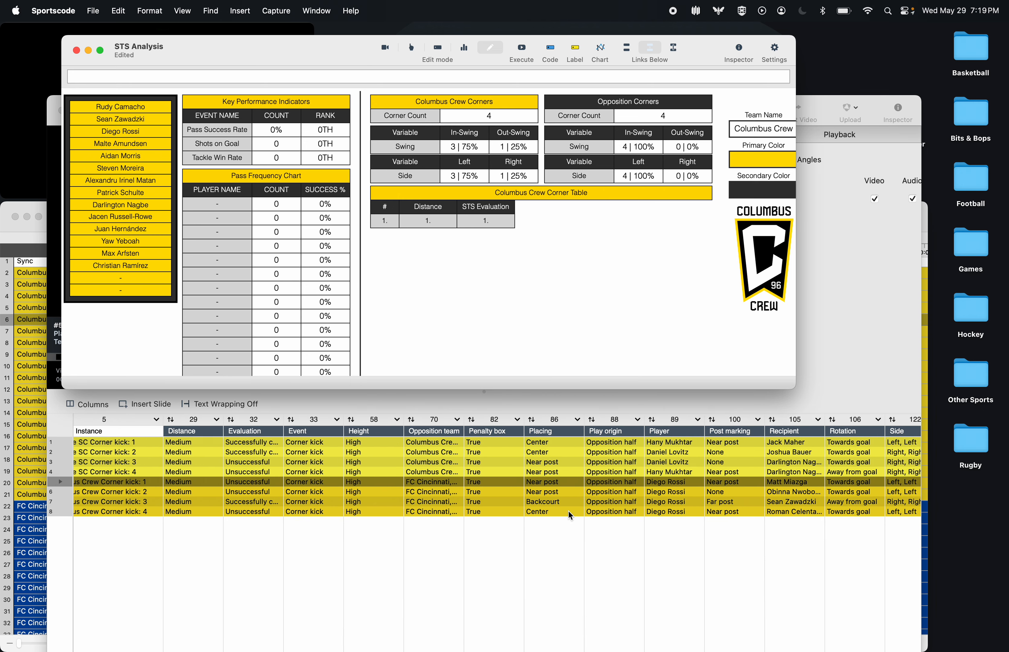
pyautogui.hscroll(5, 569, 511)
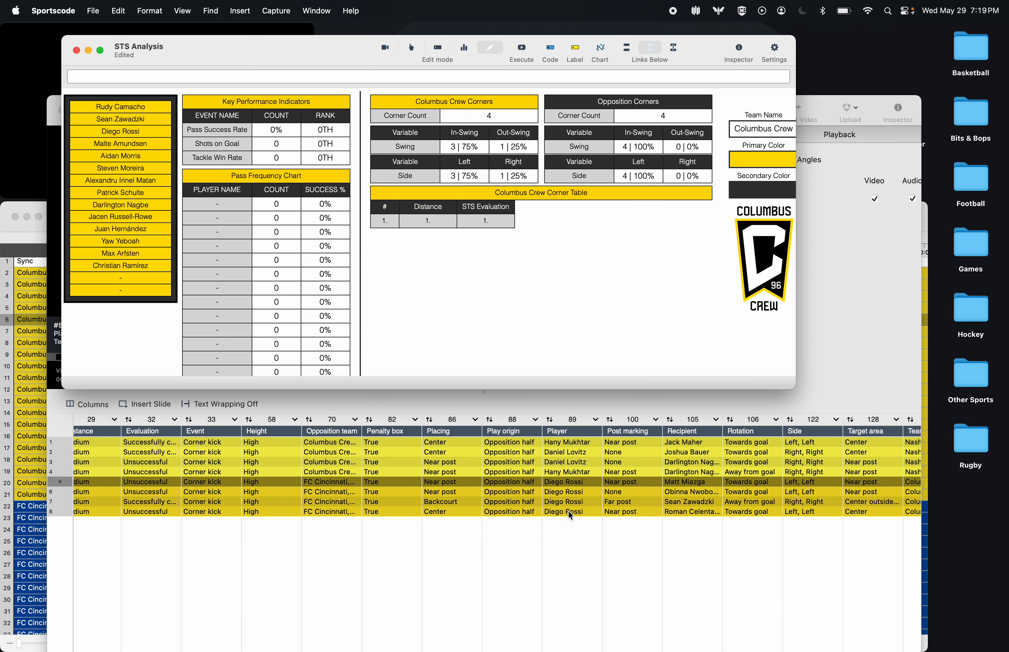
pyautogui.hscroll(6, 617, 516)
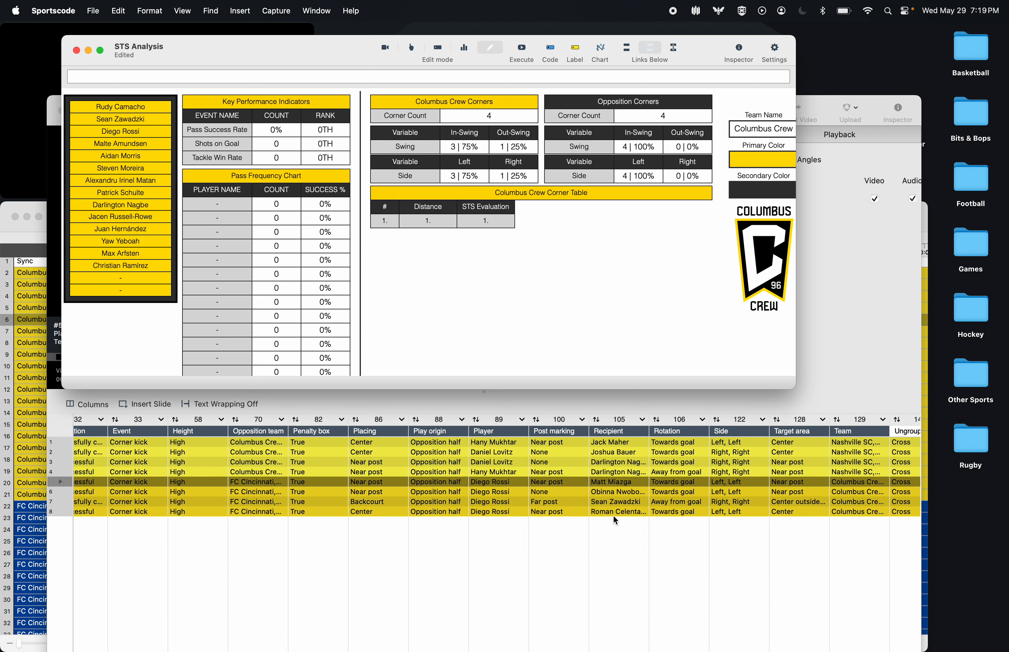
pyautogui.click(488, 221)
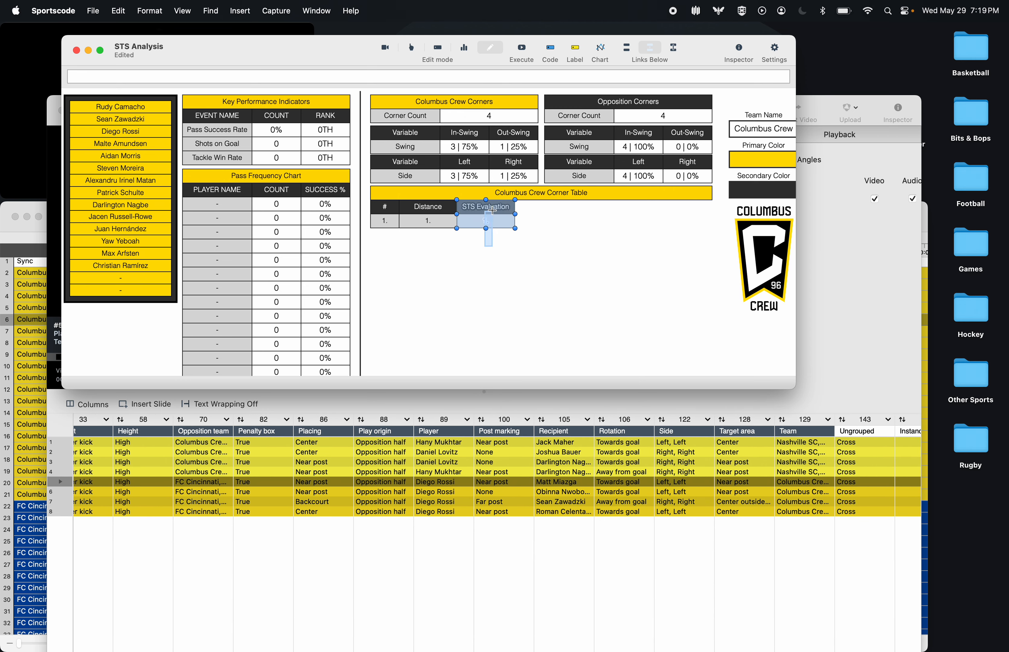
pyautogui.moveTo(491, 223); pyautogui.dragTo(579, 224)
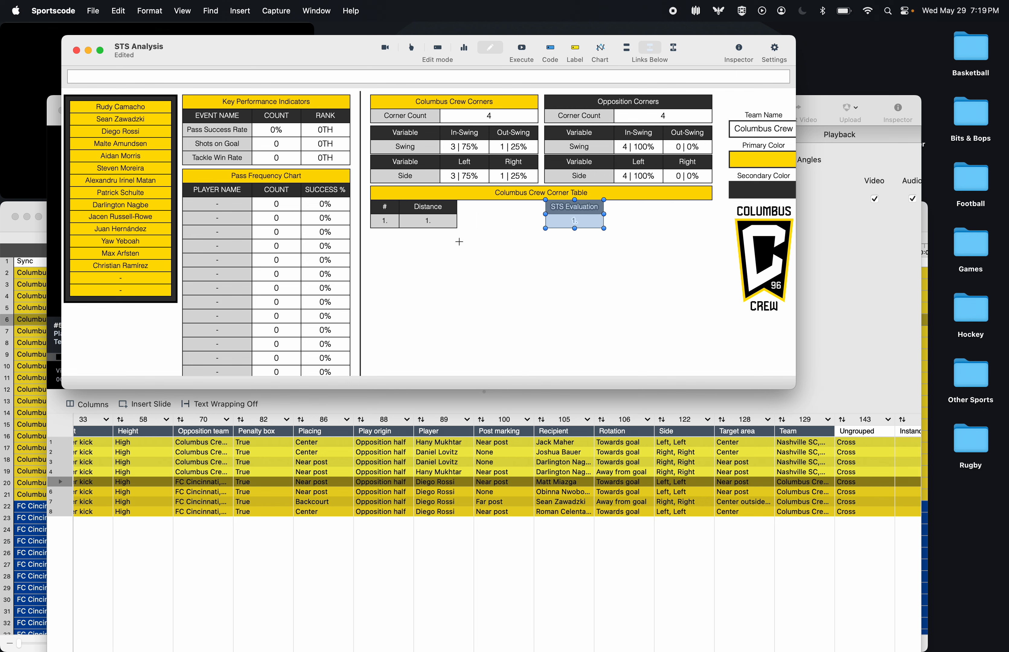
# - Duplicate the Distance column so one copy adjoins the # column and the other sits in the gap before STS Evaluation
pyautogui.click(453, 223)
pyautogui.click(449, 207)
pyautogui.moveTo(448, 207)
pyautogui.mouseDown()
pyautogui.moveTo(517, 207)
pyautogui.moveTo(439, 212)
pyautogui.mouseUp()
pyautogui.press('Left')
pyautogui.press('Left')
pyautogui.press('Left')
pyautogui.press('Left')
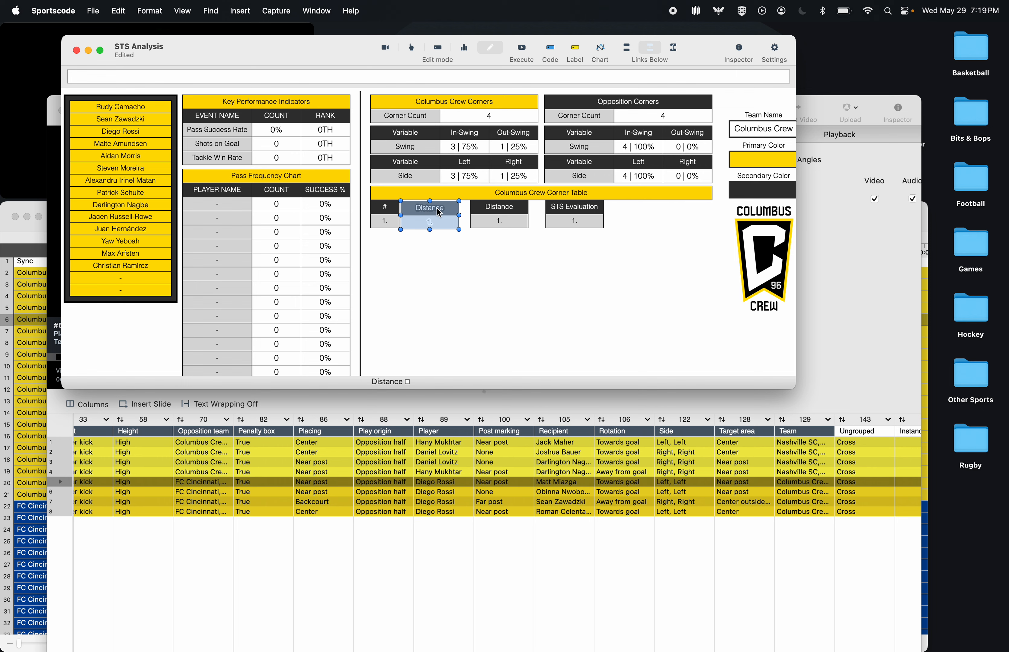
pyautogui.press('Up')
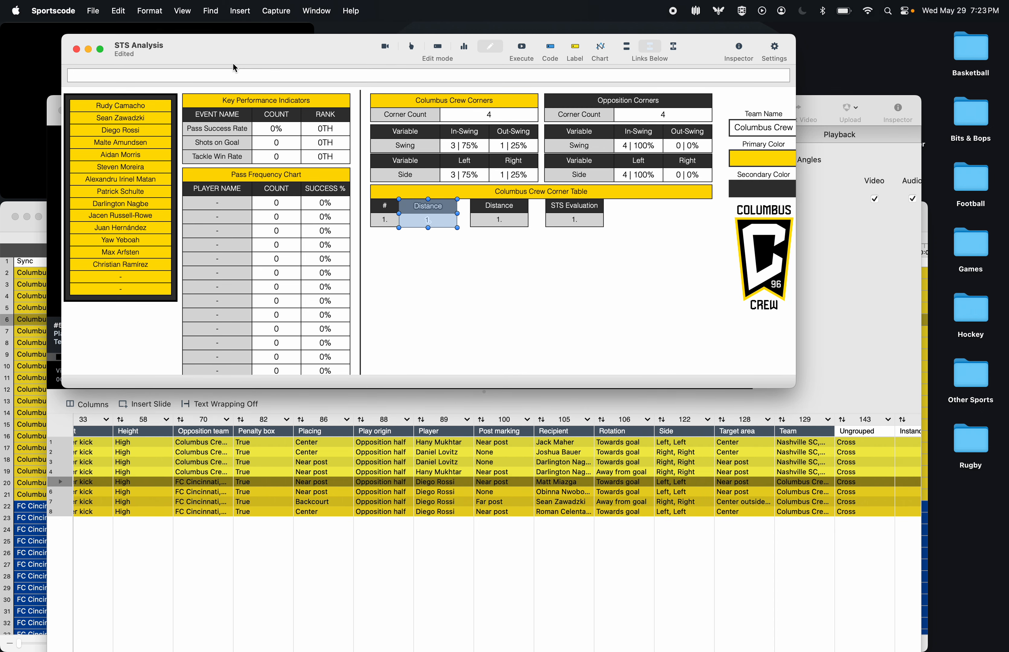
# - Rename the Distance header directly beside the # column "Taker"
pyautogui.click(433, 252)
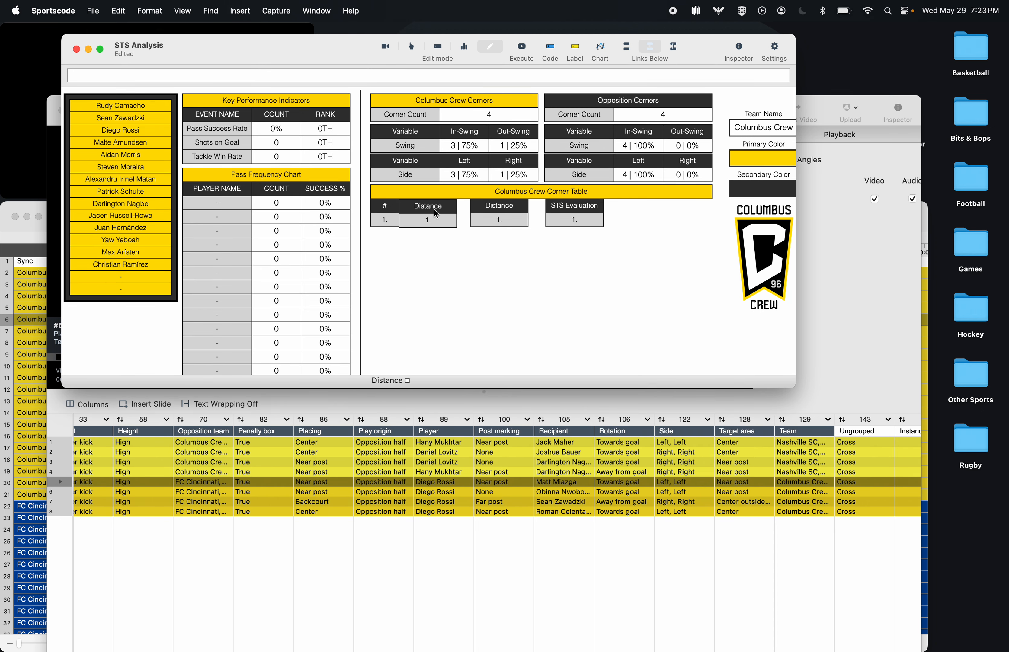
pyautogui.doubleClick(434, 209)
pyautogui.click(619, 270)
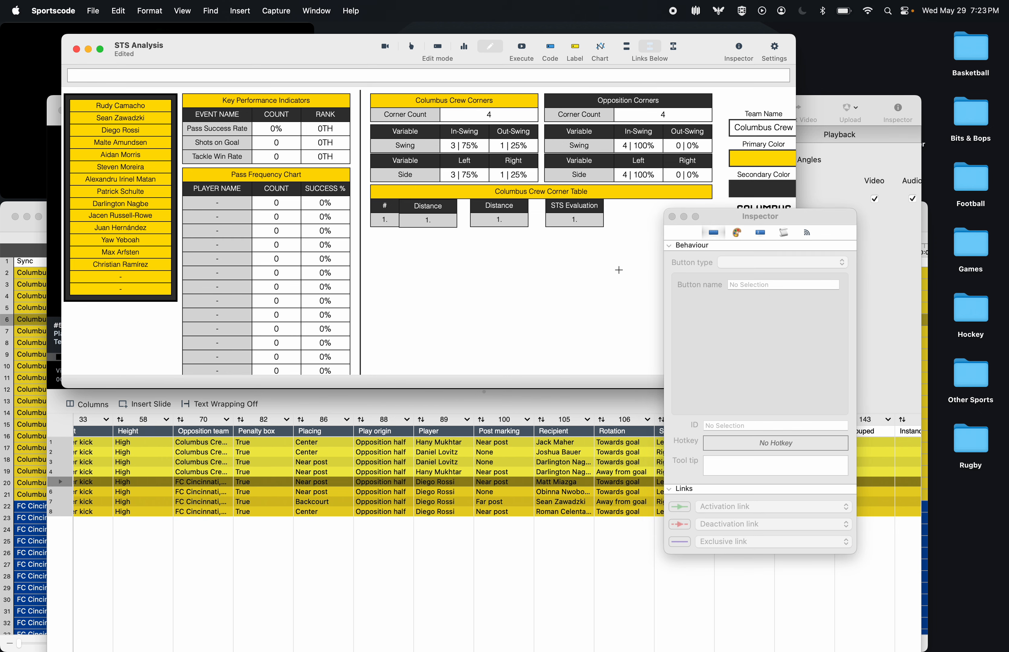
pyautogui.click(671, 216)
pyautogui.click(429, 205)
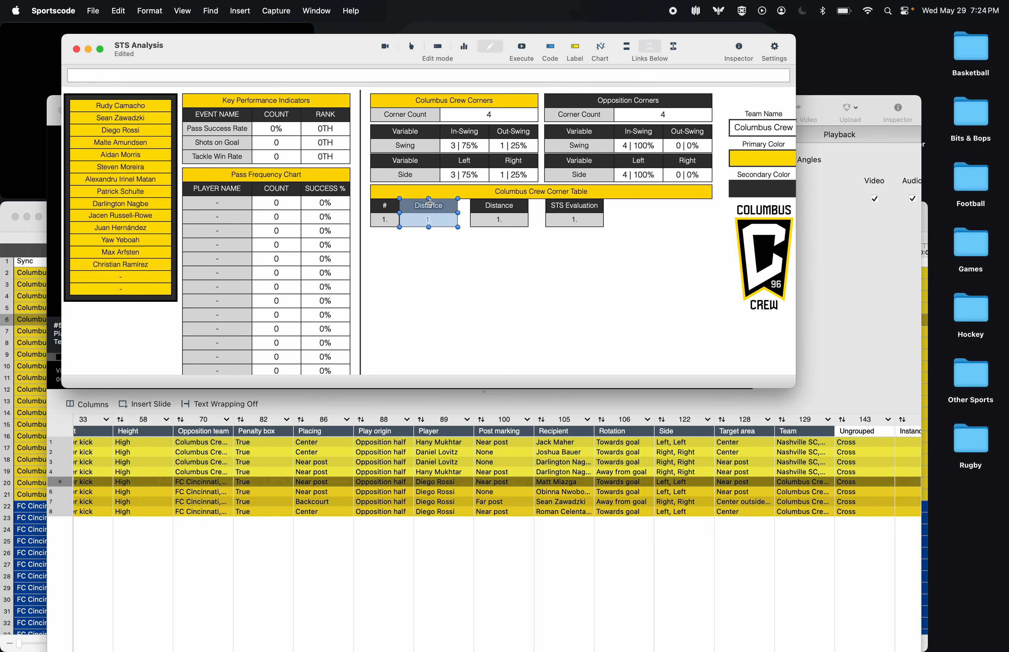
pyautogui.doubleClick(428, 206)
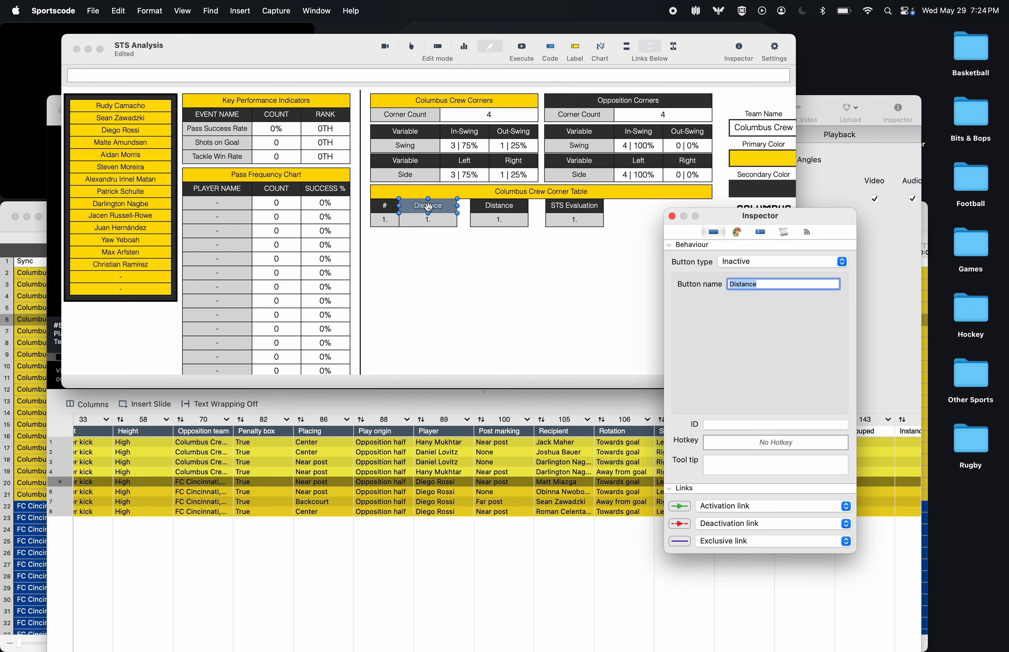
pyautogui.write('Taker')
pyautogui.click(673, 217)
pyautogui.click(551, 276)
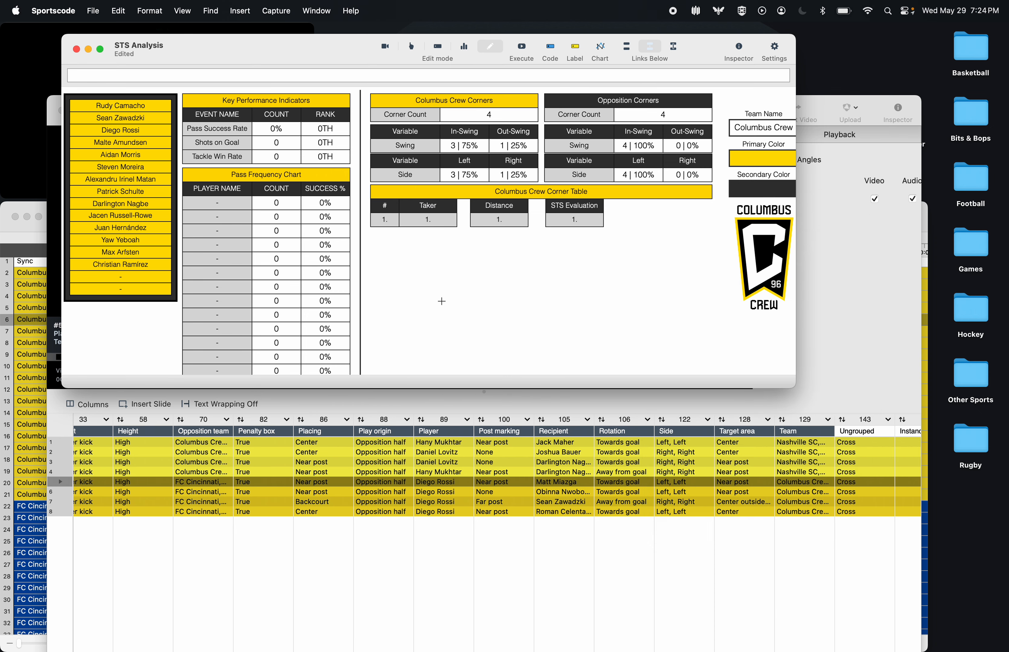
# - Close the gaps by moving the Distance column against Taker and the STS Evaluation column against Distance
pyautogui.moveTo(527, 250); pyautogui.dragTo(510, 204)
pyautogui.moveTo(511, 203); pyautogui.dragTo(497, 203)
pyautogui.click(554, 239)
pyautogui.moveTo(554, 239); pyautogui.dragTo(547, 211)
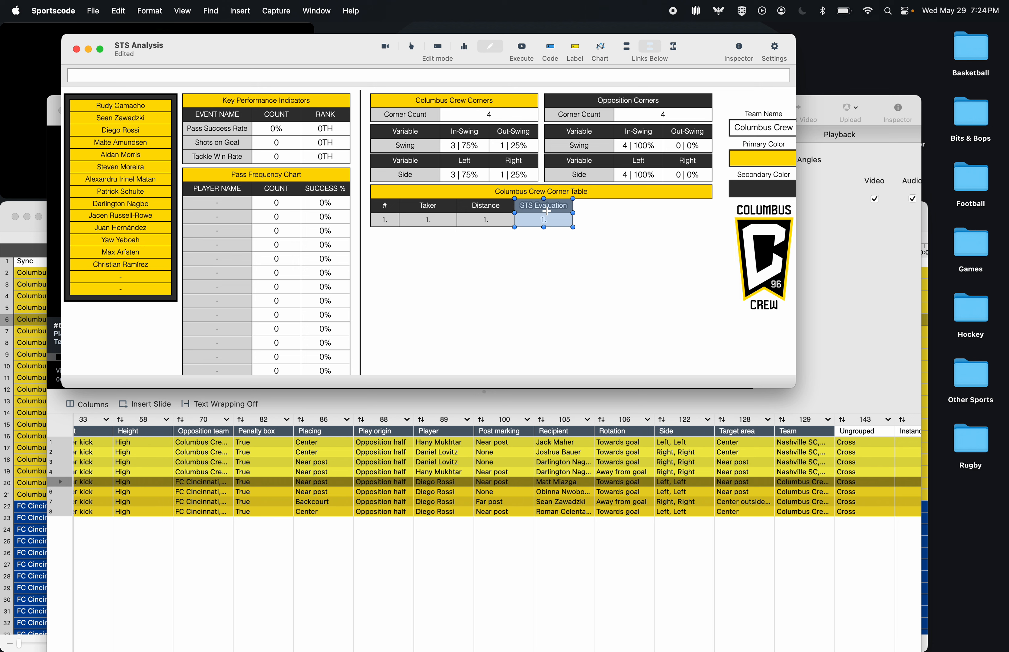
pyautogui.click(541, 275)
# - Duplicate the STS Evaluation header and its 1. cell as an adjoining fifth column, aligned with the row
pyautogui.moveTo(558, 350)
pyautogui.mouseDown()
pyautogui.moveTo(554, 215)
pyautogui.moveTo(607, 220)
pyautogui.moveTo(603, 251)
pyautogui.moveTo(606, 209)
pyautogui.mouseUp()
pyautogui.press('super+d')
pyautogui.press('Left')
pyautogui.press('Left')
pyautogui.press('Up')
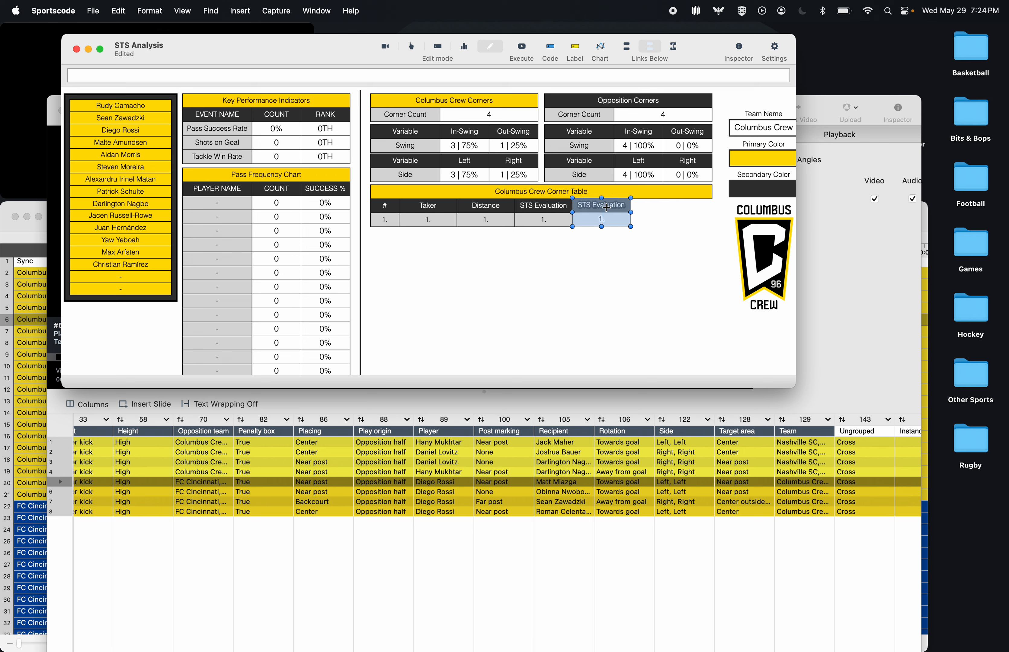
pyautogui.press('Down')
pyautogui.press('Right')
pyautogui.press('Left')
pyautogui.click(605, 241)
# - Rename the fifth column's header "Recipient"
pyautogui.doubleClick(602, 211)
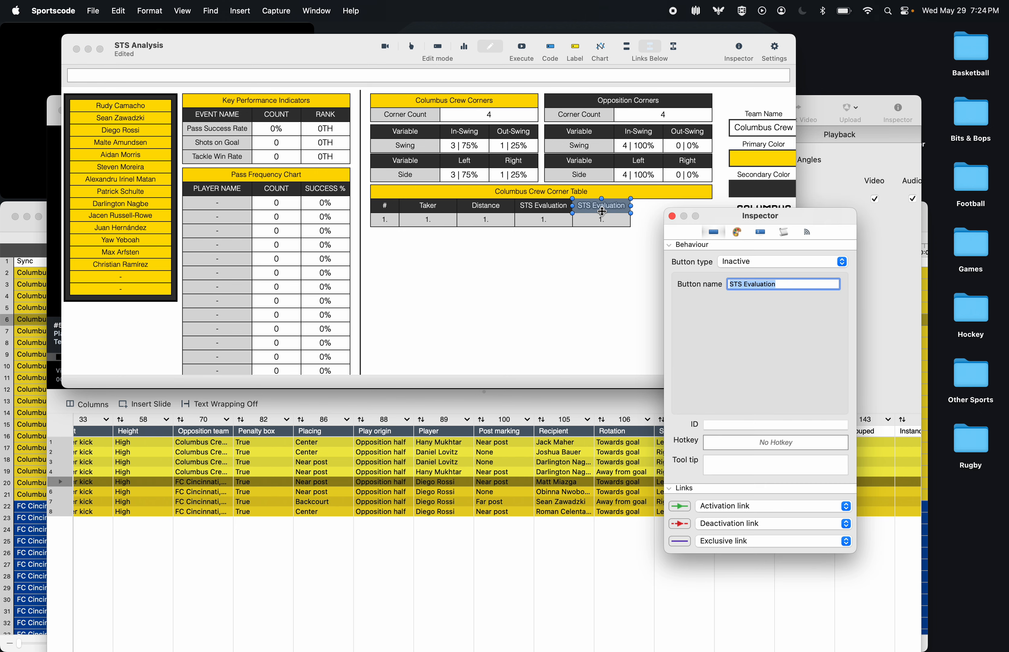
pyautogui.write('Receop')
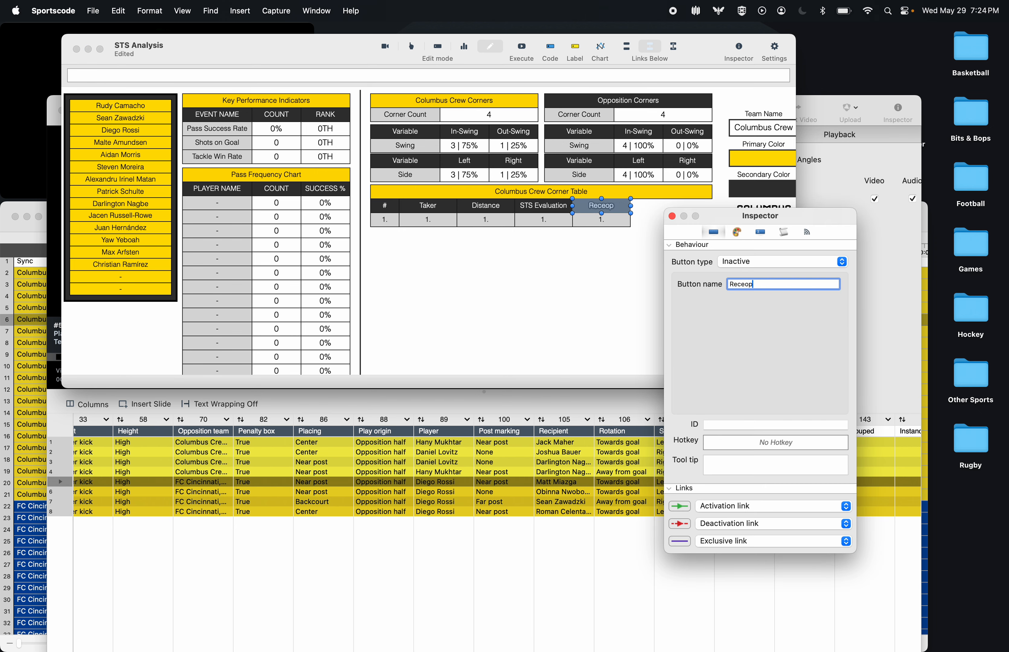
pyautogui.press('BackSpace')
pyautogui.press('BackSpace')
pyautogui.press('BackSpace')
pyautogui.write('ipient')
pyautogui.click(672, 216)
pyautogui.click(669, 282)
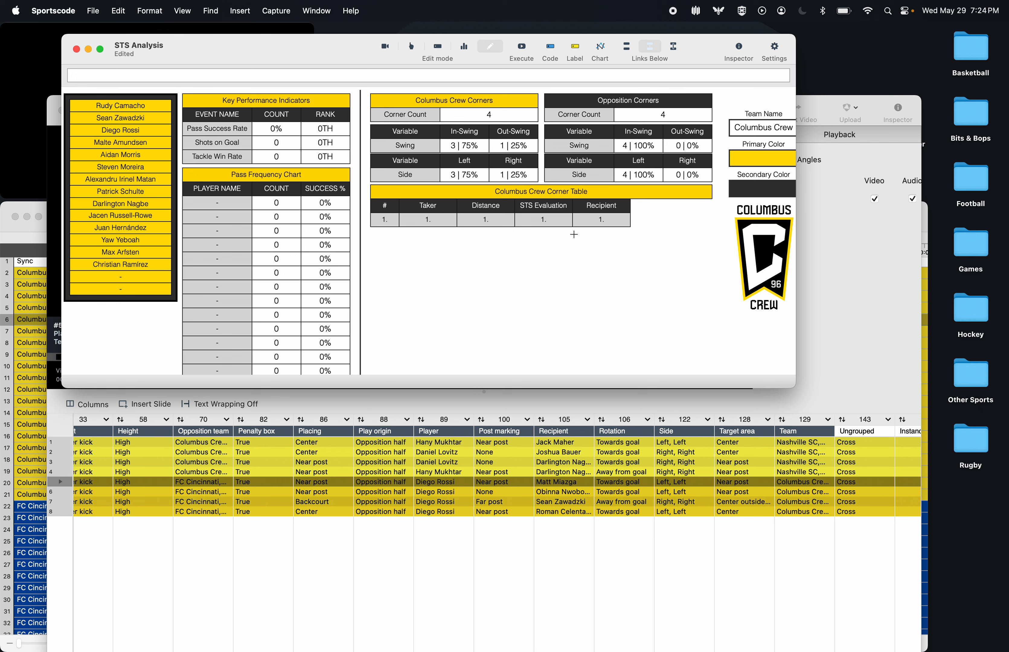
# - Duplicate the Recipient column as an adjoining sixth column and rename its header "Target Area"
pyautogui.moveTo(573, 237); pyautogui.dragTo(651, 208)
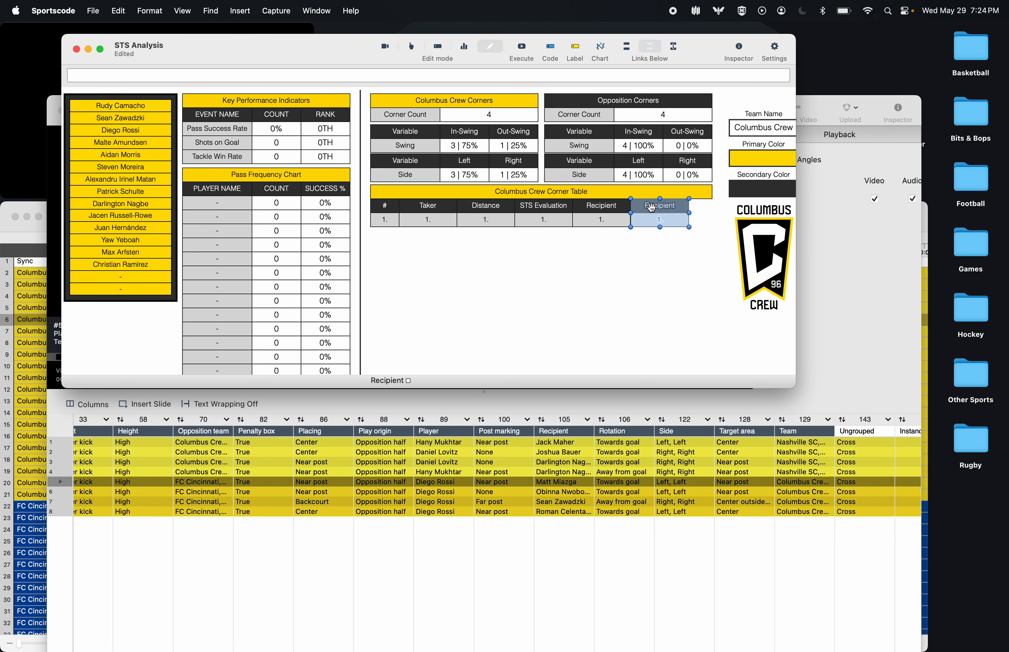
pyautogui.click(644, 262)
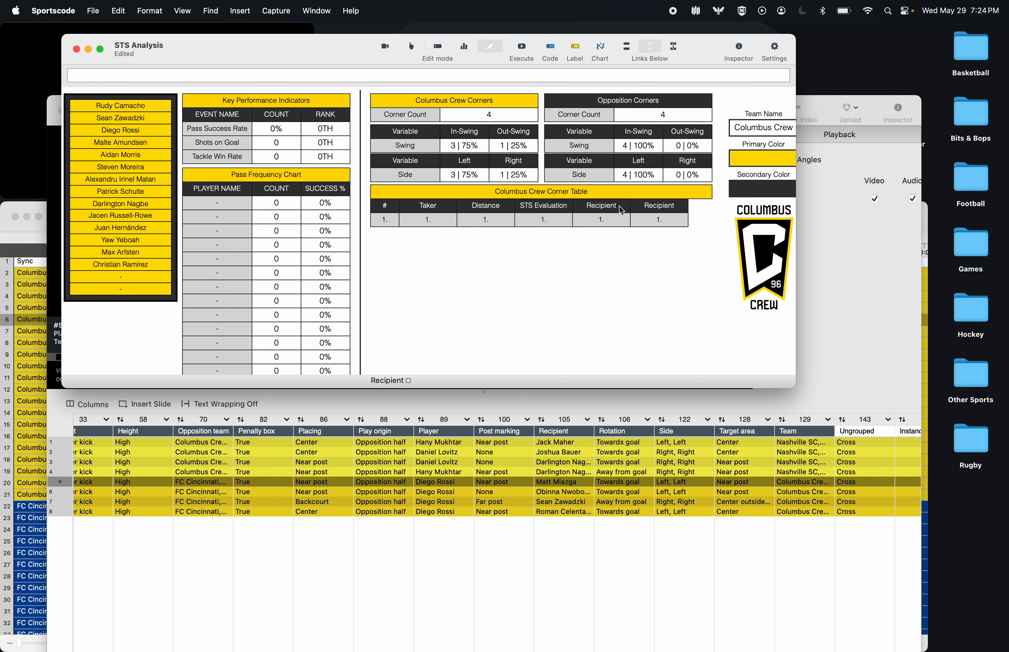
pyautogui.doubleClick(646, 207)
pyautogui.write('Tar')
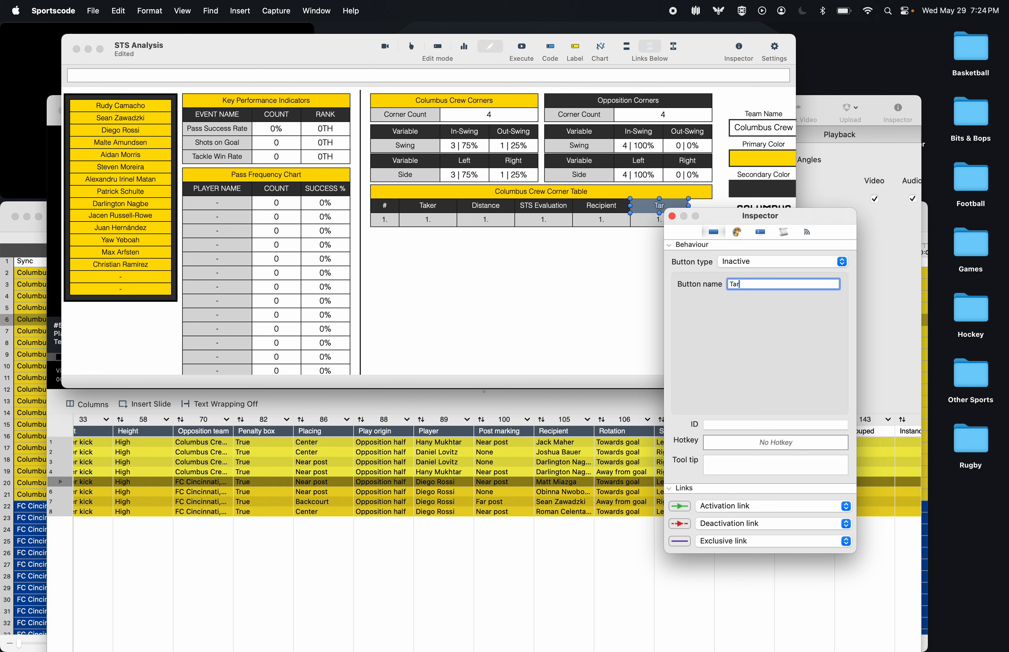
pyautogui.write('get Area')
pyautogui.click(672, 216)
pyautogui.click(609, 275)
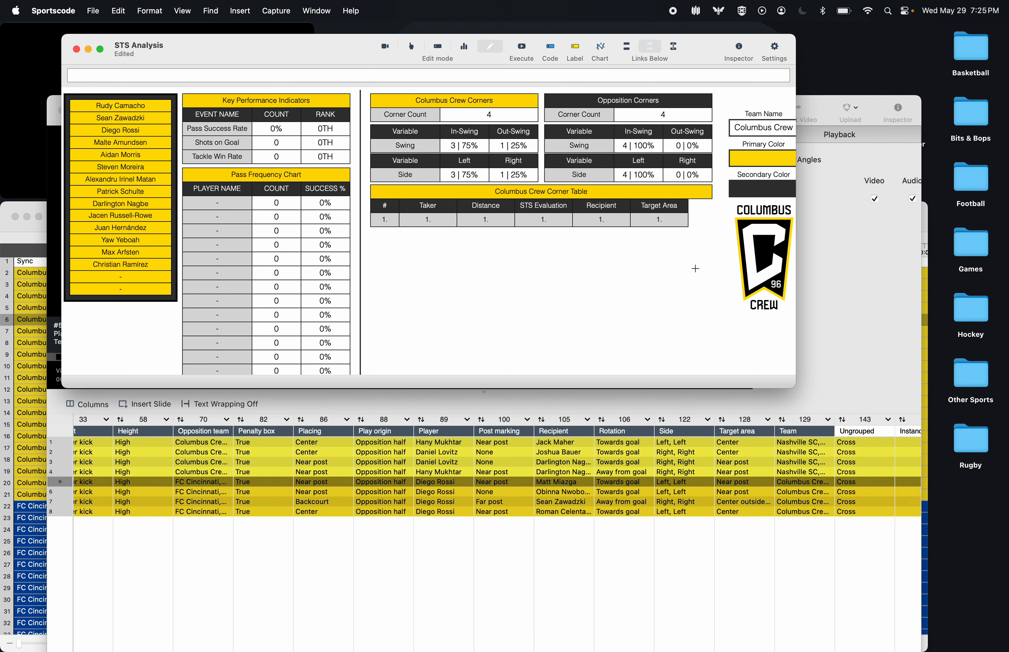
# - Widen the Target area and Recipient columns of the corner list in the Untitled organizer window so their full values fit
pyautogui.moveTo(675, 245); pyautogui.dragTo(677, 210)
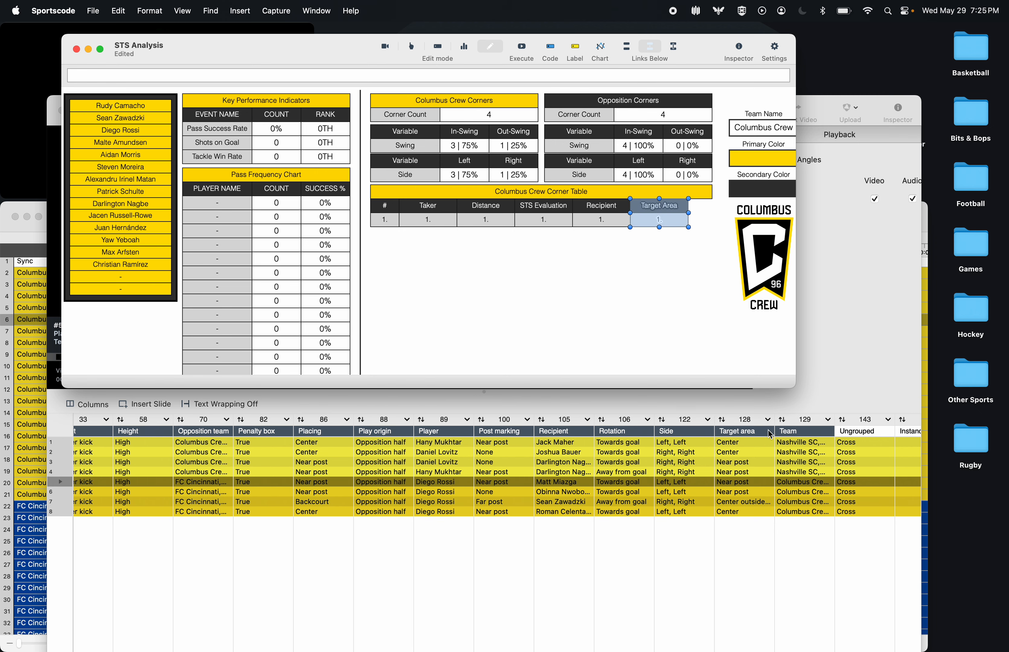
pyautogui.click(777, 423)
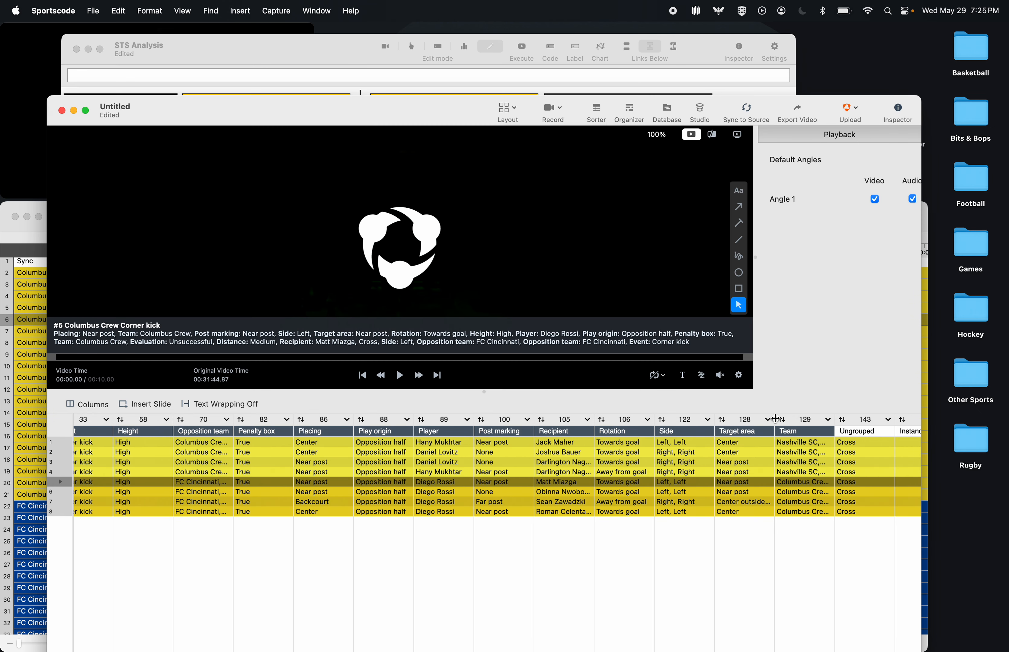
pyautogui.moveTo(775, 420); pyautogui.dragTo(821, 419)
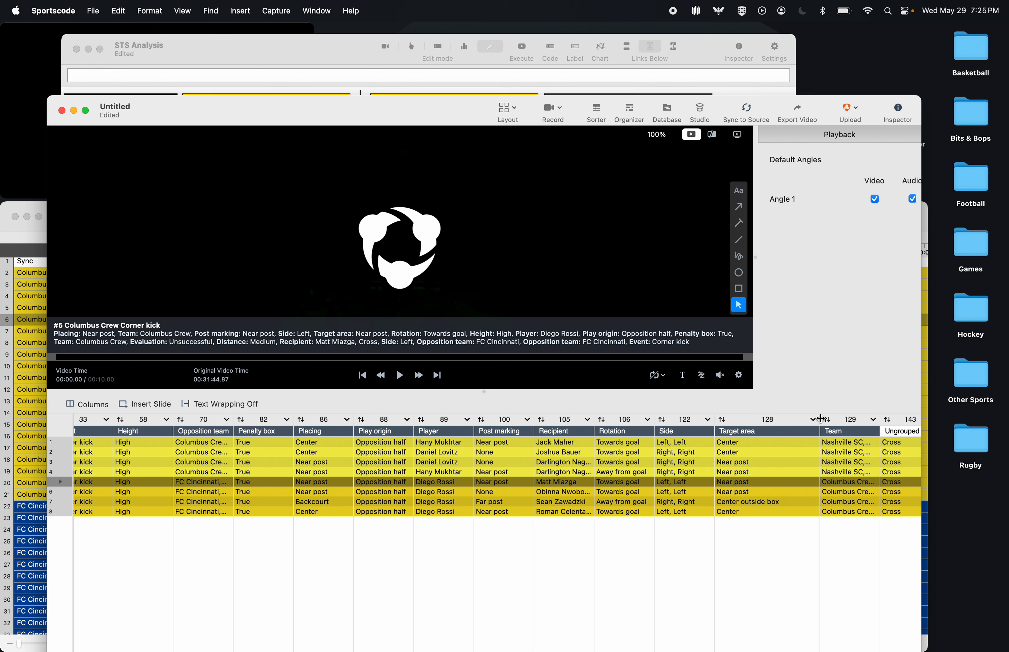
pyautogui.click(707, 60)
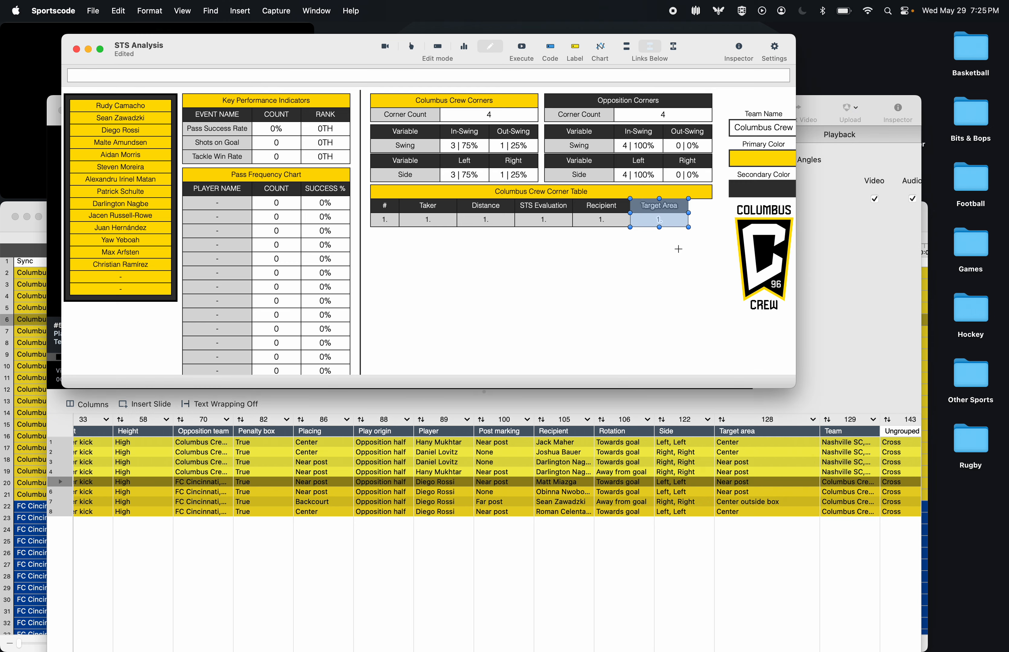
pyautogui.click(594, 422)
pyautogui.moveTo(594, 422); pyautogui.dragTo(632, 419)
pyautogui.click(598, 73)
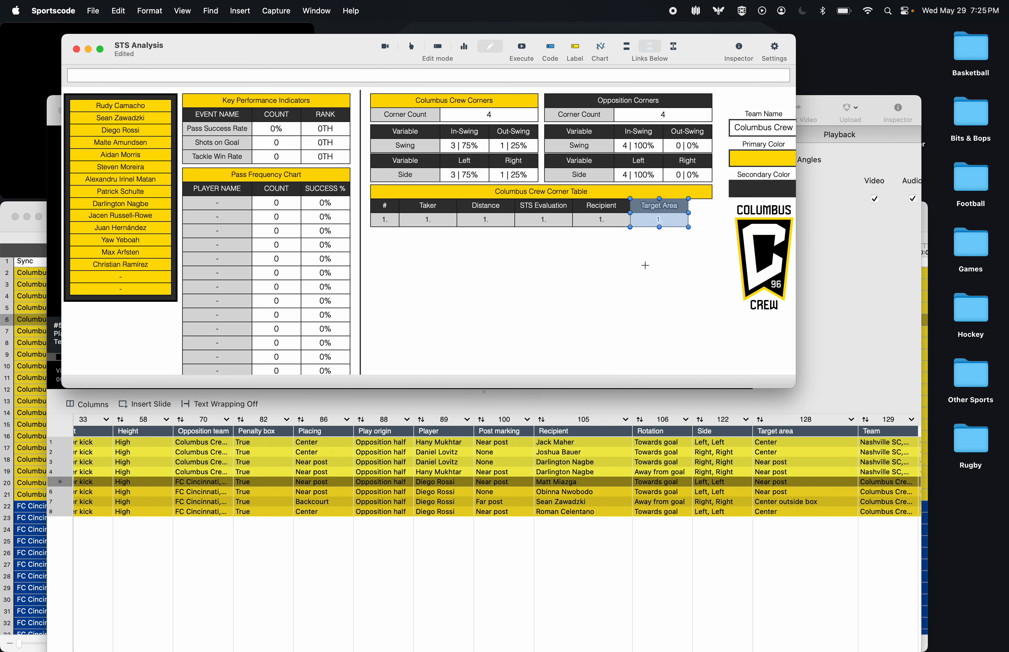
# - Rename the STS Evaluation header in the Columbus Crew Corner Table to "Side"
pyautogui.moveTo(611, 261); pyautogui.dragTo(651, 202)
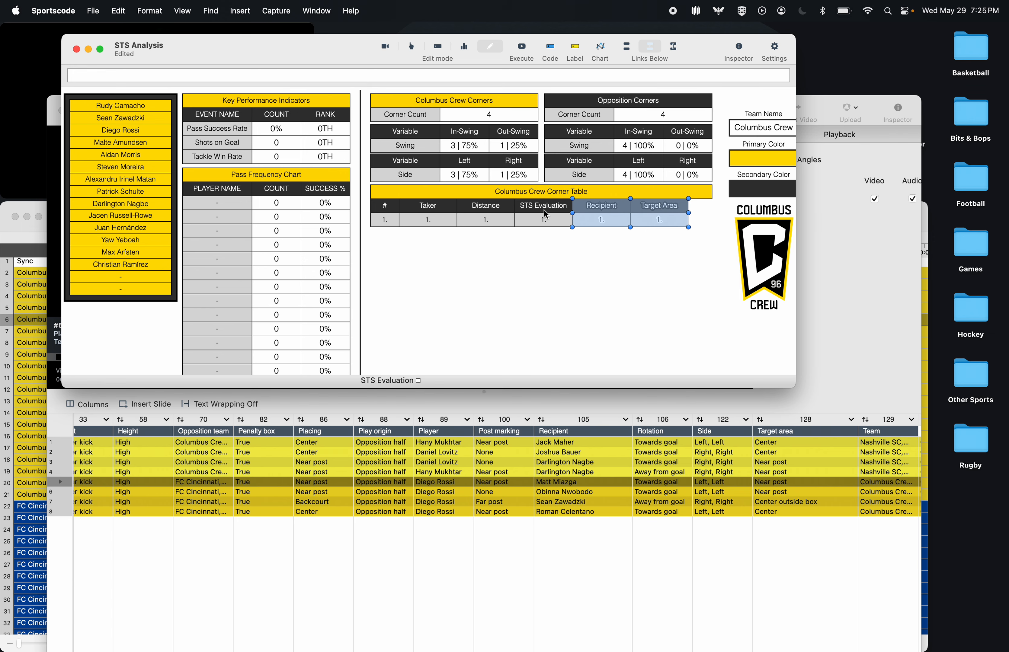
pyautogui.hscroll(-1, 547, 209)
pyautogui.doubleClick(553, 209)
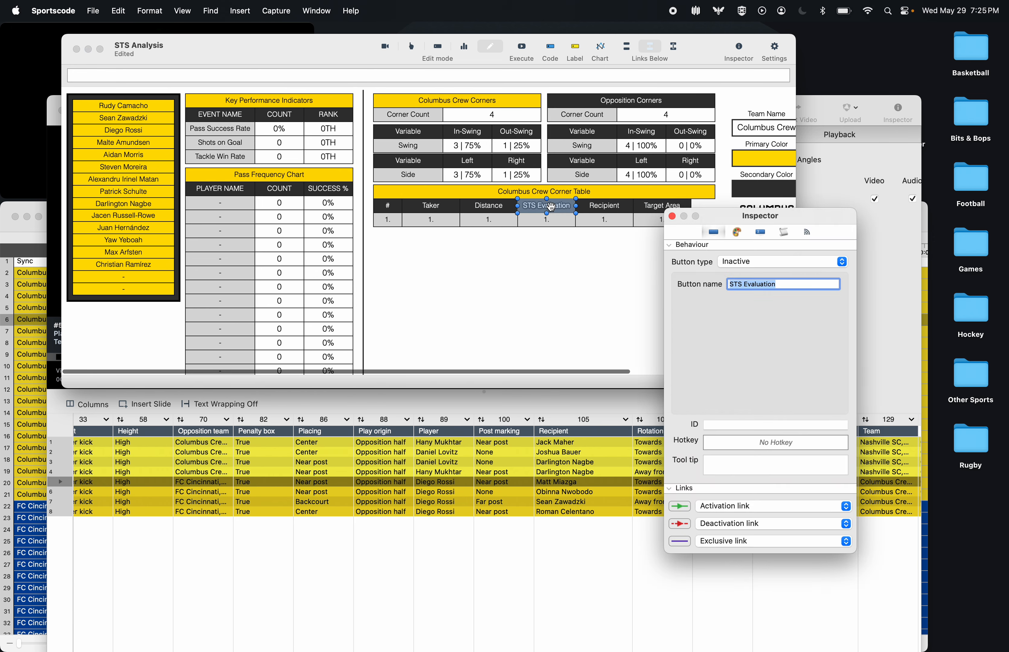
pyautogui.write('Side')
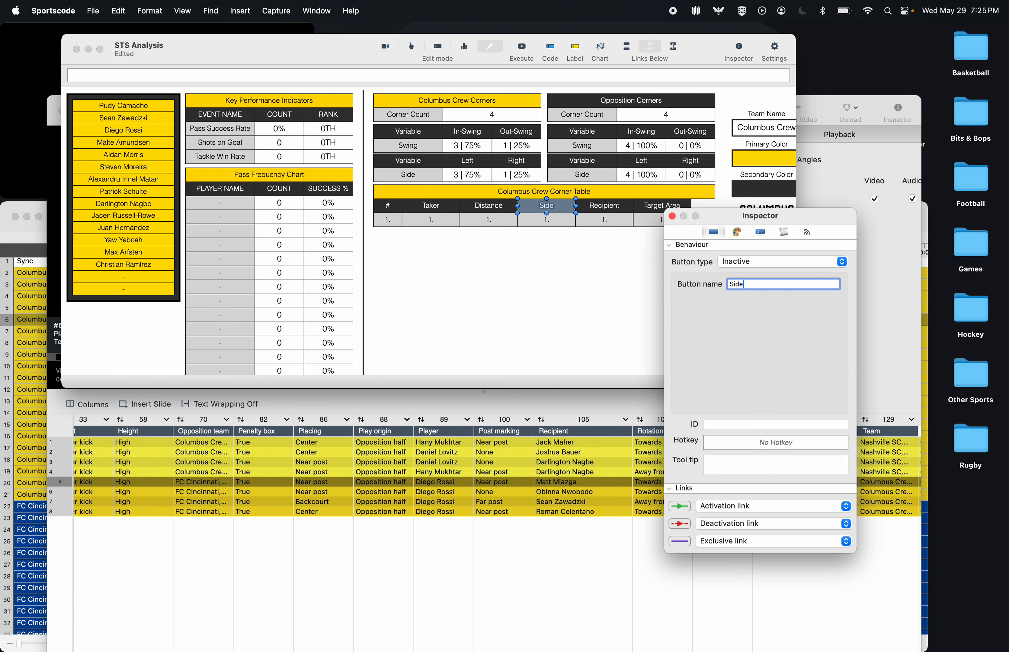
pyautogui.click(672, 216)
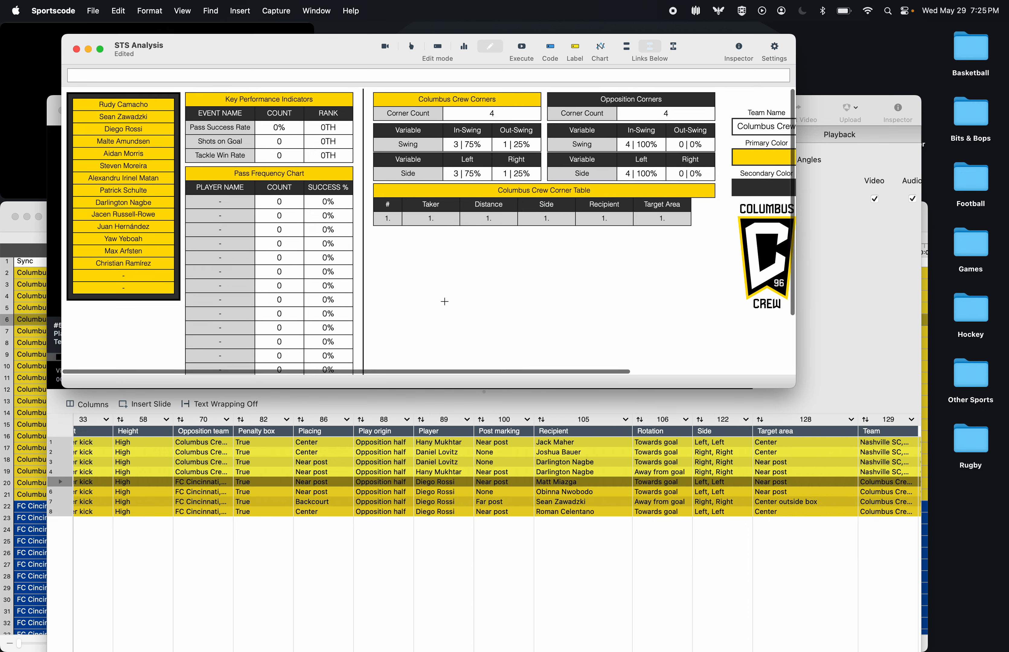
# - Shift the Target Area header and its cell to the right, leaving a gap after the Recipient column
pyautogui.hscroll(-10, 370, 445)
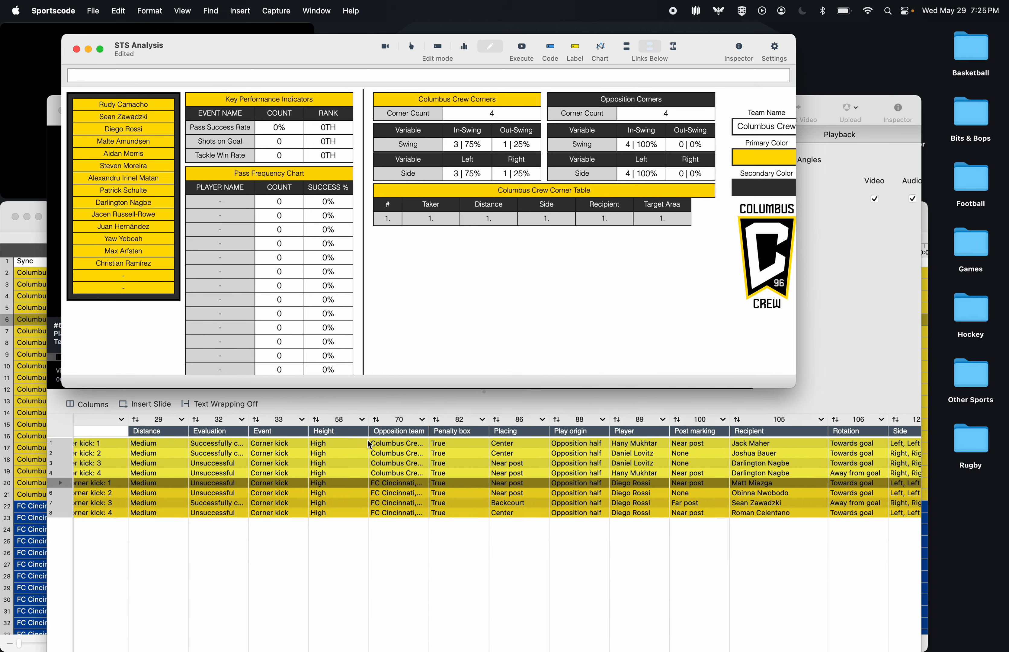
pyautogui.hscroll(8, 368, 441)
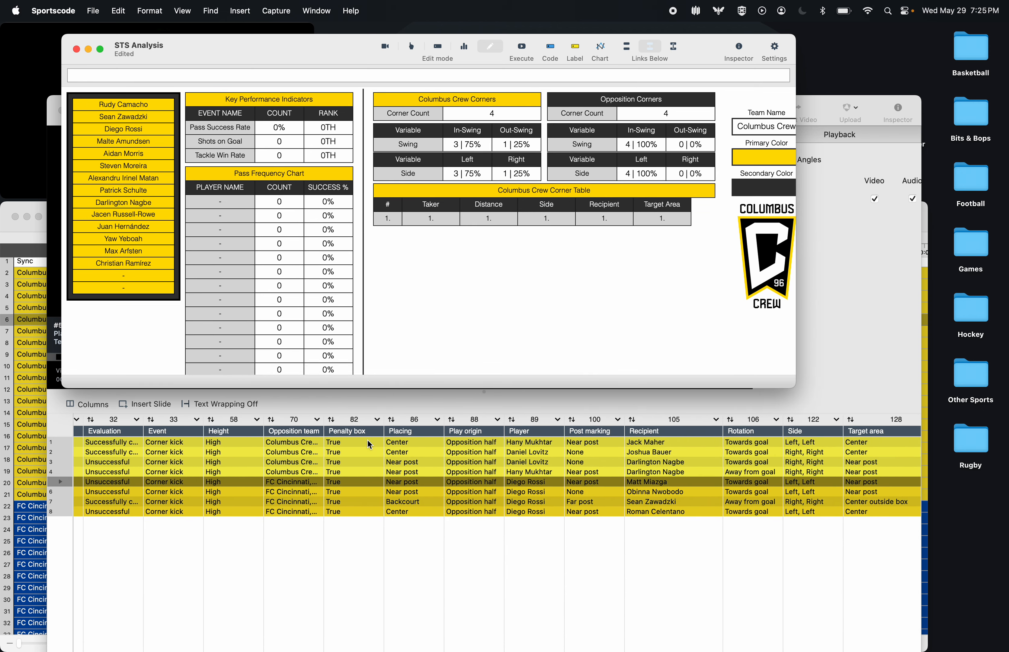
pyautogui.hscroll(2, 370, 445)
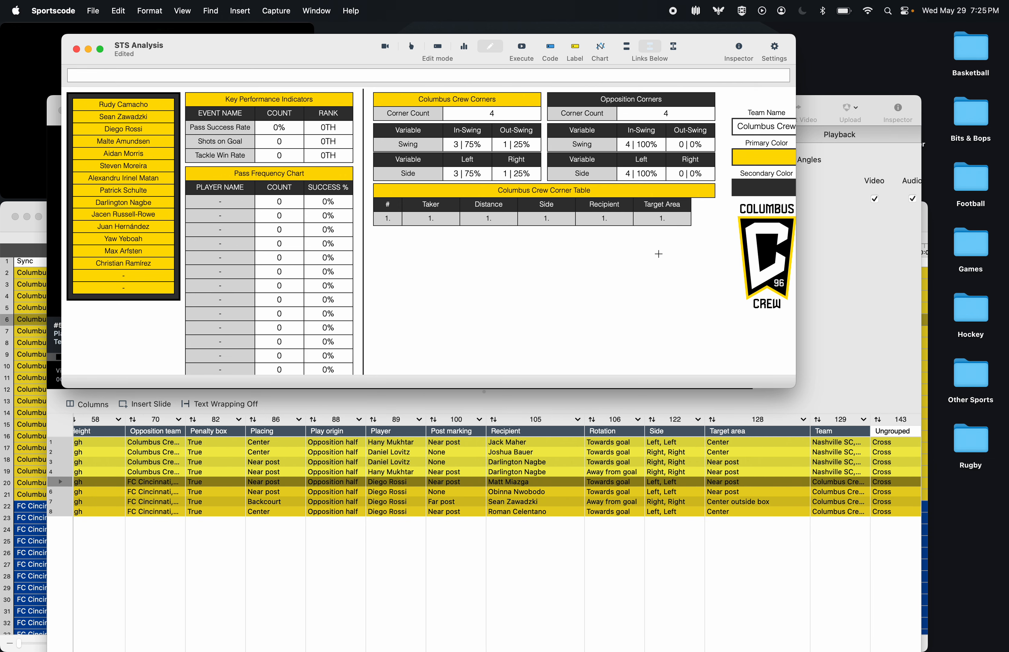
pyautogui.click(681, 214)
pyautogui.moveTo(677, 218)
pyautogui.mouseDown()
pyautogui.moveTo(691, 222)
pyautogui.moveTo(678, 204)
pyautogui.mouseUp()
# - Set the width of the Recipient and Target Area headers and their cells to 125
pyautogui.click(628, 239)
pyautogui.press('super+i')
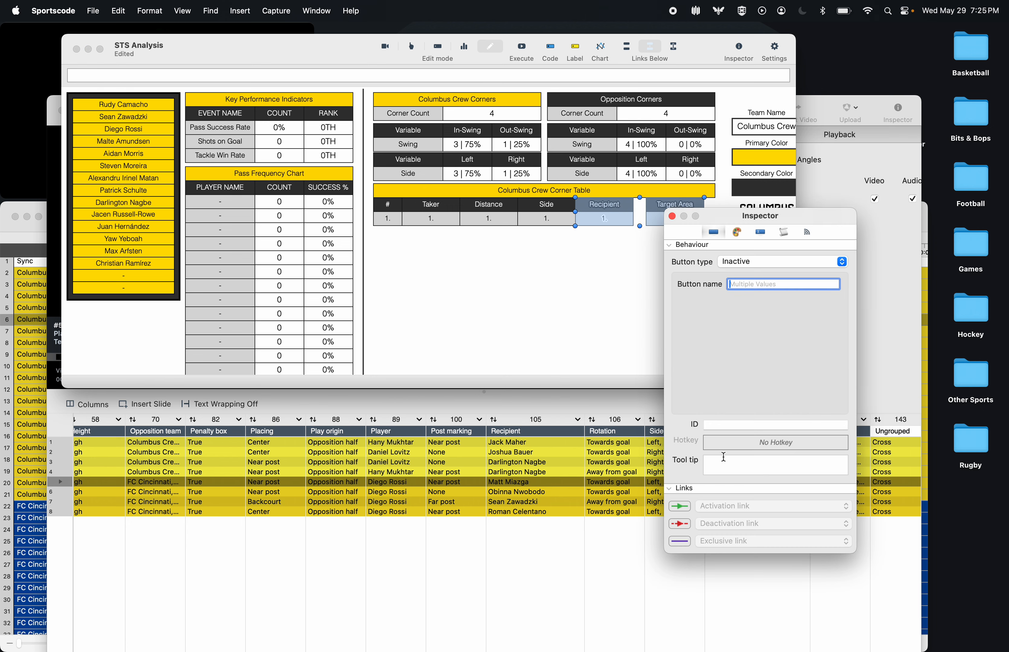
pyautogui.click(742, 235)
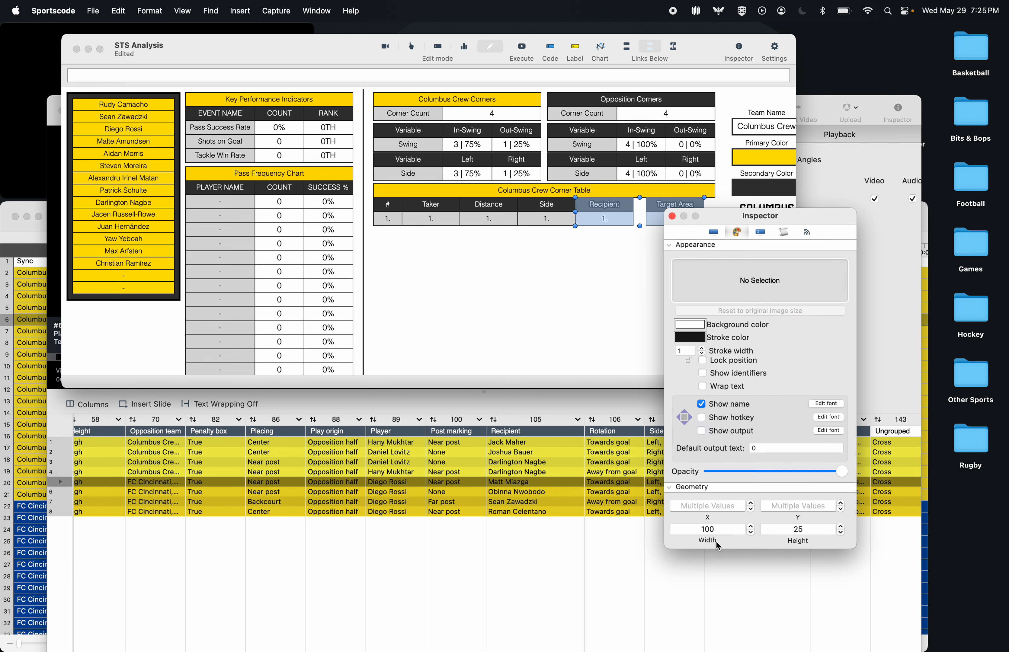
pyautogui.click(702, 530)
pyautogui.write('125')
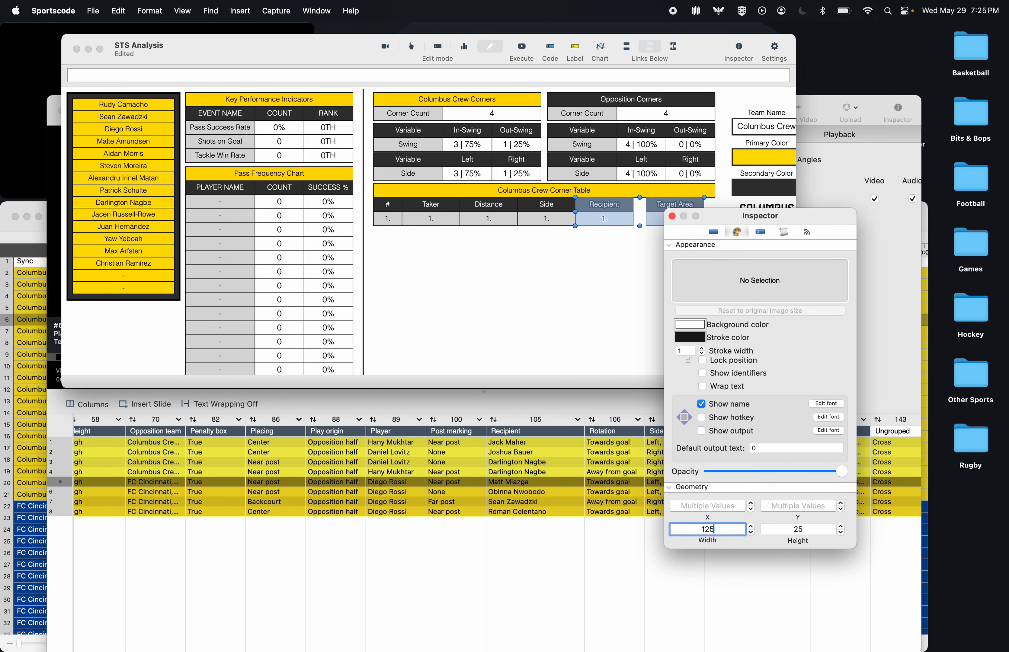
pyautogui.press('Return')
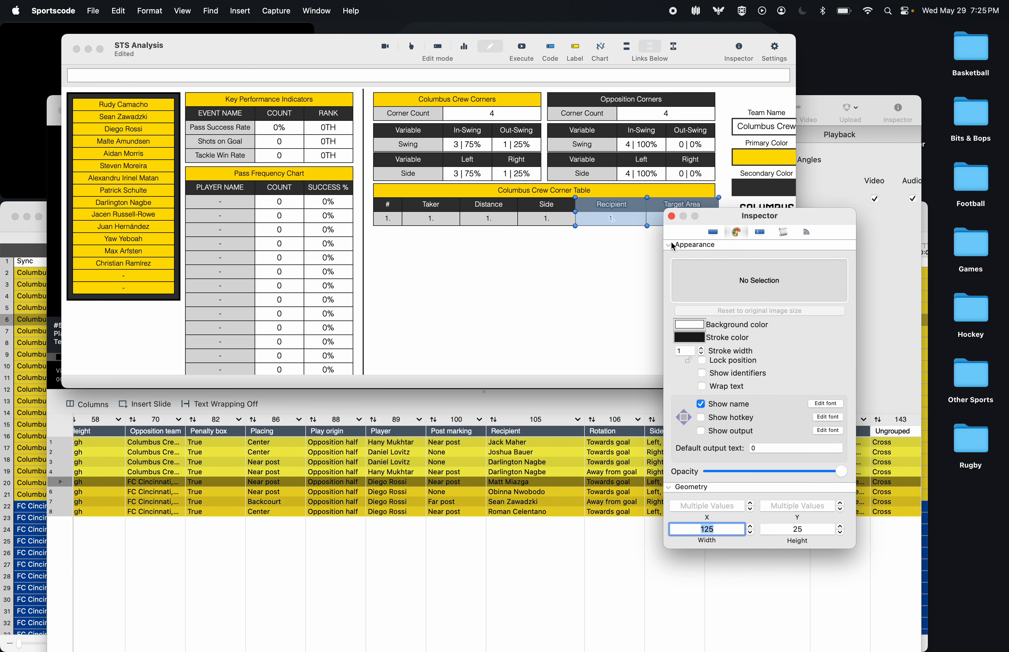
pyautogui.click(672, 216)
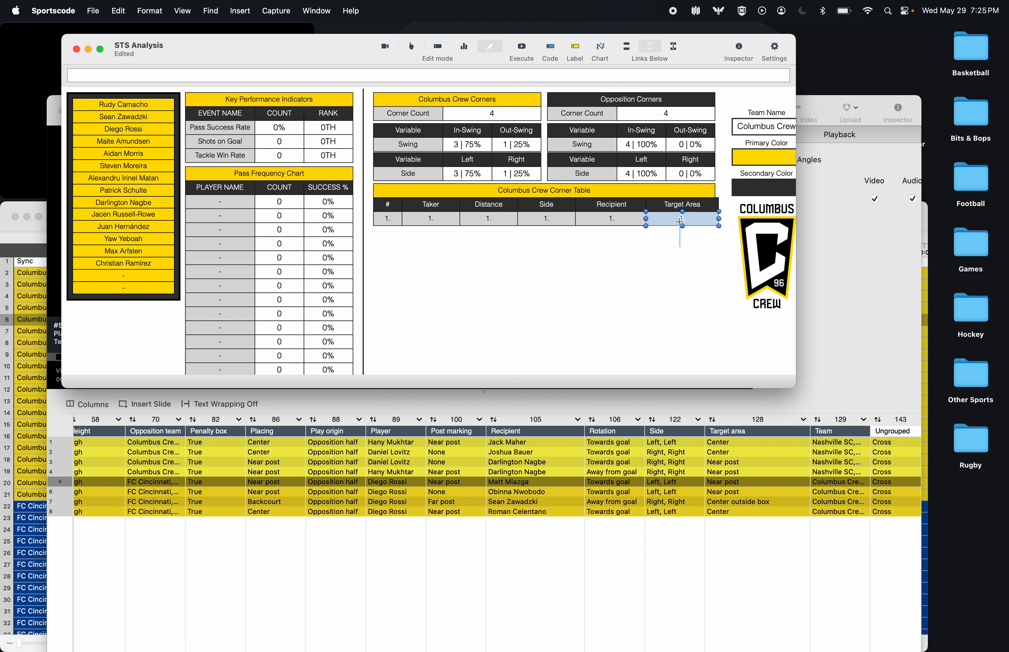
# - Set the Recipient and Target Area columns to a width of 115 and try nudging the Recipient column
pyautogui.press('super+i')
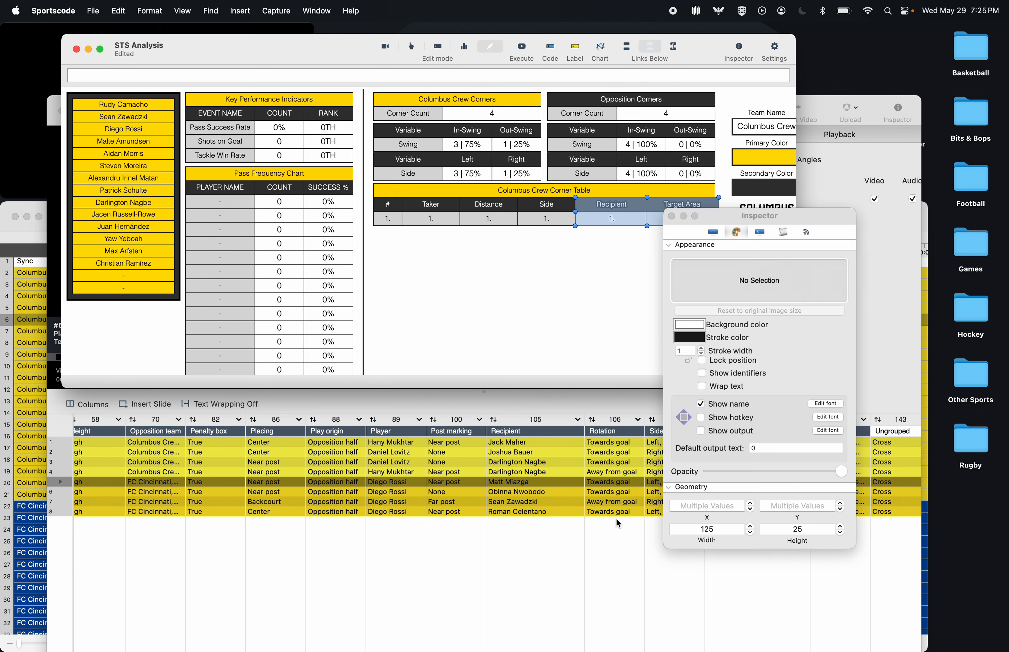
pyautogui.doubleClick(729, 532)
pyautogui.write('11')
pyautogui.press('Return')
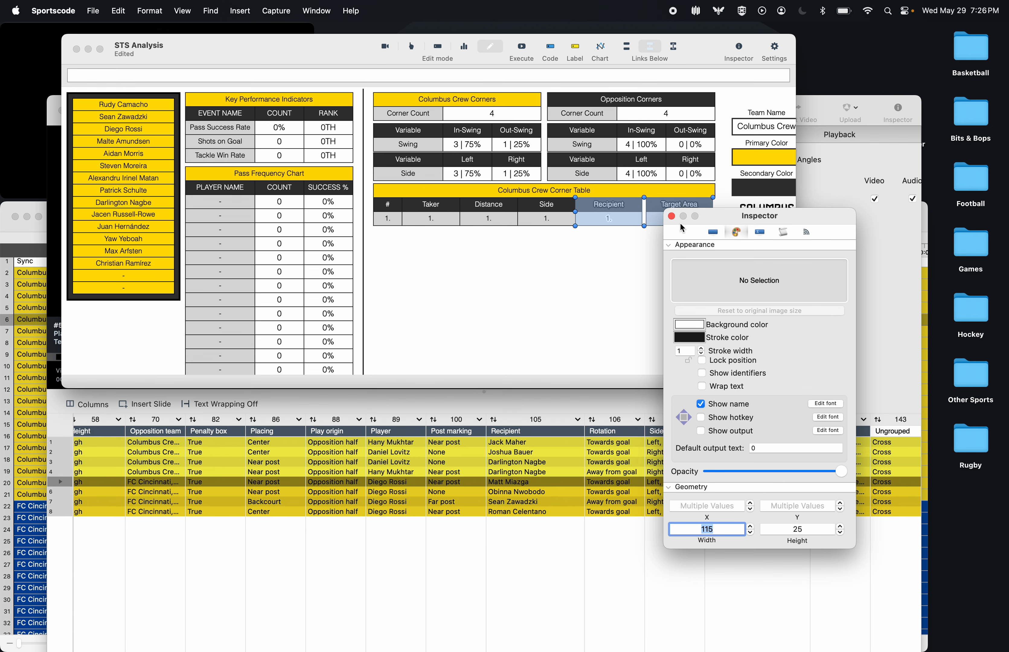
pyautogui.click(673, 216)
pyautogui.moveTo(681, 217); pyautogui.dragTo(681, 211)
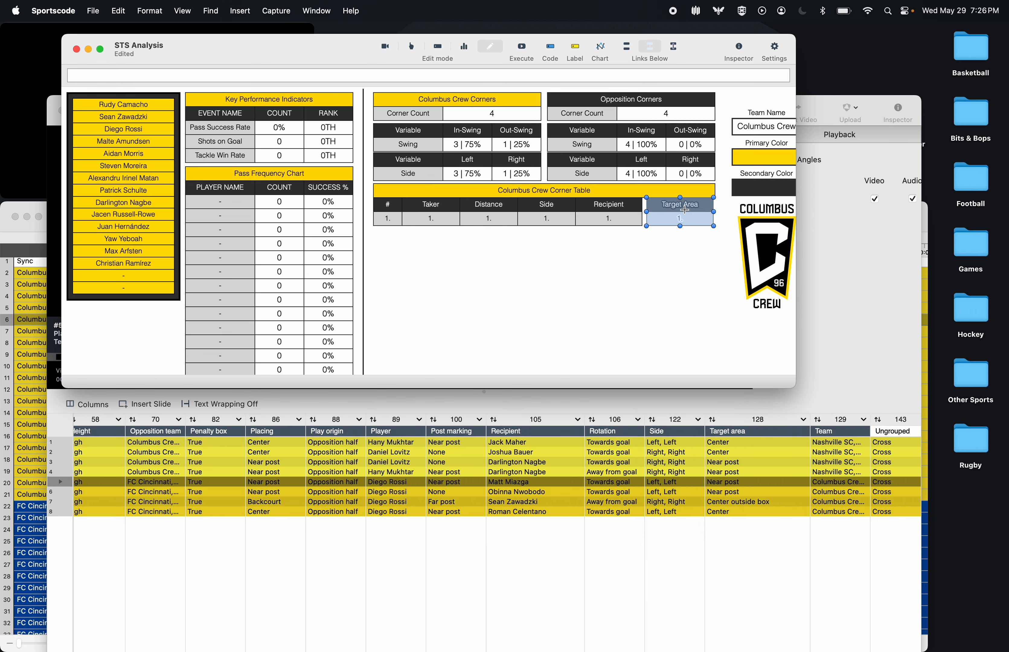
pyautogui.moveTo(615, 217); pyautogui.dragTo(615, 206)
pyautogui.press('Right')
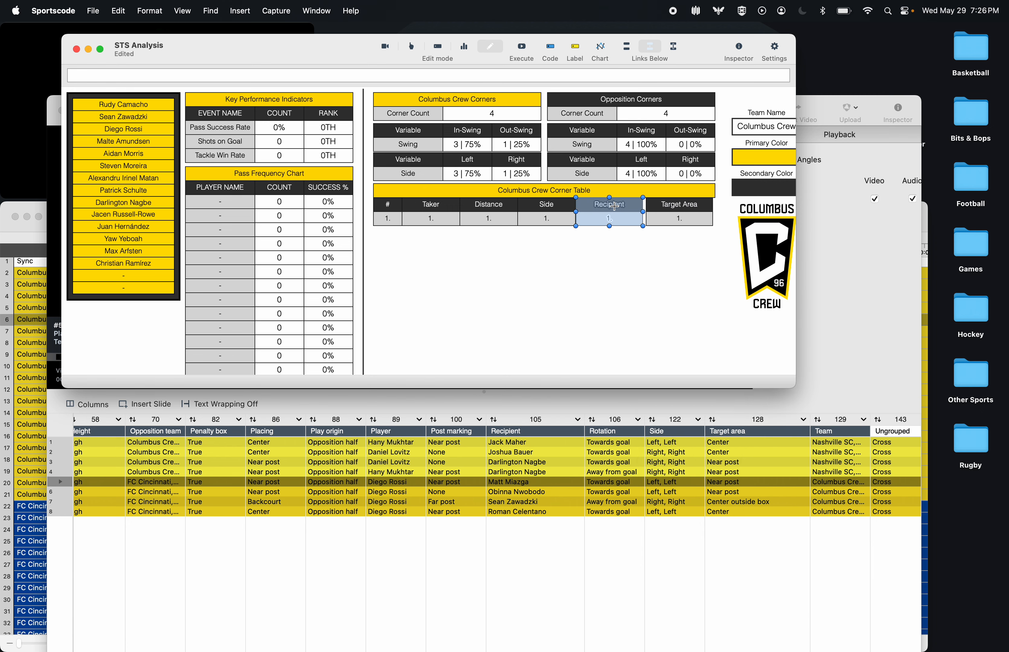
pyautogui.press('Left')
# - Set the width of the Recipient and Target Area headers and their cells to 120
pyautogui.moveTo(604, 268); pyautogui.dragTo(667, 211)
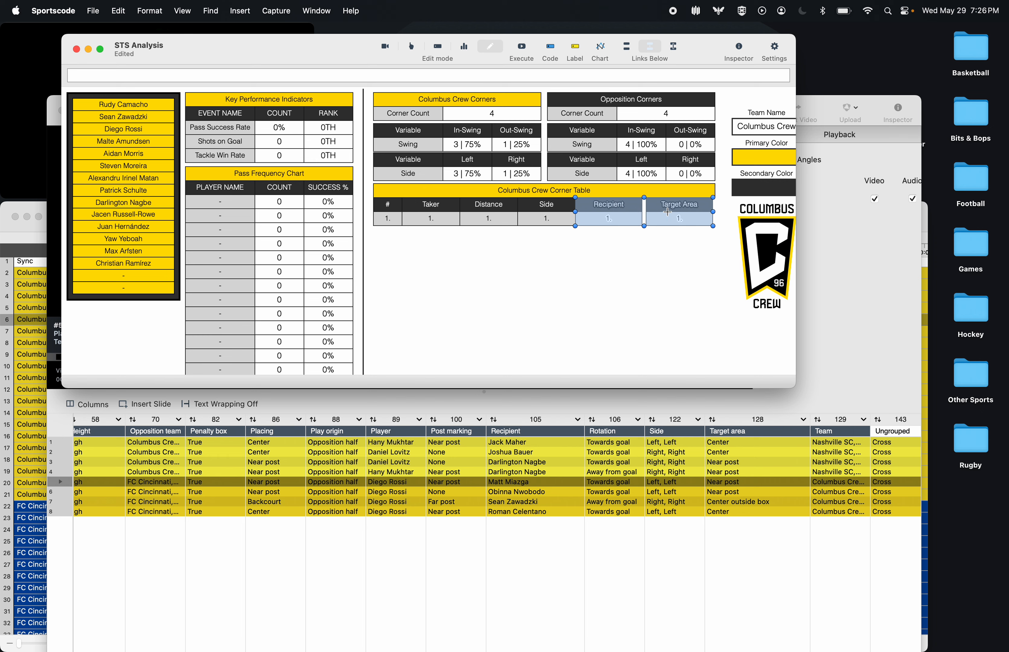
pyautogui.rightClick(664, 220)
pyautogui.click(718, 529)
pyautogui.click(750, 527)
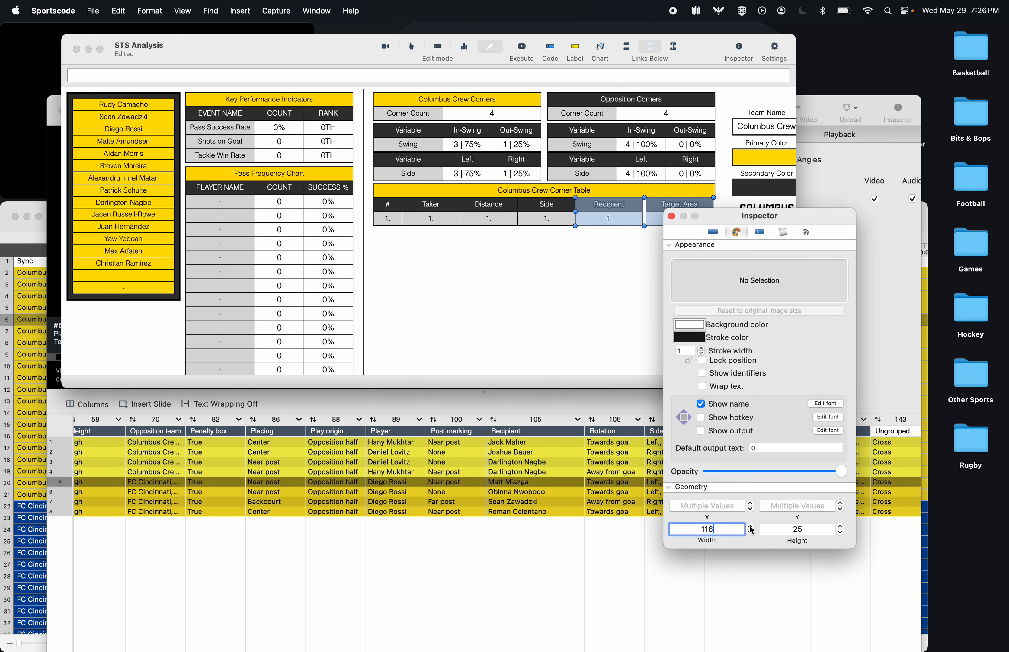
pyautogui.click(750, 527)
pyautogui.click(750, 527)
pyautogui.click(751, 527)
pyautogui.click(751, 527)
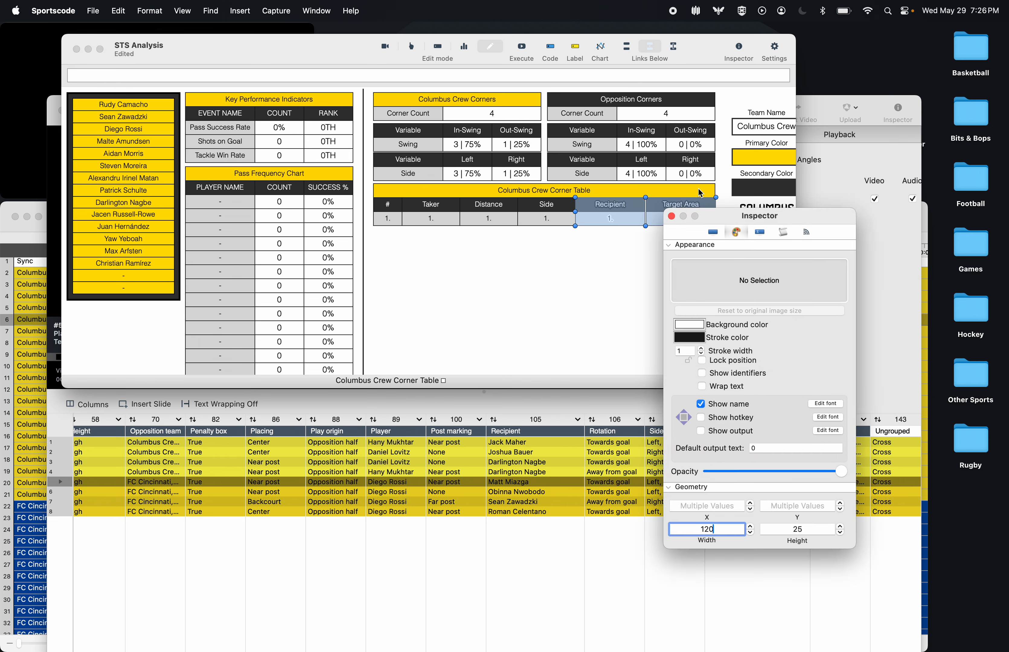
pyautogui.click(672, 217)
# - Nudge the Target Area column left by one increment against Recipient and set its header and cell width to 121
pyautogui.click(699, 212)
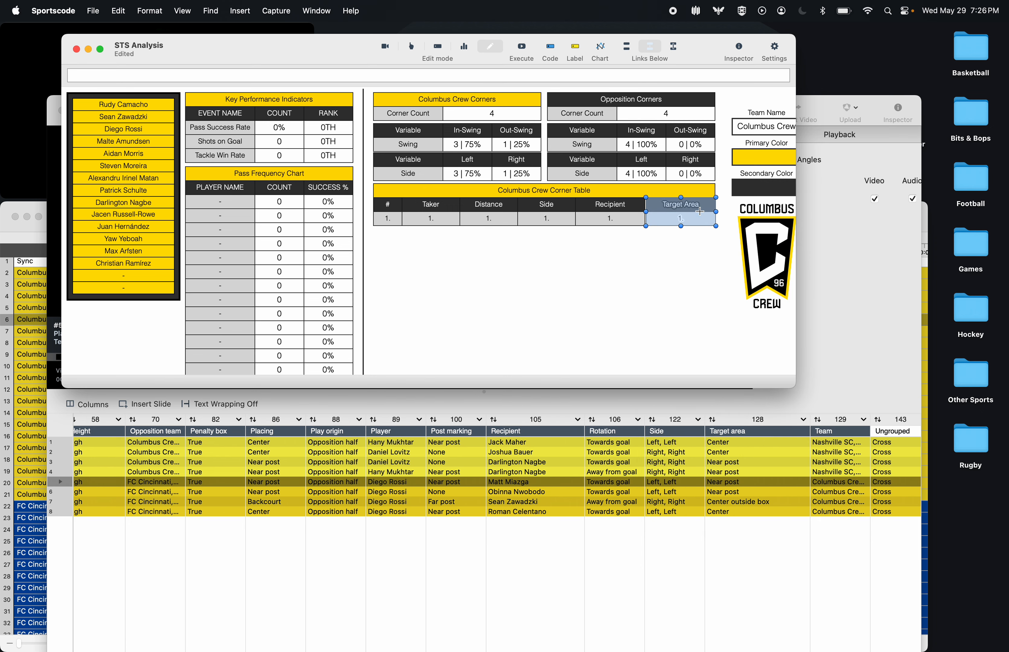
pyautogui.click(660, 288)
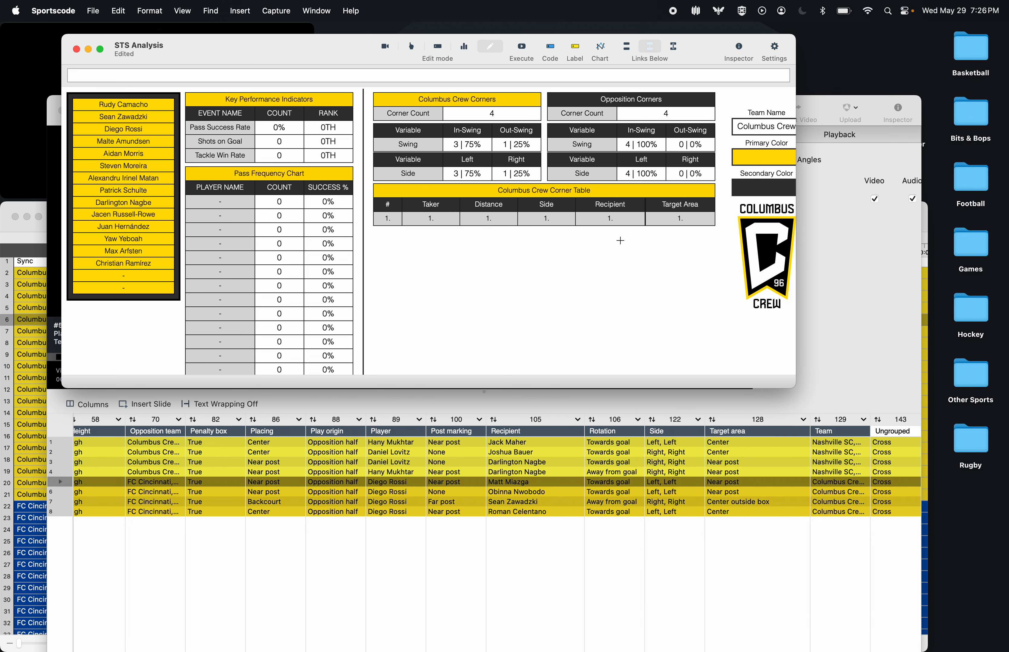
pyautogui.click(613, 208)
pyautogui.click(684, 211)
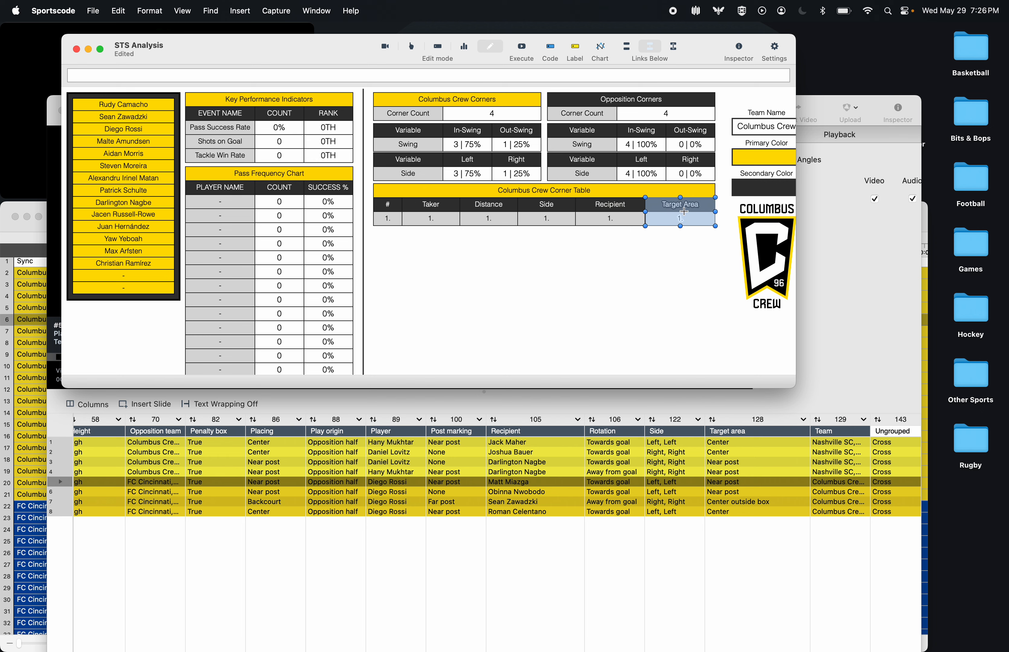
pyautogui.press('Left')
pyautogui.doubleClick(684, 211)
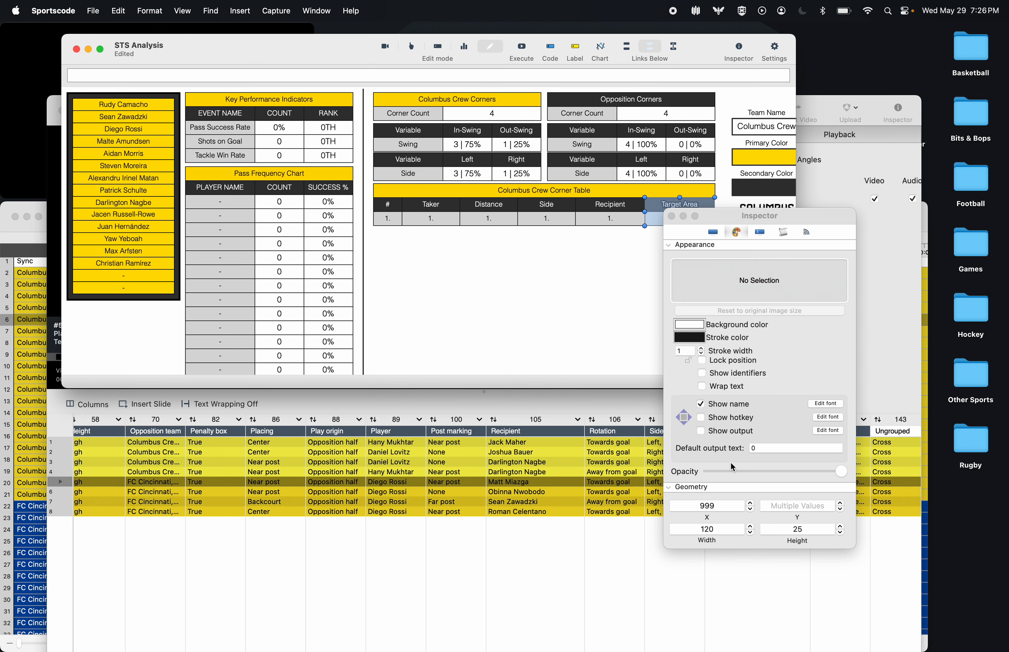
pyautogui.click(751, 526)
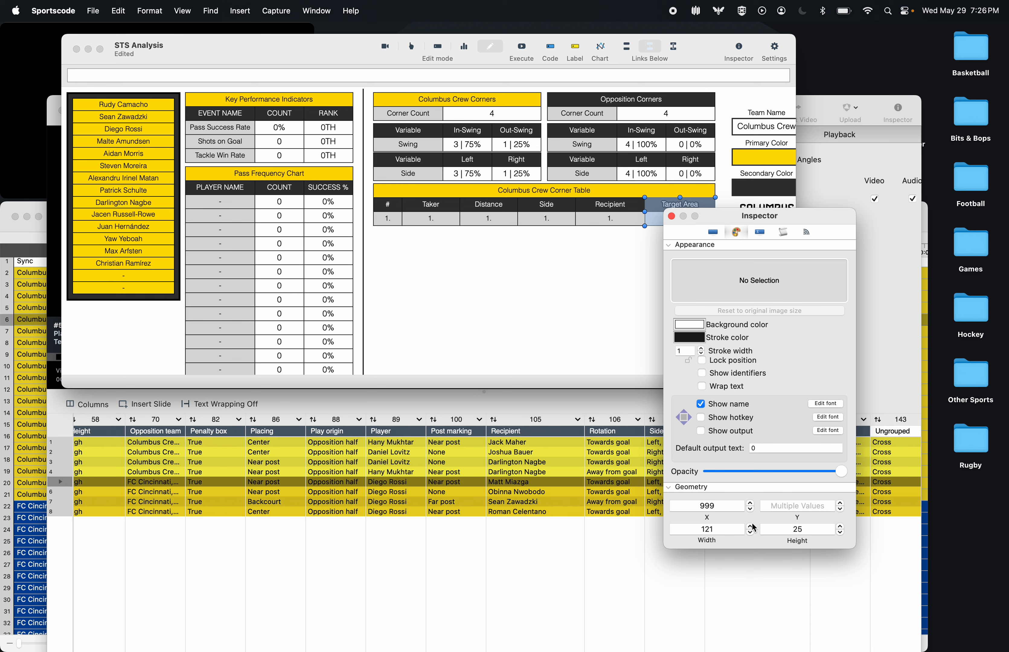
pyautogui.click(671, 217)
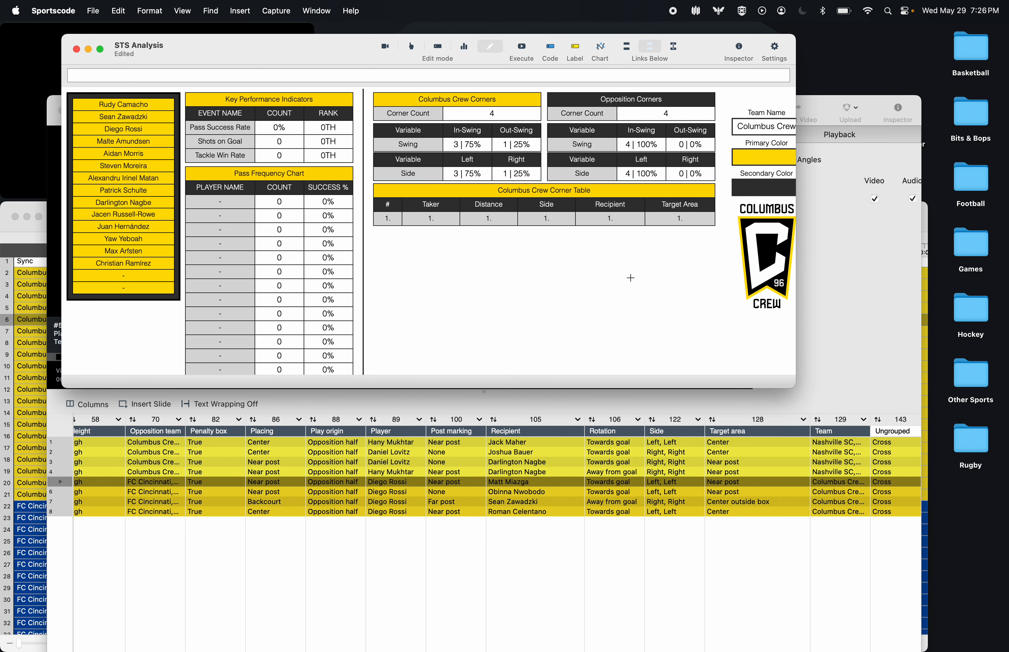
pyautogui.doubleClick(394, 219)
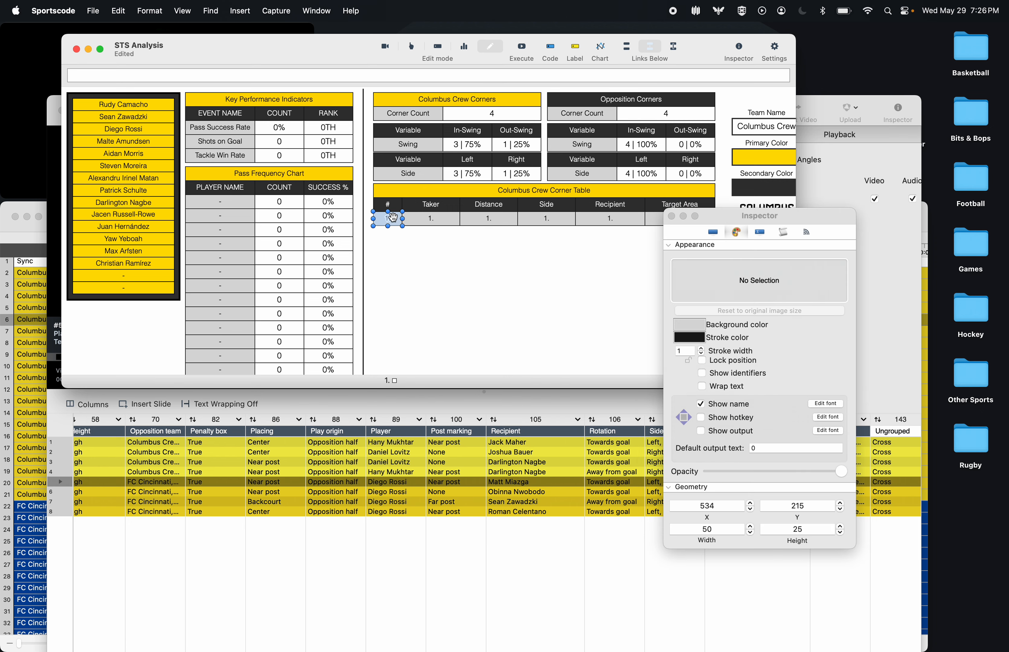
pyautogui.click(478, 255)
pyautogui.click(671, 216)
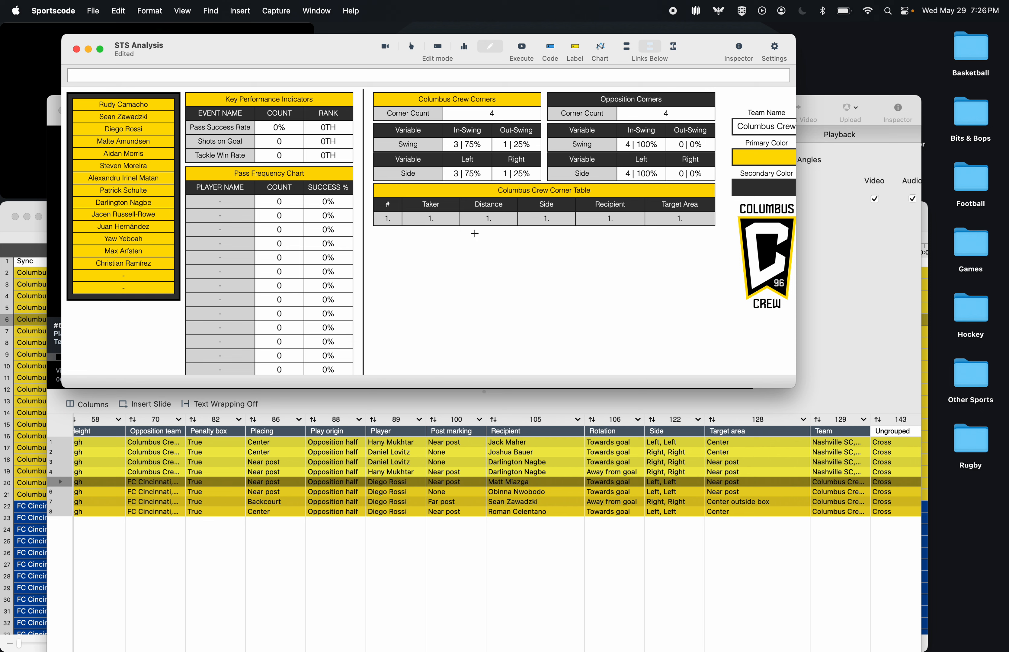
# - Try stacking duplicates of the # column's 1. cell beneath it, and delete the copies
pyautogui.moveTo(395, 218); pyautogui.dragTo(395, 235)
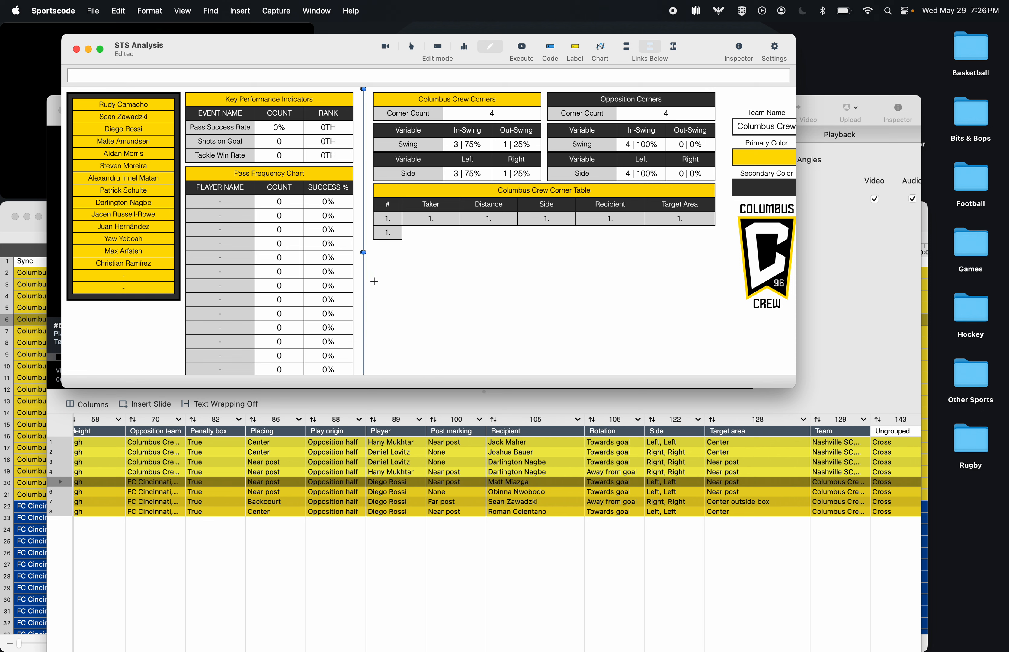
pyautogui.moveTo(382, 276)
pyautogui.mouseDown()
pyautogui.moveTo(396, 223)
pyautogui.moveTo(388, 257)
pyautogui.mouseUp()
pyautogui.press('super+d')
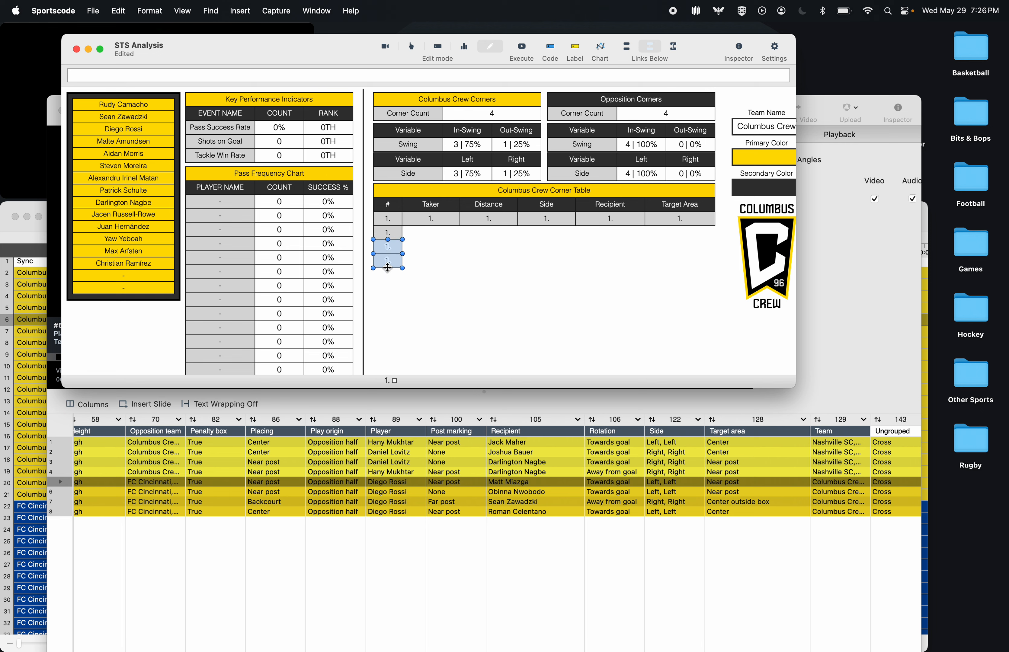
pyautogui.moveTo(384, 282); pyautogui.dragTo(391, 239)
pyautogui.press('BackSpace')
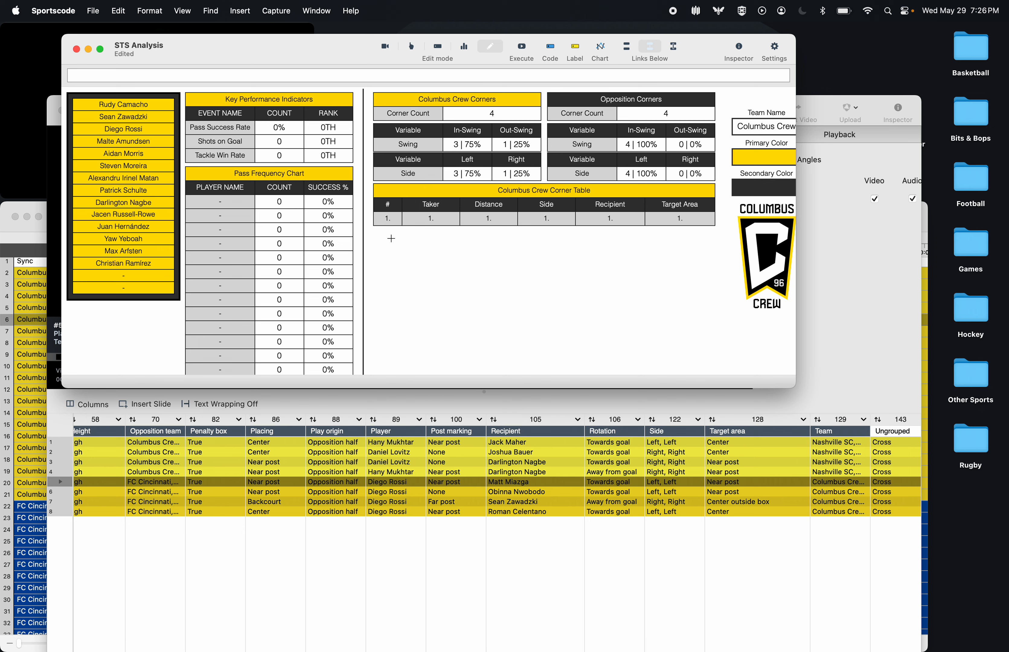
# - Start a script for the # column's 1. cell with $row = button name "team" + " Corner kick"
pyautogui.doubleClick(384, 222)
pyautogui.click(783, 232)
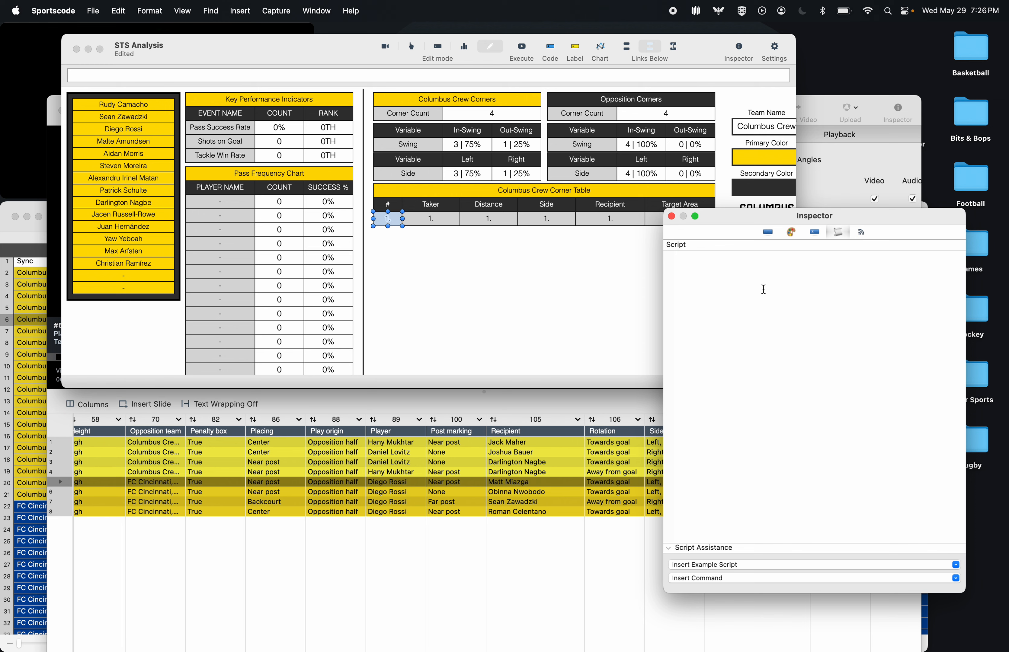
pyautogui.click(764, 289)
pyautogui.write('$row = instan')
pyautogui.press('Return')
pyautogui.press('Return')
pyautogui.write('$row = button name "team" + " Corner kick')
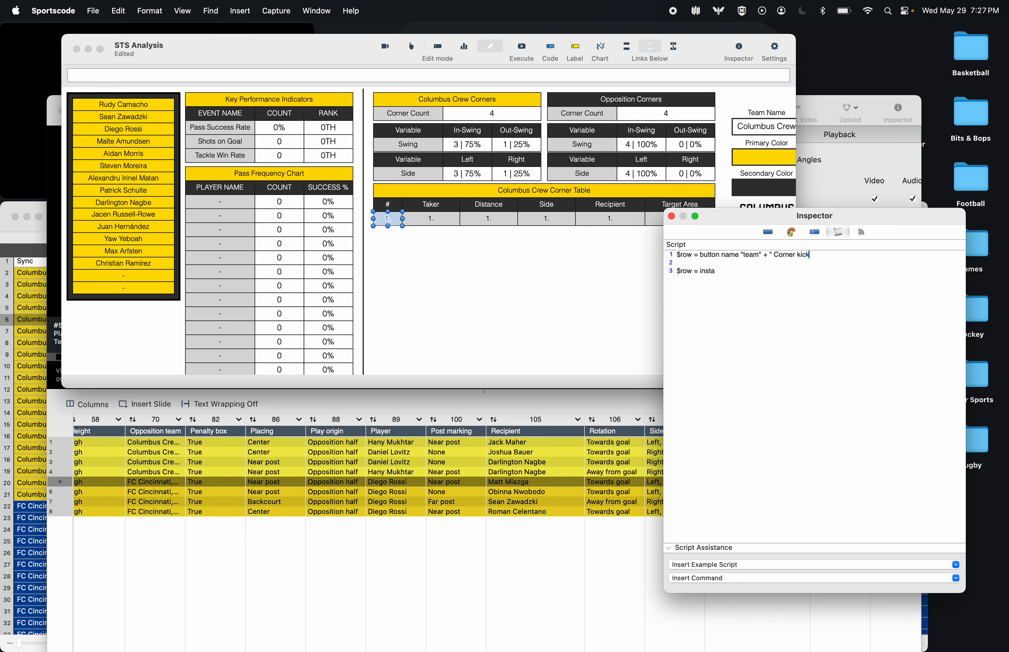
# - Replace the unfinished second $row line in the # cell's script with $limit = instances where row = $row limit 0,1
pyautogui.moveTo(721, 272); pyautogui.dragTo(677, 272)
pyautogui.press('BackSpace')
pyautogui.press('BackSpace')
pyautogui.write('$')
pyautogui.write('limit = ins')
pyautogui.write('atcn')
pyautogui.press('BackSpace')
pyautogui.press('BackSpace')
pyautogui.press('BackSpace')
pyautogui.press('BackSpace')
pyautogui.write('tances where row = $row ')
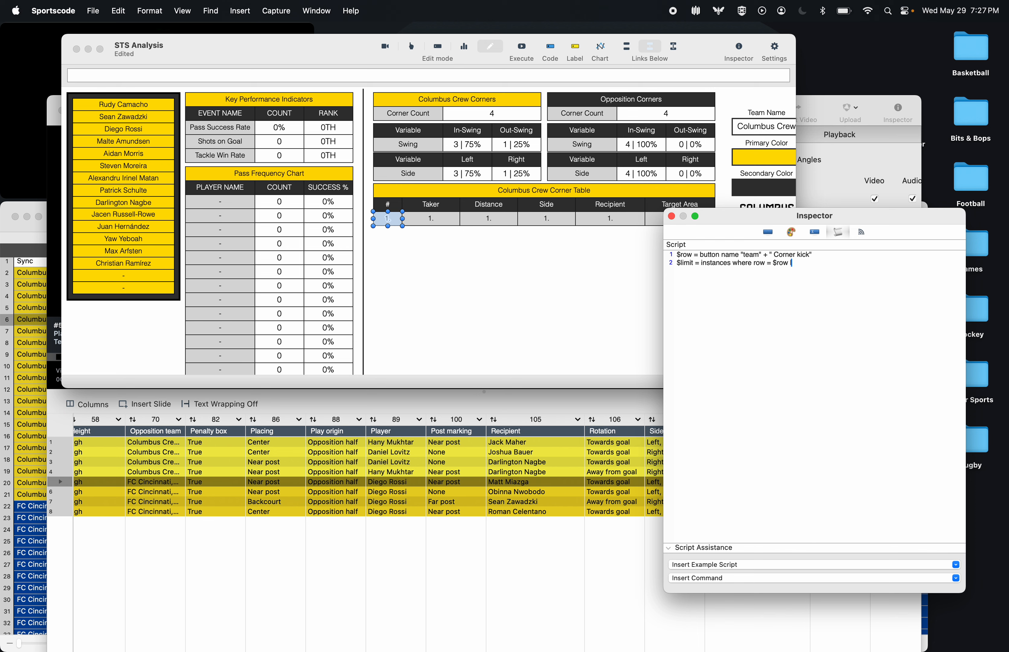
pyautogui.write('limit 0,1')
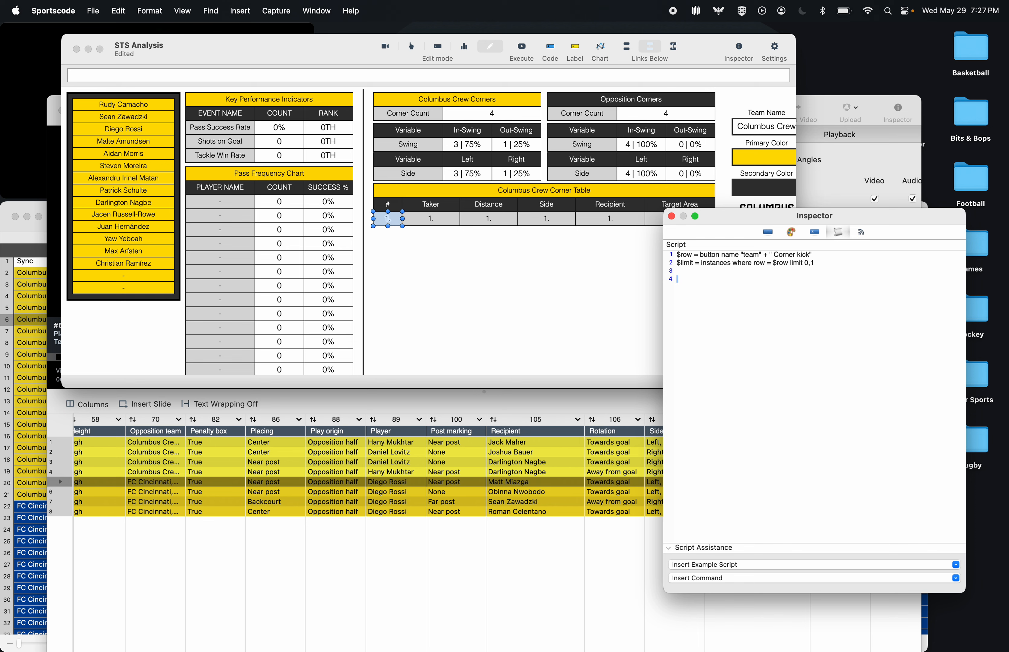
# - Add the line $count = count $limit where row = $row to the # cell's script and begin an if condition on $count
pyautogui.press('BackSpace')
pyautogui.write('$count')
pyautogui.press('BackSpace')
pyautogui.press('BackSpace')
pyautogui.press('BackSpace')
pyautogui.press('BackSpace')
pyautogui.press('BackSpace')
pyautogui.press('BackSpace')
pyautogui.write('$count = count $mi')
pyautogui.press('BackSpace')
pyautogui.write('limit where row = $rowif ($count')
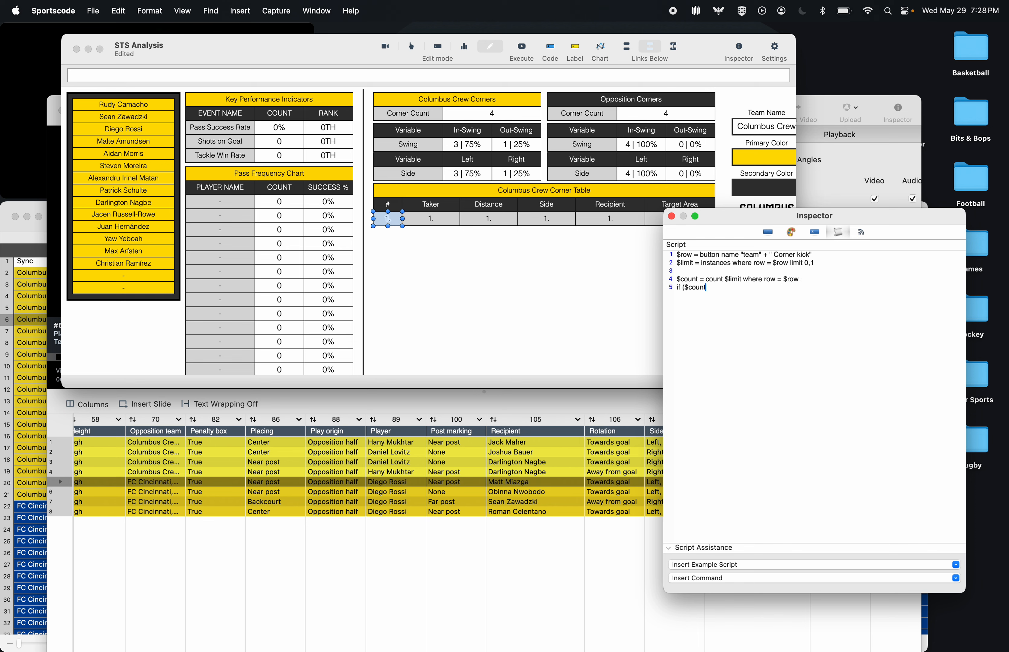
# - Complete the condition as if ($count = 0, button opacity 15, button opacity 100) and execute the # cell's script
pyautogui.write(' = 0, button opacity')
pyautogui.write(' 0, button')
pyautogui.press('BackSpace')
pyautogui.press('BackSpace')
pyautogui.press('BackSpace')
pyautogui.press('BackSpace')
pyautogui.press('BackSpace')
pyautogui.press('BackSpace')
pyautogui.write('15, button c')
pyautogui.write('pacity')
pyautogui.click(521, 44)
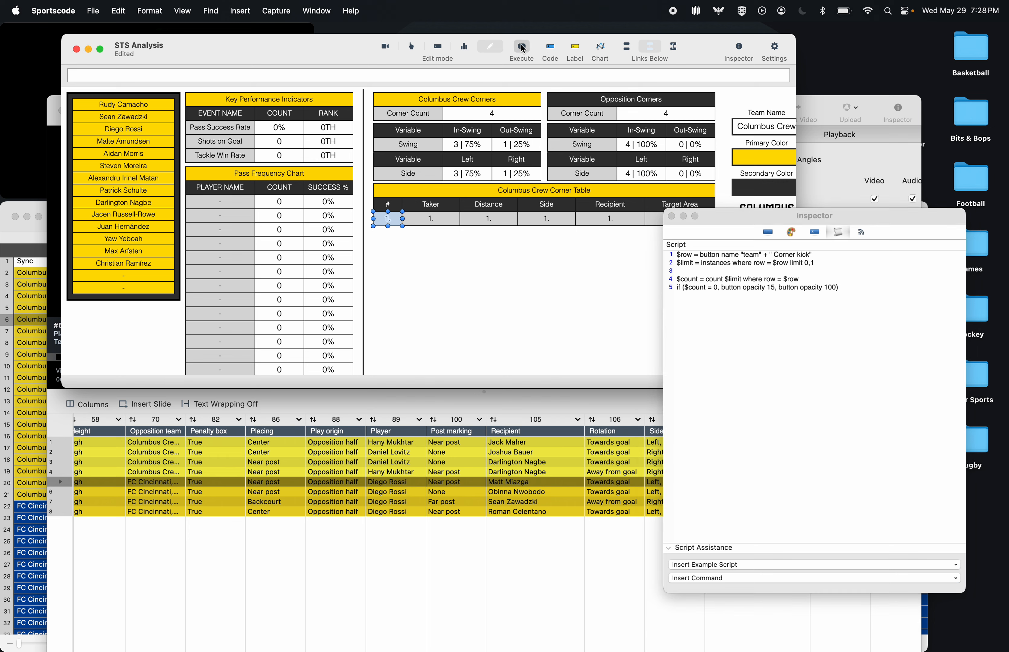
pyautogui.click(521, 46)
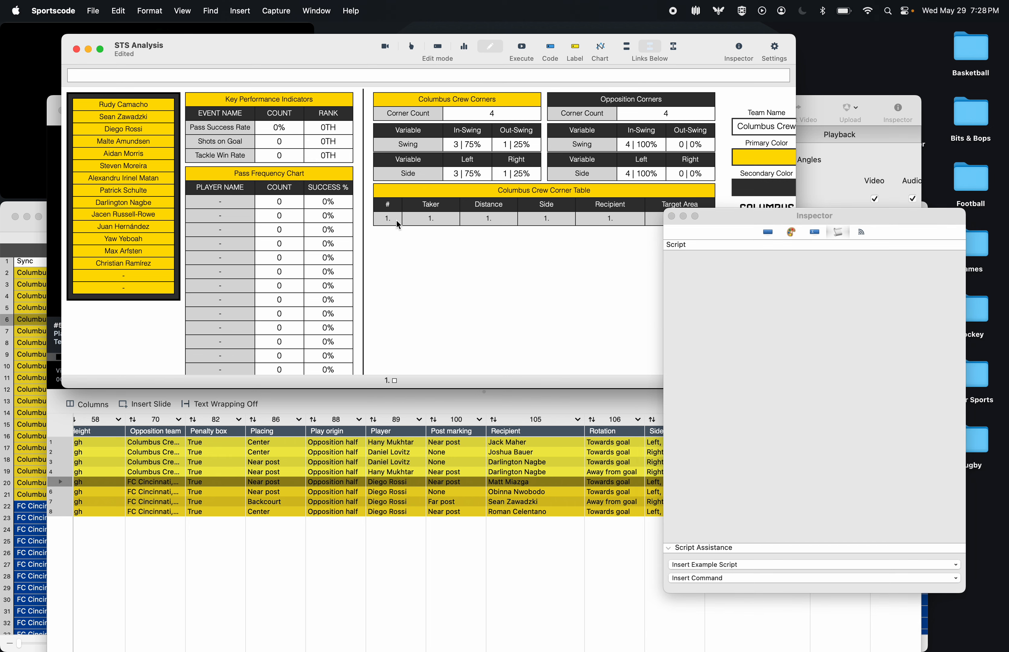
# - Test the # cell's script with the limit set to 5,1, and restore the limit to 0,1
pyautogui.click(396, 221)
pyautogui.click(843, 289)
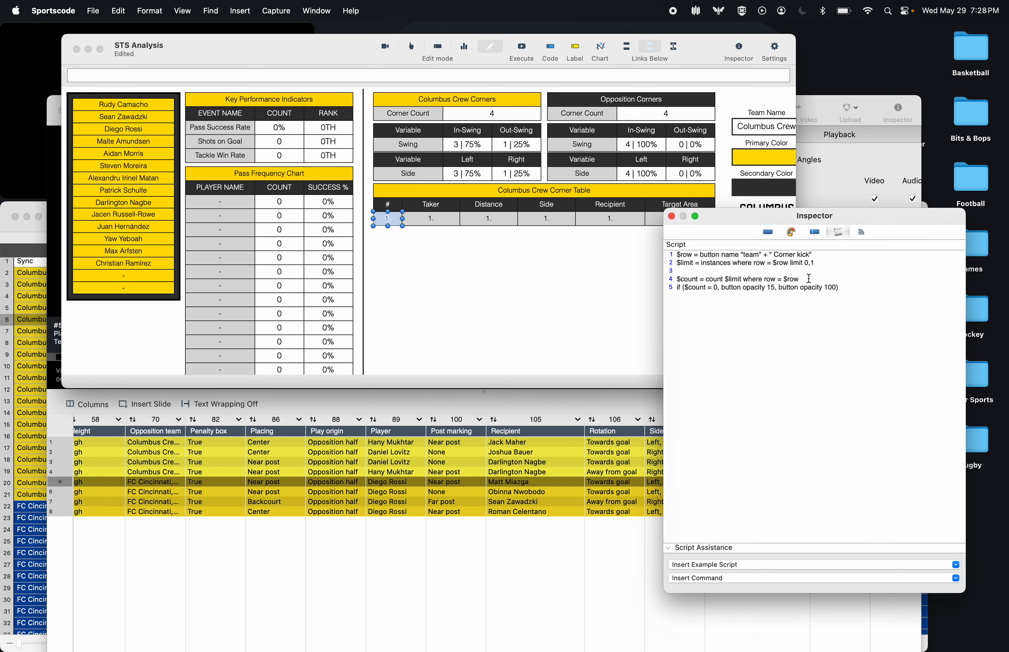
pyautogui.click(809, 263)
pyautogui.press('BackSpace')
pyautogui.write('5')
pyautogui.click(523, 47)
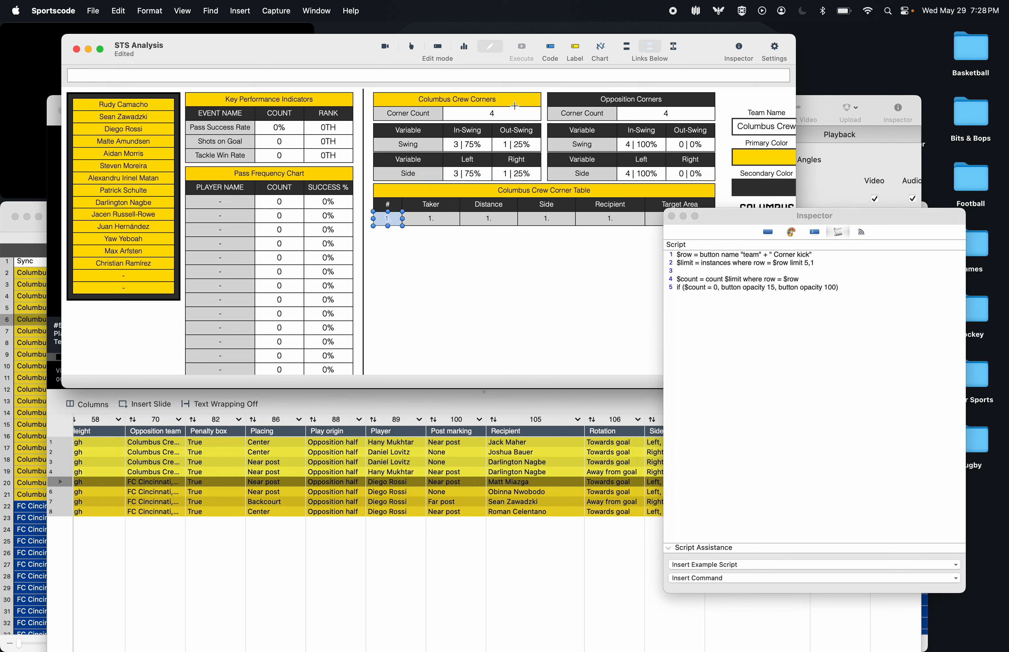
pyautogui.click(391, 224)
pyautogui.click(776, 316)
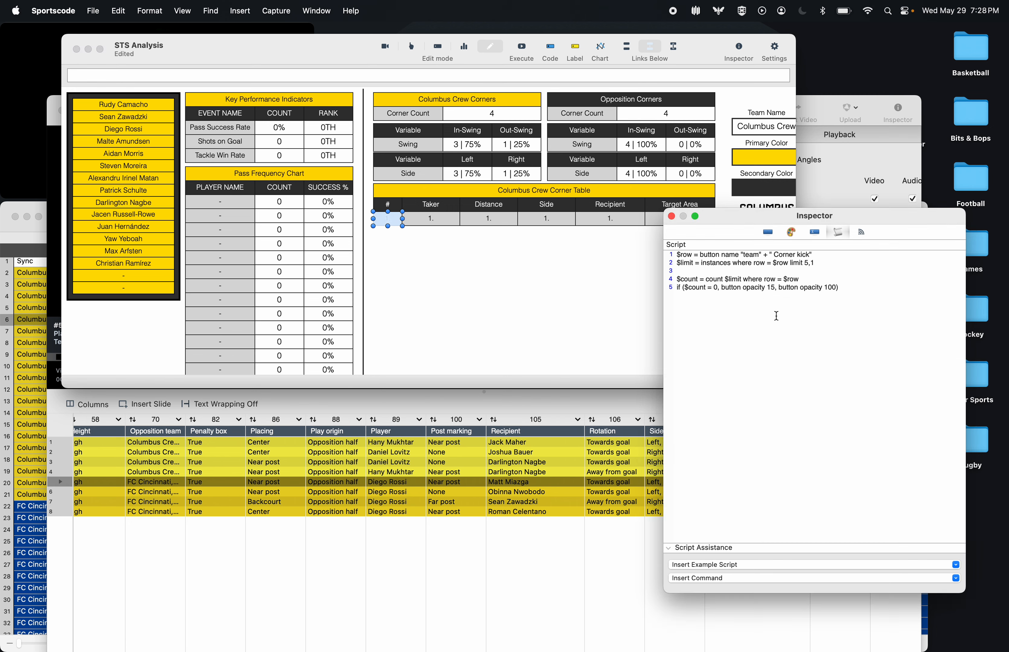
pyautogui.write('0')
pyautogui.click(512, 215)
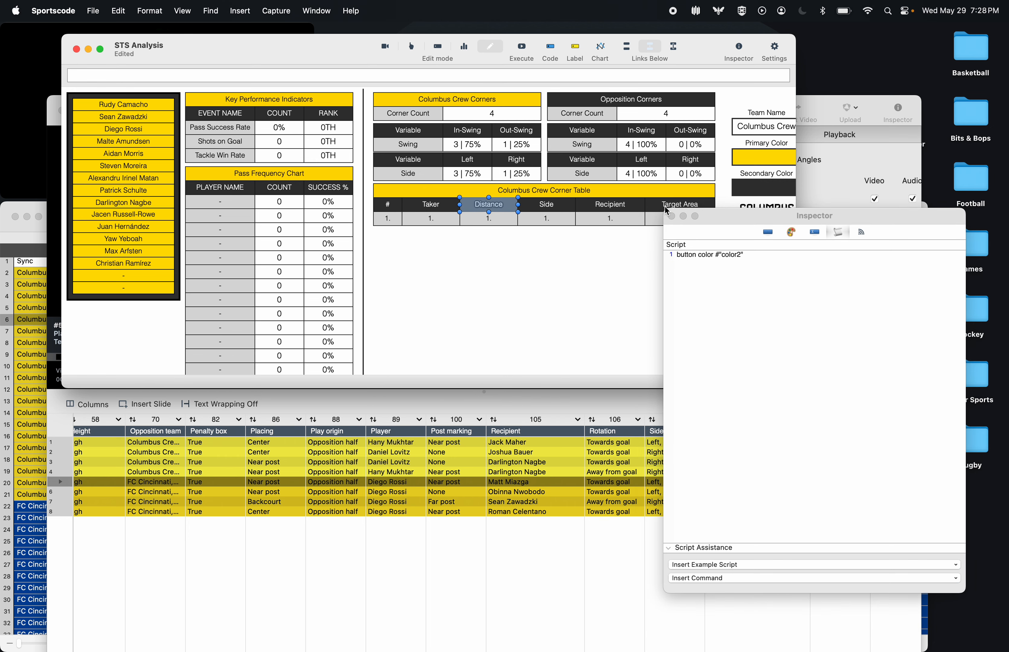
pyautogui.click(672, 217)
# - Copy the whole script of the # column's 1. cell into the Taker column's cell
pyautogui.doubleClick(388, 220)
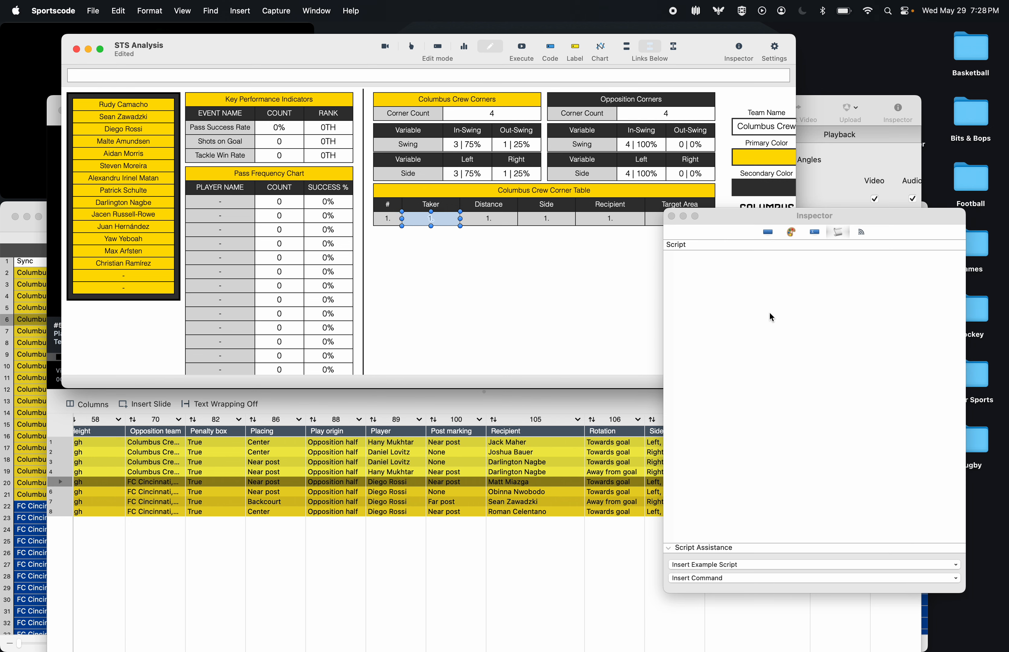
pyautogui.click(756, 342)
pyautogui.press('super+a')
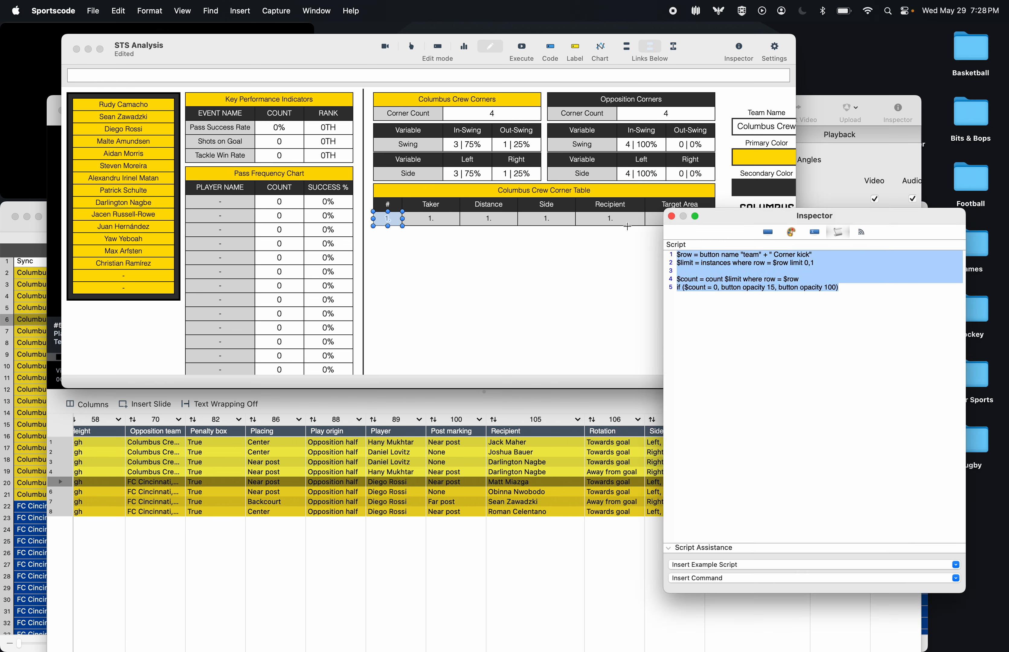
pyautogui.click(431, 219)
pyautogui.click(735, 299)
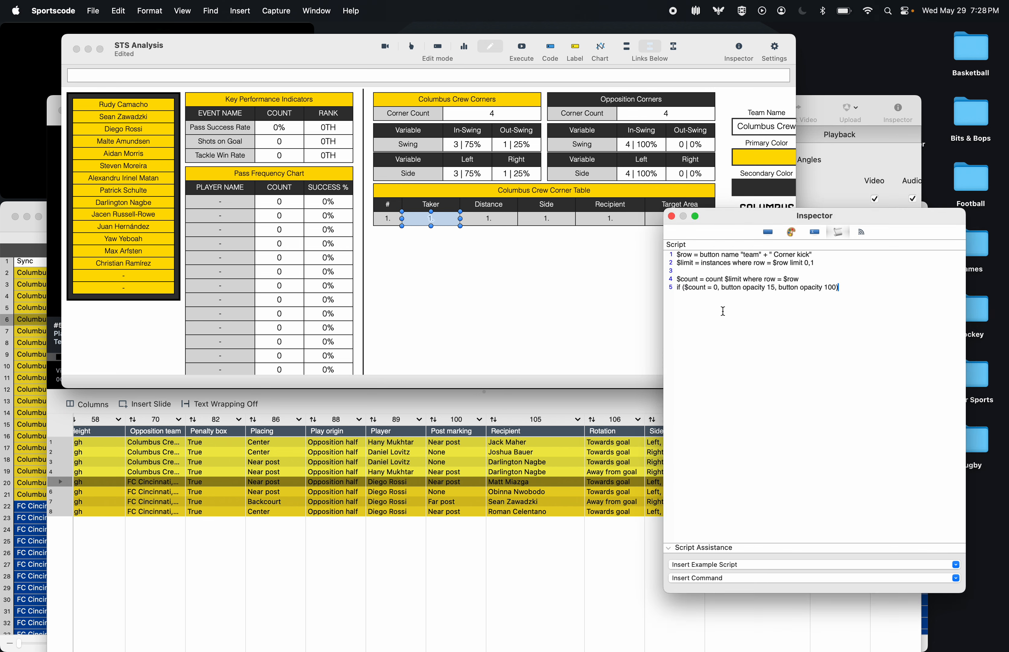
# - Insert the line $string = string ($limit, "Player") above the $count line in the Taker cell's script
pyautogui.click(819, 271)
pyautogui.press('Return')
pyautogui.press('Return')
pyautogui.press('Return')
pyautogui.write('$s')
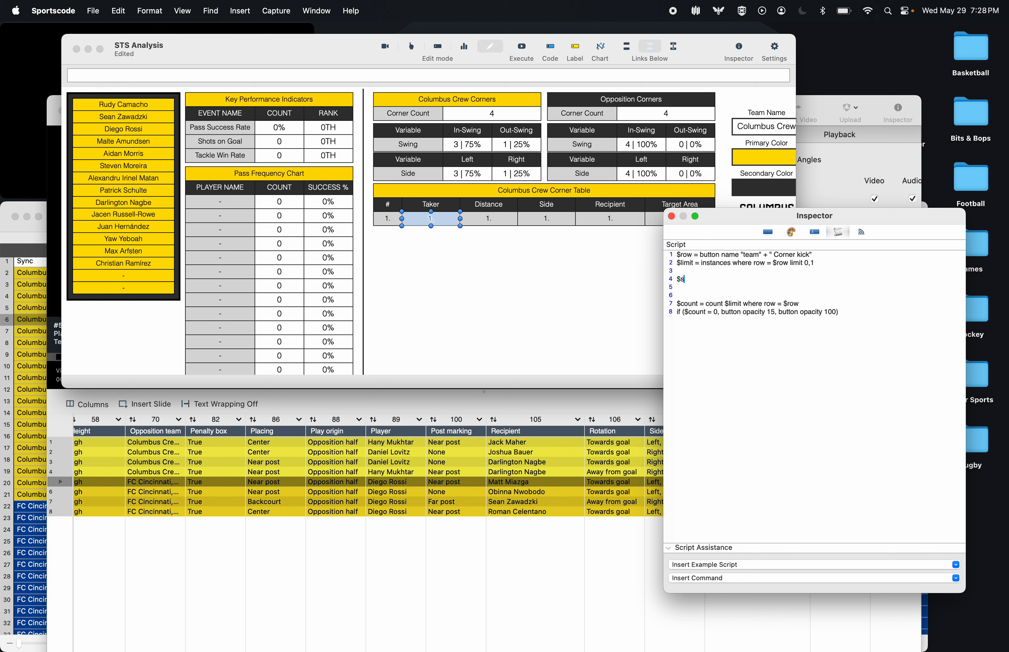
pyautogui.write('tring = string (')
pyautogui.write('$limit, "')
pyautogui.hscroll(-10, 457, 513)
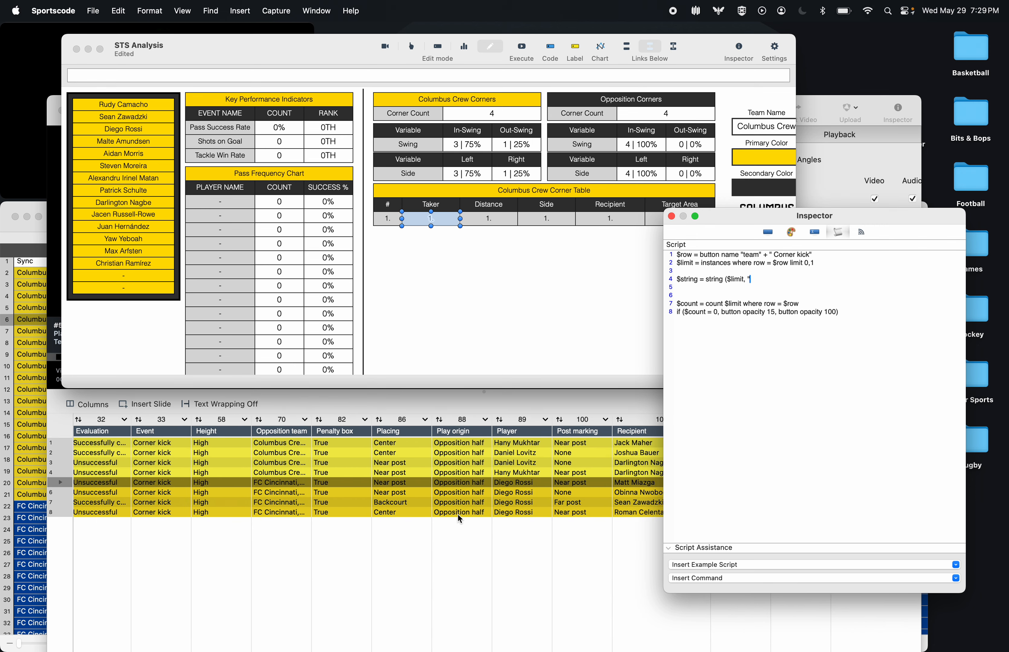
pyautogui.hscroll(10, 459, 518)
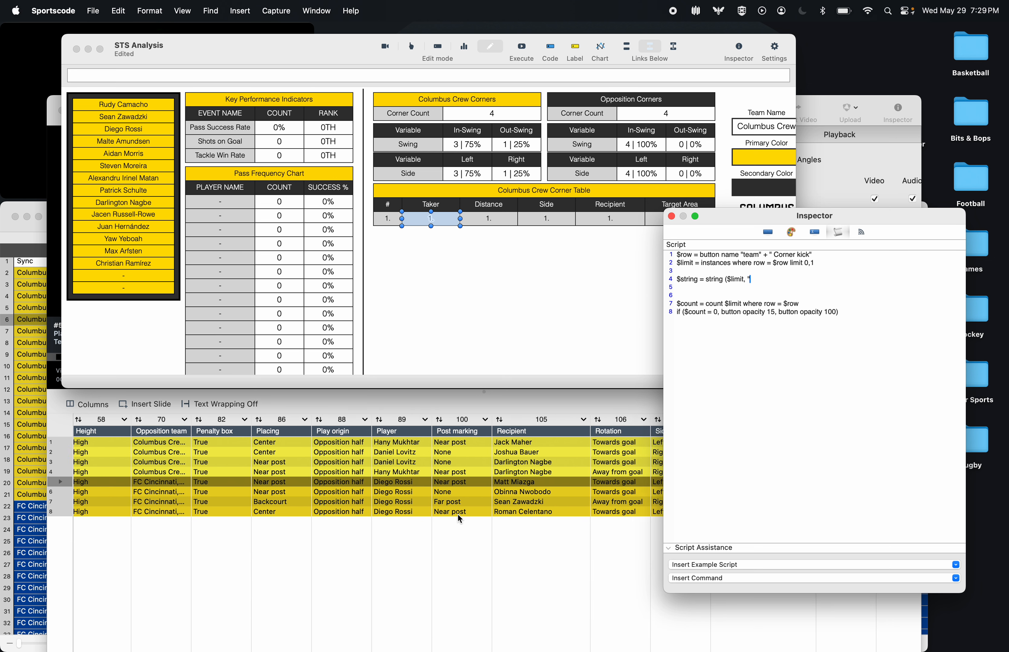
pyautogui.hscroll(2, 457, 513)
pyautogui.write('Player')
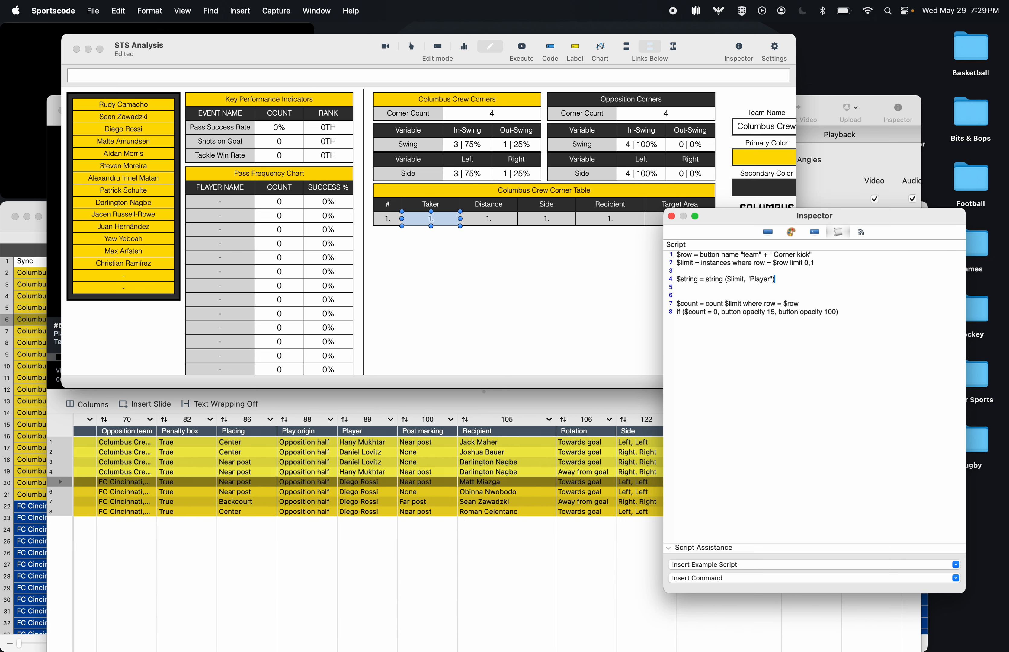
# - Add the line if ($string = "", rename "", rename $string) below the $string line and execute the Taker cell's script
pyautogui.press('Return')
pyautogui.write('rename')
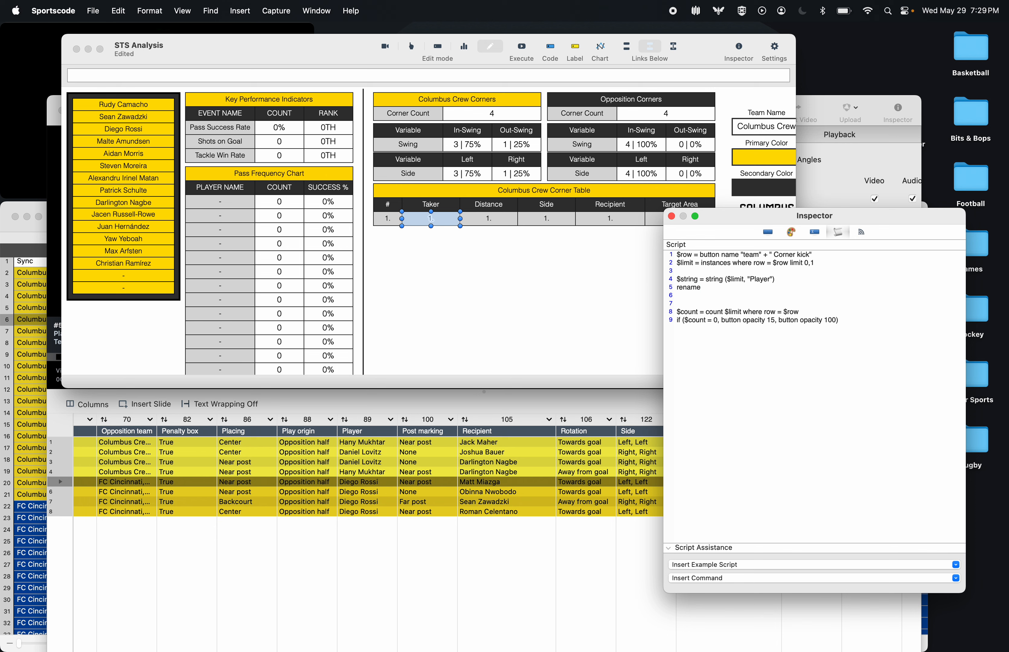
pyautogui.press('BackSpace')
pyautogui.press('BackSpace')
pyautogui.press('BackSpace')
pyautogui.press('BackSpace')
pyautogui.press('BackSpace')
pyautogui.write('ename')
pyautogui.press('BackSpace')
pyautogui.press('BackSpace')
pyautogui.press('BackSpace')
pyautogui.press('BackSpace')
pyautogui.press('BackSpace')
pyautogui.press('BackSpace')
pyautogui.press('BackSpace')
pyautogui.write('if ($string = "", rename "", rename $string')
pyautogui.press('BackSpace')
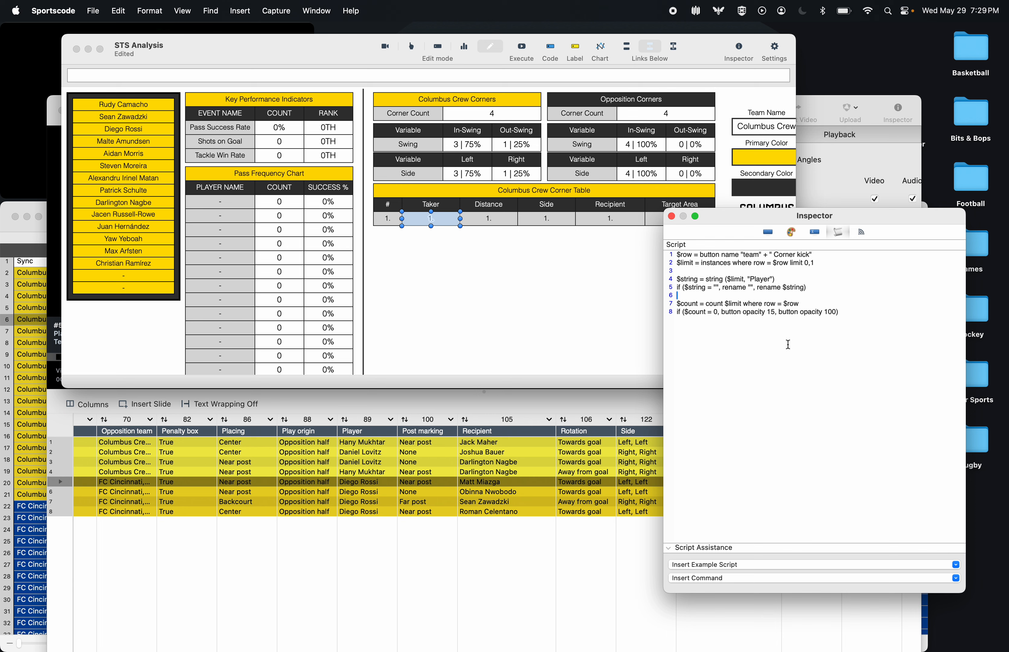
pyautogui.click(523, 49)
# - Test the Taker cell's script with the limit set to 6,1, and restore the limit to 0,1
pyautogui.click(809, 260)
pyautogui.press('BackSpace')
pyautogui.write('6')
pyautogui.click(521, 48)
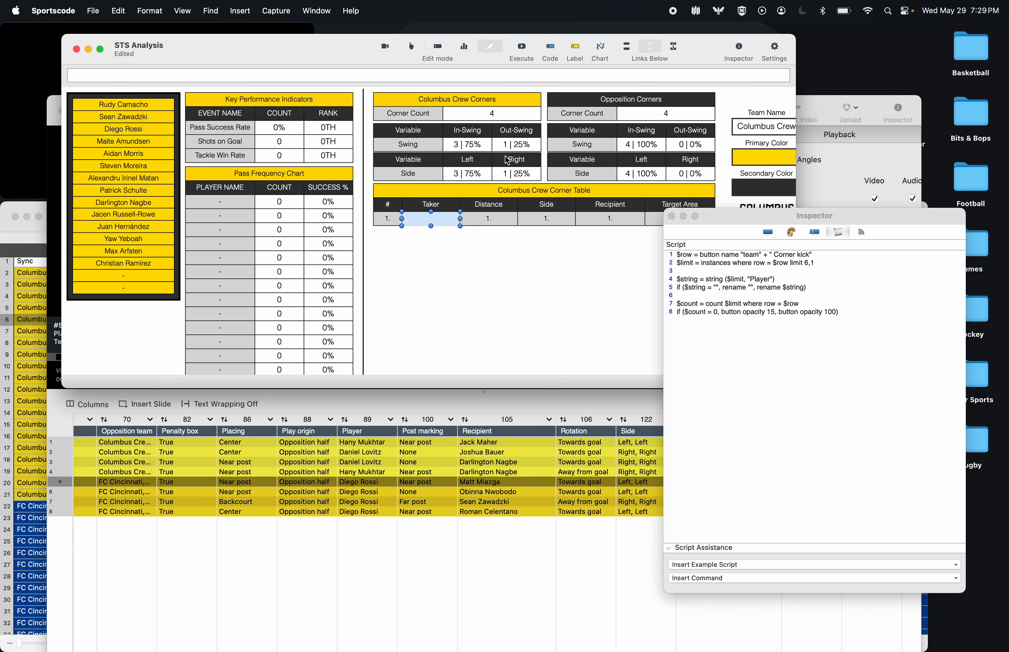
pyautogui.click(485, 281)
pyautogui.scroll(5, 430, 223)
pyautogui.scroll(-5, 429, 222)
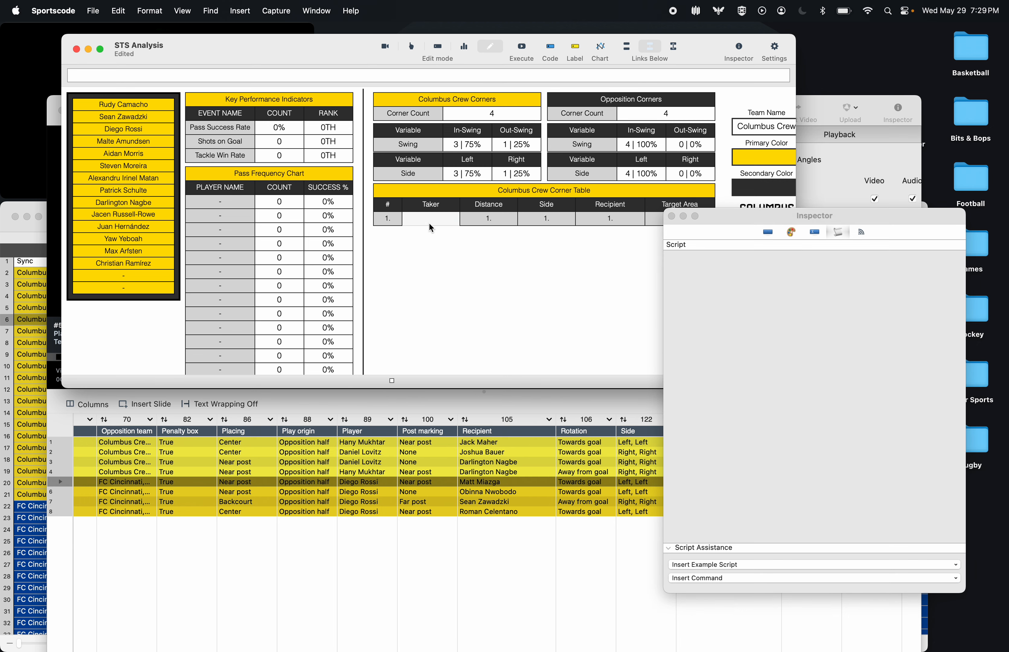
pyautogui.click(672, 217)
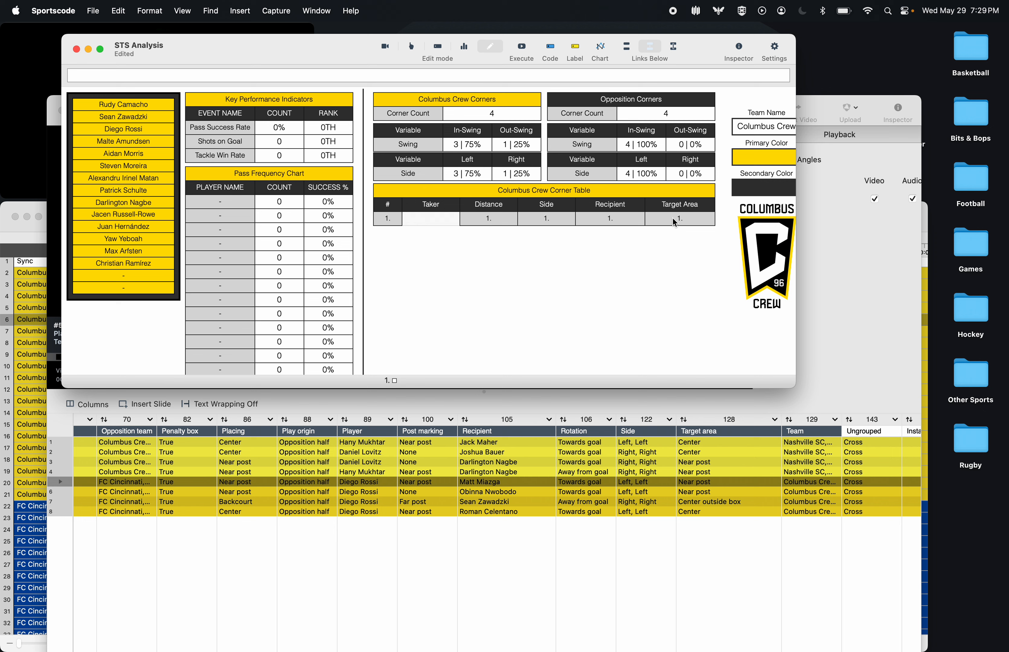
pyautogui.doubleClick(430, 219)
pyautogui.click(809, 263)
pyautogui.press('BackSpace')
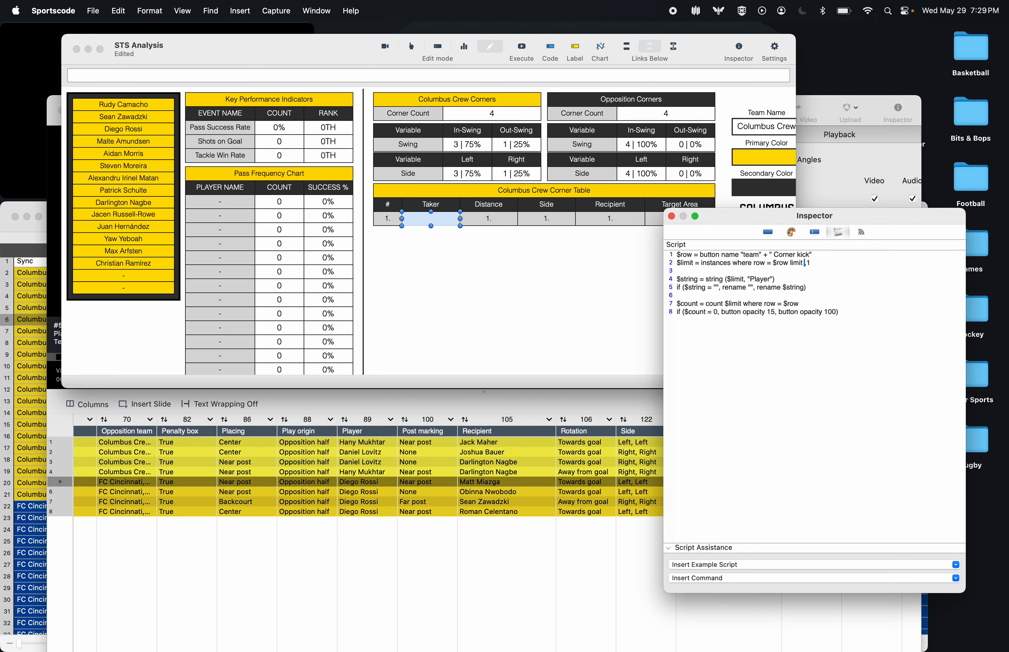
pyautogui.write('0,')
# - Copy the Taker cell's script into the Distance cell and replace "Player" with "Distance"
pyautogui.press('super+a')
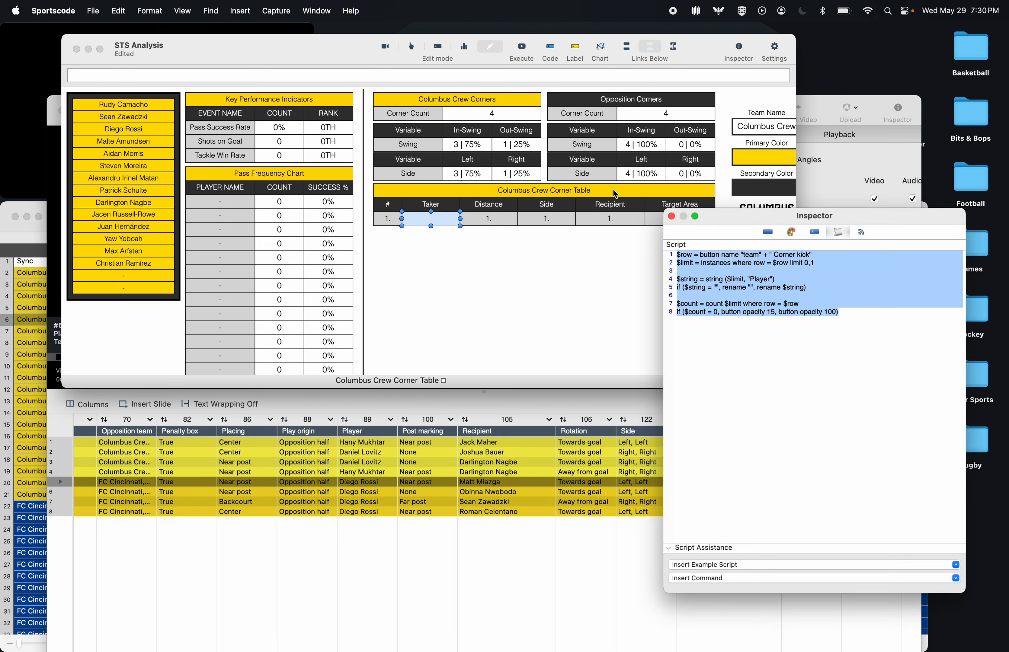
pyautogui.press('super+c')
pyautogui.click(499, 218)
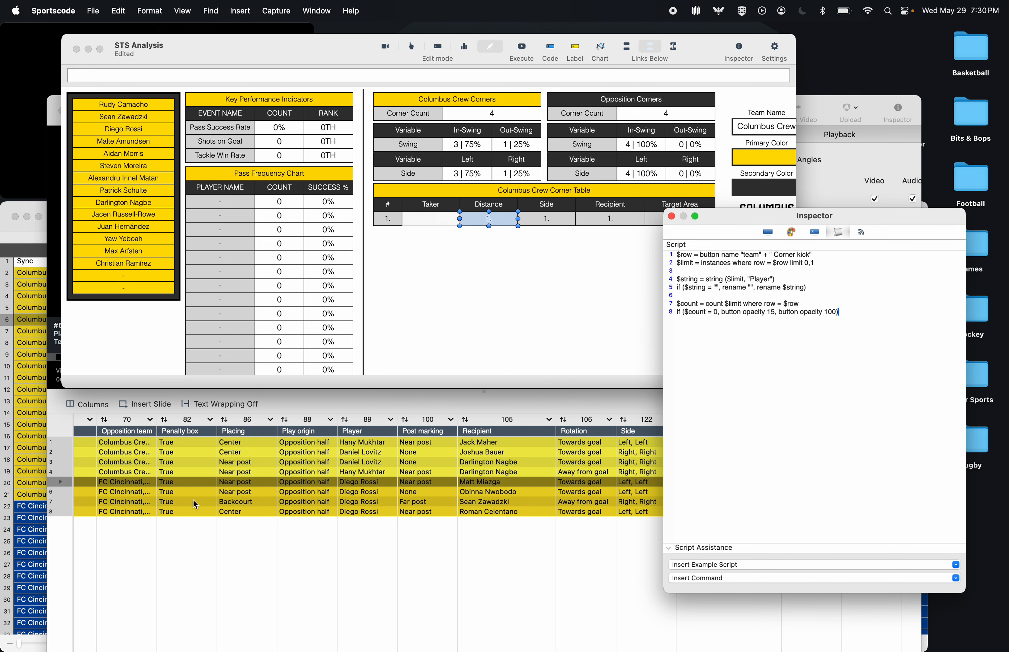
pyautogui.doubleClick(760, 279)
pyautogui.write('Distance')
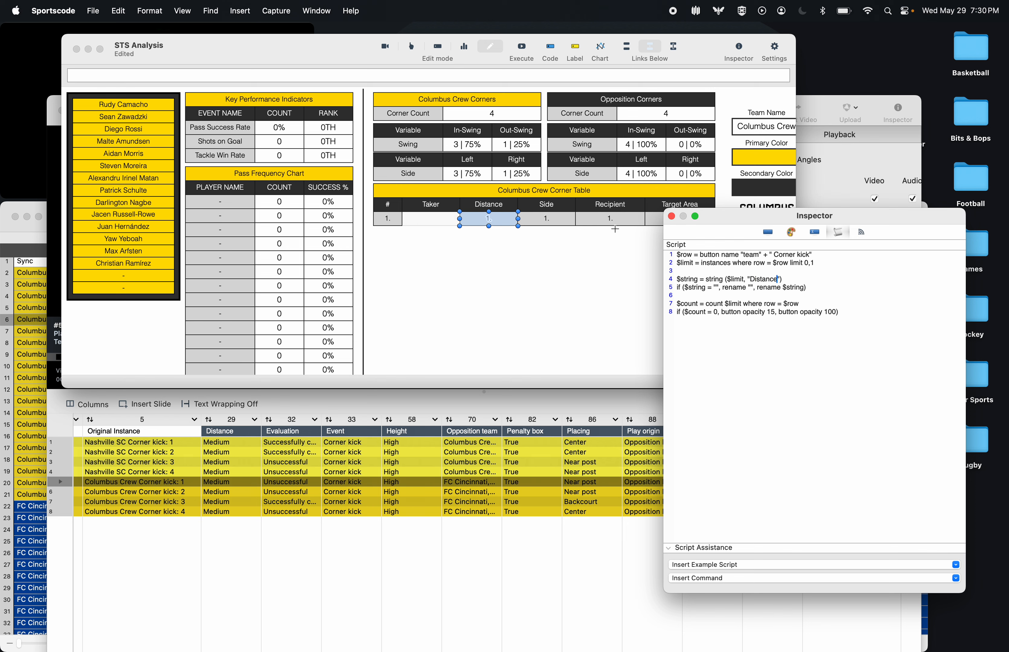
# - Paste the copied script into the Side cell, replace "Player" with "Side", and execute the scripts
pyautogui.click(552, 206)
pyautogui.click(481, 216)
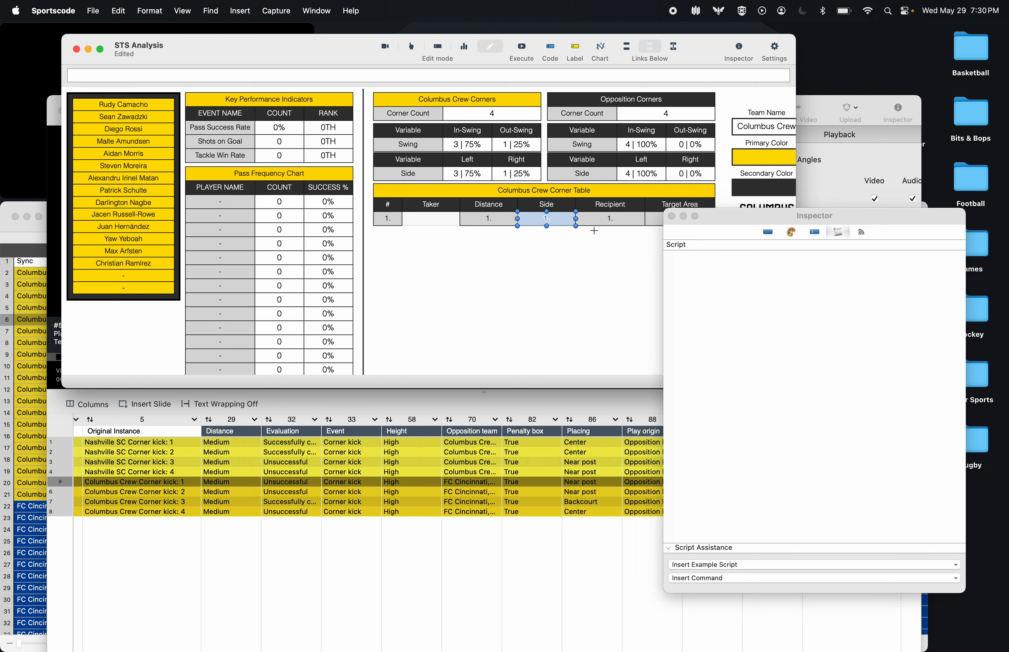
pyautogui.click(535, 217)
pyautogui.click(749, 337)
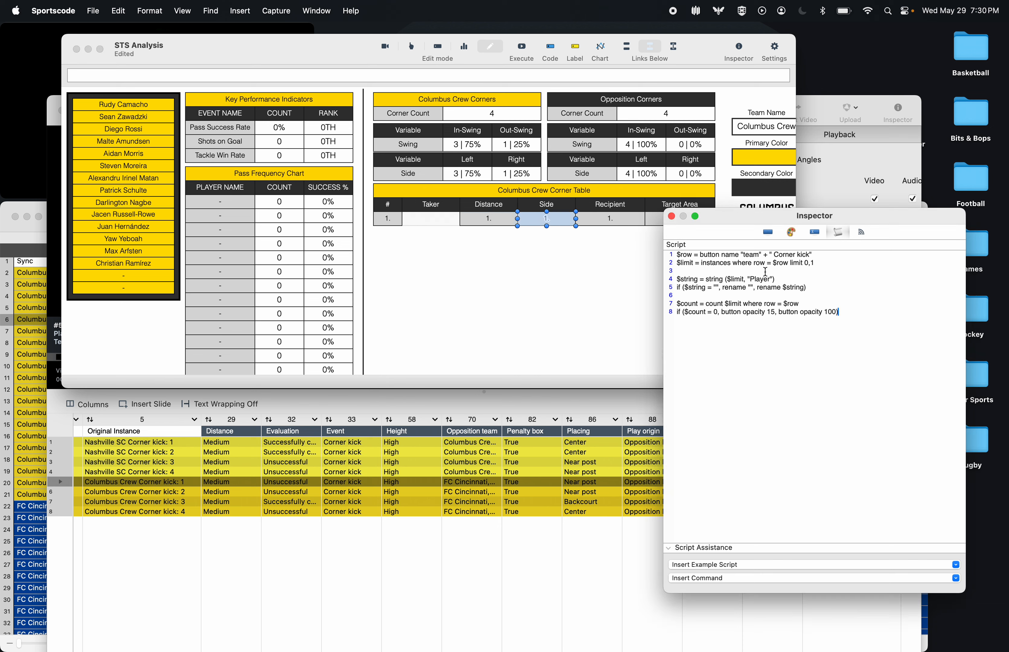
pyautogui.doubleClick(758, 278)
pyautogui.hscroll(10, 543, 546)
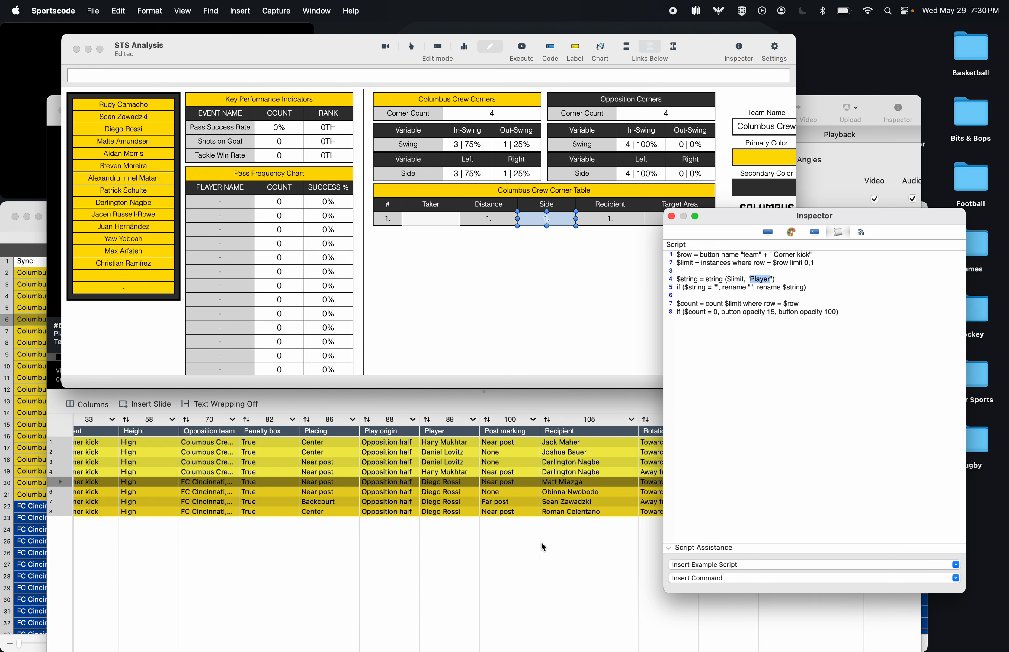
pyautogui.hscroll(9, 542, 545)
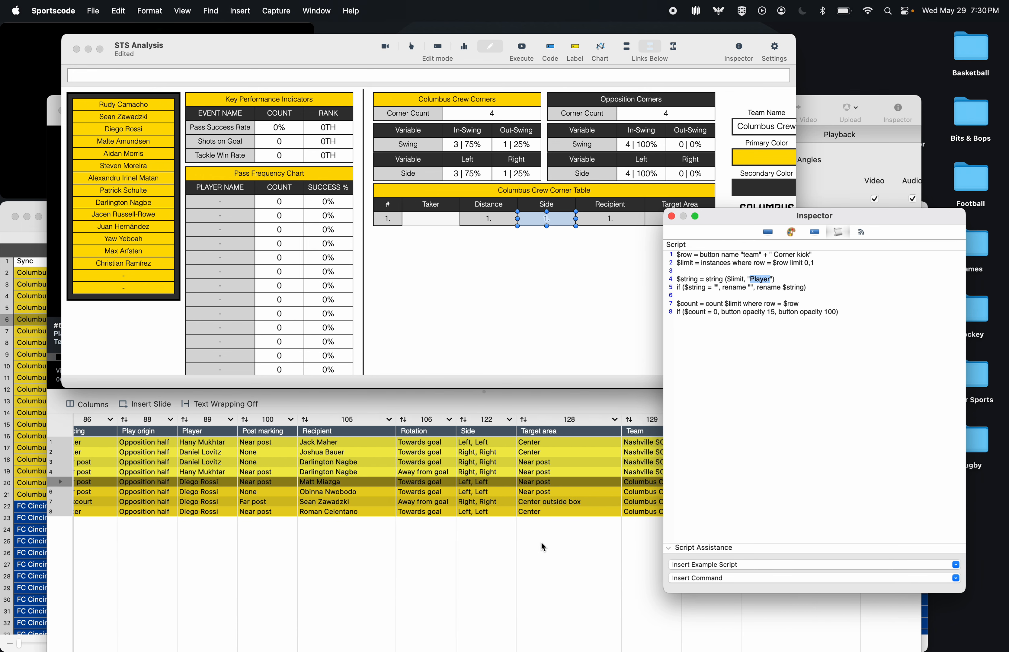
pyautogui.write('Side')
pyautogui.click(573, 258)
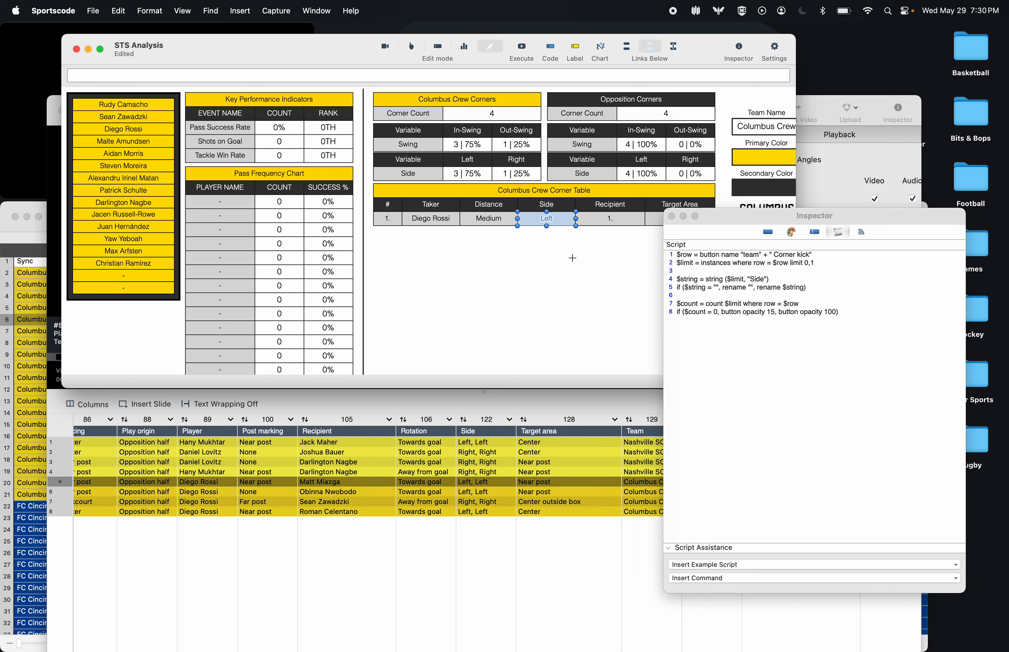
# - Narrow the Side header and the cell beneath it to about half their width
pyautogui.click(617, 219)
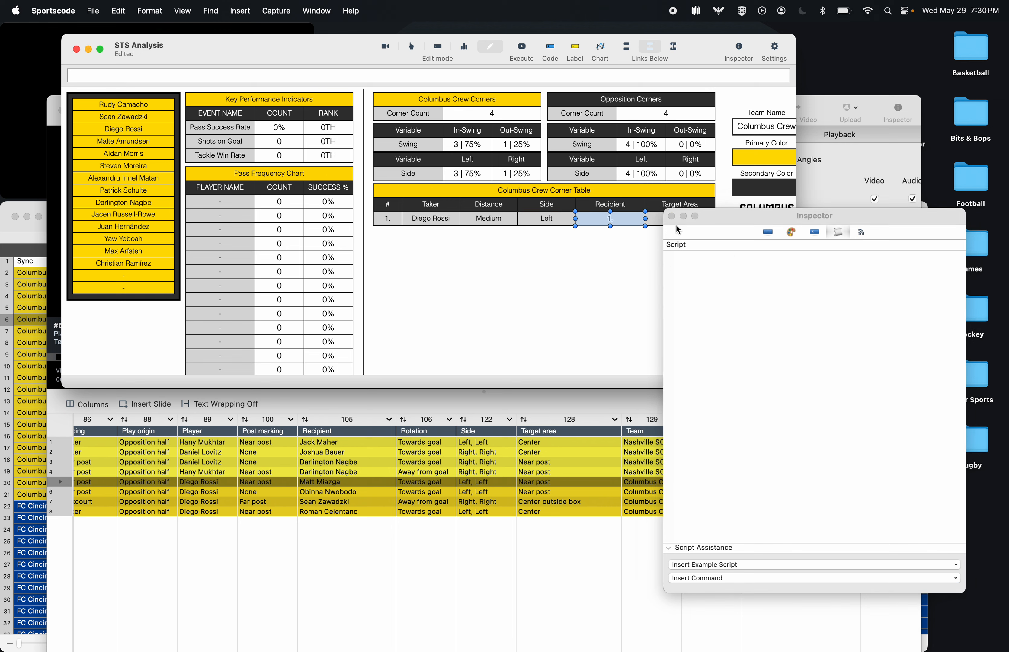
pyautogui.click(671, 217)
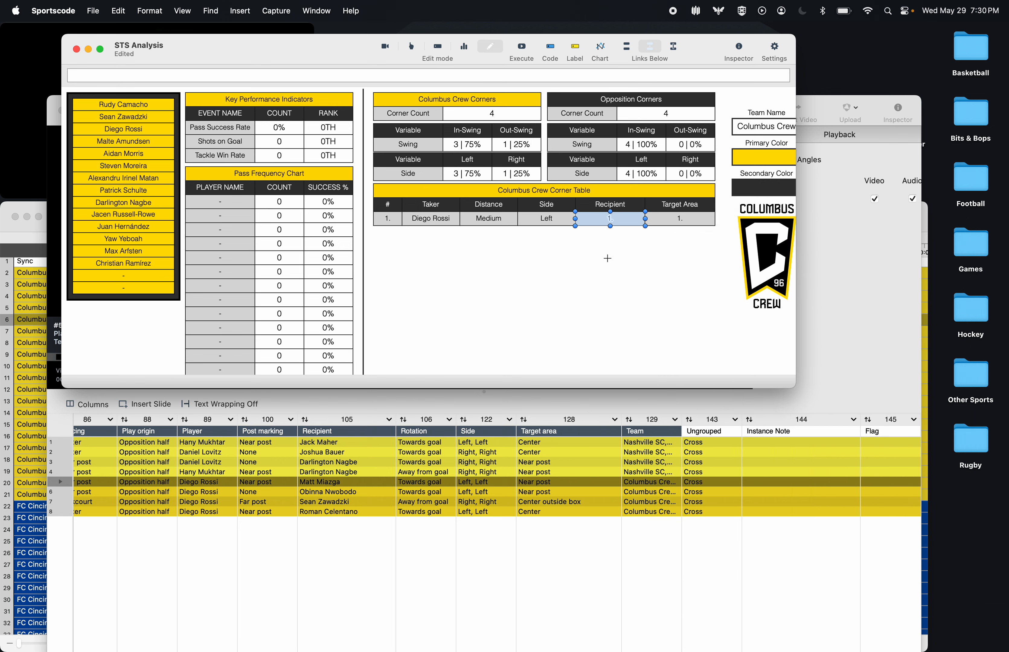
pyautogui.moveTo(567, 254); pyautogui.dragTo(548, 212)
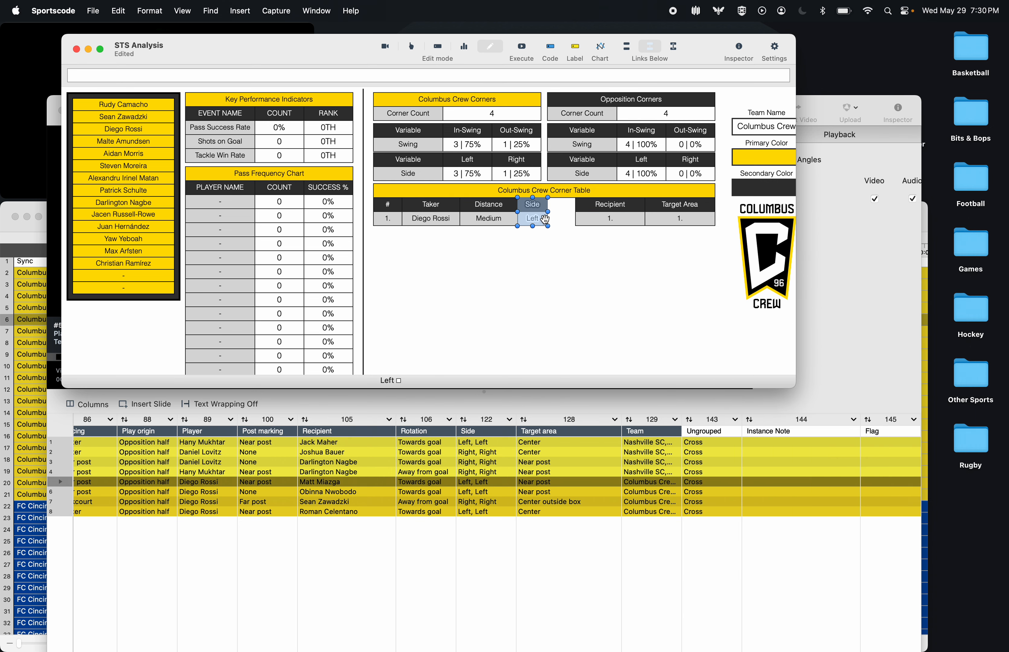
# - Set the width of the Side header and the cell beneath it to 50
pyautogui.doubleClick(541, 218)
pyautogui.click(767, 233)
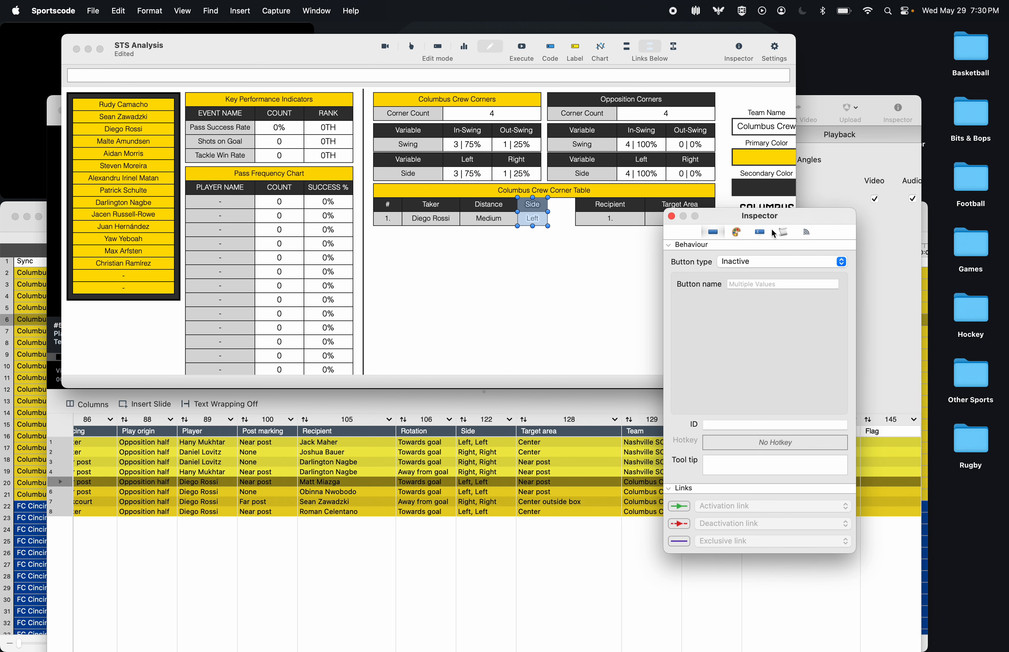
pyautogui.click(740, 233)
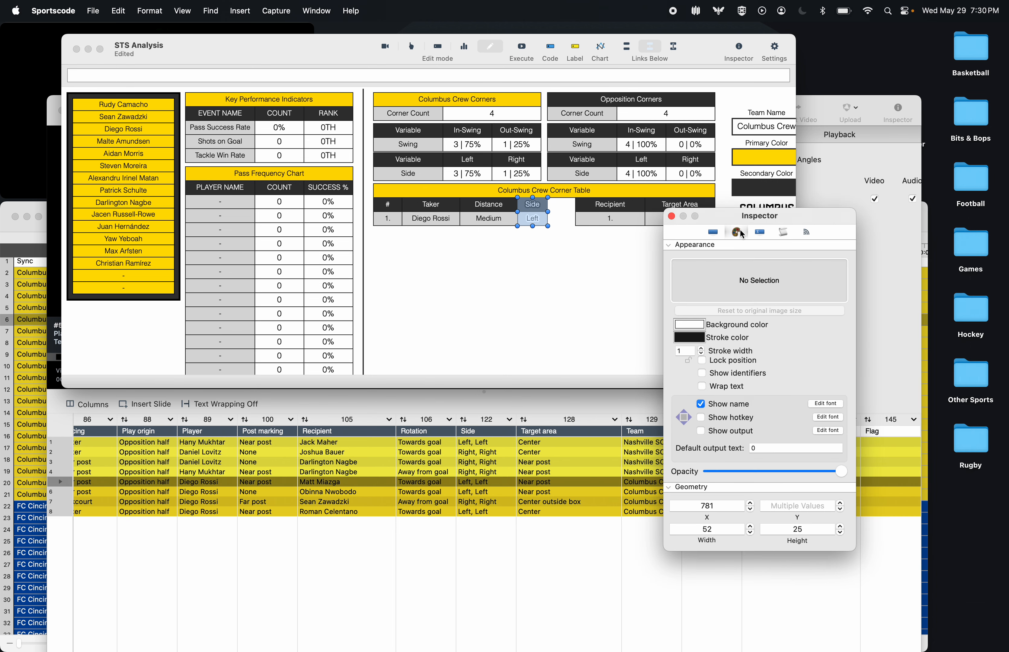
pyautogui.click(751, 535)
pyautogui.click(751, 536)
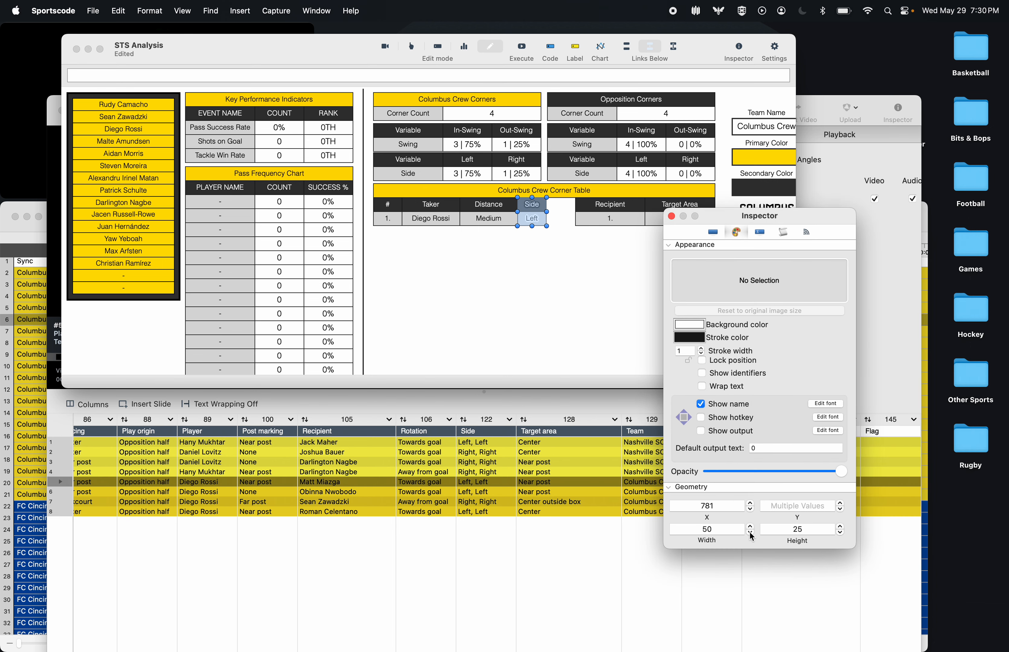
pyautogui.click(673, 217)
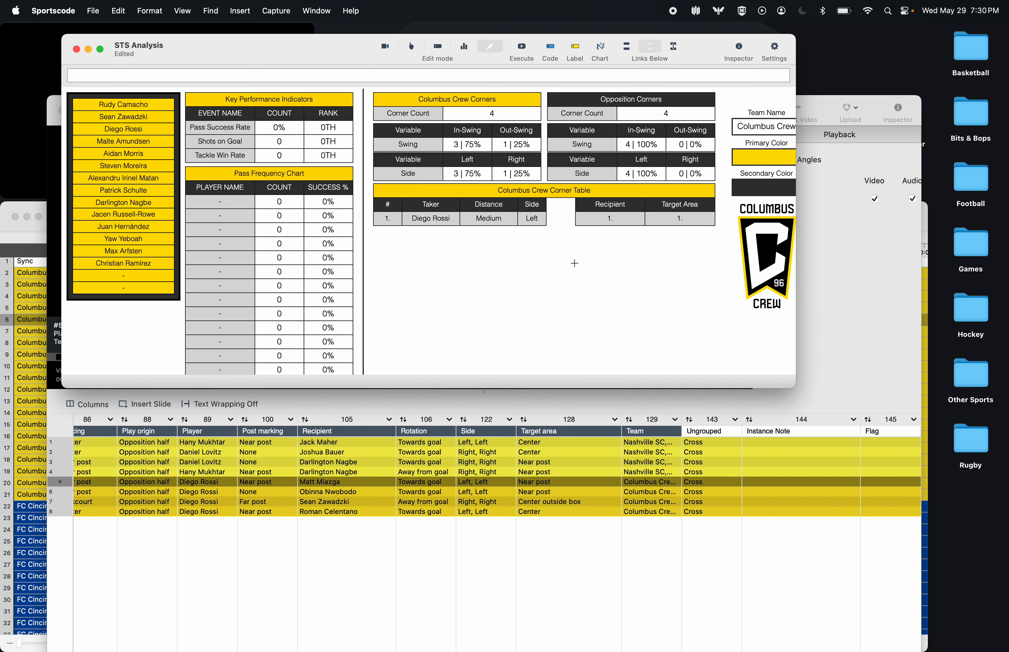
# - Duplicate the Side header and cell into the gap before Recipient, and name the copied header "Swing"
pyautogui.moveTo(542, 221); pyautogui.dragTo(567, 220)
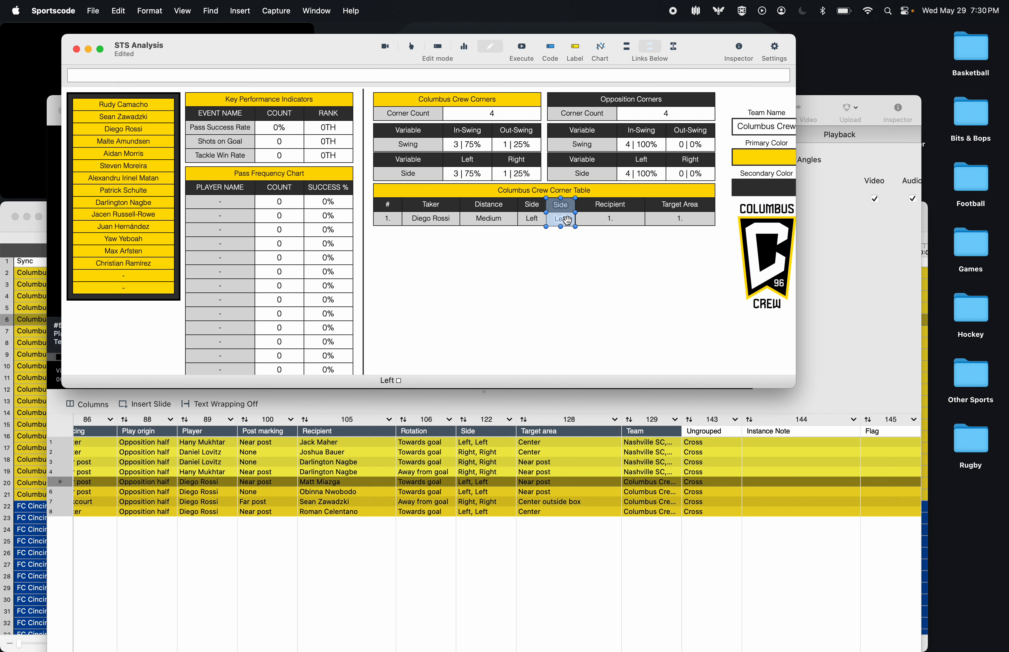
pyautogui.click(553, 255)
pyautogui.click(568, 208)
pyautogui.click(739, 49)
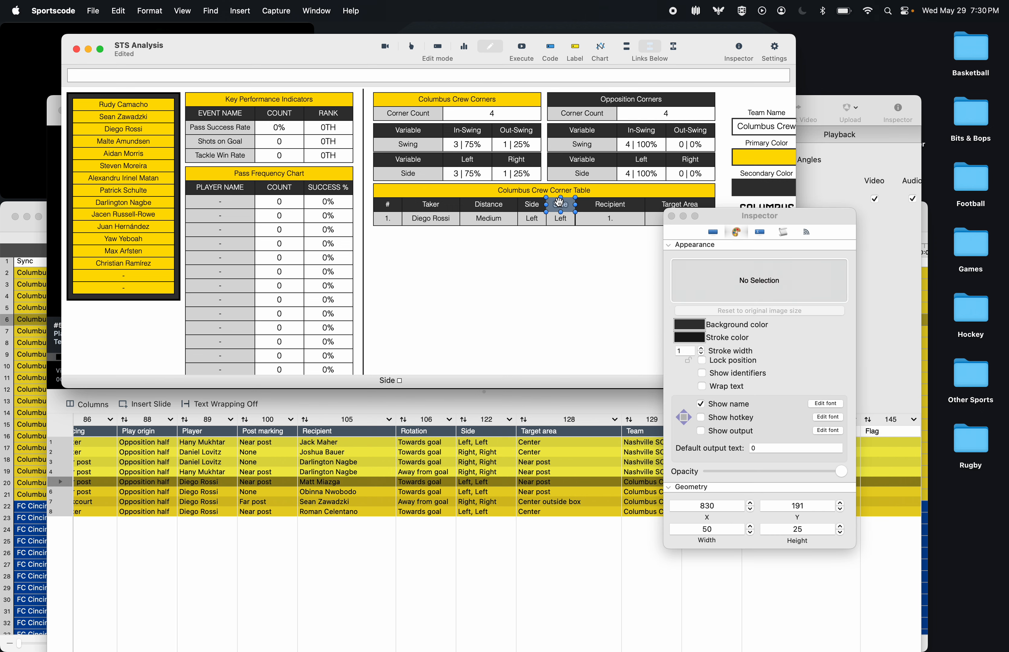
pyautogui.click(780, 232)
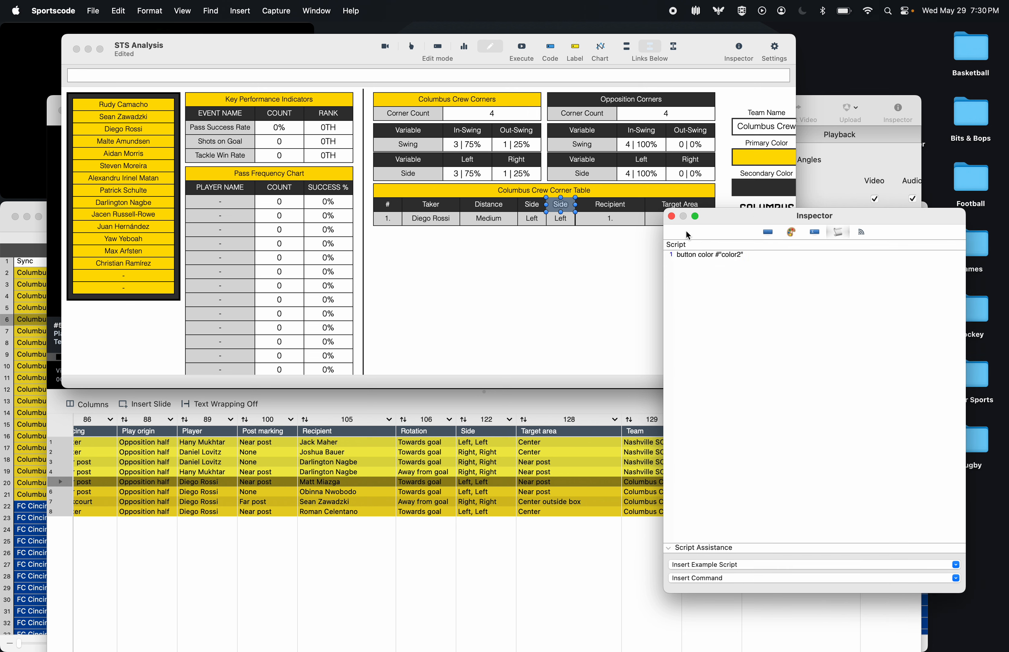
pyautogui.click(776, 232)
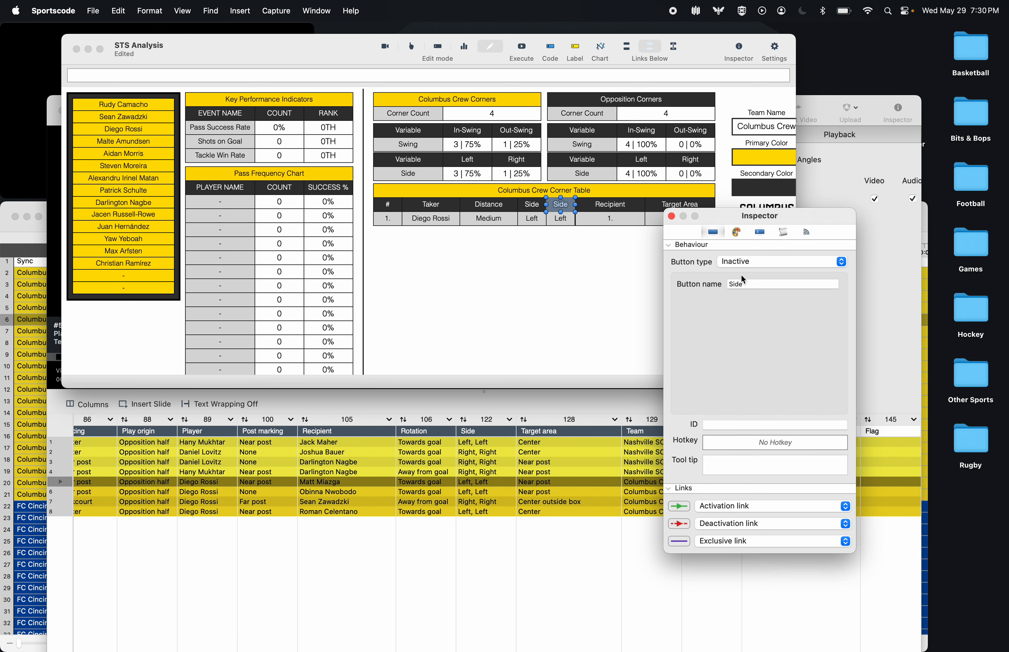
pyautogui.write('Swing')
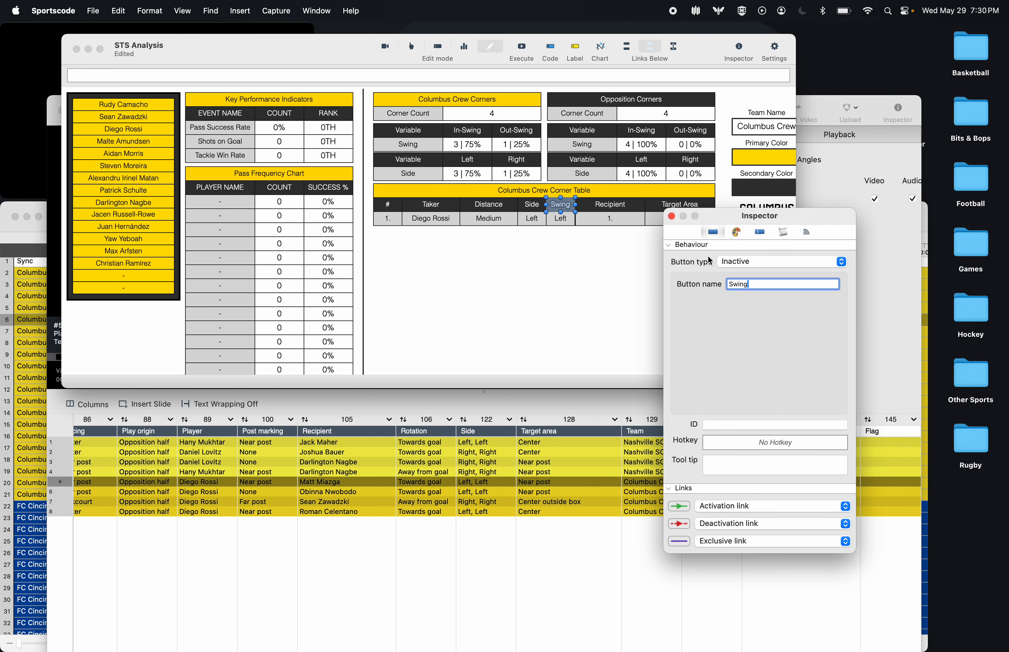
pyautogui.click(671, 216)
# - Check the position and width of the Recipient header and the cell beneath it
pyautogui.click(610, 210)
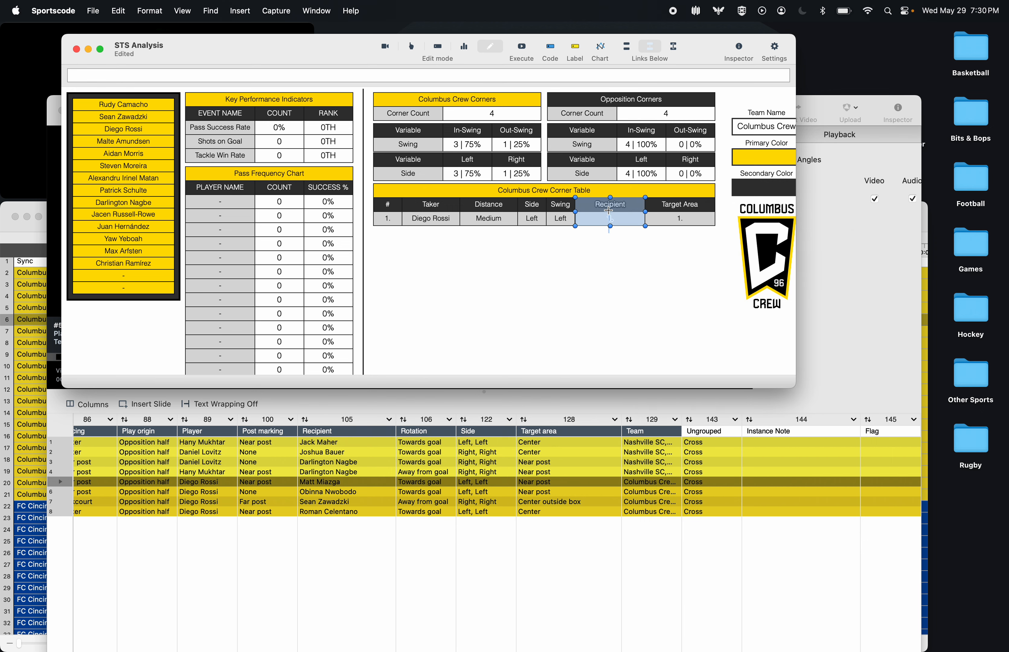
pyautogui.click(694, 210)
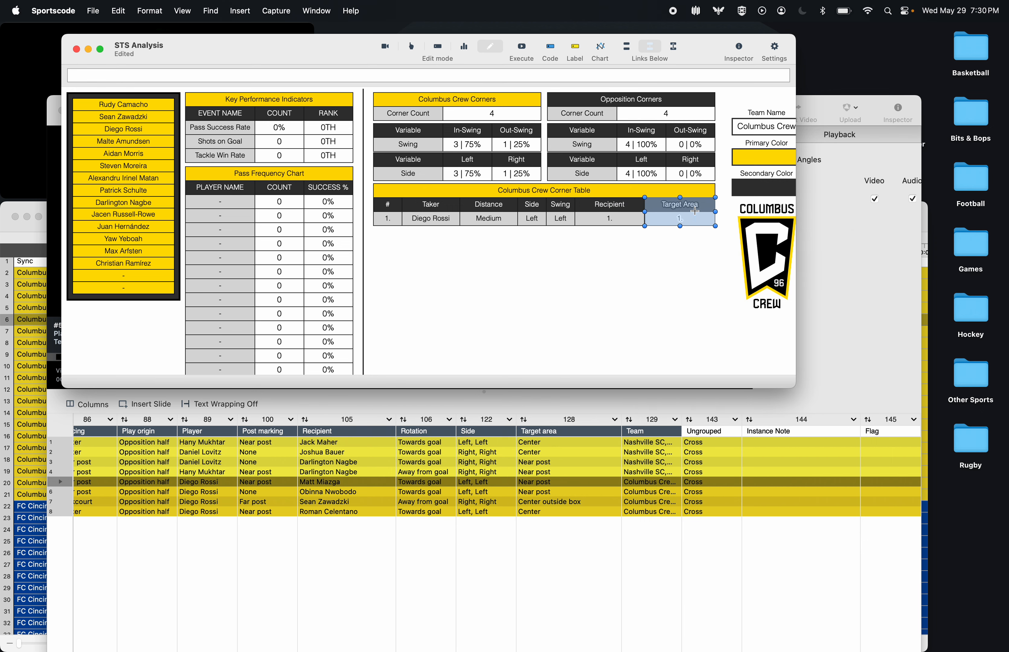
pyautogui.moveTo(629, 233); pyautogui.dragTo(619, 208)
pyautogui.doubleClick(619, 211)
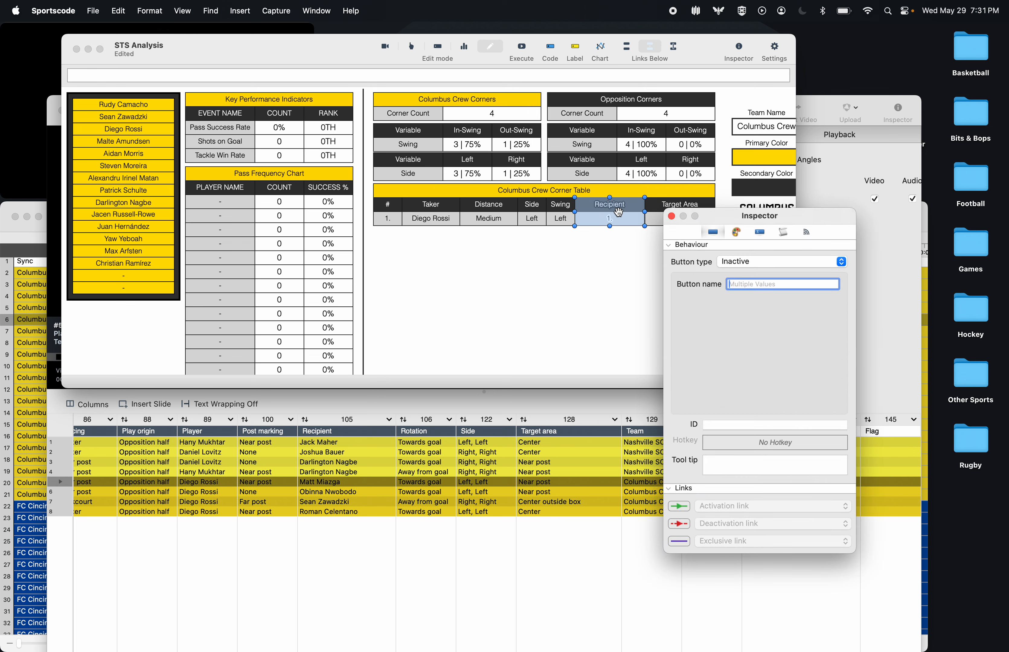
pyautogui.click(737, 232)
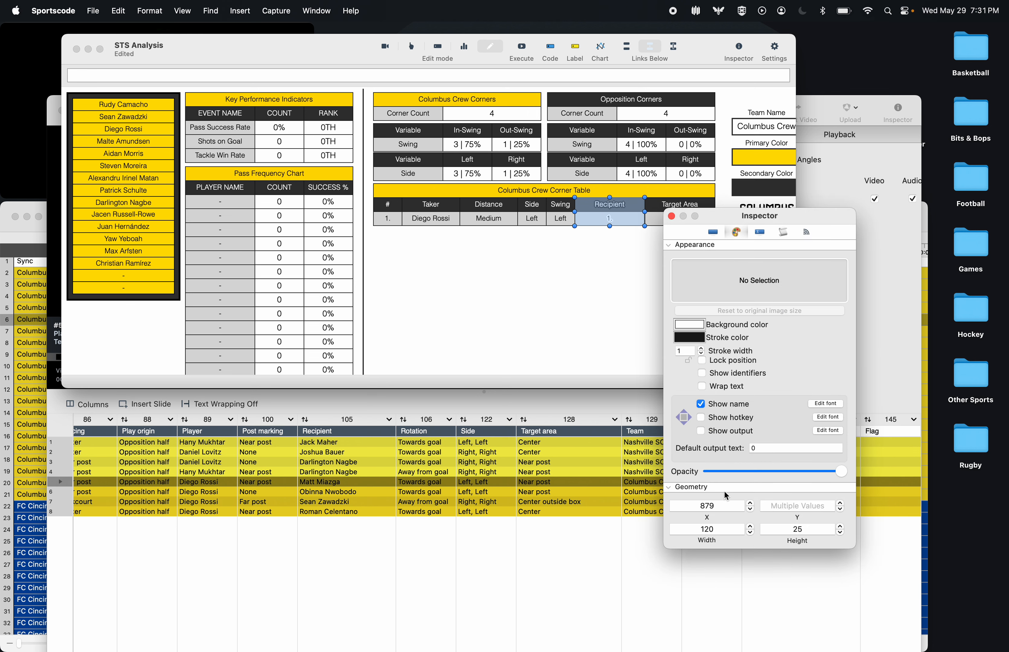
pyautogui.click(672, 216)
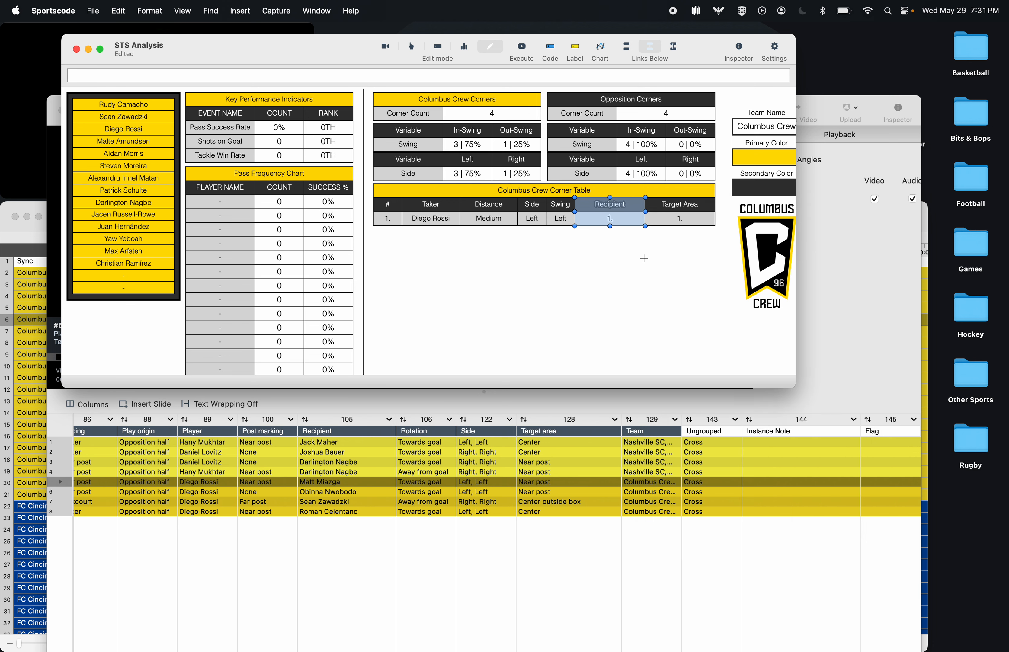
pyautogui.click(644, 255)
# - Replace "Side" with "Rotation" in the string line of the Swing cell's script
pyautogui.doubleClick(561, 220)
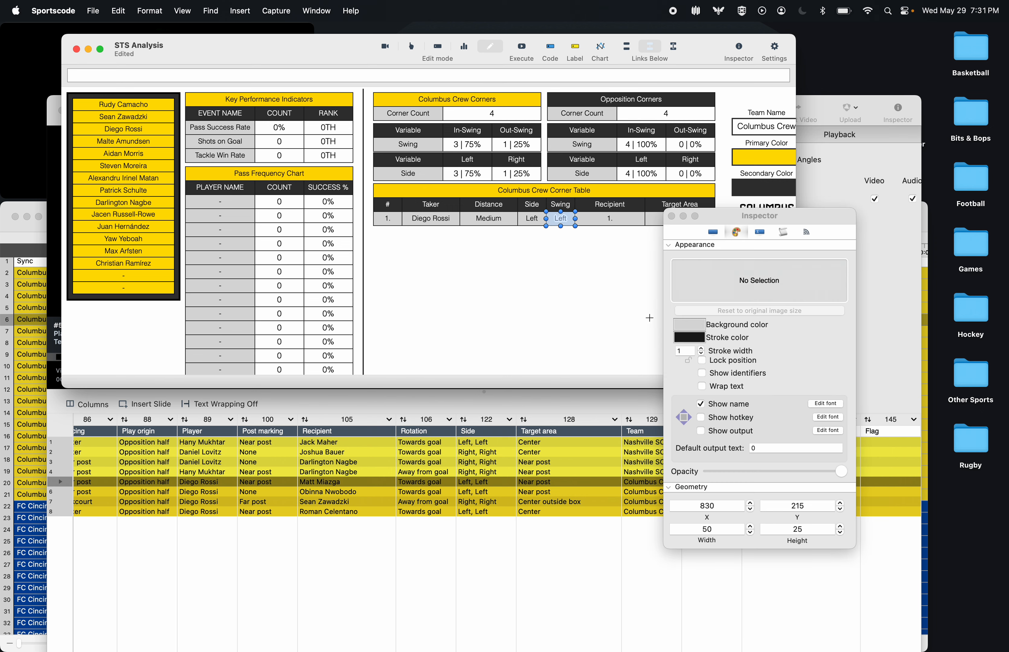
pyautogui.click(838, 232)
pyautogui.press('super+a')
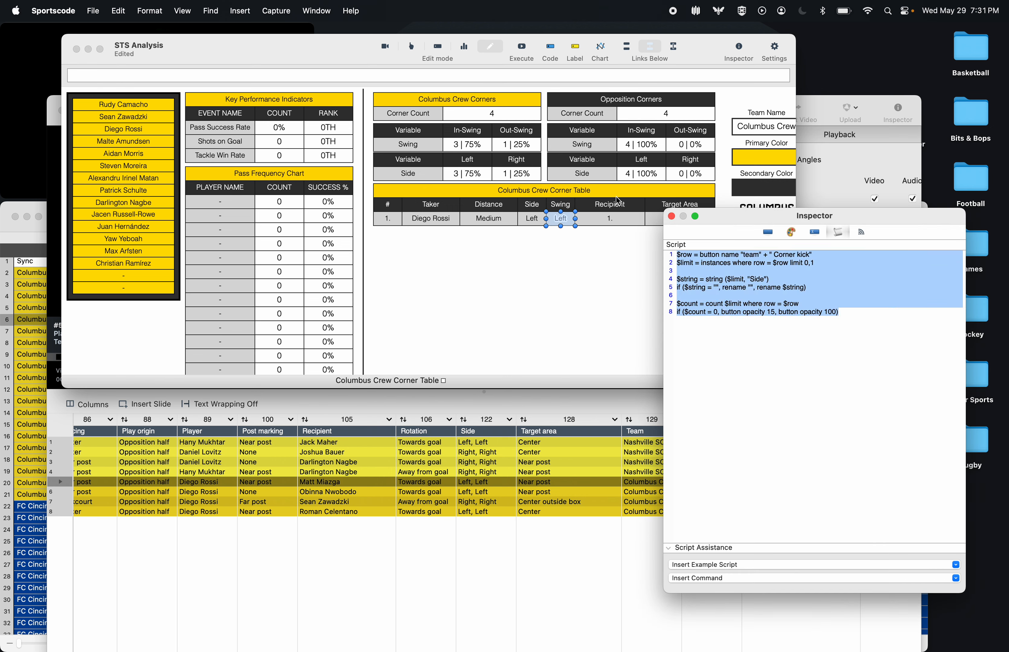
pyautogui.doubleClick(535, 219)
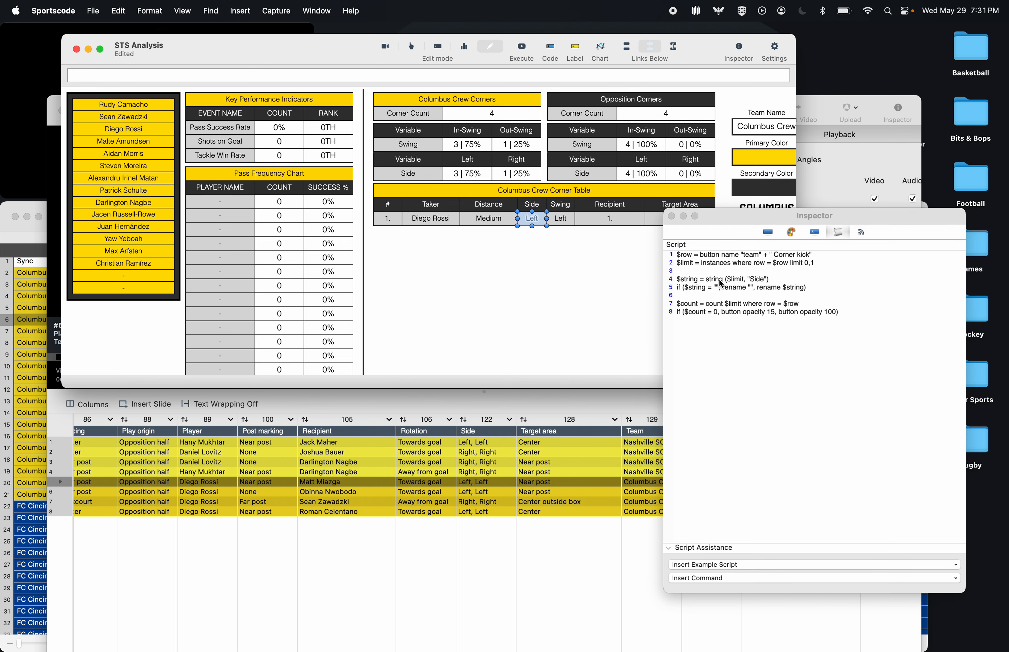
pyautogui.click(564, 222)
pyautogui.doubleClick(753, 278)
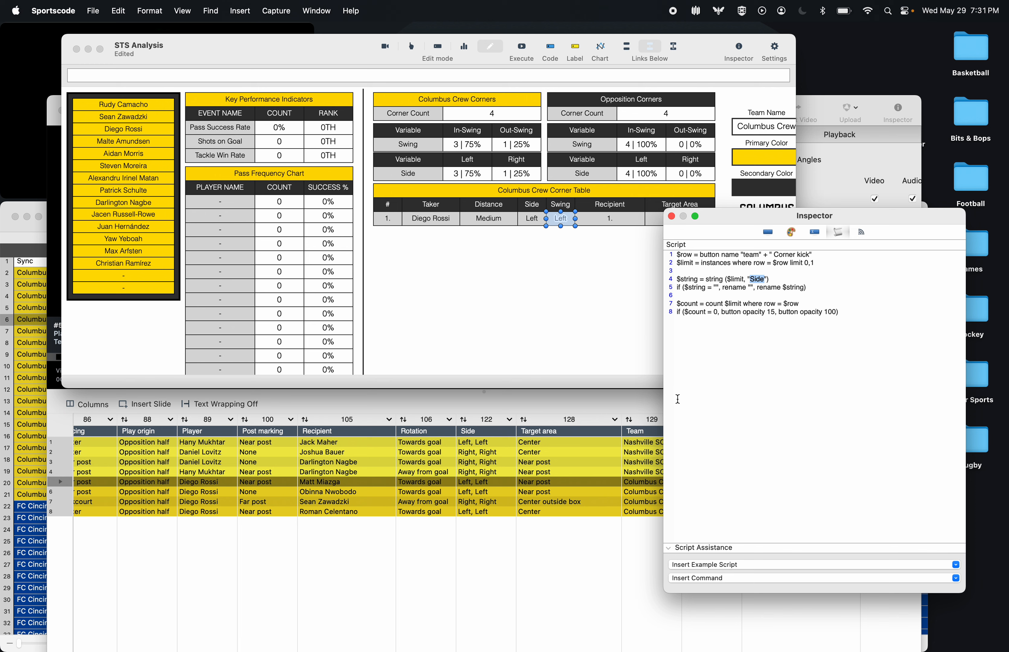
pyautogui.write('Rotation')
# - Make the rename condition in the Swing cell's script compare $string with "Towards goal"
pyautogui.moveTo(823, 289); pyautogui.dragTo(660, 289)
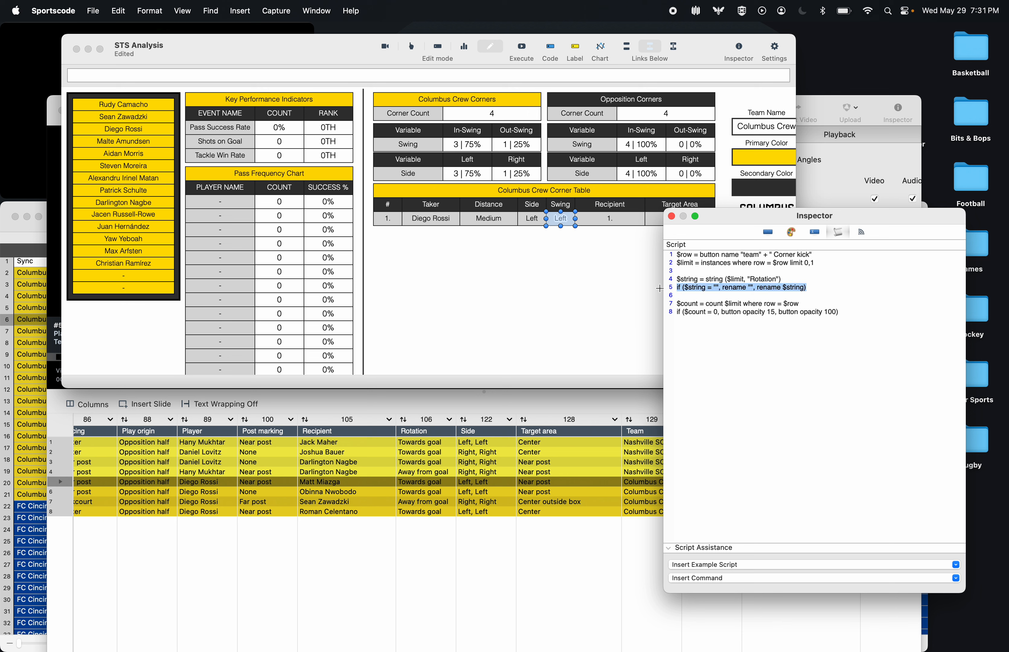
pyautogui.click(728, 278)
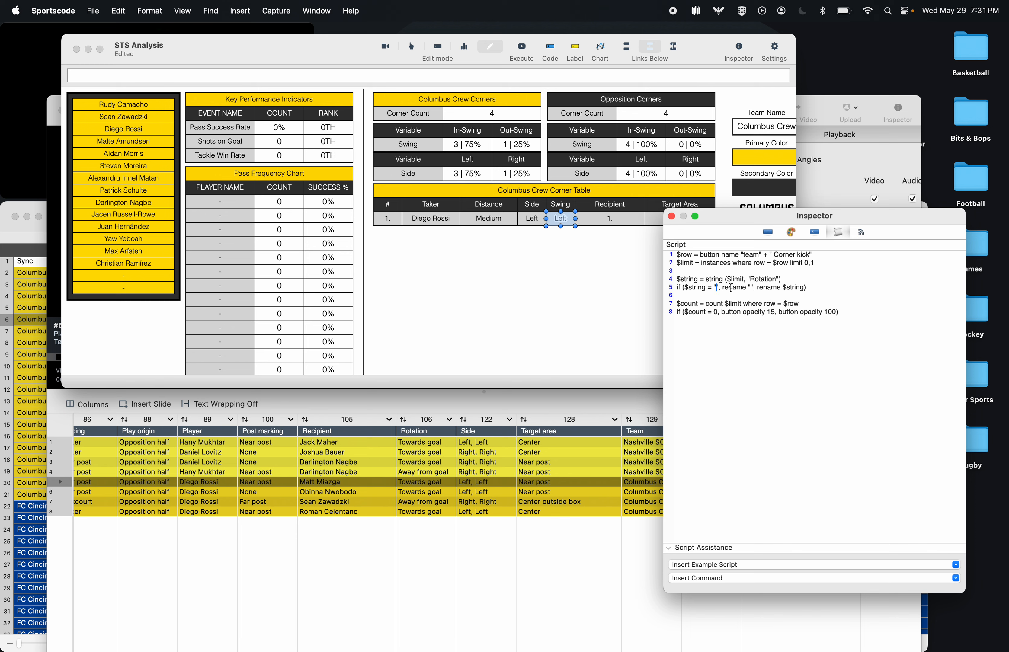
pyautogui.write('Towards goal')
pyautogui.click(671, 216)
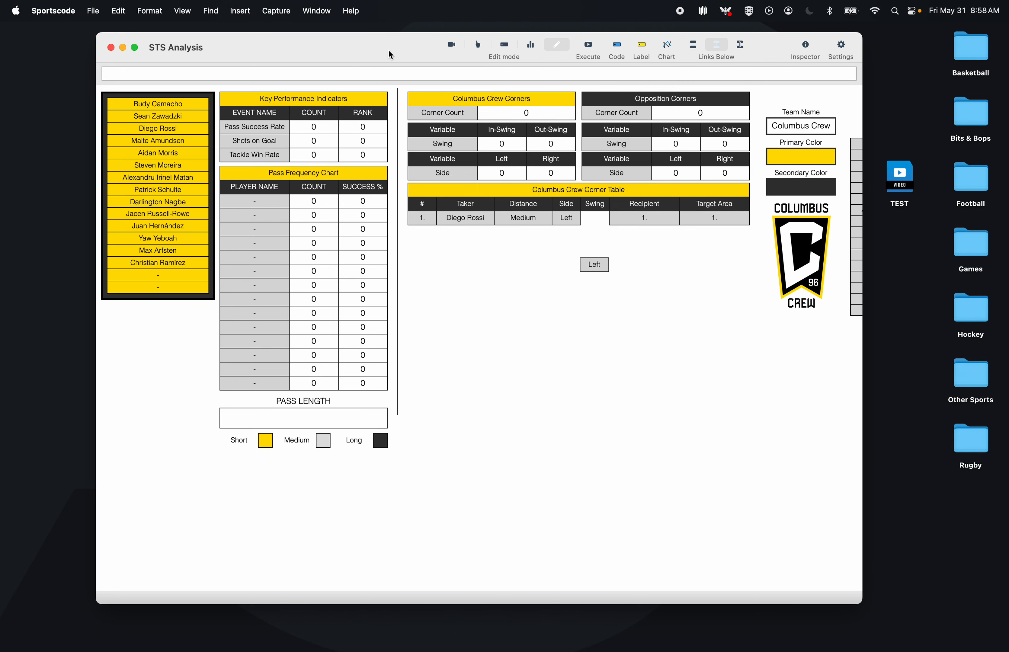
# - Open the TEST video package from the desktop and return to the STS Analysis window
pyautogui.doubleClick(899, 178)
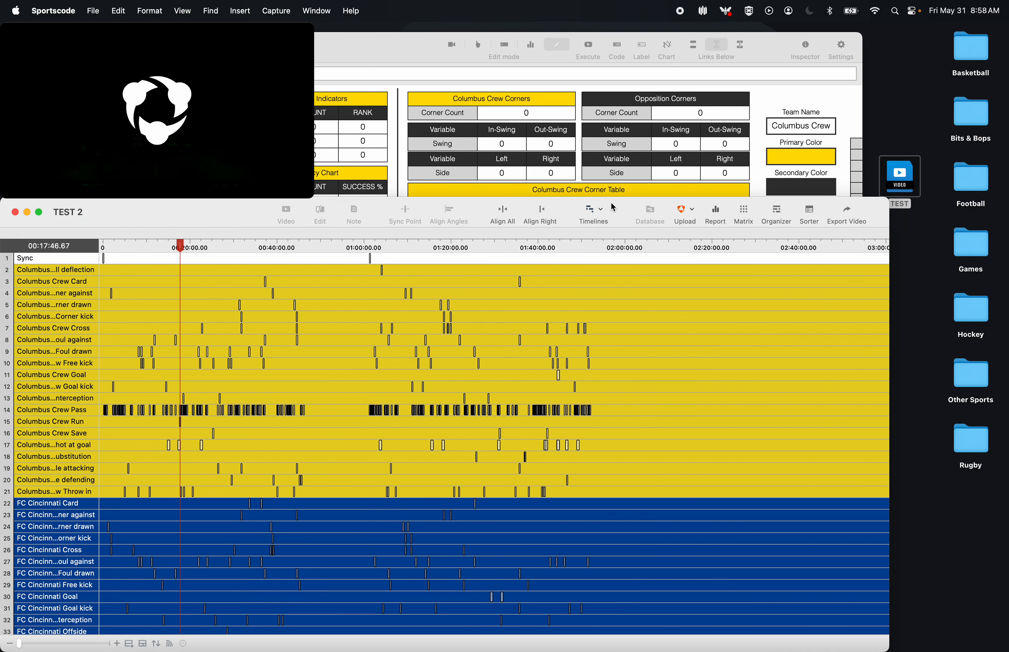
pyautogui.click(402, 60)
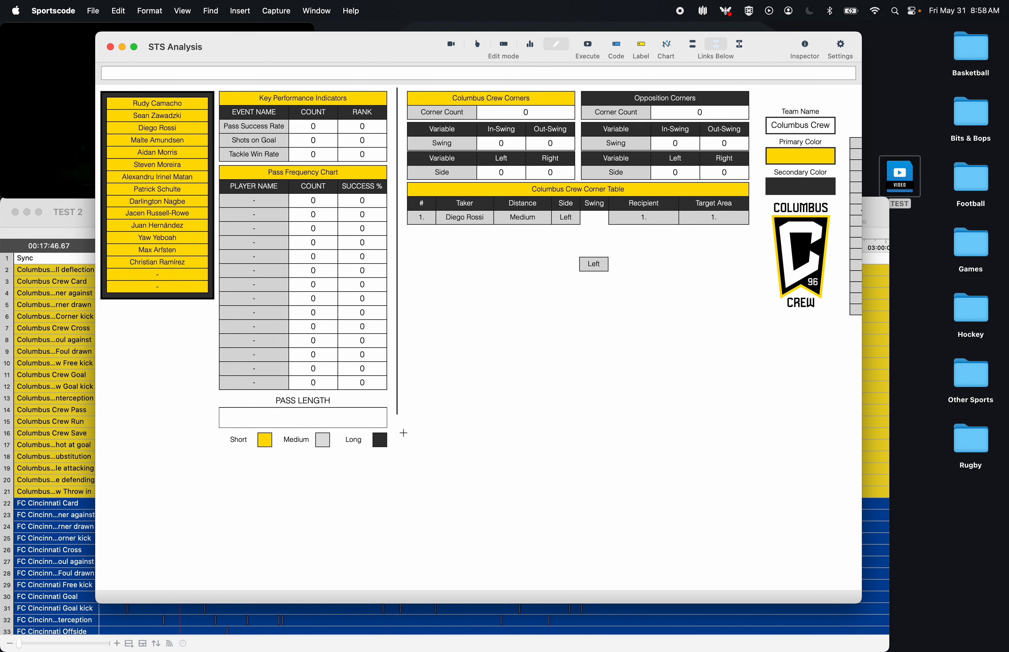
# - Nudge the Short, Medium and Long legend beneath the Pass Length chart slightly to the left
pyautogui.moveTo(400, 433); pyautogui.dragTo(245, 443)
pyautogui.press('Left')
pyautogui.press('Left')
pyautogui.press('Left')
pyautogui.press('Left')
pyautogui.press('Left')
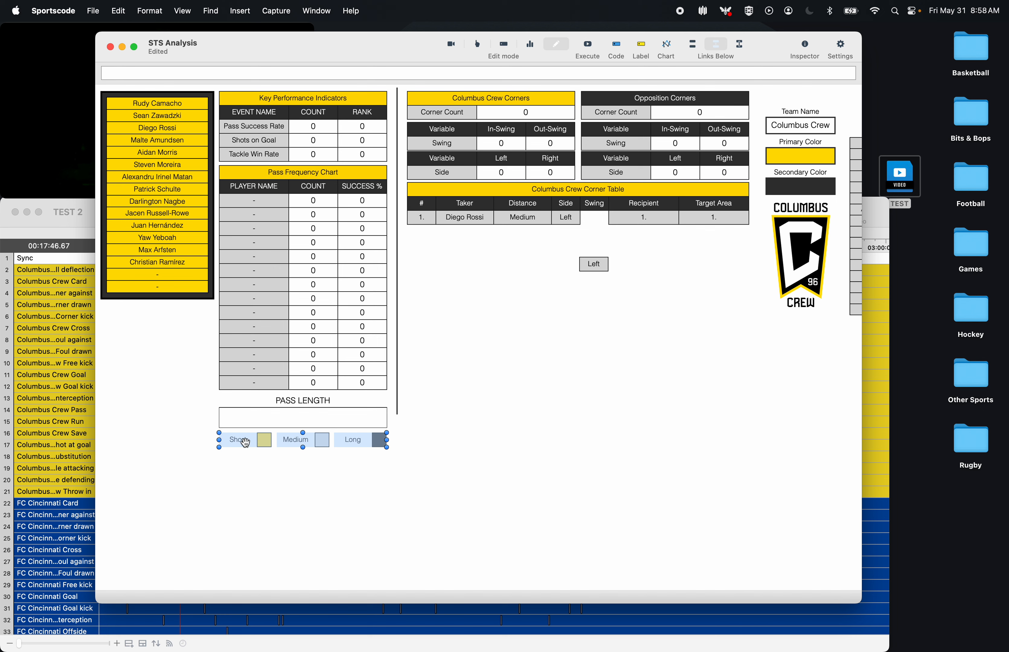
pyautogui.press('Left')
pyautogui.press('Left')
pyautogui.press('Left')
pyautogui.press('Left')
pyautogui.press('Left')
pyautogui.press('Left')
pyautogui.press('Left')
pyautogui.press('Left')
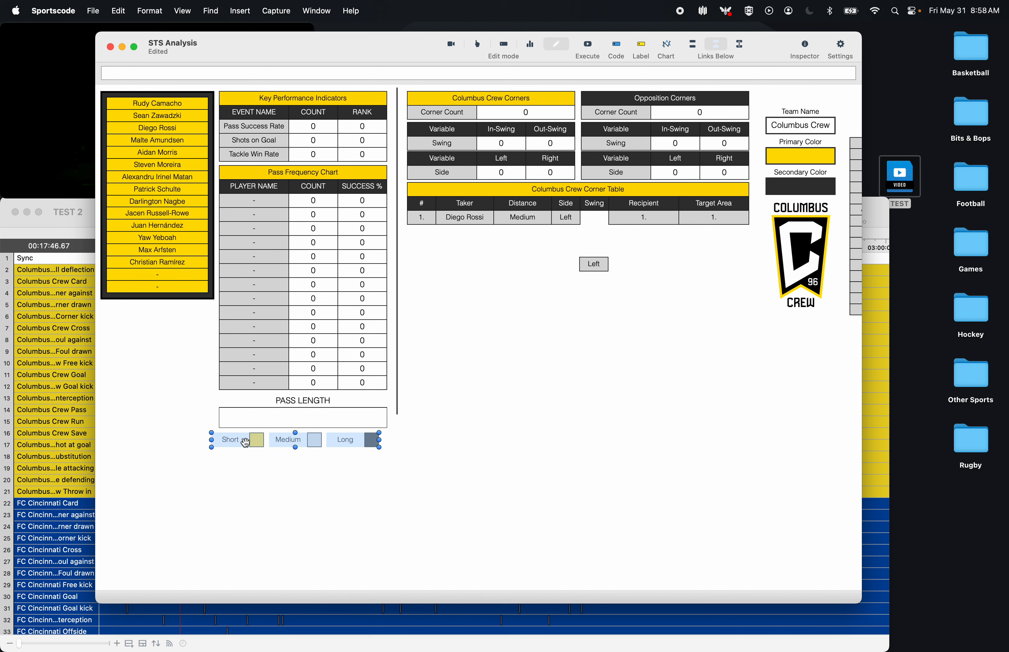
pyautogui.click(247, 500)
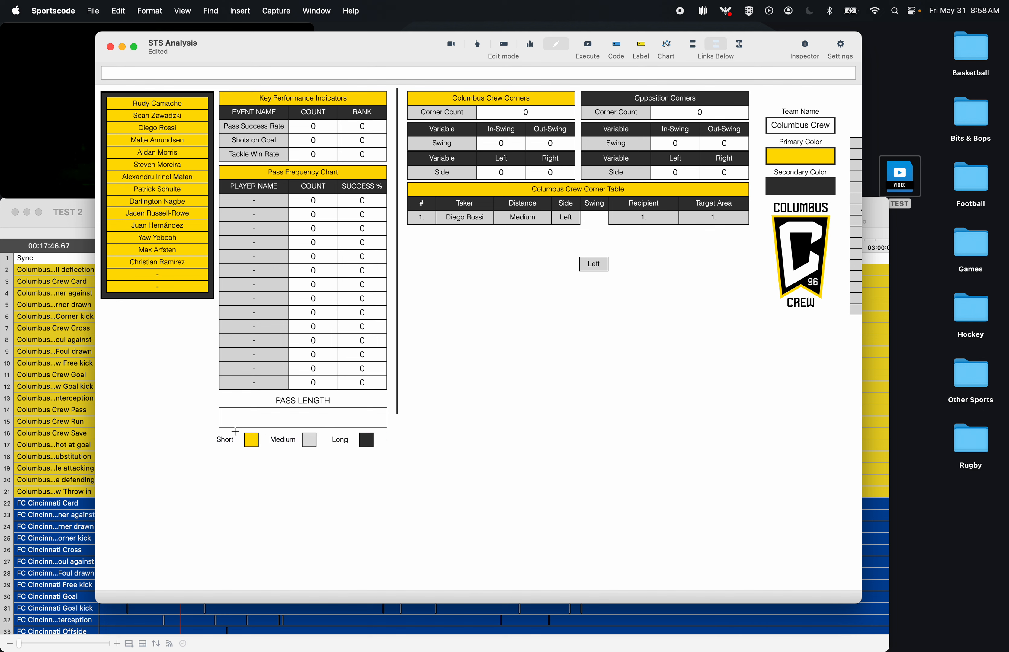
# - Check the detached Left cell's settings, and make the STS Analysis window wider and shorter
pyautogui.doubleClick(593, 264)
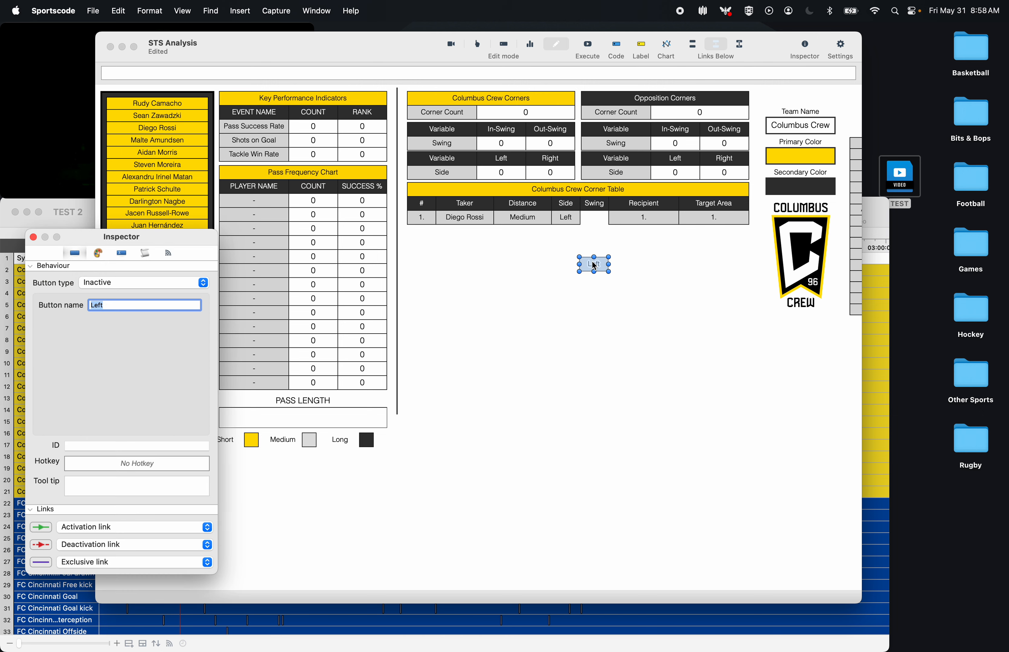
pyautogui.click(33, 237)
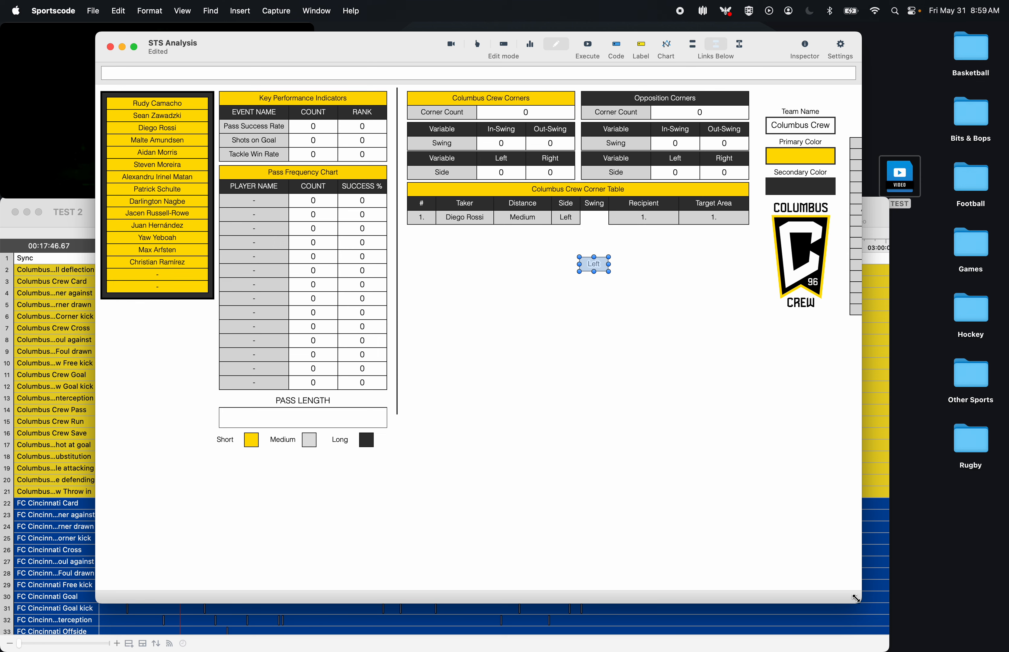
pyautogui.moveTo(860, 602); pyautogui.dragTo(902, 537)
# - Widen the TEST 2 timeline's row-name column and open the Columbus Crew Corner kick row in the Sorter
pyautogui.click(633, 603)
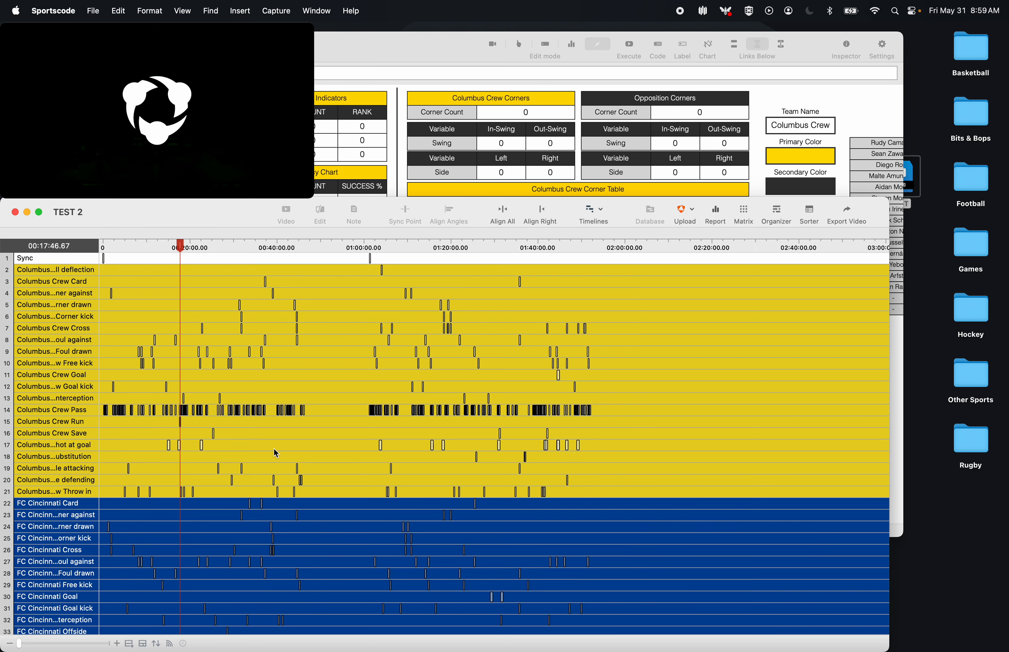
pyautogui.moveTo(100, 246); pyautogui.dragTo(198, 246)
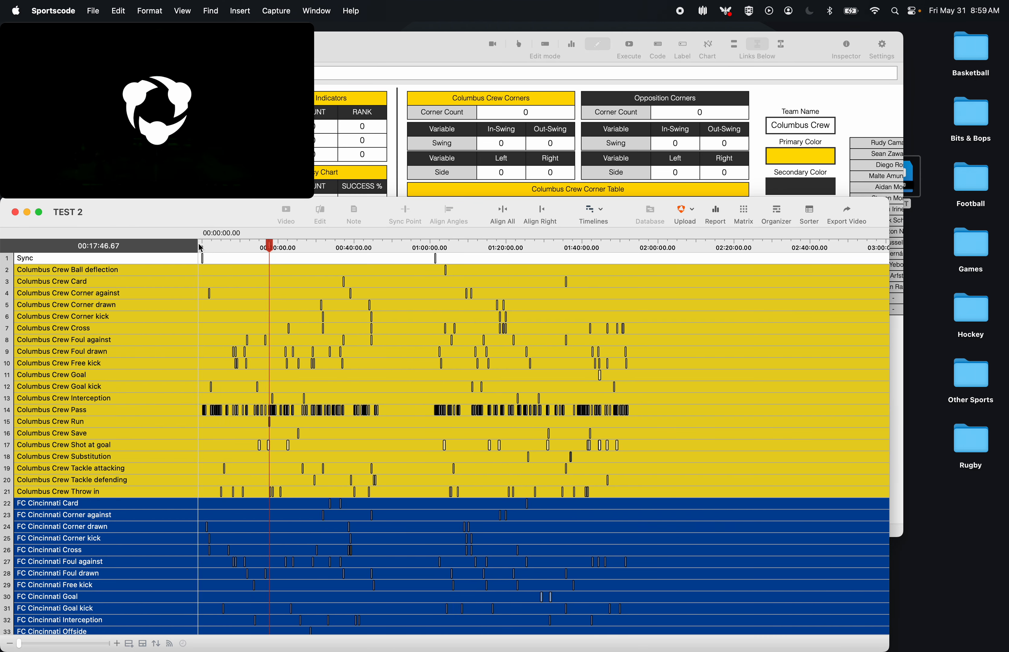
pyautogui.click(108, 316)
pyautogui.click(822, 217)
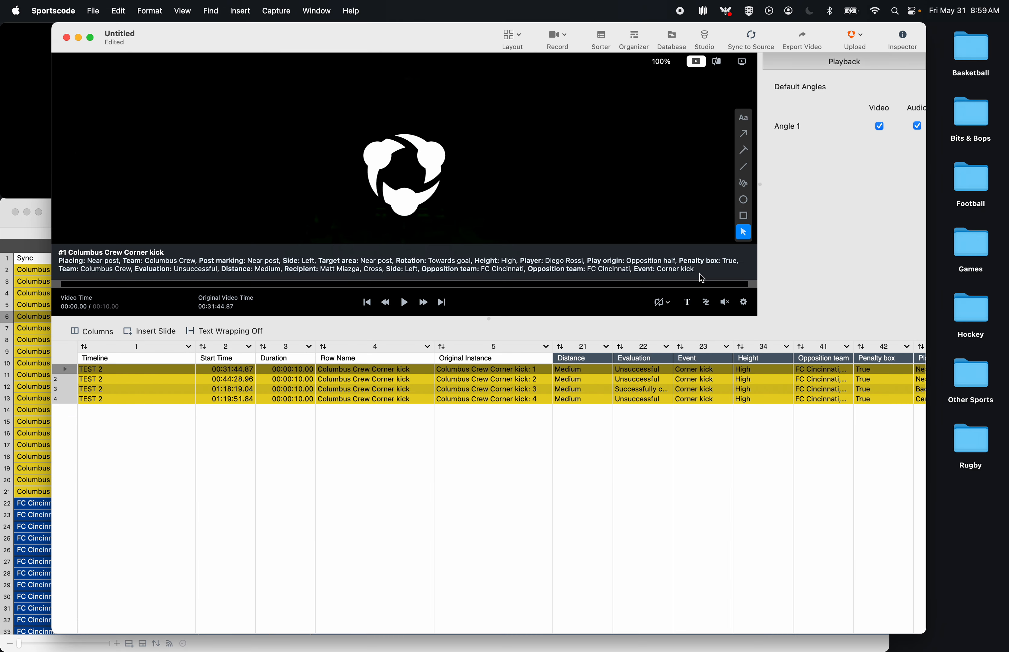
# - Review the corner kicks' Rotation, Side and Target area labels in the Sorter, and shrink its window
pyautogui.hscroll(5, 693, 419)
pyautogui.hscroll(4, 693, 420)
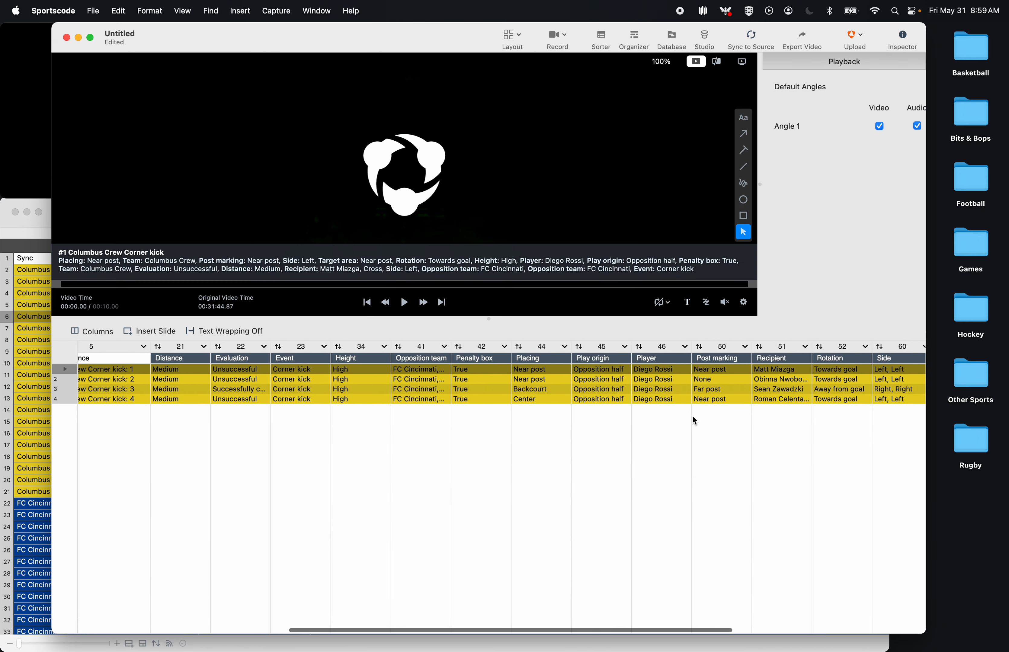
pyautogui.hscroll(3, 839, 393)
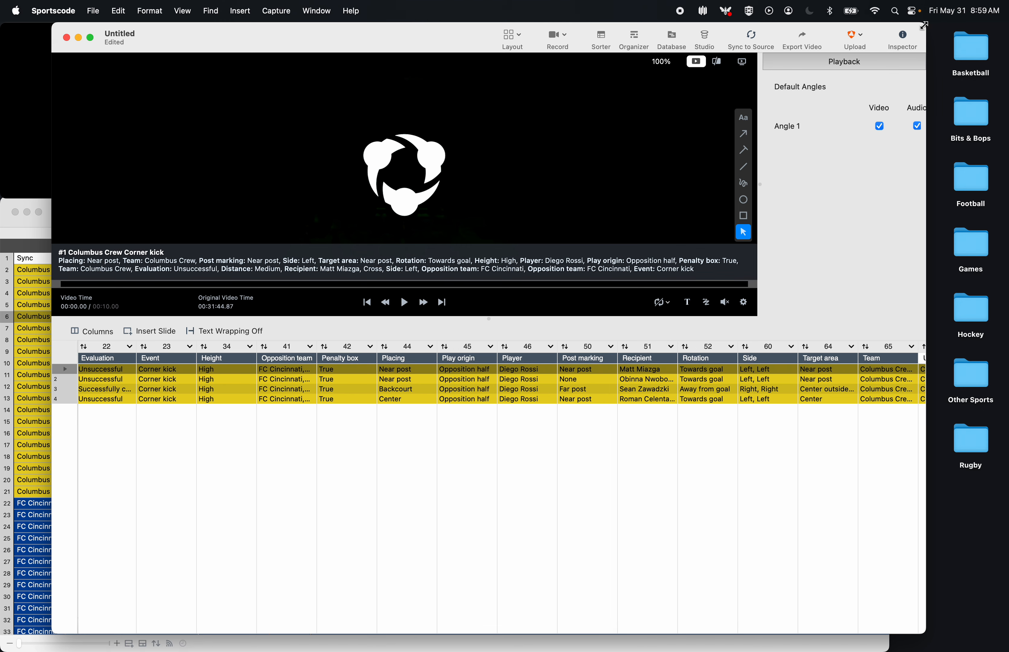
pyautogui.moveTo(925, 24); pyautogui.dragTo(866, 135)
# - Make the detached Left cell's script read the "Rotation" label with the condition "Towards goal", and execute the STS Analysis scripts
pyautogui.click(837, 81)
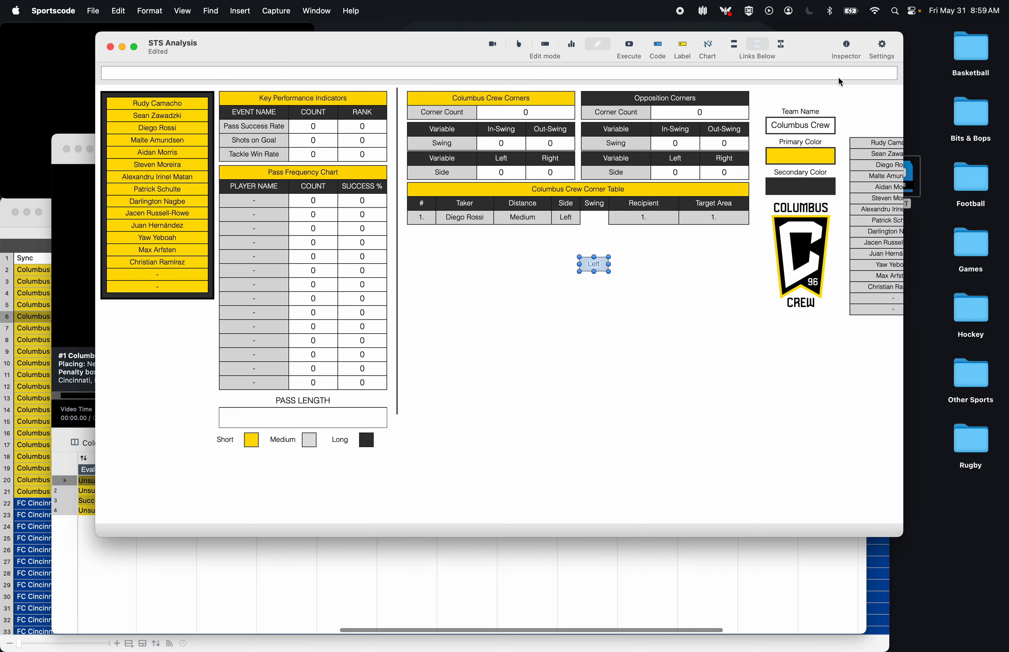
pyautogui.doubleClick(591, 265)
pyautogui.click(149, 252)
pyautogui.moveTo(153, 247); pyautogui.dragTo(426, 190)
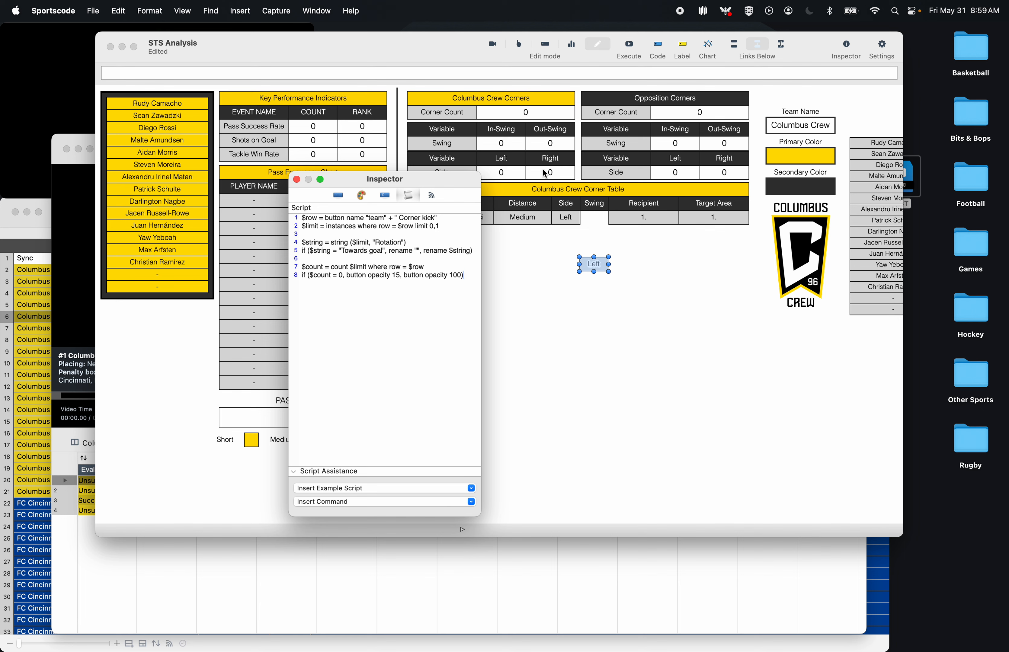
pyautogui.click(628, 46)
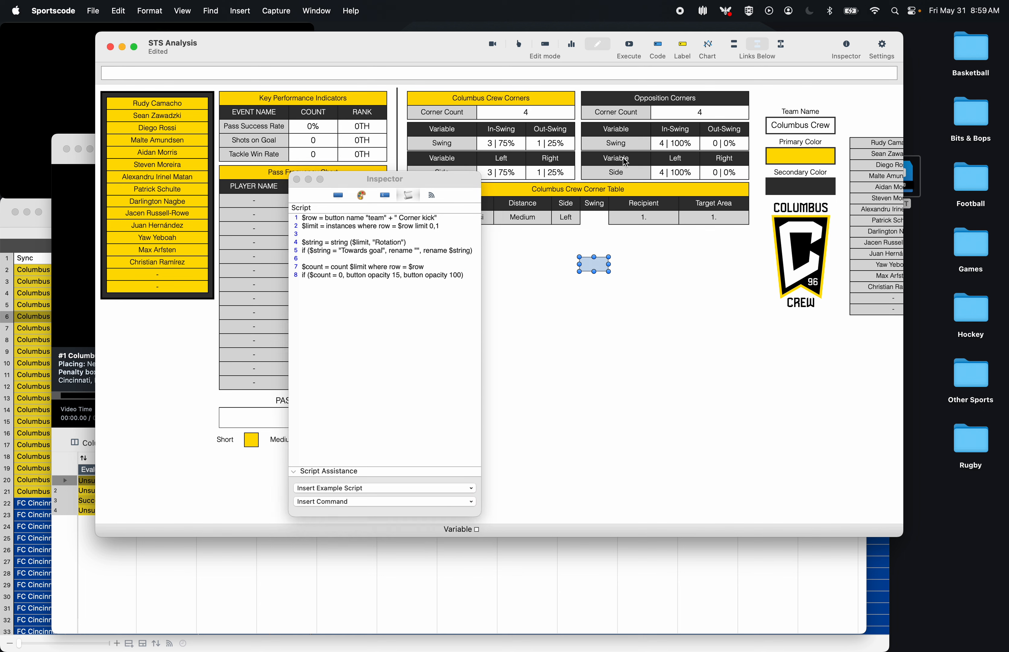
# - Compare with the Side cell's script, empty the "Towards goal" condition in the detached cell's script, and execute the scripts
pyautogui.click(451, 266)
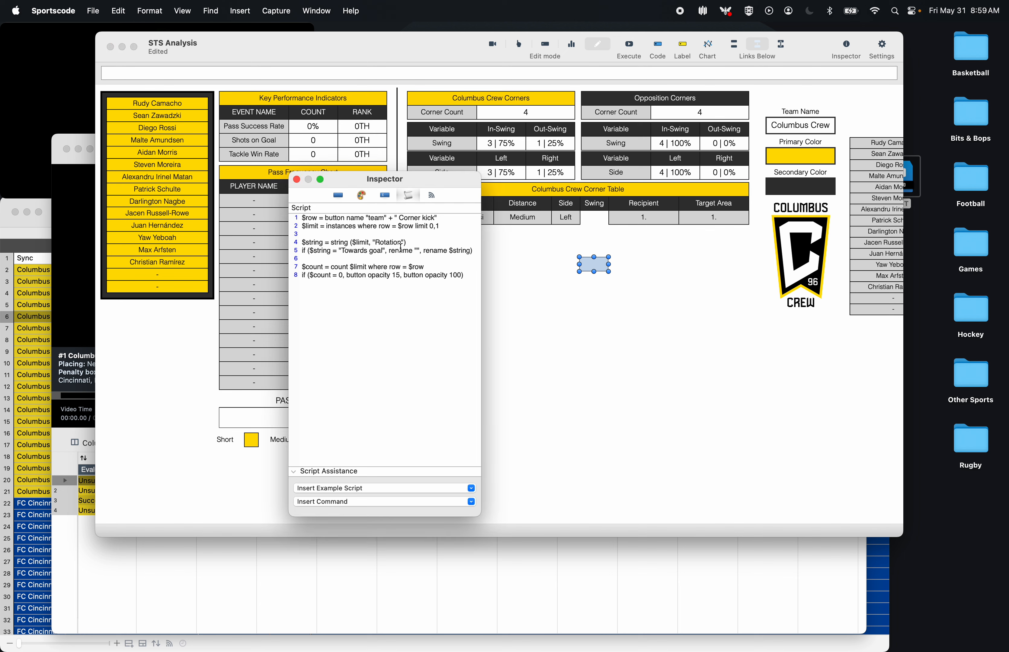
pyautogui.click(560, 217)
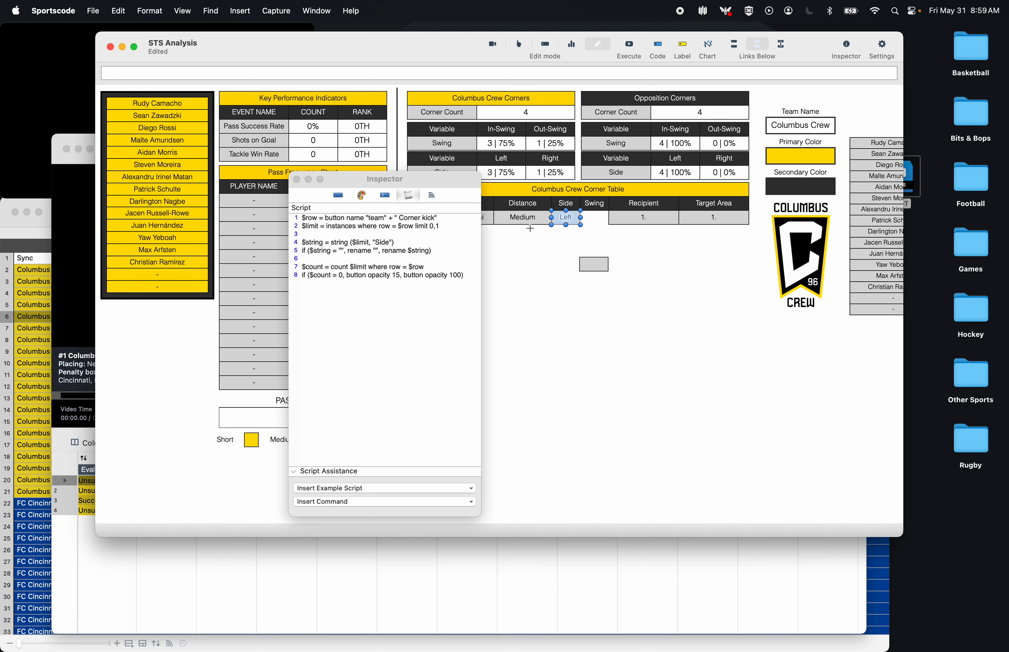
pyautogui.click(596, 265)
pyautogui.click(382, 251)
pyautogui.moveTo(383, 251); pyautogui.dragTo(342, 251)
pyautogui.press('BackSpace')
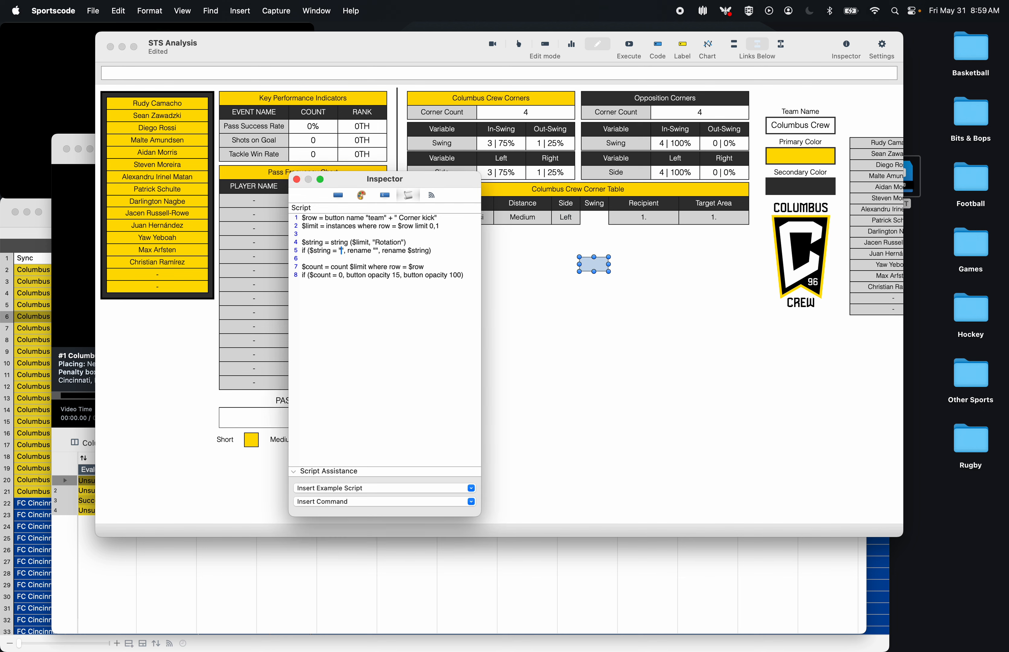
pyautogui.click(636, 49)
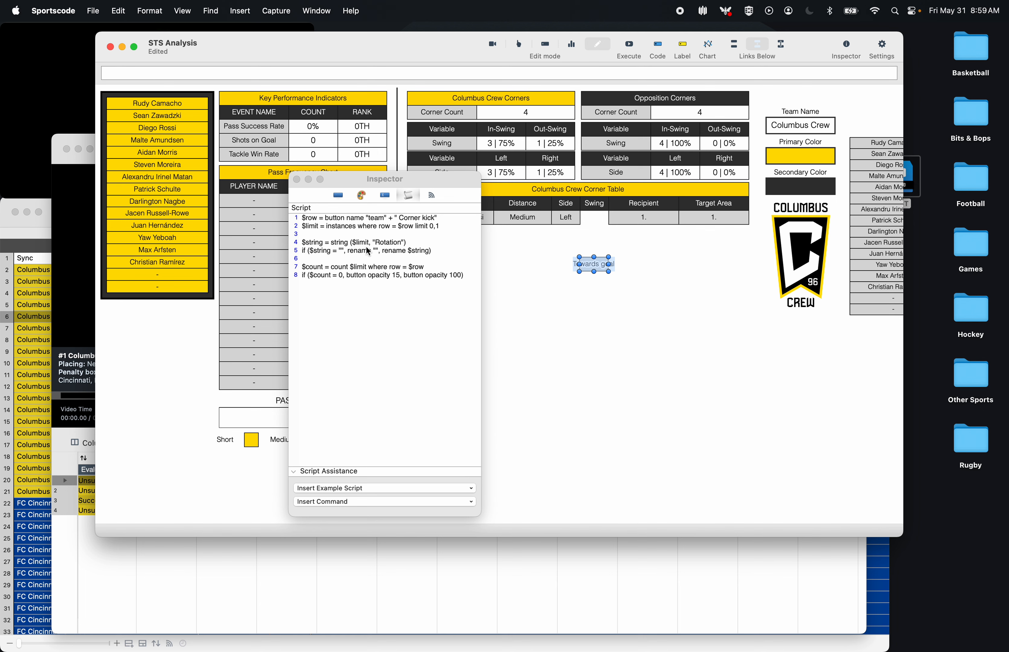
# - Set the detached cell's condition to "Torwards goal" with rename "In", and make its alternative rename an empty string
pyautogui.click(376, 252)
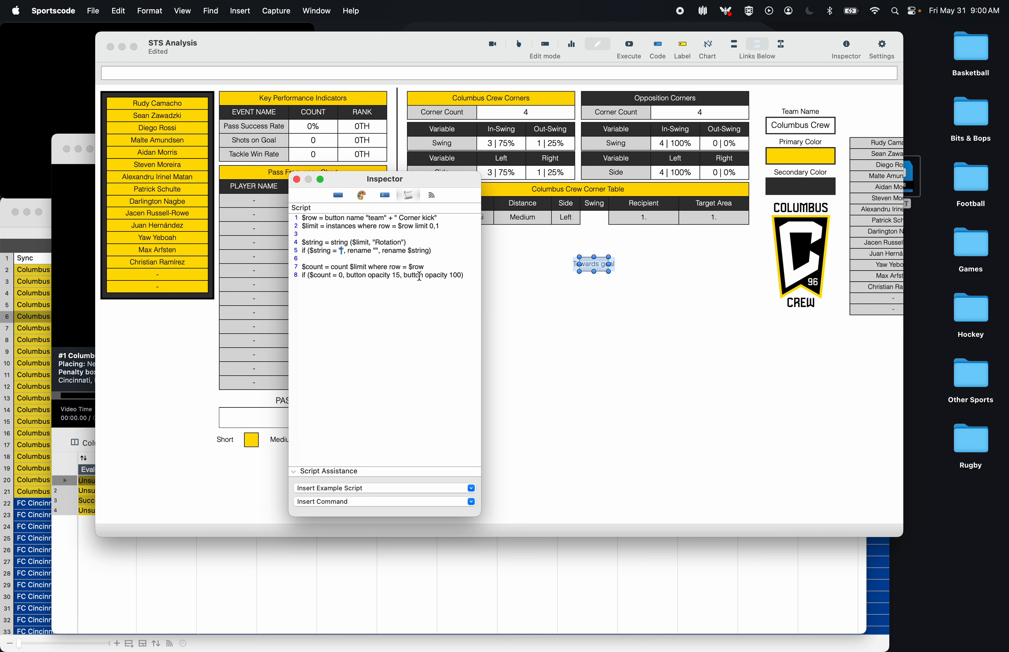
pyautogui.write('Torwards goal')
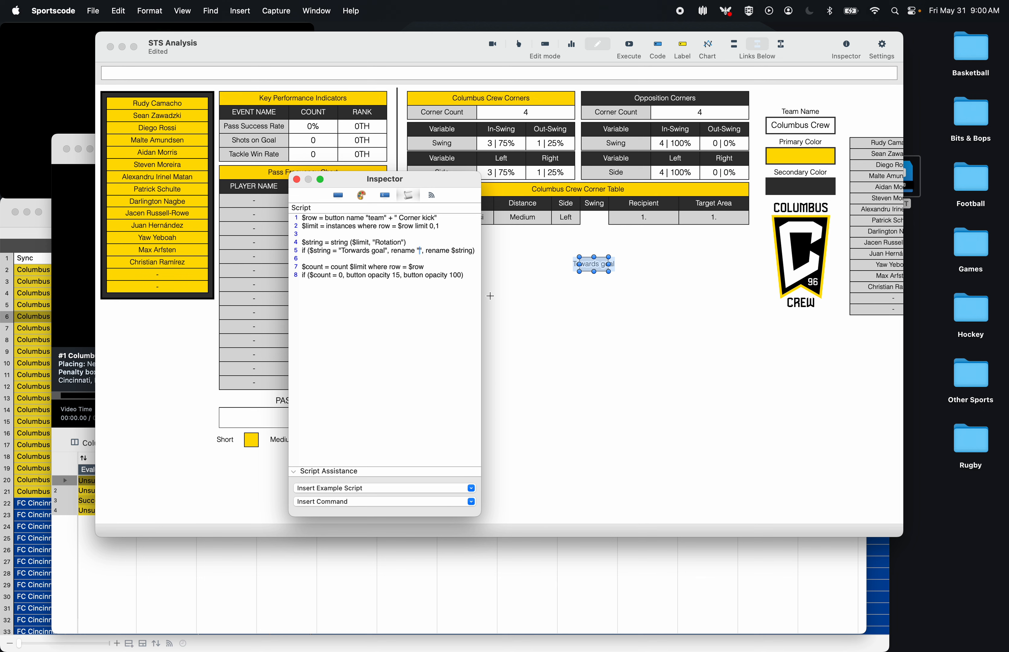
pyautogui.write('In')
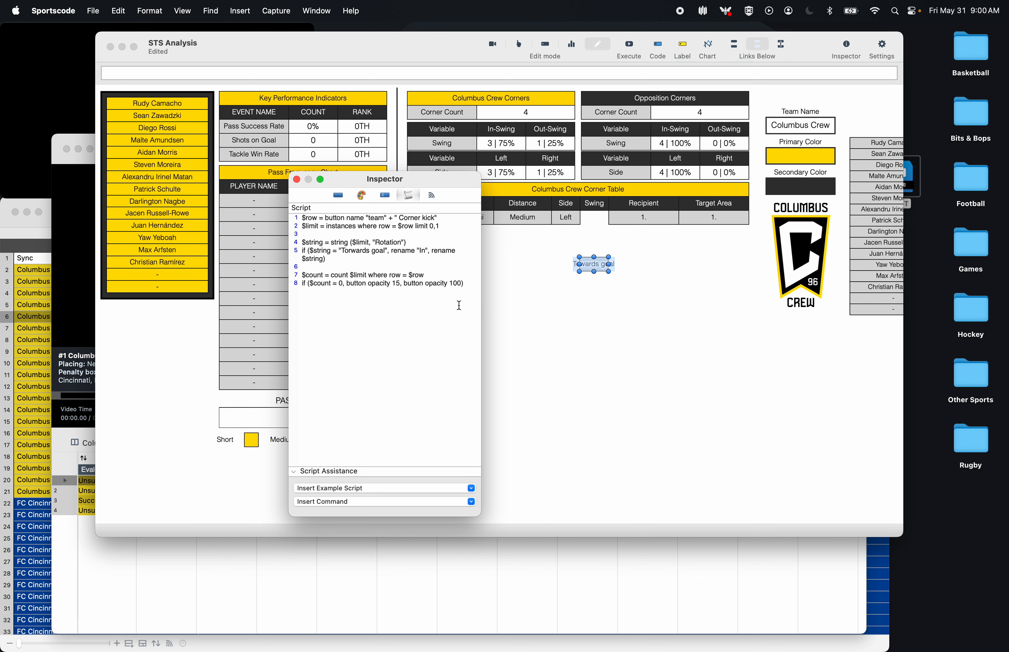
pyautogui.doubleClick(314, 259)
pyautogui.press('BackSpace')
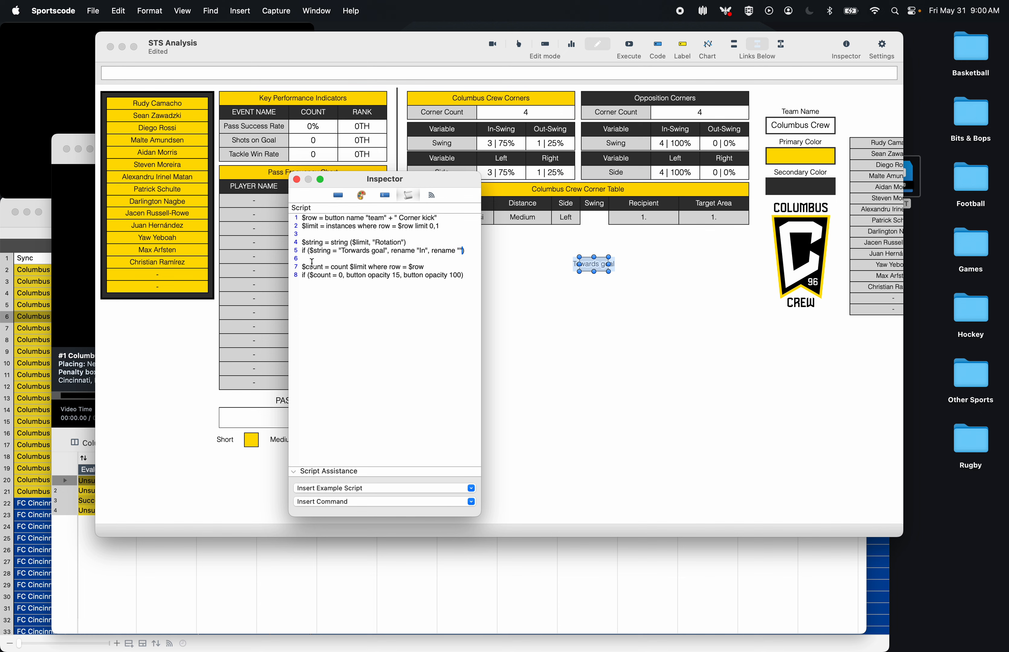
# - Duplicate the condition onto a new line as "Away from goal" with rename "Out", and execute the scripts
pyautogui.moveTo(428, 249); pyautogui.dragTo(259, 249)
pyautogui.press('super+c')
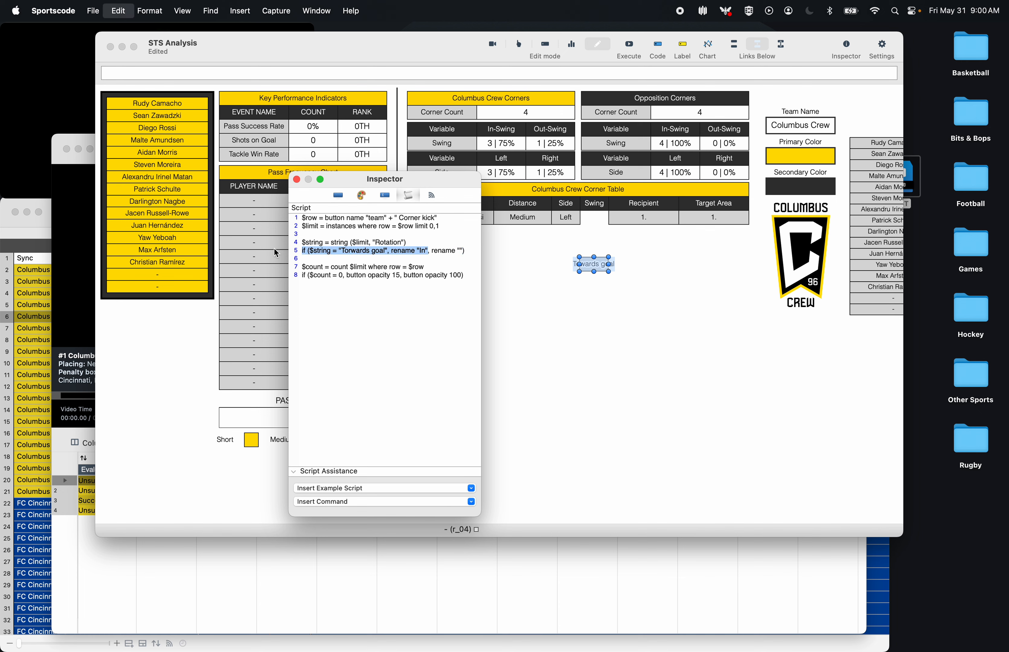
pyautogui.click(469, 247)
pyautogui.press('Return')
pyautogui.press('super+v')
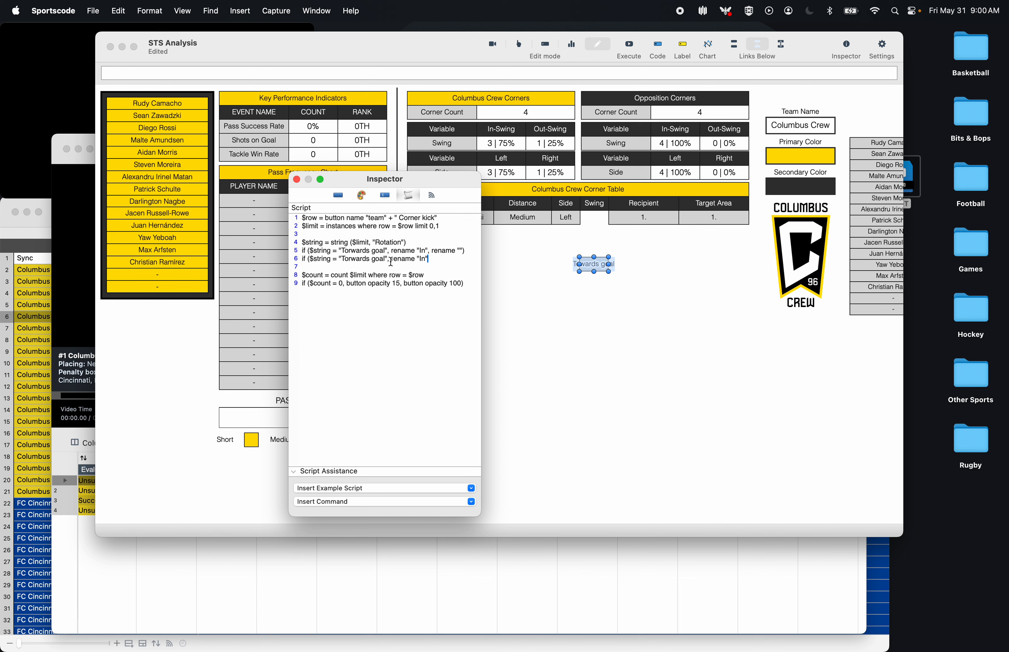
pyautogui.moveTo(370, 259); pyautogui.dragTo(344, 260)
pyautogui.write('Away from')
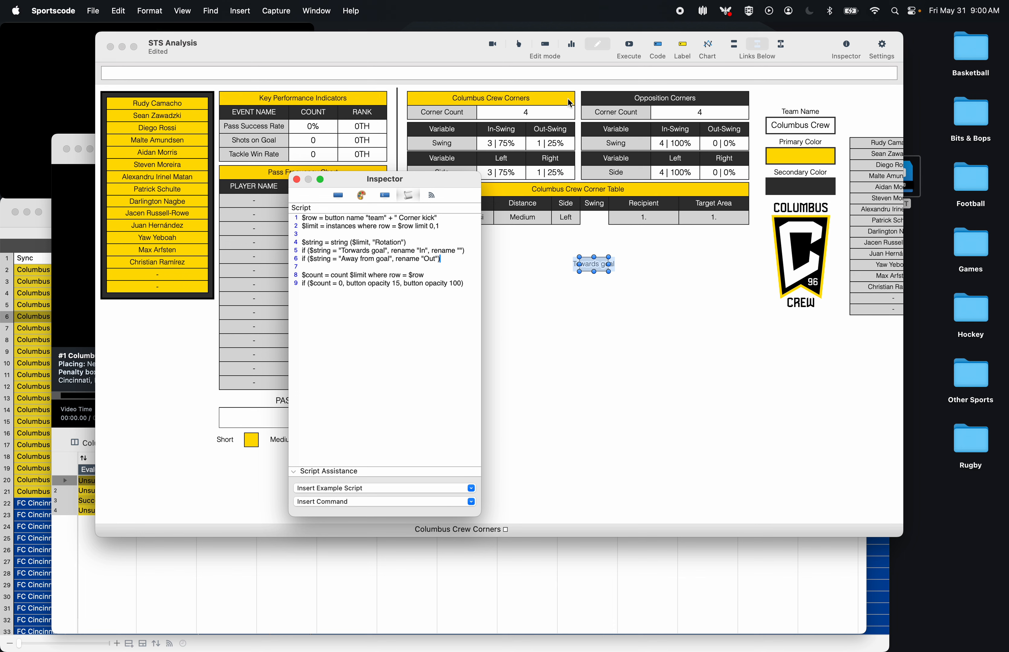
pyautogui.click(628, 46)
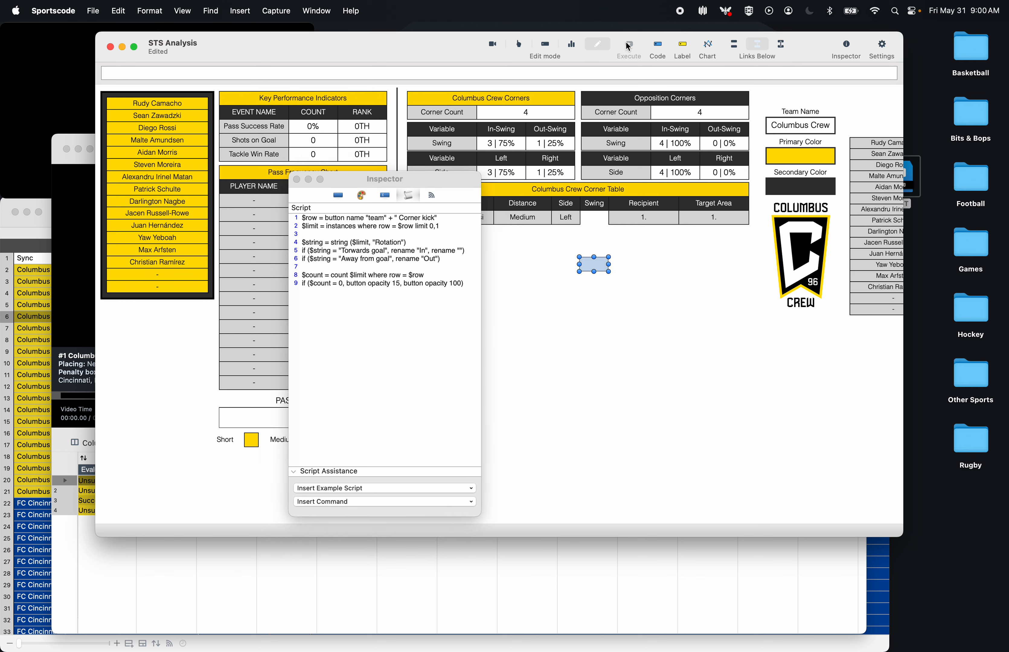
# - Check the spelling of the first corner kick's Rotation label in the Sorter
pyautogui.click(443, 286)
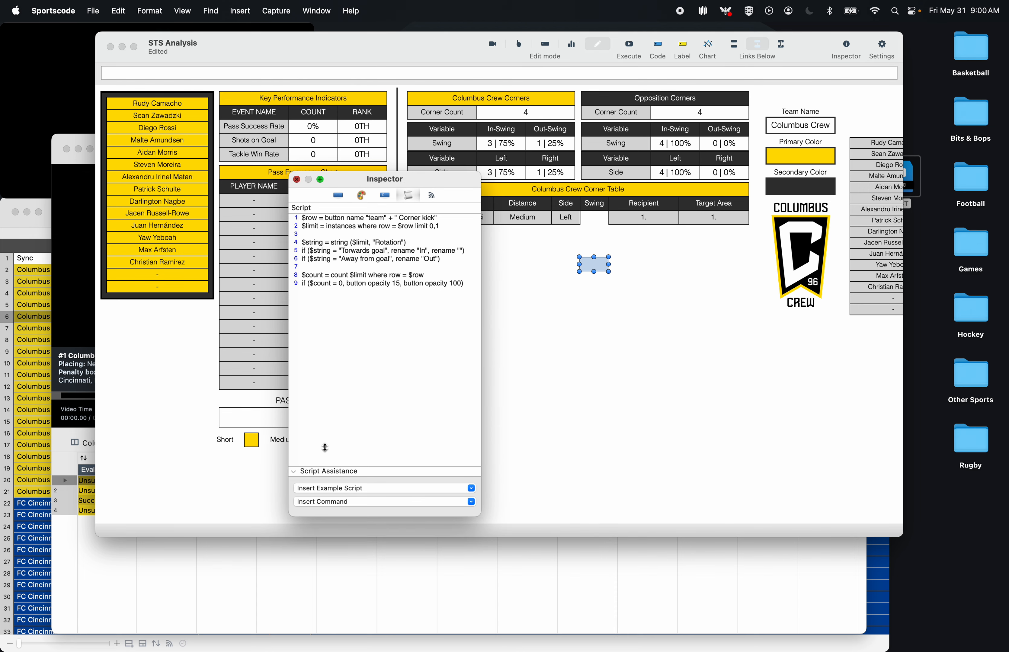
pyautogui.click(296, 180)
pyautogui.click(374, 582)
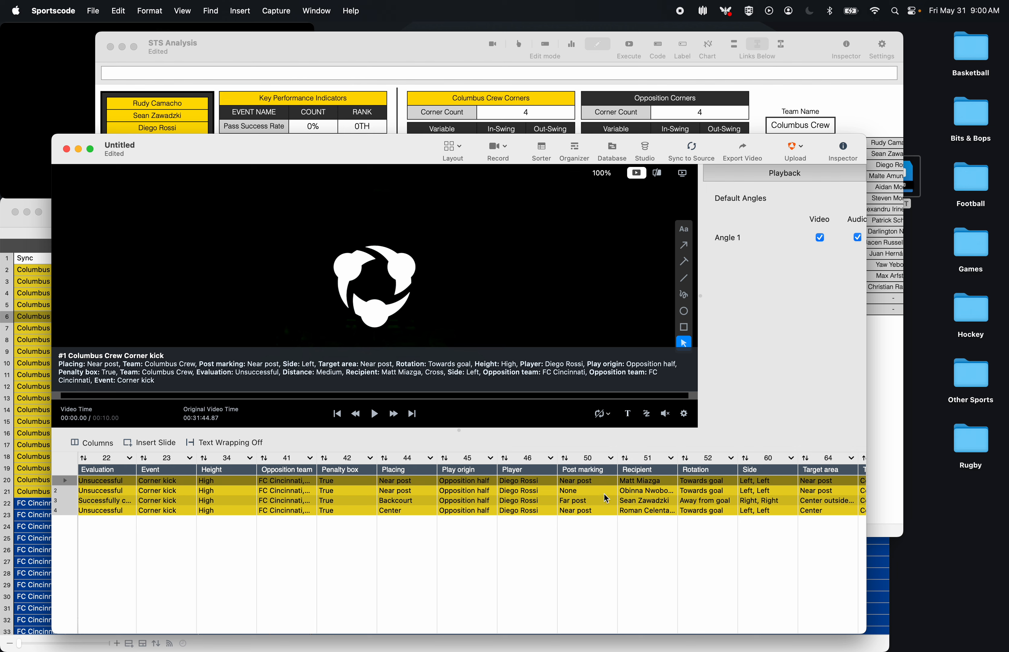
pyautogui.doubleClick(715, 483)
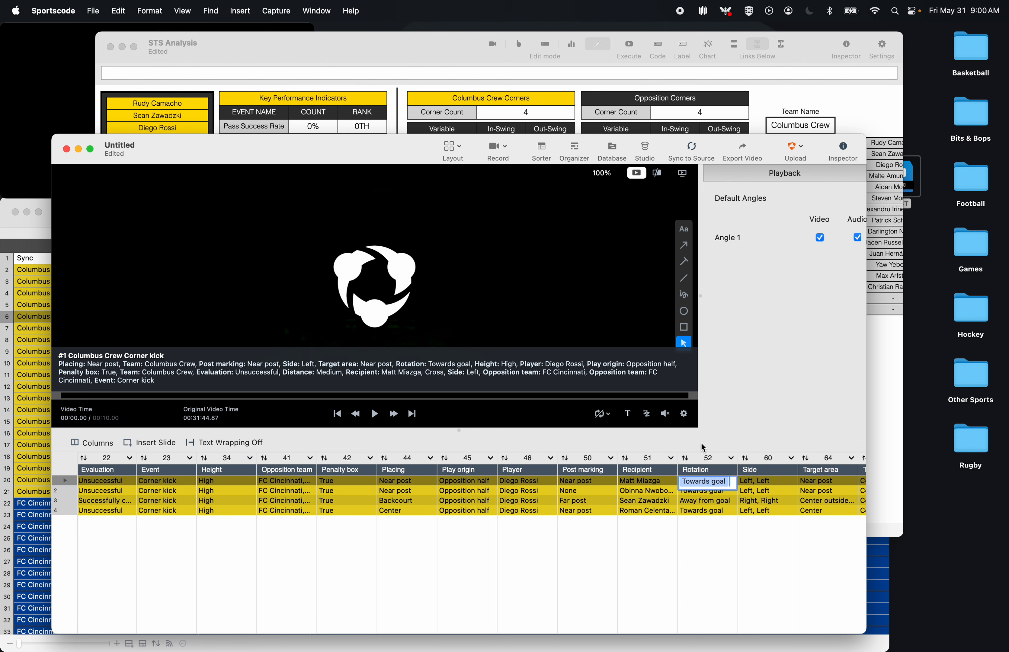
# - Correct the detached cell's condition to "Towards goal", execute it, and place the cell beneath the Swing header
pyautogui.click(483, 54)
pyautogui.doubleClick(598, 262)
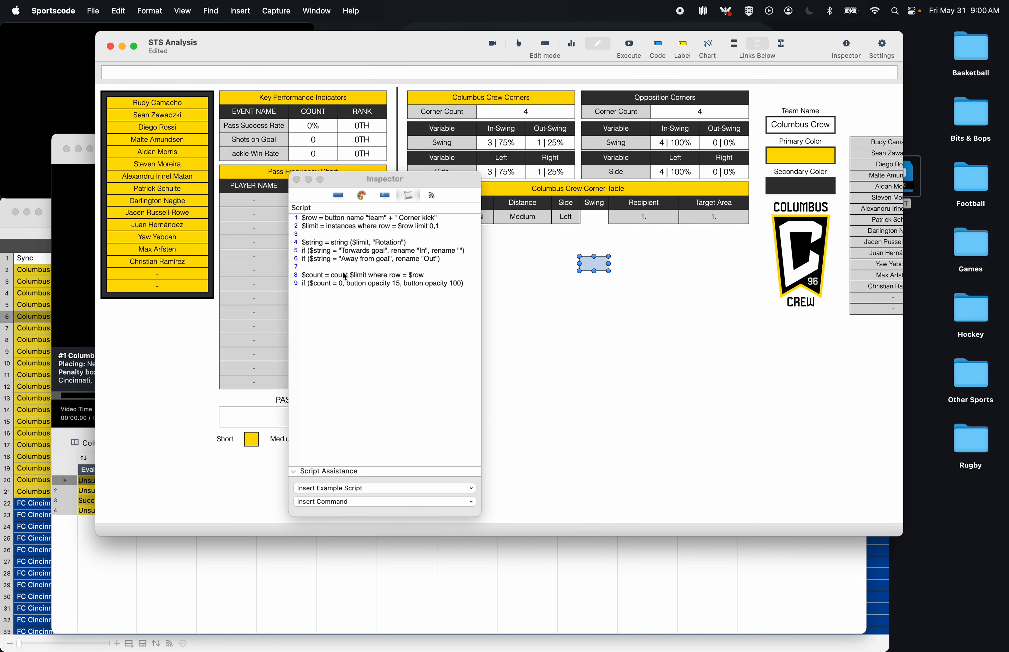
pyautogui.click(352, 250)
pyautogui.press('BackSpace')
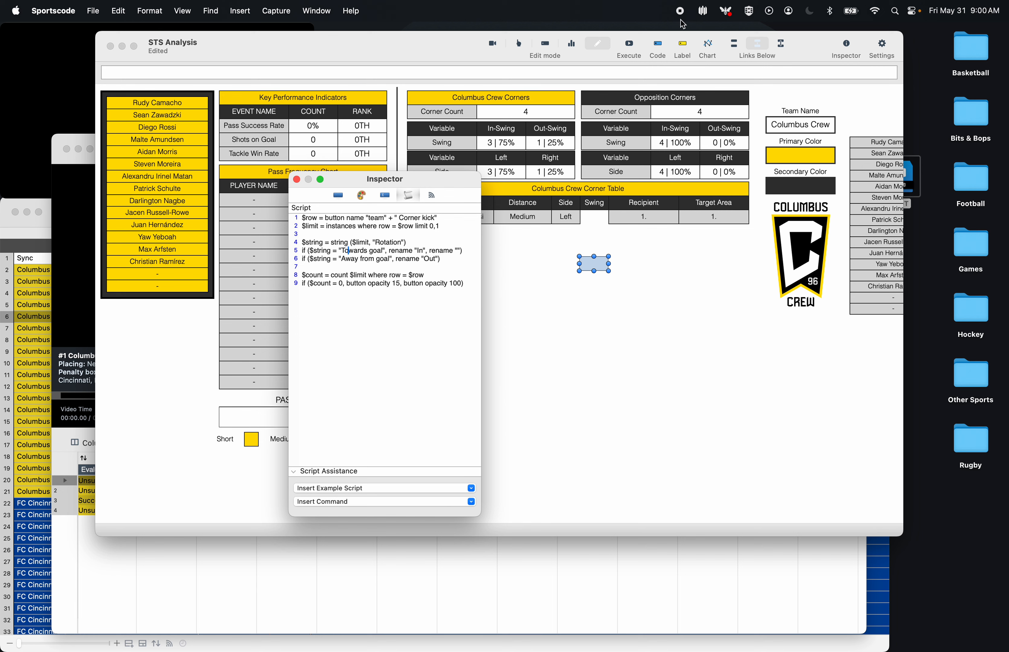
pyautogui.click(630, 46)
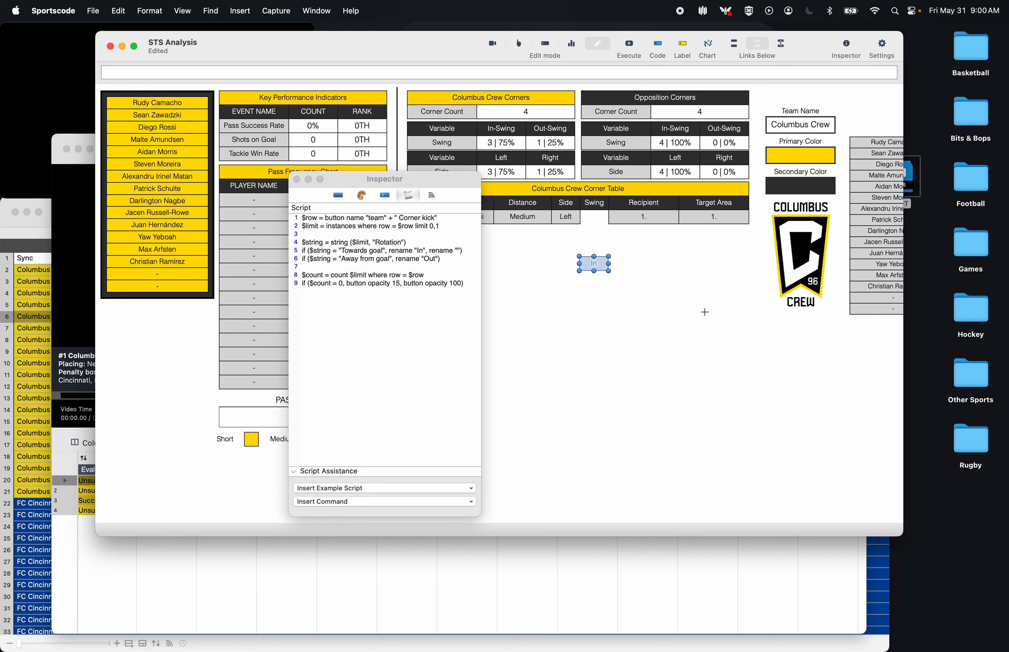
pyautogui.moveTo(592, 264); pyautogui.dragTo(597, 218)
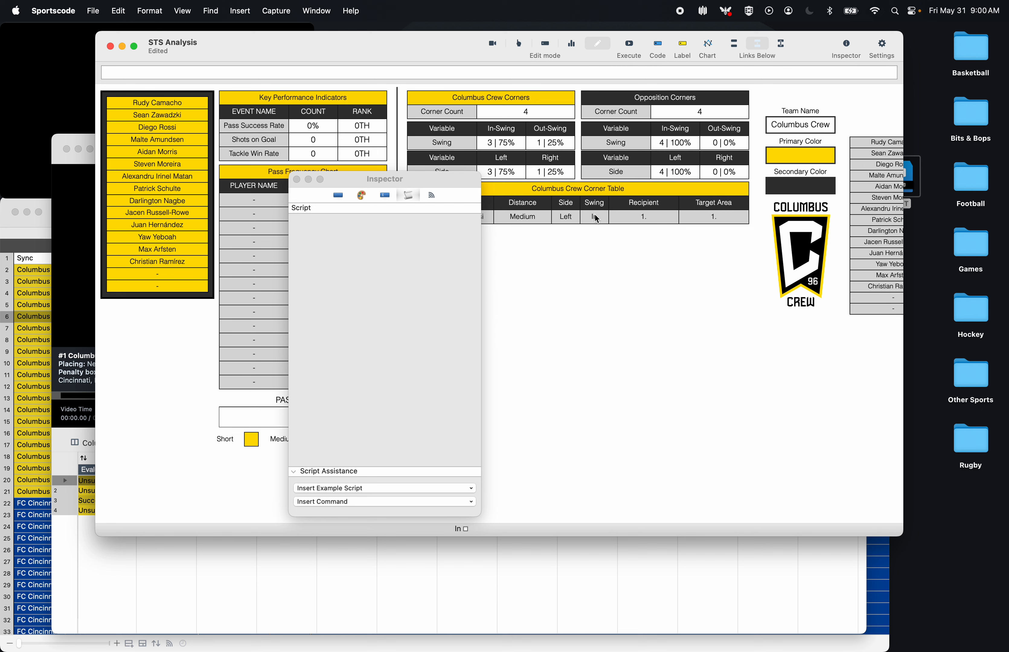
# - Copy the Side cell's entire script into the empty script of the cell beneath the Recipient header
pyautogui.click(567, 218)
pyautogui.click(378, 359)
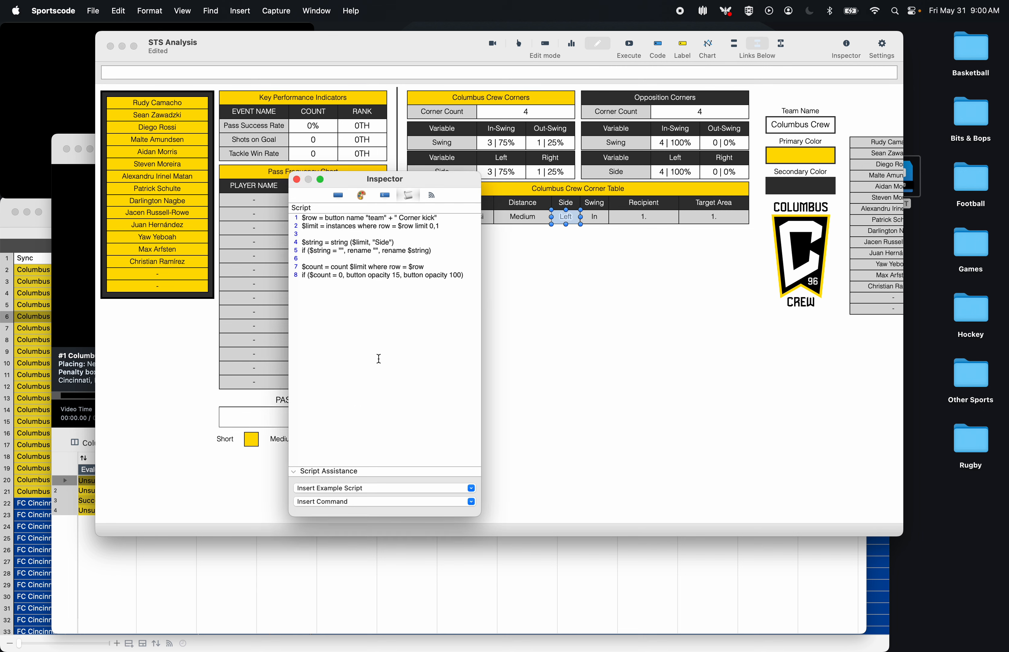
pyautogui.press('super+a')
pyautogui.click(660, 220)
pyautogui.click(378, 266)
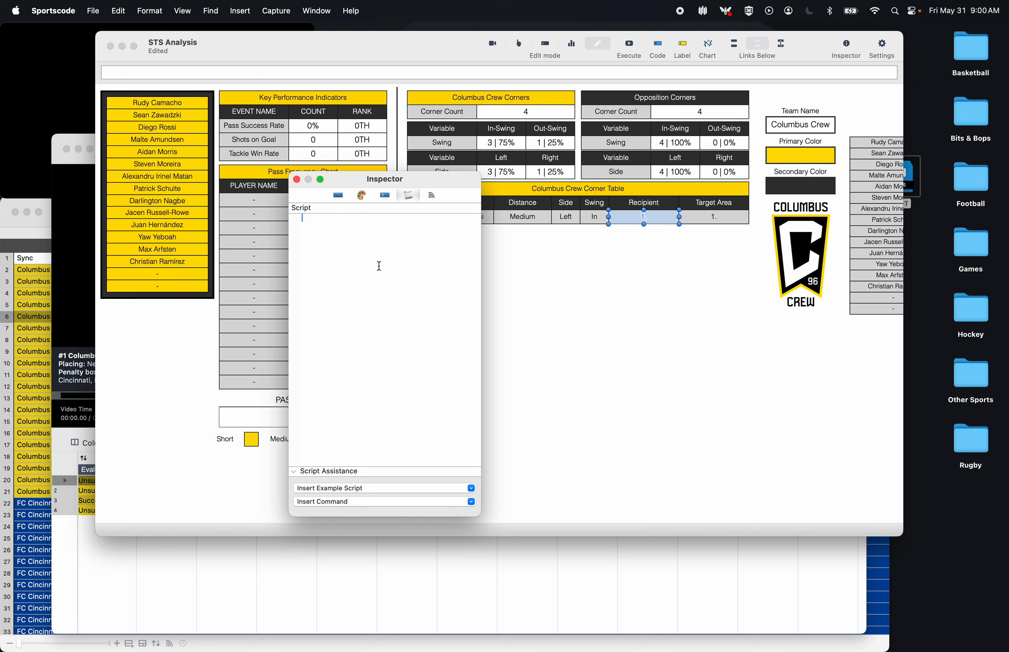
pyautogui.press('super+v')
# - Replace "Side" in the Recipient cell's script with the "Recipient" column name copied from the Sorter
pyautogui.click(555, 607)
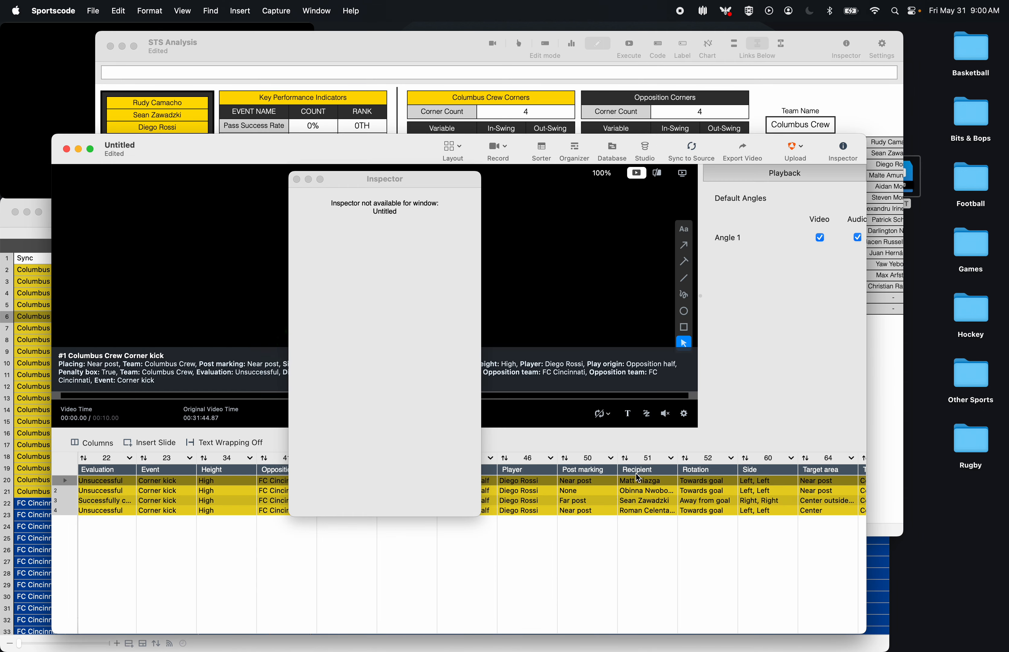
pyautogui.moveTo(659, 469); pyautogui.dragTo(585, 469)
pyautogui.press('super+c')
pyautogui.click(434, 48)
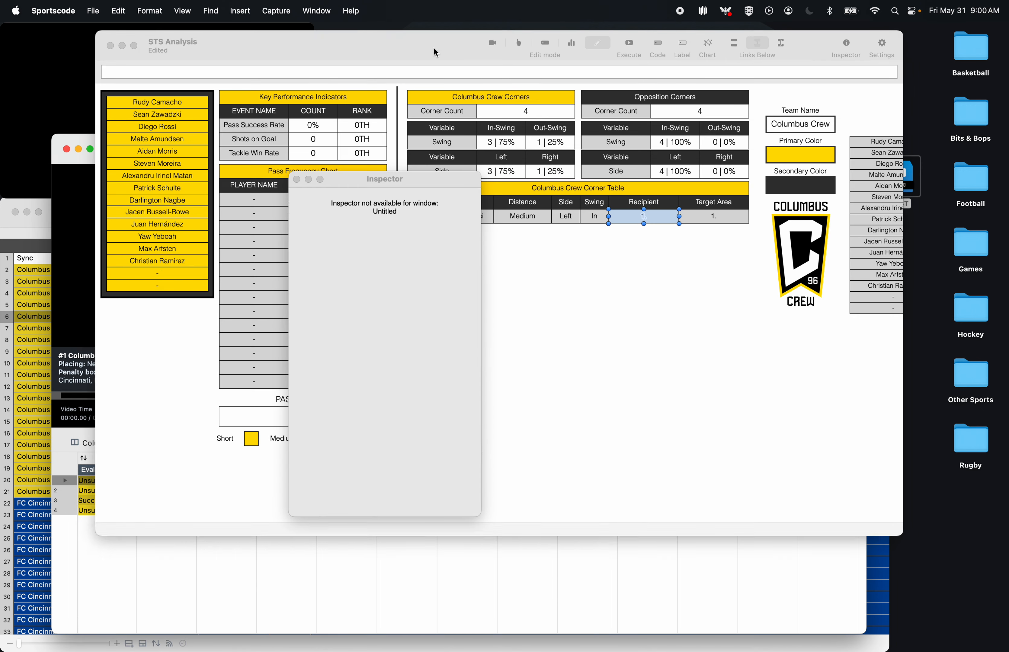
pyautogui.click(381, 242)
pyautogui.press('super+v')
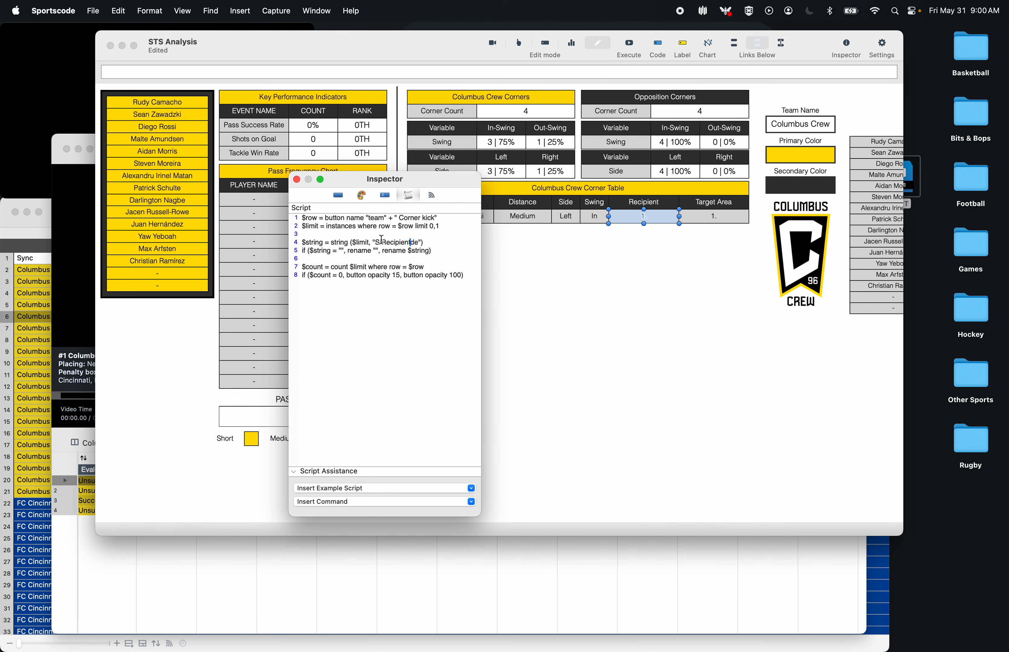
pyautogui.doubleClick(409, 242)
pyautogui.press('super+v')
pyautogui.click(297, 179)
# - Copy the Target area column's name from the Sorter
pyautogui.click(657, 608)
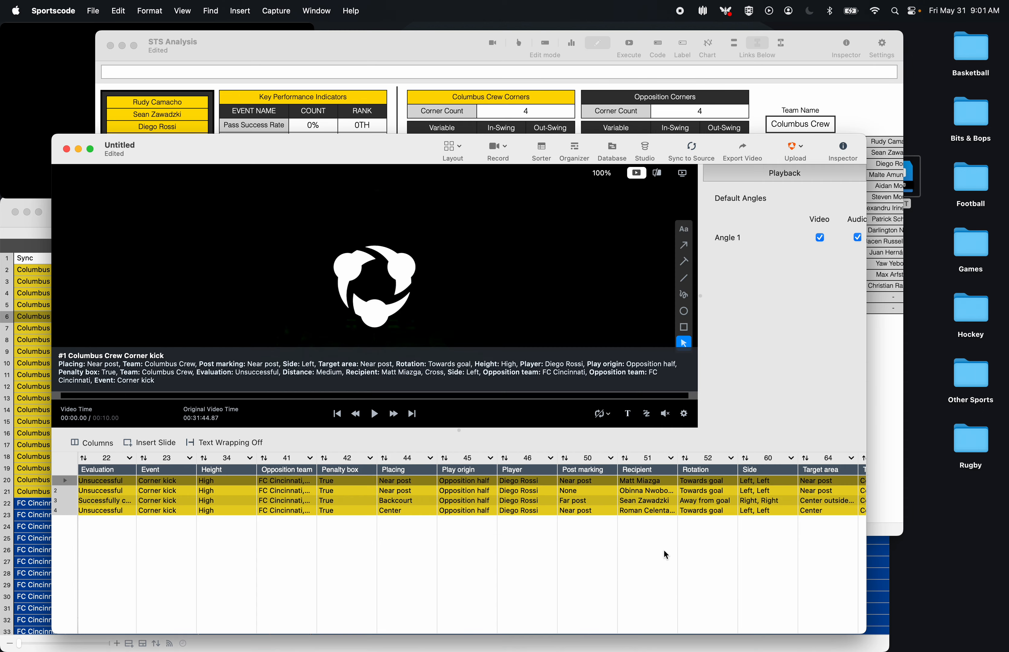
pyautogui.doubleClick(712, 470)
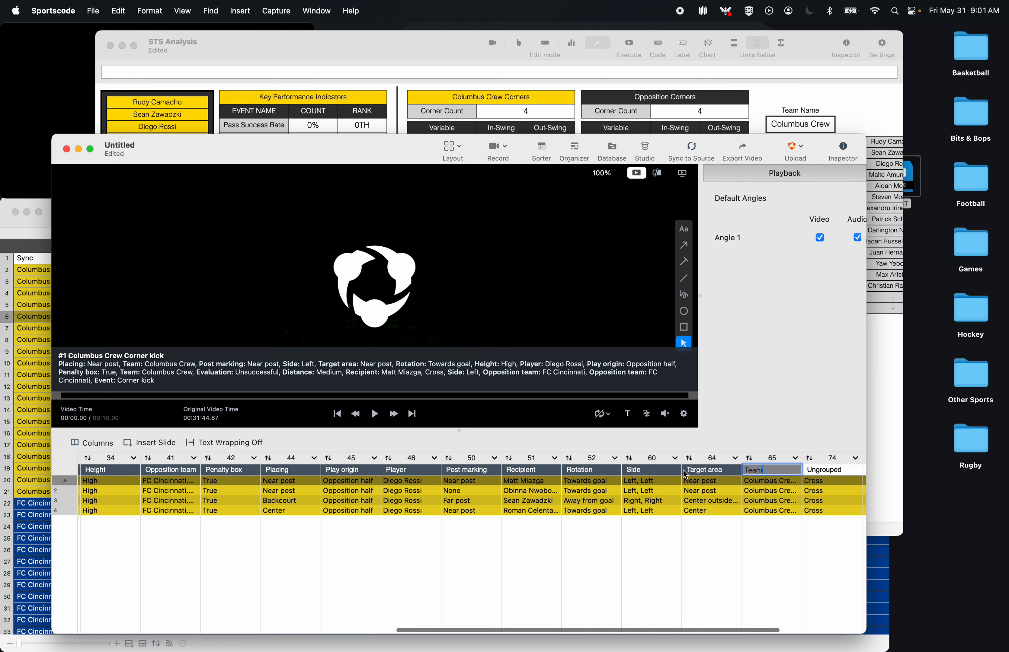
pyautogui.moveTo(725, 471); pyautogui.dragTo(667, 471)
pyautogui.press('super+c')
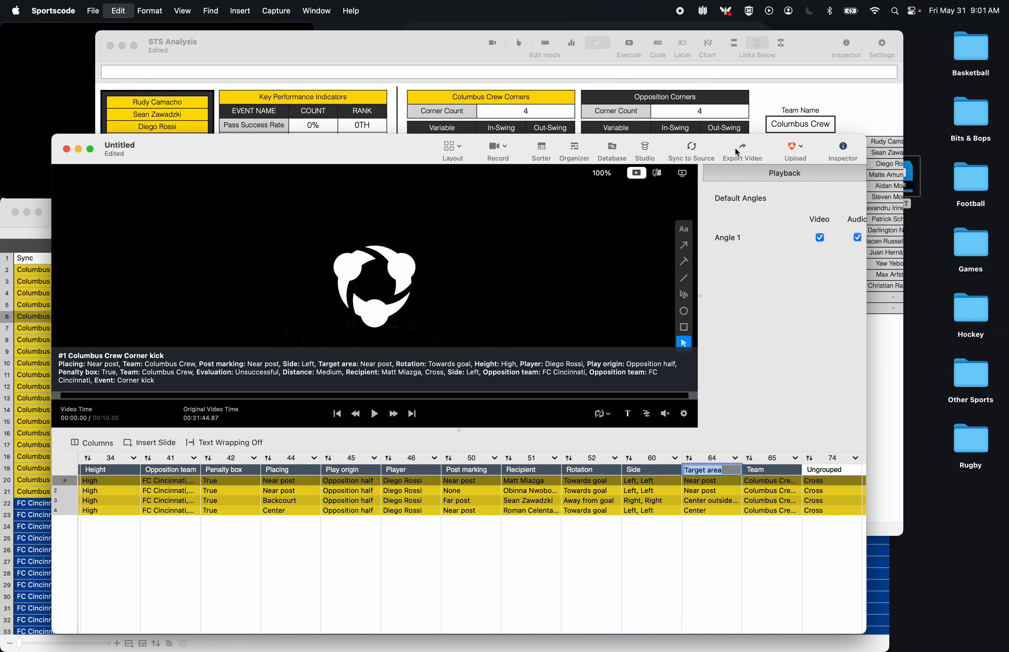
# - Copy the Recipient cell's entire script into the empty script of the cell beneath the Target Area header
pyautogui.click(475, 74)
pyautogui.doubleClick(723, 218)
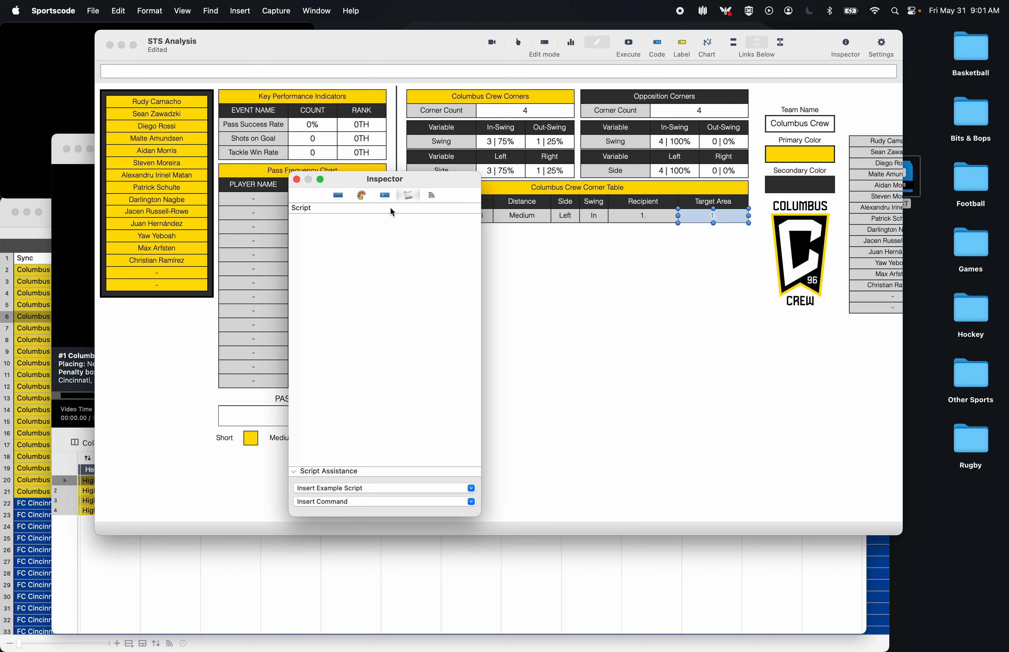
pyautogui.click(620, 220)
pyautogui.press('super+a')
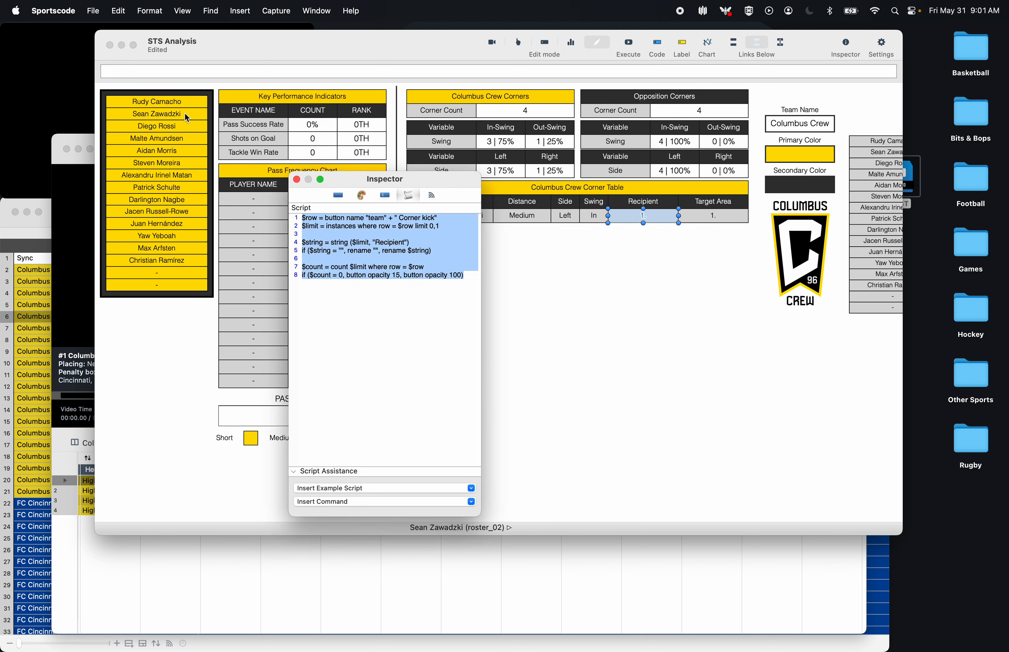
pyautogui.press('super+c')
pyautogui.click(714, 216)
pyautogui.click(397, 297)
pyautogui.press('super+v')
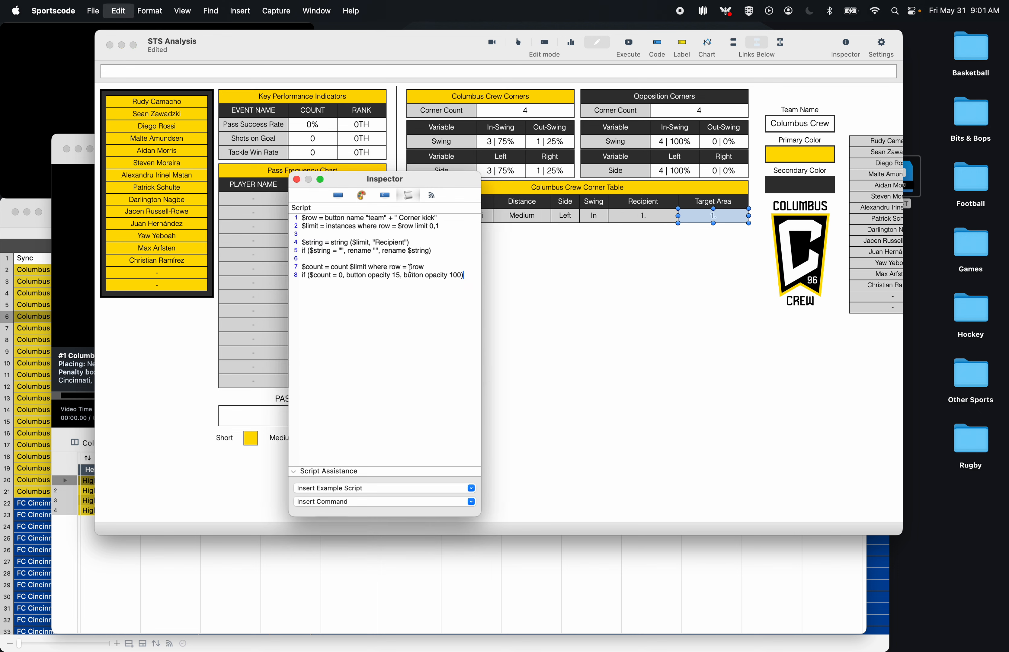
# - Change the Target Area script's label group to "Target area", and execute the scripts
pyautogui.doubleClick(388, 242)
pyautogui.write('Target')
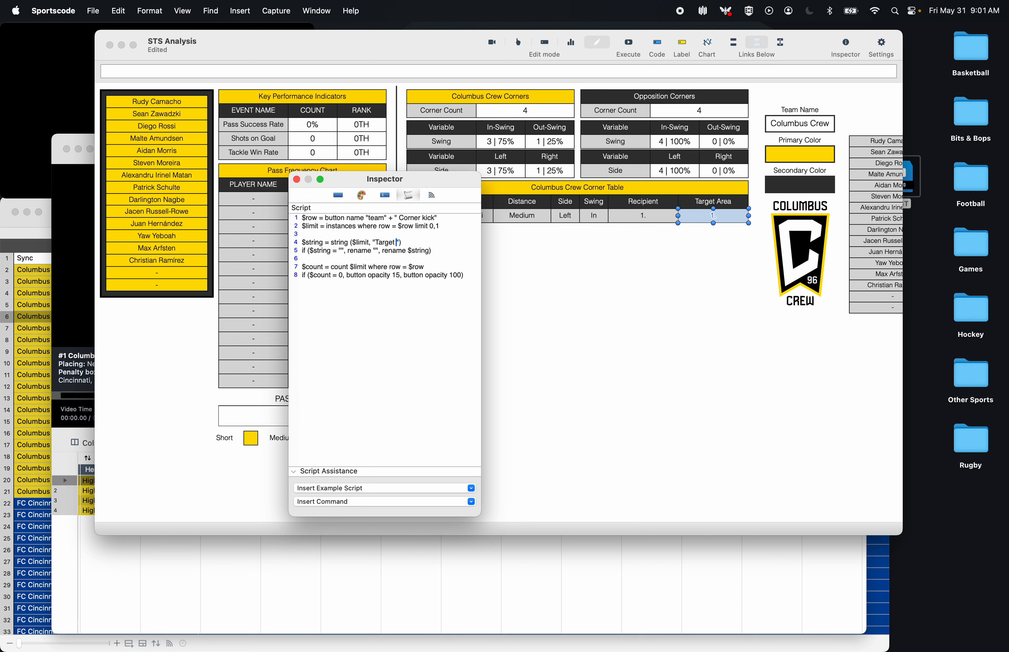
pyautogui.write(' area')
pyautogui.click(629, 44)
pyautogui.click(602, 270)
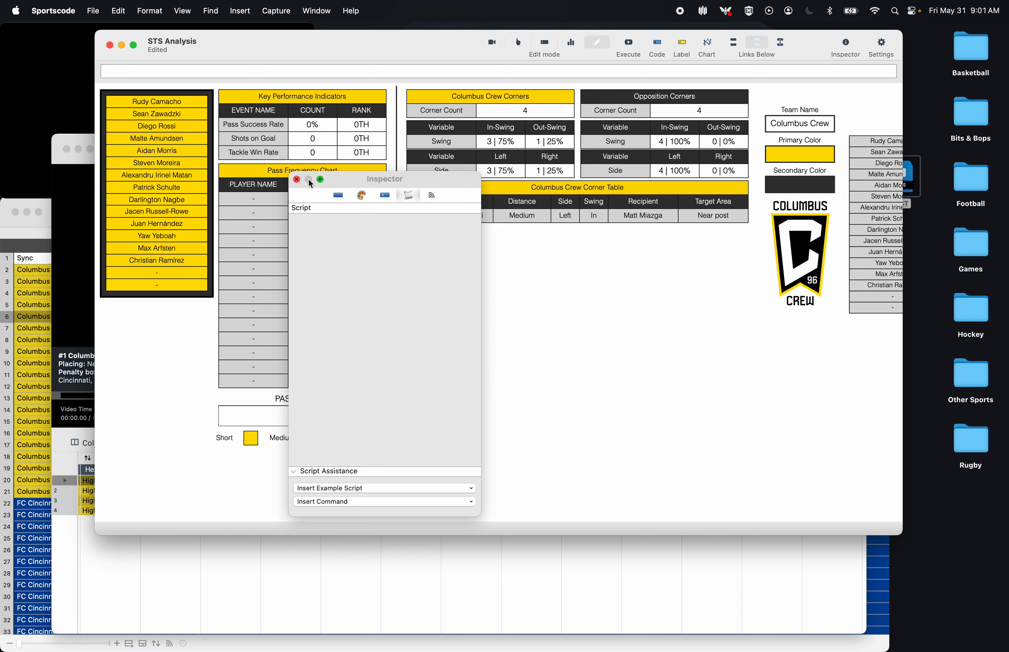
# - Set the background color of the first row's cells from Taker through Target Area in the corner table to white
pyautogui.click(296, 180)
pyautogui.moveTo(451, 247); pyautogui.dragTo(709, 220)
pyautogui.press('super+i')
pyautogui.click(361, 196)
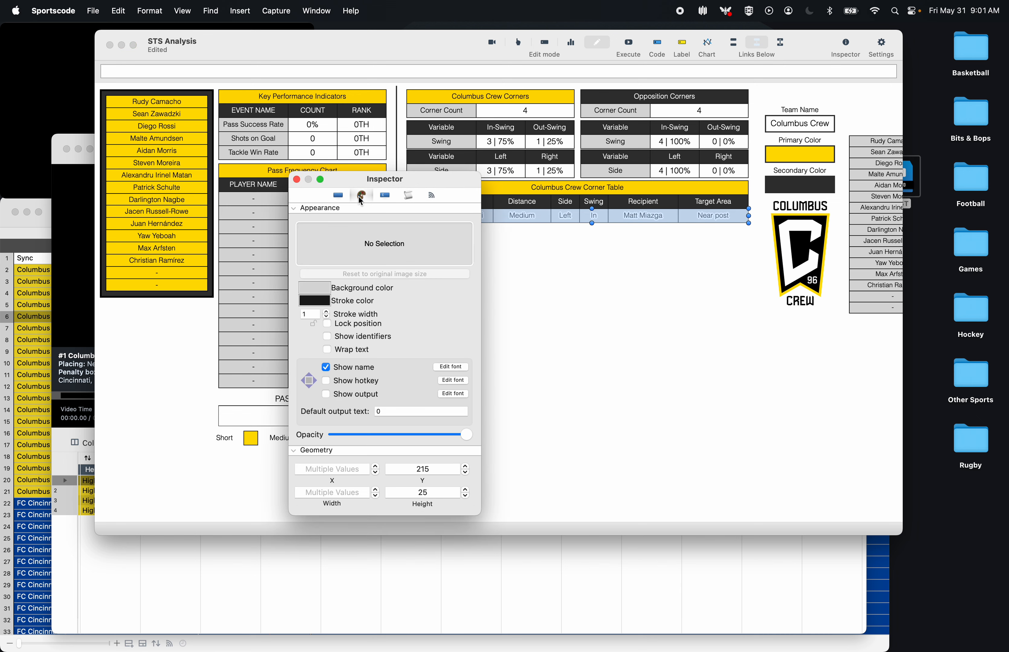
pyautogui.click(317, 288)
pyautogui.click(292, 541)
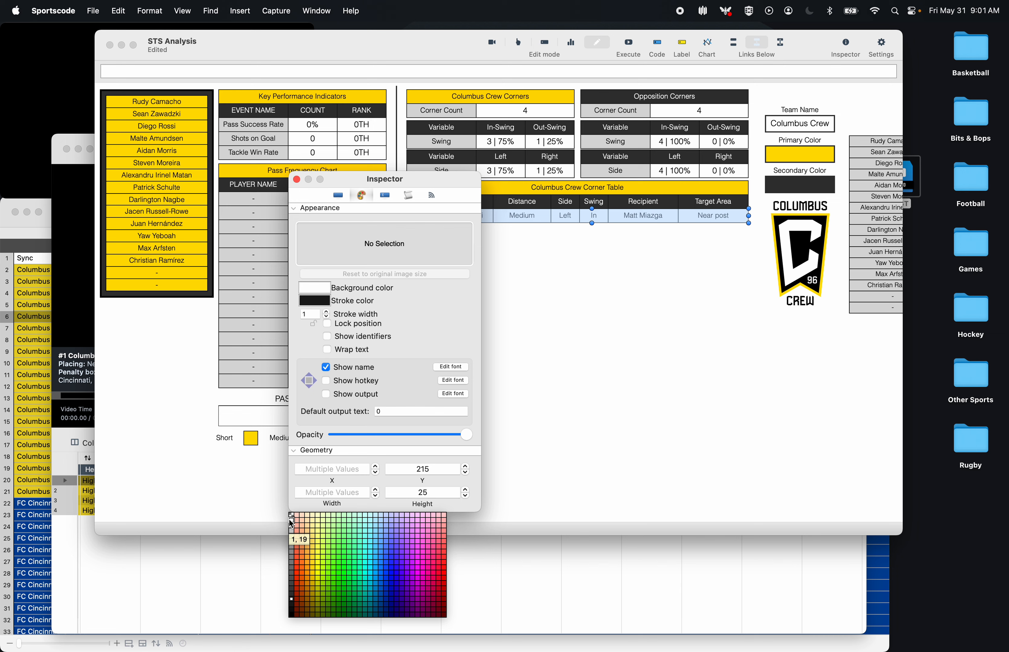
pyautogui.click(297, 180)
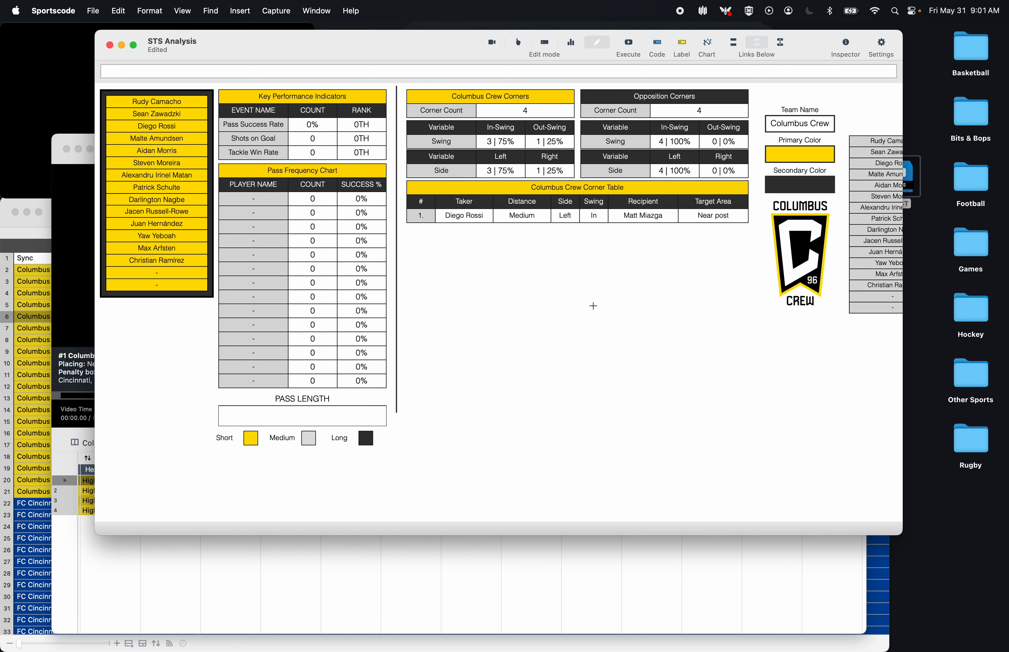
# - Review the script of the Taker cell in the corner table's first row, particularly its instance limit
pyautogui.moveTo(752, 225); pyautogui.dragTo(418, 217)
pyautogui.click(454, 256)
pyautogui.doubleClick(468, 223)
pyautogui.click(408, 196)
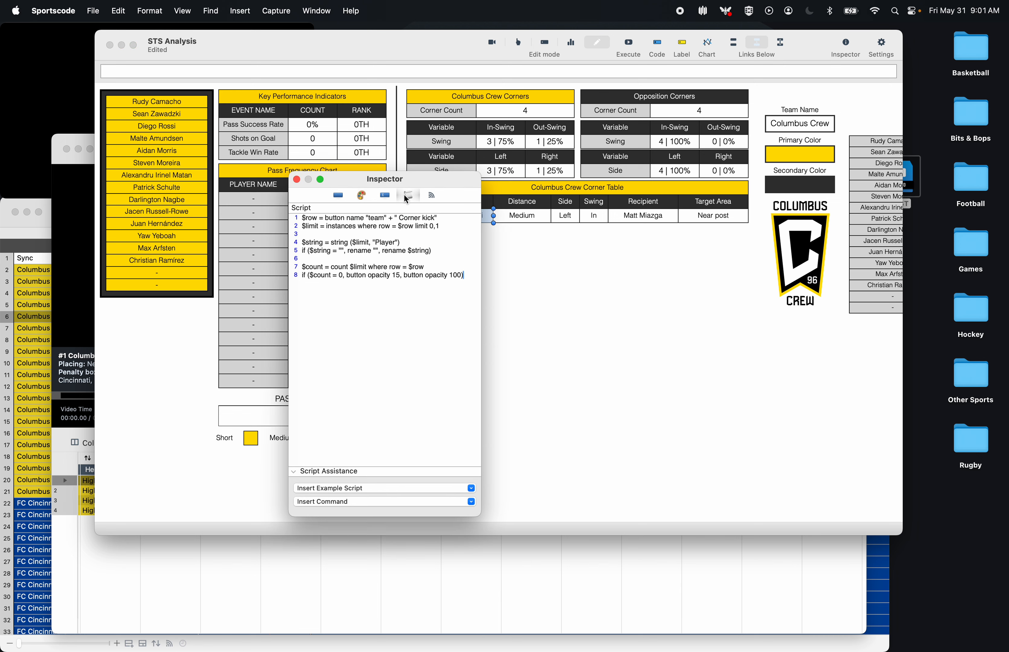
pyautogui.moveTo(442, 227); pyautogui.dragTo(715, 225)
pyautogui.click(297, 179)
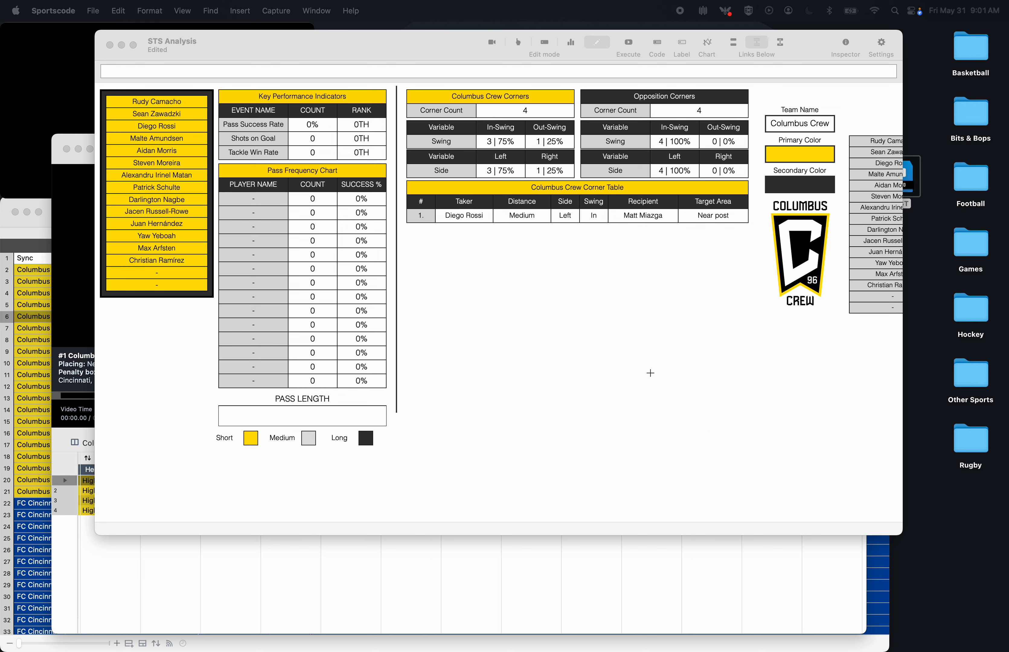
# - Copy the corner table's entire first row into a new code window and enlarge that window to fit the row
pyautogui.click(587, 304)
pyautogui.moveTo(702, 255); pyautogui.dragTo(757, 217)
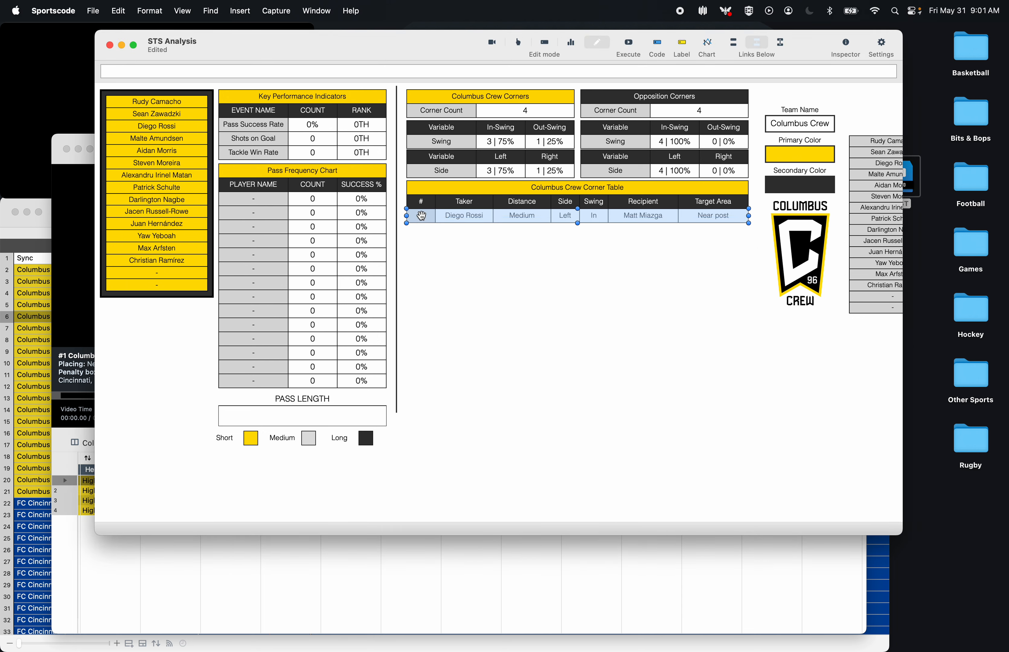
pyautogui.click(94, 10)
pyautogui.moveTo(101, 31)
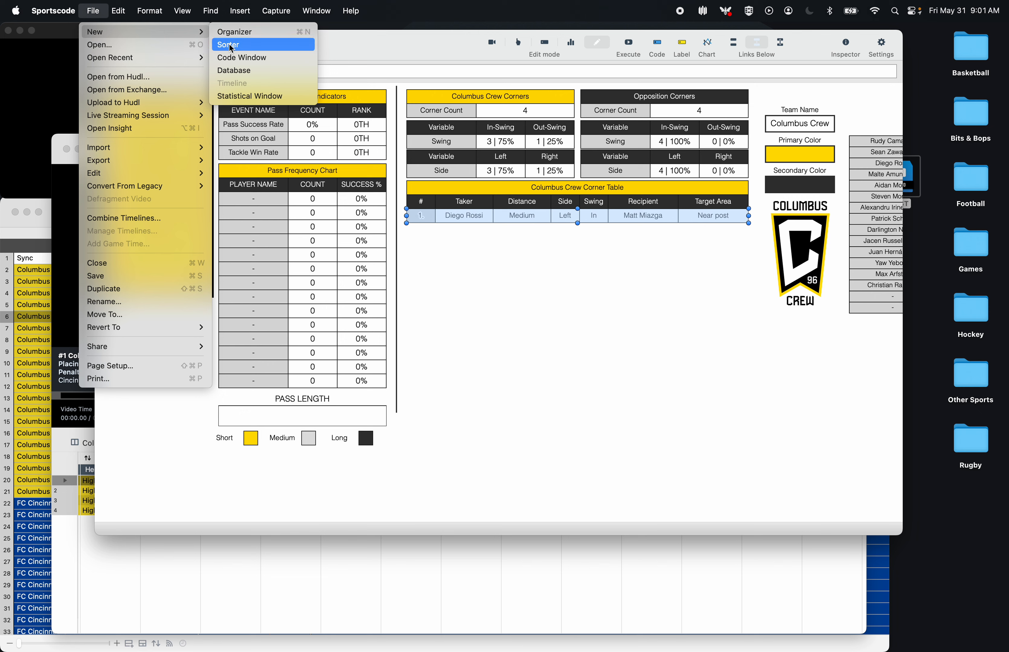
pyautogui.click(229, 41)
pyautogui.press('super+v')
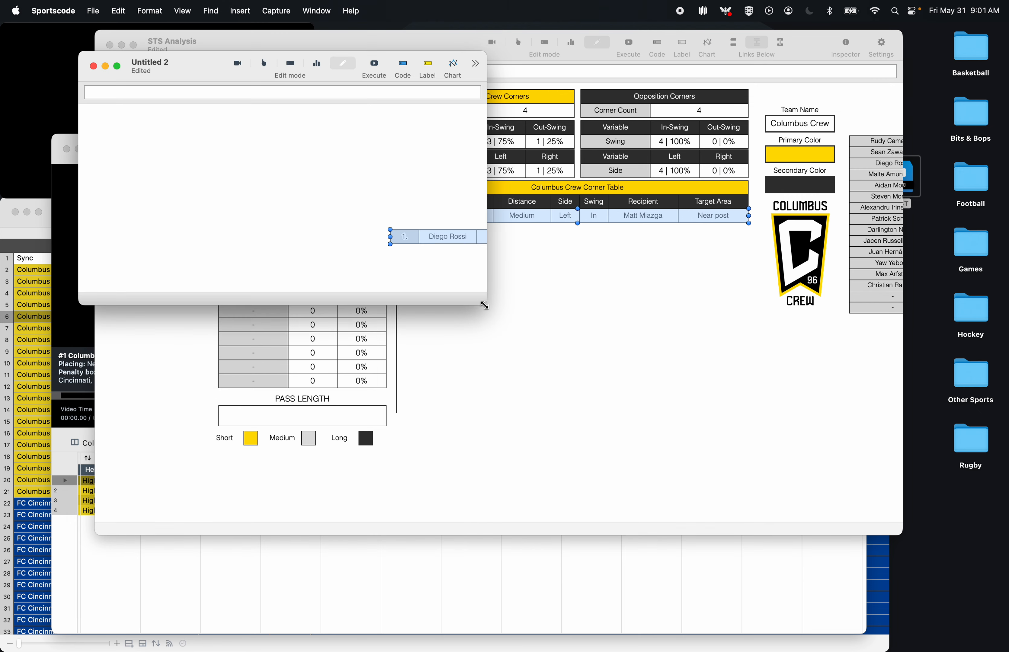
pyautogui.moveTo(485, 305); pyautogui.dragTo(796, 353)
# - Replace every "0,1" with "1,1" in the copied row's scripts in the Untitled 2 code window
pyautogui.press('super+f')
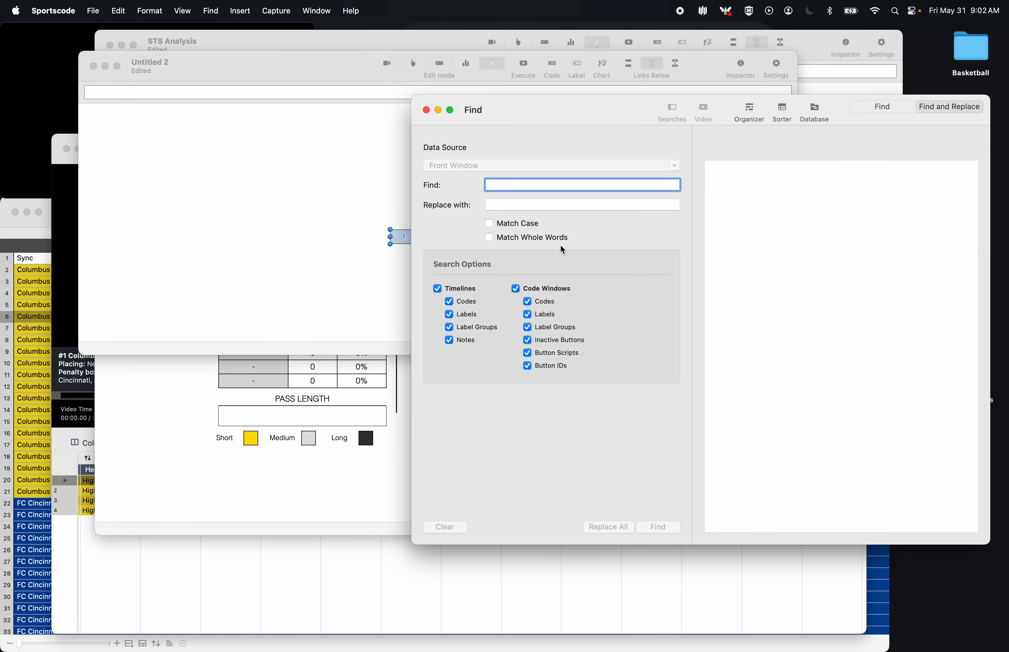
pyautogui.write('0,1')
pyautogui.press('Tab')
pyautogui.write('1')
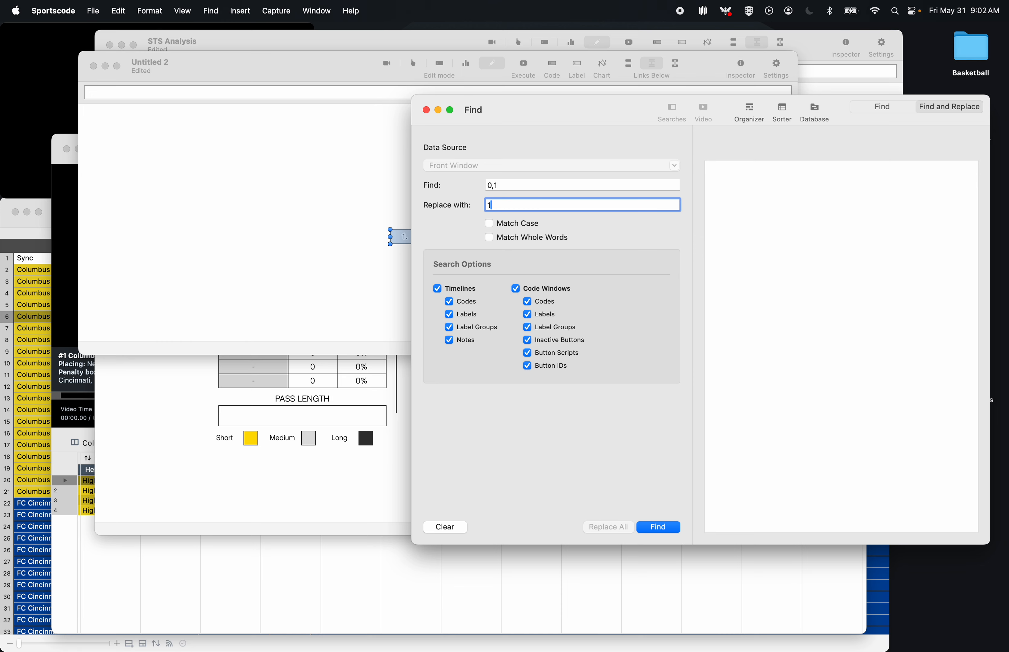
pyautogui.click(662, 527)
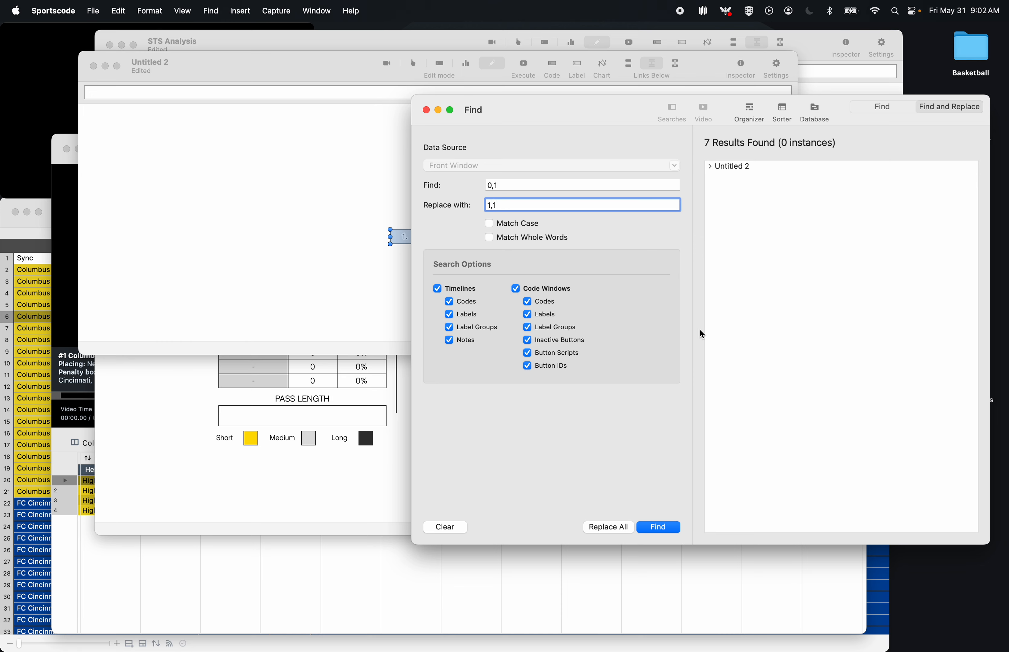
pyautogui.click(732, 169)
pyautogui.click(606, 529)
pyautogui.click(728, 368)
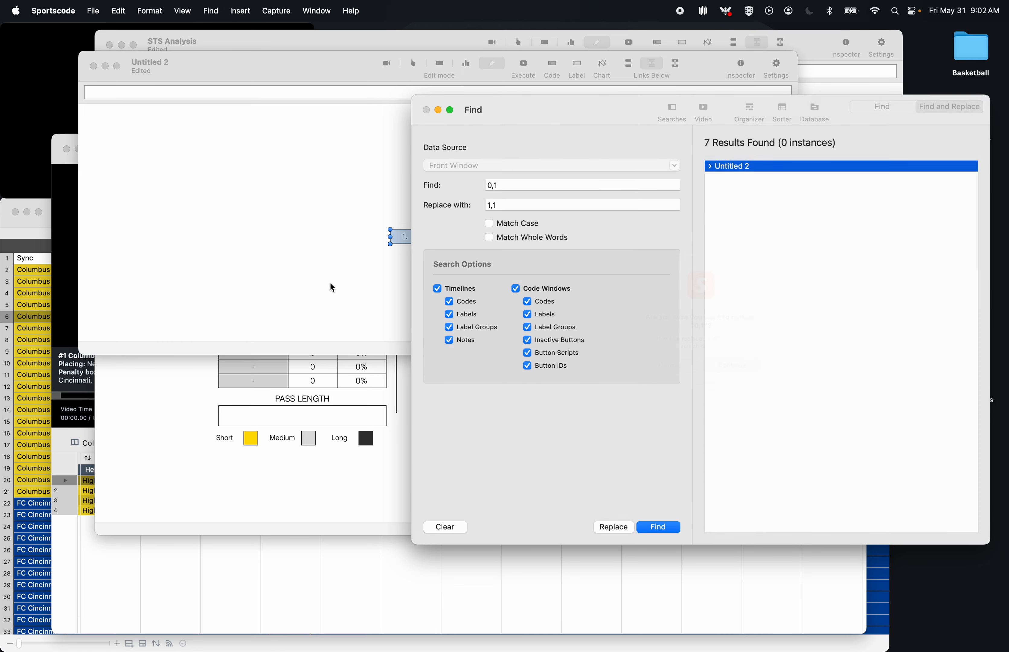
# - Copy the edited row from Untitled 2 into STS Analysis and place it directly beneath the corner table's first row
pyautogui.click(329, 284)
pyautogui.press('super+a')
pyautogui.press('super+c')
pyautogui.click(363, 478)
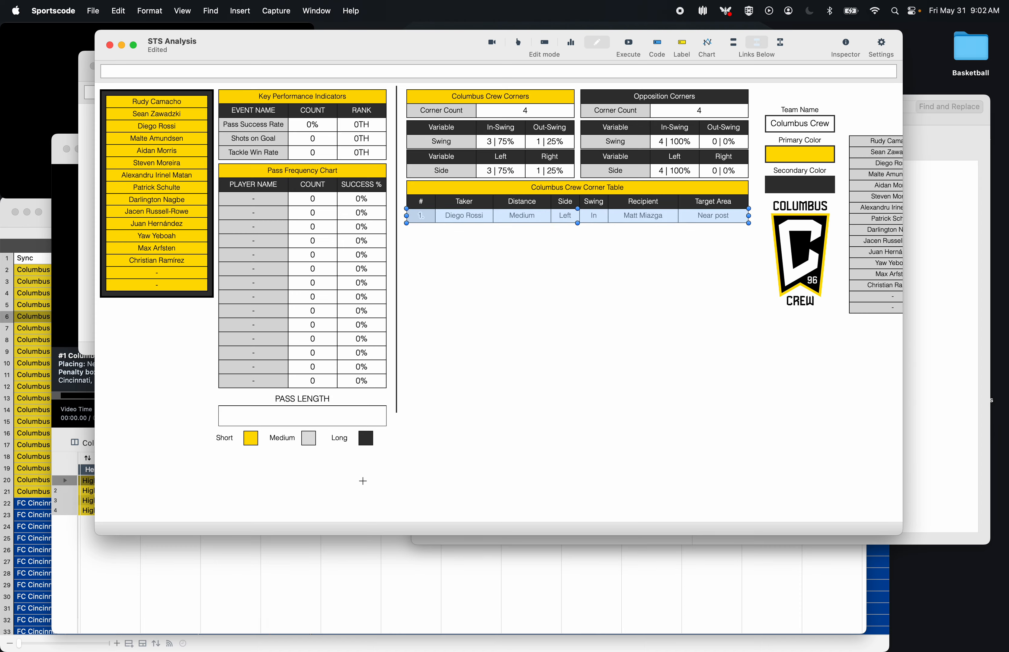
pyautogui.press('super+v')
pyautogui.press('super+v')
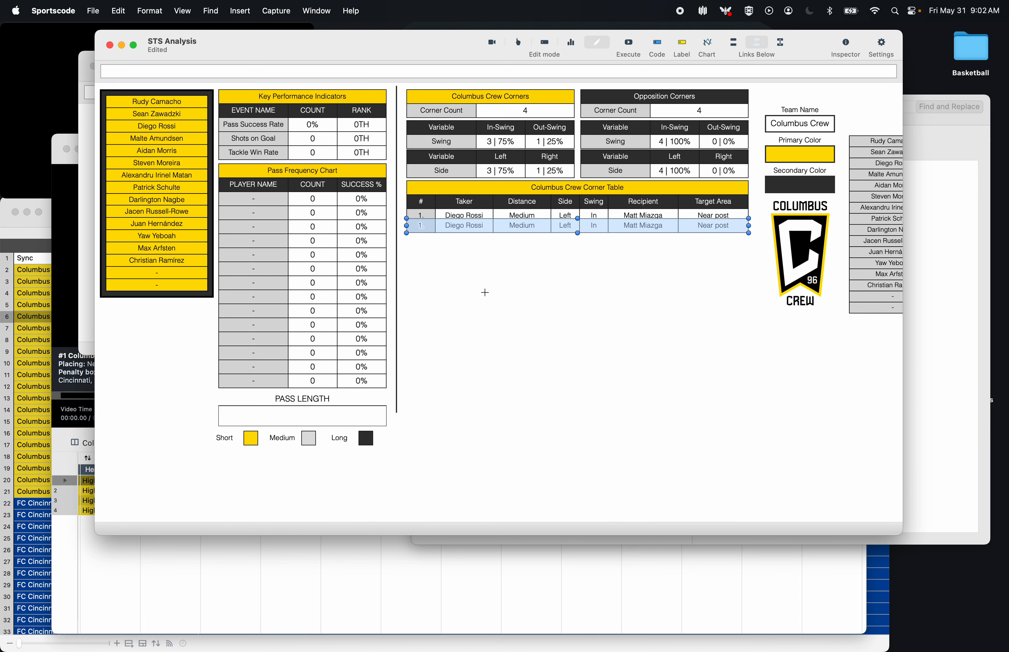
pyautogui.press('Down')
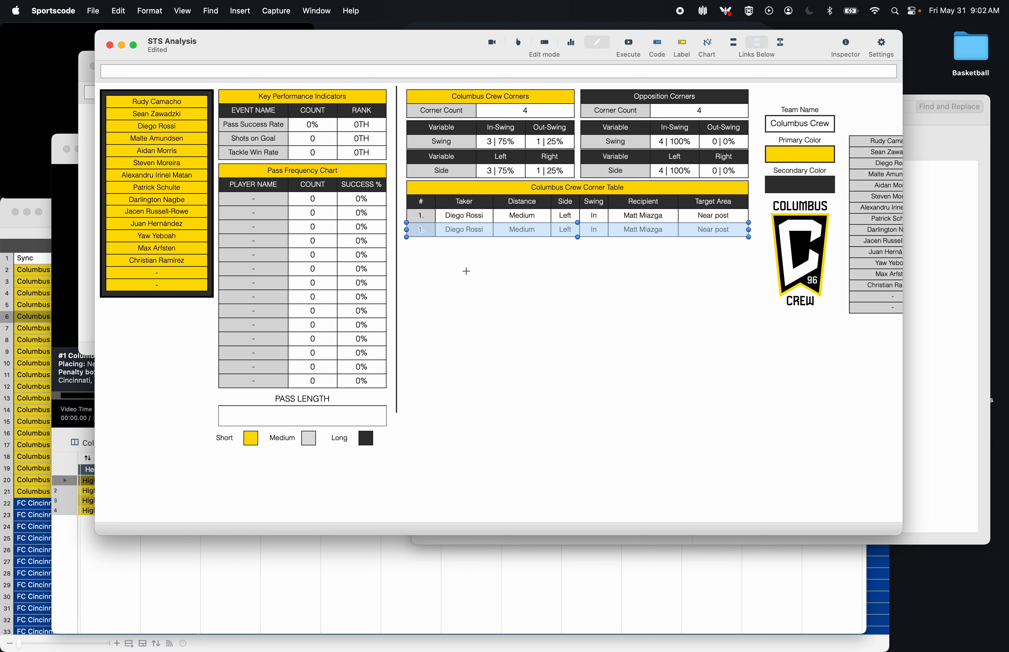
# - Replace every "1,1" with "2,1" in the row's scripts in the Untitled 2 code window
pyautogui.click(467, 271)
pyautogui.press('super+grave')
pyautogui.press('super+f')
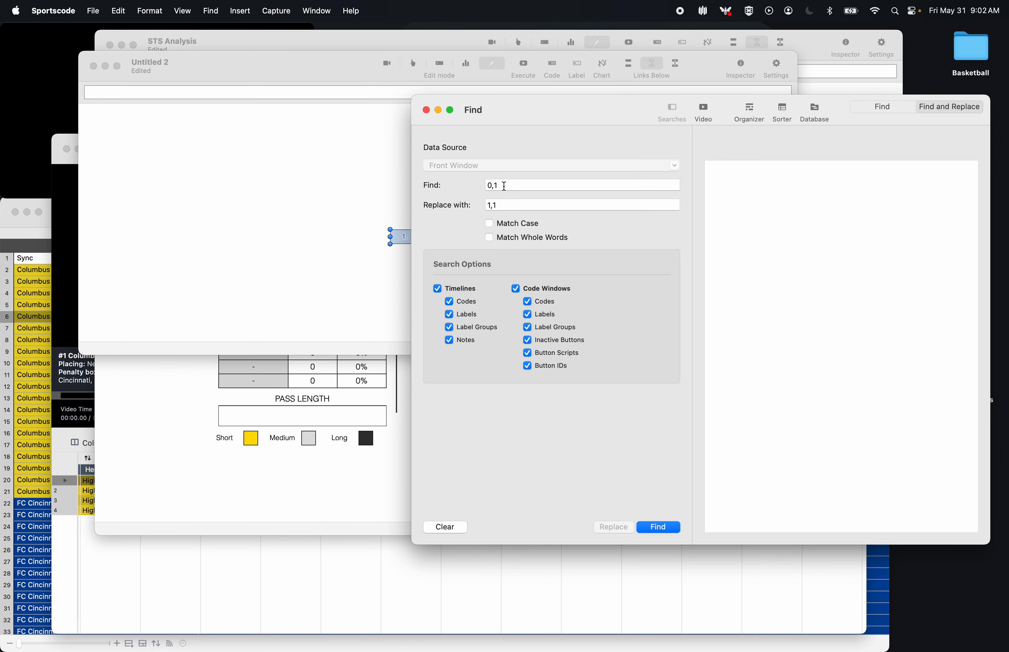
pyautogui.click(505, 185)
pyautogui.press('BackSpace')
pyautogui.press('BackSpace')
pyautogui.press('BackSpace')
pyautogui.write('1,1')
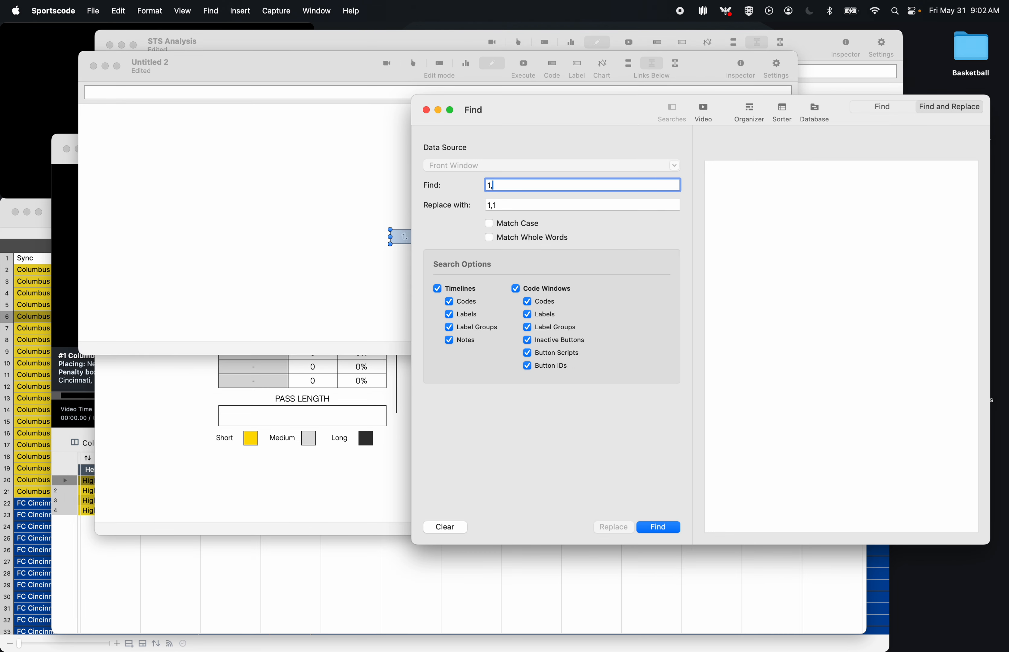
pyautogui.press('Tab')
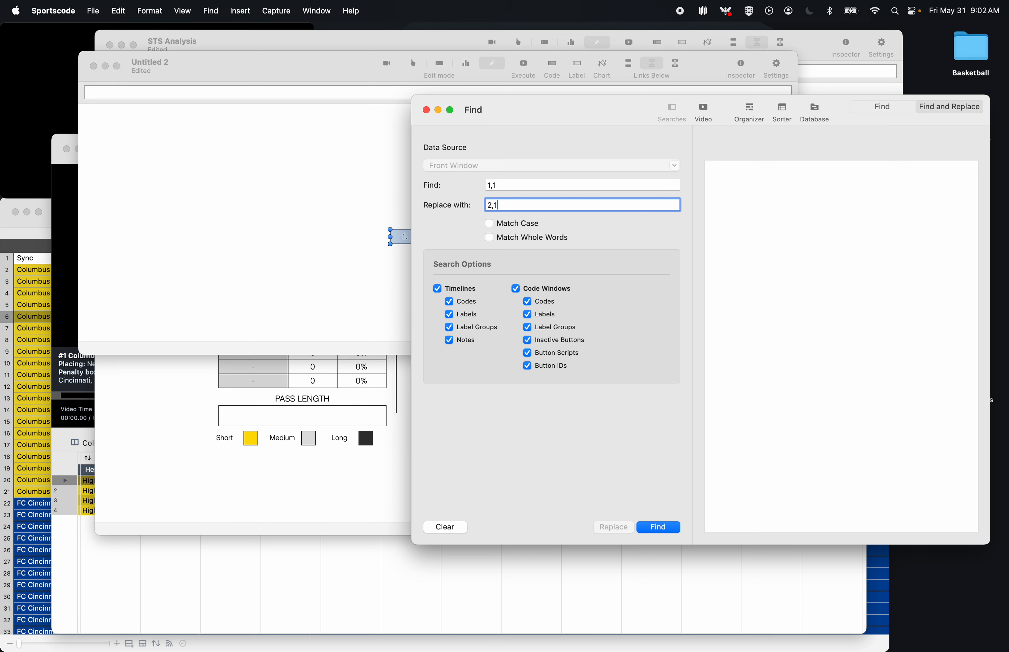
pyautogui.write('2,1')
pyautogui.click(659, 528)
pyautogui.click(744, 172)
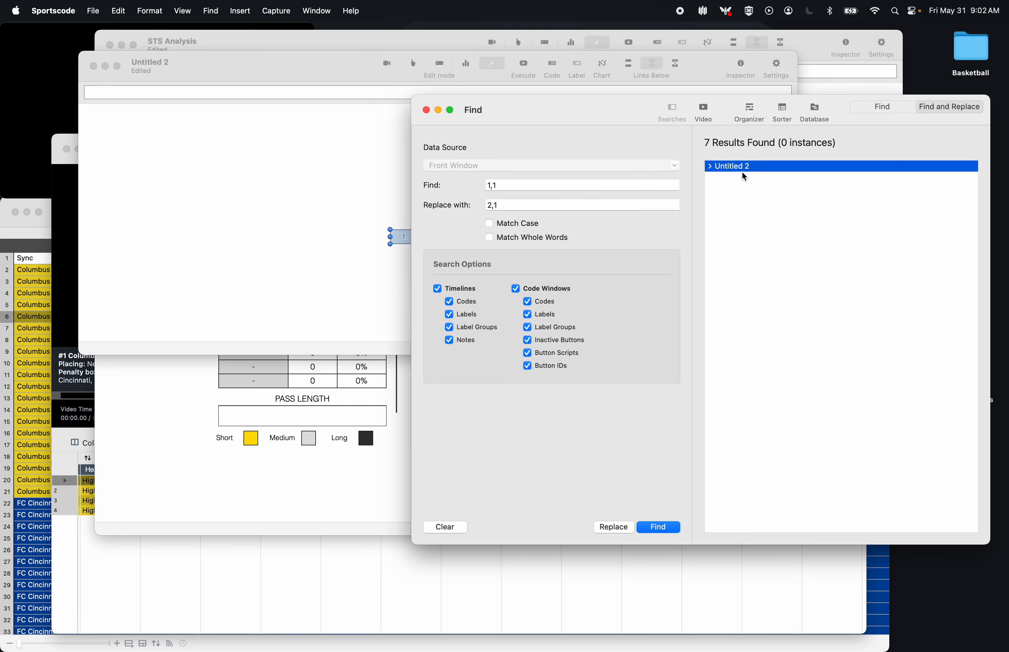
pyautogui.click(615, 527)
pyautogui.click(737, 368)
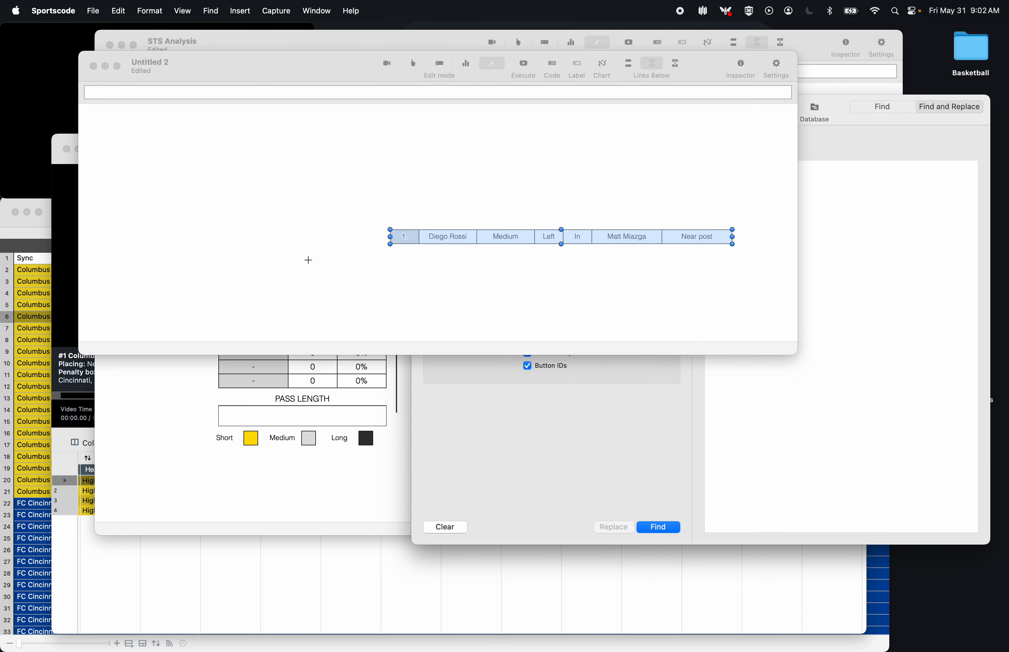
# - Close the Untitled Sorter window with the corner kick instances and discard it without saving
pyautogui.click(455, 588)
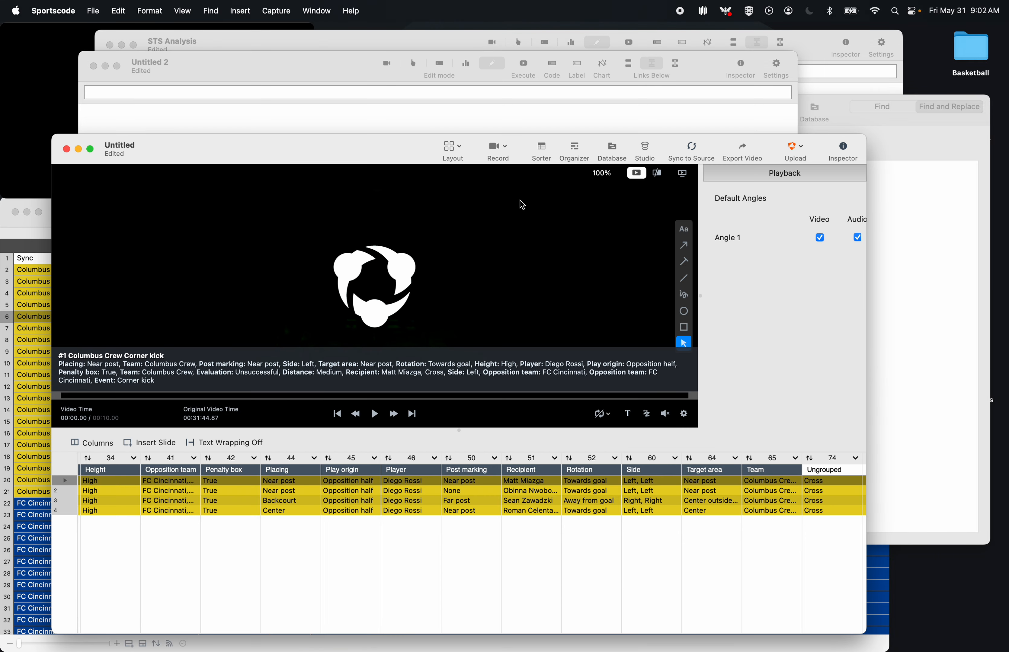
pyautogui.click(67, 149)
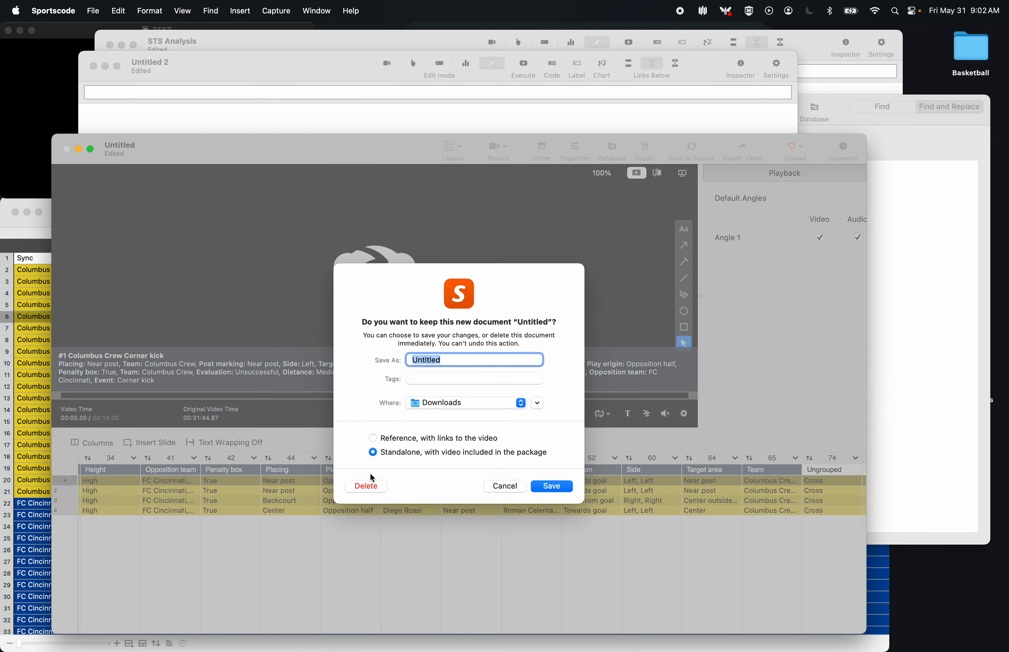
pyautogui.click(368, 484)
# - Paste the copied row into STS Analysis as the corner table's third row, flush against the second
pyautogui.click(369, 484)
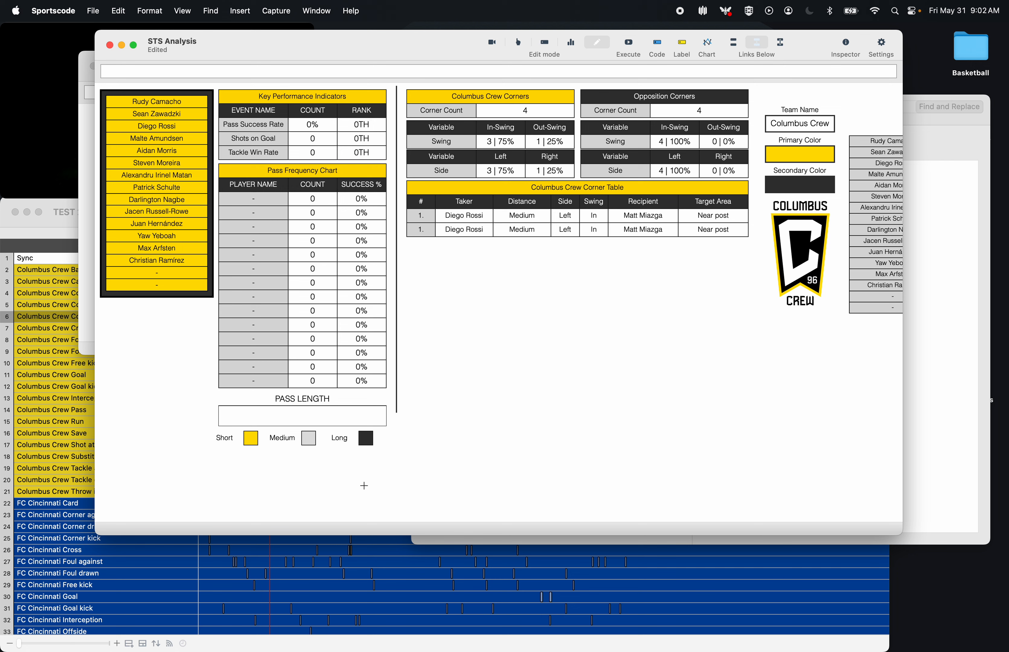
pyautogui.press('super+v')
pyautogui.hotkey('shift', 'Down')
pyautogui.hotkey('shift', 'Down')
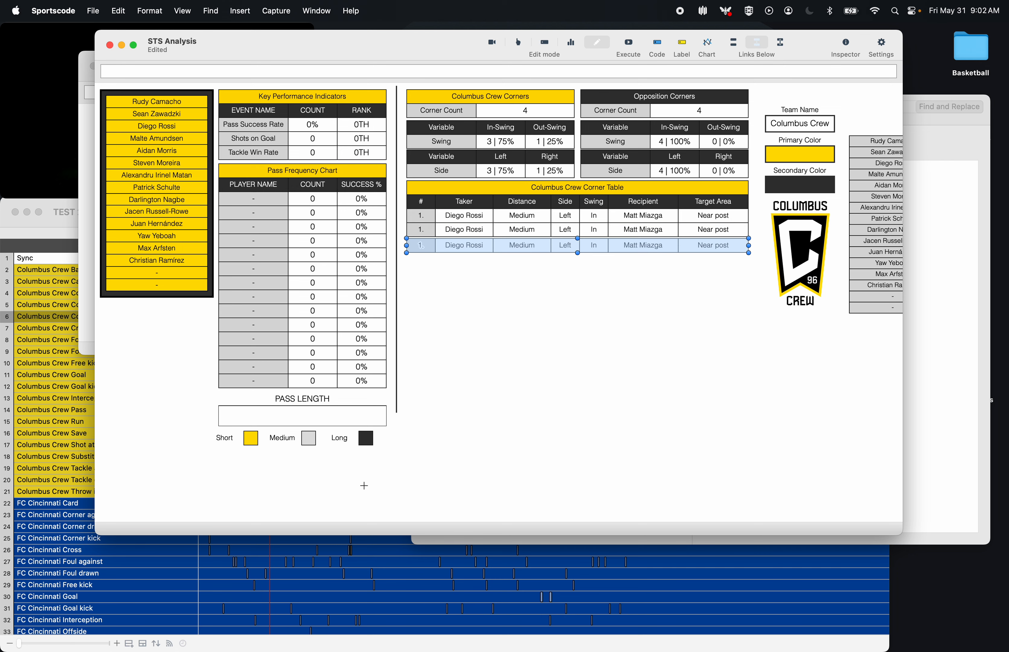
pyautogui.press('Up')
pyautogui.press('Up')
# - Replace every "2,1" with "3,1" in the row's scripts in the Untitled 2 code window
pyautogui.press('super+grave')
pyautogui.press('super+f')
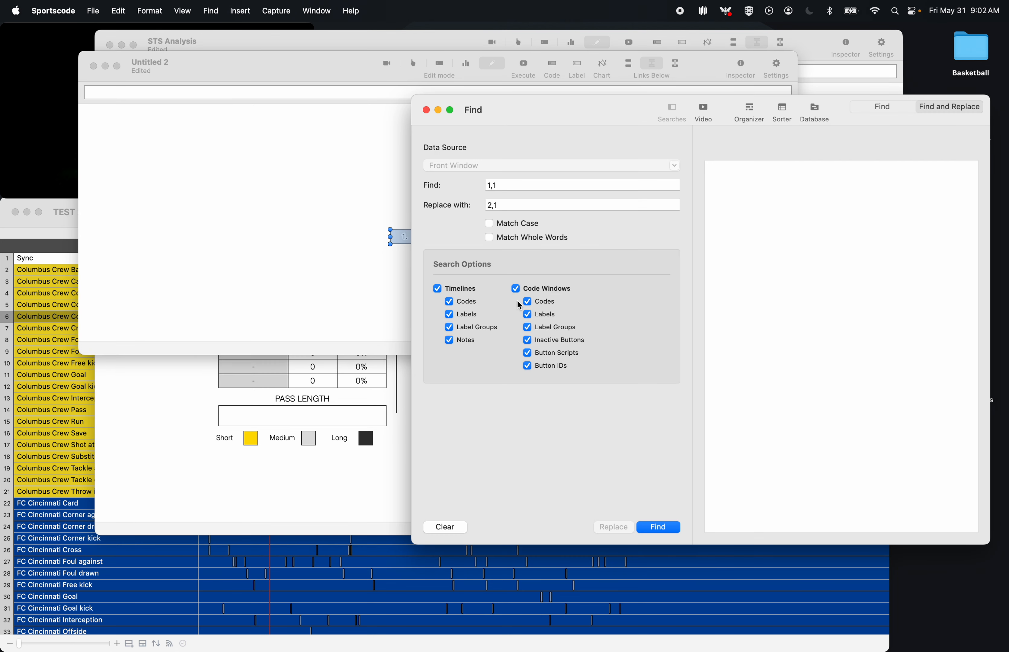
pyautogui.click(492, 186)
pyautogui.click(492, 205)
pyautogui.write('3,')
pyautogui.click(672, 526)
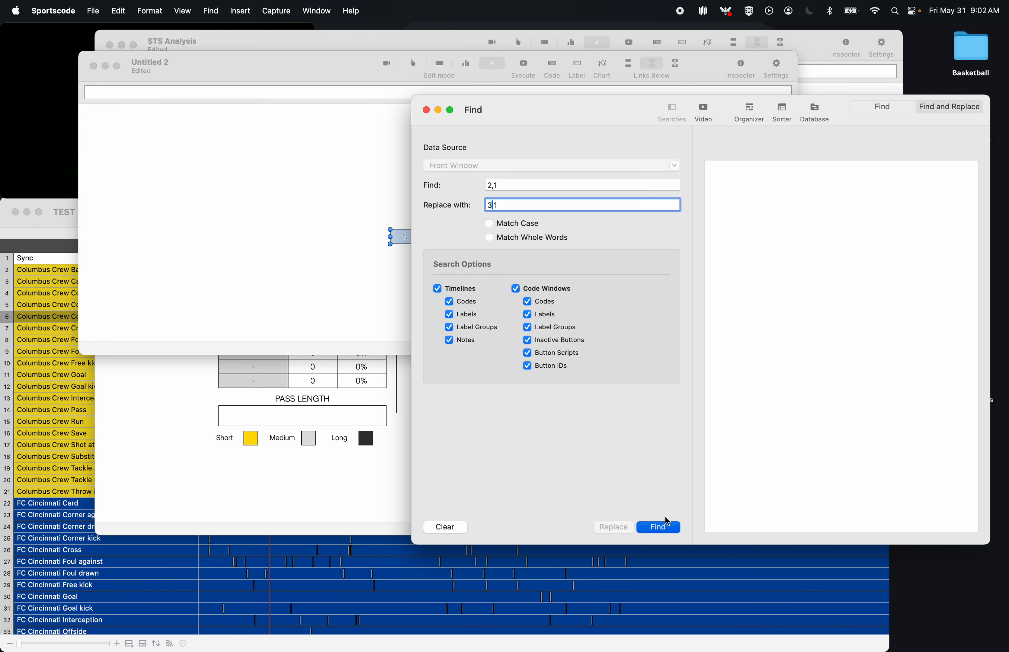
pyautogui.click(734, 167)
pyautogui.click(613, 528)
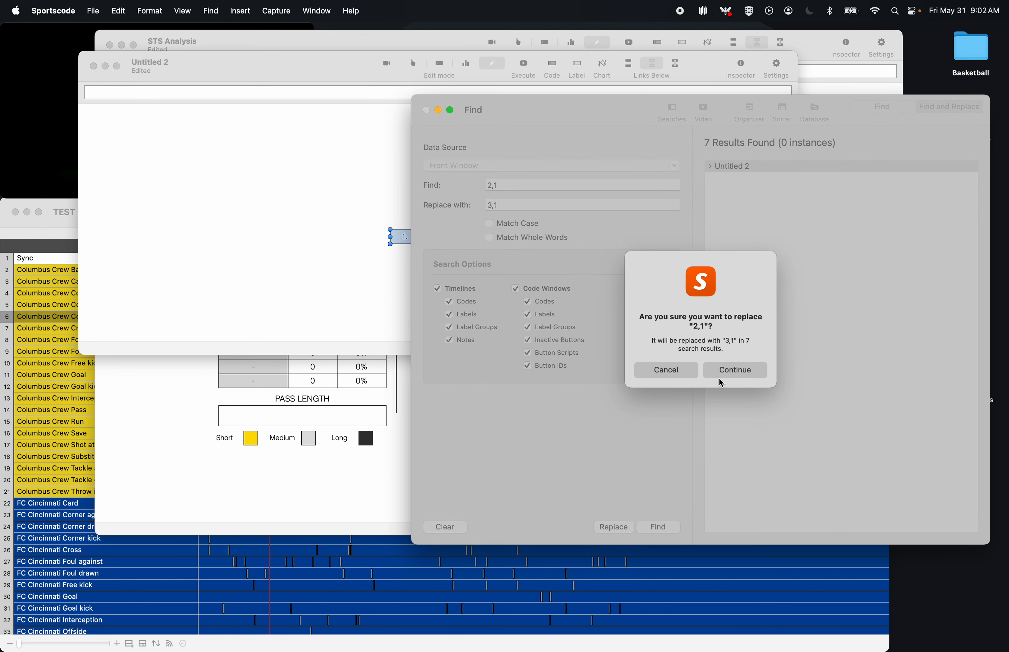
pyautogui.click(721, 370)
# - Copy the edited row from Untitled 2 into STS Analysis as the corner table's fourth row, flush against the third
pyautogui.click(295, 260)
pyautogui.press('super+a')
pyautogui.press('super+c')
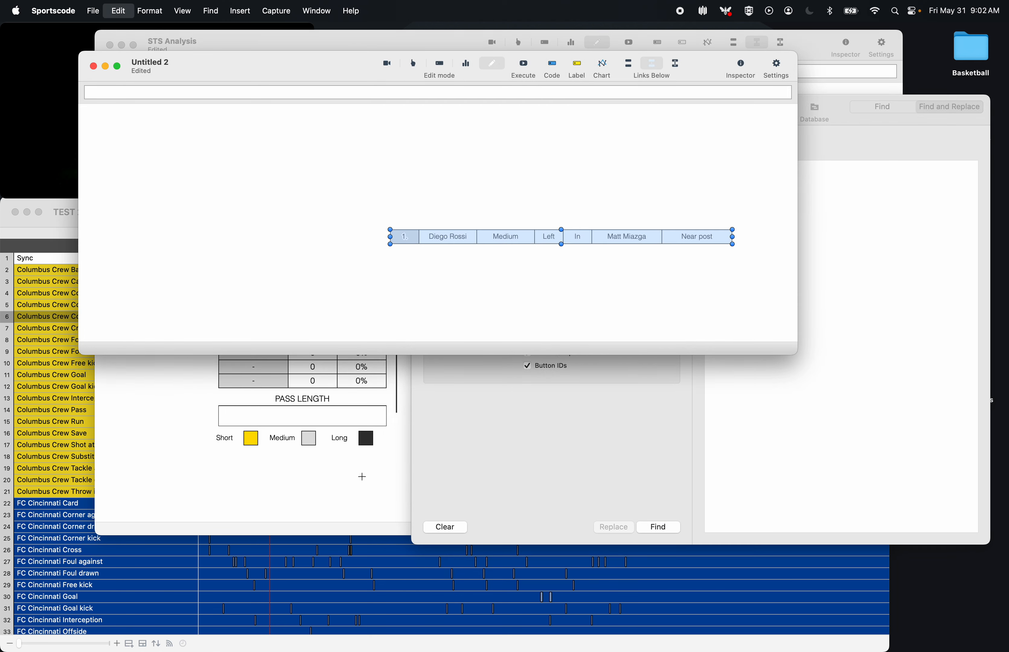
pyautogui.click(355, 479)
pyautogui.press('super+v')
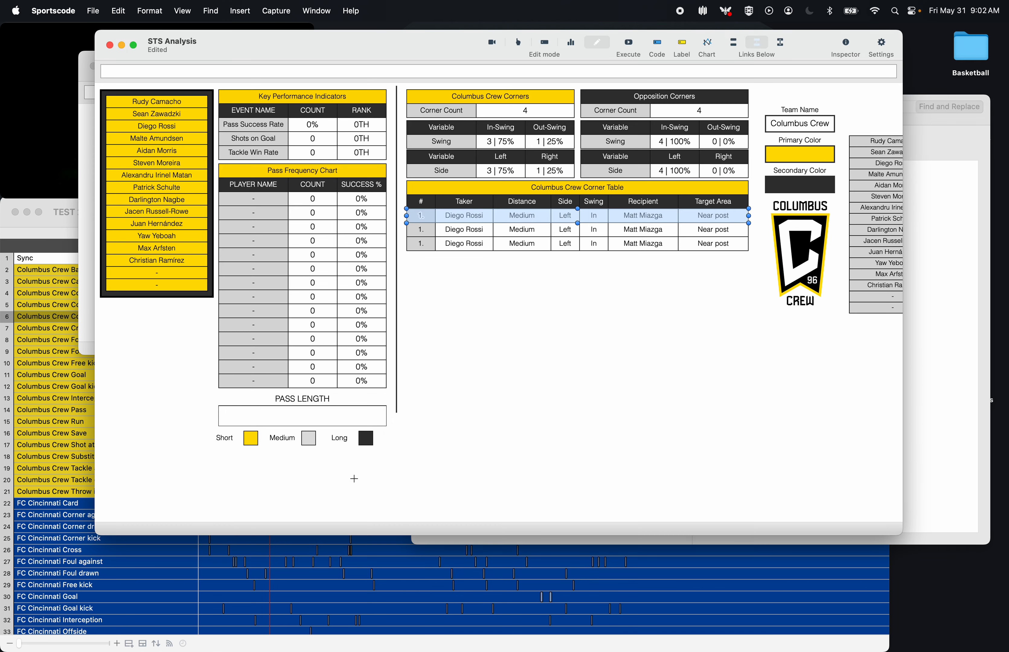
pyautogui.hotkey('shift', 'Down')
pyautogui.hotkey('shift', 'Down')
pyautogui.hotkey('shift', 'Down')
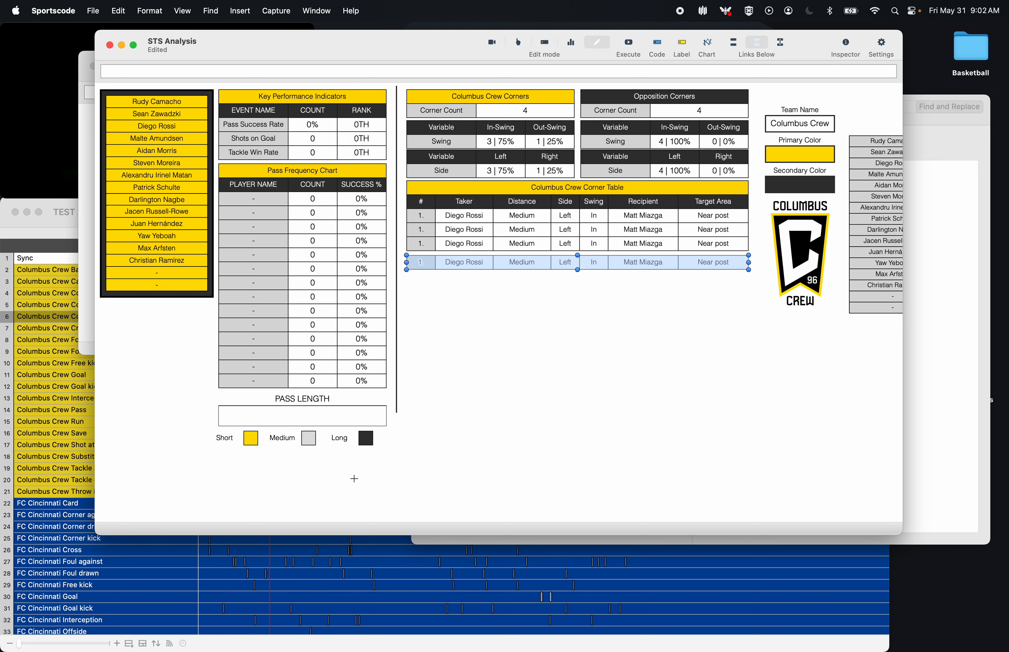
pyautogui.press('Up')
pyautogui.press('Up')
pyautogui.press('Up')
pyautogui.press('Up')
pyautogui.press('Up')
pyautogui.press('Up')
pyautogui.press('Up')
pyautogui.press('Up')
# - Replace every "3,1" with "4,1" in the row's scripts in the Untitled 2 code window
pyautogui.press('super+grave')
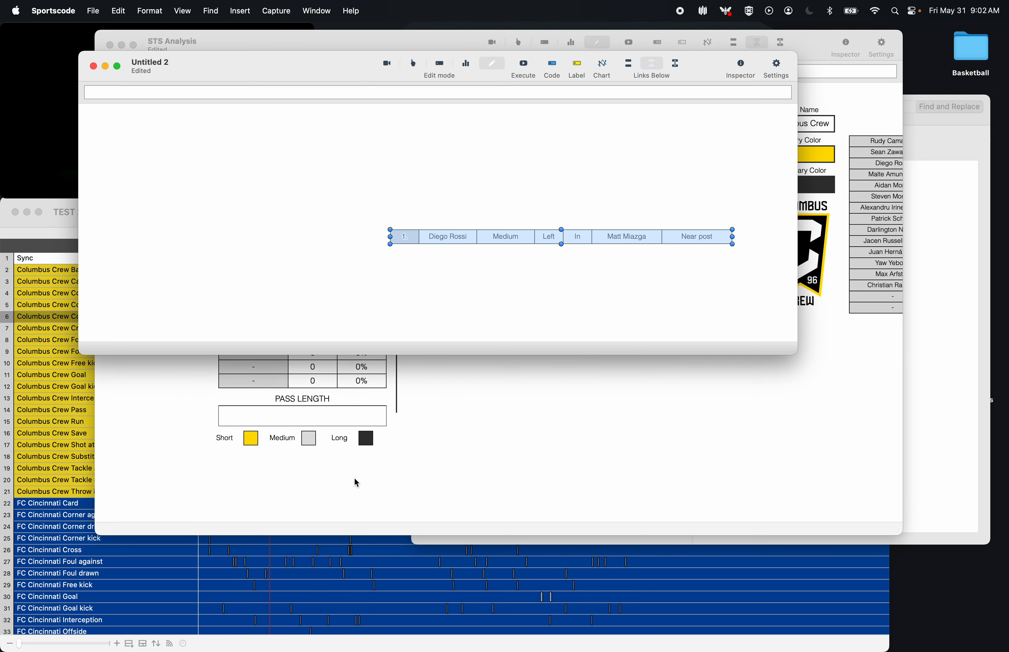
pyautogui.press('super+f')
pyautogui.click(495, 185)
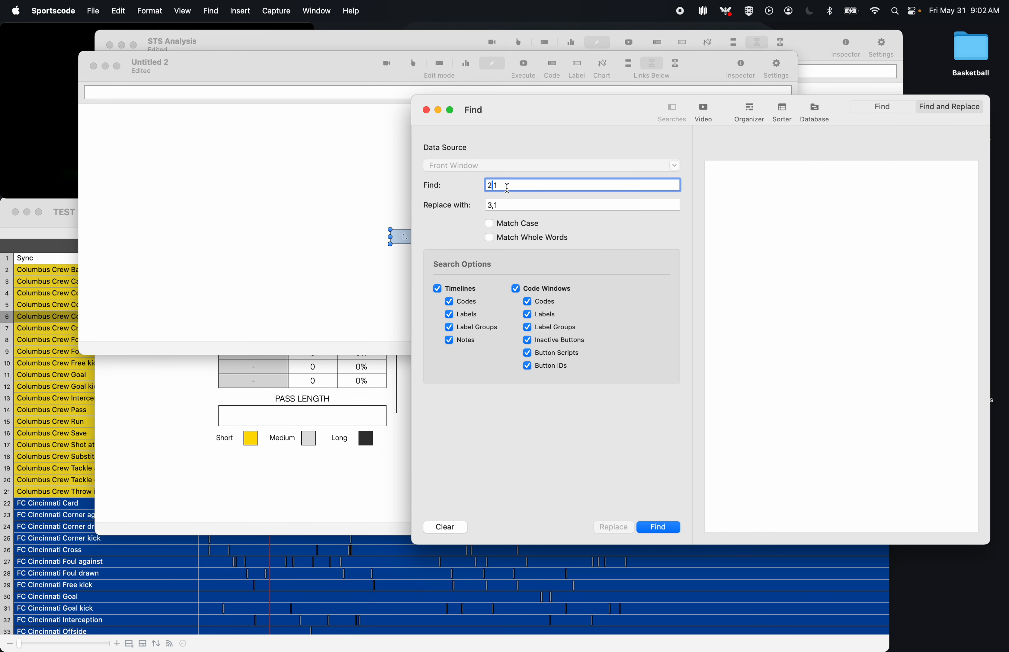
pyautogui.press('BackSpace')
pyautogui.press('BackSpace')
pyautogui.click(493, 205)
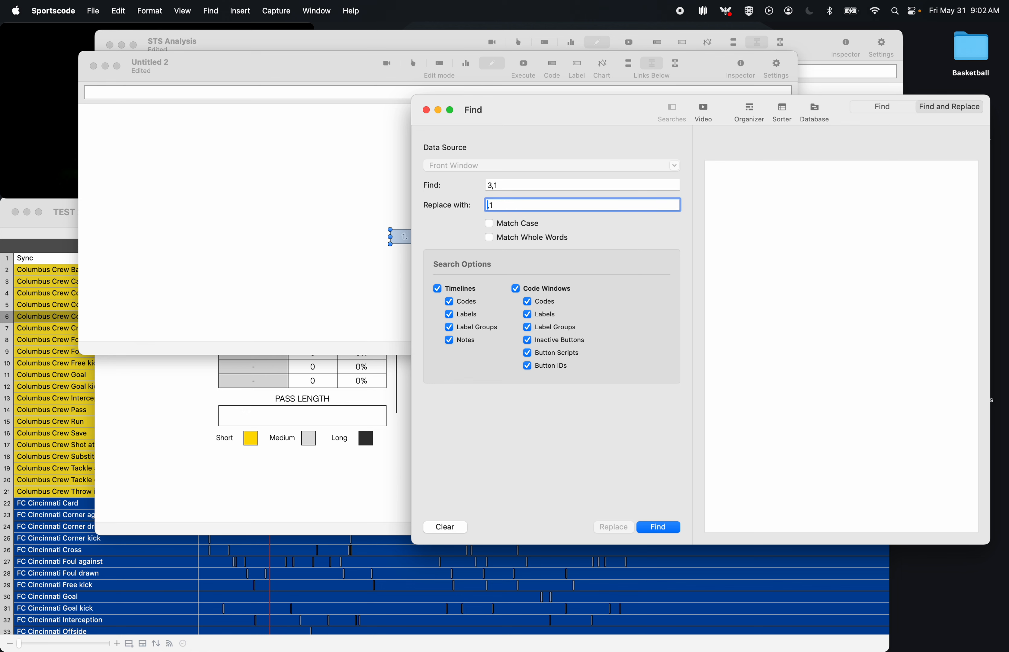
pyautogui.write('4,')
pyautogui.click(659, 527)
pyautogui.click(728, 169)
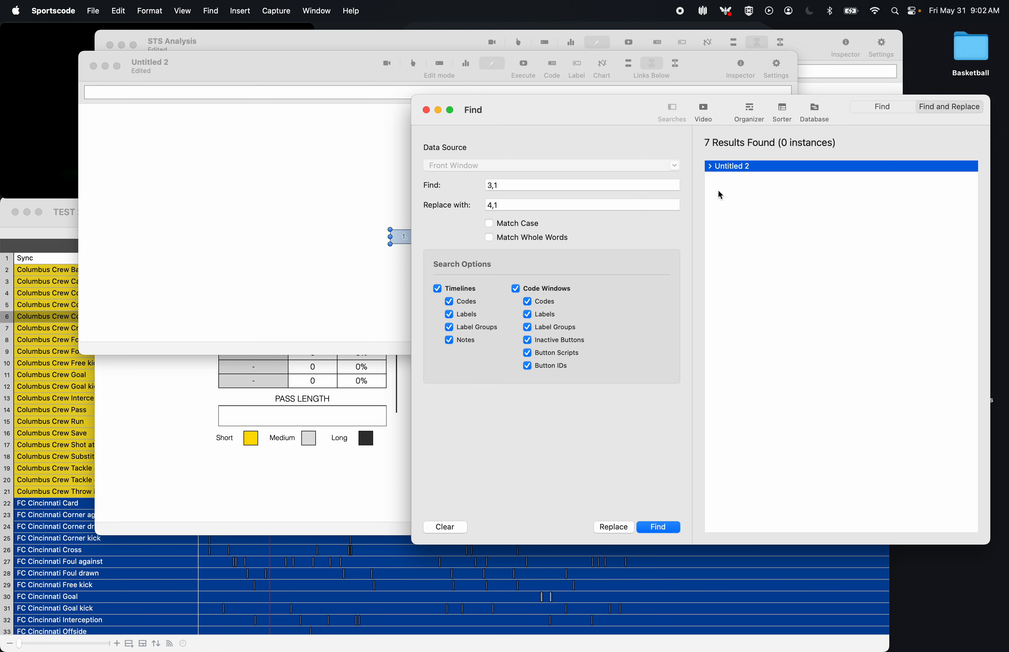
pyautogui.click(605, 528)
pyautogui.click(738, 370)
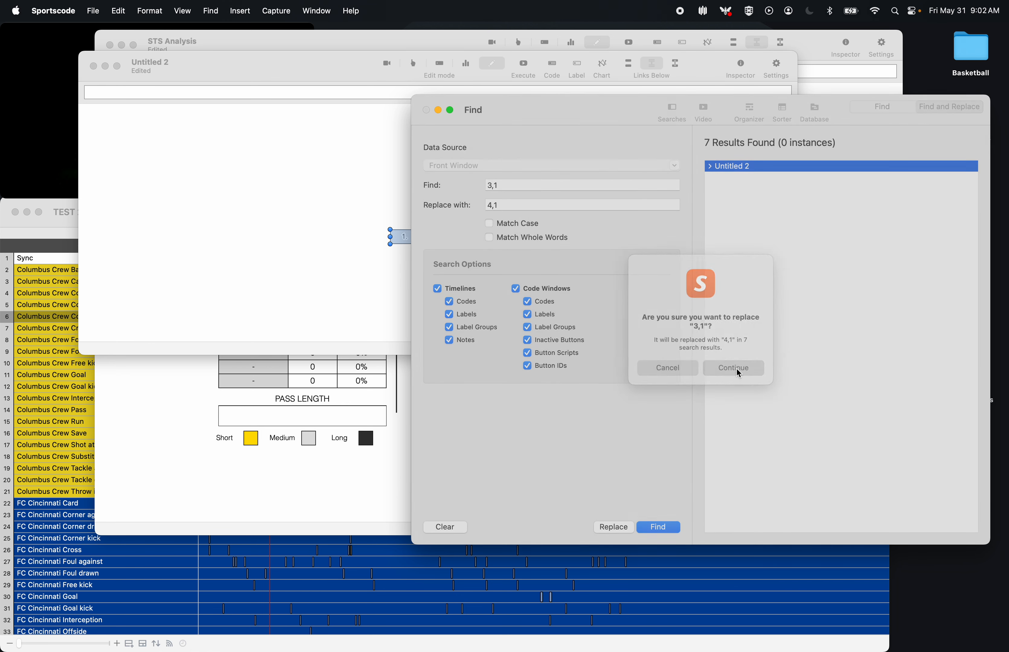
# - Copy the edited row from Untitled 2 into STS Analysis as the corner table's fifth row, flush against the fourth
pyautogui.click(283, 256)
pyautogui.press('super+a')
pyautogui.press('super+c')
pyautogui.click(379, 495)
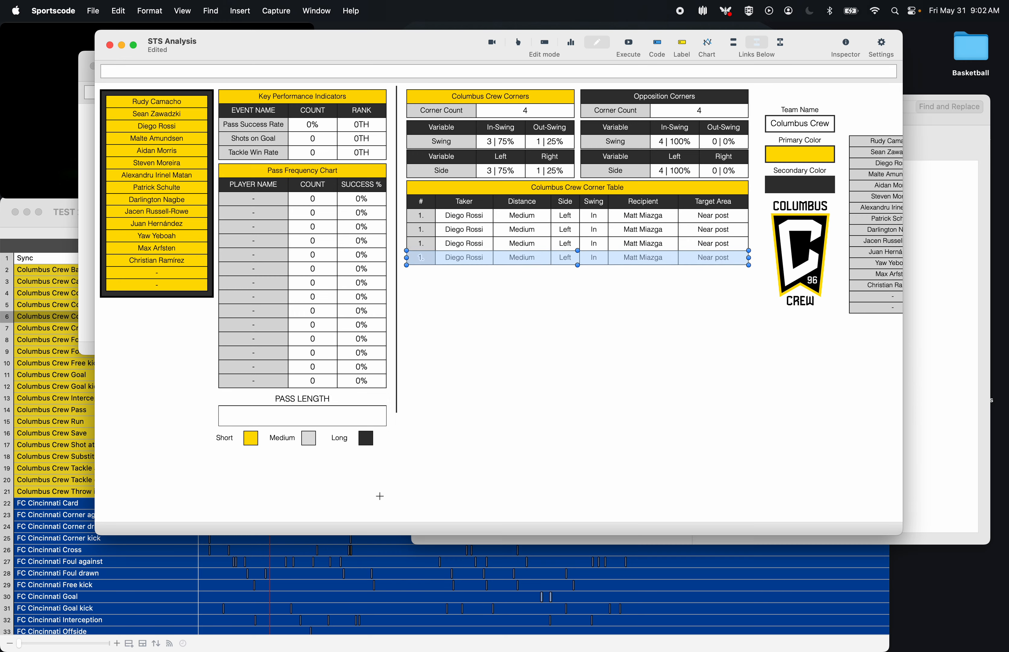
pyautogui.press('super+v')
pyautogui.moveTo(549, 217); pyautogui.dragTo(552, 269)
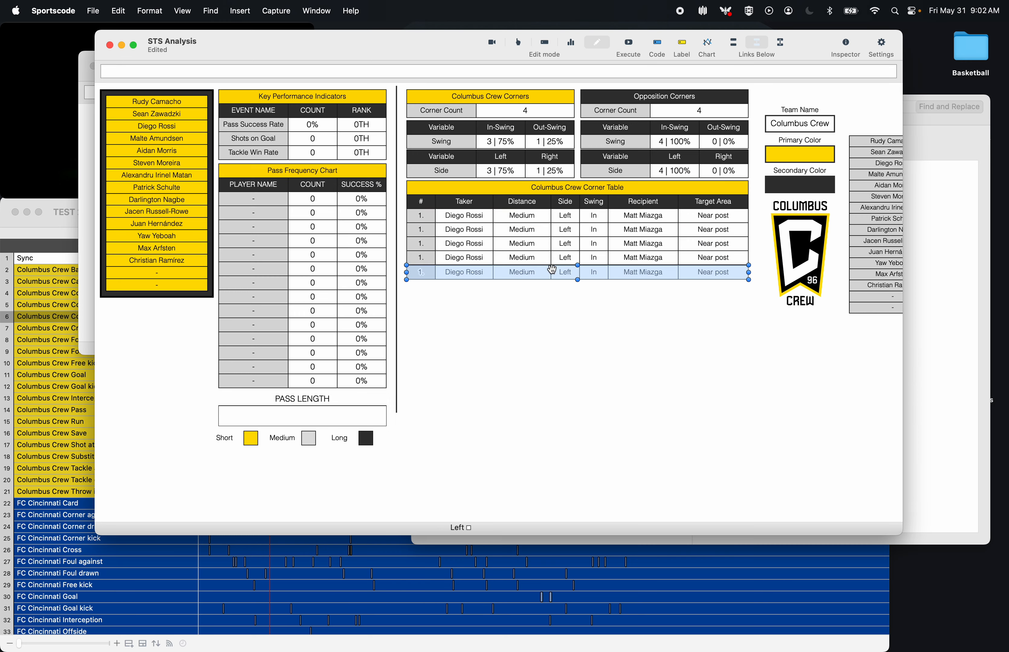
pyautogui.click(493, 344)
# - Rename the number button in the corner table's second row as "2."
pyautogui.doubleClick(419, 232)
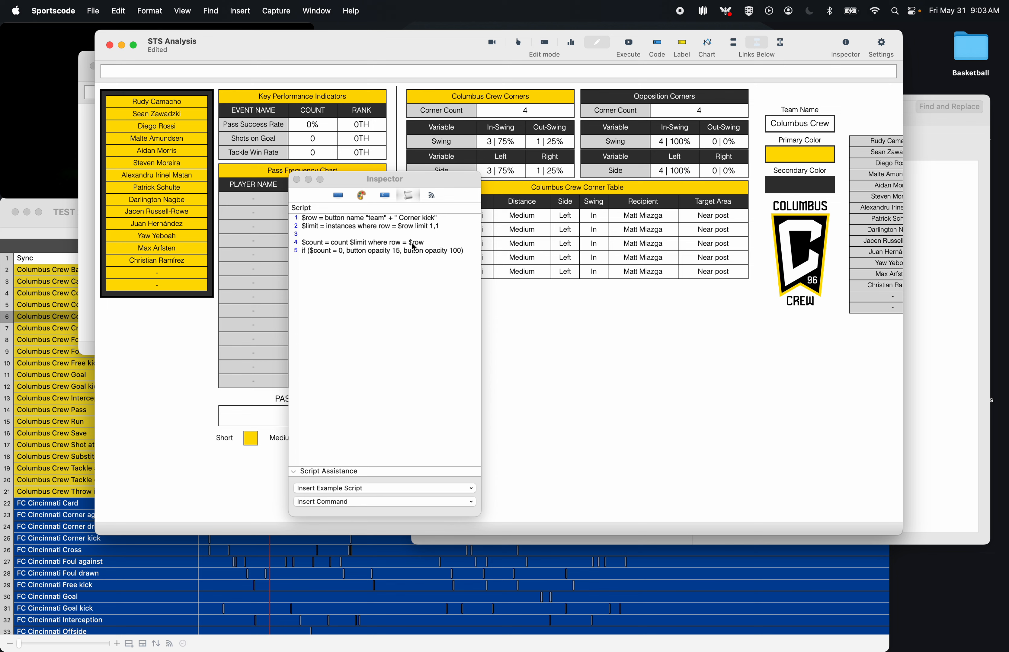
pyautogui.click(390, 251)
pyautogui.click(339, 196)
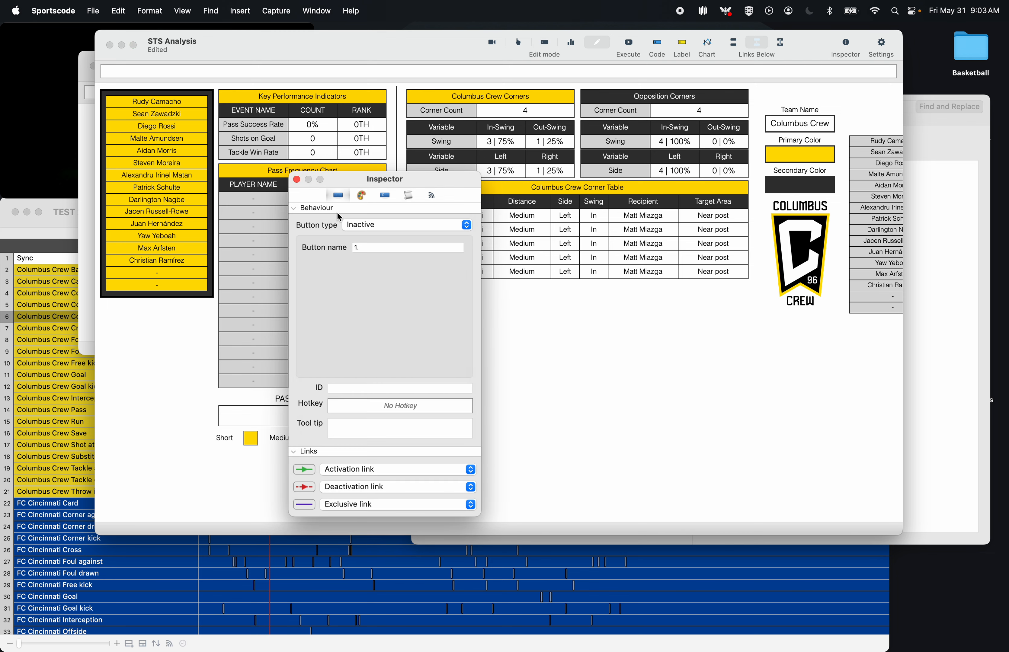
pyautogui.click(357, 248)
pyautogui.write('2.')
pyautogui.press('Return')
pyautogui.moveTo(417, 183); pyautogui.dragTo(340, 181)
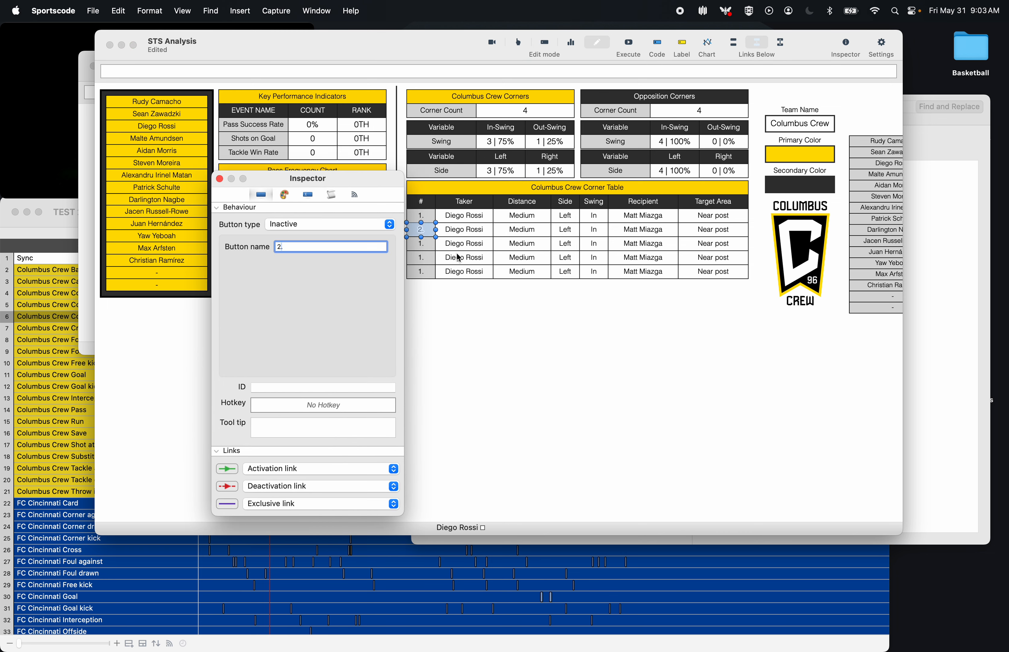
# - Rename the number buttons in the corner table's third, fourth and fifth rows as "3.", "4." and "5."
pyautogui.click(422, 246)
pyautogui.click(284, 246)
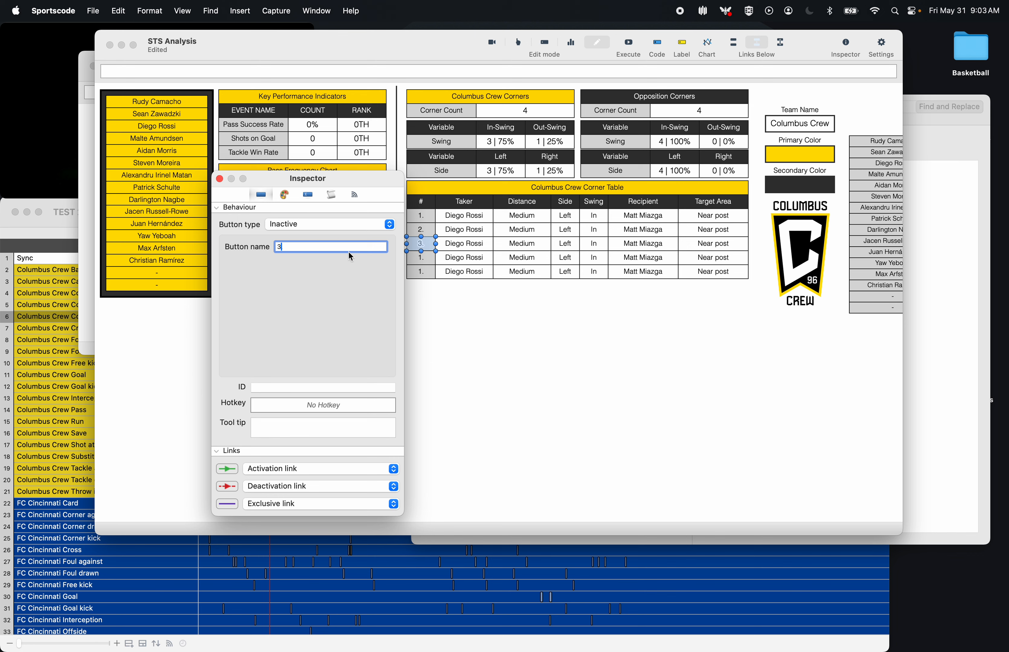
pyautogui.click(421, 258)
pyautogui.click(421, 272)
pyautogui.write('5.')
pyautogui.click(219, 179)
# - Execute the STS Analysis scripts to populate the corner table's rows
pyautogui.click(630, 44)
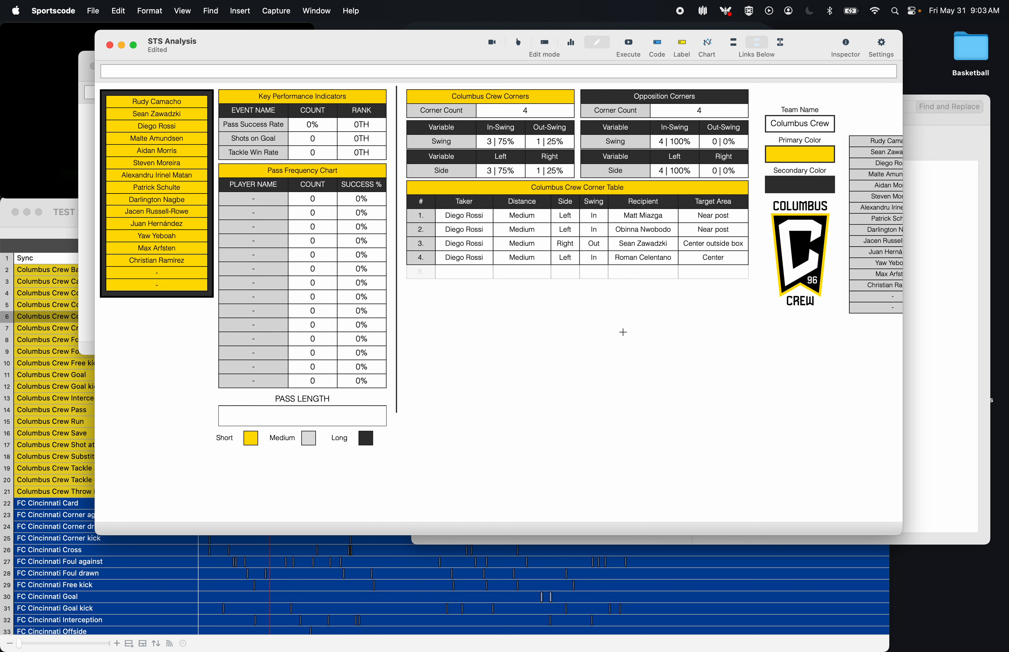
pyautogui.moveTo(742, 275); pyautogui.dragTo(408, 275)
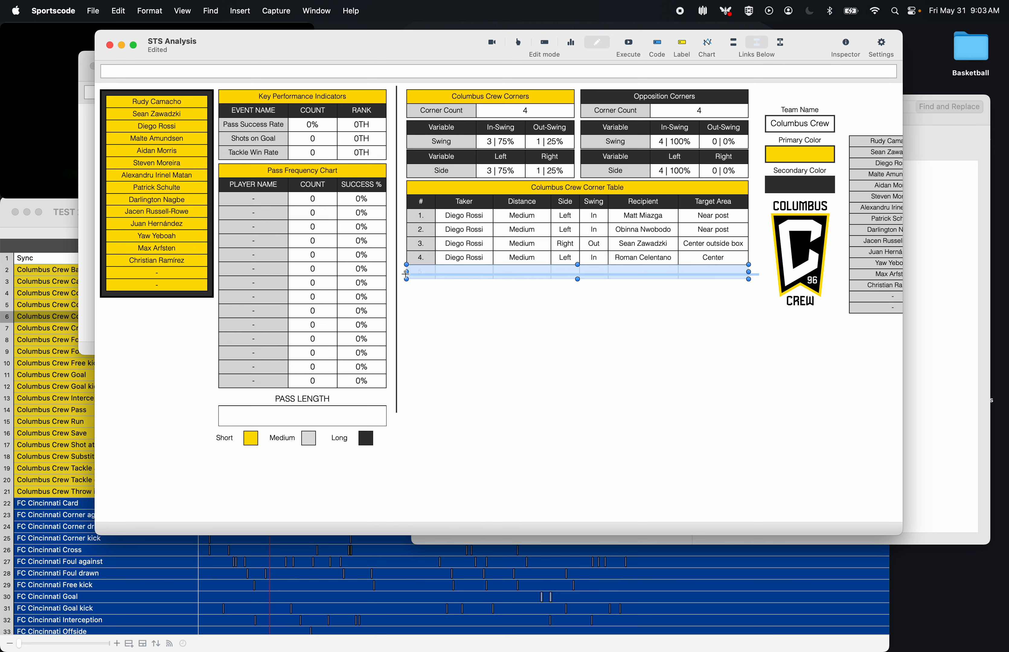
pyautogui.click(436, 314)
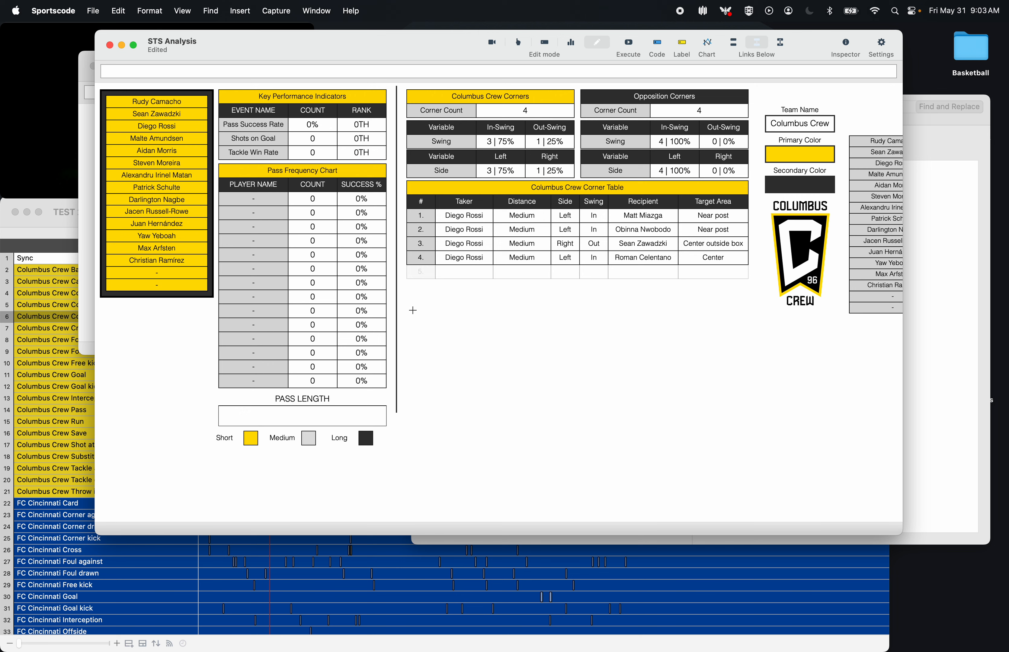
pyautogui.moveTo(413, 310); pyautogui.dragTo(686, 493)
# - Replace every "4,1" with "5,1" in the row's scripts in the Untitled 2 code window
pyautogui.press('super+grave')
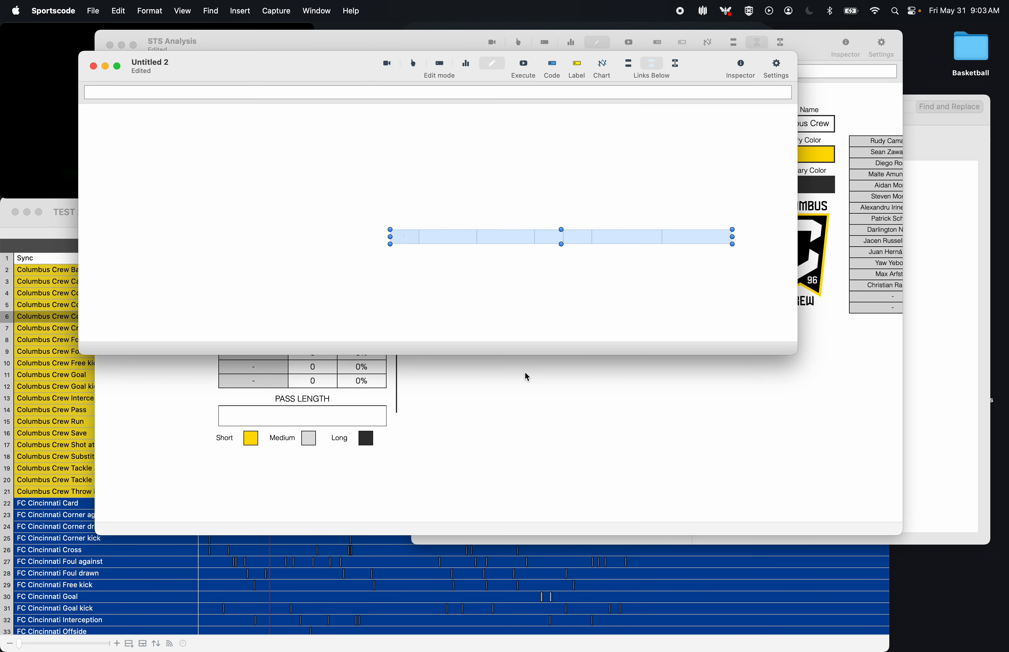
pyautogui.press('super+f')
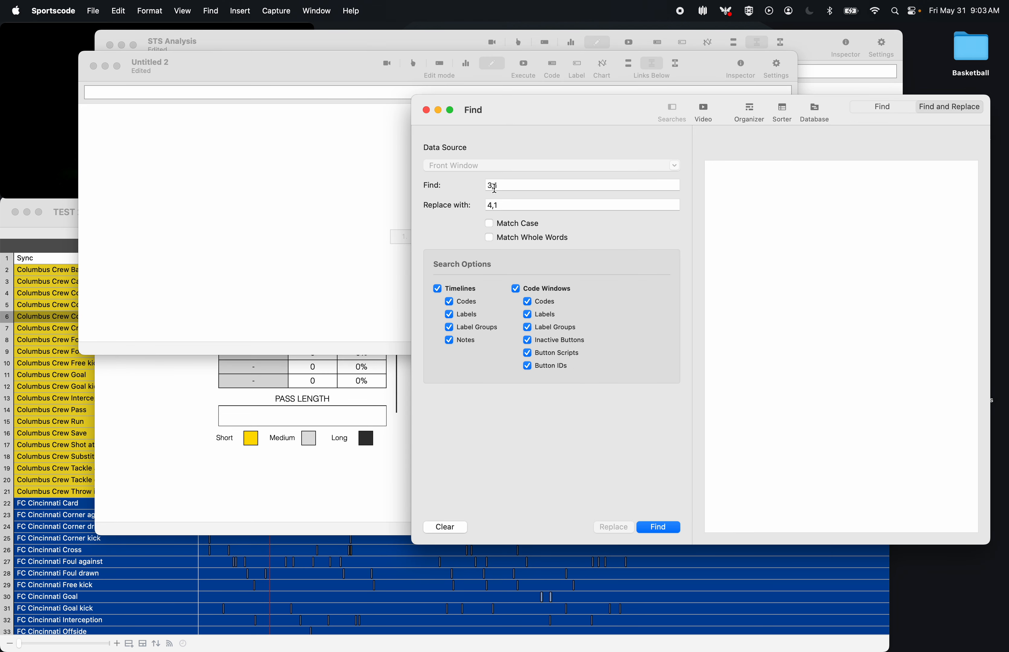
pyautogui.click(505, 186)
pyautogui.press('BackSpace')
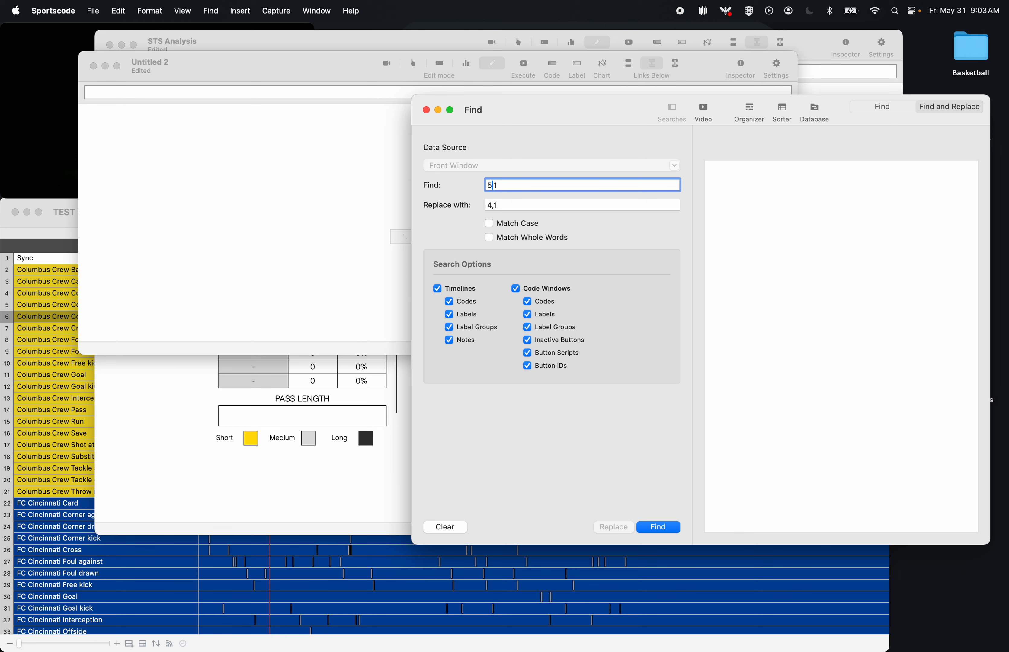
pyautogui.write('4')
pyautogui.click(494, 206)
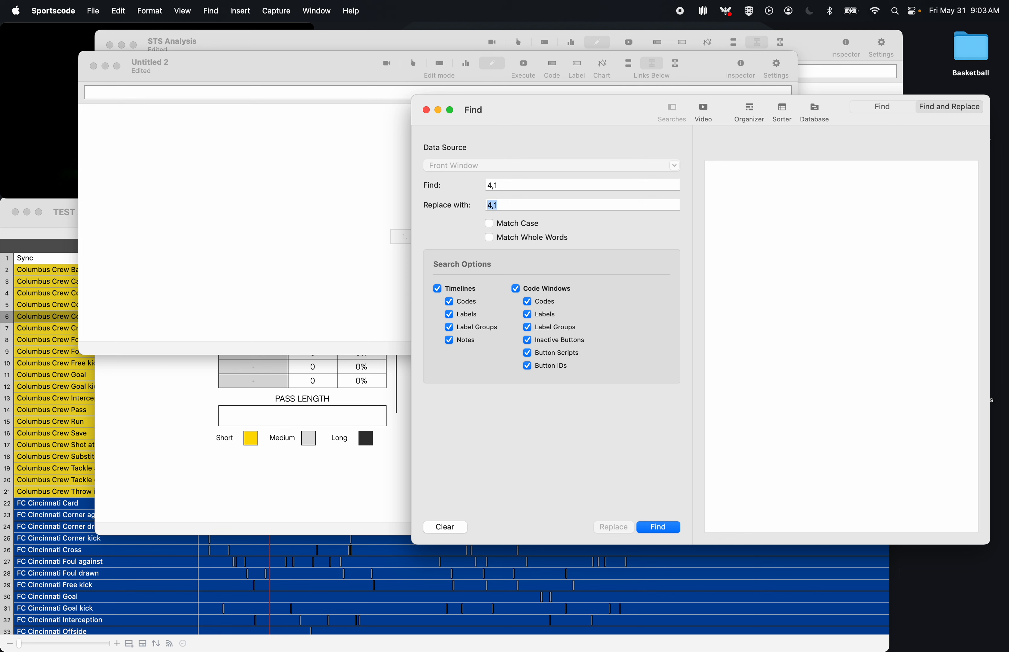
pyautogui.press('BackSpace')
pyautogui.write('5')
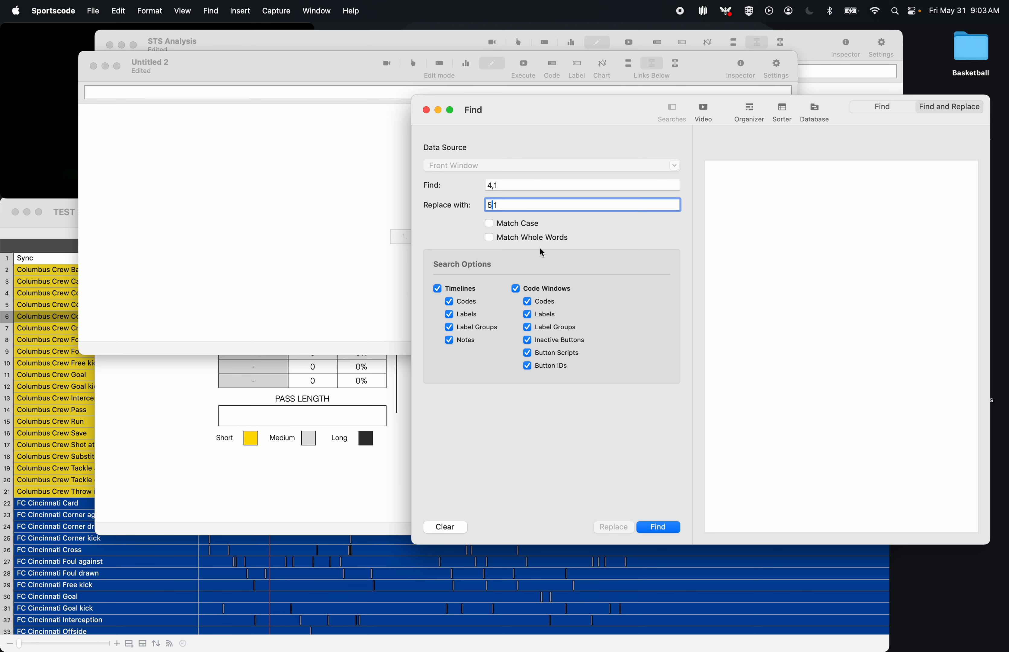
pyautogui.click(658, 529)
pyautogui.click(613, 528)
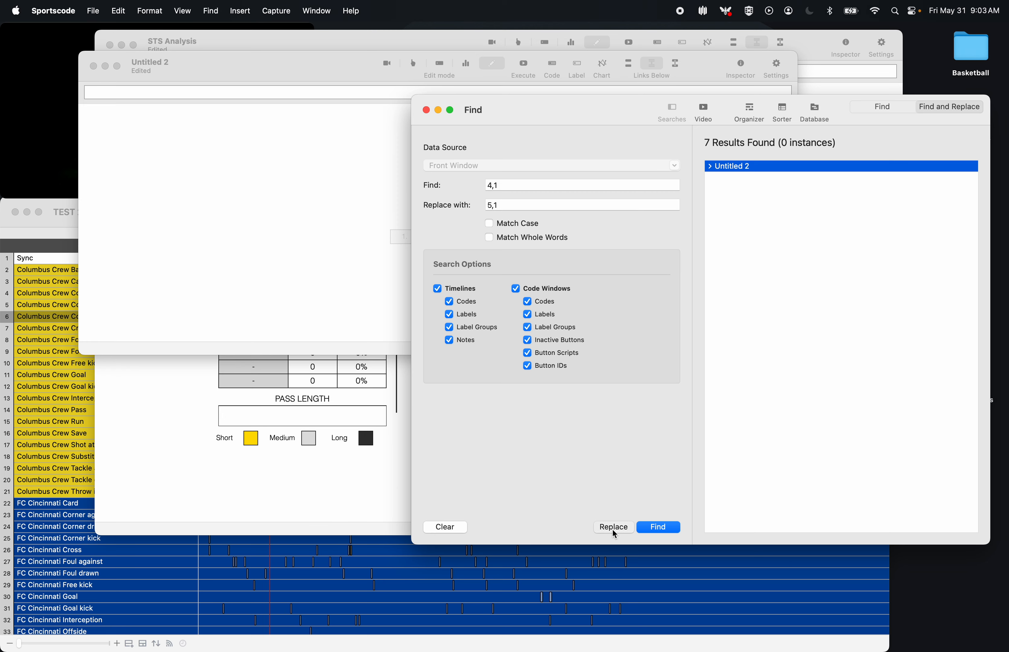
pyautogui.click(726, 373)
# - Copy the edited row from Untitled 2 into STS Analysis as the corner table's sixth row, flush against the fifth
pyautogui.click(318, 257)
pyautogui.press('super+a')
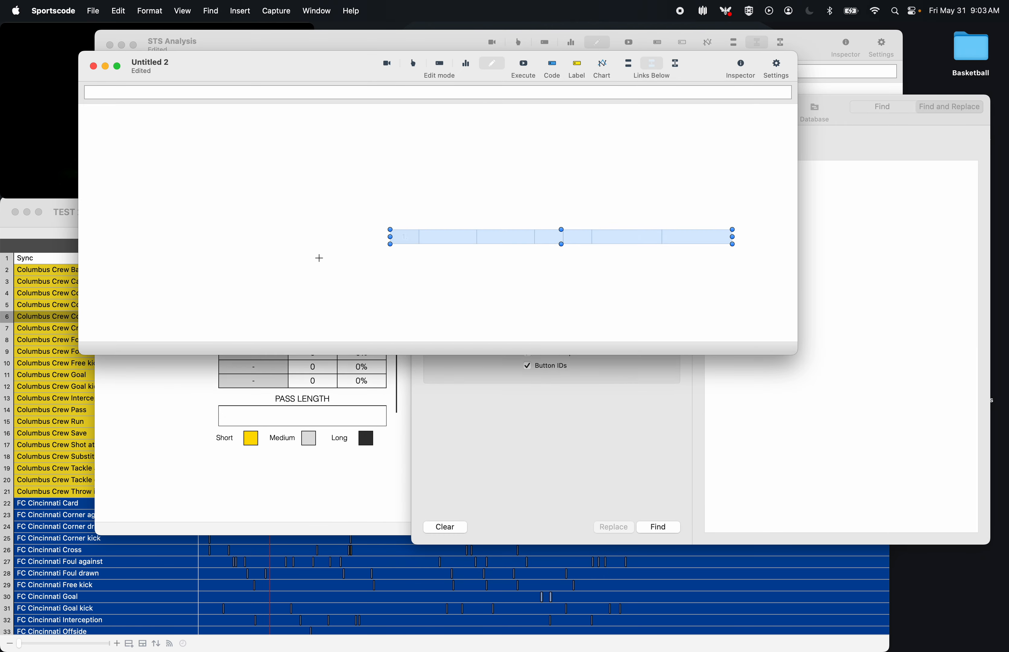
pyautogui.press('super+c')
pyautogui.click(382, 515)
pyautogui.press('super+v')
pyautogui.moveTo(569, 221); pyautogui.dragTo(569, 292)
# - Replace every "5,1" with "6,1" in the row's scripts in the Untitled 2 code window
pyautogui.press('super+grave')
pyautogui.press('super+f')
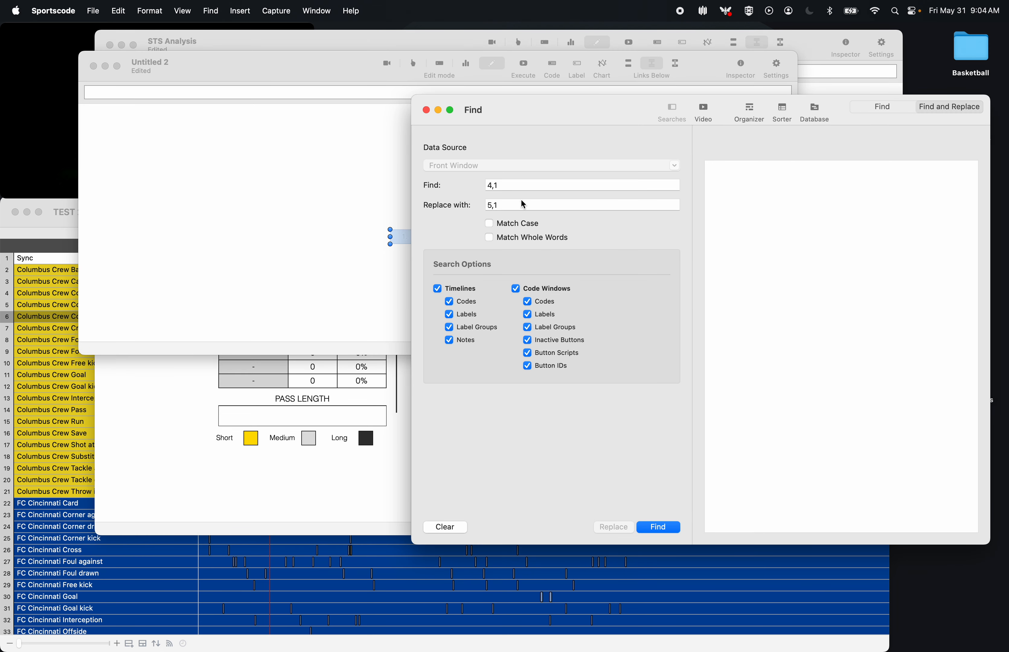
pyautogui.click(492, 185)
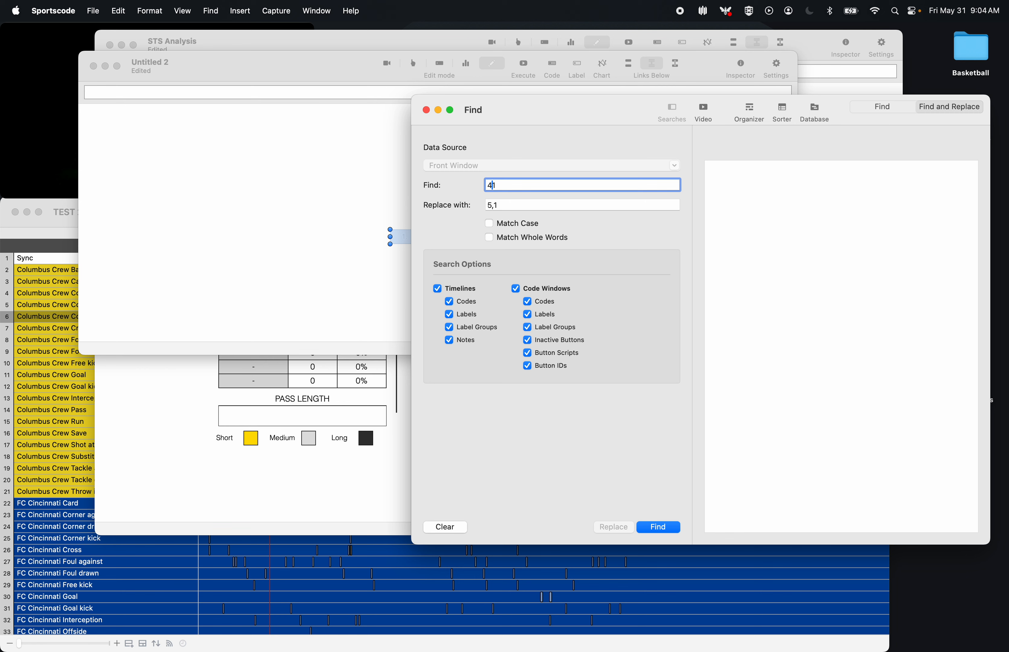
pyautogui.click(489, 205)
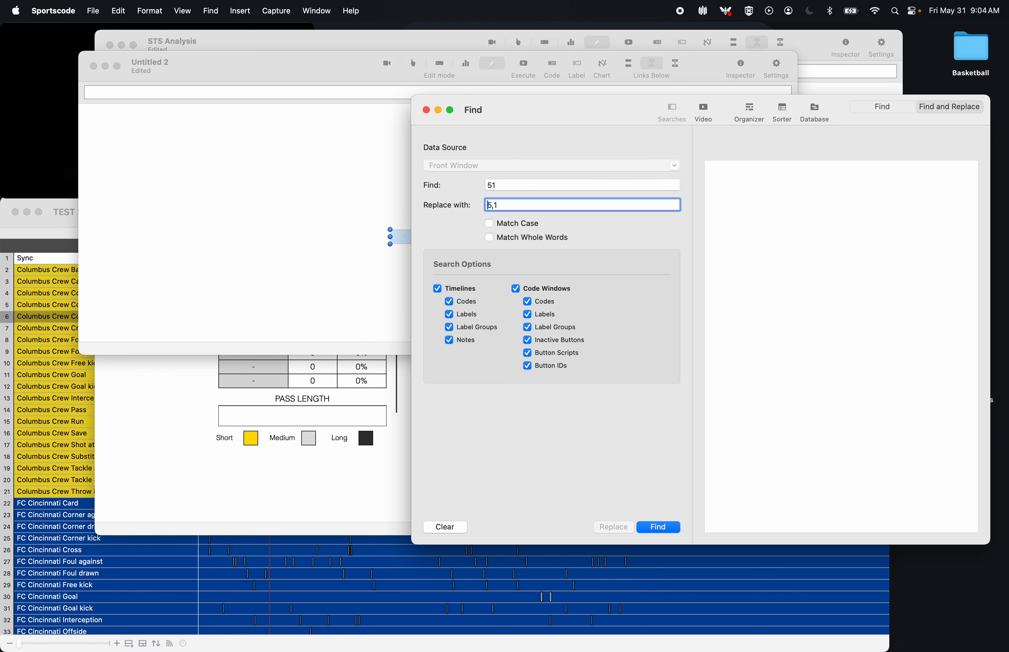
pyautogui.click(493, 183)
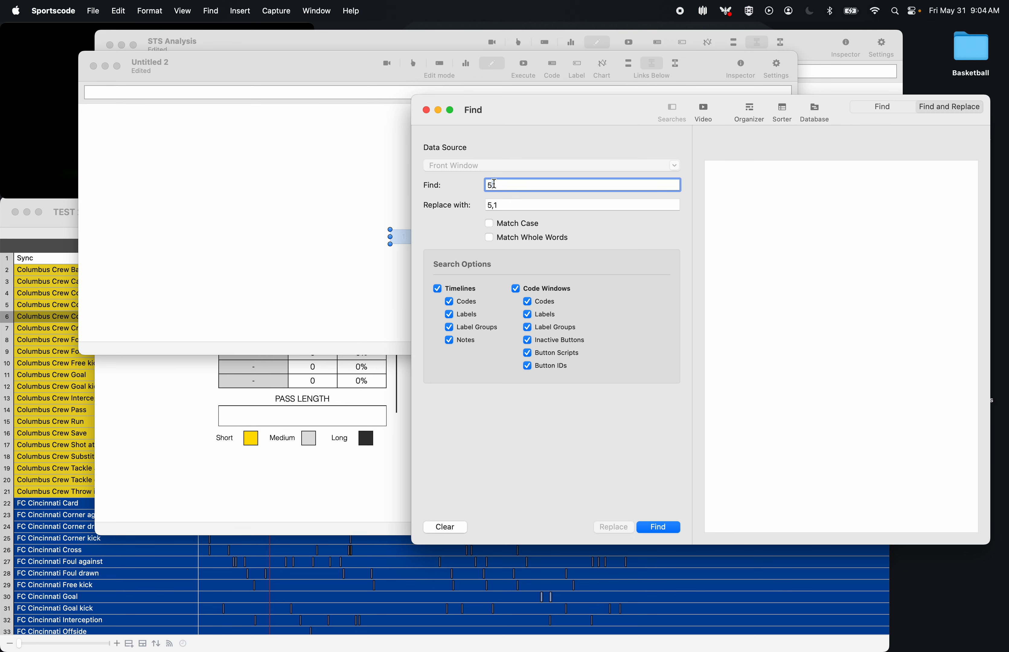
pyautogui.click(493, 205)
pyautogui.click(493, 205)
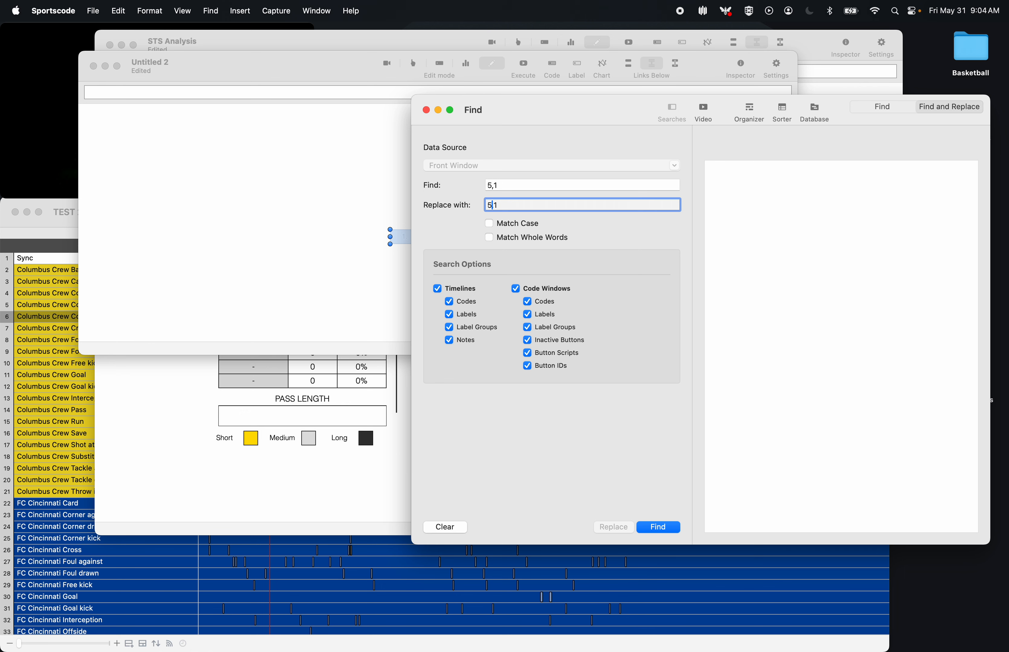
pyautogui.write('6')
pyautogui.click(675, 524)
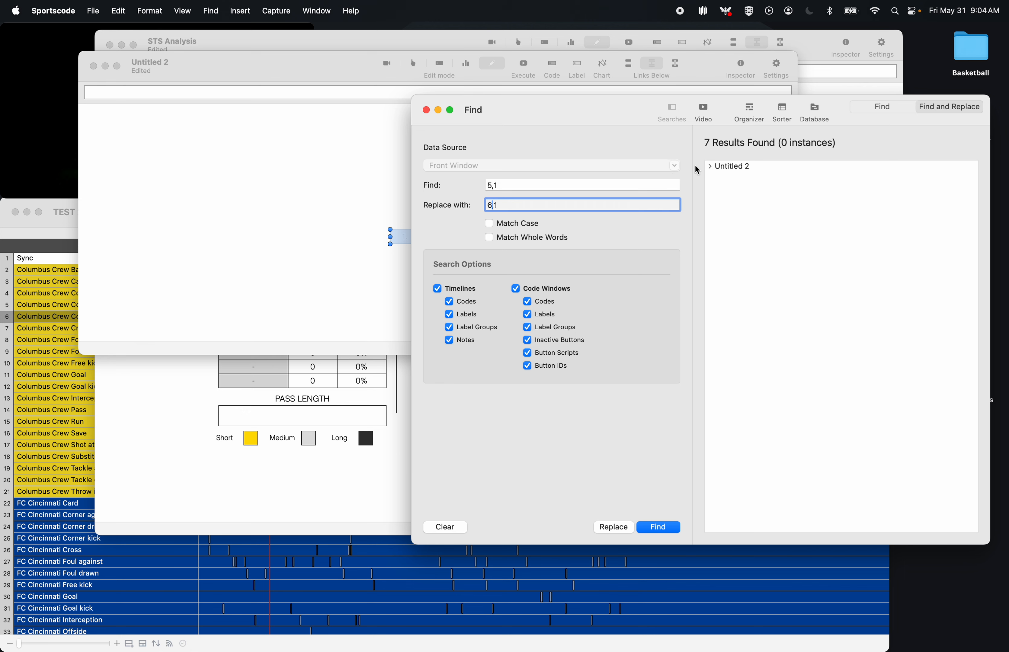
pyautogui.click(627, 536)
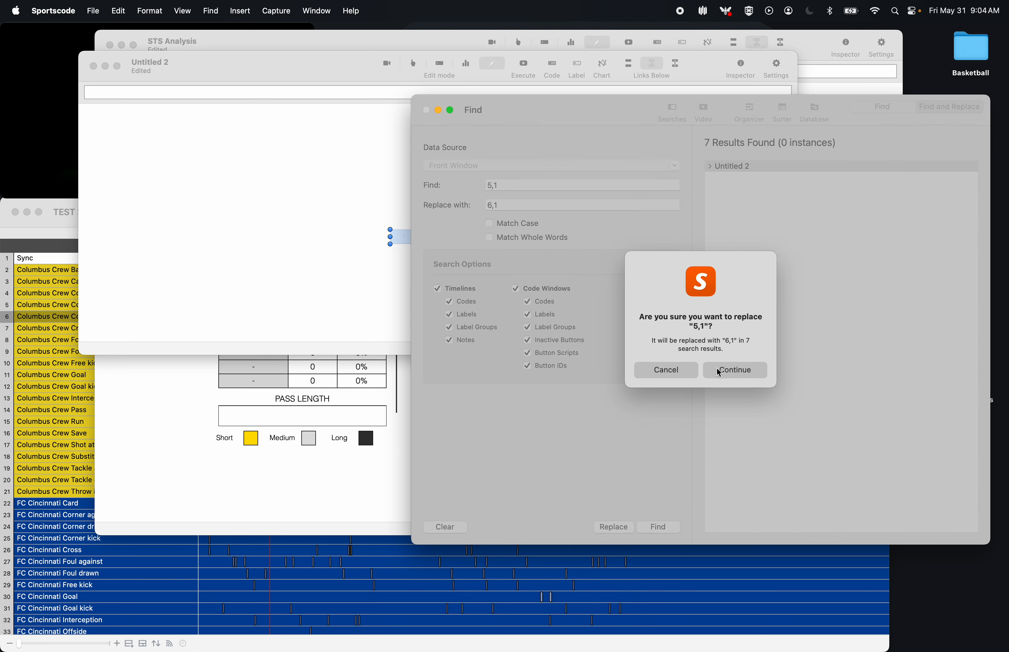
pyautogui.click(717, 373)
# - Copy the edited row from Untitled 2 into STS Analysis as the corner table's seventh row, flush against the sixth
pyautogui.click(412, 282)
pyautogui.moveTo(376, 282); pyautogui.dragTo(742, 217)
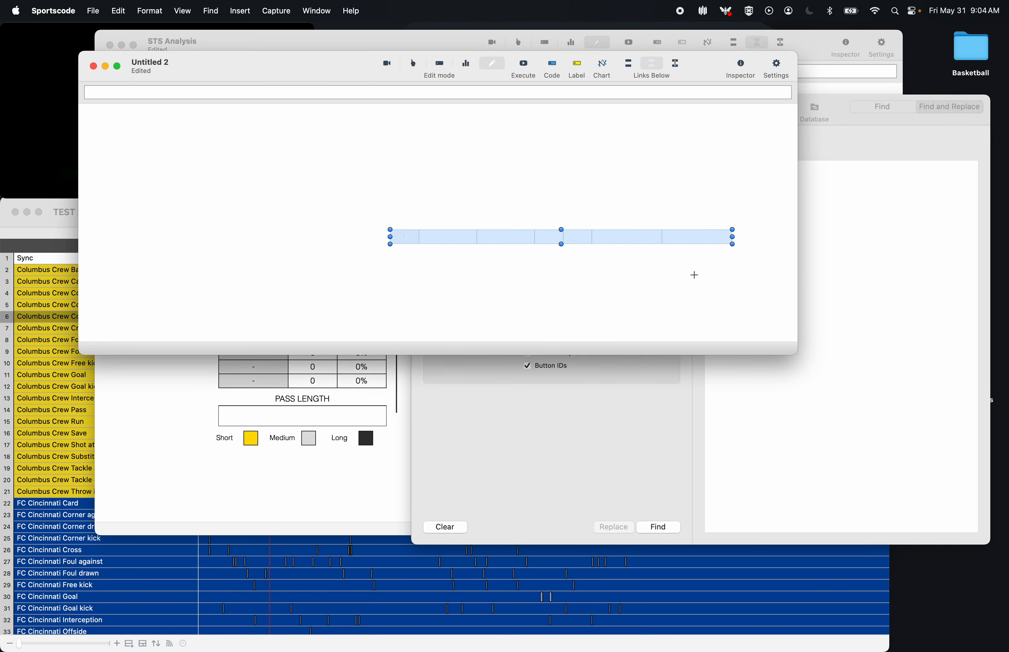
pyautogui.click(399, 498)
pyautogui.press('super+v')
pyautogui.moveTo(605, 216); pyautogui.dragTo(605, 300)
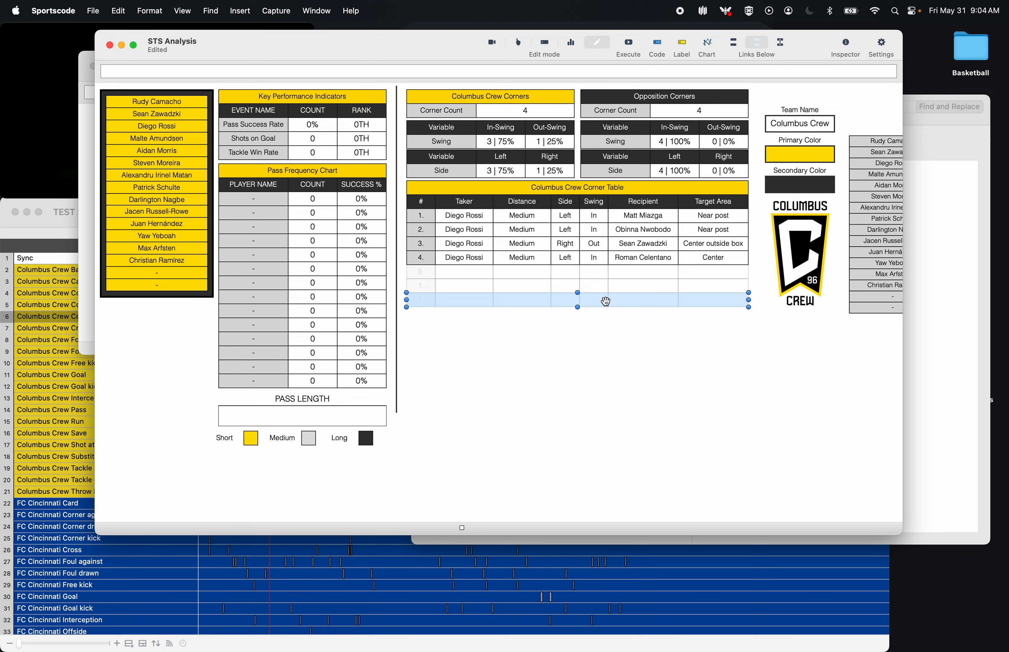
pyautogui.click(539, 349)
# - Replace every "6,1" with "7,1" in the row's scripts in the Untitled 2 code window
pyautogui.press('super+grave')
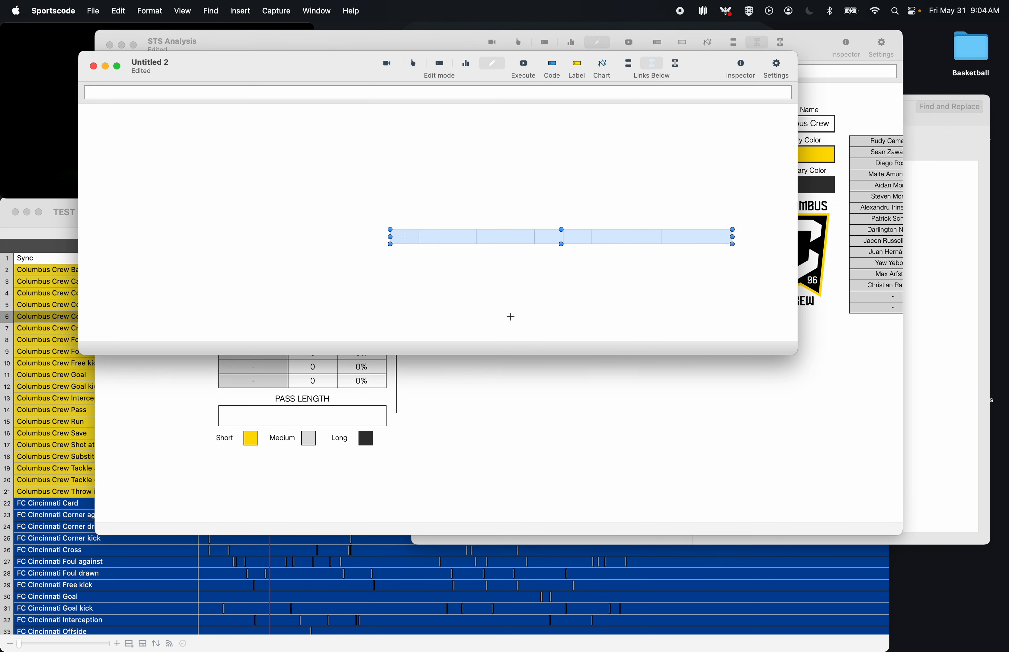
pyautogui.press('super+f')
pyautogui.click(491, 184)
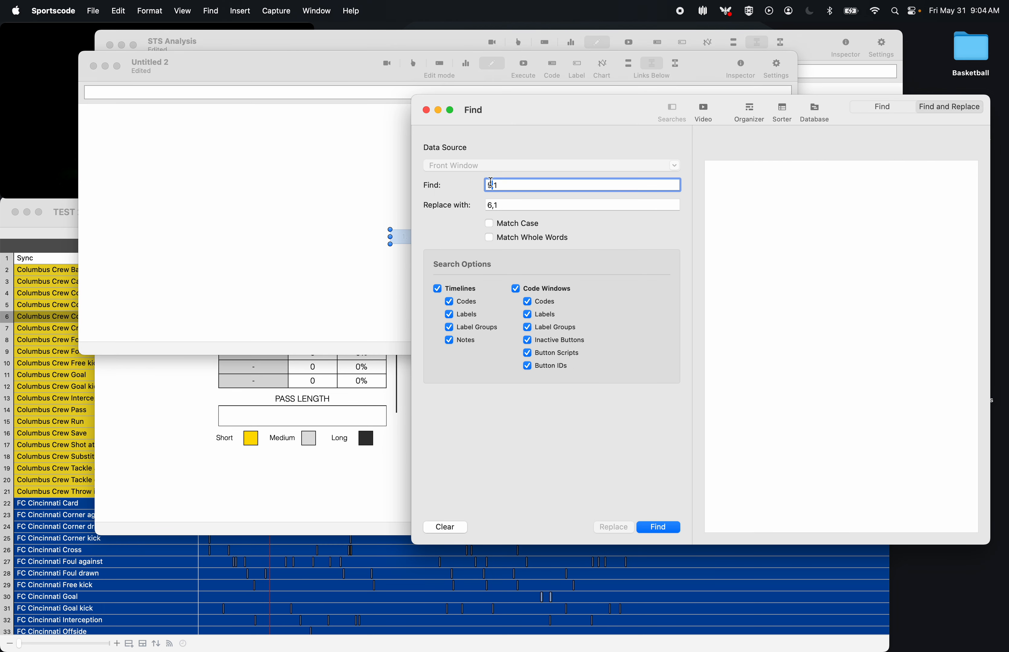
pyautogui.click(492, 204)
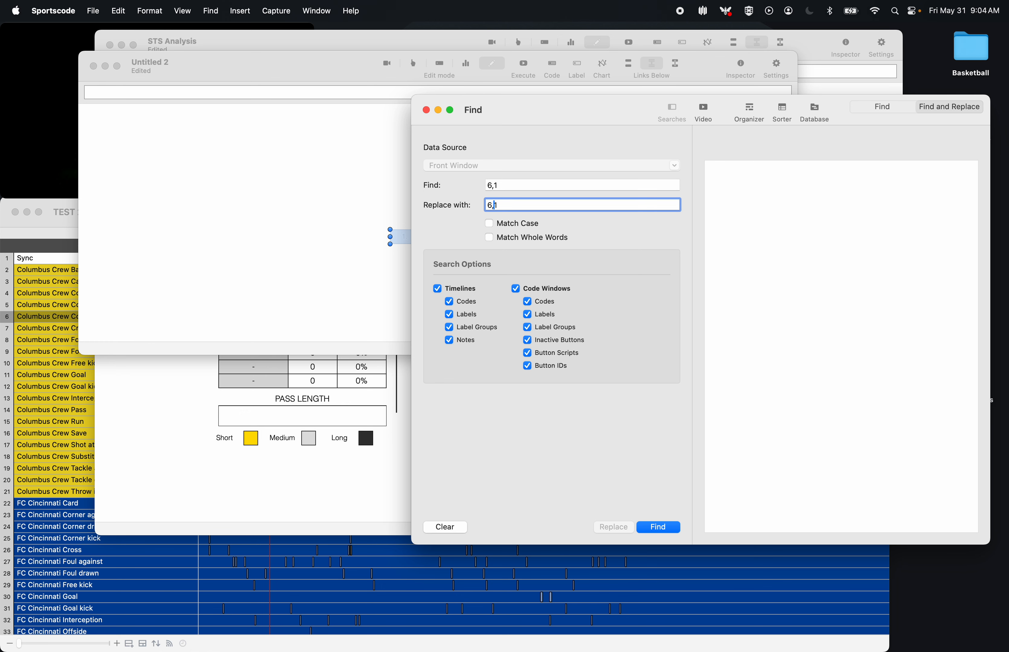
pyautogui.write('7,')
pyautogui.click(659, 527)
pyautogui.click(728, 166)
pyautogui.click(613, 527)
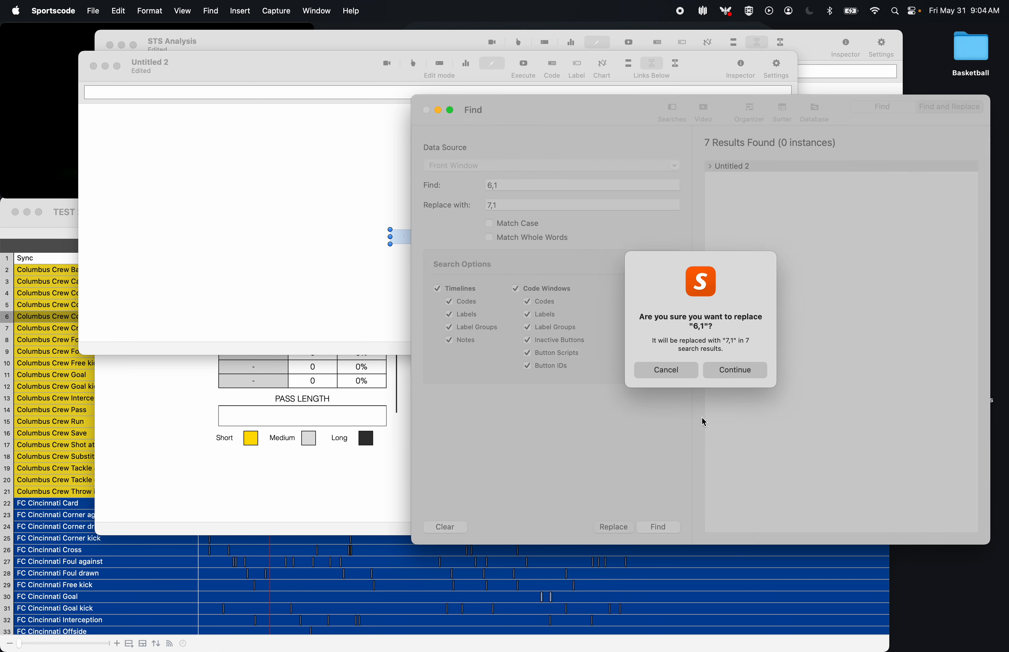
pyautogui.click(728, 369)
# - Copy the edited row from Untitled 2 into STS Analysis as the corner table's eighth row, flush against the seventh
pyautogui.click(375, 288)
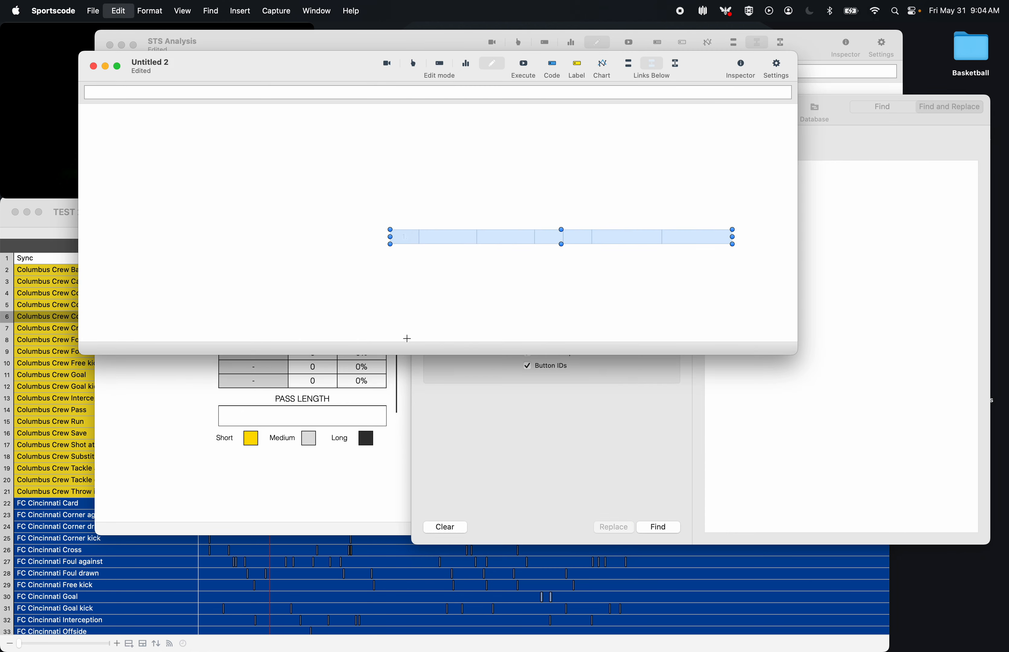
pyautogui.click(389, 465)
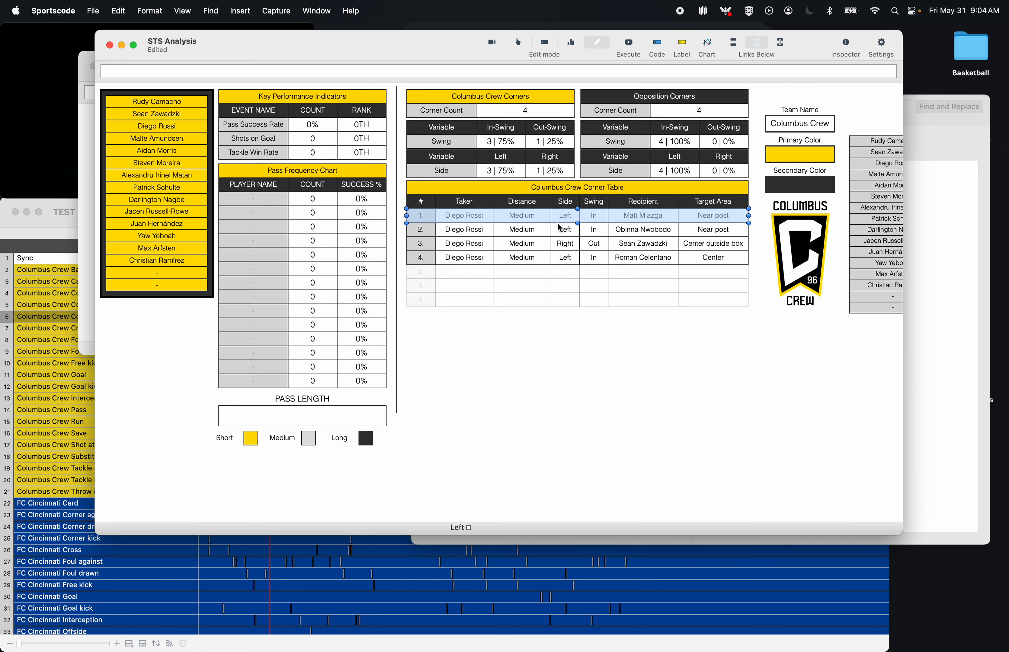
pyautogui.press('super+v')
pyautogui.moveTo(560, 218); pyautogui.dragTo(560, 320)
pyautogui.press('Right')
pyautogui.press('Up')
pyautogui.press('Up')
pyautogui.press('Up')
pyautogui.press('Up')
pyautogui.press('Up')
pyautogui.press('Up')
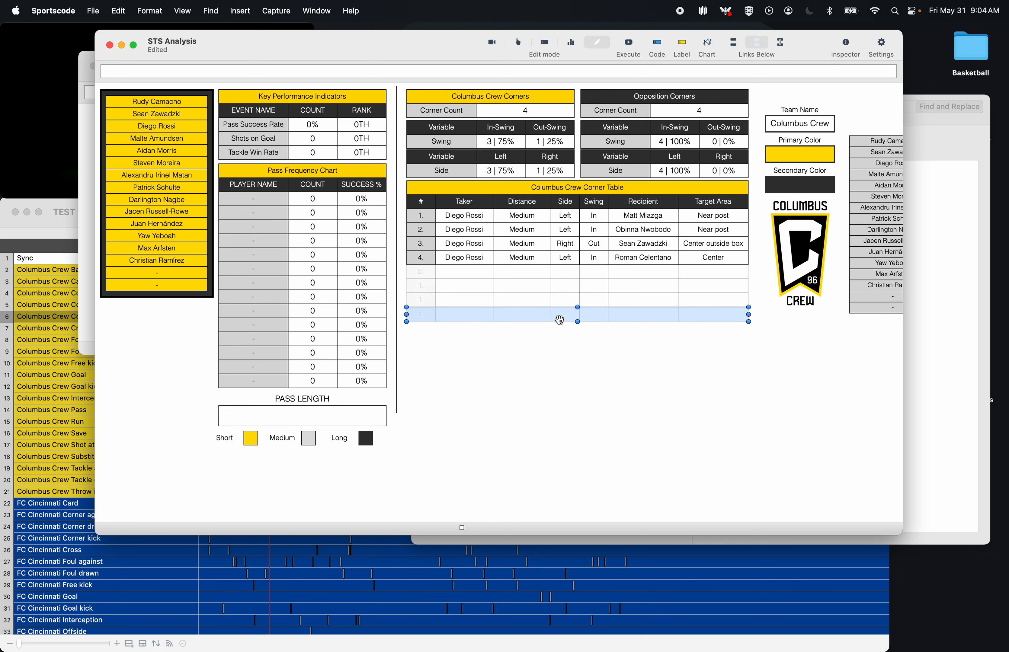
# - Replace every "7,1" with "8,1" in the row's scripts in the Untitled 2 code window
pyautogui.press('super+grave')
pyautogui.press('super+f')
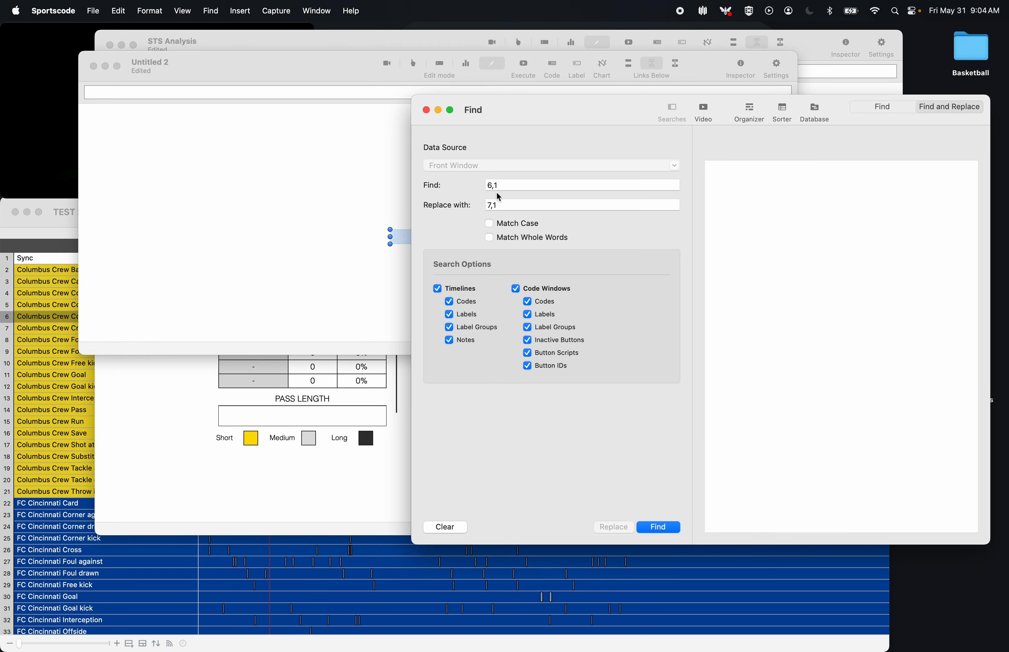
pyautogui.moveTo(508, 184); pyautogui.dragTo(500, 183)
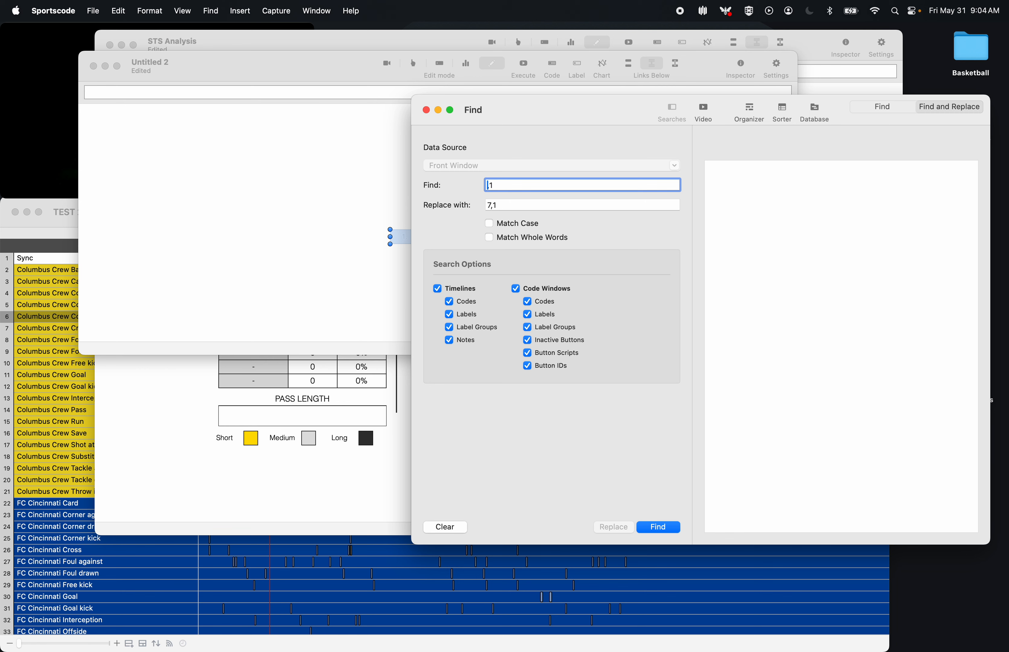
pyautogui.click(493, 205)
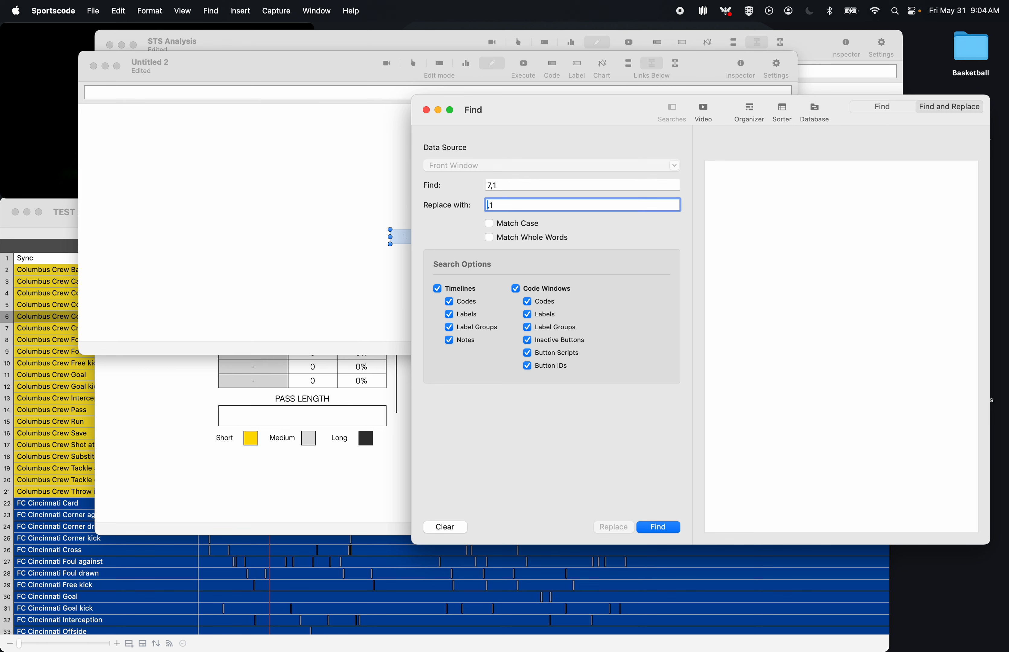
pyautogui.click(659, 527)
pyautogui.click(730, 168)
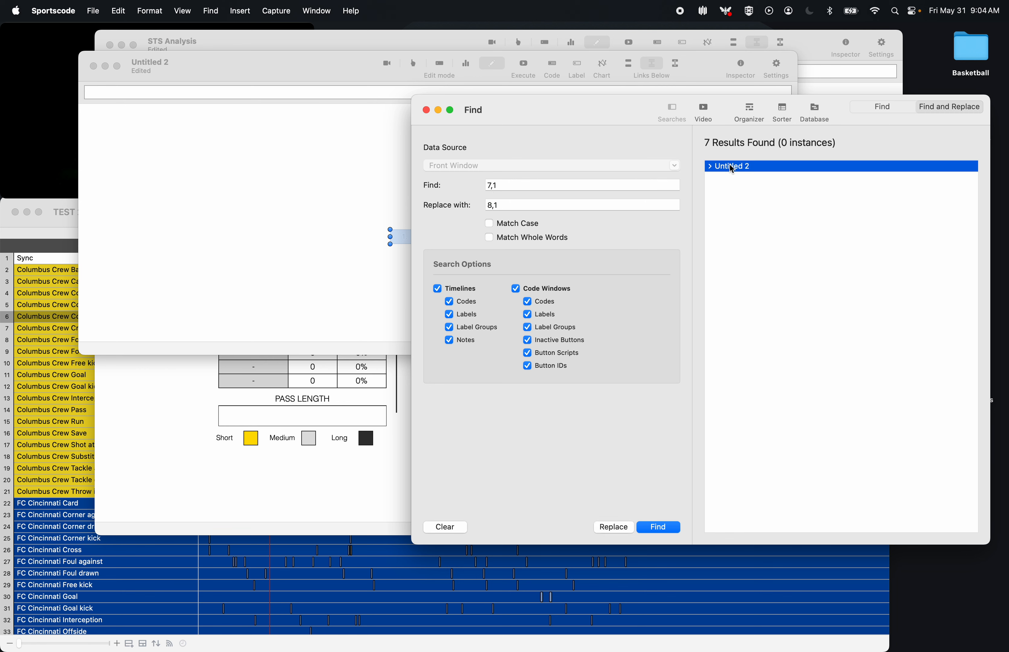
pyautogui.click(615, 528)
pyautogui.click(729, 371)
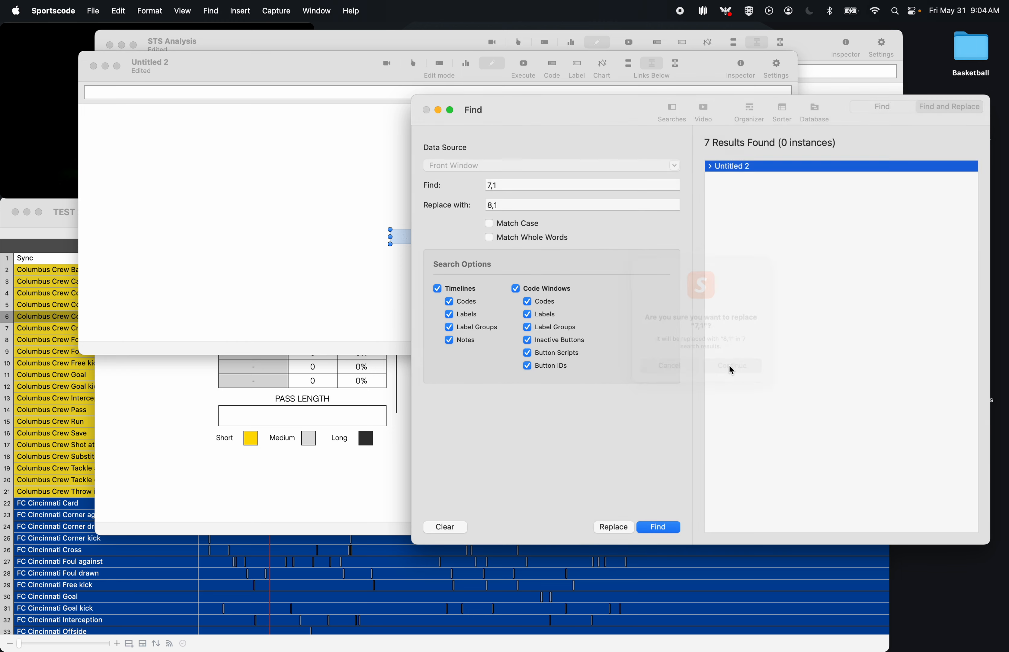
# - Copy the edited row from Untitled 2 into STS Analysis as the corner table's ninth row, flush against the eighth
pyautogui.click(358, 276)
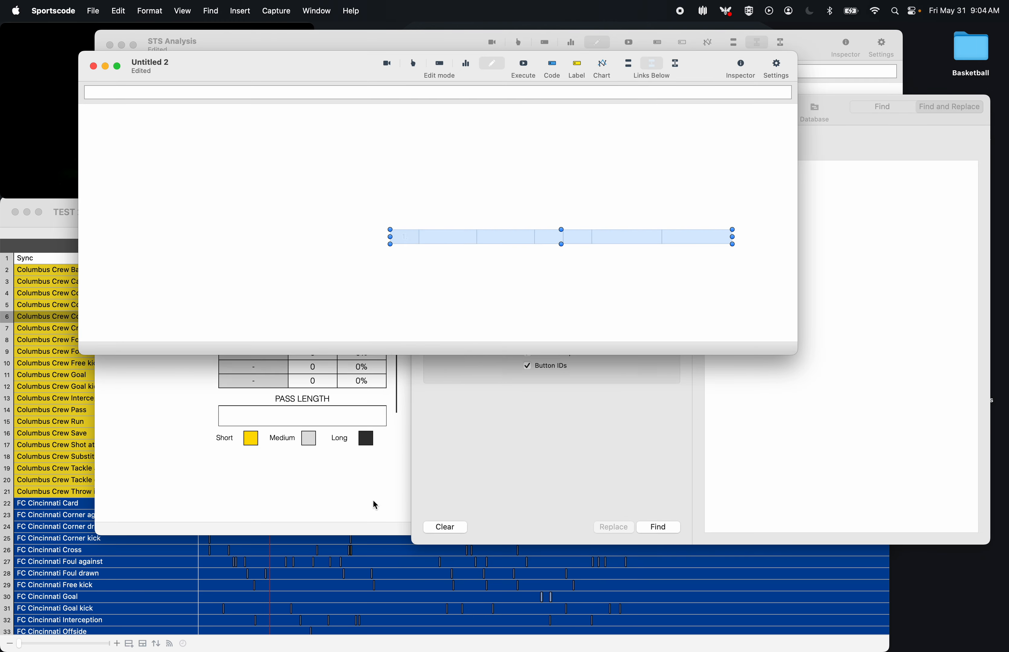
pyautogui.click(374, 504)
pyautogui.moveTo(572, 215); pyautogui.dragTo(574, 325)
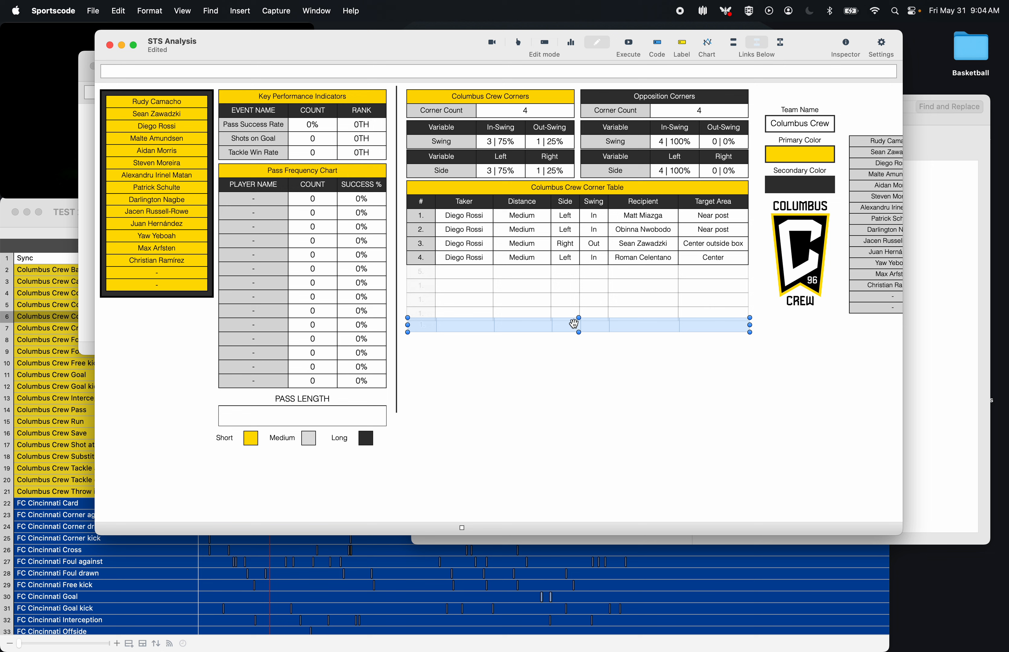
pyautogui.press('Down')
pyautogui.press('Down')
pyautogui.press('Left')
pyautogui.press('Left')
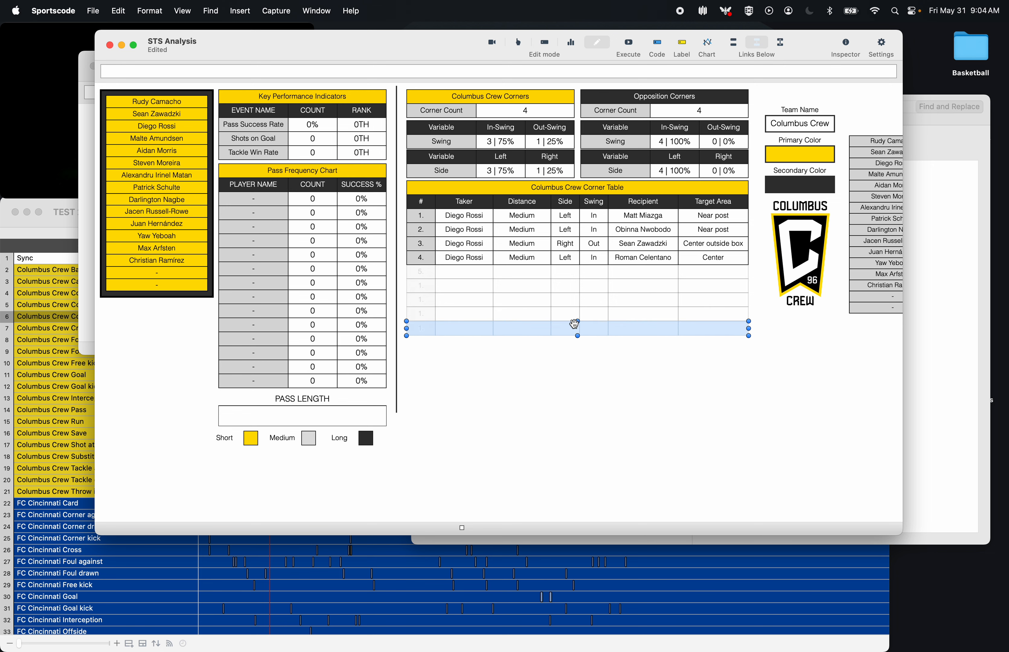
pyautogui.press('Right')
# - Replace every "8,1" with "9,1" in the row's scripts in the Untitled 2 code window
pyautogui.press('super+grave')
pyautogui.press('super+f')
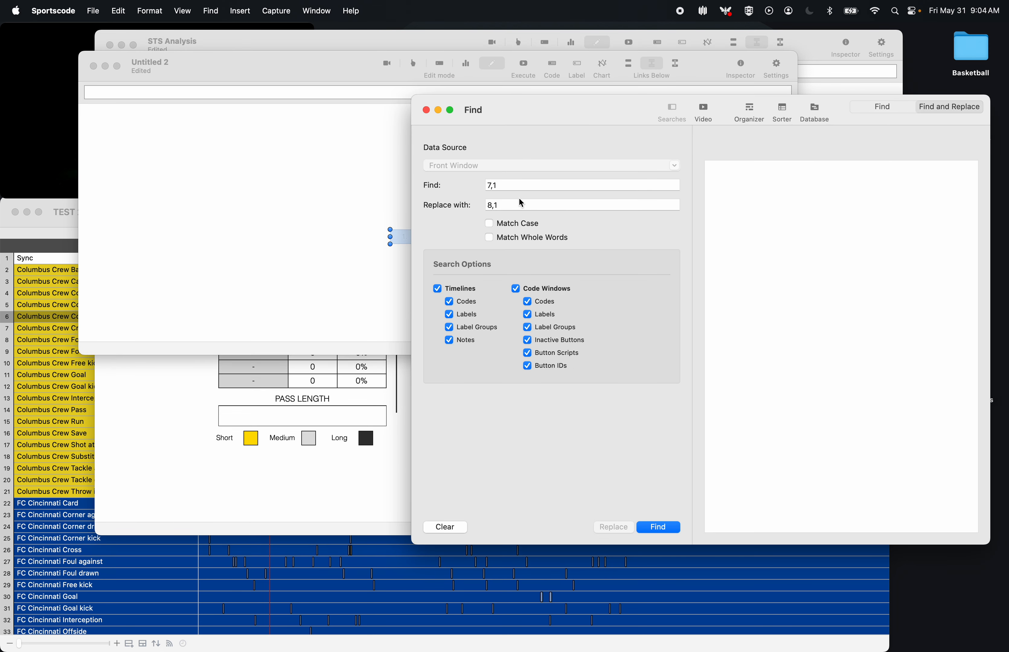
pyautogui.click(517, 184)
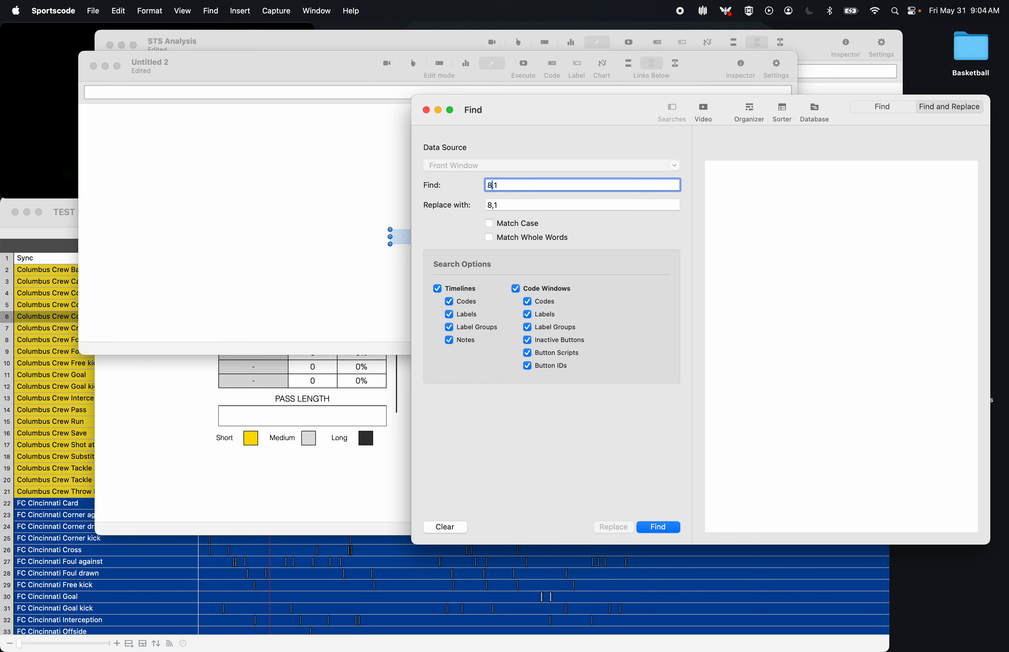
pyautogui.click(489, 205)
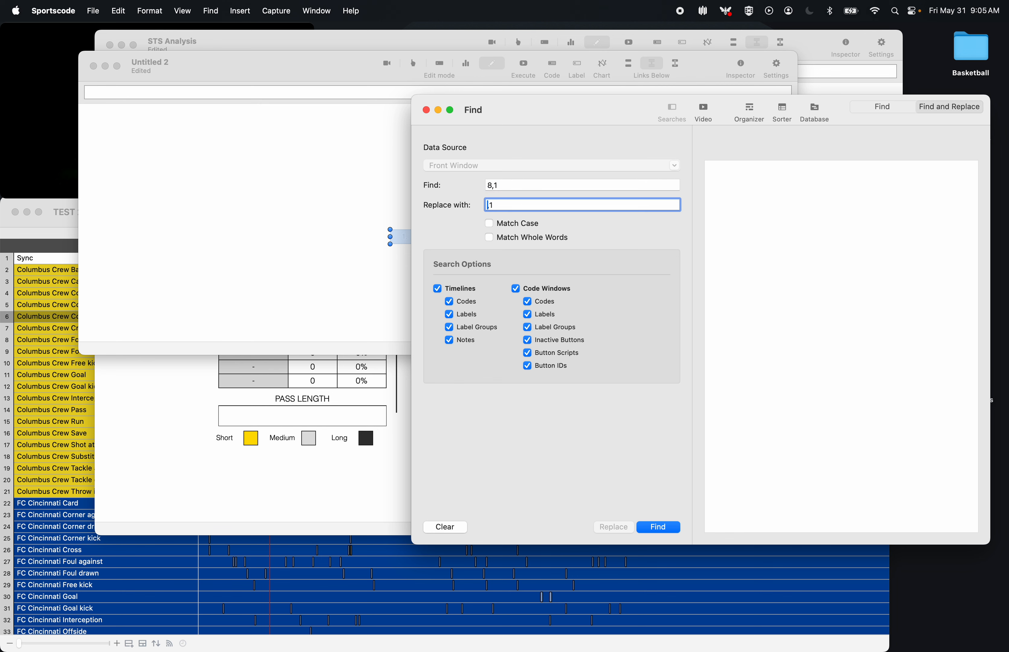
pyautogui.write('9')
pyautogui.click(653, 525)
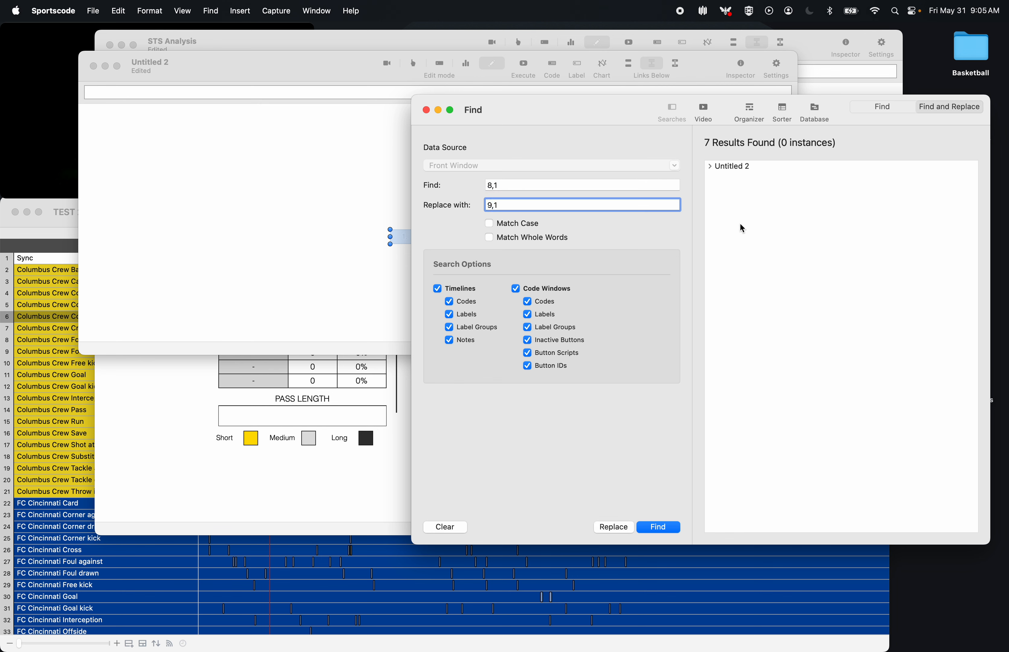
pyautogui.click(741, 167)
pyautogui.click(636, 526)
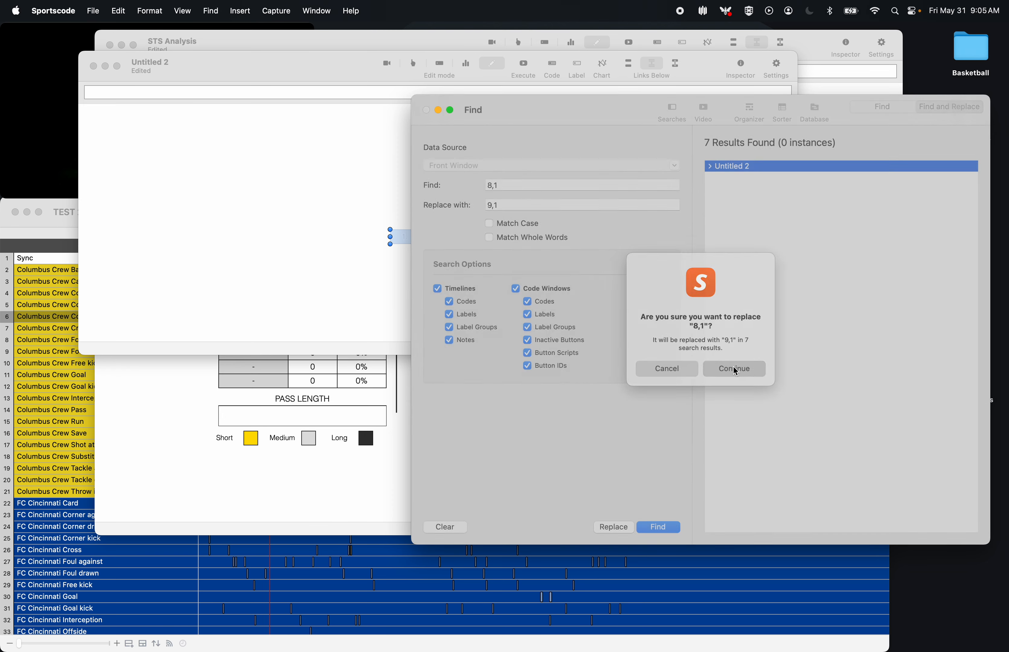
pyautogui.click(734, 369)
# - Copy the edited row from Untitled 2 into STS Analysis as the corner table's tenth row, flush against the ninth
pyautogui.click(339, 278)
pyautogui.press('super+a')
pyautogui.press('super+c')
pyautogui.click(363, 491)
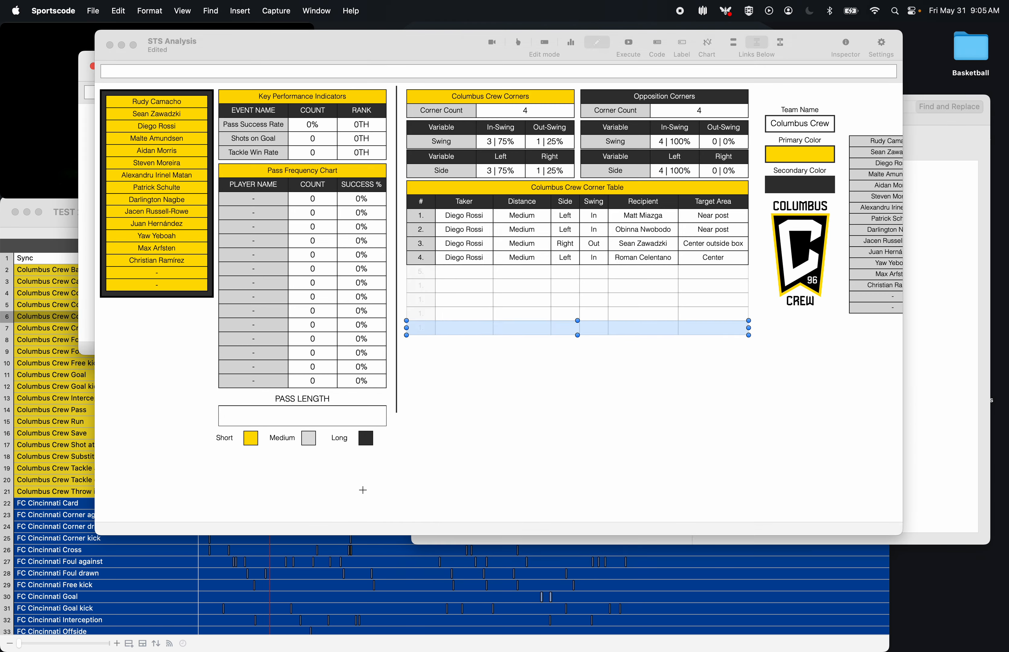
pyautogui.press('super+v')
pyautogui.moveTo(571, 216); pyautogui.dragTo(571, 344)
pyautogui.press('Left')
pyautogui.press('Up')
pyautogui.press('Up')
pyautogui.press('Up')
pyautogui.press('Up')
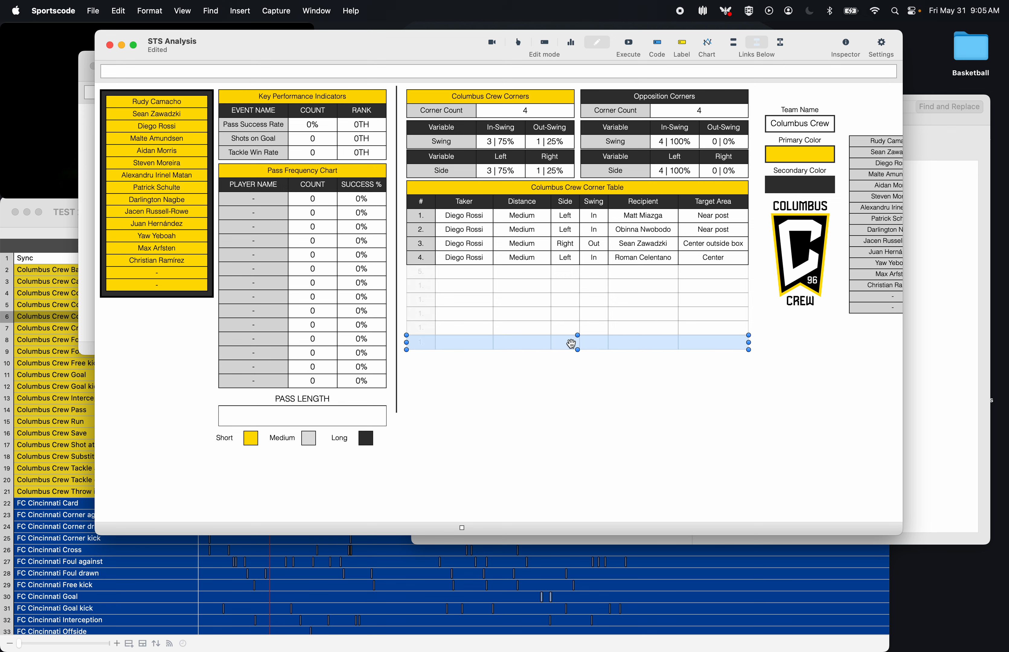
# - Replace every "9,1" with "10,1" in the row's scripts in the Untitled 2 code window
pyautogui.press('super+grave')
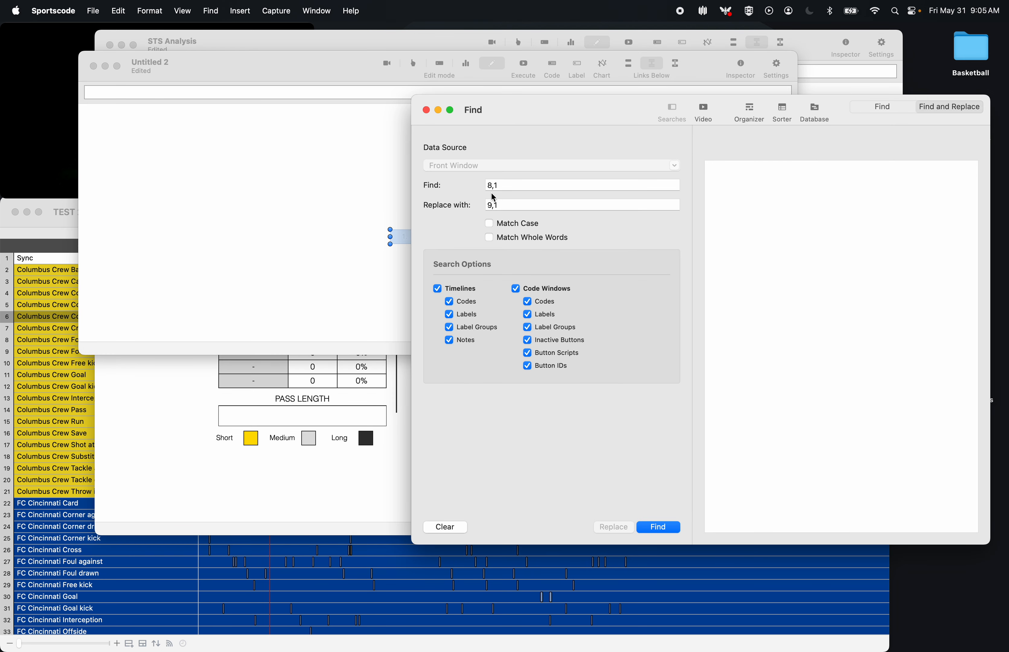
pyautogui.click(493, 185)
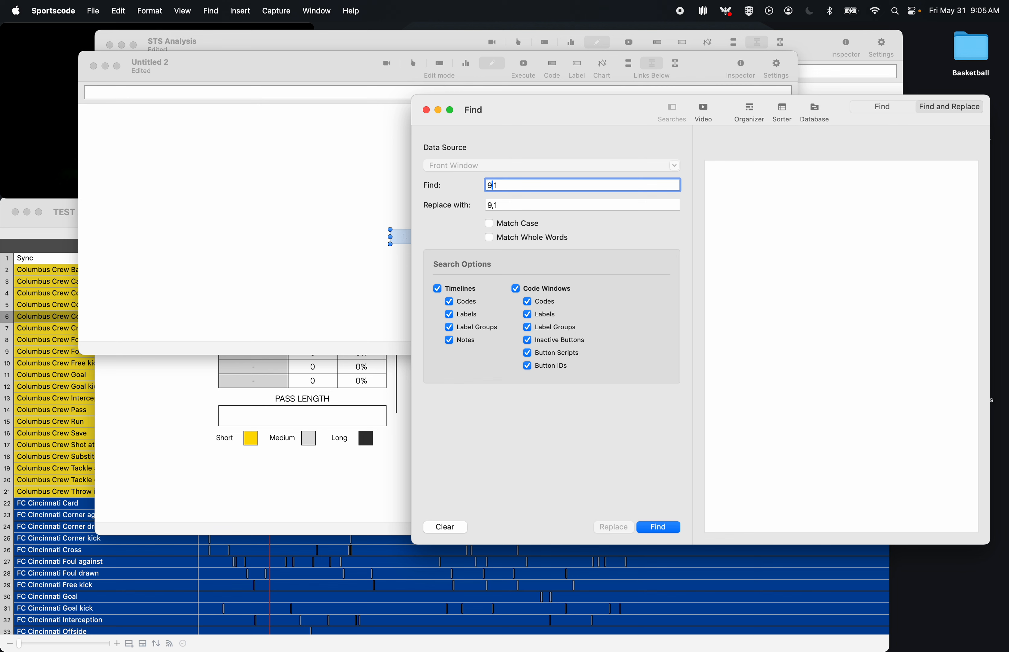
pyautogui.click(489, 205)
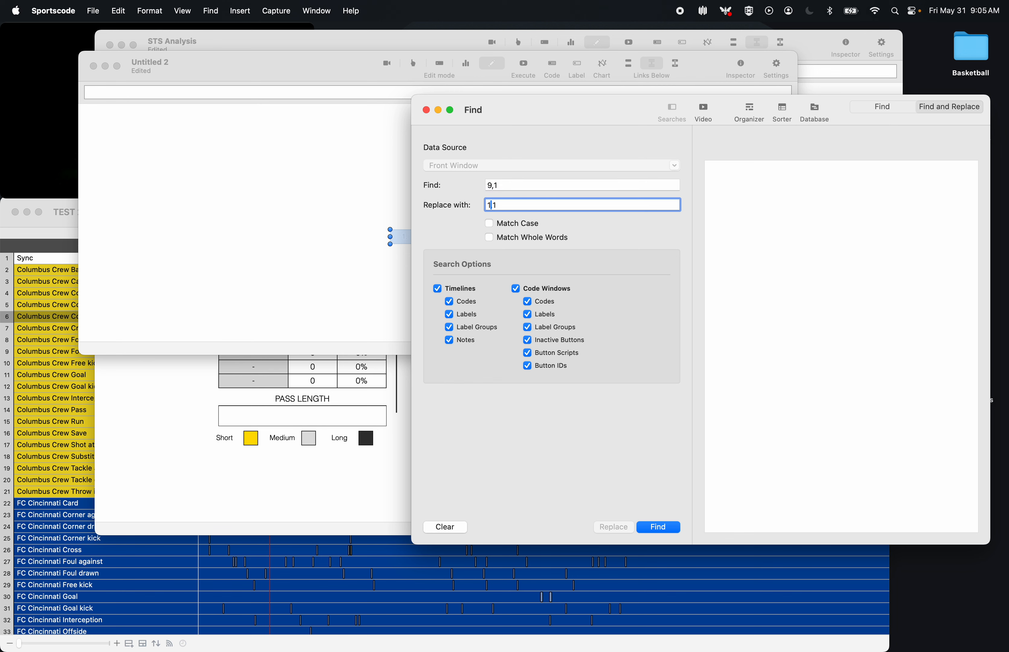
pyautogui.click(659, 527)
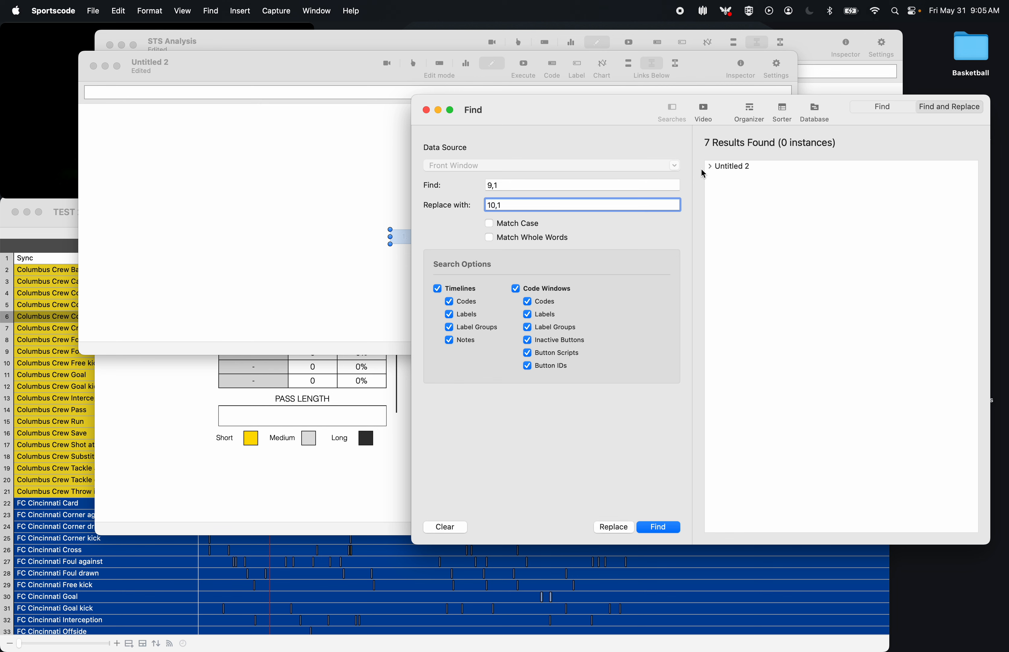
pyautogui.click(718, 172)
pyautogui.click(606, 527)
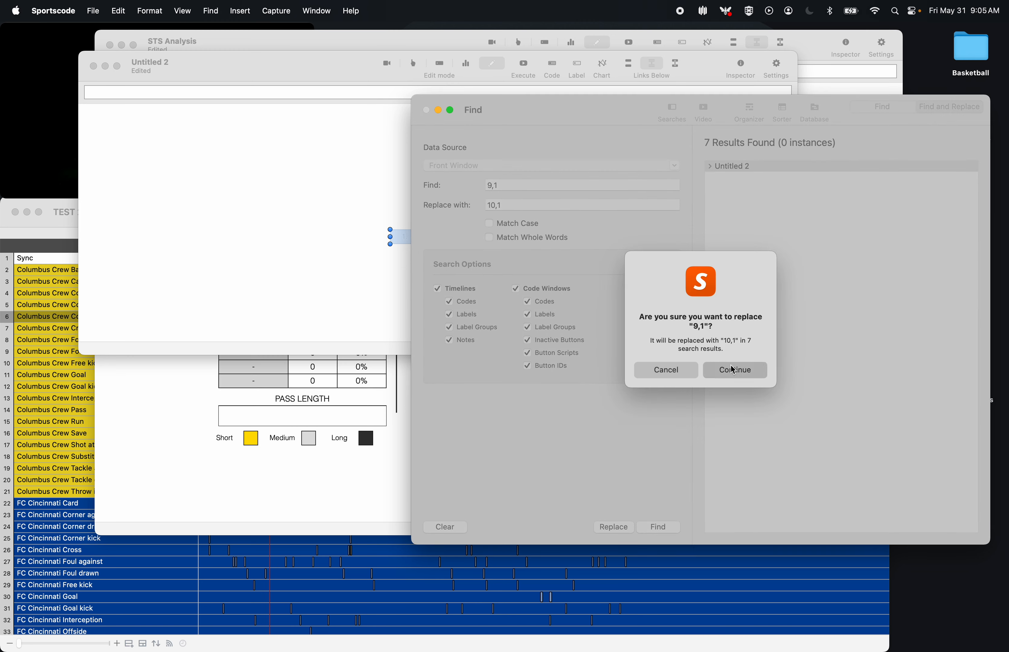
pyautogui.click(735, 370)
# - Copy the edited row from Untitled 2 into STS Analysis as the corner table's eleventh row
pyautogui.click(363, 312)
pyautogui.press('super+a')
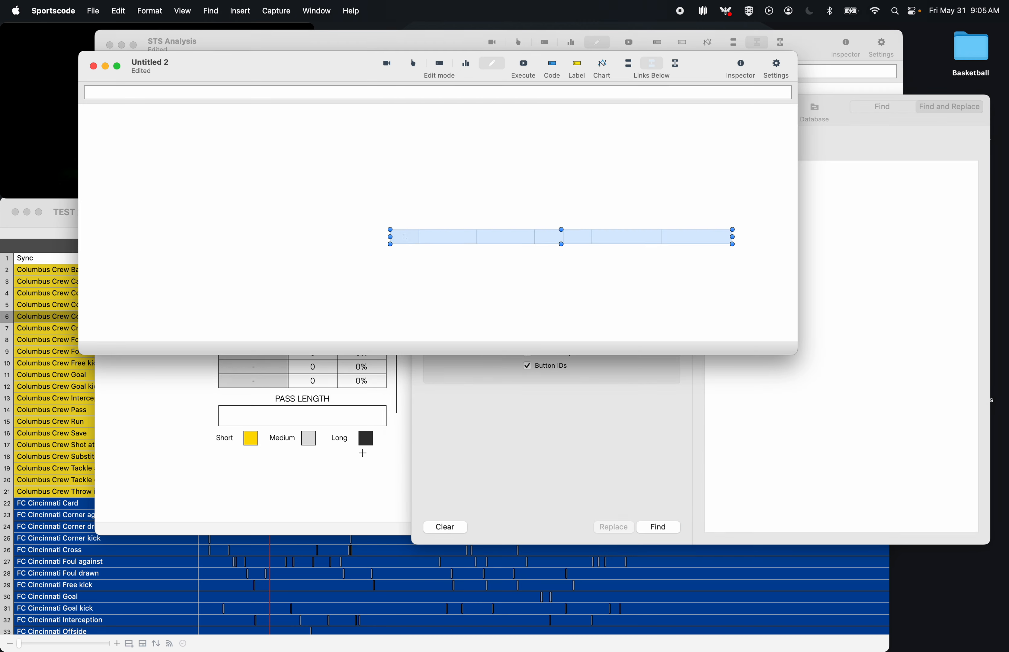
# - Copy the table row from Untitled 2 into STS Analysis and align it as row 11 of the Columbus Crew Corner Table
pyautogui.press('super+c')
pyautogui.click(359, 513)
pyautogui.press('super+v')
pyautogui.moveTo(547, 217); pyautogui.dragTo(548, 361)
pyautogui.press('Right')
pyautogui.press('Up')
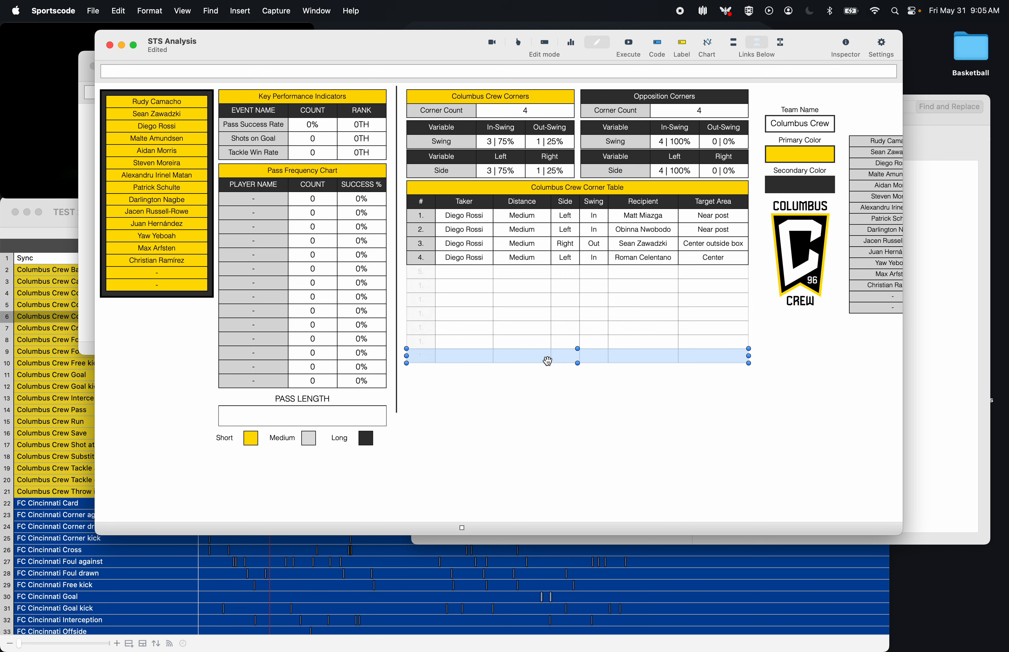
# - Find all instances of "10,1" in Untitled 2 and replace them with "11,1"
pyautogui.press('super+grave')
pyautogui.press('super+grave')
pyautogui.click(493, 186)
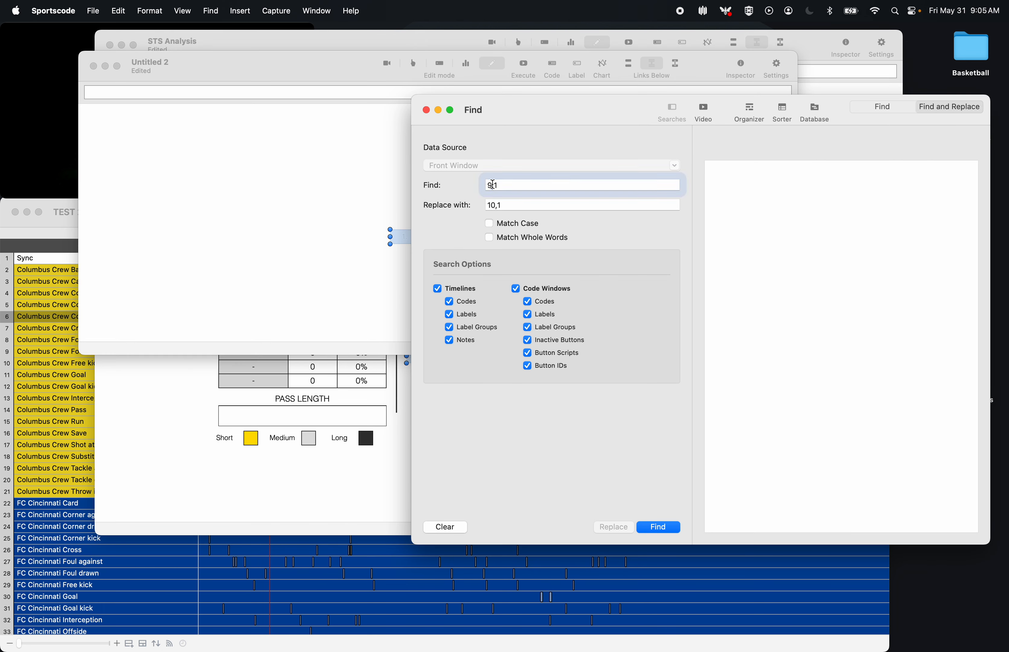
pyautogui.press('BackSpace')
pyautogui.write('10')
pyautogui.press('Tab')
pyautogui.press('Left')
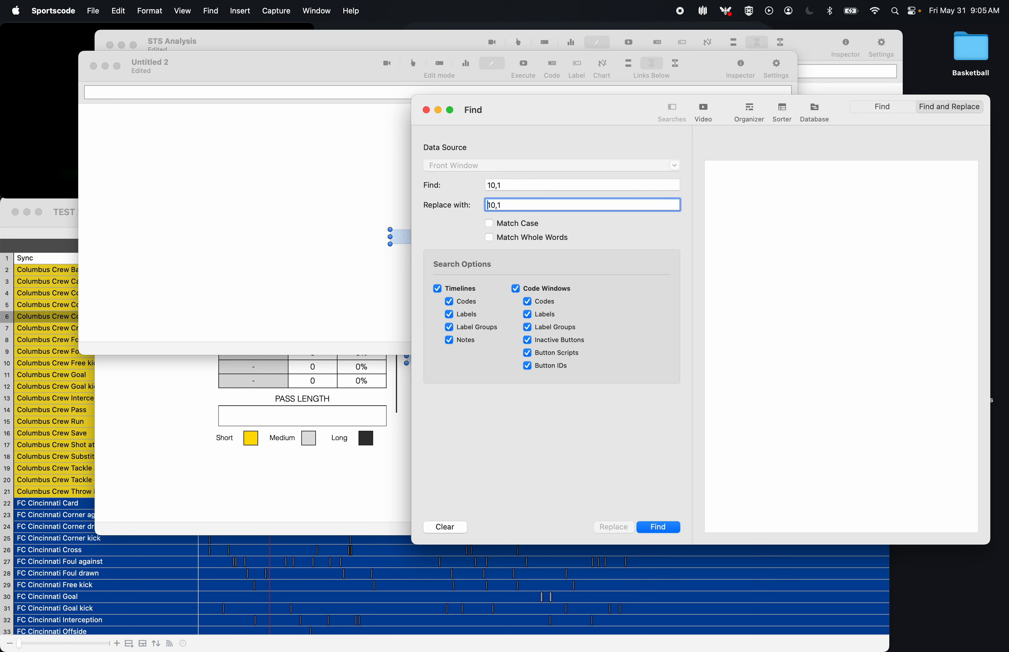
pyautogui.write('11')
pyautogui.click(649, 524)
pyautogui.click(720, 170)
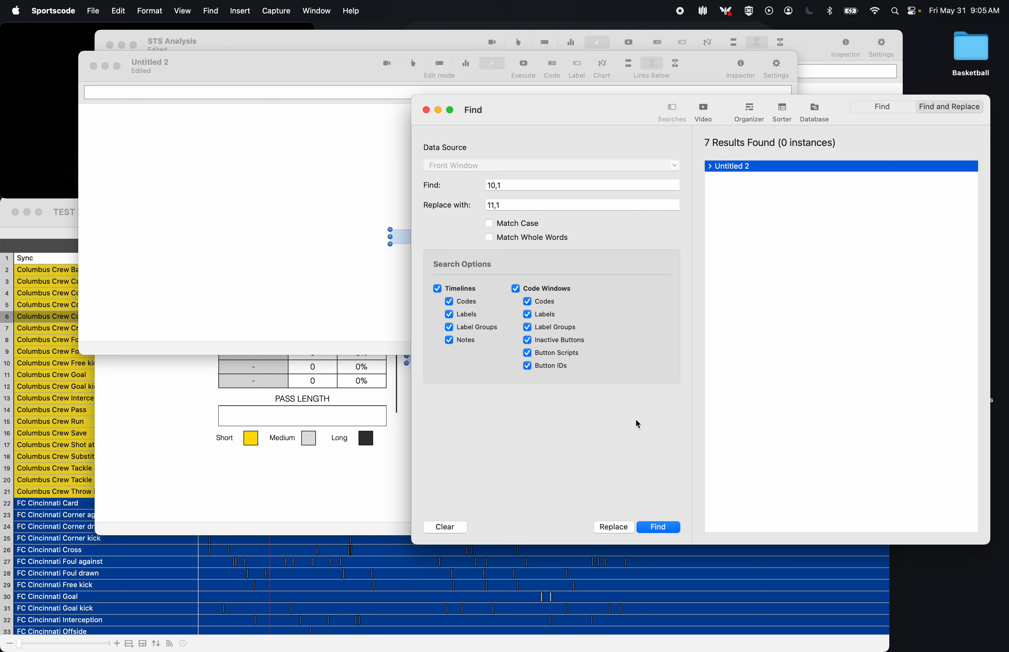
pyautogui.click(620, 525)
pyautogui.click(719, 367)
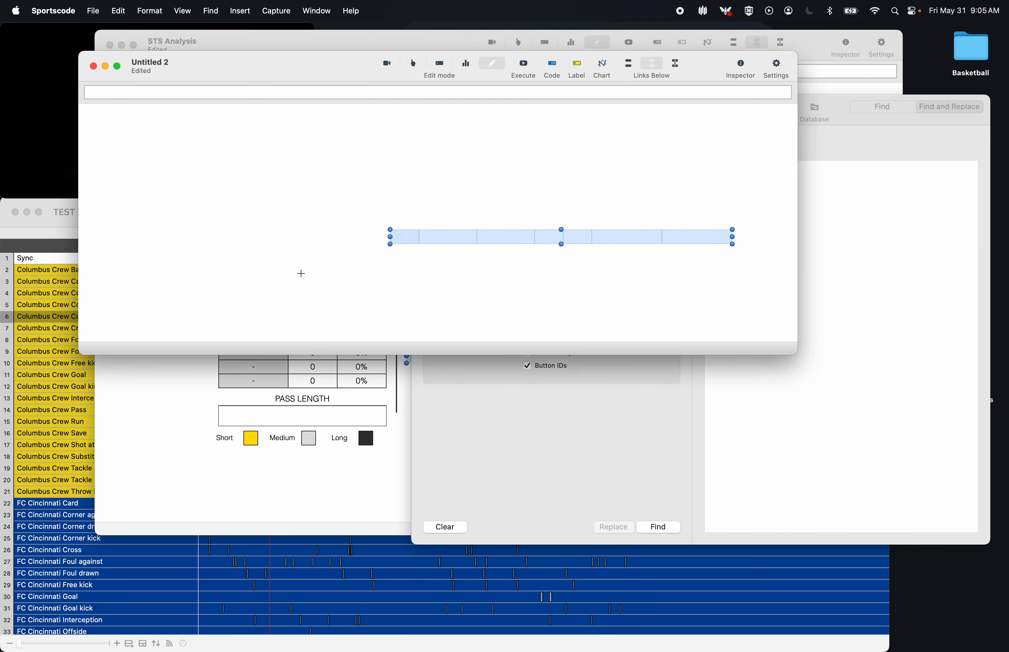
# - Paste the updated row into STS Analysis and align it directly beneath row 11 of the Columbus Crew Corner Table
pyautogui.click(384, 482)
pyautogui.press('super+v')
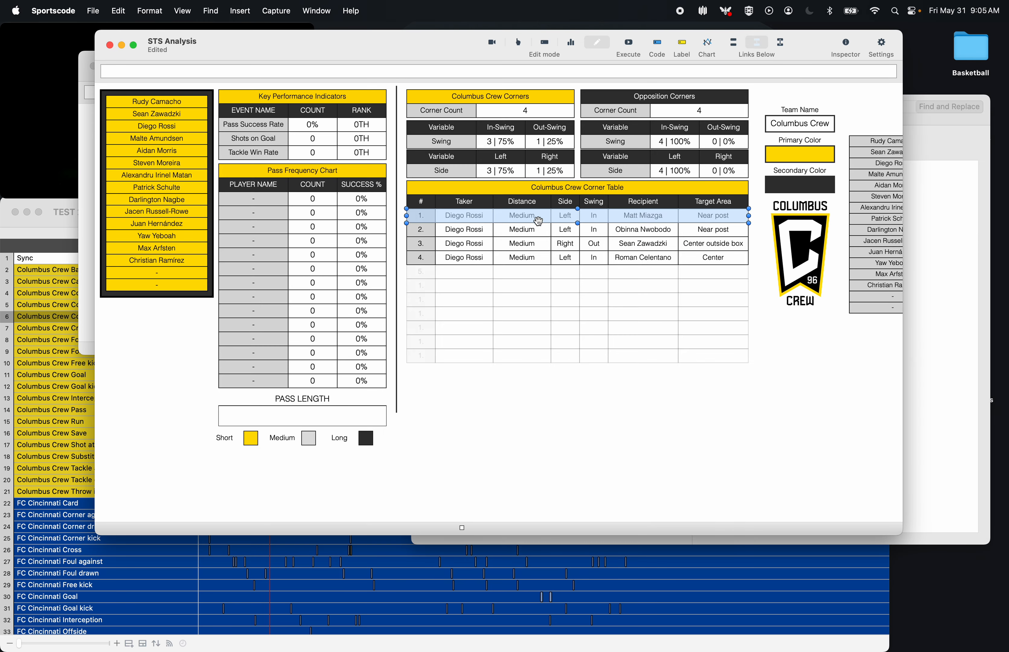
pyautogui.moveTo(538, 220); pyautogui.dragTo(540, 385)
pyautogui.press('Up')
pyautogui.press('Up')
pyautogui.press('Up')
pyautogui.press('Up')
pyautogui.press('Up')
pyautogui.press('Up')
pyautogui.press('Up')
pyautogui.press('Up')
pyautogui.press('Up')
pyautogui.press('Up')
pyautogui.press('Up')
pyautogui.press('Up')
pyautogui.press('Up')
pyautogui.press('Up')
pyautogui.press('Up')
pyautogui.press('Up')
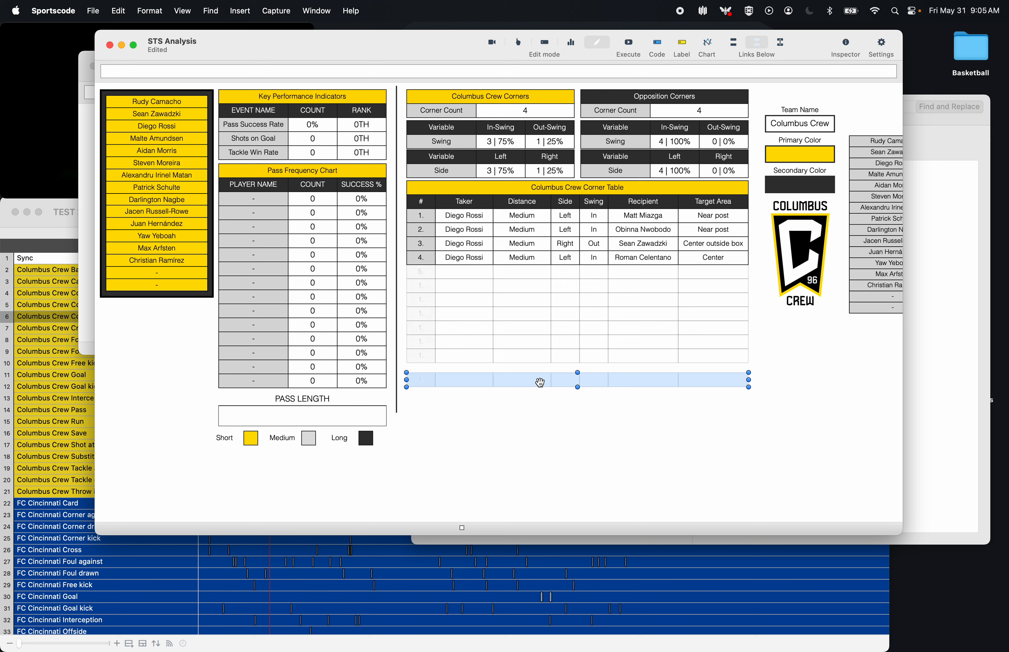
pyautogui.press('Up')
pyautogui.press('Up')
pyautogui.press('Up')
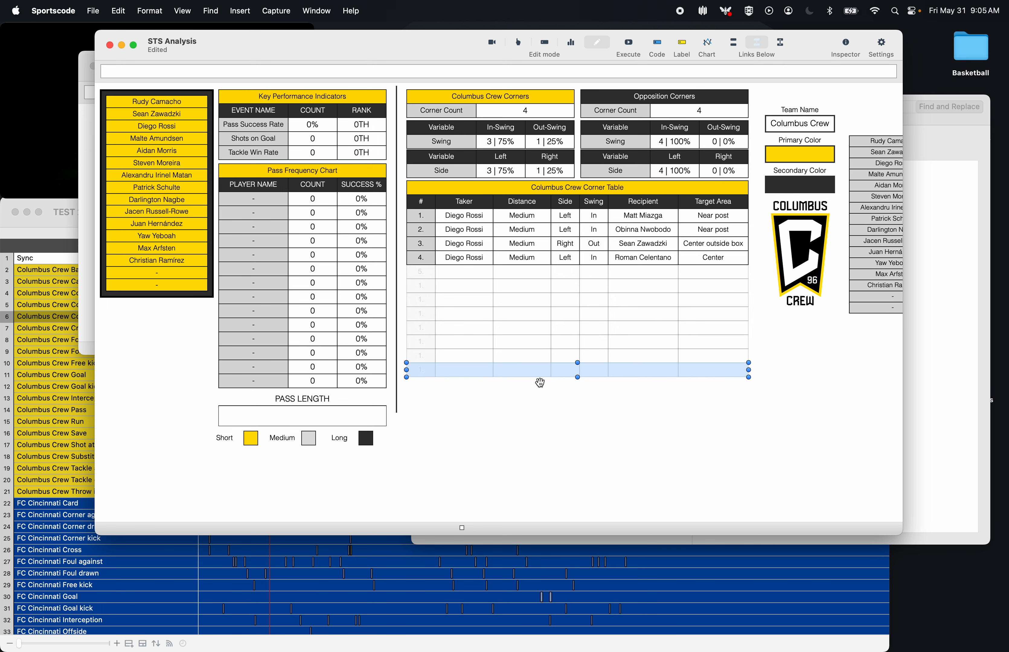
# - Find all instances of "11,1" in Untitled 2 and replace them with "12,1"
pyautogui.press('super+grave')
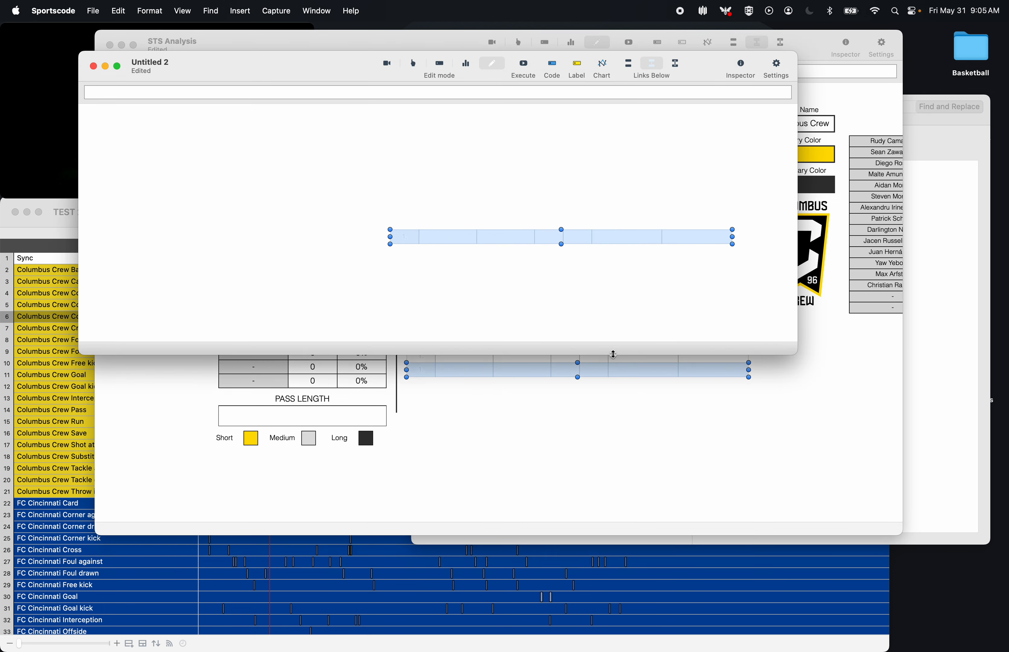
pyautogui.press('super+f')
pyautogui.click(491, 186)
pyautogui.press('Right')
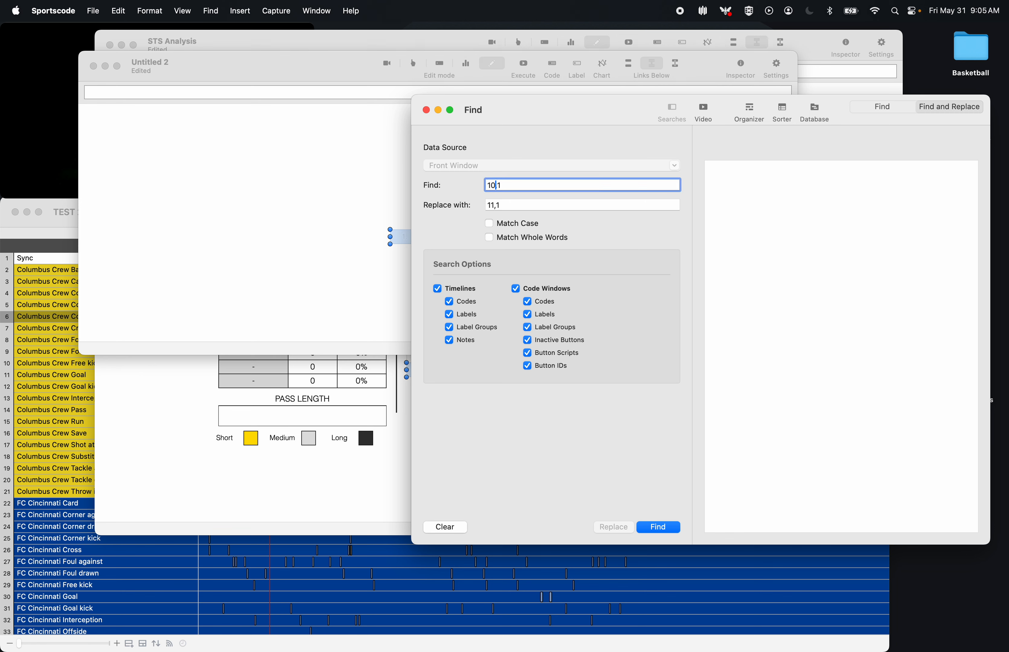
pyautogui.press('Tab')
pyautogui.press('Left')
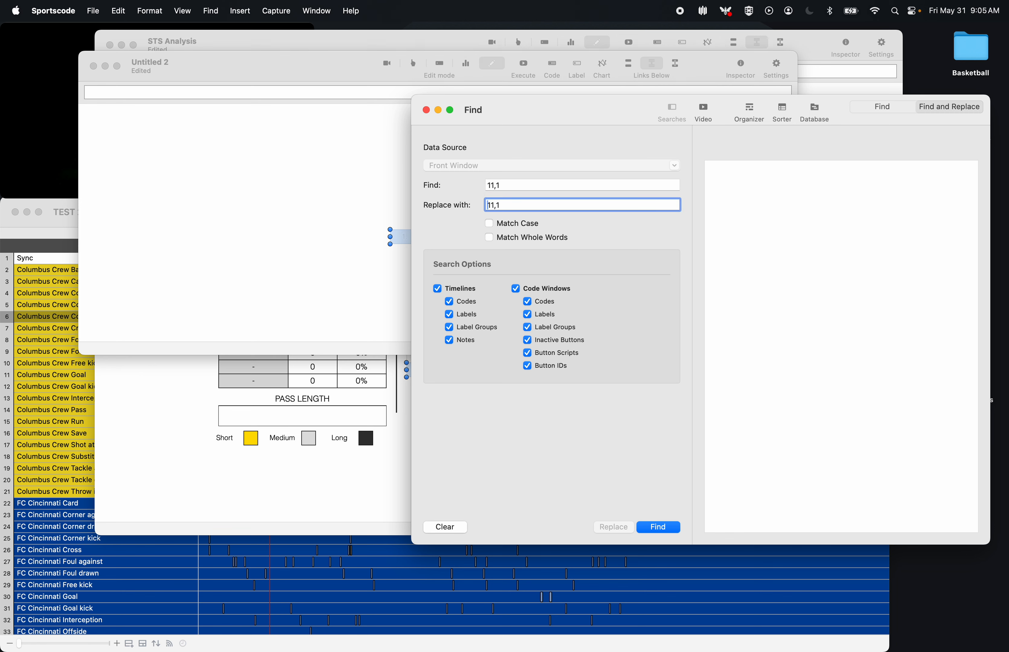
pyautogui.press('Return')
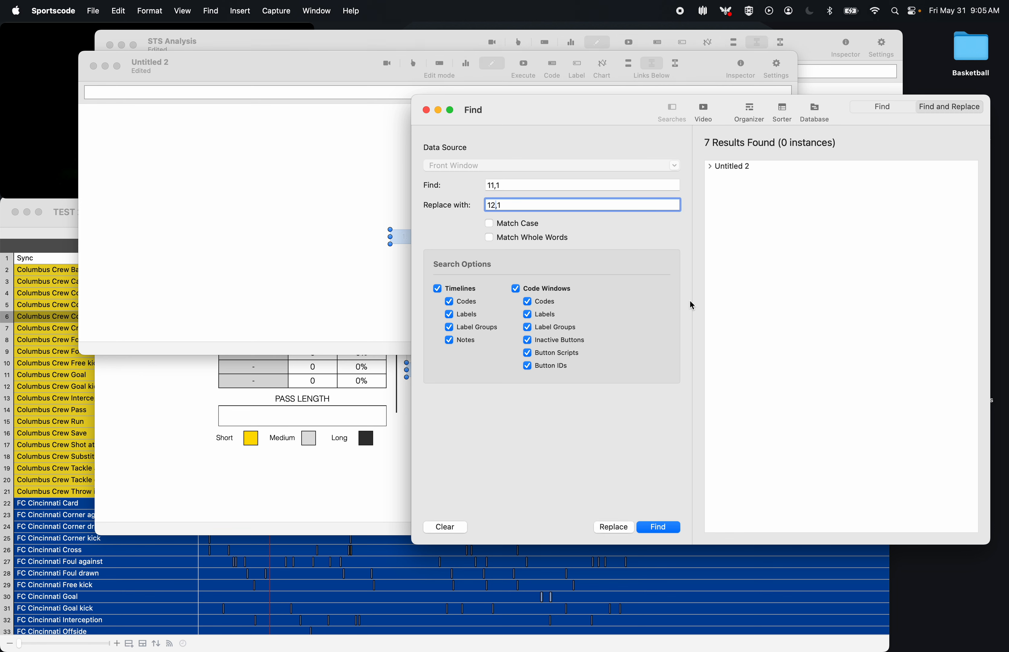
pyautogui.click(727, 165)
pyautogui.click(604, 528)
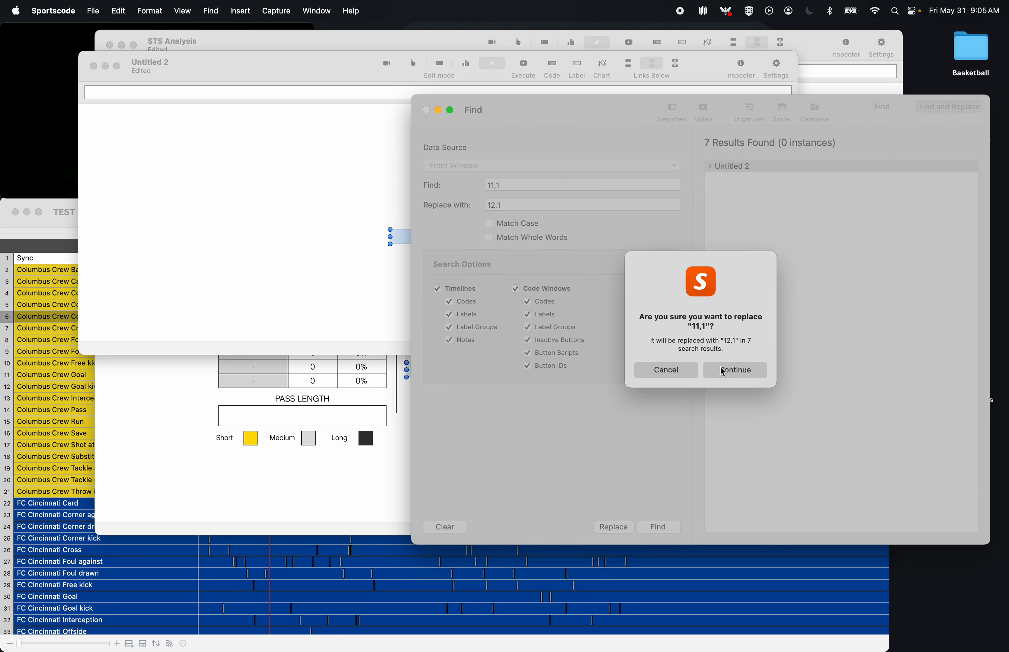
pyautogui.click(736, 375)
# - Copy the updated row from Untitled 2 into STS Analysis and place it as row 13 of the corner table
pyautogui.click(378, 283)
pyautogui.press('super+a')
pyautogui.press('super+c')
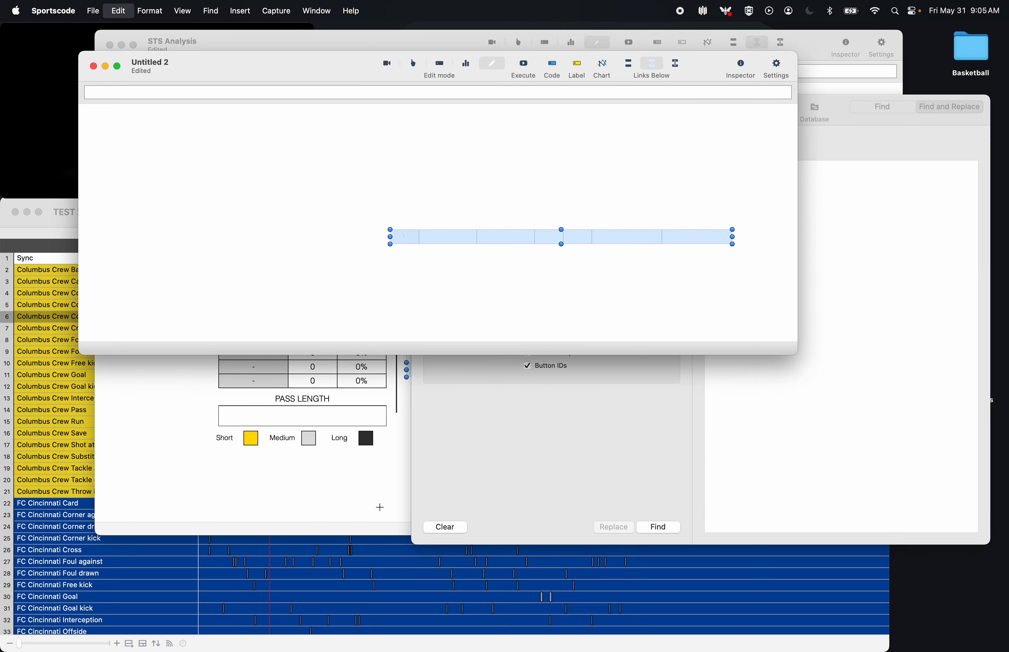
pyautogui.click(380, 508)
pyautogui.press('super+v')
pyautogui.moveTo(547, 221); pyautogui.dragTo(548, 387)
# - Find all instances of "12,1" in Untitled 2 and replace them with "13,1"
pyautogui.press('super+grave')
pyautogui.press('super+grave')
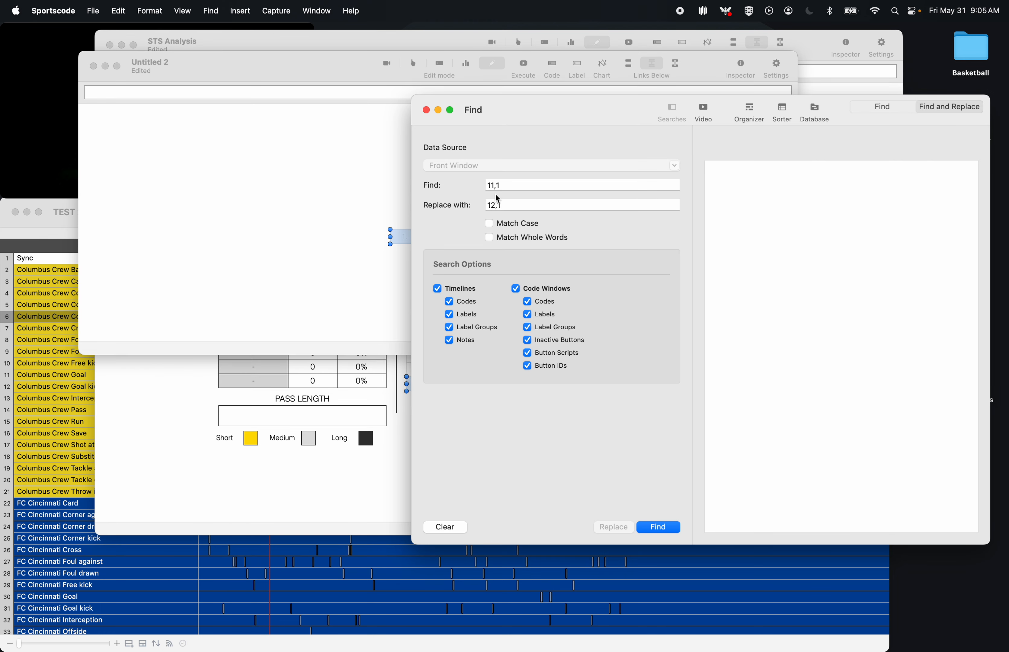
pyautogui.click(493, 184)
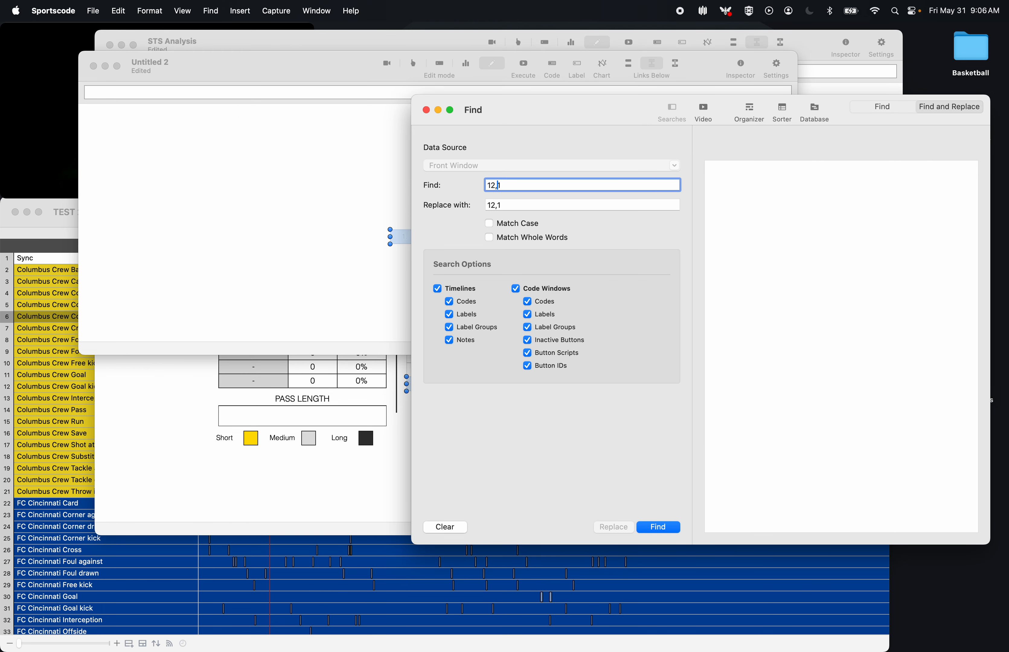
pyautogui.click(491, 205)
pyautogui.write('3,')
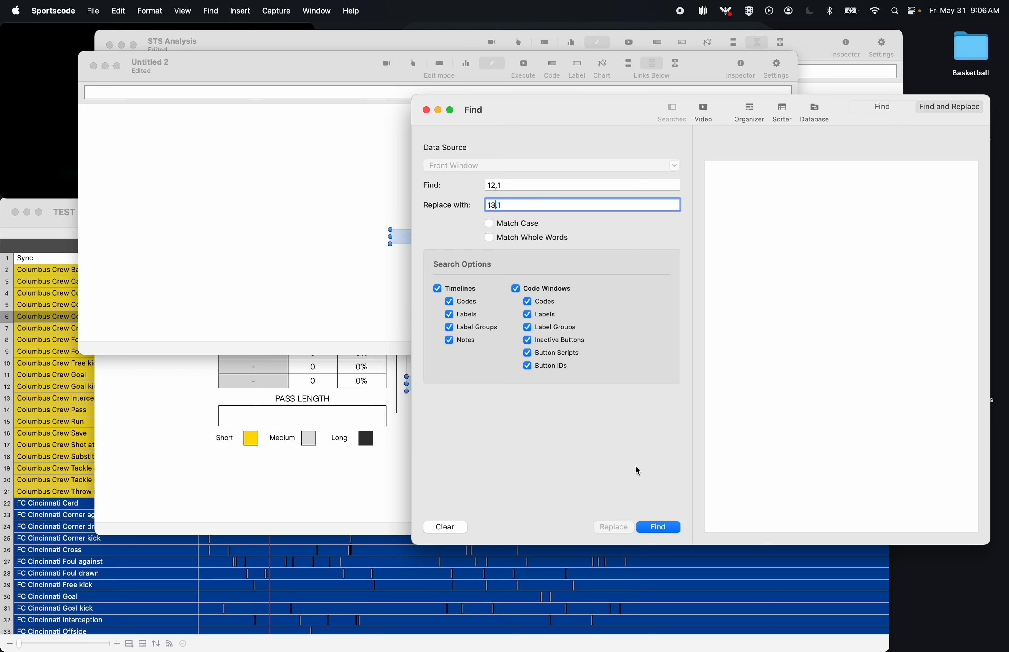
pyautogui.click(659, 527)
pyautogui.click(614, 528)
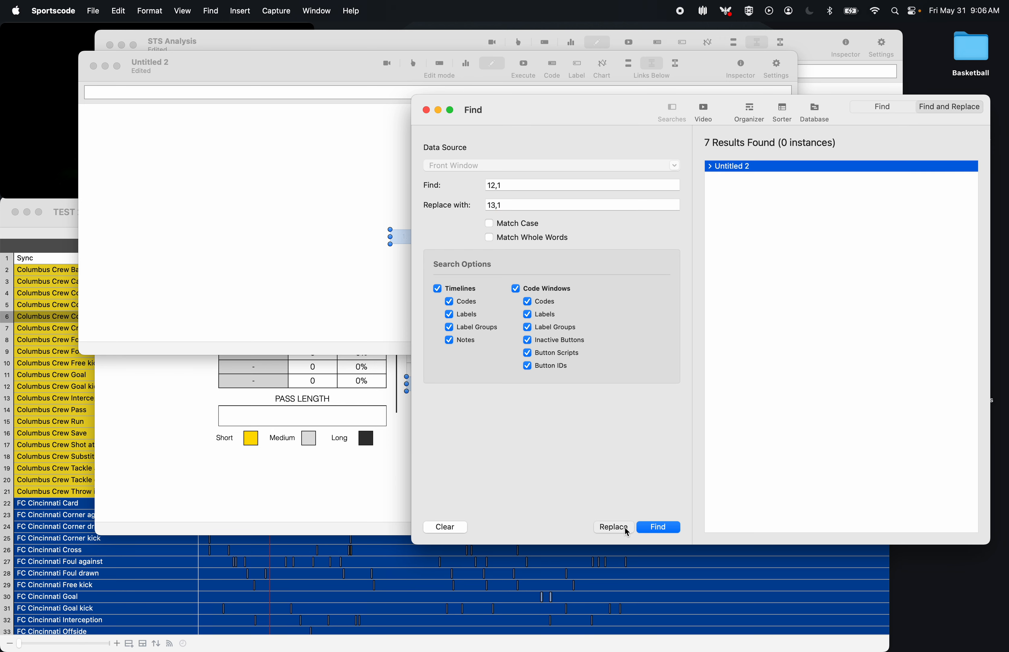
pyautogui.click(737, 370)
# - Copy the updated row from Untitled 2 into STS Analysis and align it as row 14 of the corner table
pyautogui.click(385, 274)
pyautogui.press('super+a')
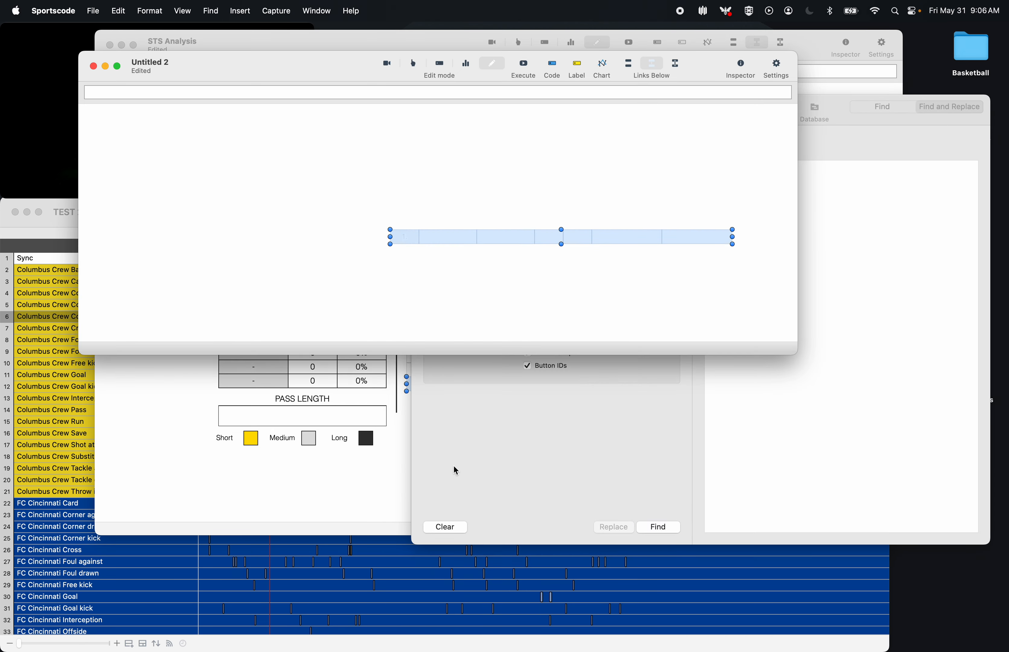
pyautogui.press('super+c')
pyautogui.click(401, 452)
pyautogui.press('super+v')
pyautogui.moveTo(579, 216); pyautogui.dragTo(579, 400)
pyautogui.press('Left')
pyautogui.press('Up')
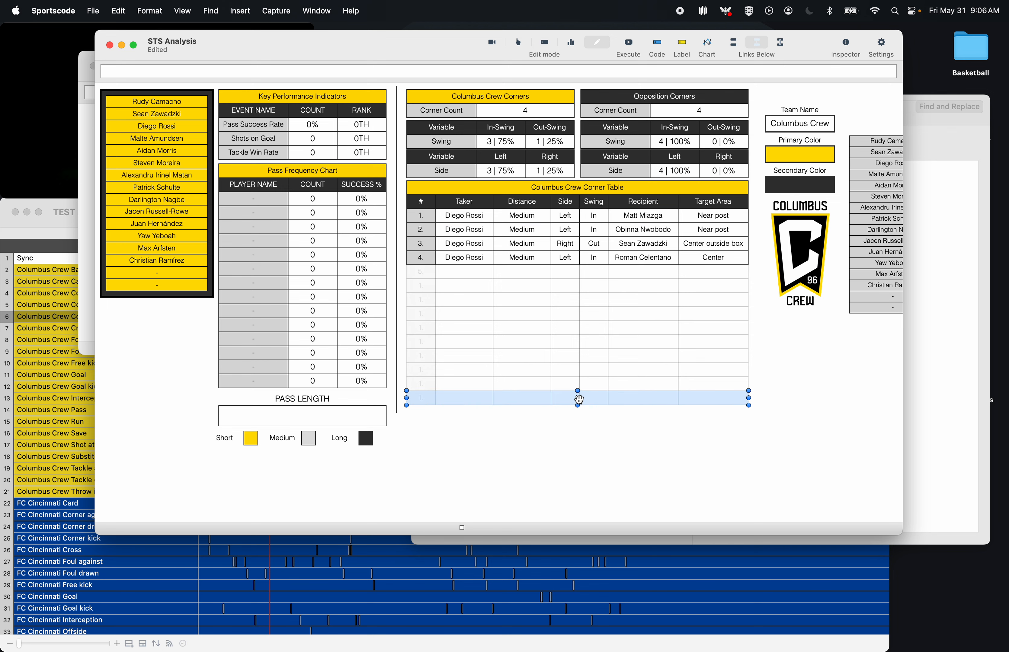
# - Find all instances of "13,1" in Untitled 2 and replace them with "14,1"
pyautogui.press('super+grave')
pyautogui.press('super+f')
pyautogui.click(497, 186)
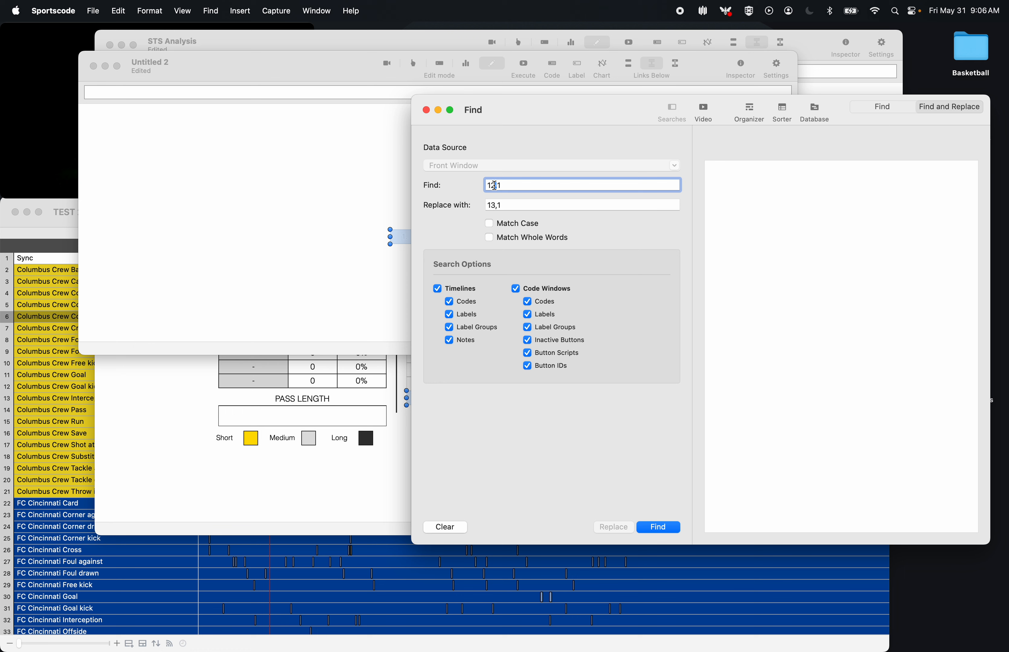
pyautogui.press('BackSpace')
pyautogui.write('3')
pyautogui.press('Tab')
pyautogui.press('Left')
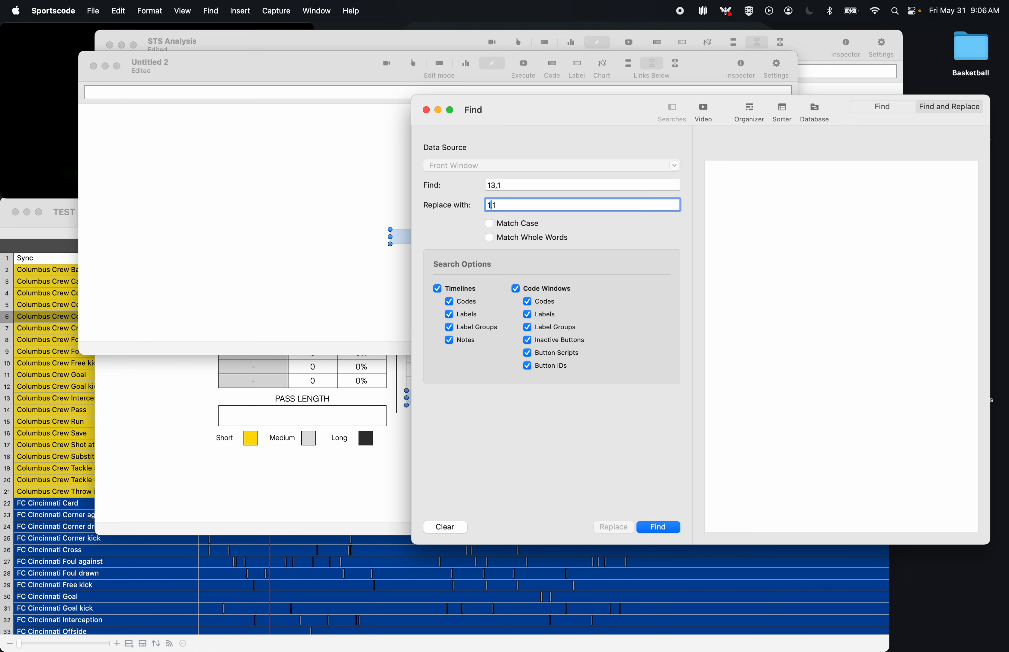
pyautogui.write('4')
pyautogui.click(660, 528)
pyautogui.click(730, 166)
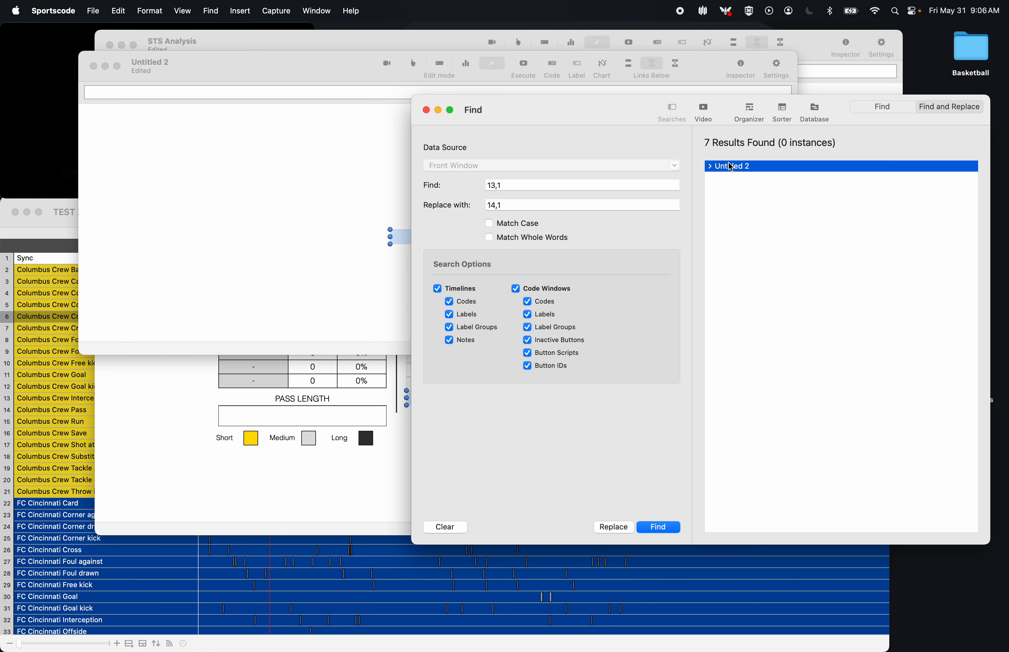
pyautogui.click(614, 528)
pyautogui.click(739, 369)
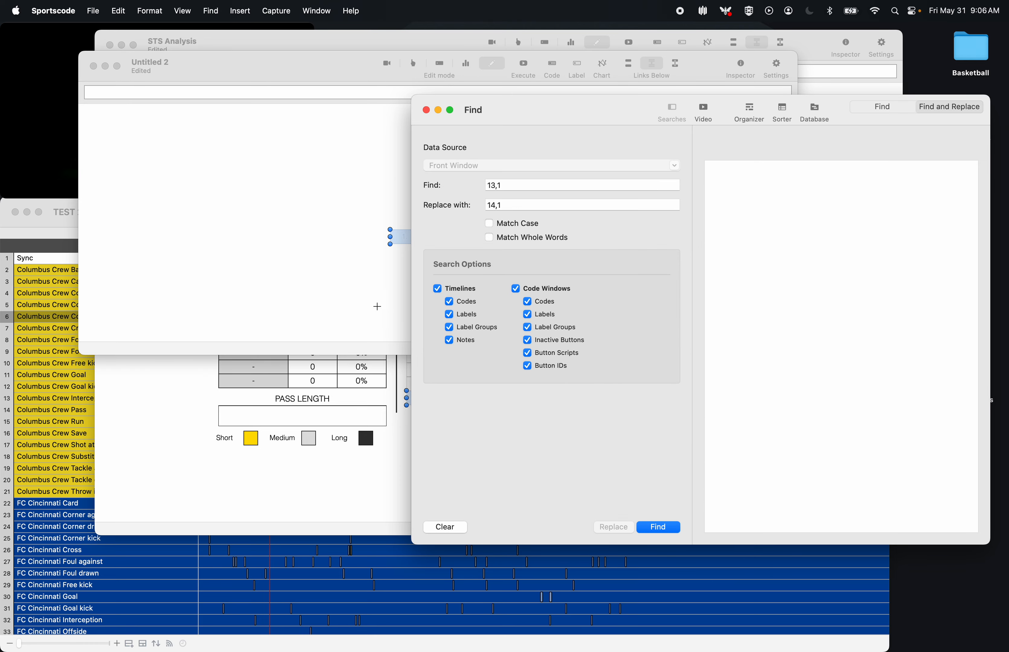
# - Copy the updated row from Untitled 2 into STS Analysis, place it as row 15 of the corner table, and deselect it
pyautogui.click(378, 306)
pyautogui.press('super+c')
pyautogui.click(361, 511)
pyautogui.press('super+v')
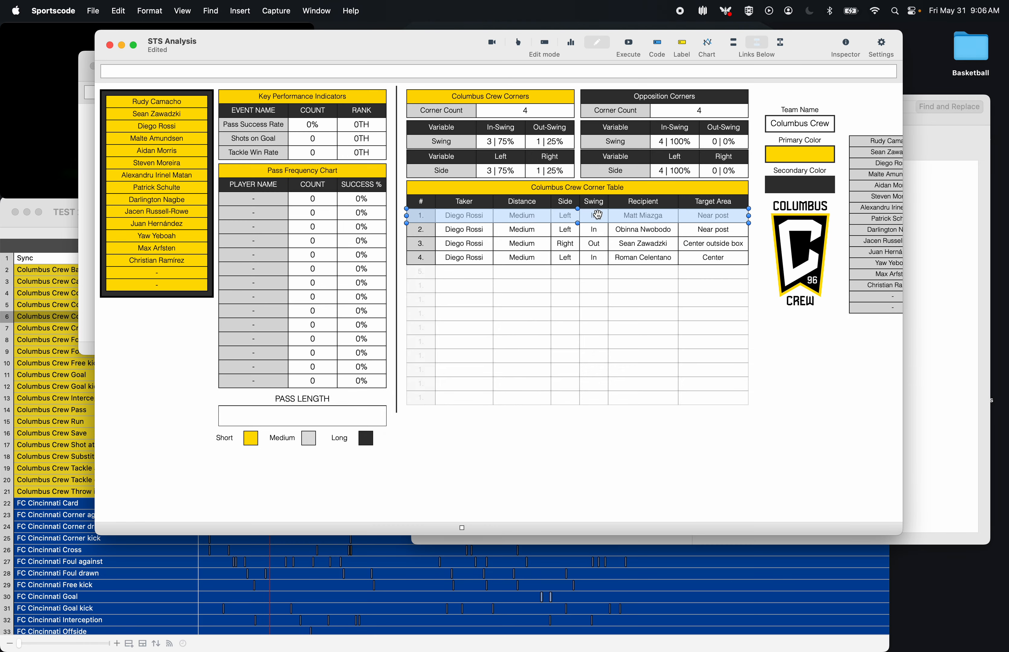
pyautogui.moveTo(598, 215); pyautogui.dragTo(598, 410)
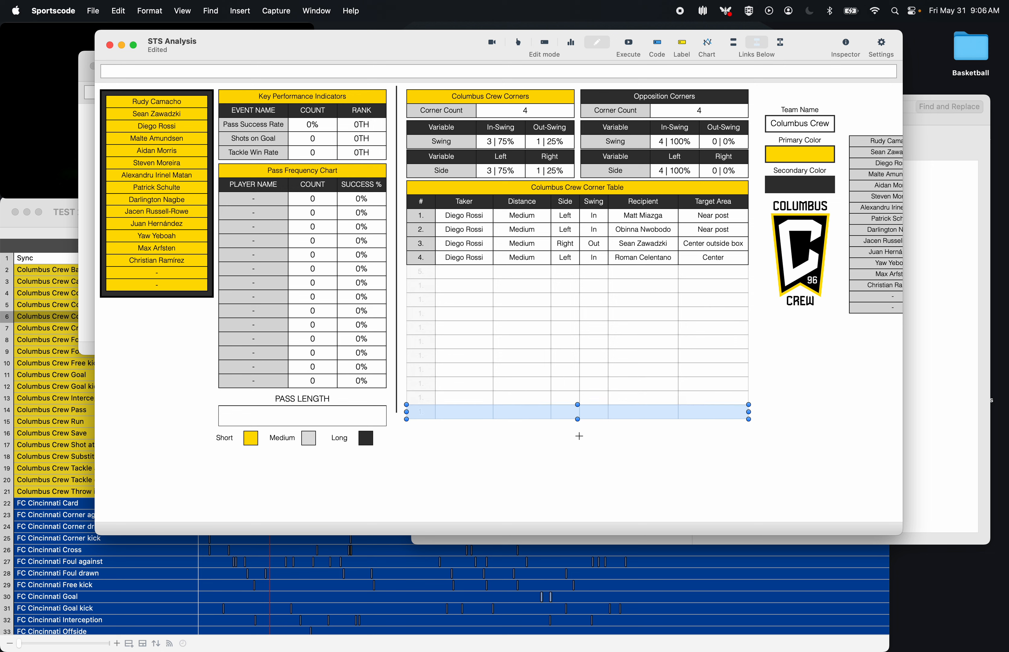
pyautogui.click(561, 445)
# - Rename the number cells of the sixth through ninth corner table rows as "6.", "7.", "8." and "9."
pyautogui.doubleClick(429, 289)
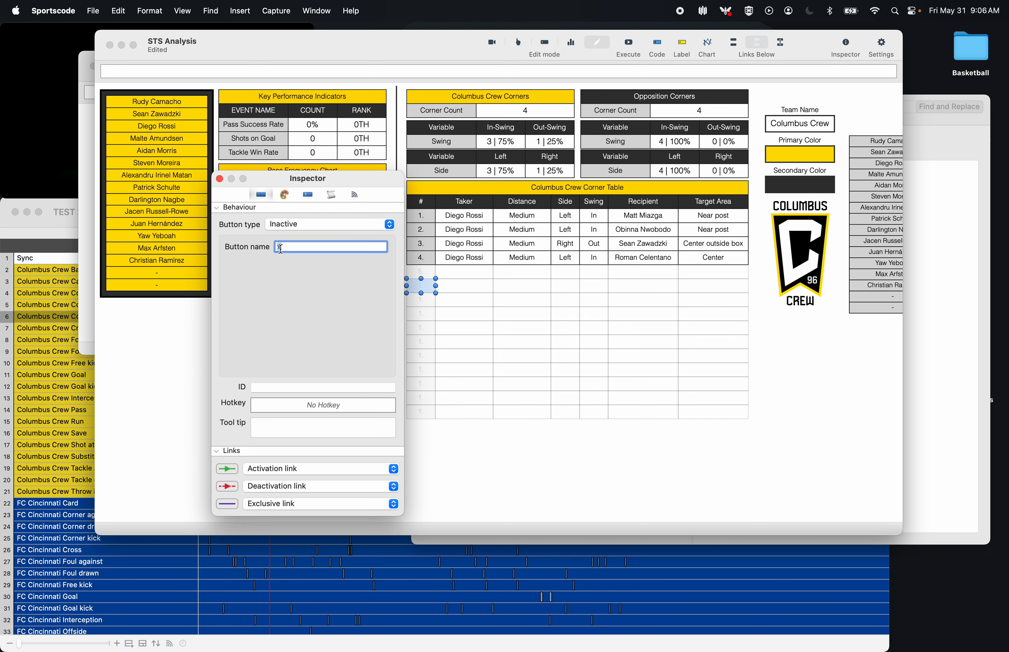
pyautogui.click(414, 302)
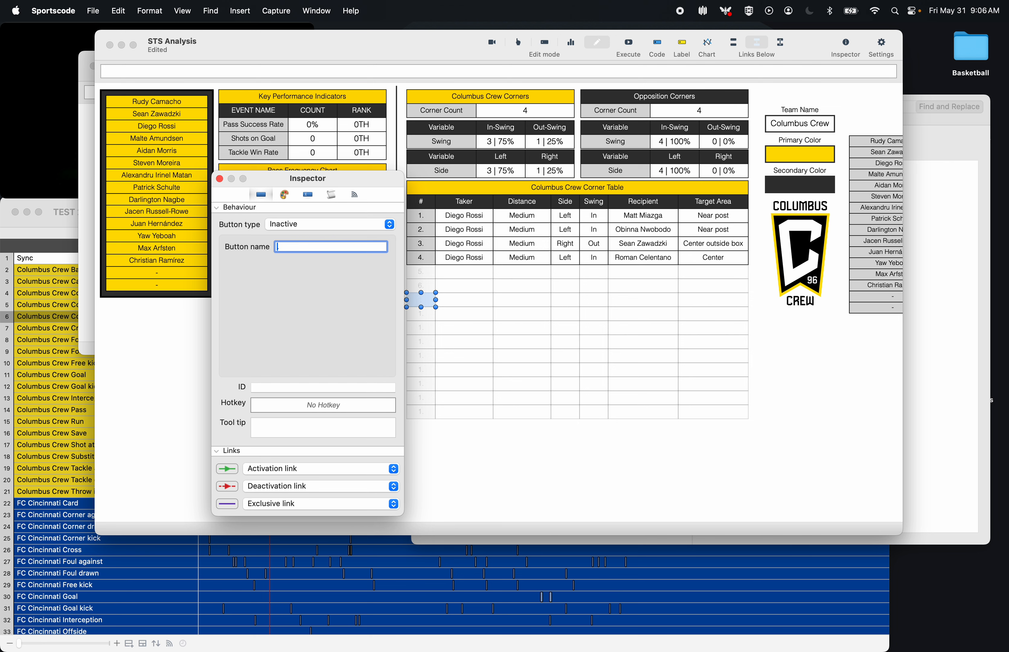
pyautogui.click(414, 316)
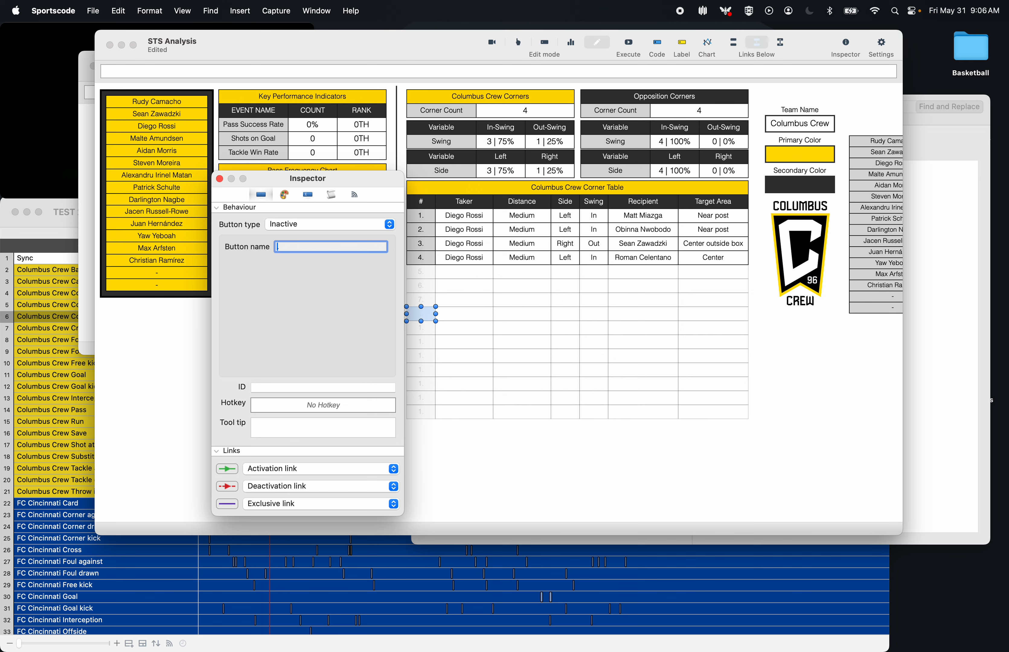
pyautogui.click(411, 330)
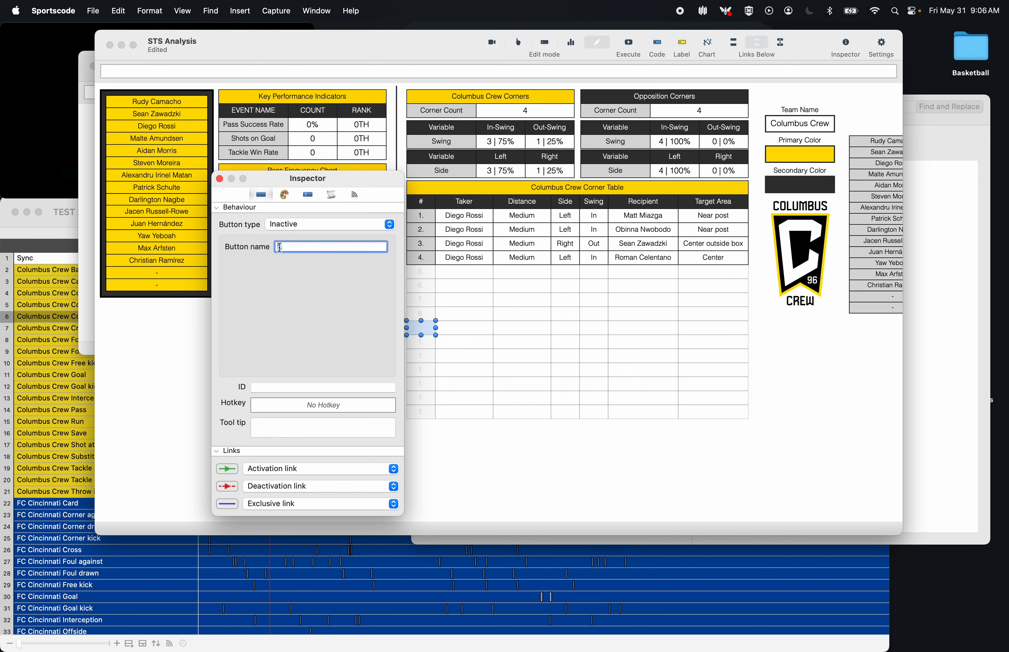
# - Rename the number cells of the tenth through twelfth corner table rows as "10.", "11." and "12."
pyautogui.click(414, 345)
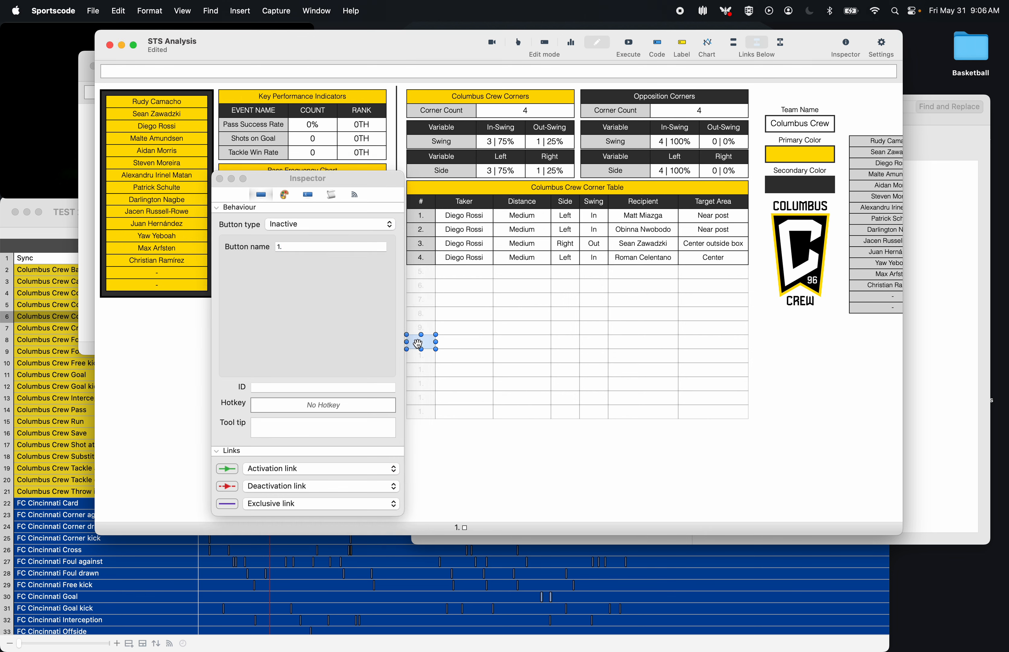
pyautogui.write('10')
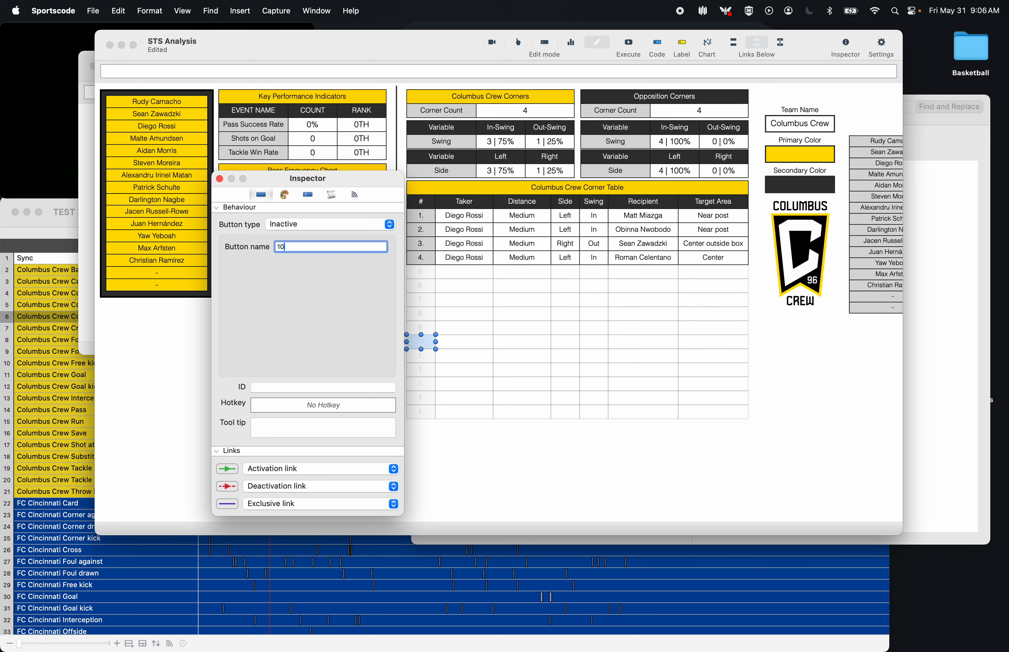
pyautogui.write('.')
pyautogui.click(421, 358)
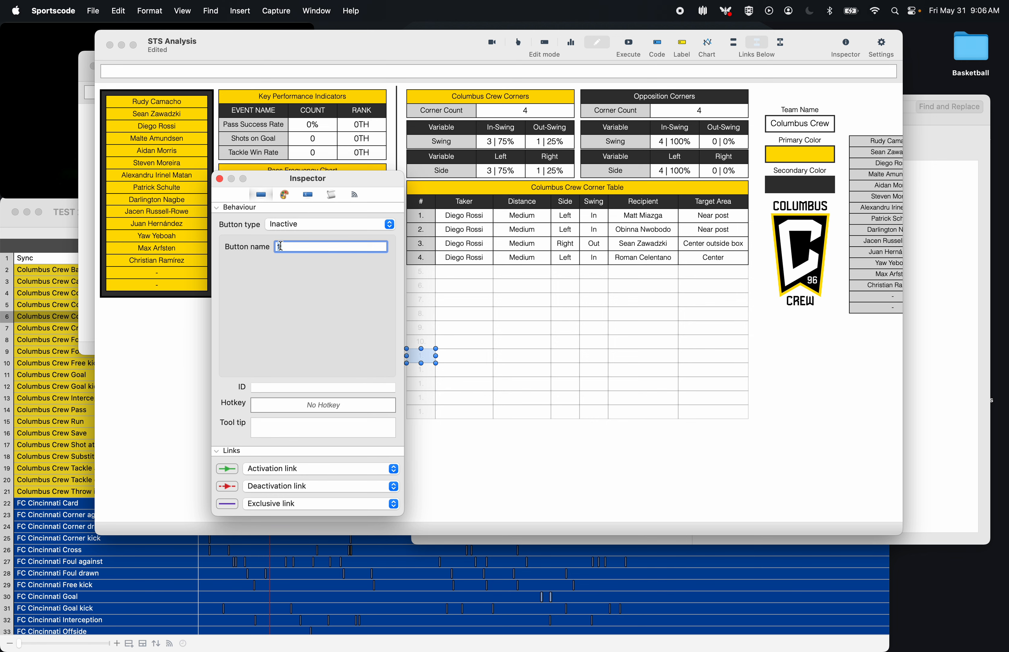
pyautogui.write('11.')
pyautogui.click(422, 370)
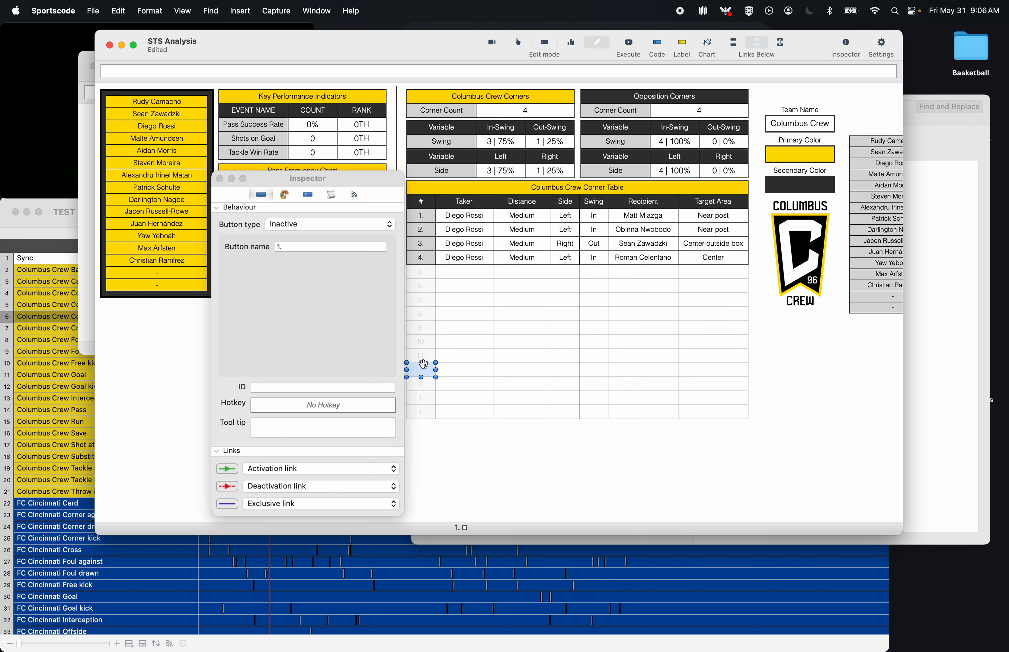
pyautogui.write('12.')
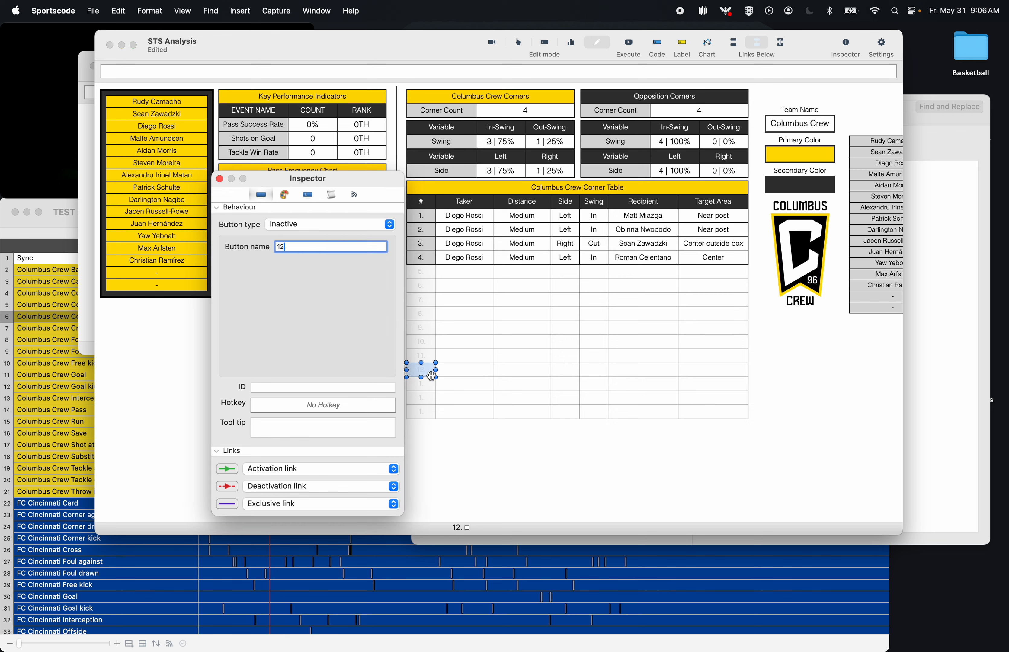
# - Rename the number cells of the thirteenth through fifteenth corner table rows as "13.", "14." and "15.", and close the Inspector
pyautogui.click(422, 384)
pyautogui.write('1')
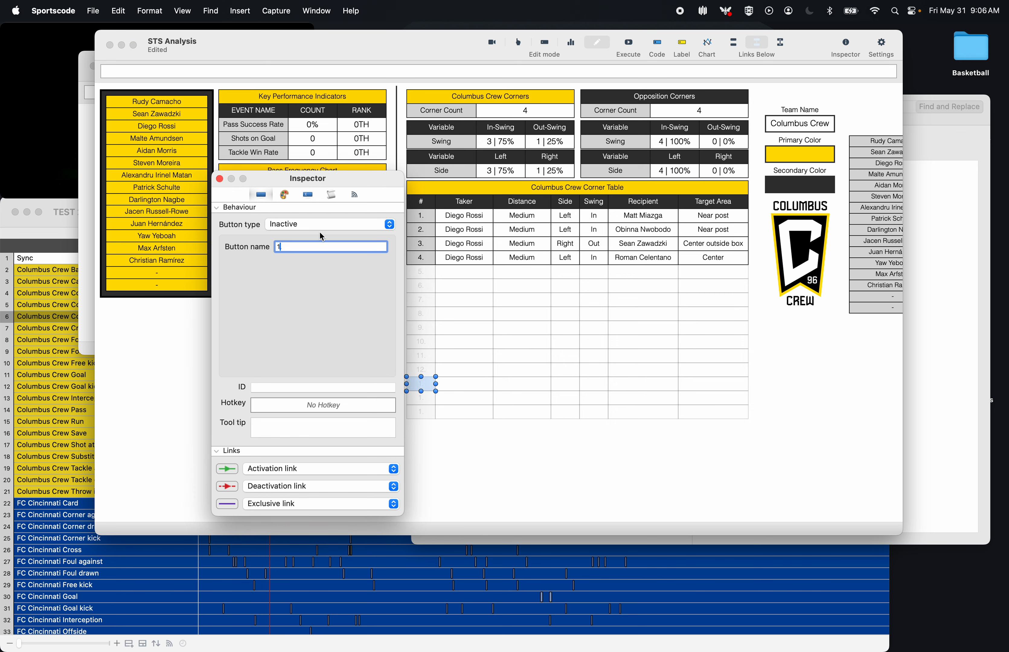
pyautogui.write('3.')
pyautogui.click(420, 399)
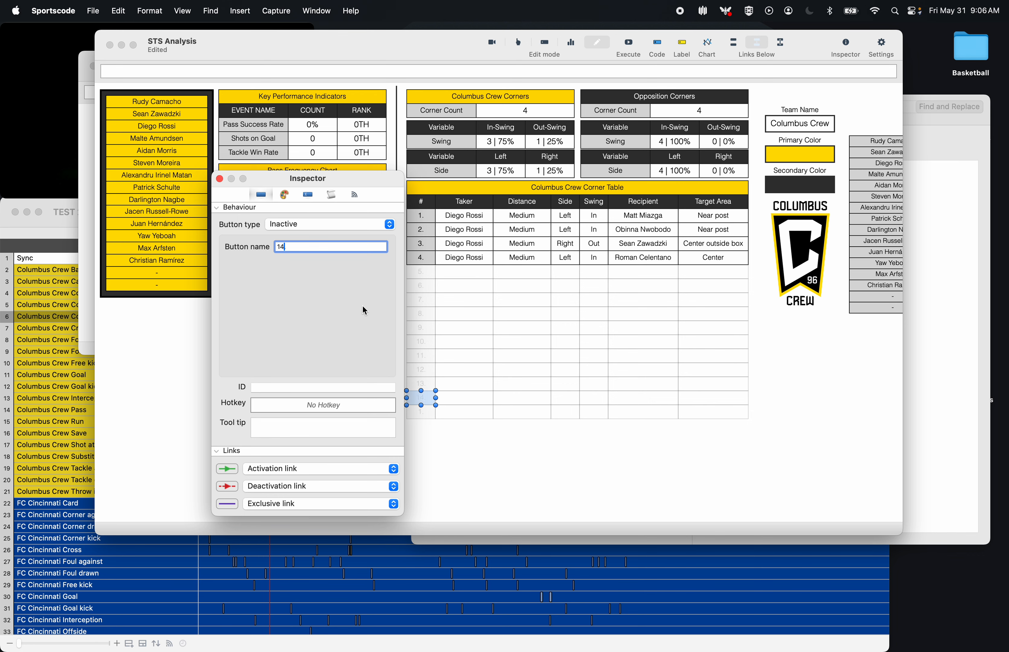
pyautogui.write('14.')
pyautogui.click(419, 412)
pyautogui.write('1')
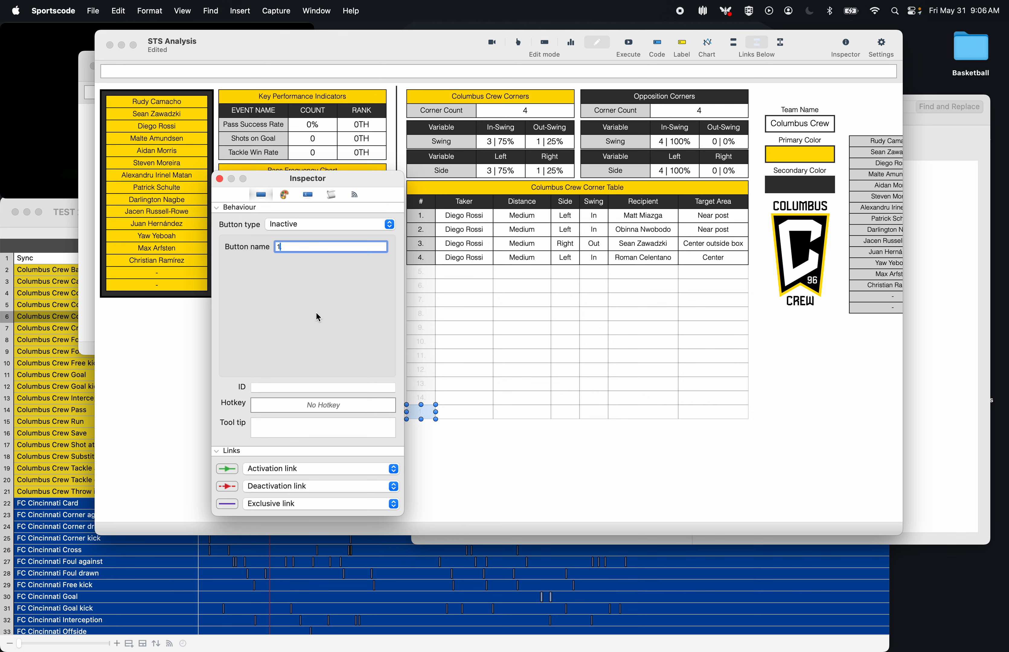
pyautogui.write('5.')
pyautogui.click(220, 181)
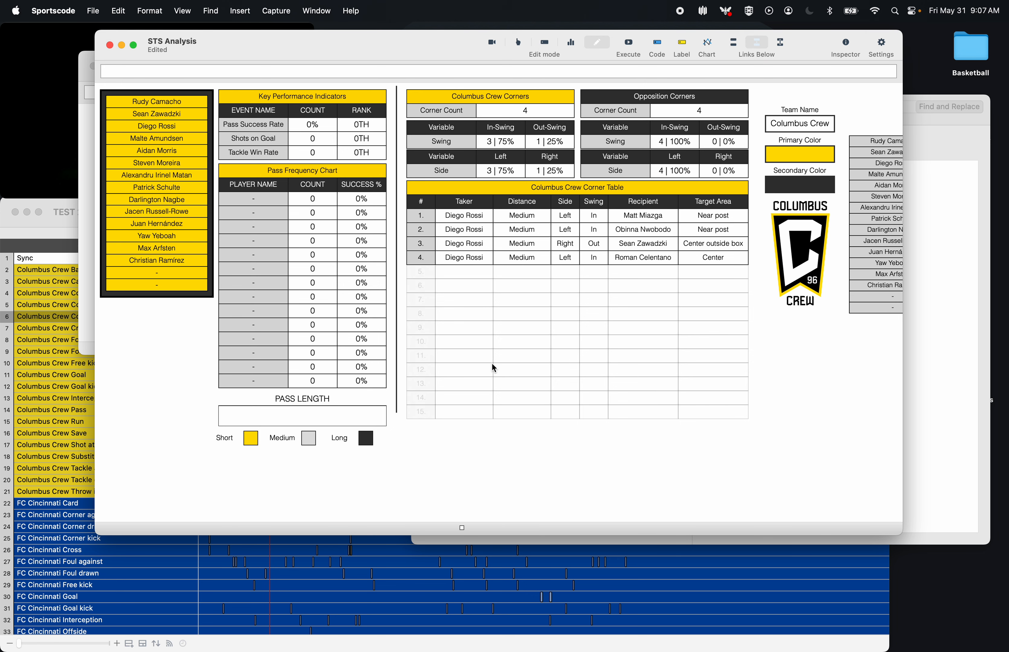
# - Bring the Untitled 2 window forward and close it
pyautogui.click(82, 282)
pyautogui.click(94, 66)
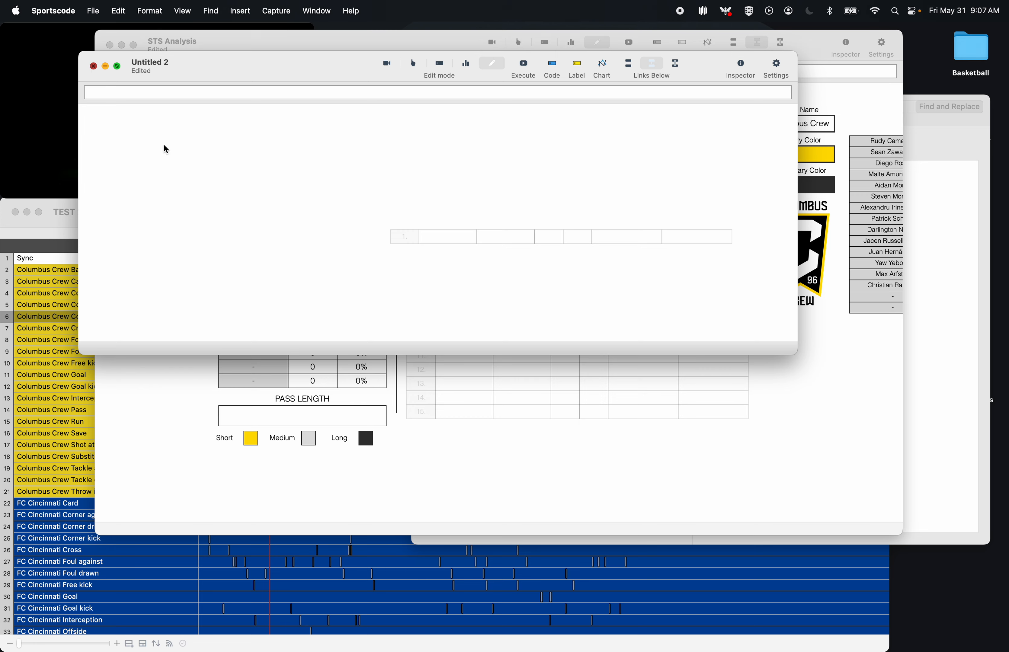
pyautogui.click(345, 297)
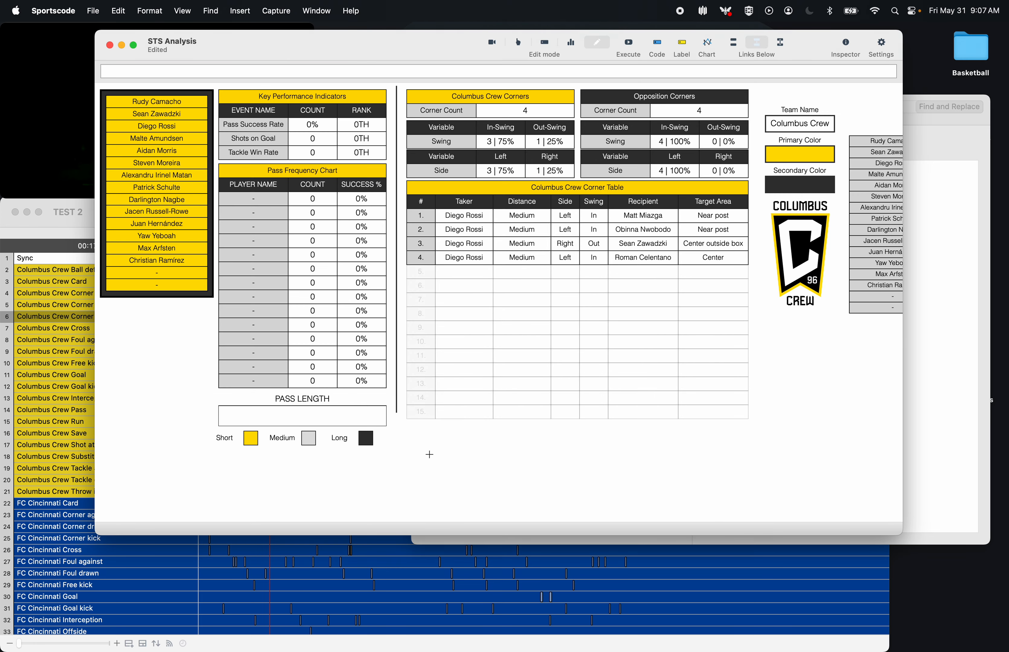
# - Move both corner summary blocks and the whole Columbus Crew Corner Table down together in STS Analysis, leaving free space above them, and deselect them
pyautogui.moveTo(425, 448); pyautogui.dragTo(728, 98)
pyautogui.press('Down')
pyautogui.press('Down')
pyautogui.press('Down')
pyautogui.press('Down')
pyautogui.press('Down')
pyautogui.press('Down')
pyautogui.press('Down')
pyautogui.press('Down')
pyautogui.press('Down')
pyautogui.press('Down')
pyautogui.press('Down')
pyautogui.press('Down')
pyautogui.press('Down')
pyautogui.press('Down')
pyautogui.press('Down')
pyautogui.press('Down')
pyautogui.press('Down')
pyautogui.press('Down')
pyautogui.press('Down')
pyautogui.press('Down')
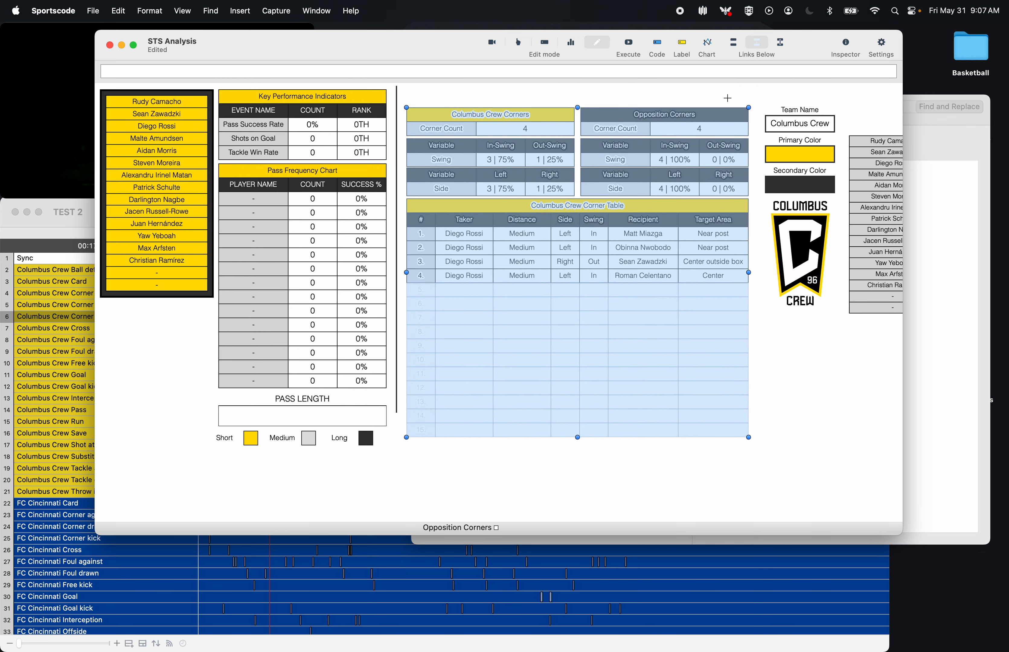
pyautogui.press('Down')
pyautogui.press('Down')
pyautogui.press('Down')
pyautogui.press('Down')
pyautogui.press('Down')
pyautogui.press('Down')
pyautogui.press('Down')
pyautogui.press('Down')
pyautogui.press('Down')
pyautogui.press('Down')
pyautogui.press('Down')
pyautogui.press('Down')
pyautogui.press('Down')
pyautogui.press('Down')
pyautogui.press('Down')
pyautogui.press('Down')
pyautogui.press('Down')
pyautogui.press('Down')
pyautogui.press('Down')
pyautogui.press('Down')
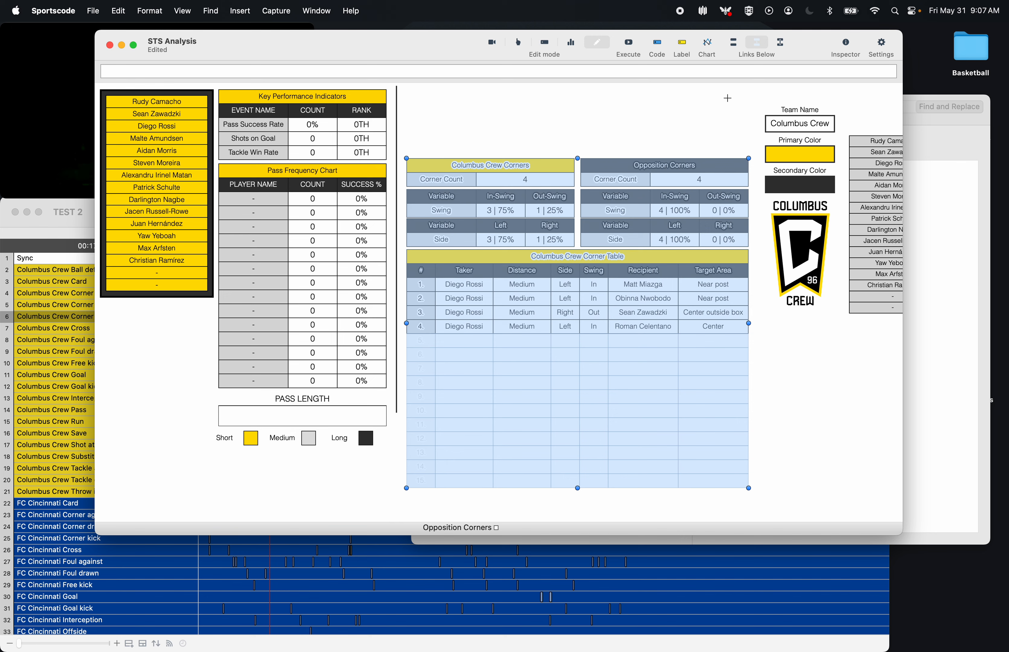
pyautogui.click(693, 108)
pyautogui.moveTo(416, 89); pyautogui.dragTo(745, 154)
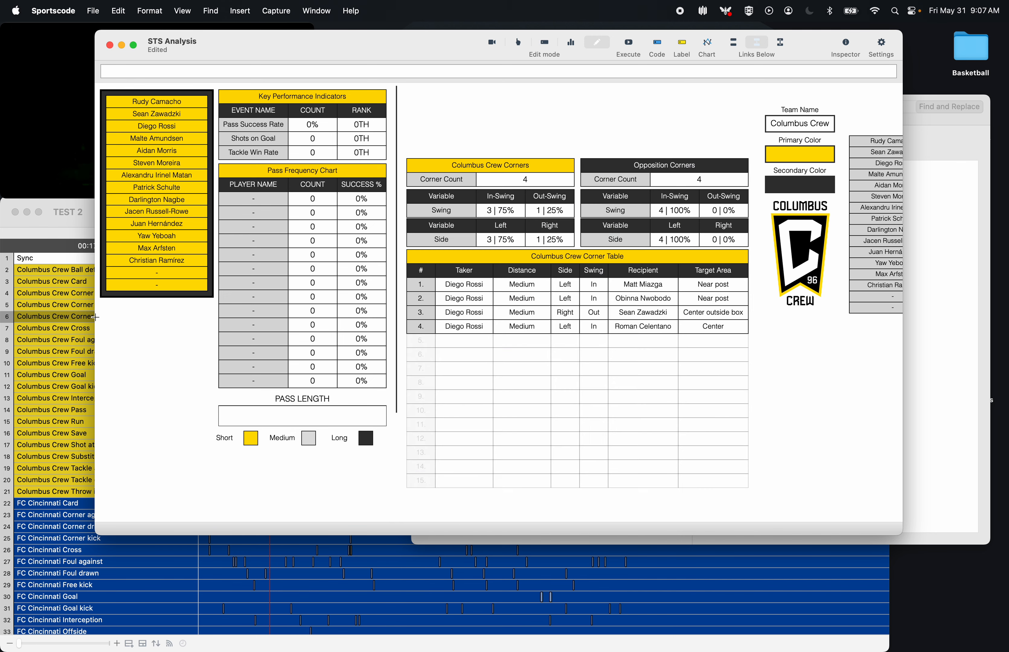
# - Open the Columbus Crew Free kick row of the TEST 2 timeline in the Sorter and move the sorter window higher on the screen
pyautogui.click(71, 230)
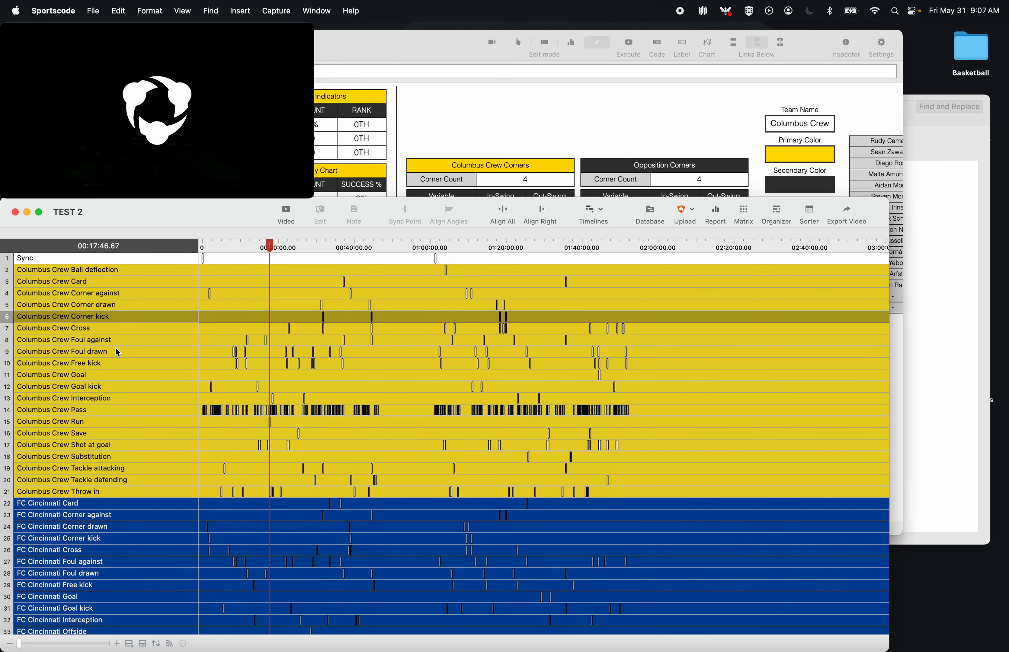
pyautogui.click(112, 366)
pyautogui.click(800, 213)
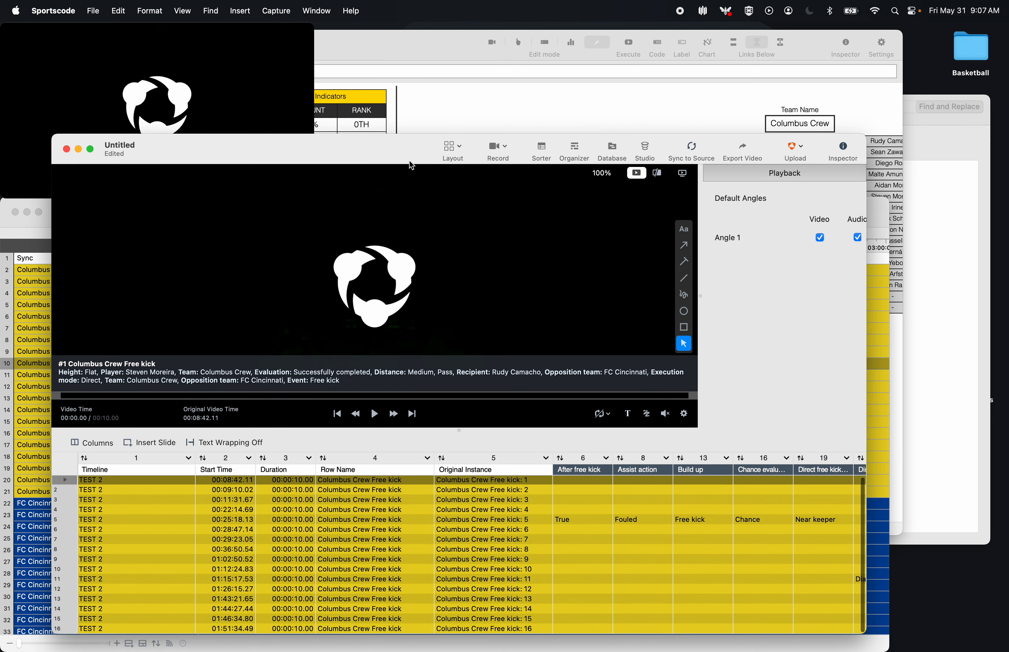
pyautogui.moveTo(410, 161); pyautogui.dragTo(406, 50)
# - Examine the label columns of the Columbus Crew Free kick instances, from After free kick through Taker setup
pyautogui.hscroll(5, 660, 448)
pyautogui.hscroll(8, 662, 448)
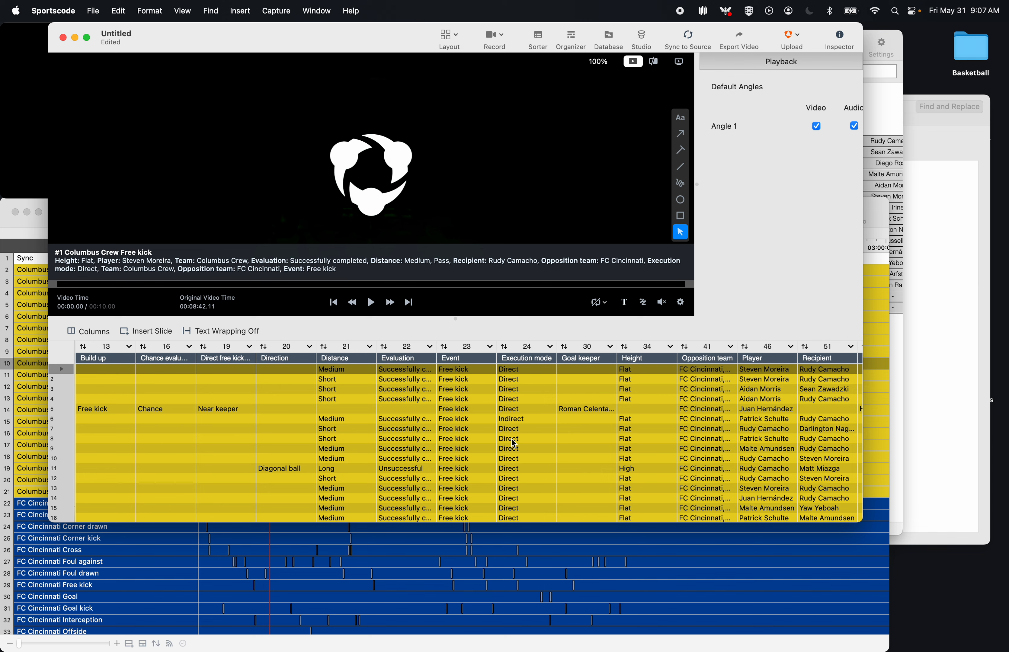
pyautogui.hscroll(-12, 397, 418)
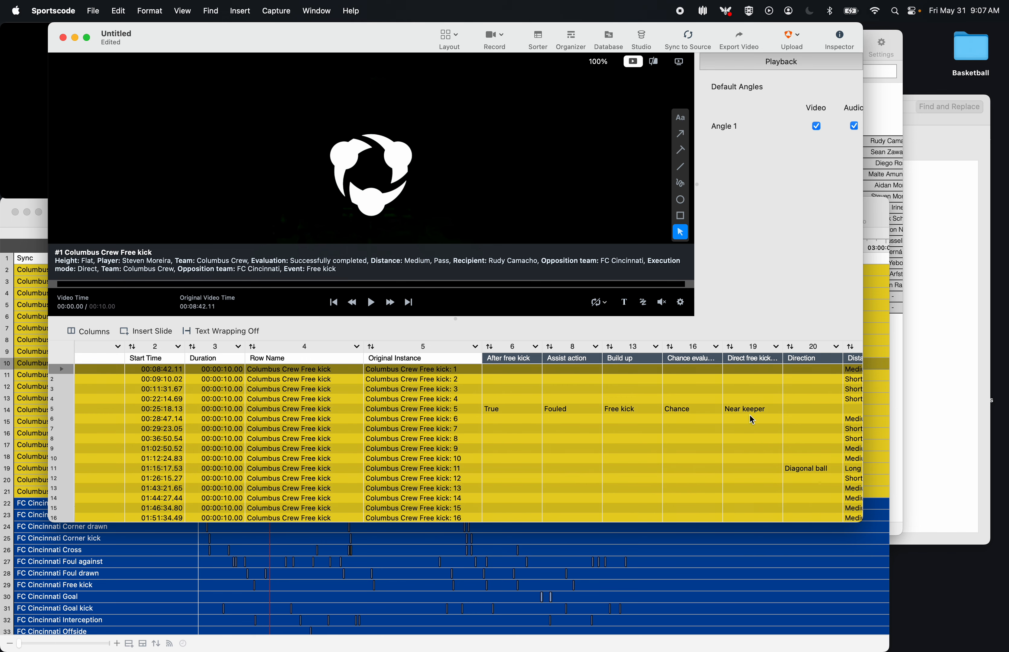
pyautogui.hscroll(5, 752, 420)
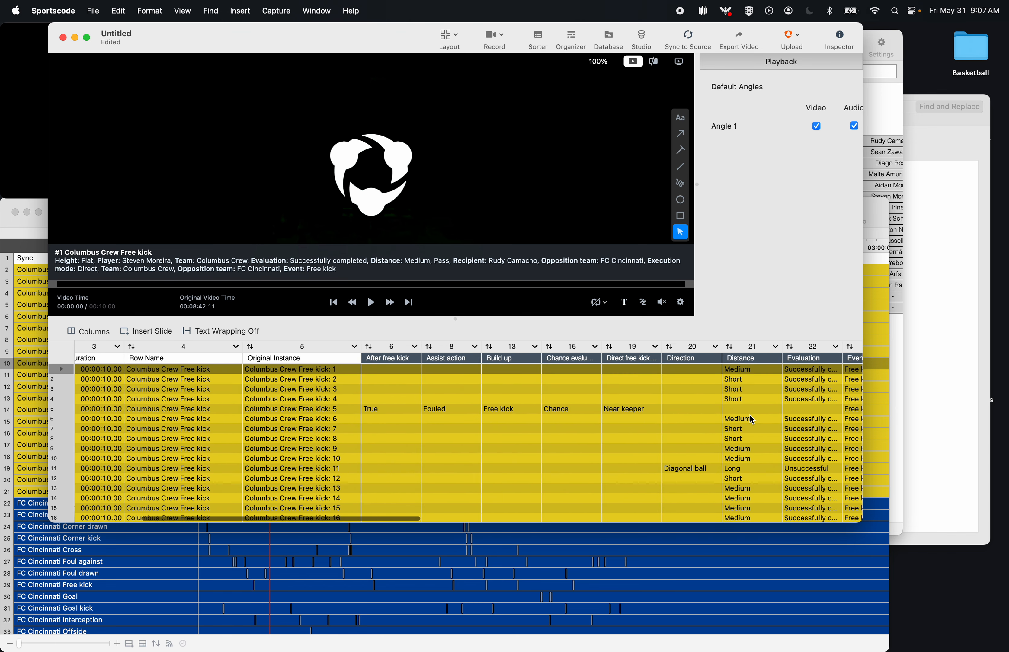
pyautogui.hscroll(5, 752, 420)
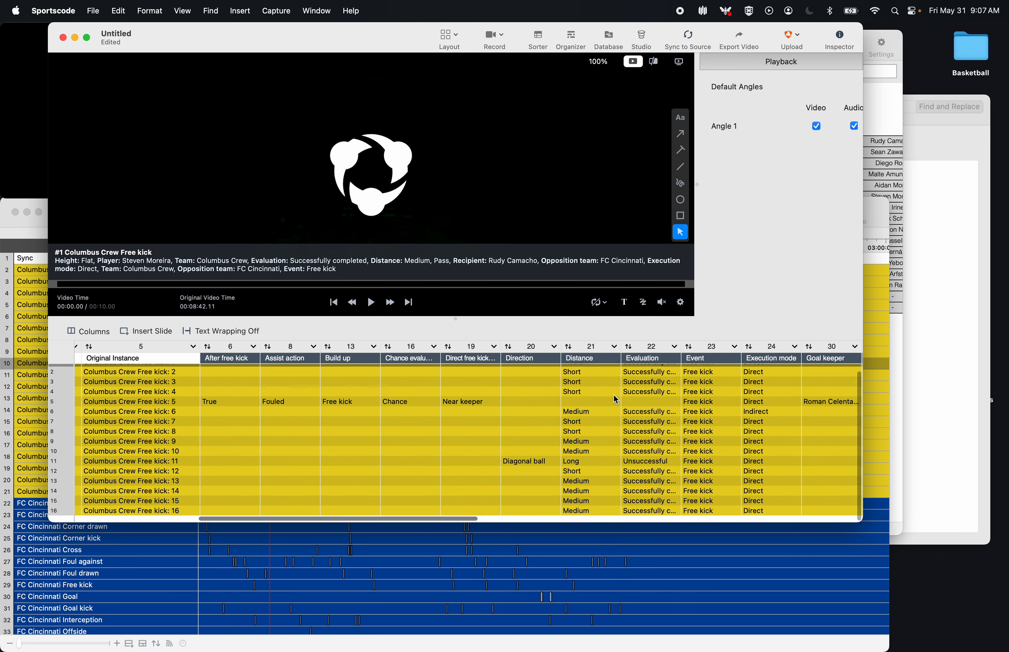
pyautogui.hscroll(5, 616, 400)
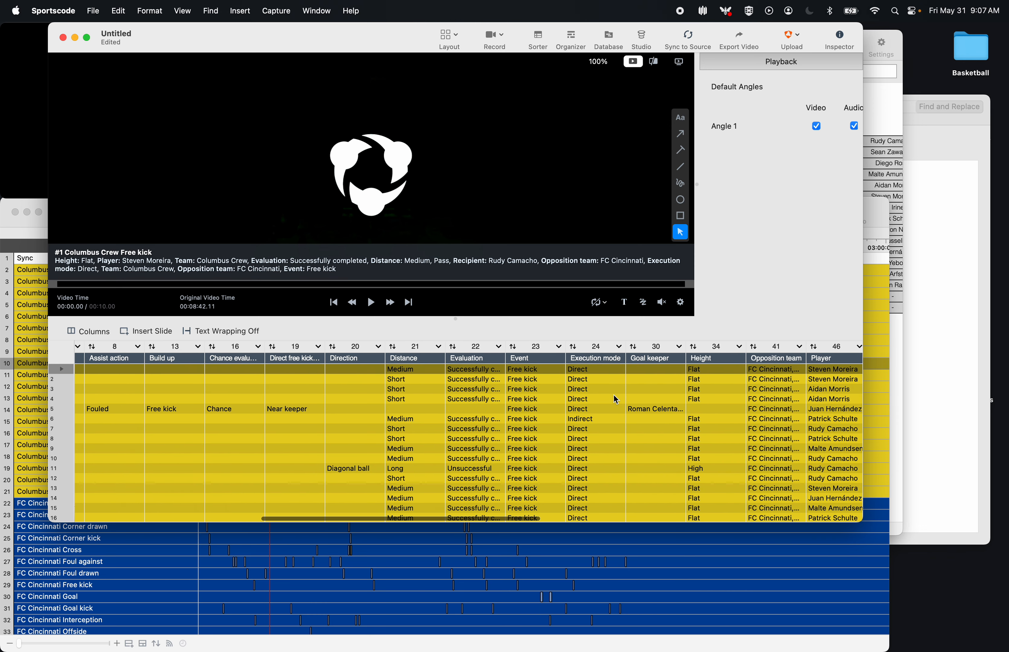
pyautogui.hscroll(3, 616, 400)
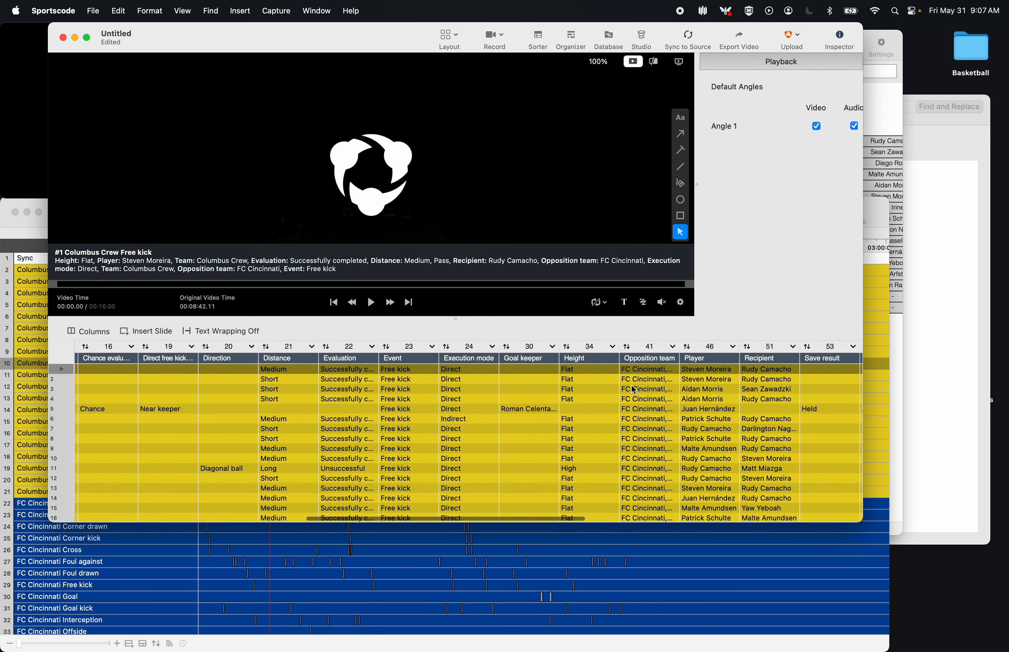
pyautogui.hscroll(6, 634, 390)
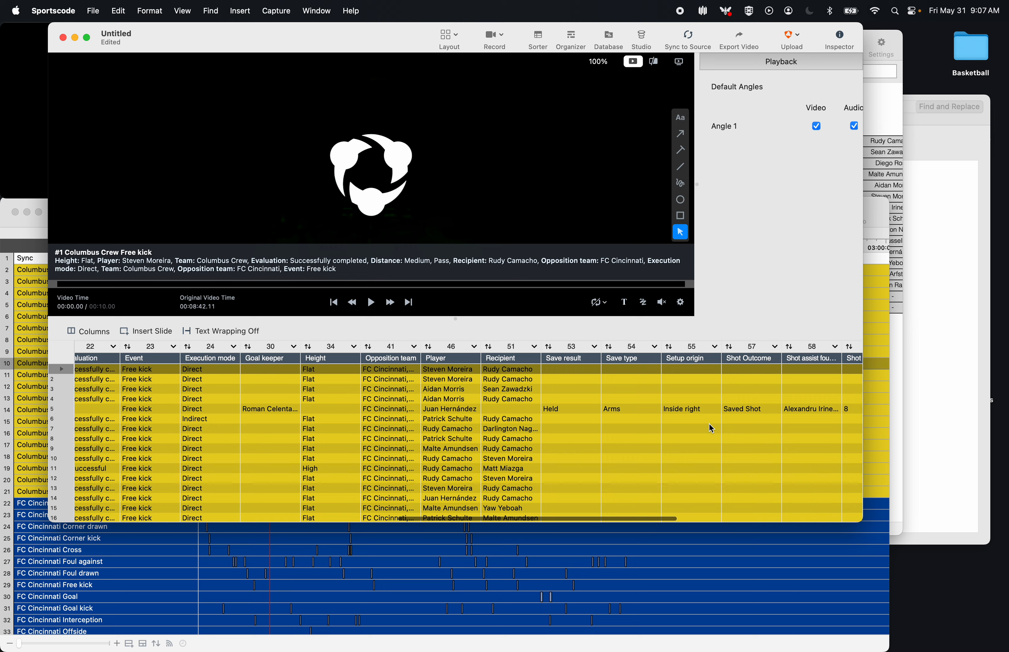
pyautogui.hscroll(4, 713, 429)
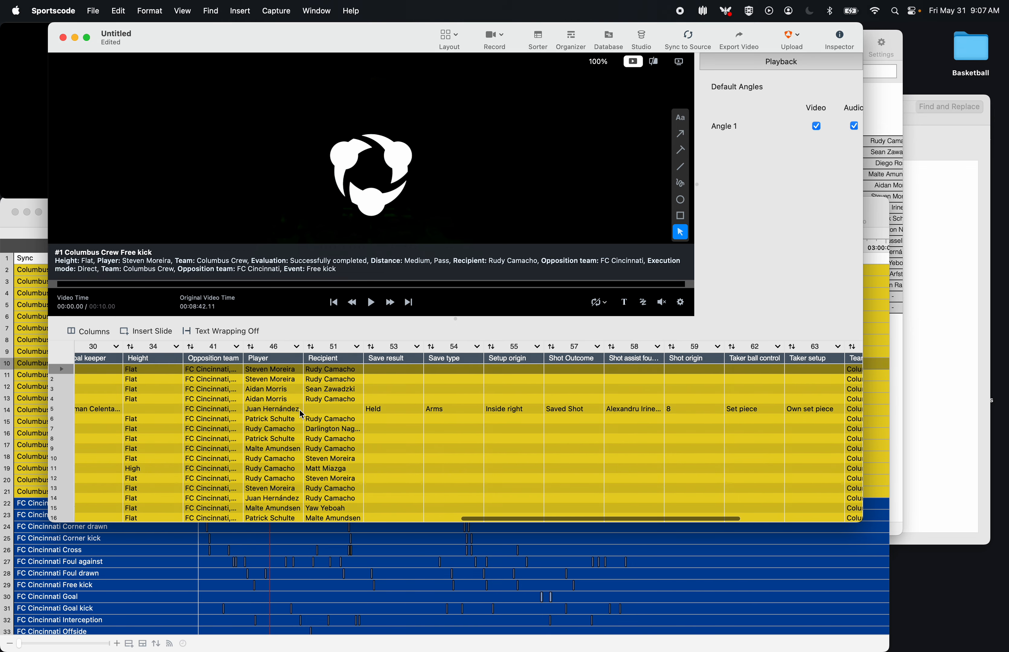
# - Select the fifth Columbus Crew Free kick instance, examine its labels across all columns, and close the sorter window
pyautogui.click(80, 410)
pyautogui.hscroll(-15, 458, 414)
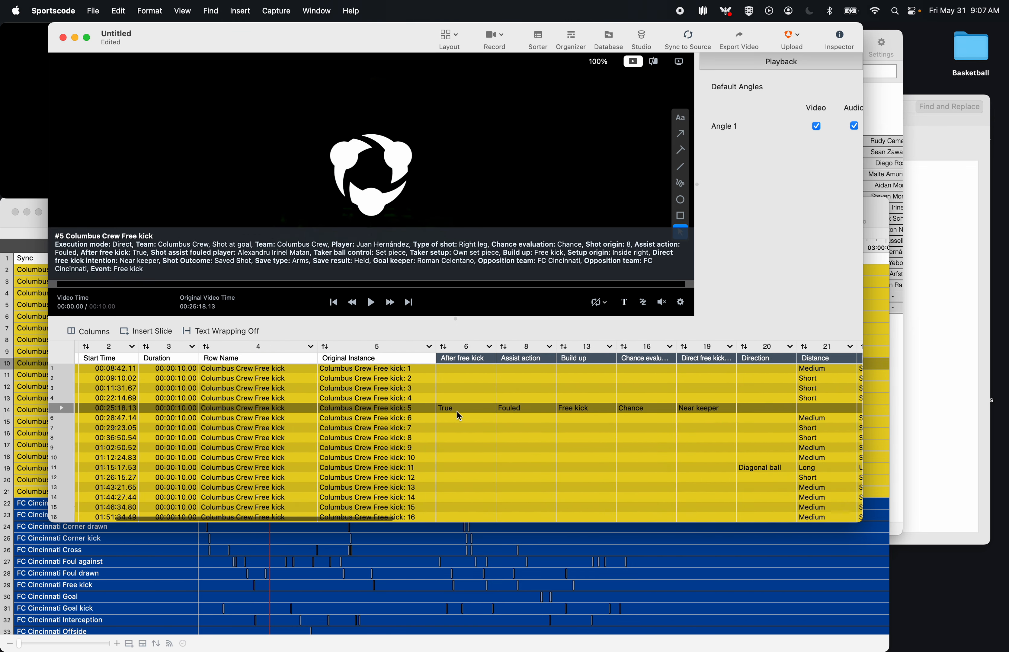
pyautogui.hscroll(15, 457, 412)
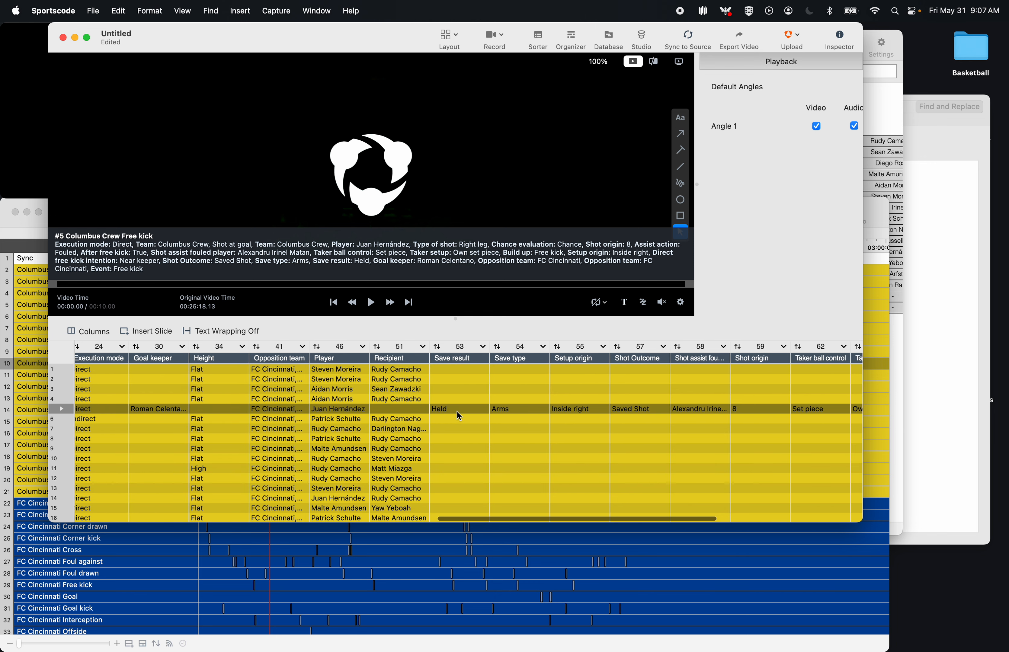
pyautogui.hscroll(-15, 458, 411)
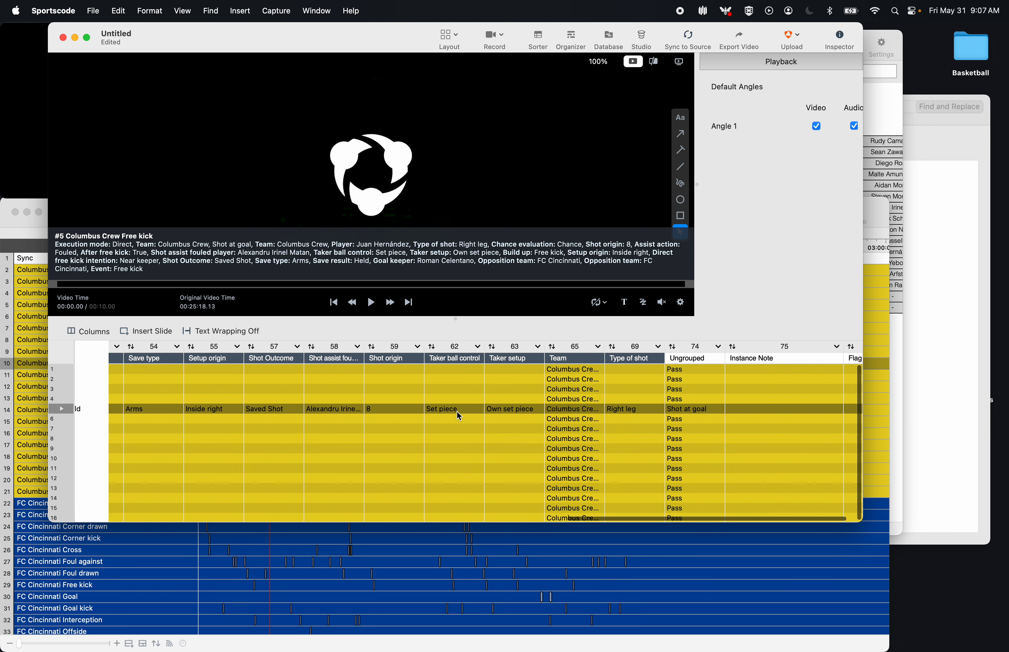
pyautogui.hscroll(1, 458, 417)
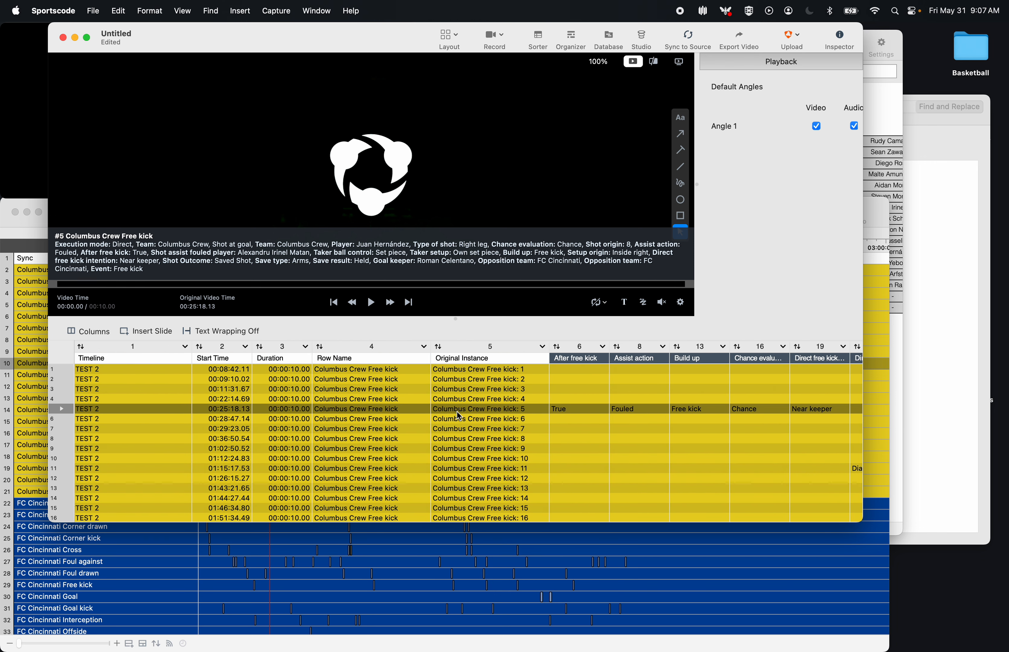
pyautogui.hscroll(8, 457, 412)
pyautogui.hscroll(5, 457, 412)
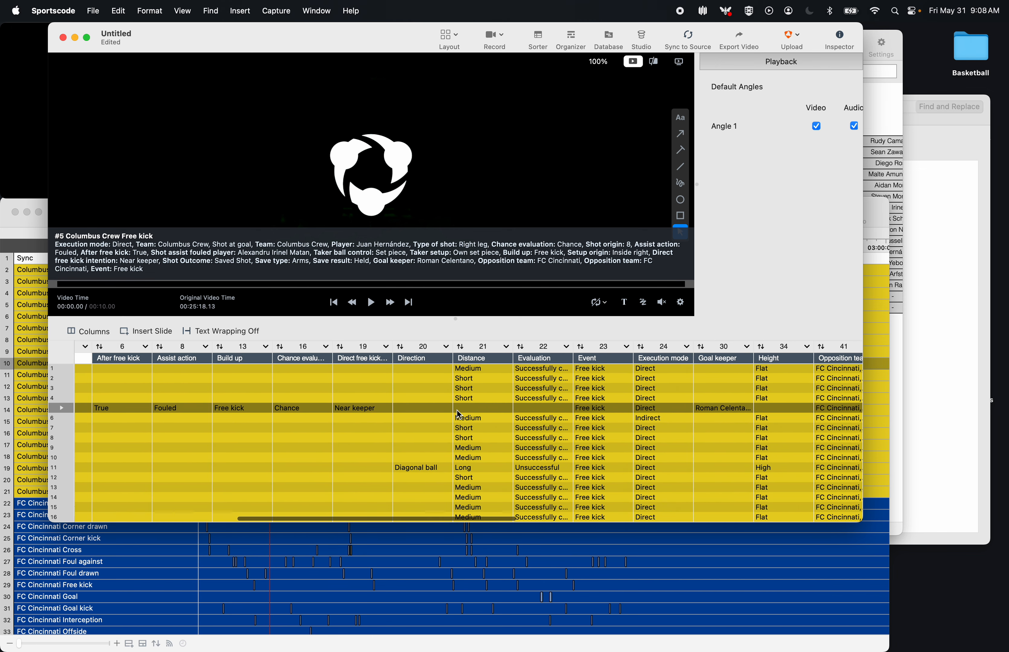
pyautogui.hscroll(2, 459, 414)
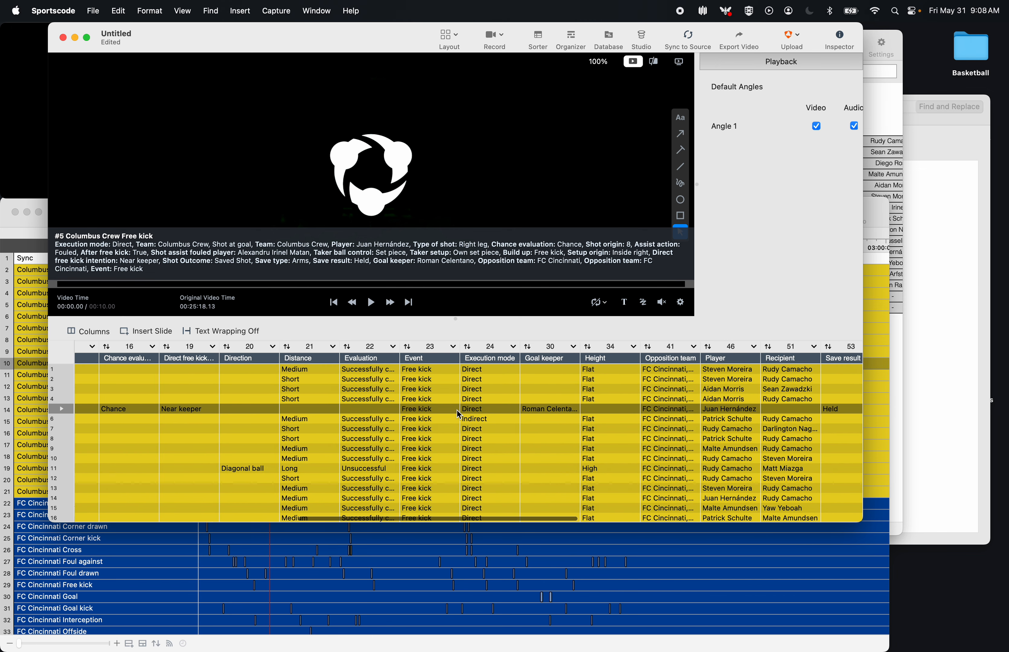
pyautogui.click(63, 37)
pyautogui.click(373, 379)
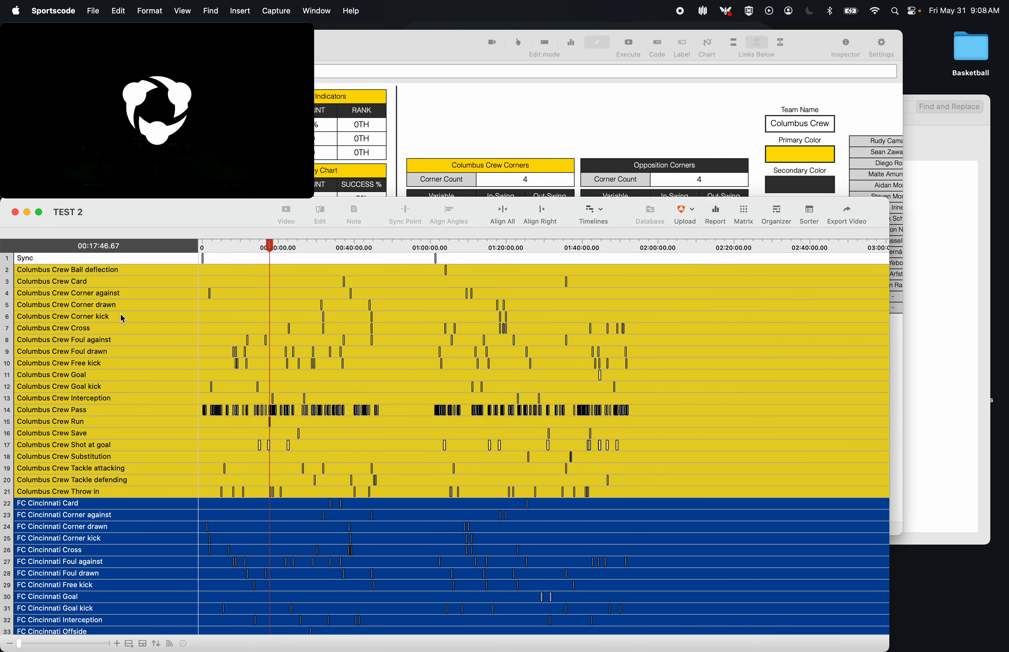
# - Open the Columbus Crew Goal kick row in the Sorter and widen the Distance and Recipient columns
pyautogui.click(105, 389)
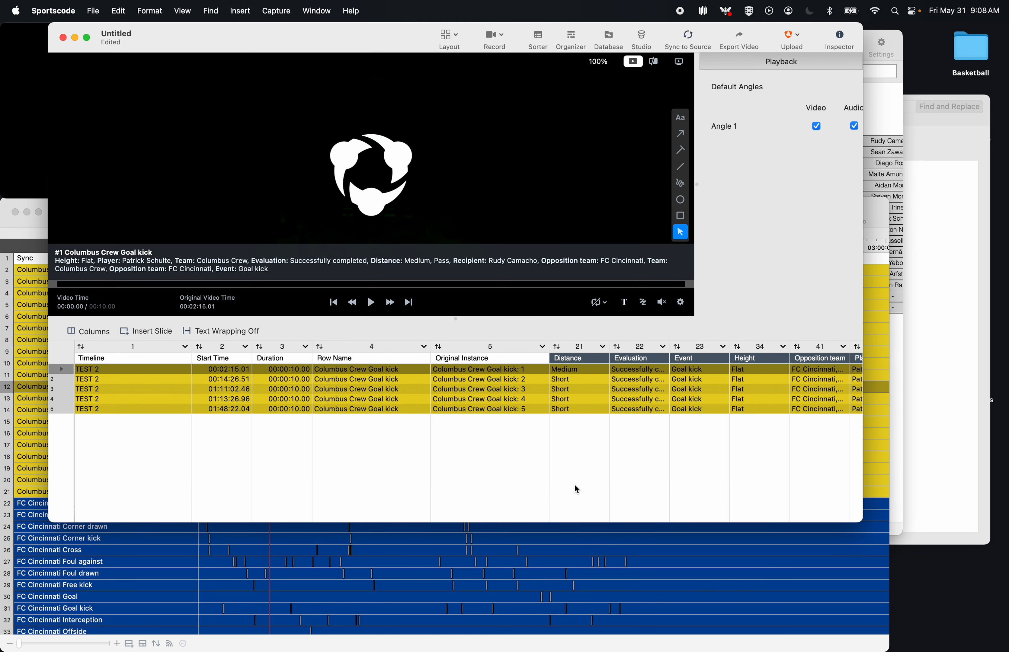
pyautogui.hscroll(5, 575, 486)
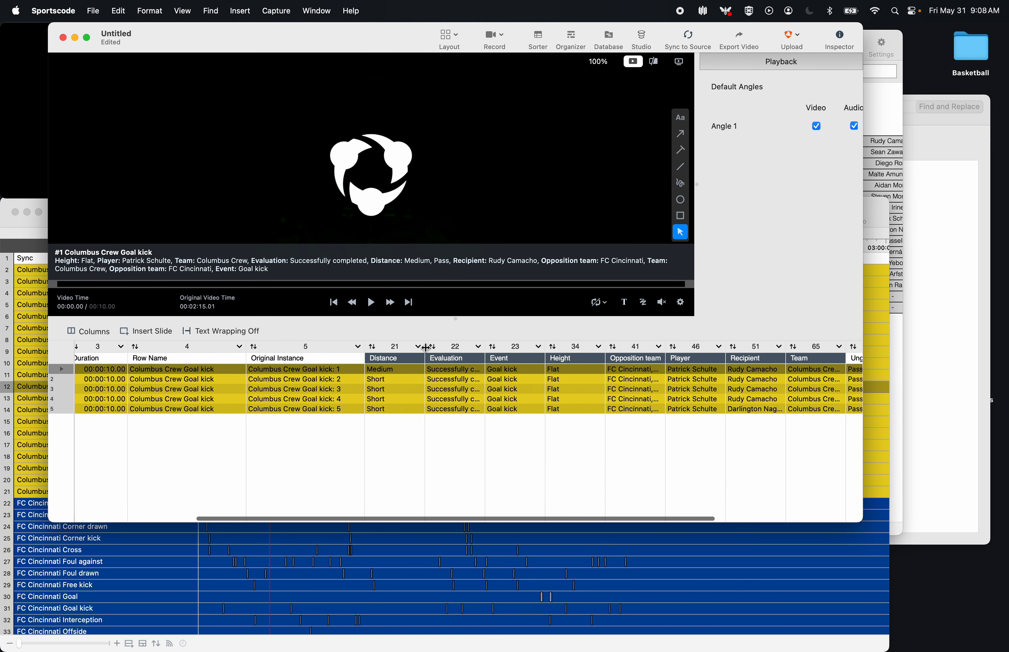
pyautogui.moveTo(426, 348); pyautogui.dragTo(445, 348)
pyautogui.hscroll(4, 580, 415)
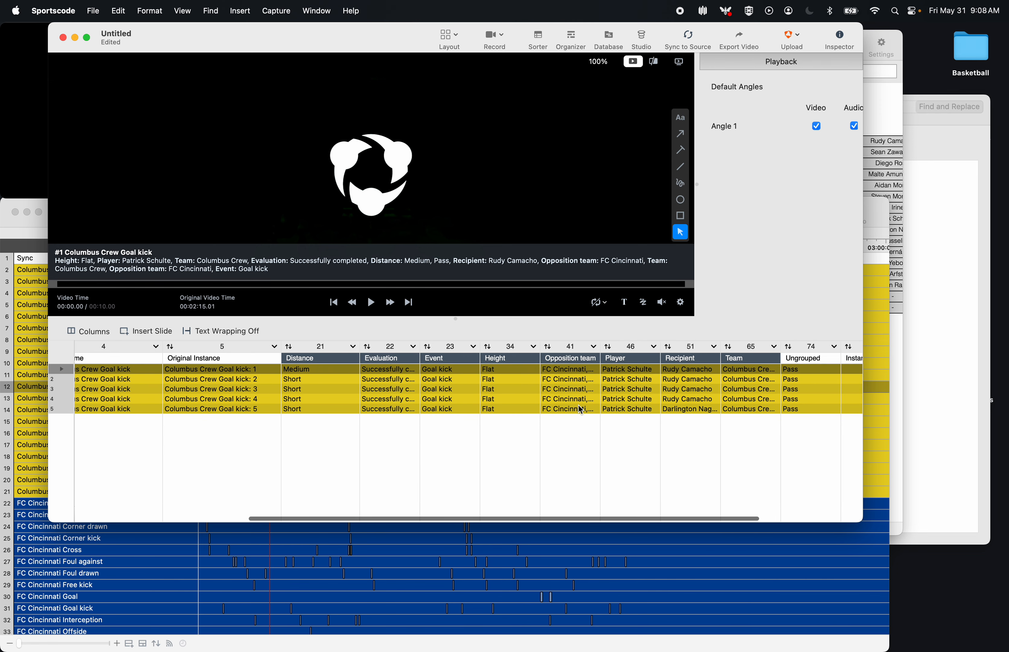
pyautogui.hscroll(5, 581, 411)
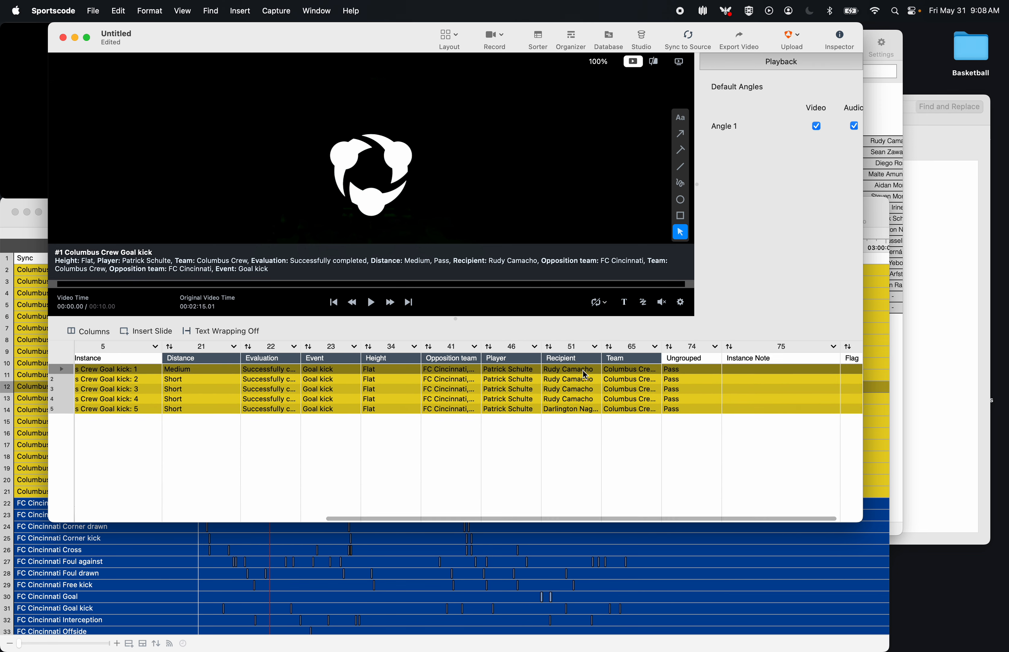
pyautogui.moveTo(600, 343); pyautogui.dragTo(620, 358)
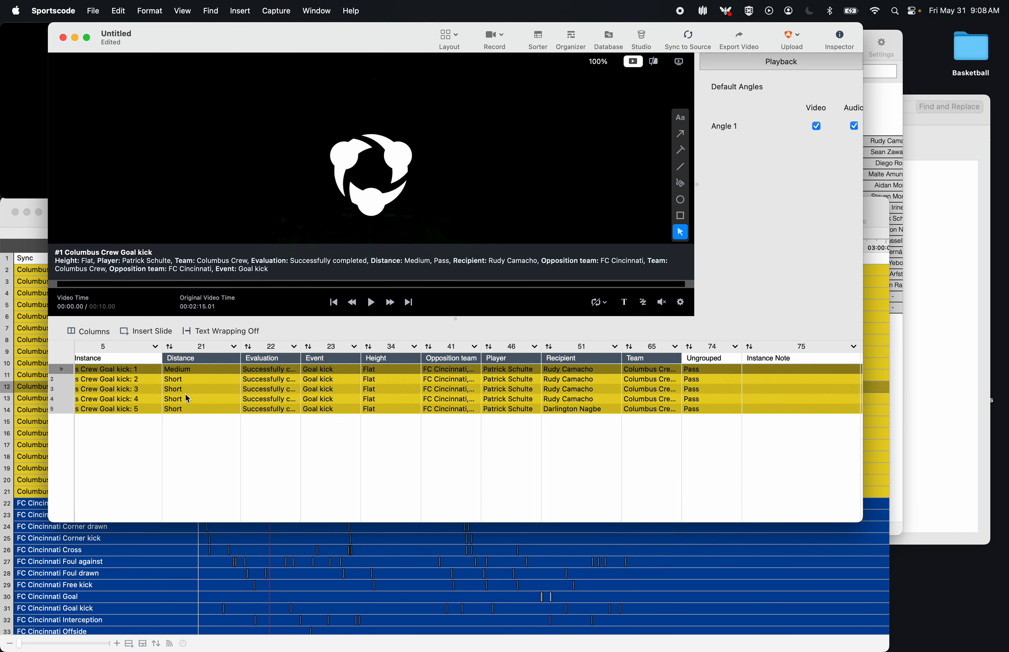
pyautogui.hscroll(-5, 186, 392)
# - Add the FC Cincinnati Goal kick instances from the TEST 2 timeline to the open sorter and examine their label columns
pyautogui.click(104, 557)
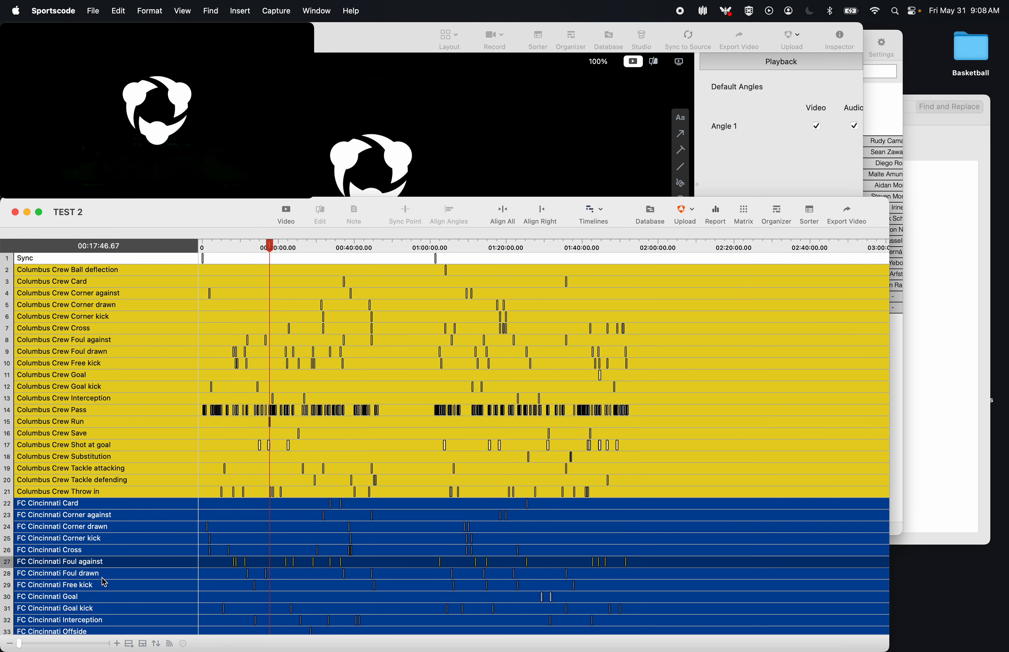
pyautogui.scroll(-2, 102, 587)
pyautogui.click(97, 581)
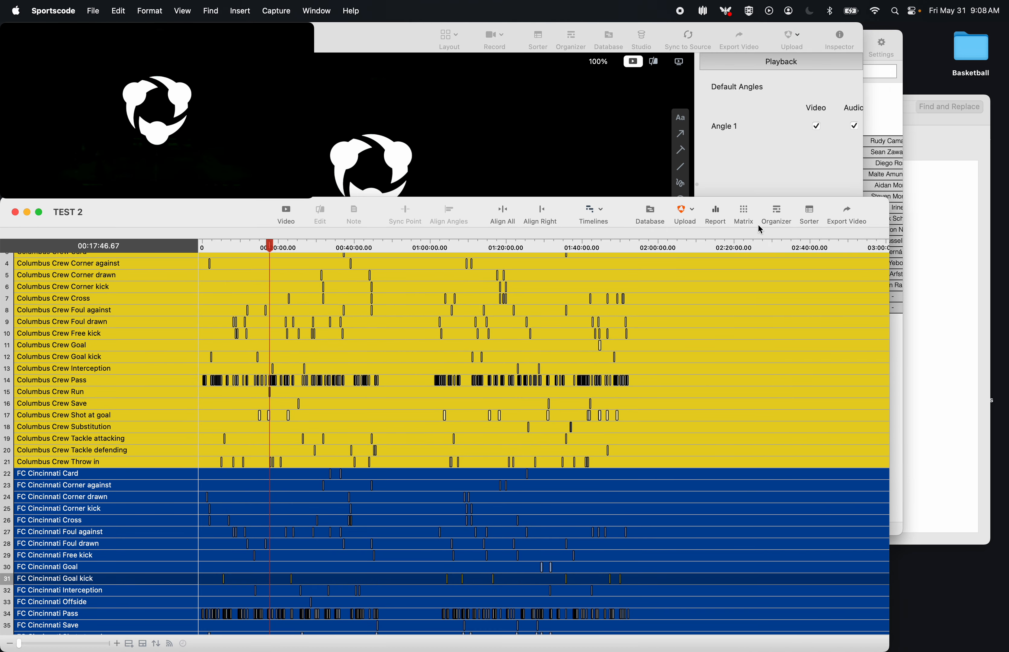
pyautogui.click(809, 212)
pyautogui.hscroll(-2, 484, 453)
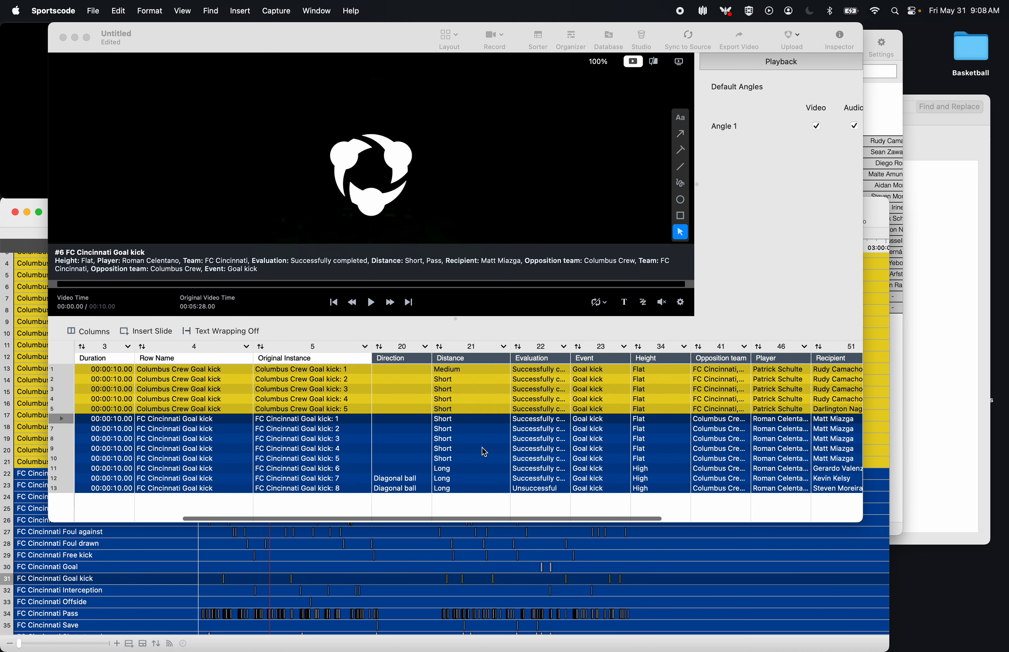
pyautogui.hscroll(5, 452, 482)
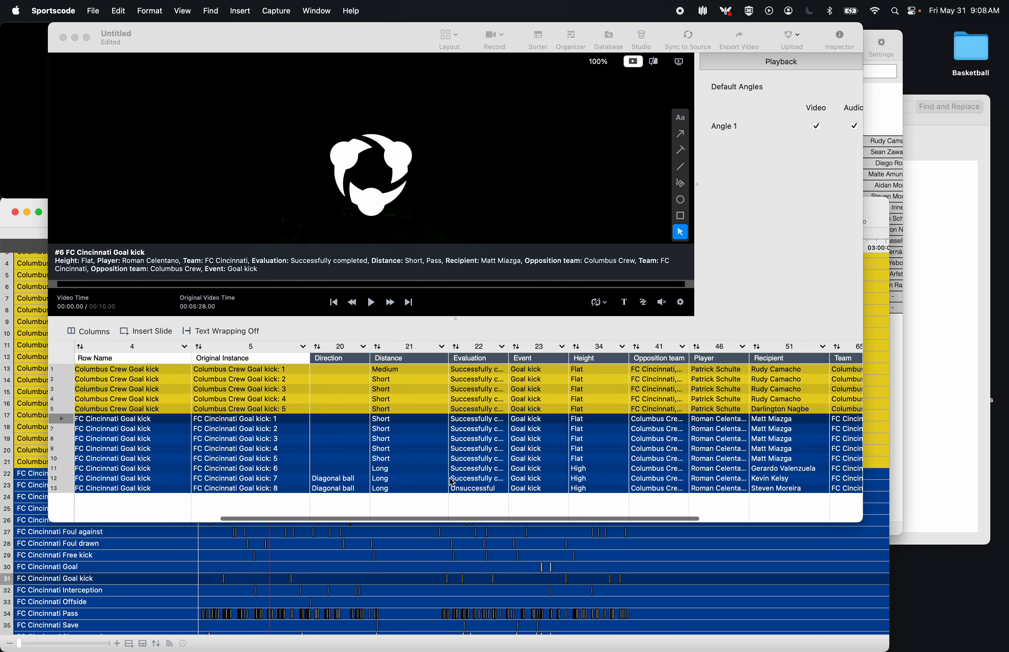
# - Examine the remaining goal kick label columns, discard the untitled sorter document, and bring the STS Analysis window forward
pyautogui.hscroll(4, 537, 458)
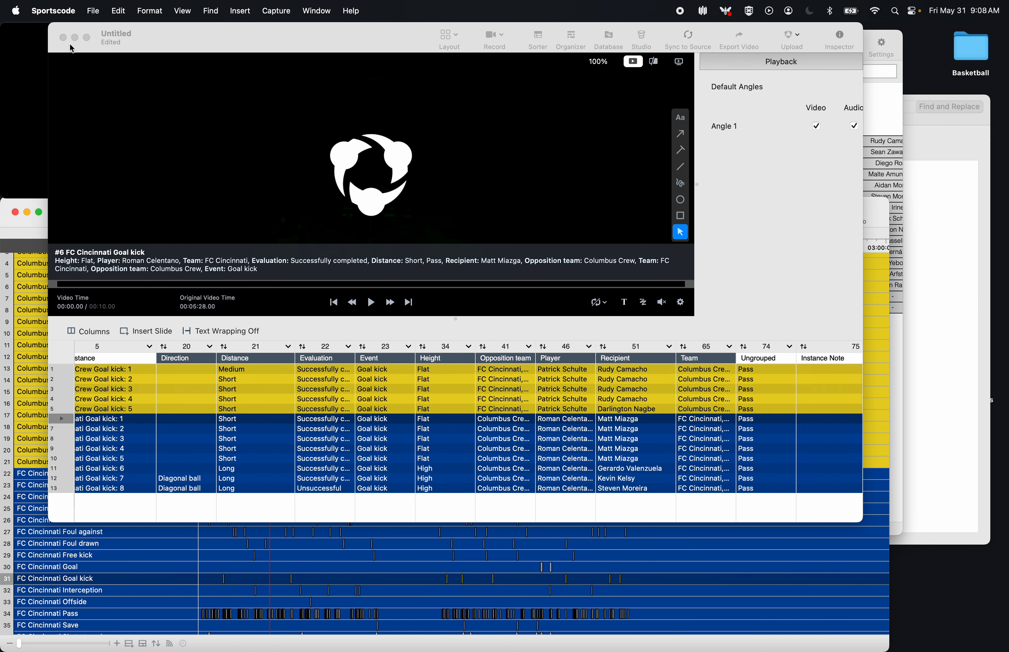
pyautogui.click(63, 38)
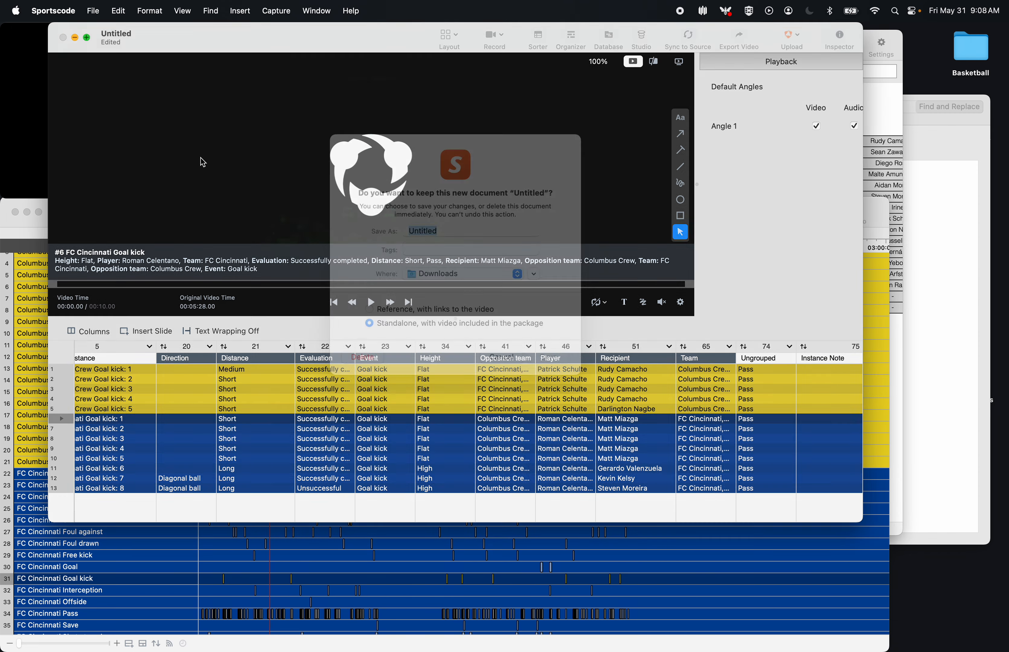
pyautogui.click(373, 374)
pyautogui.click(583, 141)
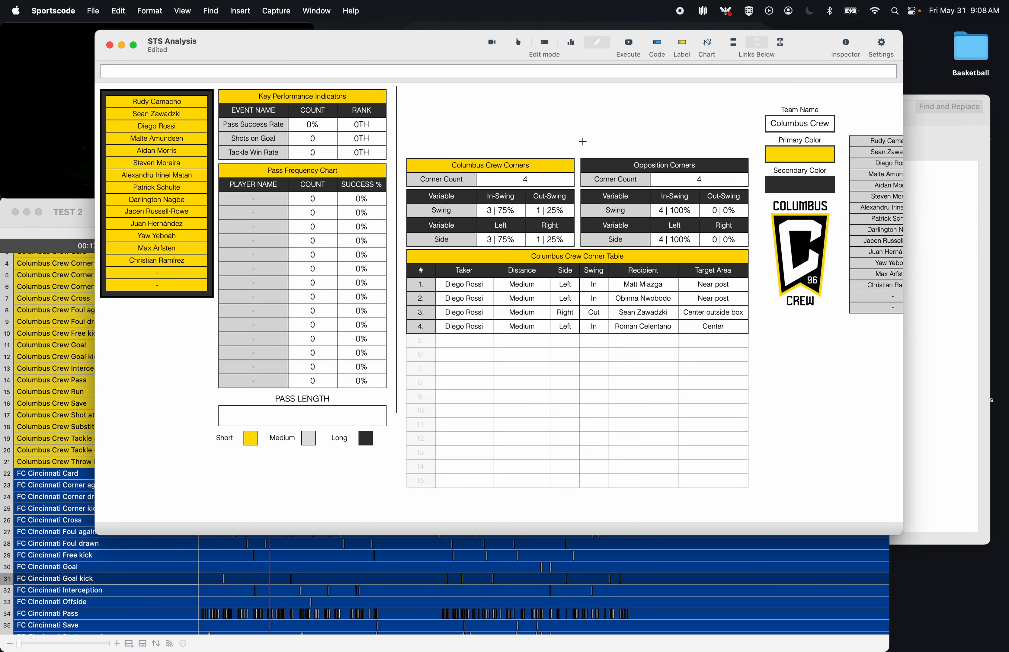
pyautogui.moveTo(430, 95); pyautogui.dragTo(564, 152)
pyautogui.moveTo(588, 99); pyautogui.dragTo(750, 156)
pyautogui.click(51, 437)
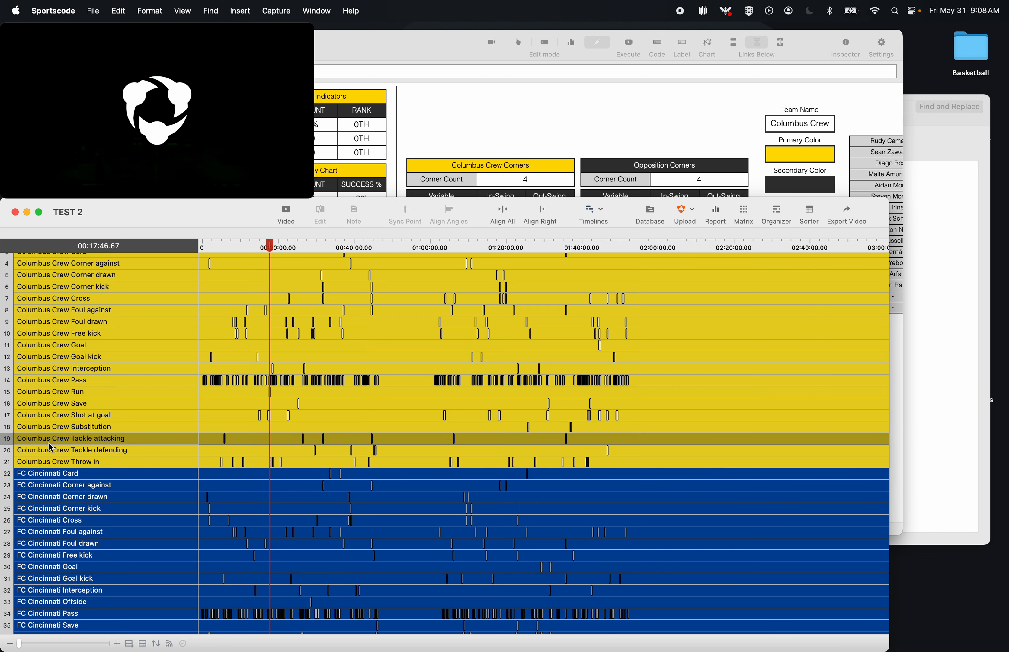
pyautogui.click(486, 85)
pyautogui.click(68, 479)
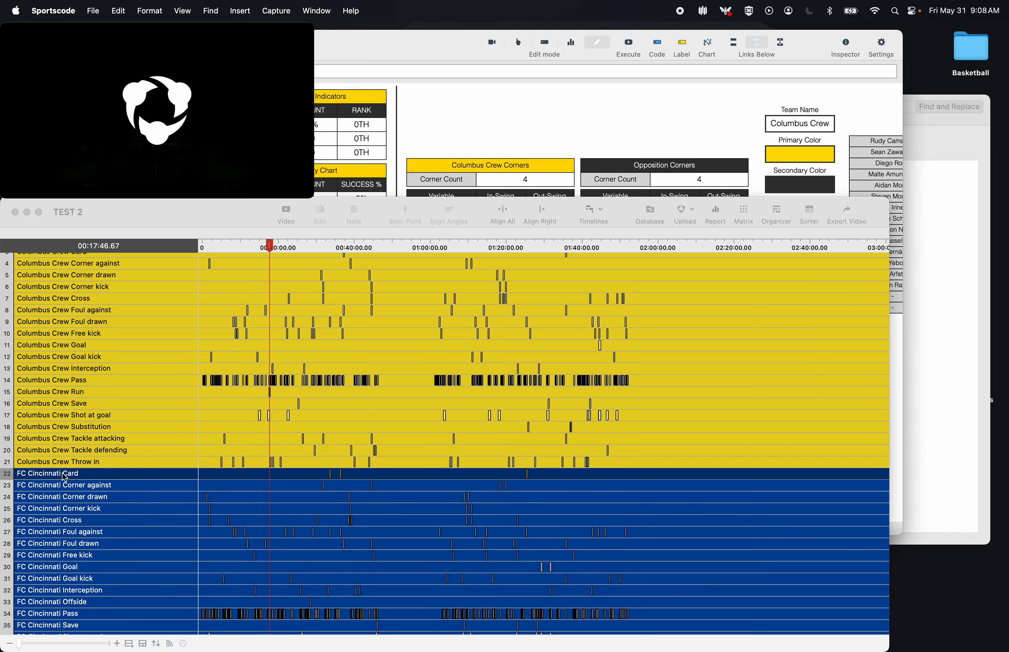
pyautogui.click(94, 419)
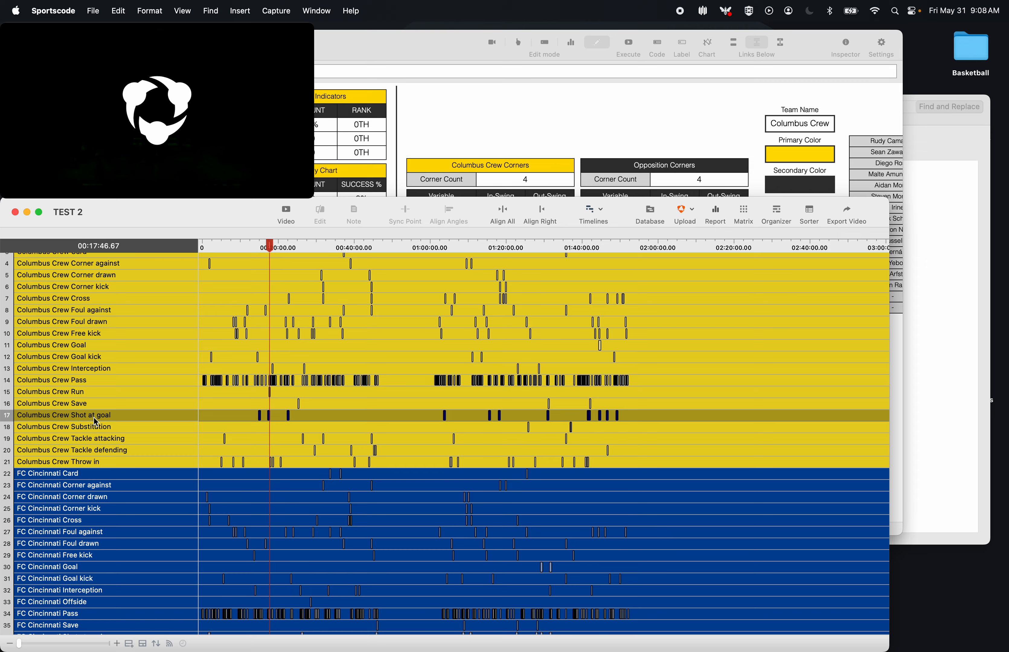
# - Open the Columbus Crew Throw in row in the Sorter, examine its label columns, and discard the sorter document
pyautogui.click(104, 463)
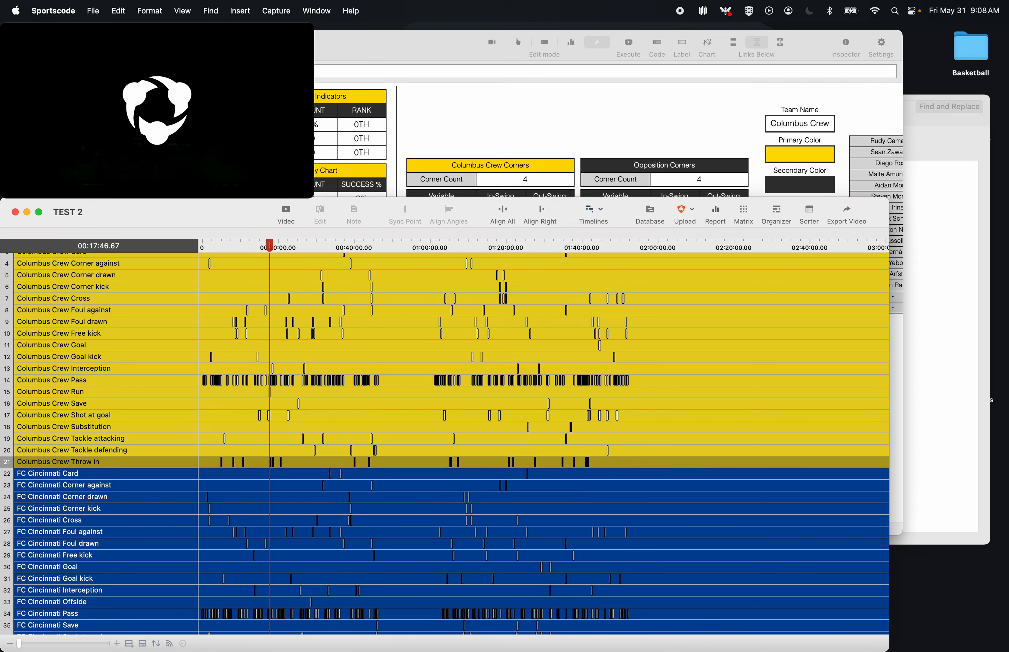
pyautogui.click(809, 214)
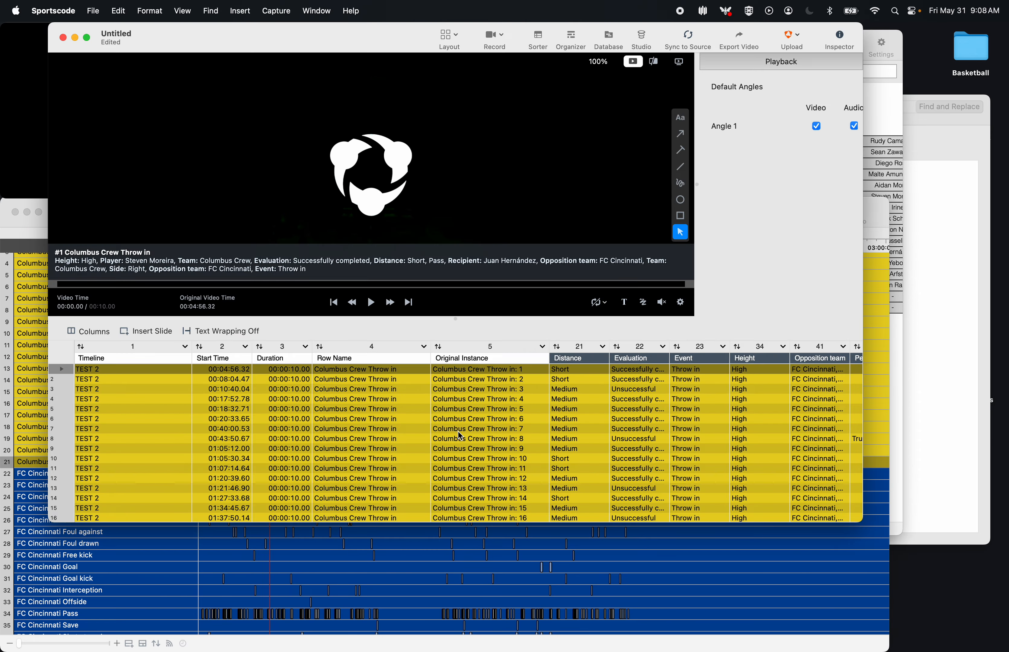
pyautogui.hscroll(10, 457, 477)
pyautogui.scroll(-3, 457, 477)
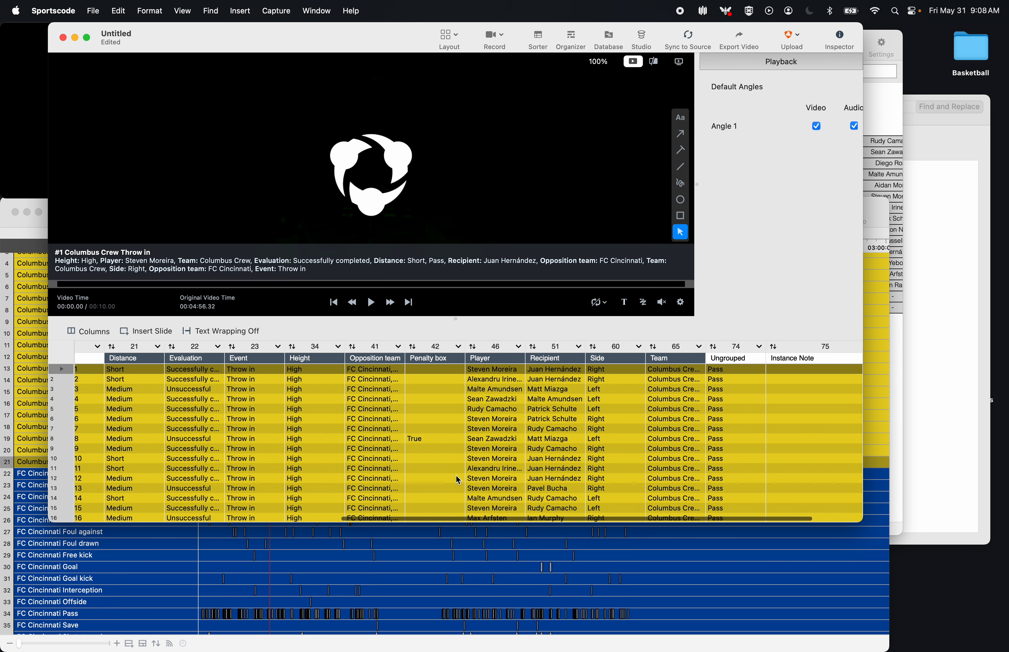
pyautogui.scroll(3, 458, 480)
pyautogui.hscroll(-10, 458, 480)
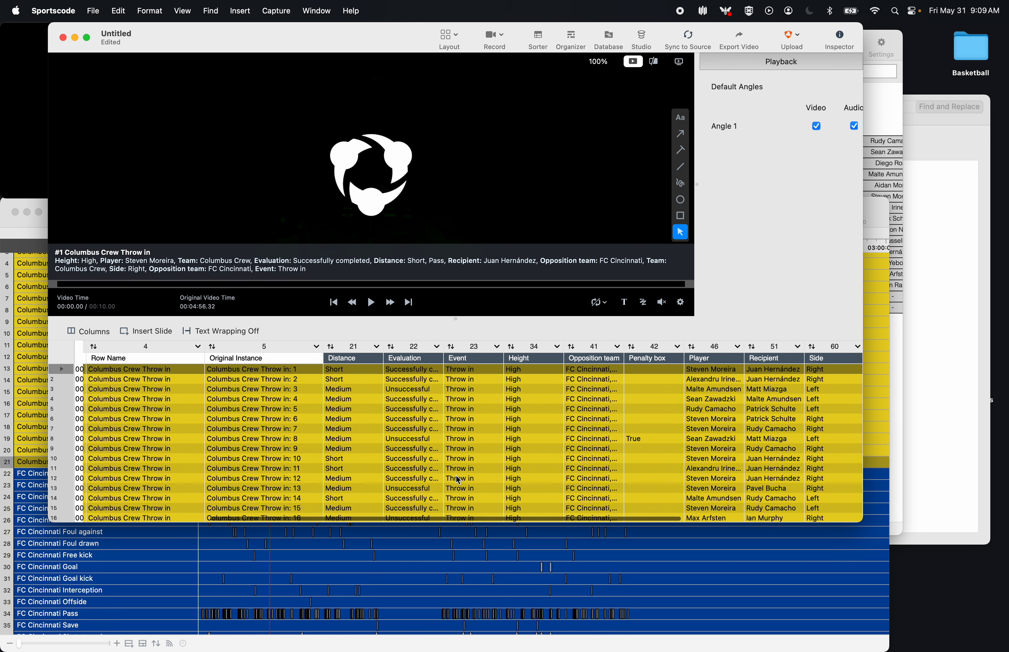
pyautogui.click(63, 38)
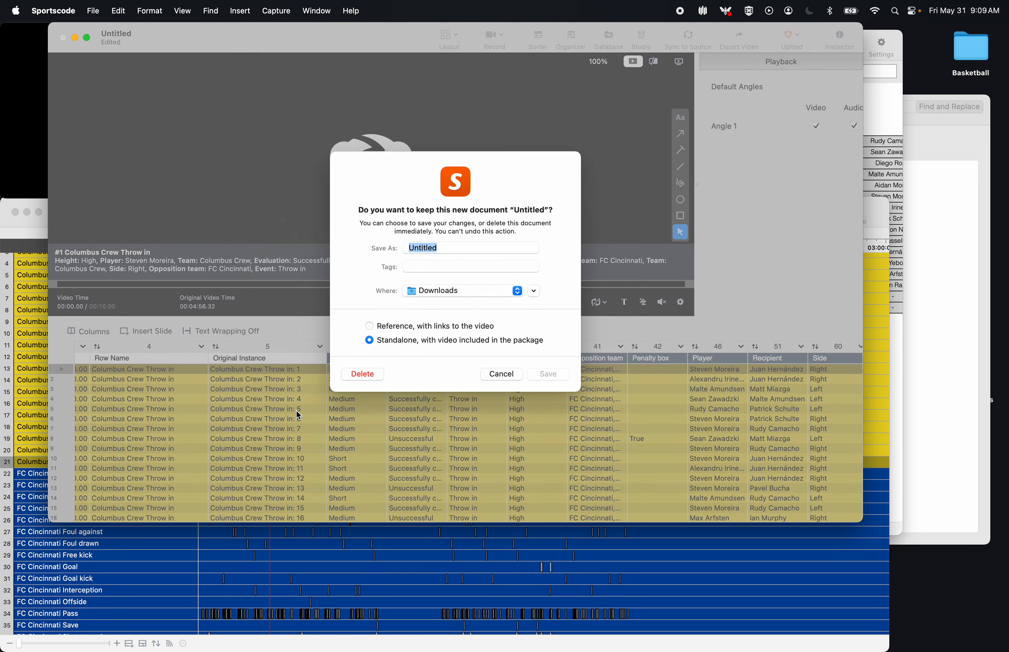
pyautogui.click(365, 375)
pyautogui.scroll(2, 184, 347)
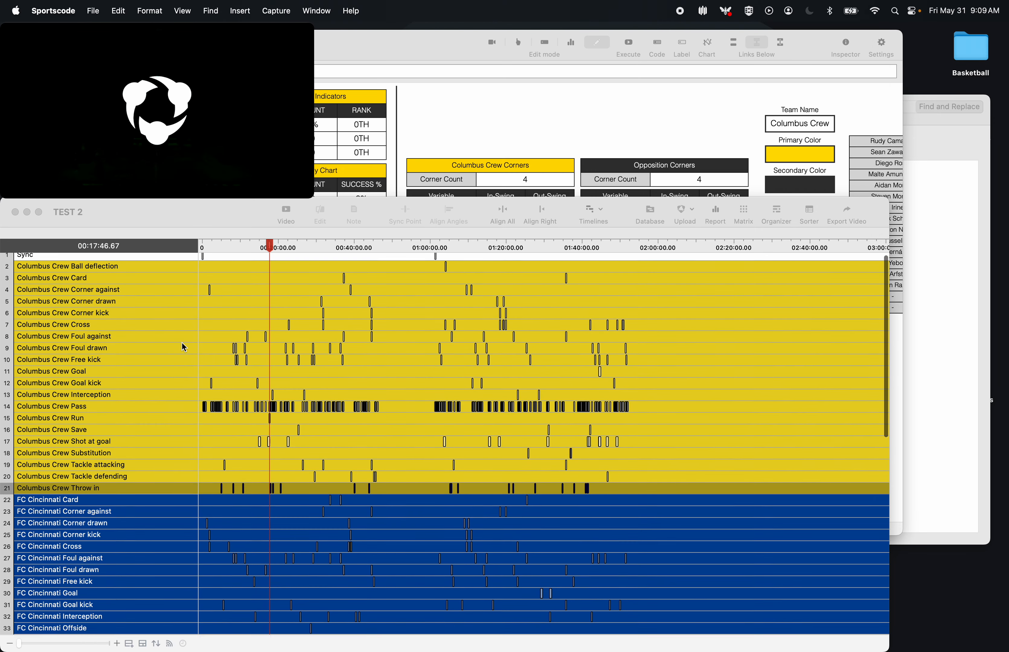
pyautogui.click(413, 88)
pyautogui.moveTo(405, 85); pyautogui.dragTo(550, 145)
pyautogui.moveTo(561, 90); pyautogui.dragTo(657, 157)
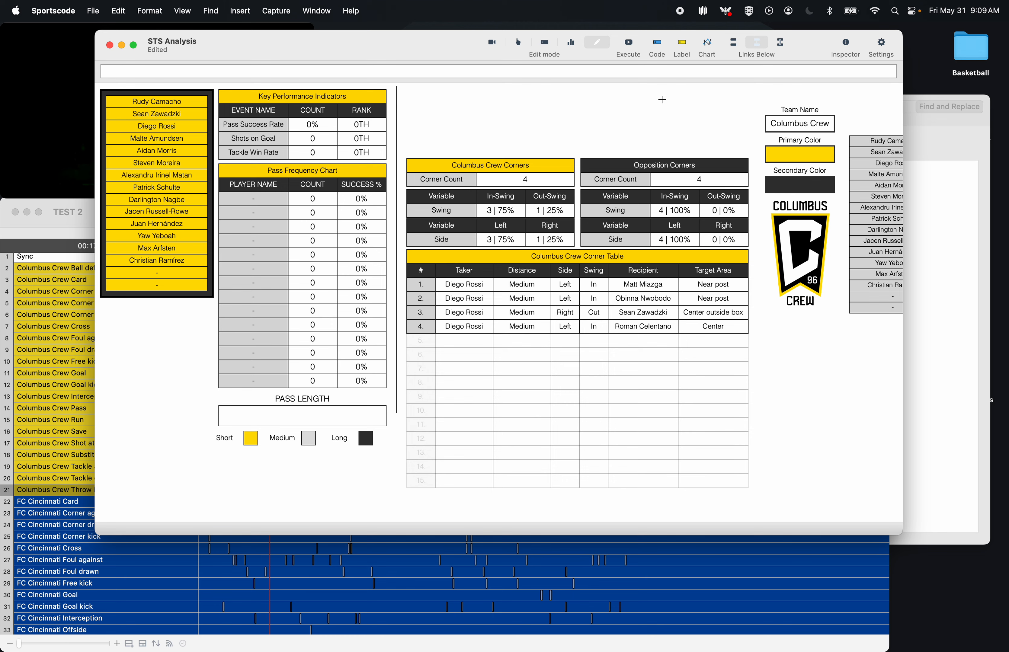
pyautogui.moveTo(662, 100); pyautogui.dragTo(731, 135)
pyautogui.hscroll(5, 584, 369)
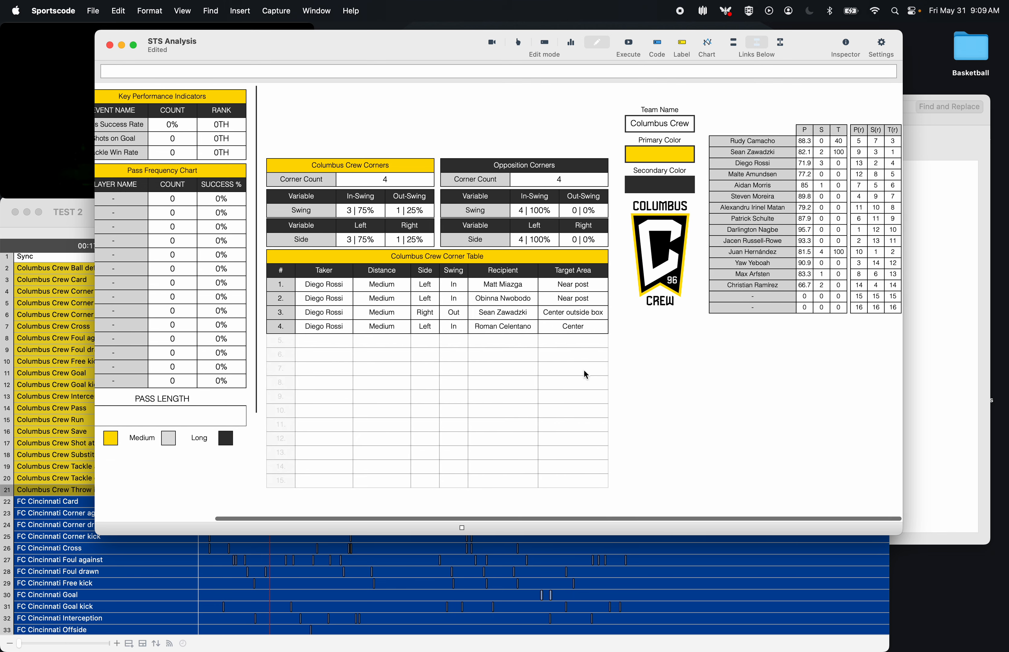
pyautogui.hscroll(-5, 585, 373)
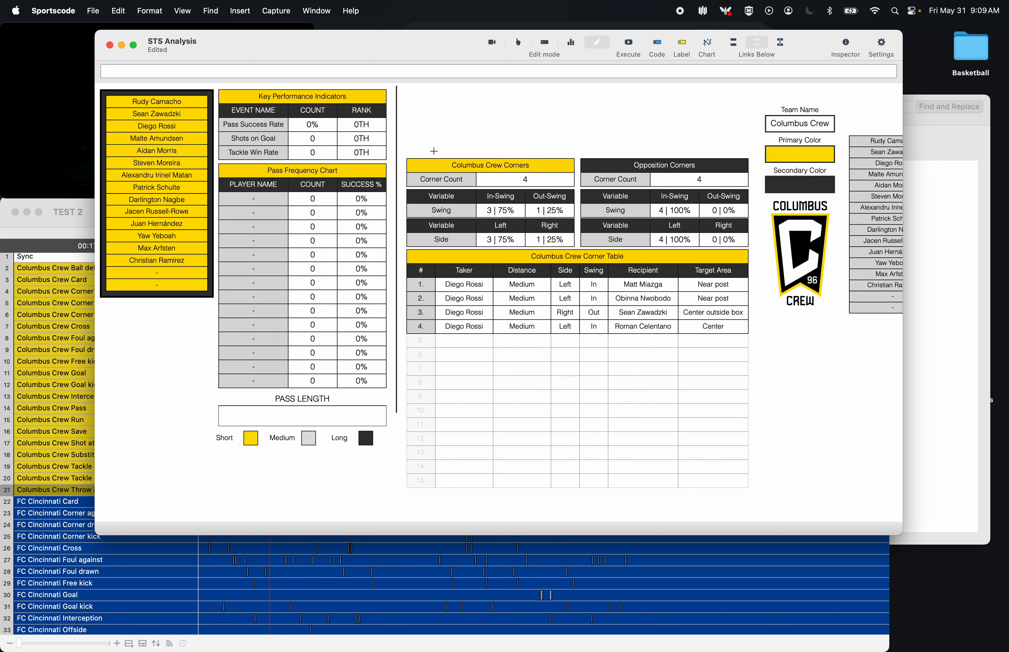
# - Place a narrowed copy of the Columbus Crew Corners header and Corner Count row, about 169 wide, in the free space above the corner summary
pyautogui.moveTo(435, 151); pyautogui.dragTo(478, 101)
pyautogui.moveTo(570, 101); pyautogui.dragTo(499, 101)
pyautogui.click(457, 125)
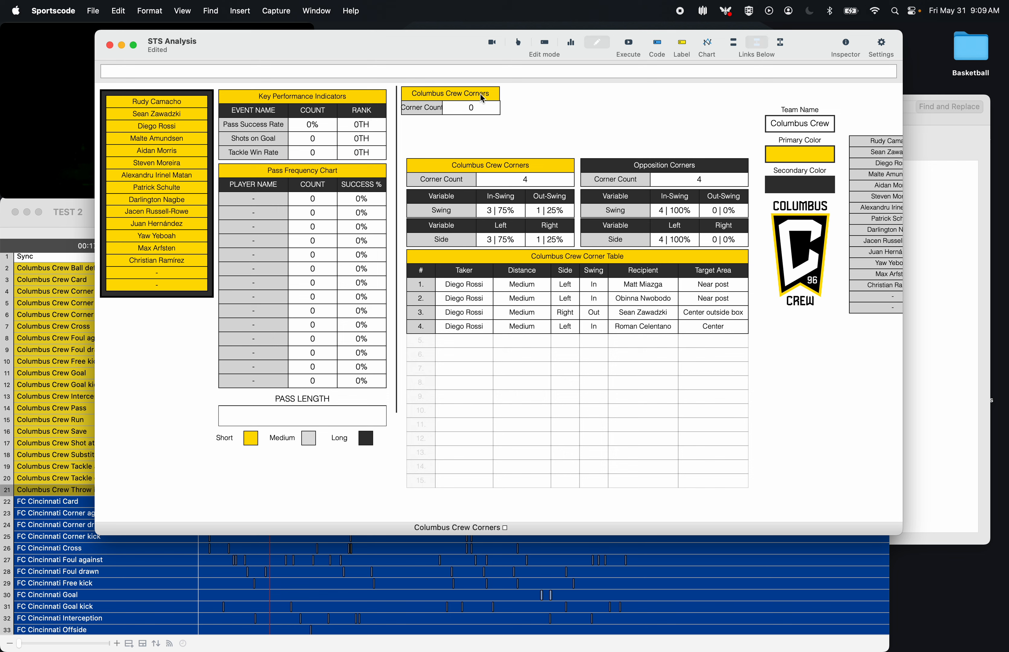
# - Rename the copied Columbus Crew Corners header button as Goals
pyautogui.doubleClick(426, 109)
pyautogui.click(327, 247)
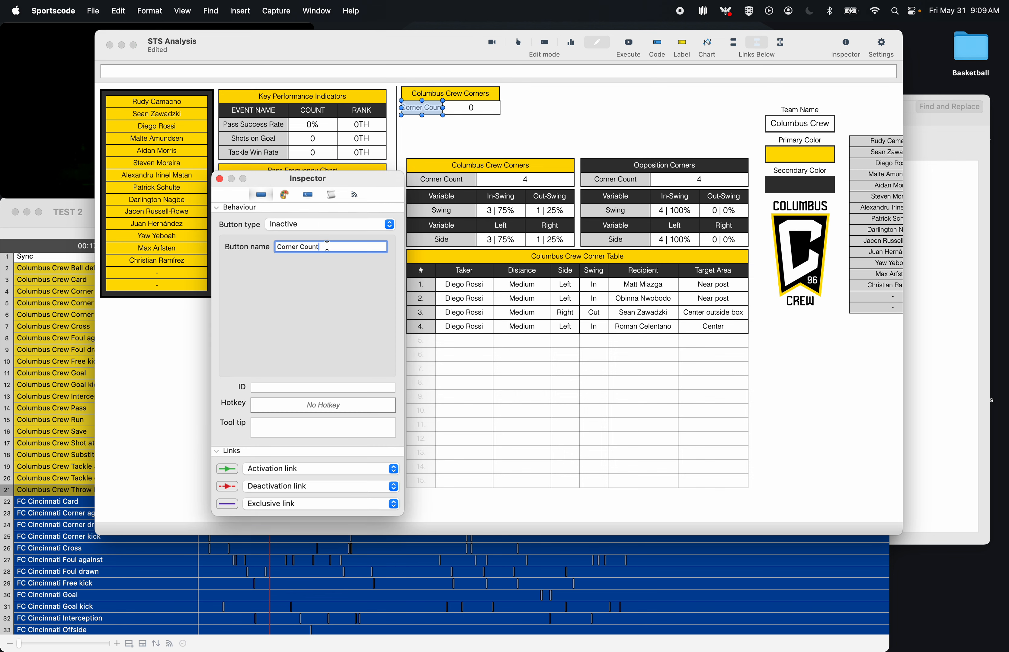
pyautogui.moveTo(327, 247); pyautogui.dragTo(280, 247)
pyautogui.click(469, 94)
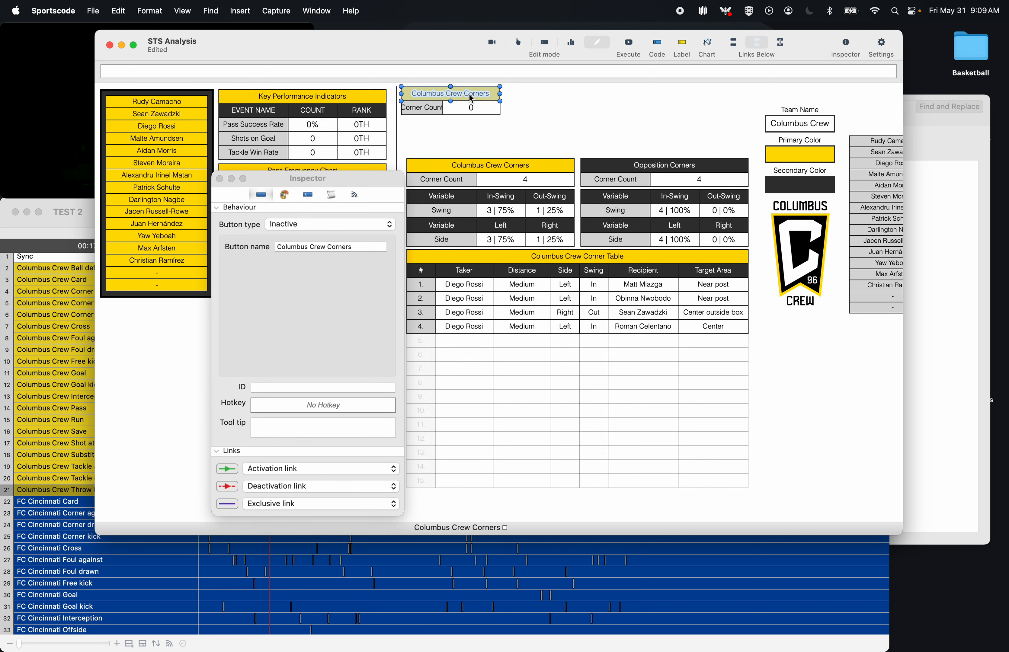
pyautogui.write('Goals')
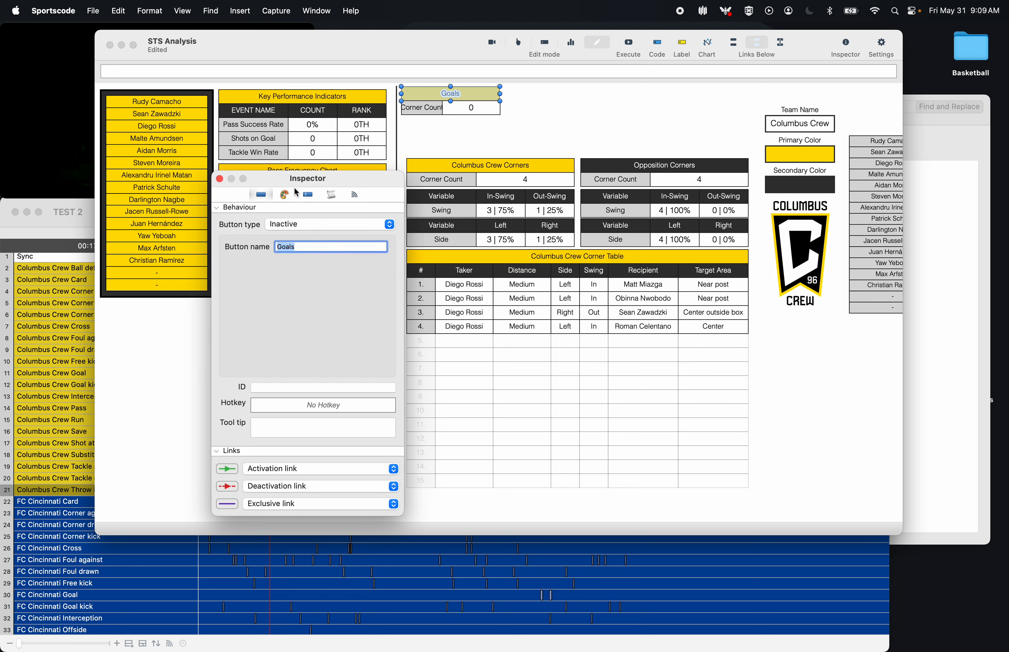
# - Give the Goals header a light grey background and delete its whole script
pyautogui.click(284, 194)
pyautogui.click(238, 289)
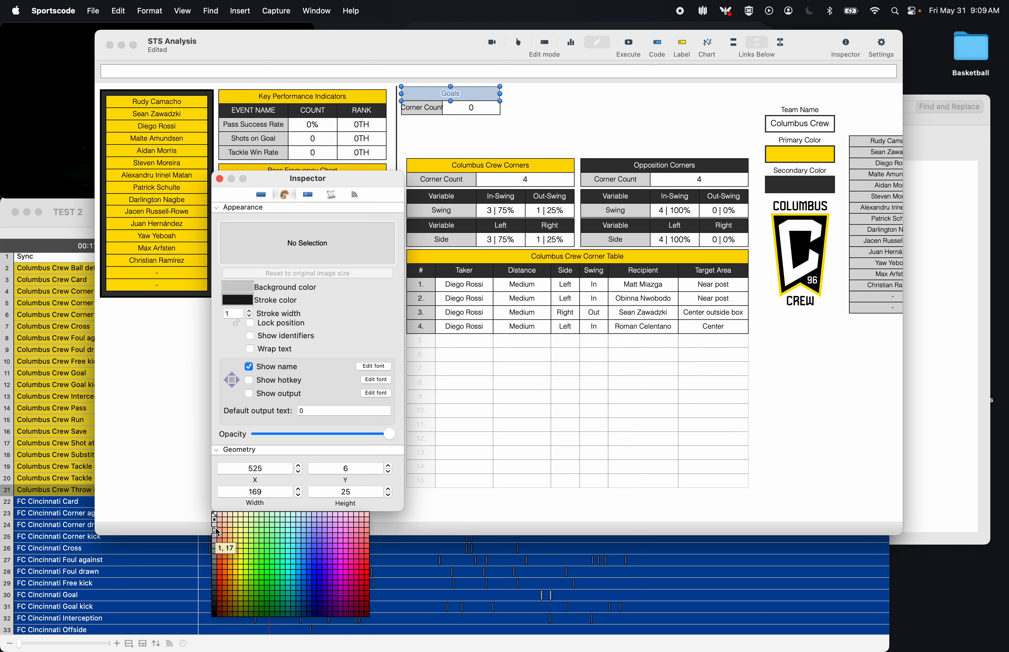
pyautogui.click(220, 547)
pyautogui.click(331, 194)
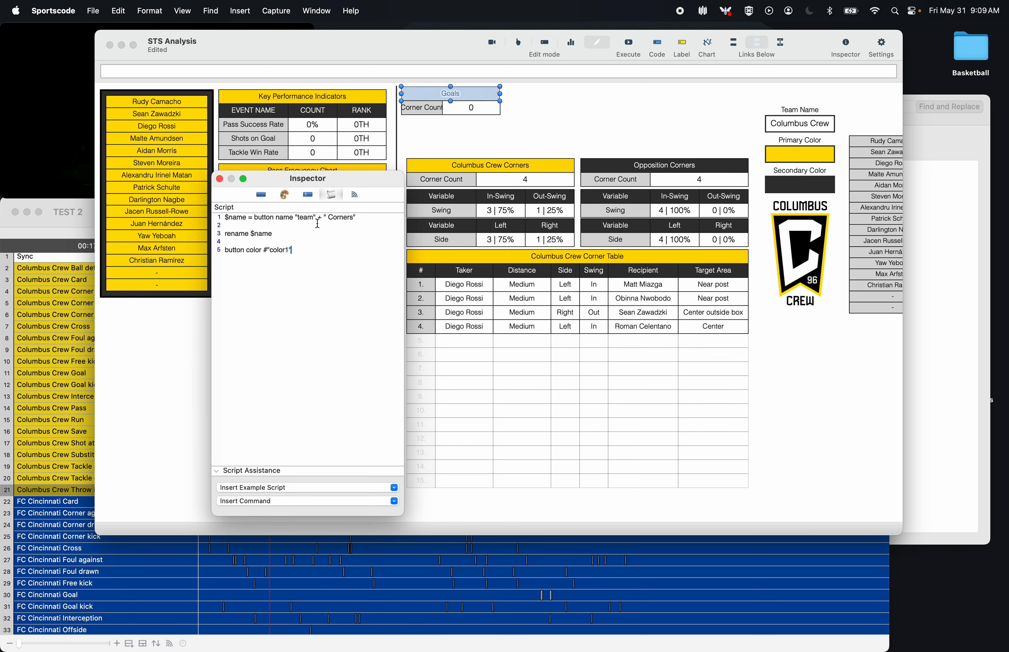
pyautogui.moveTo(307, 257); pyautogui.dragTo(197, 217)
pyautogui.press('BackSpace')
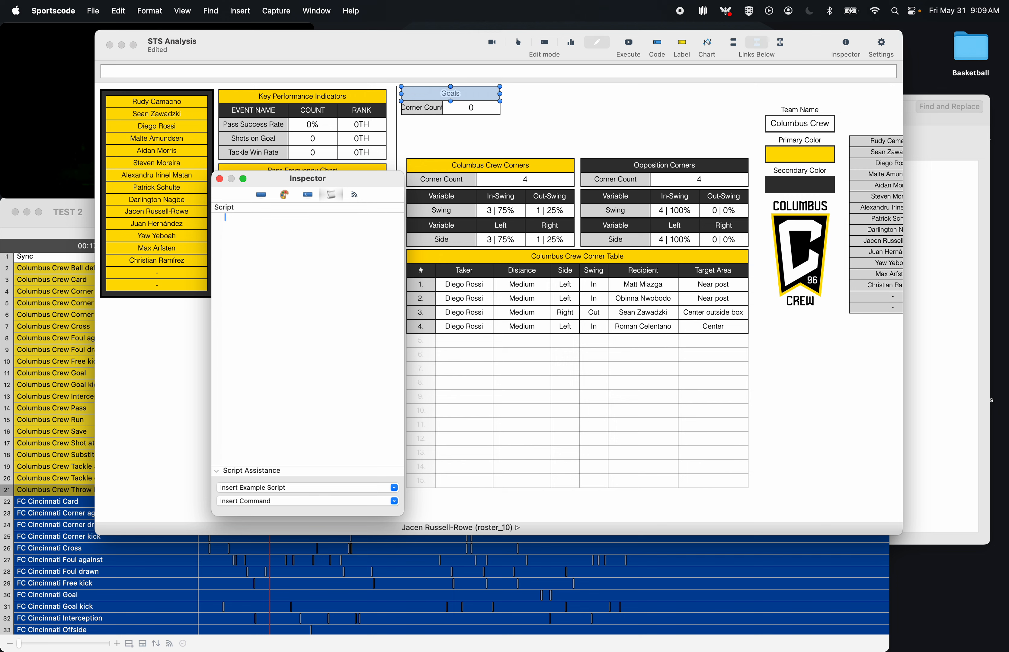
pyautogui.click(219, 178)
# - Check the scripts of the row under Goals and enter button color #"color1" as the script of the Corner Count label
pyautogui.doubleClick(432, 104)
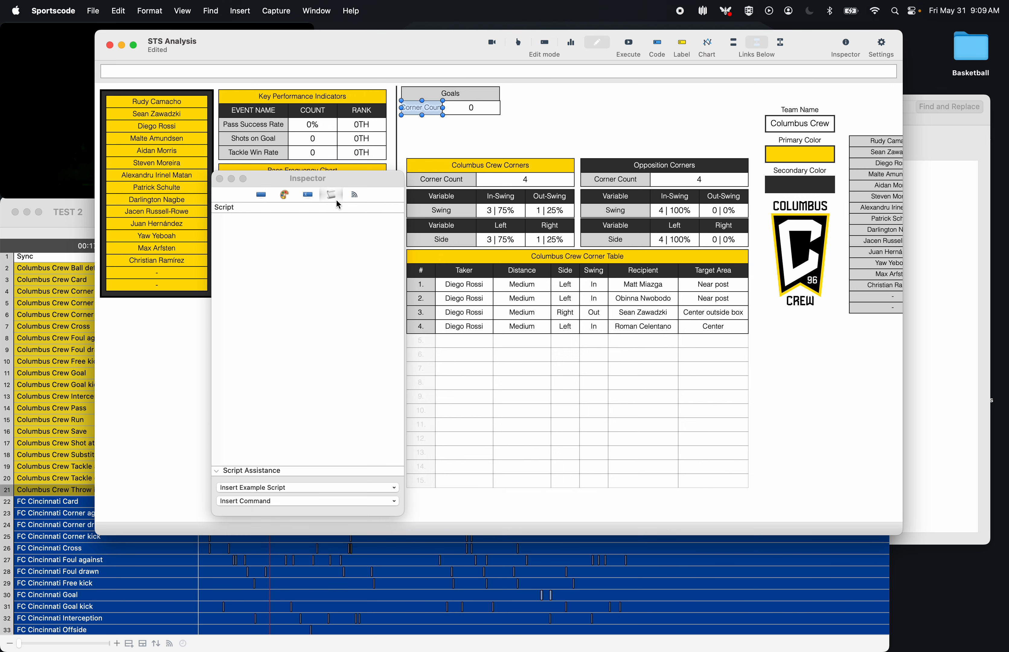
pyautogui.click(475, 112)
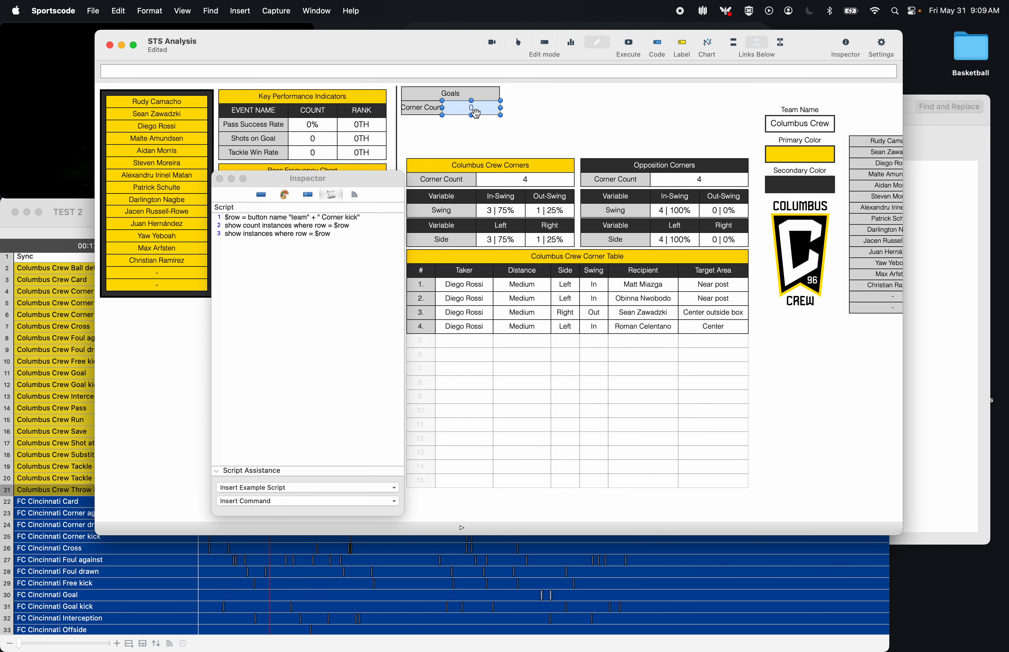
pyautogui.click(351, 242)
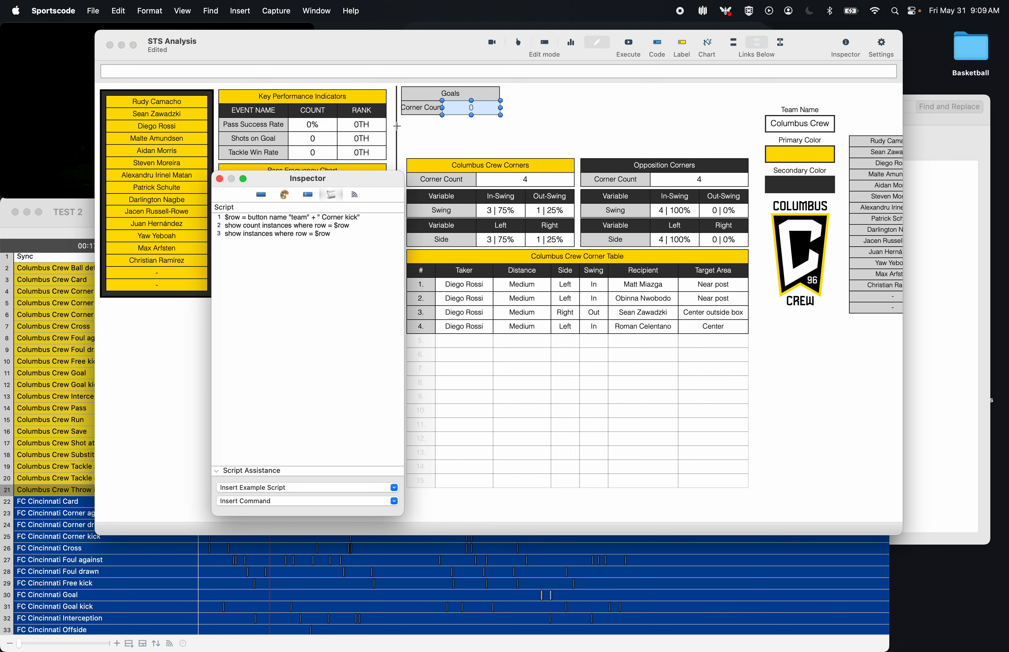
pyautogui.click(420, 108)
pyautogui.click(313, 221)
pyautogui.write('button color #"color1')
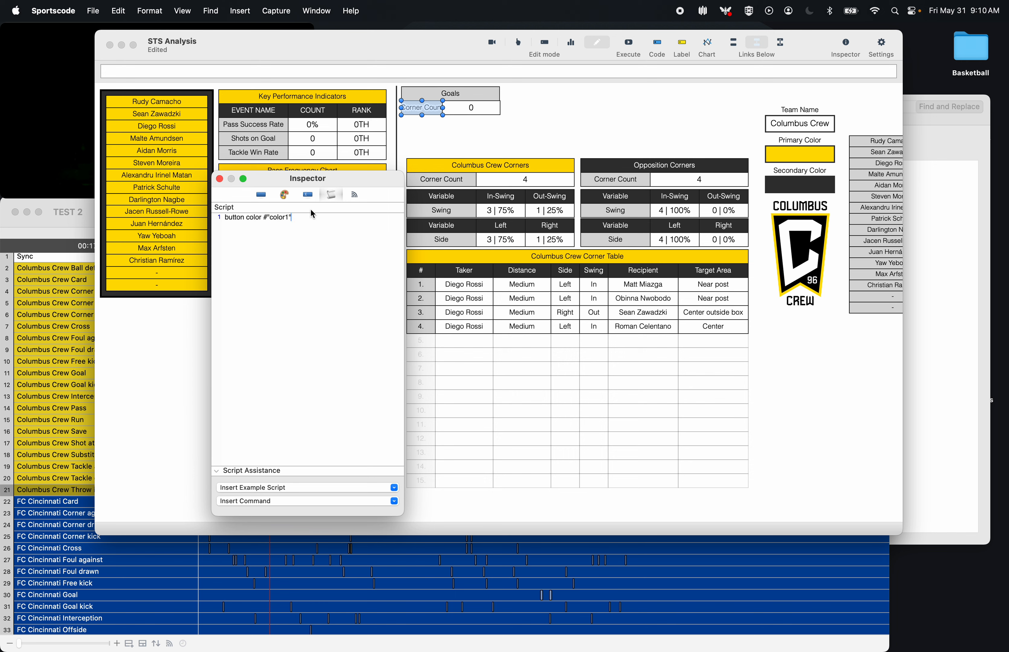
# - Add a rename command that takes the team name to the label's script and execute the scripts
pyautogui.click(267, 196)
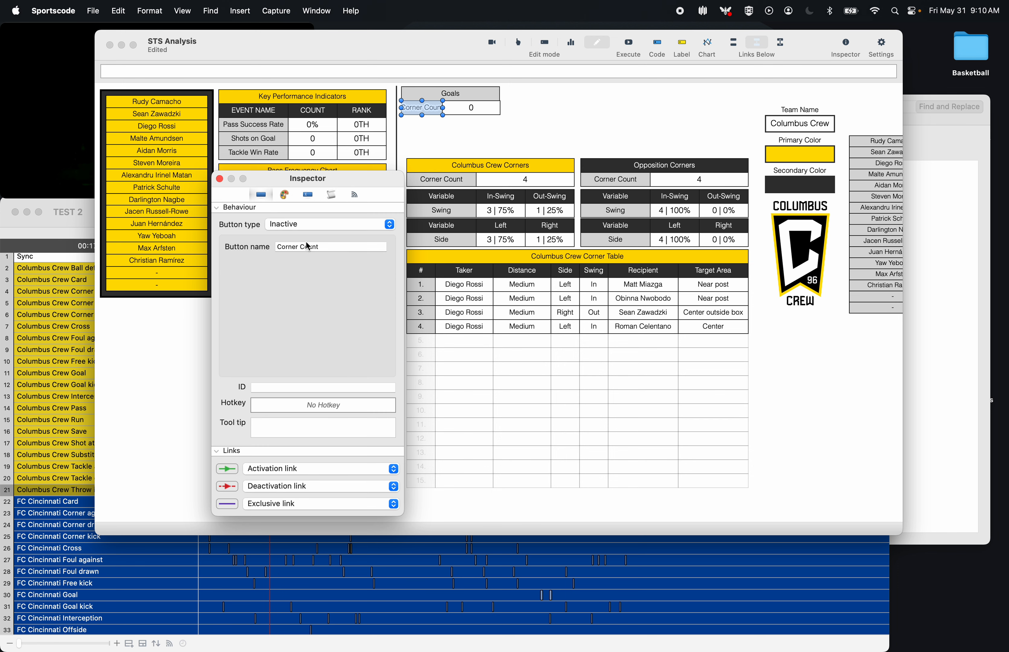
pyautogui.click(331, 197)
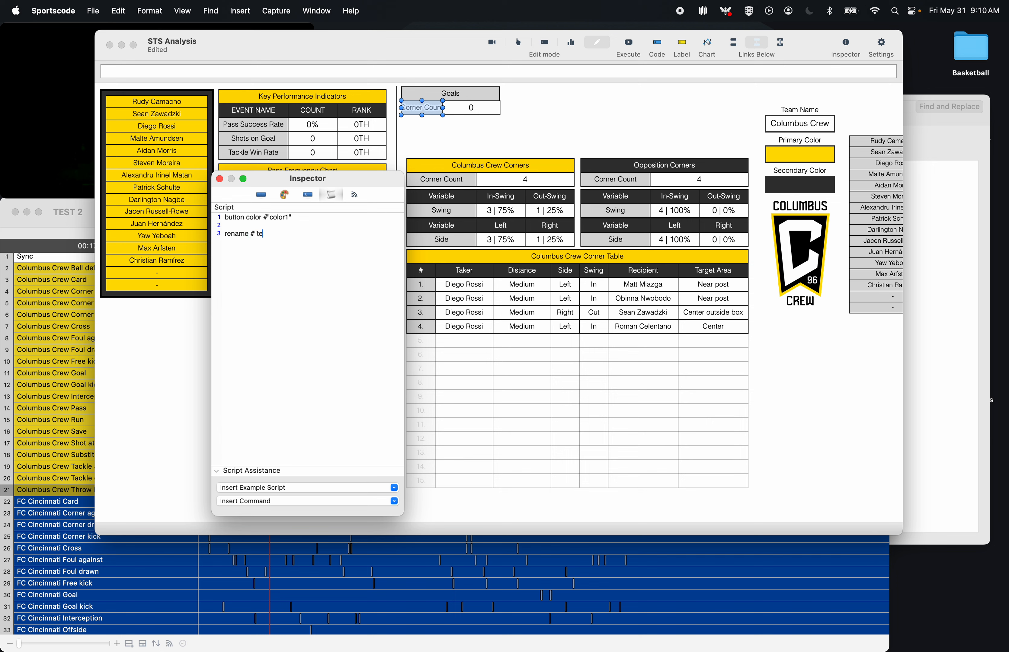
pyautogui.click(219, 179)
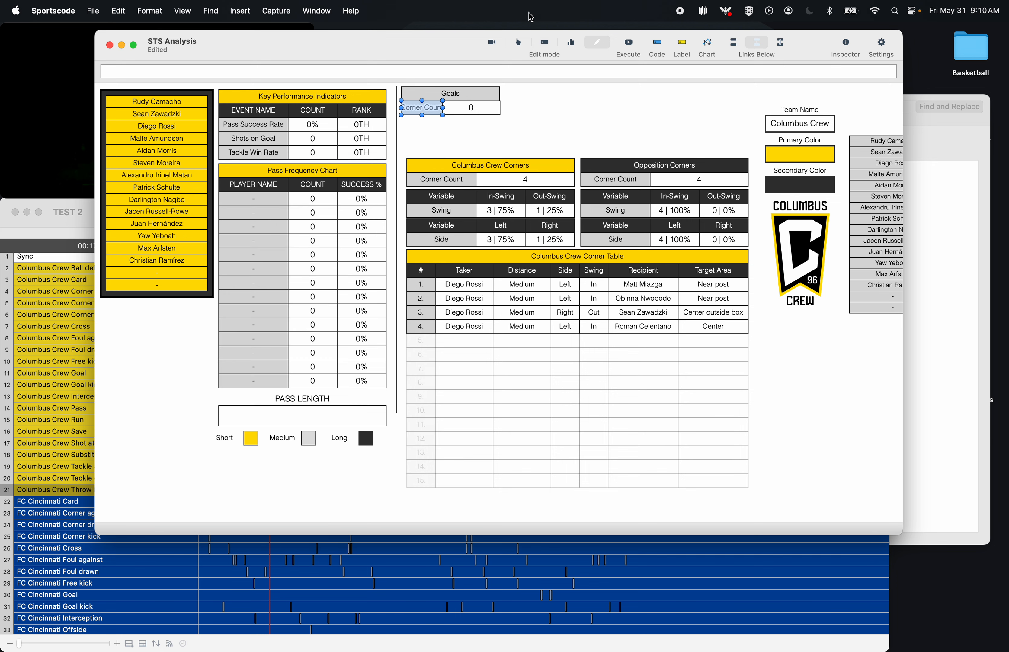
pyautogui.click(629, 42)
pyautogui.click(593, 107)
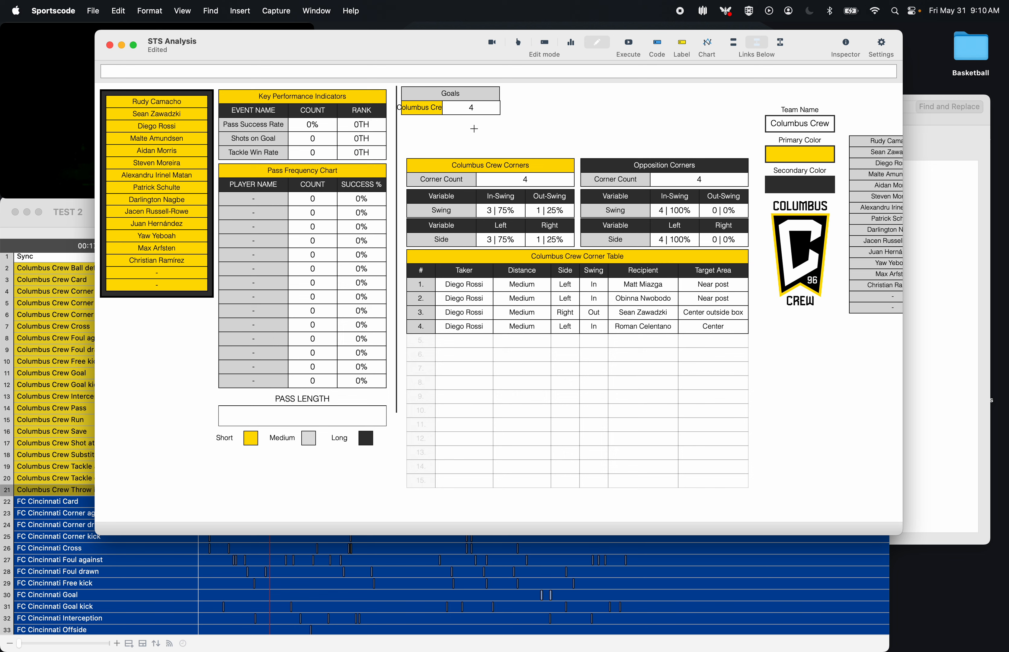
# - Shrink the count cell under the Goals header from its inner side to about 50 wide
pyautogui.click(475, 111)
pyautogui.moveTo(443, 108); pyautogui.dragTo(468, 109)
pyautogui.doubleClick(483, 107)
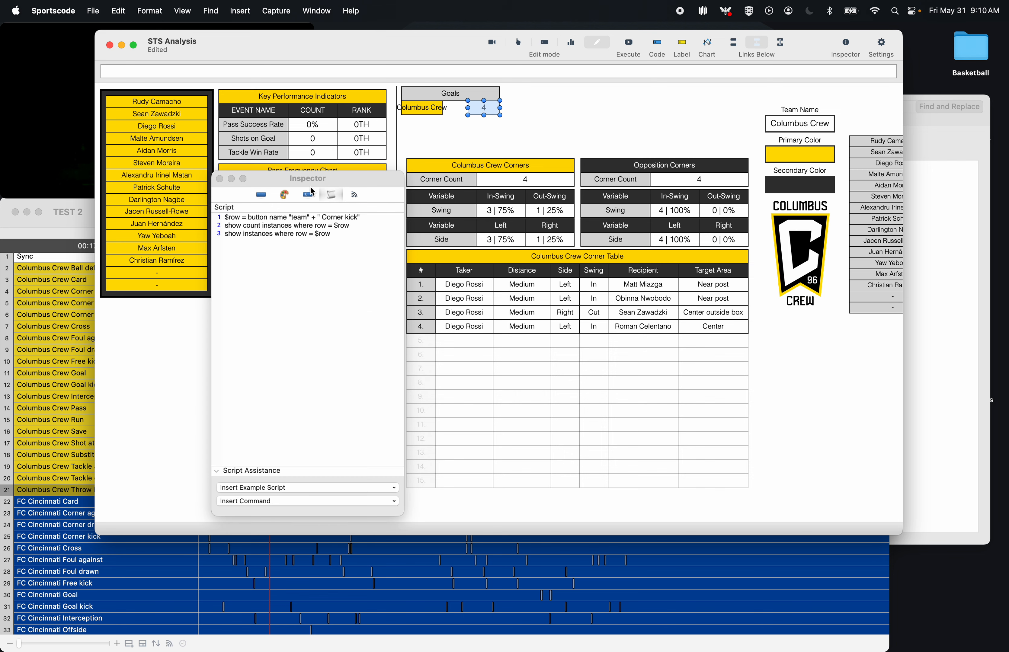
pyautogui.click(288, 194)
pyautogui.click(330, 195)
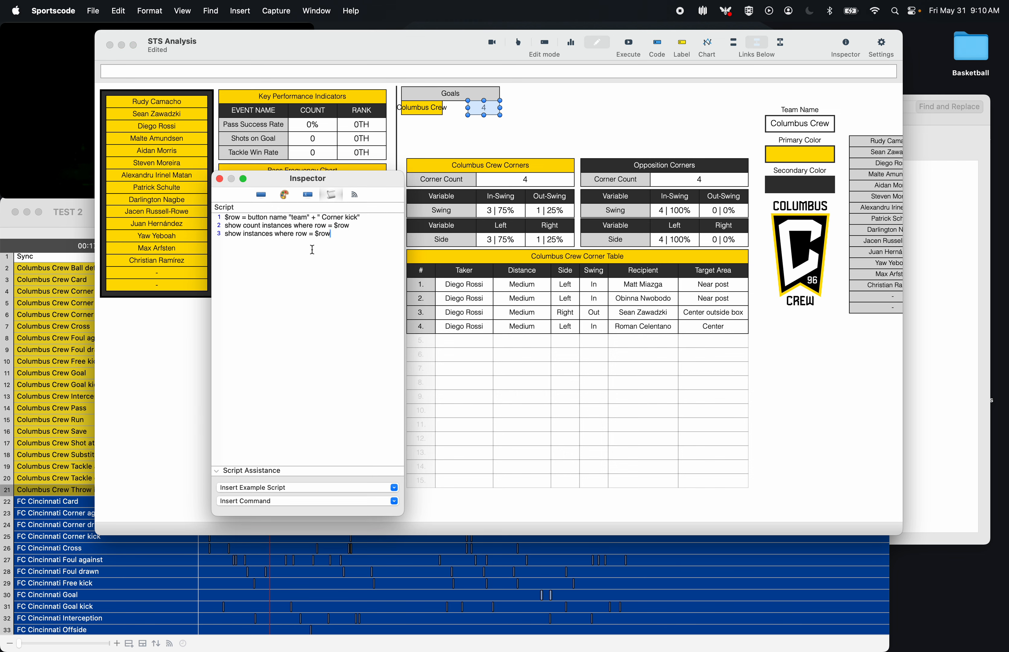
pyautogui.click(283, 195)
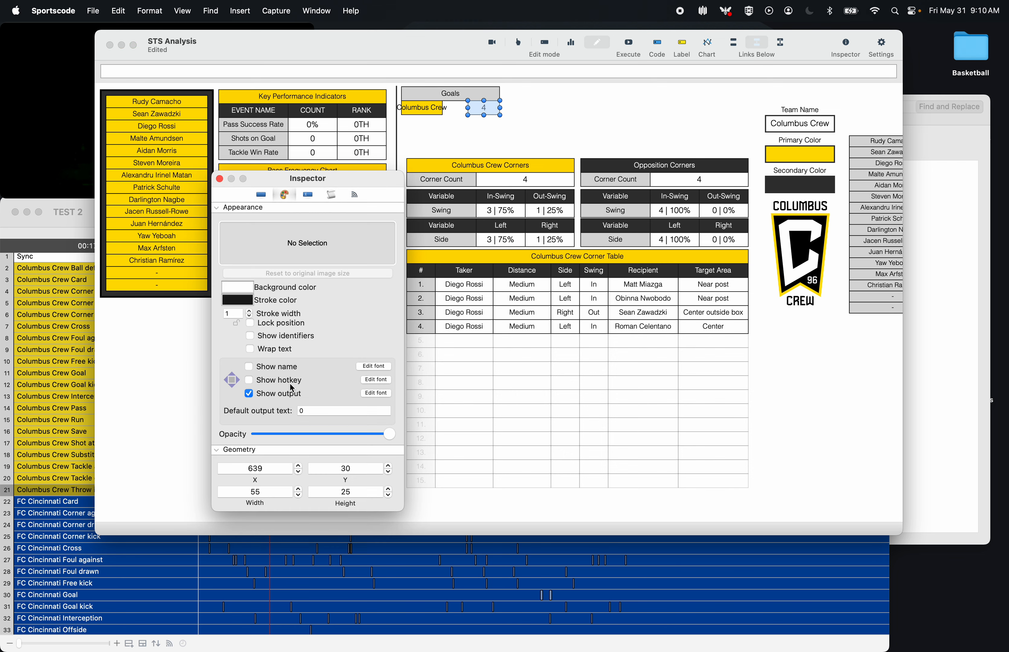
pyautogui.click(298, 495)
pyautogui.click(298, 494)
pyautogui.click(298, 495)
pyautogui.click(298, 495)
pyautogui.click(298, 494)
pyautogui.click(220, 179)
# - Shift the count cell to line up with the outer edge of the Goals header
pyautogui.moveTo(483, 135); pyautogui.dragTo(498, 111)
pyautogui.click(495, 116)
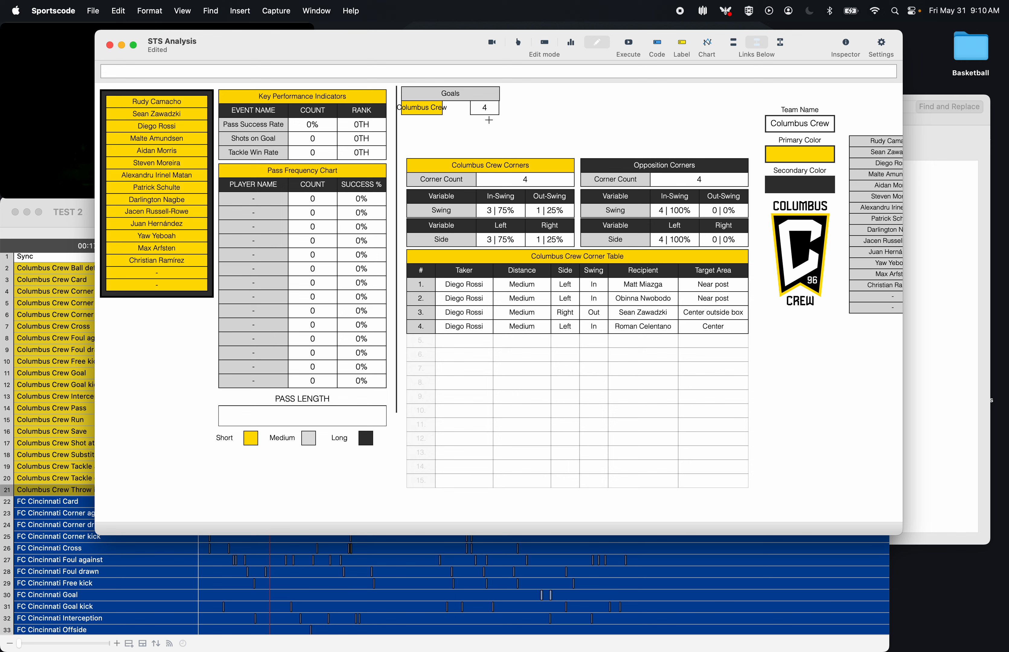
pyautogui.click(492, 109)
pyautogui.press('Right')
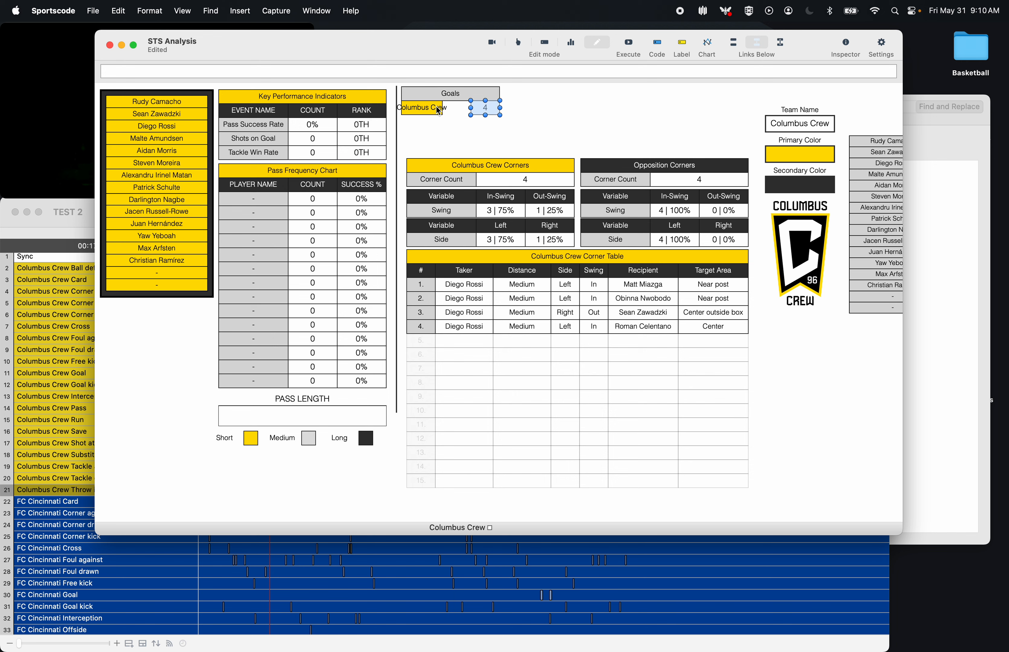
# - Duplicate the Columbus Crew label and its count cell under Goals and place the copy as a second row directly beneath
pyautogui.click(438, 109)
pyautogui.moveTo(443, 108); pyautogui.dragTo(479, 128)
pyautogui.press('super+d')
pyautogui.press('Up')
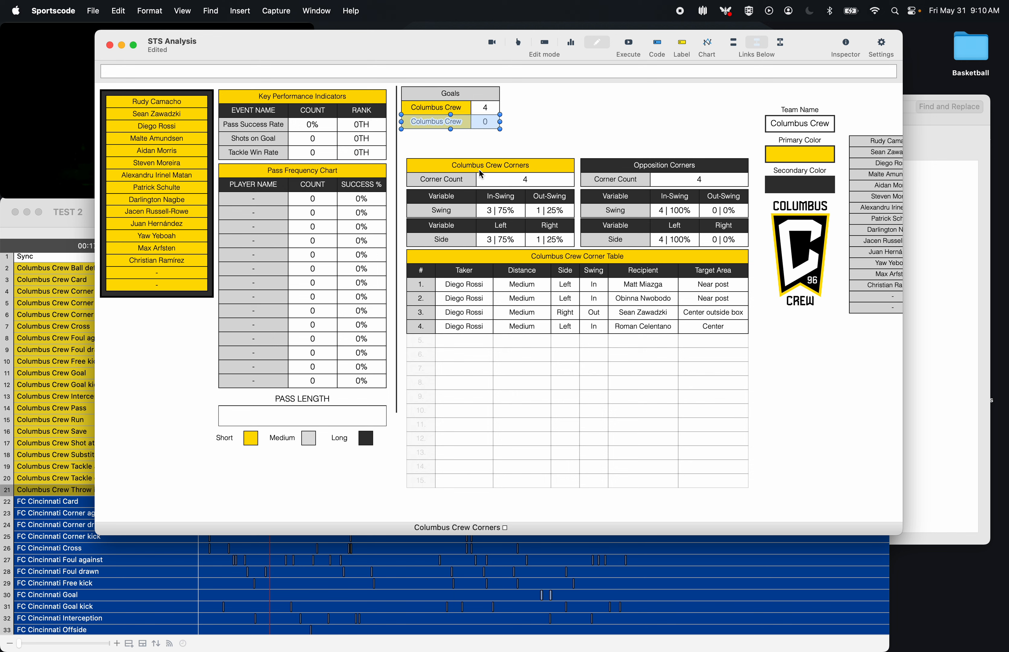
pyautogui.click(467, 145)
# - Rename the team label in the second Goals row as Opposition
pyautogui.doubleClick(449, 123)
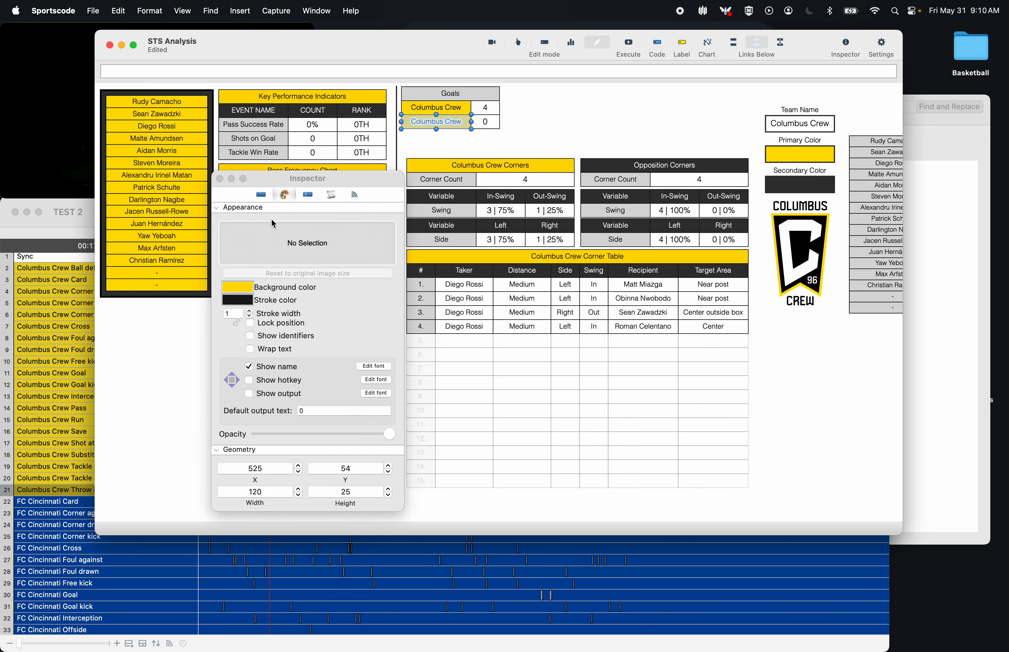
pyautogui.click(260, 195)
pyautogui.moveTo(337, 248); pyautogui.dragTo(269, 250)
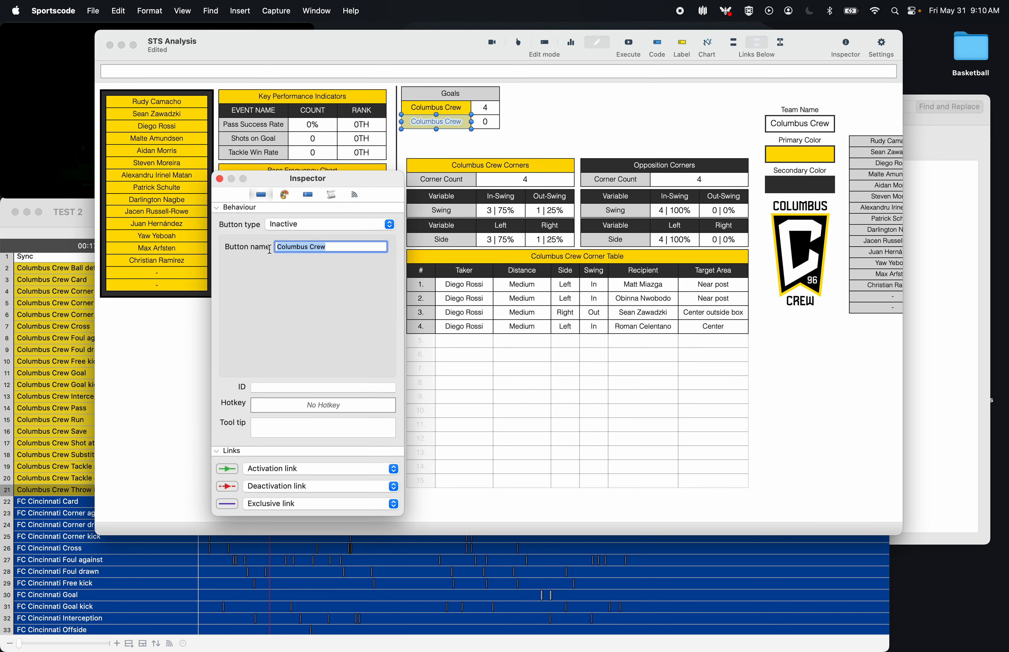
pyautogui.write('Opposition')
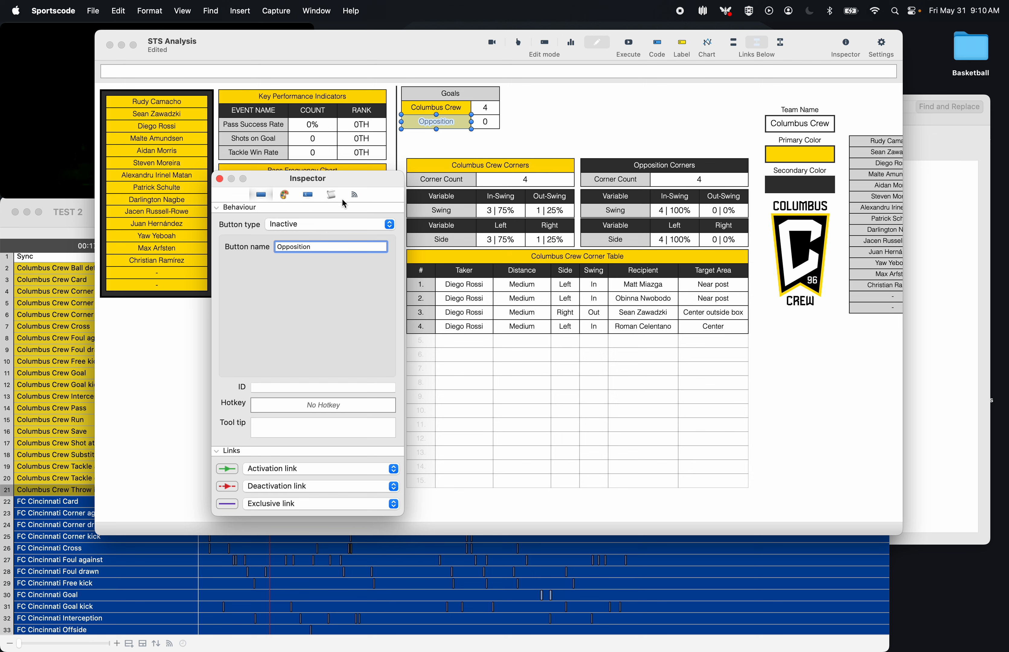
# - Change the Opposition label's script to button color #"color2" and remove its rename command
pyautogui.click(331, 195)
pyautogui.click(305, 235)
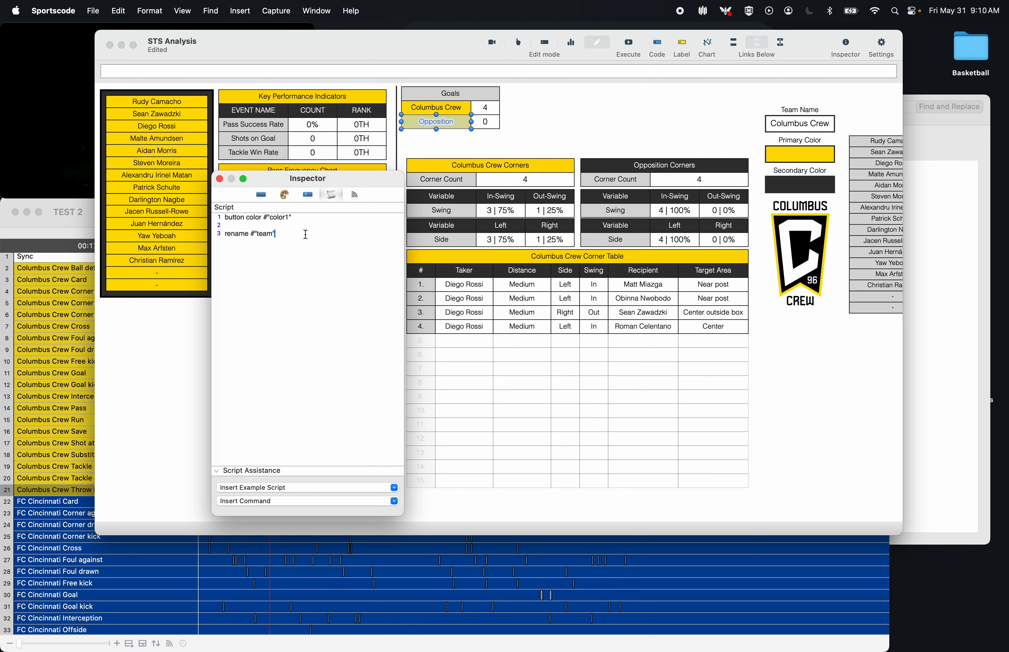
pyautogui.doubleClick(283, 217)
pyautogui.click(288, 218)
pyautogui.click(282, 240)
pyautogui.press('BackSpace')
pyautogui.press('BackSpace')
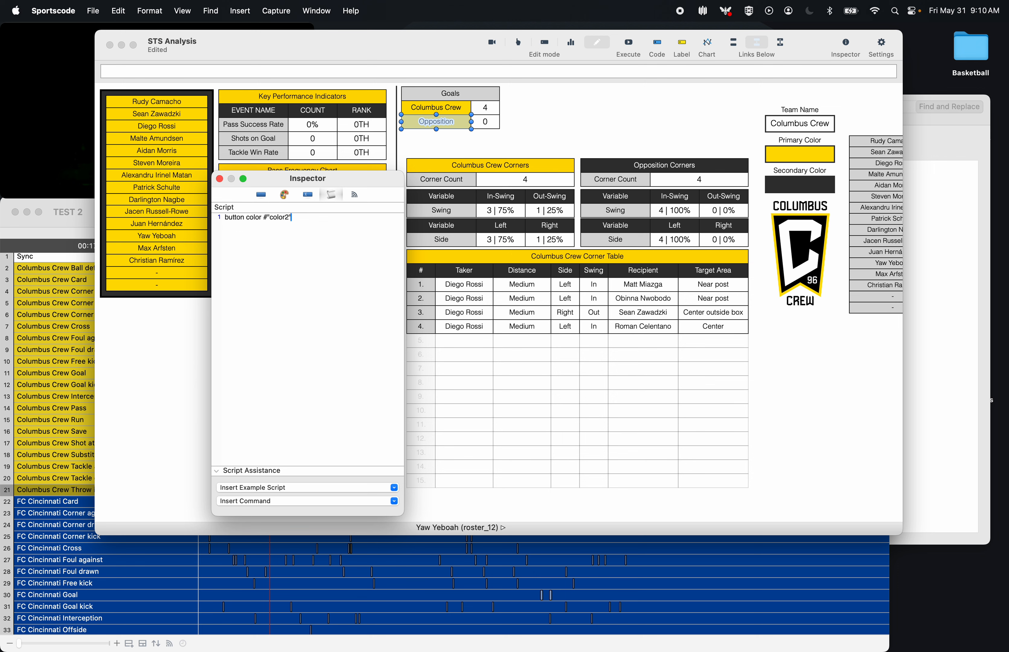
# - Set the Opposition label's name font color to White and execute the scripts
pyautogui.click(284, 195)
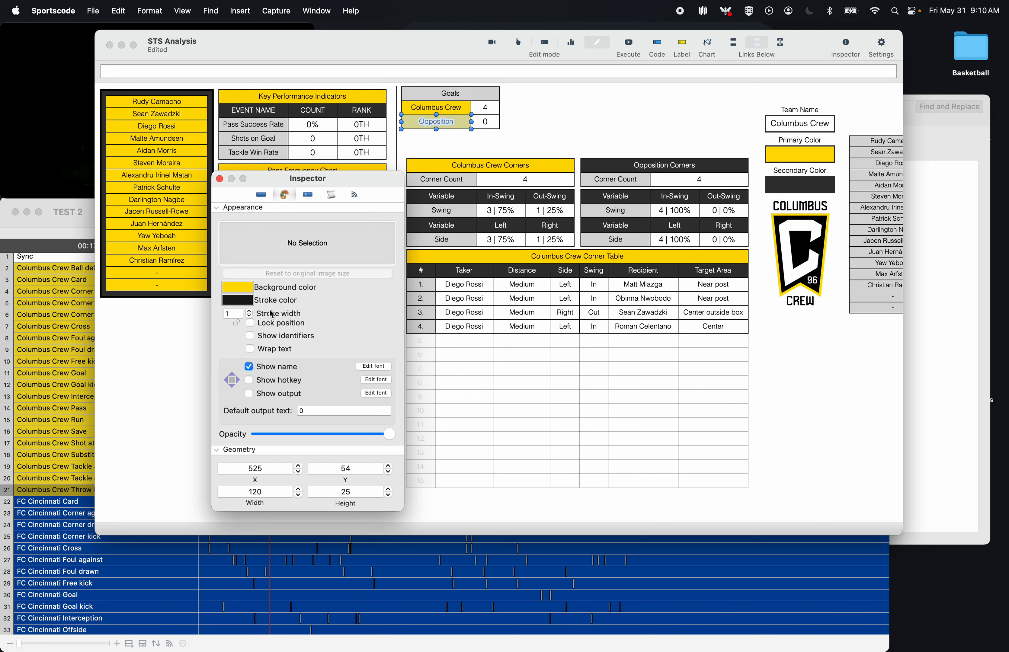
pyautogui.click(373, 366)
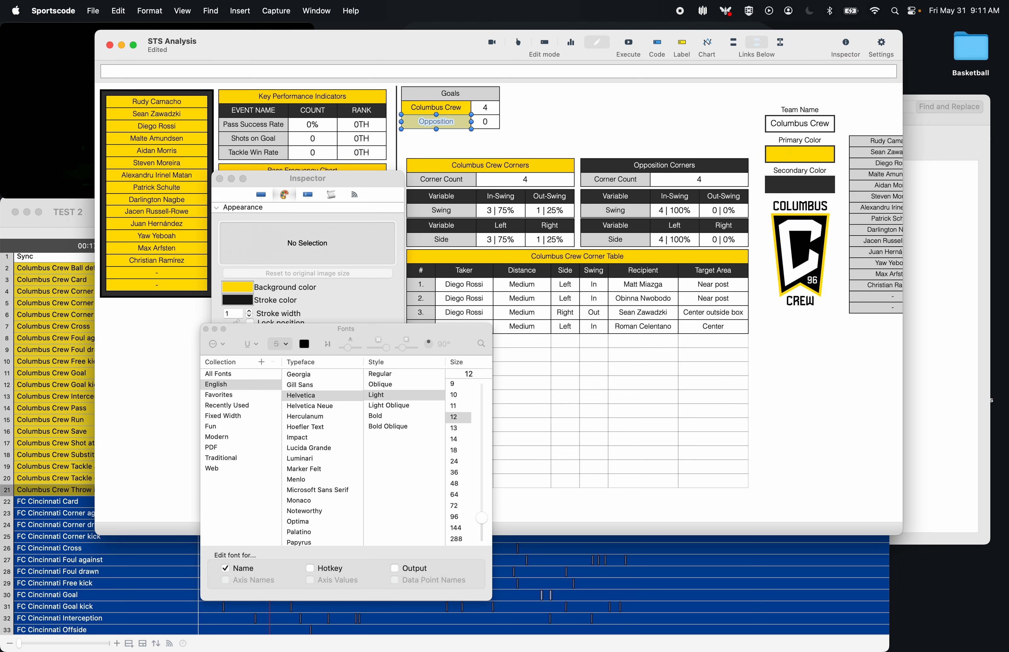
pyautogui.click(304, 344)
pyautogui.scroll(-2, 235, 451)
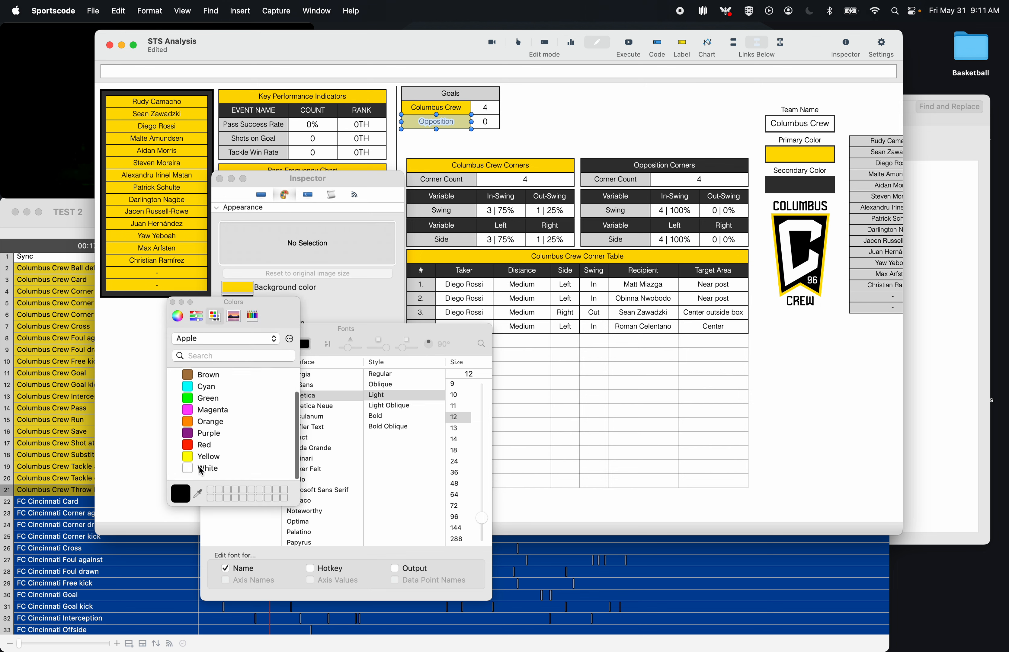
pyautogui.click(203, 469)
pyautogui.click(172, 302)
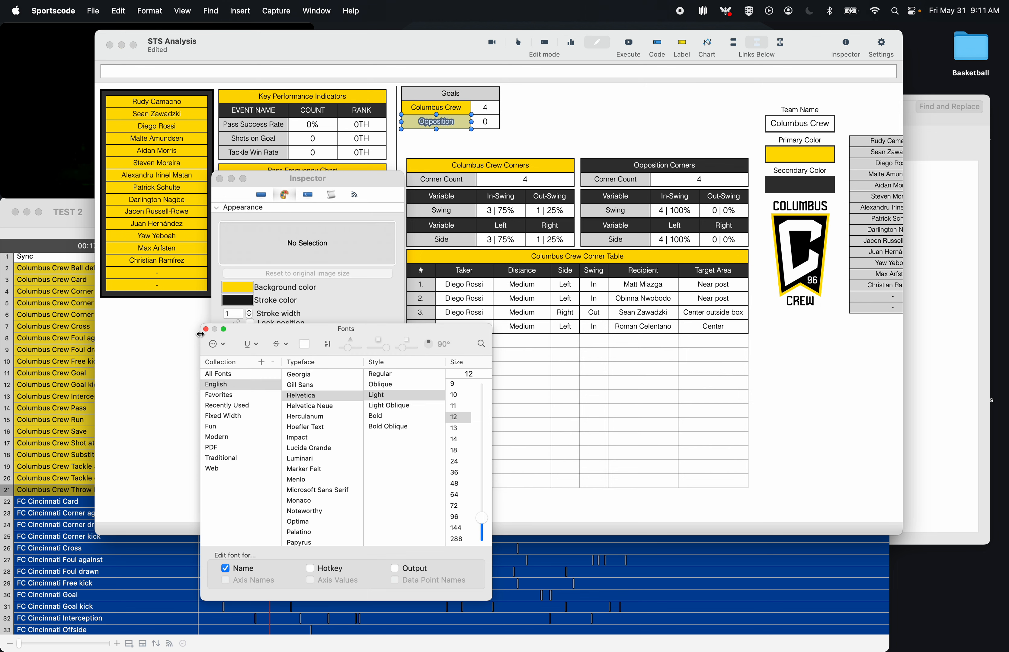
pyautogui.click(202, 330)
pyautogui.click(629, 46)
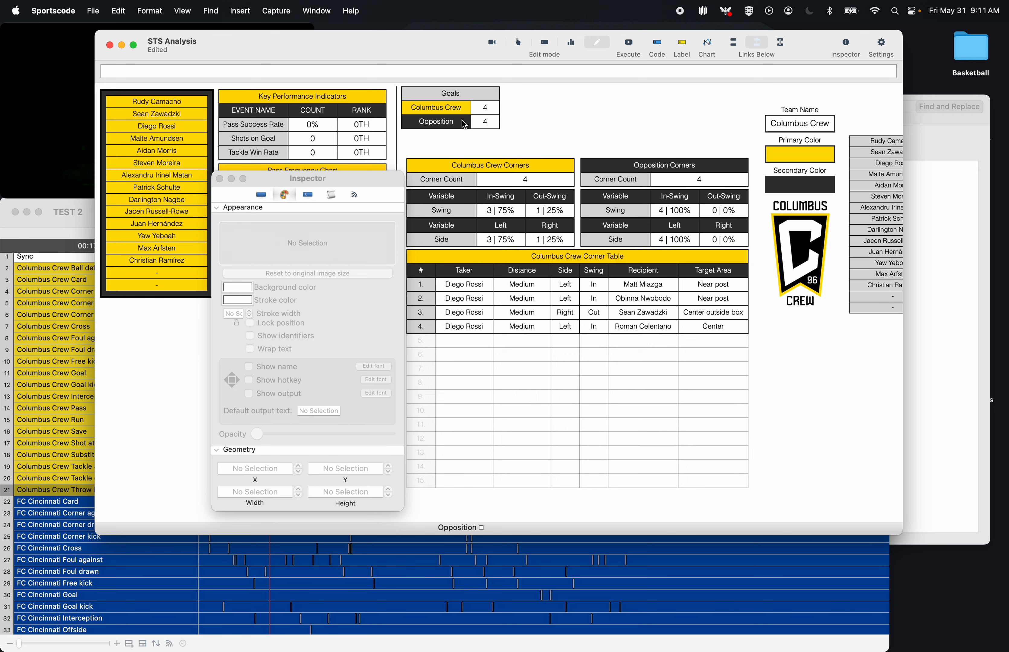
pyautogui.click(219, 179)
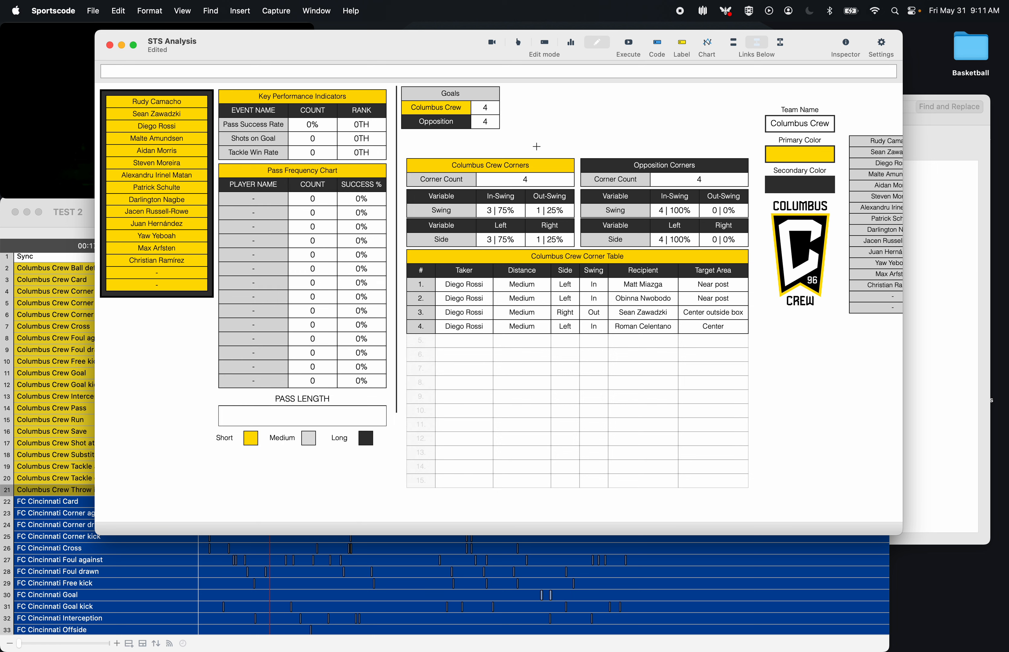
# - In the script of the Columbus Crew count cell under Goals, replace "Corner kick" with "Goal" in the $row name
pyautogui.doubleClick(479, 108)
pyautogui.click(332, 195)
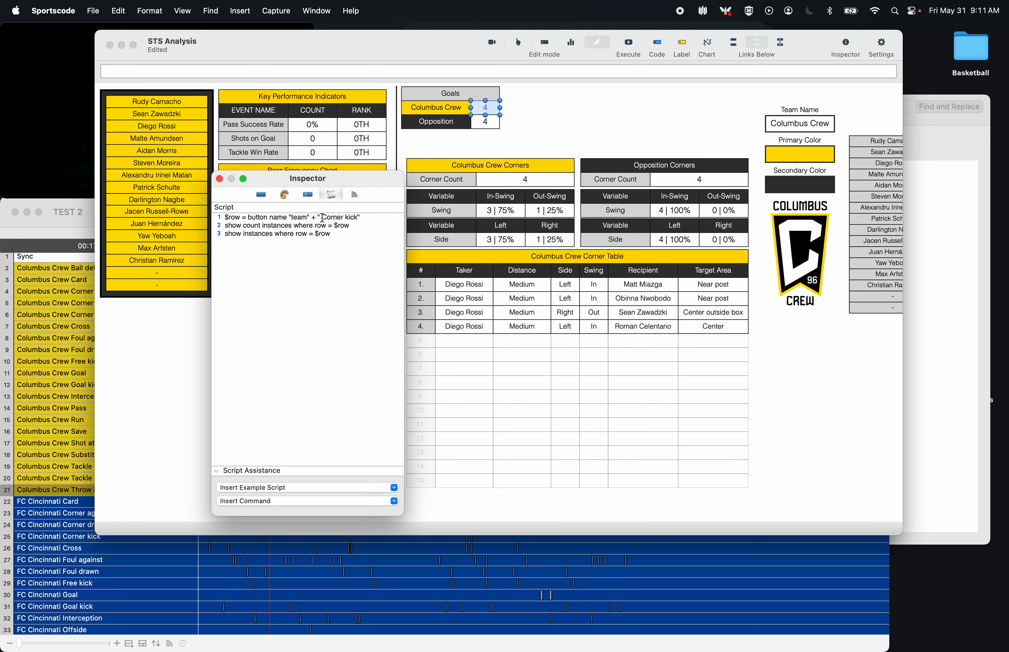
pyautogui.moveTo(323, 218); pyautogui.dragTo(354, 218)
pyautogui.write('Goal')
pyautogui.click(219, 178)
# - Replace the script of the Opposition count cell under Goals with the one copied from the Opposition Corner Count cell
pyautogui.doubleClick(487, 123)
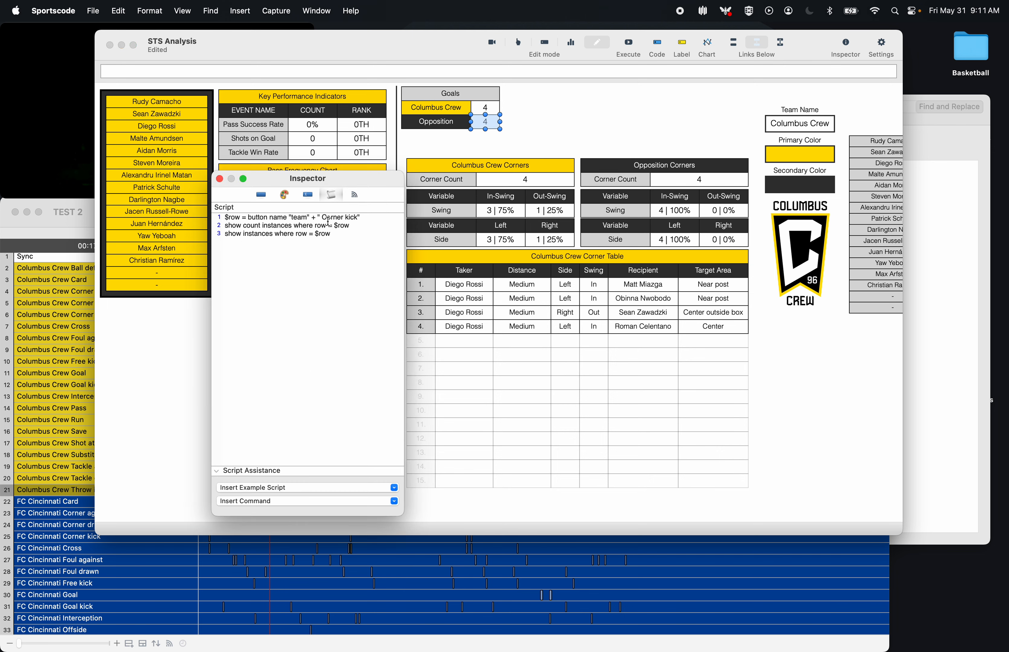
pyautogui.moveTo(324, 217); pyautogui.dragTo(355, 218)
pyautogui.click(350, 234)
pyautogui.click(523, 181)
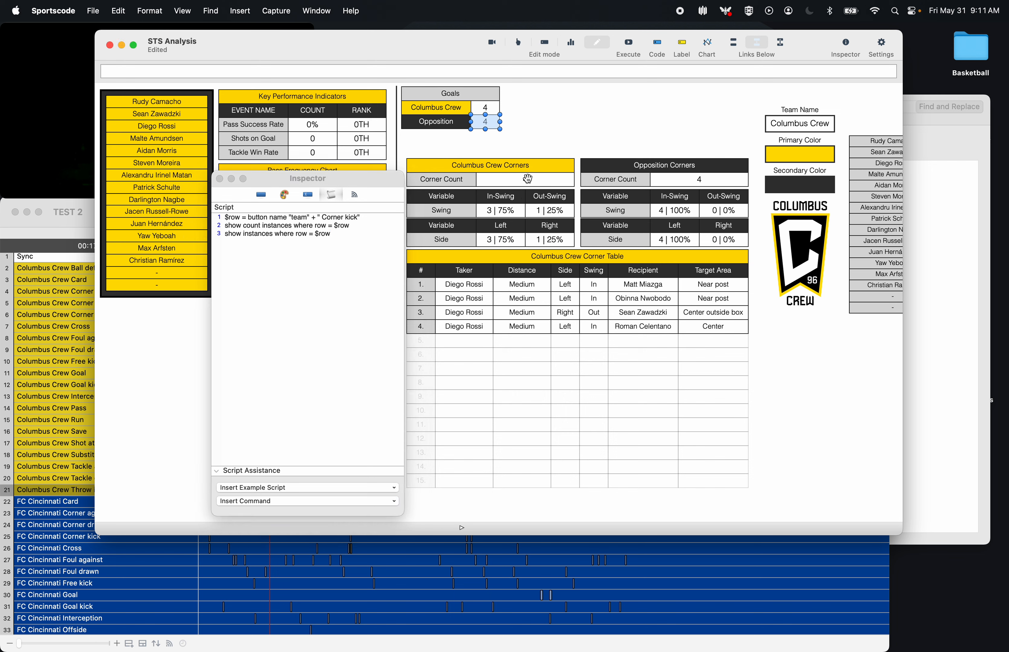
pyautogui.click(672, 181)
pyautogui.click(353, 289)
pyautogui.moveTo(352, 319); pyautogui.dragTo(174, 194)
pyautogui.press('super+c')
pyautogui.click(484, 122)
pyautogui.click(338, 295)
pyautogui.moveTo(338, 295); pyautogui.dragTo(386, 215)
pyautogui.press('super+v')
# - Change the Opposition goal script's $primary_row to end in " Goal" and its $total_count row to ".*Goal", and execute the scripts
pyautogui.write('G')
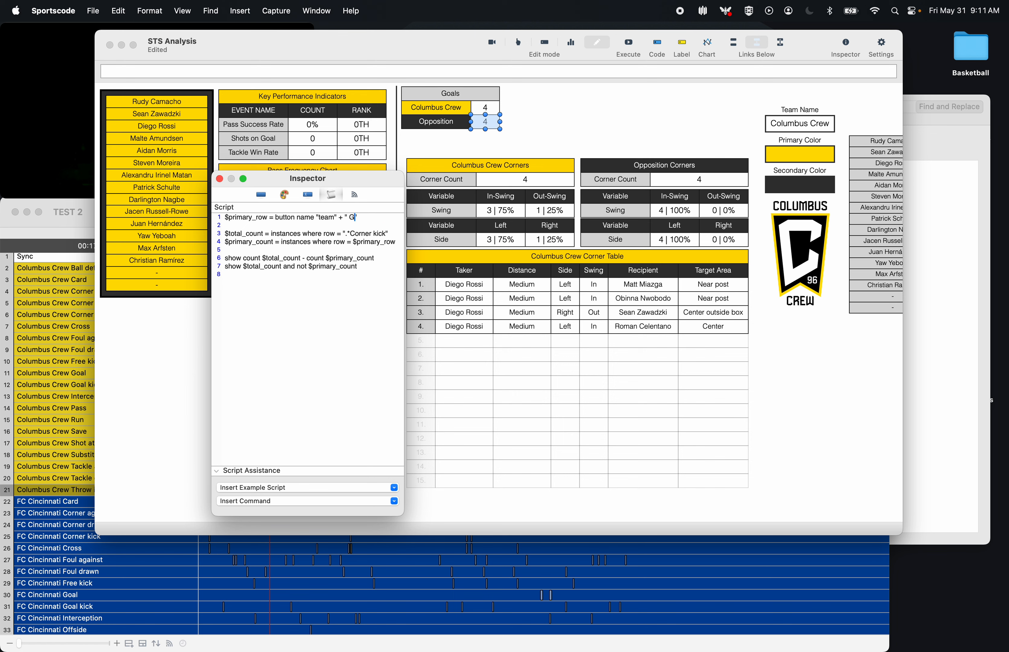
pyautogui.write('oal')
pyautogui.rightClick(332, 309)
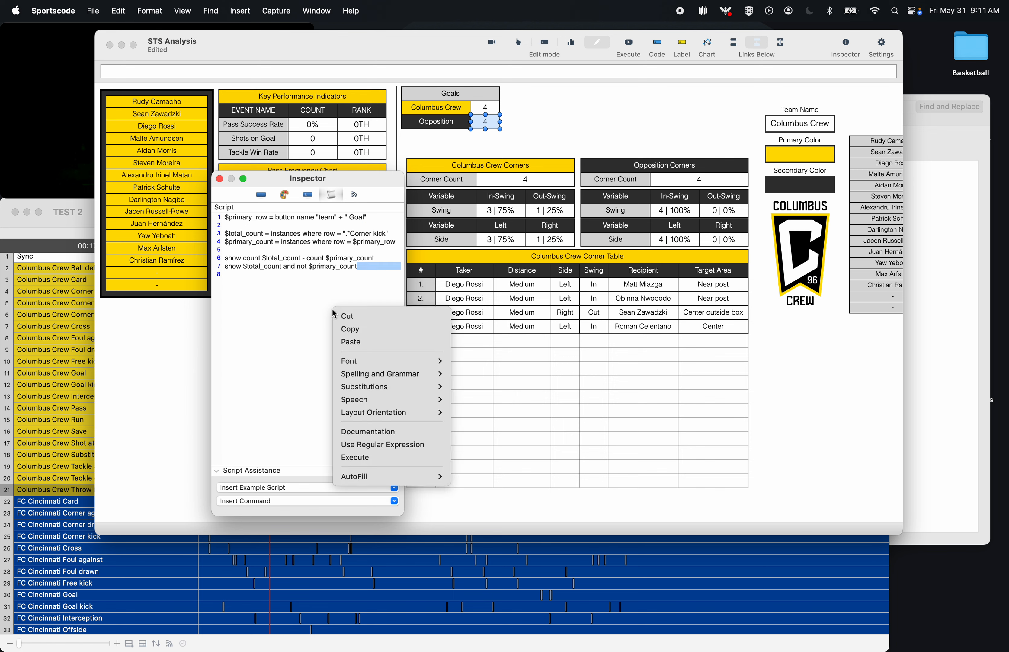
pyautogui.click(369, 445)
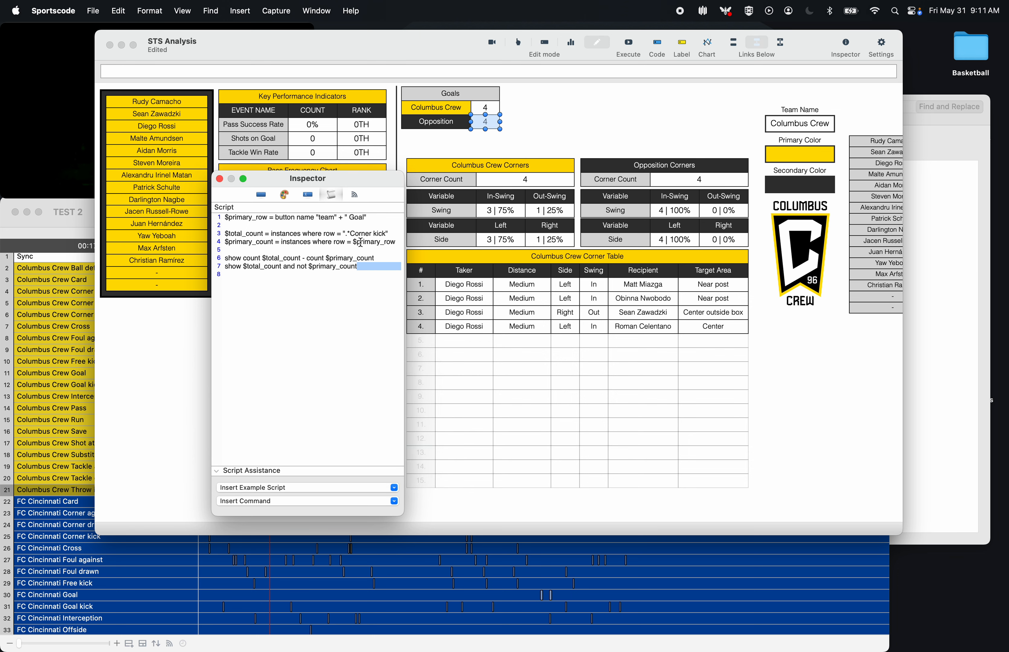
pyautogui.moveTo(350, 233); pyautogui.dragTo(387, 234)
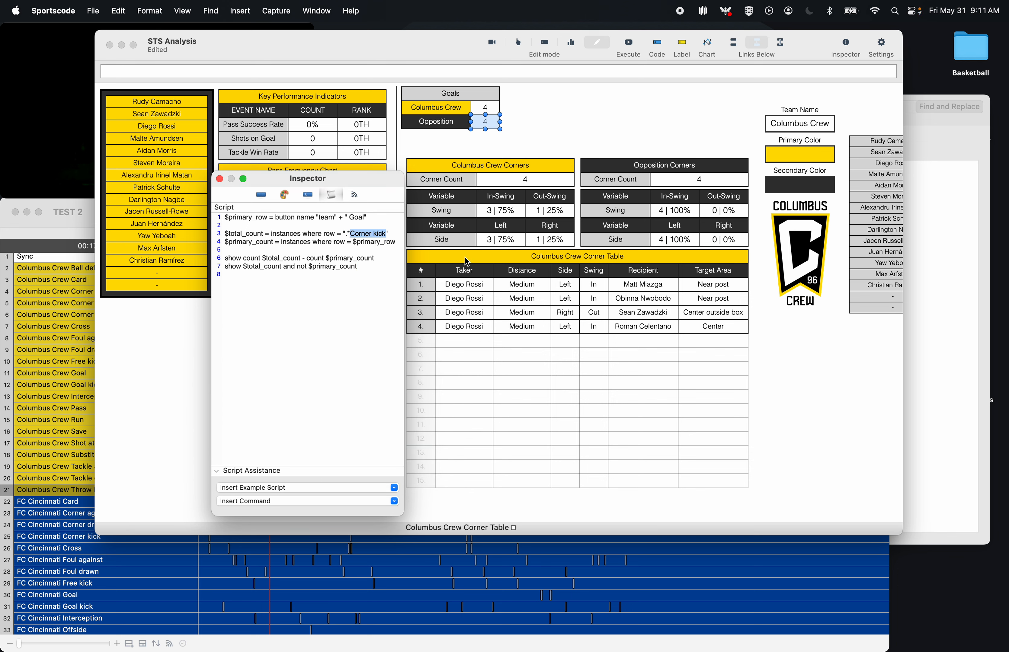
pyautogui.write('Goal')
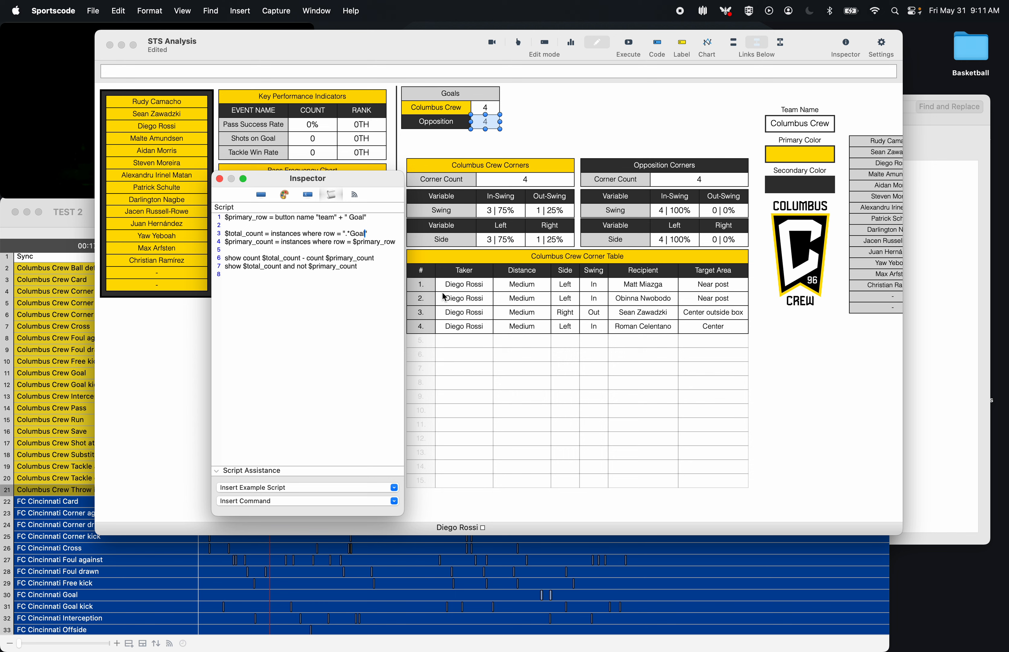
pyautogui.click(631, 39)
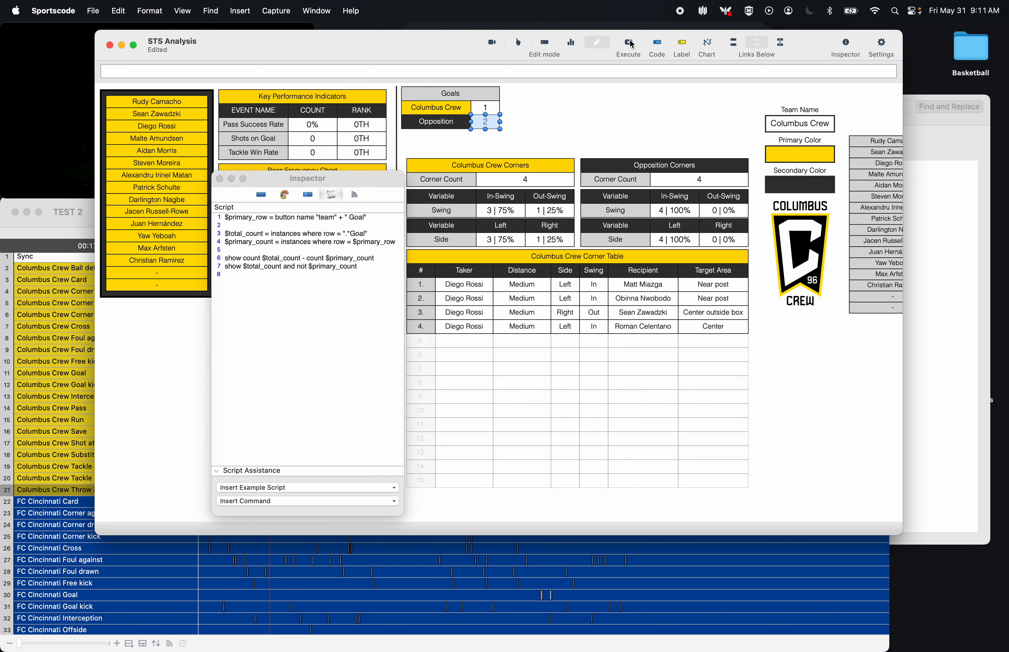
pyautogui.click(222, 180)
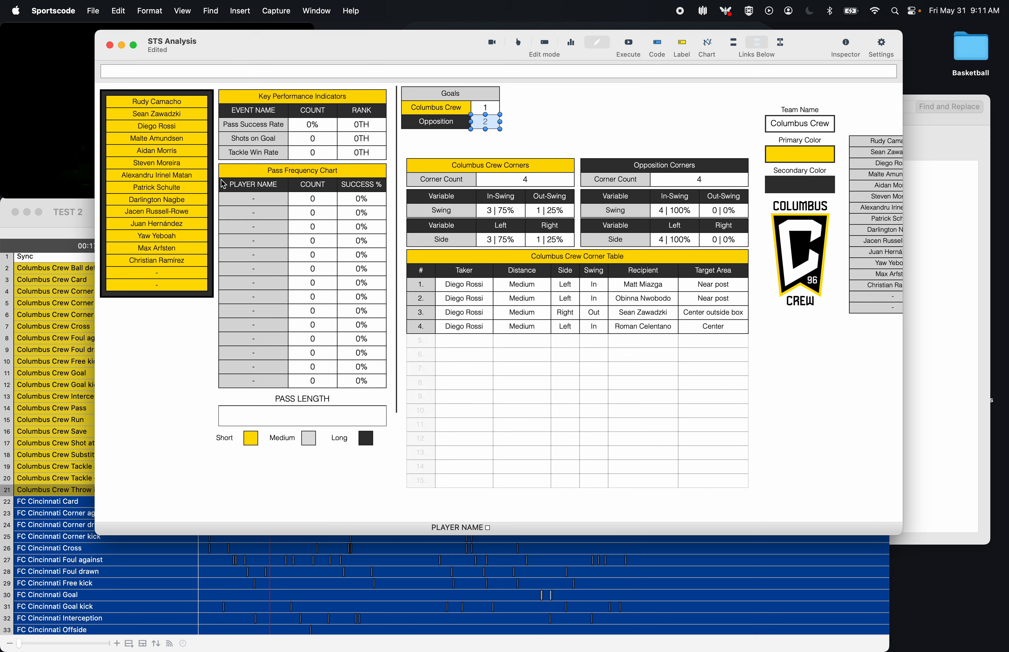
# - Check the Columbus Crew Goal and FC Cincinnati Goal rows in the TEST 2 timeline against the goal counts
pyautogui.click(102, 533)
pyautogui.click(107, 375)
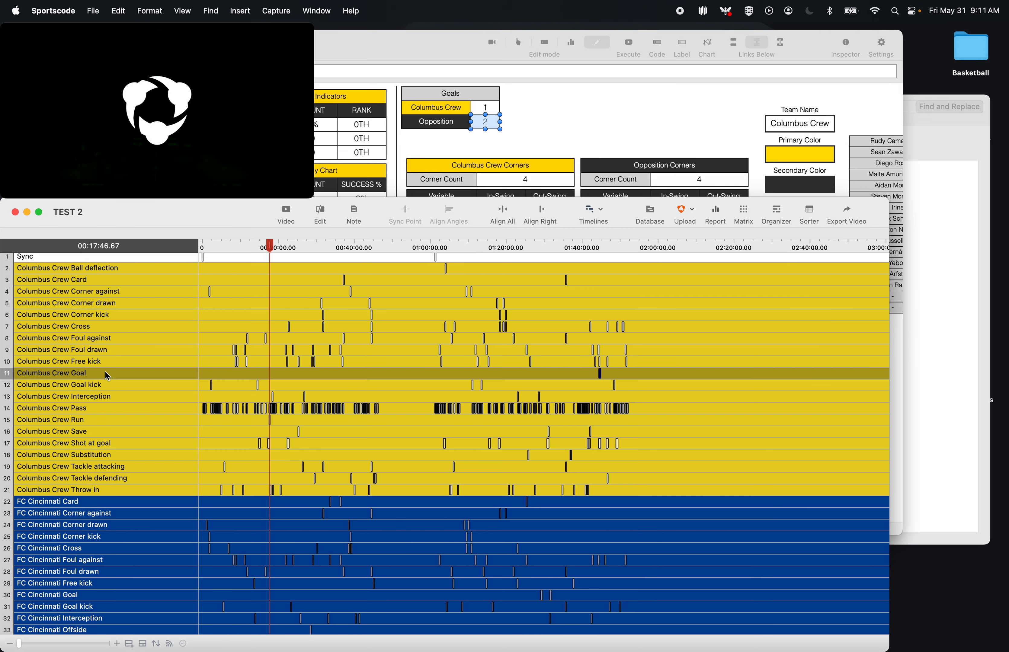
pyautogui.scroll(-10, 297, 407)
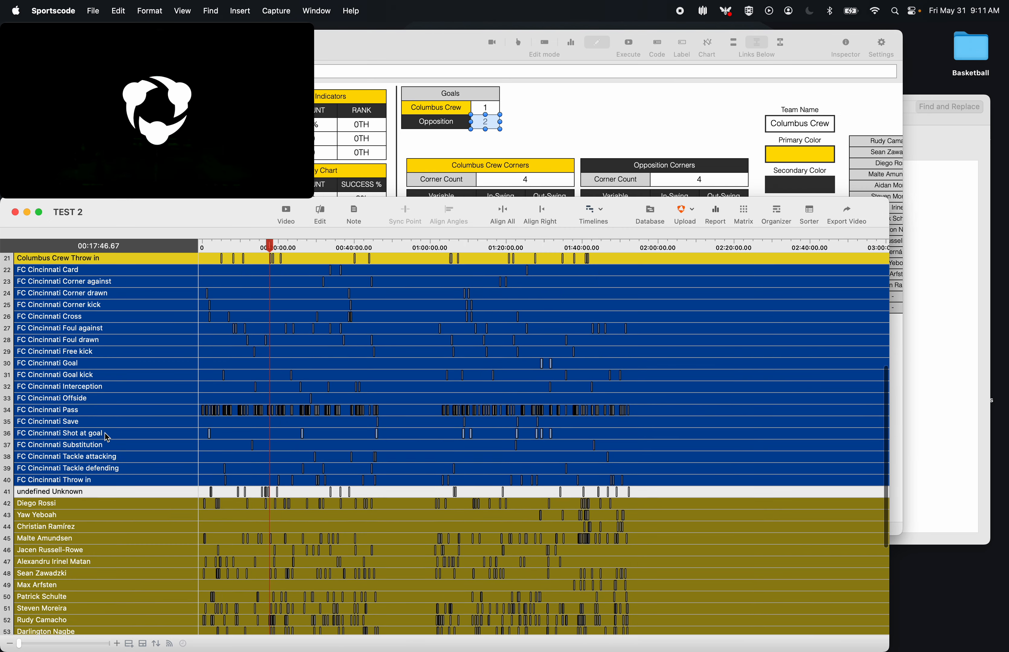
pyautogui.click(96, 364)
pyautogui.scroll(10, 333, 388)
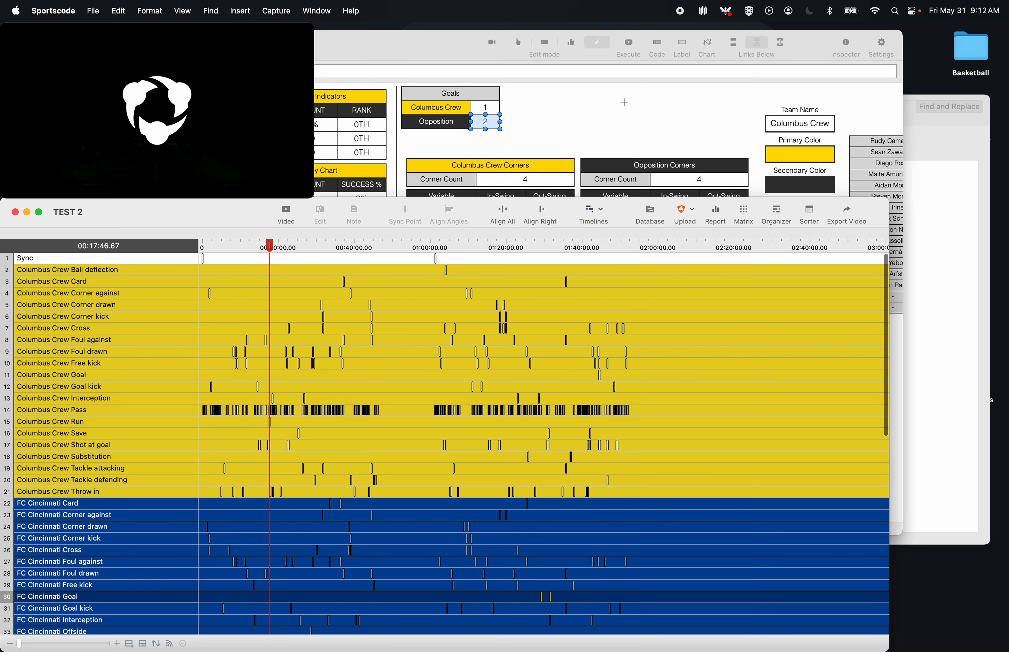
pyautogui.click(642, 101)
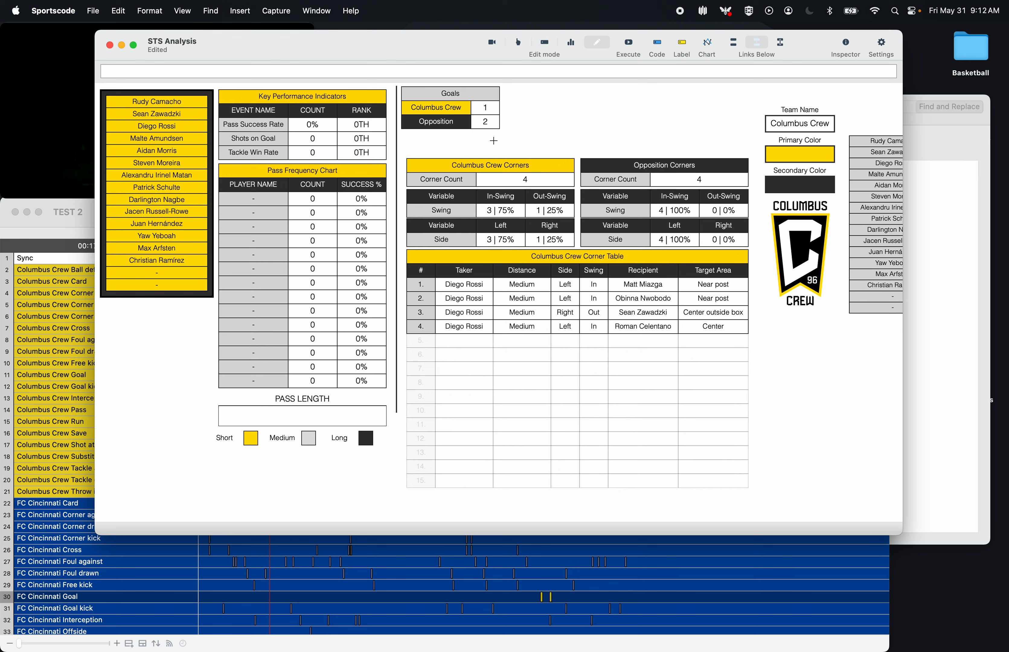
# - Duplicate the whole Goals block and place the copy beside the original with their headers aligned
pyautogui.moveTo(494, 140); pyautogui.dragTo(398, 85)
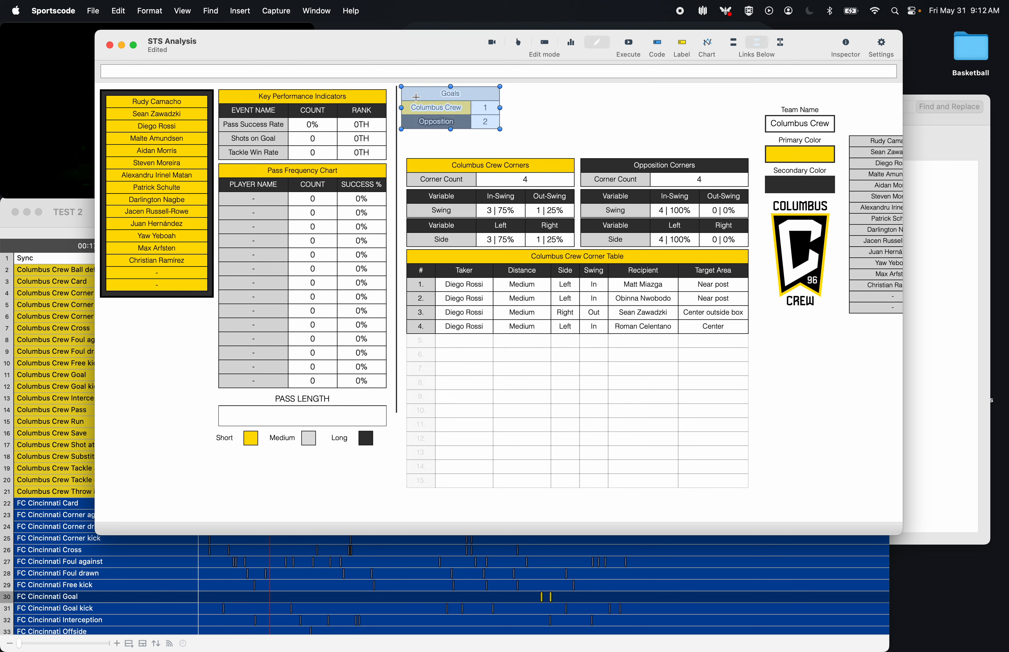
pyautogui.press('super+v')
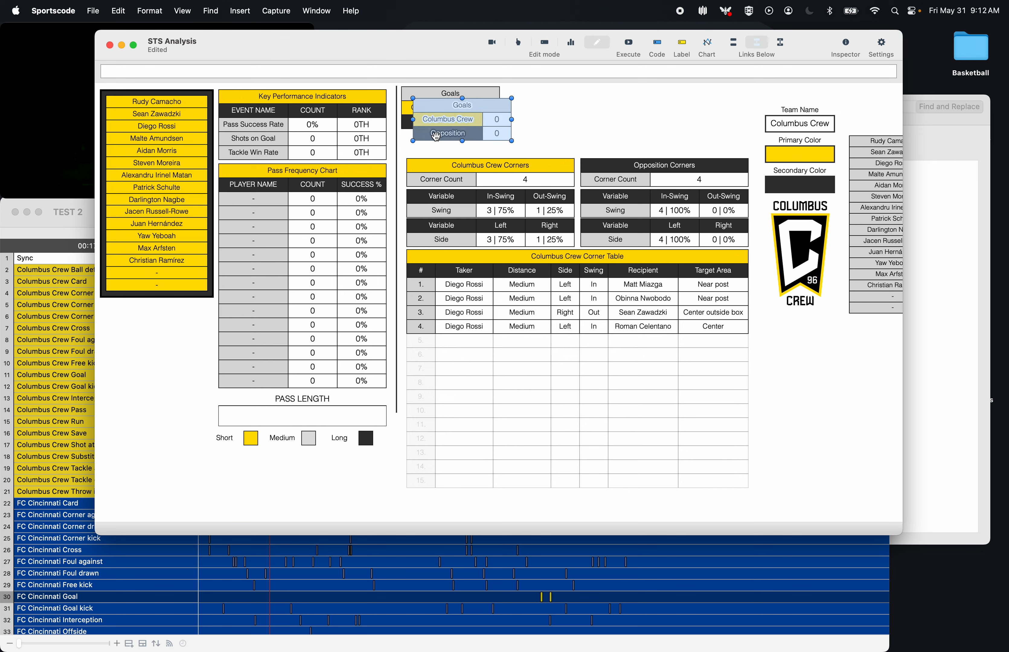
pyautogui.moveTo(455, 108); pyautogui.dragTo(538, 97)
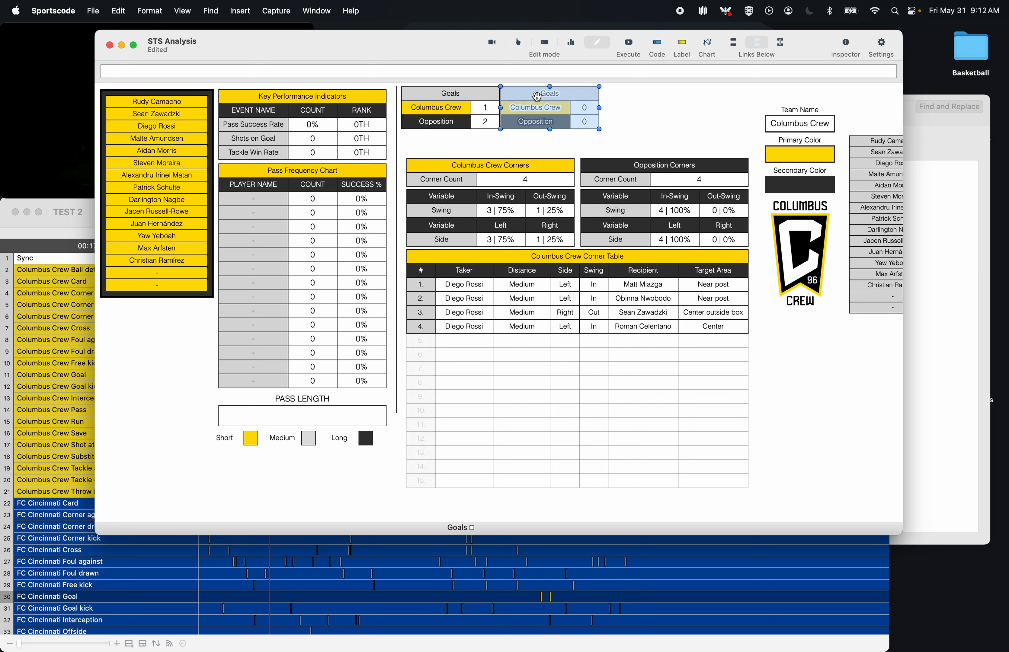
pyautogui.click(493, 155)
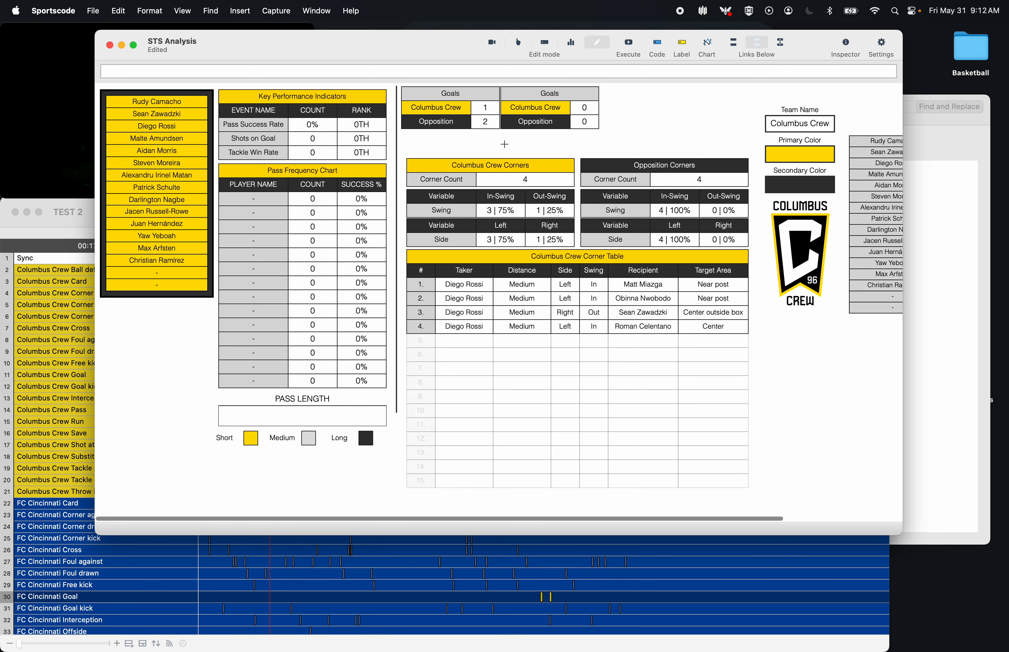
# - Move all the corner summary blocks and the Columbus Crew Corner Table down together to make room beneath the Goals block
pyautogui.moveTo(504, 144); pyautogui.dragTo(723, 514)
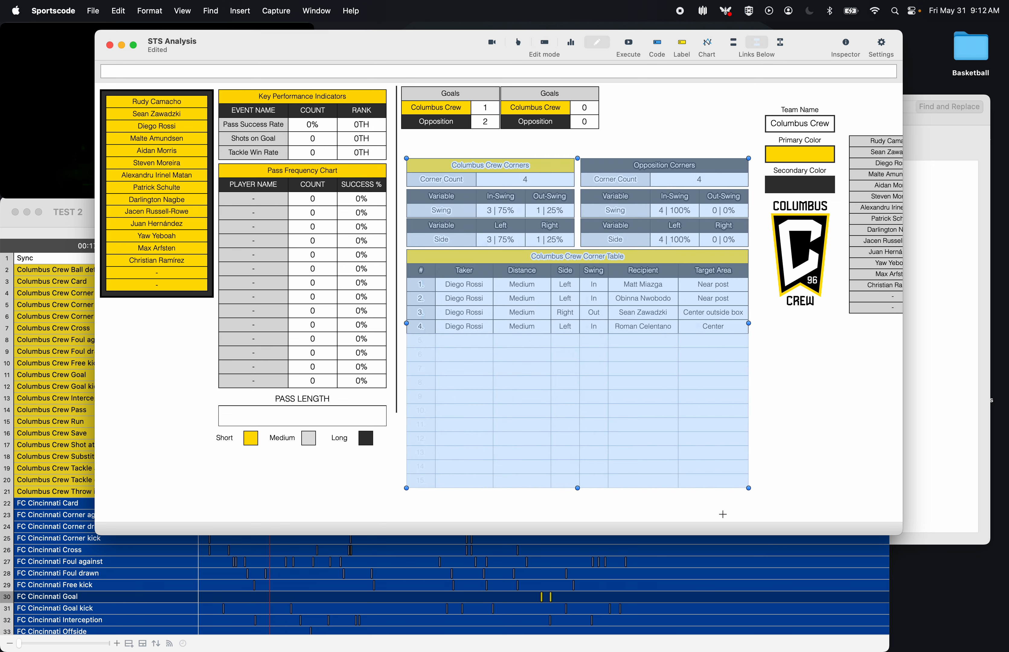
pyautogui.press('Down')
pyautogui.press('Down')
pyautogui.press('Down')
pyautogui.press('Down')
pyautogui.press('Down')
pyautogui.press('Down')
pyautogui.press('Down')
pyautogui.press('Down')
pyautogui.press('Down')
pyautogui.press('Down')
pyautogui.press('Down')
pyautogui.press('Down')
pyautogui.press('Down')
pyautogui.press('Down')
pyautogui.press('Down')
pyautogui.press('Down')
pyautogui.press('Down')
pyautogui.press('Down')
pyautogui.press('Down')
pyautogui.press('Down')
pyautogui.press('Down')
pyautogui.press('Down')
pyautogui.press('Down')
pyautogui.press('Down')
pyautogui.press('Down')
pyautogui.press('Down')
pyautogui.press('Down')
pyautogui.press('Down')
pyautogui.press('Down')
pyautogui.press('Down')
pyautogui.press('Down')
pyautogui.press('Down')
pyautogui.press('Down')
pyautogui.press('Down')
pyautogui.press('Down')
pyautogui.press('Down')
pyautogui.press('Down')
pyautogui.press('Down')
pyautogui.press('Down')
pyautogui.press('Down')
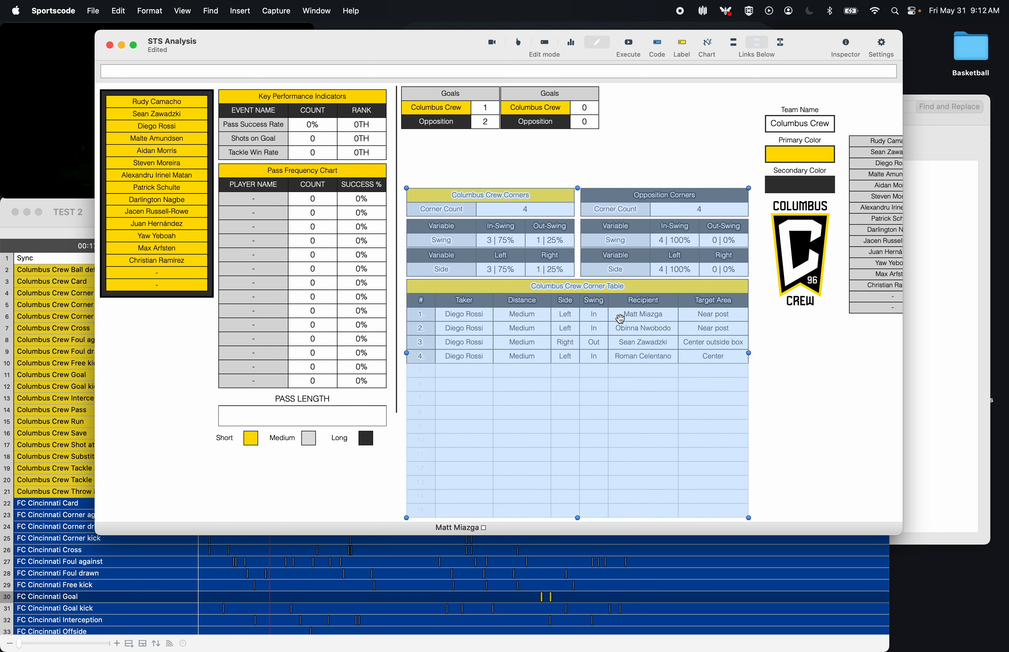
# - Move the copied Goals block beneath the original, aligned with its sides and separated by a small gap
pyautogui.moveTo(520, 150); pyautogui.dragTo(477, 125)
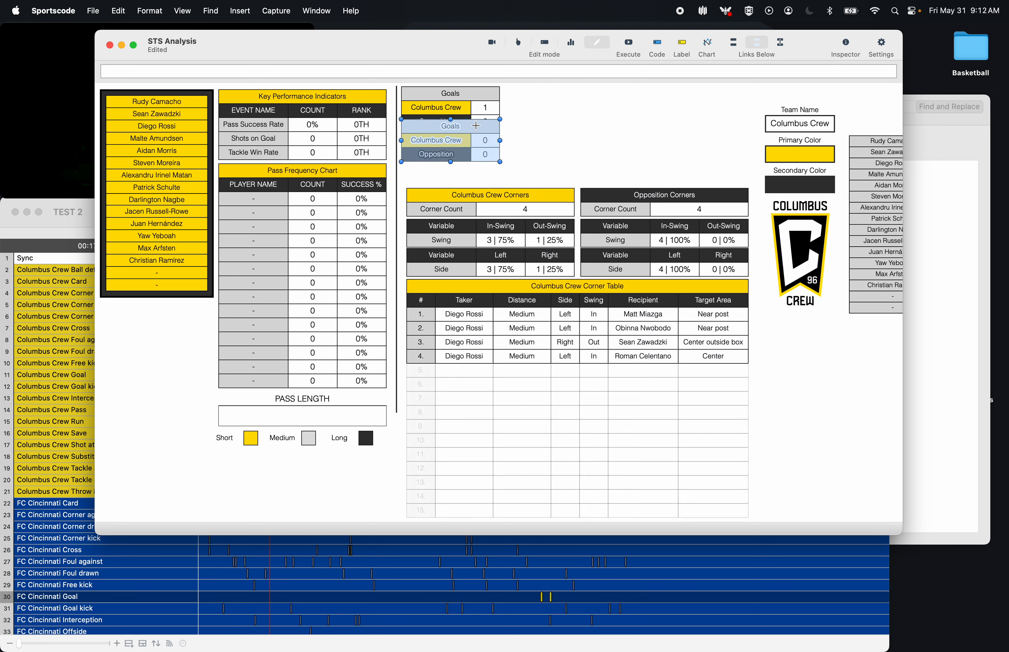
pyautogui.press('Down')
pyautogui.press('Down')
pyautogui.press('Down')
pyautogui.press('Down')
pyautogui.press('Down')
pyautogui.press('Down')
pyautogui.press('Down')
pyautogui.press('Down')
pyautogui.press('Down')
pyautogui.press('Down')
pyautogui.press('Down')
pyautogui.press('Down')
pyautogui.press('Down')
pyautogui.press('Down')
pyautogui.press('Down')
pyautogui.press('Down')
pyautogui.press('Down')
pyautogui.press('Up')
pyautogui.press('Up')
pyautogui.press('Up')
pyautogui.press('Up')
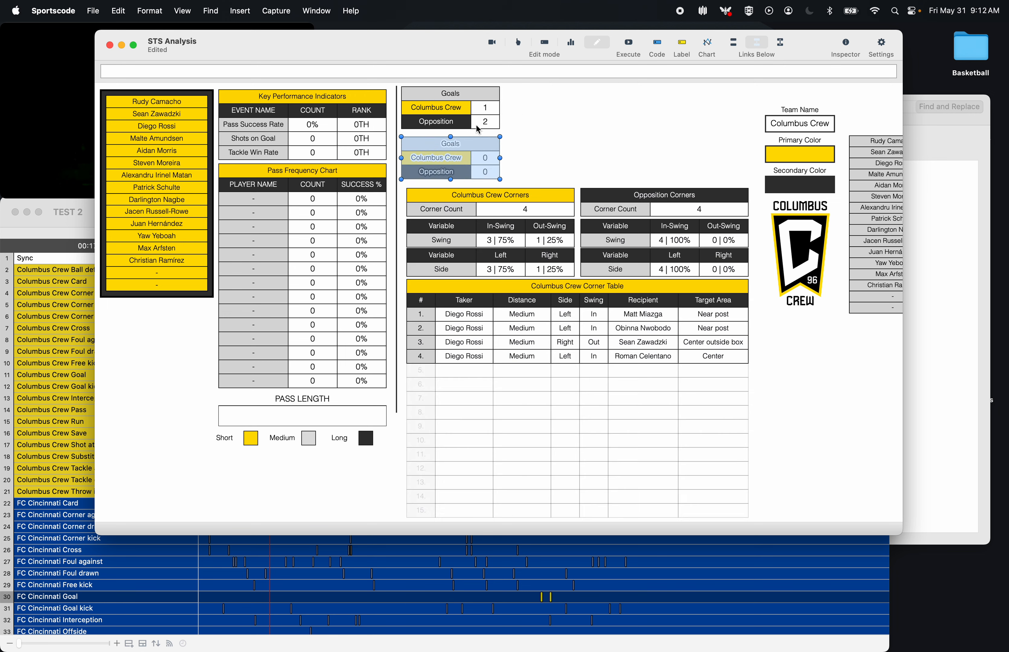
pyautogui.press('Up')
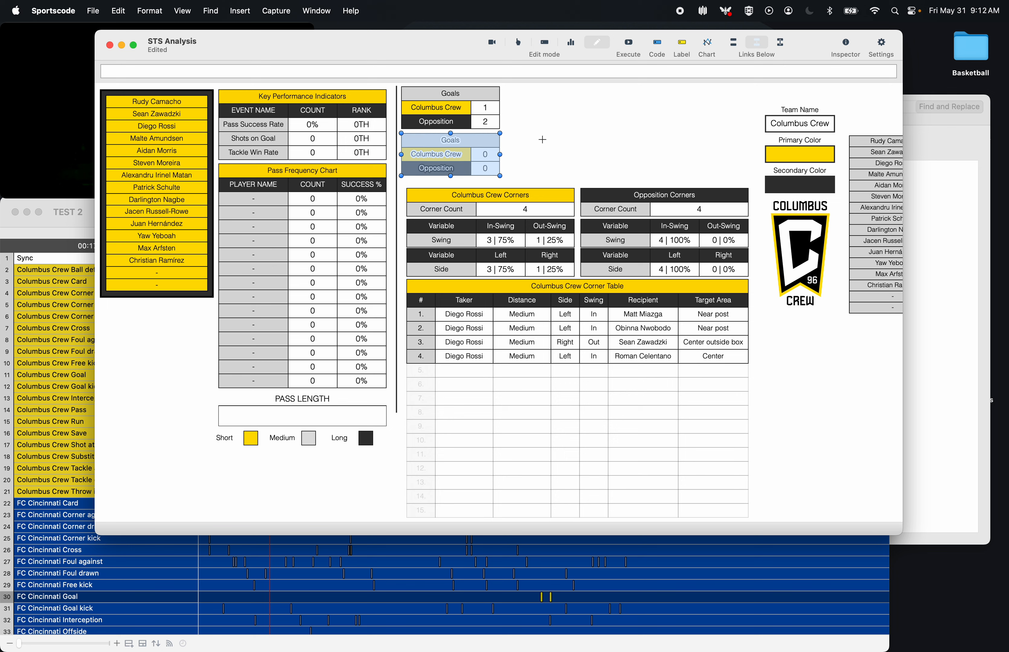
# - Rename the header of the copied Goals block to Shots on Goal
pyautogui.doubleClick(451, 140)
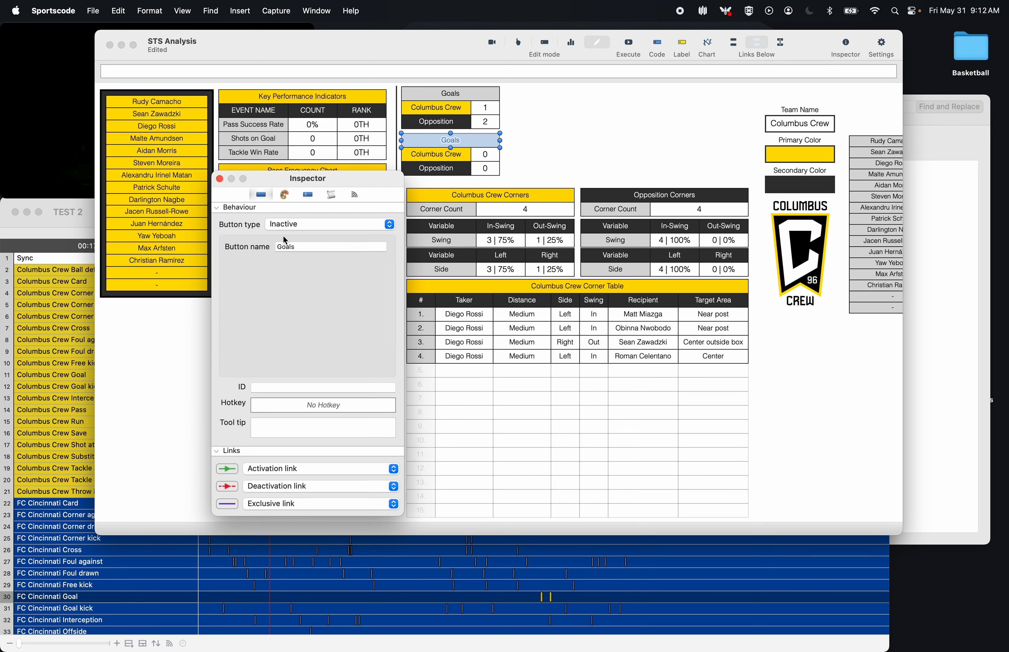
pyautogui.doubleClick(298, 247)
pyautogui.write('Shots ')
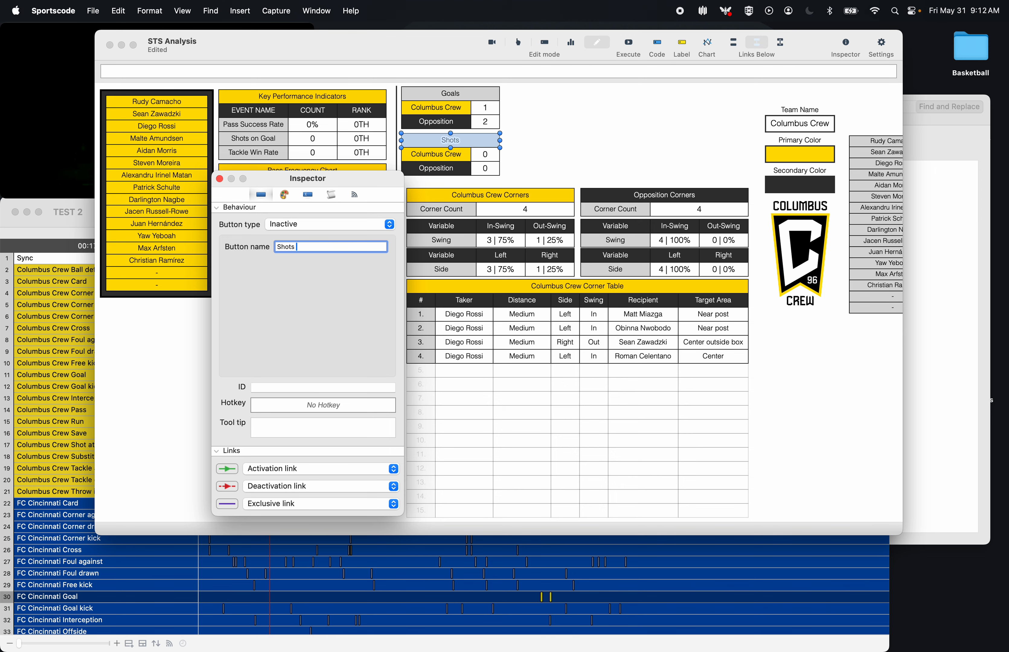
pyautogui.write('on Goal')
pyautogui.click(219, 179)
pyautogui.click(521, 161)
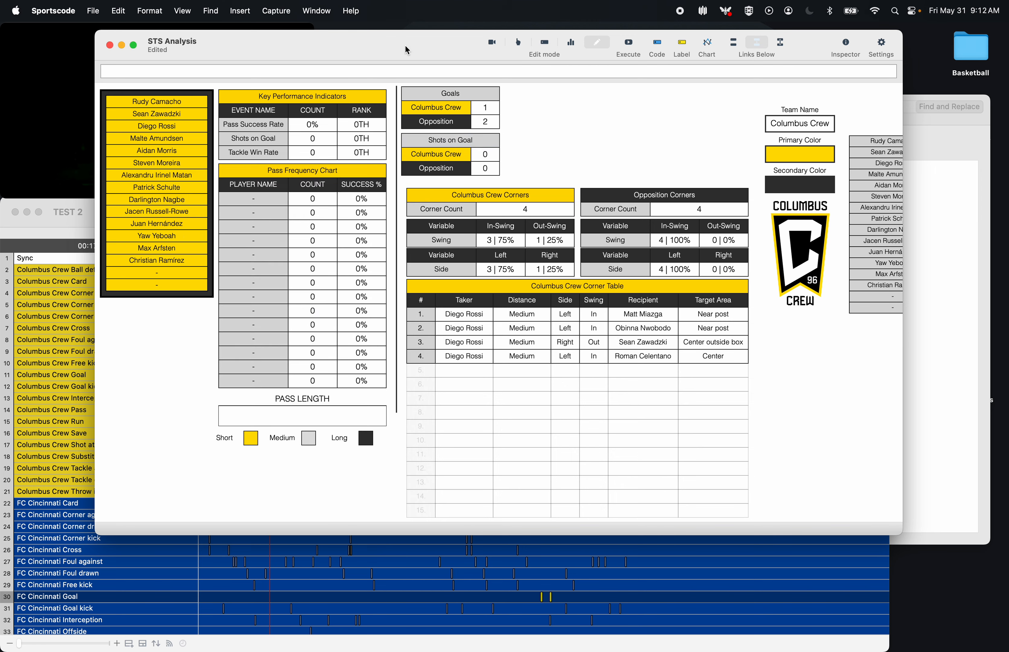
# - Change the row text from Goal to "Shot at goal" in the Columbus Crew count script of the Shots on Goal block
pyautogui.moveTo(406, 46); pyautogui.dragTo(466, 38)
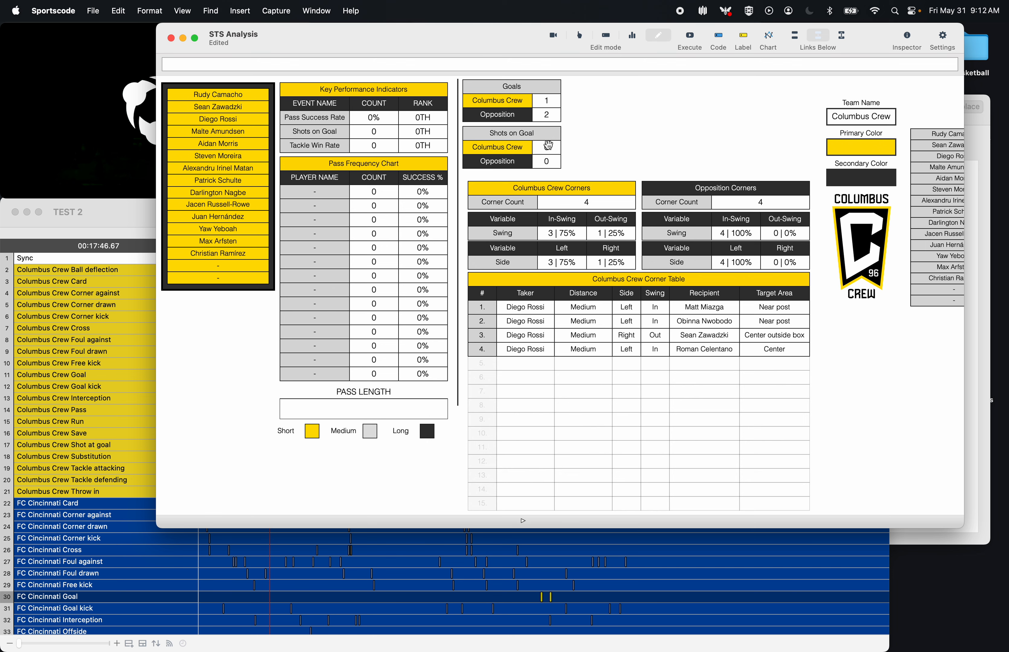
pyautogui.doubleClick(548, 145)
pyautogui.click(331, 195)
pyautogui.doubleClick(330, 217)
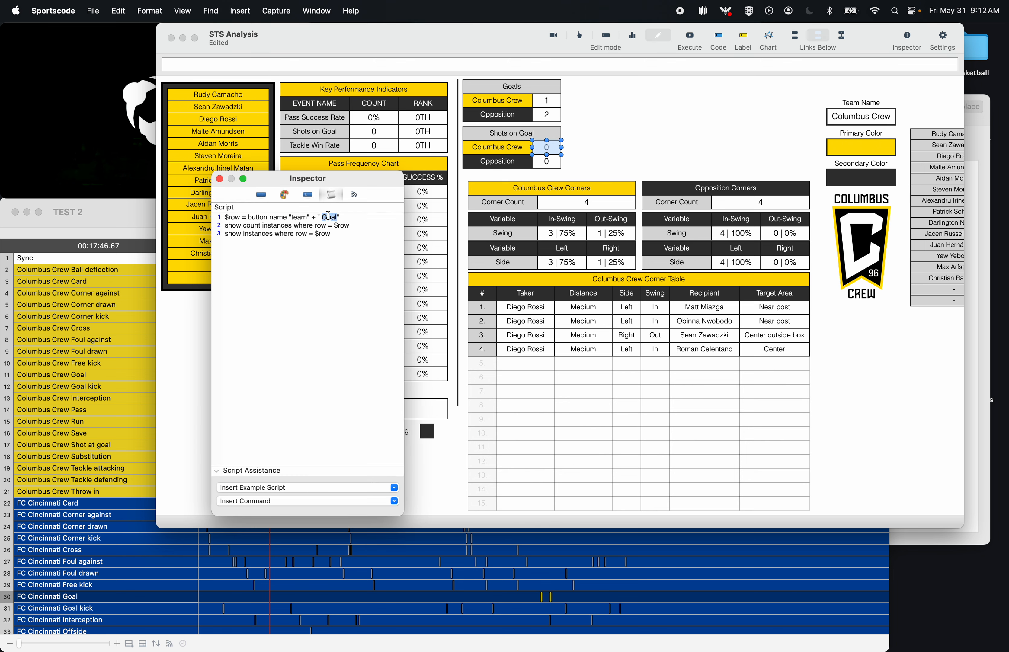
pyautogui.write('Shot at g')
# - Replace Goal with "Shot at goal" in both row references of the Shots on Goal block's Opposition count script, and execute the scripts
pyautogui.click(547, 163)
pyautogui.rightClick(346, 311)
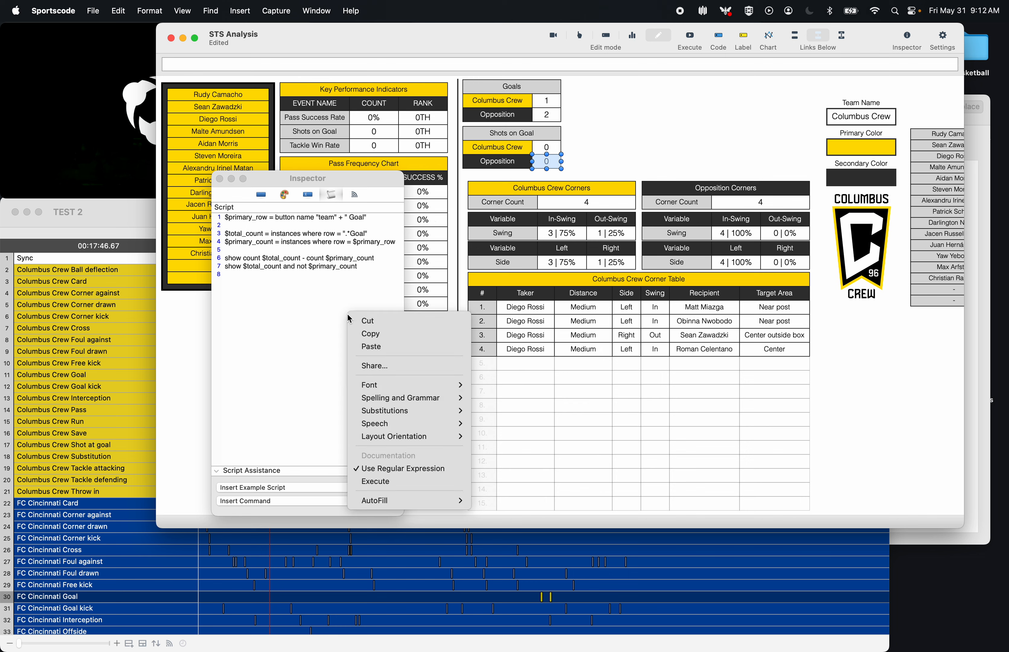
pyautogui.click(323, 384)
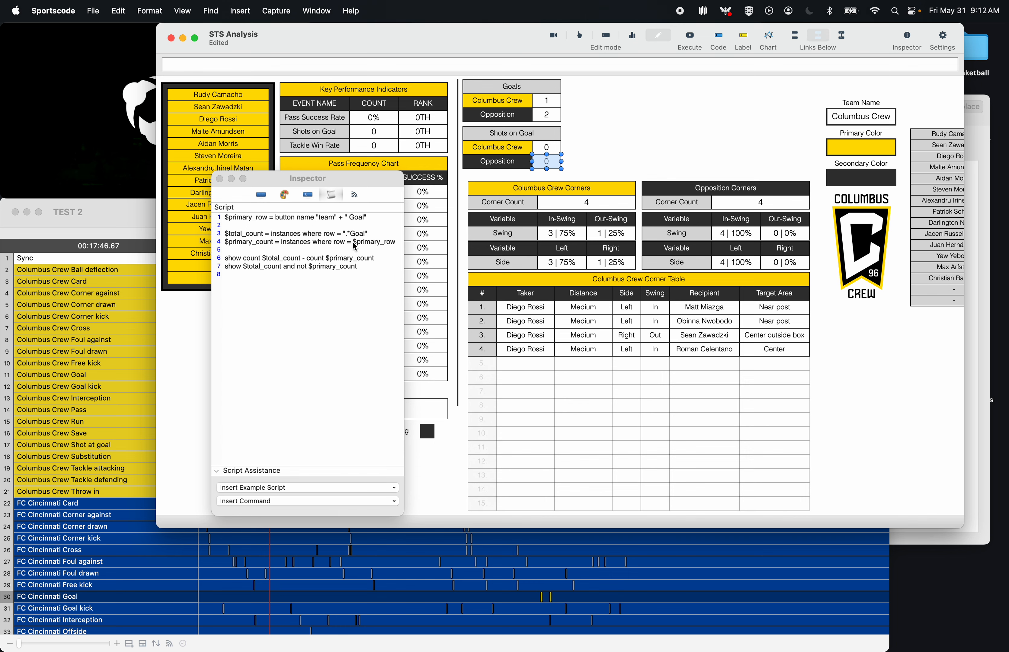
pyautogui.doubleClick(356, 217)
pyautogui.write('Shot at g')
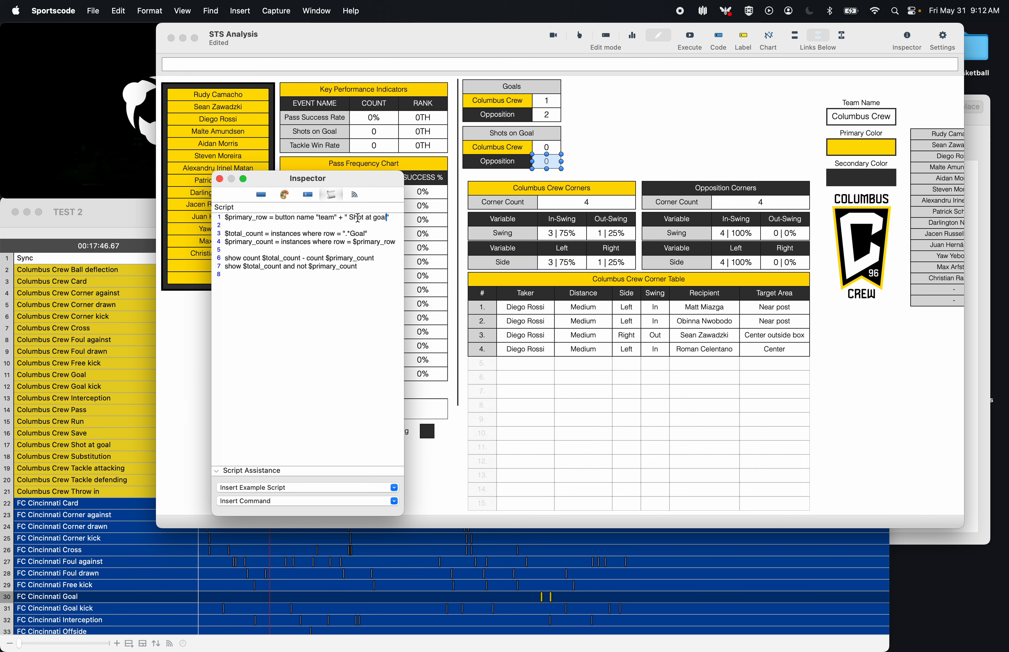
pyautogui.moveTo(351, 218); pyautogui.dragTo(385, 217)
pyautogui.press('cmd+c')
pyautogui.doubleClick(362, 233)
pyautogui.press('cmd+v')
pyautogui.click(219, 179)
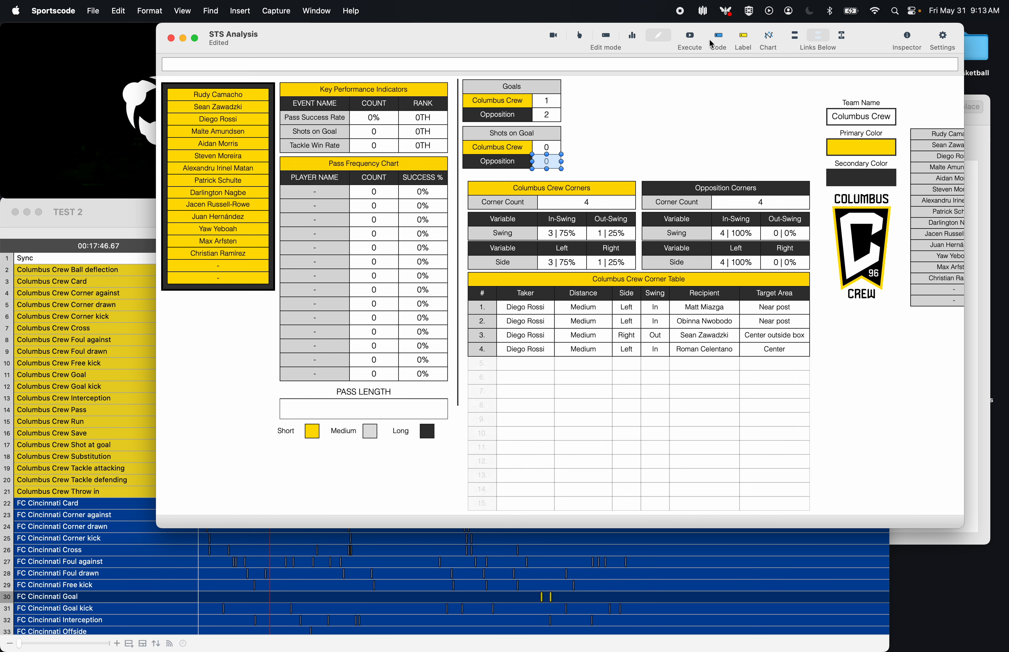
pyautogui.click(696, 38)
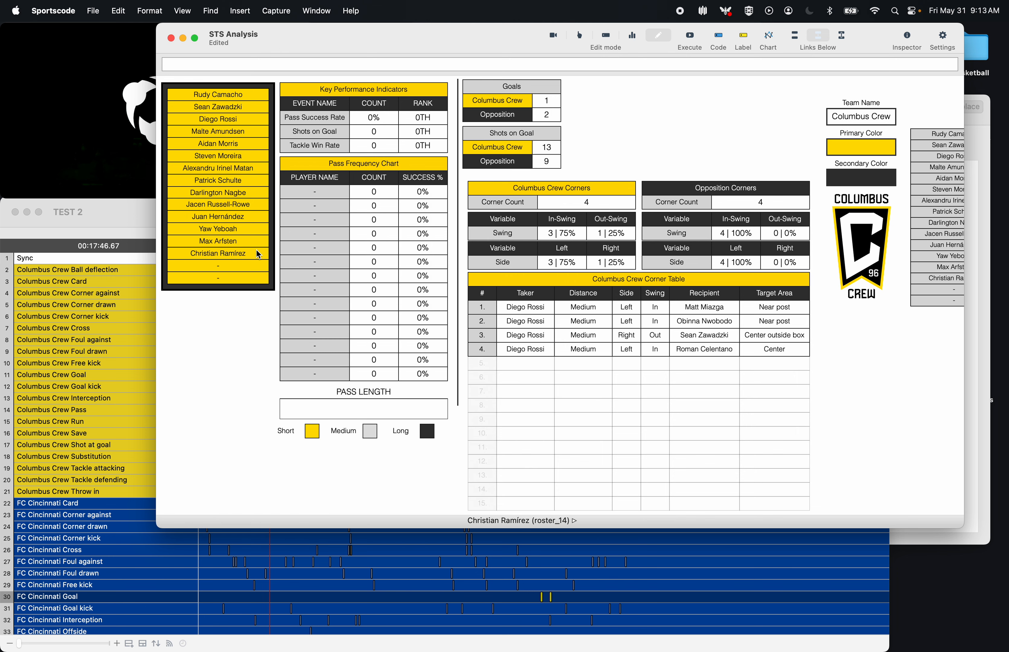
# - Check the FC Cincinnati Shot at goal row in the TEST 2 timeline and its last clip against the opposition's shot count
pyautogui.click(144, 363)
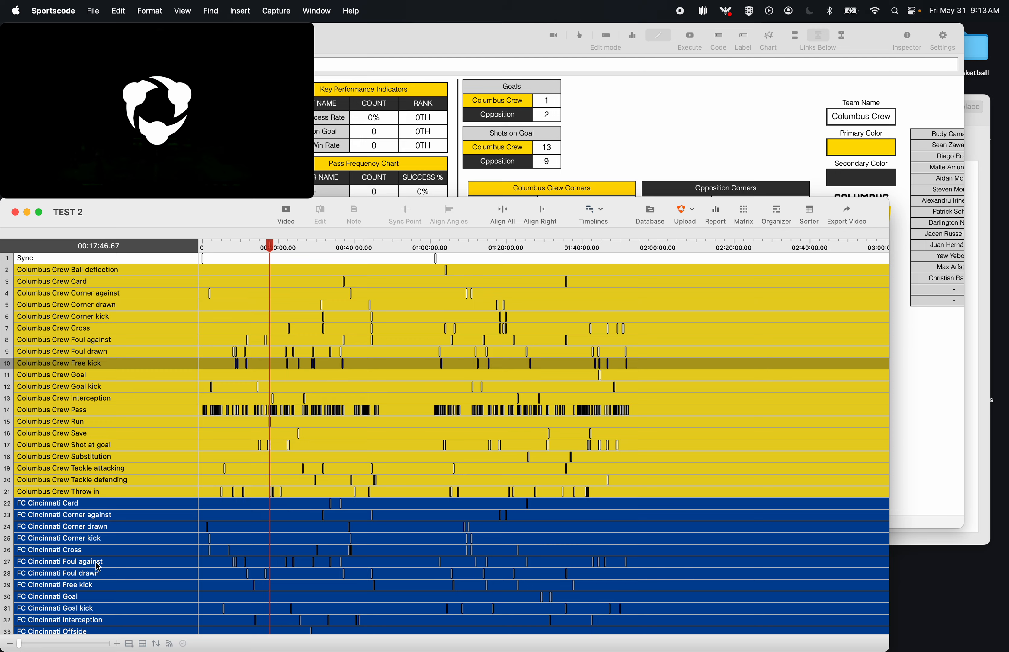
pyautogui.scroll(-5, 99, 547)
pyautogui.click(98, 577)
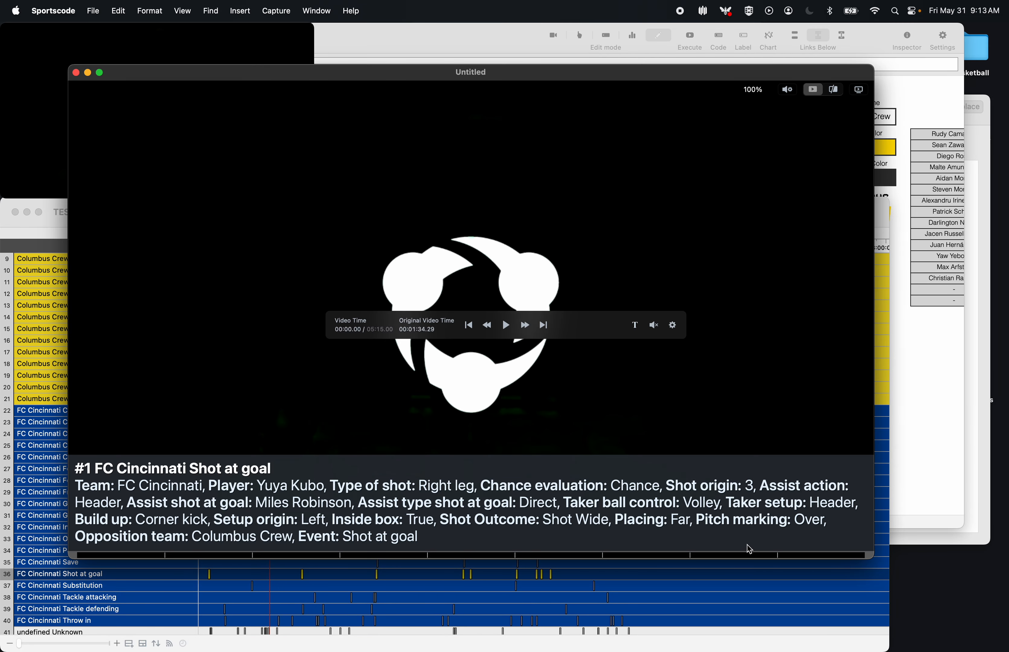
pyautogui.moveTo(750, 556); pyautogui.dragTo(826, 555)
pyautogui.click(76, 72)
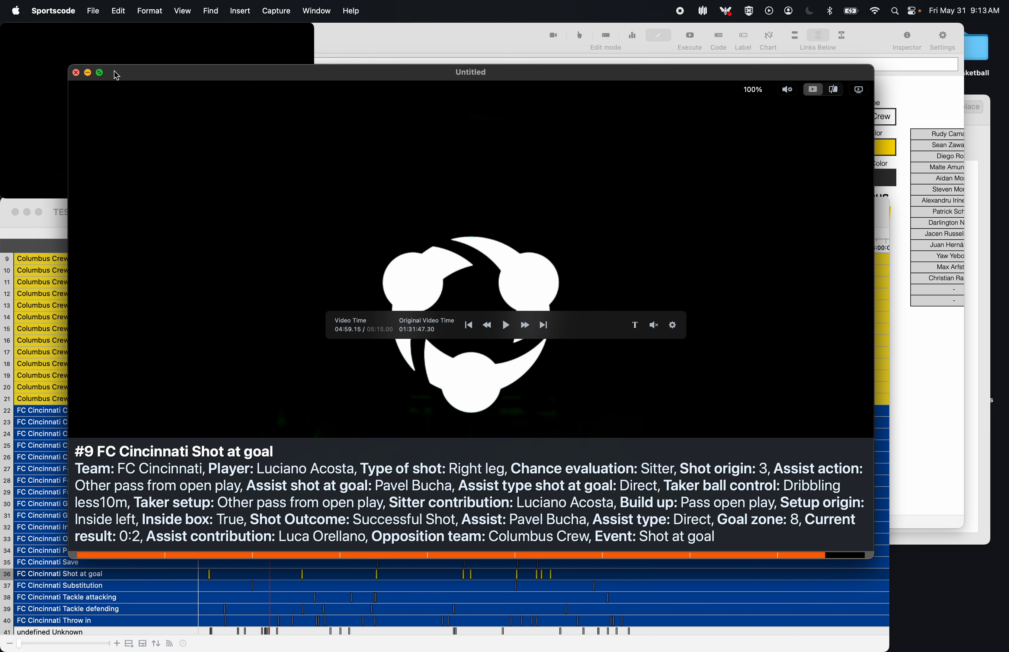
pyautogui.click(597, 137)
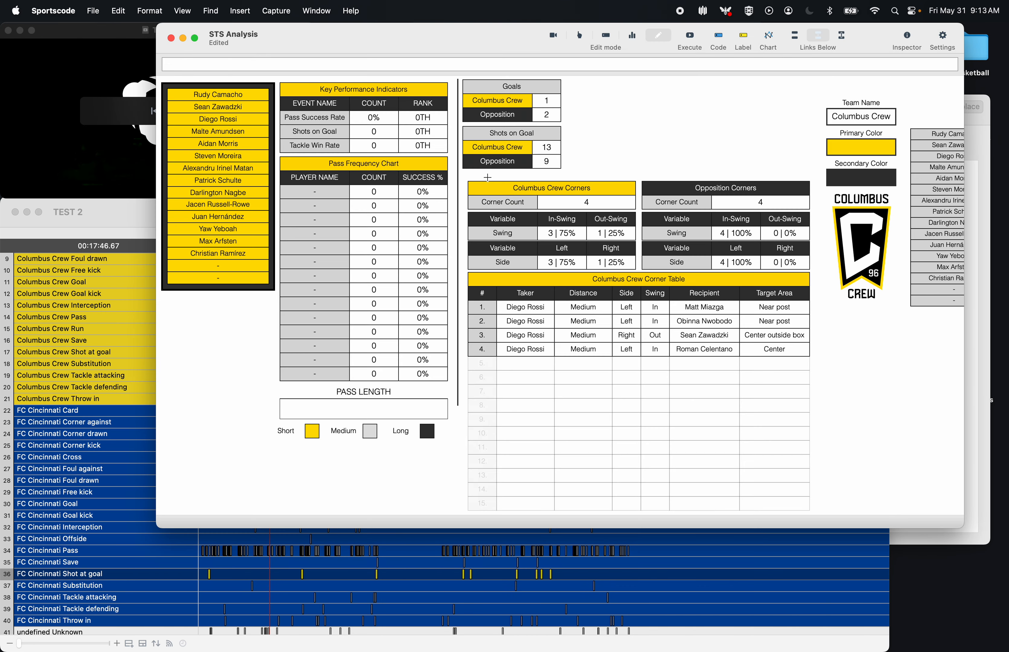
# - Shift the Goals and Shots on Goal blocks together so their left edges align with the corner blocks beneath
pyautogui.moveTo(479, 174); pyautogui.dragTo(755, 489)
pyautogui.moveTo(568, 172); pyautogui.dragTo(476, 84)
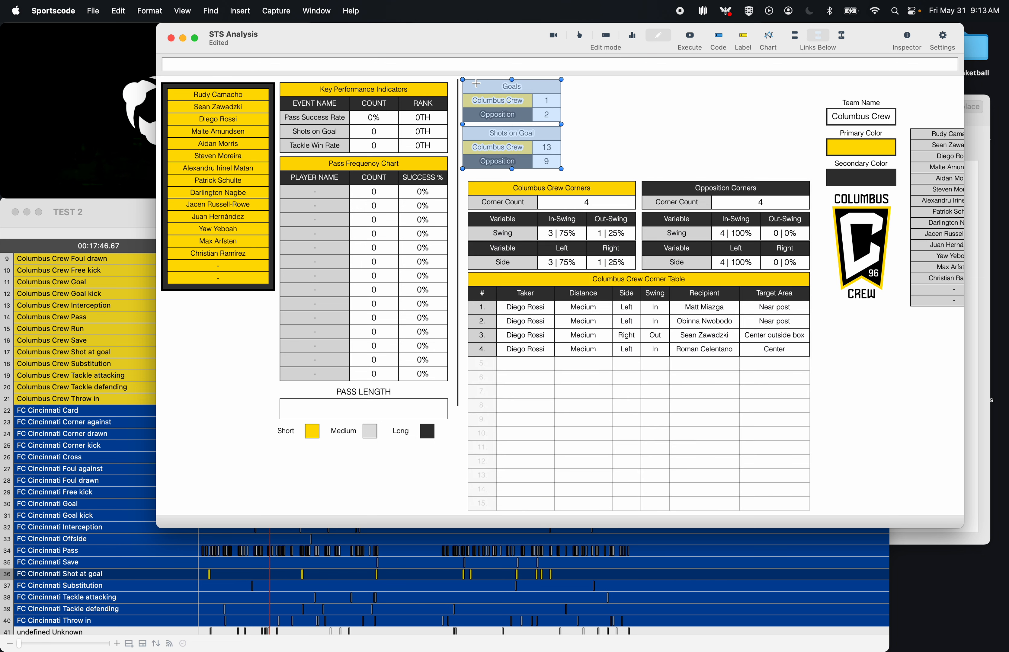
pyautogui.press('Right')
pyautogui.press('Right')
pyautogui.press('Right')
pyautogui.press('Right')
pyautogui.press('Right')
pyautogui.press('Right')
pyautogui.press('Right')
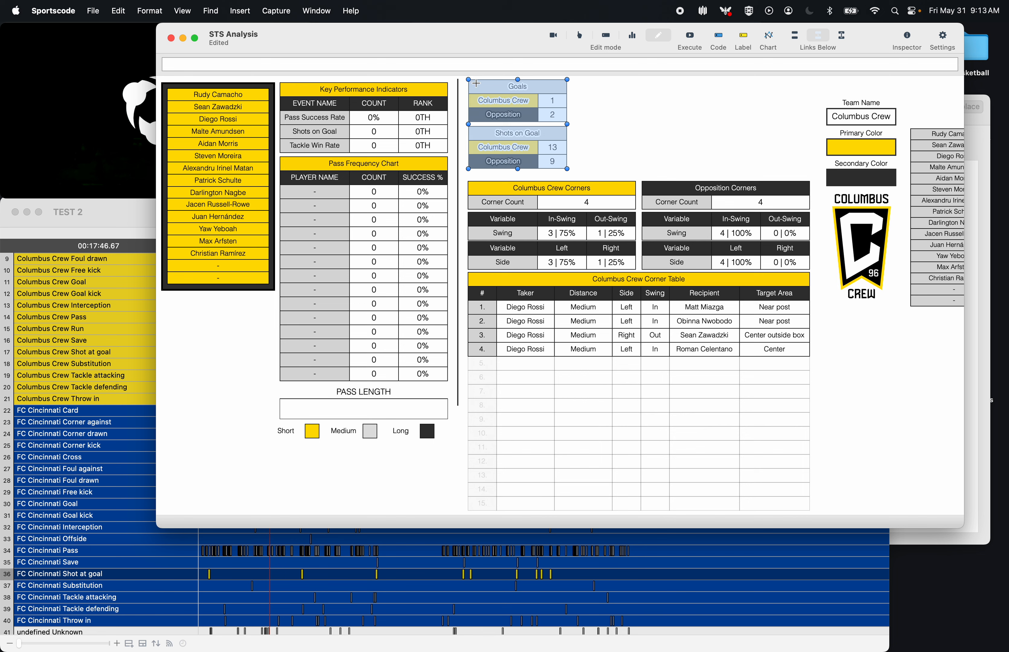
pyautogui.press('Left')
pyautogui.click(577, 169)
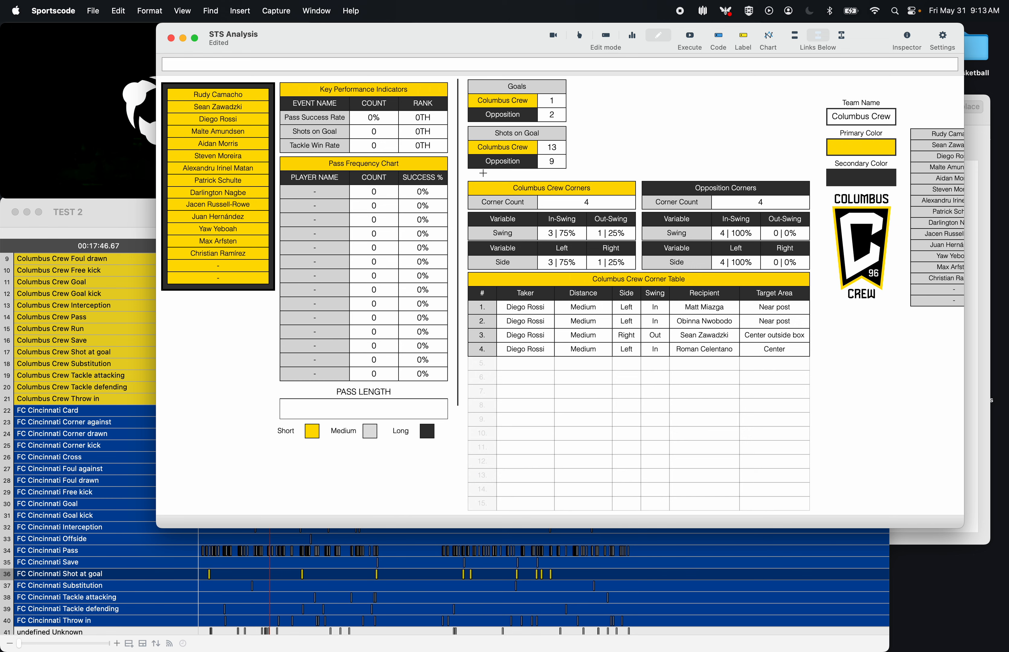
# - Place a copy of the Goals block to the right of the original, level with it and separated by a small gap
pyautogui.hscroll(5, 483, 173)
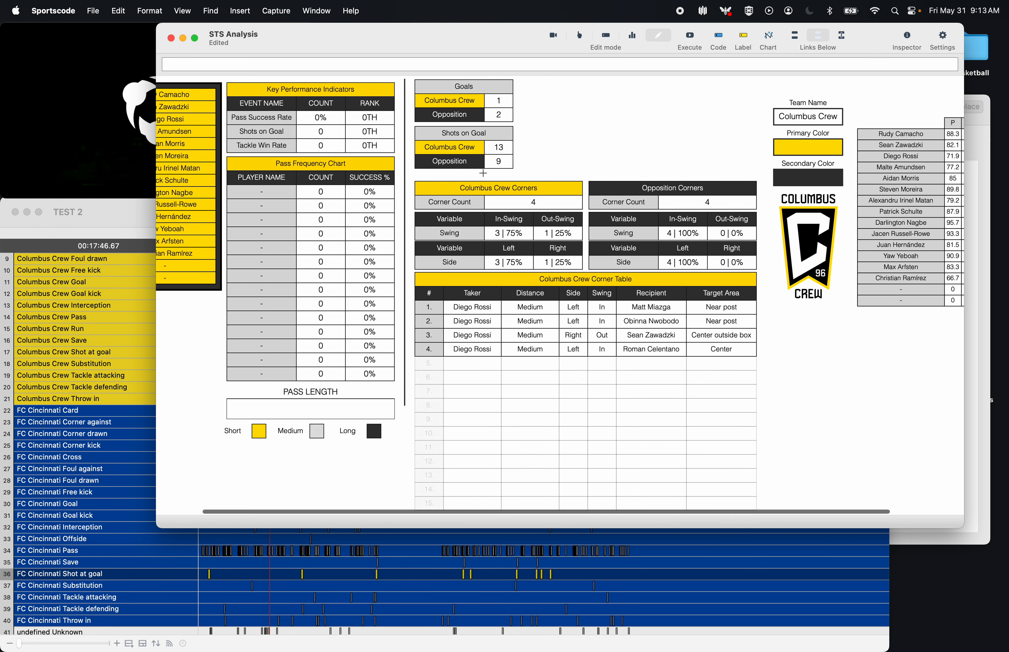
pyautogui.hscroll(8, 483, 173)
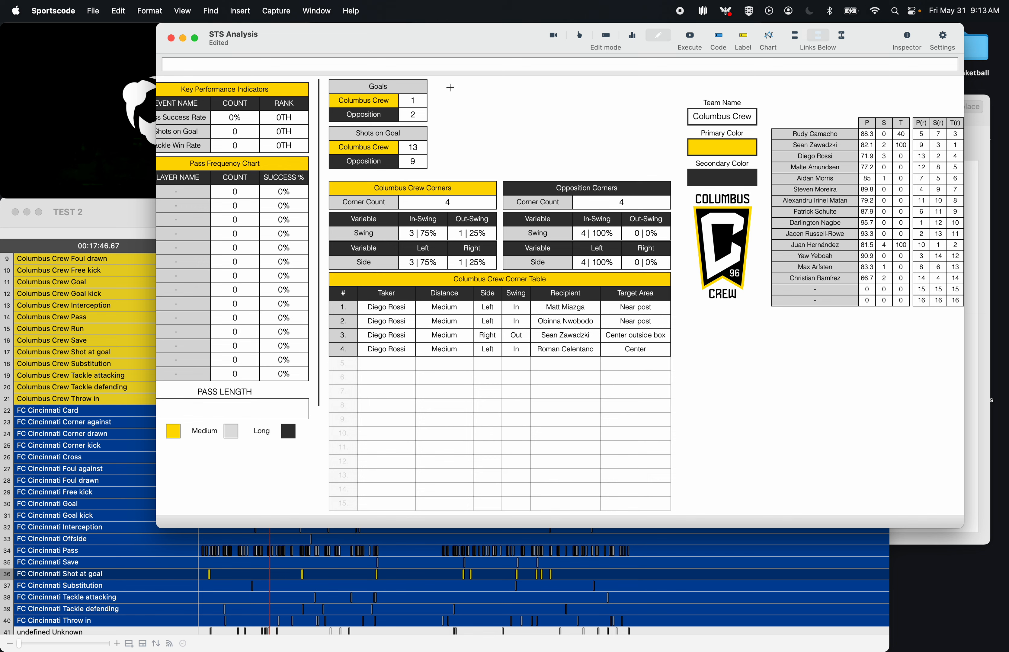
pyautogui.moveTo(450, 87); pyautogui.dragTo(496, 94)
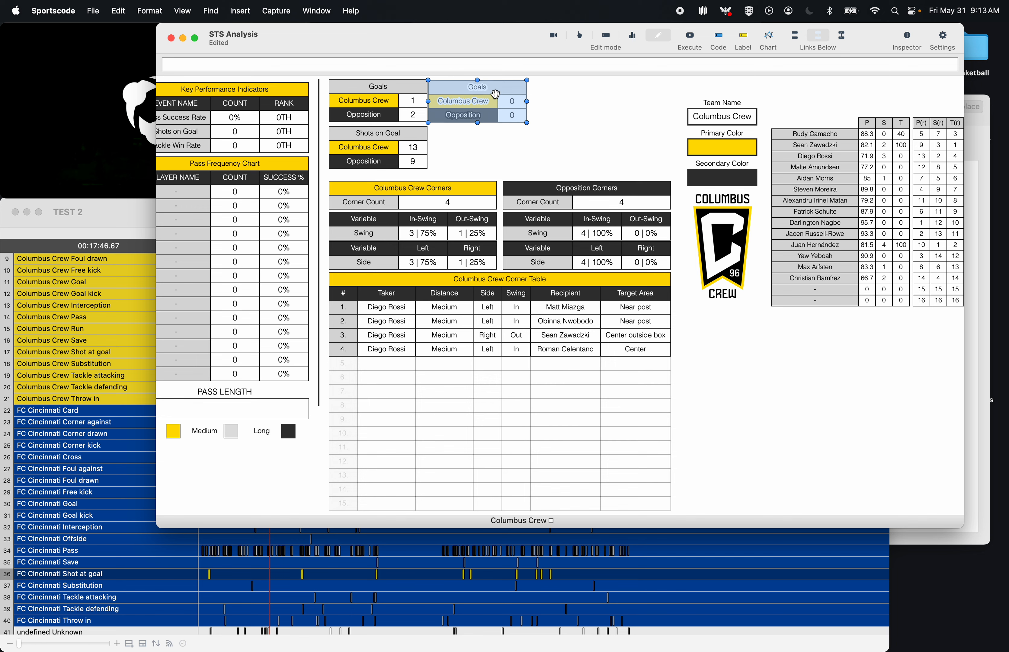
pyautogui.press('Up')
pyautogui.press('Right')
pyautogui.press('Right')
pyautogui.press('Right')
pyautogui.press('Right')
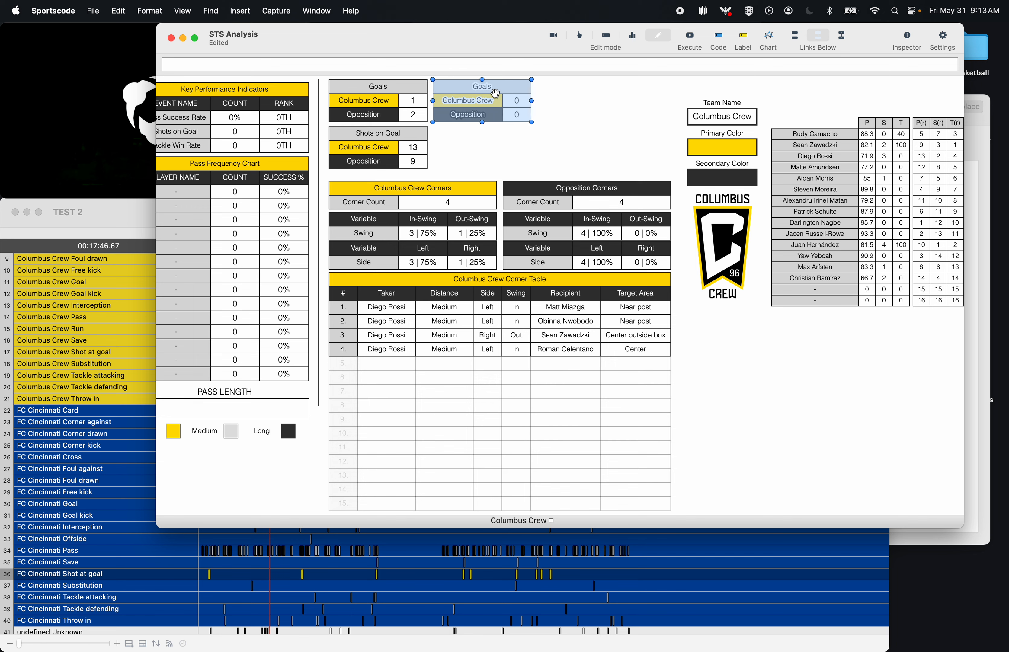
pyautogui.press('Right')
pyautogui.click(597, 95)
pyautogui.click(486, 91)
pyautogui.click(500, 139)
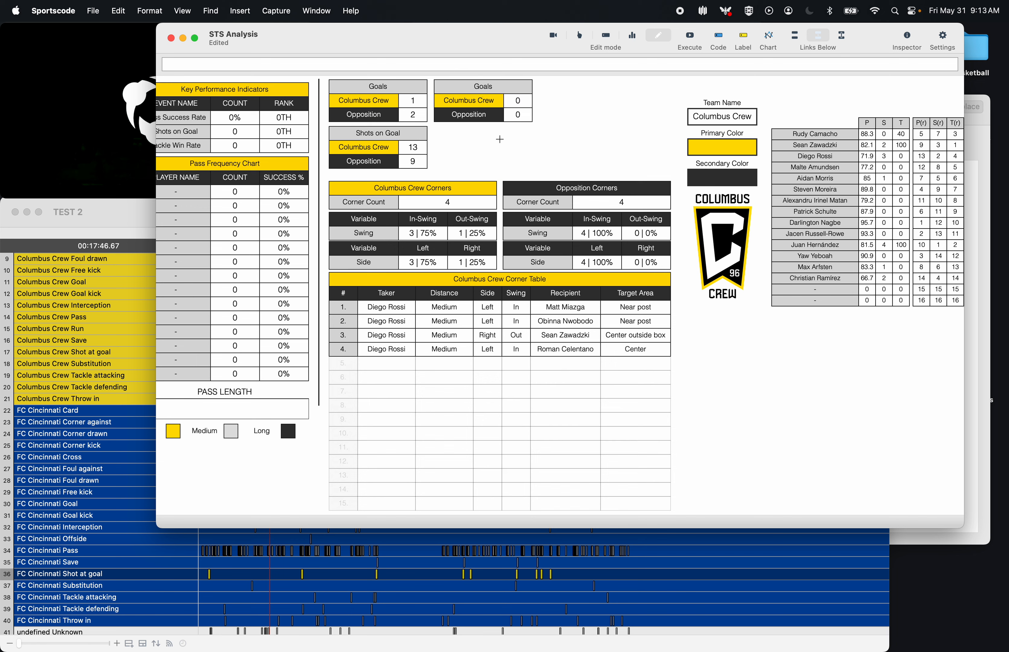
# - Copy the Columbus Crew Corners header script into the new block's header, change Corners to "Goal kick", and execute it
pyautogui.doubleClick(441, 188)
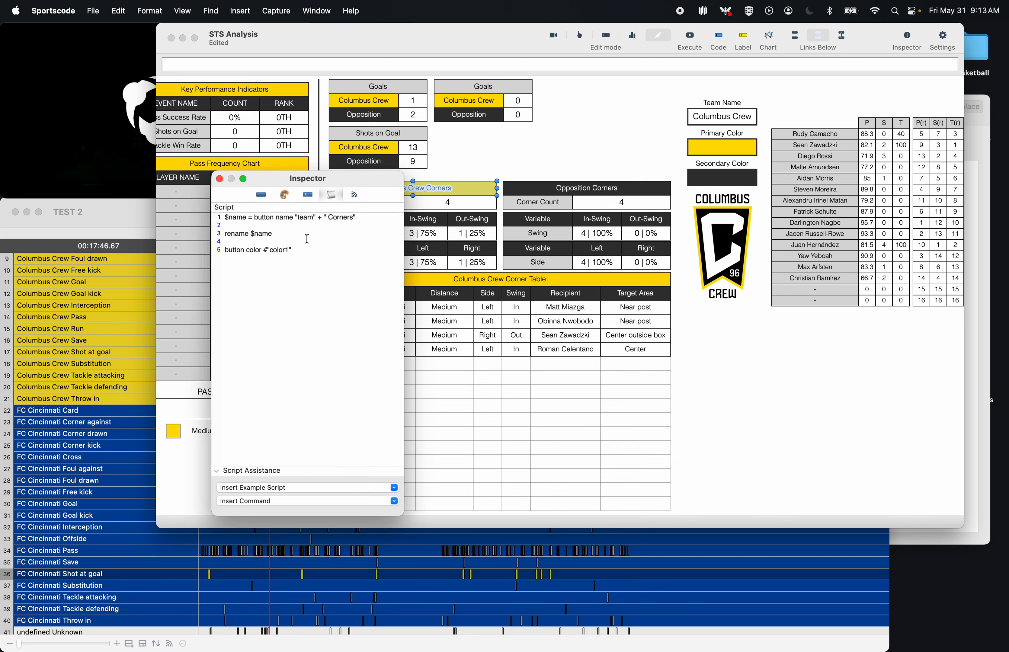
pyautogui.moveTo(280, 256); pyautogui.dragTo(170, 191)
pyautogui.click(473, 89)
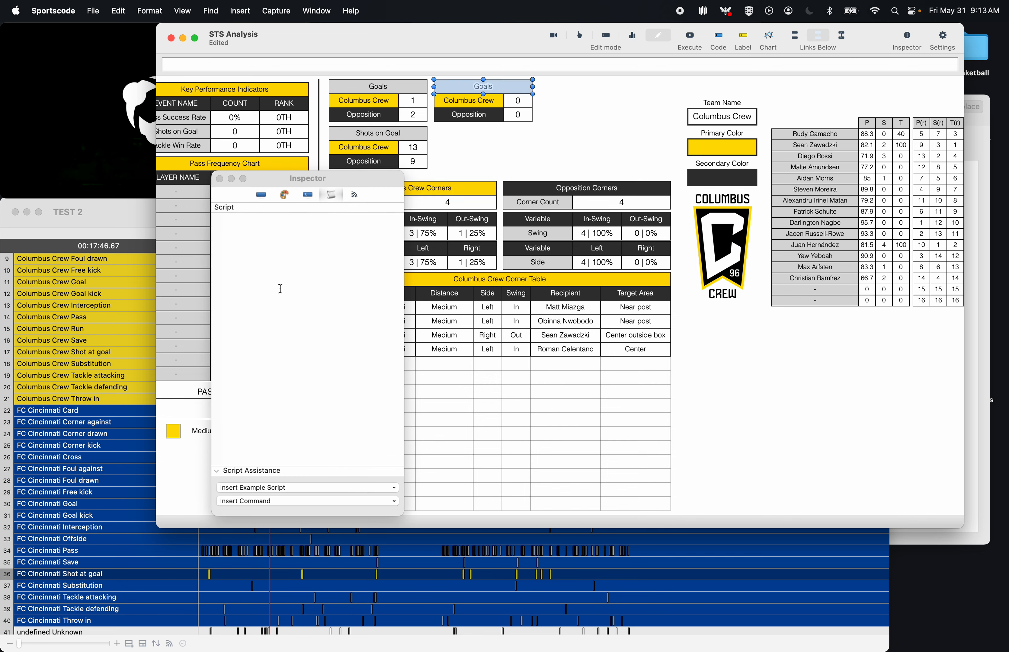
pyautogui.click(280, 289)
pyautogui.press('super+v')
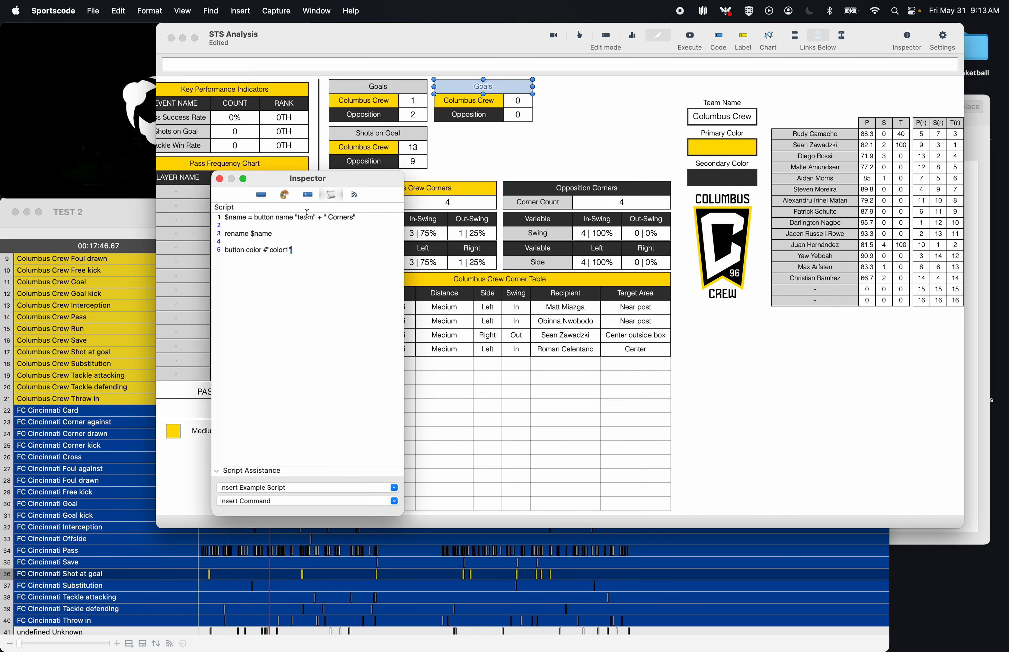
pyautogui.doubleClick(337, 218)
pyautogui.write('Goal kick')
pyautogui.click(219, 178)
pyautogui.click(687, 40)
pyautogui.click(605, 123)
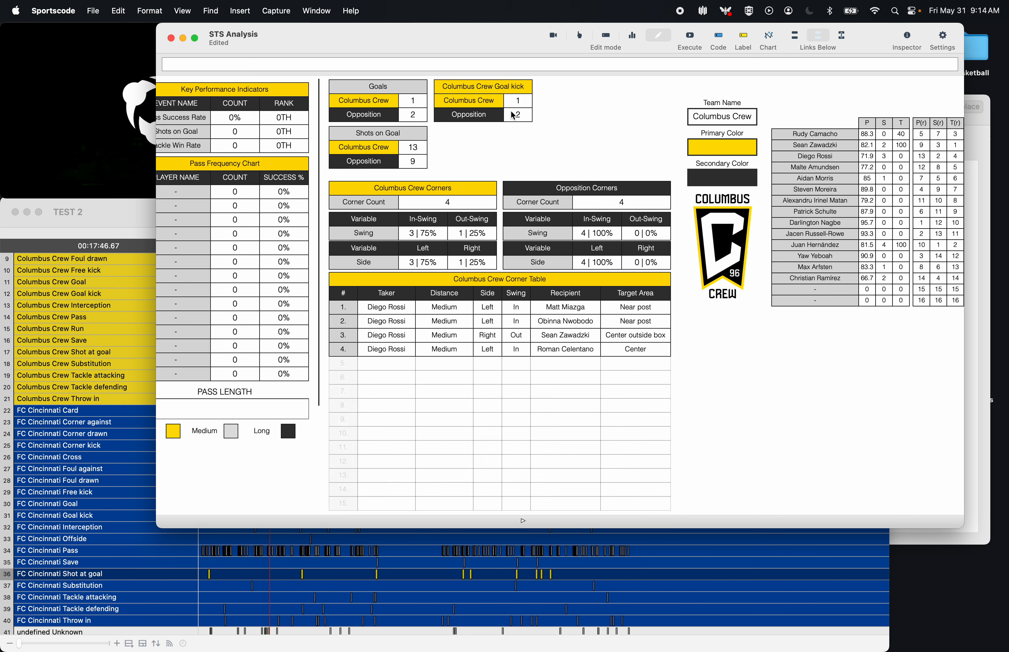
# - Change the label text in the new block's header script to "Goal Kicks" and refresh the header
pyautogui.doubleClick(512, 98)
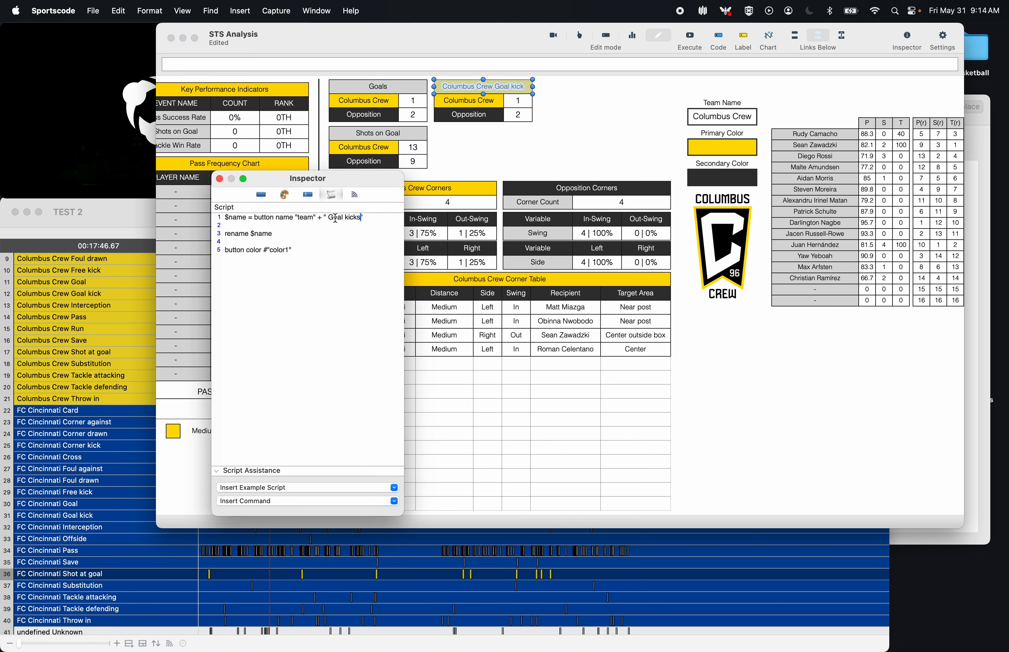
pyautogui.press('BackSpace')
pyautogui.write('K')
pyautogui.click(220, 179)
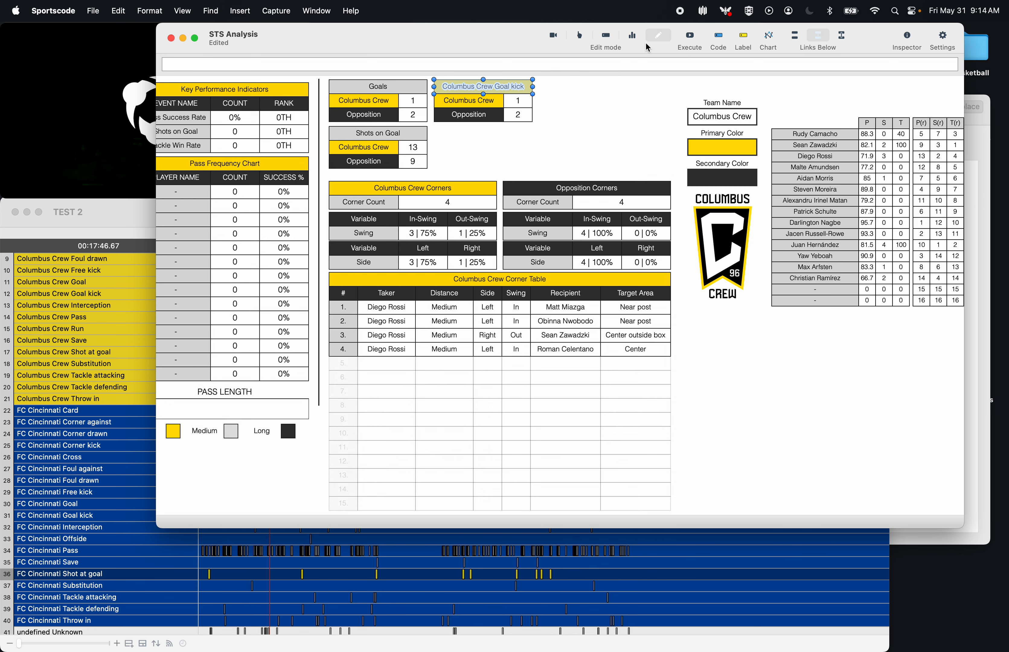
pyautogui.click(590, 121)
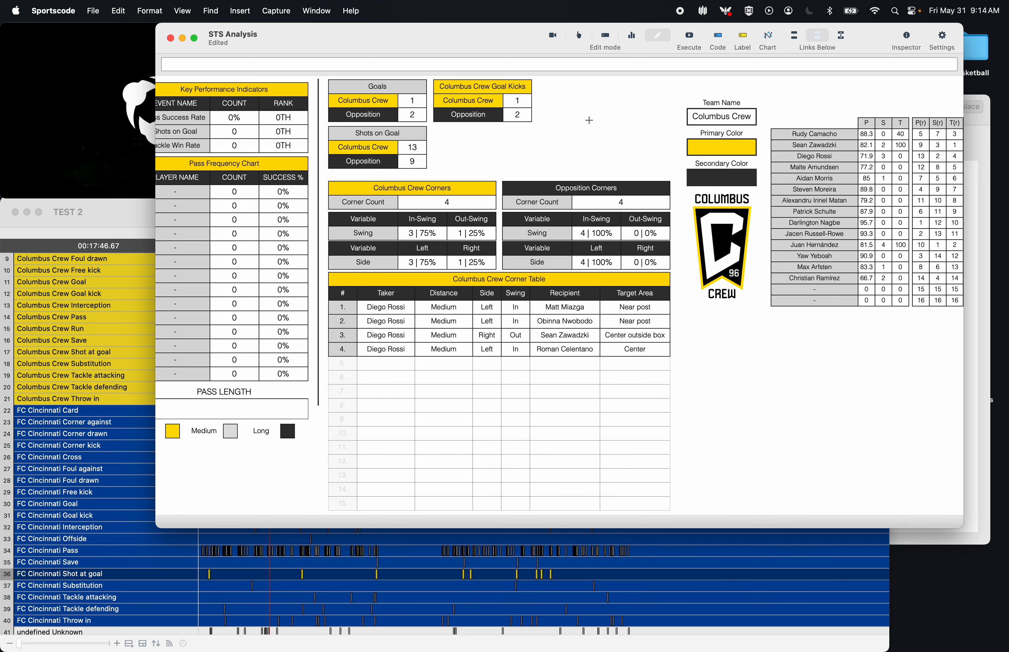
# - Clear the script of the Columbus Crew label in the Goal Kicks block and set its background color to light gray
pyautogui.doubleClick(505, 106)
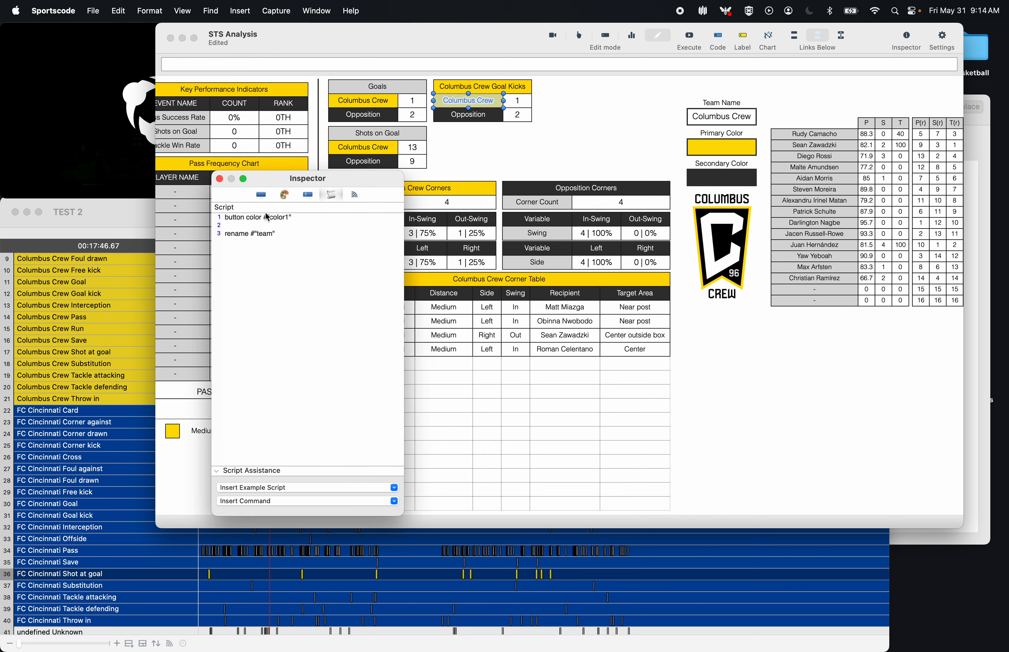
pyautogui.moveTo(259, 239); pyautogui.dragTo(201, 216)
pyautogui.press('BackSpace')
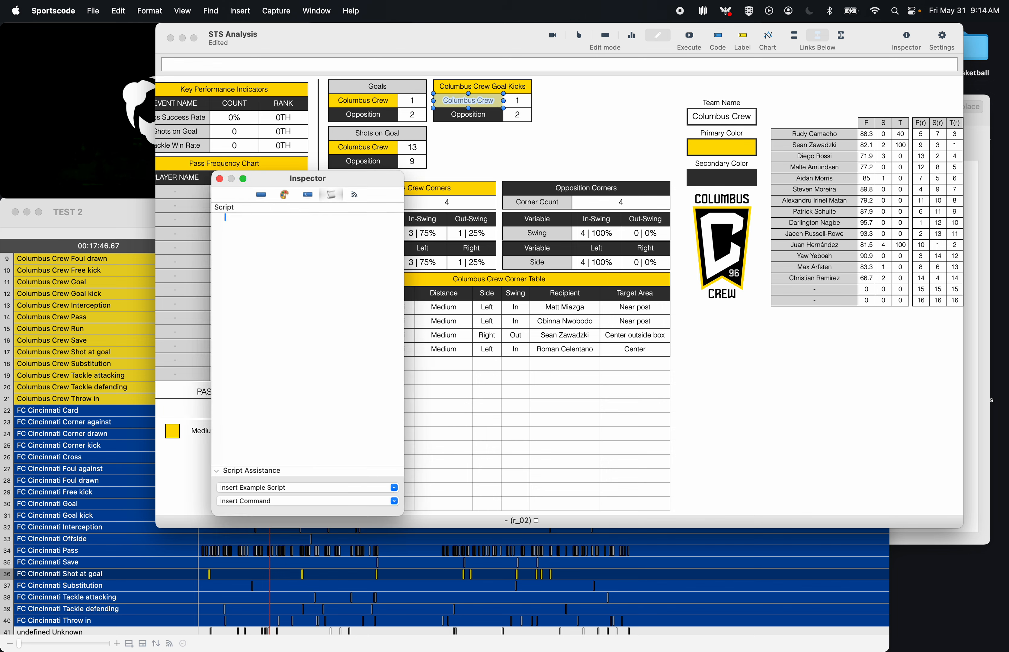
pyautogui.click(285, 194)
pyautogui.click(237, 288)
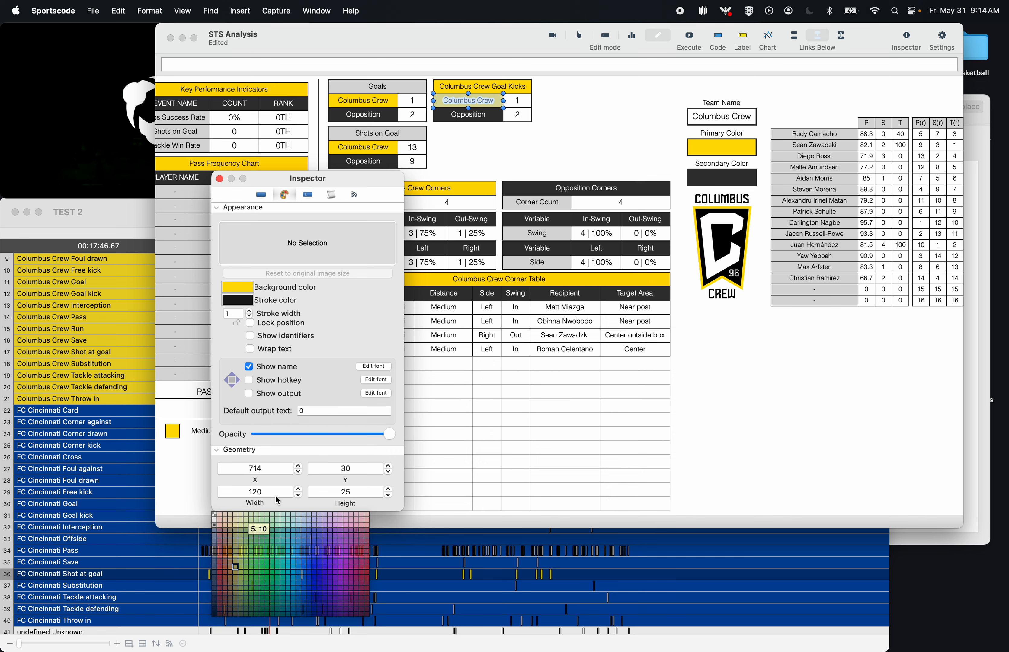
pyautogui.click(219, 530)
# - Rename the gray label beneath the Columbus Crew Goal Kicks header as Count
pyautogui.click(262, 195)
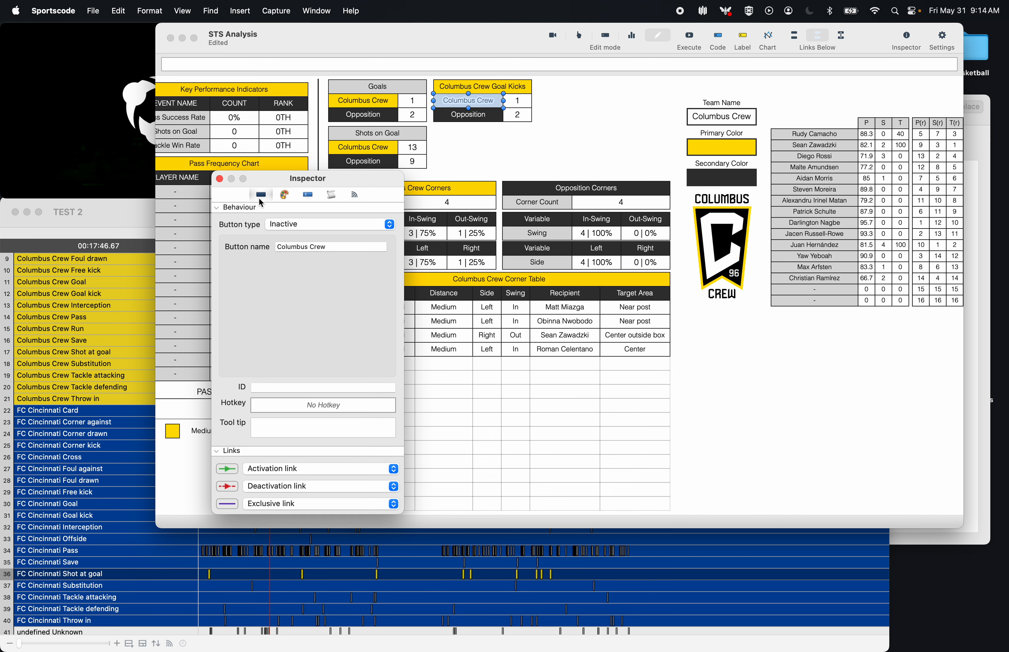
pyautogui.moveTo(326, 247); pyautogui.dragTo(212, 252)
pyautogui.write('Count')
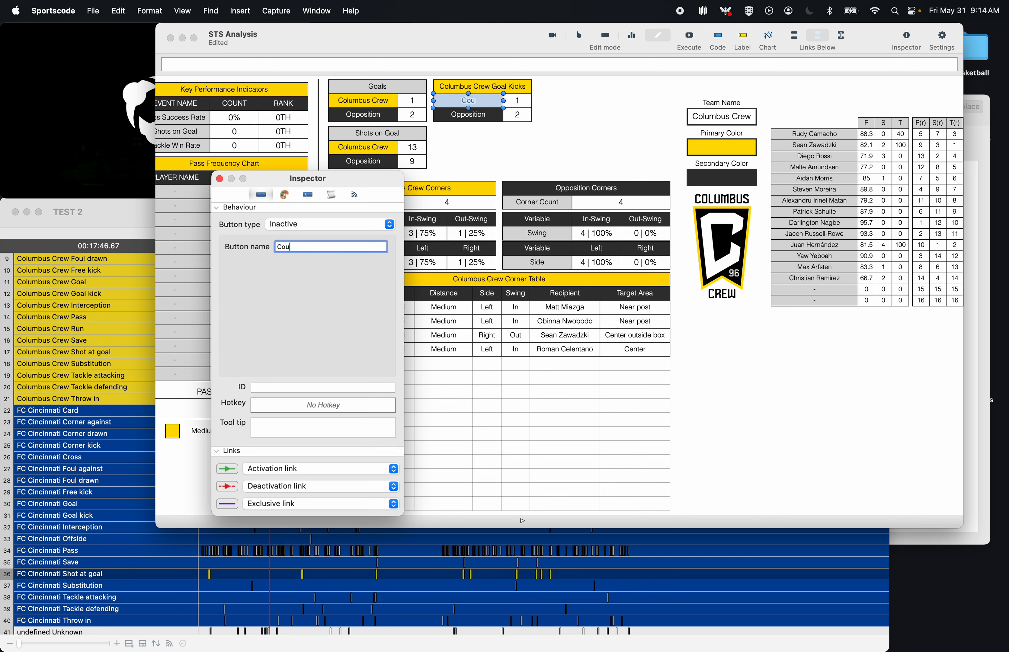
# - Rename the dark Opposition label in the Columbus Crew Goal Kicks block as Short
pyautogui.click(471, 118)
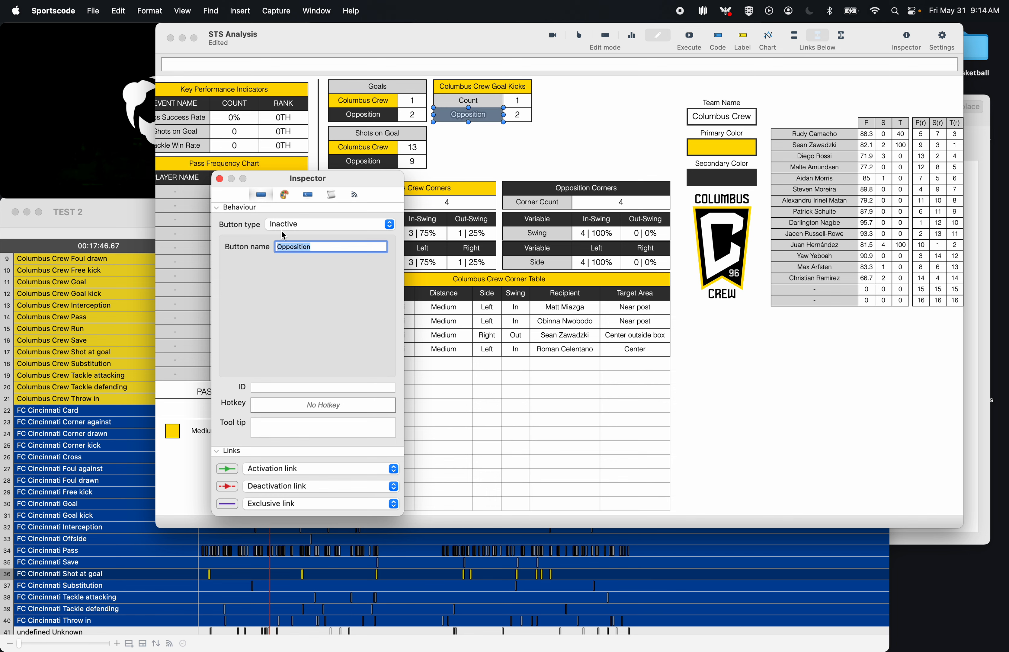
pyautogui.press('BackSpace')
pyautogui.write('In-Swingrr')
pyautogui.press('BackSpace')
pyautogui.press('super+a')
pyautogui.write('Shot')
# - Clear the script of the Short label in the Goal Kicks block and set its background color to light gray
pyautogui.click(522, 106)
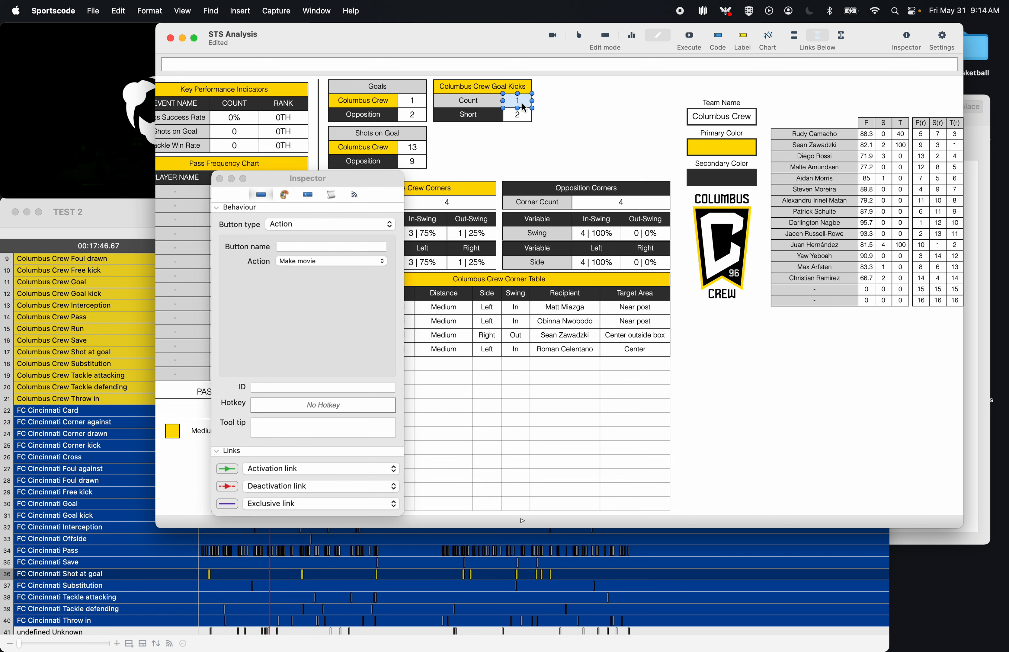
pyautogui.click(468, 101)
pyautogui.click(331, 195)
pyautogui.click(461, 103)
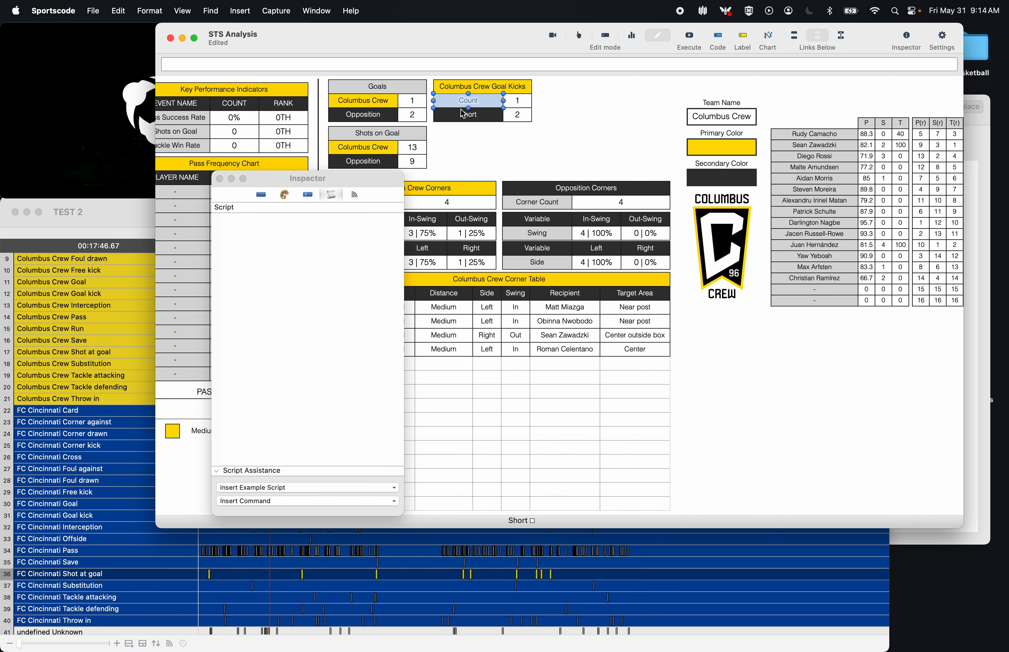
pyautogui.click(456, 116)
pyautogui.moveTo(329, 230); pyautogui.dragTo(153, 198)
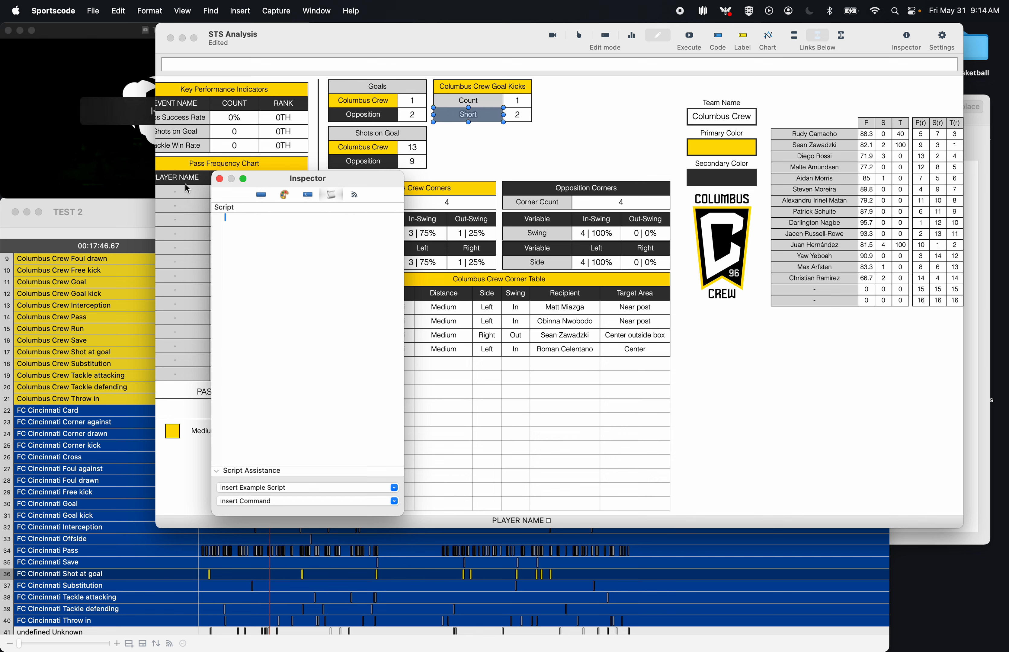
pyautogui.click(284, 195)
pyautogui.click(237, 287)
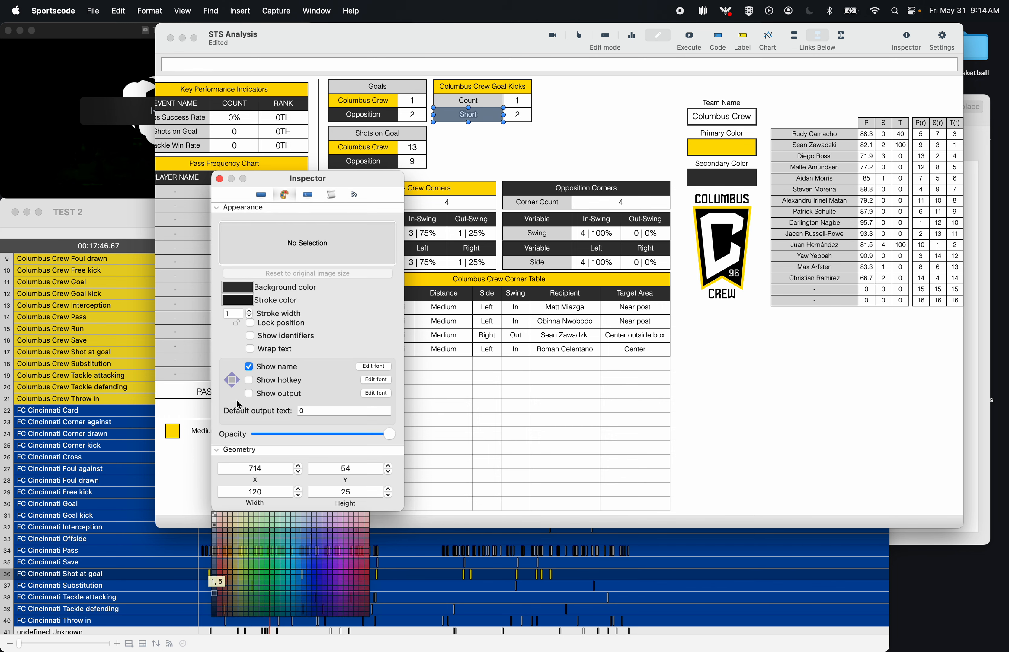
pyautogui.click(221, 530)
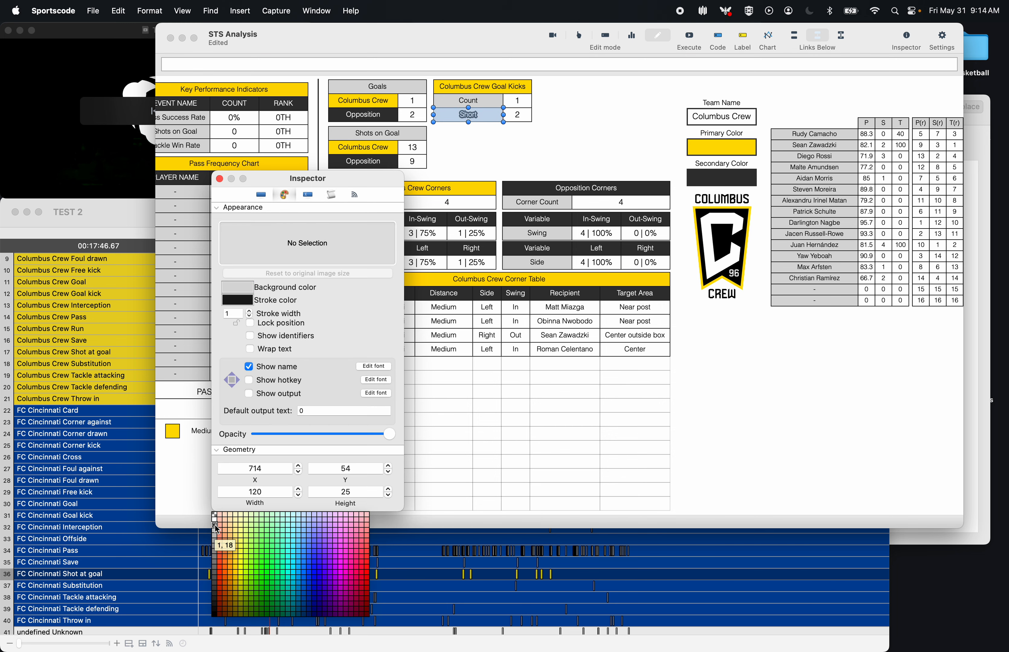
pyautogui.click(219, 179)
# - Set the font color of the Short label's name to black
pyautogui.doubleClick(476, 120)
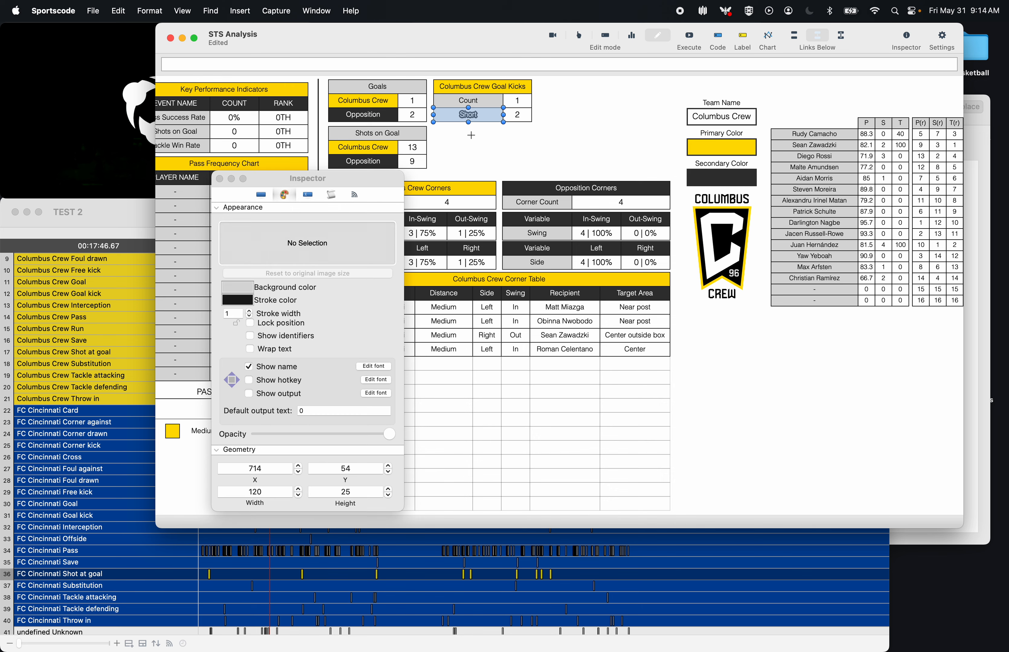
pyautogui.click(369, 367)
pyautogui.click(304, 347)
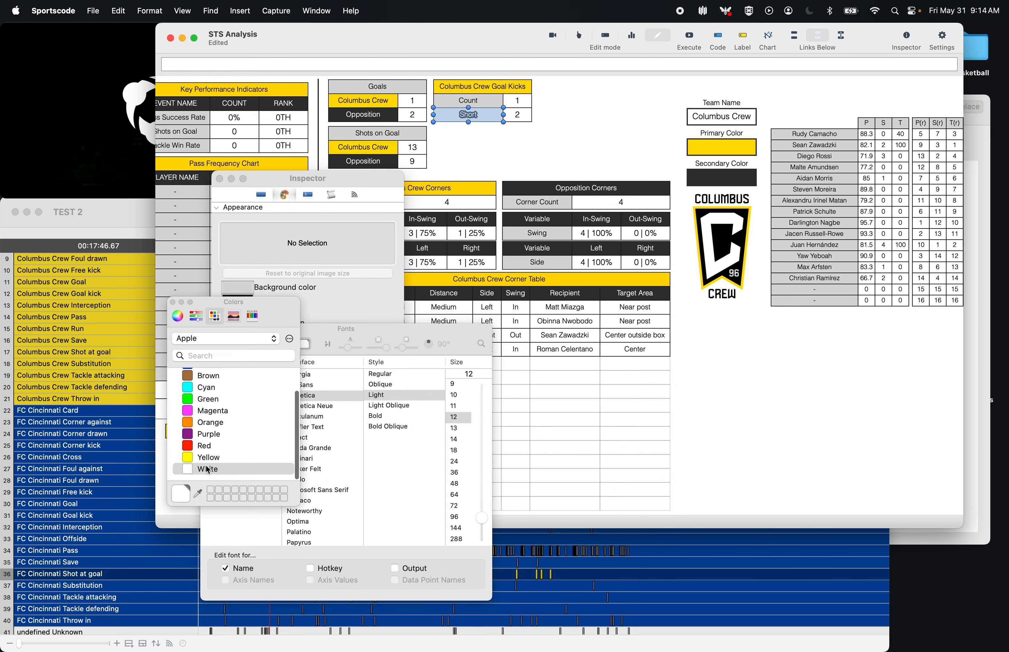
pyautogui.scroll(3, 233, 424)
pyautogui.click(199, 380)
pyautogui.click(174, 302)
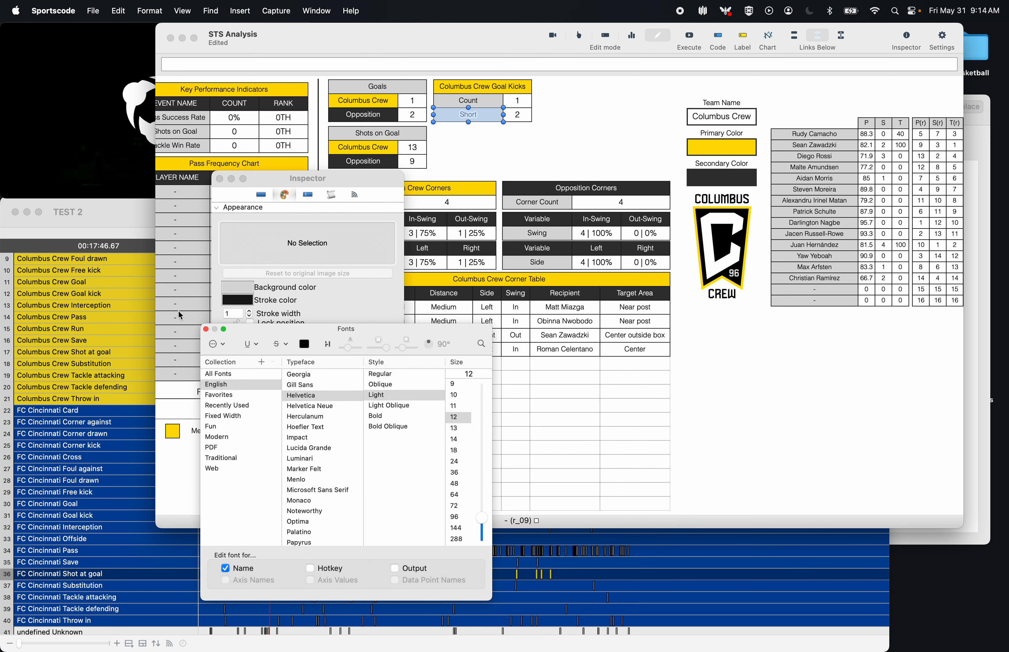
pyautogui.click(207, 330)
pyautogui.click(503, 157)
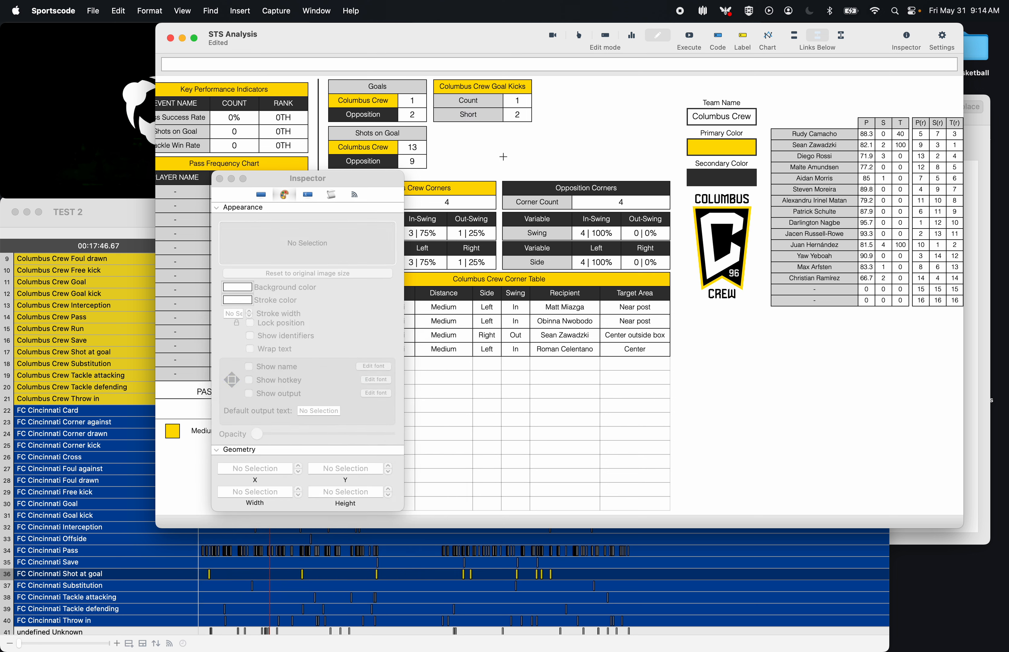
# - Duplicate the Count and Short rows with their value cells and place the copies directly beneath them in the Goal Kicks block
pyautogui.click(235, 179)
pyautogui.click(472, 123)
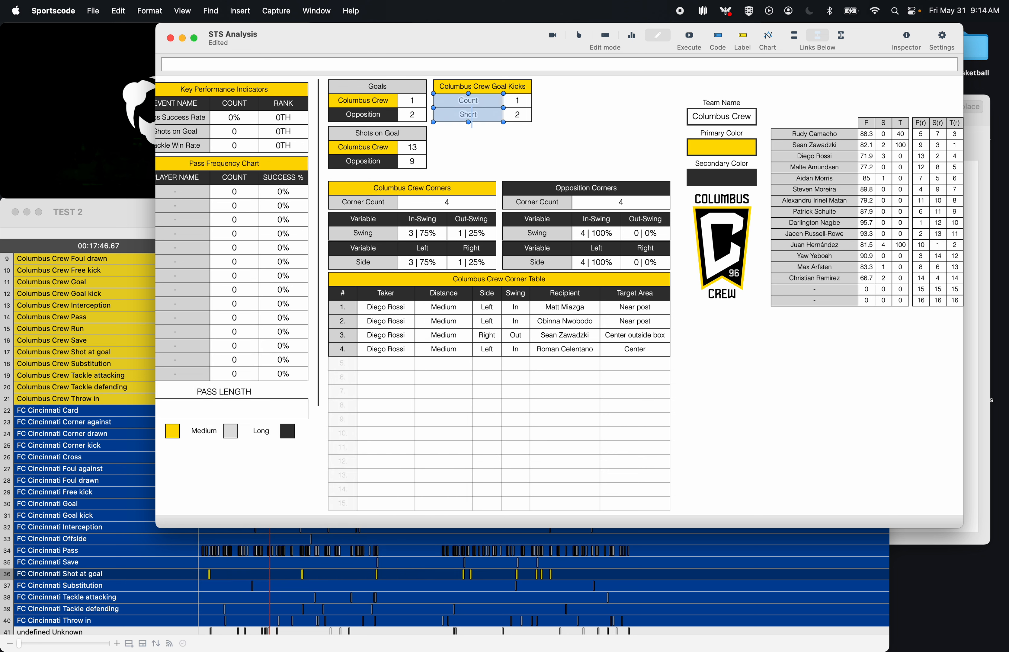
pyautogui.moveTo(472, 107); pyautogui.dragTo(514, 131)
pyautogui.press('super+c')
pyautogui.press('super+v')
pyautogui.press('Up')
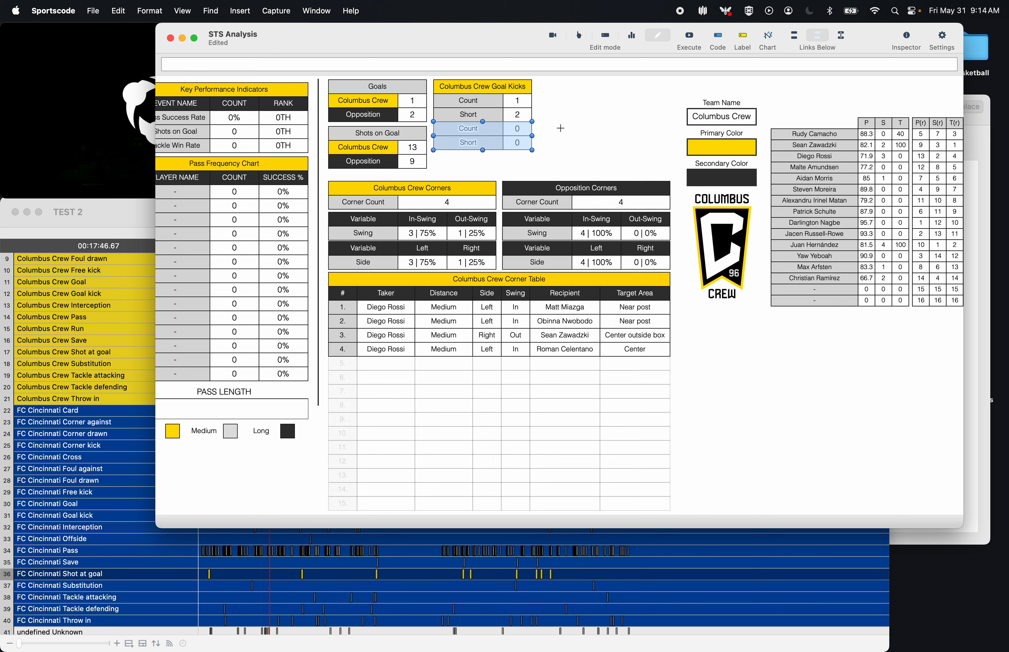
pyautogui.click(561, 128)
# - Rename the two duplicated labels in the Goal Kicks block as Medium and Long
pyautogui.doubleClick(472, 129)
pyautogui.click(261, 195)
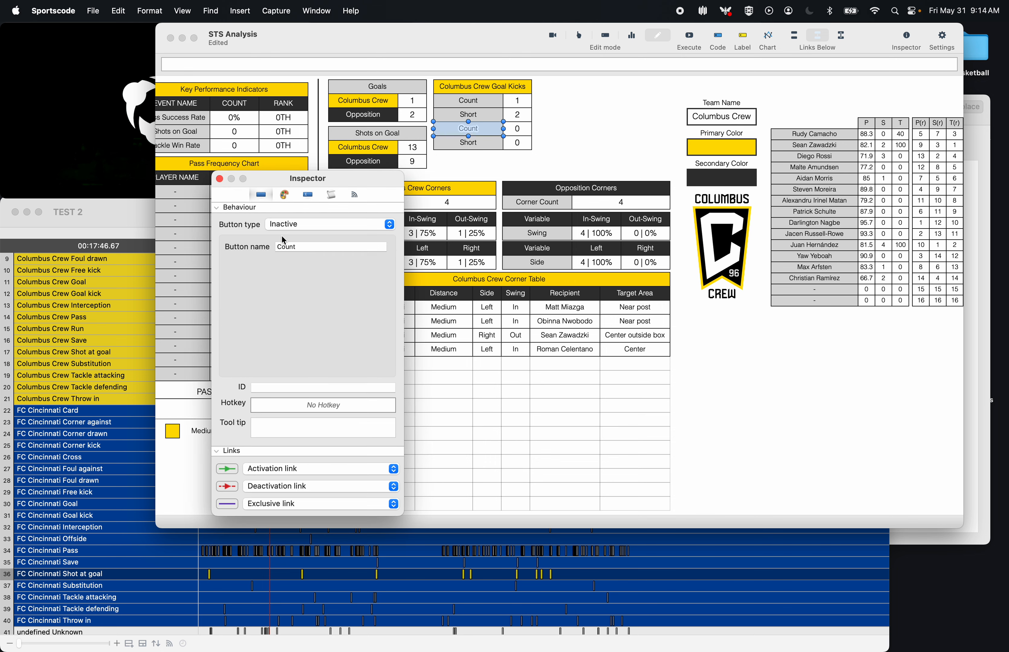
pyautogui.moveTo(311, 248); pyautogui.dragTo(192, 250)
pyautogui.write('Medium')
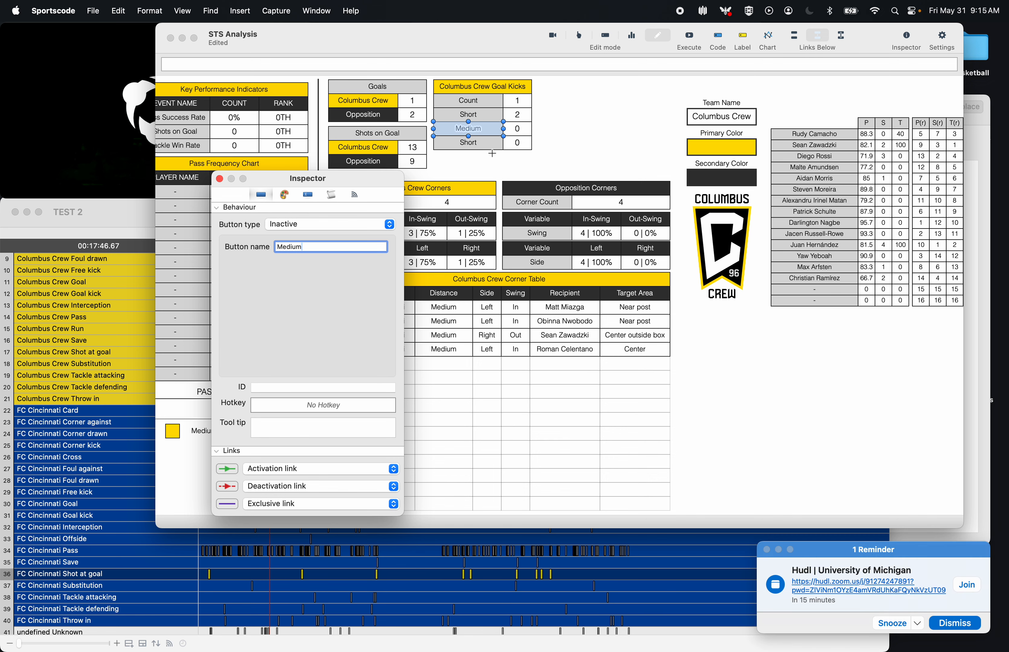
pyautogui.click(484, 145)
pyautogui.write('Long')
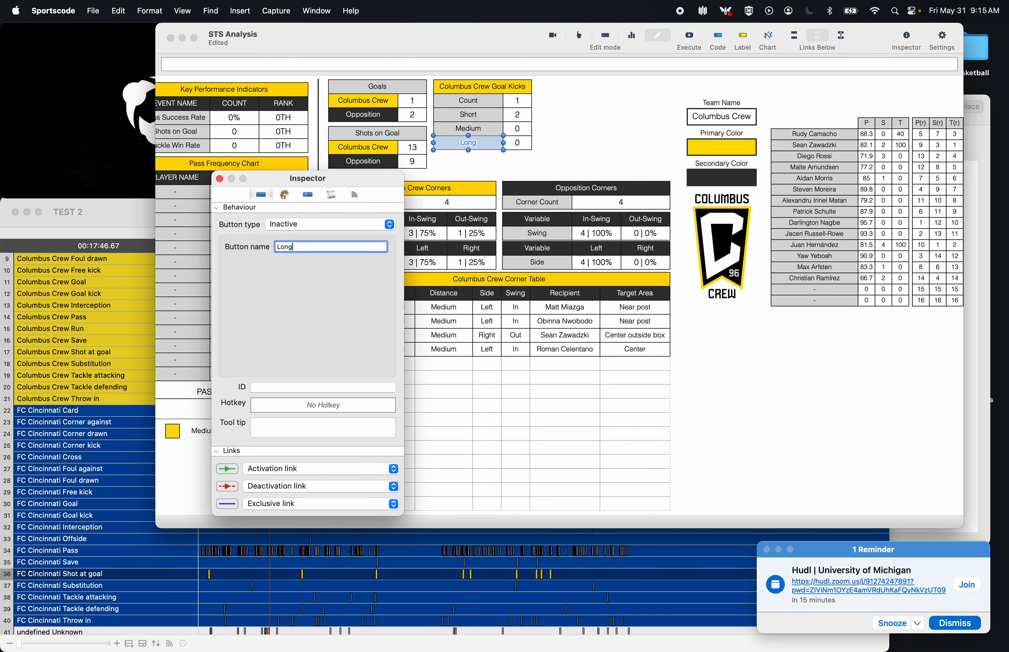
# - Close the Inspector and dismiss the meeting reminder
pyautogui.click(784, 468)
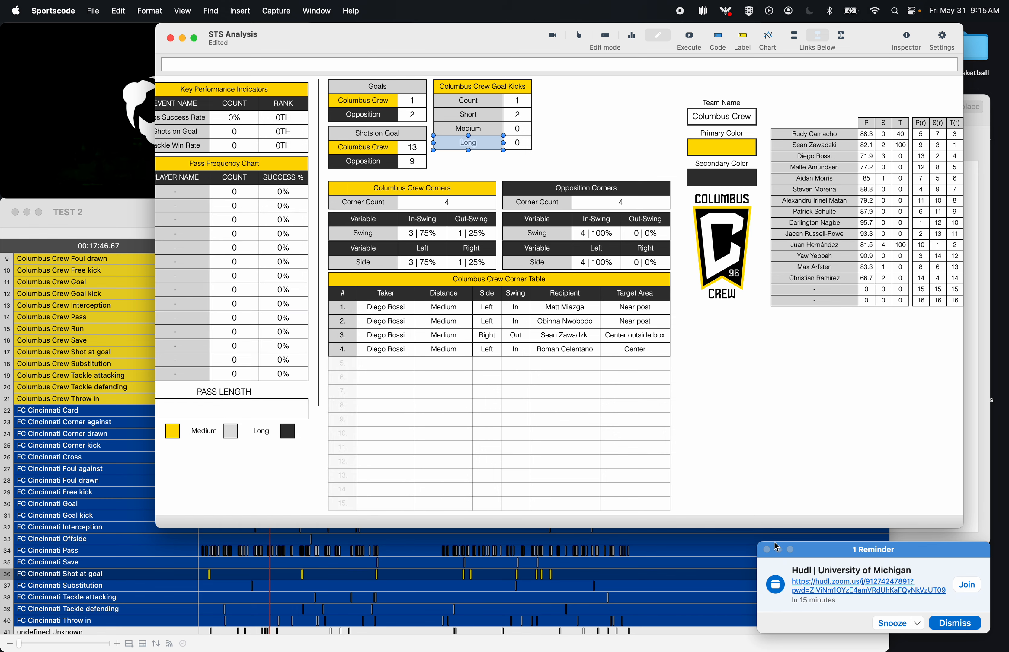
pyautogui.click(767, 549)
pyautogui.click(873, 596)
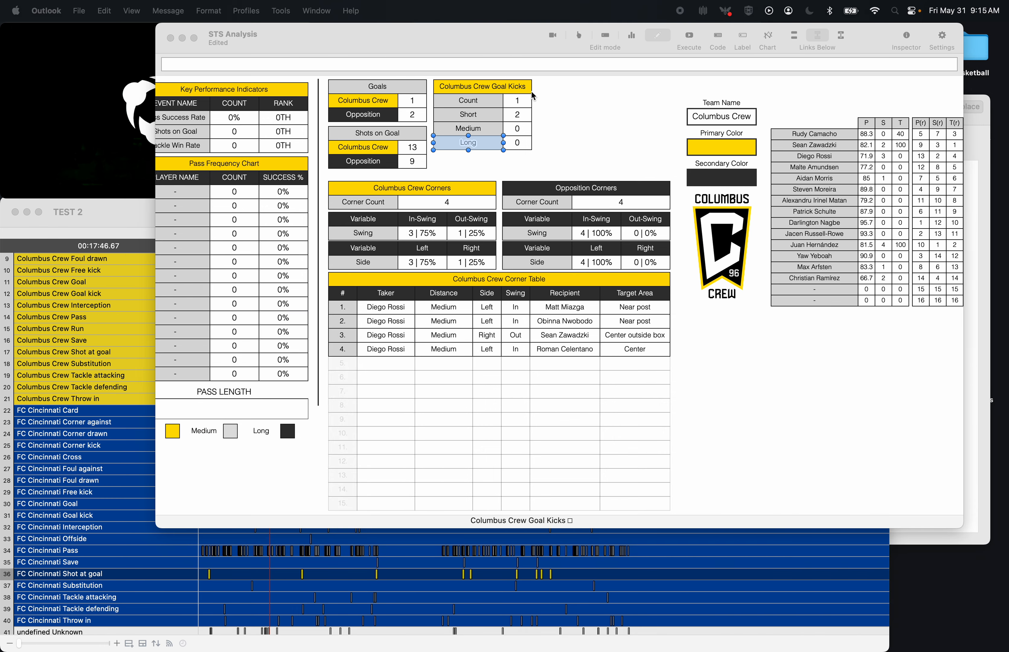
# - Narrow the Count, Short, Medium and Long labels together from their inner edge, keeping them equally wide
pyautogui.click(567, 122)
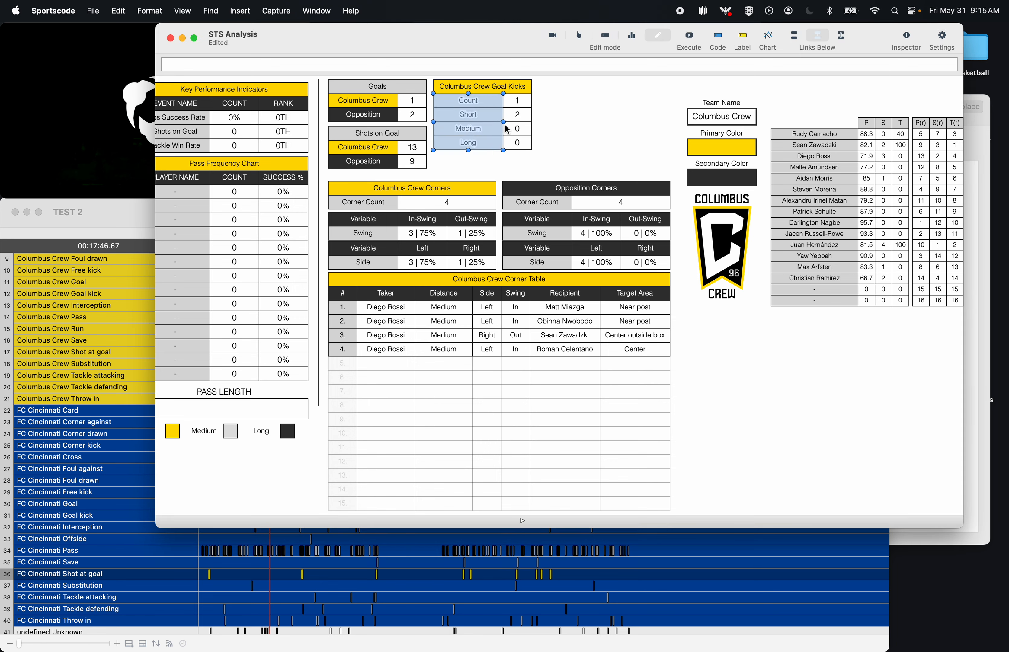
pyautogui.moveTo(504, 122); pyautogui.dragTo(479, 124)
pyautogui.doubleClick(457, 125)
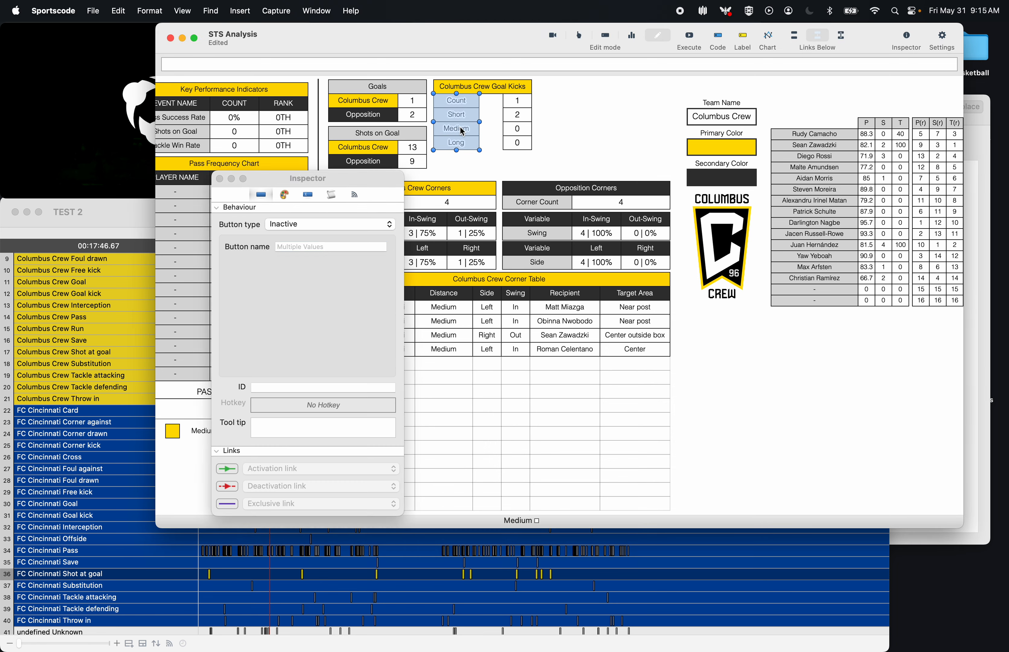
pyautogui.click(284, 195)
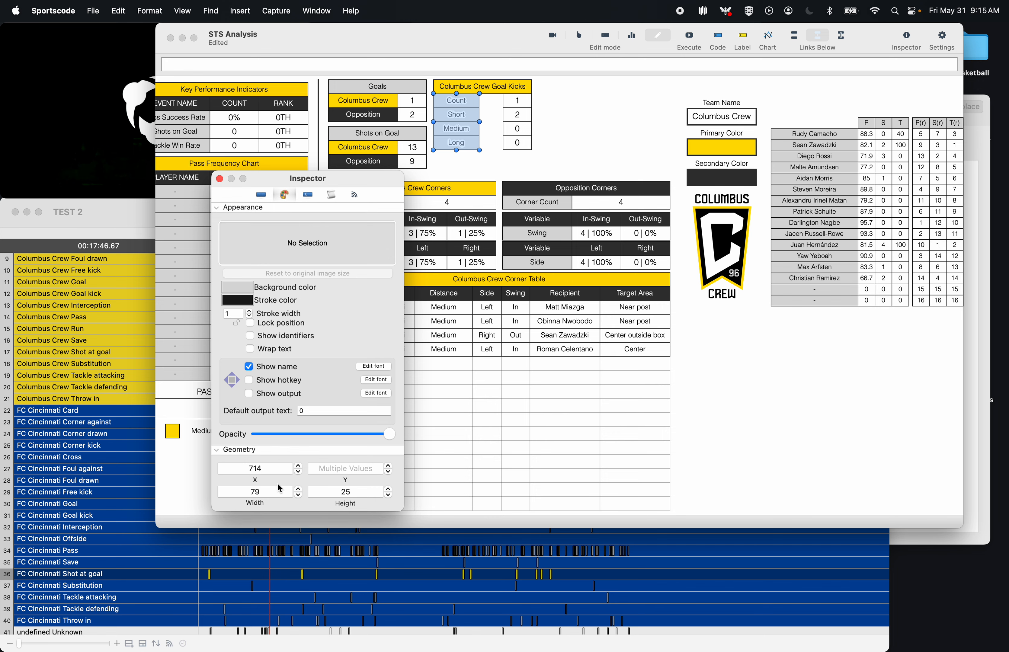
pyautogui.click(299, 496)
pyautogui.click(219, 179)
# - Widen the four Goal Kicks value cells together until they meet the narrowed labels
pyautogui.click(518, 113)
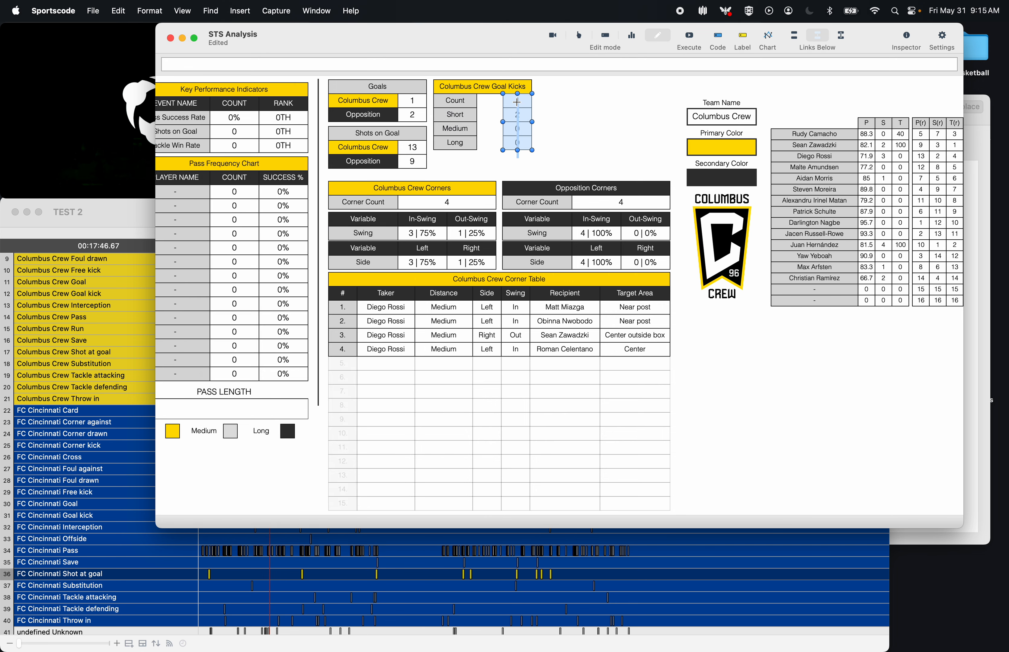
pyautogui.moveTo(503, 128); pyautogui.dragTo(478, 128)
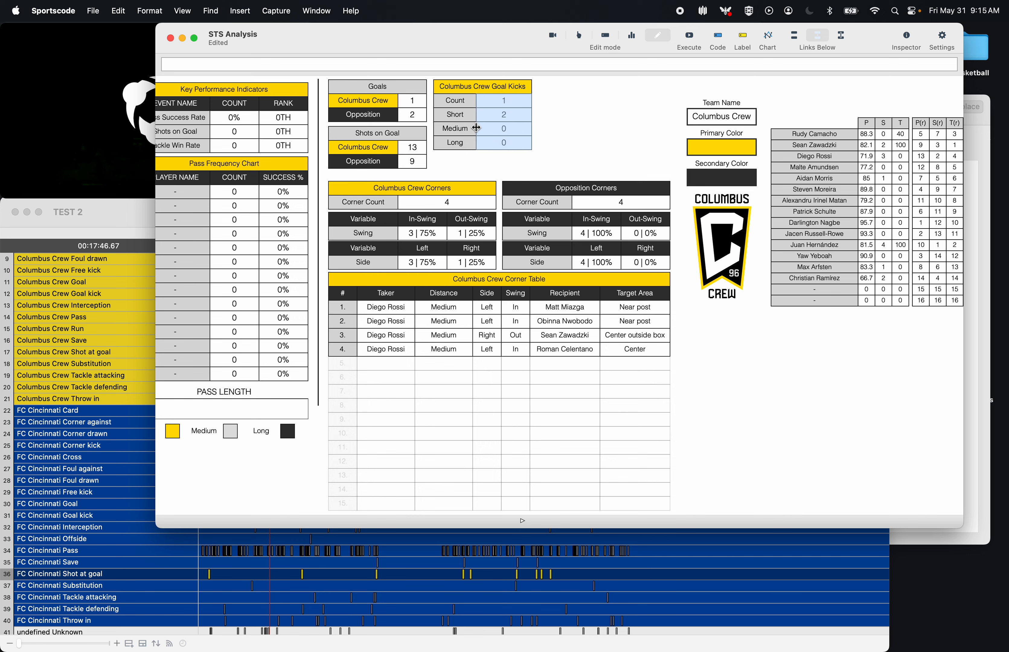
pyautogui.click(554, 127)
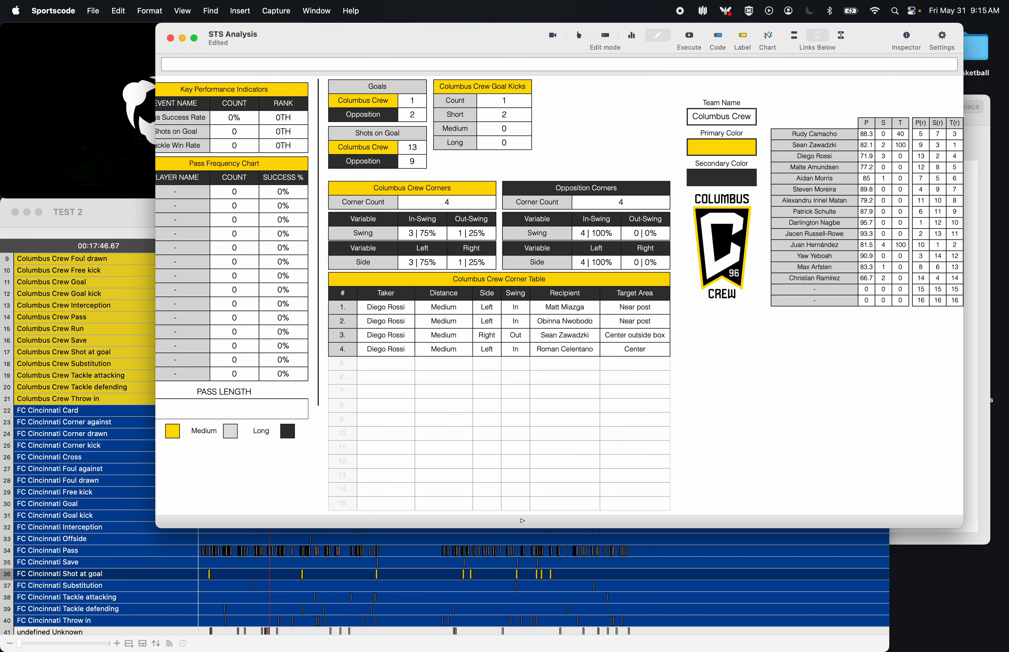
# - Change the row name in the Count value cell's script to " Goal kick" and execute the scripts
pyautogui.doubleClick(513, 106)
pyautogui.click(333, 206)
pyautogui.click(332, 195)
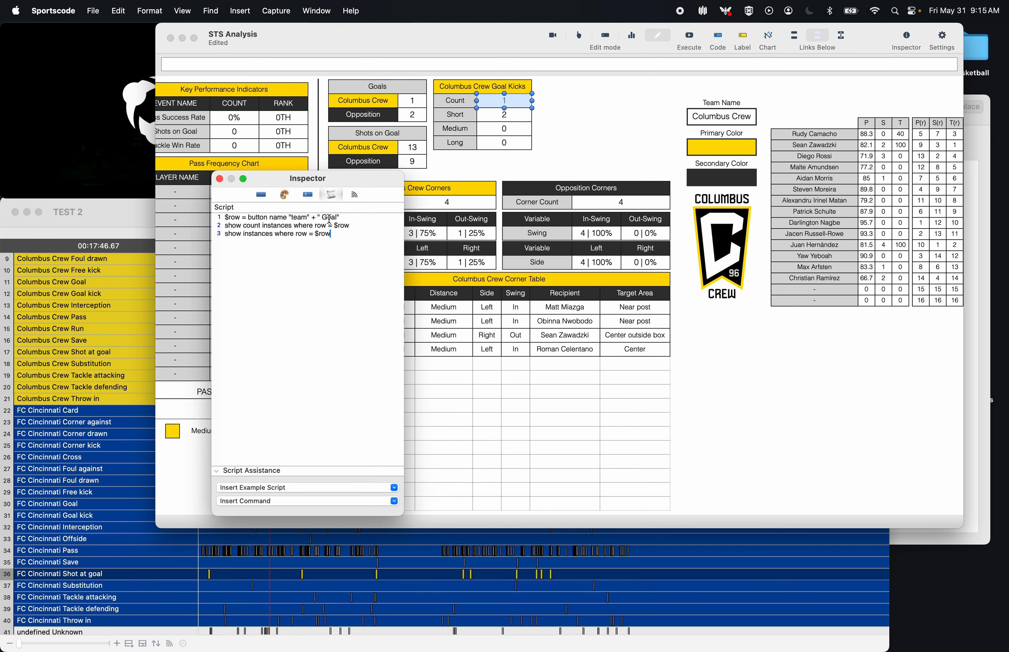
pyautogui.doubleClick(329, 218)
pyautogui.write('Goa')
pyautogui.rightClick(345, 293)
pyautogui.click(220, 179)
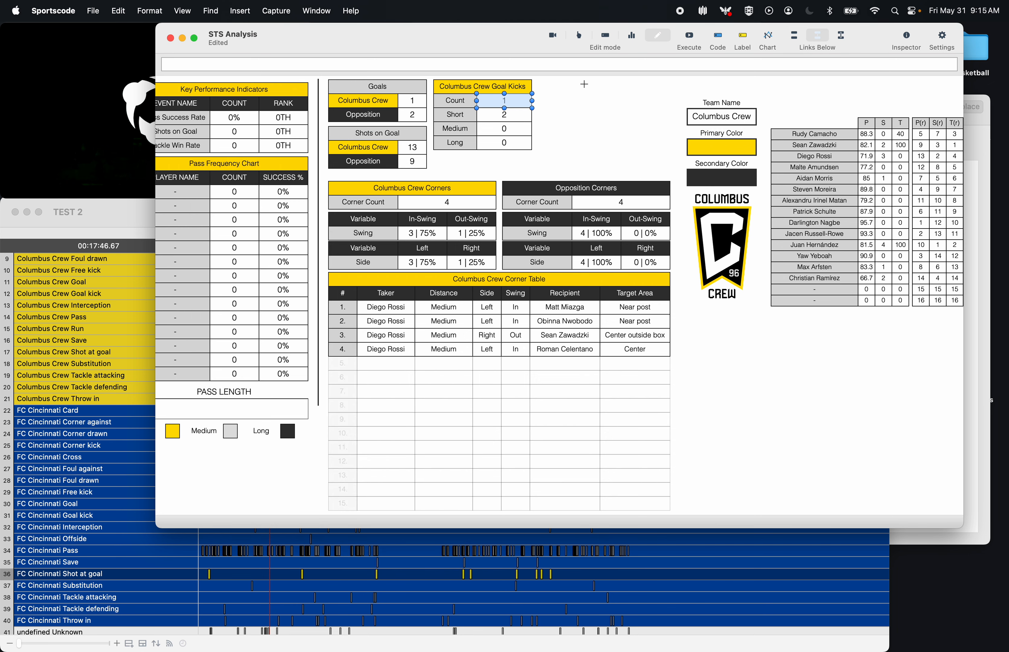
pyautogui.click(689, 37)
pyautogui.click(612, 113)
# - Delete the whole script of the Short value cell in the Goal Kicks block
pyautogui.doubleClick(521, 116)
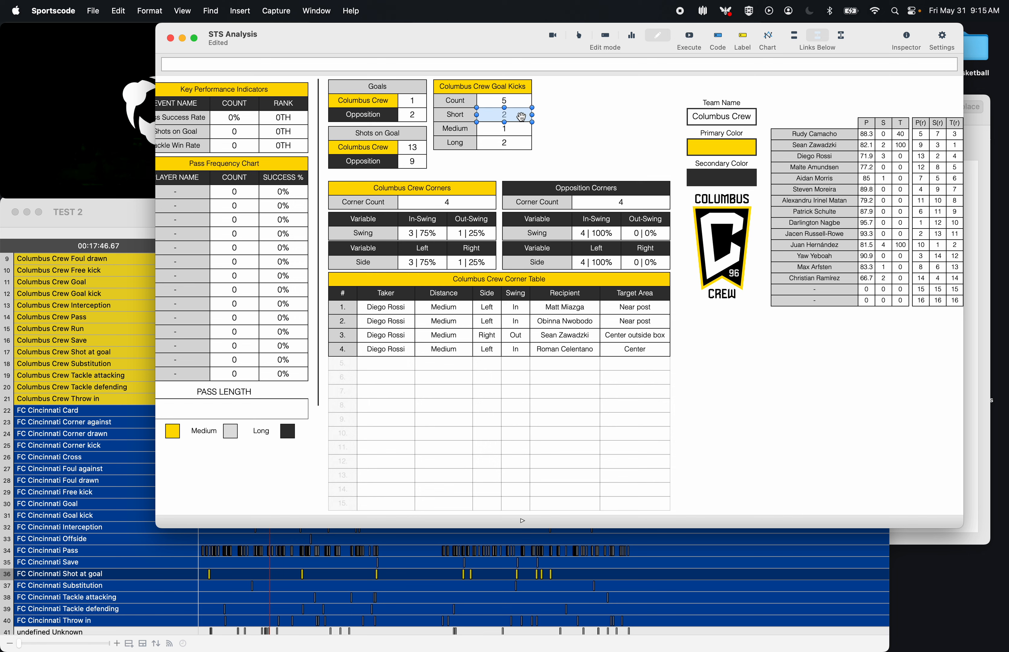
pyautogui.click(330, 216)
pyautogui.press('super+a')
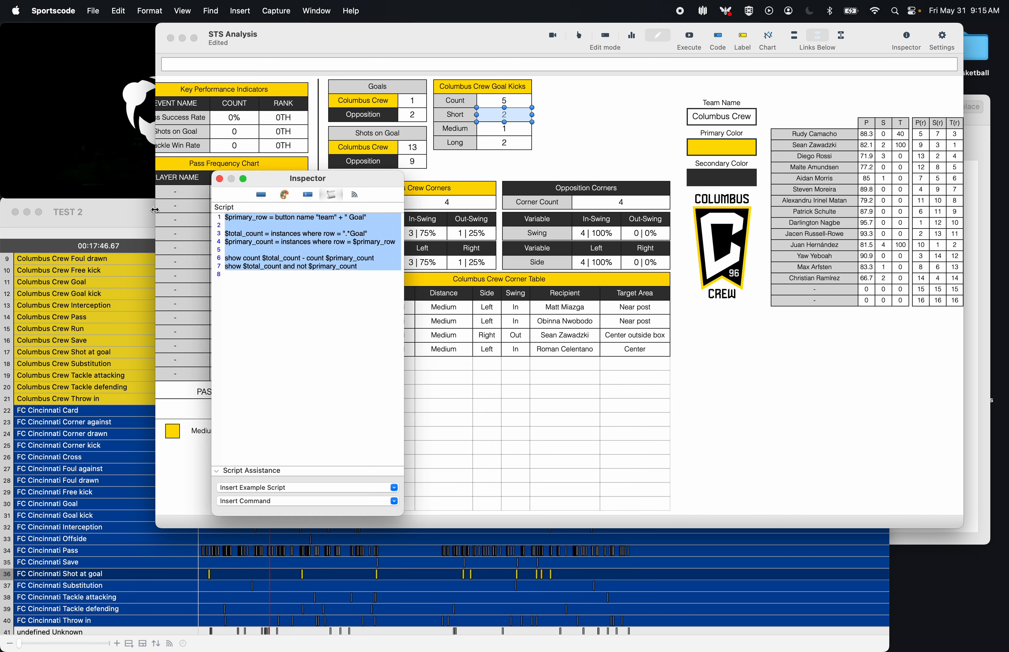
pyautogui.press('BackSpace')
pyautogui.rightClick(255, 272)
pyautogui.click(293, 412)
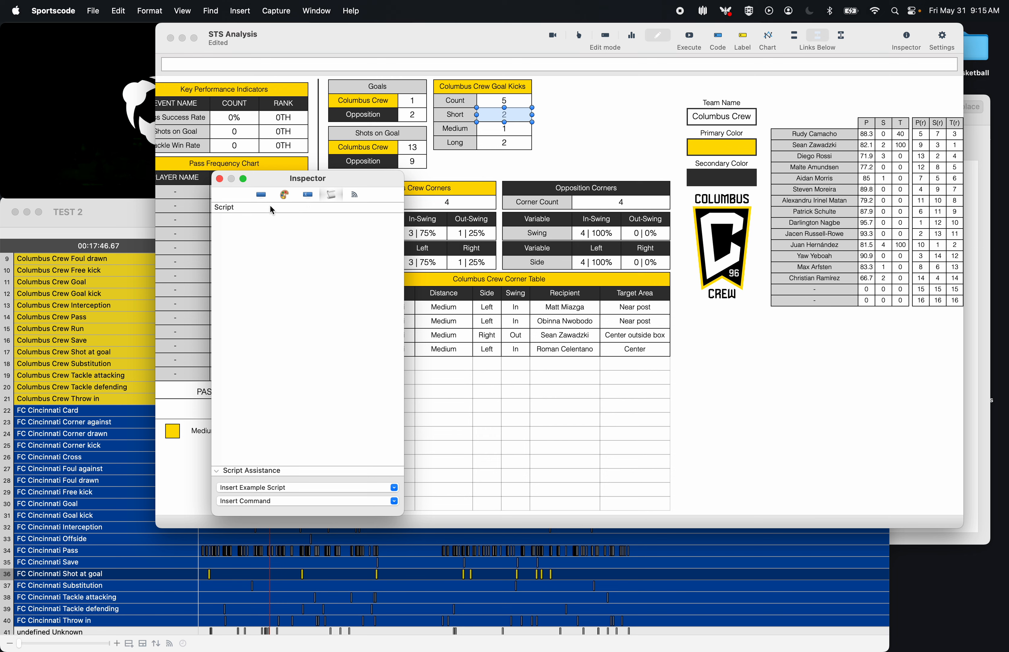
# - Copy the $row definition line for " Goal kick" from the Count value cell's script into the Short value cell's script
pyautogui.click(496, 104)
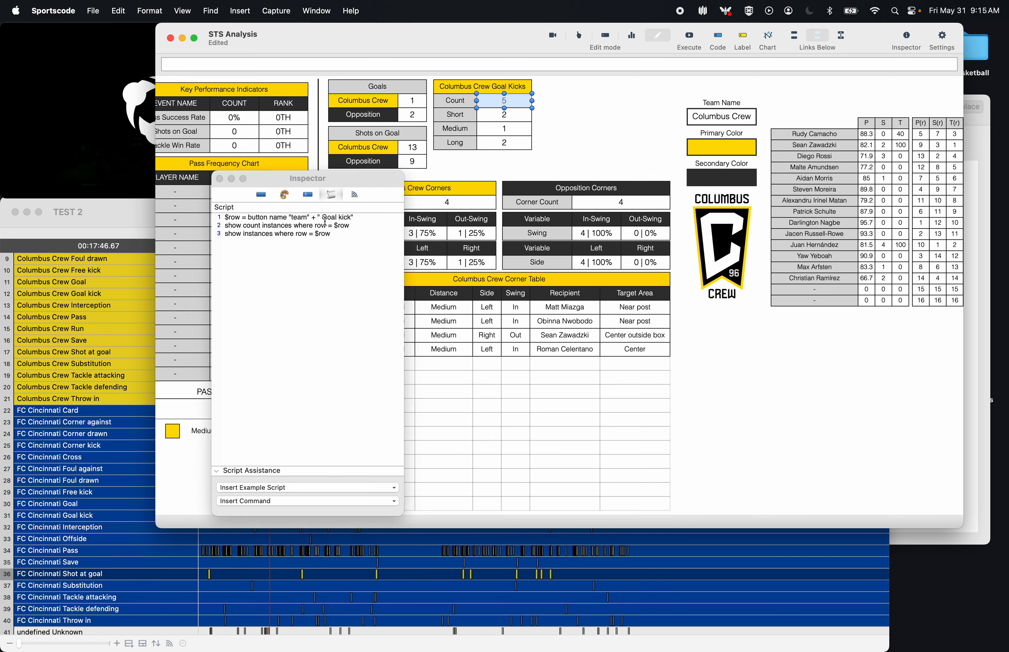
pyautogui.moveTo(365, 218); pyautogui.dragTo(210, 222)
pyautogui.press('super+c')
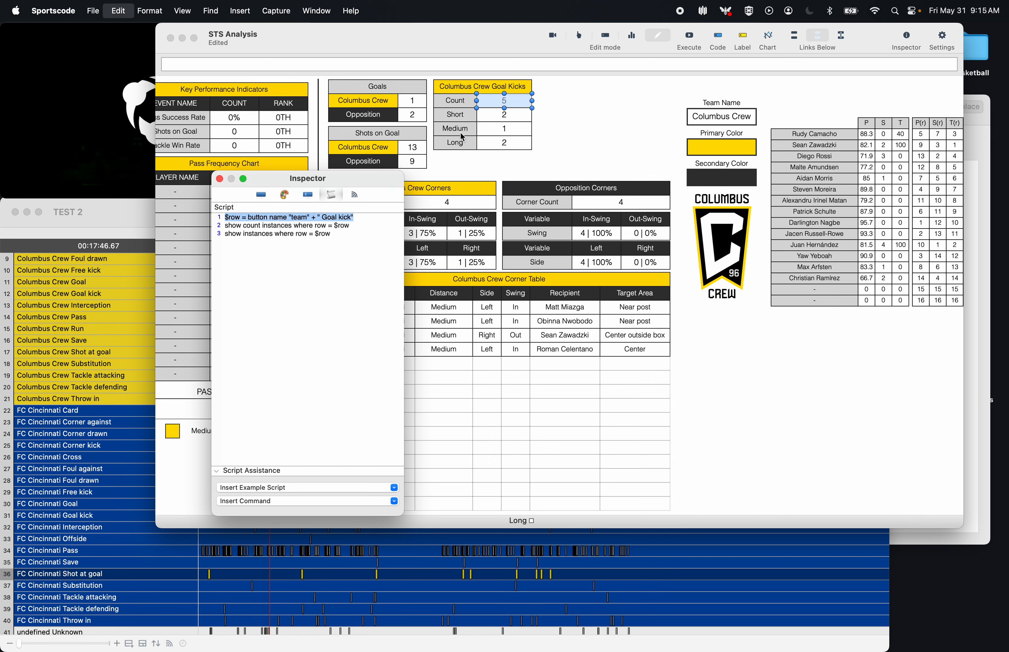
pyautogui.click(484, 114)
pyautogui.click(271, 276)
pyautogui.press('super+v')
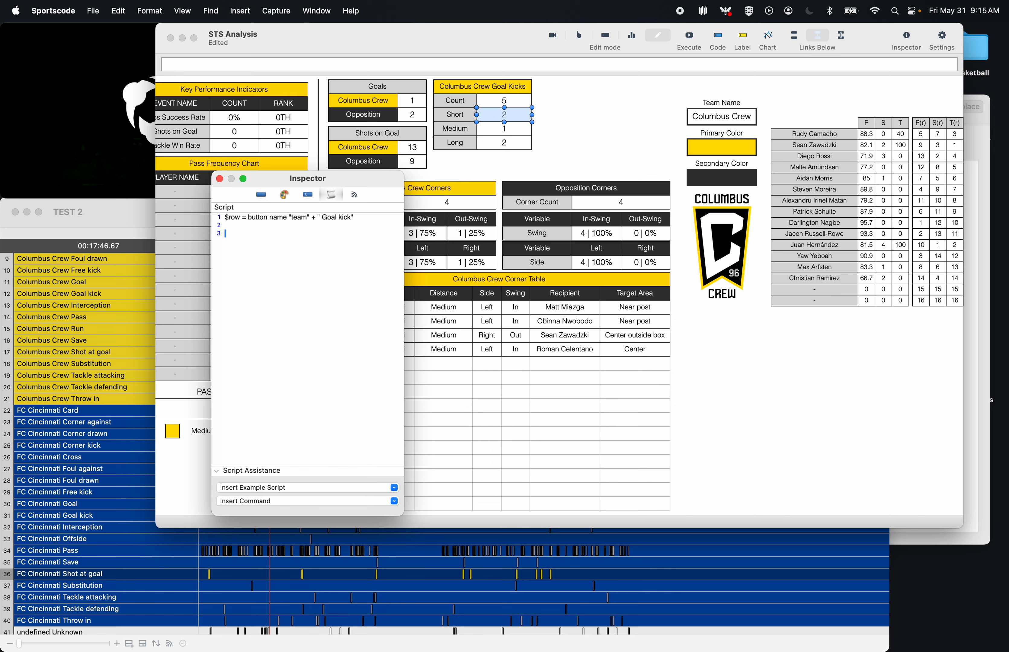
# - Add the lines show count "Short" where row = $row and show "Short" where row = $row to the Short value cell's script
pyautogui.write('show count "Short" where row = $row')
pyautogui.moveTo(348, 238); pyautogui.dragTo(195, 235)
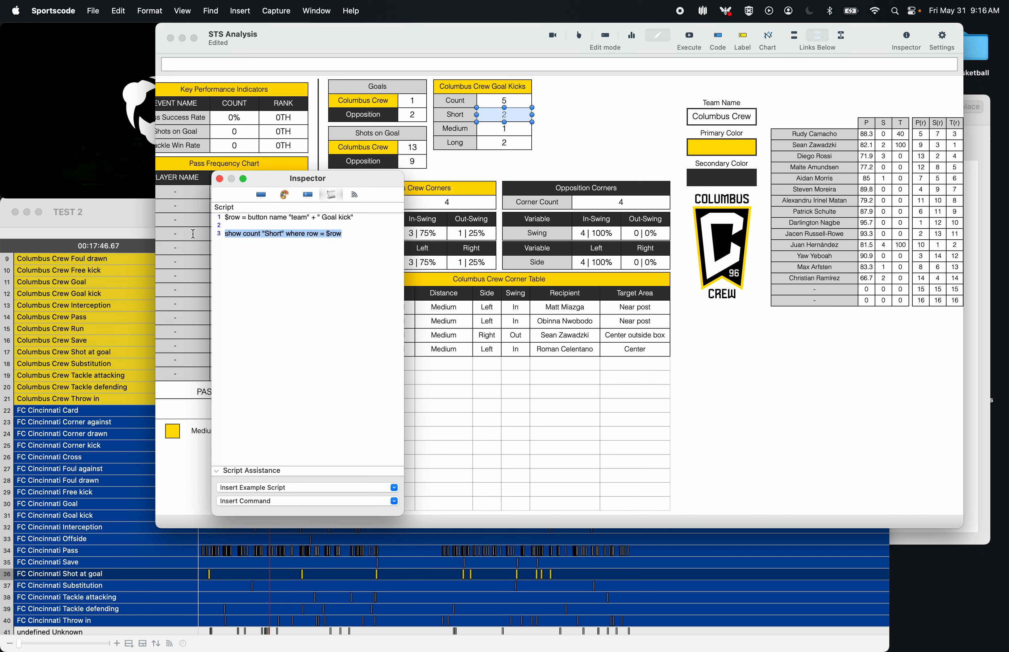
pyautogui.press('super+c')
pyautogui.press('Right')
pyautogui.press('Return')
pyautogui.press('super+v')
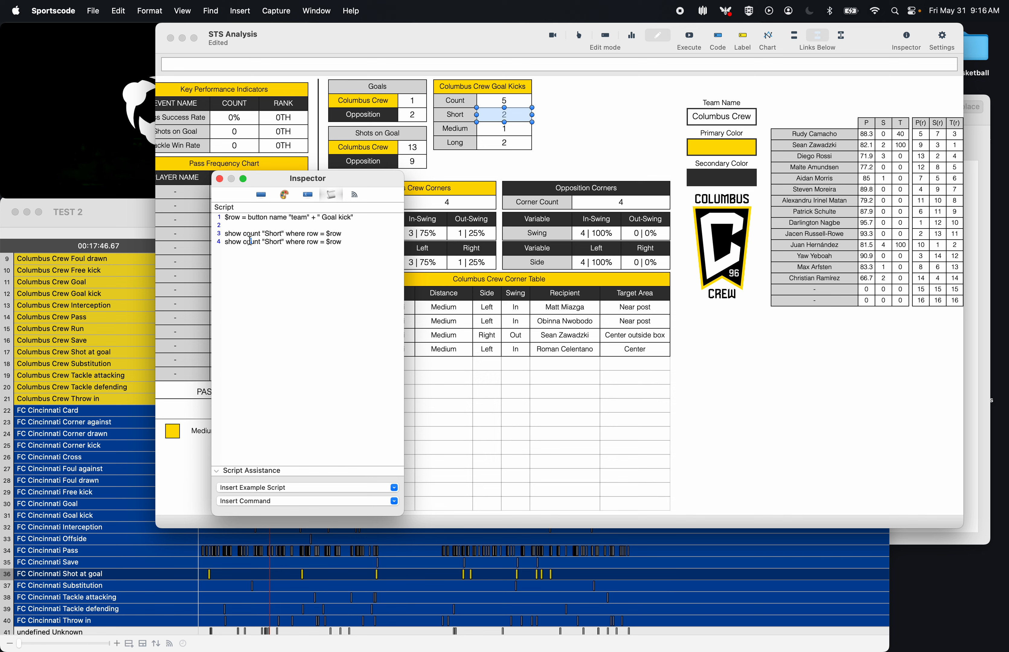
pyautogui.doubleClick(250, 241)
pyautogui.press('BackSpace')
# - Replace the Medium value cell's script in the Columbus Crew Goal Kicks block with a copy of the Short value cell's script
pyautogui.press('super+a')
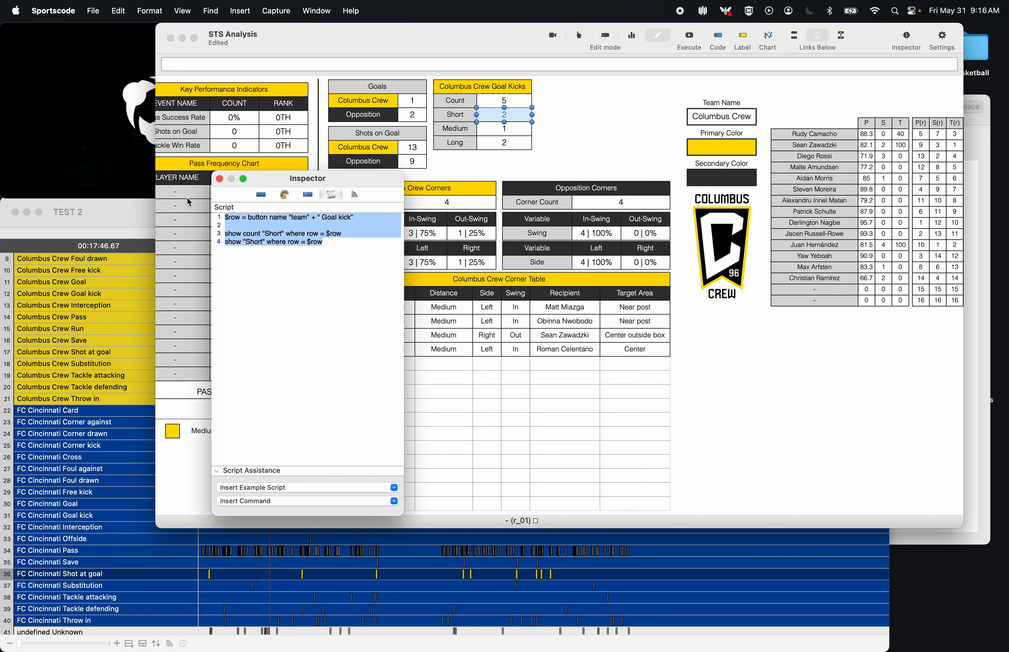
pyautogui.press('super+c')
pyautogui.click(504, 129)
pyautogui.press('super+v')
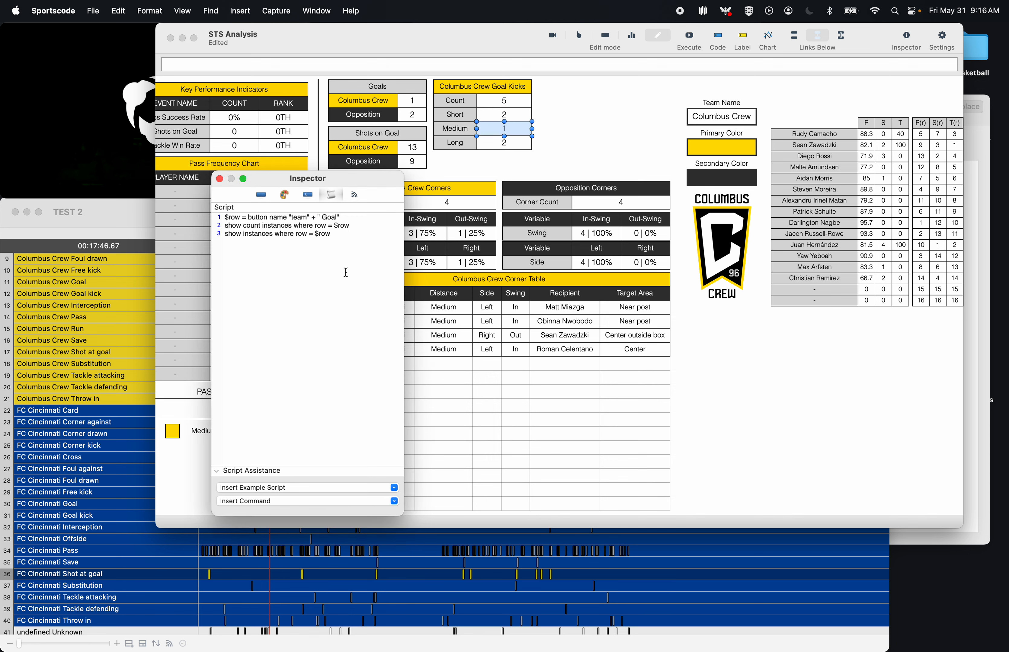
pyautogui.rightClick(335, 256)
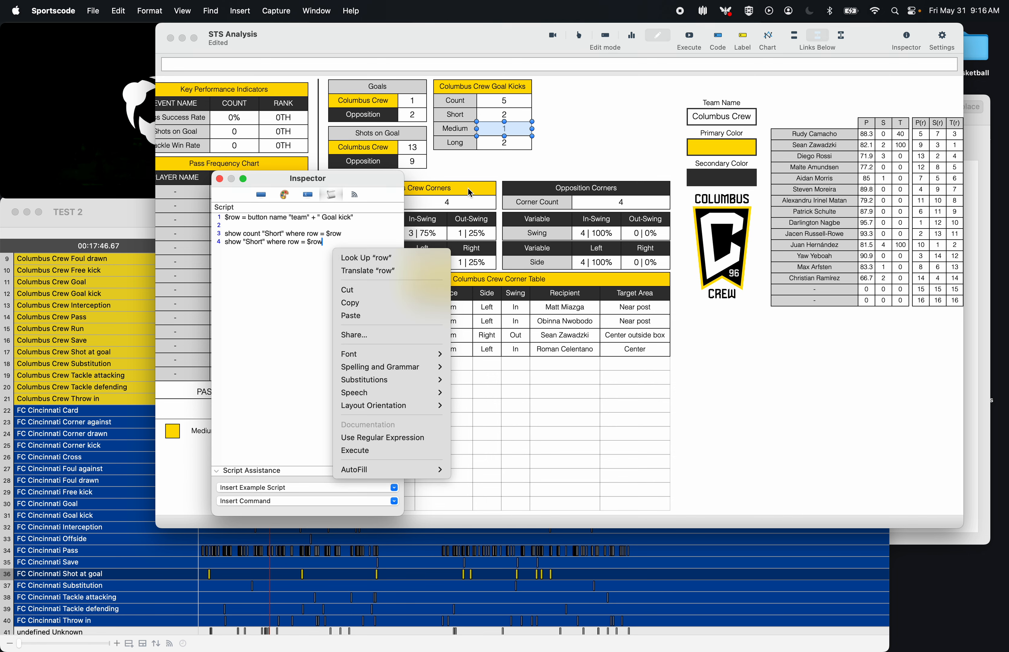
# - Change the label in both show lines of the Medium value cell's script to "Medium"
pyautogui.click(317, 229)
pyautogui.doubleClick(271, 236)
pyautogui.write('Medium')
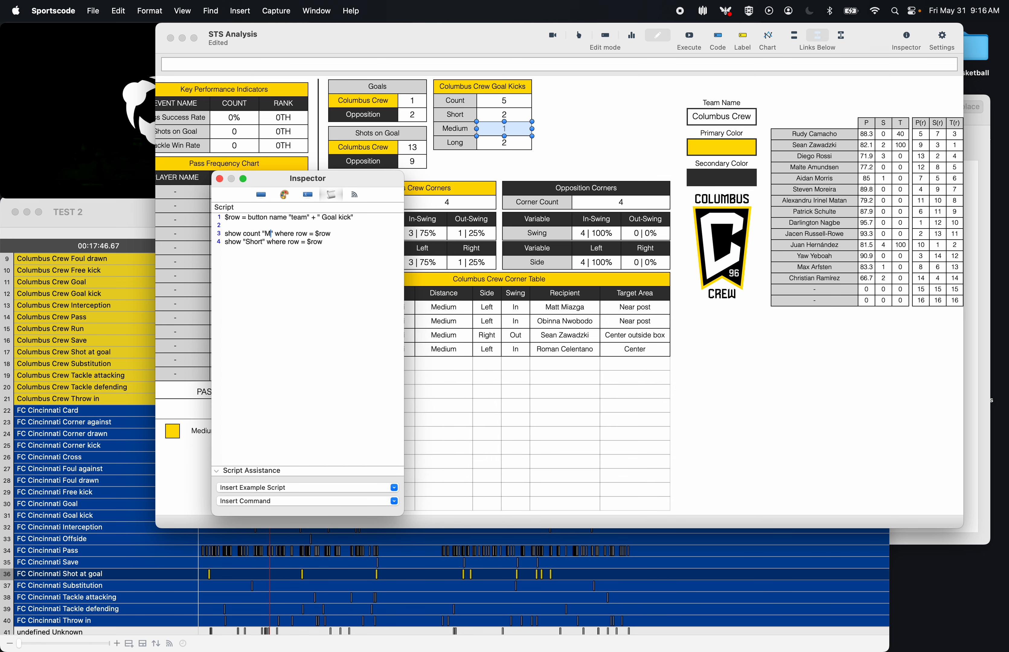
pyautogui.doubleClick(253, 242)
pyautogui.write('Medium')
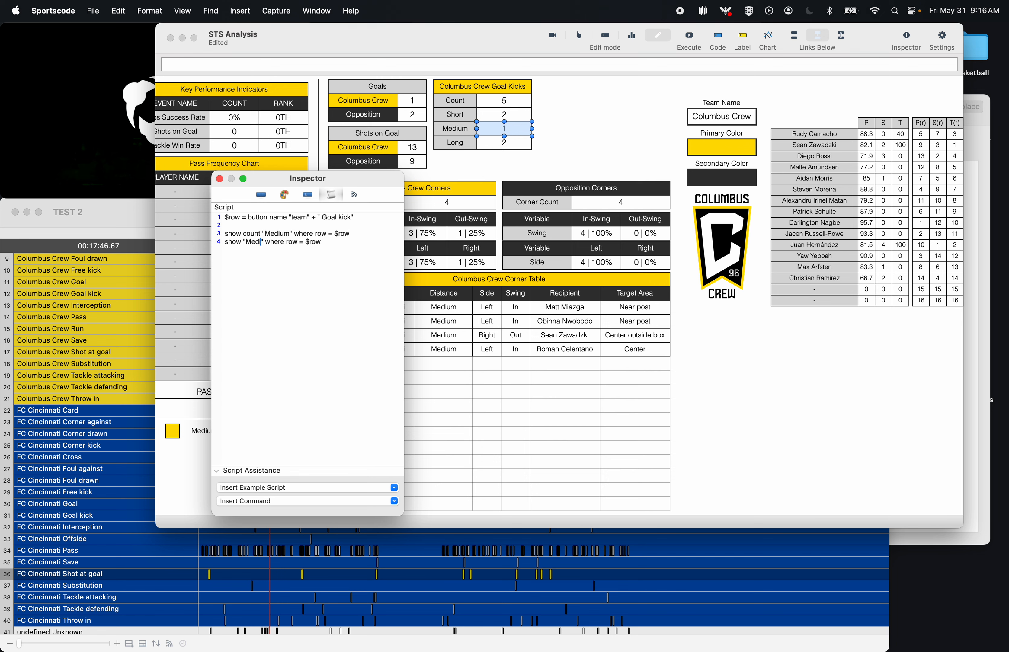
# - Replace the Long value cell's whole script with the script copied from the Short value cell
pyautogui.click(511, 146)
pyautogui.rightClick(275, 338)
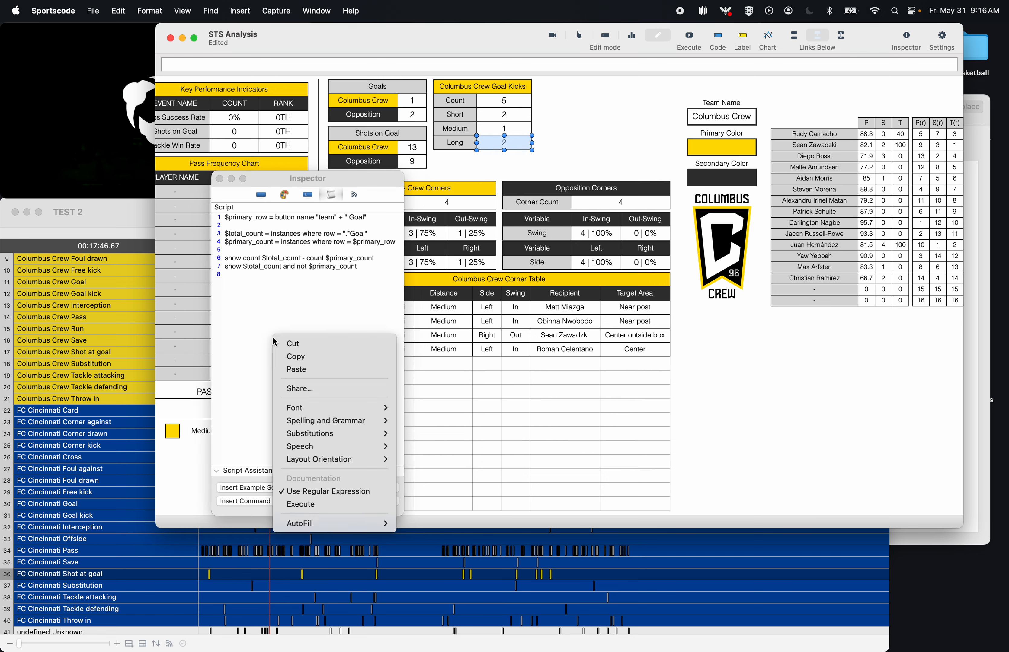
pyautogui.click(296, 294)
pyautogui.click(296, 293)
pyautogui.press('super+a')
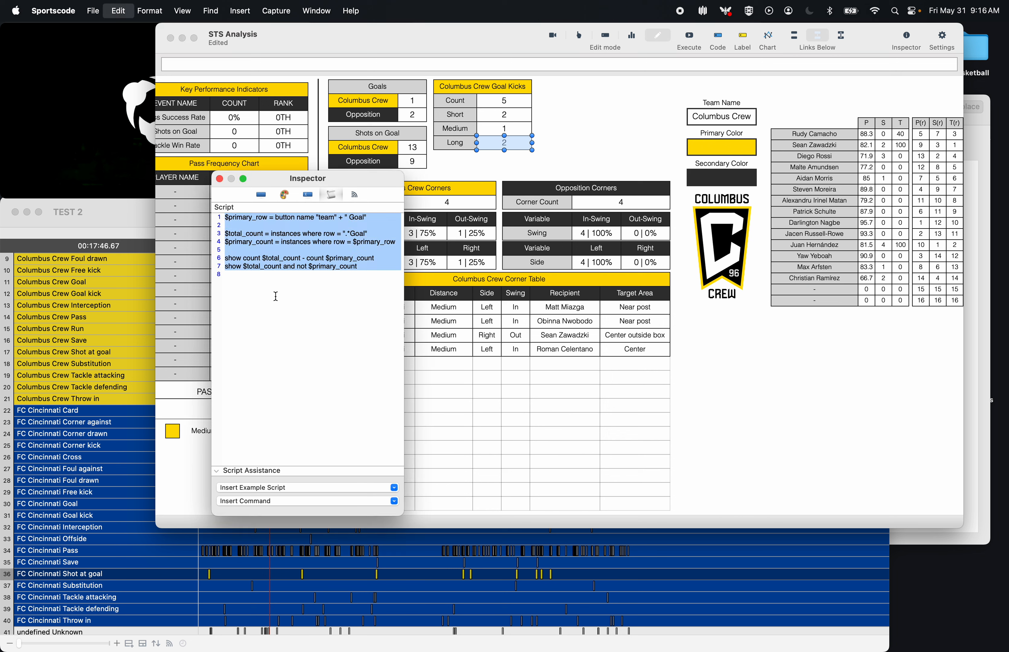
pyautogui.press('super+v')
# - Change the label in both show lines of the Long value cell's script to "Long" and execute the scripts
pyautogui.doubleClick(271, 233)
pyautogui.press('BackSpace')
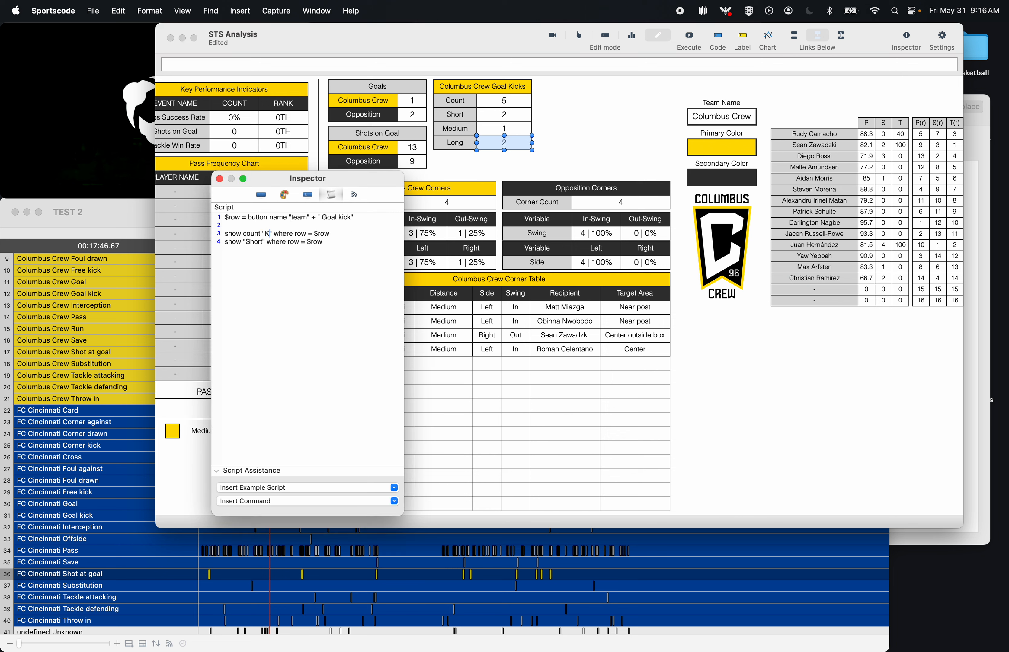
pyautogui.write('Long')
pyautogui.doubleClick(255, 242)
pyautogui.write('Long')
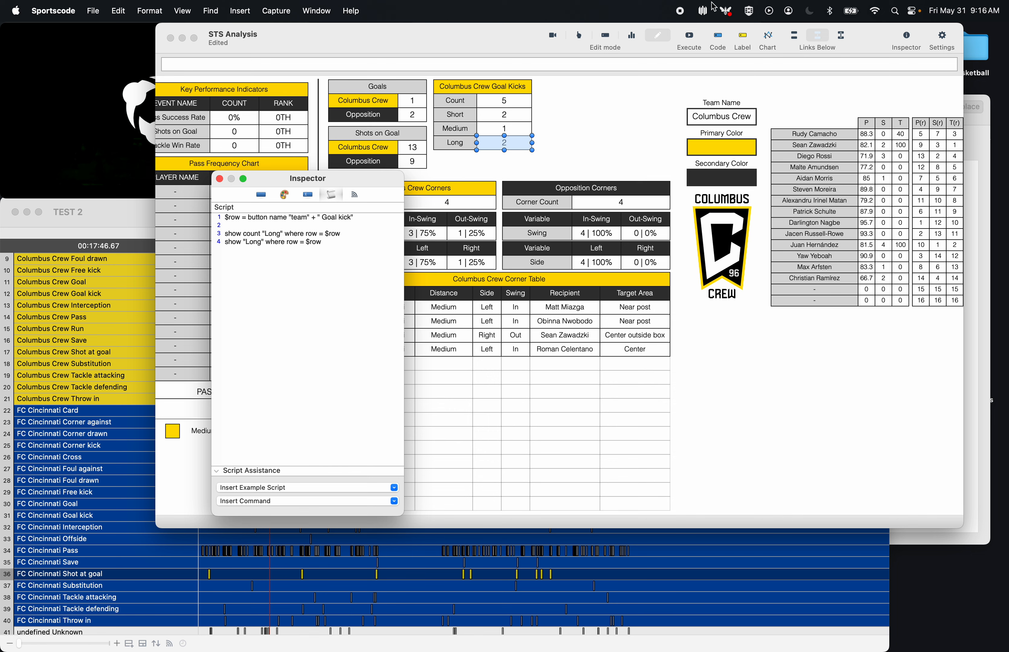
pyautogui.click(686, 34)
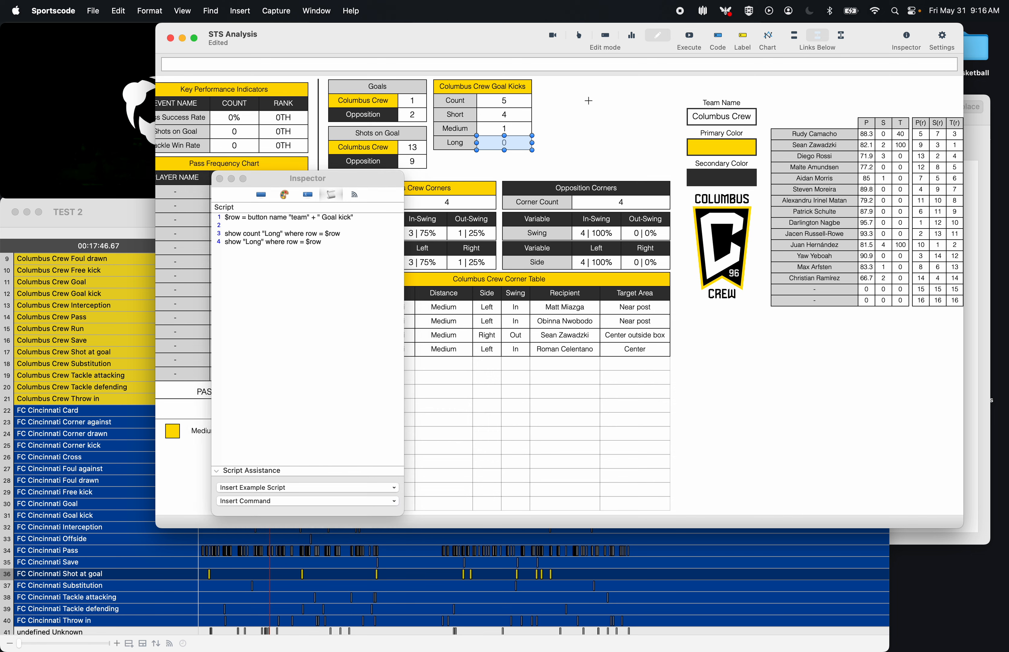
# - In the Short value cell's script, define $var = count "Short" where row = $row and $total = count instances where row = $row
pyautogui.click(518, 117)
pyautogui.click(339, 274)
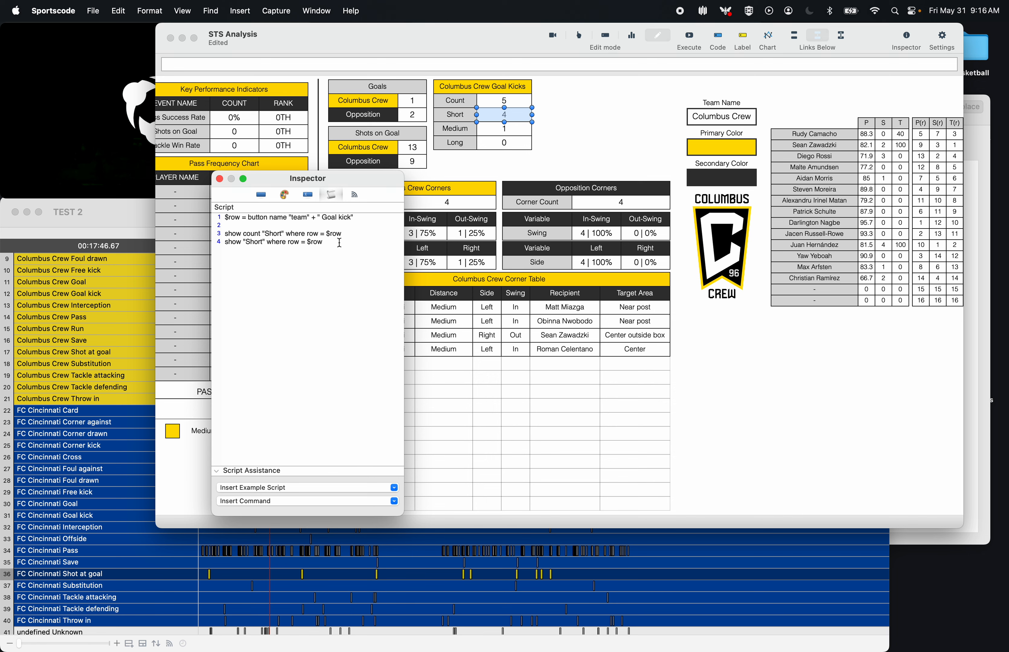
pyautogui.press('Return')
pyautogui.press('Return')
pyautogui.press('Return')
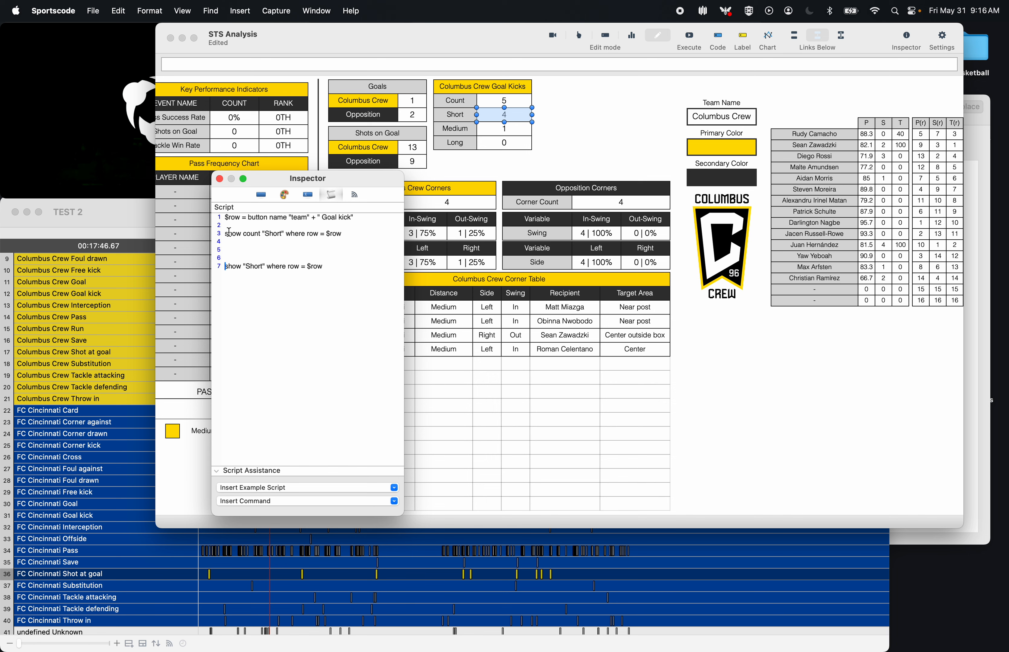
pyautogui.doubleClick(229, 234)
pyautogui.write('$var =')
pyautogui.press('Down')
pyautogui.write('$total = count inst')
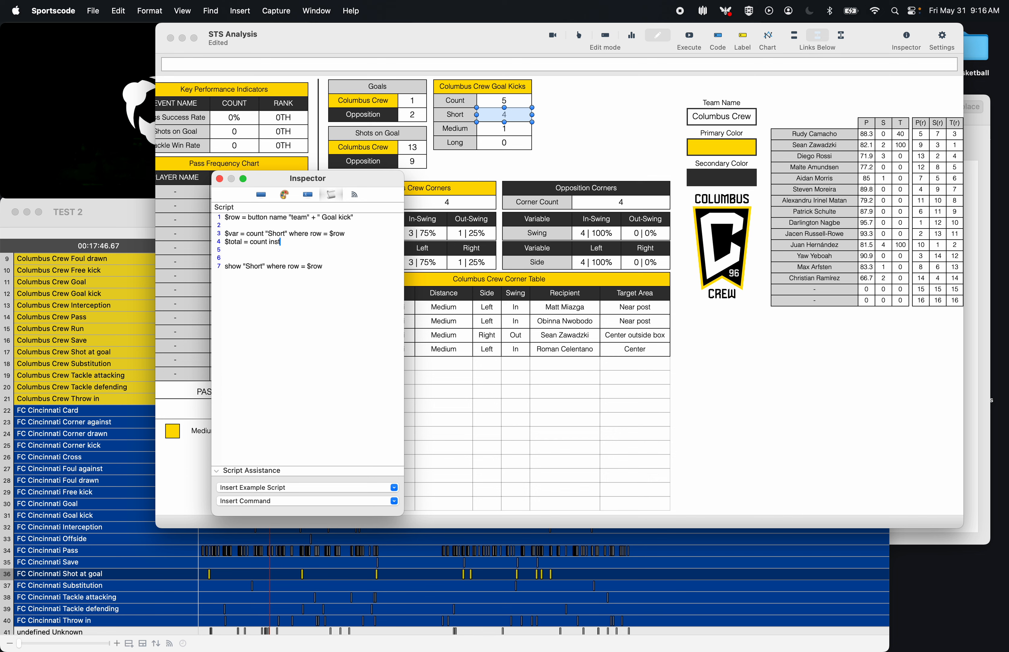
pyautogui.write('ances wher')
pyautogui.press('Return')
pyautogui.press('Return')
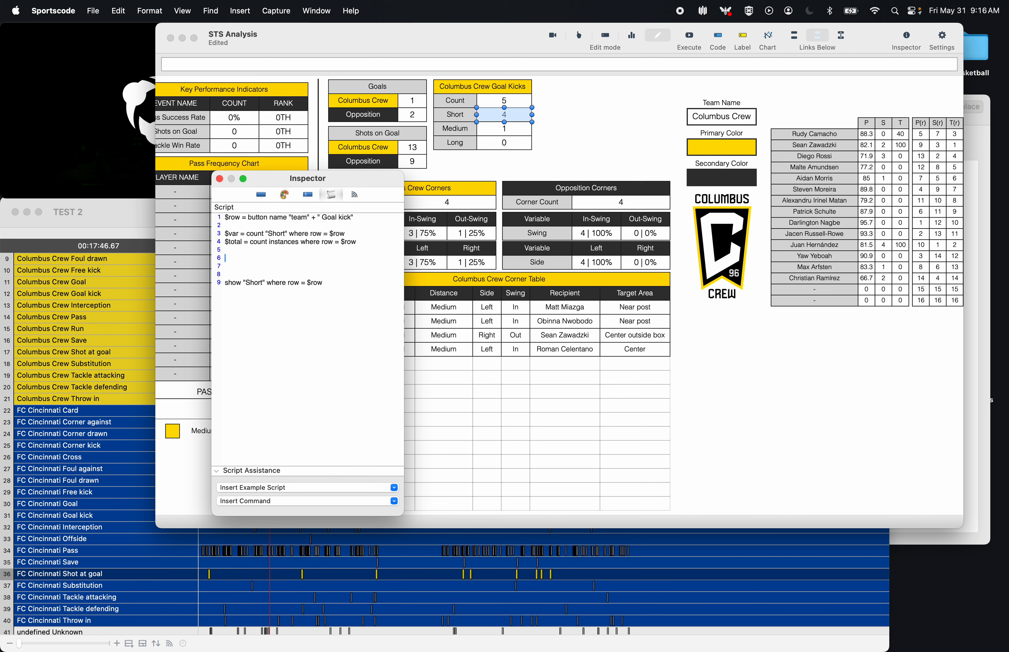
# - Add the line $perc = round ((($var/$total)*100),0) + "%" below the $total definition in the Short value cell's script
pyautogui.write('show round (((')
pyautogui.doubleClick(237, 258)
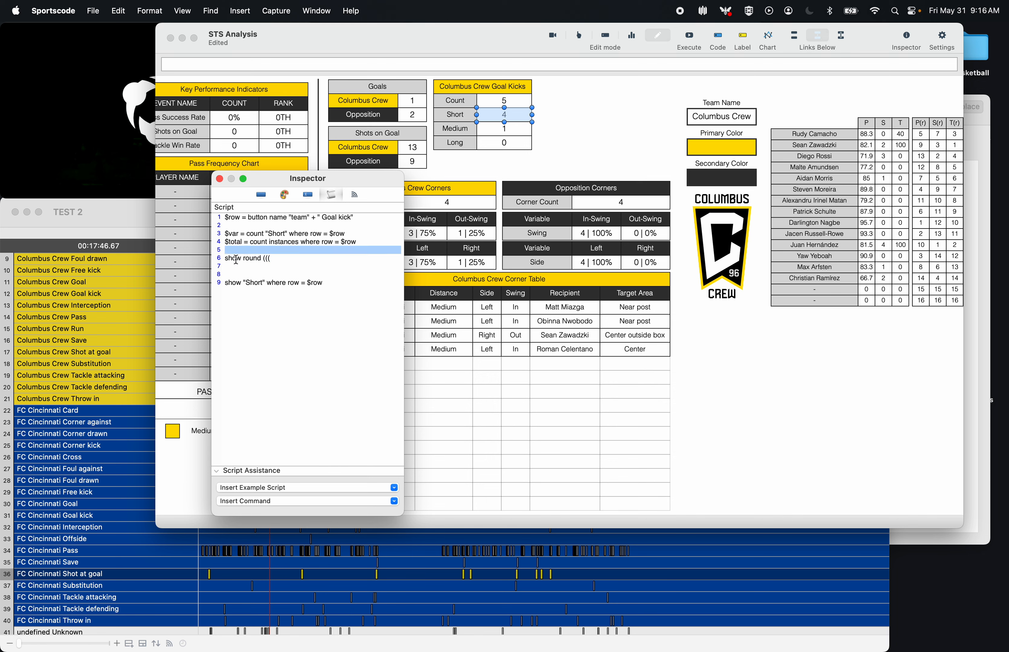
pyautogui.write('$per')
pyautogui.write('c =')
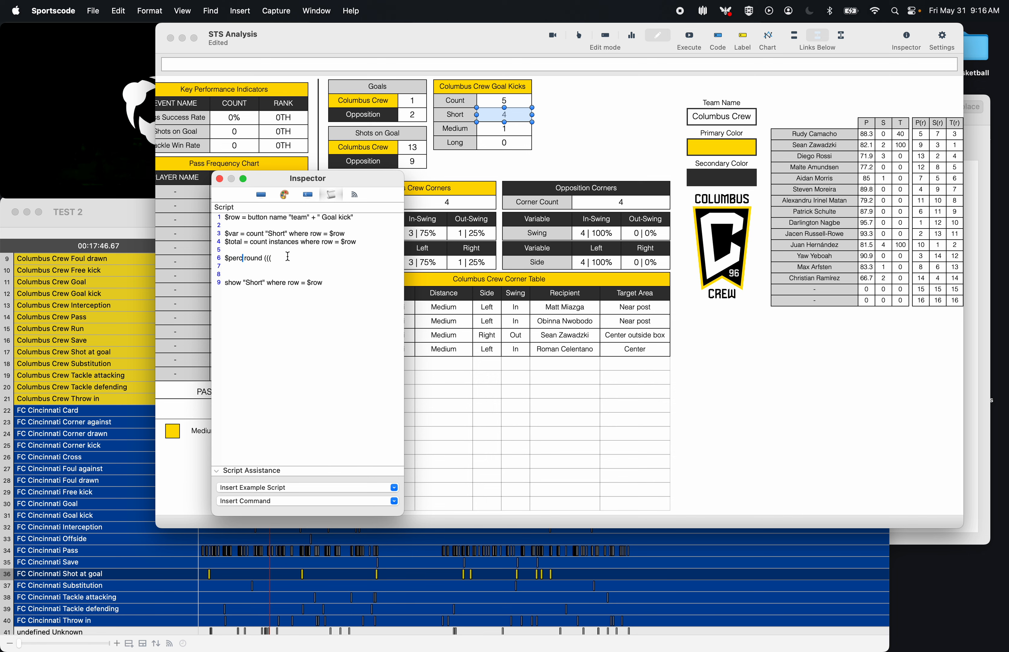
pyautogui.press('BackSpace')
pyautogui.write('$var/$total)*100),1) + "%')
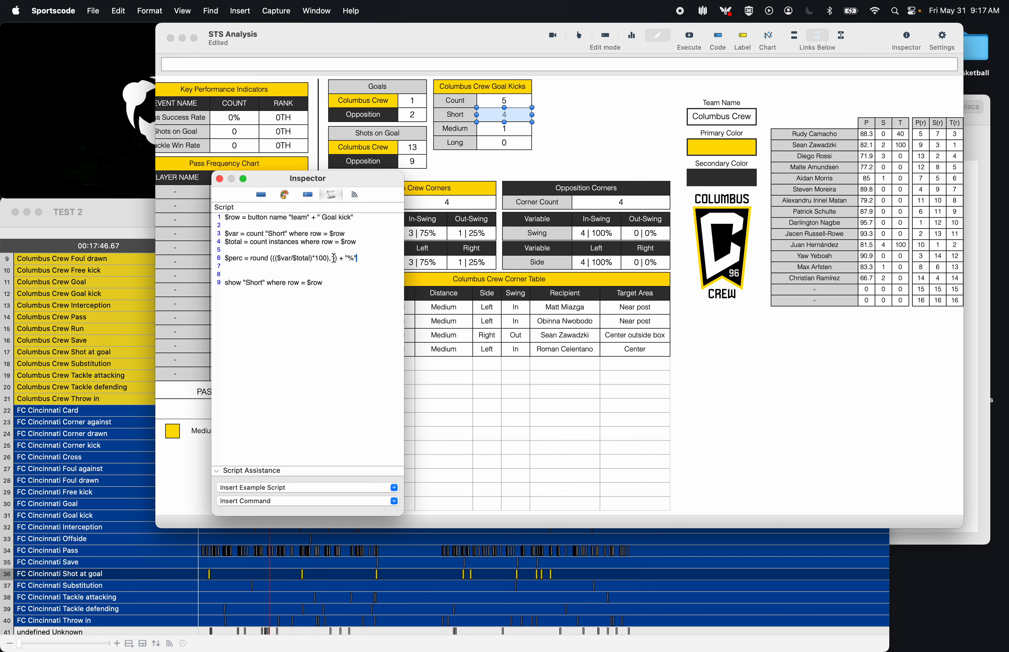
pyautogui.click(333, 258)
# - Add the line show $var + " | " + $perc above the show "Short" line and remove the surplus blank lines
pyautogui.press('Return')
pyautogui.press('Return')
pyautogui.write('show $var + " | " + $perc')
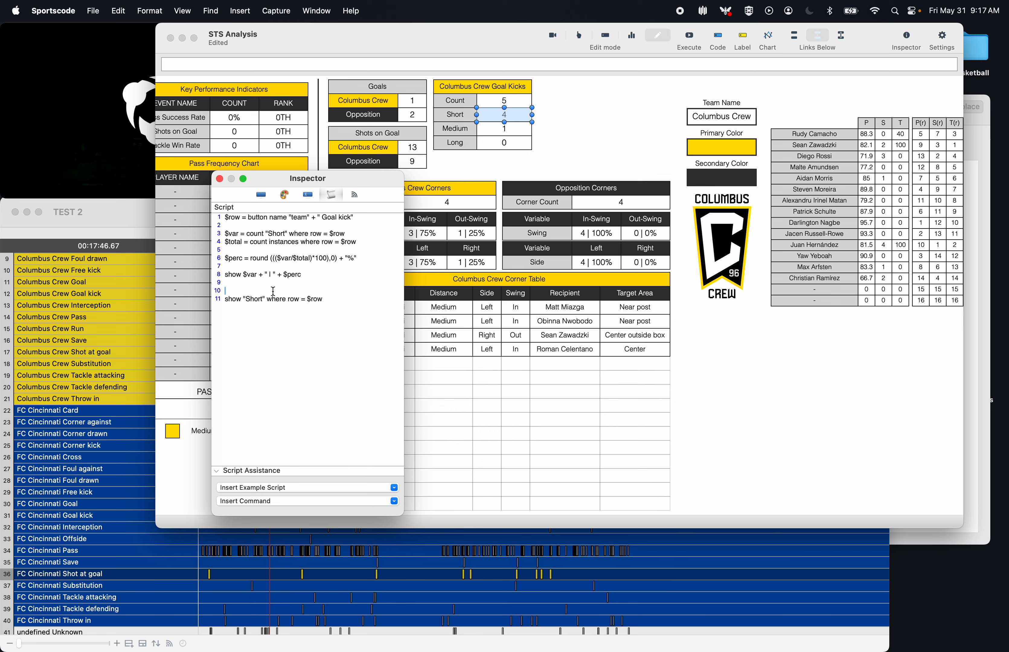
pyautogui.press('Delete')
pyautogui.press('Delete')
# - Replace the Medium value cell's script with a copy of the Short value cell's count-and-percentage script
pyautogui.press('super+a')
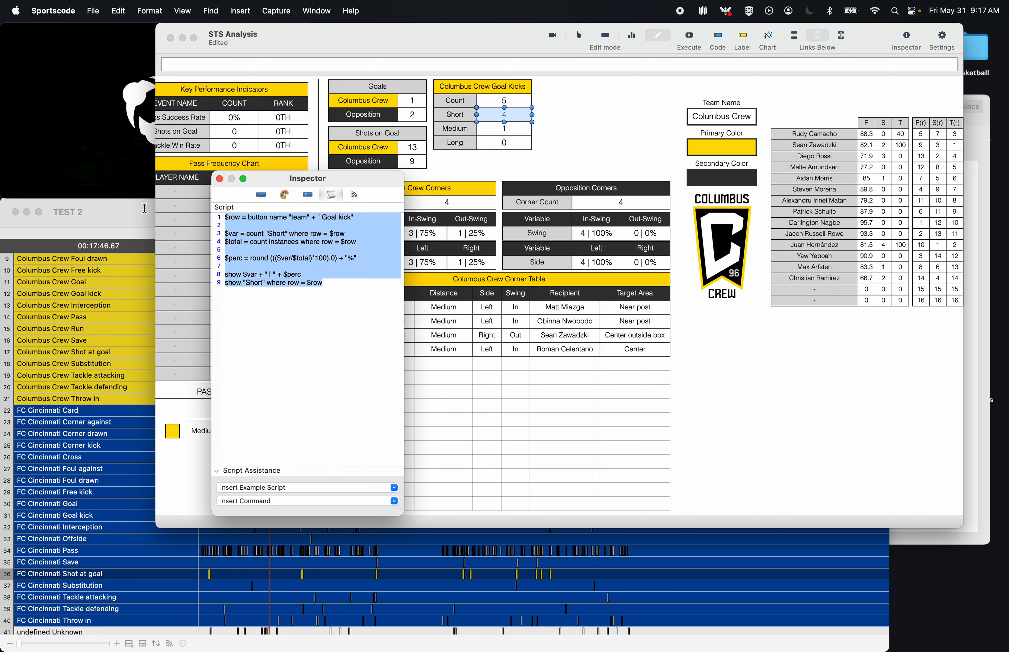
pyautogui.press('super+c')
pyautogui.click(504, 129)
pyautogui.click(307, 295)
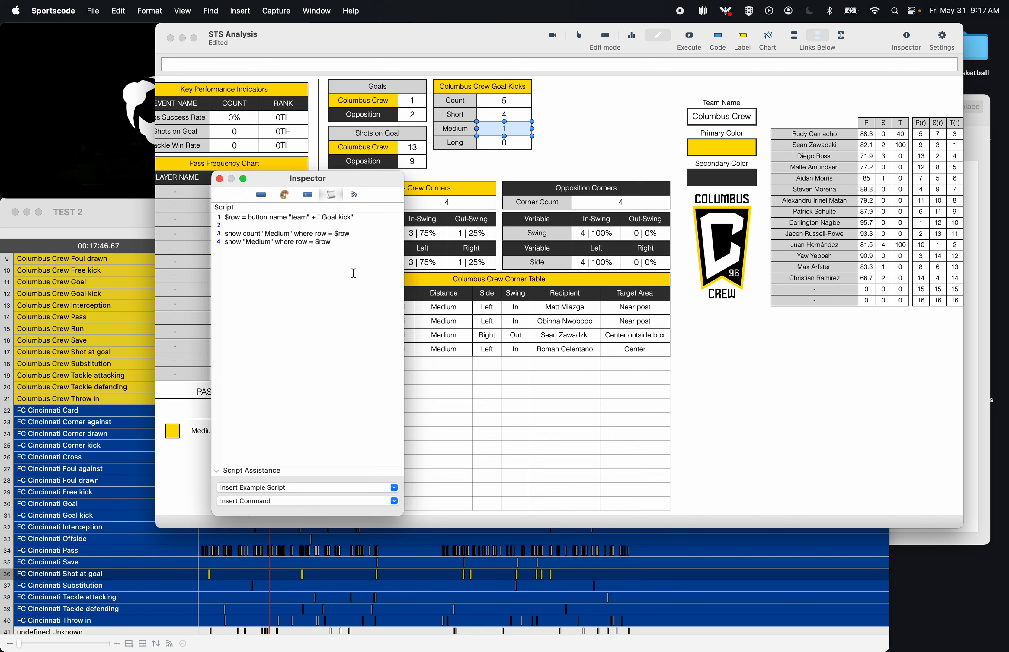
pyautogui.press('super+a')
pyautogui.press('super+v')
# - Change the label in the $var line and the last show line of the Medium value cell's script to "Medium"
pyautogui.doubleClick(270, 234)
pyautogui.write('Medium')
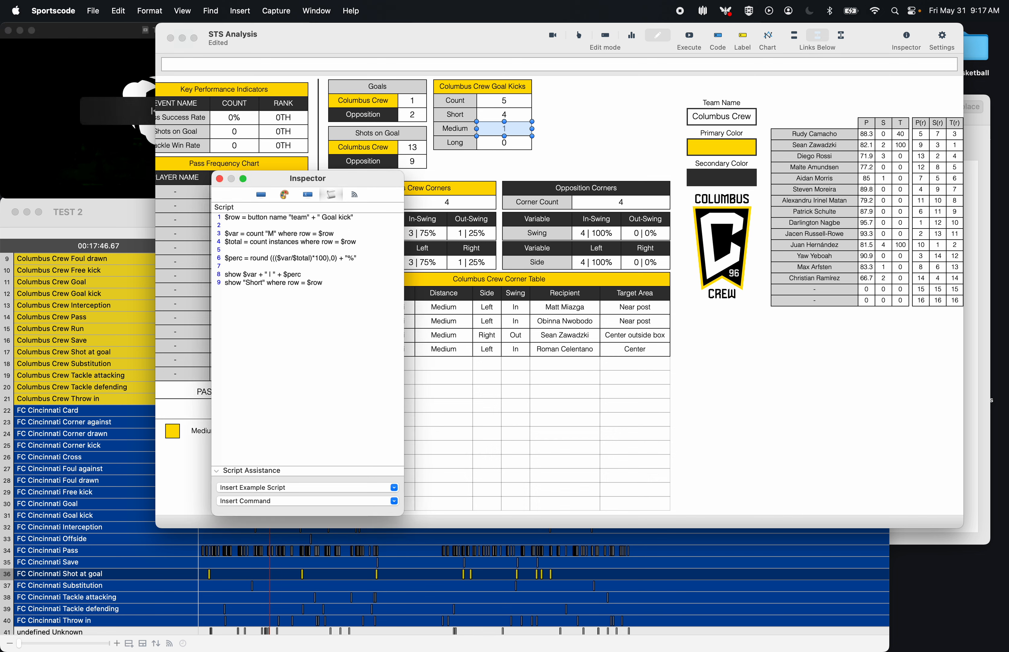
pyautogui.doubleClick(283, 233)
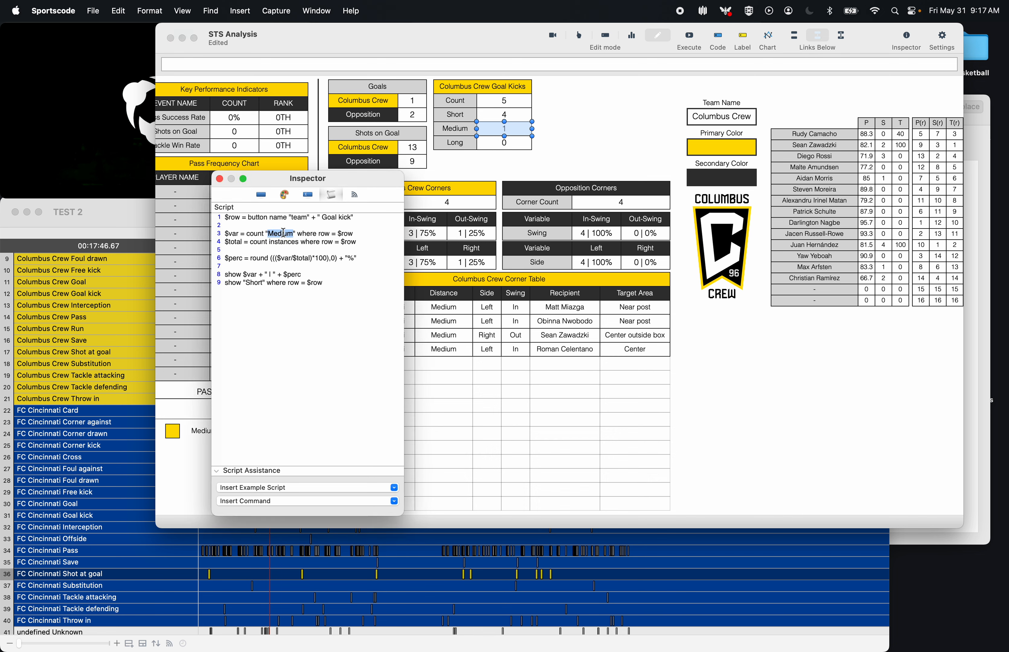
pyautogui.press('super+c')
pyautogui.doubleClick(254, 283)
pyautogui.press('super+v')
# - Replace the Long value cell's script with a copy of the Medium value cell's count-and-percentage script
pyautogui.press('super+a')
pyautogui.press('super+c')
pyautogui.click(504, 144)
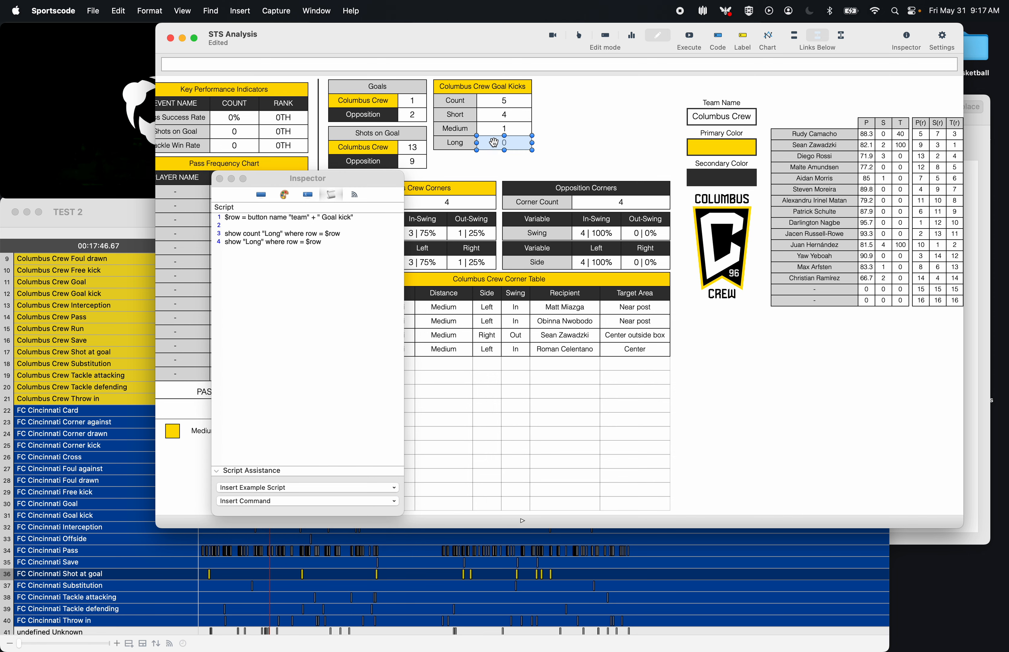
pyautogui.click(329, 304)
pyautogui.press('super+a')
pyautogui.press('super+v')
# - Change both labels in the Long value cell's script to "Long", then execute the scripts and close the Inspector
pyautogui.doubleClick(290, 233)
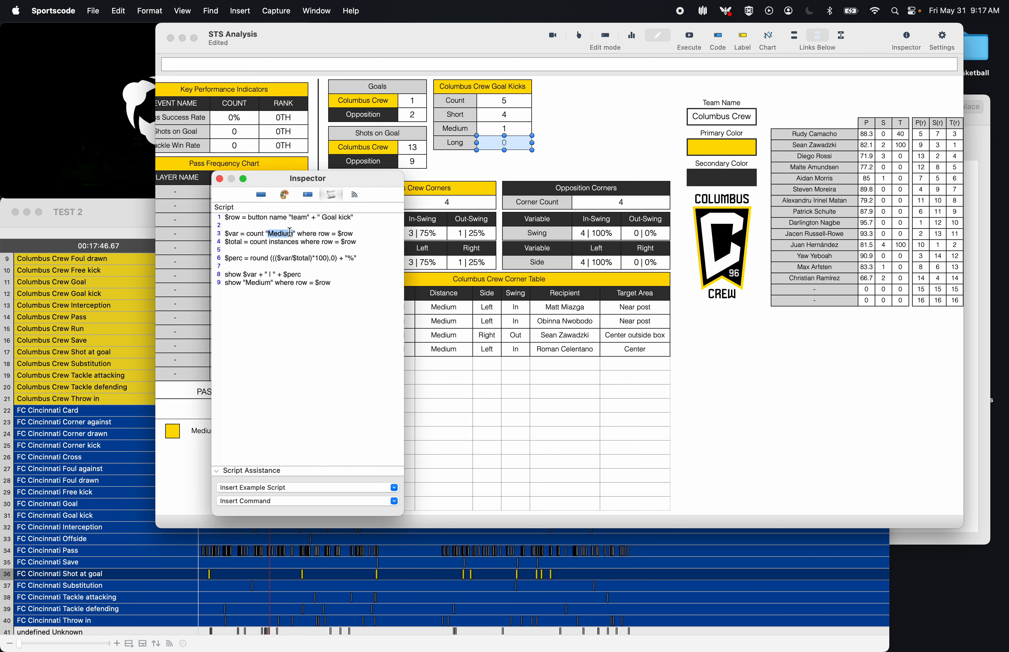
pyautogui.write('Long')
pyautogui.doubleClick(254, 282)
pyautogui.write('Long')
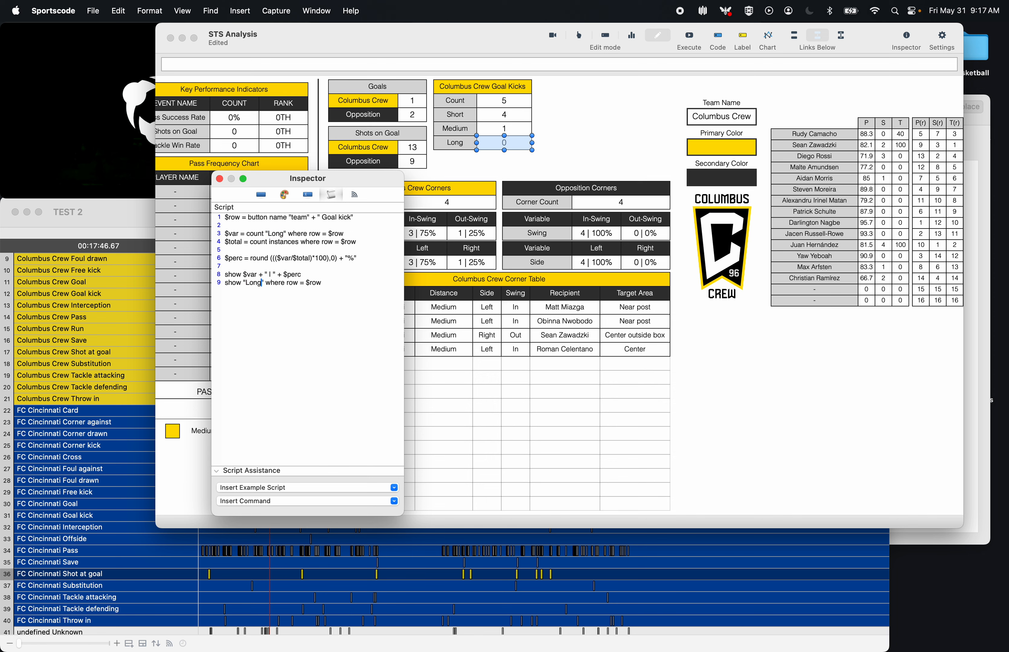
pyautogui.click(689, 38)
pyautogui.click(566, 135)
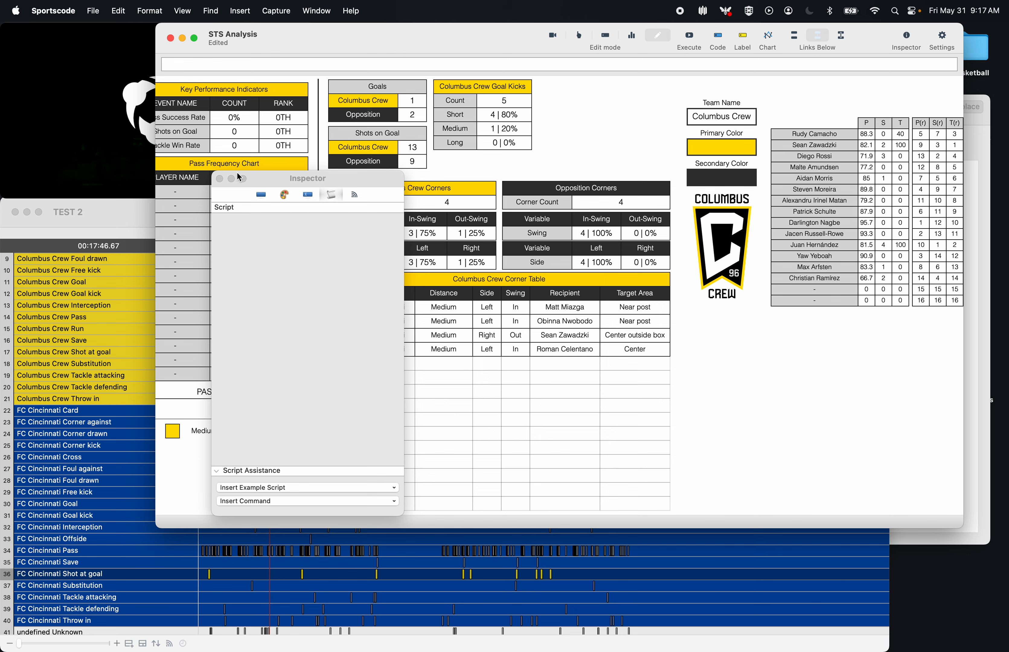
pyautogui.click(219, 179)
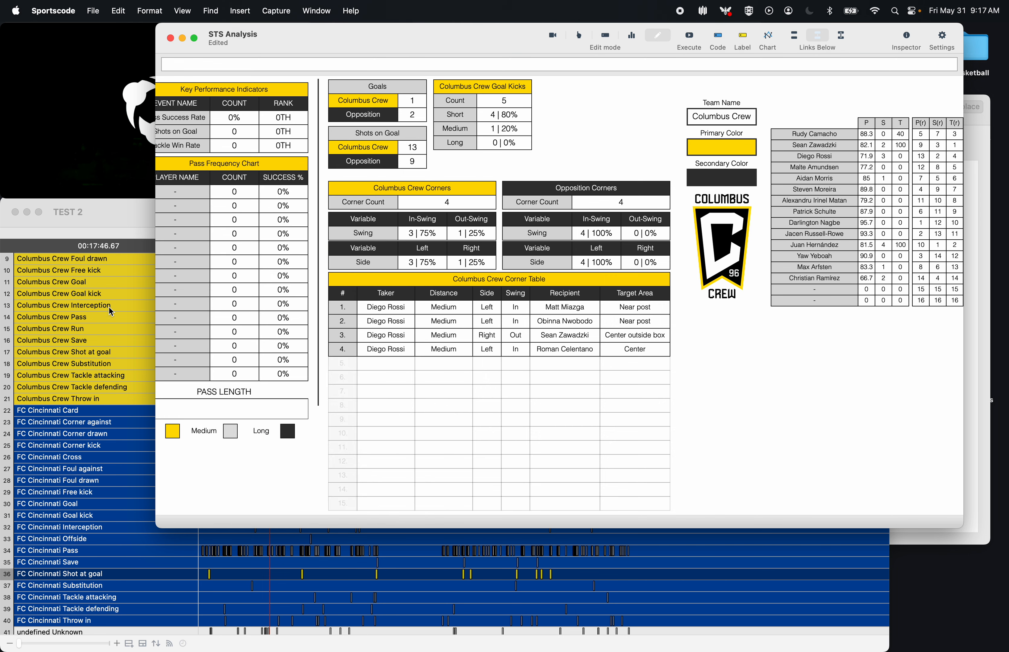
# - Open the Columbus Crew Goal kick row of the TEST 2 timeline in the Sorter and check each instance's distance, player and recipient
pyautogui.click(109, 205)
pyautogui.scroll(4, 325, 432)
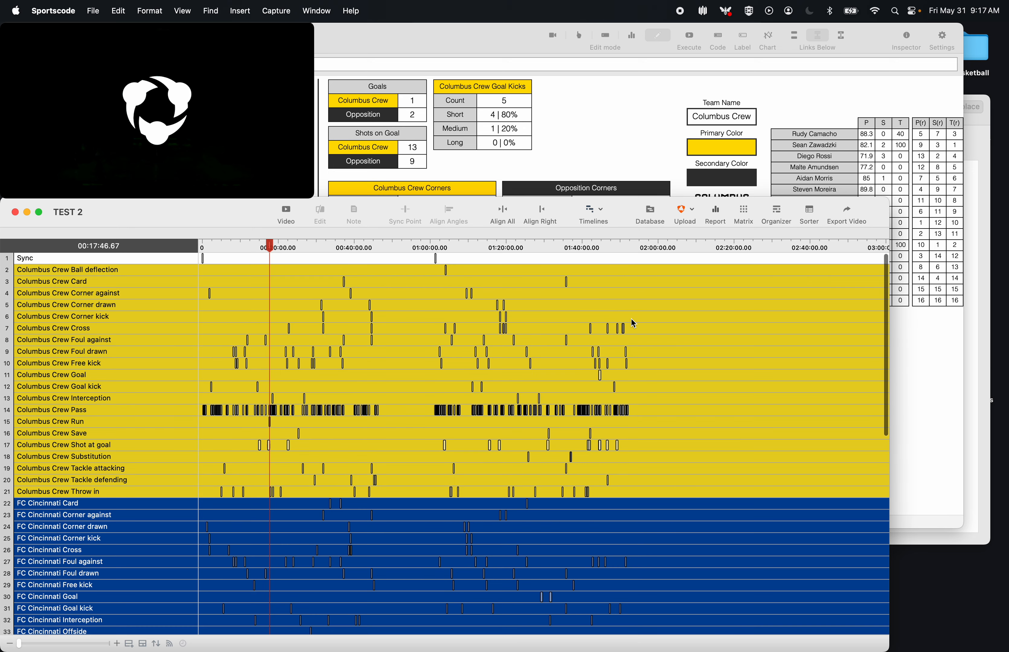
pyautogui.click(130, 389)
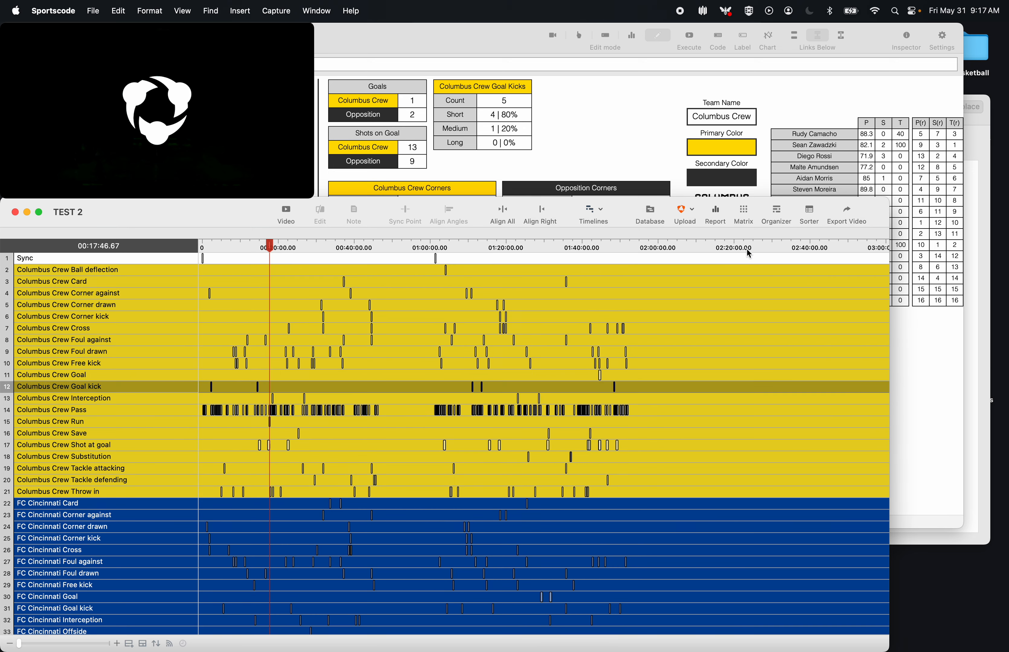
pyautogui.click(809, 212)
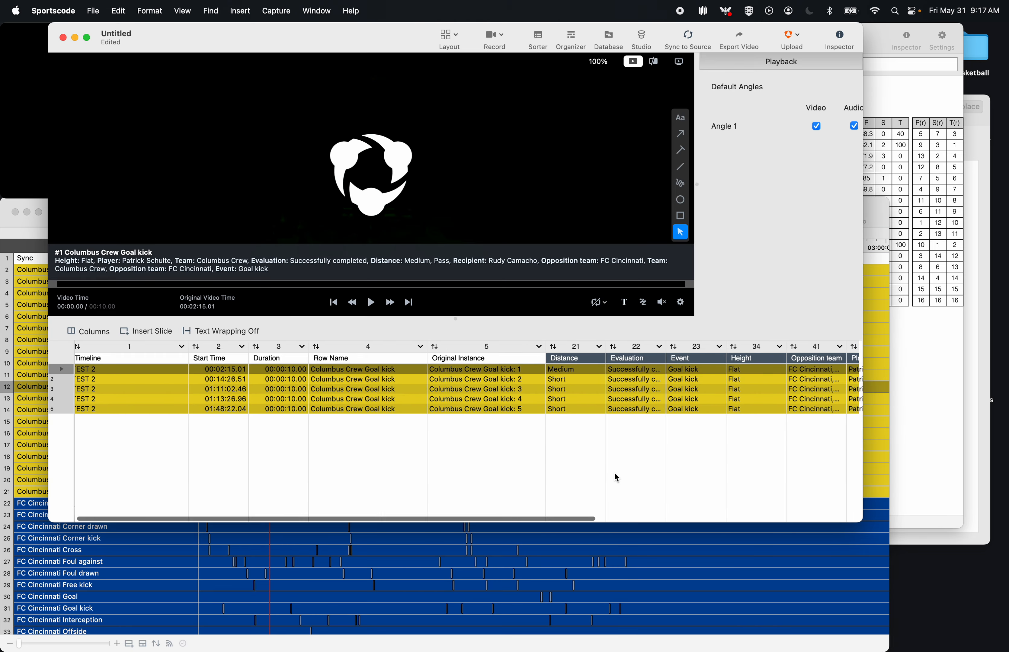
pyautogui.hscroll(10, 614, 472)
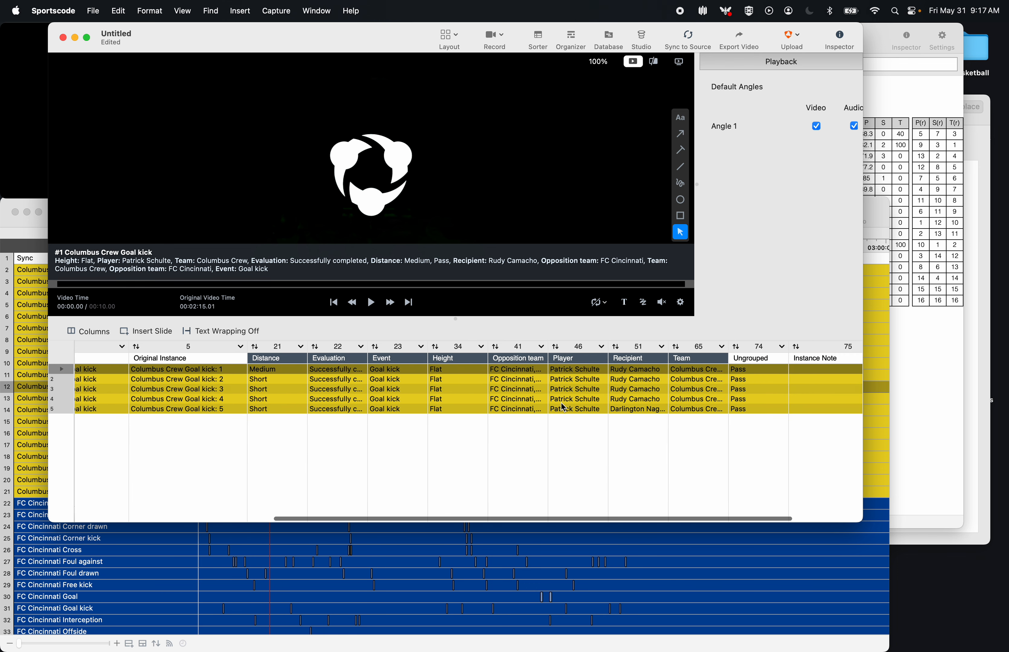
pyautogui.moveTo(607, 346); pyautogui.dragTo(639, 348)
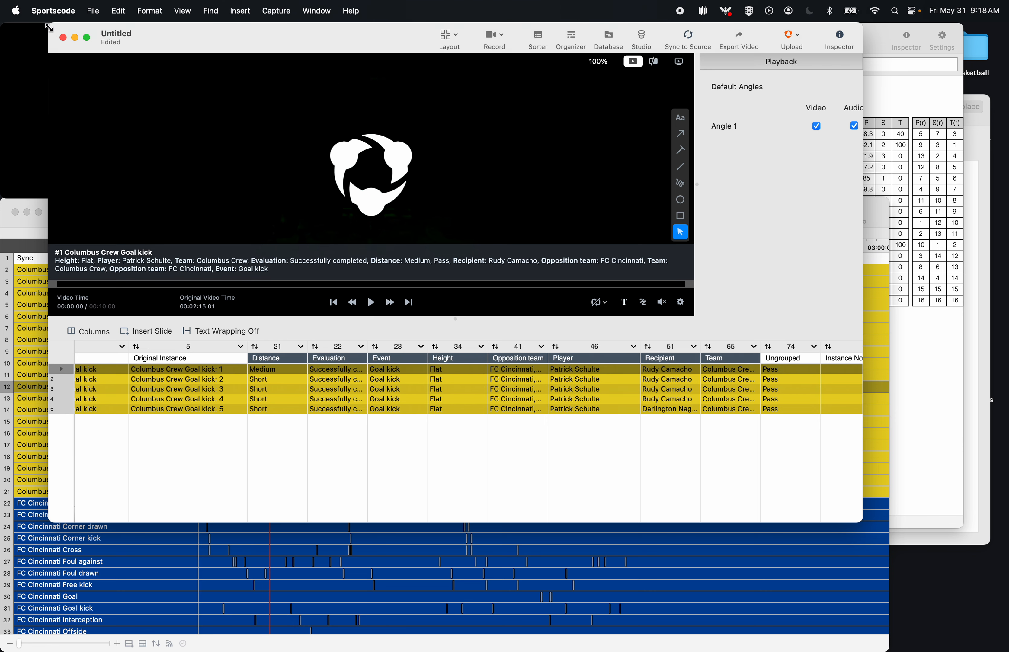
pyautogui.click(62, 38)
pyautogui.click(367, 375)
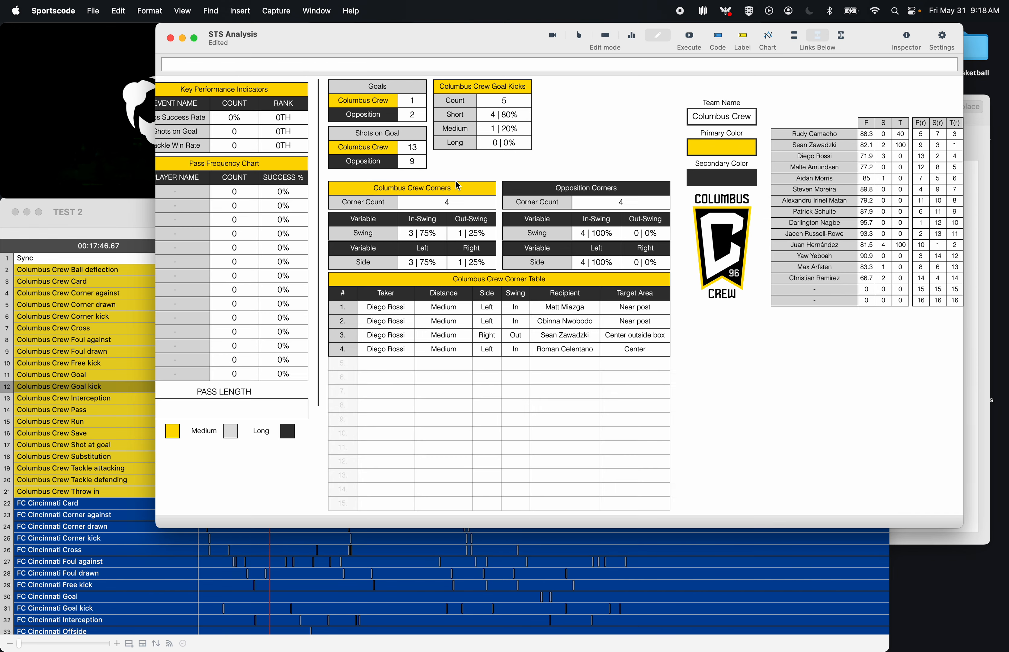
# - Look at the Columbus Crew Save row in the TEST 2 timeline and return to the STS Analysis window
pyautogui.click(124, 368)
pyautogui.click(114, 432)
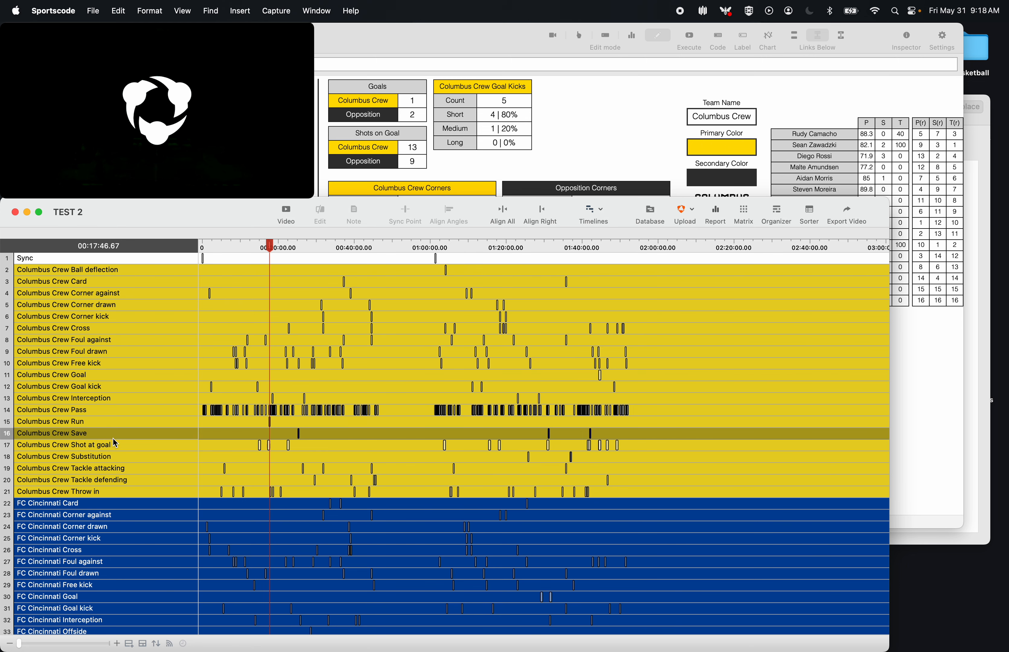
pyautogui.click(550, 163)
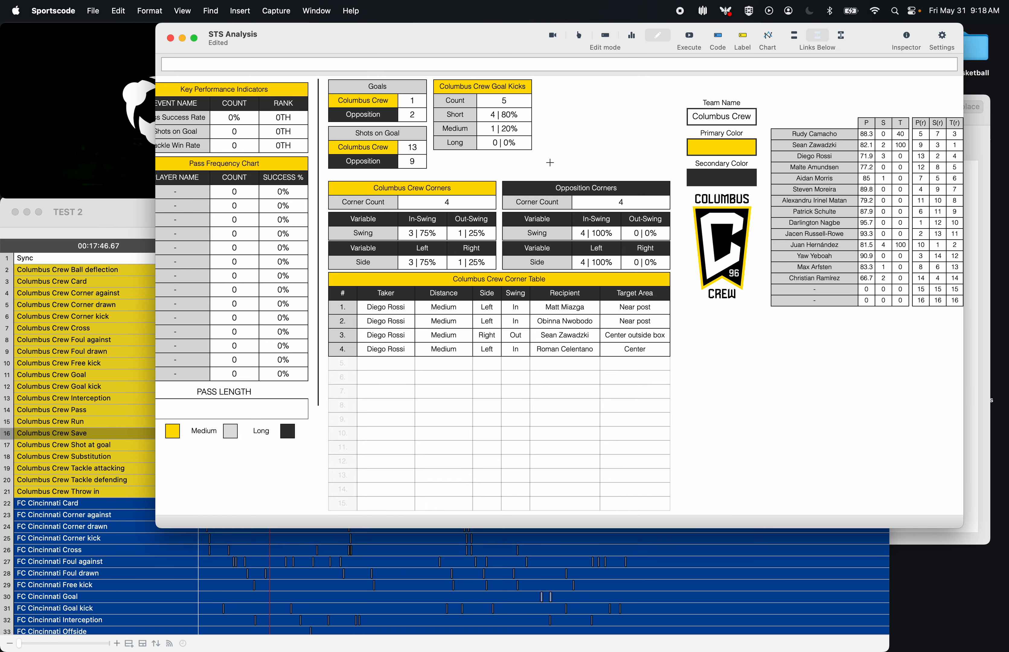
# - Duplicate the Goals block and place the copy beside the Columbus Crew Goal Kicks block
pyautogui.click(64, 366)
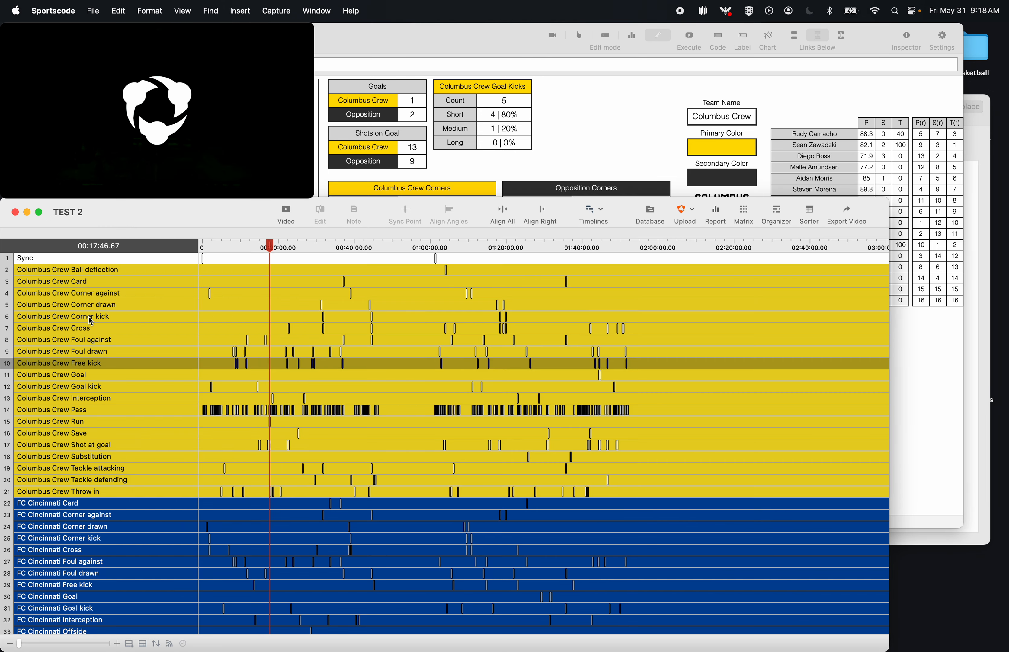
pyautogui.click(349, 176)
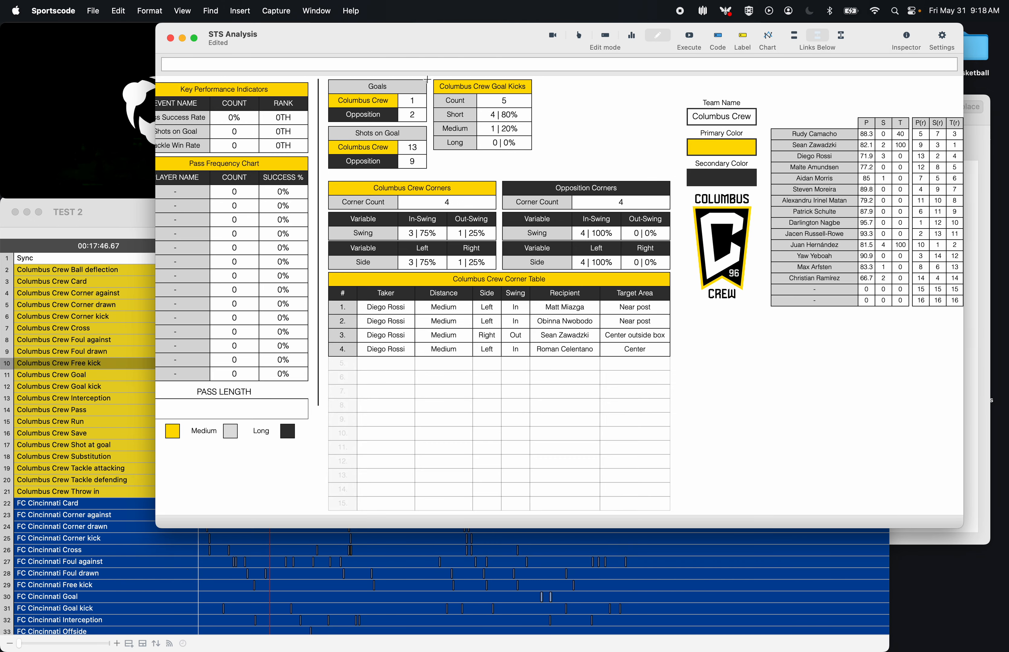
pyautogui.moveTo(428, 79); pyautogui.dragTo(573, 104)
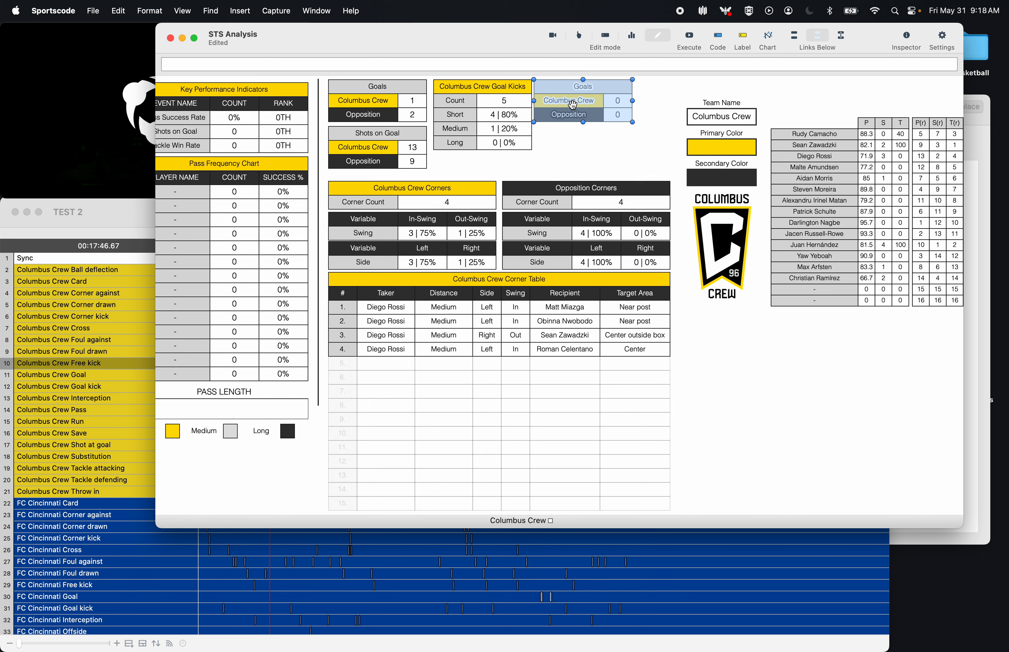
# - Nudge the Columbus Crew Goal Kicks block and the copied Goals block together to leave a small gap after the original Goals block
pyautogui.moveTo(441, 156); pyautogui.dragTo(611, 85)
pyautogui.press('Left')
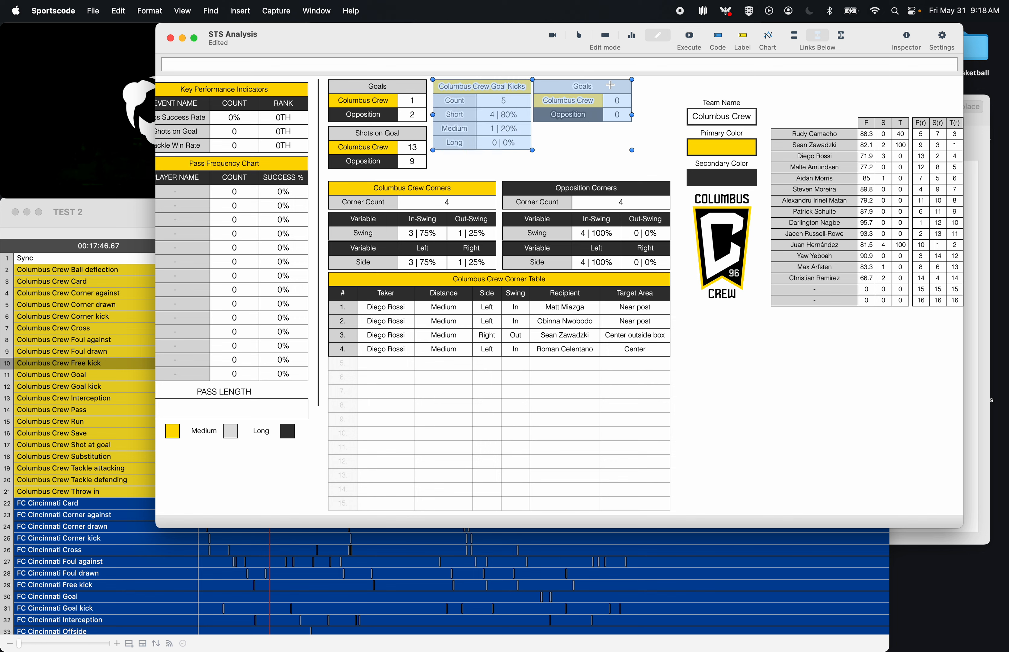
pyautogui.press('Left')
pyautogui.press('Left')
pyautogui.press('Left')
pyautogui.press('Left')
pyautogui.press('Left')
pyautogui.press('Left')
pyautogui.press('Left')
pyautogui.press('Right')
pyautogui.press('Right')
pyautogui.press('Right')
pyautogui.press('Right')
pyautogui.press('Right')
pyautogui.press('Right')
pyautogui.press('Right')
pyautogui.press('Right')
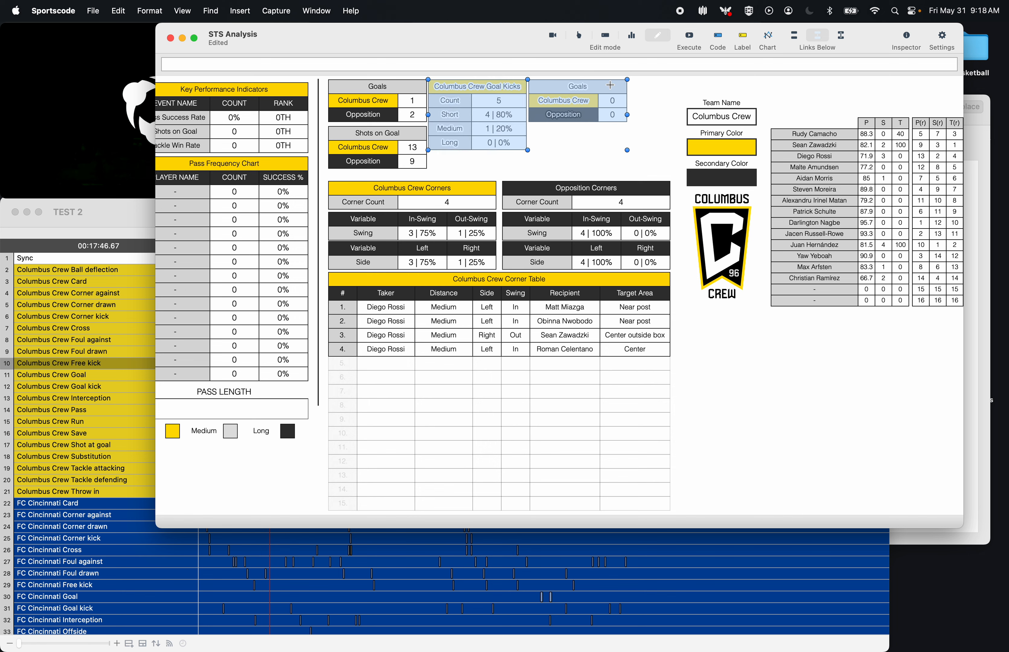
pyautogui.press('Right')
pyautogui.press('Right')
pyautogui.press('Right')
pyautogui.press('Right')
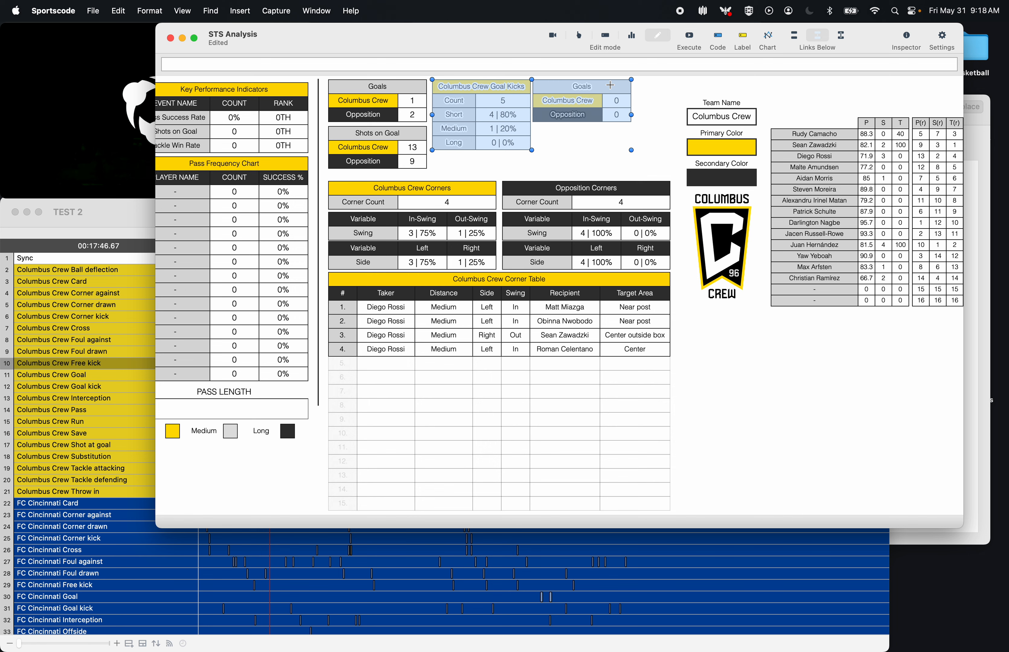
pyautogui.press('Right')
pyautogui.press('Right')
pyautogui.press('Right')
pyautogui.press('Right')
pyautogui.press('Right')
pyautogui.press('Right')
pyautogui.press('Right')
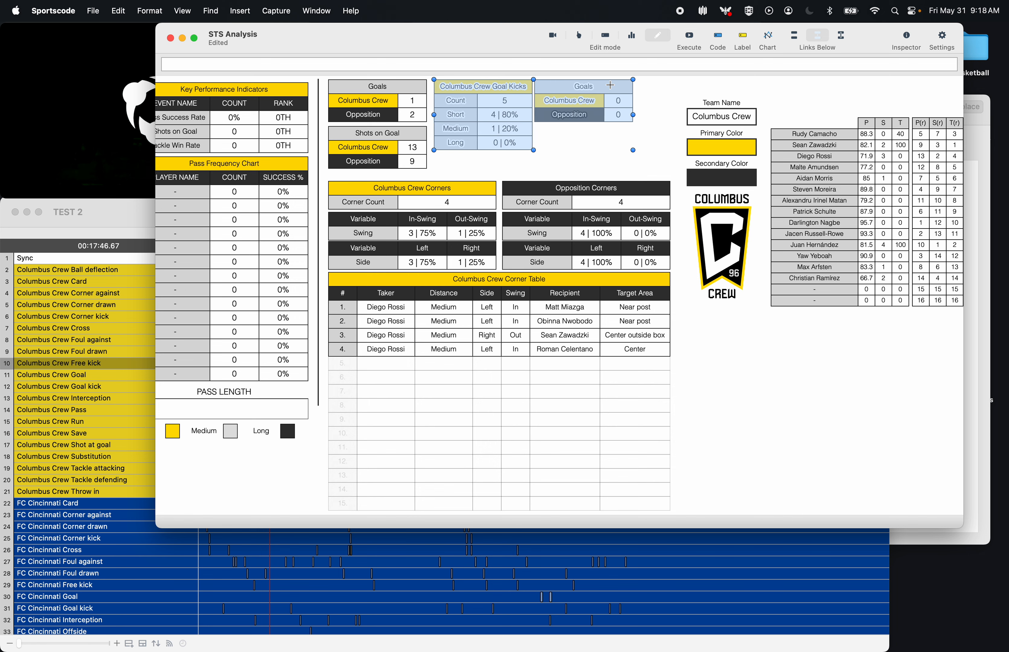
# - Nudge the copied Goals block away from the Goal Kicks block to leave a small gap between them
pyautogui.click(582, 119)
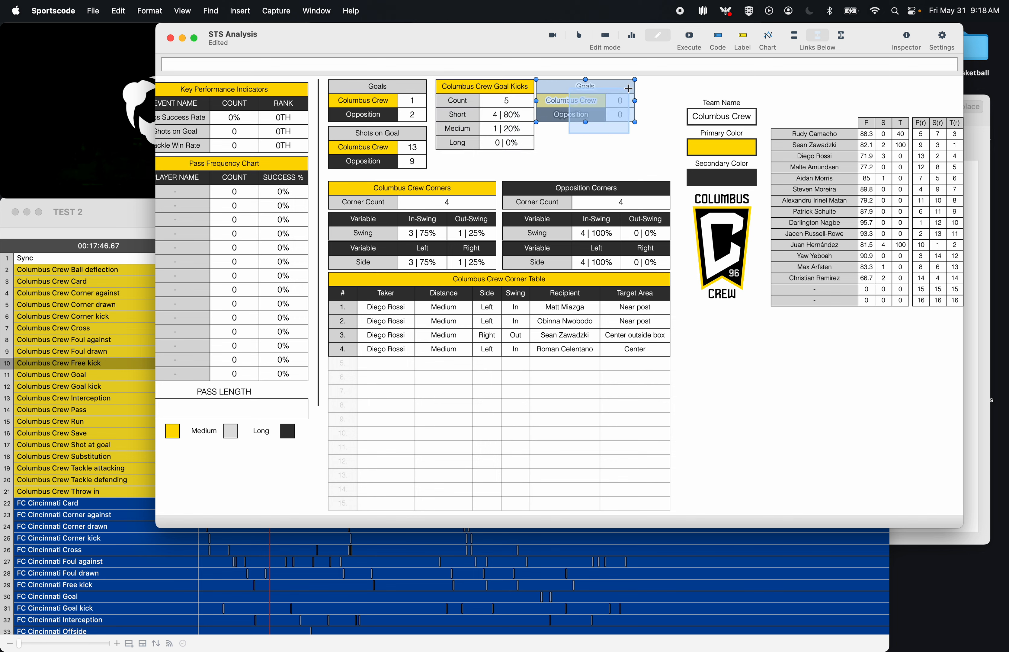
pyautogui.press('Right')
pyautogui.press('Right')
pyautogui.press('Right')
pyautogui.press('Right')
pyautogui.press('Right')
pyautogui.press('Right')
pyautogui.press('Right')
pyautogui.press('Right')
pyautogui.press('Right')
pyautogui.press('Right')
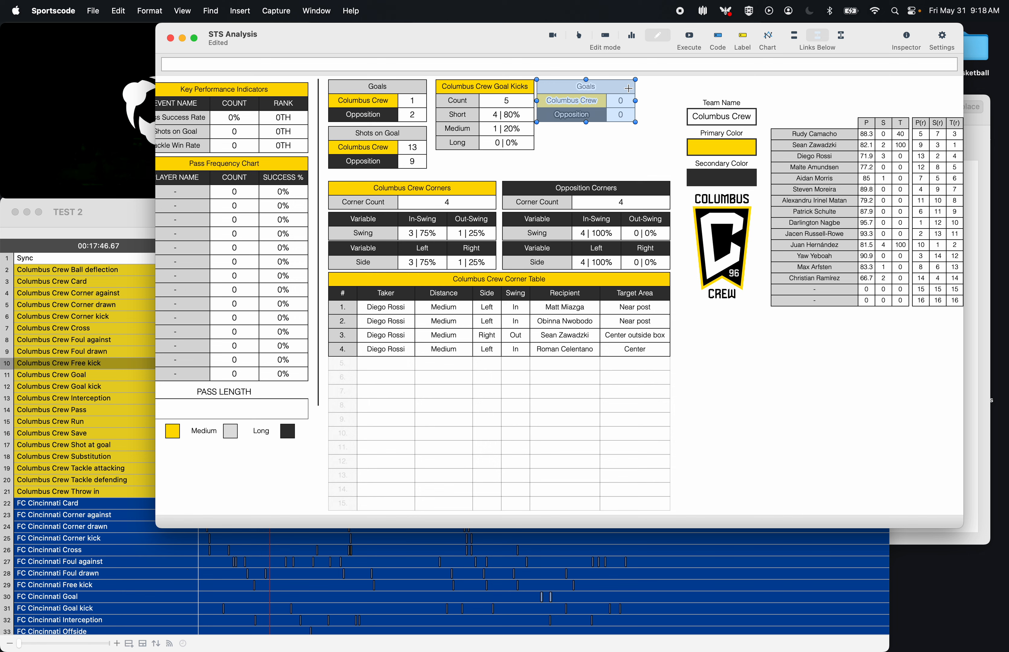
pyautogui.press('Right')
pyautogui.press('Right')
pyautogui.press('Right')
pyautogui.press('Right')
pyautogui.press('Right')
pyautogui.press('Right')
pyautogui.press('Right')
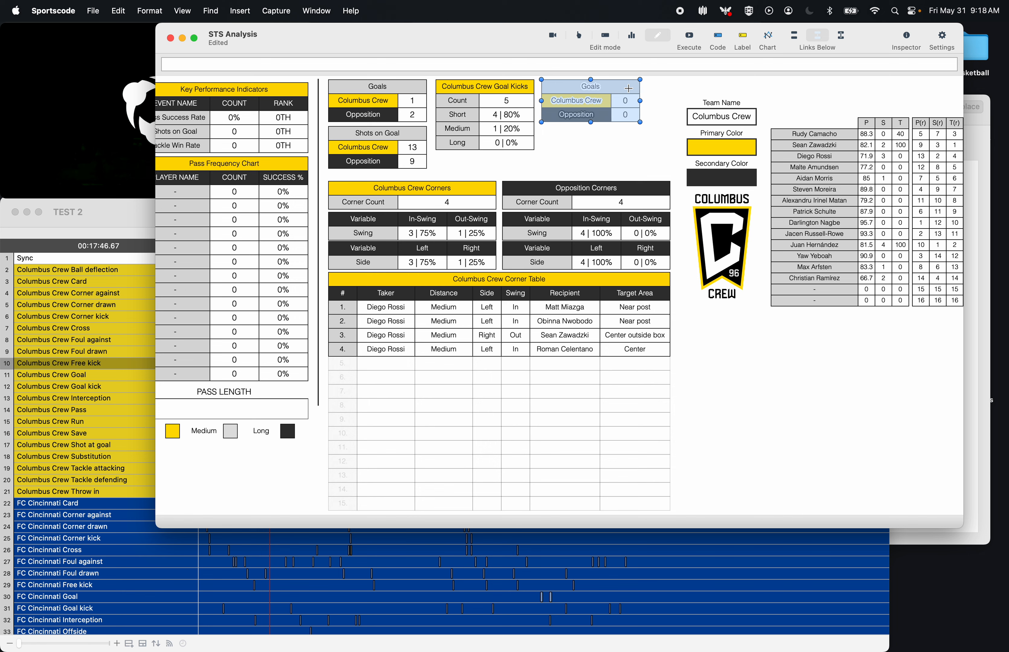
# - Rename the copied block's header from Goals to "Direct Free Kicks"
pyautogui.doubleClick(611, 88)
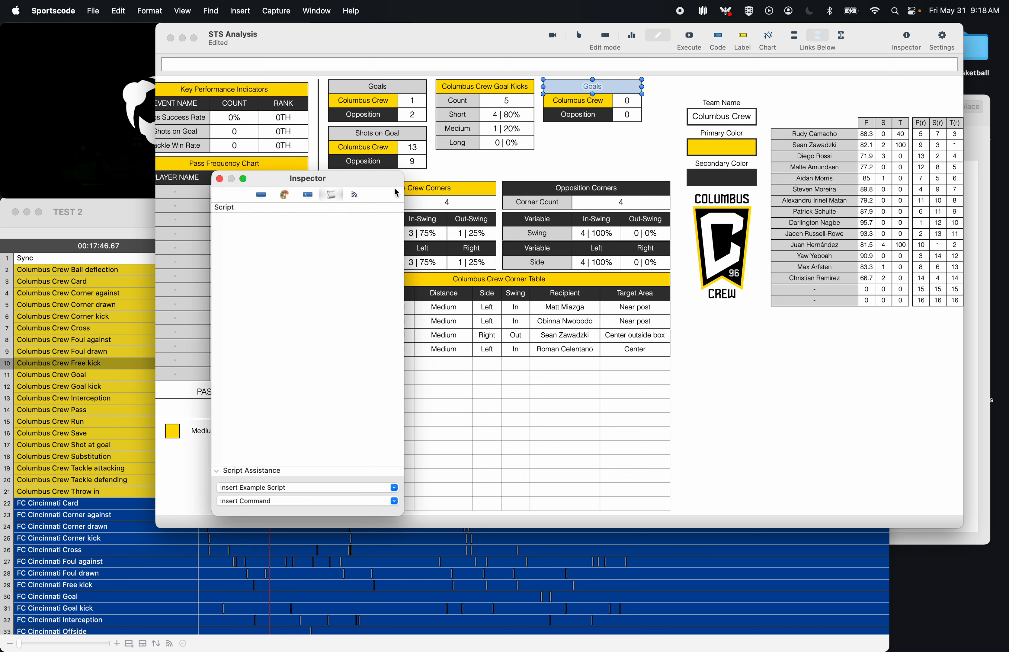
pyautogui.click(262, 196)
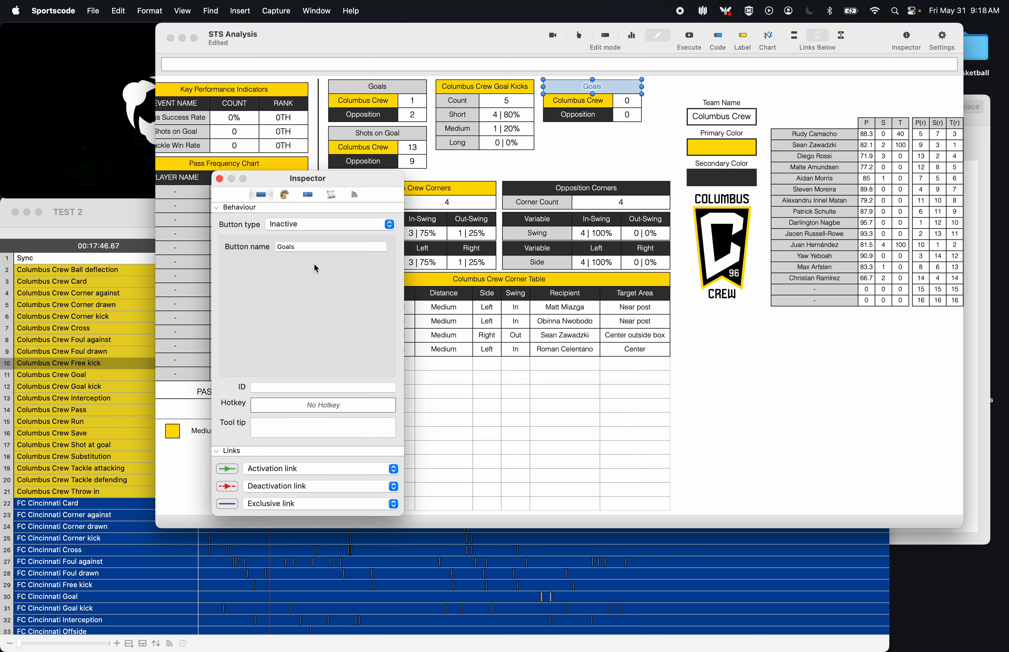
pyautogui.doubleClick(313, 249)
pyautogui.write('Free')
pyautogui.press('BackSpace')
pyautogui.press('BackSpace')
pyautogui.press('BackSpace')
pyautogui.press('BackSpace')
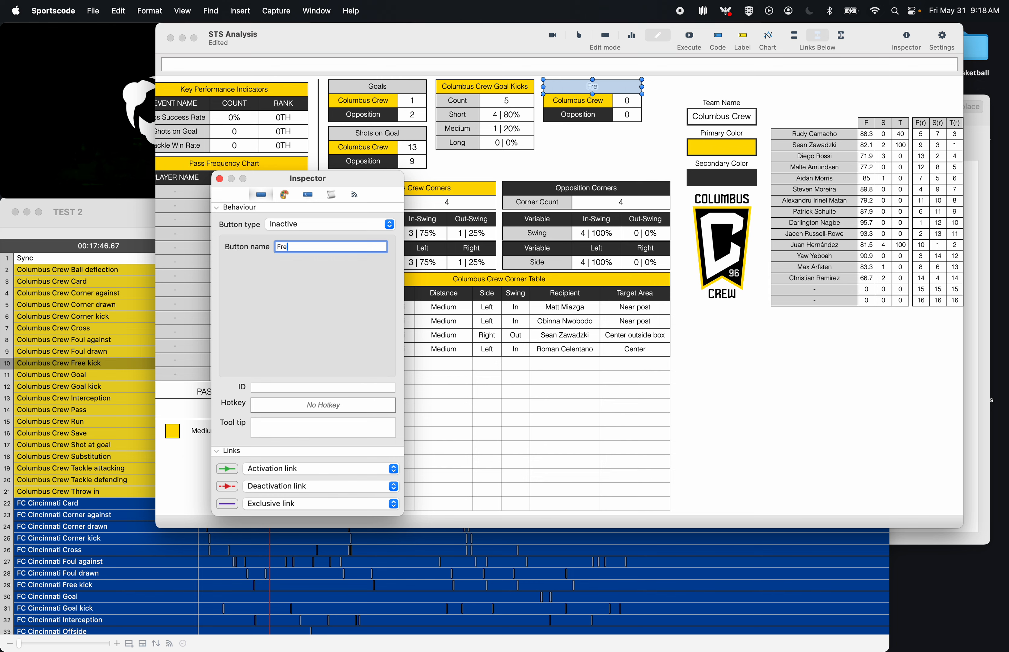
pyautogui.write('Direct Free Kicks')
pyautogui.press('Return')
# - Change the row name in the Direct Free Kicks block's Columbus Crew value script to " Free kick"
pyautogui.click(630, 104)
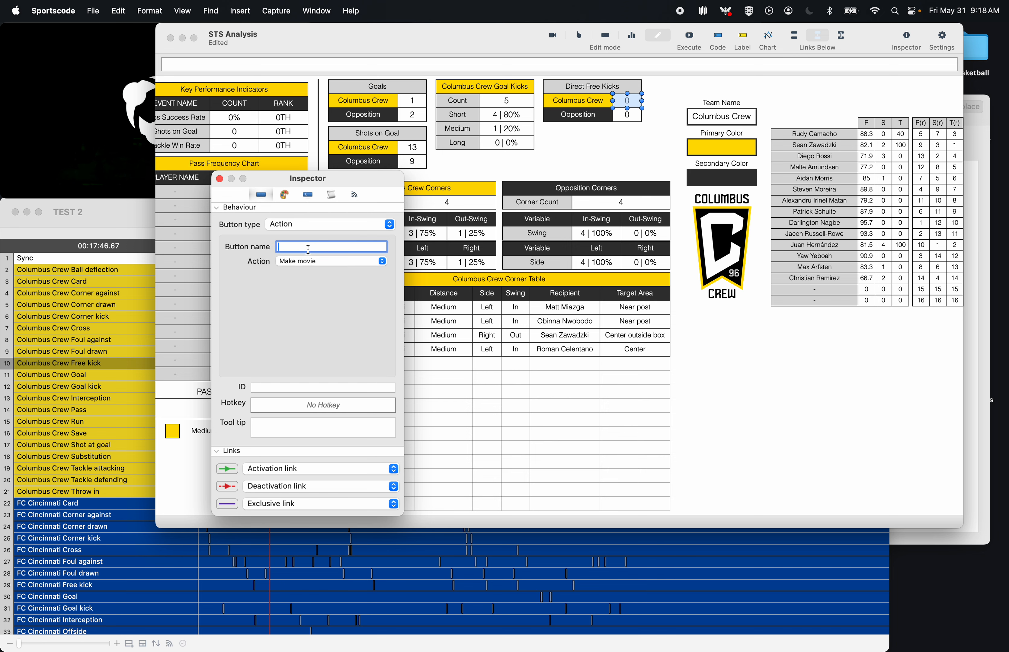
pyautogui.click(331, 196)
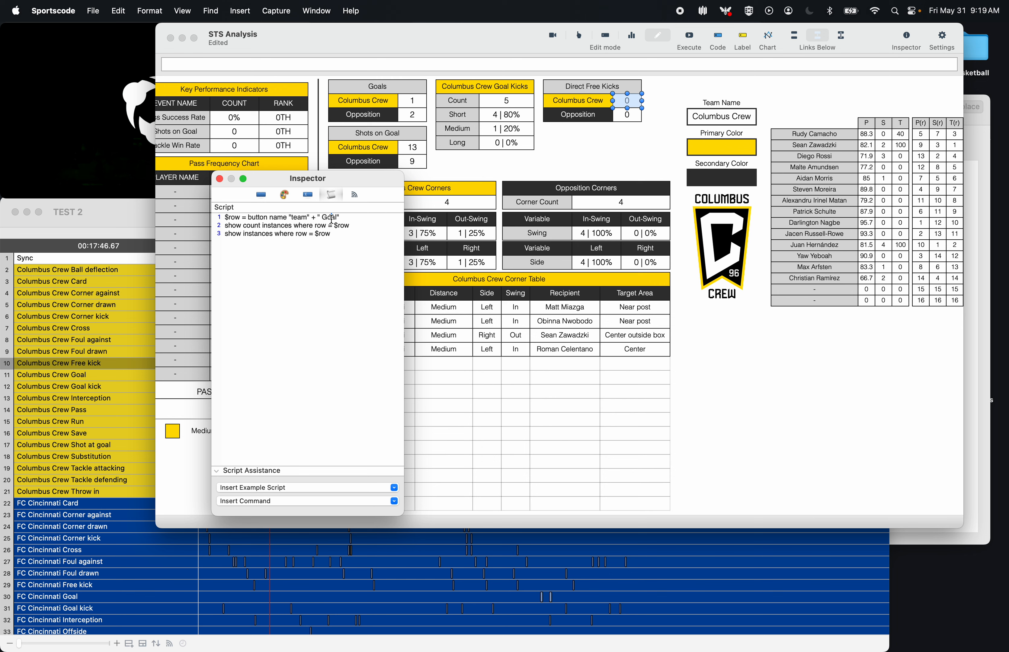
pyautogui.doubleClick(332, 217)
pyautogui.write('Free kick')
# - Replace "instances" with "Direct" in both show lines of the Columbus Crew value script and execute the scripts
pyautogui.doubleClick(275, 227)
pyautogui.write('"Direct"')
pyautogui.moveTo(354, 224); pyautogui.dragTo(219, 224)
pyautogui.press('super+c')
pyautogui.moveTo(335, 233); pyautogui.dragTo(241, 235)
pyautogui.press('super+v')
pyautogui.press('BackSpace')
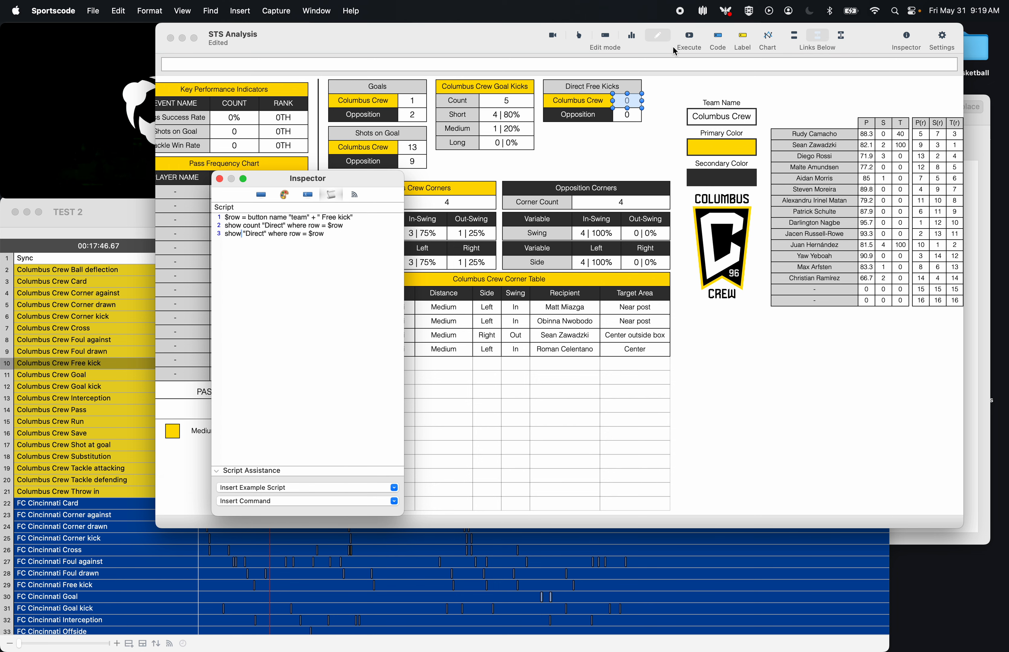
pyautogui.click(696, 37)
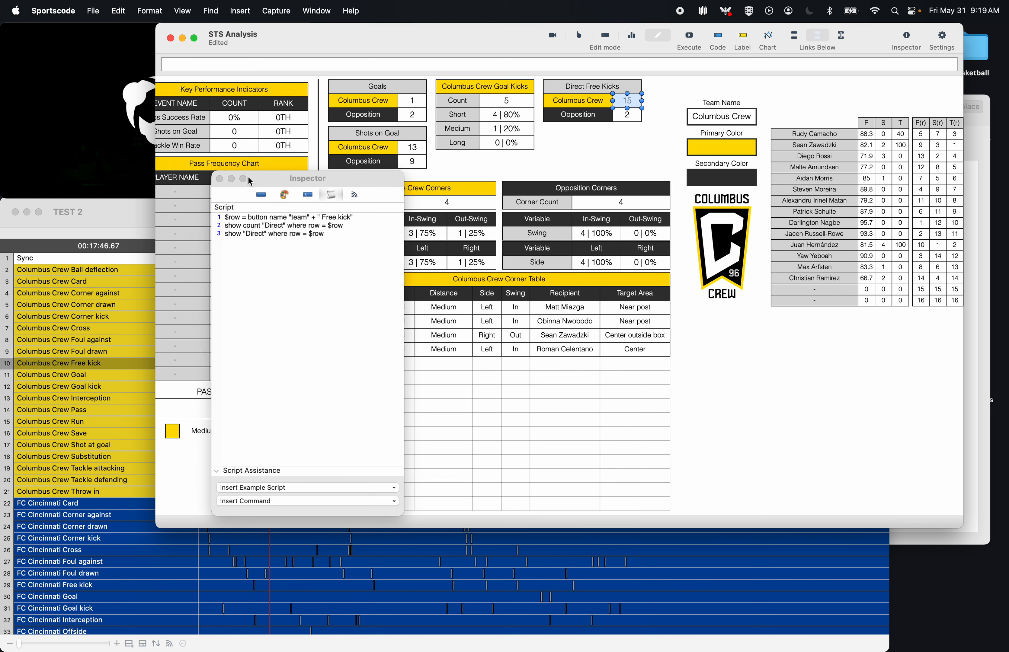
# - Open the Columbus Crew Free kick row of the TEST 2 timeline in the Sorter, check the execution modes, and discard the untitled document
pyautogui.click(141, 316)
pyautogui.click(131, 364)
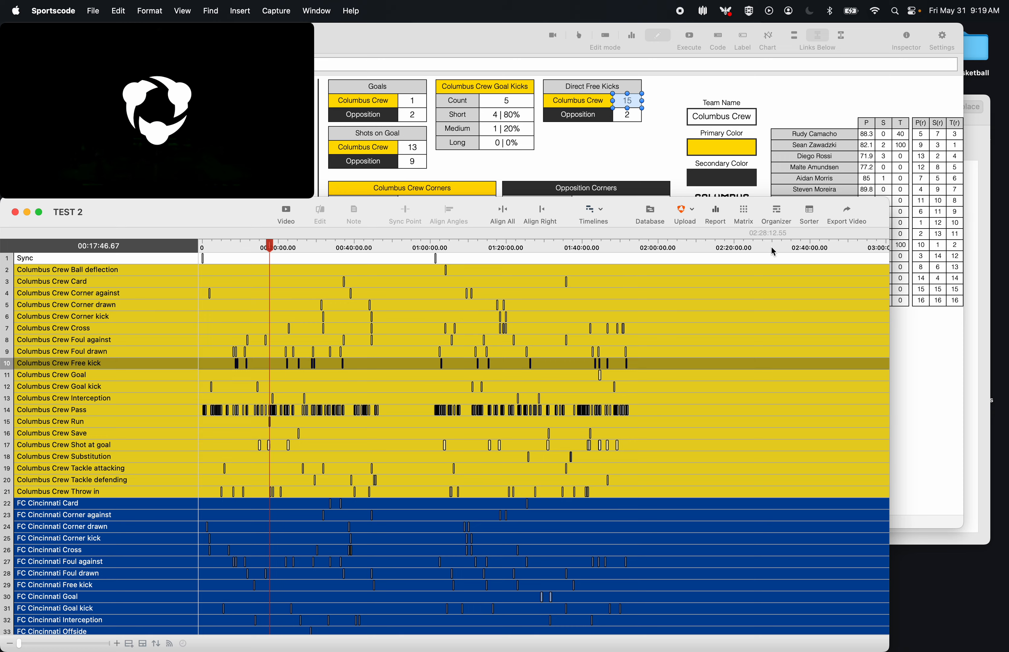
pyautogui.click(803, 229)
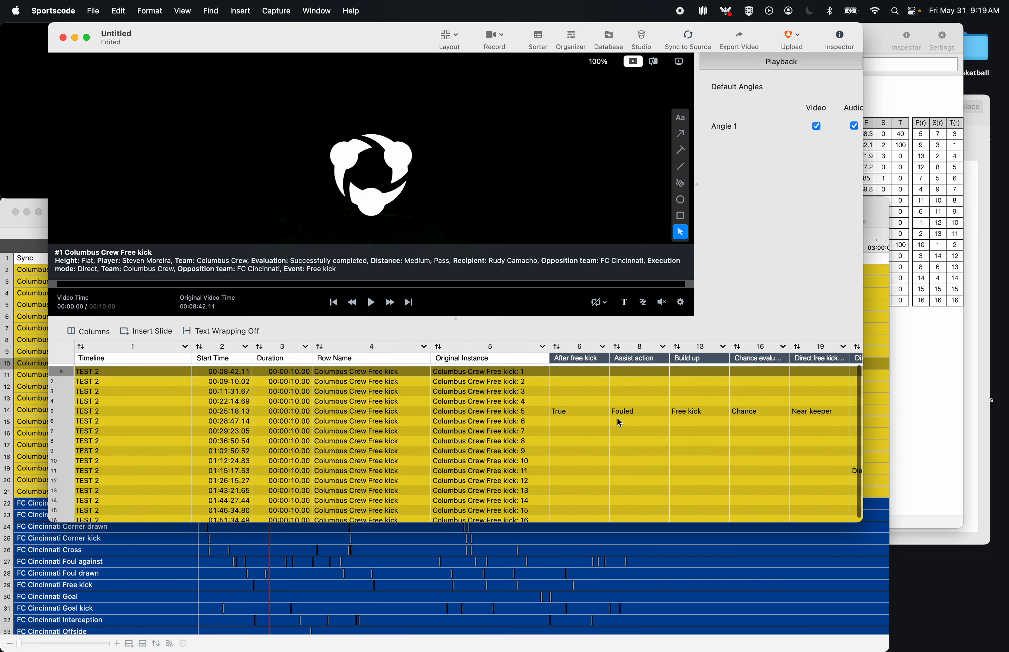
pyautogui.hscroll(10, 619, 423)
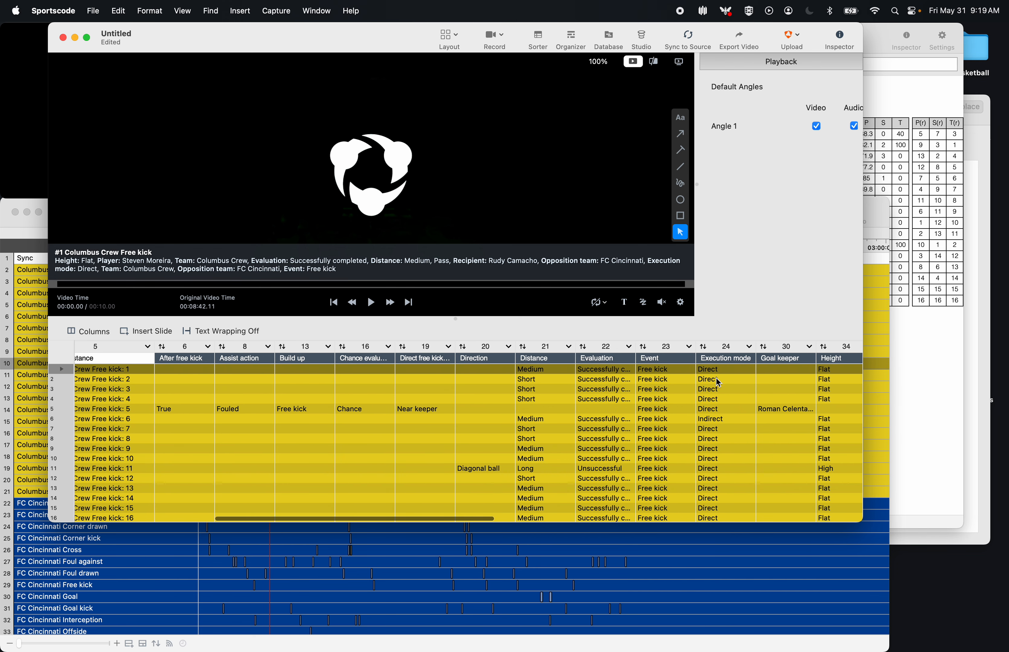
pyautogui.hscroll(5, 721, 463)
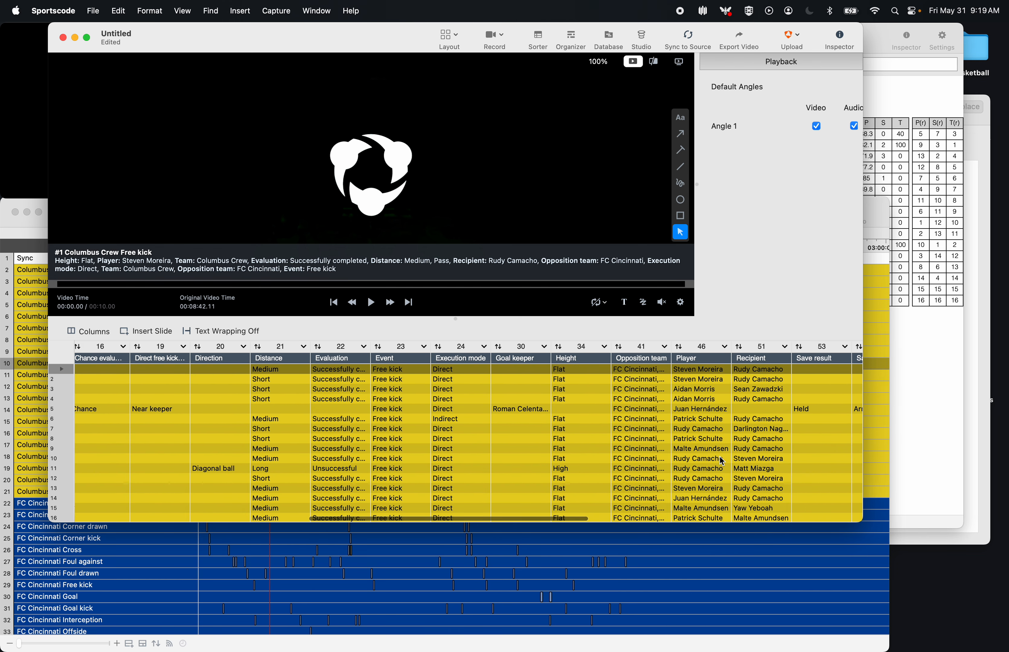
pyautogui.hscroll(3, 713, 460)
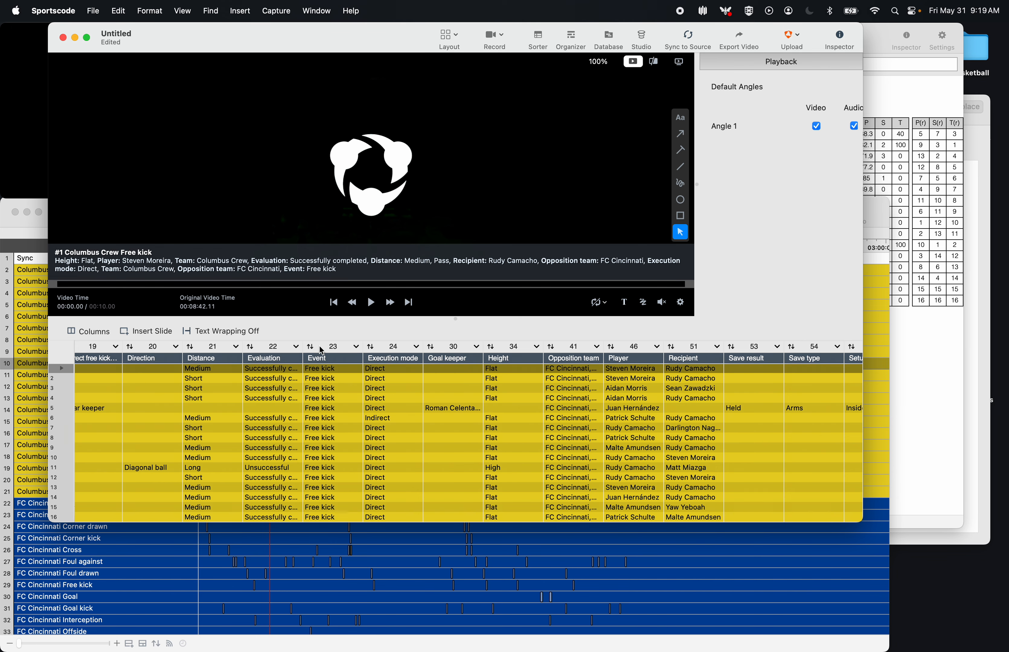
pyautogui.hscroll(10, 643, 468)
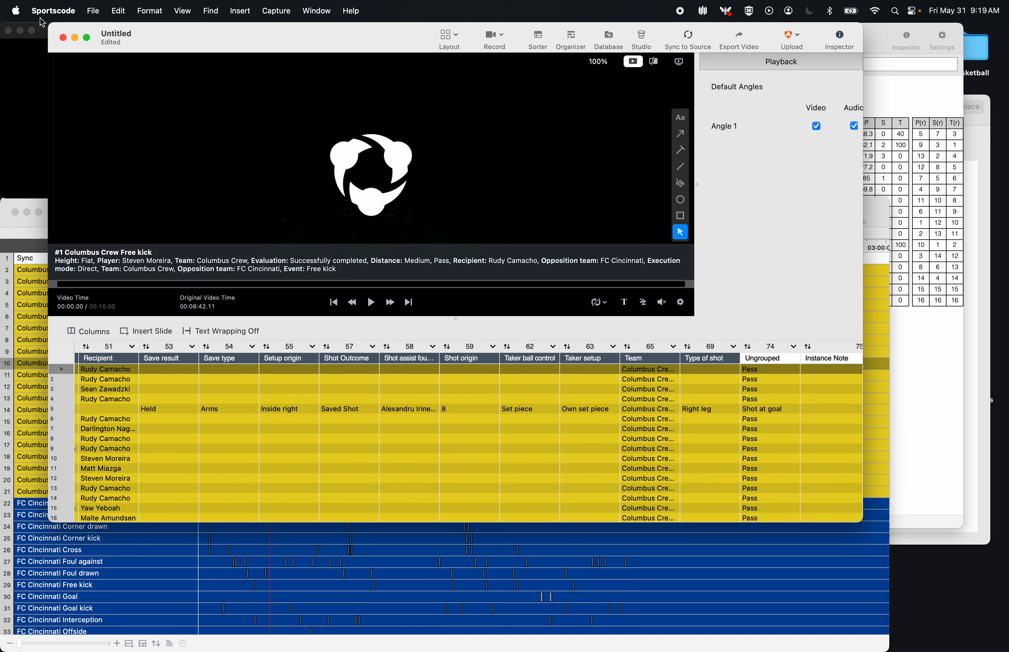
pyautogui.click(62, 37)
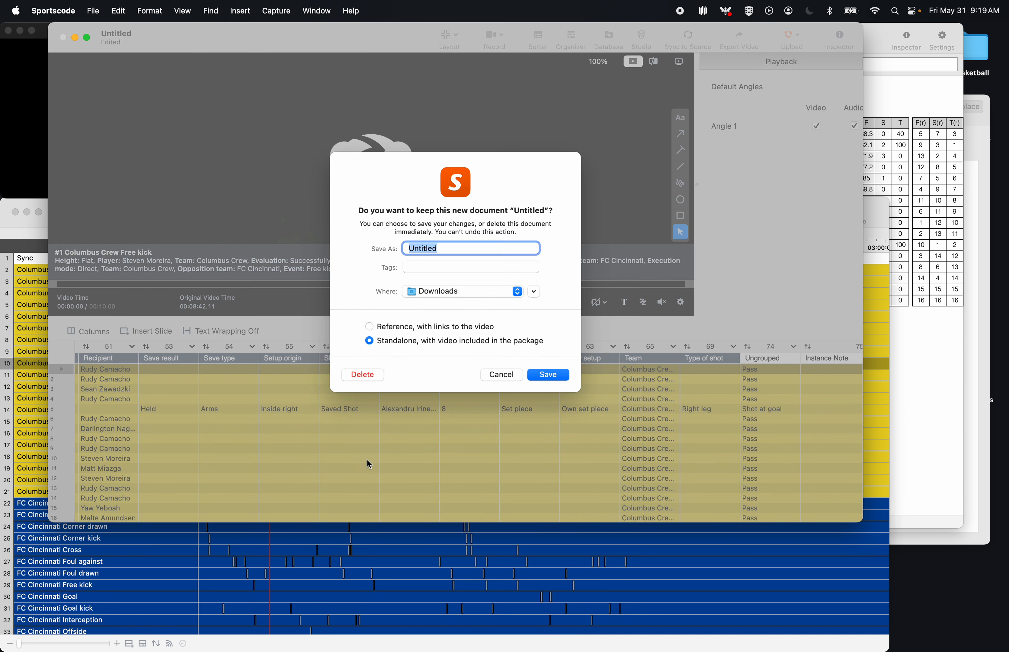
pyautogui.click(354, 374)
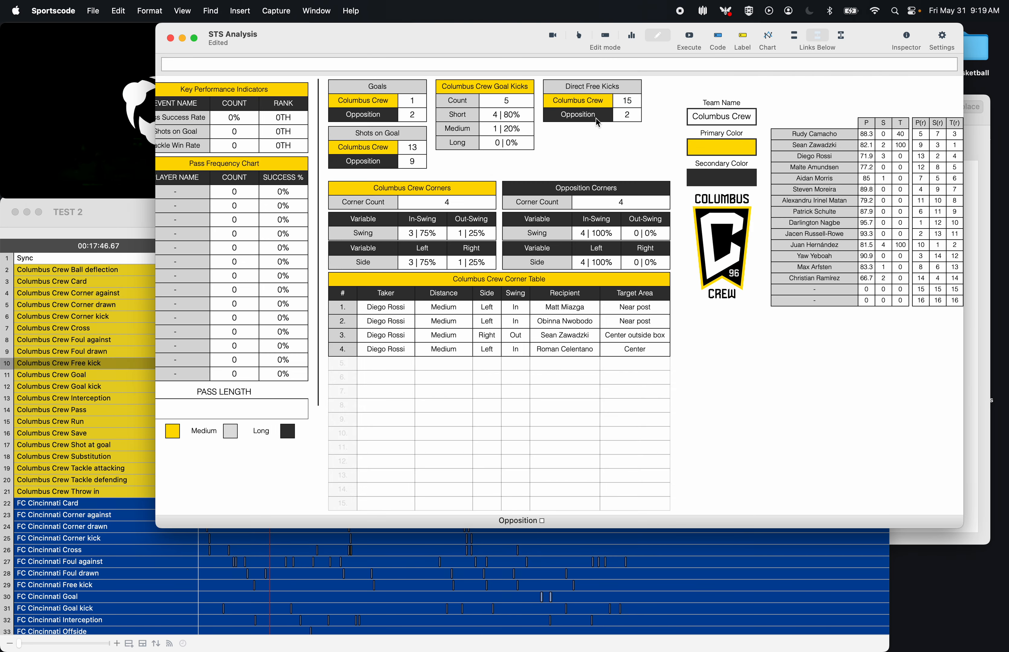
# - Change both row names in the Direct Free Kicks block's Opposition value script from Goal to "Free kick"
pyautogui.doubleClick(628, 102)
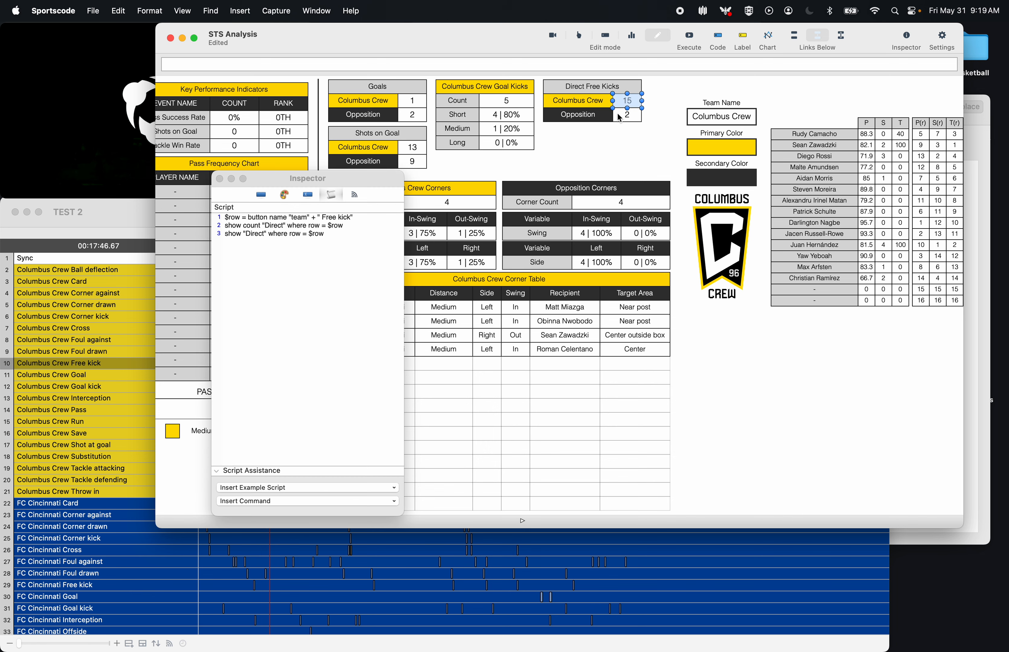
pyautogui.click(627, 115)
pyautogui.click(345, 262)
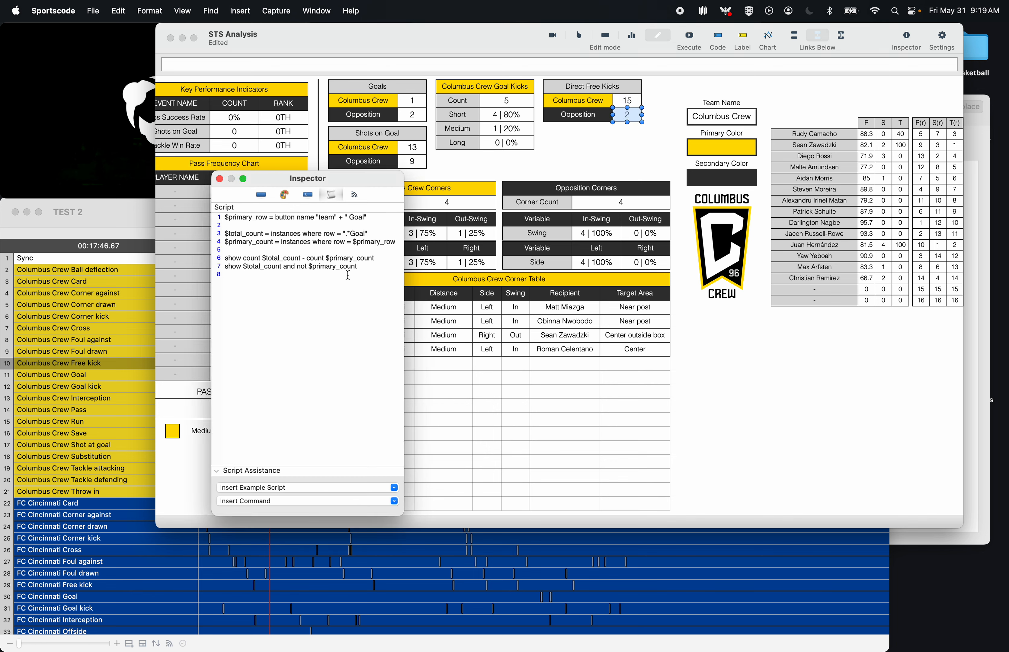
pyautogui.rightClick(348, 276)
pyautogui.click(351, 236)
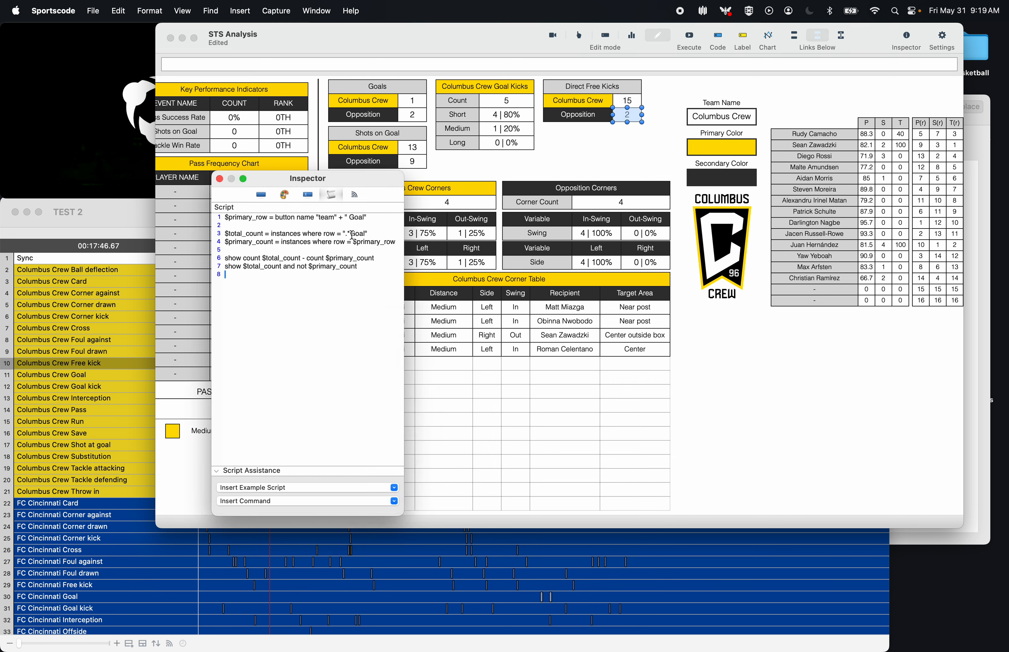
pyautogui.doubleClick(356, 214)
pyautogui.write('Free kick')
pyautogui.doubleClick(360, 233)
pyautogui.write('Fr')
# - Replace "instances" with "Direct" in the script's total and primary count lines, then execute the scripts and close the Inspector
pyautogui.doubleClick(294, 234)
pyautogui.write('"Drirect"')
pyautogui.doubleClick(292, 242)
pyautogui.write('"Direct')
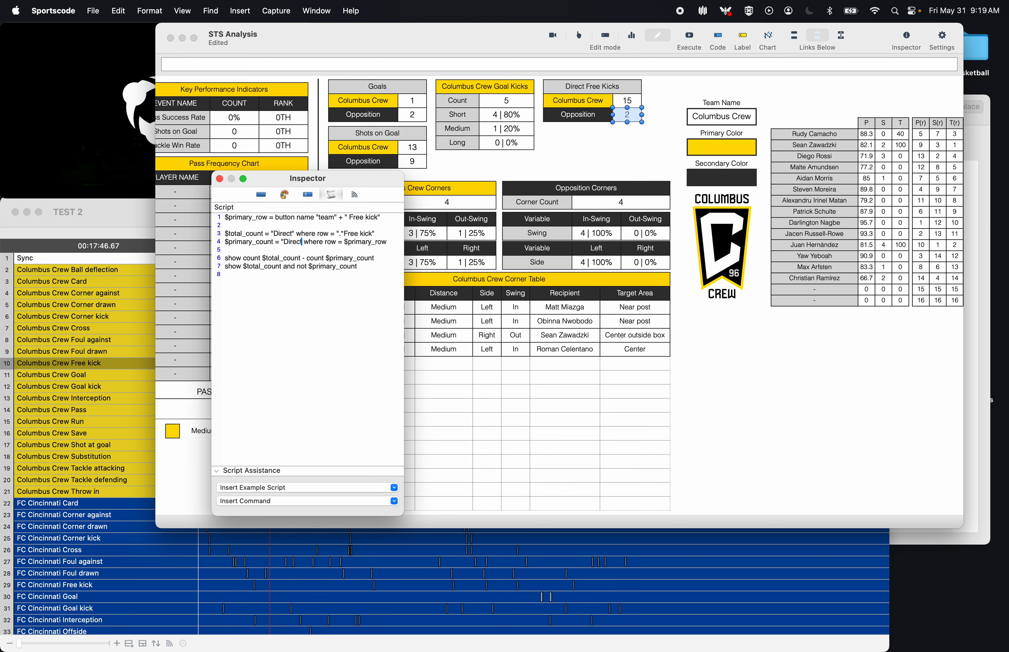
pyautogui.write('"')
pyautogui.click(689, 38)
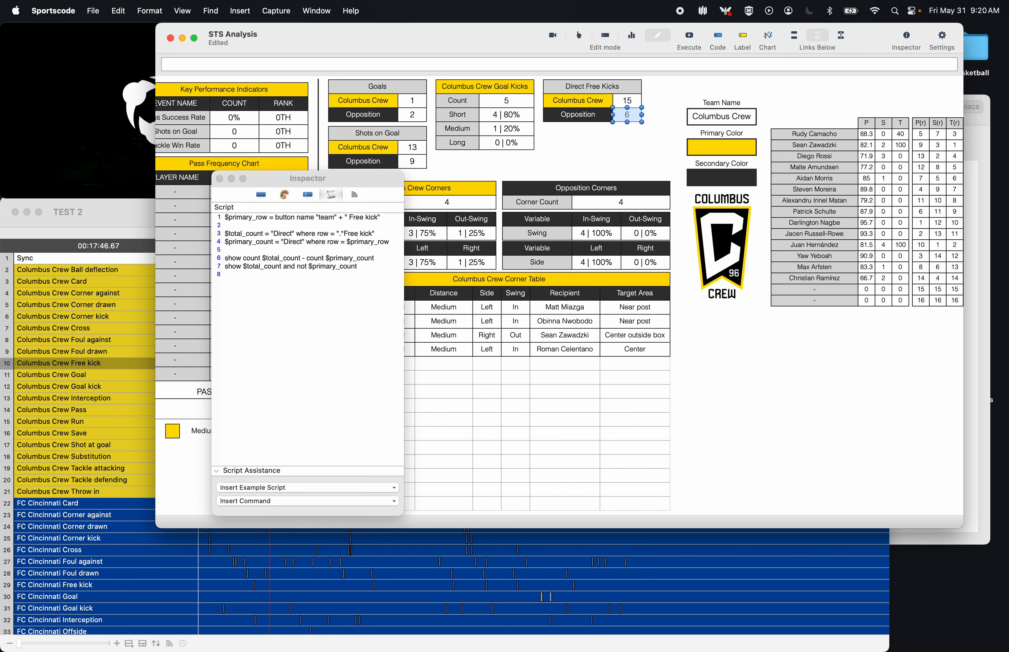
pyautogui.click(691, 37)
pyautogui.click(220, 179)
# - Check the execution modes of the FC Cincinnati Free kick row in the Sorter, discard the untitled document and return to STS Analysis
pyautogui.click(102, 366)
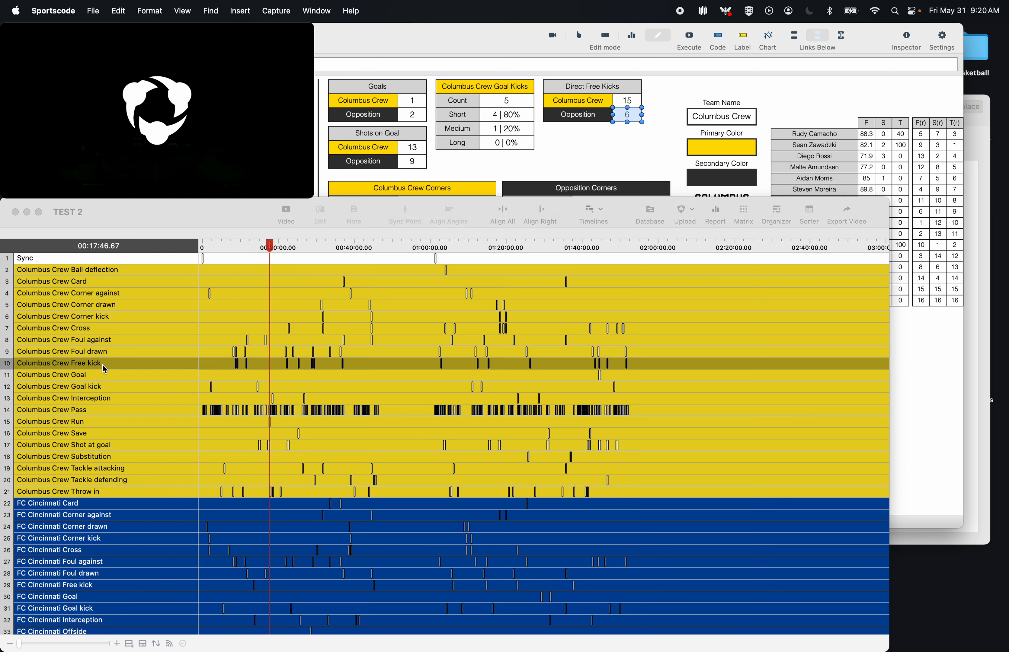
pyautogui.scroll(-5, 105, 508)
pyautogui.click(107, 479)
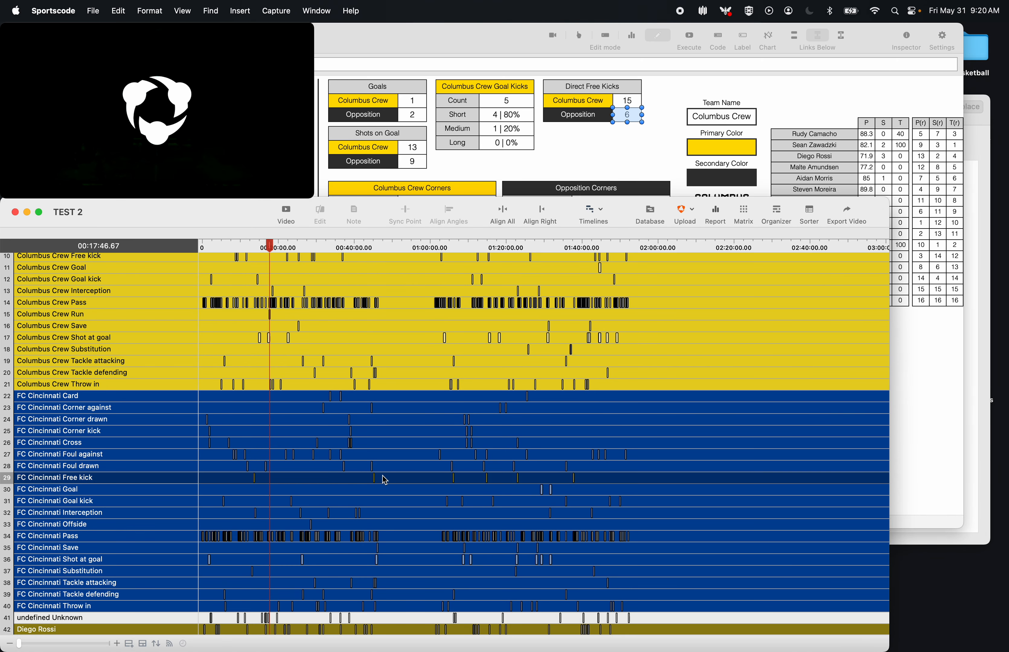
pyautogui.click(811, 214)
pyautogui.hscroll(5, 630, 428)
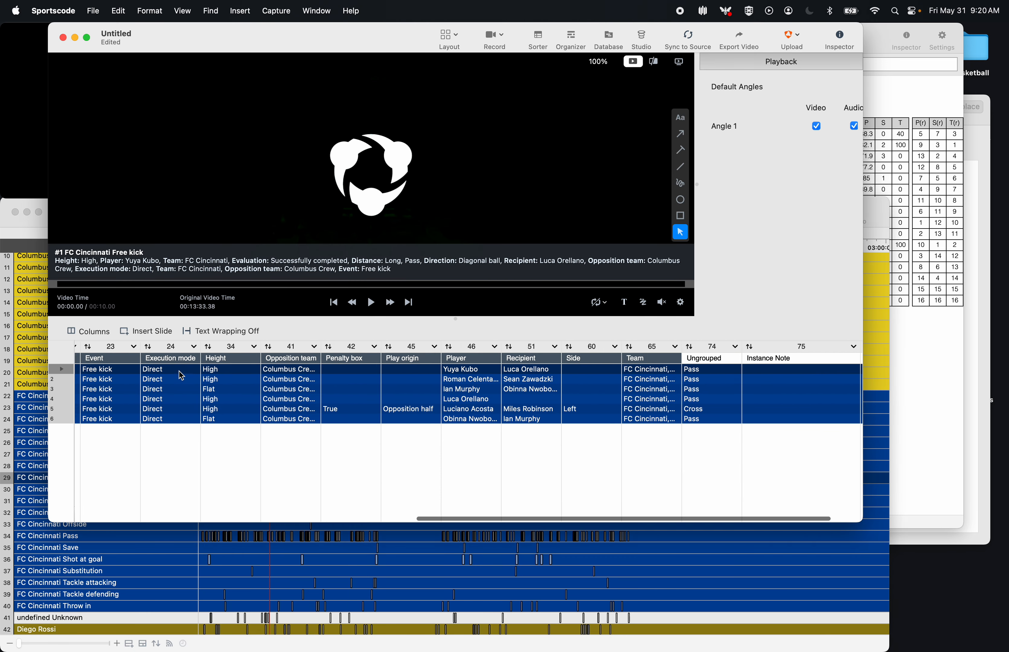
pyautogui.click(62, 37)
pyautogui.click(363, 375)
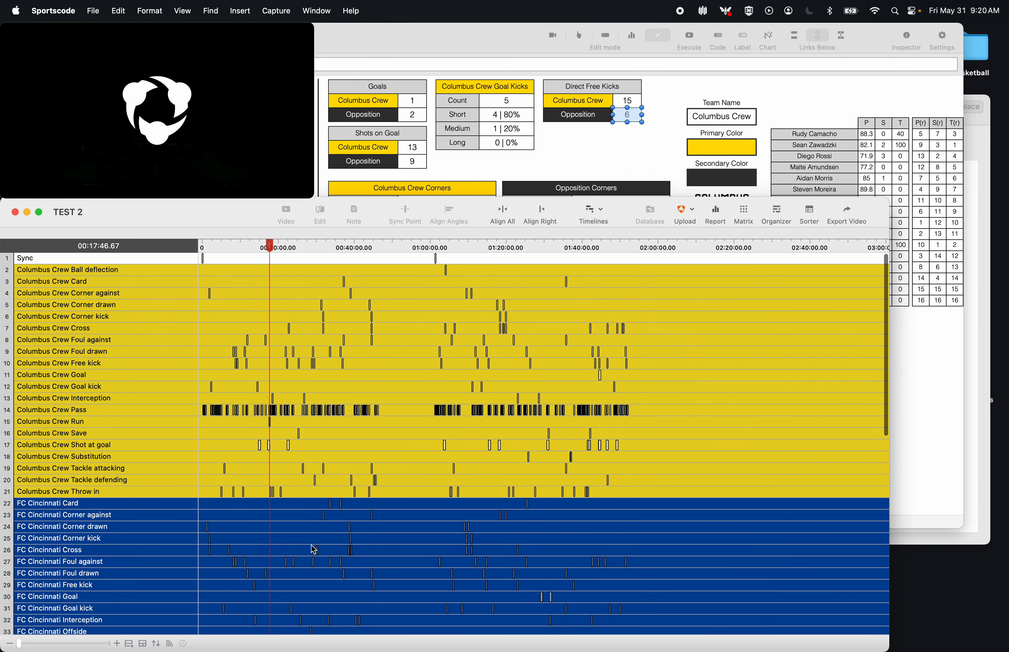
pyautogui.click(598, 157)
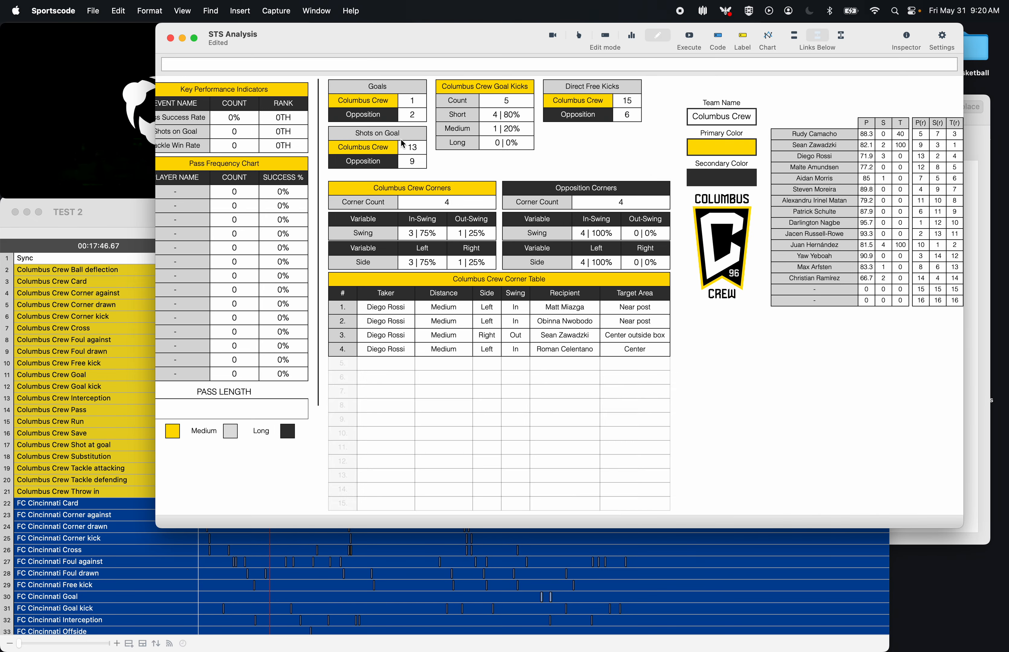
# - Look through the Columbus Crew and FC Cincinnati rows of the TEST 2 timeline for another event to summarise
pyautogui.moveTo(654, 169); pyautogui.dragTo(327, 78)
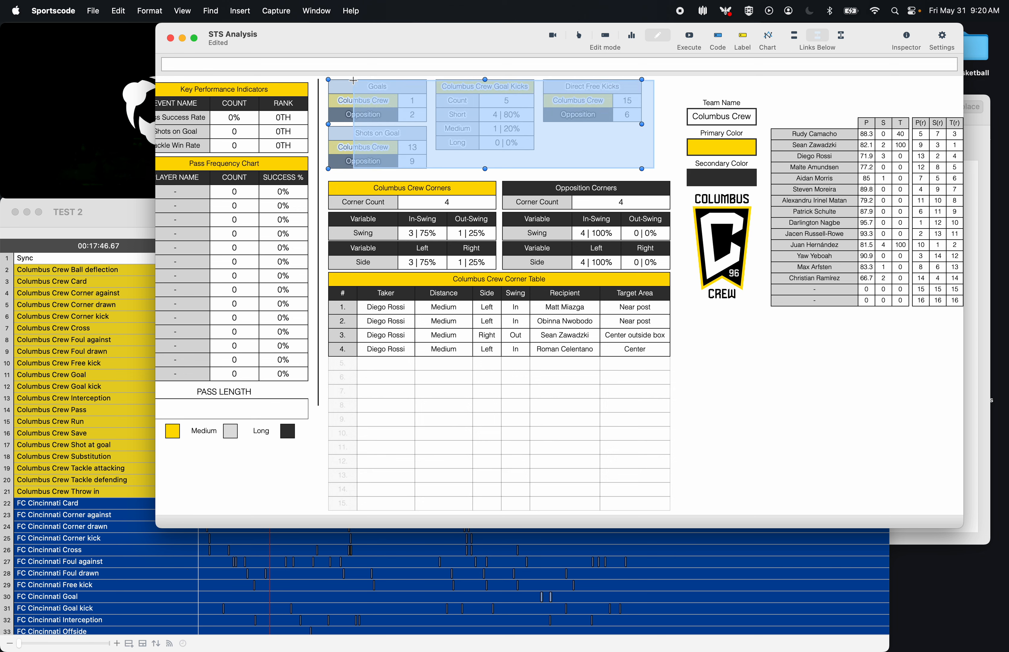
pyautogui.click(572, 142)
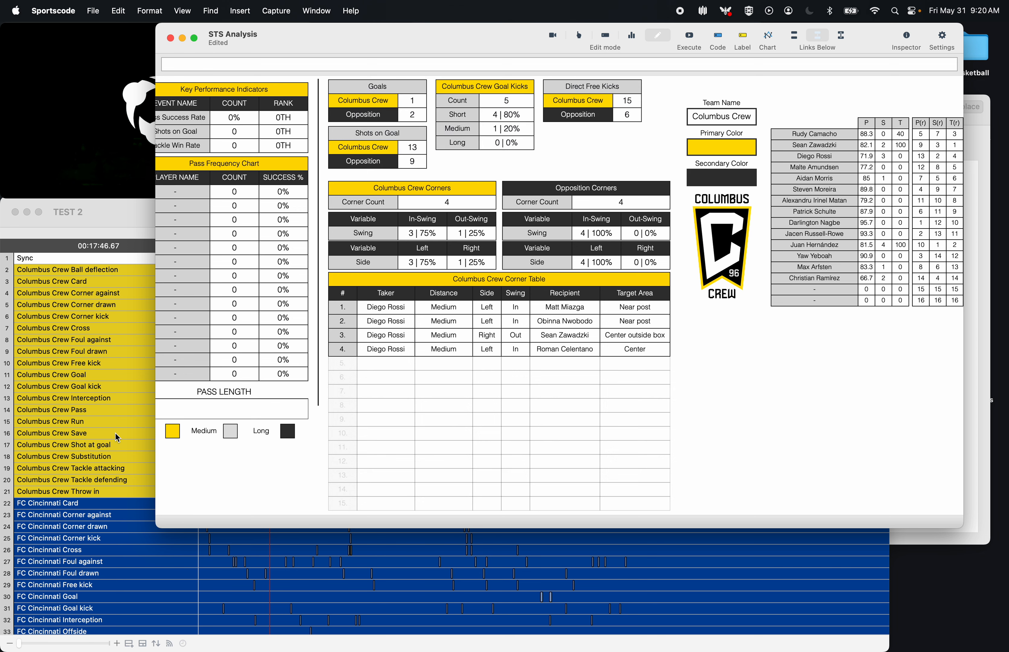
pyautogui.click(188, 566)
pyautogui.click(184, 462)
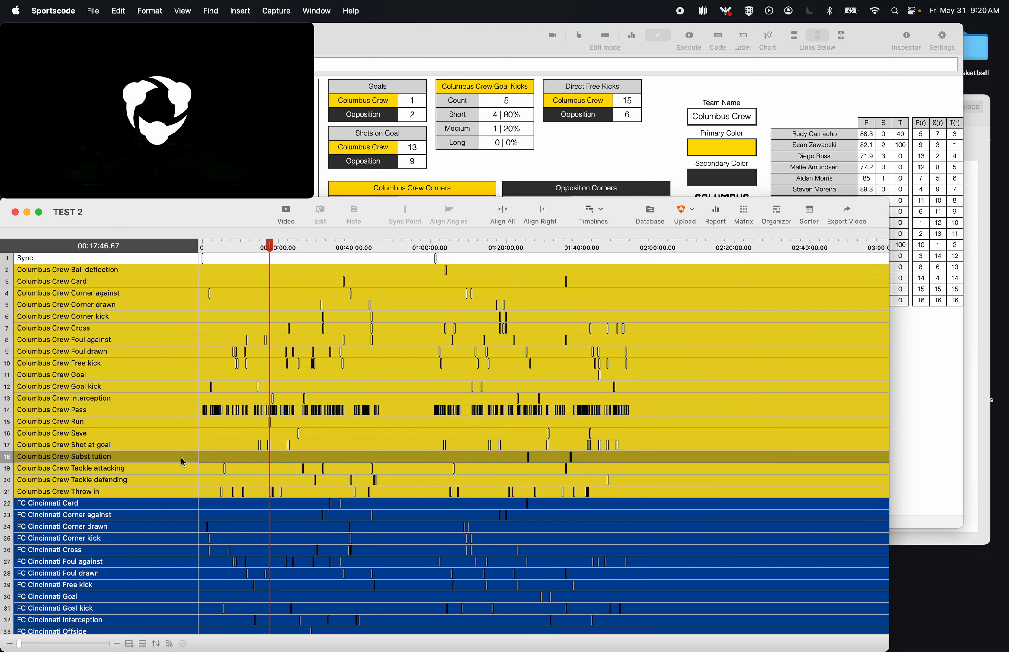
pyautogui.click(229, 454)
pyautogui.click(159, 446)
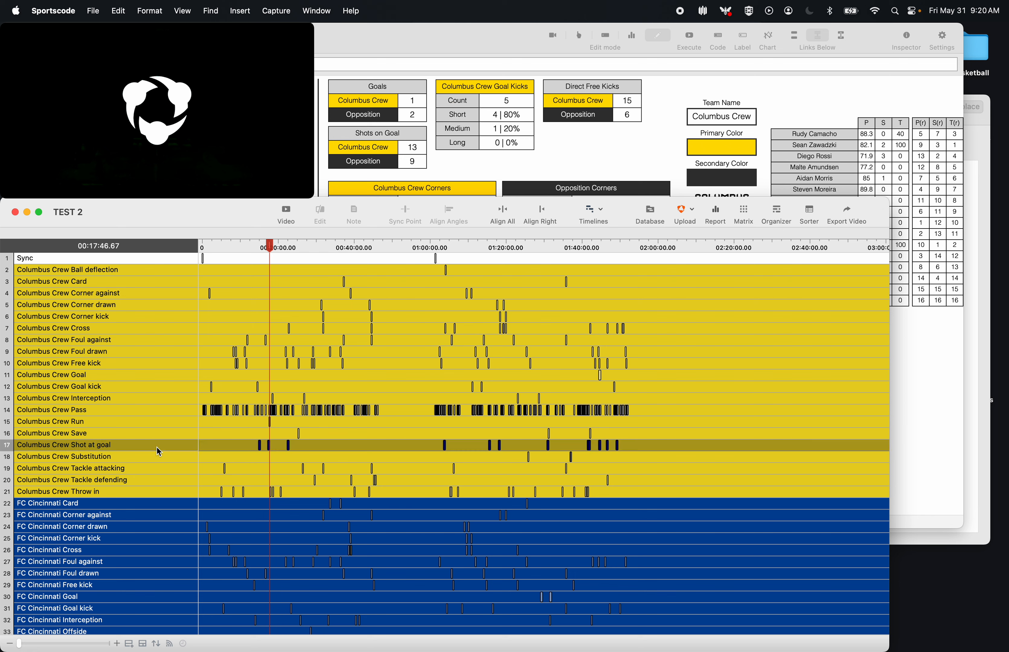
pyautogui.click(153, 462)
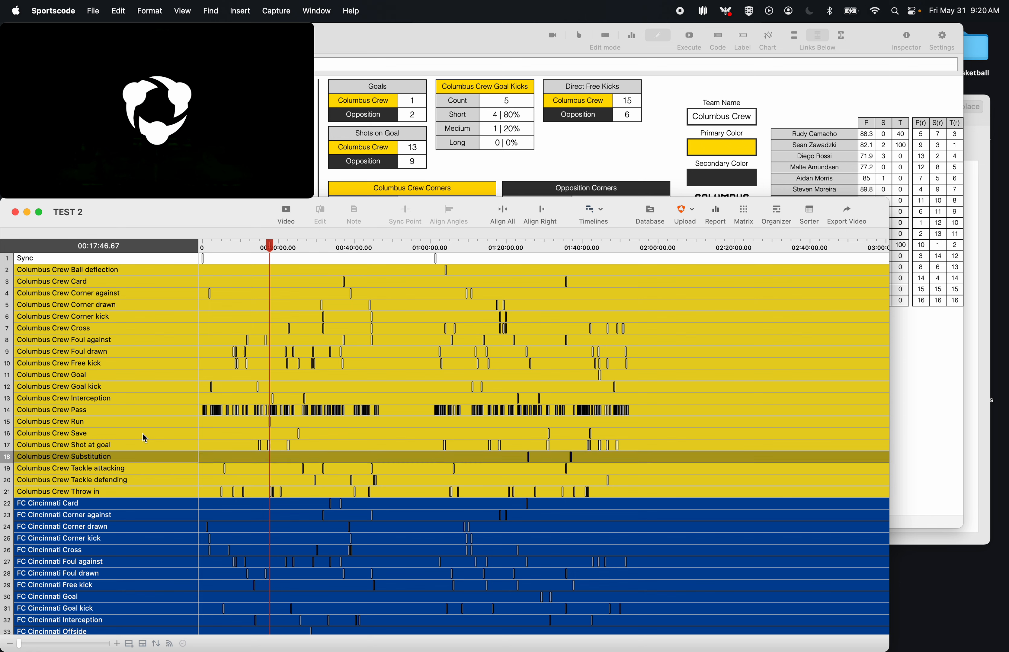
pyautogui.click(143, 424)
pyautogui.moveTo(270, 423)
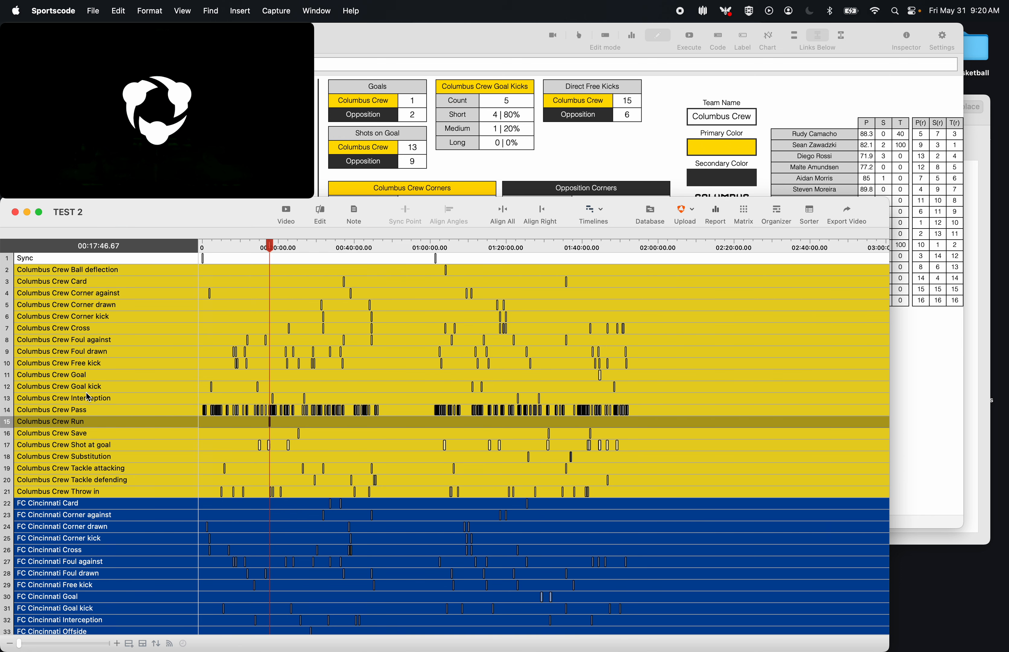
pyautogui.click(90, 401)
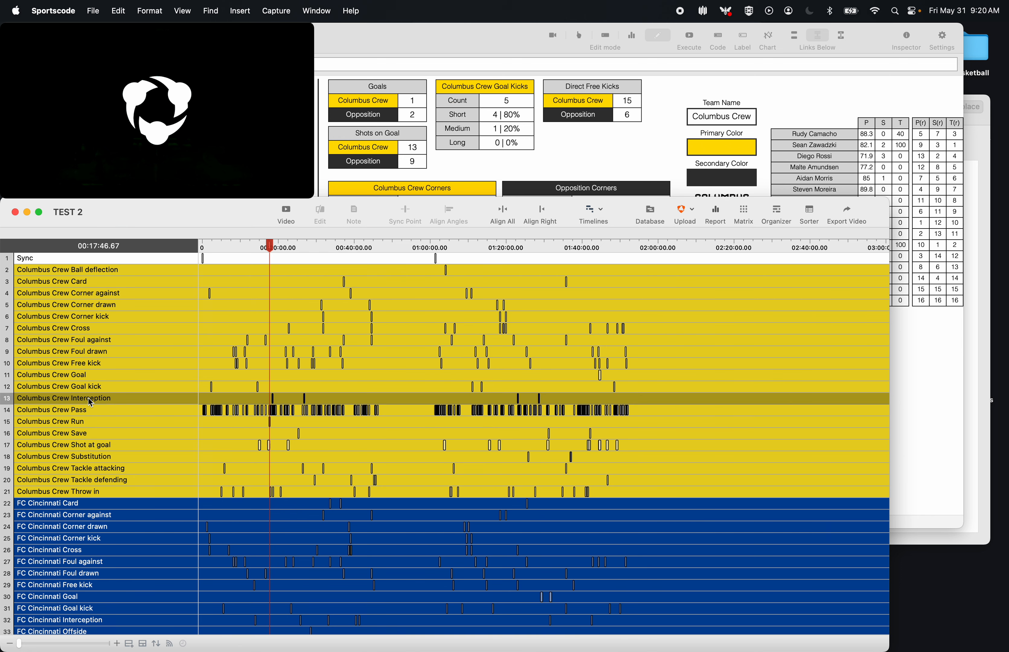
pyautogui.scroll(-5, 91, 402)
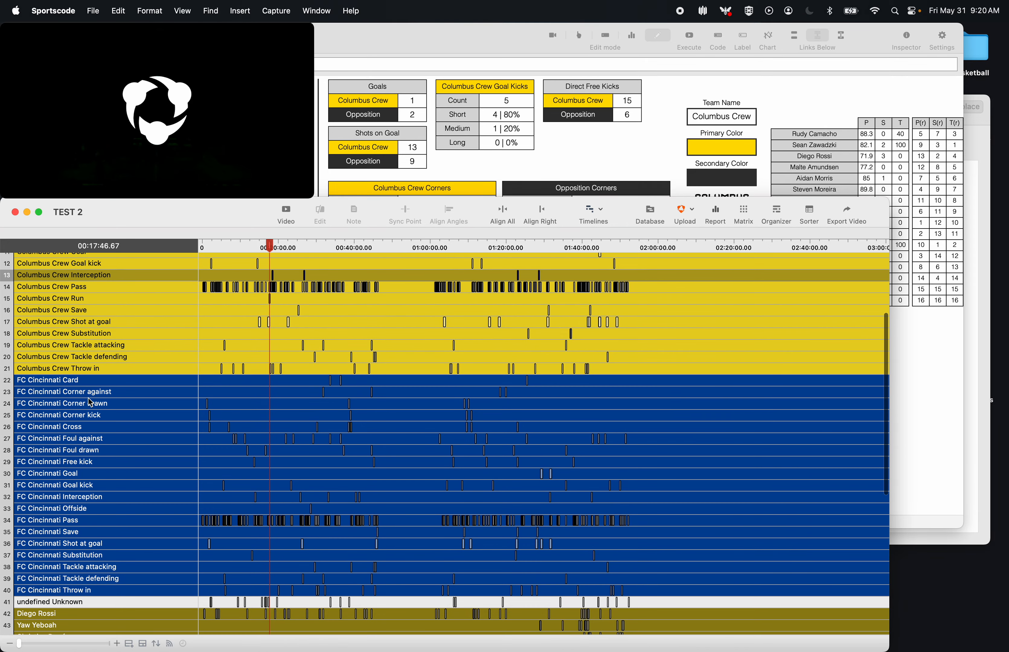
pyautogui.click(105, 546)
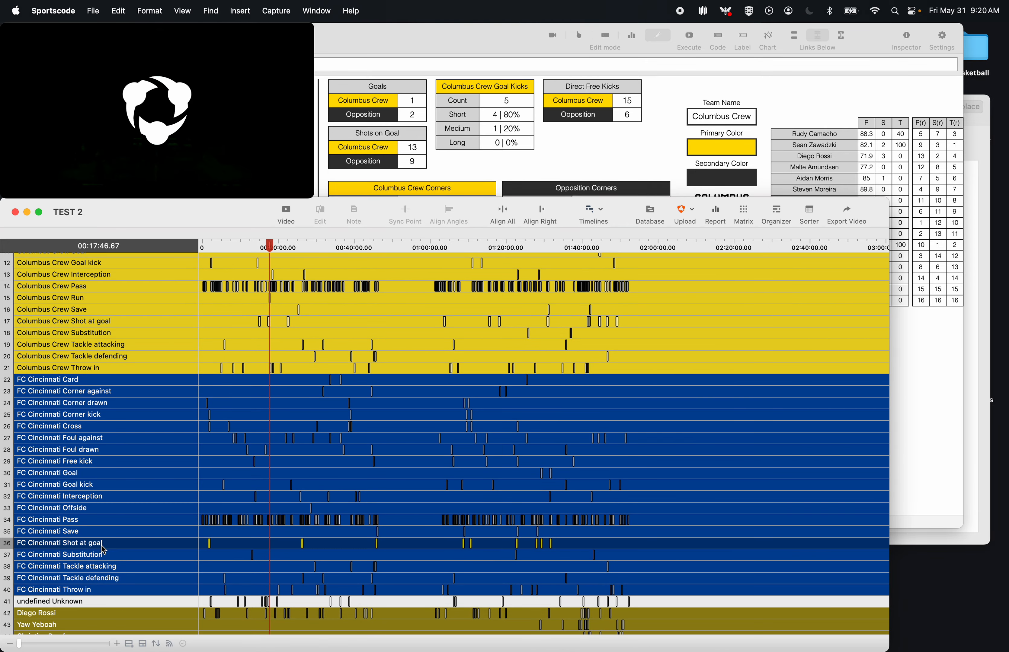
pyautogui.click(126, 452)
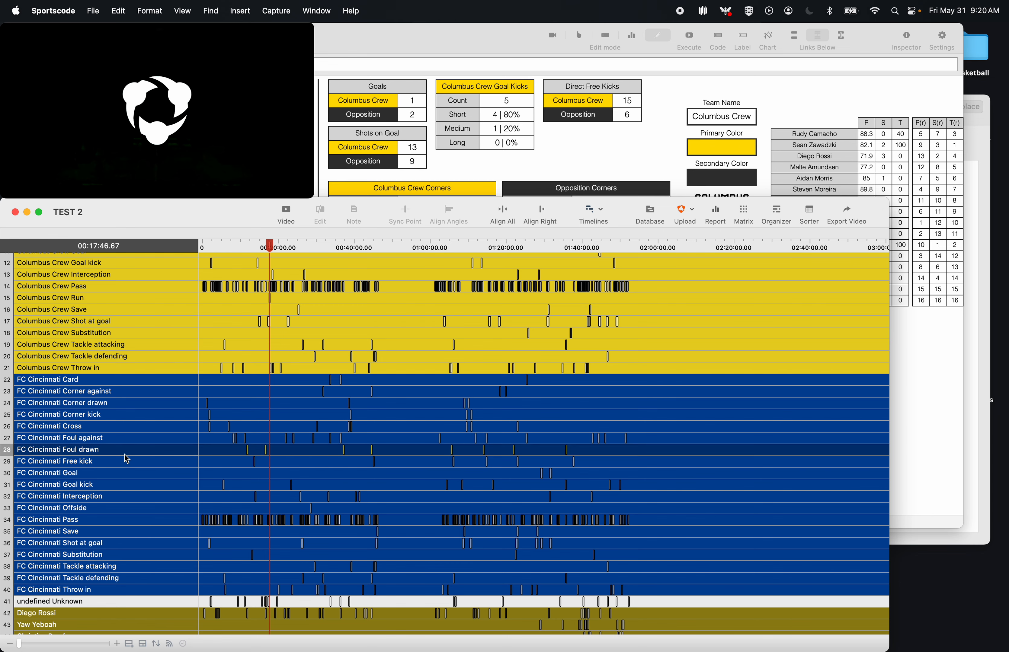
pyautogui.scroll(-1, 126, 460)
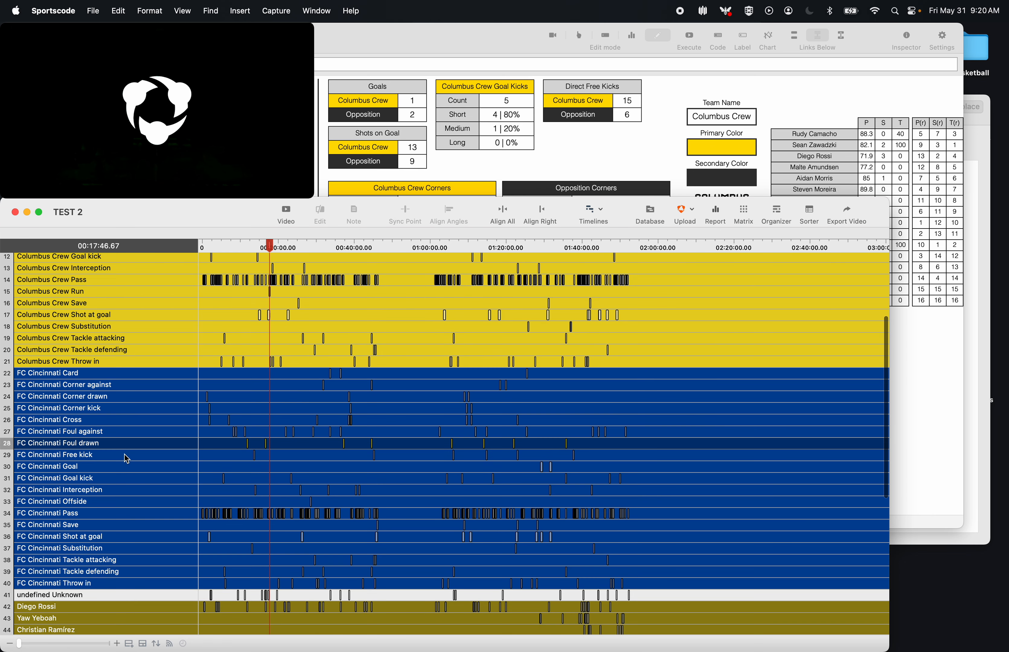
pyautogui.click(125, 422)
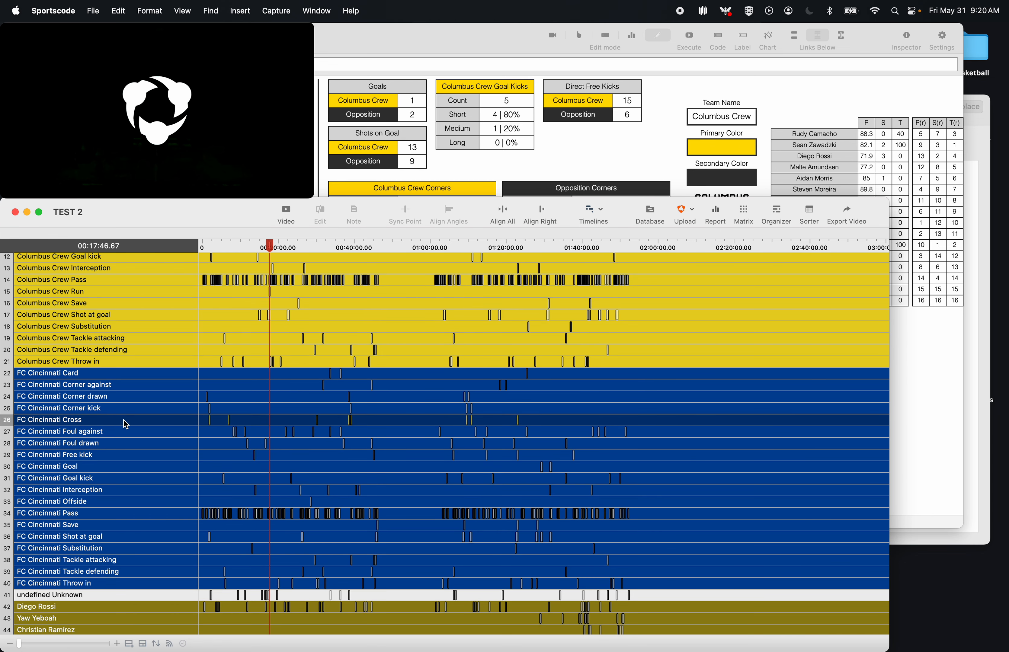
pyautogui.scroll(5, 127, 424)
# - Open the Columbus Crew Cross row in the Sorter, examine its event, play and side columns, and return to STS Analysis
pyautogui.click(116, 330)
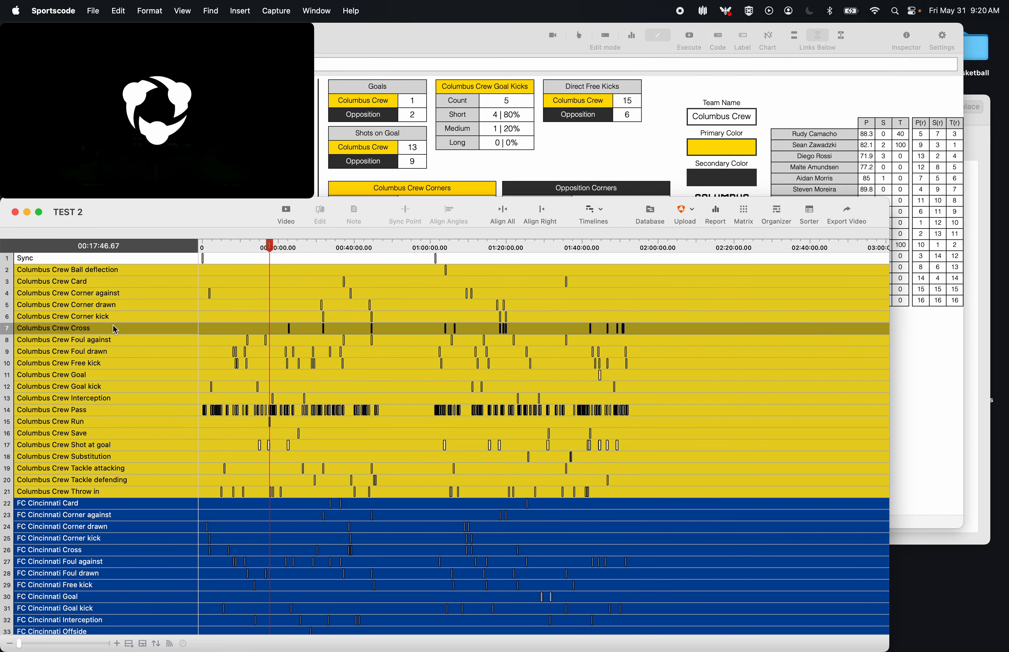
pyautogui.click(809, 212)
pyautogui.hscroll(5, 504, 424)
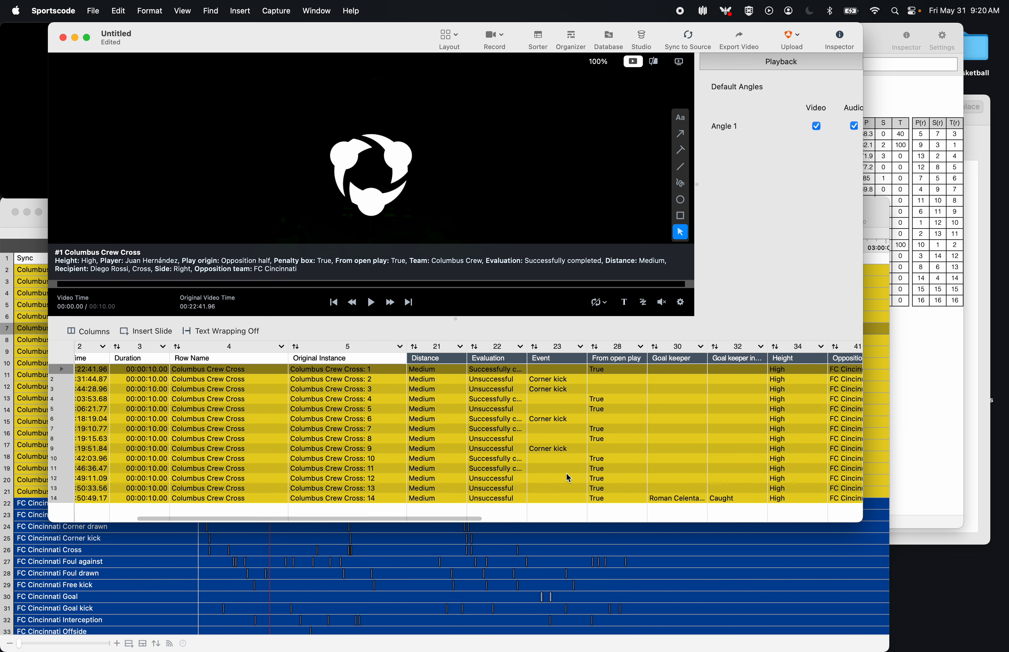
pyautogui.hscroll(3, 552, 448)
pyautogui.hscroll(3, 550, 444)
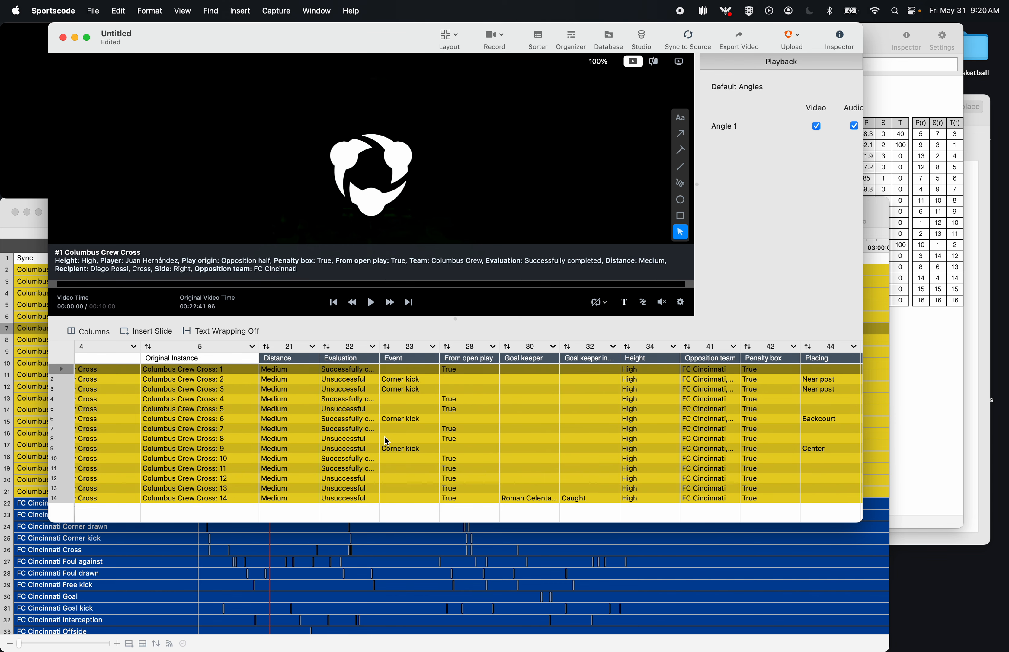
pyautogui.hscroll(10, 334, 435)
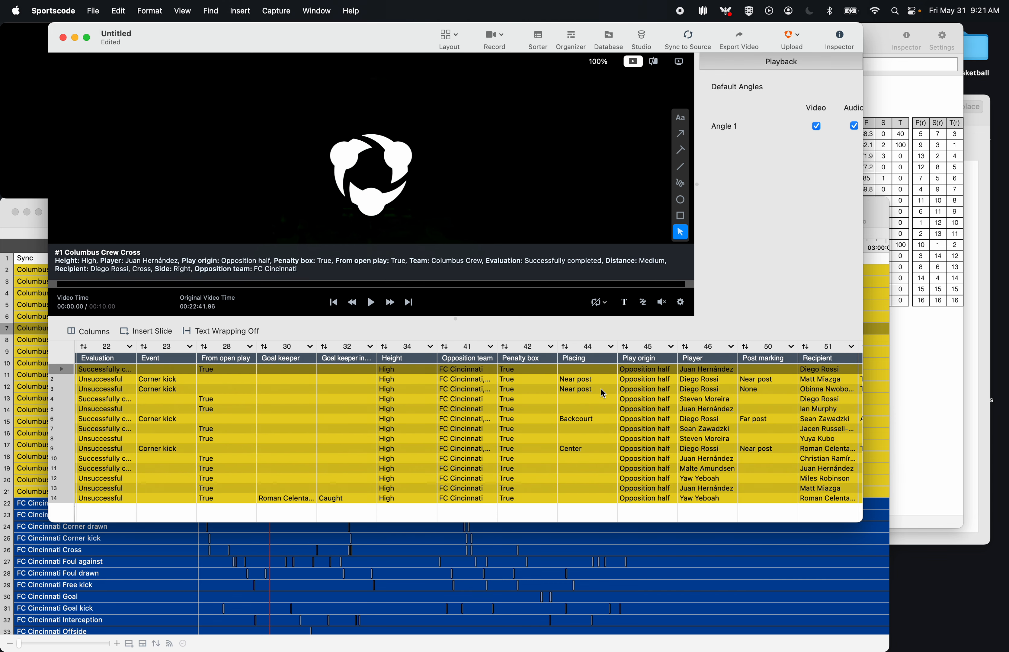
pyautogui.hscroll(8, 603, 393)
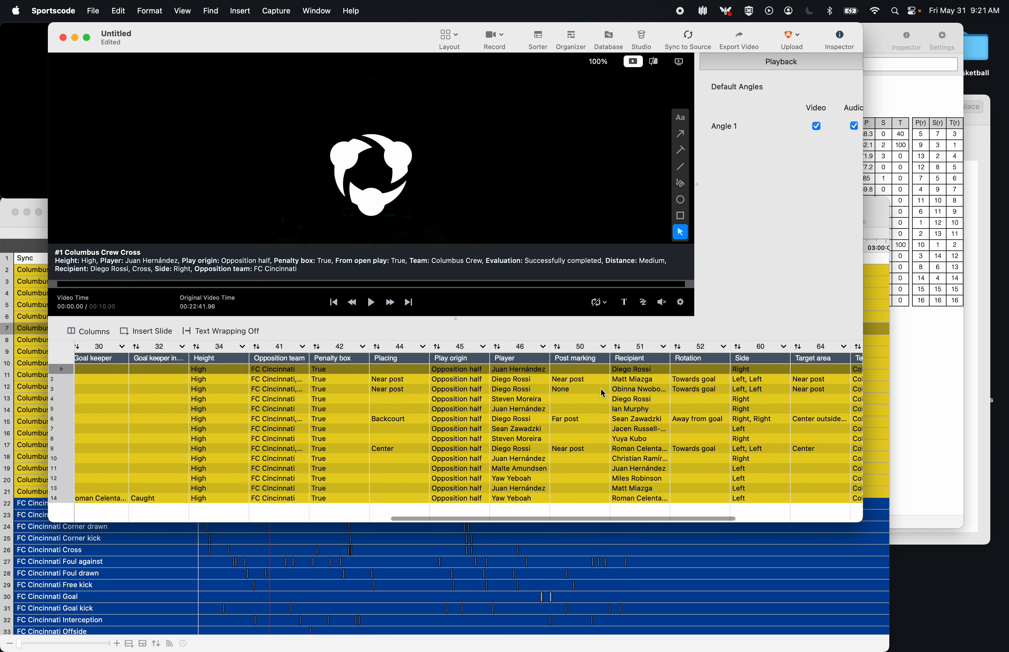
pyautogui.hscroll(4, 602, 391)
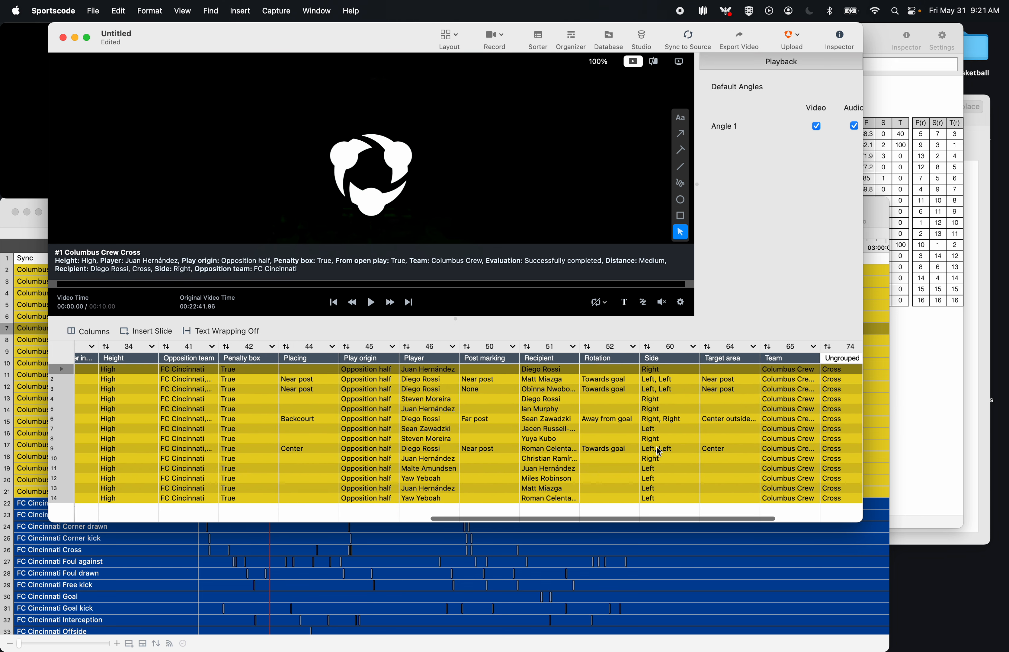
pyautogui.hscroll(3, 658, 452)
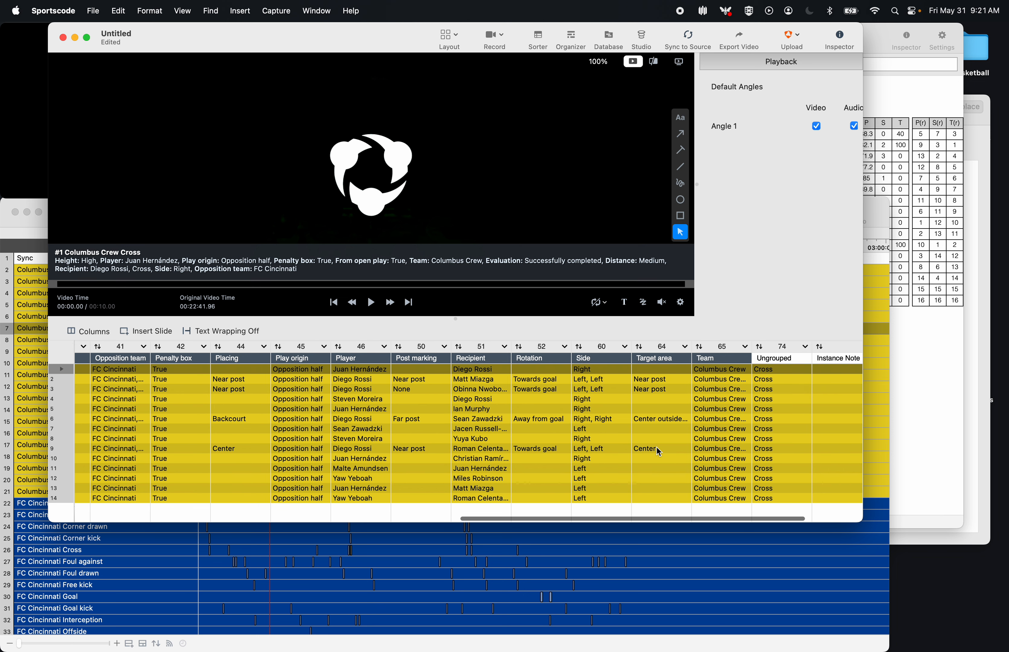
pyautogui.hscroll(-5, 564, 484)
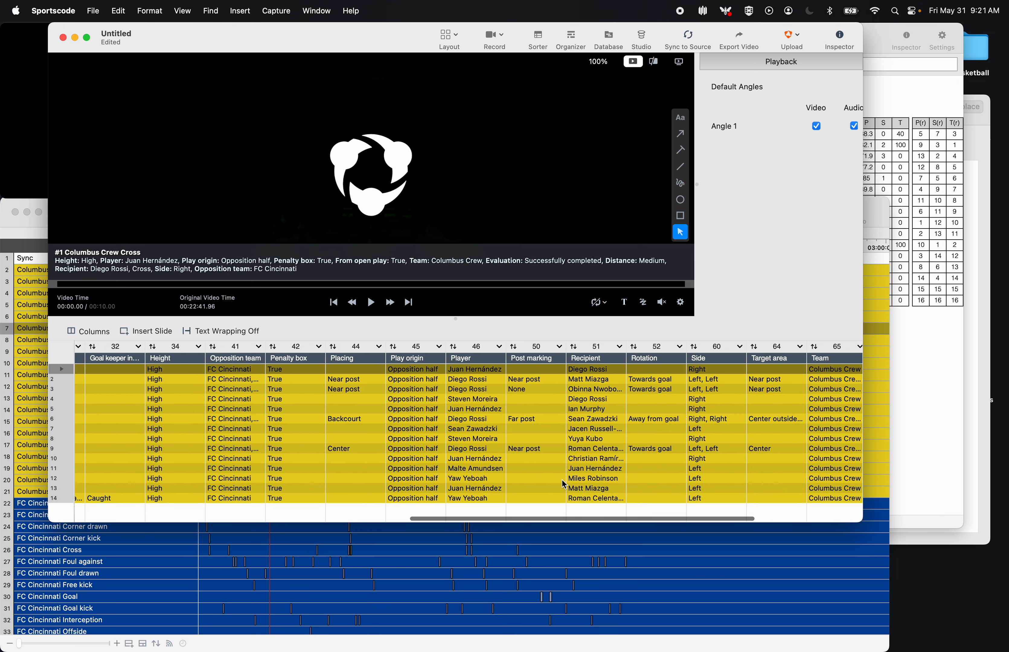
pyautogui.hscroll(-9, 564, 484)
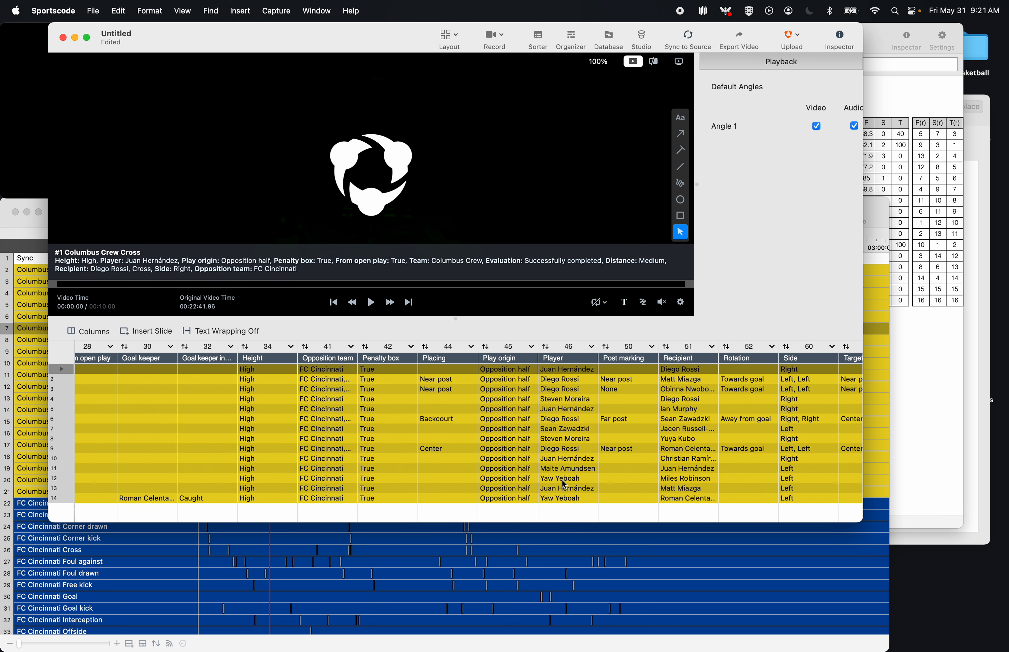
pyautogui.hscroll(-8, 563, 481)
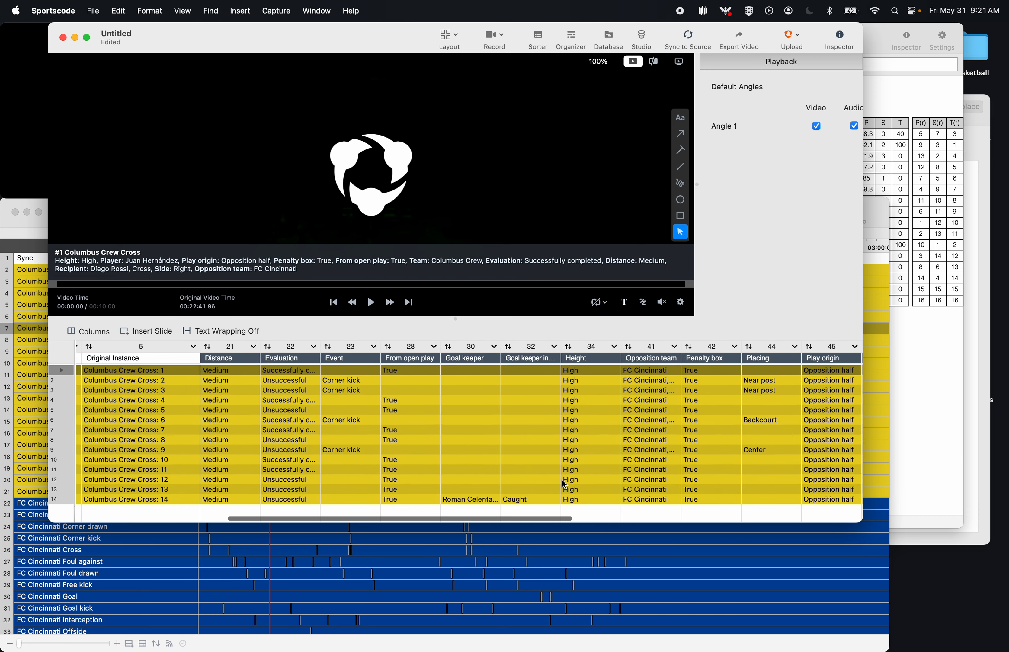
pyautogui.hscroll(6, 561, 479)
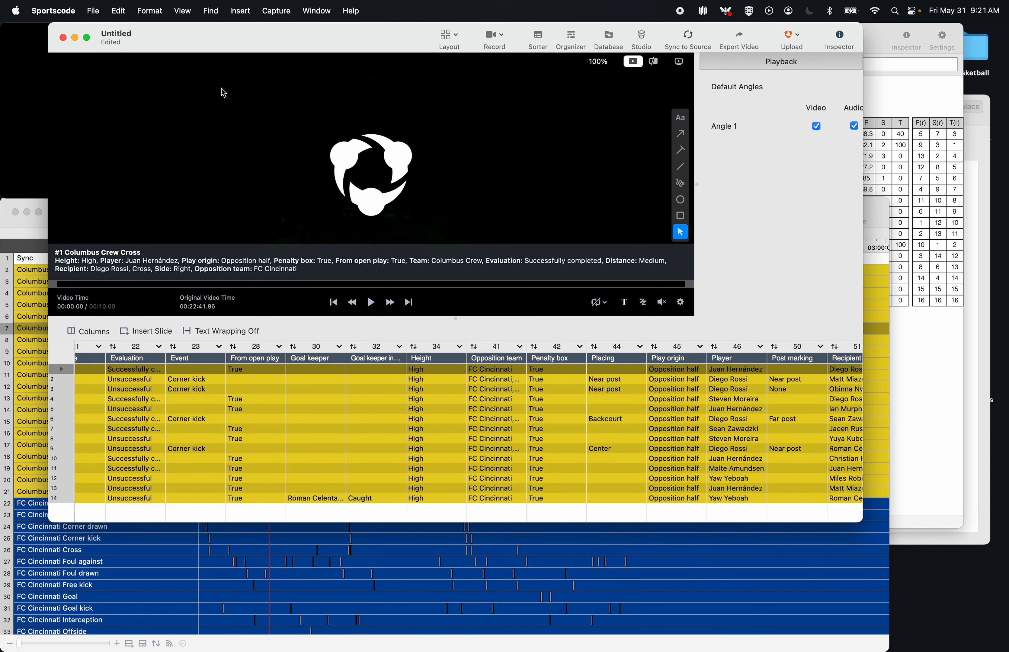
pyautogui.hscroll(-8, 161, 441)
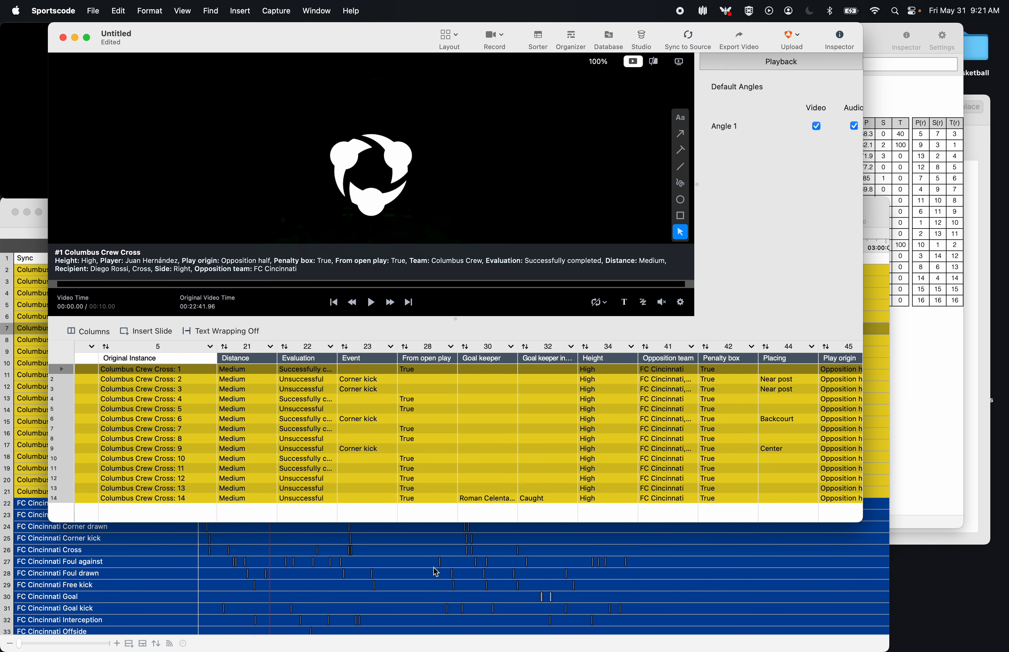
pyautogui.hscroll(5, 538, 447)
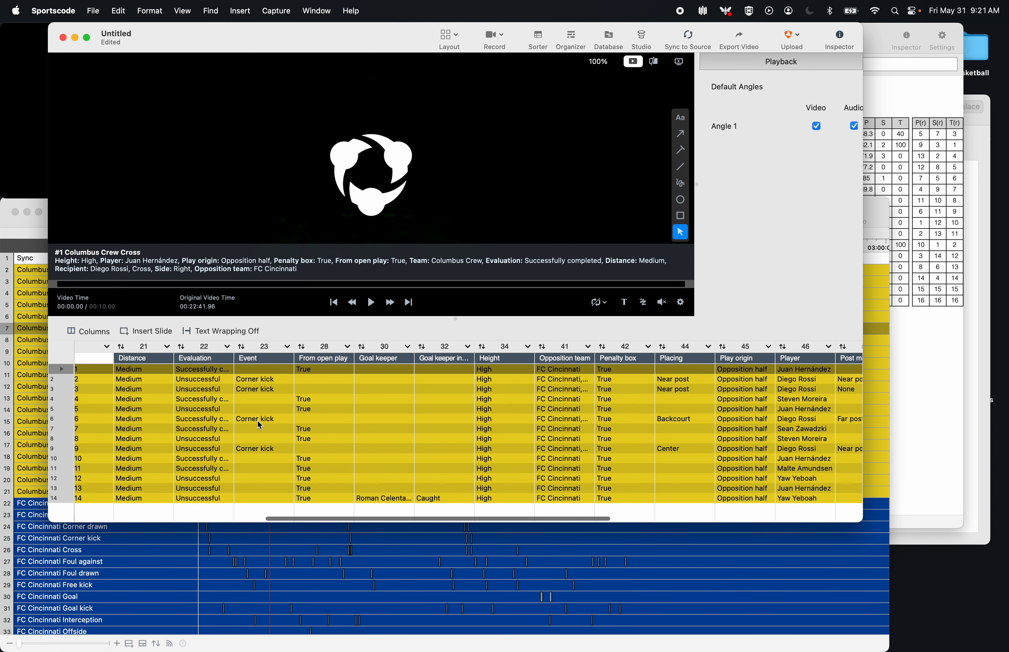
pyautogui.click(289, 559)
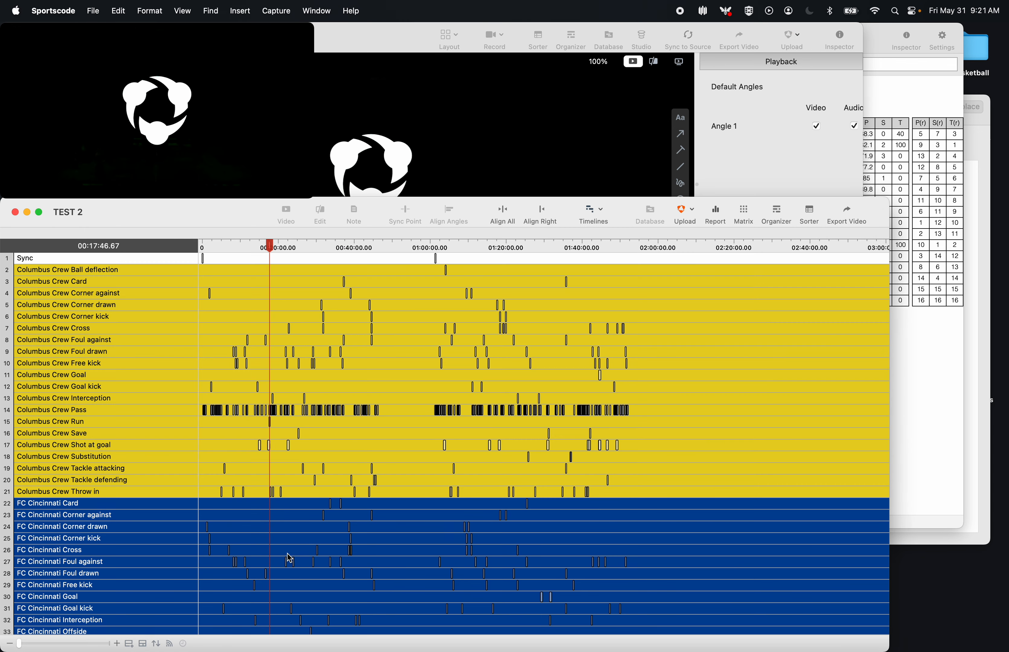
pyautogui.click(889, 109)
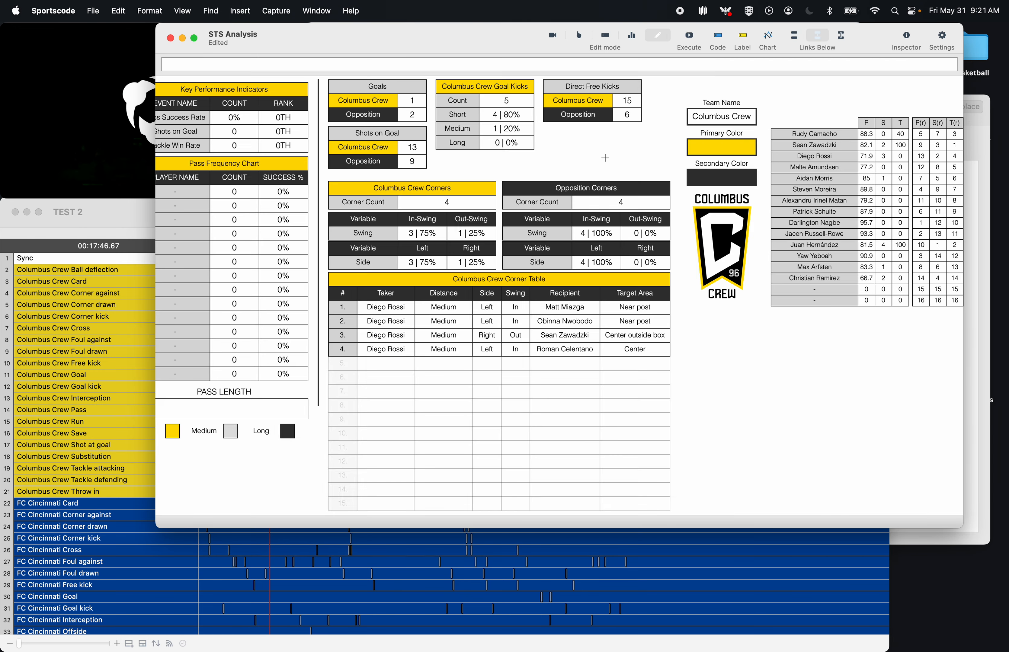
# - Duplicate the Direct Free Kicks block, with its title, team rows and value cells, directly beneath the original
pyautogui.moveTo(569, 152); pyautogui.dragTo(611, 137)
pyautogui.press('super+c')
pyautogui.press('super+v')
pyautogui.click(675, 136)
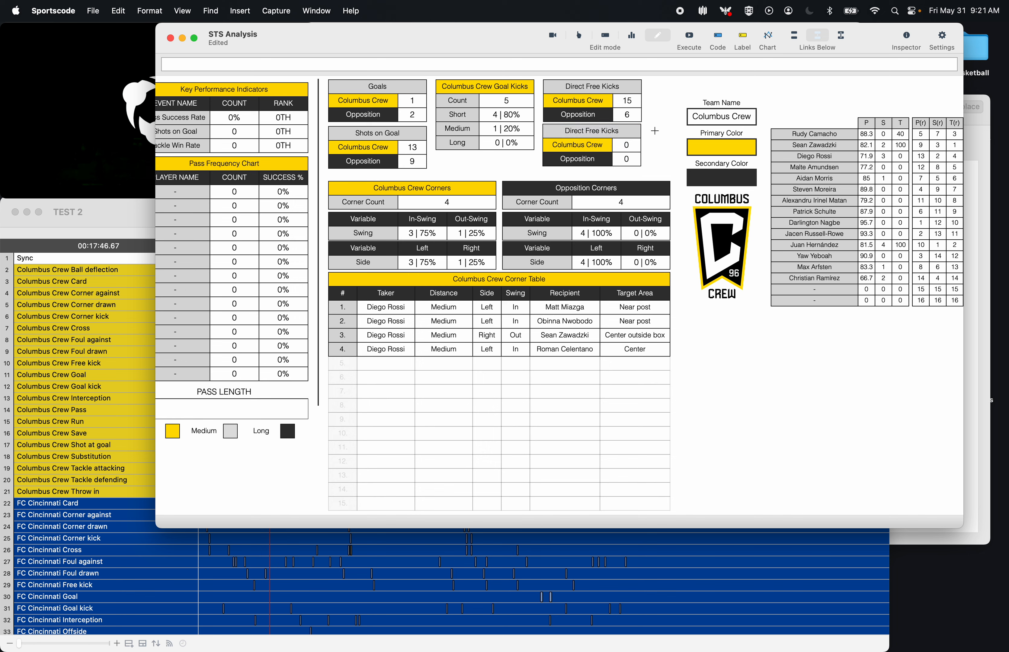
# - Align the copied block with the Shots on Goal block's height and the original Direct Free Kicks block's left edge, and check the alignment magnified
pyautogui.click(590, 157)
pyautogui.moveTo(591, 157); pyautogui.dragTo(474, 159)
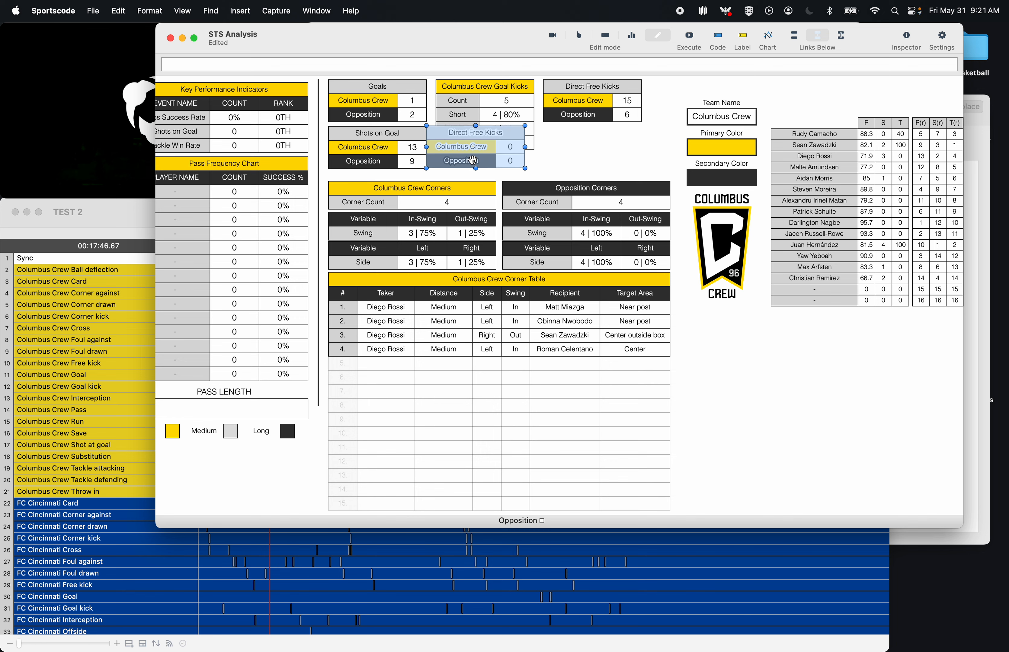
pyautogui.press('Down')
pyautogui.press('Right')
pyautogui.press('Right')
pyautogui.press('Right')
pyautogui.press('Right')
pyautogui.press('Right')
pyautogui.press('Right')
pyautogui.press('Right')
pyautogui.press('Right')
pyautogui.press('Right')
pyautogui.press('Right')
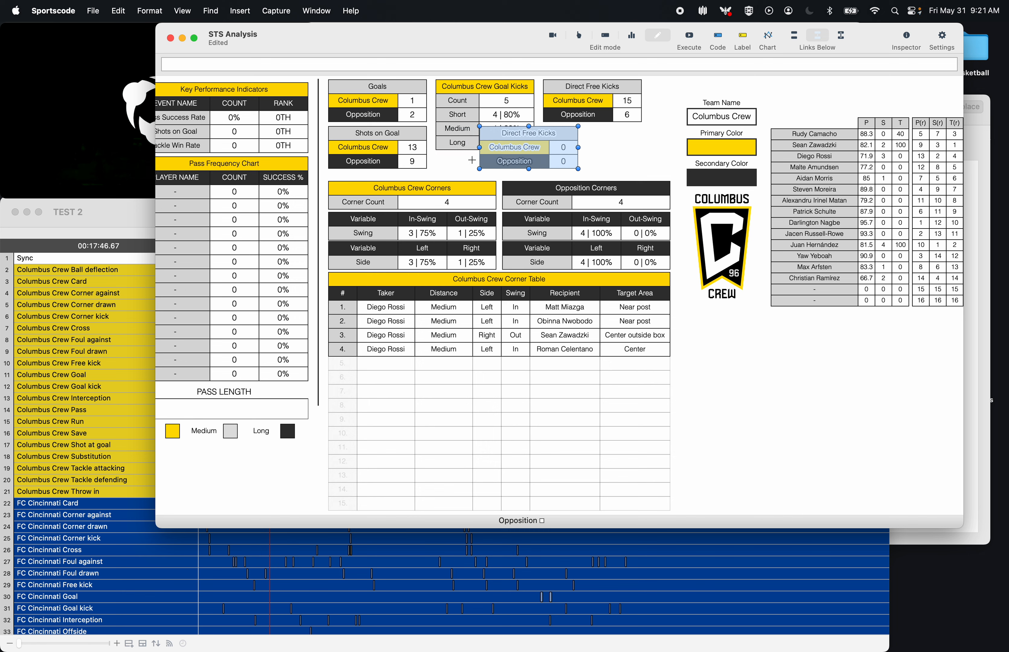
pyautogui.press('Right')
pyautogui.press('Right')
pyautogui.press('Right')
pyautogui.press('Right')
pyautogui.press('Right')
pyautogui.press('Right')
pyautogui.press('Right')
pyautogui.press('Right')
pyautogui.press('Right')
pyautogui.press('Right')
pyautogui.press('Right')
pyautogui.press('Left')
pyautogui.press('Left')
pyautogui.press('Left')
pyautogui.press('Left')
pyautogui.press('Left')
pyautogui.press('Left')
pyautogui.press('Left')
pyautogui.press('Left')
pyautogui.press('Left')
pyautogui.press('Left')
pyautogui.press('Left')
pyautogui.press('Left')
pyautogui.press('Left')
pyautogui.press('Left')
pyautogui.press('Left')
pyautogui.press('Left')
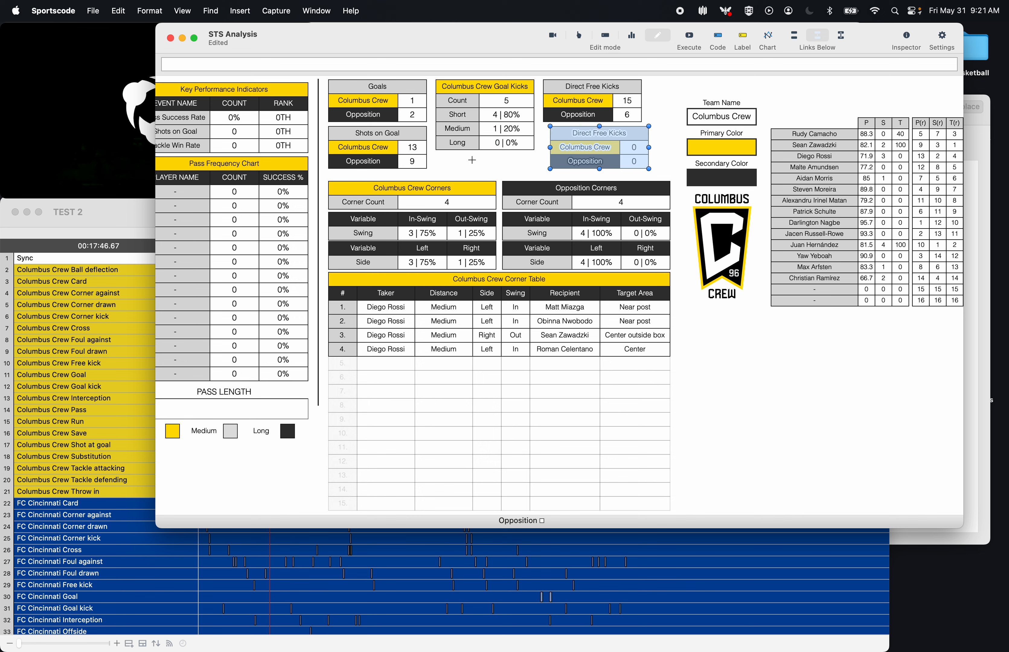
pyautogui.press('Right')
pyautogui.press('Right')
pyautogui.press('Right')
pyautogui.press('Left')
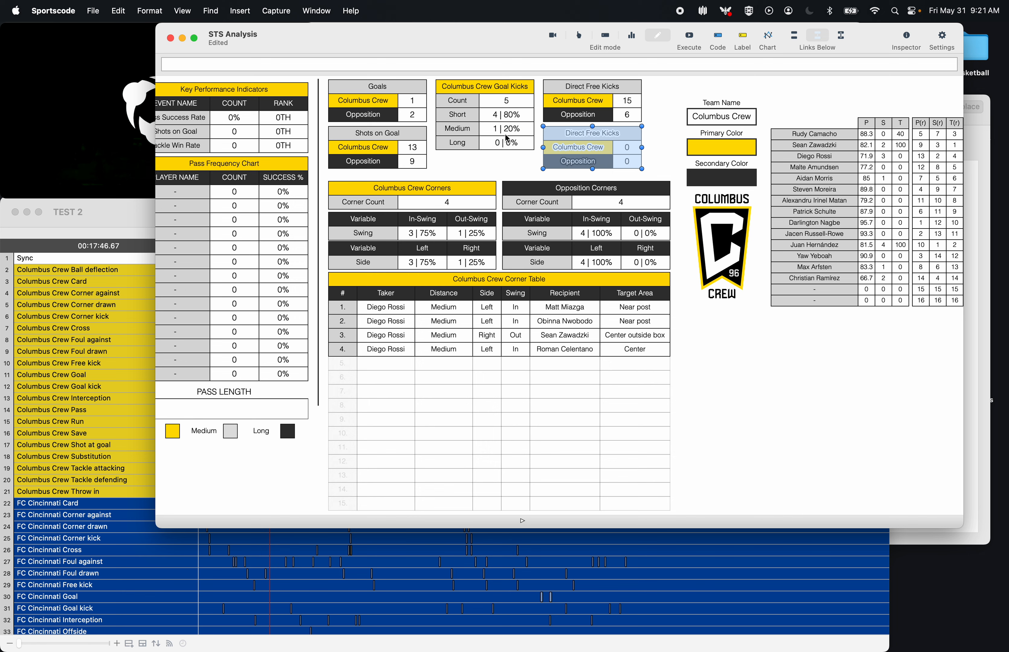
pyautogui.click(653, 121)
pyautogui.scroll(10, 645, 127)
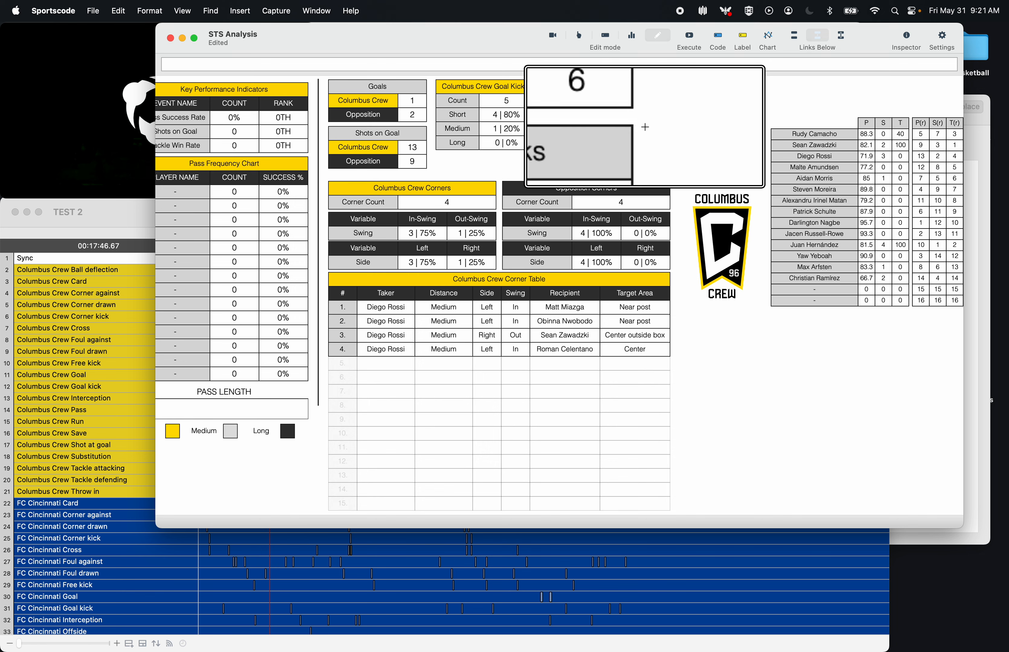
pyautogui.scroll(-1, 645, 127)
pyautogui.scroll(-9, 645, 127)
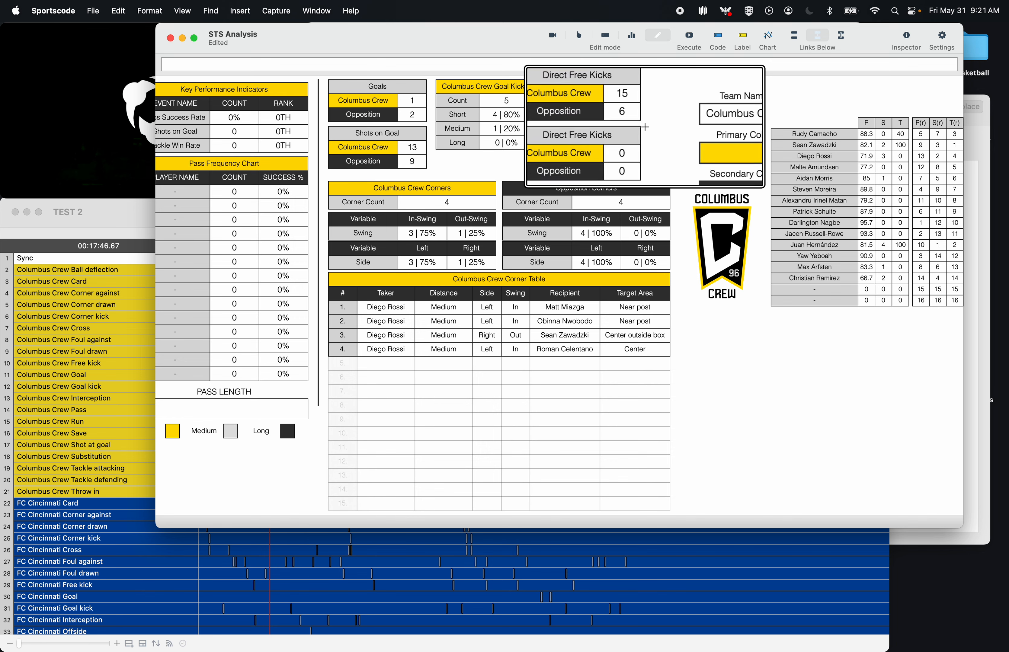
# - Rename the title of the copied block beneath Direct Free Kicks to Crosses
pyautogui.doubleClick(593, 133)
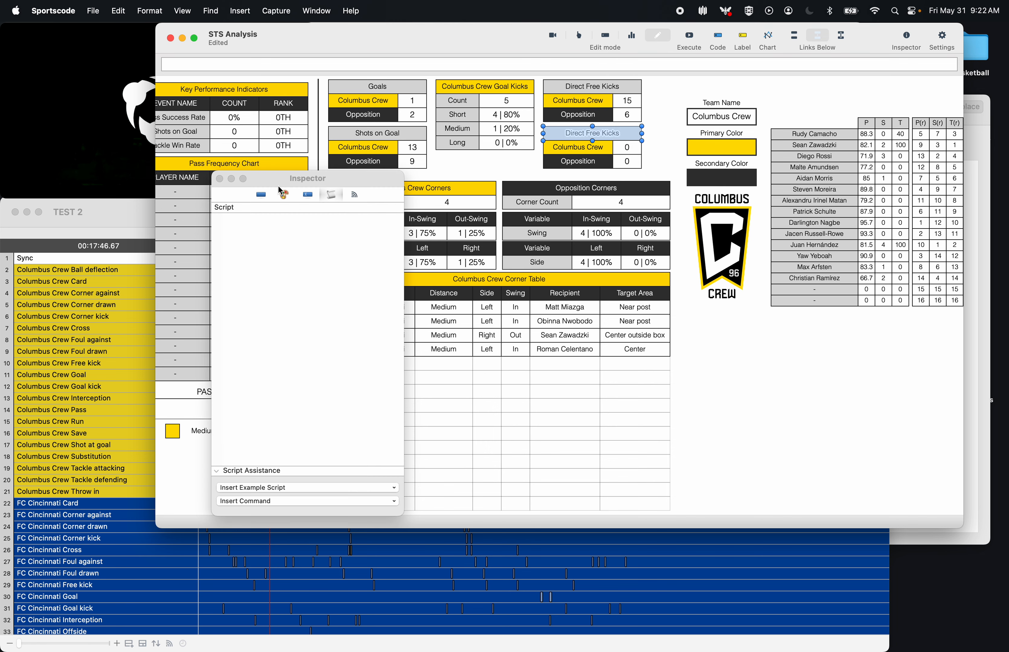
pyautogui.click(261, 196)
pyautogui.moveTo(346, 246); pyautogui.dragTo(229, 247)
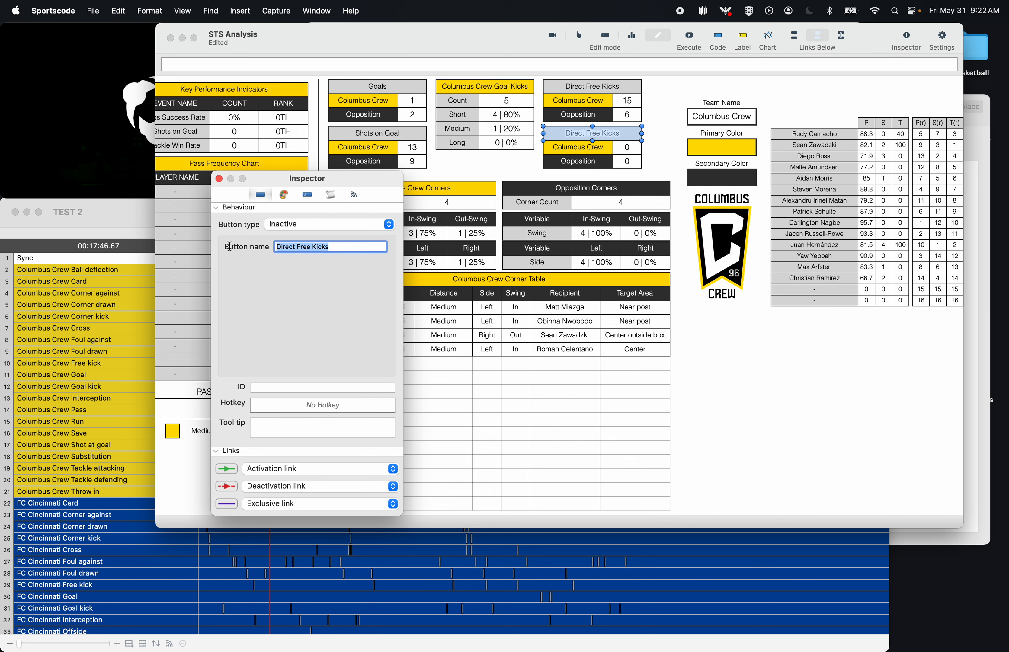
pyautogui.write('Crosses')
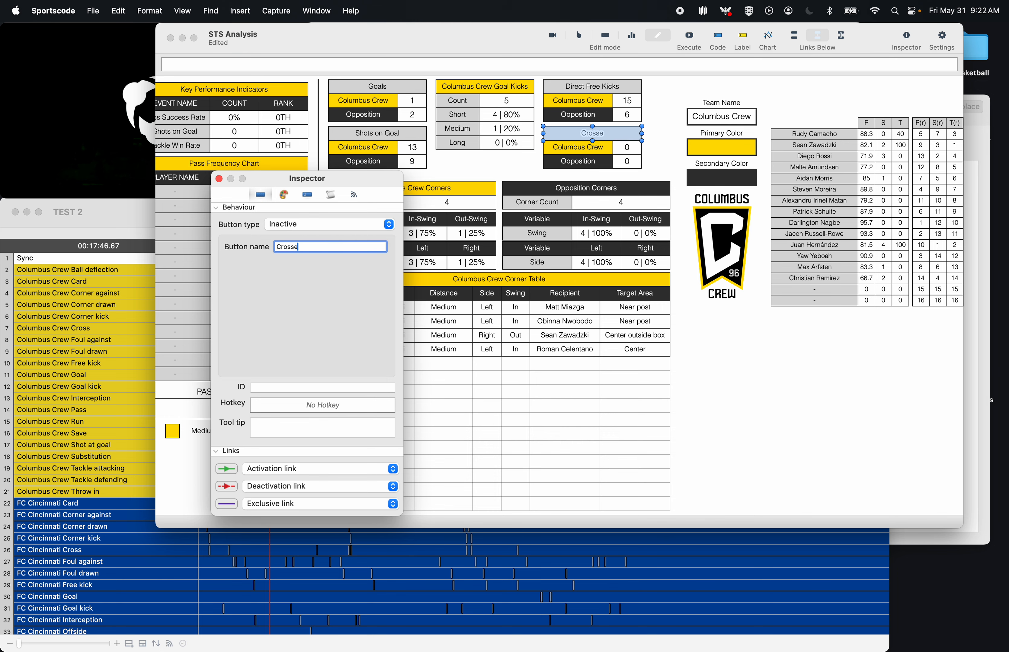
pyautogui.click(219, 179)
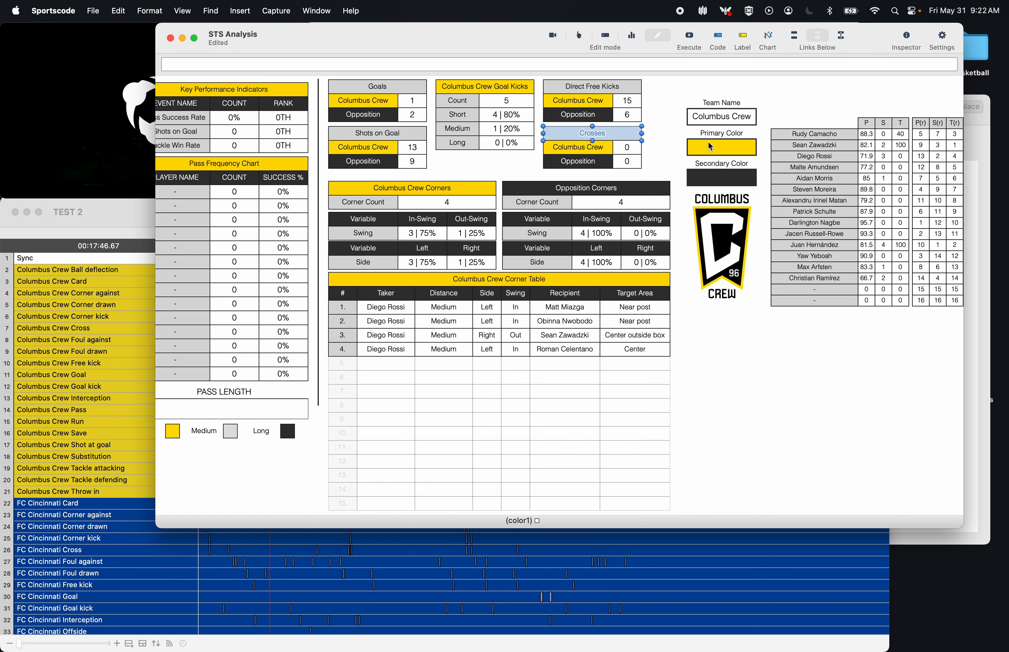
# - In the Crosses block's Columbus Crew value script, set the row suffix to " Cross" and count instances that are not "Corner kick"
pyautogui.doubleClick(638, 149)
pyautogui.click(331, 195)
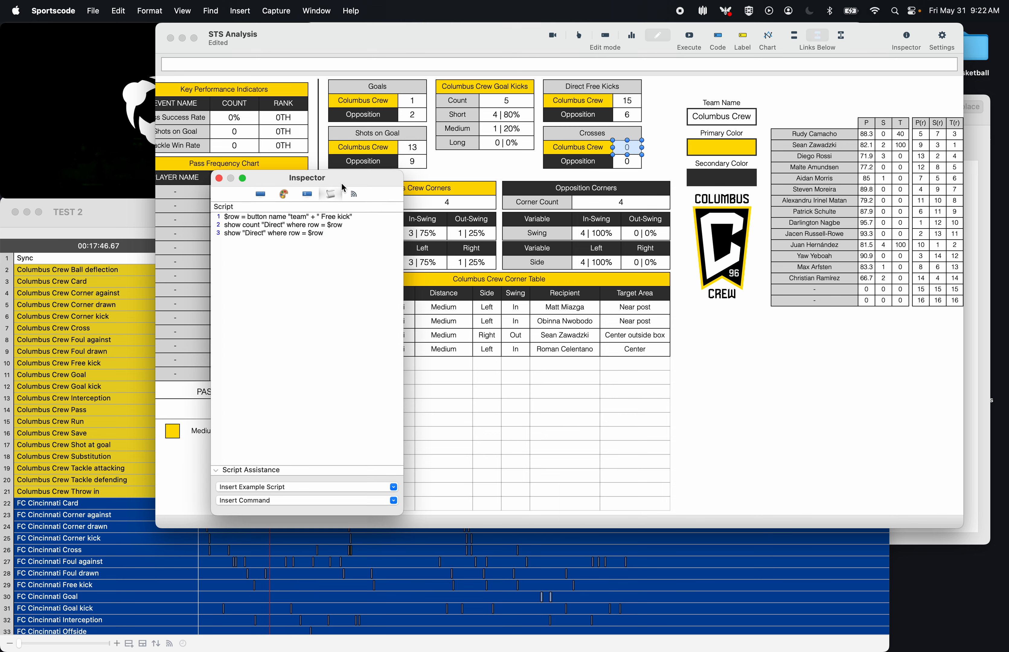
pyautogui.moveTo(342, 189); pyautogui.dragTo(517, 173)
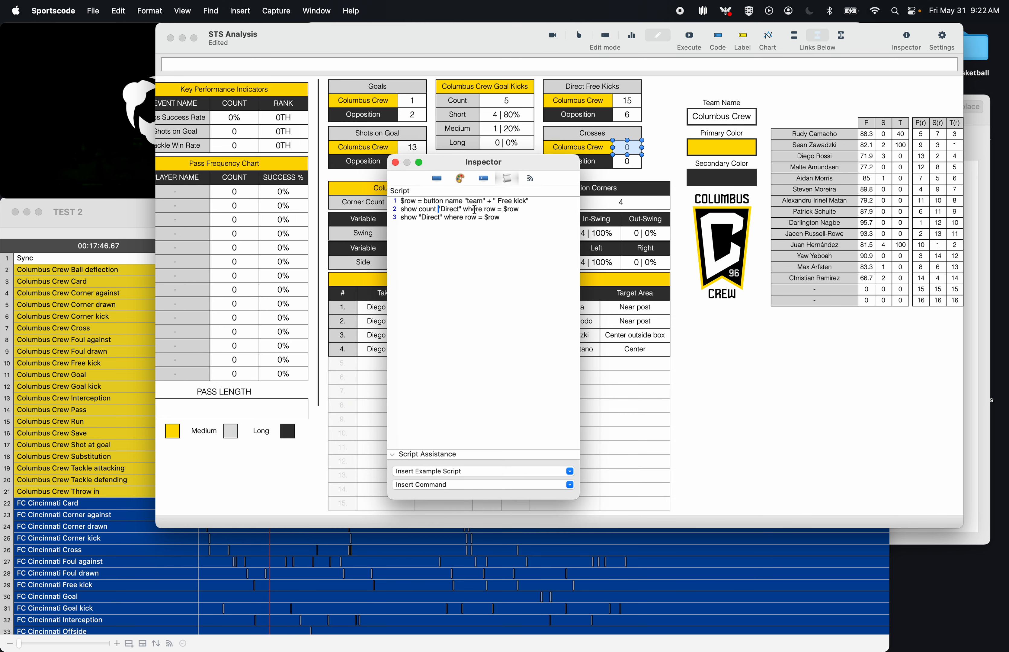
pyautogui.write('not')
pyautogui.moveTo(471, 210); pyautogui.dragTo(452, 209)
pyautogui.write('Corner kick')
pyautogui.moveTo(499, 201); pyautogui.dragTo(529, 201)
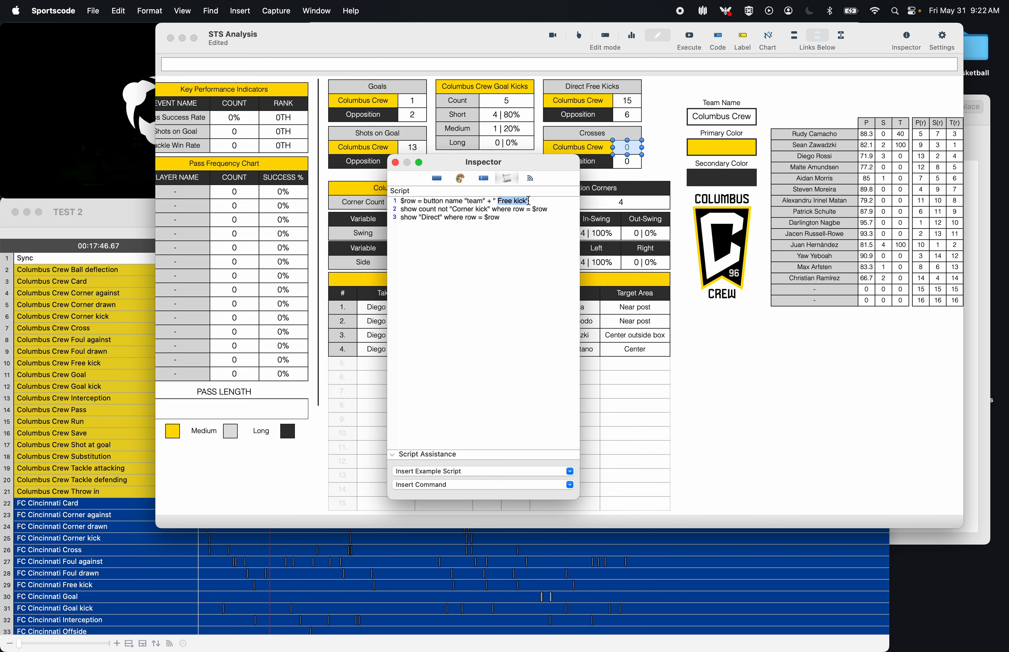
pyautogui.write('Cross')
# - Replace the last line of the Columbus Crew crosses script with show not "Corner kick" where row = $row
pyautogui.moveTo(556, 208); pyautogui.dragTo(395, 209)
pyautogui.press('super+c')
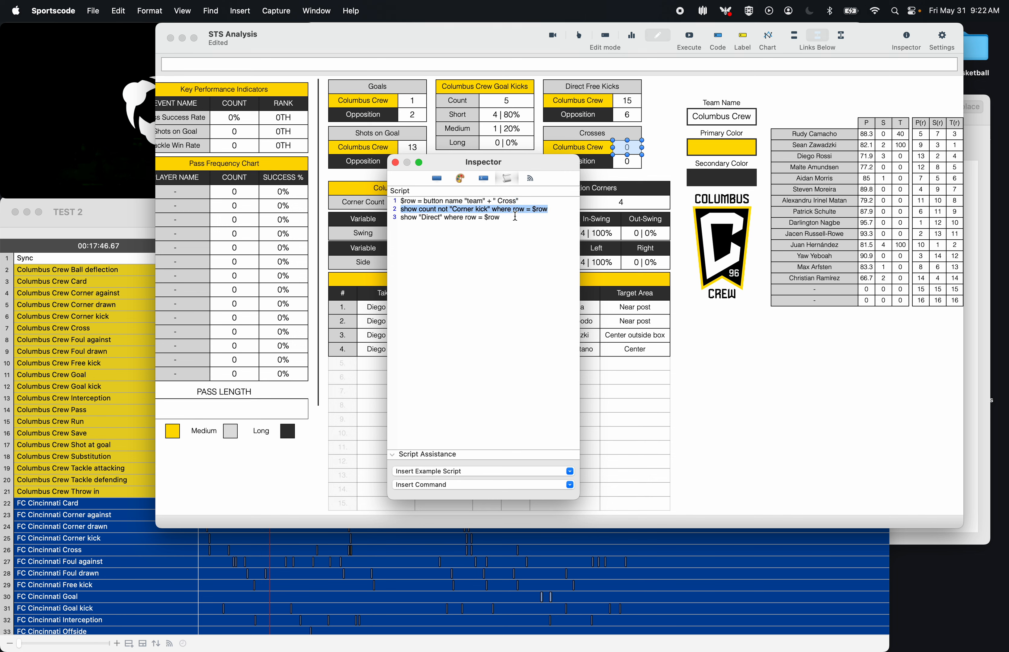
pyautogui.moveTo(516, 217); pyautogui.dragTo(391, 216)
pyautogui.press('super+v')
pyautogui.doubleClick(432, 216)
pyautogui.press('BackSpace')
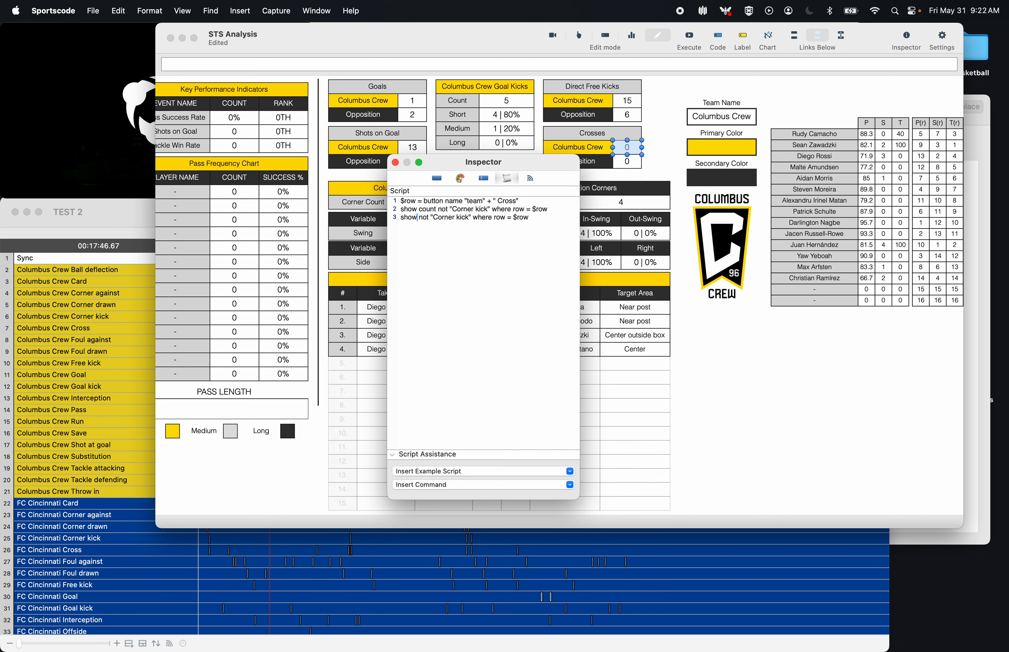
# - In the Crosses block's Opposition value script, change Free kick to Cross in both the primary row and total count lines
pyautogui.click(632, 168)
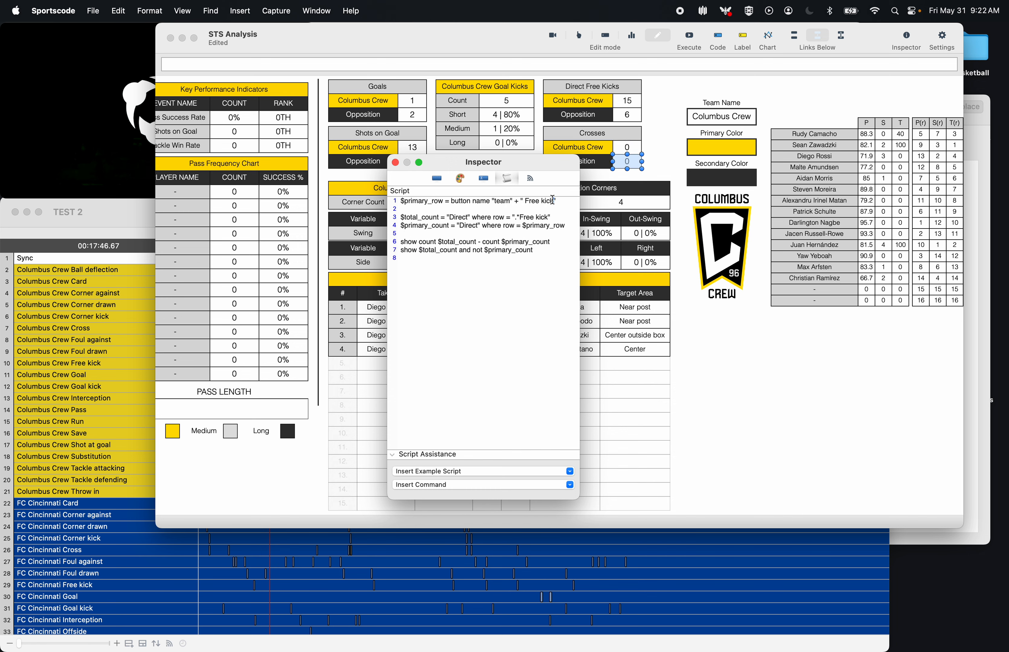
pyautogui.moveTo(553, 199); pyautogui.dragTo(526, 200)
pyautogui.write('Cross')
pyautogui.moveTo(521, 217); pyautogui.dragTo(546, 215)
pyautogui.write('C')
# - Replace "Direct" with not "Corner kick" in the Opposition script's $total_count and $primary_count lines, and recalculate the block's values
pyautogui.doubleClick(454, 217)
pyautogui.press('BackSpace')
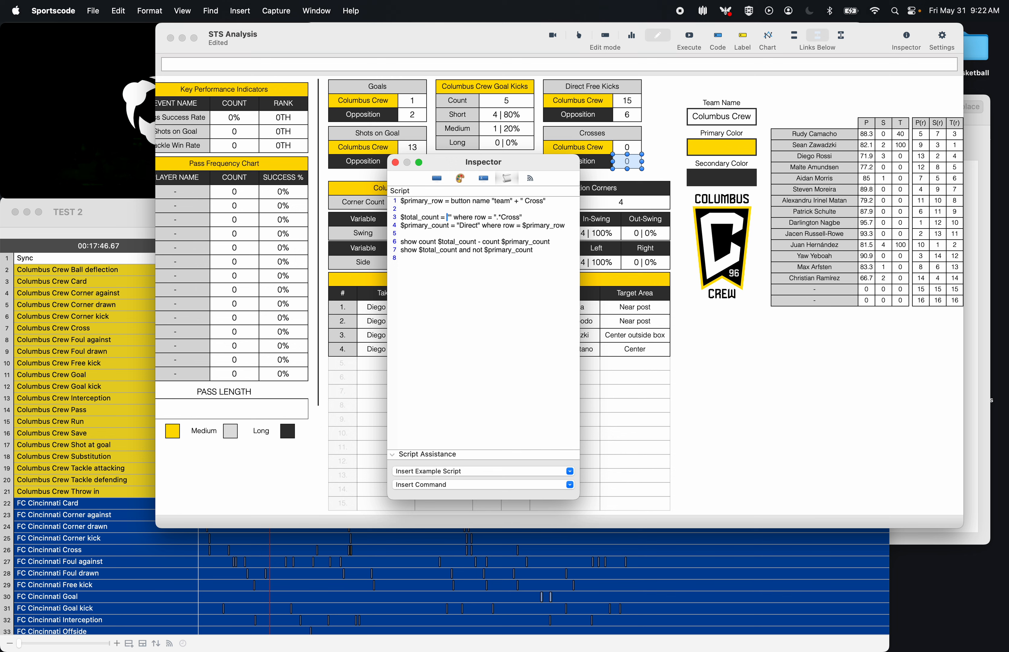
pyautogui.write('not')
pyautogui.press('Right')
pyautogui.write('Corner kick')
pyautogui.doubleClick(465, 227)
pyautogui.press('Left')
pyautogui.press('Left')
pyautogui.write('not')
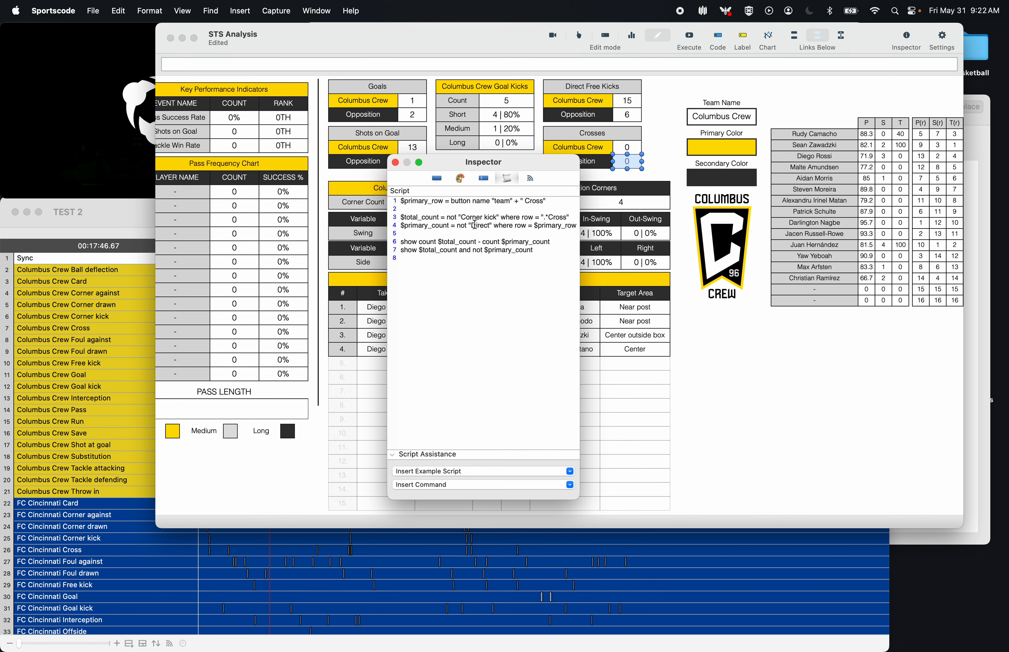
pyautogui.doubleClick(475, 226)
pyautogui.write('Corner kick')
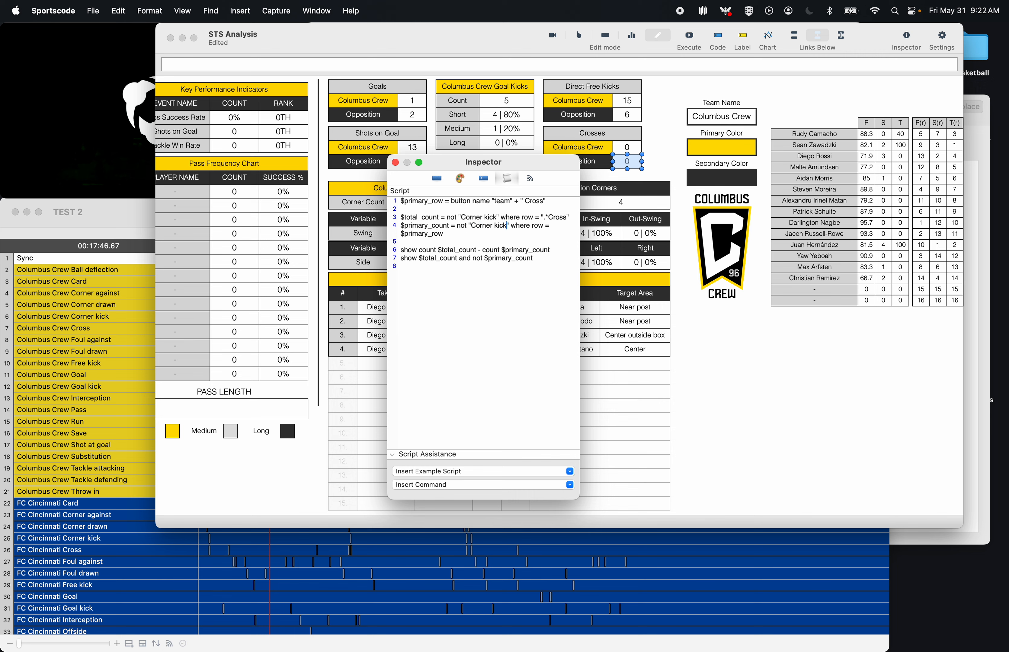
pyautogui.click(701, 43)
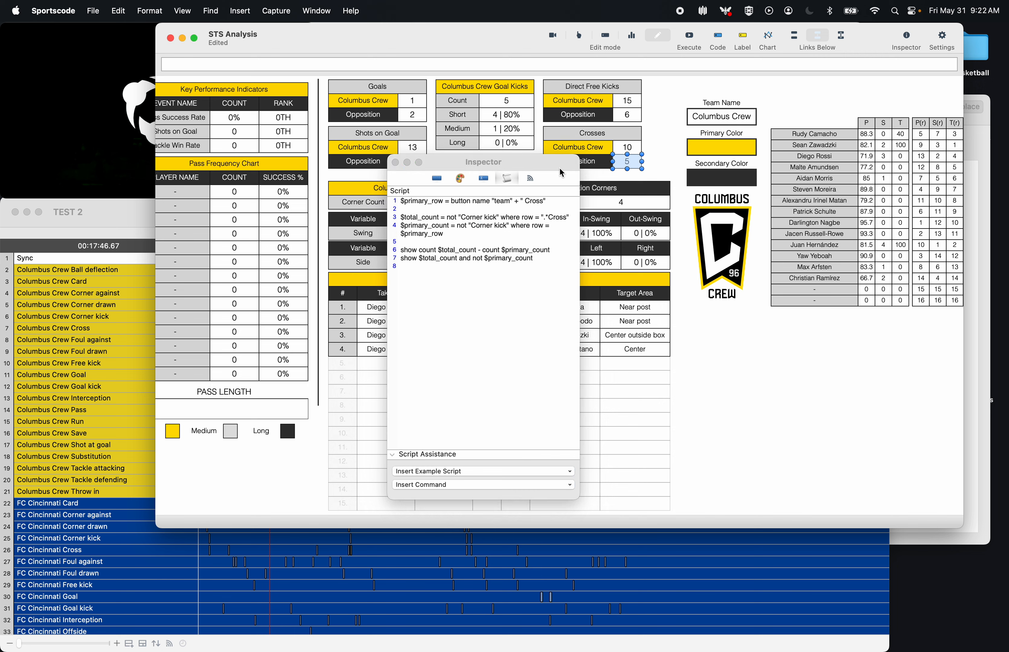
pyautogui.click(395, 162)
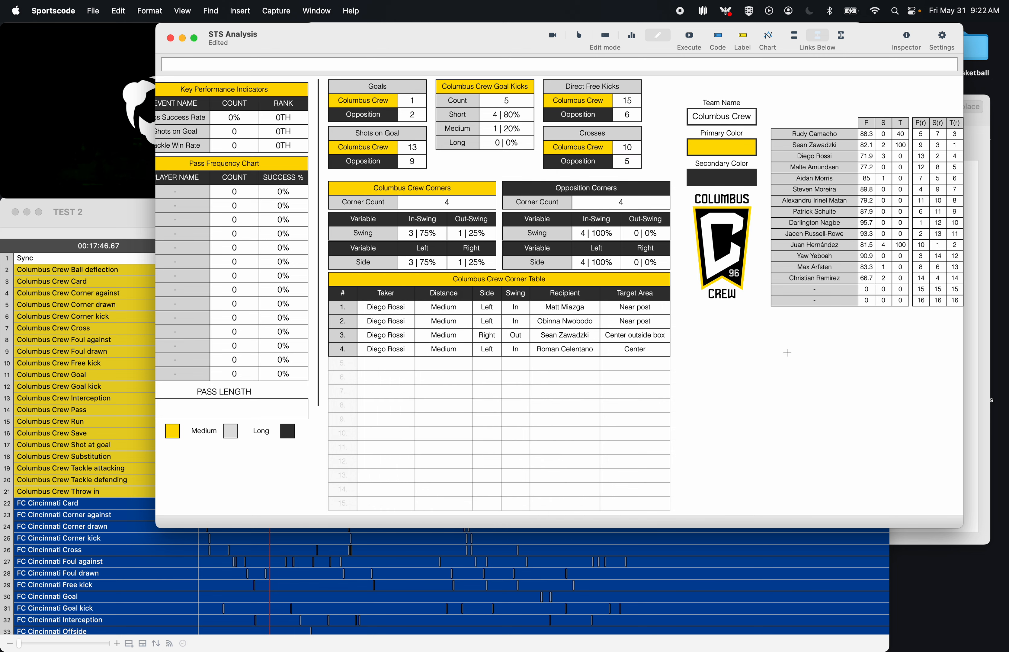
# - Extend the Primary Color label's name to Primary Color (Light)
pyautogui.doubleClick(723, 134)
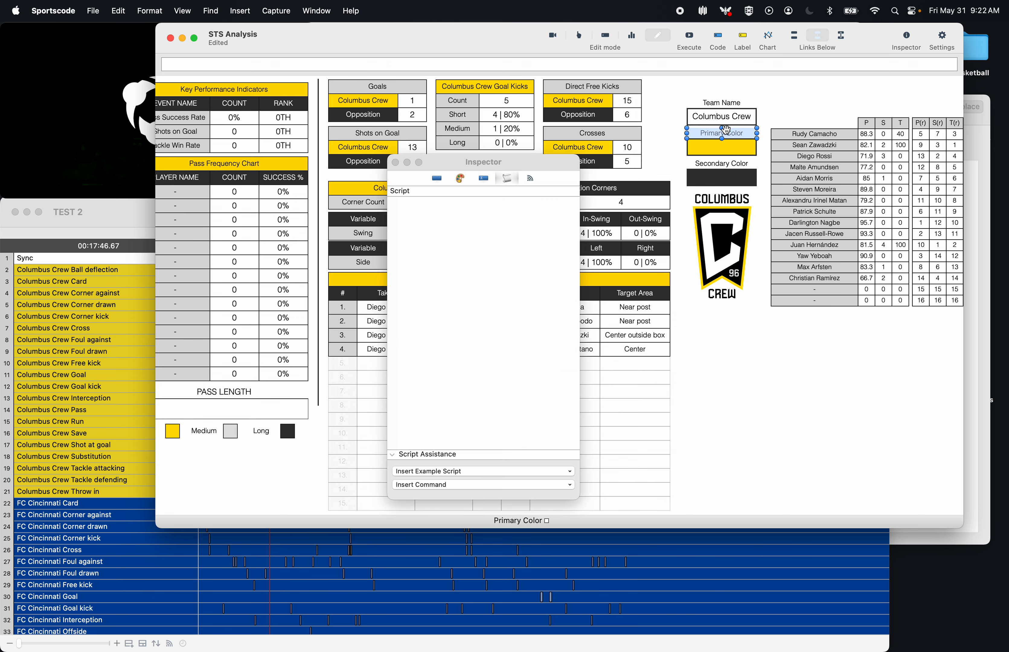
pyautogui.click(437, 178)
pyautogui.click(502, 231)
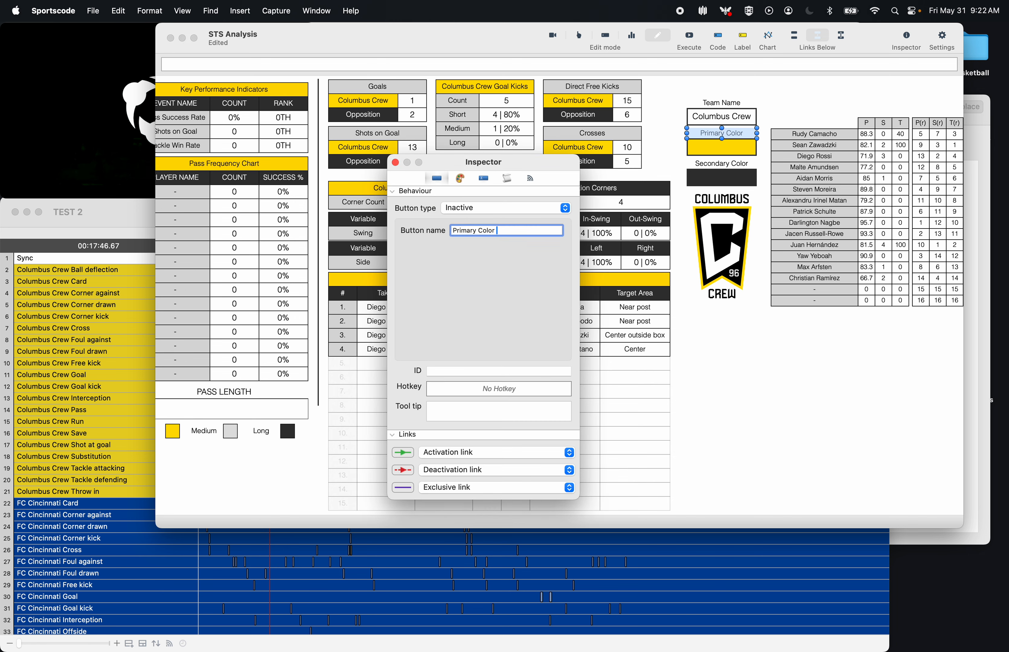
pyautogui.write('(Light)')
# - Rename the Secondary Color label to Secondary Color (Dark), correcting the stray character at its end
pyautogui.doubleClick(704, 164)
pyautogui.click(520, 231)
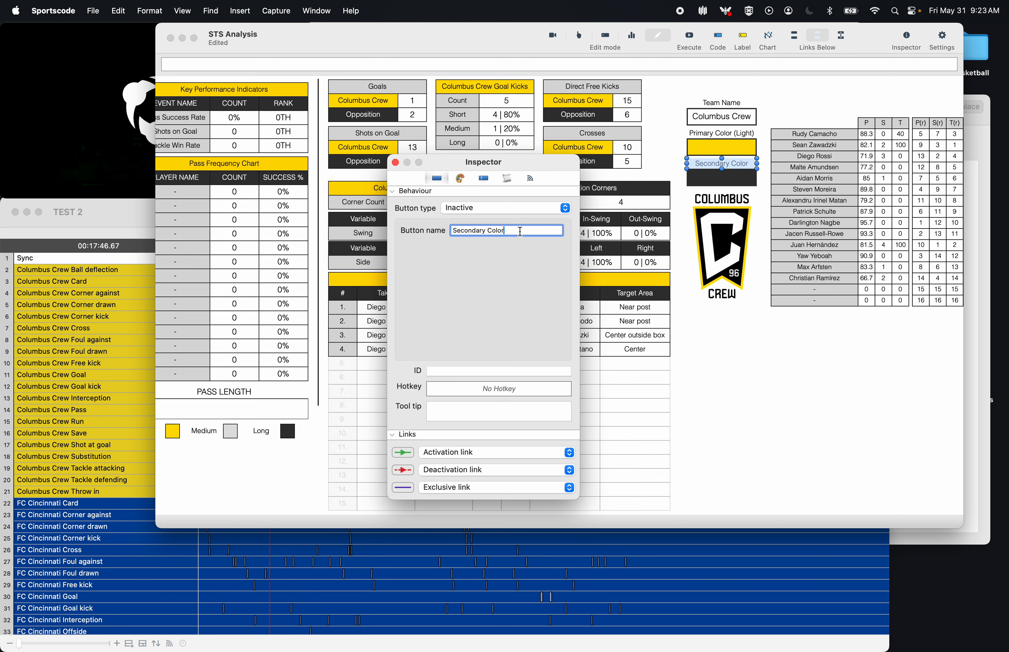
pyautogui.write('(Dark')
pyautogui.write(')')
pyautogui.click(396, 163)
pyautogui.click(798, 406)
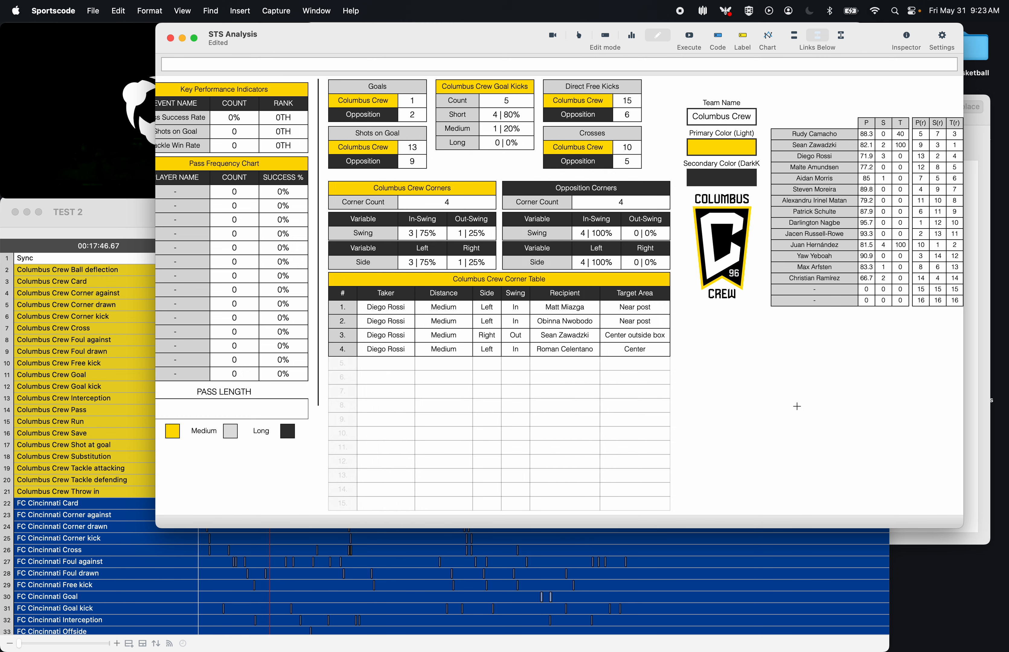
pyautogui.doubleClick(746, 163)
pyautogui.click(538, 231)
pyautogui.press('BackSpace')
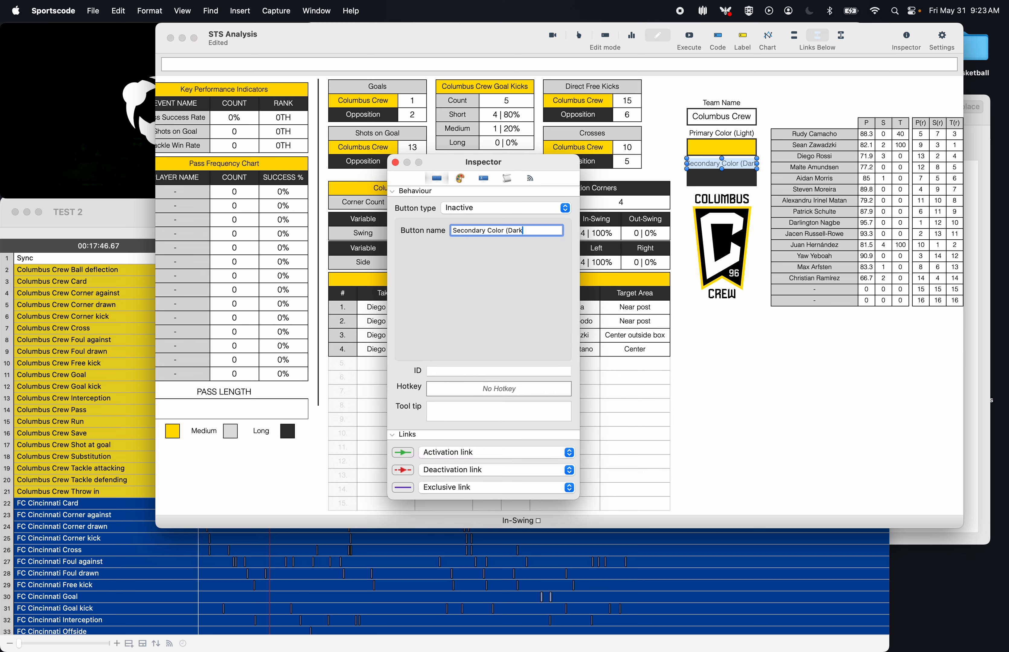
pyautogui.click(395, 162)
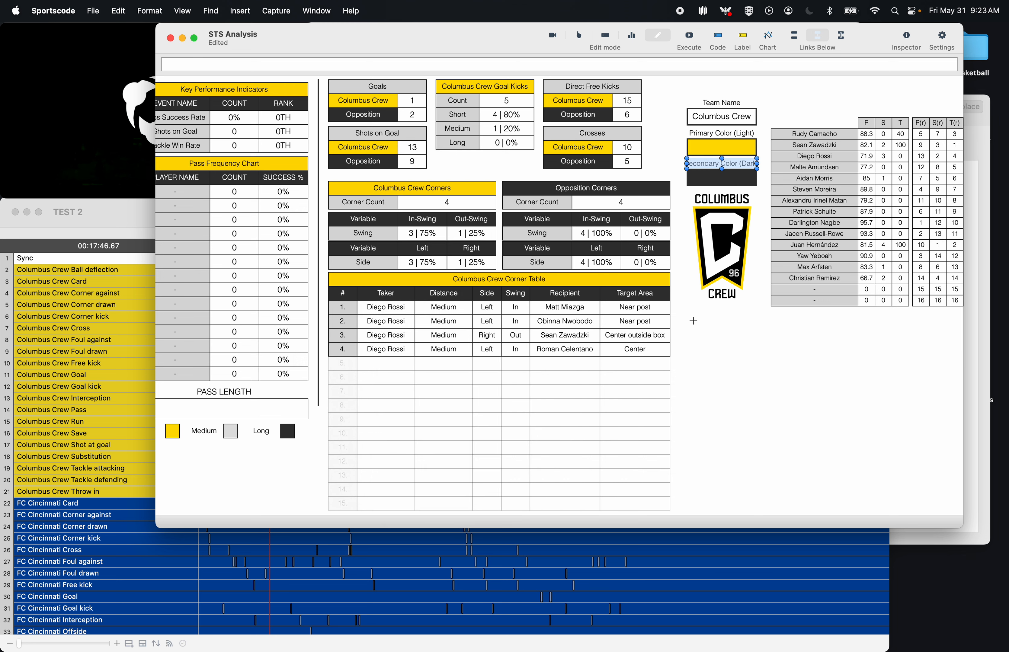
pyautogui.click(796, 384)
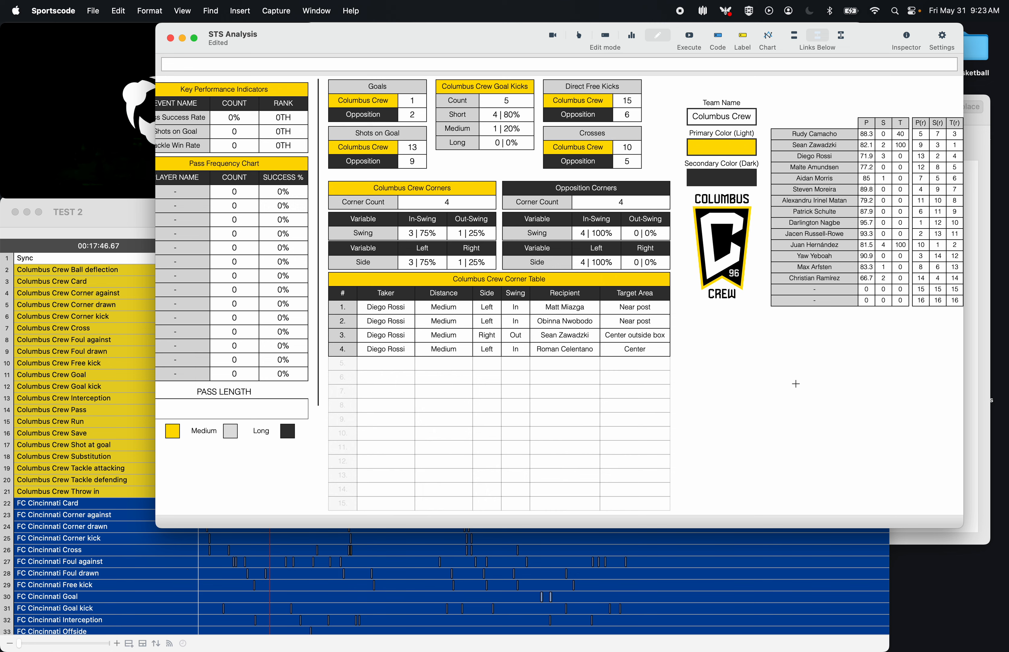
# - Move the team name, color settings and club logo beneath the player roster, and widen the STS Analysis window
pyautogui.hscroll(-6, 767, 399)
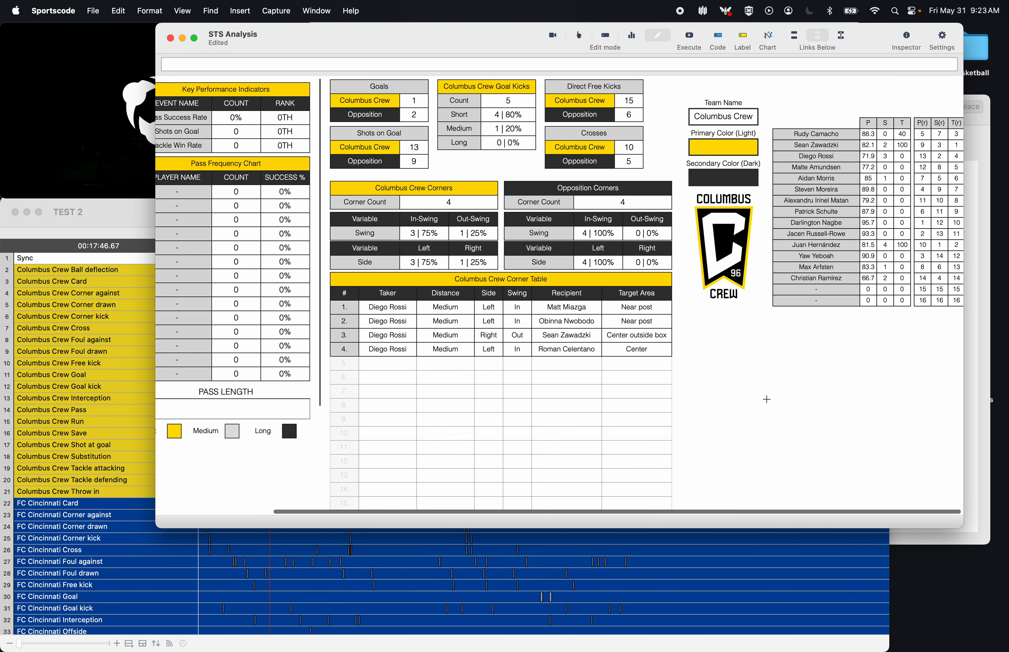
pyautogui.moveTo(879, 374); pyautogui.dragTo(228, 307)
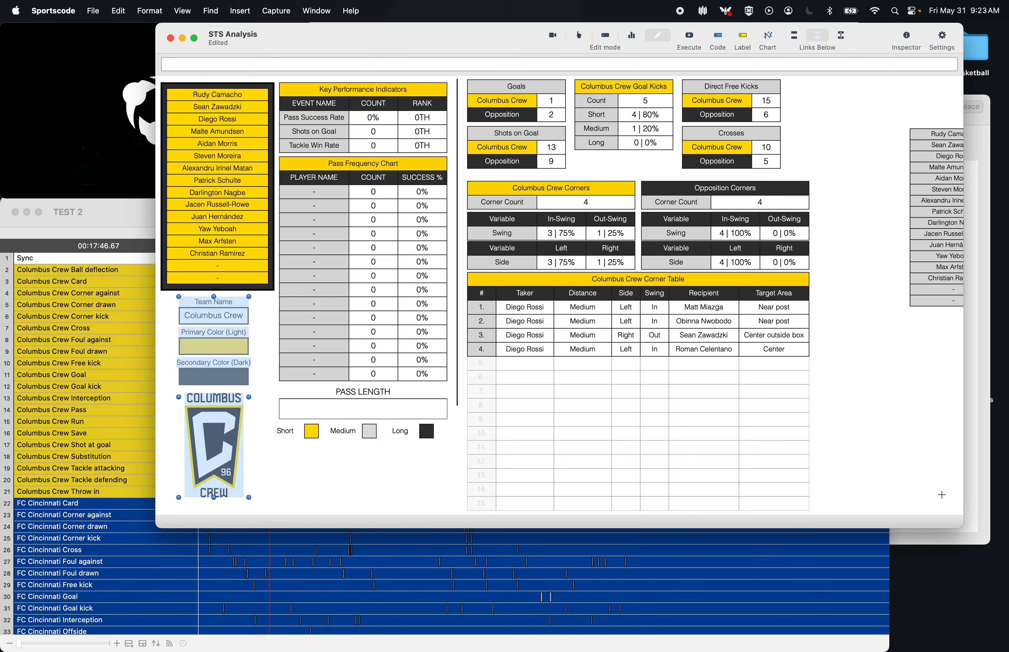
pyautogui.moveTo(958, 522); pyautogui.dragTo(1006, 528)
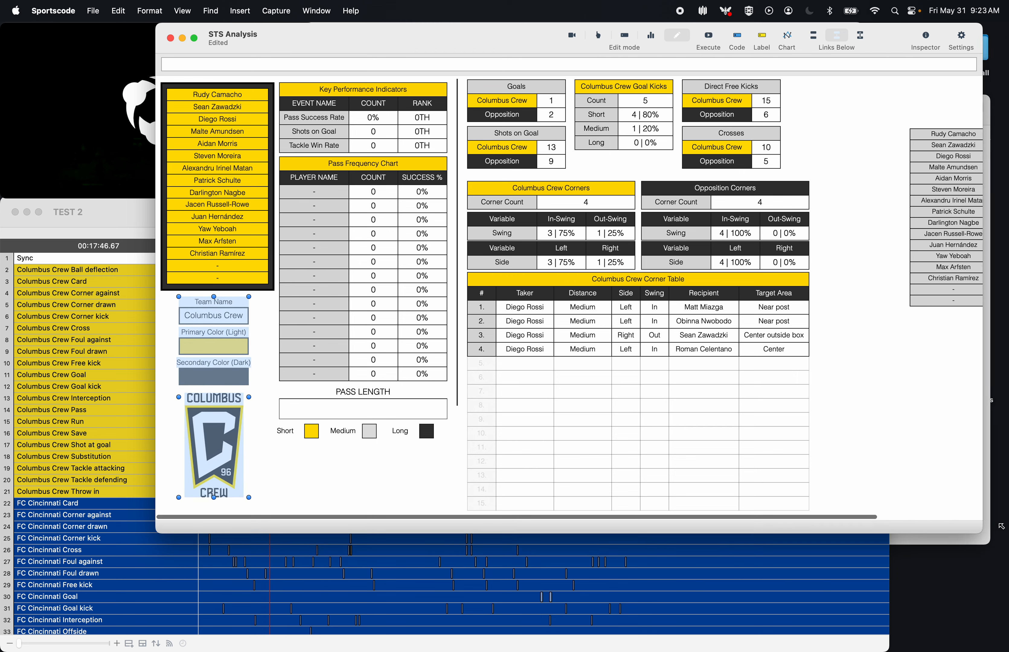
# - Duplicate the P header cell above the player ranking table and stretch the copy across all six value columns
pyautogui.hscroll(5, 866, 397)
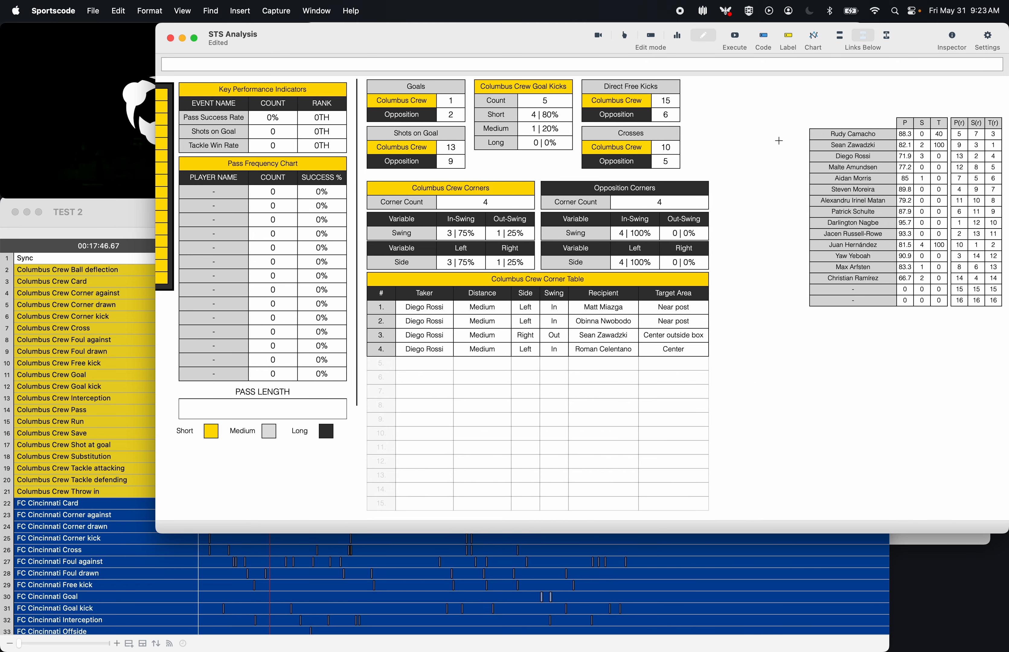
pyautogui.doubleClick(906, 123)
pyautogui.click(397, 165)
pyautogui.moveTo(906, 123); pyautogui.dragTo(1002, 99)
pyautogui.click(923, 84)
pyautogui.click(907, 114)
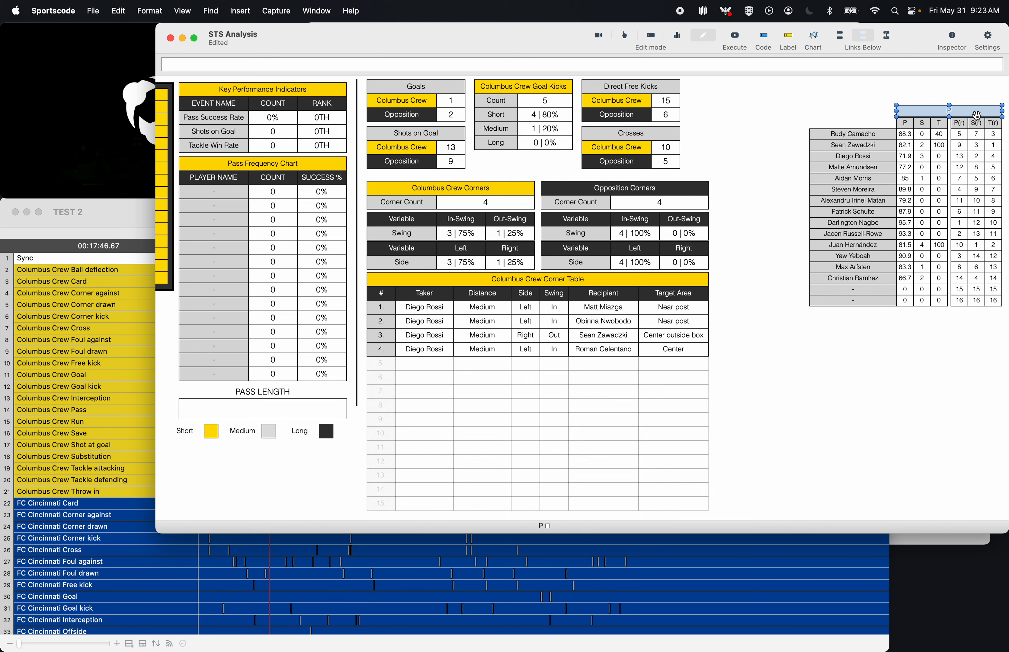
# - Name the new wide heading above the ranking table Off-Screen Ranking
pyautogui.doubleClick(977, 113)
pyautogui.write('Off')
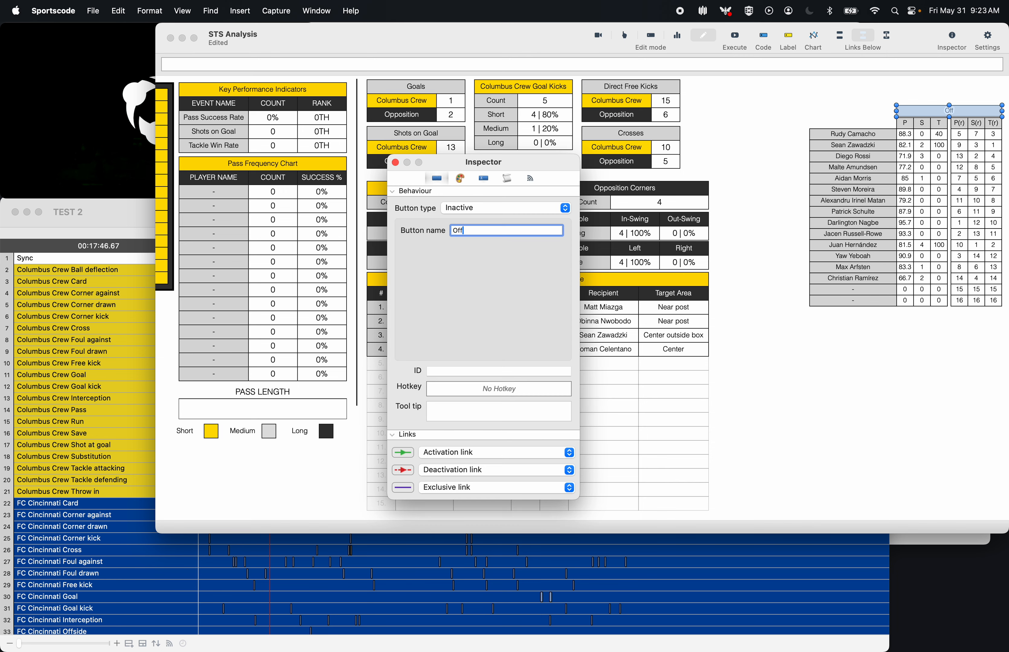
pyautogui.write('-Screen Ranking')
# - Set the Off-Screen Ranking heading's stroke width to 0 and remove its grey background fill
pyautogui.click(460, 178)
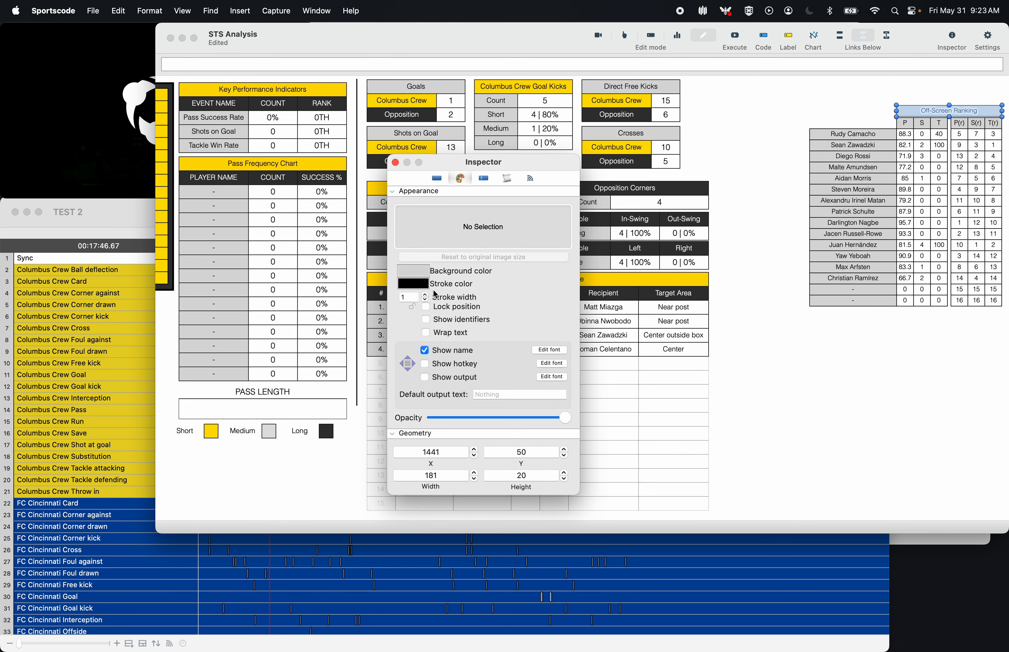
pyautogui.click(425, 299)
pyautogui.click(424, 273)
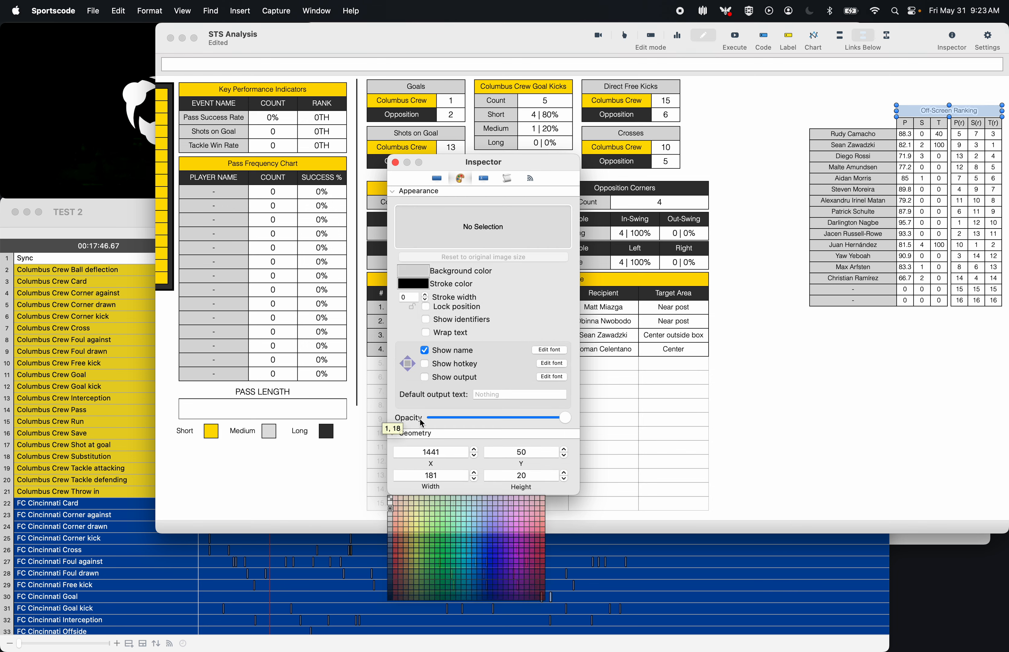
pyautogui.click(392, 506)
pyautogui.click(395, 162)
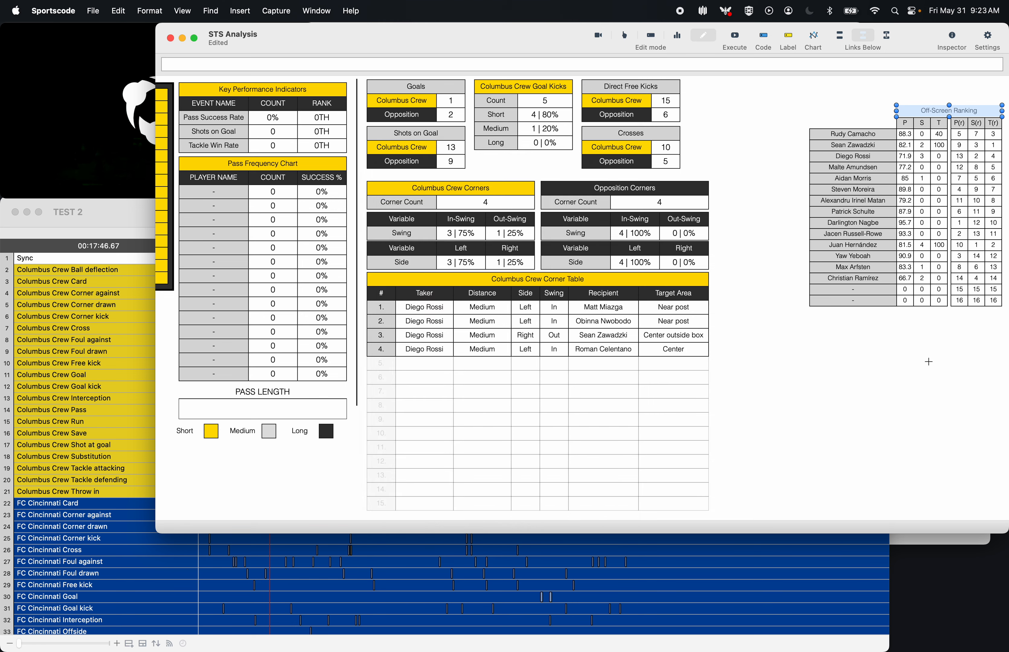
pyautogui.click(929, 361)
# - Narrow the STS Analysis window to the corner table's edge so the ranking table lies outside the visible area
pyautogui.hscroll(-5, 860, 311)
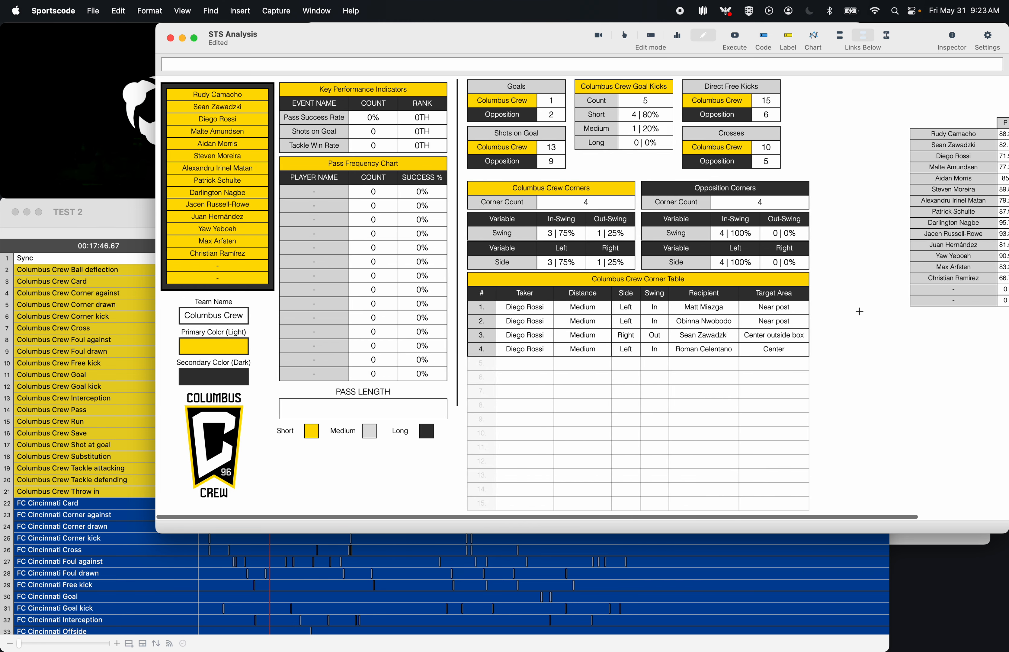
pyautogui.moveTo(997, 537); pyautogui.dragTo(817, 525)
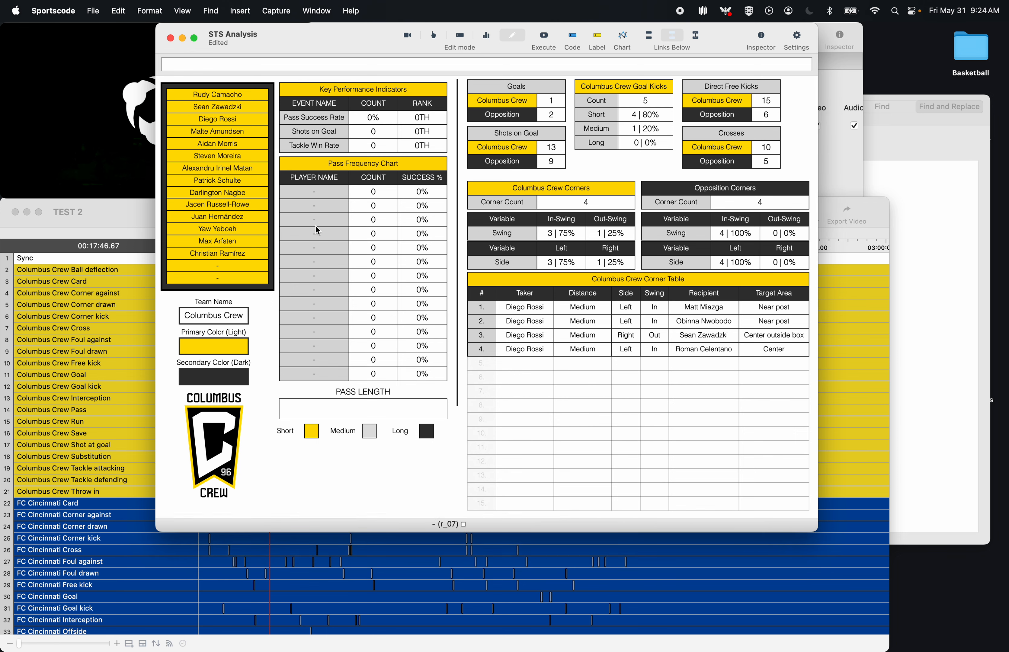
# - Switch to report mode and select several roster players in turn to check their indicators, pass frequency and pass length
pyautogui.click(492, 36)
pyautogui.click(229, 132)
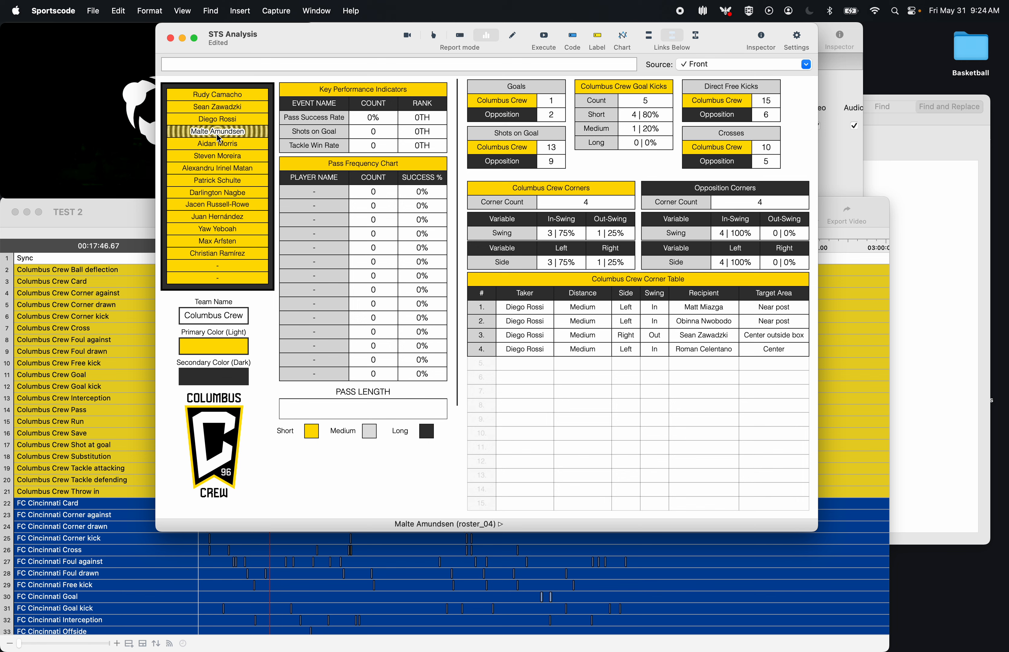
pyautogui.click(227, 193)
pyautogui.click(229, 120)
pyautogui.click(225, 182)
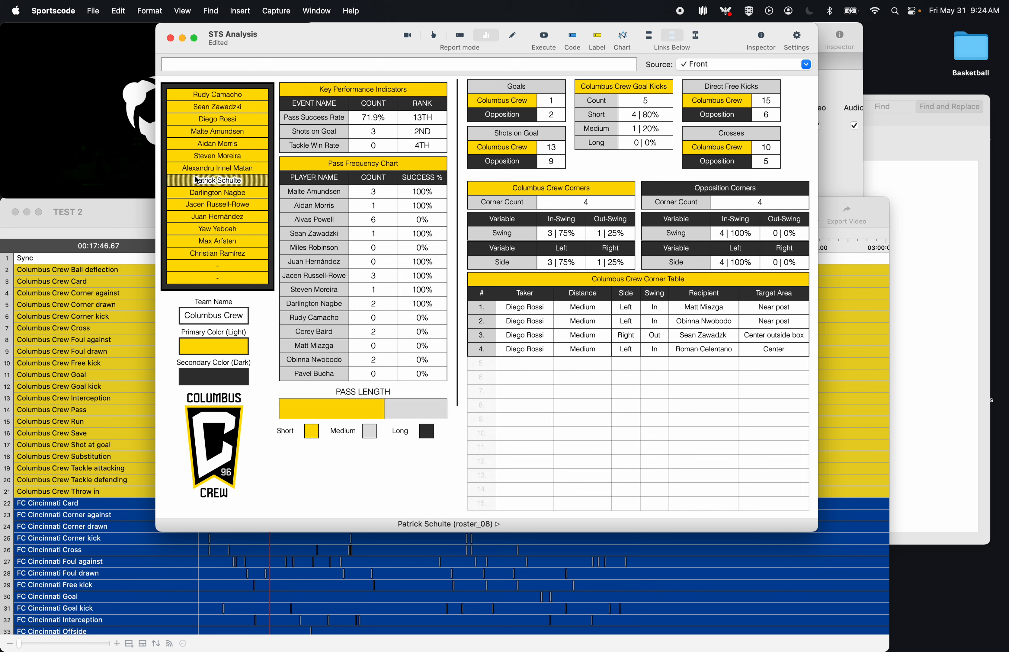
# - Select a few more roster players to review their performance indicators, pass frequency chart and pass length bar
pyautogui.click(213, 217)
pyautogui.click(223, 147)
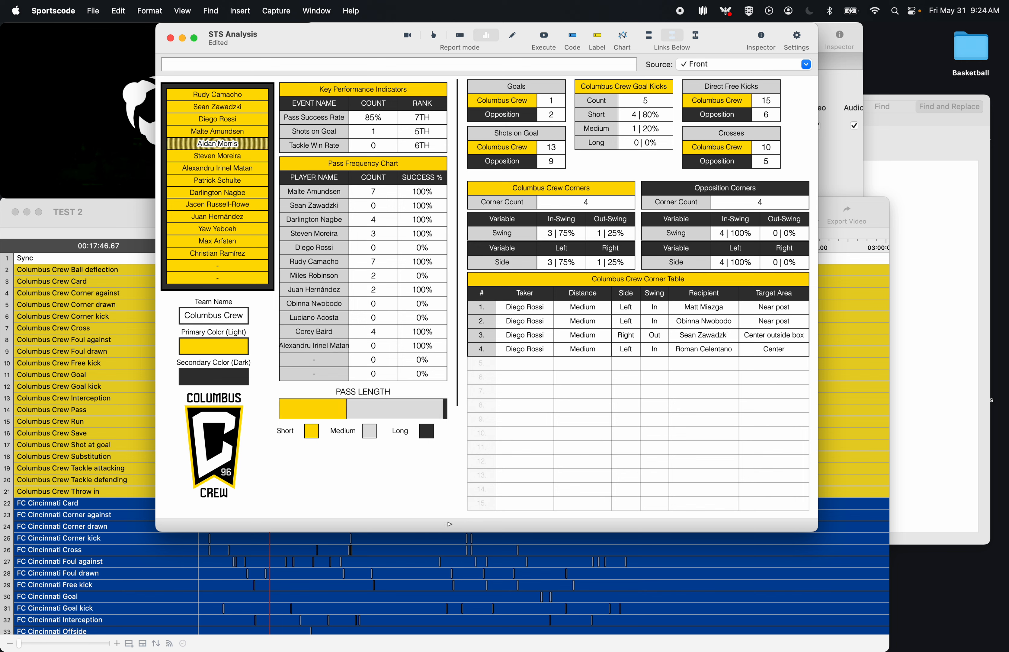
pyautogui.click(218, 181)
pyautogui.click(544, 37)
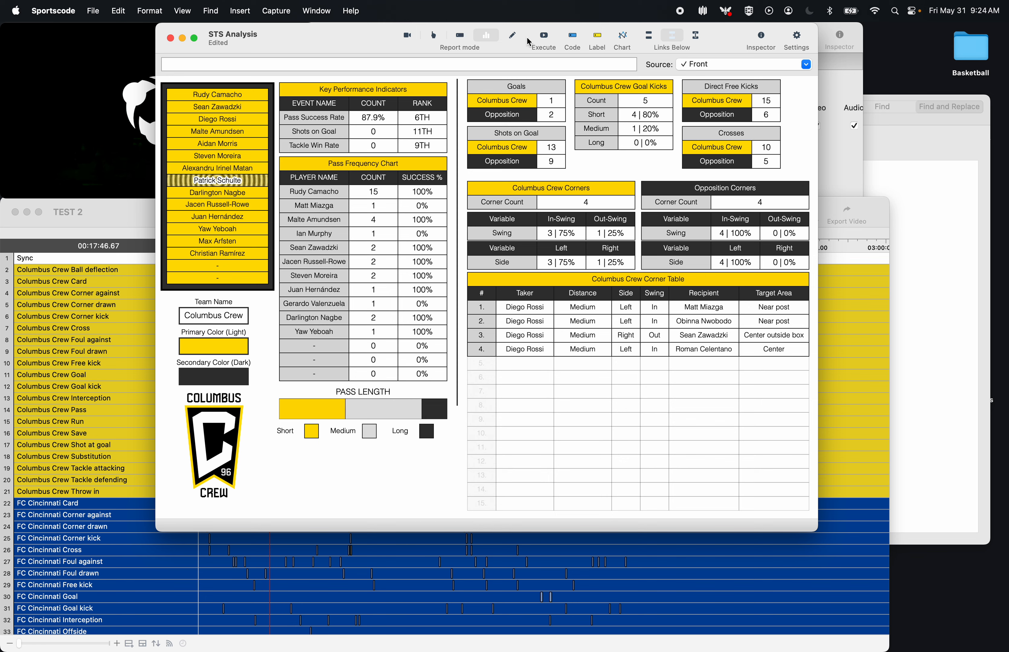
# - In edit mode, shift the goals, shots, goal kicks, free kicks and crosses blocks right together to centre them above the corner tables
pyautogui.click(513, 35)
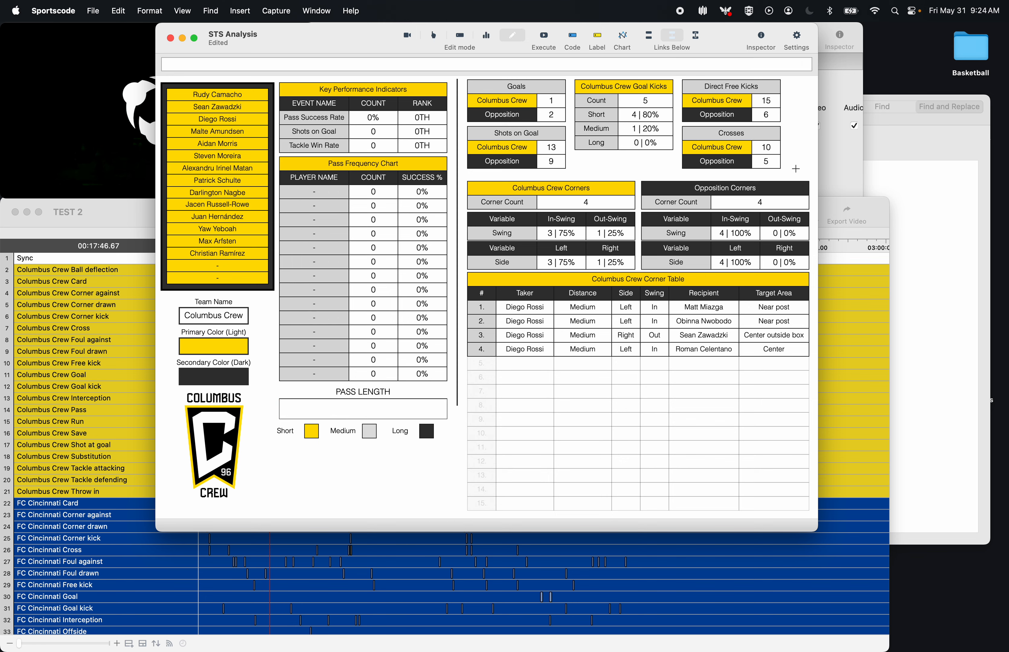
pyautogui.moveTo(798, 170); pyautogui.dragTo(494, 83)
pyautogui.hotkey('shift', 'Right')
pyautogui.hotkey('shift', 'Right')
pyautogui.press('Right')
pyautogui.press('Right')
pyautogui.press('Right')
pyautogui.press('Right')
pyautogui.press('Right')
pyautogui.press('Left')
pyautogui.press('Left')
pyautogui.press('Left')
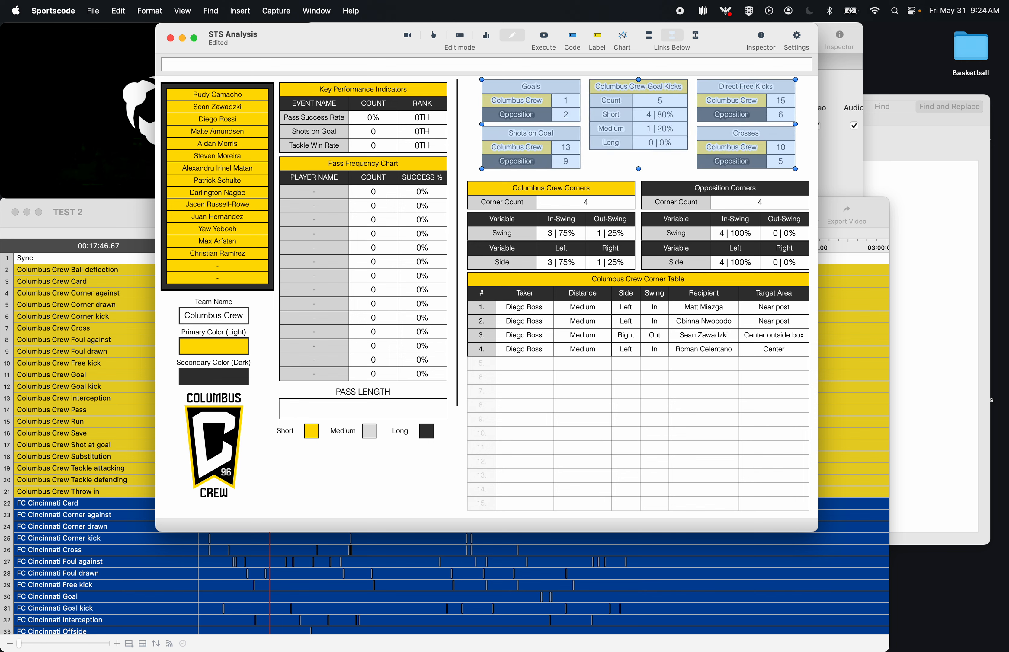
pyautogui.press('Right')
pyautogui.click(604, 166)
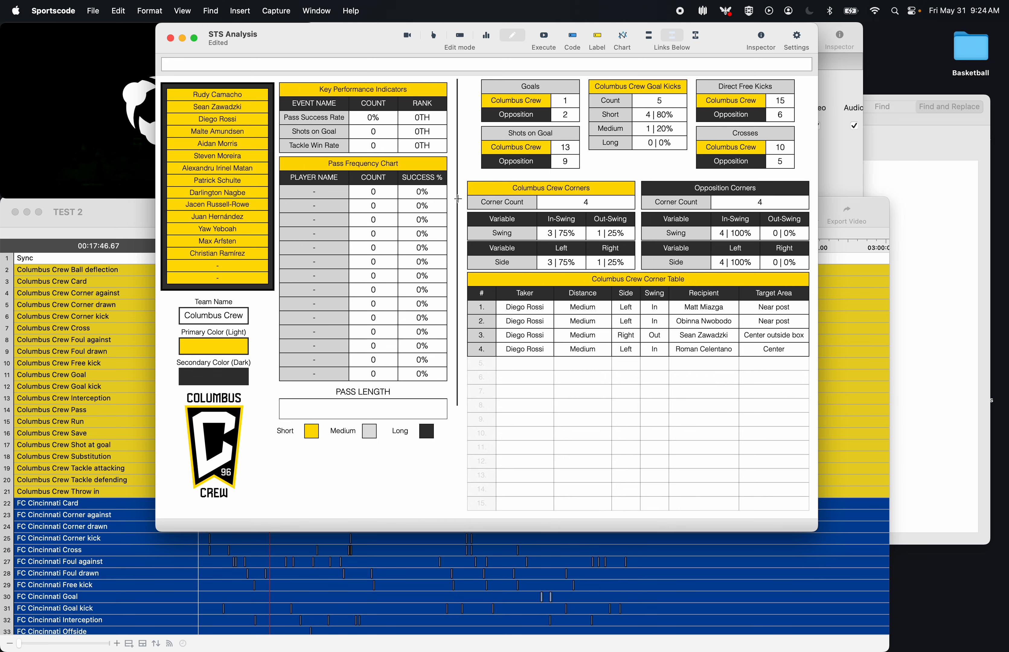
# - Lengthen the vertical divider line between the player reports and the team statistics to a height of 726
pyautogui.doubleClick(458, 199)
pyautogui.moveTo(496, 168); pyautogui.dragTo(306, 142)
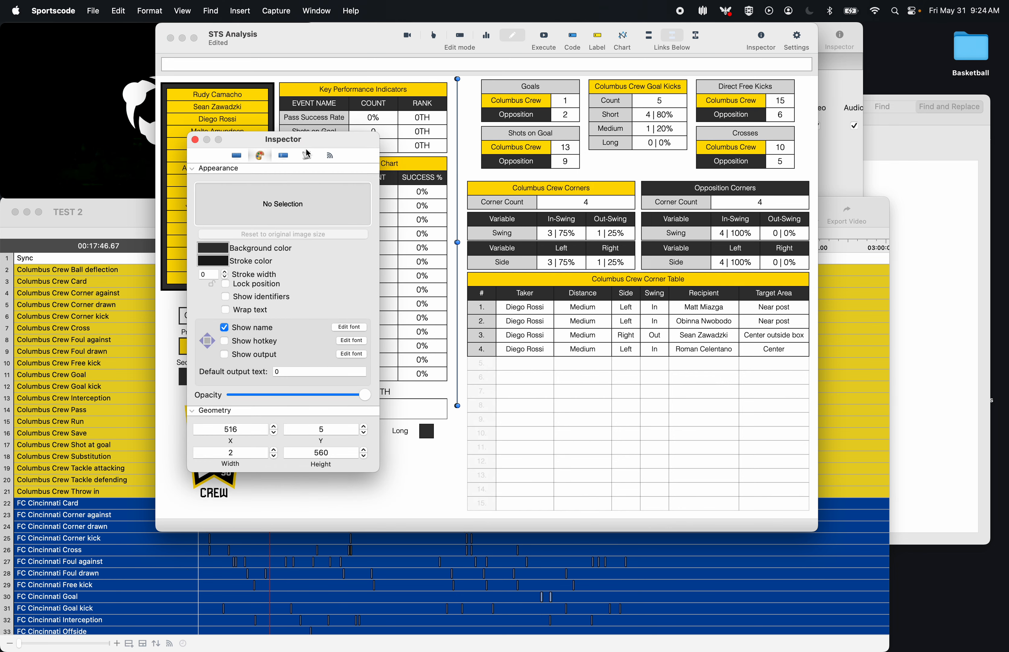
pyautogui.click(334, 457)
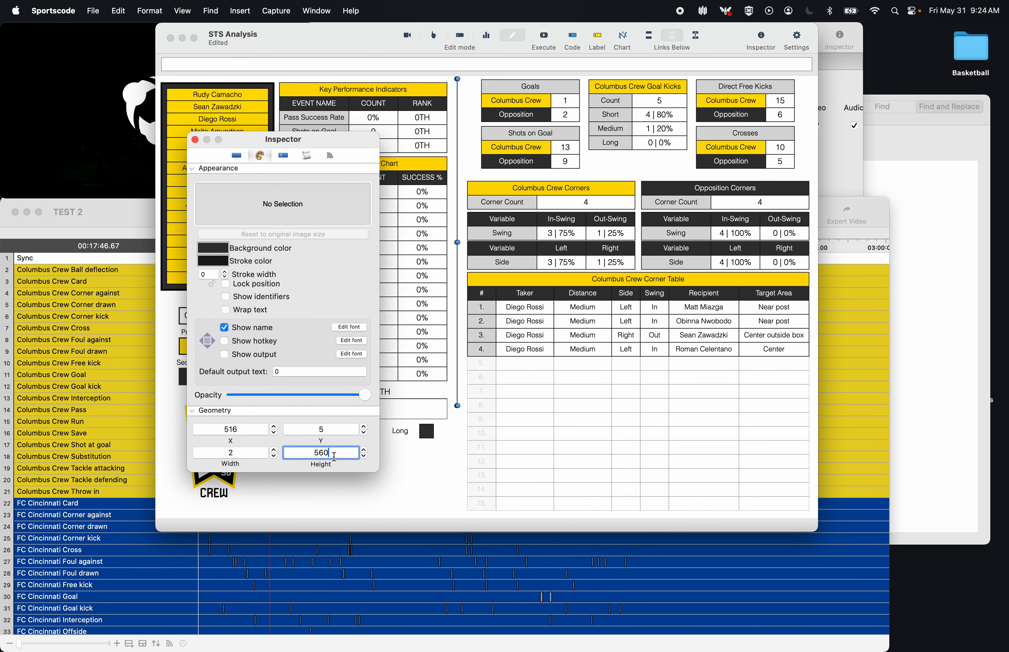
pyautogui.moveTo(334, 457); pyautogui.dragTo(310, 455)
pyautogui.write('700')
pyautogui.press('Return')
pyautogui.click(364, 448)
pyautogui.click(363, 448)
pyautogui.moveTo(364, 450); pyautogui.dragTo(364, 450)
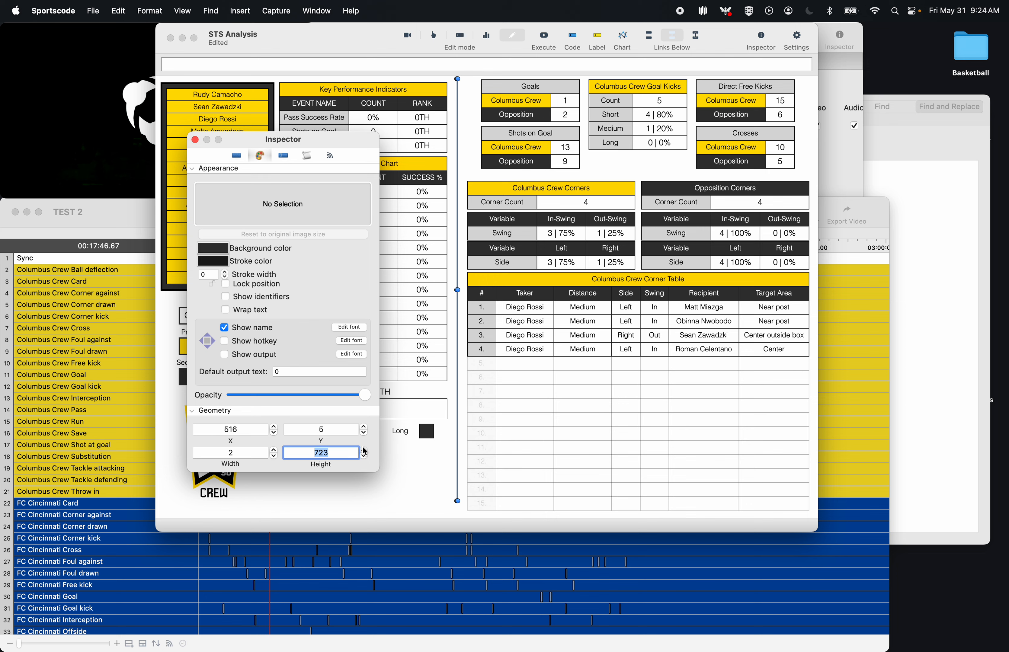
pyautogui.click(195, 142)
pyautogui.click(643, 161)
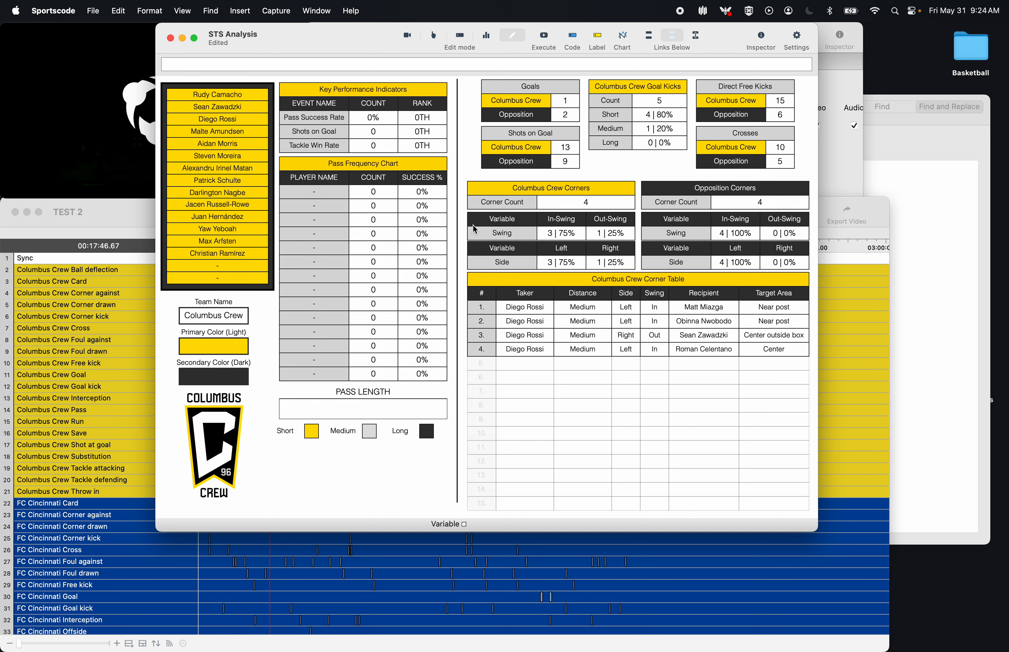
# - Duplicate the vertical divider and turn the copy into a horizontal line with width 500 and height 2
pyautogui.click(458, 234)
pyautogui.press('super+c')
pyautogui.press('super+v')
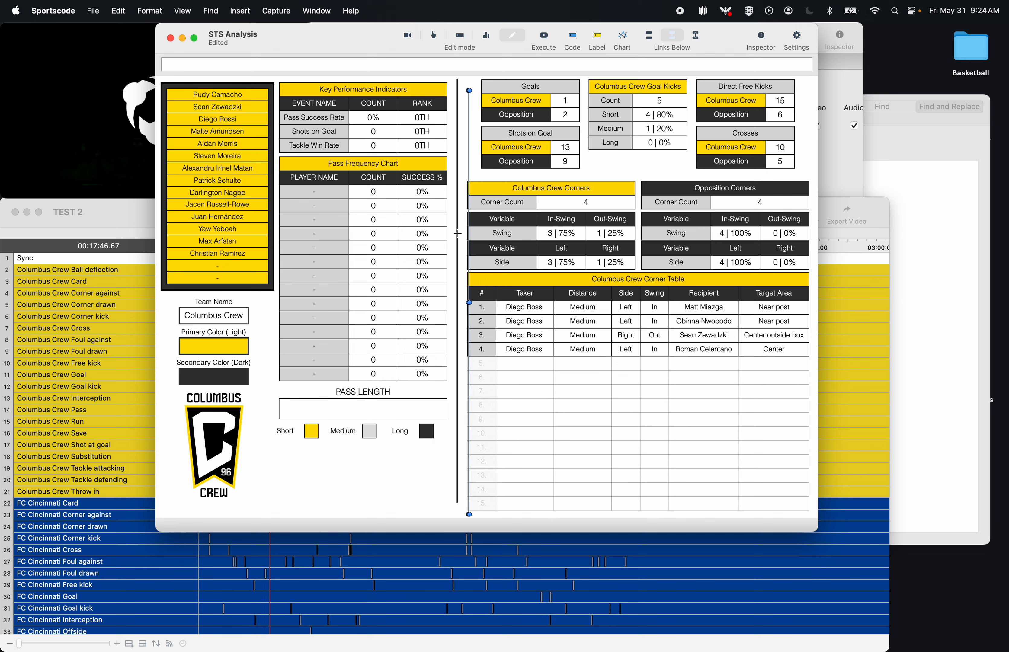
pyautogui.doubleClick(469, 170)
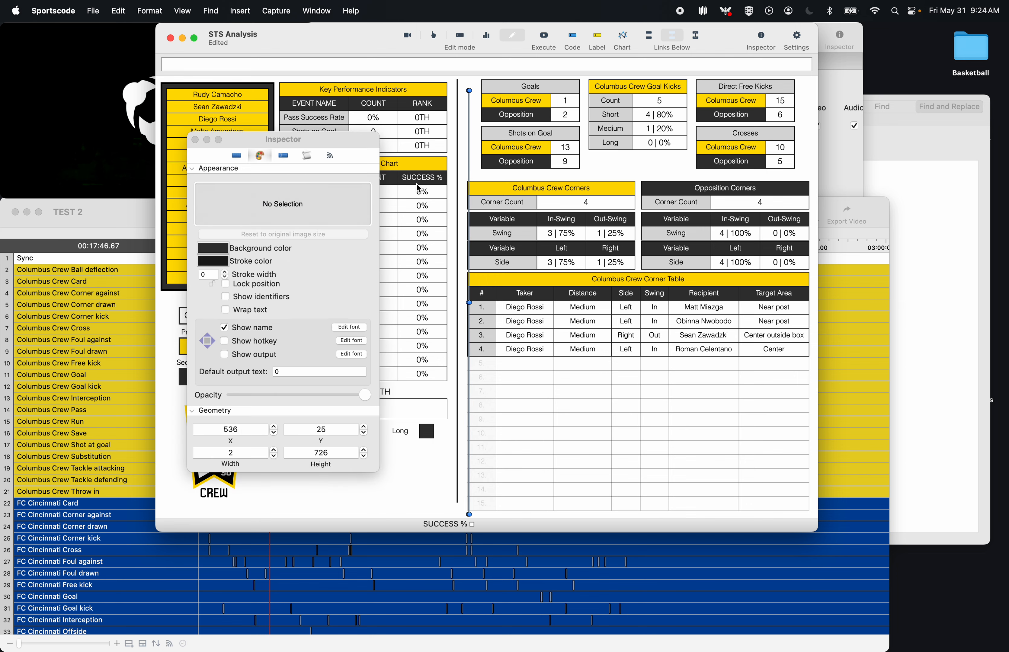
pyautogui.click(228, 455)
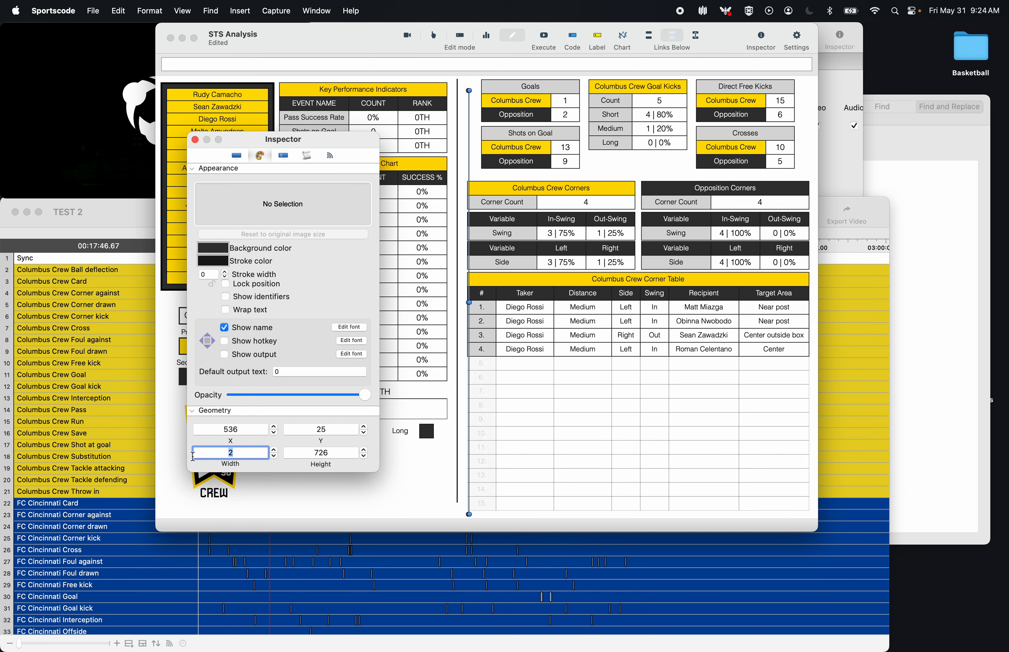
pyautogui.write('500')
pyautogui.click(335, 457)
pyautogui.write('2')
pyautogui.press('Return')
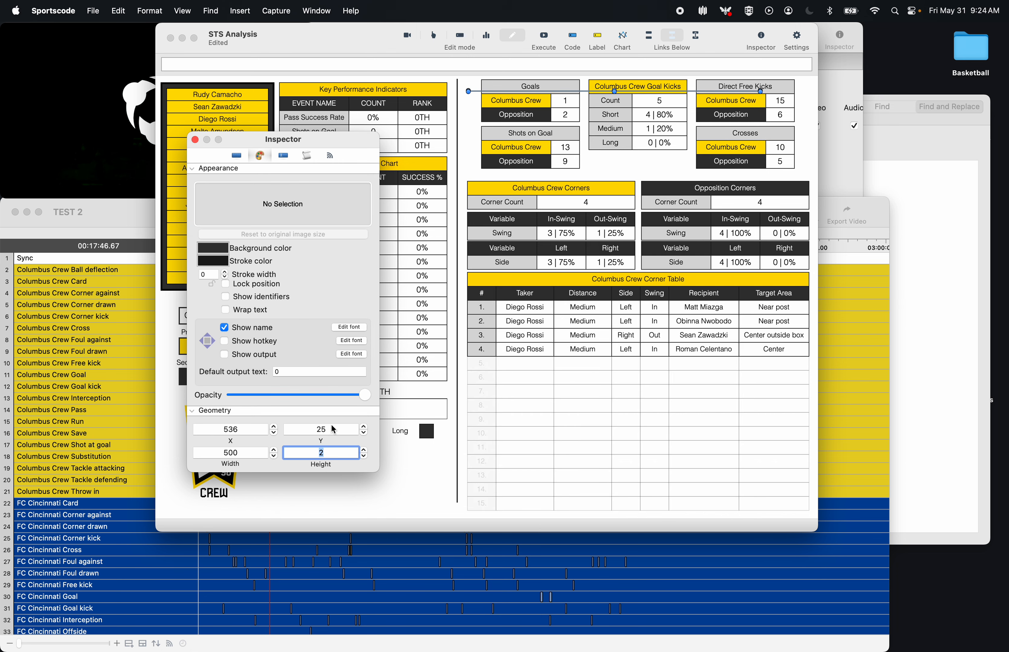
# - Position the horizontal divider between the upper statistics blocks and the corners headings at X 576, Y 169
pyautogui.moveTo(586, 92); pyautogui.dragTo(611, 178)
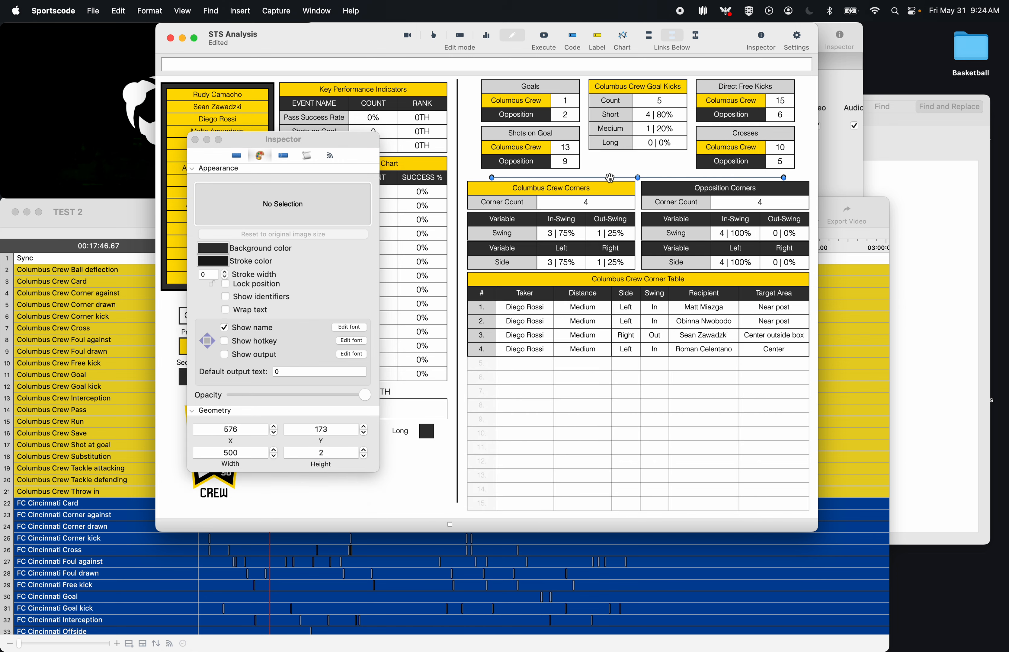
pyautogui.press('Up')
pyautogui.press('Up')
pyautogui.press('Up')
pyautogui.press('Up')
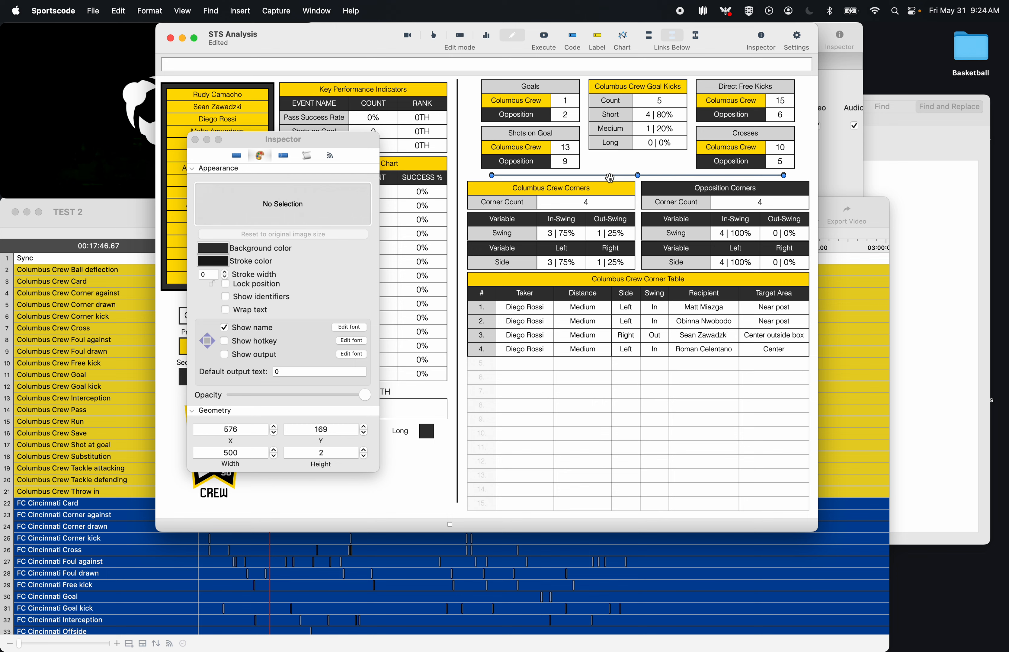
pyautogui.click(195, 139)
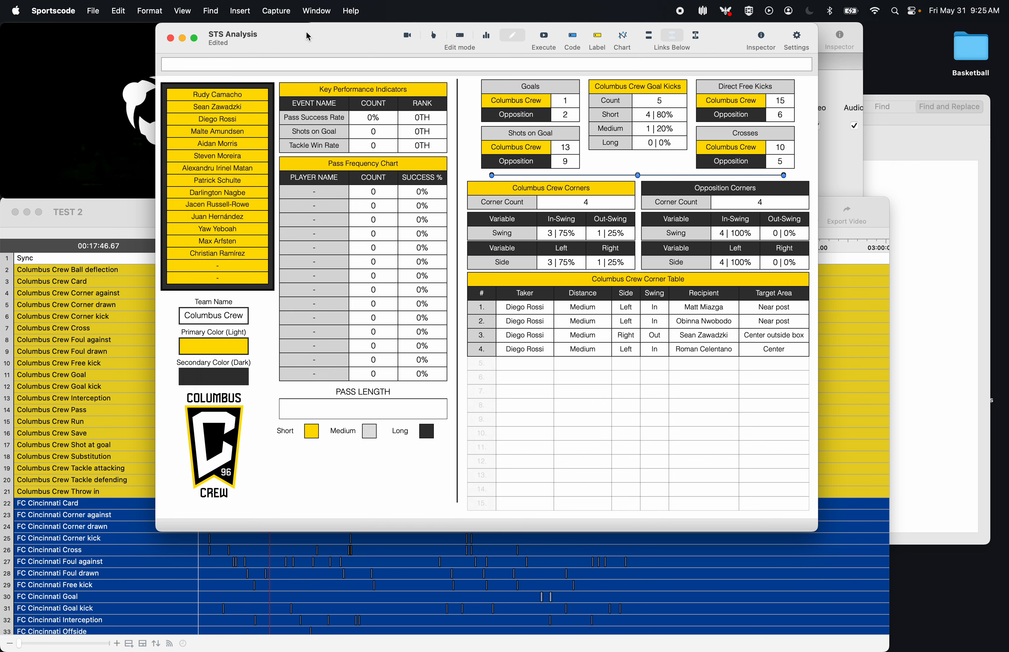
pyautogui.click(360, 464)
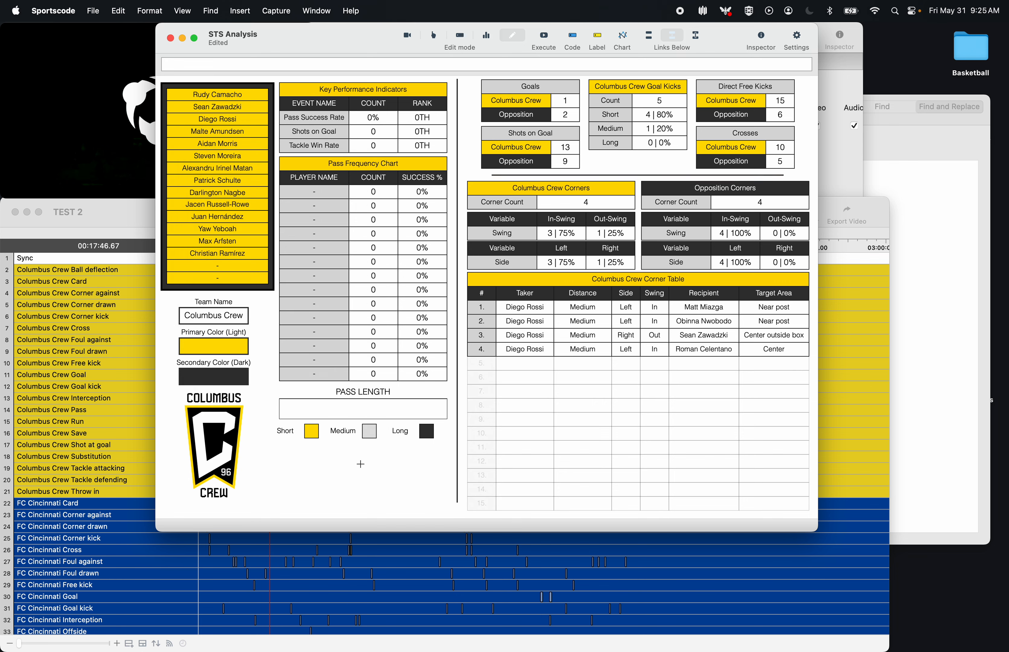